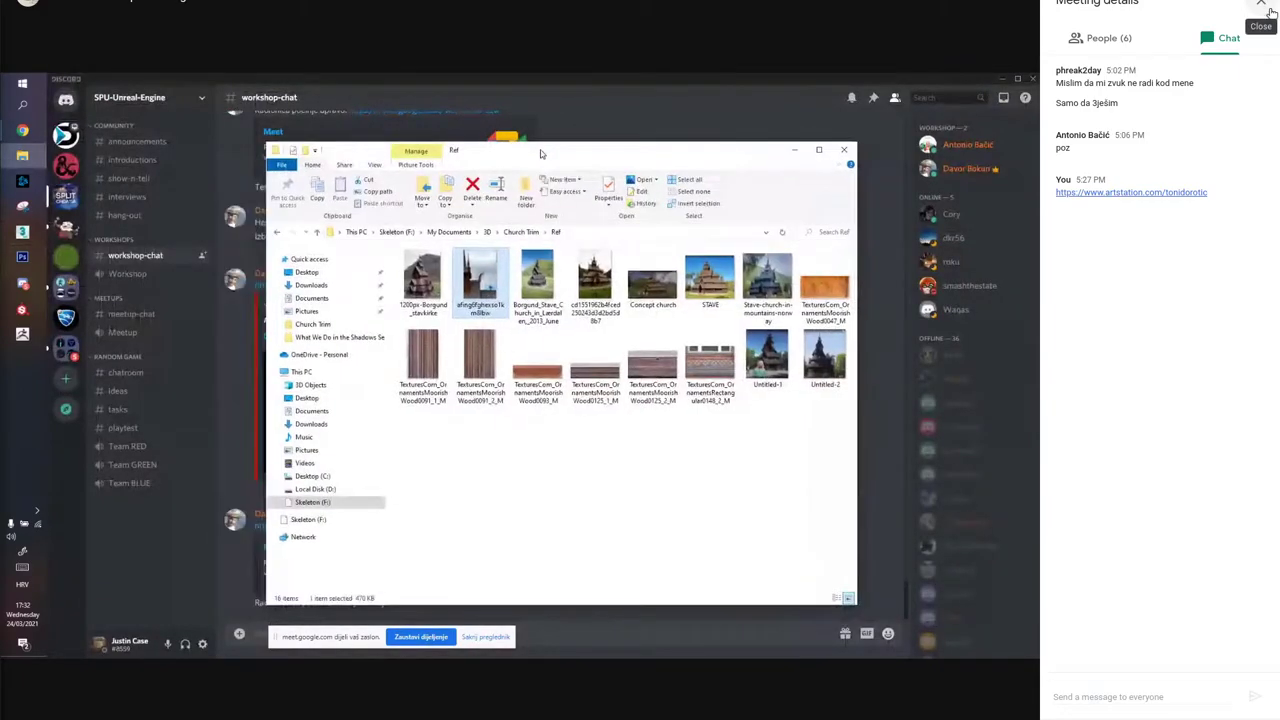
Close the meeting chat and switch to Chrome to show the artworks on the artist's ArtStation portfolio page
click(1260, 5)
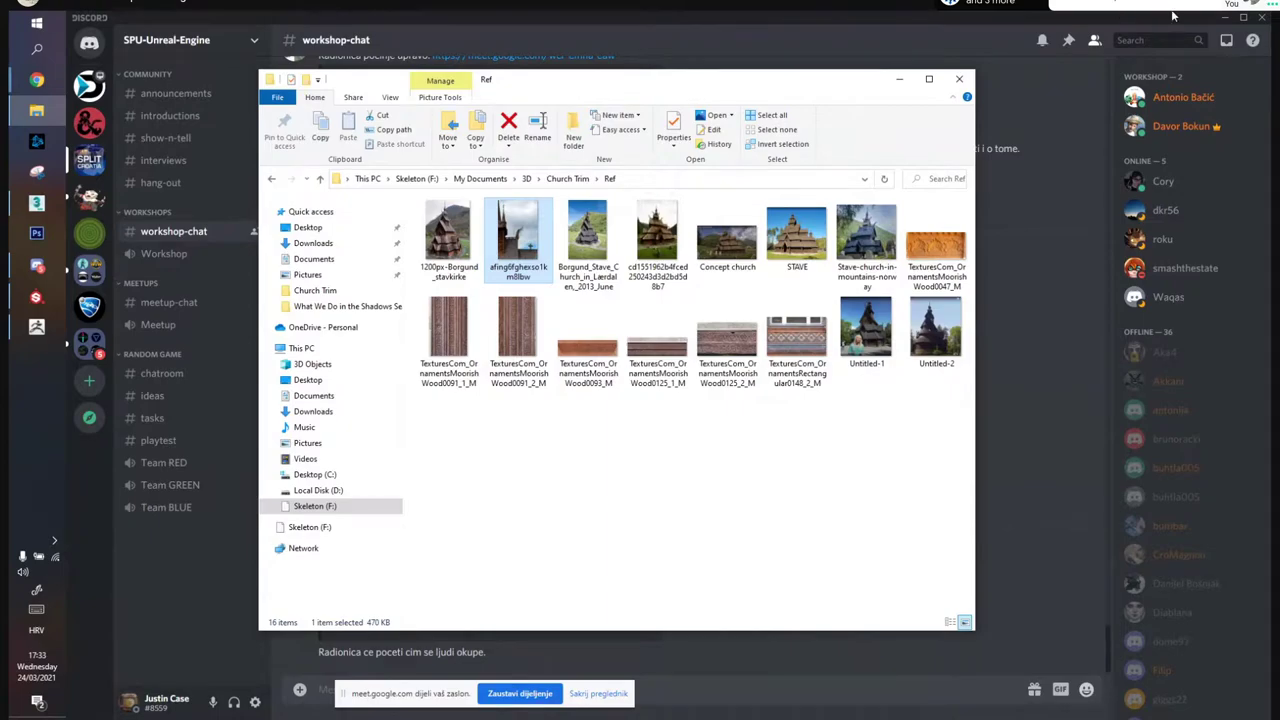
mouse_move(35, 82)
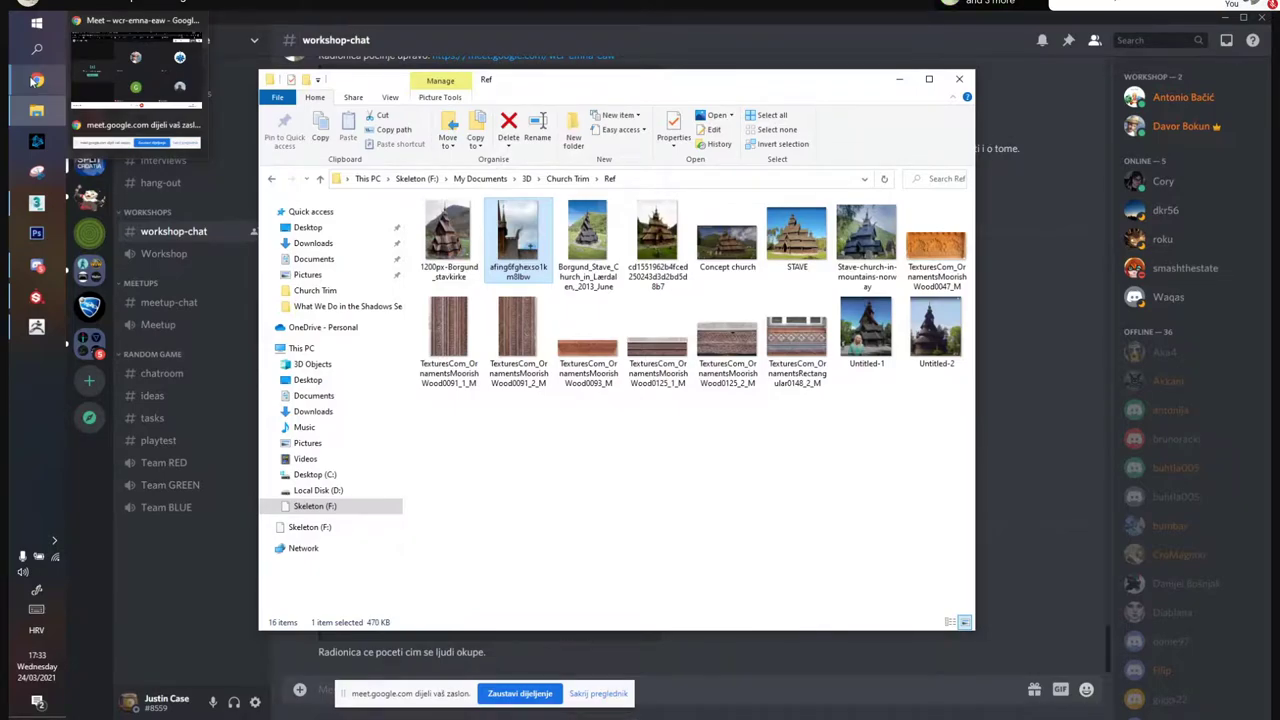
click(109, 78)
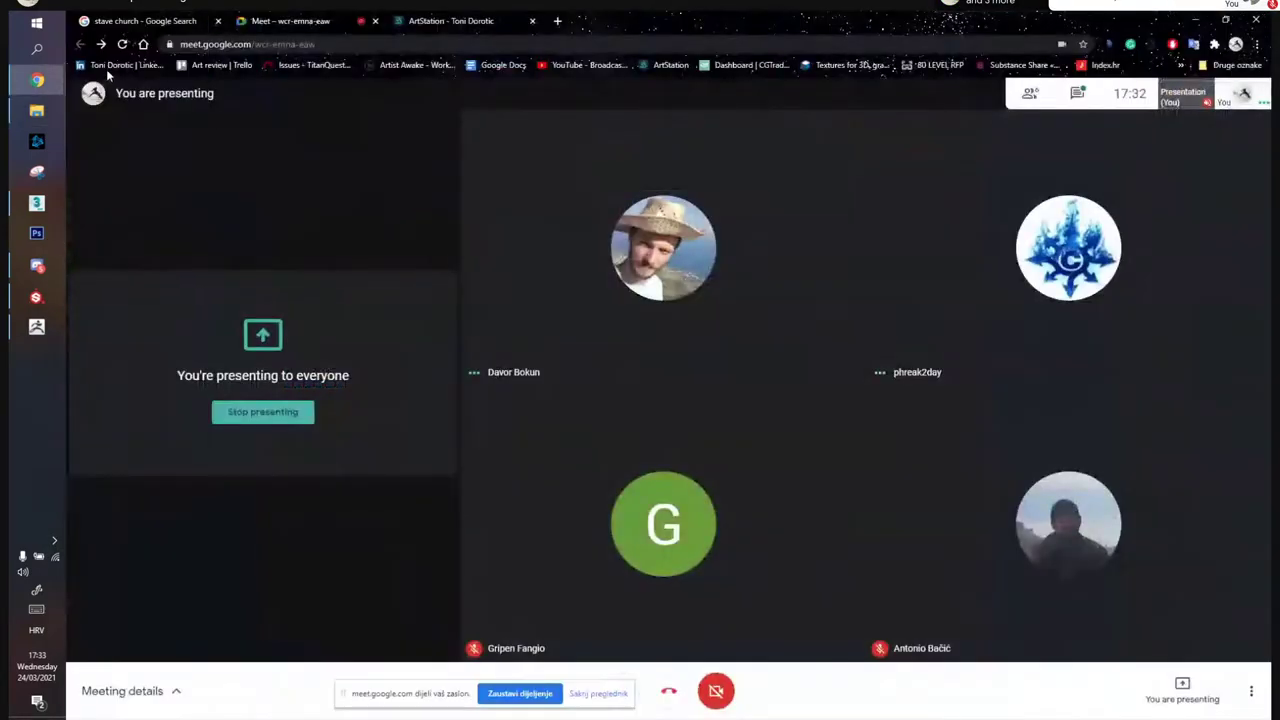
click(438, 17)
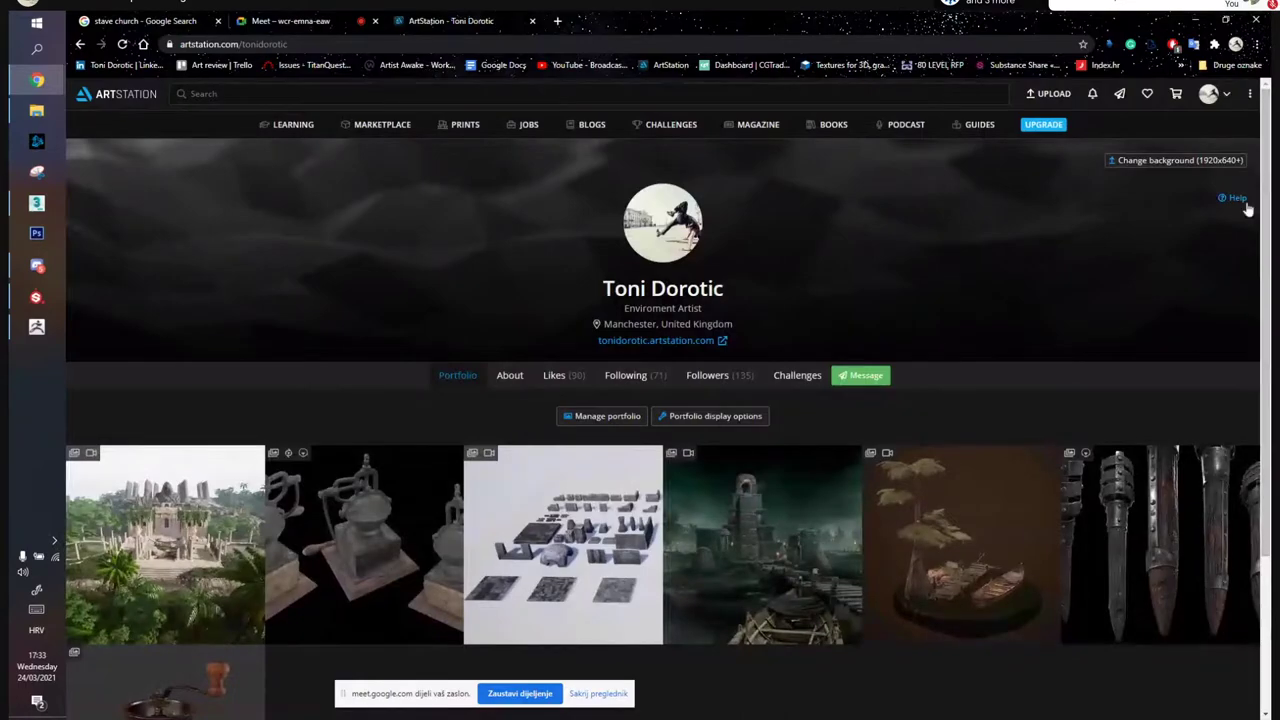
scroll(786, 549, down, 2)
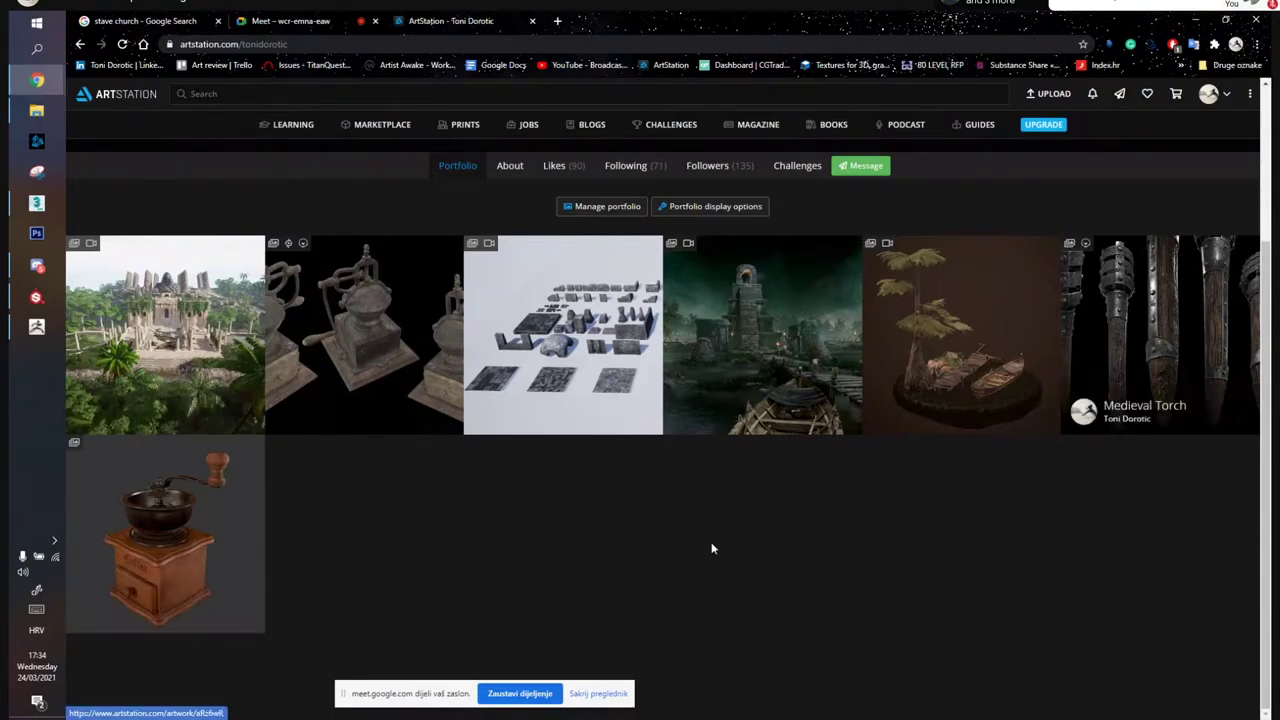
Open the Coffee Grinder artwork and examine its textured renders and untextured grey model images
click(156, 512)
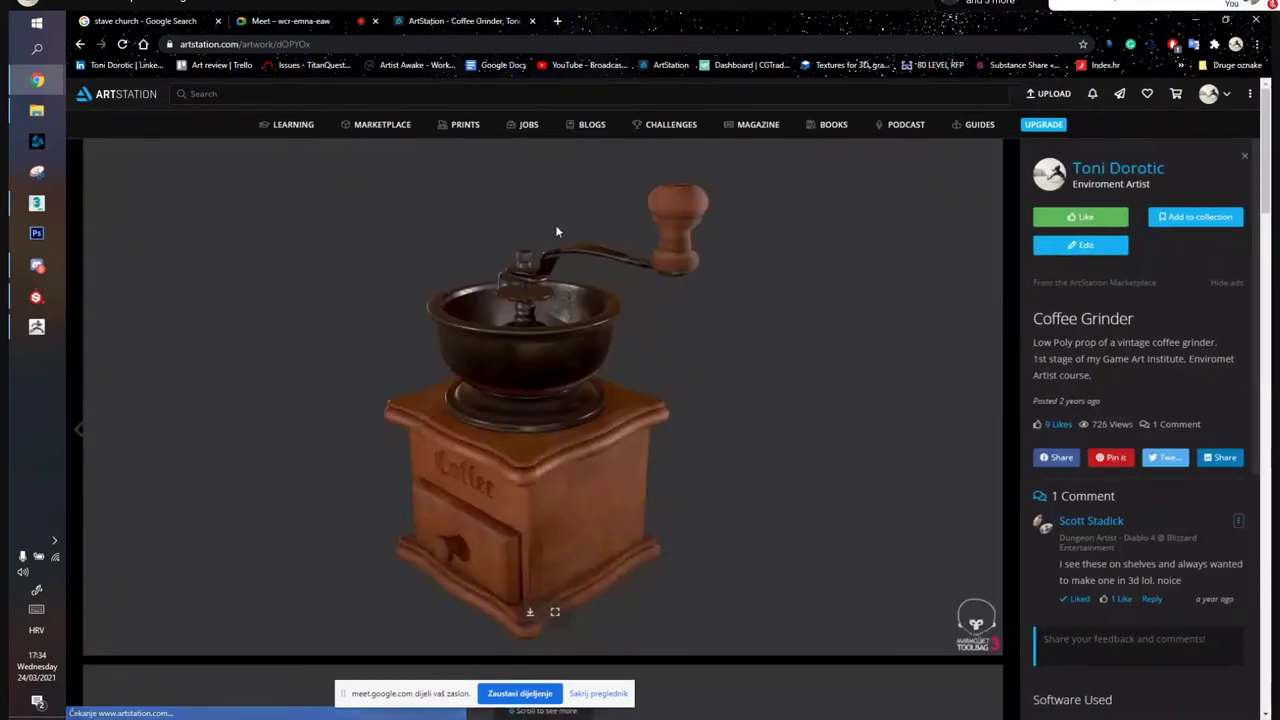
scroll(619, 387, down, 4)
scroll(619, 387, up, 1)
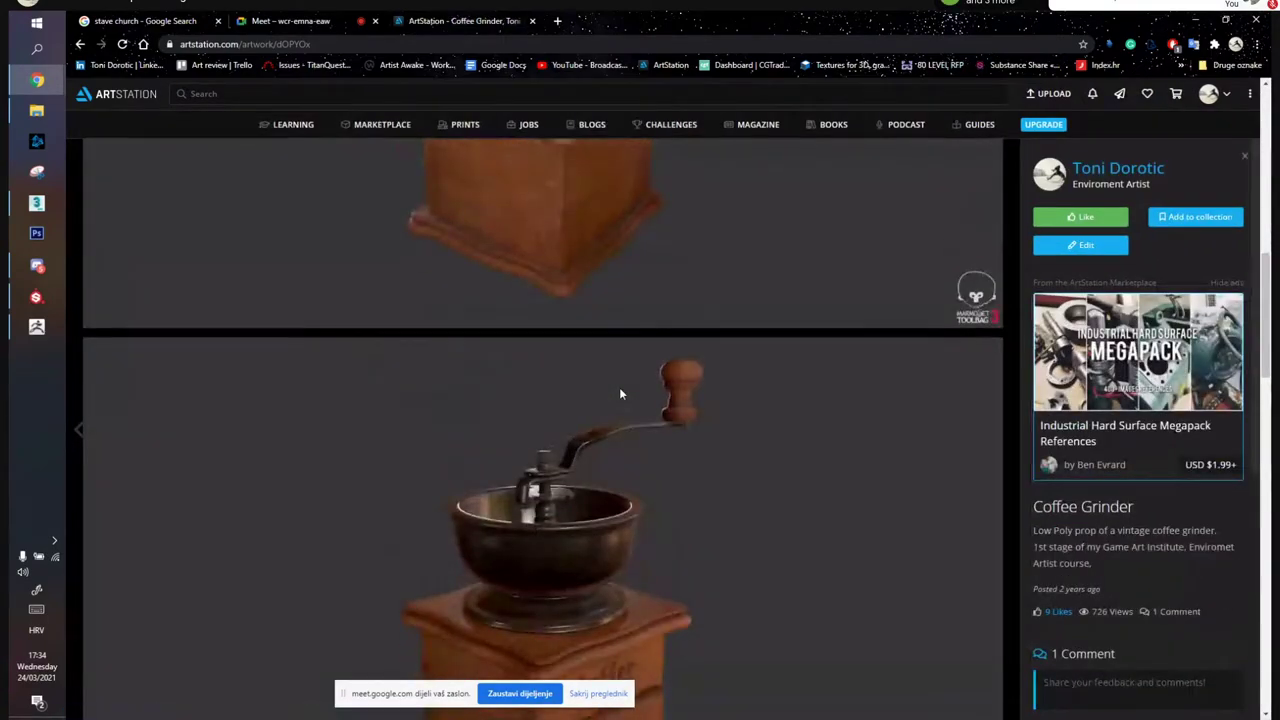
scroll(619, 393, down, 10)
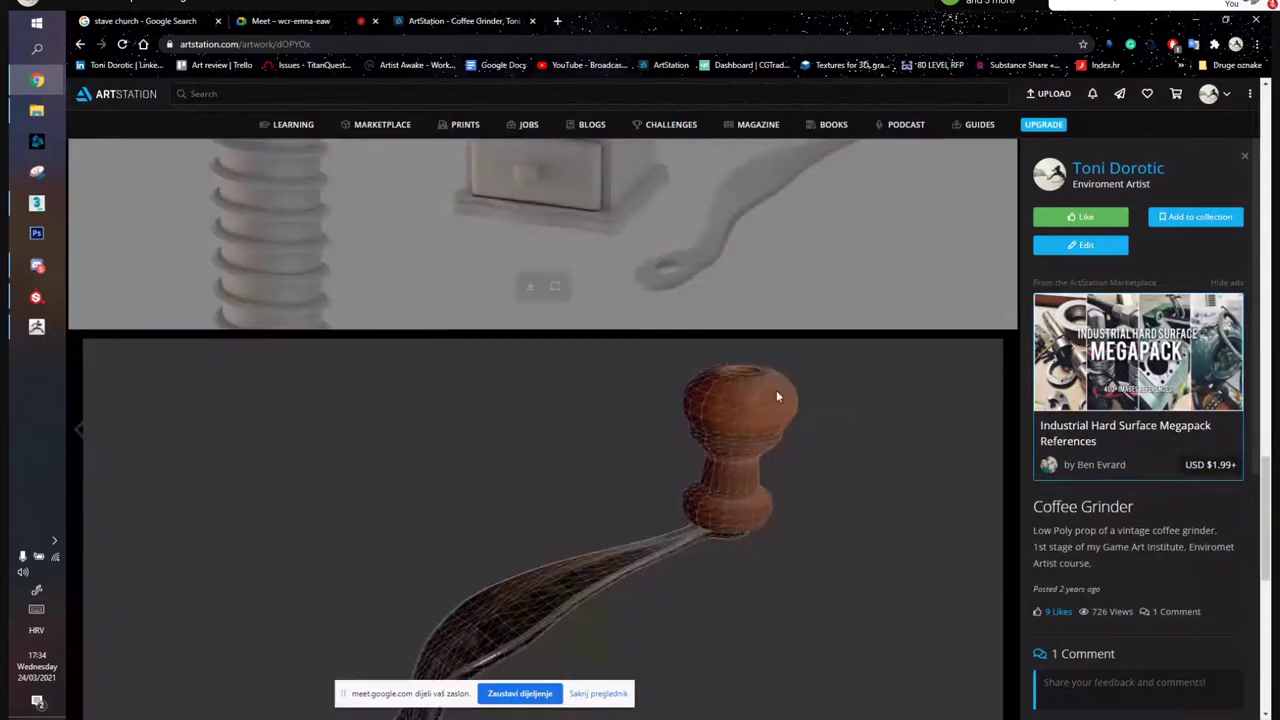
scroll(775, 390, up, 3)
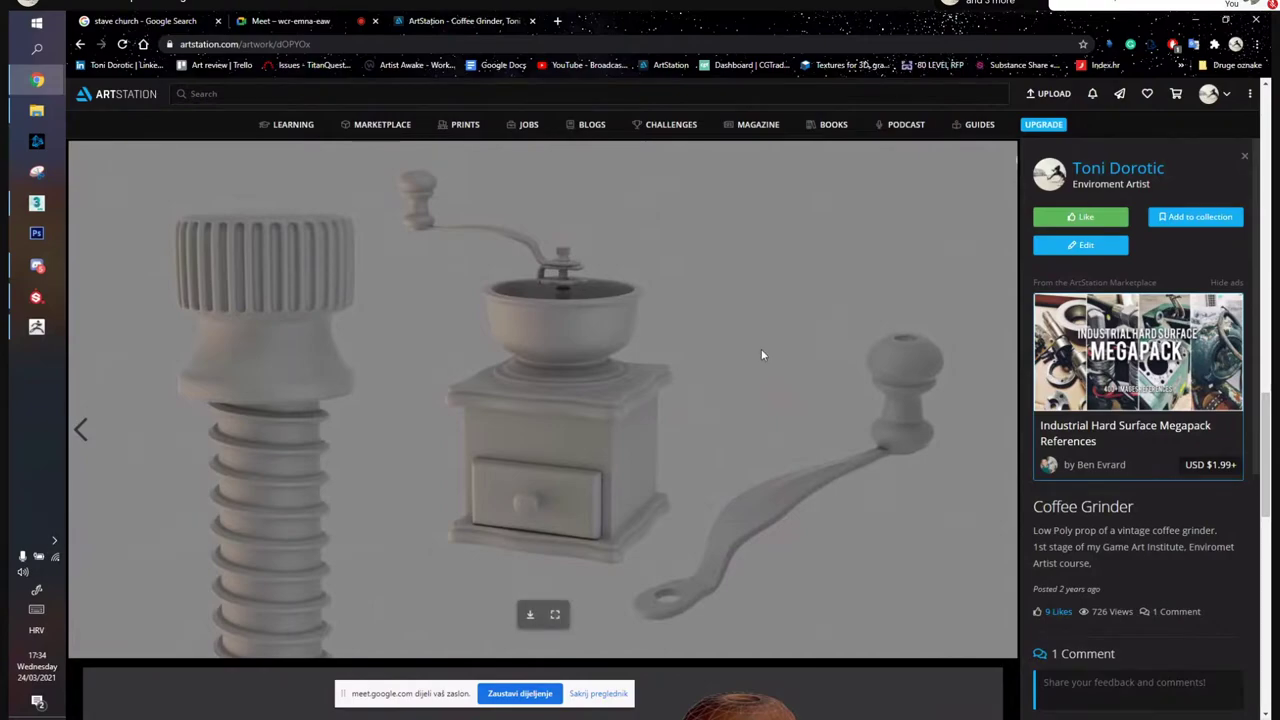
drag(1269, 447, 1269, 450)
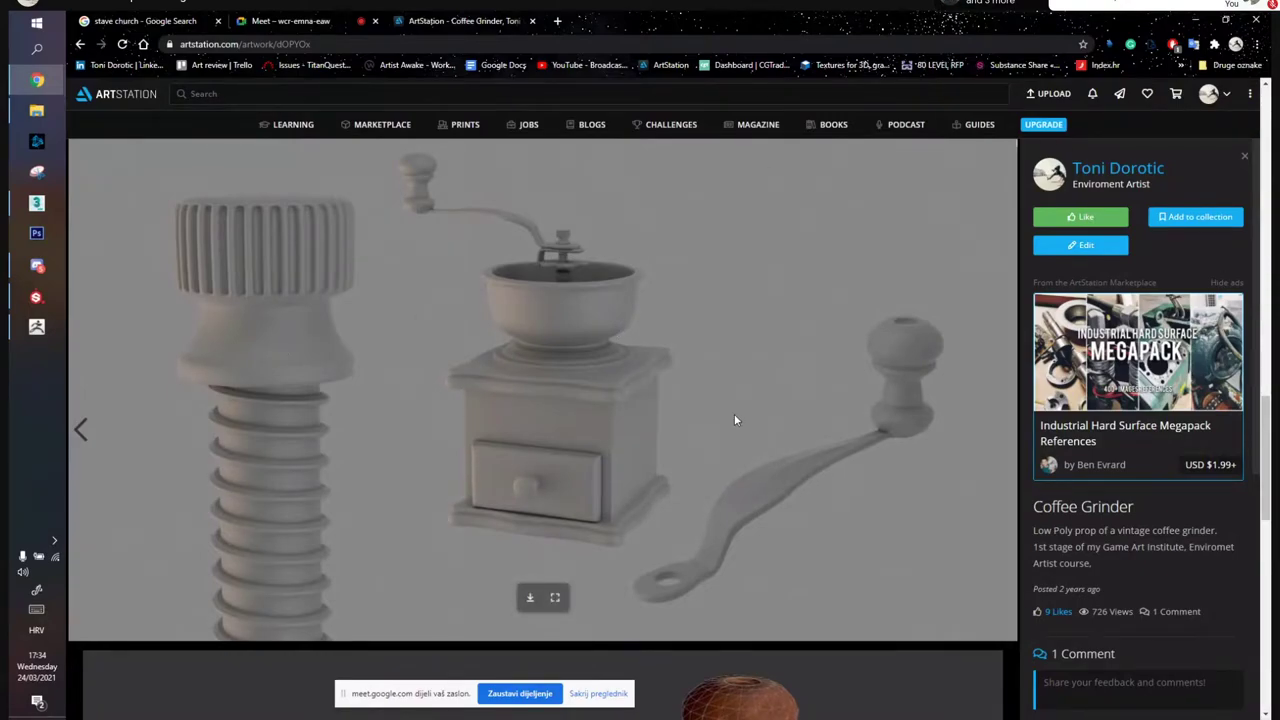
scroll(259, 230, down, 1)
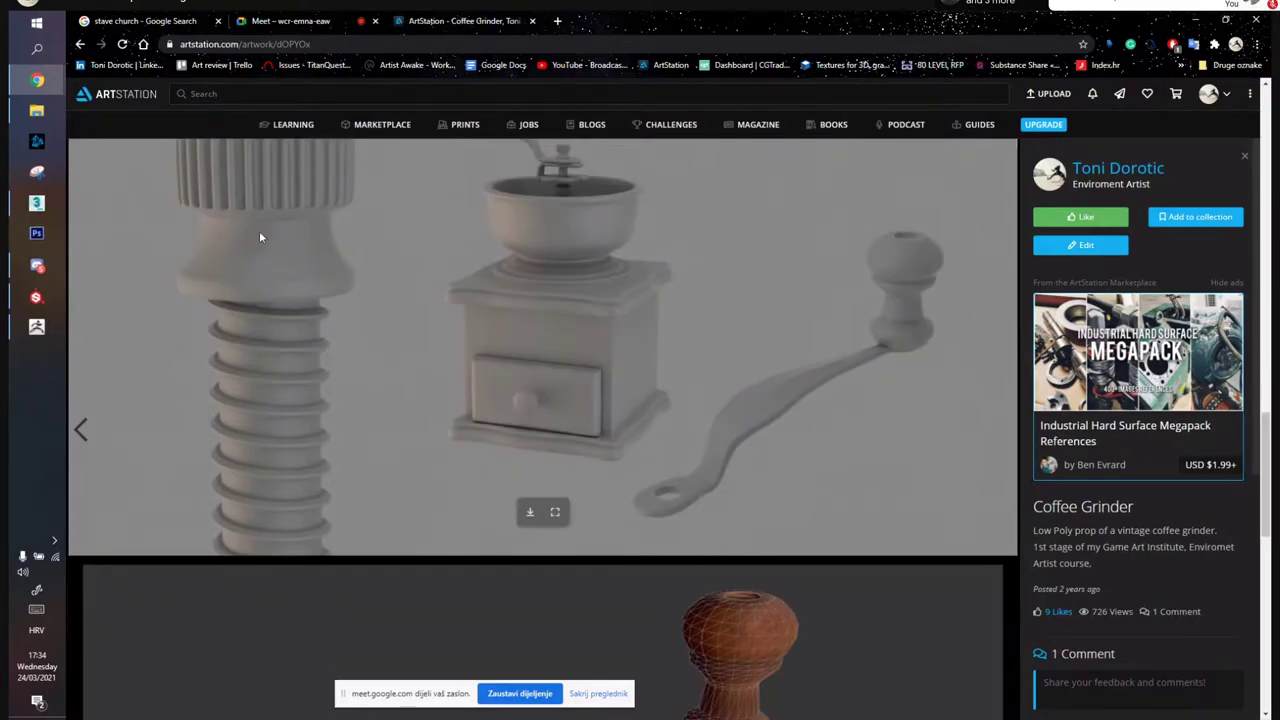
scroll(348, 340, up, 2)
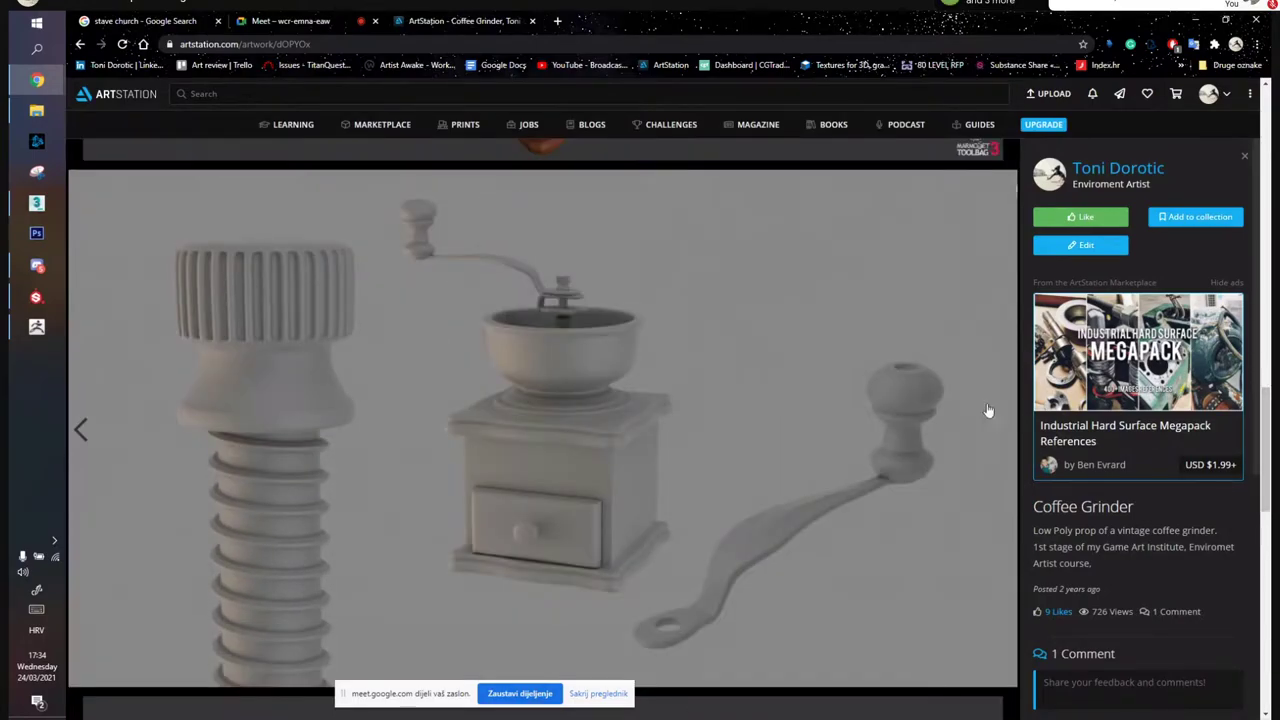
Examine the wireframe images of the coffee grinder's handle and body, and return to the first render
scroll(517, 325, down, 3)
scroll(535, 255, down, 1)
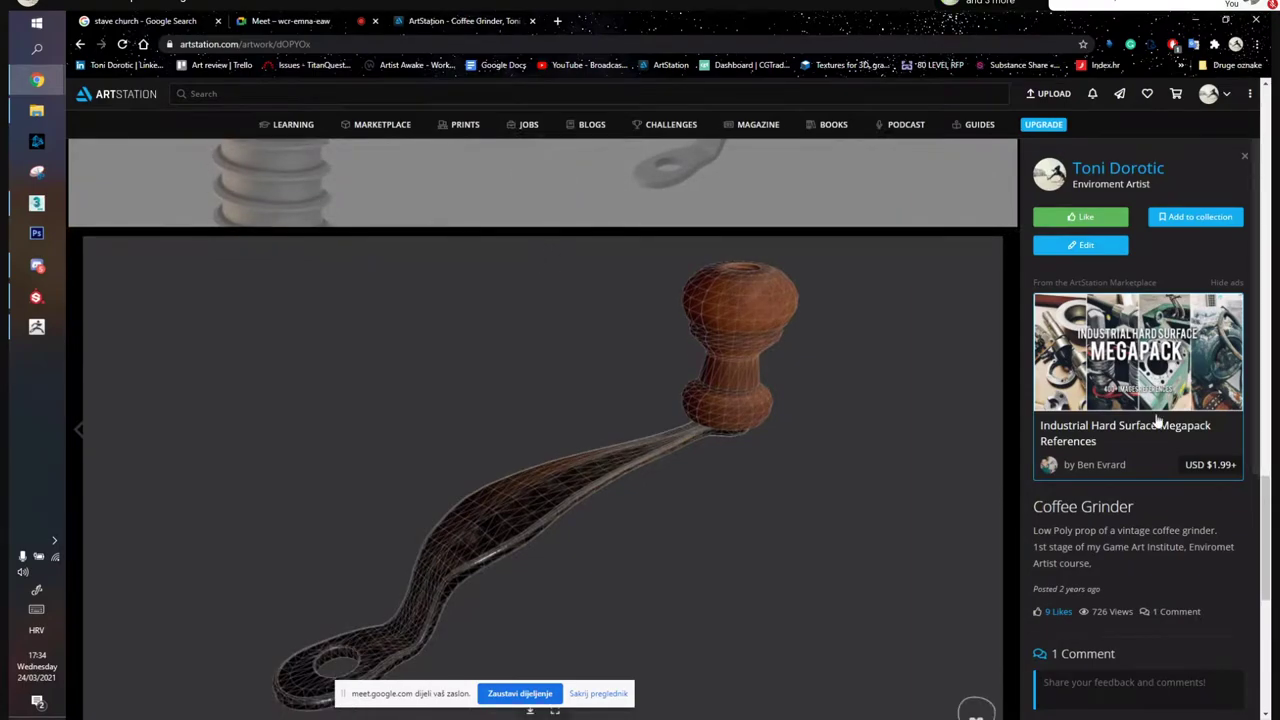
scroll(535, 257, down, 1)
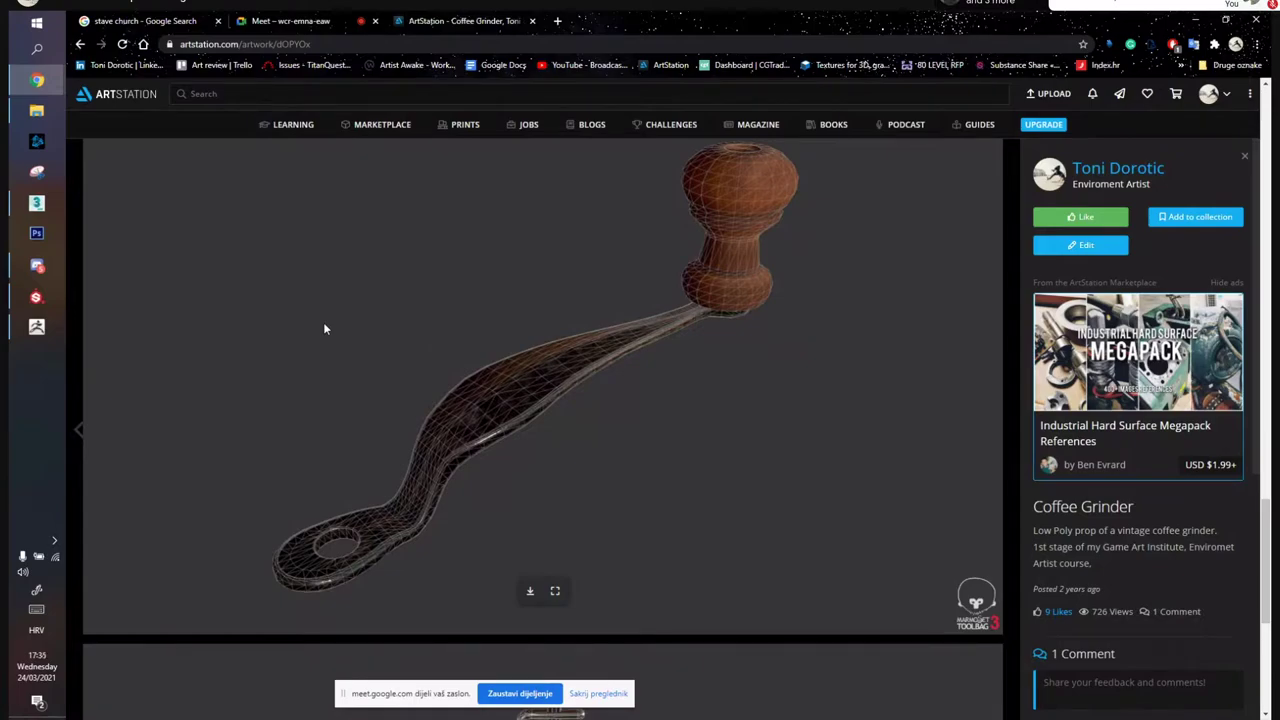
scroll(1262, 605, down, 4)
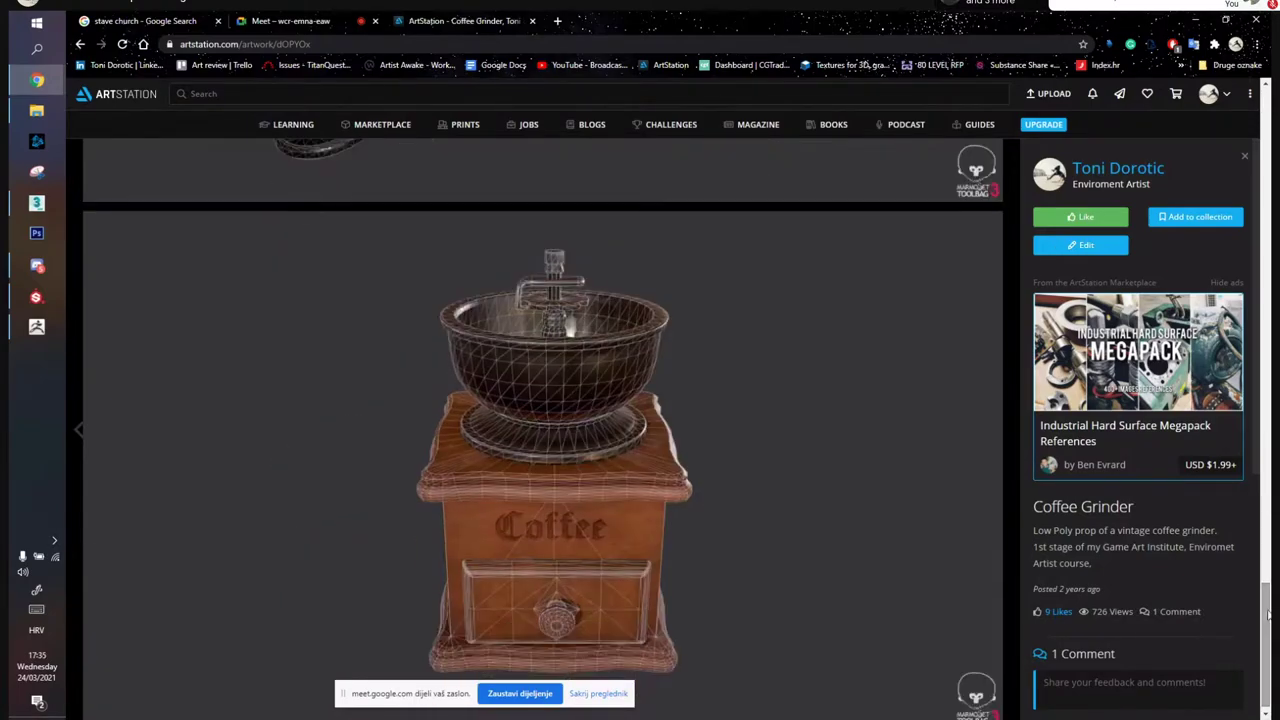
drag(1265, 640, 1269, 144)
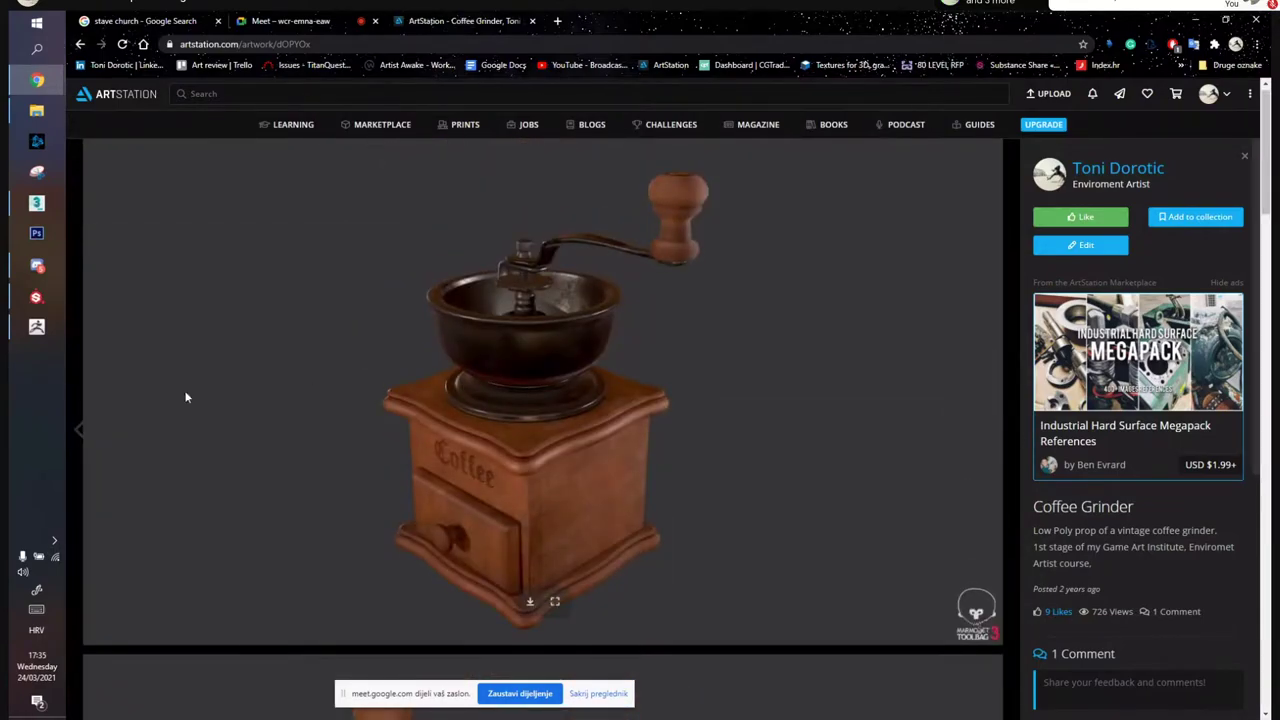
Go to the adjacent Medieval Torch artwork and look through its full-length and close-up renders
click(82, 431)
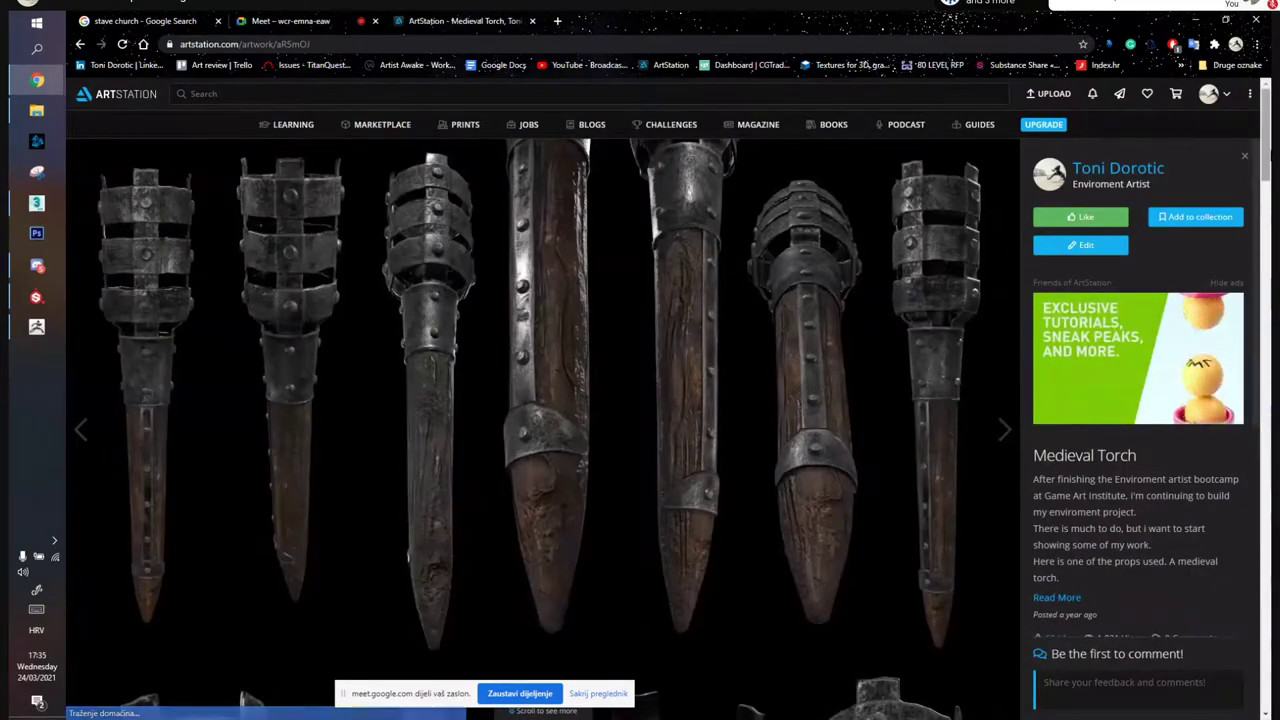
drag(1269, 156, 1270, 177)
scroll(548, 276, up, 1)
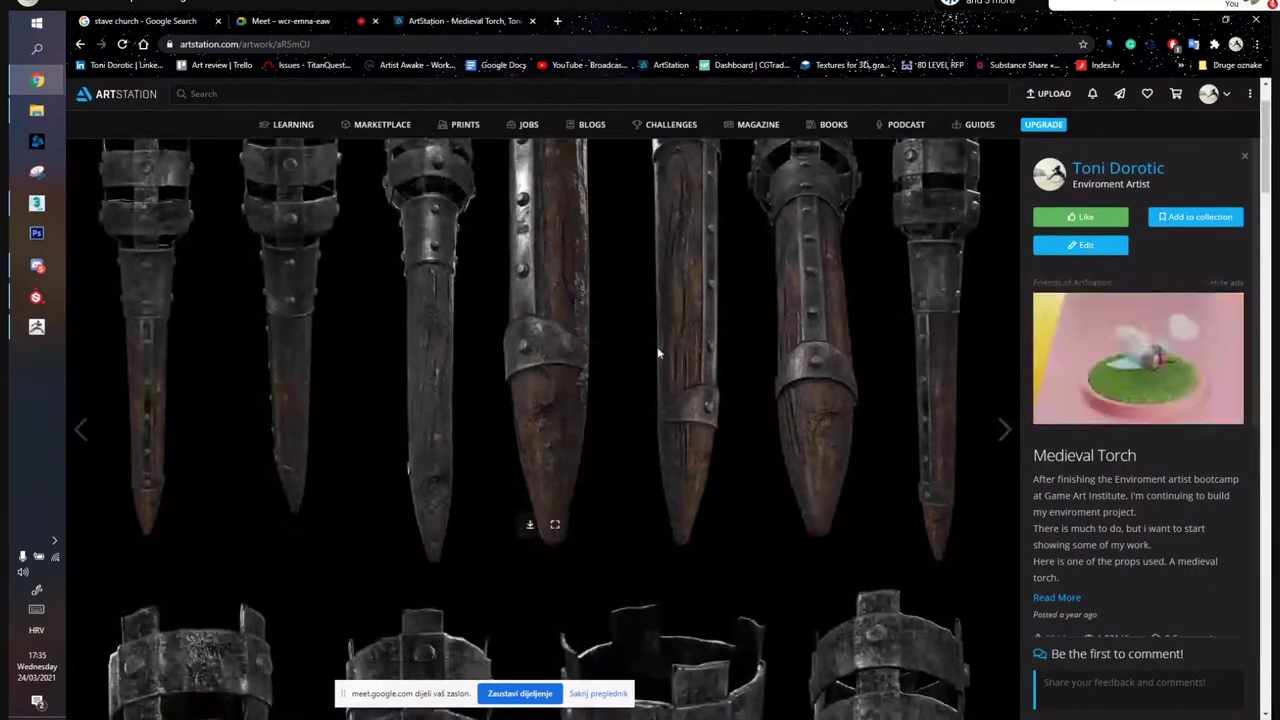
scroll(670, 361, down, 2)
scroll(670, 361, down, 4)
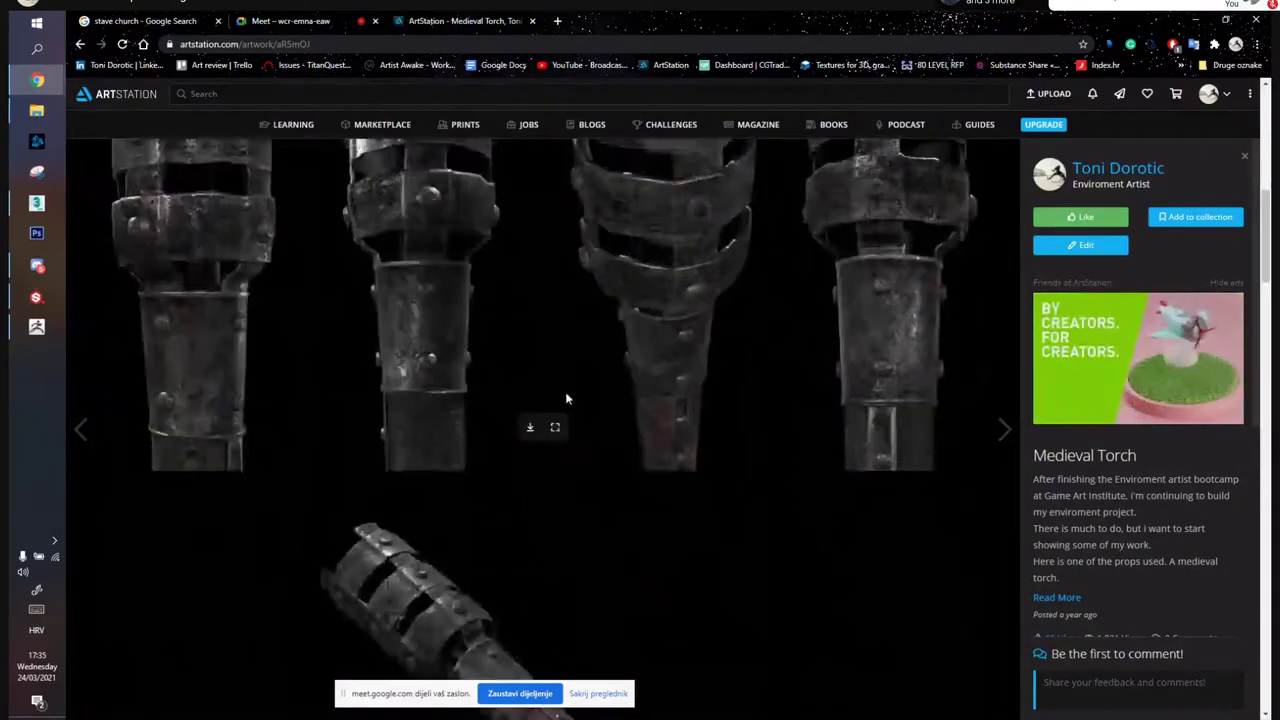
Go to the adjacent Docks artwork and look through its scene renders down to the embedded preview video
click(81, 430)
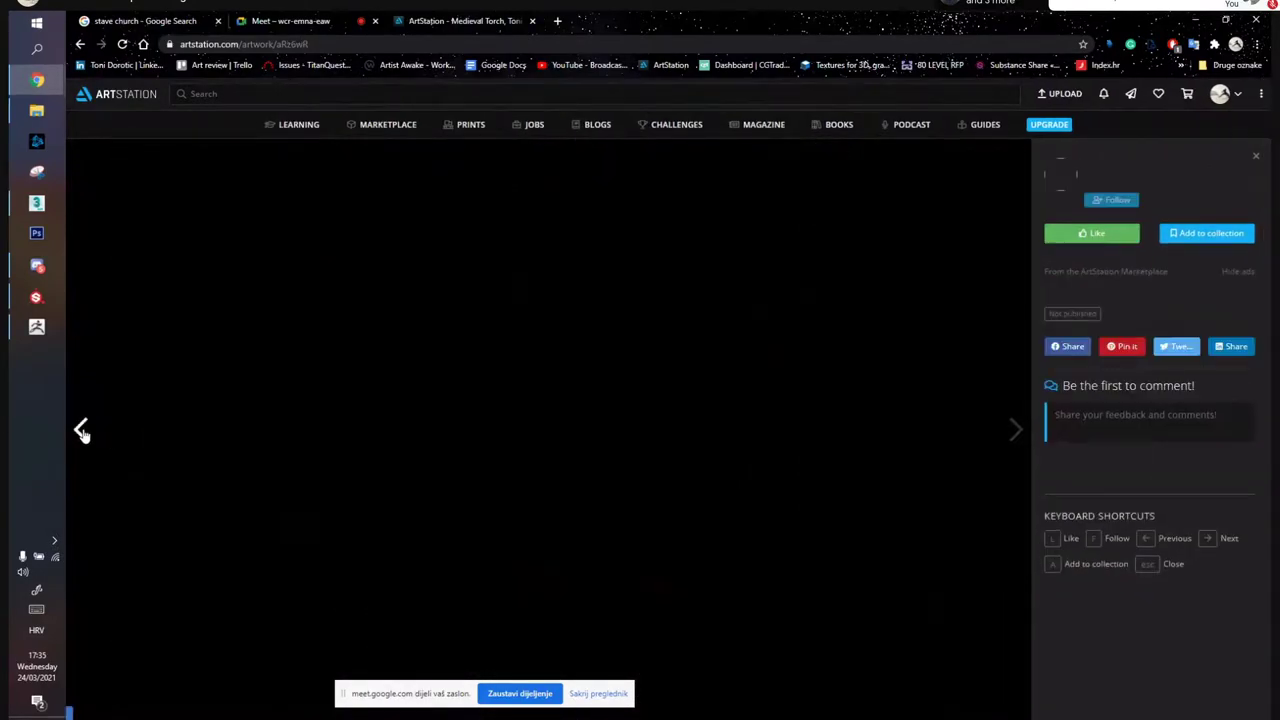
scroll(508, 354, down, 3)
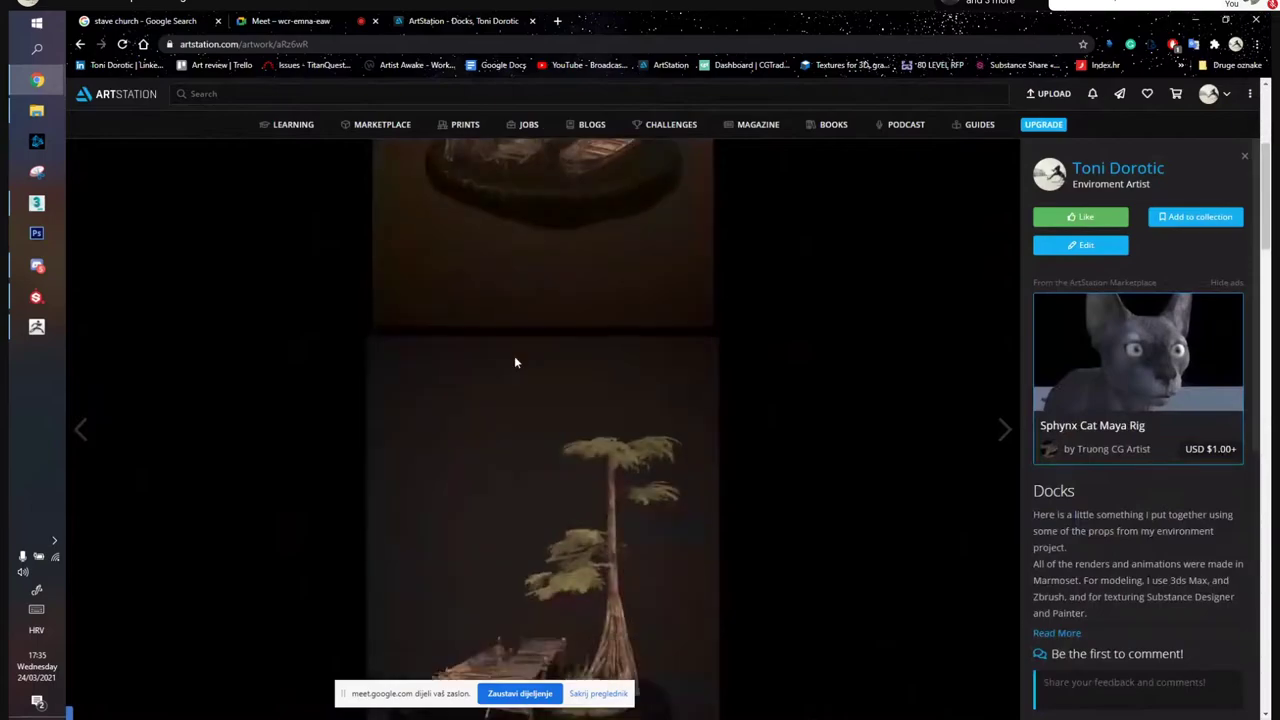
scroll(517, 363, up, 3)
scroll(515, 431, down, 5)
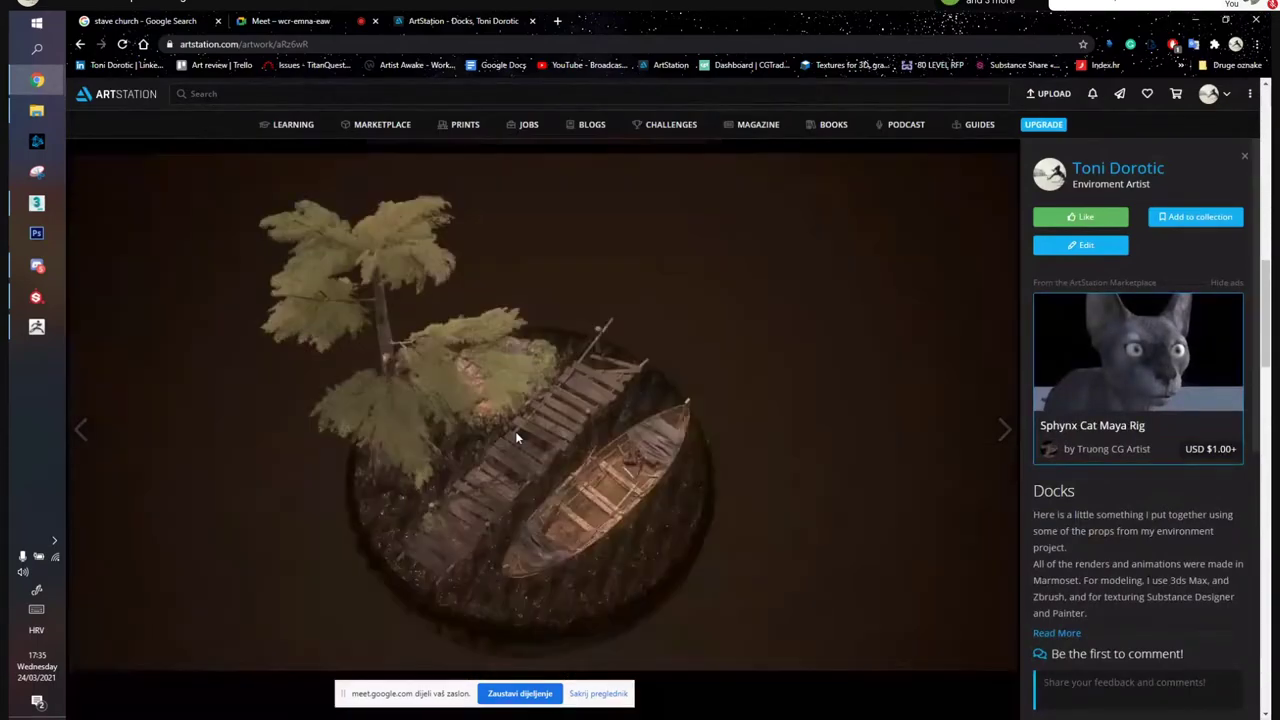
scroll(581, 437, down, 3)
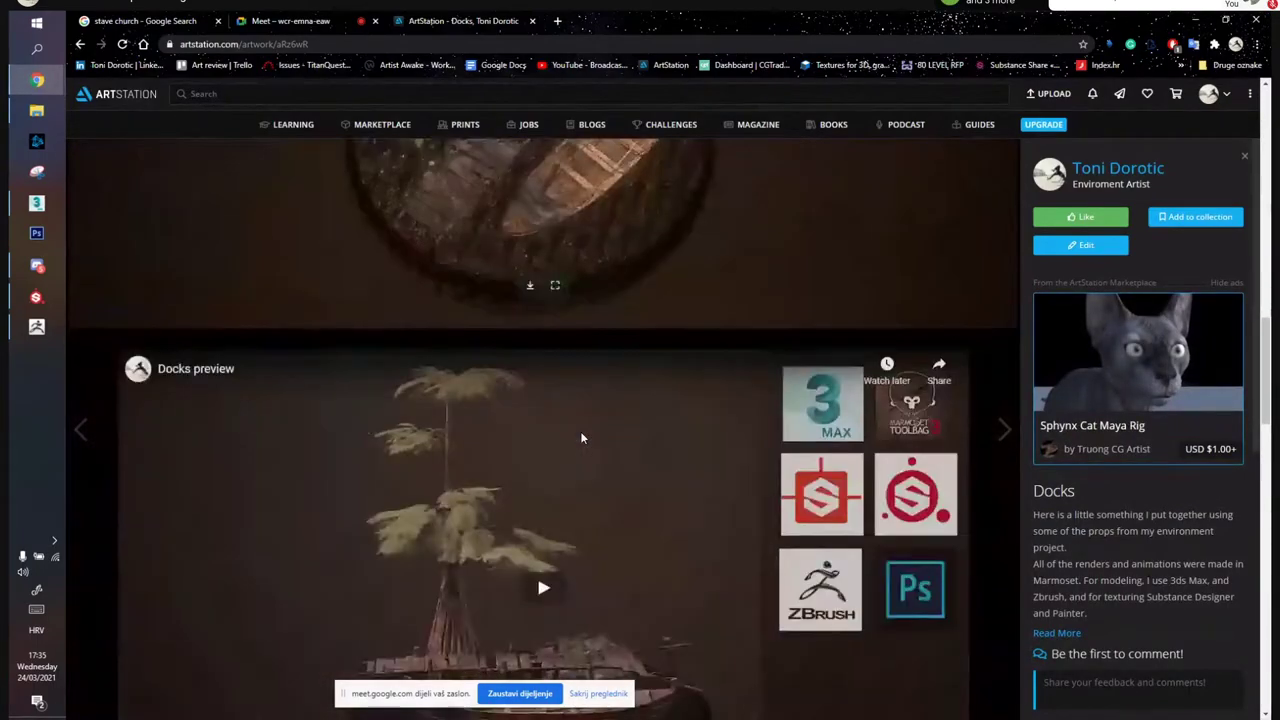
scroll(581, 437, down, 2)
Play the Docks preview video from 0:12 with the sound muted, and pause it
click(651, 365)
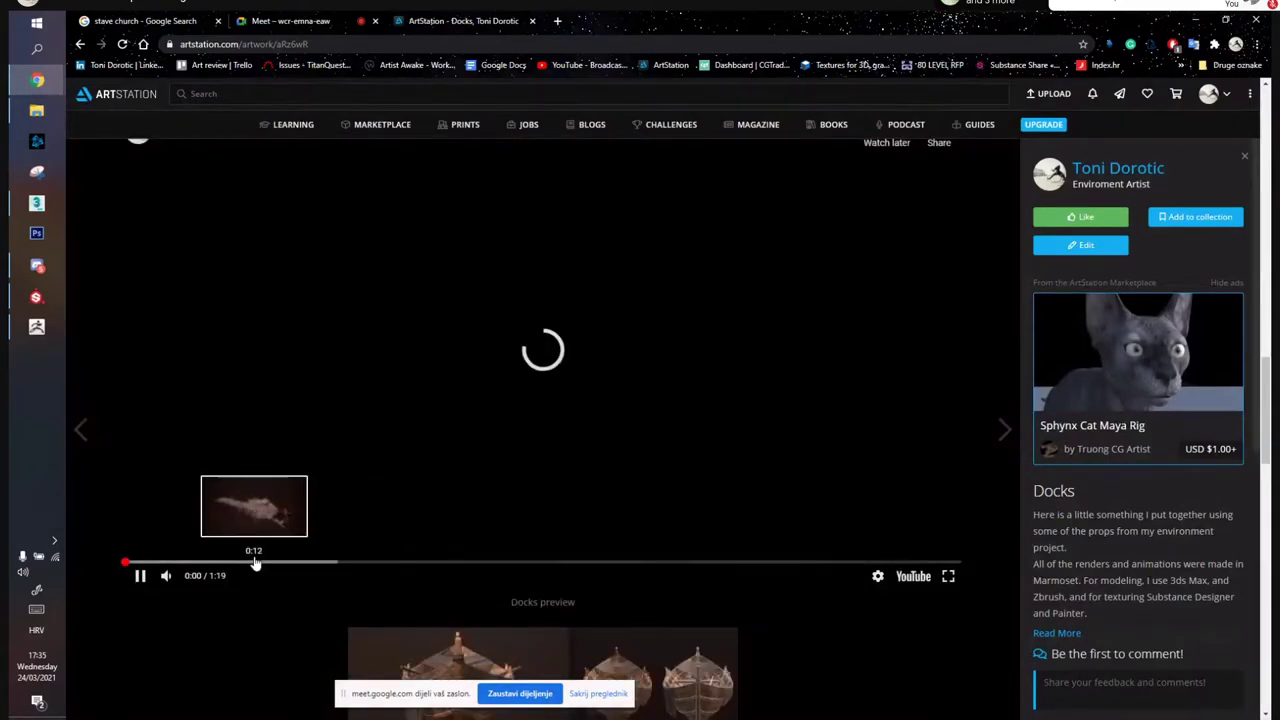
click(254, 562)
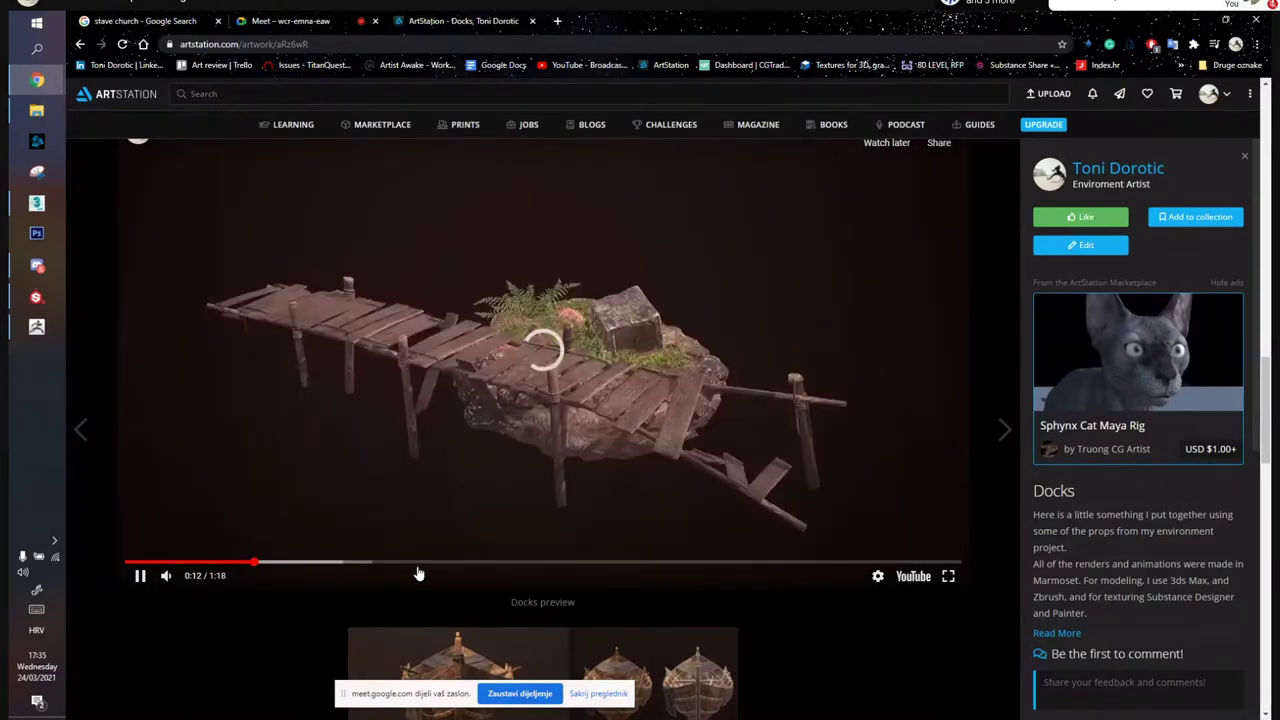
click(166, 575)
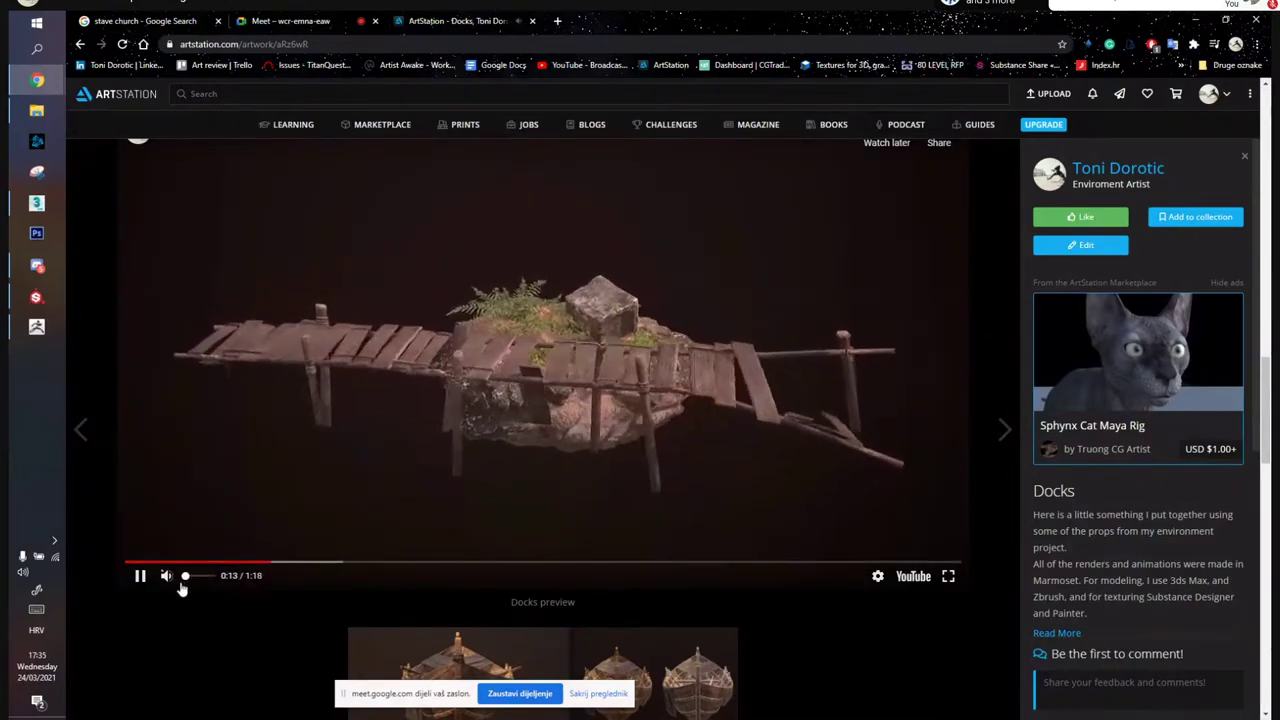
click(139, 575)
Go to the Diablo 2 Remastered - Kurast Docks artwork and examine its main render, game reference screenshots, video thumbnail and temple modelling stages
click(80, 430)
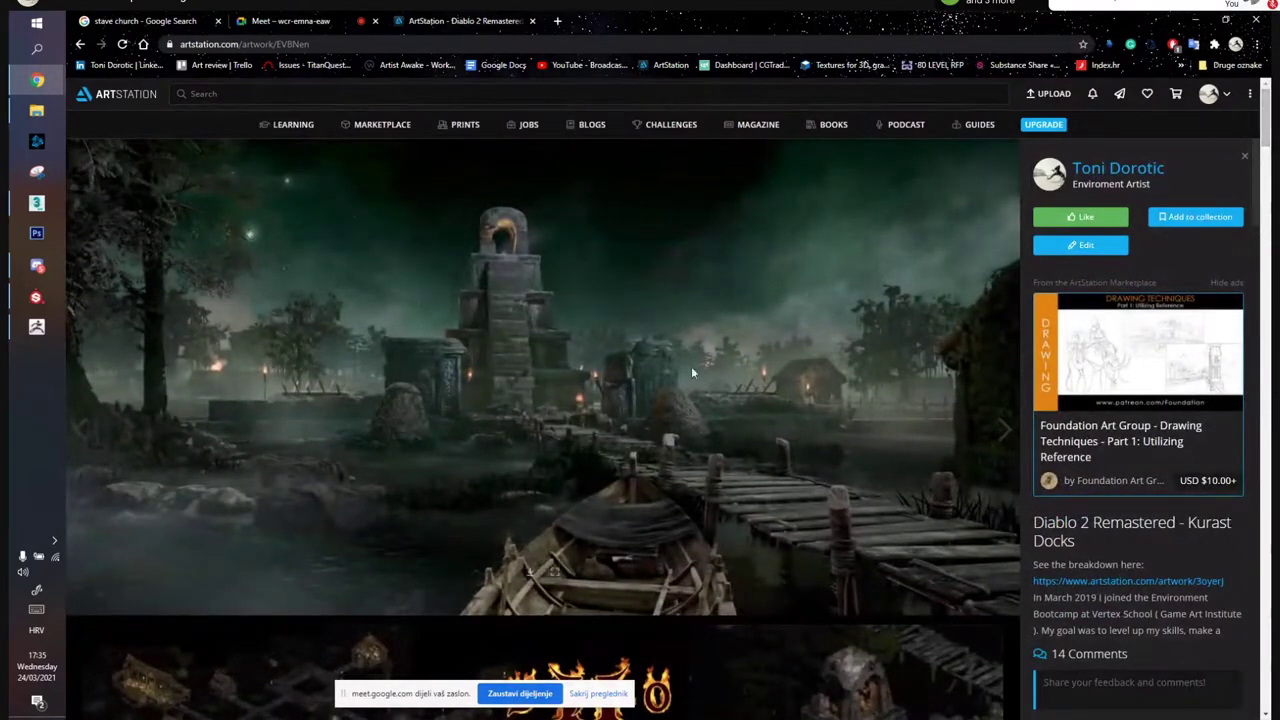
scroll(440, 318, down, 2)
scroll(470, 240, up, 1)
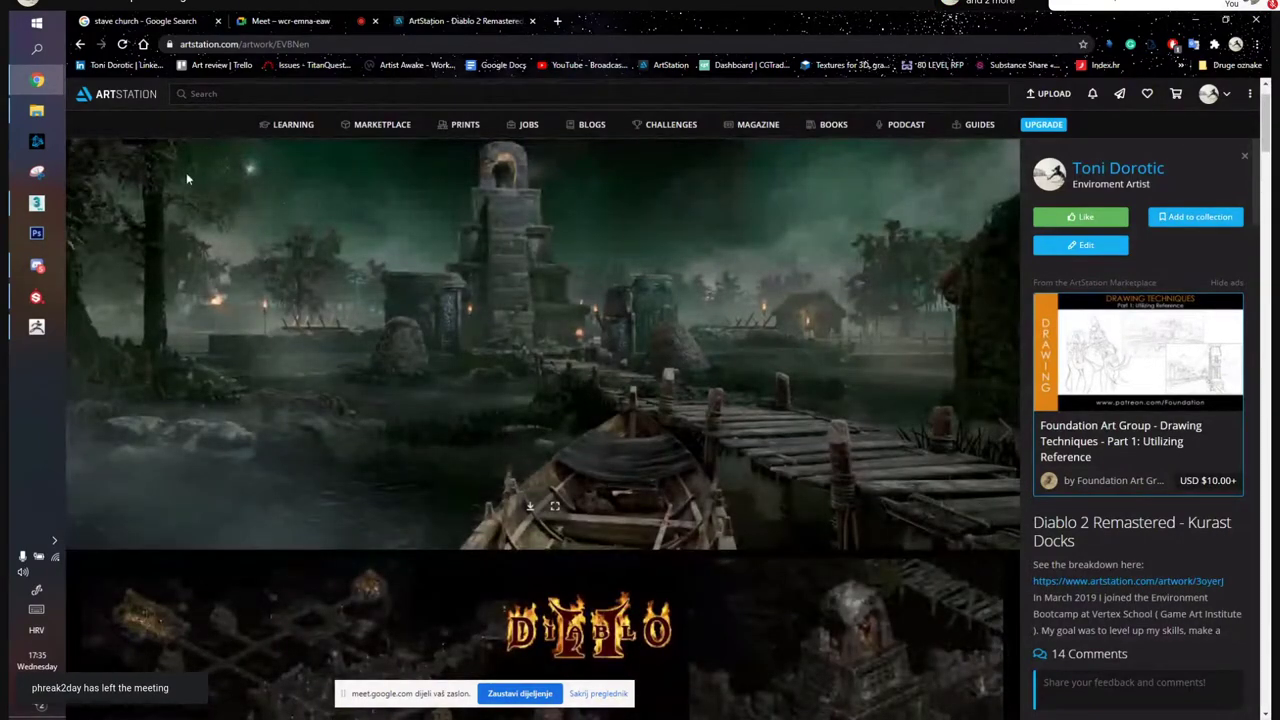
scroll(420, 314, up, 1)
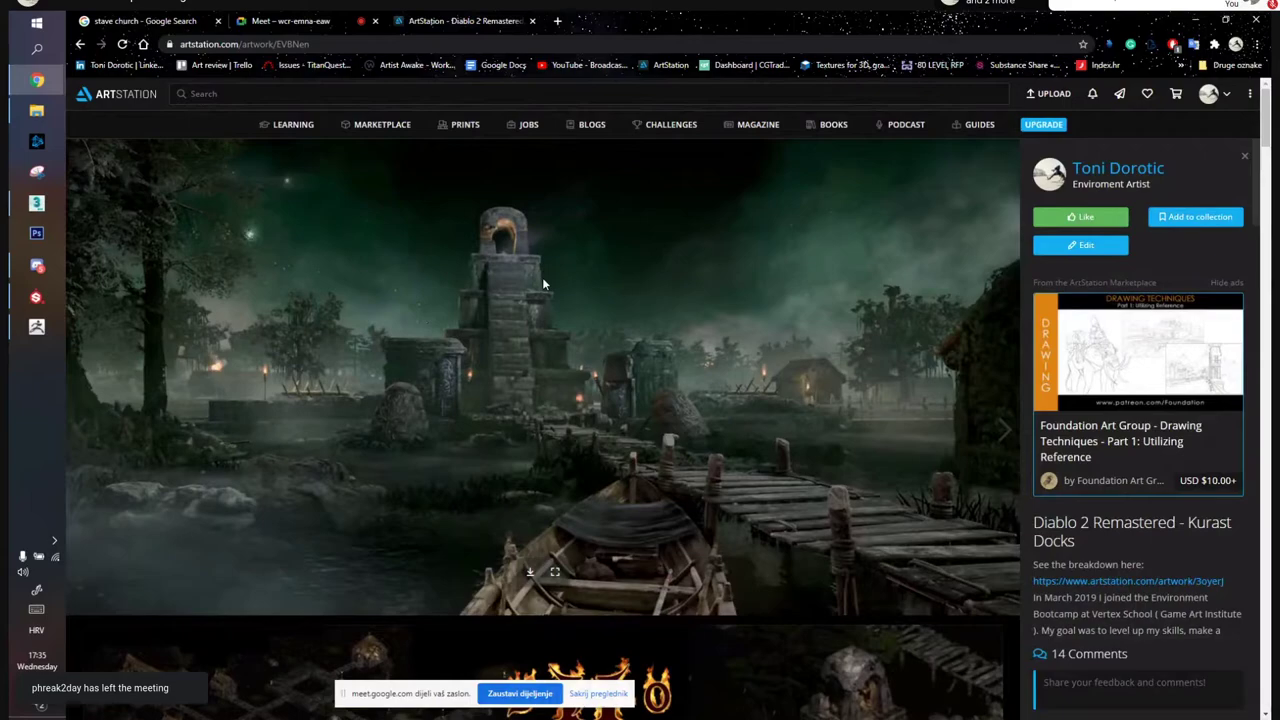
scroll(550, 282, down, 2)
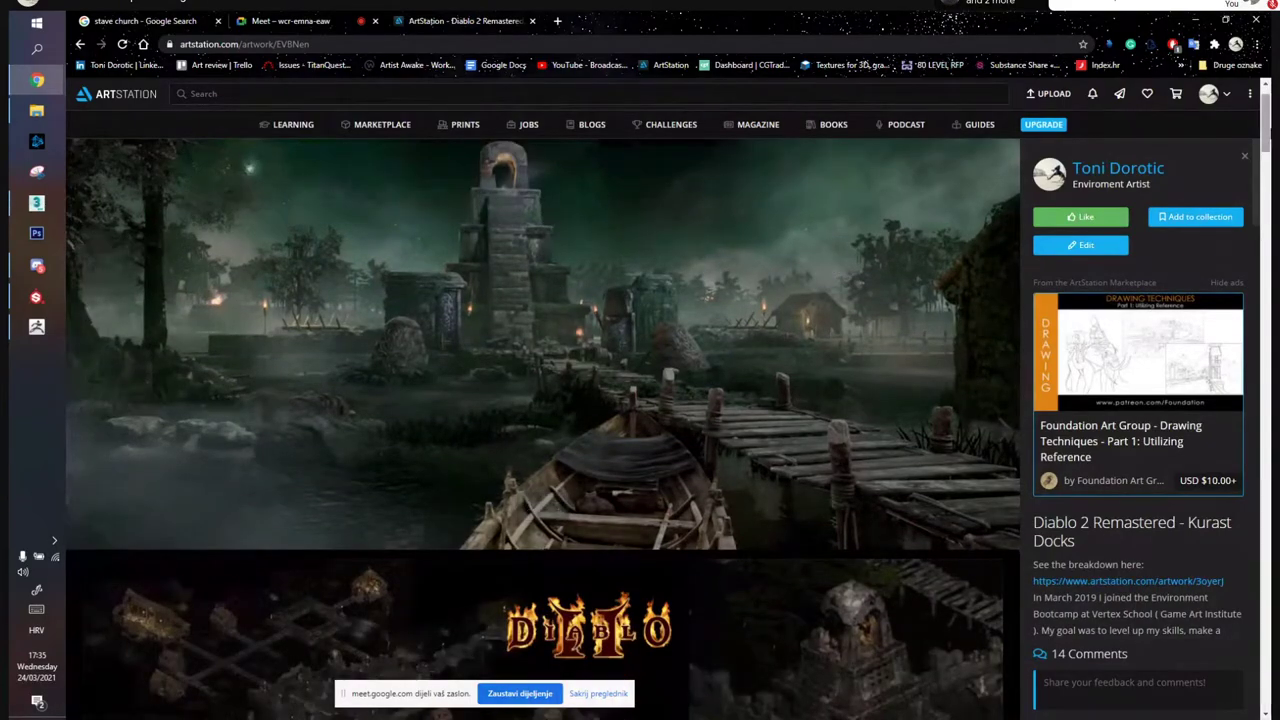
scroll(550, 400, down, 8)
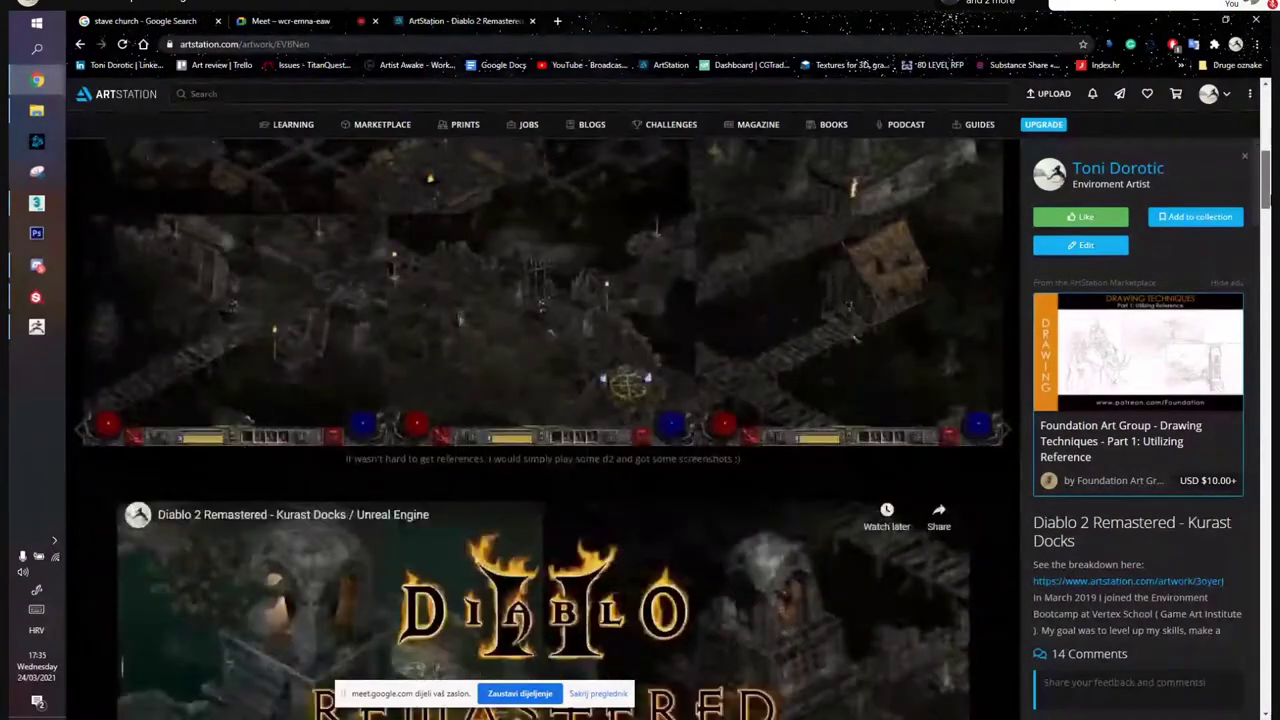
scroll(676, 550, down, 7)
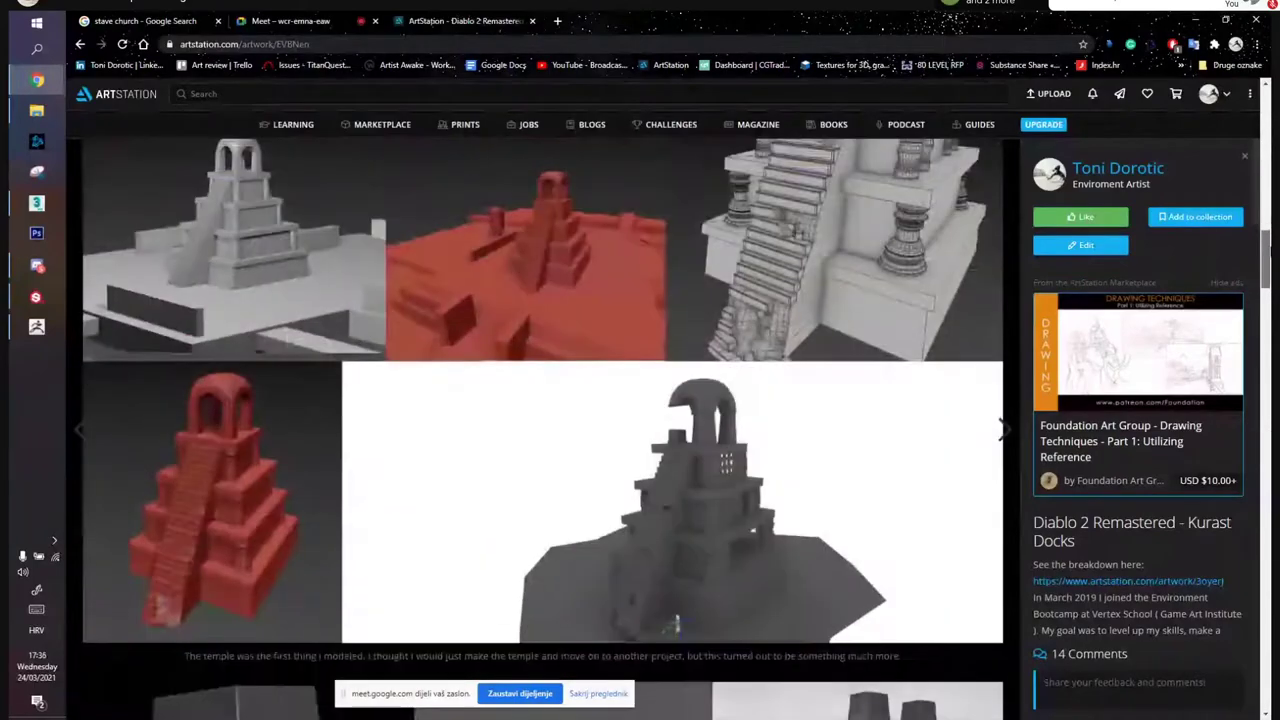
scroll(676, 550, down, 2)
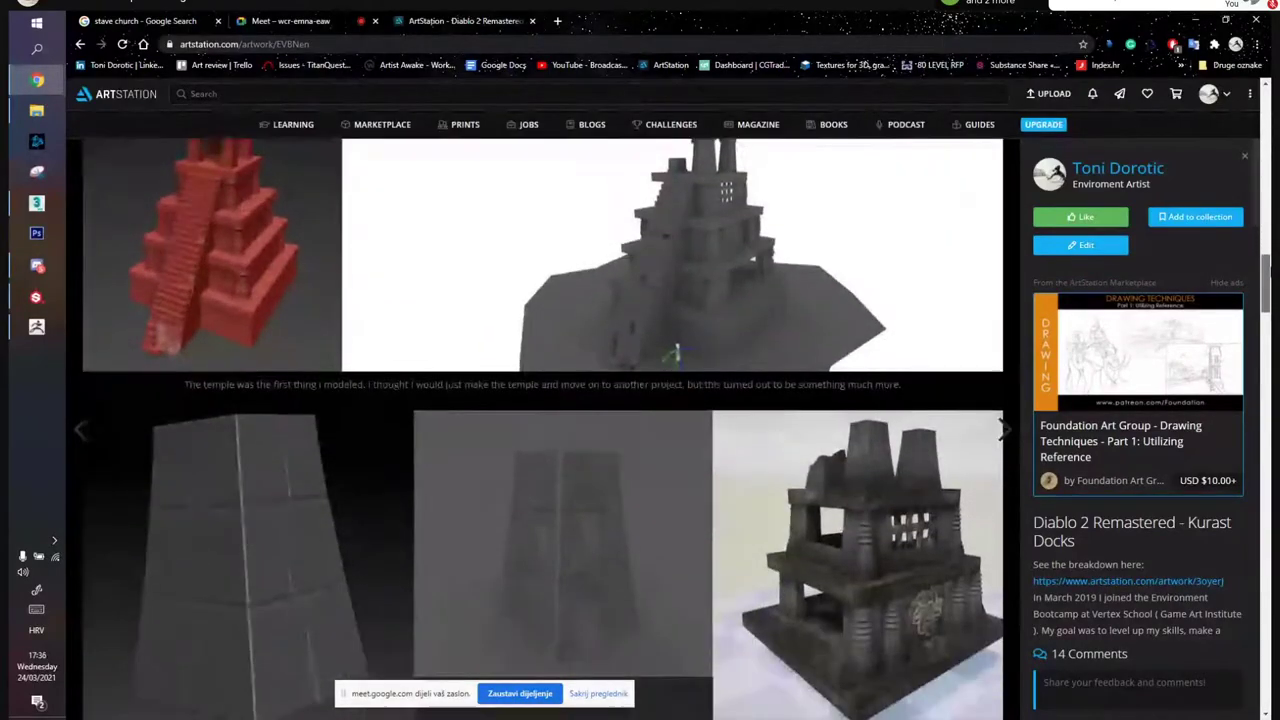
scroll(676, 550, up, 4)
scroll(420, 315, up, 4)
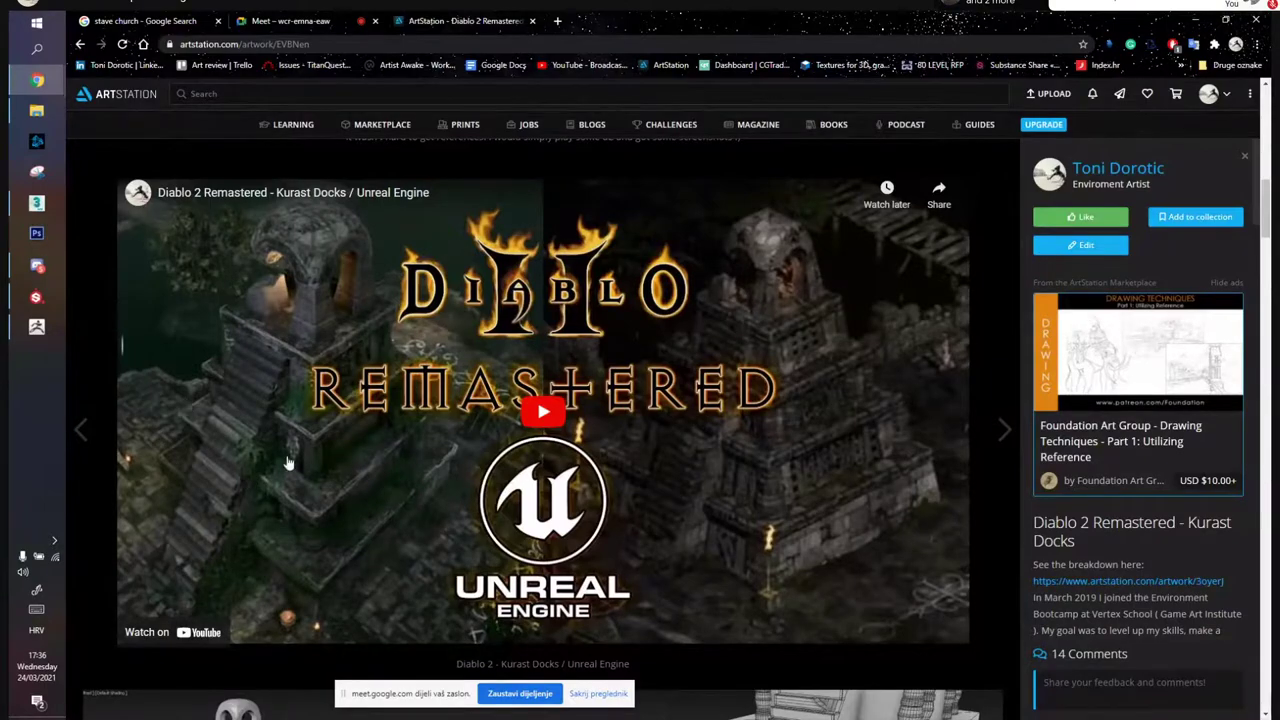
scroll(298, 459, down, 8)
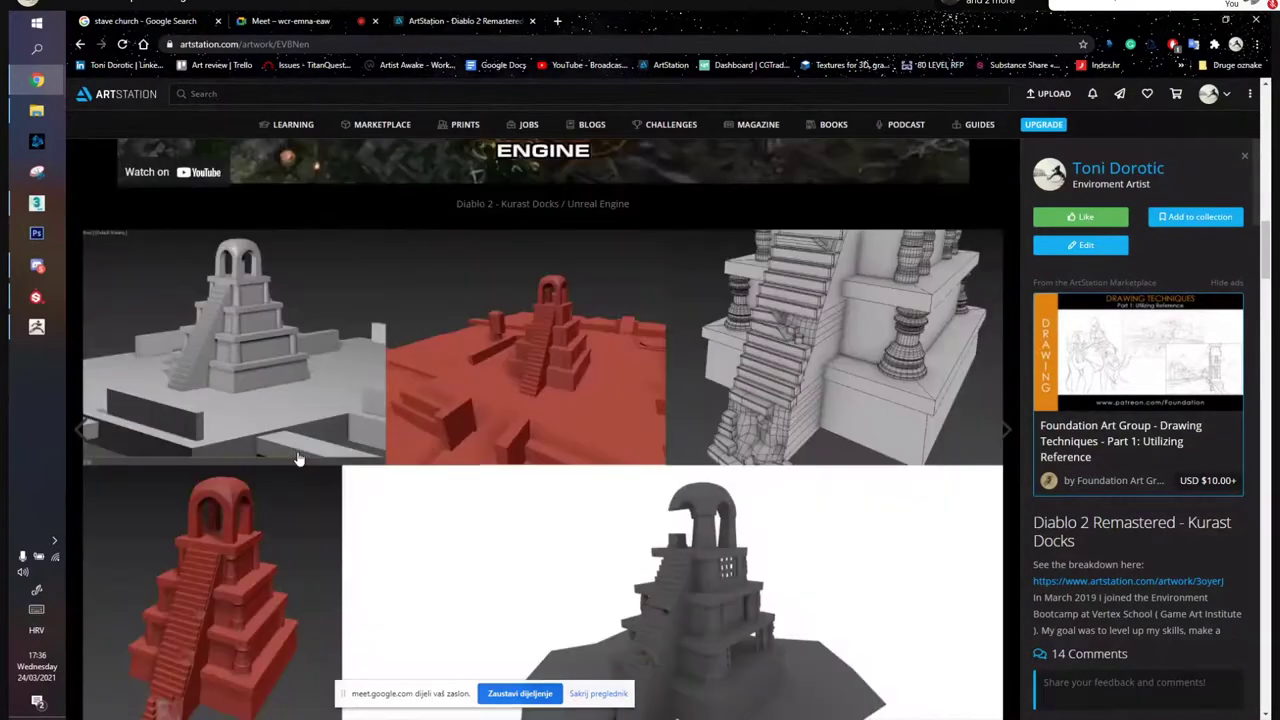
Review the Diablo 2 Remastered artwork's video thumbnail, temple modelling stages and main dock render once more
scroll(303, 449, up, 6)
scroll(303, 449, up, 1)
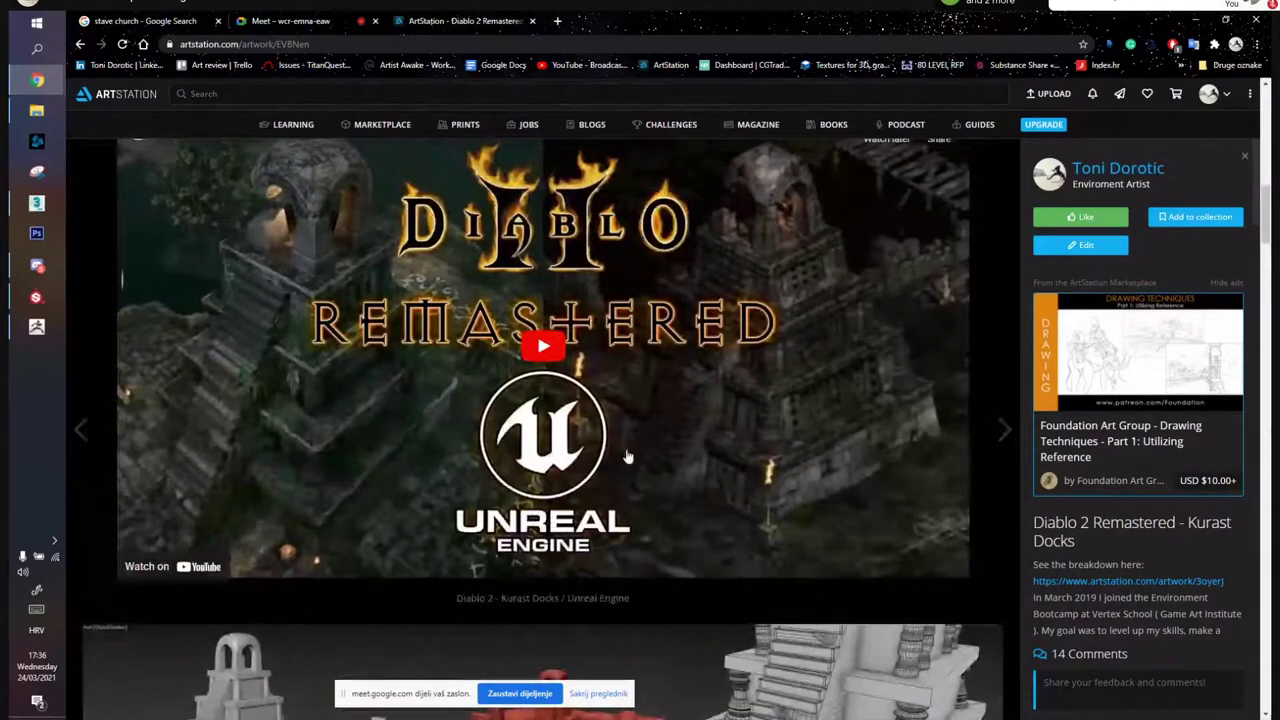
scroll(448, 441, down, 6)
scroll(448, 441, up, 3)
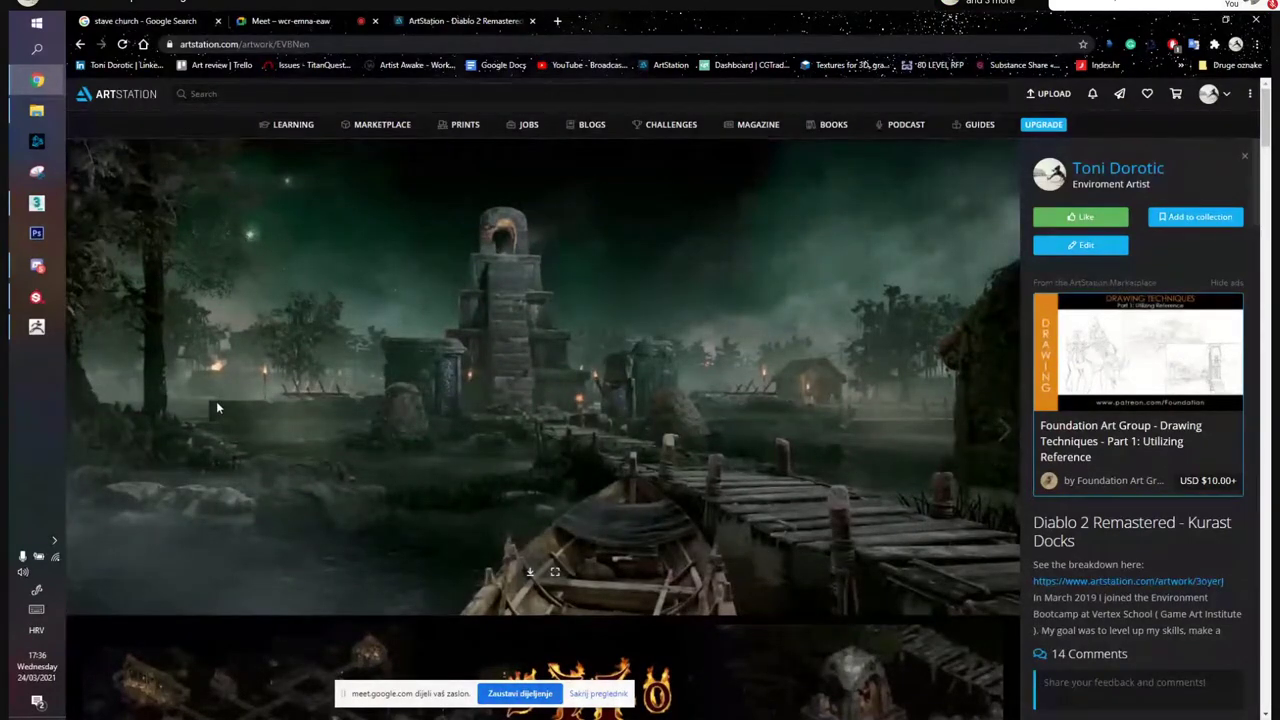
scroll(114, 440, down, 3)
scroll(114, 445, up, 3)
Return to the artist's portfolio page and open the Kurast Docks Breakdown artwork
click(80, 44)
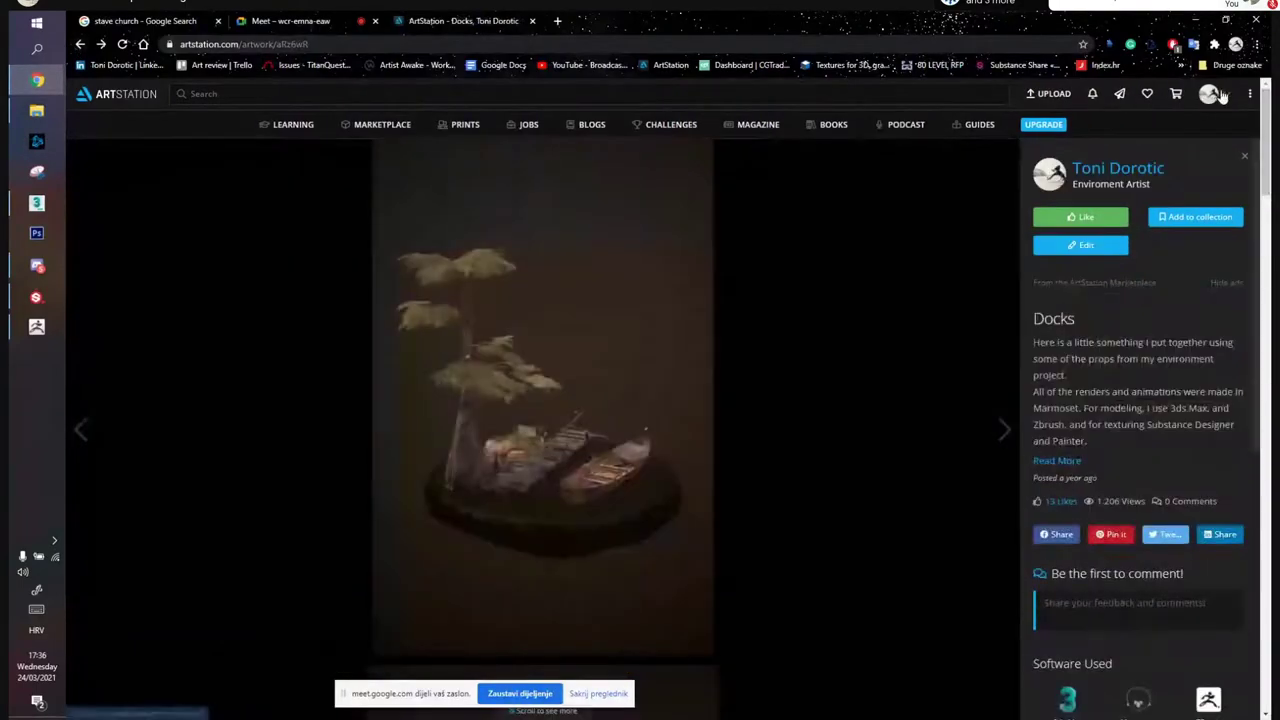
mouse_move(1212, 94)
click(1116, 143)
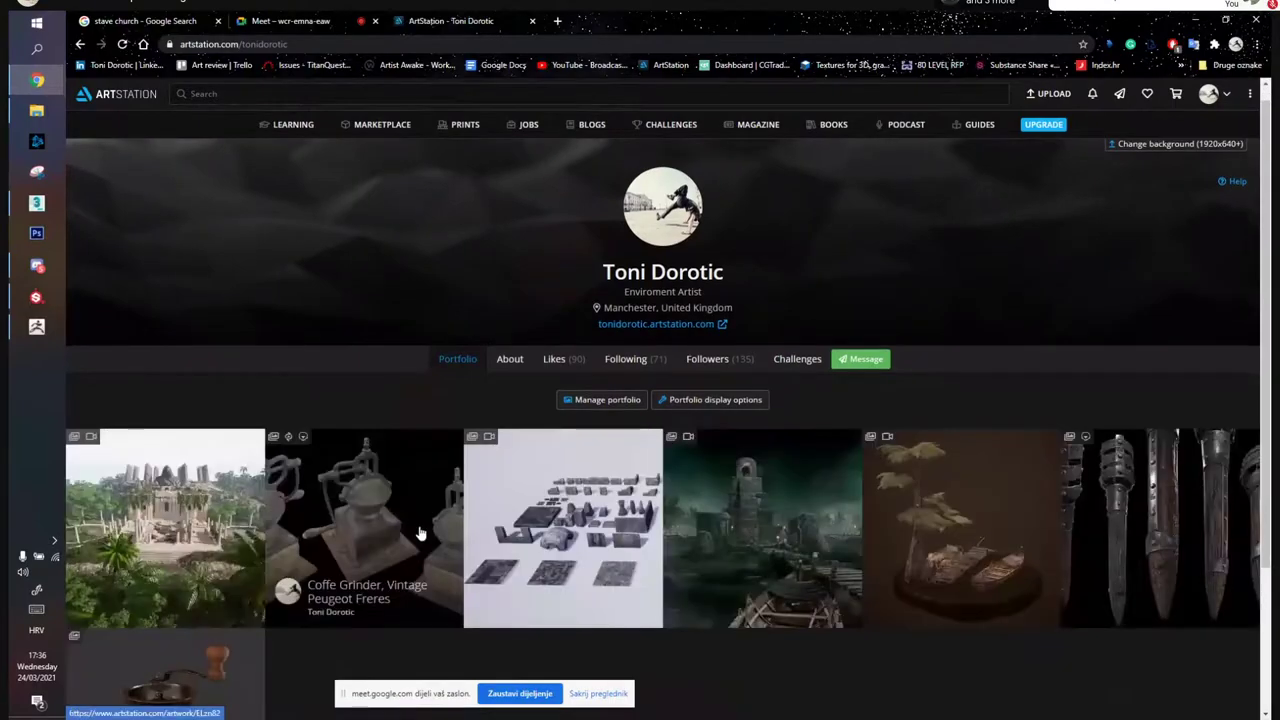
scroll(400, 500, down, 2)
click(566, 391)
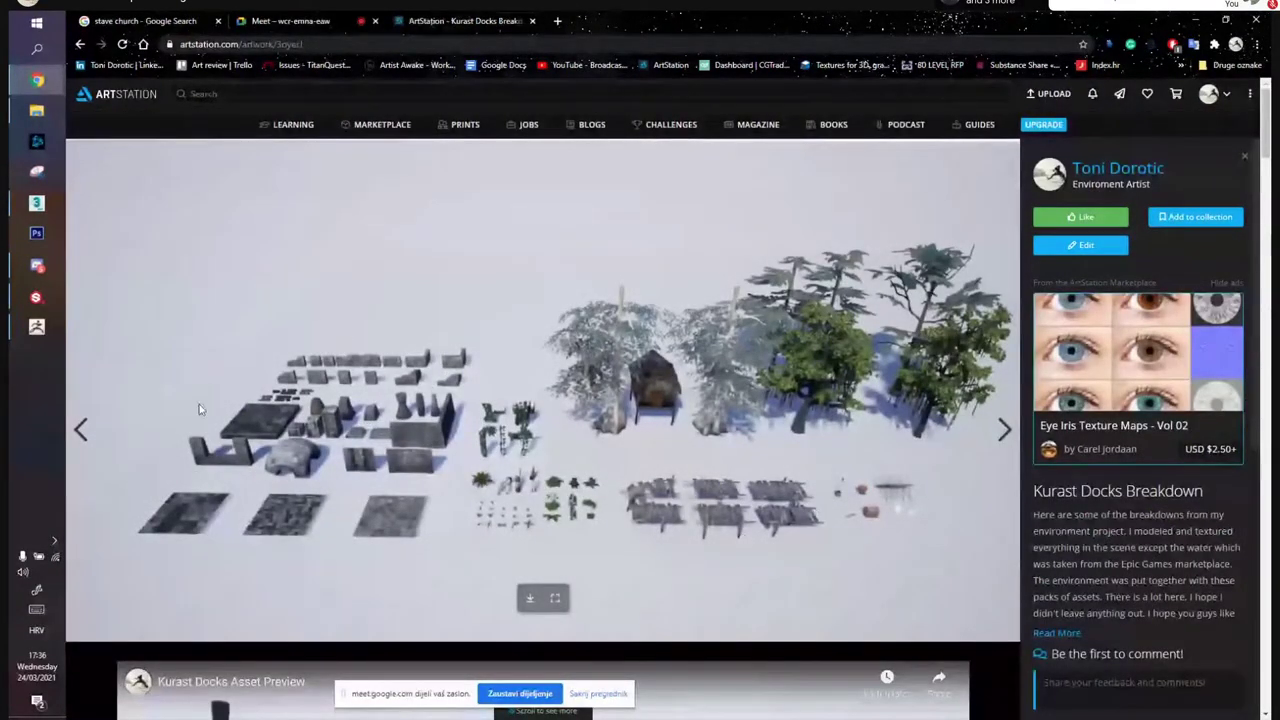
Examine the breakdown's full asset overview render and the Kurast Docks Asset Preview video thumbnail
scroll(328, 273, down, 2)
scroll(463, 463, down, 3)
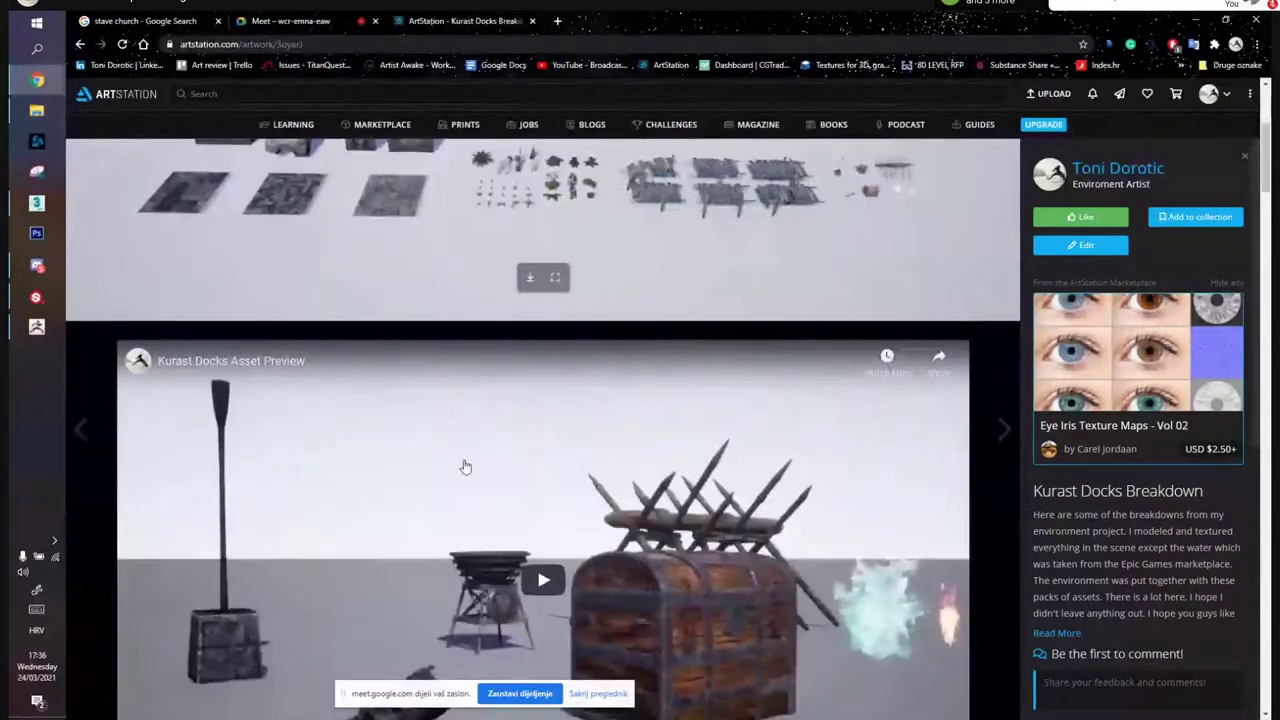
scroll(397, 372, up, 2)
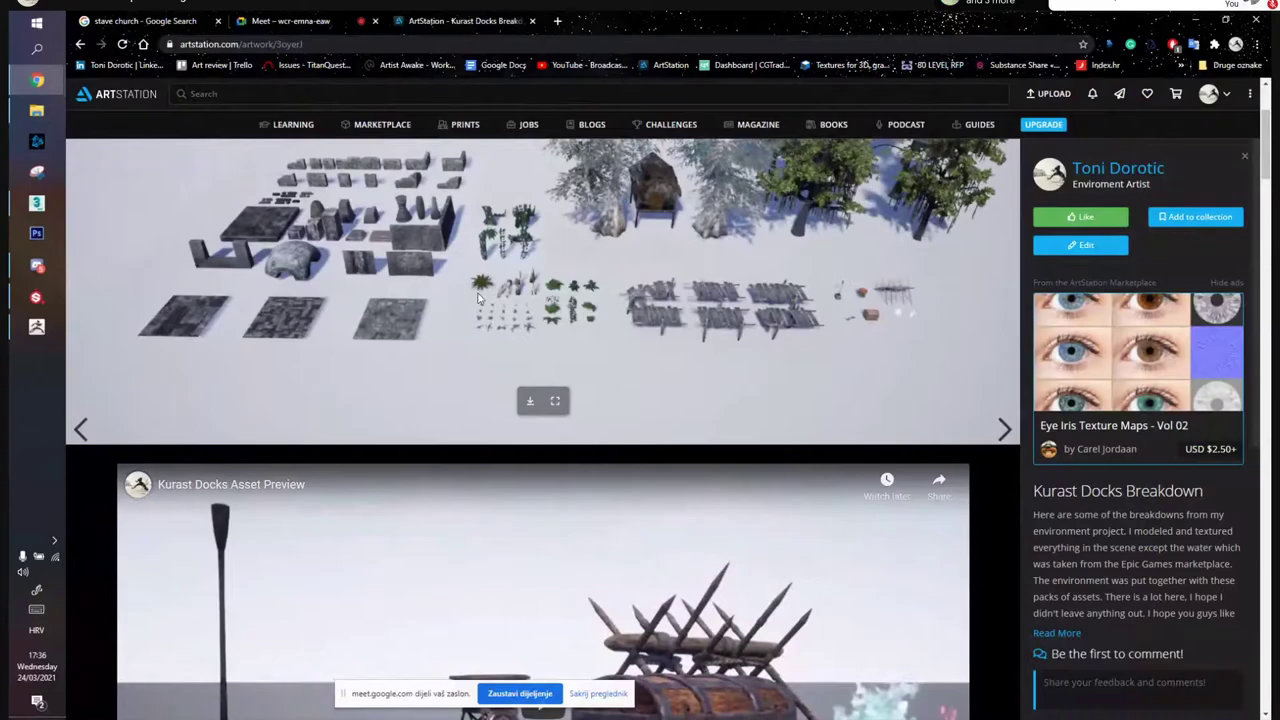
scroll(576, 348, up, 2)
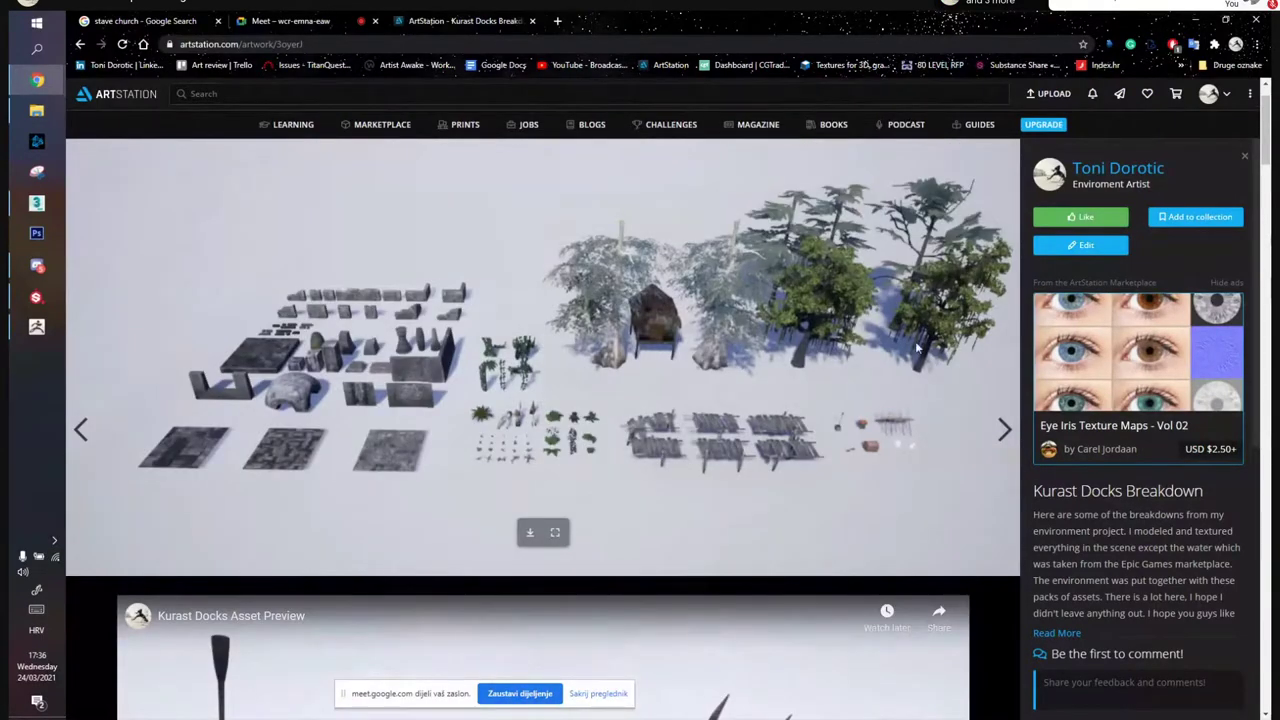
scroll(900, 330, up, 1)
scroll(843, 288, down, 1)
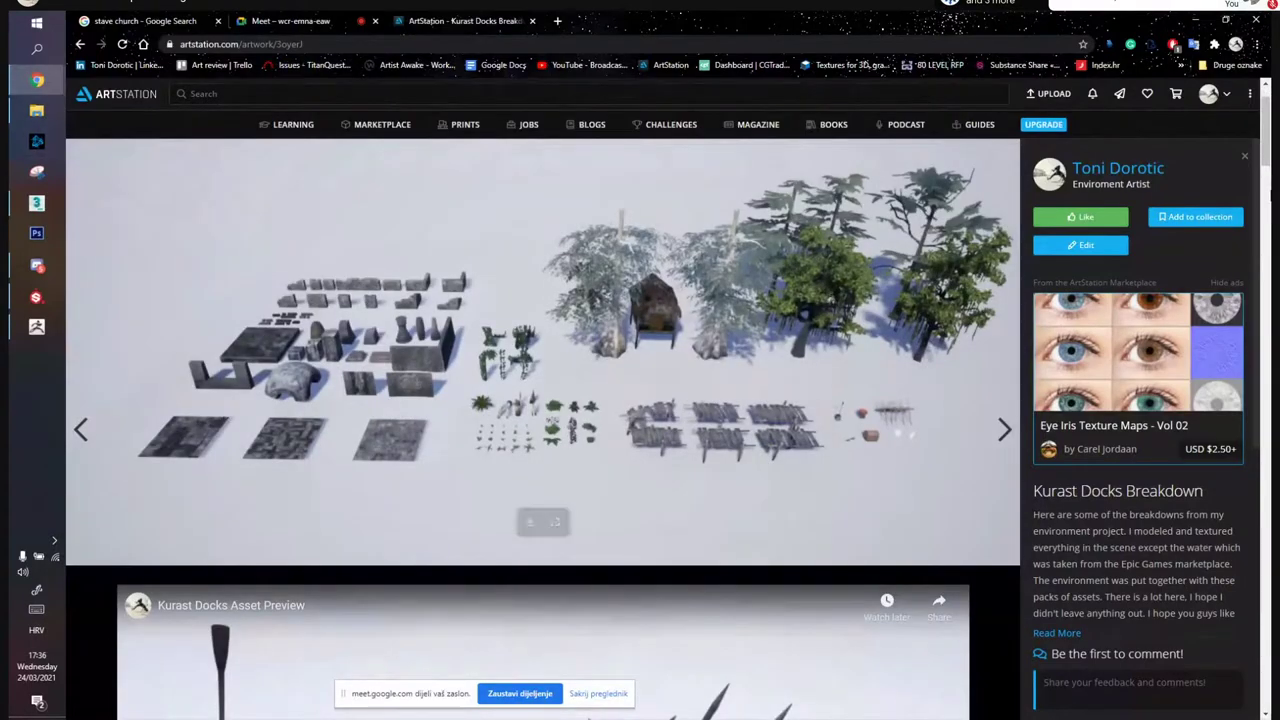
Examine the breakdown's foliage renders, leaf textures and material node graphs below the asset preview video
scroll(284, 427, down, 12)
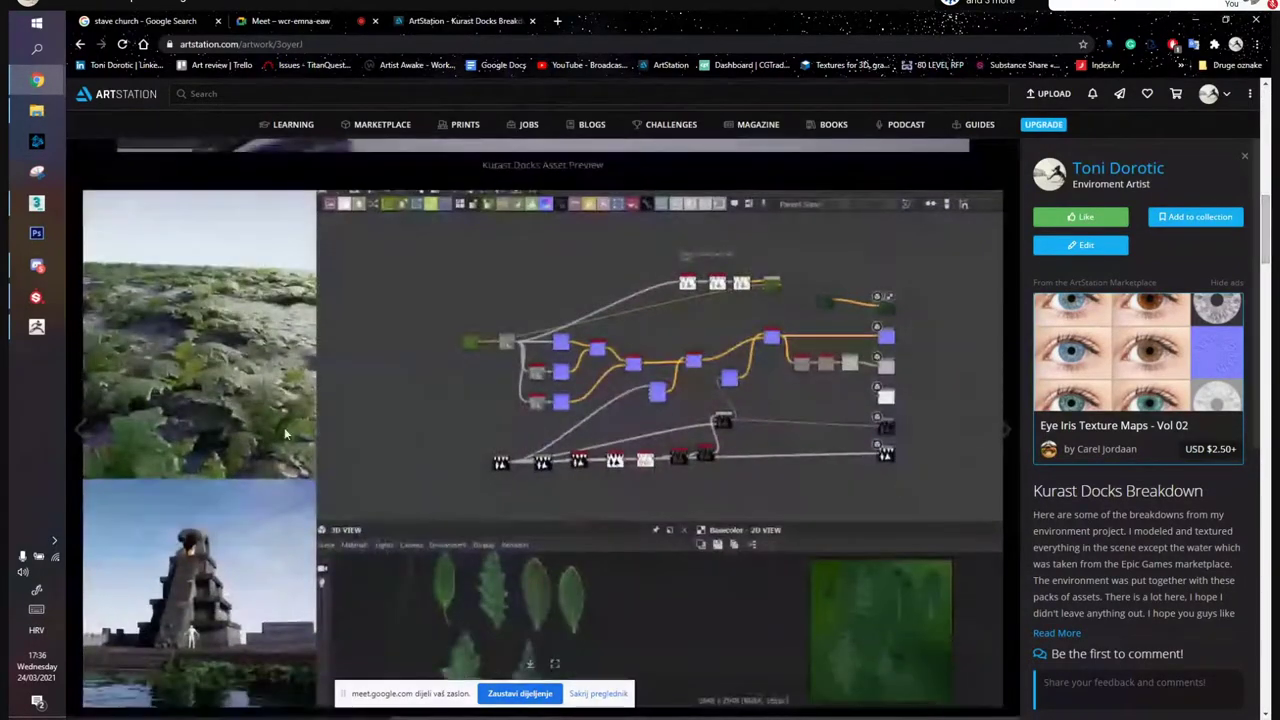
scroll(269, 425, down, 1)
scroll(229, 486, down, 3)
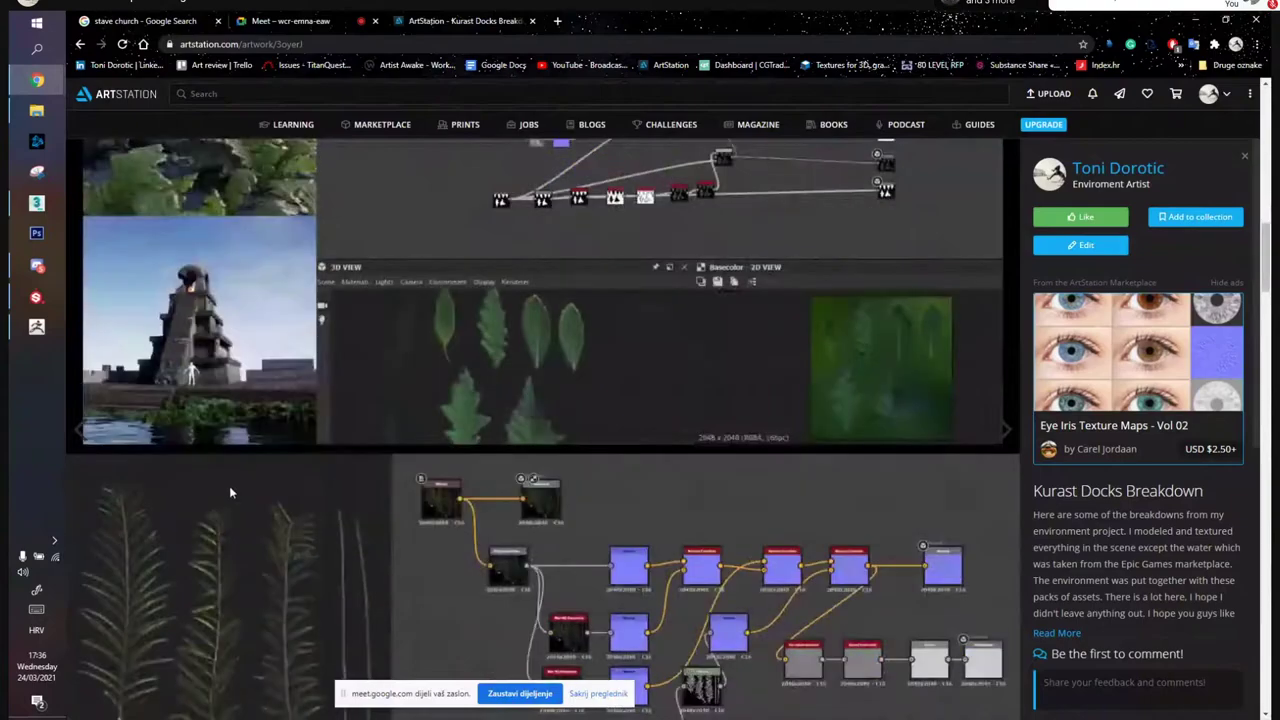
scroll(229, 486, down, 2)
scroll(229, 486, down, 1)
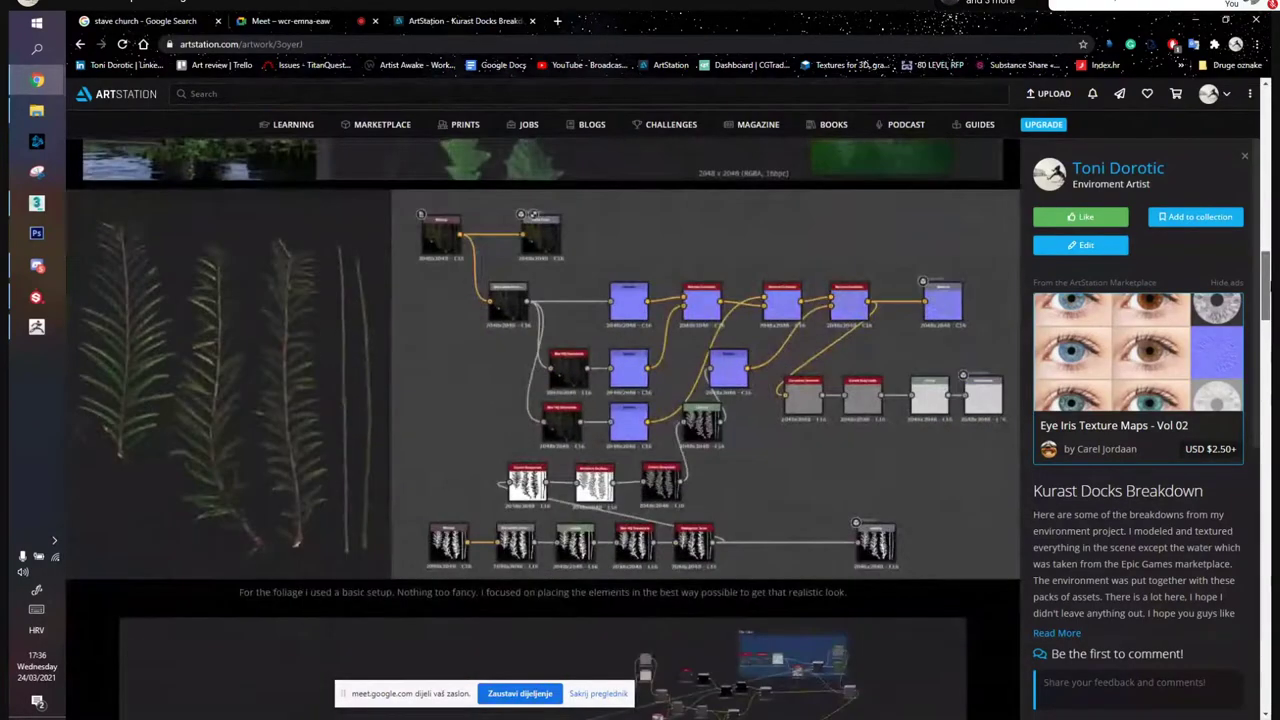
scroll(315, 478, up, 2)
scroll(315, 478, down, 5)
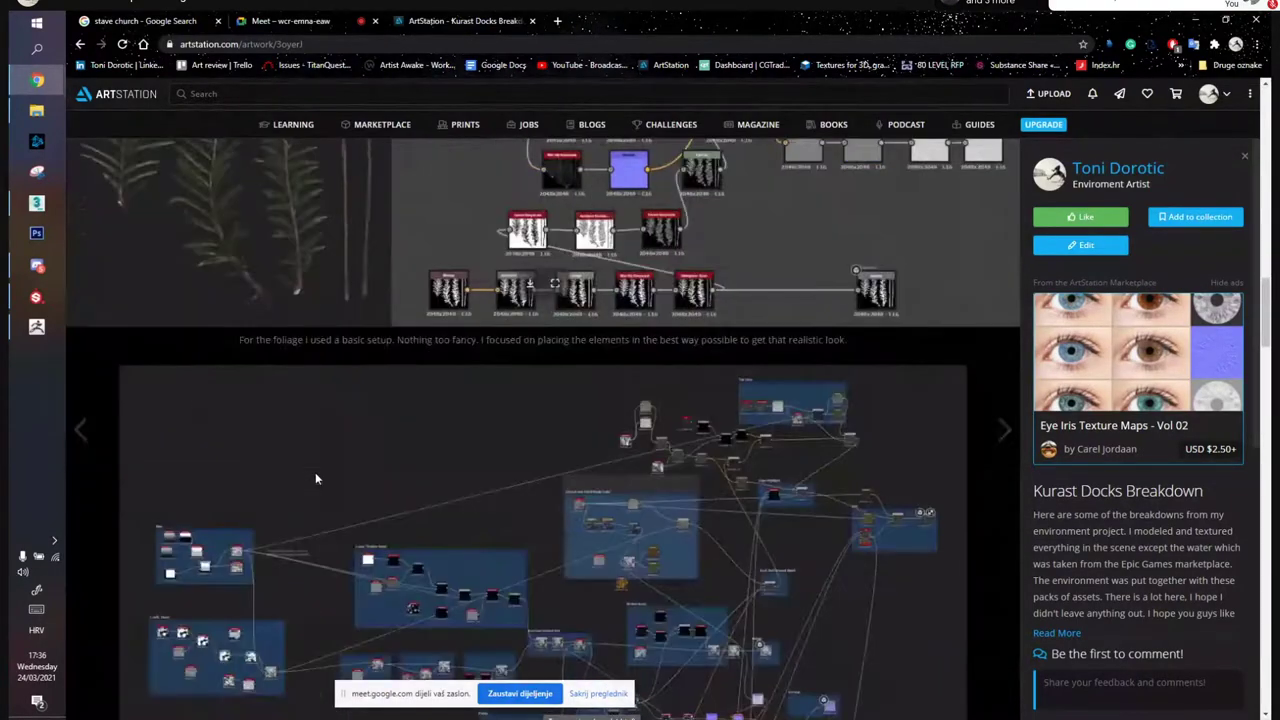
scroll(543, 428, up, 3)
scroll(543, 428, up, 3)
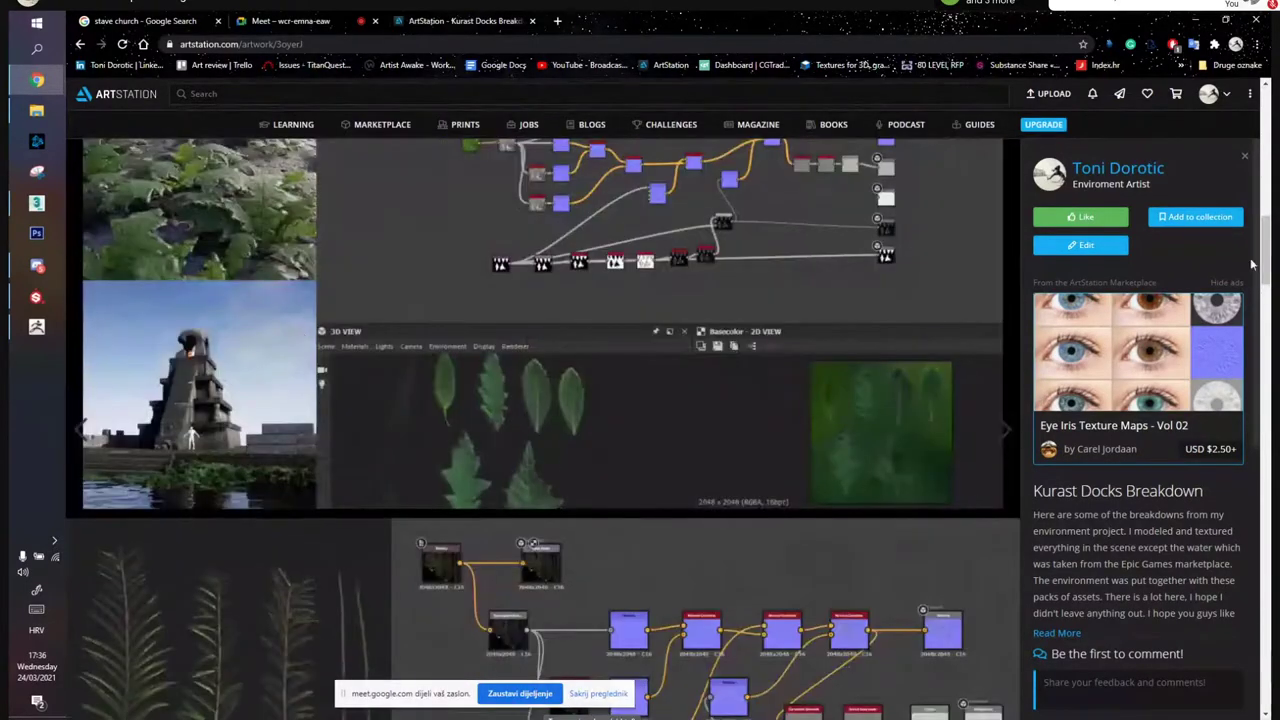
scroll(523, 221, up, 1)
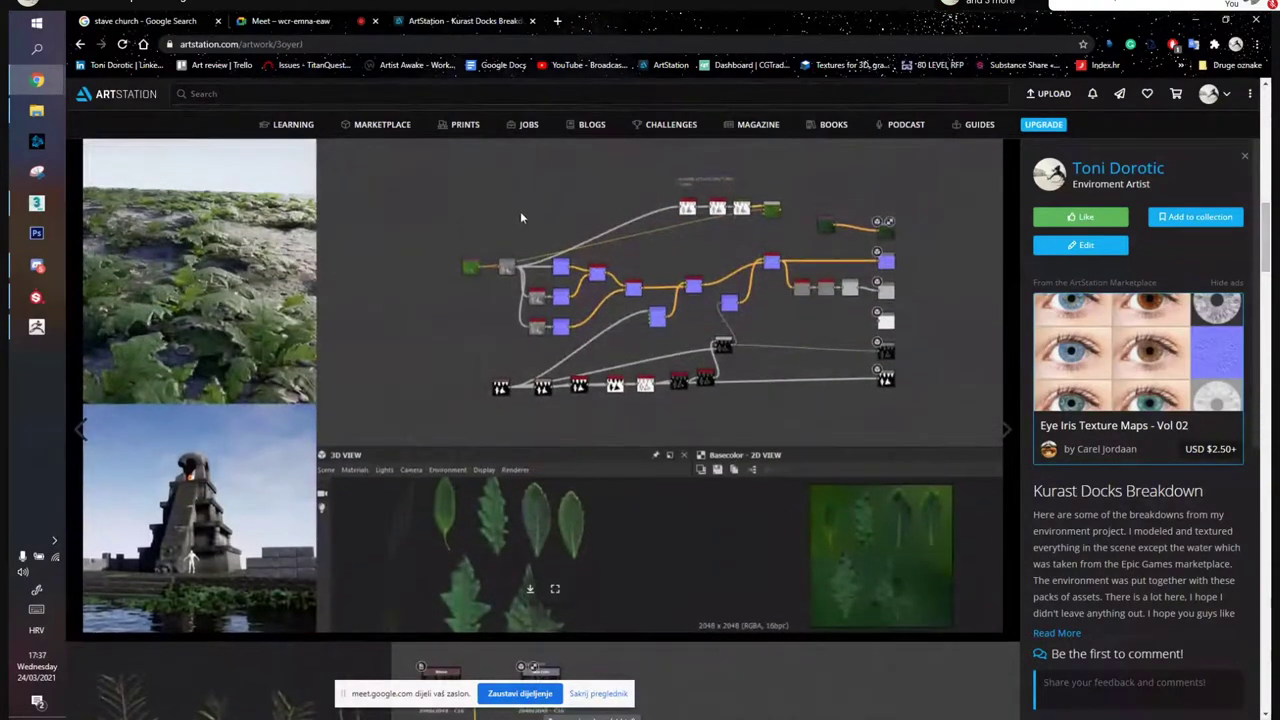
scroll(522, 219, up, 4)
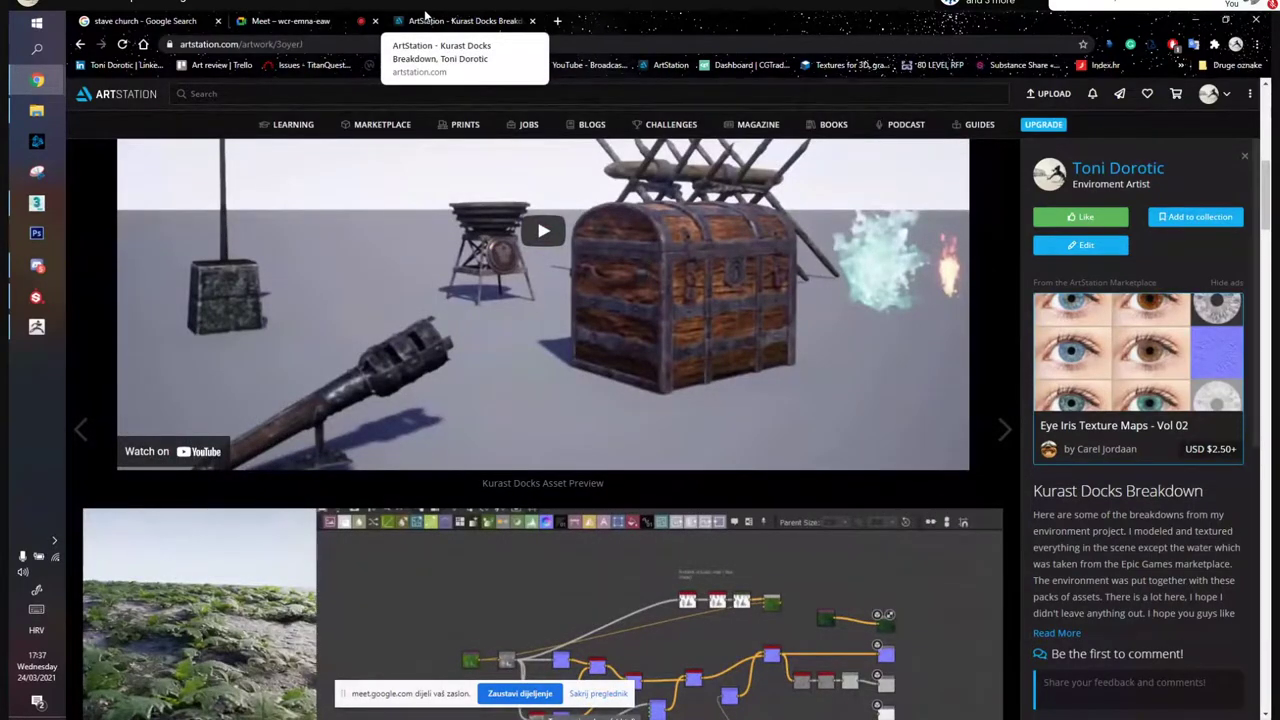
Switch to the stave church image search results and look through the church photos
click(283, 20)
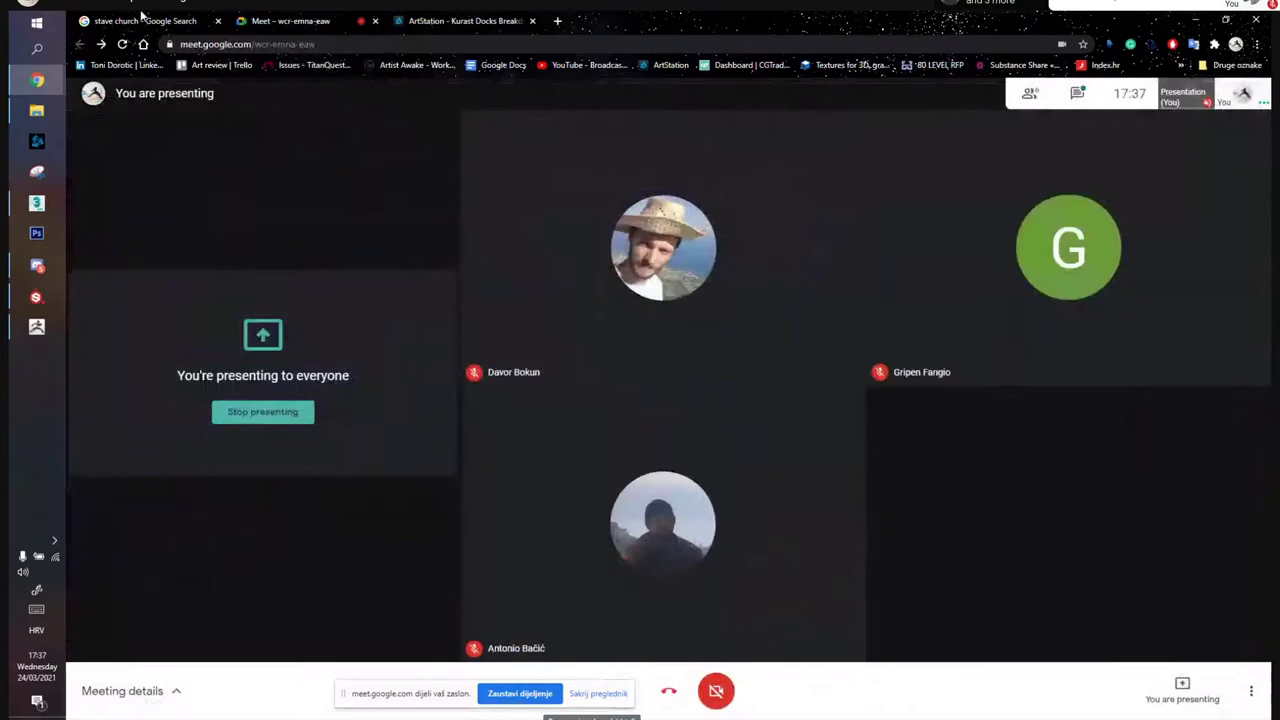
click(112, 18)
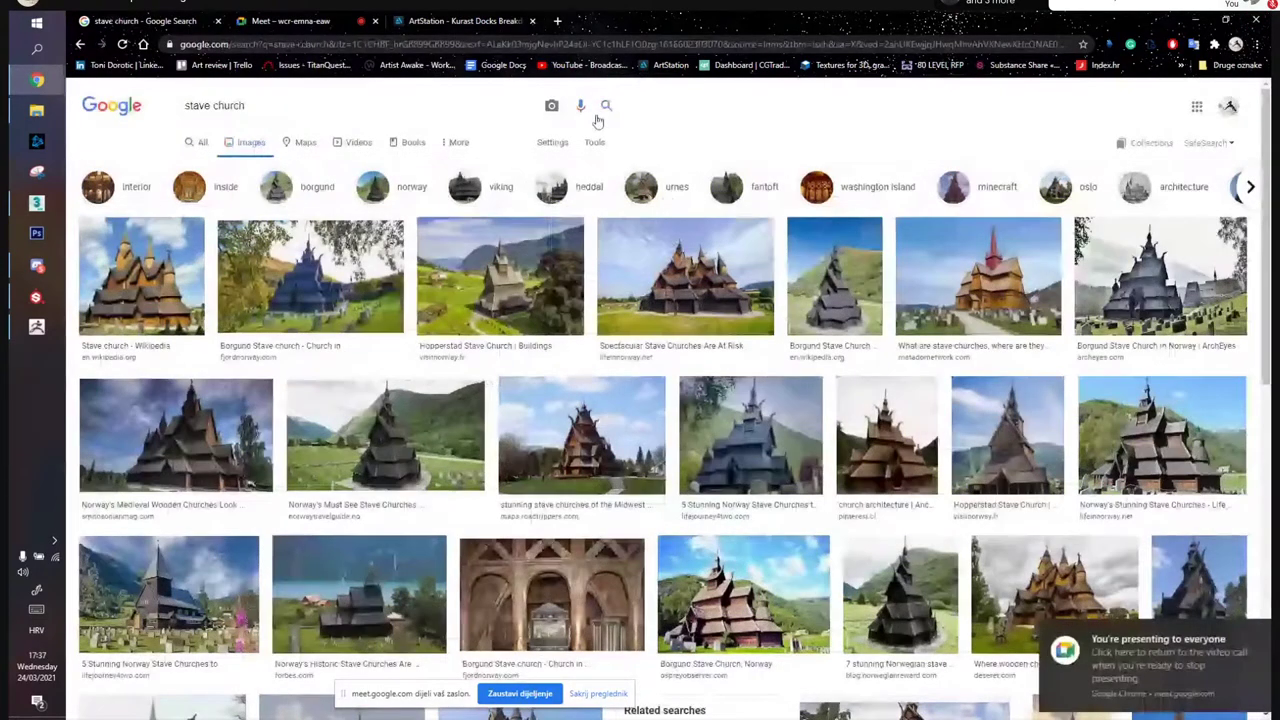
scroll(300, 250, down, 3)
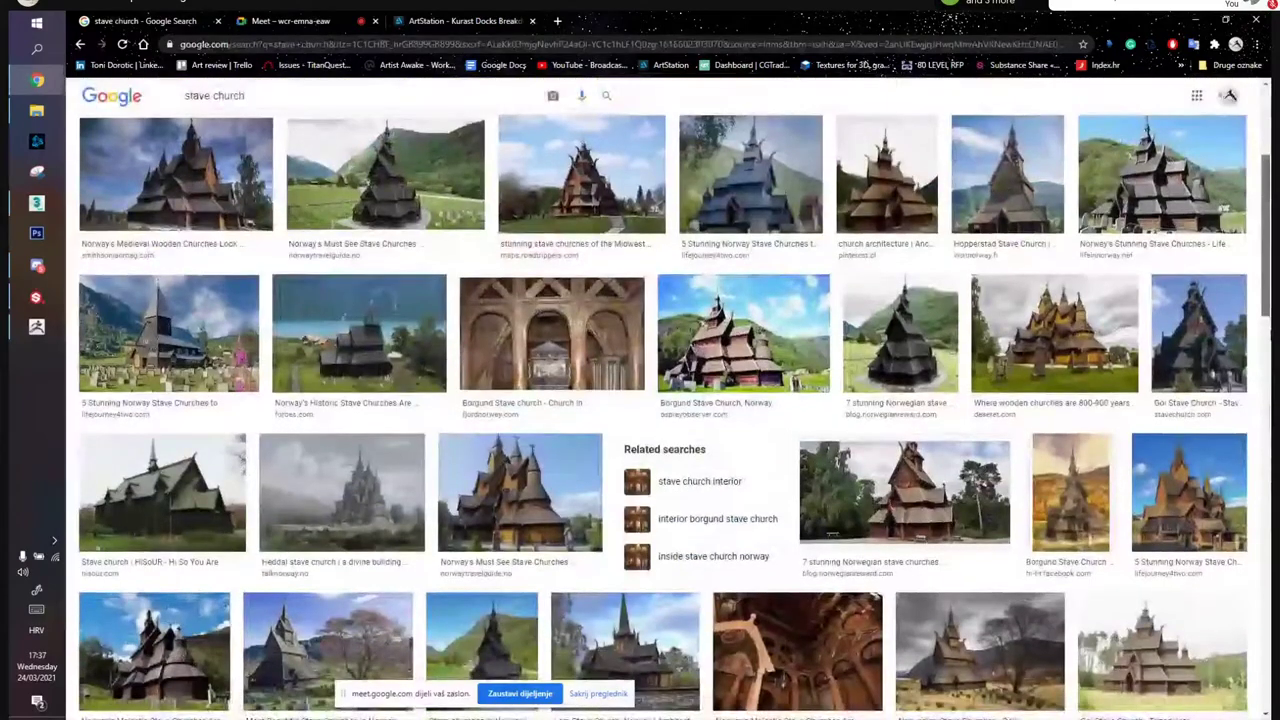
scroll(157, 328, up, 3)
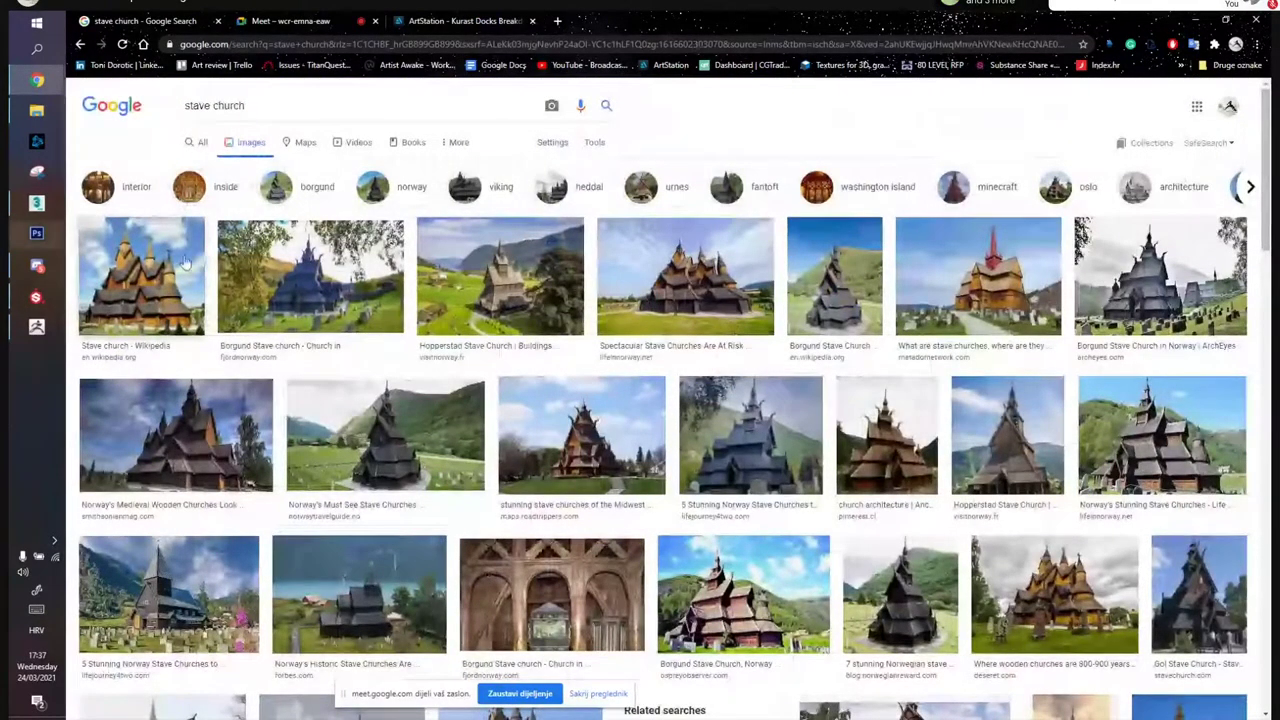
scroll(958, 340, down, 2)
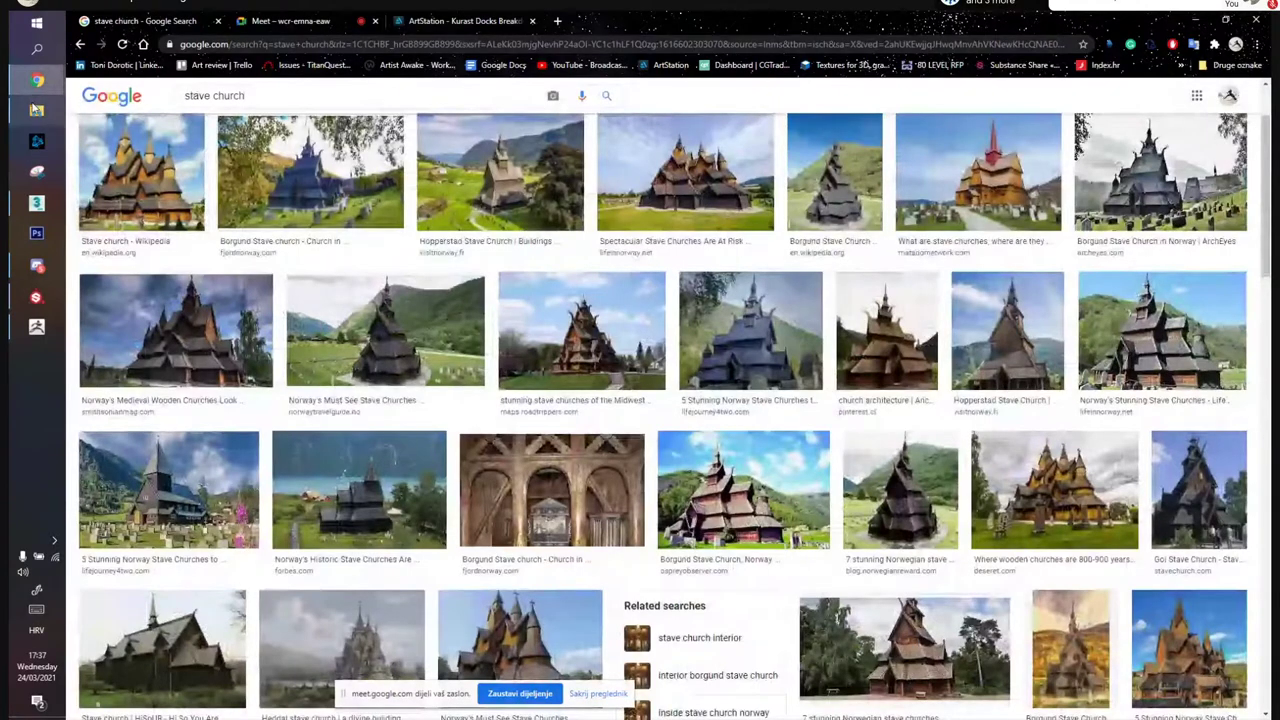
Switch to File Explorer, go to the Church Trim folder and open the screenshot007 render of the finished church
click(36, 110)
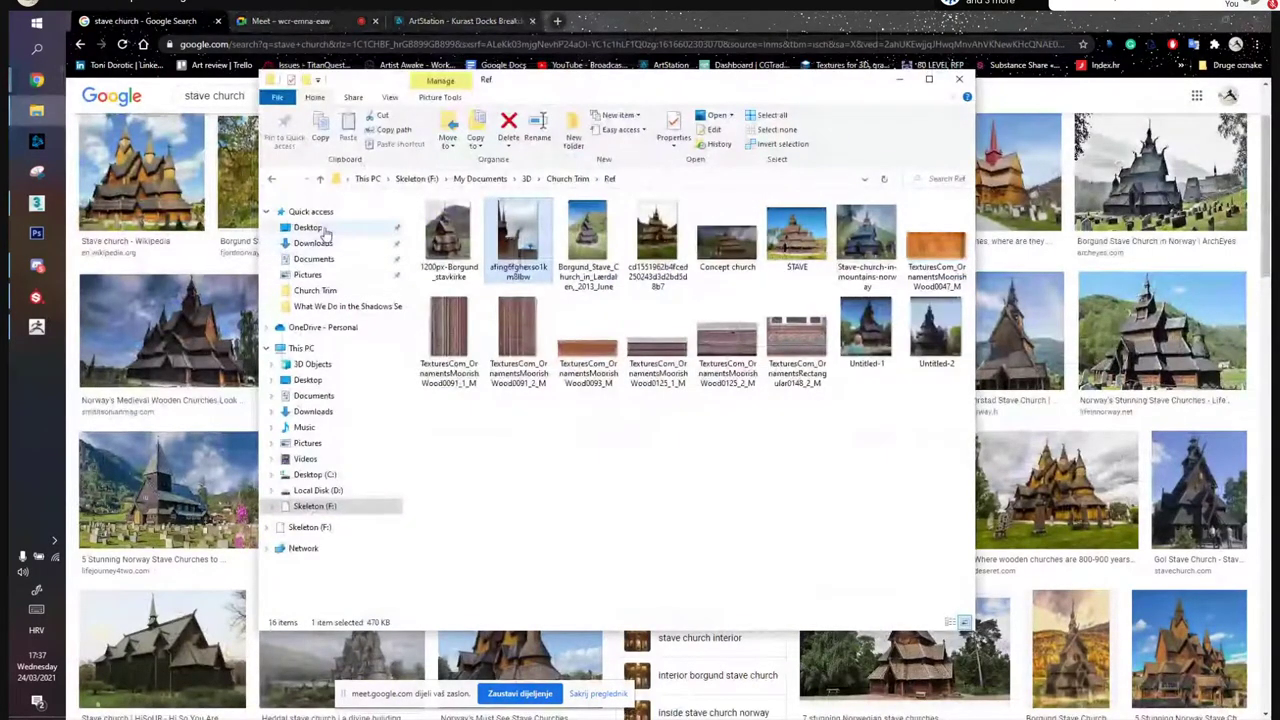
click(316, 291)
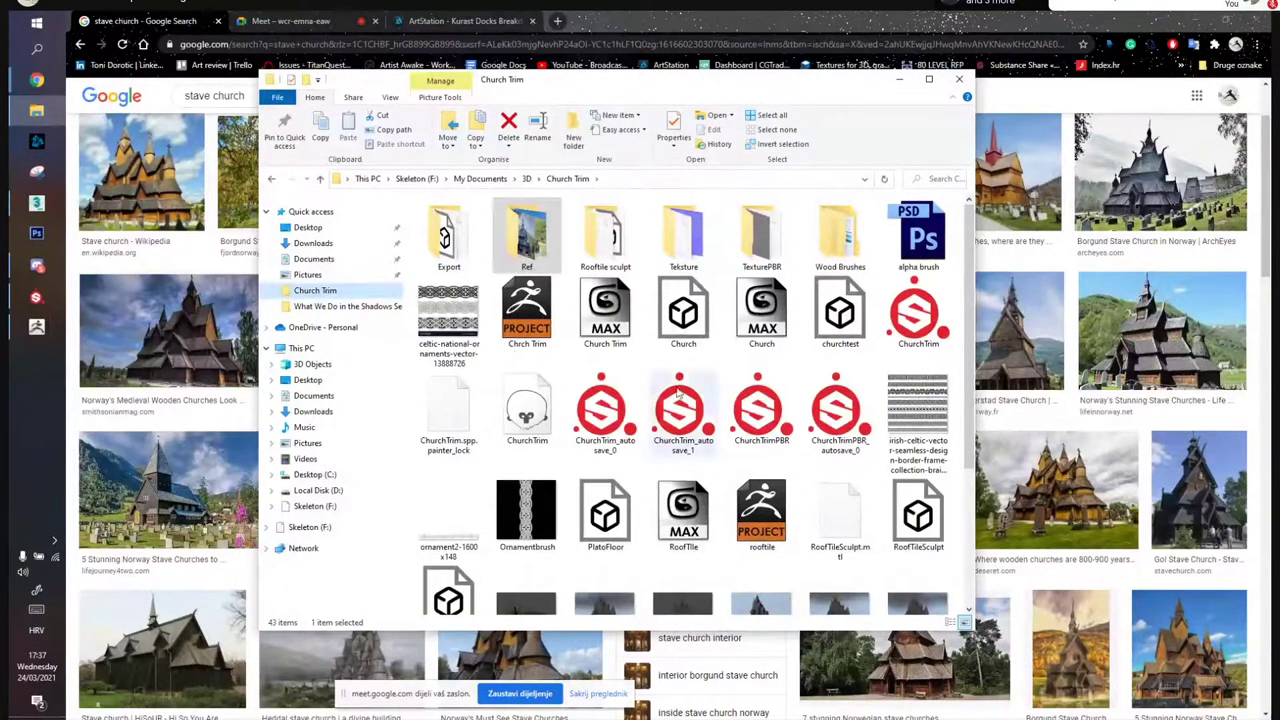
scroll(677, 392, down, 2)
click(521, 503)
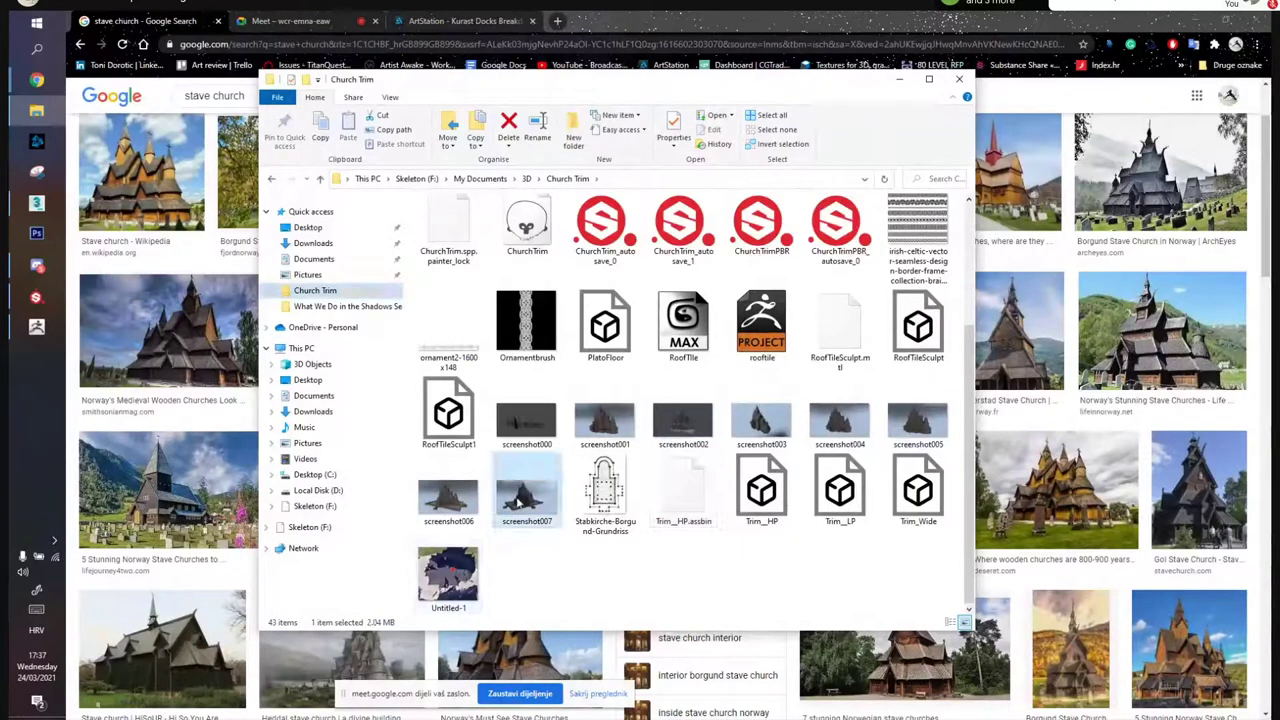
double_click(521, 503)
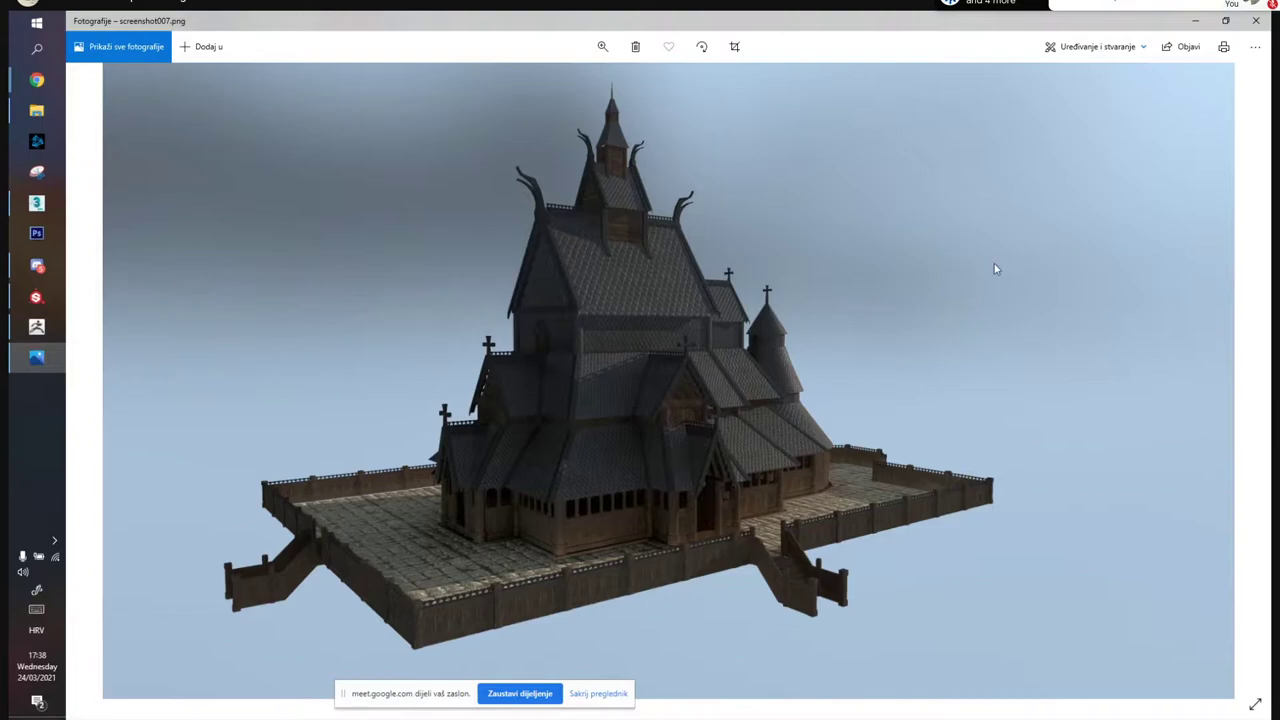
Close the church render and open the Concept church image from the Church Trim project's Ref folder
click(1257, 22)
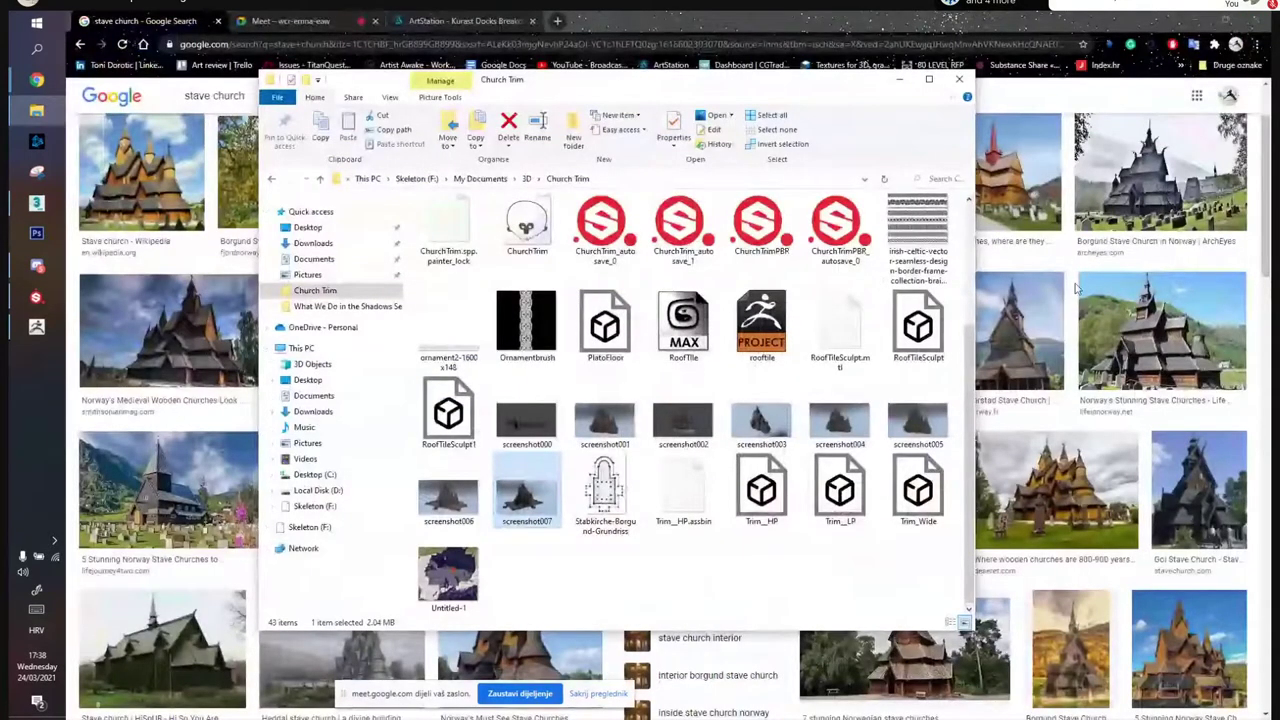
scroll(602, 368, up, 3)
double_click(525, 240)
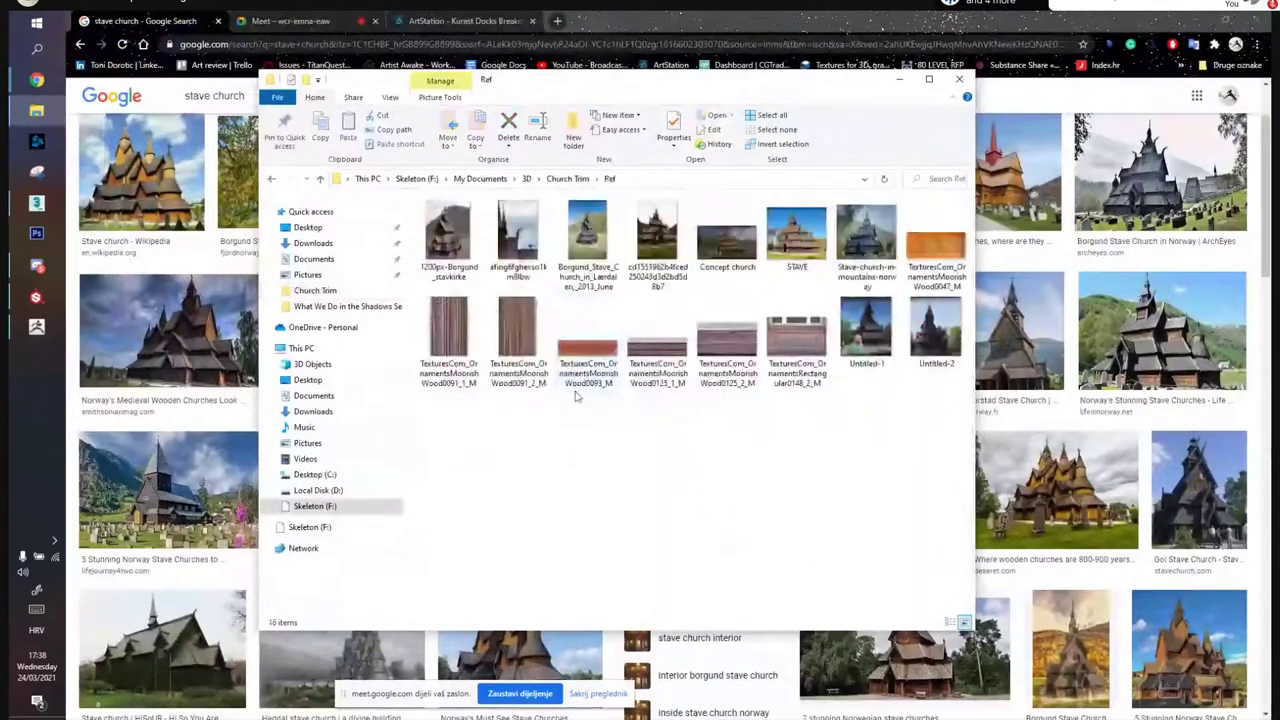
double_click(750, 243)
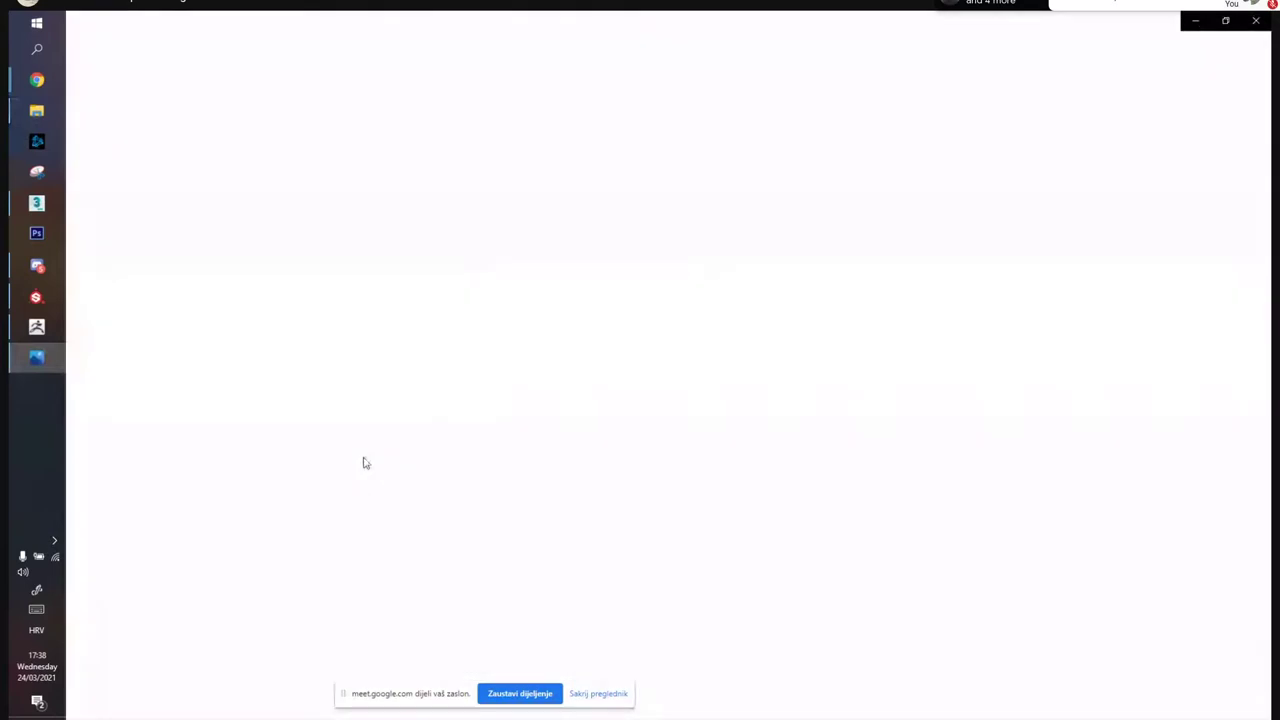
Enlarge the Concept church photo and inspect the church from its spire and tiled roofs down to the base
click(602, 47)
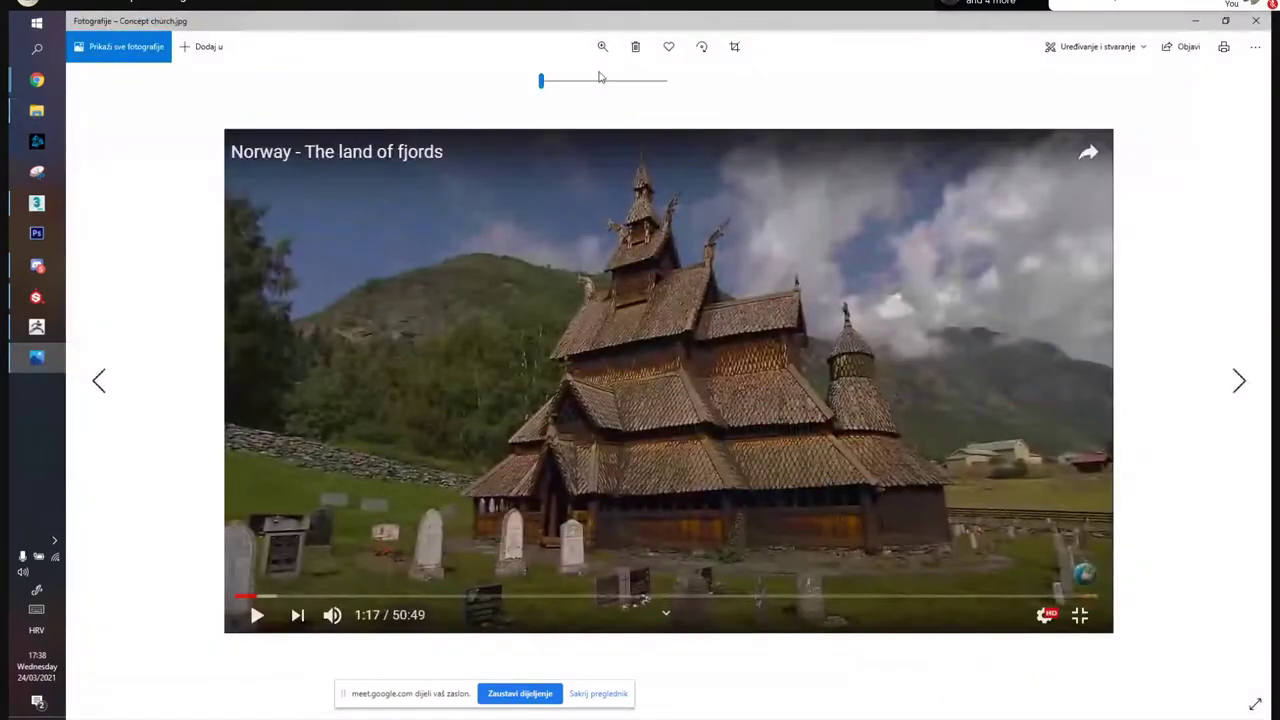
drag(543, 82, 566, 83)
drag(748, 246, 739, 206)
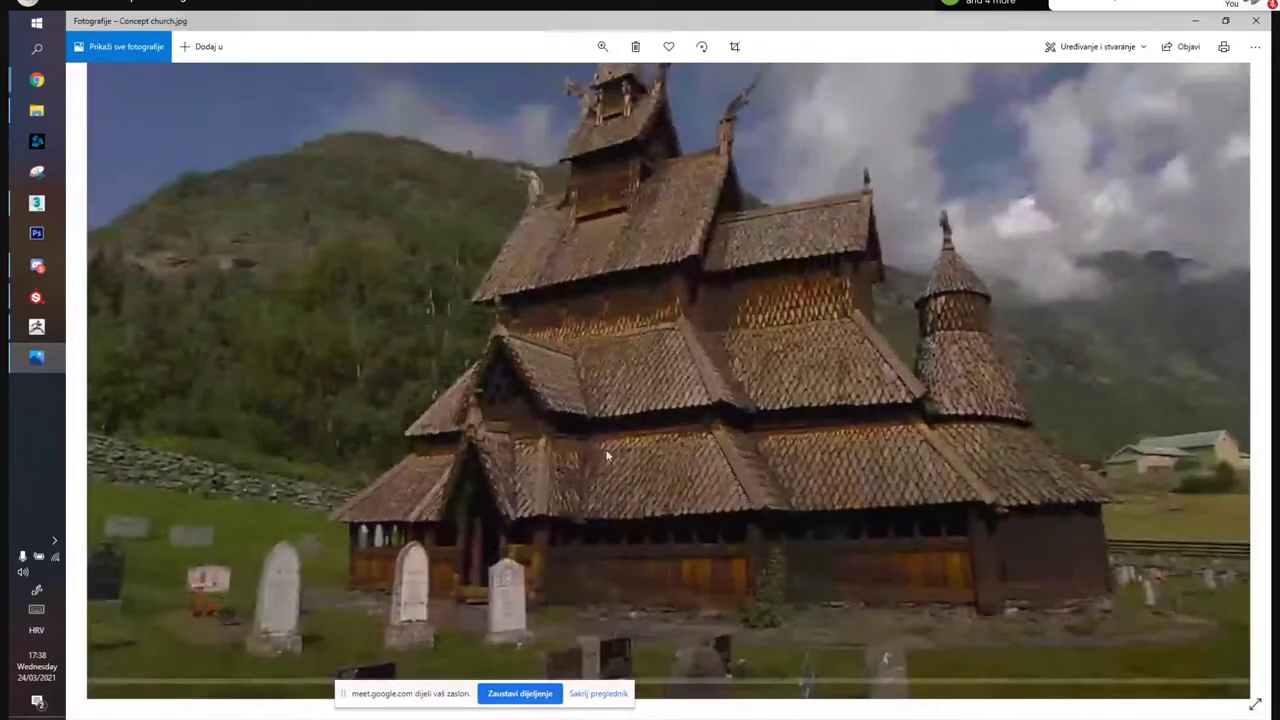
drag(830, 285, 792, 351)
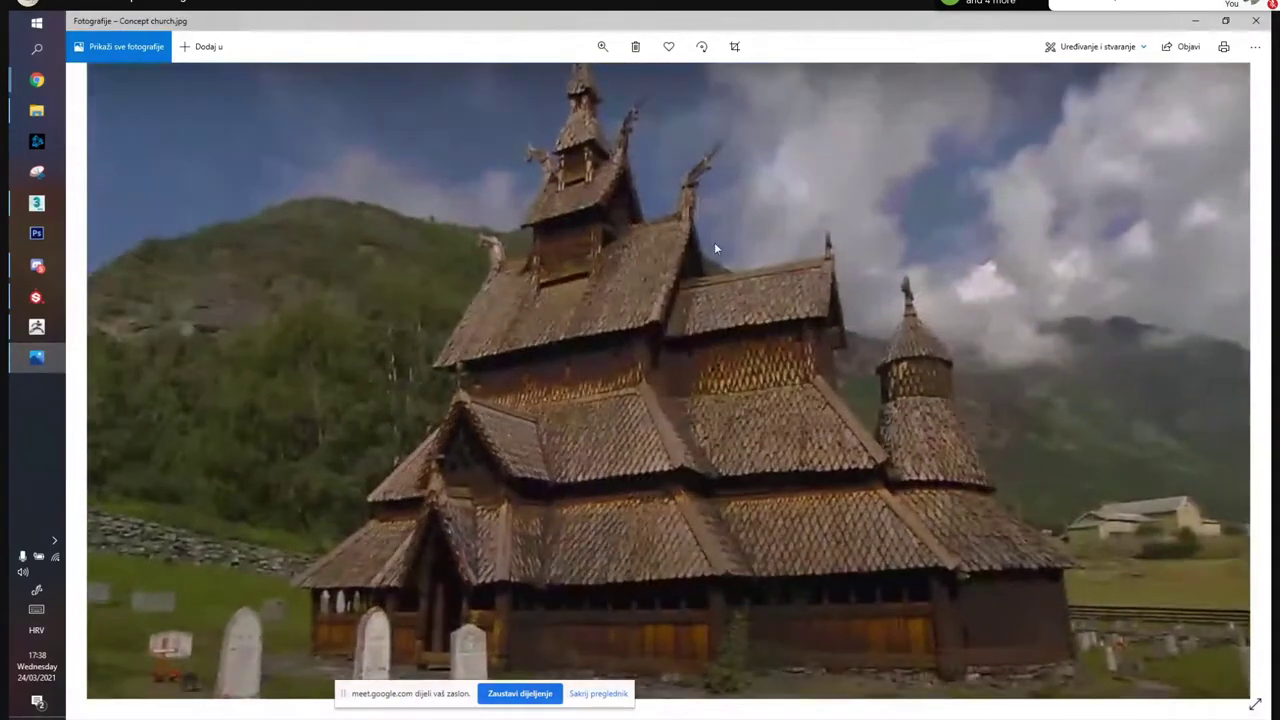
drag(716, 462, 720, 393)
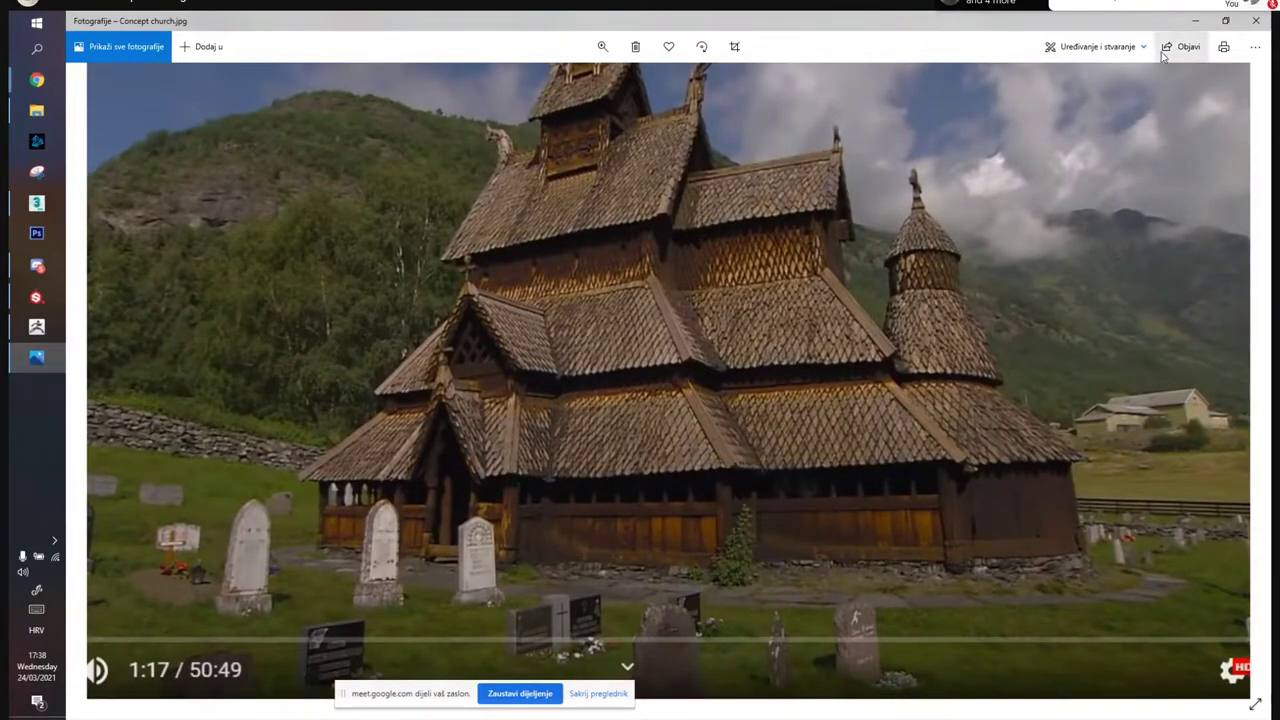
Enable drawing on the Concept church photo and make a wavy light-blue test stroke across the sky beside the church
click(1097, 46)
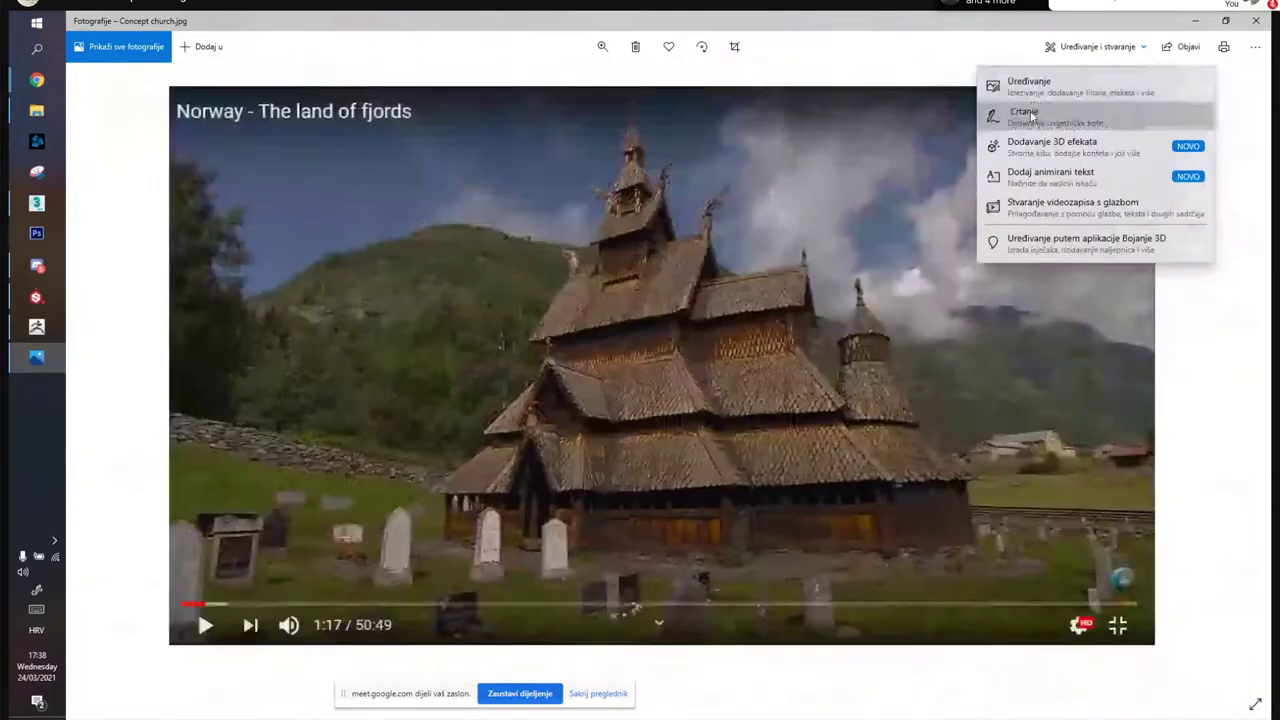
click(1024, 114)
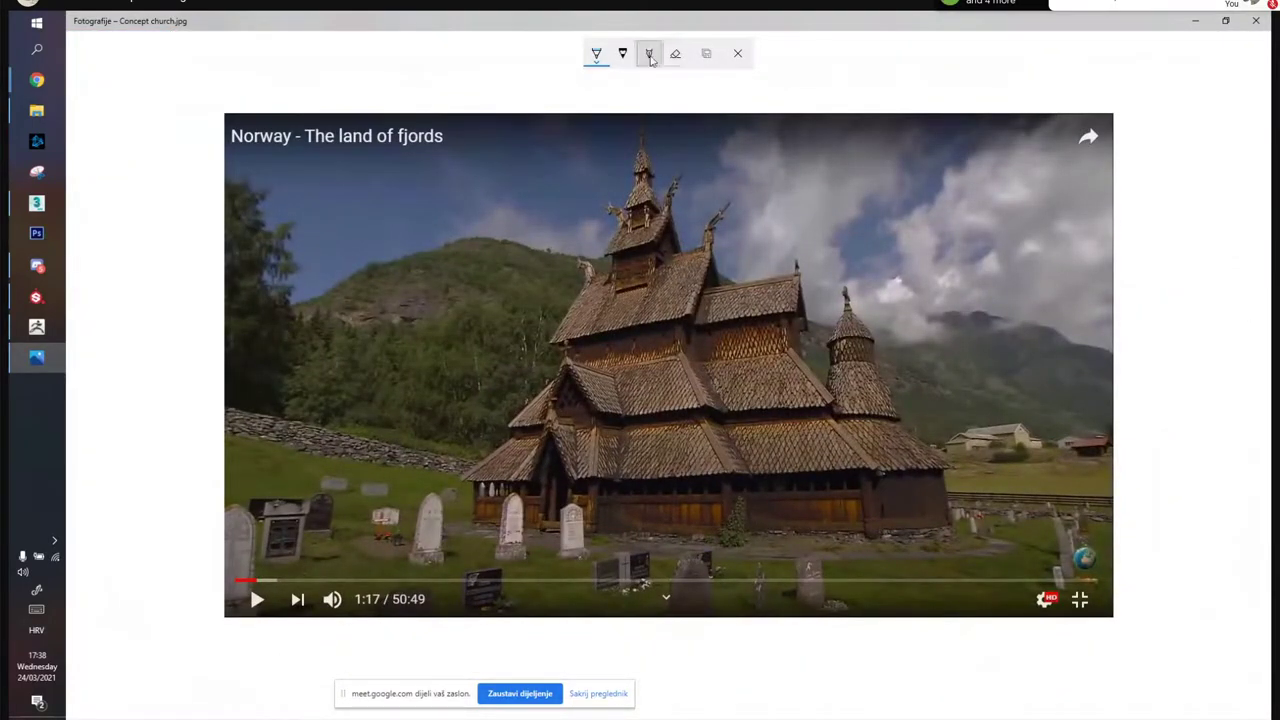
mouse_move(970, 130)
mouse_down()
mouse_move(1005, 170)
mouse_move(1112, 205)
mouse_up()
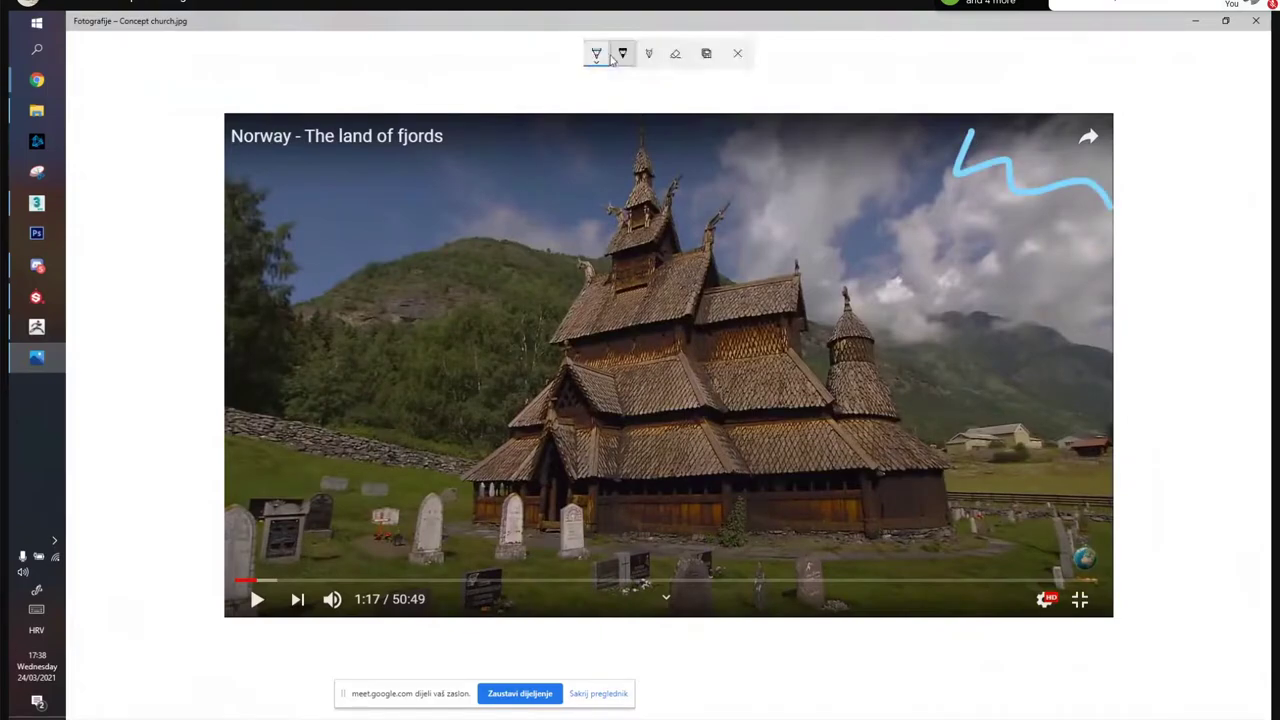
Set the drawing pen for the church photo to size 3 and the colour red
click(597, 56)
drag(559, 345, 517, 344)
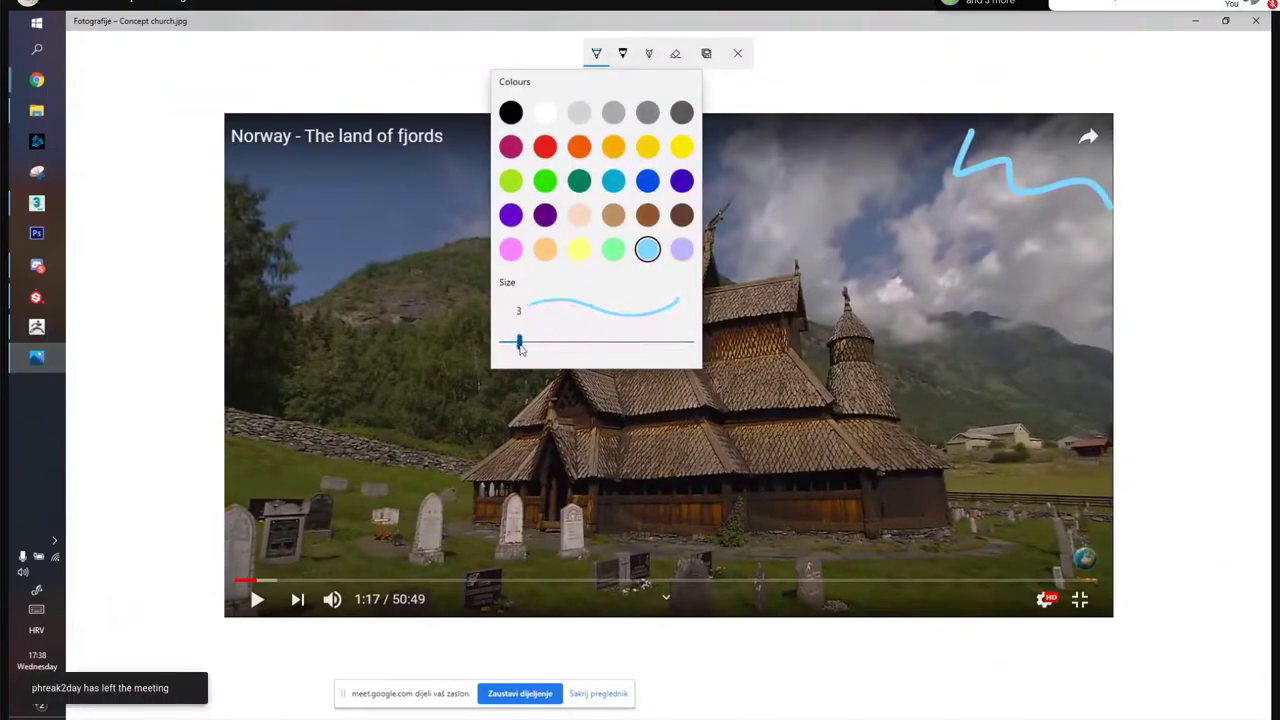
click(596, 53)
click(545, 150)
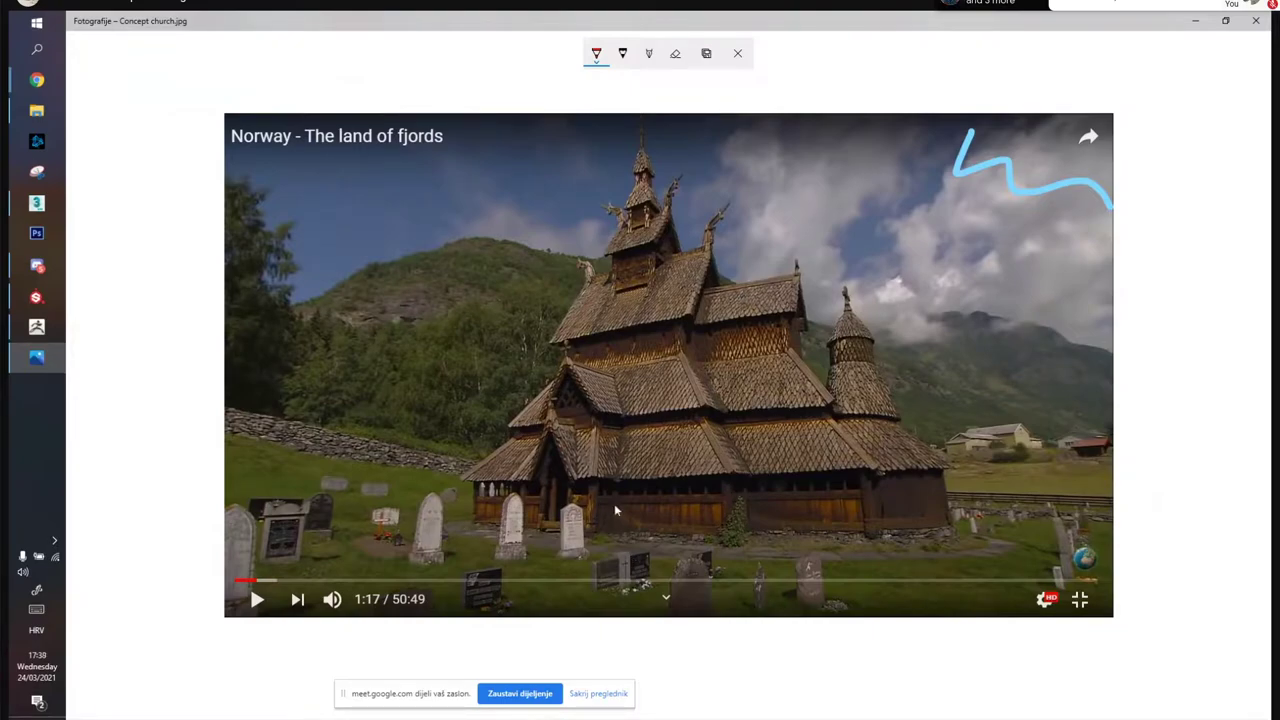
Outline the lower wall panel, the roof section above it, a narrow post and the far wall panel in red, marking that last panel
mouse_move(613, 499)
mouse_down()
mouse_move(614, 527)
mouse_move(684, 496)
mouse_up()
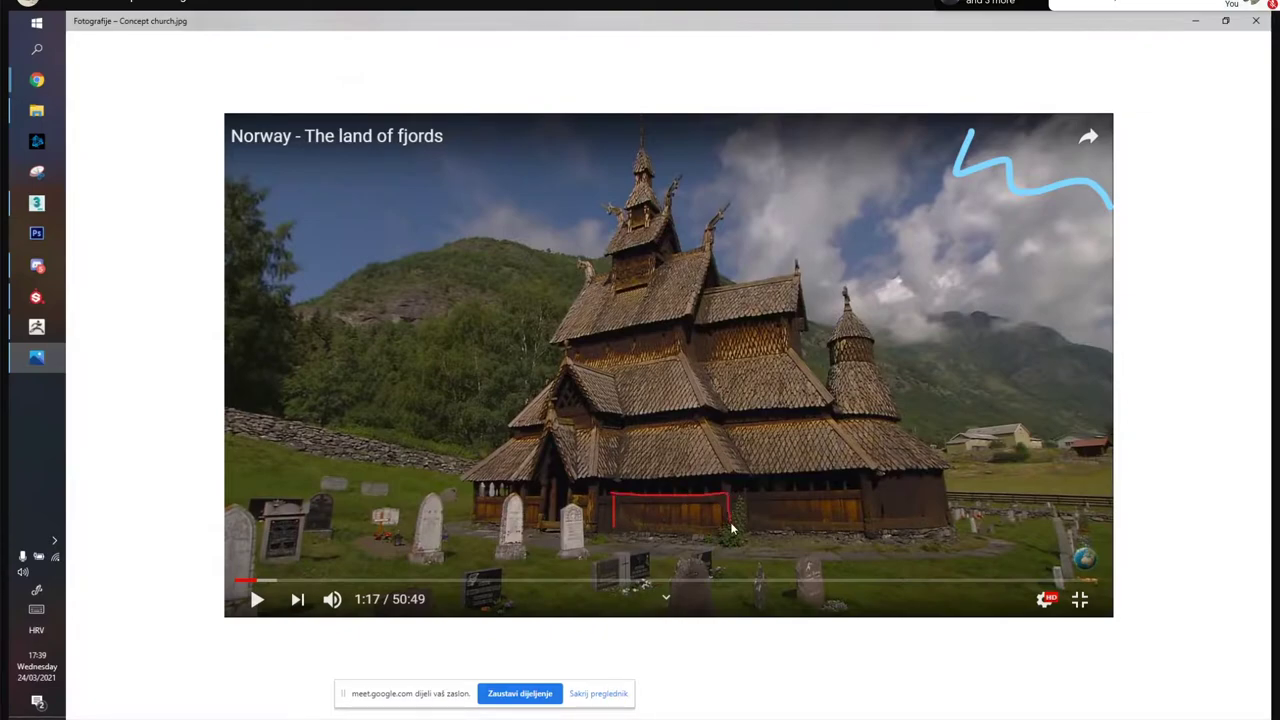
drag(732, 537, 616, 537)
mouse_move(620, 431)
mouse_down()
mouse_move(619, 480)
mouse_move(703, 480)
mouse_up()
mouse_move(588, 484)
mouse_down()
mouse_move(595, 512)
mouse_move(596, 496)
mouse_up()
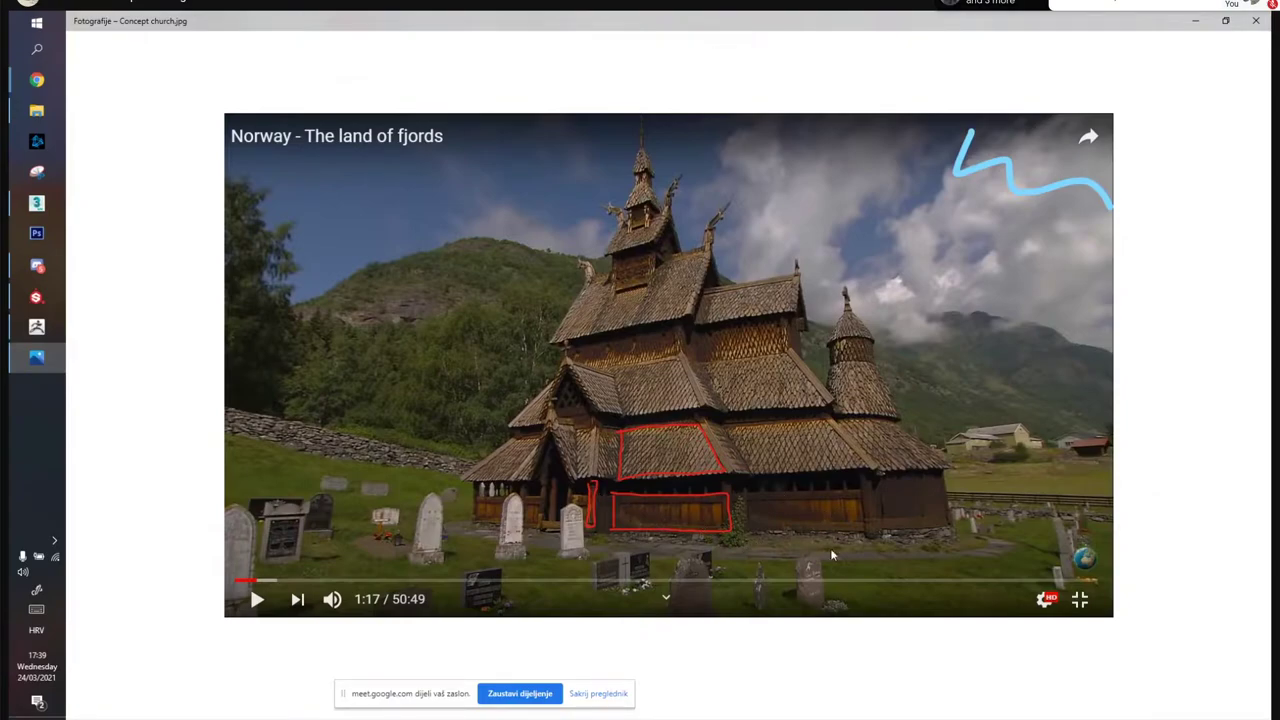
mouse_move(883, 483)
mouse_down()
mouse_move(940, 484)
mouse_move(929, 520)
mouse_move(881, 498)
mouse_move(881, 480)
mouse_up()
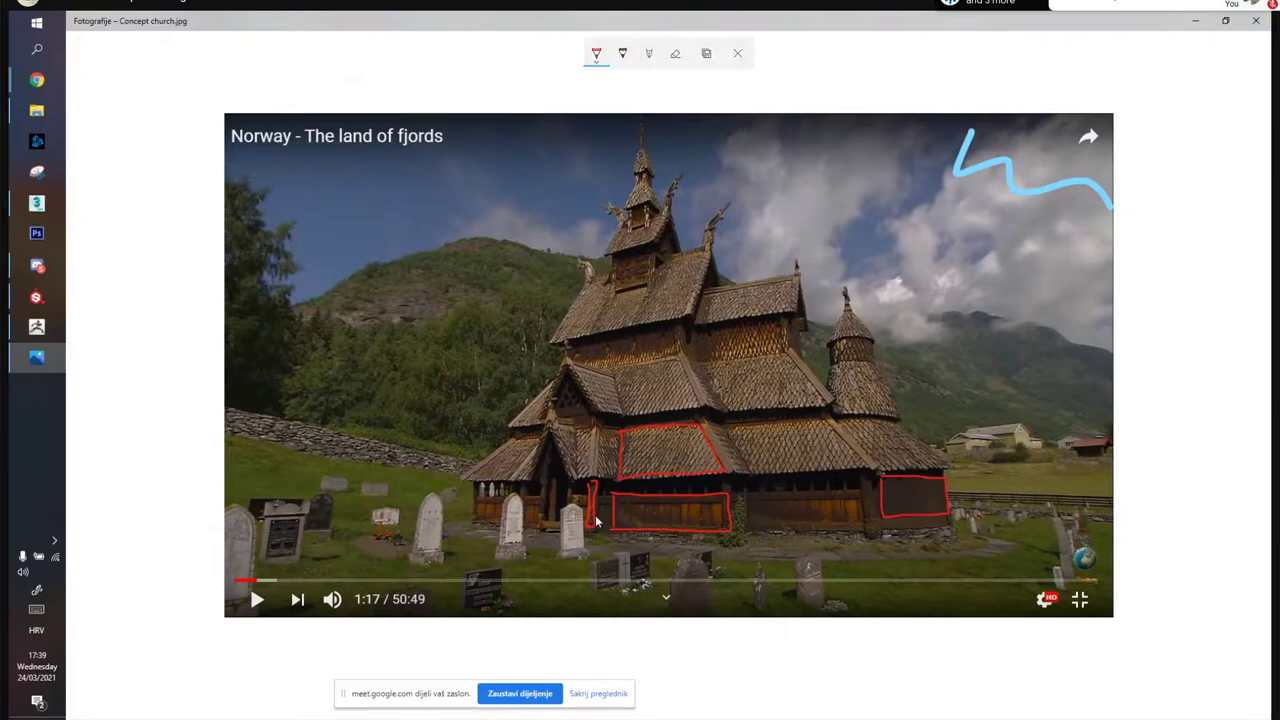
drag(909, 489, 918, 502)
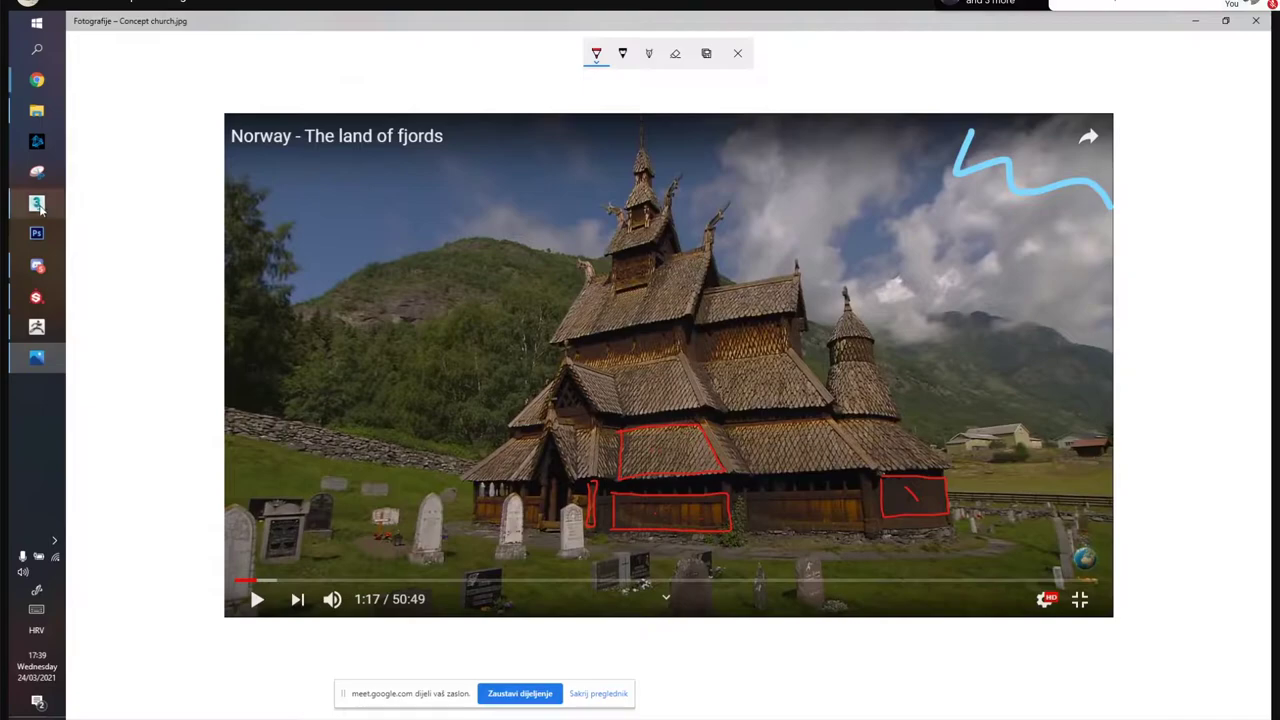
Switch to 3ds Max and create a roughly square plane, about 331 by 333 cm, in the enlarged Front view
click(36, 202)
click(857, 282)
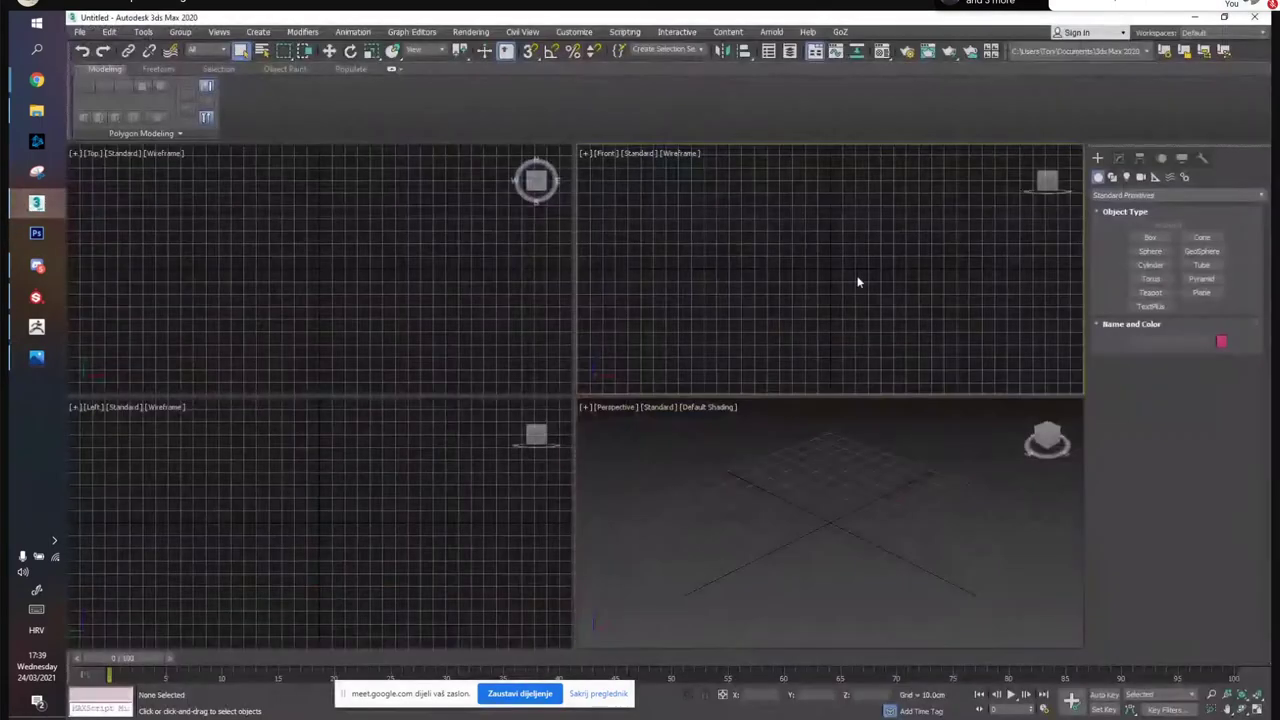
click(1201, 292)
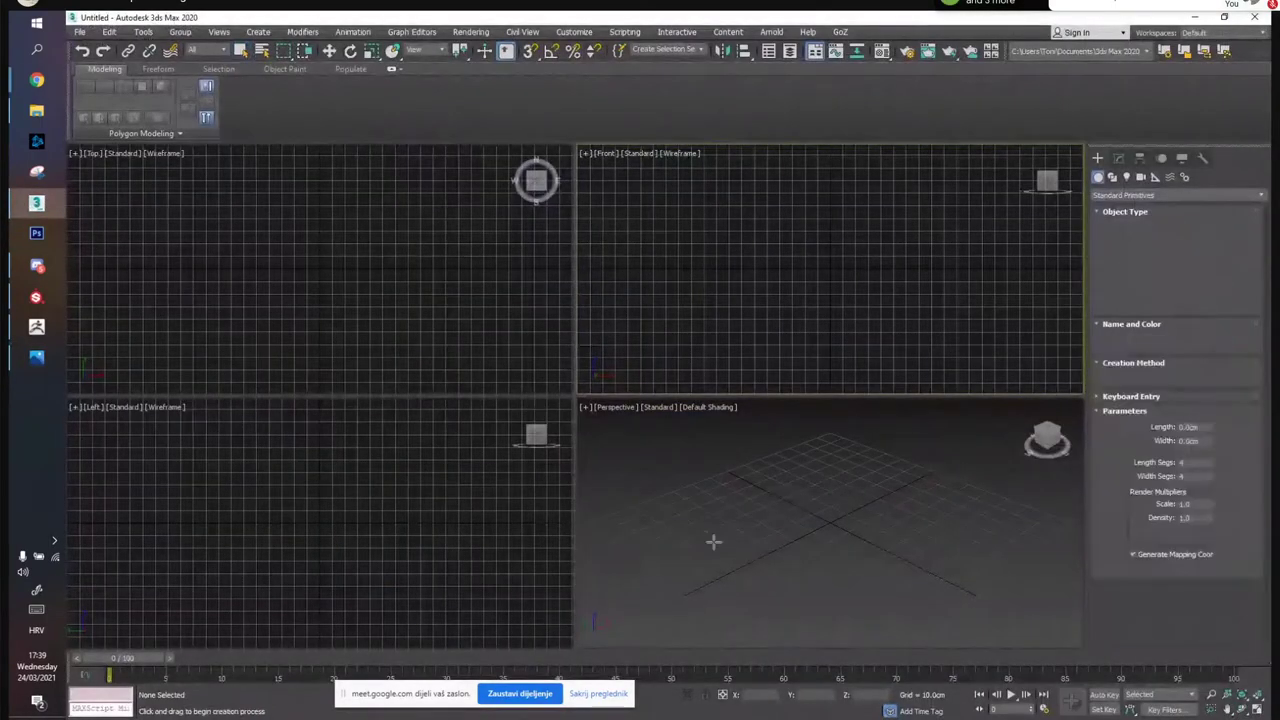
key(alt+w)
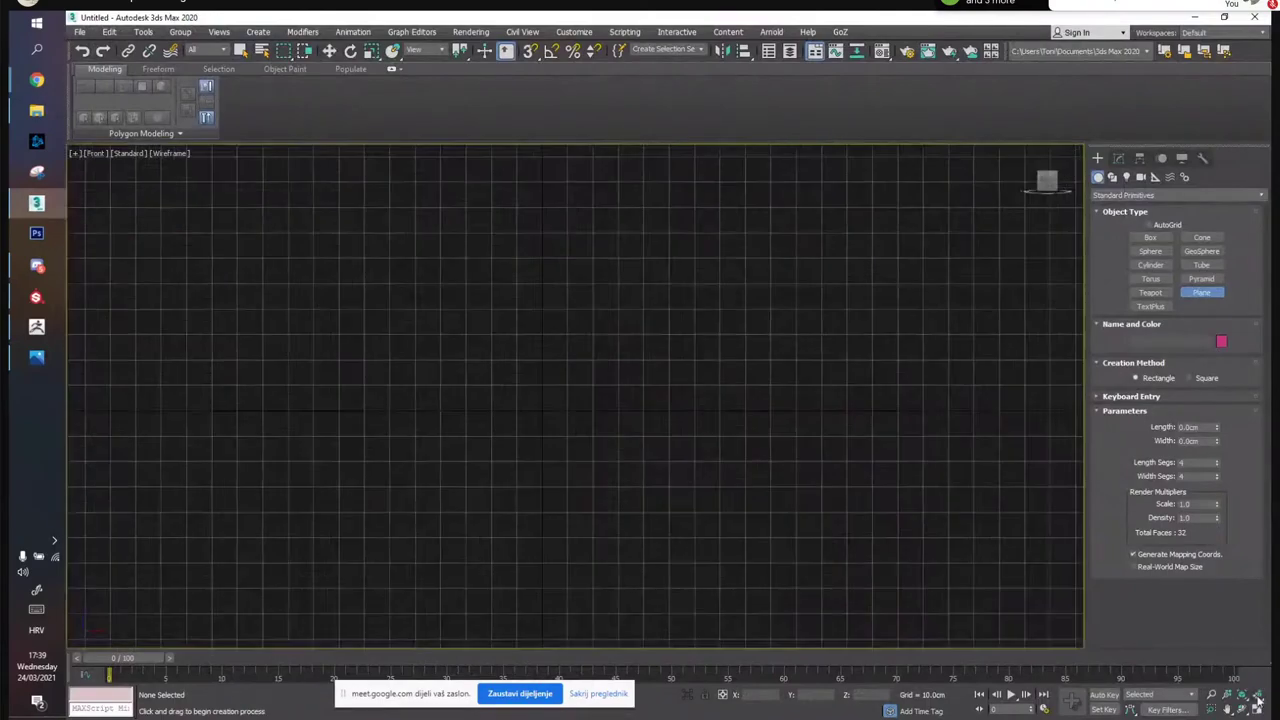
scroll(672, 389, down, 3)
drag(465, 201, 888, 622)
right_click(837, 471)
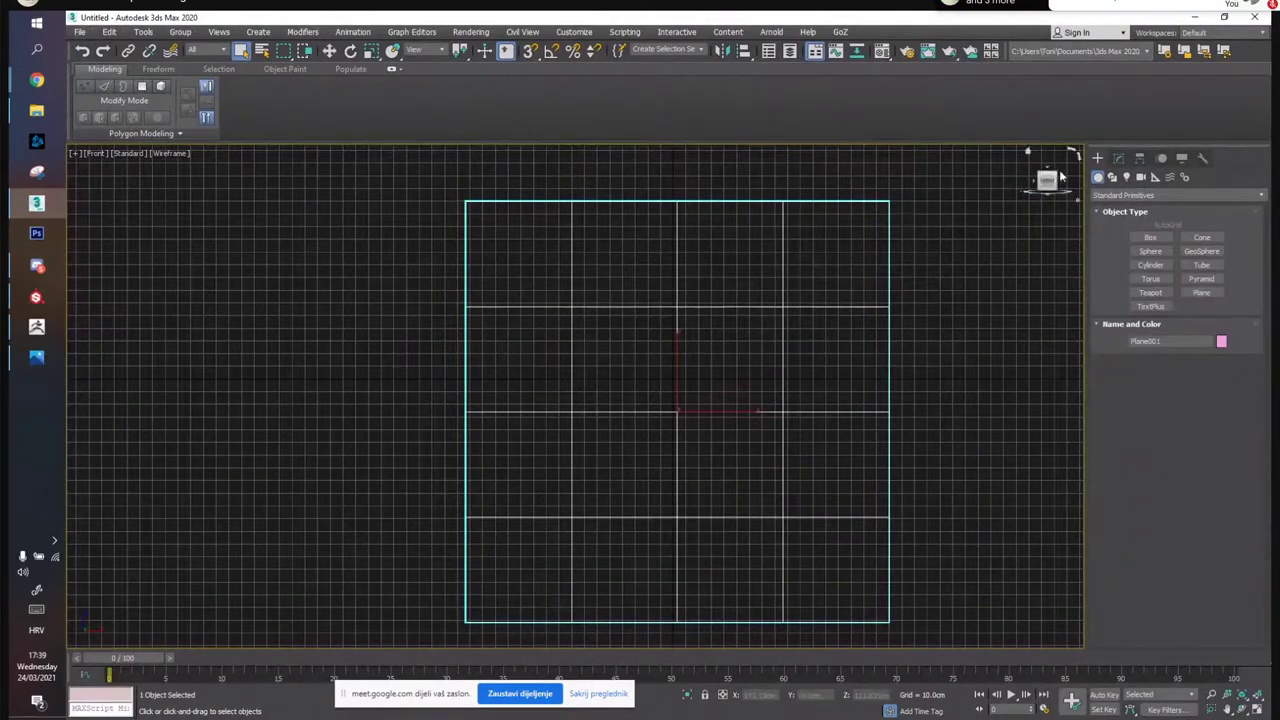
Set the plane to 4 length segments and 1 width segment so it is divided into horizontal strips
click(1120, 158)
middle_drag(701, 364, 689, 347)
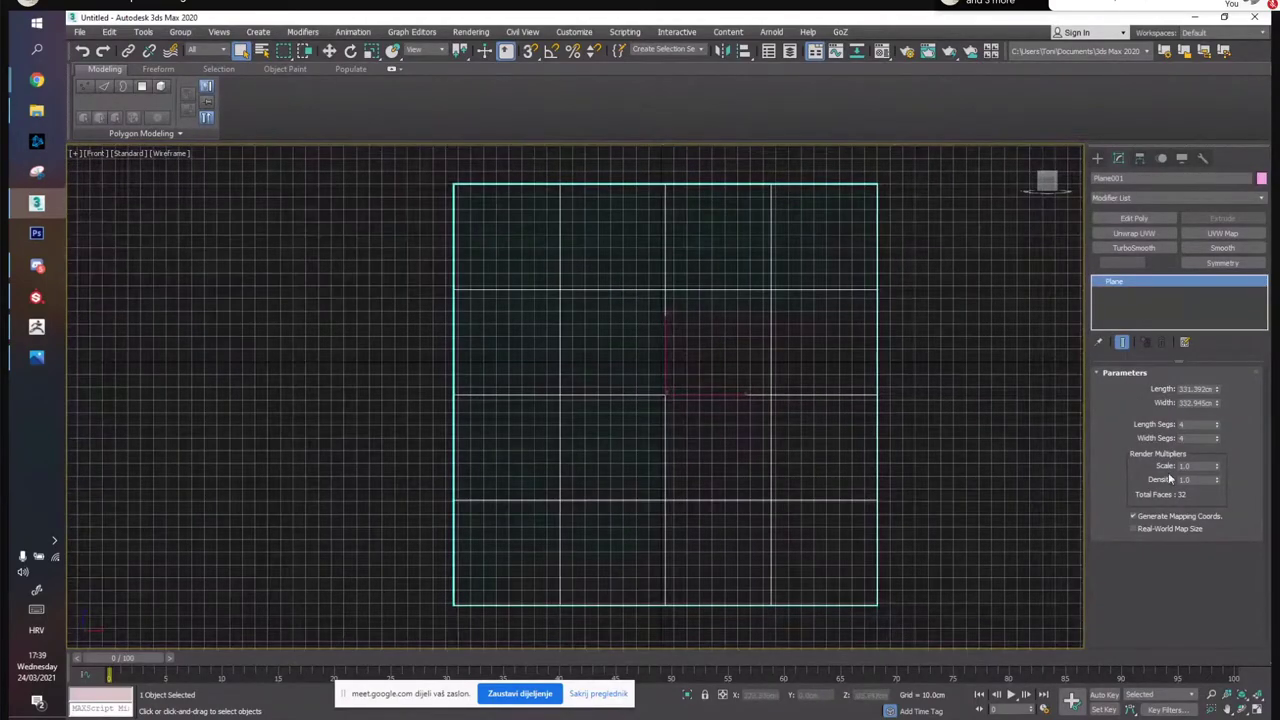
click(1203, 424)
text(1)
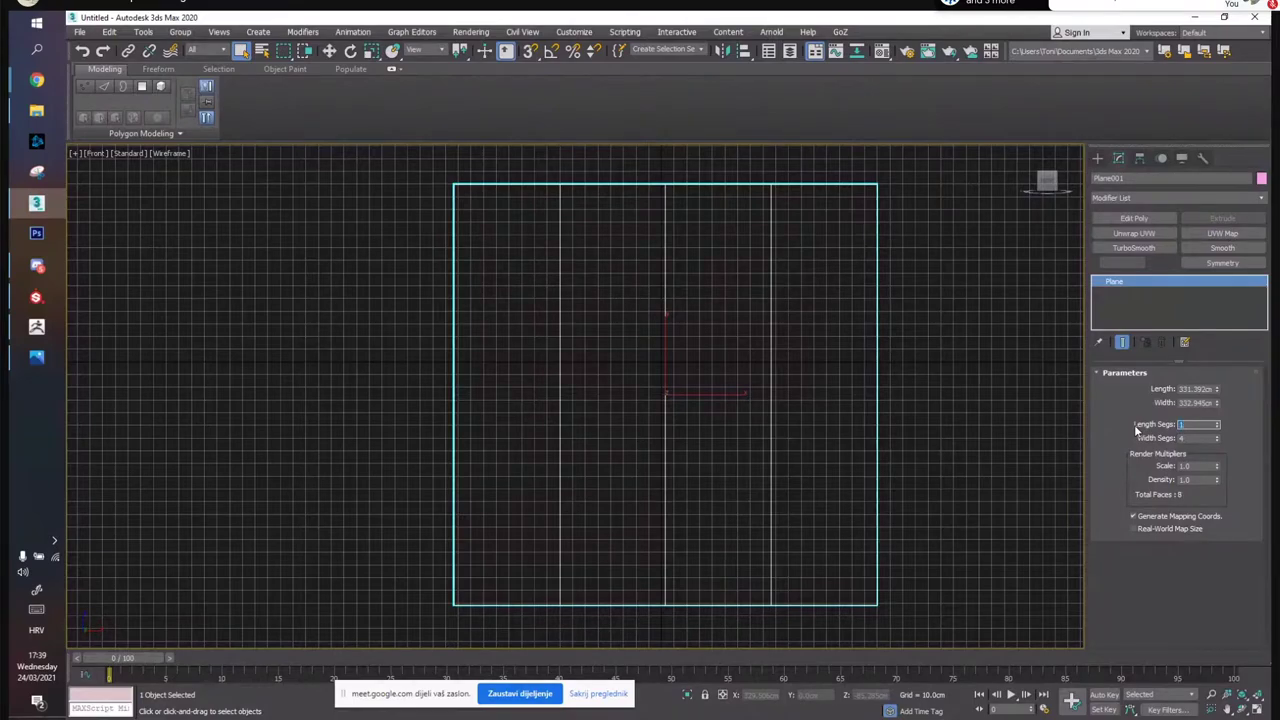
text(4)
click(1205, 438)
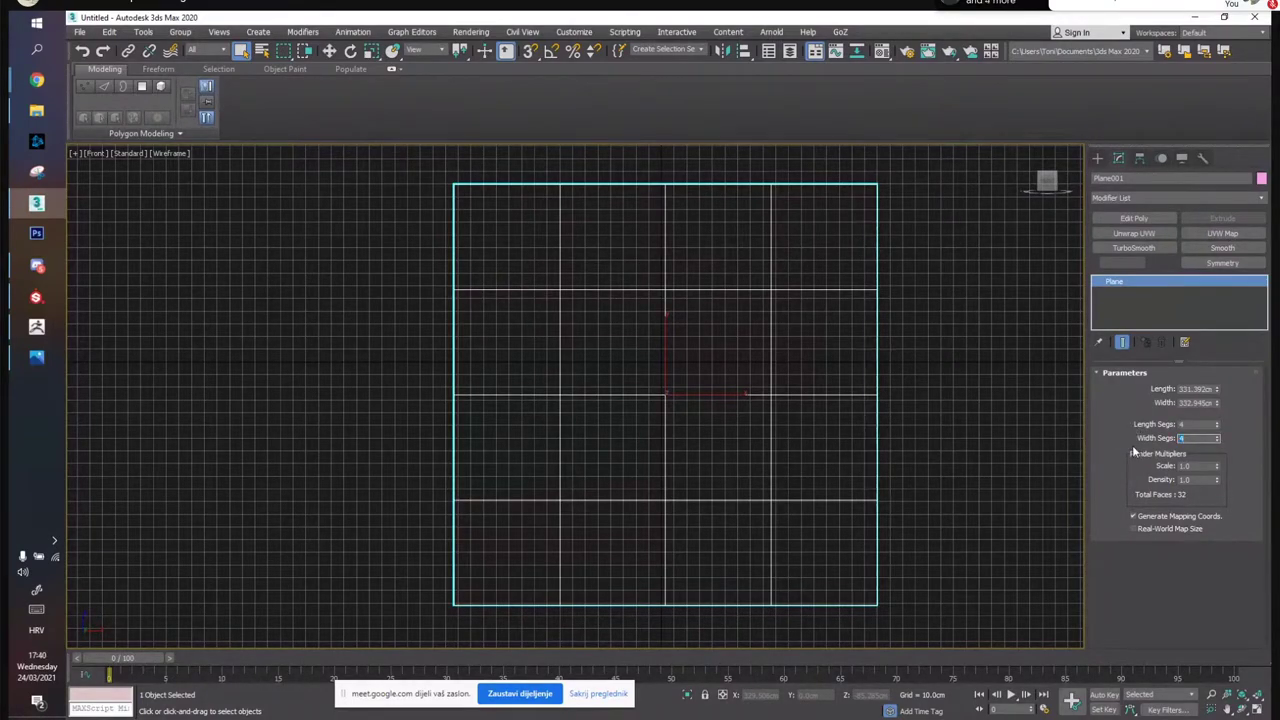
text(1)
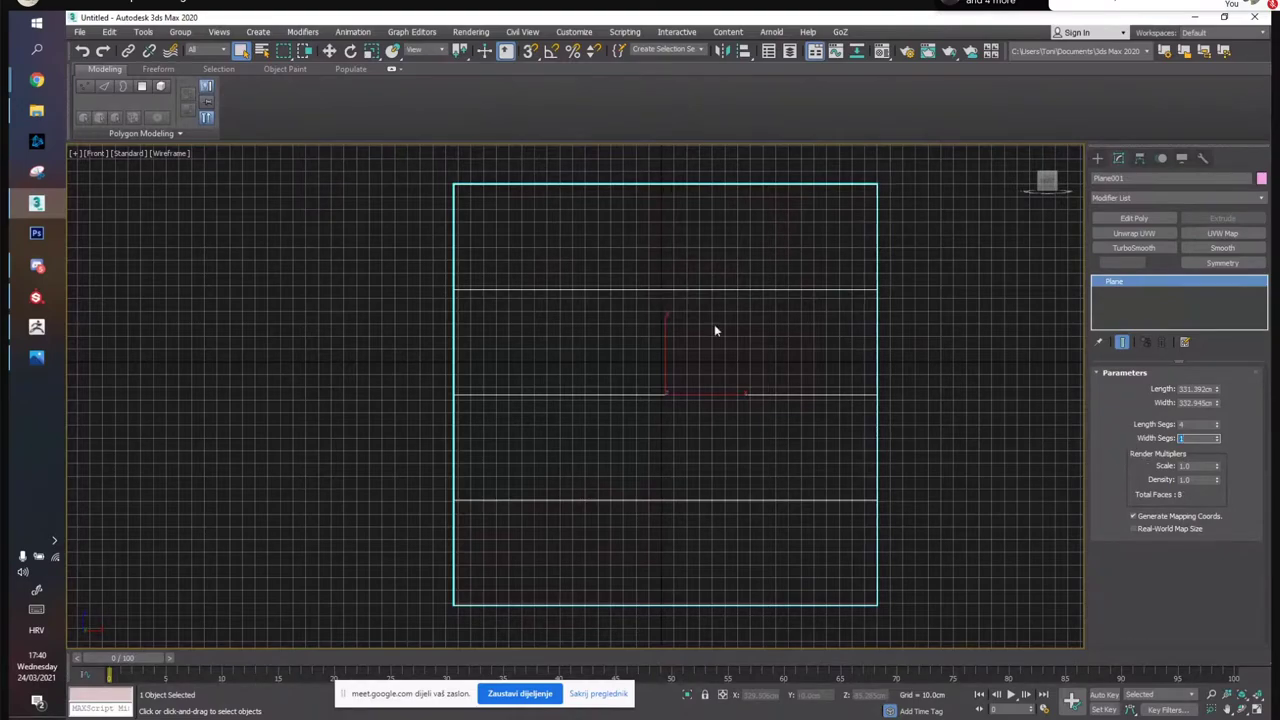
Move the plane to the world origin by resetting its X, Y and Z position to 0
middle_drag(714, 324, 733, 308)
key(w)
middle_drag(688, 370, 688, 340)
right_click(786, 695)
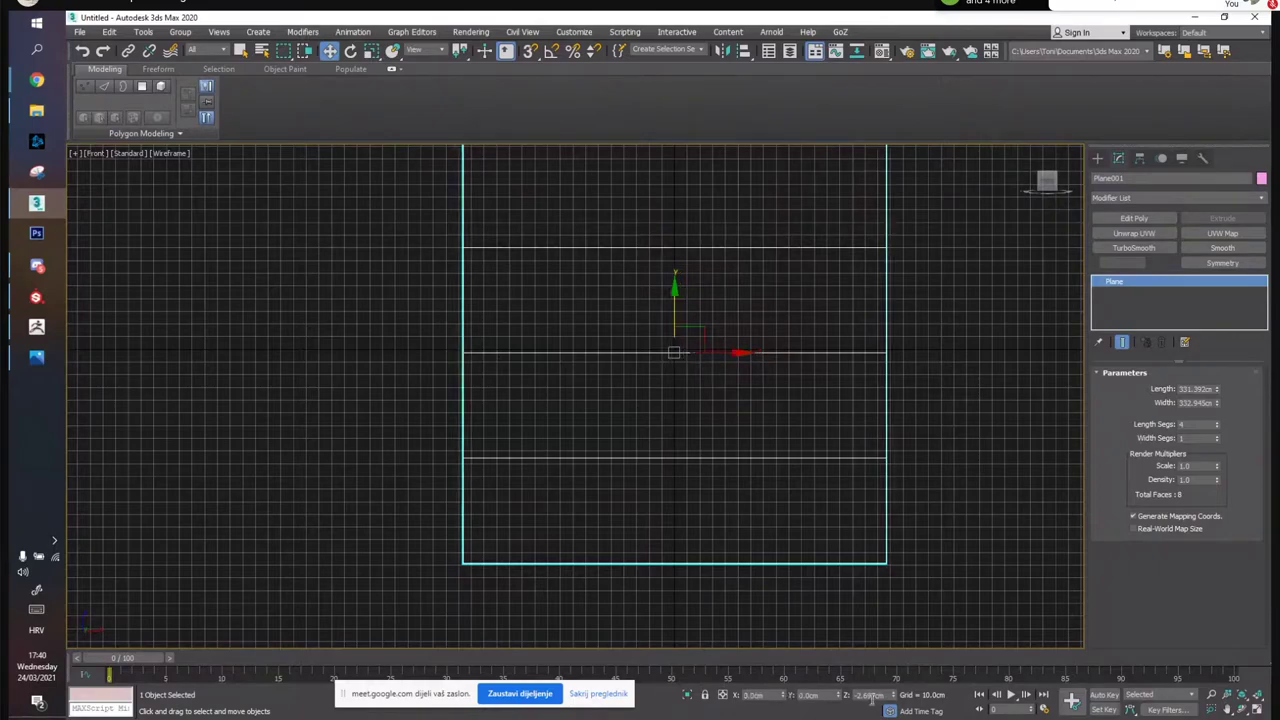
right_click(894, 697)
middle_drag(764, 388, 753, 445)
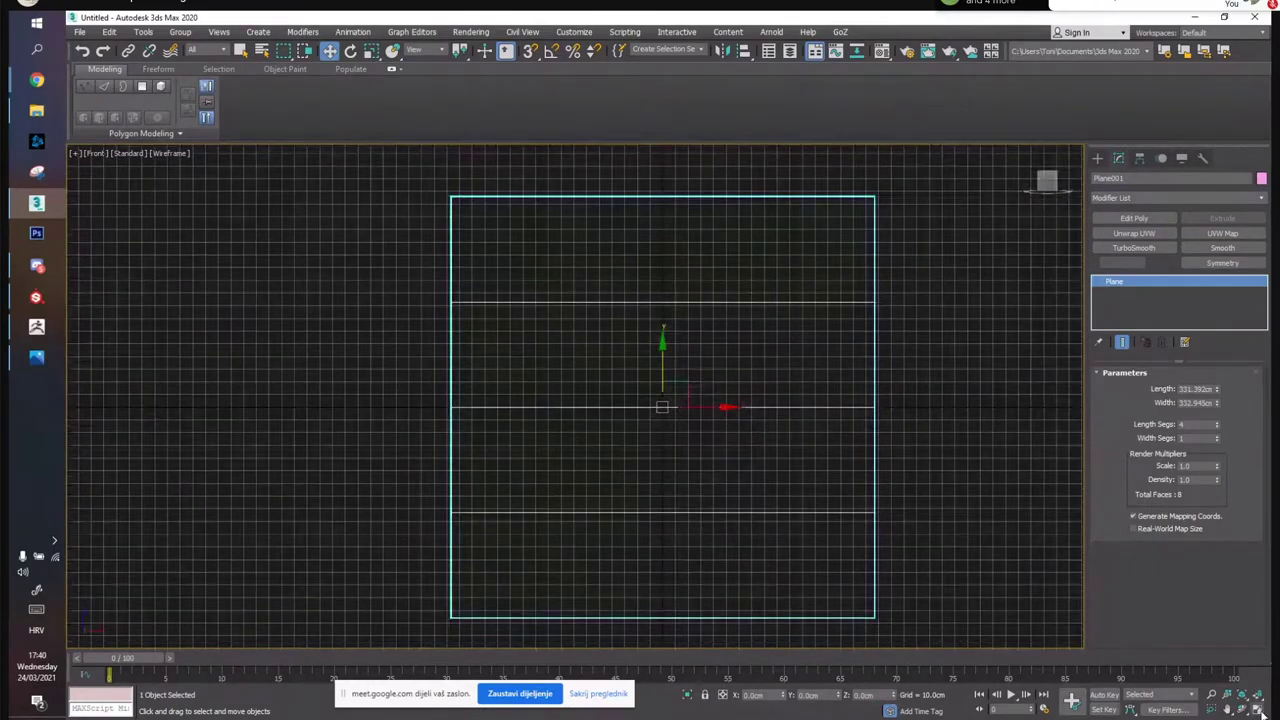
Show the plane in an enlarged Perspective view with edged faces displayed
click(1257, 708)
click(1257, 696)
click(1040, 600)
click(1257, 709)
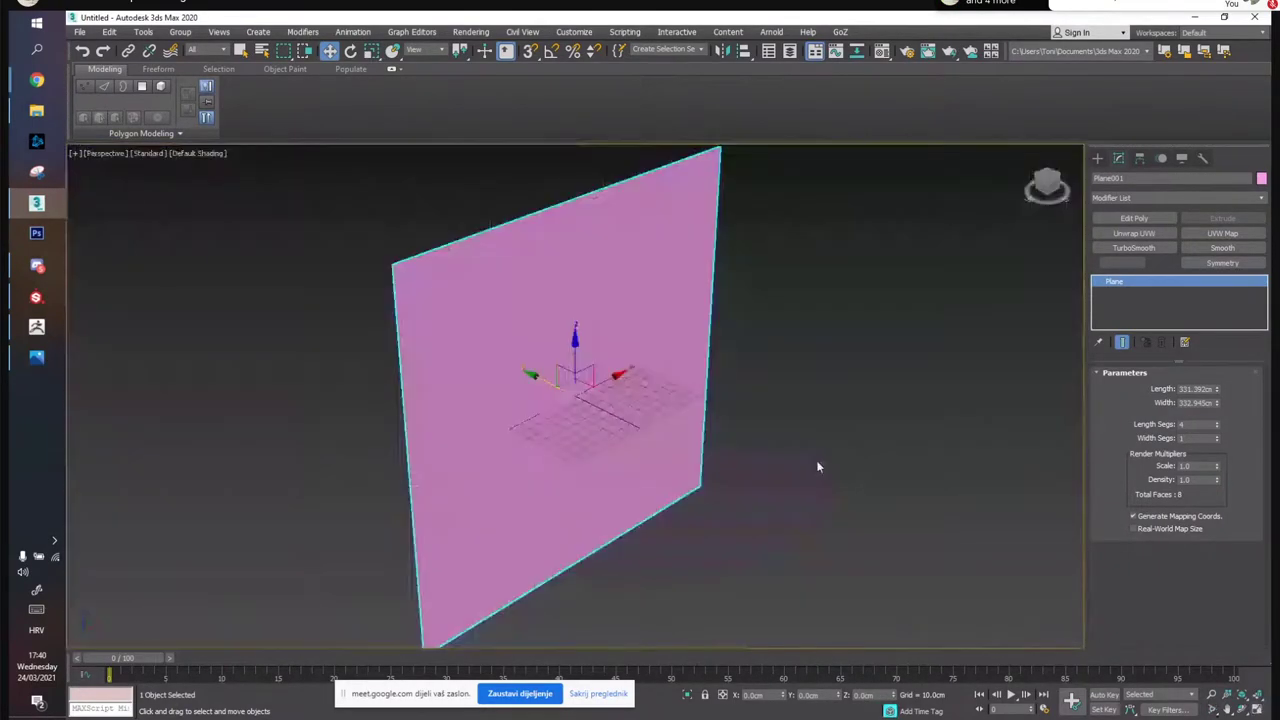
key(F5)
key(F4)
alt+middle_drag(804, 394, 775, 374)
Set the plane's length and width to 400 cm each
double_click(1204, 389)
text(4)
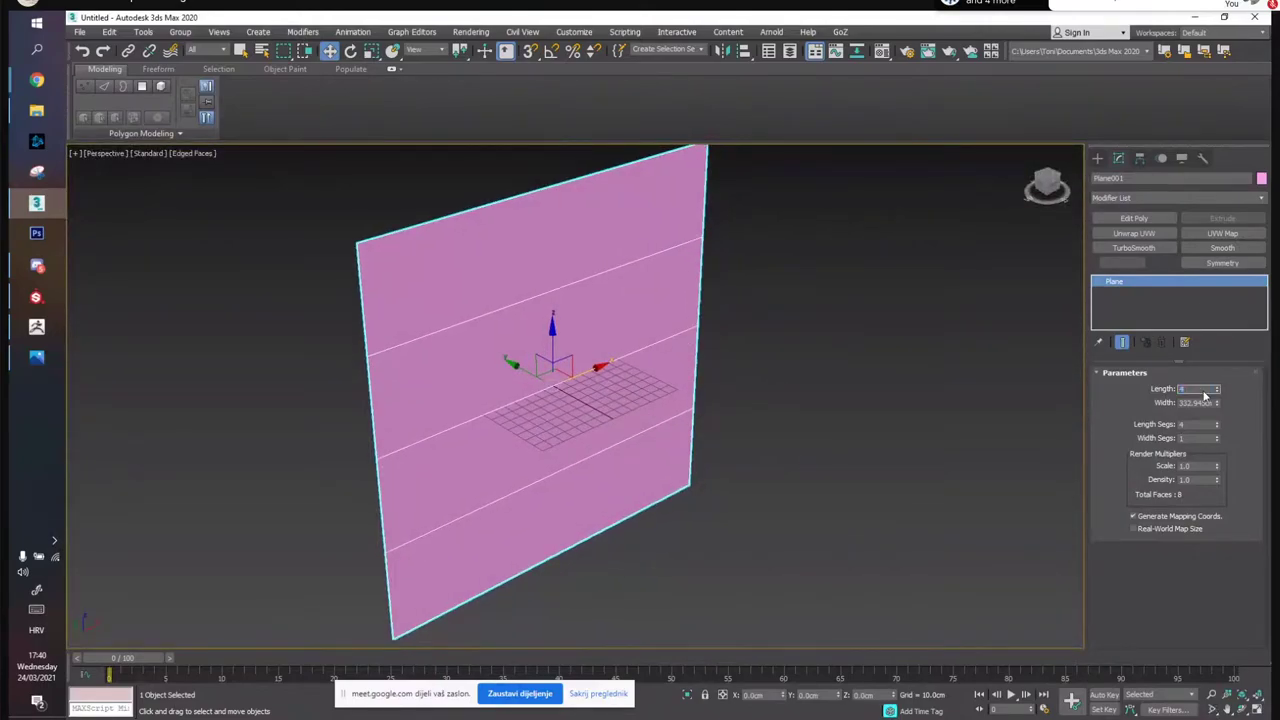
text(00)
key(Tab)
text(400)
key(Return)
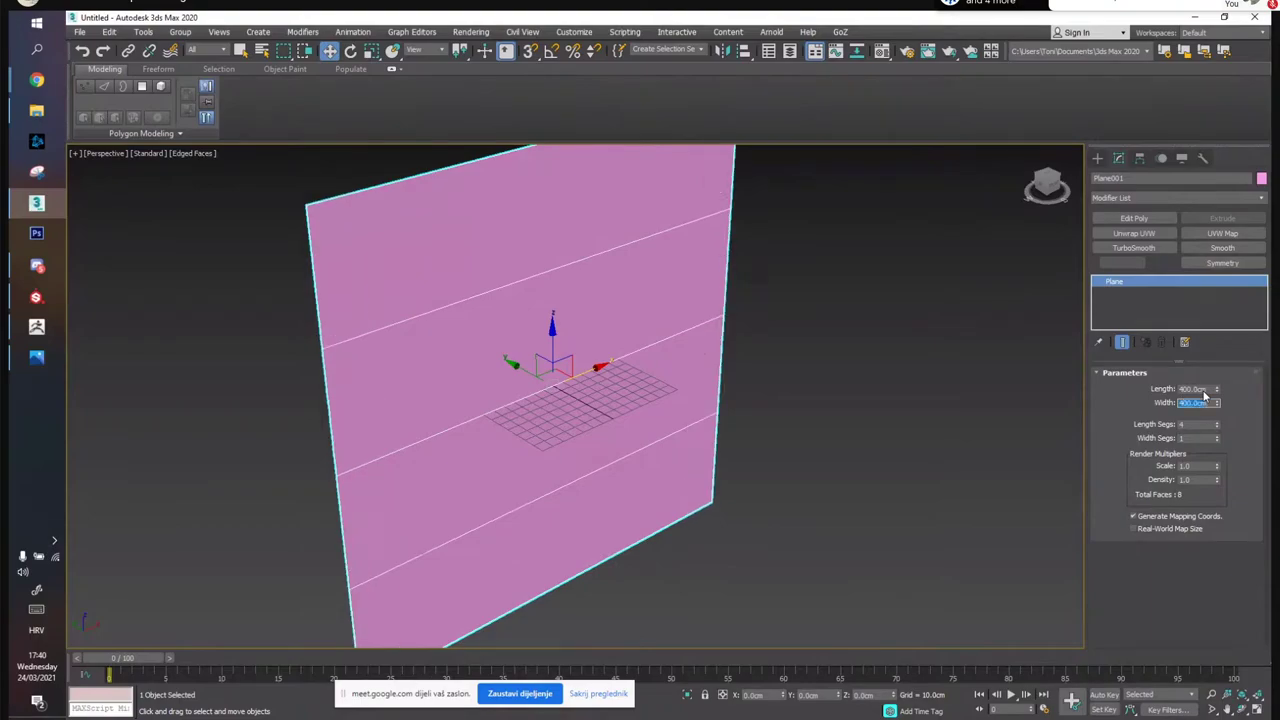
alt+middle_drag(806, 431, 718, 393)
mouse_move(718, 393)
shift+mouse_down()
mouse_move(687, 375)
mouse_move(702, 462)
shift+mouse_up()
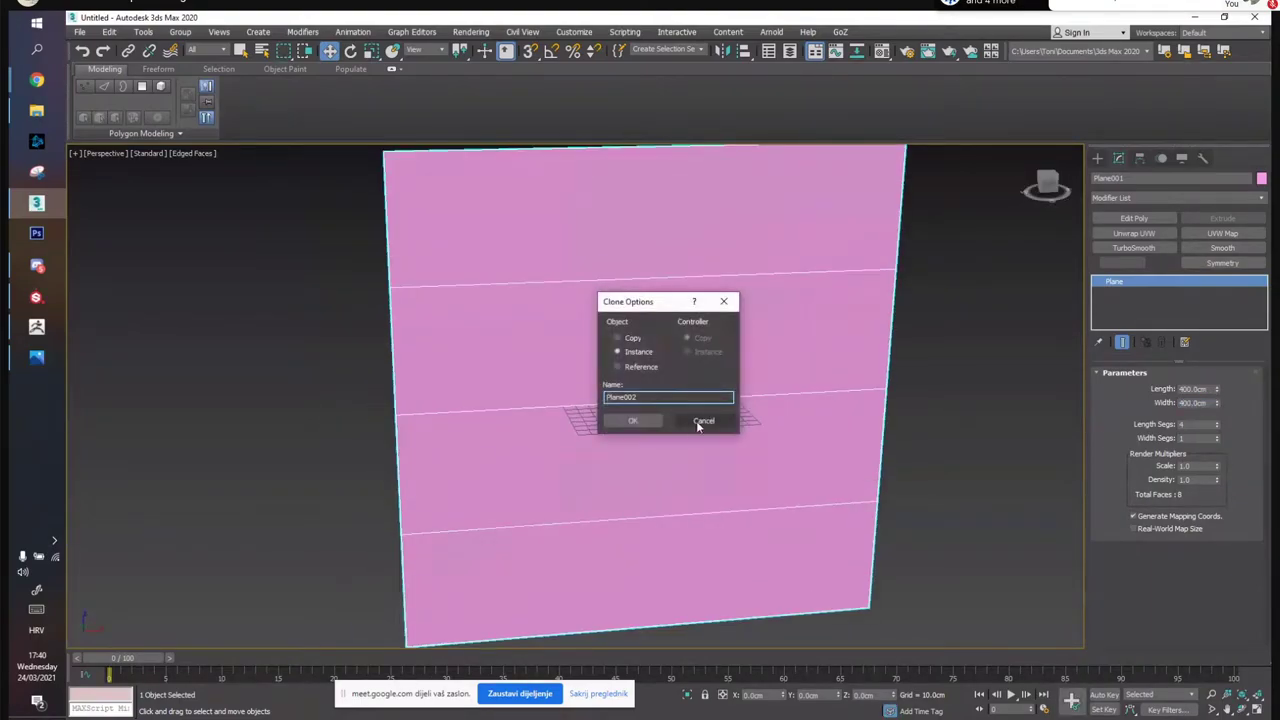
click(703, 420)
Convert the plane to an Editable Poly and rename it TrimShet
right_click(618, 393)
mouse_move(649, 537)
click(760, 540)
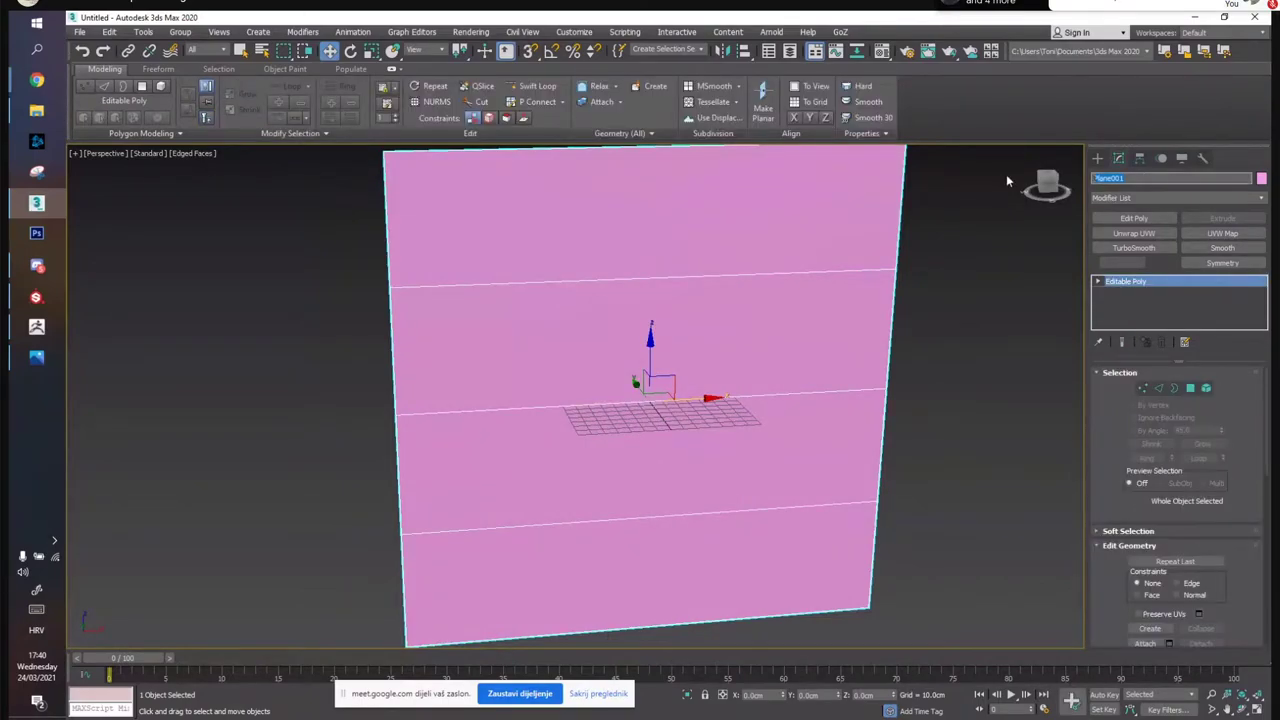
text(ToniSheet)
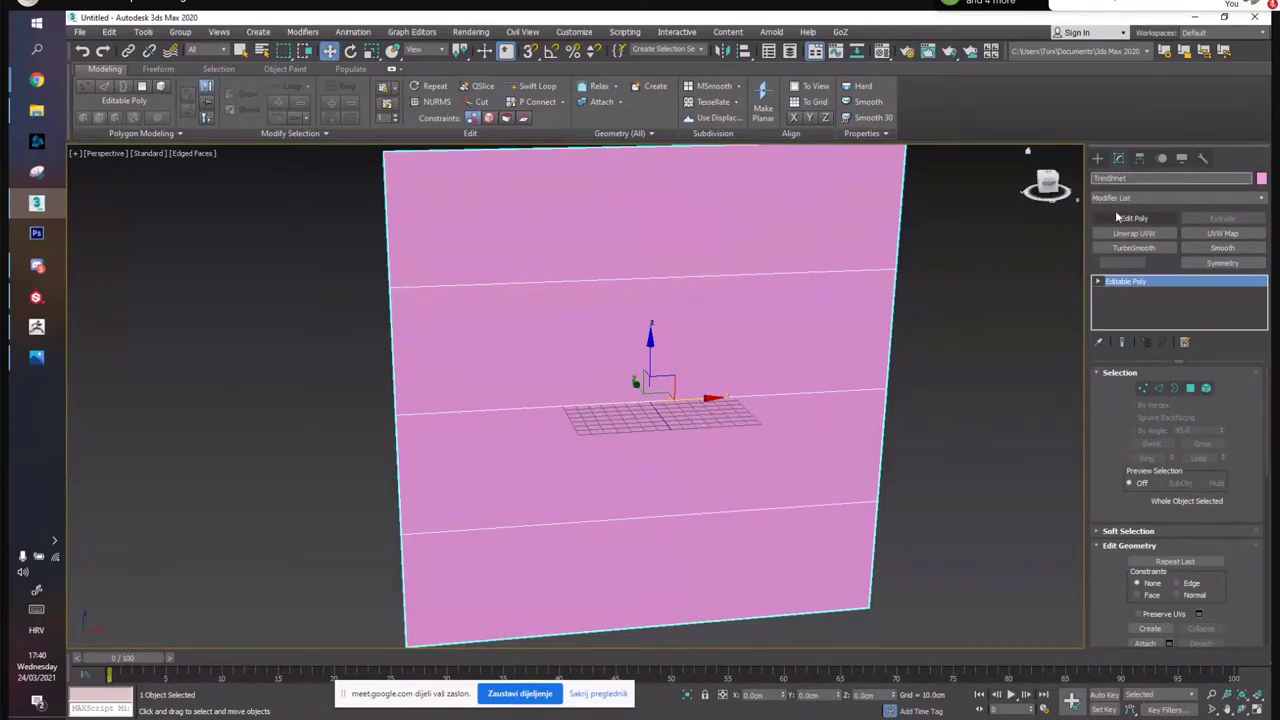
click(1010, 264)
click(637, 477)
alt+middle_drag(706, 460, 651, 417)
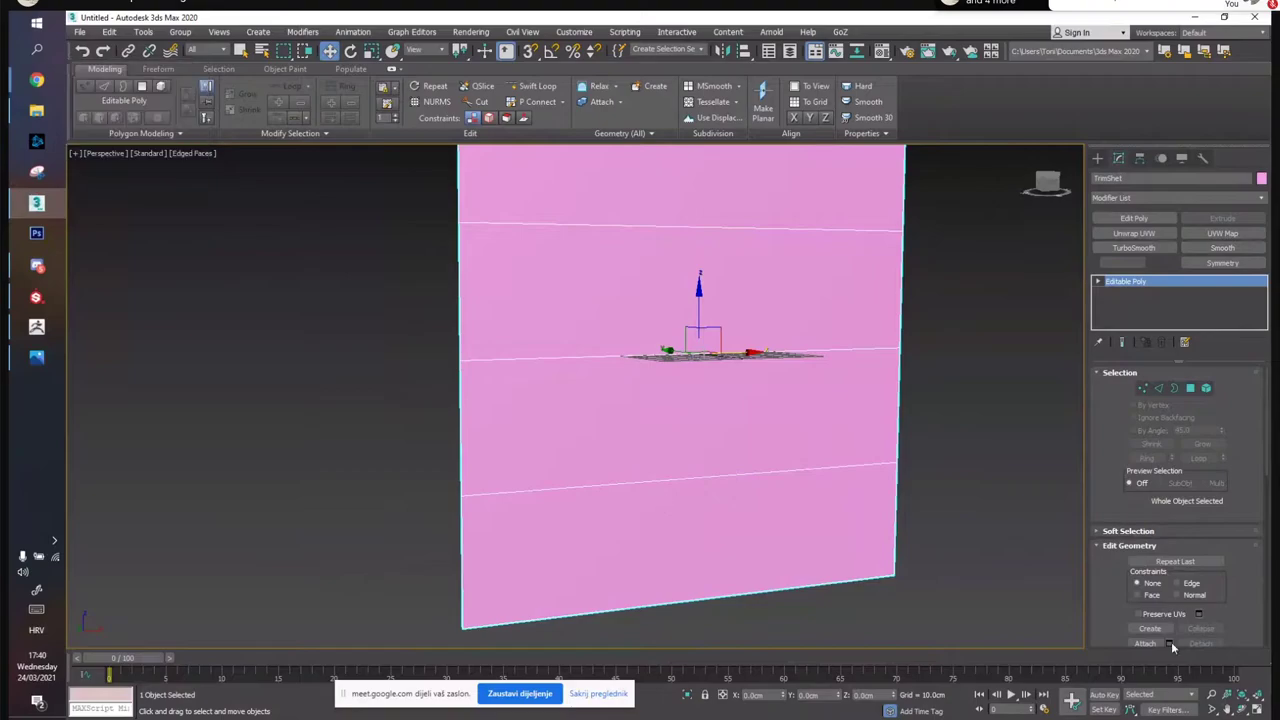
Restore the four-view layout, place the Concept church photo window over it and outline the lower wall panel again in red
click(1257, 709)
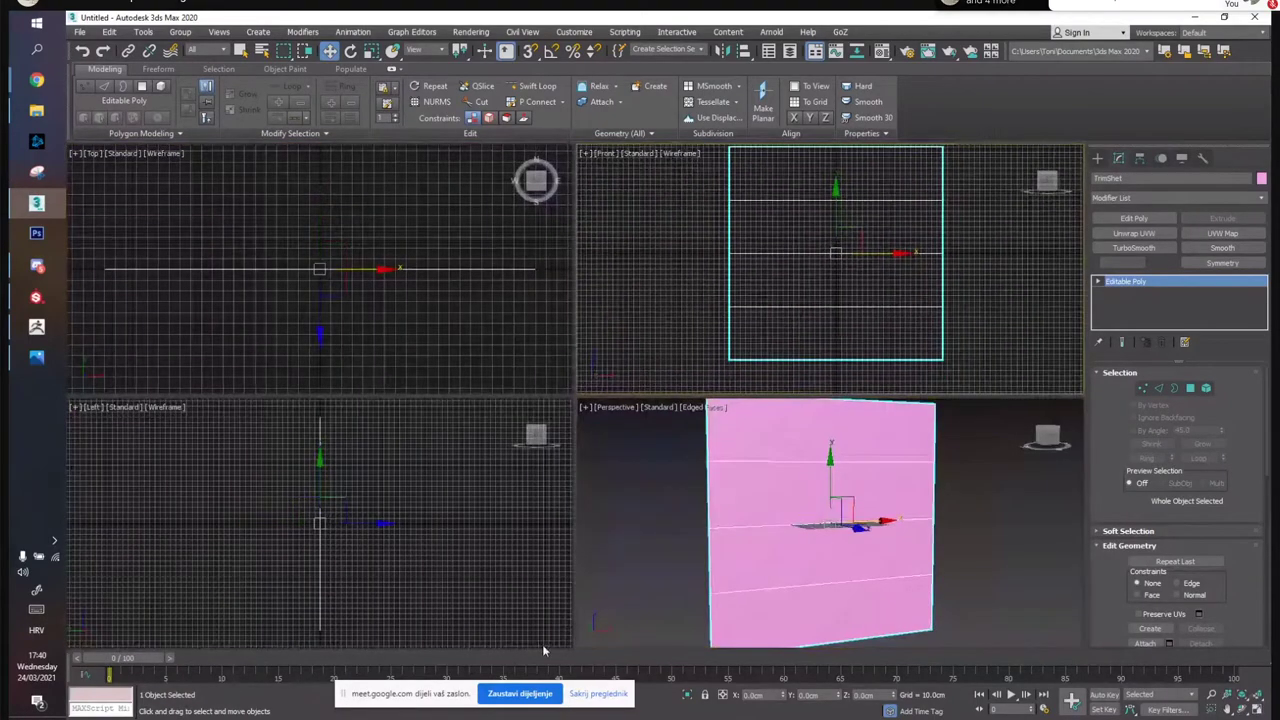
click(36, 357)
drag(930, 12, 480, 157)
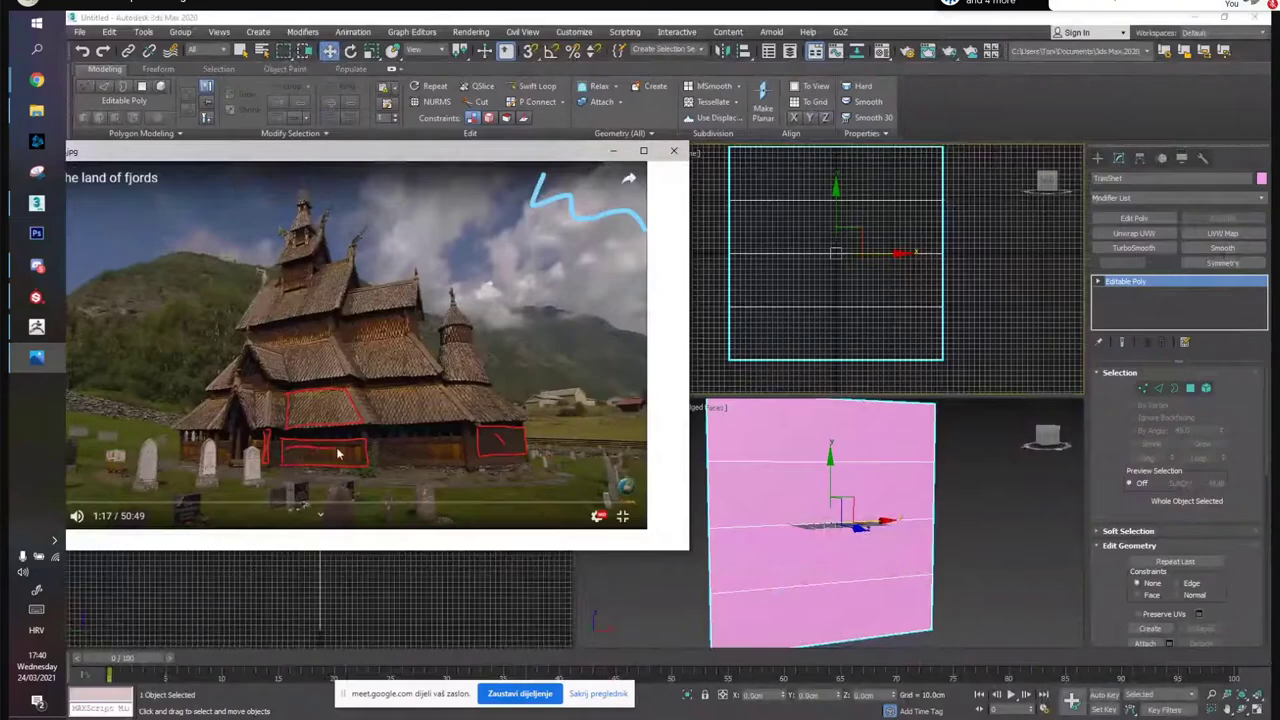
mouse_move(364, 459)
mouse_down()
mouse_move(366, 470)
mouse_move(322, 470)
mouse_move(287, 452)
mouse_up()
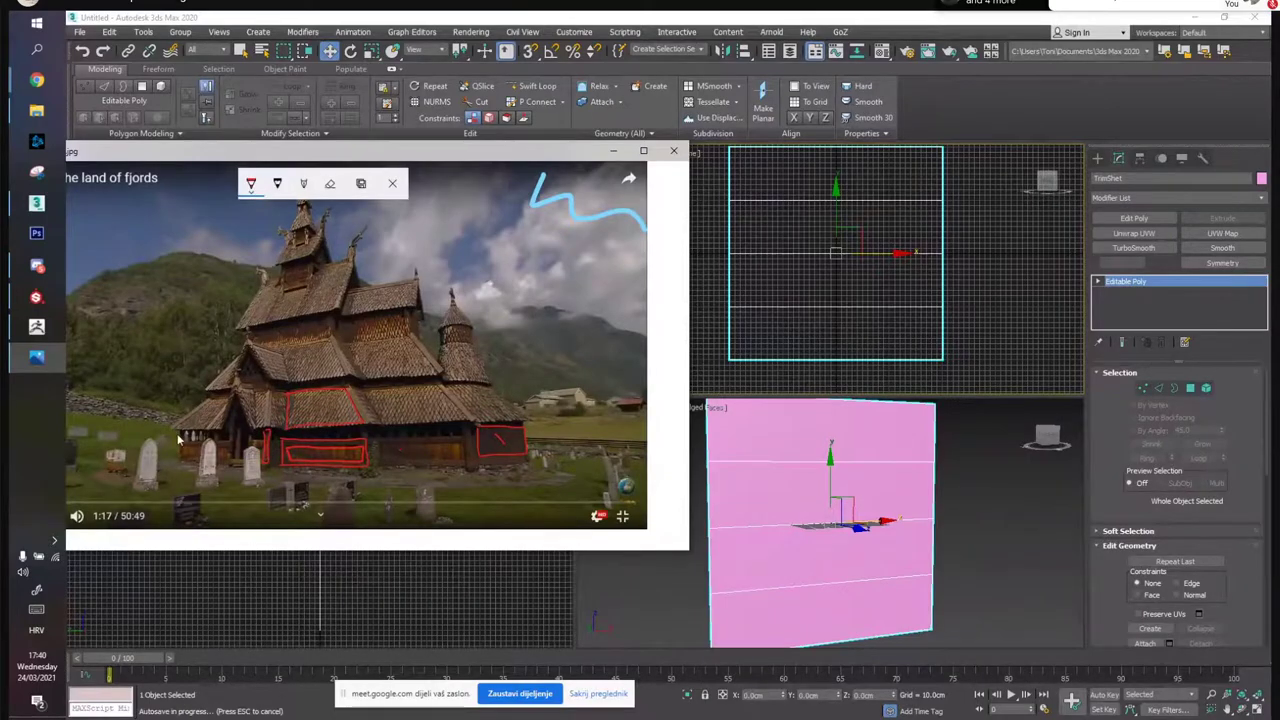
Return to 3ds Max, enlarge the Perspective view and apply the Editable Poly conversion to TrimShet again
mouse_move(878, 515)
middle_down()
mouse_move(895, 484)
mouse_move(874, 500)
middle_up()
click(1258, 707)
alt+middle_drag(712, 566, 674, 429)
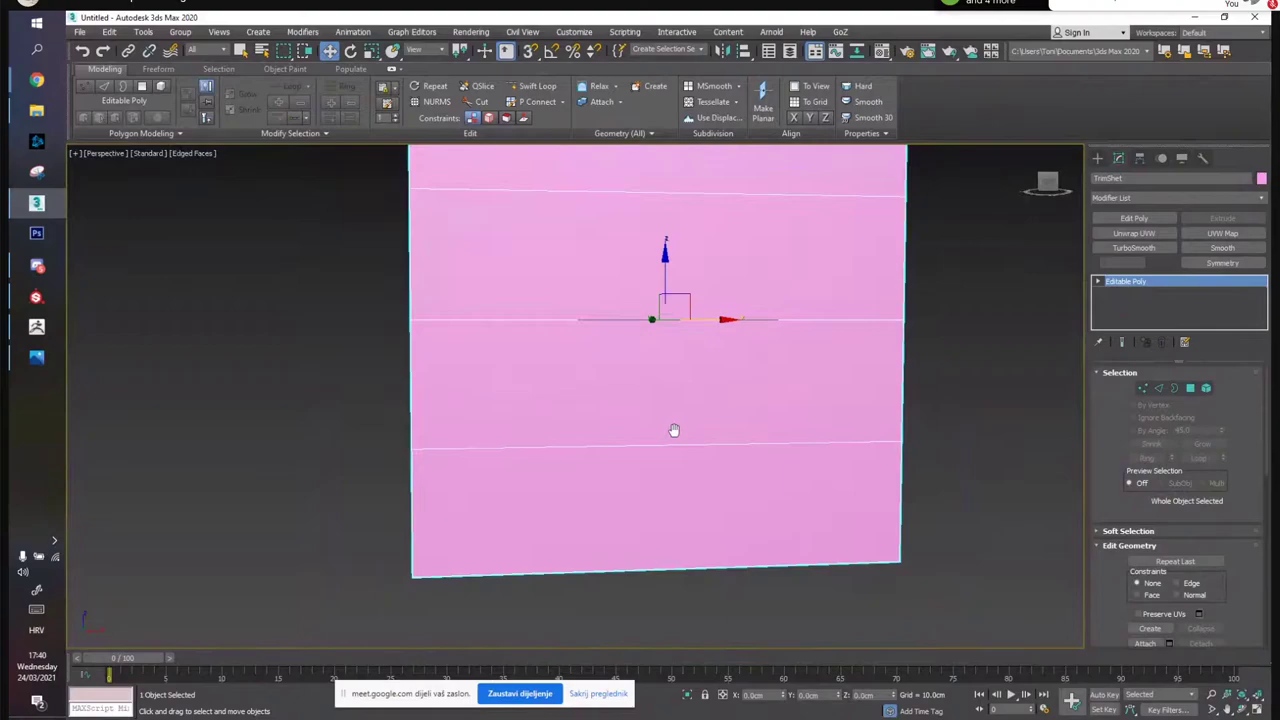
right_click(674, 526)
mouse_move(732, 660)
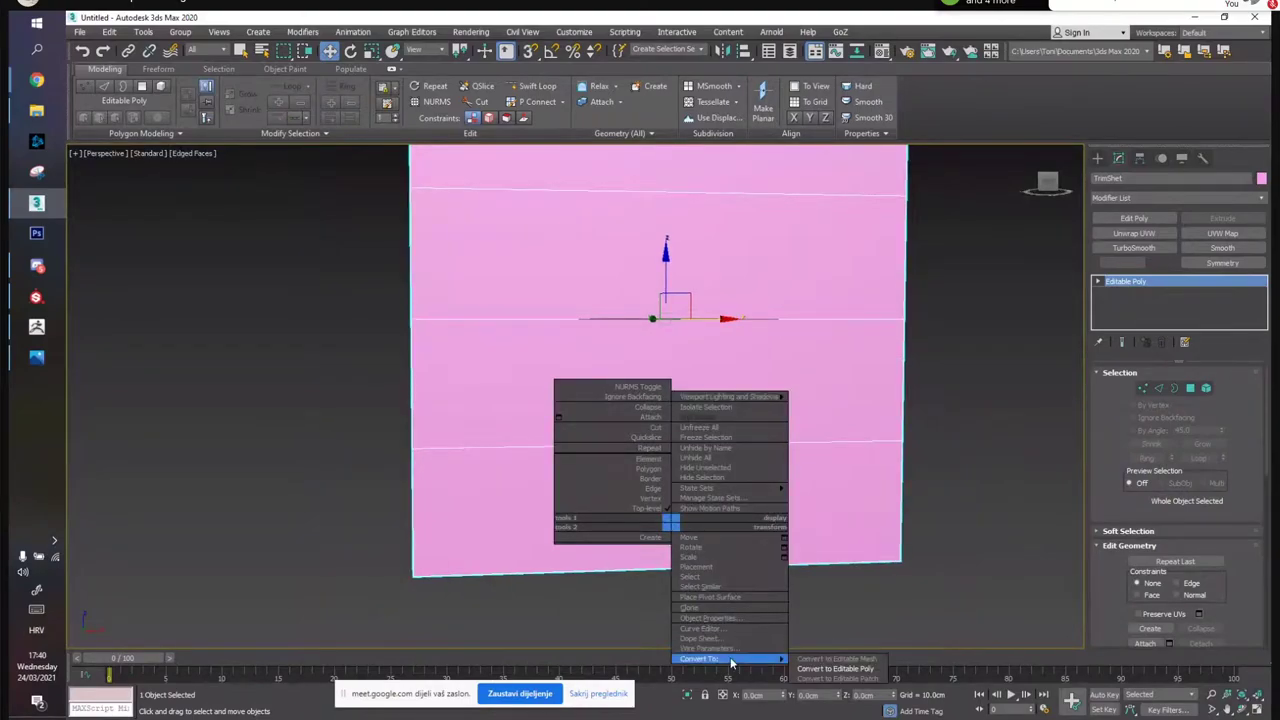
click(826, 671)
Detach the bottom strip polygon of TrimShet as a separate object and leave polygon editing
key(4)
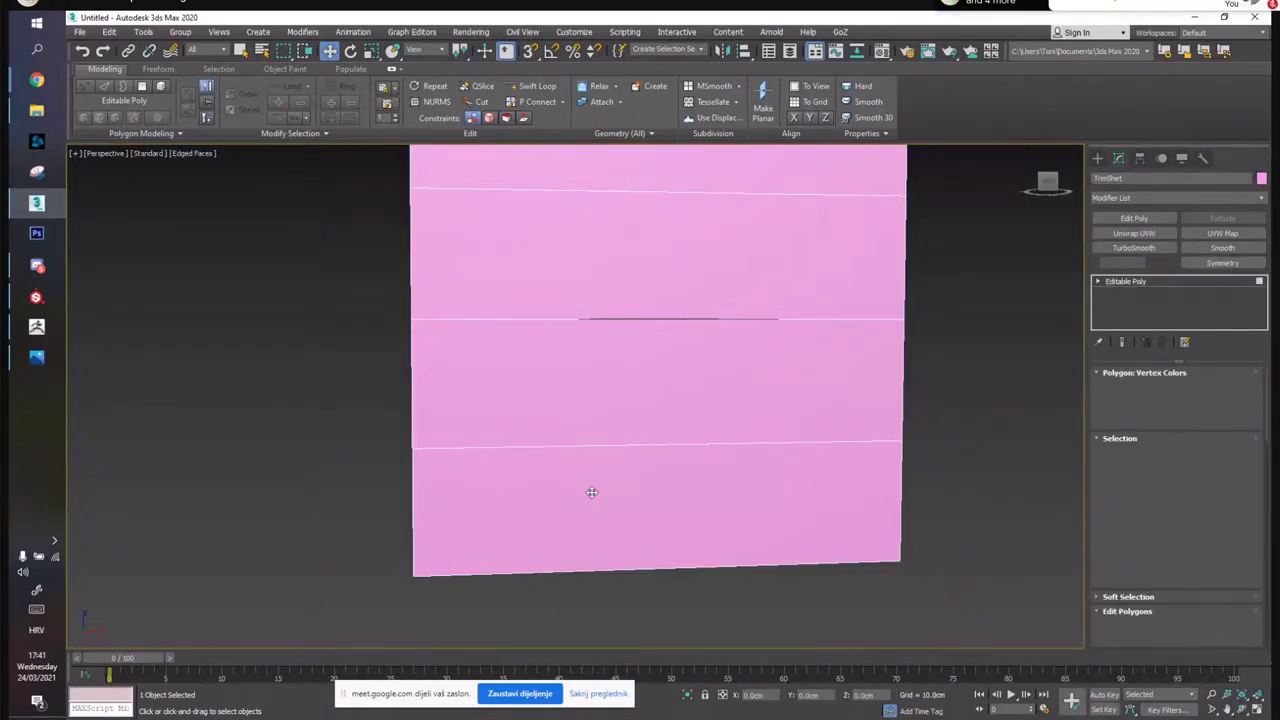
click(592, 492)
key(ctrl+a)
click(612, 507)
alt+middle_drag(612, 507, 690, 511)
scroll(1247, 554, down, 6)
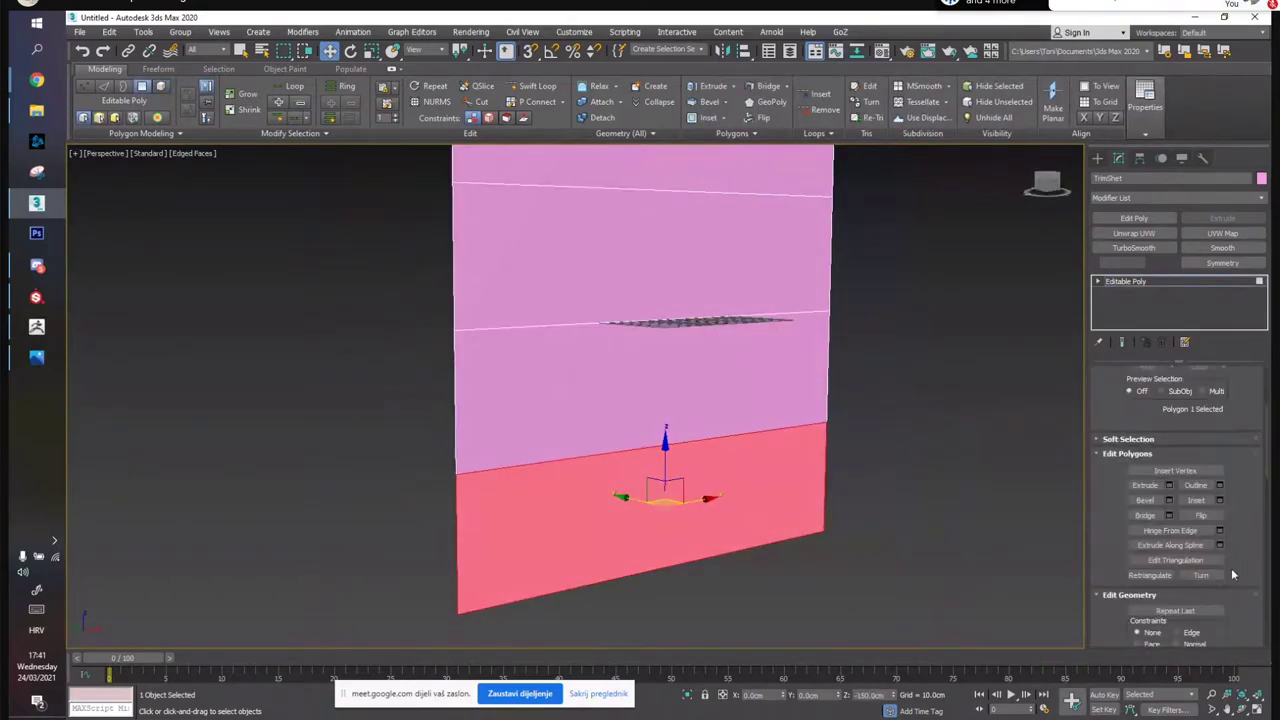
scroll(1240, 486, down, 14)
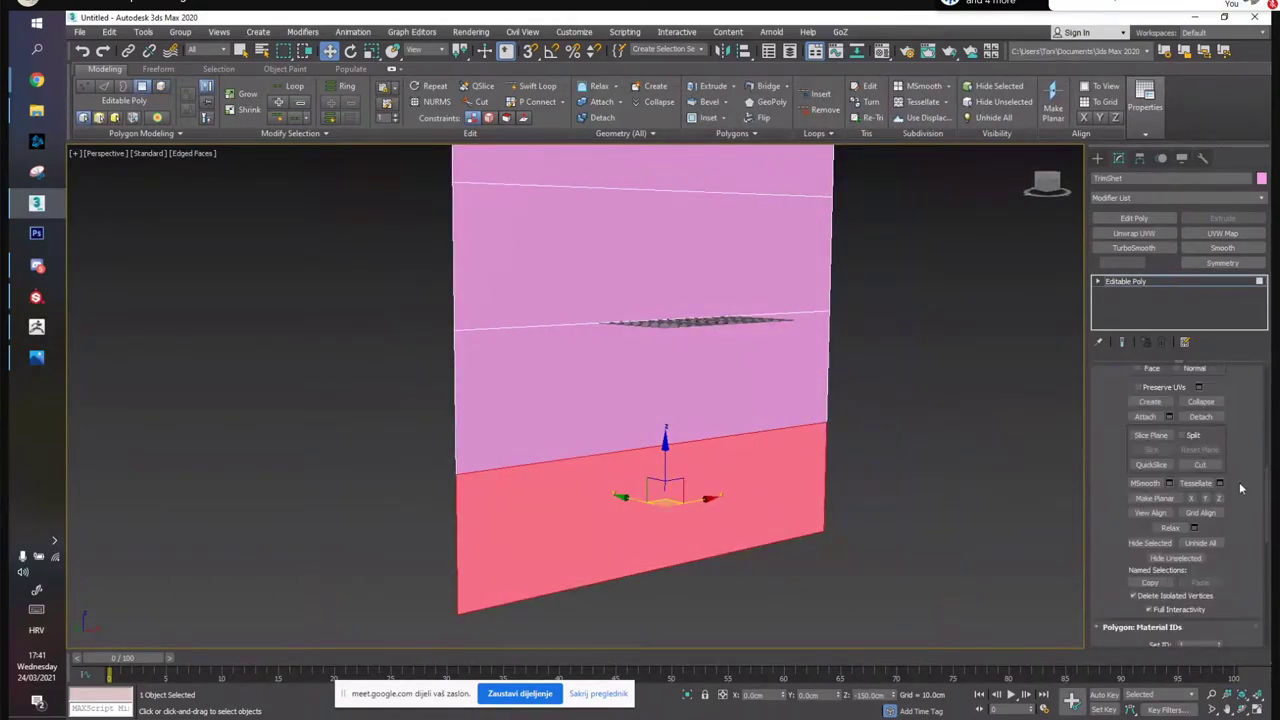
scroll(1256, 537, up, 13)
scroll(1245, 520, up, 5)
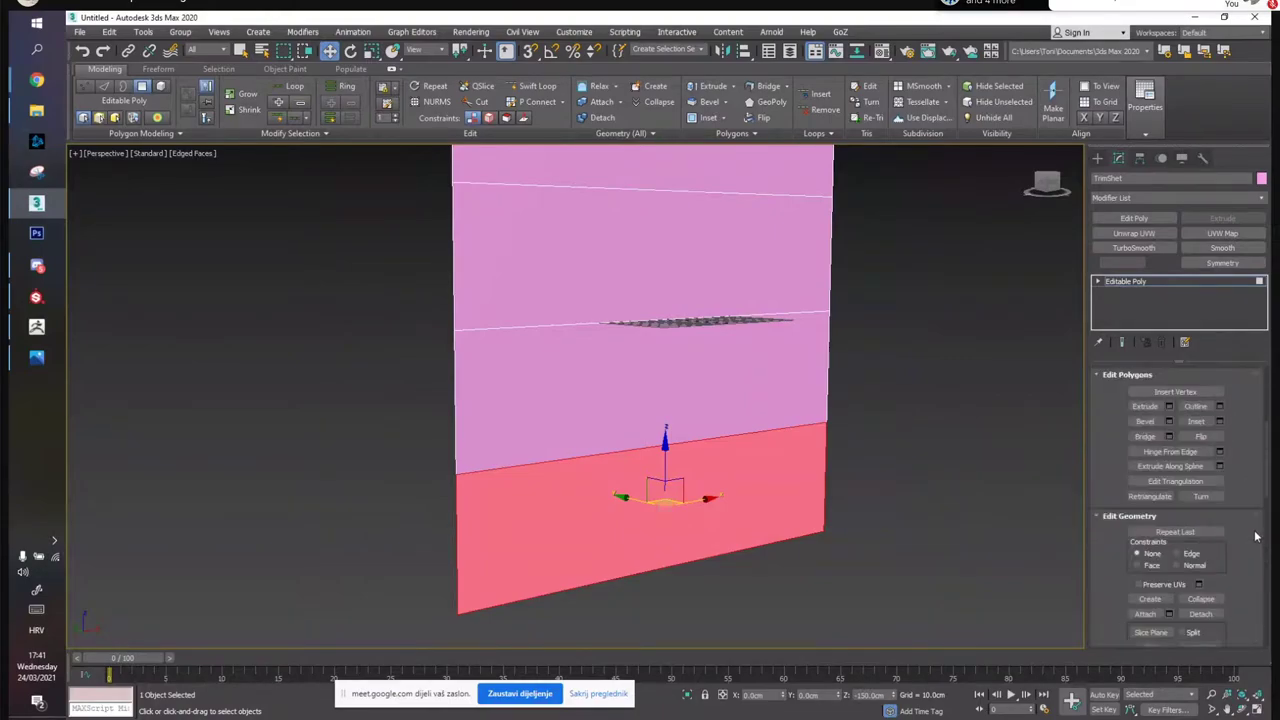
scroll(1225, 508, down, 2)
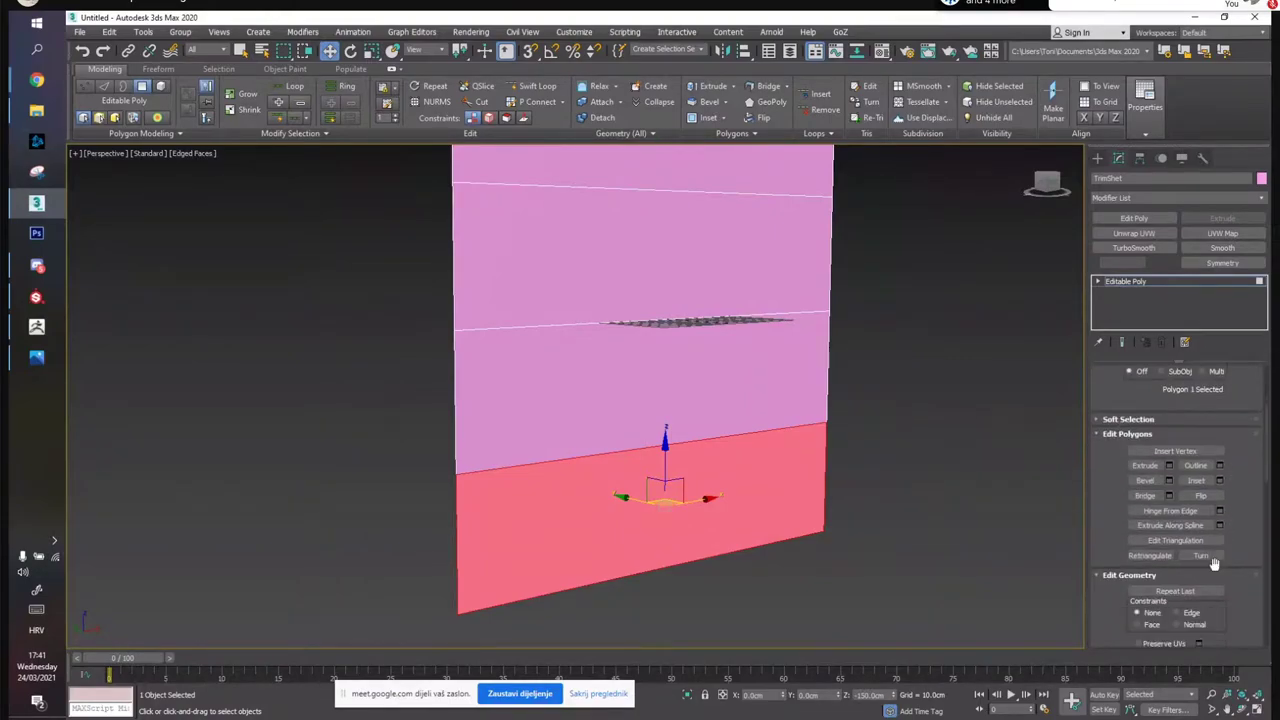
scroll(1216, 607, down, 2)
click(1200, 633)
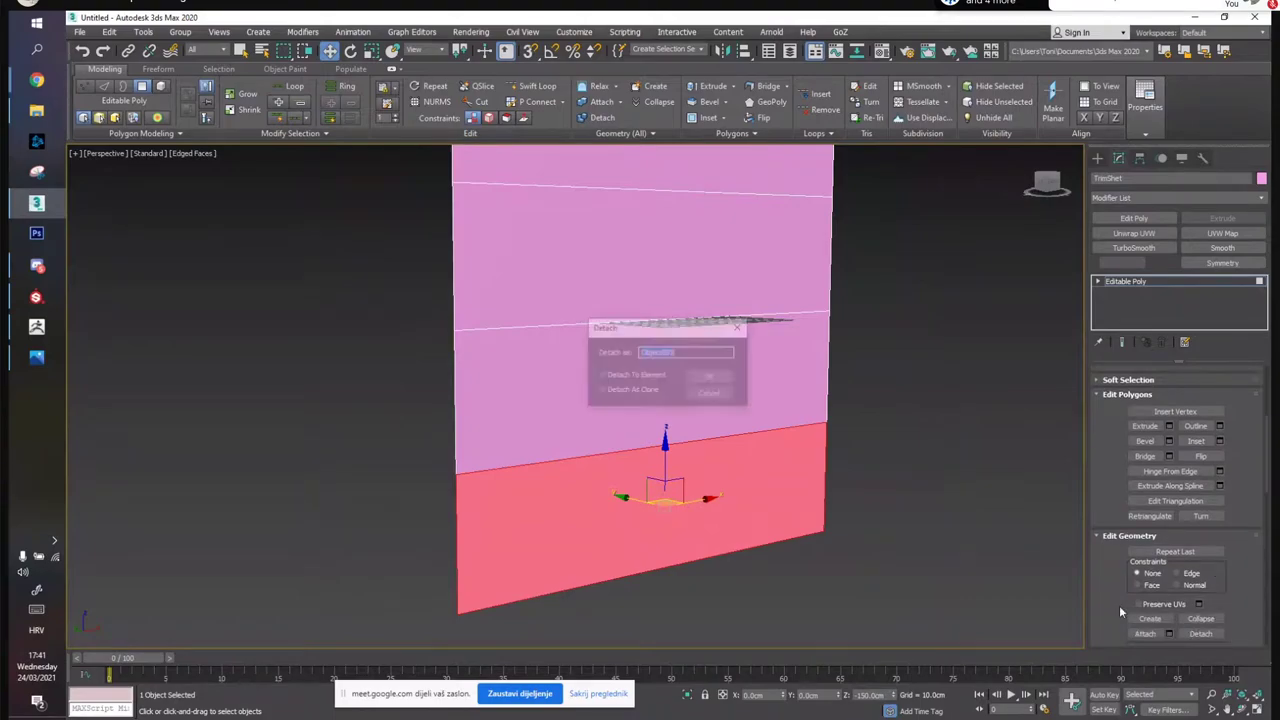
click(711, 380)
key(4)
Select the detached bottom strip and frame it up close from the front
click(969, 474)
click(751, 501)
alt+middle_drag(895, 391, 620, 446)
scroll(620, 456, up, 5)
middle_drag(634, 515, 640, 412)
scroll(581, 400, down, 3)
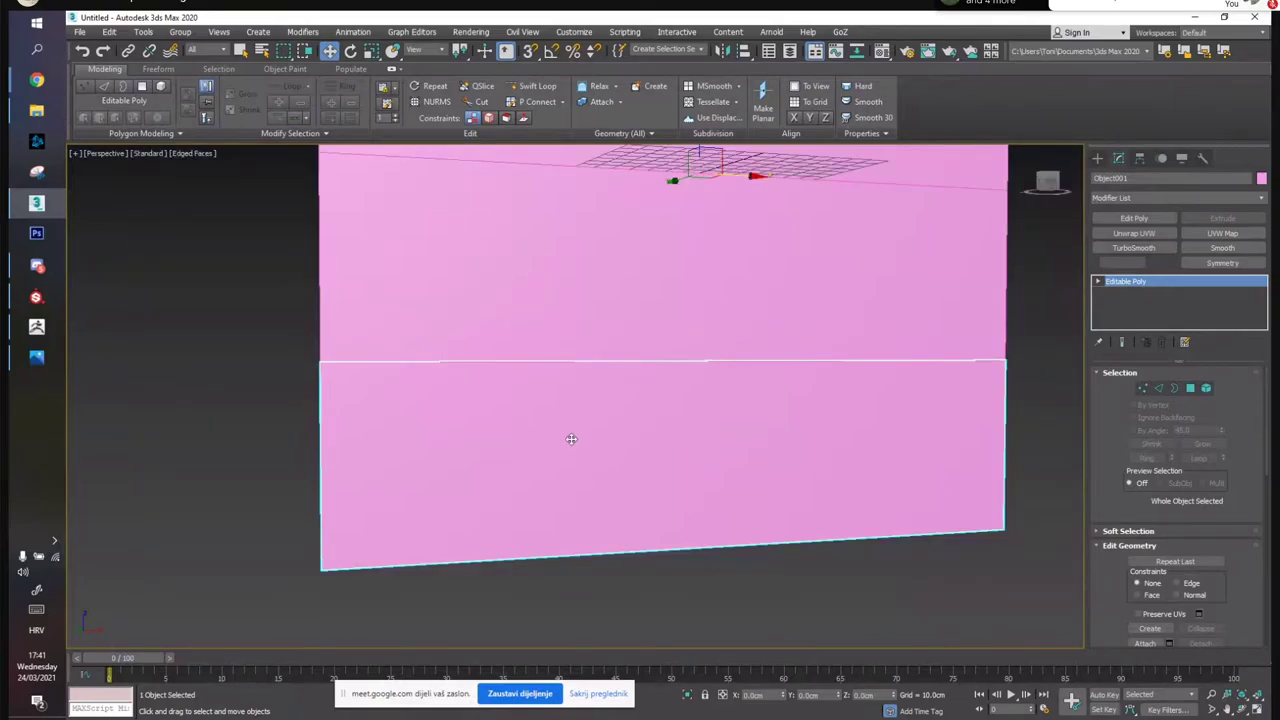
Rename the detached bottom strip as PLanks
alt+middle_drag(645, 435, 609, 454)
click(1142, 178)
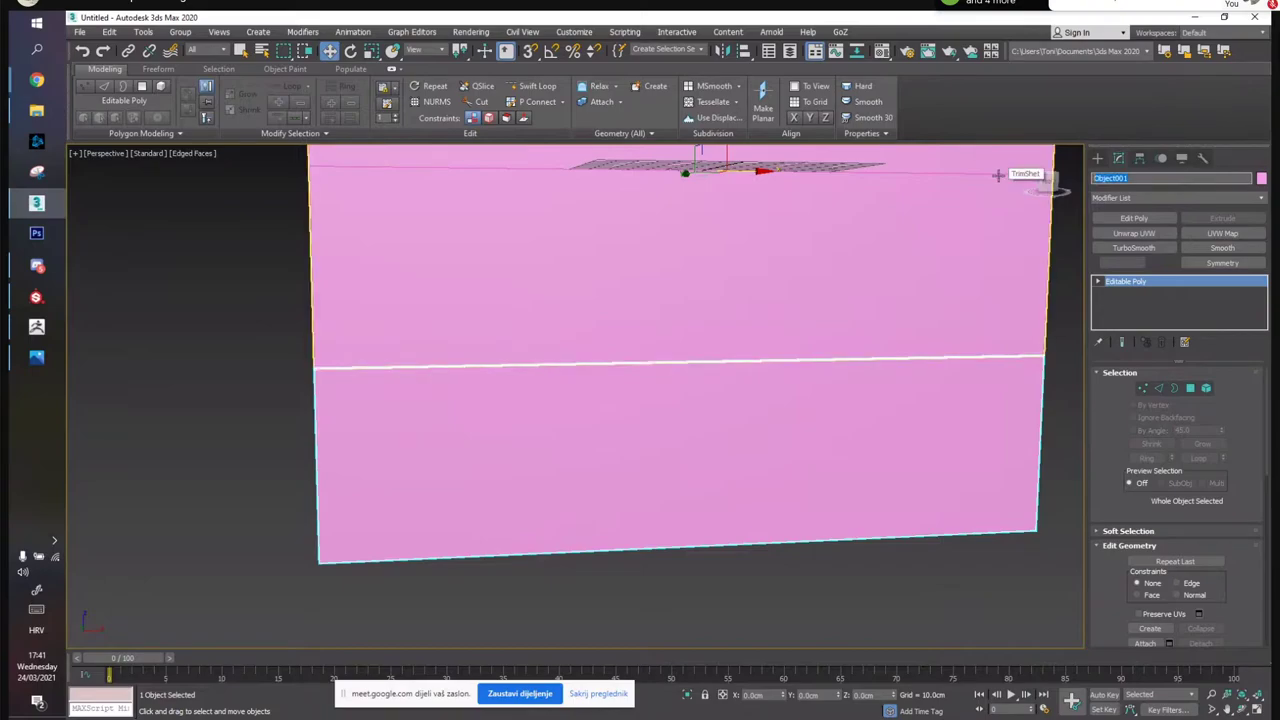
text(PLanks)
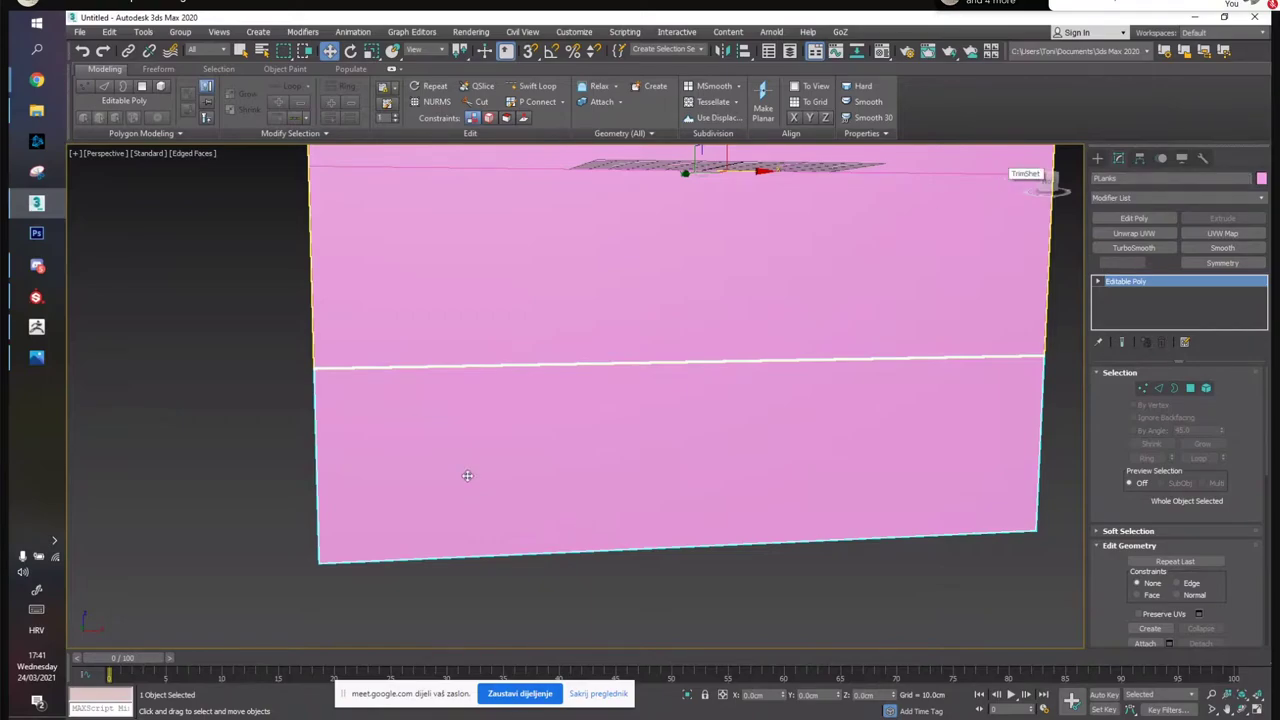
middle_drag(466, 476, 495, 491)
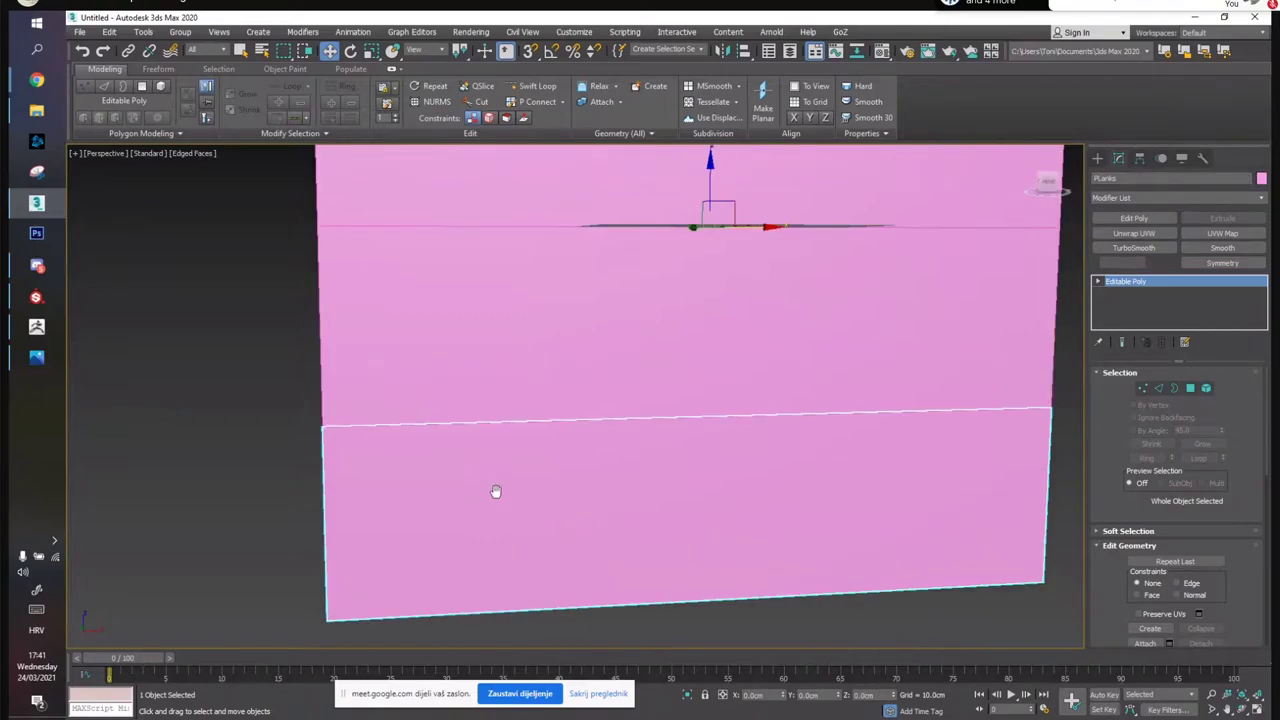
Consult the church photo, then split the second strip from the top of TrimShet in half by connecting its side edges
click(36, 360)
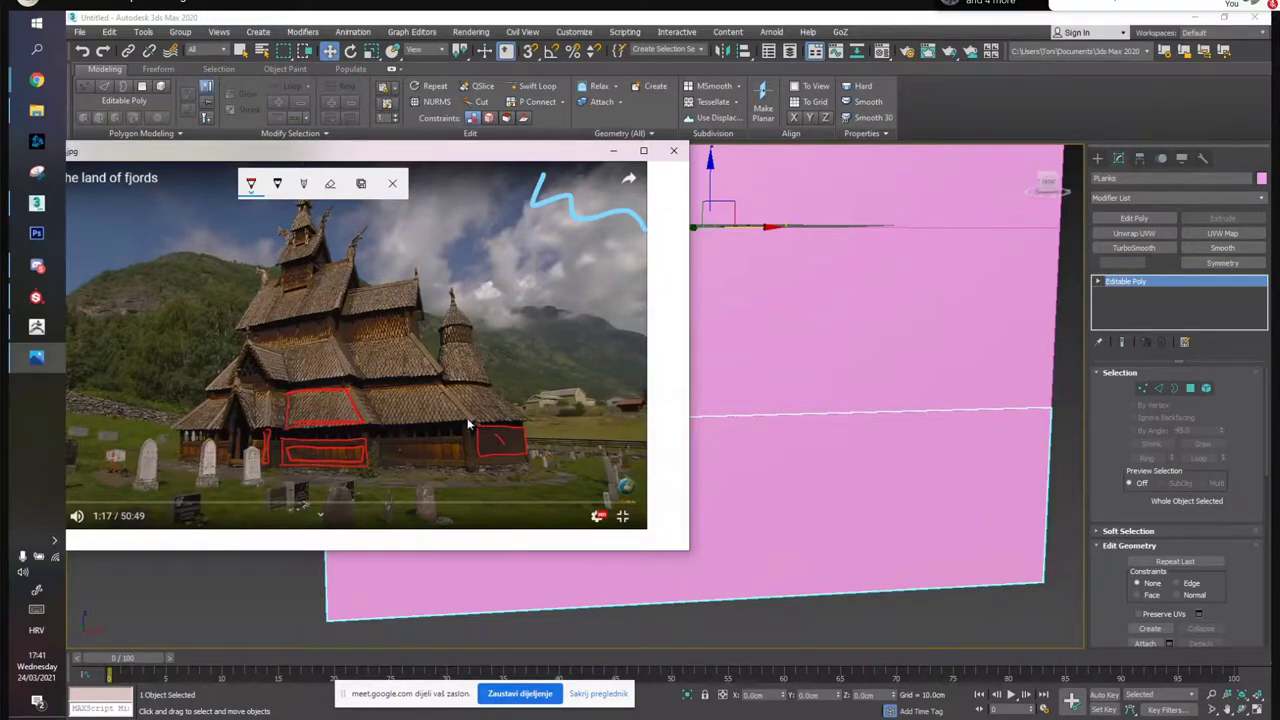
middle_drag(815, 334, 866, 414)
scroll(866, 414, down, 3)
click(667, 414)
click(665, 416)
middle_drag(674, 317, 504, 259)
key(2)
drag(376, 357, 490, 370)
click(1147, 458)
scroll(1182, 586, down, 1)
scroll(1183, 590, down, 2)
click(1202, 549)
click(940, 304)
alt+middle_drag(940, 304, 1019, 331)
Detach the two topmost polygons of TrimShet as a separate object named Roof and leave polygon editing
key(4)
drag(331, 183, 980, 330)
alt+middle_drag(800, 325, 727, 321)
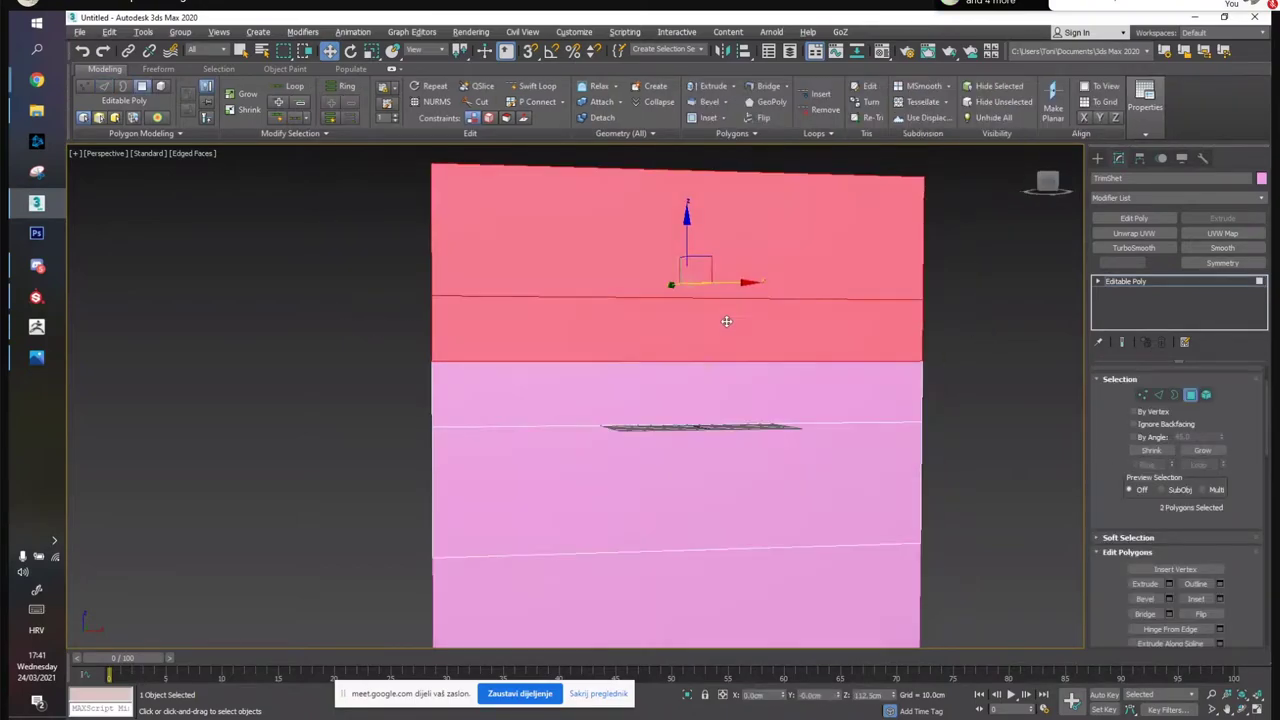
alt+middle_drag(939, 436, 965, 440)
drag(1228, 543, 1228, 537)
scroll(1228, 538, down, 5)
scroll(1246, 554, up, 5)
scroll(1245, 554, down, 3)
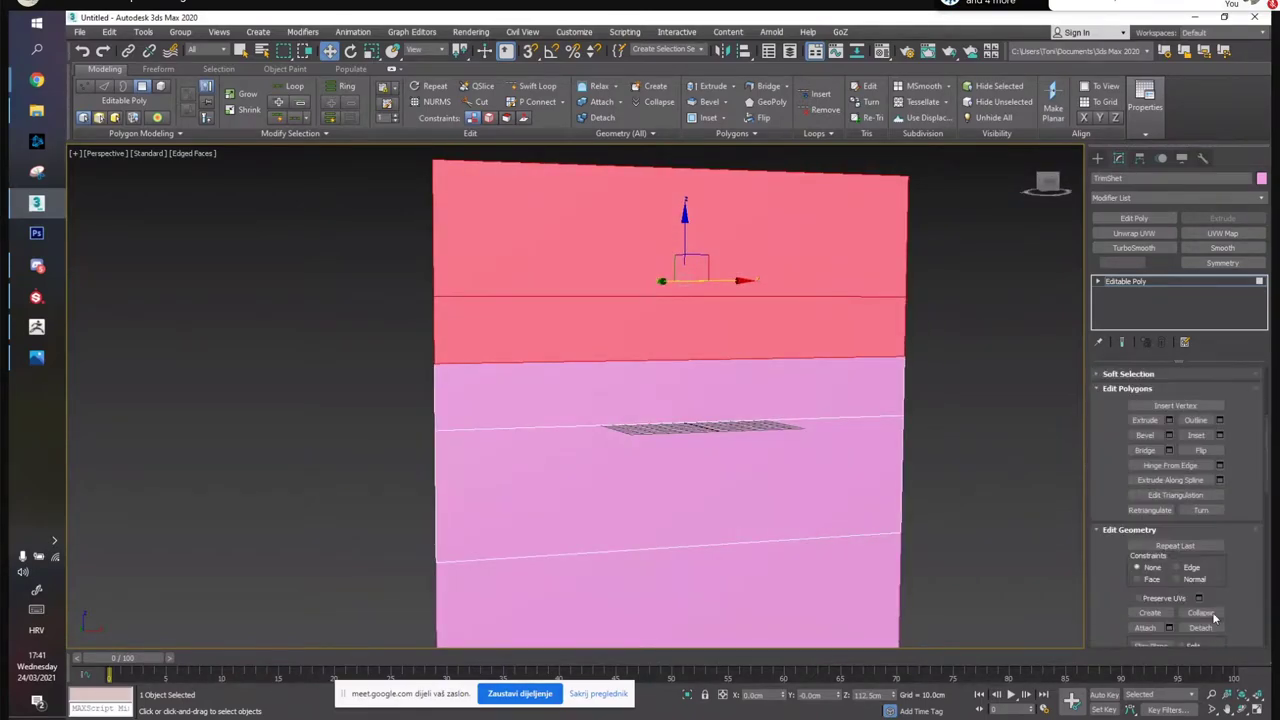
click(1200, 628)
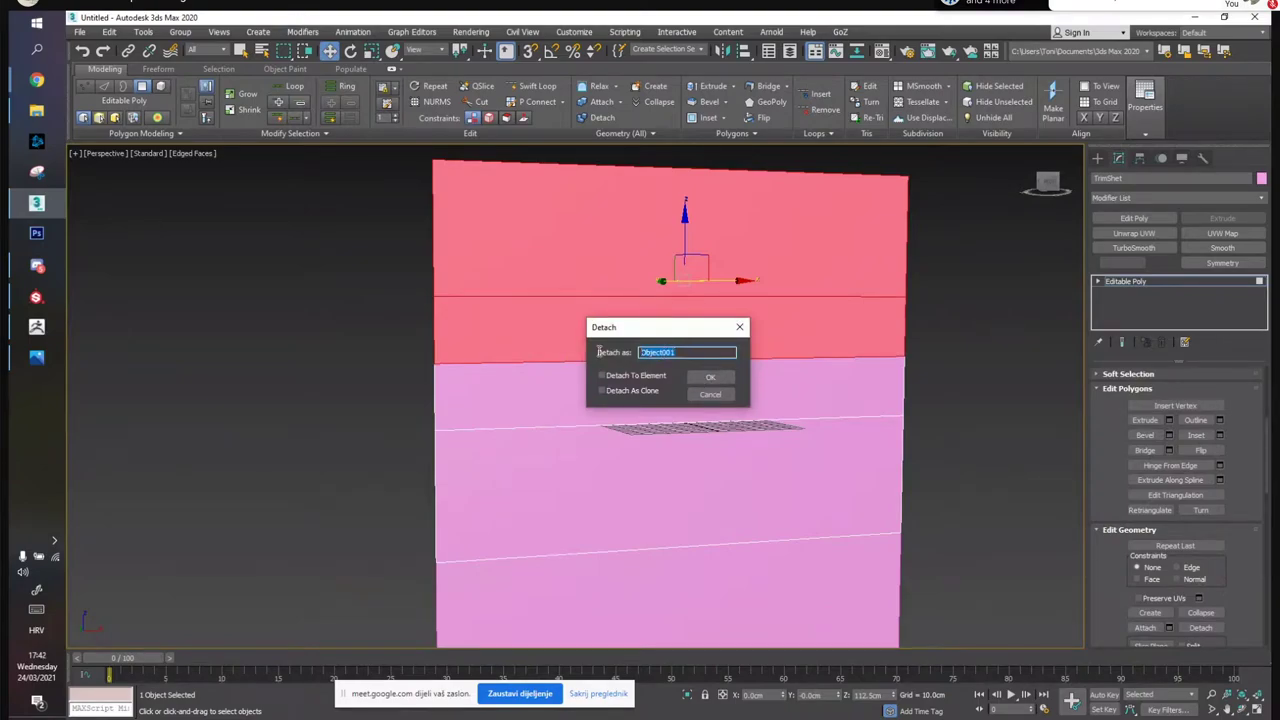
text(Roof)
key(Return)
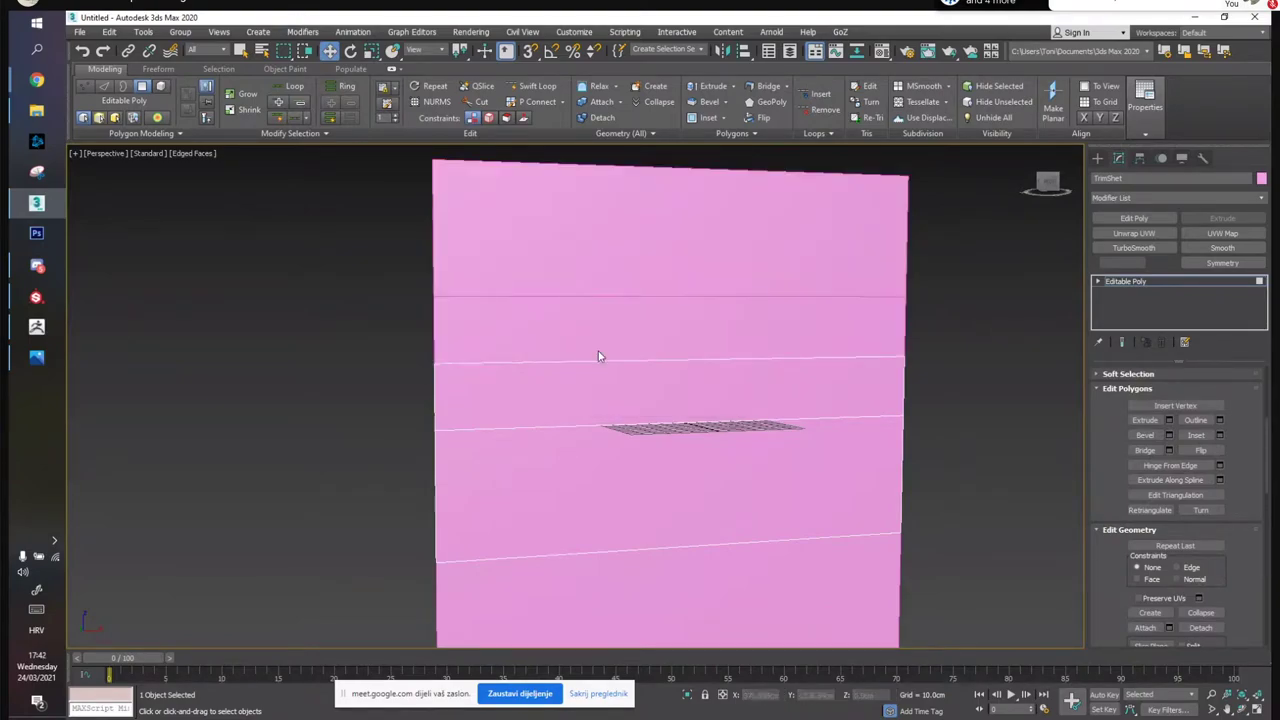
key(4)
click(966, 506)
Detach the narrow strip directly below Roof as an object named Beam, checking the church photo before naming it
click(589, 396)
middle_drag(691, 432, 624, 365)
key(4)
click(546, 363)
scroll(743, 390, up, 3)
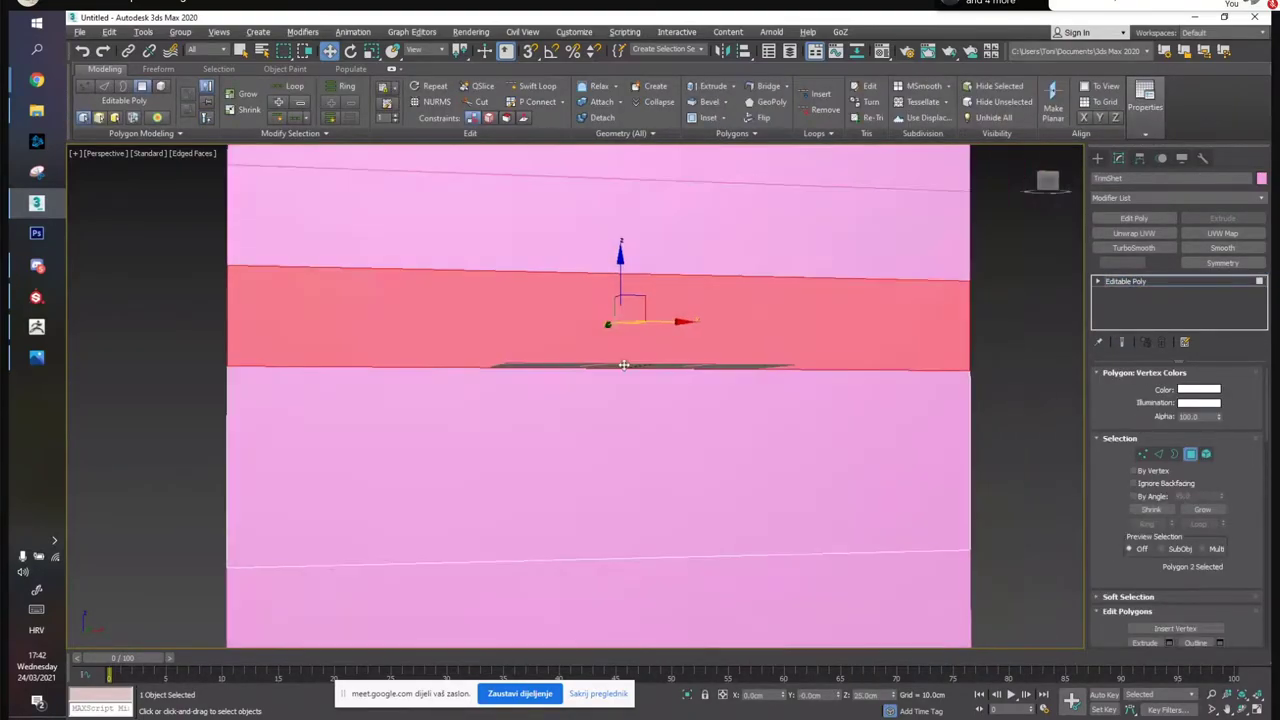
scroll(1230, 593, down, 5)
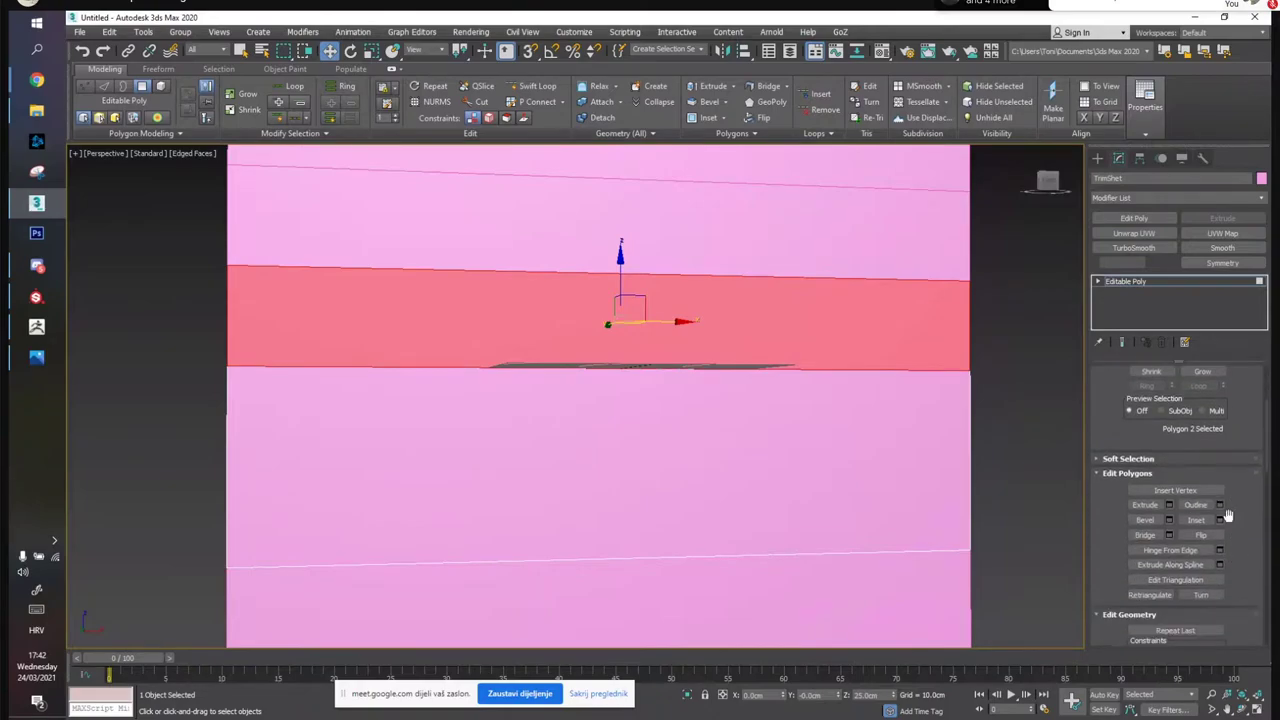
click(1200, 613)
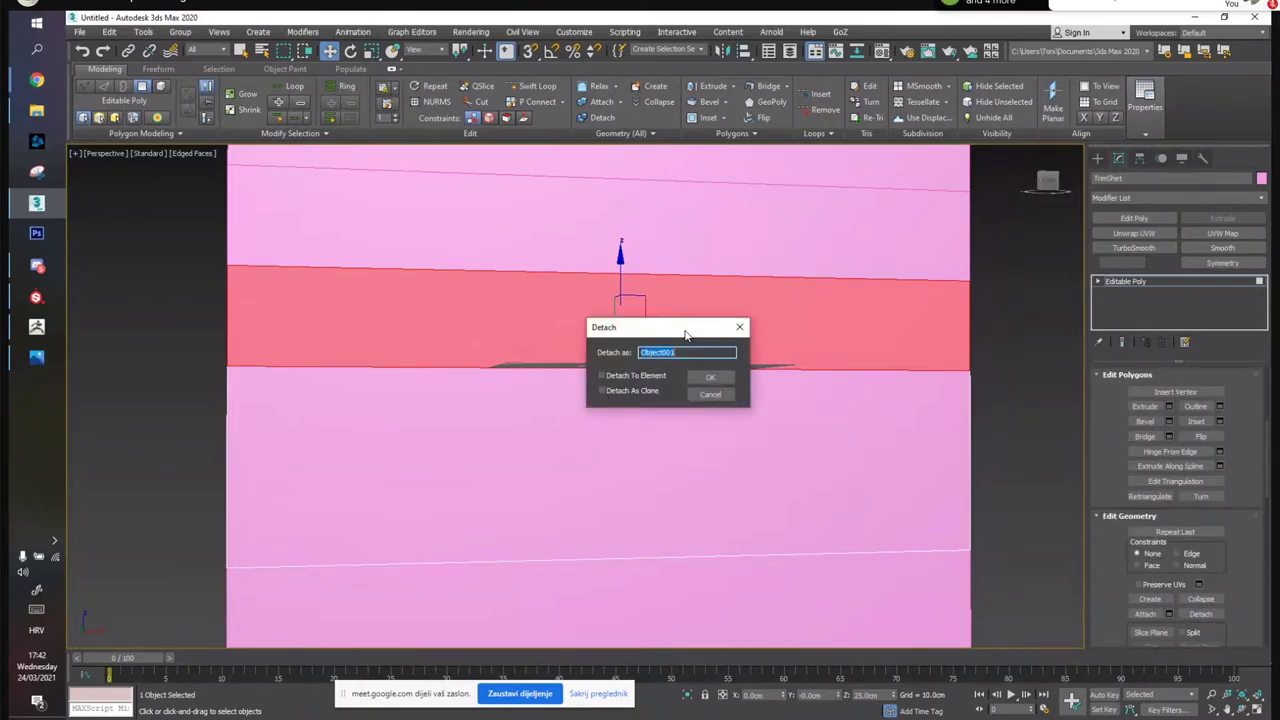
click(36, 357)
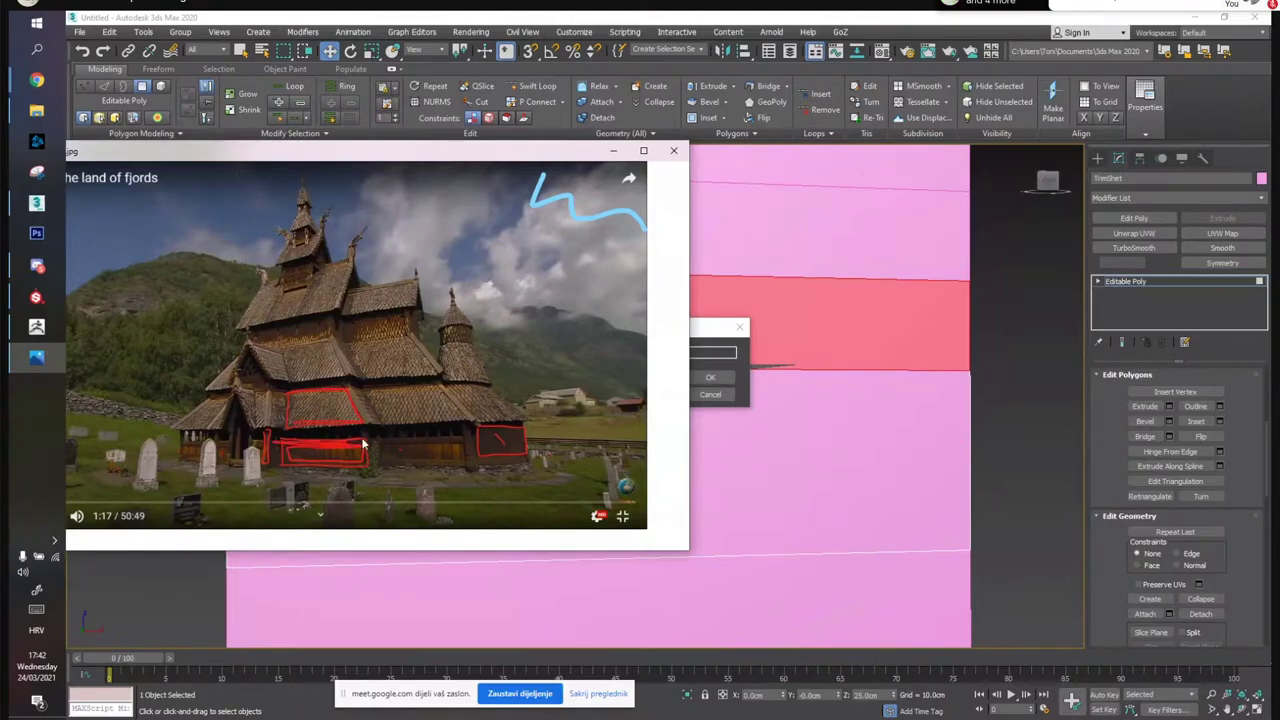
click(613, 150)
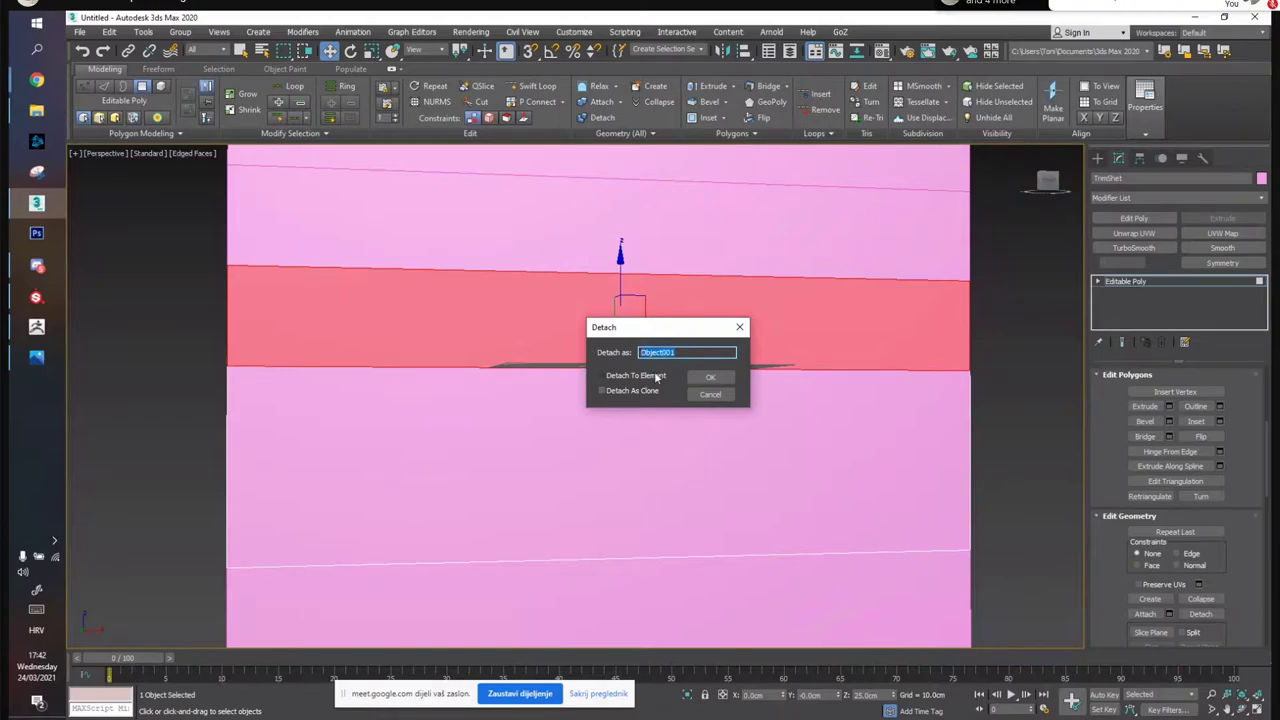
text(Beam)
key(Return)
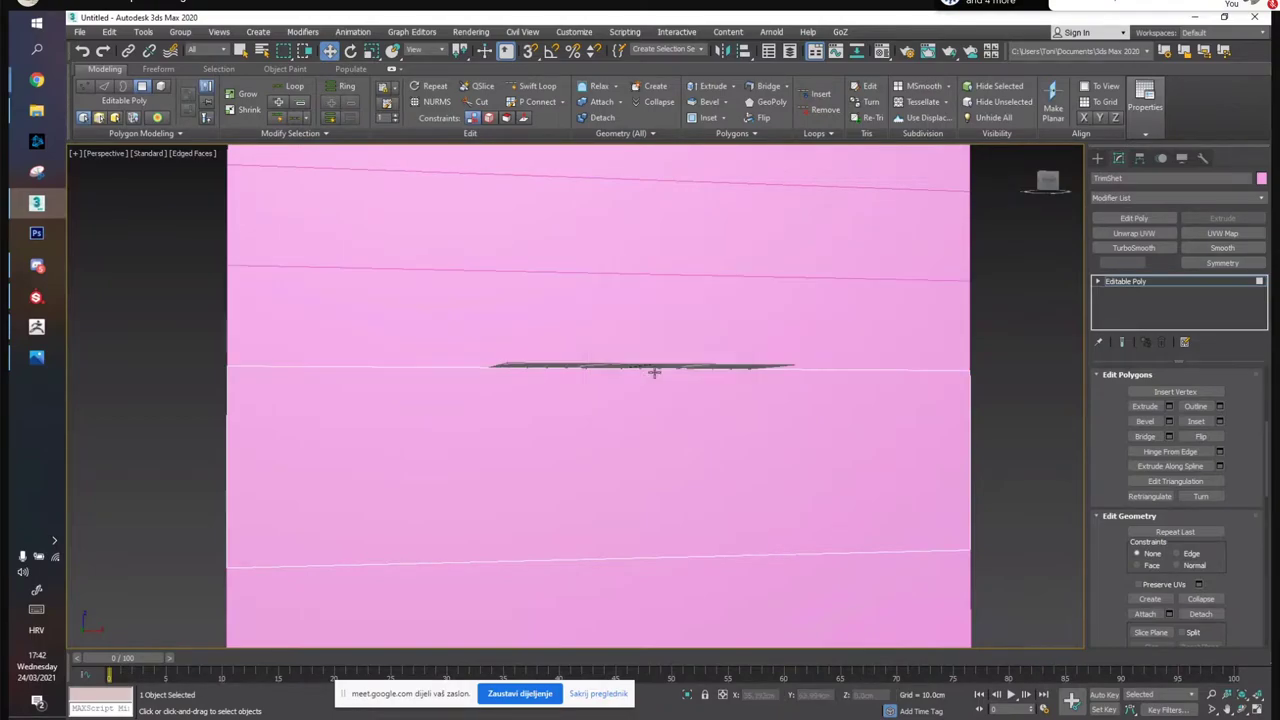
key(4)
click(991, 448)
Select TrimShet and pick the two vertical side edges of its remaining strip
click(709, 463)
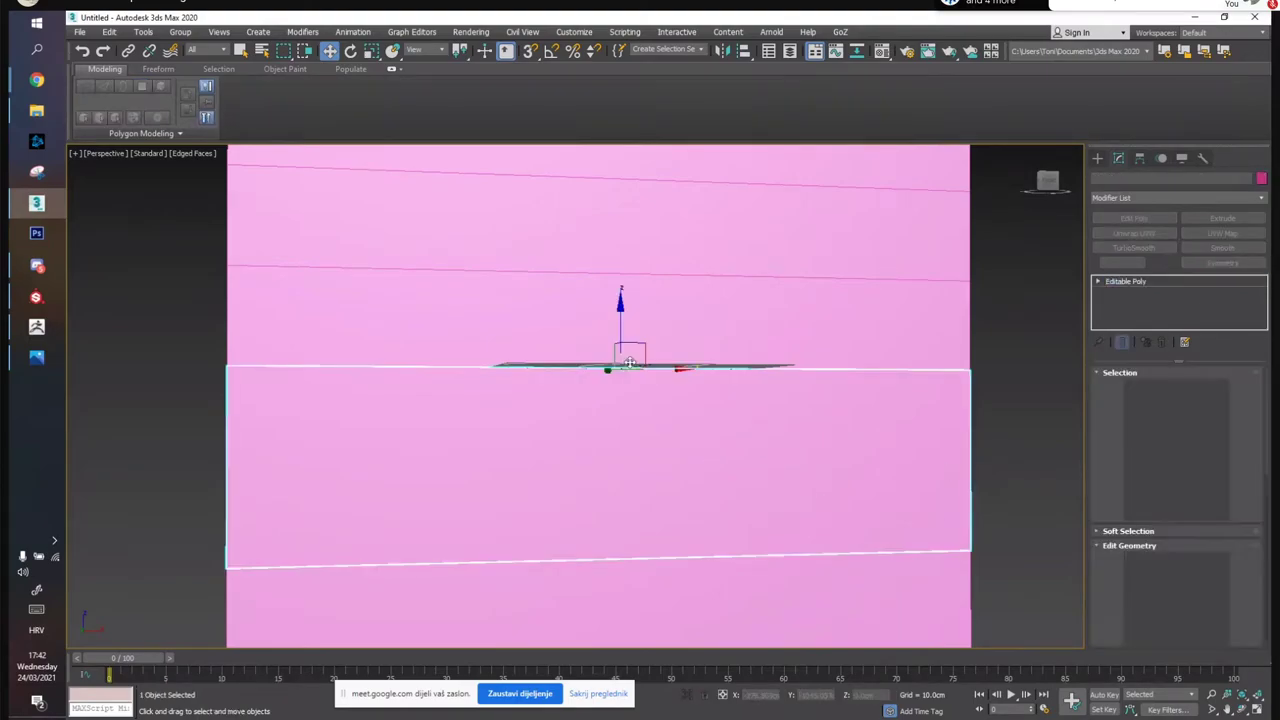
scroll(691, 383, down, 3)
alt+middle_drag(691, 383, 694, 346)
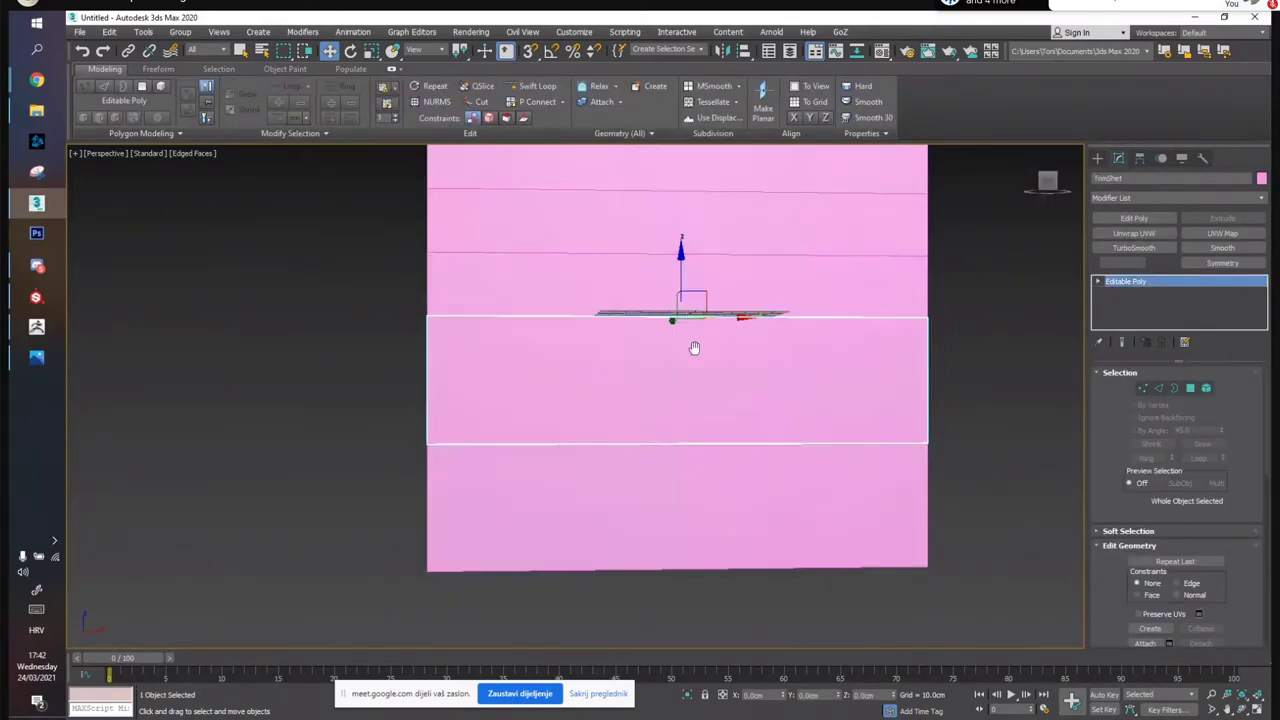
key(2)
drag(309, 357, 985, 400)
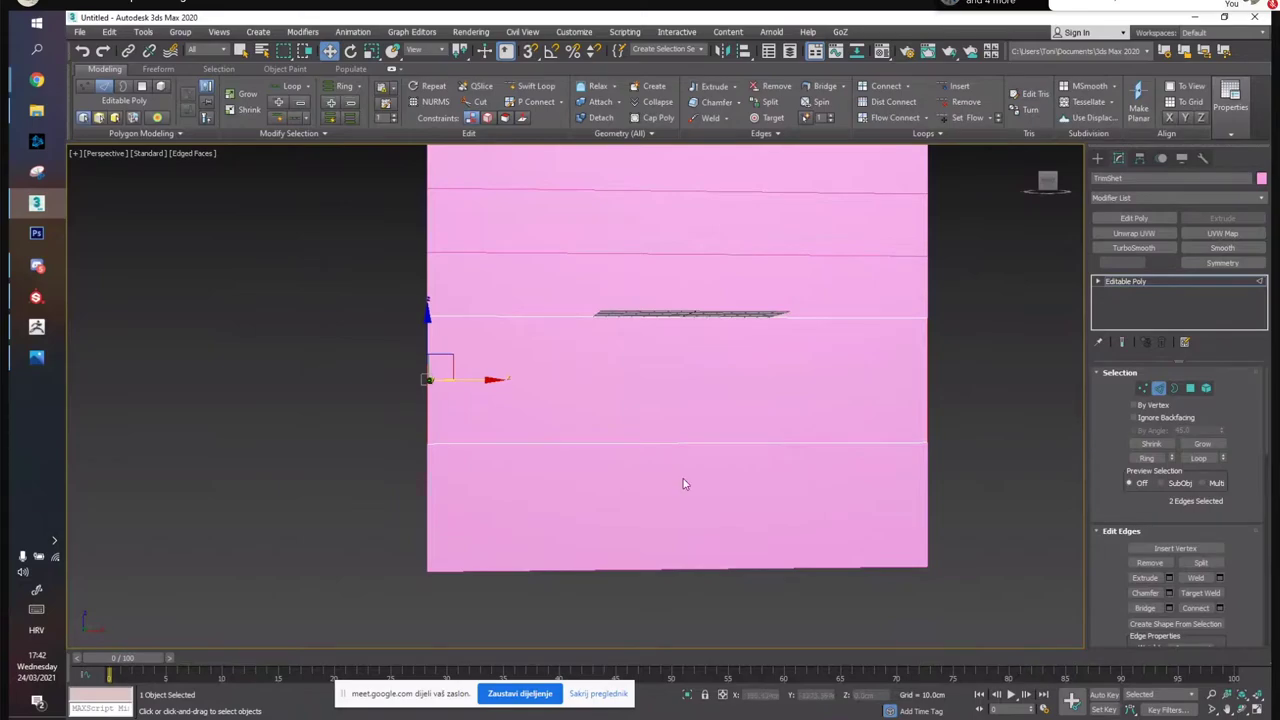
Mark a sloping roof edge in red on the church photo, then return to 3ds Max and leave edge editing
click(36, 357)
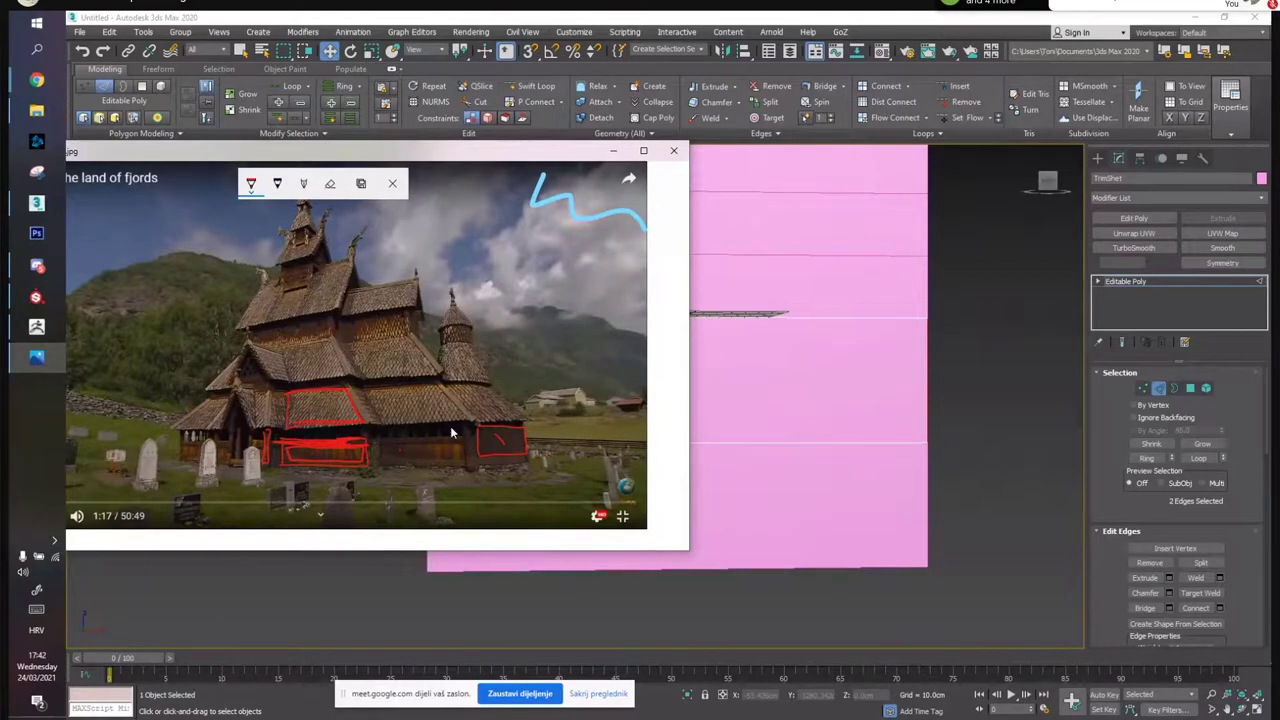
mouse_move(405, 340)
mouse_down()
mouse_move(440, 370)
mouse_move(432, 350)
mouse_up()
click(613, 151)
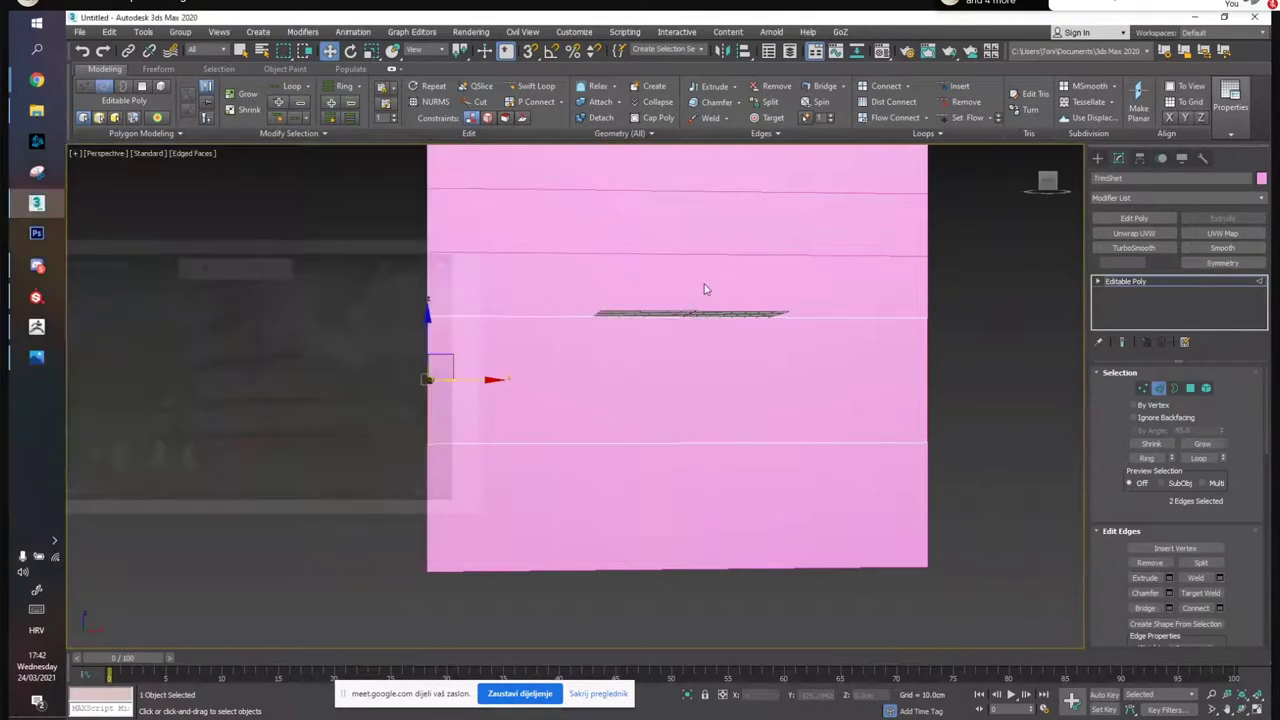
click(777, 332)
click(1158, 388)
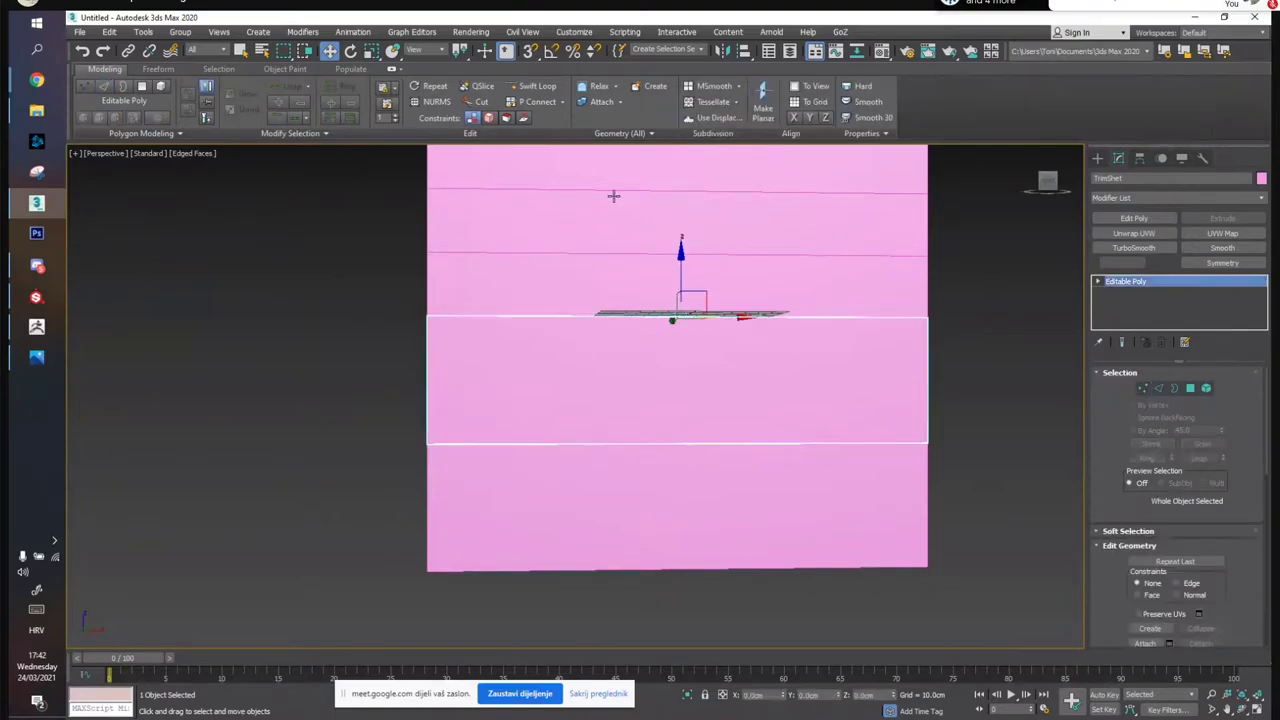
Split the remaining TrimShet strip lengthwise into two equal halves by connecting its side edges
click(614, 199)
click(523, 296)
middle_drag(605, 267, 629, 341)
click(620, 480)
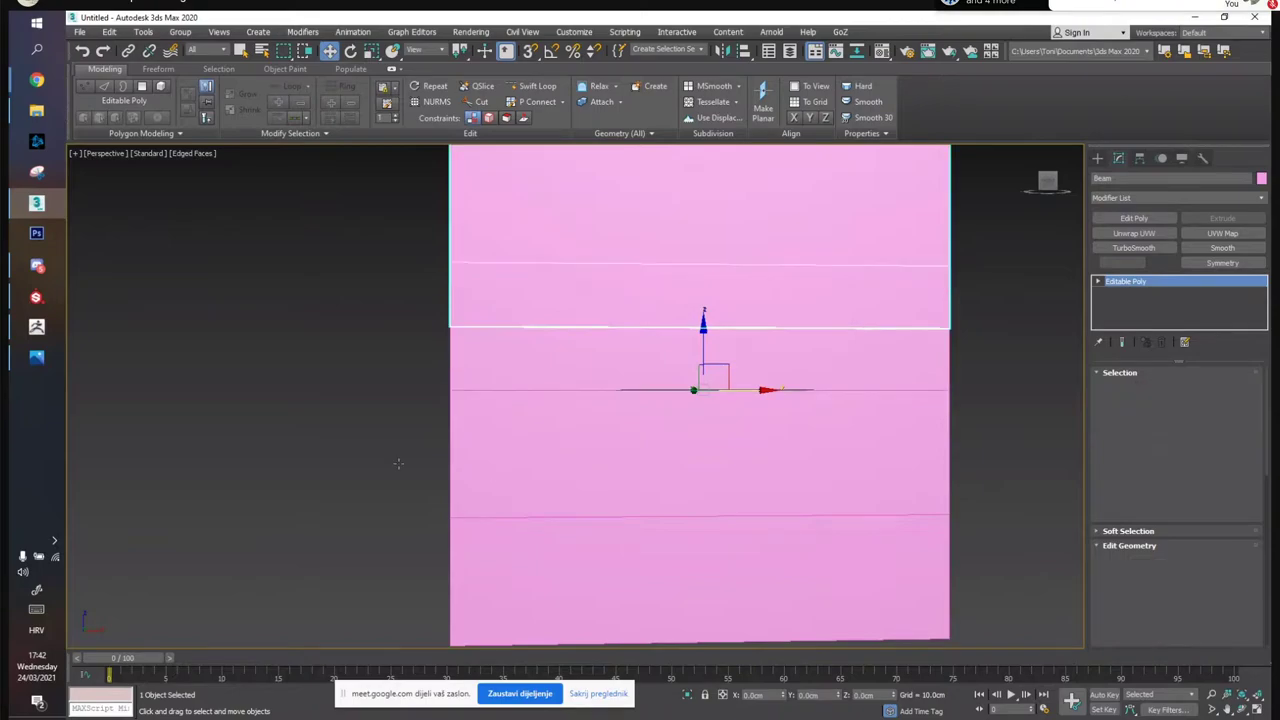
key(2)
drag(434, 464, 1003, 484)
click(1200, 607)
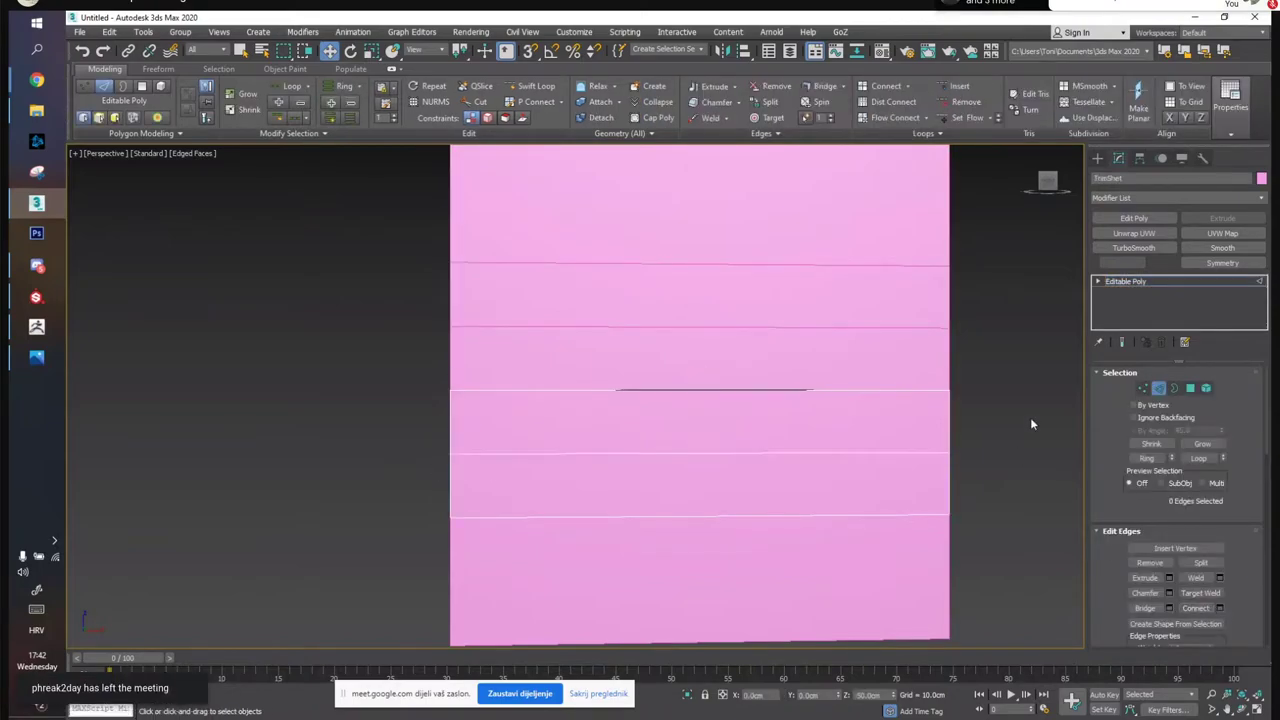
Detach the upper half of the split strip as an object named RoofBeam and leave polygon editing
key(4)
click(795, 421)
scroll(1214, 605, down, 5)
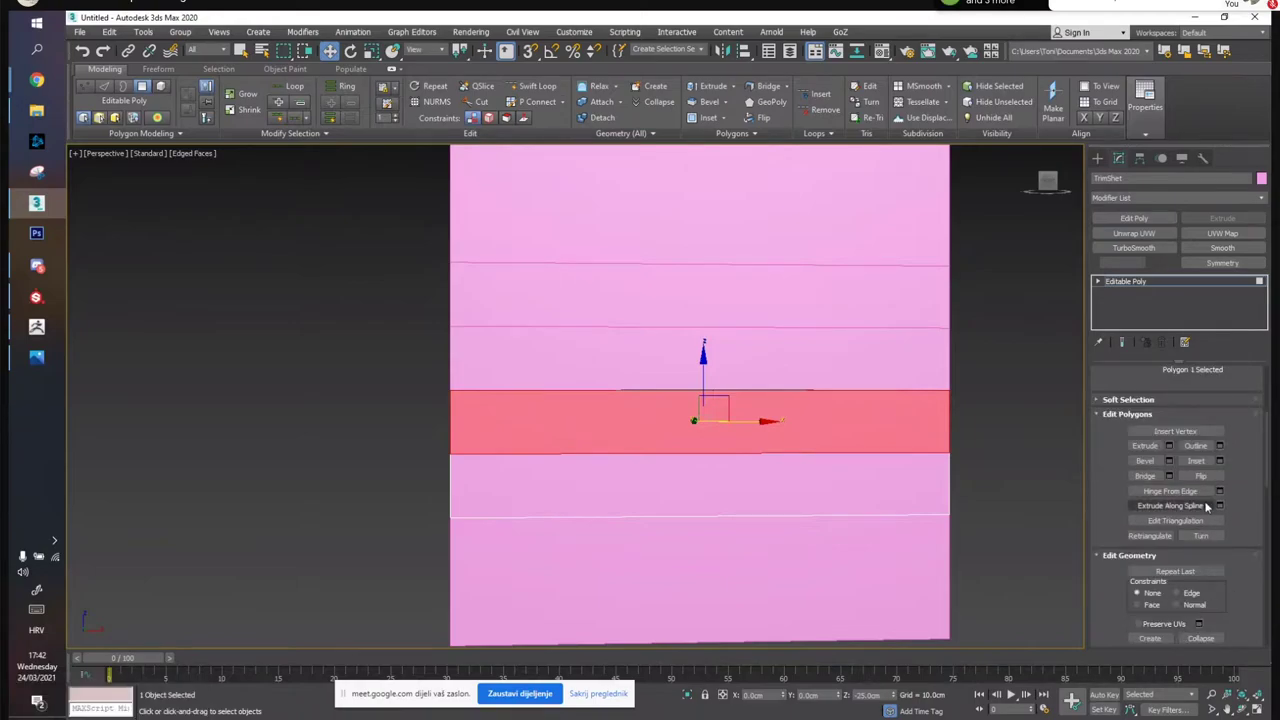
scroll(1214, 600, down, 2)
click(1200, 596)
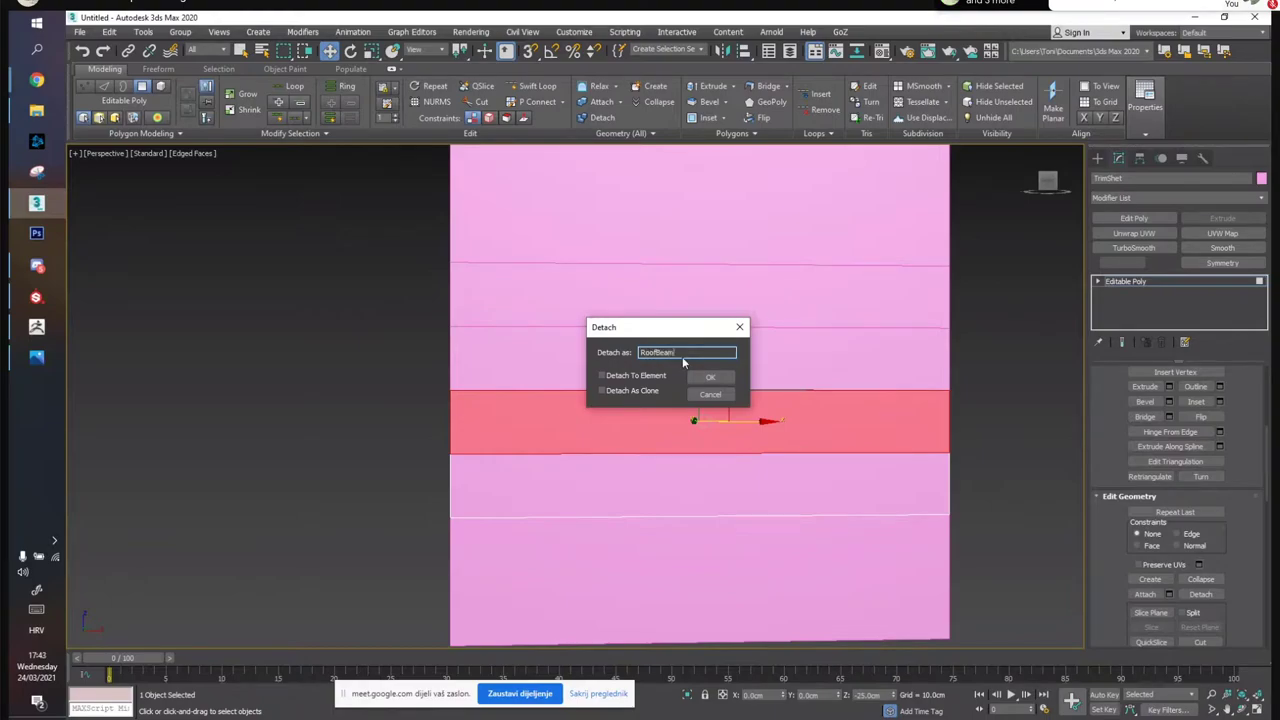
key(Return)
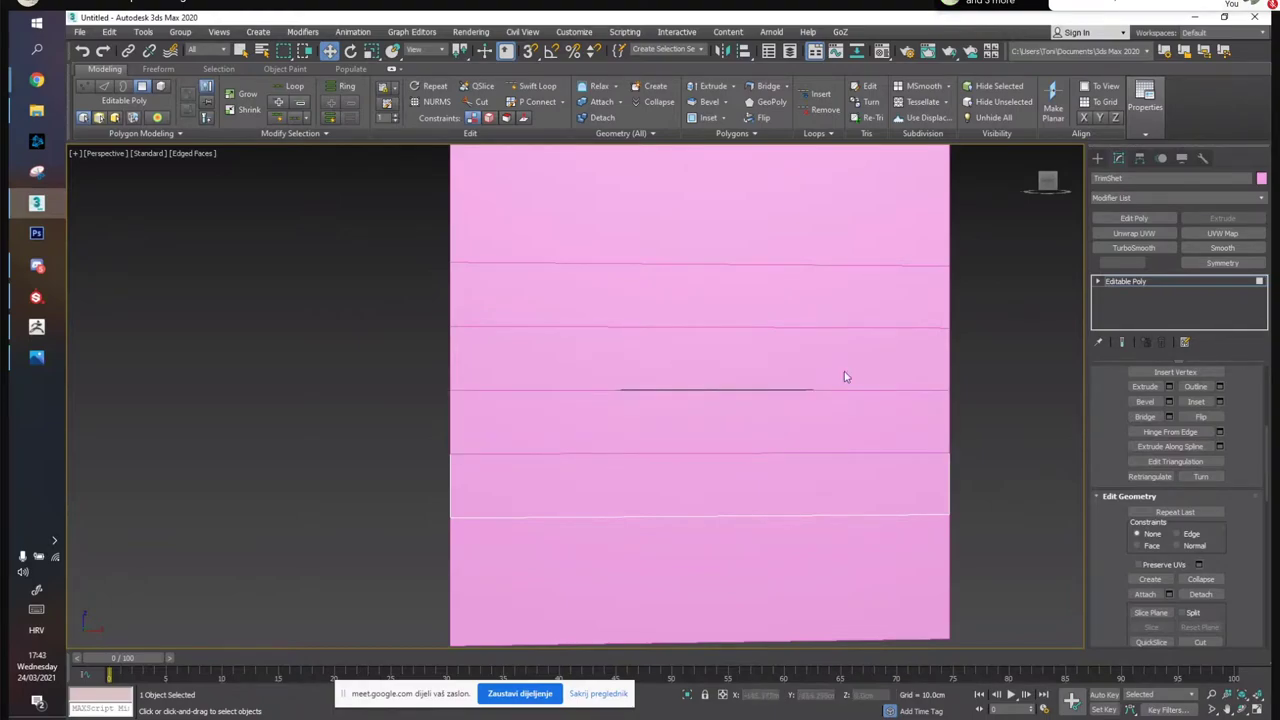
click(1150, 286)
Examine the divided trim sheet from several angles and clear the selection
middle_drag(820, 302, 717, 297)
alt+middle_drag(717, 297, 757, 310)
middle_drag(813, 350, 834, 374)
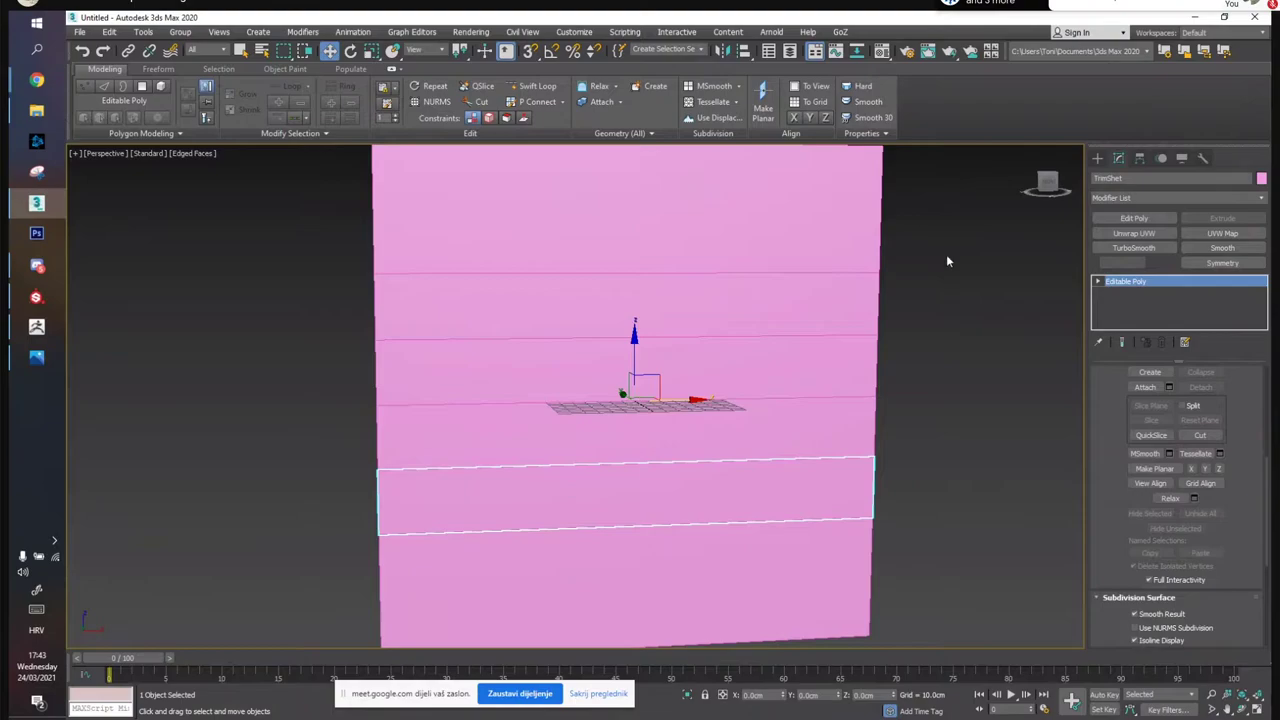
middle_drag(709, 340, 755, 330)
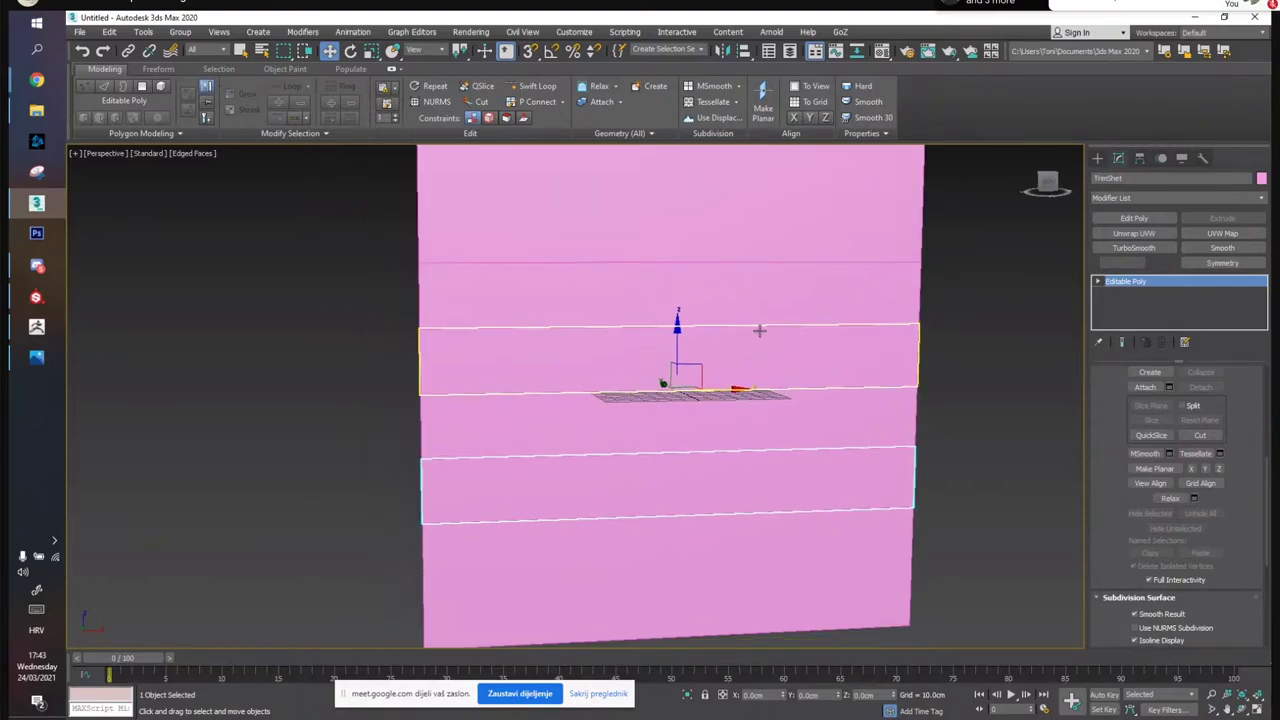
click(1245, 709)
drag(402, 397, 537, 408)
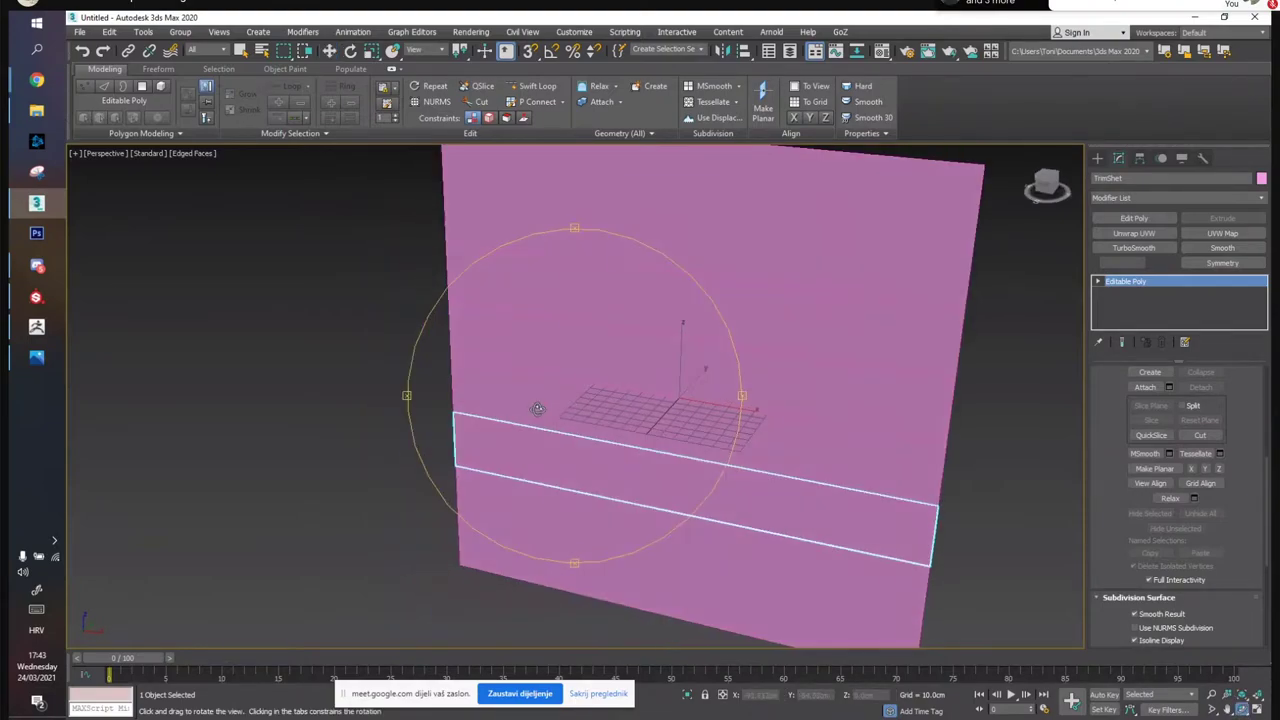
drag(646, 412, 677, 420)
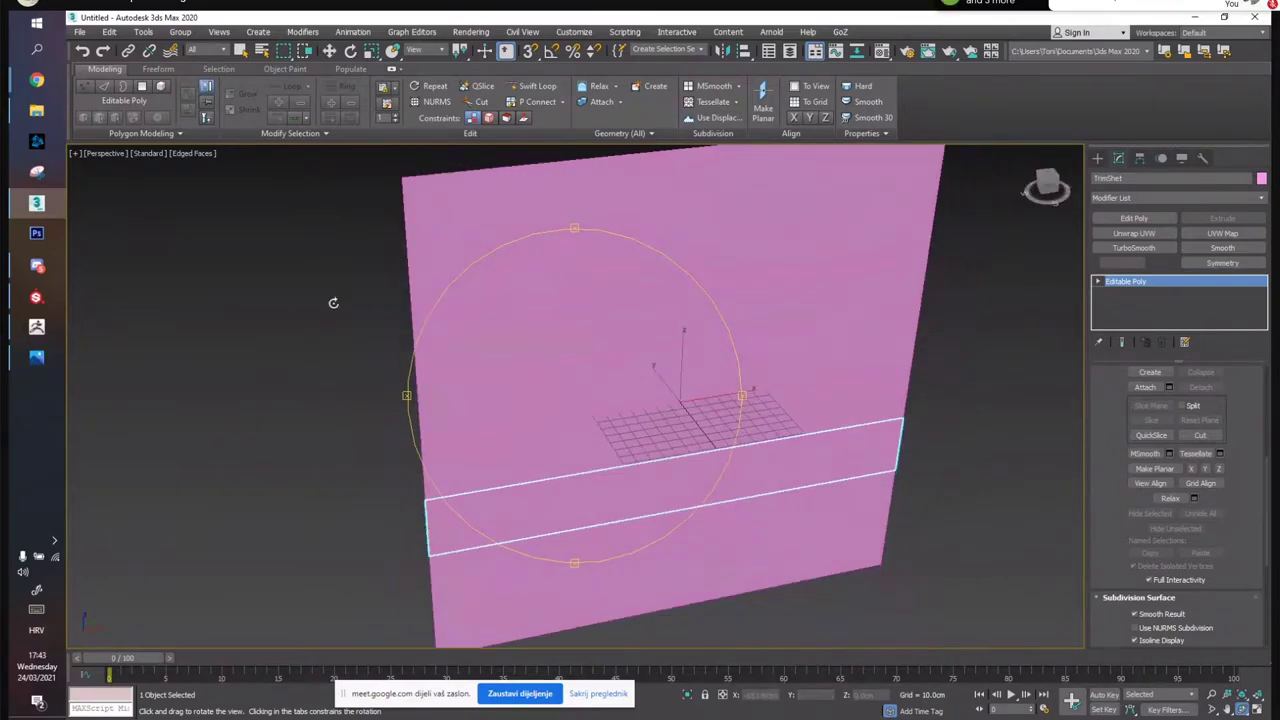
key(w)
click(977, 462)
middle_drag(785, 407, 820, 423)
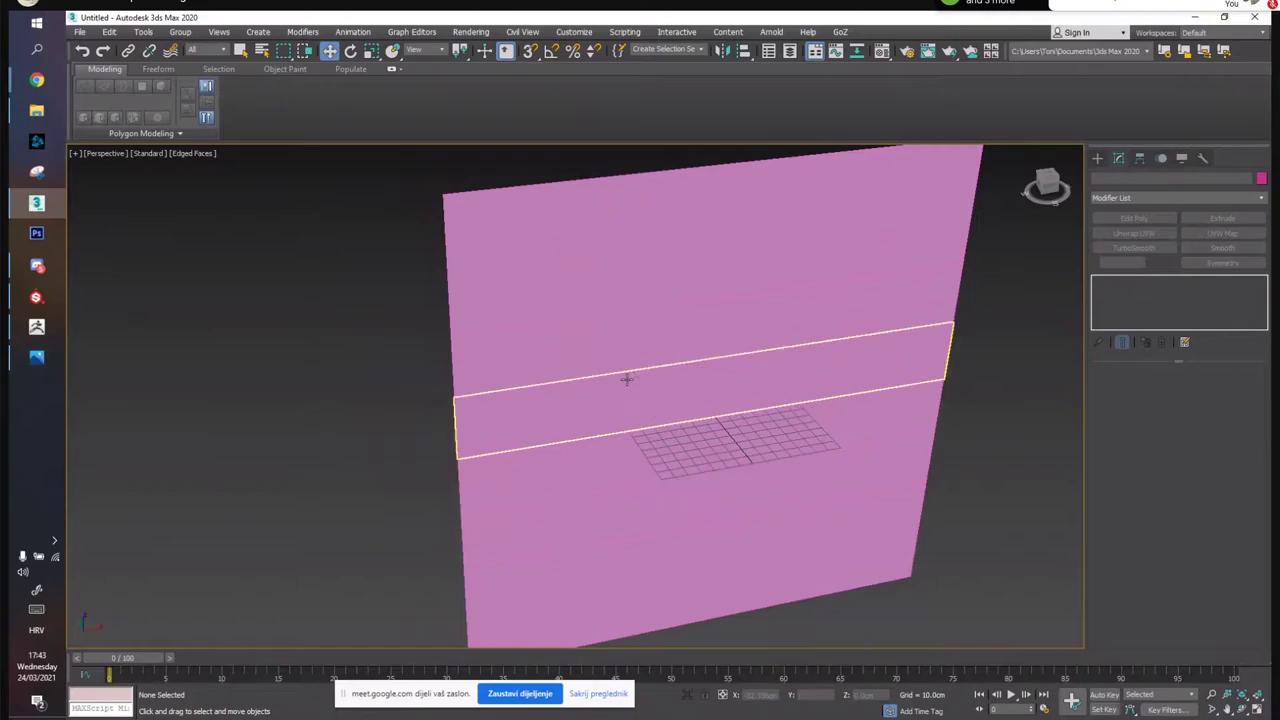
Select the strips one after another from the top down to check the separate objects, then deselect everything
click(560, 315)
click(614, 420)
click(607, 483)
click(642, 528)
click(1009, 566)
alt+middle_drag(760, 500, 726, 378)
click(683, 467)
middle_drag(631, 390, 1016, 404)
click(1004, 357)
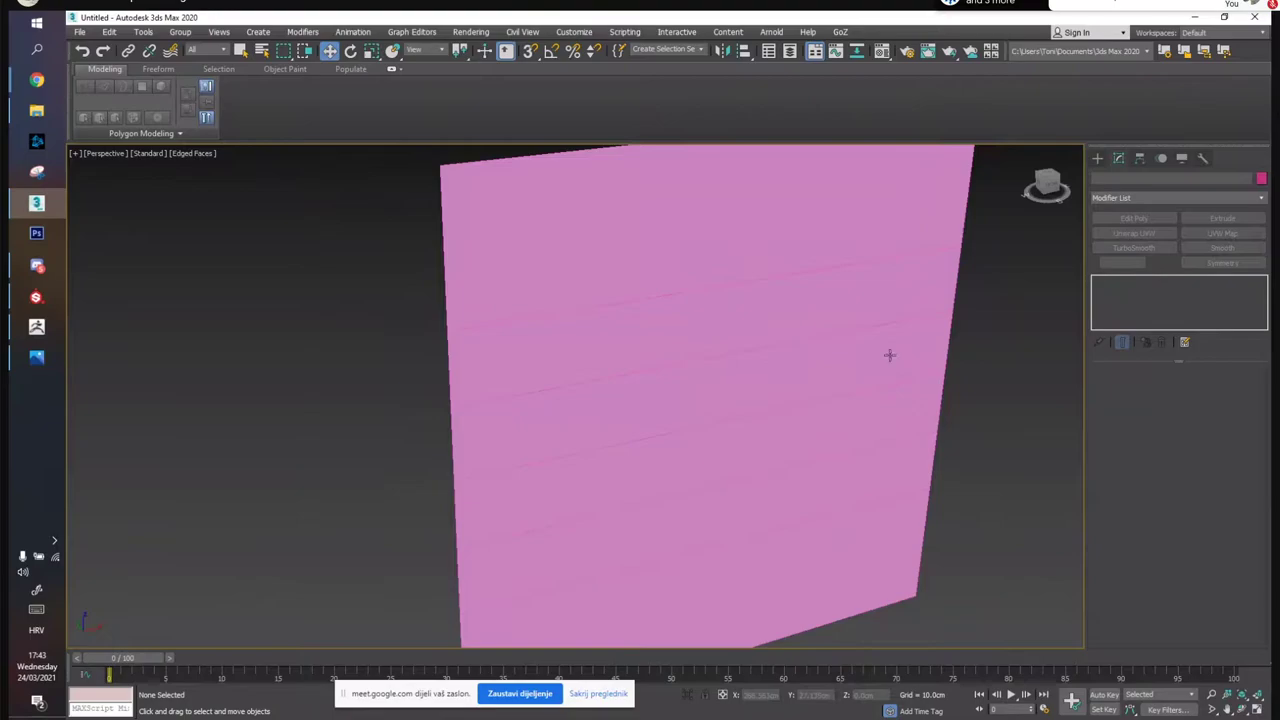
Check the lower strips again, selecting the bottom strip, RoofBeam and the remaining TrimShet strip
alt+middle_drag(963, 457, 790, 557)
middle_drag(745, 513, 746, 596)
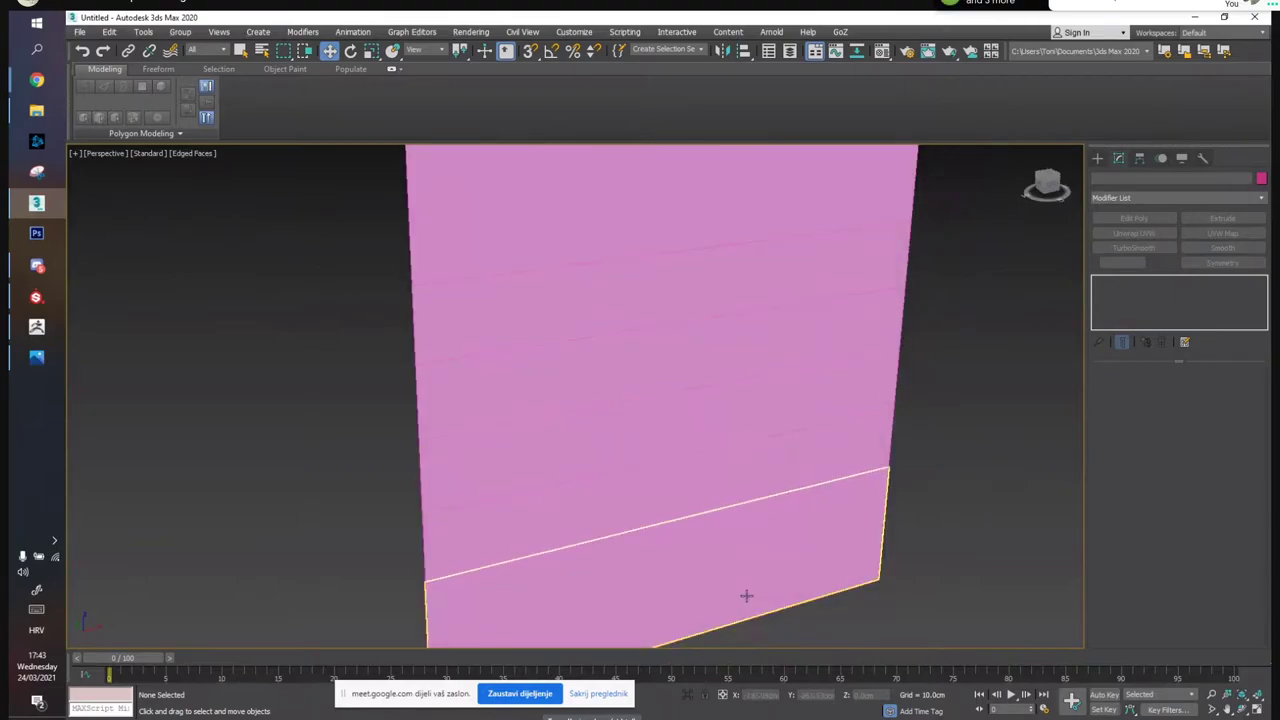
click(741, 578)
click(863, 448)
click(780, 401)
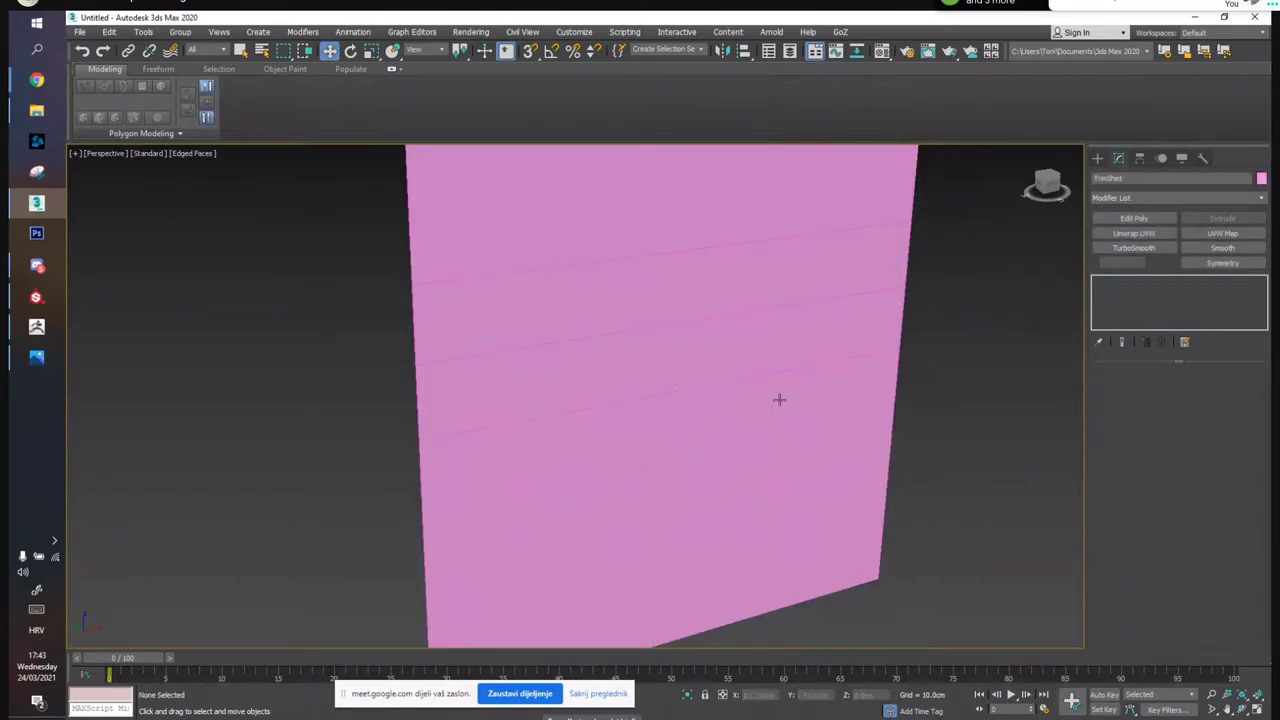
click(802, 408)
alt+middle_drag(802, 408, 748, 387)
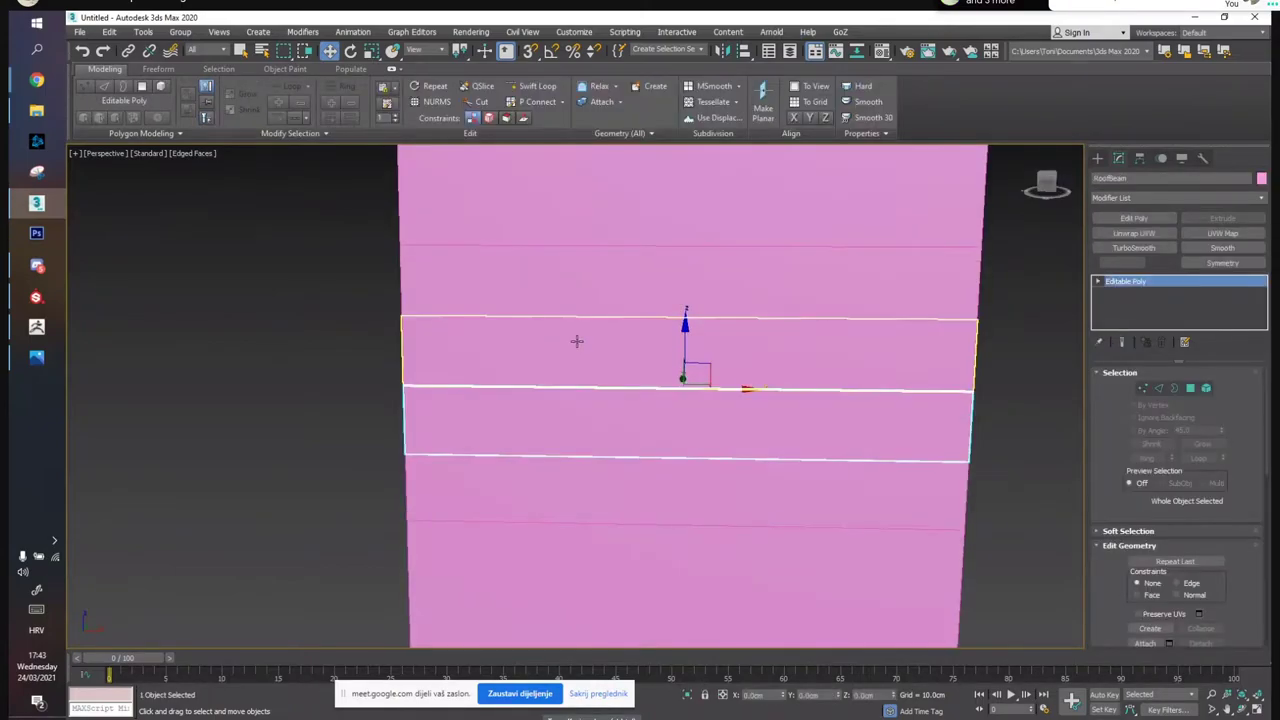
click(777, 488)
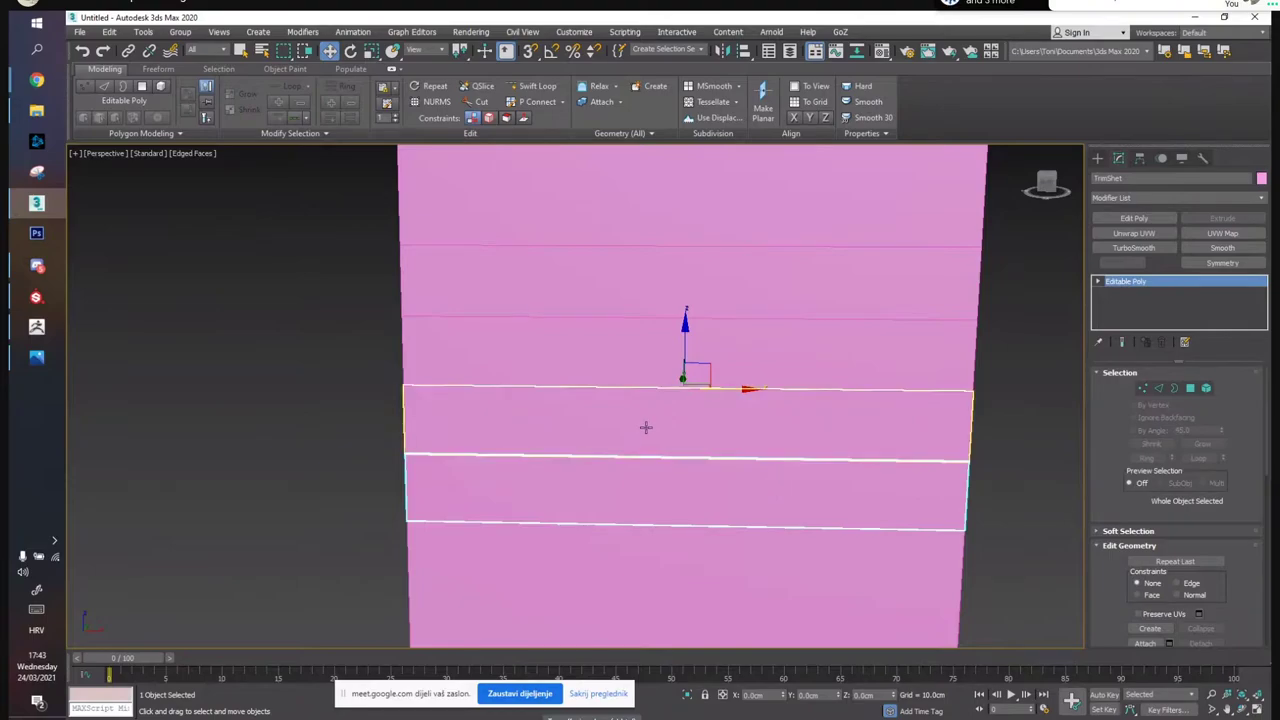
Select the Beam strip and the remaining TrimShet strip to check their names
click(617, 354)
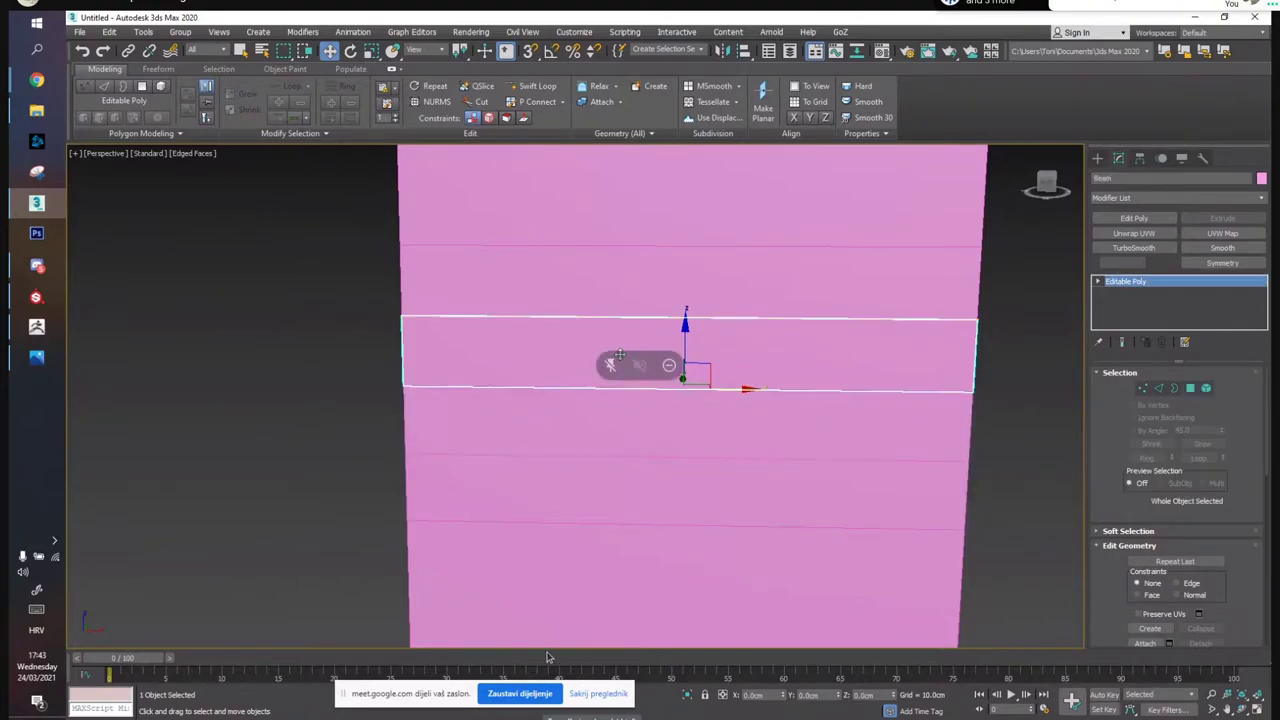
click(594, 491)
middle_drag(829, 453, 846, 368)
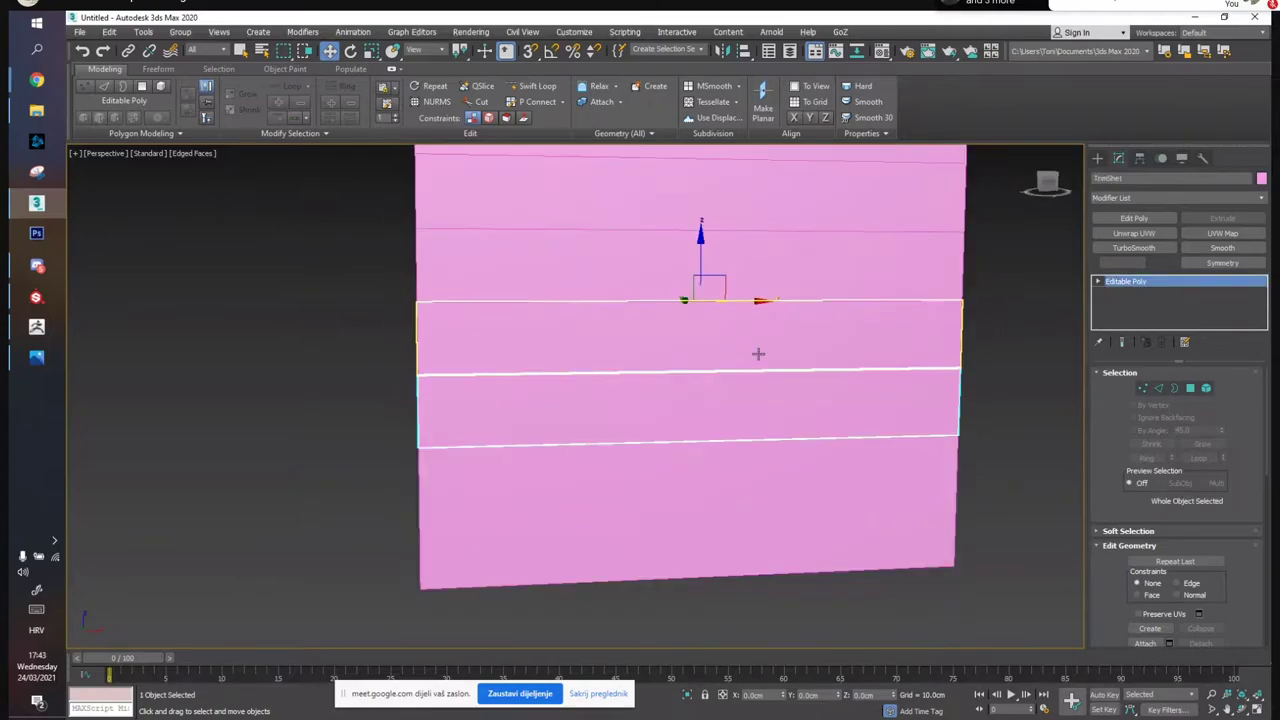
Bring up the marked-up church picture, view the TexturesCom_OrnamentsMoorishWood0125_2_M image from the Ref folder, and close it
click(37, 358)
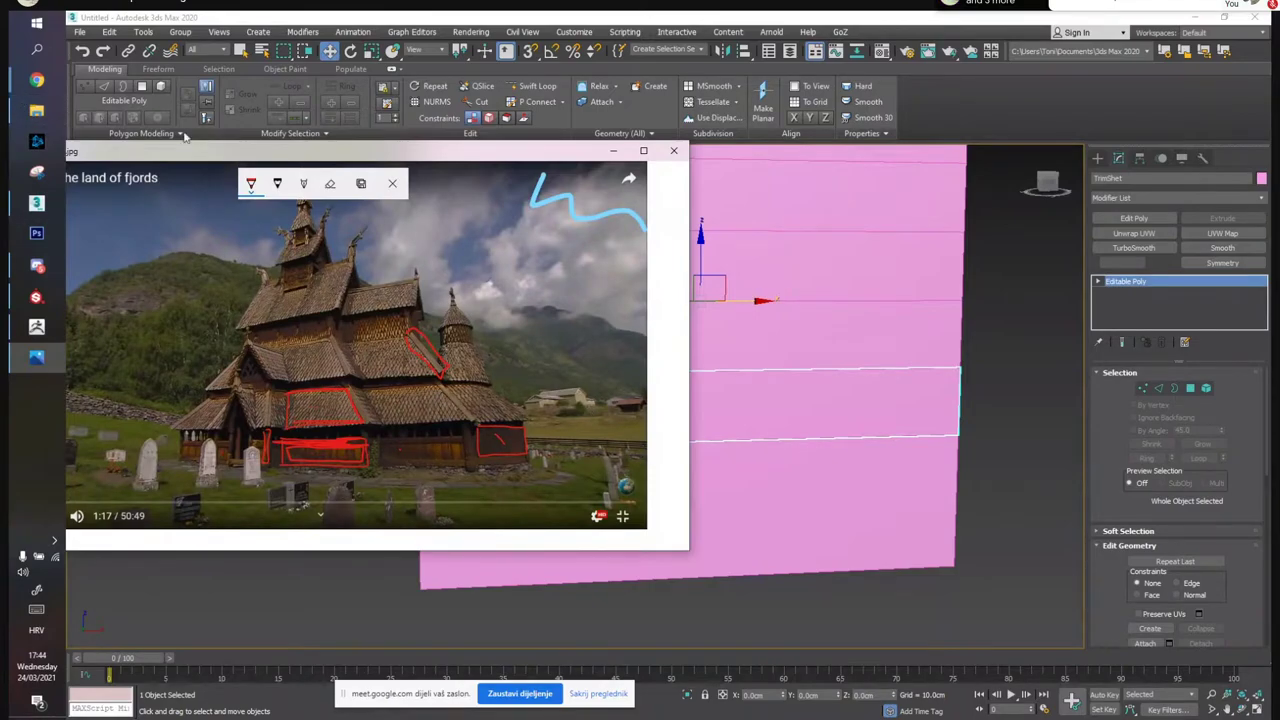
click(46, 118)
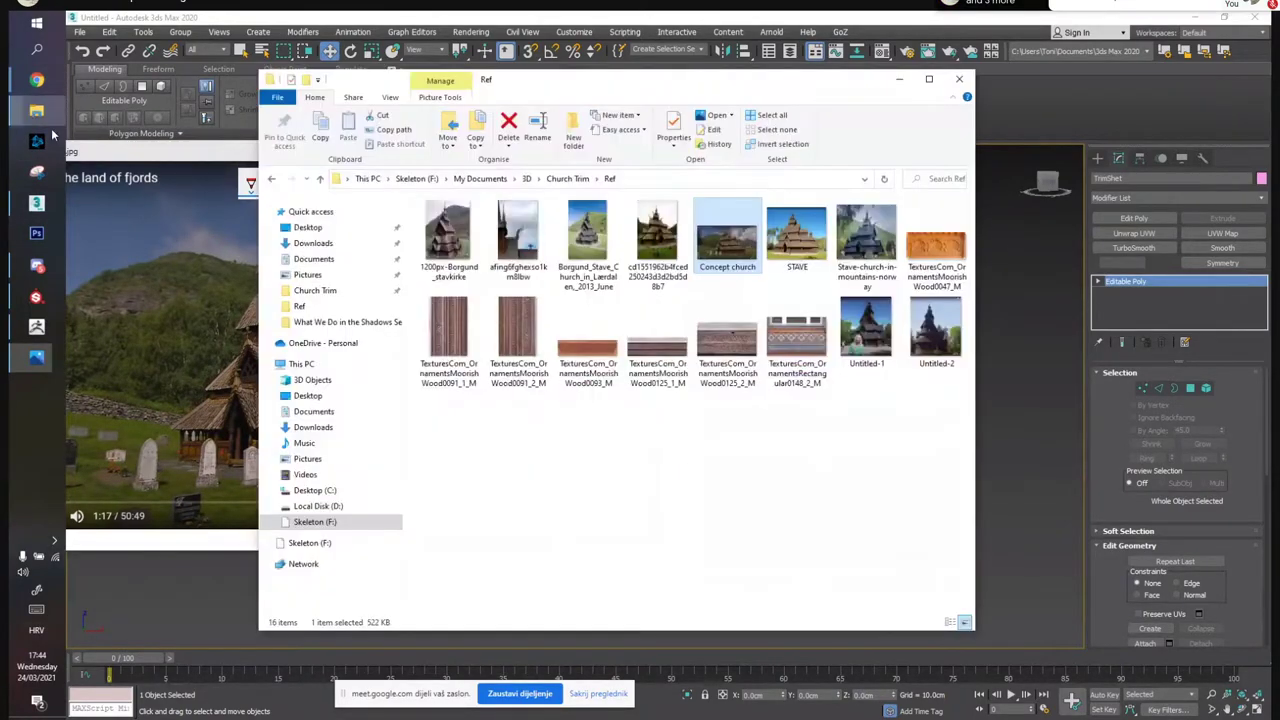
double_click(740, 358)
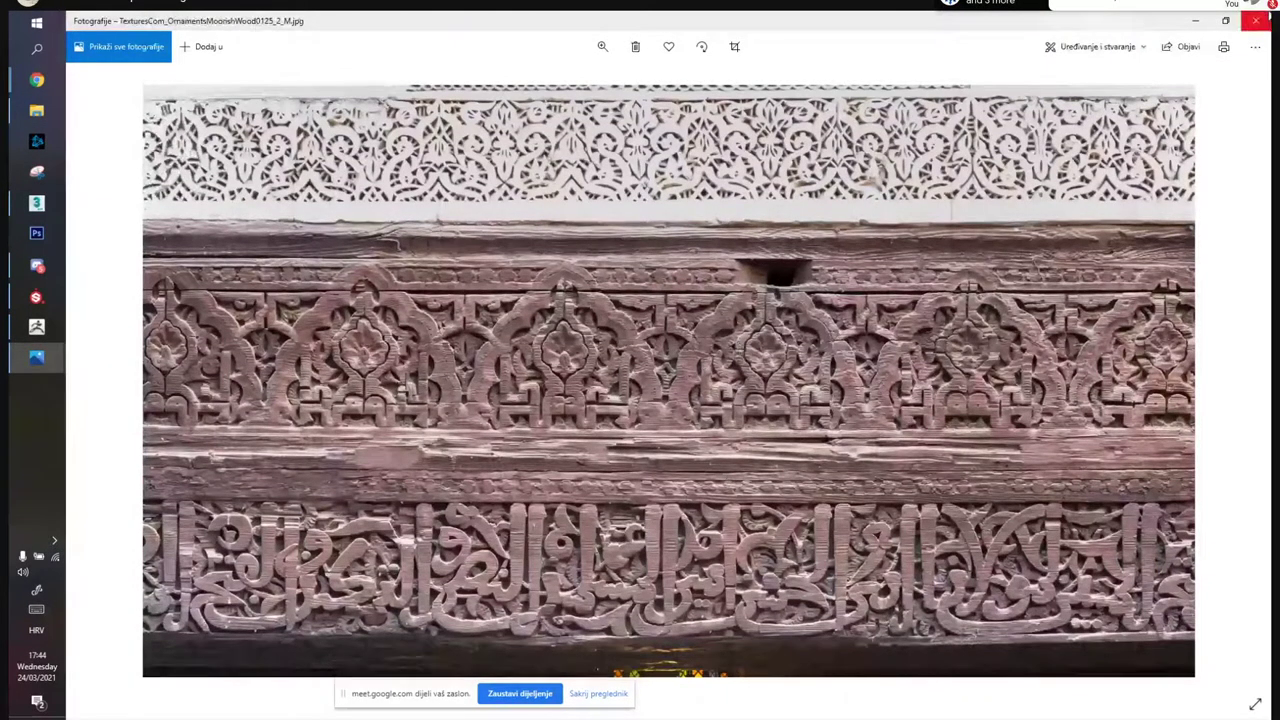
click(1266, 14)
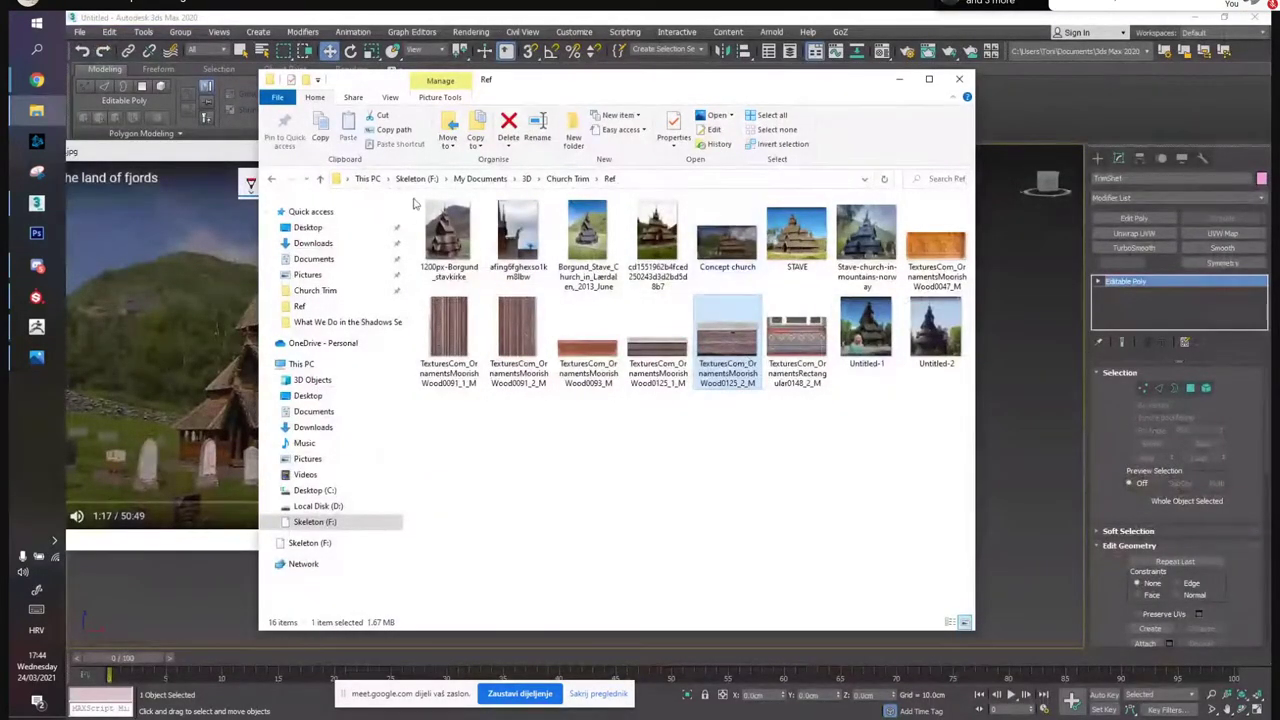
Look through the Church Trim folder and return to its Ref subfolder
click(321, 179)
scroll(605, 450, down, 5)
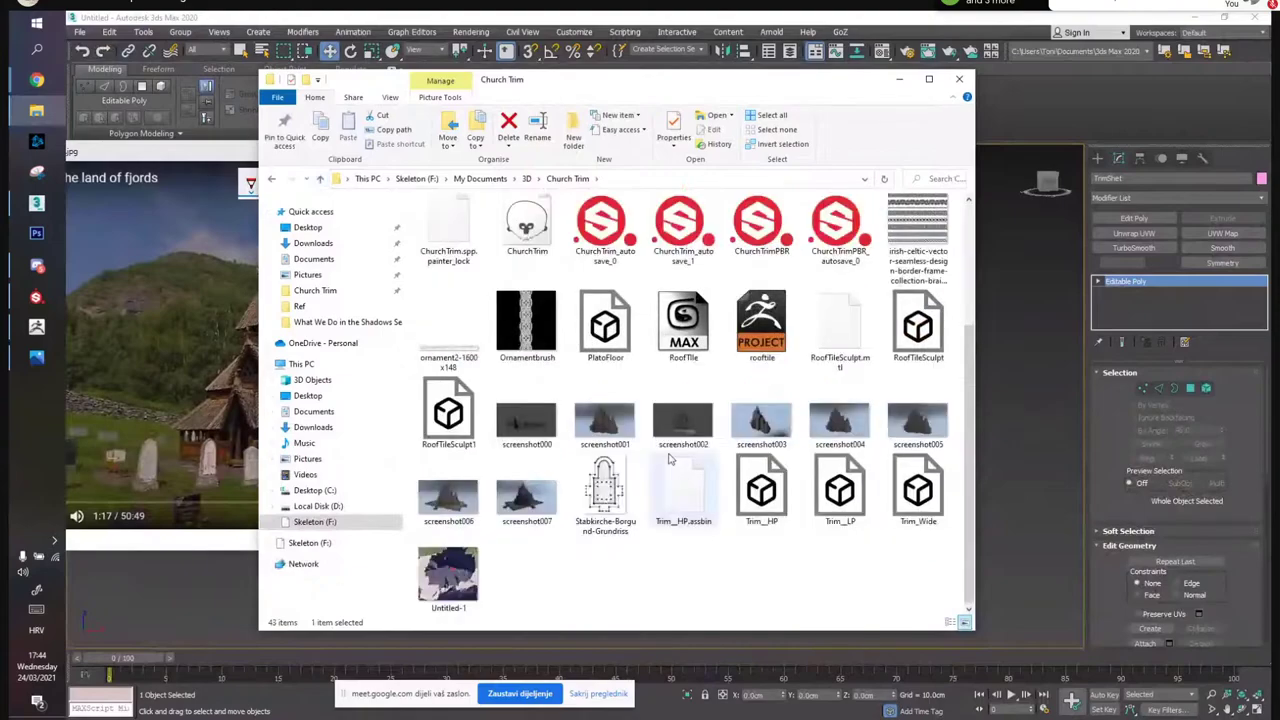
scroll(605, 450, up, 5)
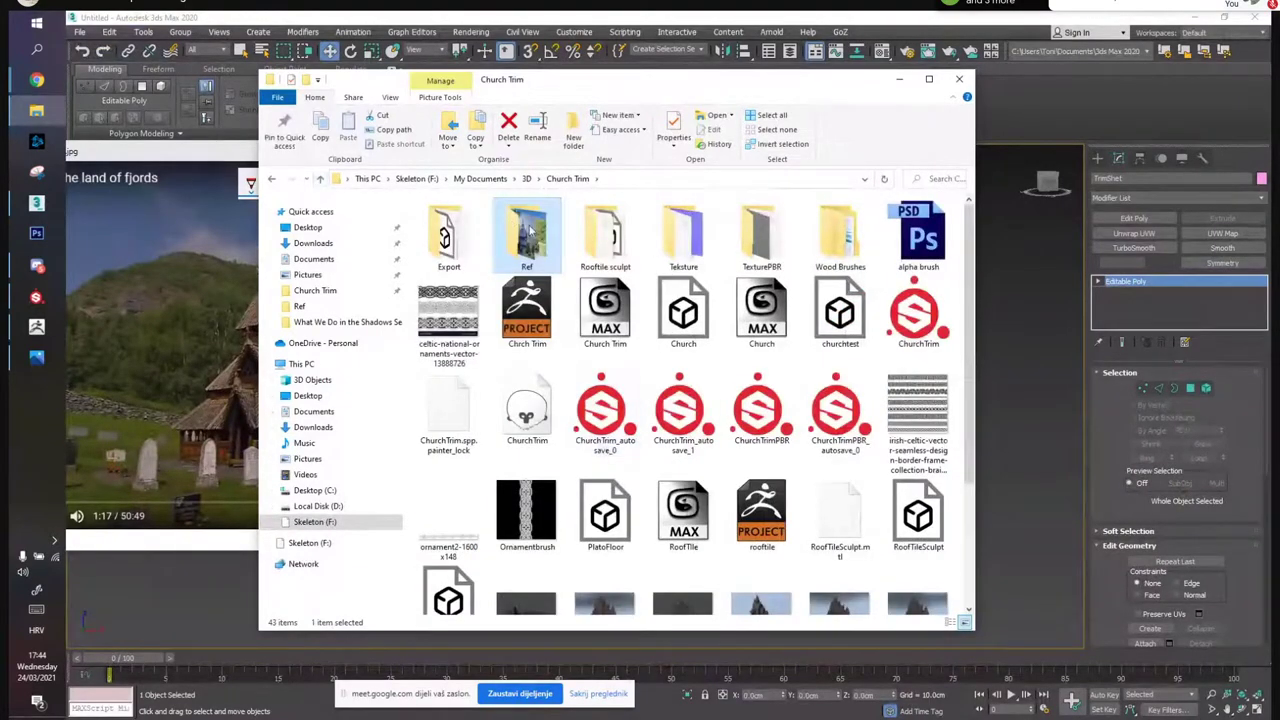
double_click(530, 230)
click(865, 340)
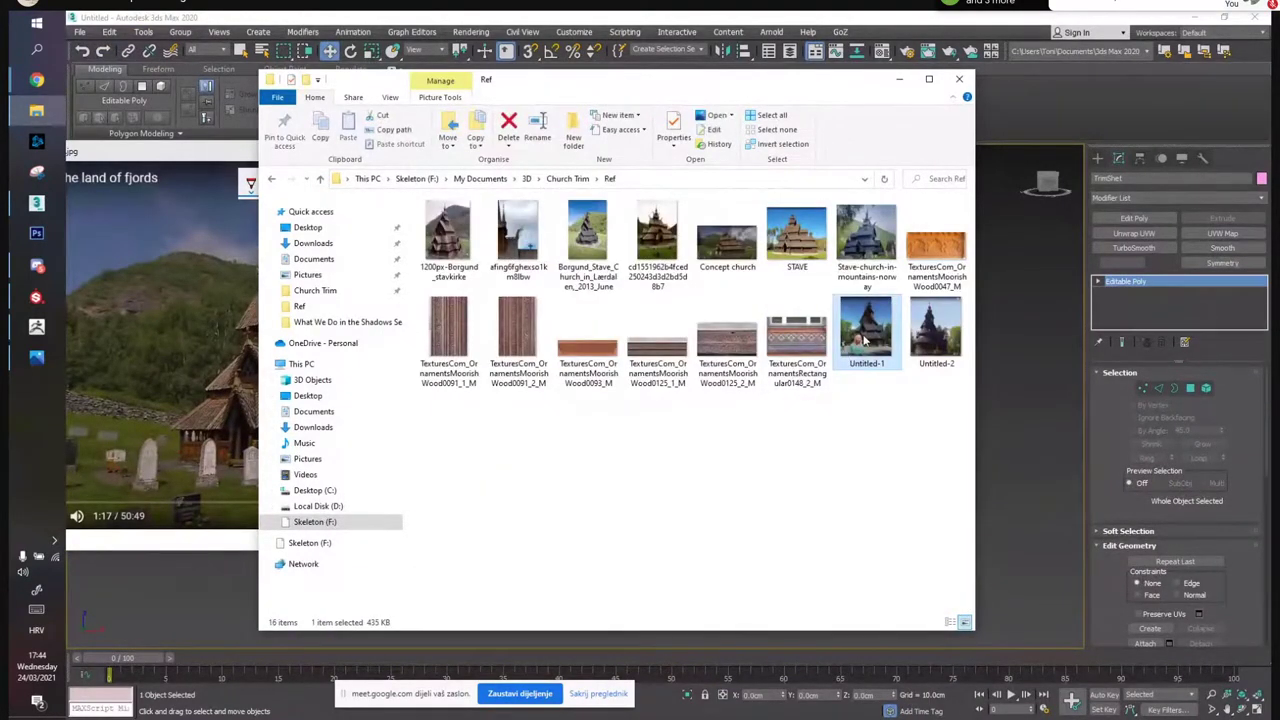
Open the Untitled-1 reference picture and page through the church and ornament images up to STAVE
double_click(866, 340)
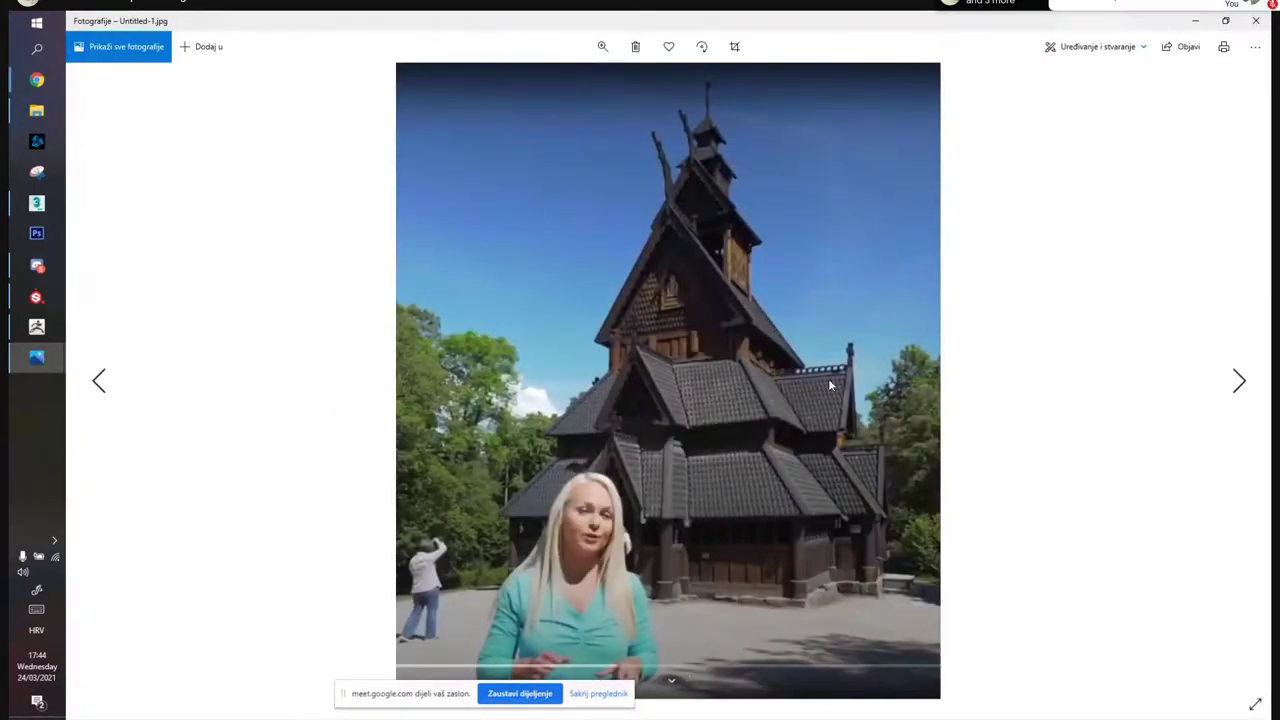
key(Right)
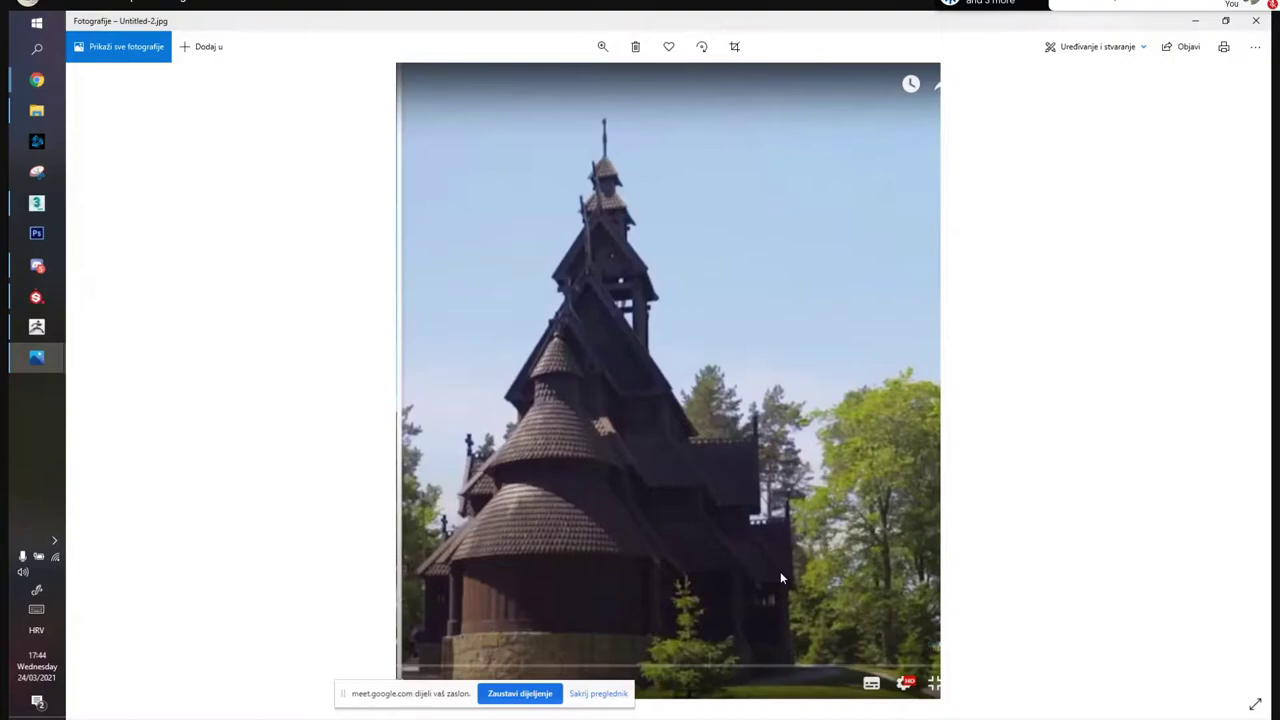
key(Right)
key(Right)
key(Right)
key(Right)
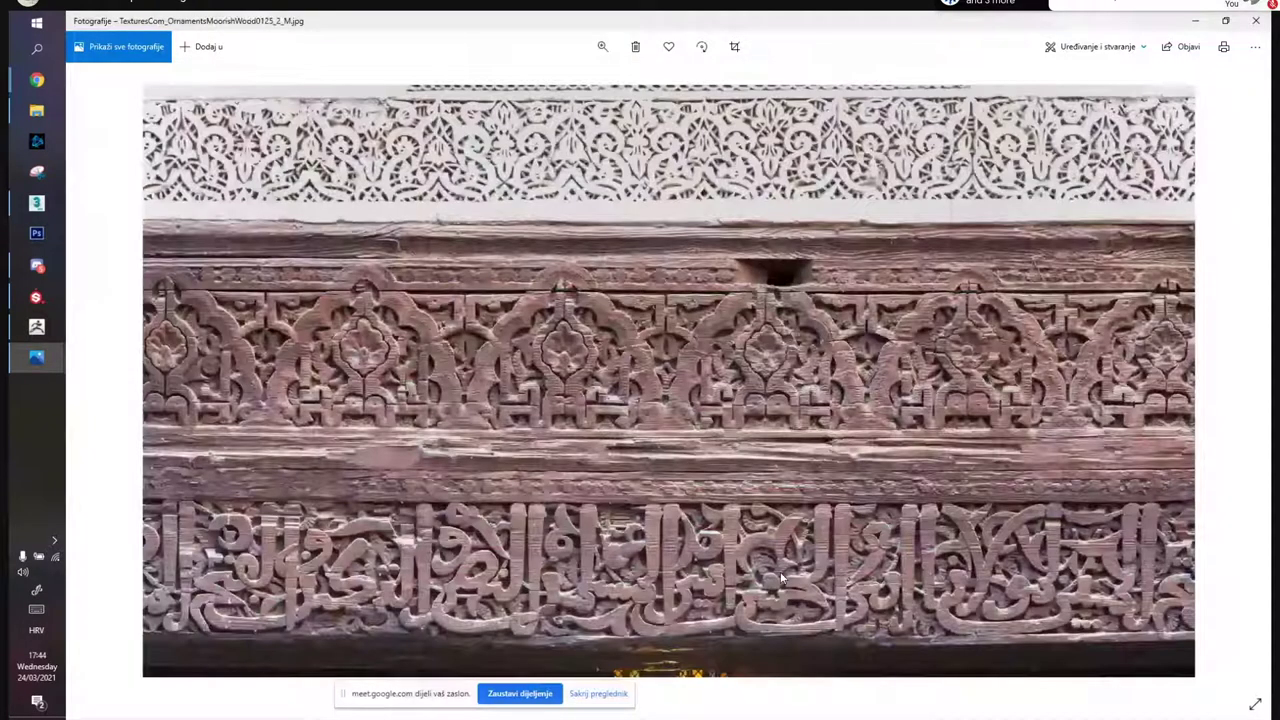
key(Right)
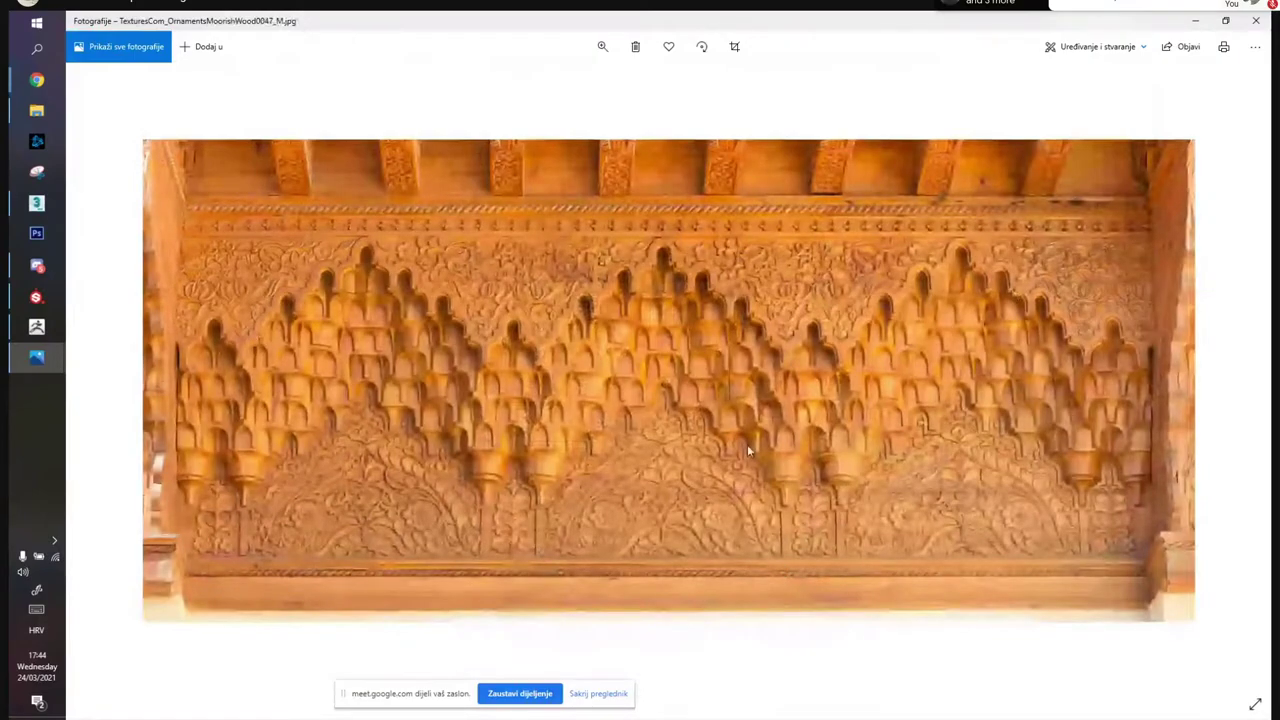
key(Right)
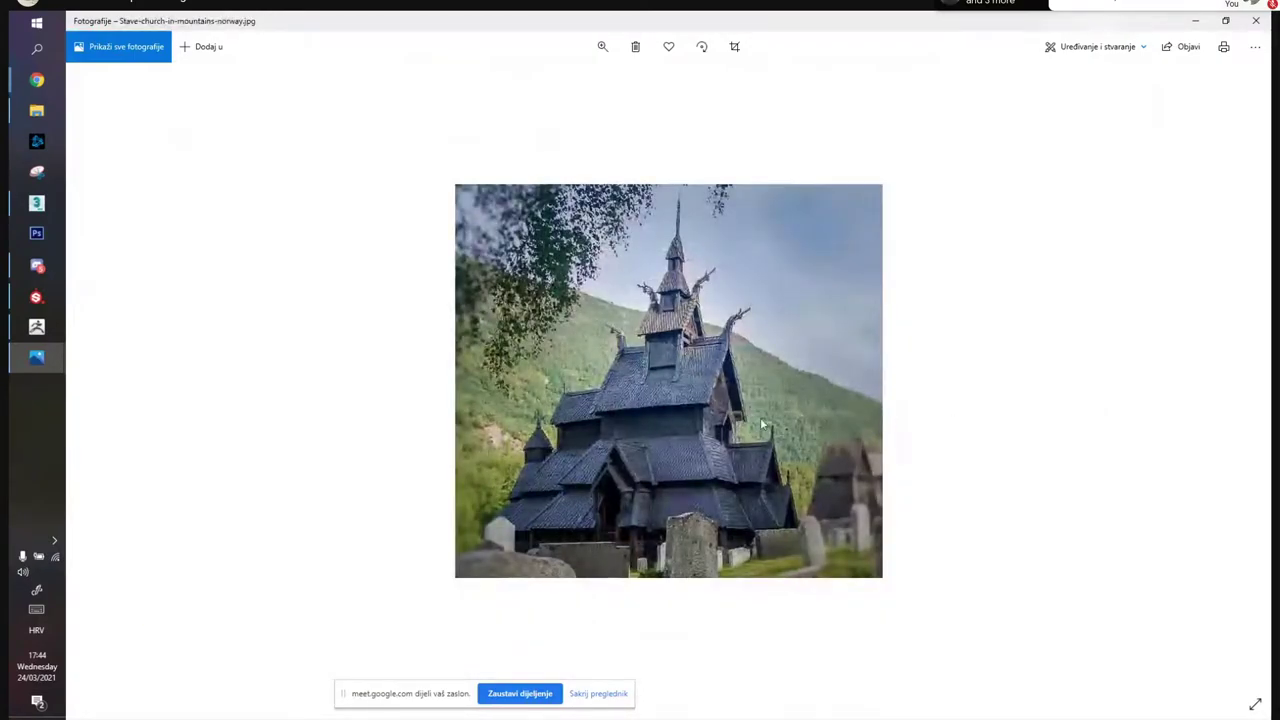
key(Right)
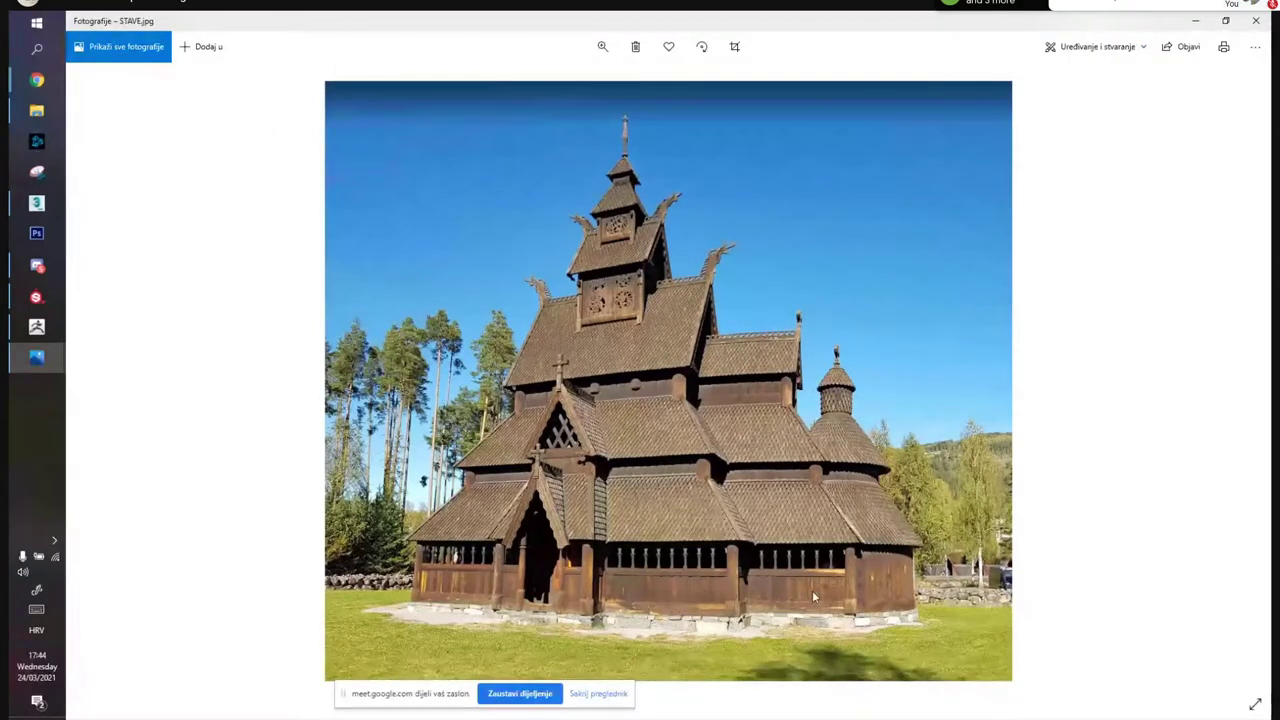
Examine the roofs, beams and wall planks of the STAVE picture up close, then close the picture
click(604, 56)
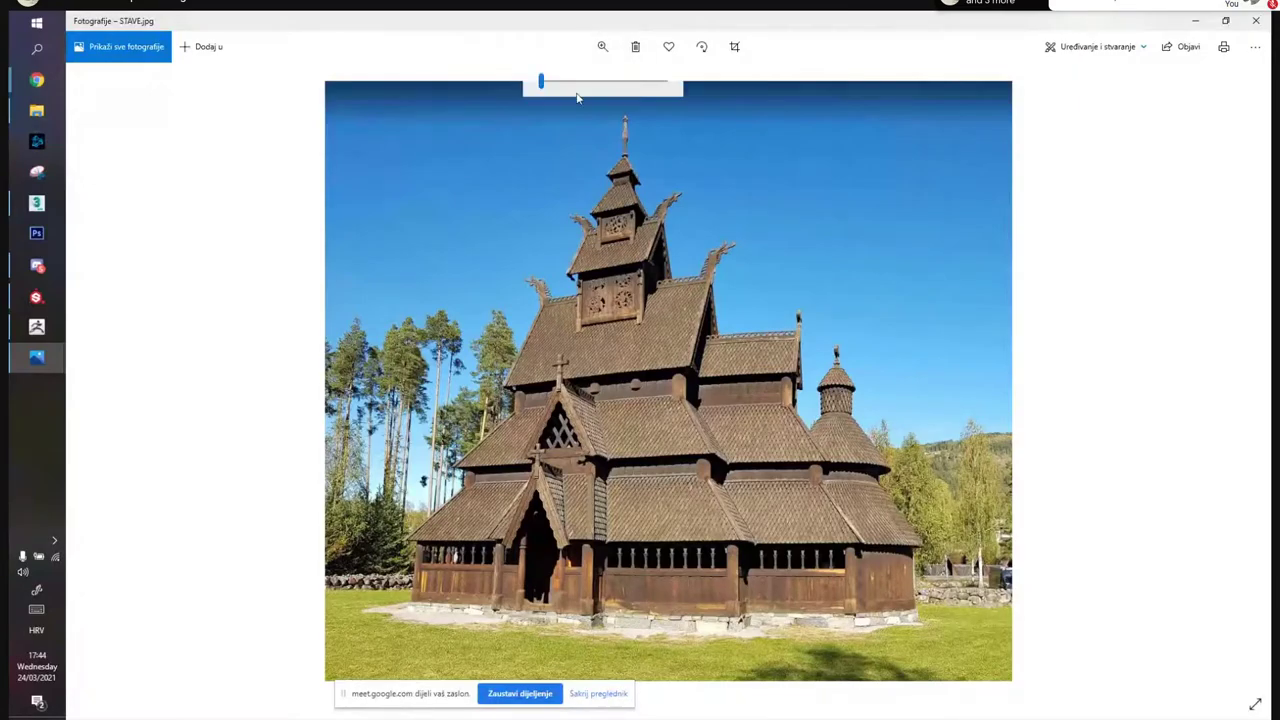
click(567, 82)
drag(712, 502, 719, 342)
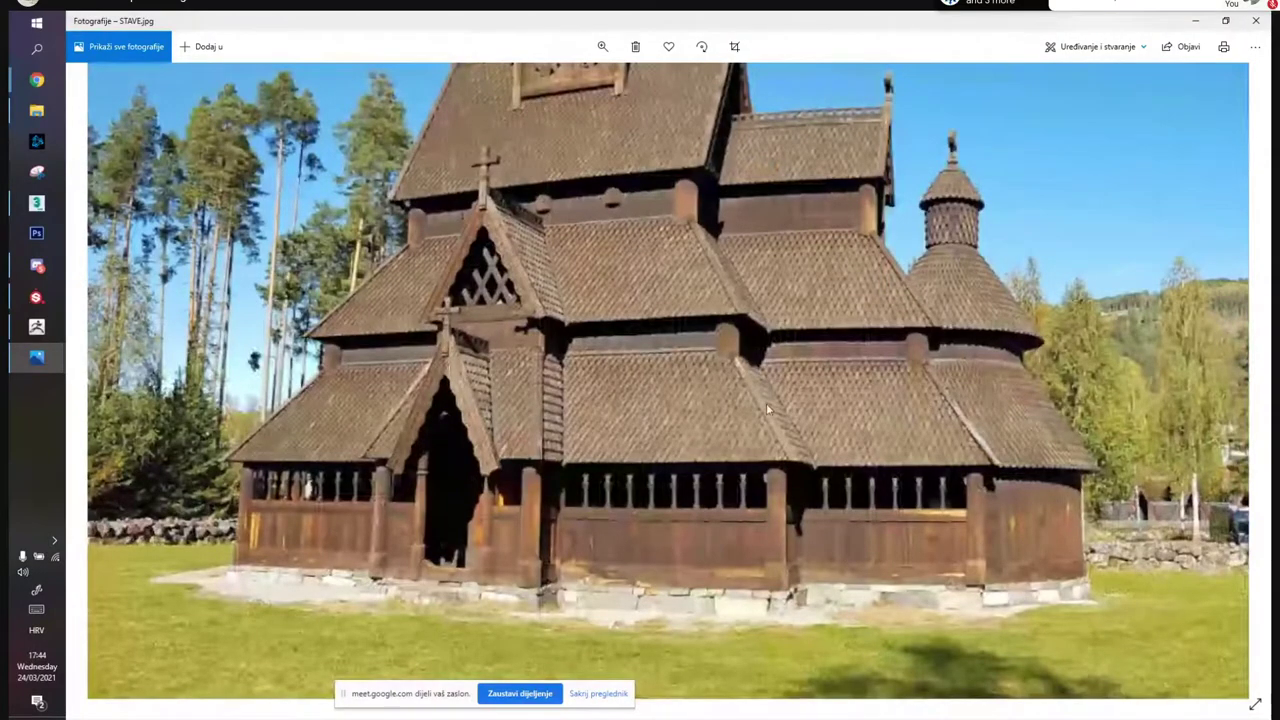
drag(752, 290, 754, 370)
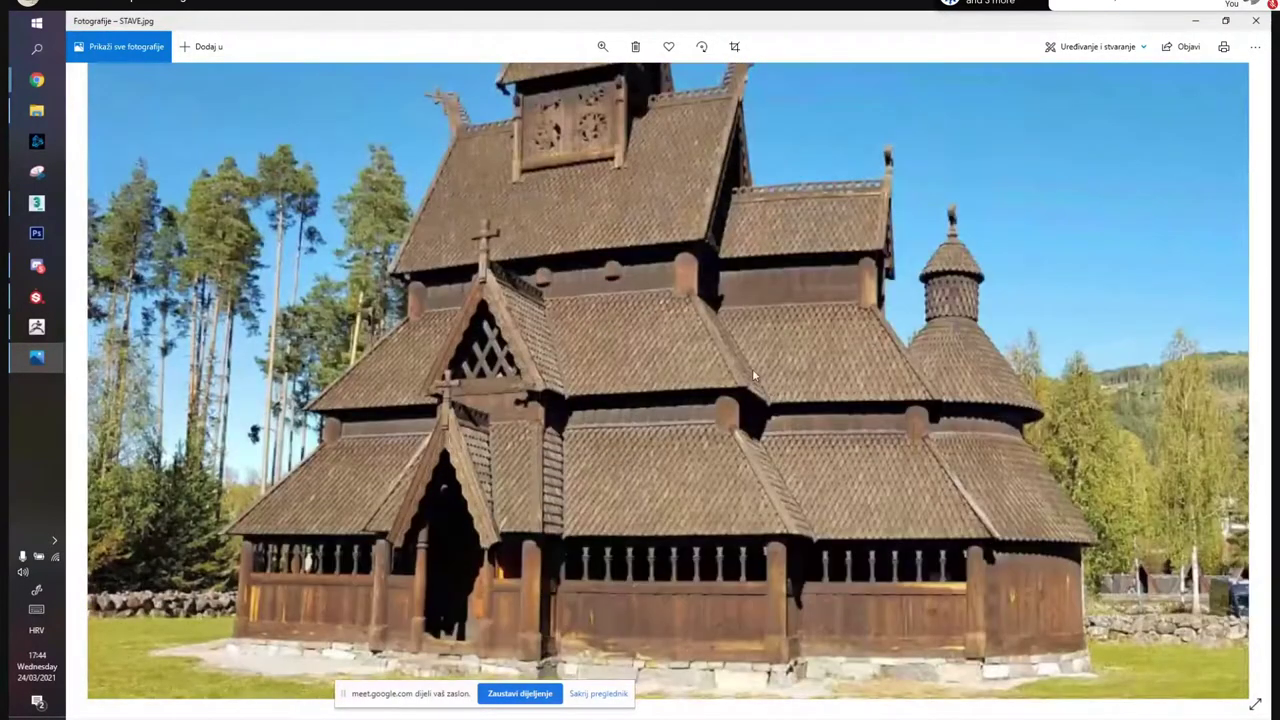
double_click(756, 385)
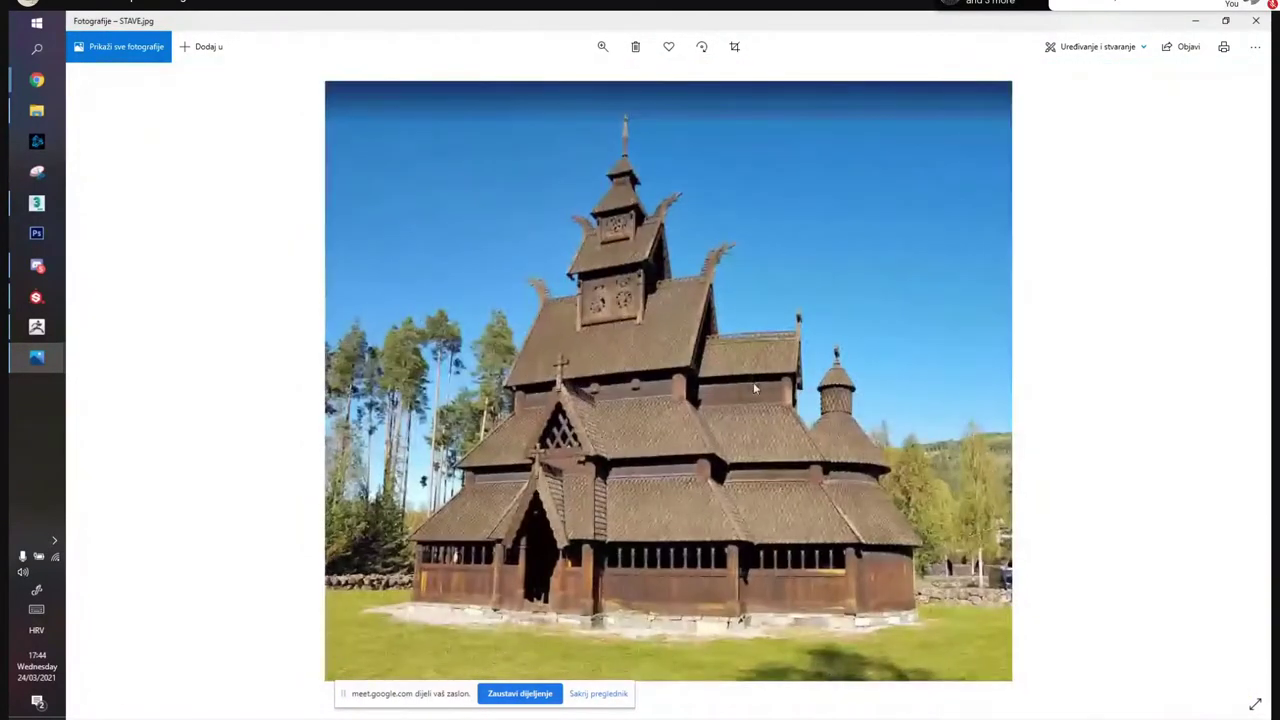
click(1258, 20)
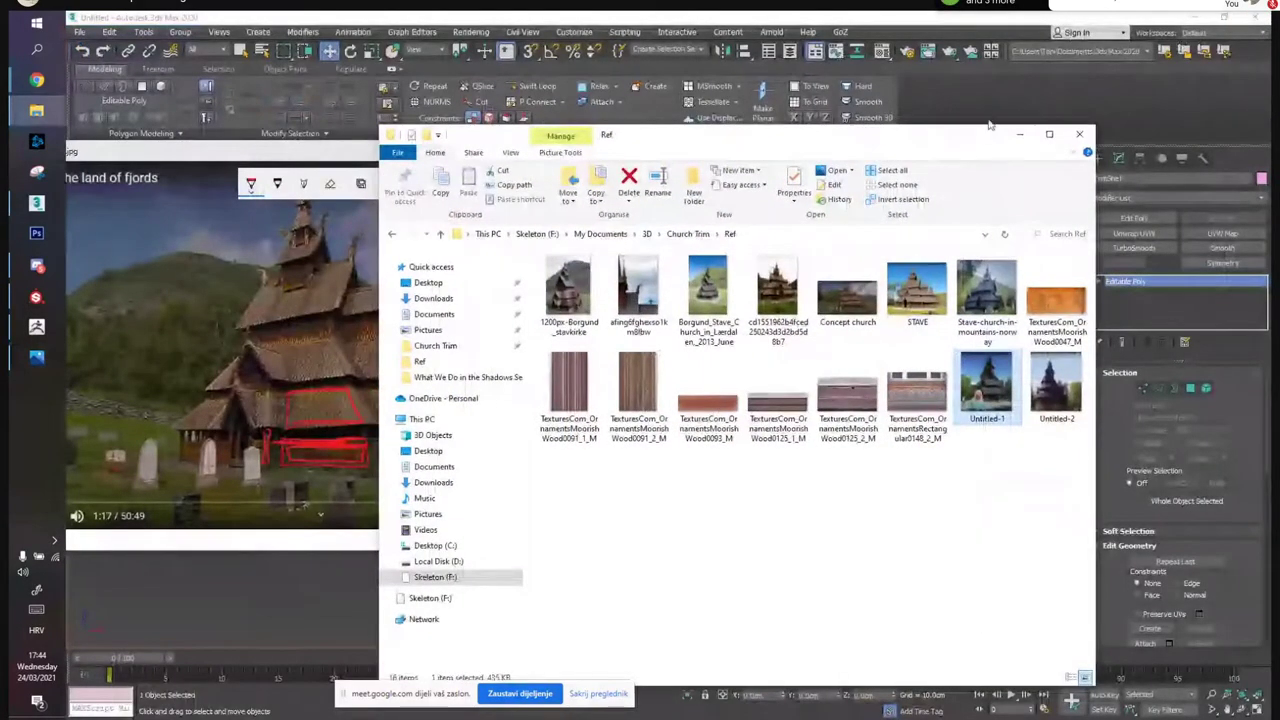
Put the reference windows away, rename the TrimShet strip just above the bottom strip as Ornaments, and deselect it
click(1019, 133)
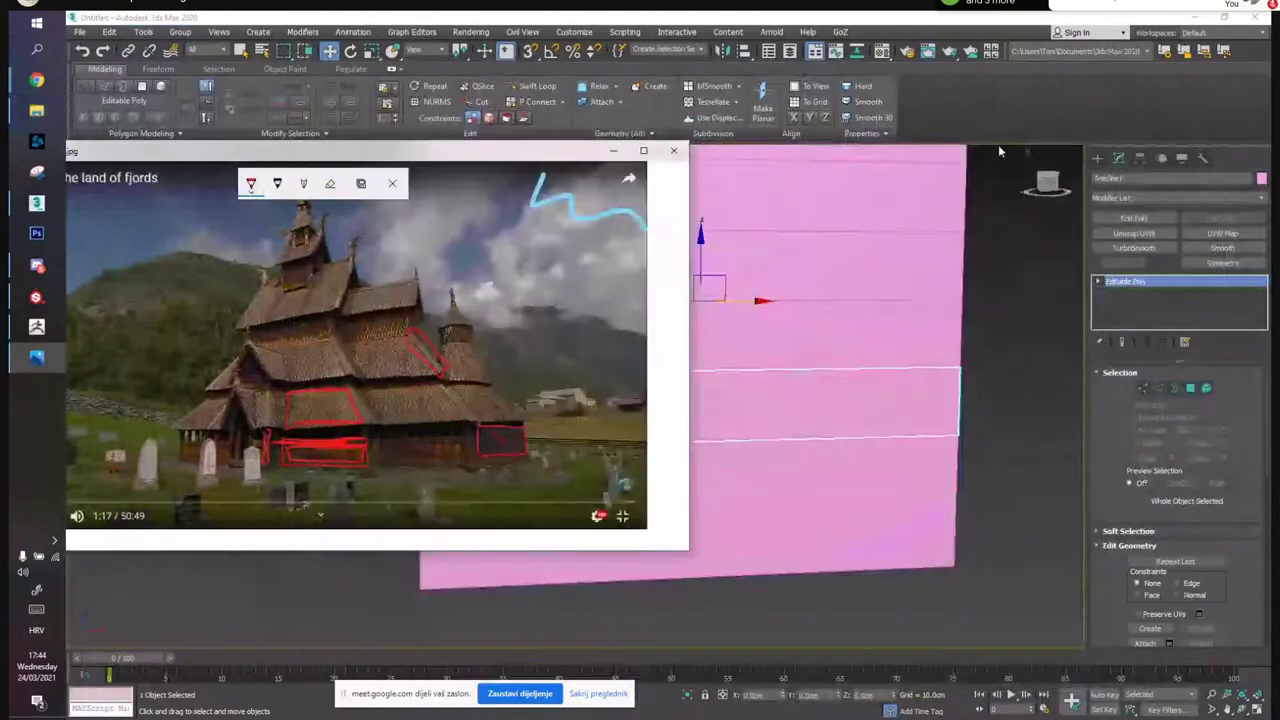
click(613, 151)
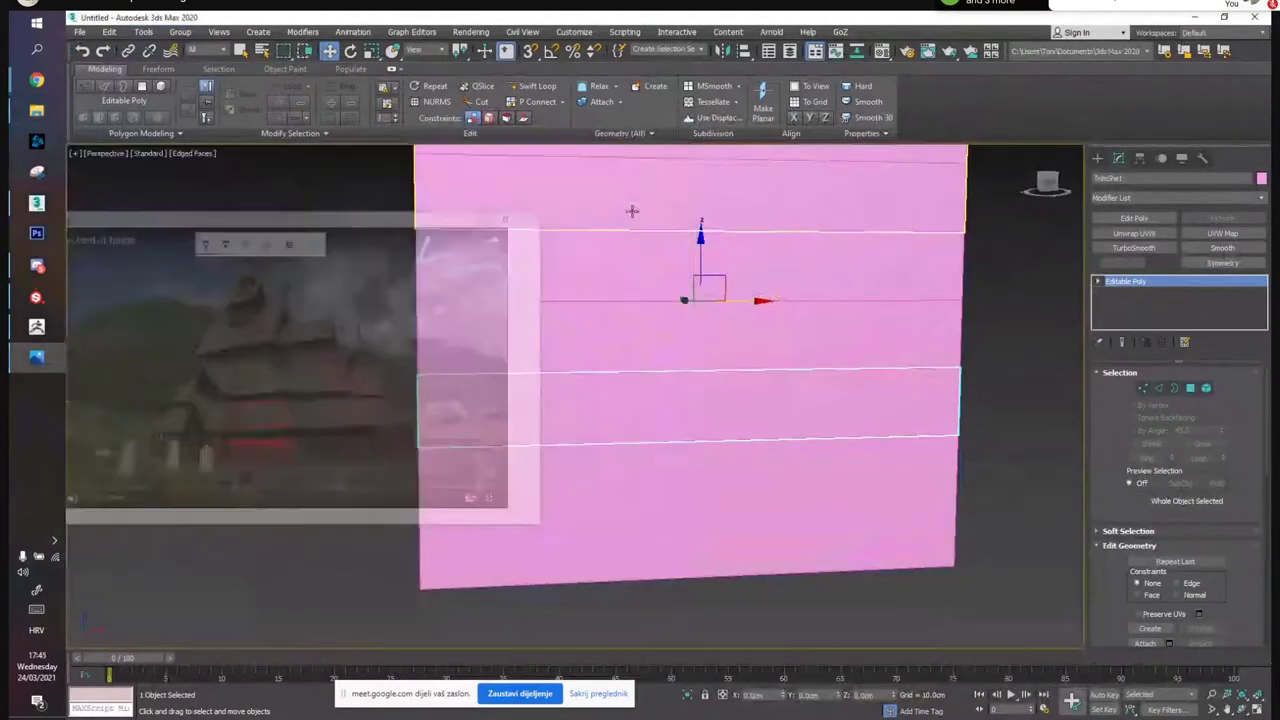
click(545, 345)
click(800, 383)
alt+middle_drag(805, 397, 781, 398)
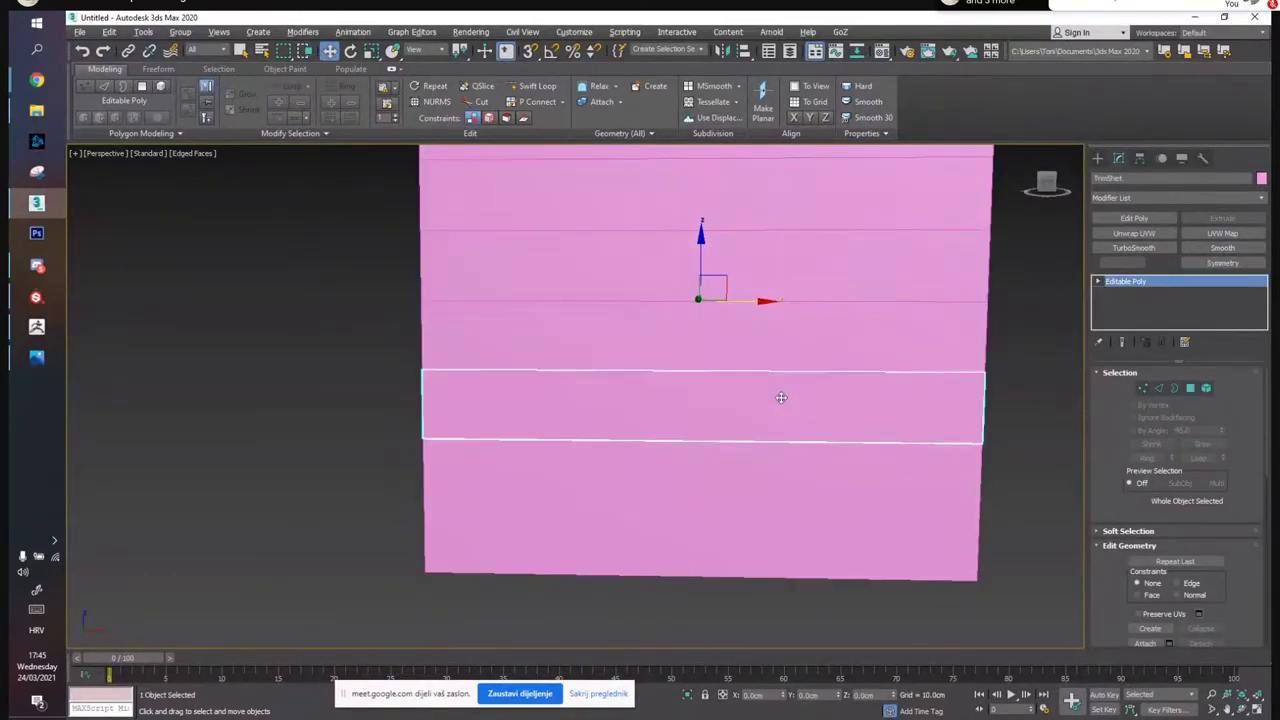
click(1138, 177)
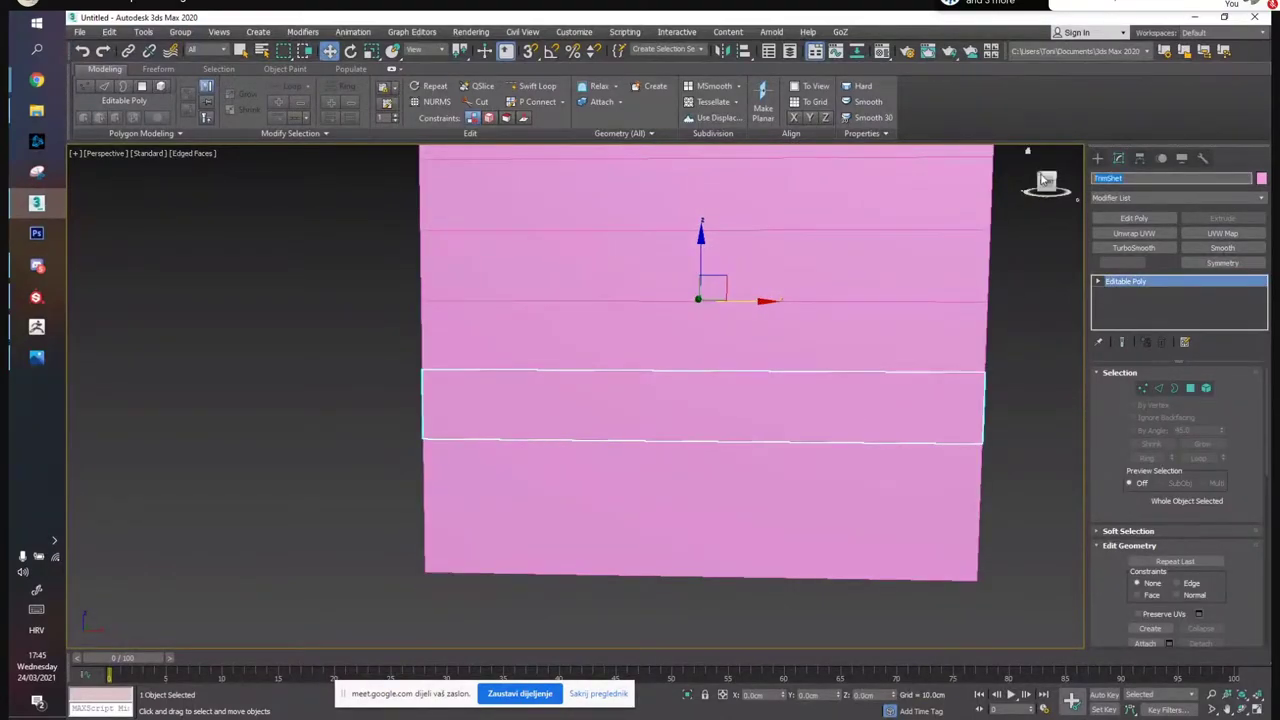
key(Return)
click(1062, 322)
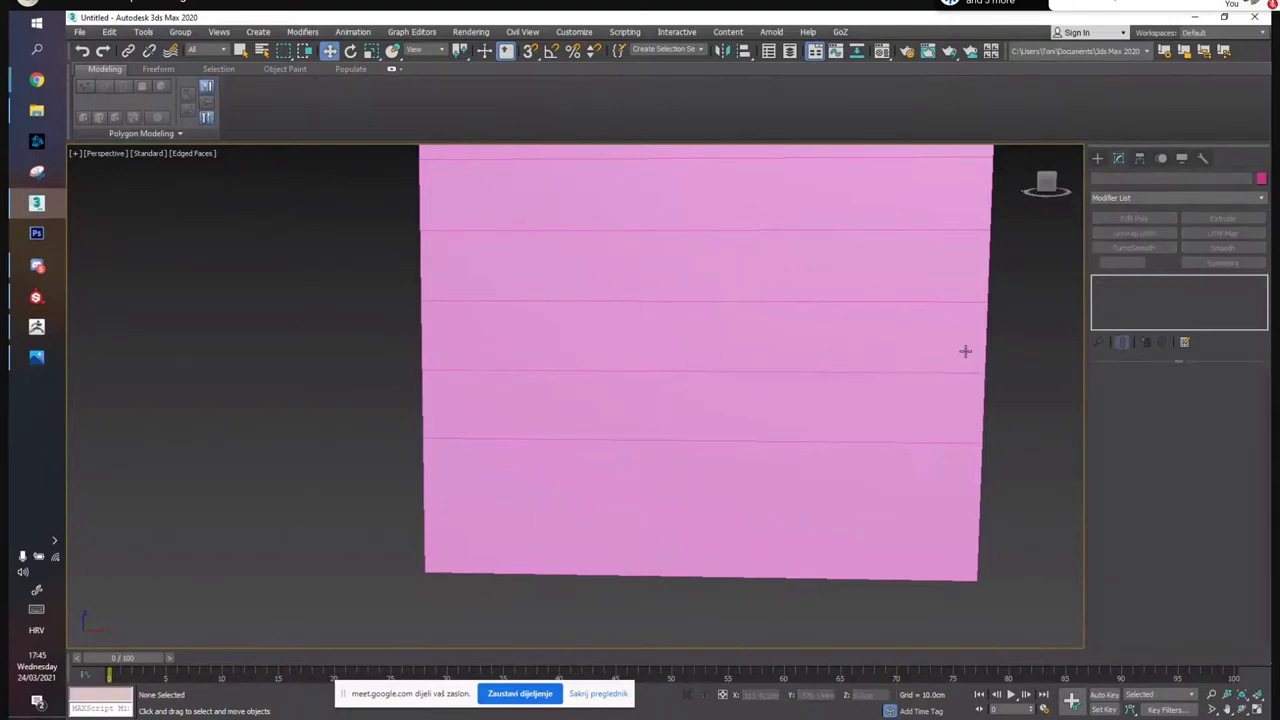
Remove the horizontal edge dividing the Roof strip, then leave edge editing and clear the selection
scroll(782, 352, down, 3)
alt+middle_drag(892, 280, 752, 264)
click(745, 263)
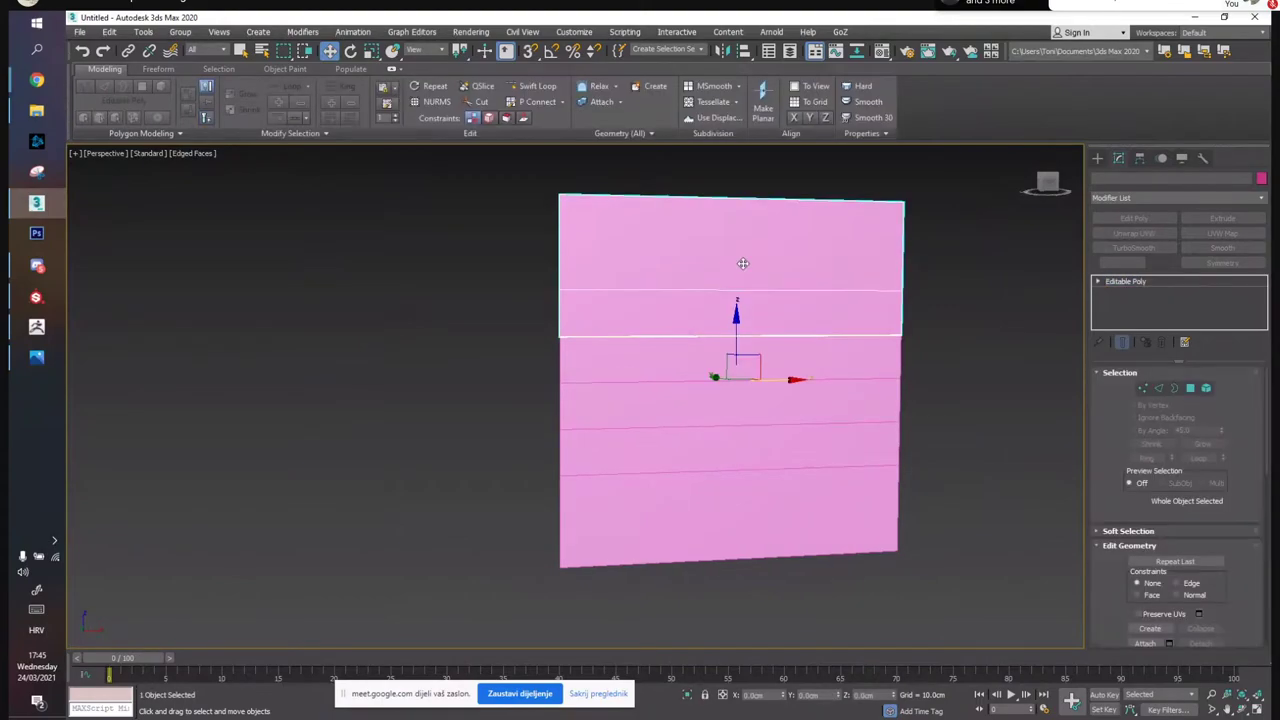
key(2)
click(714, 292)
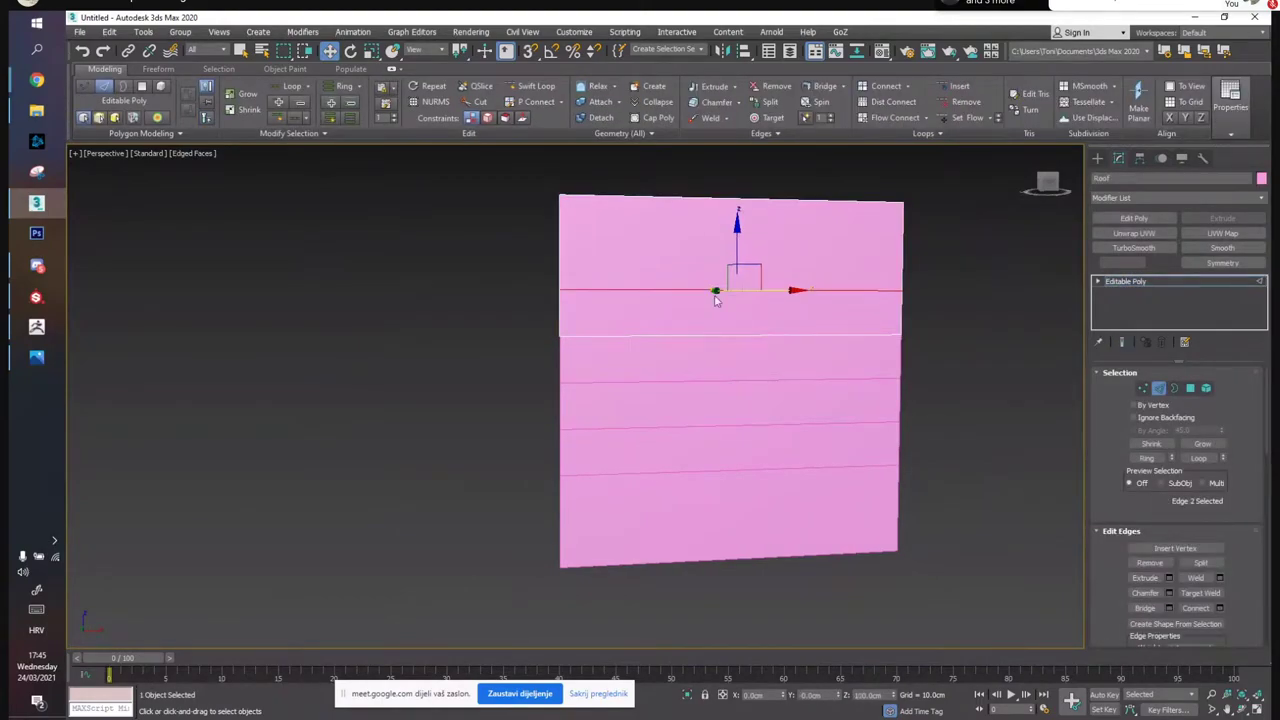
key(ctrl+BackSpace)
key(2)
click(957, 331)
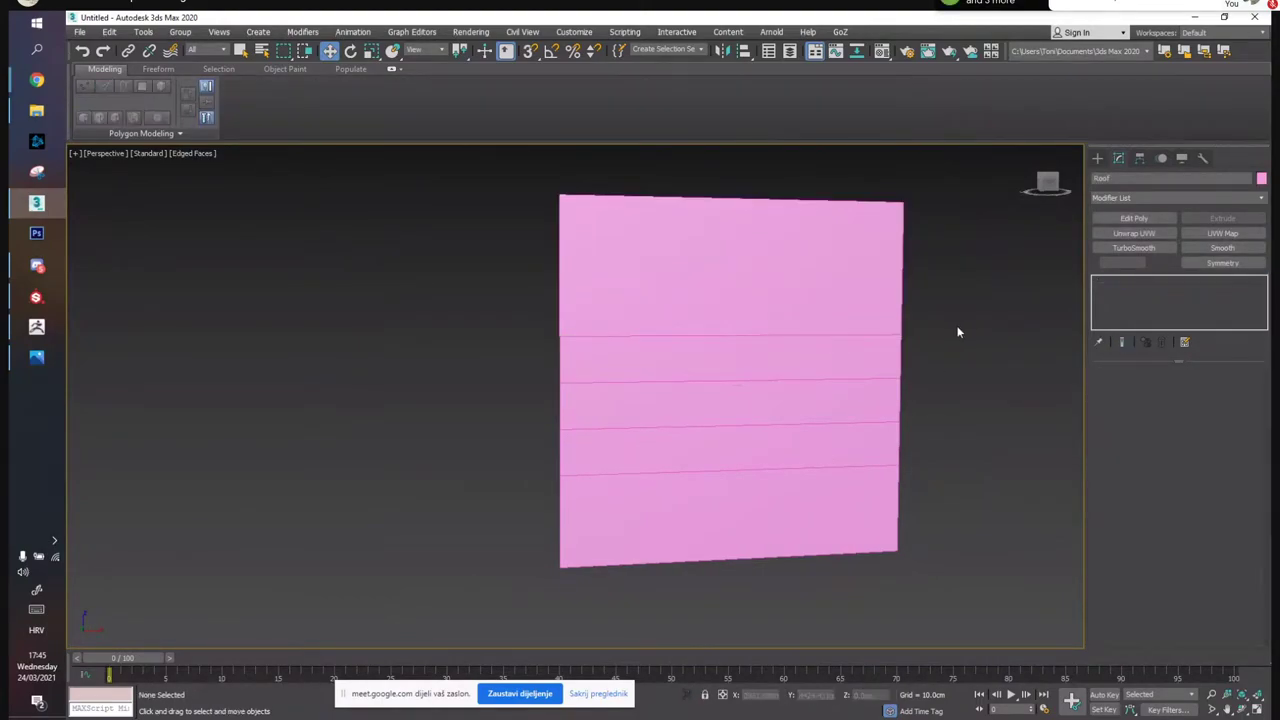
Assign the 01 - Default material to the Roof strip and the 02 - Default material to the strip below it
click(765, 284)
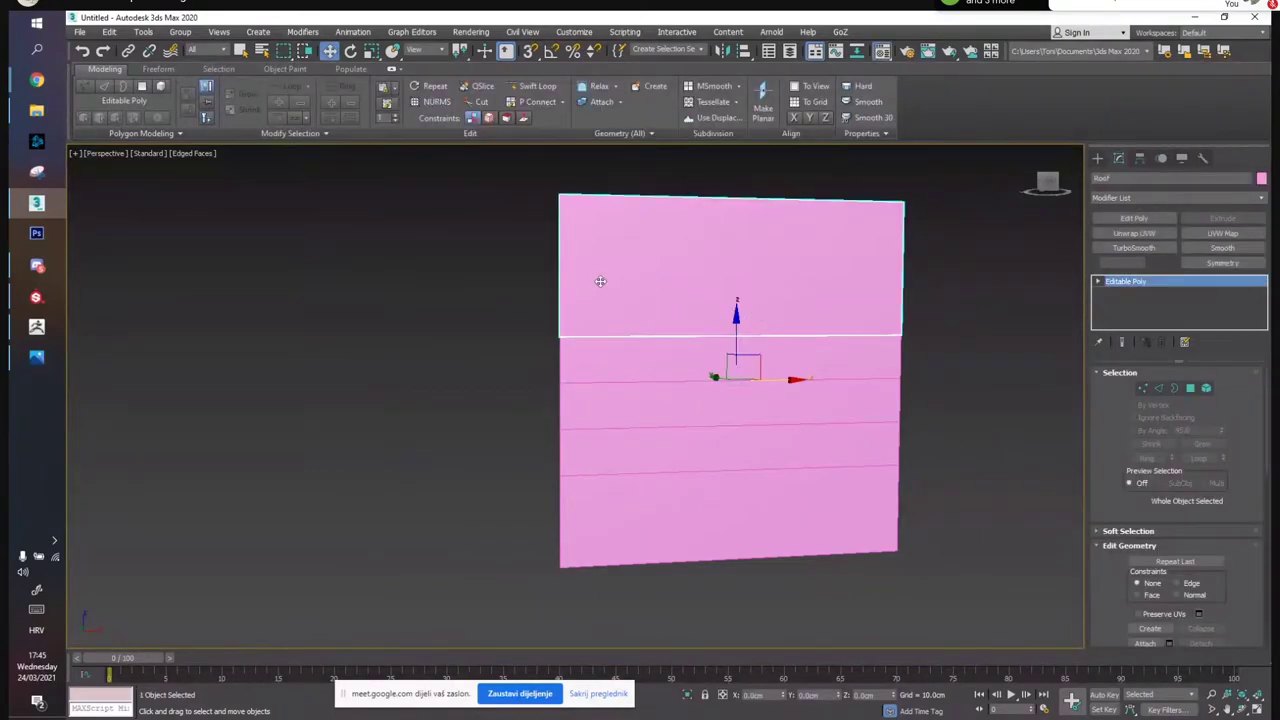
key(m)
drag(789, 31, 180, 60)
drag(143, 132, 568, 258)
drag(538, 332, 640, 363)
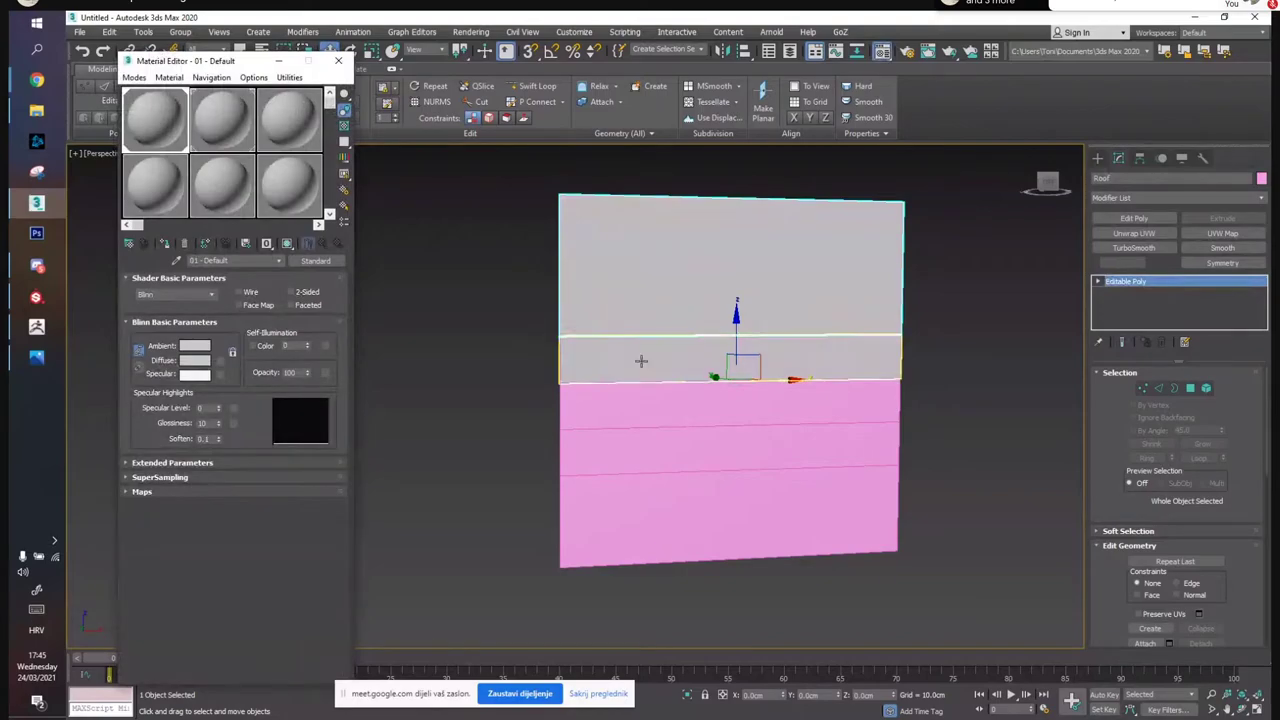
Set the diffuse color of the 02 - Default material to dark grey
click(222, 120)
click(195, 360)
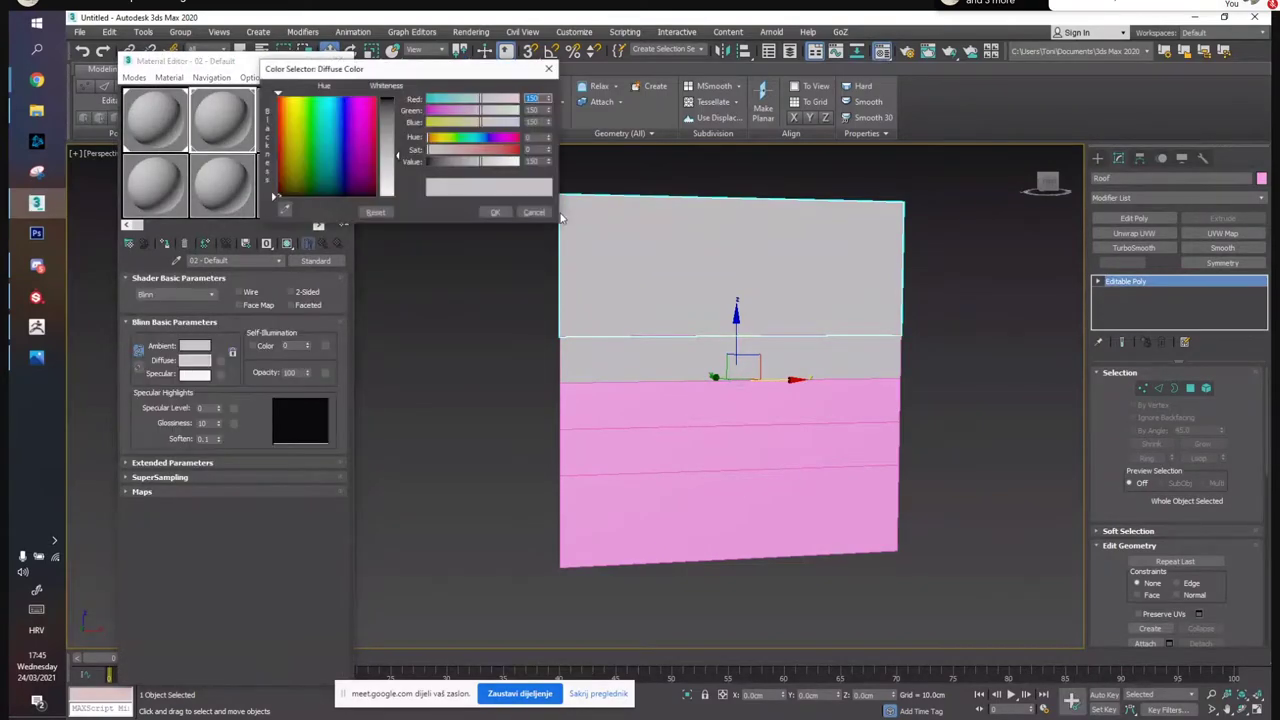
drag(387, 135, 387, 110)
click(488, 213)
Assign a separate grey material to the RoofBeam strip and set the 02 - Default material's diffuse color to bright green
click(635, 409)
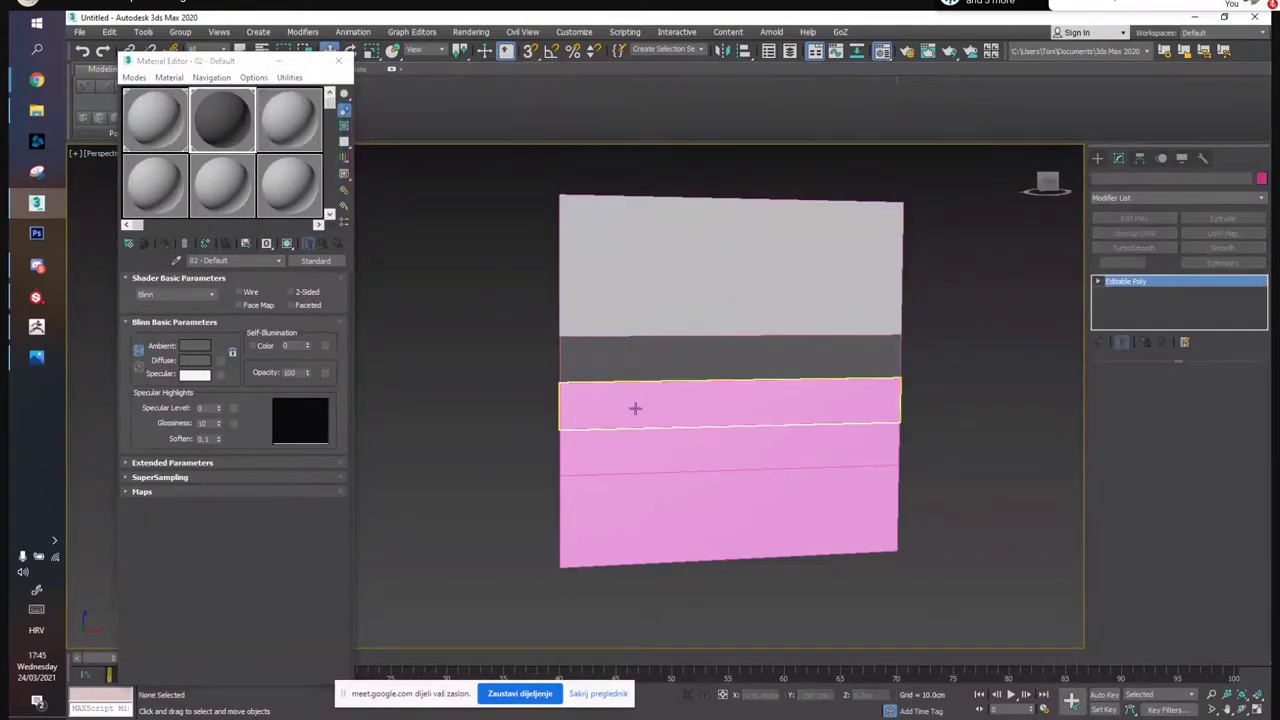
drag(218, 138, 313, 150)
click(194, 361)
click(316, 99)
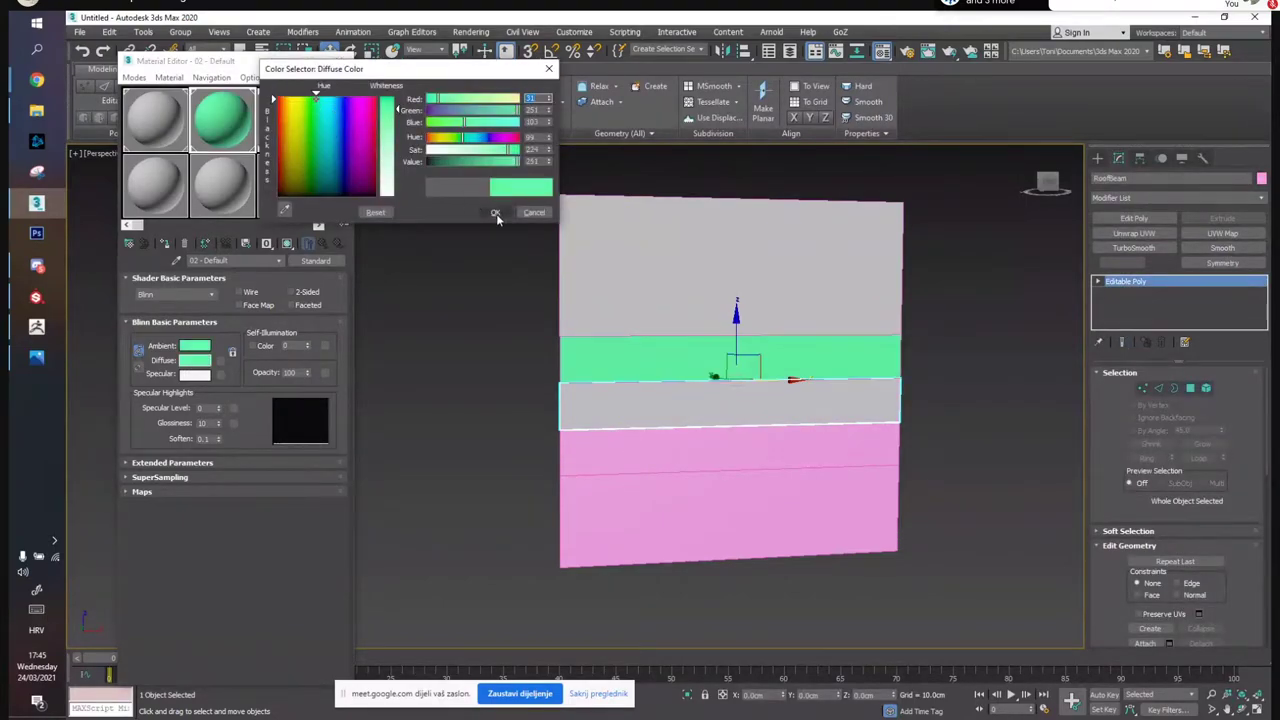
click(495, 213)
Assign the 07 - Default material to the Ornaments strip and set its diffuse color to yellow
click(603, 449)
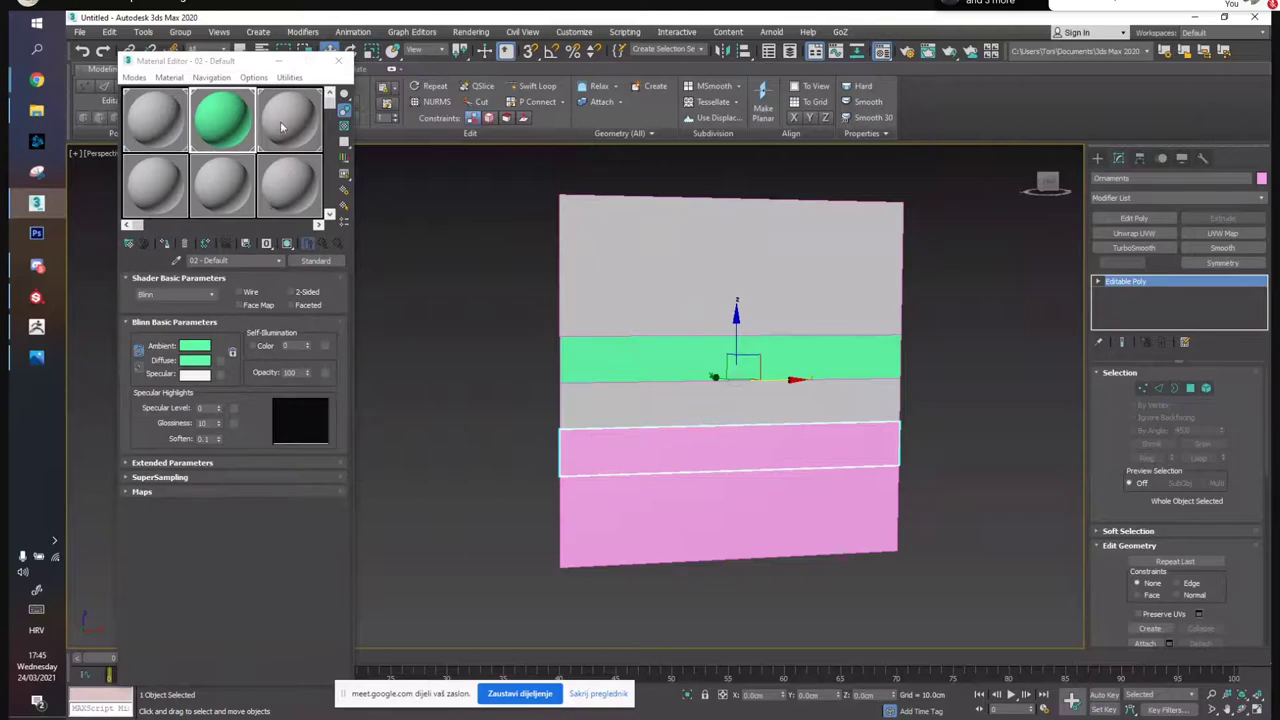
click(284, 132)
click(161, 190)
click(165, 245)
click(195, 360)
click(292, 110)
drag(393, 115, 395, 107)
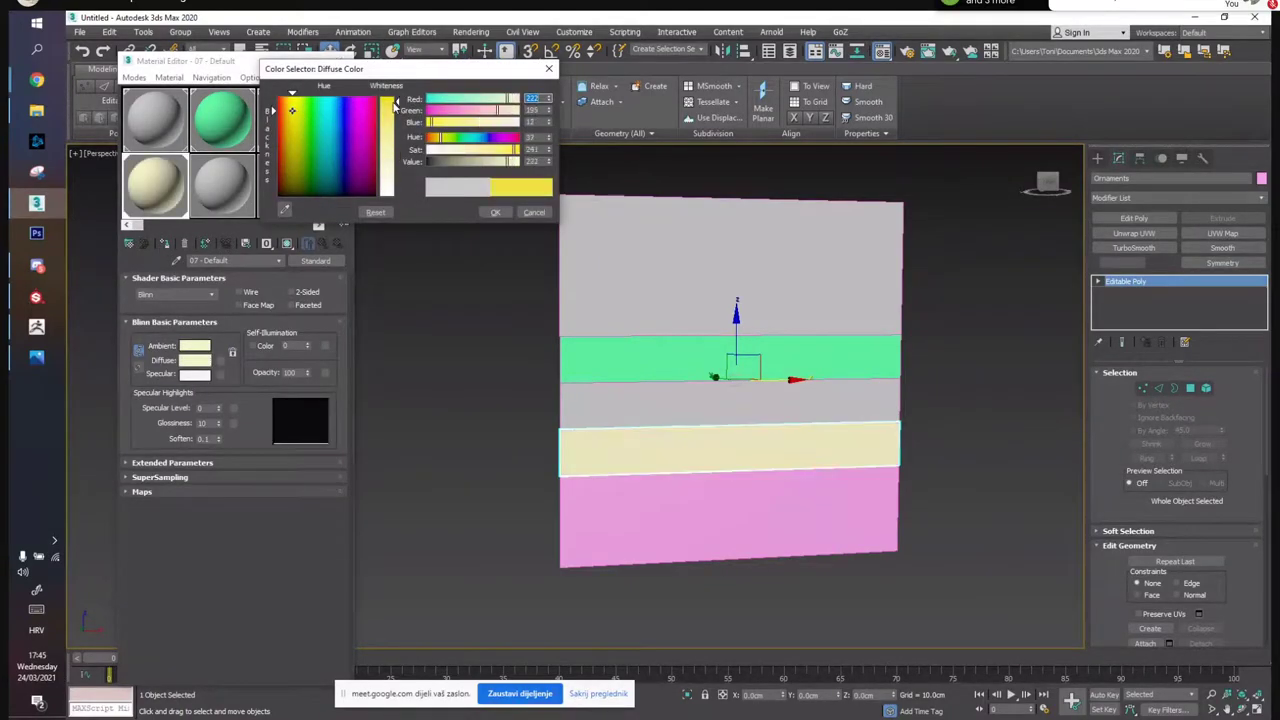
click(495, 212)
click(446, 396)
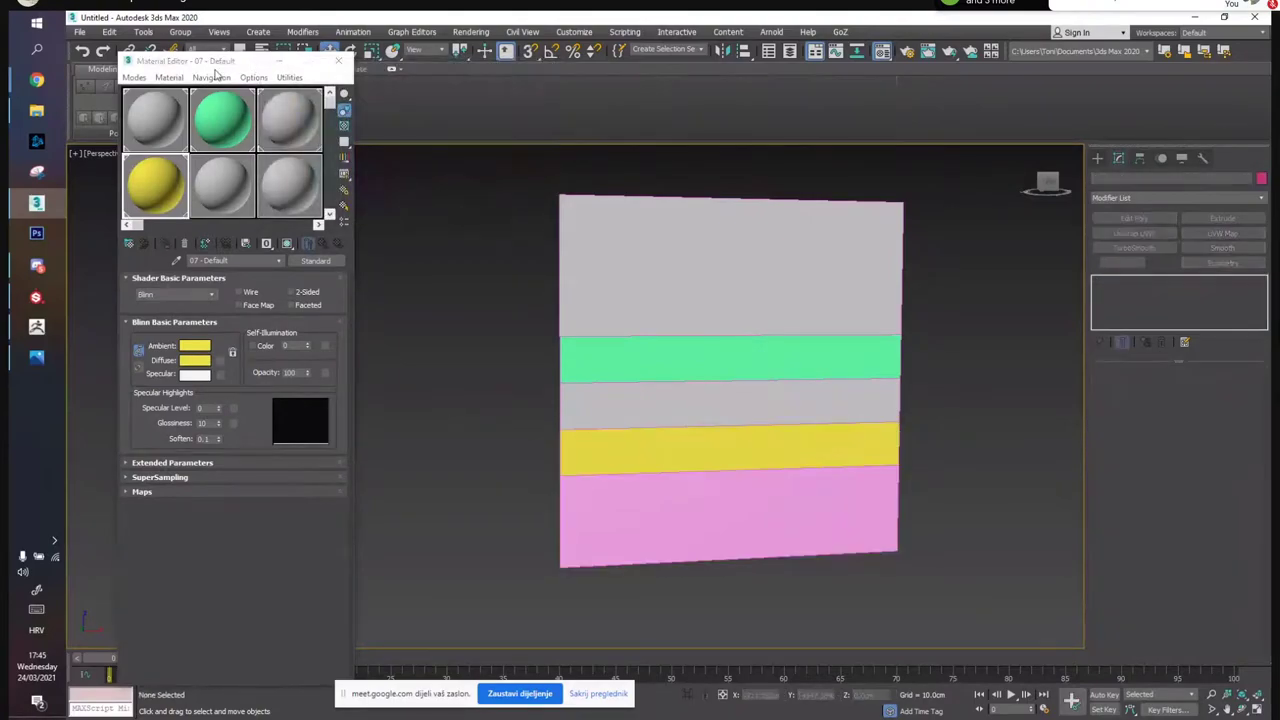
Set the diffuse color of the RoofBeam strip's 03 - Default material to turquoise green
click(591, 407)
click(288, 131)
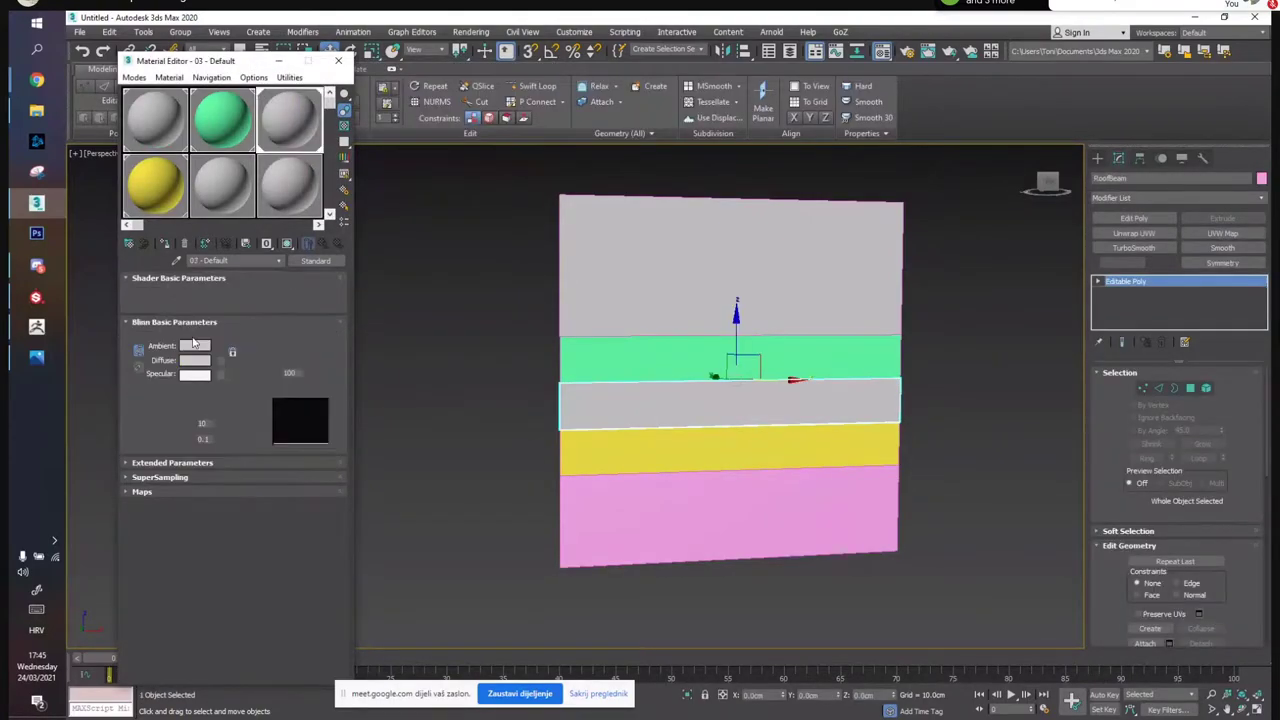
click(200, 361)
click(318, 102)
drag(386, 107, 386, 185)
click(495, 212)
click(424, 197)
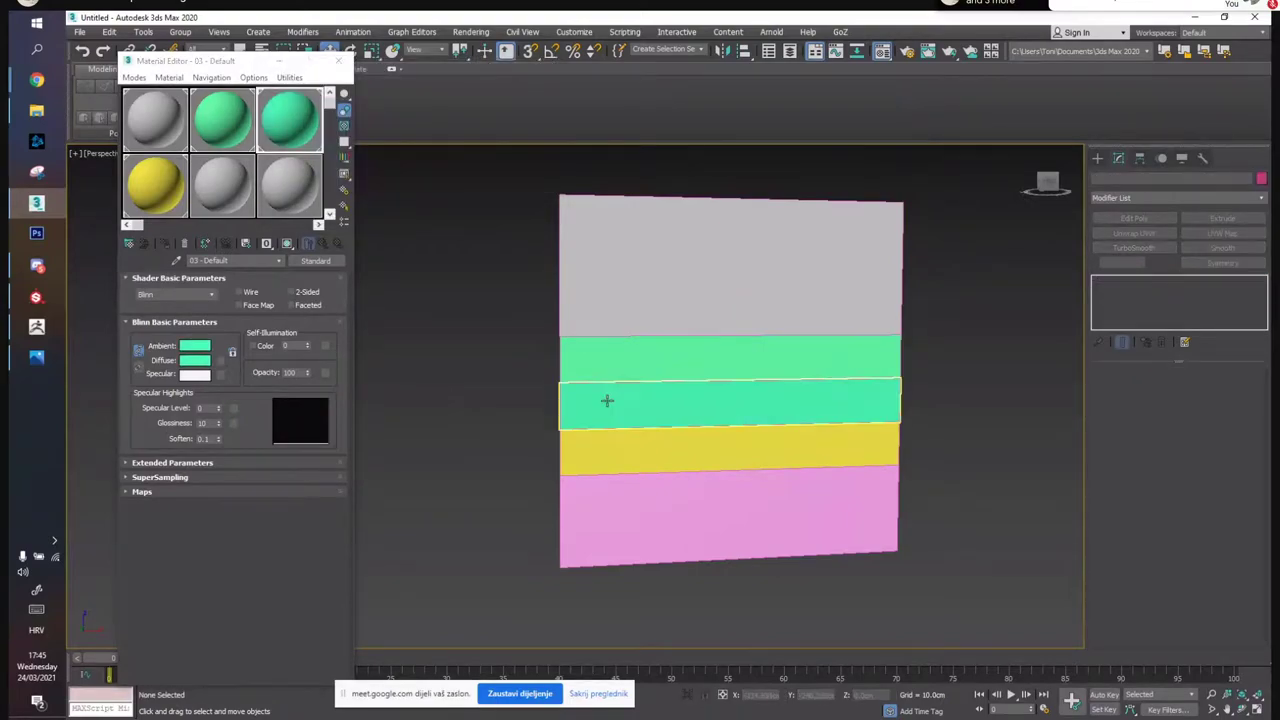
Darken the diffuse color of the RoofBeam strip's 03 - Default material to deep green, and minimize the Material Editor
click(601, 372)
click(601, 403)
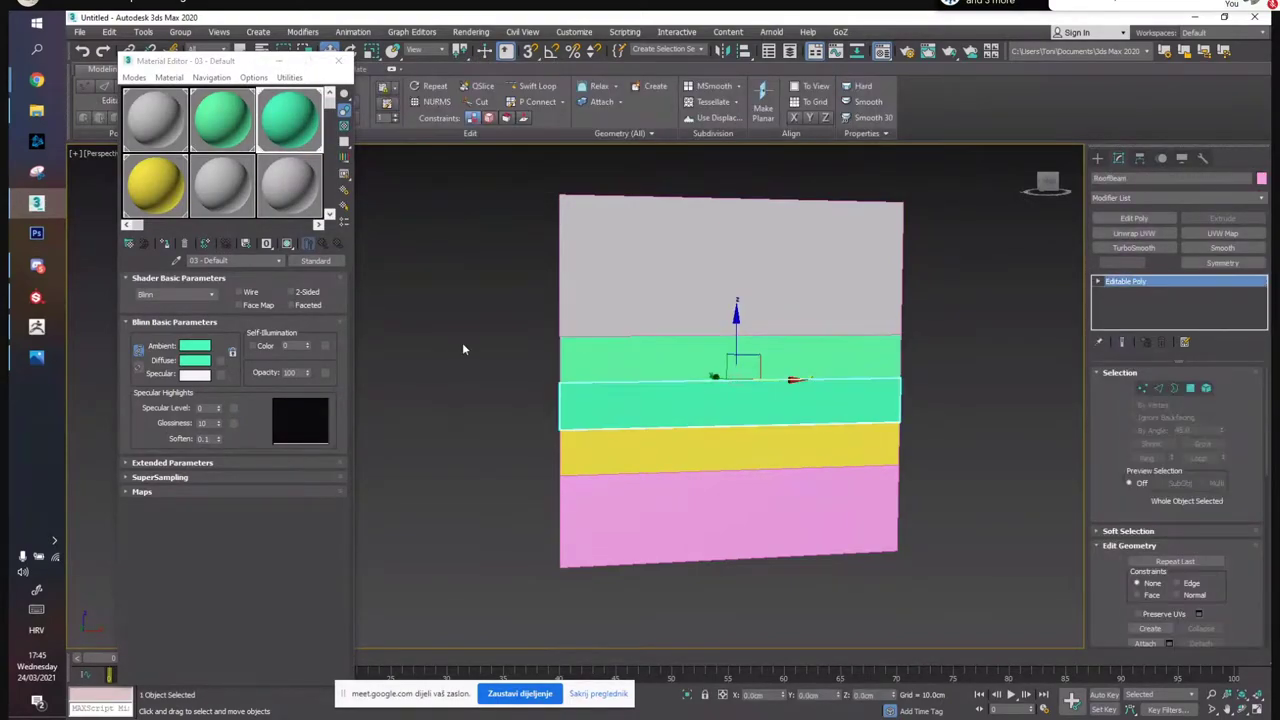
click(195, 360)
drag(484, 163, 466, 166)
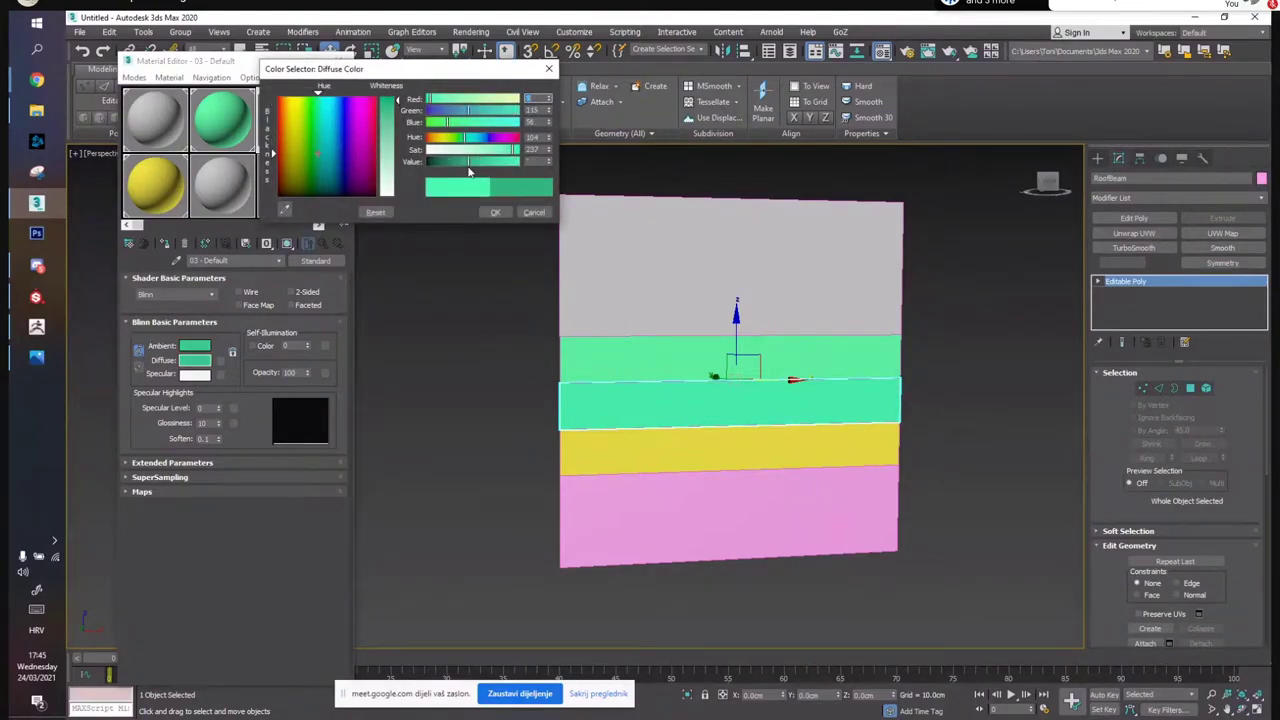
click(495, 212)
click(480, 348)
middle_drag(766, 336, 789, 431)
click(279, 62)
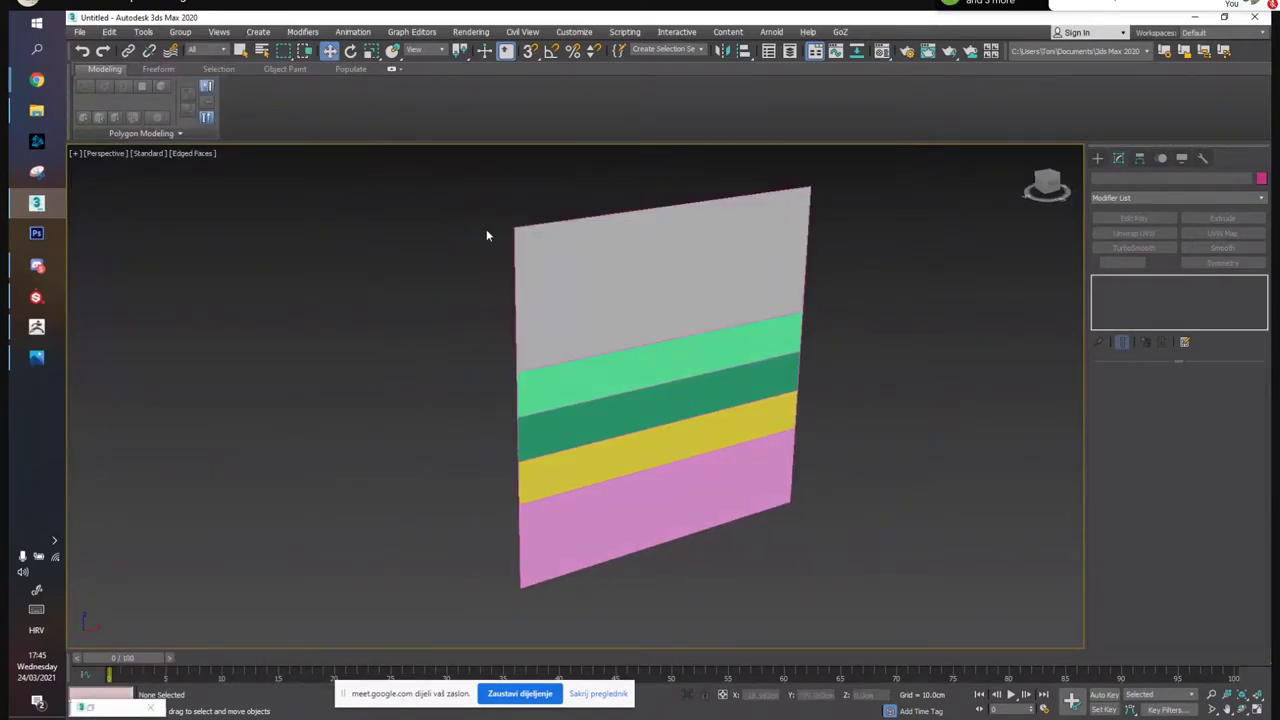
Draw a plane in the Front view that covers all five strips from corner to corner
drag(978, 678, 815, 557)
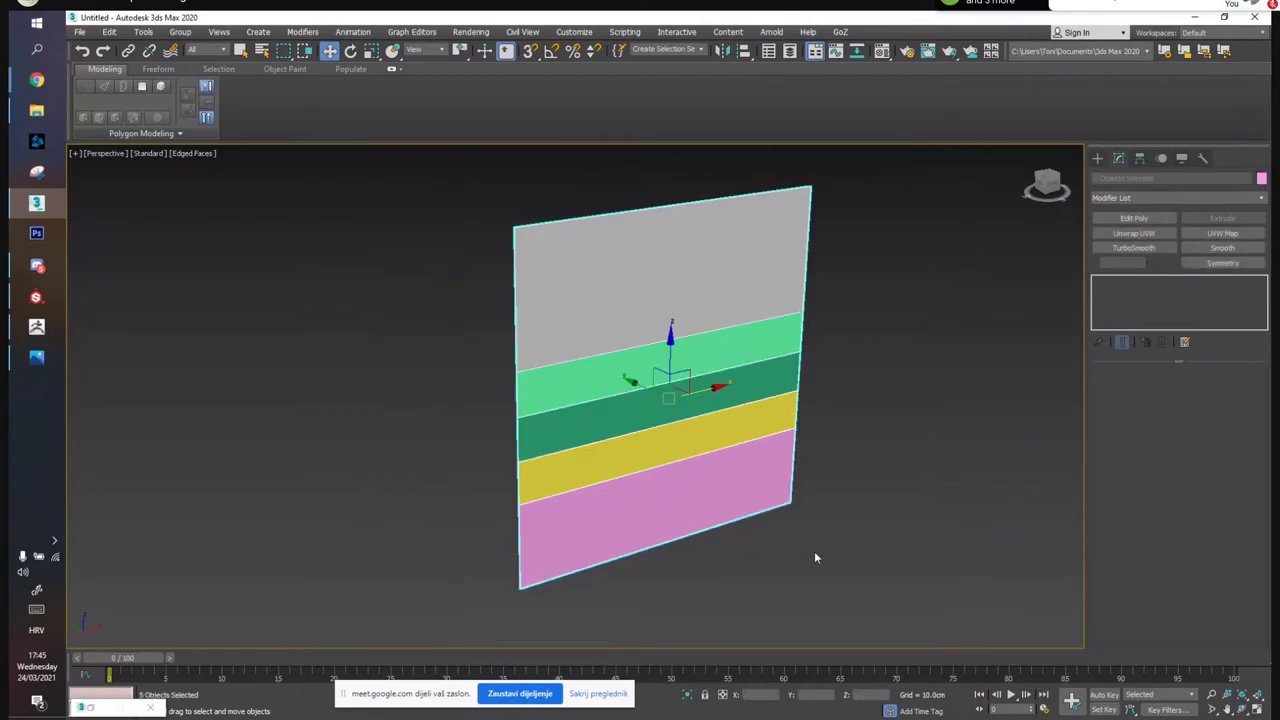
alt+middle_drag(728, 450, 815, 366)
click(1258, 708)
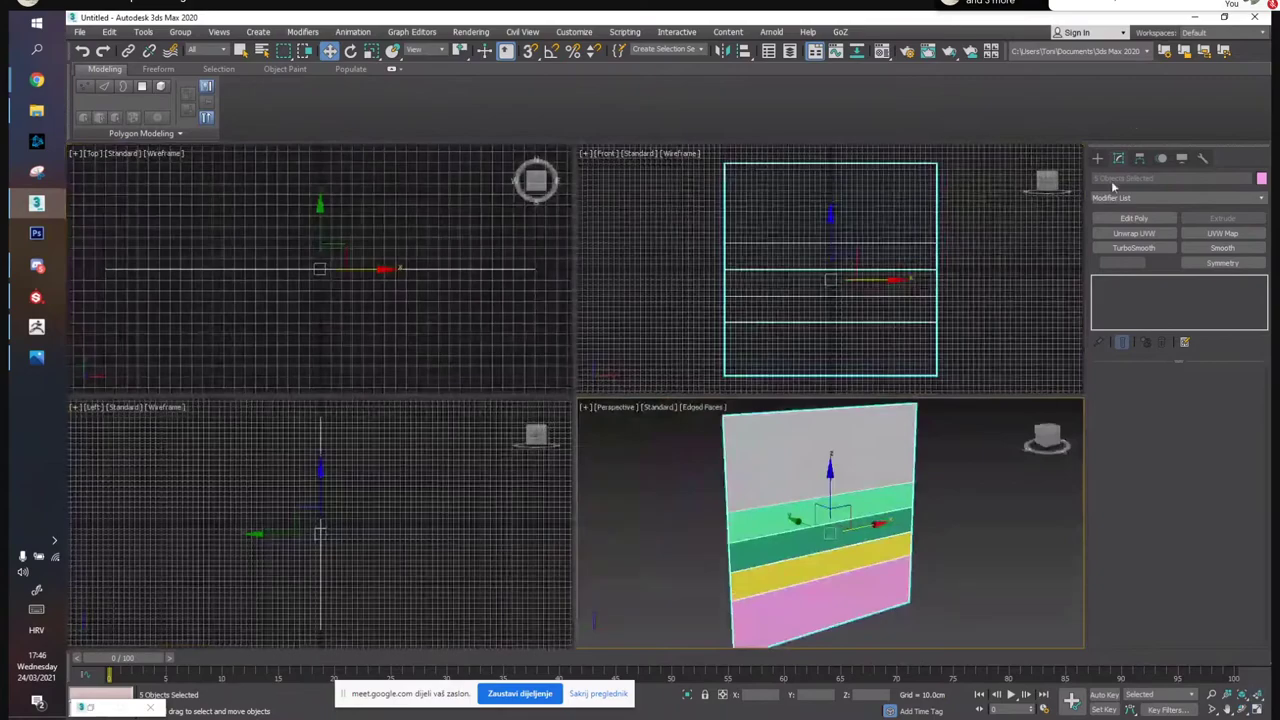
click(1097, 158)
click(1201, 292)
drag(726, 161, 935, 372)
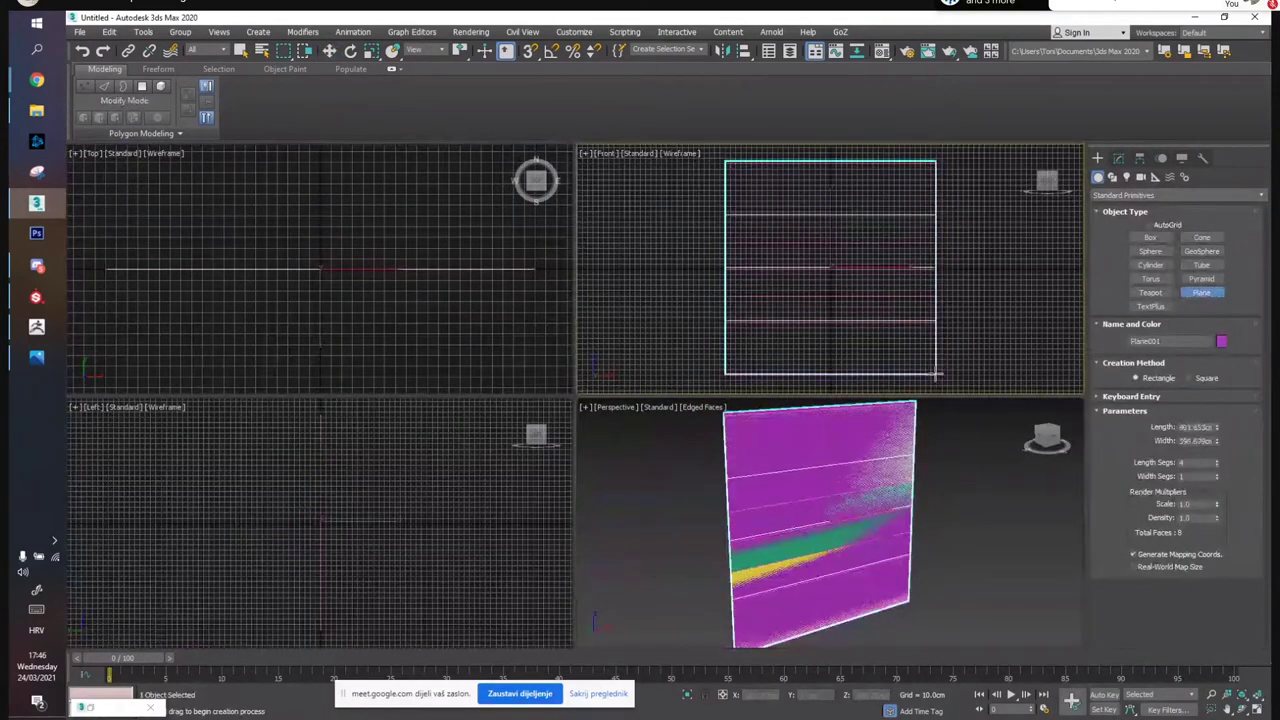
Set the new plane's length and width to 400 cm and reset its X and Y position to 0
key(w)
click(1118, 158)
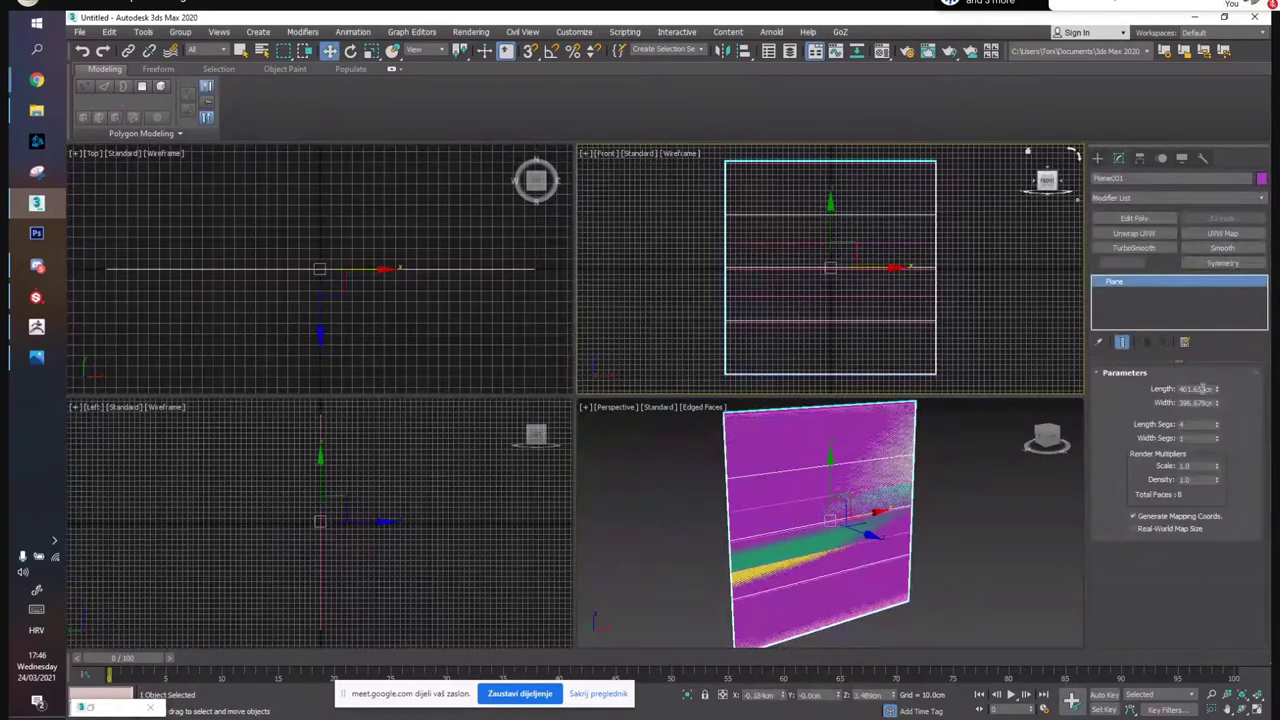
key(Tab)
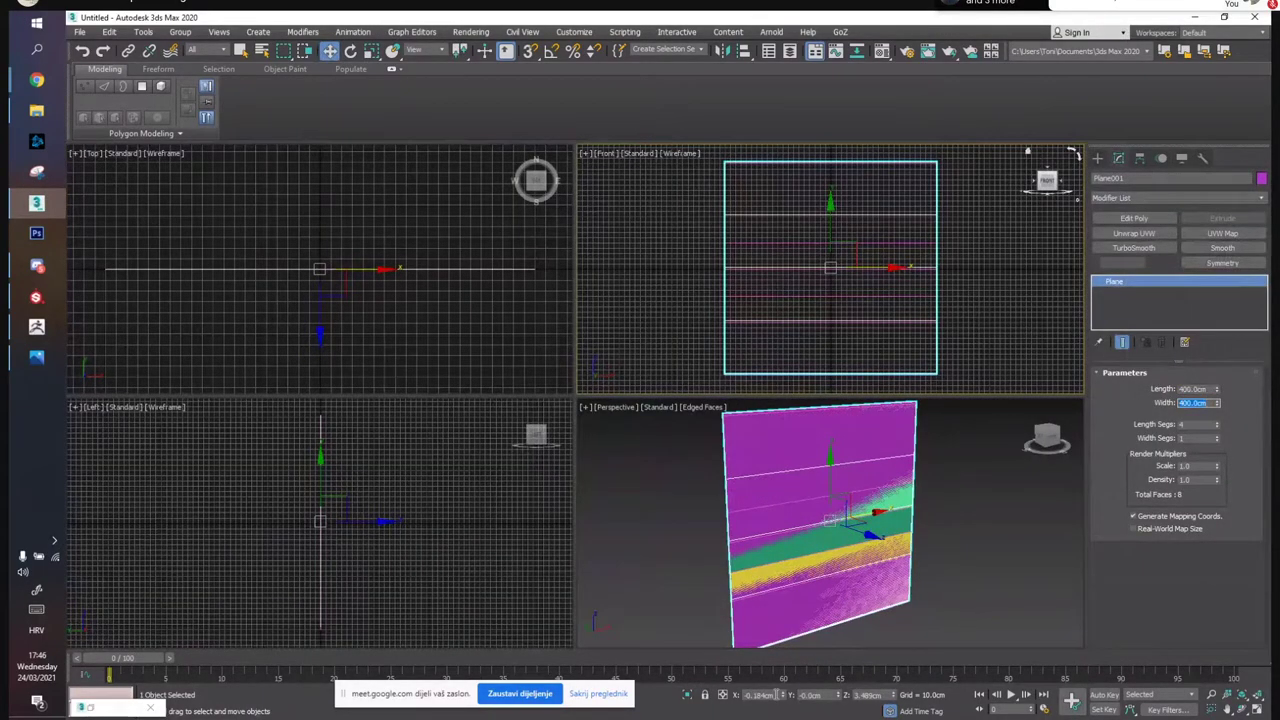
right_click(781, 694)
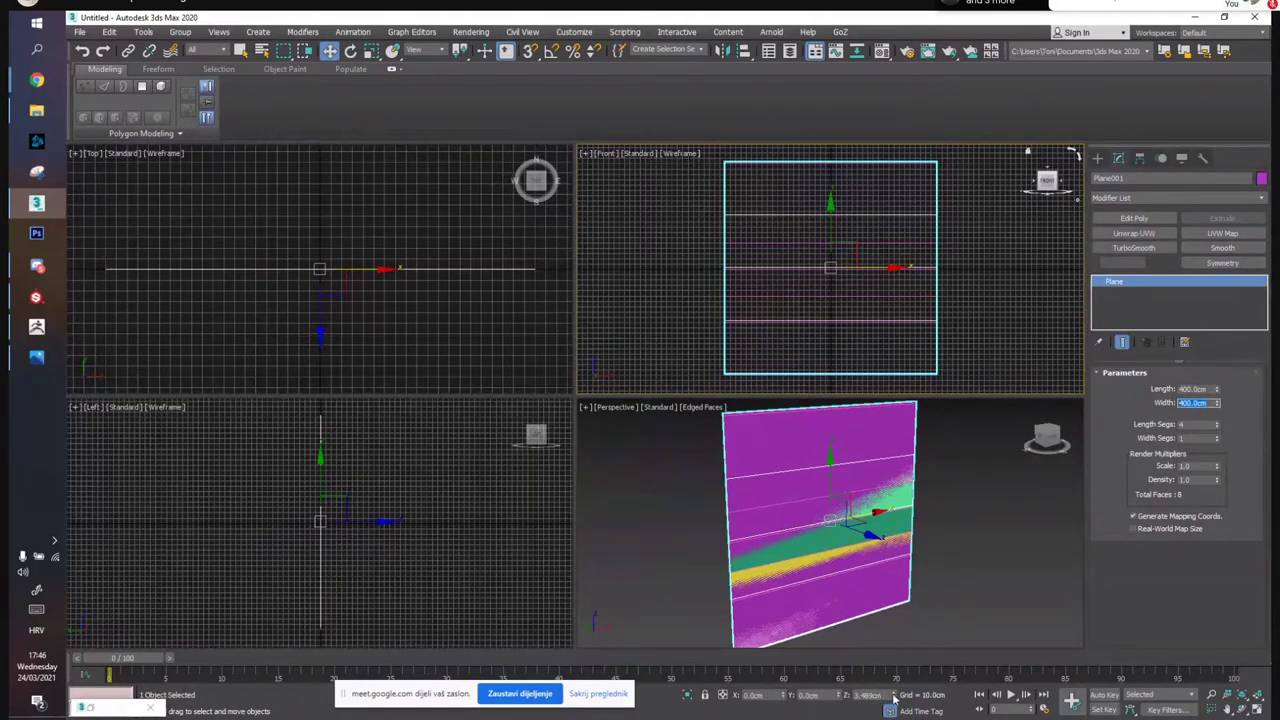
drag(892, 700, 894, 699)
click(976, 532)
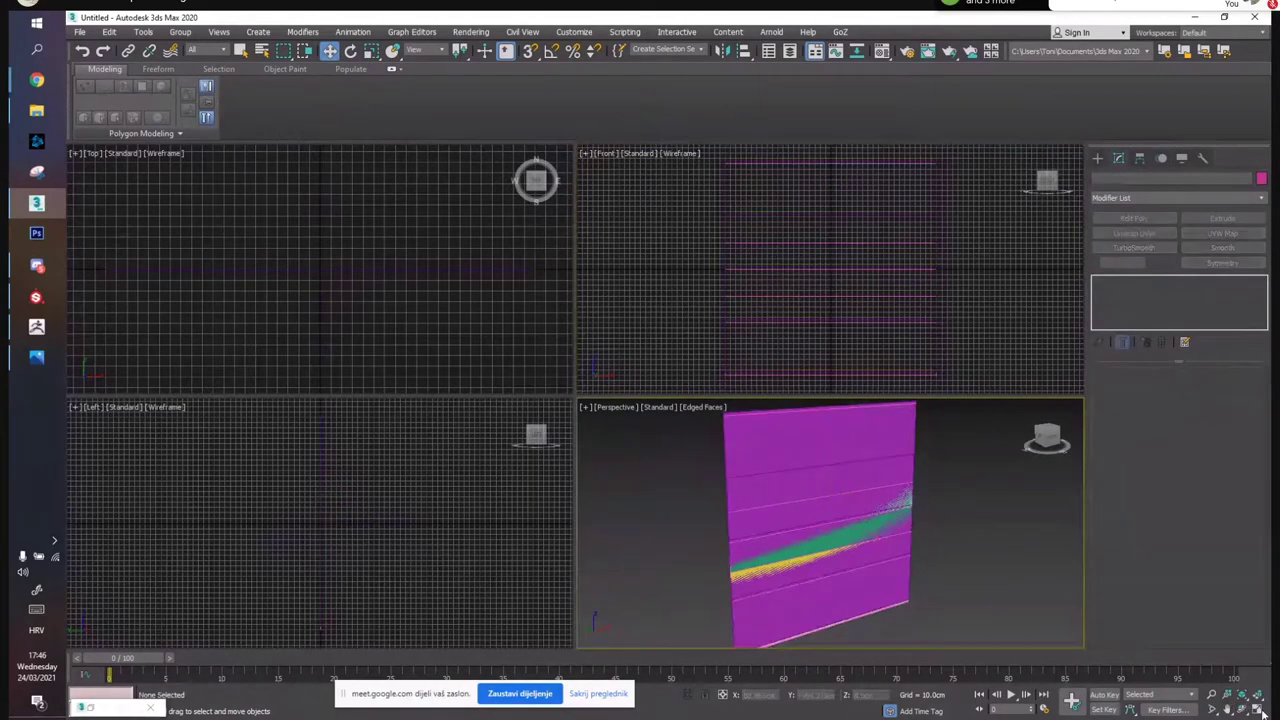
Move the purple plane slightly back along Y, to about 3.5 cm, so it sits behind the strips
click(1258, 708)
click(571, 243)
alt+middle_drag(493, 365, 592, 377)
drag(592, 380, 587, 378)
alt+middle_drag(713, 372, 640, 346)
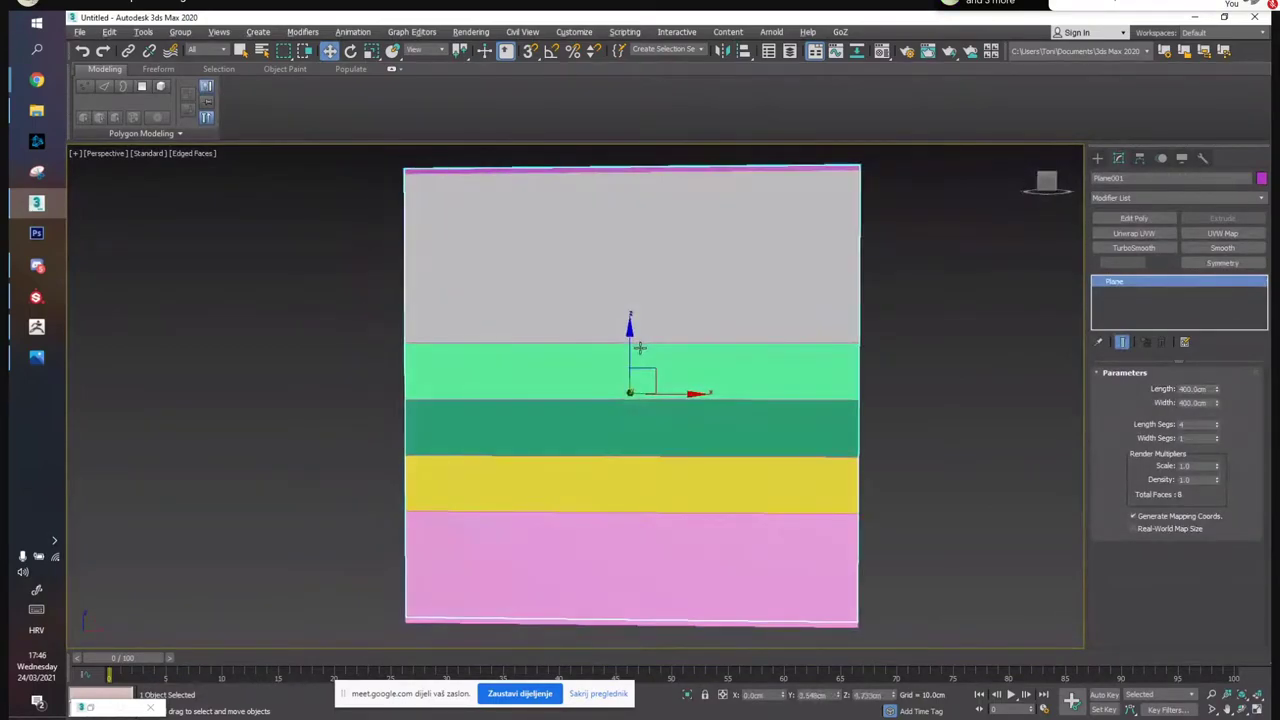
click(941, 440)
Select the five colored strips, maximize the Front view, and clear the selection
click(745, 257)
alt+middle_drag(650, 300, 731, 307)
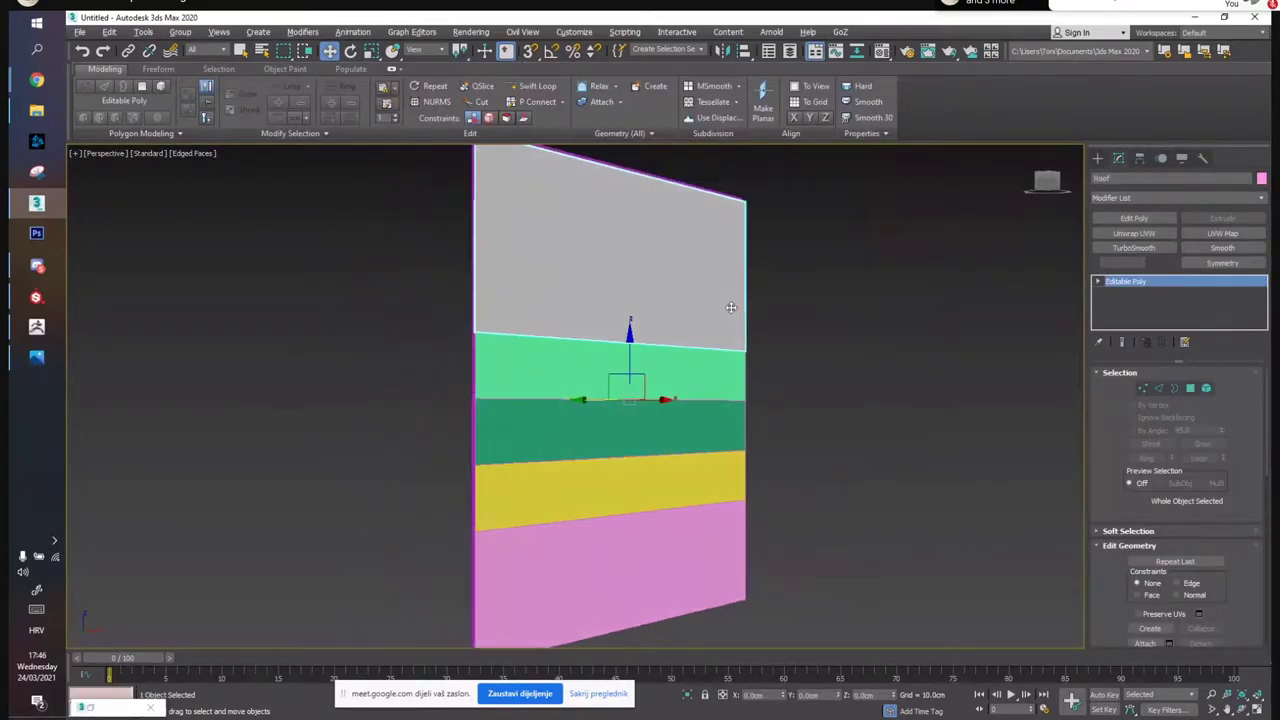
ctrl+click(526, 381)
ctrl+click(529, 440)
ctrl+click(533, 495)
ctrl+click(538, 555)
click(1259, 710)
right_click(1011, 337)
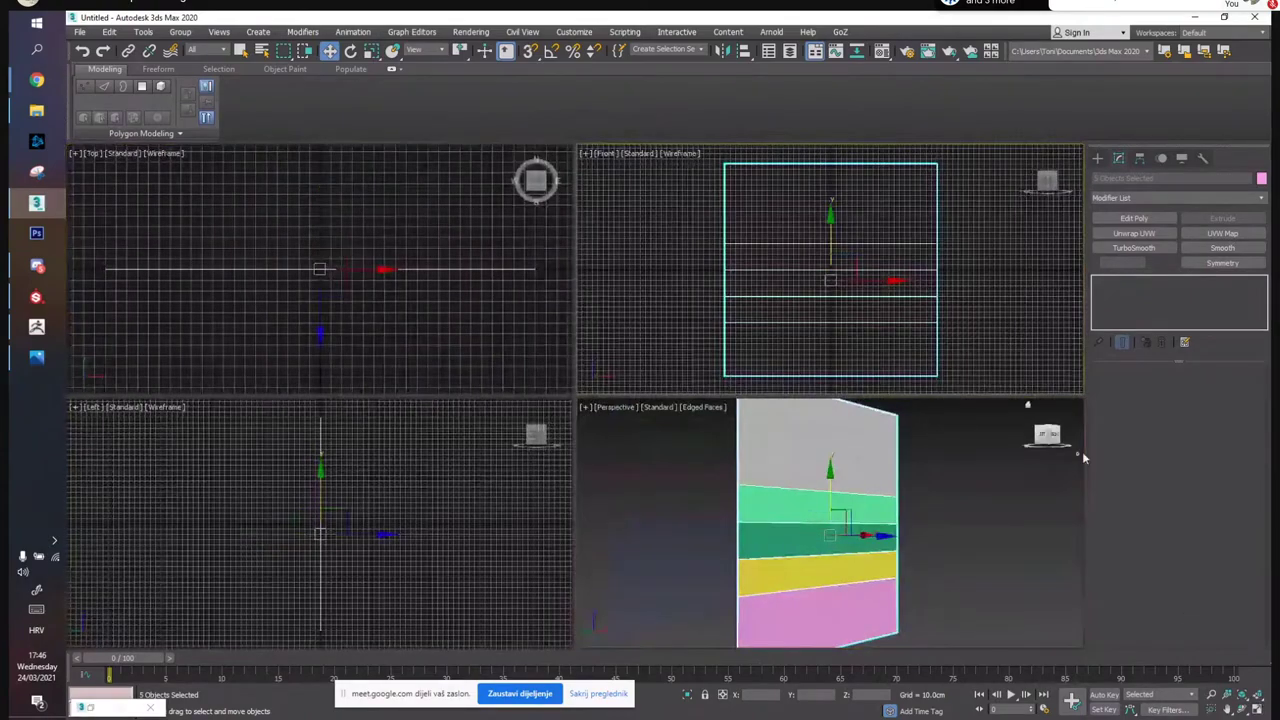
click(1259, 710)
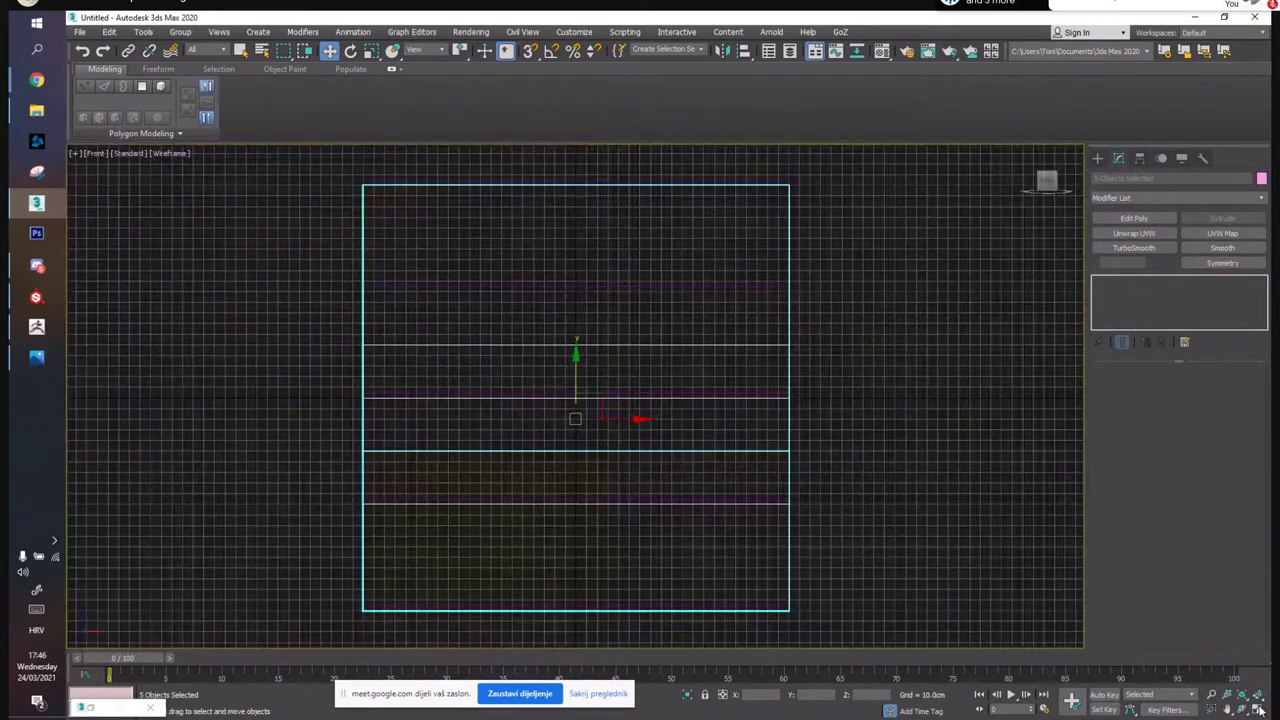
click(879, 278)
Select the four strips other than Ornaments and snap their upper corner to the purple plane's corner in the Front view
scroll(741, 175, up, 2)
scroll(806, 229, up, 1)
scroll(807, 373, down, 3)
click(678, 441)
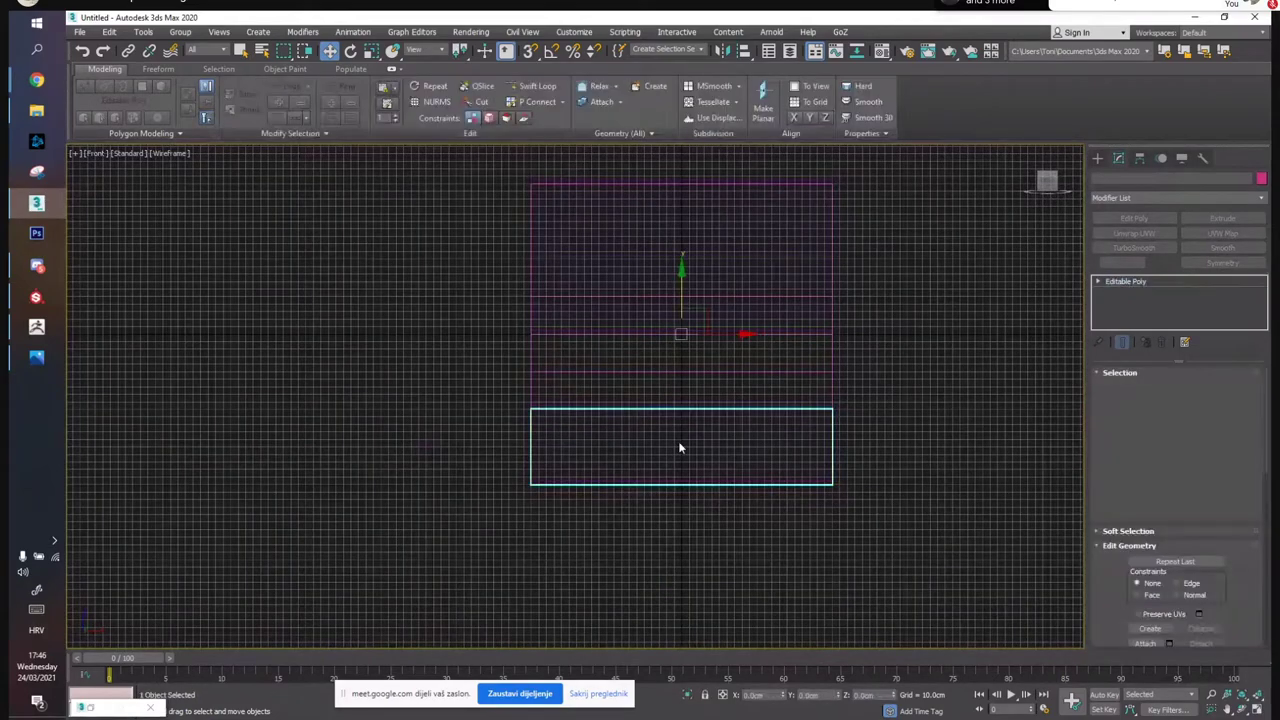
ctrl+click(673, 372)
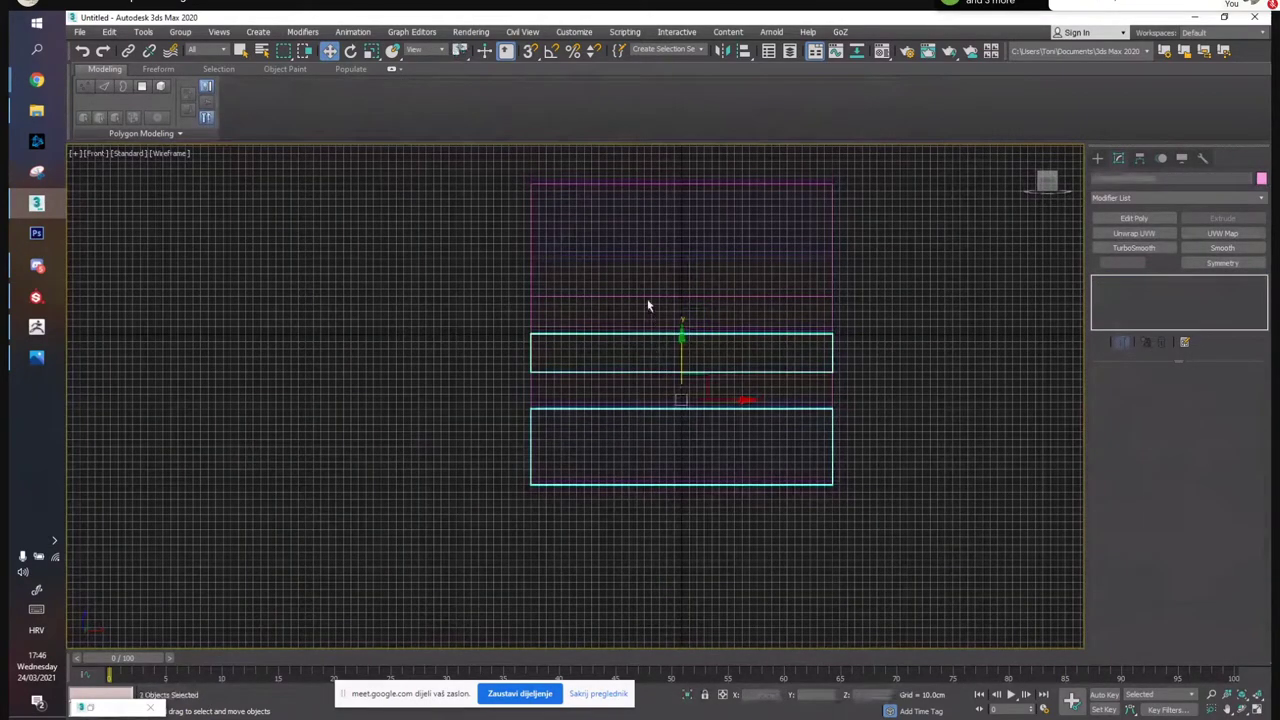
ctrl+click(646, 297)
ctrl+click(645, 293)
middle_drag(642, 256, 710, 323)
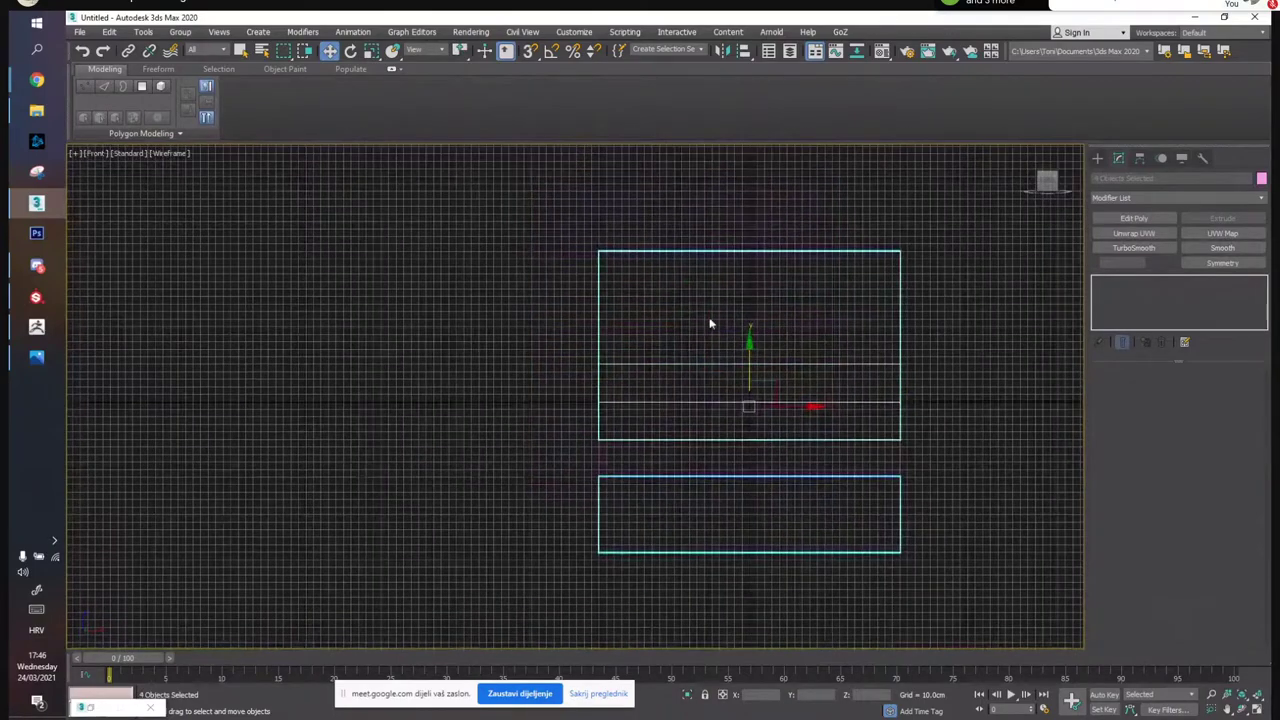
scroll(614, 270, up, 6)
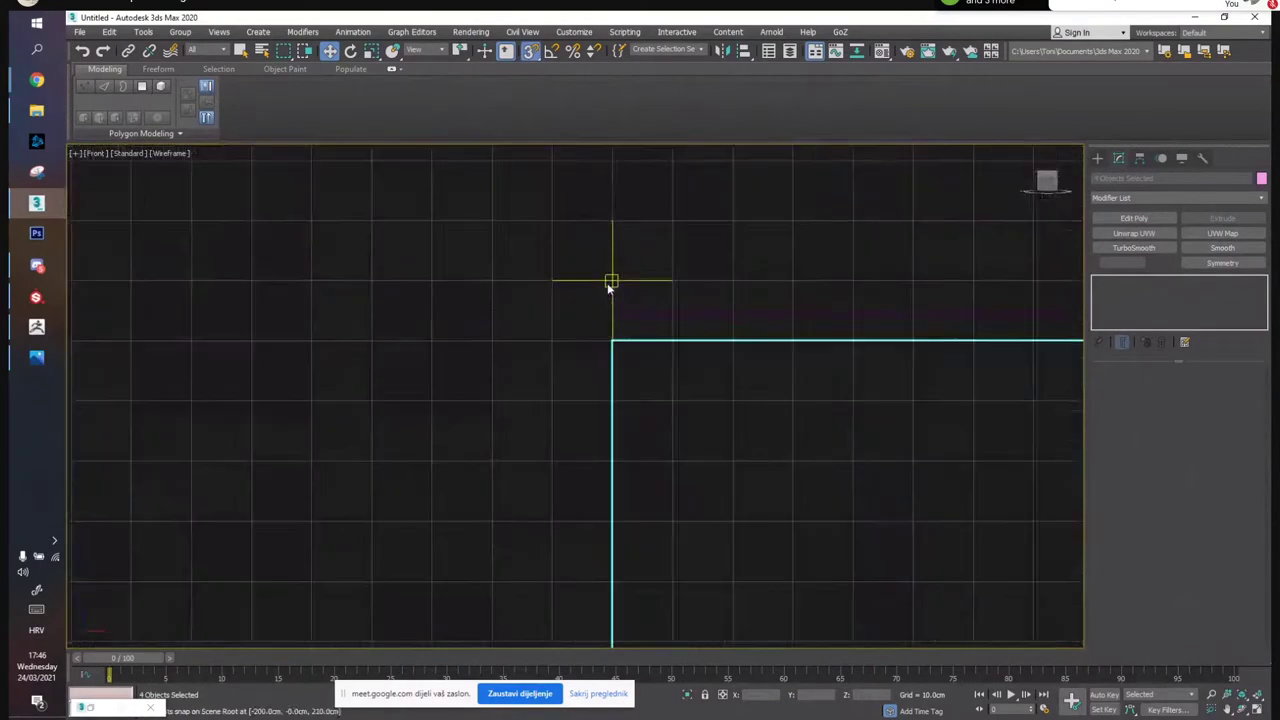
middle_drag(611, 340, 613, 313)
scroll(694, 209, down, 6)
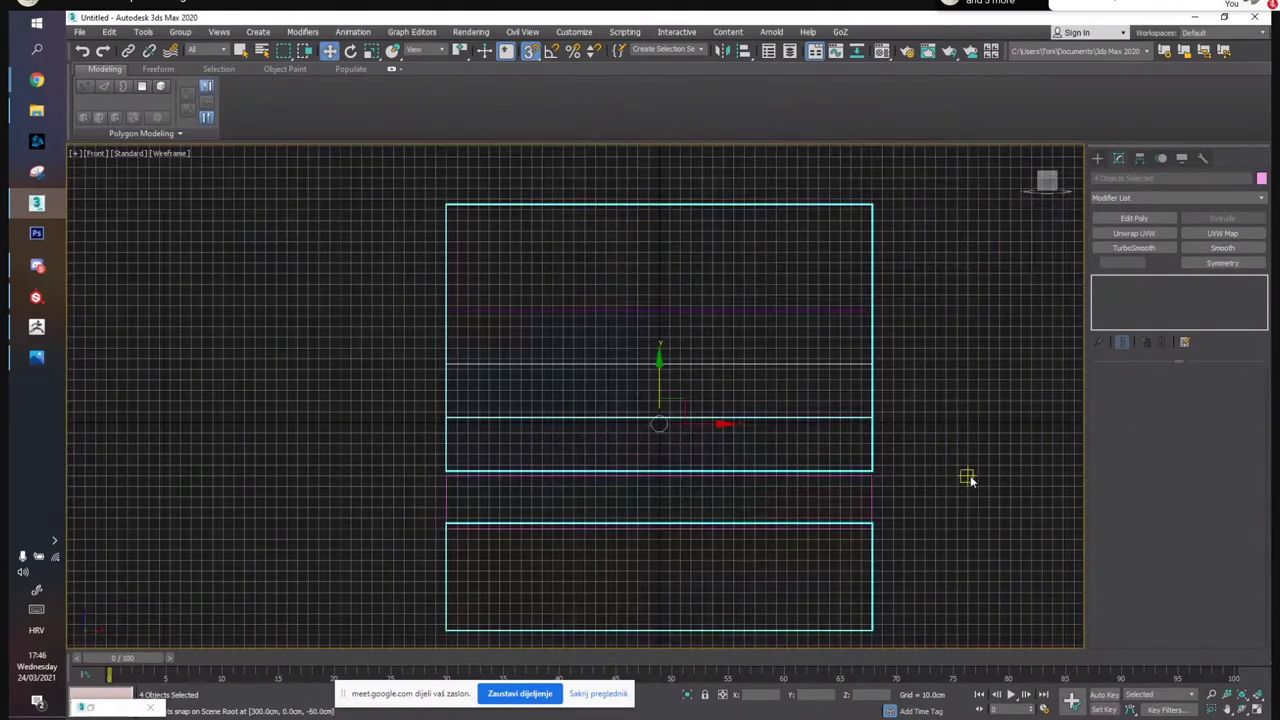
Snap the Ornaments strip's upper corner to the lower edge of the strip above it, closing the gap
click(476, 508)
scroll(471, 509, up, 8)
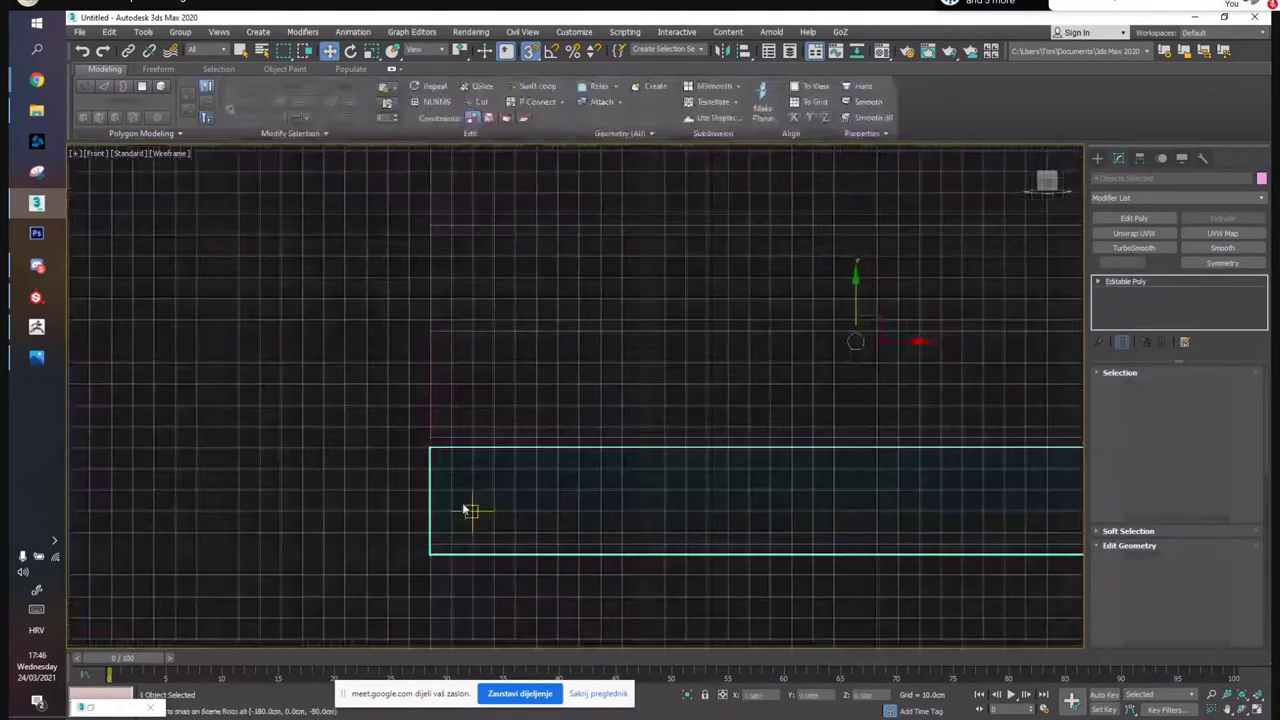
middle_drag(339, 231, 505, 485)
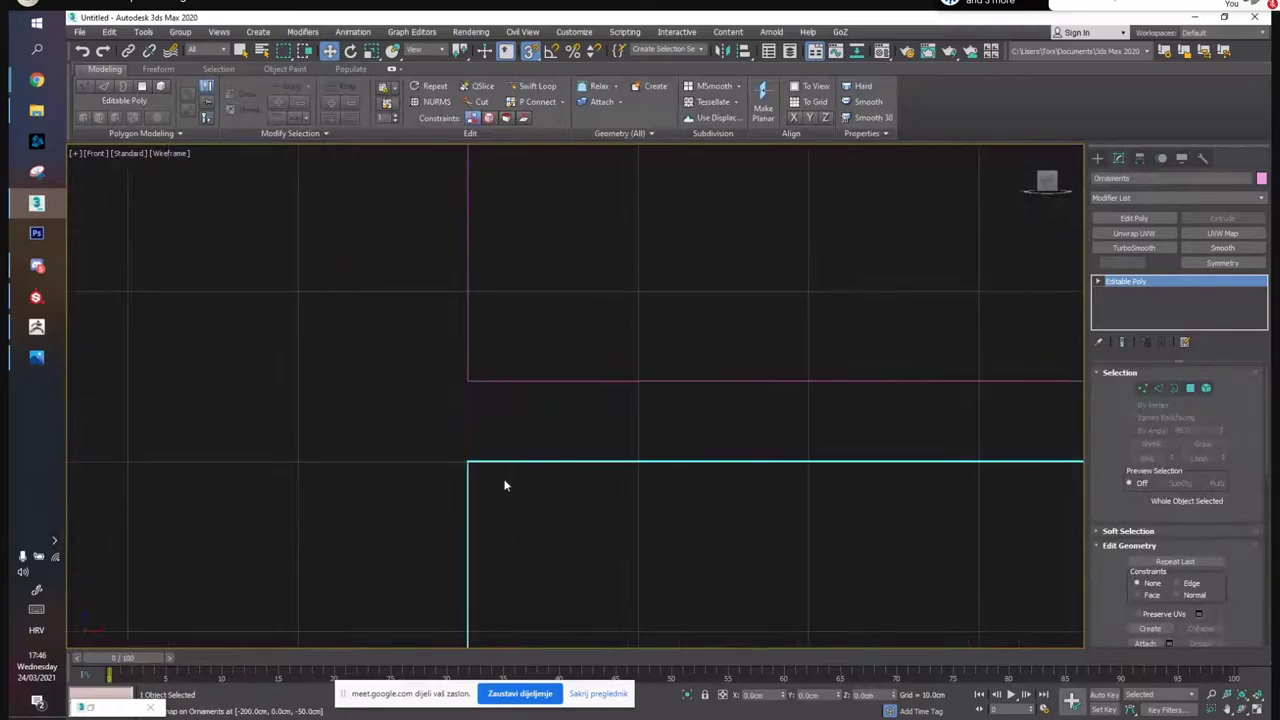
drag(470, 464, 463, 380)
scroll(506, 397, down, 8)
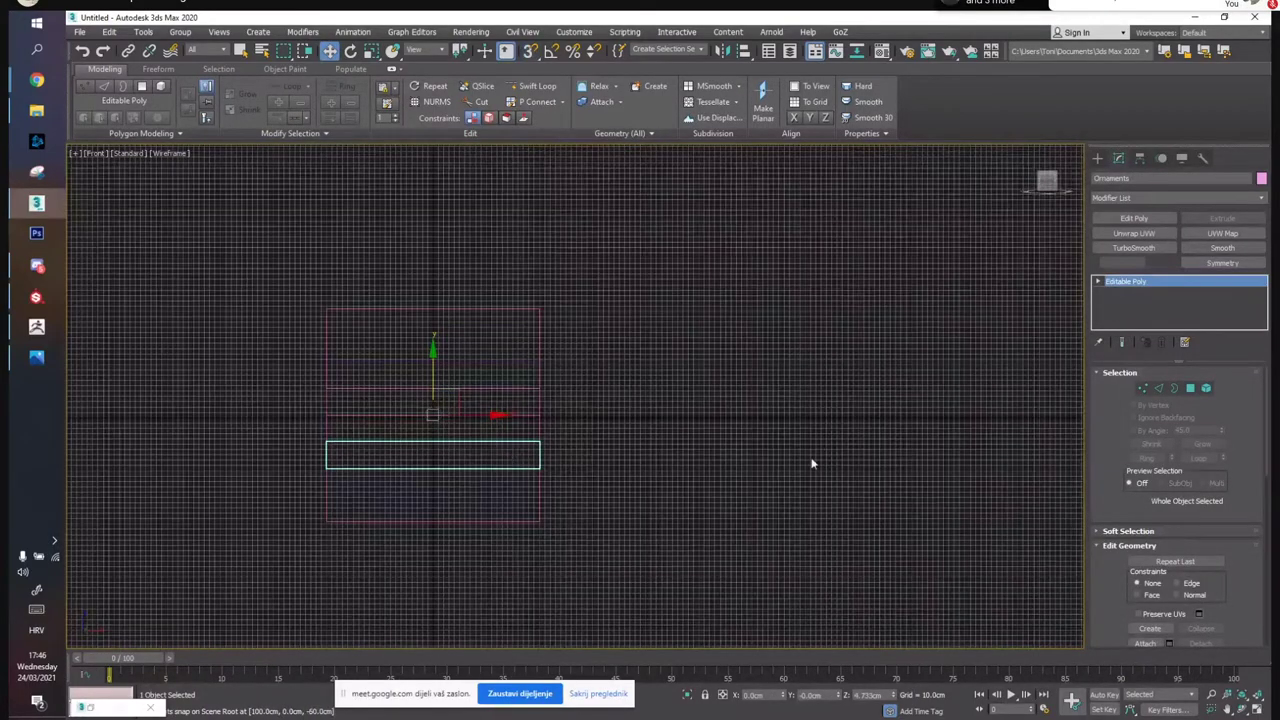
click(812, 463)
Rename the purple plane as TrimSheetLP and move it farther behind the strips, to about 82 cm in Y
key(alt+w)
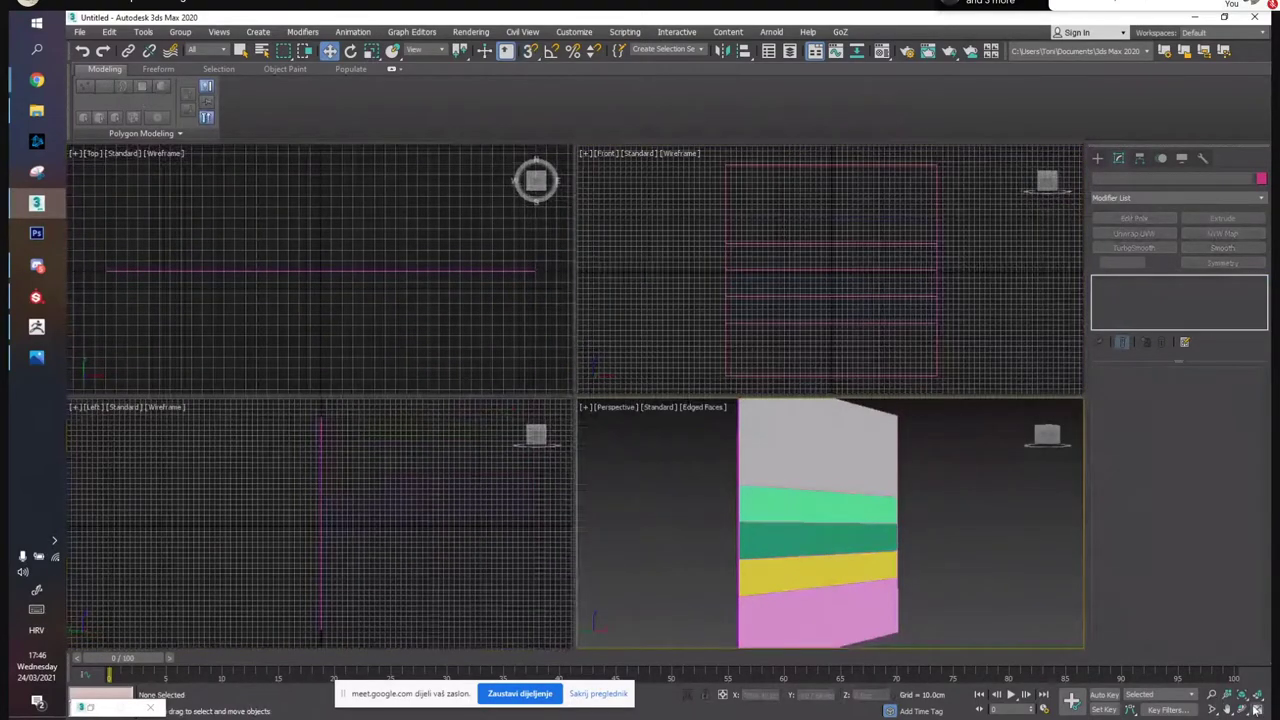
key(alt+w)
alt+middle_drag(760, 420, 677, 399)
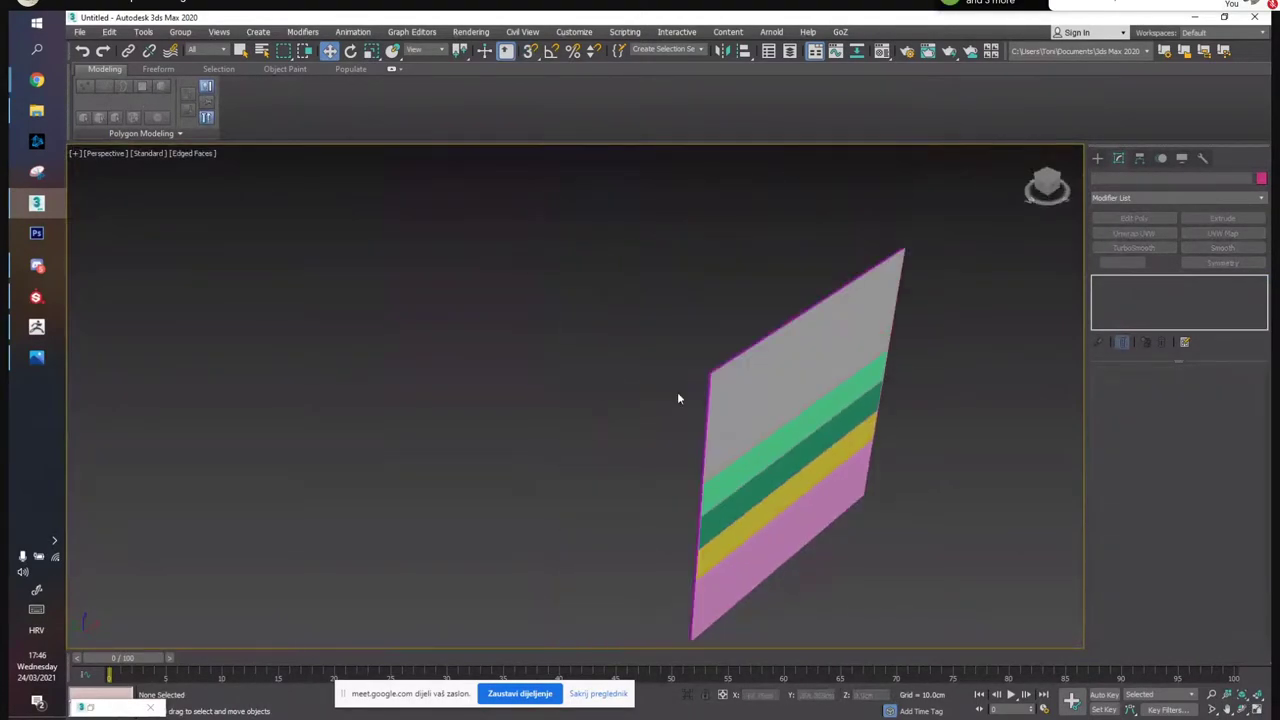
click(722, 398)
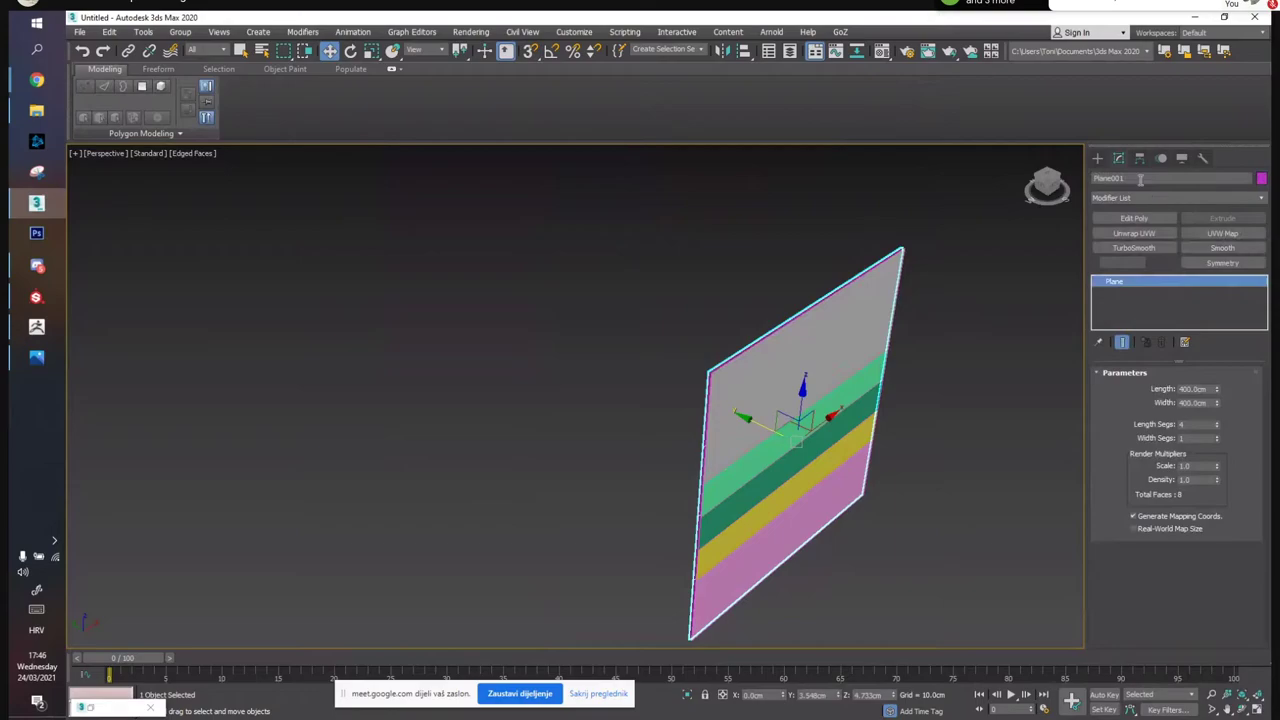
text(Trim)
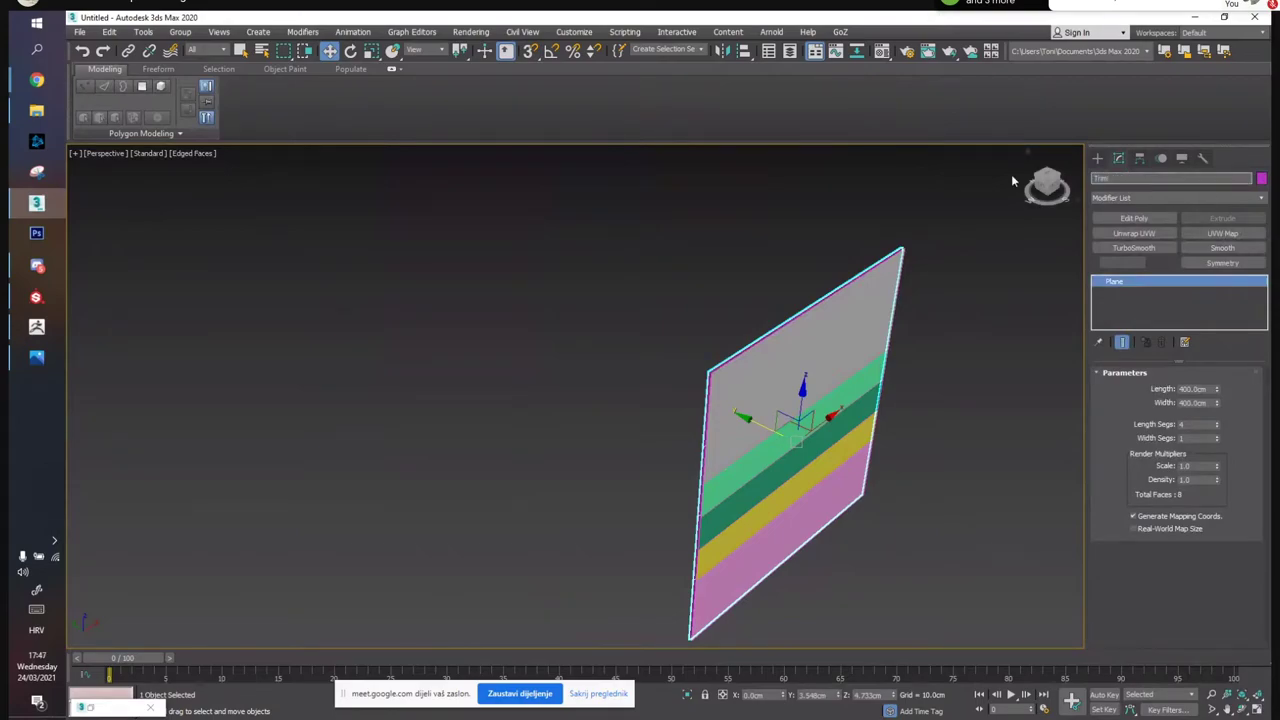
text(ShhetLP)
key(Return)
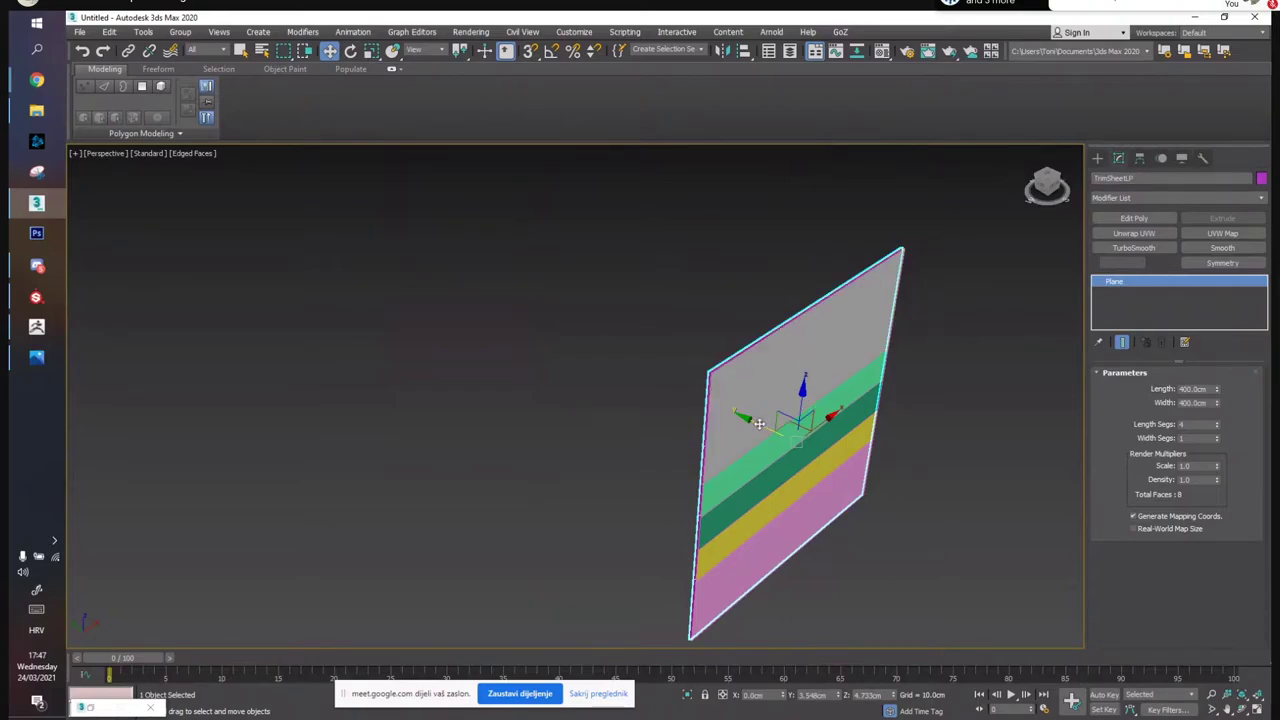
shift+drag(762, 428, 704, 394)
alt+middle_drag(674, 339, 628, 272)
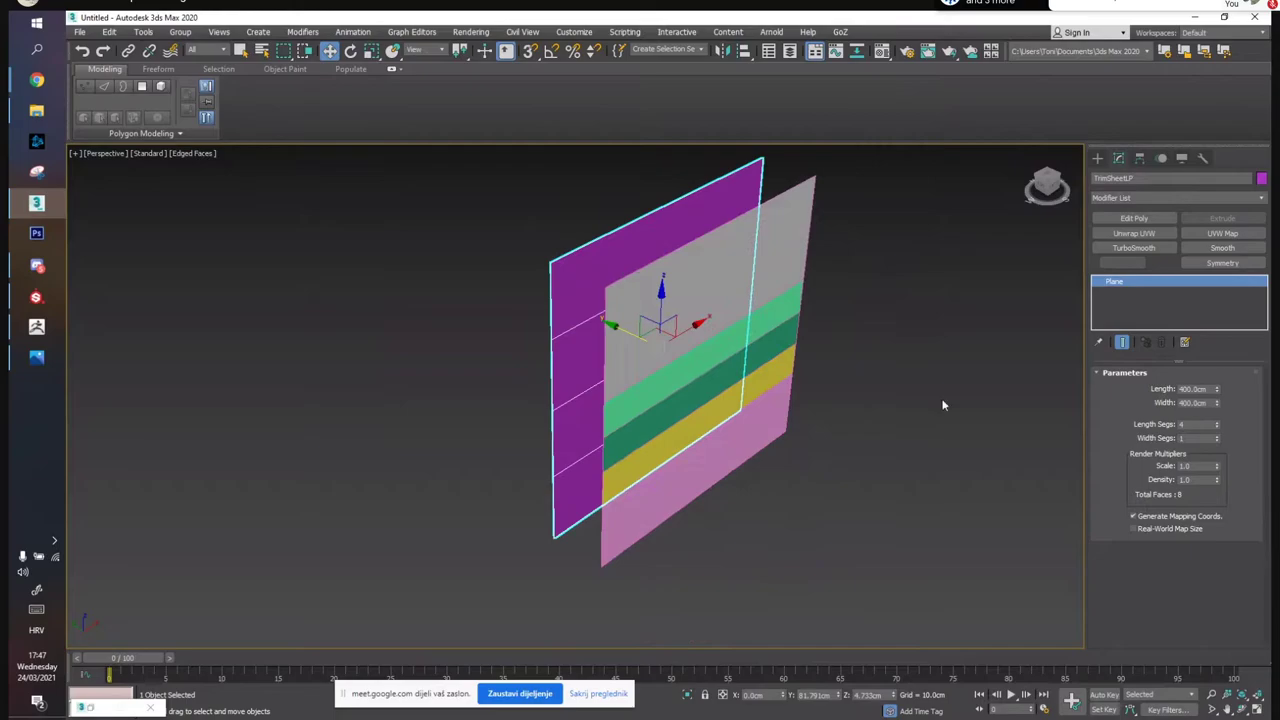
Select the colored strips one after another to check them, then clear the selection
click(796, 262)
click(786, 340)
click(779, 378)
click(781, 427)
middle_drag(853, 383, 927, 364)
click(928, 363)
Select the Roof strip and examine it from the front, from the side and at close range
click(745, 311)
mouse_move(890, 466)
alt+middle_down()
mouse_move(878, 458)
mouse_move(897, 463)
alt+middle_up()
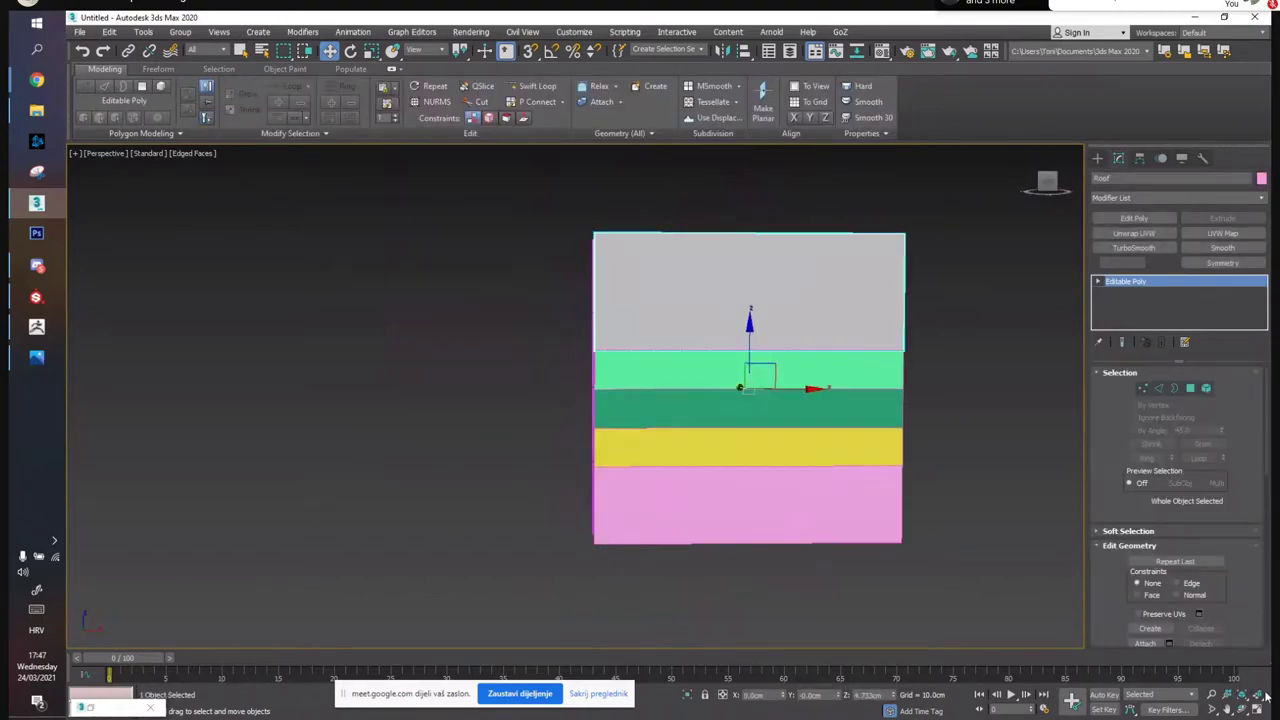
alt+middle_drag(847, 508, 930, 460)
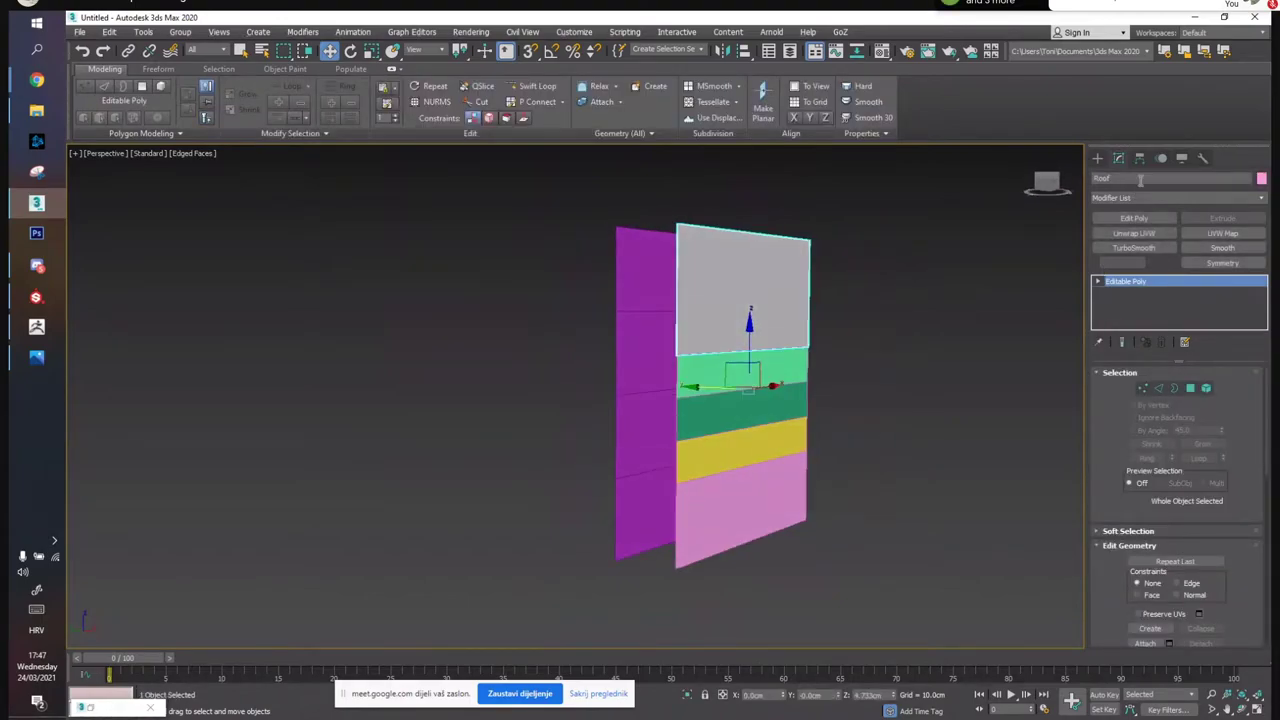
click(1258, 709)
click(1258, 695)
click(1258, 709)
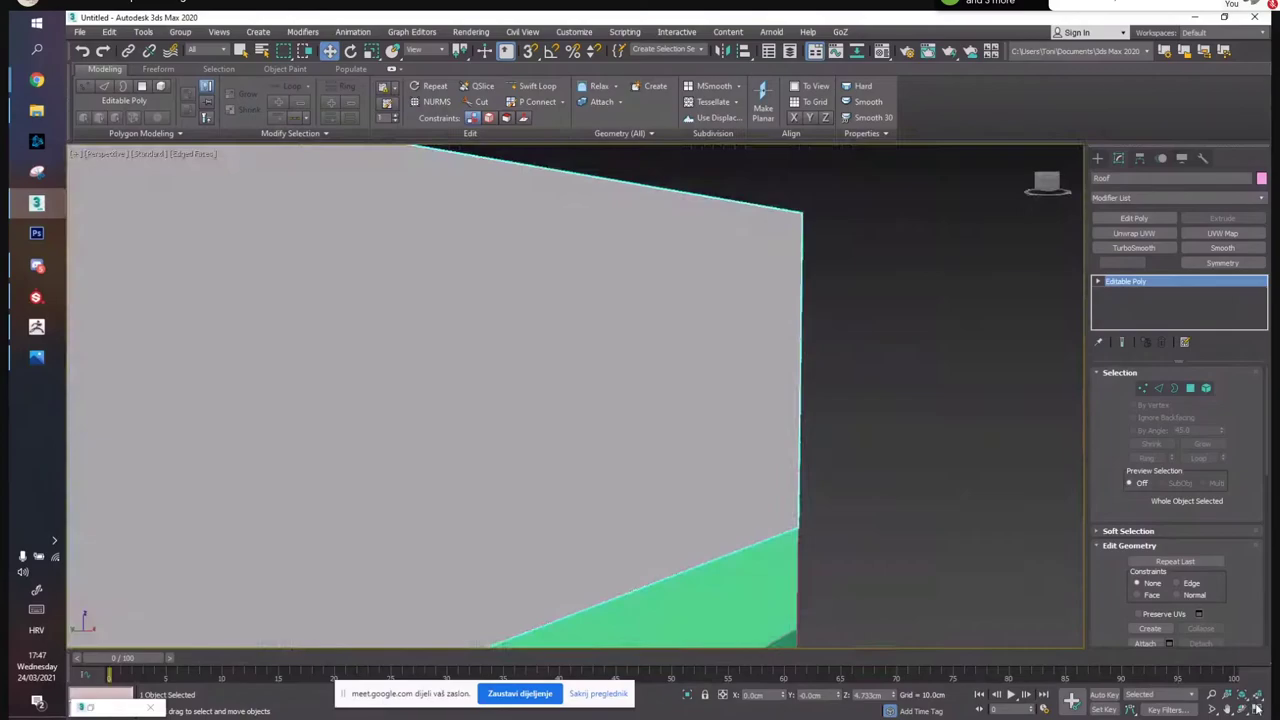
Close the annotated church picture, open the STAVE photo from the Ref folder and zoom in on its roof shingles
click(36, 356)
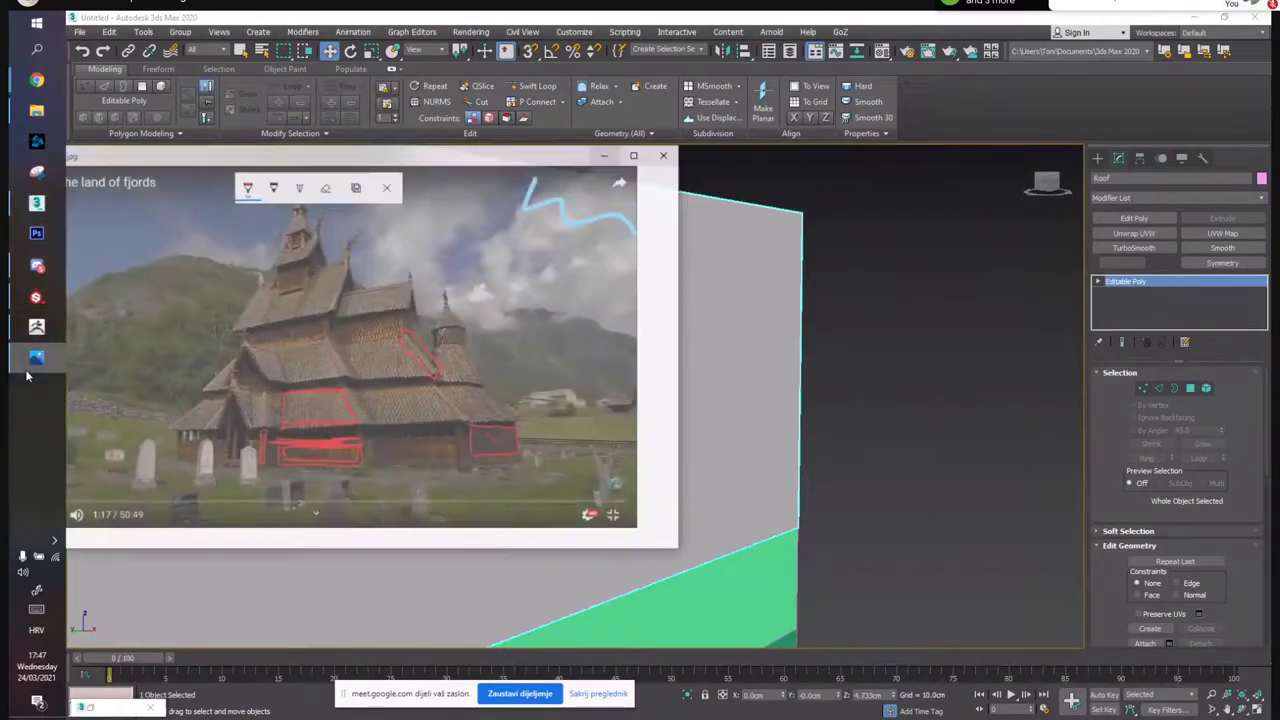
click(674, 151)
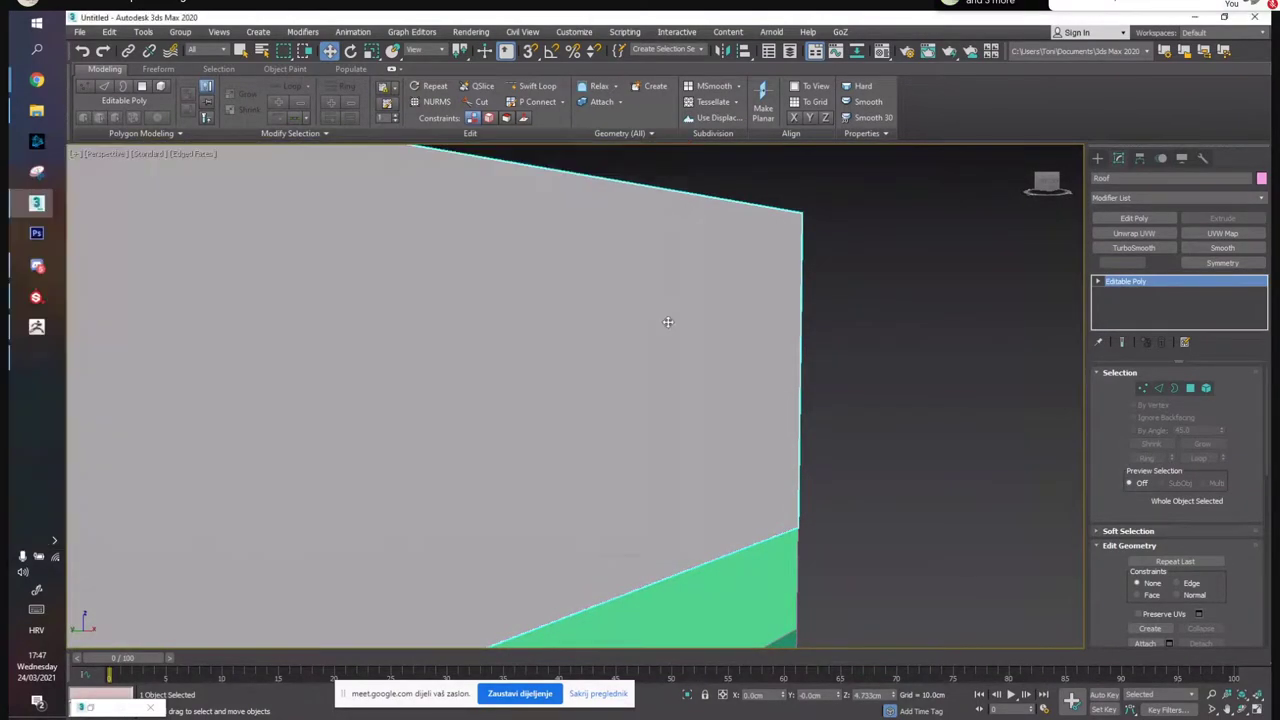
click(36, 110)
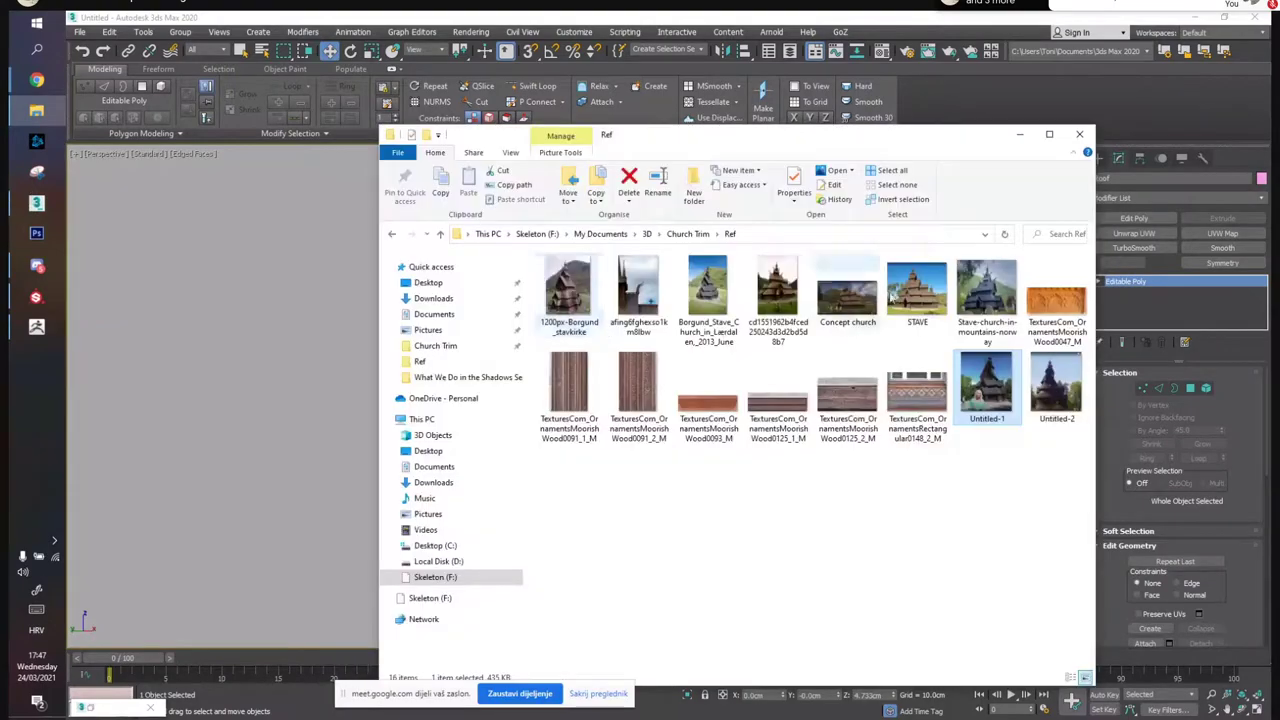
double_click(917, 290)
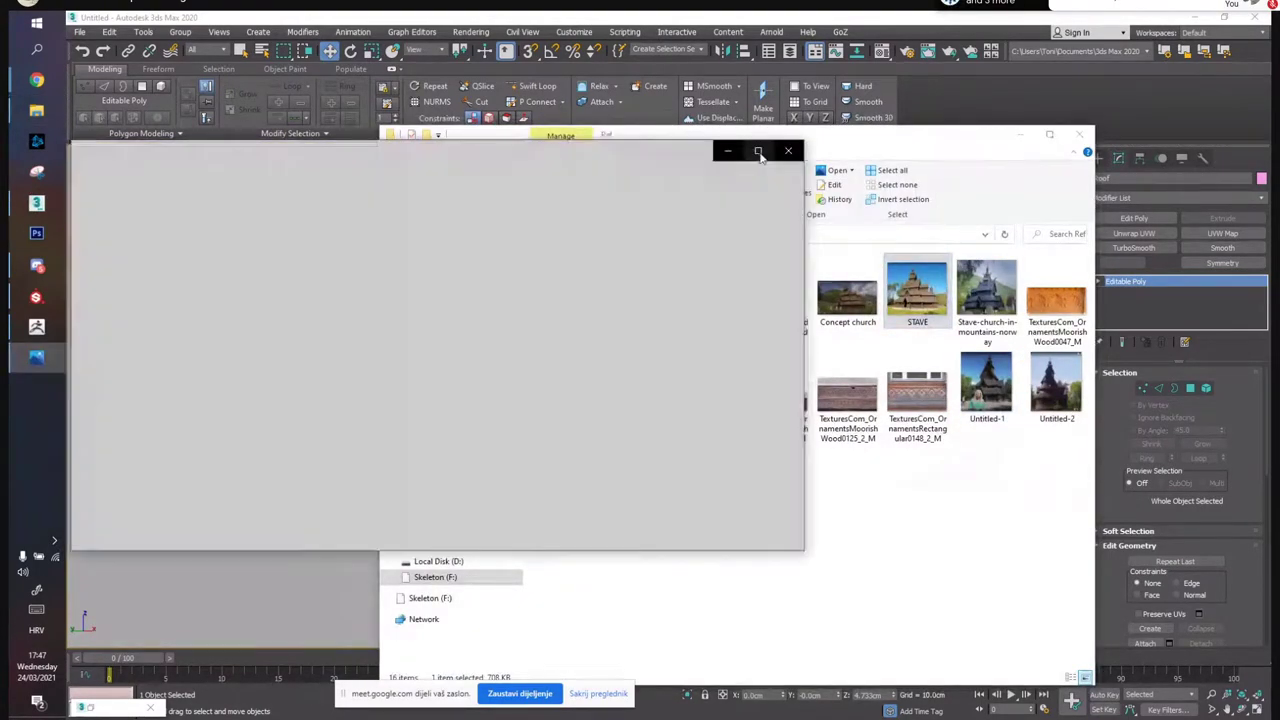
click(757, 150)
click(602, 46)
drag(562, 80, 666, 80)
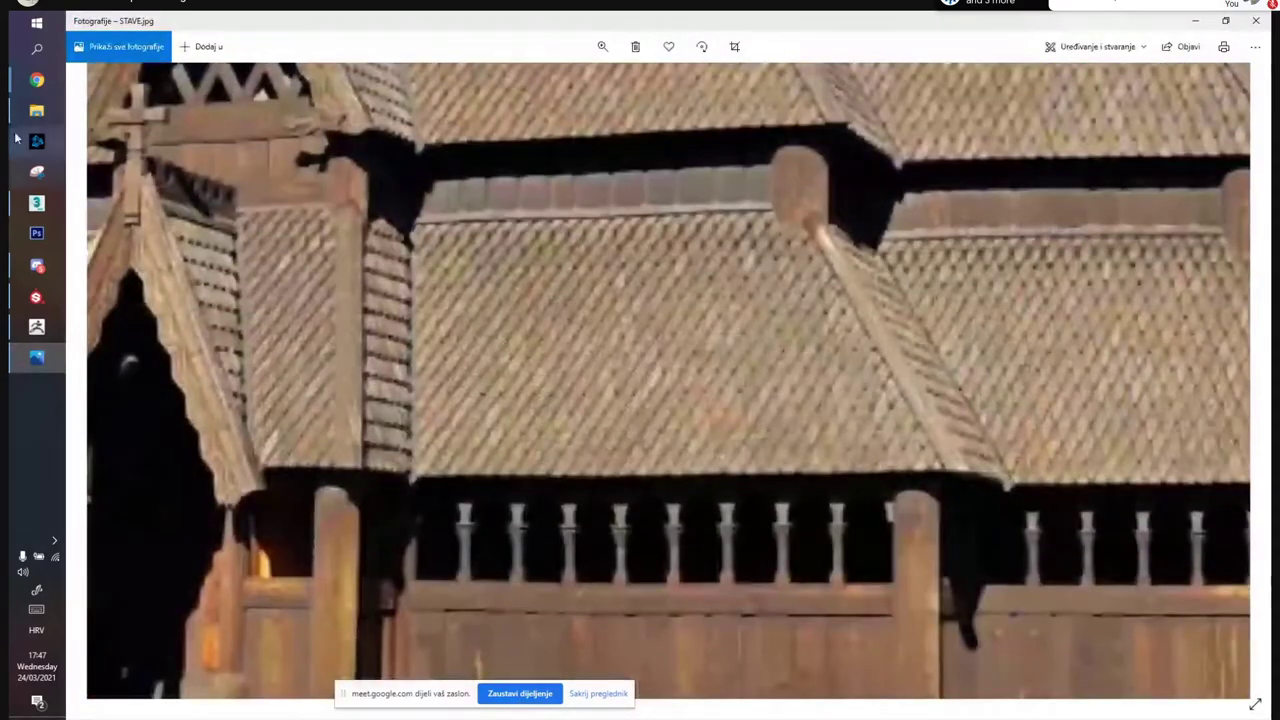
Browse the Church Trim folder and its Rooftile sculpt subfolder for roof tile files, and return to the STAVE photo
click(33, 112)
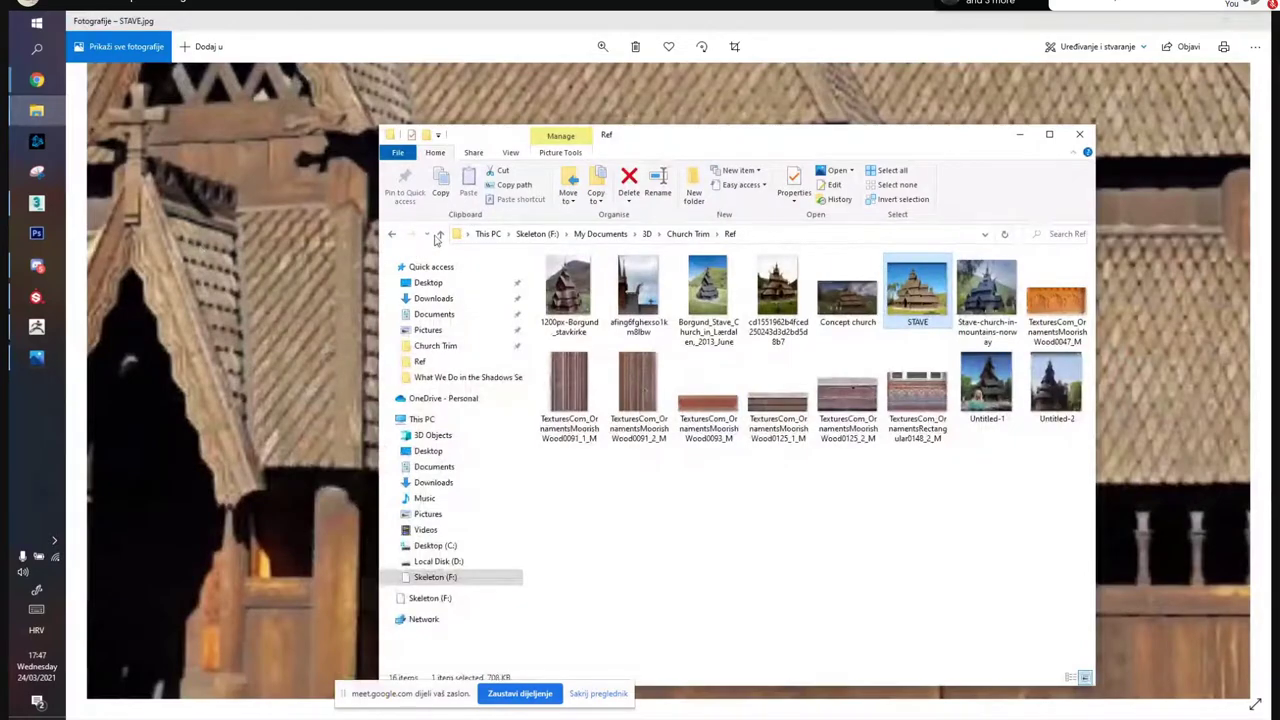
click(439, 235)
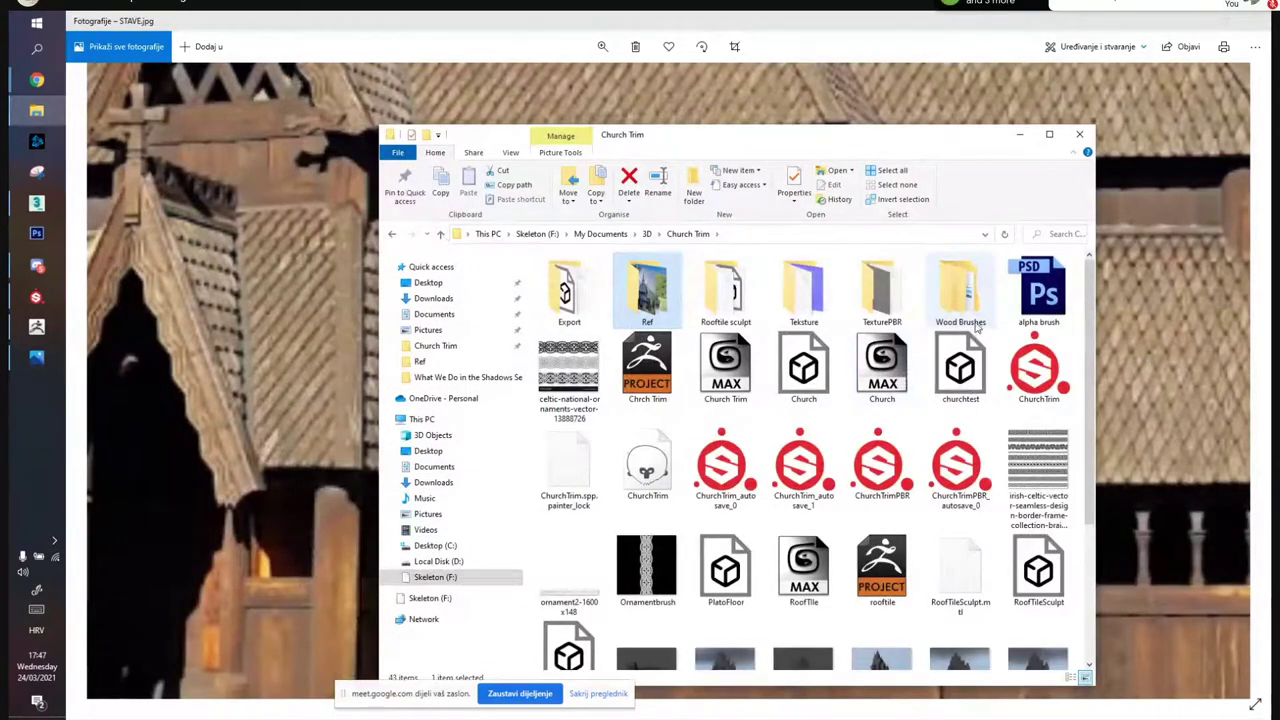
double_click(725, 290)
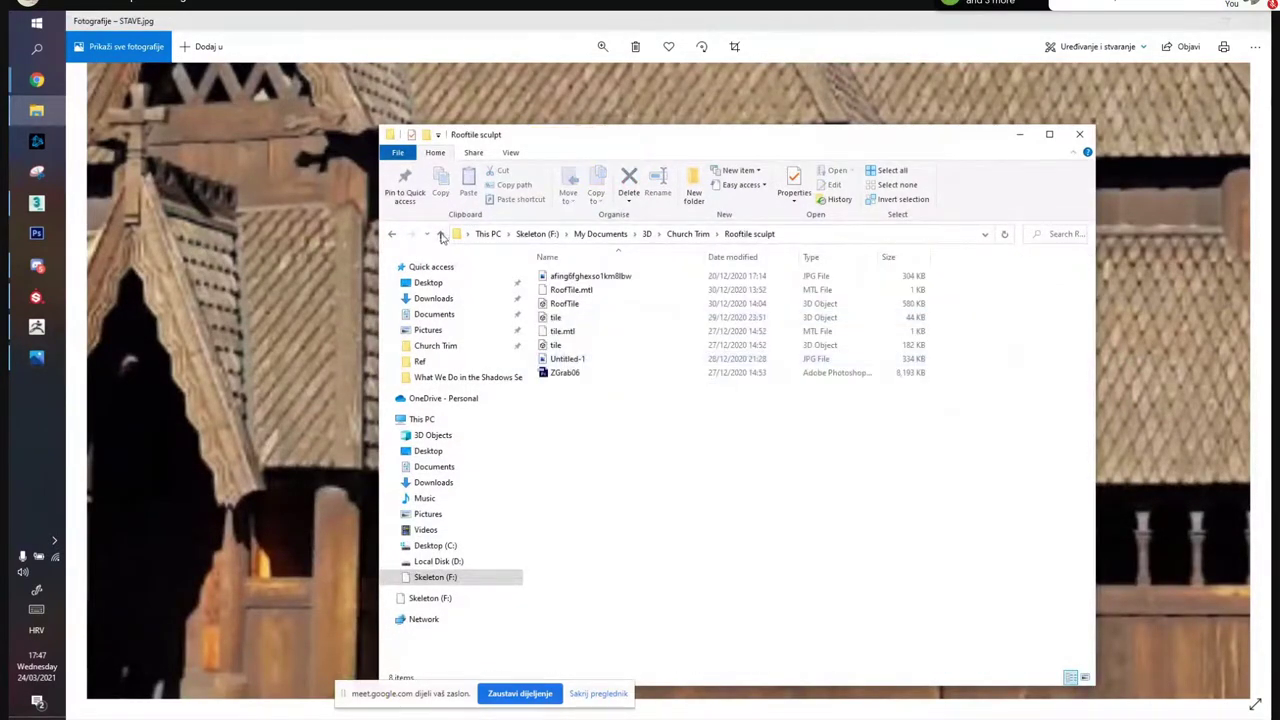
click(441, 237)
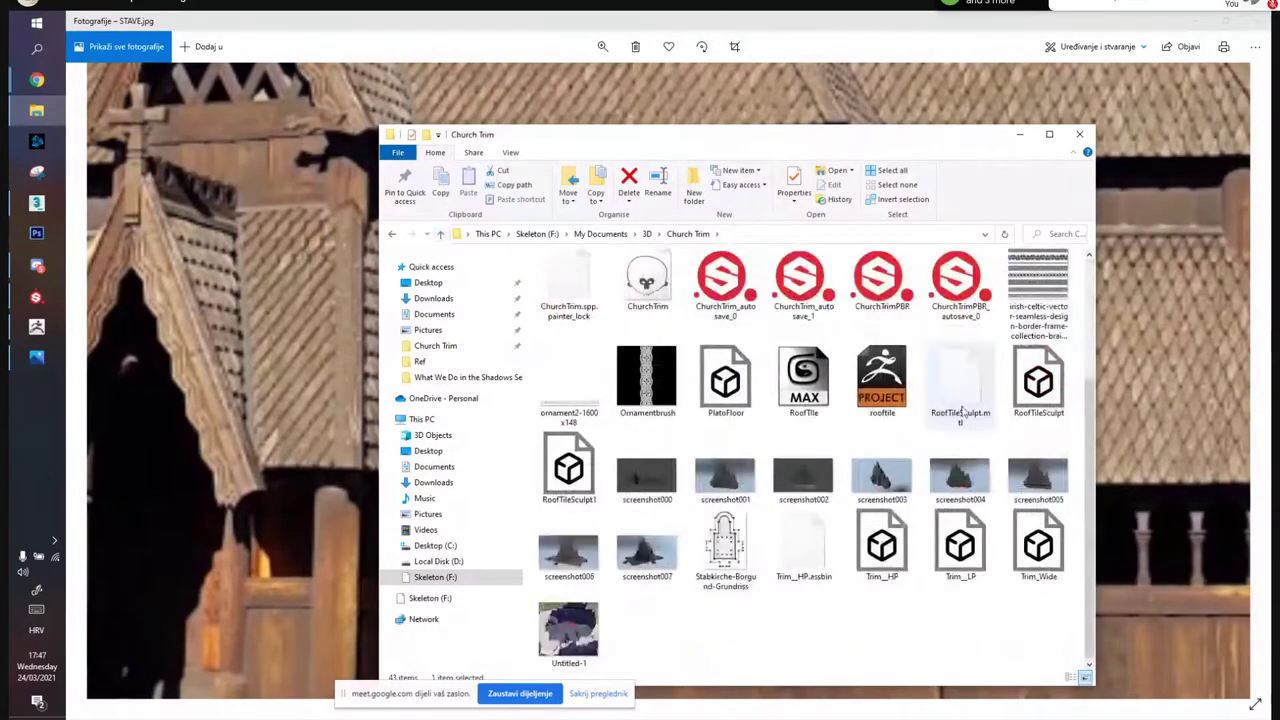
scroll(764, 364, up, 3)
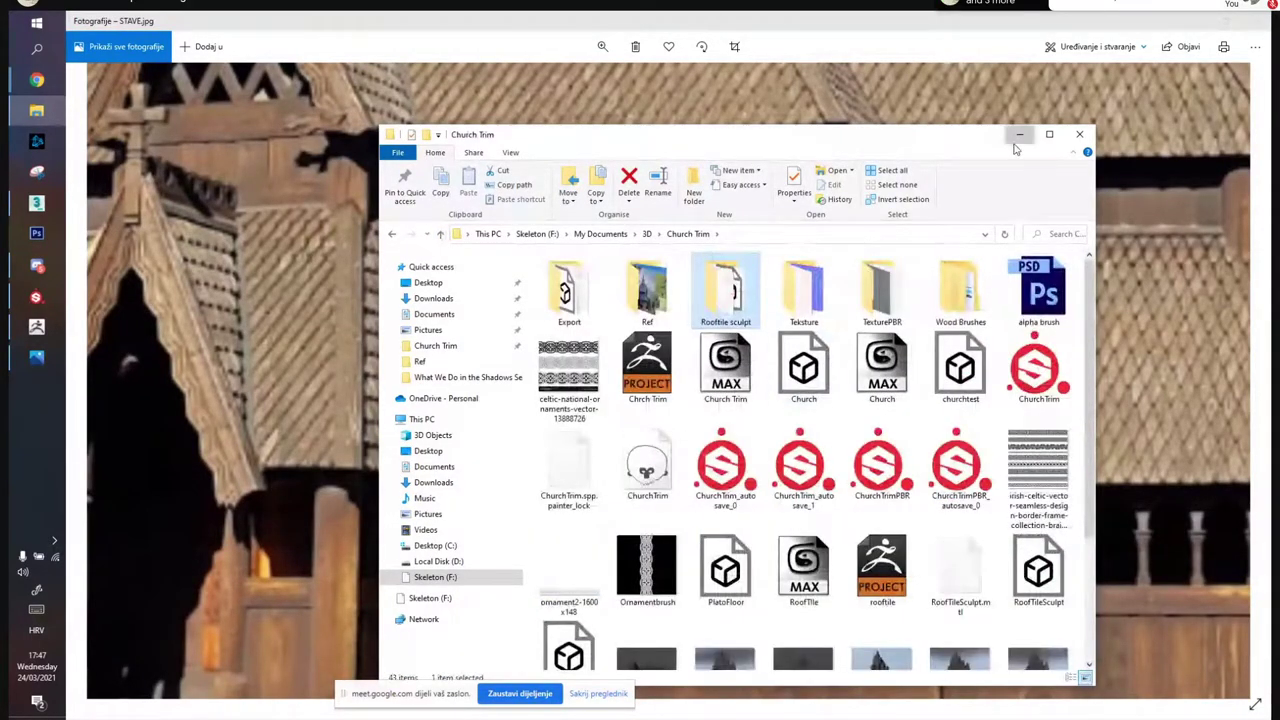
click(1019, 134)
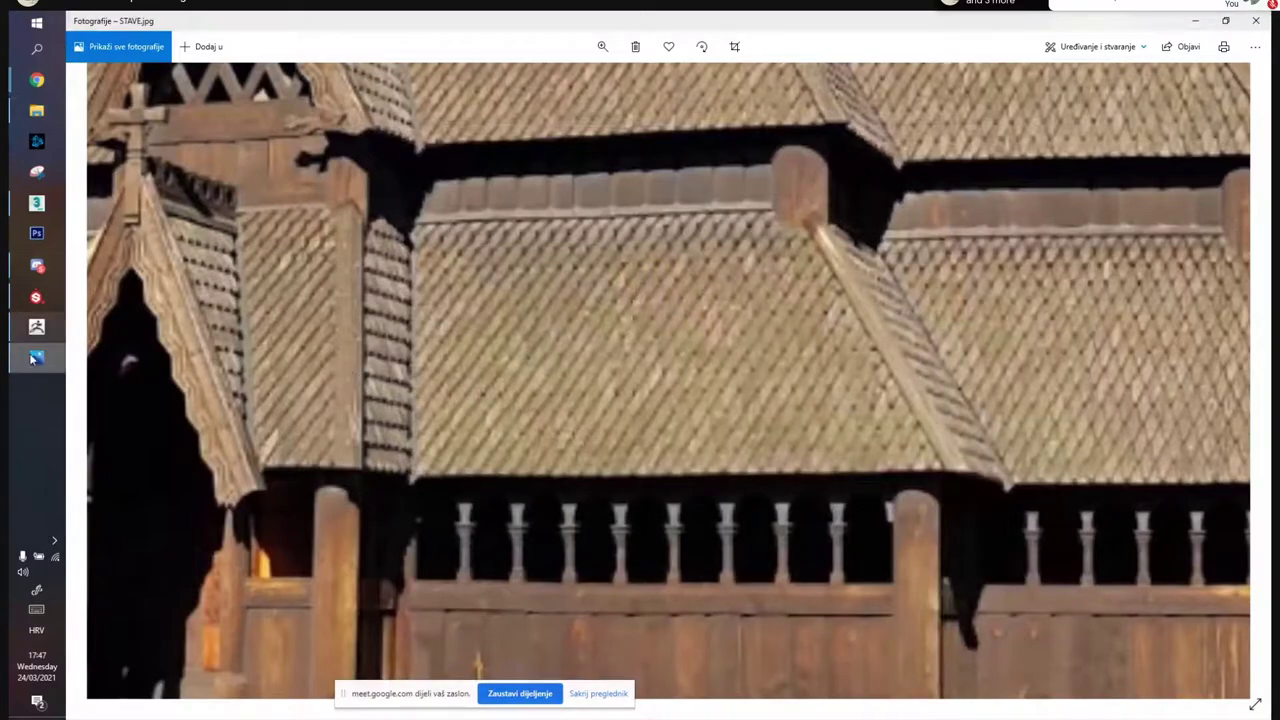
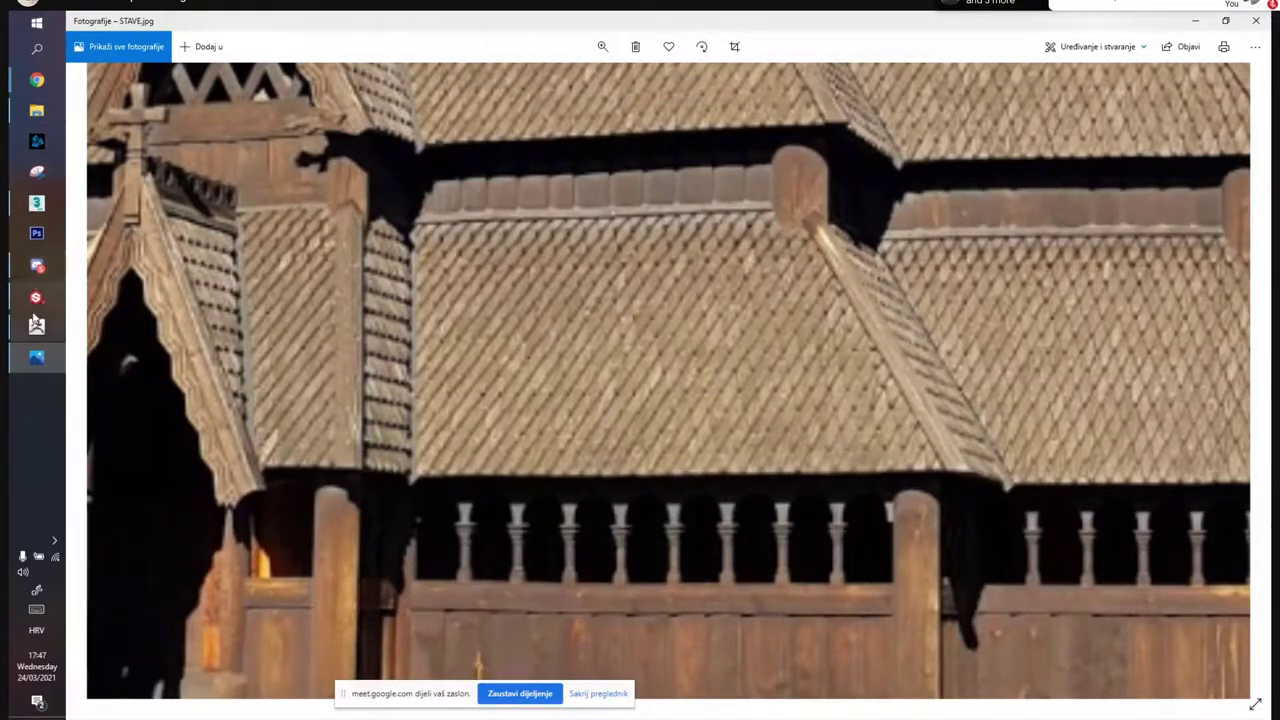
Return to 3ds Max and create a box about 50 cm long and 20 cm wide over the Roof strip's upper corner in the Front view
click(36, 204)
key(alt+w)
key(alt+w)
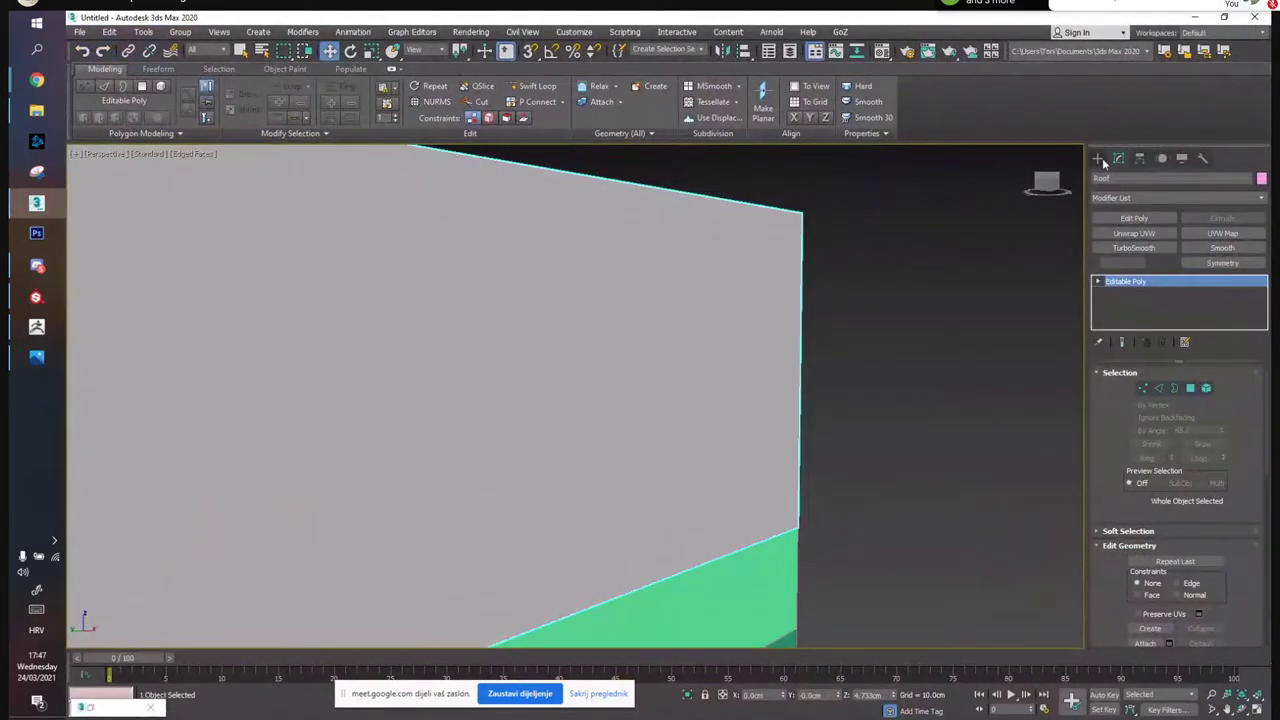
click(1097, 158)
click(1145, 238)
click(1258, 708)
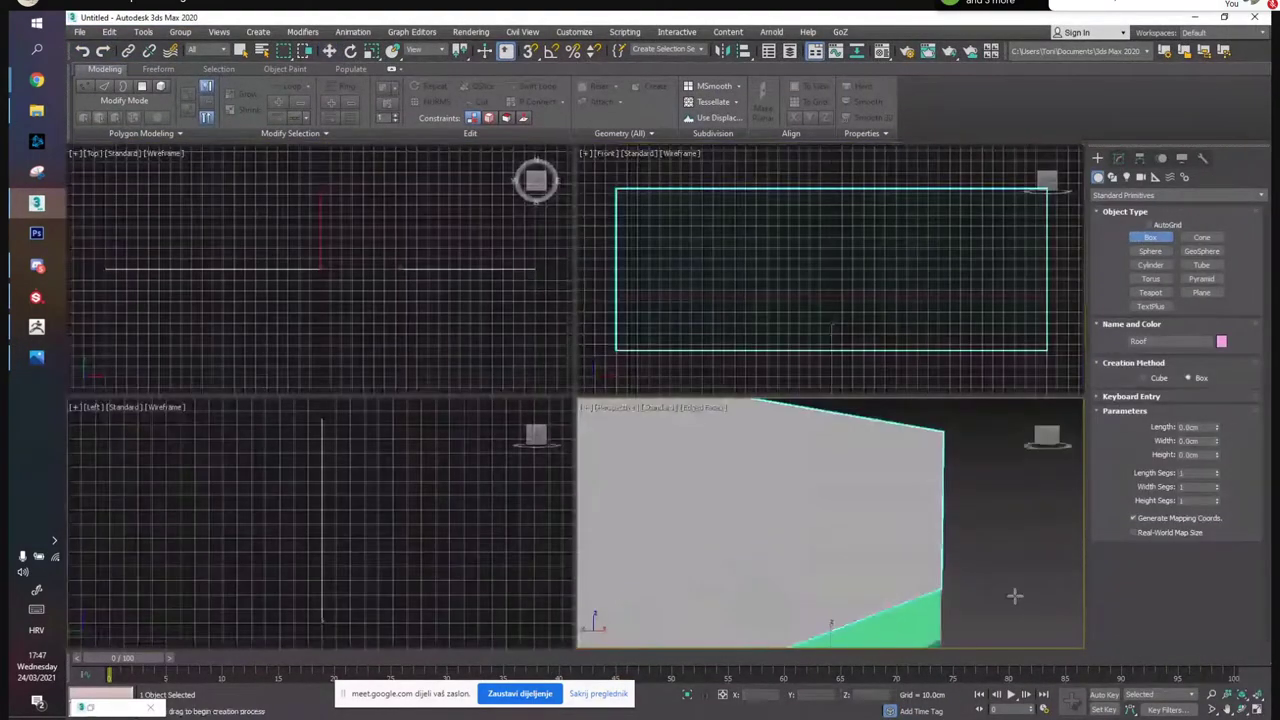
click(1258, 708)
scroll(734, 266, down, 4)
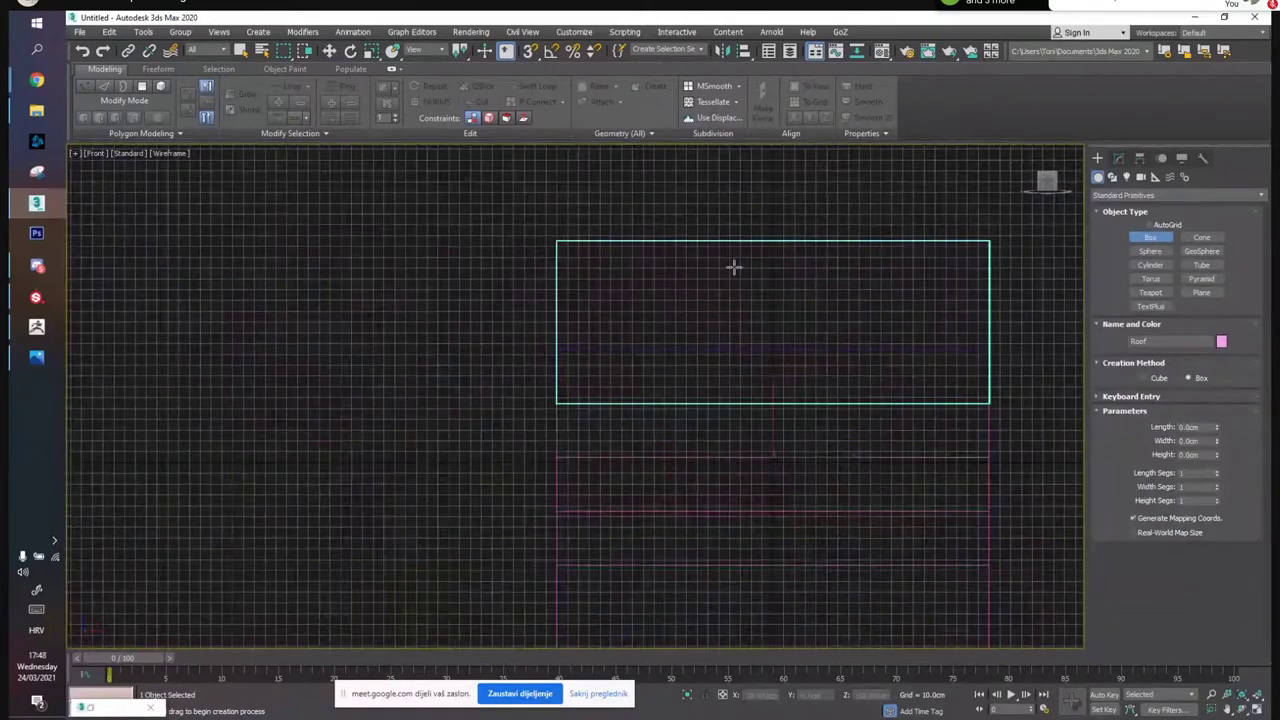
scroll(492, 240, up, 8)
drag(451, 247, 509, 401)
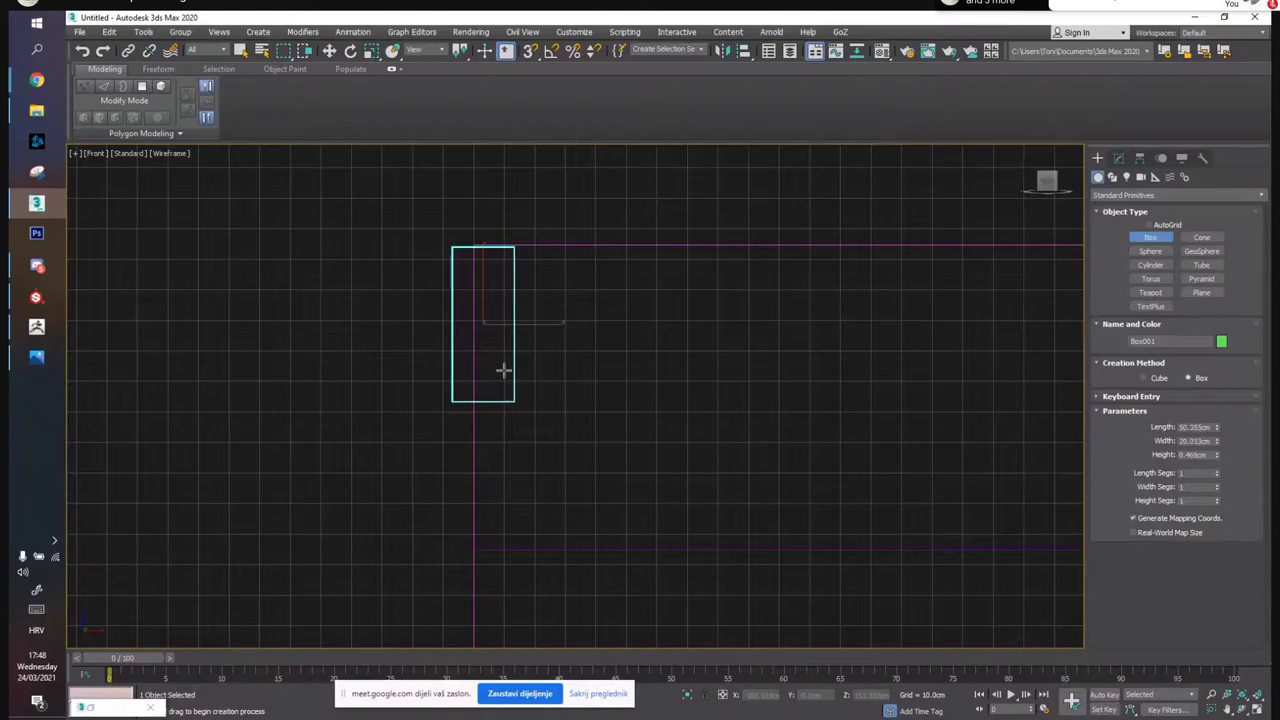
Convert the new green box to an Editable Poly
key(w)
middle_drag(494, 360, 570, 337)
click(1260, 707)
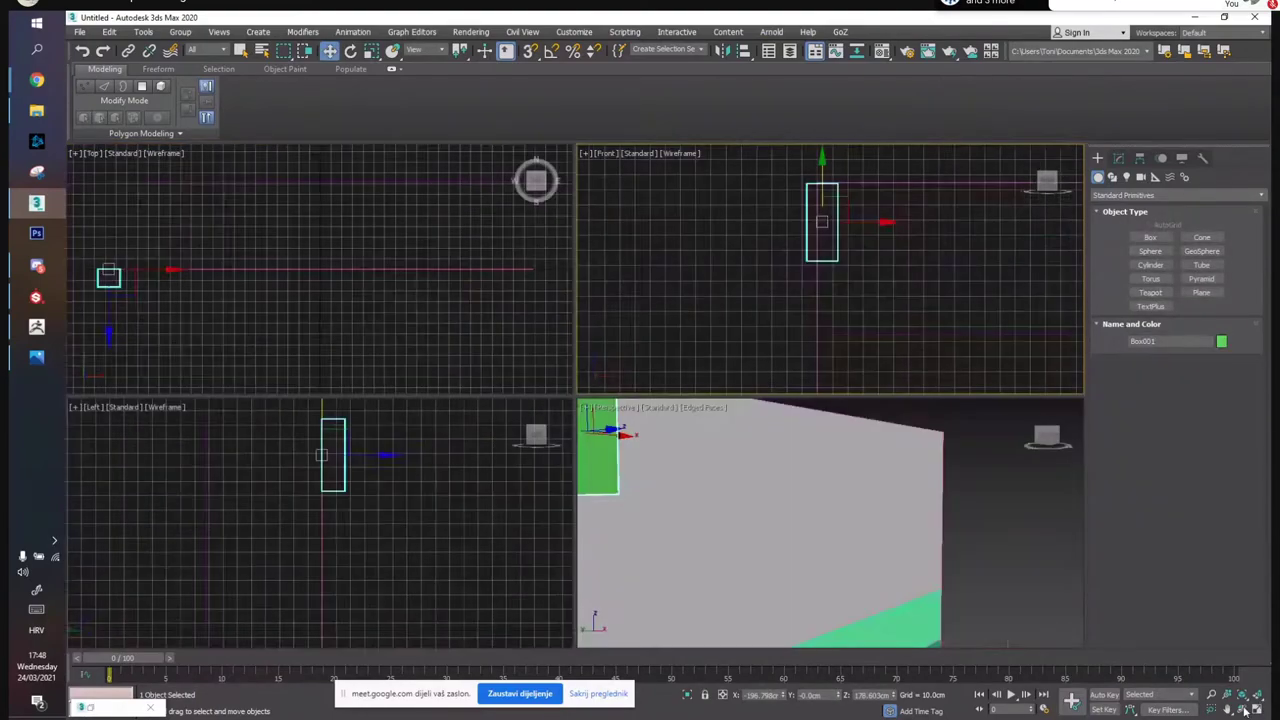
scroll(887, 570, down, 3)
alt+middle_drag(887, 570, 814, 438)
scroll(884, 455, up, 4)
click(836, 250)
right_click(802, 280)
mouse_move(856, 404)
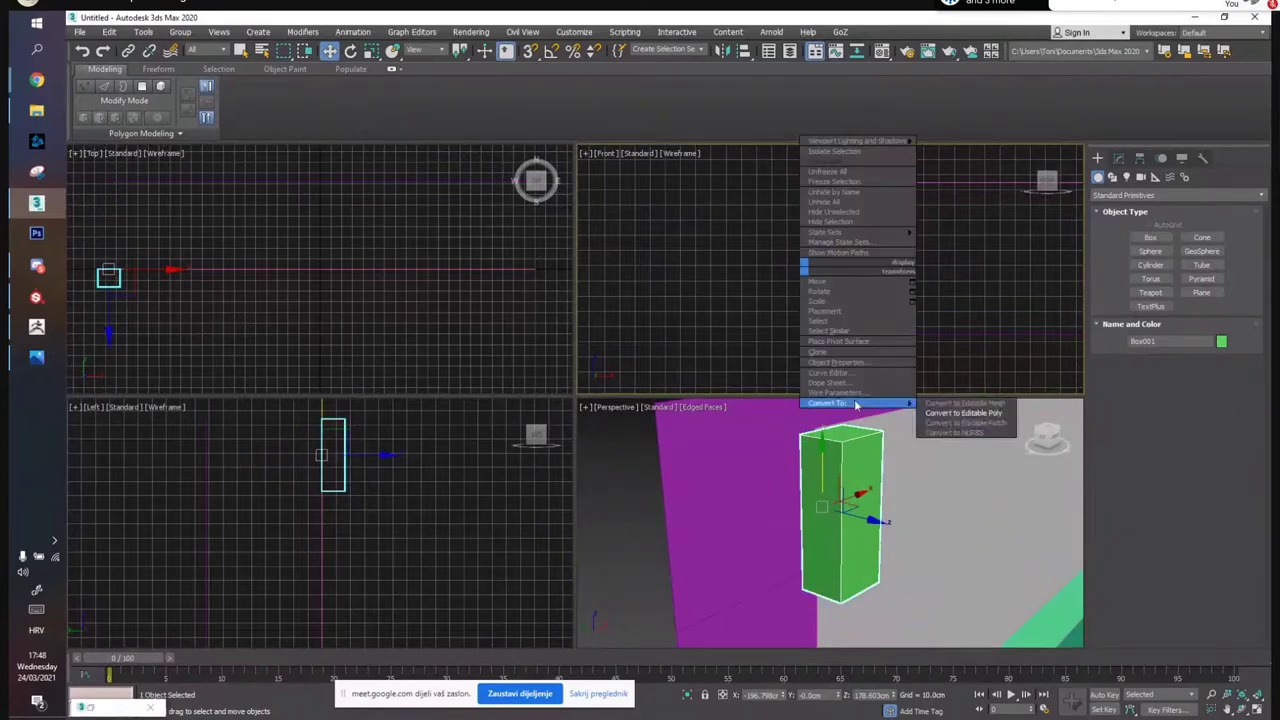
click(963, 413)
Connect the box's four vertical edges with a horizontal edge loop at mid-height
key(2)
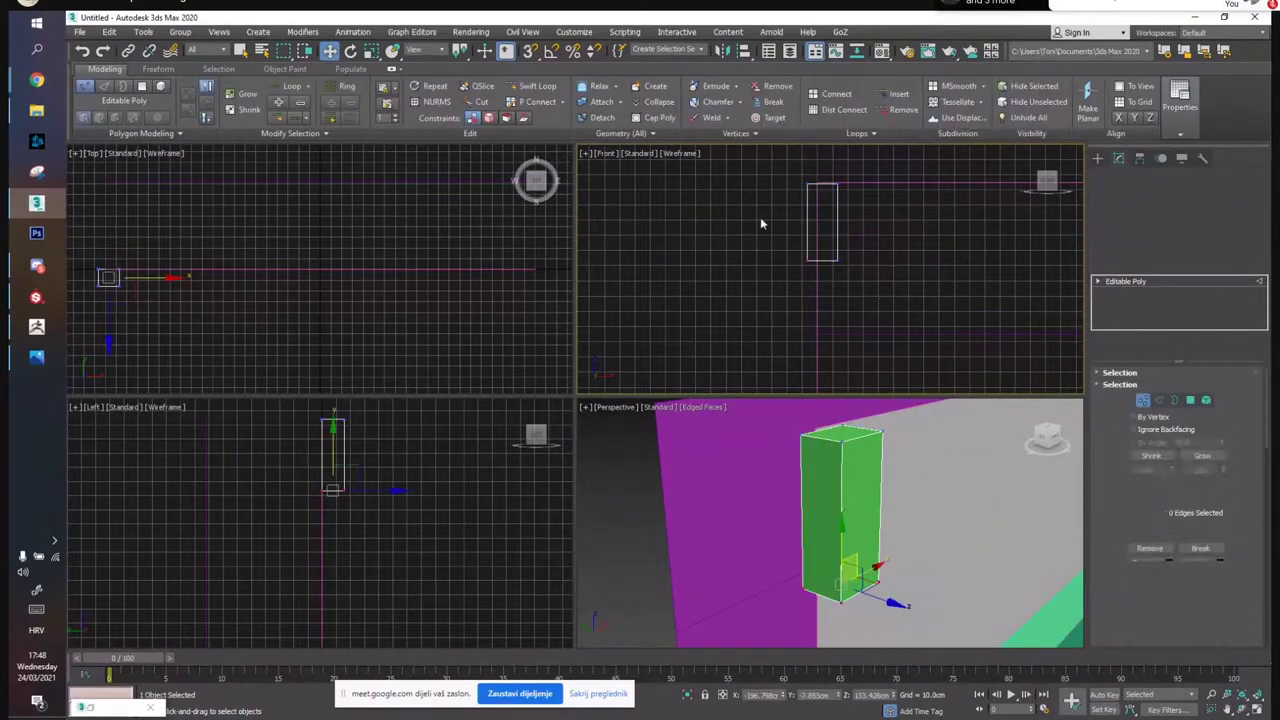
drag(845, 236, 586, 176)
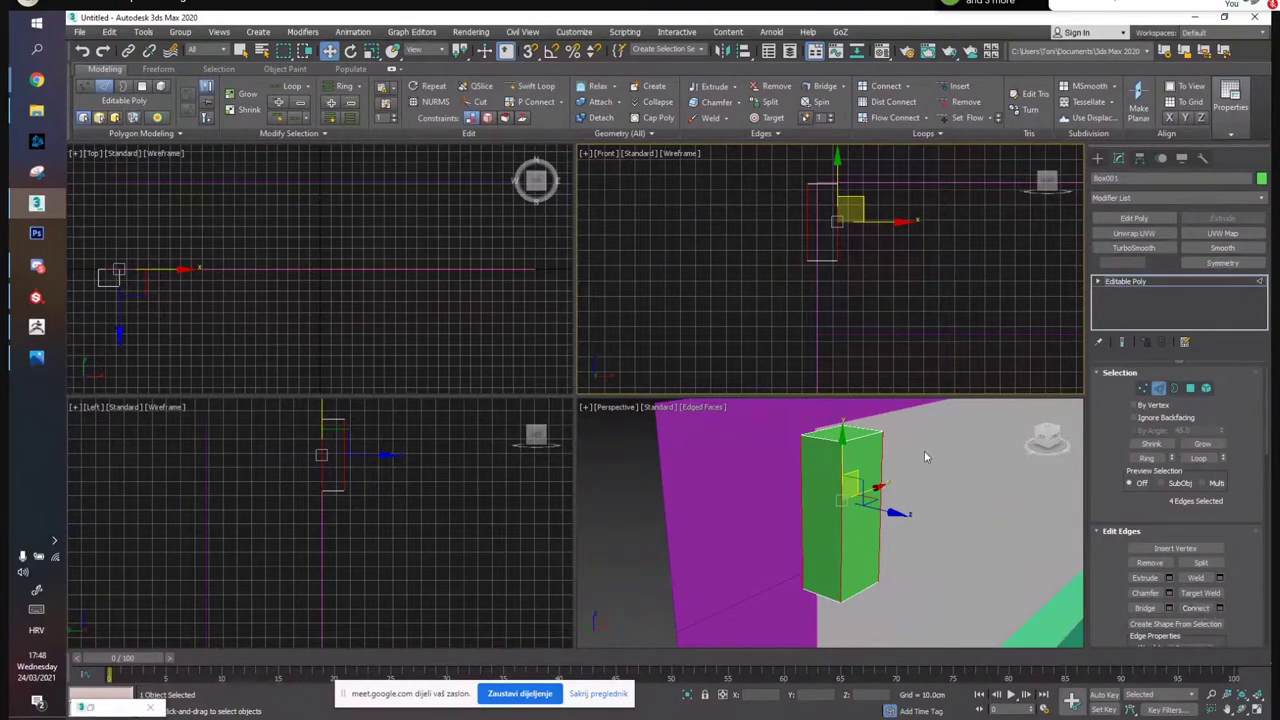
key(ctrl+shift+e)
click(837, 335)
Scale the box's four bottom vertices to about 22% in width so its lower half tapers
middle_drag(835, 318, 784, 339)
scroll(777, 251, up, 4)
middle_drag(774, 274, 773, 328)
key(1)
drag(686, 371, 824, 390)
middle_drag(776, 345, 783, 298)
scroll(785, 300, down, 2)
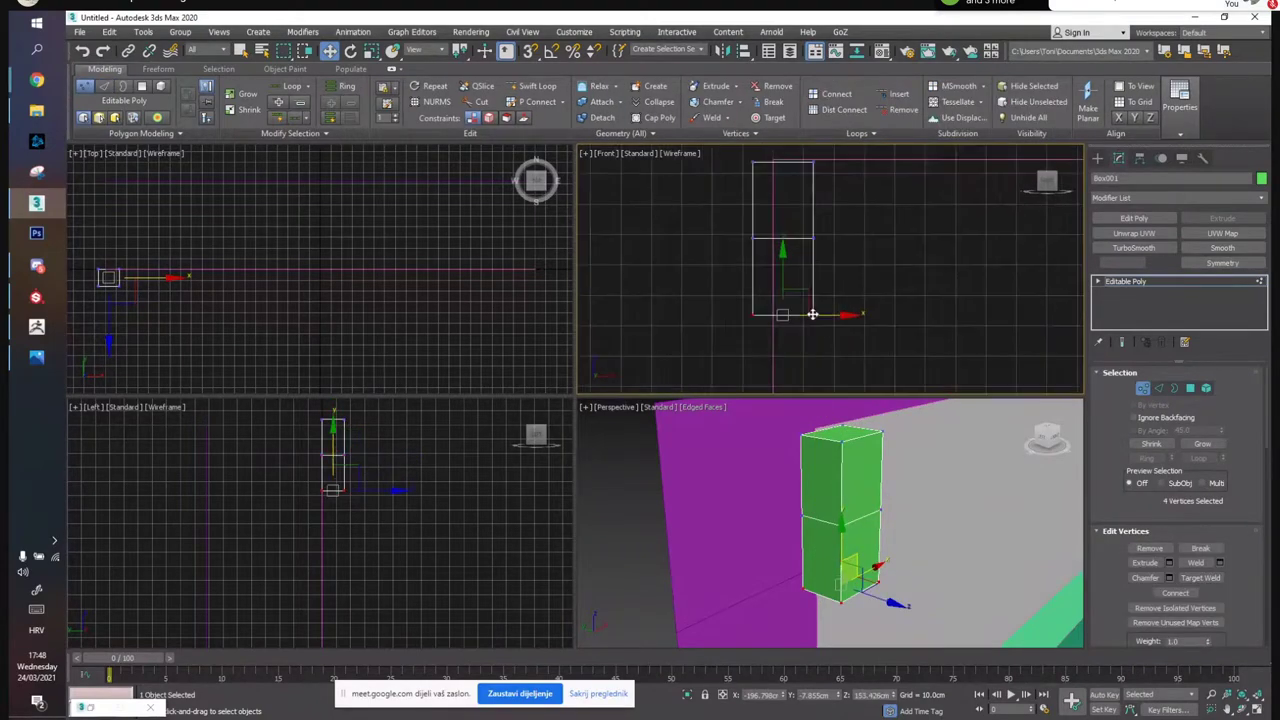
key(r)
drag(853, 316, 729, 325)
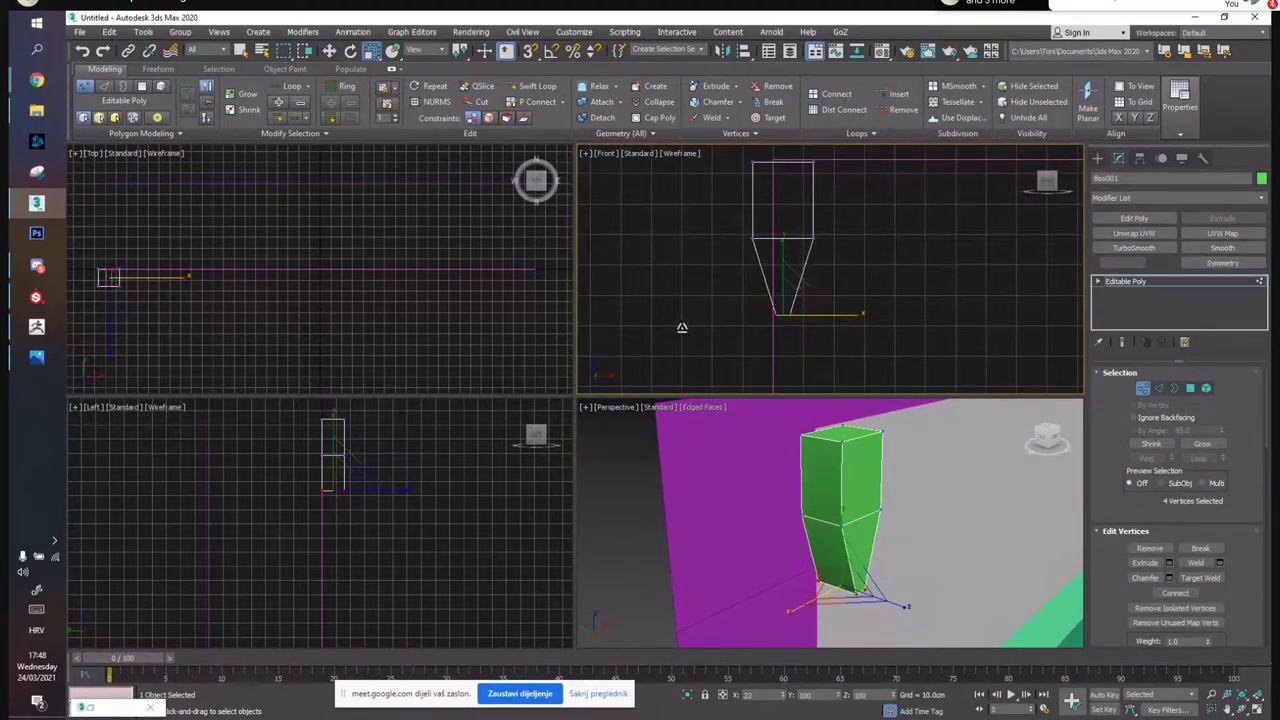
Scale the box's four upper vertices to about 20% in width to form a diamond-shaped roof tile
middle_drag(814, 257, 781, 342)
drag(690, 218, 619, 242)
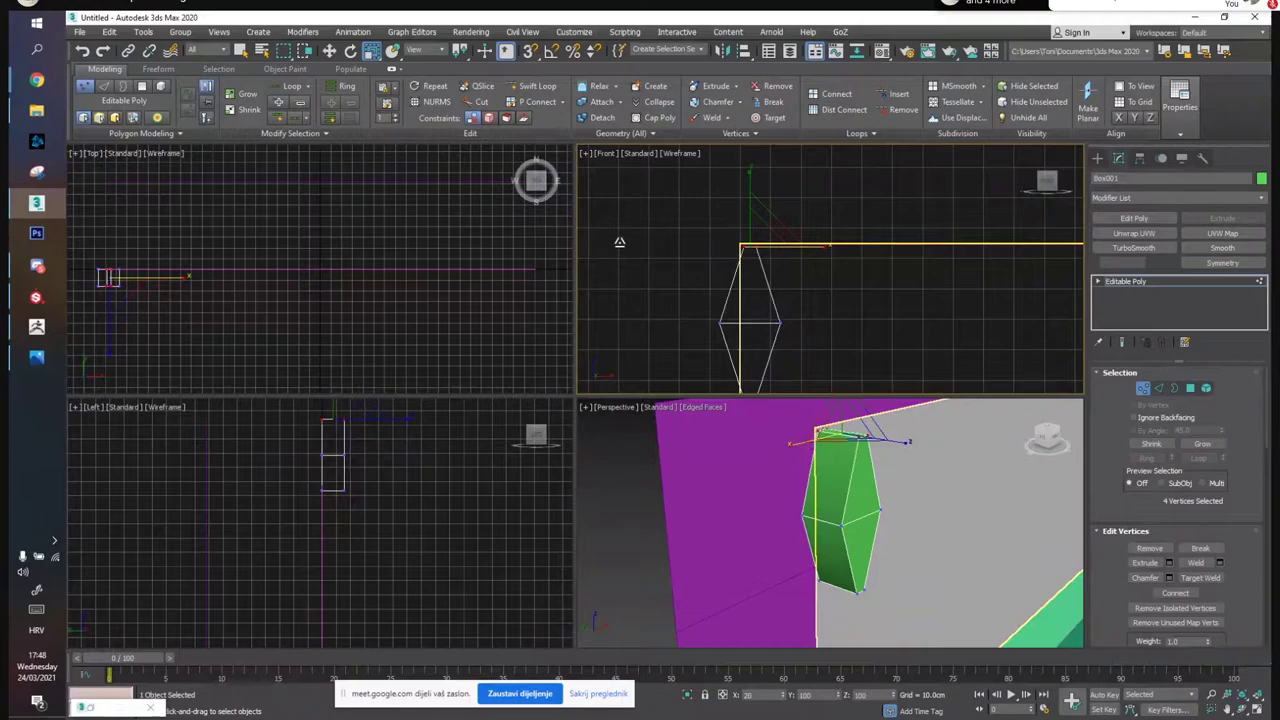
middle_drag(747, 304, 752, 288)
Move the whole diamond tile about 3.2 cm in negative X in the Front view to centre it on the strip's vertical edge
key(alt+w)
middle_drag(532, 257, 606, 205)
key(w)
middle_drag(550, 311, 599, 298)
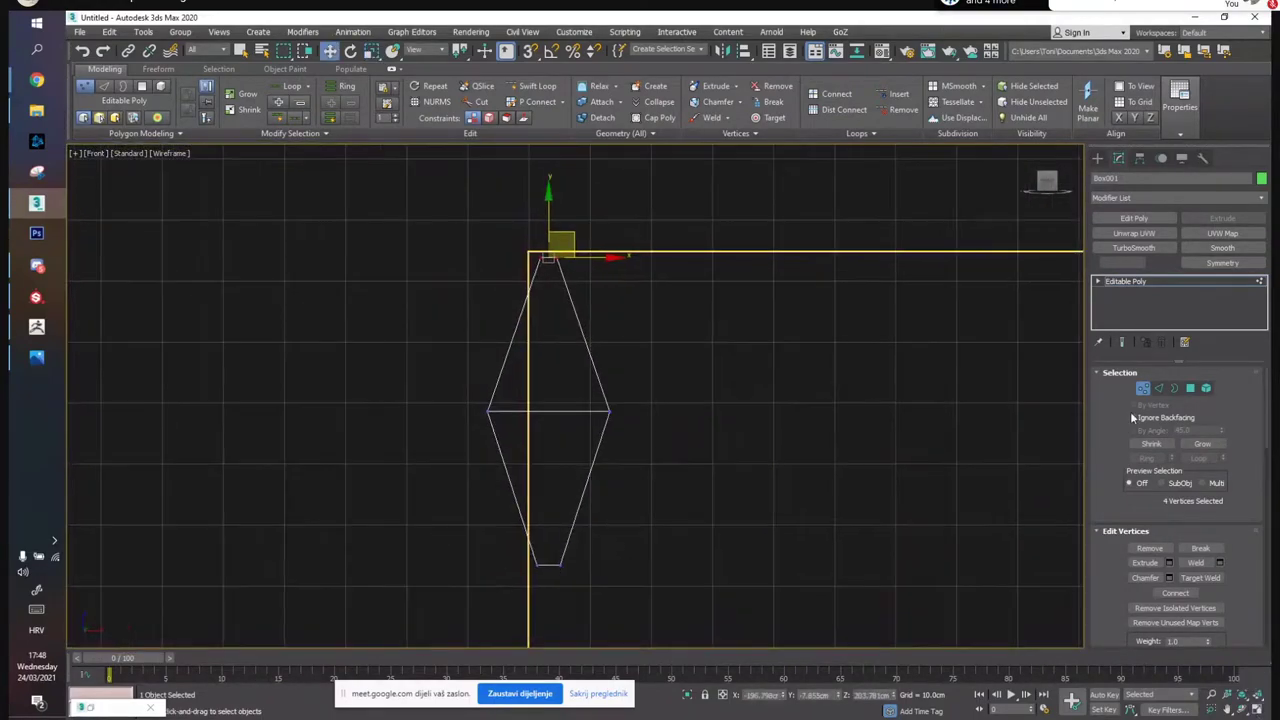
click(1143, 389)
drag(575, 411, 556, 417)
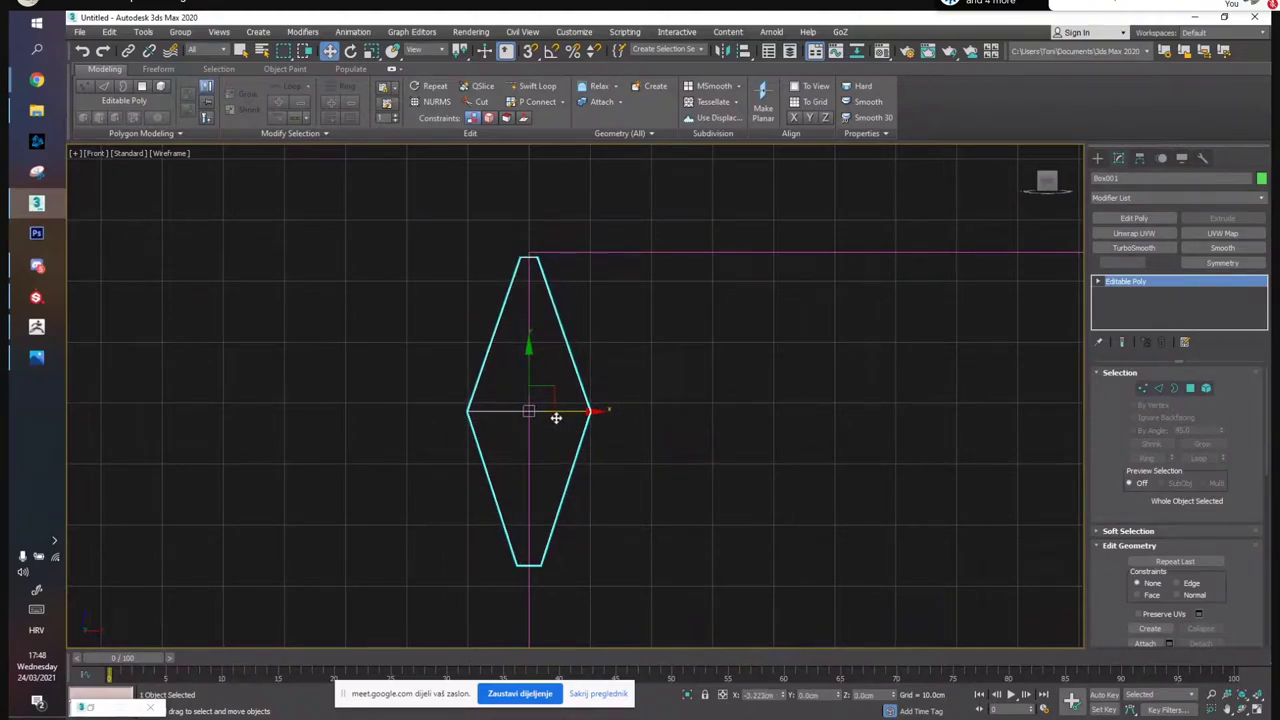
Move the tile's upper and lower front vertices back towards the strip, making both ends thinner than the middle
key(alt+w)
key(ctrl+shift+z)
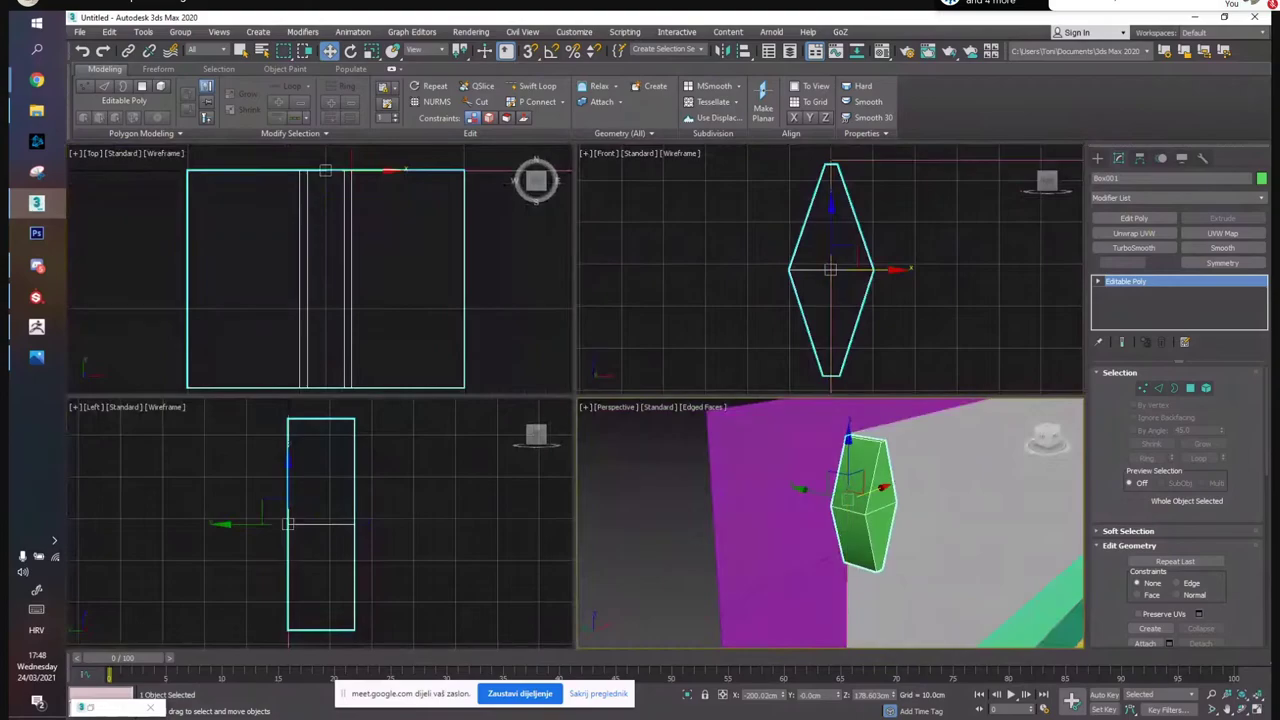
click(1257, 711)
key(z)
alt+middle_drag(991, 603, 784, 454)
key(1)
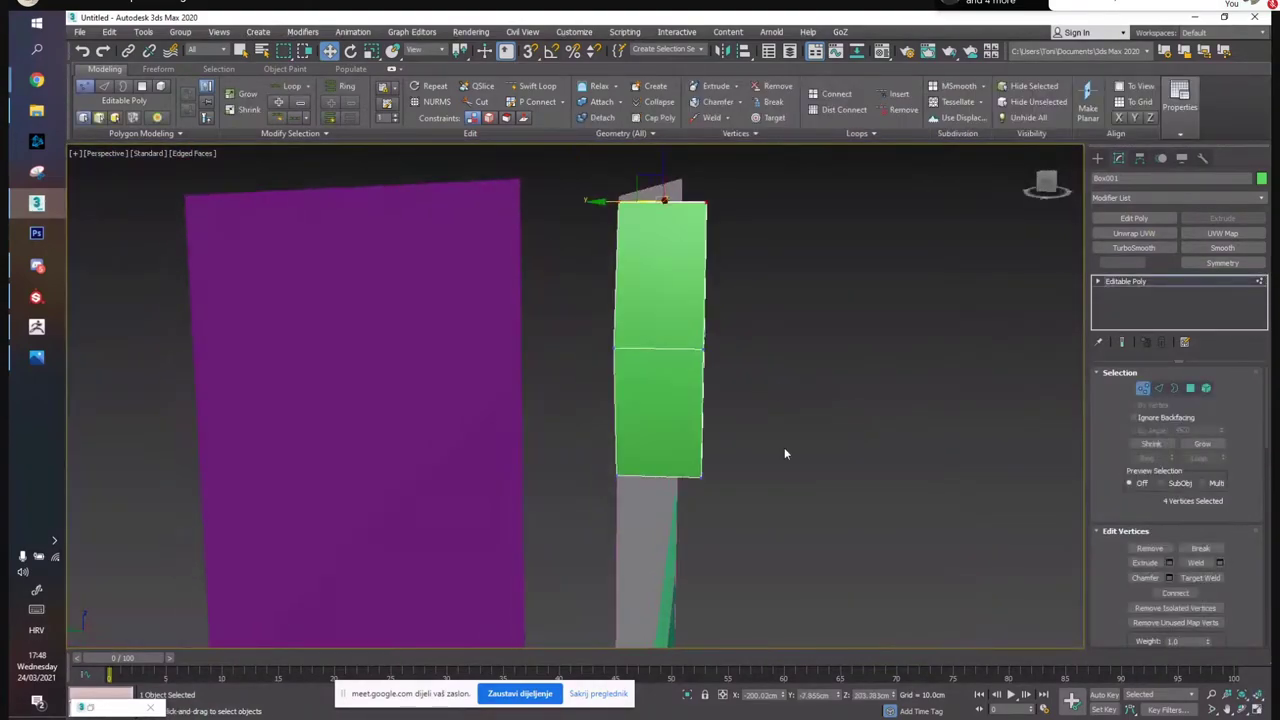
alt+middle_drag(664, 344, 715, 474)
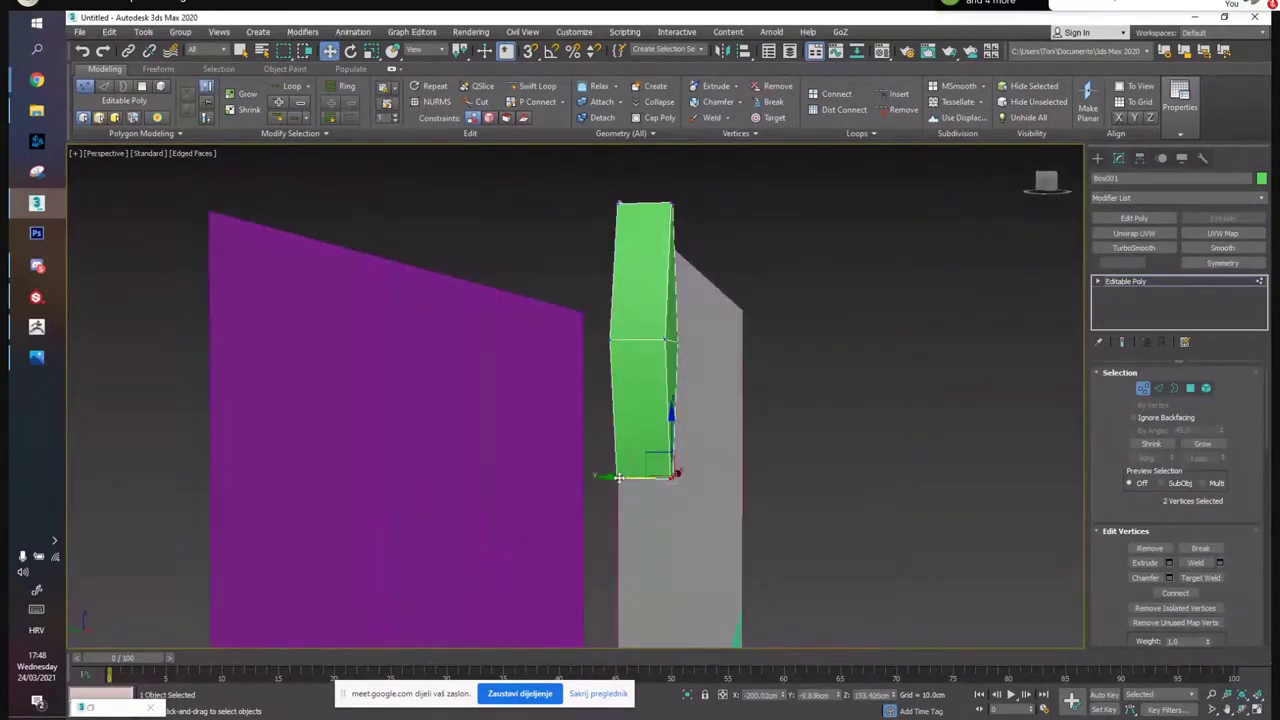
alt+middle_drag(718, 312, 679, 288)
Compare the tile with the roof shingles in the STAVE photo and return to the model
click(1257, 708)
alt+middle_drag(909, 523, 890, 520)
click(37, 357)
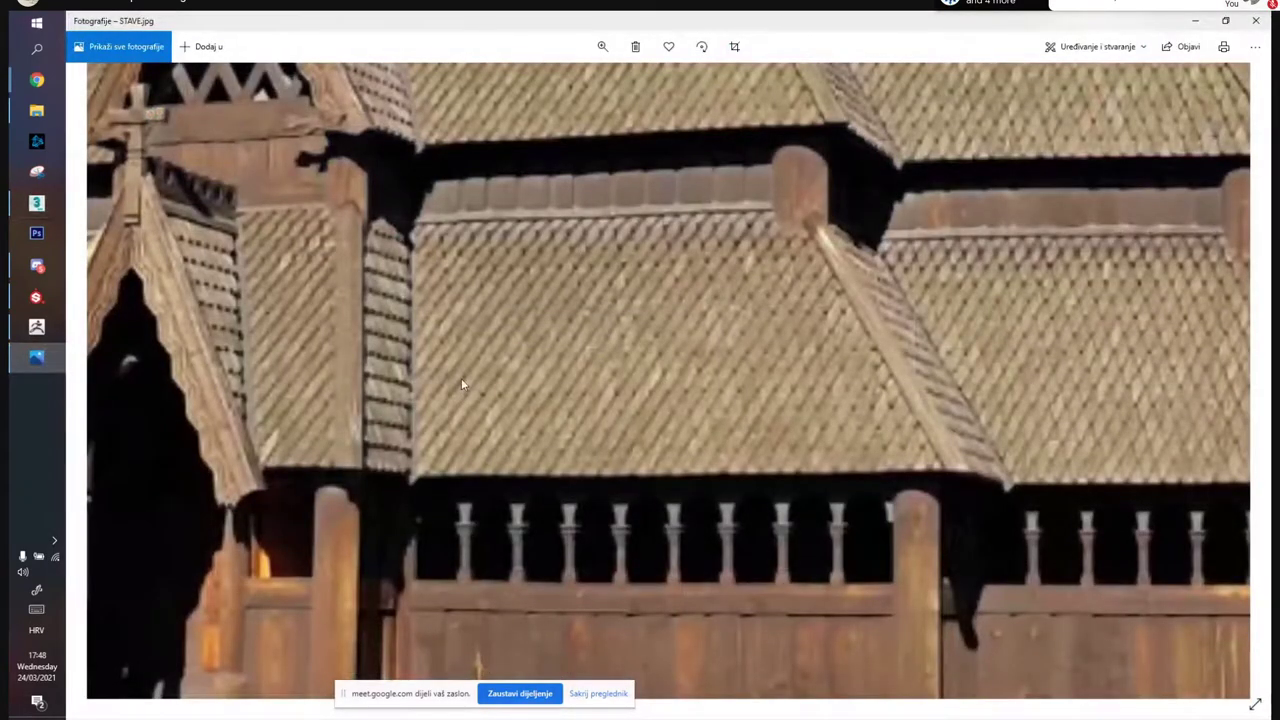
click(1197, 22)
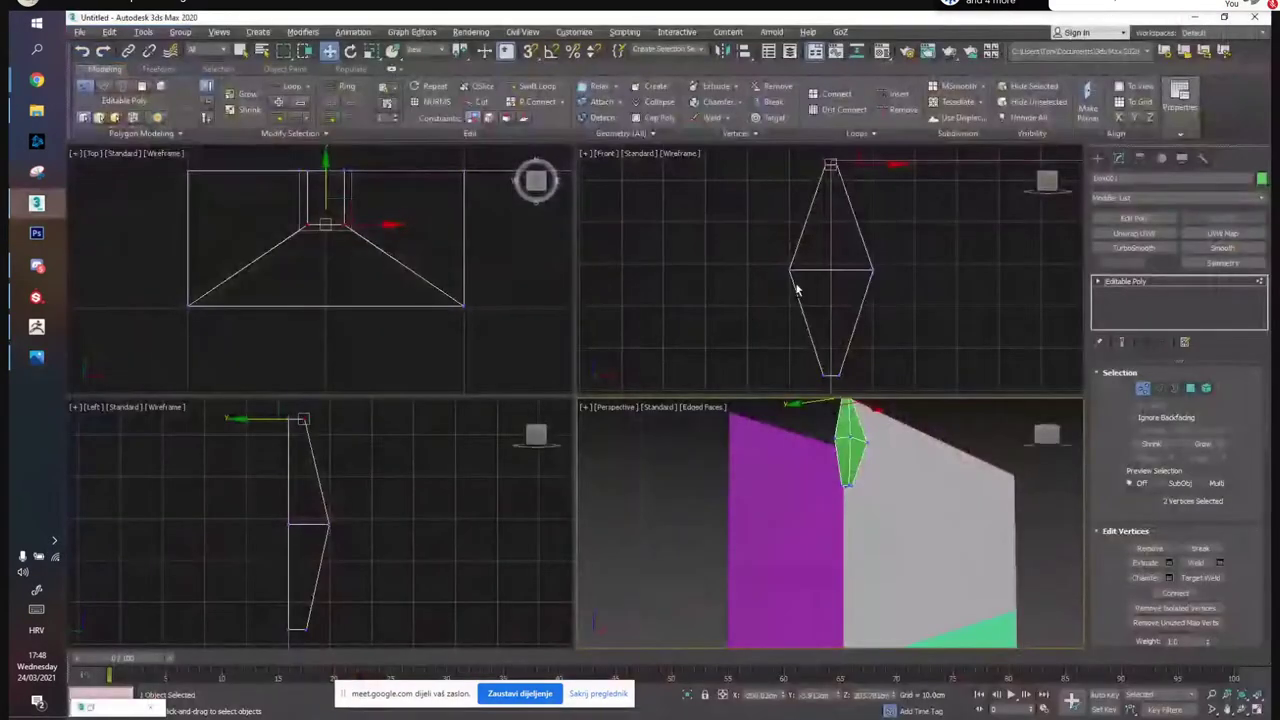
Reshape the tile's side profile into a wedge, moving the middle front vertices back and the upper front vertices out to about -11.4 cm in Y
middle_drag(326, 531, 358, 538)
drag(376, 516, 347, 539)
click(348, 426)
drag(362, 426, 410, 432)
click(360, 530)
drag(390, 530, 381, 529)
mouse_move(397, 453)
mouse_down()
mouse_move(363, 417)
mouse_move(402, 431)
mouse_up()
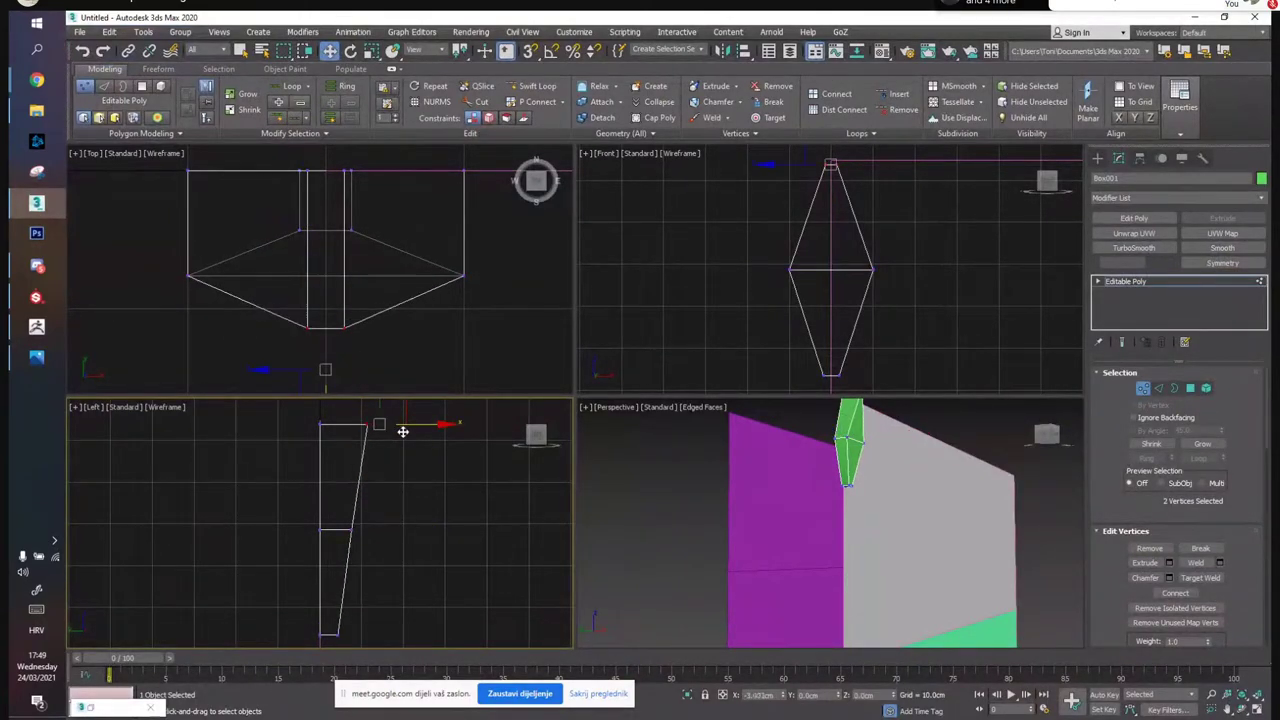
alt+middle_drag(676, 490, 770, 500)
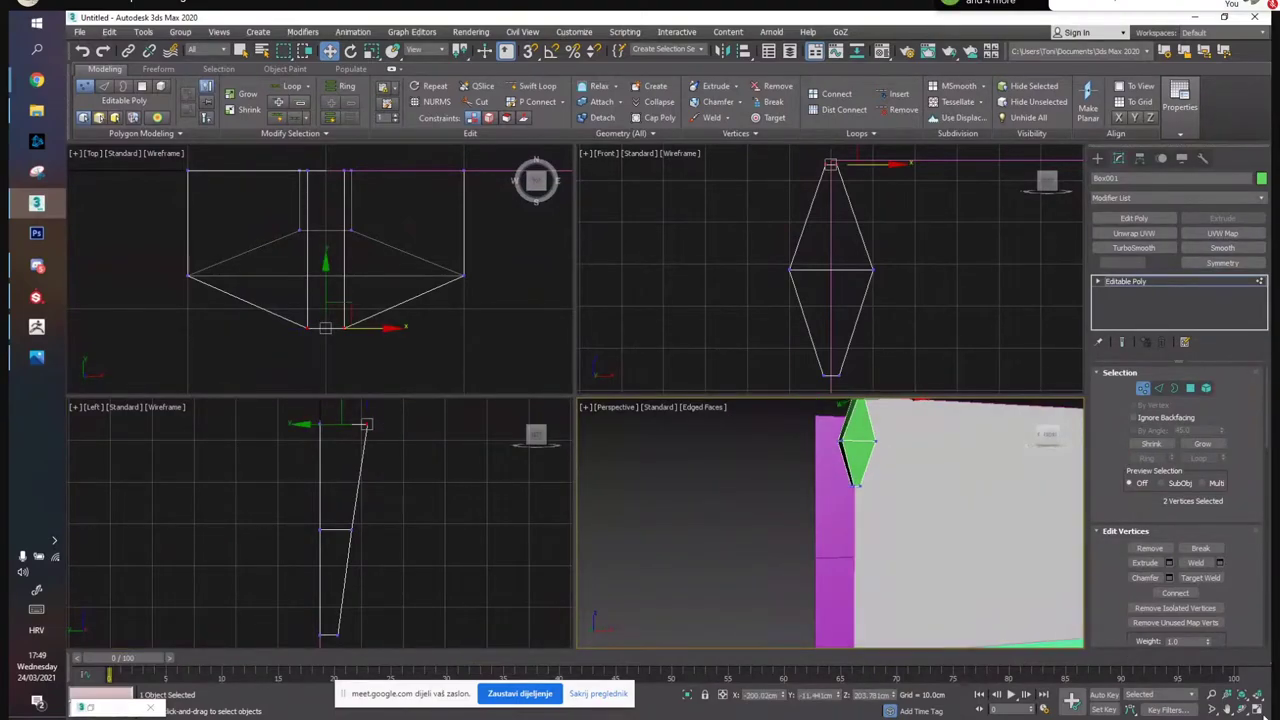
Try cloning the diamond tile along X as three adjoining copies, making a test row of four
click(1258, 710)
key(1)
alt+middle_drag(709, 229, 640, 391)
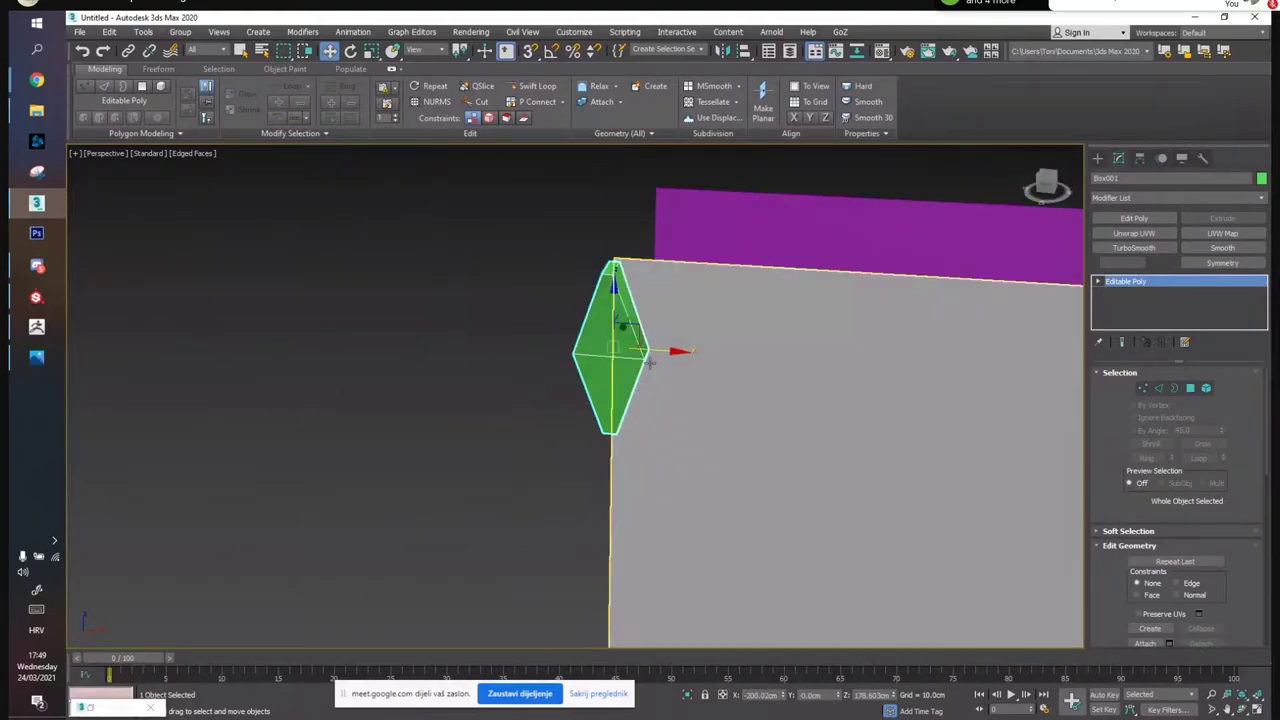
shift+drag(668, 351, 734, 367)
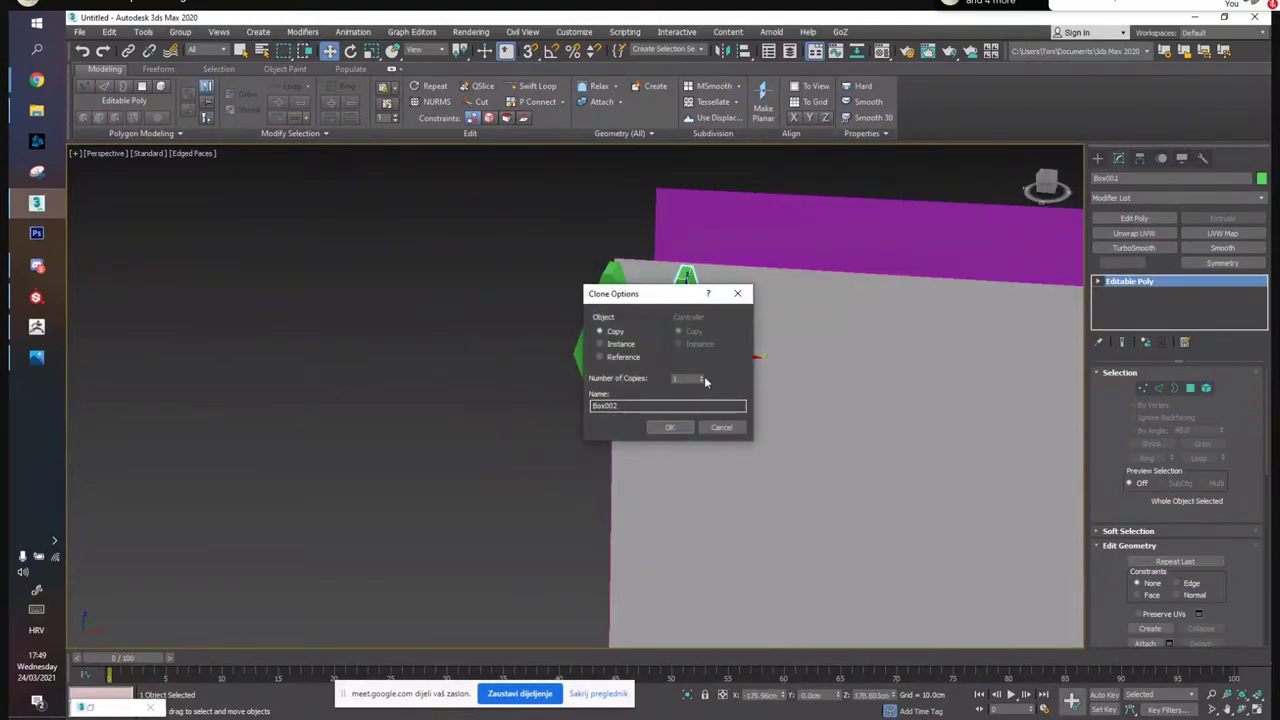
click(669, 426)
Try copying the four-tile row upwards as an overlapping second row, shifting it half a tile in X
alt+middle_drag(697, 374, 700, 385)
click(704, 388)
ctrl+click(741, 383)
ctrl+click(785, 375)
ctrl+click(828, 366)
shift+drag(768, 338, 768, 236)
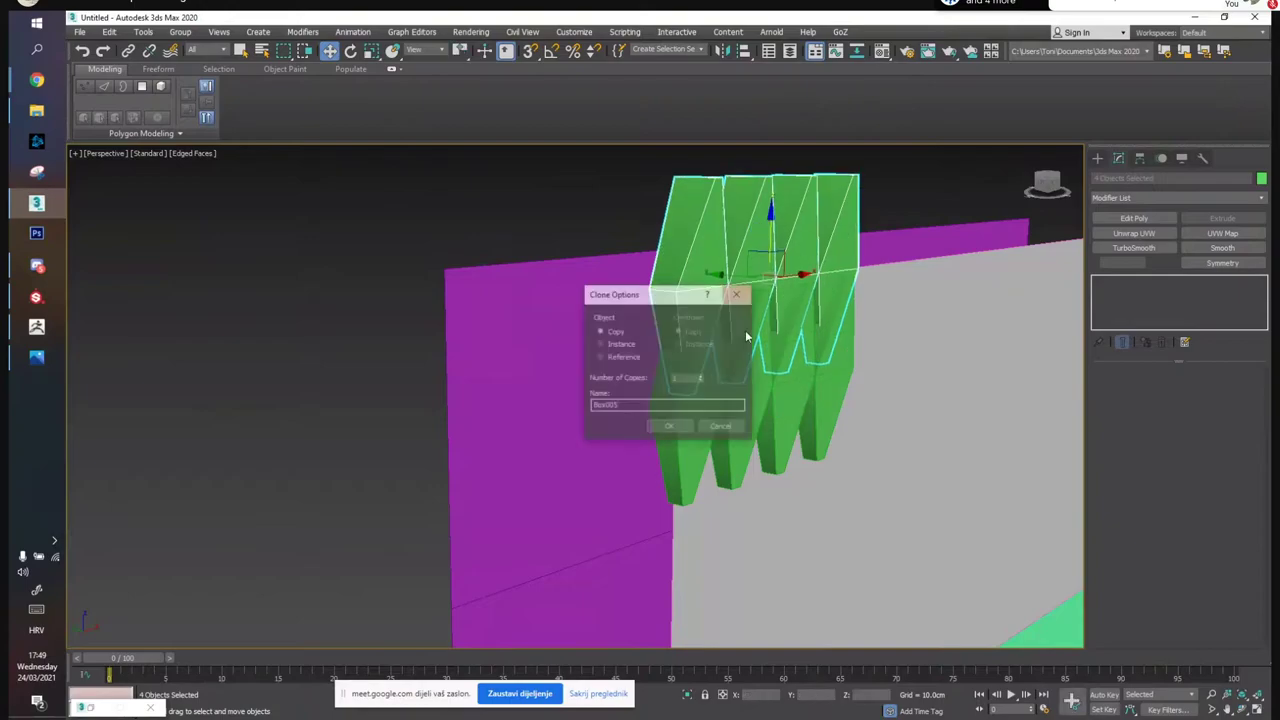
click(666, 424)
alt+middle_drag(666, 424, 688, 337)
drag(808, 279, 850, 280)
alt+middle_drag(850, 280, 881, 287)
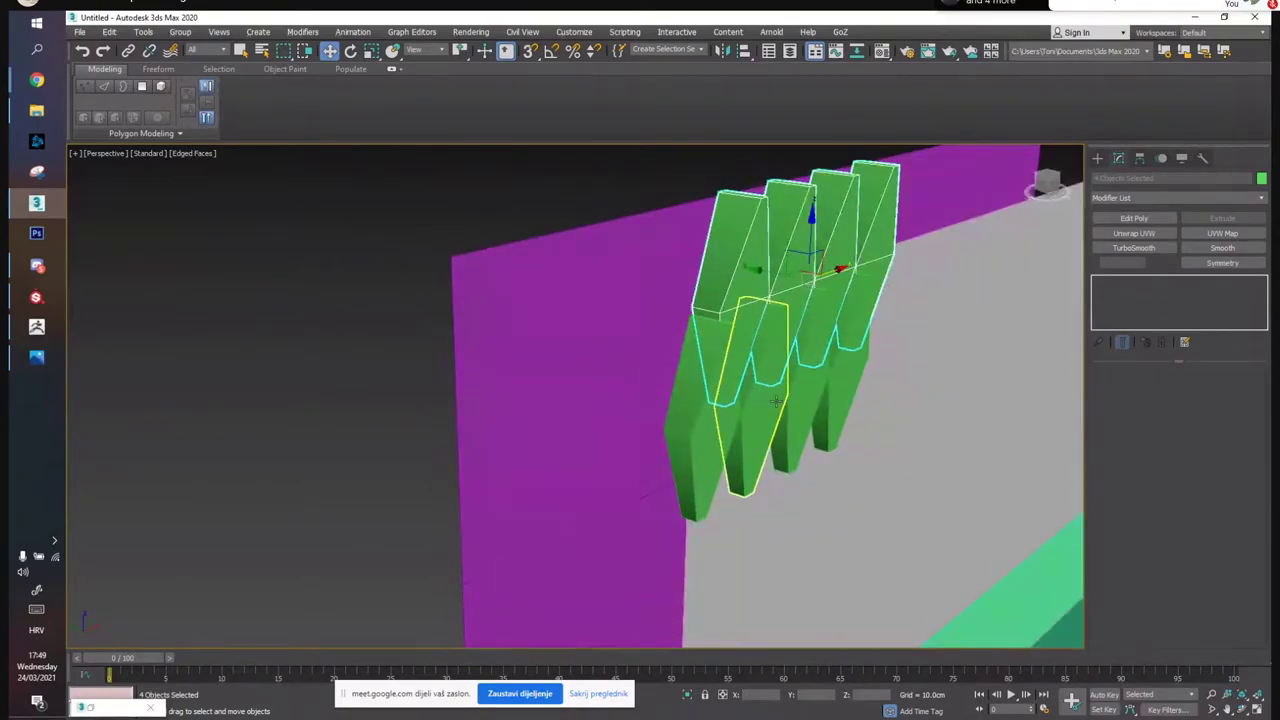
Delete all the test copies, keeping only the original diamond tile at the strip's corner
click(737, 537)
click(765, 372)
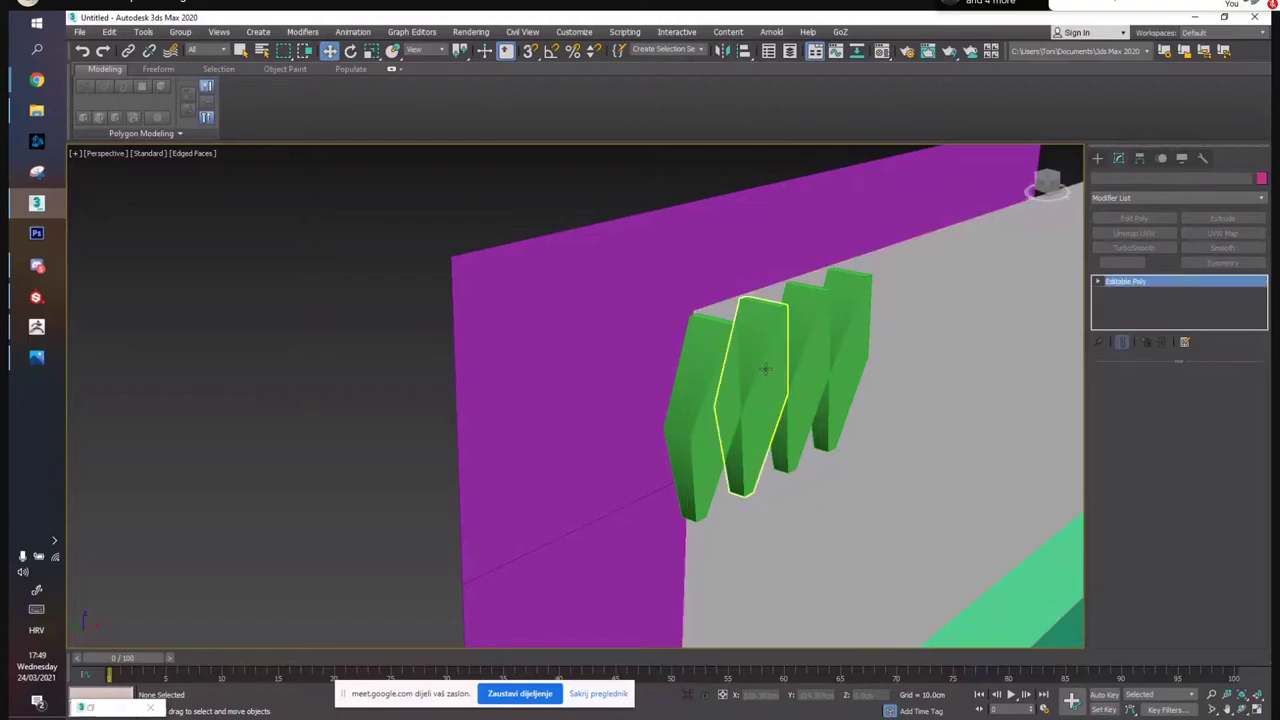
key(ctrl+d)
click(815, 365)
key(Delete)
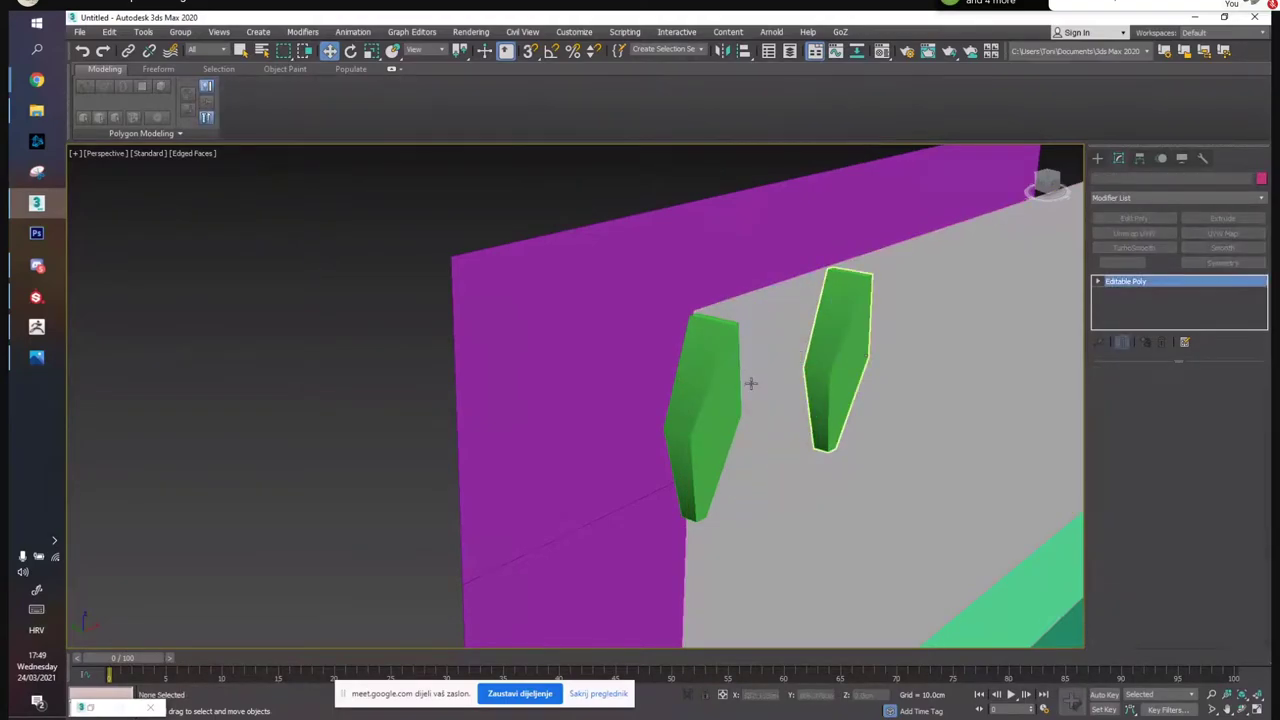
click(846, 361)
key(Delete)
Move the tile's upper and middle front vertices back towards the strip, making its side profile nearly uniform in thickness
click(723, 412)
alt+middle_drag(726, 405, 749, 314)
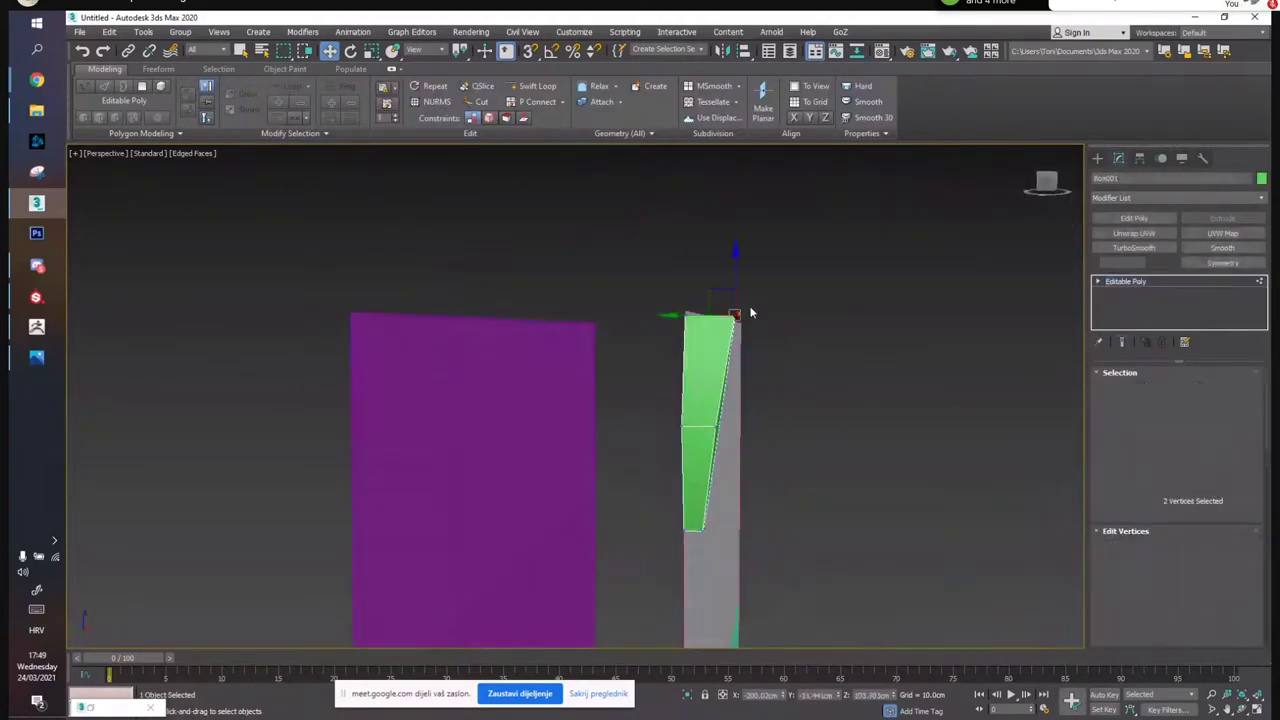
key(1)
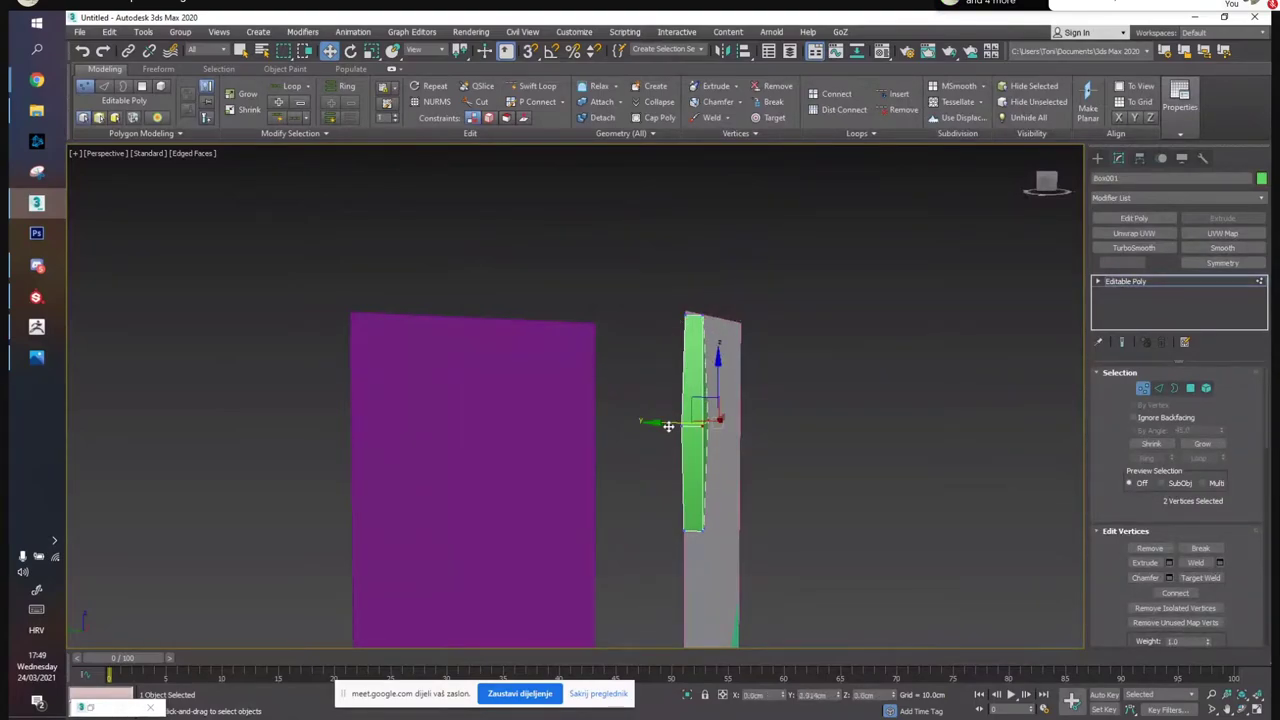
alt+middle_drag(780, 408, 720, 416)
key(1)
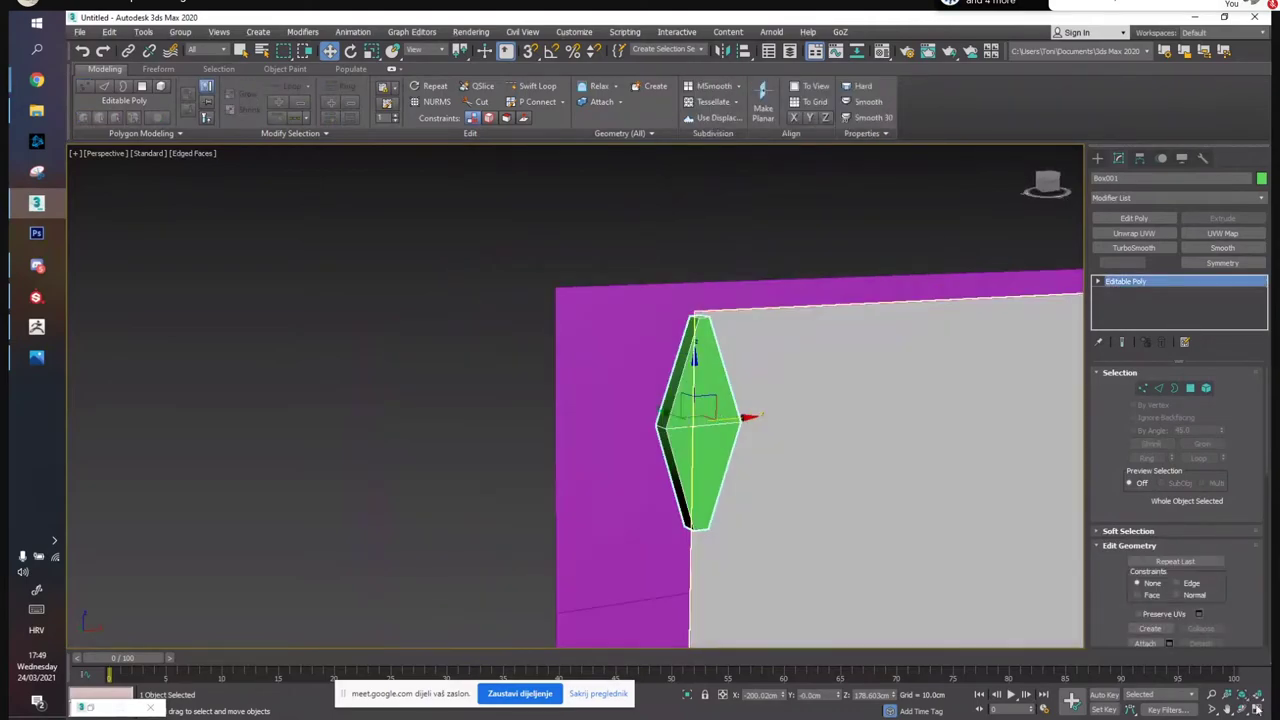
Add a Chamfer modifier to the diamond tile and set its amount to 0.35 cm
click(1258, 705)
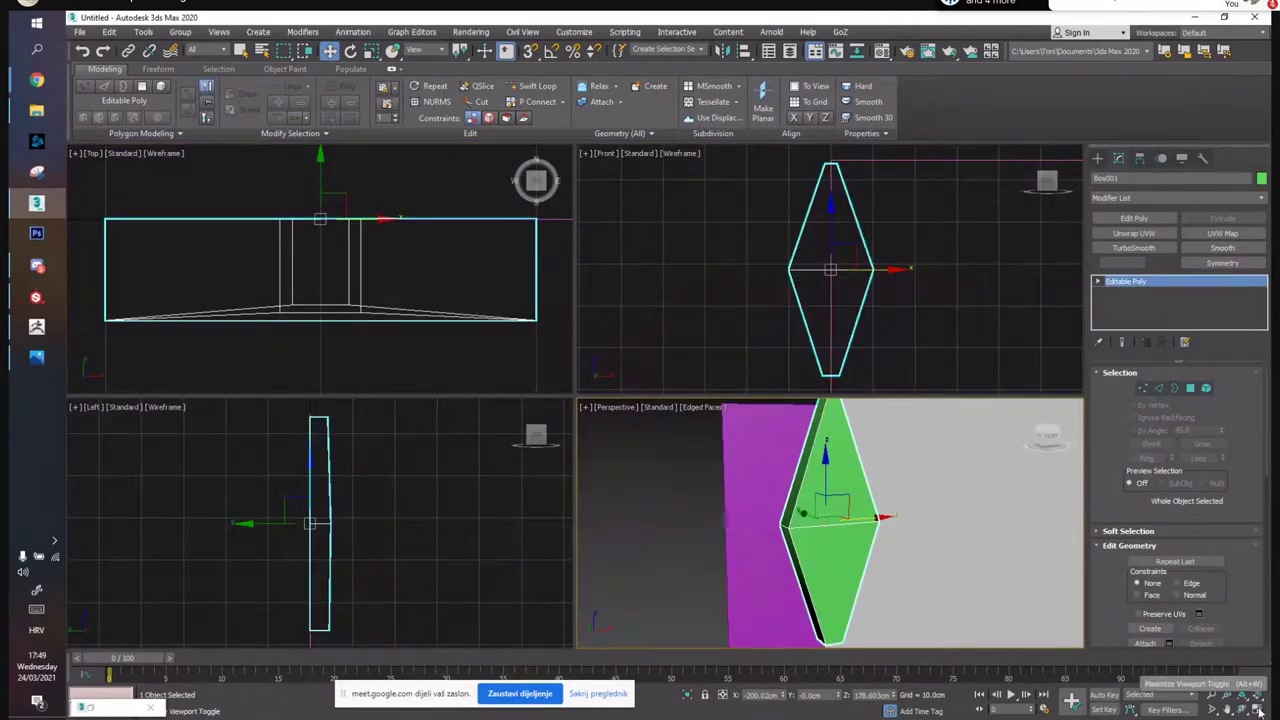
click(1258, 705)
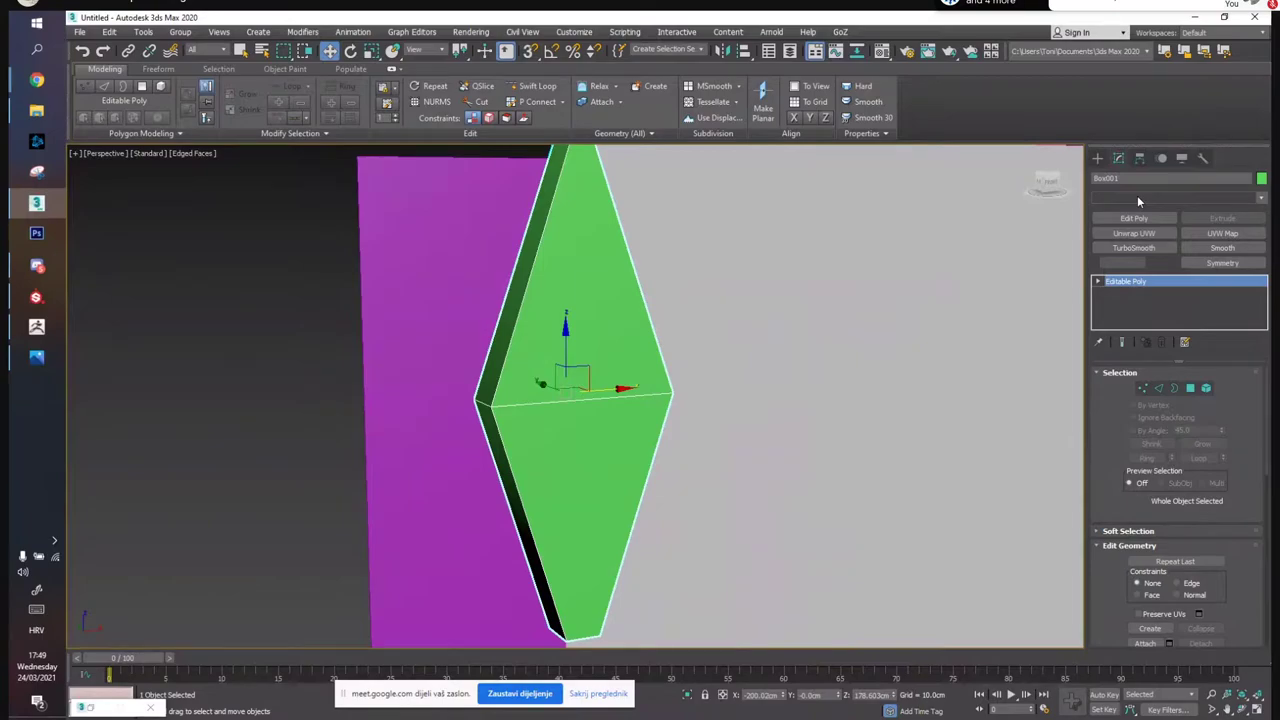
click(1137, 198)
click(1131, 211)
alt+middle_drag(943, 300, 769, 306)
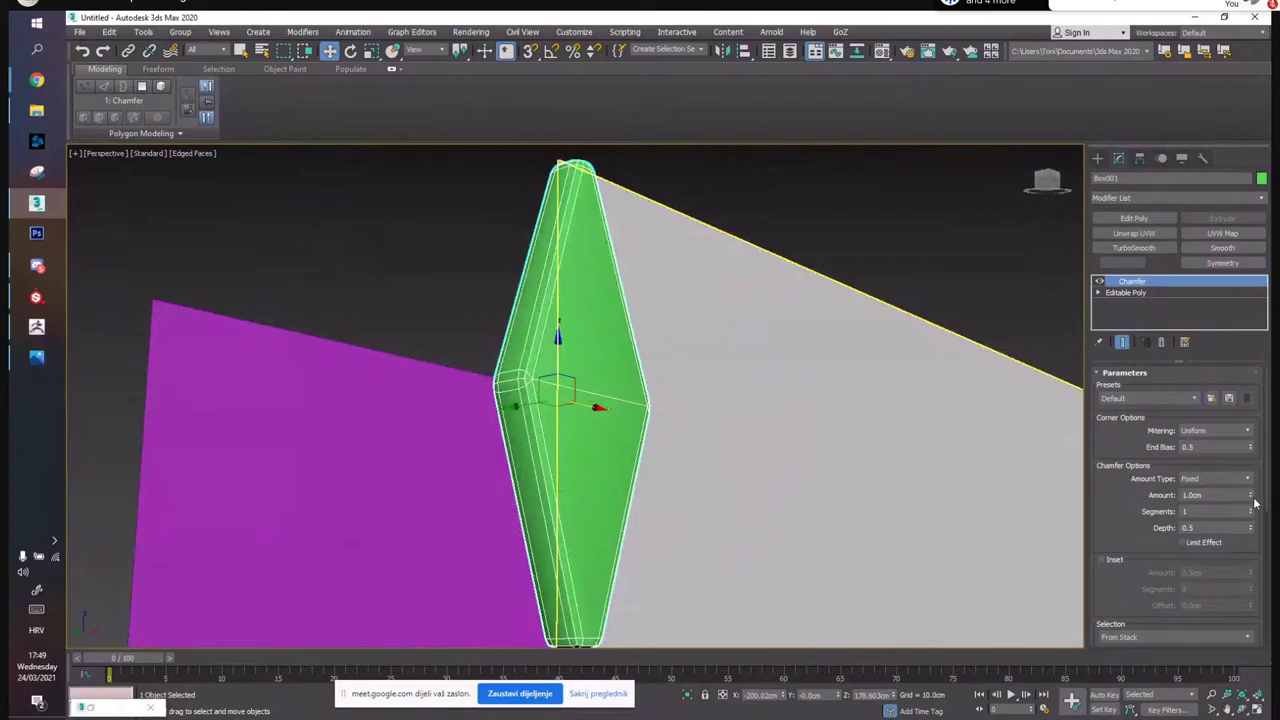
drag(1254, 503, 1262, 533)
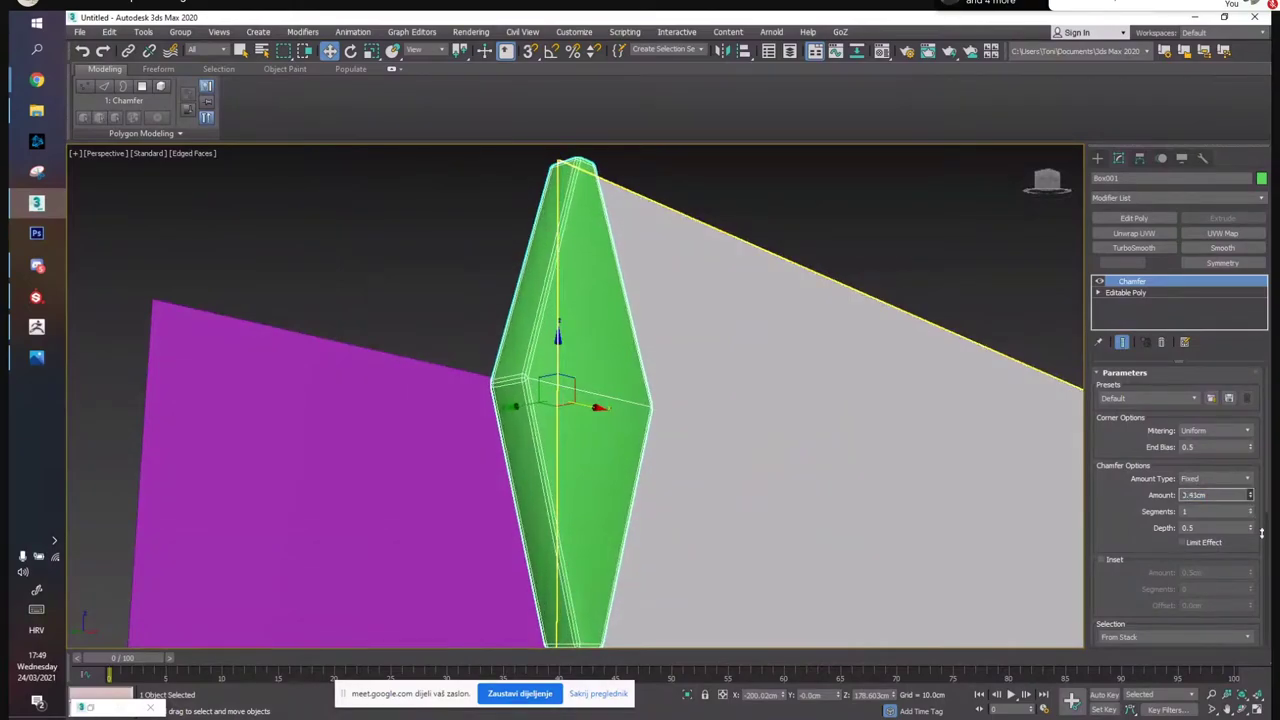
alt+middle_drag(699, 332, 641, 330)
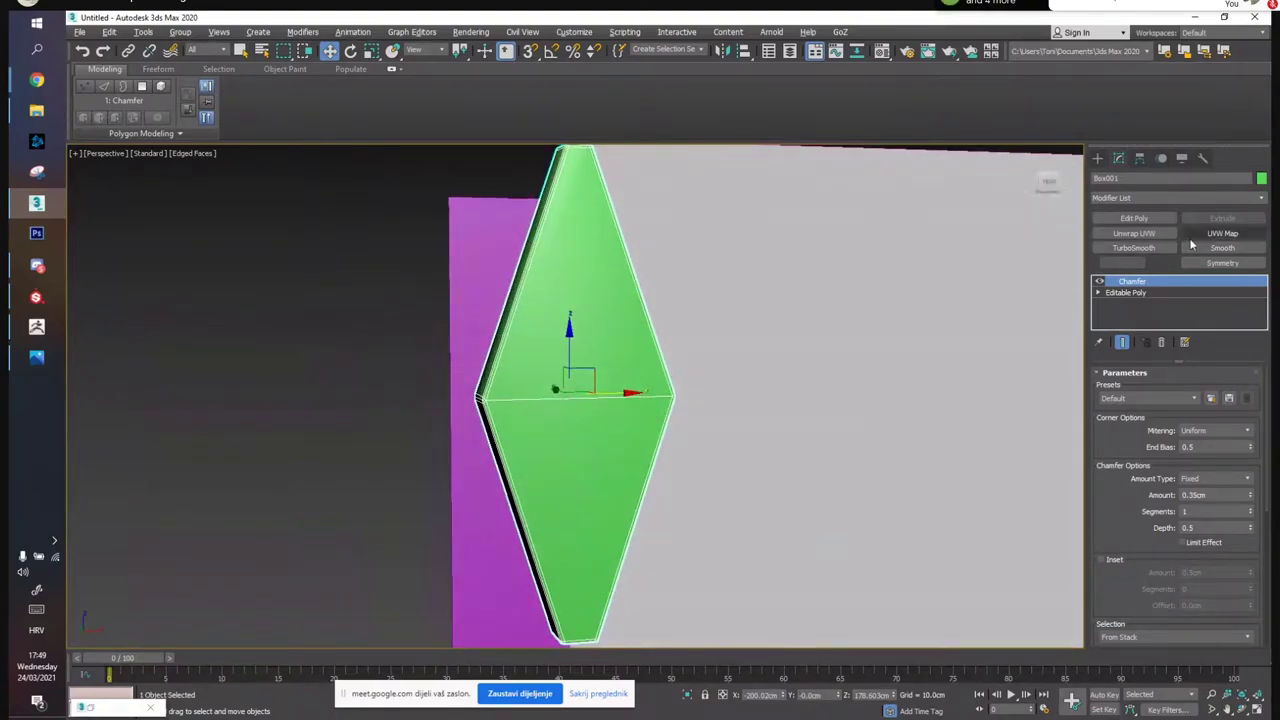
Add TurboSmooth with 2 iterations to the tile and view it shaded without edged faces
click(1148, 246)
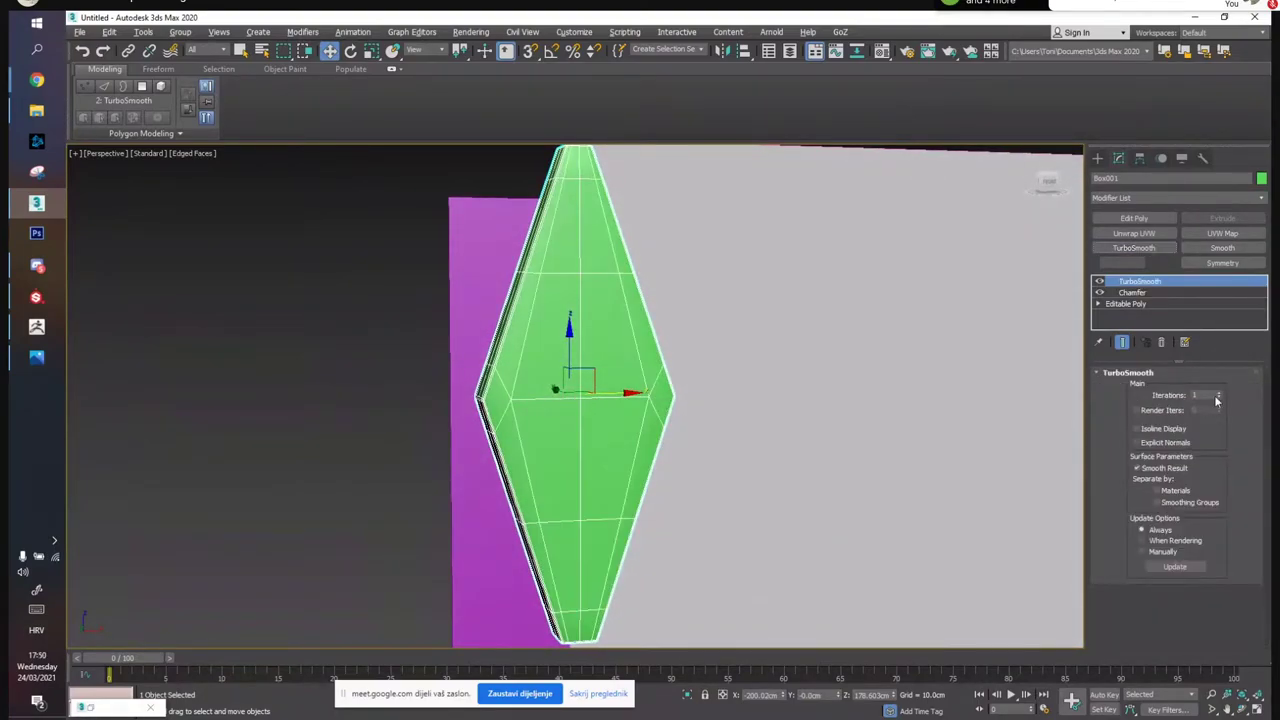
click(1220, 394)
alt+middle_drag(886, 357, 669, 223)
click(796, 210)
key(F4)
click(632, 401)
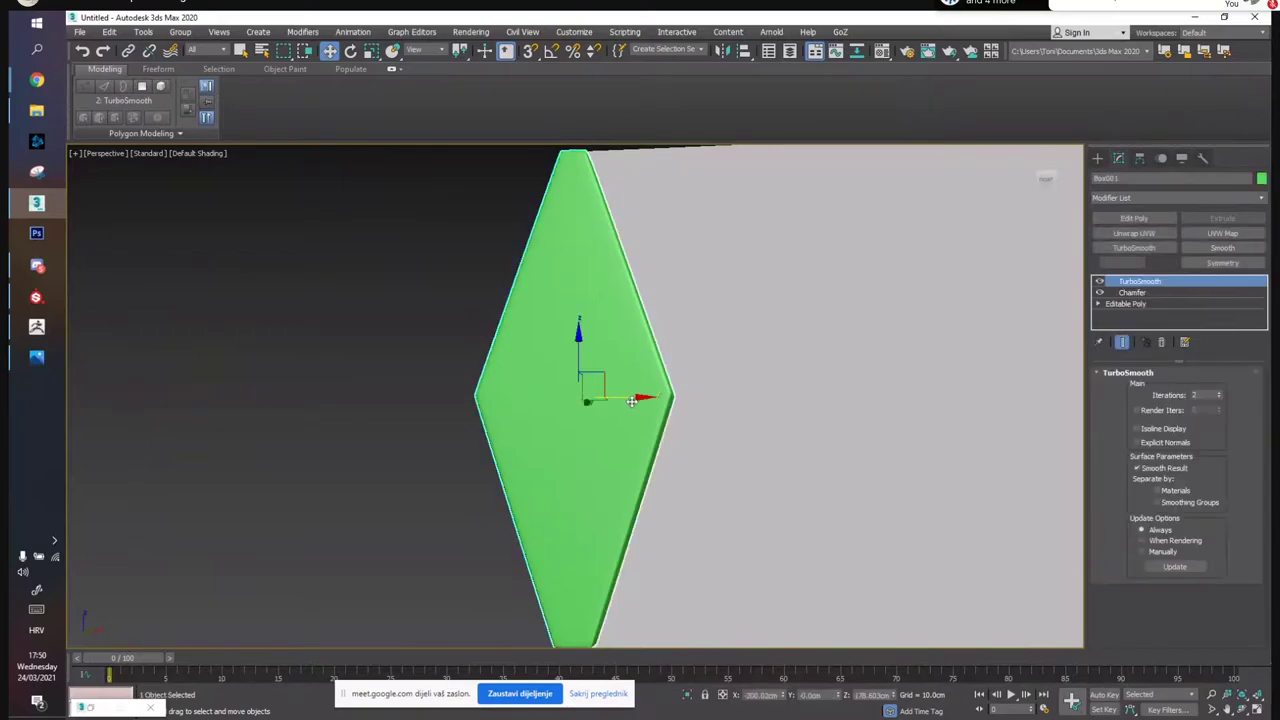
Set up an Array of the tile with live preview and an incremental X move of 19 cm
click(143, 32)
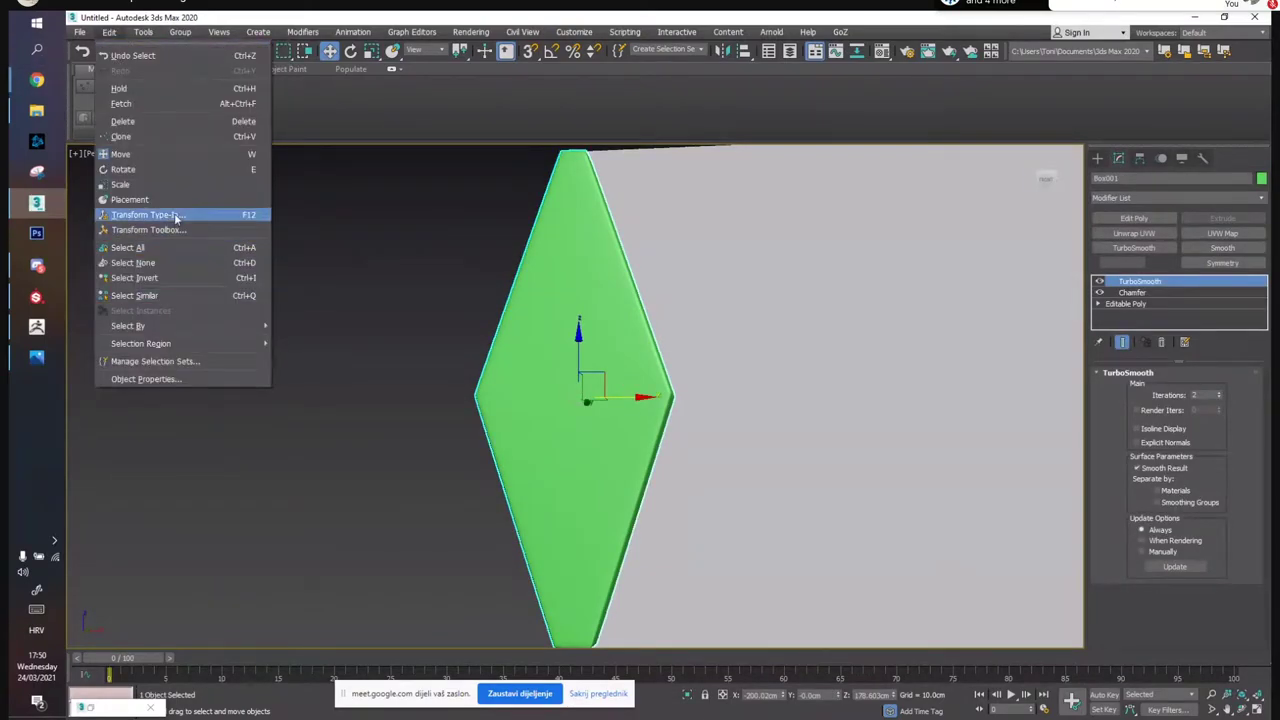
mouse_move(147, 36)
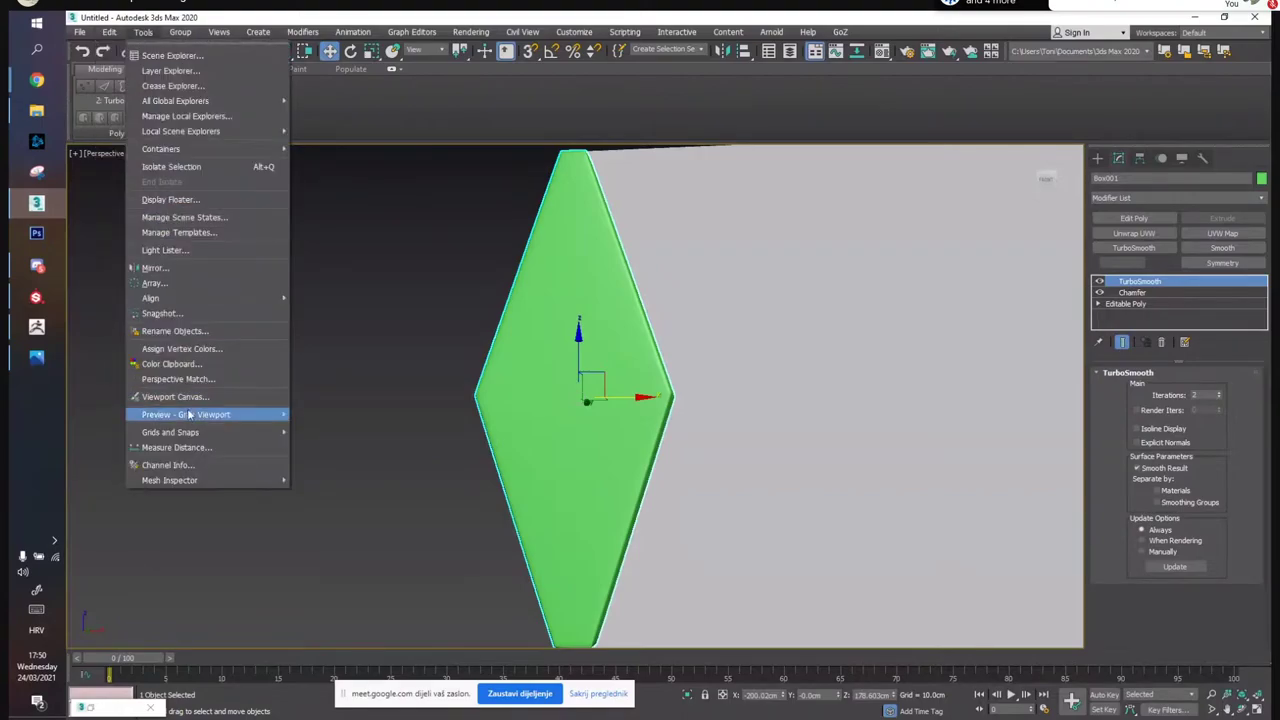
click(196, 283)
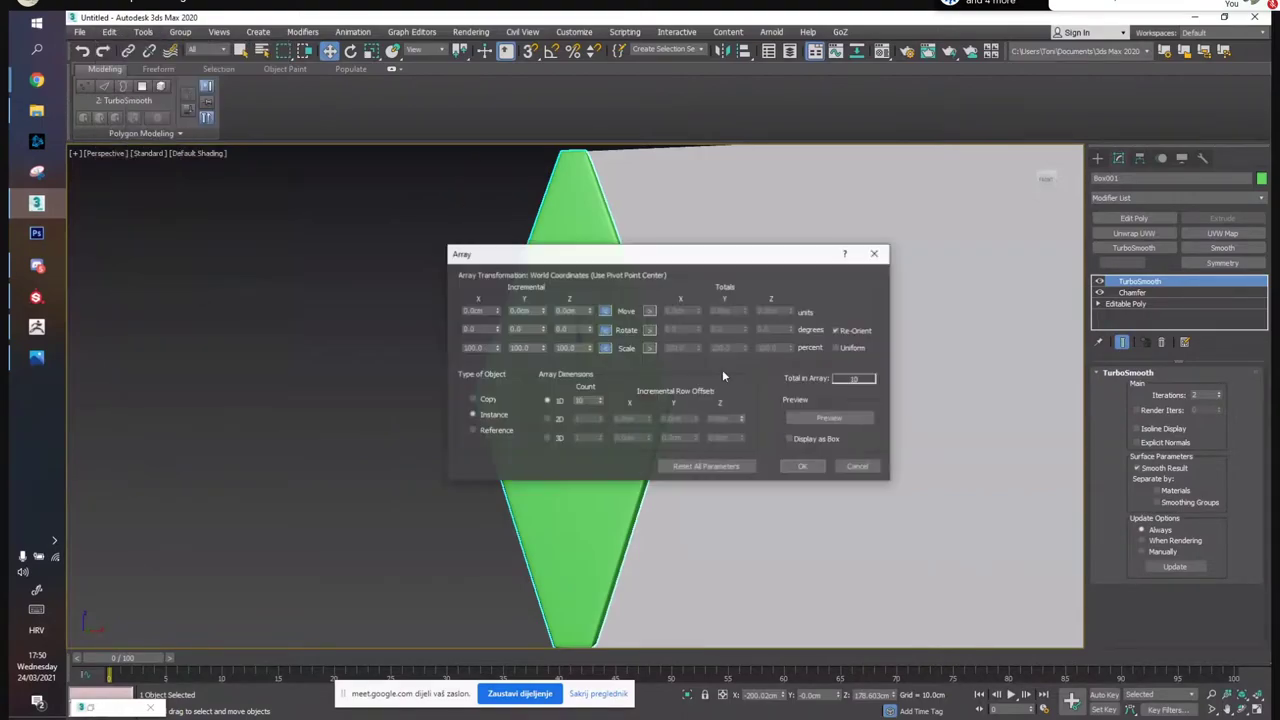
drag(750, 259, 1077, 481)
middle_drag(786, 303, 609, 286)
scroll(600, 290, down, 5)
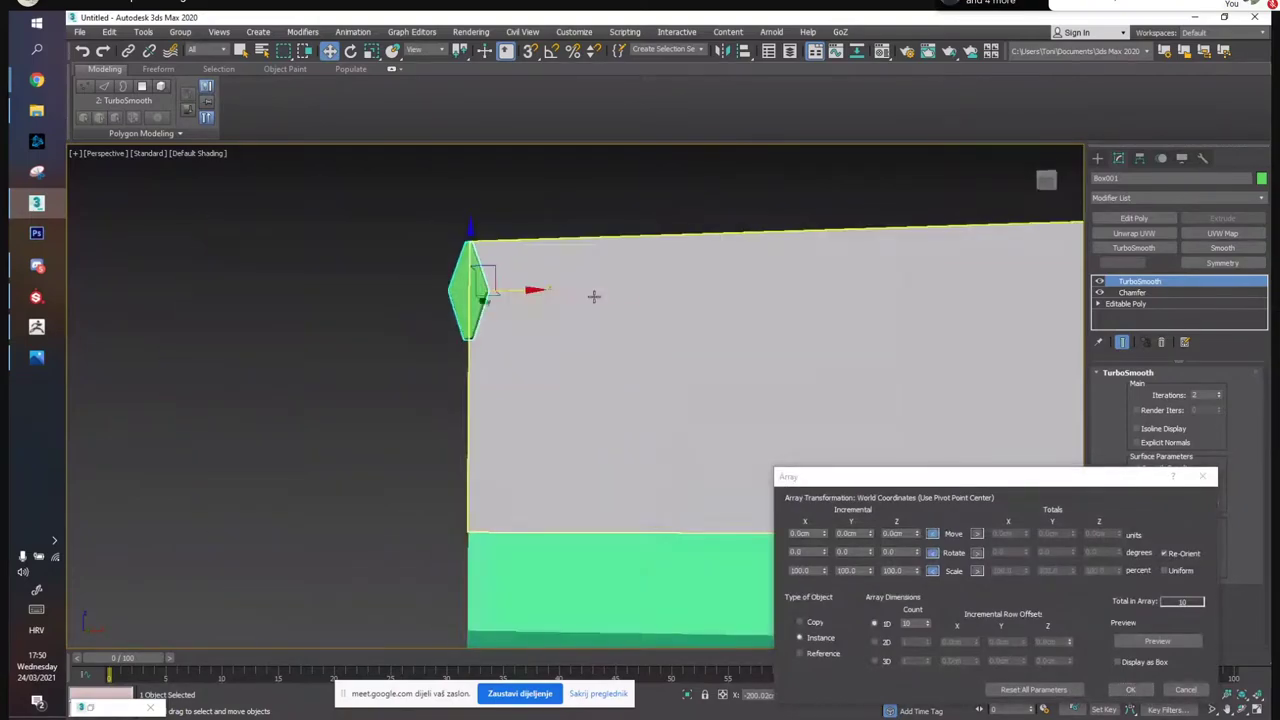
middle_drag(700, 323, 514, 288)
drag(876, 484, 890, 389)
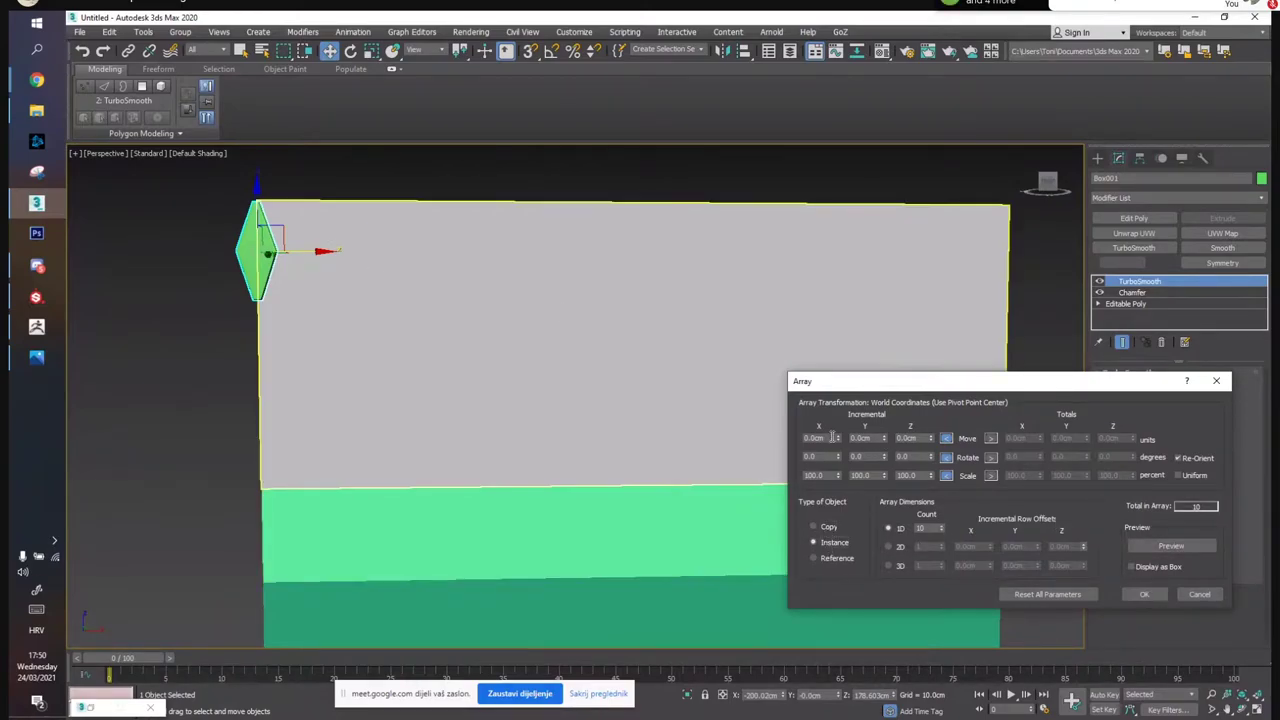
click(1170, 548)
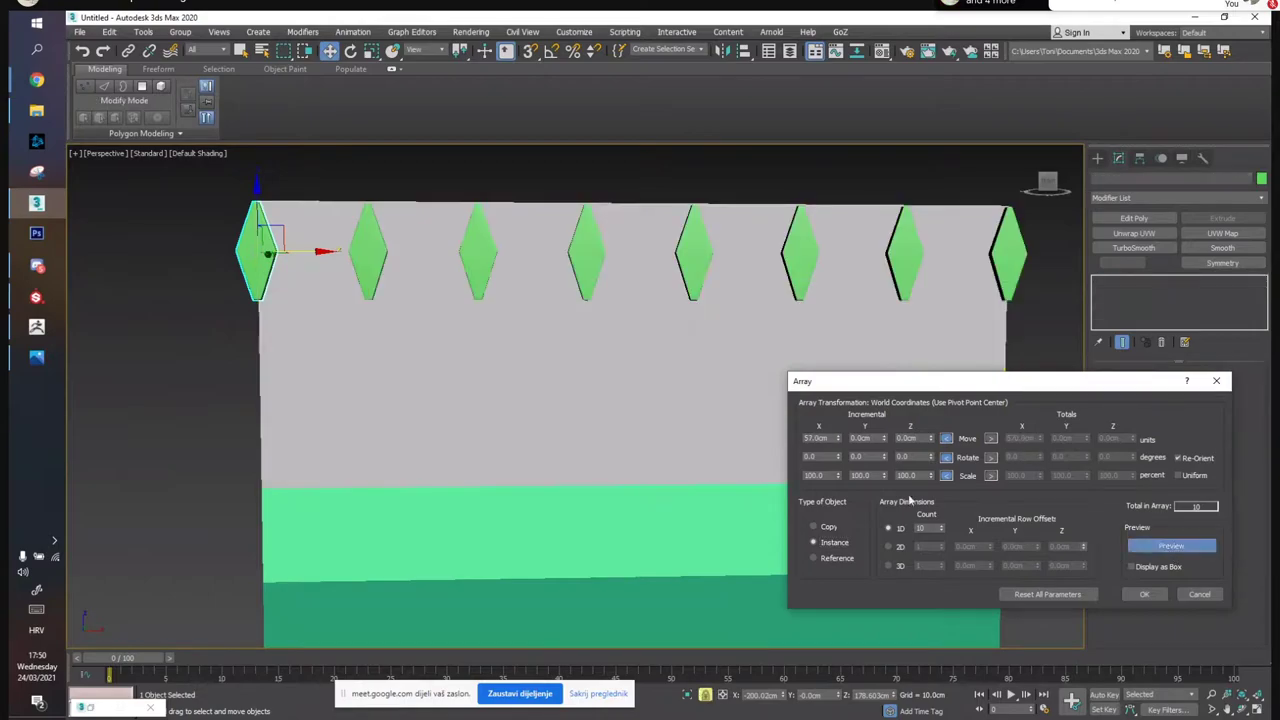
drag(839, 438, 838, 462)
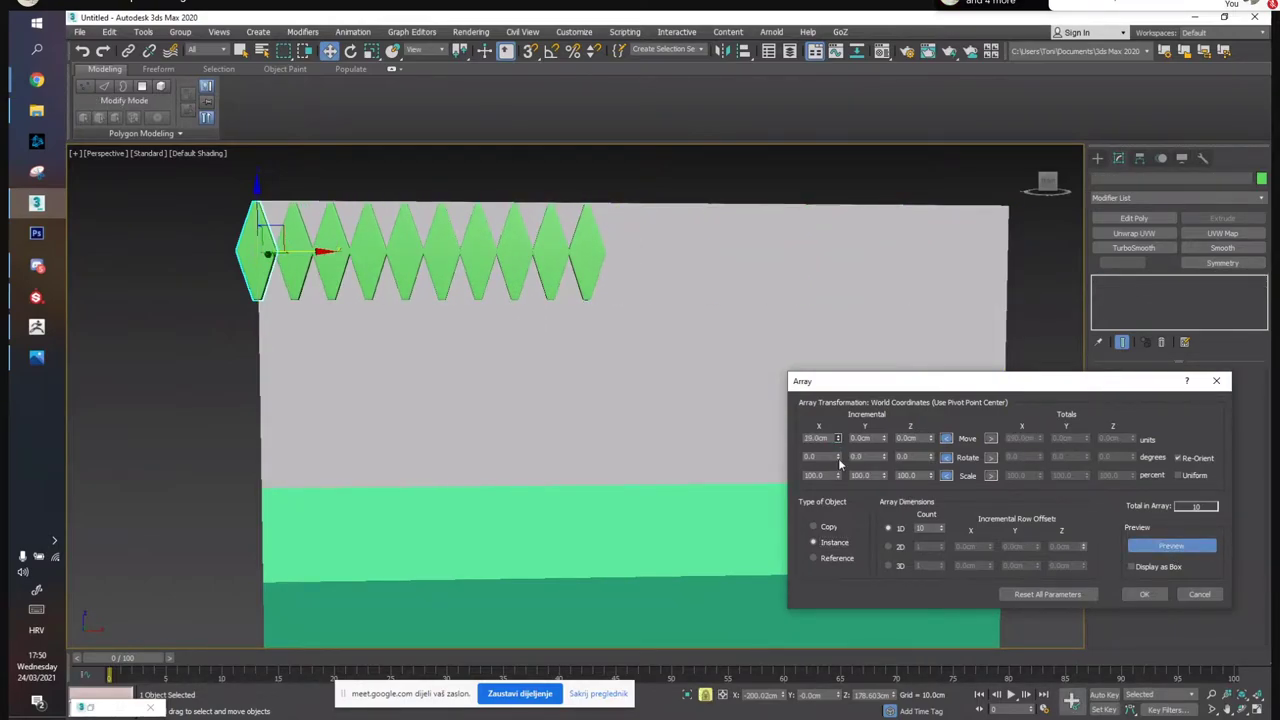
Set the array's 1D count to 22 and create the tiles as instances along the whole strip
drag(941, 527, 942, 527)
click(942, 526)
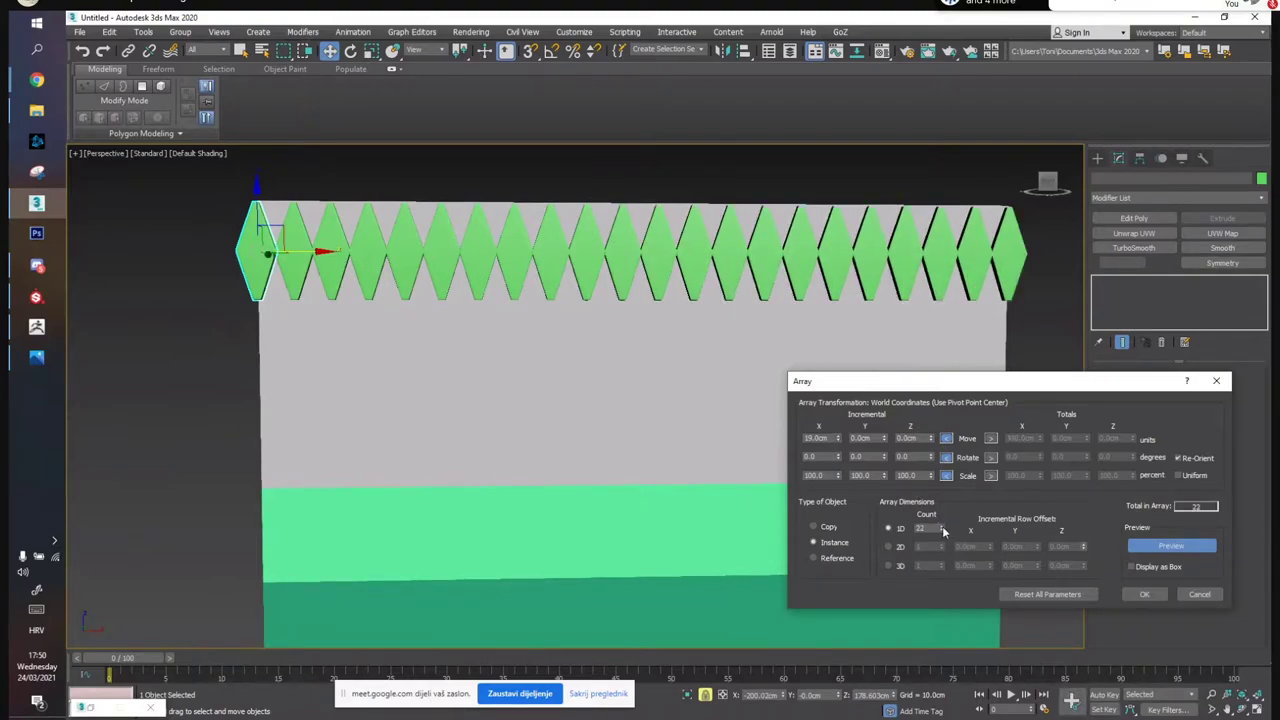
alt+middle_drag(823, 225, 744, 262)
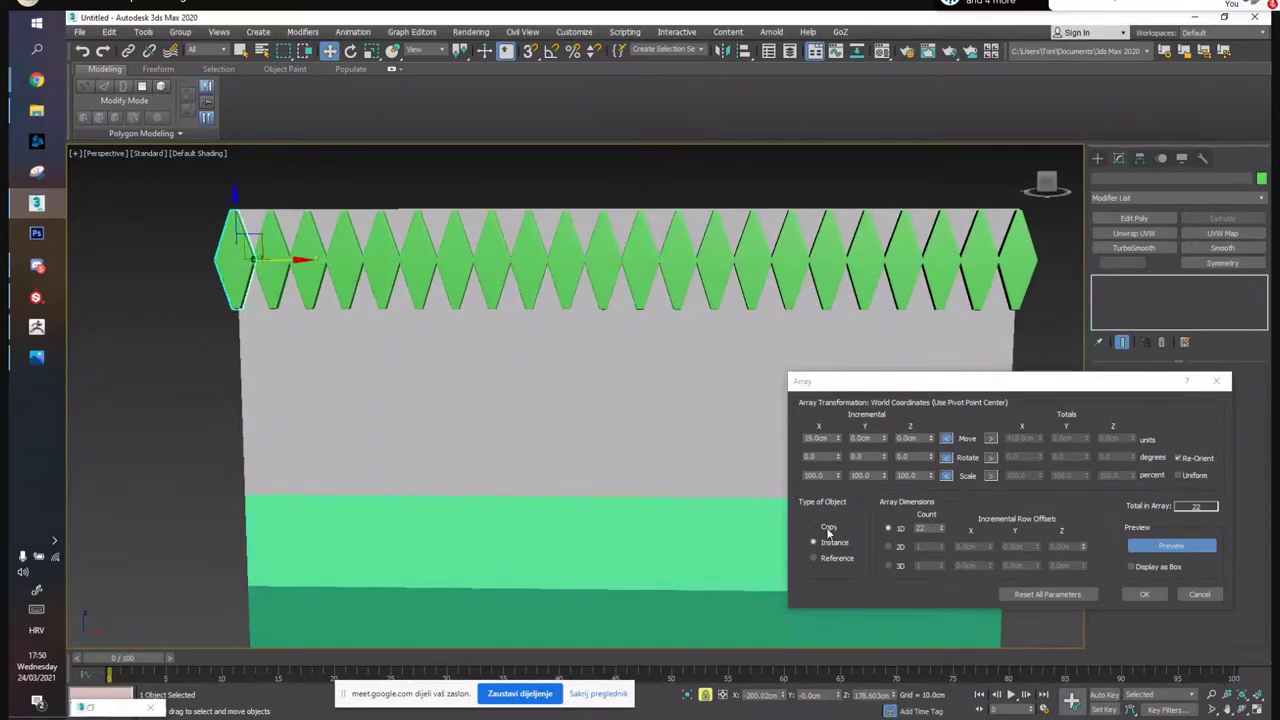
click(1145, 595)
alt+middle_drag(671, 280, 741, 284)
scroll(620, 274, down, 3)
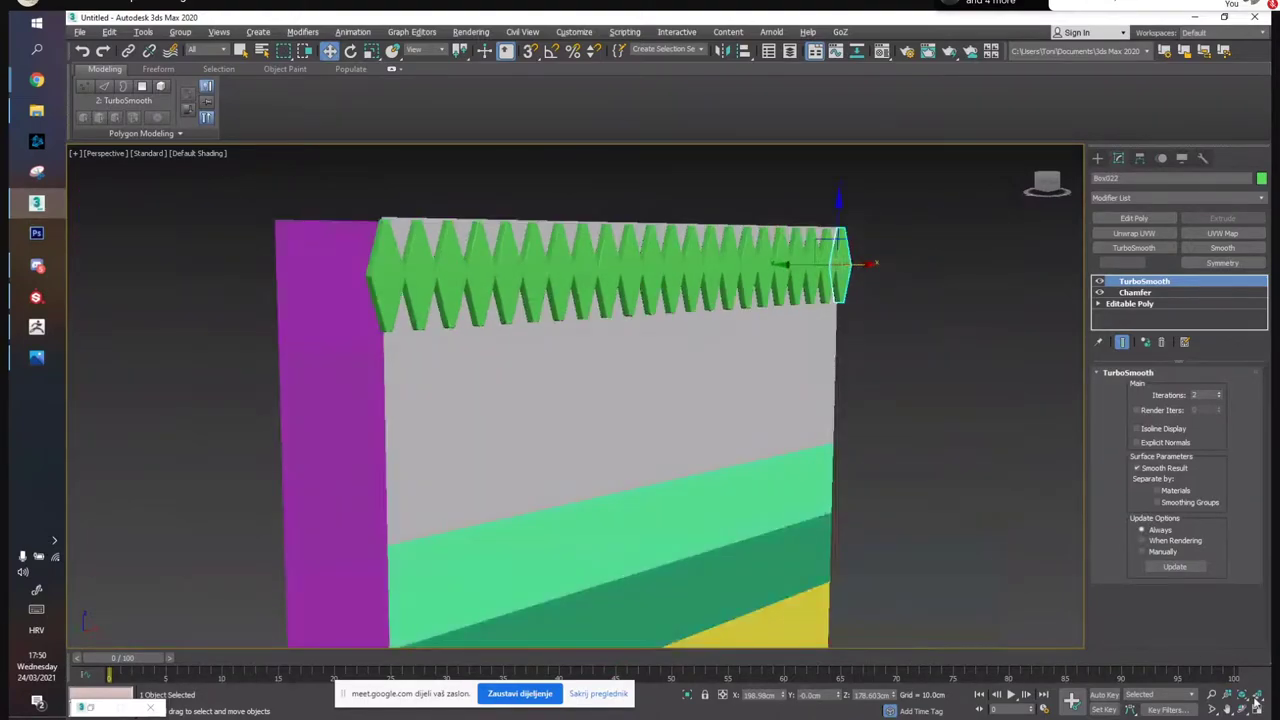
Select all 22 diamond tiles in the row and combine them into one group
click(1256, 702)
click(362, 515)
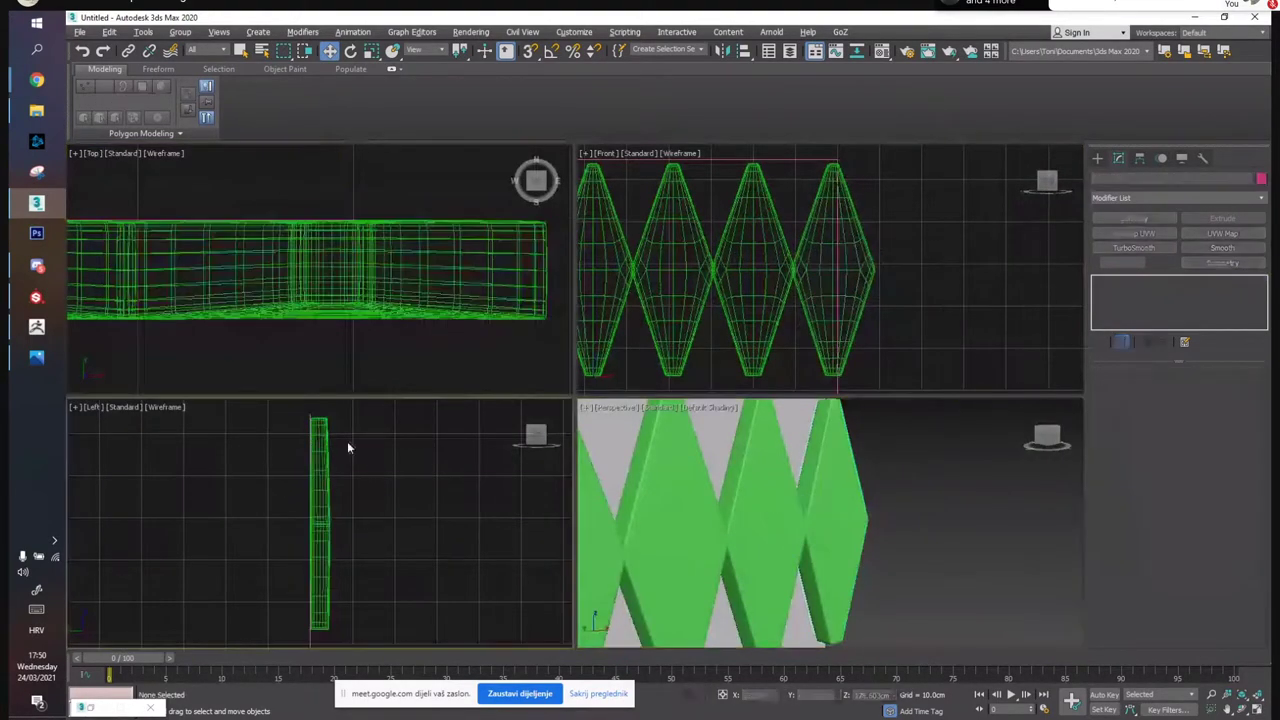
key(ctrl+a)
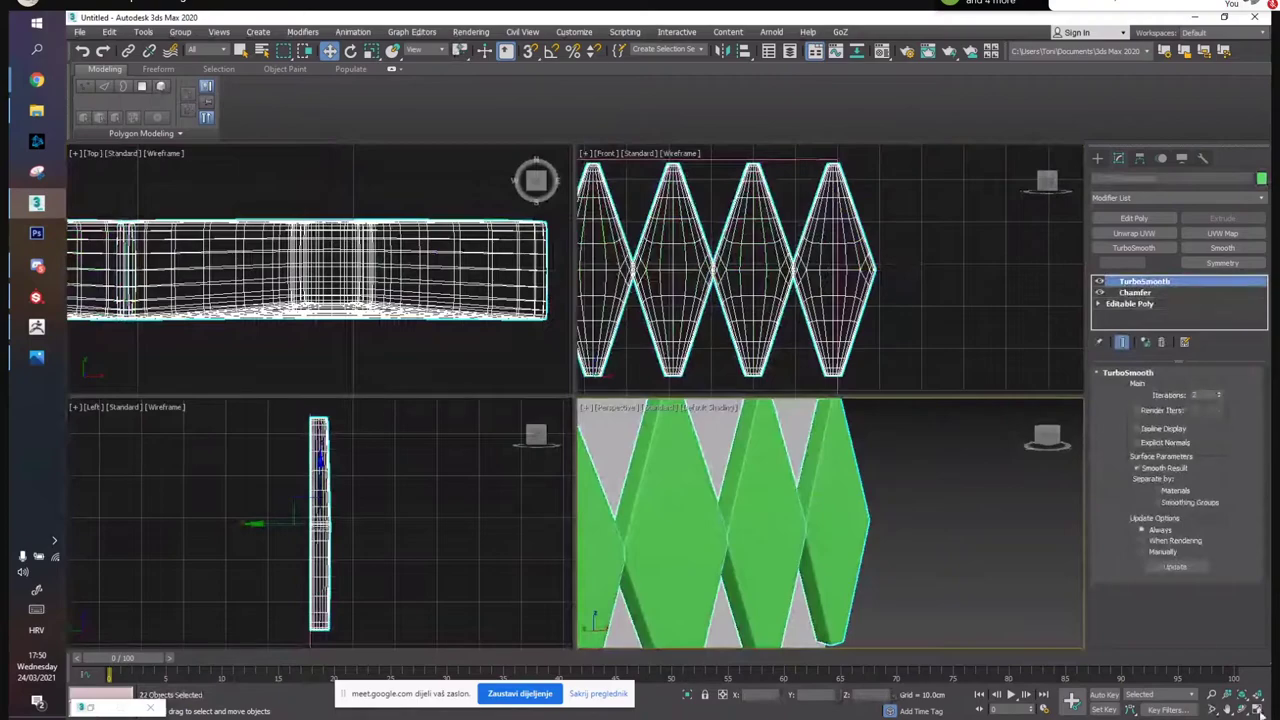
click(1257, 706)
scroll(907, 366, down, 5)
click(180, 32)
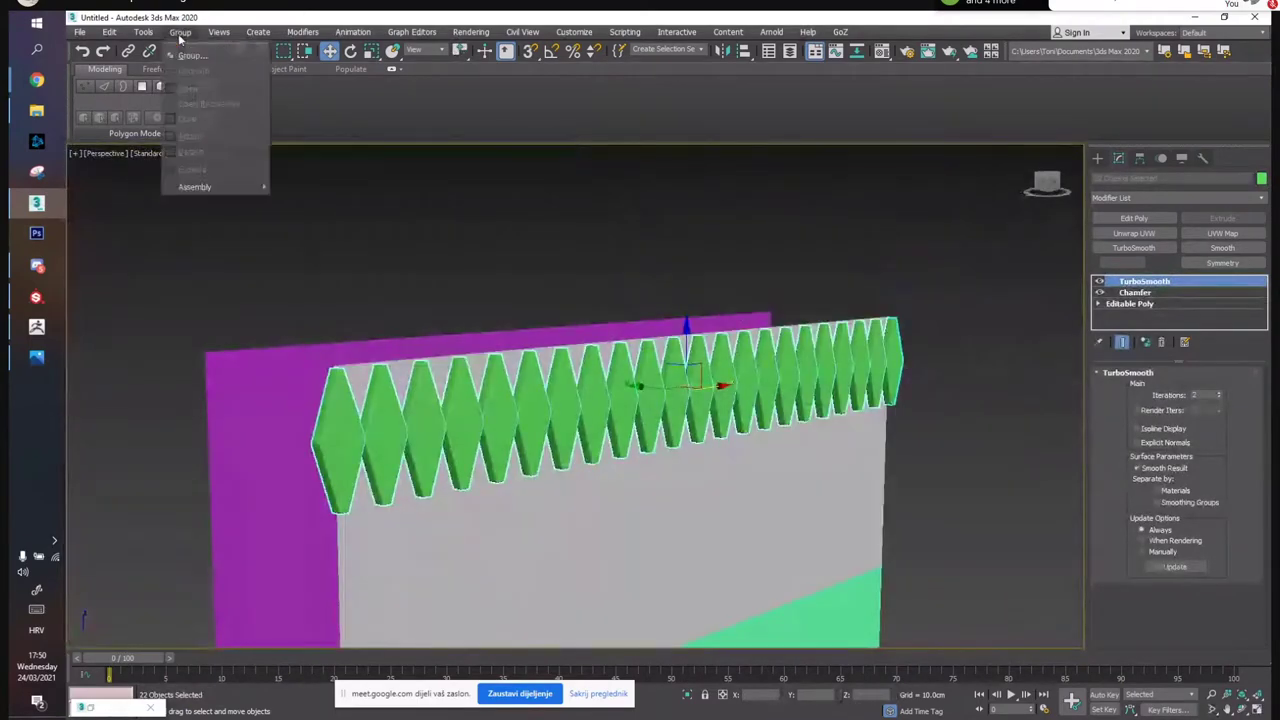
click(192, 56)
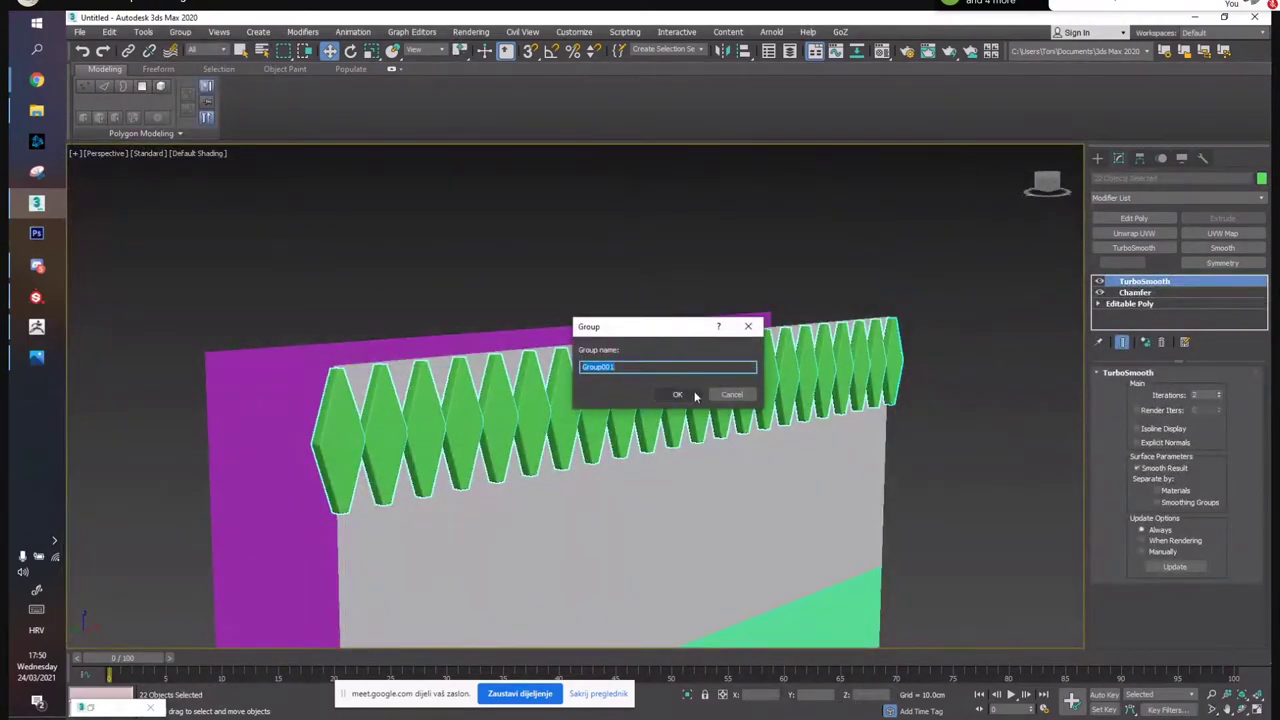
click(688, 395)
Copy the tile group downwards as a second row, shifted half a tile in negative X to interlock with the first
alt+middle_drag(677, 320, 692, 338)
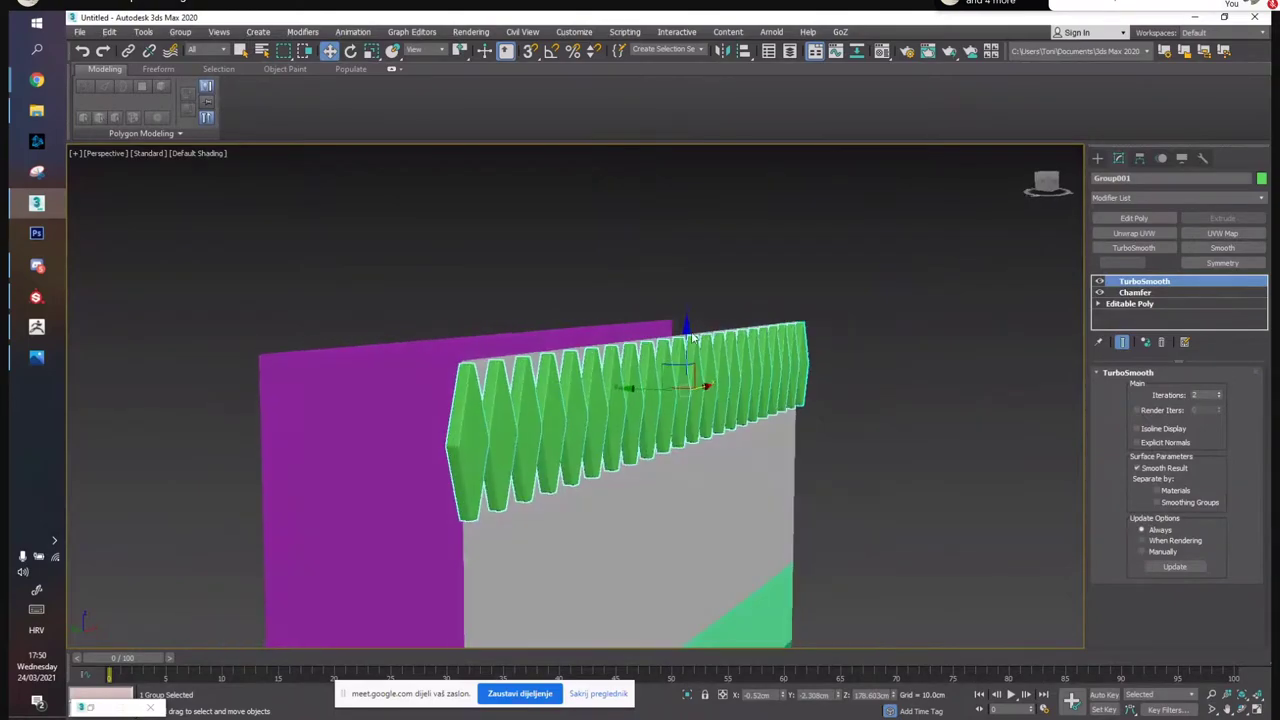
shift+drag(683, 376, 684, 432)
click(663, 426)
alt+middle_drag(677, 405, 609, 407)
middle_drag(724, 403, 688, 299)
drag(692, 344, 674, 345)
alt+middle_drag(673, 344, 651, 310)
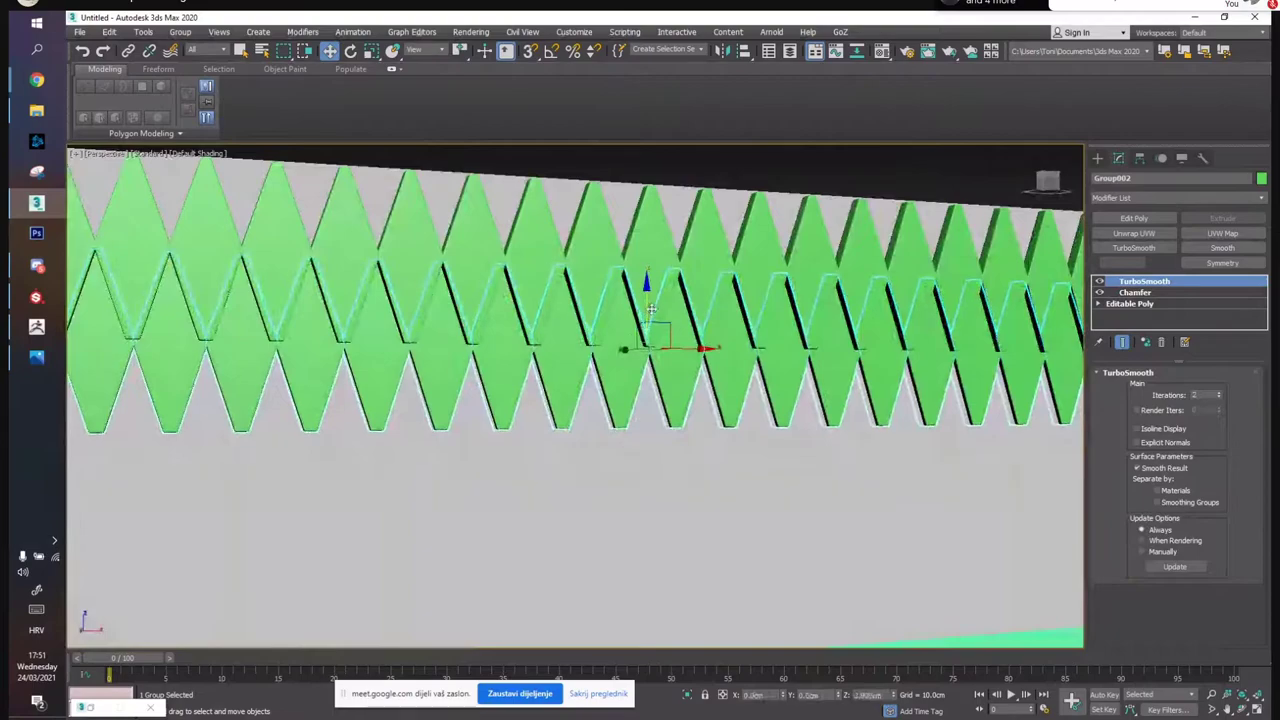
Check how the two interlocking rows fit each other and the strip's ends, and bring up the Front view with the lower row selected
click(717, 166)
mouse_move(672, 262)
alt+middle_down()
mouse_move(627, 263)
mouse_move(679, 261)
alt+middle_up()
middle_drag(590, 275, 800, 288)
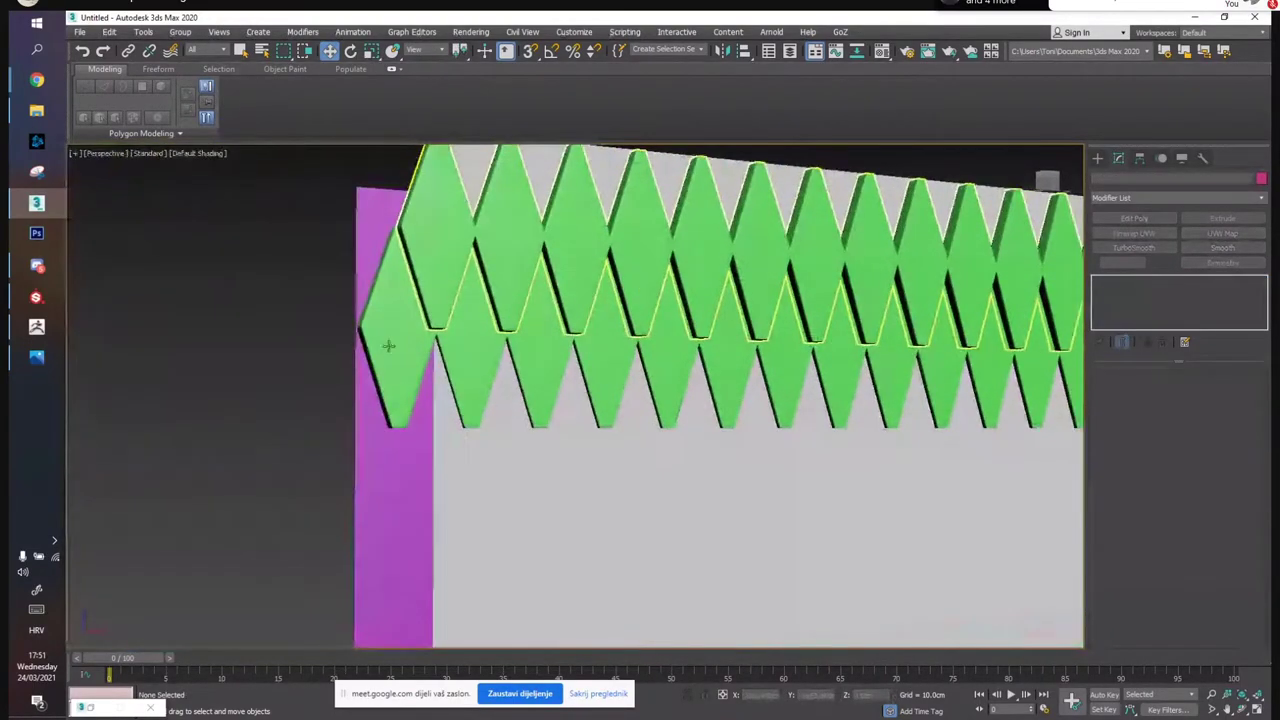
scroll(745, 355, down, 3)
middle_drag(745, 355, 706, 337)
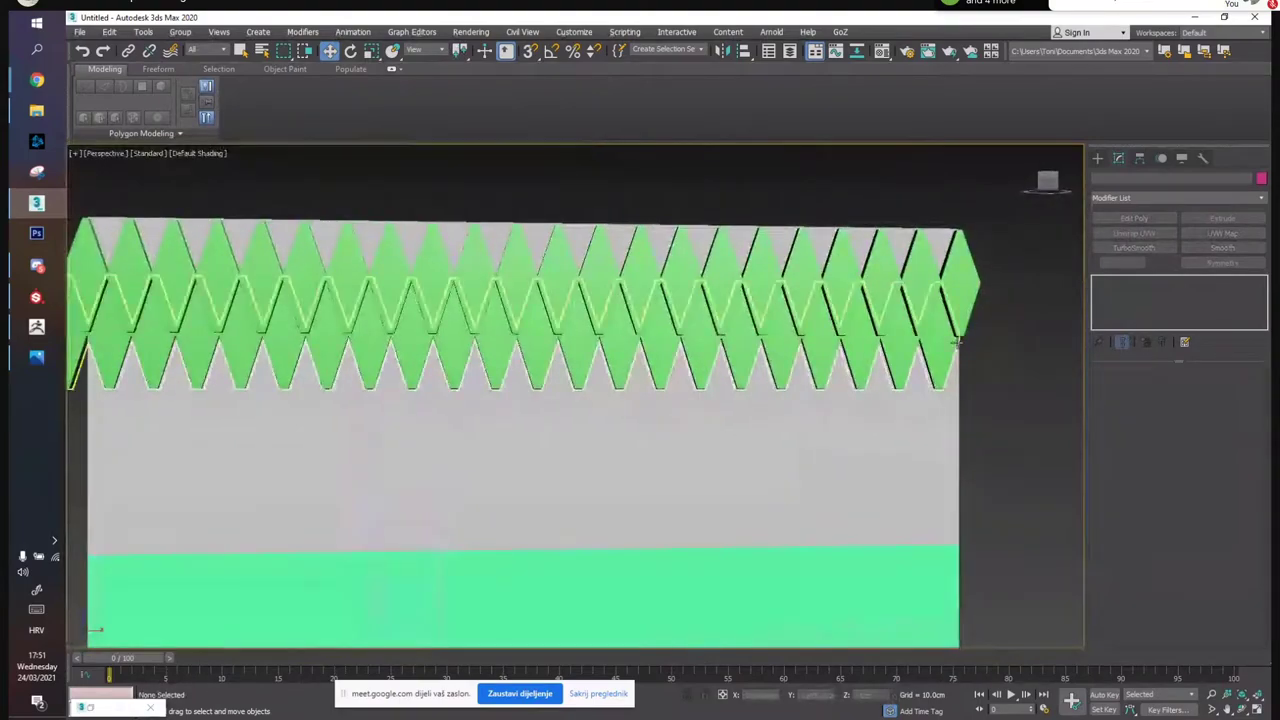
click(708, 338)
key(alt+w)
right_click(775, 308)
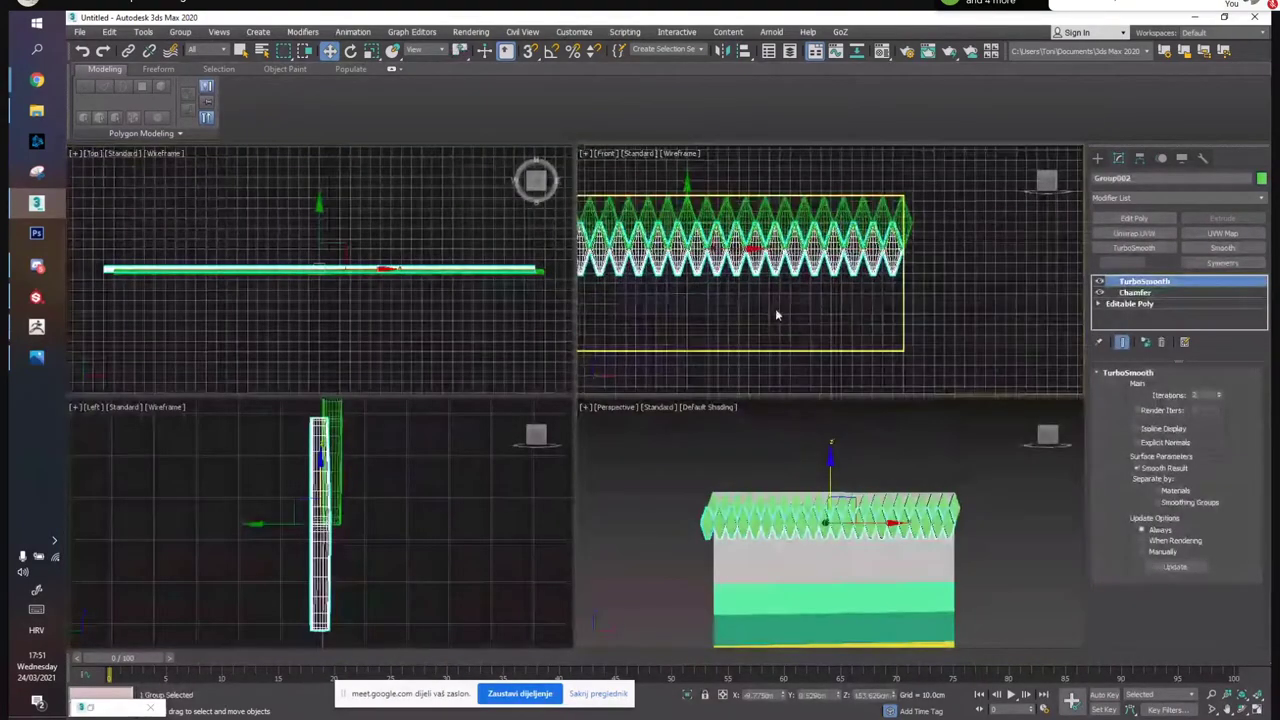
Open the lower tile row's group and copy its last tile one tile width in positive X to cover the strip's end
key(alt+w)
click(180, 31)
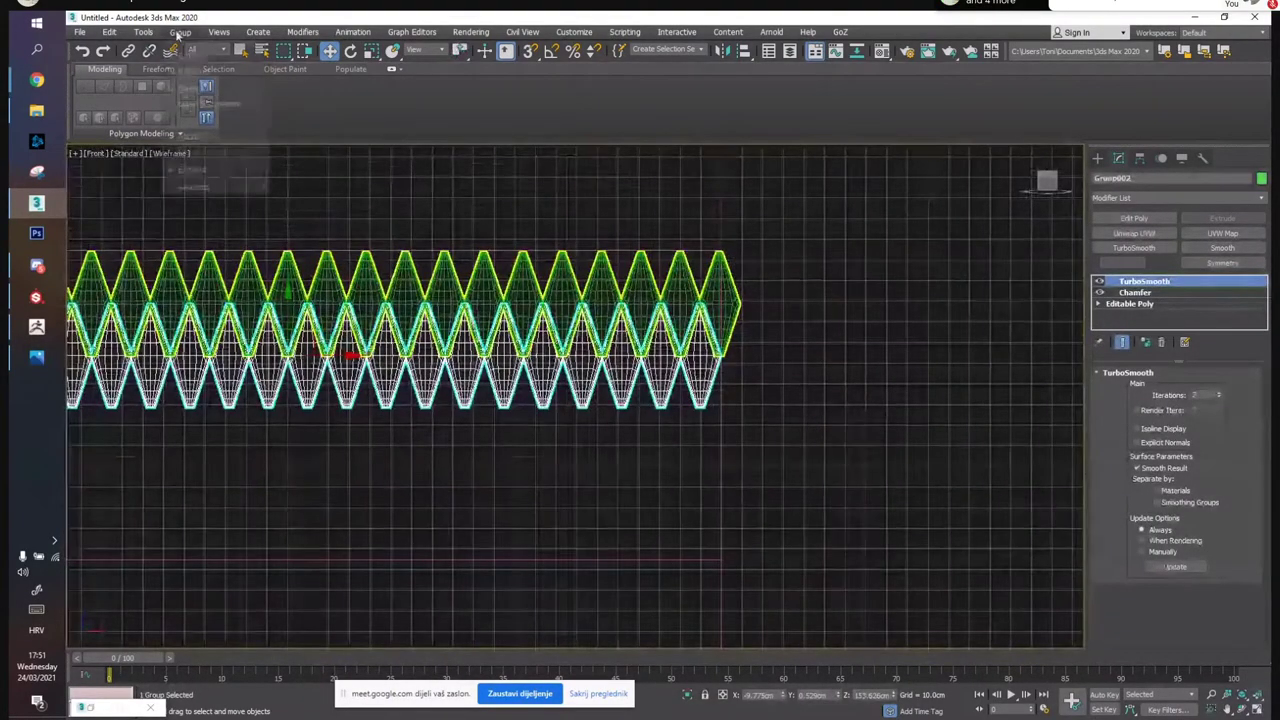
click(196, 88)
click(716, 355)
scroll(714, 357, up, 8)
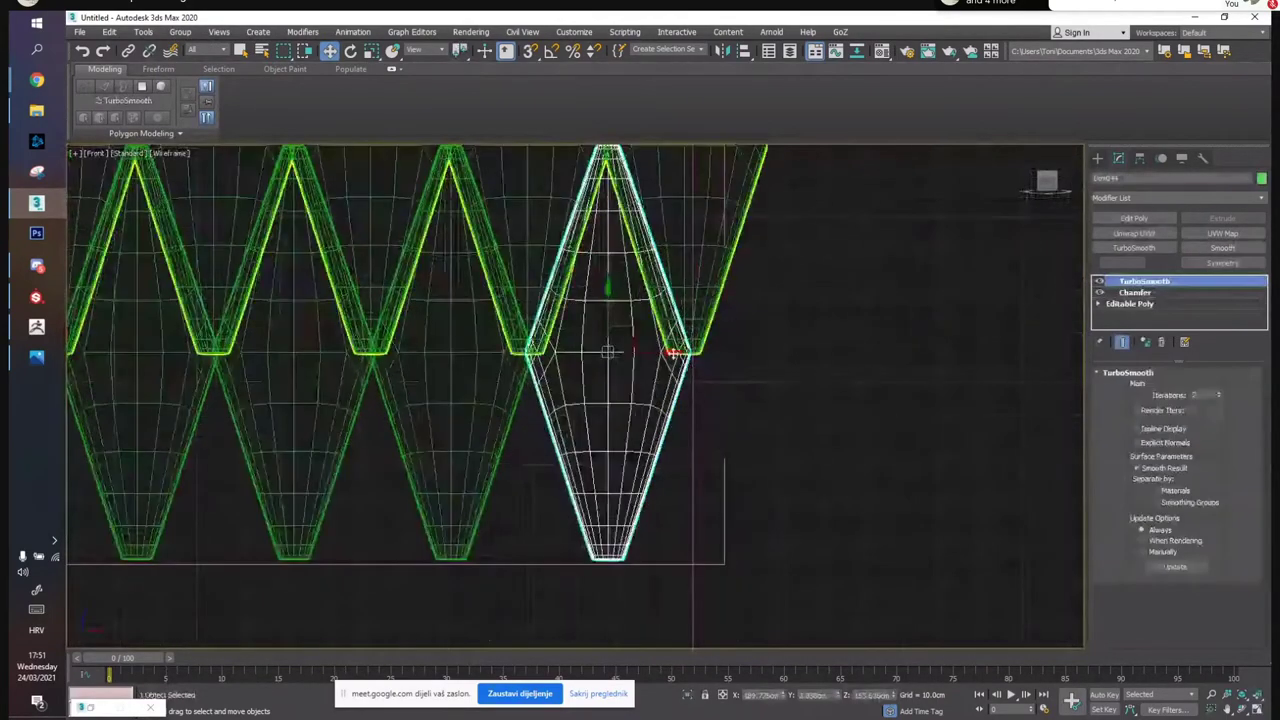
mouse_move(761, 359)
shift+mouse_down()
mouse_move(823, 363)
mouse_move(813, 367)
shift+mouse_up()
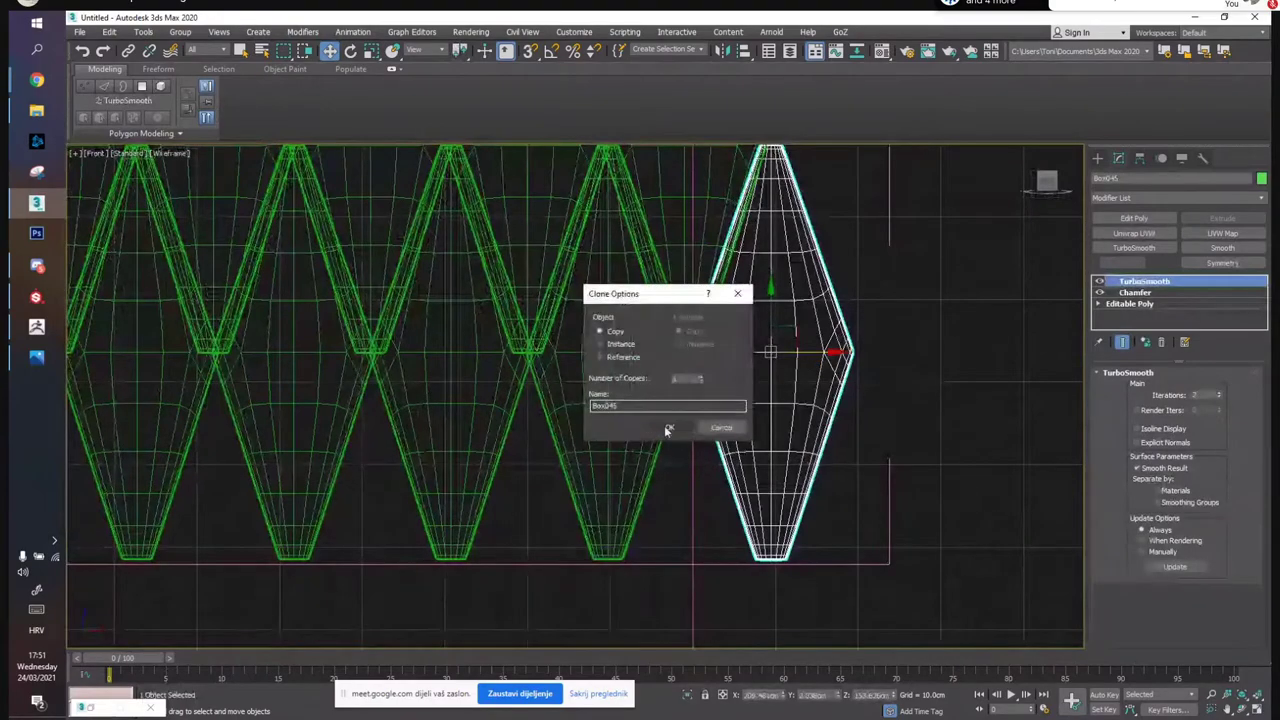
click(667, 428)
Select the open lower row's group helper and close the group again
click(883, 515)
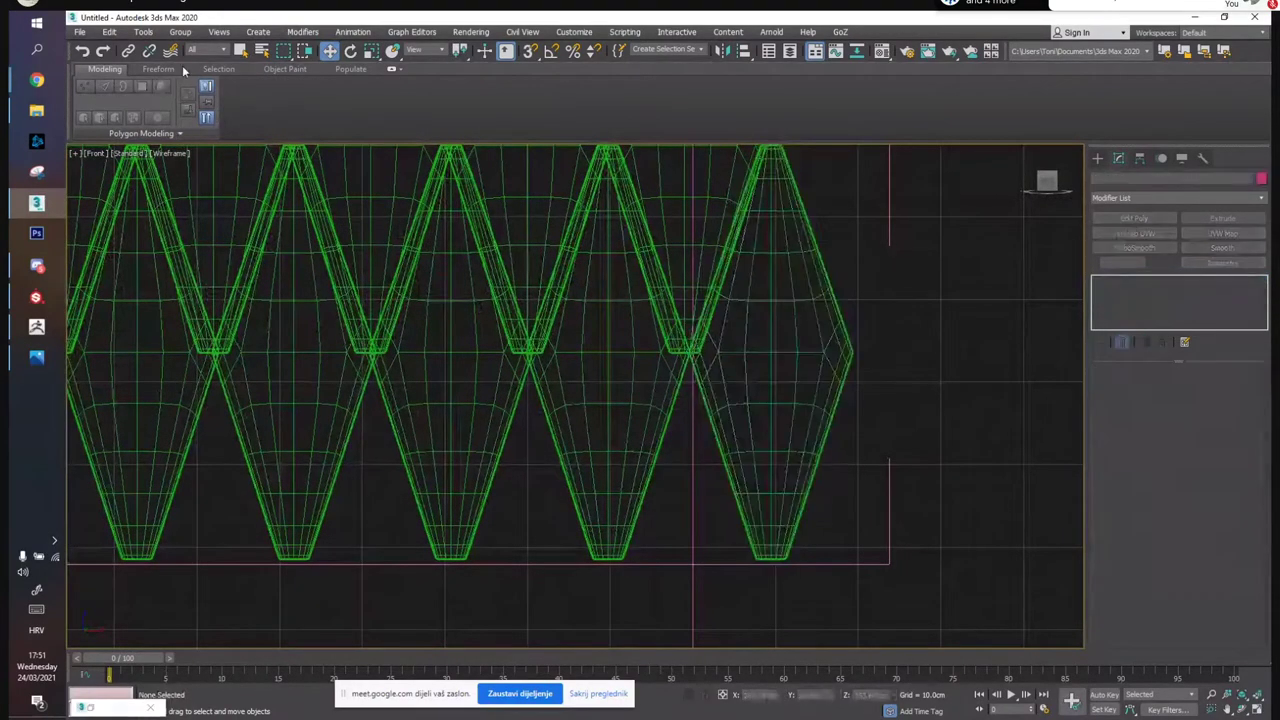
drag(924, 530, 852, 590)
click(181, 32)
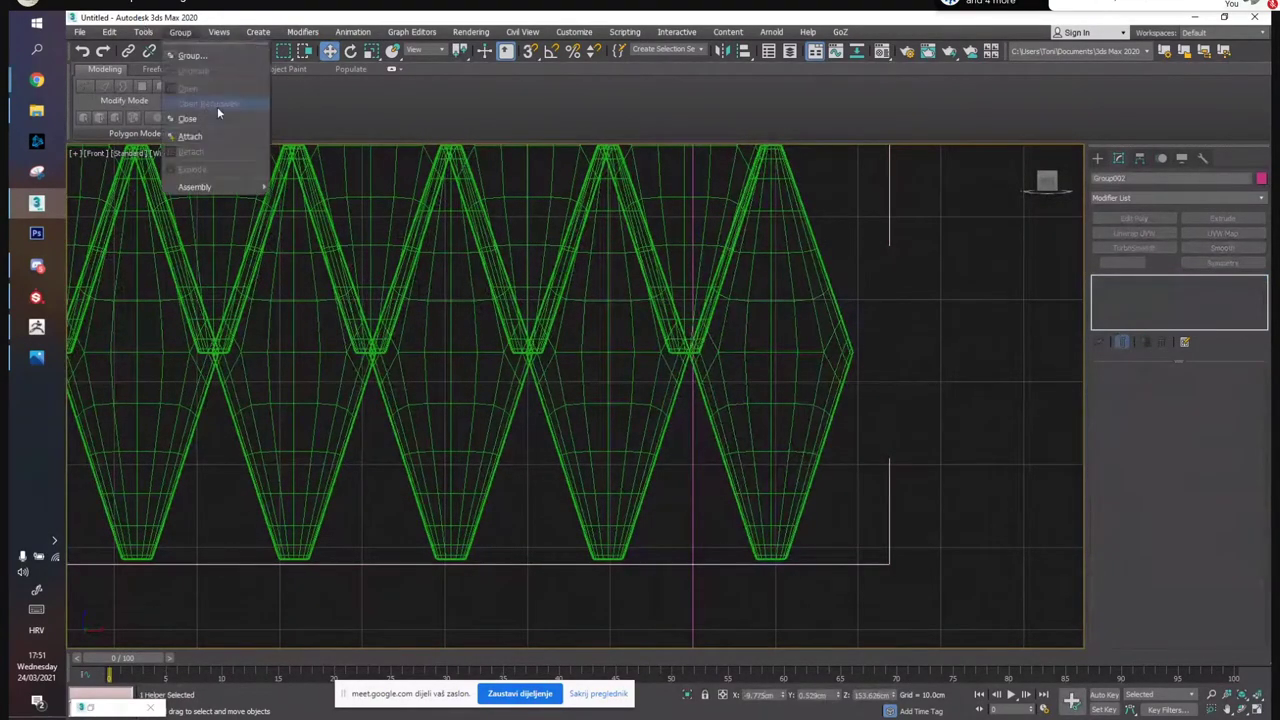
click(217, 121)
Select both tile-row groups and scale them up along Y to make the tiles thicker
key(alt+w)
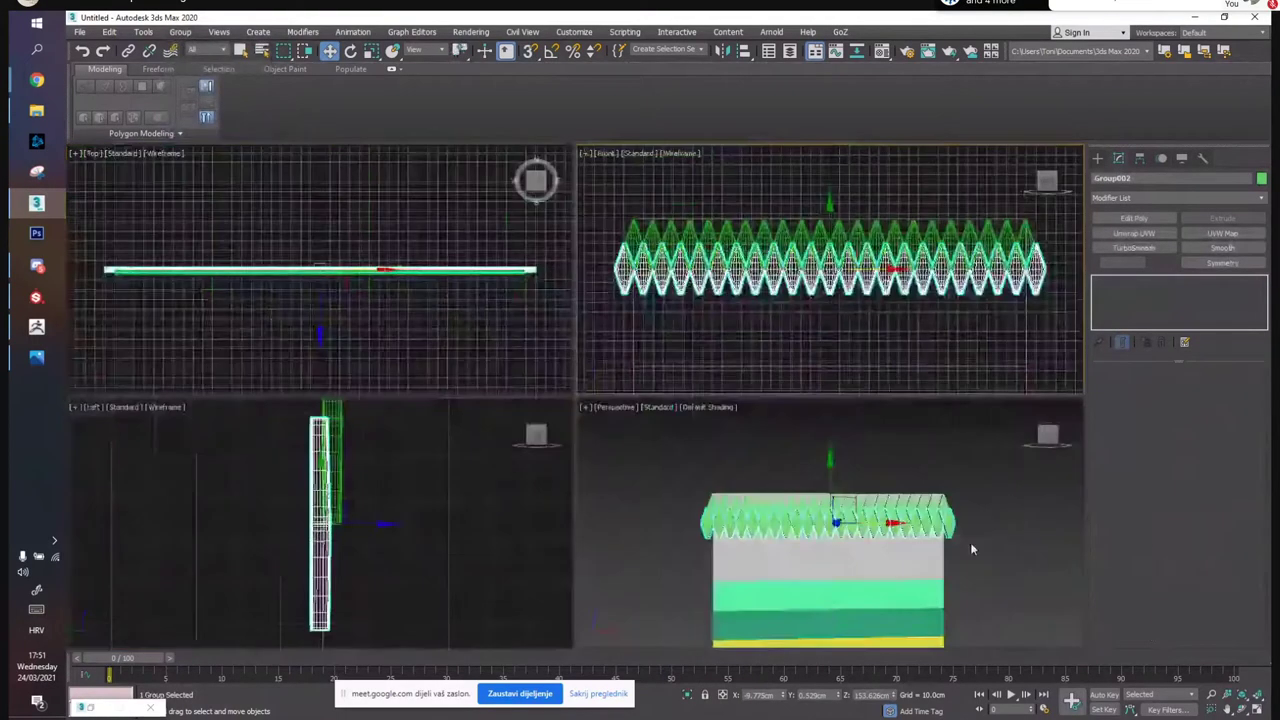
click(970, 542)
key(alt+w)
alt+middle_drag(526, 323, 628, 280)
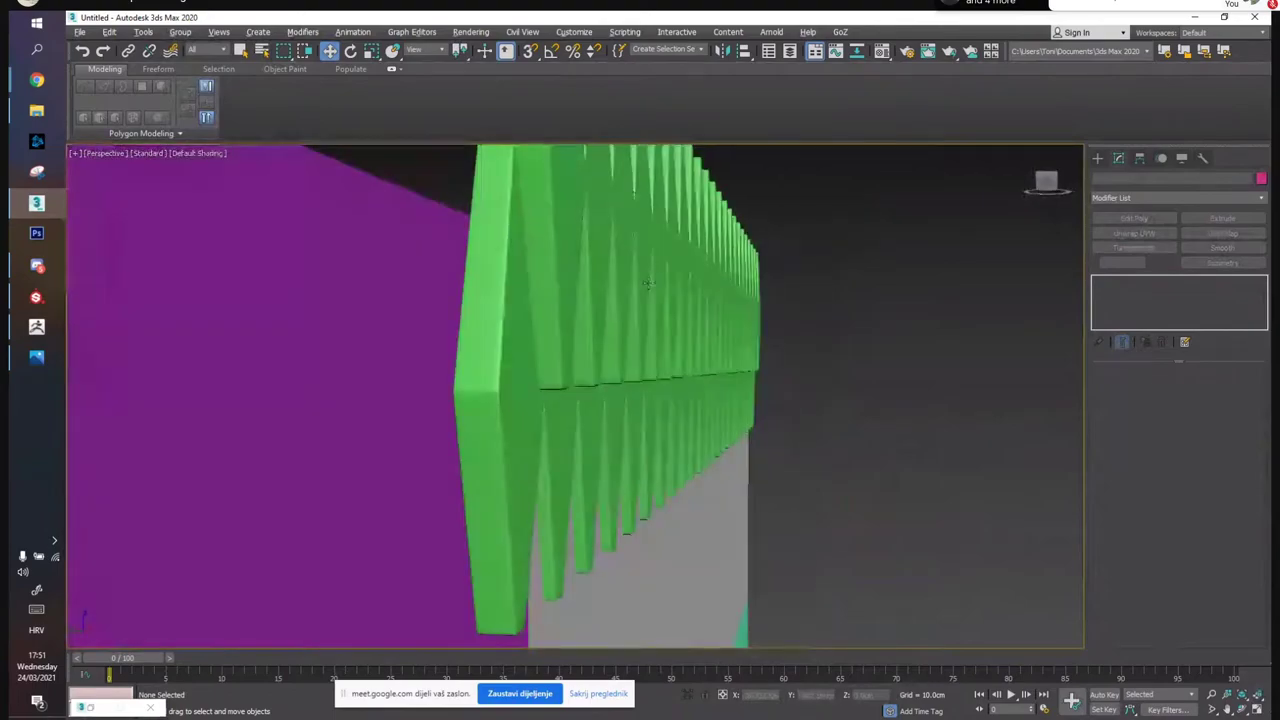
click(628, 277)
key(r)
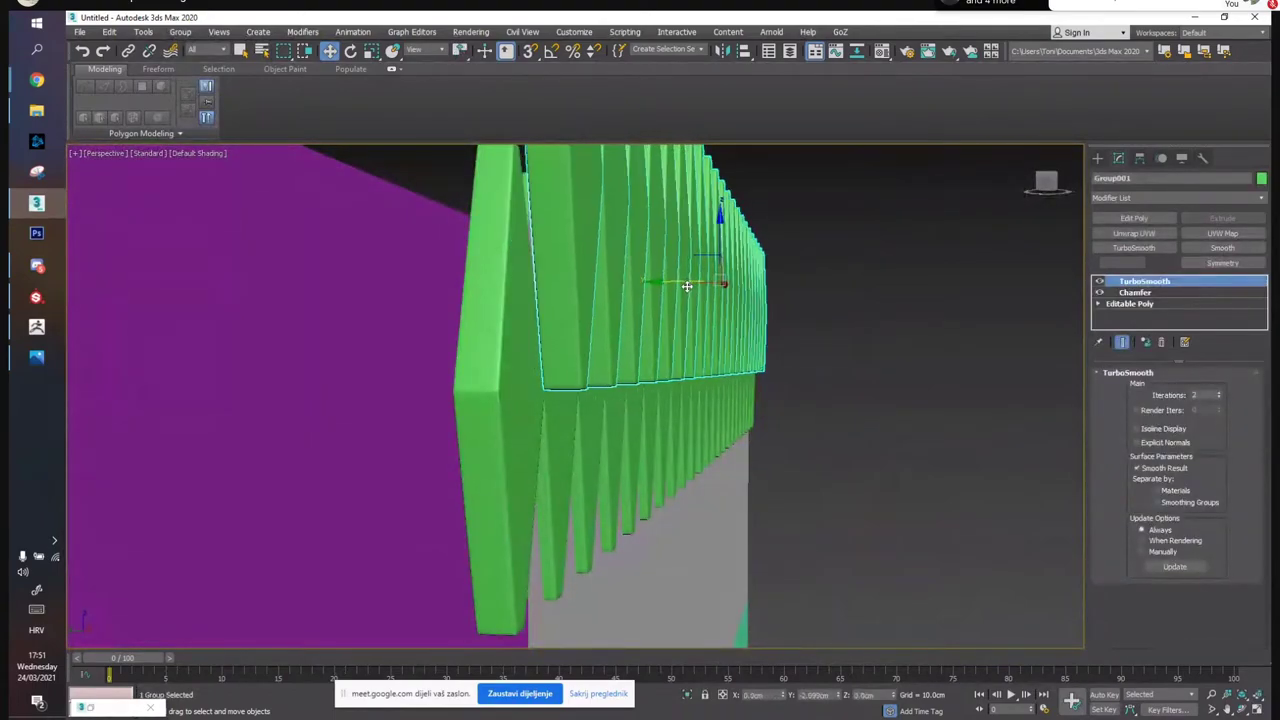
ctrl+click(484, 398)
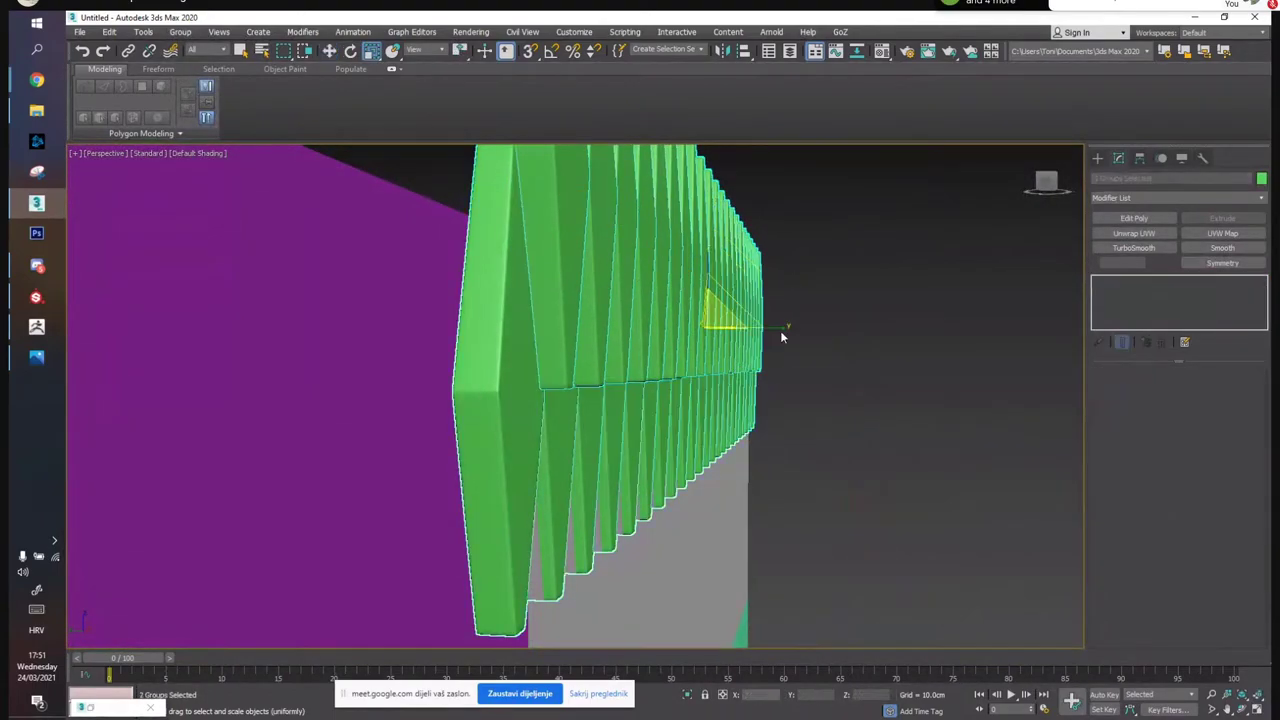
drag(779, 326, 811, 331)
click(630, 240)
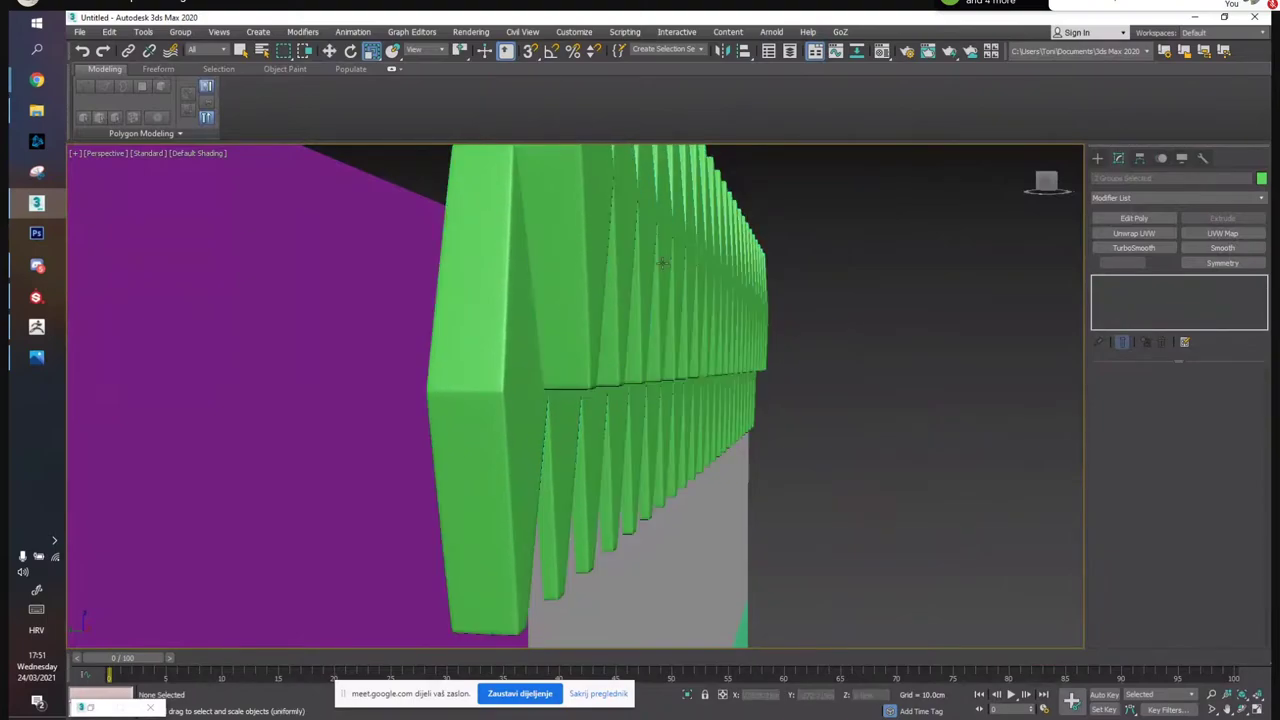
Select both tile rows and snap them upwards so their tops align with the Roof strip's top edge
alt+middle_drag(680, 285, 596, 249)
ctrl+click(393, 264)
alt+middle_drag(393, 264, 552, 311)
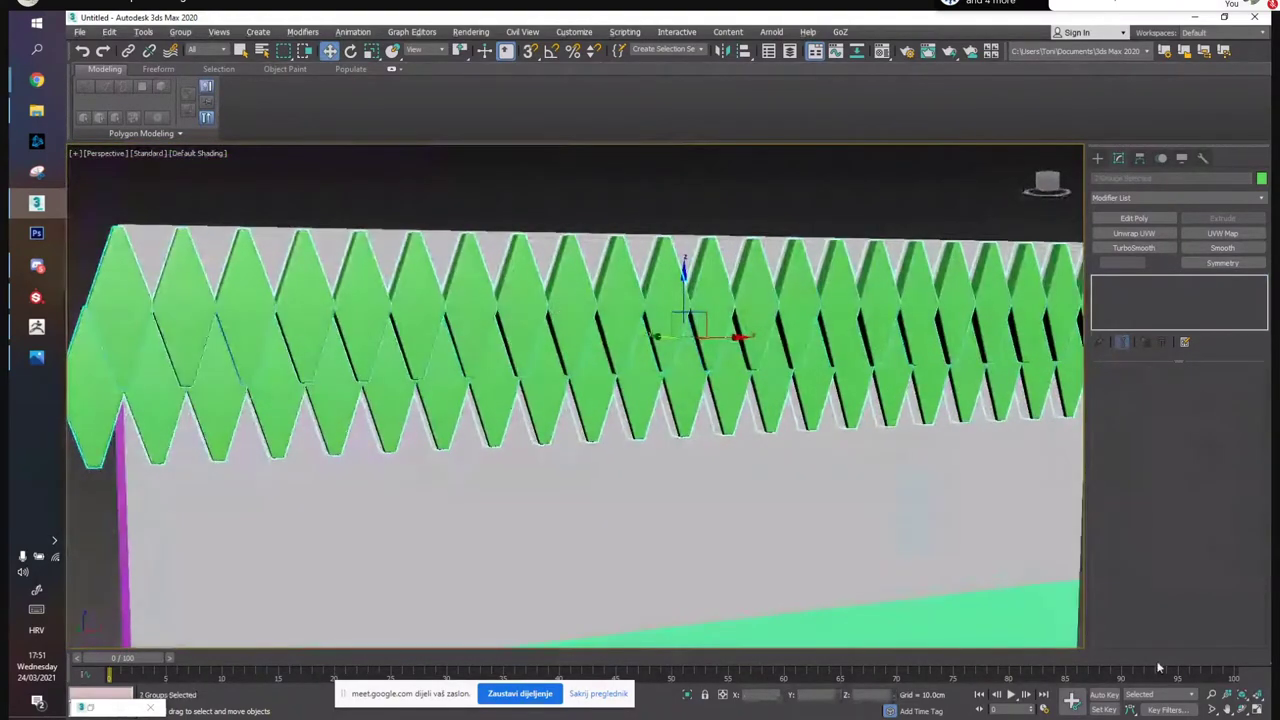
click(1257, 710)
click(1257, 695)
right_click(1040, 350)
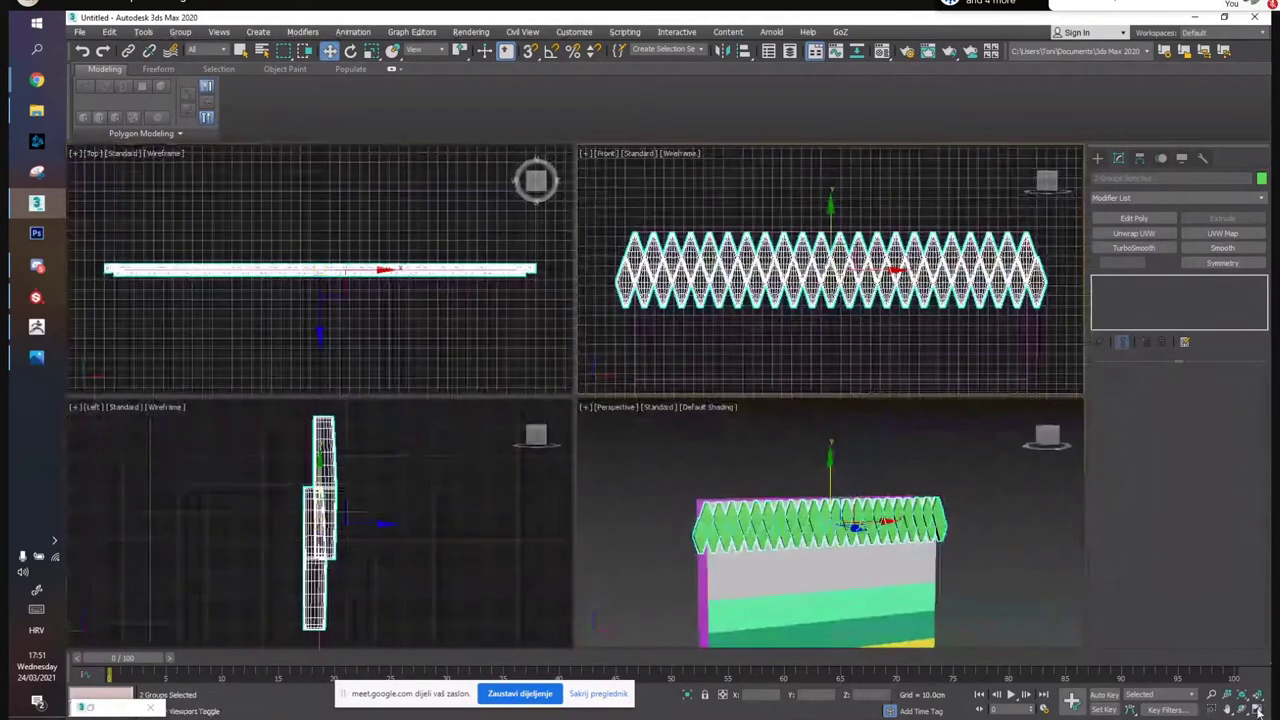
click(1257, 710)
middle_drag(393, 310, 478, 310)
scroll(478, 310, up, 10)
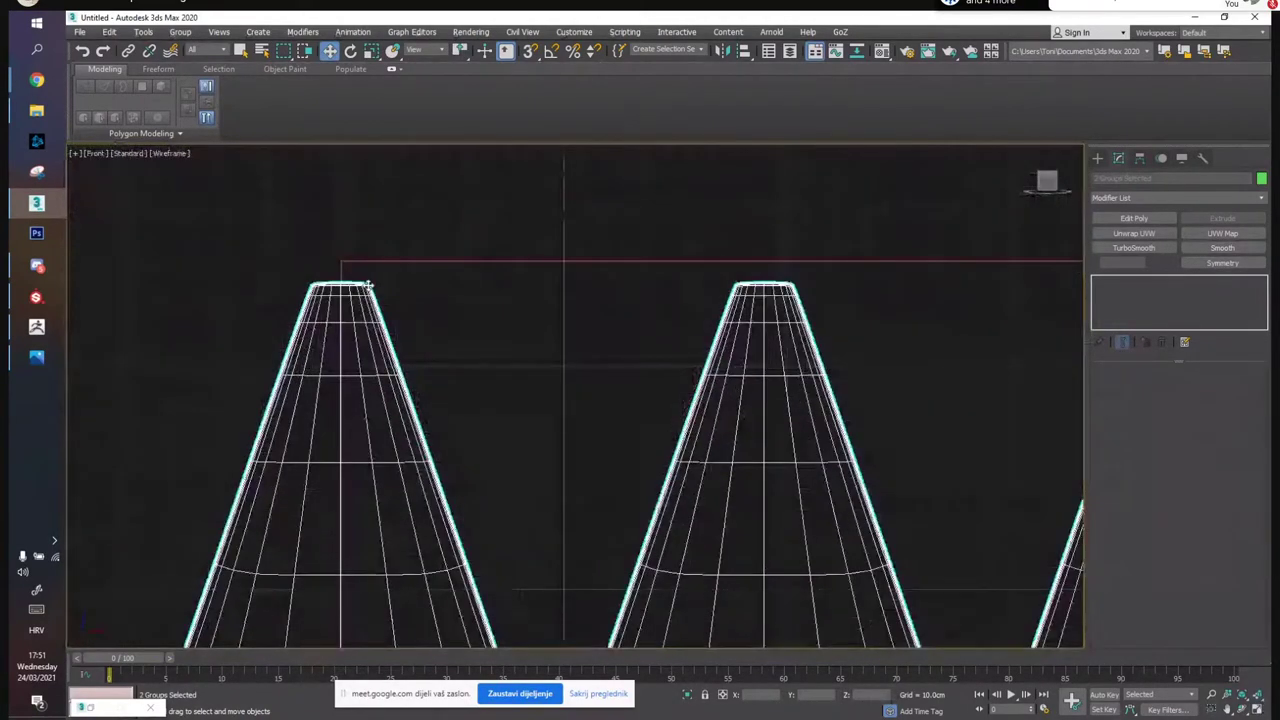
drag(358, 284, 342, 262)
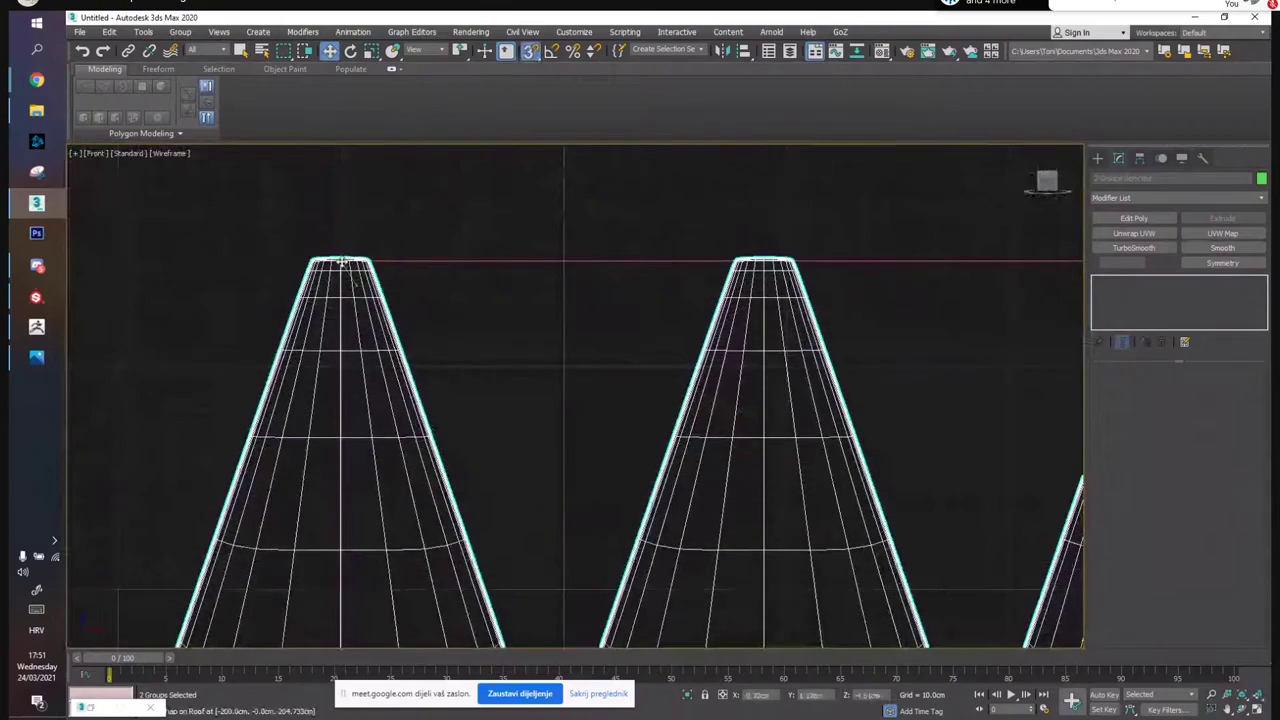
scroll(630, 308, down, 5)
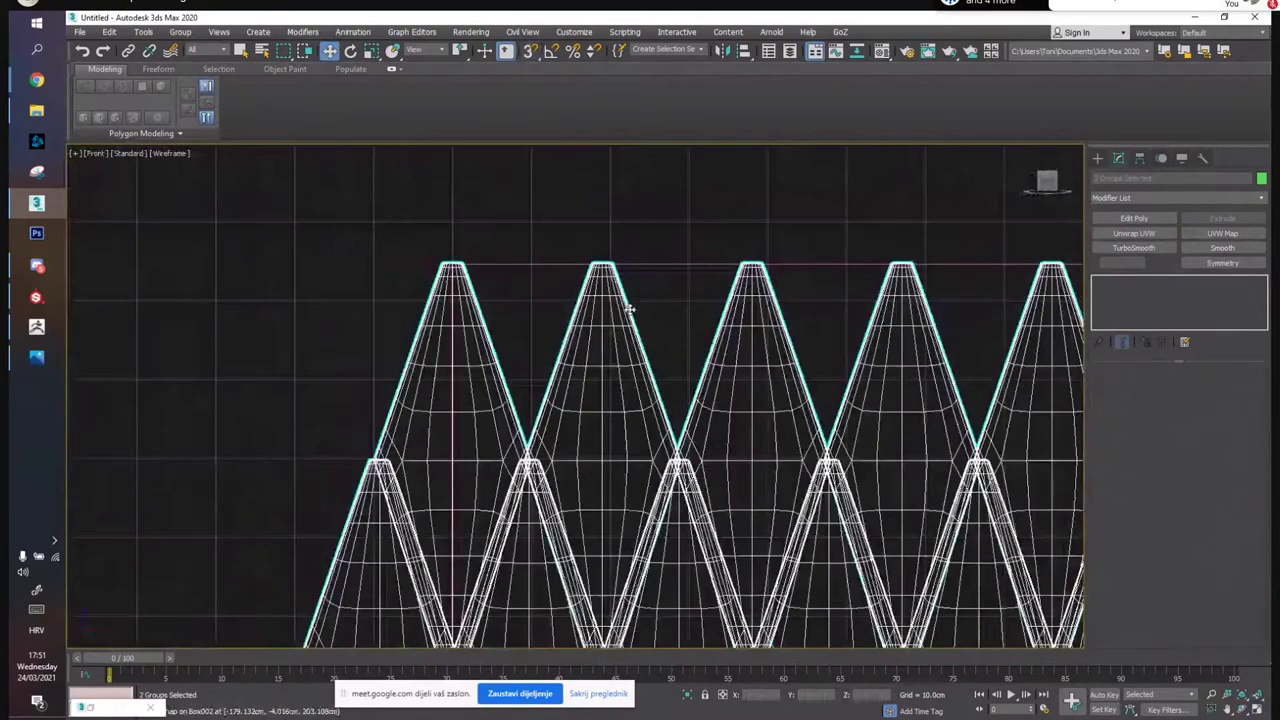
Copy the two interlocking tile rows downwards to create a third and fourth row
scroll(630, 308, down, 4)
click(1258, 711)
middle_drag(972, 542, 876, 496)
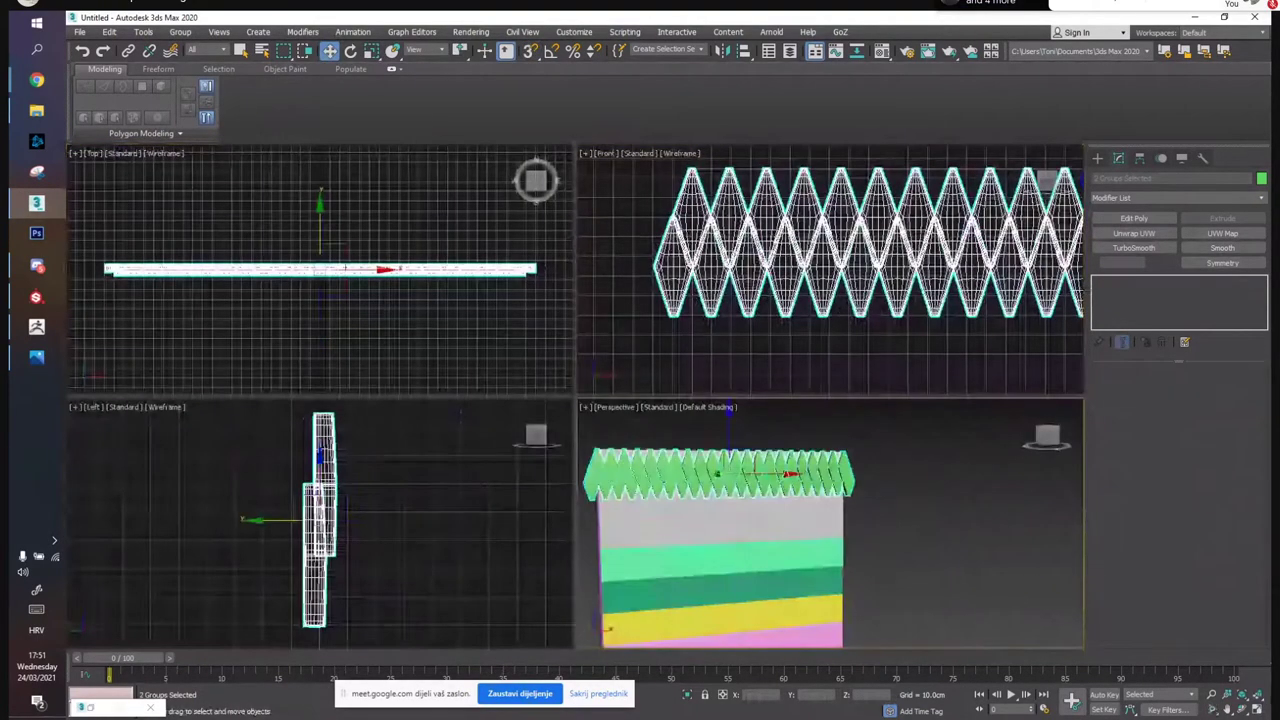
click(1257, 710)
alt+middle_drag(543, 383, 571, 275)
scroll(571, 275, up, 3)
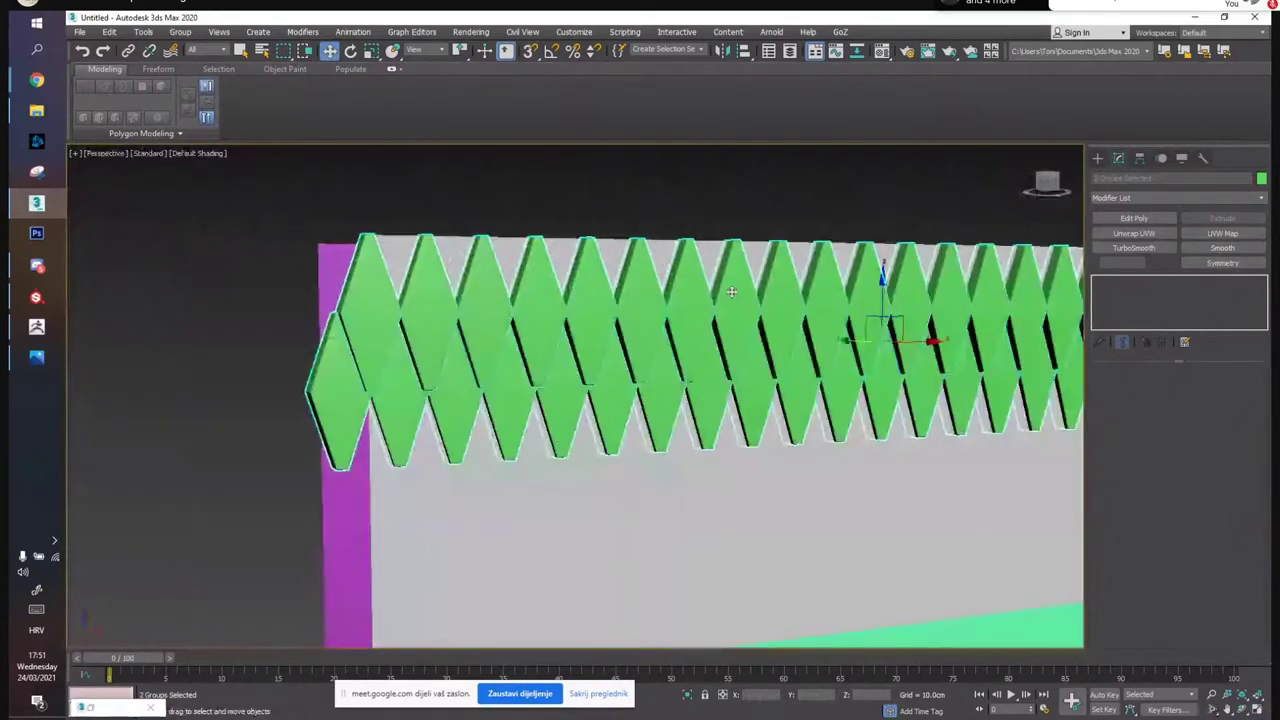
alt+middle_drag(858, 287, 749, 248)
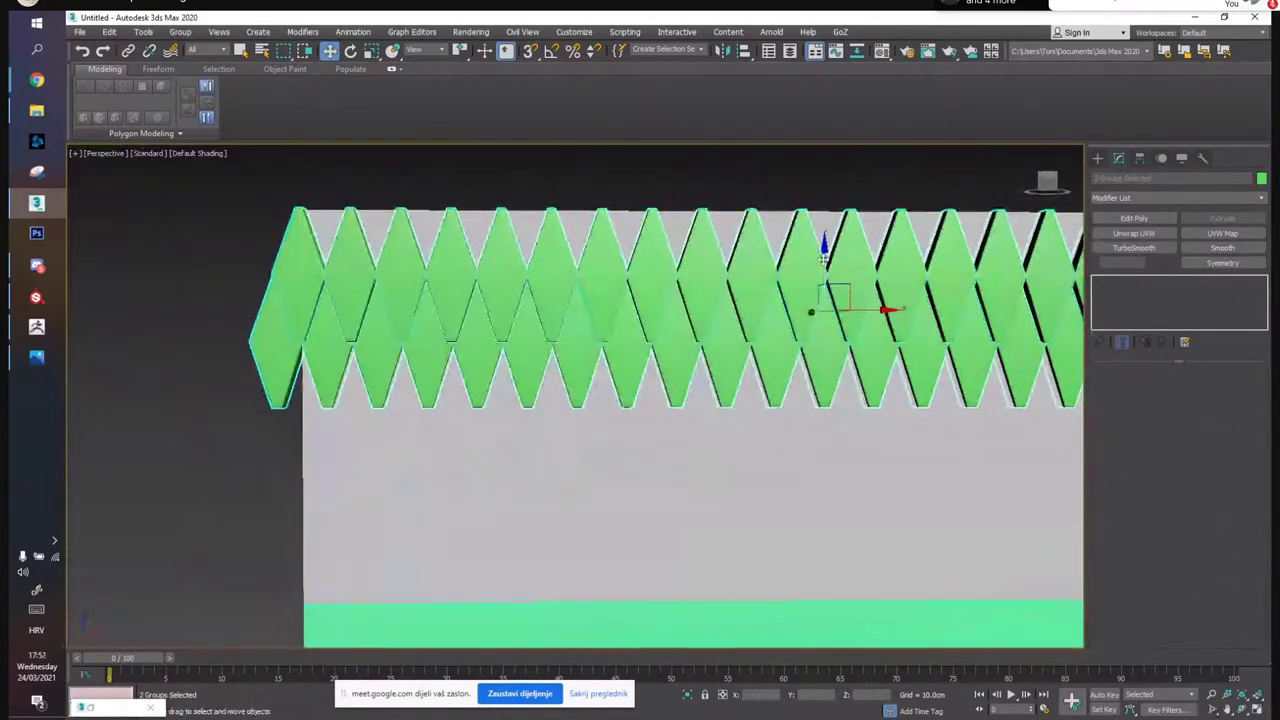
scroll(831, 404, up, 3)
drag(831, 404, 839, 384)
click(670, 425)
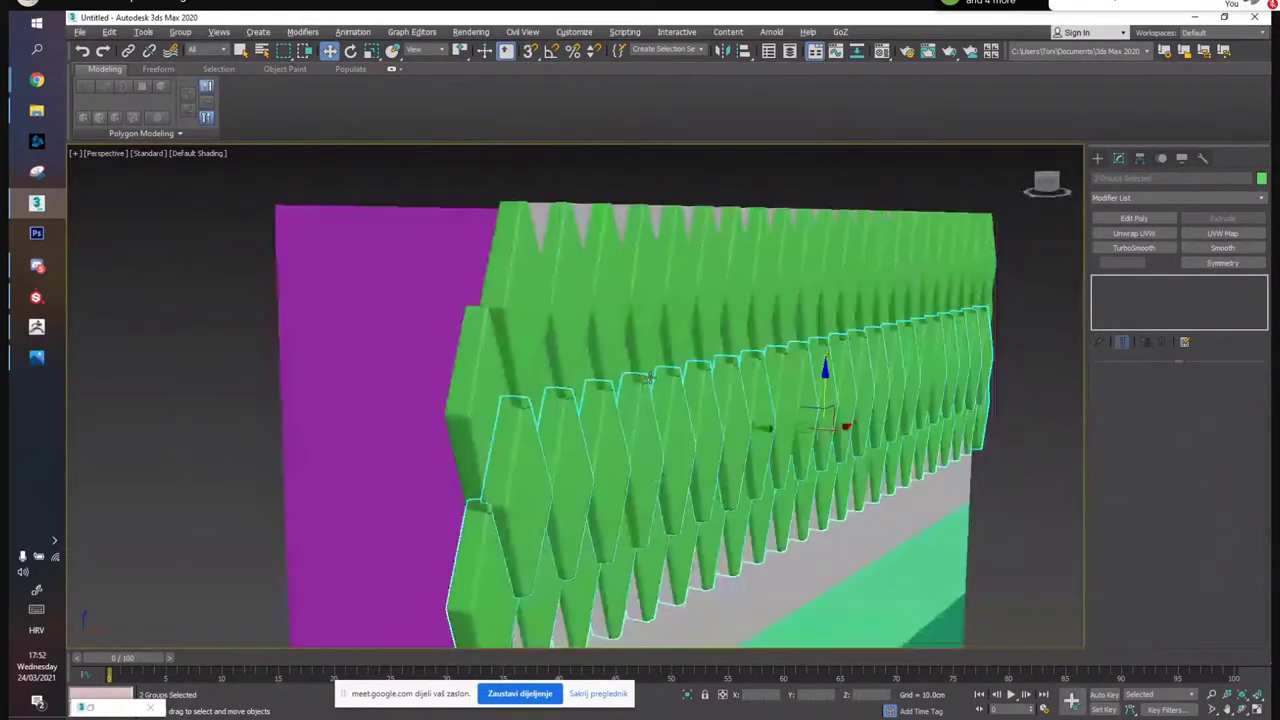
Offset the copied rows and the upper rows along Y so the upper pair overlaps the copied pair
alt+middle_drag(649, 378, 676, 380)
scroll(690, 395, up, 2)
drag(793, 430, 752, 414)
ctrl+click(724, 371)
ctrl+click(704, 200)
middle_drag(706, 298, 677, 289)
scroll(677, 289, down, 3)
drag(694, 295, 752, 295)
click(970, 435)
Select two neighbouring tile rows and nudge them along Y to refine their overlap
click(591, 385)
ctrl+click(587, 489)
alt+middle_drag(650, 475, 751, 362)
drag(751, 362, 757, 364)
click(855, 467)
Select the upper tile rows together and move them slightly forward along Y over the rows below
click(711, 473)
alt+middle_drag(709, 474, 736, 365)
click(706, 187)
middle_drag(706, 188, 690, 330)
ctrl+click(732, 218)
drag(742, 355, 752, 352)
click(906, 263)
Move the top tile row forward along Y so it overlaps the second row
click(753, 308)
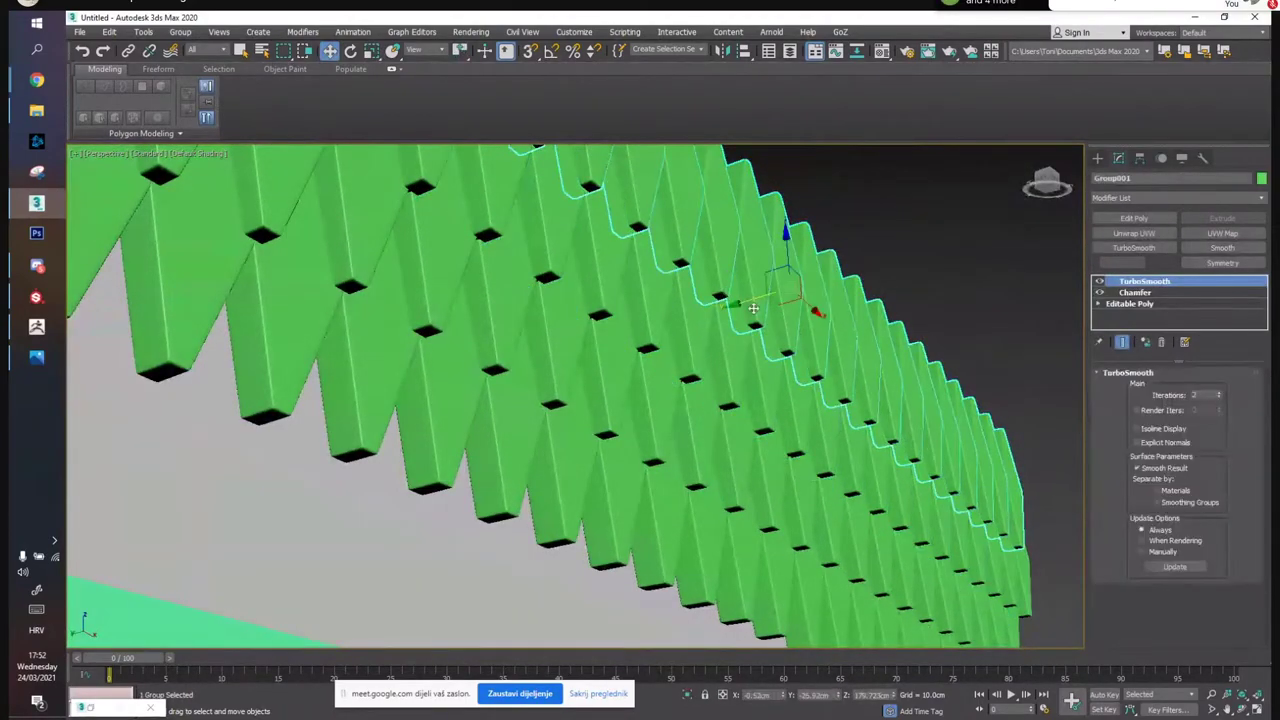
drag(746, 301, 757, 300)
mouse_move(747, 312)
alt+middle_down()
mouse_move(698, 317)
mouse_move(733, 323)
alt+middle_up()
scroll(725, 312, down, 5)
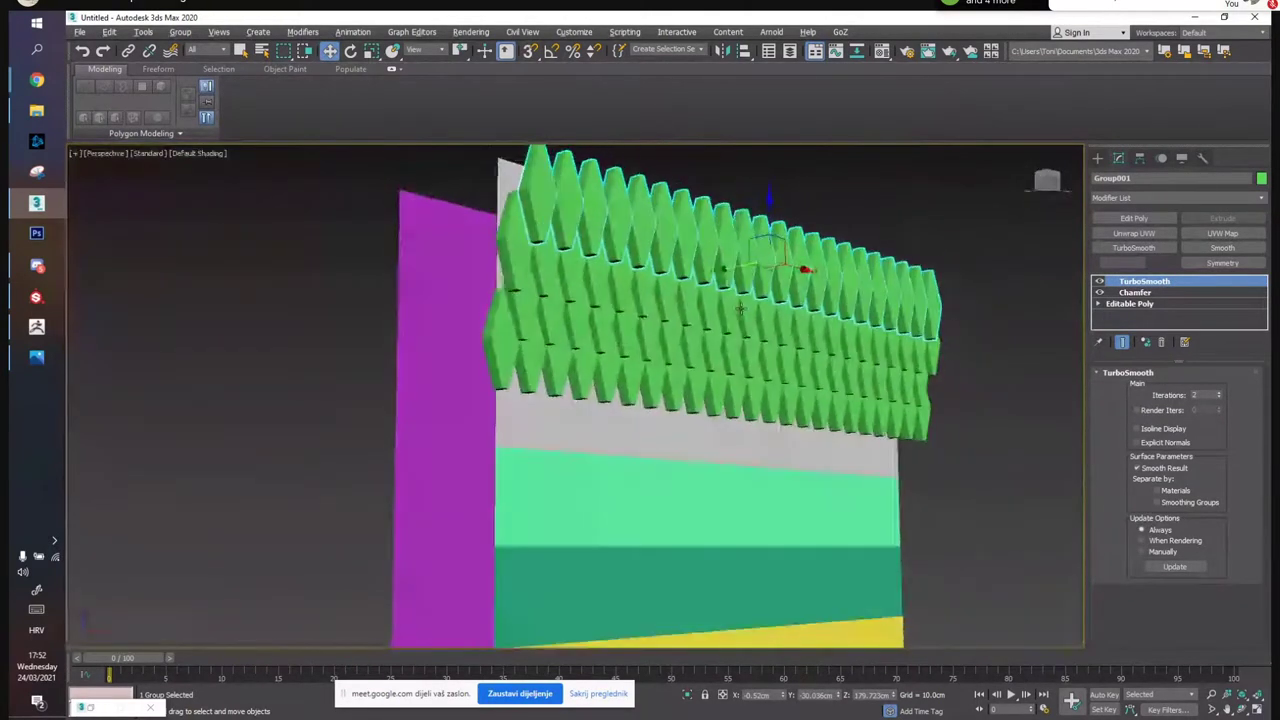
click(1007, 434)
Open the top tile row's group and select the first tile inside it
click(793, 287)
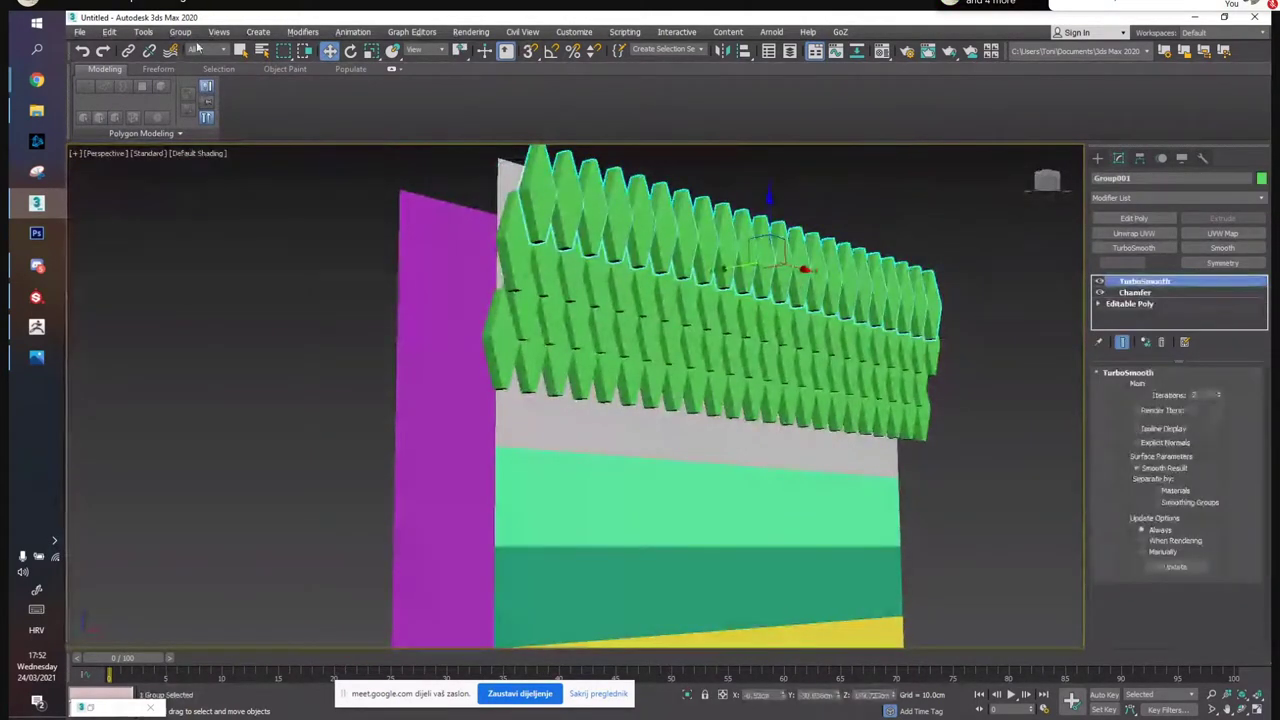
click(180, 32)
click(215, 92)
mouse_move(532, 262)
alt+middle_down()
mouse_move(480, 260)
mouse_move(534, 257)
alt+middle_up()
scroll(534, 257, up, 5)
click(603, 259)
click(603, 259)
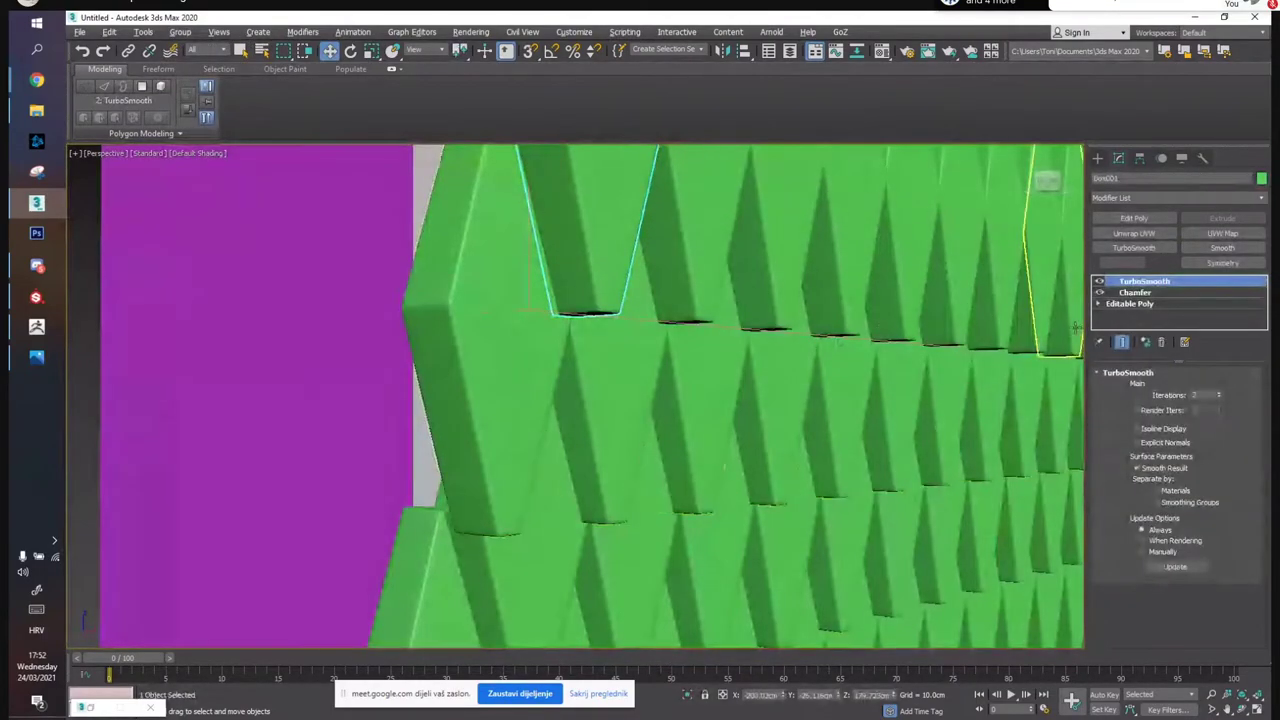
Raise two vertices of the tile's lower tip at Editable Poly level so the top row's undersides slant
click(1130, 303)
key(1)
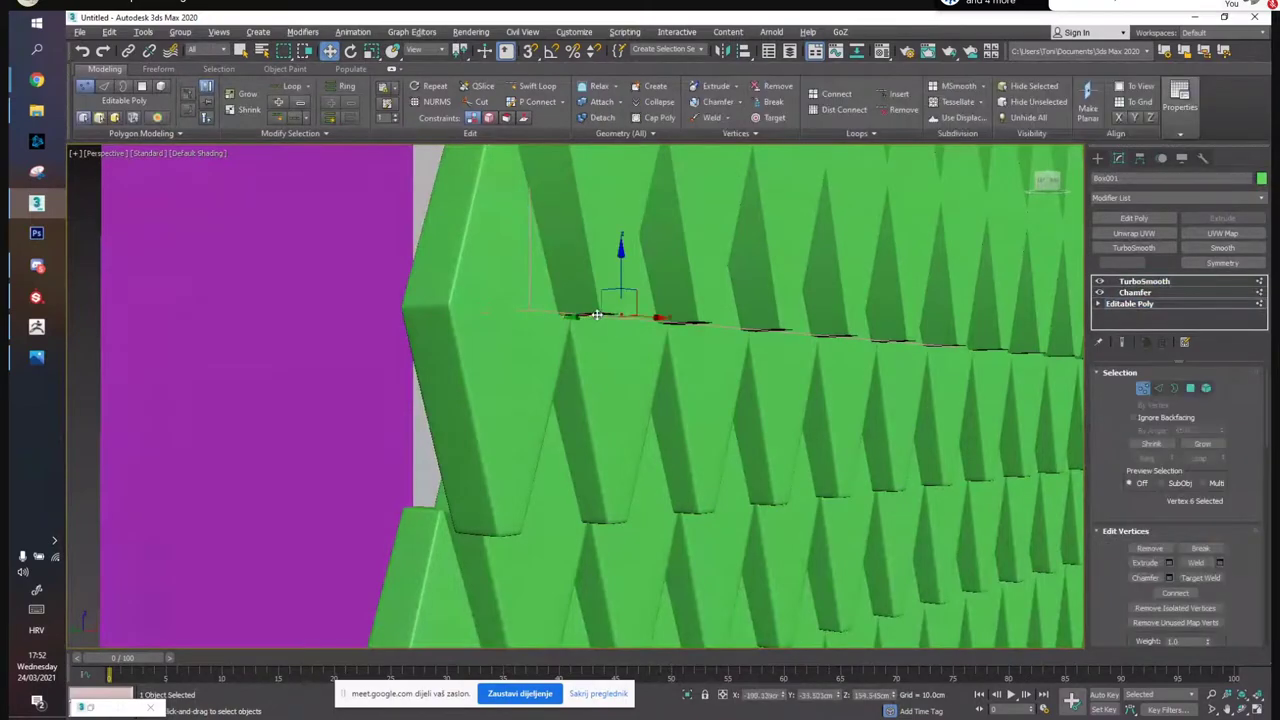
ctrl+click(597, 313)
alt+middle_drag(599, 315, 670, 325)
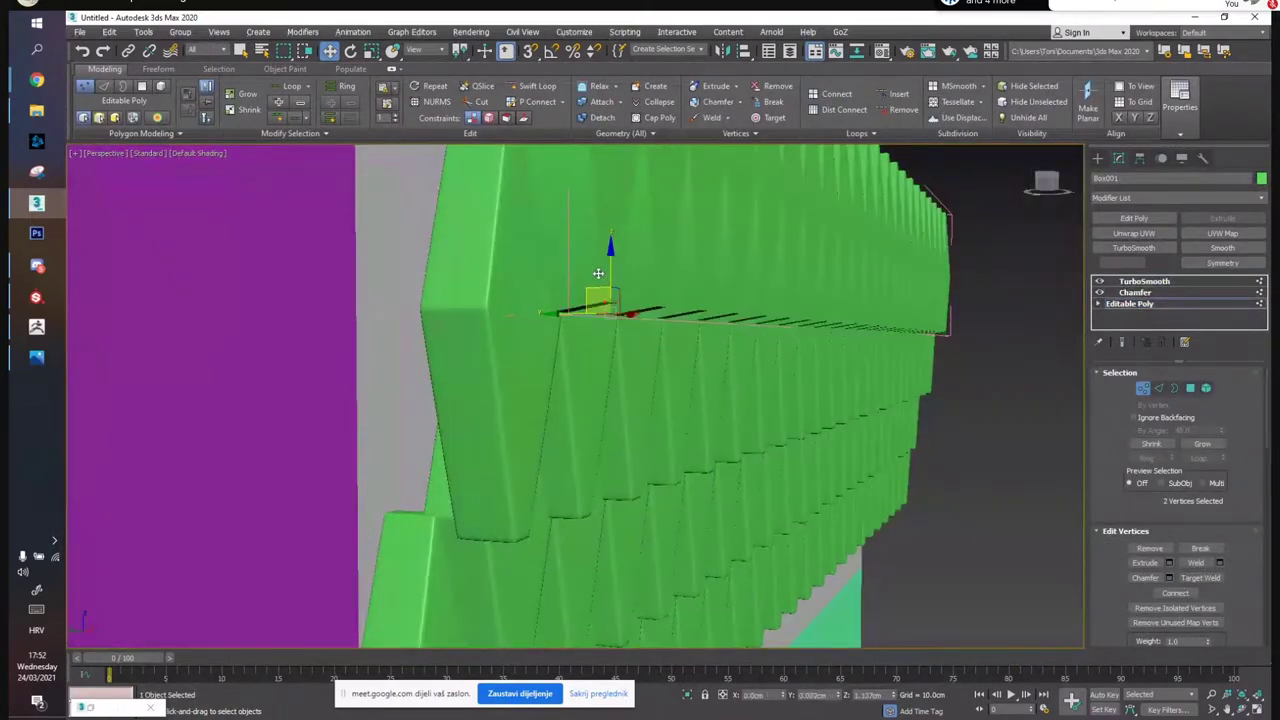
alt+middle_drag(587, 247, 580, 277)
key(1)
click(240, 316)
Open the groups of the second, third and fourth tile rows for editing
middle_drag(600, 371, 815, 388)
click(178, 33)
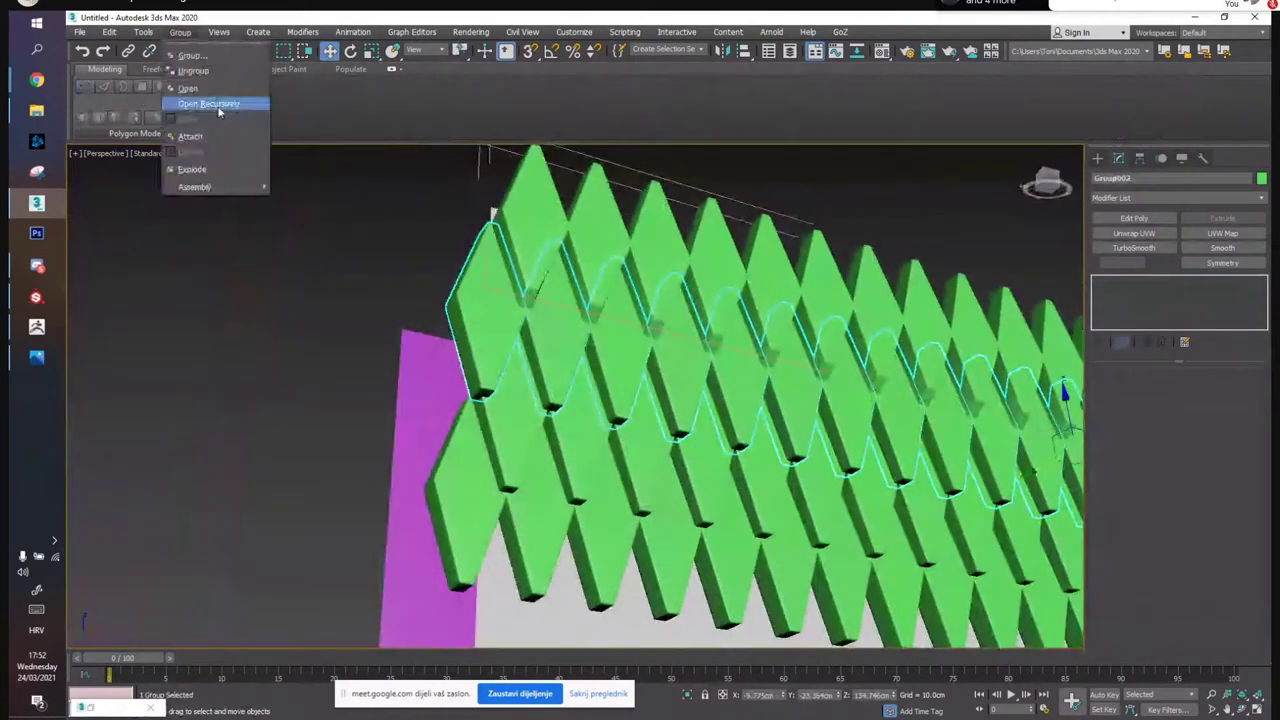
click(210, 104)
click(180, 31)
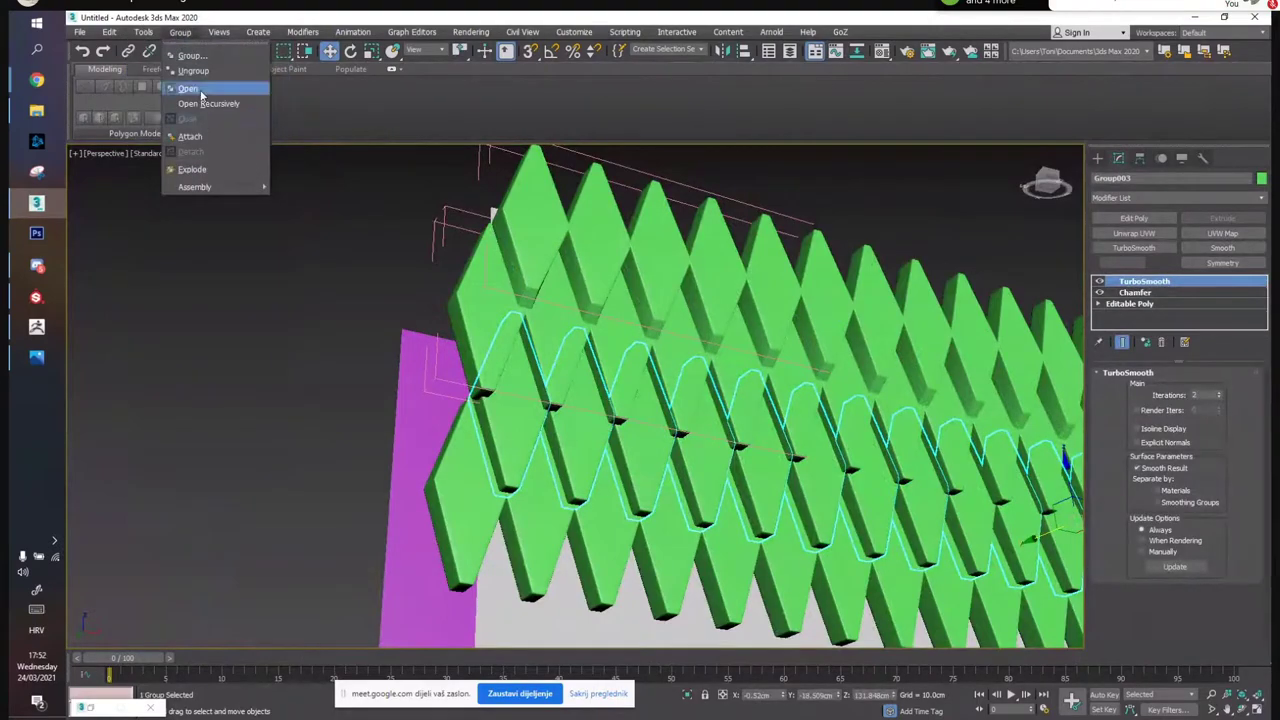
click(189, 89)
click(180, 31)
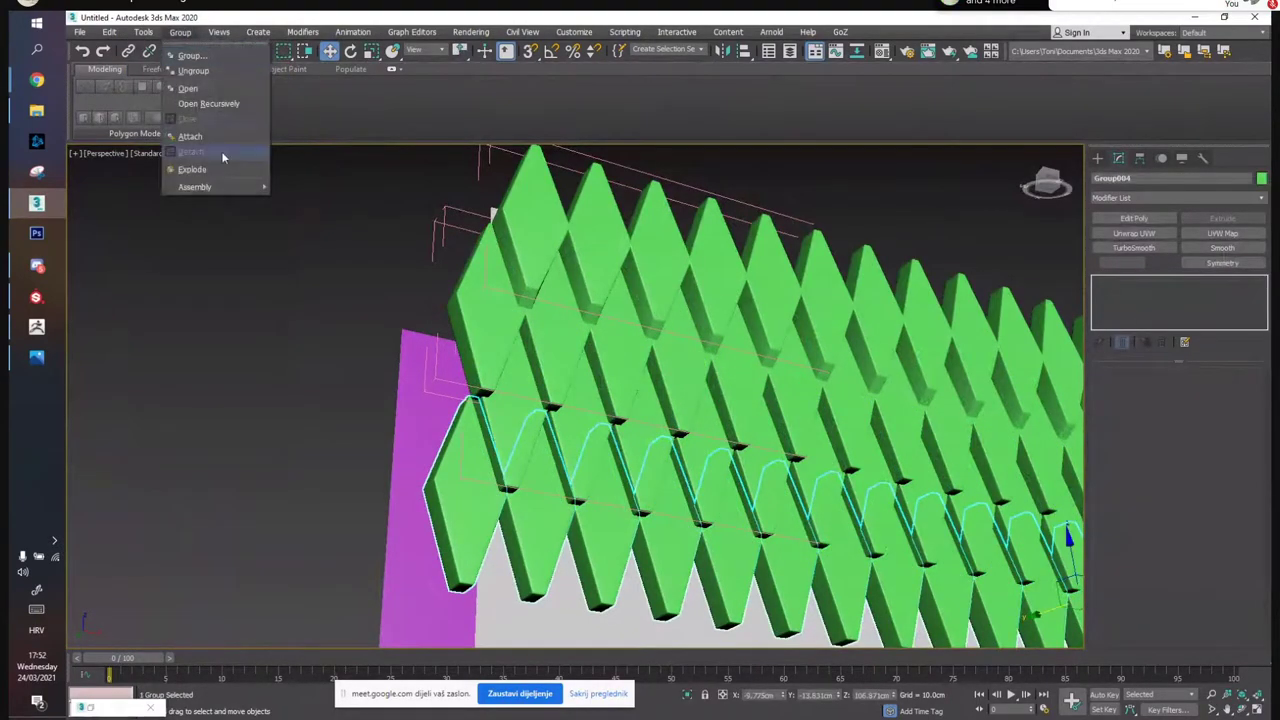
click(205, 103)
Select the second row's first tile and raise its lower-tip vertices at Editable Poly level to slant the undersides
click(483, 290)
click(1141, 305)
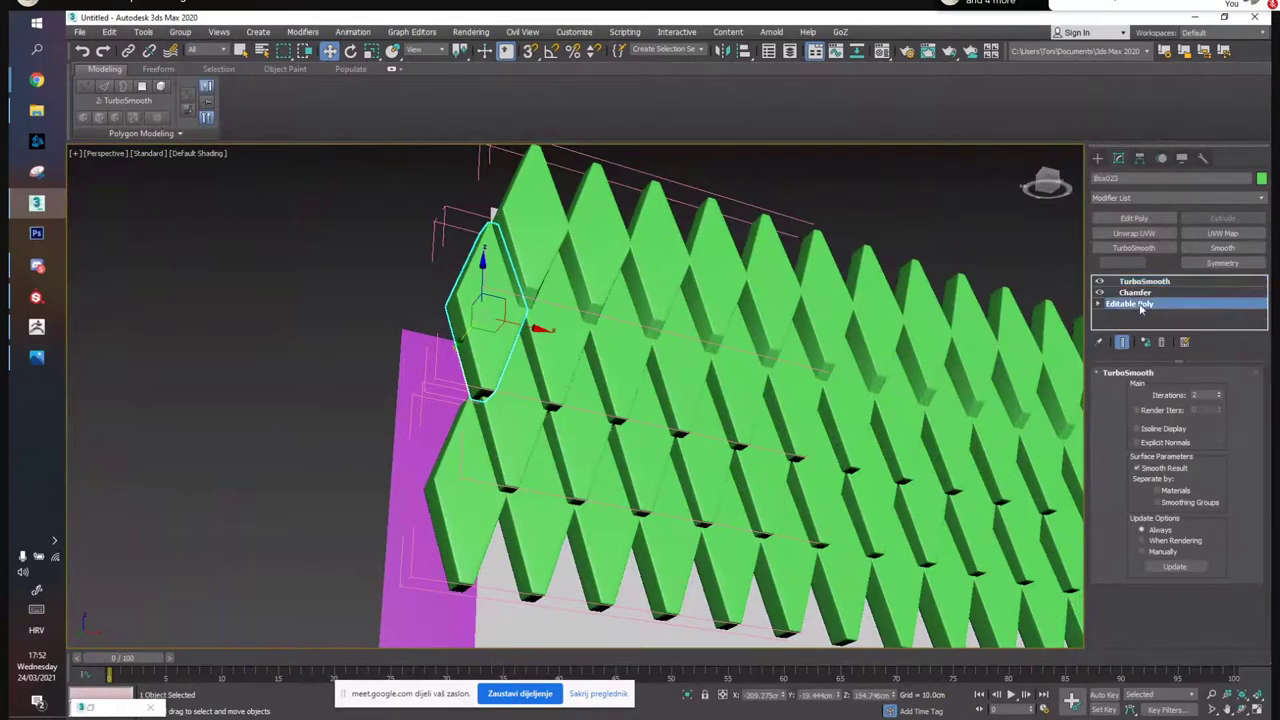
key(1)
click(485, 392)
drag(469, 408, 466, 413)
alt+middle_drag(470, 410, 522, 396)
key(ctrl+z)
drag(480, 378, 479, 356)
alt+middle_drag(490, 370, 516, 309)
key(1)
Raise two lower-tip vertices of a third-row tile at Editable Poly level to slant that row's undersides
click(466, 376)
click(1131, 305)
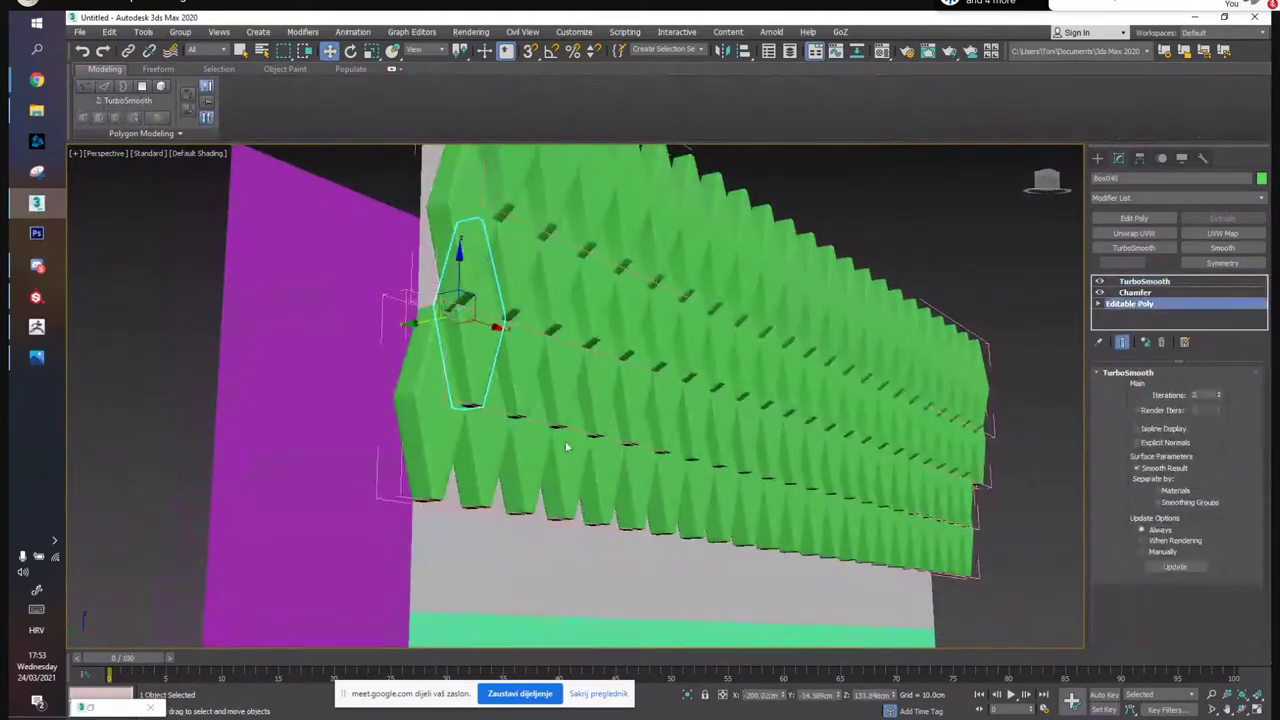
key(1)
click(474, 401)
alt+middle_drag(466, 397, 470, 381)
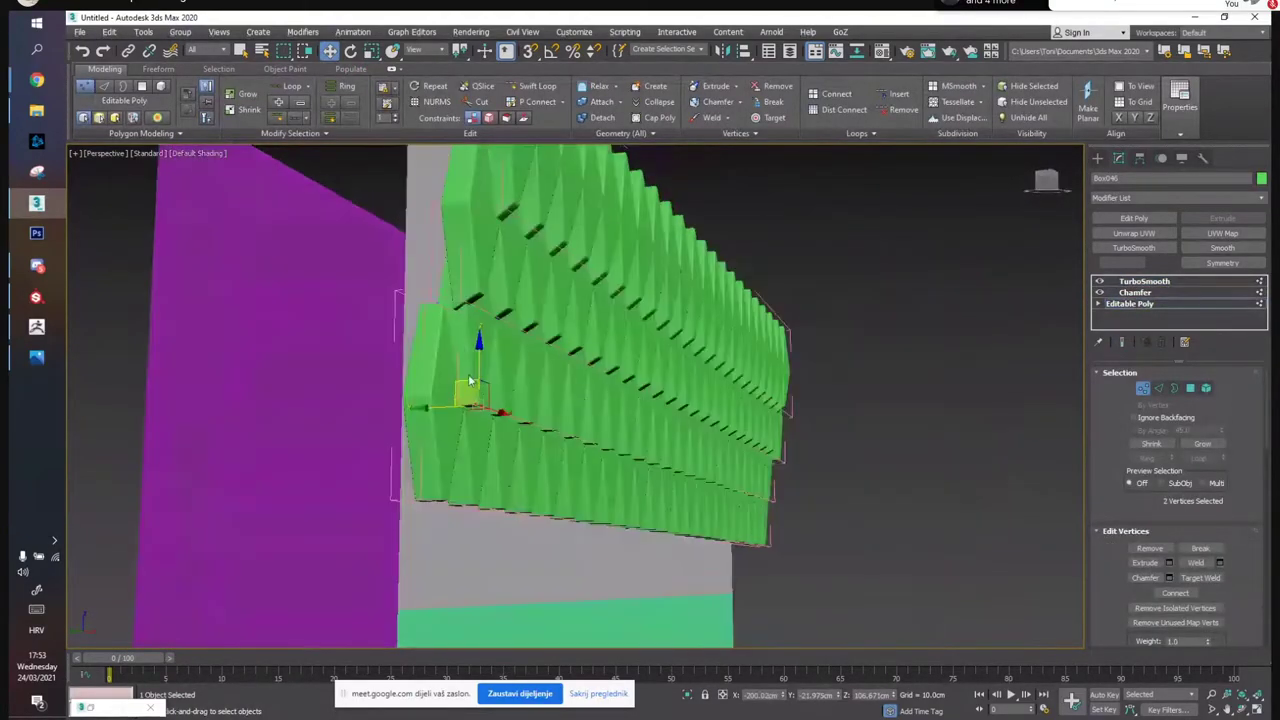
click(465, 394)
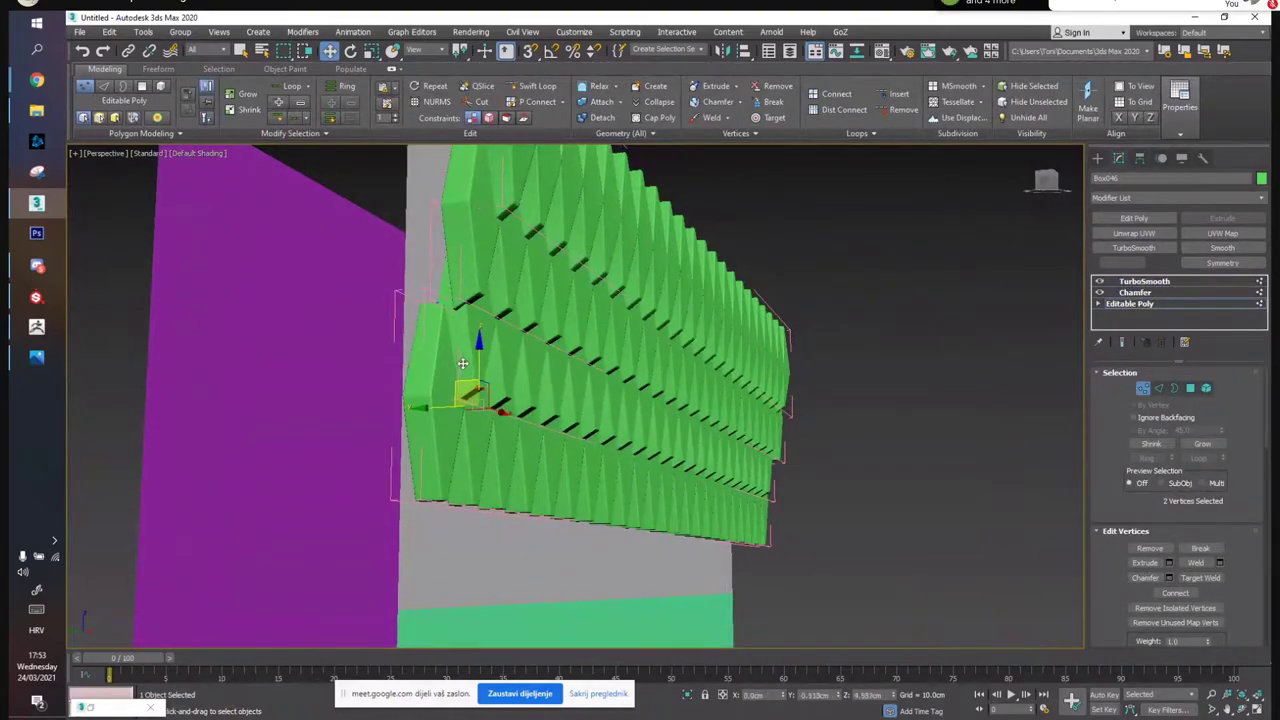
key(1)
Raise the lower-tip vertices of the bottom row's first tile at Editable Poly level to slant that row's undersides
click(446, 482)
click(1135, 305)
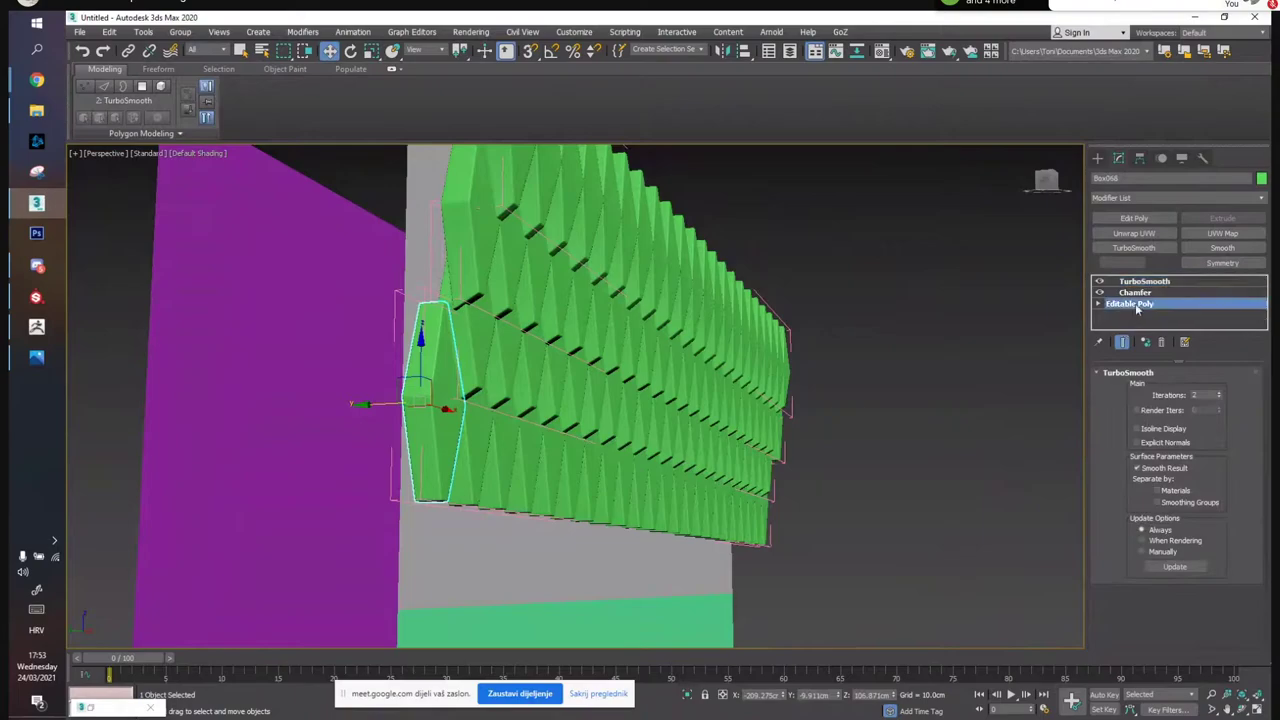
key(1)
click(420, 478)
drag(424, 476, 434, 458)
alt+middle_drag(534, 454, 357, 434)
scroll(357, 434, down, 5)
key(1)
click(709, 486)
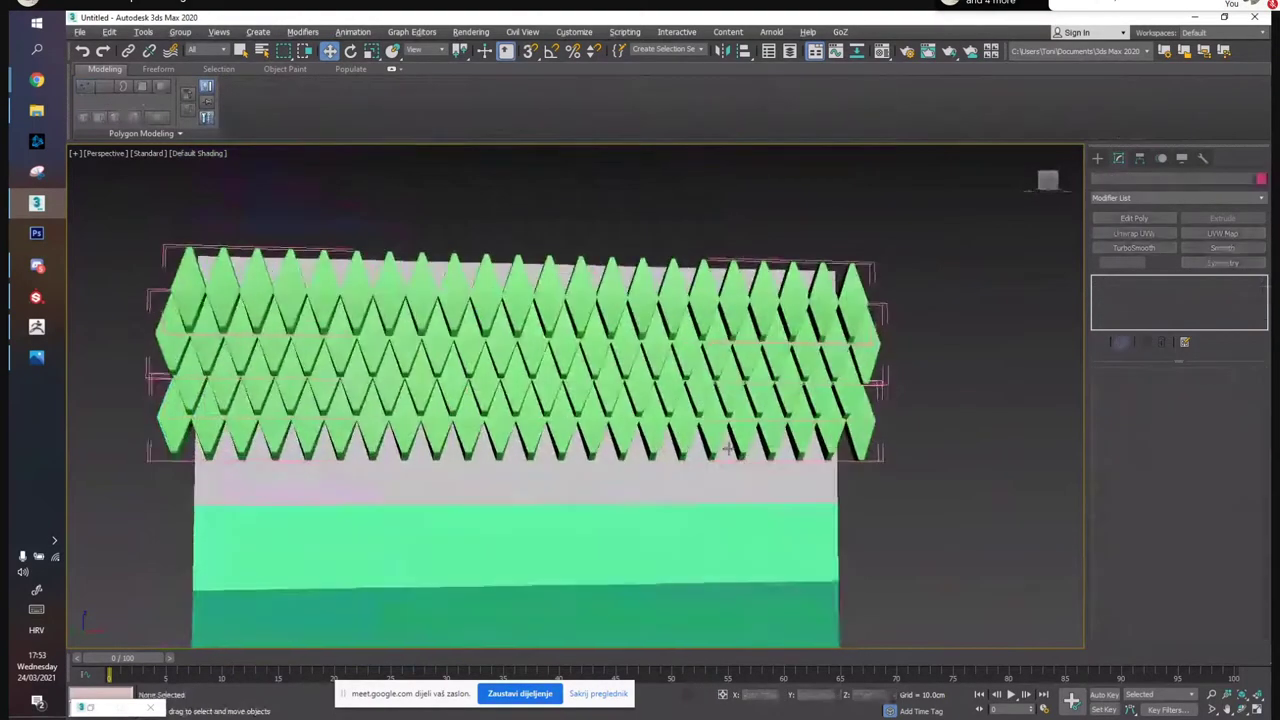
Select all the opened tile-row groups, close them together and clear the selection
drag(915, 484, 866, 232)
click(187, 36)
click(206, 121)
click(468, 198)
Select the bottom tile row and copy it downward along Z to start a fifth row
alt+middle_drag(505, 246, 560, 291)
click(558, 292)
ctrl+click(543, 337)
ctrl+click(515, 417)
ctrl+click(530, 388)
alt+middle_drag(540, 382, 500, 412)
click(510, 407)
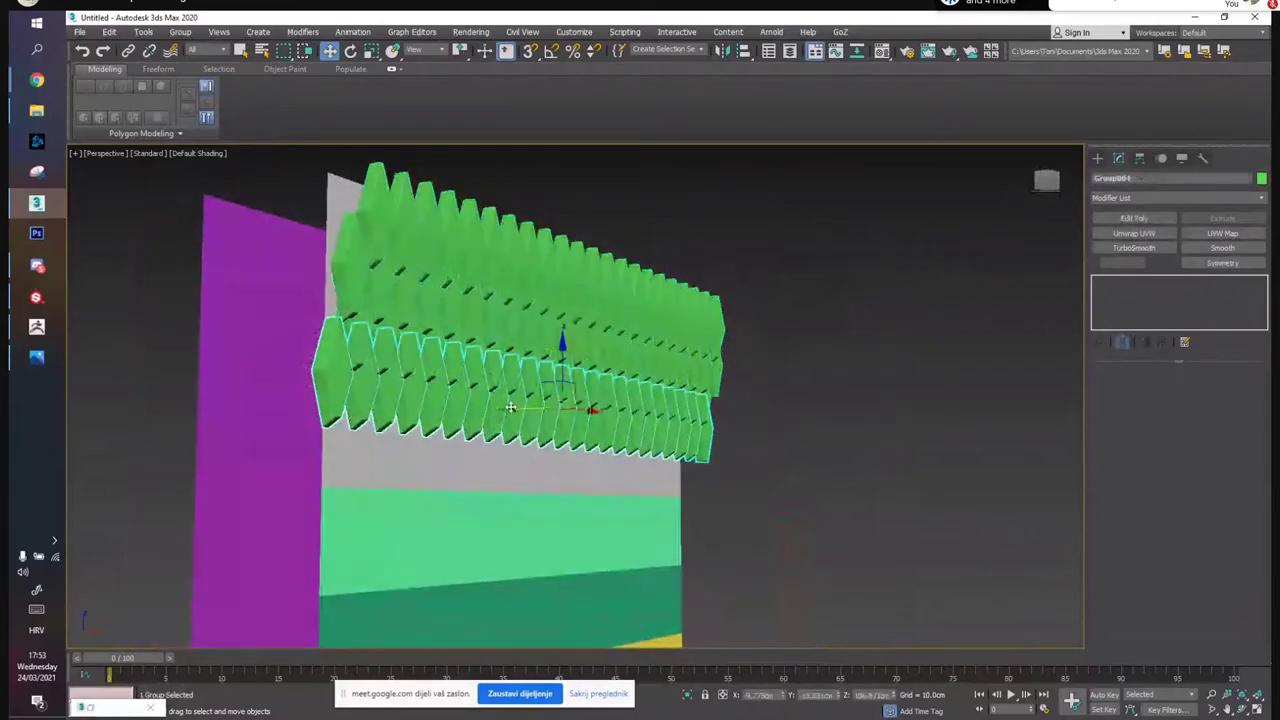
shift+drag(560, 383, 565, 413)
key(Return)
In a shaded Front view, raise the fifth row slightly and shift it about half a tile sideways to stagger it under the fourth
alt+middle_drag(587, 483, 660, 487)
click(1262, 710)
middle_drag(742, 166, 724, 166)
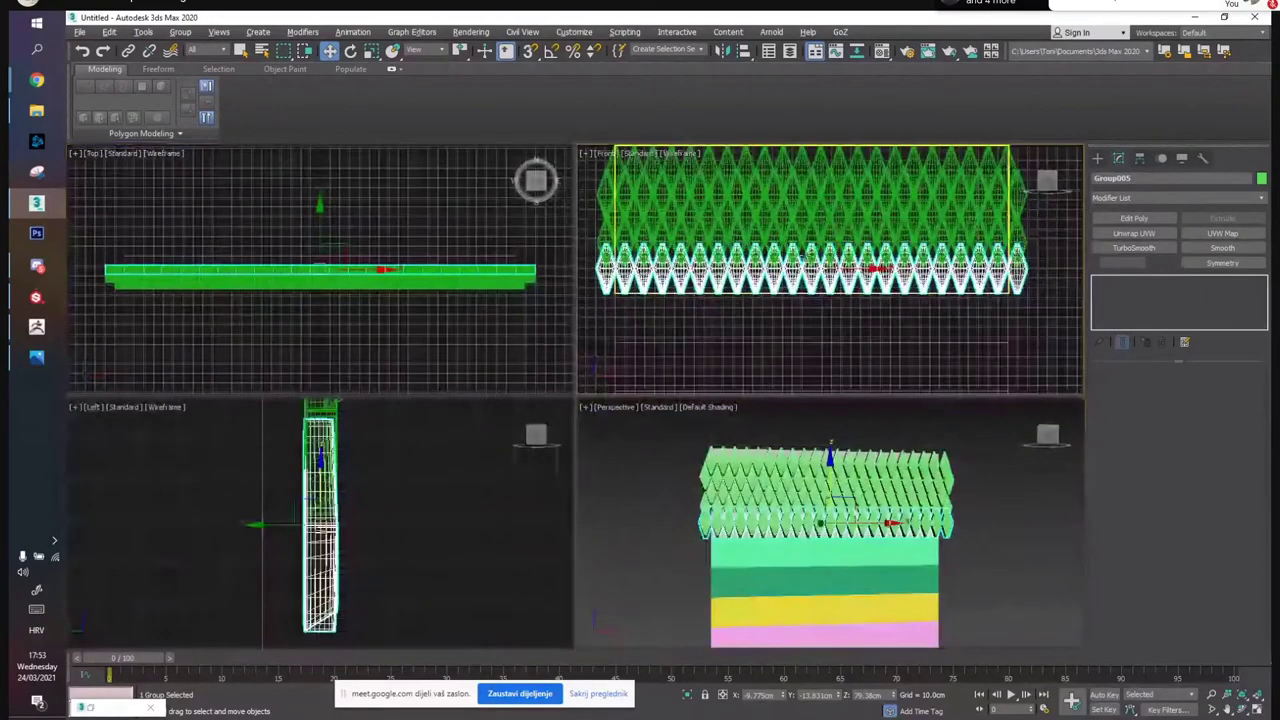
click(1259, 708)
key(F3)
scroll(614, 357, up, 3)
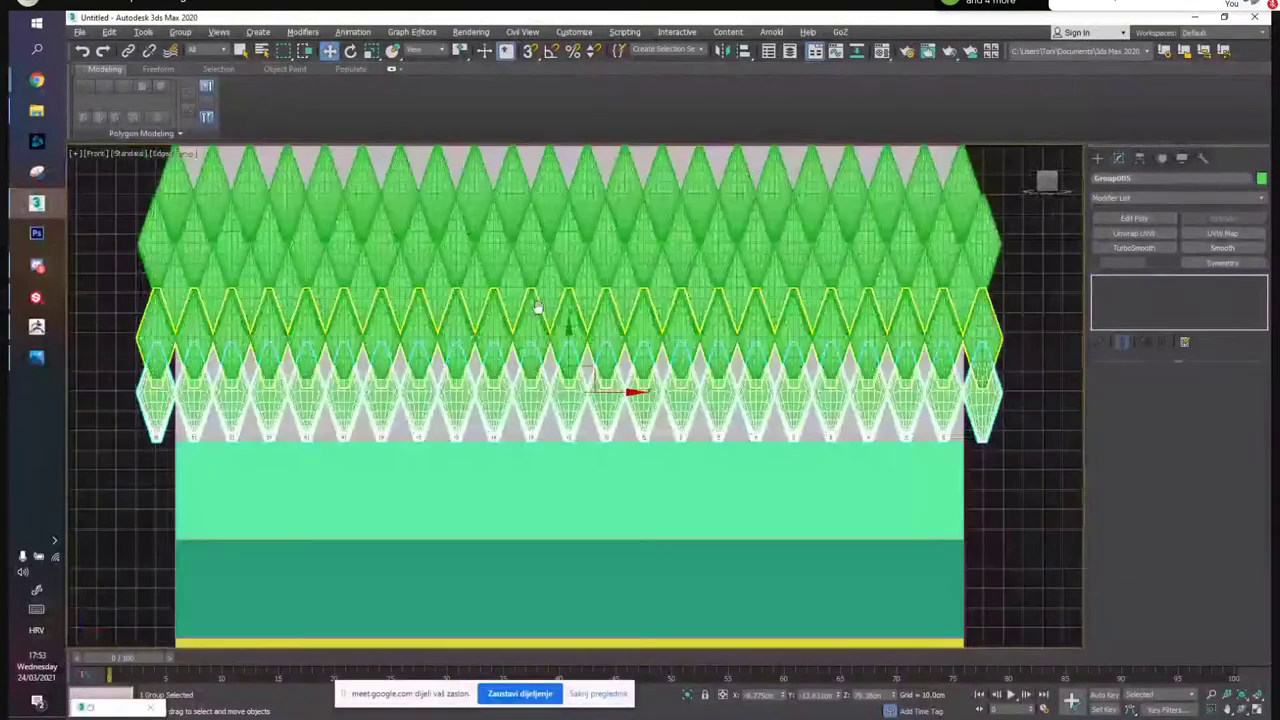
drag(614, 357, 618, 342)
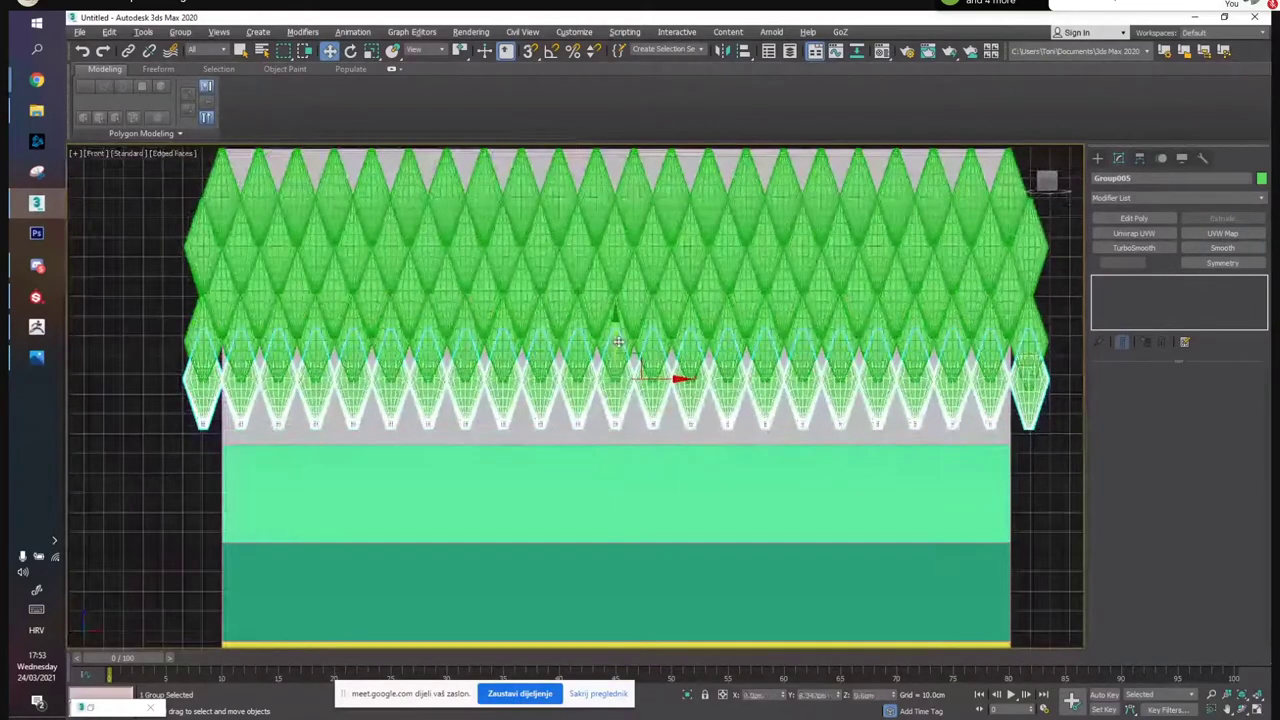
drag(657, 380, 674, 380)
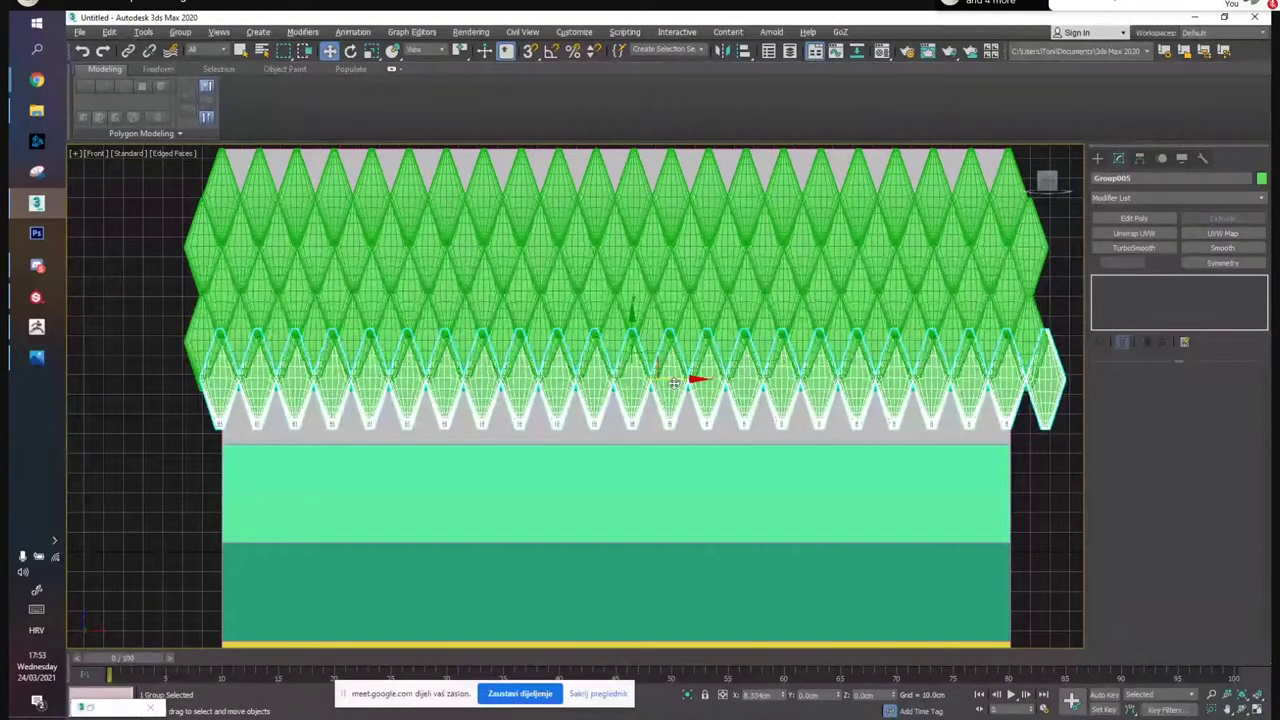
click(137, 329)
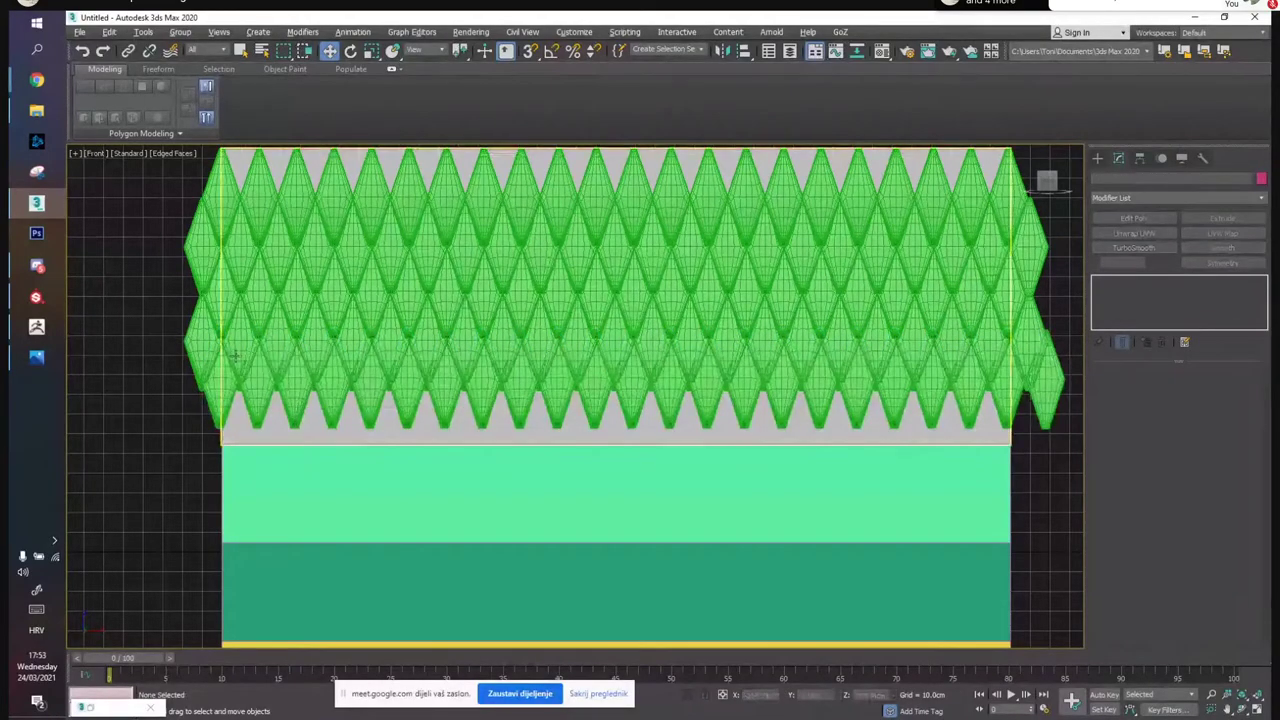
Copy the fourth tile row straight down as a sixth row beneath the fifth
click(612, 300)
drag(608, 300, 627, 396)
key(Return)
mouse_move(649, 405)
middle_down()
mouse_move(737, 478)
mouse_move(737, 497)
middle_up()
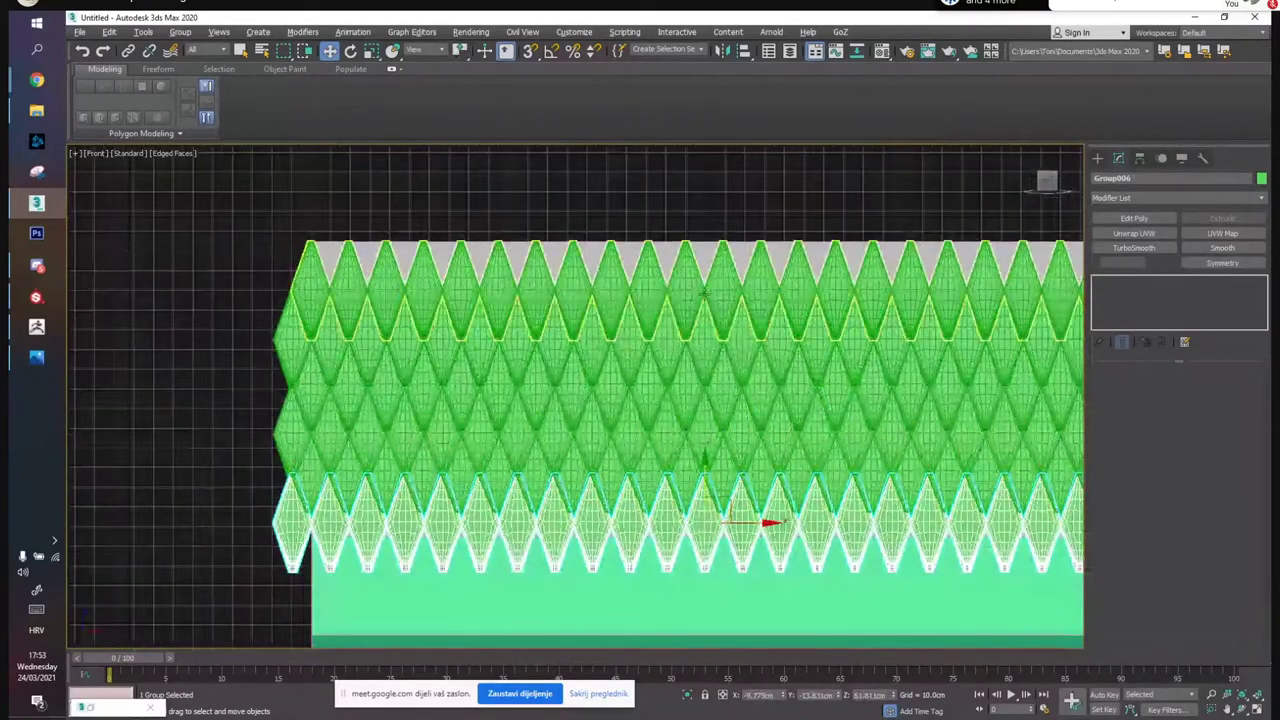
Copy the second tile row straight up to add a staggered row above the top of the Roof strip
click(704, 297)
click(676, 340)
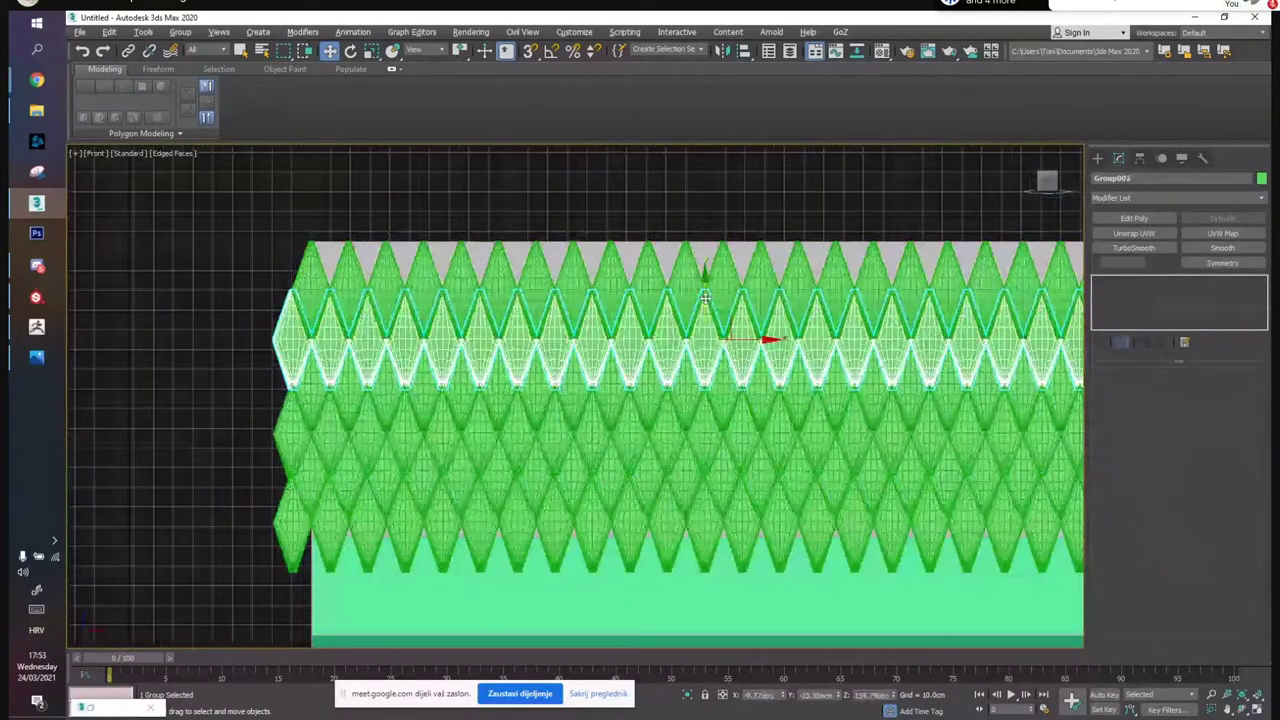
click(712, 255)
drag(712, 255, 717, 202)
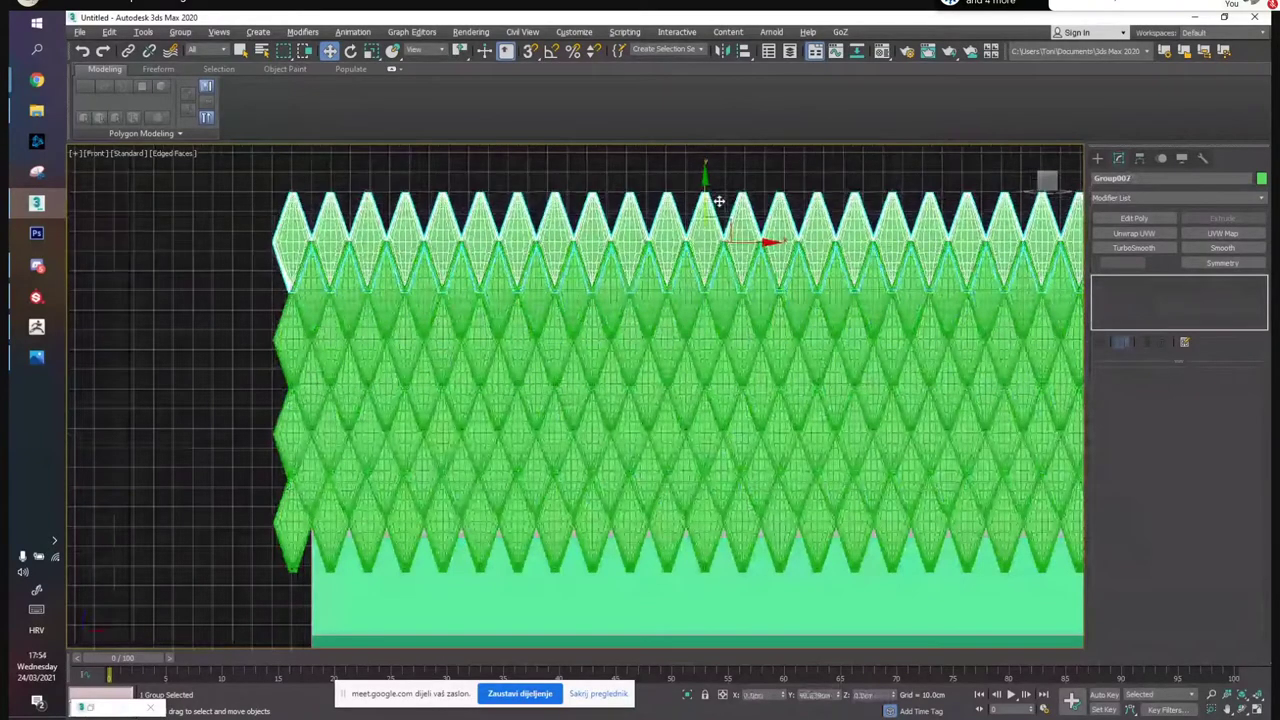
key(Return)
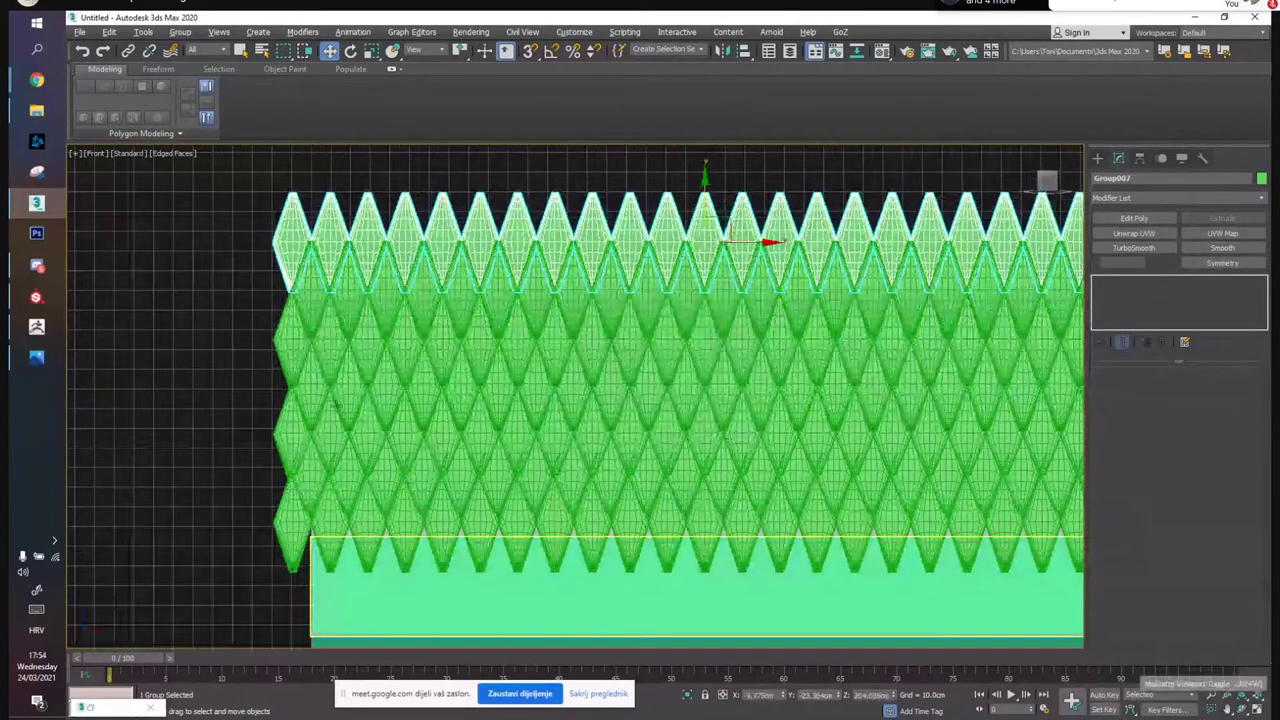
Select all the tile rows together with the Roof strip, isolate them and clear the selection in the Perspective view
drag(184, 198, 450, 492)
drag(481, 534, 481, 534)
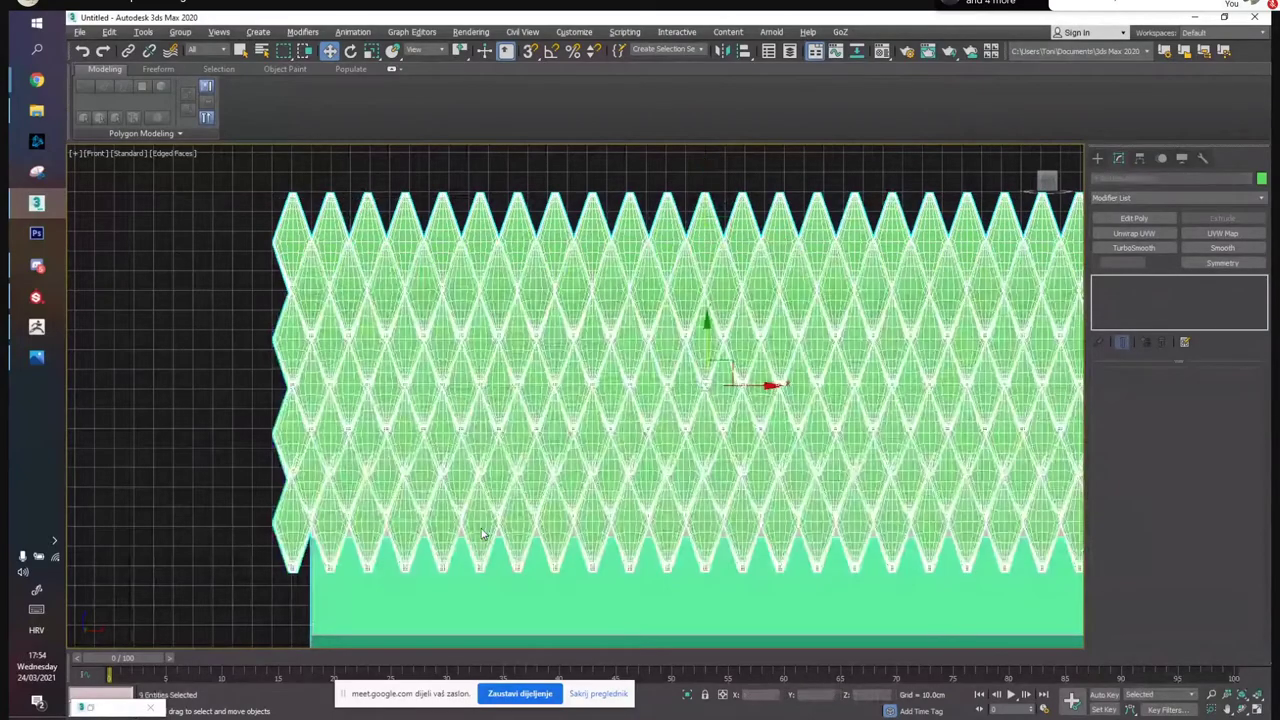
scroll(743, 615, down, 2)
middle_drag(743, 615, 696, 341)
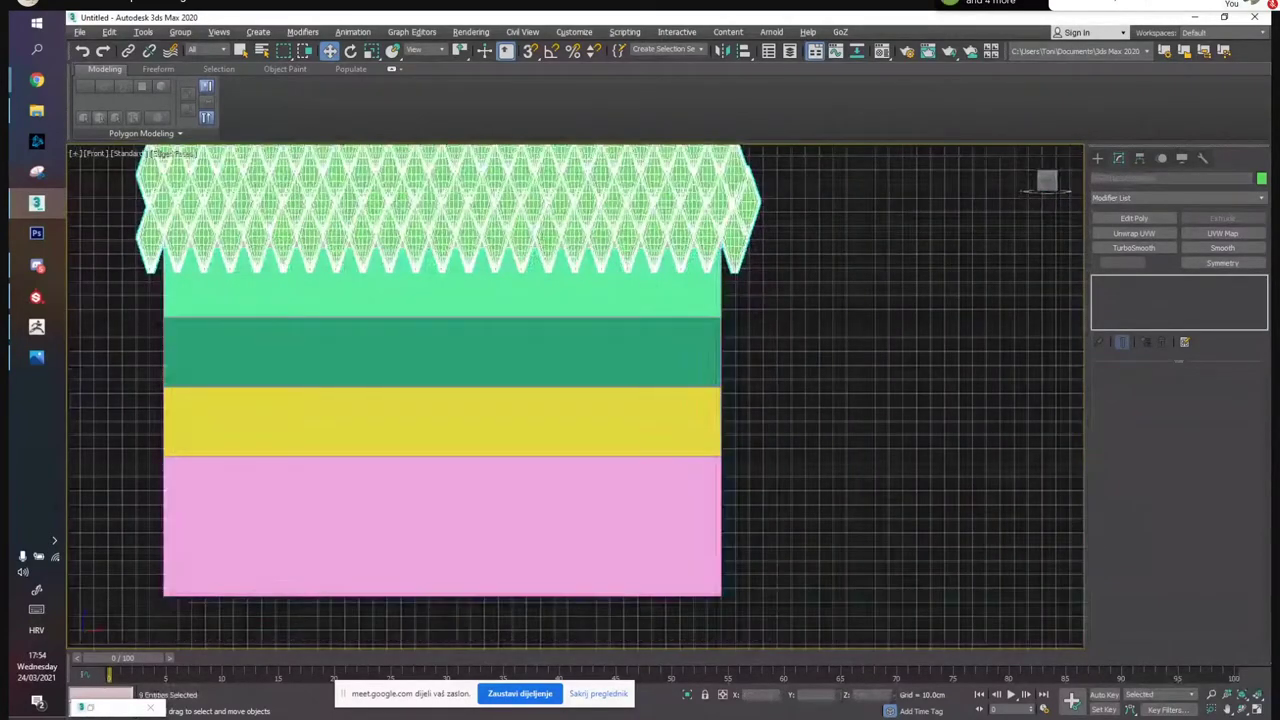
click(688, 695)
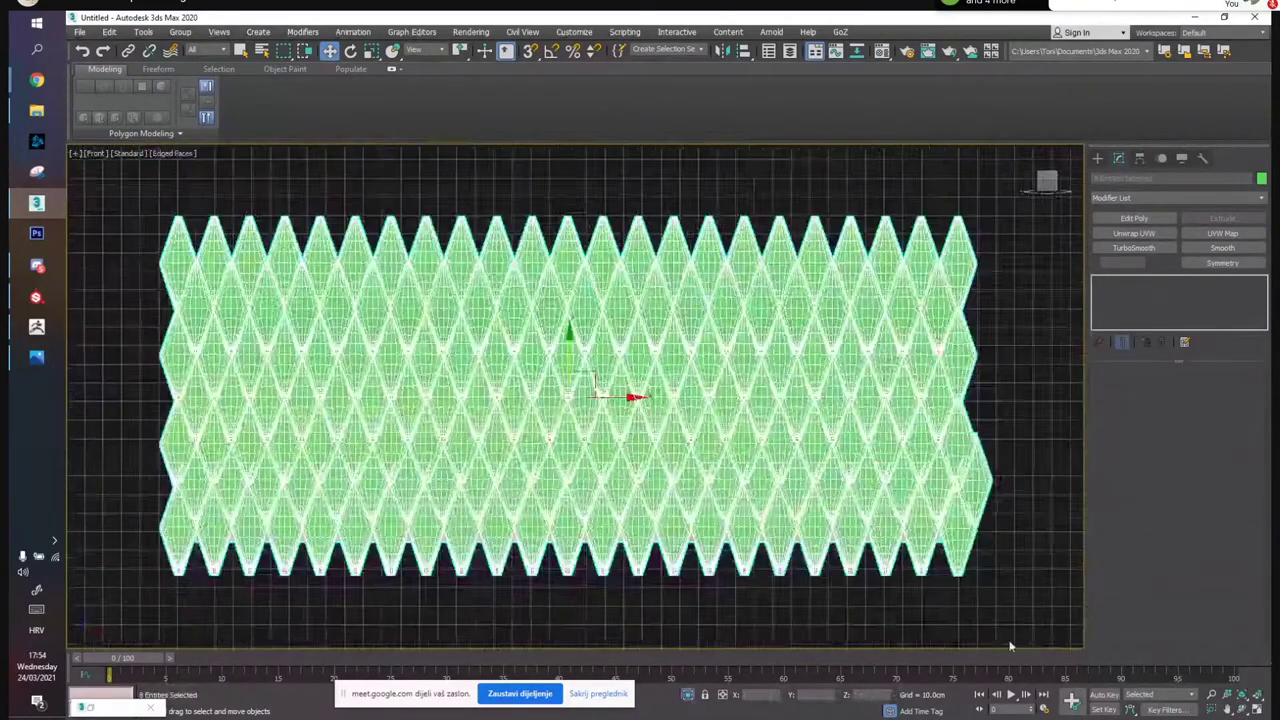
click(1255, 708)
click(1027, 588)
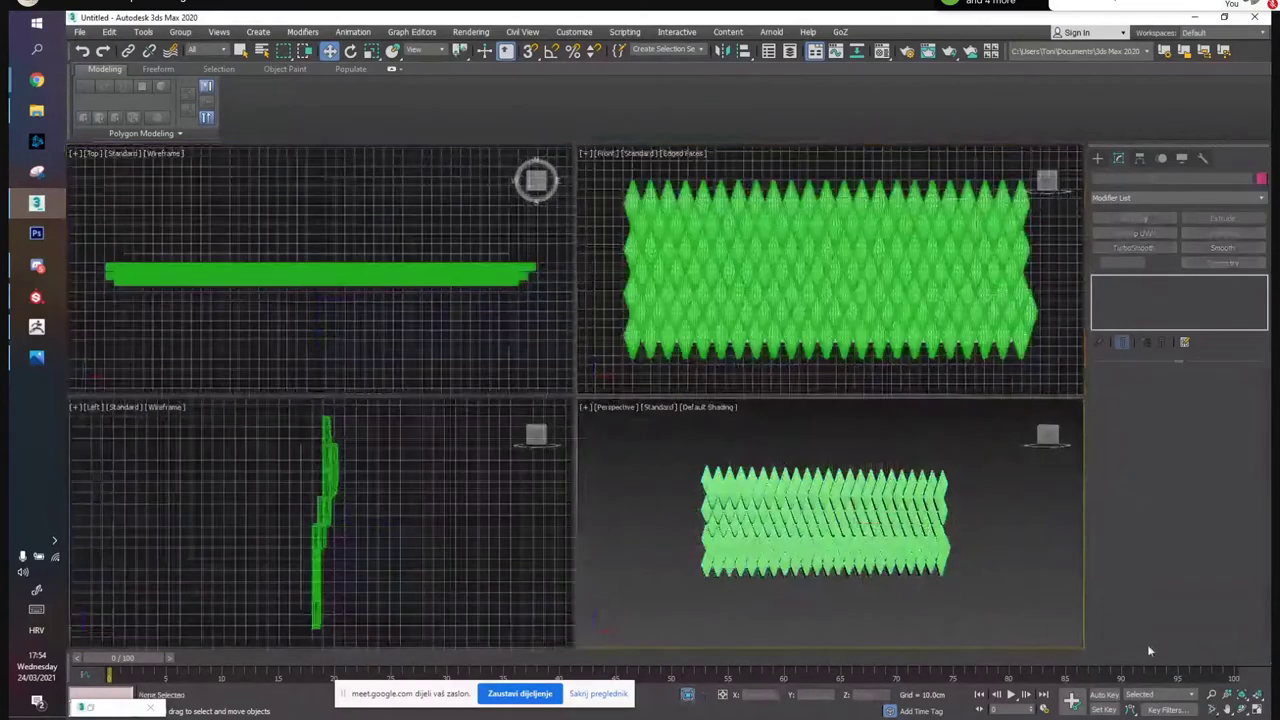
click(1255, 708)
Shift the new top row and the bottom row in depth along Y to continue the stepped overlap of the roof
alt+middle_drag(1046, 609, 625, 358)
click(542, 316)
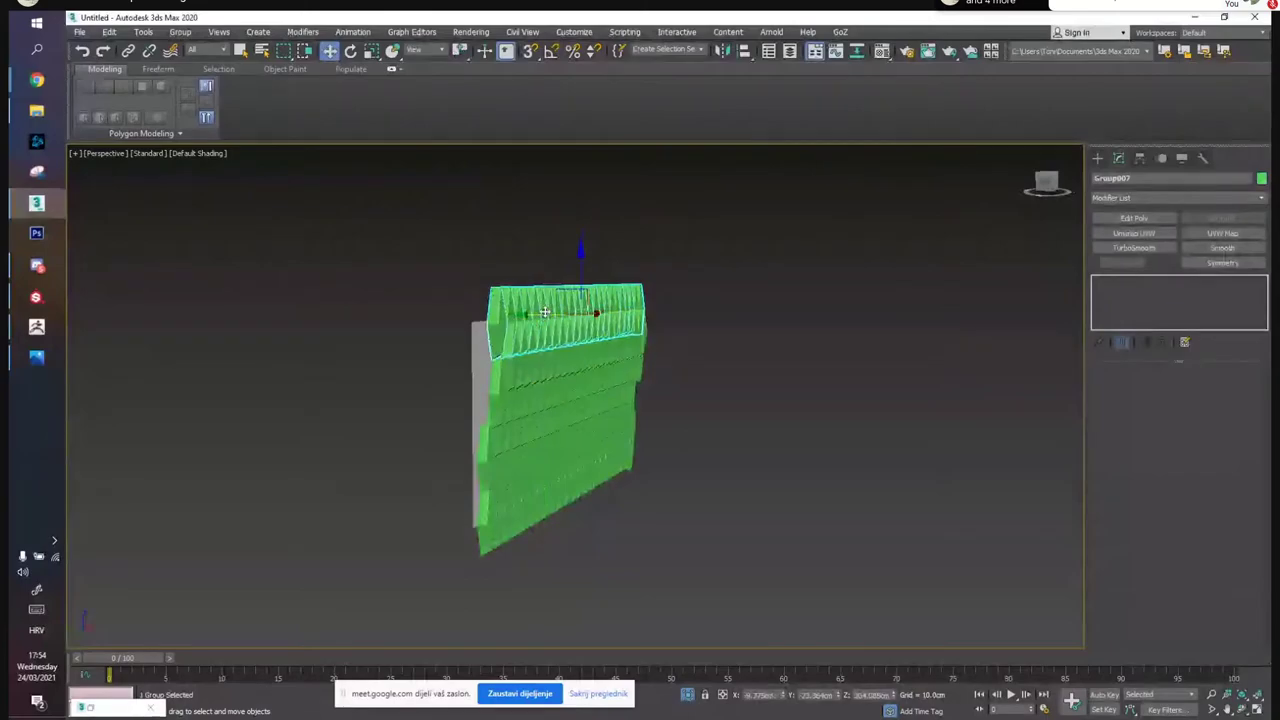
alt+middle_drag(555, 314, 566, 455)
click(570, 455)
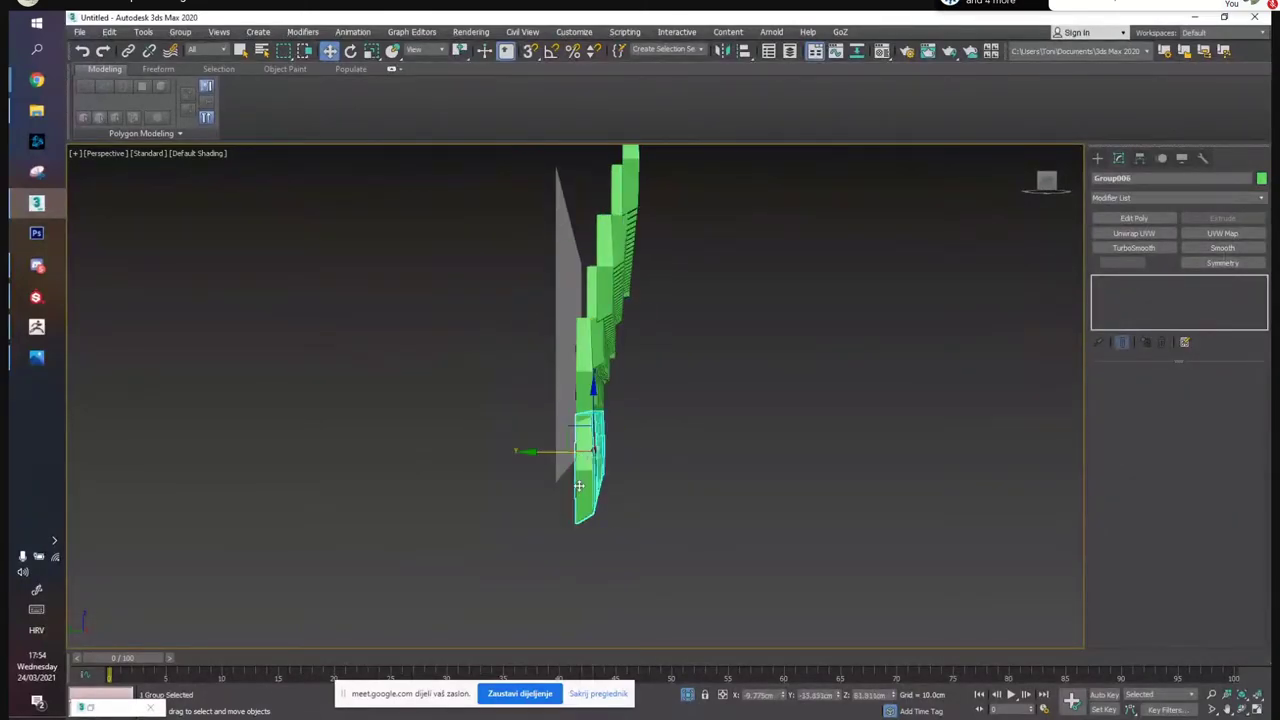
drag(535, 453, 542, 453)
Shift the lowest rows along Y toward an even stepping beneath the rows above and clear the selection
alt+middle_drag(621, 425, 655, 448)
scroll(560, 424, up, 4)
ctrl+click(589, 412)
scroll(655, 448, up, 2)
drag(666, 432, 640, 434)
scroll(601, 403, down, 4)
middle_drag(609, 368, 800, 390)
click(996, 359)
mouse_move(922, 350)
alt+middle_down()
mouse_move(855, 341)
mouse_move(937, 343)
alt+middle_up()
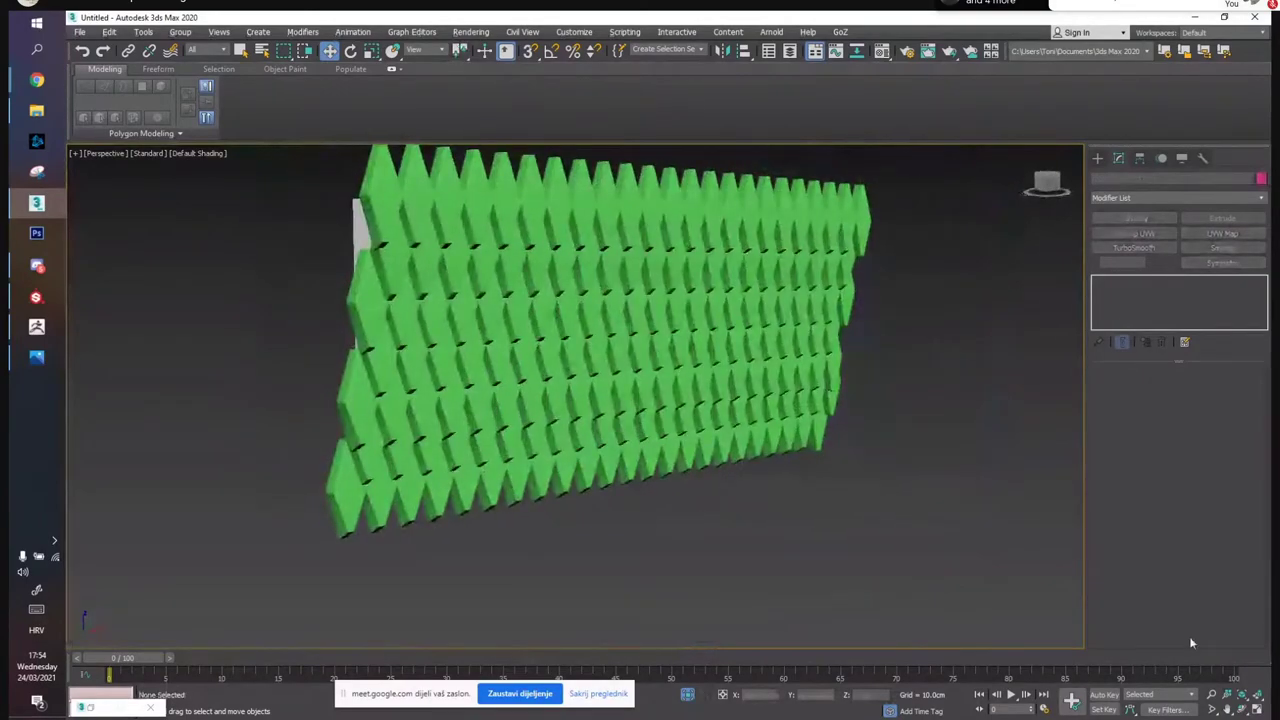
In a wireframe Front view, select the top tile row and nudge it slightly upward over the row beneath
click(1260, 709)
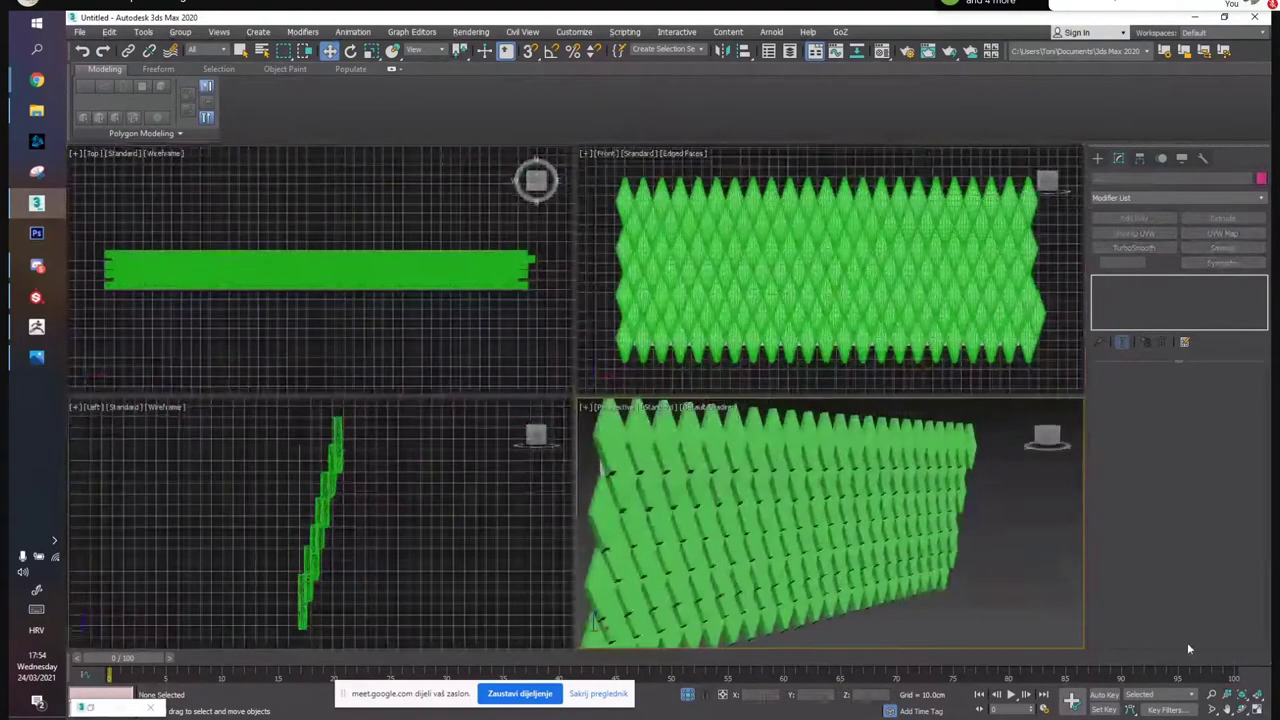
click(1256, 711)
key(F3)
scroll(150, 237, up, 6)
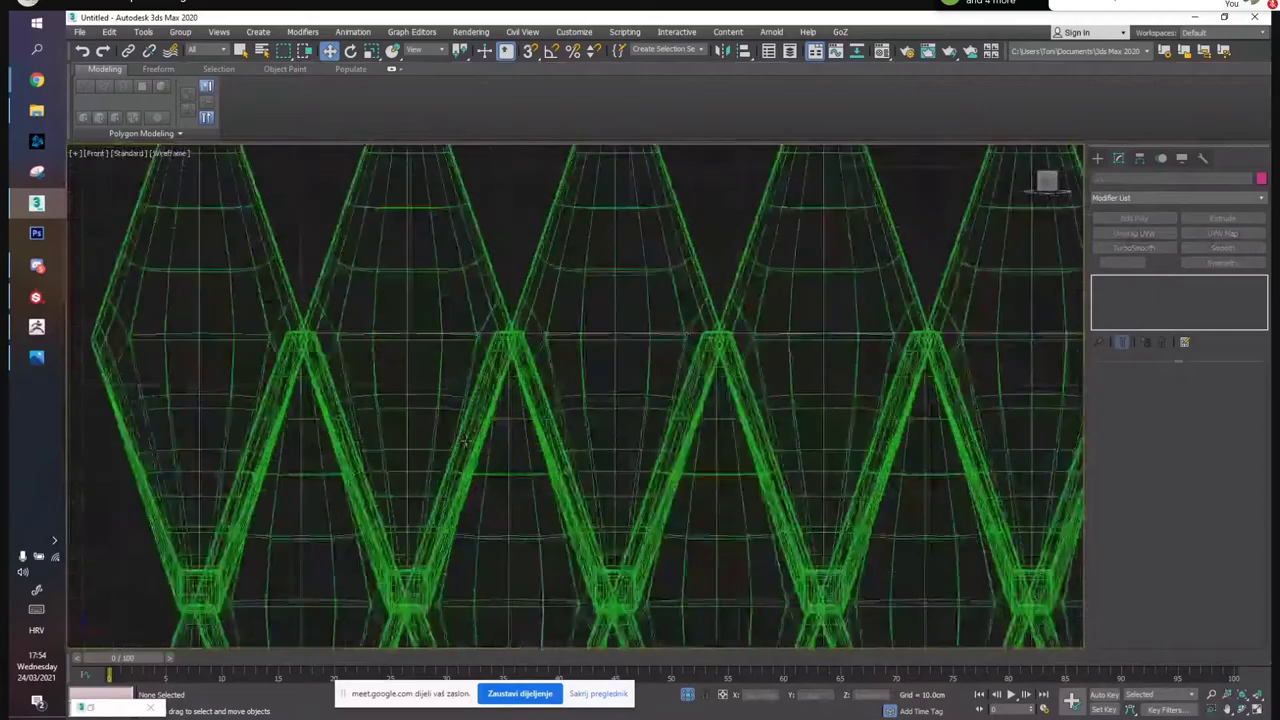
scroll(411, 349, up, 3)
scroll(414, 354, down, 10)
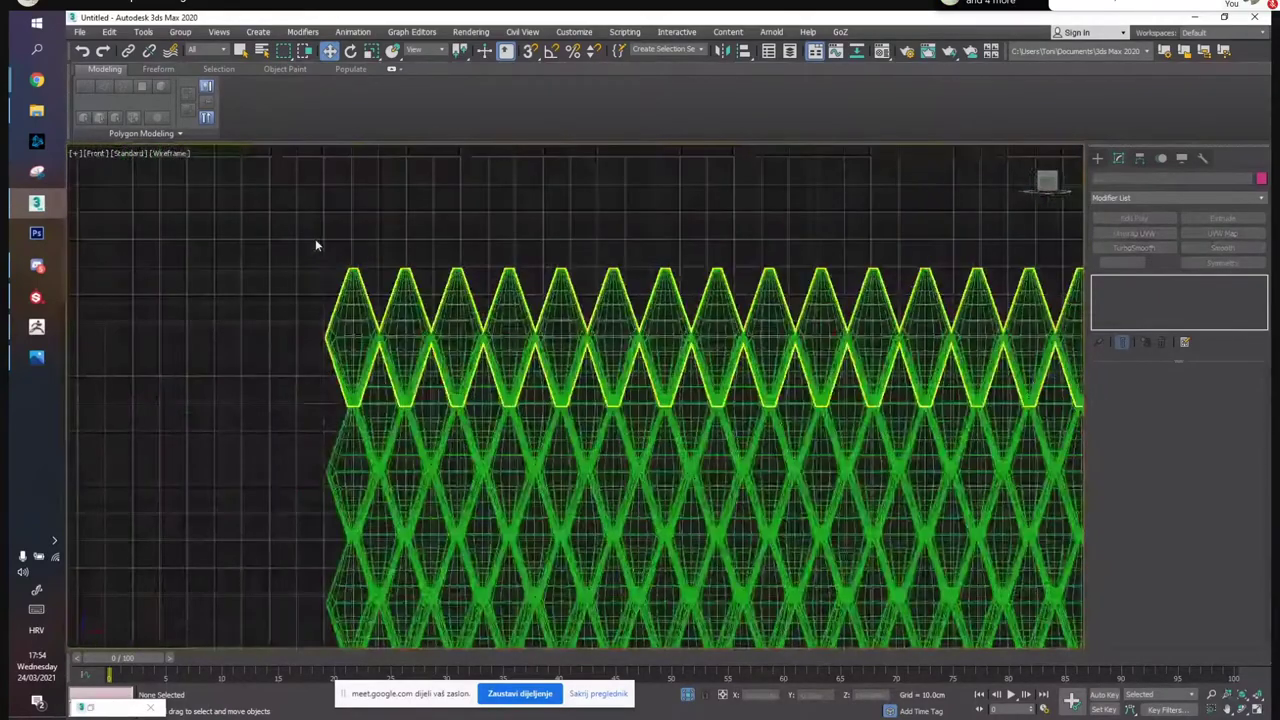
click(352, 300)
middle_drag(707, 309, 226, 271)
scroll(321, 287, up, 5)
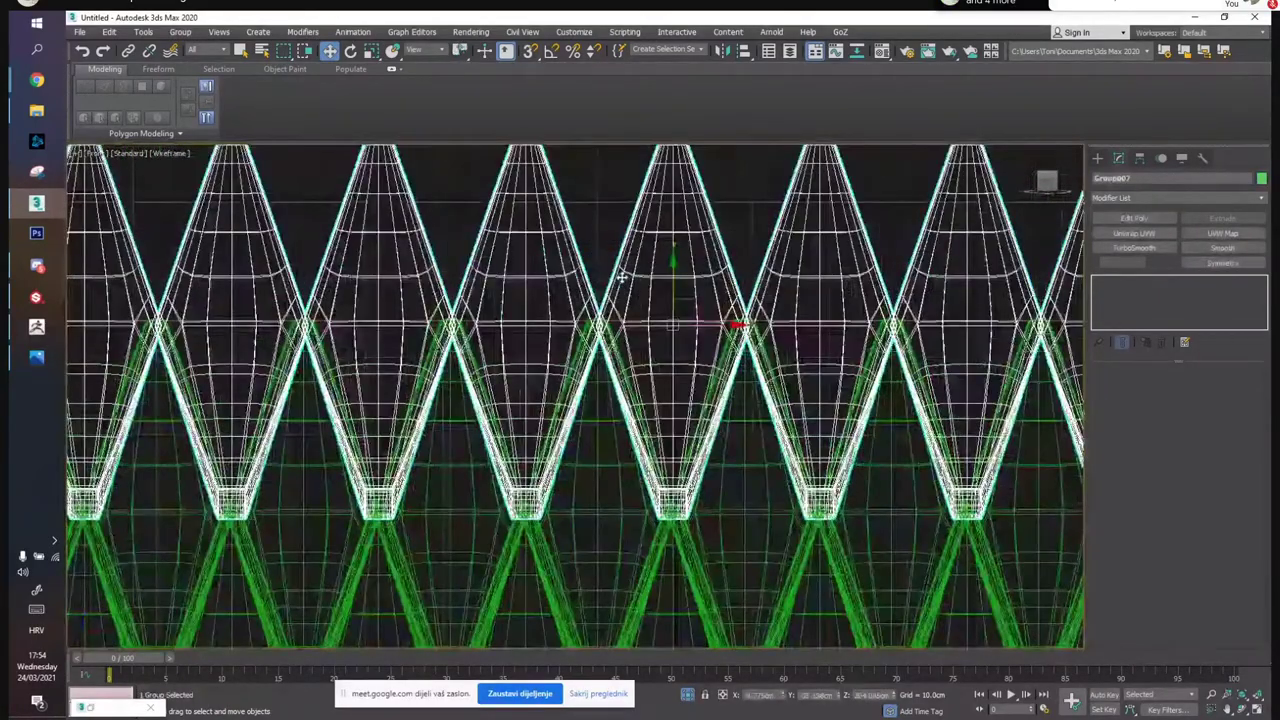
scroll(737, 357, up, 6)
drag(736, 357, 742, 330)
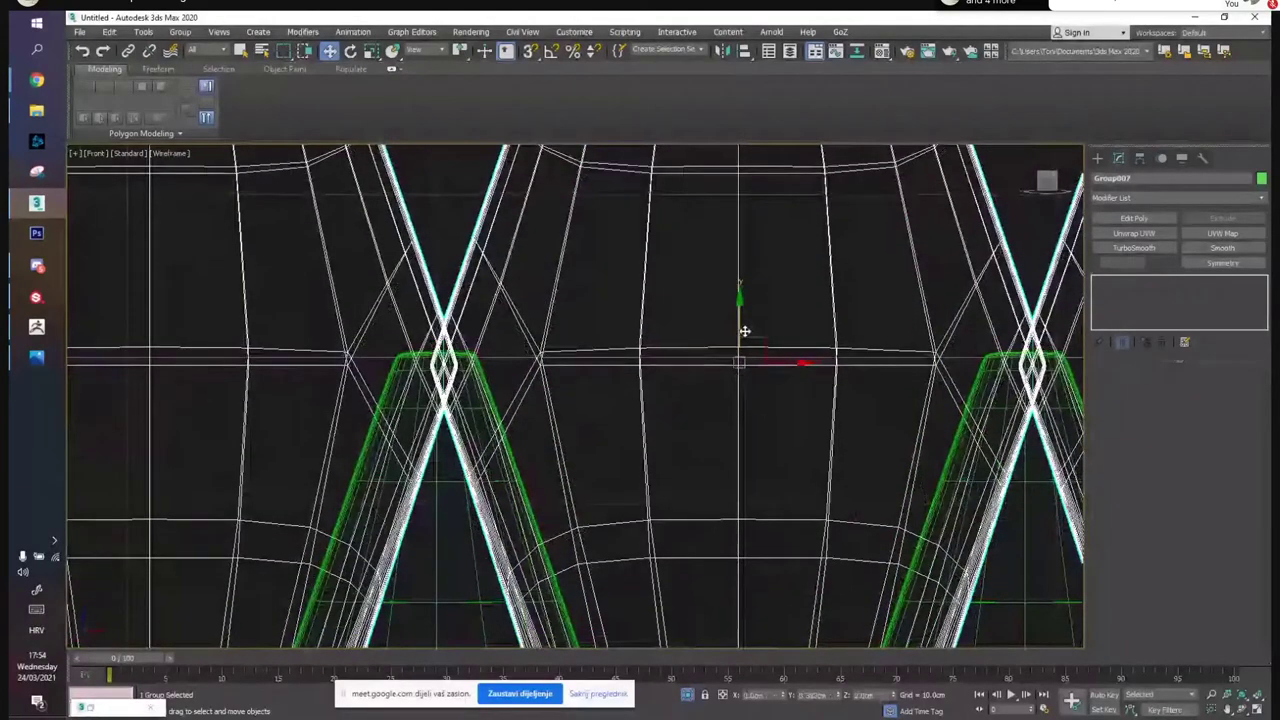
Select the tile rows one after another from the bottom upward until all seven groups are selected
scroll(603, 264, down, 4)
scroll(603, 264, down, 5)
scroll(520, 384, up, 5)
click(502, 262)
middle_drag(502, 244, 517, 424)
middle_drag(493, 344, 489, 475)
ctrl+click(451, 296)
middle_drag(450, 293, 460, 459)
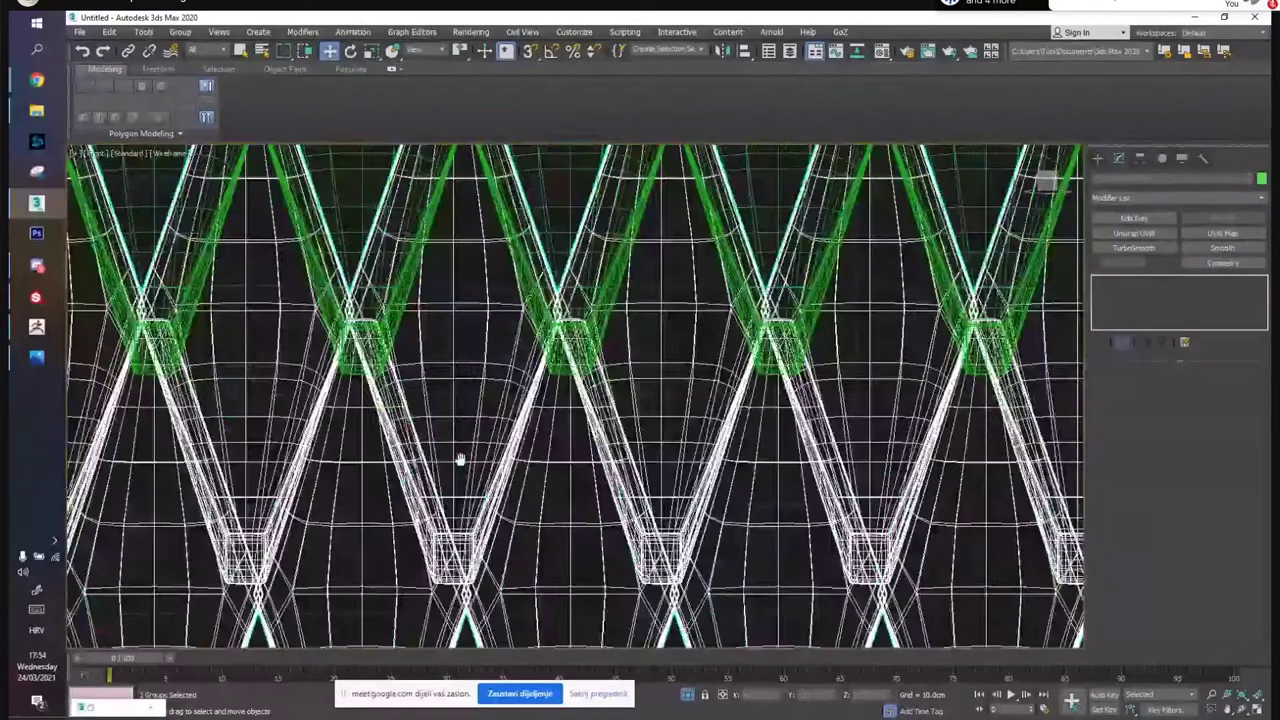
scroll(460, 460, down, 5)
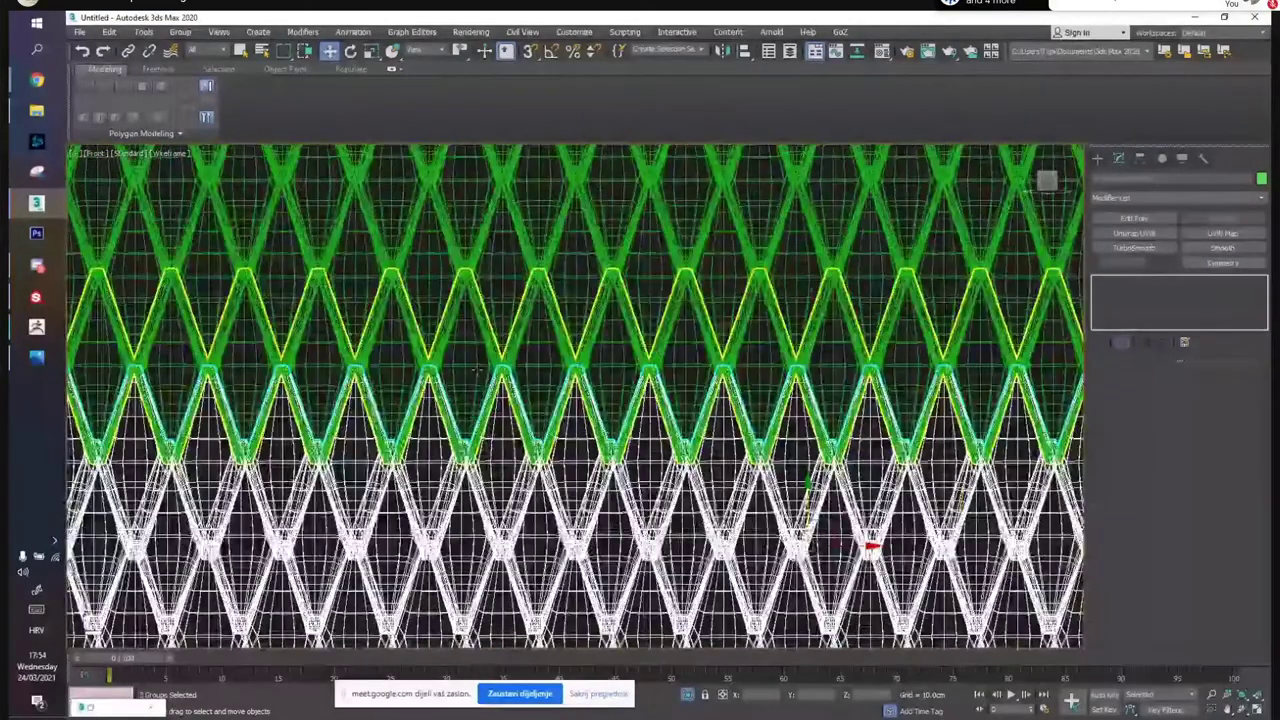
ctrl+click(477, 370)
scroll(457, 200, down, 5)
middle_drag(560, 278, 596, 424)
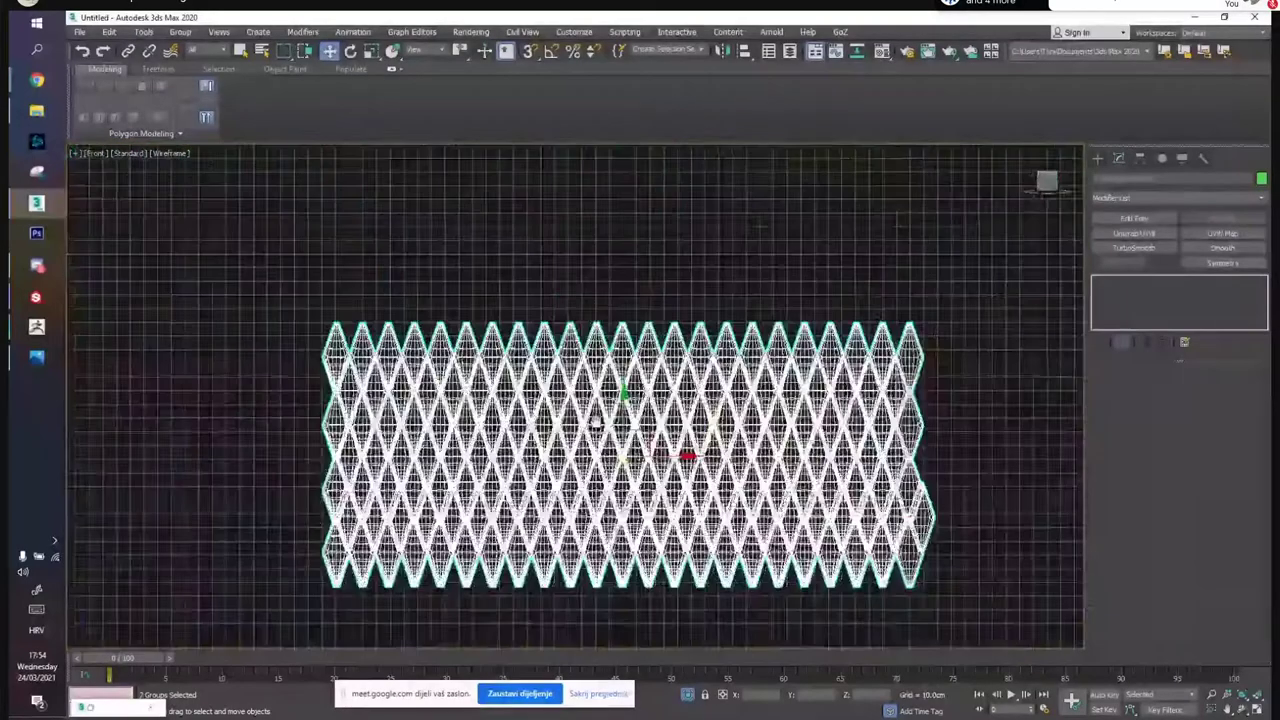
Scale the seven selected tile rows slightly taller along the vertical axis only and return to the Move tool
scroll(595, 423, up, 5)
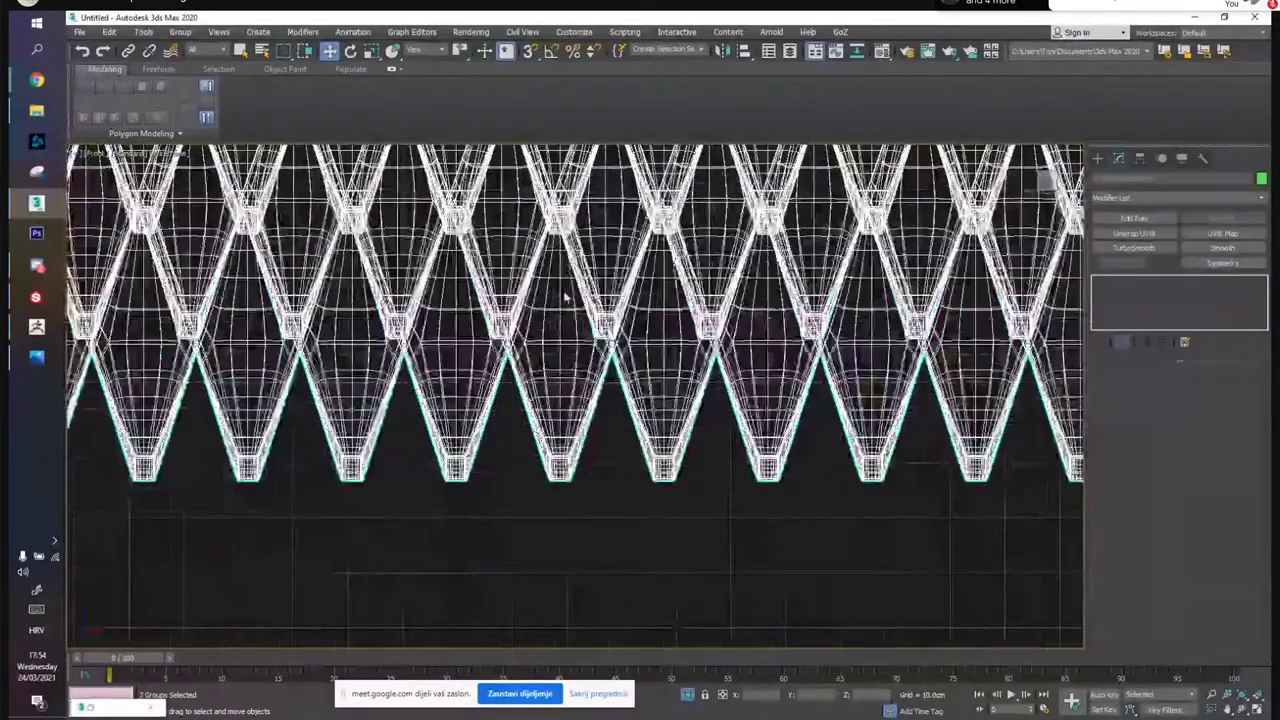
scroll(567, 286, down, 3)
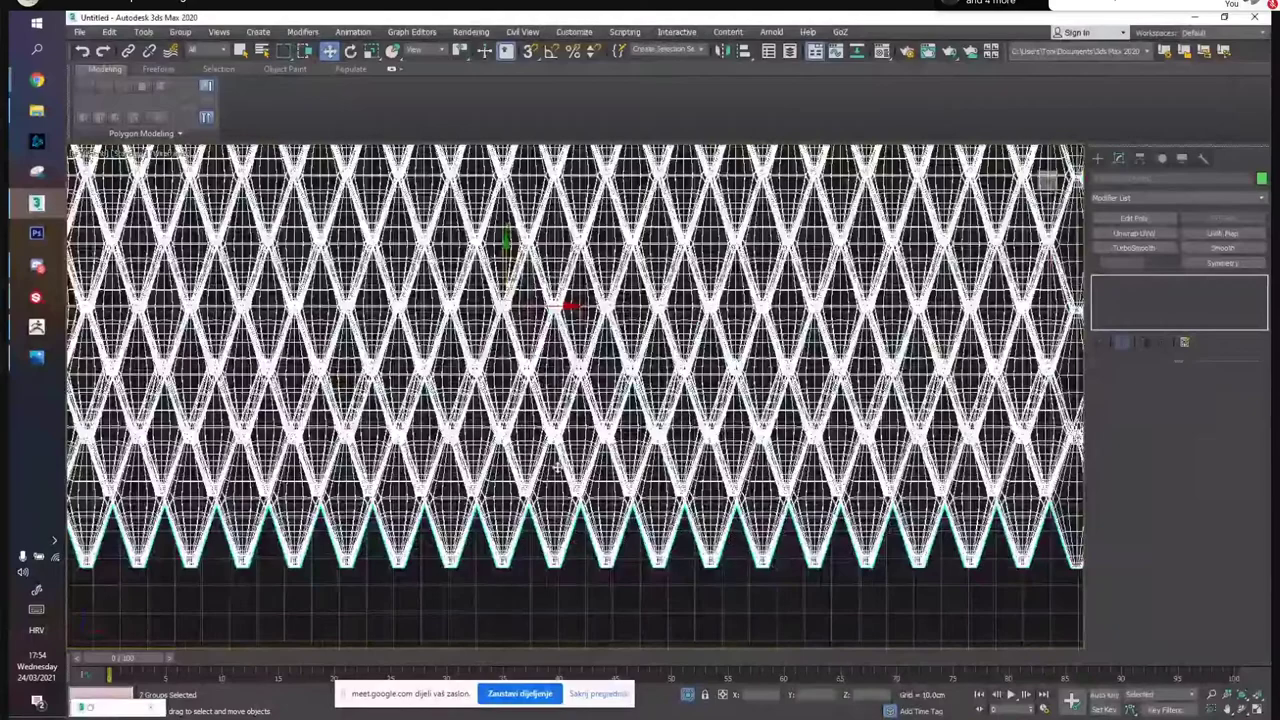
scroll(557, 466, down, 4)
scroll(530, 412, up, 6)
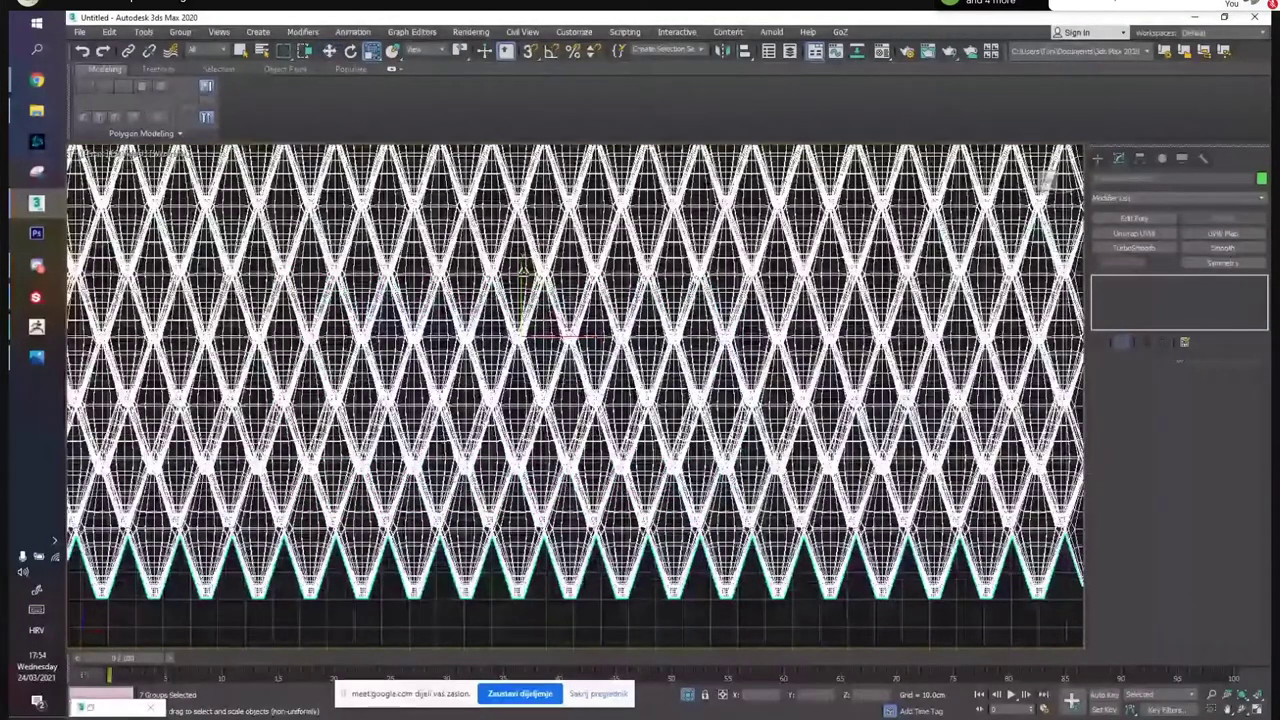
key(w)
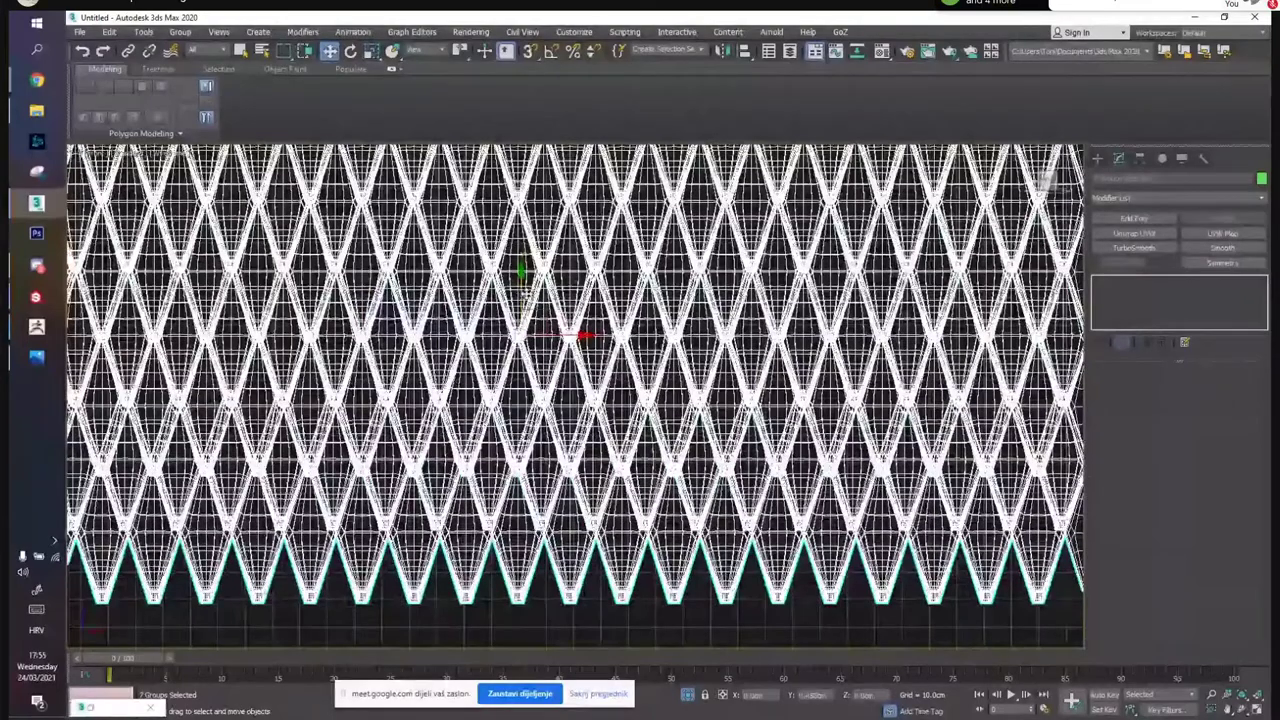
middle_drag(525, 296, 555, 486)
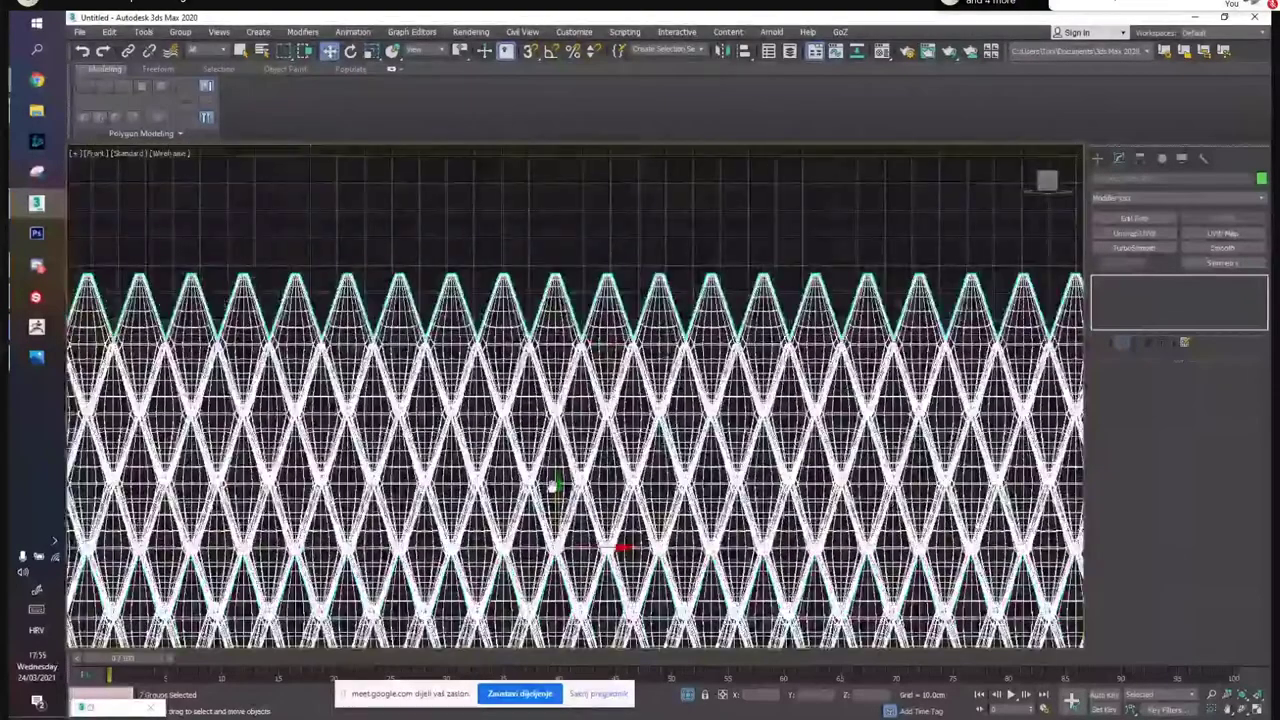
Check how the top row overlaps the tile tips beneath it in the wireframe Front view
click(625, 250)
scroll(625, 286, up, 5)
click(574, 364)
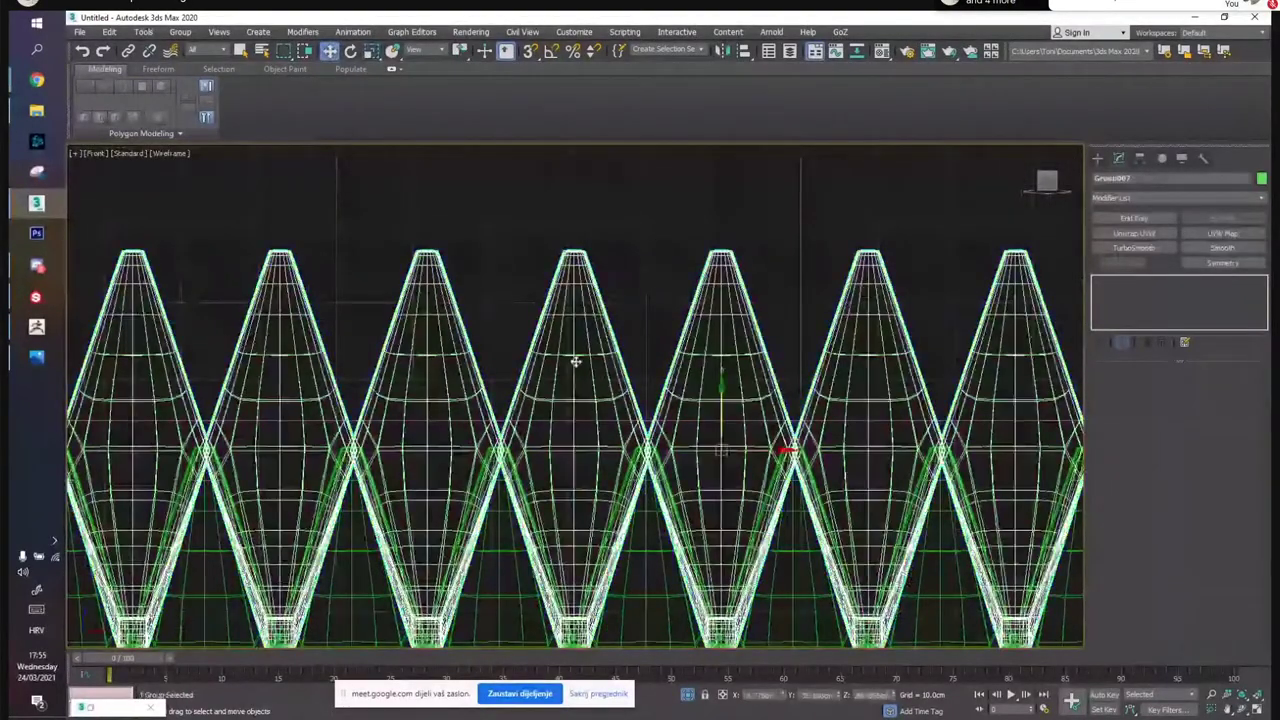
scroll(520, 260, down, 8)
drag(245, 209, 545, 380)
scroll(295, 395, up, 7)
scroll(334, 430, up, 2)
click(577, 445)
scroll(563, 417, down, 4)
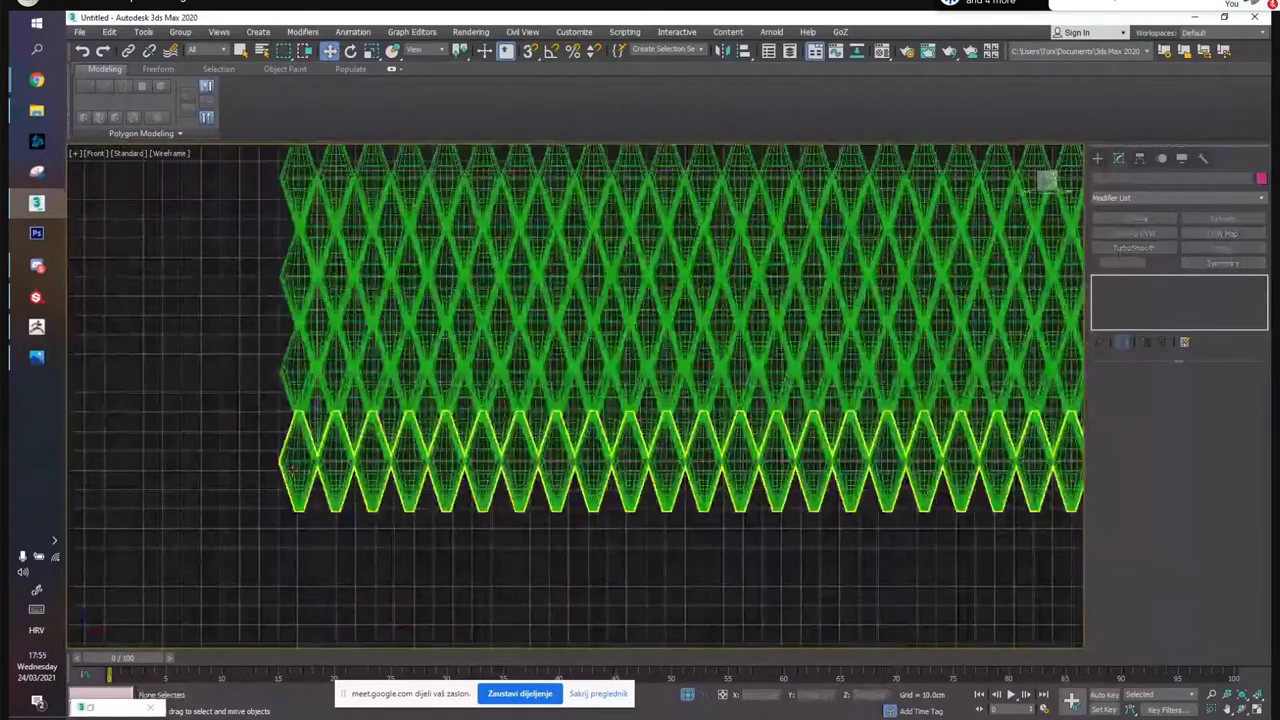
Select all seven tile rows together and nudge them slightly upward in the Front view
drag(300, 149, 300, 149)
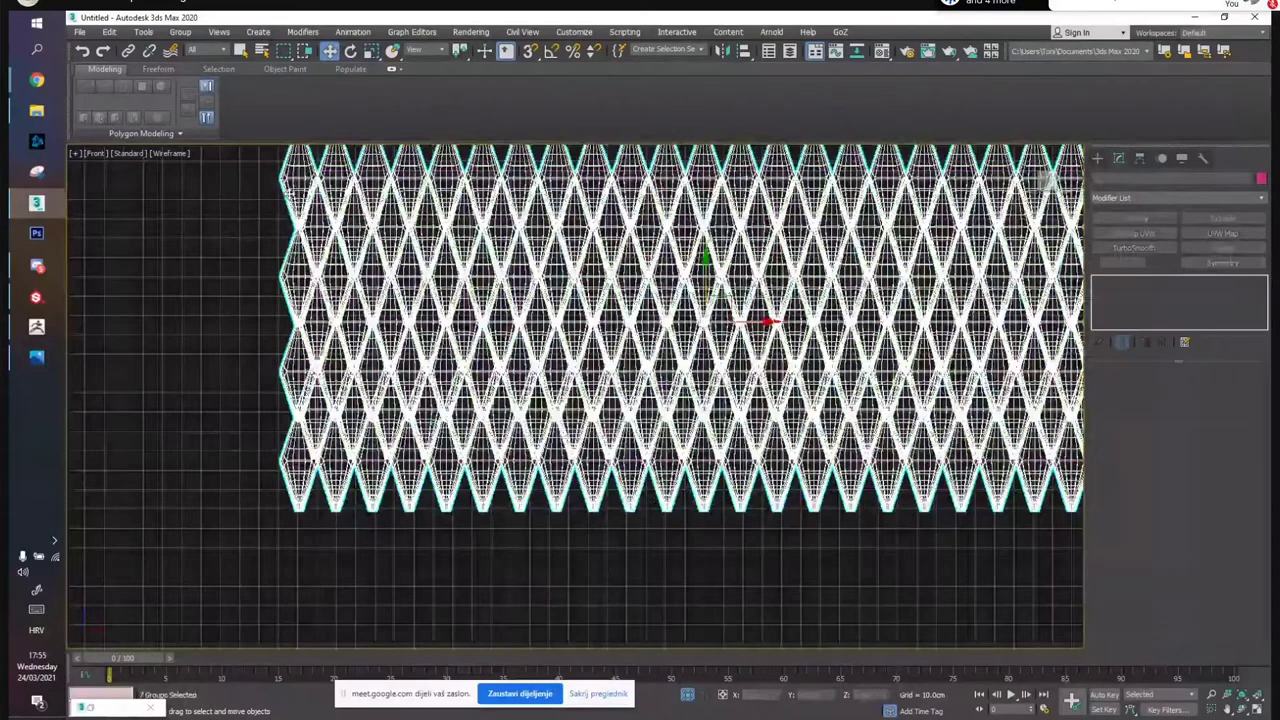
scroll(316, 475, up, 5)
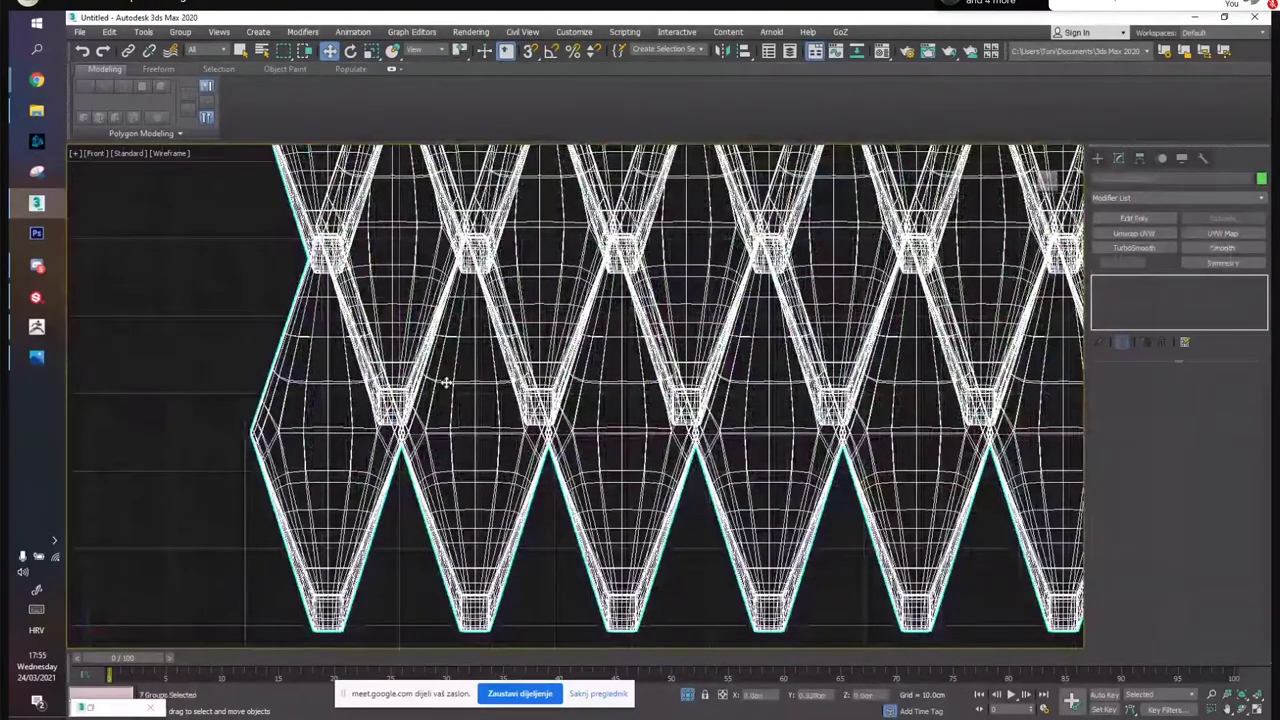
scroll(447, 383, down, 4)
middle_drag(447, 383, 300, 560)
scroll(430, 400, down, 4)
middle_drag(430, 340, 430, 560)
Select only the top row of tiles and move it slightly upward in the Front view
click(470, 310)
scroll(475, 430, up, 4)
click(461, 352)
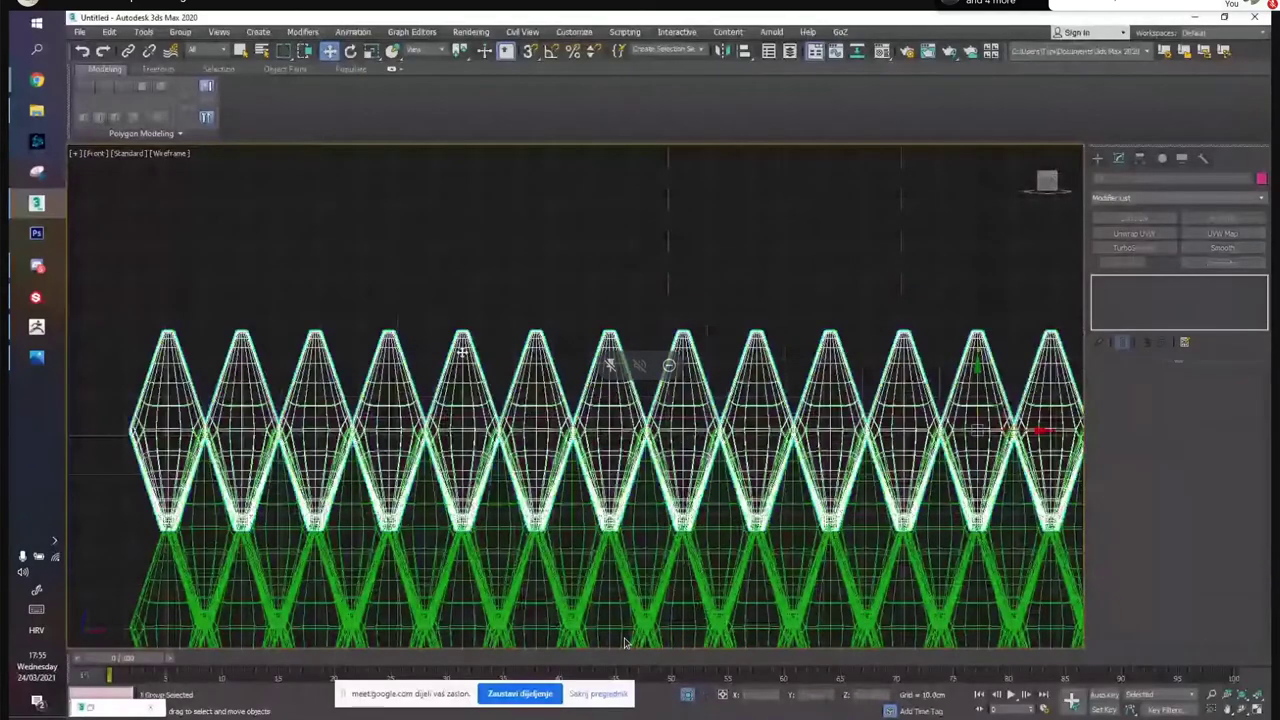
scroll(460, 437, up, 2)
scroll(562, 317, down, 5)
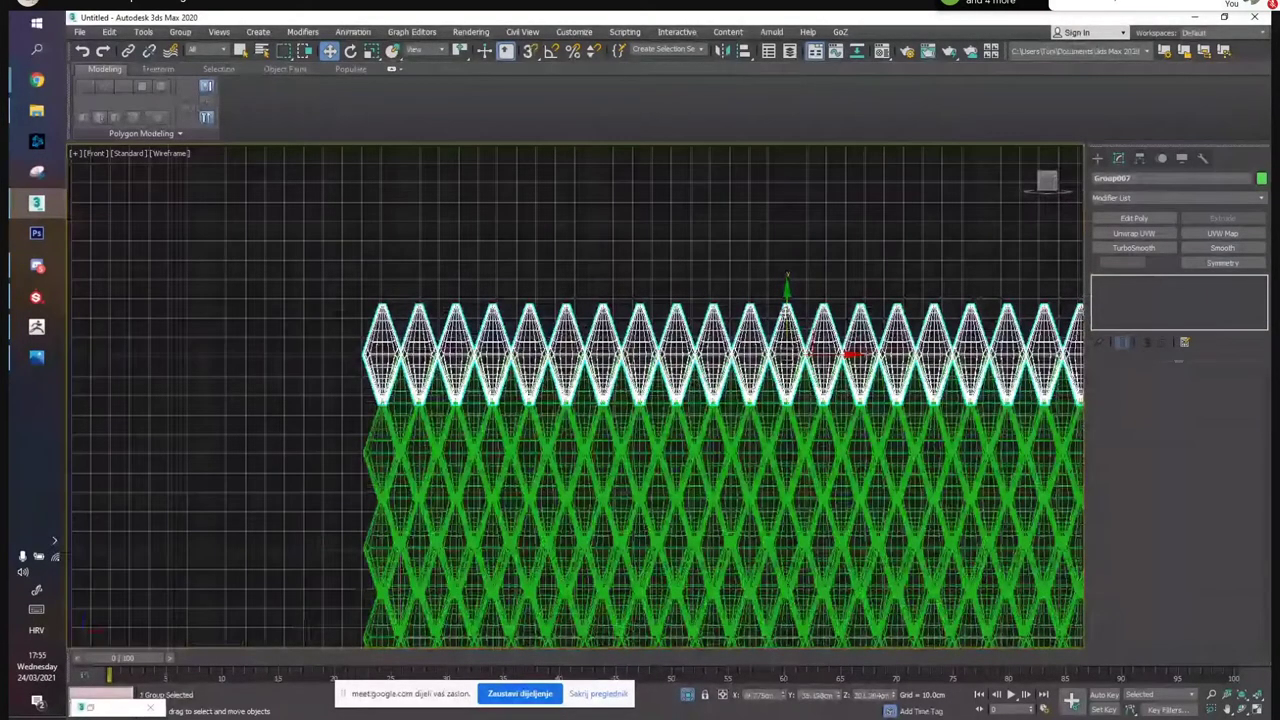
scroll(795, 349, up, 5)
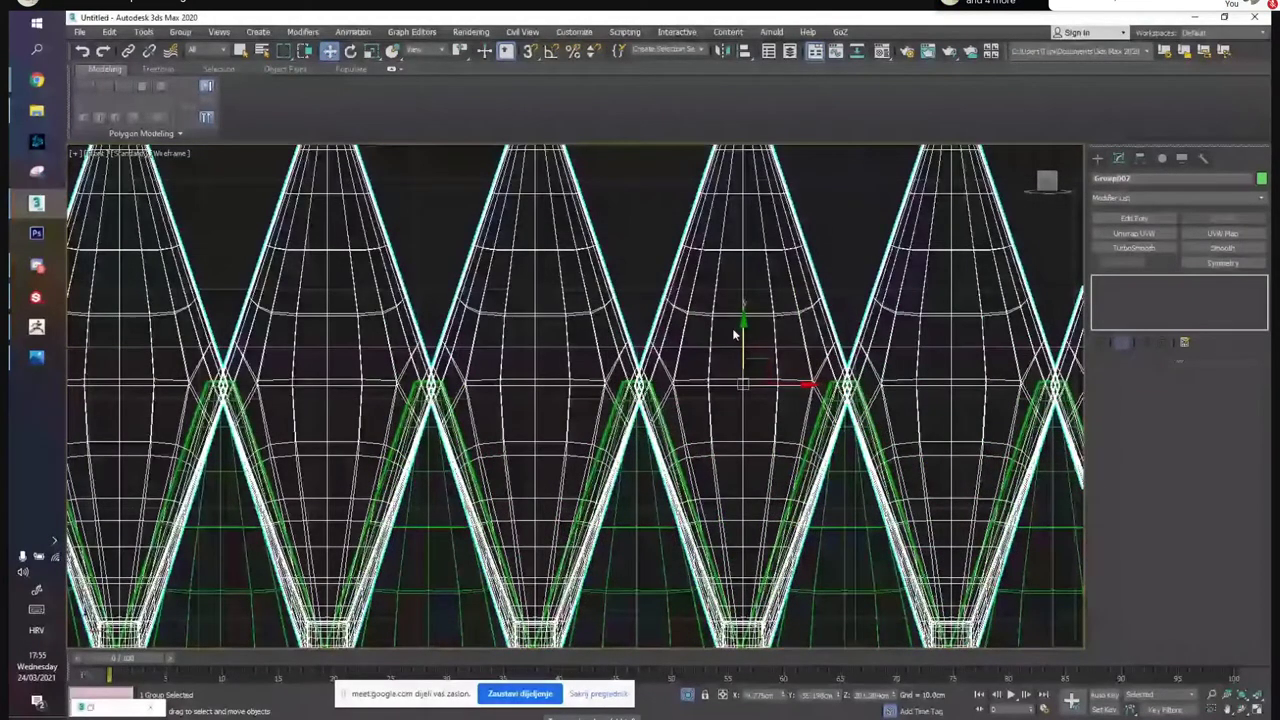
middle_drag(733, 335, 750, 298)
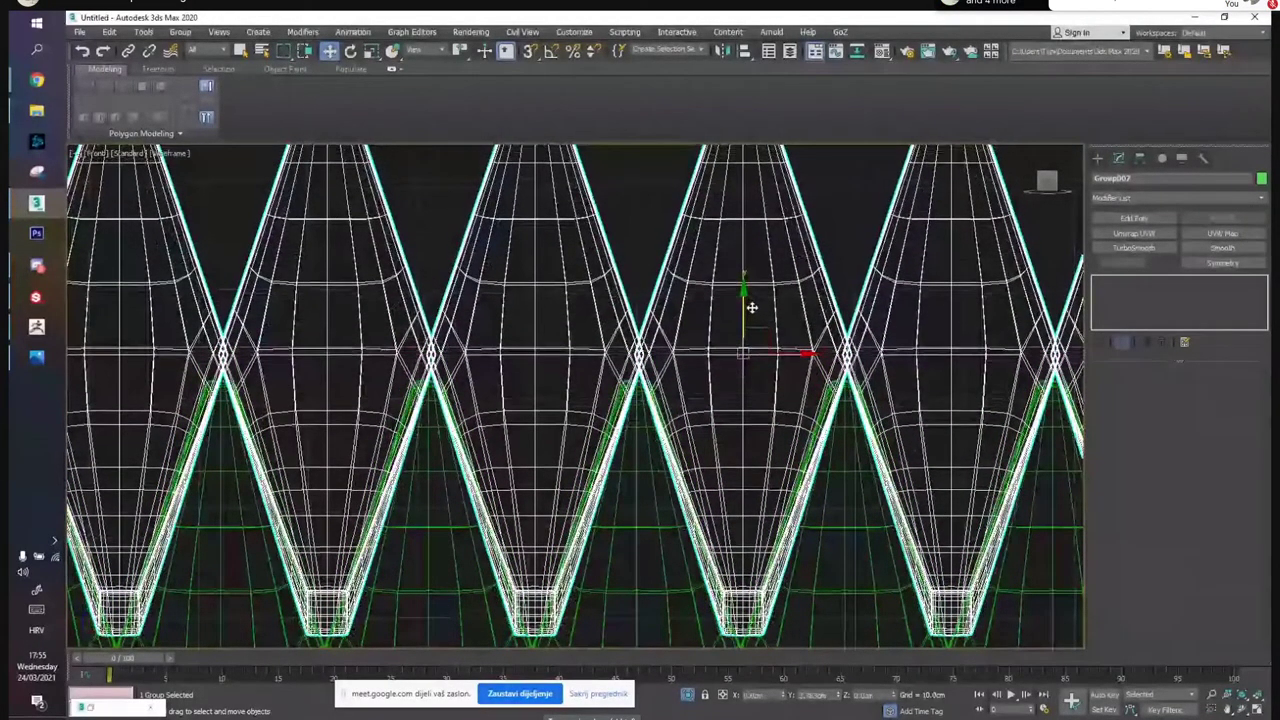
Scale the top tile row slightly taller along the vertical axis only, return to the Move tool and deselect it
key(r)
drag(743, 287, 745, 309)
key(w)
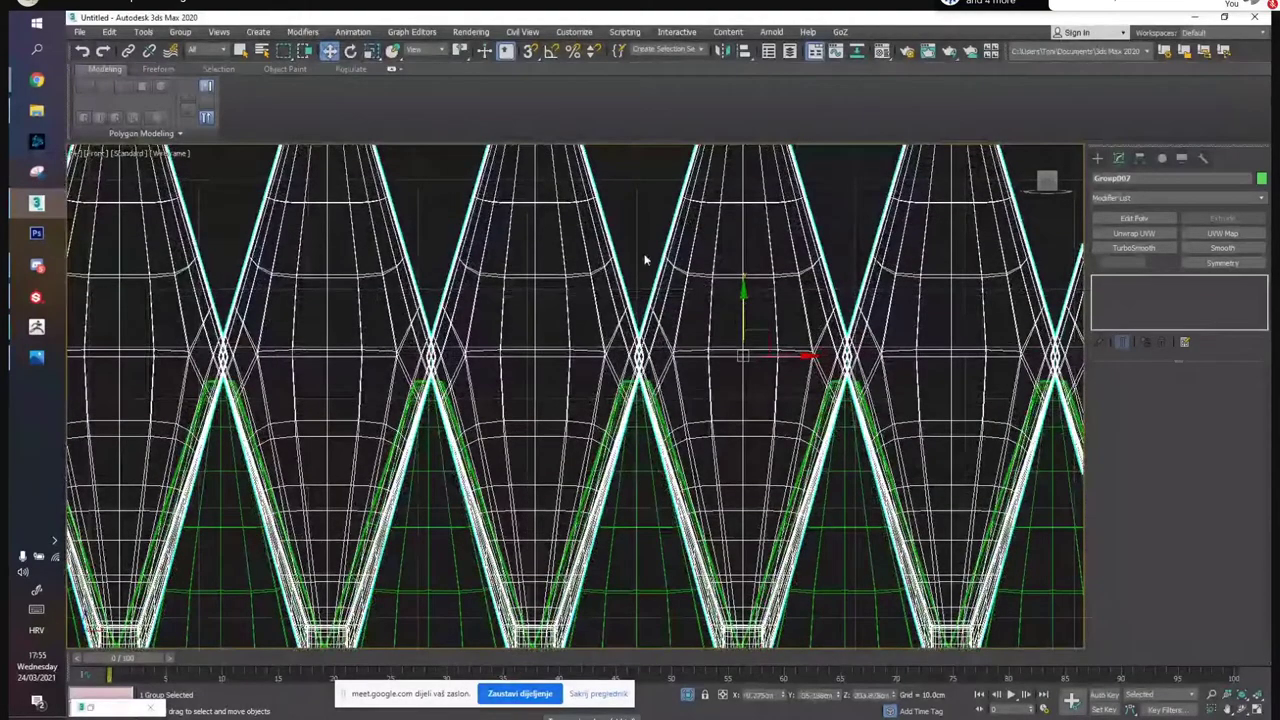
click(645, 259)
Check the overlap of the tile rows across the roof section from several angles in the shaded Perspective view
middle_drag(678, 390, 650, 286)
scroll(650, 286, down, 6)
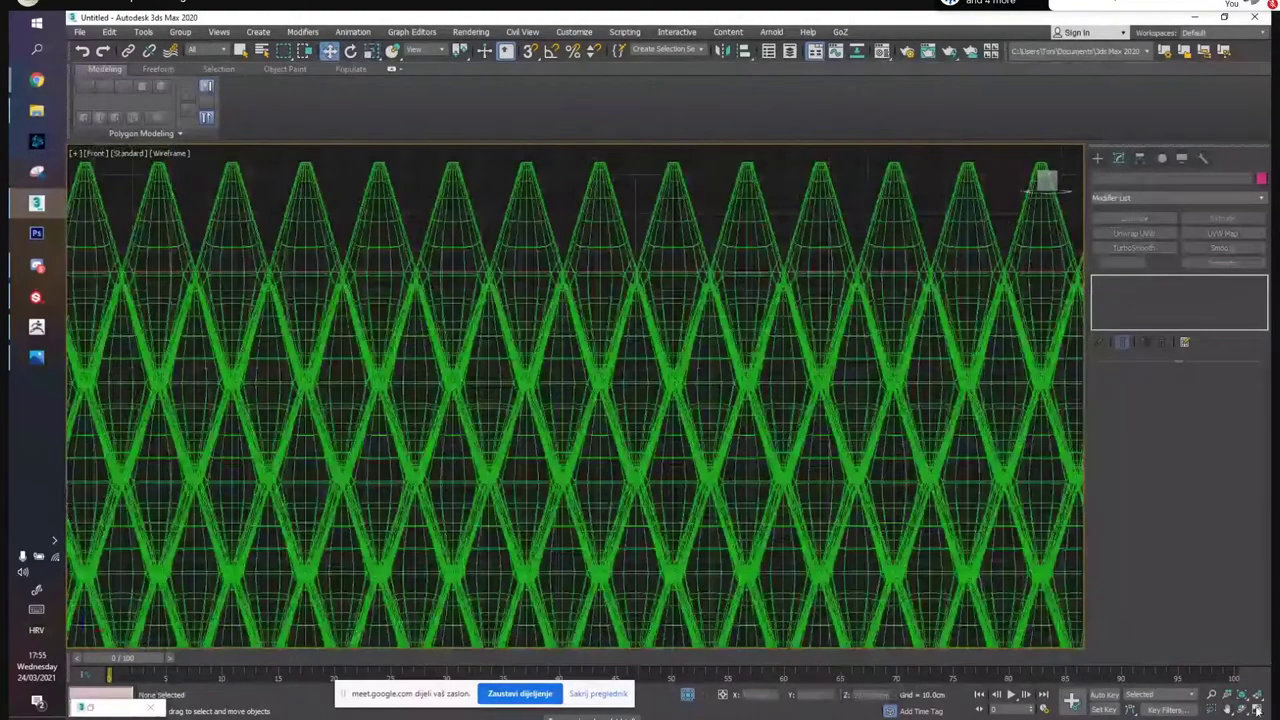
key(alt+w)
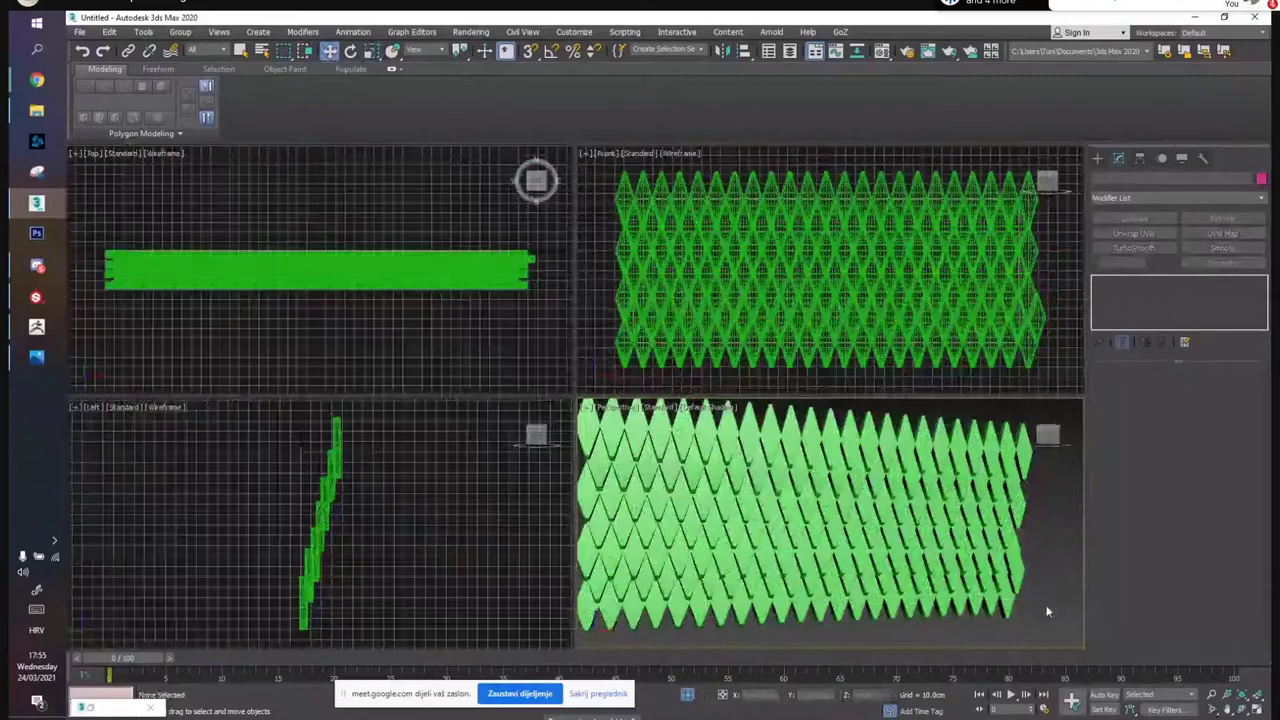
key(alt+w)
alt+middle_drag(985, 515, 797, 523)
click(828, 498)
click(826, 580)
alt+middle_drag(680, 553, 881, 549)
click(1017, 445)
alt+middle_drag(887, 443, 937, 443)
scroll(937, 443, down, 4)
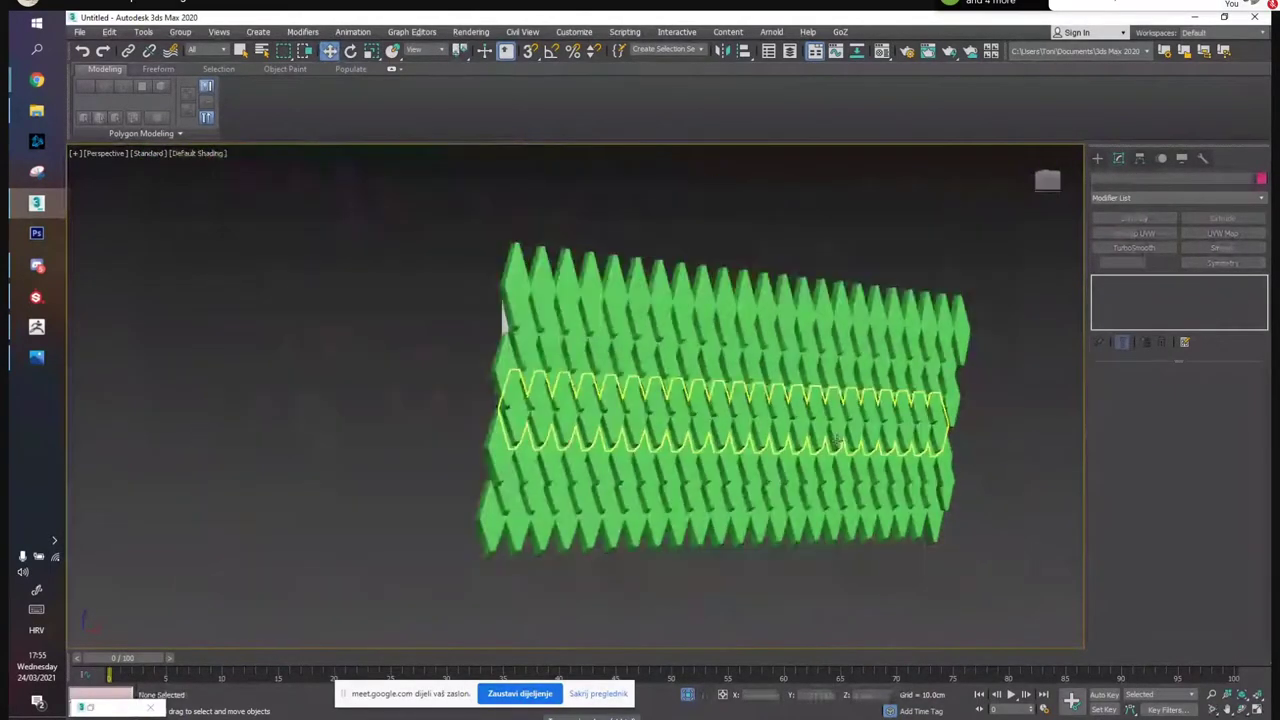
click(540, 300)
ctrl+click(533, 360)
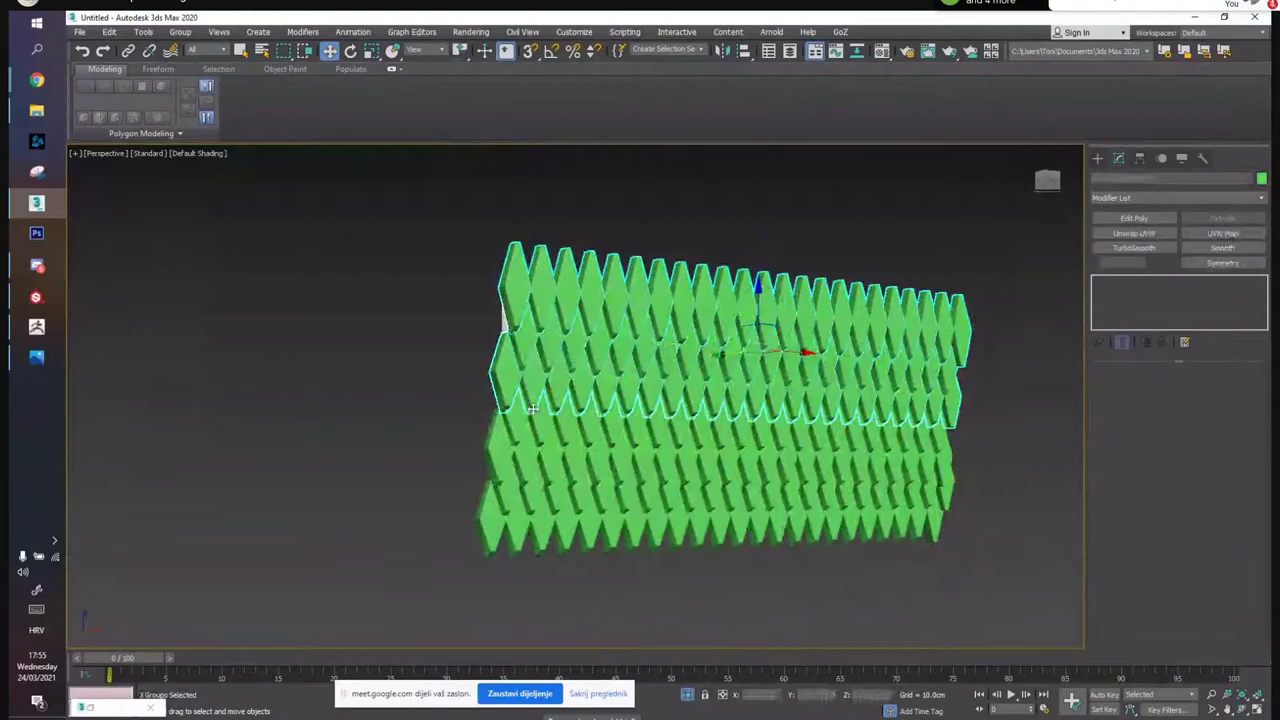
ctrl+click(497, 517)
ctrl+click(497, 518)
ctrl+click(506, 457)
alt+middle_drag(508, 457, 603, 251)
click(603, 251)
Select all seven tile rows from top to bottom and group them under the name RoofHP
click(588, 298)
ctrl+click(583, 345)
ctrl+click(574, 394)
ctrl+click(564, 437)
ctrl+click(558, 472)
ctrl+click(551, 500)
ctrl+click(543, 528)
click(181, 32)
click(200, 70)
key(Return)
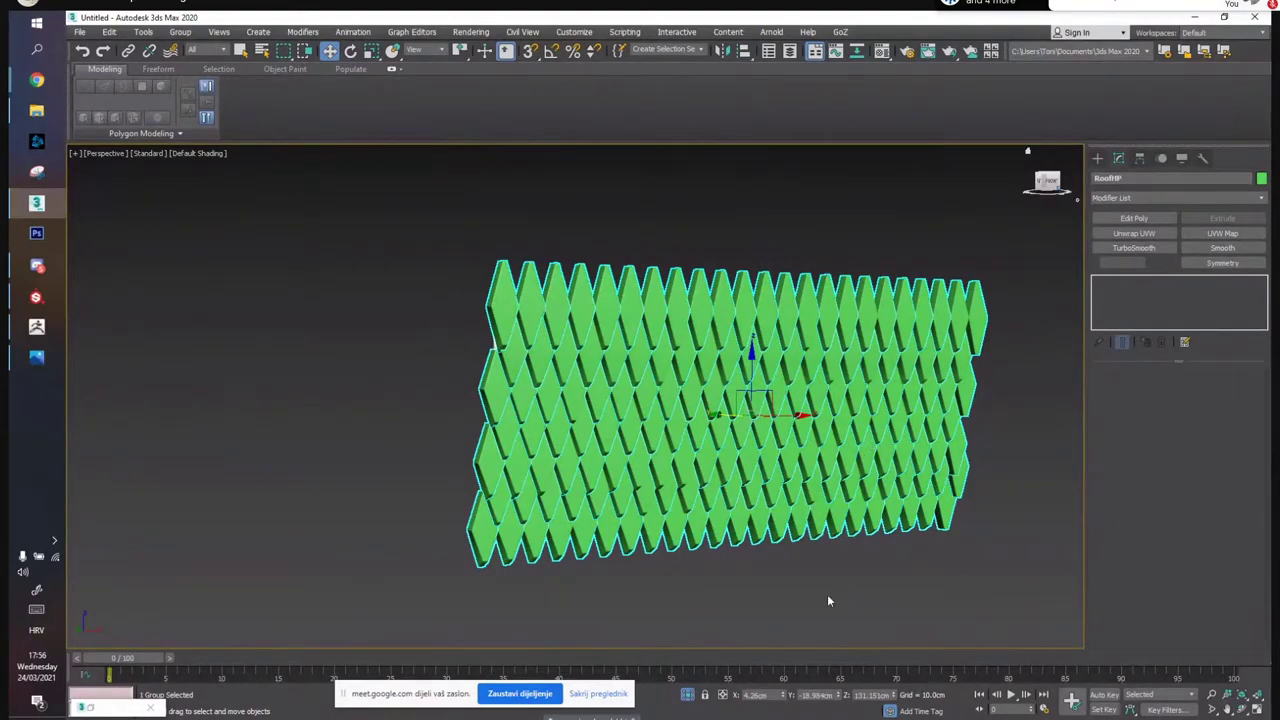
Bring back the isolated trim-sheet planes and hide the RoofHP group
alt+middle_drag(724, 616, 710, 343)
right_click(710, 343)
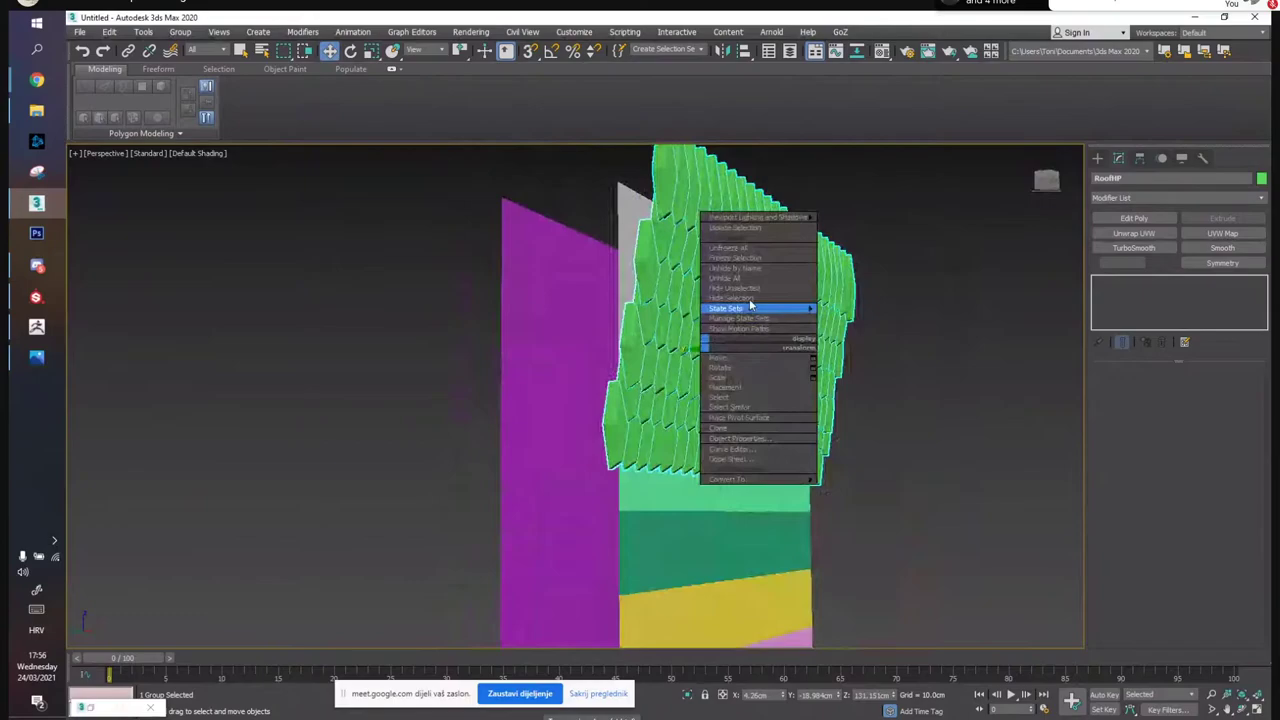
click(752, 301)
alt+middle_drag(733, 384, 672, 392)
Select the light green Beam strip and show it at an angle in the maximized Perspective view
click(675, 480)
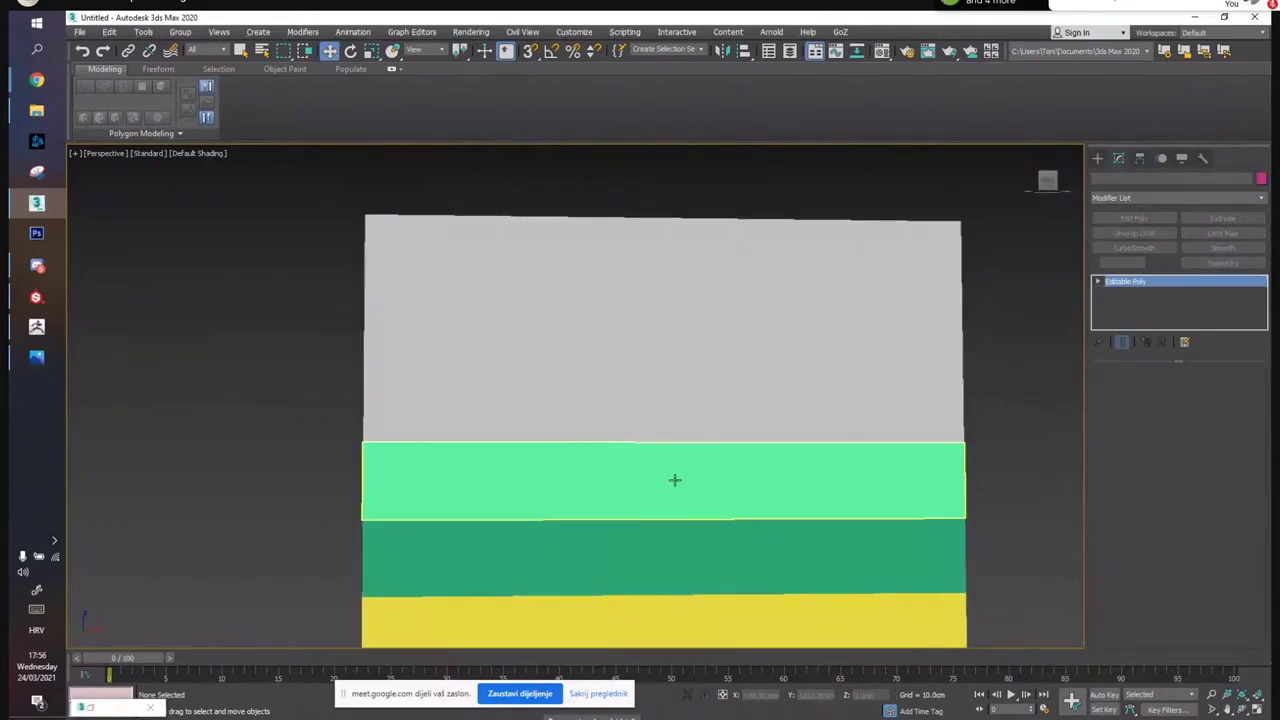
middle_drag(763, 469, 757, 431)
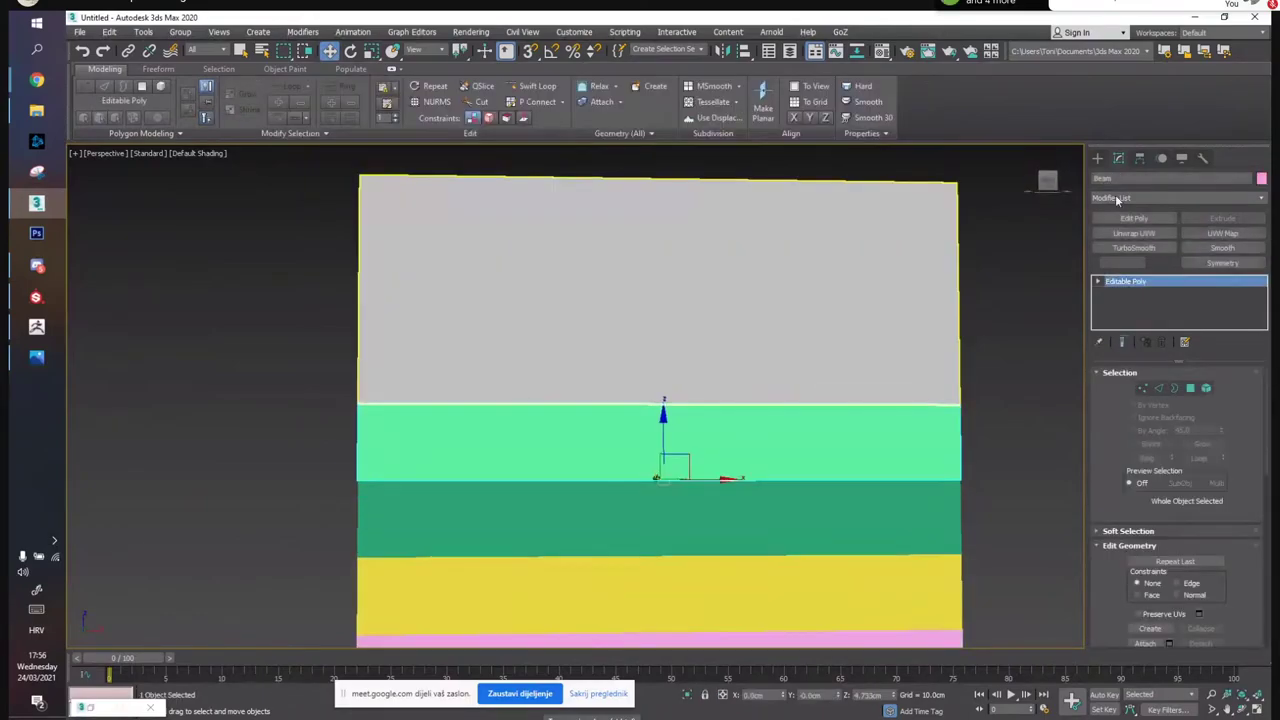
click(1258, 710)
middle_drag(653, 243, 658, 235)
alt+middle_drag(920, 464, 885, 548)
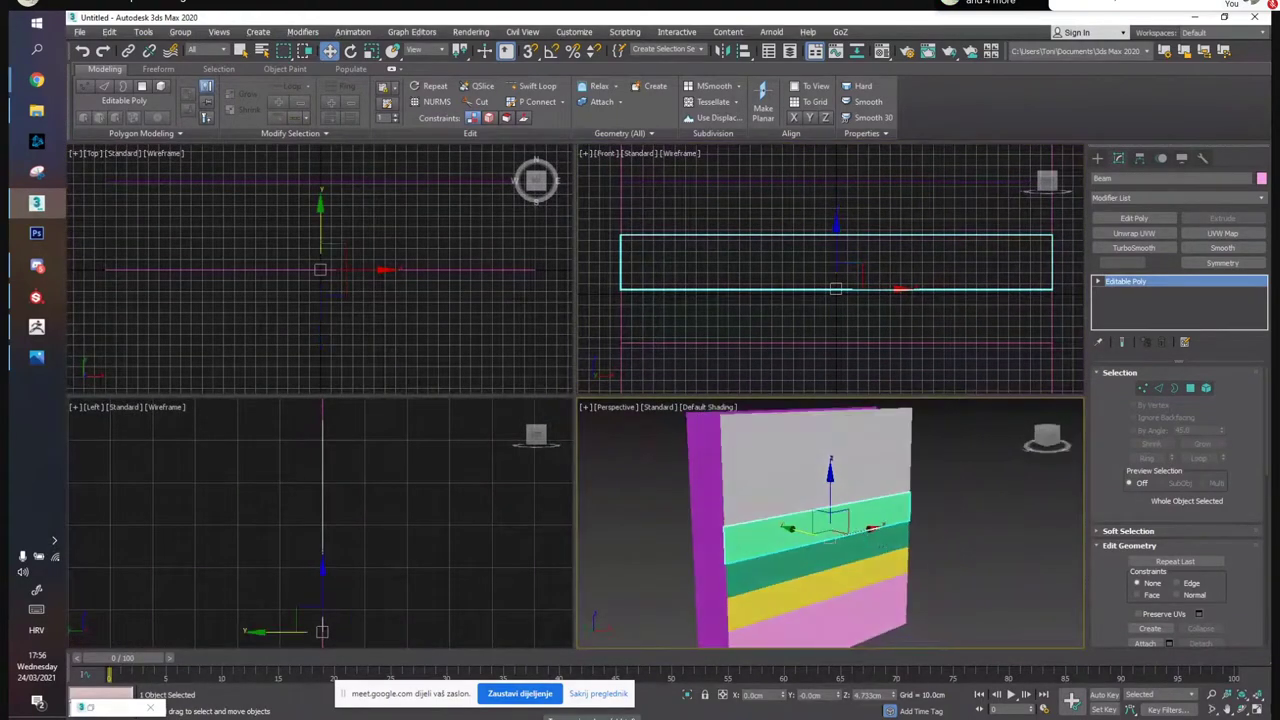
click(1257, 711)
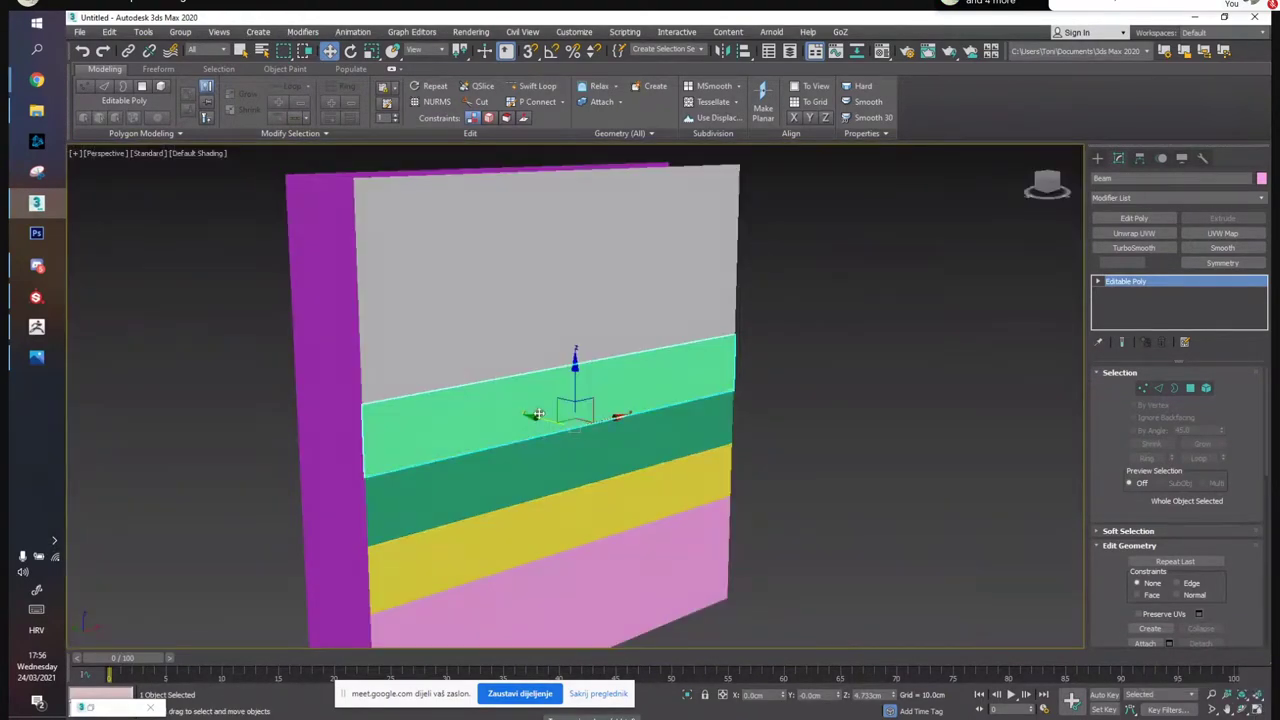
Start exporting only the selected Beam strip as FBX and create and open a TrimSheetExport folder on the Desktop
click(79, 31)
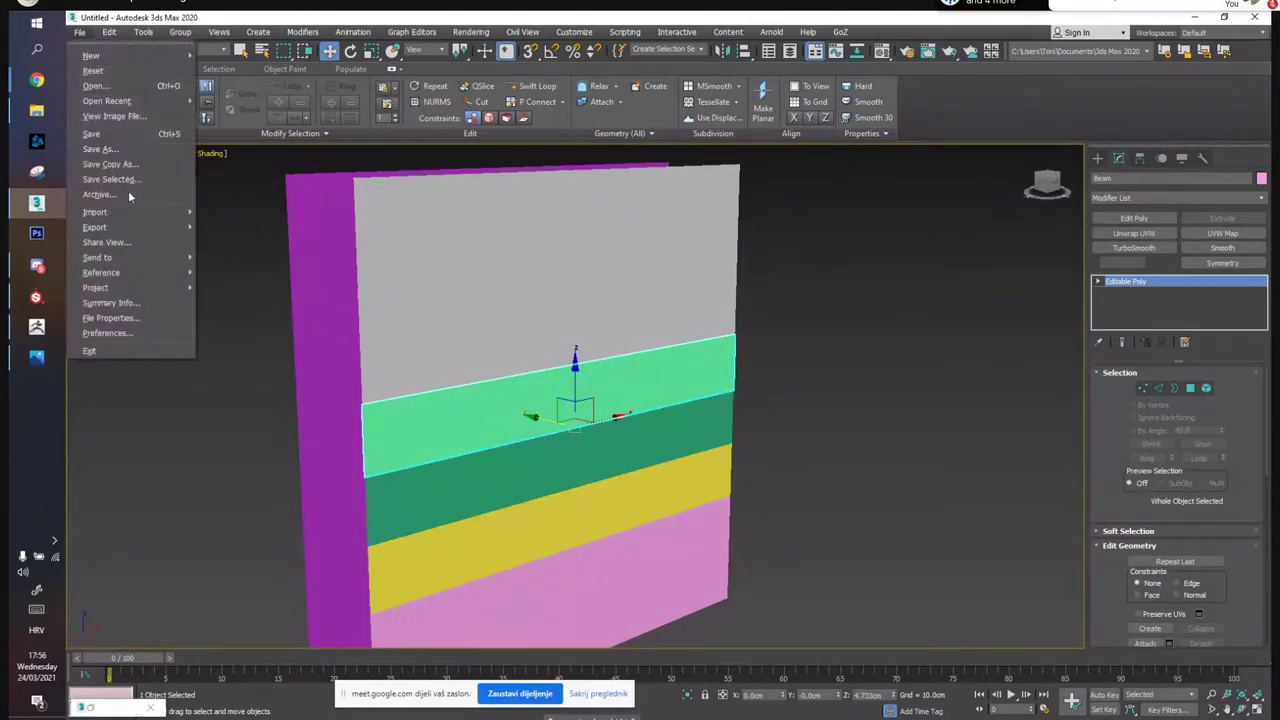
click(241, 248)
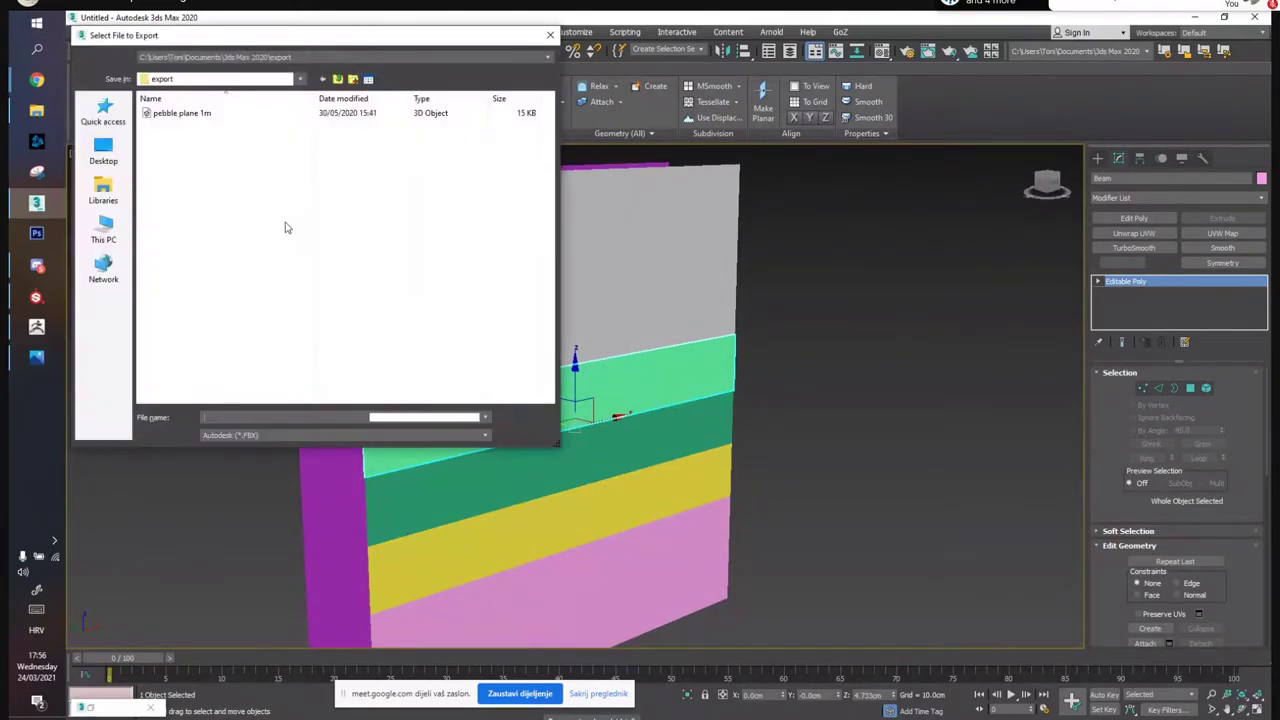
click(103, 150)
right_click(344, 277)
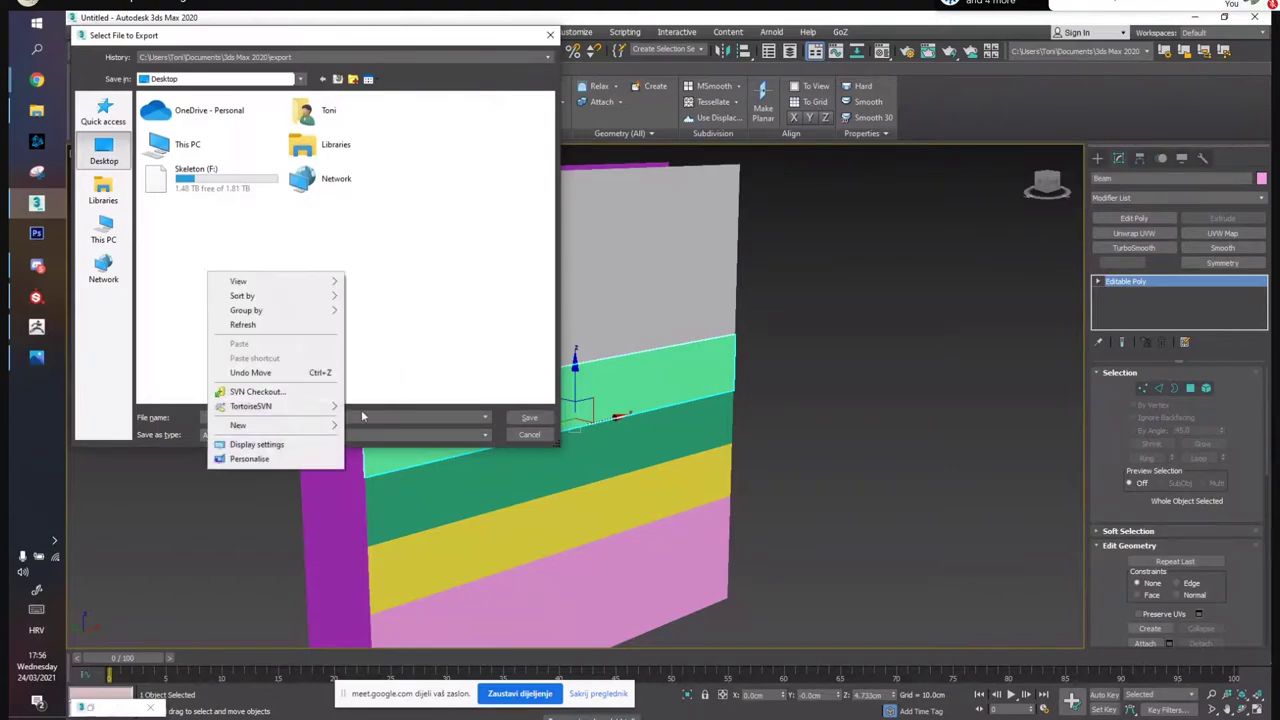
click(400, 426)
text(Bea)
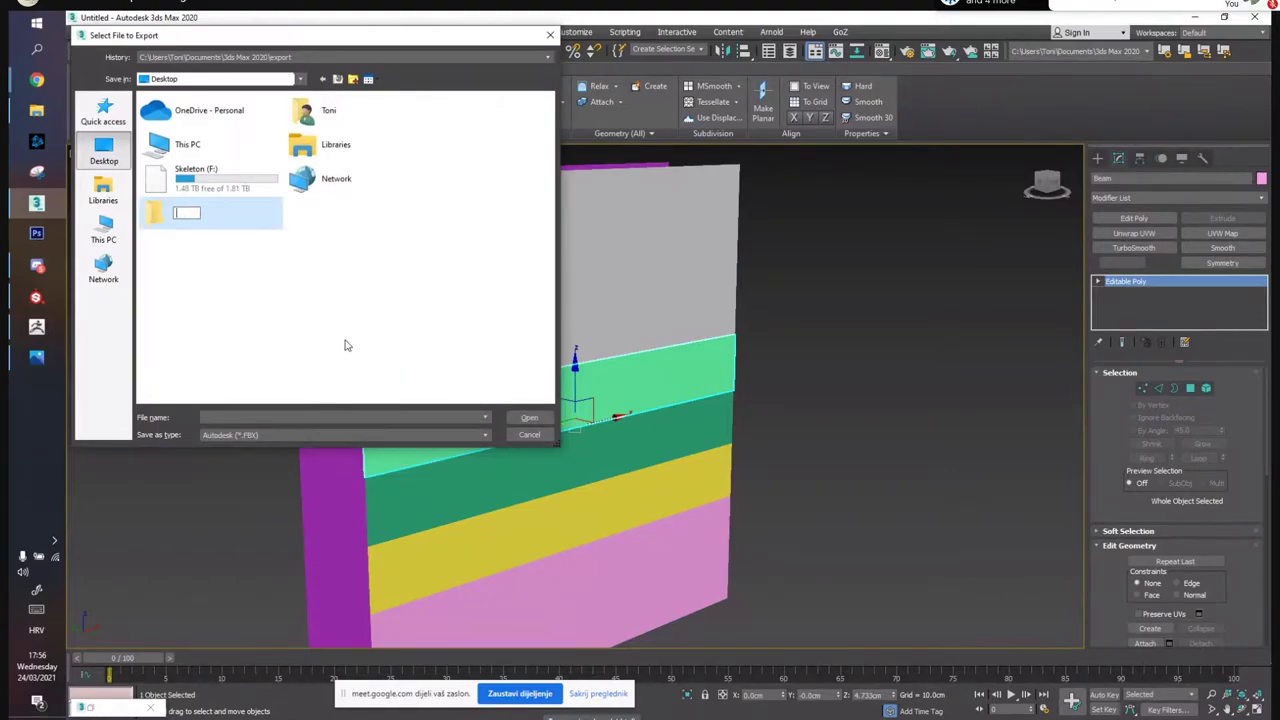
text(TrimSheetExpor)
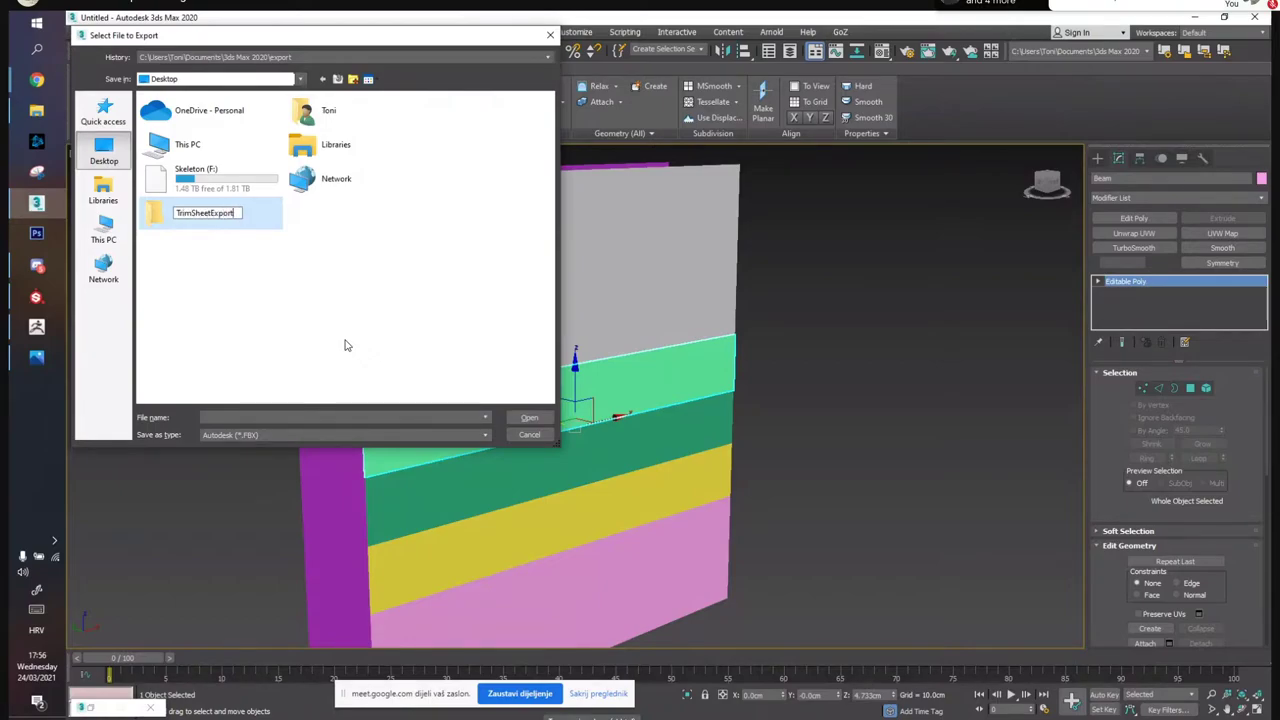
text(t)
key(Return)
key(Return)
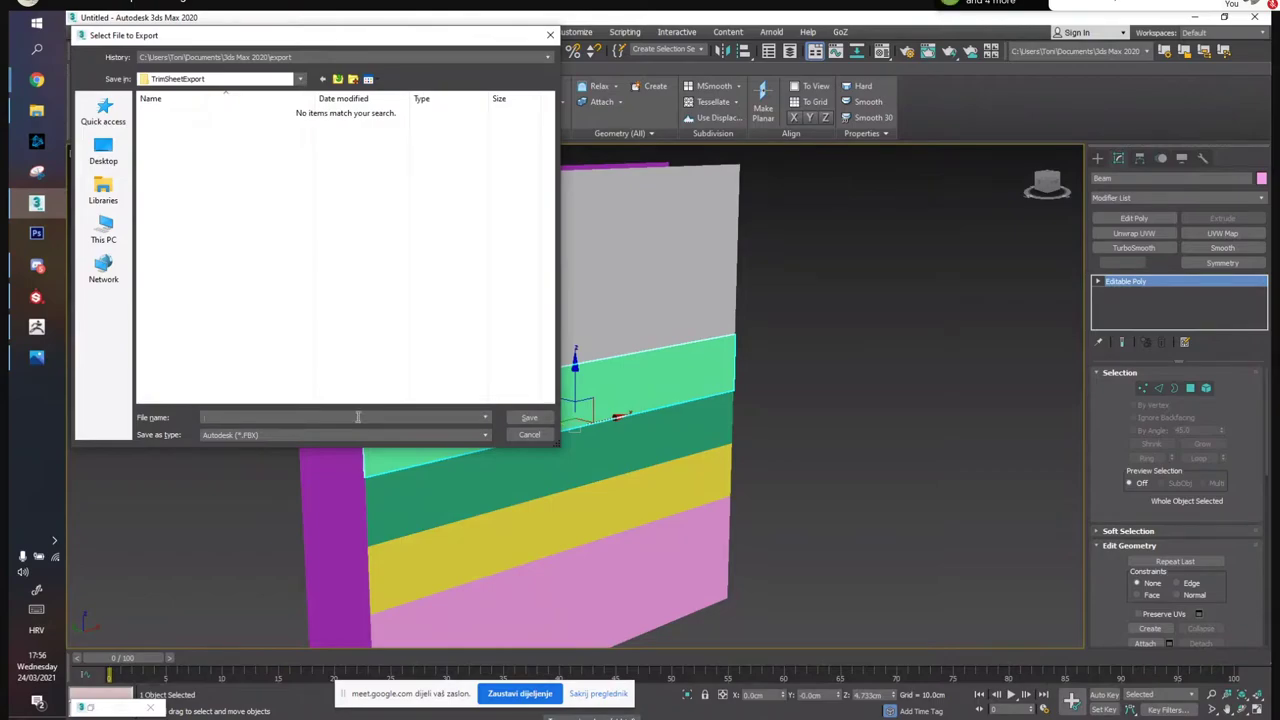
Name the export file Beam and export it with the current FBX settings
click(356, 415)
text(Beam)
key(Return)
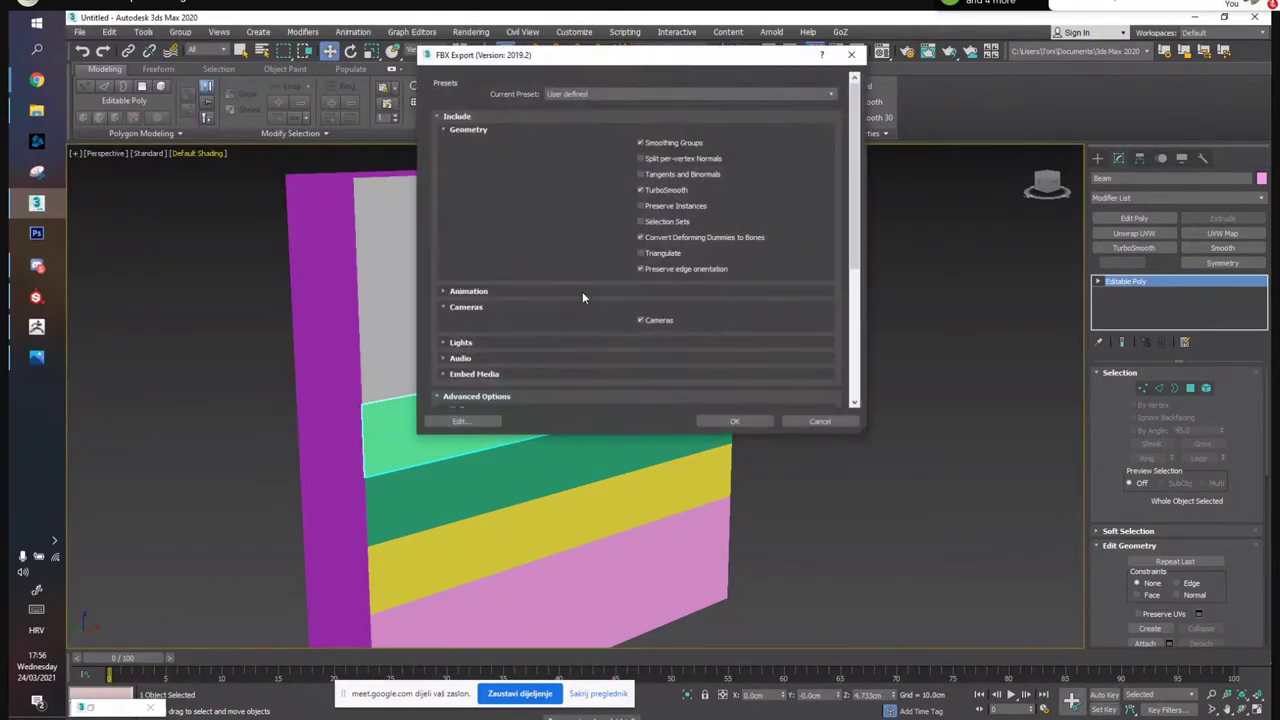
click(730, 418)
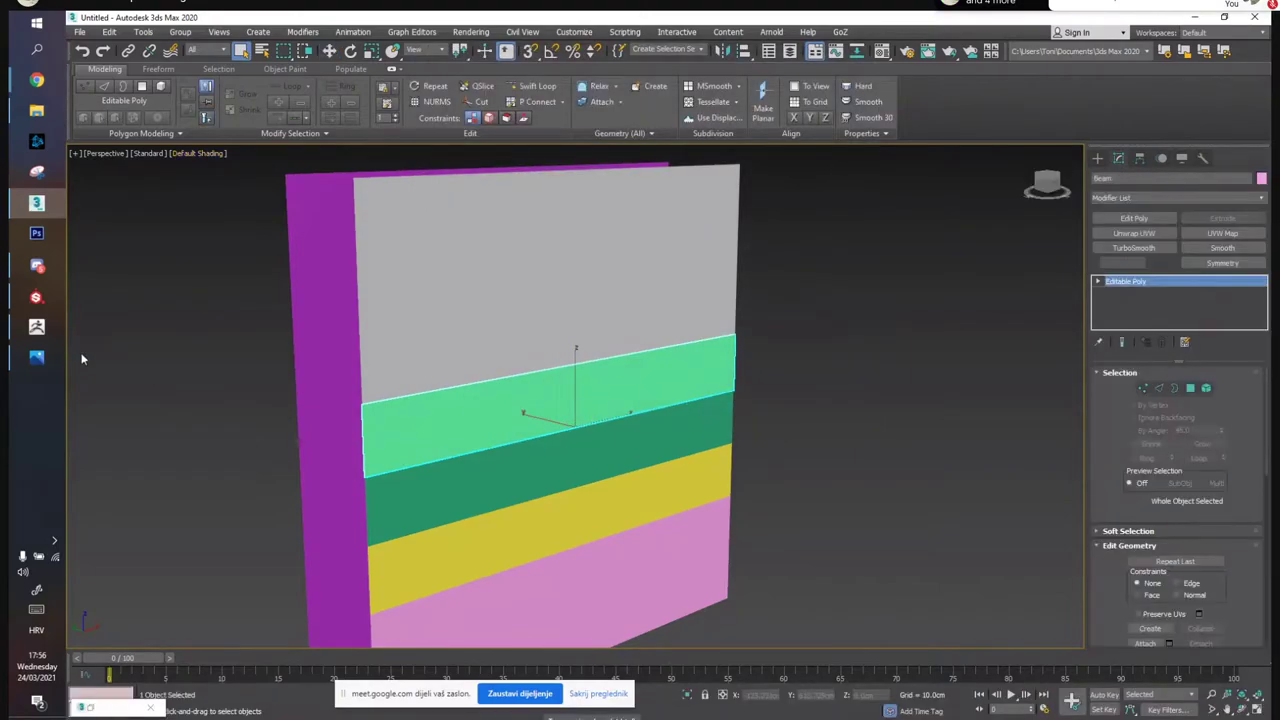
Switch to ZBrush and start an FBX import through the FBX ExportImport plugin
click(36, 326)
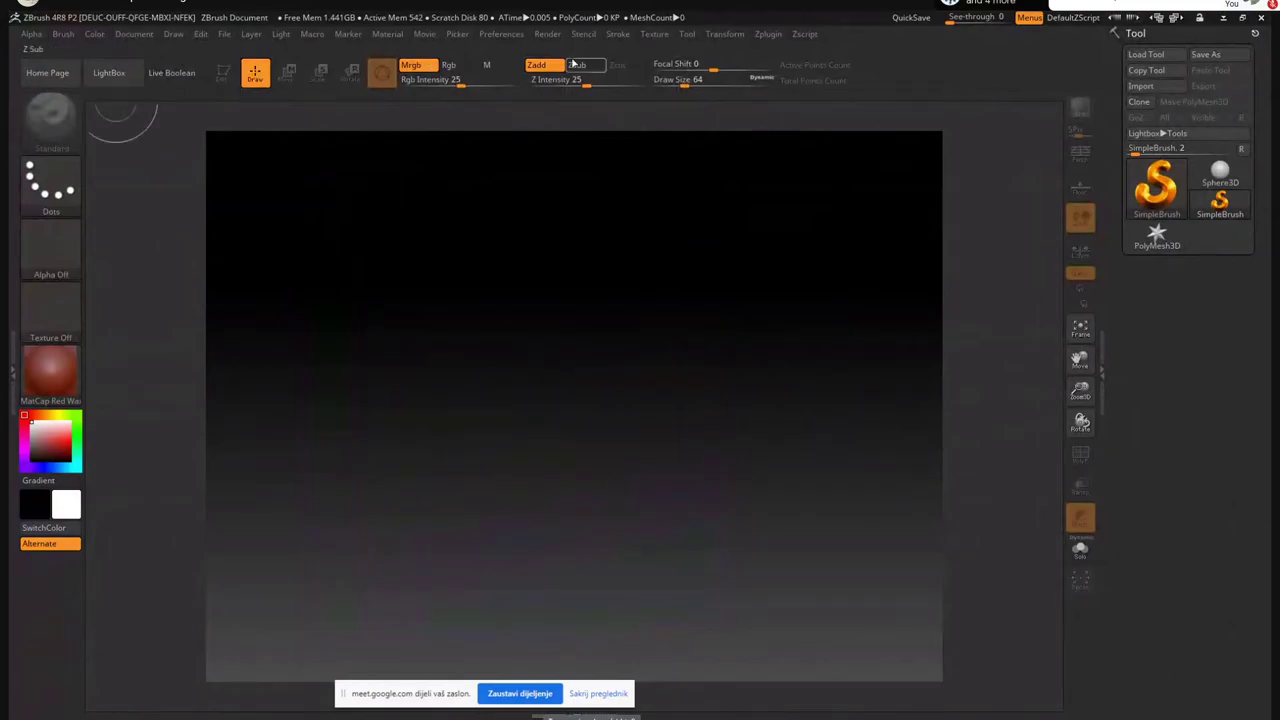
click(768, 34)
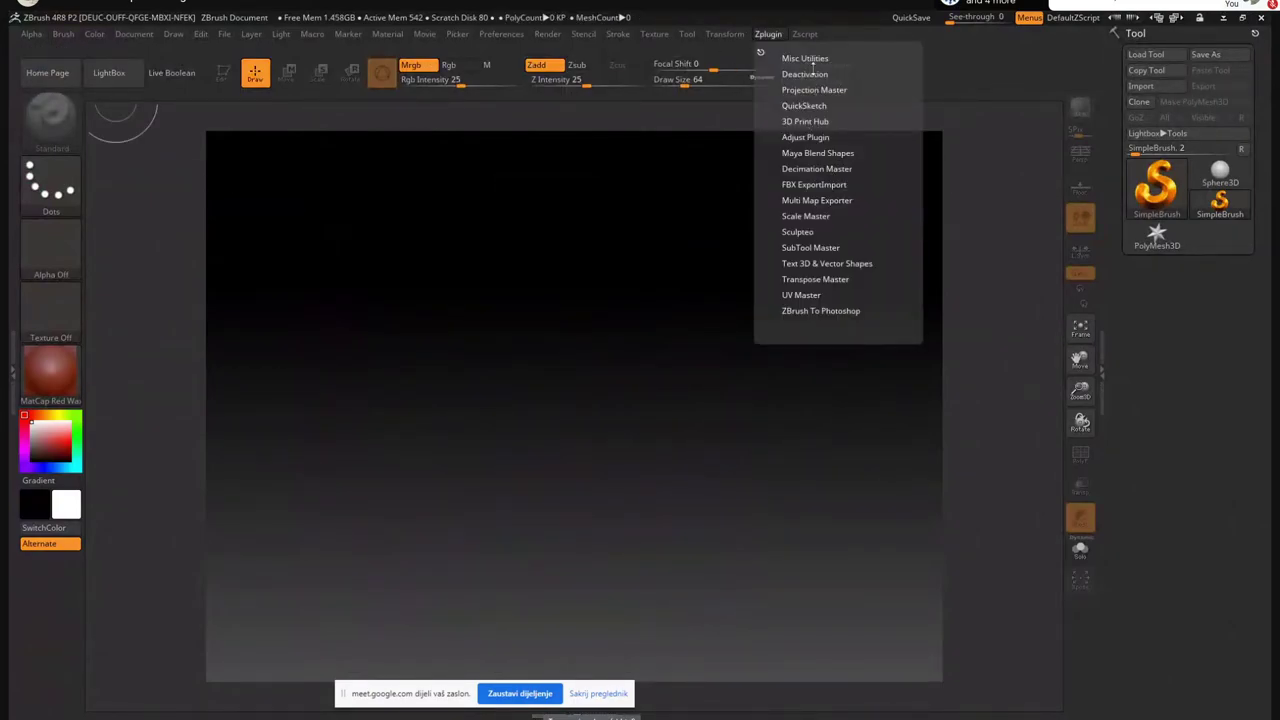
click(805, 184)
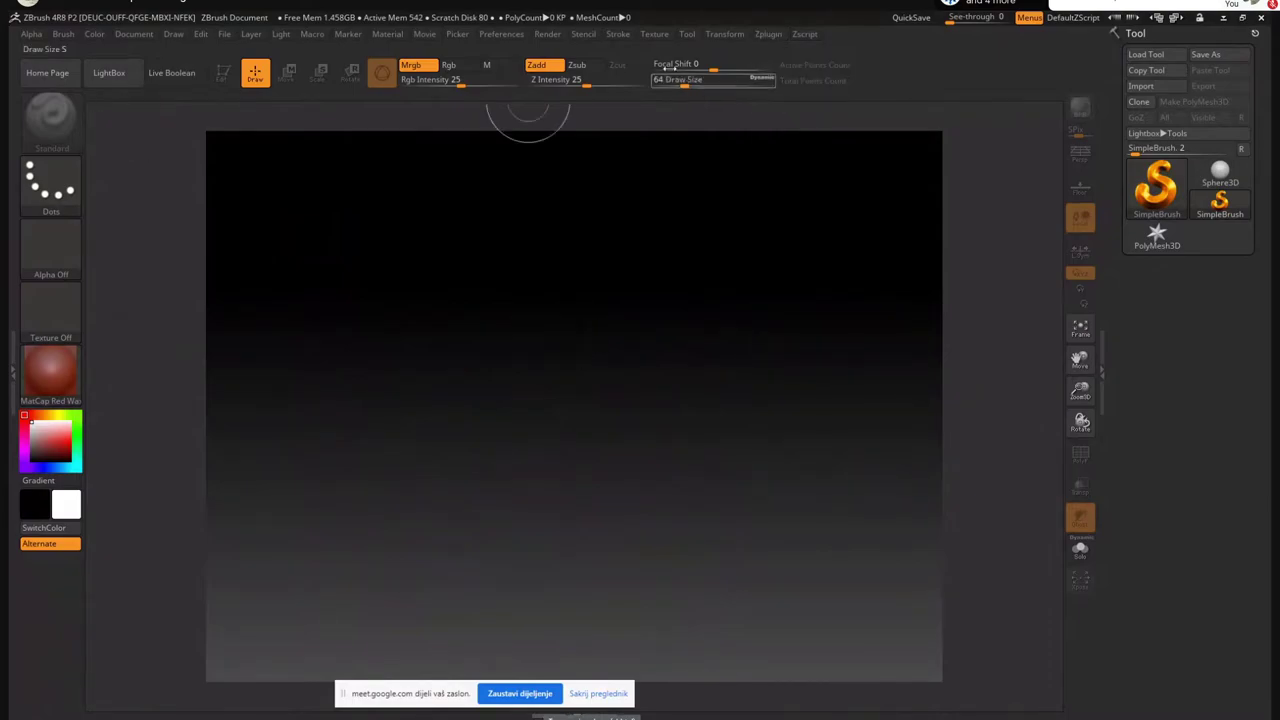
click(768, 34)
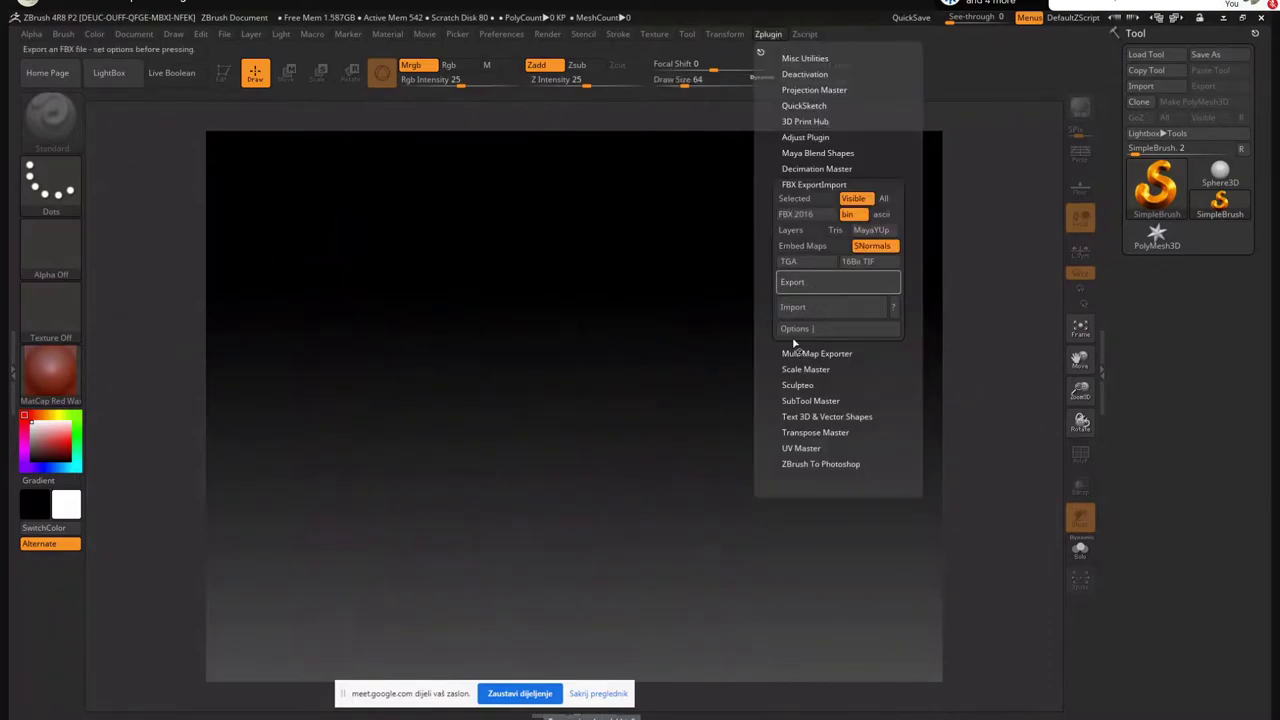
click(812, 283)
click(767, 34)
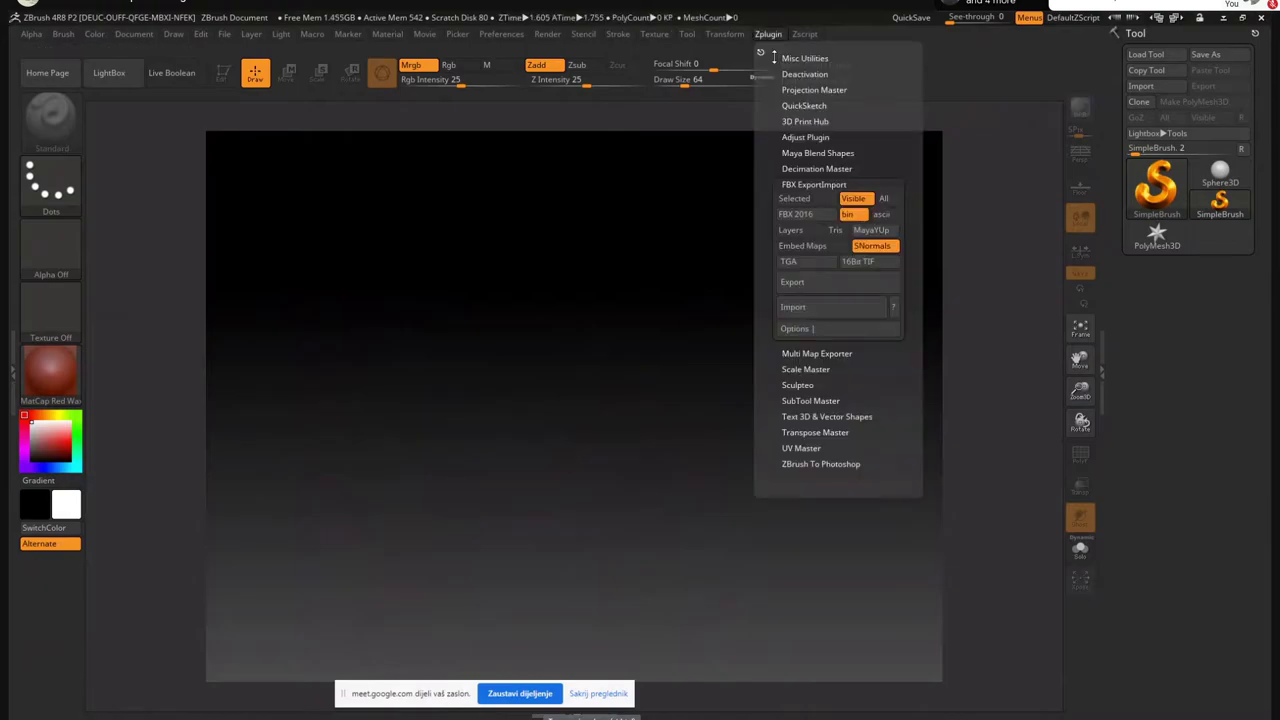
click(830, 310)
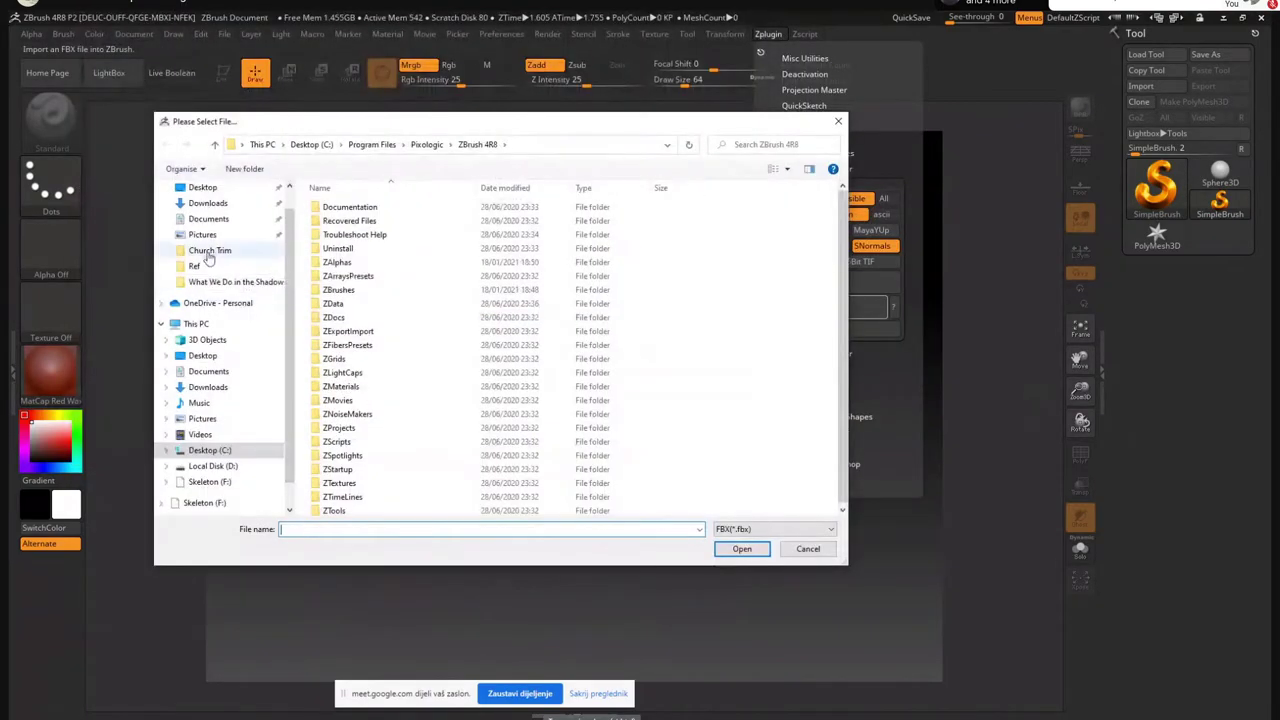
Import the Beam FBX file from the TrimSheetExport folder on the Desktop
click(209, 250)
click(200, 188)
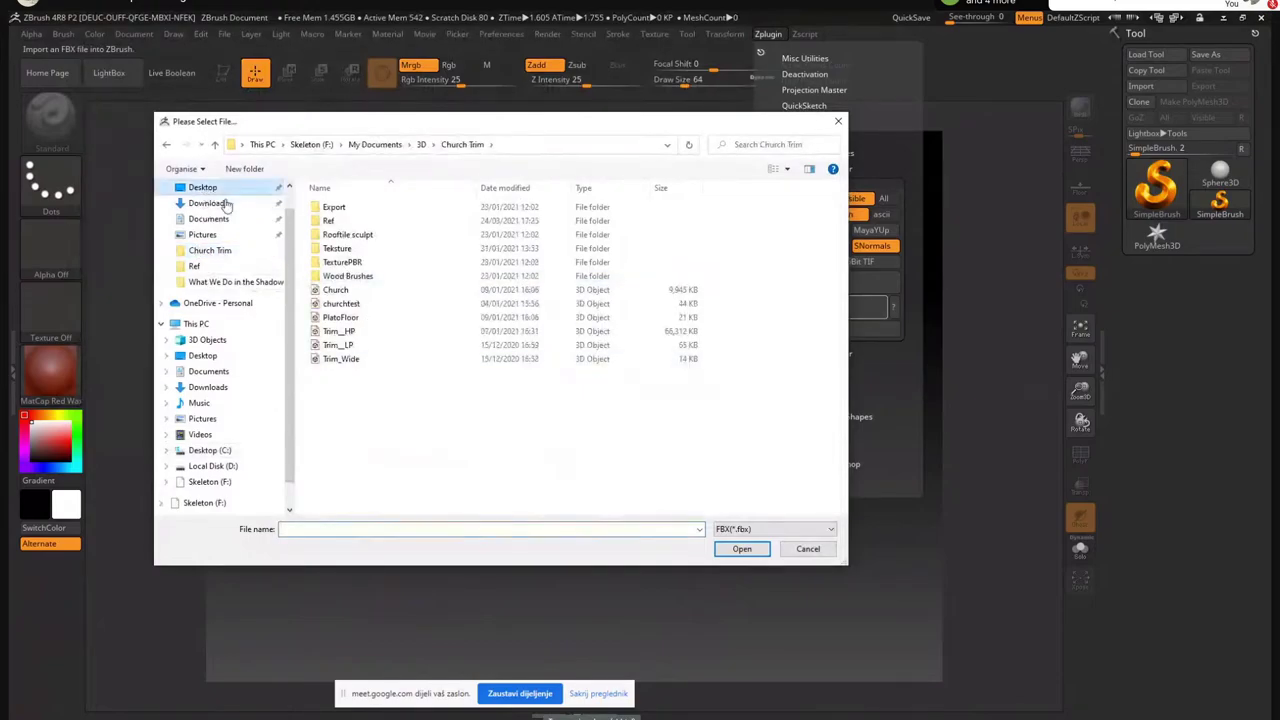
double_click(340, 245)
click(331, 208)
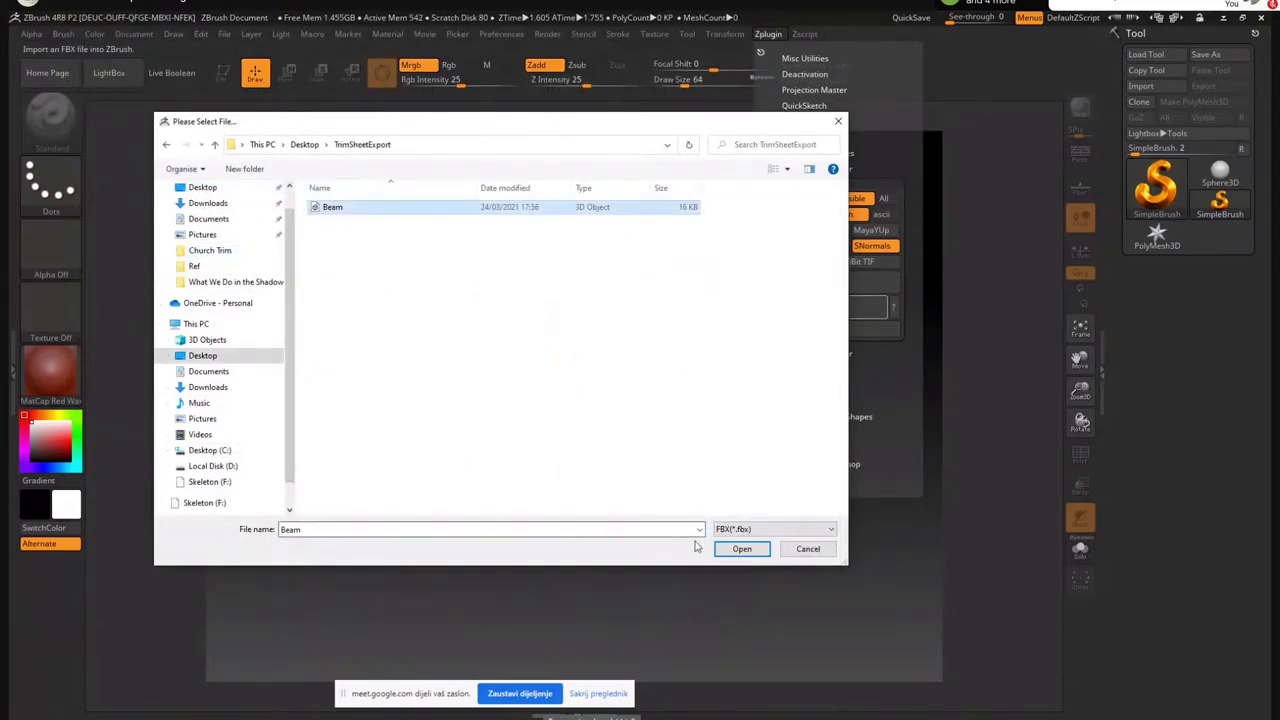
click(742, 549)
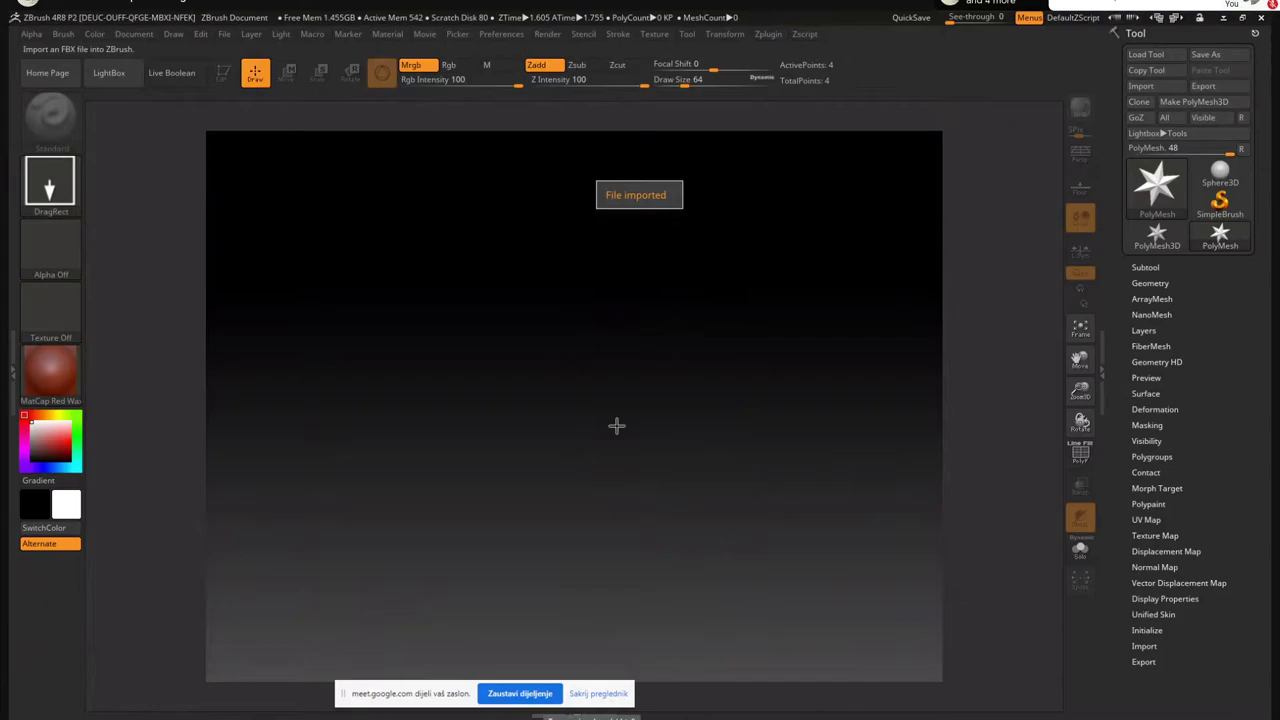
Draw the imported Beam mesh in the middle of the canvas and enable Edit mode for it
drag(565, 386, 805, 384)
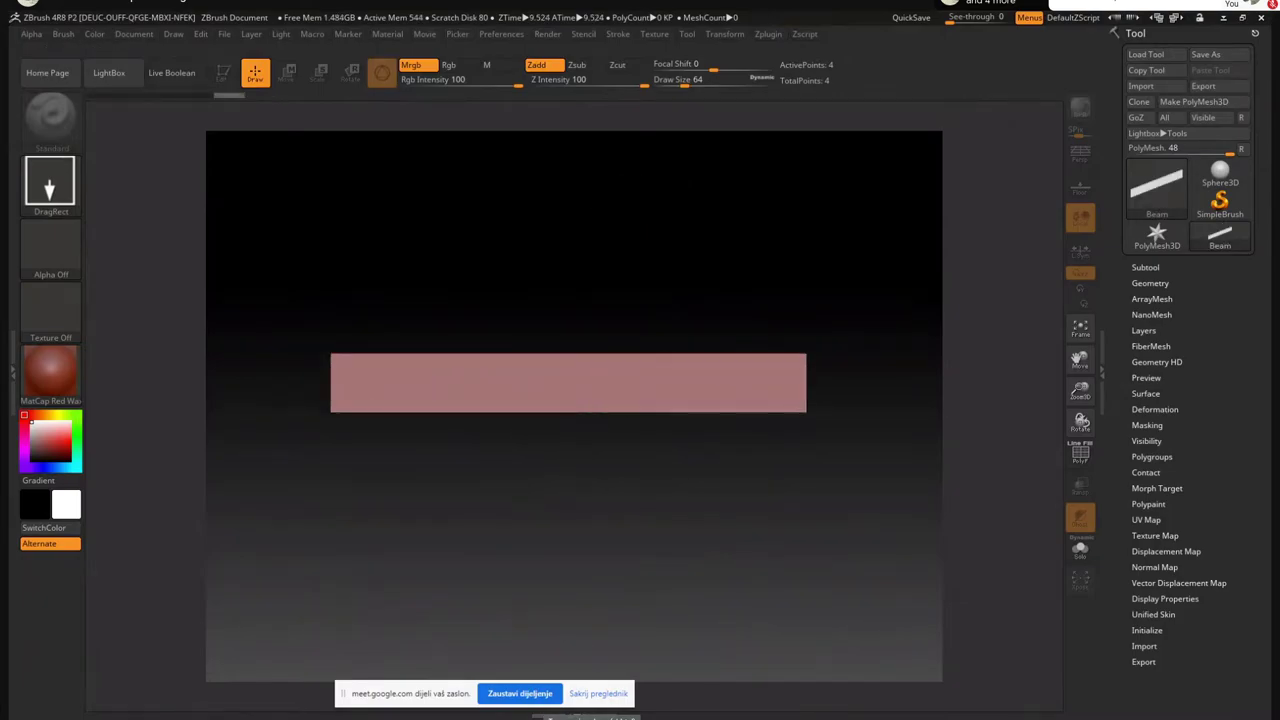
click(225, 78)
mouse_move(500, 268)
mouse_down()
mouse_move(517, 294)
mouse_move(620, 306)
mouse_move(585, 334)
mouse_move(598, 483)
mouse_up()
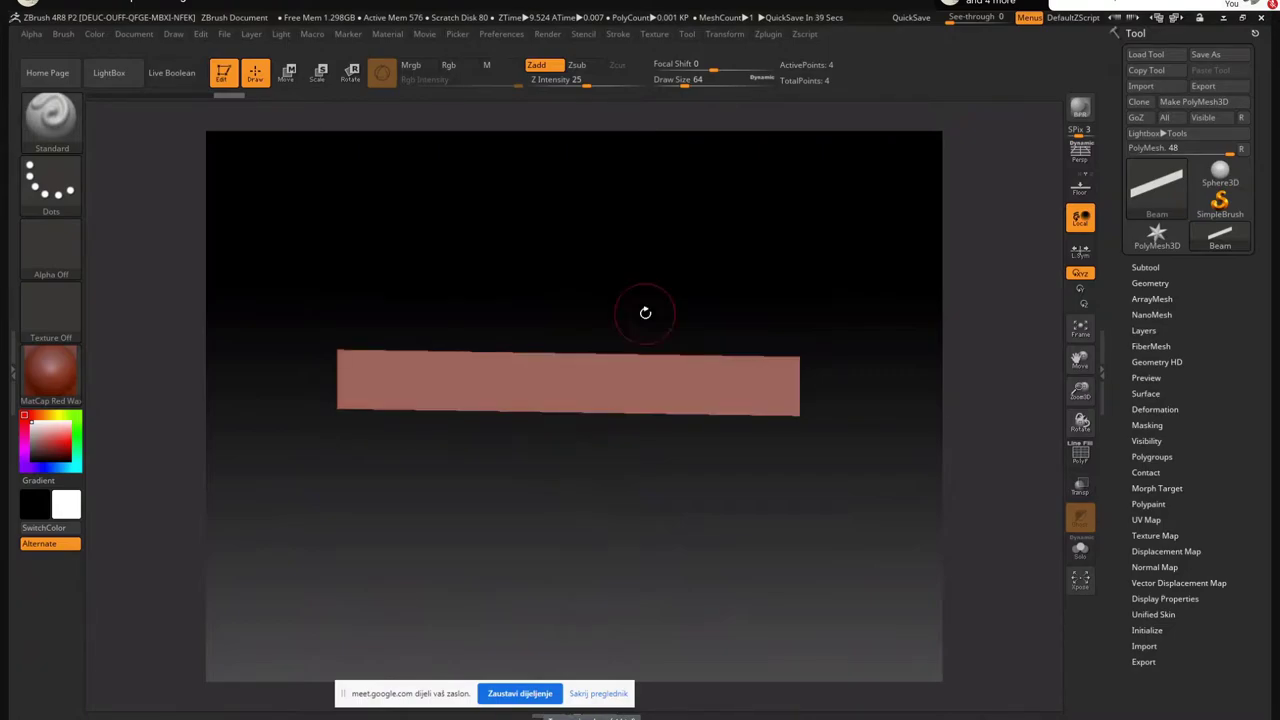
drag(626, 303, 570, 352)
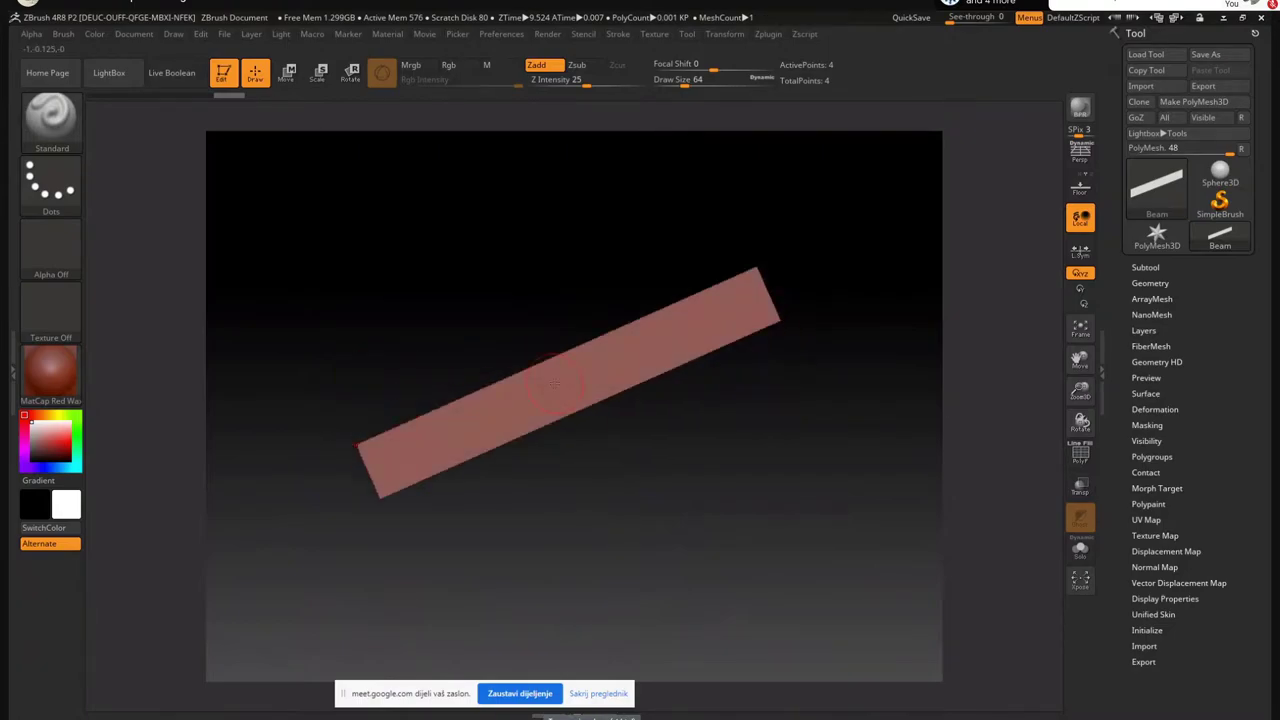
Turn on perspective for the beam and resize the document canvas to fill the workspace
click(1084, 161)
drag(566, 306, 523, 341)
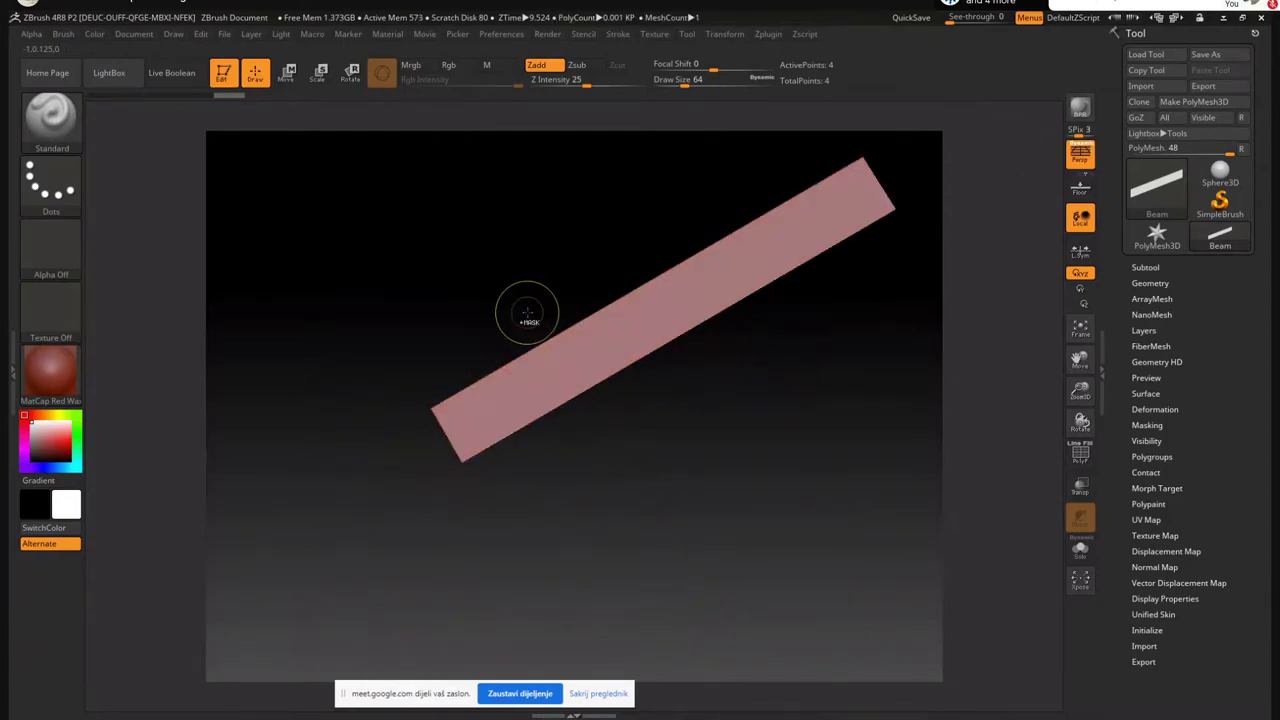
click(145, 34)
click(209, 240)
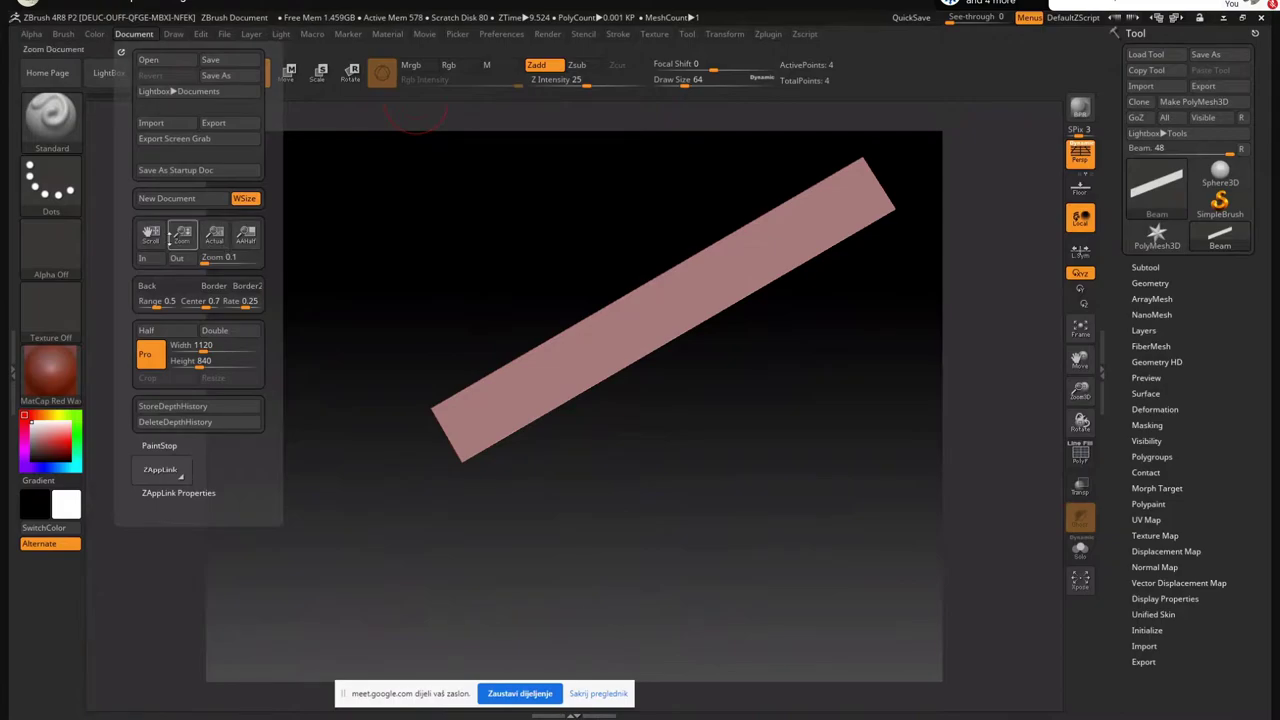
alt+drag(479, 217, 423, 314)
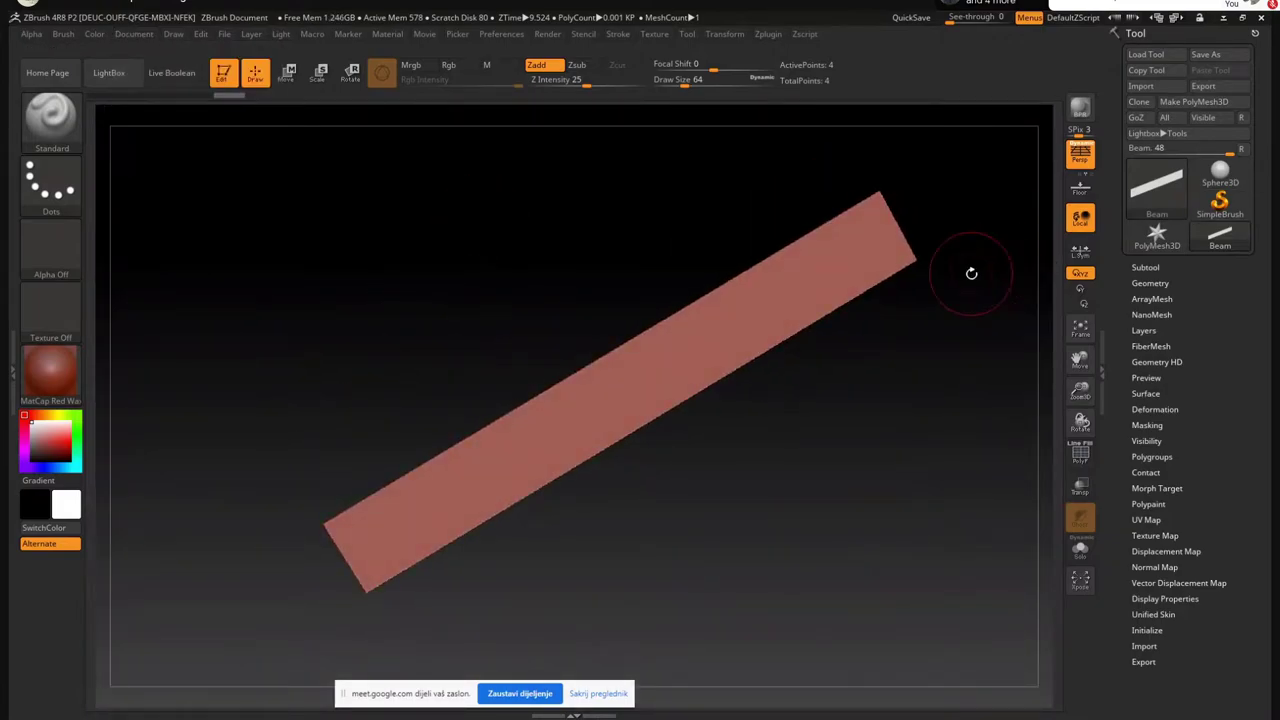
Switch to 3ds Max and display the plank scene in the four-viewport layout
click(1223, 18)
alt+middle_drag(825, 408, 797, 401)
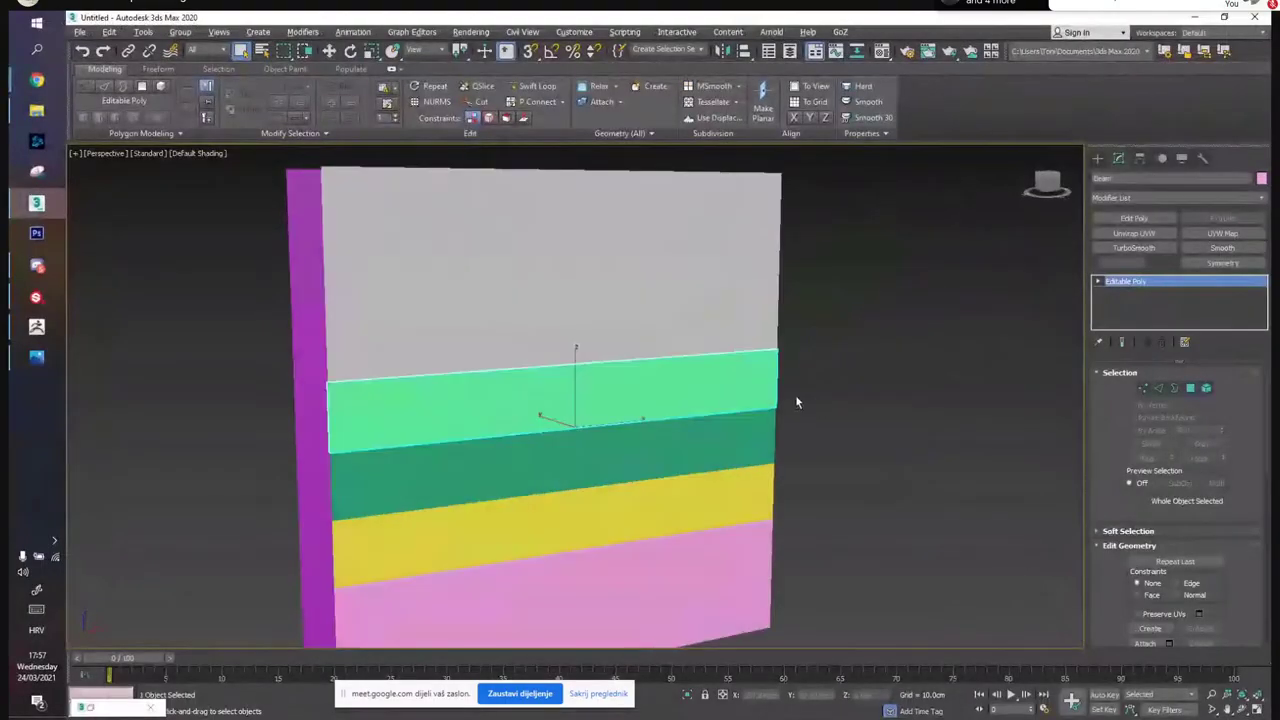
middle_drag(785, 484, 877, 441)
click(1256, 709)
click(1257, 695)
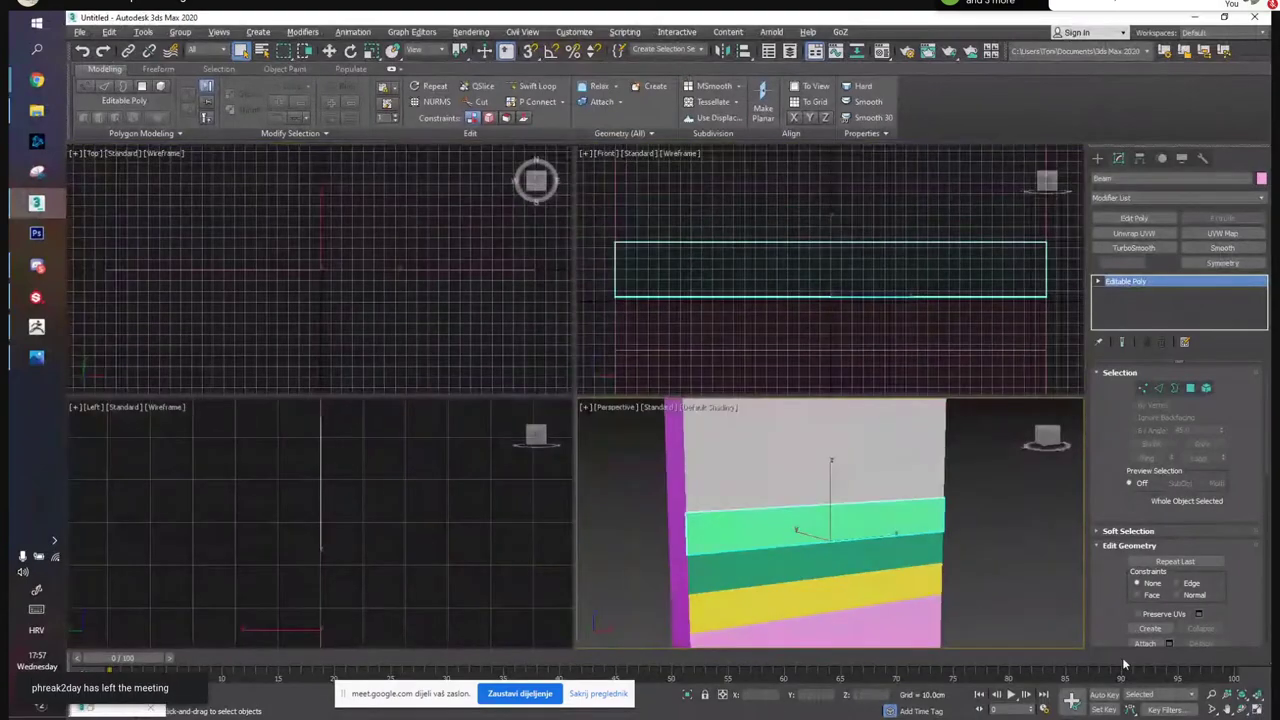
click(1257, 709)
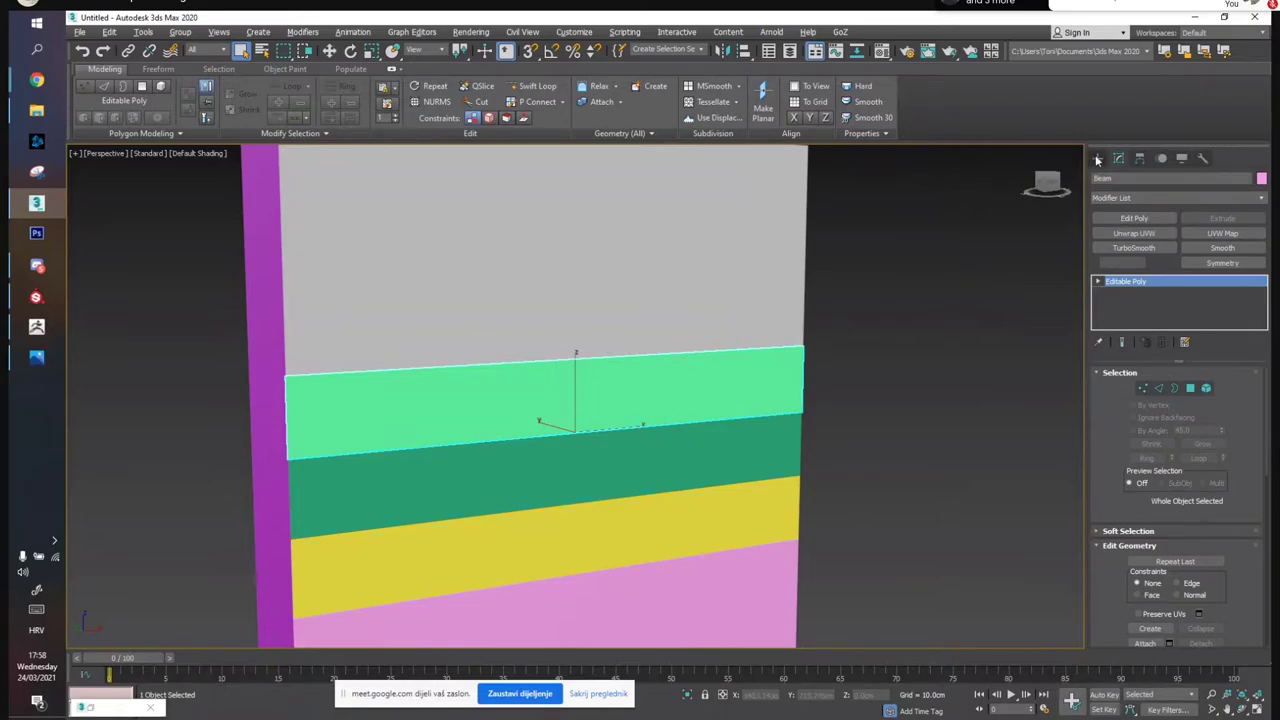
click(1256, 711)
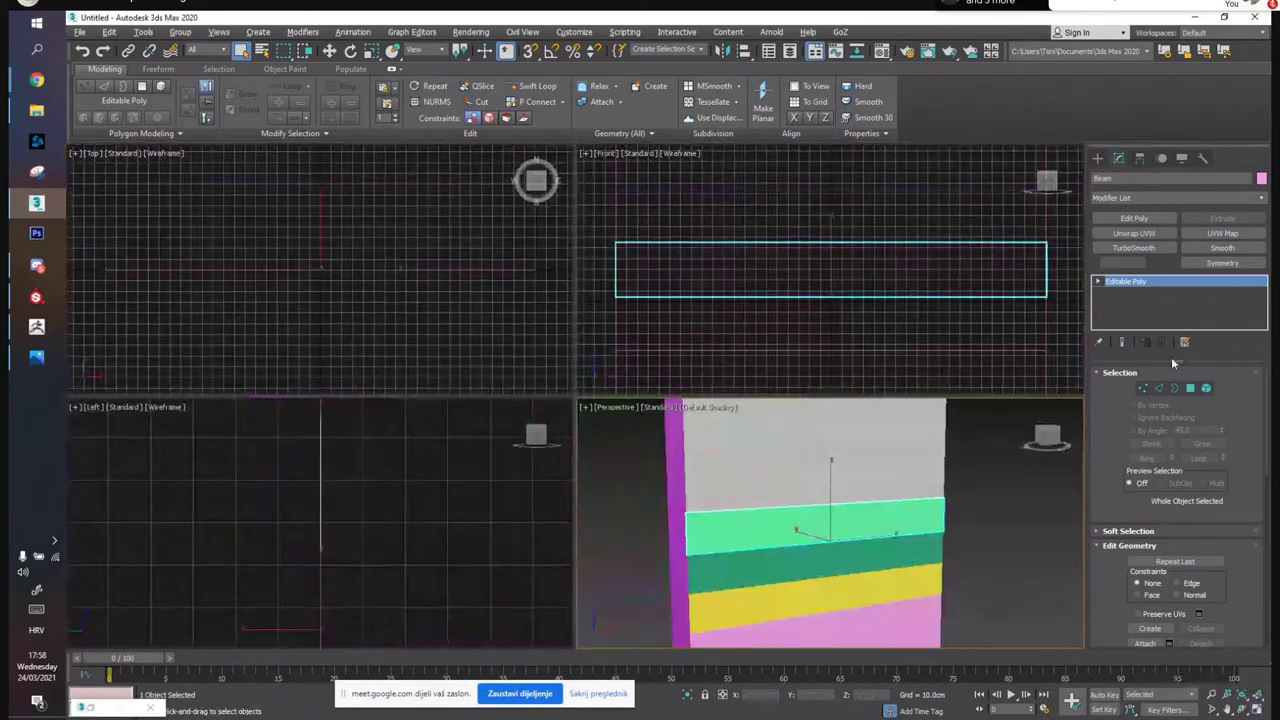
Draw a box about 388 cm wide and 37 cm long in the Front view, just inside the selected plank's outline
click(1097, 158)
click(1150, 237)
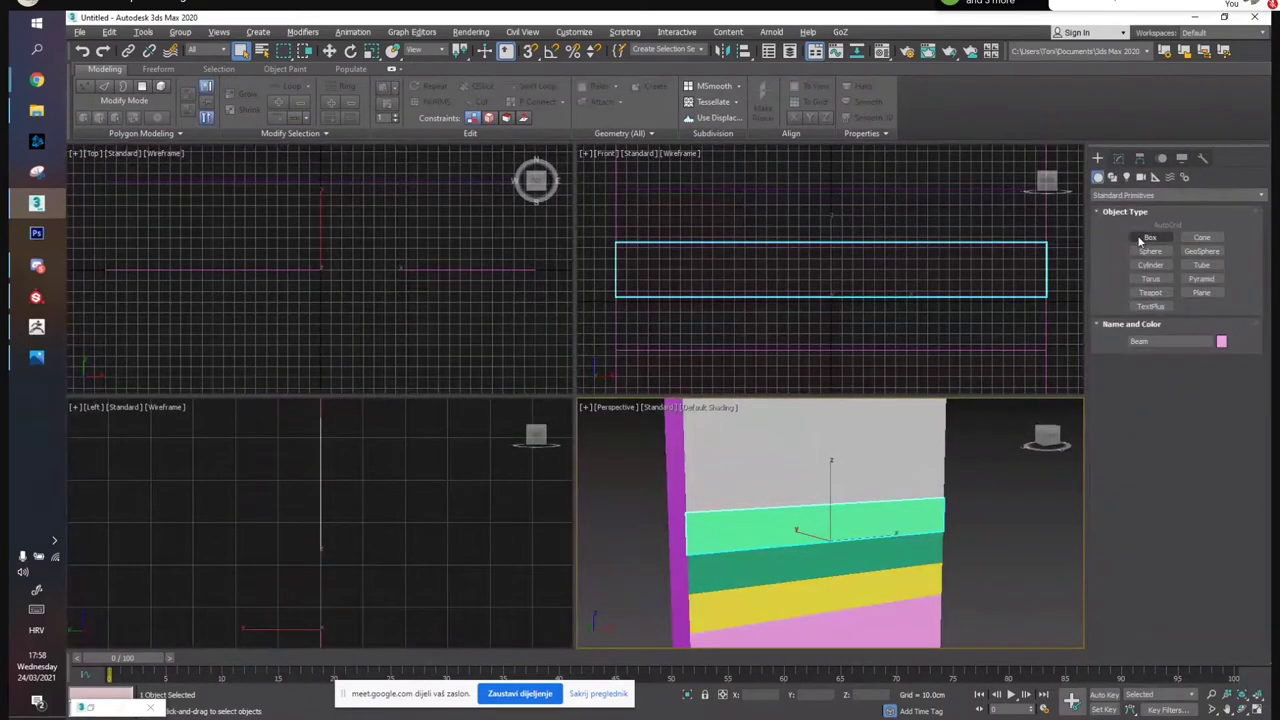
click(1257, 711)
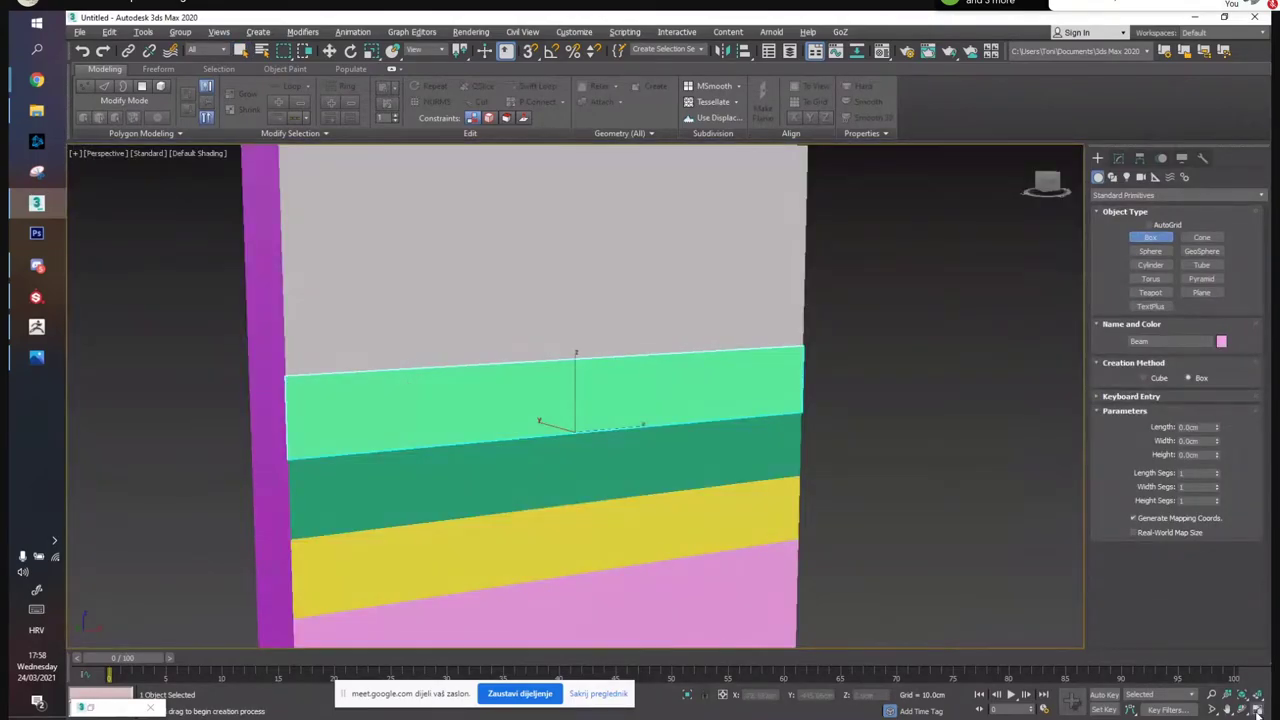
click(1257, 711)
click(1257, 711)
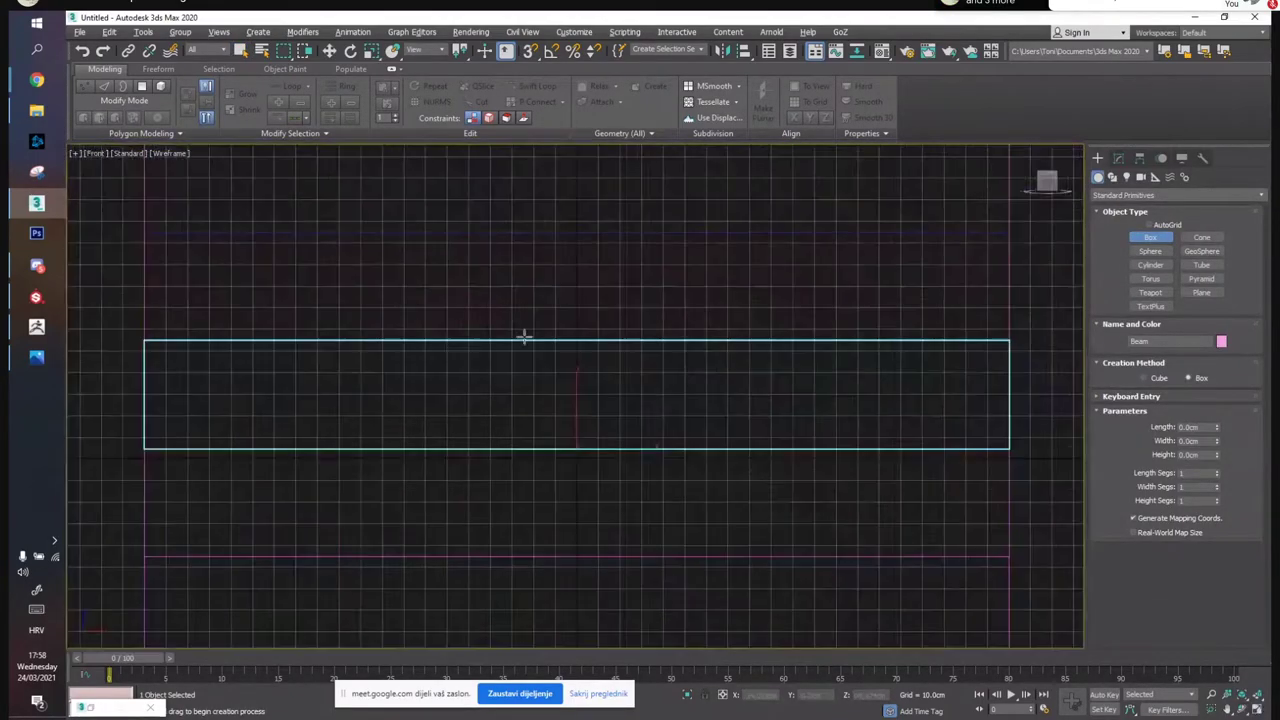
middle_drag(523, 337, 603, 309)
drag(238, 327, 1077, 409)
right_click(1065, 391)
middle_drag(1060, 390, 892, 375)
middle_drag(503, 344, 648, 339)
key(w)
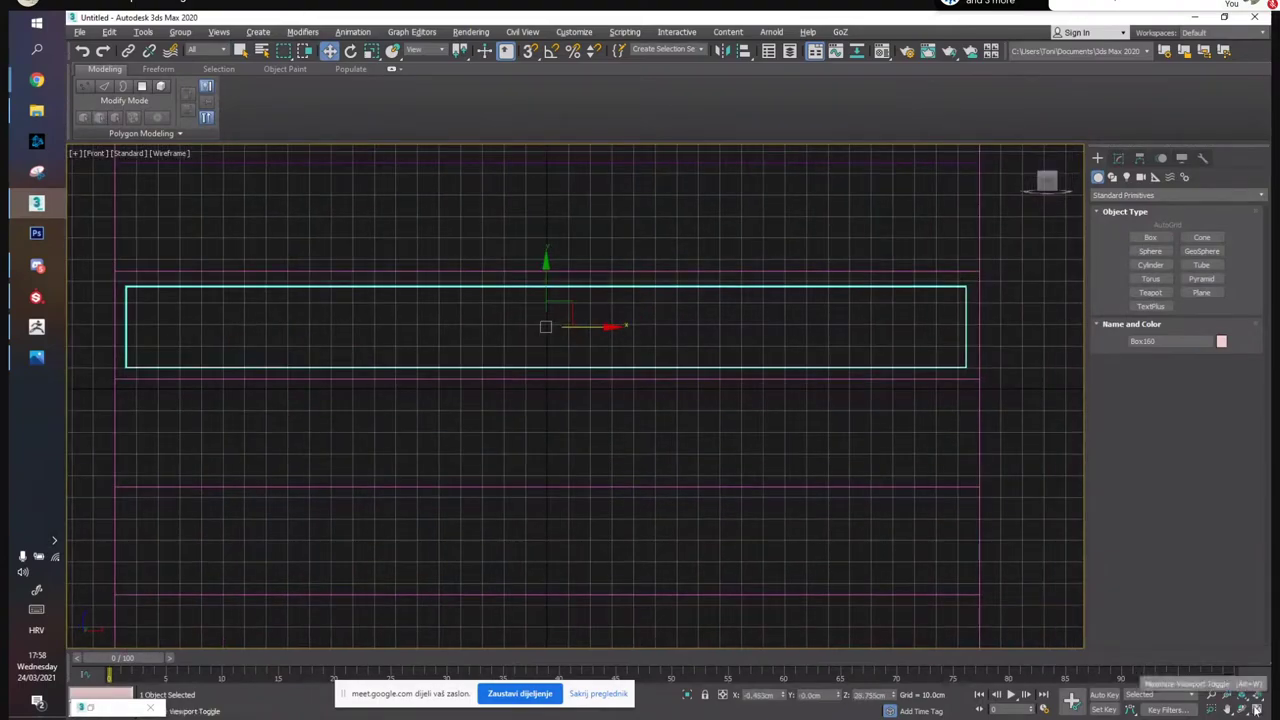
Scale the new box thicker in depth and move it about 2 cm along Y against the light green plank
key(alt+w)
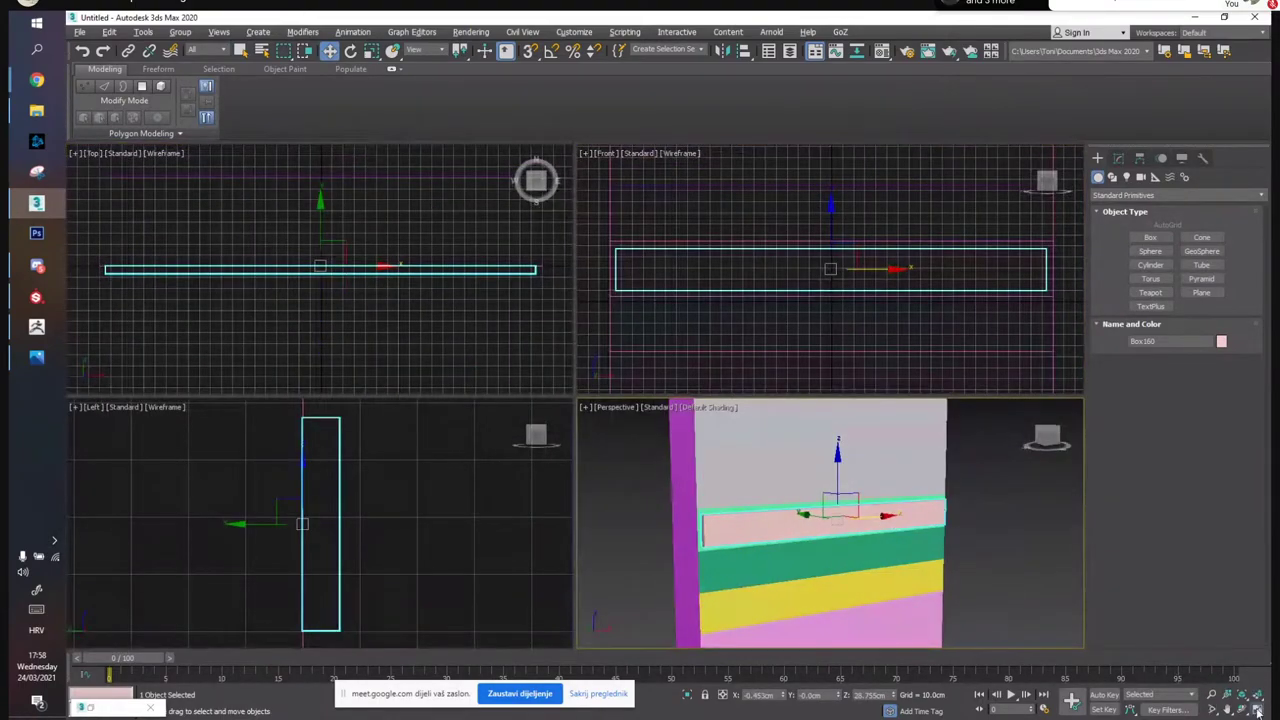
click(1259, 711)
alt+middle_drag(620, 440, 694, 471)
scroll(600, 430, up, 3)
middle_drag(575, 422, 716, 335)
key(r)
drag(829, 335, 910, 349)
key(w)
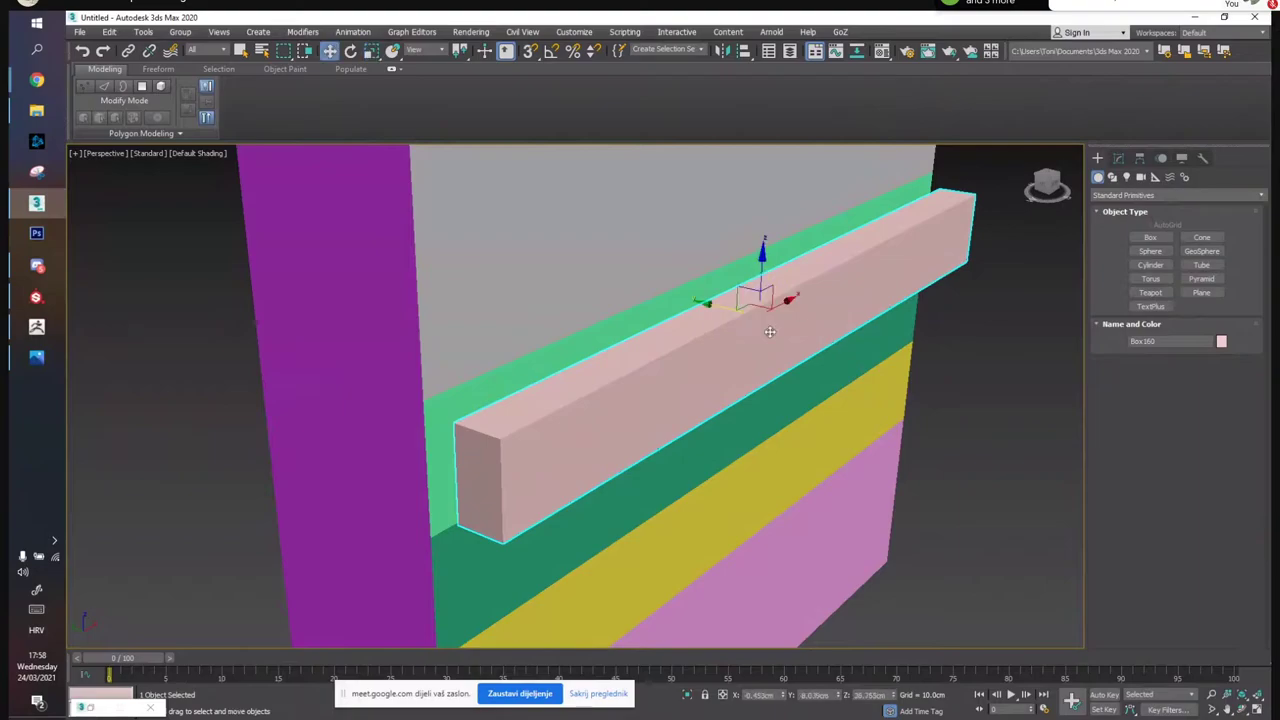
drag(723, 309, 705, 307)
mouse_move(791, 330)
alt+middle_down()
mouse_move(780, 360)
mouse_move(720, 346)
mouse_move(795, 338)
alt+middle_up()
key(alt+x)
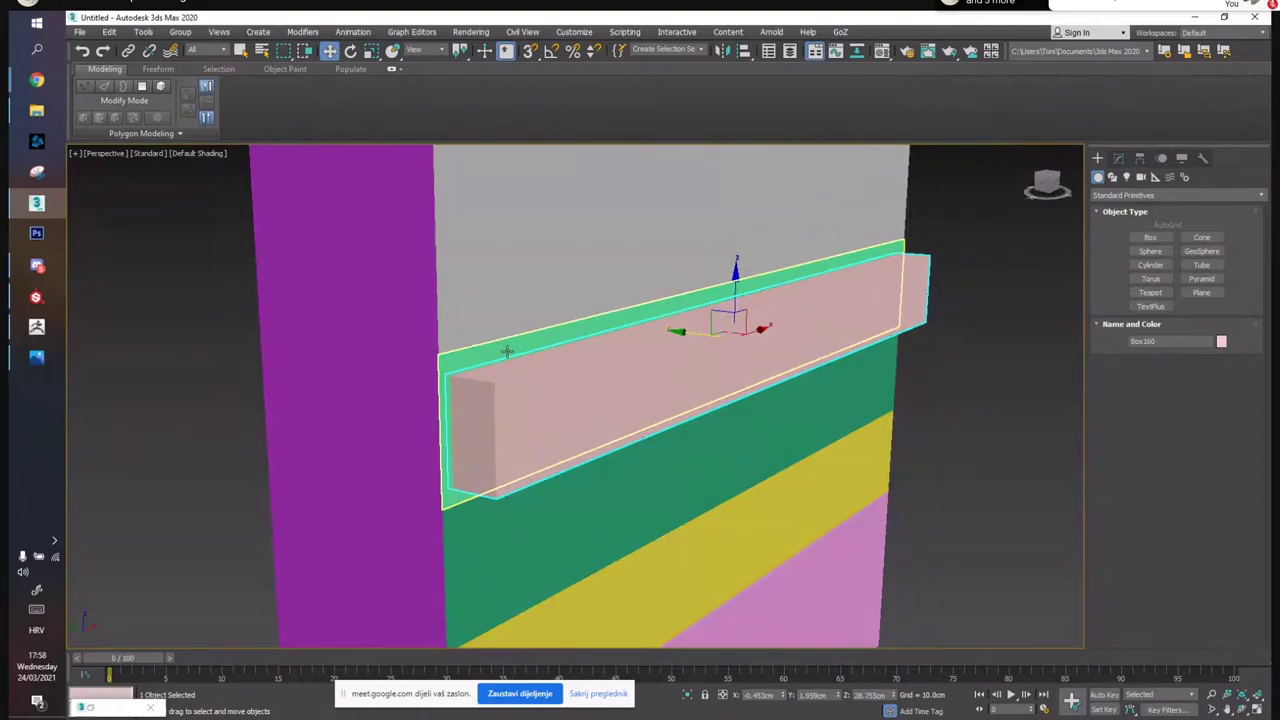
key(alt+x)
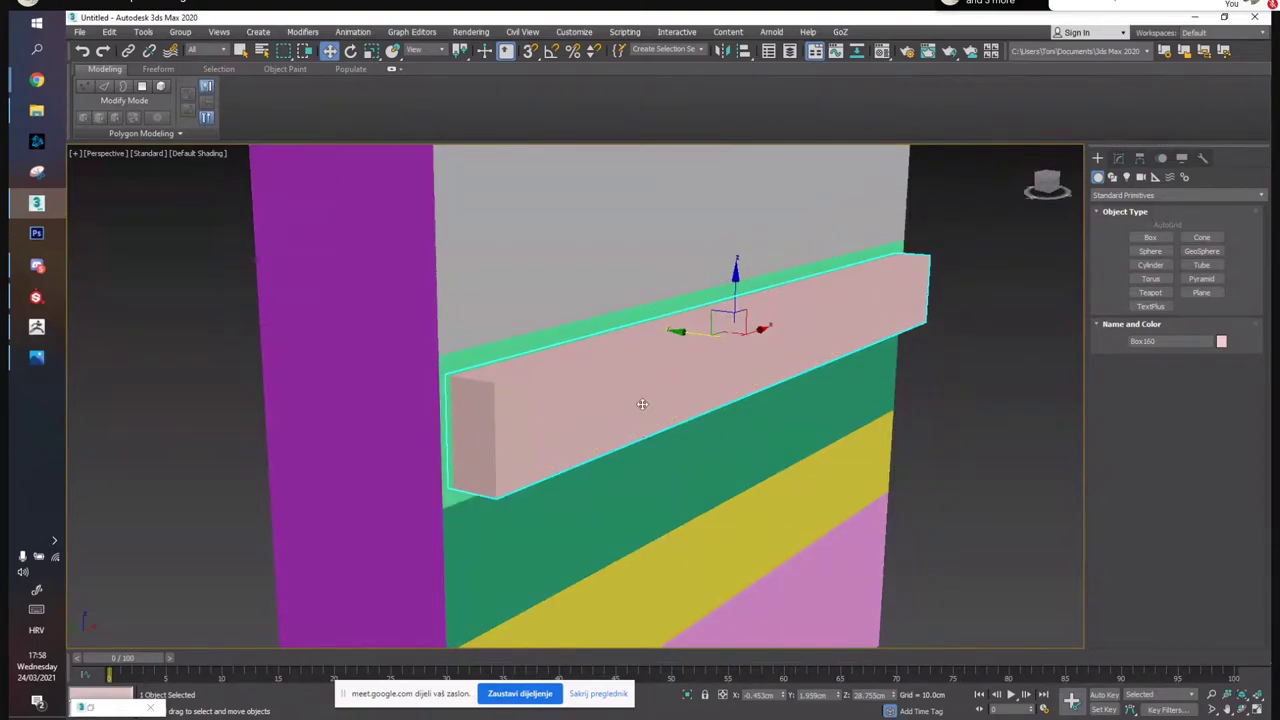
Display edged faces in the Perspective view and keep the pink box selected
click(935, 300)
click(850, 330)
key(F4)
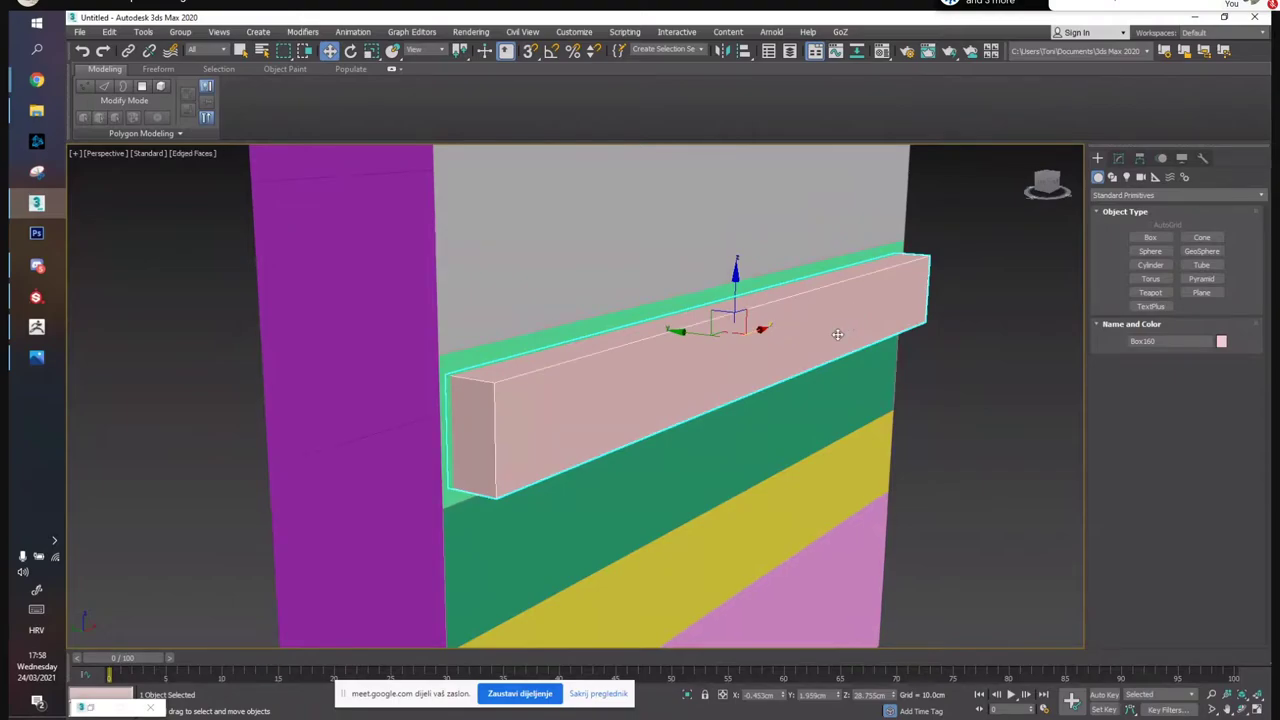
click(985, 397)
click(600, 373)
scroll(600, 373, up, 3)
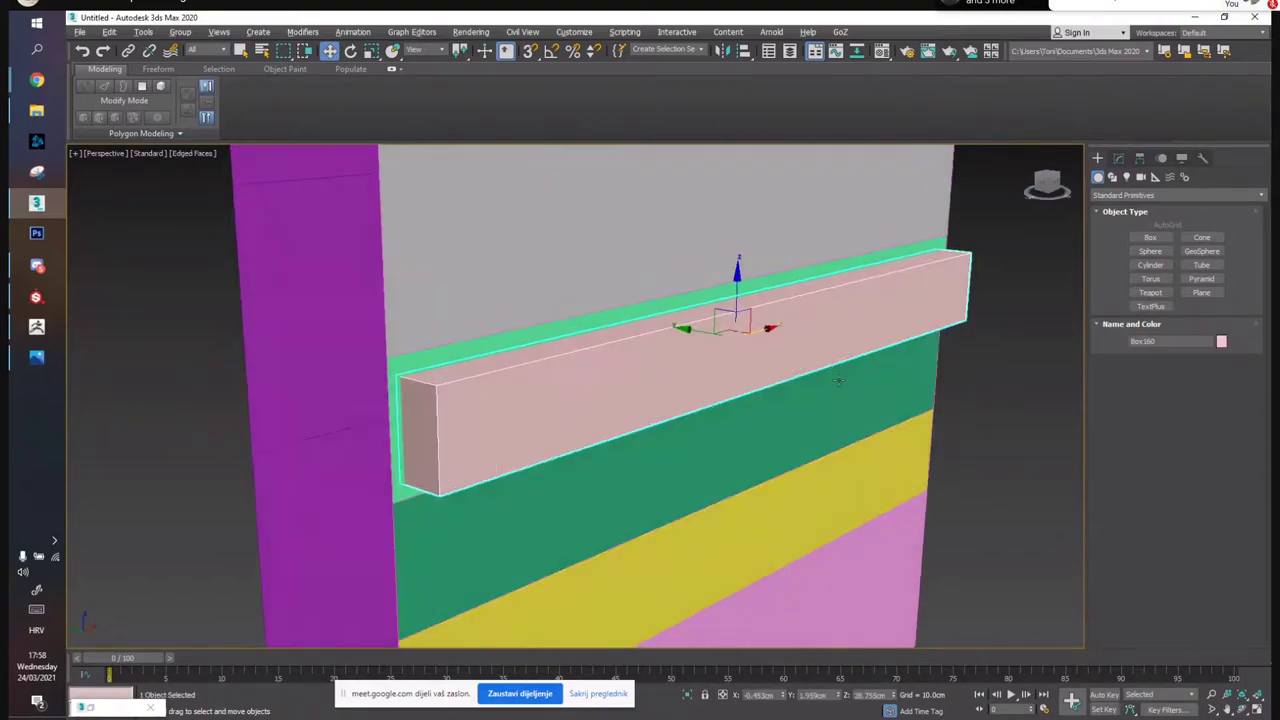
Convert the pink box to an Editable Poly
scroll(610, 355, up, 3)
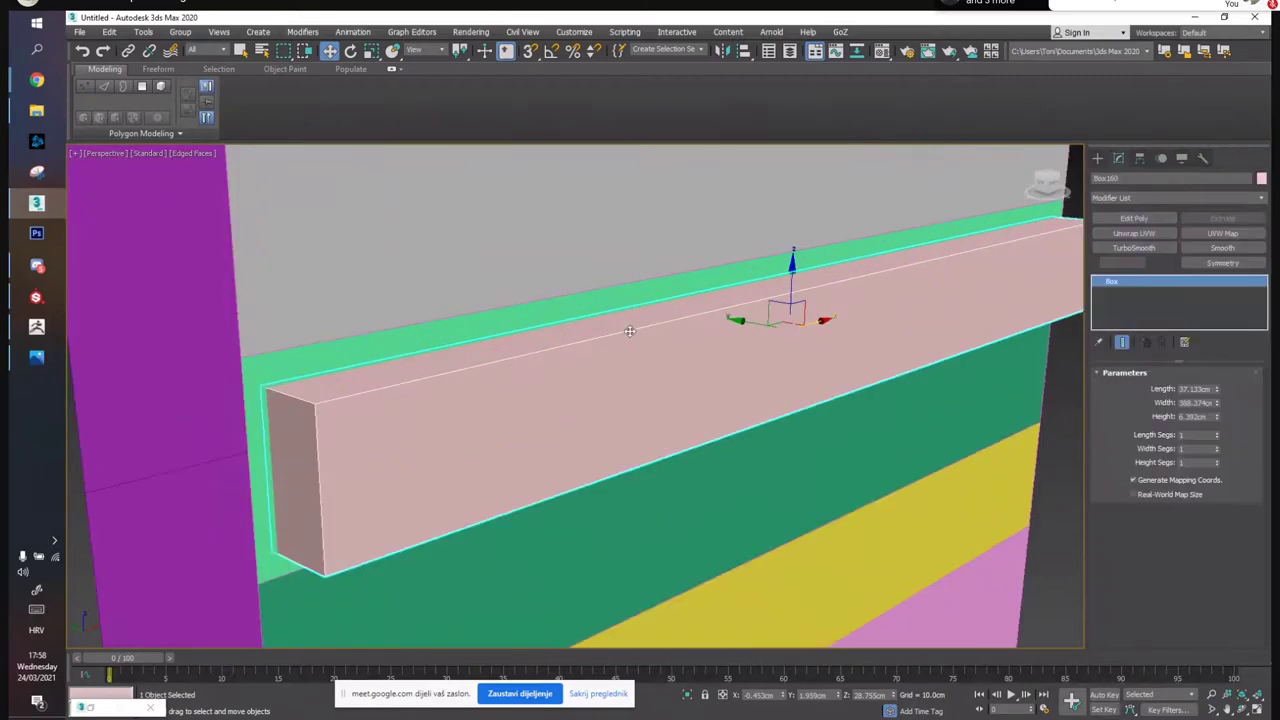
right_click(760, 323)
mouse_move(745, 466)
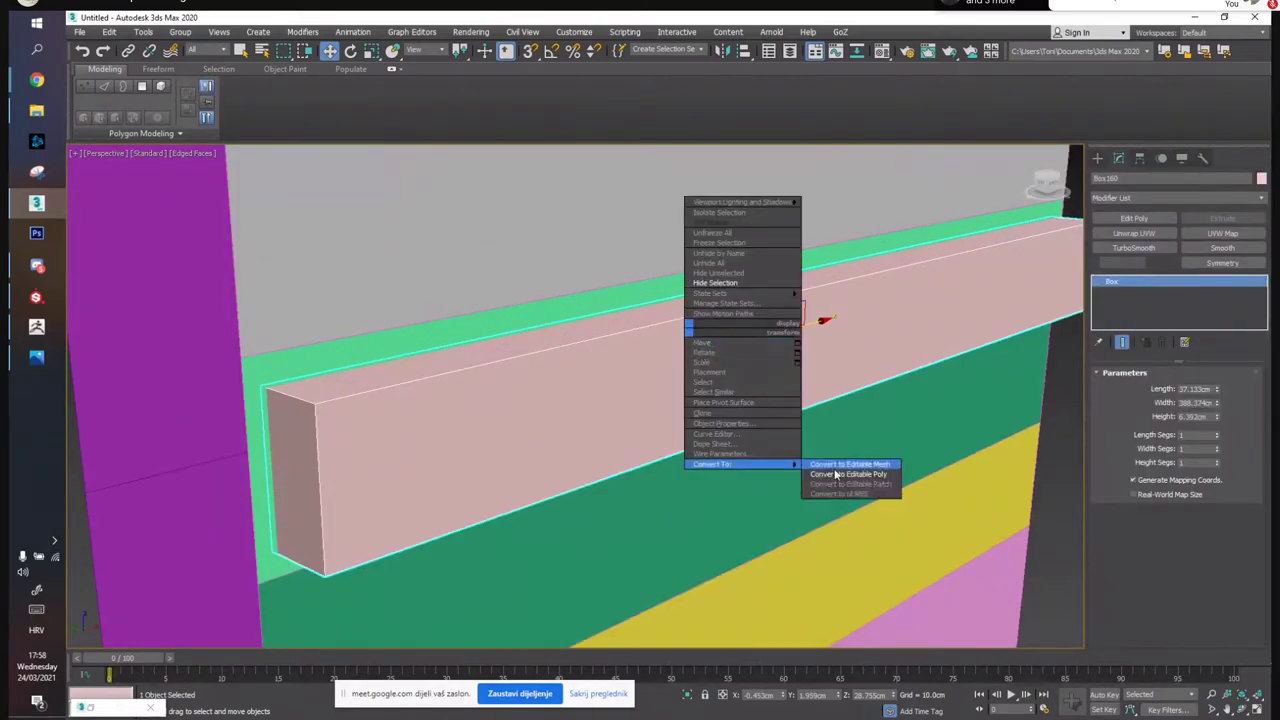
click(850, 467)
Select the four edges that border the front face of the pink box
click(483, 363)
ctrl+click(320, 462)
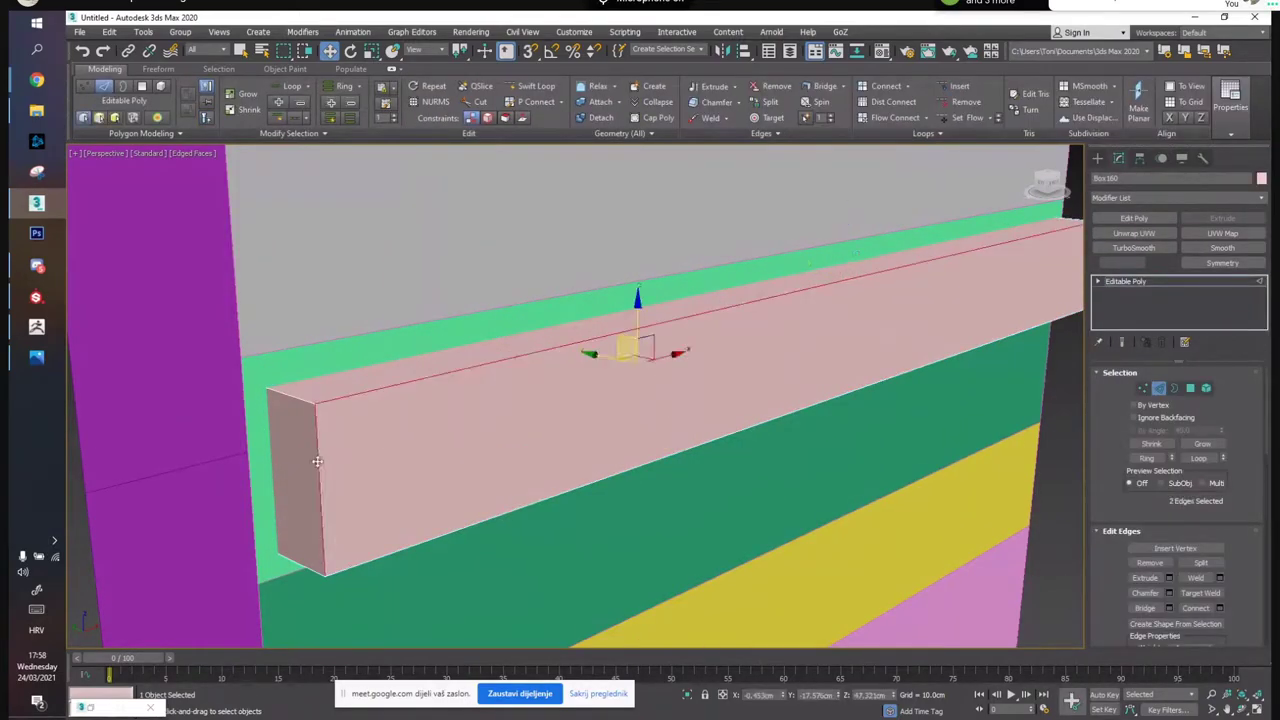
ctrl+click(420, 550)
alt+middle_drag(427, 549, 885, 363)
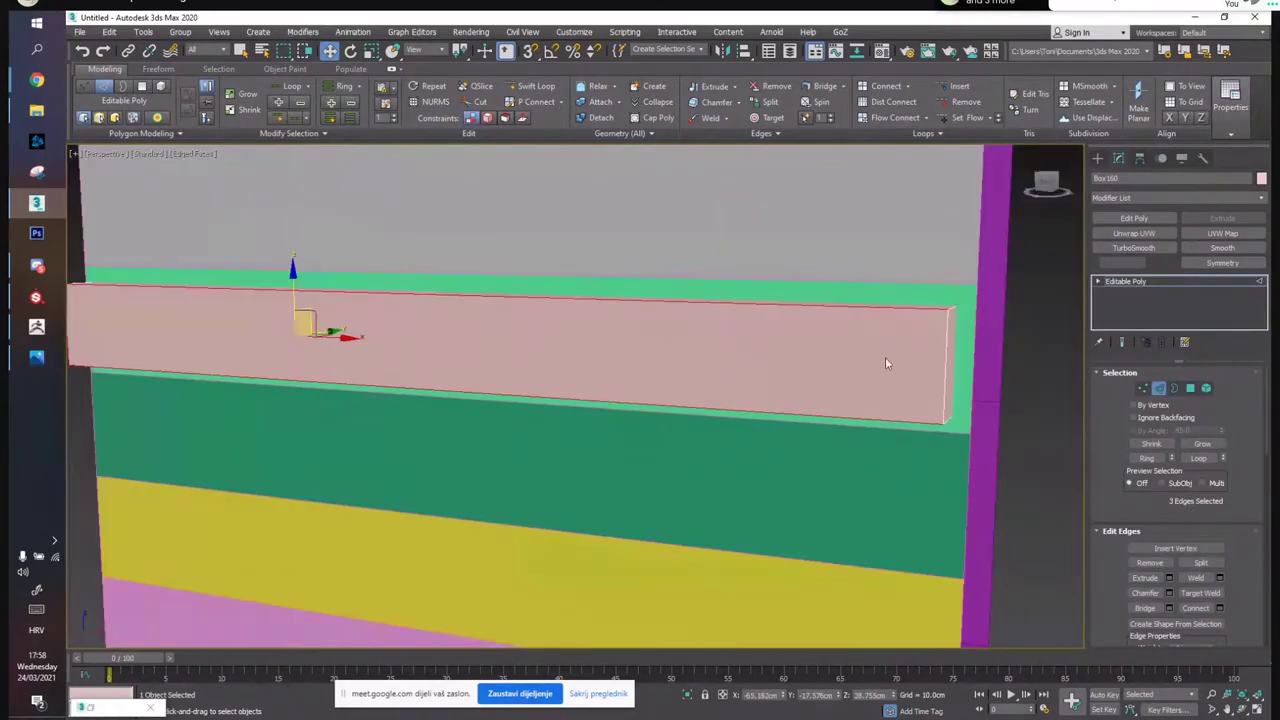
ctrl+click(947, 365)
alt+middle_drag(866, 429, 570, 335)
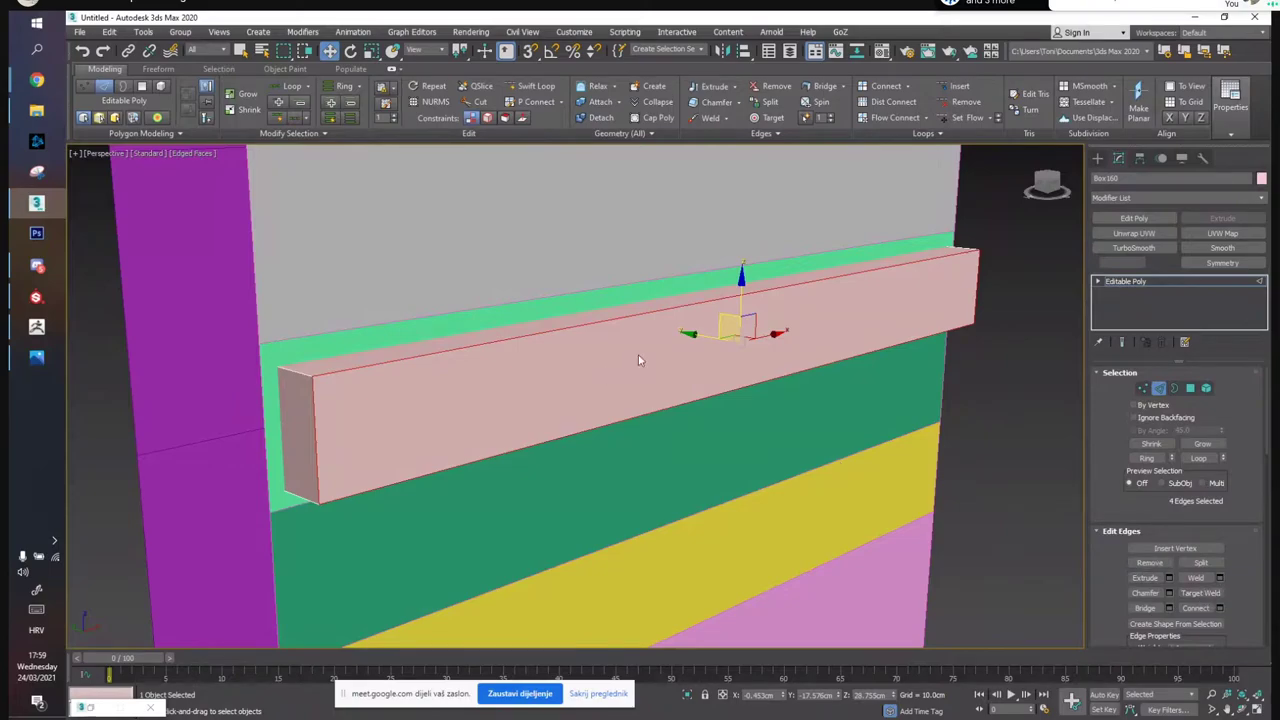
Chamfer the four selected front edges of the box by about 1.336 cm with one segment
middle_drag(673, 348, 710, 345)
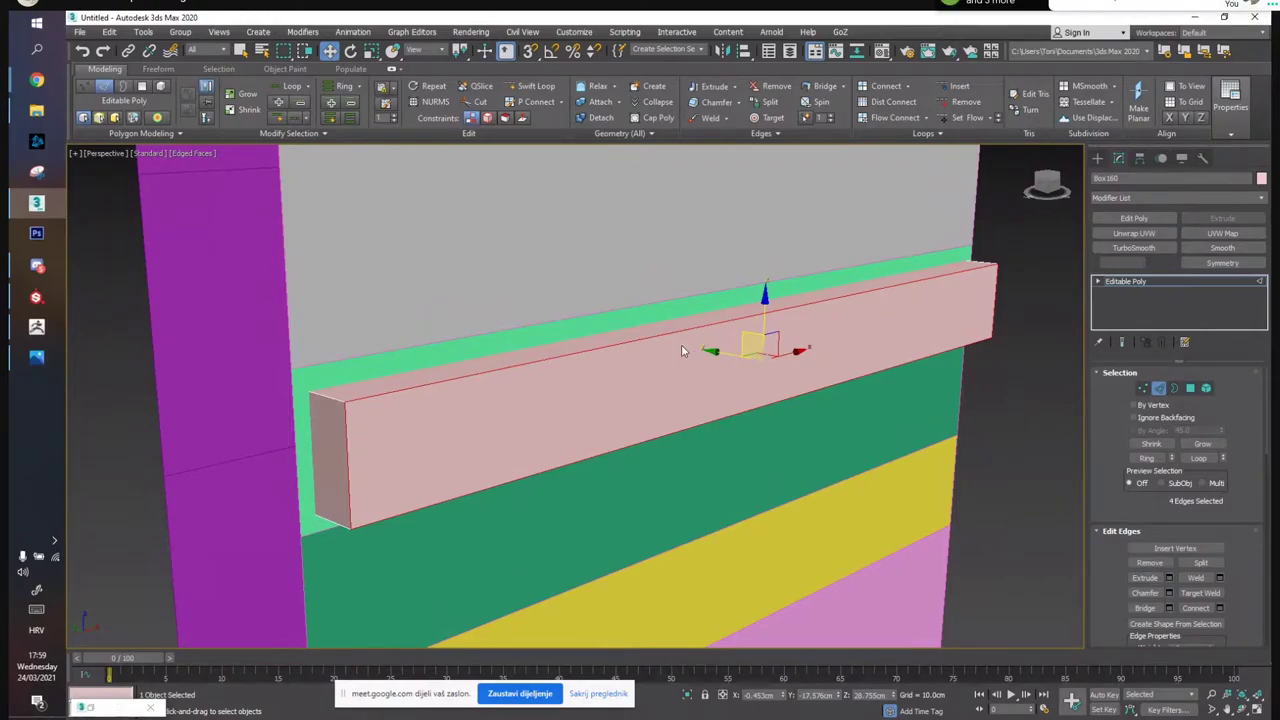
scroll(671, 268, down, 3)
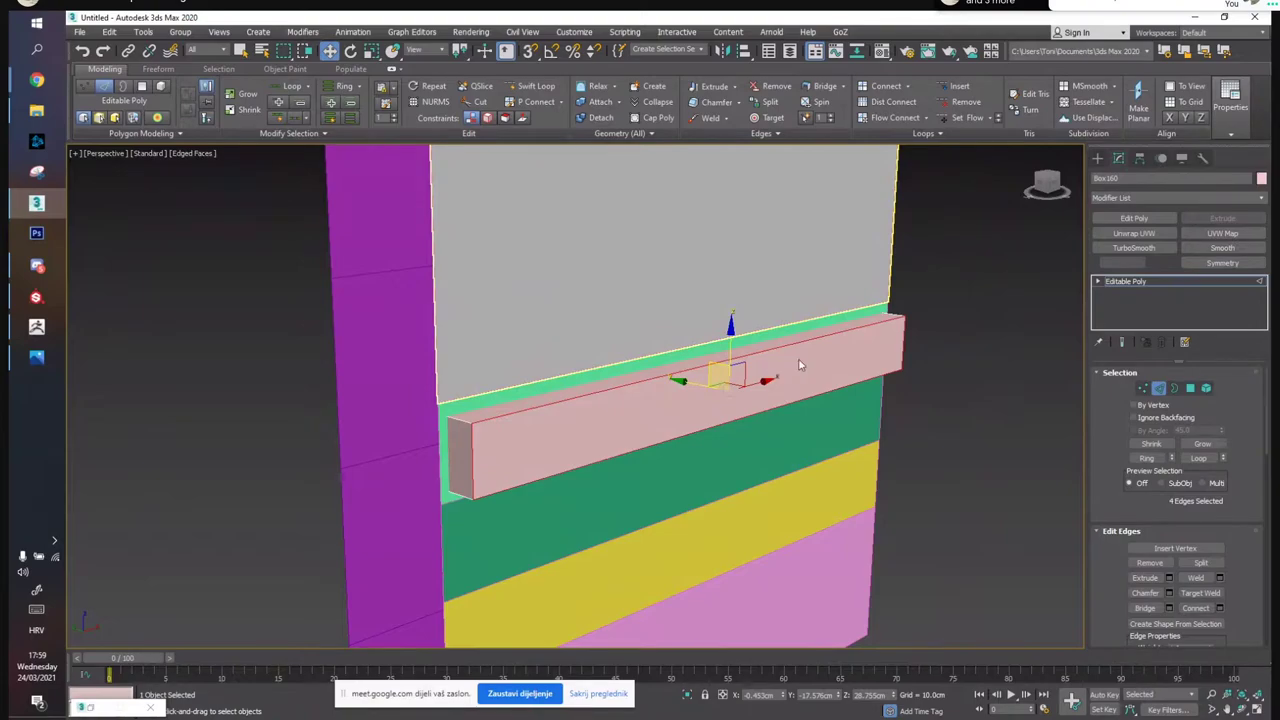
alt+middle_drag(825, 327, 705, 366)
scroll(606, 335, up, 3)
middle_drag(604, 333, 613, 285)
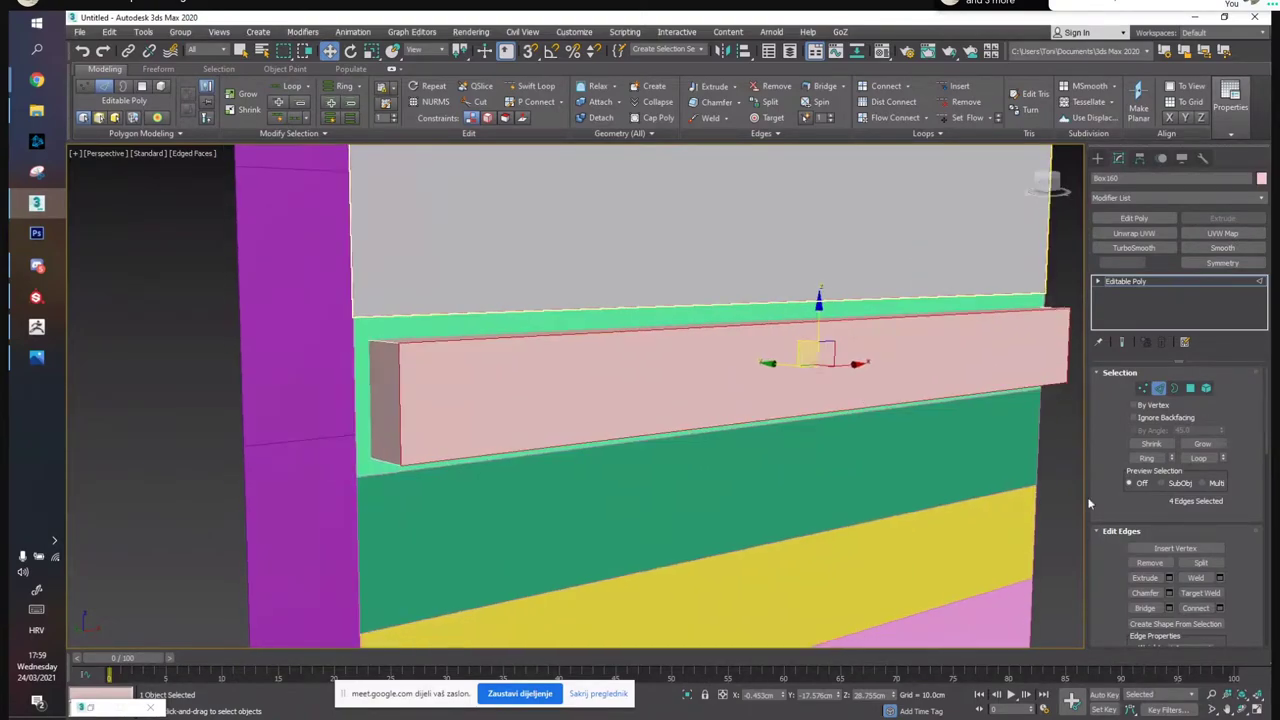
click(1169, 594)
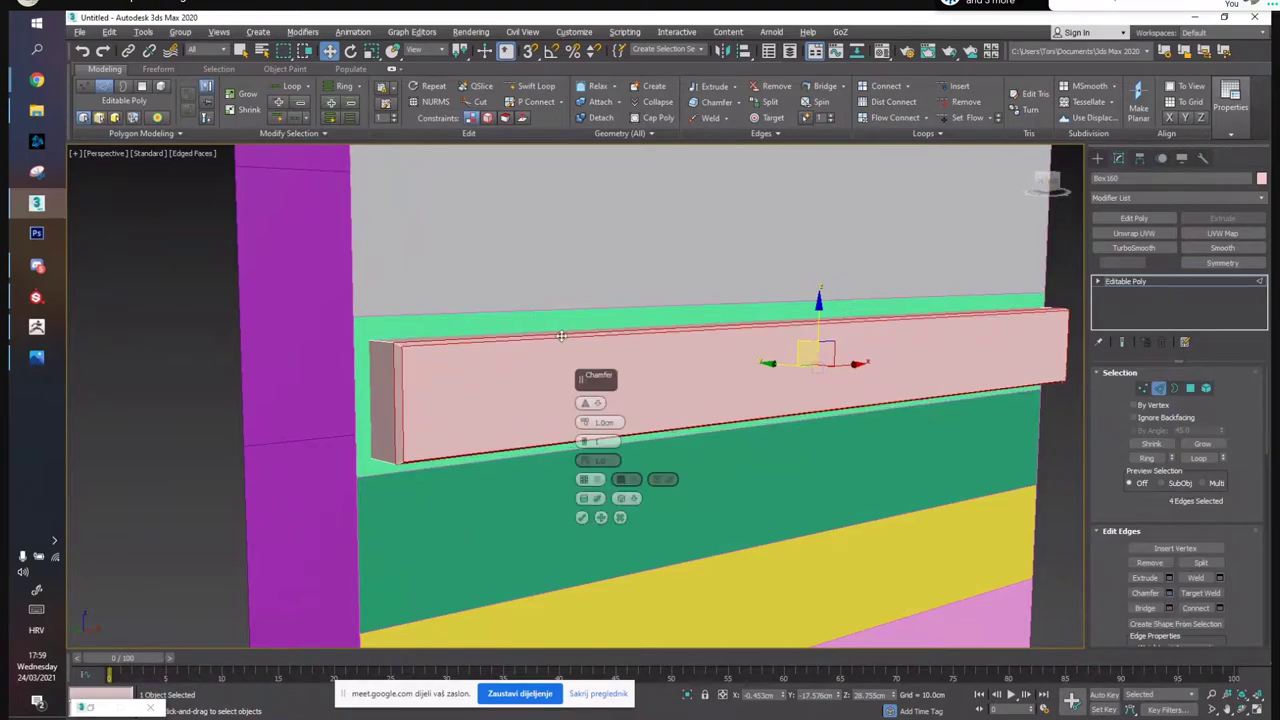
alt+middle_drag(562, 334, 580, 340)
scroll(580, 340, up, 3)
drag(587, 425, 585, 413)
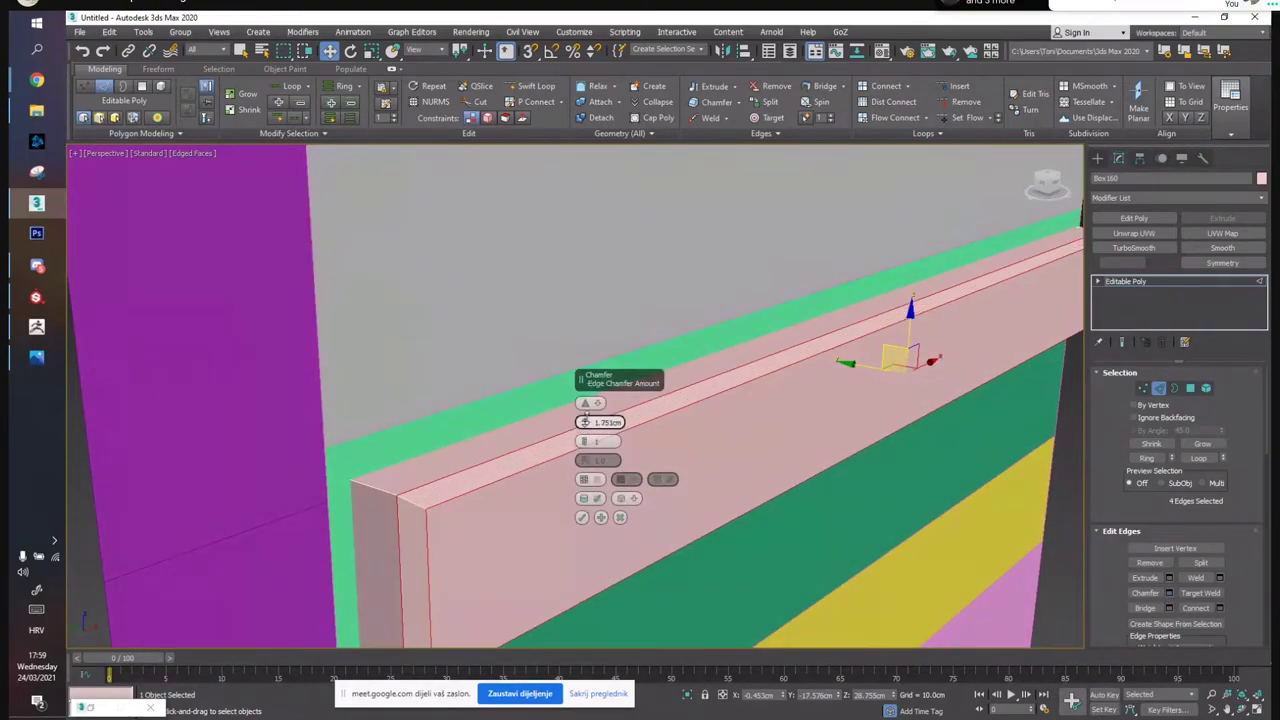
alt+middle_drag(462, 326, 429, 246)
scroll(429, 246, down, 4)
alt+middle_drag(648, 220, 675, 258)
drag(587, 424, 585, 432)
mouse_move(472, 294)
alt+middle_down()
mouse_move(480, 312)
mouse_move(391, 244)
mouse_move(482, 306)
alt+middle_up()
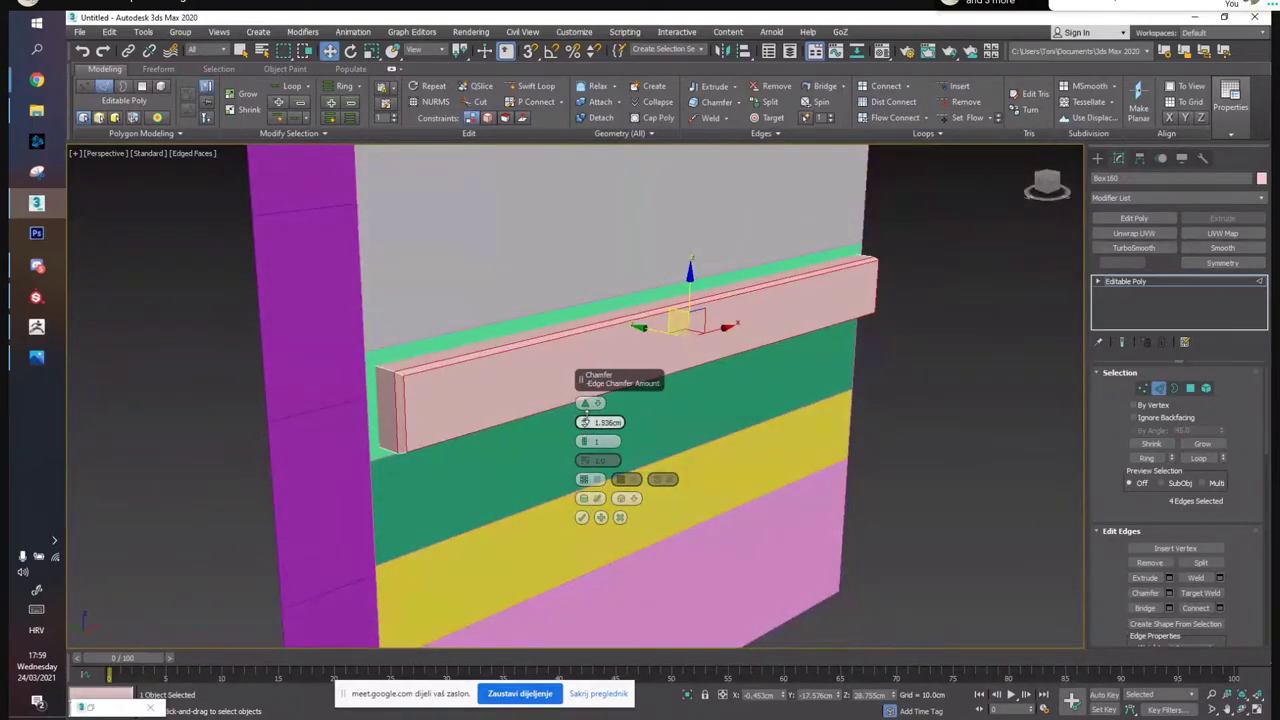
click(581, 517)
Leave edge editing and rename the chamfered box Beam
alt+middle_drag(620, 496, 593, 372)
key(2)
click(330, 335)
alt+middle_drag(435, 330, 594, 338)
click(637, 357)
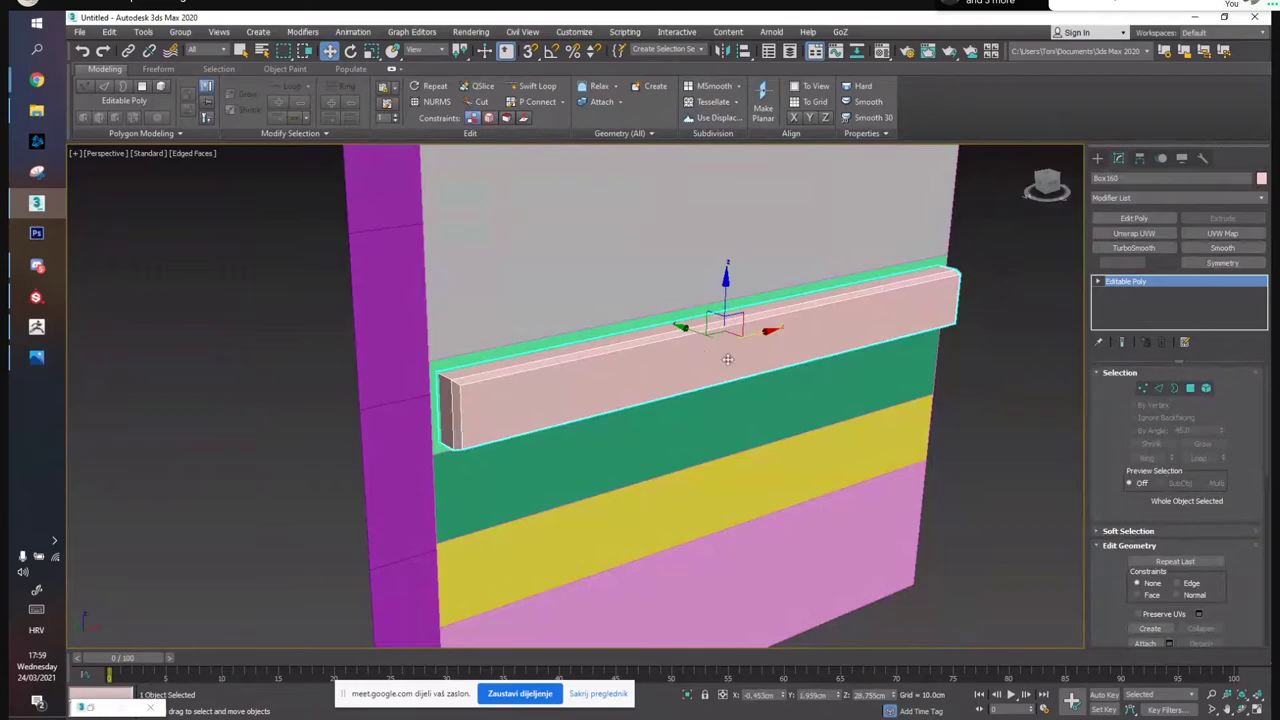
drag(1138, 180, 1048, 182)
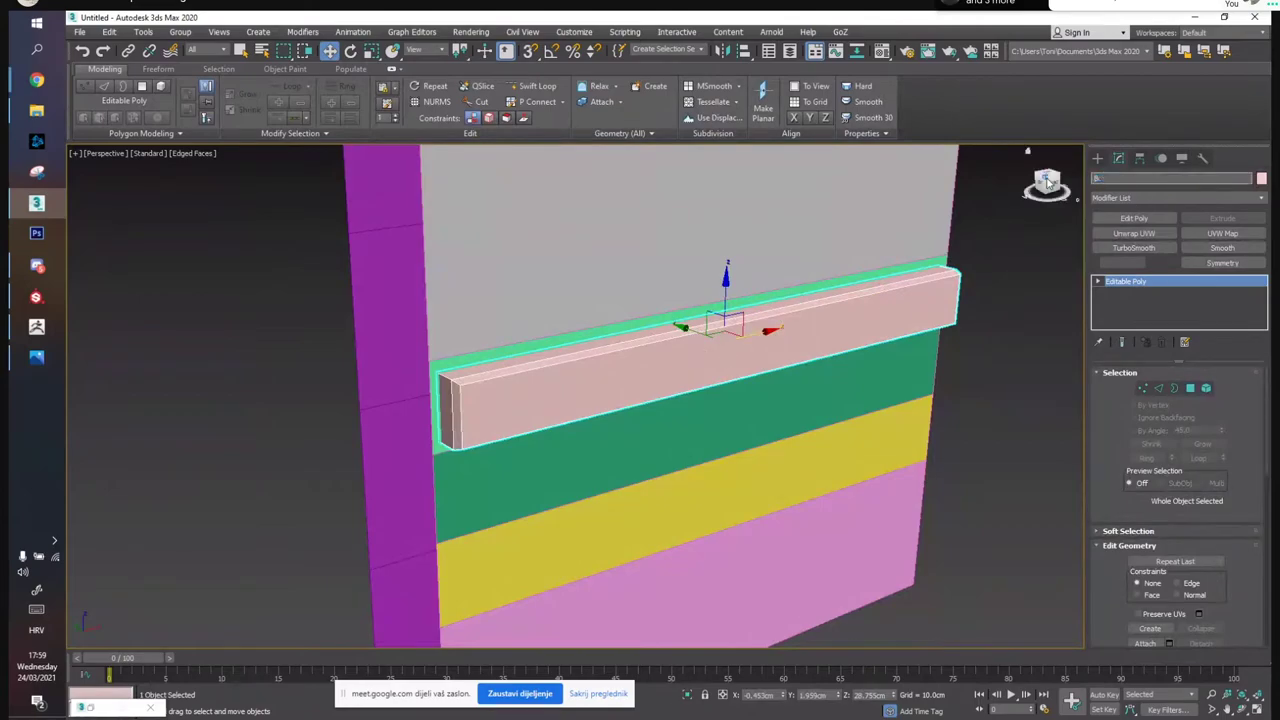
key(Return)
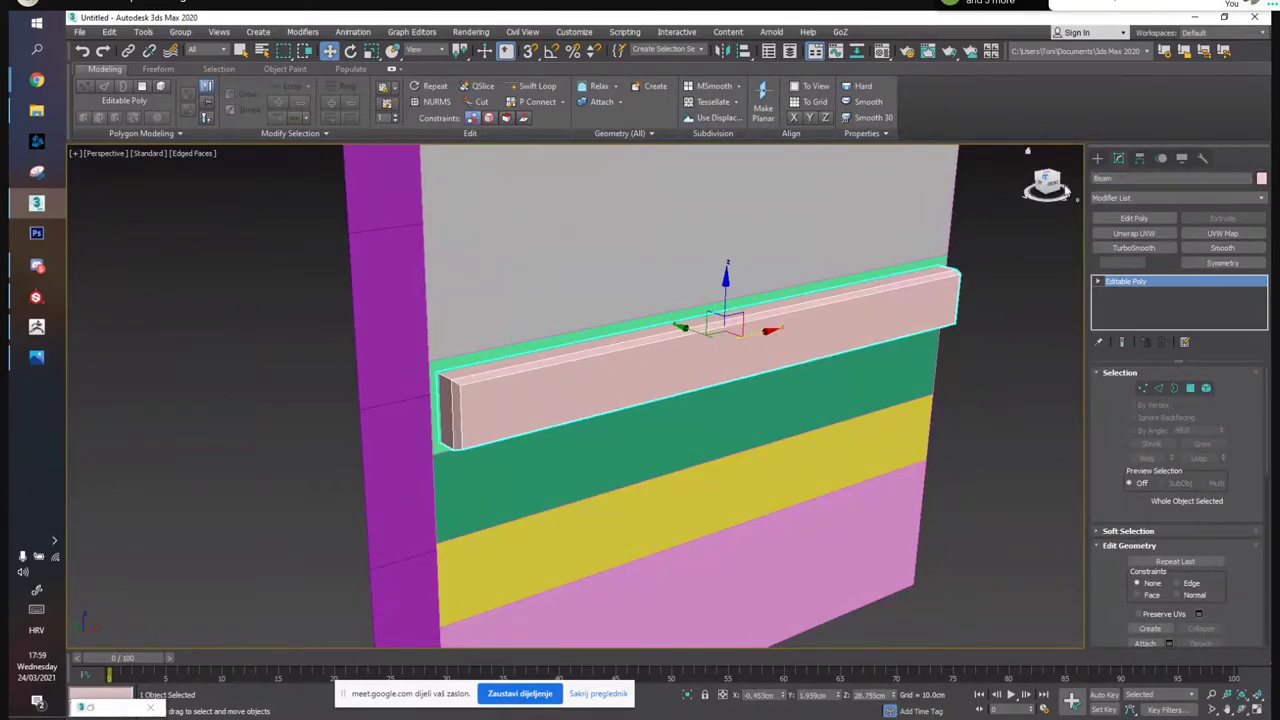
Connect the Beam's six lengthwise edges with 12 segments to divide it along its length
click(79, 31)
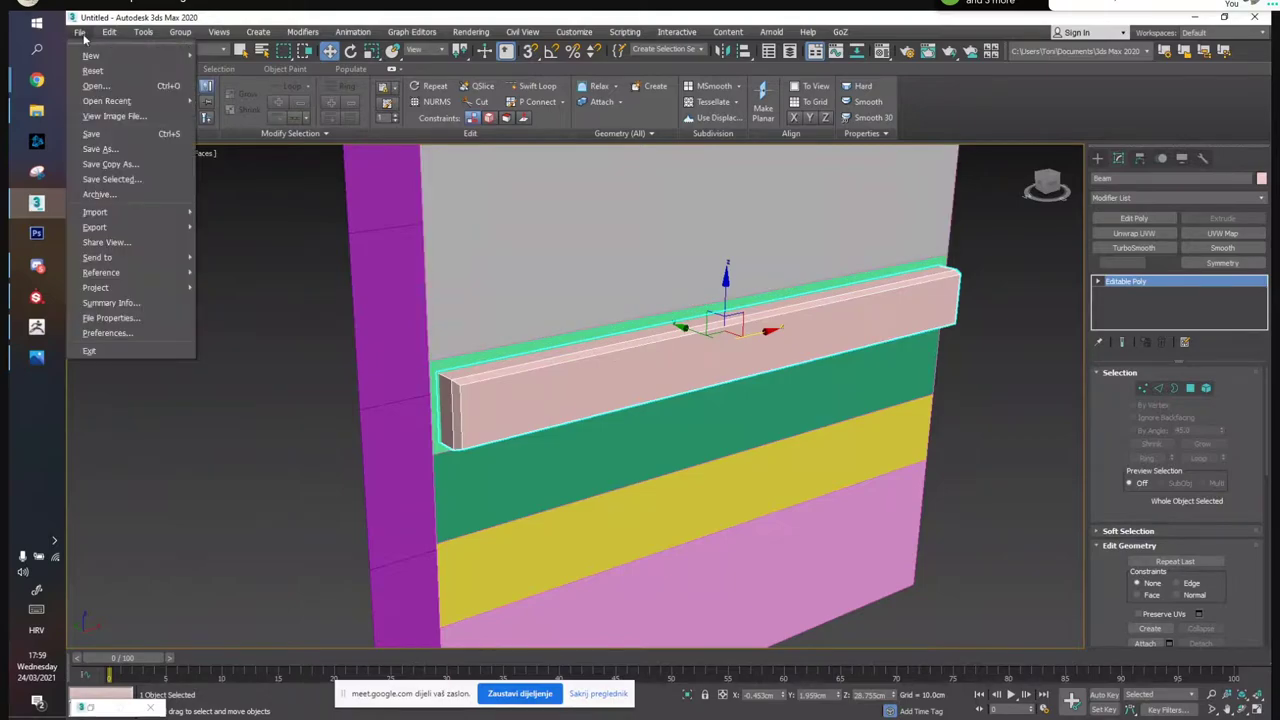
click(422, 416)
key(2)
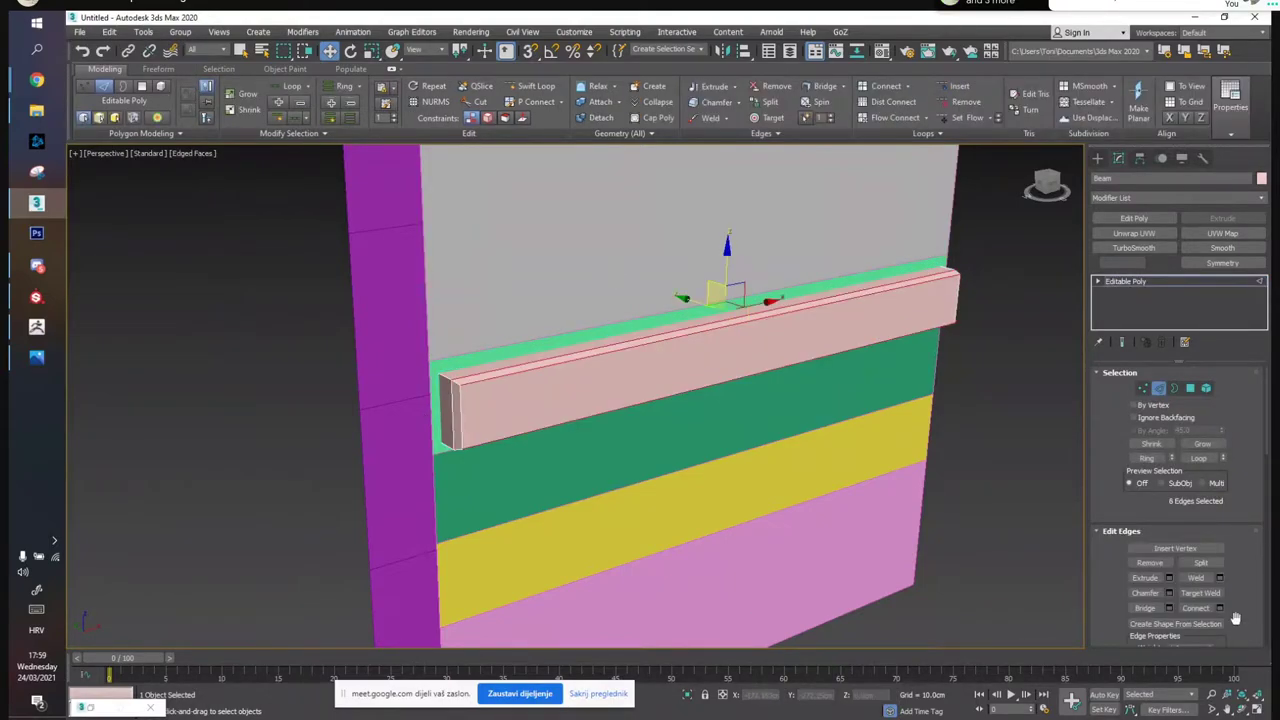
scroll(1235, 619, down, 1)
click(1220, 589)
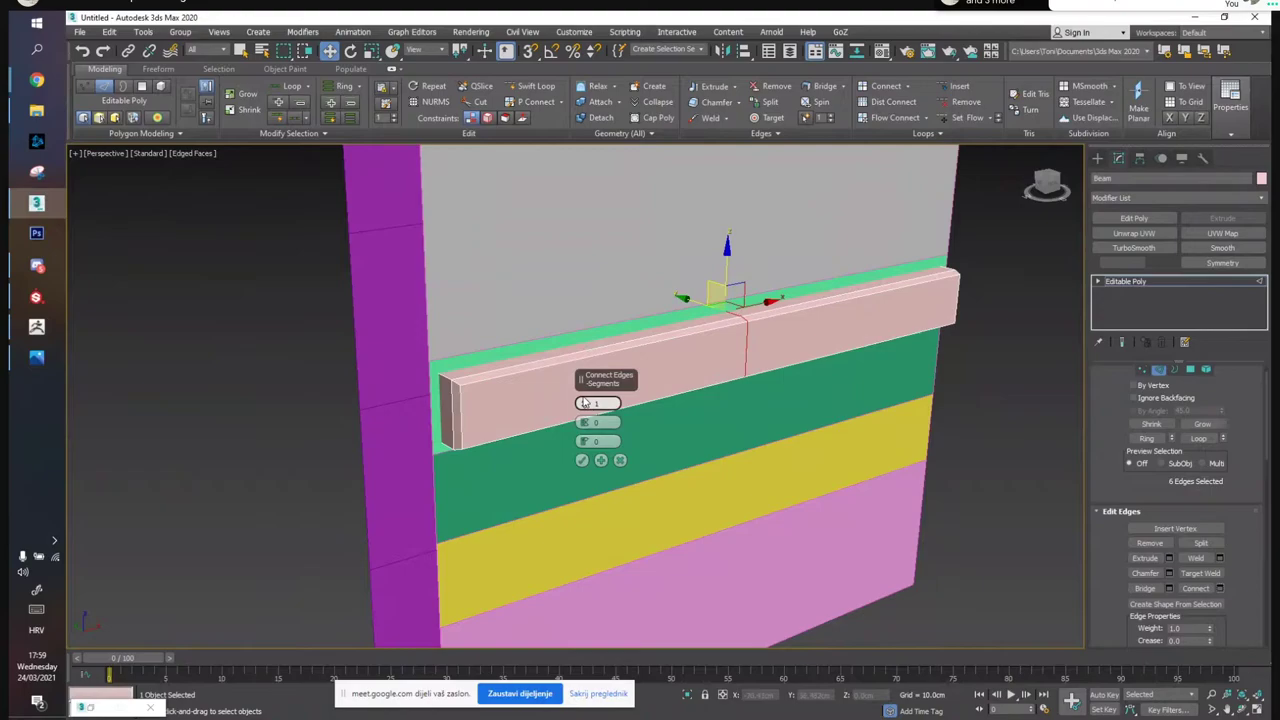
drag(583, 375, 584, 371)
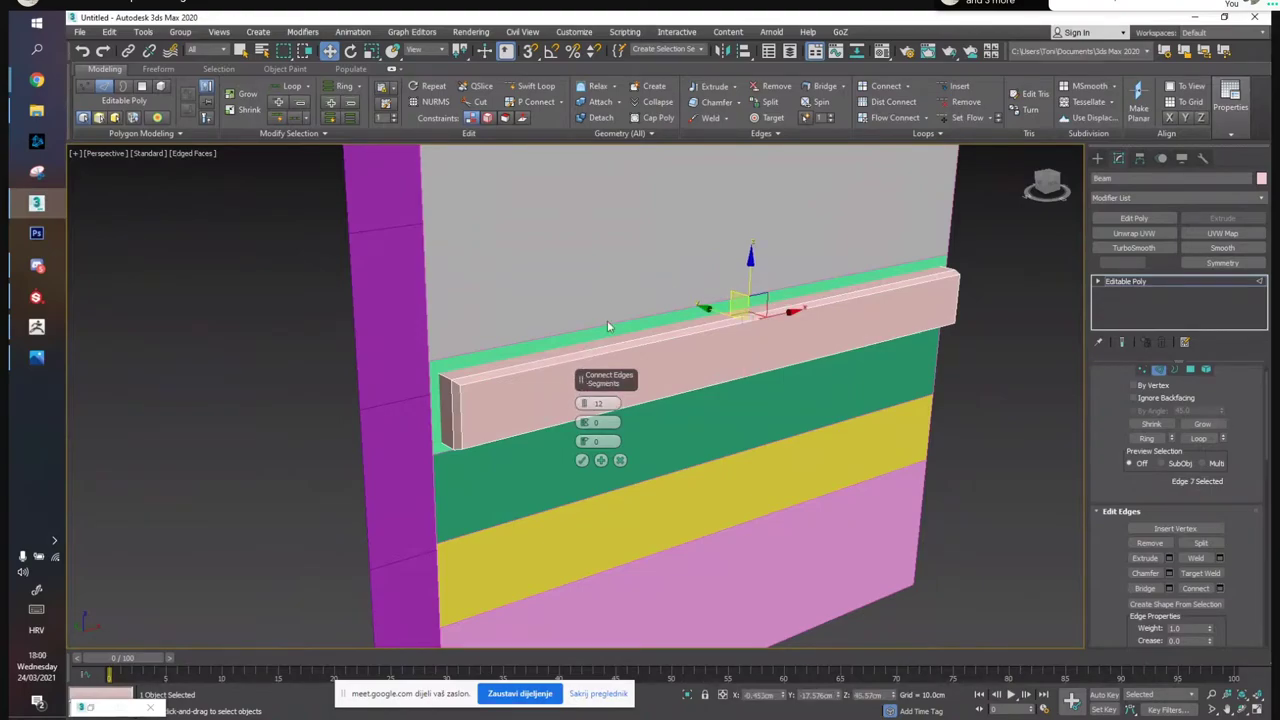
click(582, 460)
Connect the ring of short upright edges on the Beam's front and back with 3 segments, and leave edge editing
alt+middle_drag(552, 426, 505, 408)
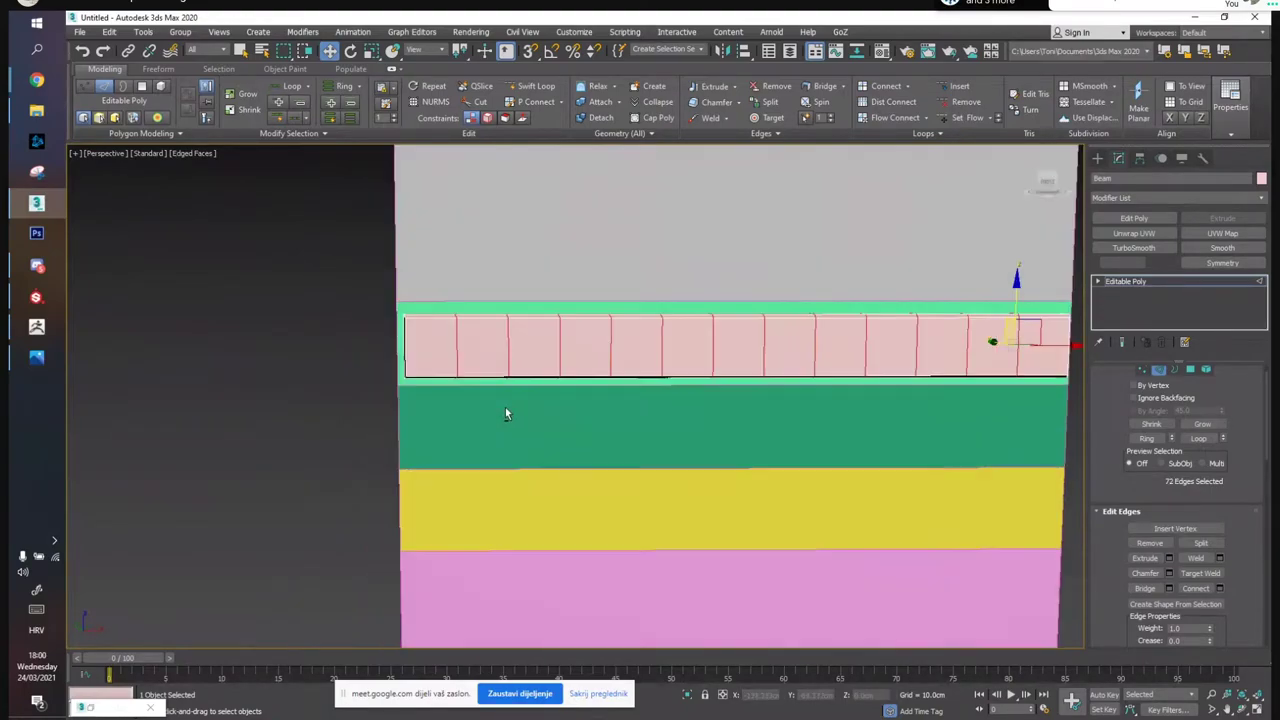
scroll(503, 408, down, 3)
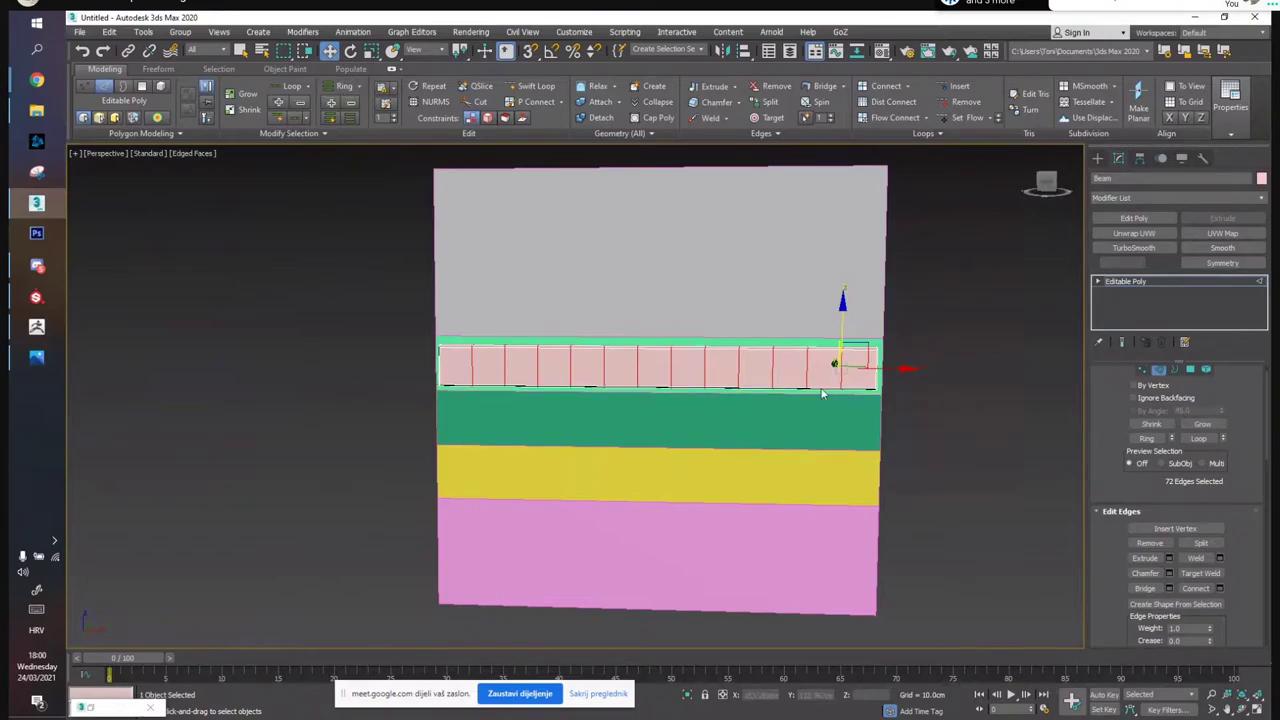
drag(900, 374, 901, 374)
click(1220, 590)
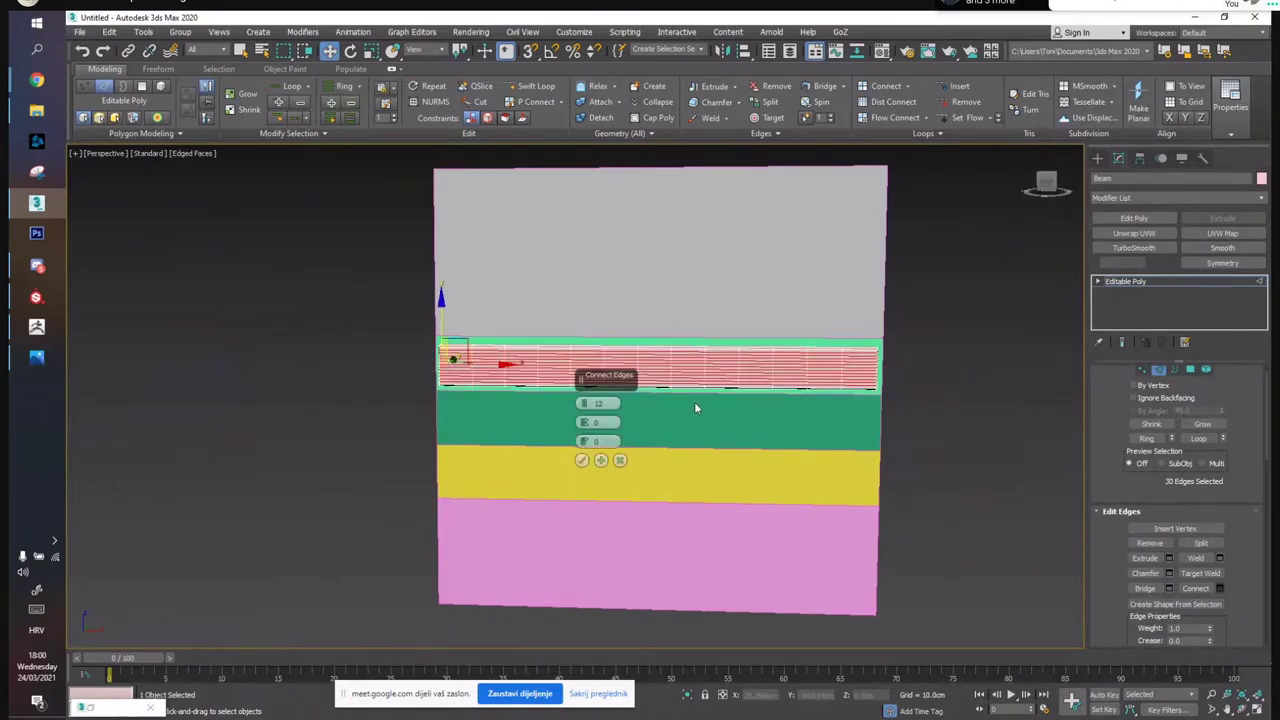
drag(585, 405, 585, 418)
click(582, 461)
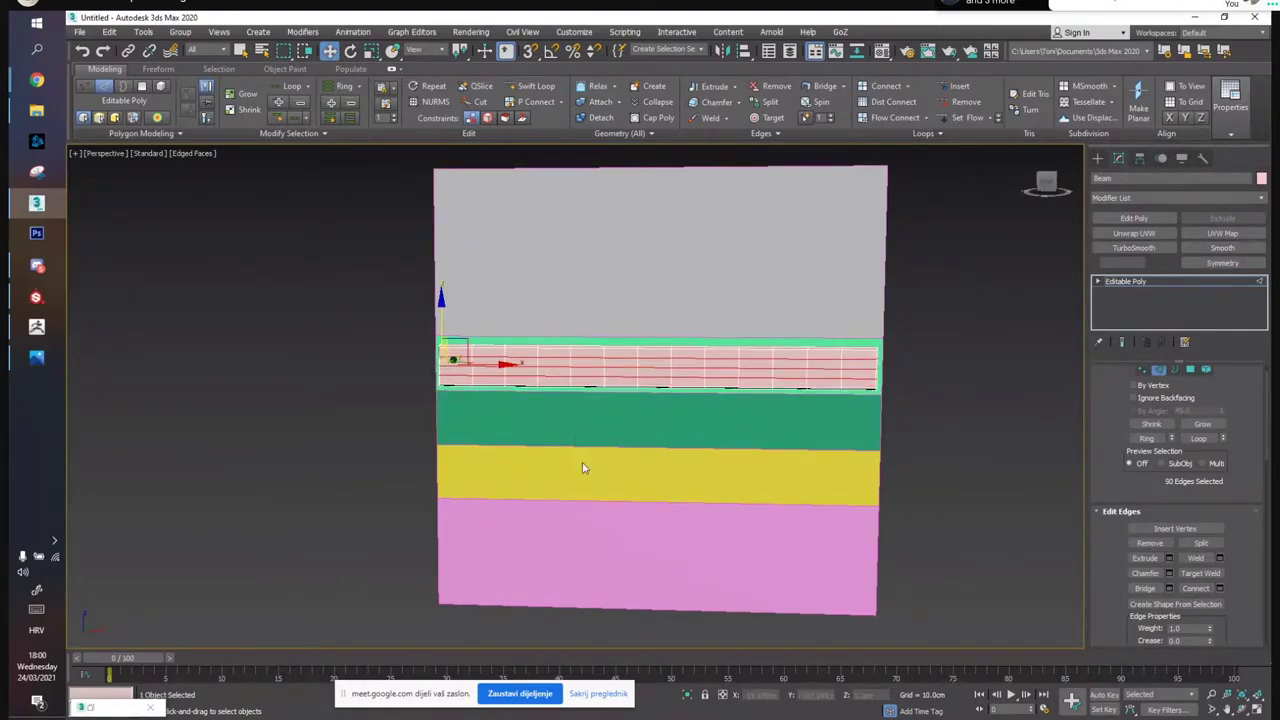
key(2)
key(ctrl+d)
Export only the selected Beam as an FBX over the existing Beam file in the TrimSheetExport folder, keeping the default export options
alt+middle_drag(821, 378, 649, 345)
click(646, 352)
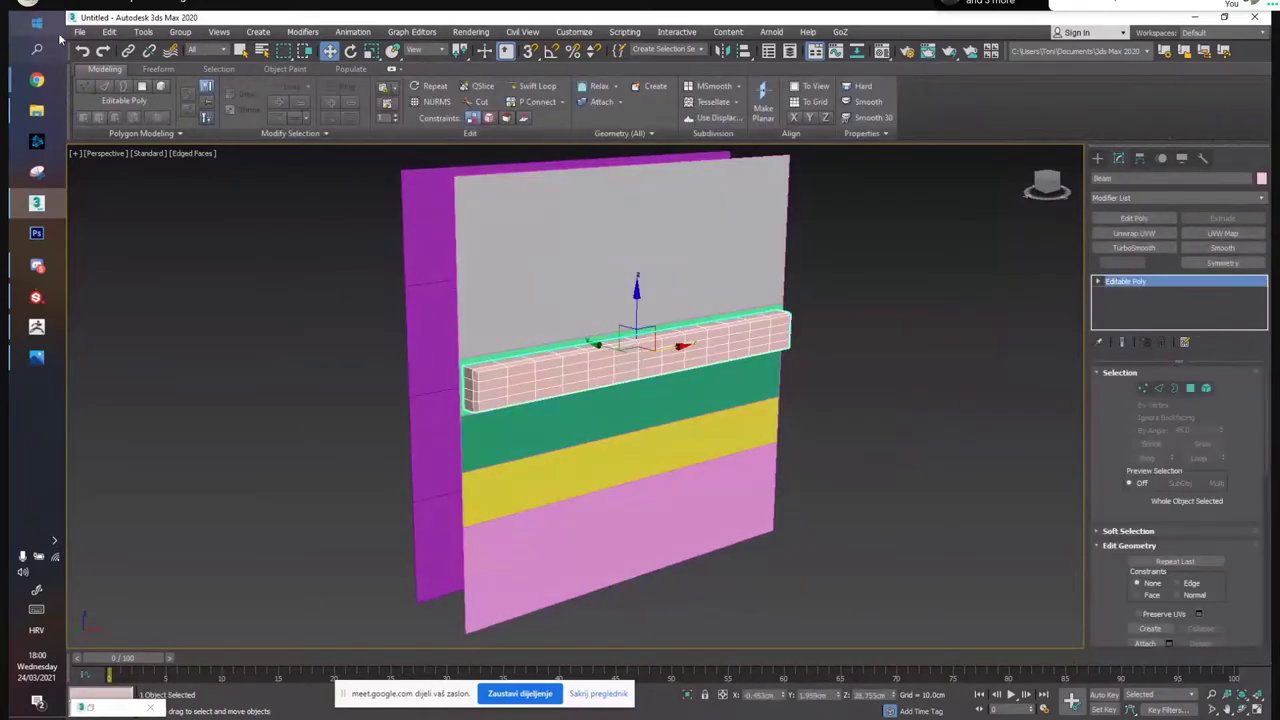
click(79, 32)
mouse_move(130, 228)
click(265, 250)
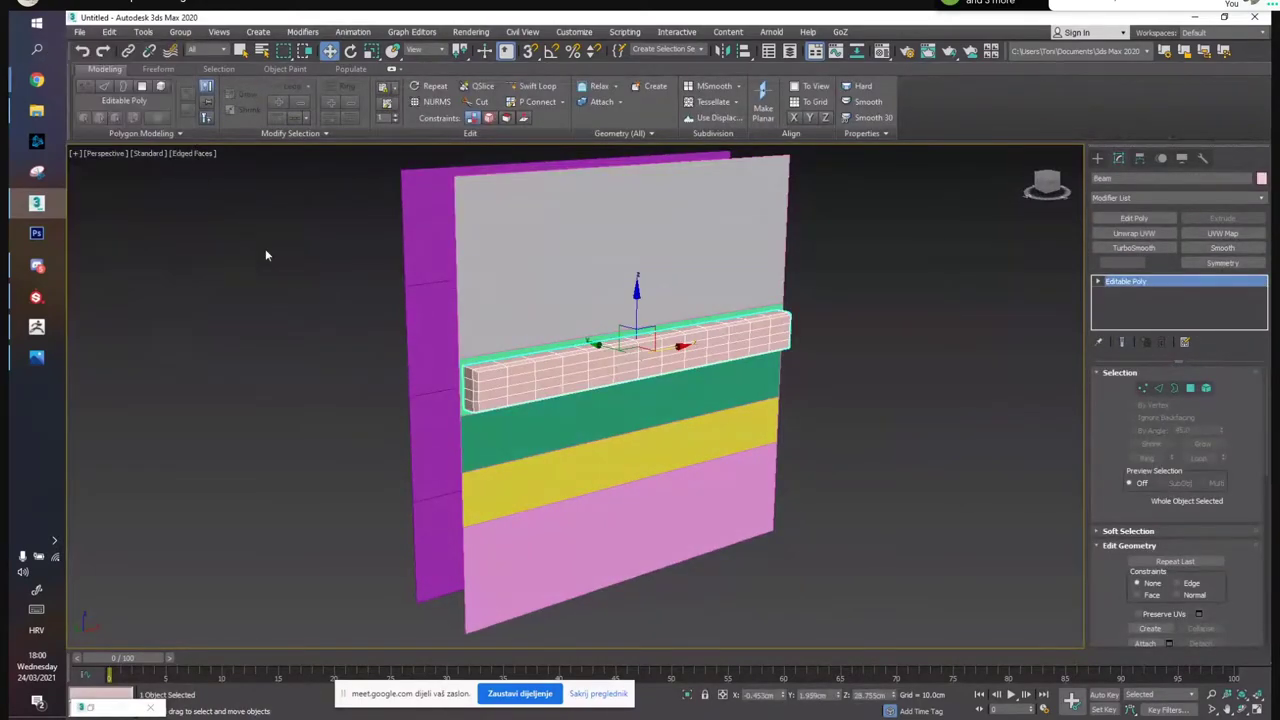
click(79, 32)
click(243, 232)
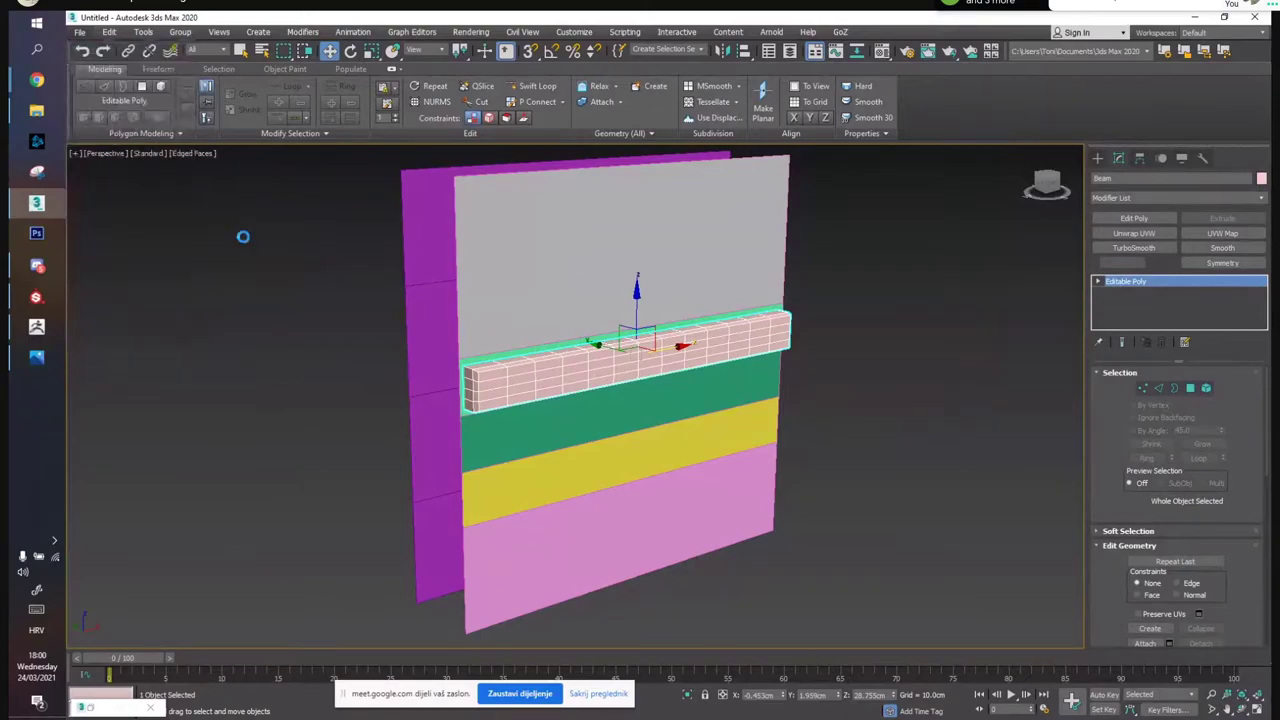
click(186, 116)
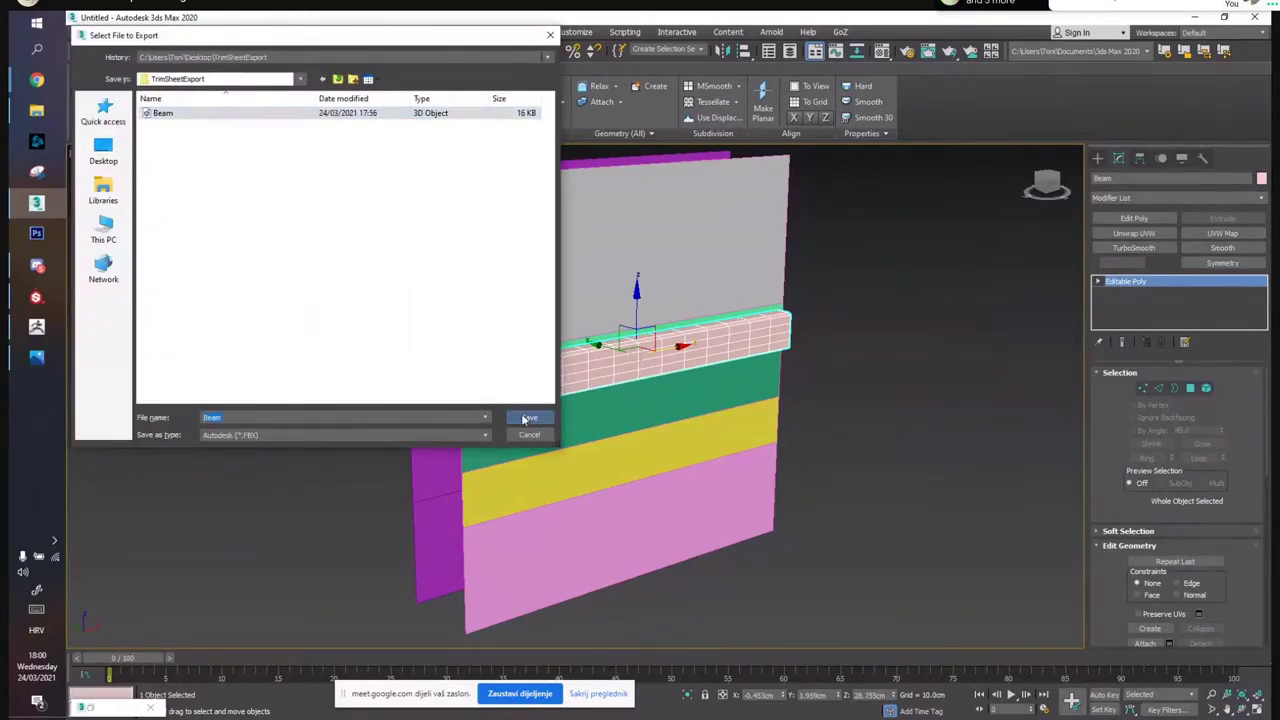
click(531, 418)
click(702, 421)
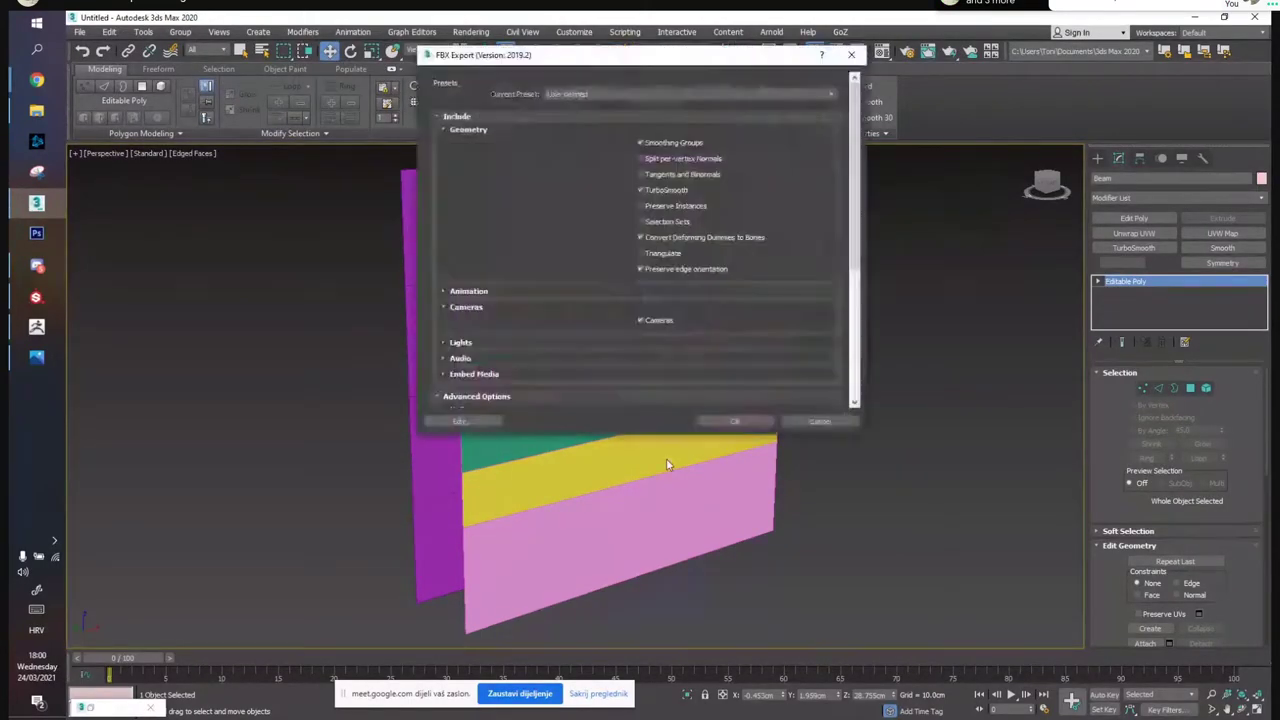
click(733, 421)
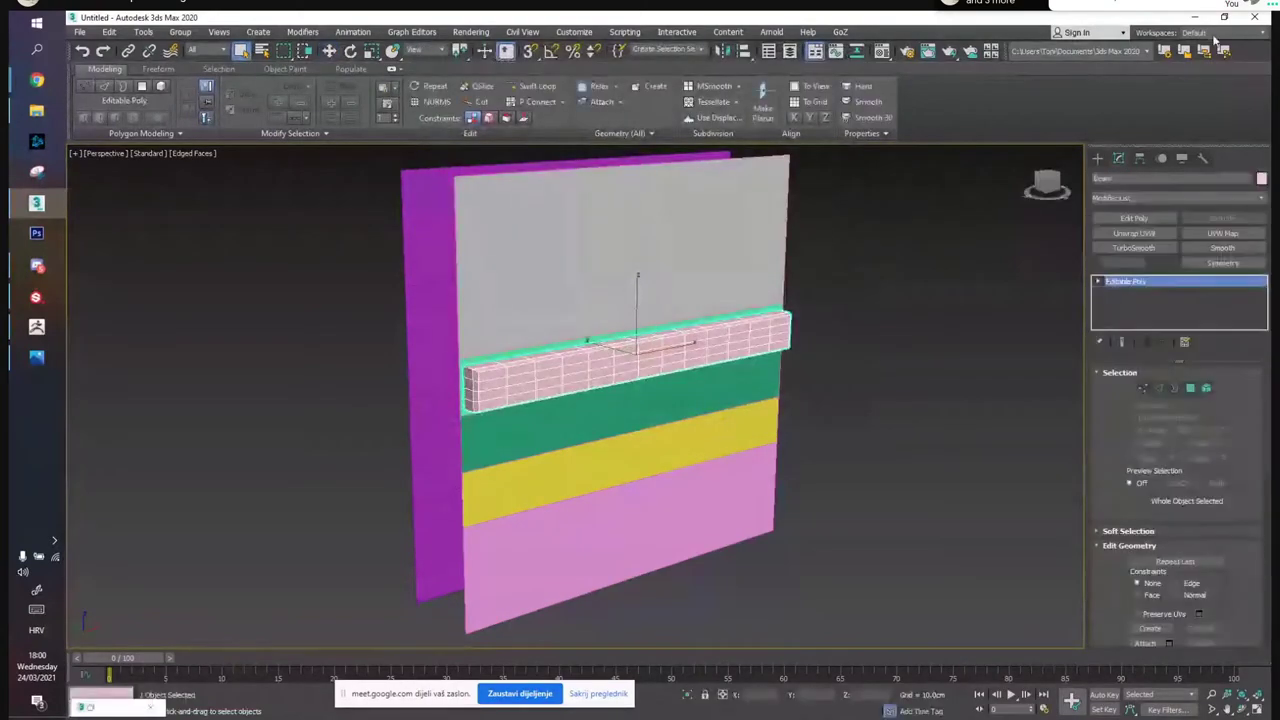
Switch to ZBrush and import the exported Beam FBX file with the FBX ExportImport plugin
click(1198, 17)
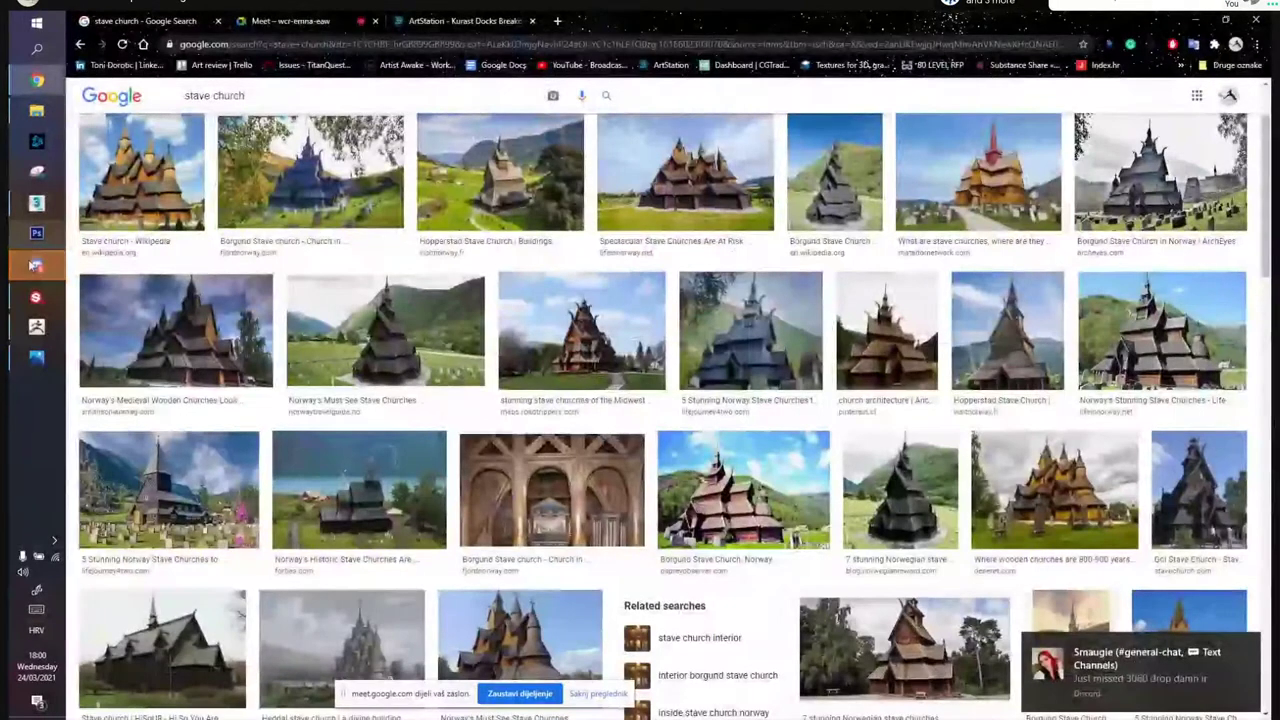
click(36, 265)
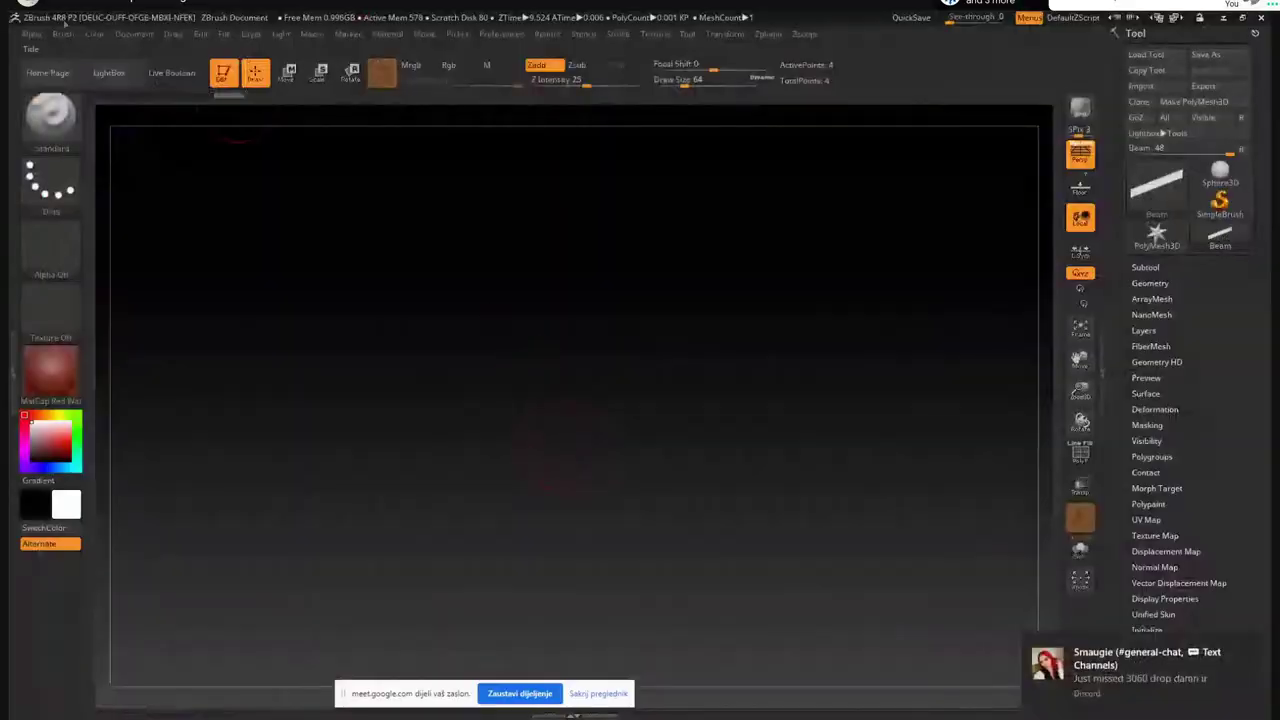
click(767, 34)
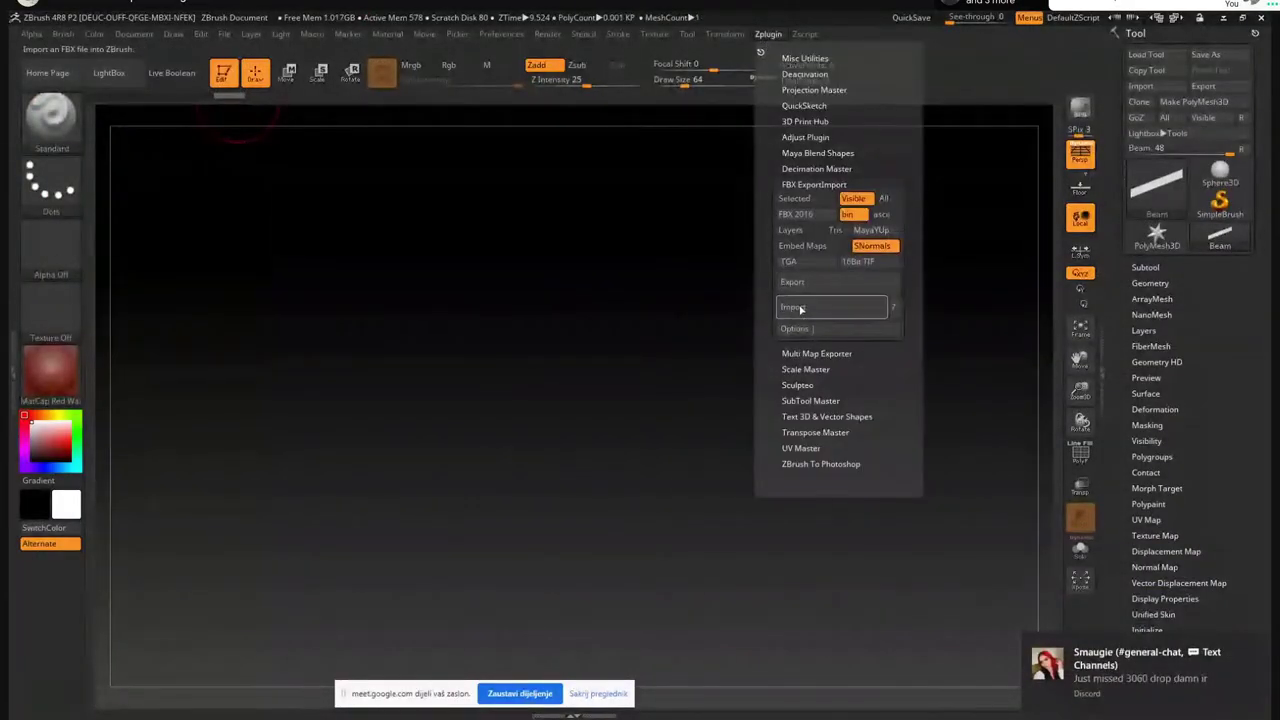
click(798, 307)
double_click(334, 208)
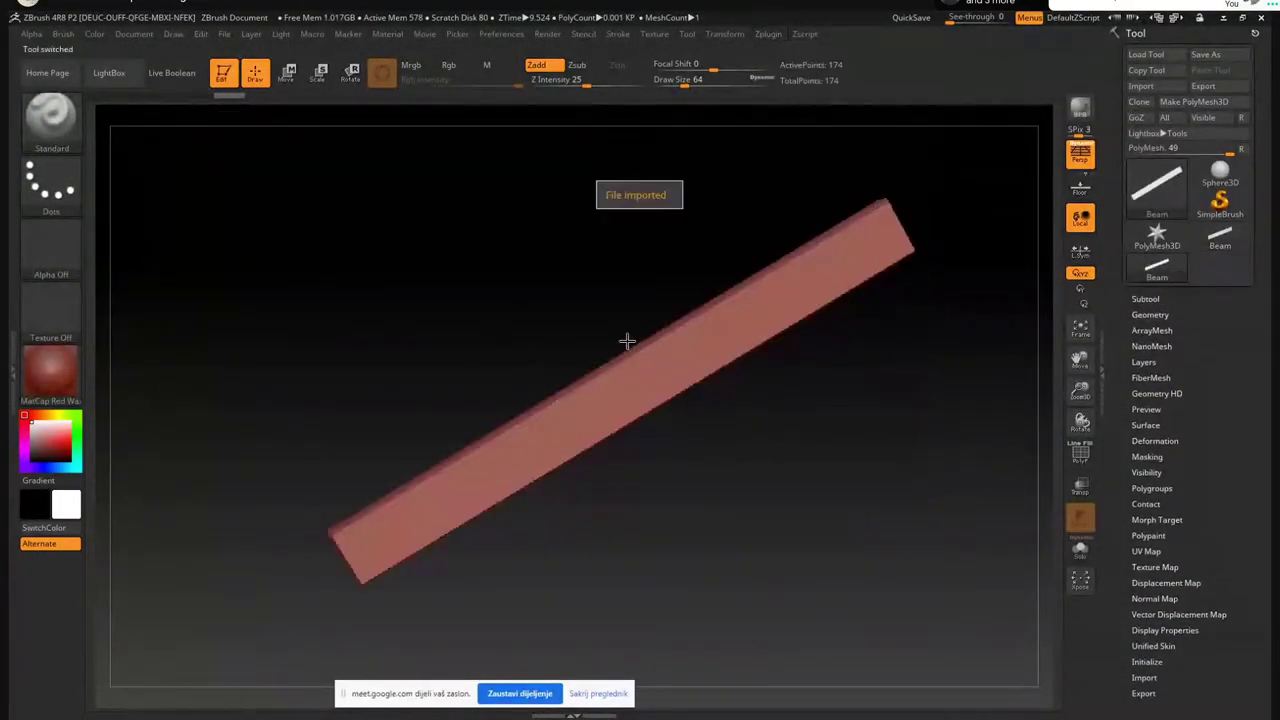
Change the beam's material to MatCap Gray and inspect its shape from several angles
drag(471, 297, 485, 322)
key(m)
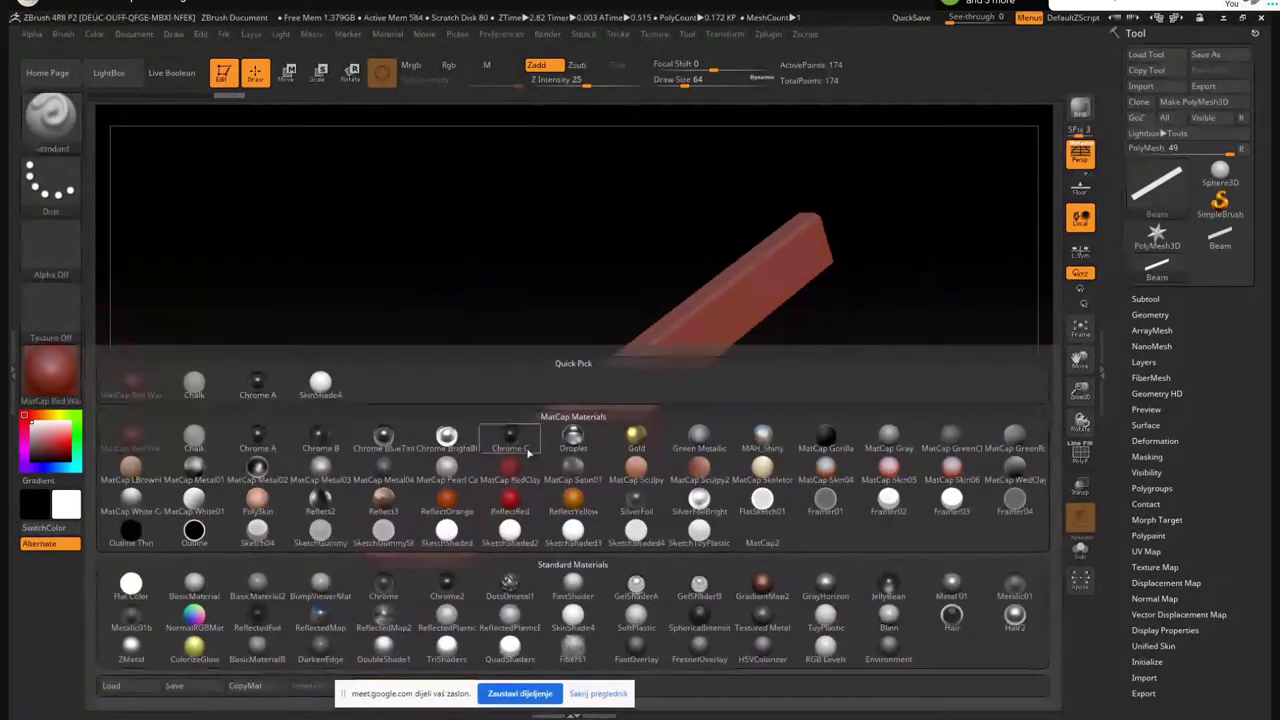
click(889, 440)
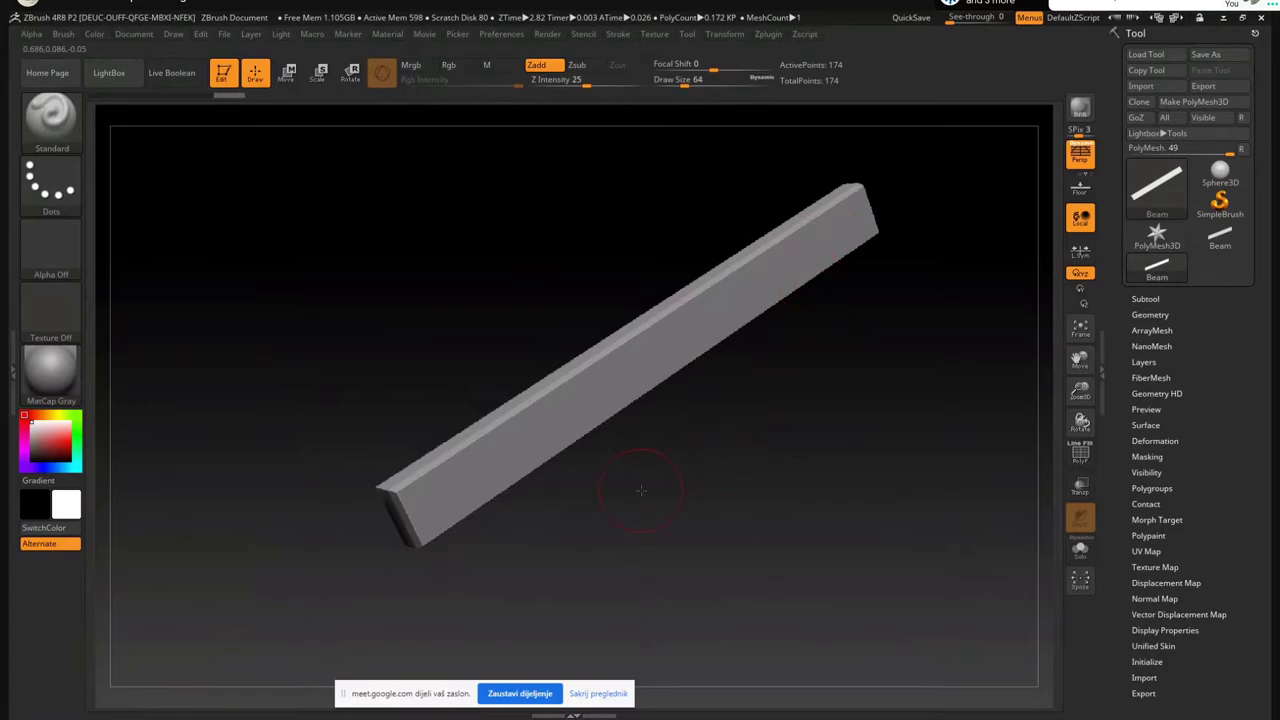
drag(641, 490, 441, 501)
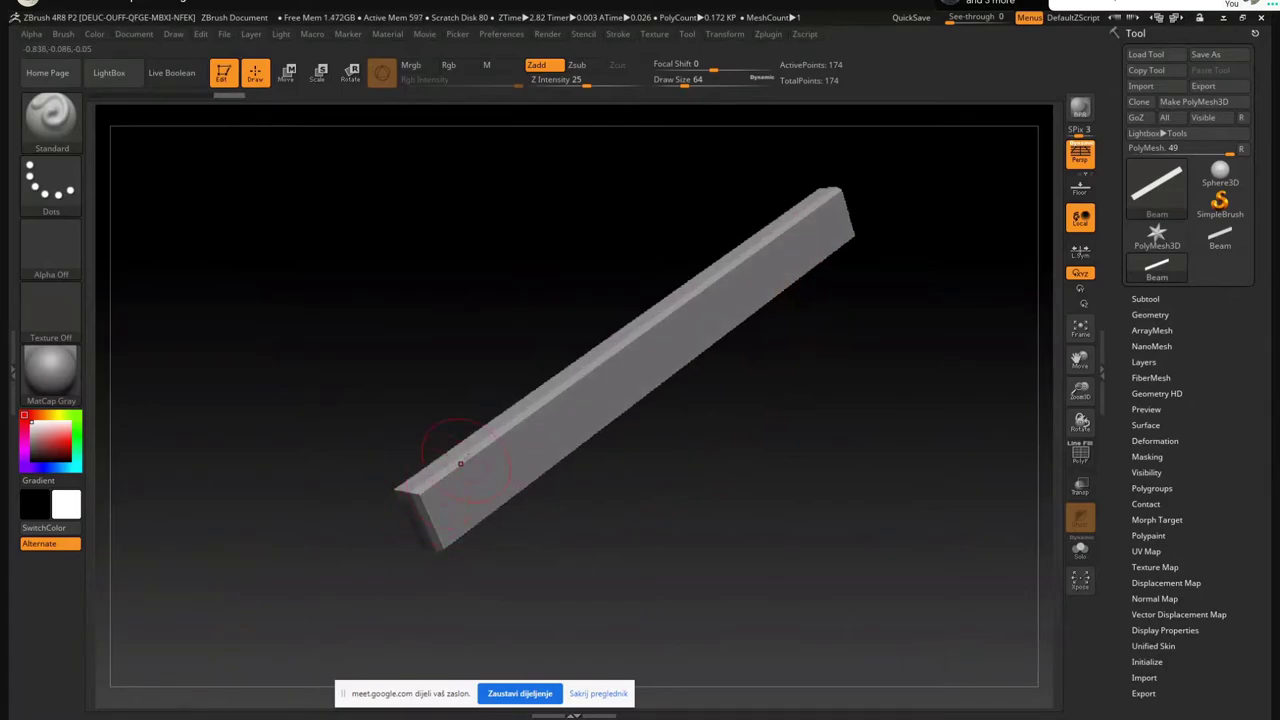
mouse_move(691, 510)
mouse_down()
mouse_move(667, 490)
mouse_move(734, 460)
mouse_move(732, 505)
mouse_up()
mouse_move(576, 502)
ctrl+right_down()
mouse_move(586, 566)
mouse_move(628, 528)
ctrl+right_up()
drag(628, 528, 650, 507)
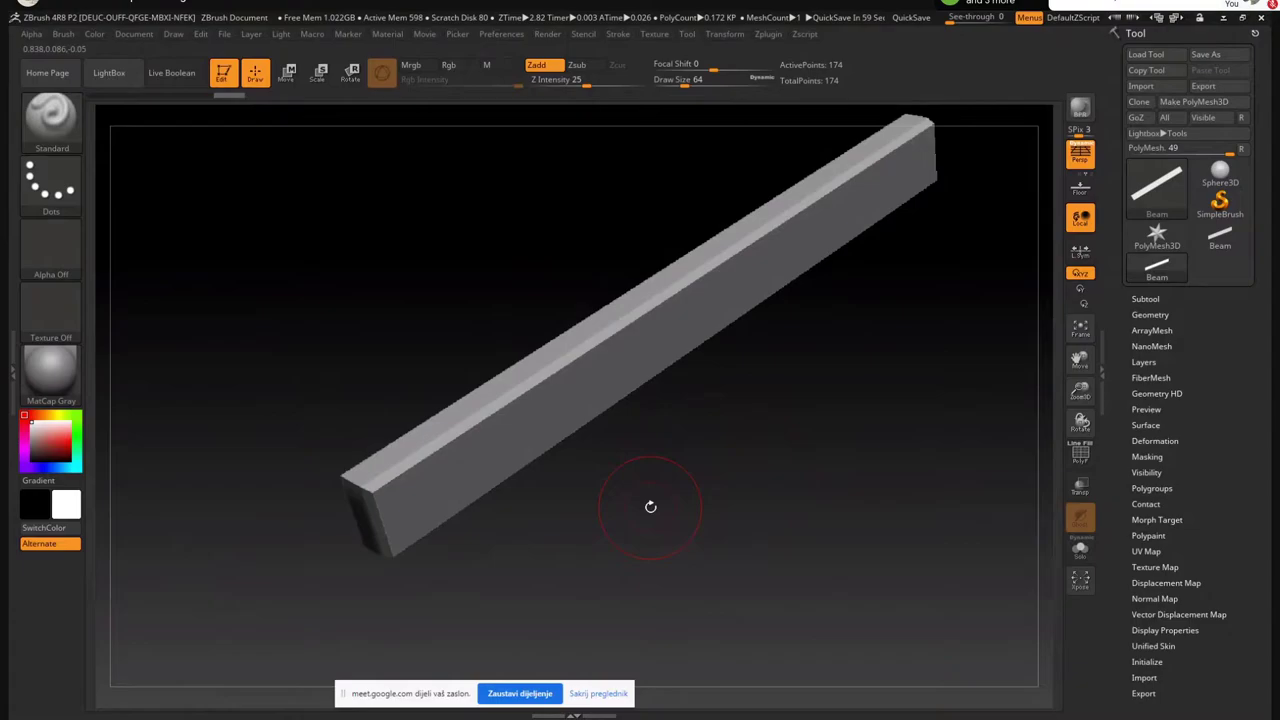
Divide the beam three times with Smt smoothing turned off, and delete the lower subdivision levels
click(1152, 315)
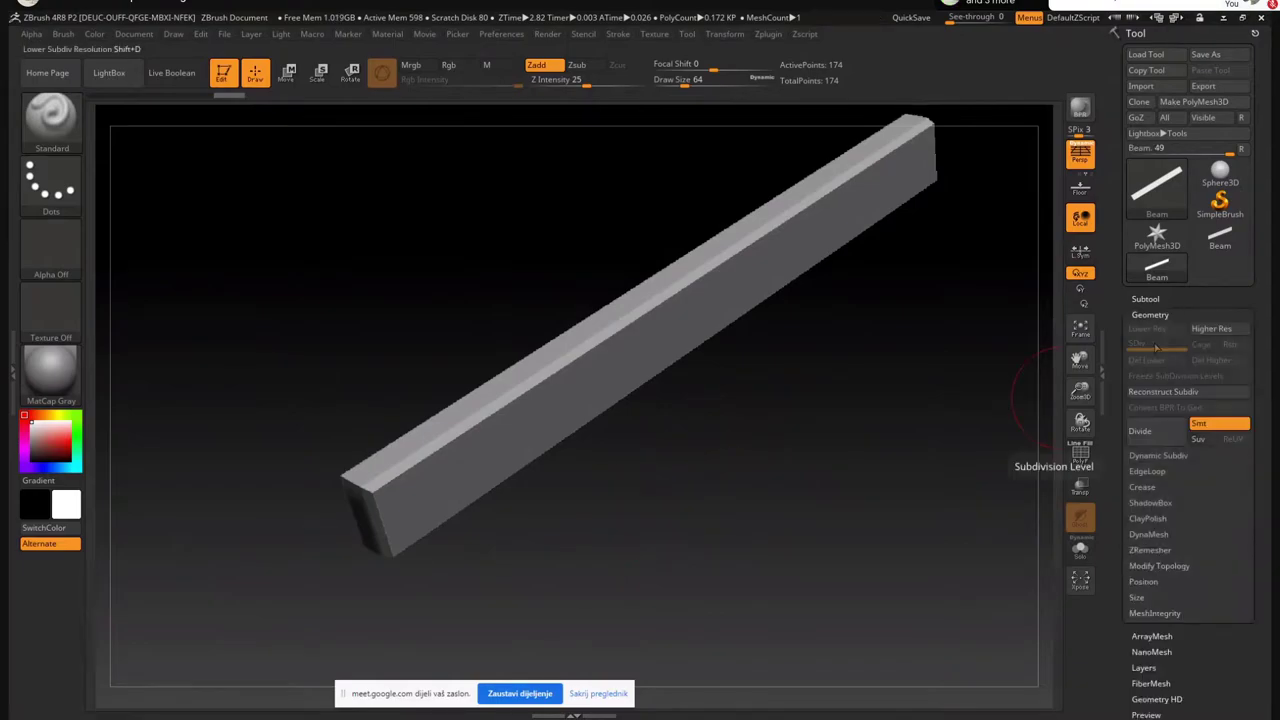
click(1149, 535)
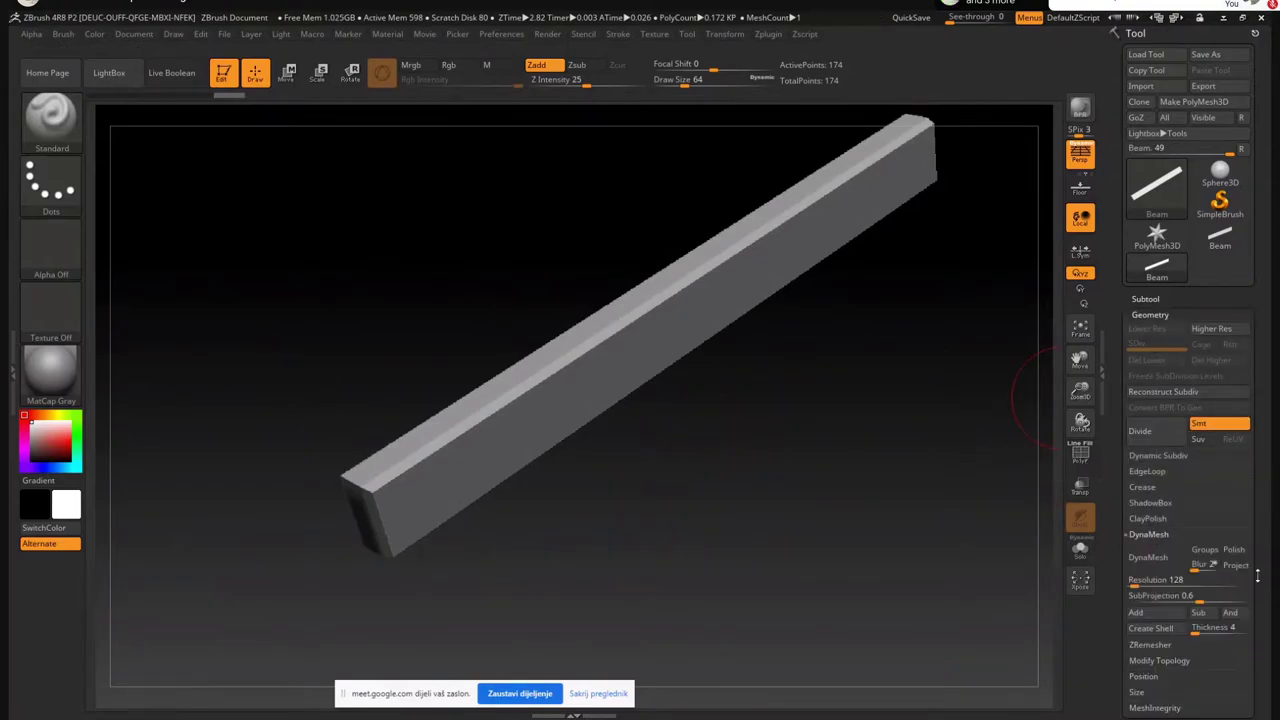
scroll(1190, 470, down, 1)
click(1214, 392)
click(1150, 402)
click(1150, 402)
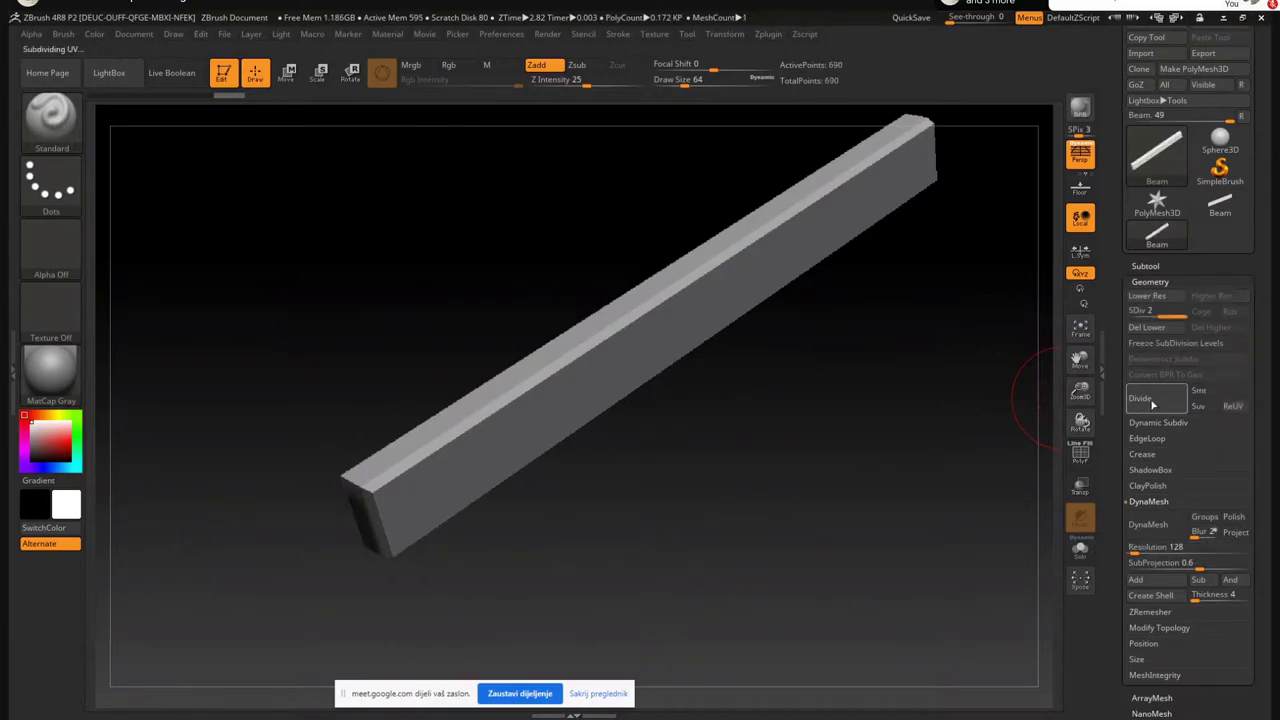
click(1150, 402)
click(1154, 330)
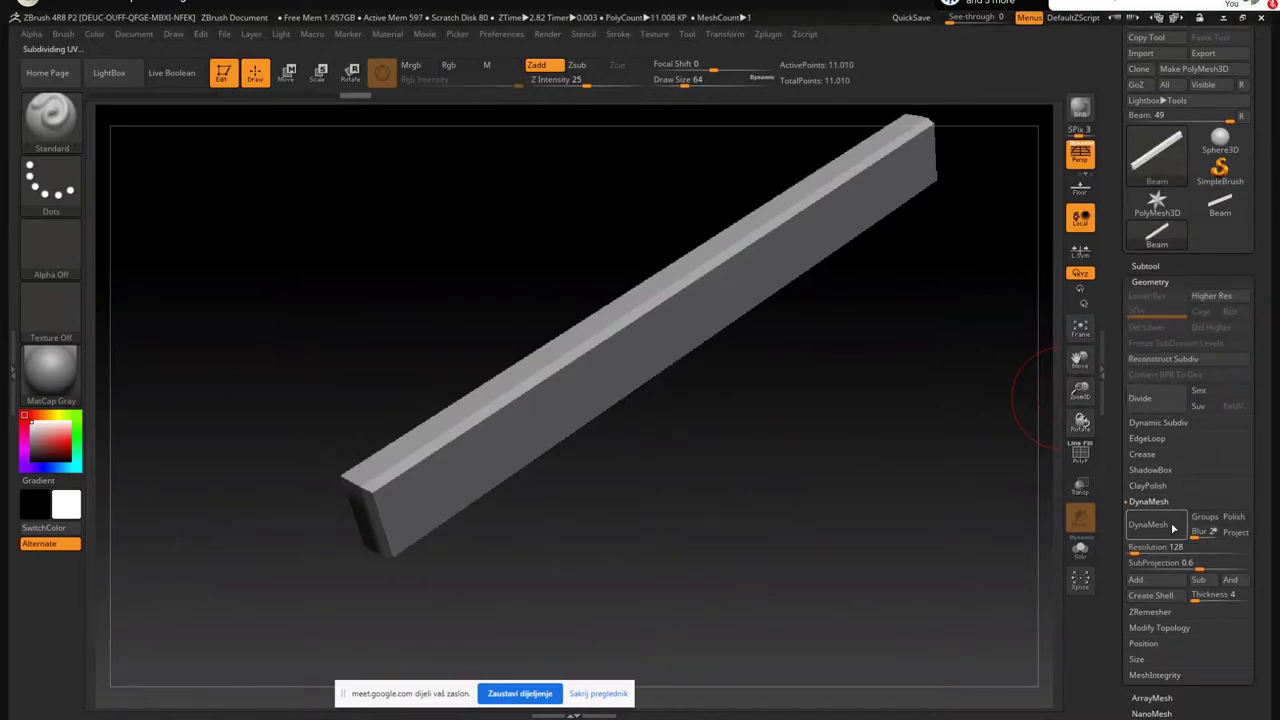
Set the DynaMesh resolution to 1016 for the beam
click(1143, 548)
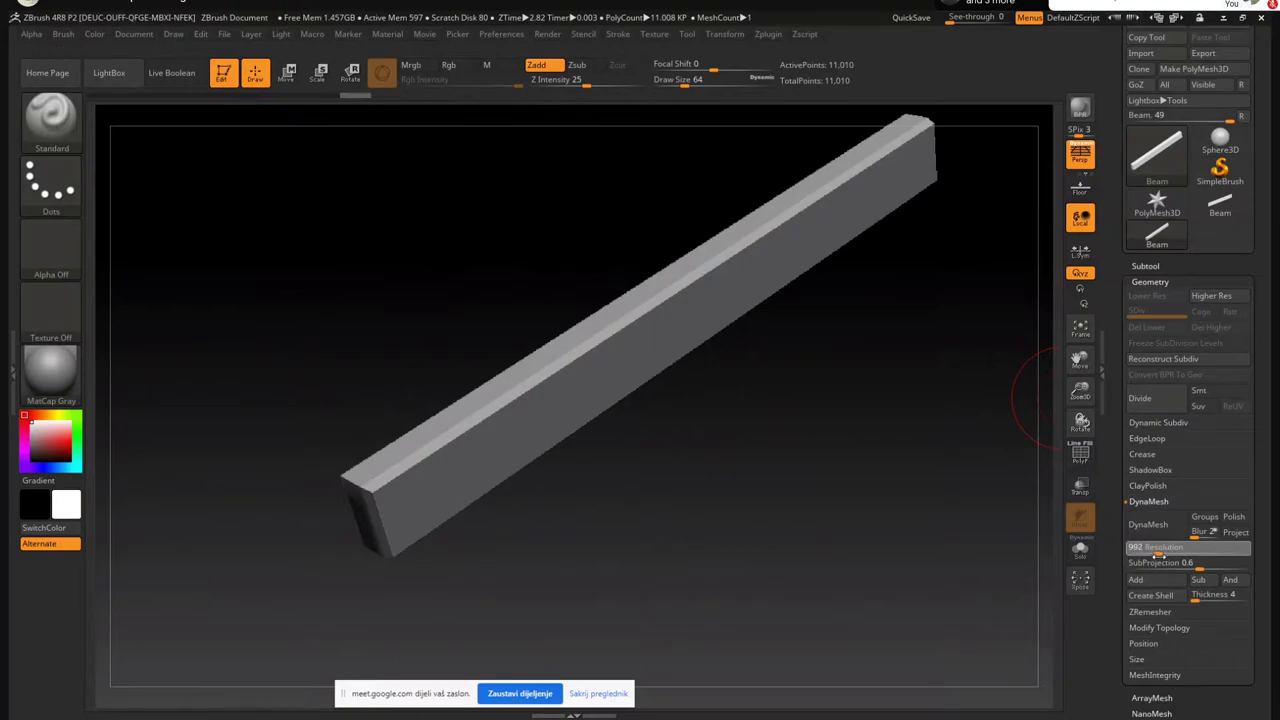
mouse_move(732, 440)
mouse_down()
mouse_move(716, 412)
mouse_move(734, 418)
mouse_move(723, 457)
mouse_up()
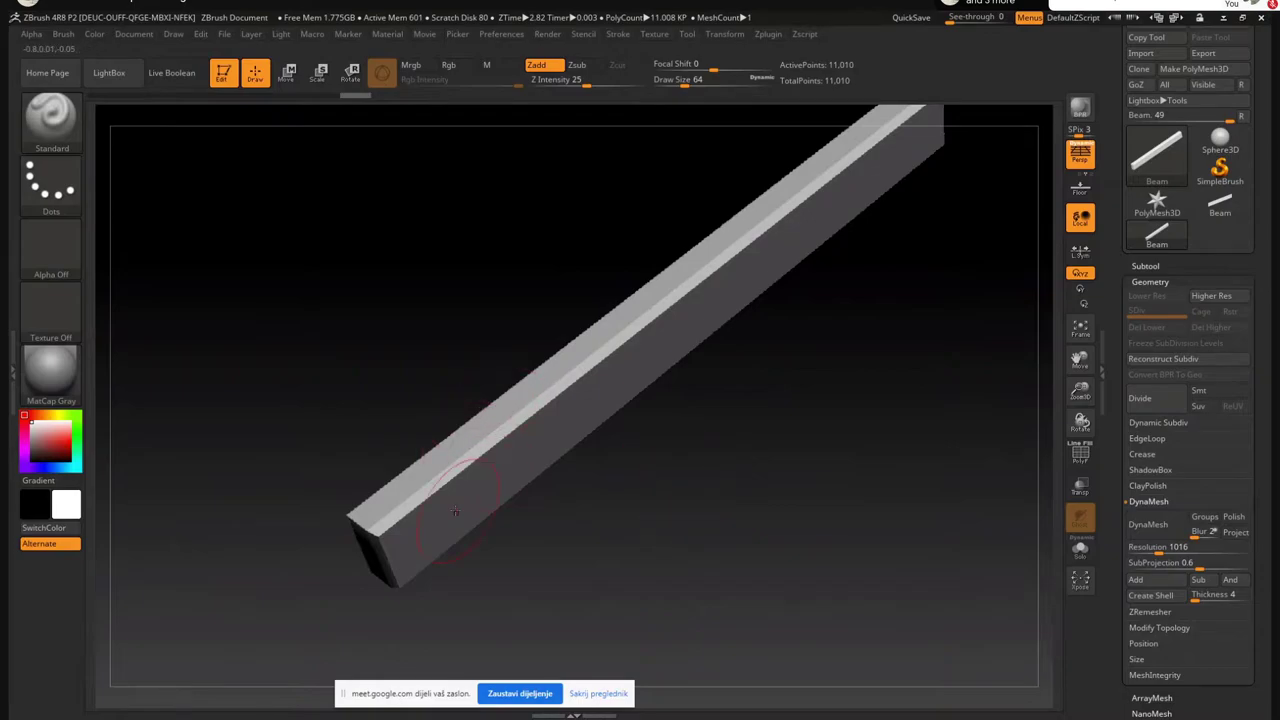
drag(791, 522, 509, 456)
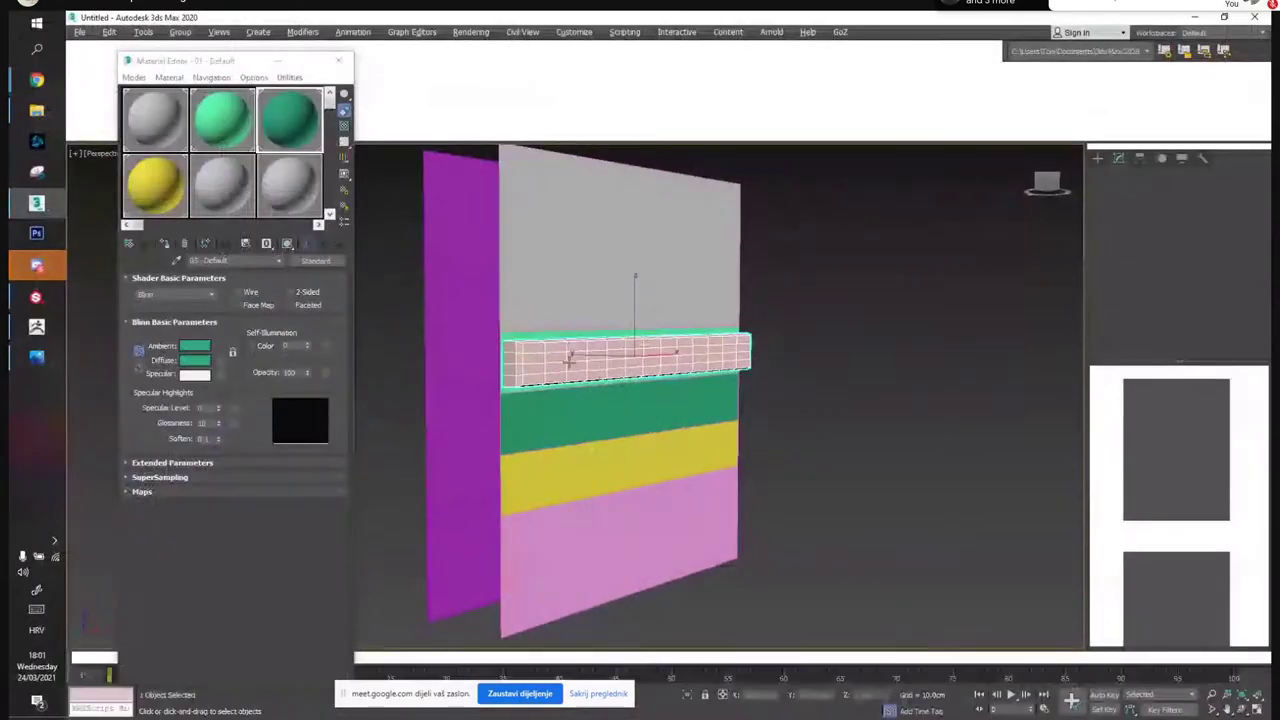
In 3ds Max, reposition the Beam vertically in front of the dark green strip
key(w)
drag(633, 303, 631, 270)
key(ctrl+z)
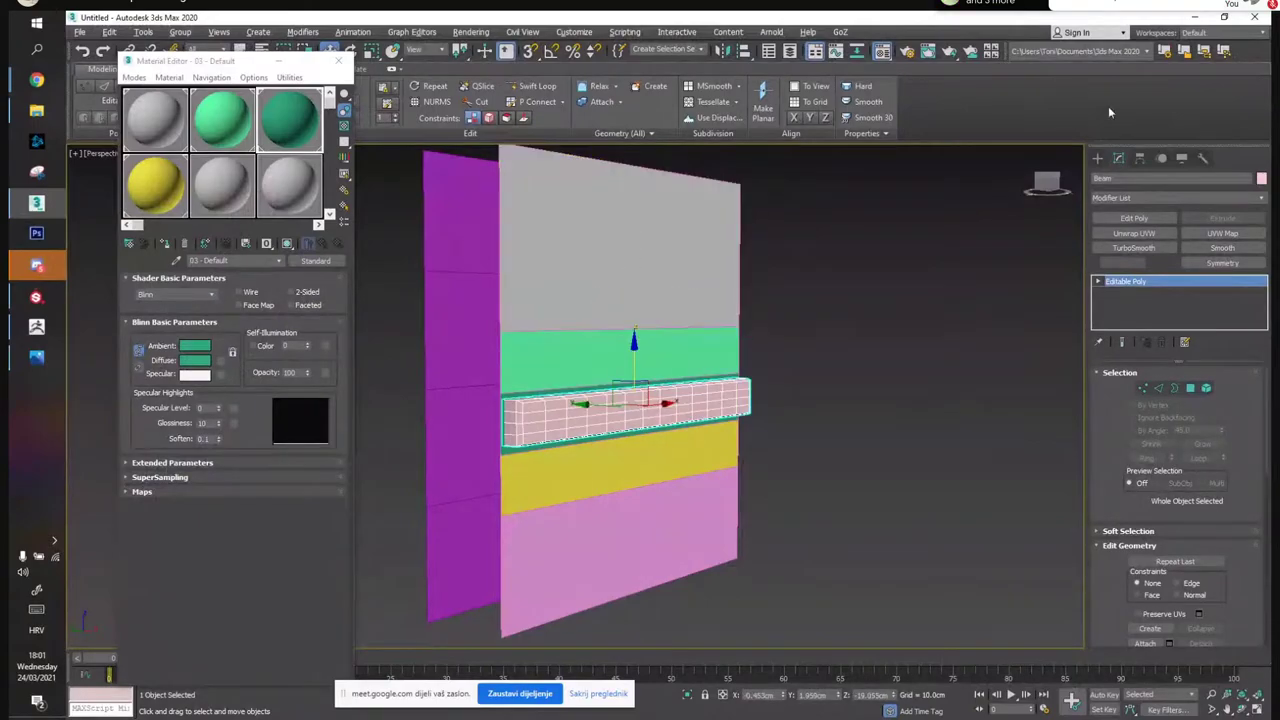
Return to ZBrush, DynaMesh the beam with Polish on and Blur at 0, and turn DynaMesh mode off
click(1198, 16)
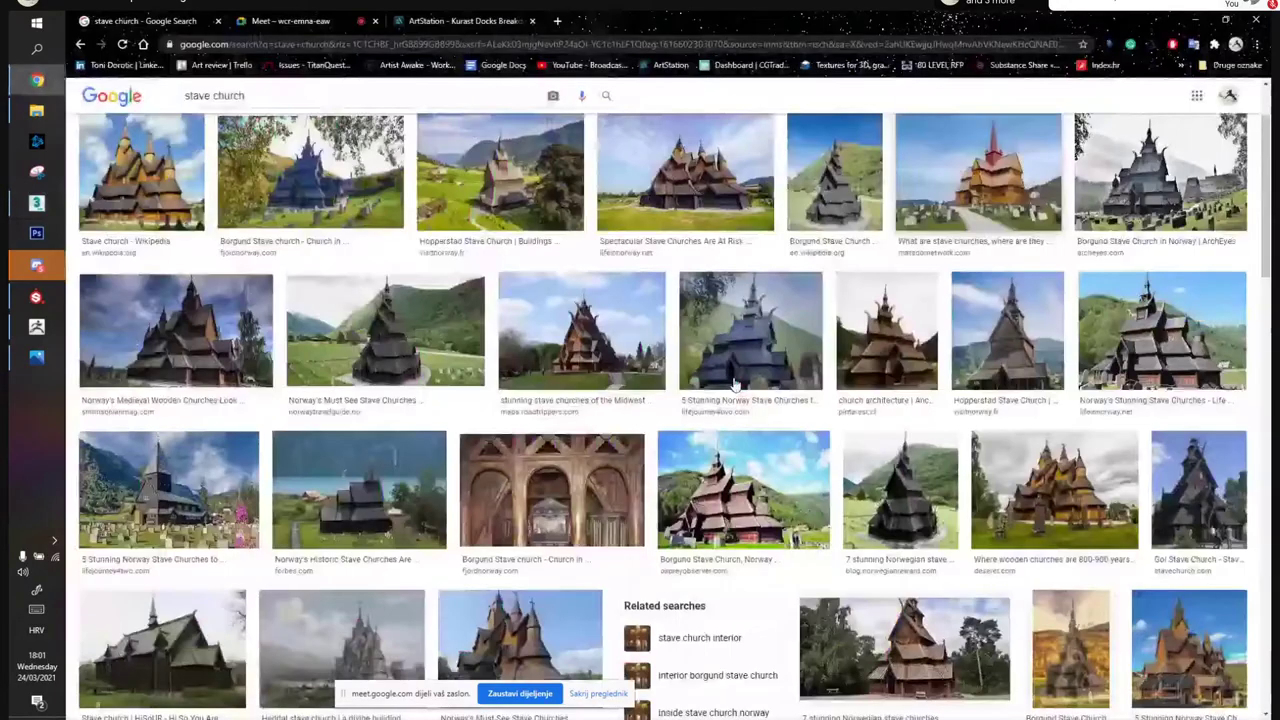
click(34, 330)
drag(391, 417, 477, 260)
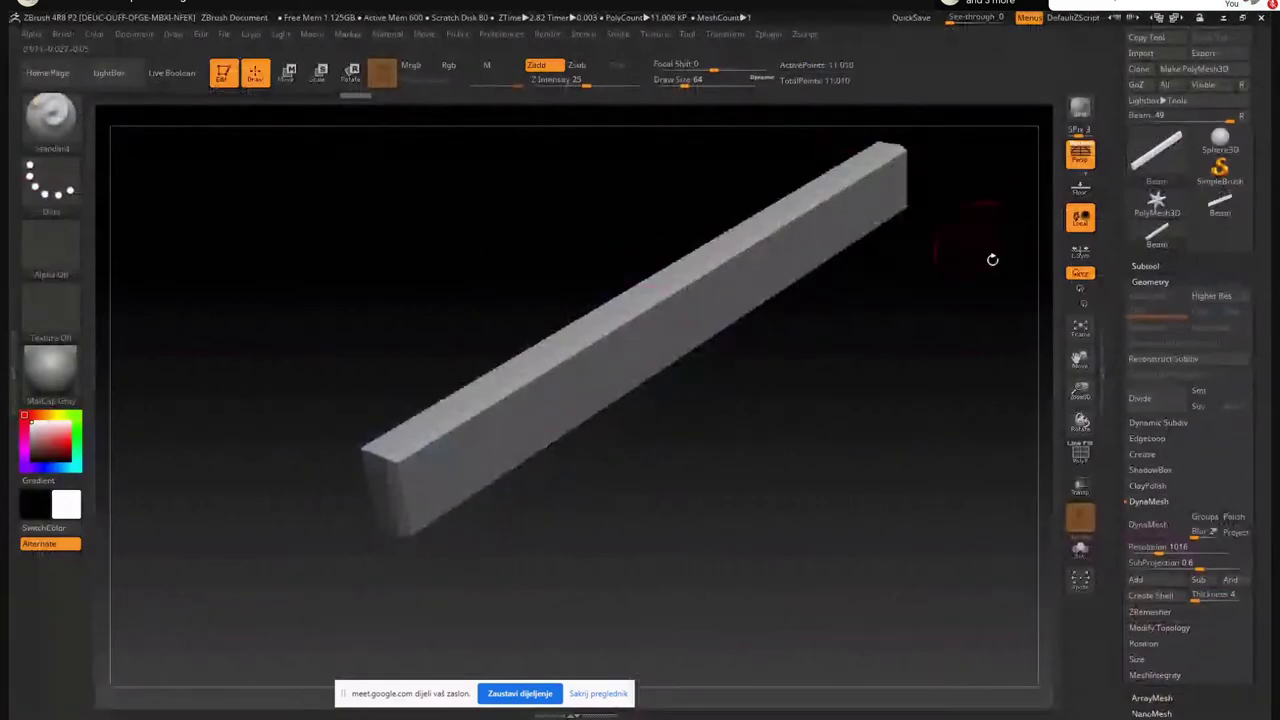
click(1234, 516)
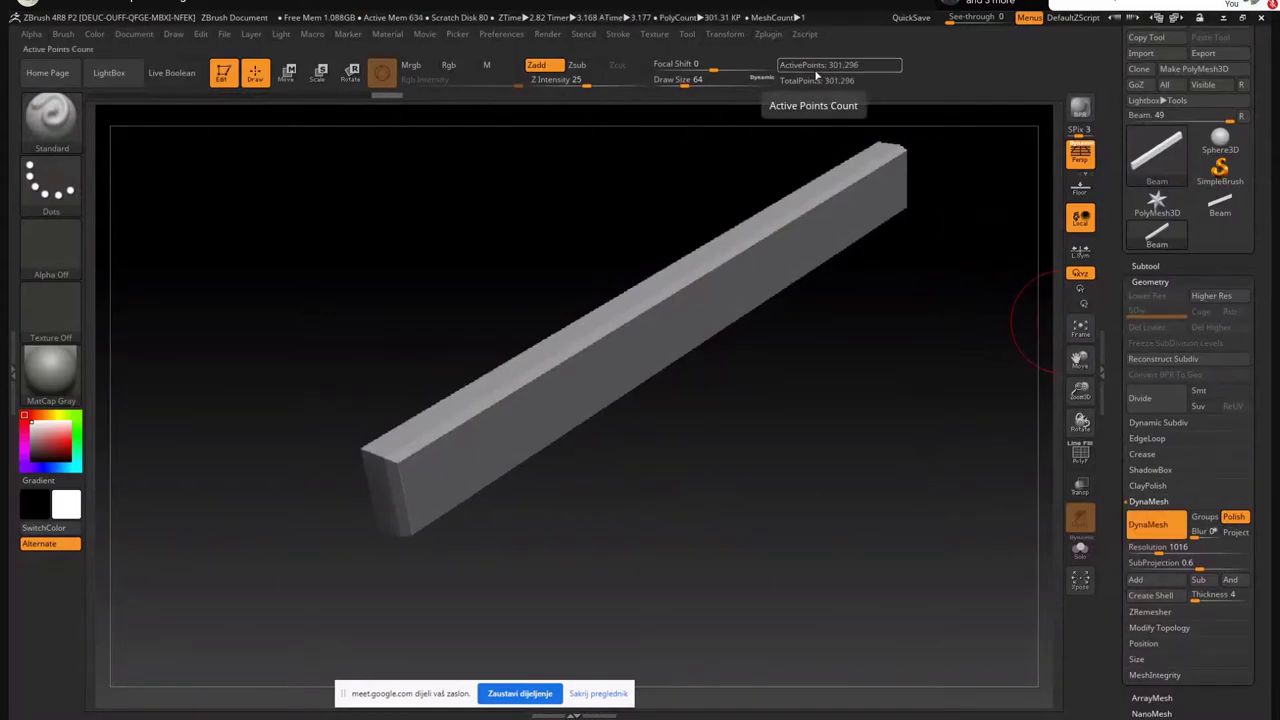
click(1145, 524)
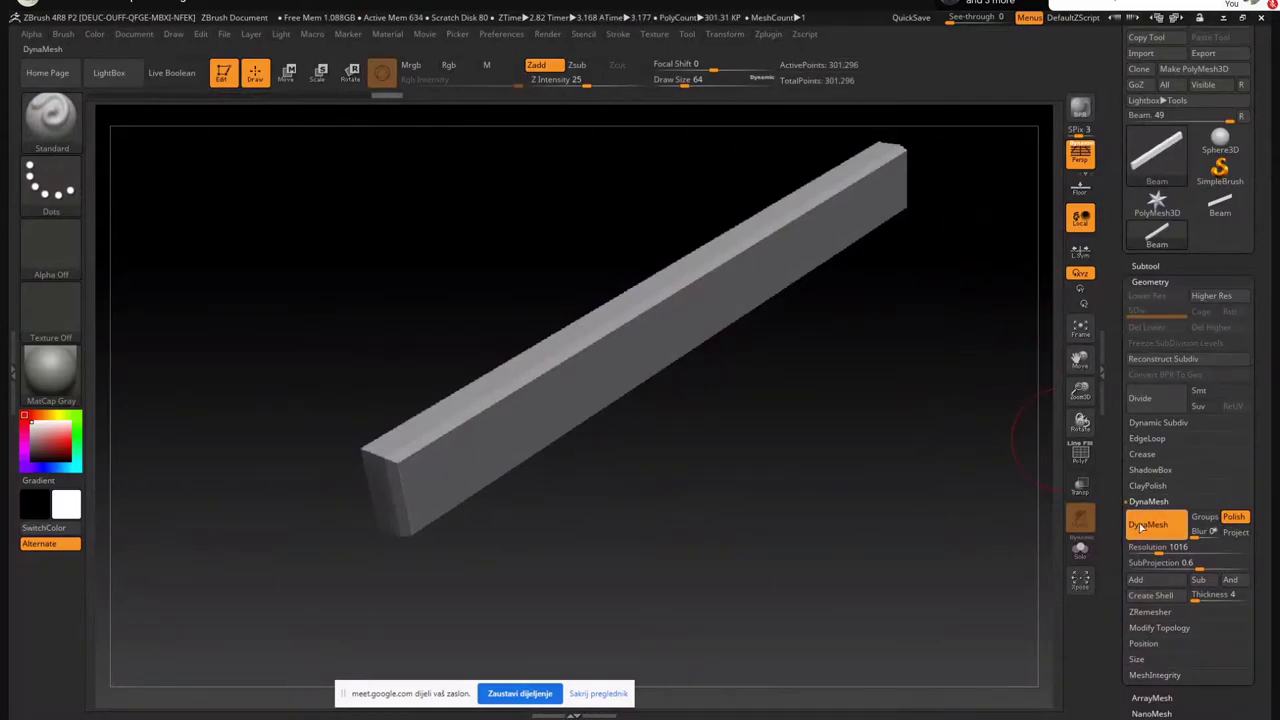
Try one more subdivision of the beam, return to the lower level and delete the higher one
click(1140, 398)
drag(1168, 314, 1140, 314)
click(1208, 328)
drag(737, 510, 744, 510)
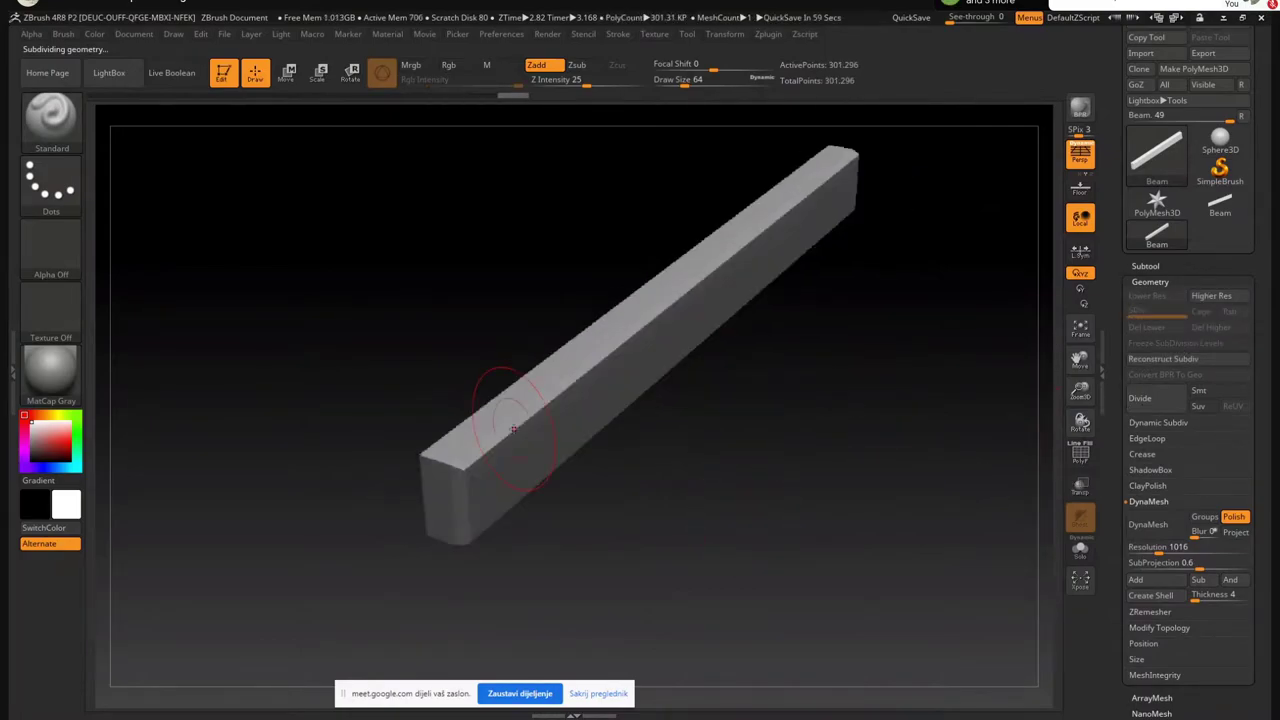
Set the draw size to 18 and add the TrimDynamic, OrbFlatten_Edge and ClayBuildup brushes to Quick Pick by selecting each
mouse_move(640, 404)
mouse_down()
mouse_move(629, 423)
mouse_move(530, 440)
mouse_move(567, 432)
mouse_up()
key(s)
mouse_move(564, 423)
right_down()
mouse_move(566, 456)
mouse_move(543, 472)
right_up()
ctrl+right_drag(543, 472, 537, 508)
mouse_move(535, 506)
mouse_down()
mouse_move(534, 463)
mouse_move(563, 420)
mouse_move(551, 410)
mouse_up()
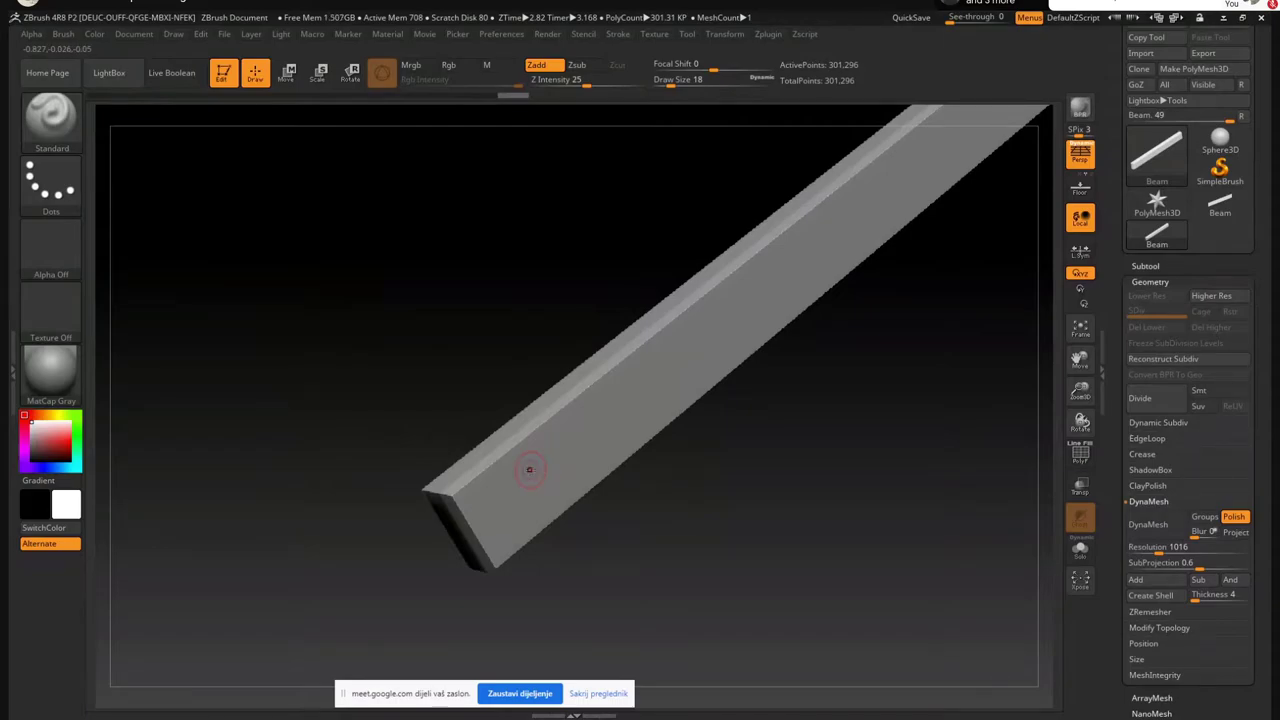
drag(534, 486, 514, 474)
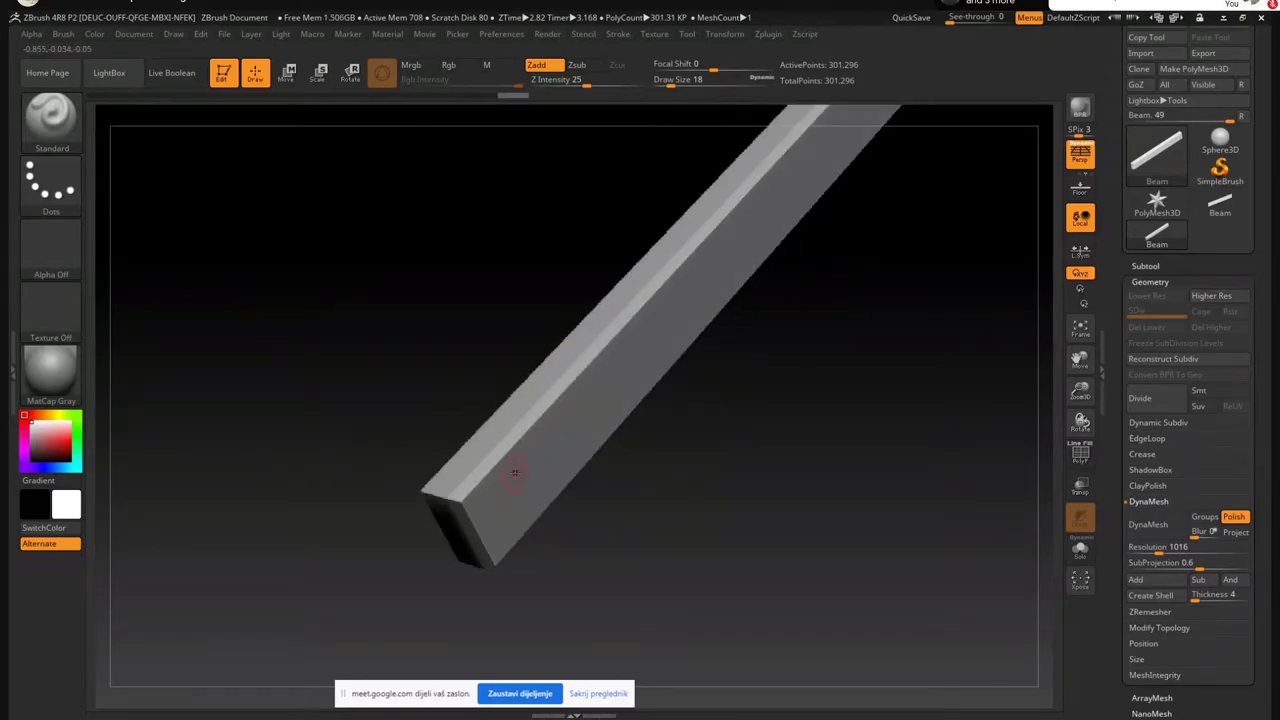
key(b)
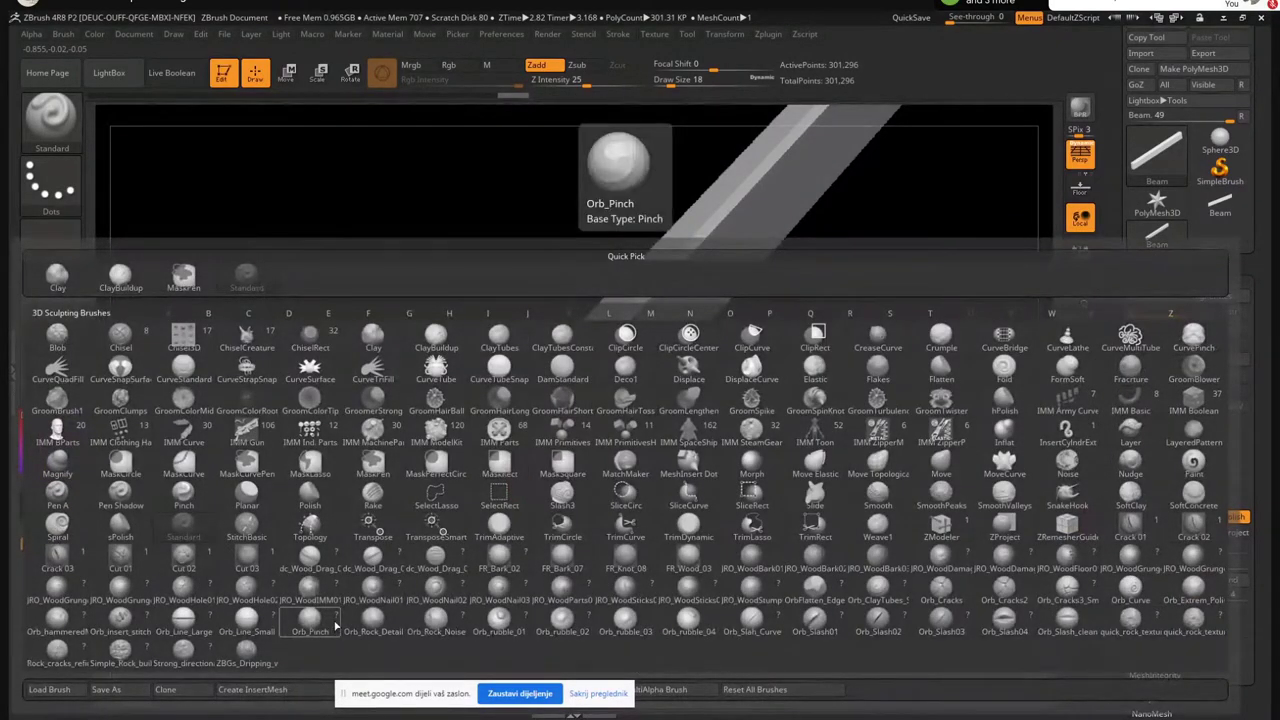
key(t)
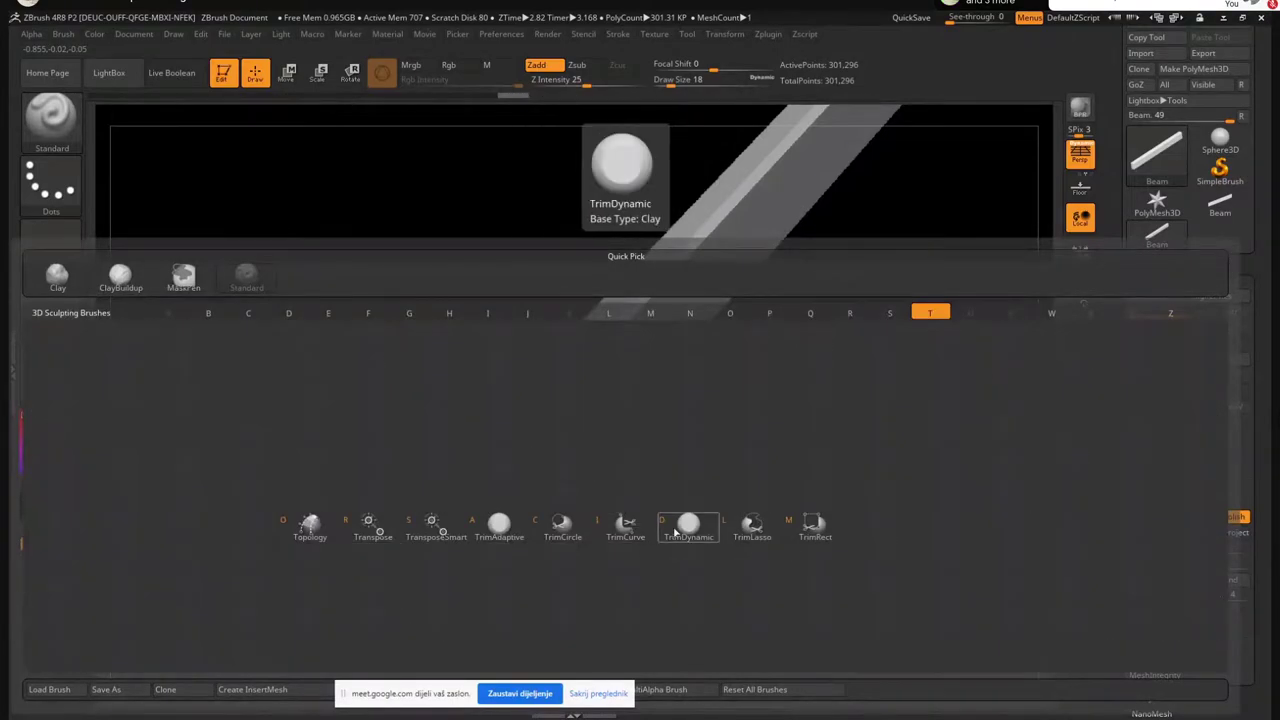
click(689, 527)
key(b)
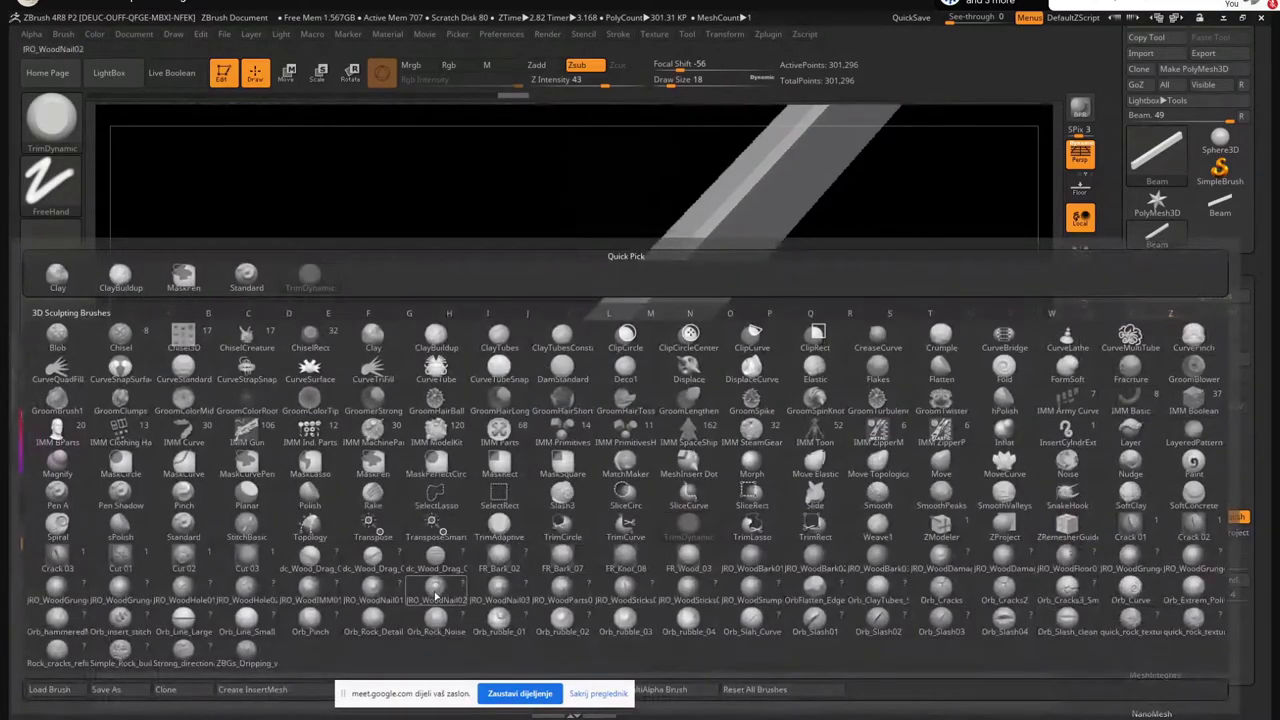
click(816, 590)
key(b)
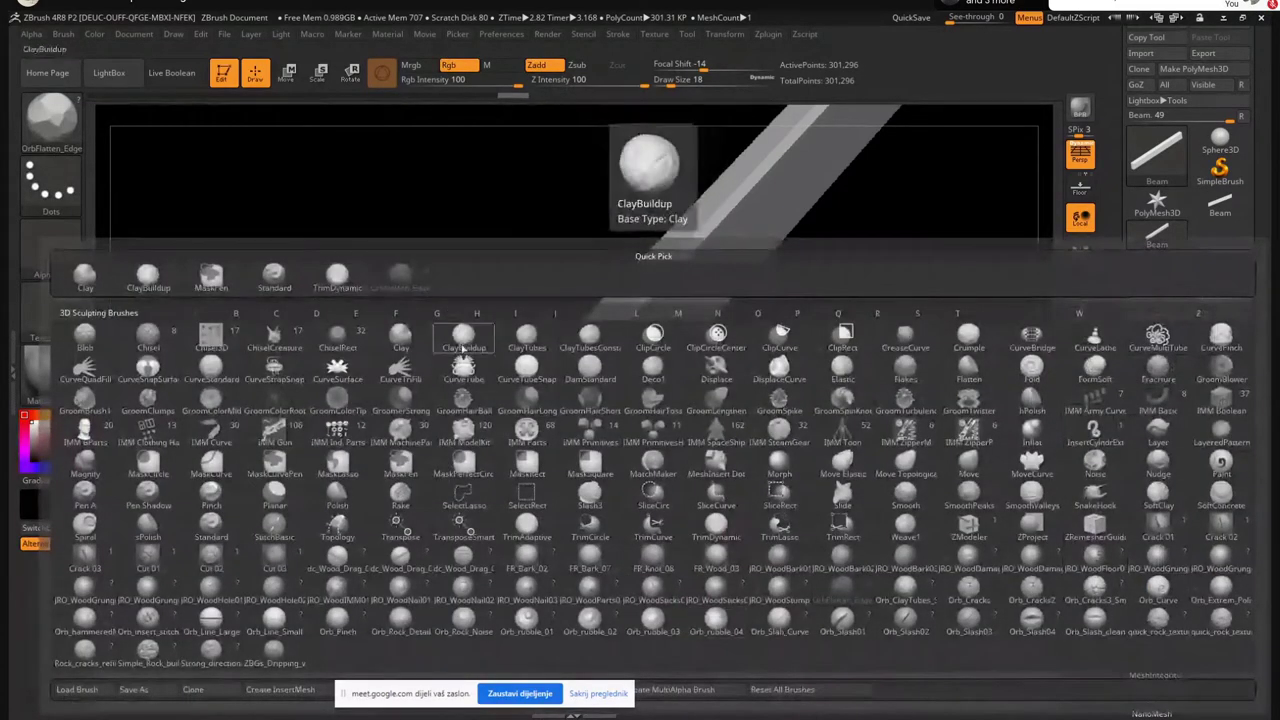
click(463, 345)
Try an Orb_ClayTubes_Smooth stroke near the end of the beam's broad face and set the draw size to 35
key(b)
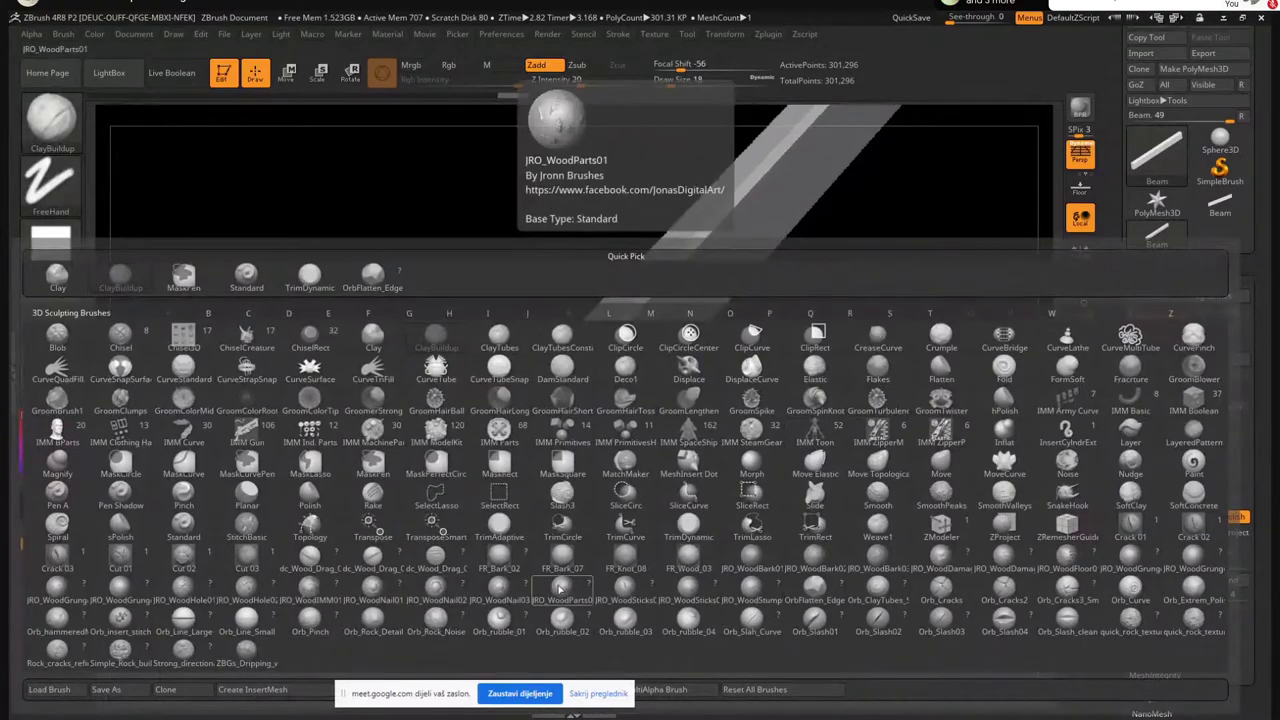
key(o)
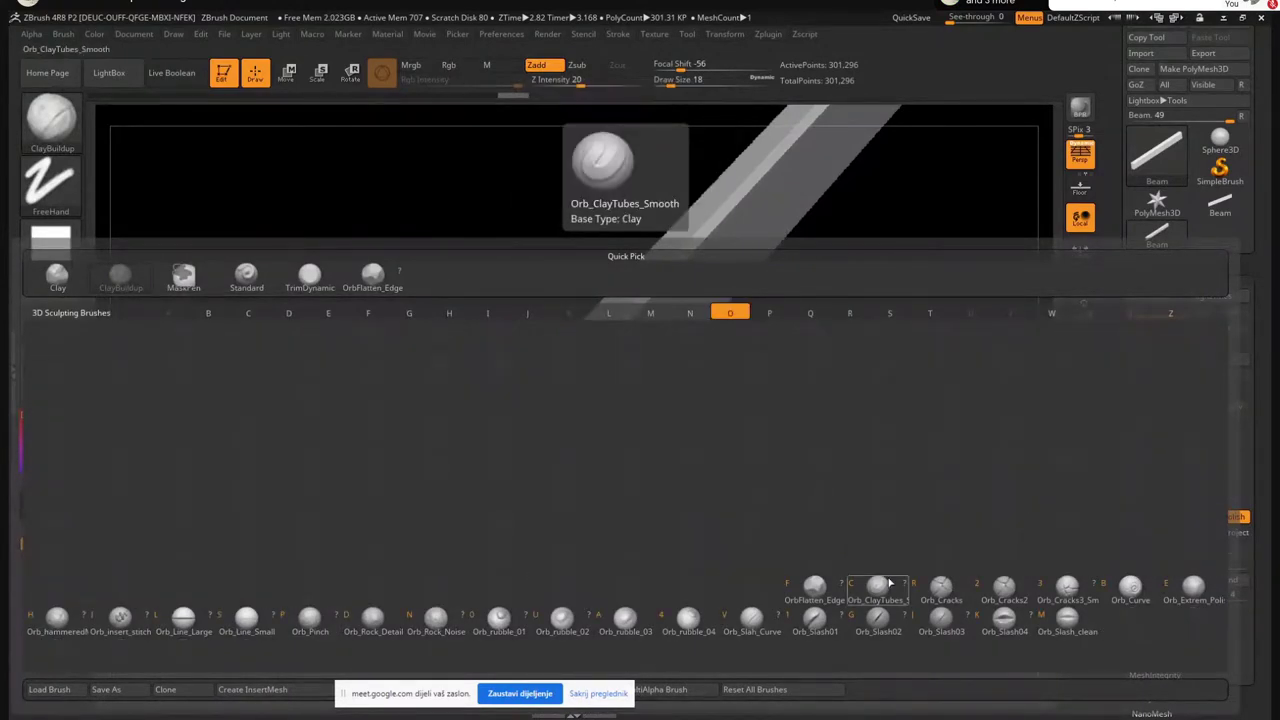
key(c)
drag(493, 391, 508, 403)
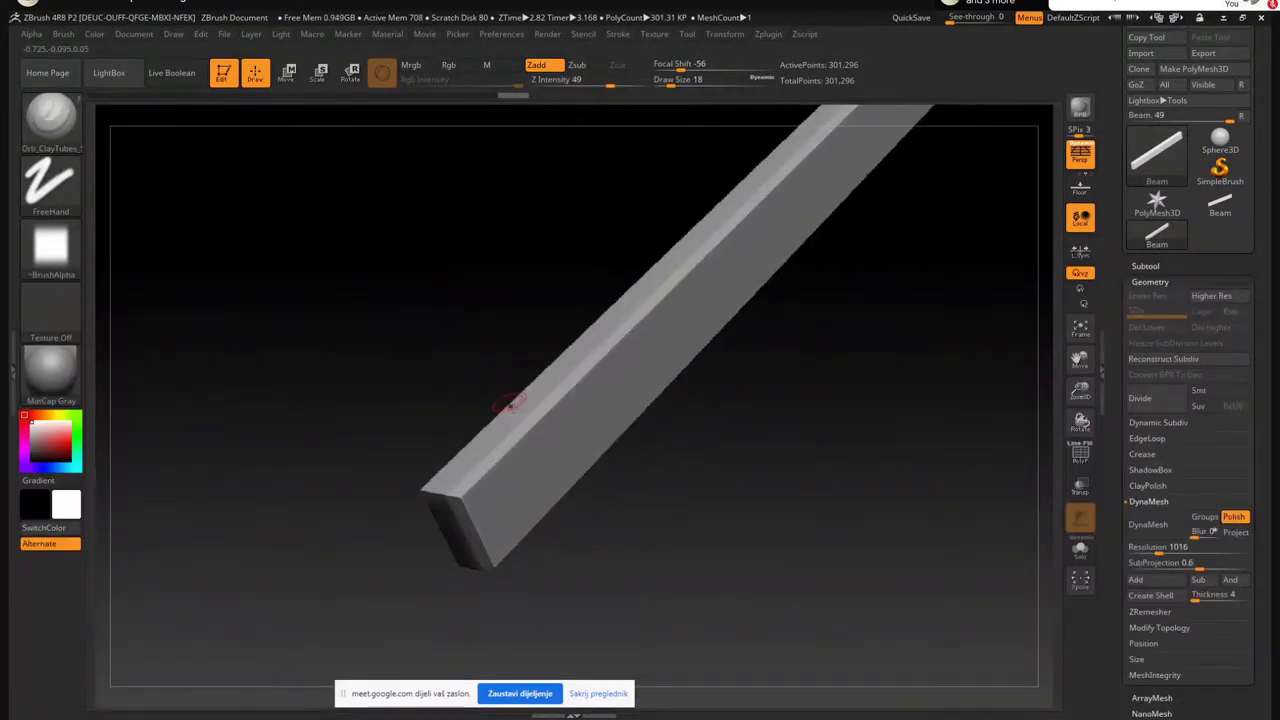
mouse_move(521, 474)
mouse_down()
mouse_move(510, 490)
mouse_move(664, 397)
mouse_up()
key(s)
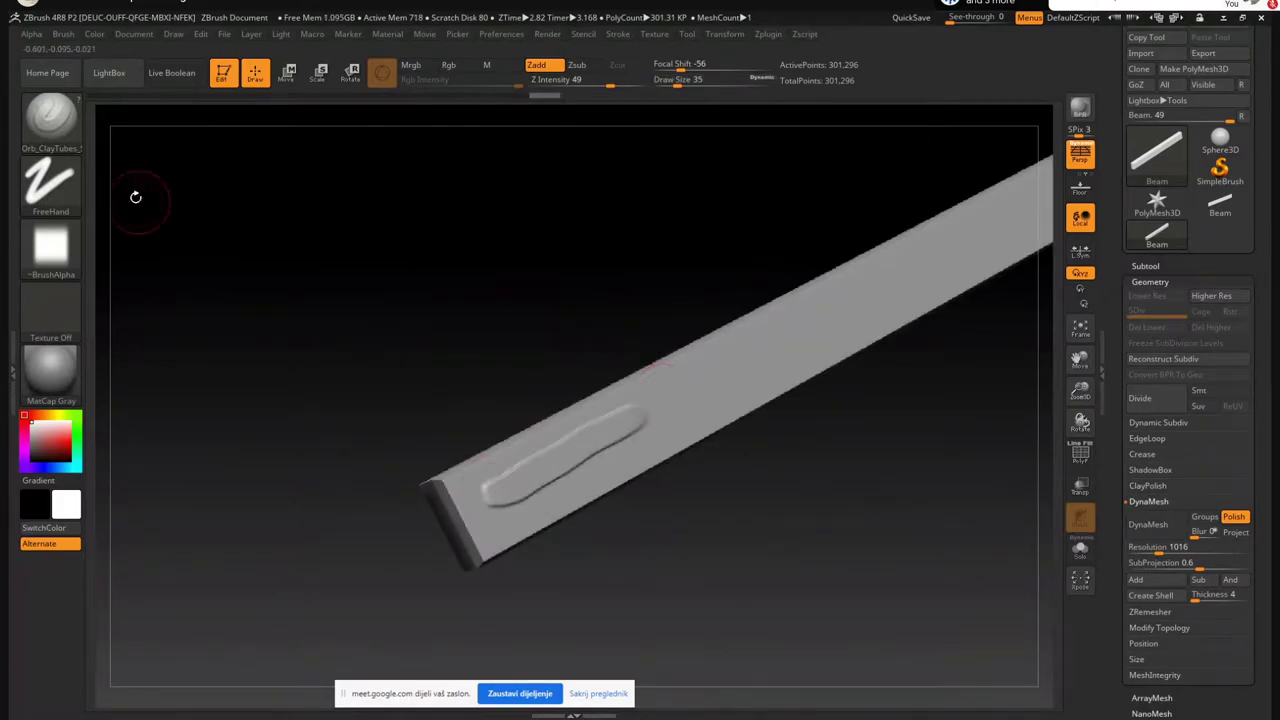
Try ClayBuildup strokes on the middle of the beam and undo all the test strokes
key(b)
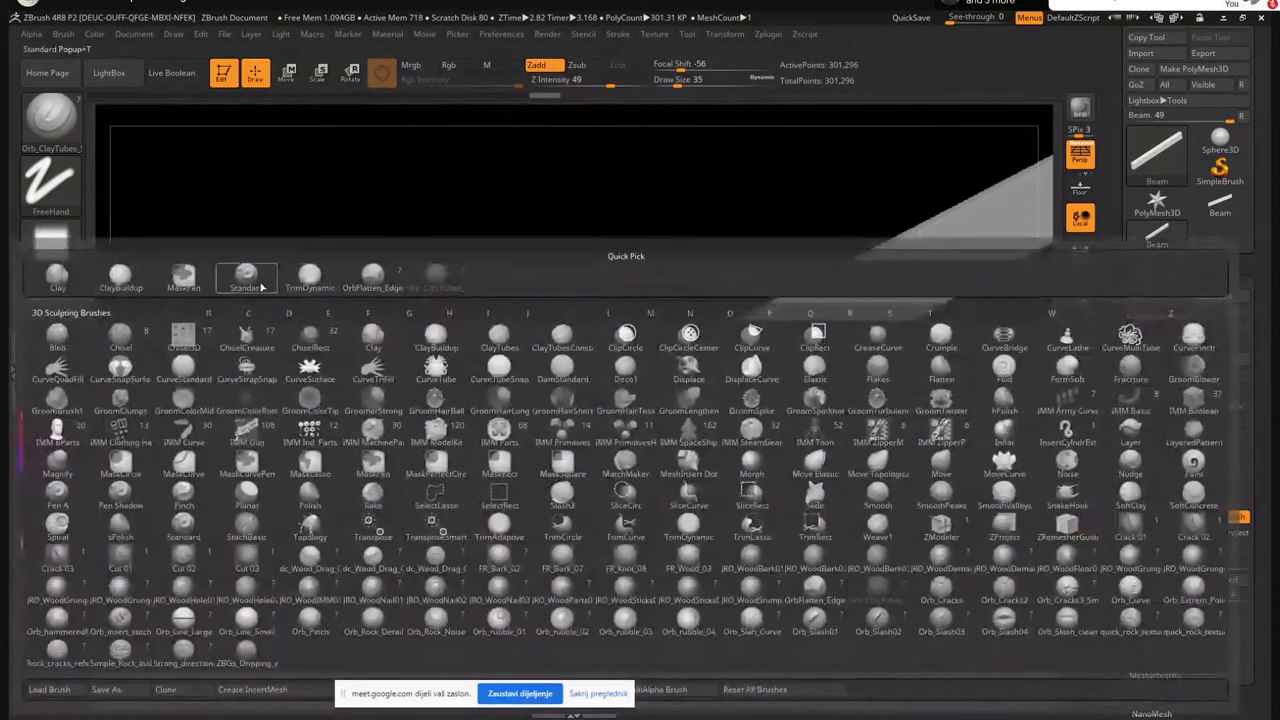
click(120, 280)
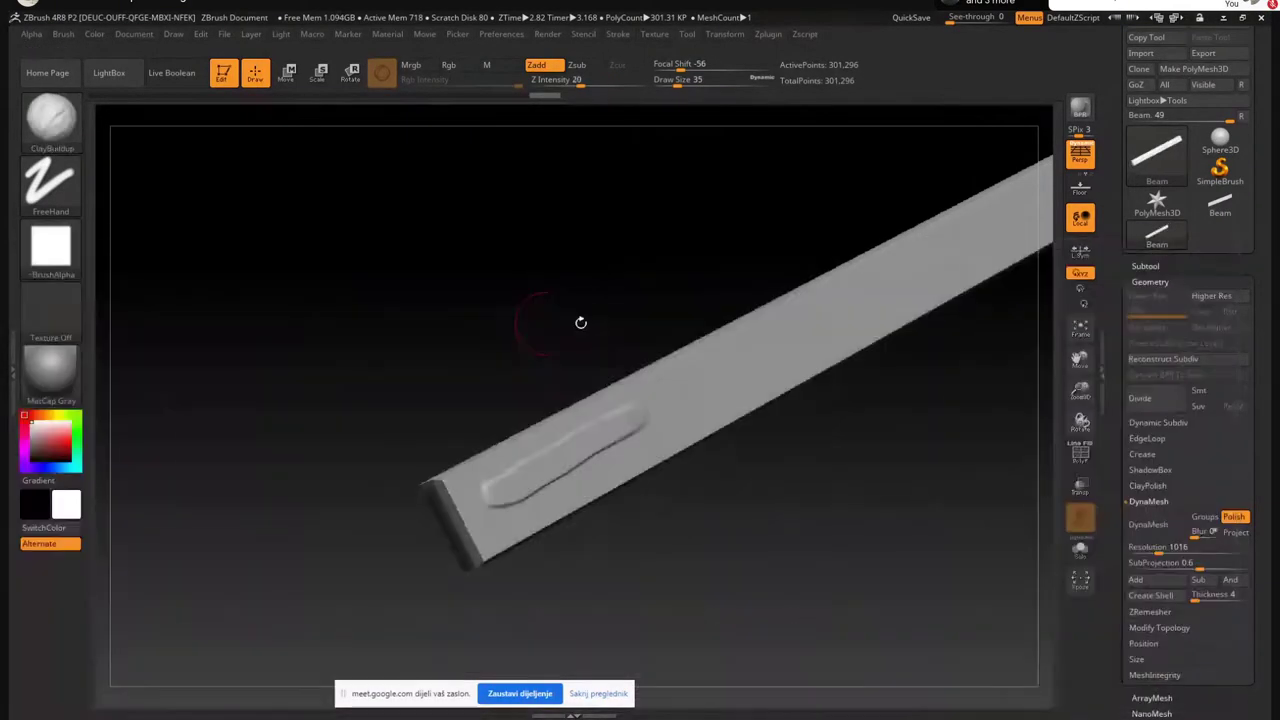
drag(694, 377, 867, 300)
drag(825, 262, 844, 386)
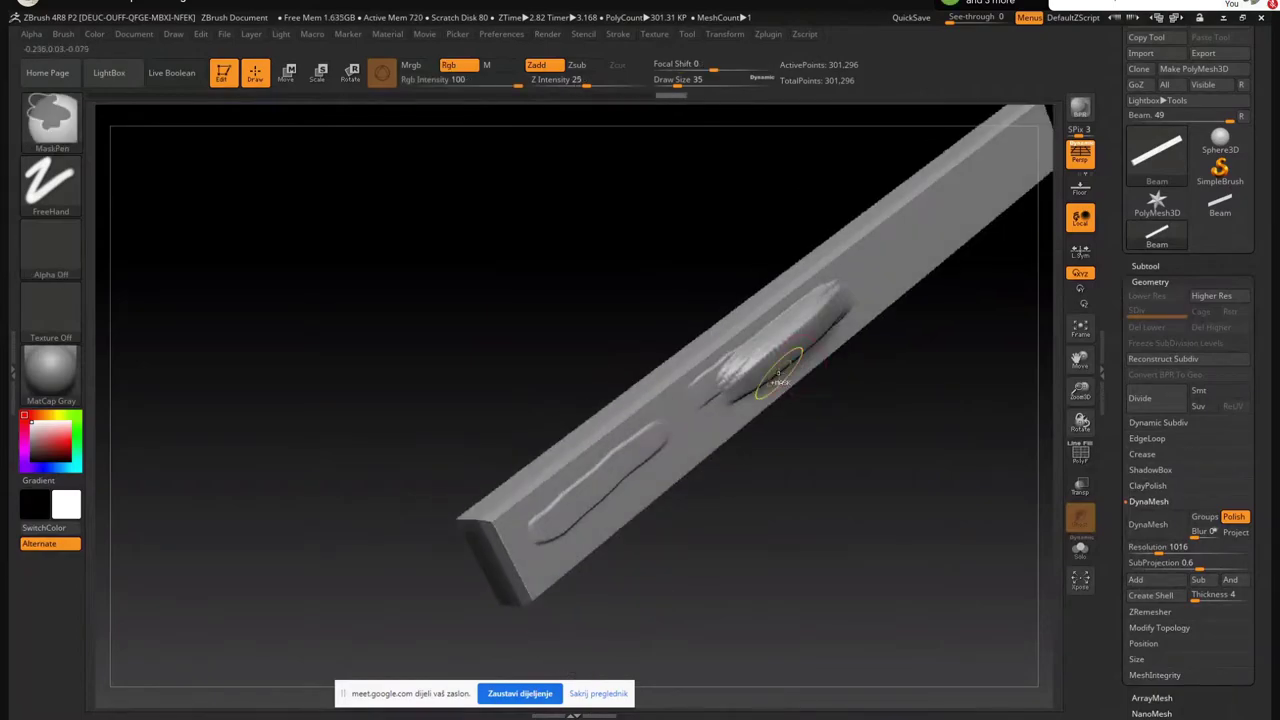
key(ctrl+z)
key(ctrl+z)
key(ctrl+z)
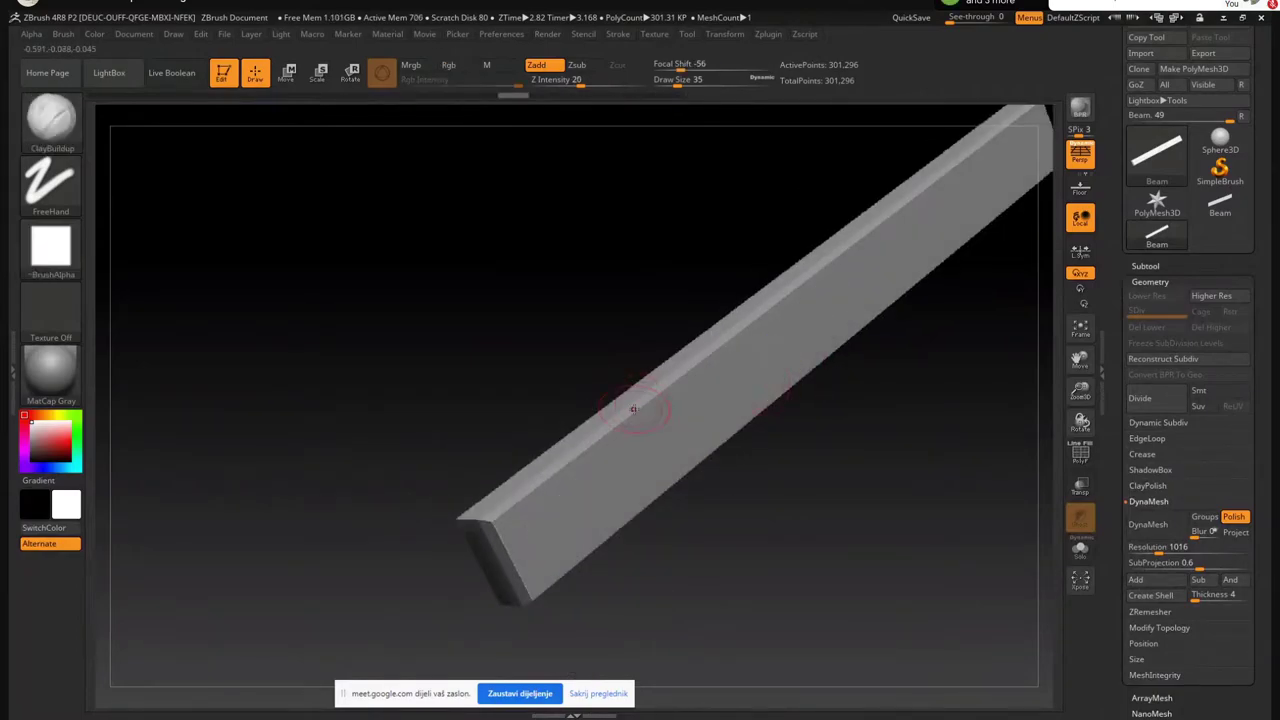
Set up the Orb_ClayTubes_Smooth brush with a draw size of 39 and a Z intensity of 36
key(b)
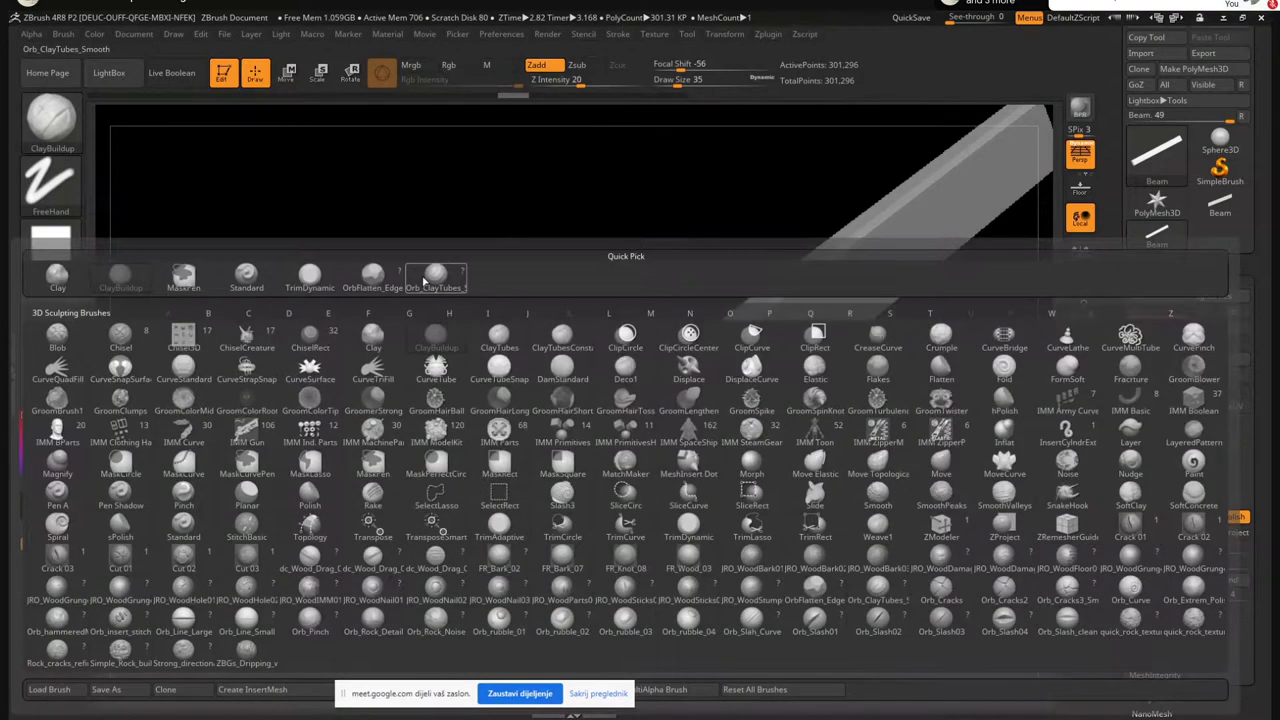
click(430, 281)
mouse_move(500, 330)
mouse_down()
mouse_move(590, 385)
mouse_move(610, 415)
mouse_up()
key(s)
drag(600, 486, 595, 486)
mouse_move(613, 502)
ctrl+right_down()
mouse_move(609, 420)
mouse_move(657, 383)
mouse_move(530, 522)
ctrl+right_up()
drag(513, 521, 588, 474)
key(s)
drag(540, 525, 554, 524)
right_drag(554, 520, 579, 387)
drag(609, 85, 597, 85)
Sculpt long overlapping wood-grain strokes along the full length of the beam's broad face with Orb_ClayTubes_Smooth
drag(507, 519, 698, 396)
drag(568, 484, 868, 277)
mouse_move(869, 277)
alt+right_down()
mouse_move(770, 284)
mouse_move(704, 420)
mouse_move(726, 360)
mouse_move(699, 354)
alt+right_up()
drag(634, 381, 802, 277)
drag(706, 328, 963, 170)
mouse_move(605, 380)
mouse_down()
mouse_move(834, 257)
mouse_move(643, 385)
mouse_up()
drag(842, 271, 583, 438)
drag(778, 325, 556, 466)
drag(750, 353, 560, 470)
drag(664, 403, 455, 543)
drag(560, 470, 419, 537)
drag(563, 443, 437, 520)
drag(591, 422, 506, 484)
drag(660, 380, 472, 521)
drag(612, 438, 440, 549)
mouse_move(572, 443)
mouse_down()
mouse_move(452, 525)
mouse_move(443, 509)
mouse_up()
mouse_move(690, 357)
alt+right_down()
mouse_move(523, 457)
mouse_move(540, 452)
alt+right_up()
drag(547, 461, 770, 323)
mouse_move(660, 392)
mouse_down()
mouse_move(824, 292)
mouse_move(672, 400)
mouse_up()
drag(812, 314, 604, 443)
drag(676, 392, 509, 491)
drag(618, 412, 441, 525)
mouse_move(818, 302)
mouse_down()
mouse_move(736, 334)
mouse_move(572, 440)
mouse_up()
drag(694, 370, 463, 506)
drag(572, 452, 390, 546)
drag(620, 403, 471, 491)
drag(655, 382, 471, 489)
drag(582, 426, 360, 557)
drag(552, 442, 308, 582)
drag(449, 481, 318, 566)
mouse_move(397, 517)
mouse_down()
mouse_move(379, 569)
mouse_move(297, 611)
mouse_move(390, 560)
mouse_up()
mouse_move(677, 362)
mouse_down()
mouse_move(794, 289)
mouse_move(802, 300)
mouse_move(374, 540)
mouse_up()
mouse_move(480, 478)
mouse_down()
mouse_move(260, 609)
mouse_move(360, 567)
mouse_up()
drag(578, 428, 542, 452)
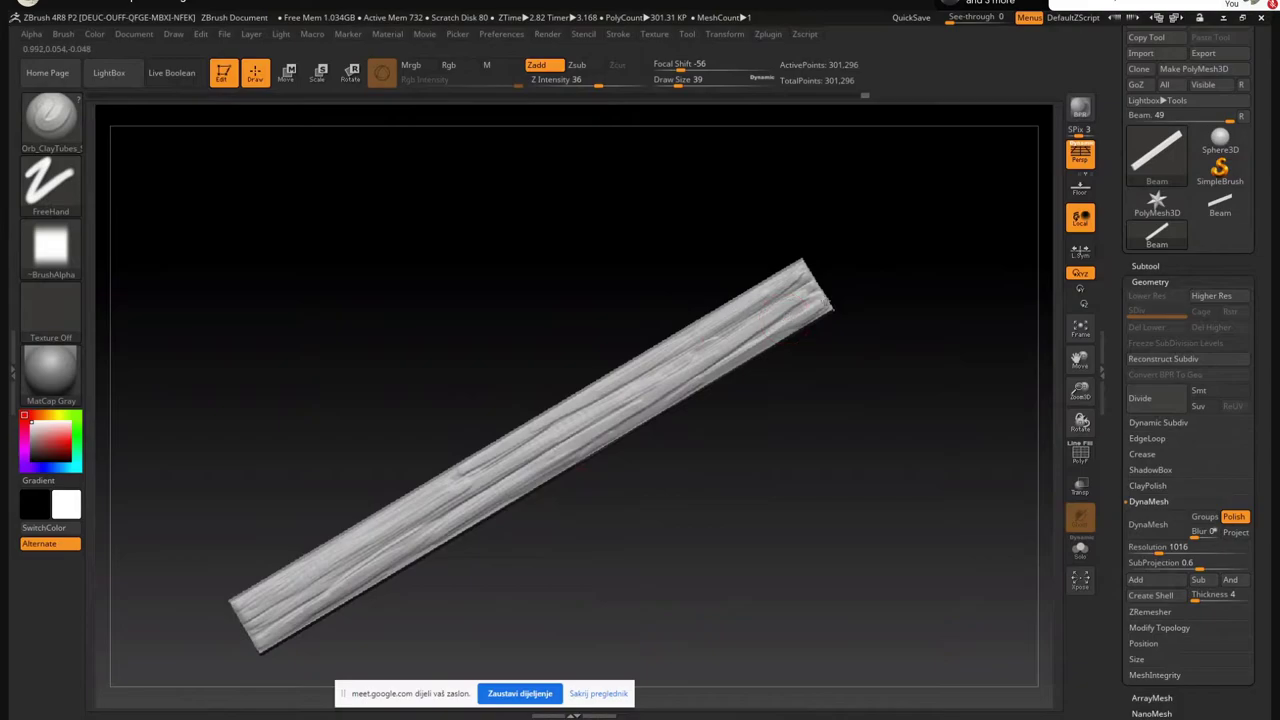
Switch to the DamStandard brush and set its draw size to 9
mouse_move(617, 407)
right_down()
mouse_move(628, 421)
mouse_move(654, 385)
mouse_move(614, 372)
mouse_move(649, 423)
mouse_move(685, 412)
mouse_move(634, 457)
mouse_move(648, 506)
mouse_move(637, 440)
mouse_move(683, 474)
mouse_move(650, 448)
mouse_move(660, 477)
mouse_move(585, 479)
right_up()
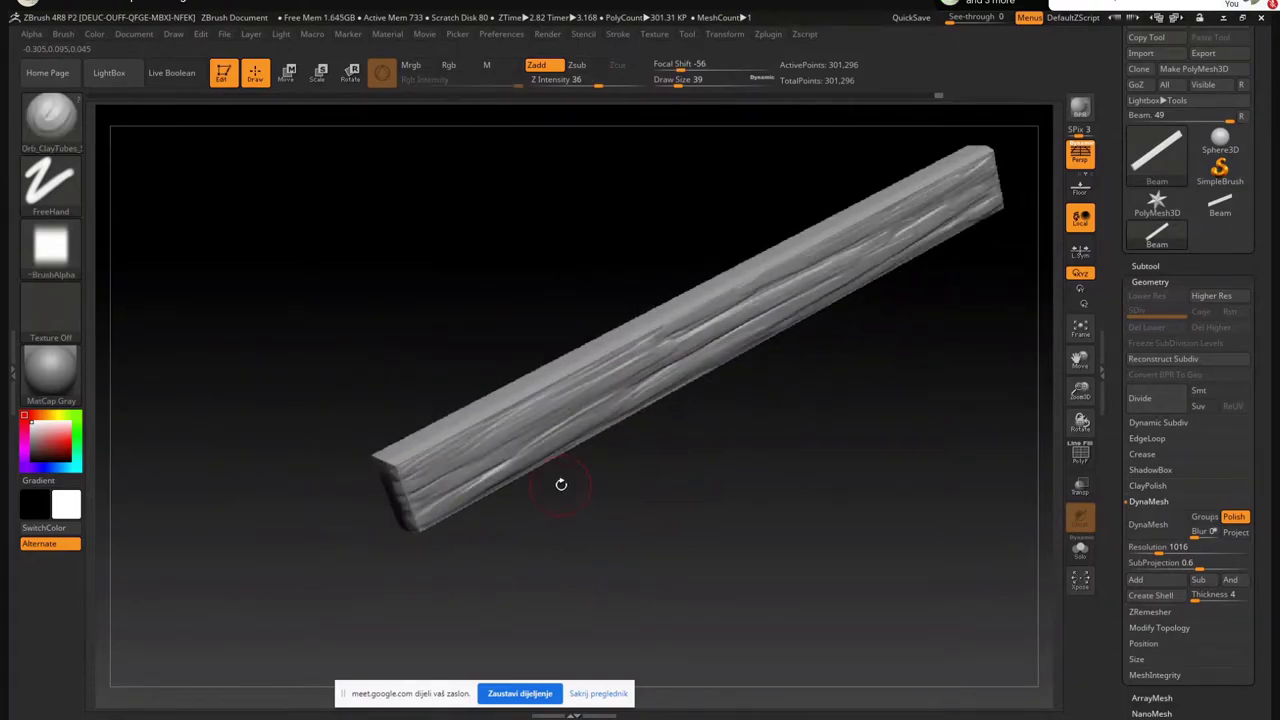
key(b)
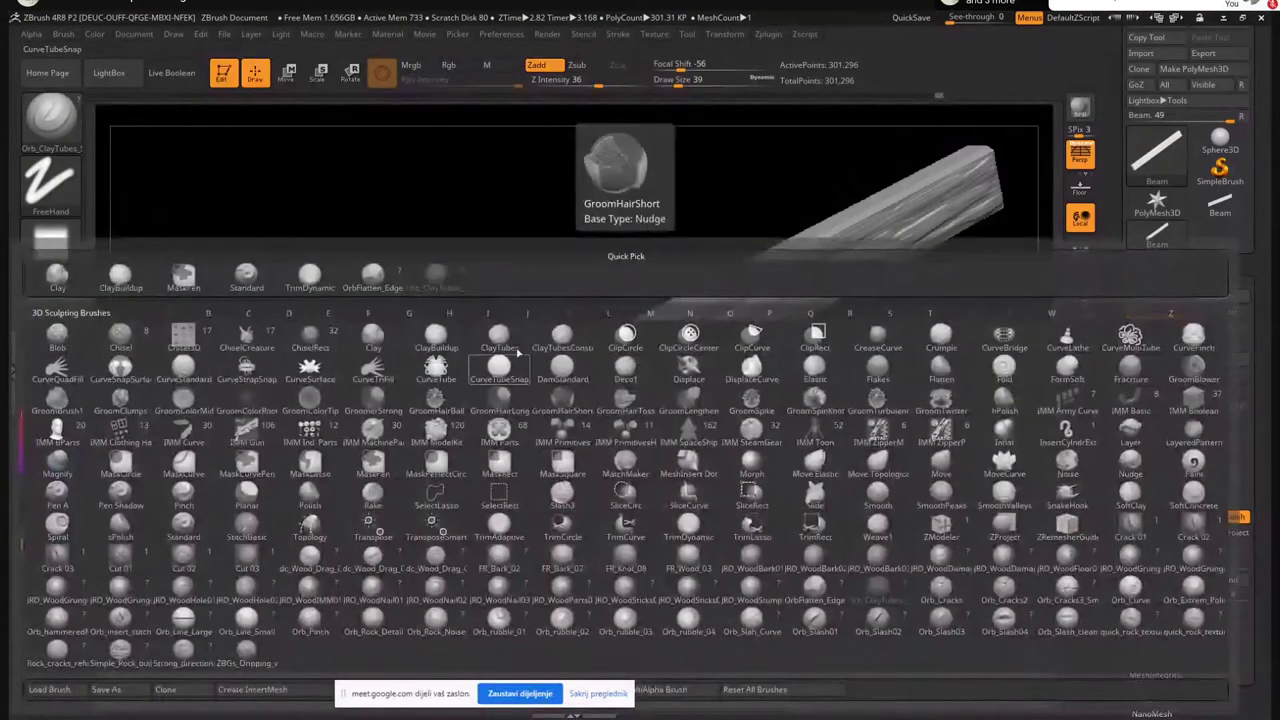
key(d)
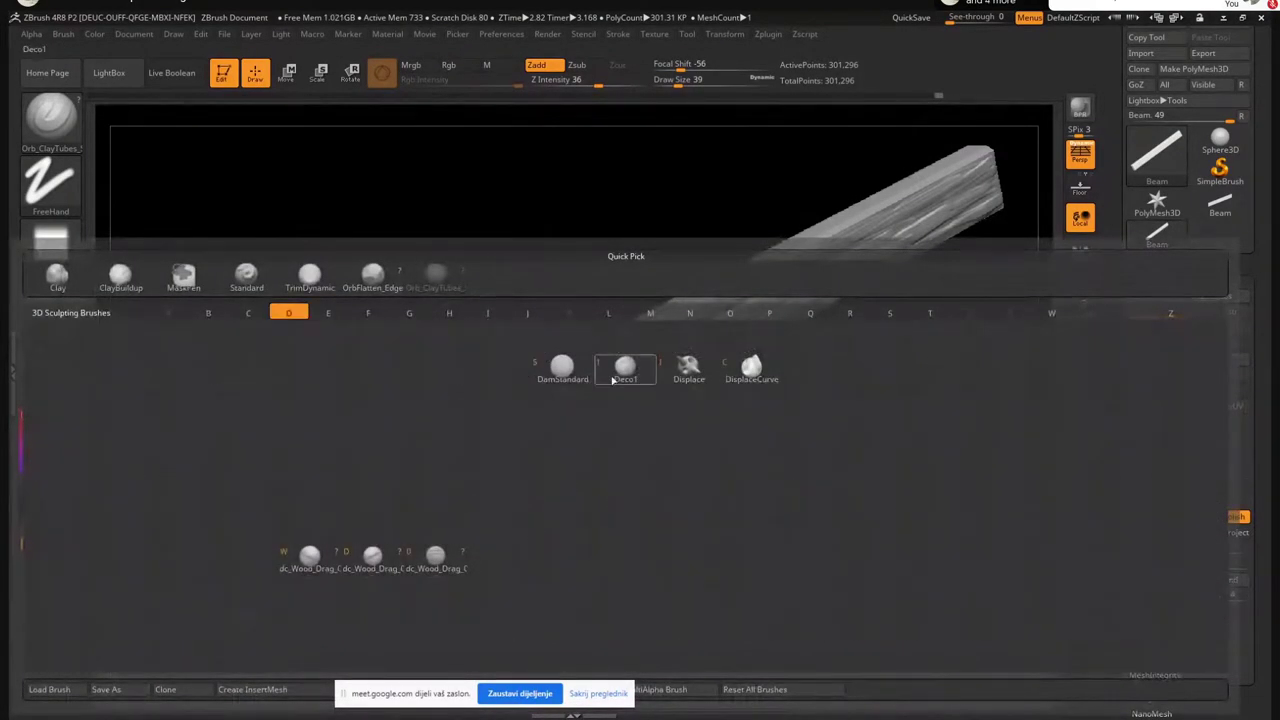
click(566, 404)
key(s)
drag(556, 453, 554, 453)
mouse_move(554, 453)
right_down()
mouse_move(557, 443)
mouse_move(564, 457)
mouse_move(507, 424)
right_up()
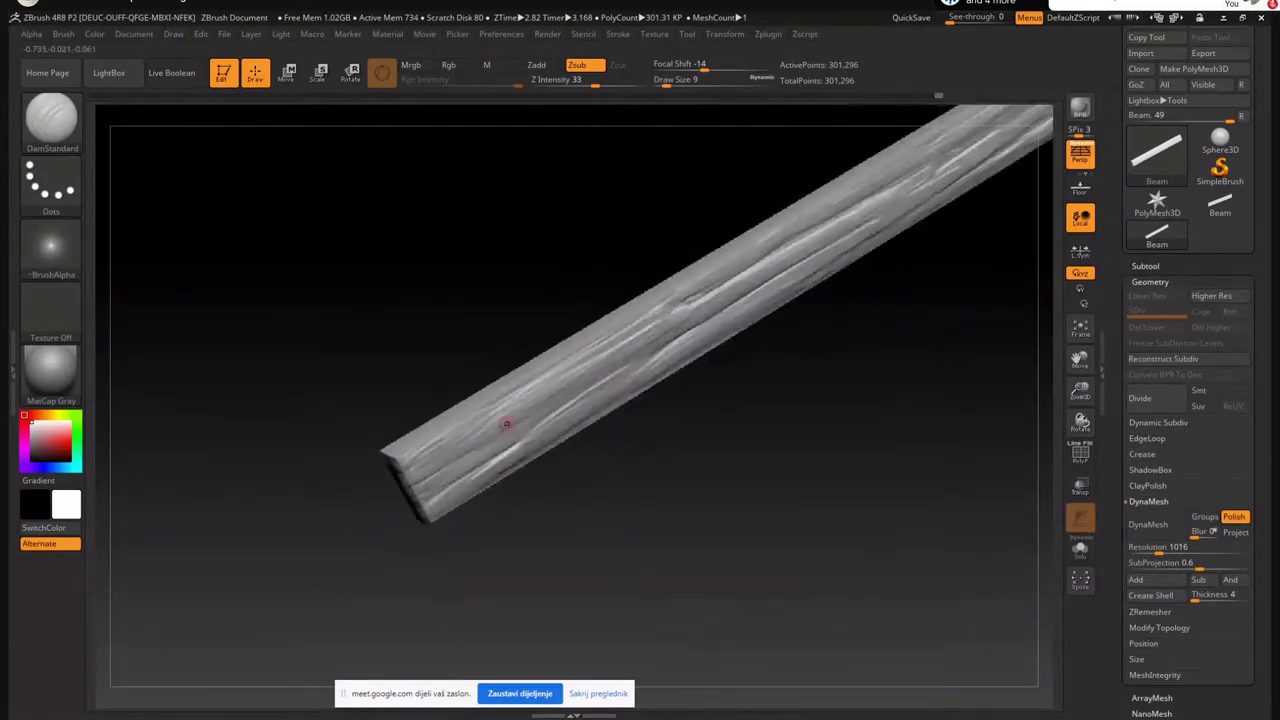
Try carving DamStandard grain lines along the beam's broad face and undo them
drag(496, 428, 650, 343)
right_drag(650, 343, 602, 372)
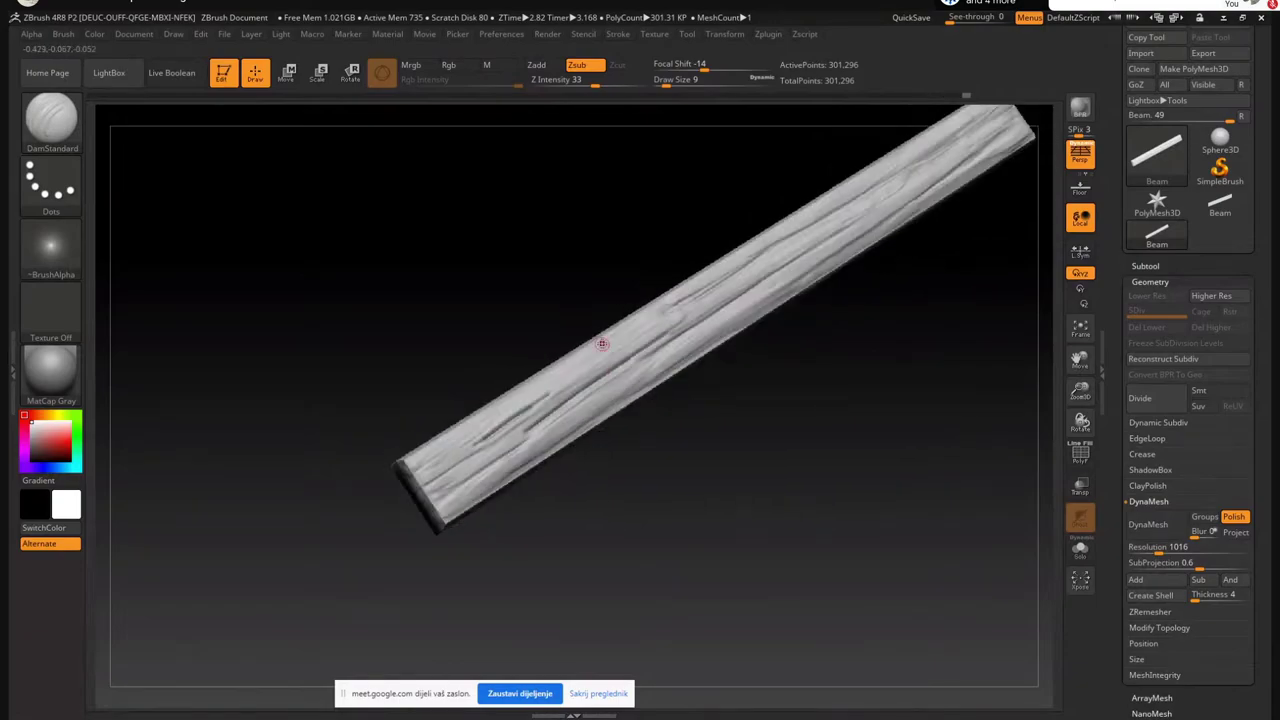
key(ctrl+z)
key(ctrl+z)
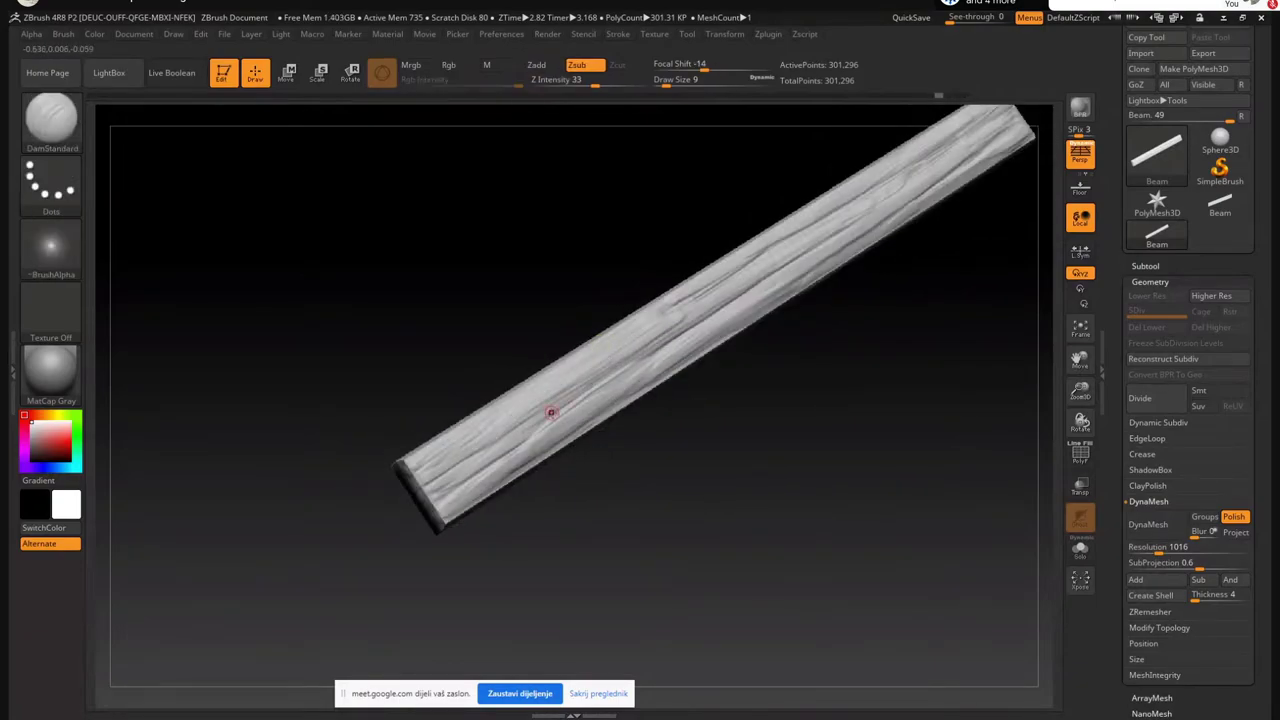
Carve long grain grooves into the near half of the beam's broad face with DamStandard at draw size 8 and Z intensity 39
key(s)
drag(554, 418, 551, 418)
drag(596, 85, 602, 85)
drag(577, 346, 463, 452)
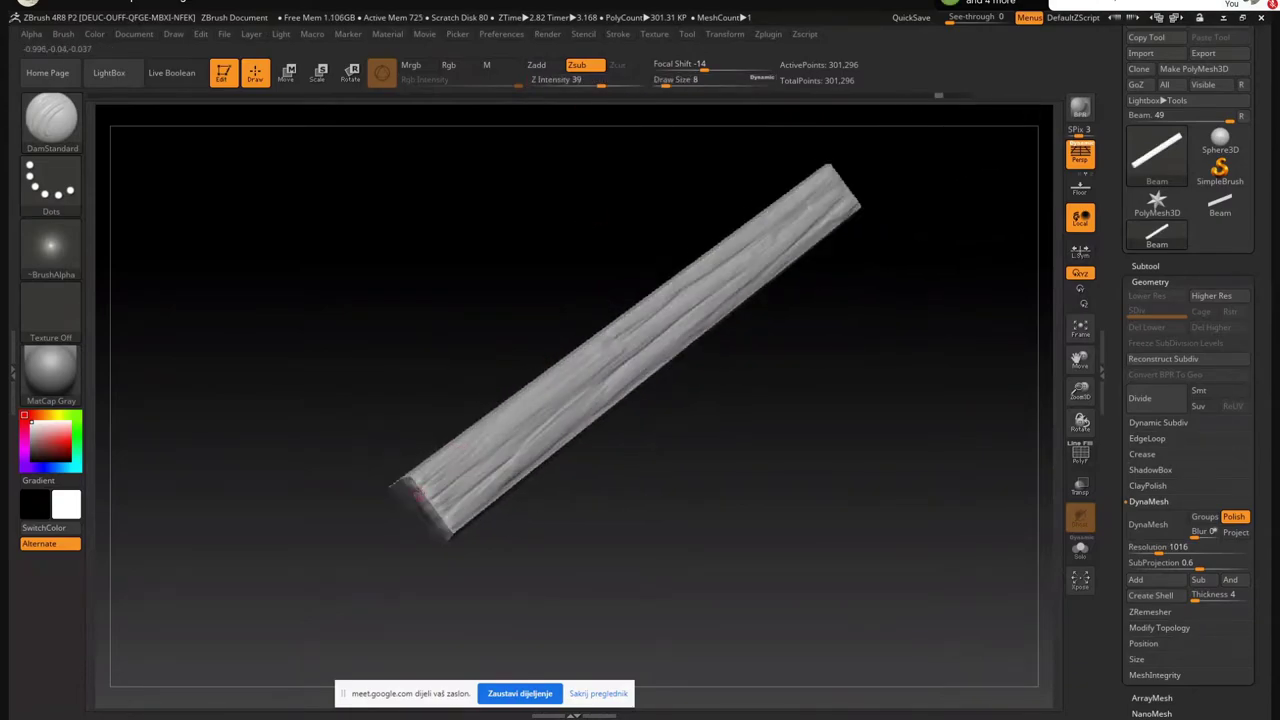
drag(468, 448, 509, 412)
drag(464, 452, 509, 413)
right_drag(551, 377, 566, 390)
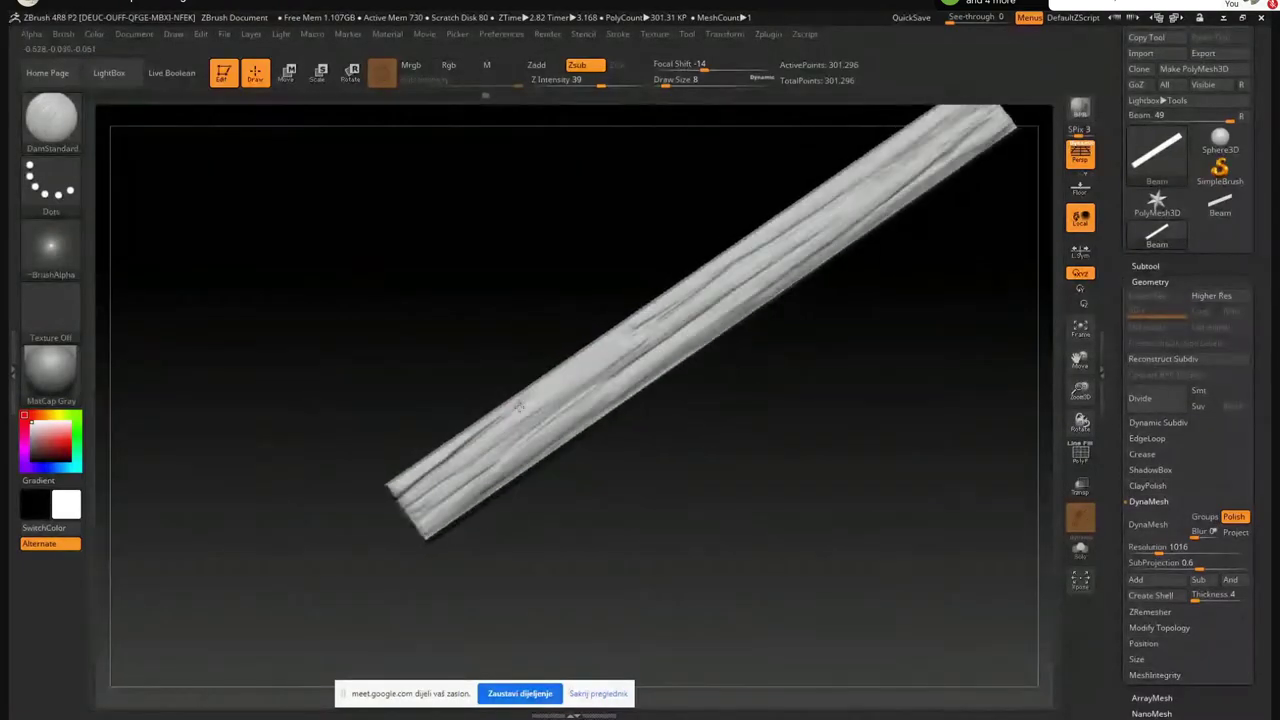
mouse_move(475, 455)
mouse_down()
mouse_move(615, 353)
mouse_move(707, 319)
mouse_up()
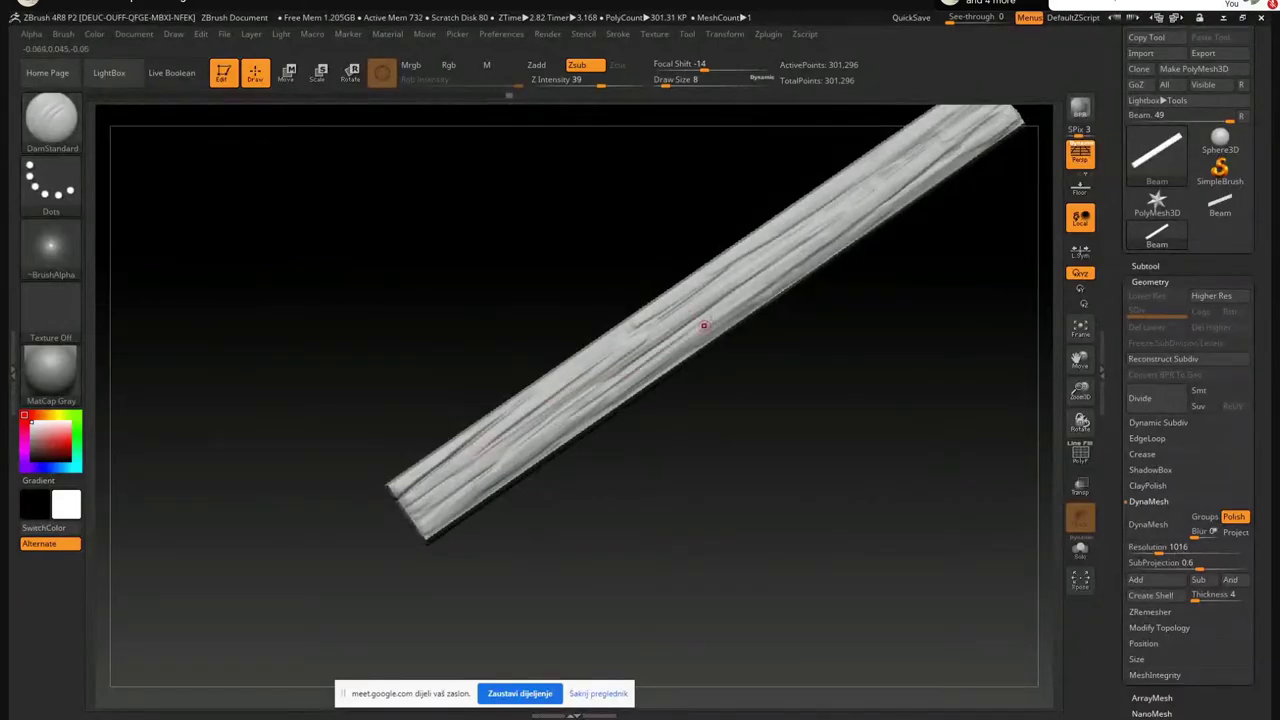
drag(506, 459, 643, 365)
drag(565, 398, 409, 517)
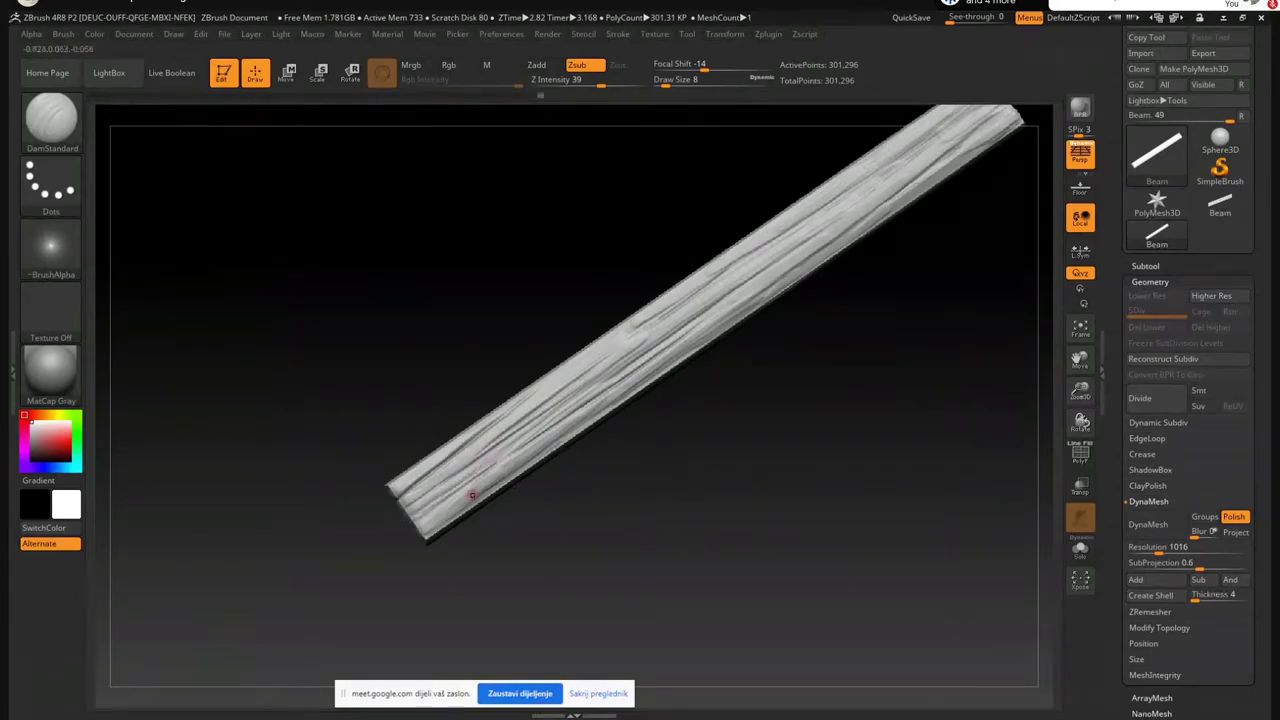
Continue carving DamStandard grain grooves through the middle section of the beam's broad face
alt+drag(632, 403, 483, 537)
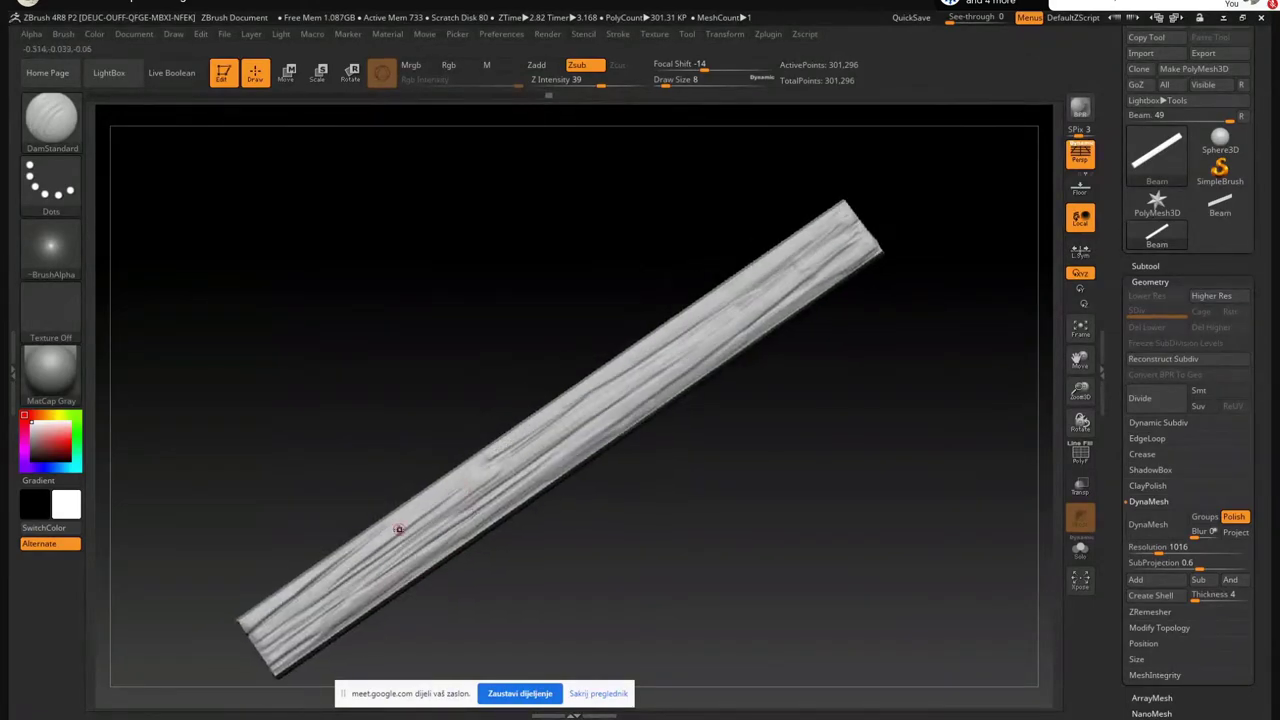
drag(398, 518, 550, 414)
mouse_move(655, 430)
mouse_down()
mouse_move(648, 468)
mouse_move(632, 446)
mouse_up()
drag(646, 349, 620, 368)
drag(692, 343, 534, 446)
drag(655, 388, 545, 463)
drag(648, 430, 628, 410)
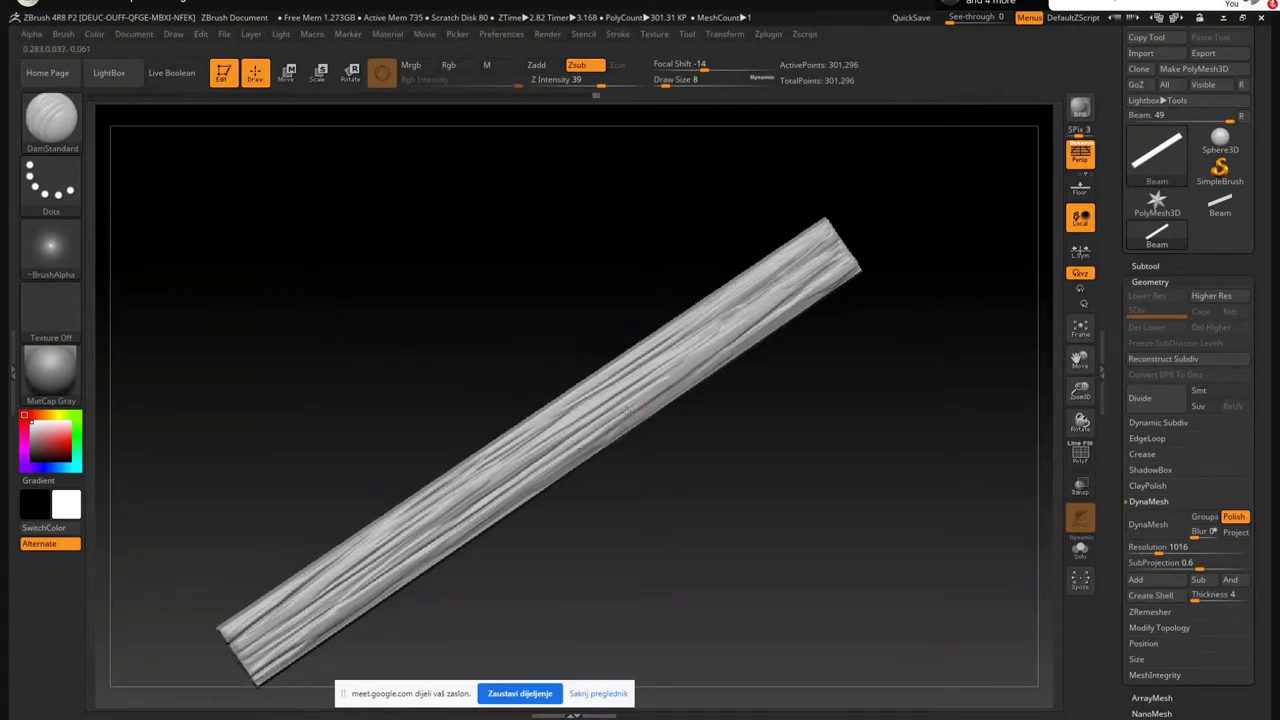
Carve DamStandard grooves into the far end of the beam, running them in from its end edge
alt+right_drag(628, 410, 476, 508)
drag(648, 380, 542, 453)
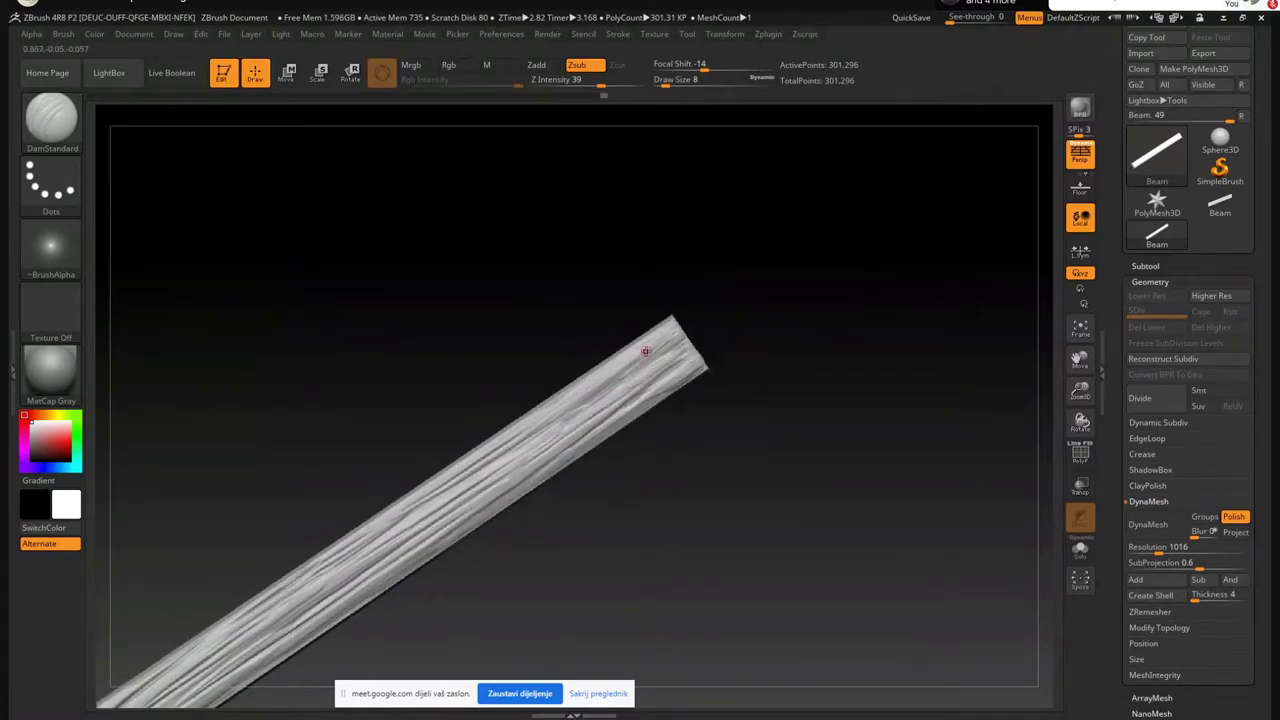
drag(595, 406, 467, 495)
drag(564, 420, 502, 460)
drag(606, 386, 495, 469)
mouse_move(680, 341)
right_down()
mouse_move(651, 438)
mouse_move(694, 344)
right_up()
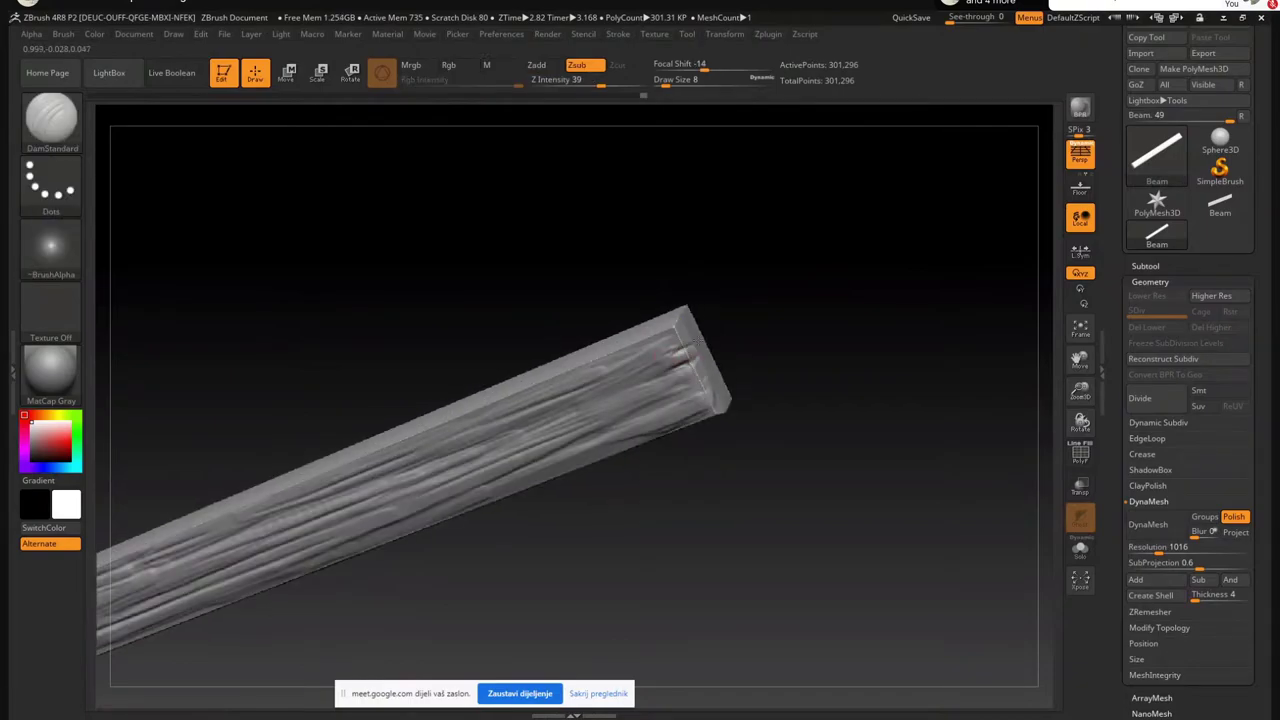
drag(716, 383, 587, 443)
right_drag(696, 401, 714, 404)
drag(680, 384, 567, 429)
drag(702, 386, 584, 422)
Flatten the carved grain on the near half of the beam's broad face with TrimDynamic at draw size 46 and Z intensity 31
mouse_move(583, 420)
right_down()
mouse_move(534, 517)
mouse_move(517, 429)
mouse_move(671, 351)
mouse_move(620, 497)
mouse_move(622, 535)
right_up()
mouse_move(626, 449)
right_down()
mouse_move(632, 422)
mouse_move(628, 443)
right_up()
key(b)
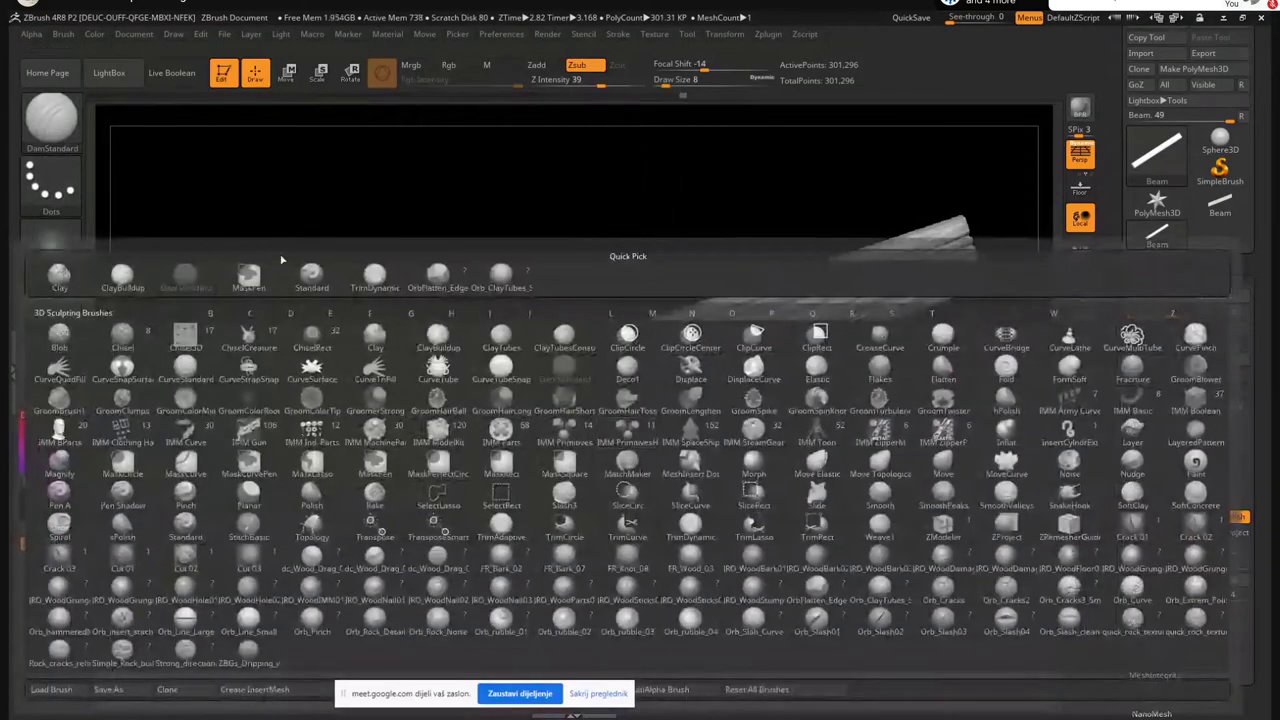
click(373, 278)
key(s)
drag(510, 430, 526, 430)
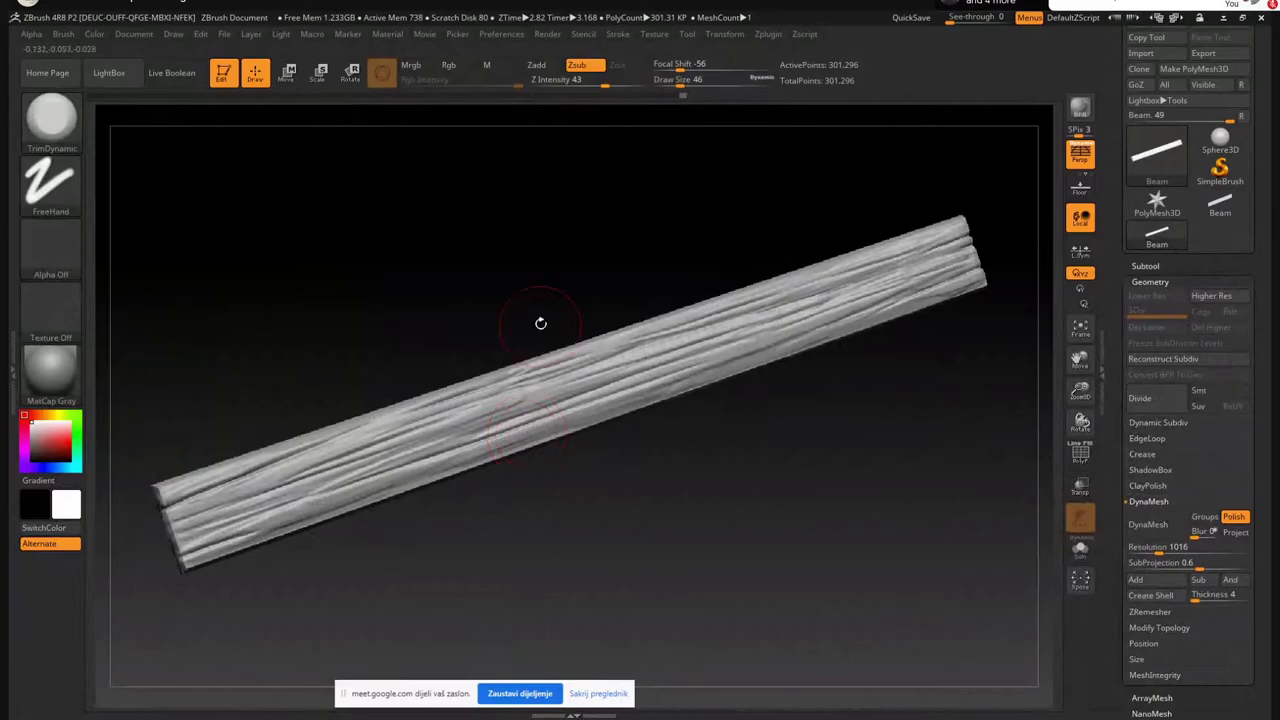
drag(603, 85, 593, 86)
drag(482, 474, 600, 446)
drag(562, 393, 515, 395)
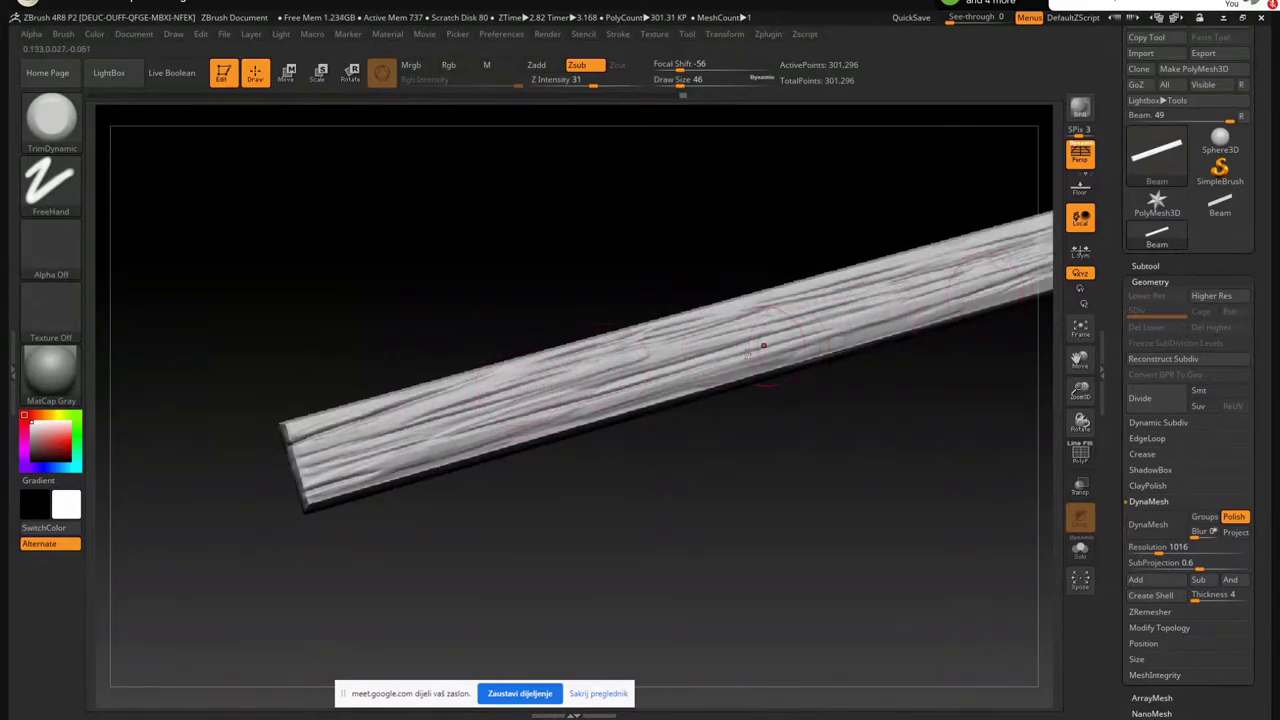
drag(585, 380, 372, 449)
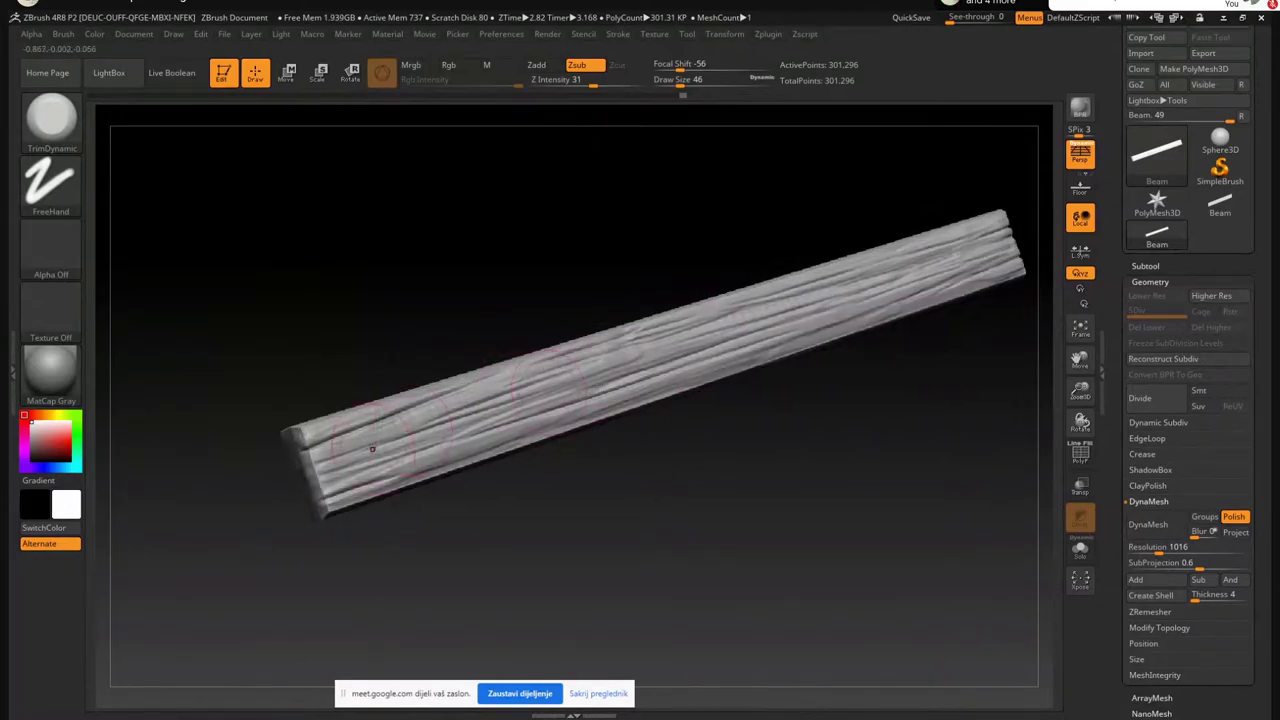
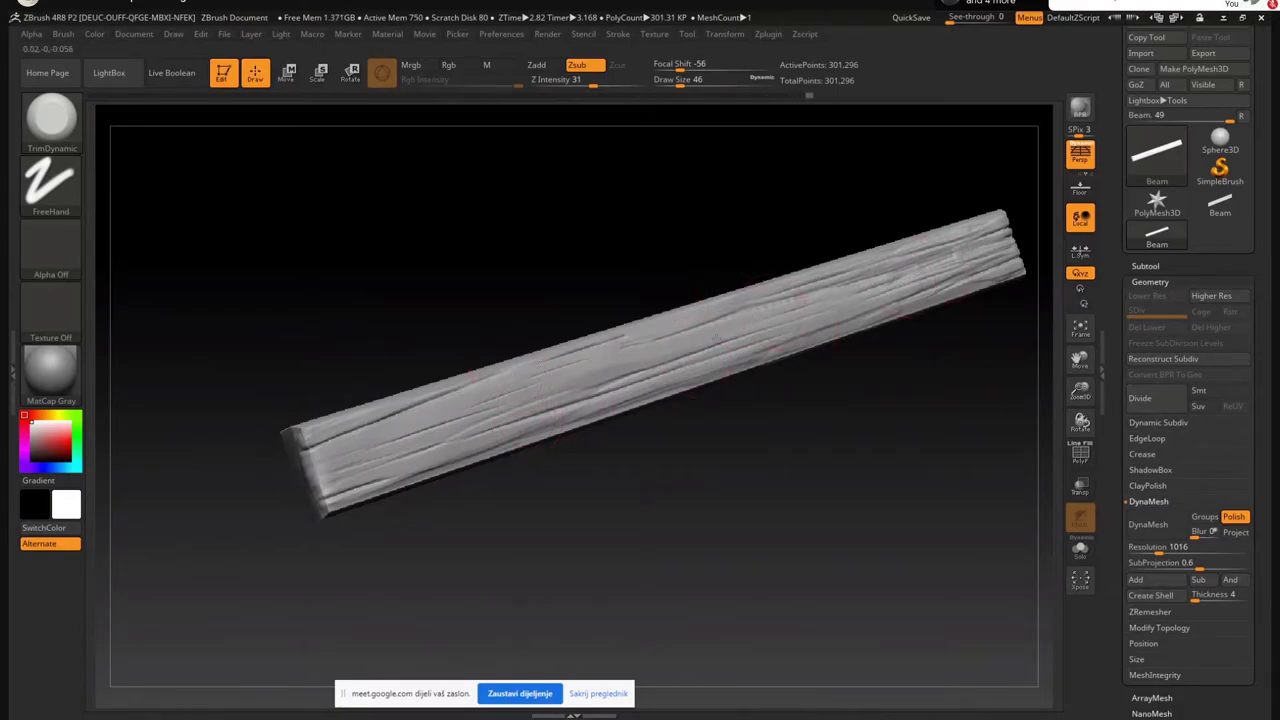
Continue flattening the grain with TrimDynamic across the middle and far end of the beam's broad face
alt+right_drag(799, 319, 647, 357)
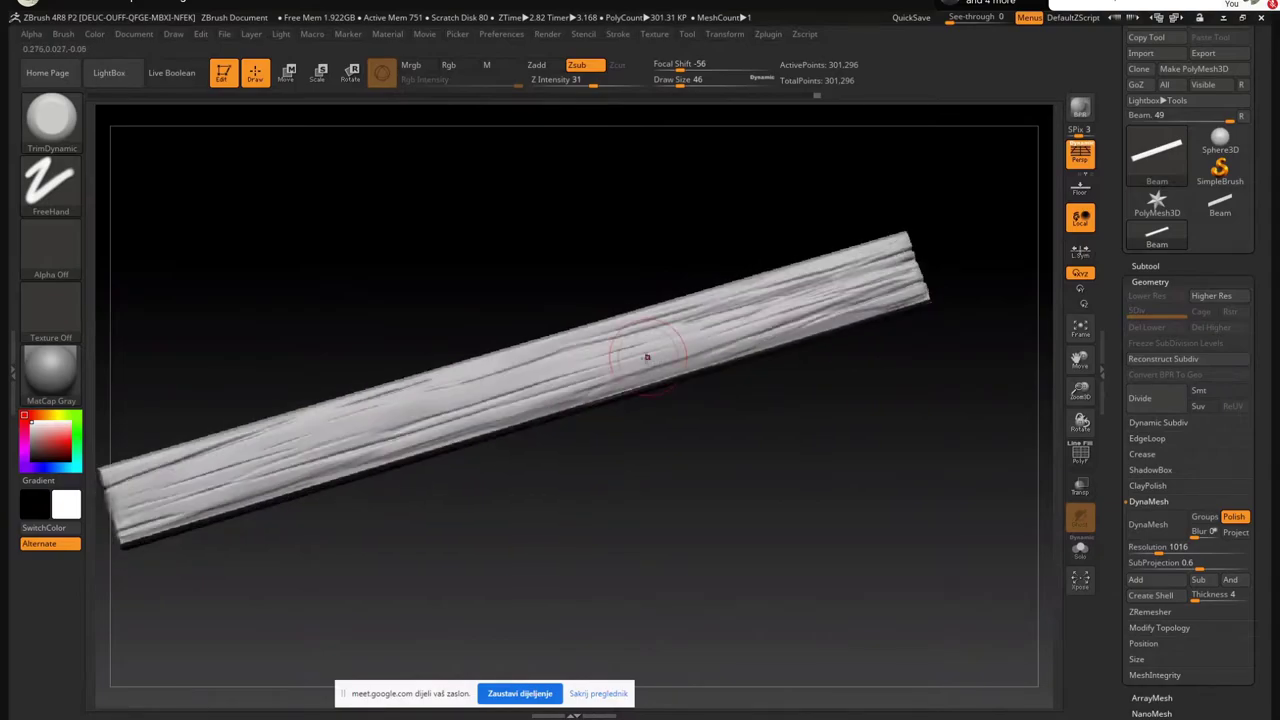
mouse_move(720, 345)
mouse_down()
mouse_move(910, 284)
mouse_move(660, 342)
mouse_up()
drag(768, 300, 921, 240)
mouse_move(921, 240)
right_down()
mouse_move(689, 329)
mouse_move(866, 269)
right_up()
mouse_move(866, 268)
mouse_down()
mouse_move(896, 256)
mouse_move(775, 282)
mouse_move(640, 335)
mouse_move(802, 309)
mouse_move(731, 343)
mouse_move(693, 336)
mouse_move(515, 422)
mouse_up()
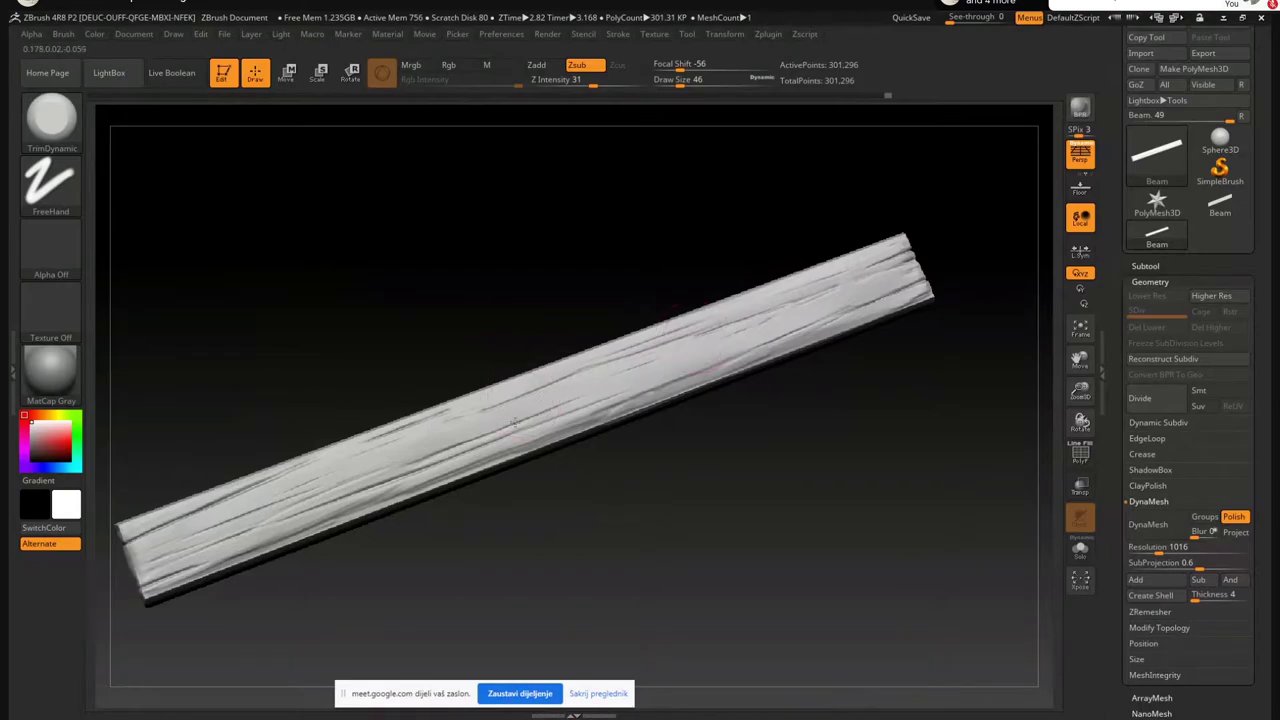
drag(458, 456, 345, 482)
mouse_move(338, 478)
right_down()
mouse_move(350, 462)
mouse_move(414, 466)
mouse_move(610, 404)
mouse_move(600, 381)
mouse_move(608, 394)
mouse_move(590, 384)
mouse_move(604, 408)
right_up()
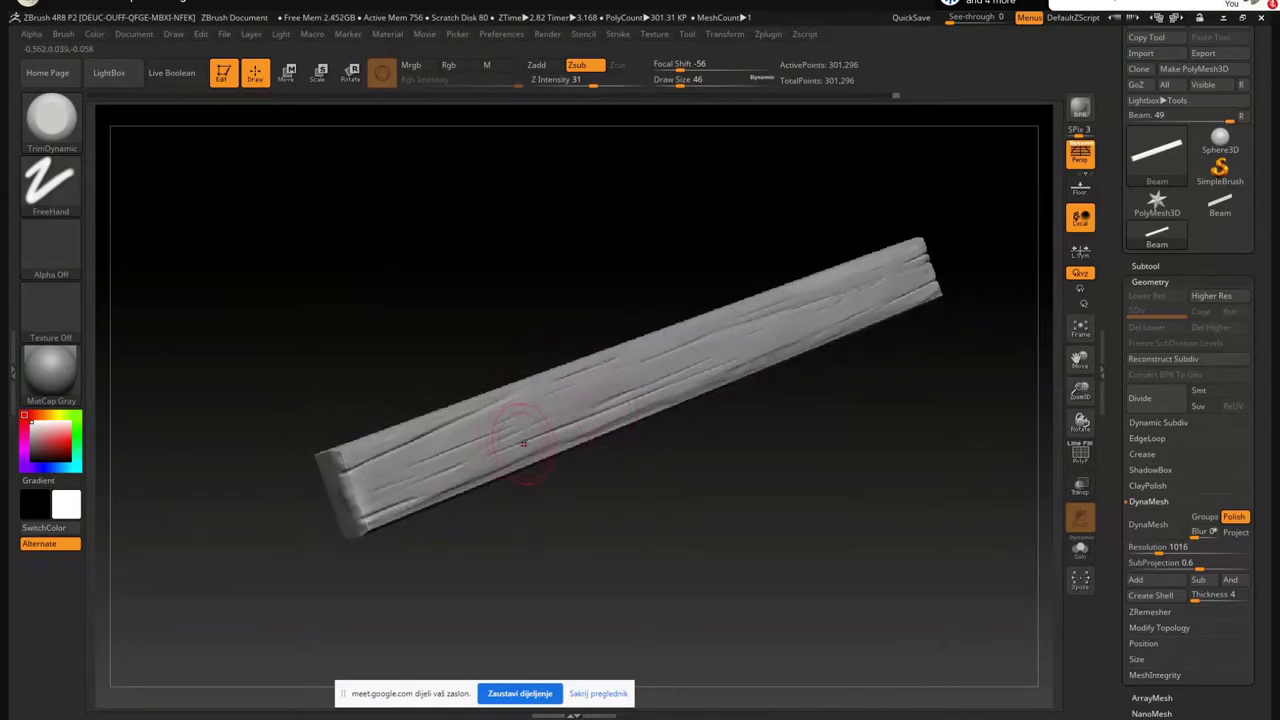
Bevel the broad face's edge and corners at the beam's near end with TrimDynamic at draw size 12
key(b)
key(c)
key(t)
key(s)
drag(554, 384, 545, 384)
right_drag(543, 384, 552, 465)
key(bracketleft)
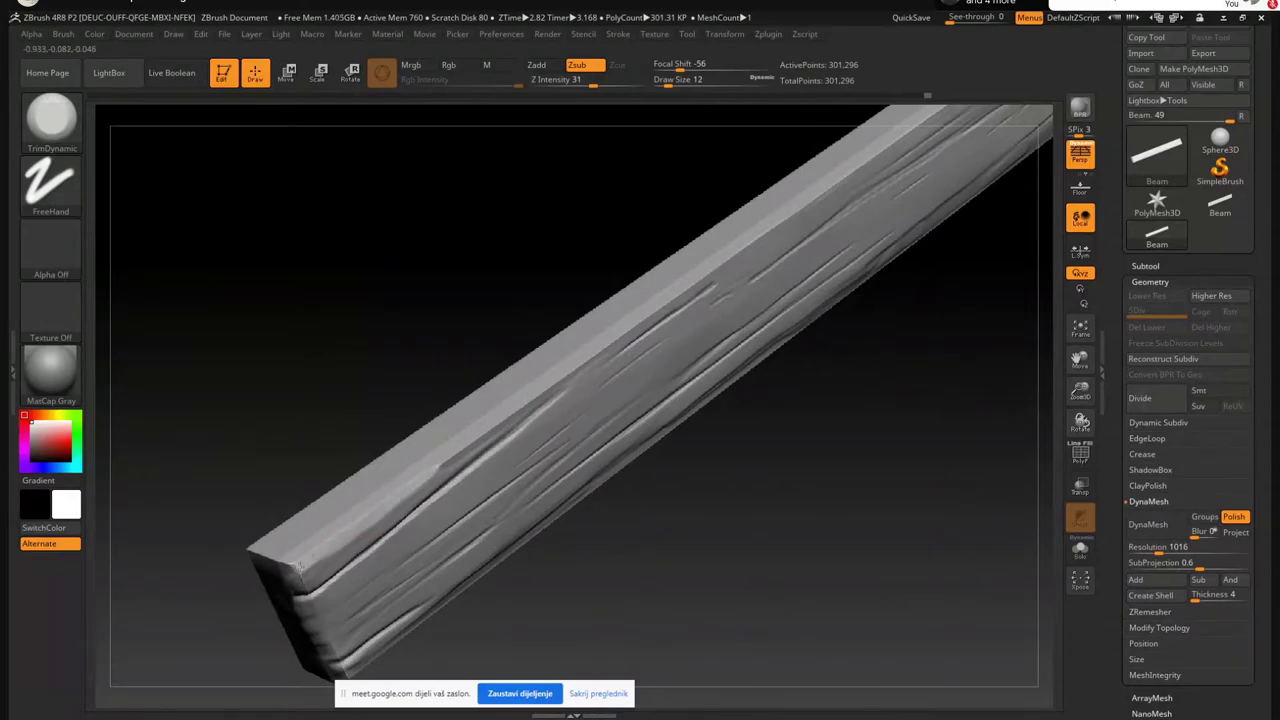
right_drag(298, 574, 369, 482)
right_drag(340, 418, 369, 494)
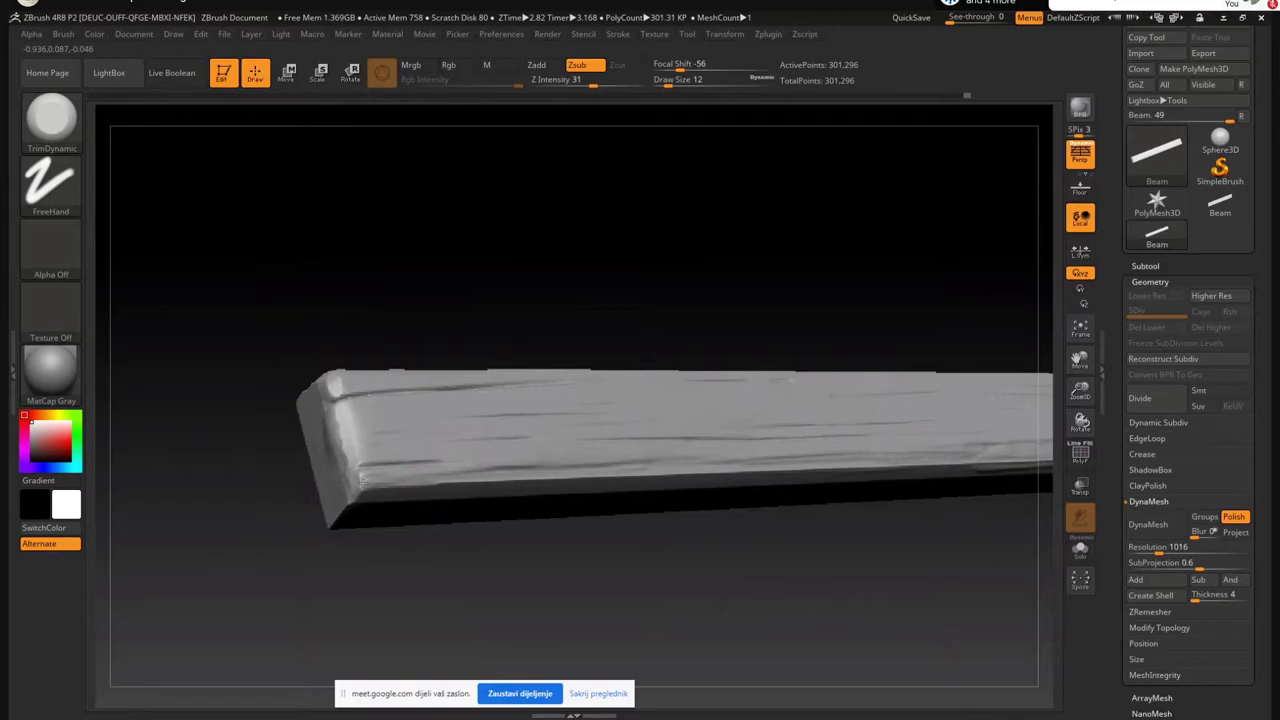
mouse_move(368, 490)
right_down()
mouse_move(371, 430)
mouse_move(343, 457)
mouse_move(380, 514)
mouse_move(395, 480)
mouse_move(371, 467)
right_up()
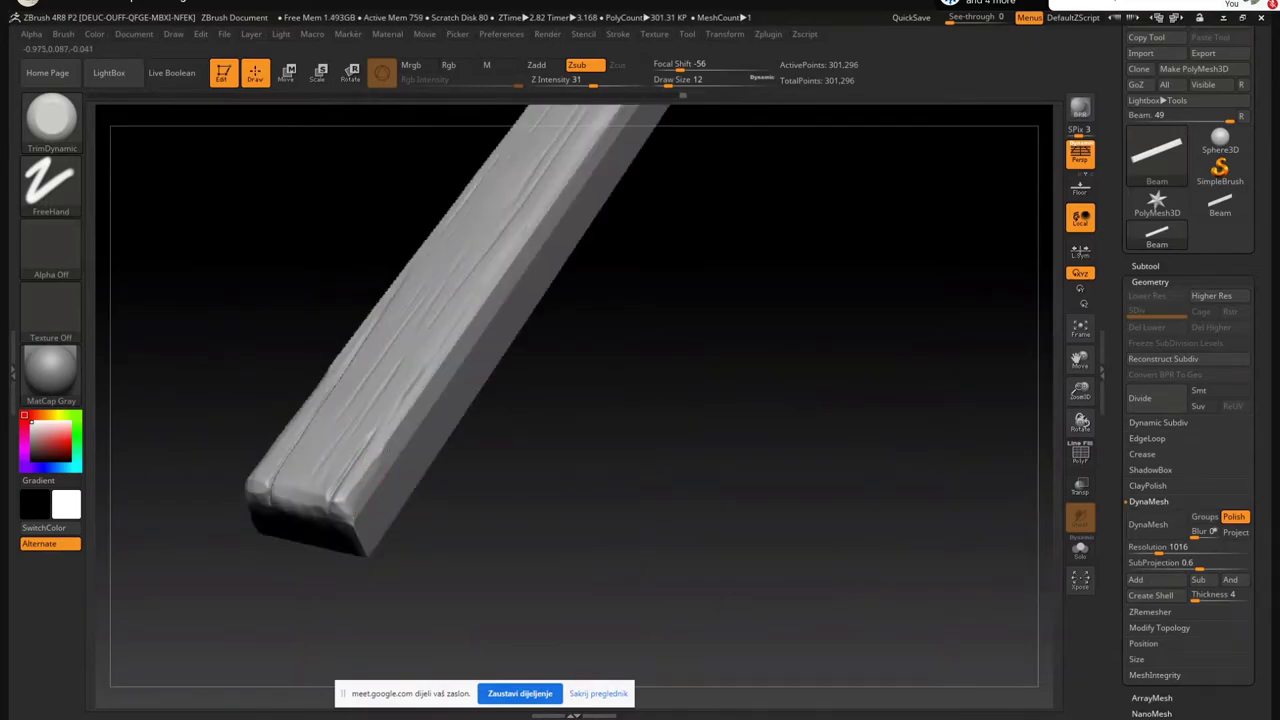
drag(344, 499, 343, 506)
Trim the broad face's lower long edge from the near end through the middle with TrimDynamic, raising the draw size to 20
mouse_move(452, 515)
mouse_down()
mouse_move(415, 580)
mouse_move(440, 570)
mouse_up()
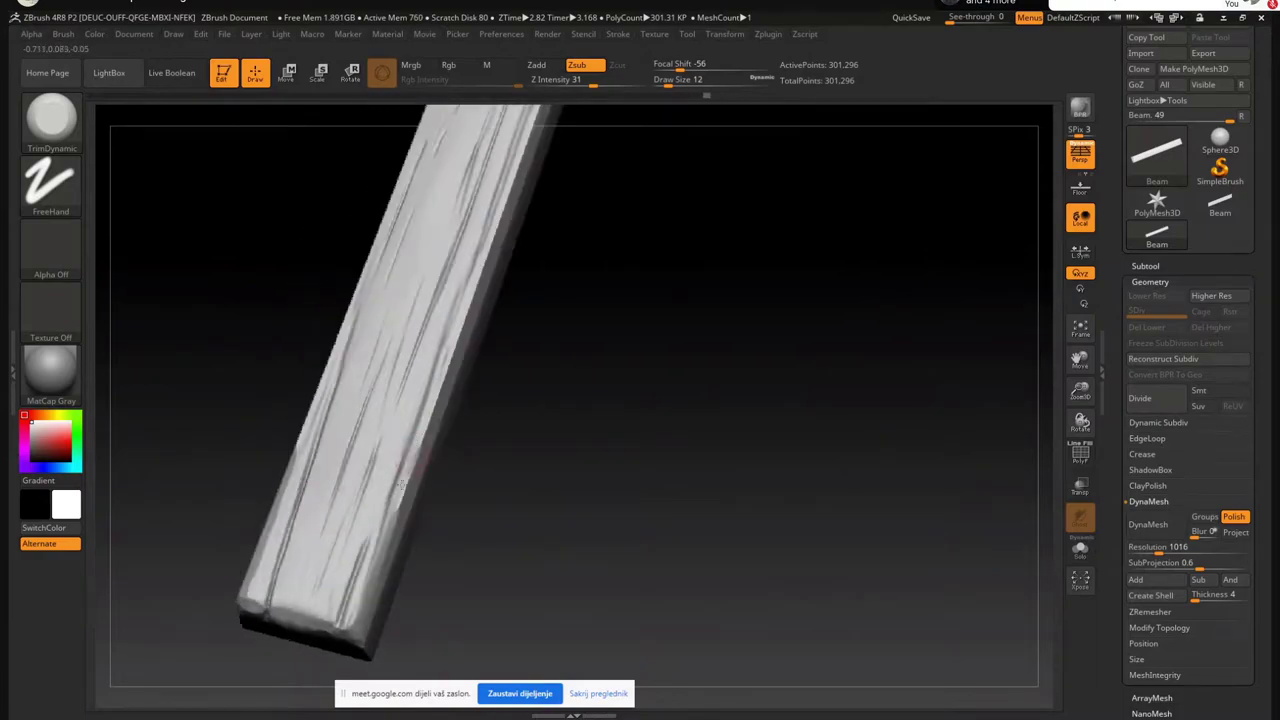
alt+drag(460, 420, 430, 510)
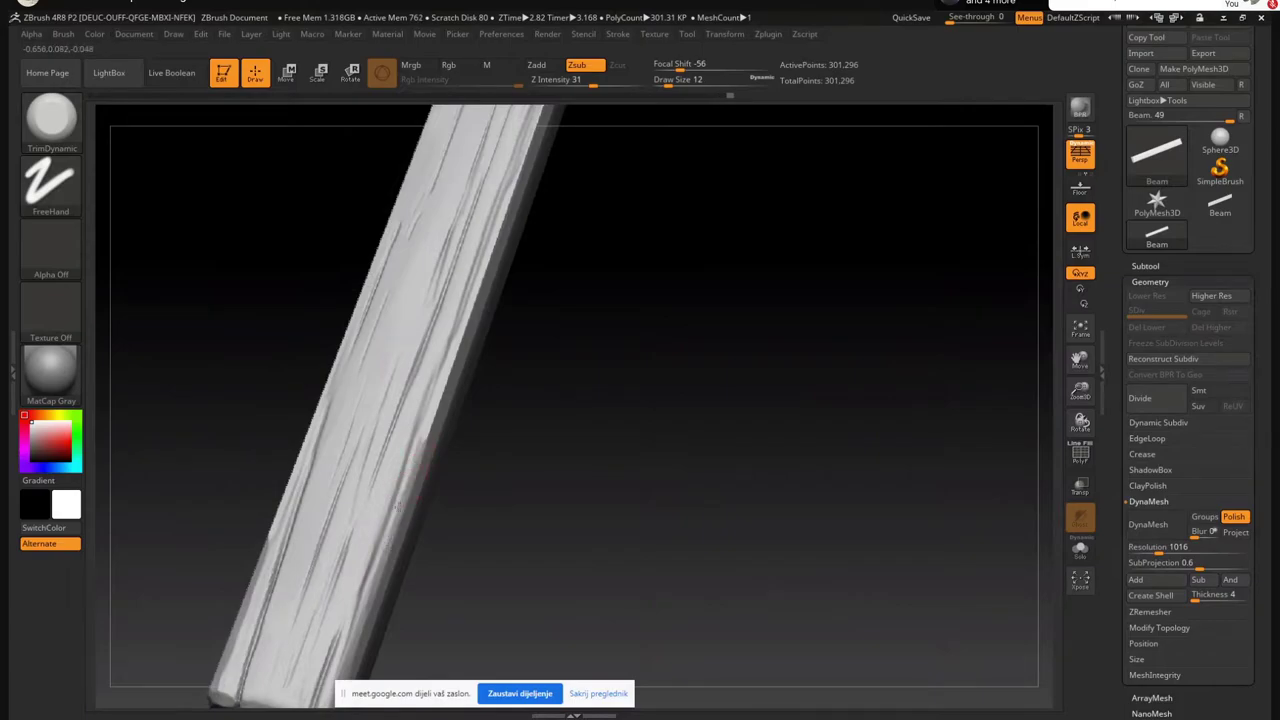
drag(446, 370, 382, 552)
key(s)
mouse_move(480, 414)
mouse_down()
mouse_move(448, 461)
mouse_move(487, 438)
mouse_move(464, 420)
mouse_up()
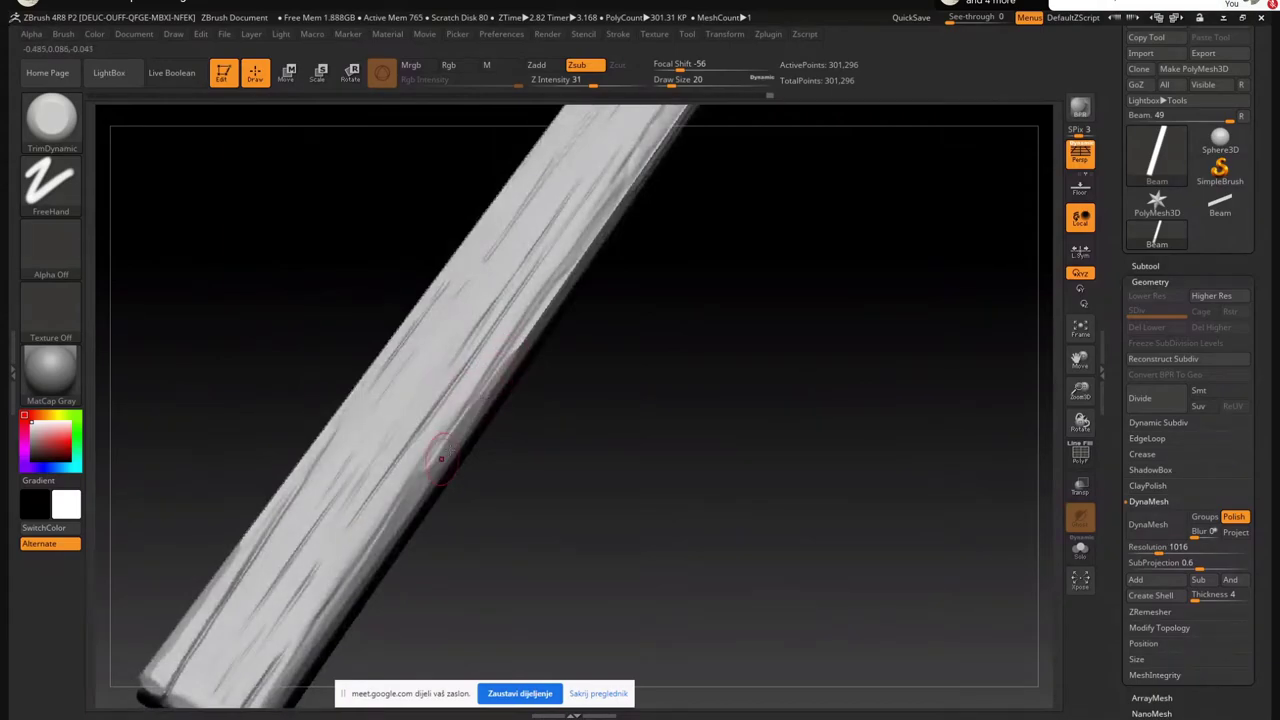
drag(423, 477, 450, 422)
drag(454, 477, 543, 415)
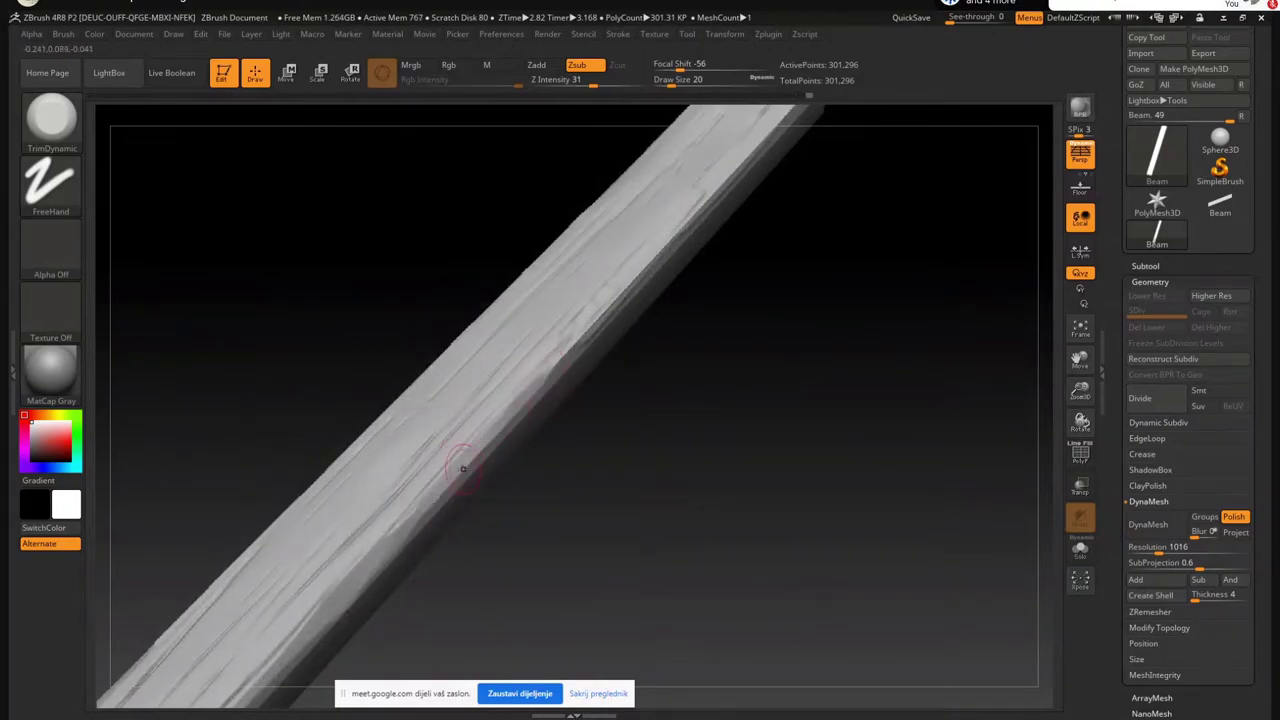
drag(447, 481, 558, 362)
Continue the TrimDynamic bevel along the lower long edge up to the beam's far end
alt+right_drag(583, 320, 488, 450)
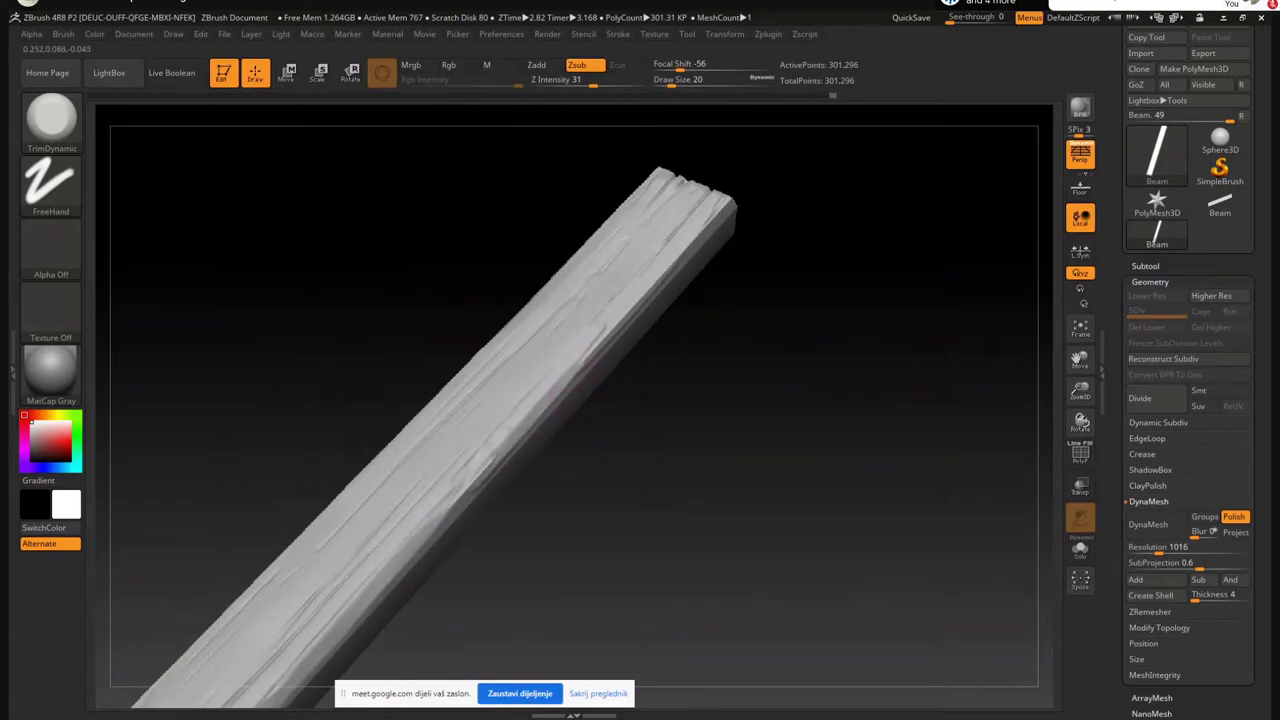
alt+right_drag(632, 297, 558, 404)
drag(572, 388, 460, 532)
alt+right_drag(538, 448, 509, 495)
alt+drag(508, 497, 483, 532)
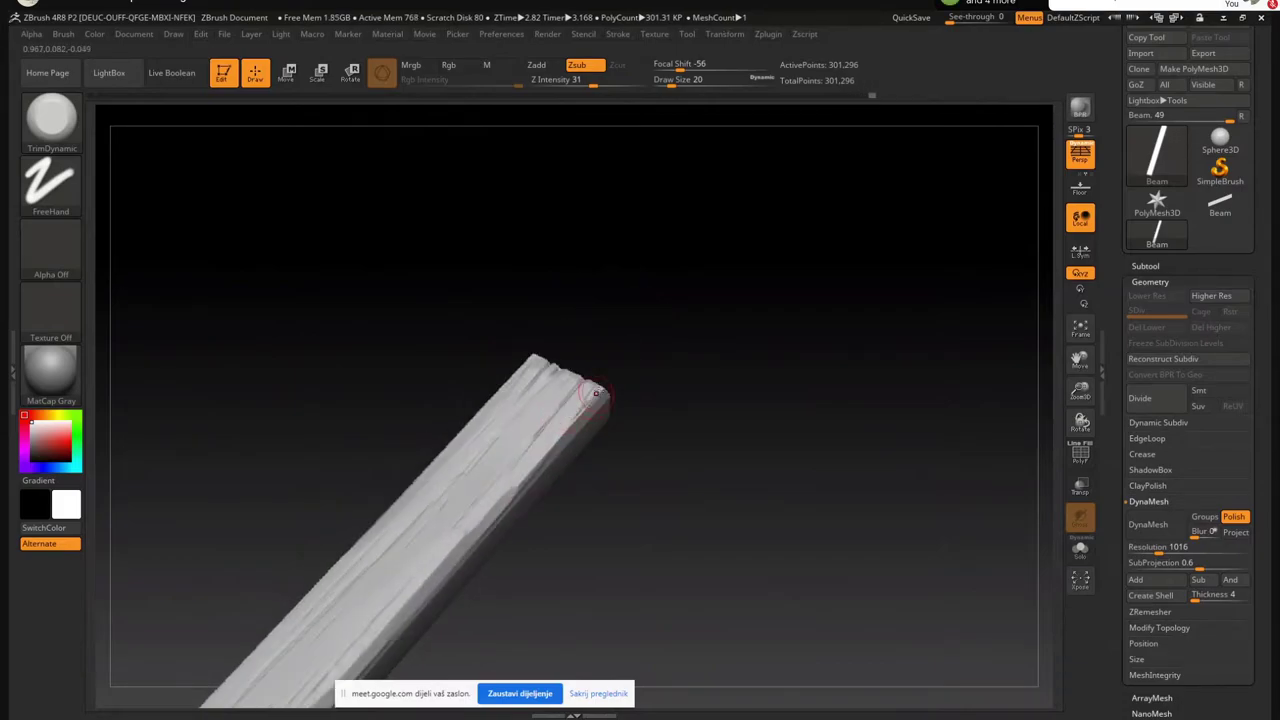
drag(515, 485, 485, 522)
Bevel the broad face's opposite long edge with TrimDynamic, working from the far end back to the near end
drag(588, 520, 471, 452)
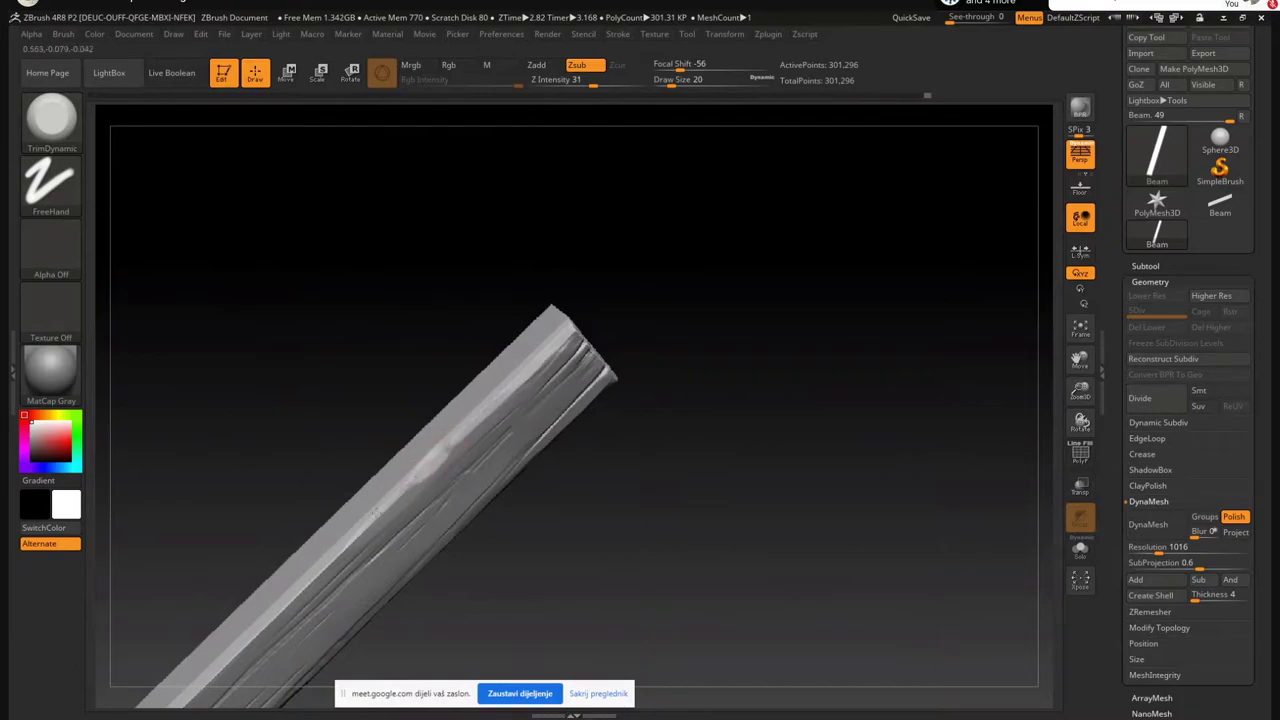
drag(311, 571, 298, 583)
mouse_move(290, 520)
alt+mouse_down()
mouse_move(524, 370)
mouse_move(502, 345)
alt+mouse_up()
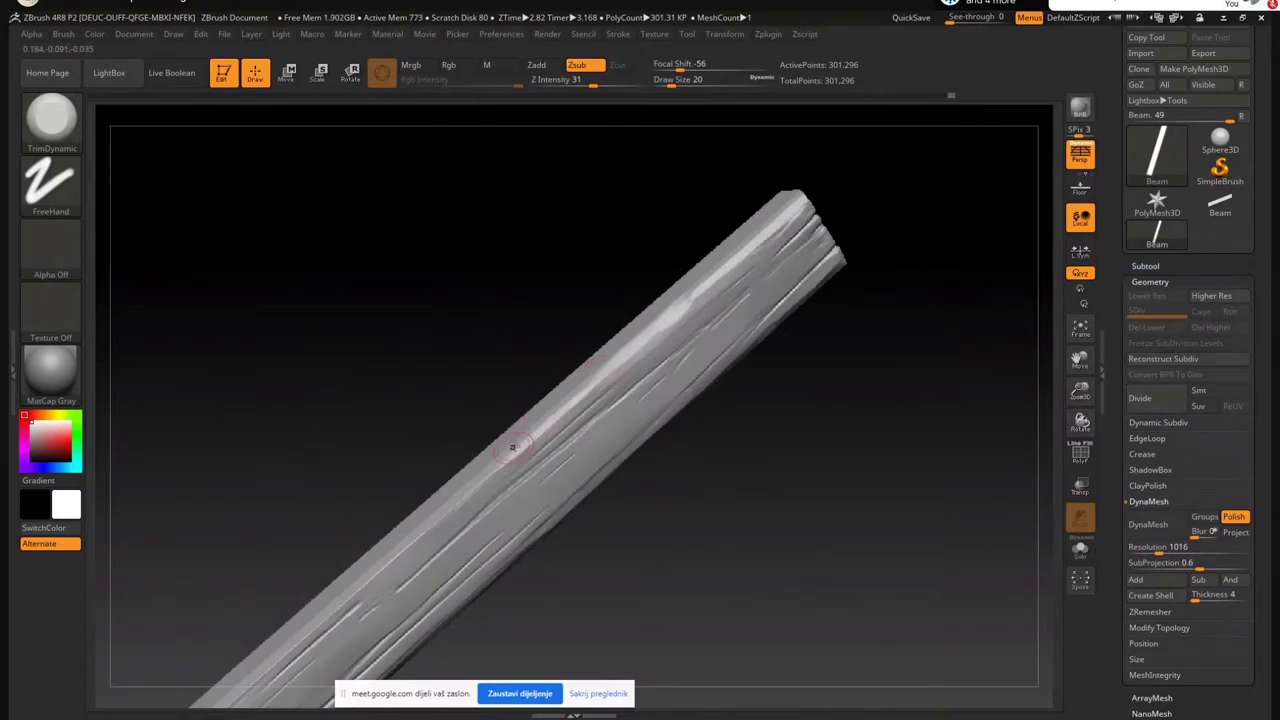
alt+right_drag(400, 534, 608, 378)
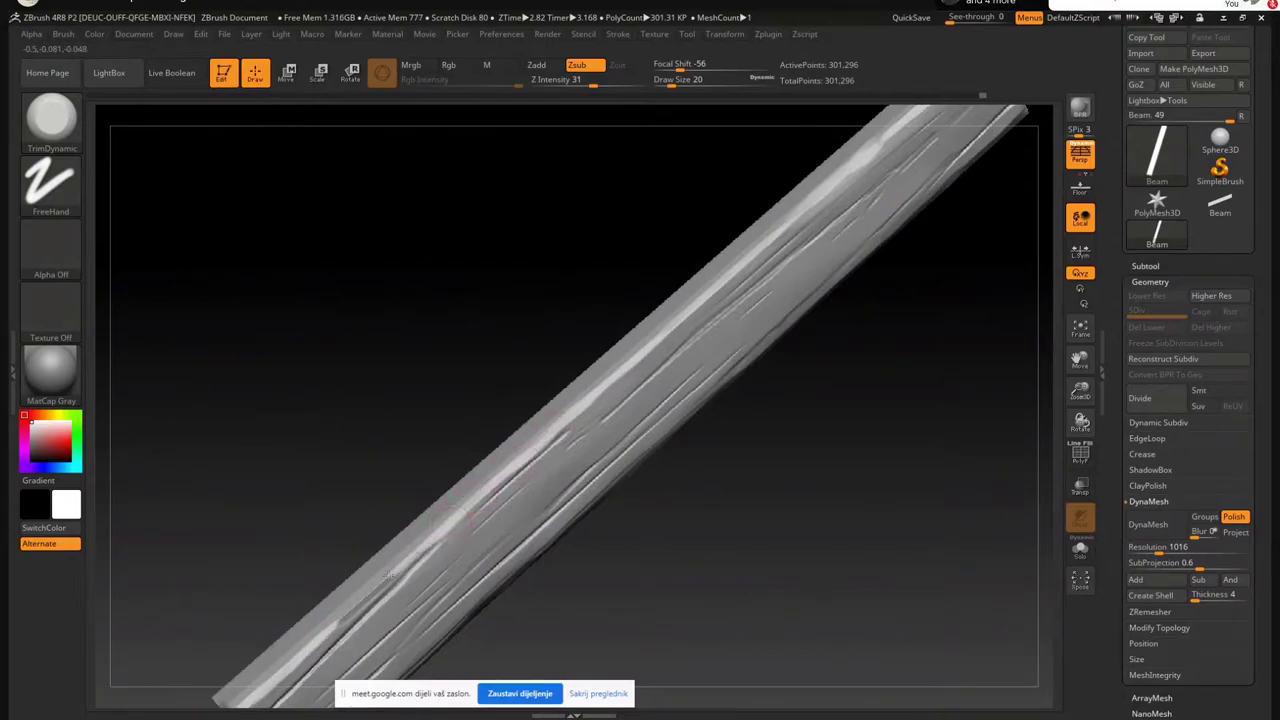
mouse_move(395, 558)
right_down()
mouse_move(560, 380)
mouse_move(519, 432)
mouse_move(528, 408)
right_up()
drag(515, 421, 368, 578)
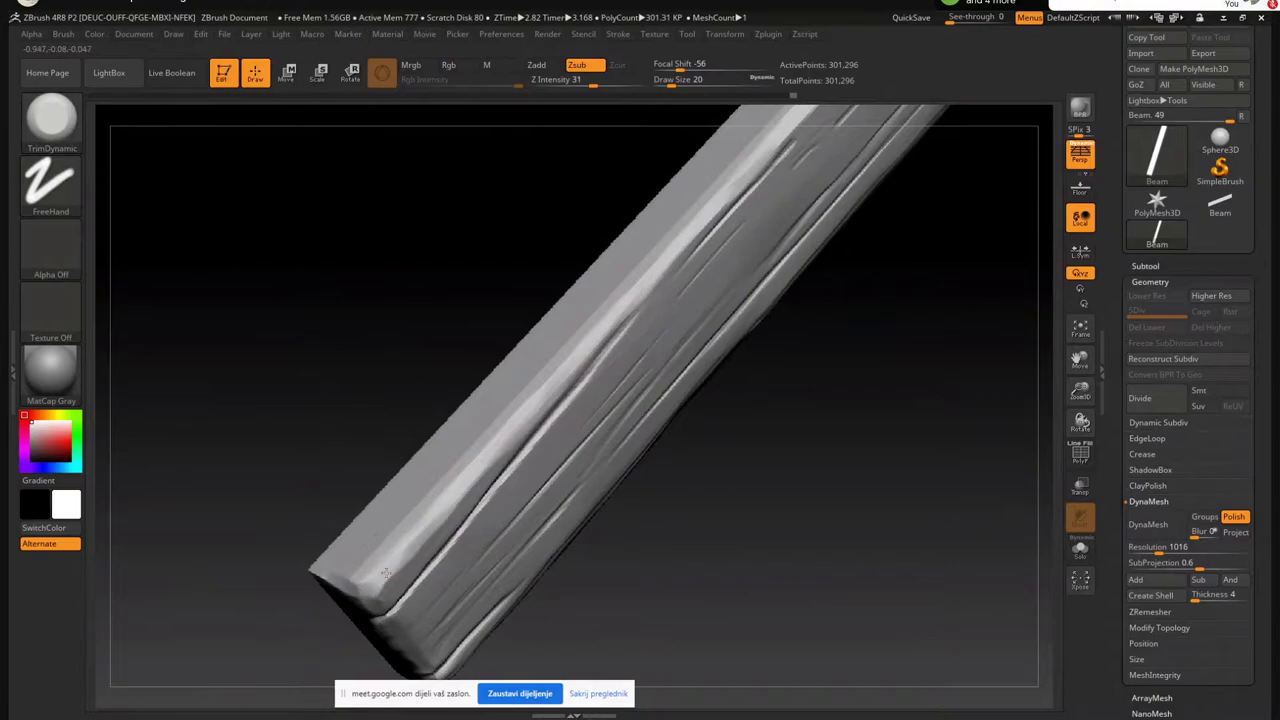
mouse_move(360, 585)
right_down()
mouse_move(508, 667)
mouse_move(426, 438)
mouse_move(470, 510)
mouse_move(477, 569)
mouse_move(549, 540)
mouse_move(553, 433)
right_up()
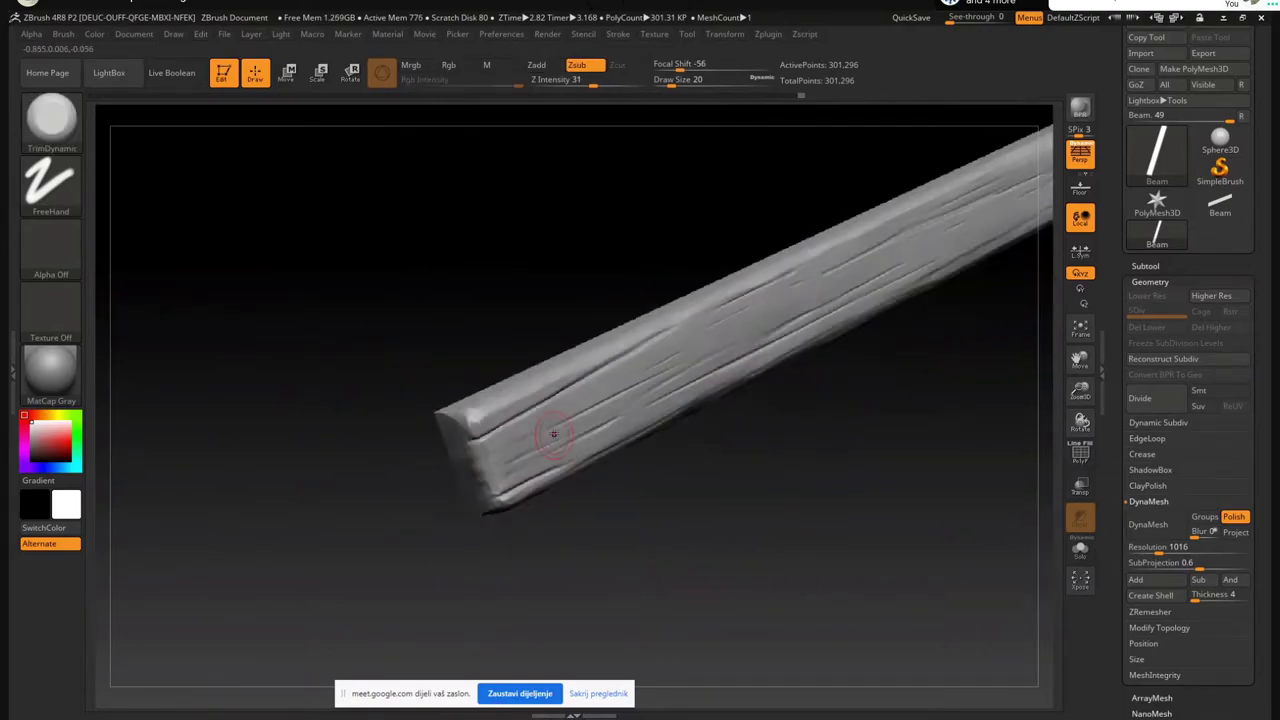
Flatten the near end's edge and corners into crisp facets with the OrbFlatten_Edge brush at draw size 16
key(b)
click(438, 281)
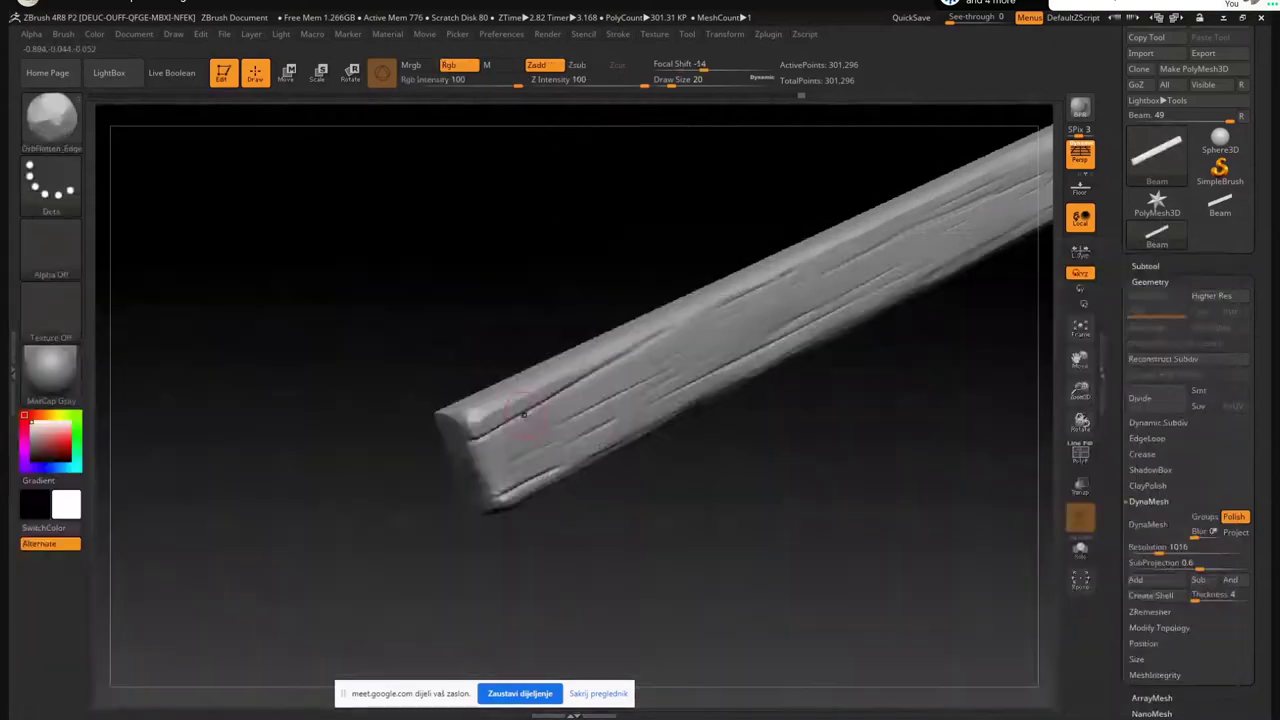
key(s)
click(522, 424)
mouse_move(525, 420)
right_down()
mouse_move(556, 424)
mouse_move(514, 388)
mouse_move(479, 398)
mouse_move(510, 404)
mouse_move(511, 477)
right_up()
mouse_move(498, 530)
alt+right_down()
mouse_move(517, 385)
mouse_move(491, 393)
mouse_move(478, 368)
alt+right_up()
right_drag(514, 422, 528, 408)
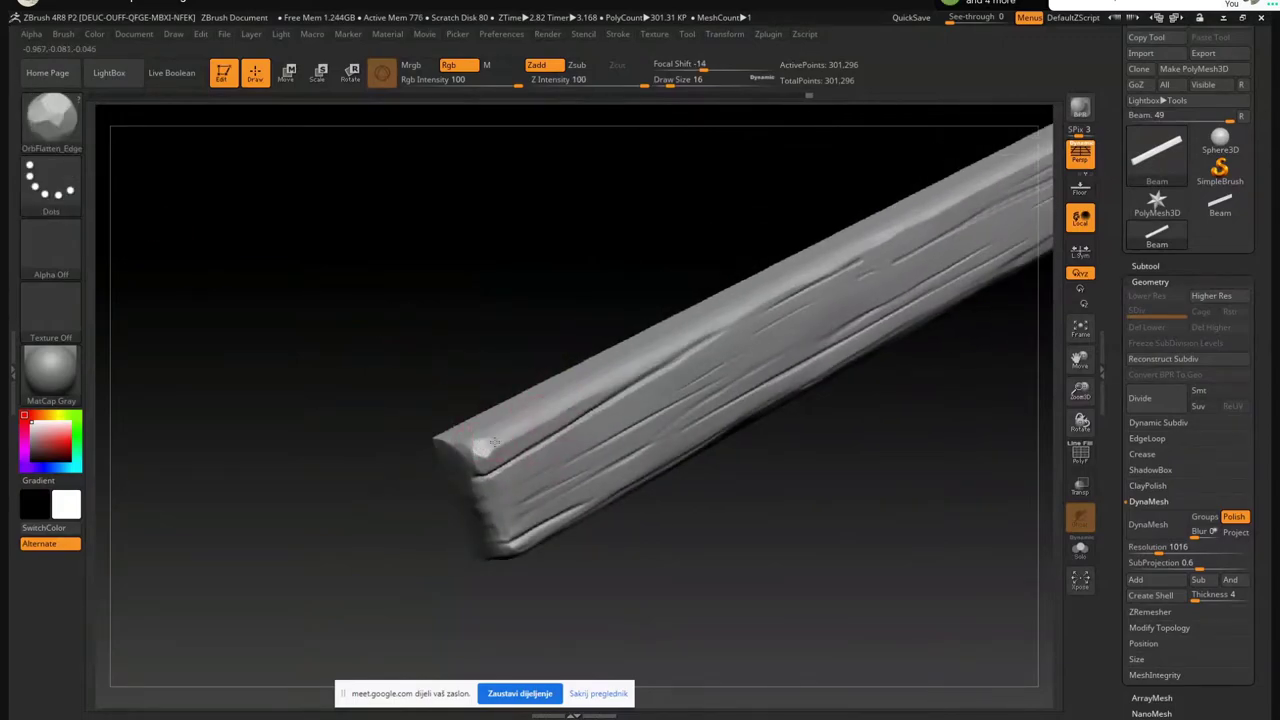
mouse_move(567, 403)
right_down()
mouse_move(486, 426)
mouse_move(480, 487)
right_up()
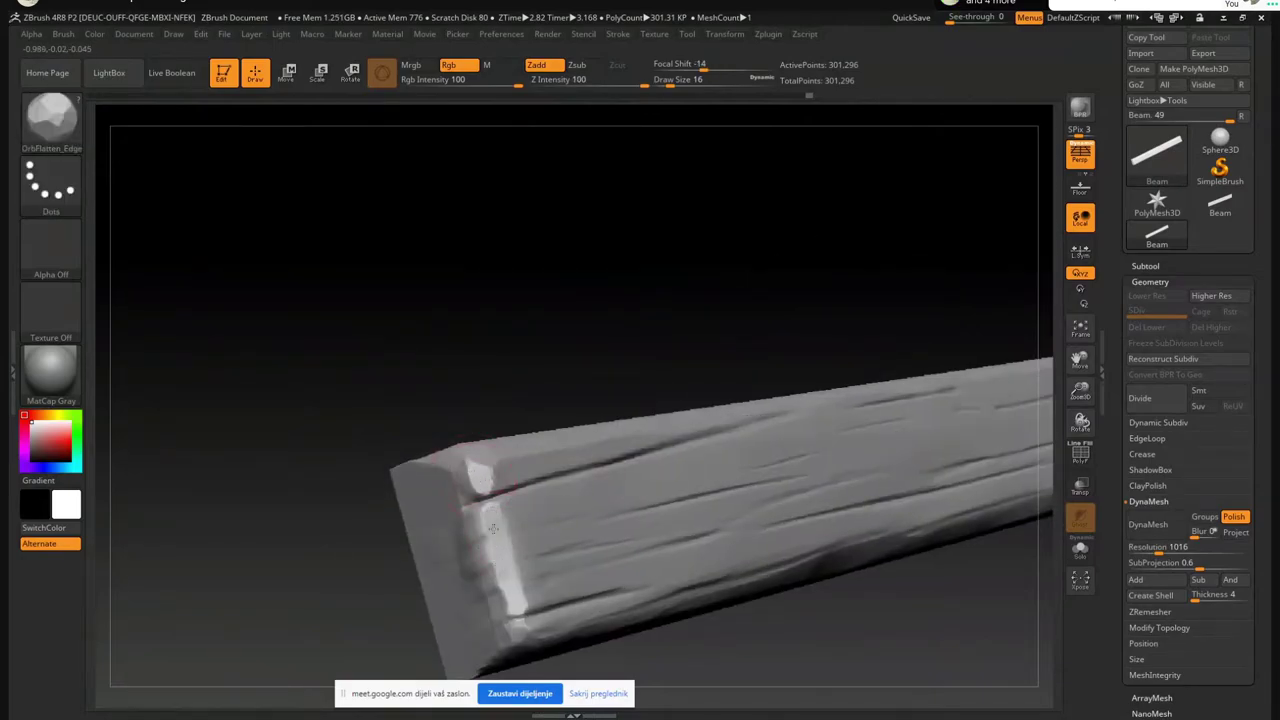
right_drag(498, 537, 558, 413)
Chisel flat facets along the near half of the broad face's lower long edge with OrbFlatten_Edge
mouse_move(510, 440)
mouse_down()
mouse_move(650, 385)
mouse_move(669, 391)
mouse_move(913, 318)
mouse_up()
alt+right_drag(913, 318, 469, 443)
mouse_move(469, 443)
mouse_down()
mouse_move(557, 420)
mouse_move(533, 412)
mouse_up()
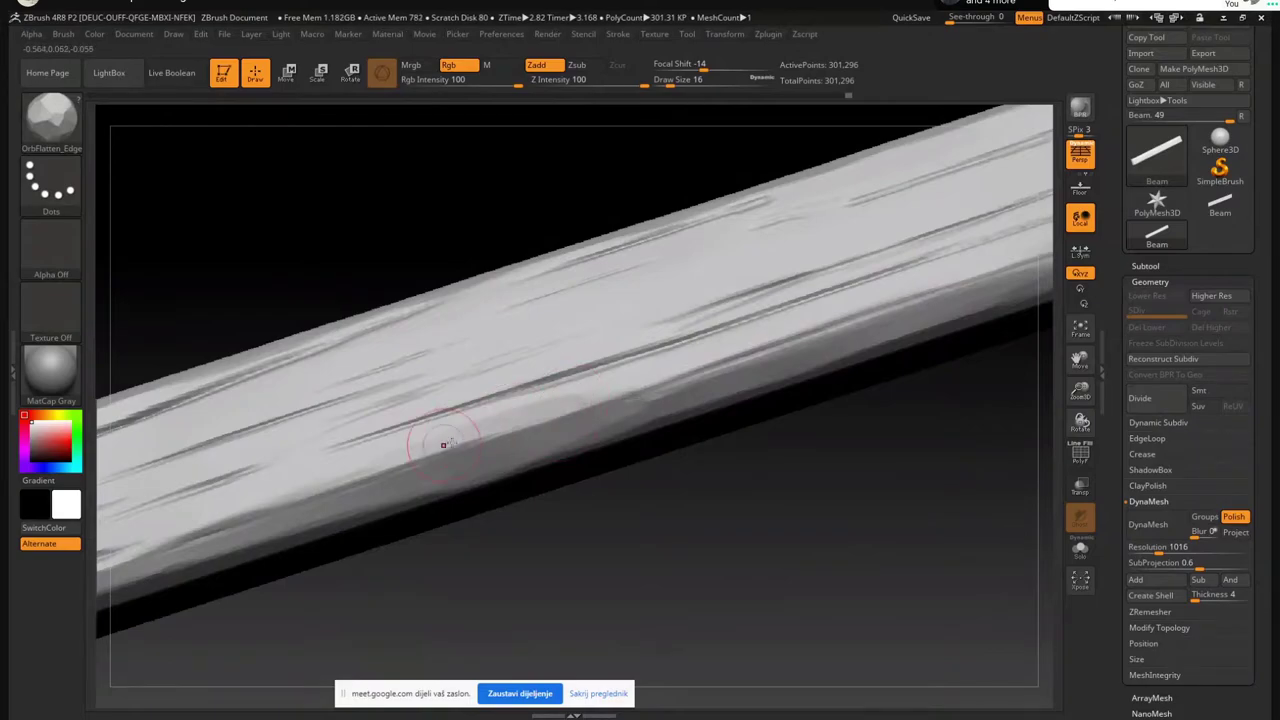
drag(228, 517, 138, 558)
Extend the OrbFlatten_Edge facets along the lower long edge through the middle to the beam's far end
mouse_move(370, 464)
right_down()
mouse_move(434, 488)
mouse_move(548, 427)
mouse_move(544, 439)
right_up()
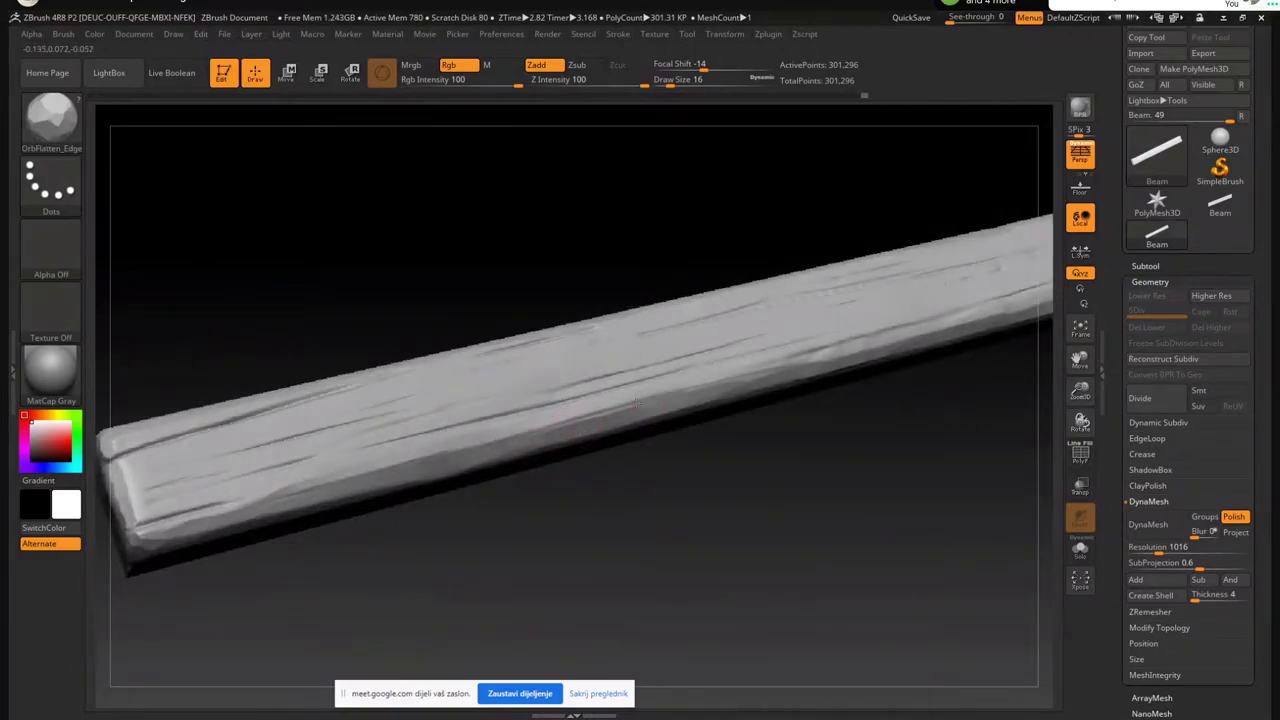
right_drag(603, 427, 654, 408)
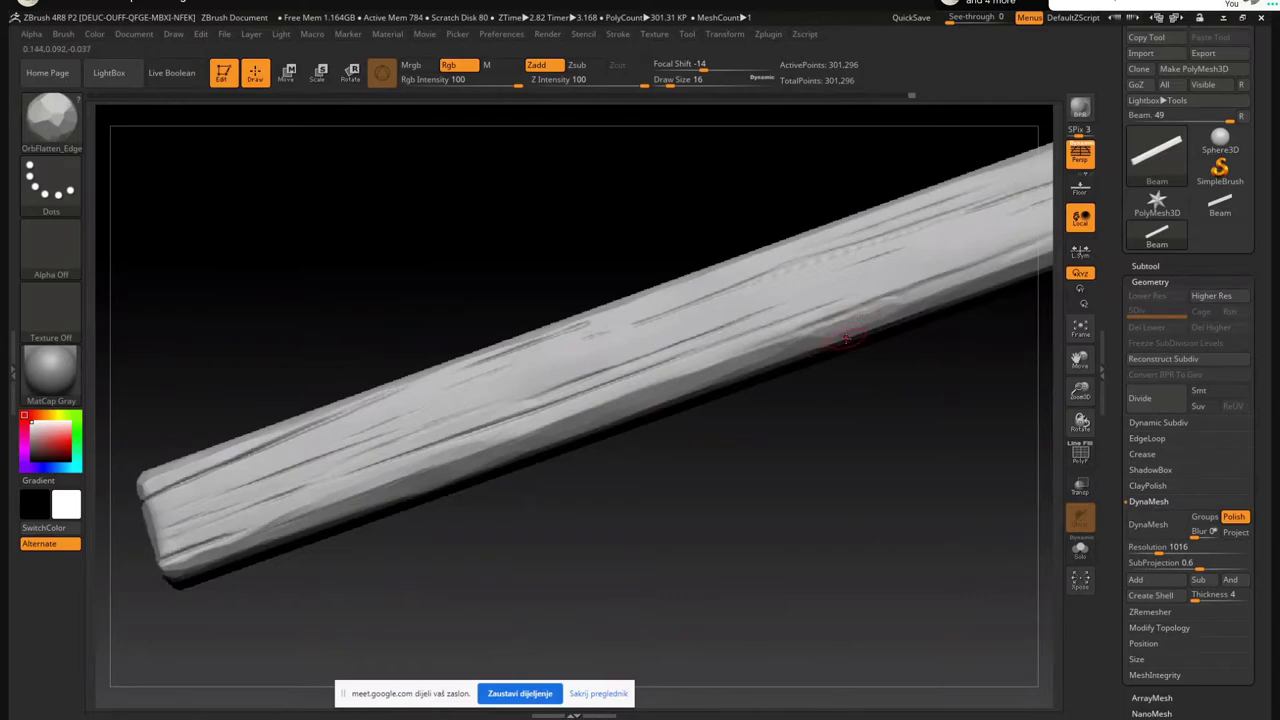
right_drag(829, 357, 766, 357)
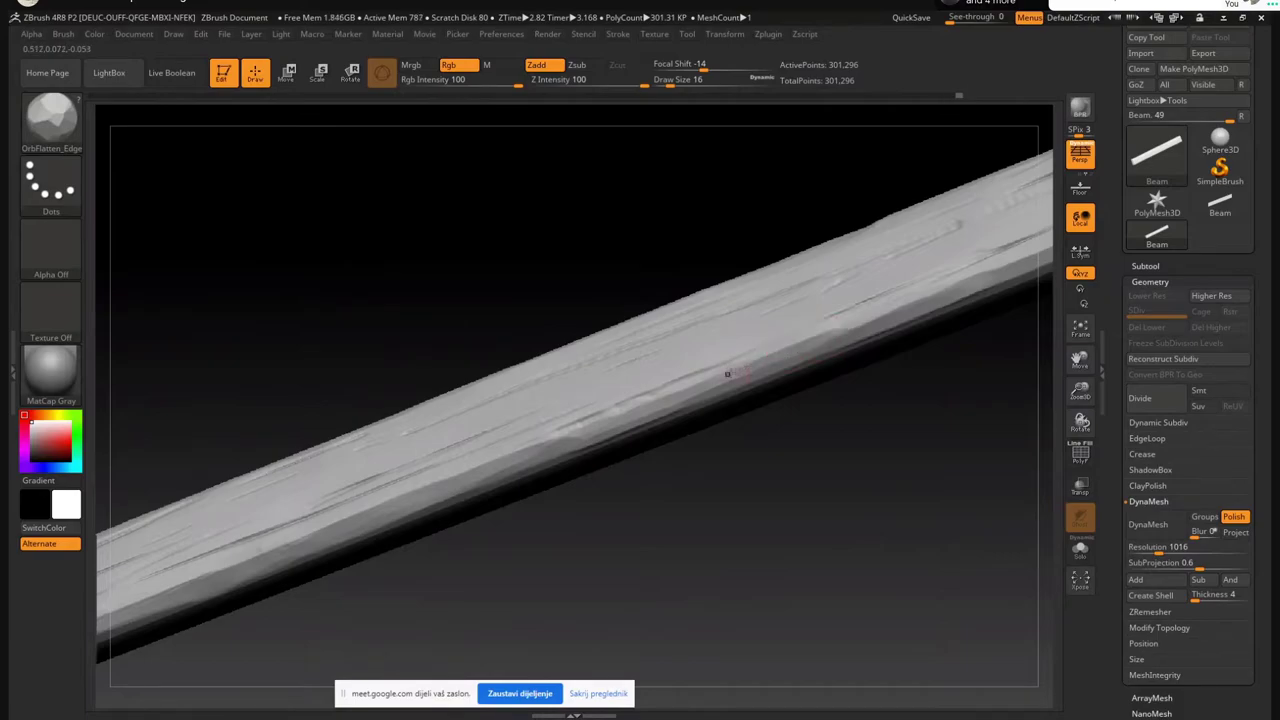
alt+right_drag(788, 368, 663, 420)
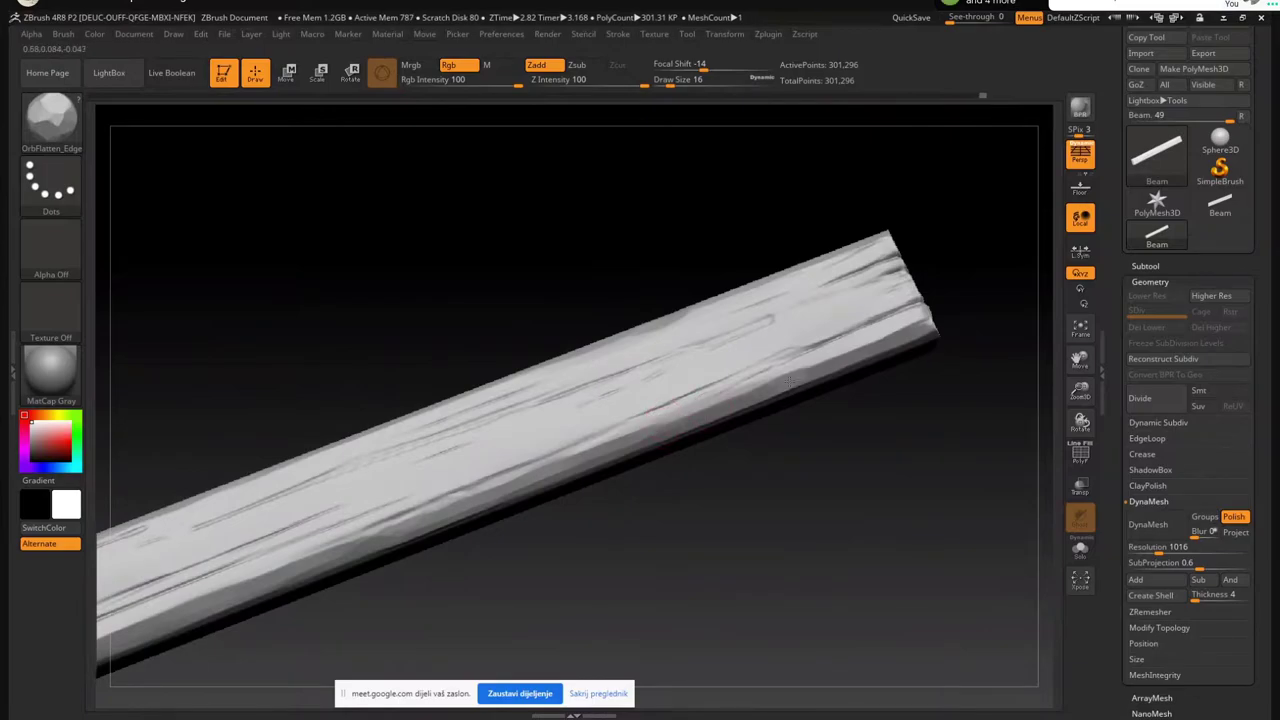
mouse_move(880, 385)
right_down()
mouse_move(809, 333)
mouse_move(743, 366)
right_up()
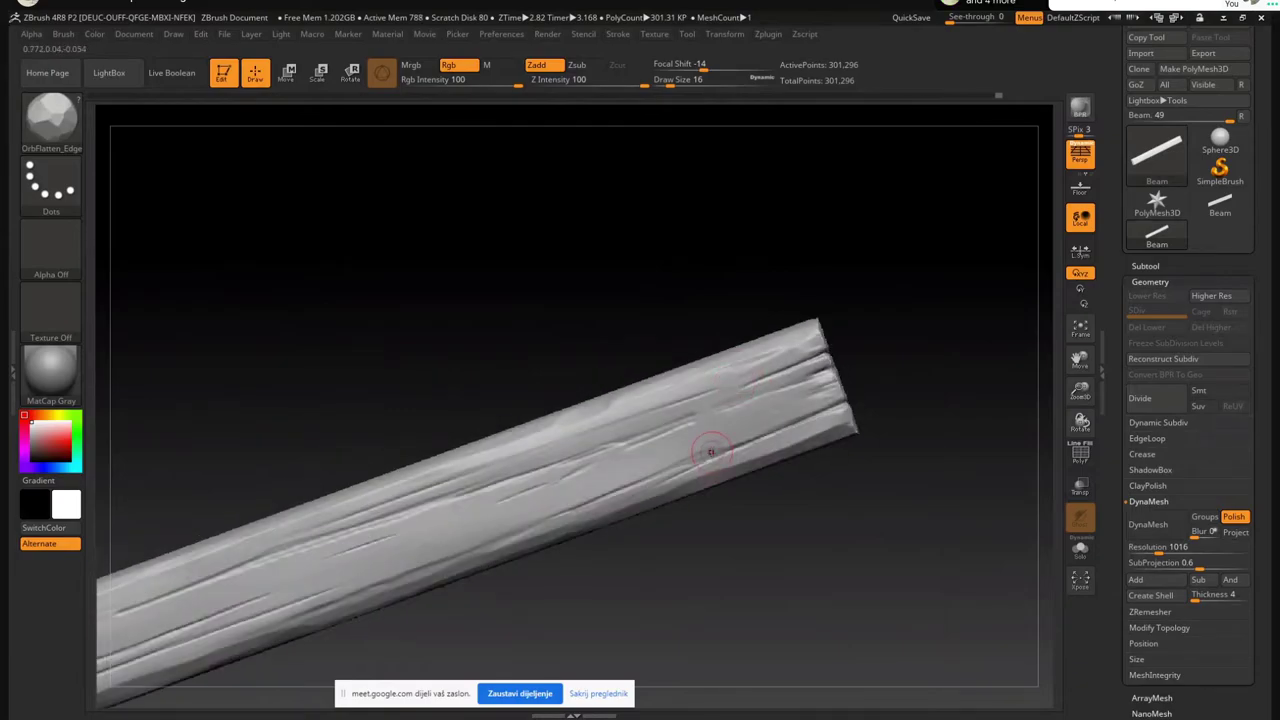
Flatten the broad face's opposite long edge with OrbFlatten_Edge, working from the far end back to the near end
right_drag(732, 406, 723, 363)
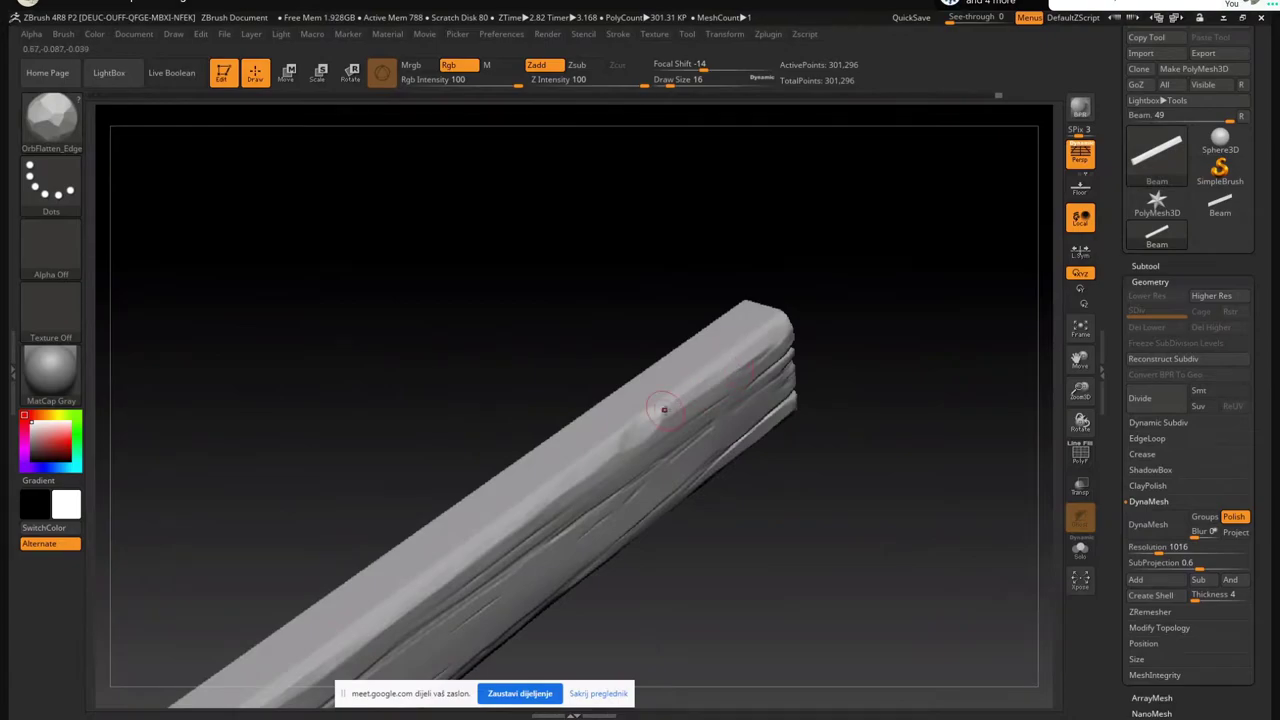
right_drag(642, 425, 668, 383)
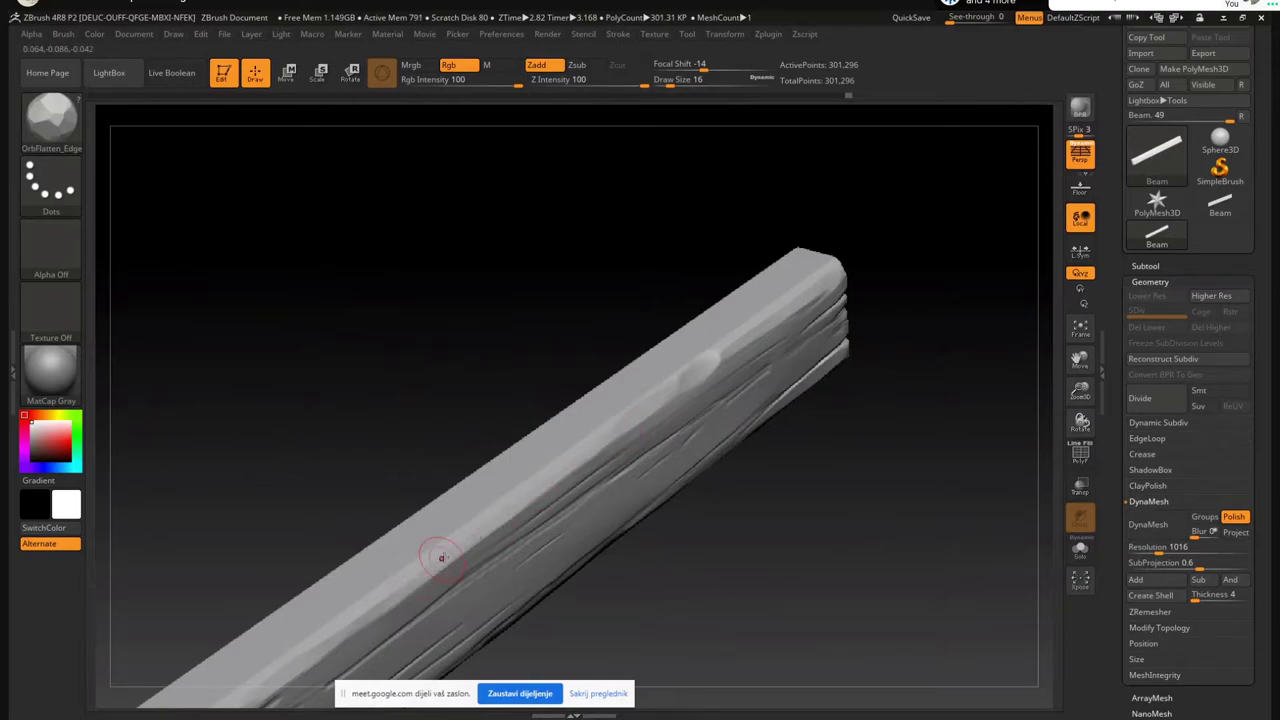
mouse_move(596, 450)
alt+right_down()
mouse_move(744, 330)
mouse_move(668, 376)
alt+right_up()
drag(668, 376, 534, 469)
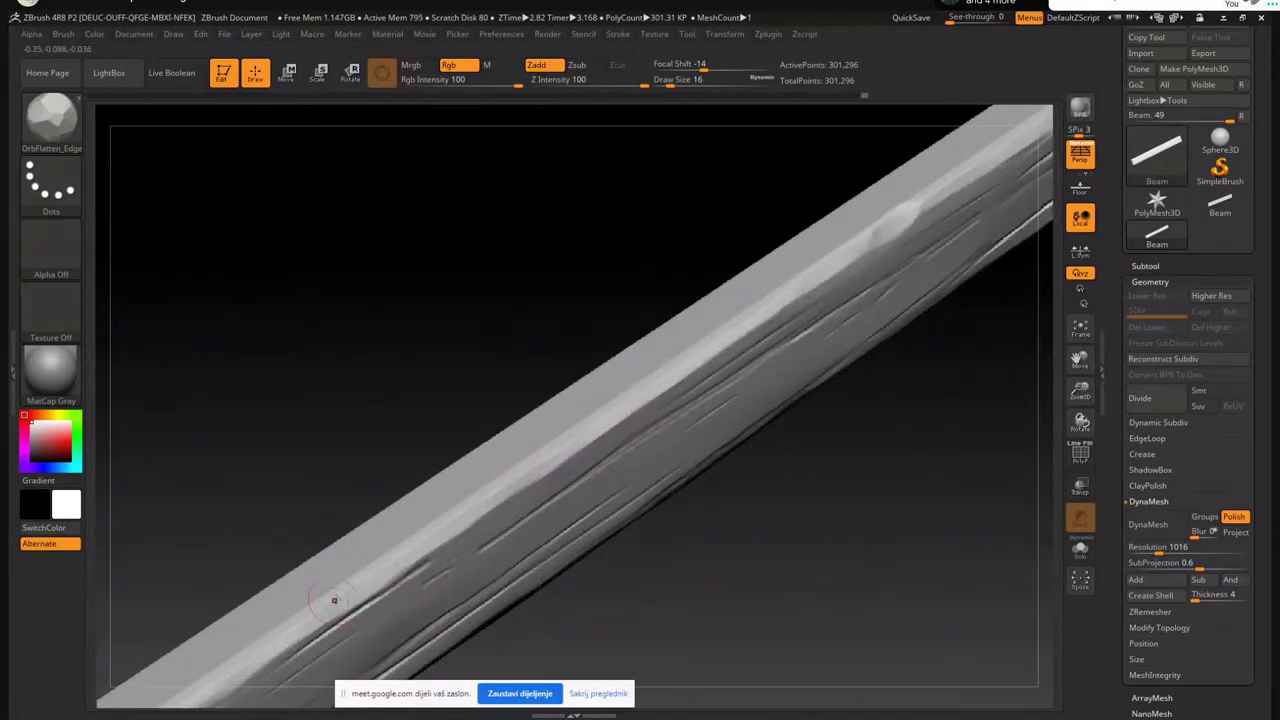
right_drag(528, 466, 654, 366)
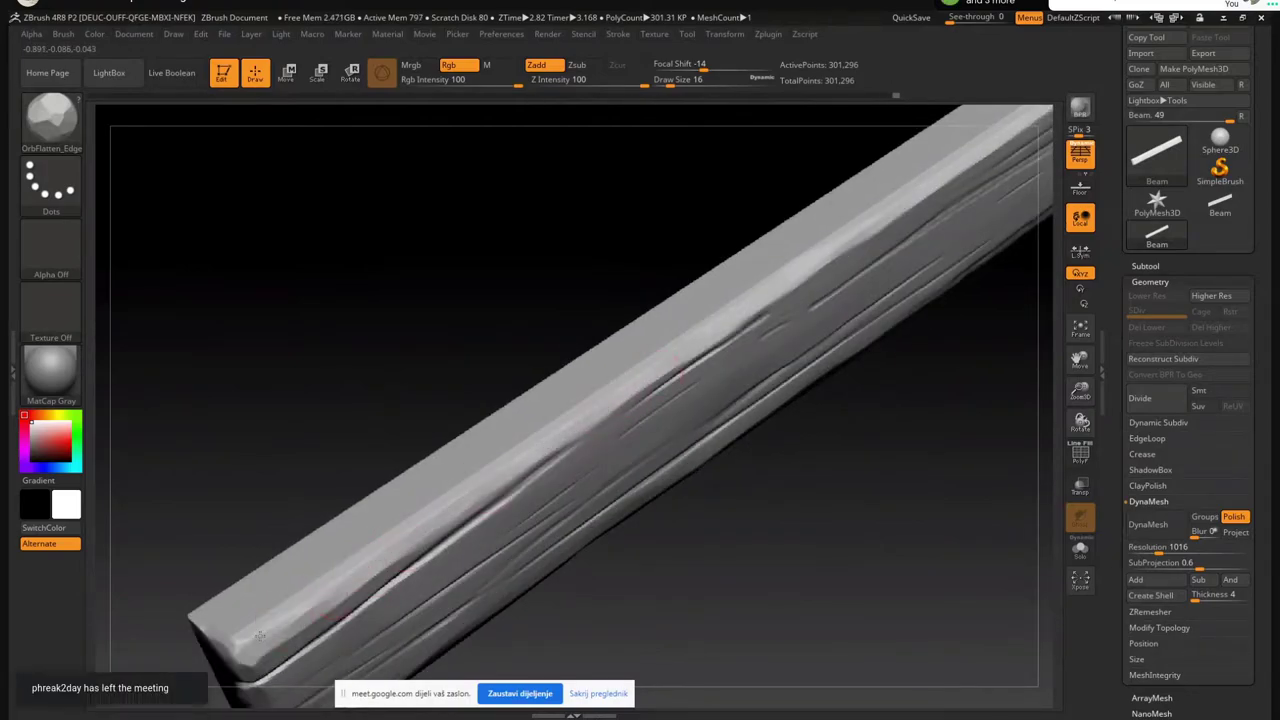
Examine the sculpted beam's broad face, chiseled edges and ends from several angles
right_drag(285, 632, 462, 390)
mouse_move(587, 438)
right_down()
mouse_move(606, 412)
mouse_move(634, 423)
mouse_move(622, 367)
mouse_move(612, 686)
right_up()
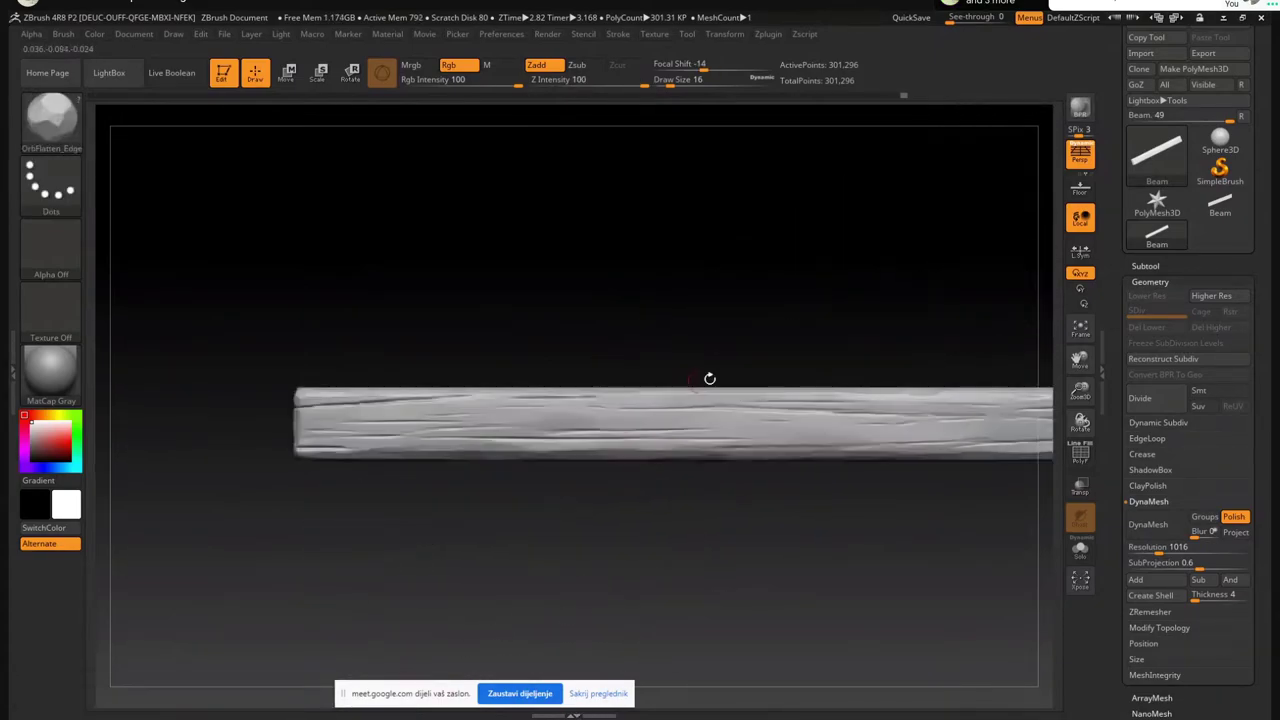
alt+right_drag(708, 378, 590, 372)
mouse_move(680, 448)
ctrl+right_down()
mouse_move(669, 401)
mouse_move(626, 483)
mouse_move(643, 487)
mouse_move(654, 409)
mouse_move(671, 440)
mouse_move(718, 423)
mouse_move(746, 370)
ctrl+right_up()
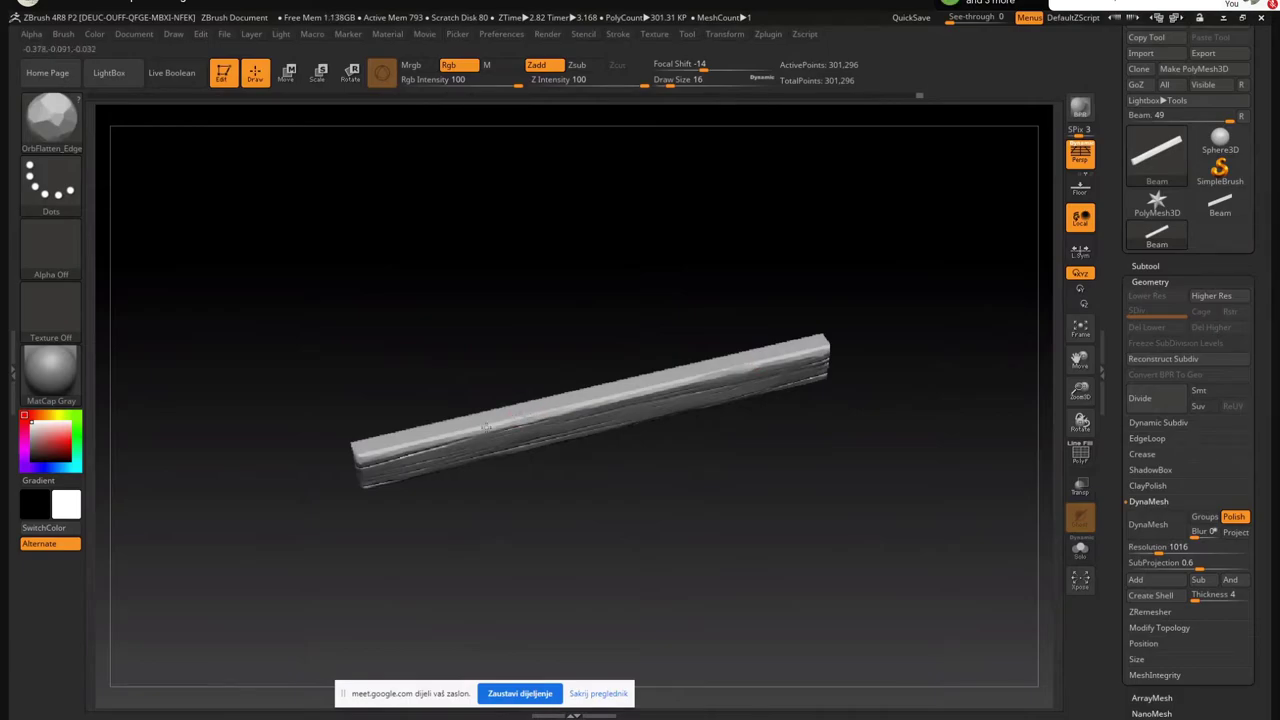
drag(510, 468, 489, 362)
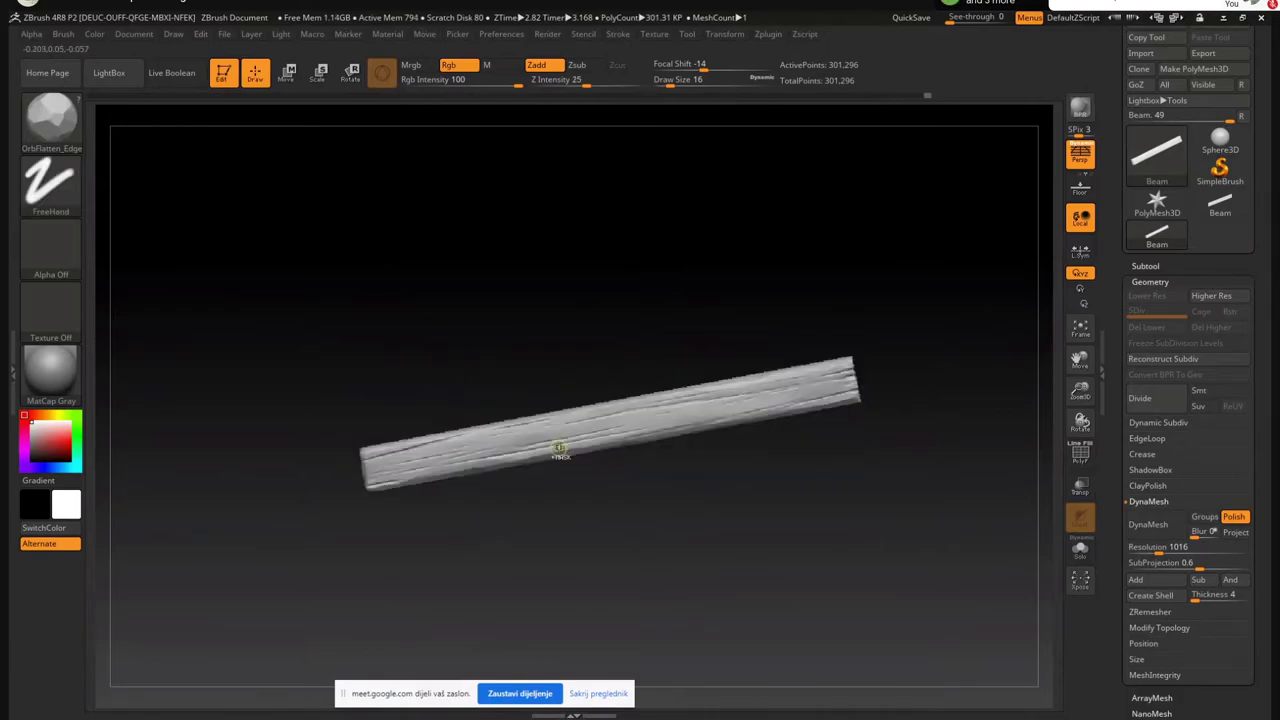
right_drag(556, 490, 590, 466)
ctrl+right_drag(590, 466, 622, 412)
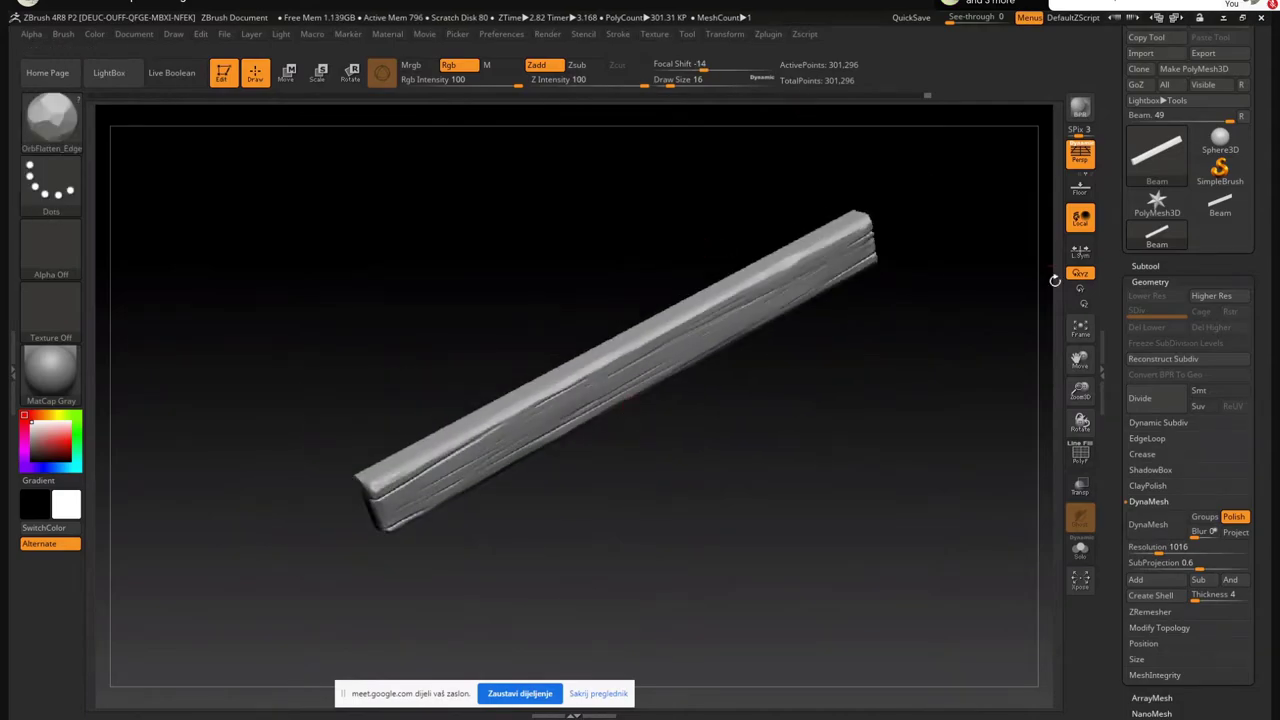
drag(981, 315, 800, 220)
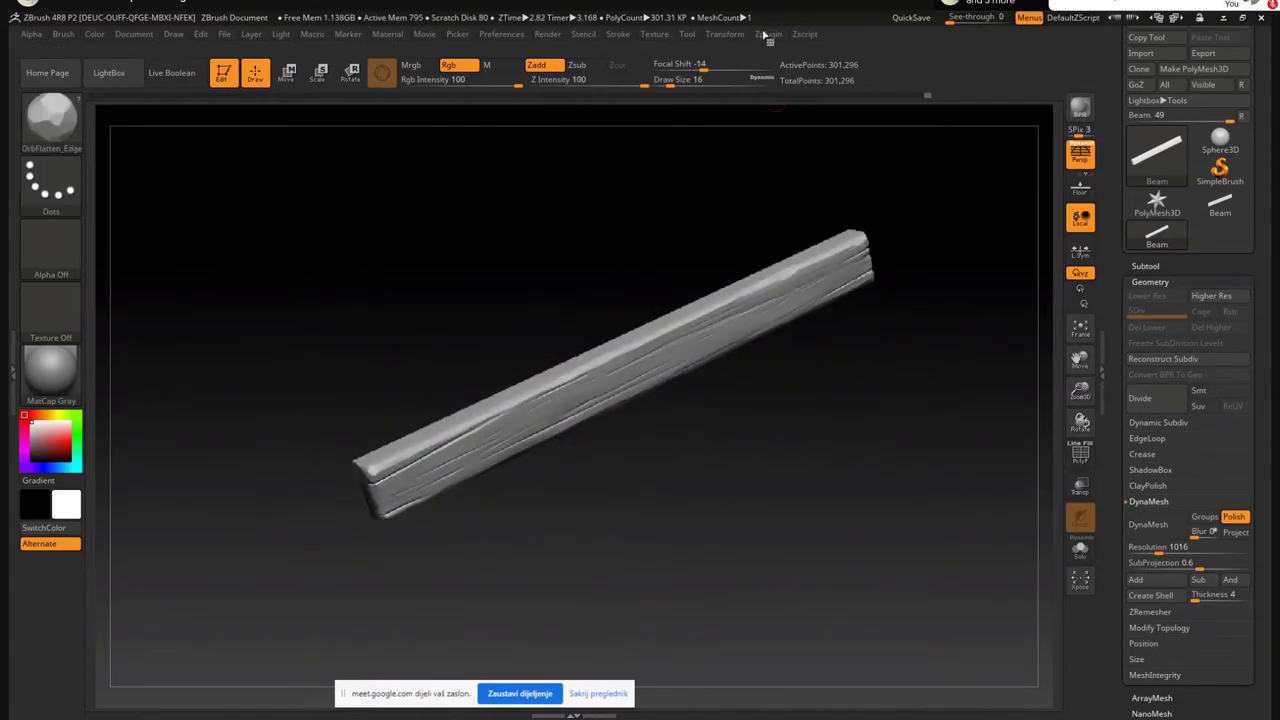
Export the sculpted beam as an FBX, overwriting the Beam file in the TrimSheetExport folder
click(768, 35)
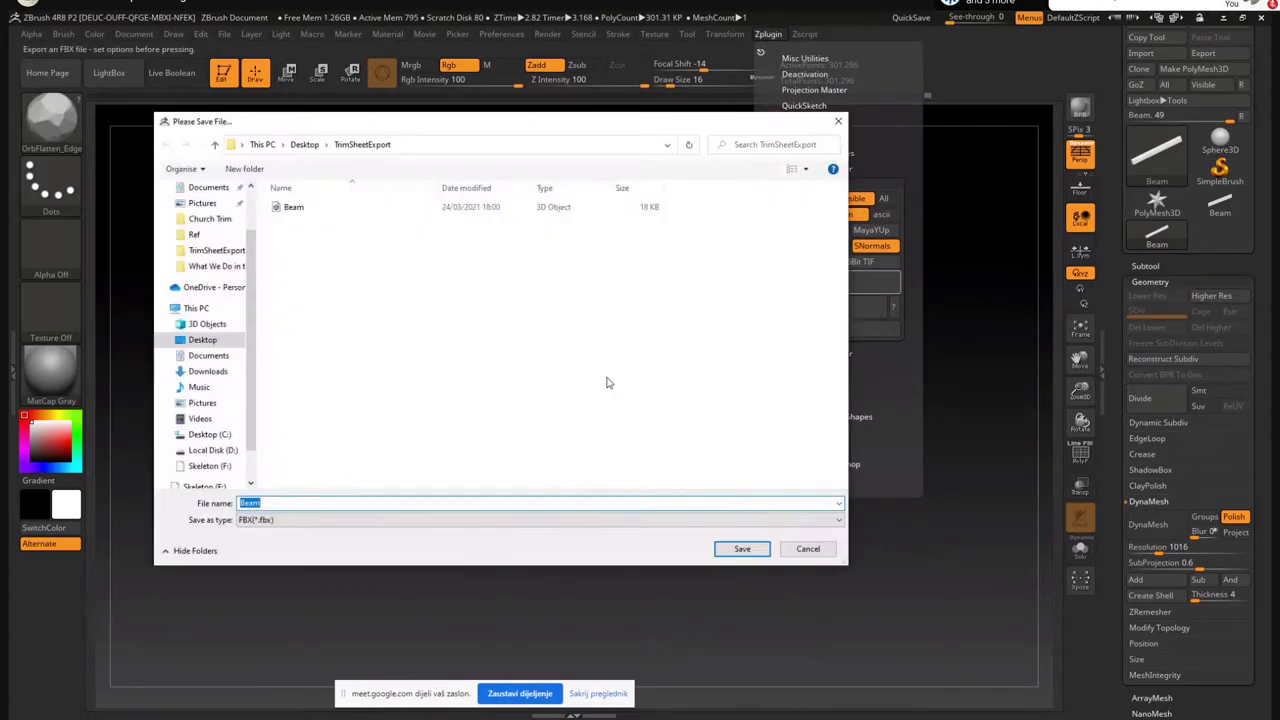
click(313, 212)
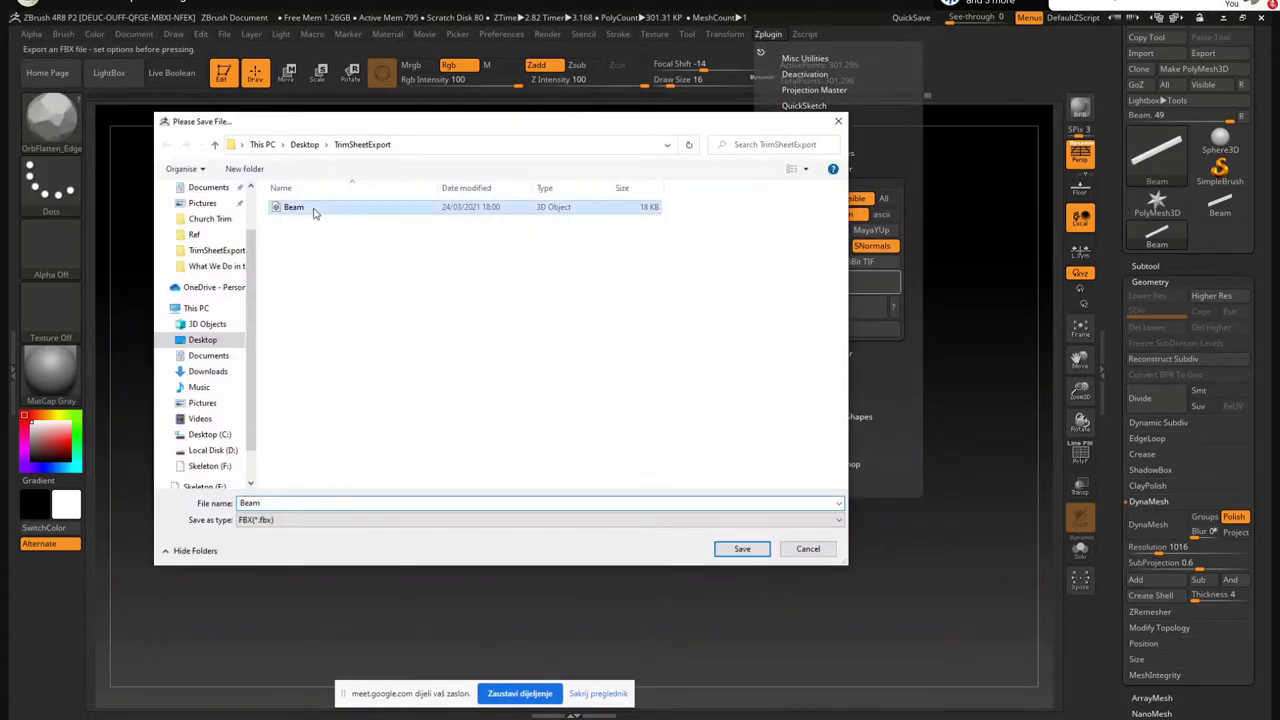
click(742, 549)
click(705, 376)
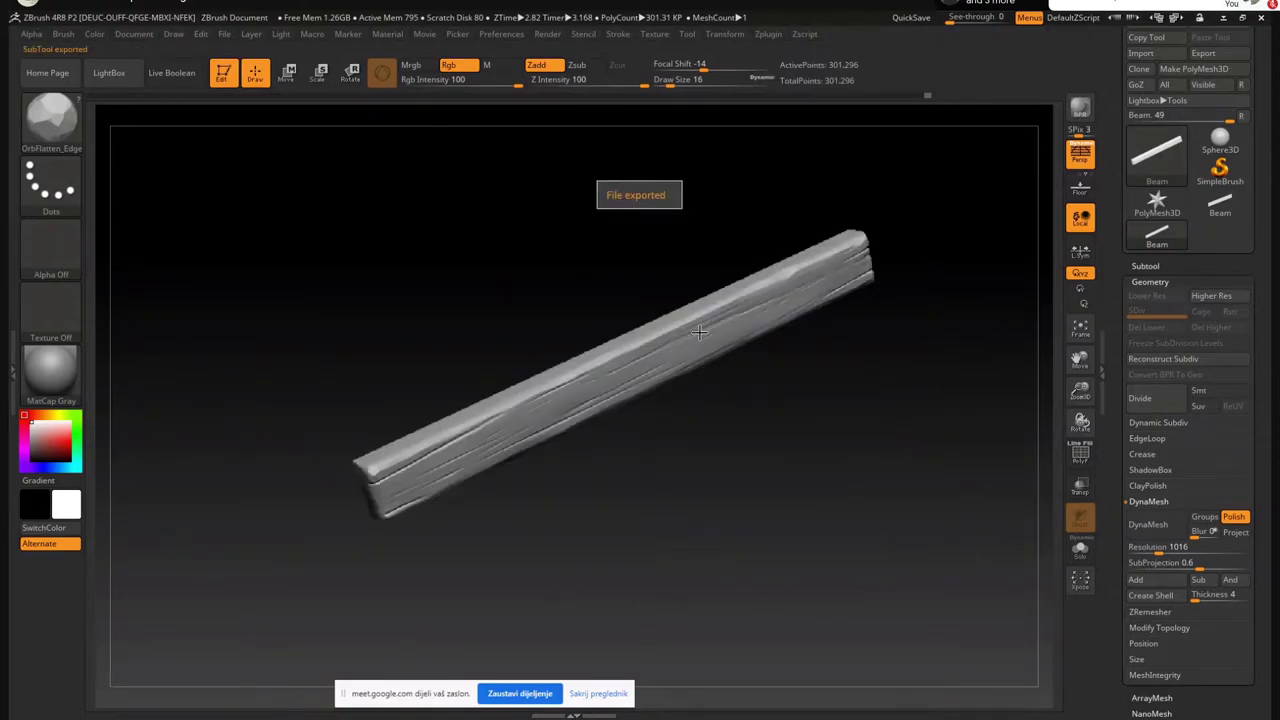
Switch to 3ds Max, admit the waiting meeting participant, and delete the original low-detail beam from the scene
click(1224, 19)
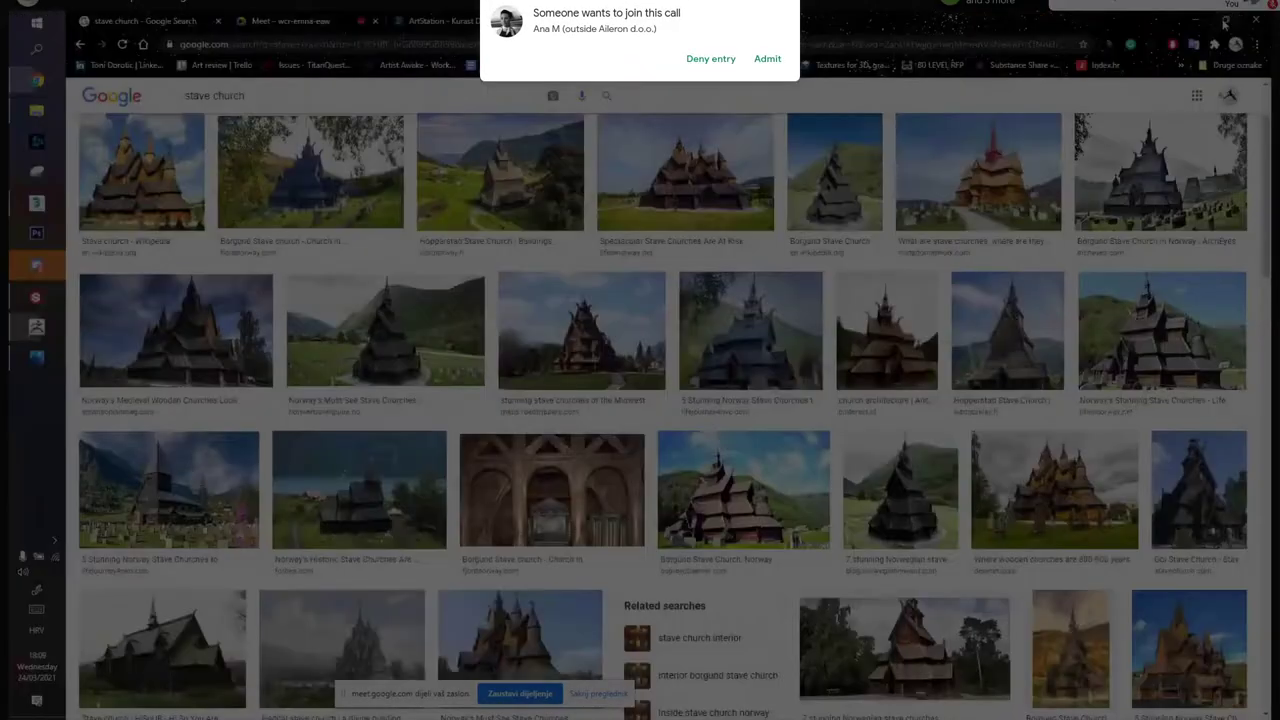
click(38, 212)
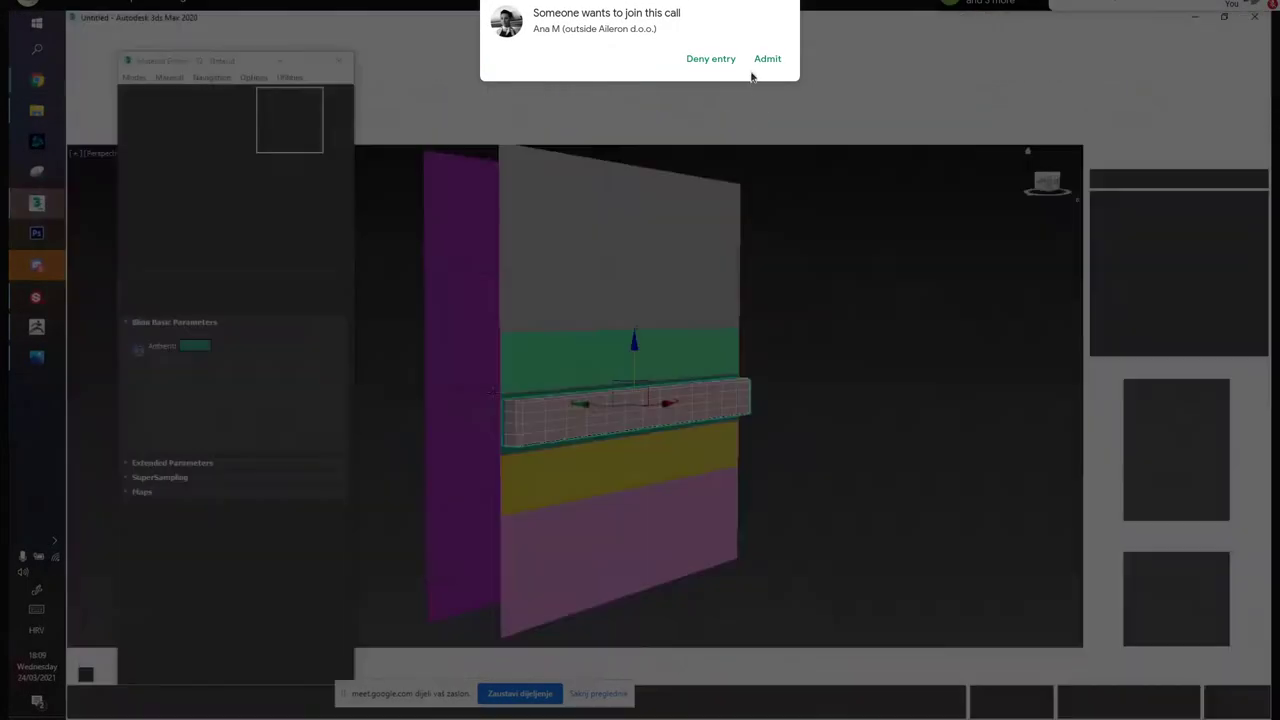
click(759, 61)
key(m)
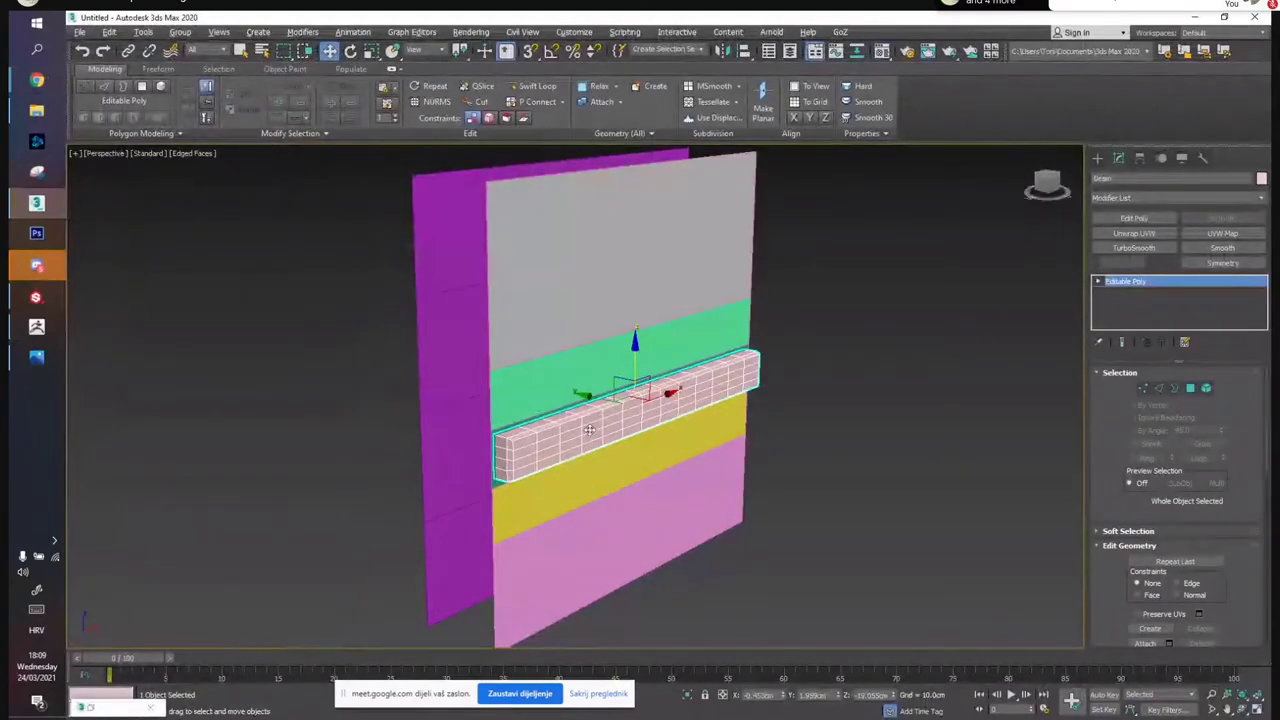
key(Delete)
Import the sculpted Beam FBX from the TrimSheetExport folder on the Desktop
click(79, 32)
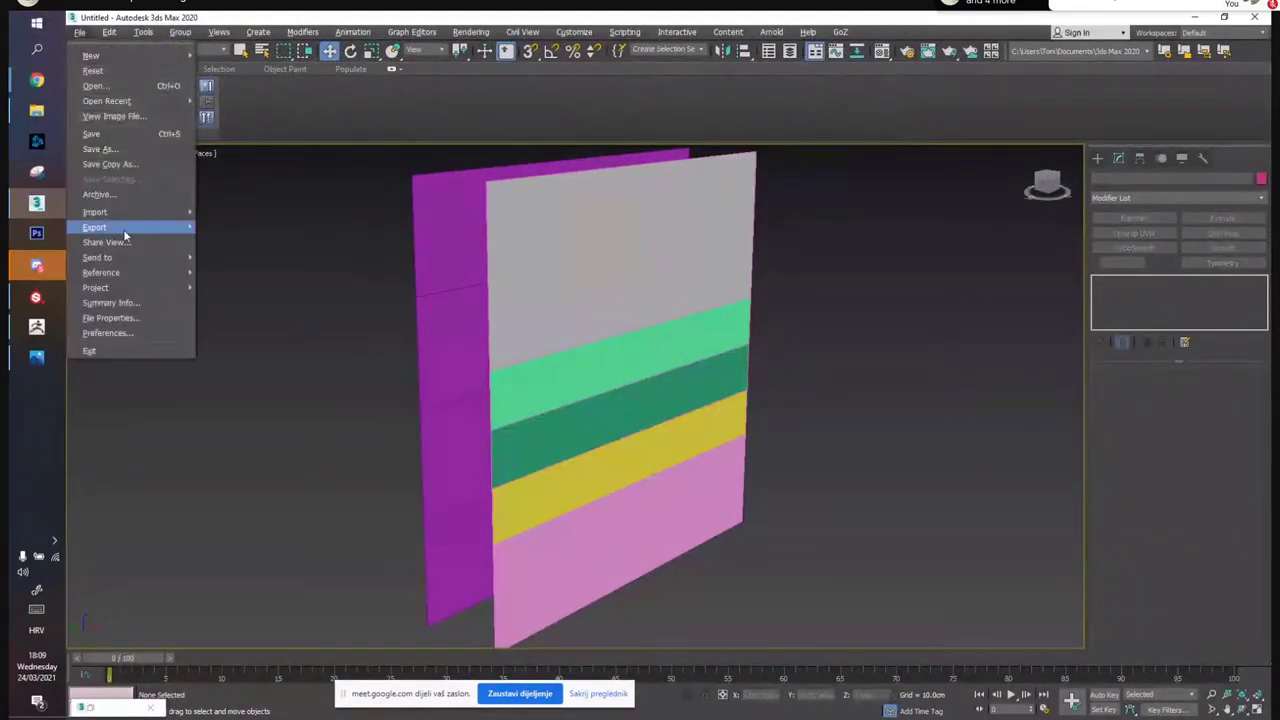
mouse_move(130, 212)
click(270, 213)
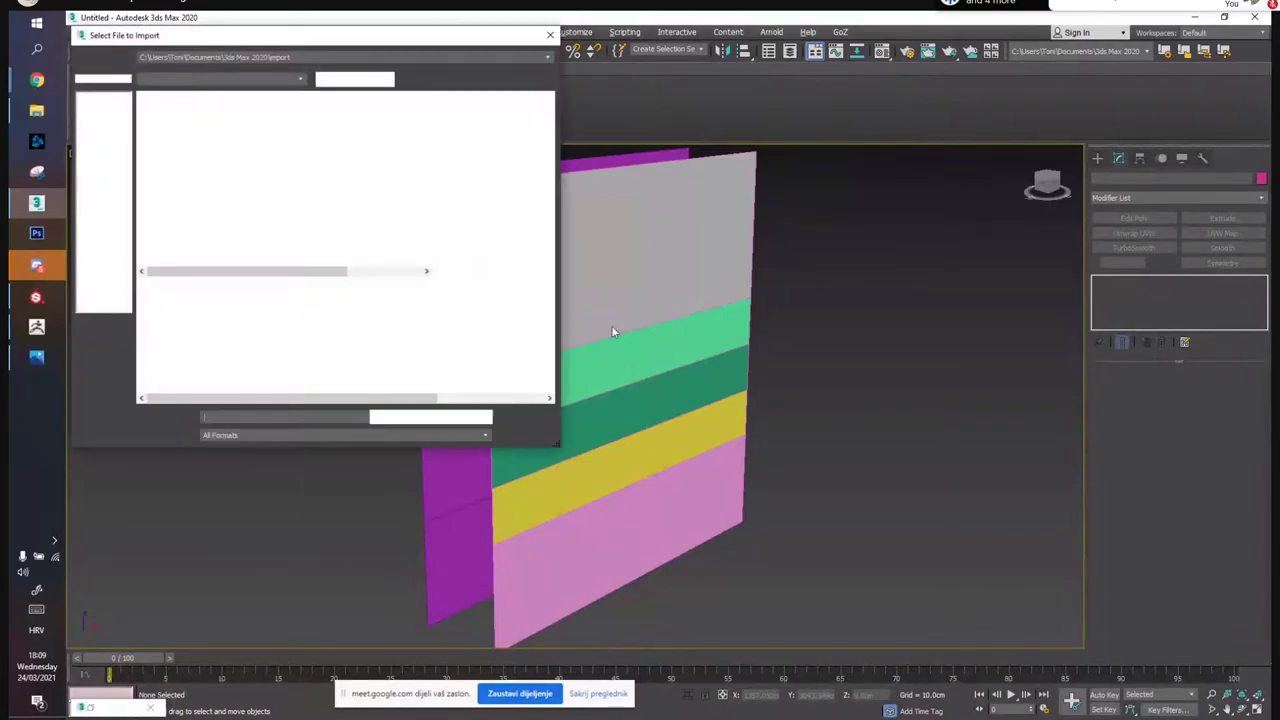
click(103, 152)
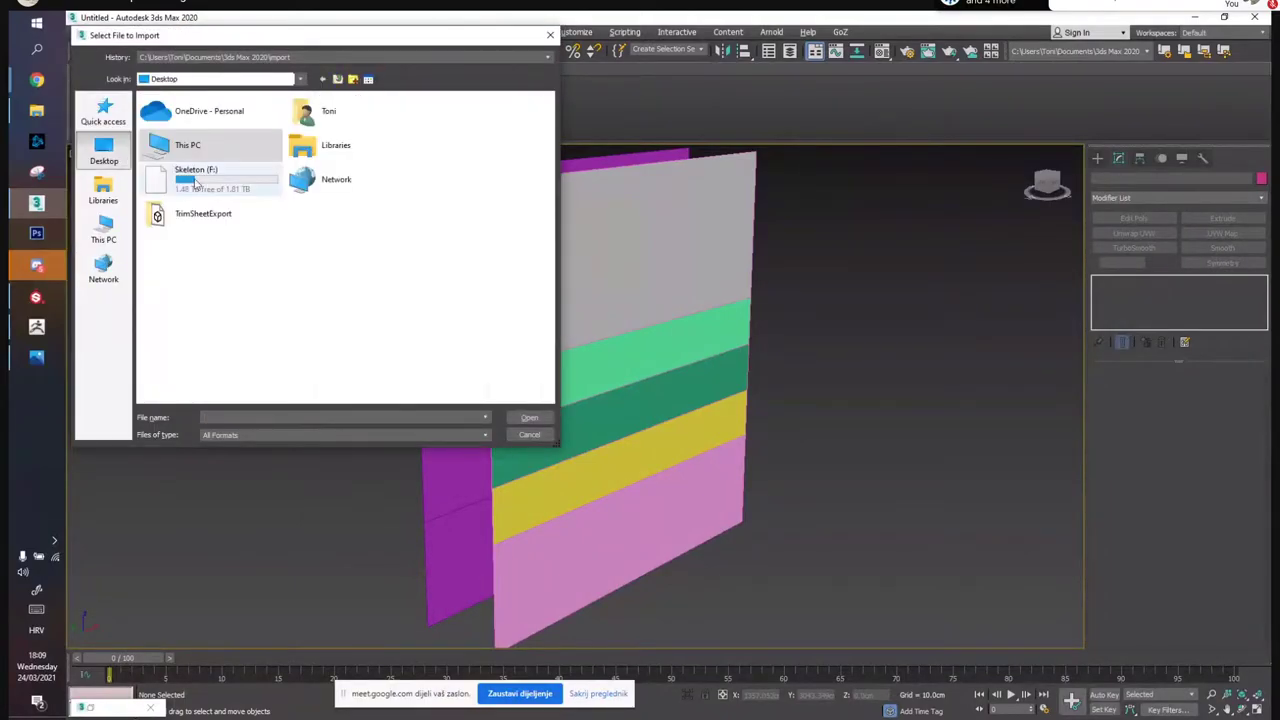
double_click(205, 213)
click(190, 113)
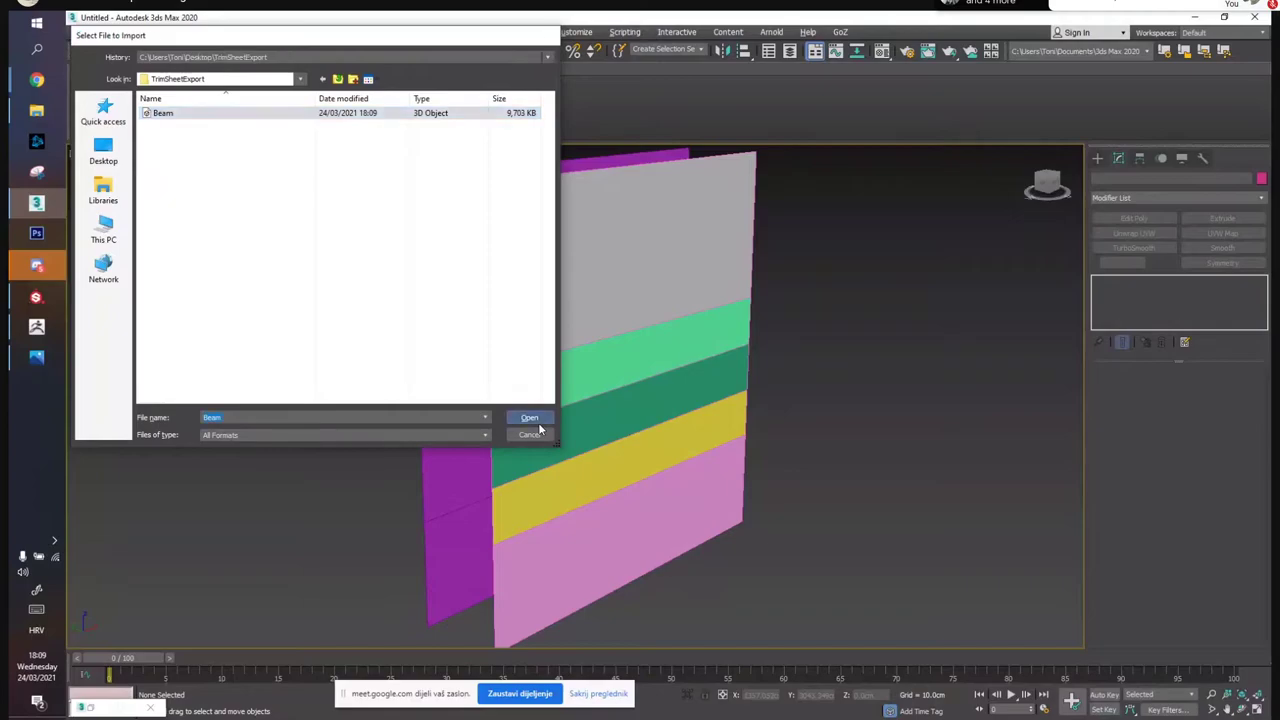
click(537, 420)
click(590, 561)
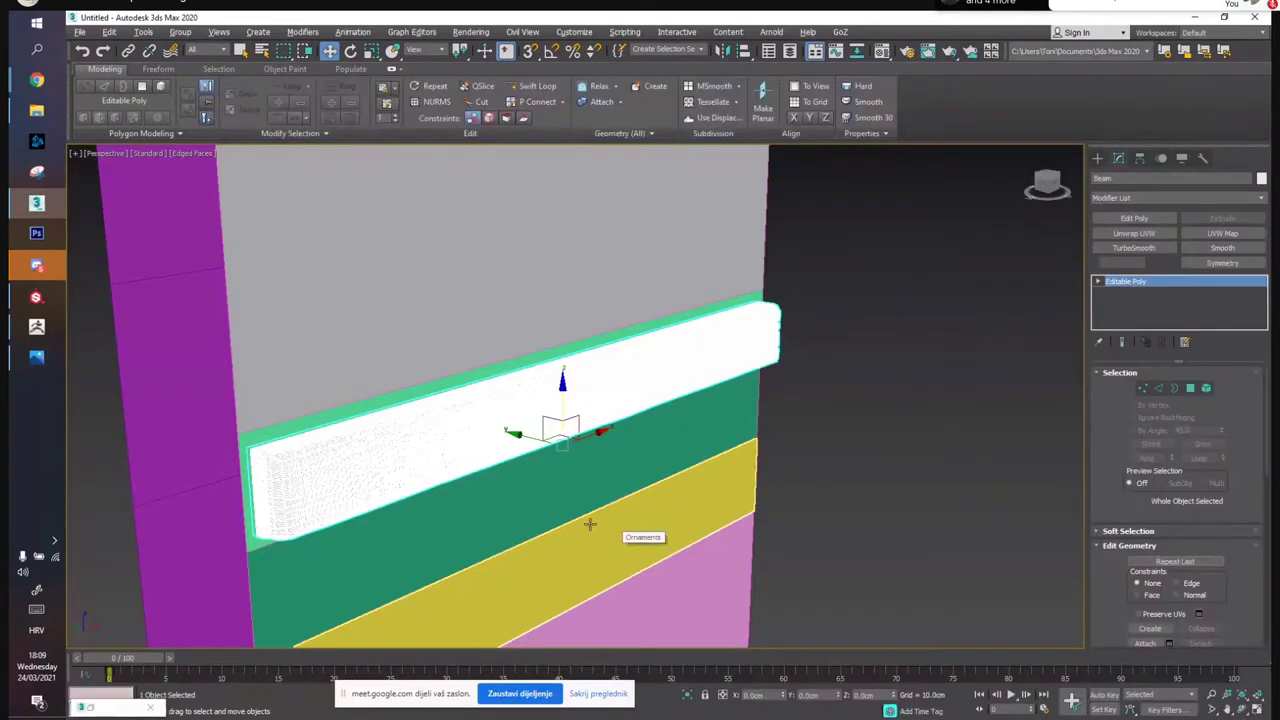
Examine the imported beam's fit on the light green trim strip and its end profile, with edged faces turned off
alt+middle_drag(674, 356, 697, 367)
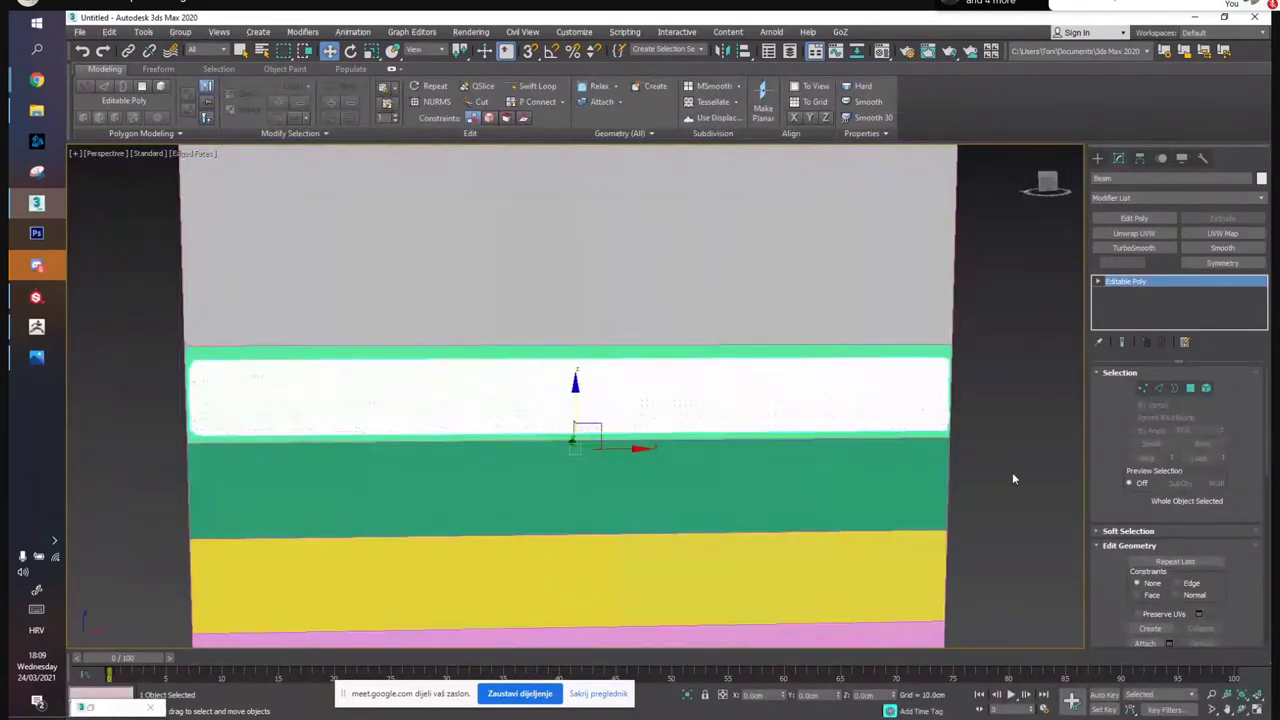
click(1013, 470)
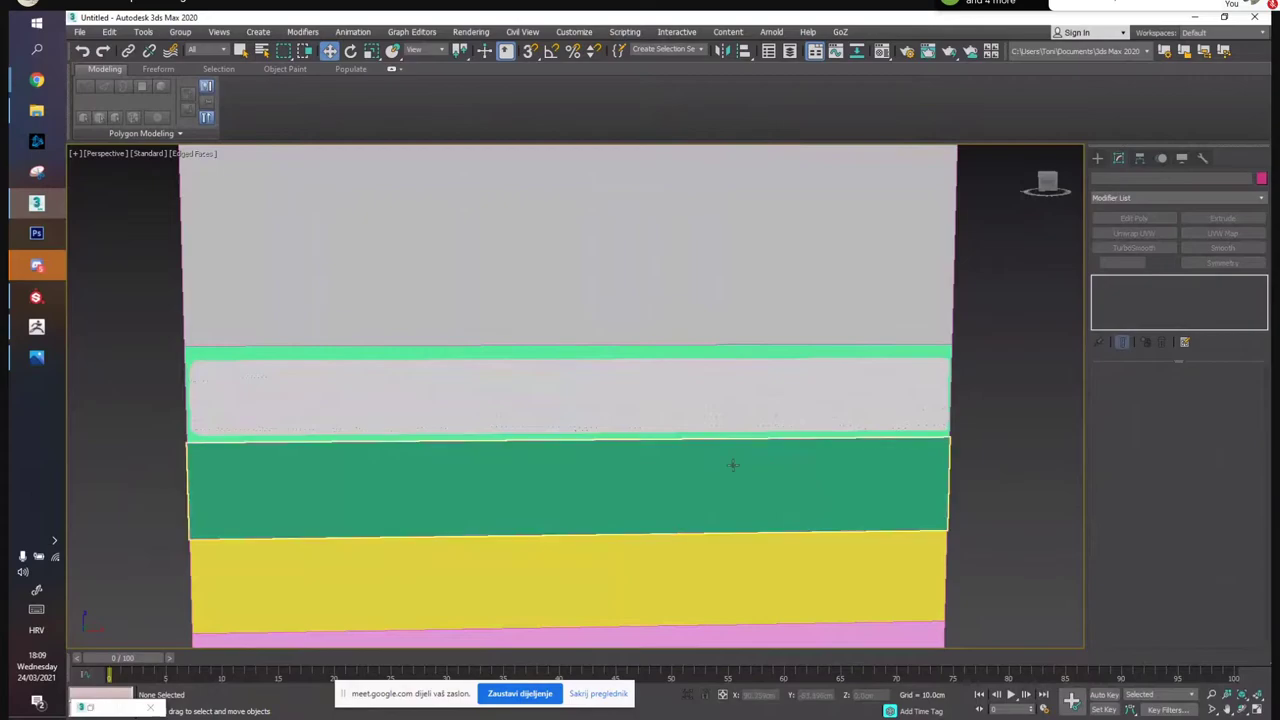
mouse_move(569, 446)
alt+middle_down()
mouse_move(621, 455)
mouse_move(518, 415)
mouse_move(503, 423)
mouse_move(526, 423)
mouse_move(474, 420)
mouse_move(538, 400)
mouse_move(601, 402)
alt+middle_up()
click(553, 441)
scroll(538, 400, down, 2)
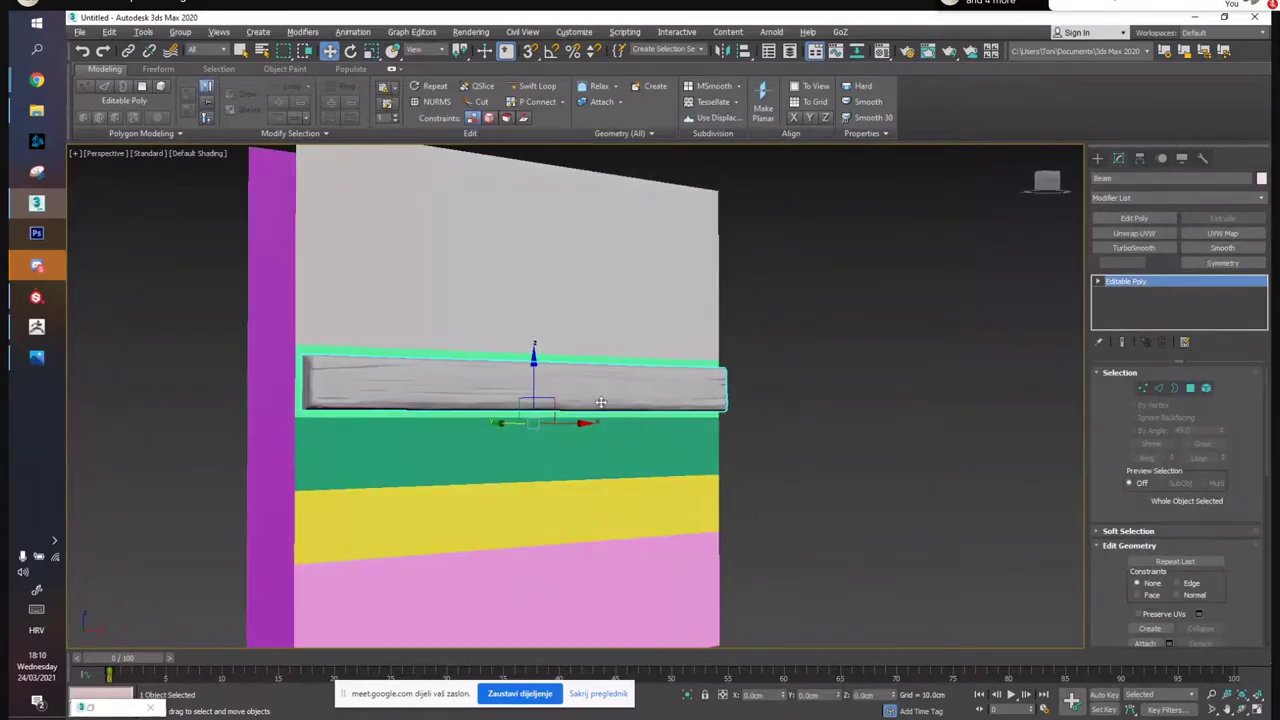
scroll(343, 376, up, 4)
alt+middle_drag(457, 399, 473, 429)
middle_drag(683, 501, 636, 397)
scroll(477, 406, down, 3)
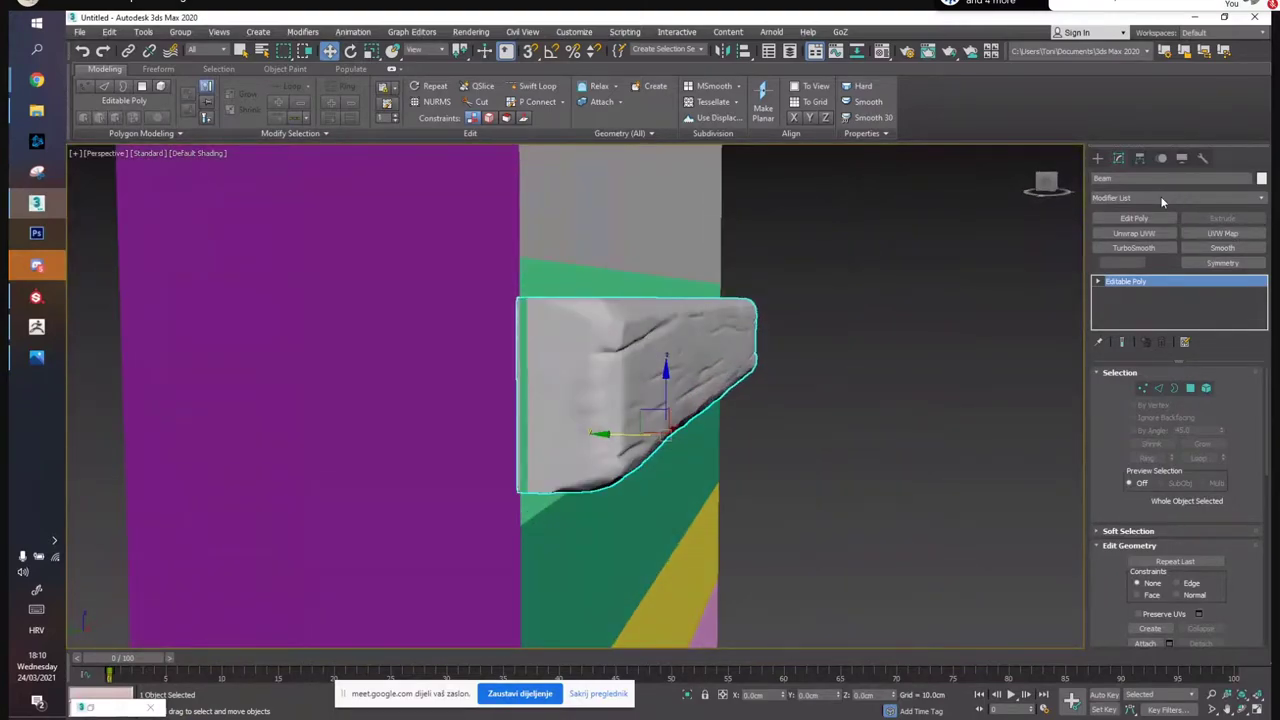
Apply a Taper modifier to the beam with an amount of -0.12
click(1162, 200)
key(t)
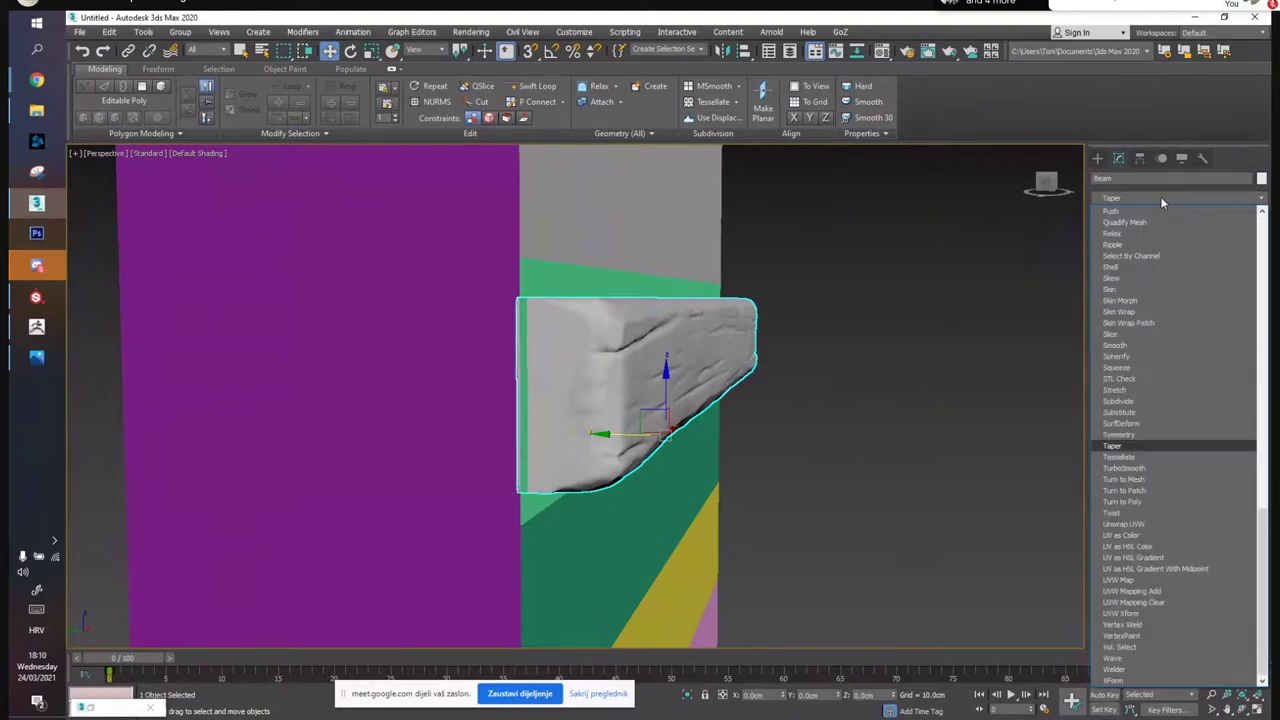
click(1137, 445)
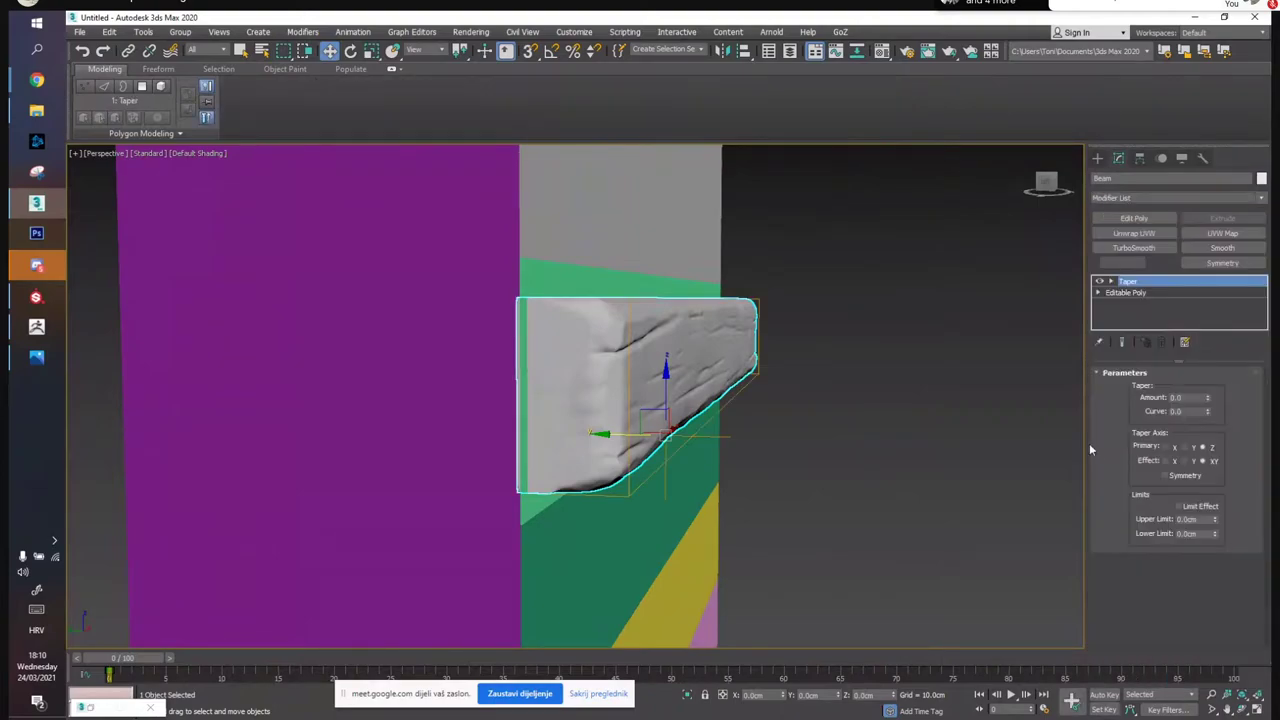
drag(1211, 402, 1217, 406)
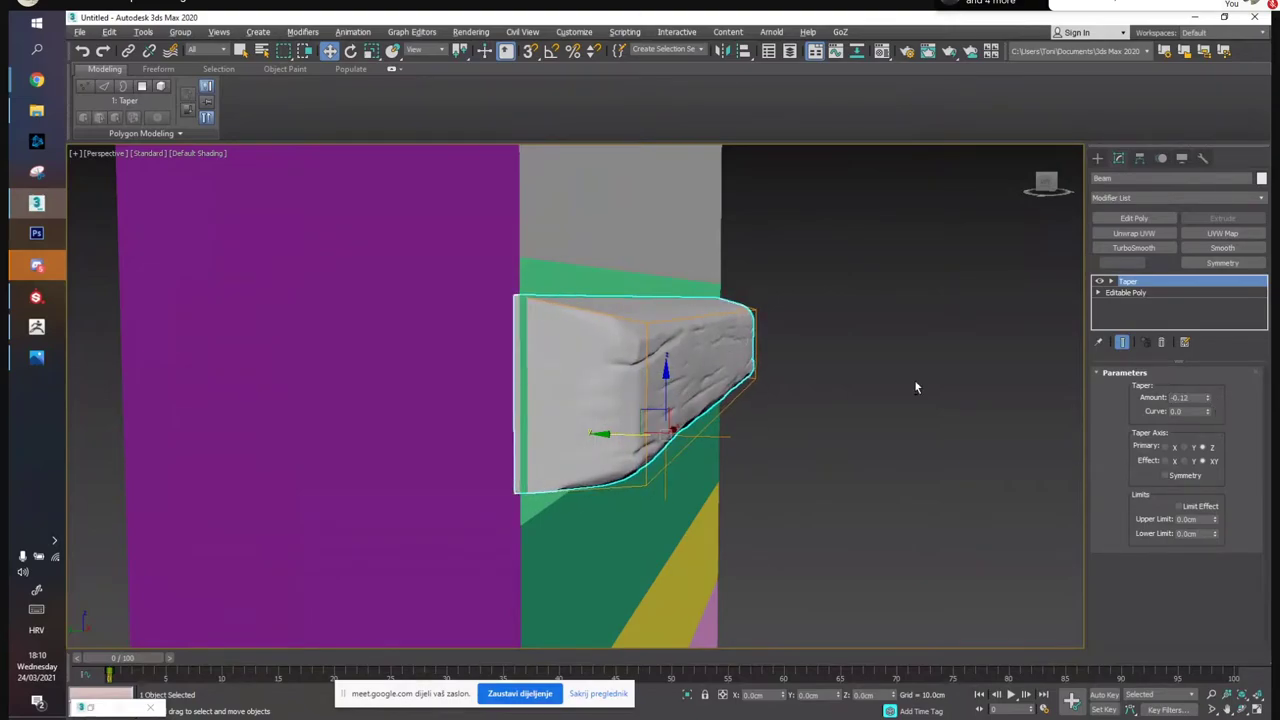
alt+middle_drag(914, 379, 817, 384)
Frame the beam in the maximized Front view, turn off its Taper modifier and hide the beam
click(1257, 710)
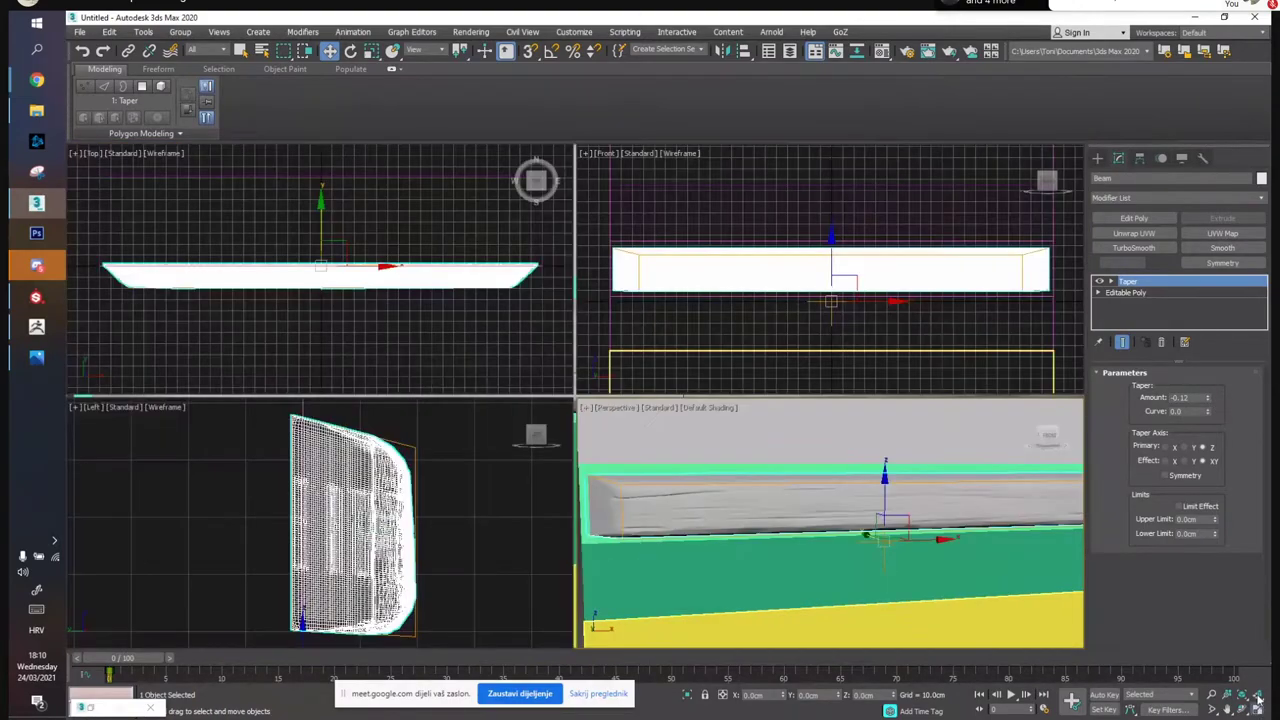
right_click(965, 330)
key(z)
click(1258, 710)
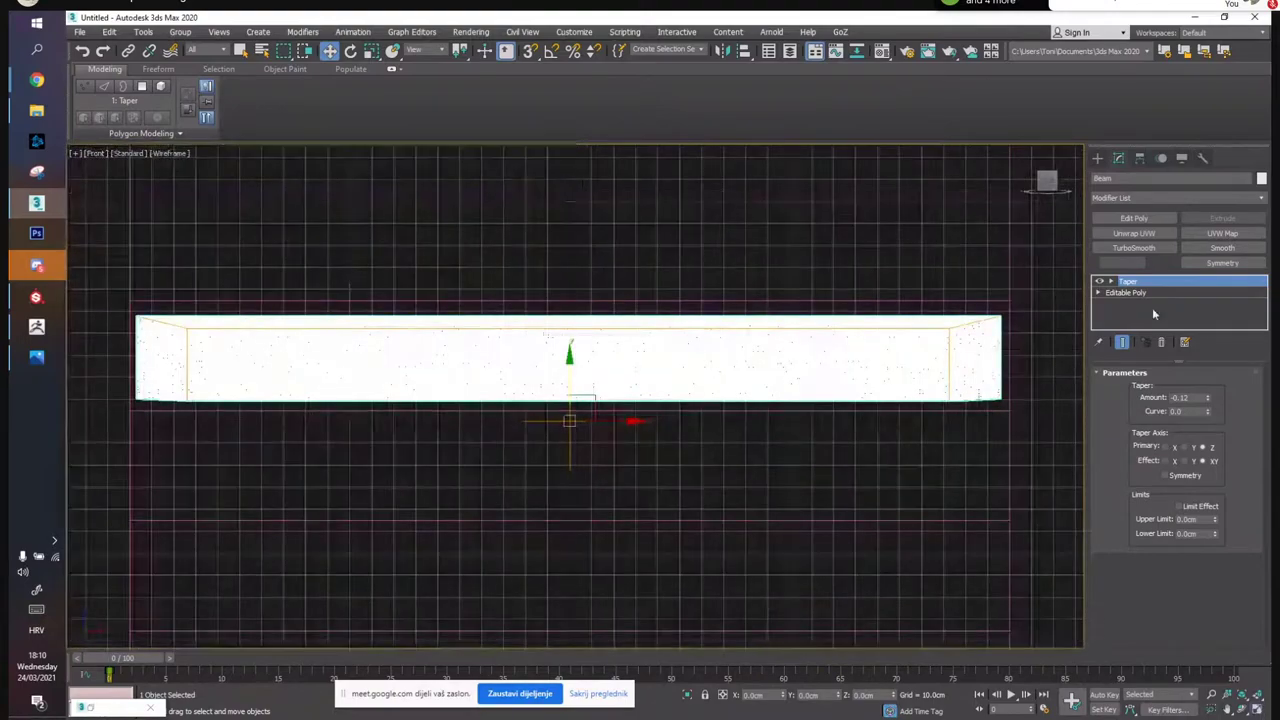
click(1100, 281)
right_click(929, 354)
click(955, 310)
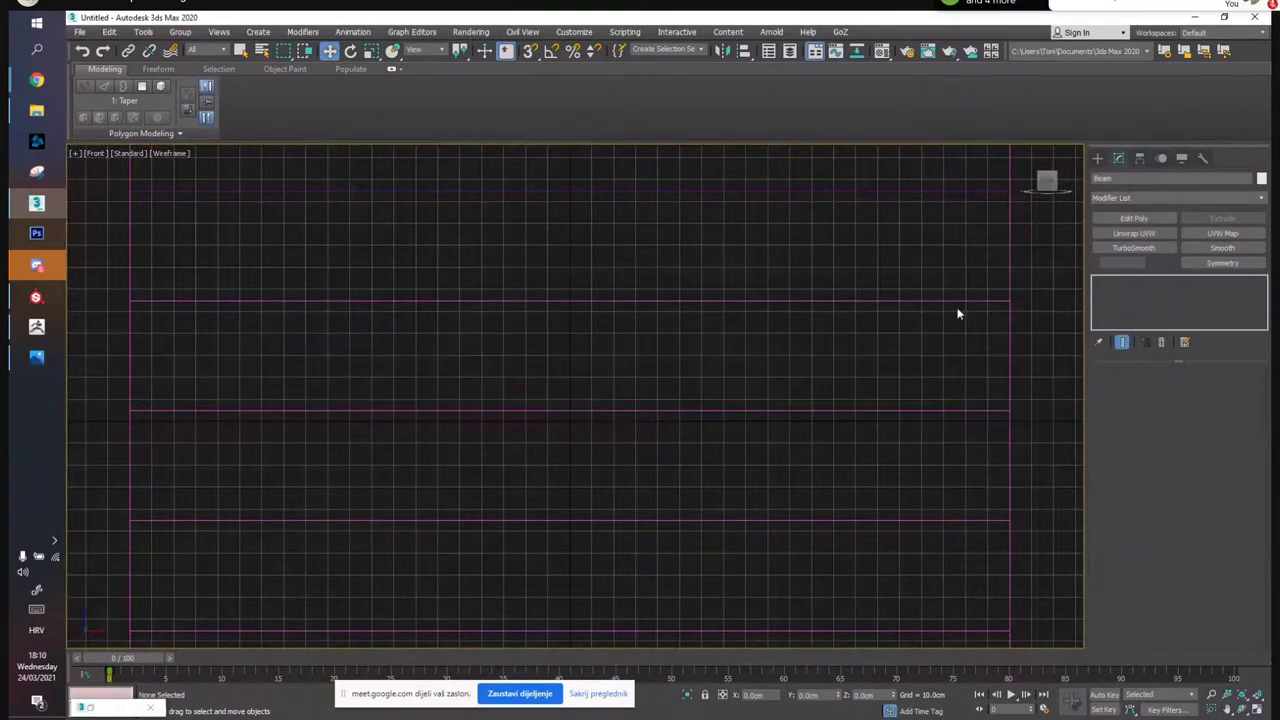
Draw a box about 389 cm wide and 41 cm long over the beam strip in the Front view
click(1097, 158)
click(1150, 237)
drag(141, 342, 199, 313)
drag(315, 371, 997, 405)
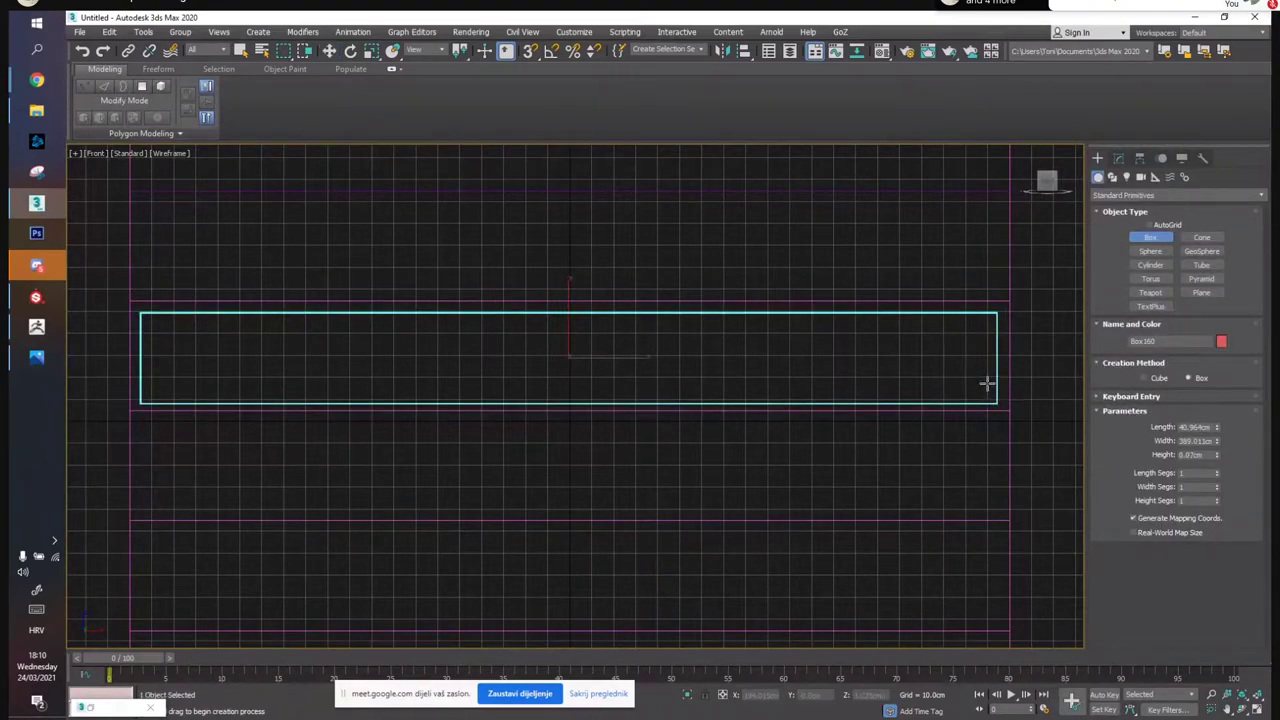
key(w)
Move the new red box outward along Y so it stands in front of the light green strip
click(1258, 709)
alt+middle_drag(735, 516, 777, 523)
scroll(777, 523, up, 3)
drag(896, 497, 913, 505)
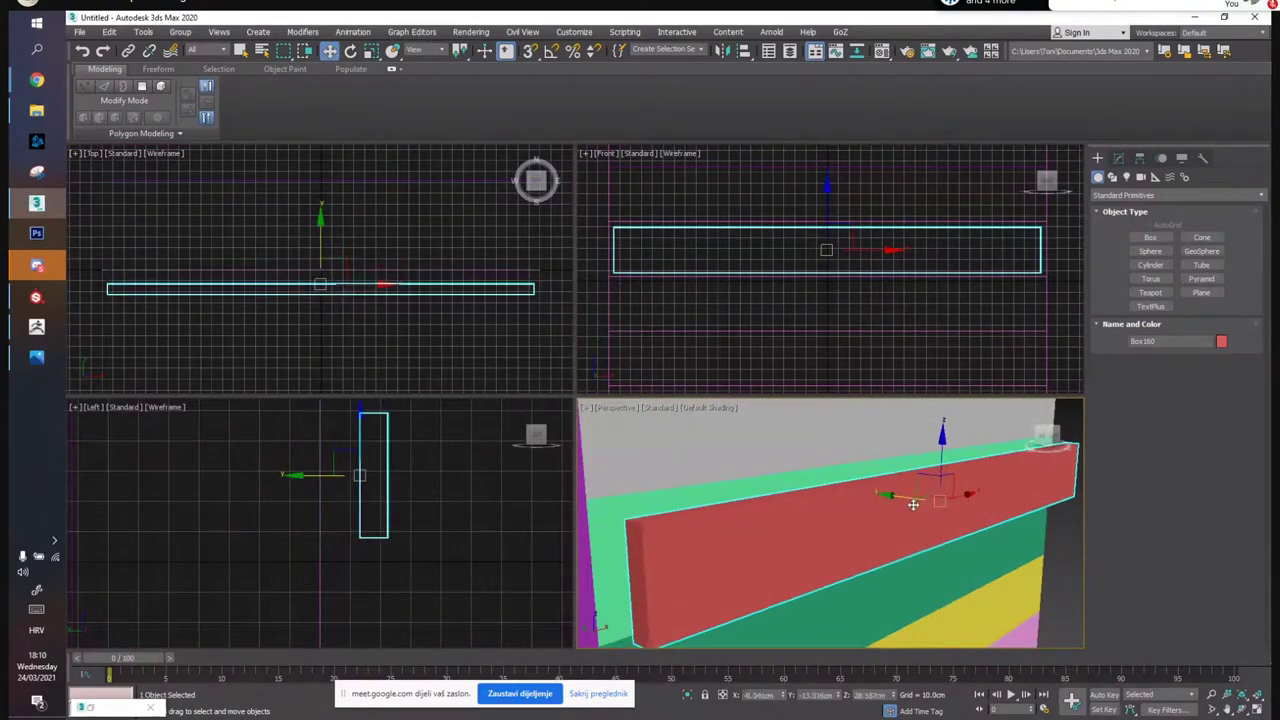
Select the light green strip and examine the gap between it and the red box in the maximized Perspective view
click(665, 500)
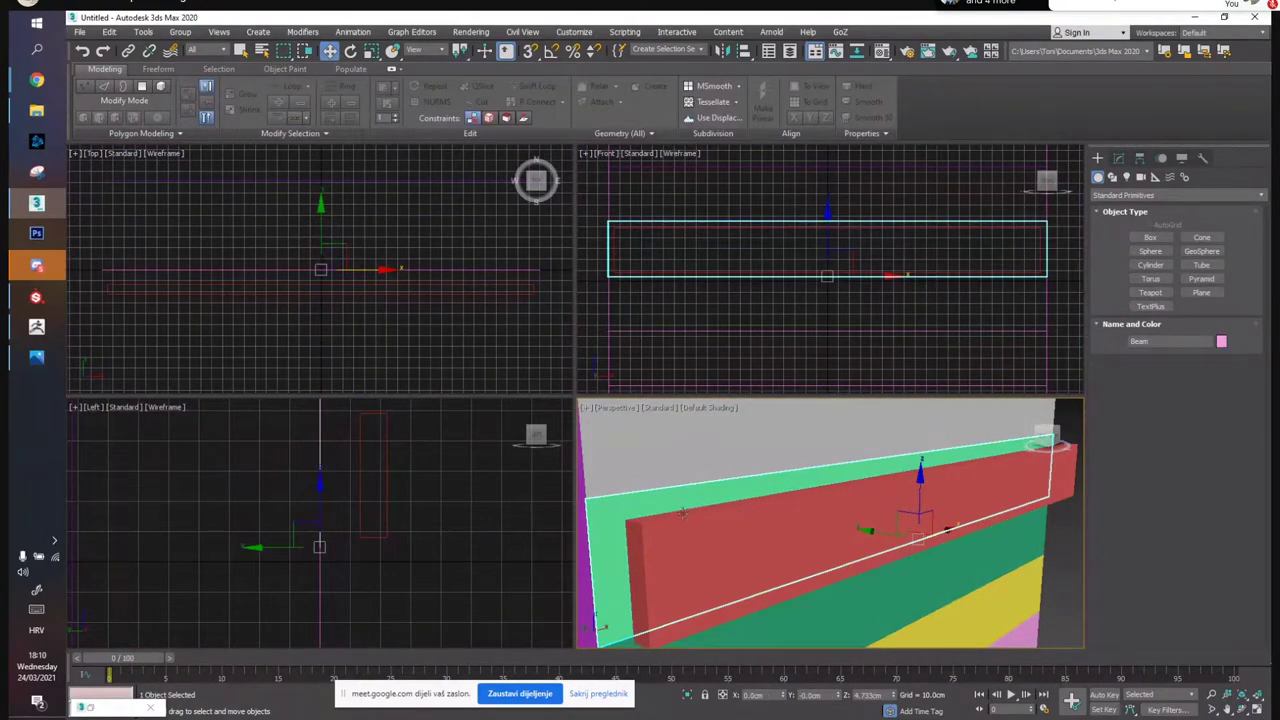
alt+middle_drag(681, 511, 747, 489)
click(1256, 710)
alt+middle_drag(520, 362, 777, 363)
alt+middle_drag(595, 290, 618, 314)
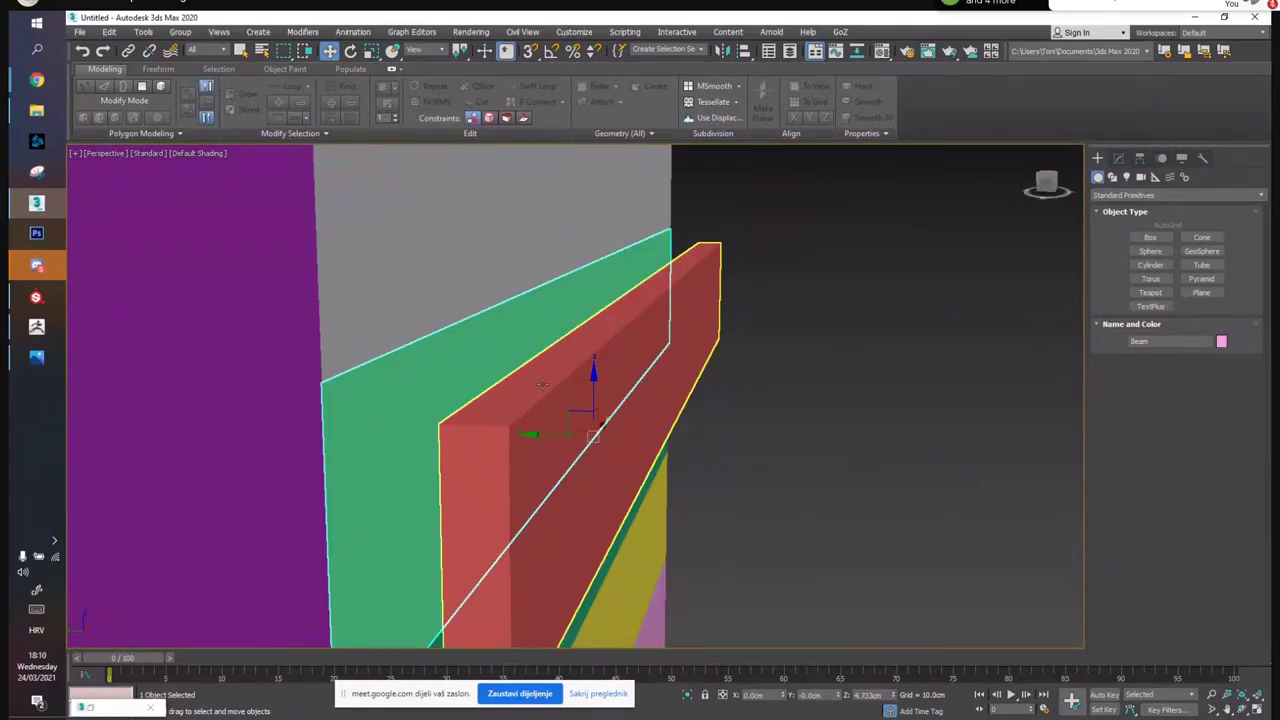
alt+middle_drag(683, 265, 194, 372)
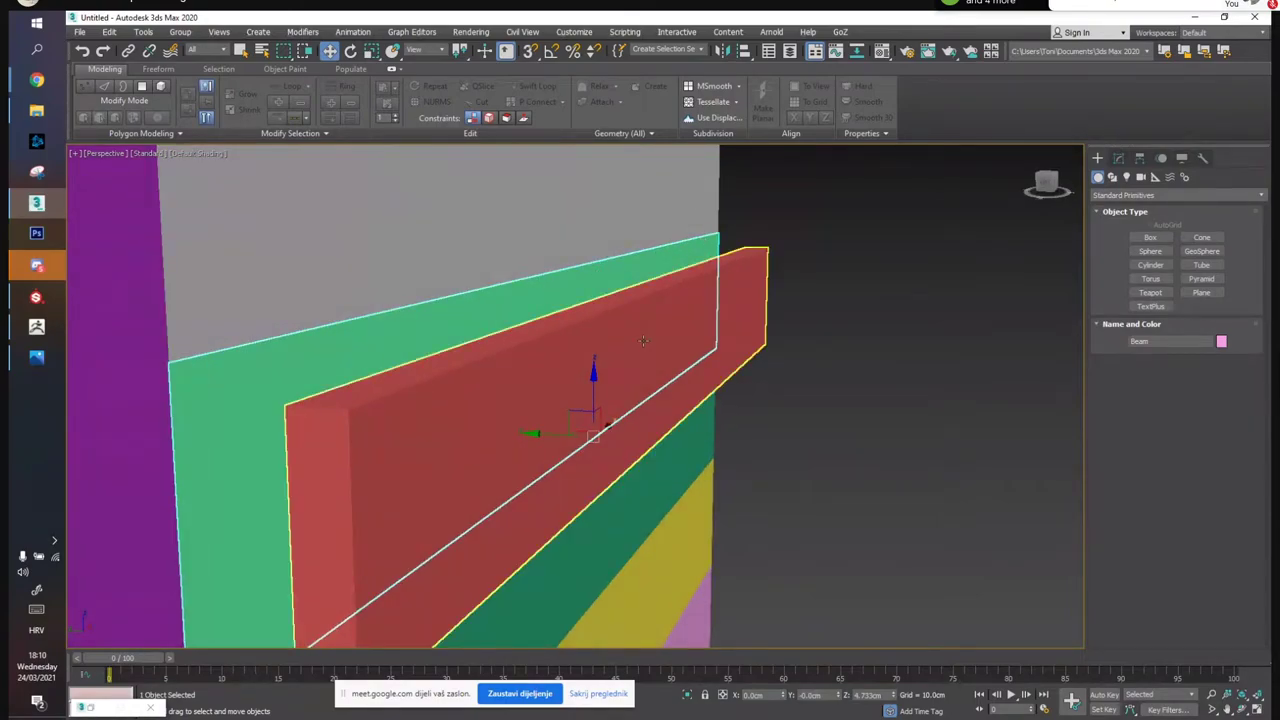
alt+middle_drag(690, 370, 638, 386)
click(1150, 237)
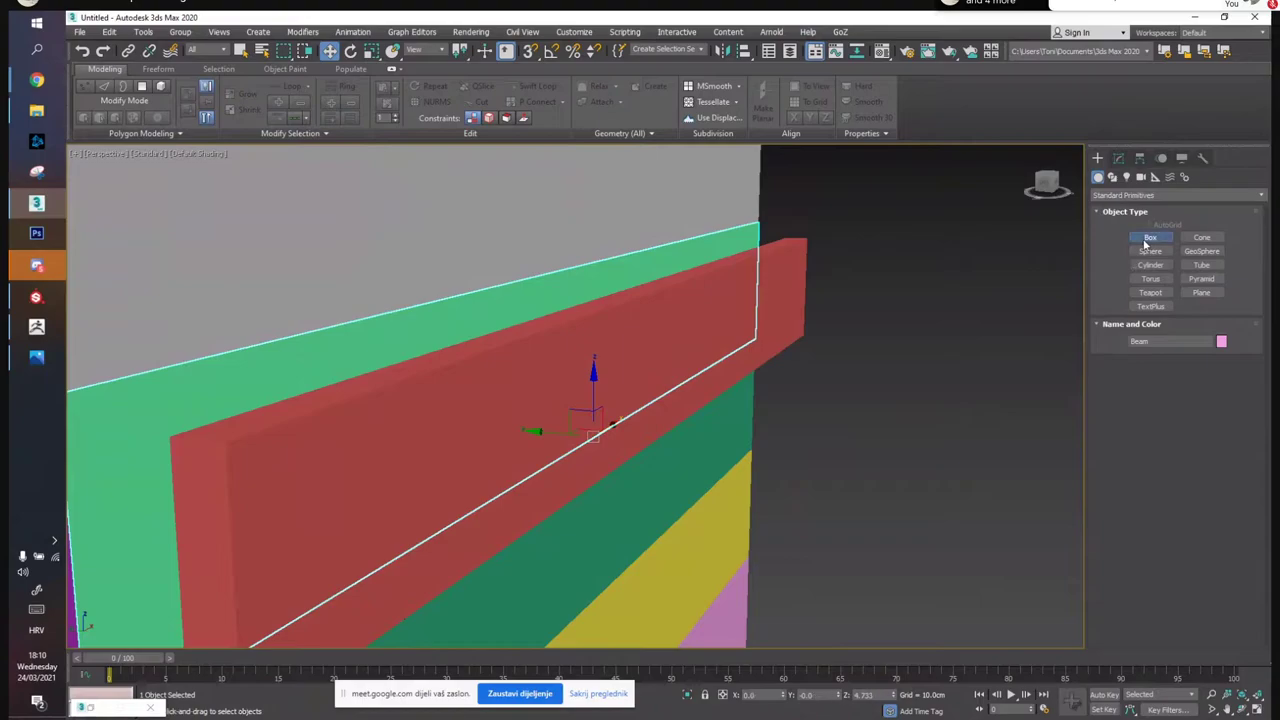
drag(885, 508, 955, 588)
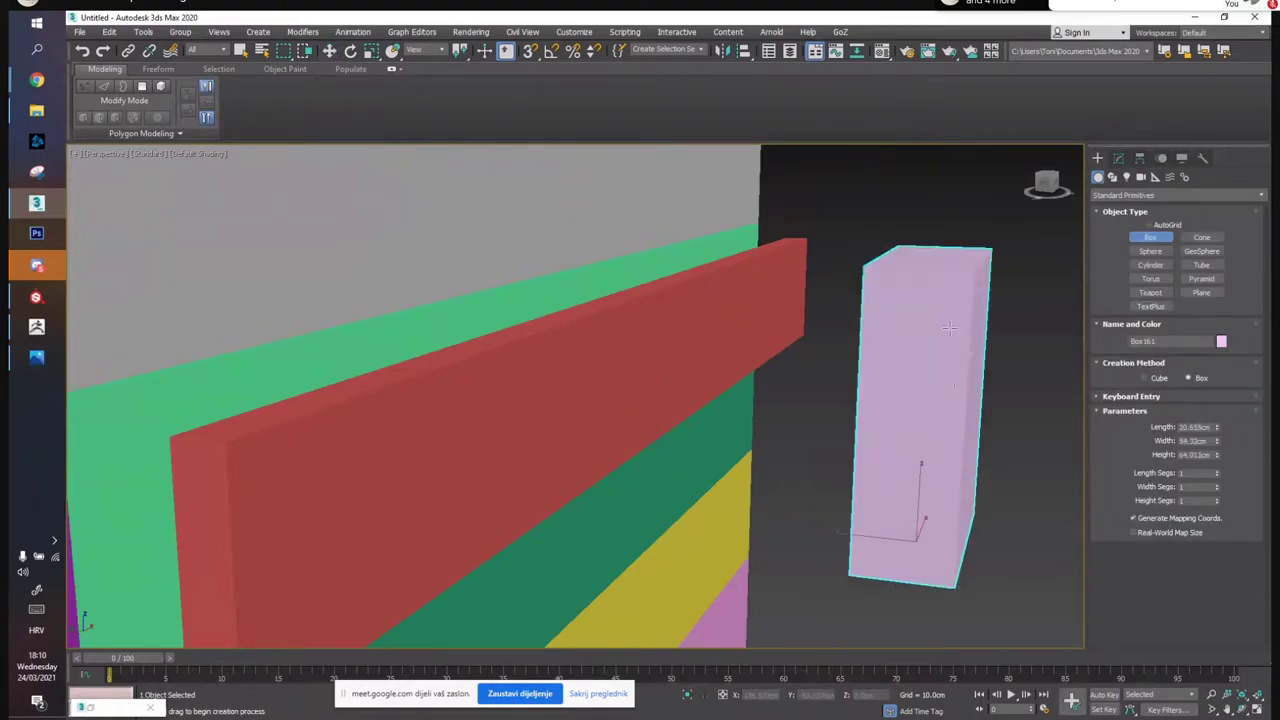
click(955, 377)
key(w)
alt+middle_drag(923, 387, 886, 398)
key(1)
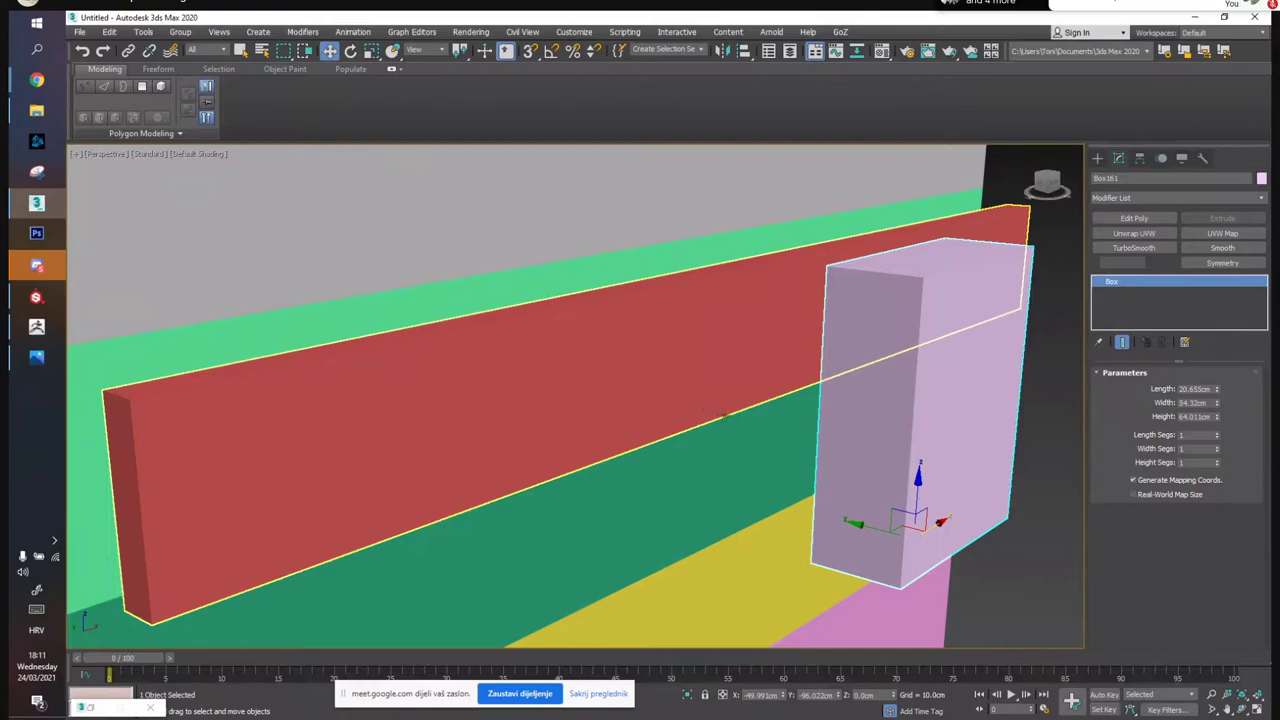
key(Delete)
Convert the red box in front of the strip to an Editable Poly
click(514, 366)
alt+middle_drag(514, 366, 727, 382)
right_click(727, 382)
mouse_move(824, 521)
click(885, 526)
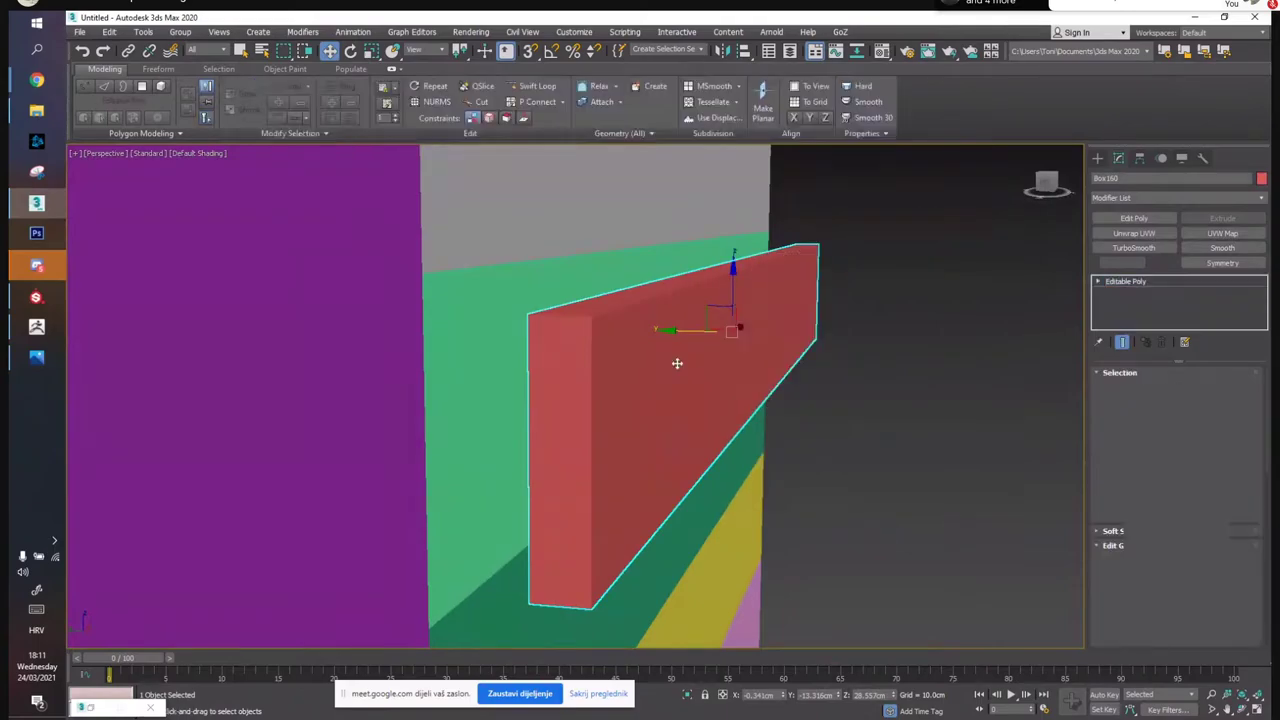
Select the front polygon of the red box and scale it down to slope the box's edges inward
key(4)
click(680, 363)
drag(765, 271, 766, 294)
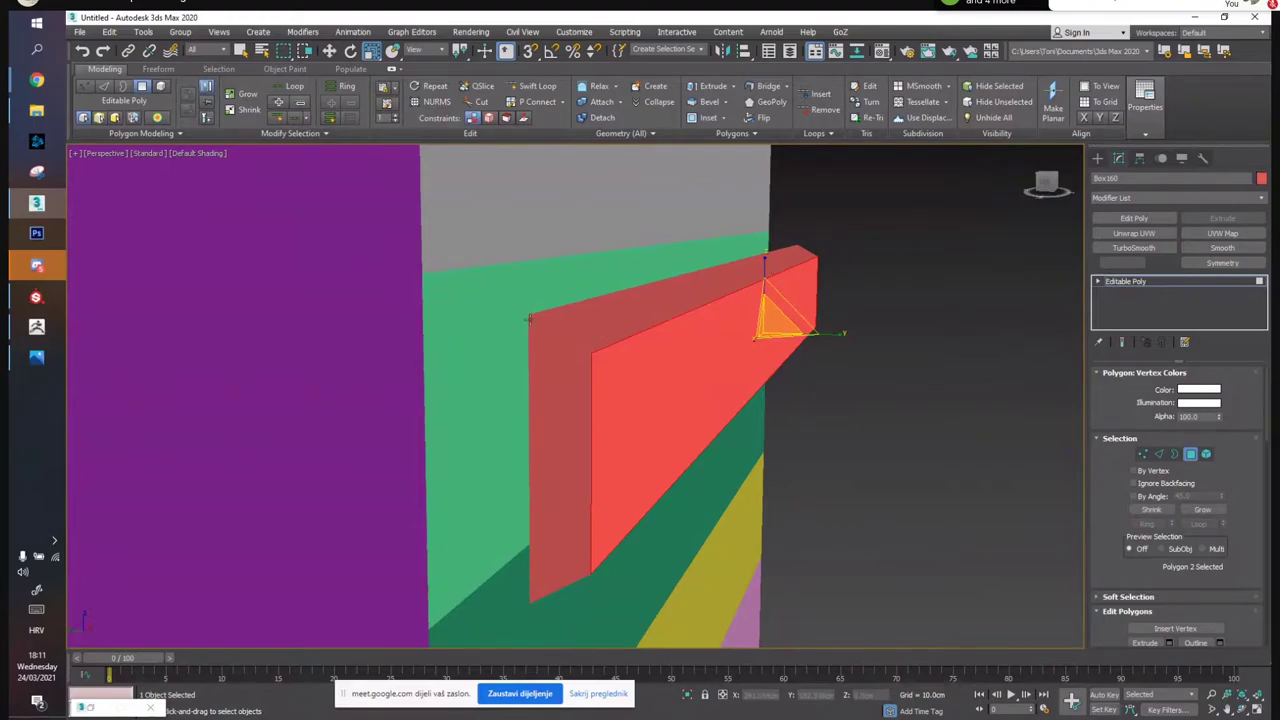
alt+middle_drag(530, 318, 553, 323)
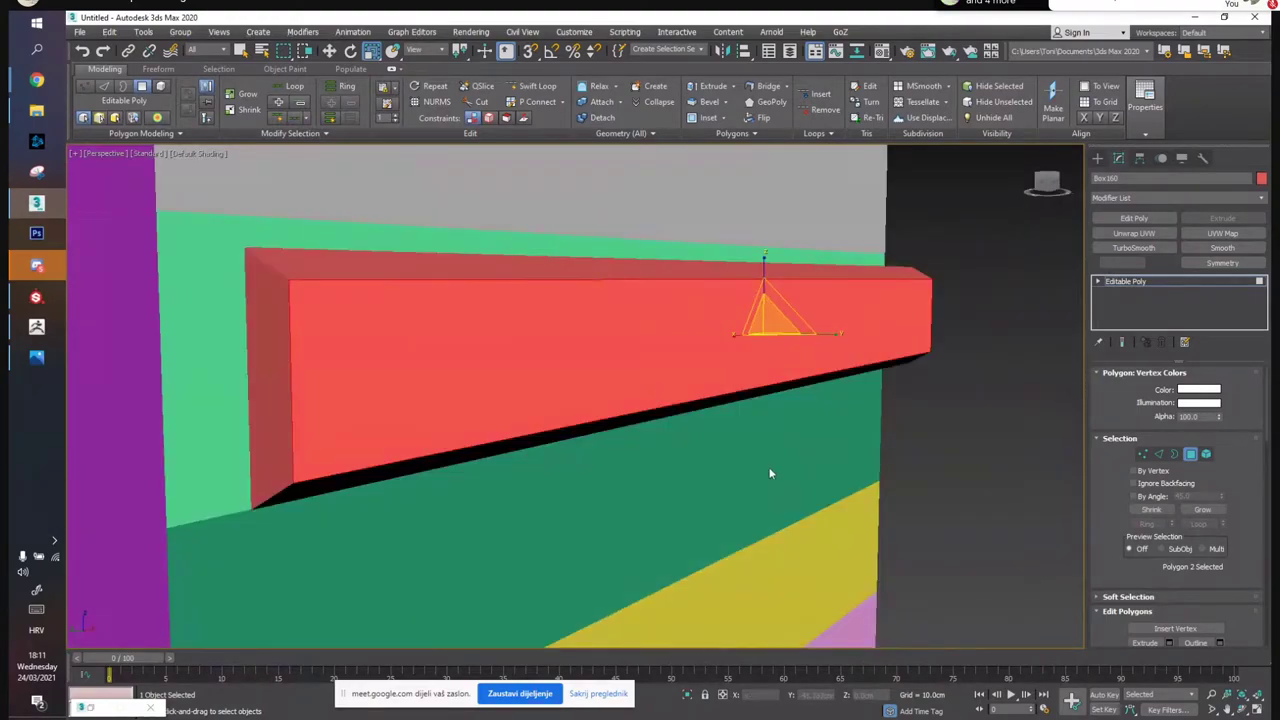
Delete the red box and unhide all the hidden objects
click(1191, 456)
click(806, 334)
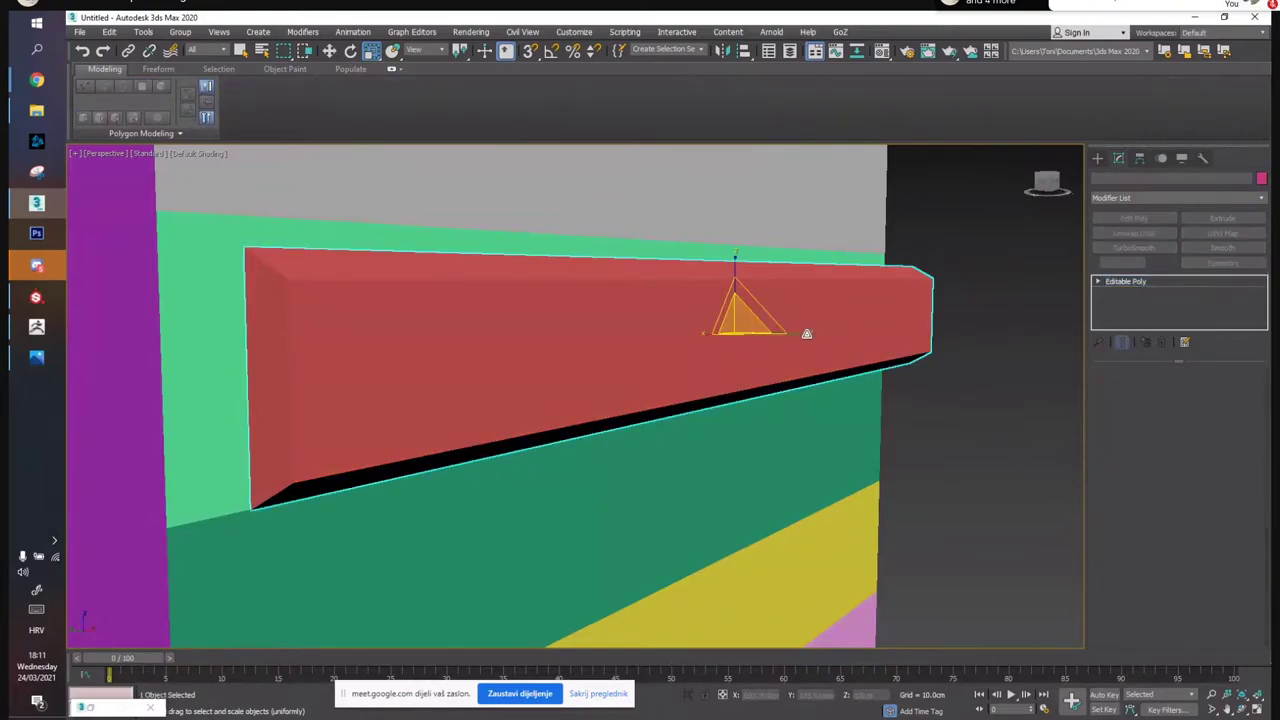
key(Delete)
right_click(775, 370)
click(815, 323)
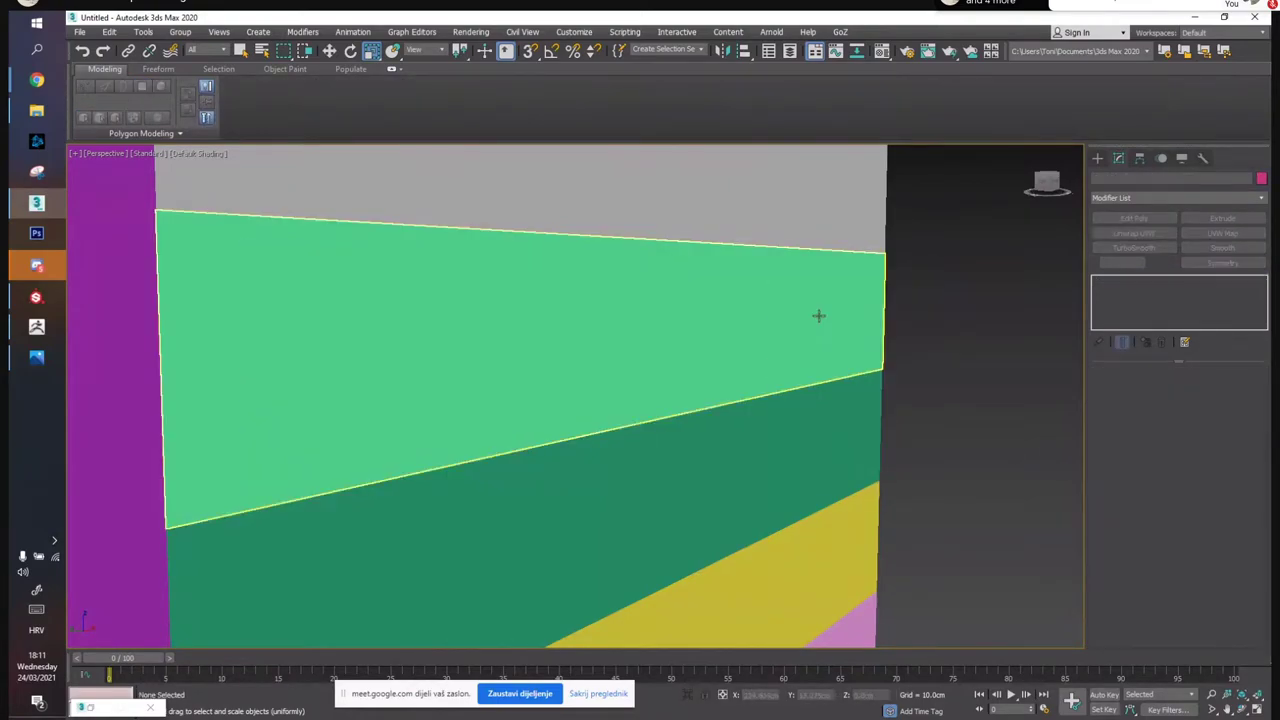
Set the Taper amount of the sculpted beam to -0.07 and turn the modifier's display on
click(558, 361)
alt+middle_drag(558, 361, 574, 361)
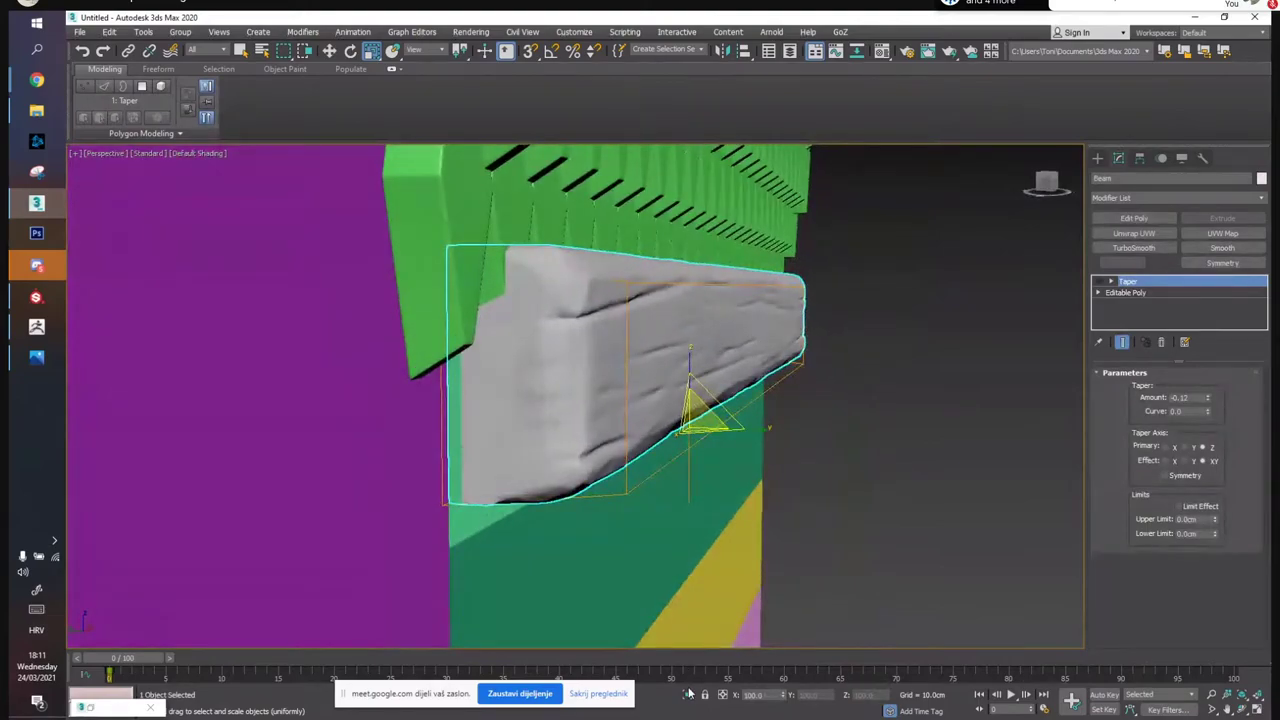
mouse_move(1207, 398)
mouse_down()
mouse_move(1209, 384)
mouse_move(1177, 365)
mouse_move(1213, 398)
mouse_up()
click(1100, 283)
alt+middle_drag(814, 381, 722, 392)
scroll(723, 392, down, 3)
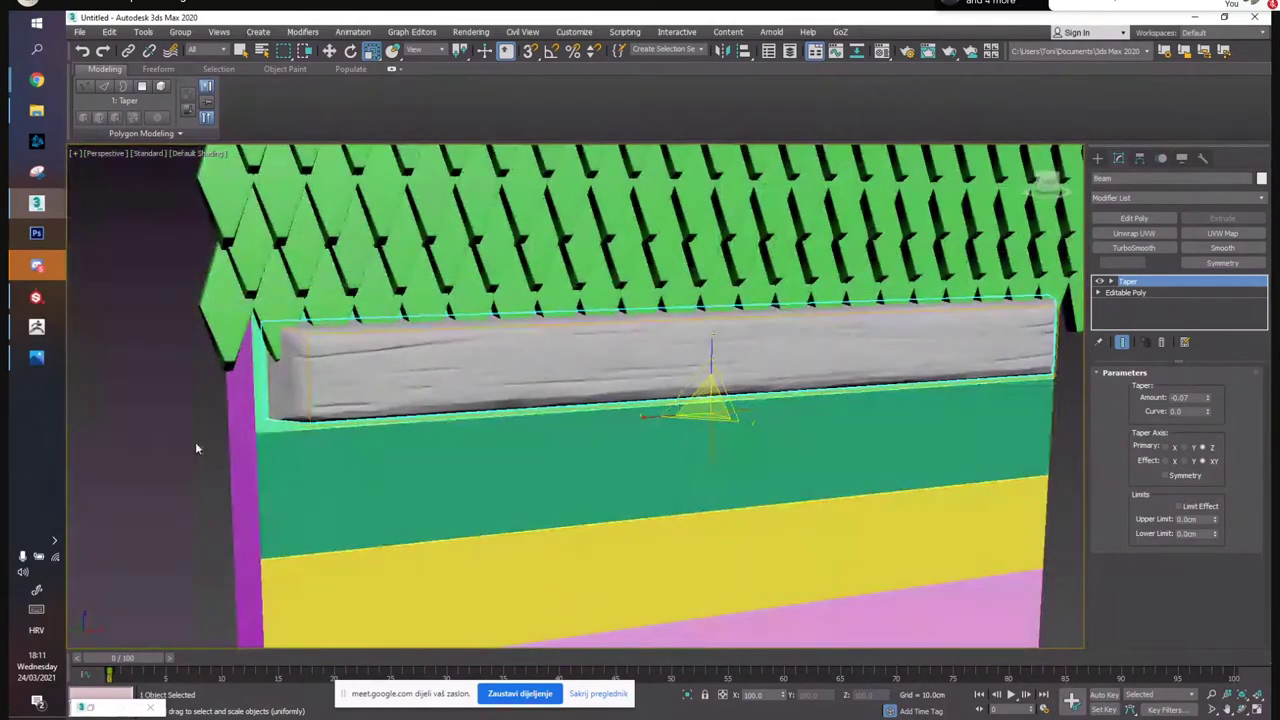
Examine how the beam sits between the roof tiles and the dark green roof beam strip
key(w)
click(195, 441)
middle_drag(391, 419, 389, 460)
scroll(389, 460, down, 2)
click(389, 460)
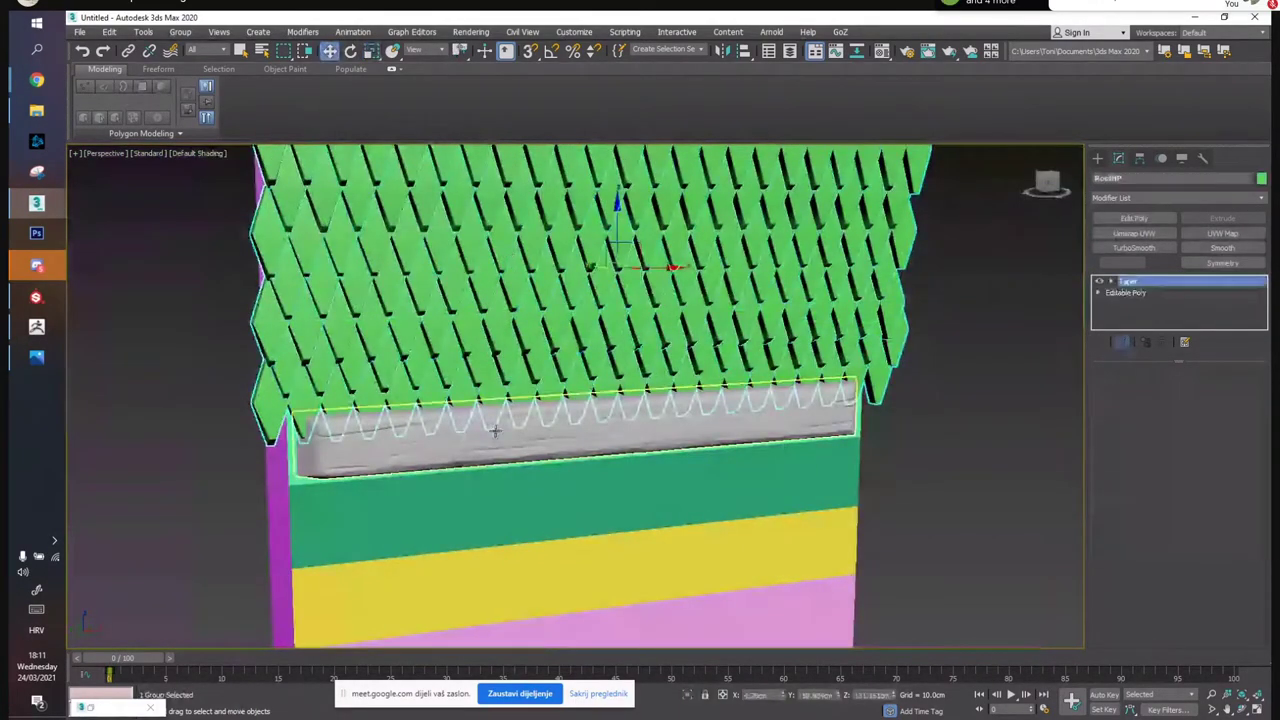
click(494, 522)
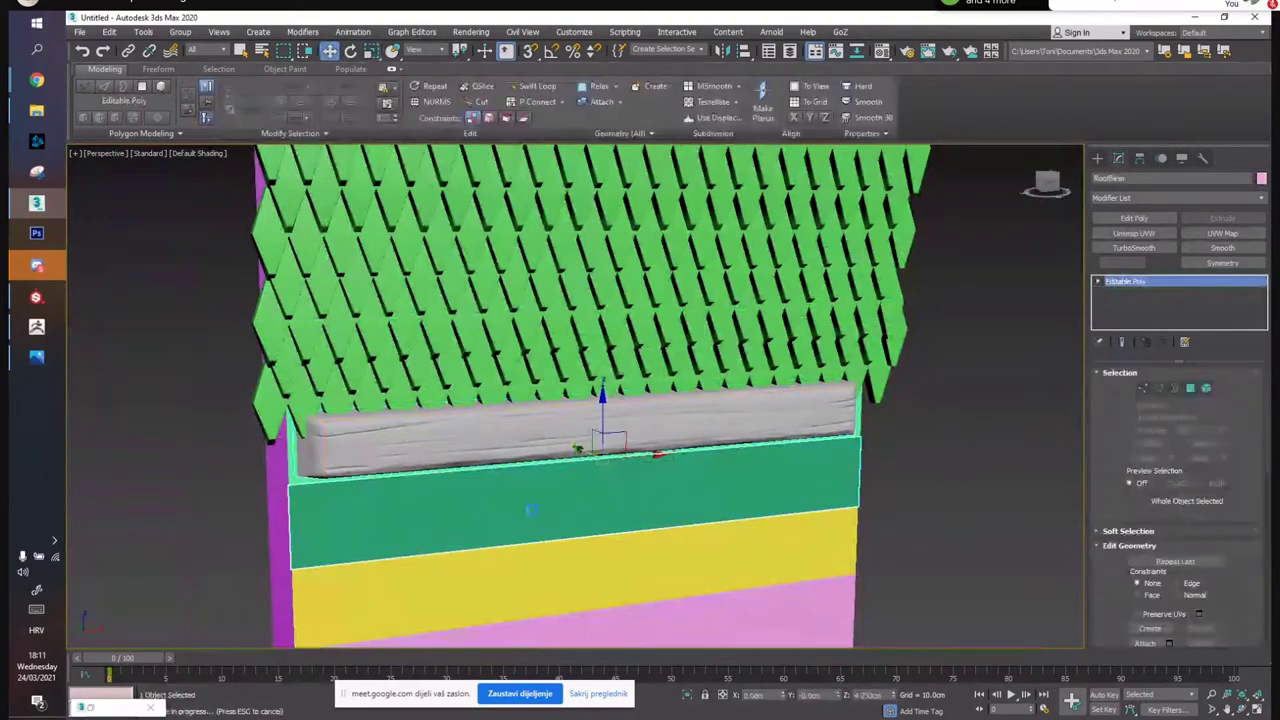
alt+middle_drag(641, 385, 631, 480)
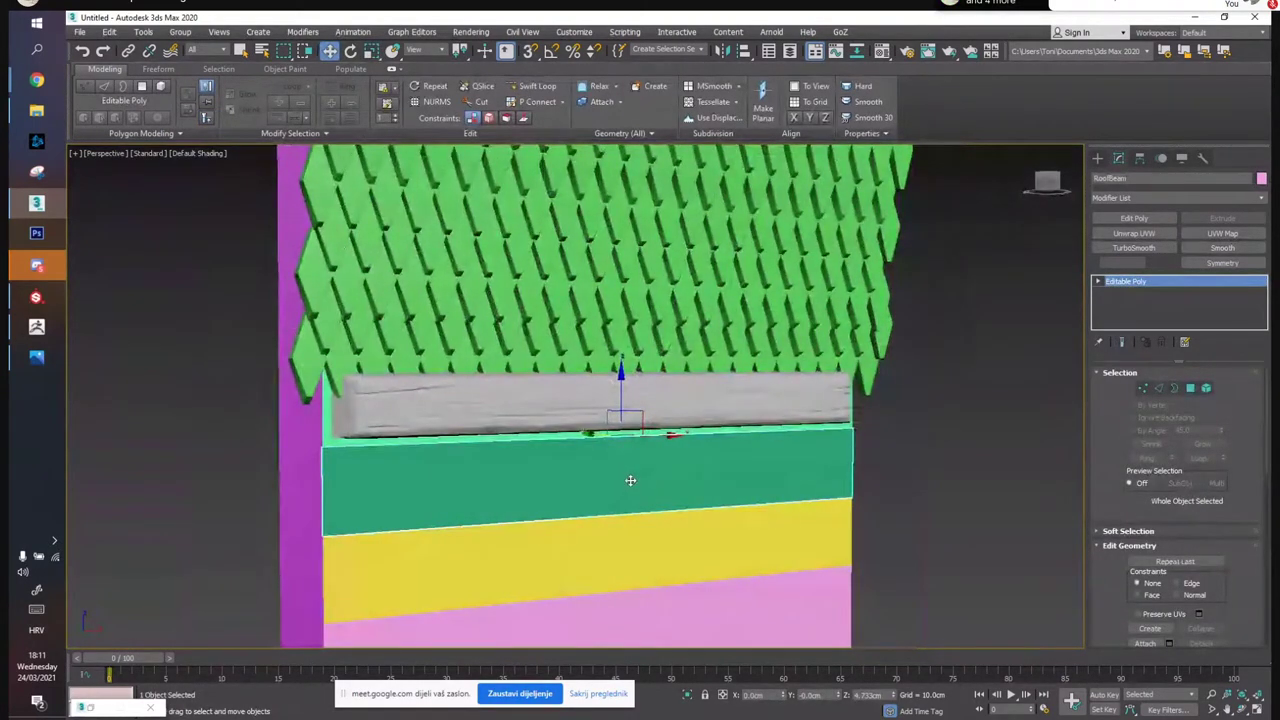
click(860, 465)
Clone the sculpted beam straight down onto the dark green strip
click(640, 397)
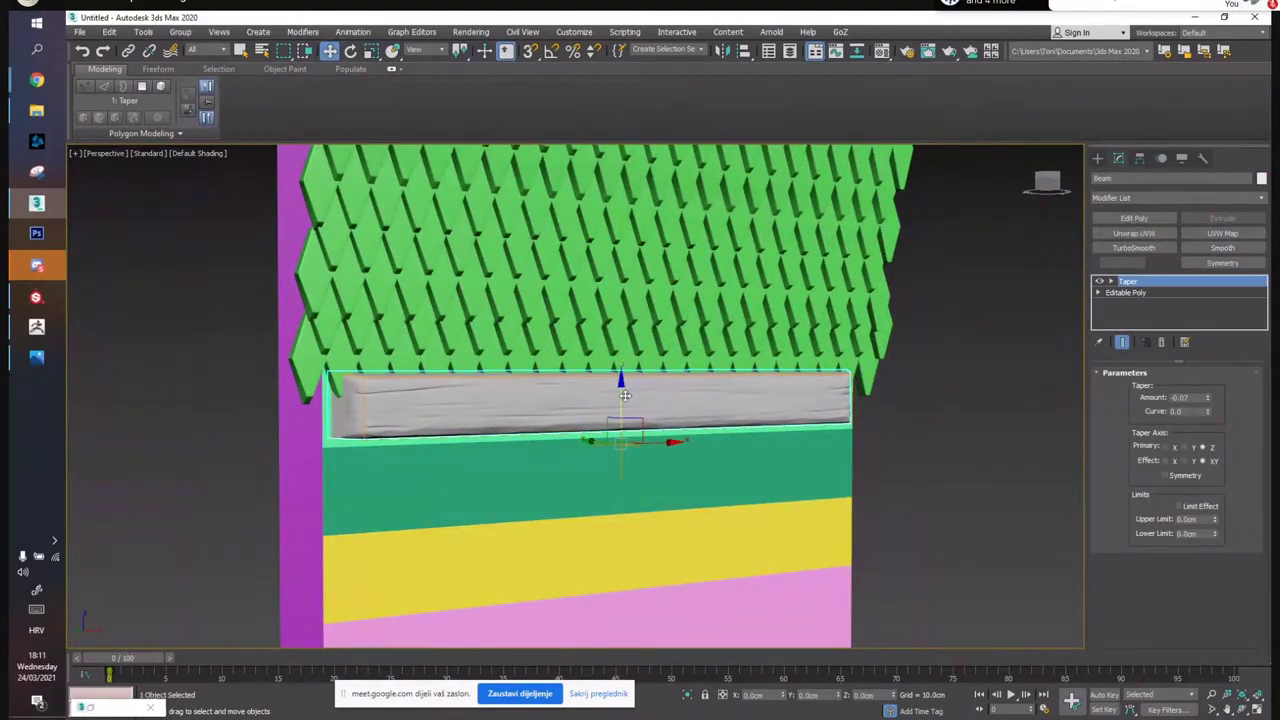
shift+drag(624, 396, 624, 468)
click(670, 428)
mouse_move(751, 523)
alt+middle_down()
mouse_move(640, 507)
mouse_move(738, 525)
mouse_move(730, 498)
alt+middle_up()
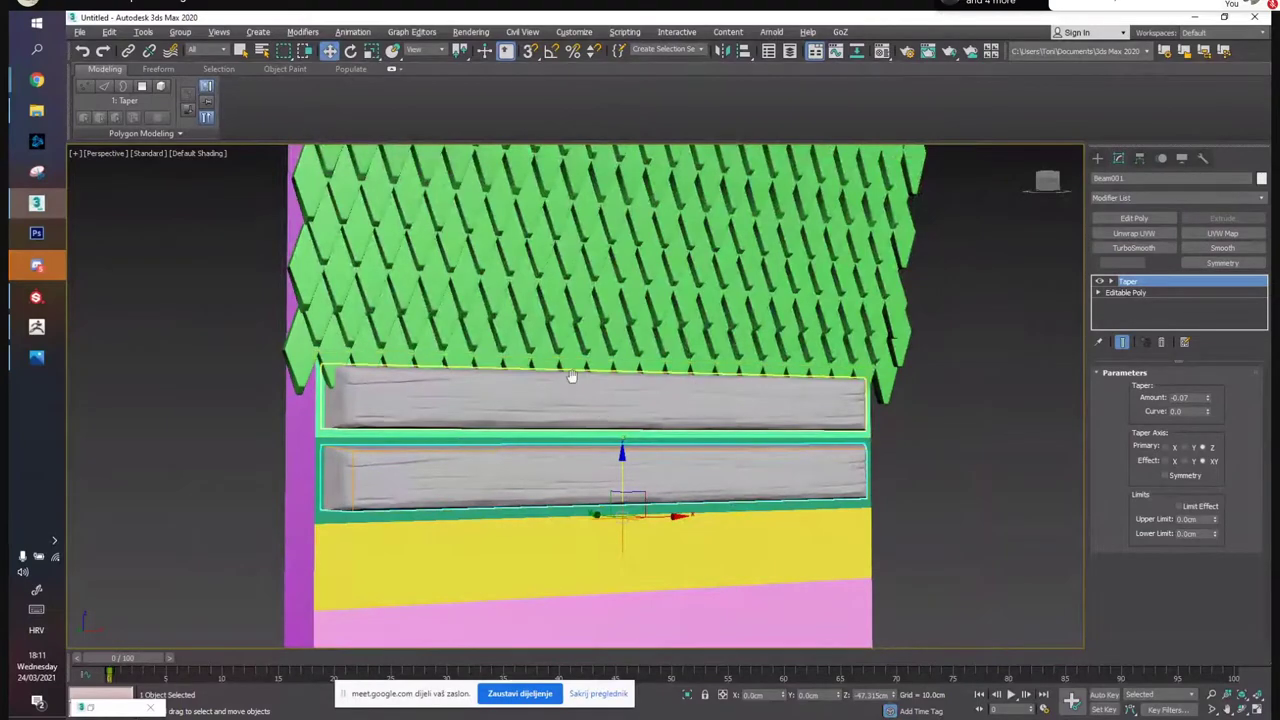
Select the yellow ornaments strip and examine its area below the two beams
middle_drag(572, 377, 597, 333)
click(955, 463)
middle_drag(687, 438, 700, 404)
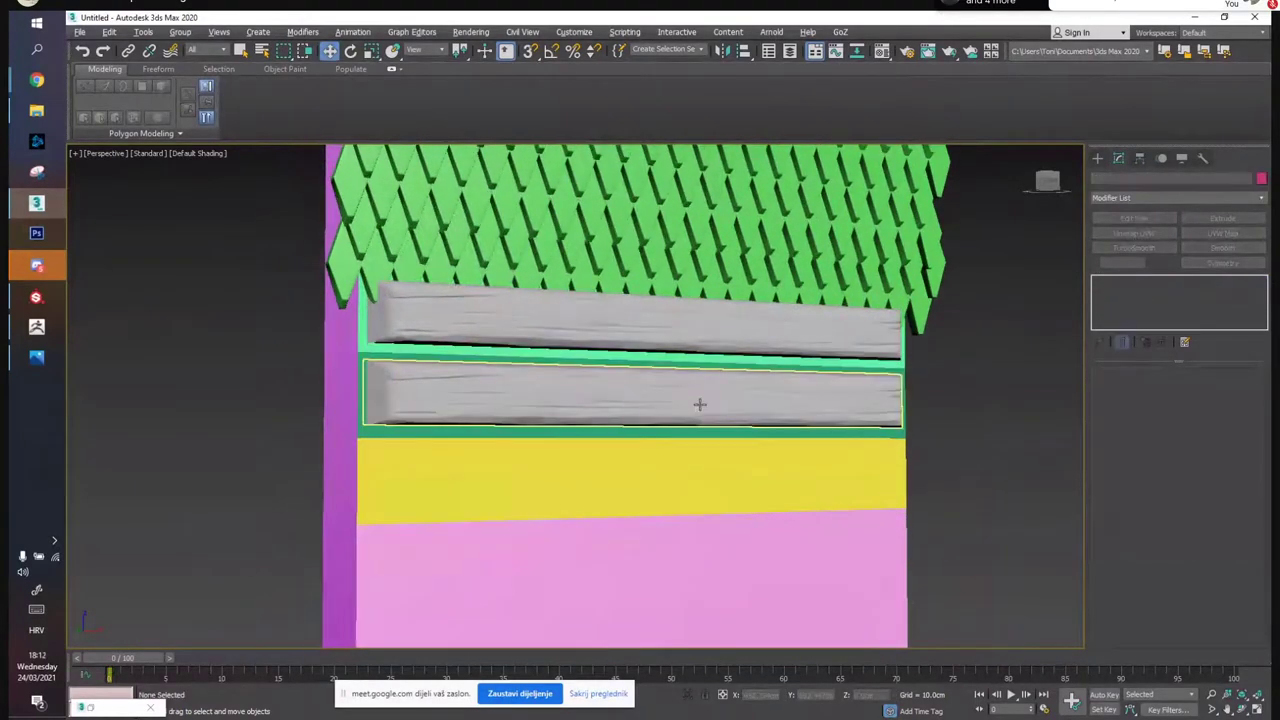
click(633, 474)
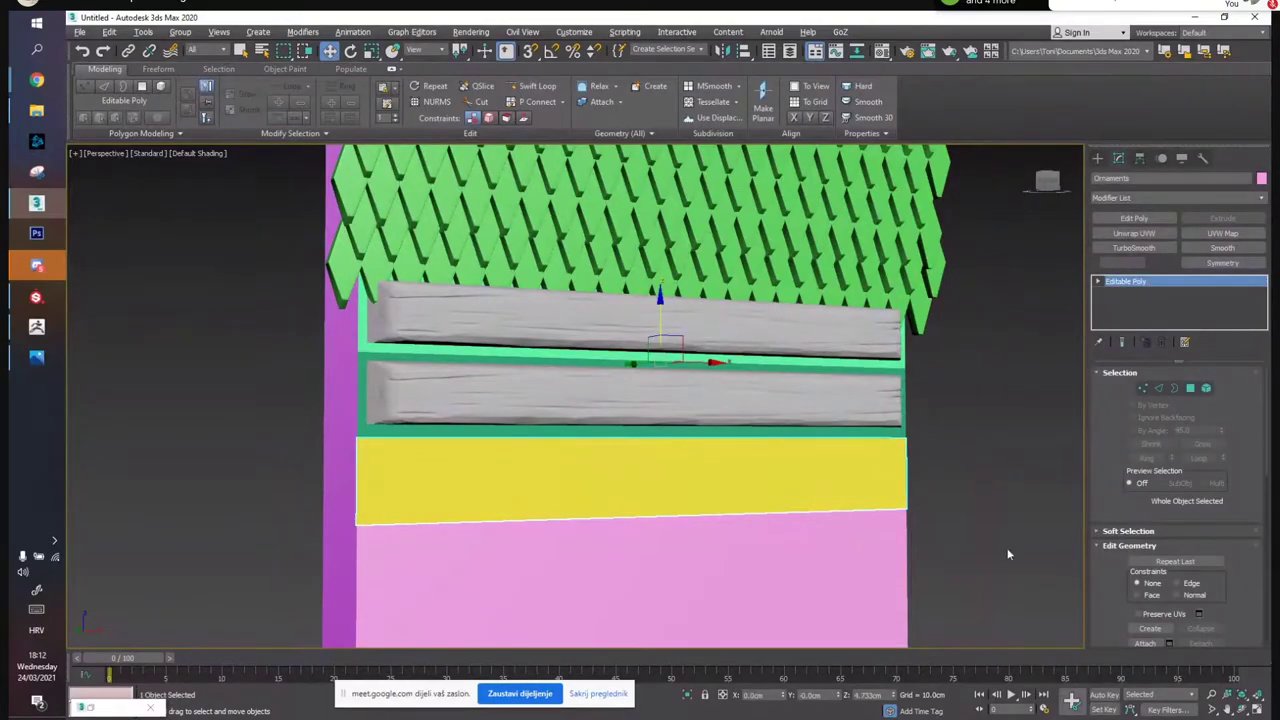
click(991, 564)
click(674, 483)
alt+middle_drag(613, 416, 578, 416)
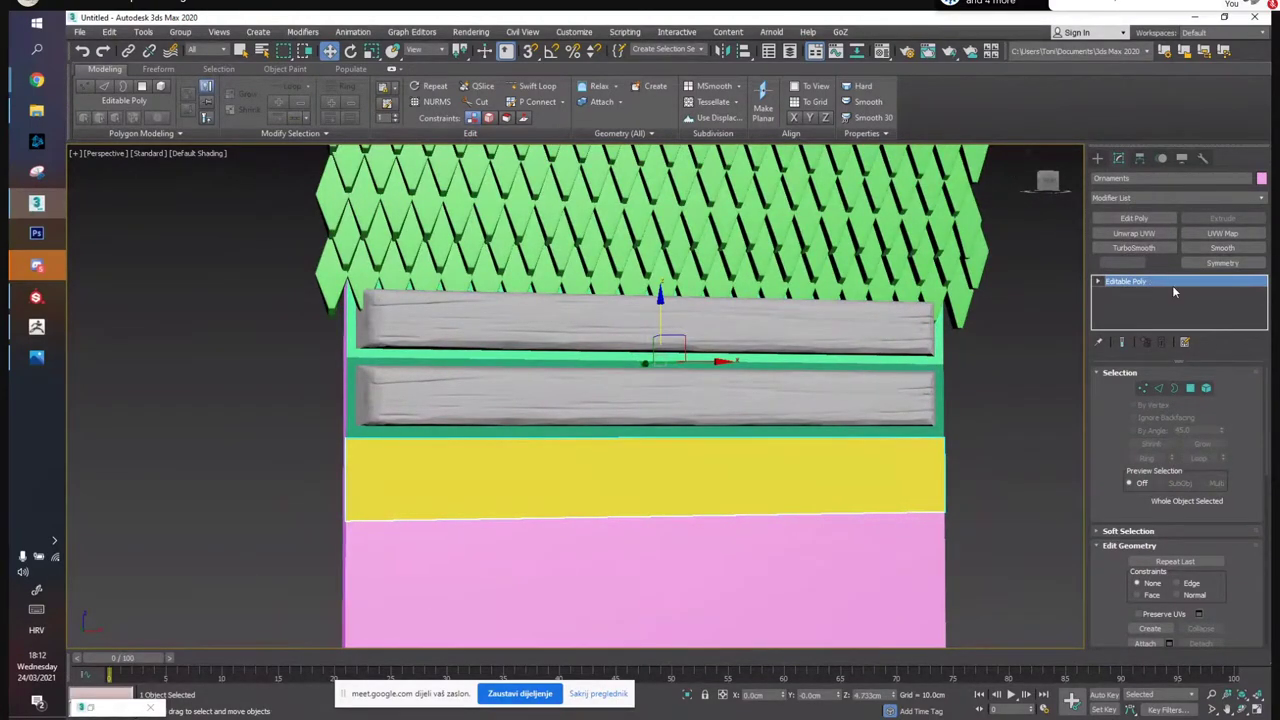
alt+middle_drag(729, 440, 763, 455)
click(1257, 711)
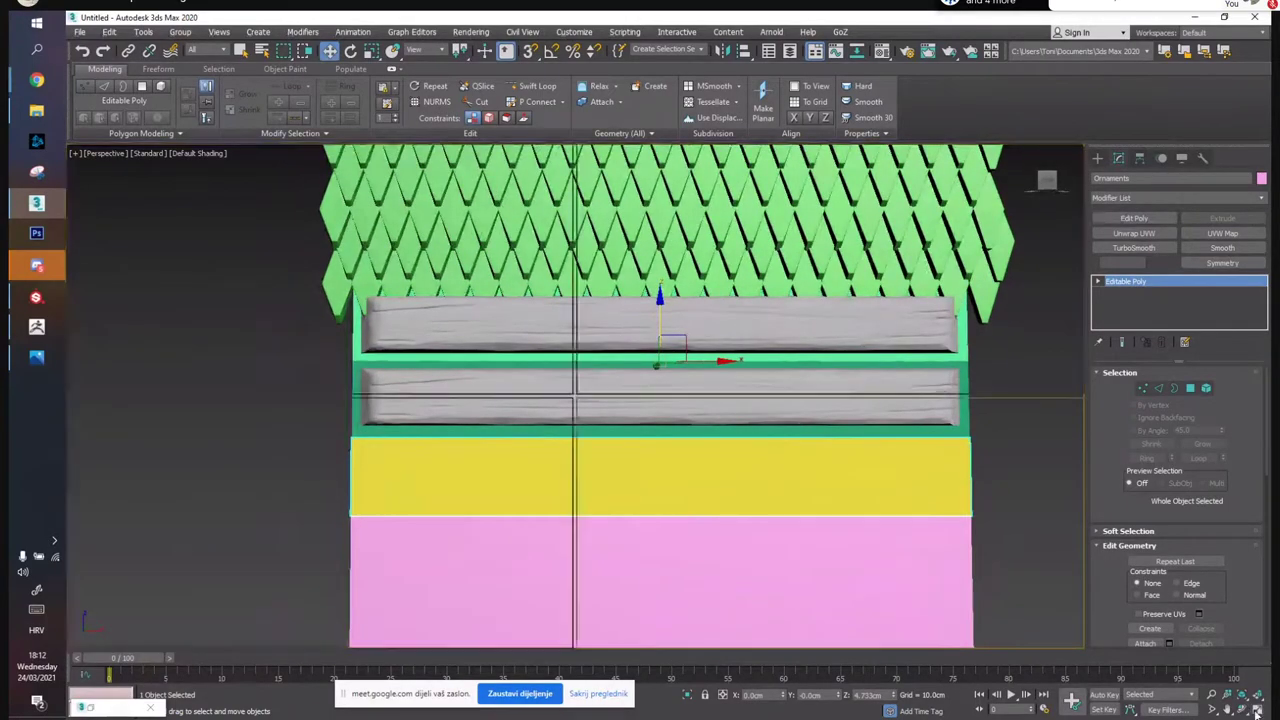
click(1257, 711)
key(alt+w)
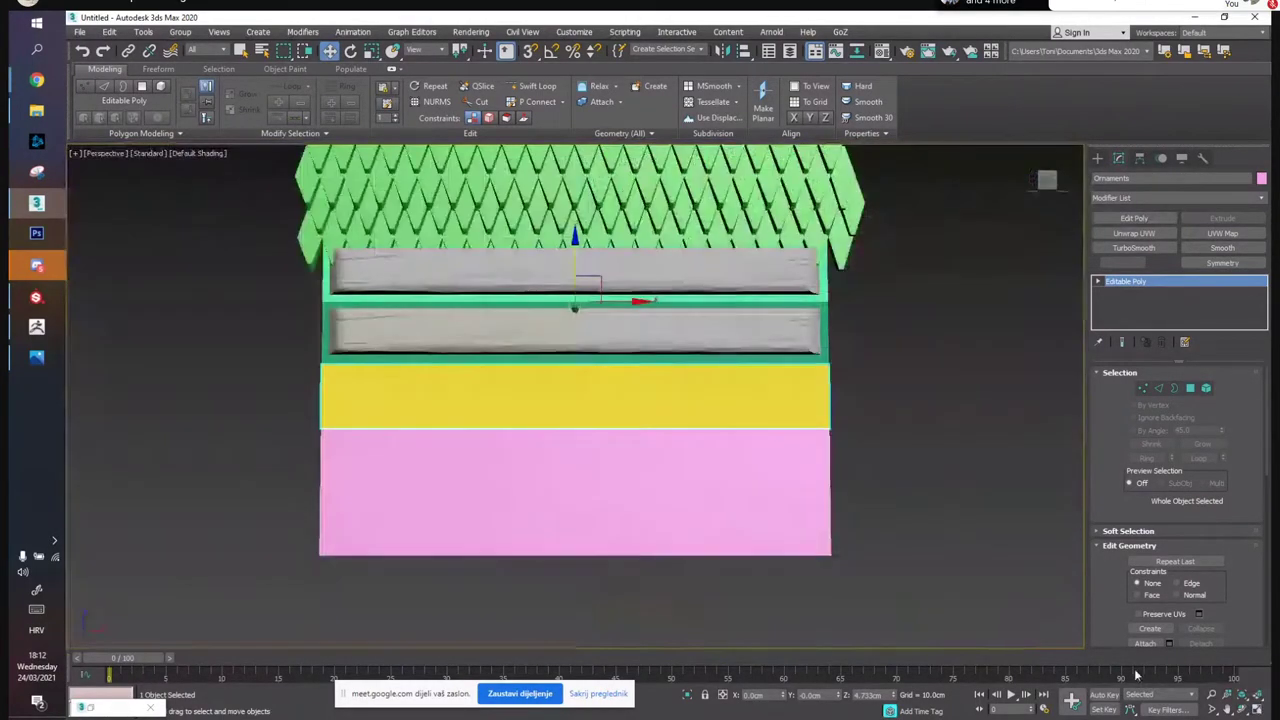
middle_drag(763, 400, 804, 526)
Select the roof tiles and both beams and hide them to leave only the template strips
click(655, 342)
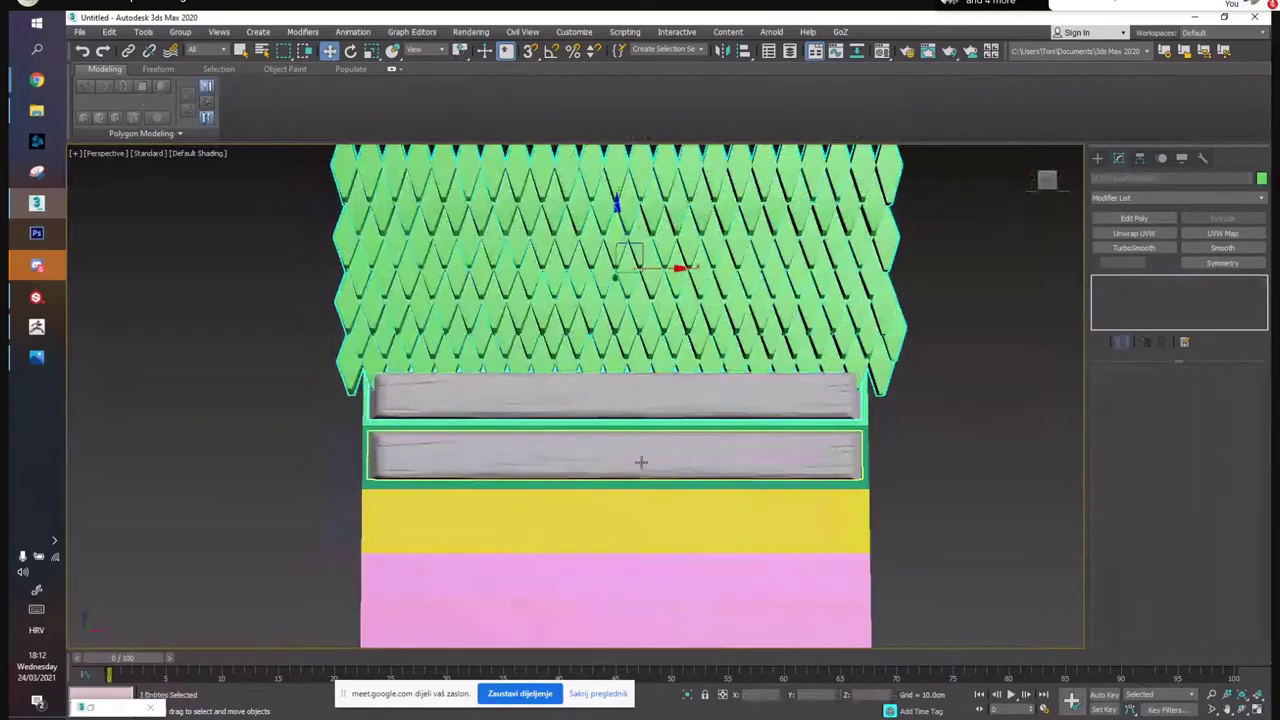
right_click(641, 462)
click(684, 406)
Apply an Unwrap UVW modifier to the yellow ornaments strip and open its UV editor
click(716, 538)
middle_drag(656, 442, 641, 349)
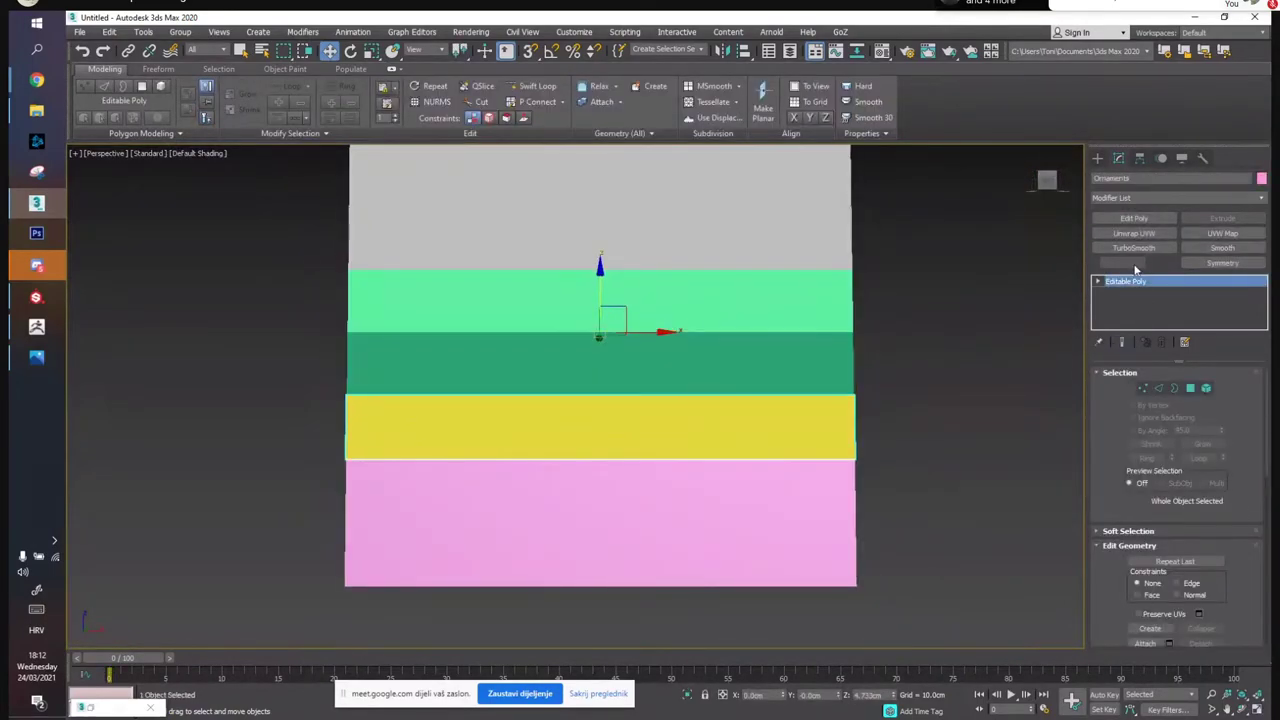
click(1134, 197)
scroll(1162, 220, down, 10)
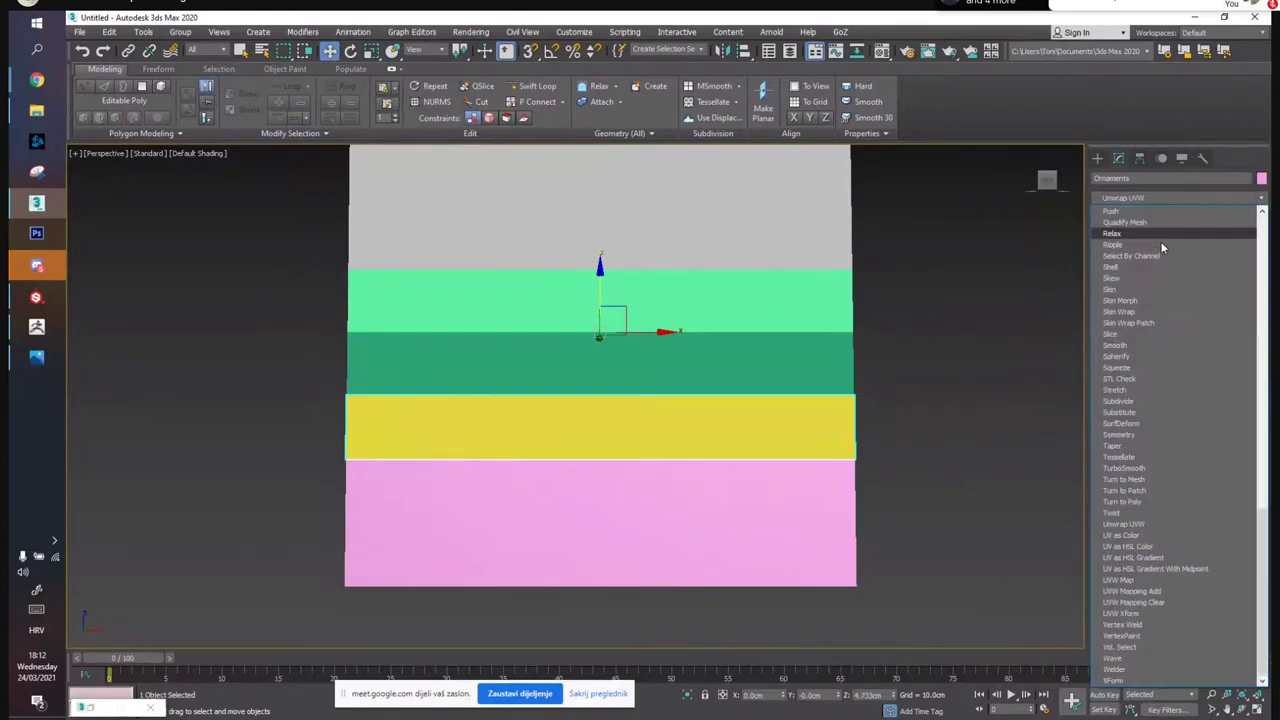
click(1152, 523)
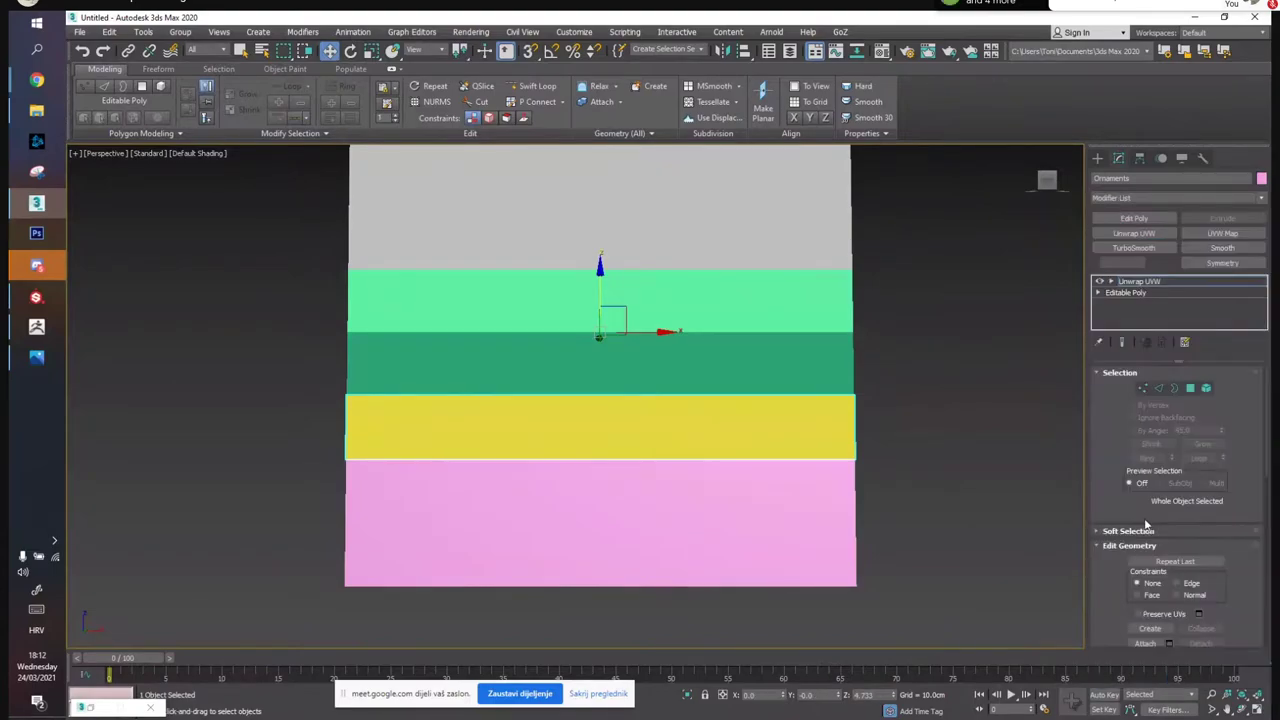
scroll(1120, 527, down, 3)
click(1160, 489)
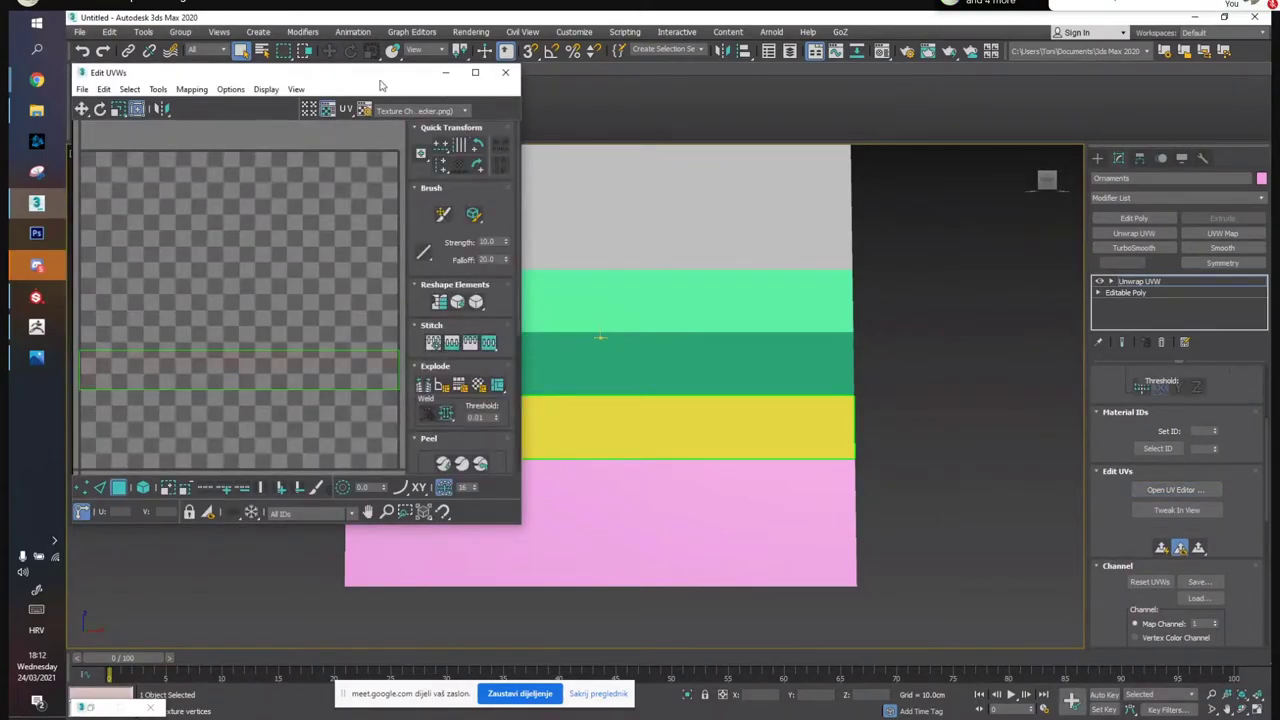
Switch the UV editor's background to CheckerPattern (Checker) and maximize the editor
drag(425, 73, 445, 127)
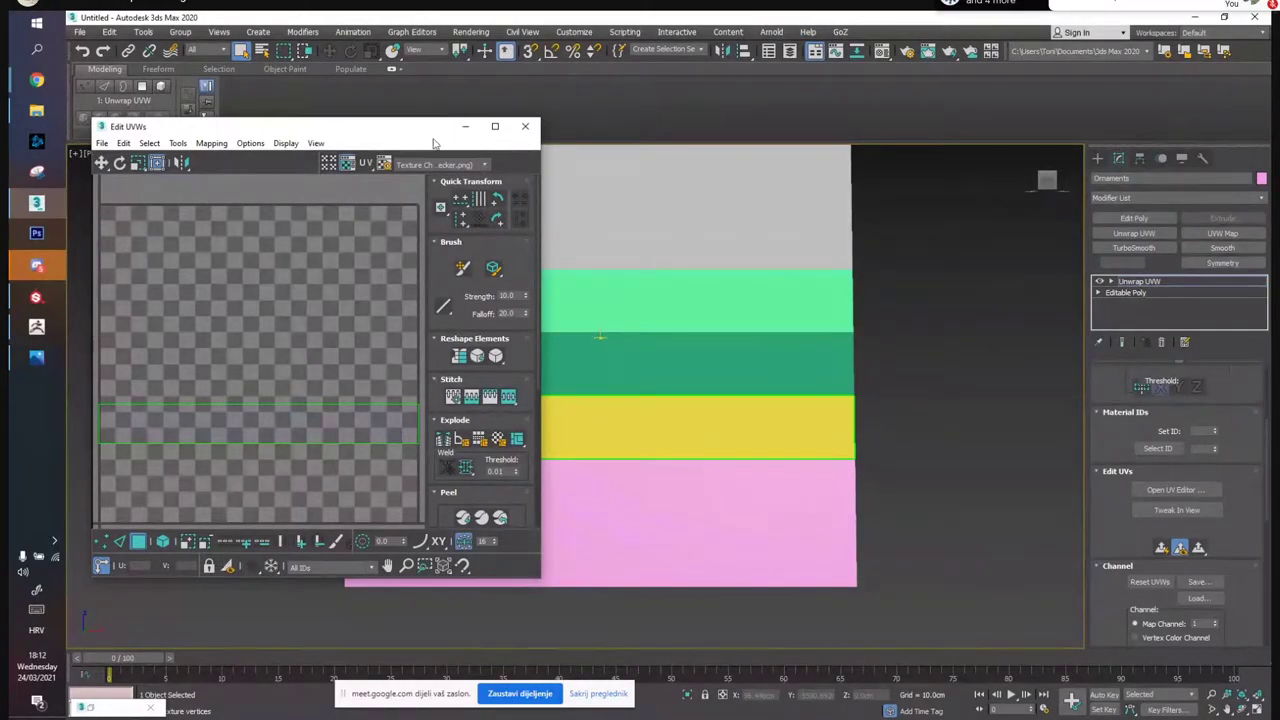
drag(433, 139, 502, 144)
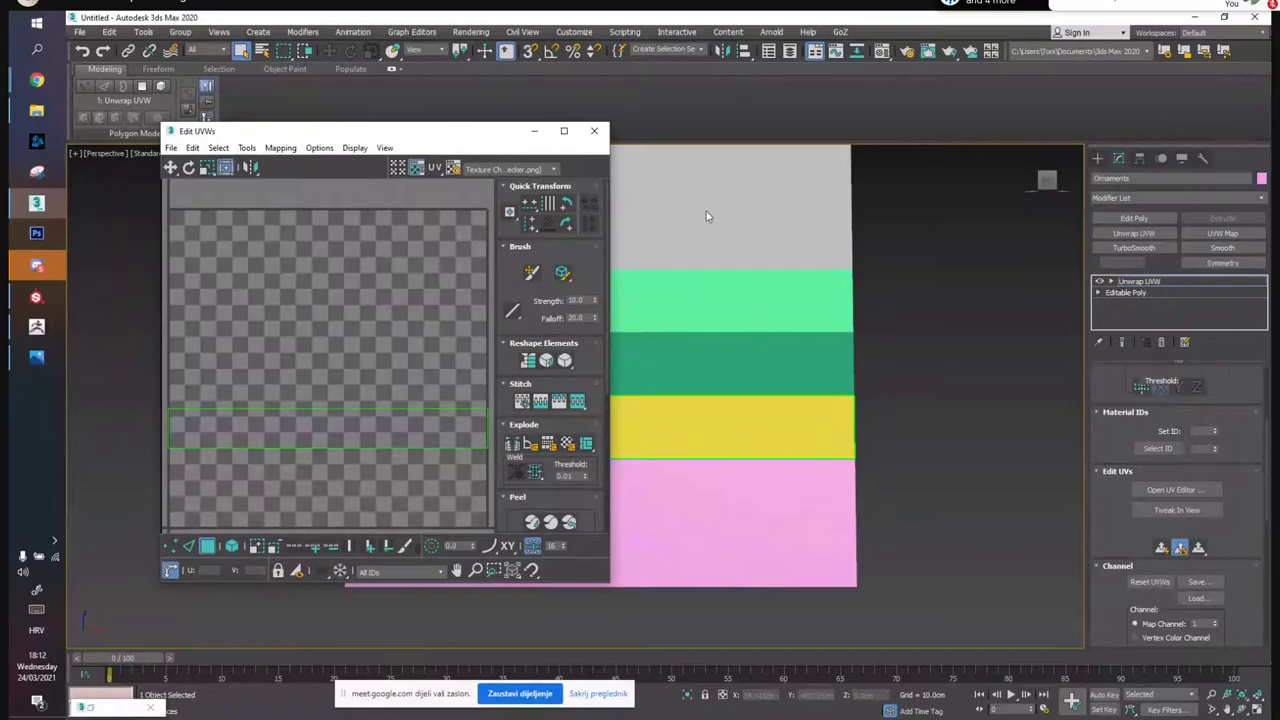
click(265, 443)
click(457, 307)
click(535, 169)
click(538, 186)
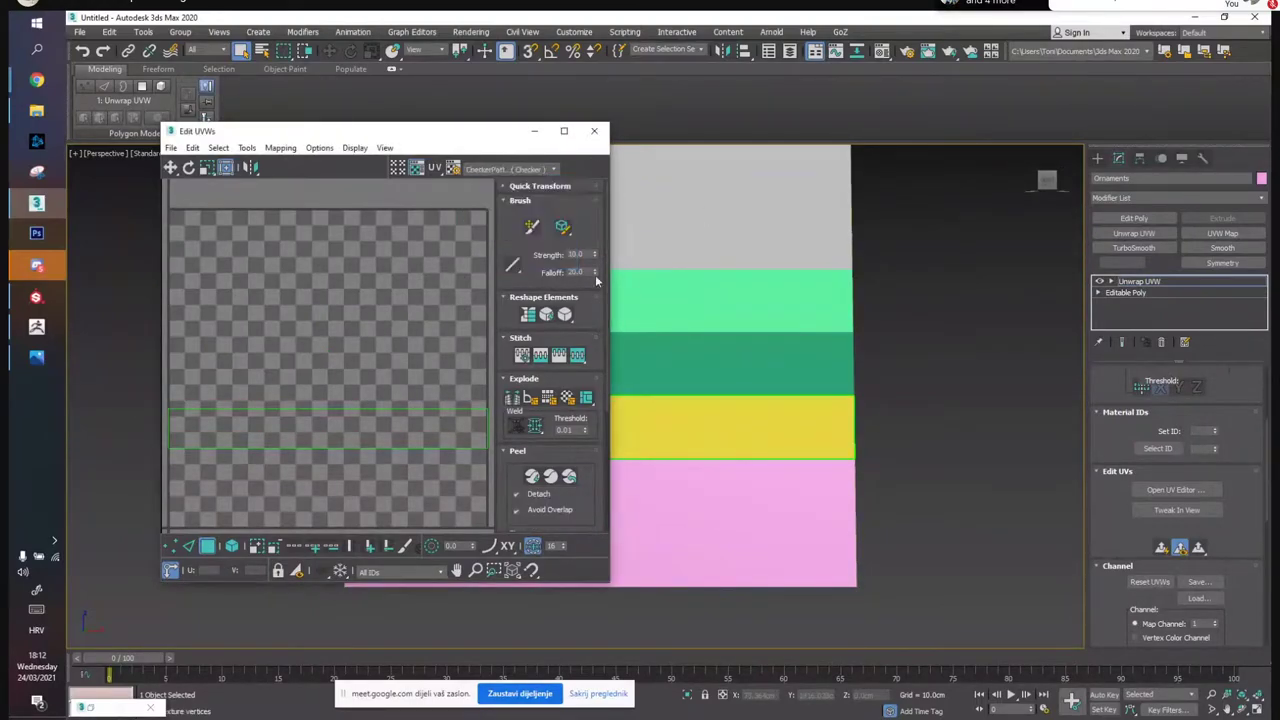
scroll(847, 401, up, 2)
alt+middle_drag(847, 401, 810, 393)
click(462, 238)
click(563, 131)
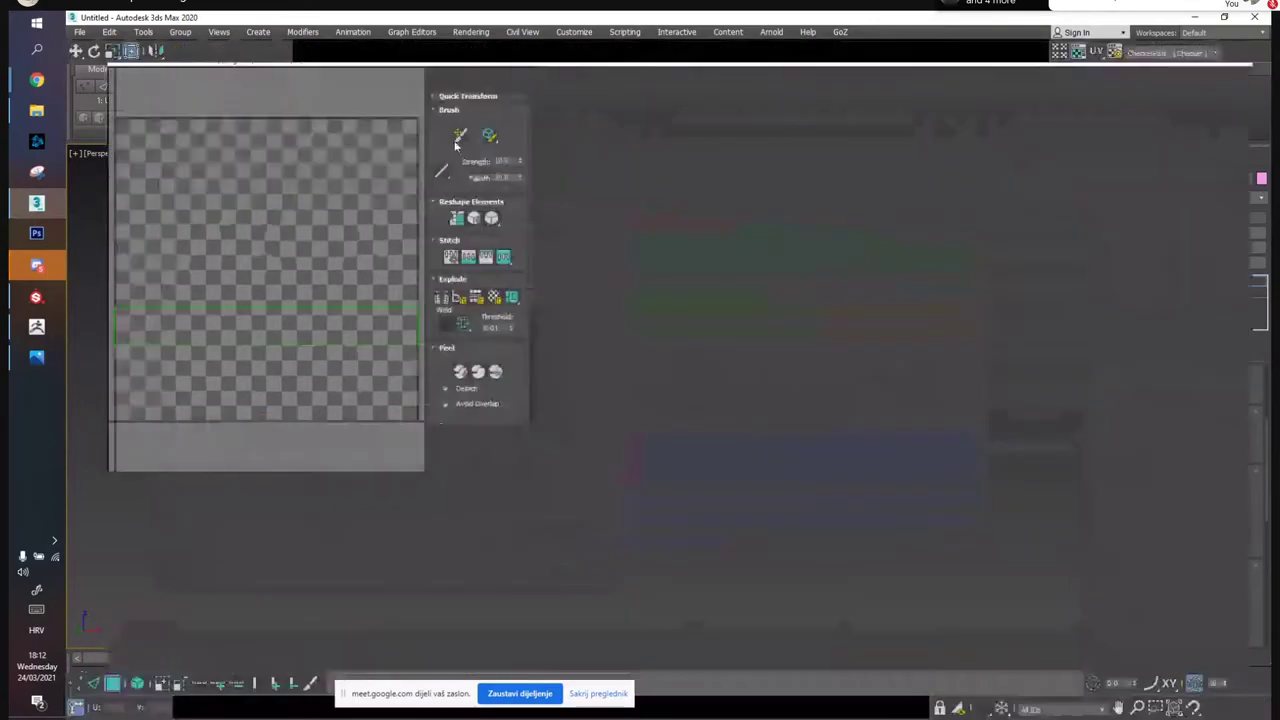
Render a UVW template of the ornaments strip at 2048 by 2048
click(185, 31)
mouse_move(153, 31)
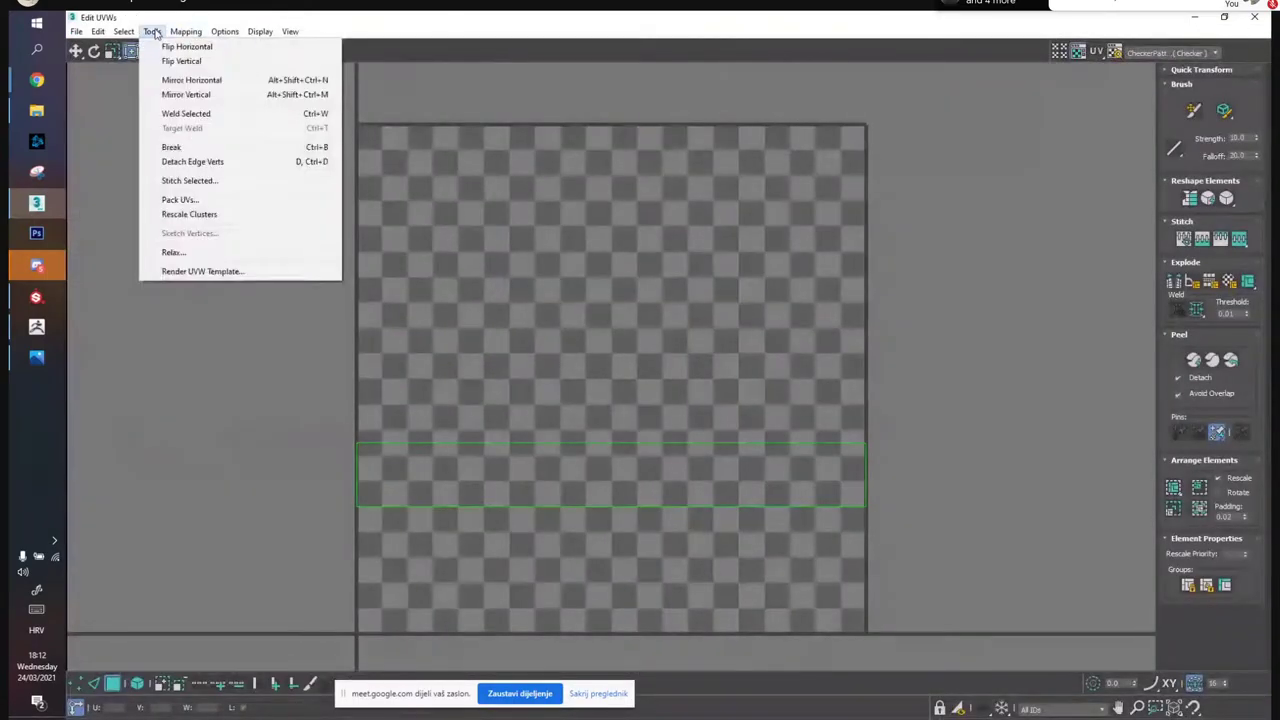
click(195, 271)
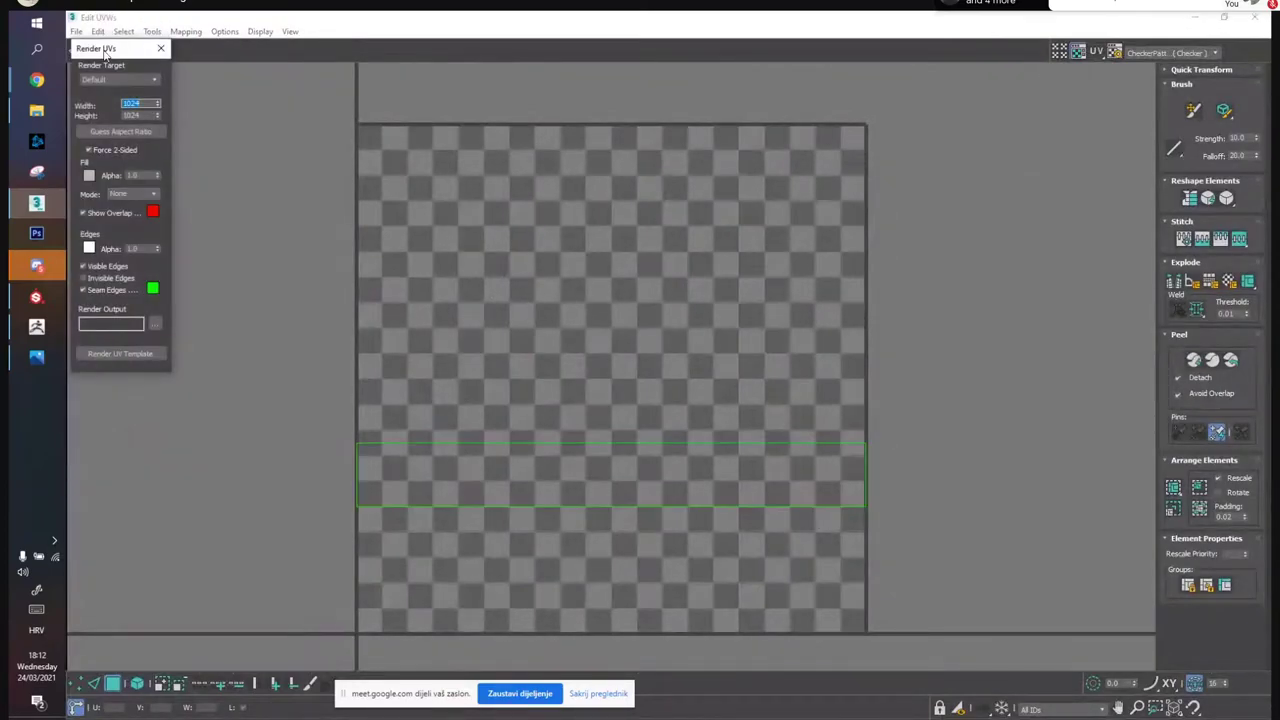
drag(105, 54, 175, 102)
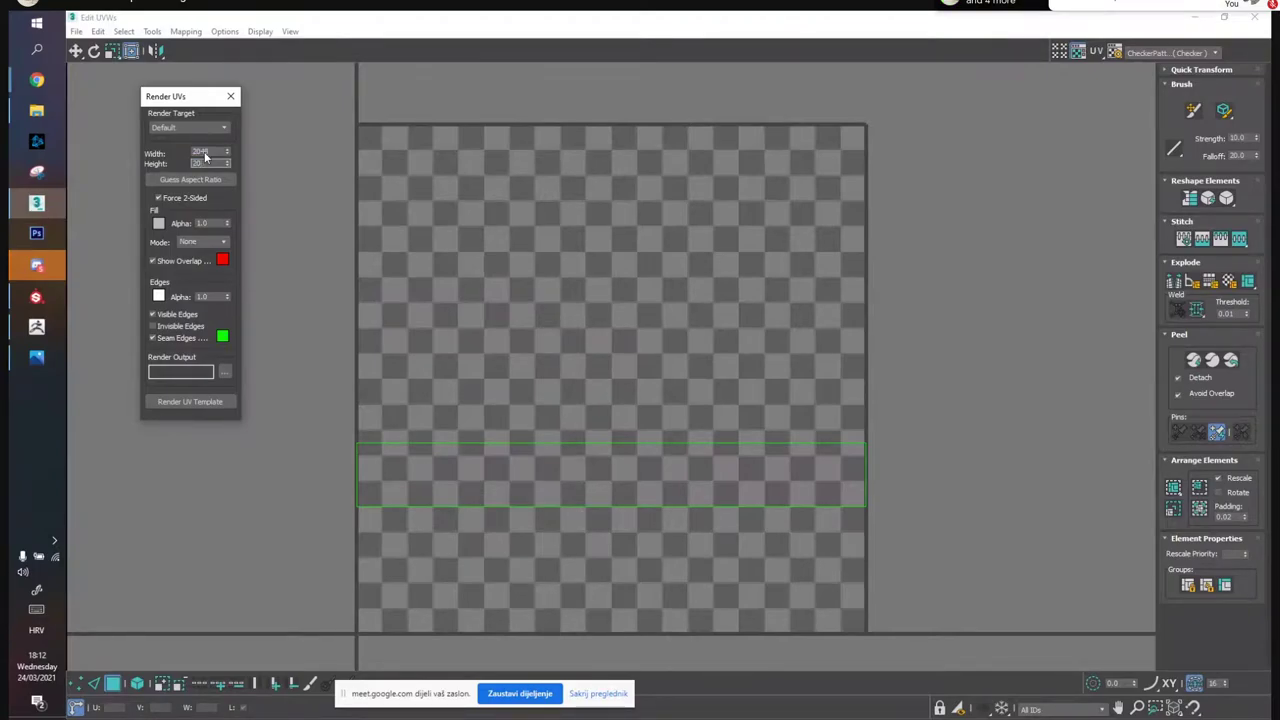
click(213, 401)
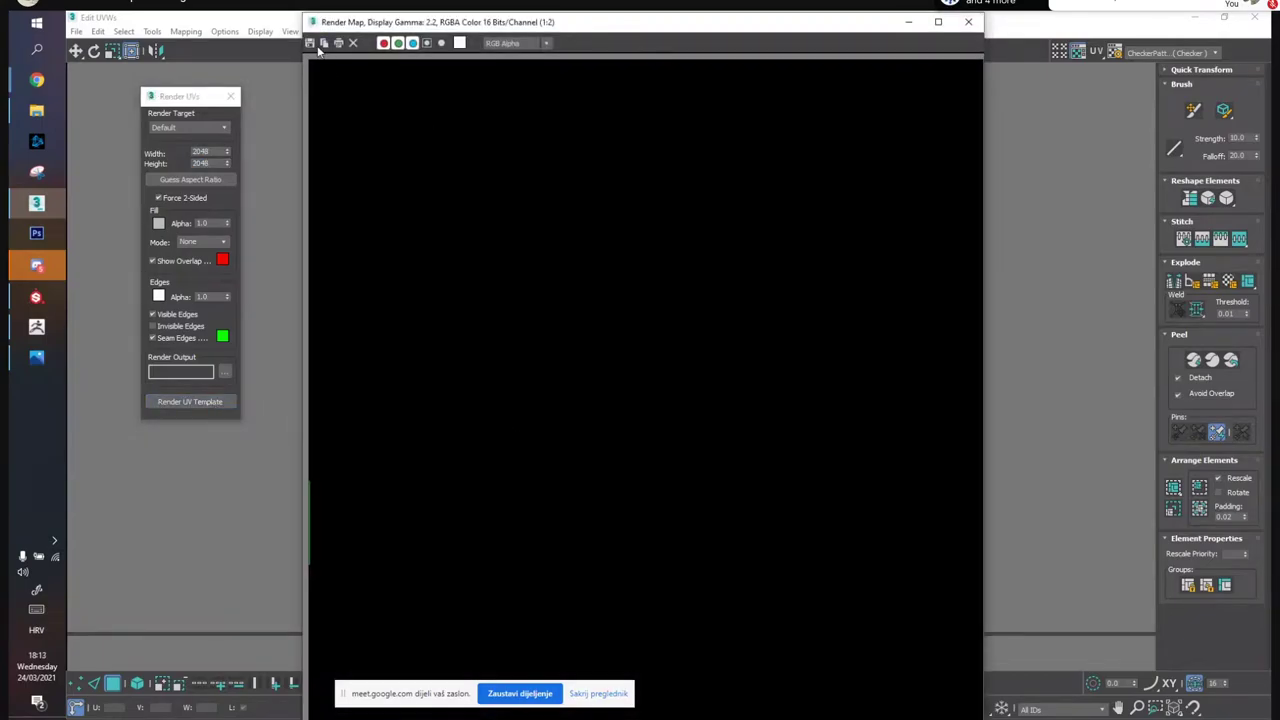
Save the rendered UV template as Ornamentuv in the TrimSheetExport folder on the Desktop
click(311, 45)
click(505, 316)
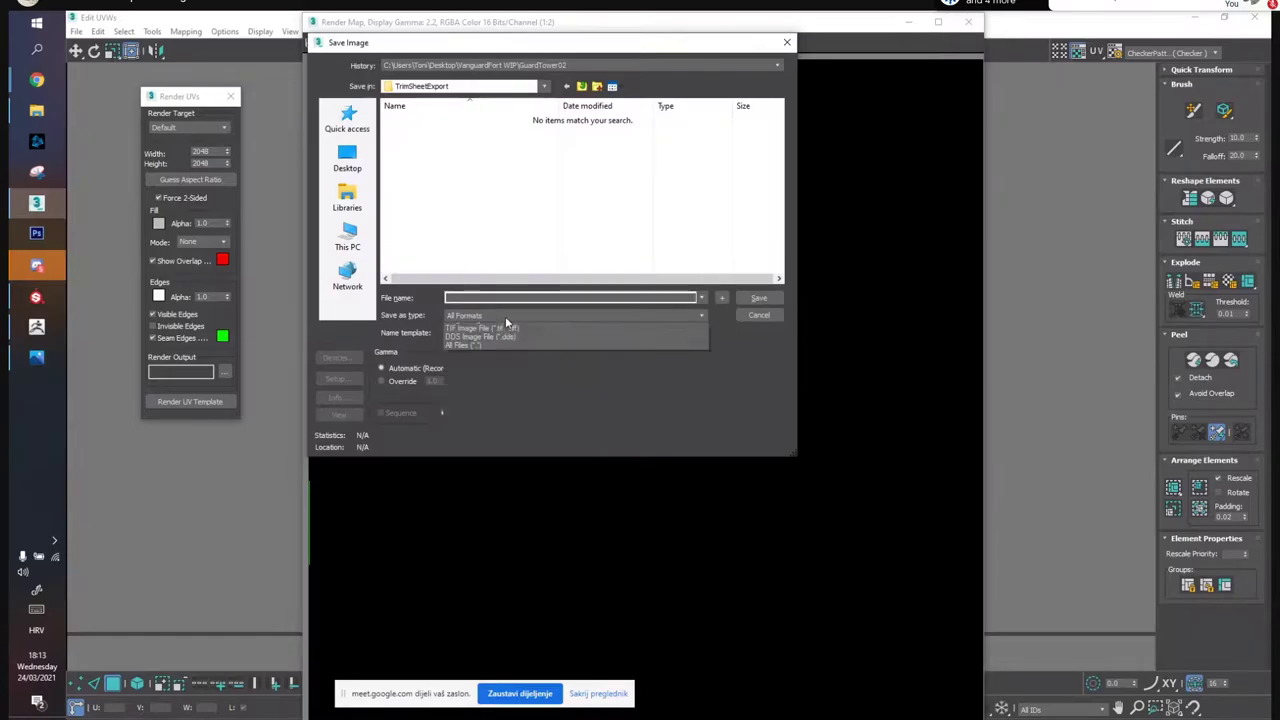
click(505, 317)
click(347, 160)
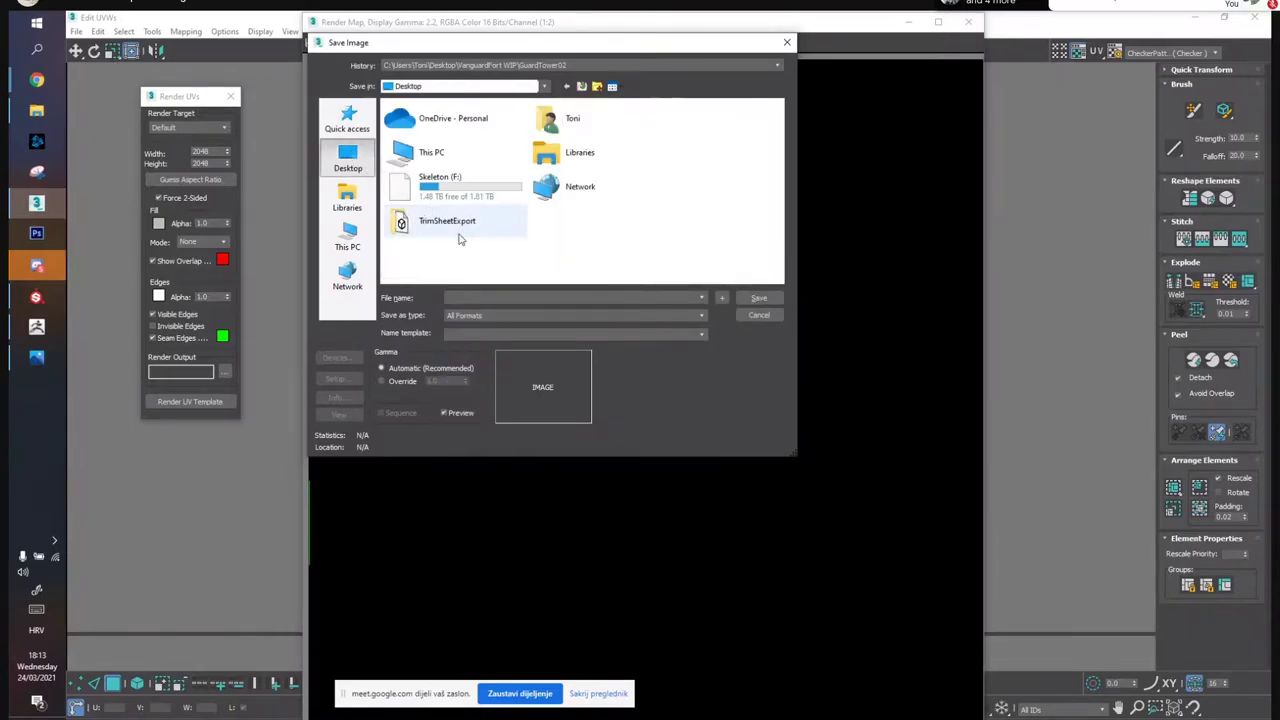
double_click(459, 224)
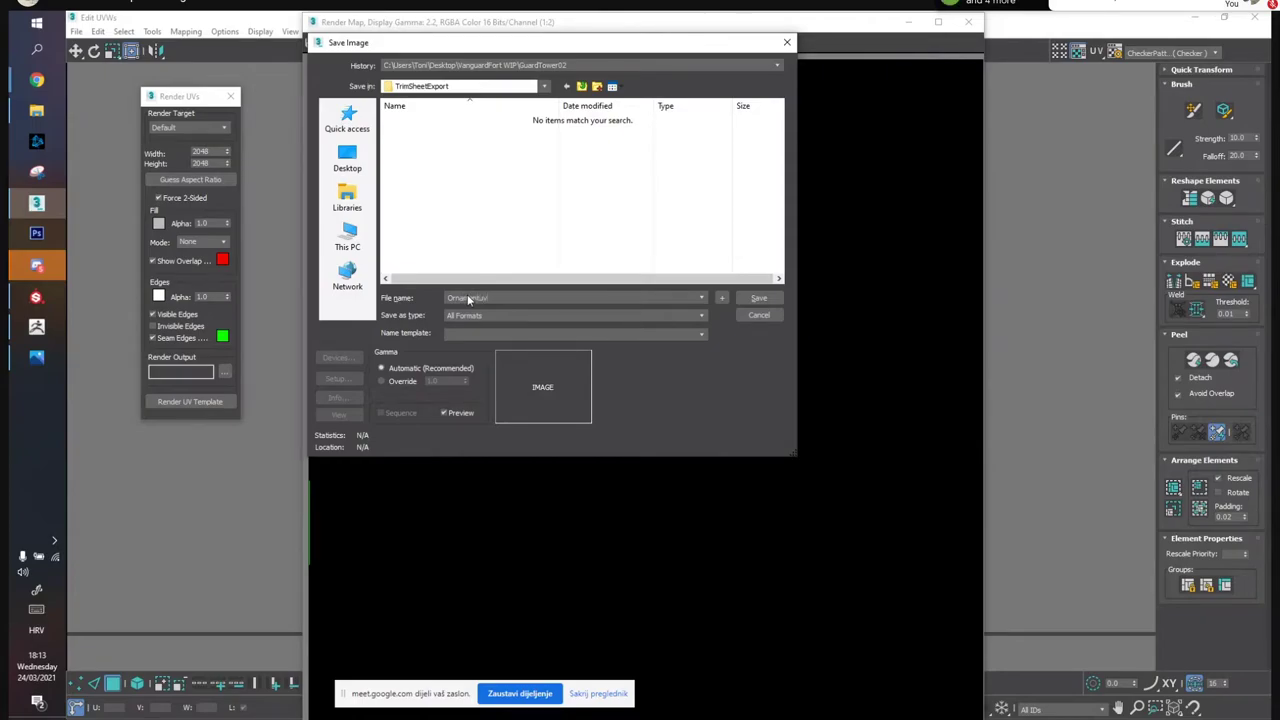
key(Return)
click(466, 294)
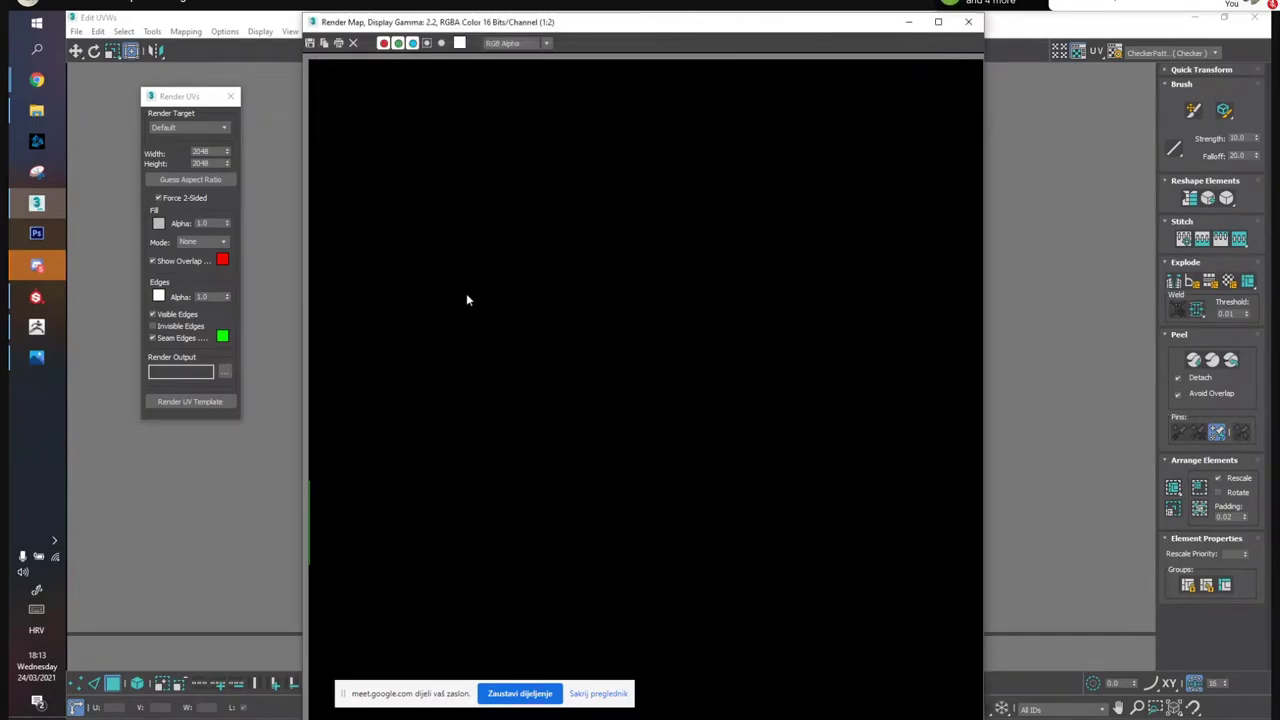
Close the rendered UV map and collapse the ornaments strip's modifier stack to an Editable Poly
click(968, 21)
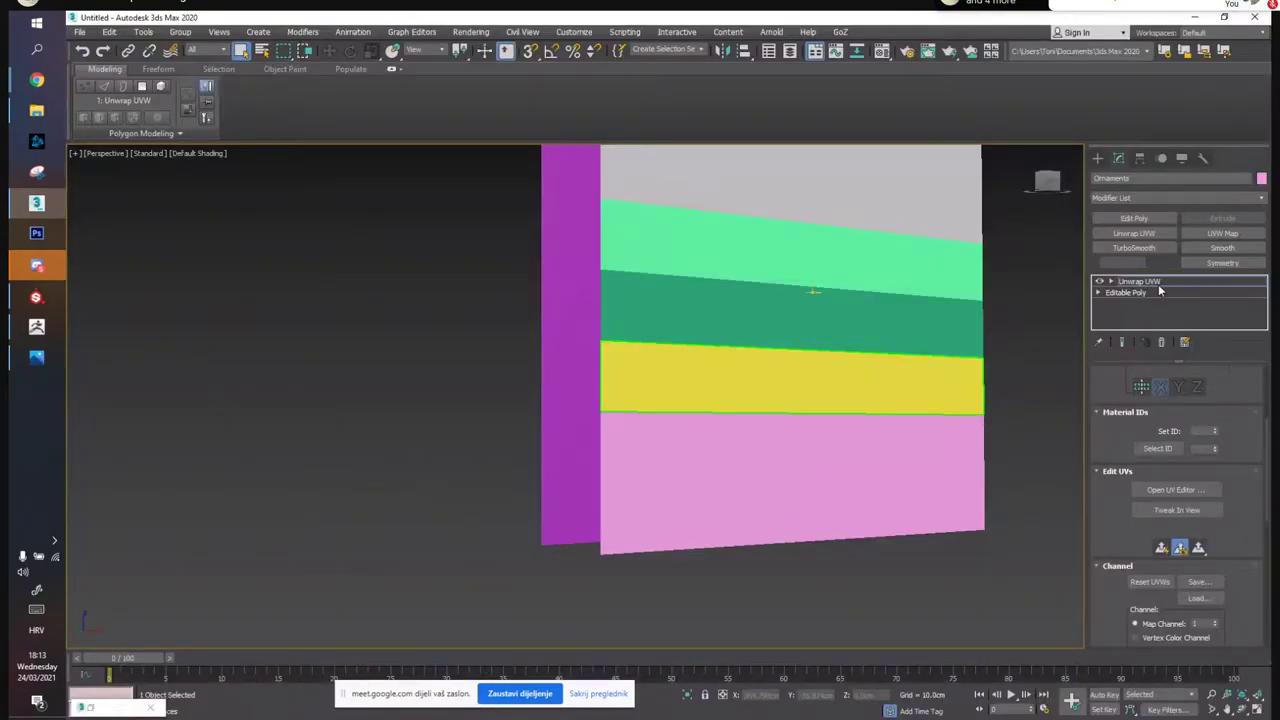
right_click(1158, 284)
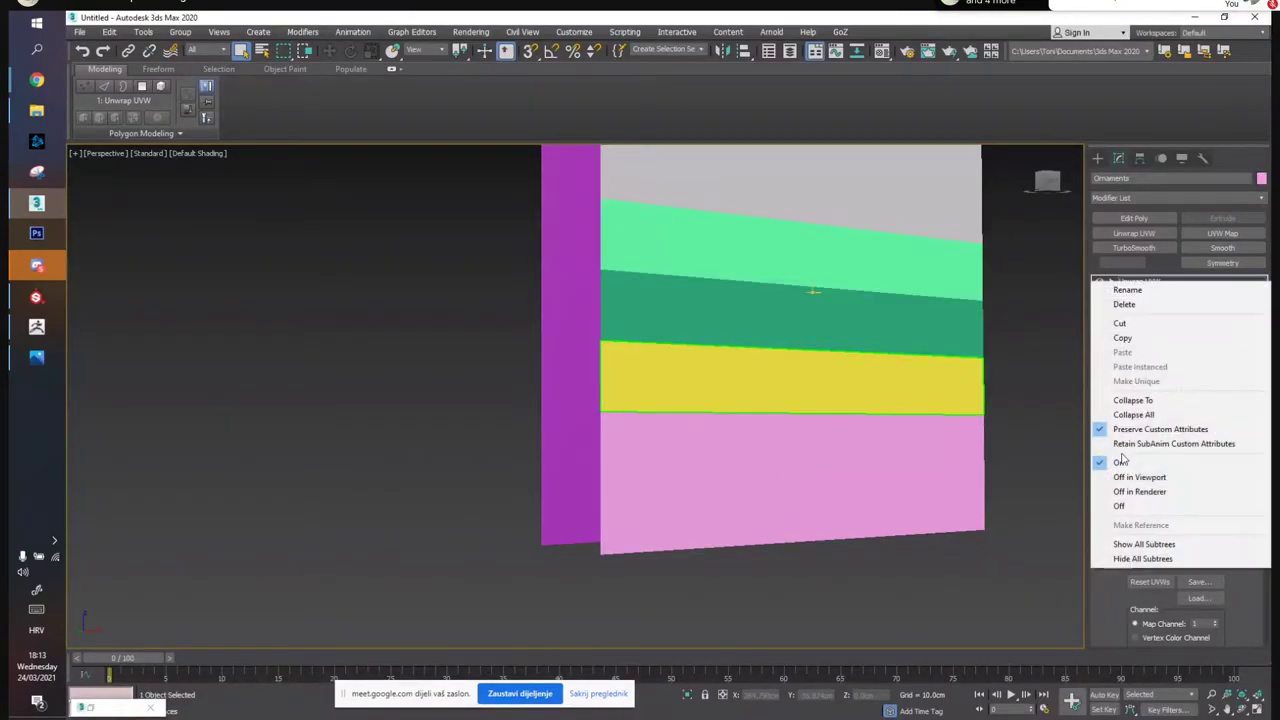
click(1125, 411)
alt+middle_drag(721, 374, 746, 377)
key(w)
Export the selected ornaments strip as an FBX file named Ornaments in the TrimSheetExport folder
click(81, 32)
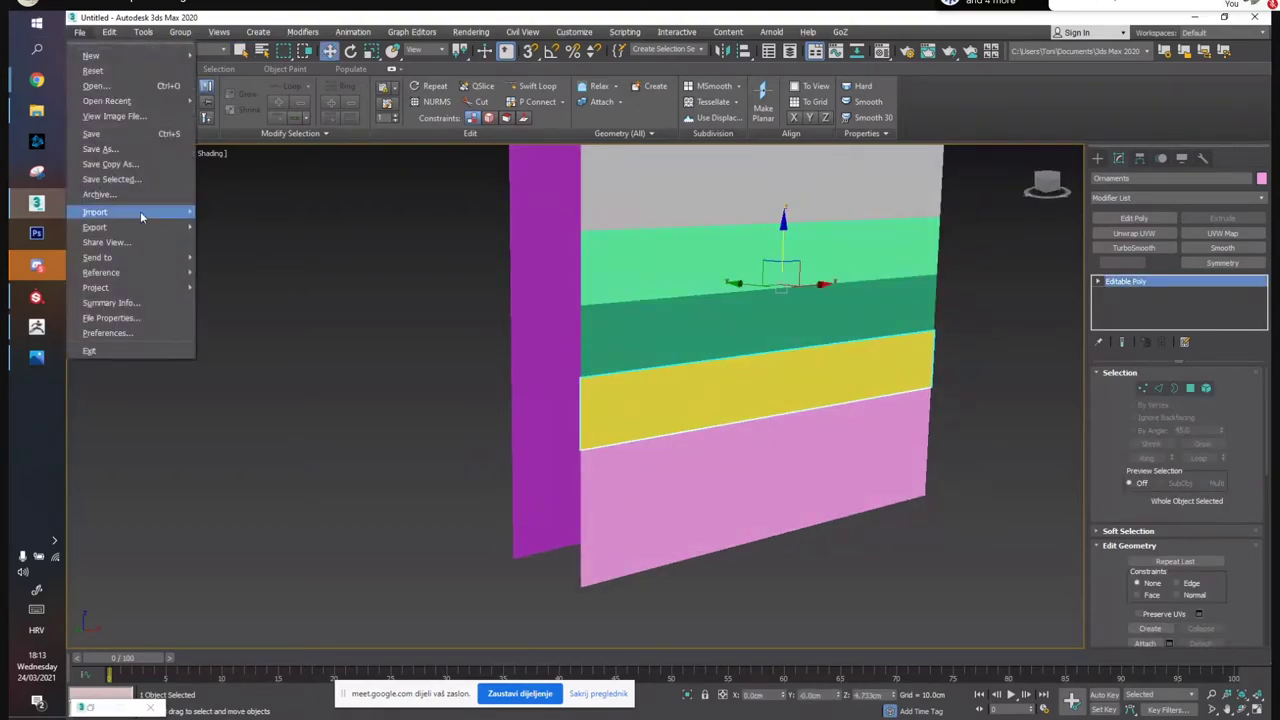
click(232, 243)
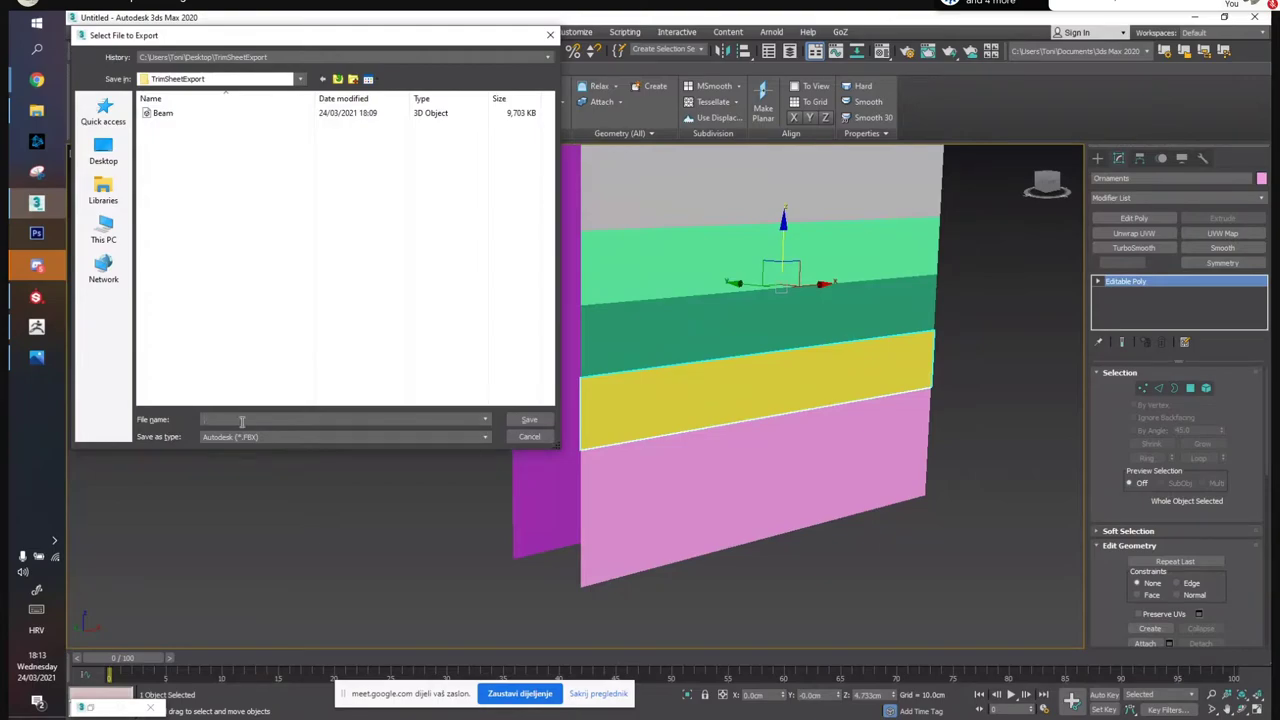
text(Ornaments)
key(Return)
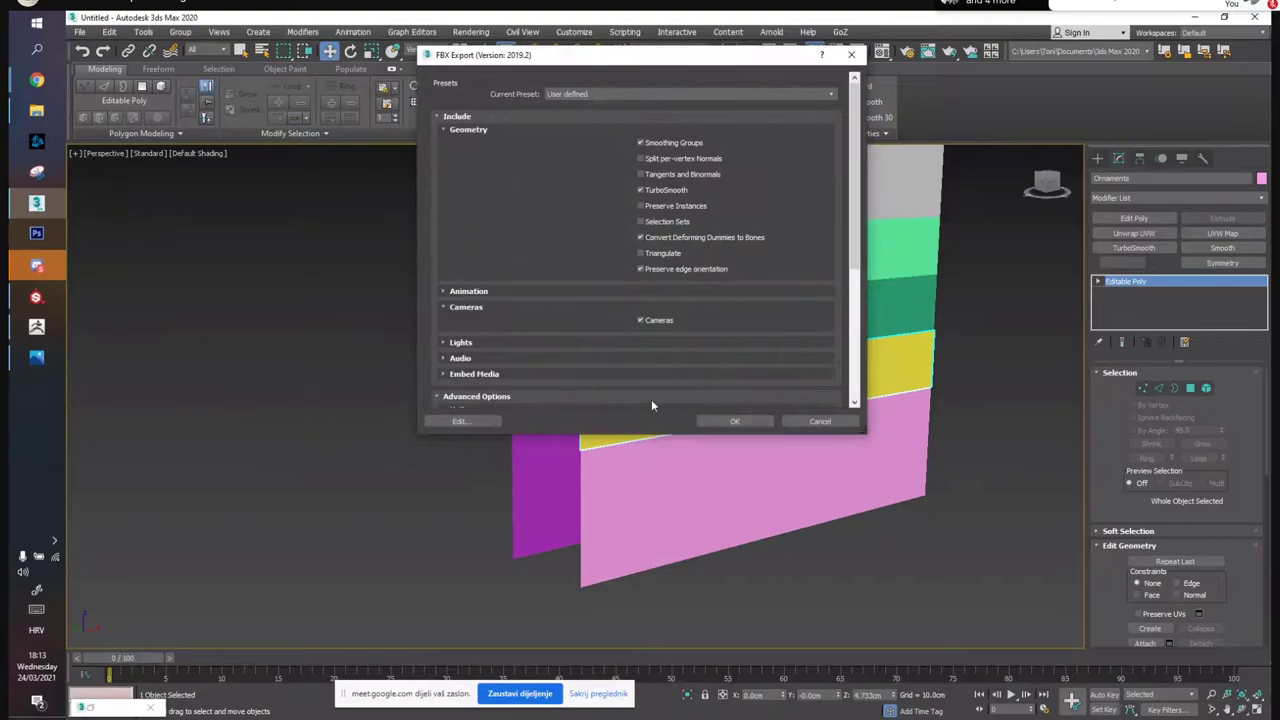
click(731, 421)
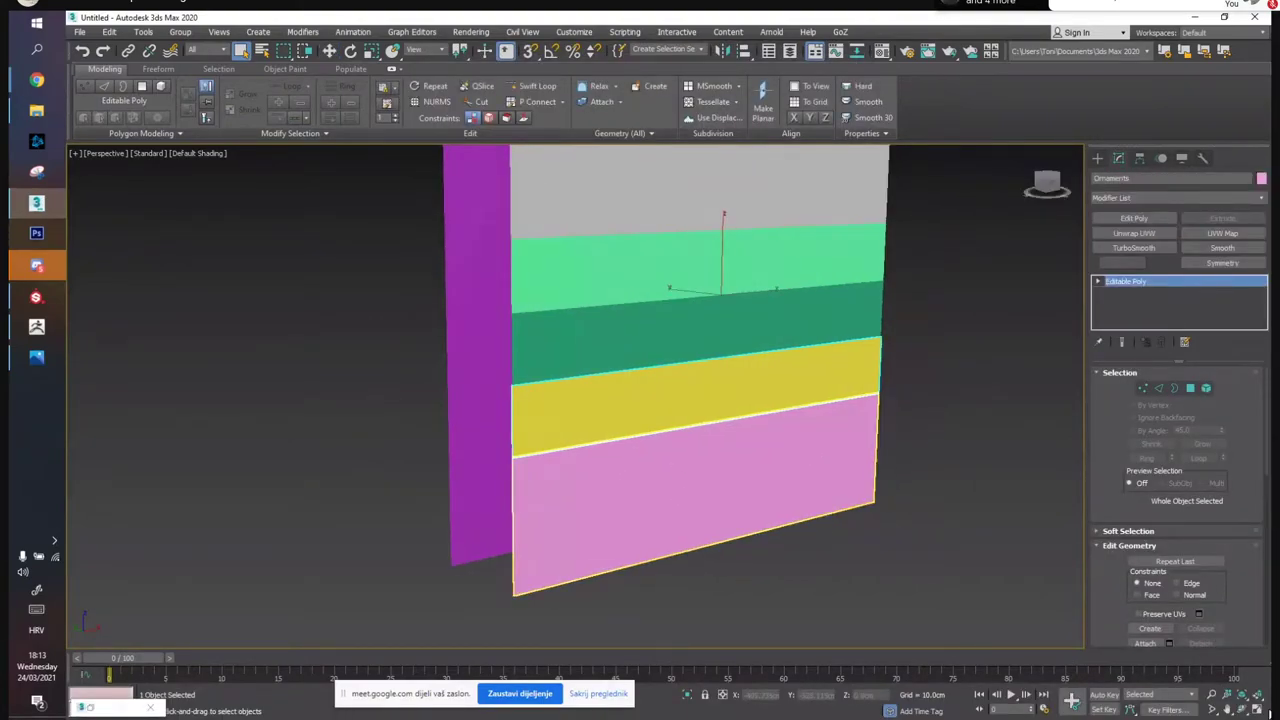
Switch to ZBrush, import the Ornaments FBX file and draw the plane on the canvas
click(1196, 19)
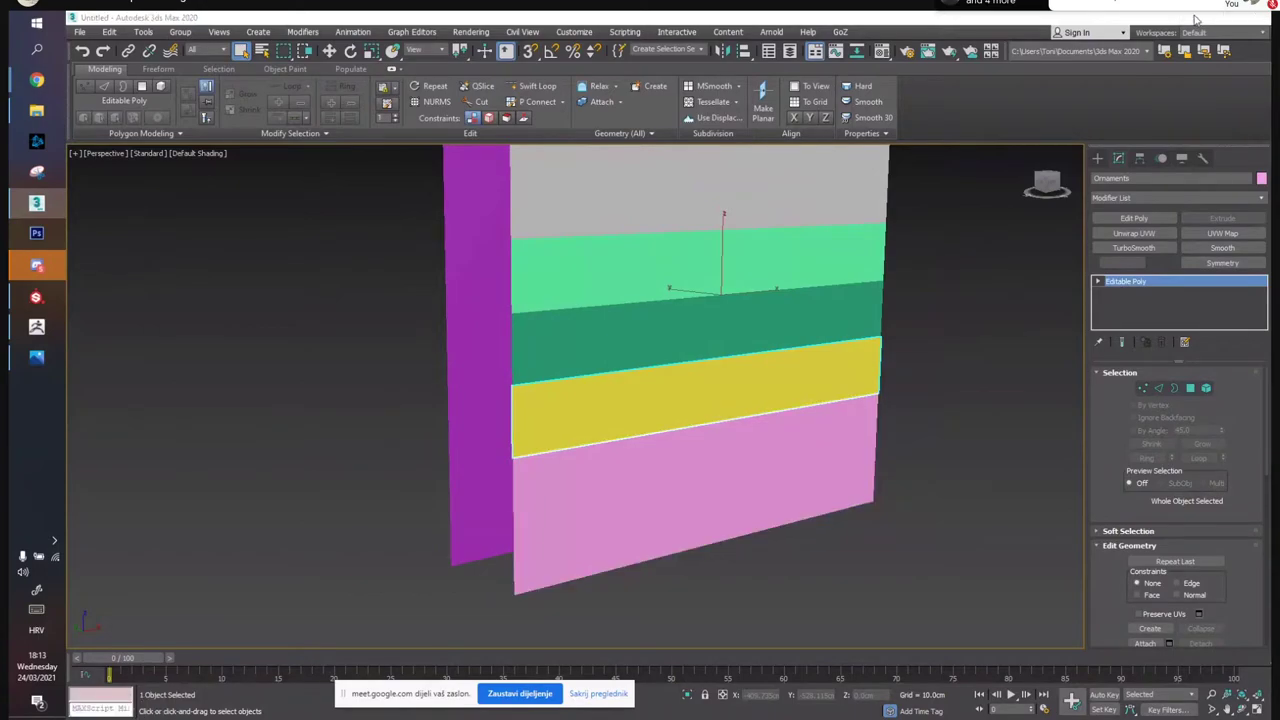
click(1195, 20)
click(40, 330)
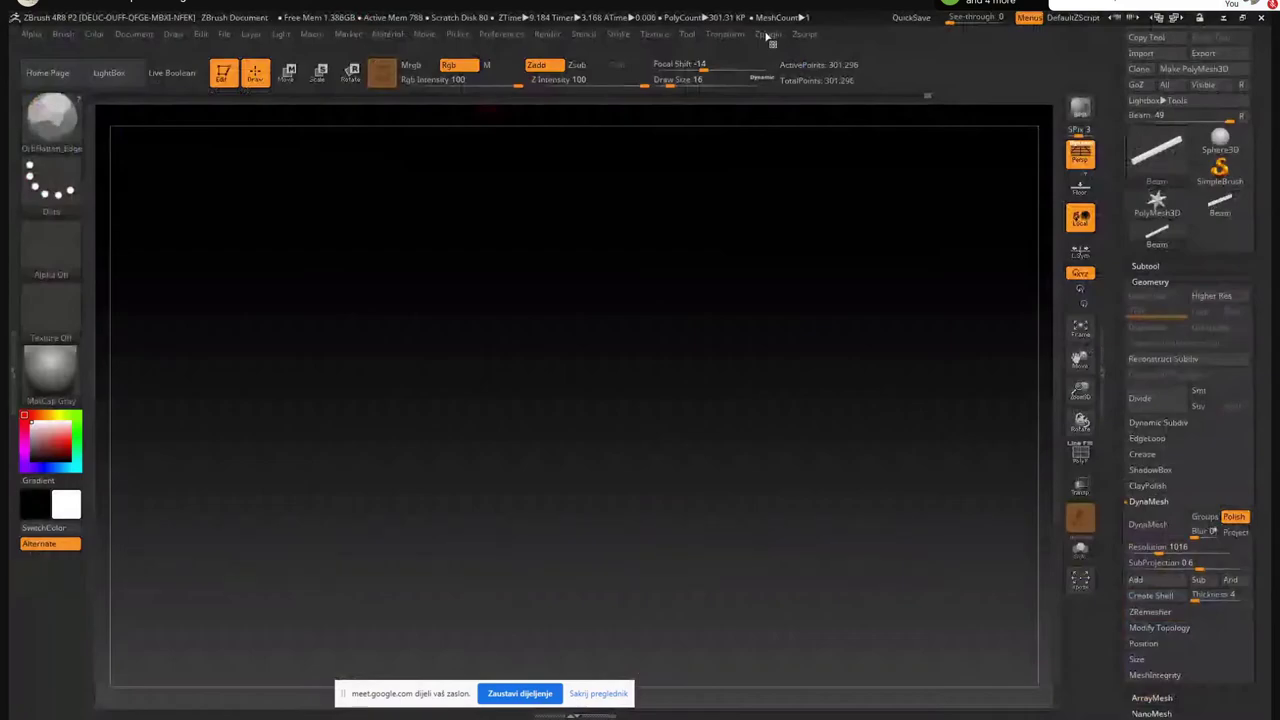
click(767, 35)
click(822, 309)
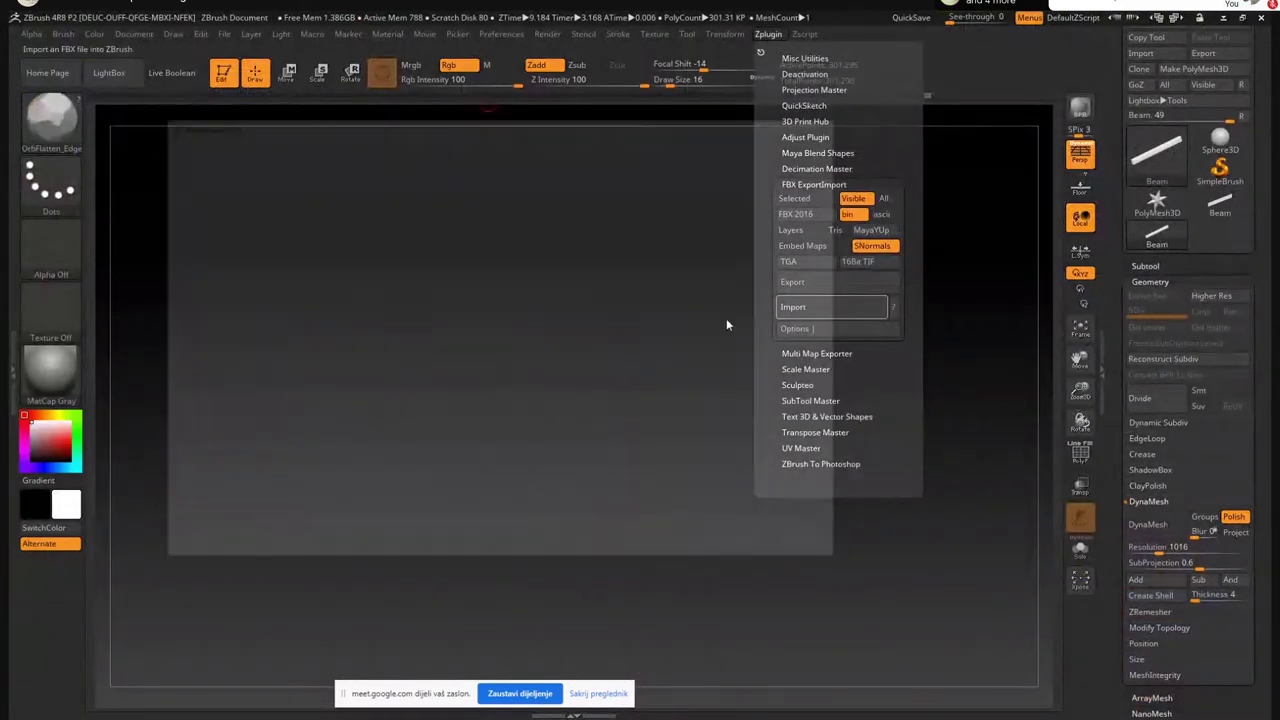
click(340, 221)
click(742, 549)
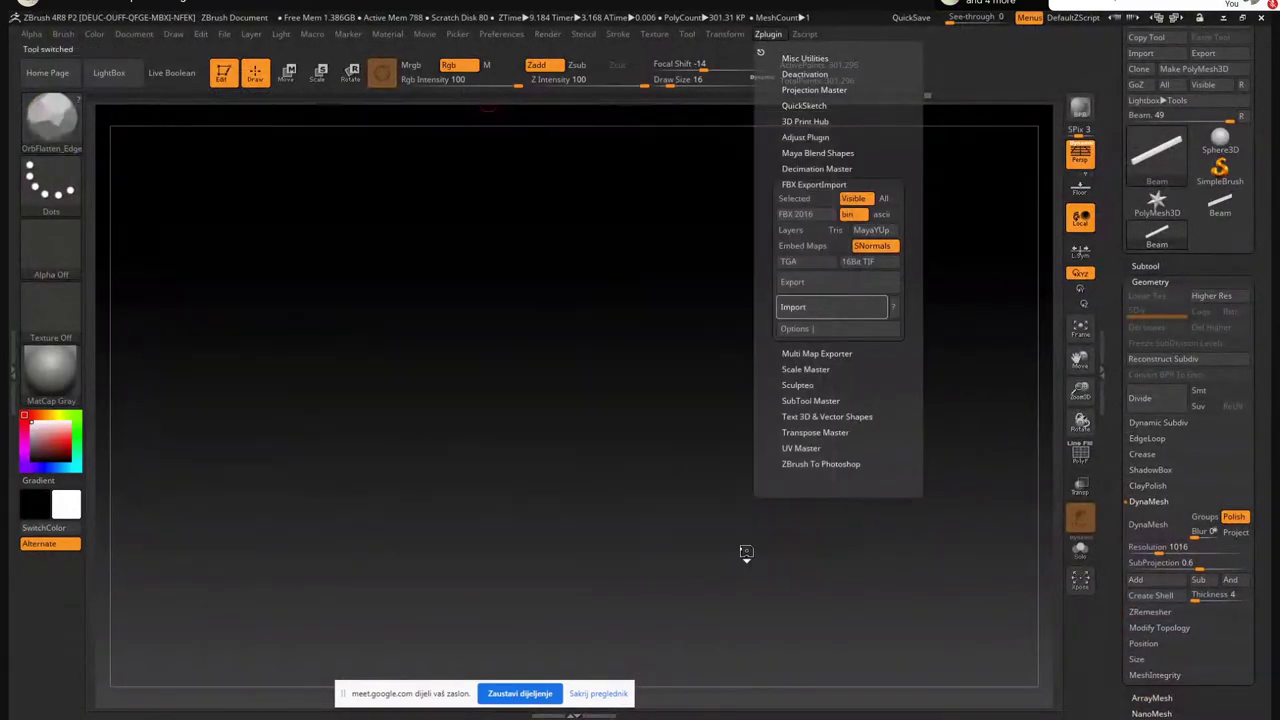
drag(435, 277, 583, 238)
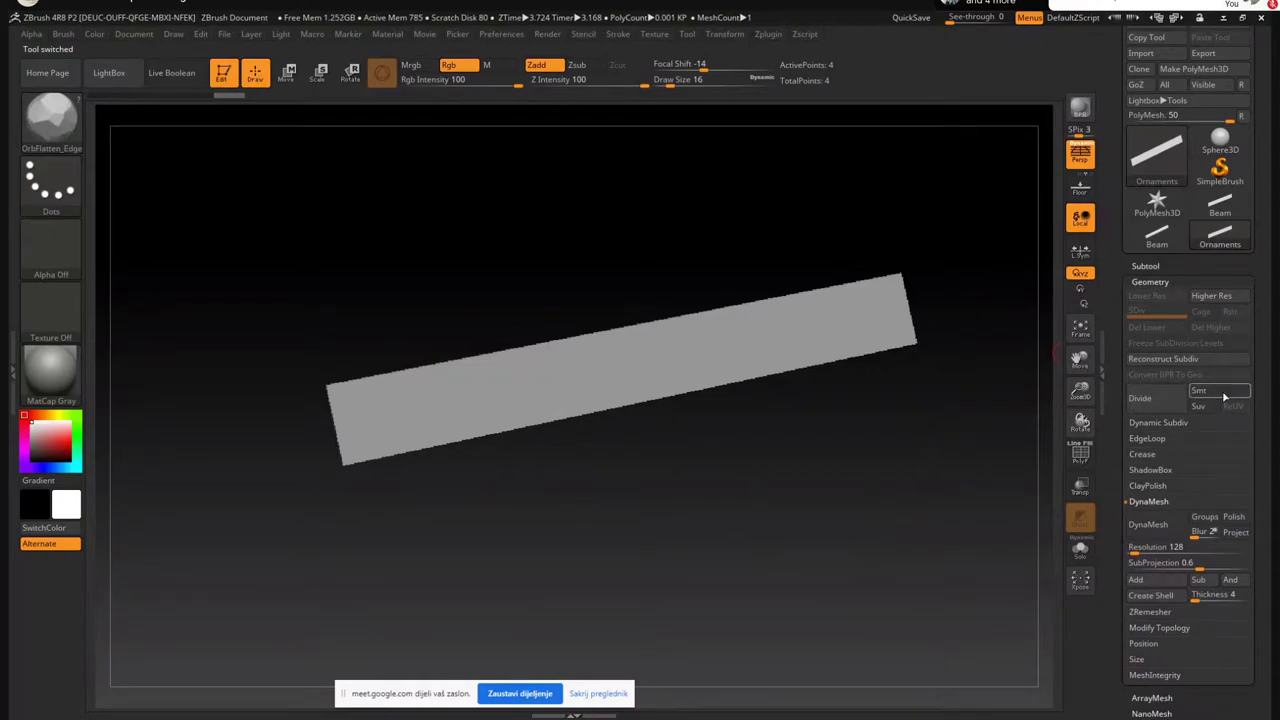
Divide the ornaments plane up to subdivision level 11, then delete its lower subdivision levels
click(1146, 406)
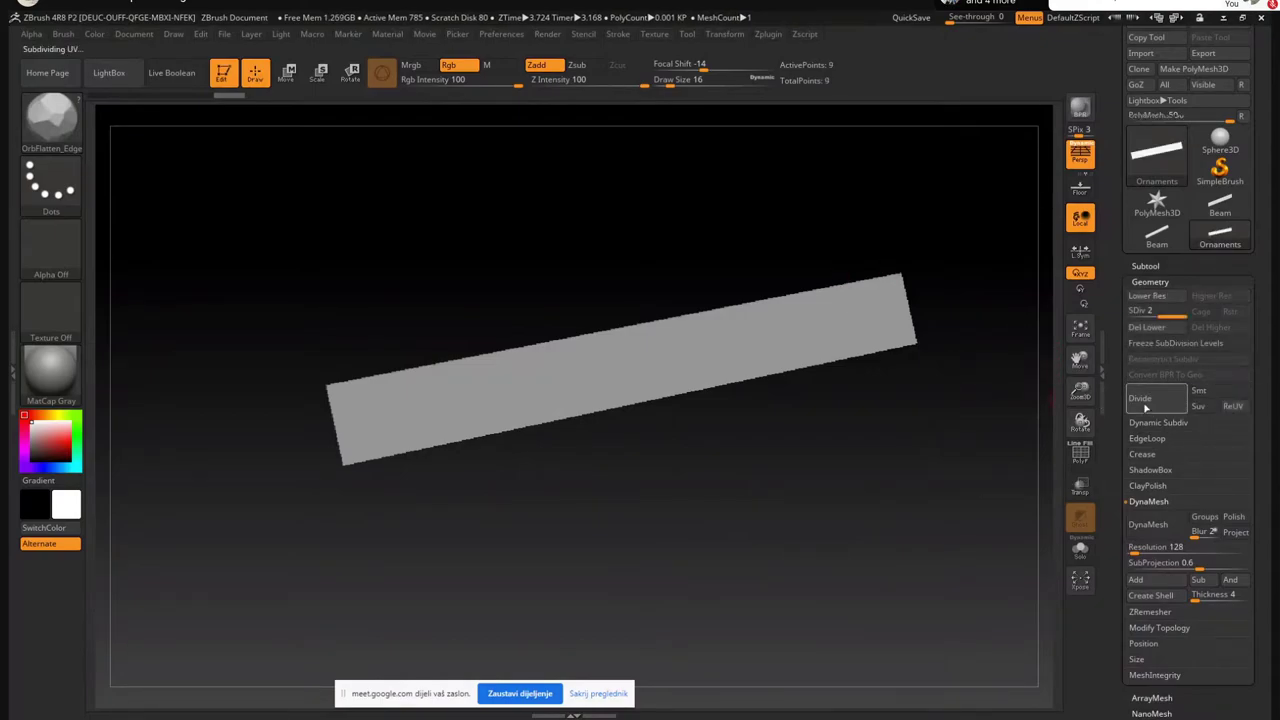
click(1147, 407)
click(1147, 407)
click(1147, 407)
click(1146, 400)
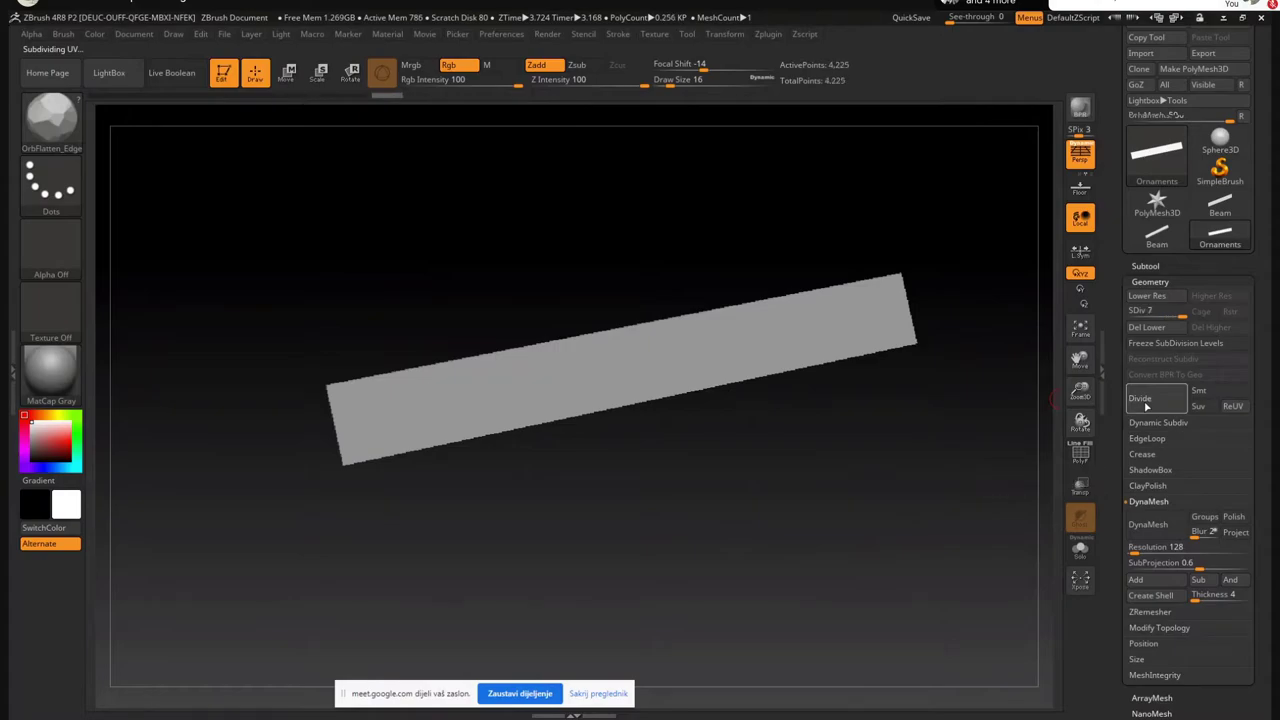
click(1146, 400)
click(1146, 400)
click(1146, 400)
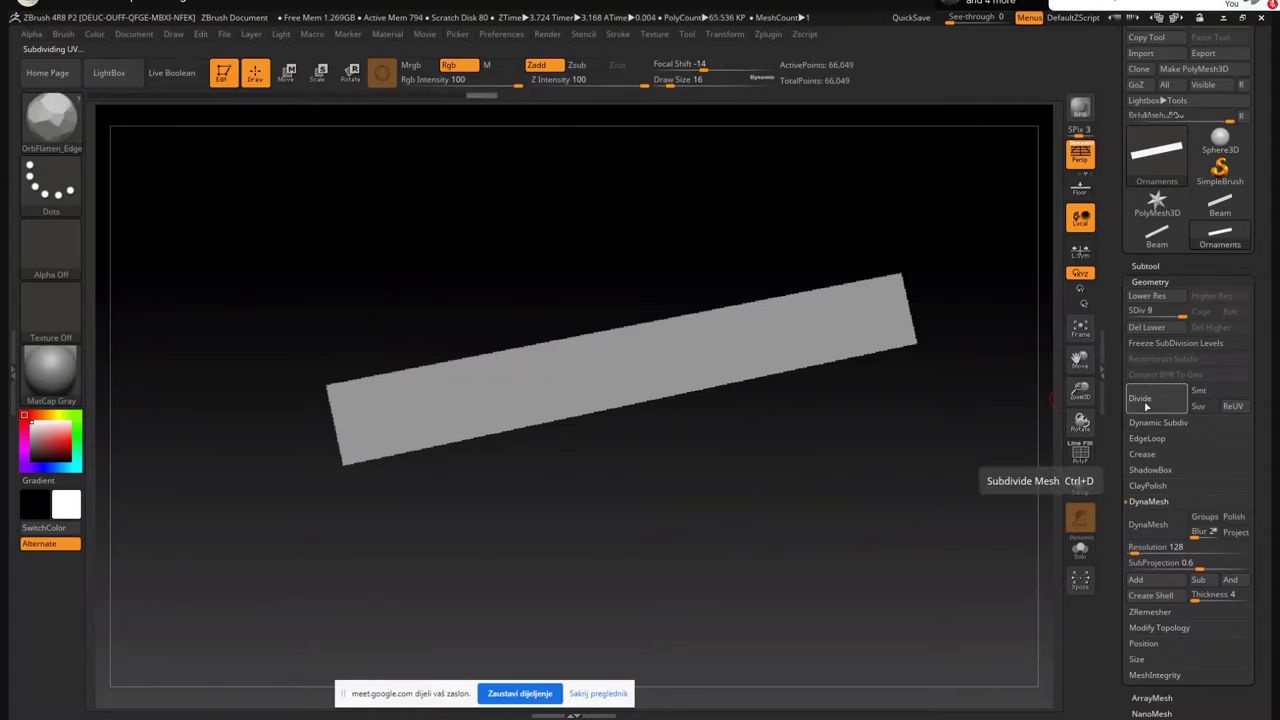
click(1146, 402)
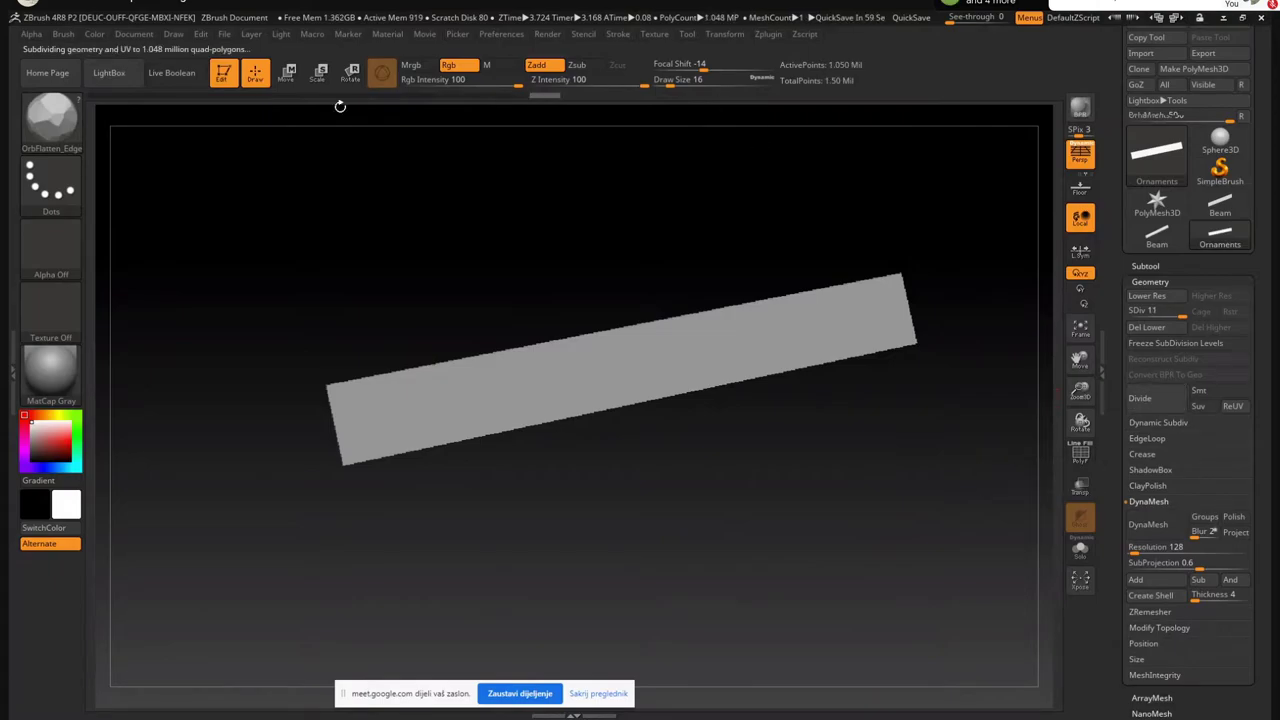
click(1143, 331)
shift+drag(583, 228, 750, 205)
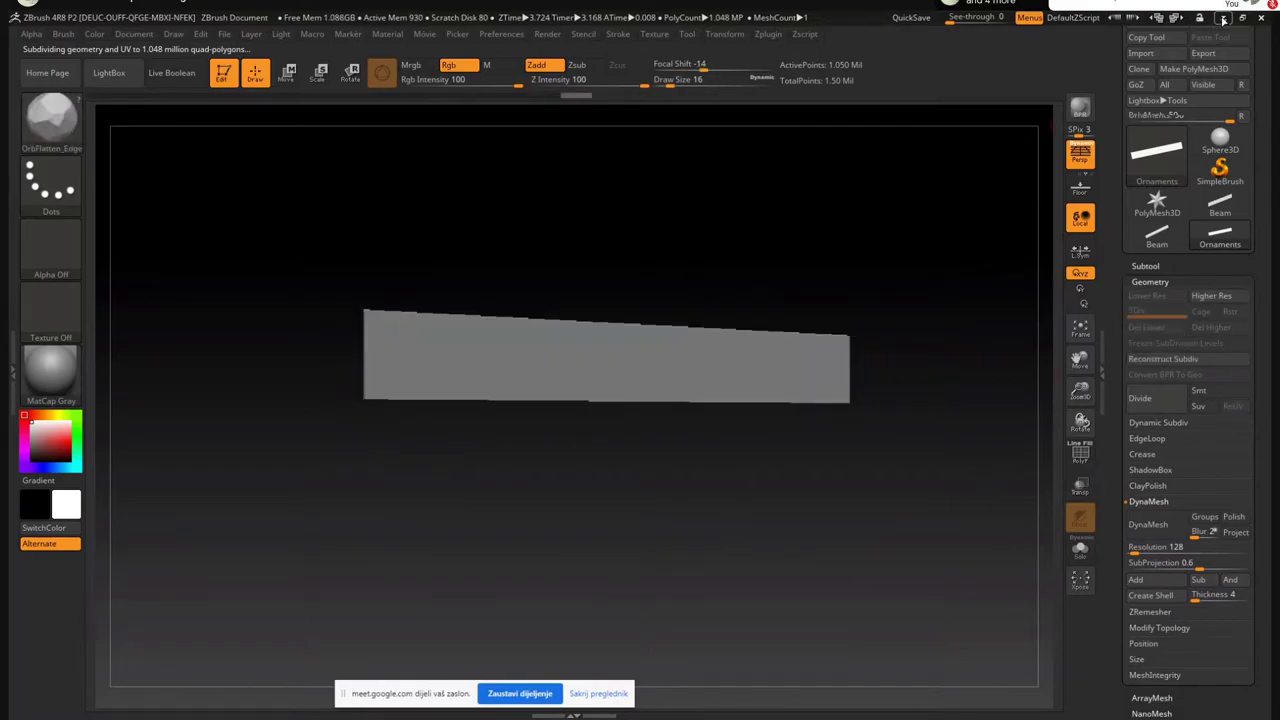
Leave ZBrush and bring up the Church Trim folder in File Explorer over Photoshop
click(1224, 18)
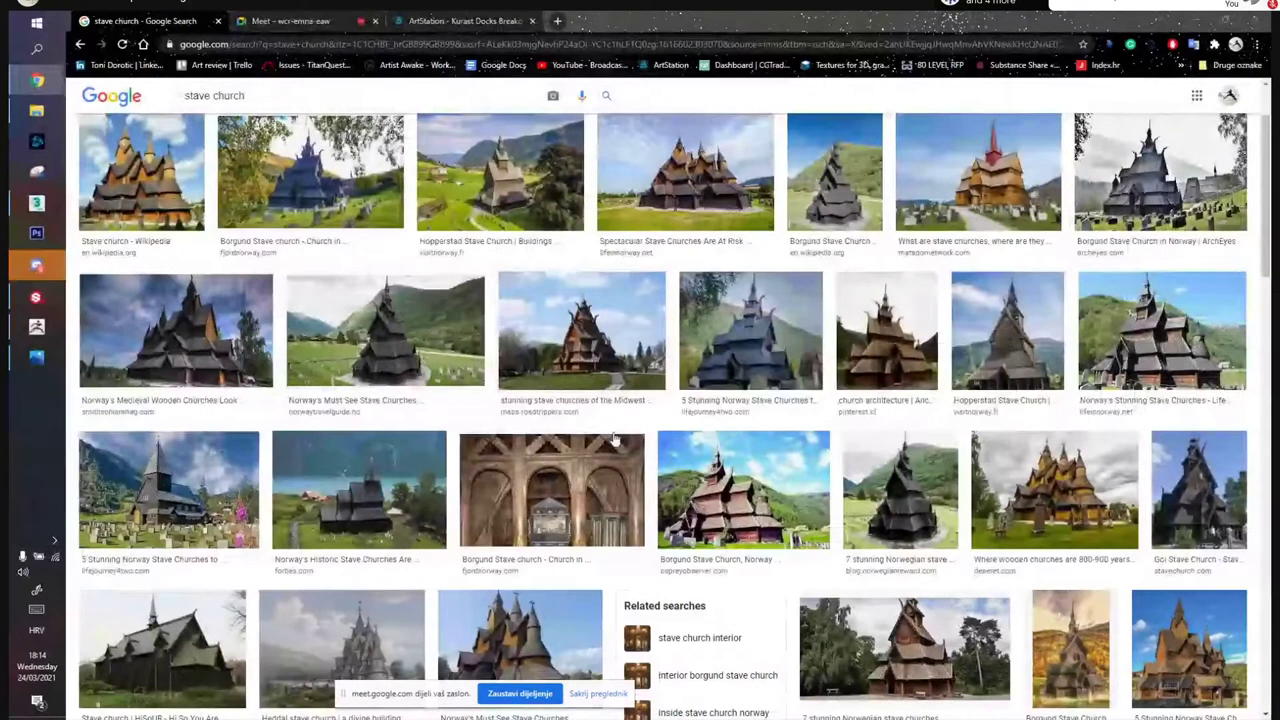
click(35, 377)
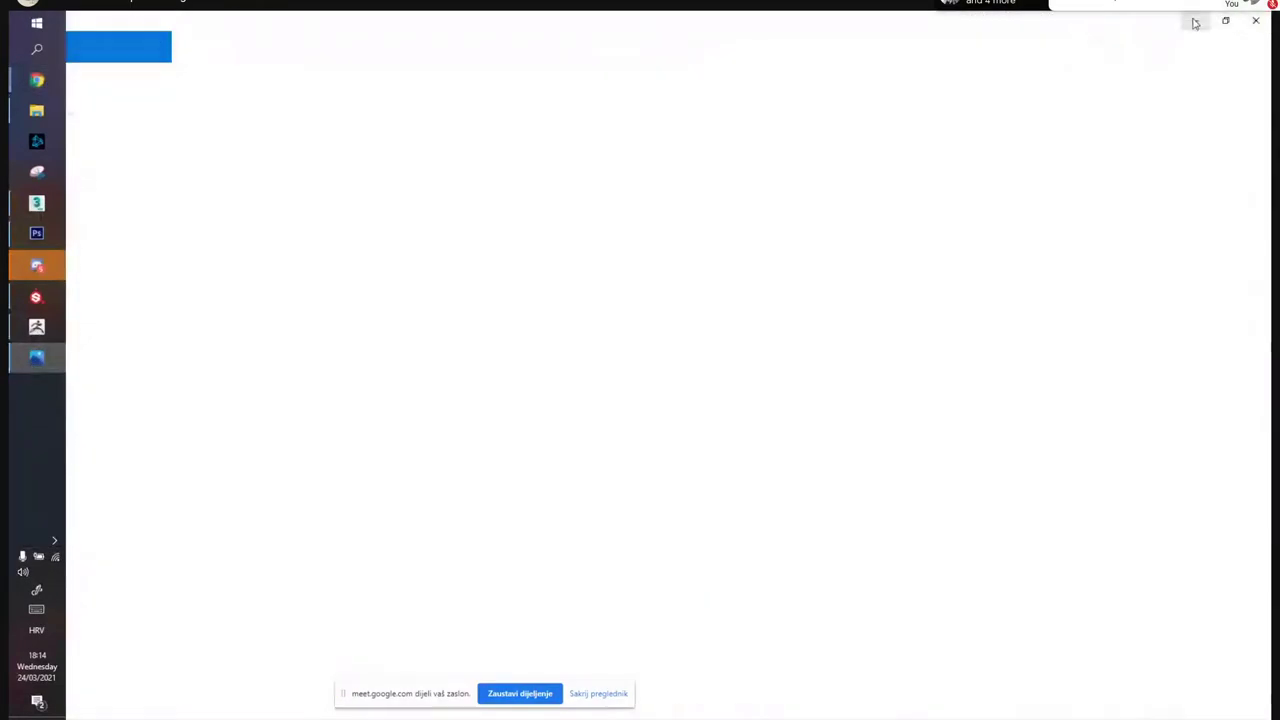
click(1195, 22)
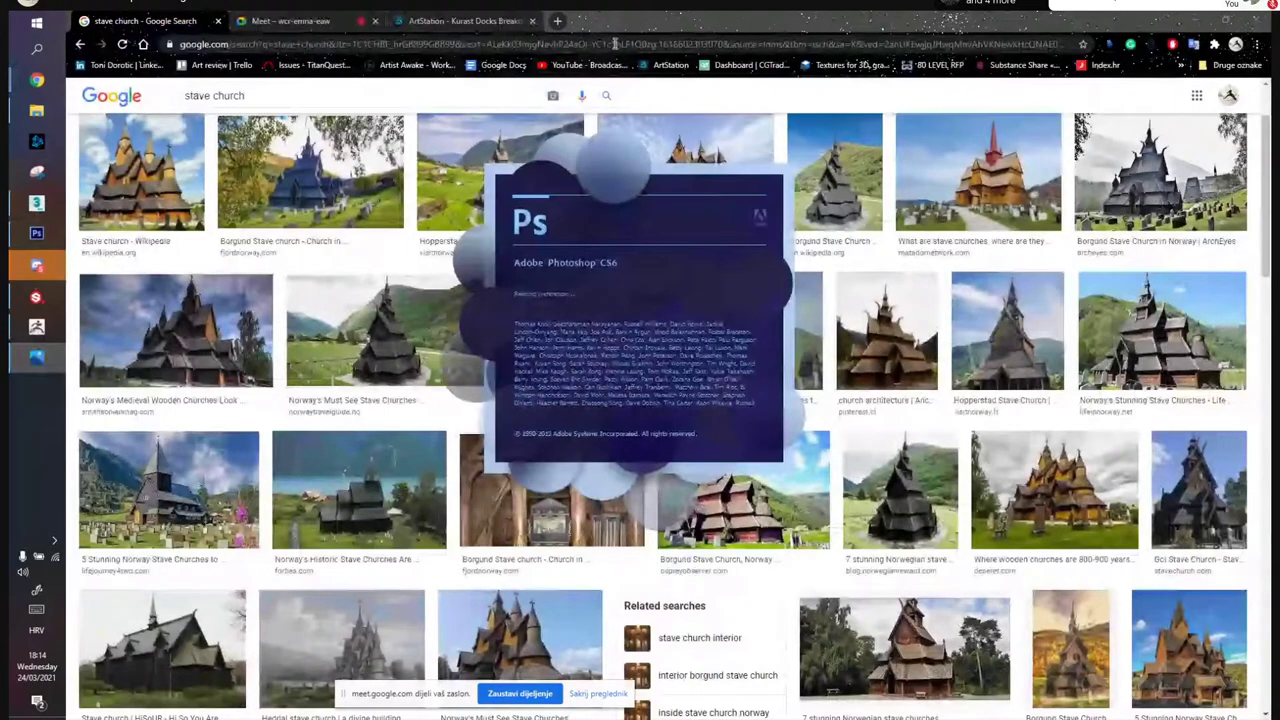
click(1195, 22)
click(37, 111)
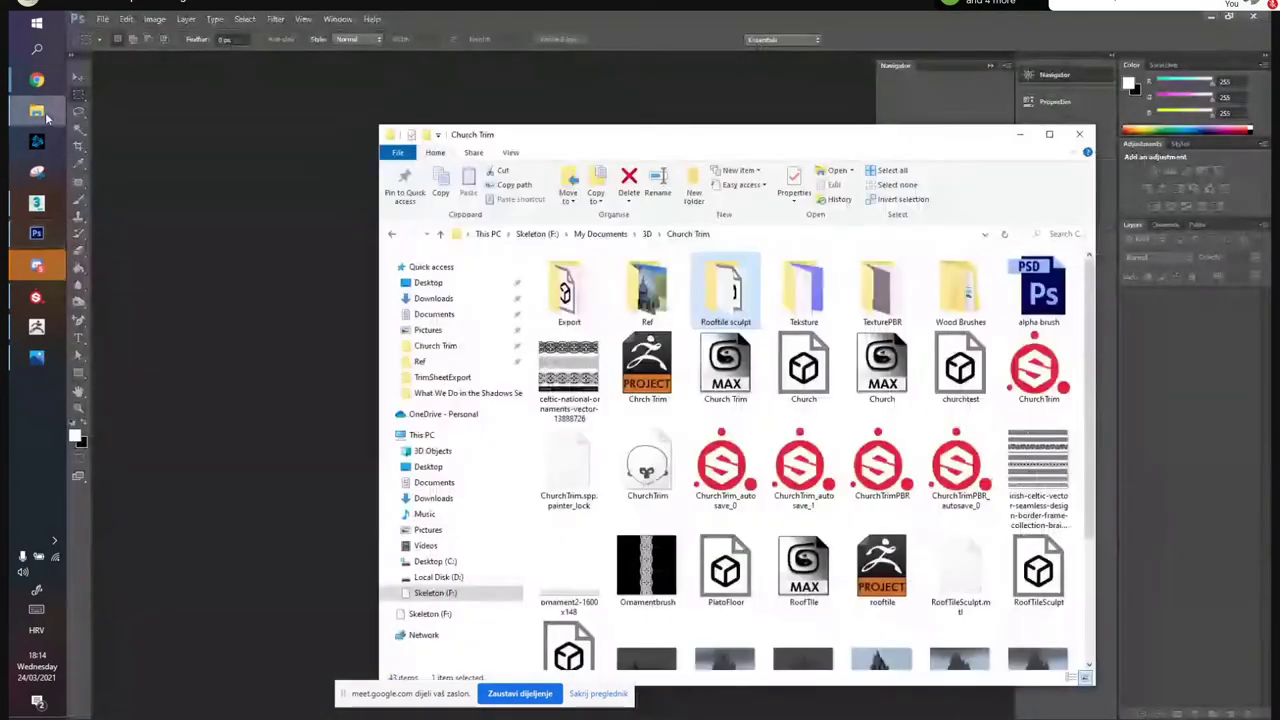
click(36, 110)
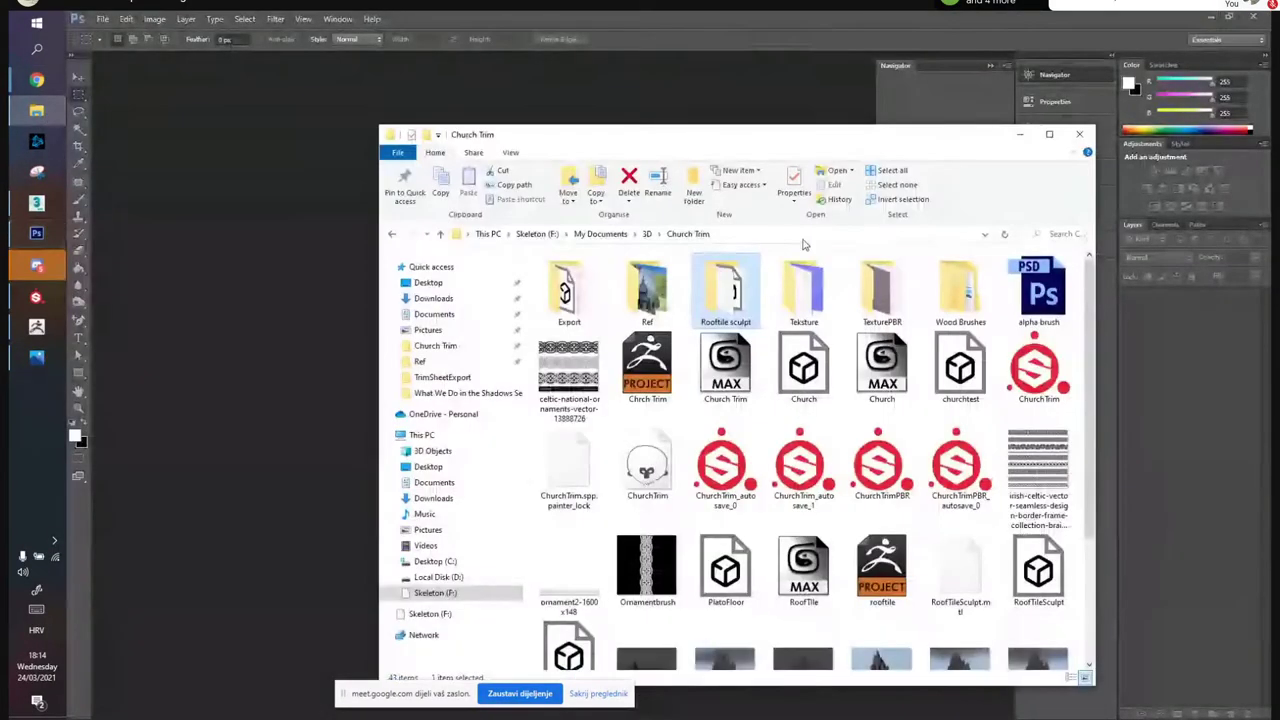
drag(876, 138, 690, 92)
Examine the Irish Celtic border collection image and the Ornamentbrush image for a suitable ornament pattern
click(838, 398)
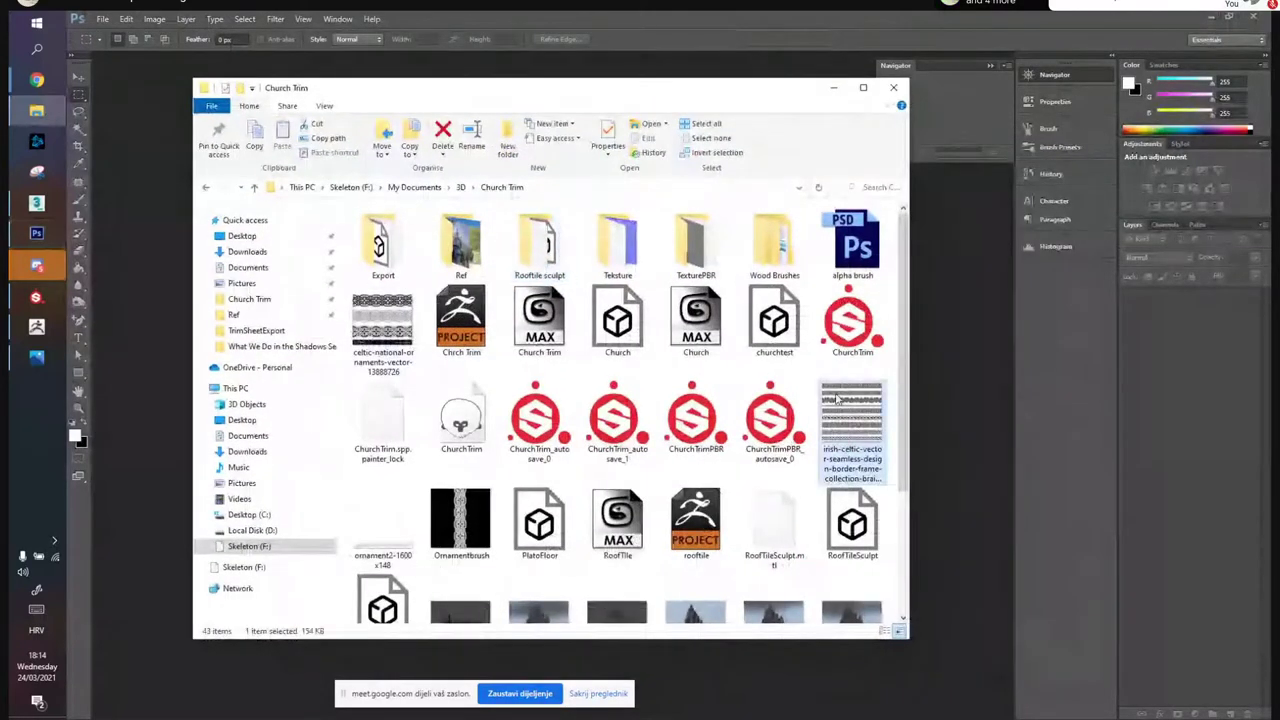
double_click(838, 398)
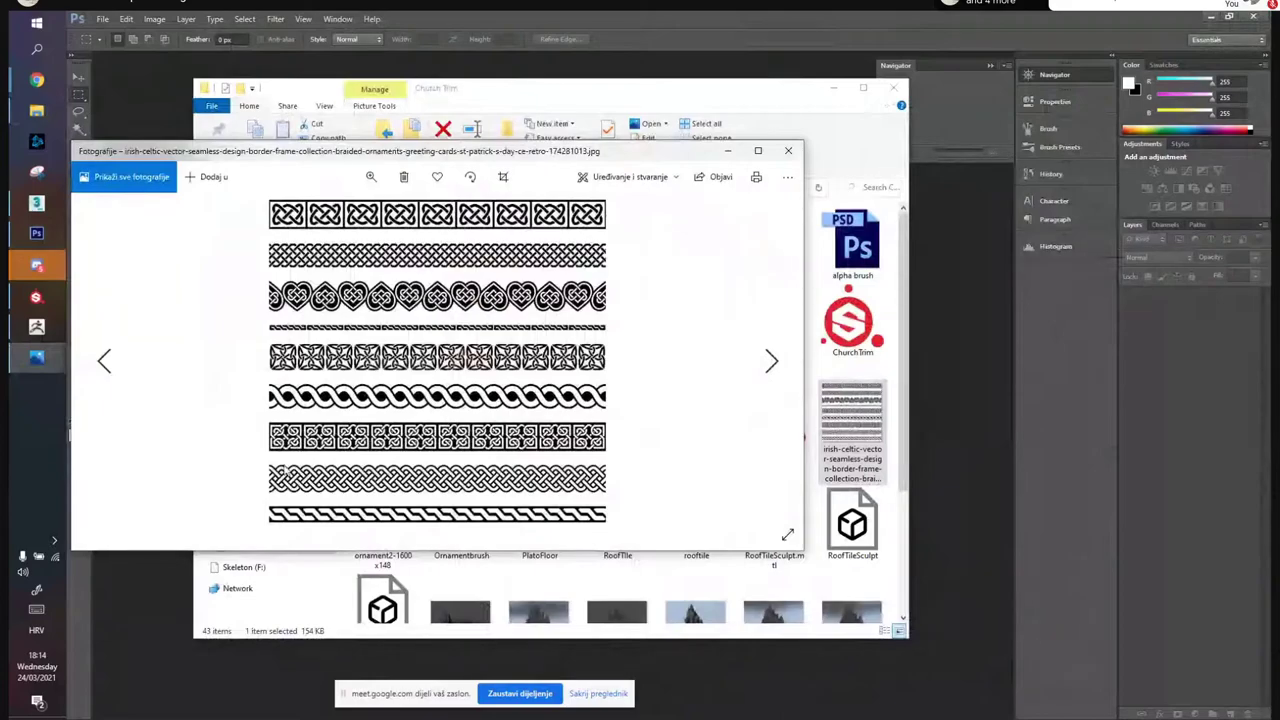
click(788, 150)
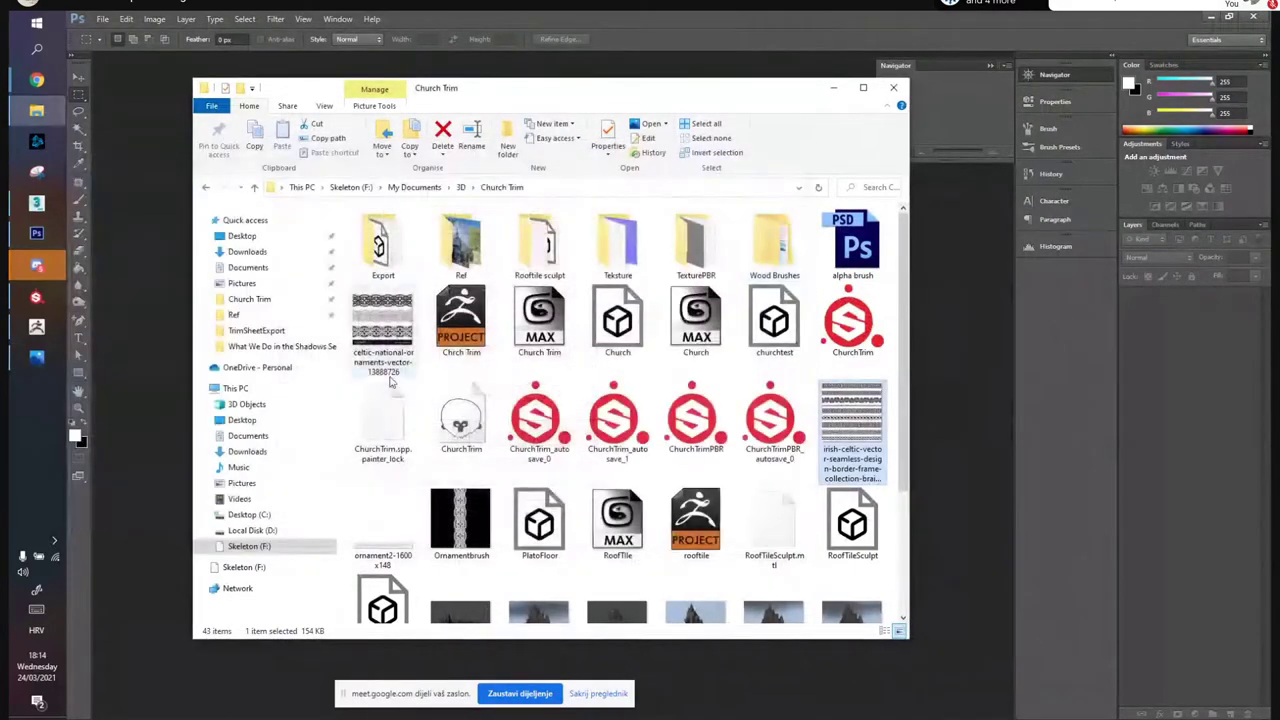
double_click(440, 500)
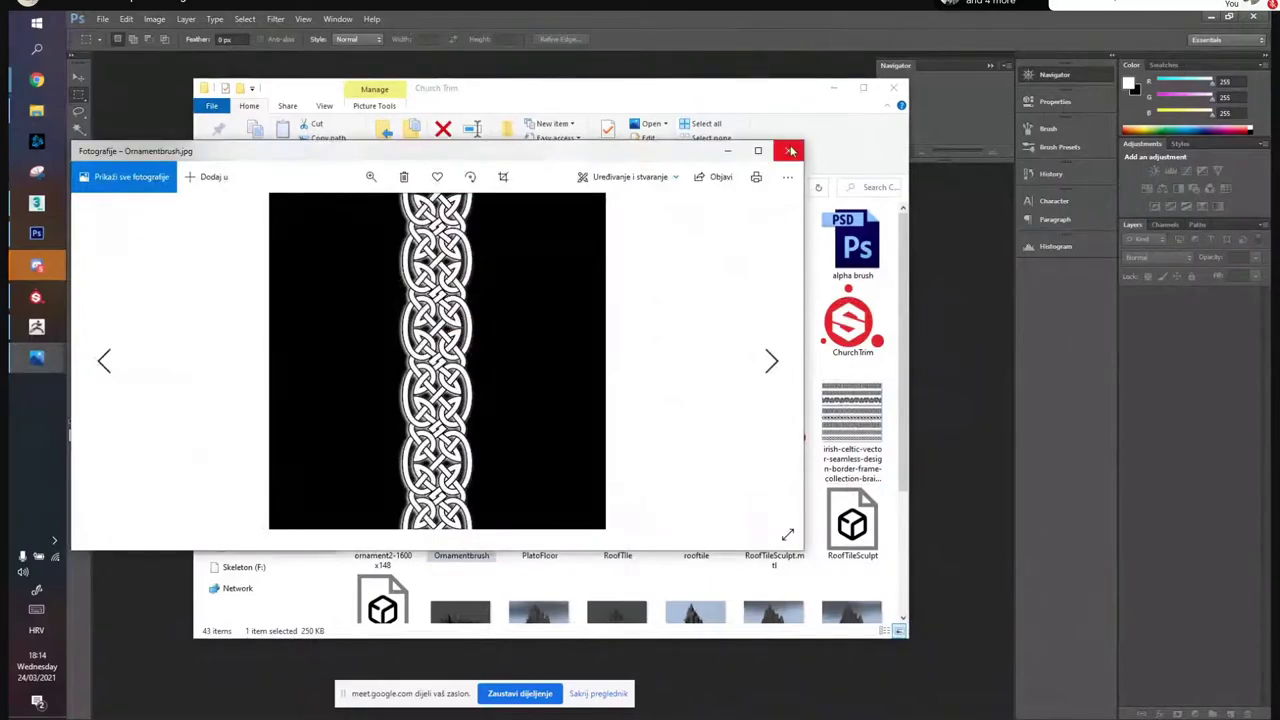
click(788, 153)
click(848, 430)
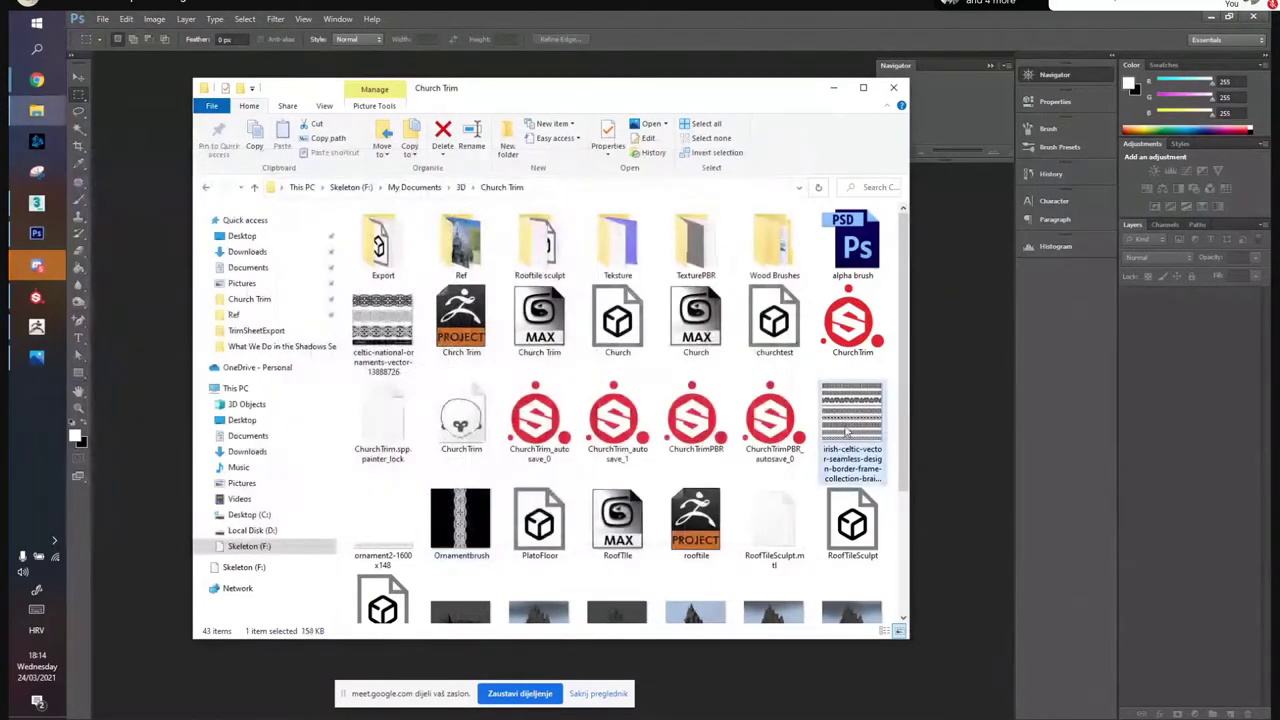
double_click(848, 430)
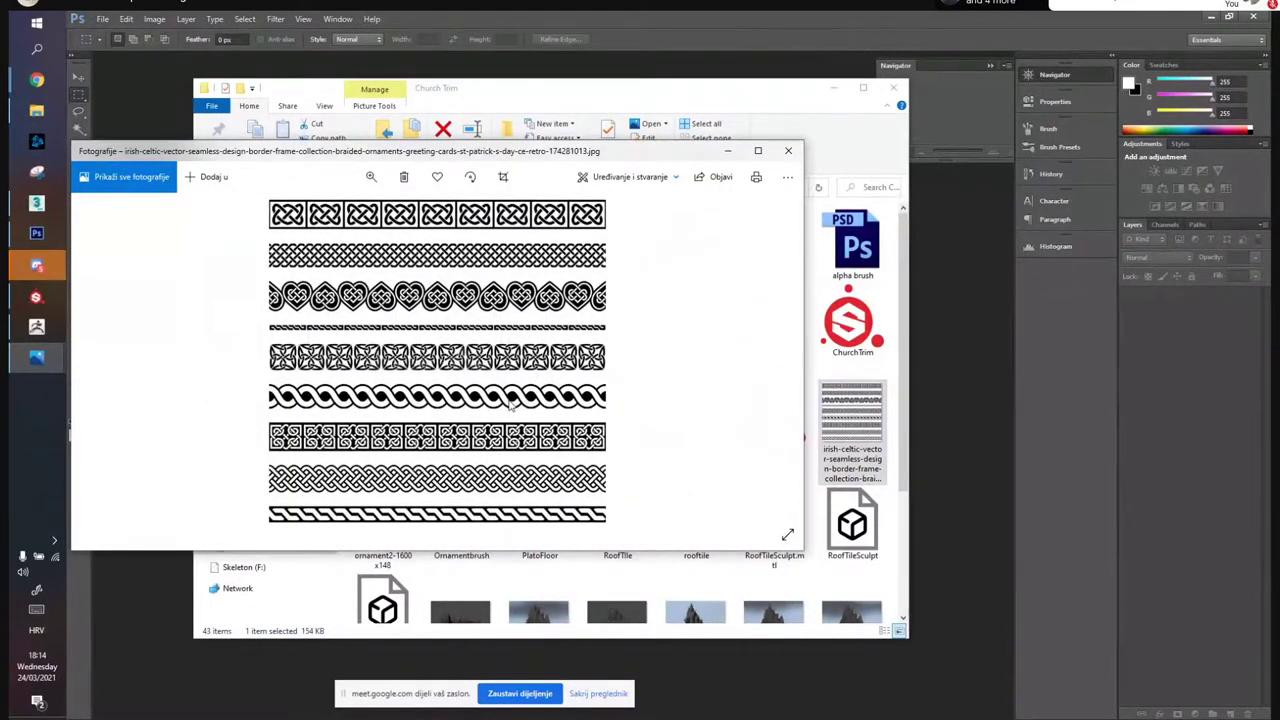
click(788, 151)
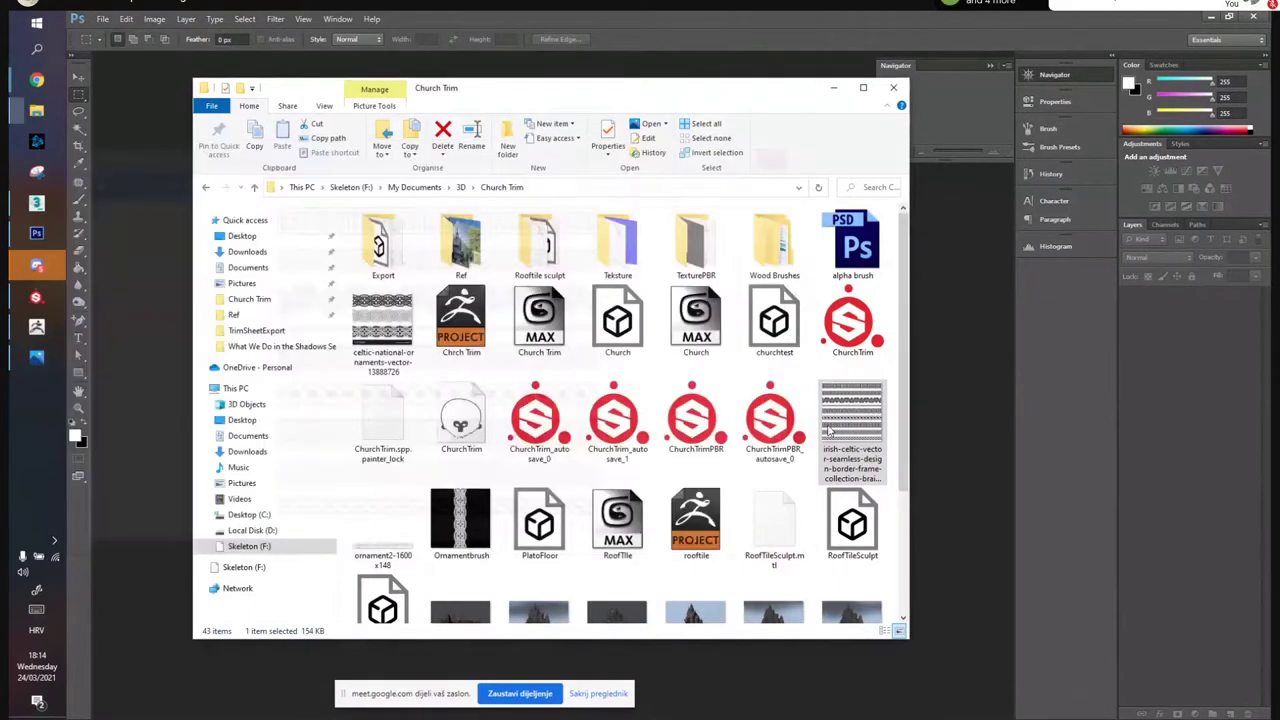
Open the Irish Celtic border image in Photoshop and copy its twisted rope band with black dots onto a new layer
click(616, 43)
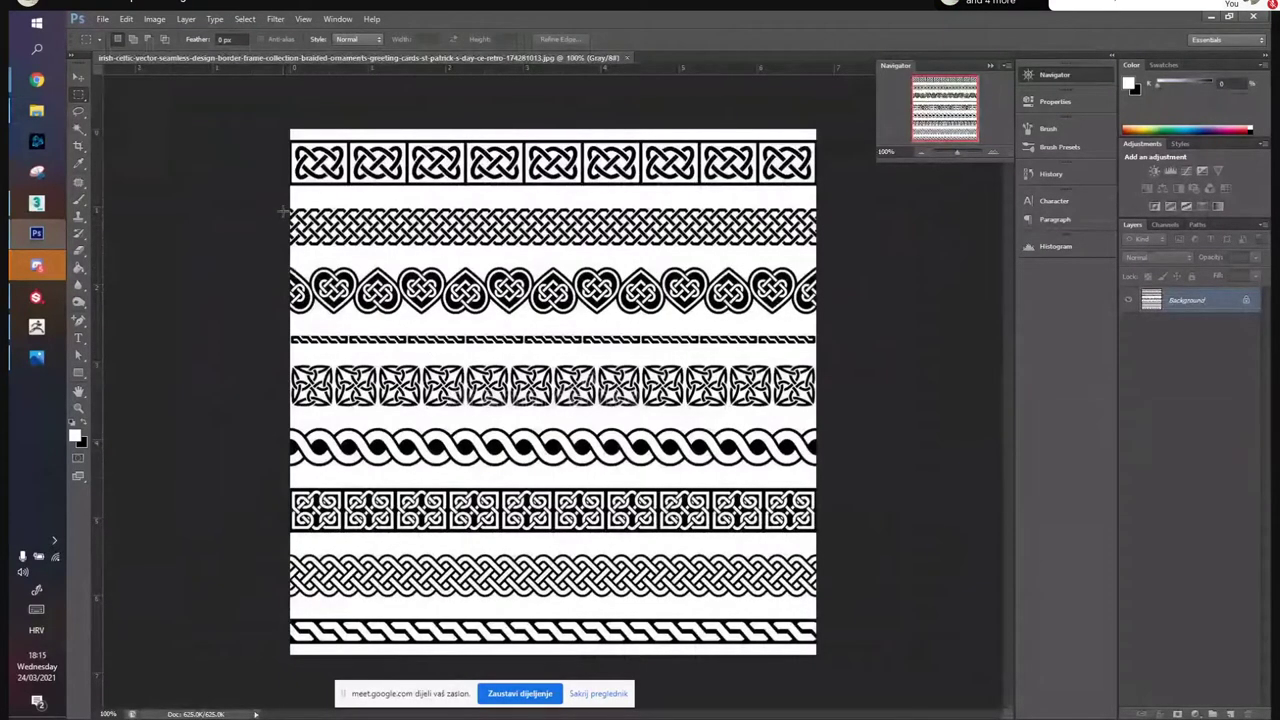
drag(283, 426, 871, 470)
key(ctrl+j)
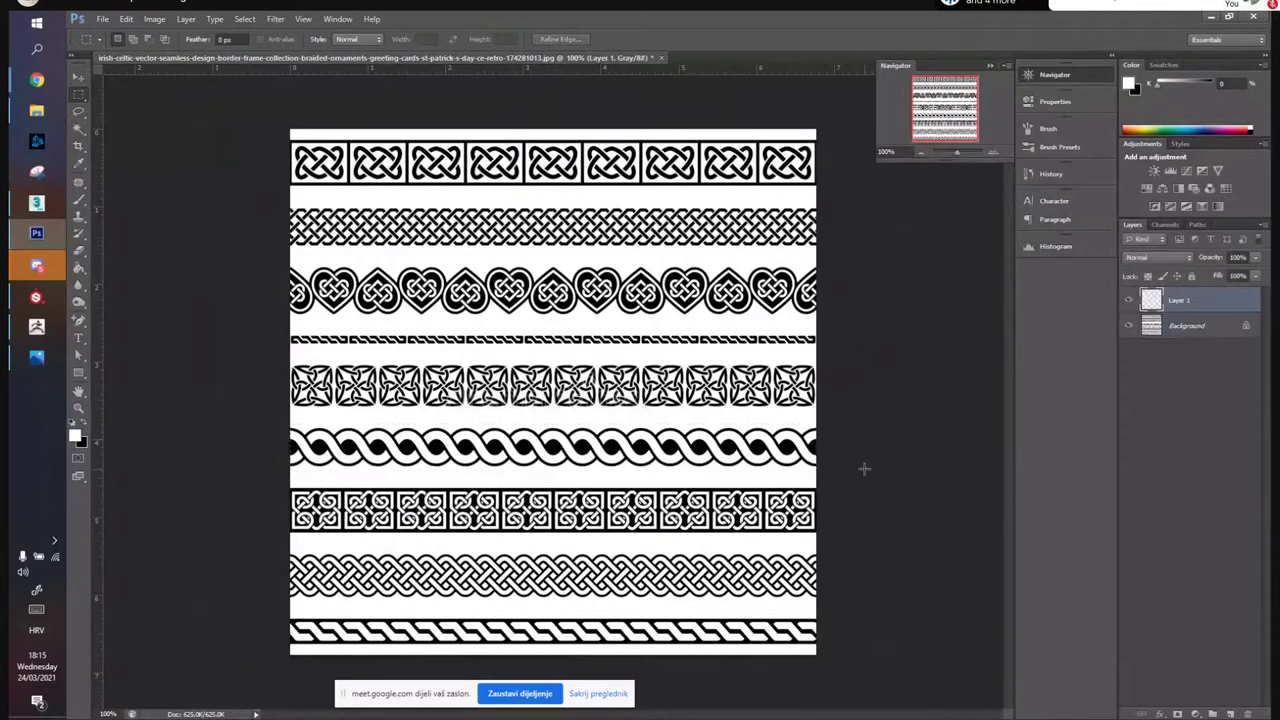
Open Ornamentuv.jpg from the Desktop export files in Photoshop and move the copied rope band into it
key(v)
click(36, 110)
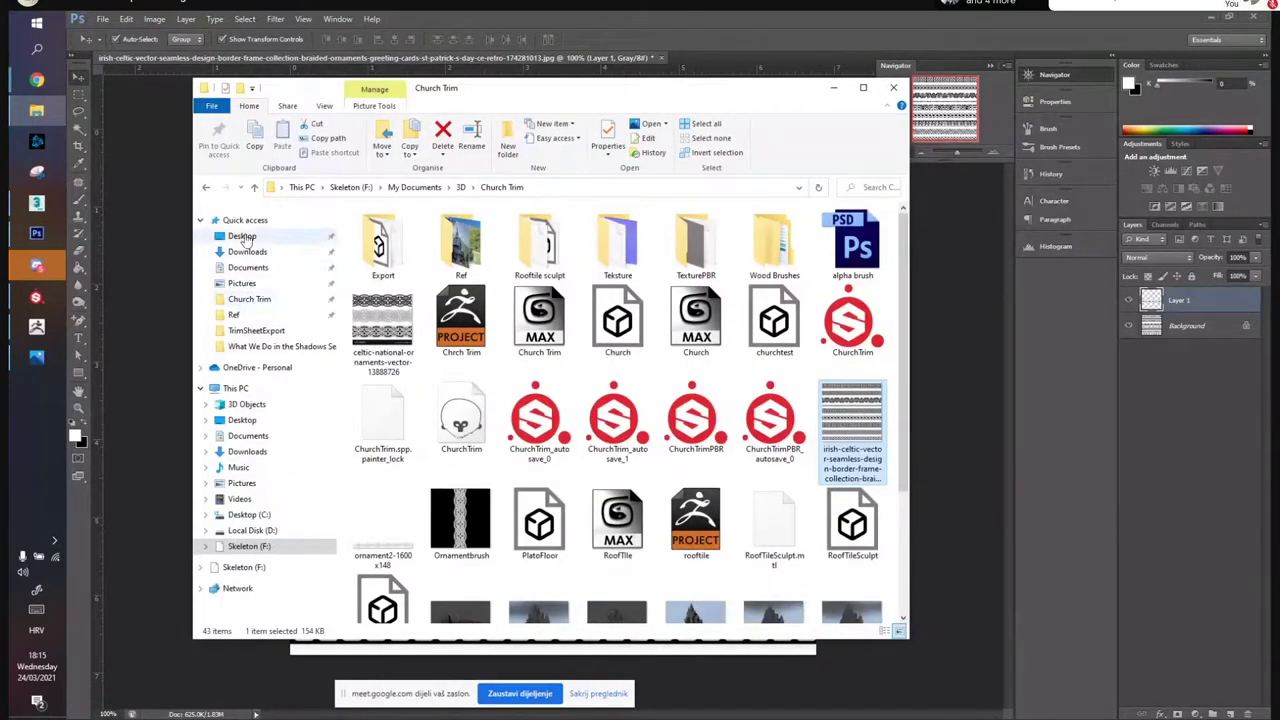
click(241, 236)
drag(384, 260, 742, 57)
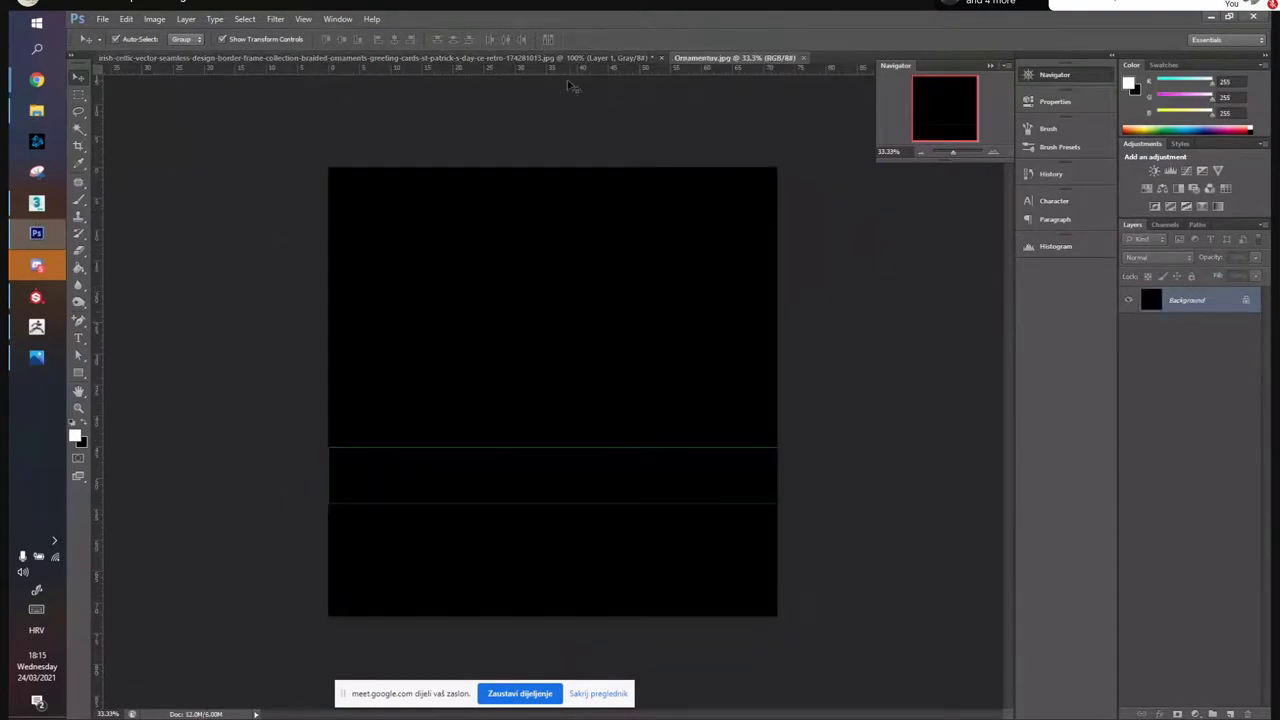
click(432, 58)
drag(553, 450, 396, 461)
Align the rope band with the upper-left corner of the ornaments strip outline in the UV template
alt+scroll(385, 463, up, 5)
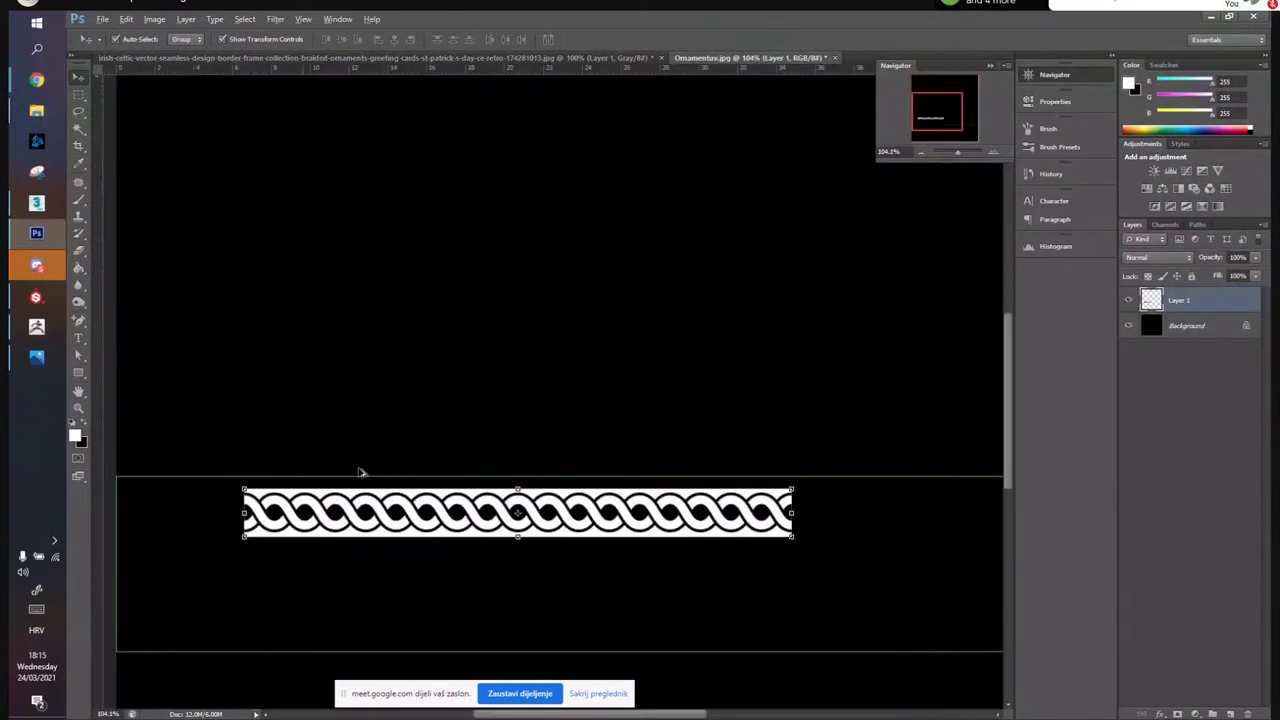
alt+scroll(335, 498, up, 1)
drag(454, 343, 610, 190)
drag(414, 406, 446, 243)
drag(655, 319, 286, 326)
alt+scroll(294, 333, down, 1)
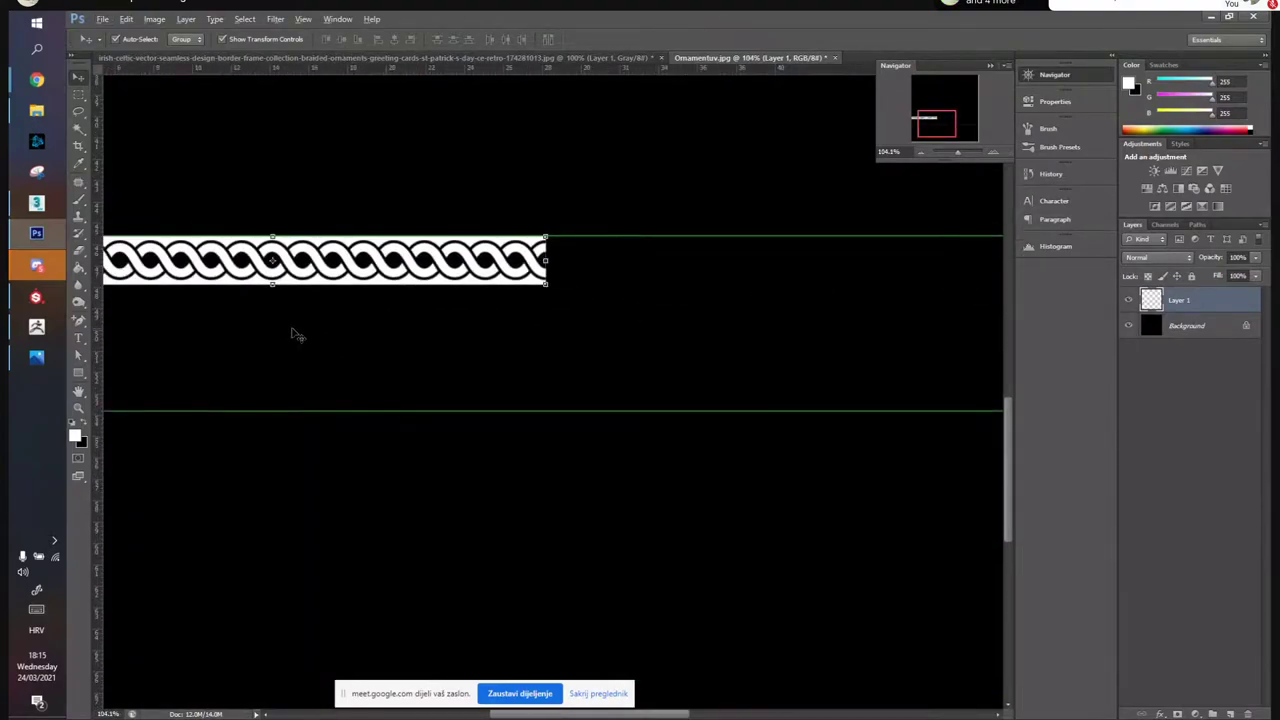
Scale the rope band up proportionally from its upper-left corner toward the full height of the UV strip outline
key(ctrl+0)
shift+drag(452, 301, 955, 438)
drag(711, 383, 406, 397)
drag(616, 370, 595, 370)
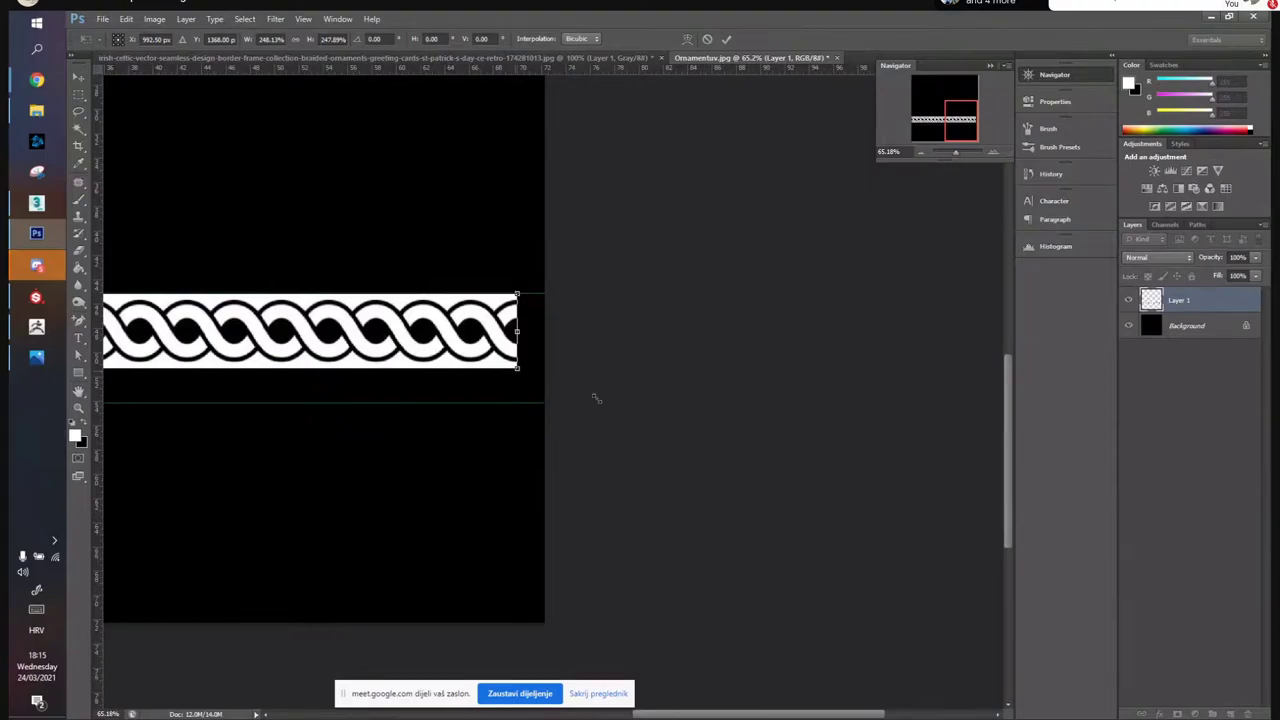
shift+drag(516, 368, 650, 385)
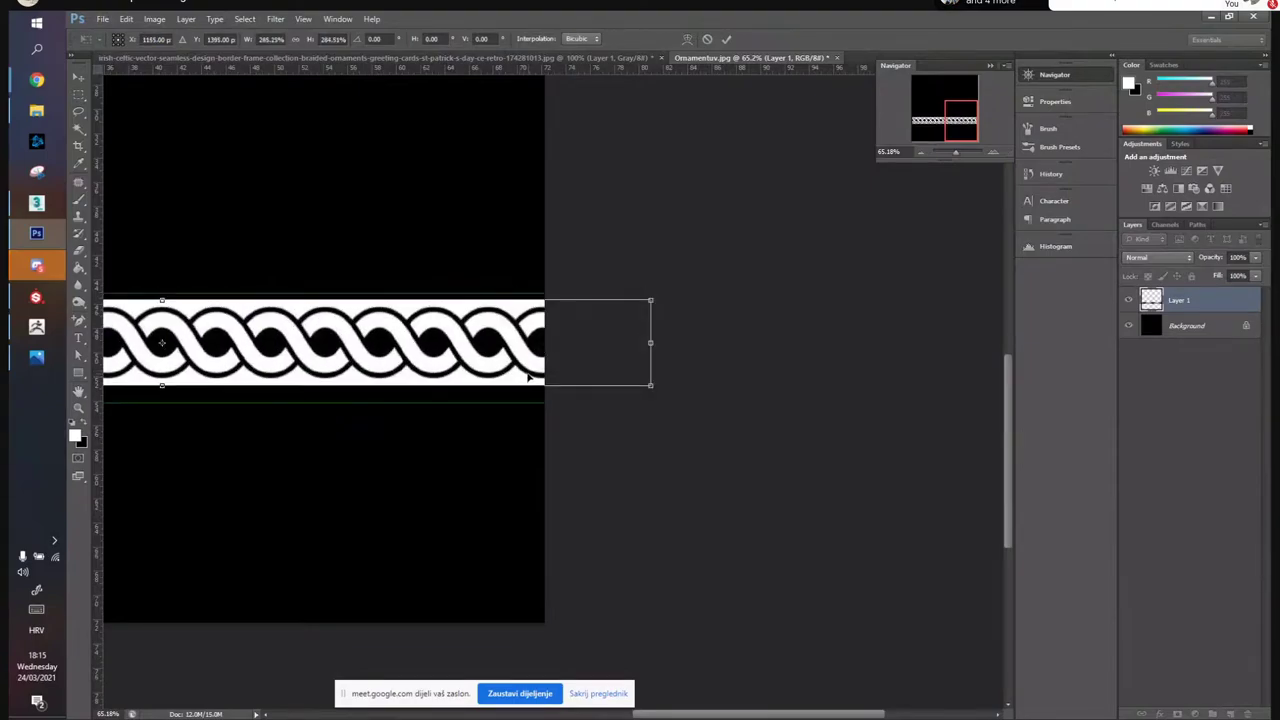
shift+drag(652, 387, 920, 468)
Align the enlarged band with the strip outline, narrow it to about 256% width to end at the canvas edge, and apply the transform
drag(374, 320, 378, 315)
drag(296, 348, 510, 393)
drag(512, 392, 263, 366)
drag(537, 380, 711, 396)
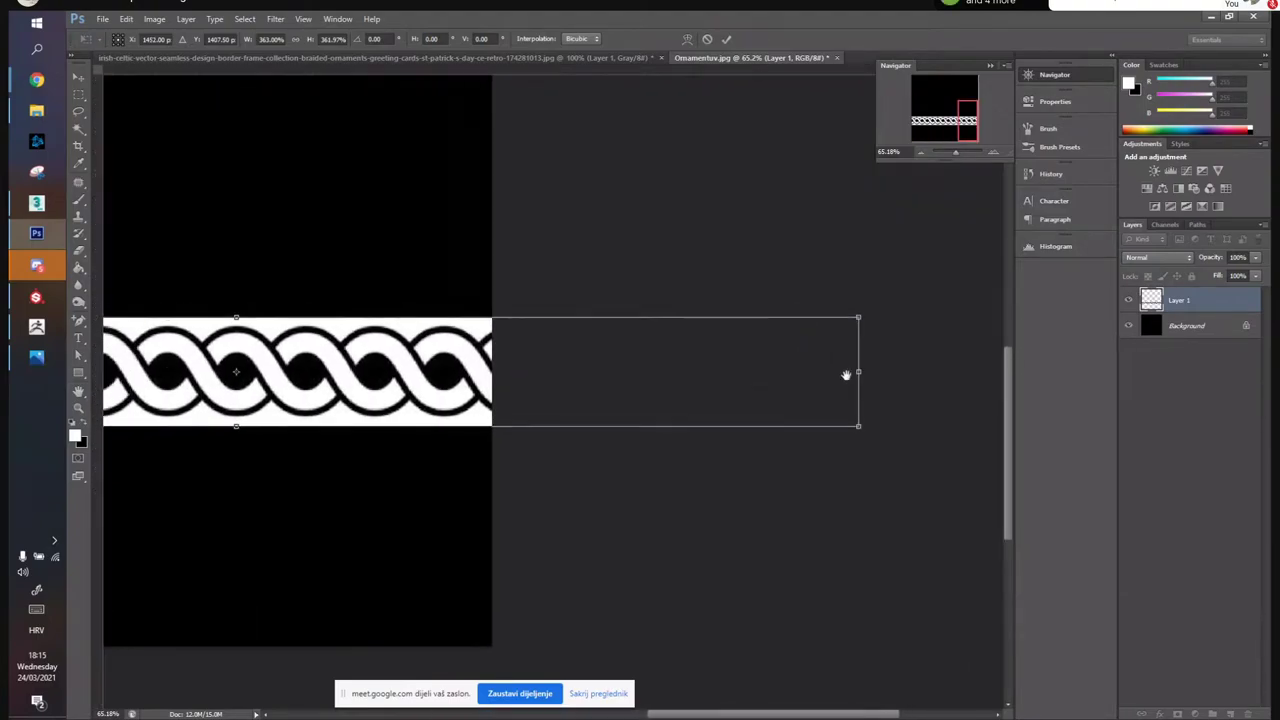
drag(871, 374, 516, 388)
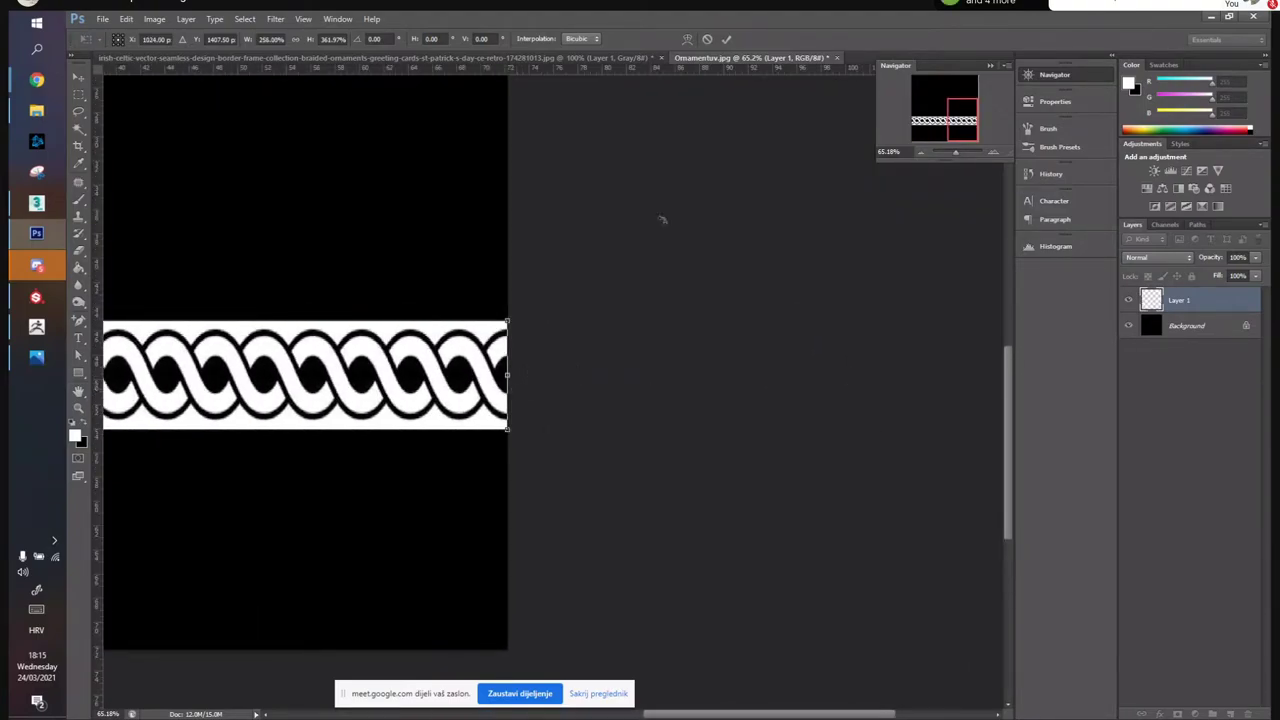
click(726, 38)
Stretch the rope band horizontally to about 149% width so it extends beyond the right canvas edge, and apply the transform
ctrl+drag(533, 316, 306, 325)
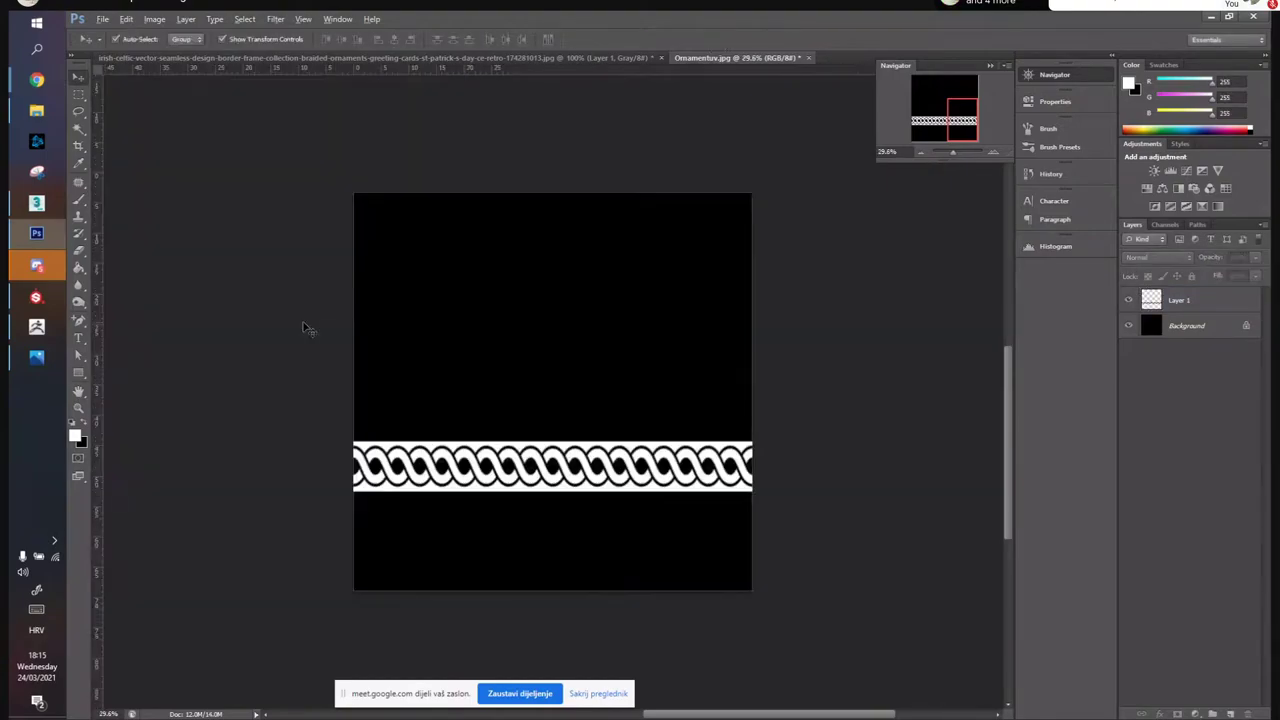
alt+scroll(590, 487, up, 2)
click(555, 483)
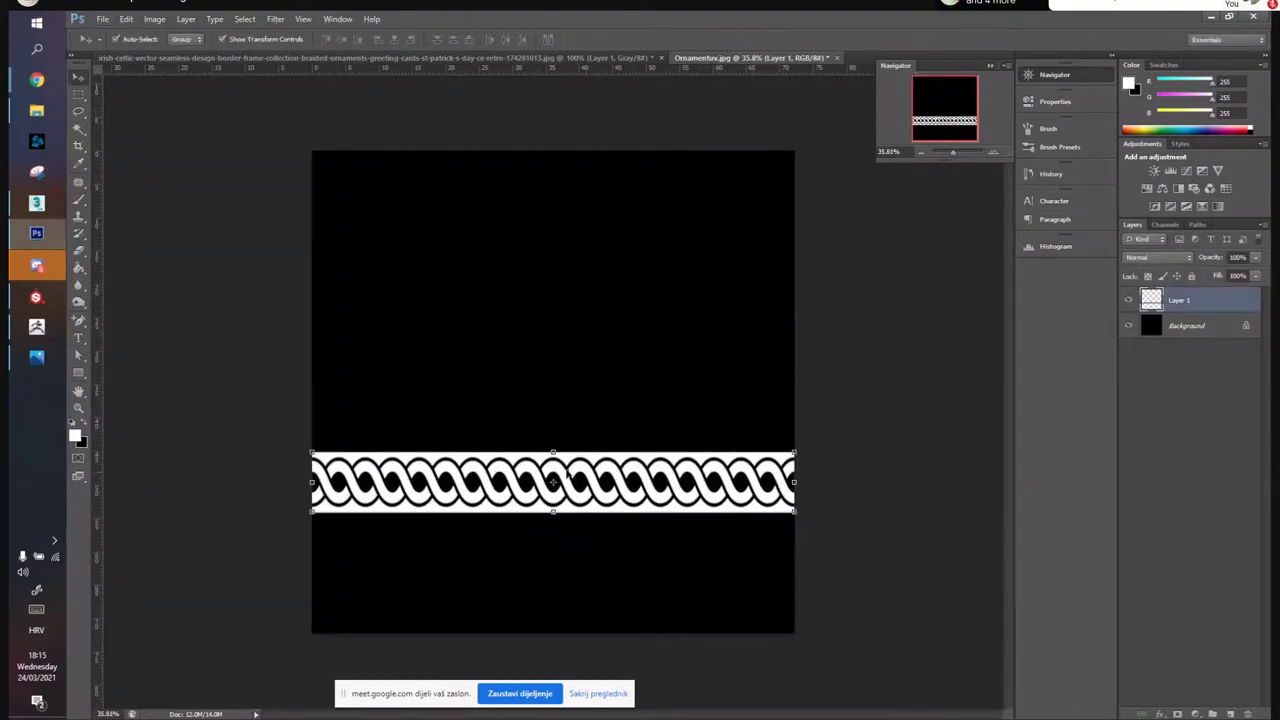
alt+drag(554, 452, 554, 462)
shift+drag(799, 459, 1043, 384)
drag(626, 508, 629, 507)
drag(725, 475, 725, 487)
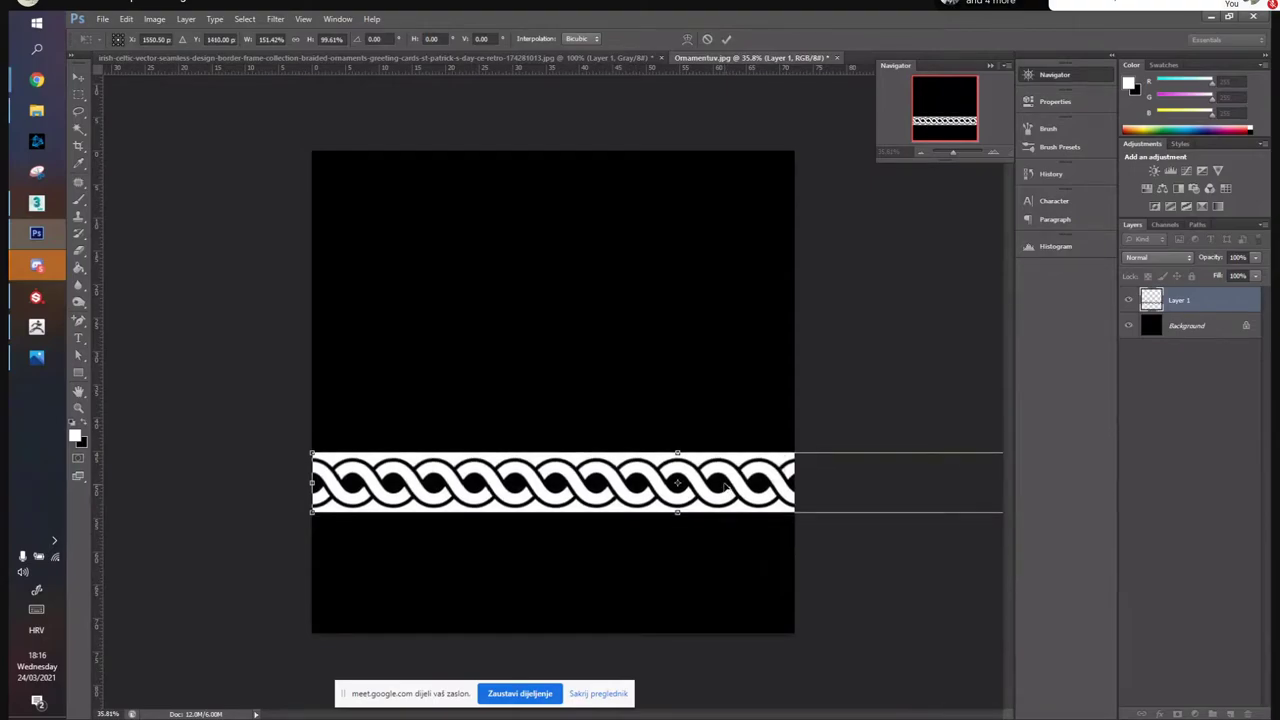
alt+scroll(646, 446, down, 1)
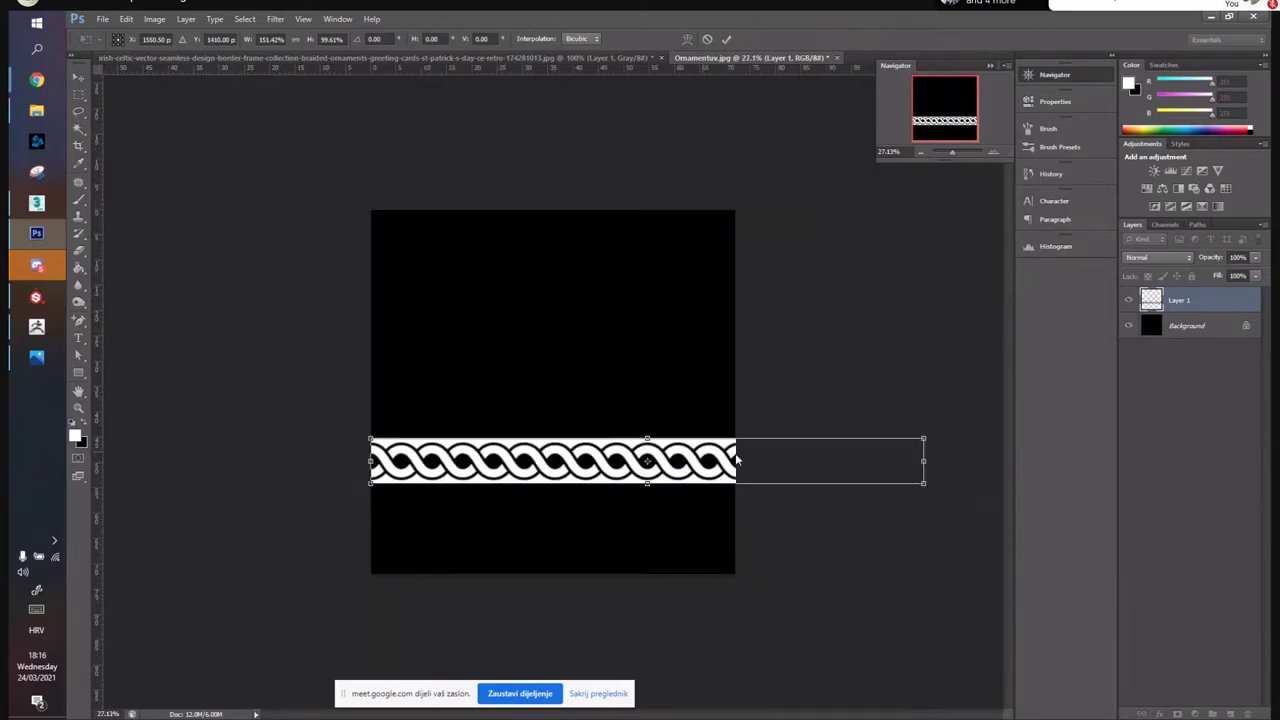
drag(923, 461, 916, 463)
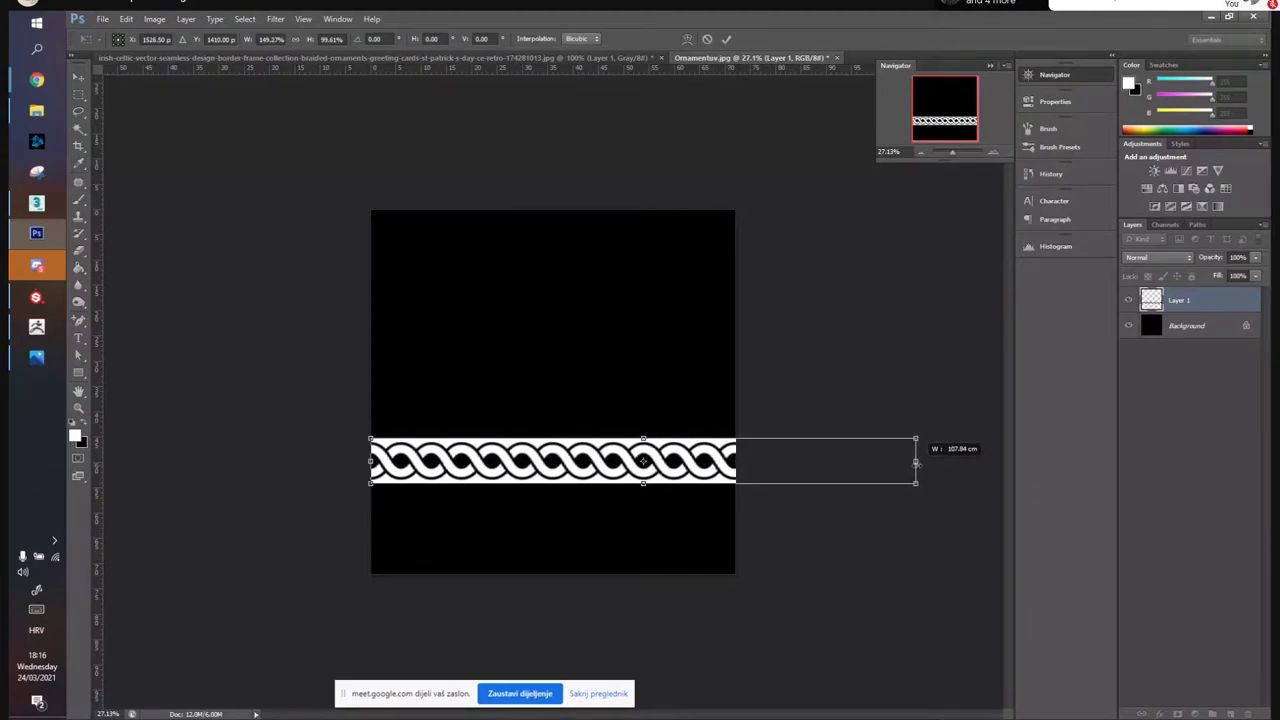
click(849, 343)
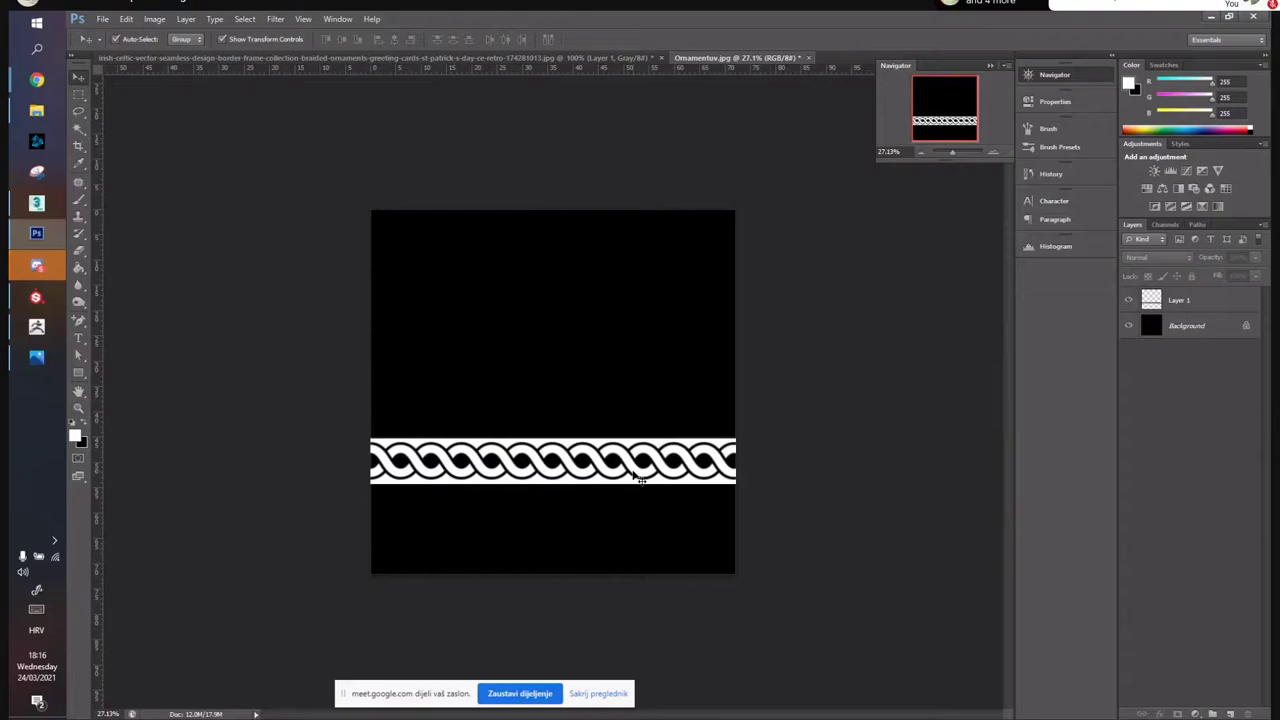
Crop the image to the current canvas bounds to delete the part of the band outside it
key(c)
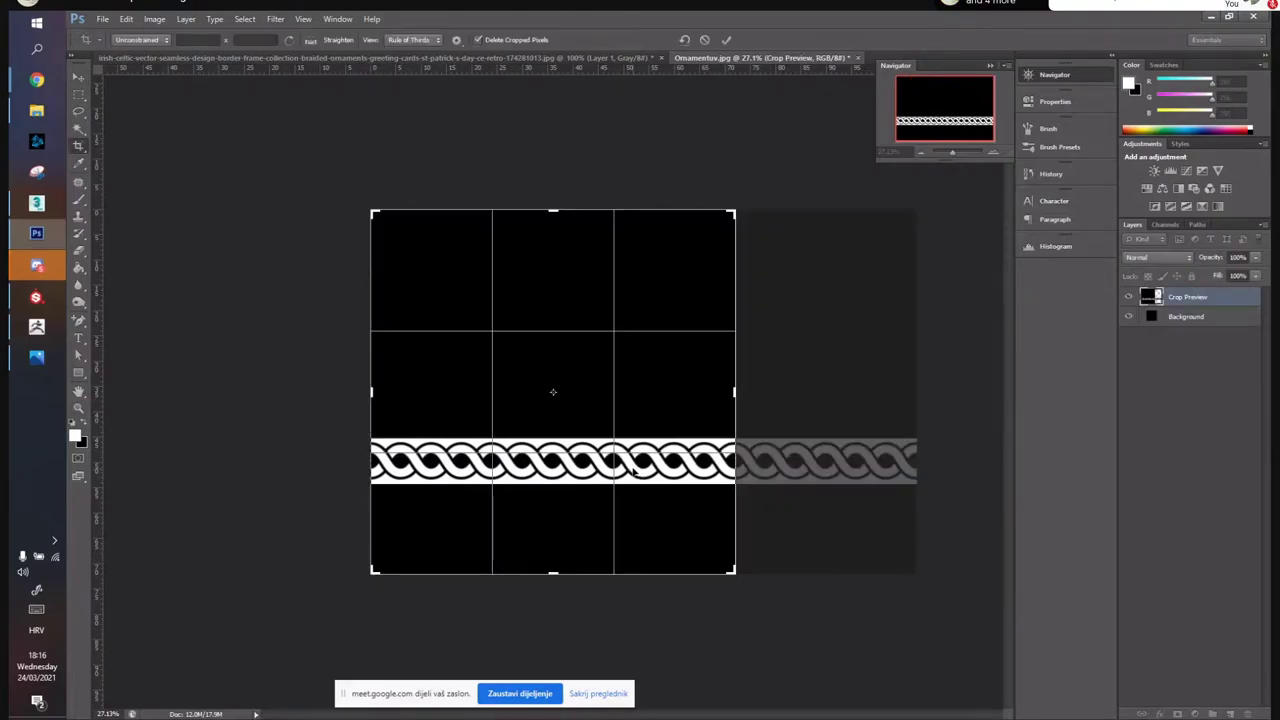
key(Return)
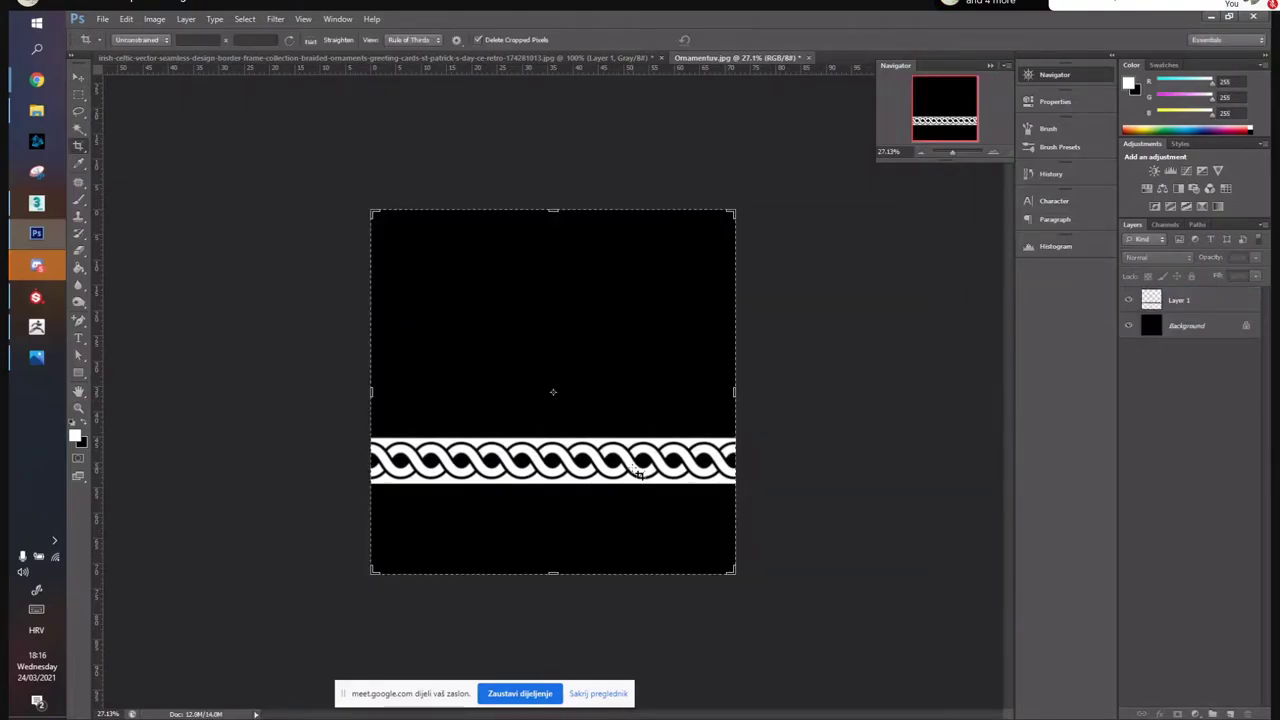
key(v)
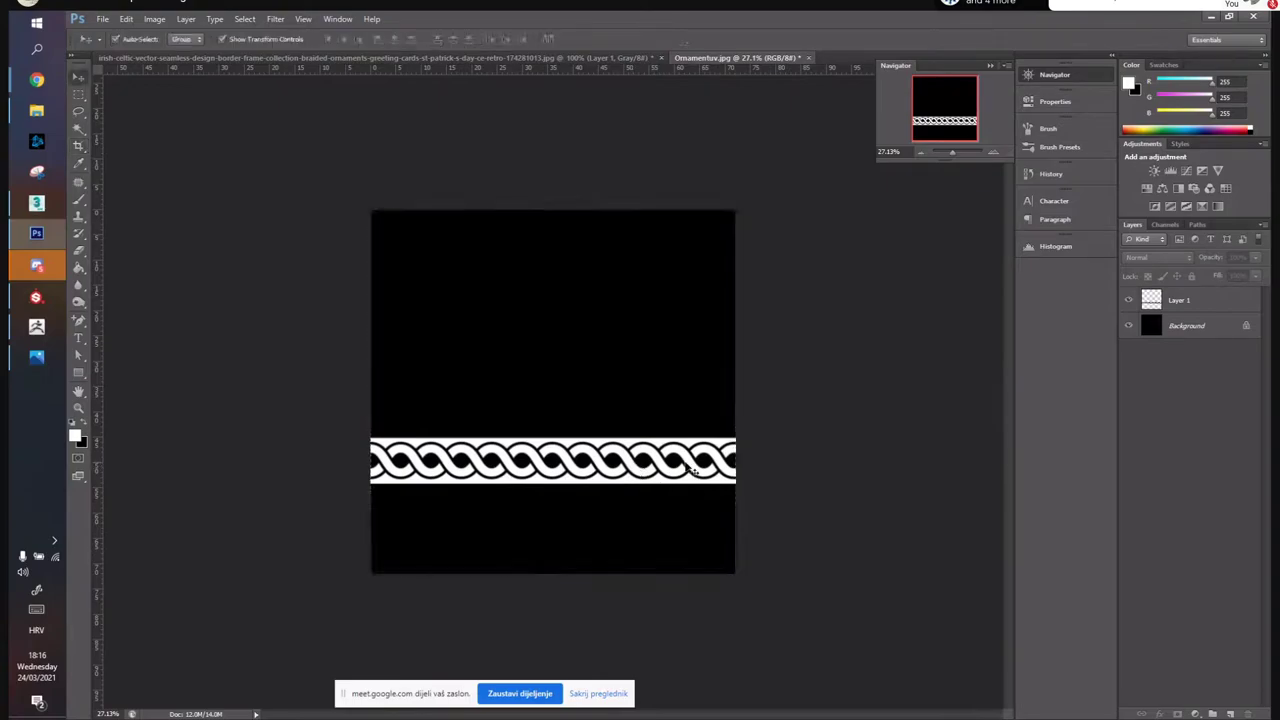
Try tiling two copies of the rope band end to end above the original, and undo the copies
click(638, 472)
drag(1181, 300, 1213, 714)
drag(638, 463, 596, 312)
click(562, 159)
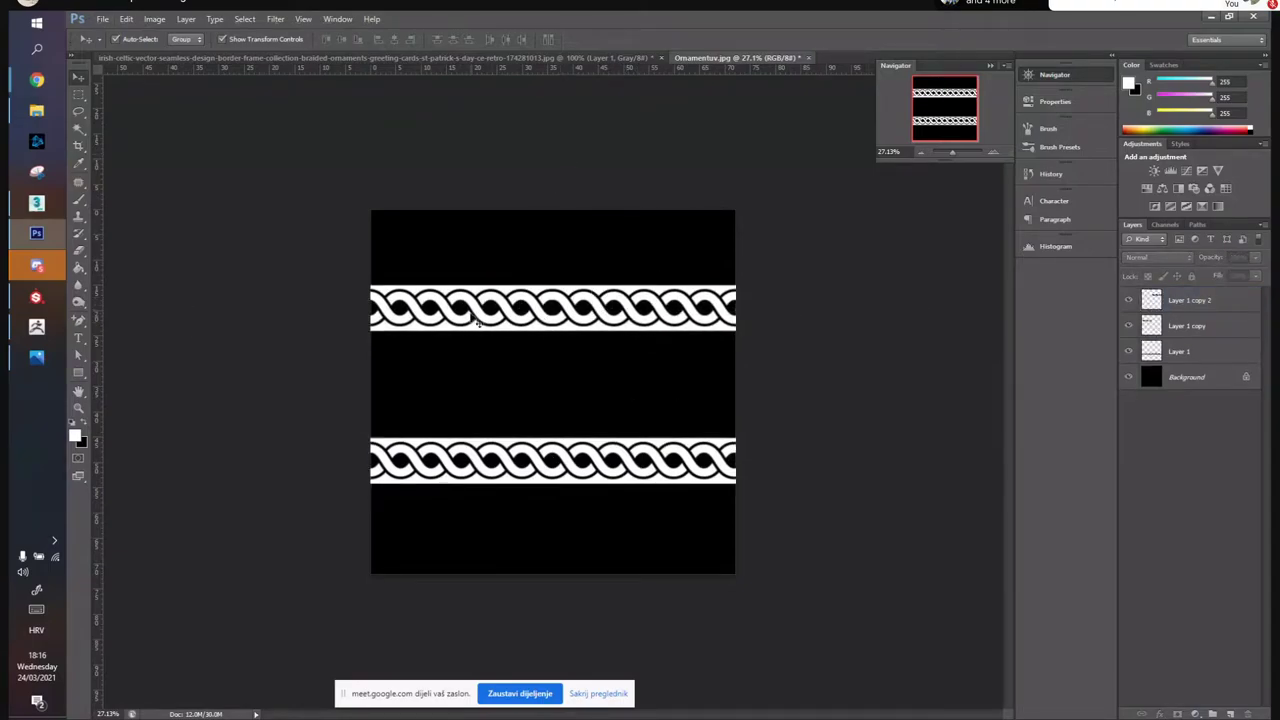
key(ctrl+alt+z)
key(ctrl+alt+z)
key(ctrl+alt+z)
key(ctrl+alt+z)
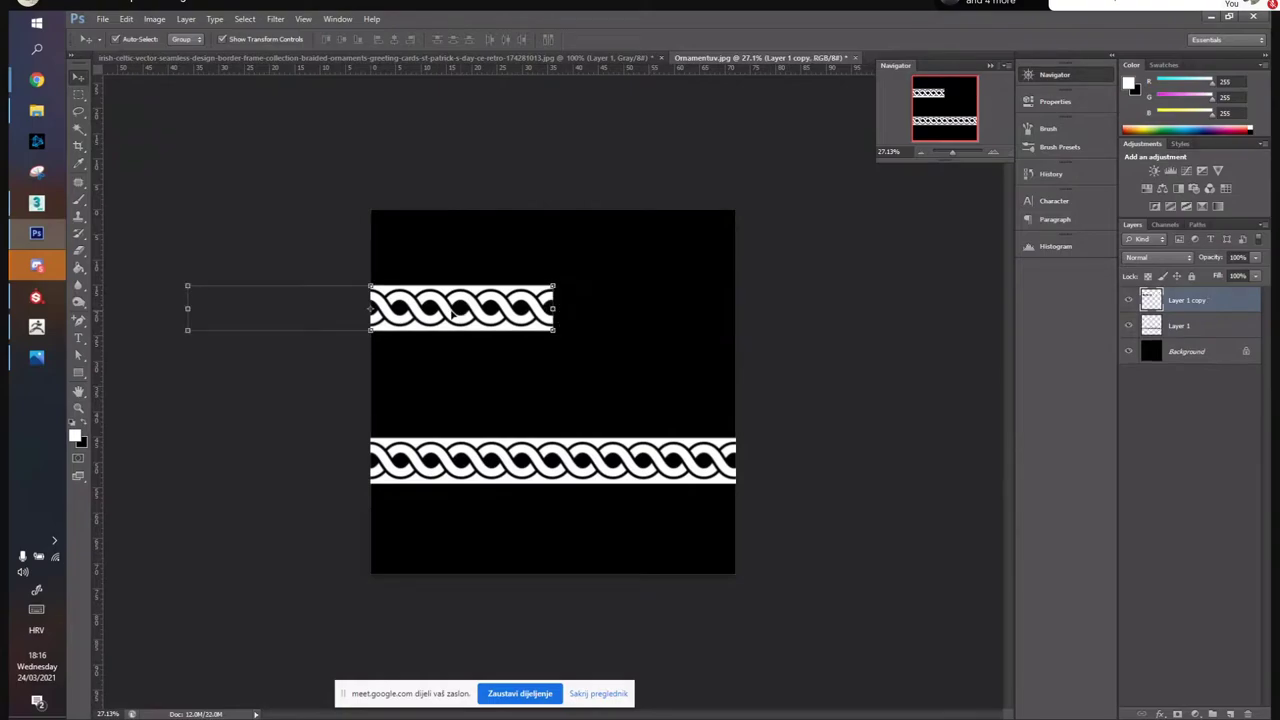
key(ctrl+alt+z)
key(ctrl+alt+z)
Save a PNG copy of the image named Ornaments_Alpha in the TrimSheetExport folder
alt+scroll(487, 478, up, 3)
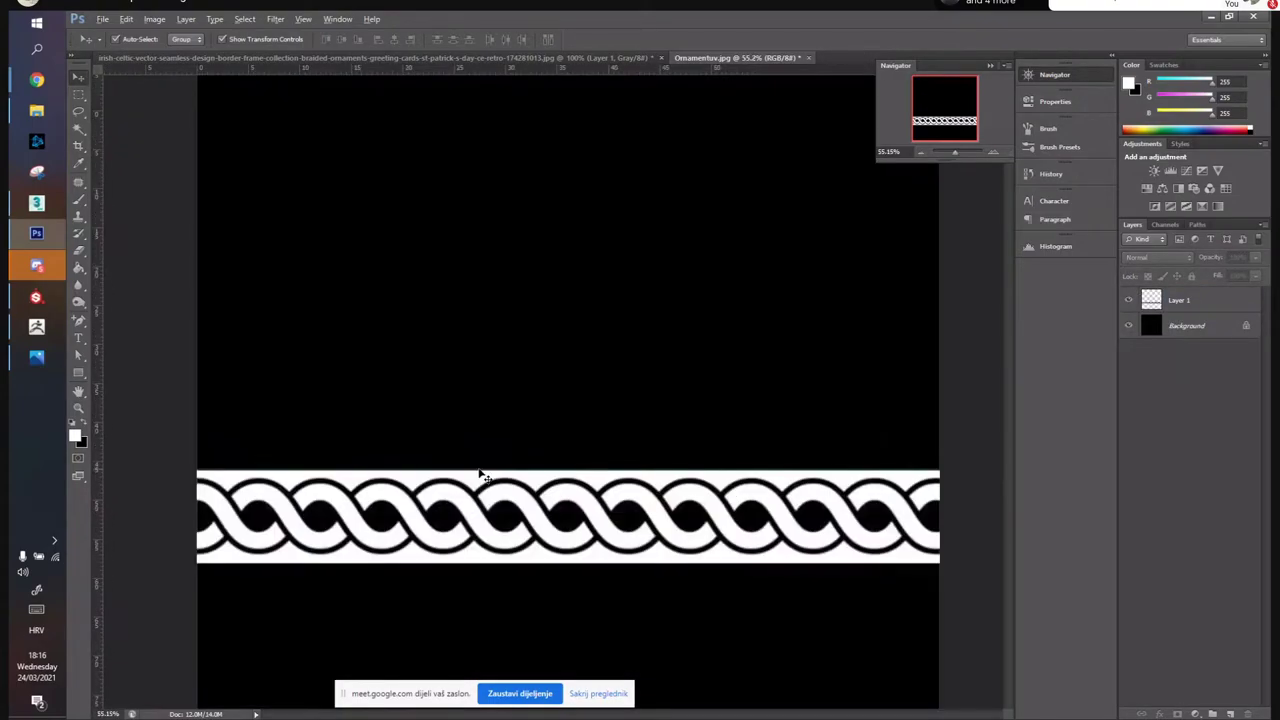
alt+scroll(482, 474, down, 2)
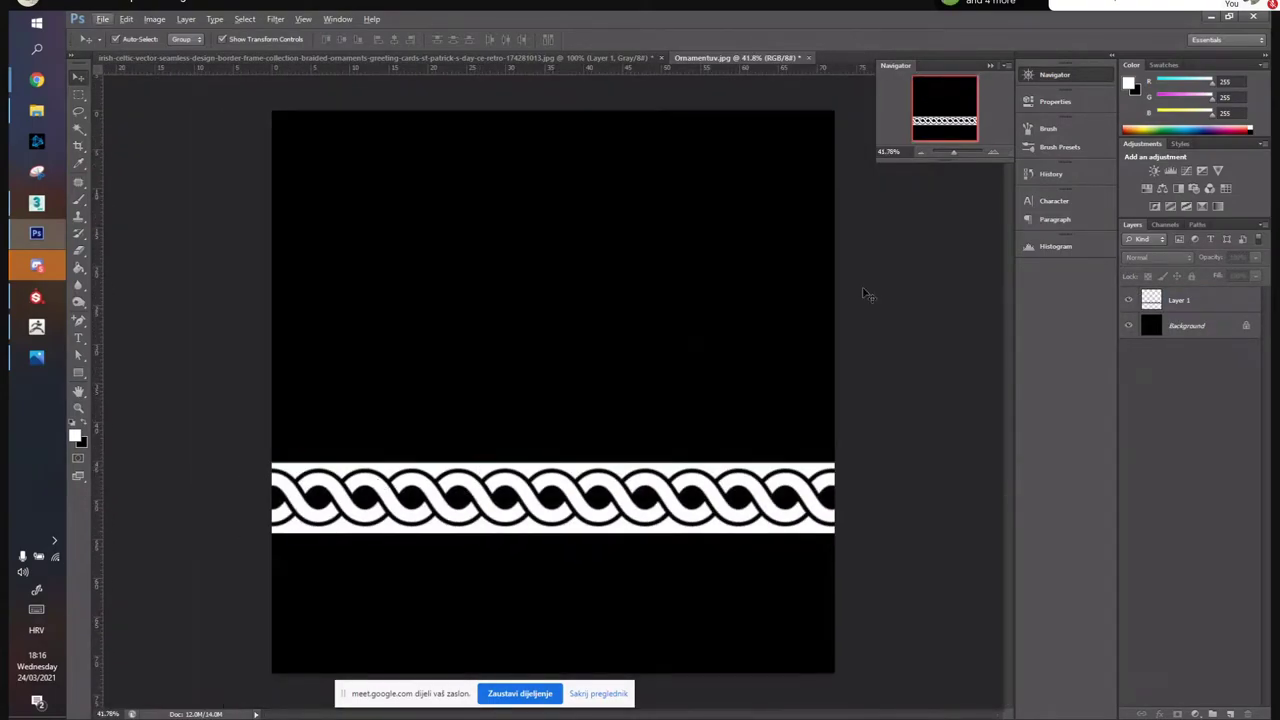
key(ctrl+shift+s)
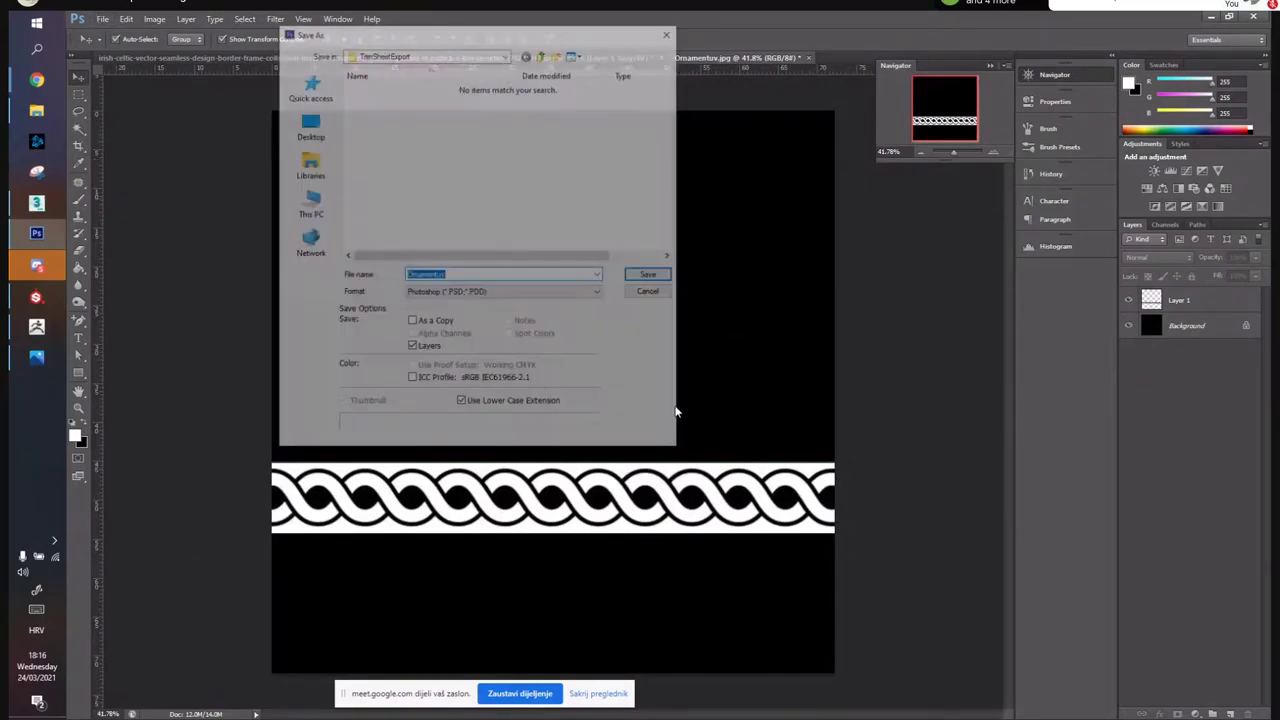
click(505, 292)
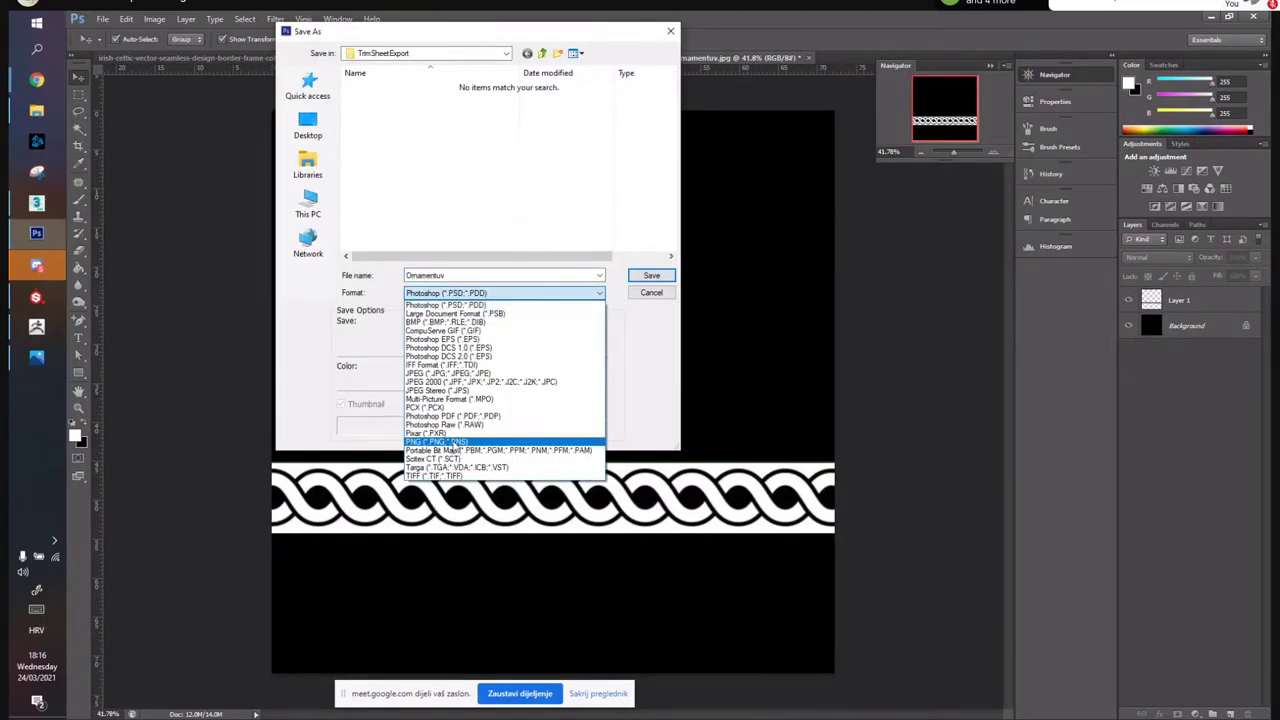
click(432, 441)
click(488, 276)
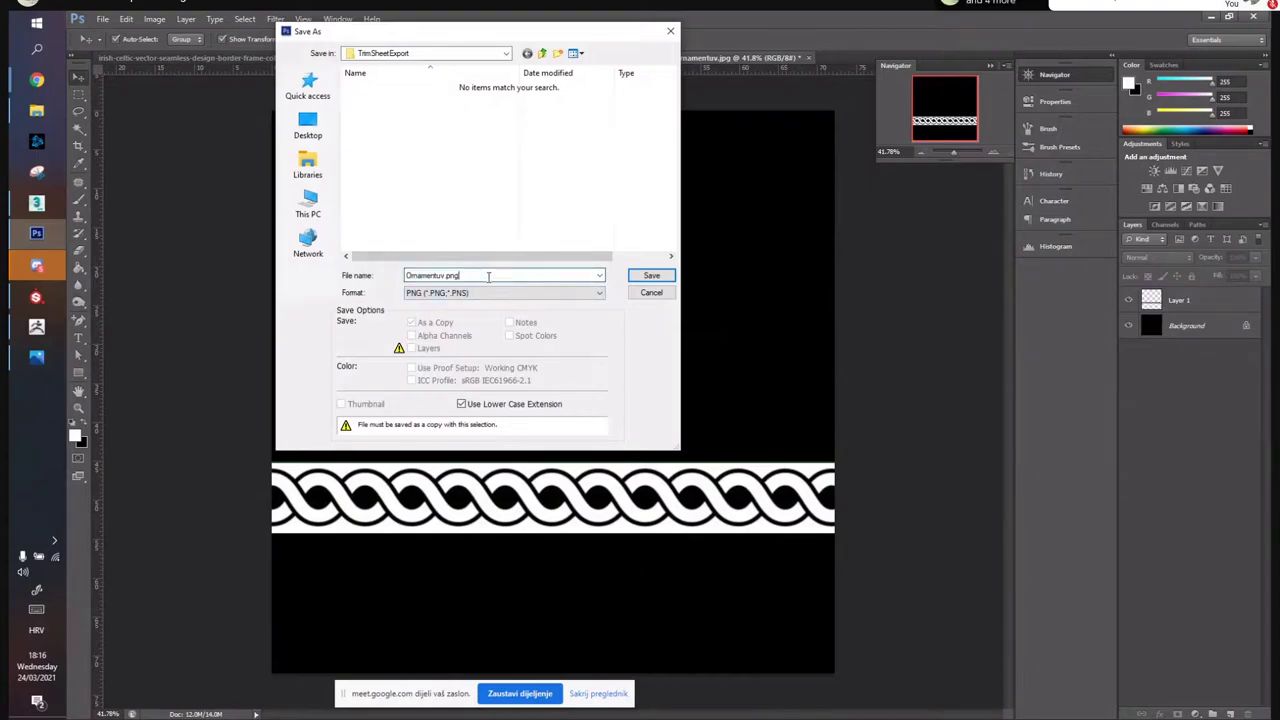
key(BackSpace)
key(BackSpace)
key(BackSpace)
key(BackSpace)
key(BackSpace)
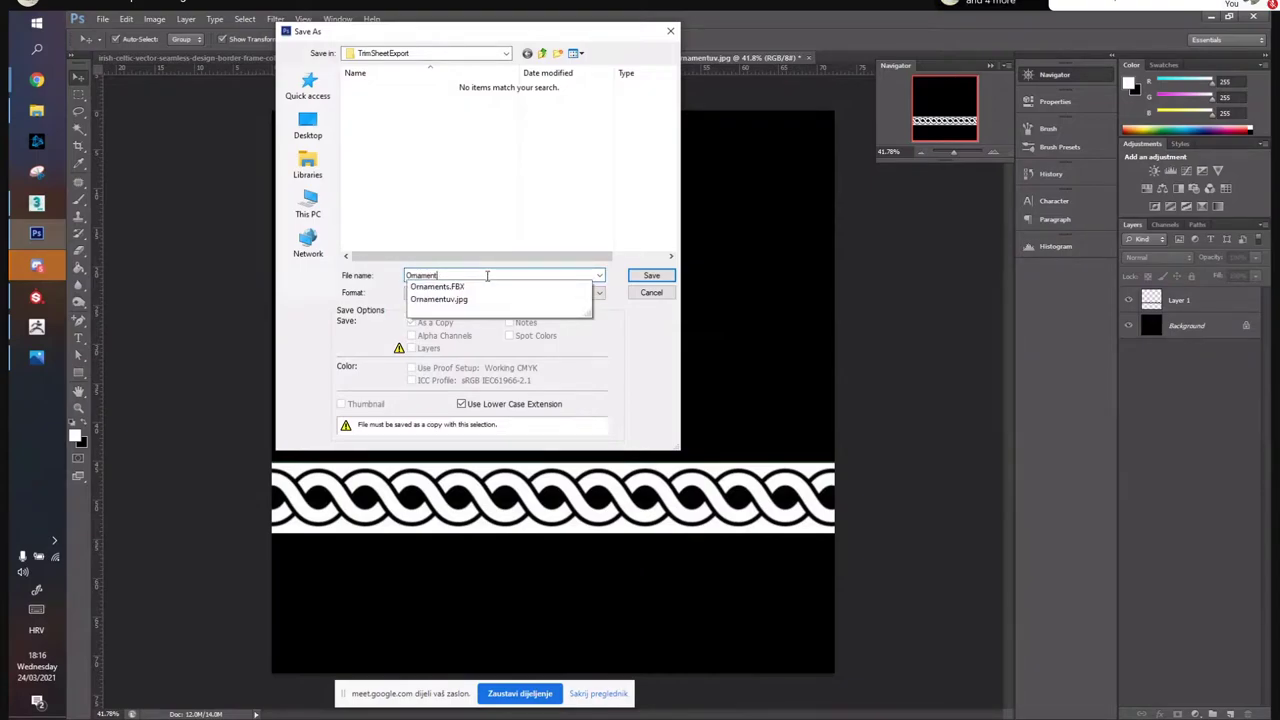
text(s_A)
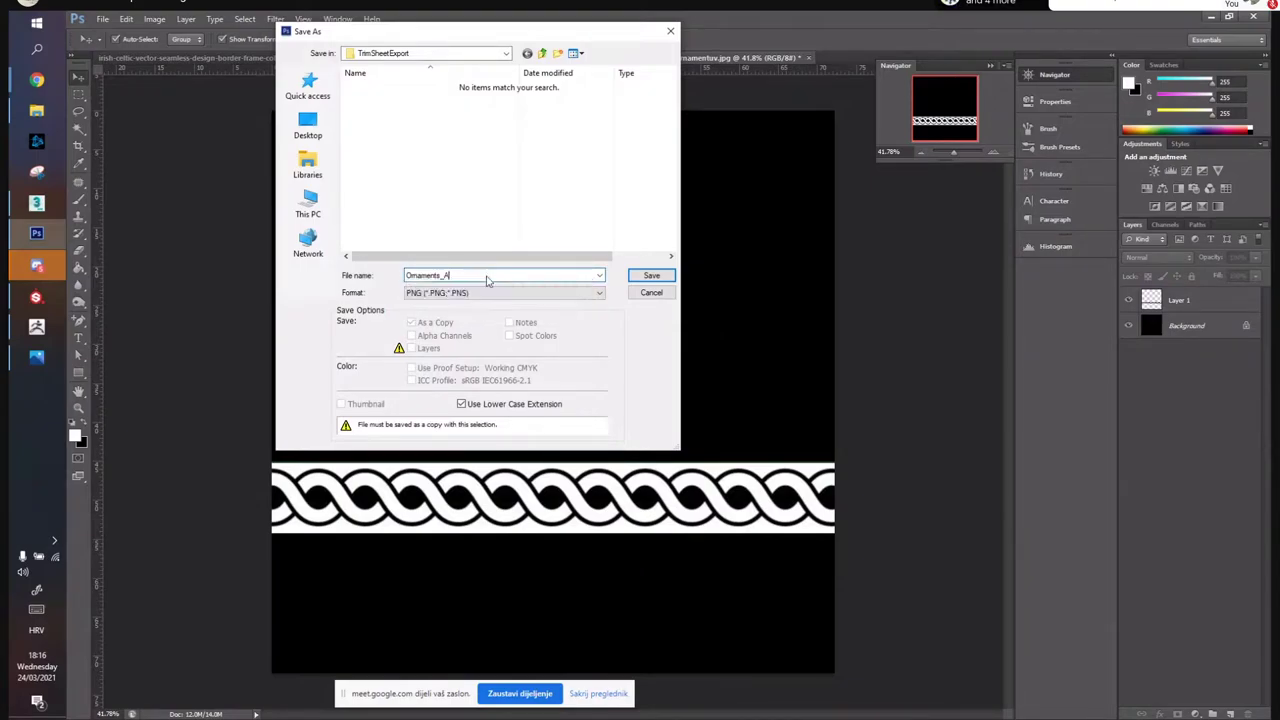
text(lp)
key(Return)
key(Return)
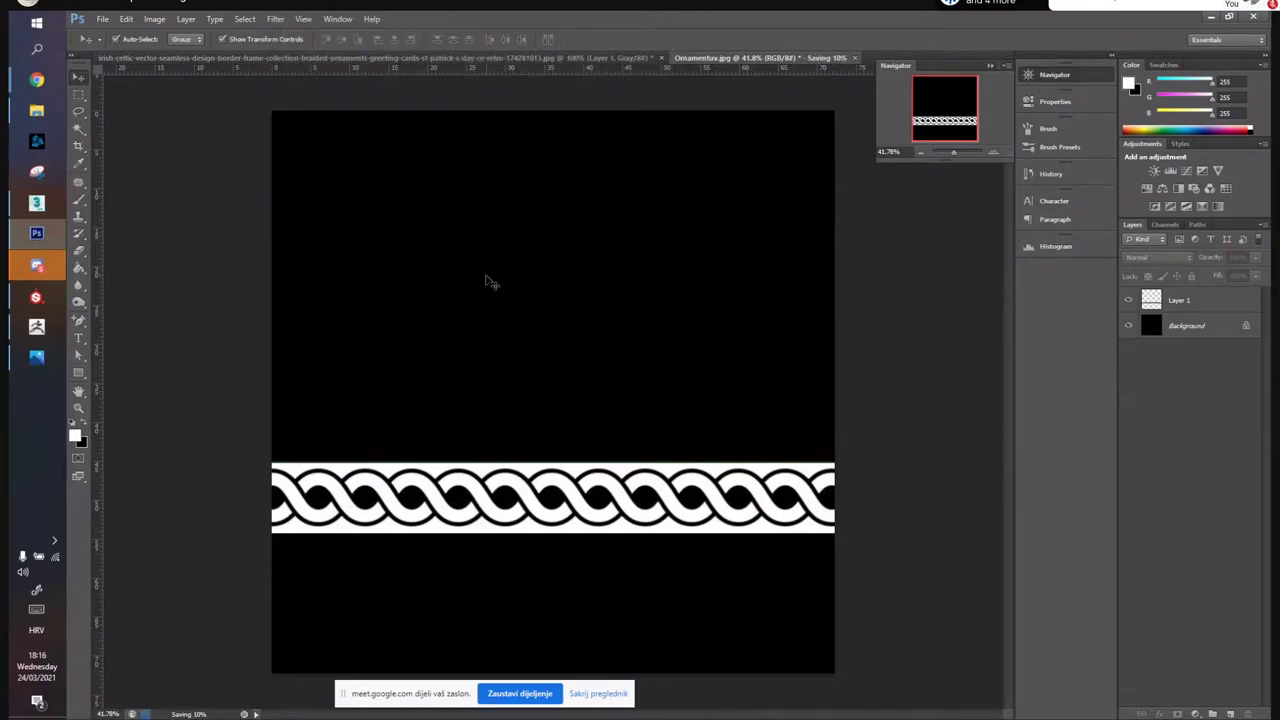
Switch to ZBrush and import the Ornaments_Alpha image as the displacement map of the Ornaments plane
click(1213, 18)
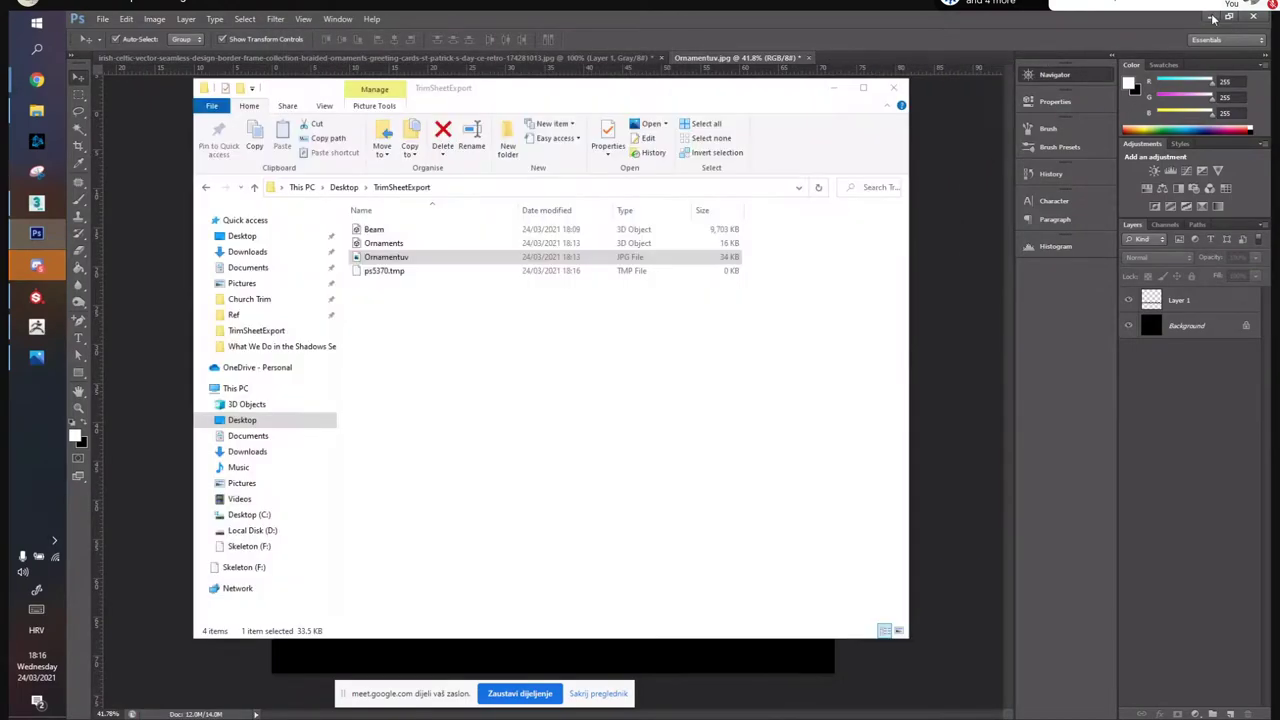
click(833, 90)
click(35, 335)
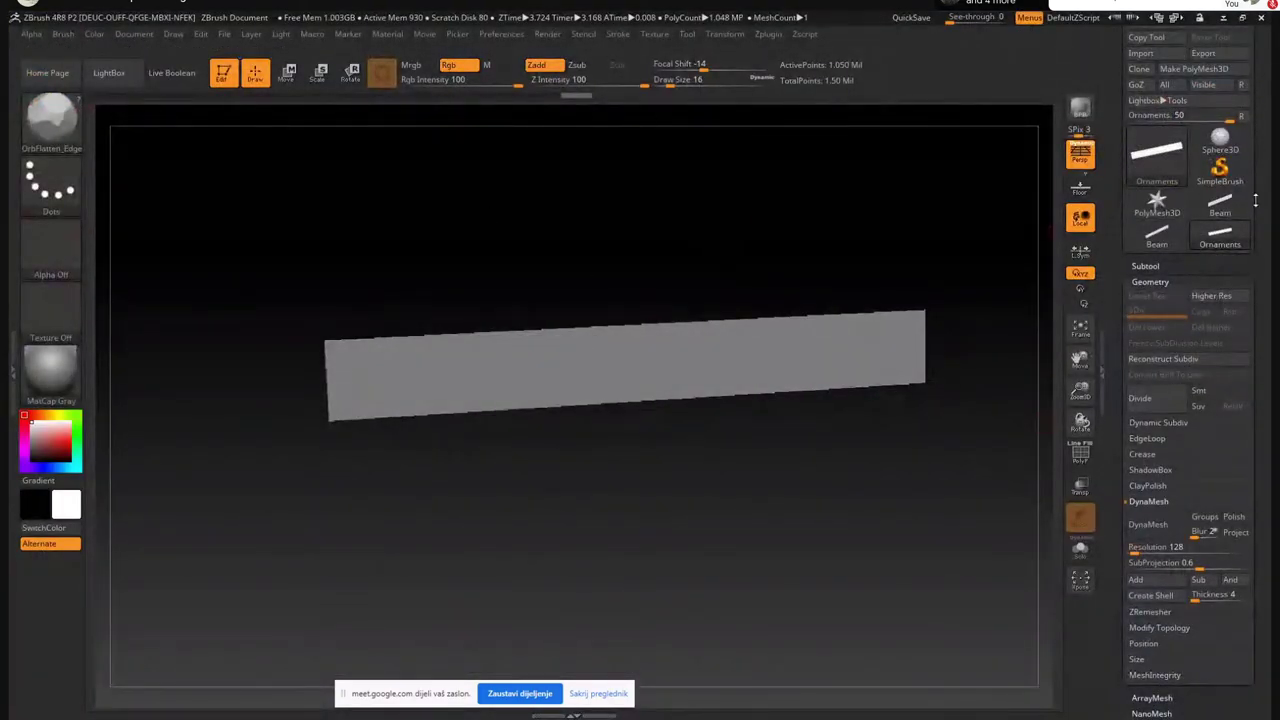
click(1158, 280)
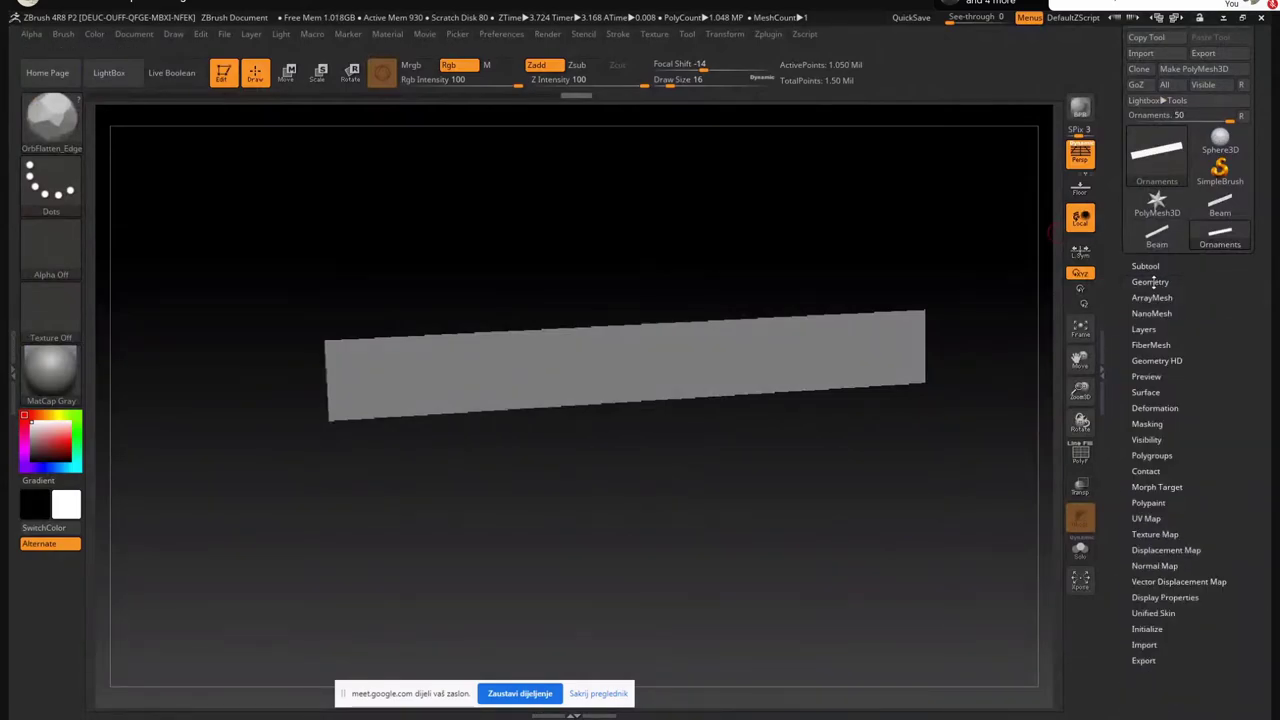
click(1180, 551)
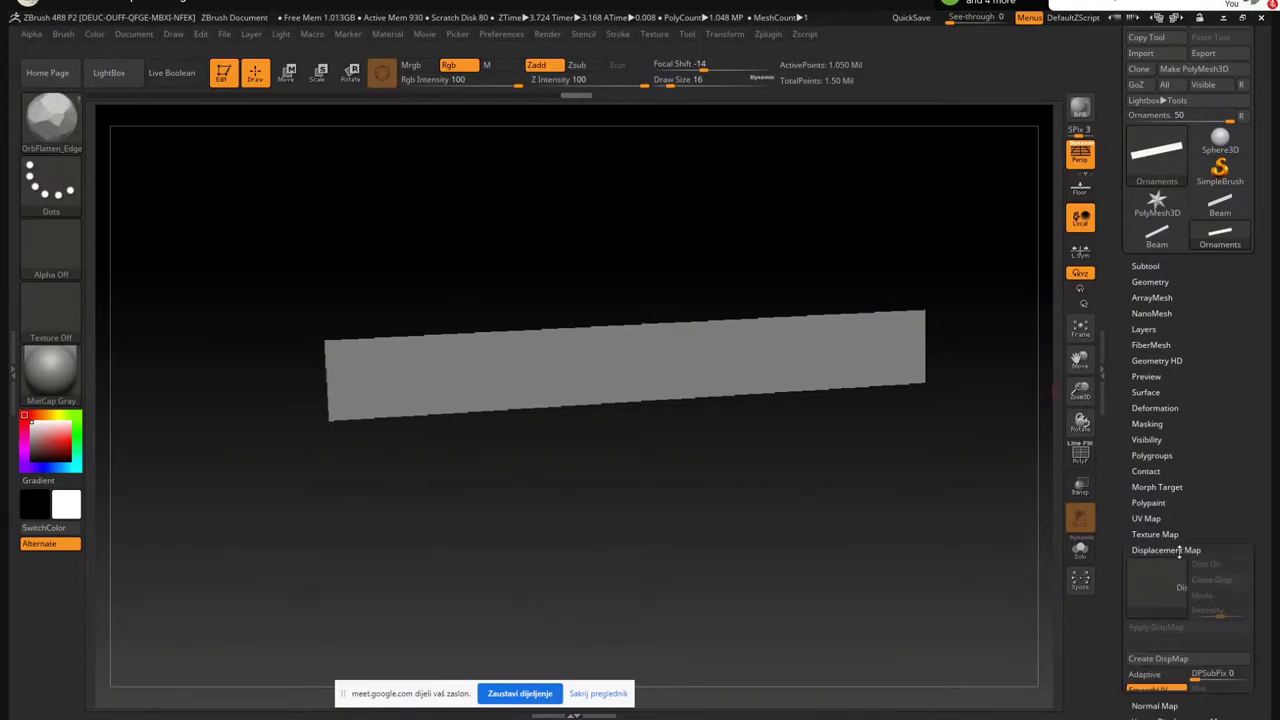
drag(1125, 583, 1125, 273)
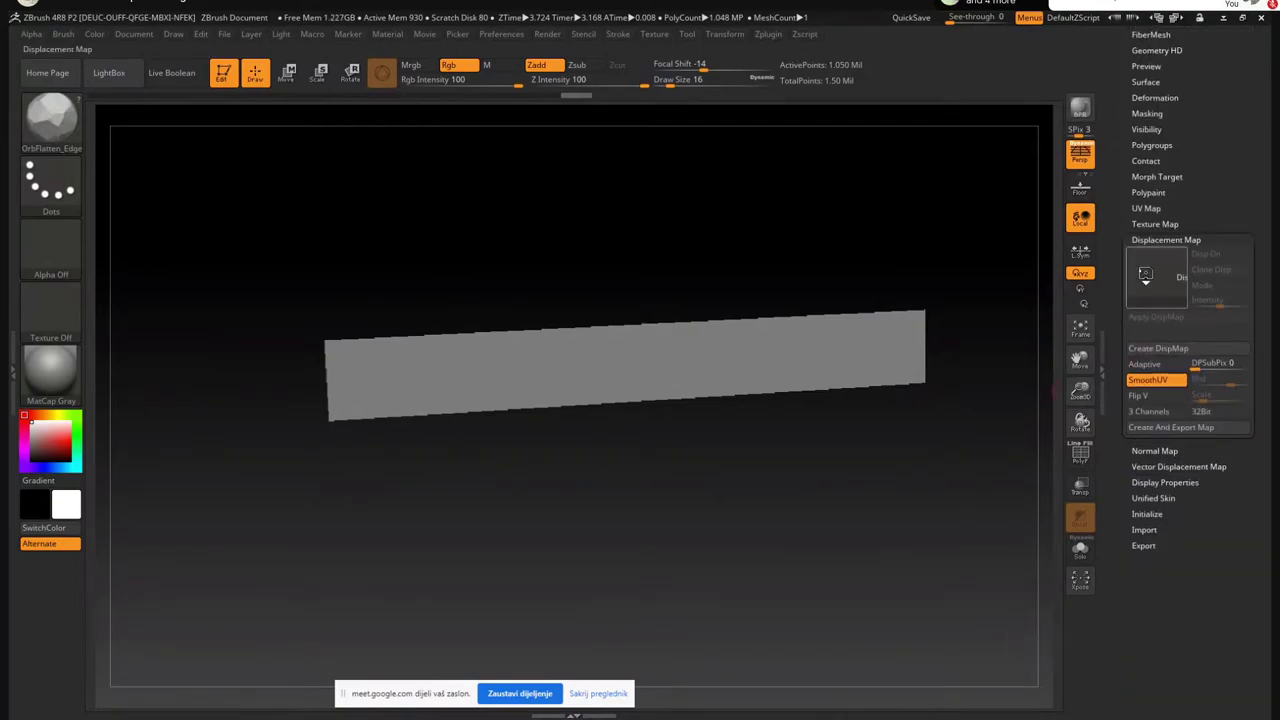
click(1106, 266)
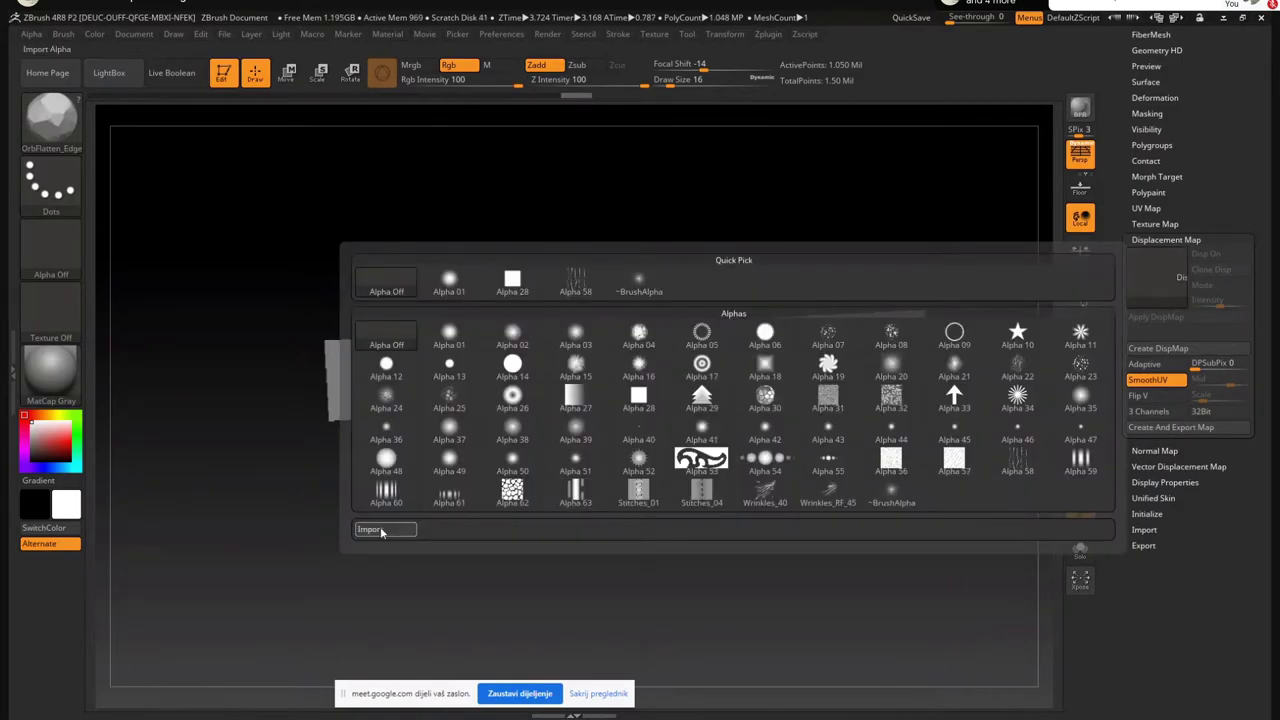
click(371, 528)
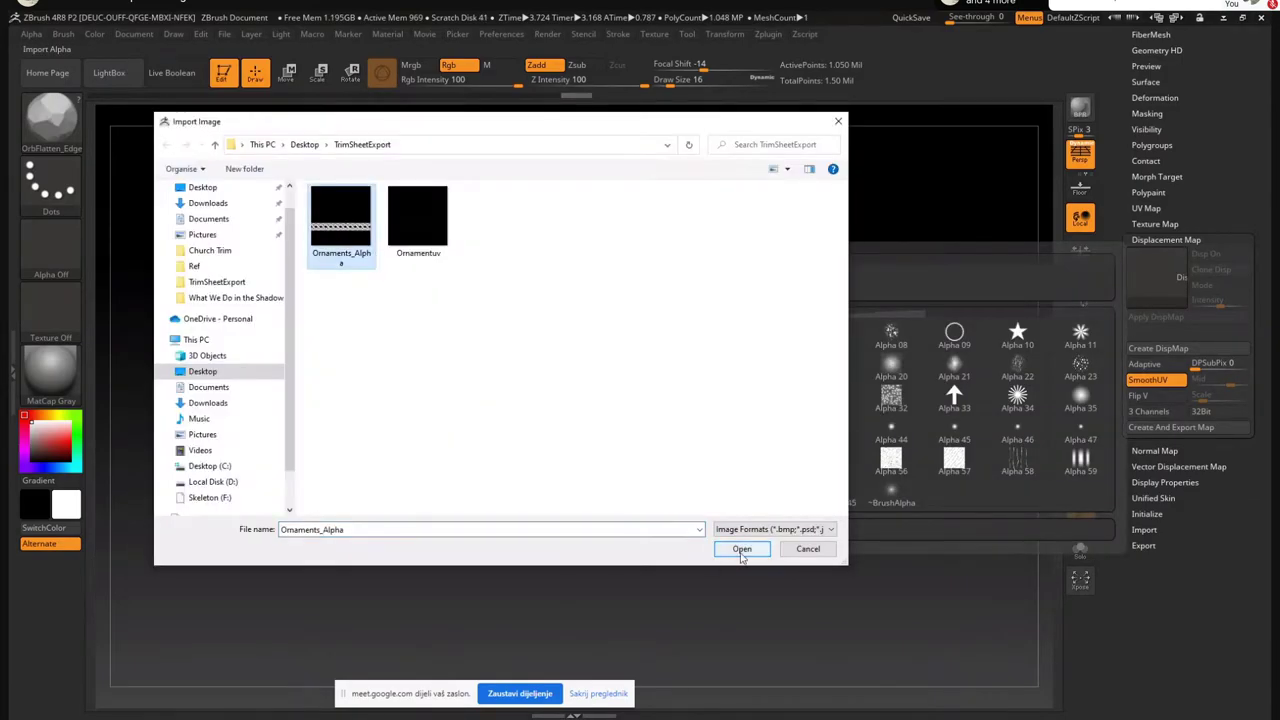
click(742, 548)
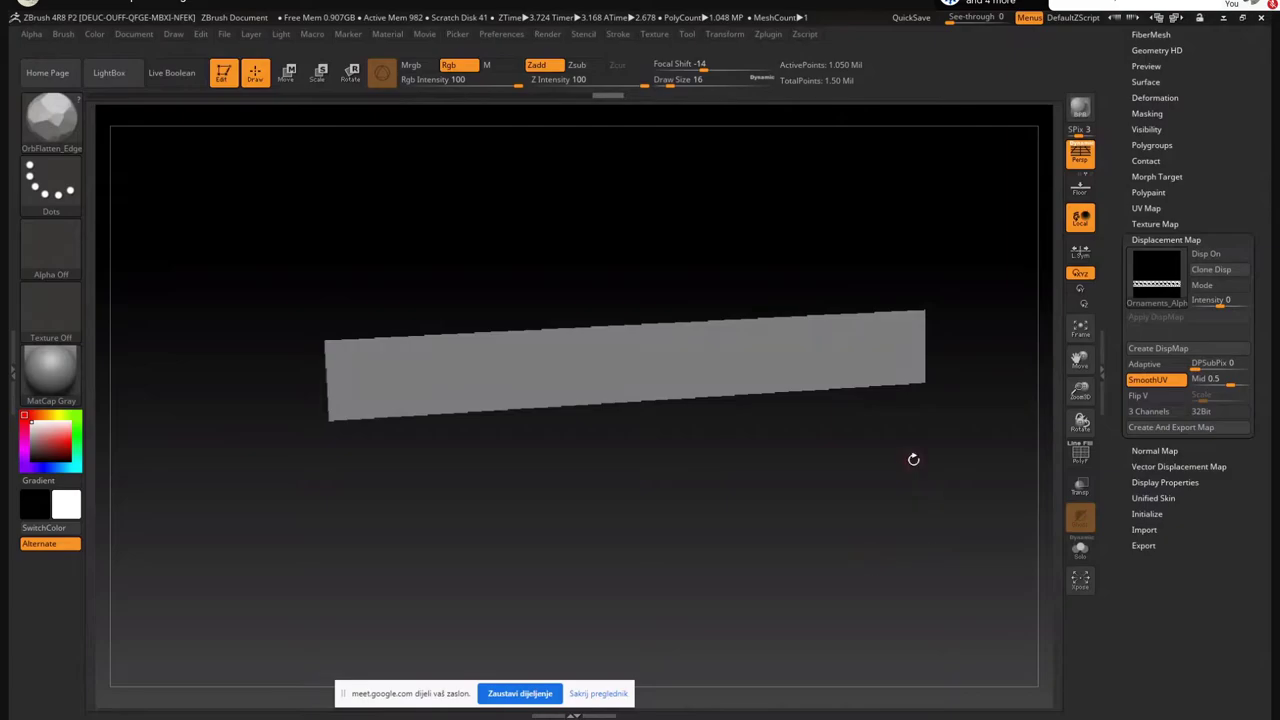
Create a new blank texture in the texture map settings of the Ornaments plane
drag(913, 459, 918, 447)
click(1160, 224)
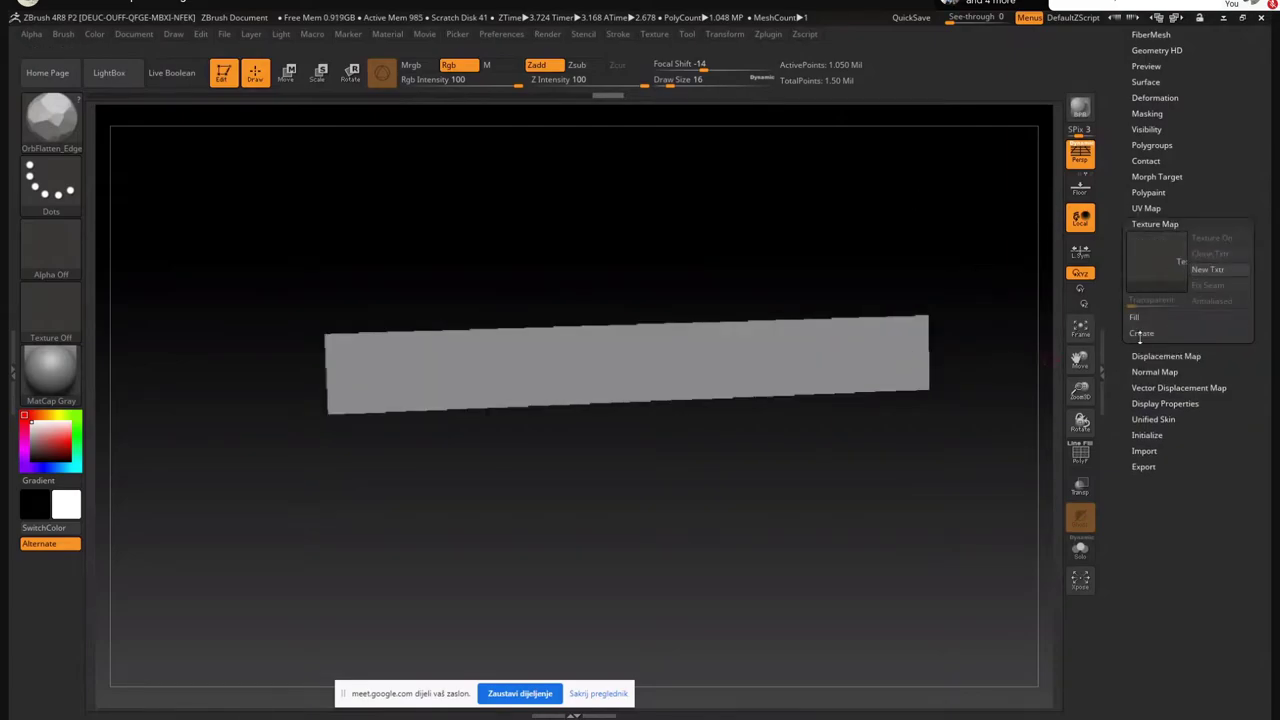
click(1220, 269)
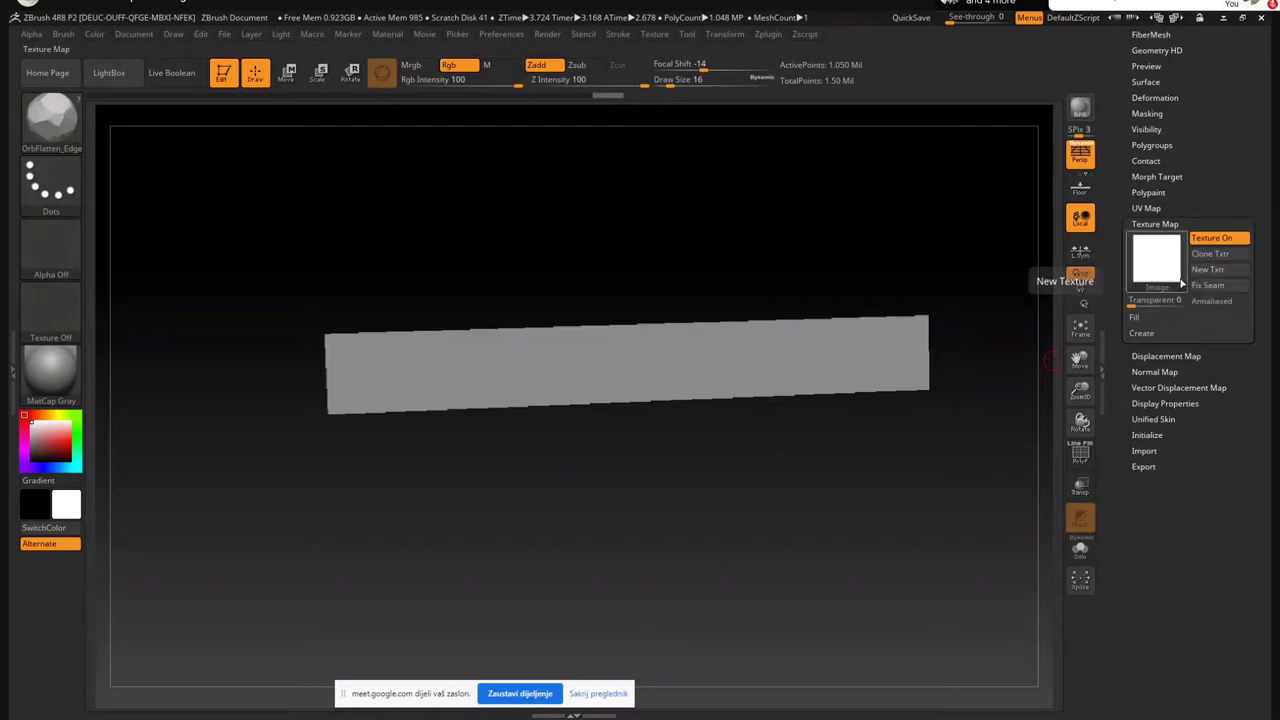
Set the displacement intensity of the Ornaments plane's displacement map to 0.01
click(1155, 224)
click(1152, 240)
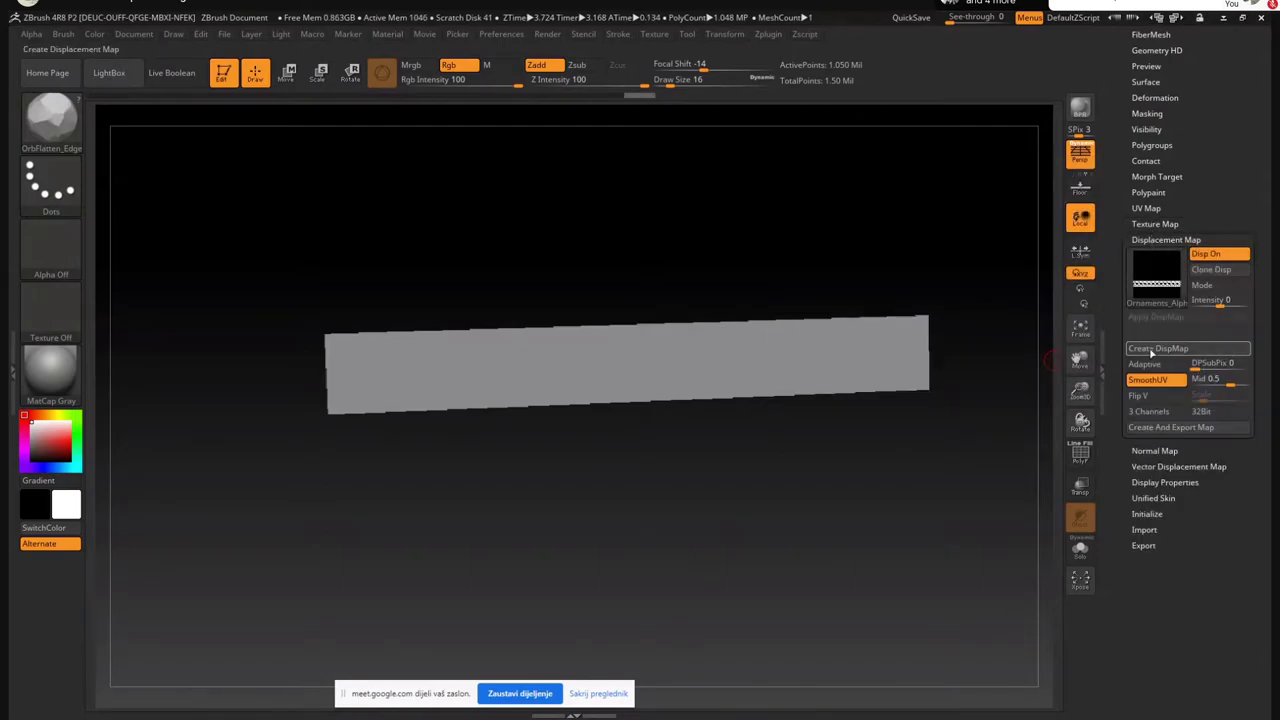
click(1220, 304)
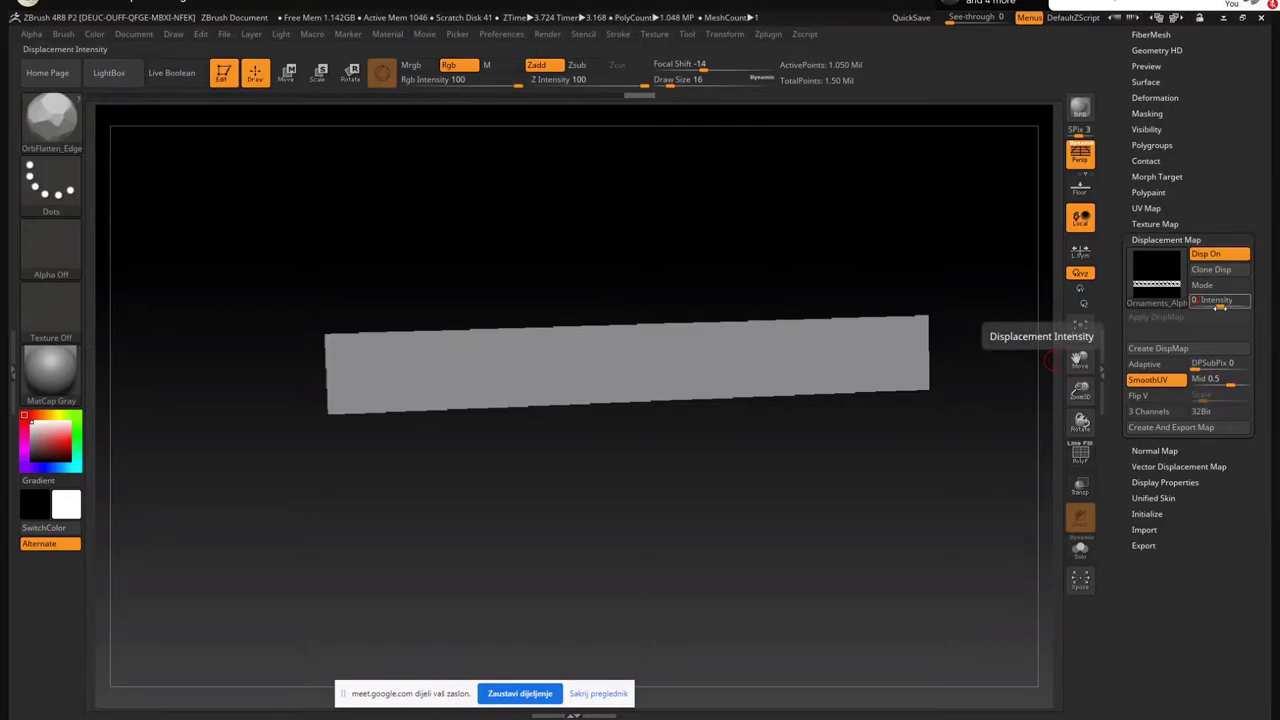
text(1)
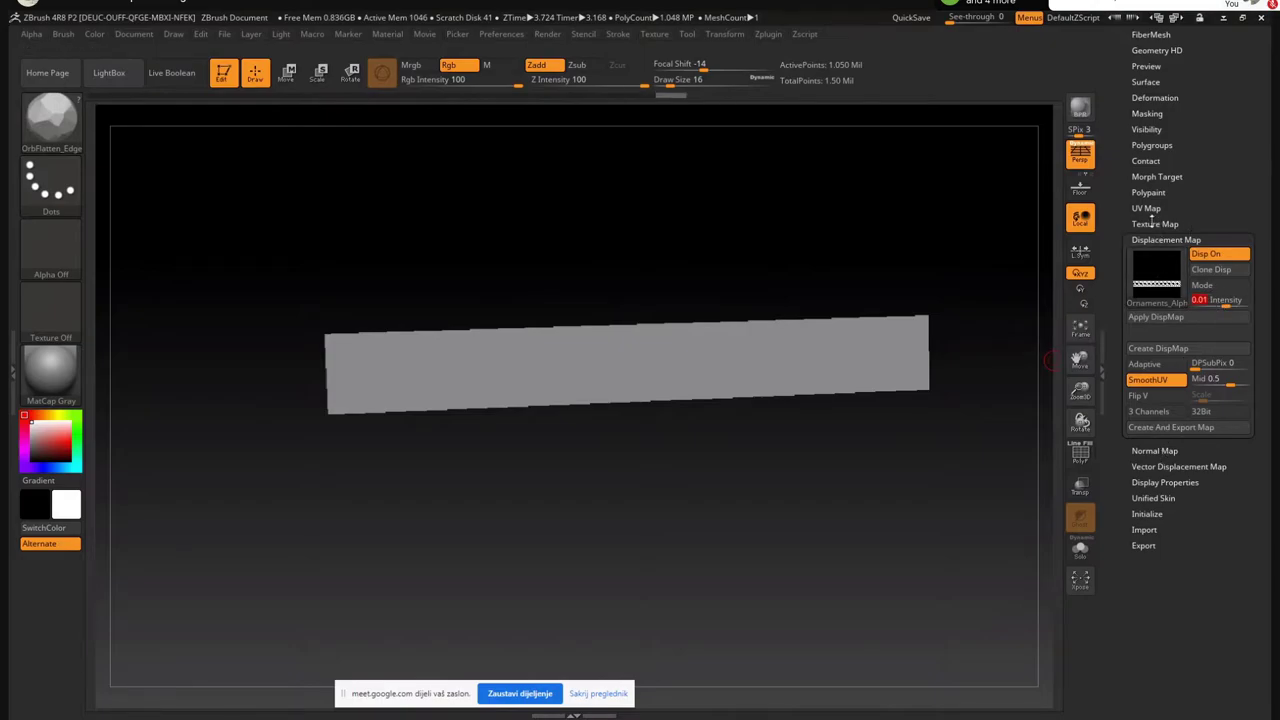
Flip the Ornaments plane's UV coordinates vertically to align them with the rope band in the displacement map
click(1146, 208)
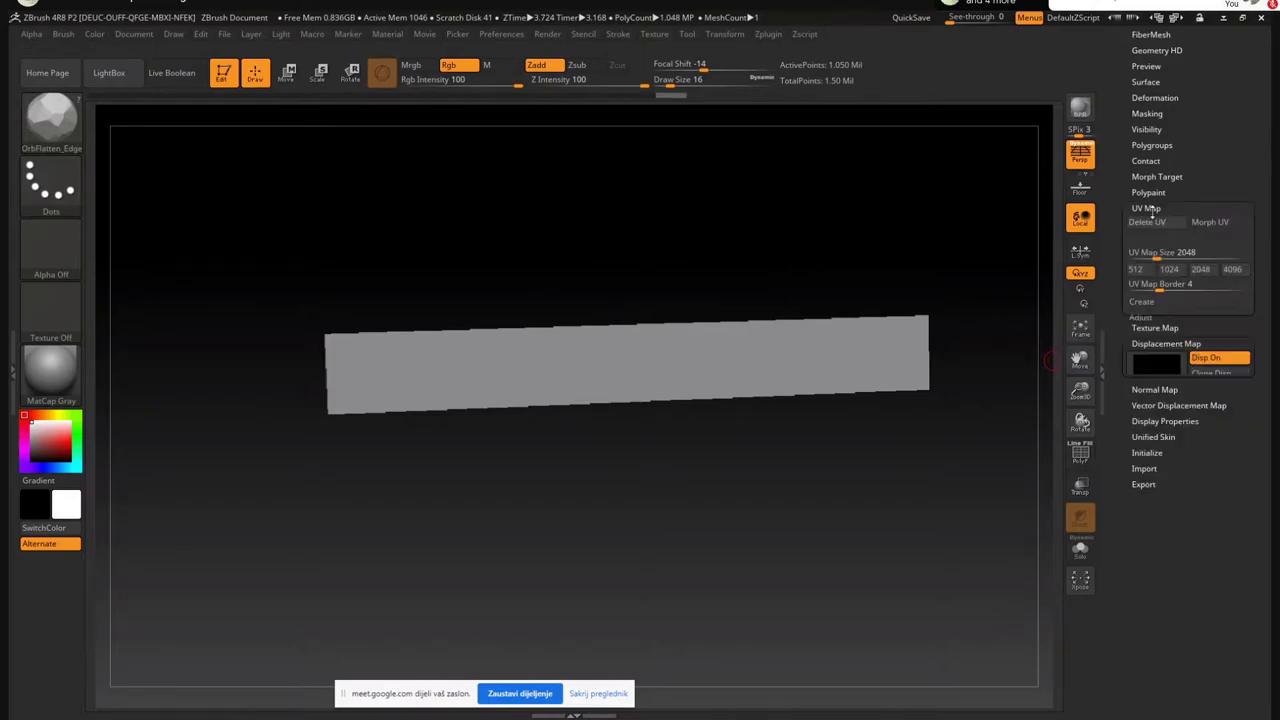
click(1145, 318)
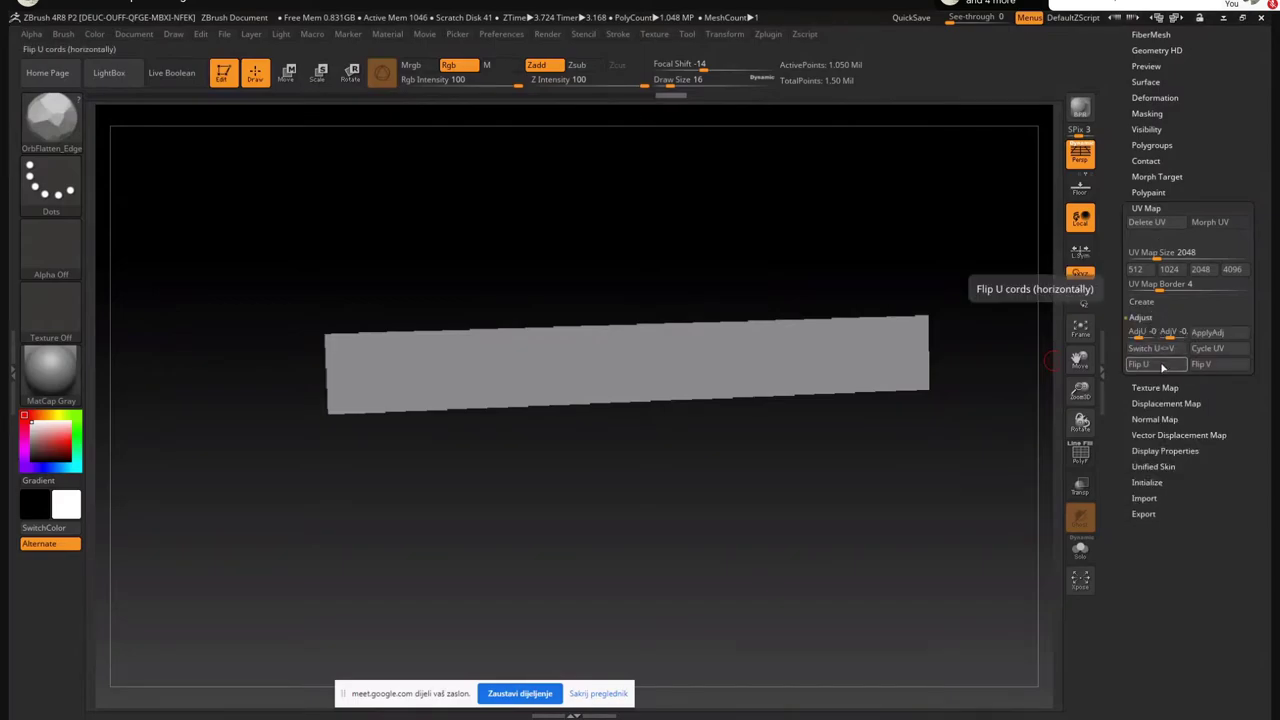
click(1219, 367)
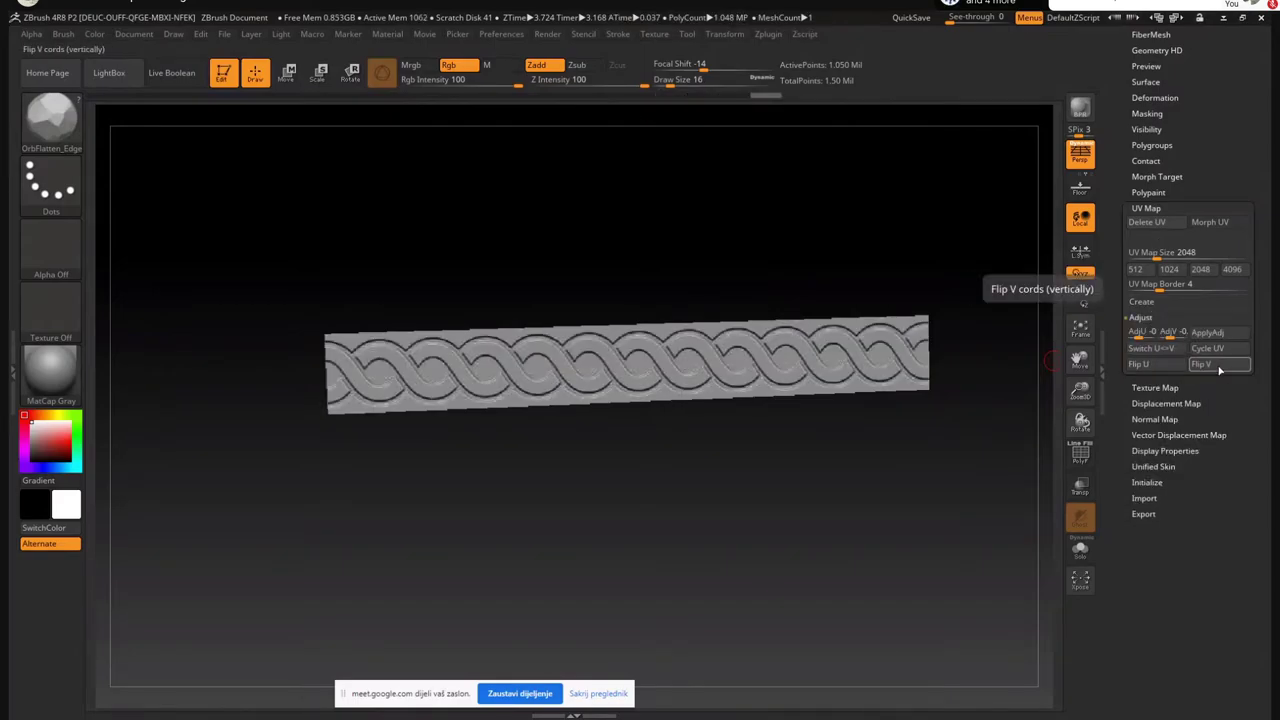
drag(343, 201, 353, 230)
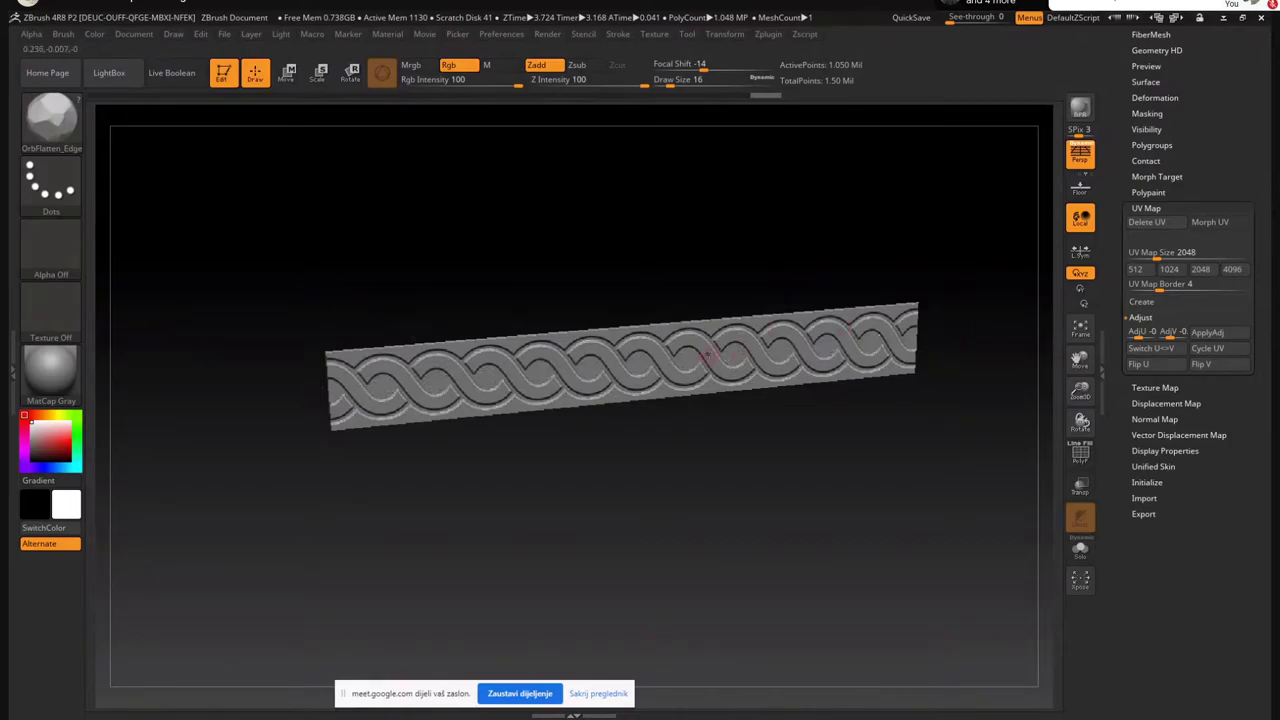
Switch to Photoshop to check the rope band in the source image, and return to ZBrush
key(alt+Tab)
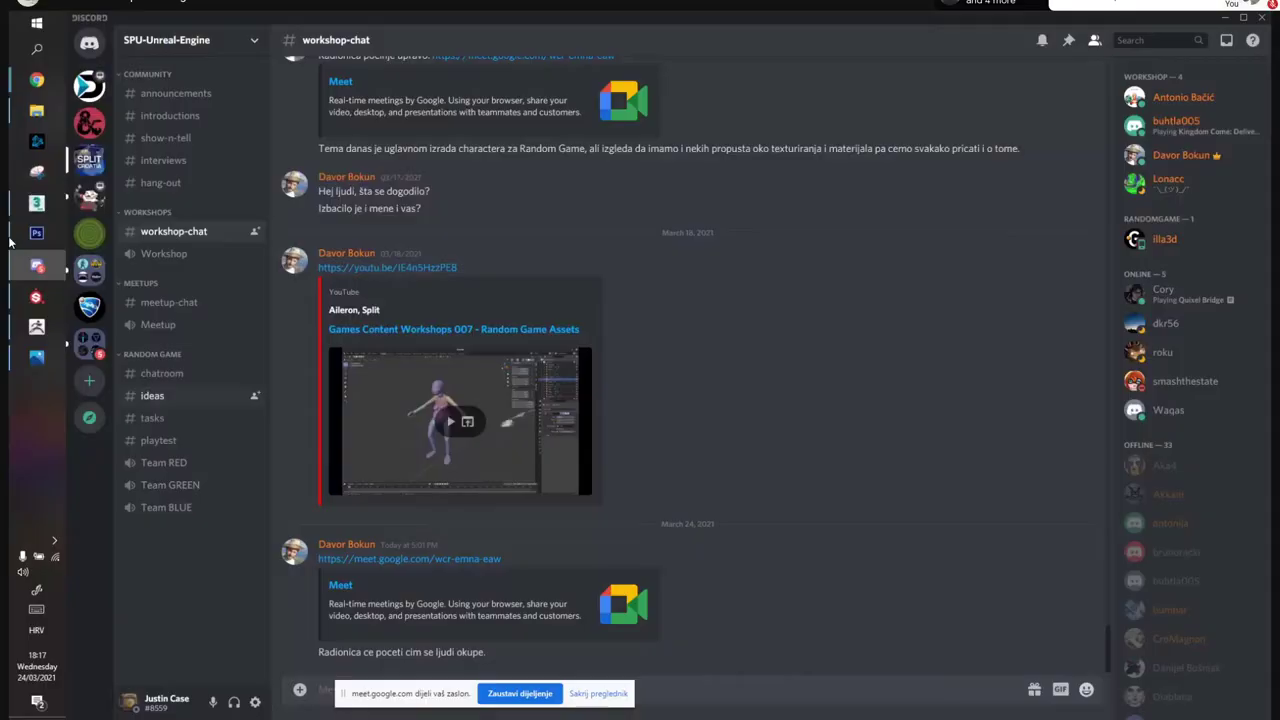
click(12, 242)
key(Delete)
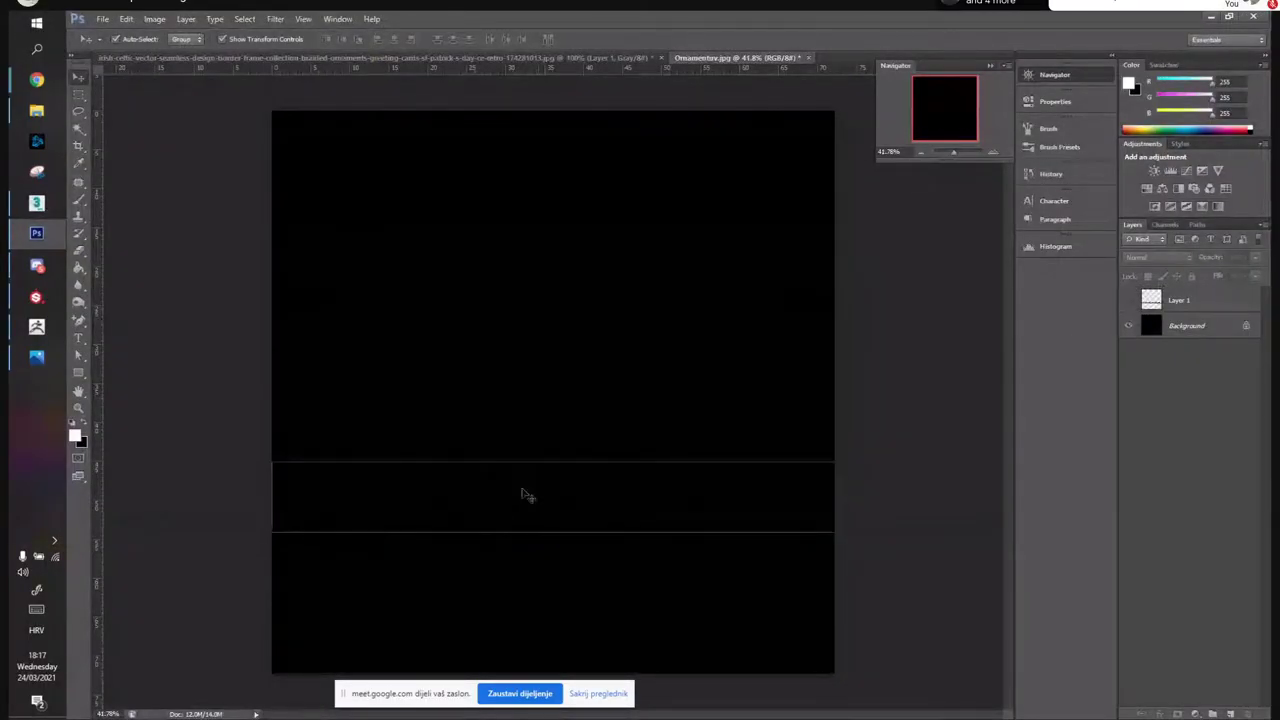
key(ctrl+z)
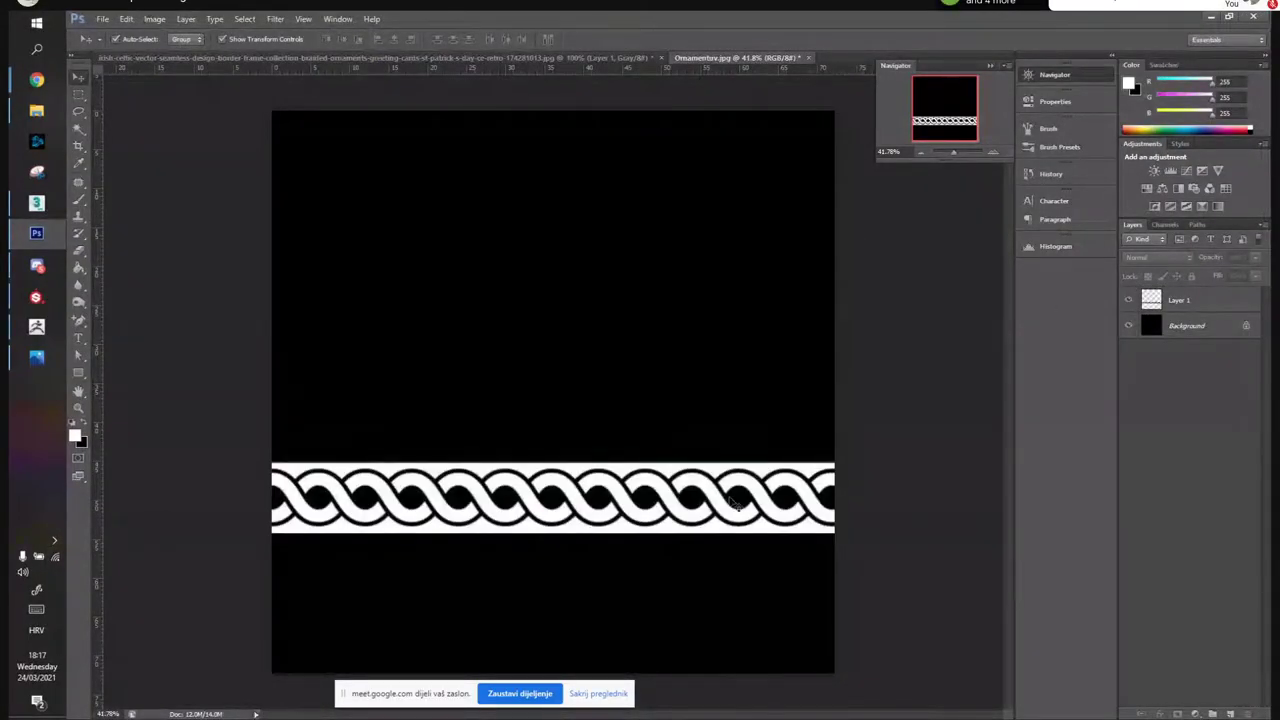
click(1214, 19)
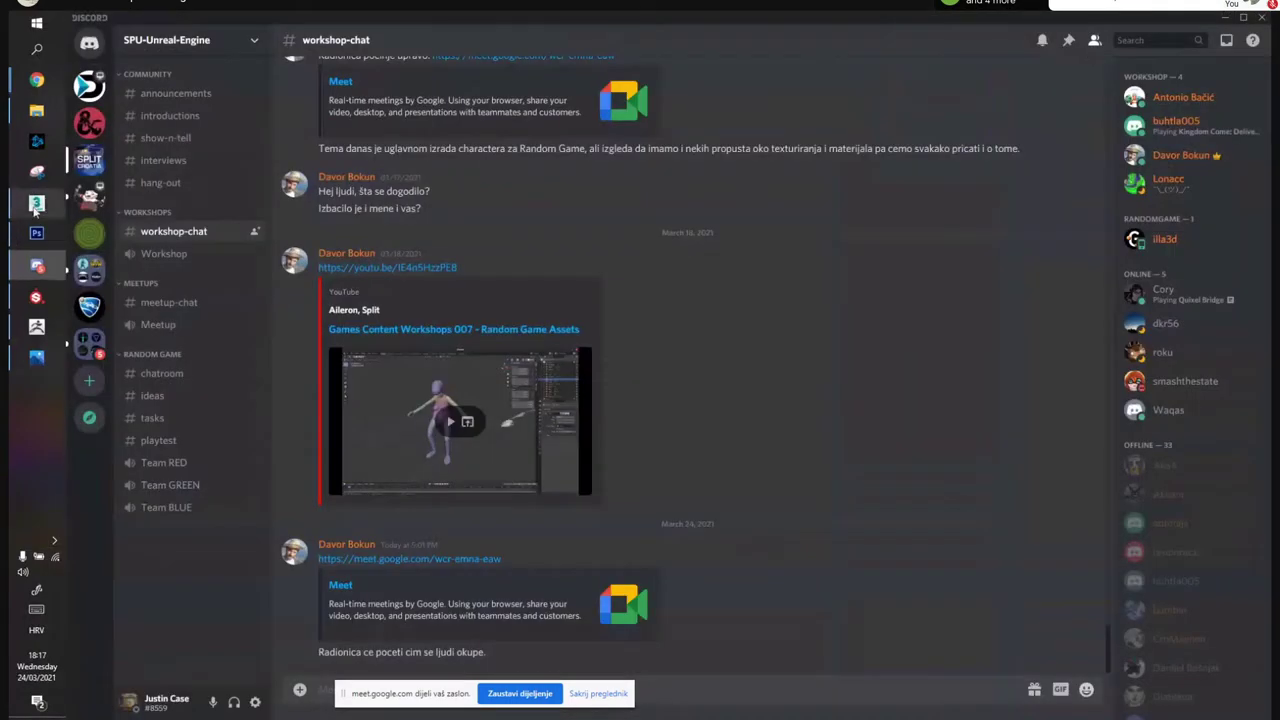
click(36, 326)
Examine the displaced rope relief on the plane up close and from several angles
drag(481, 334, 984, 381)
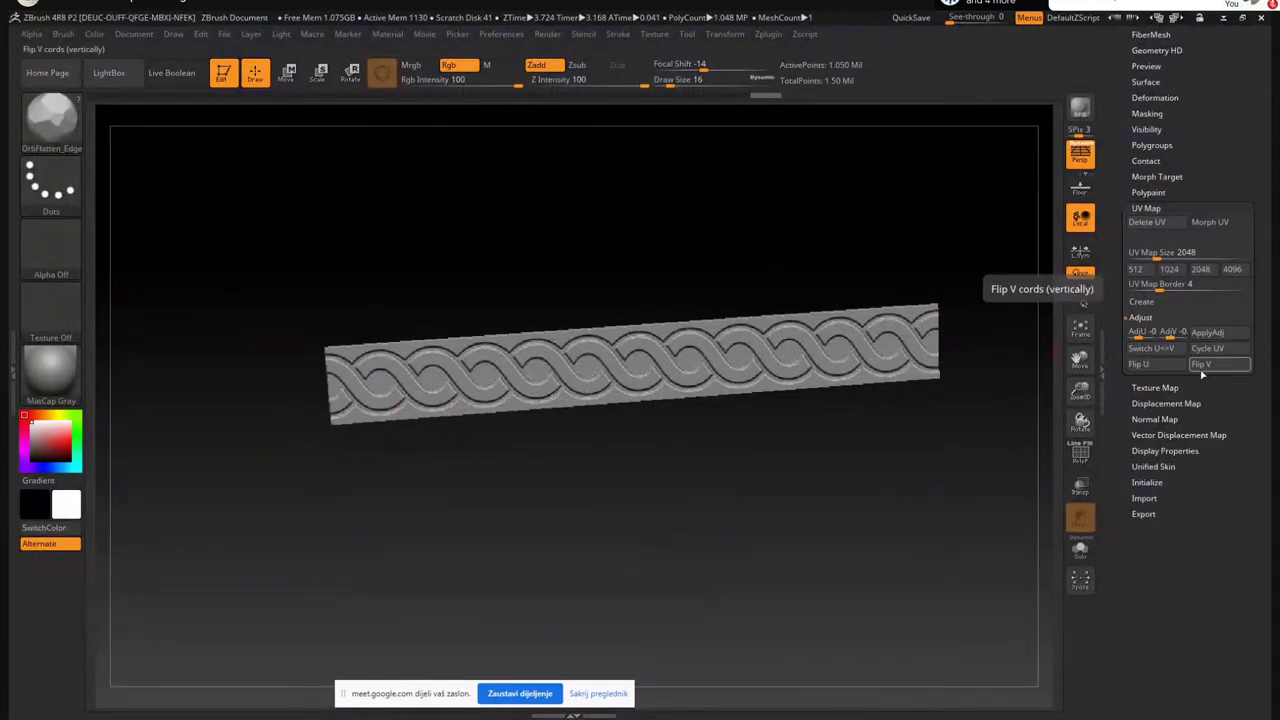
mouse_move(566, 294)
mouse_down()
mouse_move(580, 280)
mouse_move(565, 298)
mouse_up()
mouse_move(574, 276)
ctrl+right_down()
mouse_move(586, 294)
mouse_move(560, 325)
mouse_move(516, 331)
ctrl+right_up()
drag(534, 264, 527, 258)
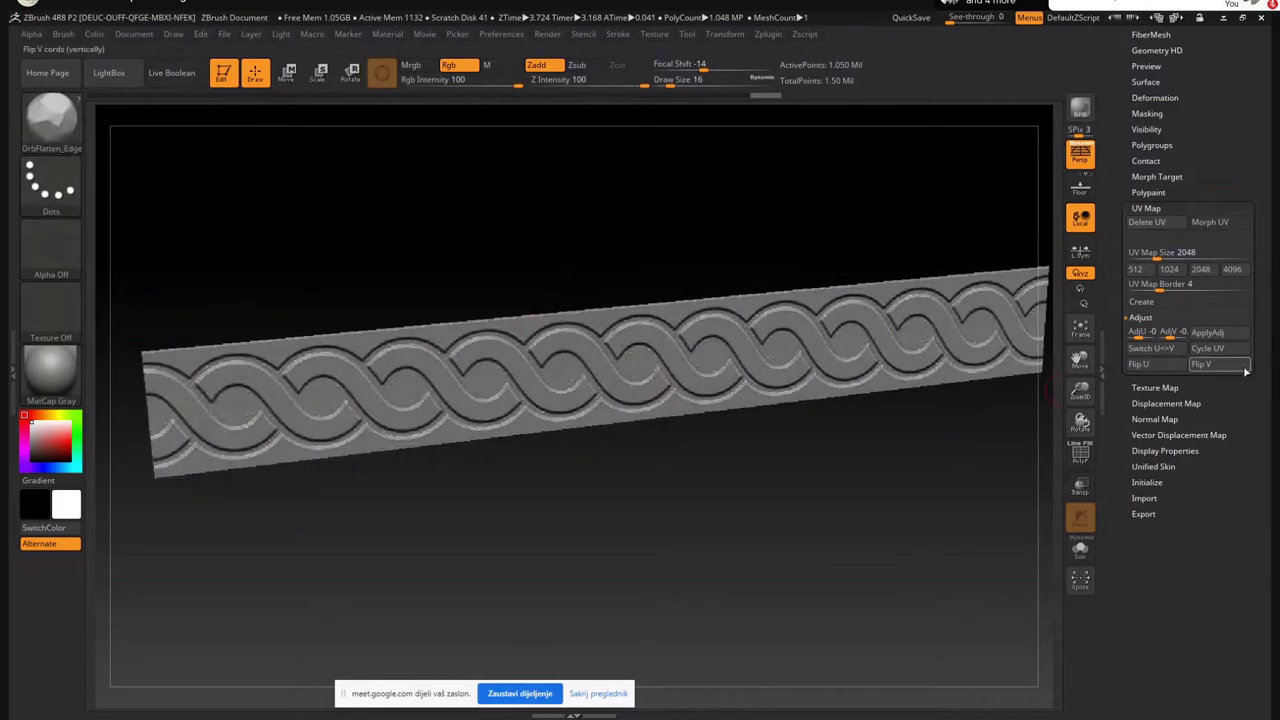
drag(640, 214, 533, 299)
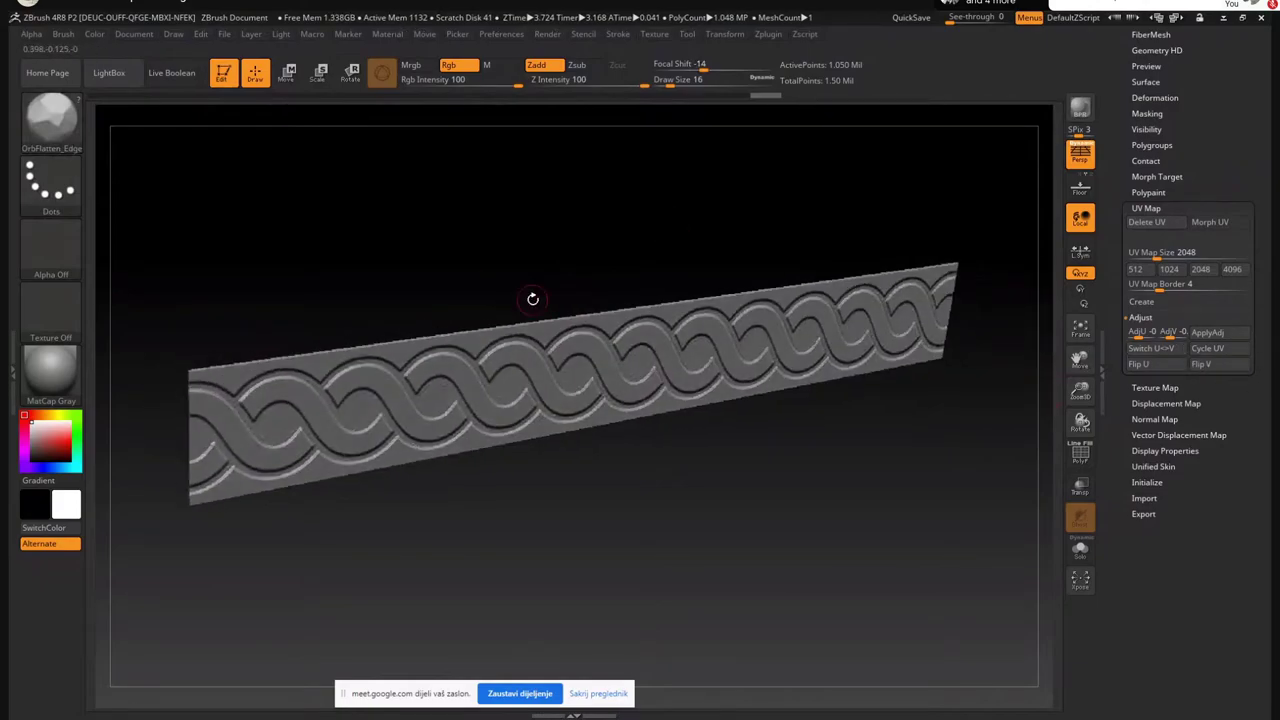
drag(651, 251, 539, 236)
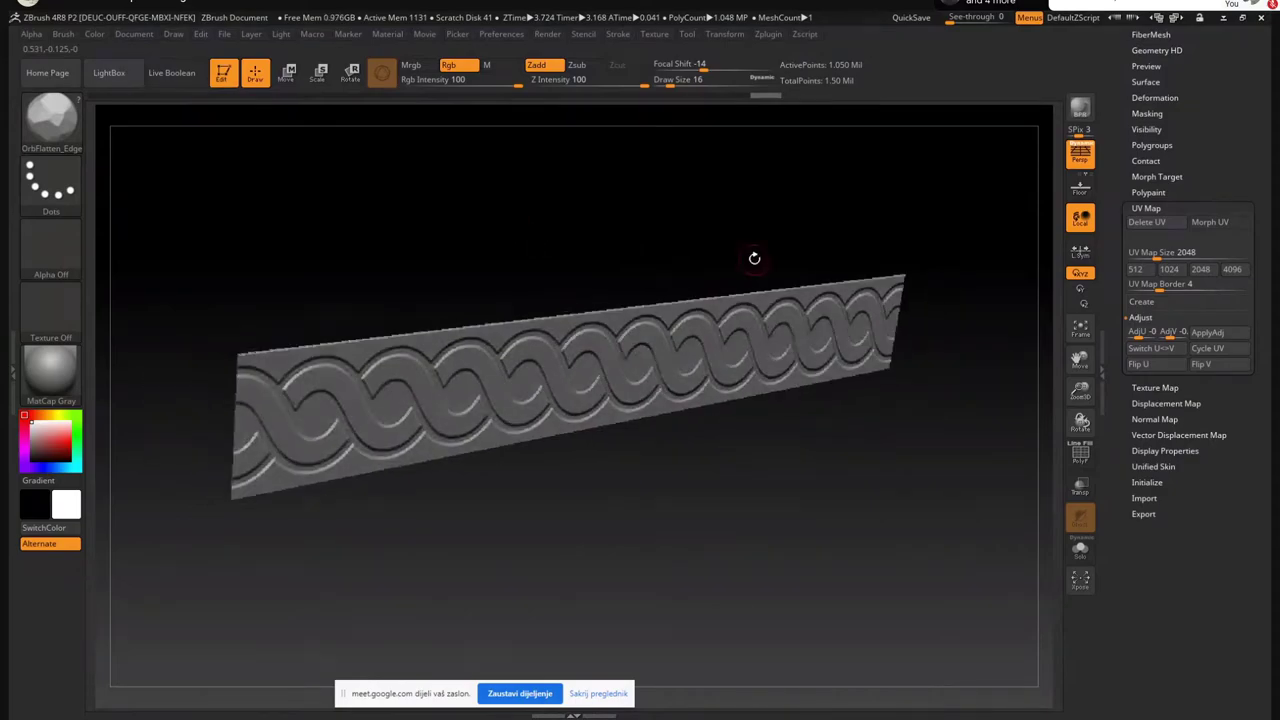
drag(754, 258, 1000, 335)
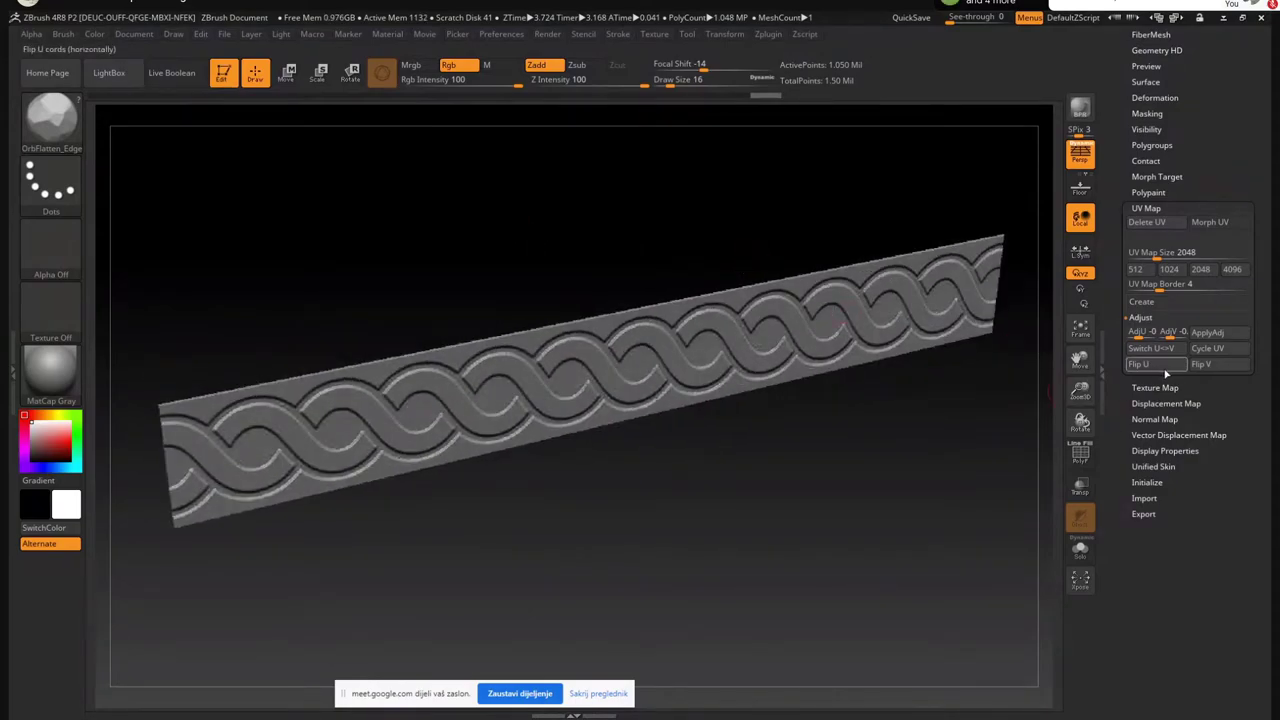
drag(626, 262, 700, 266)
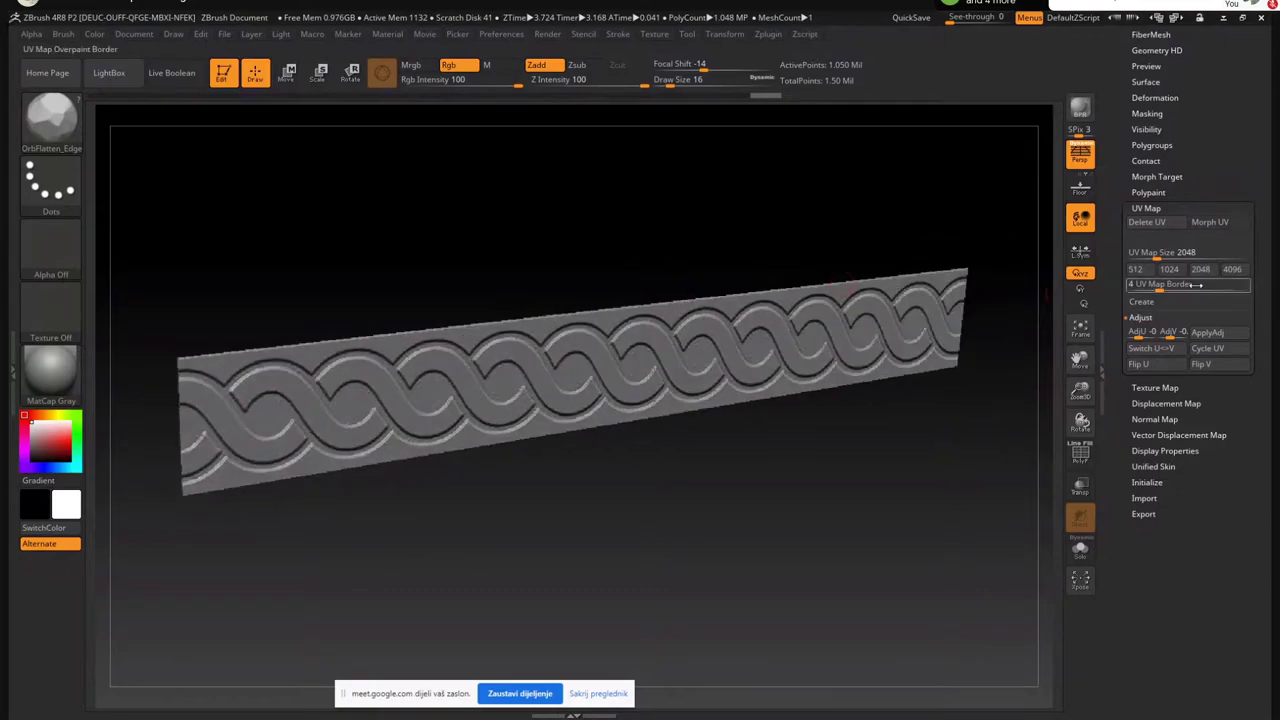
Set the displacement intensity to 0.02 and apply the displacement map to the Ornaments plane's geometry
click(1165, 402)
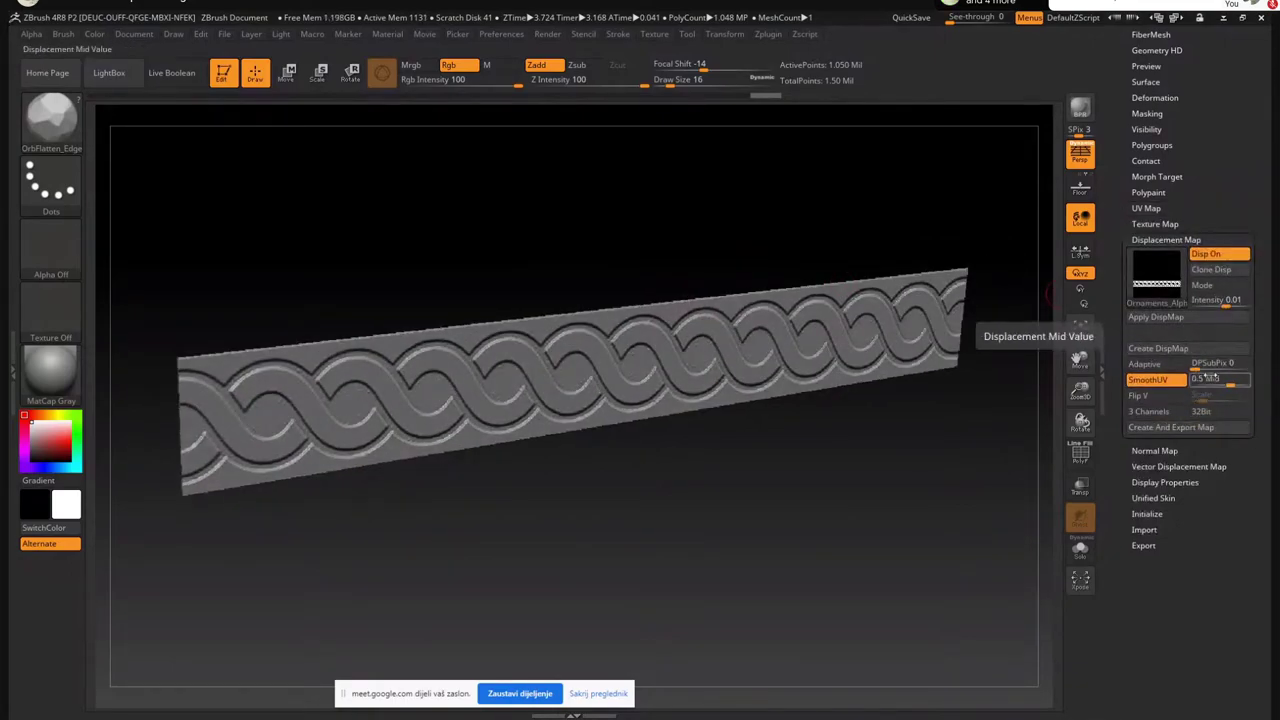
click(1220, 302)
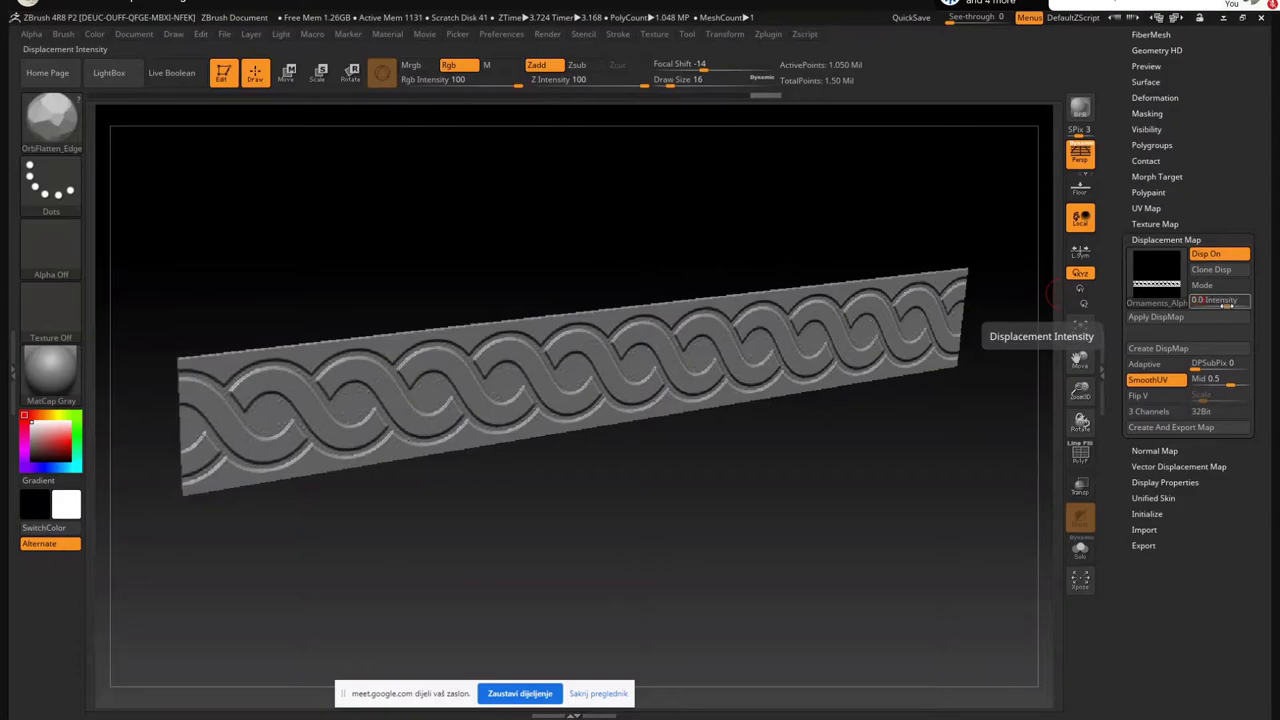
click(1226, 305)
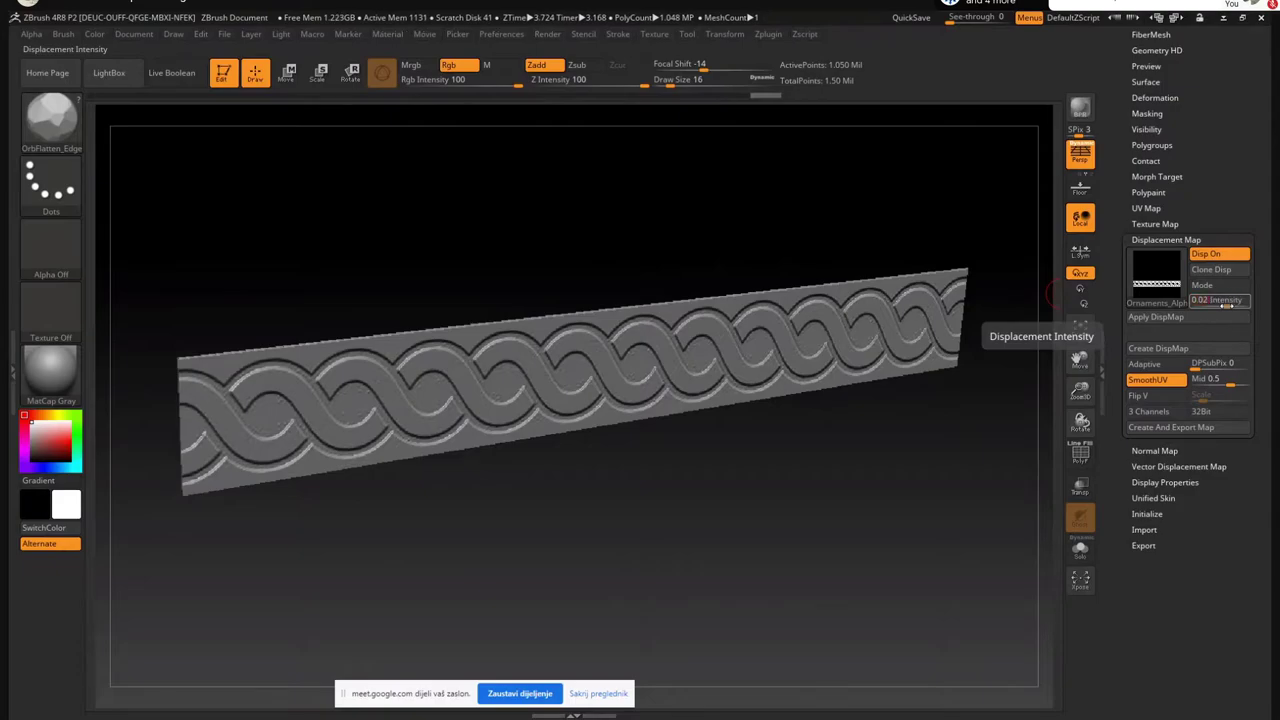
click(1153, 320)
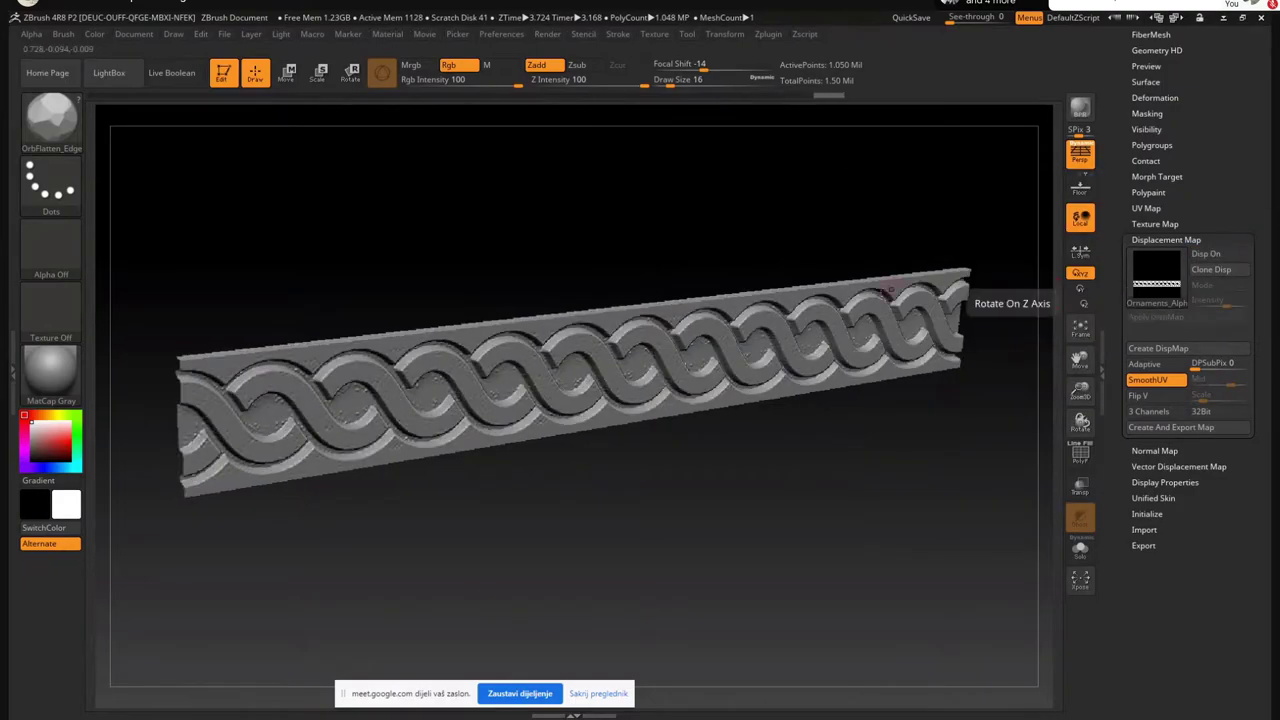
mouse_move(579, 232)
mouse_down()
mouse_move(551, 214)
mouse_move(572, 216)
mouse_up()
key(ctrl)
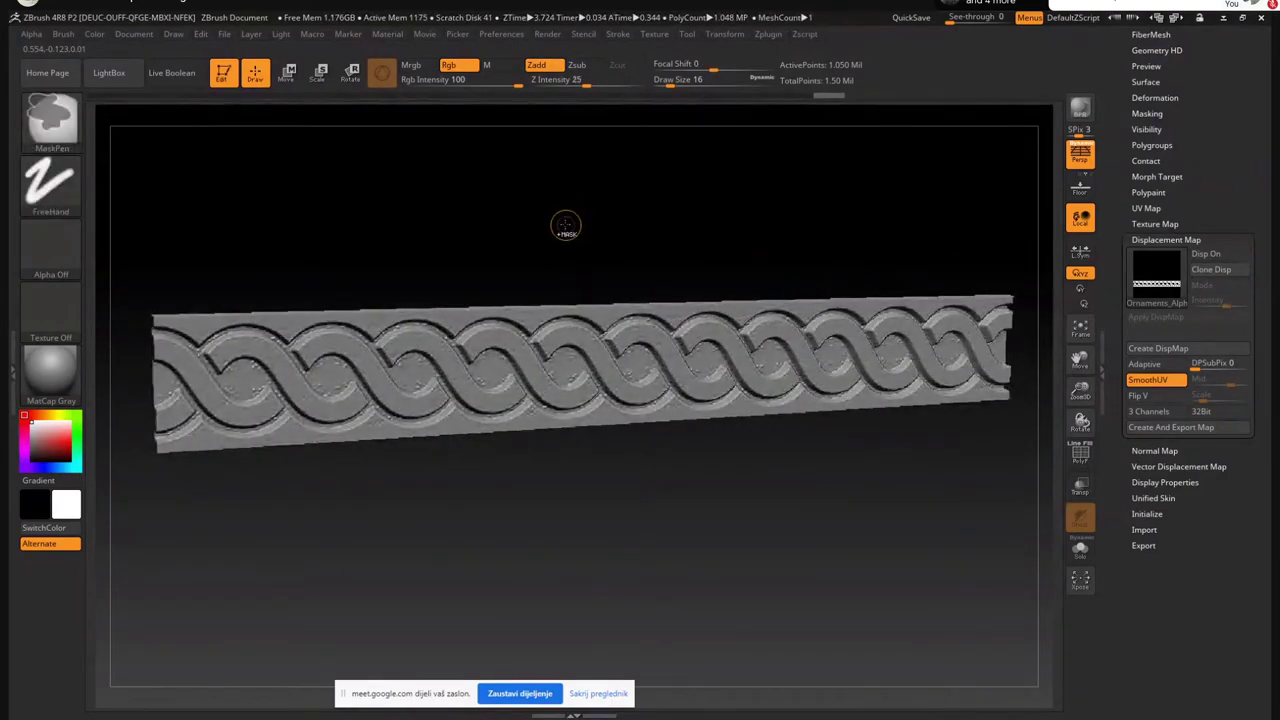
Switch to Photoshop and clean up the rope band layer with a Levels adjustment using input levels 29, 4.58 and 89
key(alt+Tab)
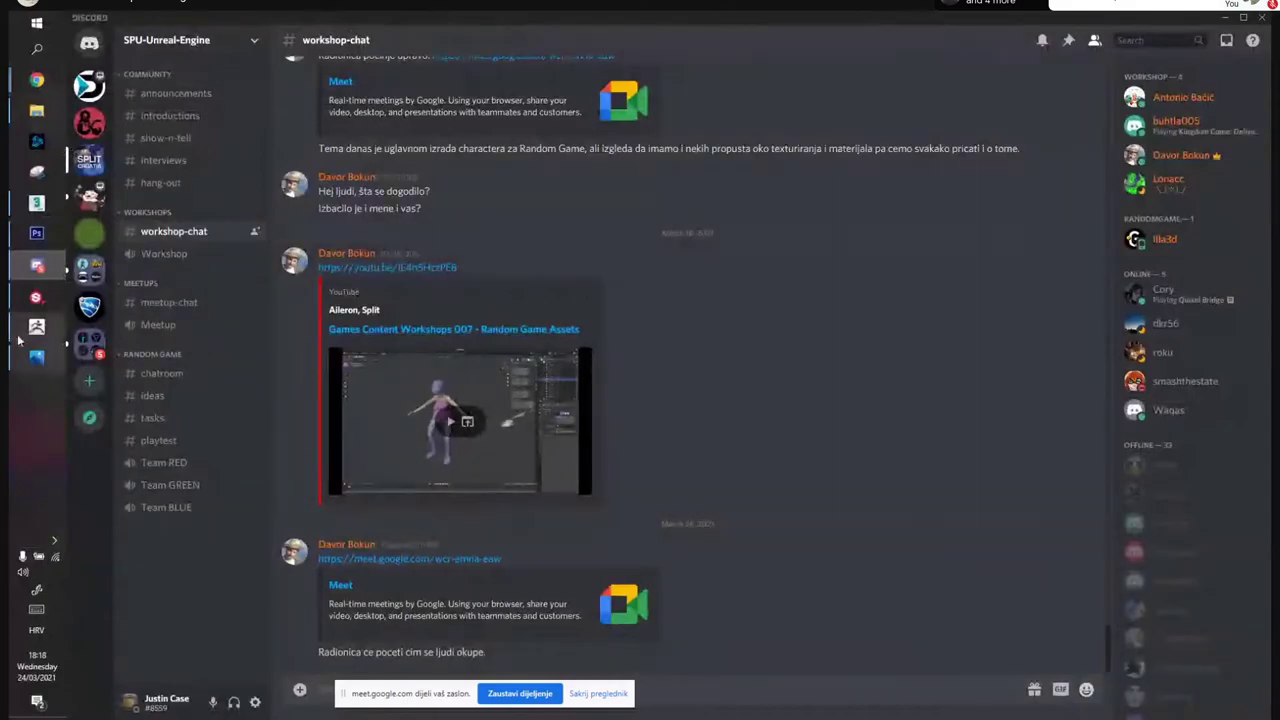
click(37, 238)
alt+scroll(440, 521, up, 5)
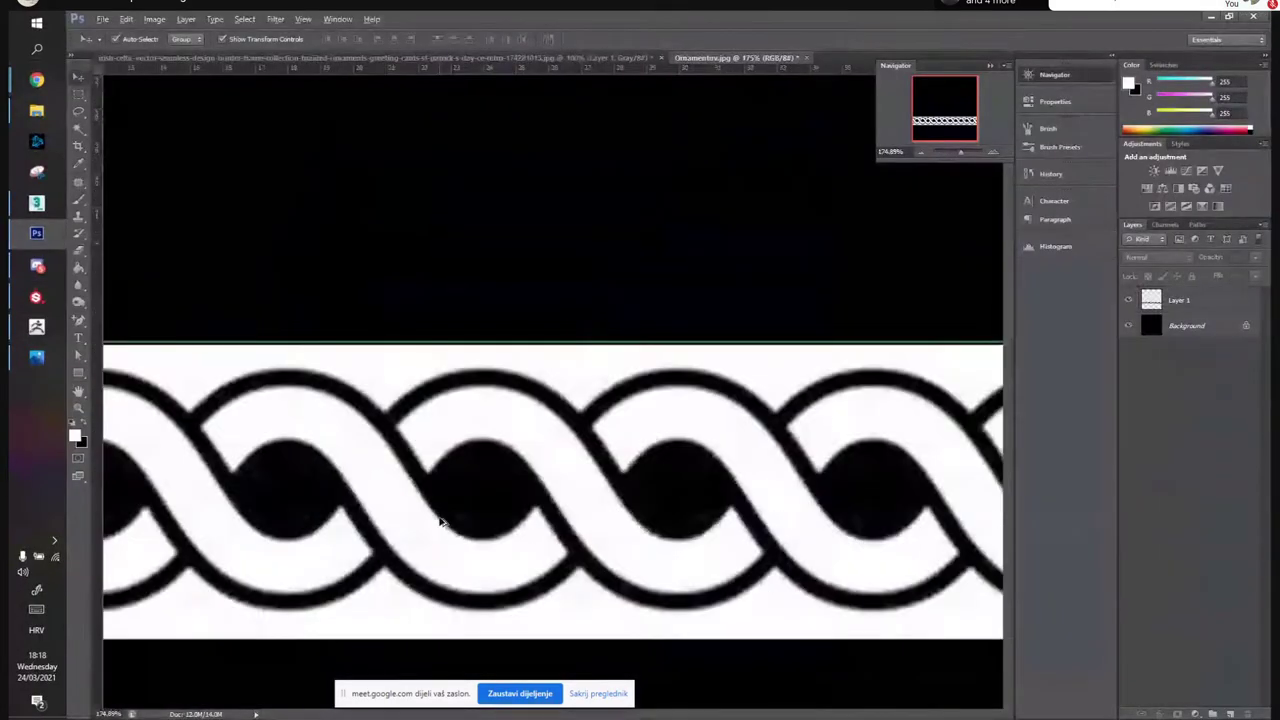
alt+scroll(440, 521, down, 4)
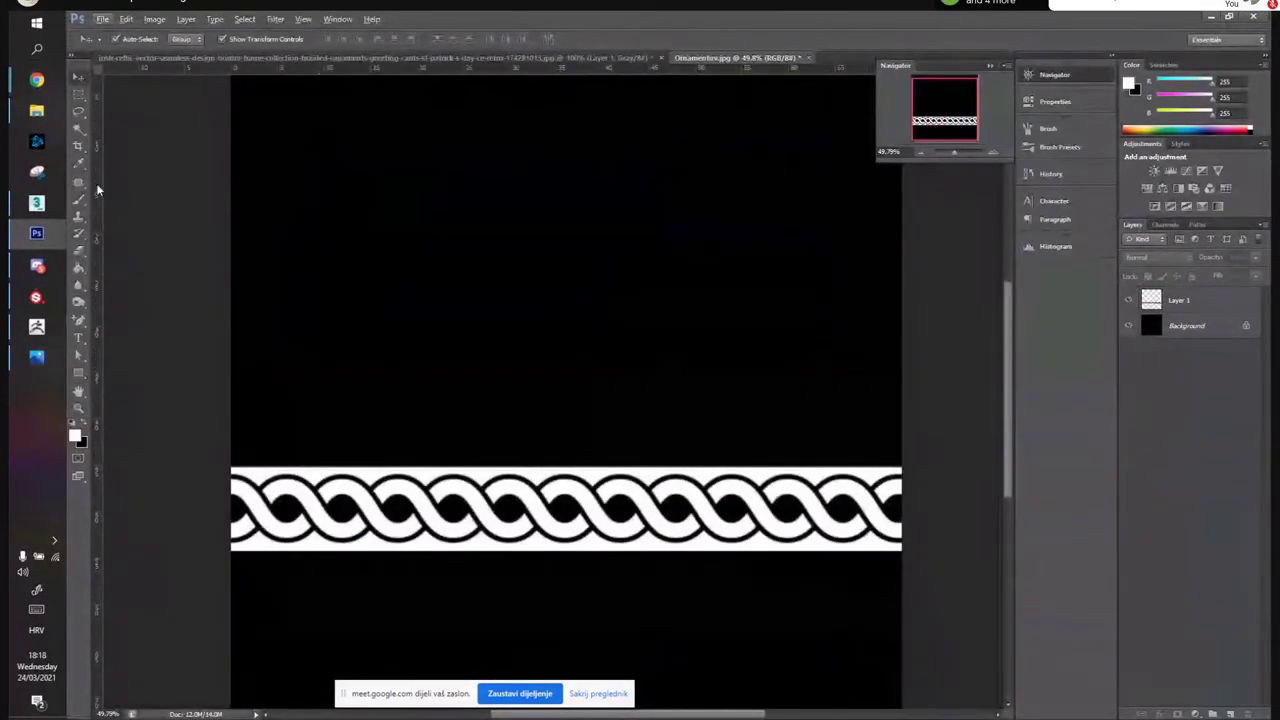
click(590, 547)
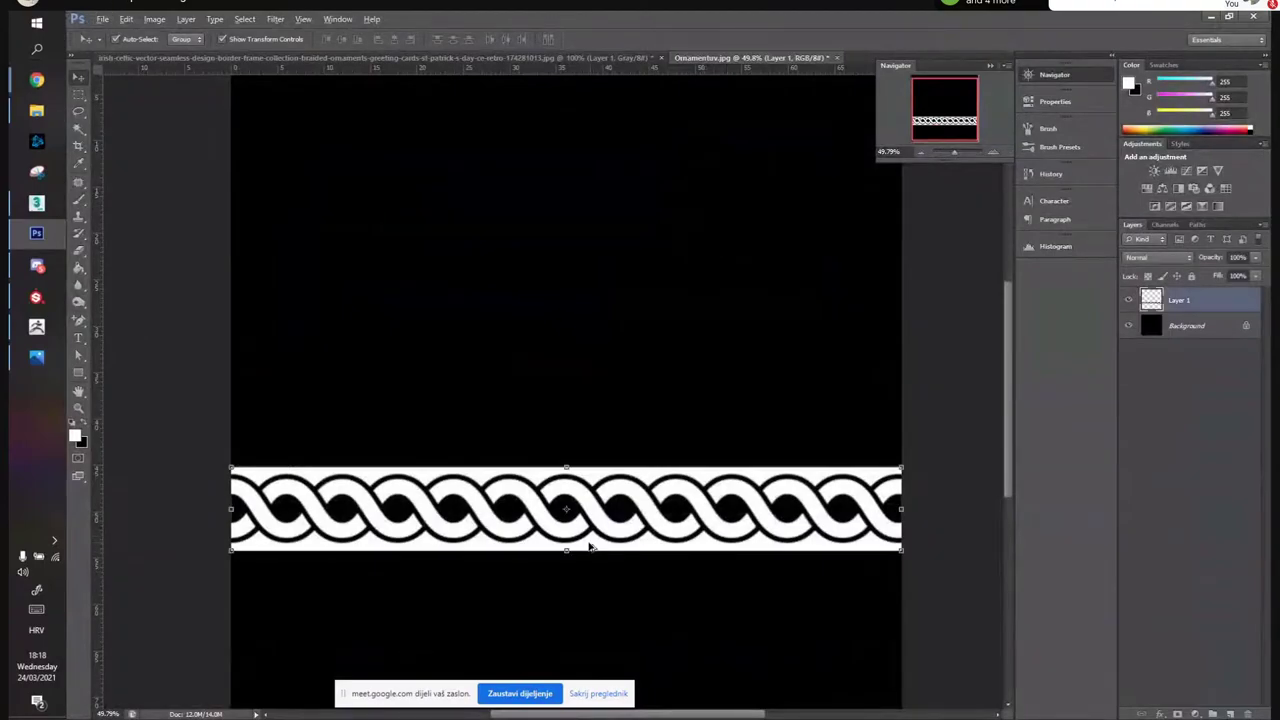
alt+scroll(590, 547, up, 4)
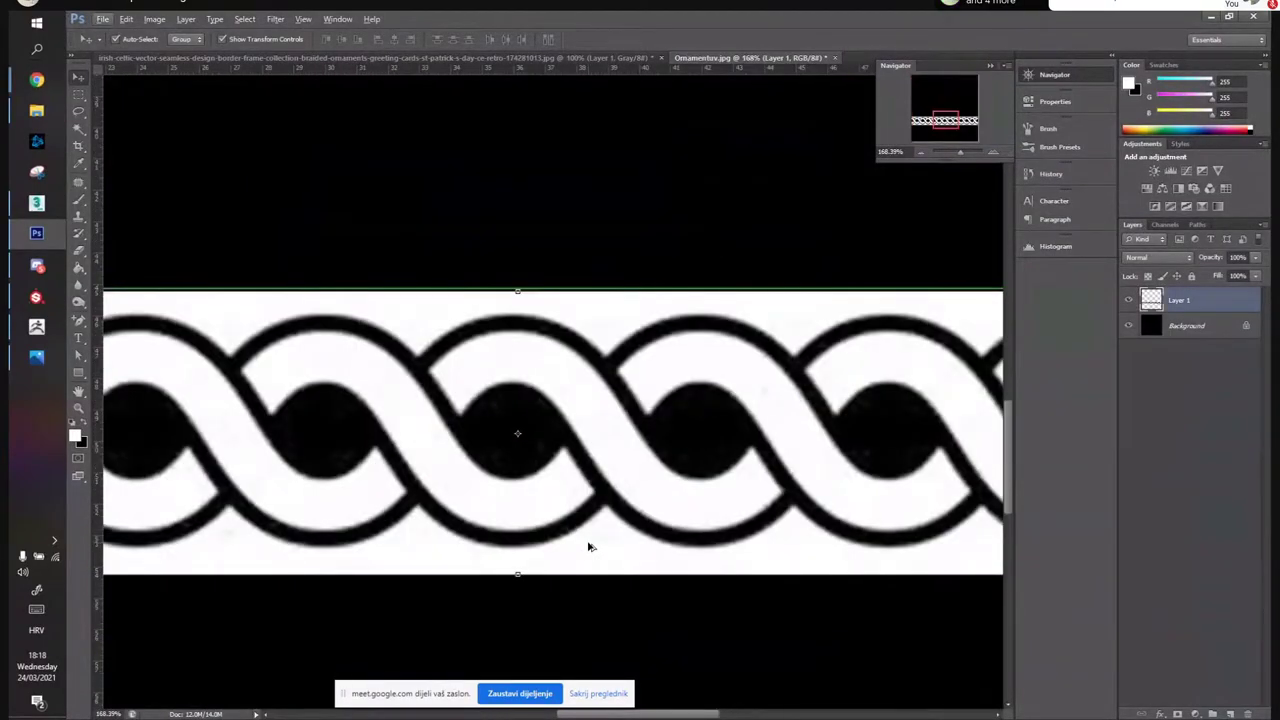
key(ctrl+l)
drag(853, 376, 928, 377)
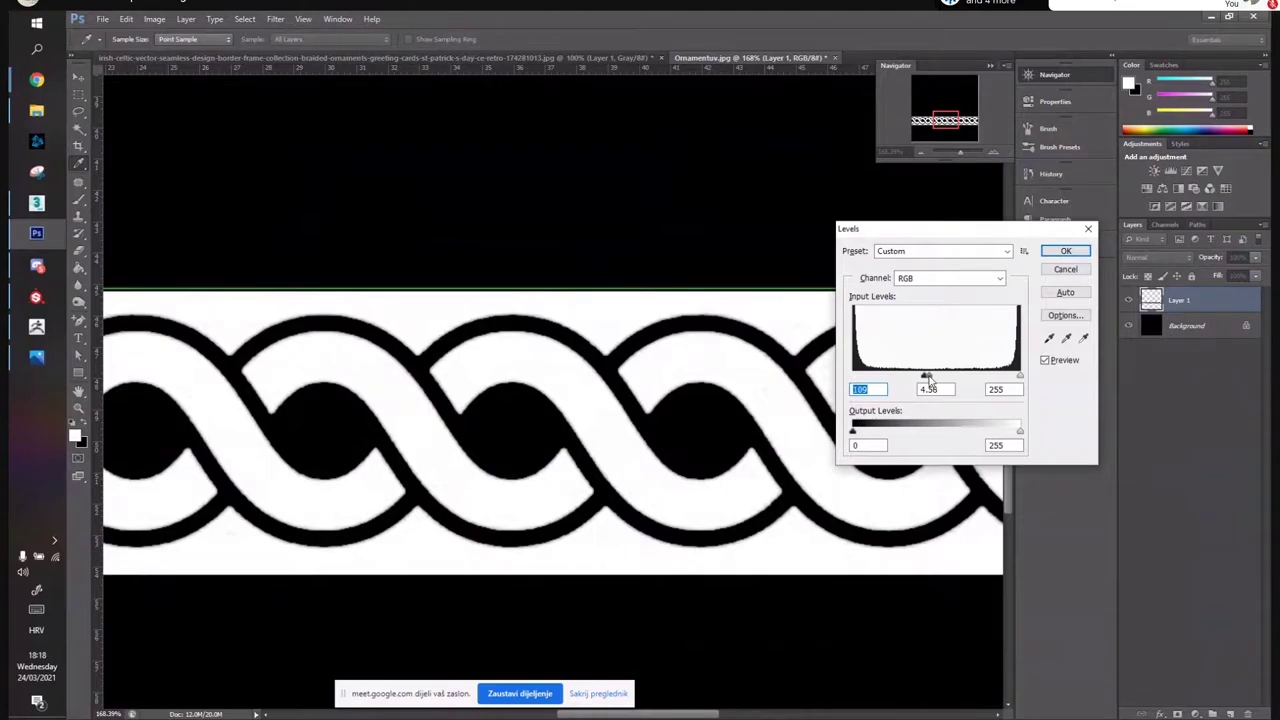
drag(924, 377, 874, 378)
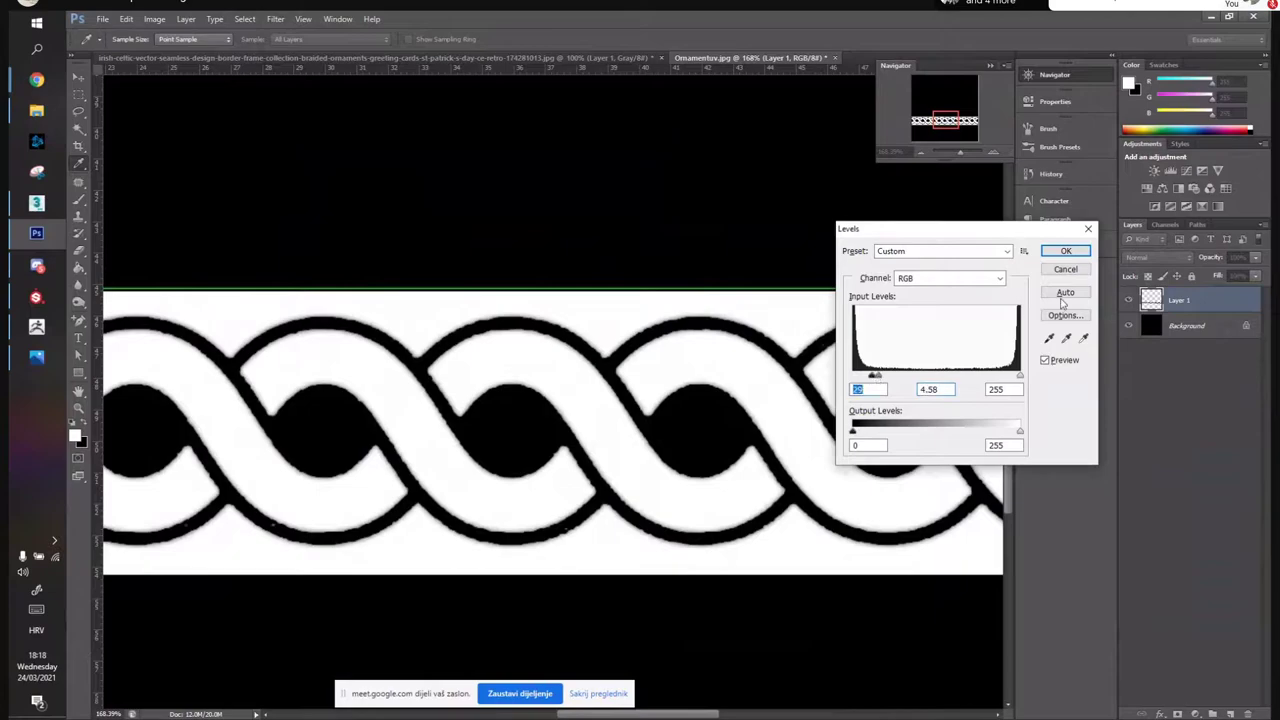
drag(1019, 377, 912, 380)
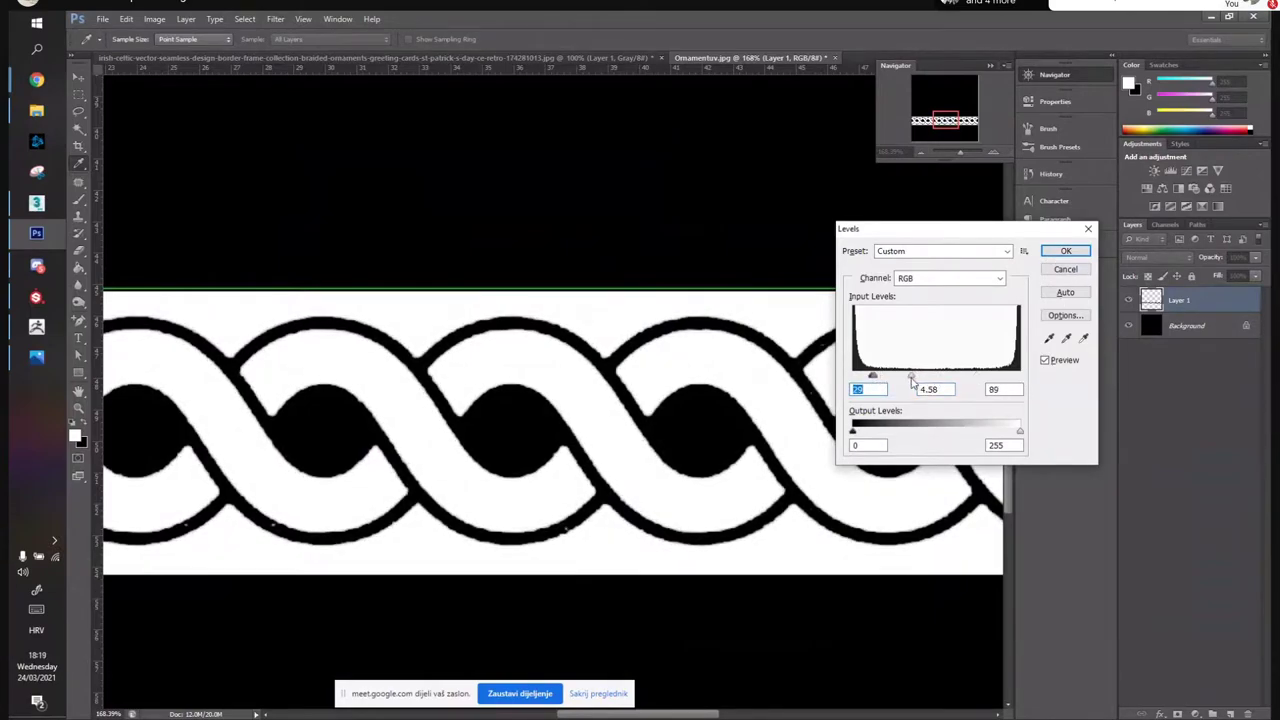
click(1065, 250)
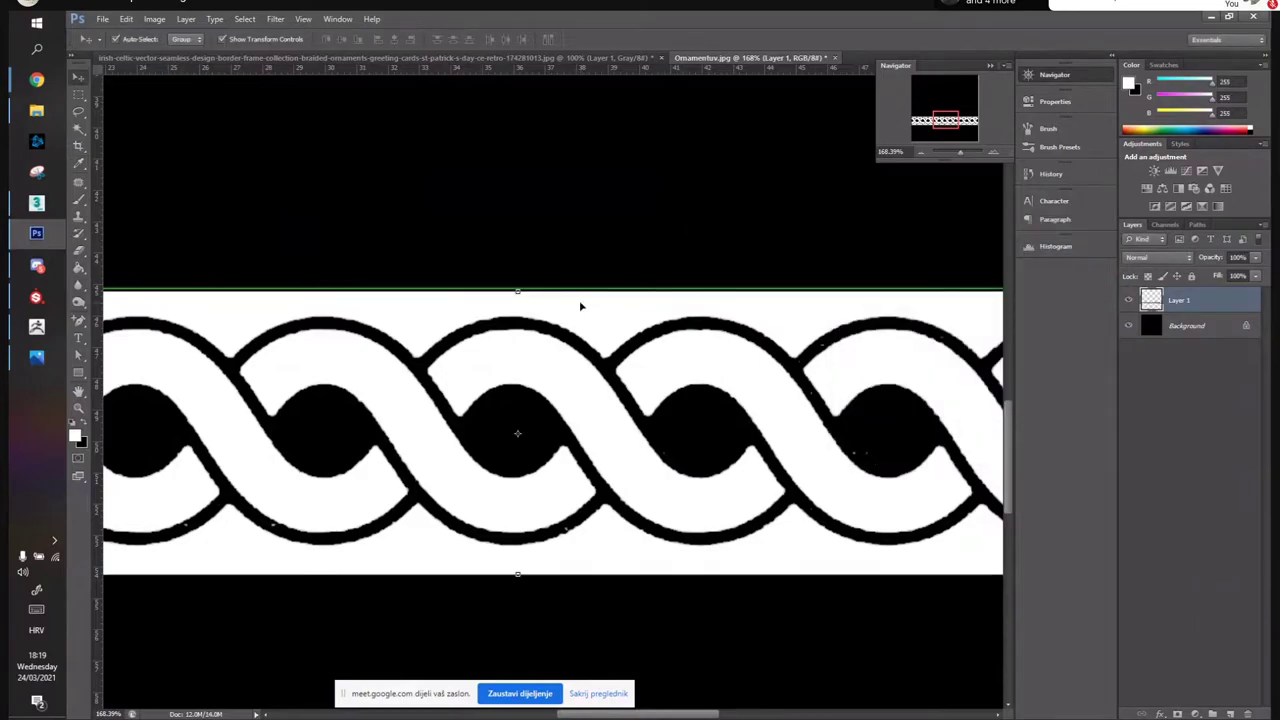
Save the cleaned rope band image as a PNG over the existing Ornaments_Alpha file, keeping the default PNG options
key(ctrl+0)
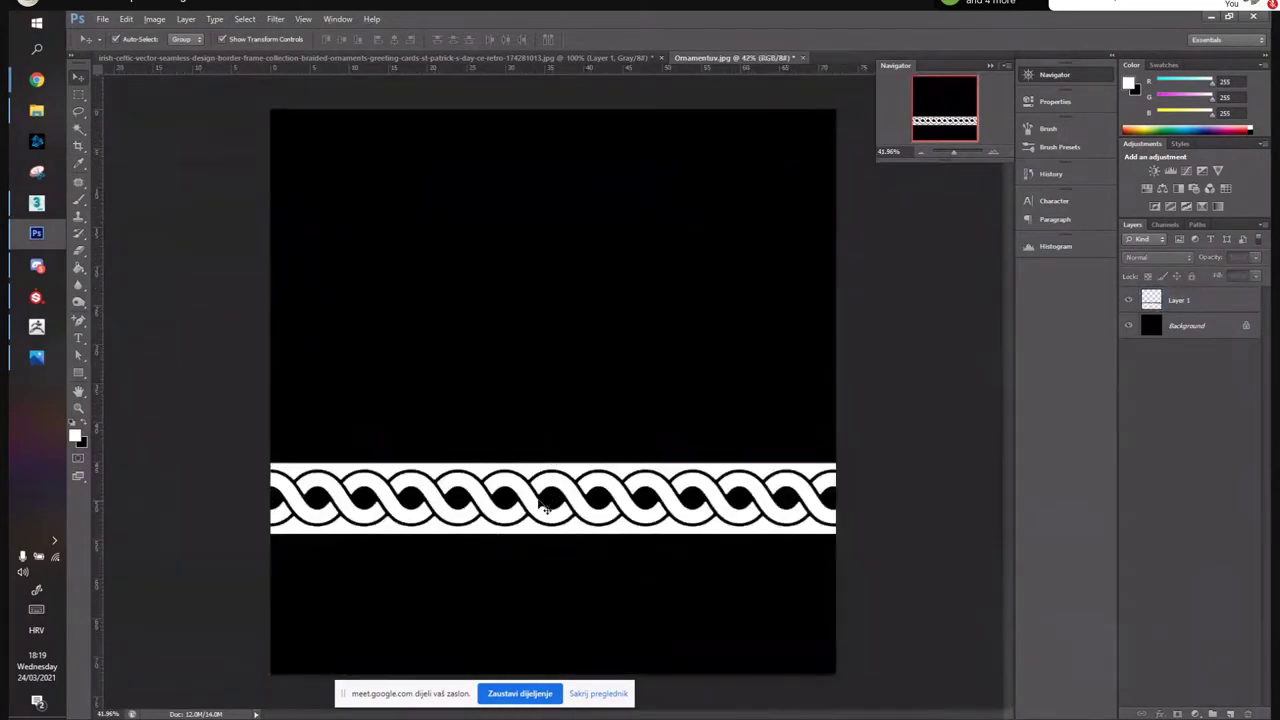
click(518, 482)
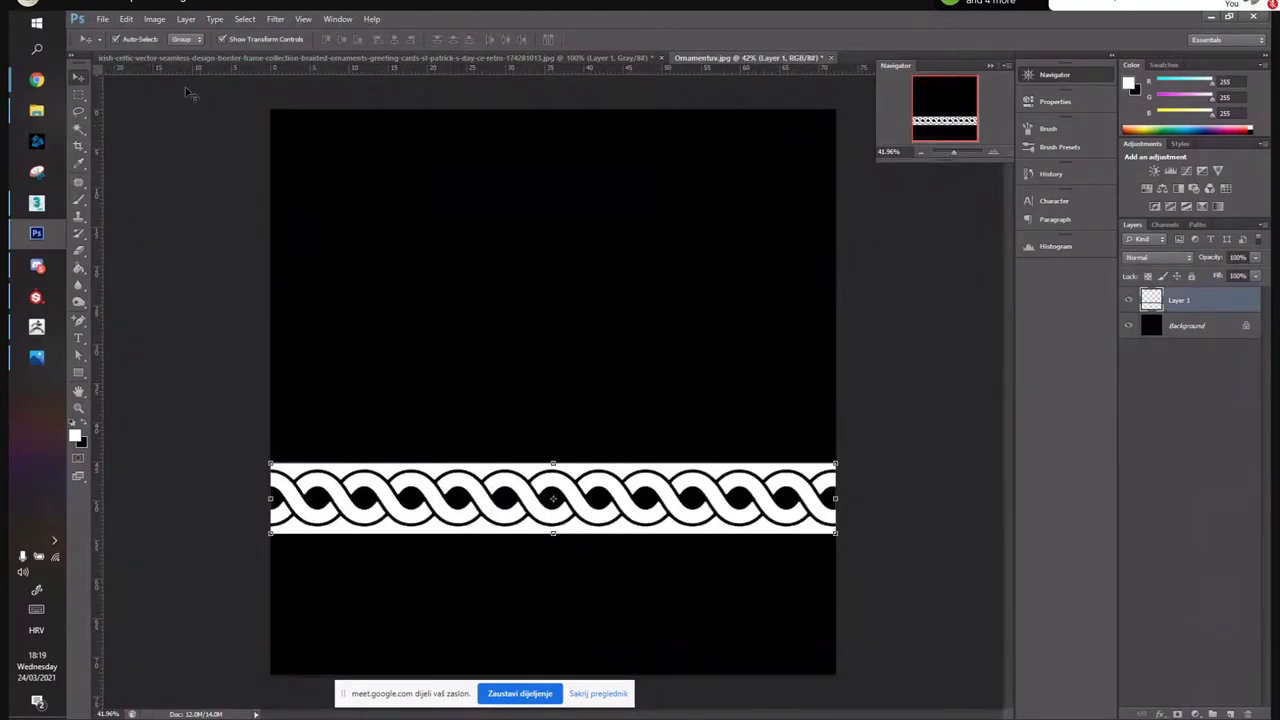
key(ctrl+shift+s)
click(457, 292)
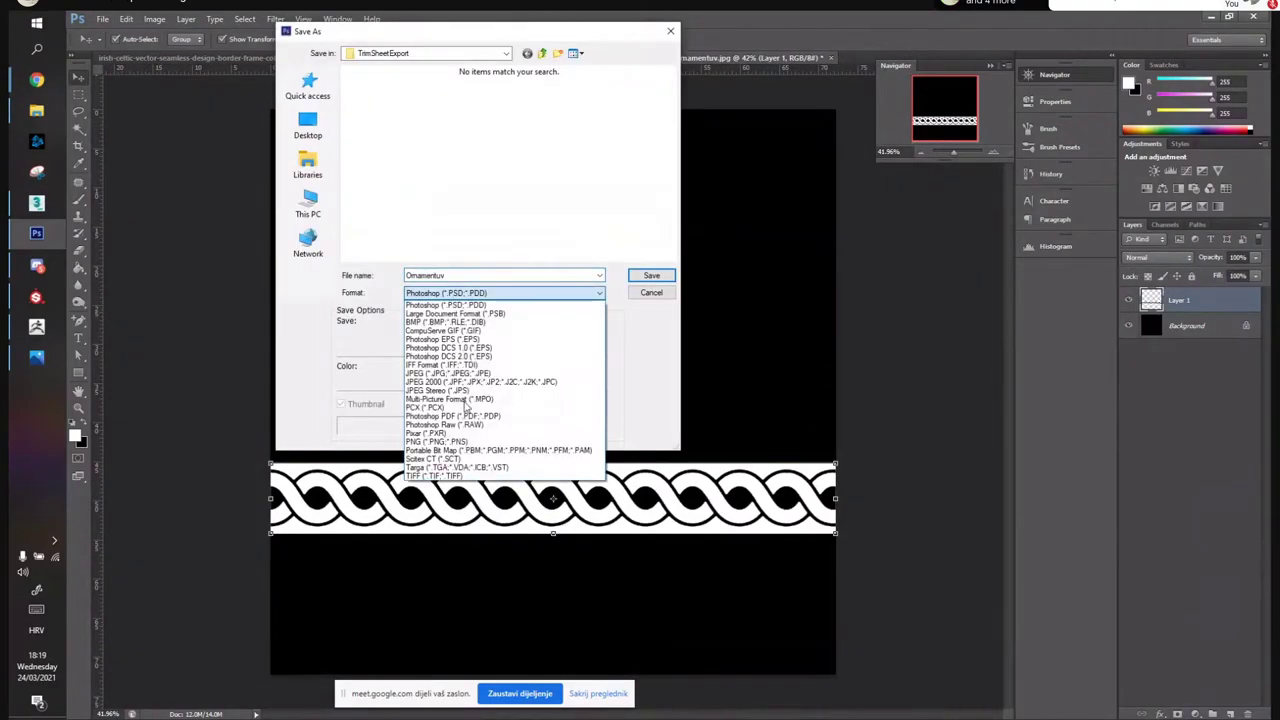
click(462, 441)
click(376, 105)
click(651, 275)
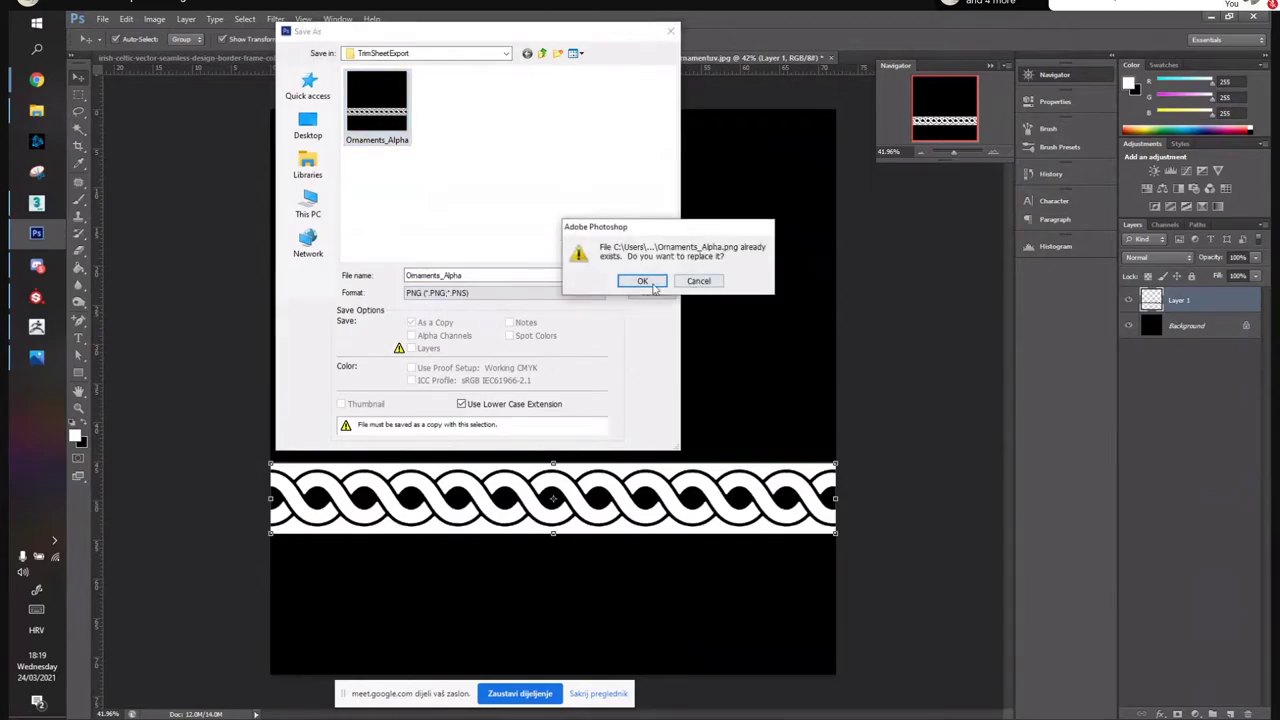
click(648, 281)
click(714, 238)
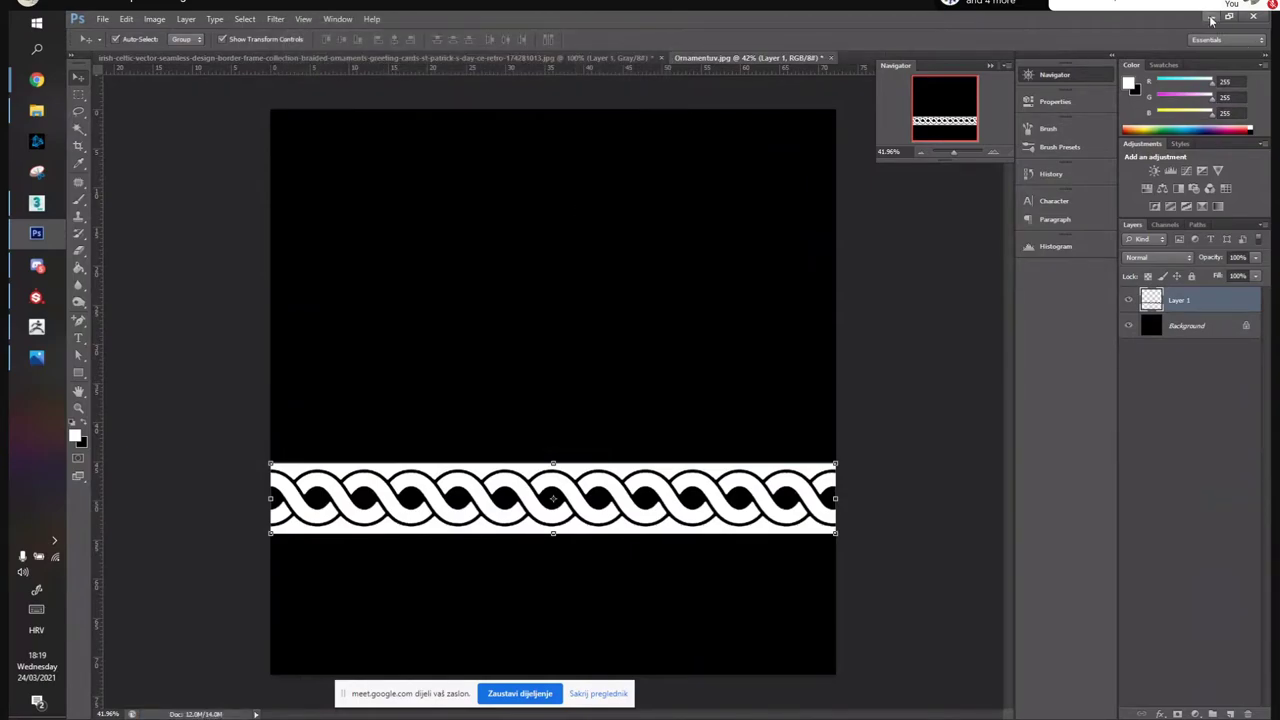
Switch to ZBrush and undo the displacement previously applied to the Ornaments plane
click(1210, 19)
click(37, 327)
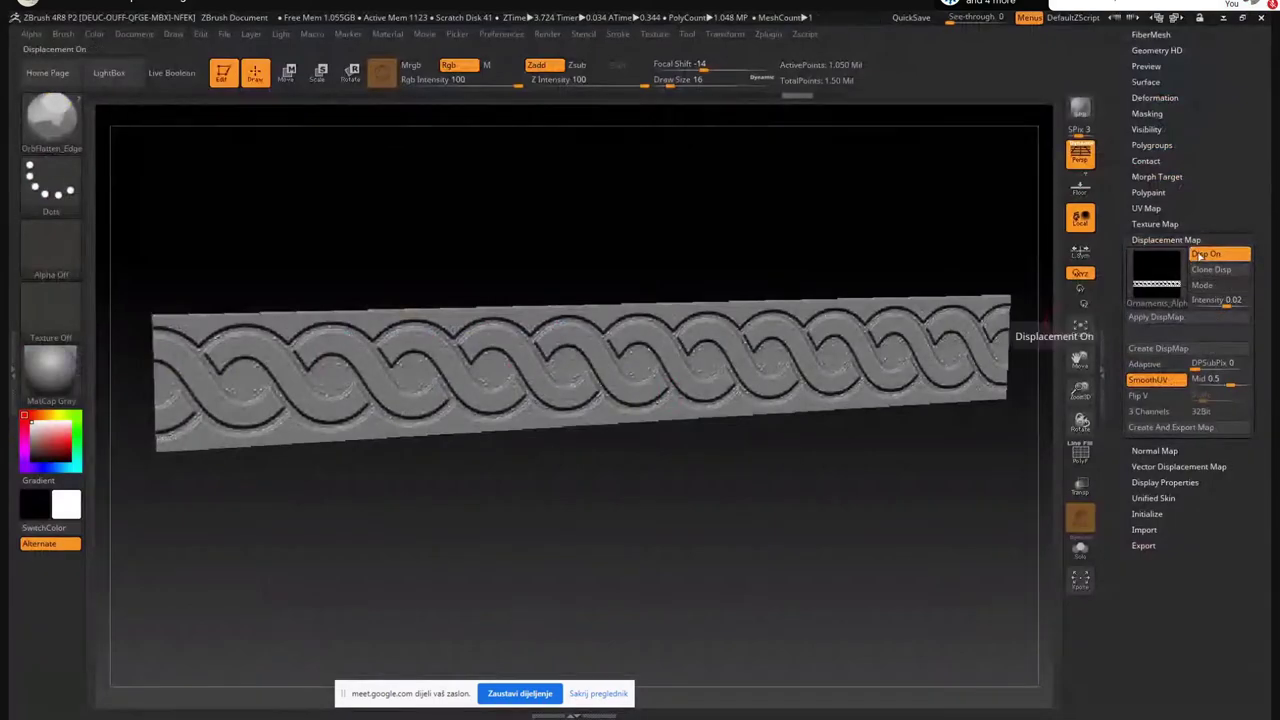
click(1203, 255)
drag(672, 244, 668, 233)
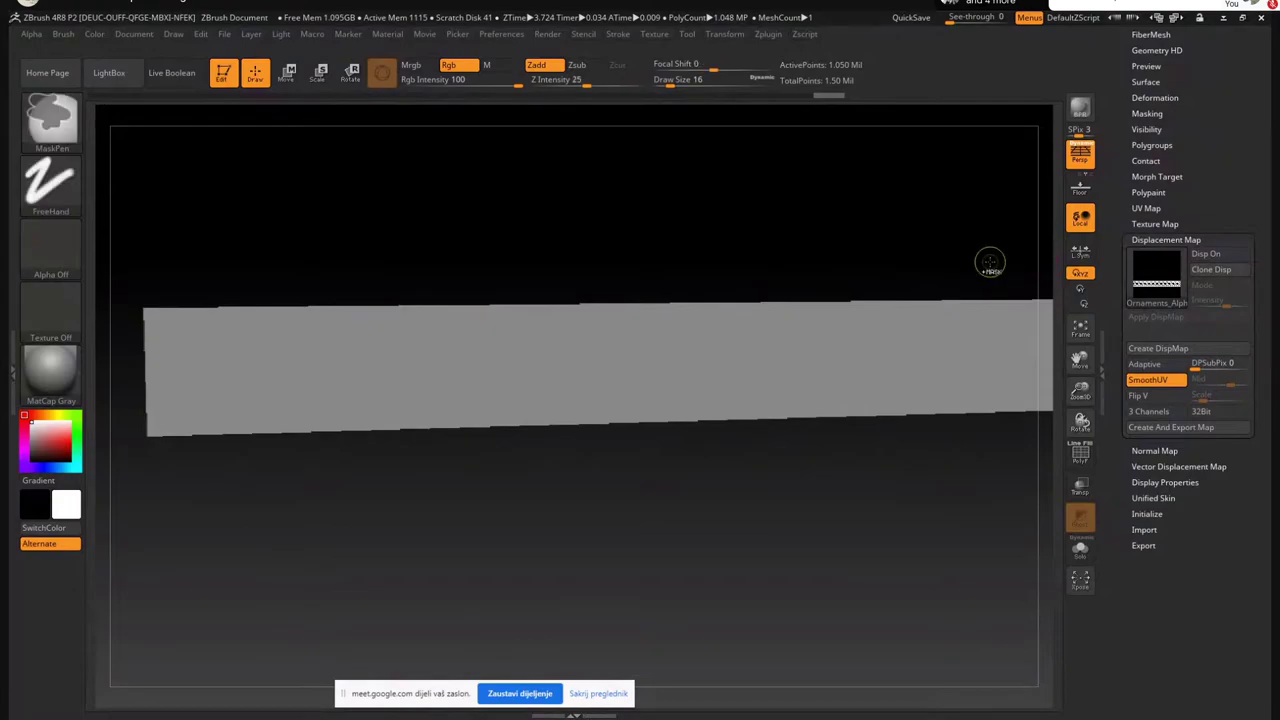
key(ctrl+z)
key(ctrl+z)
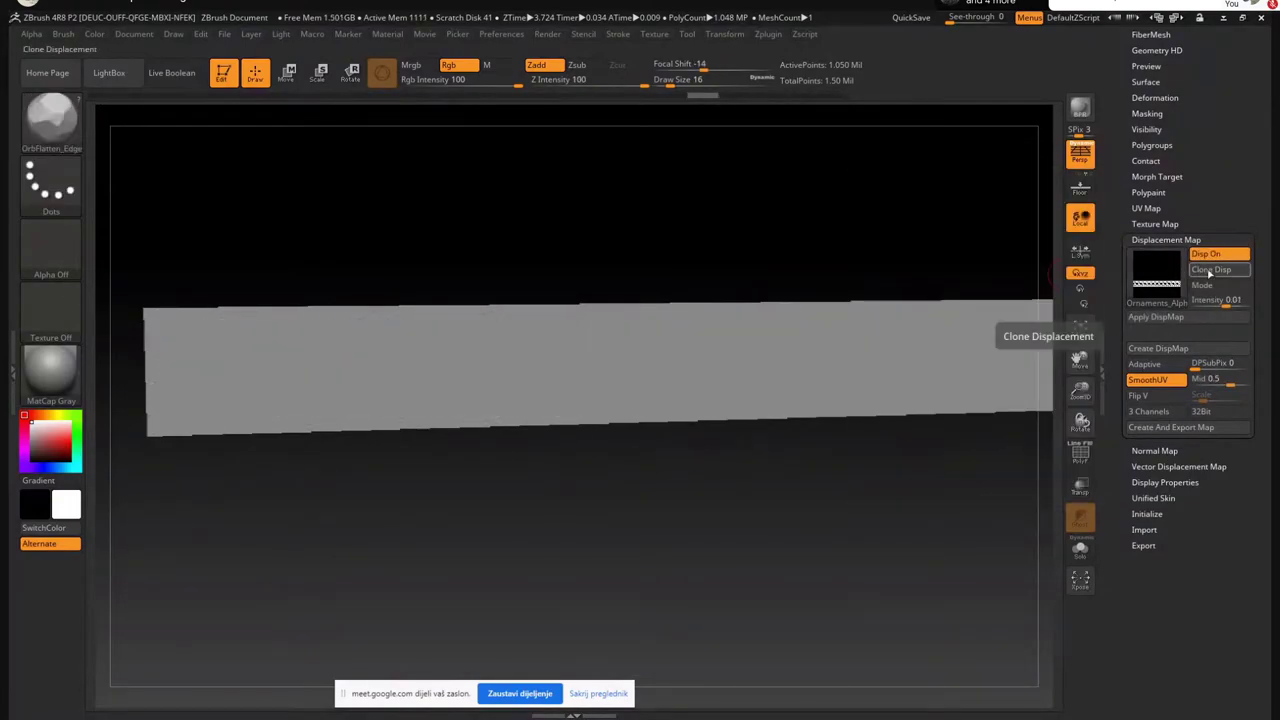
Import the updated Ornaments_Alpha image as the plane's displacement map
click(1162, 276)
click(370, 530)
click(742, 550)
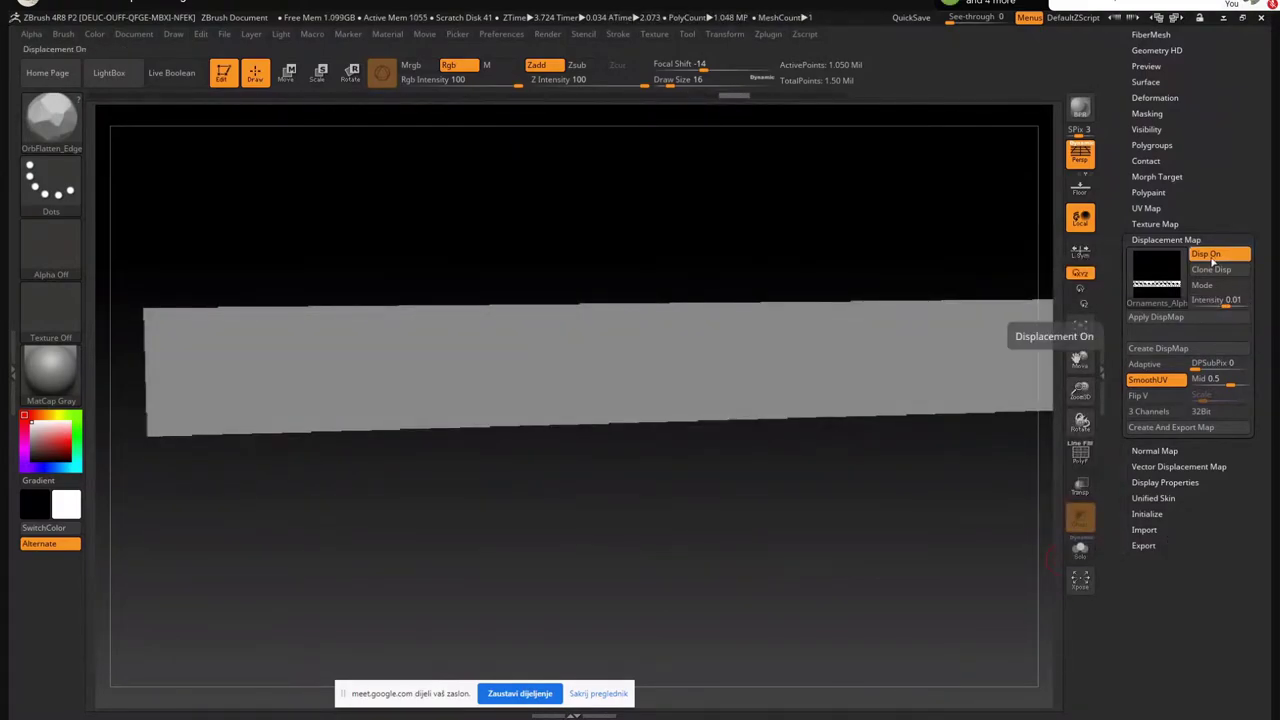
Check the texture map settings and try lowering the plane's displacement intensity to about 0.008
click(1146, 225)
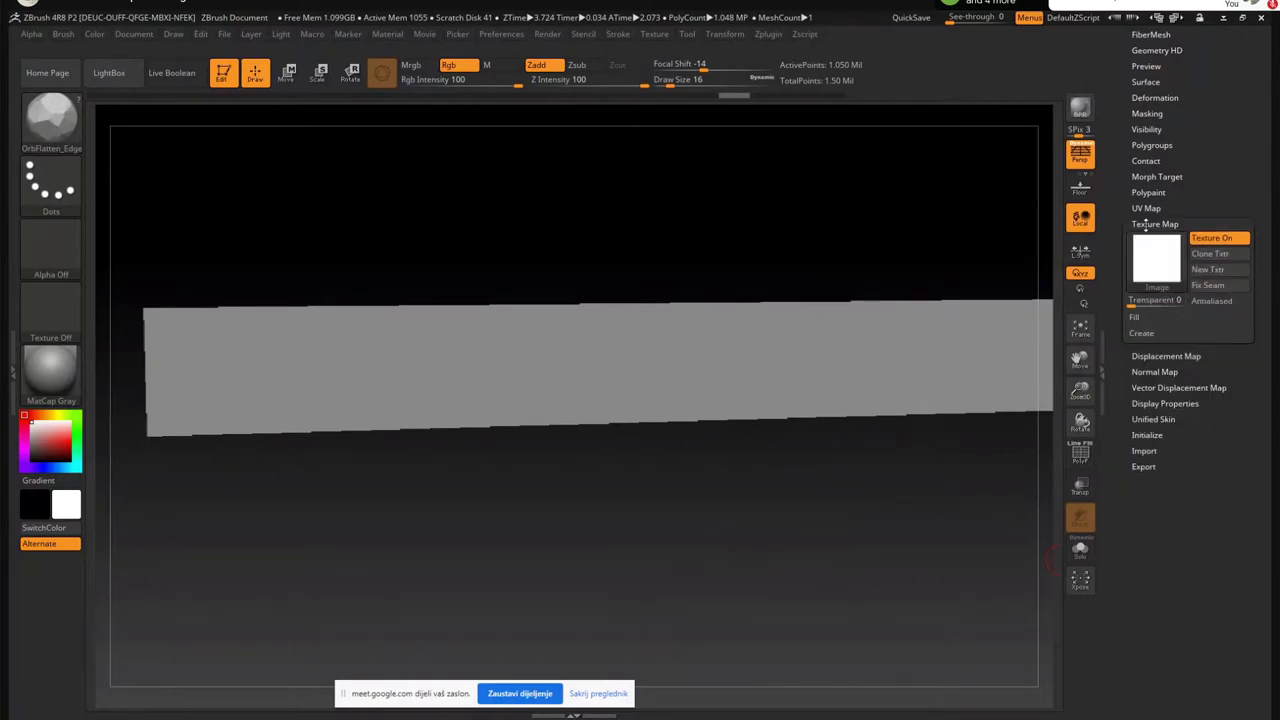
click(1150, 357)
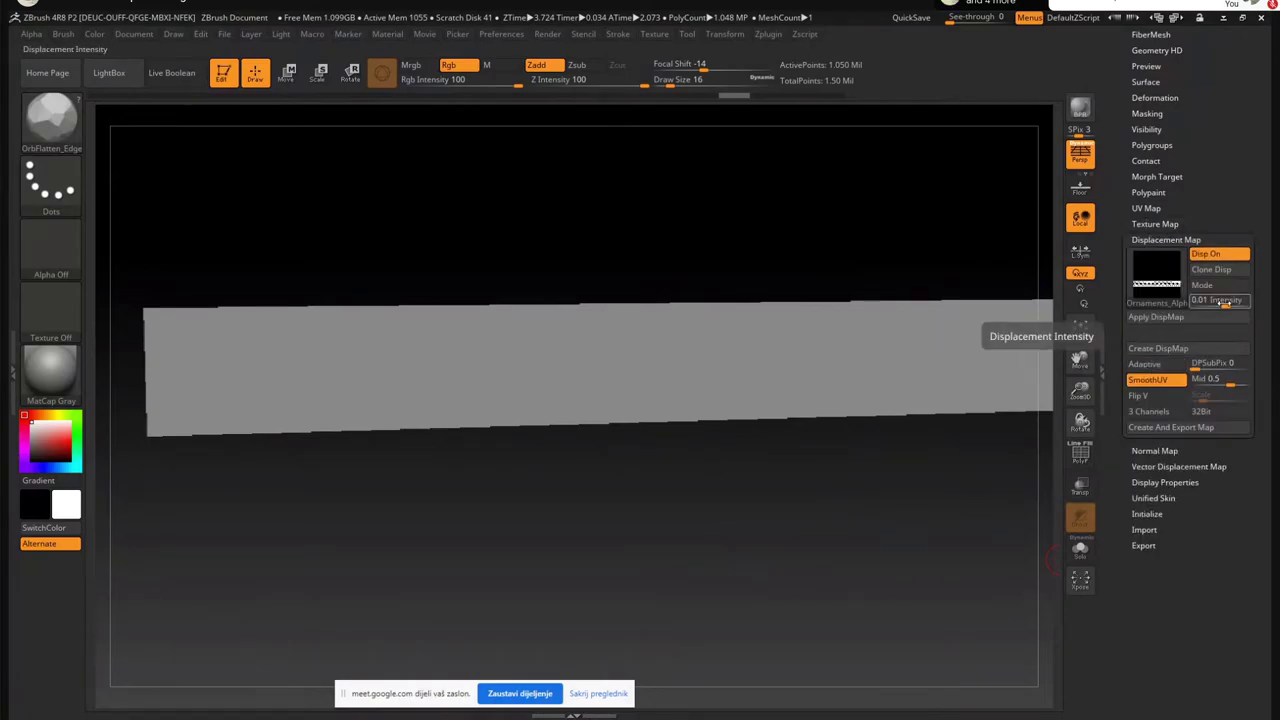
drag(1224, 304, 1222, 303)
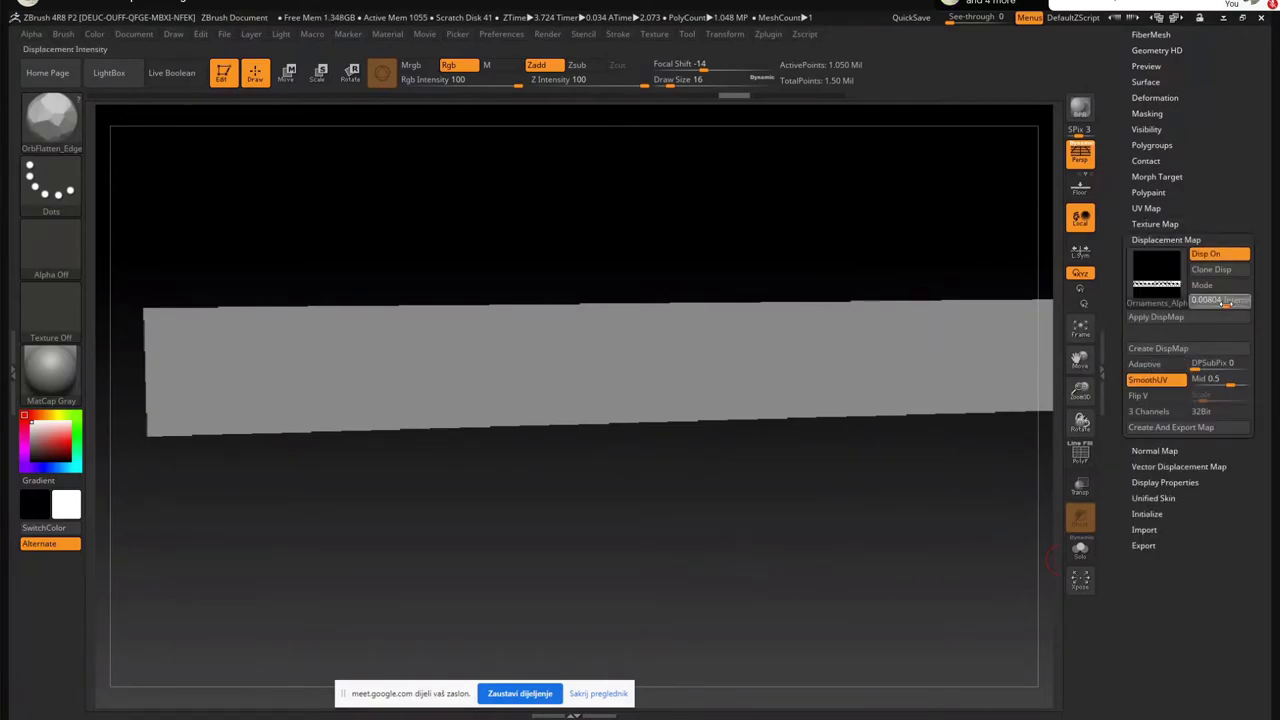
click(1225, 304)
key(ctrl+z)
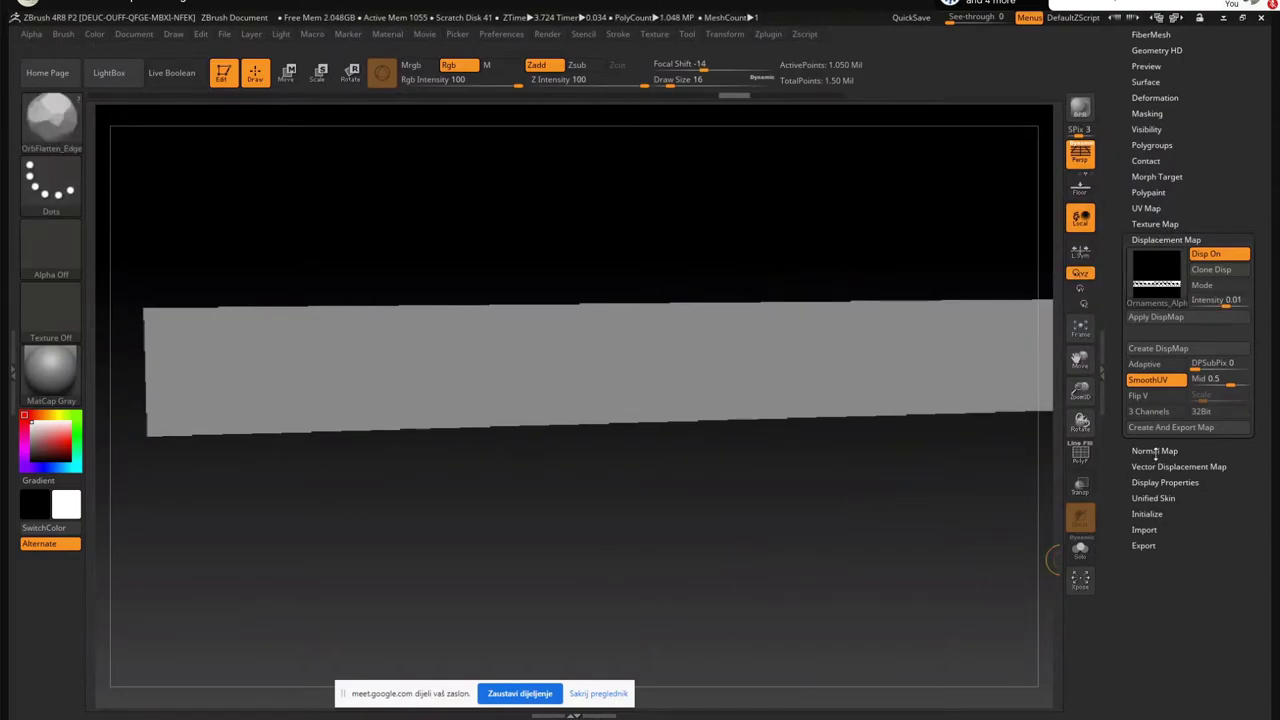
Flip the plane's UVs so the rope pattern of the displacement map falls on the strip
click(1146, 208)
click(1200, 364)
click(1146, 208)
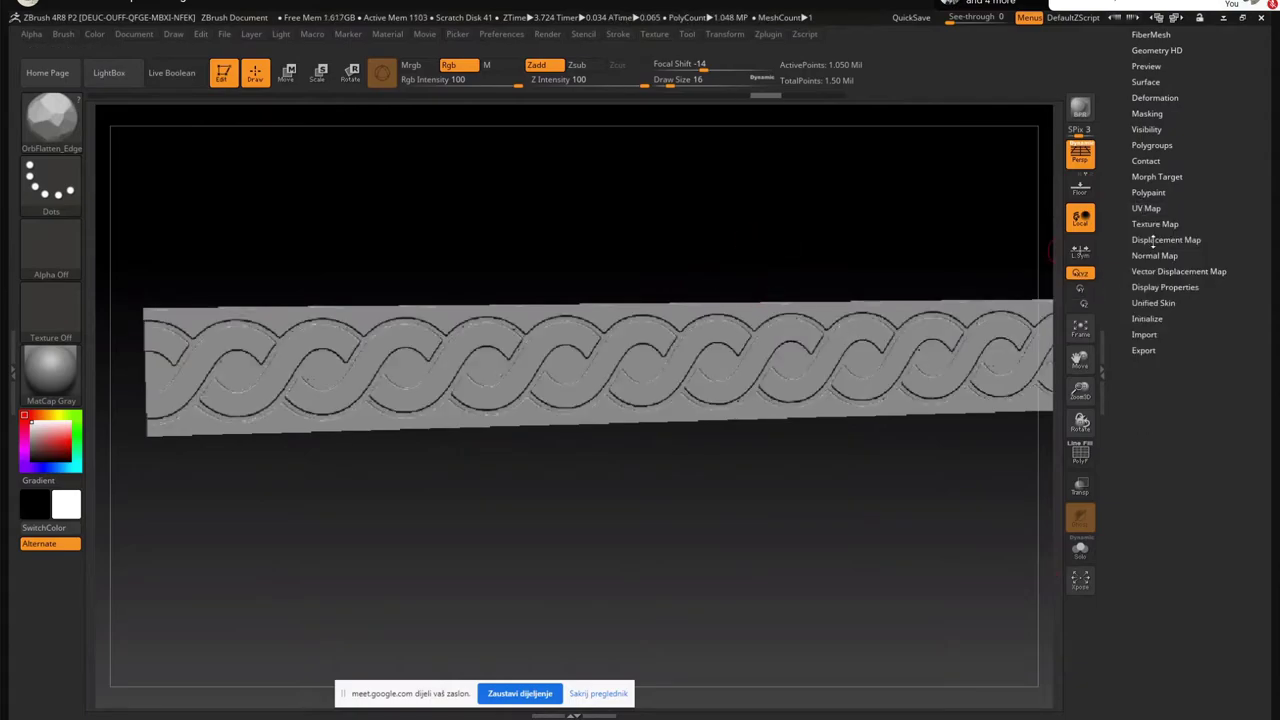
Set the displacement intensity to 0.03 and apply the displacement map to the plane's geometry
click(1160, 240)
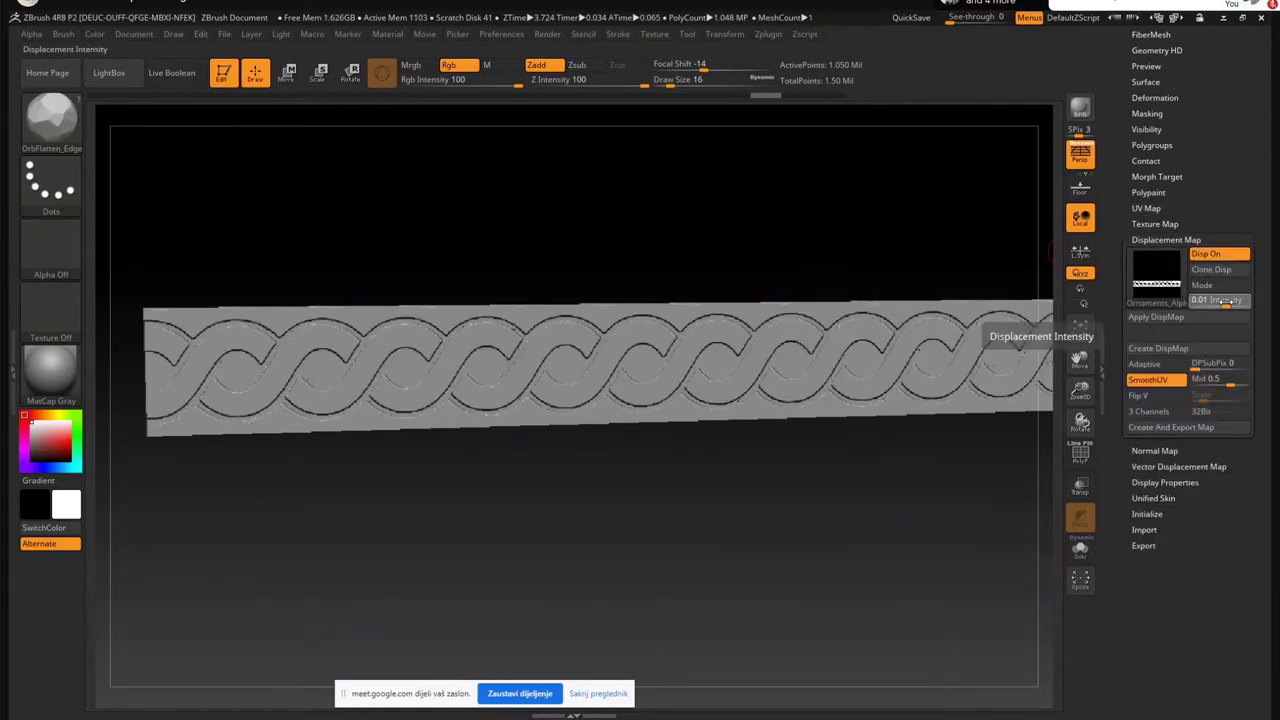
text(0)
click(1226, 302)
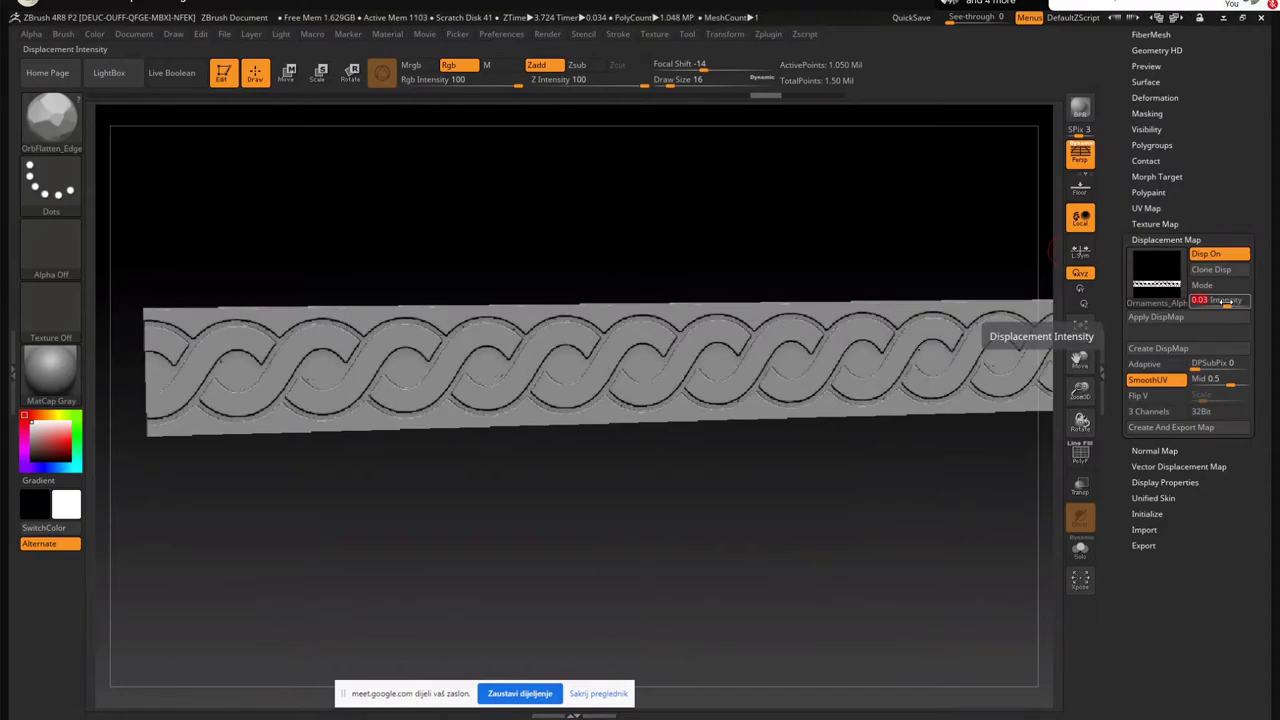
click(1176, 319)
Examine the displaced rope relief on the plane from the front and at an angle, up close and from farther away
drag(714, 214, 734, 255)
ctrl+right_drag(709, 266, 666, 206)
drag(666, 206, 685, 206)
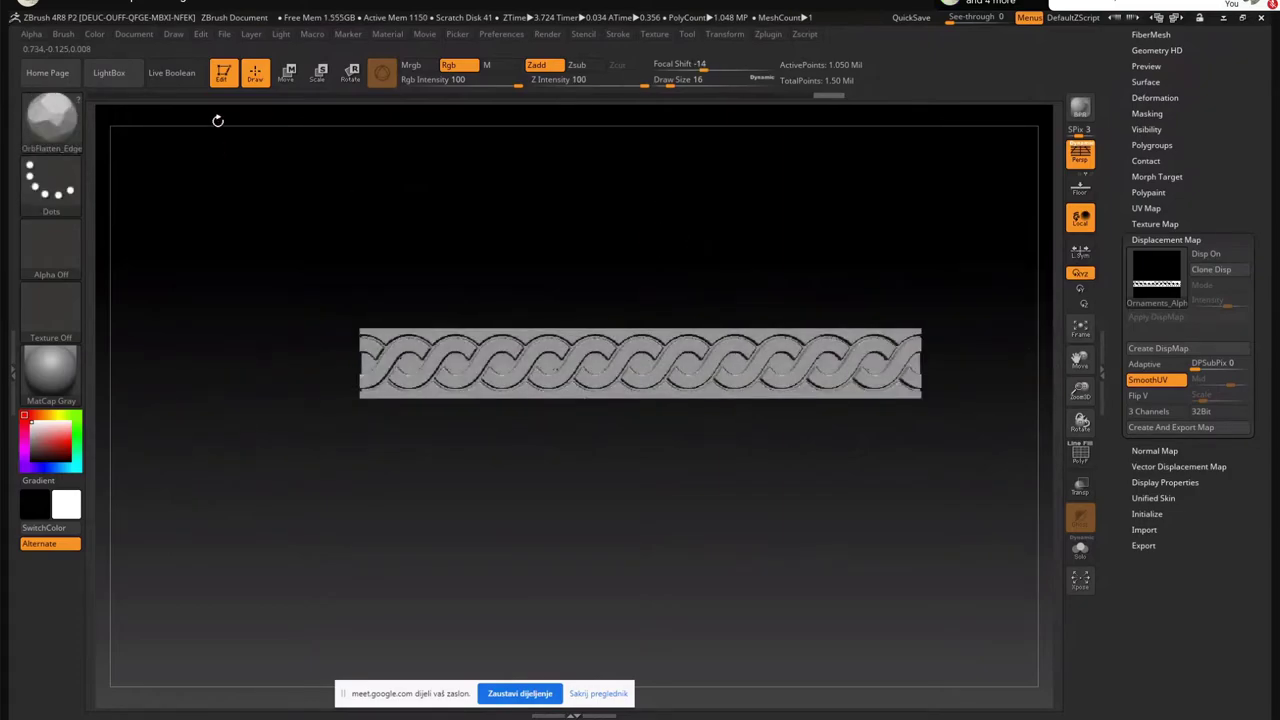
click(727, 36)
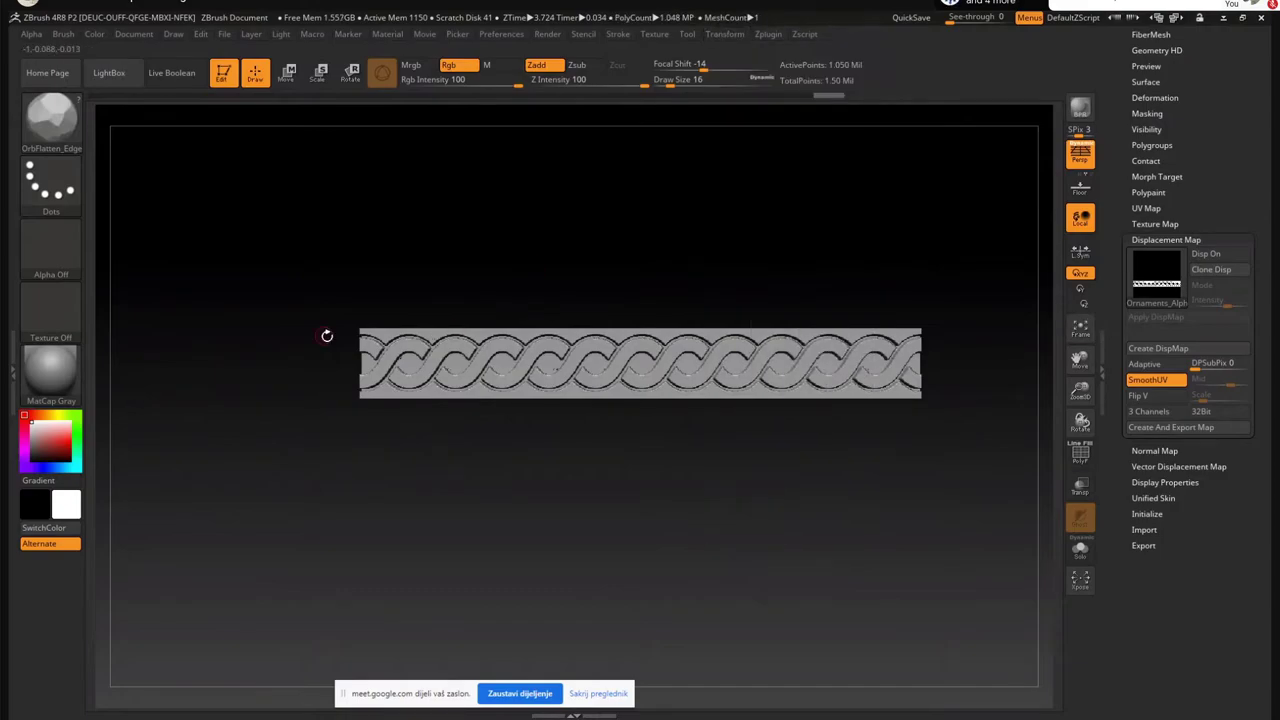
ctrl+right_drag(551, 257, 548, 290)
drag(546, 251, 596, 274)
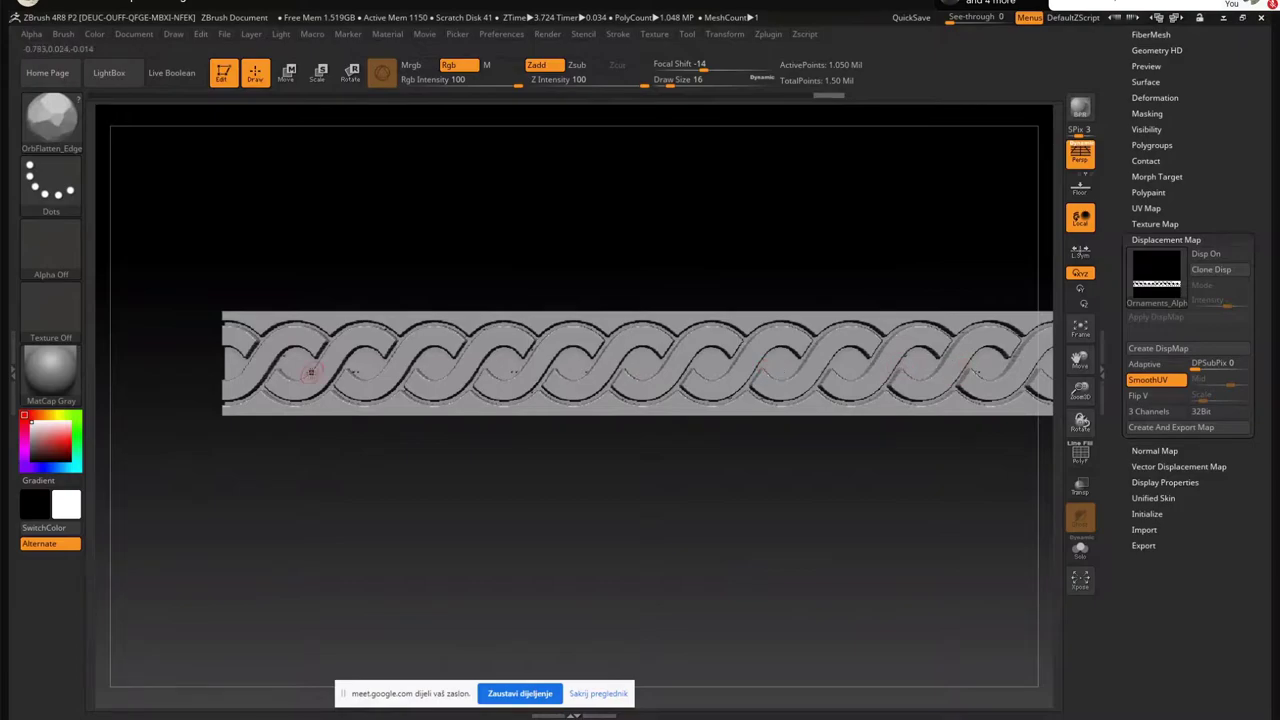
drag(647, 217, 606, 246)
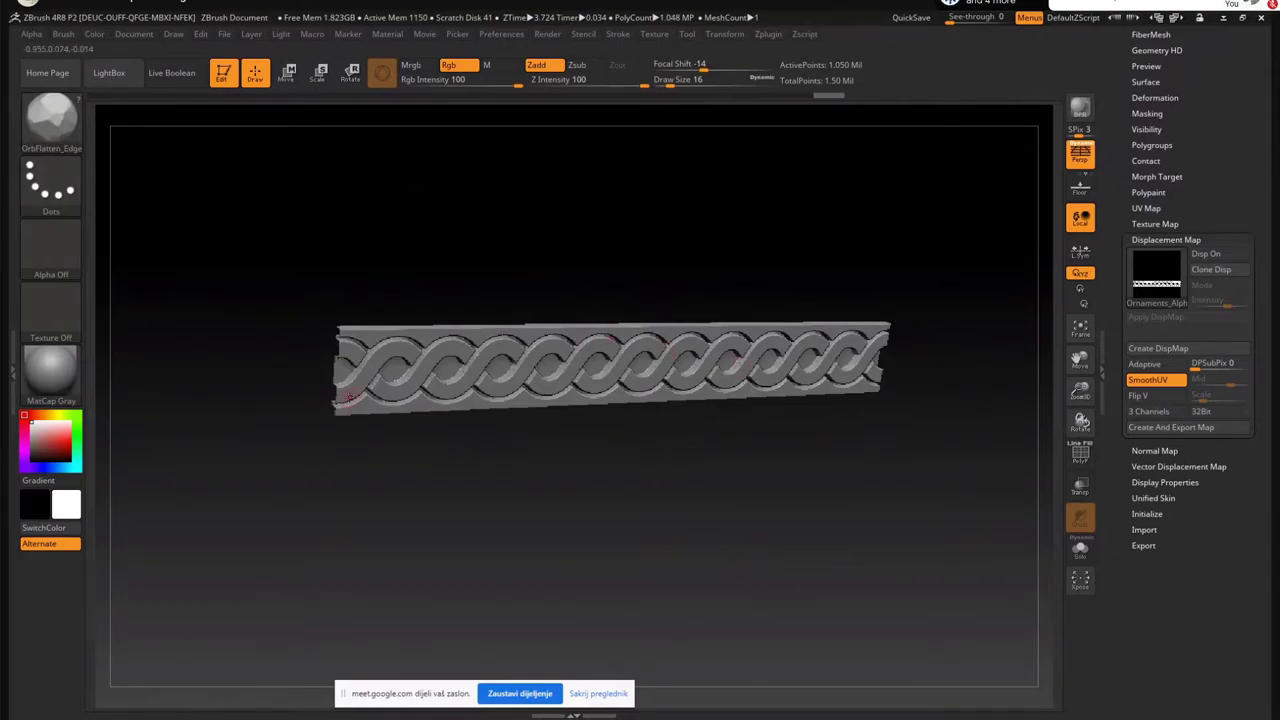
shift+drag(617, 263, 600, 246)
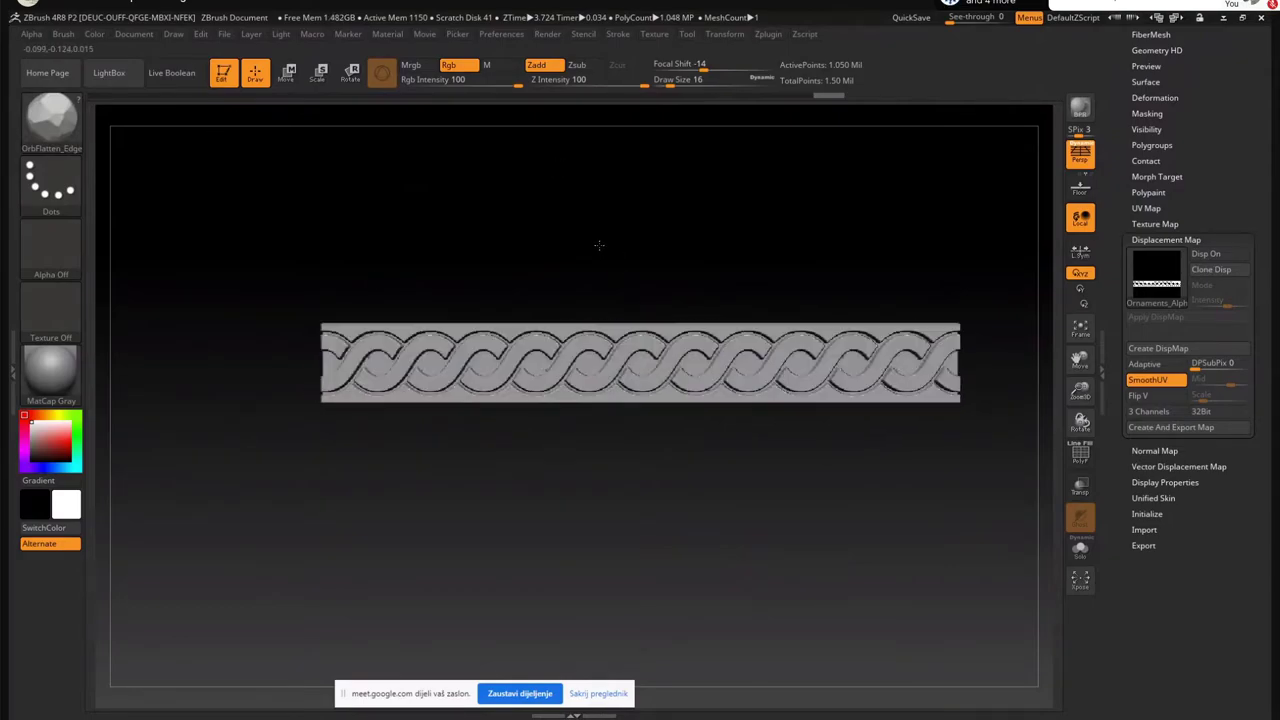
ctrl+right_drag(568, 260, 571, 312)
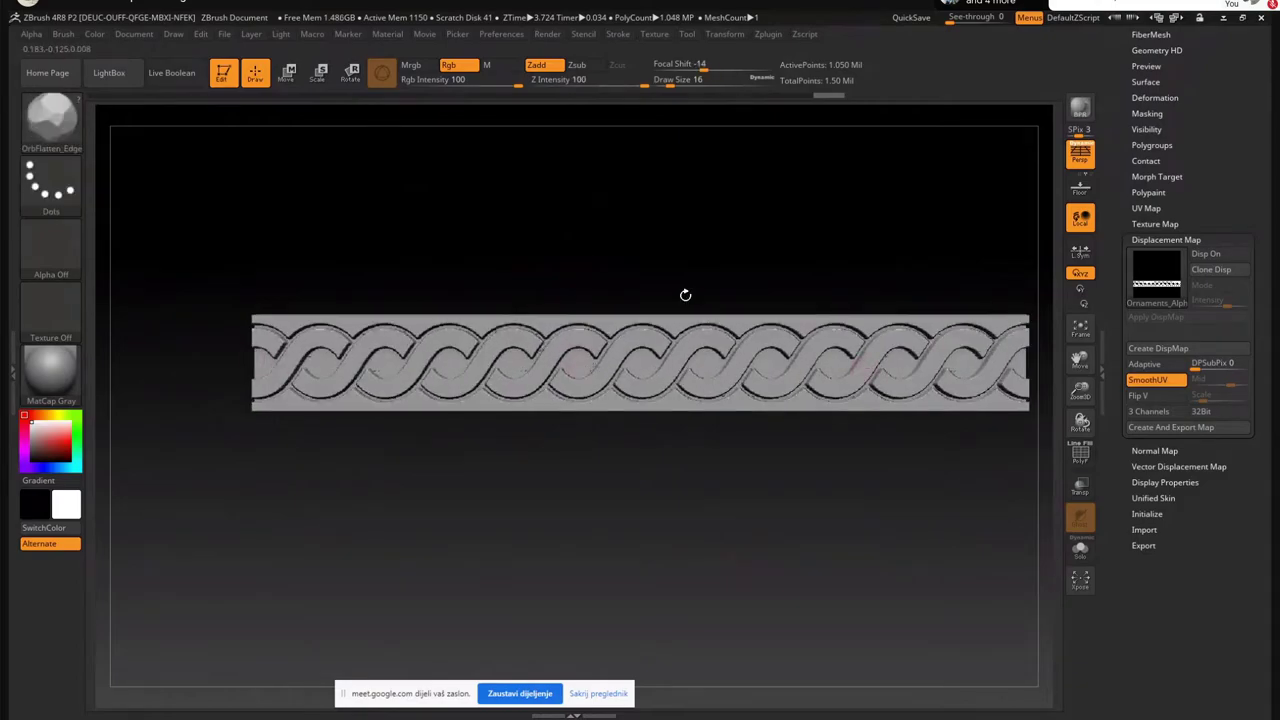
alt+right_drag(643, 253, 597, 274)
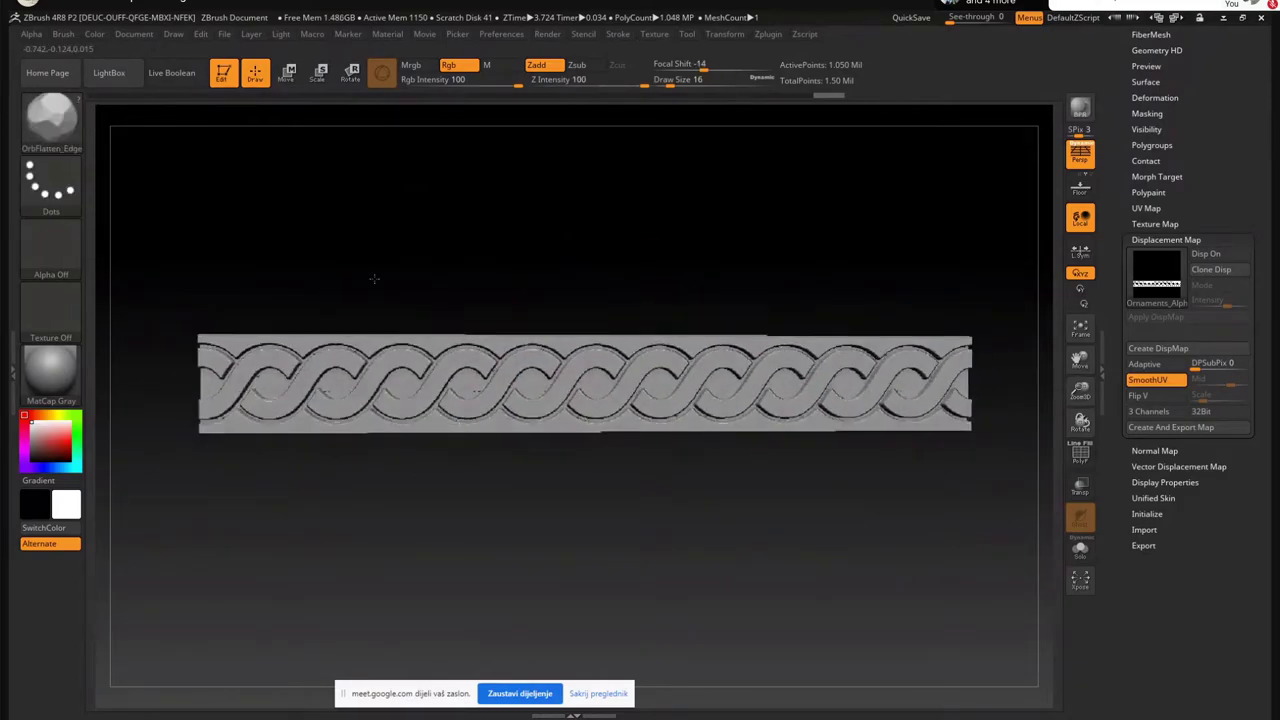
drag(374, 279, 430, 255)
Export the displaced plane as an FBX over the existing Ornaments file in the TrimSheetExport folder
click(768, 34)
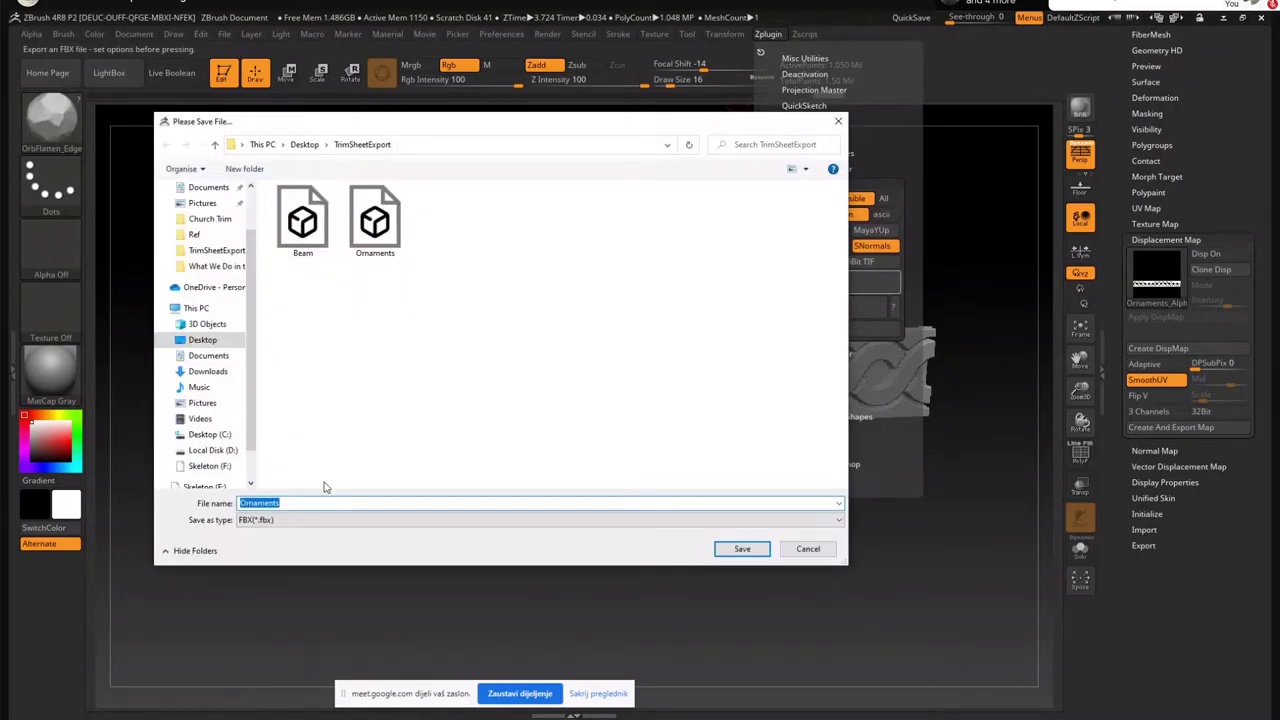
click(375, 220)
click(766, 549)
click(706, 375)
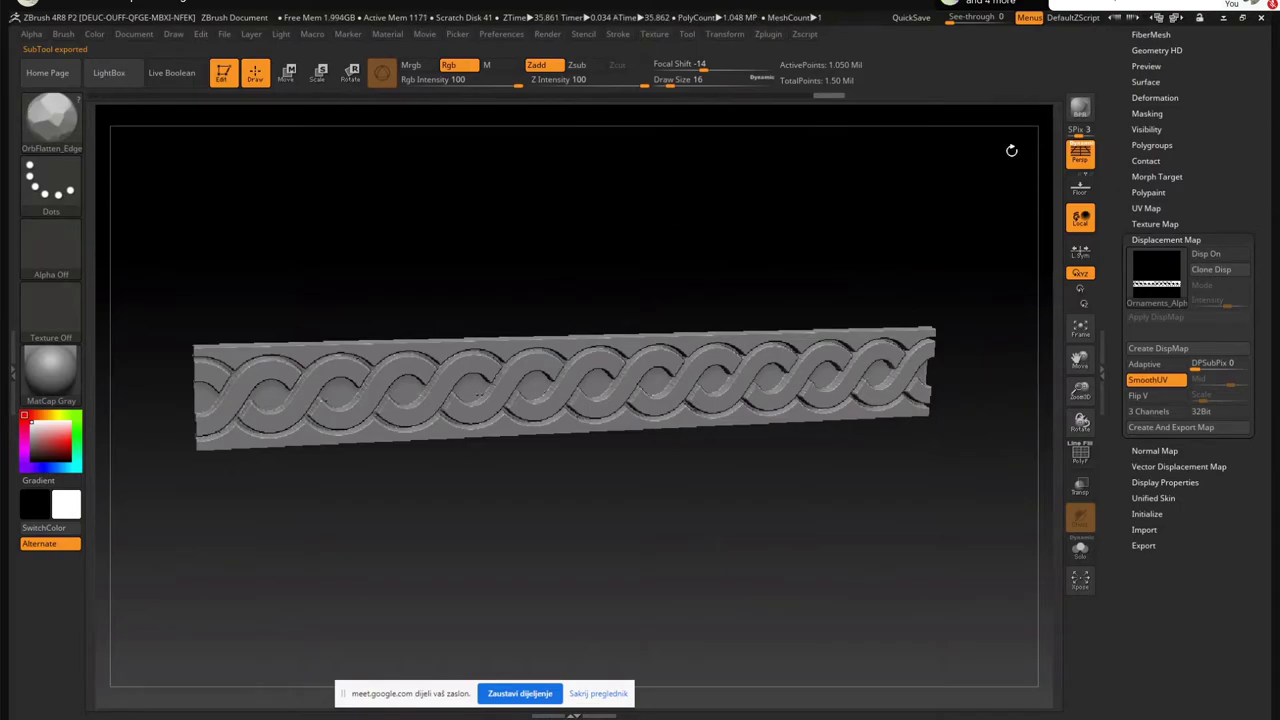
Switch to 3ds Max and rename the yellow trim strip to Ornaments0
click(1221, 19)
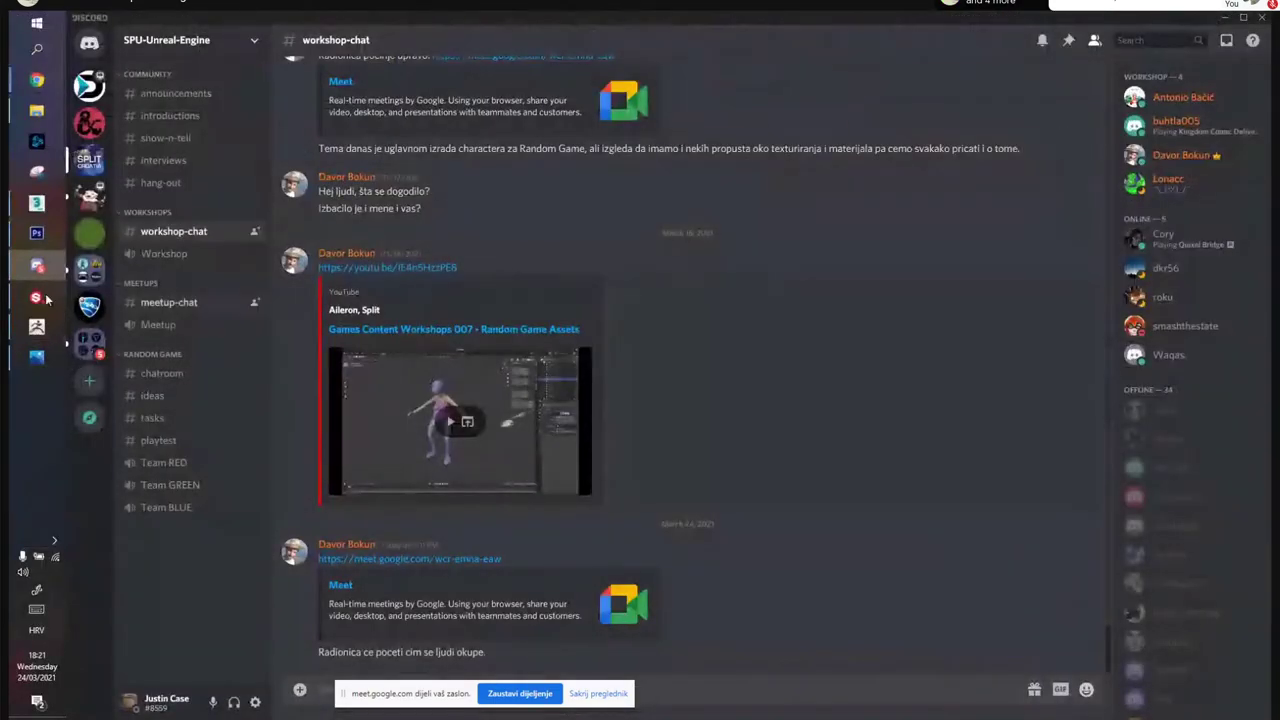
click(35, 205)
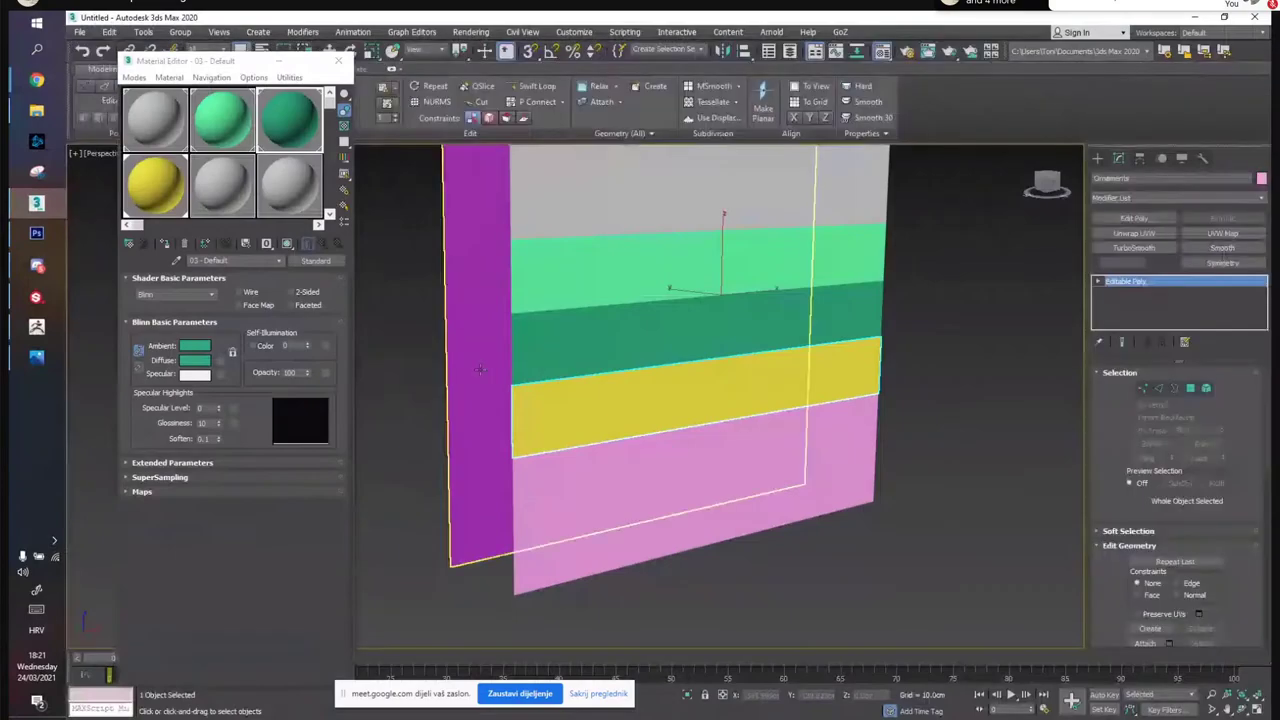
click(1153, 180)
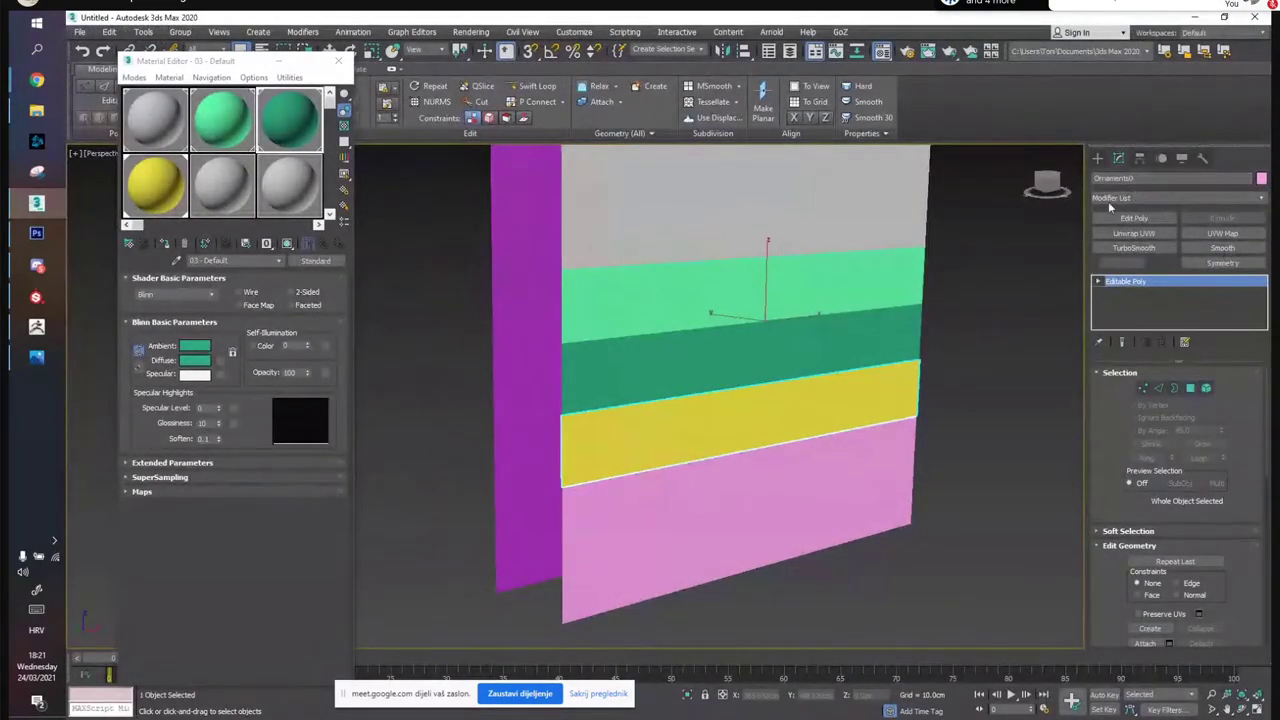
Import the Ornaments FBX from the TrimSheetExport folder into the trim sheet scene
click(79, 32)
mouse_move(111, 215)
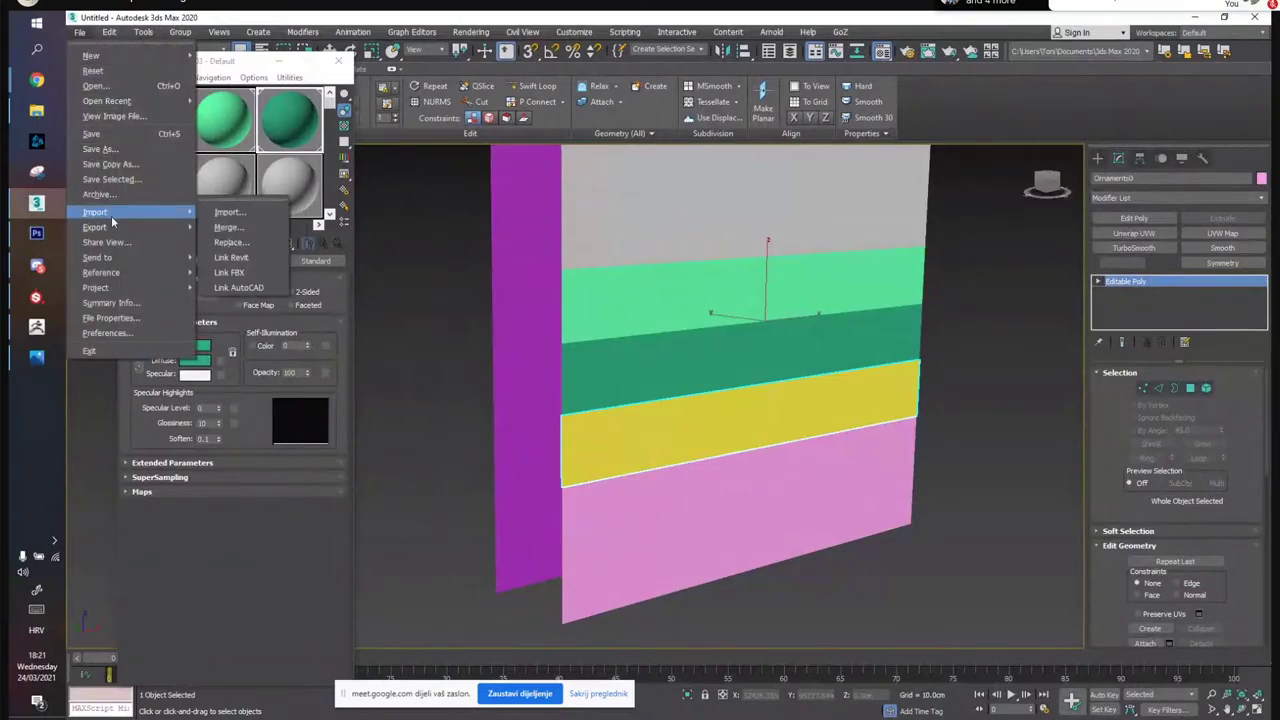
click(266, 213)
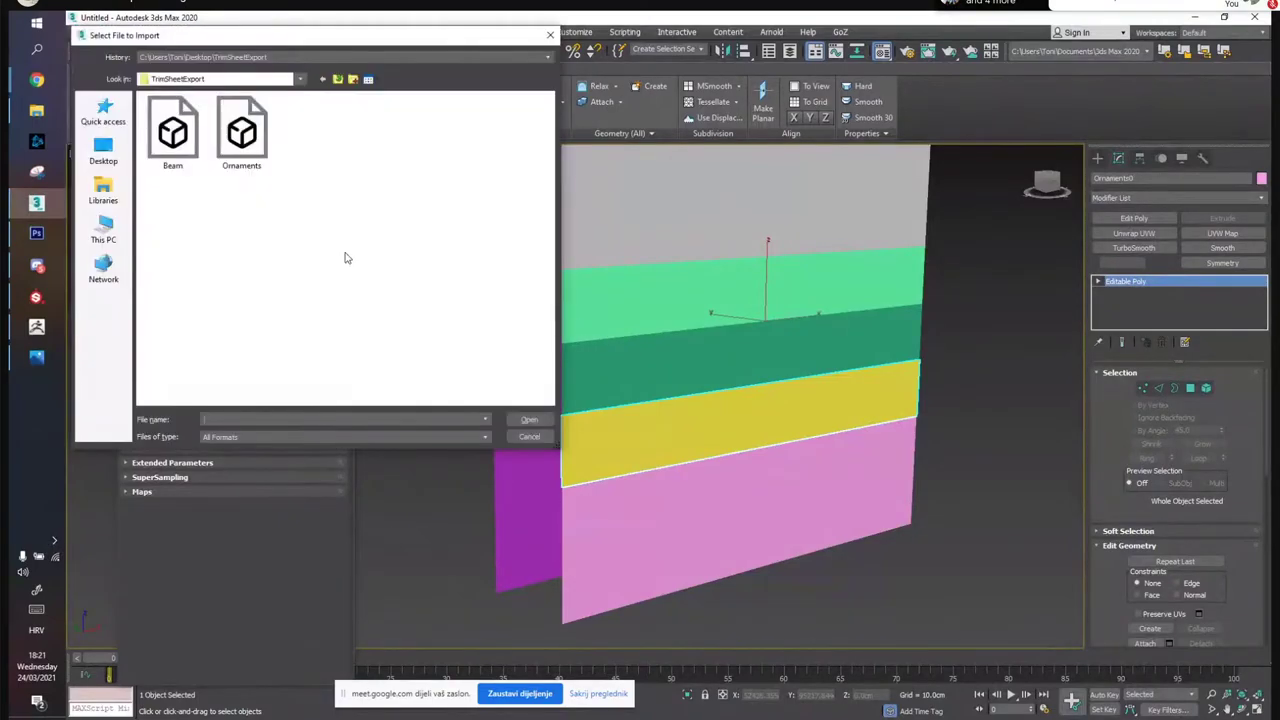
click(530, 420)
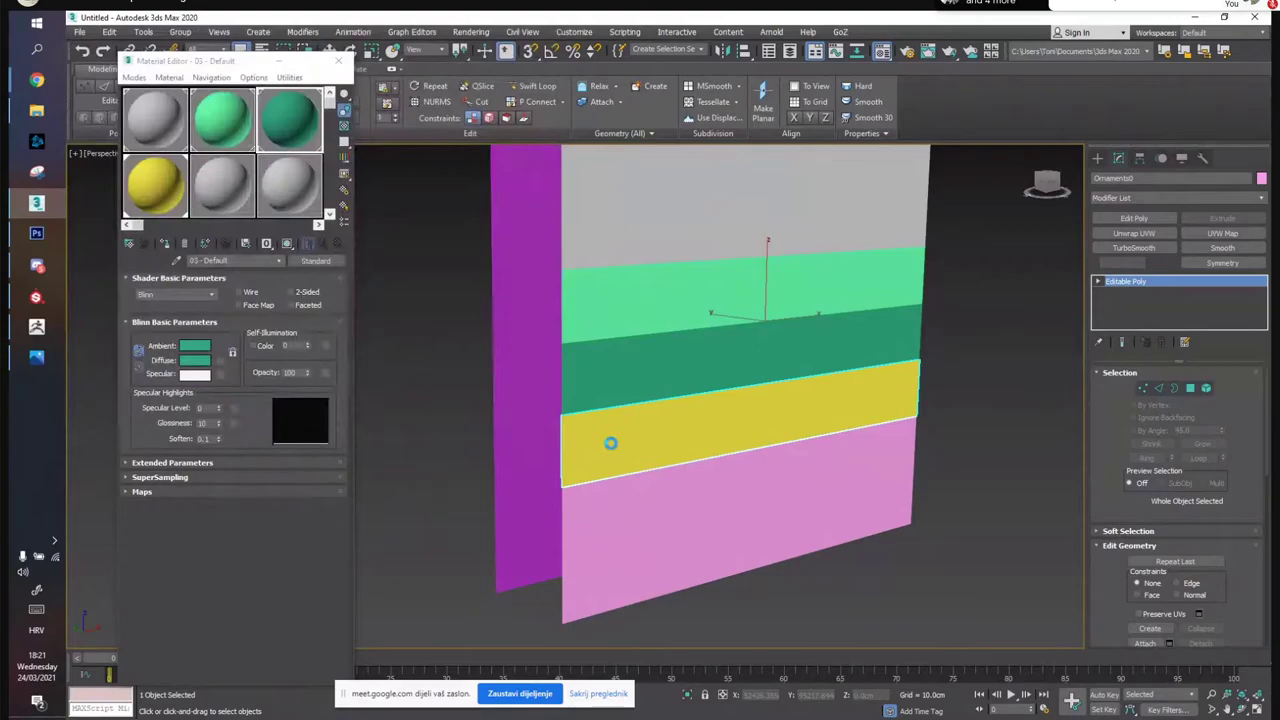
click(582, 561)
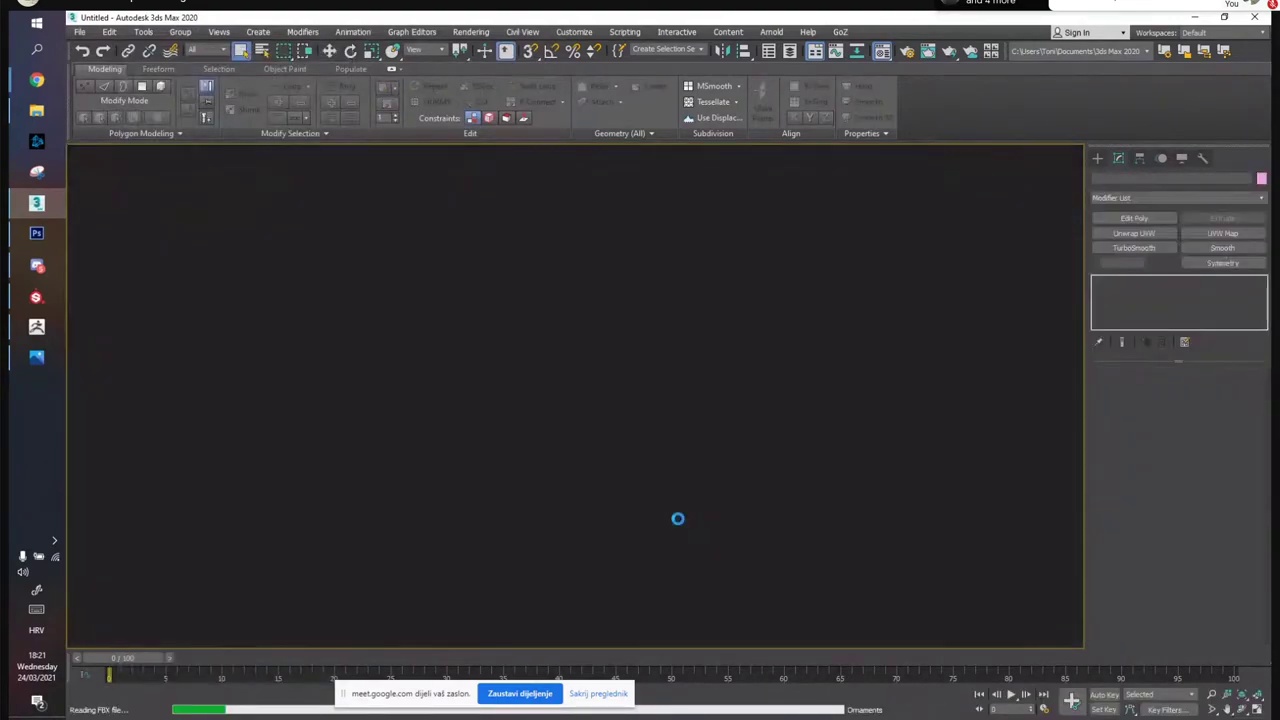
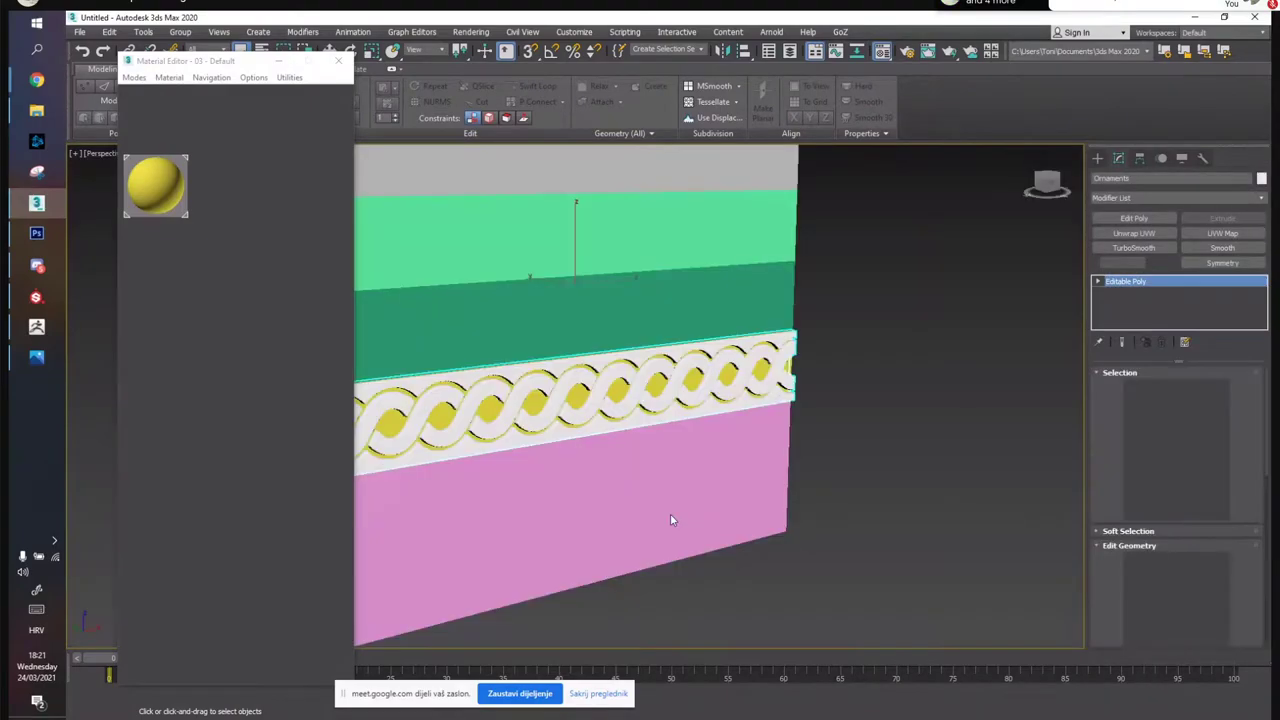
Minimize the Material Editor and examine how the imported rope relief sits against the yellow strip from several angles
click(280, 63)
alt+middle_drag(580, 446, 687, 385)
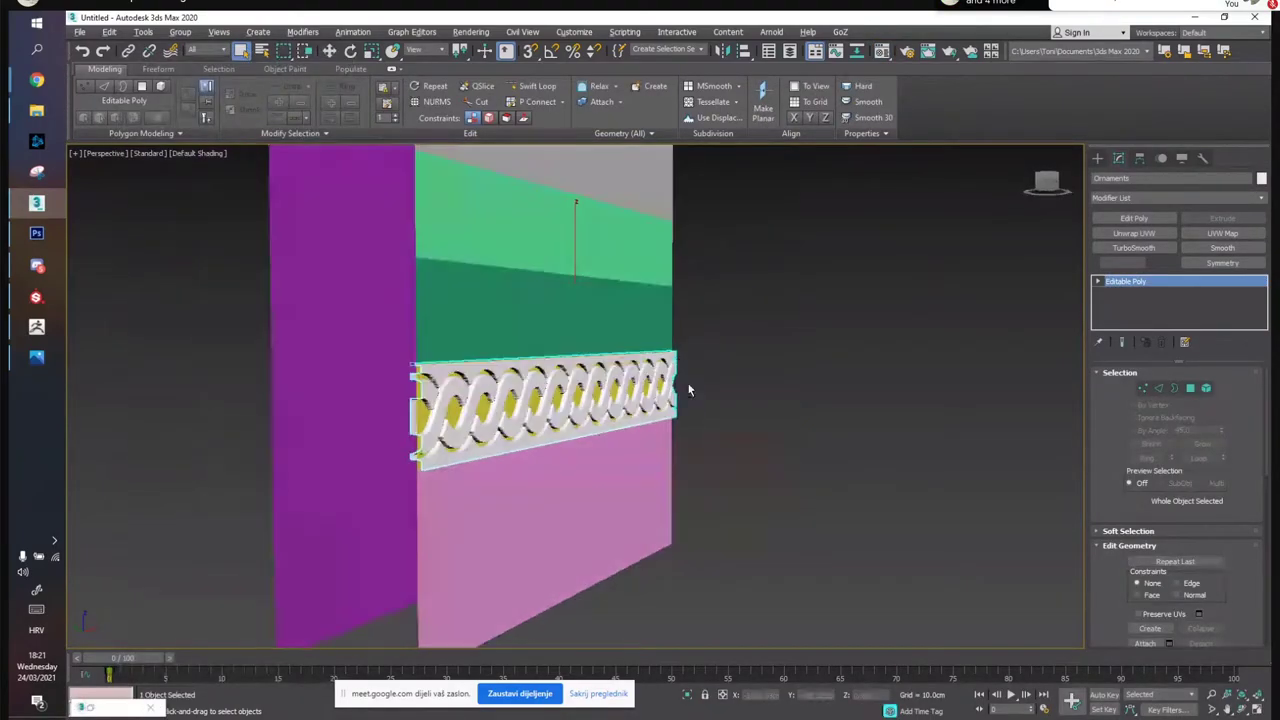
scroll(568, 383, up, 5)
middle_drag(570, 380, 691, 343)
scroll(690, 343, down, 3)
alt+middle_drag(616, 318, 607, 348)
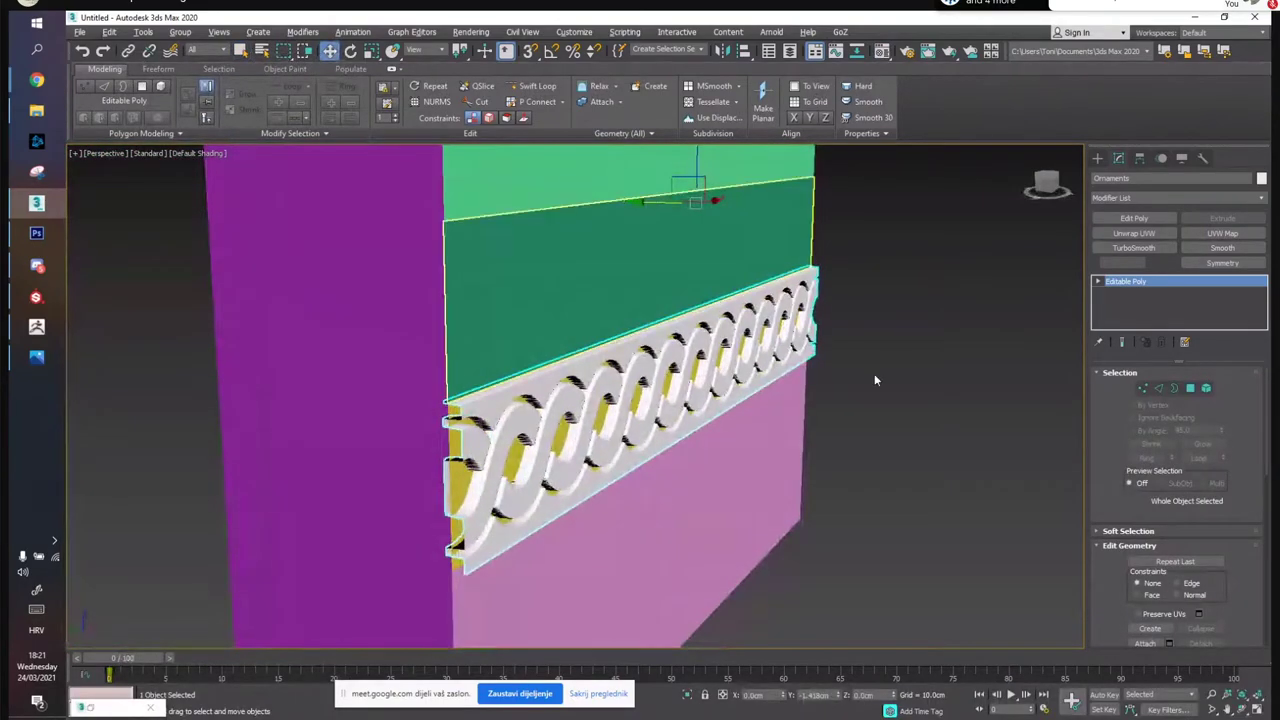
Delete the yellow Ornaments0 strip behind the imported rope relief
click(868, 416)
scroll(868, 416, up, 5)
click(690, 372)
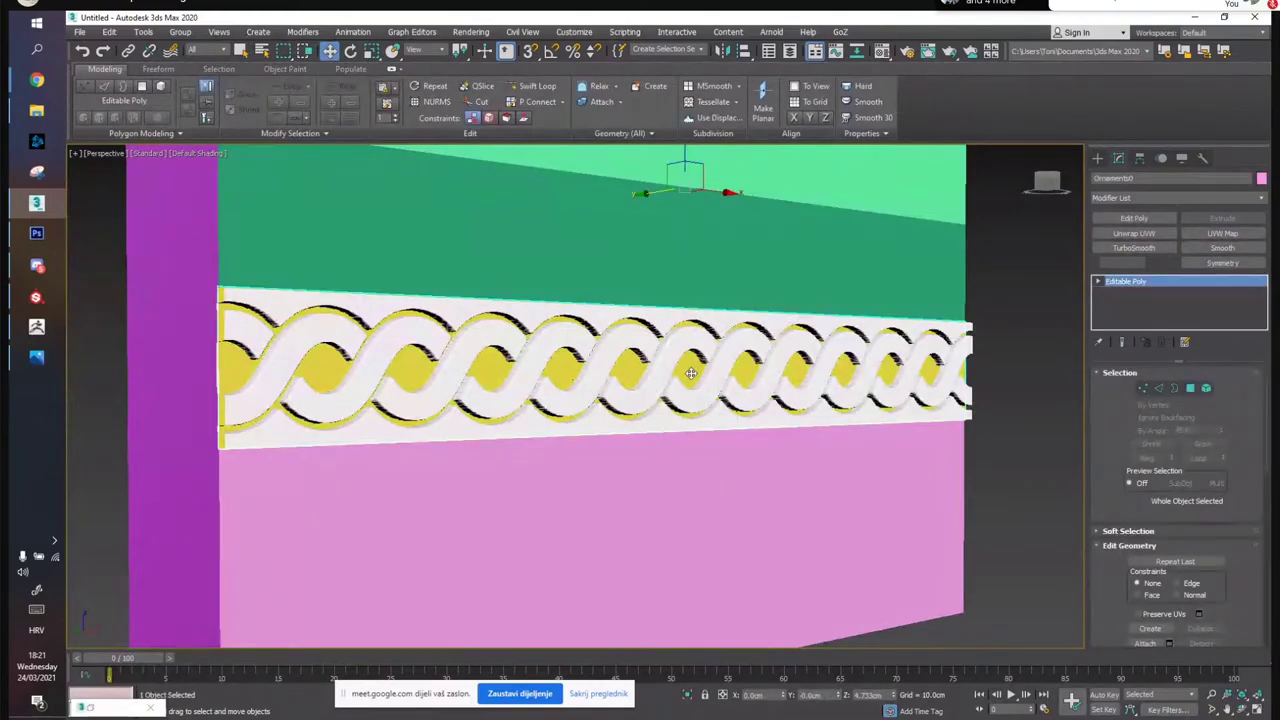
key(Delete)
click(688, 328)
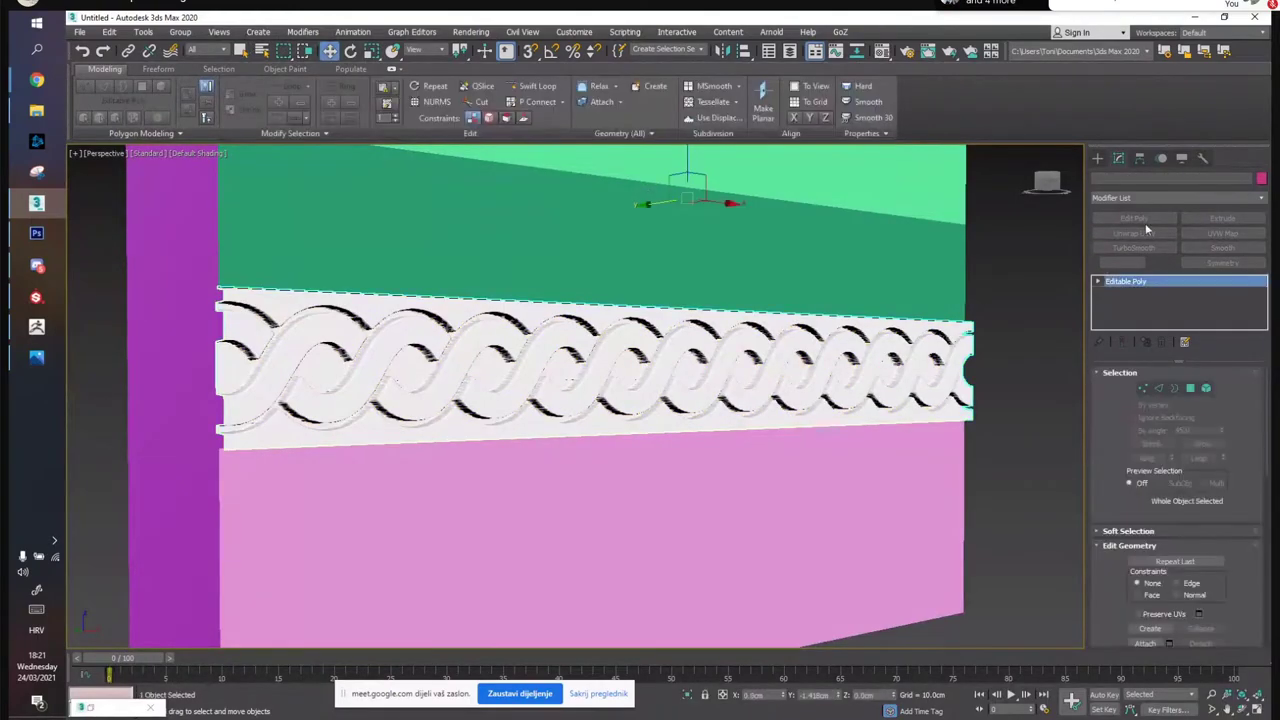
Isolate the pink planks strip below the rope relief
scroll(822, 420, down, 3)
mouse_move(829, 324)
middle_down()
mouse_move(822, 420)
mouse_move(829, 326)
middle_up()
click(948, 470)
click(697, 444)
alt+middle_drag(709, 457, 660, 449)
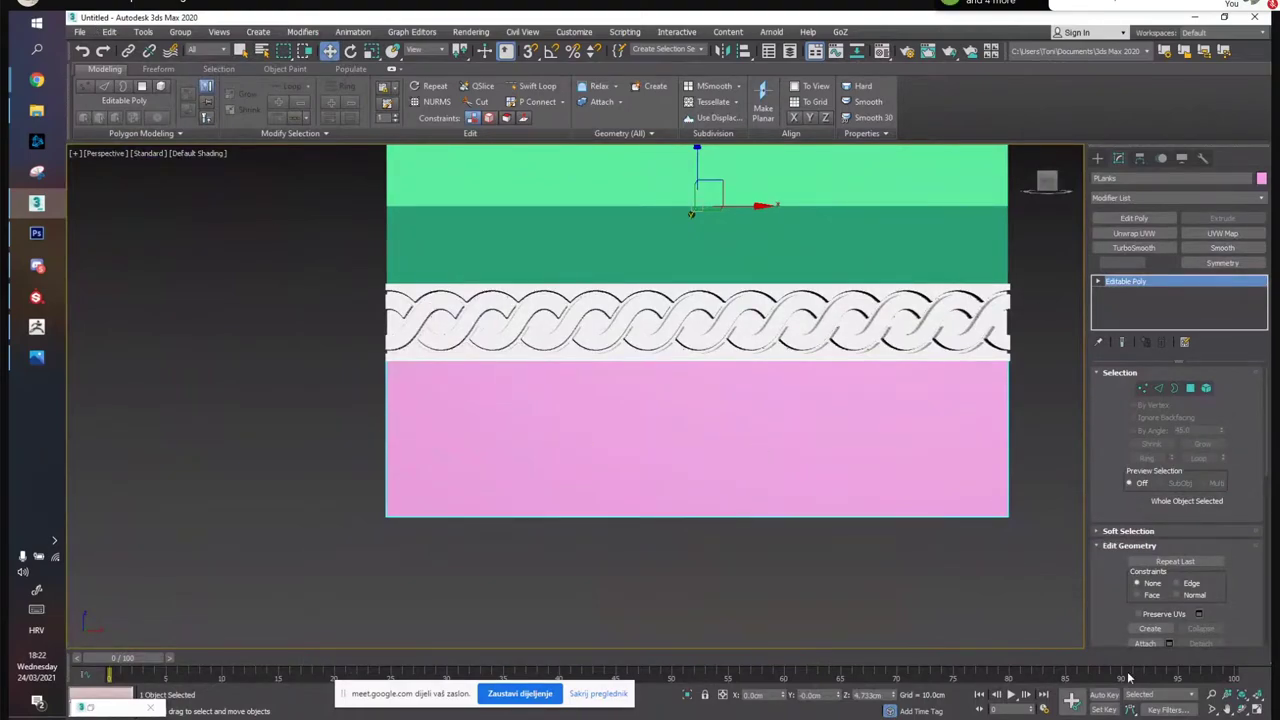
click(687, 694)
alt+middle_drag(570, 400, 604, 378)
Maximize the Front view of the isolated strip and try to start a Box at its upper corner
click(1257, 708)
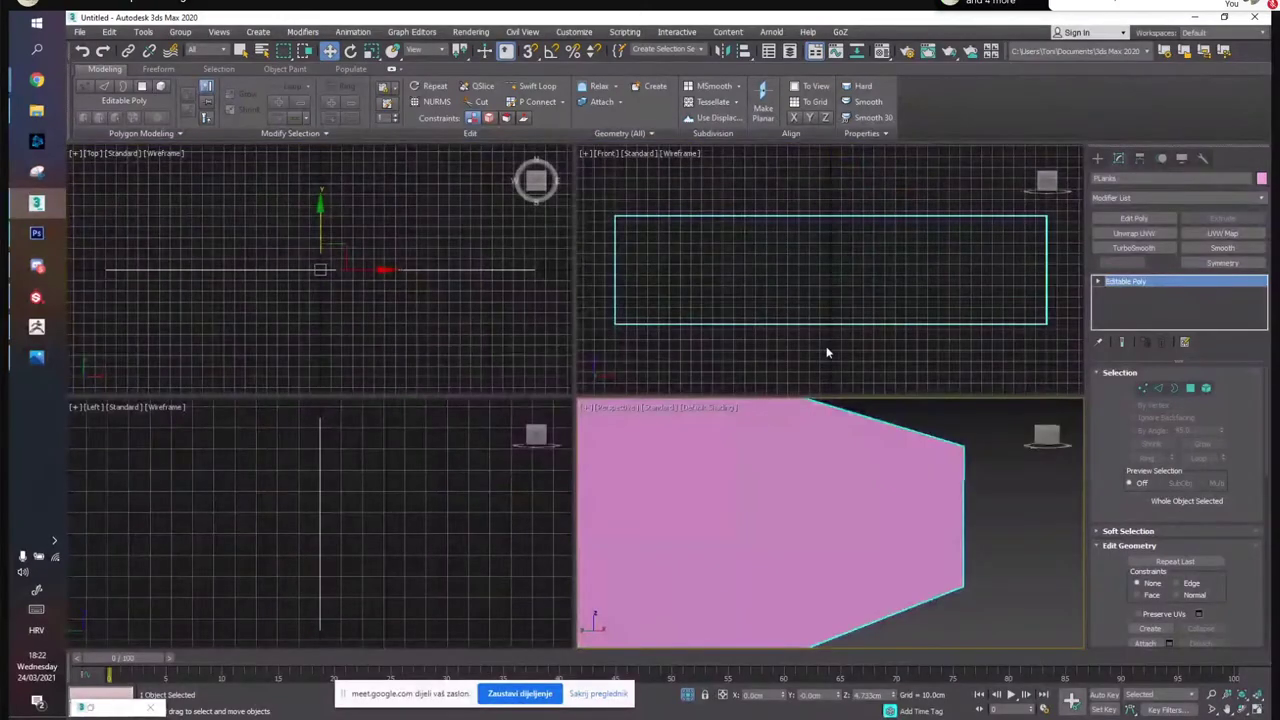
click(1066, 247)
click(1097, 158)
click(1151, 237)
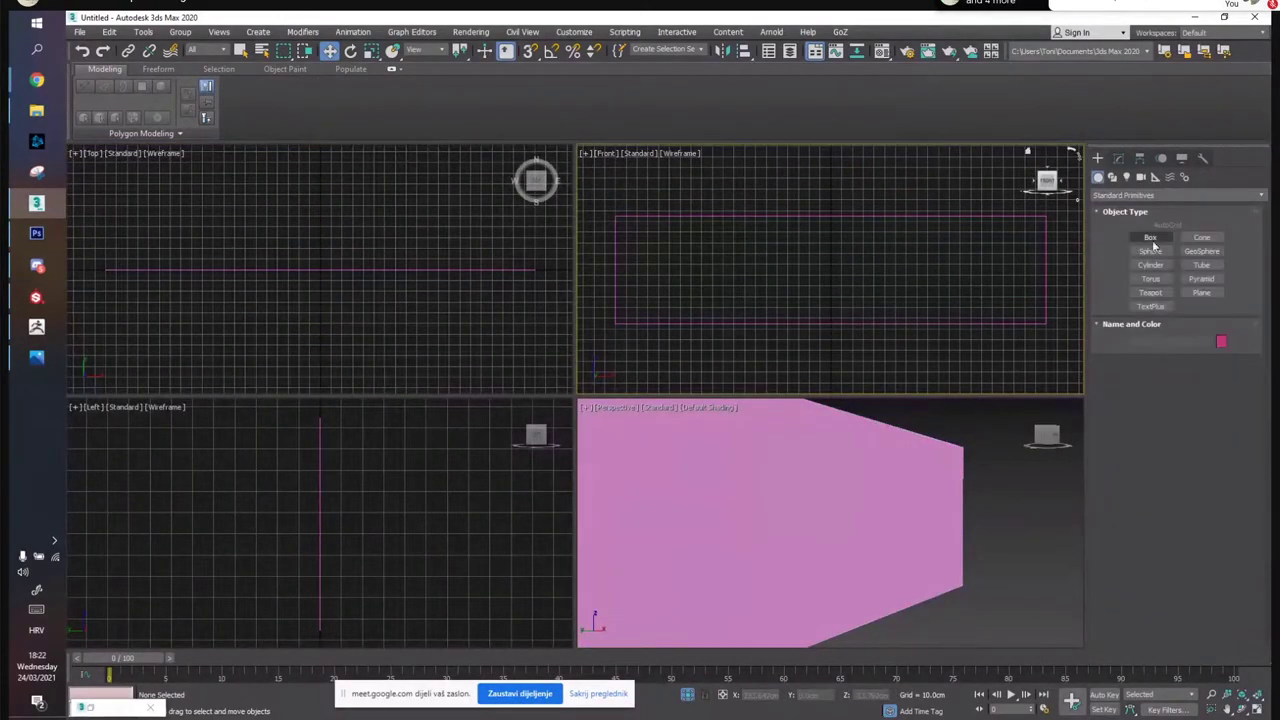
click(1257, 708)
drag(178, 282, 178, 282)
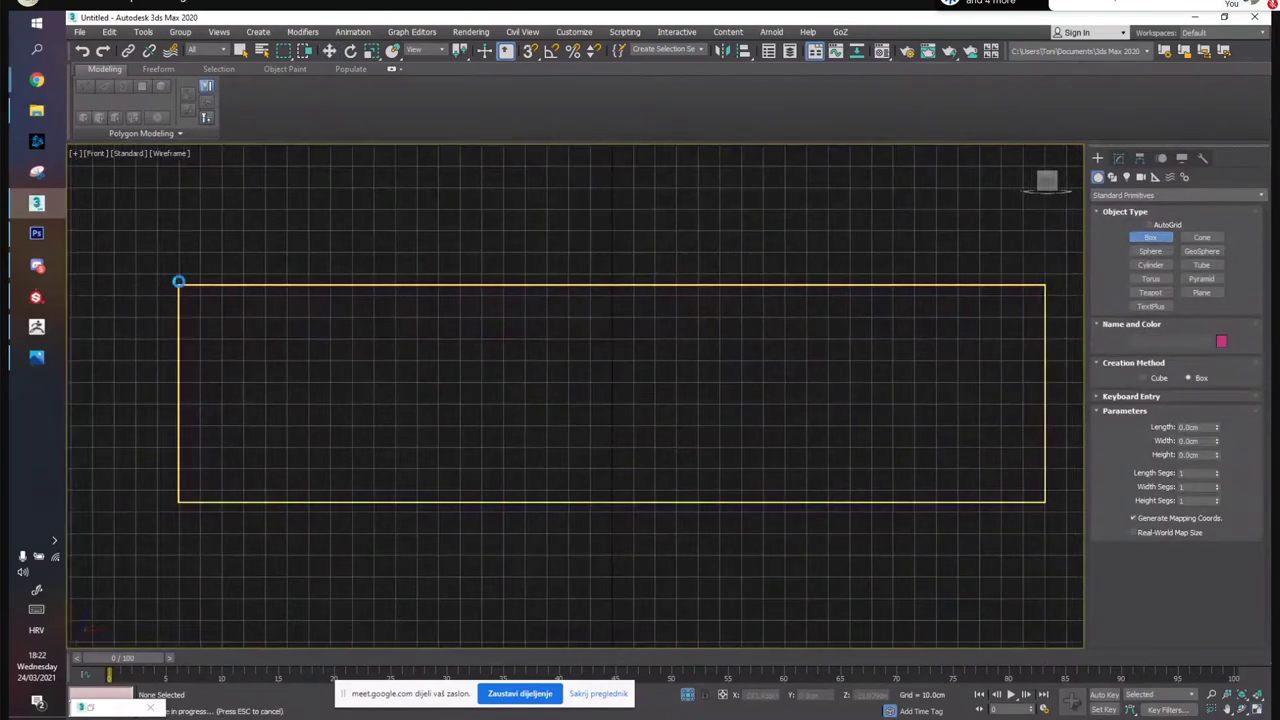
Examine the plank wall and its horizontal beams up close in the STAVE.jpg reference photo, and return to 3ds Max
click(35, 358)
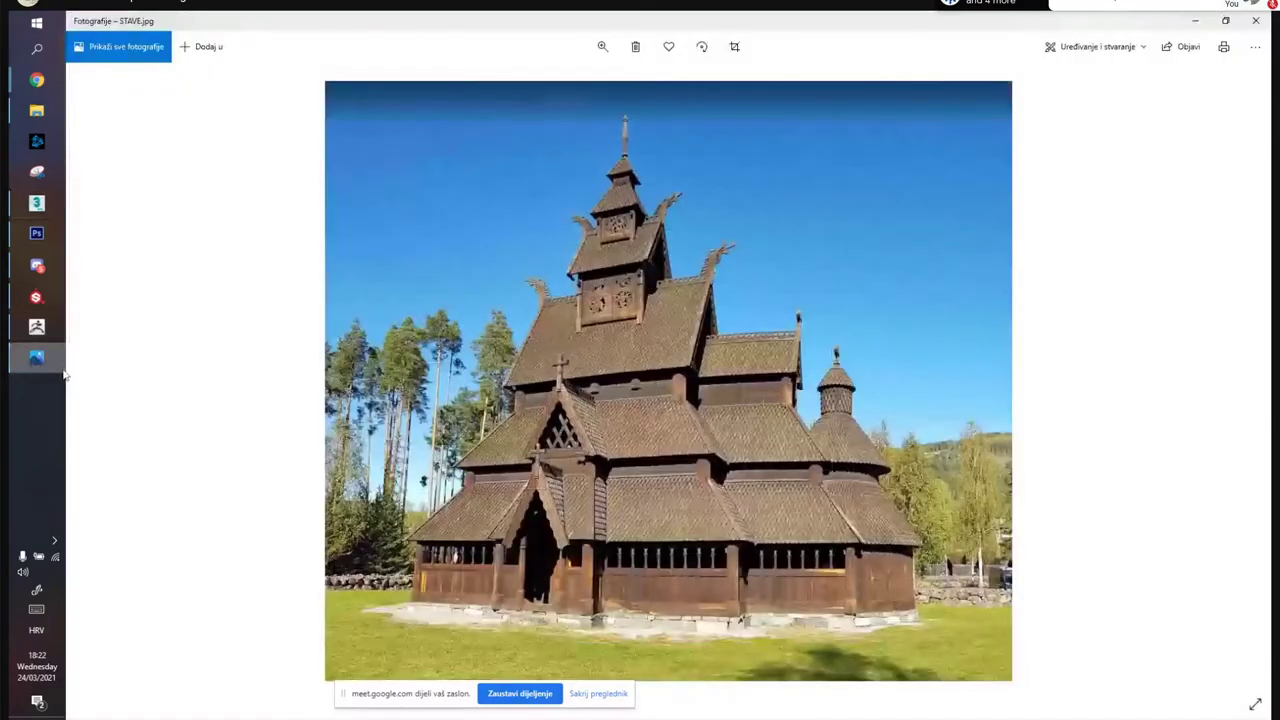
click(602, 46)
drag(580, 82, 628, 82)
mouse_move(674, 577)
mouse_down()
mouse_move(640, 279)
mouse_move(701, 235)
mouse_up()
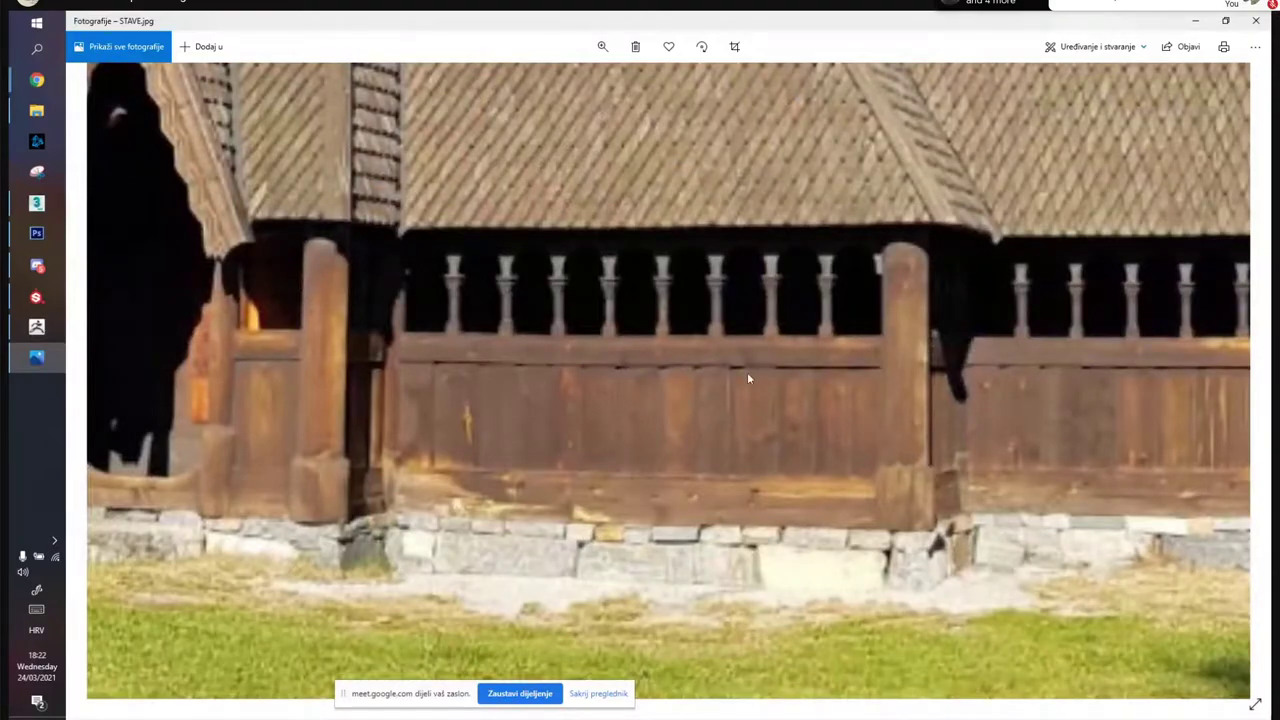
click(1195, 20)
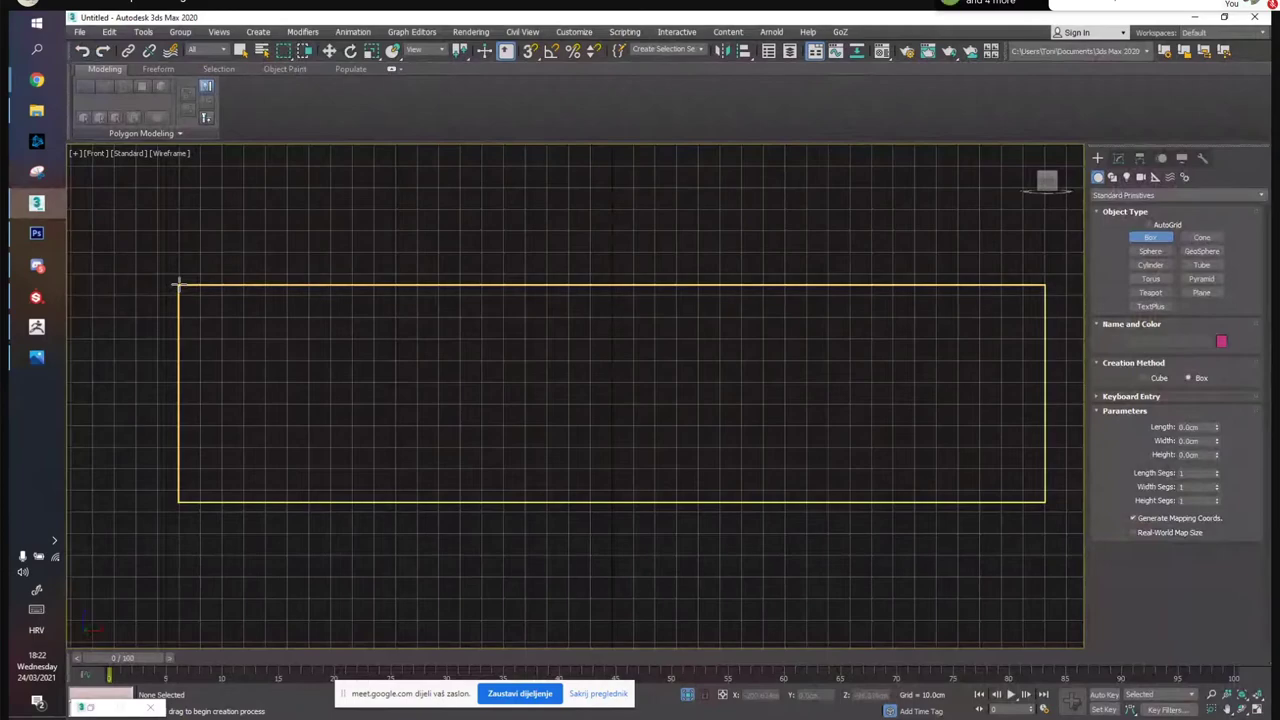
drag(178, 286, 213, 296)
right_click(213, 296)
right_click(286, 246)
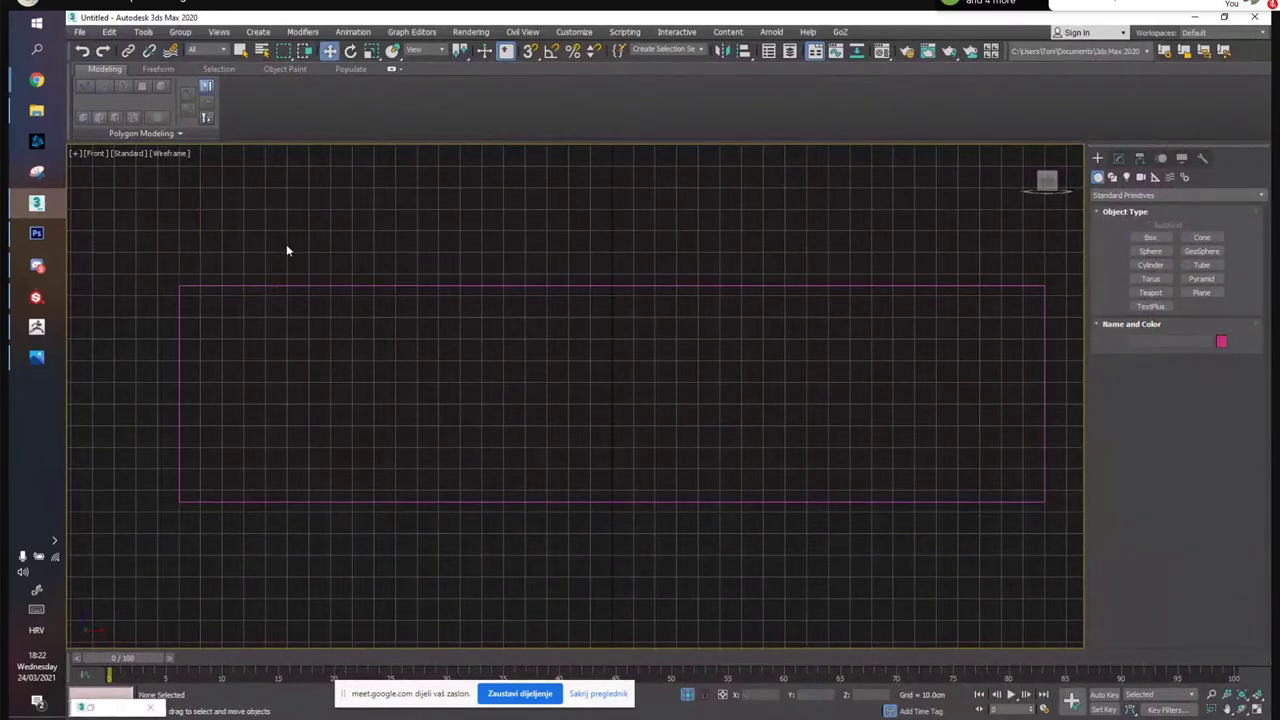
Connect the planks strip's two vertical edges with 2 segments and a pinch of 91
click(406, 288)
key(2)
drag(162, 336, 1258, 441)
click(1219, 608)
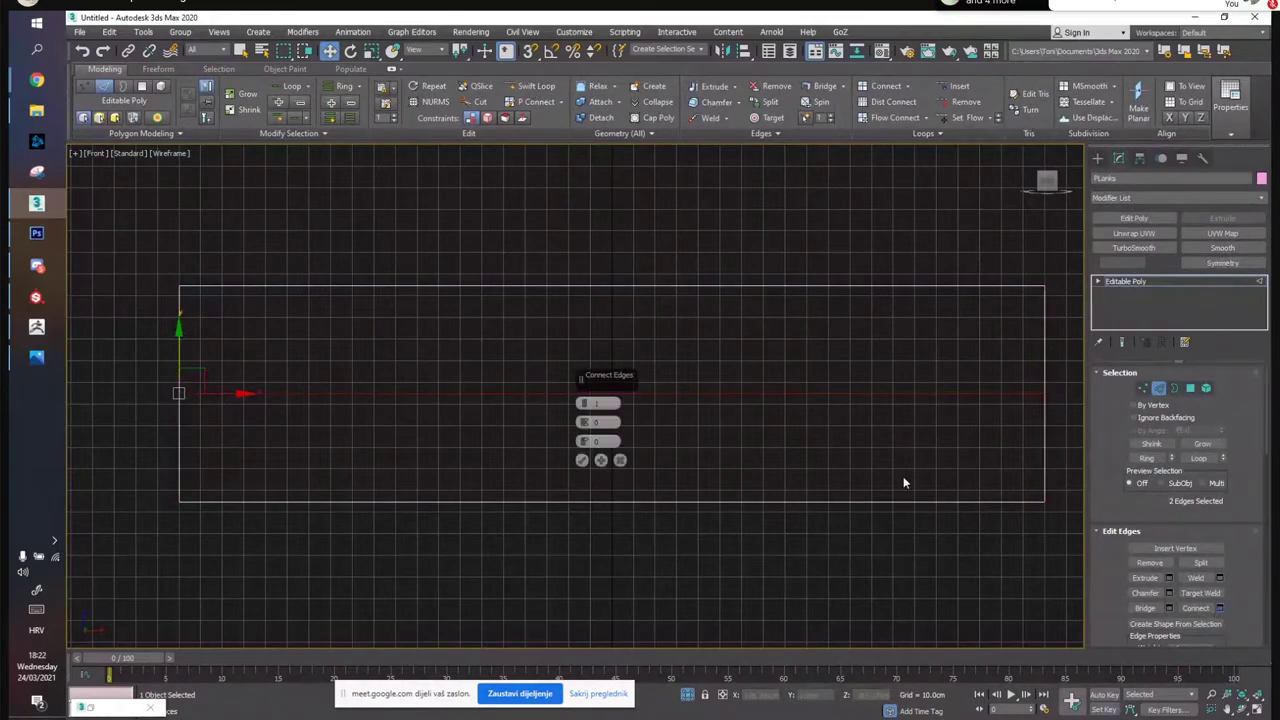
click(585, 401)
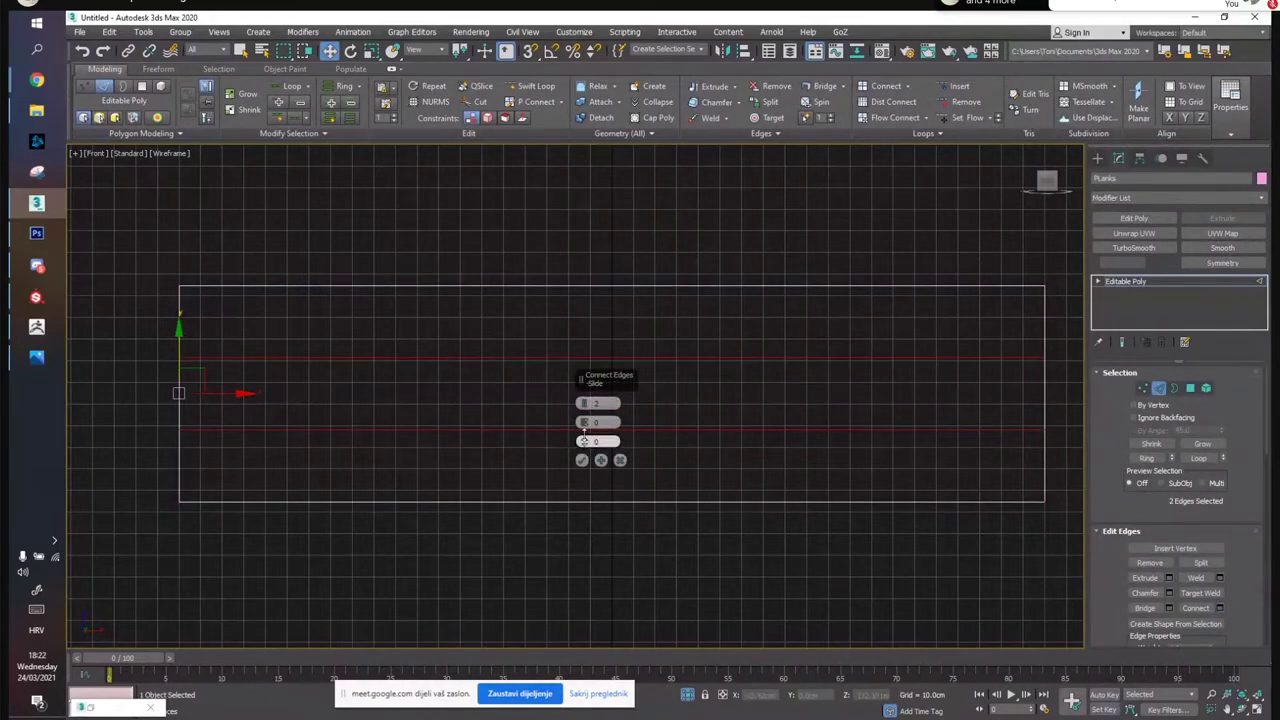
drag(584, 422, 547, 178)
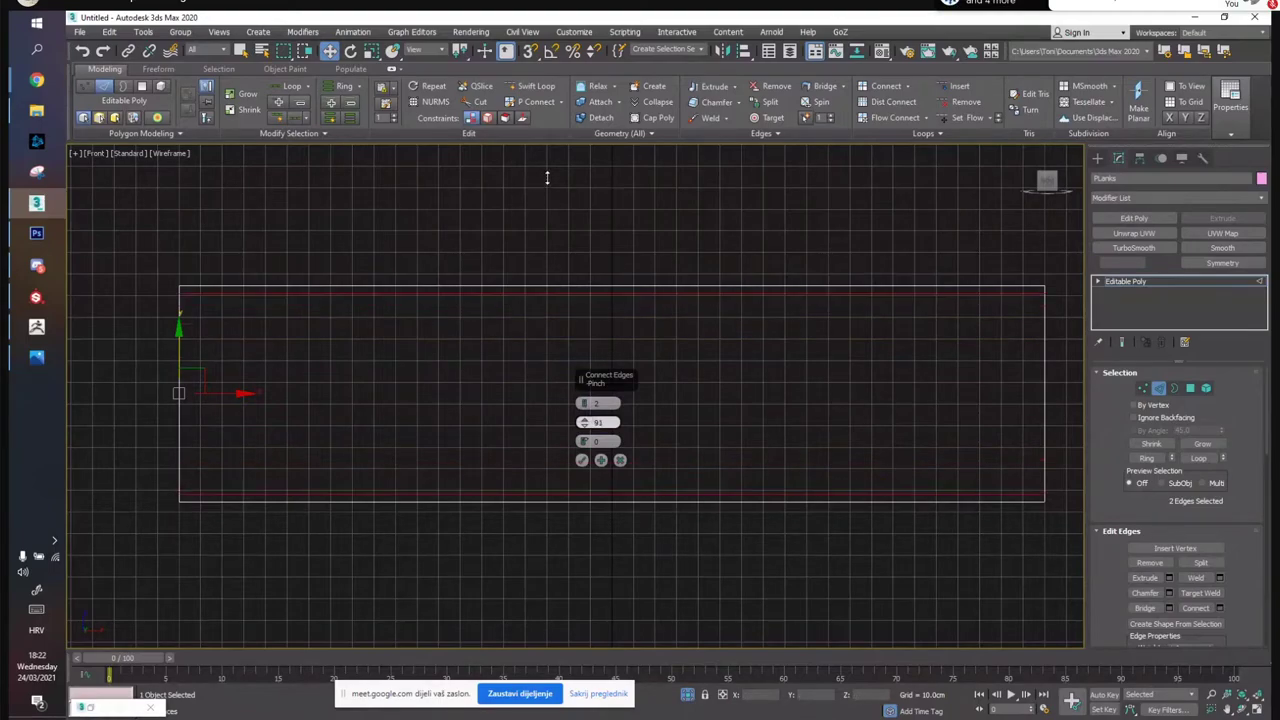
click(582, 460)
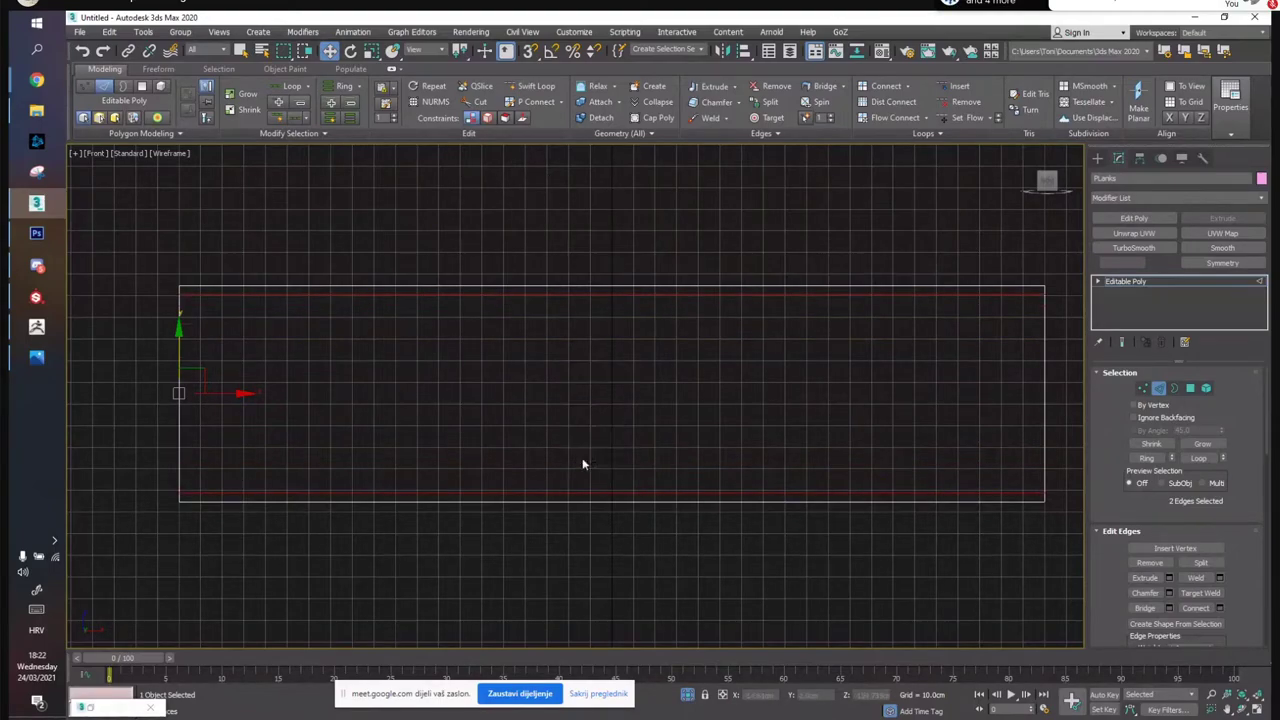
Extrude the narrow upper and lower polygons of the planks strip forward as two rails, with edged faces displayed
middle_drag(786, 530, 783, 541)
key(p)
alt+middle_drag(676, 450, 696, 381)
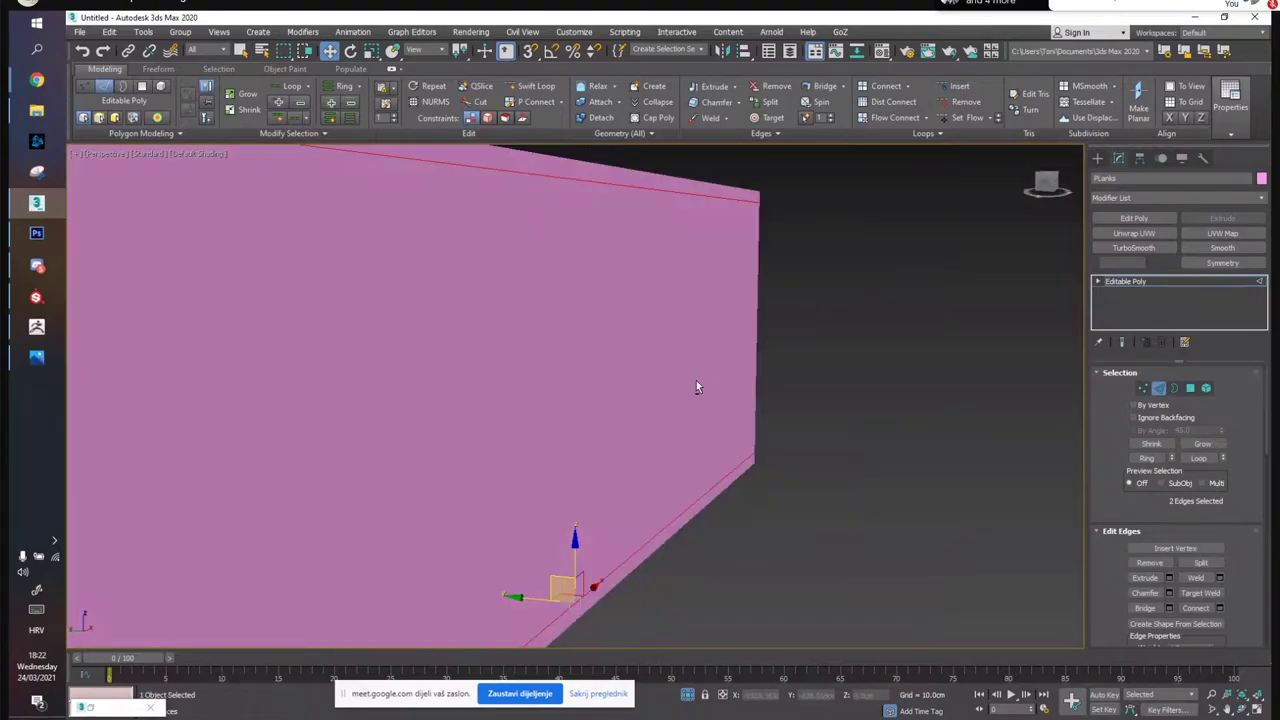
key(4)
click(575, 173)
ctrl+click(645, 551)
scroll(690, 505, down, 4)
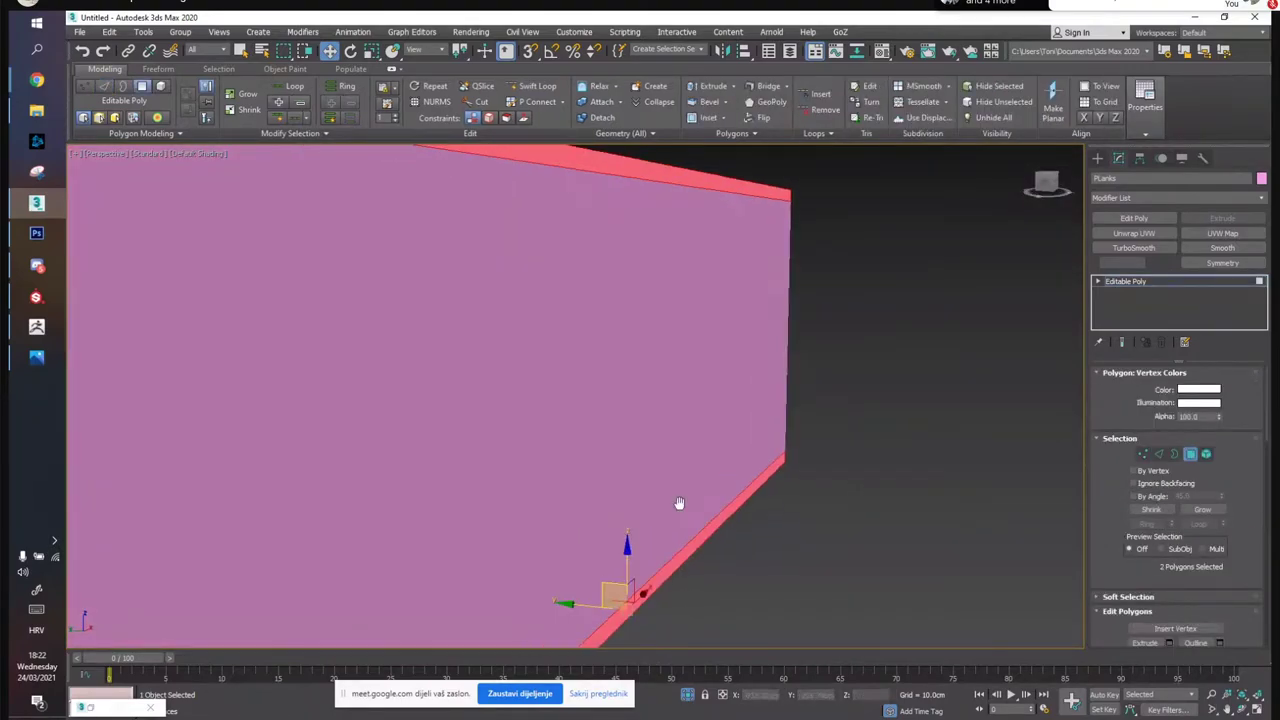
scroll(1205, 560, down, 1)
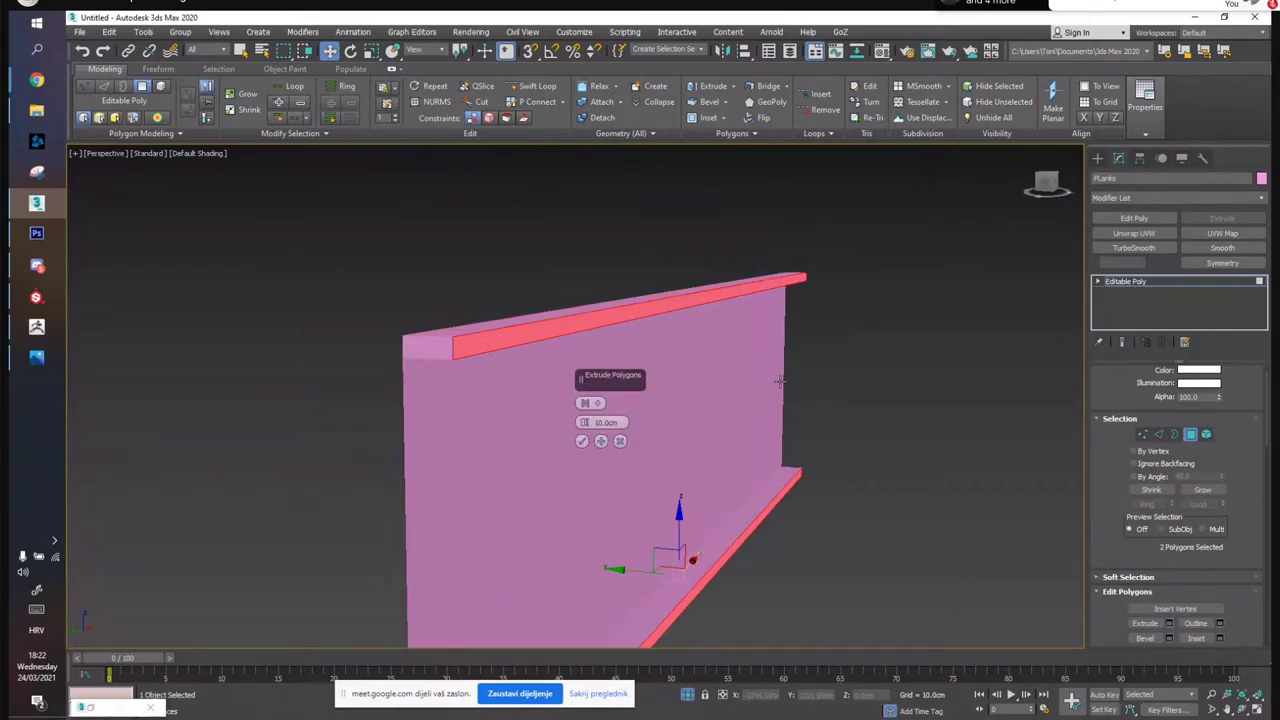
mouse_move(789, 390)
middle_down()
mouse_move(792, 306)
mouse_move(775, 347)
mouse_move(742, 343)
mouse_move(757, 348)
middle_up()
key(F4)
drag(584, 424, 609, 461)
click(582, 442)
mouse_move(626, 357)
alt+middle_down()
mouse_move(597, 351)
mouse_move(620, 360)
alt+middle_up()
Lower the four inner-edge vertices of the upper rail slightly in the Front view to thicken the rail
key(1)
click(405, 203)
alt+middle_drag(548, 262, 580, 272)
key(alt+w)
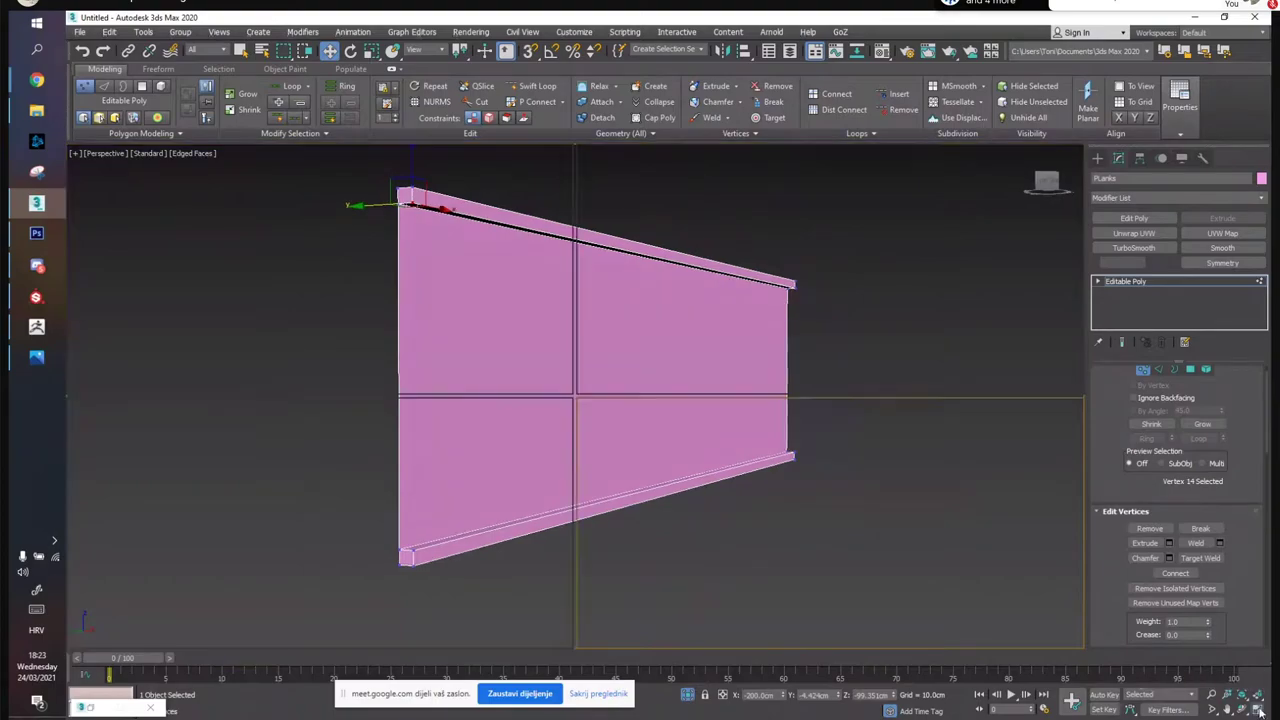
click(614, 270)
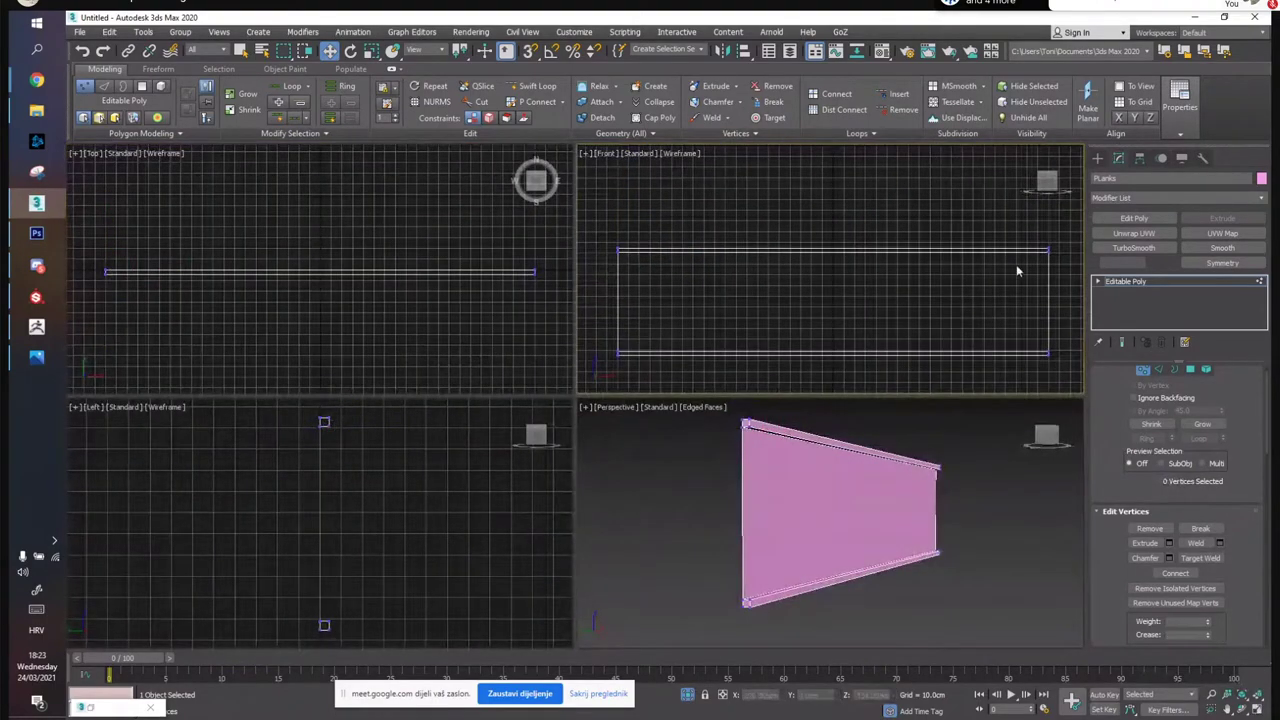
drag(1073, 258, 605, 238)
drag(831, 214, 832, 217)
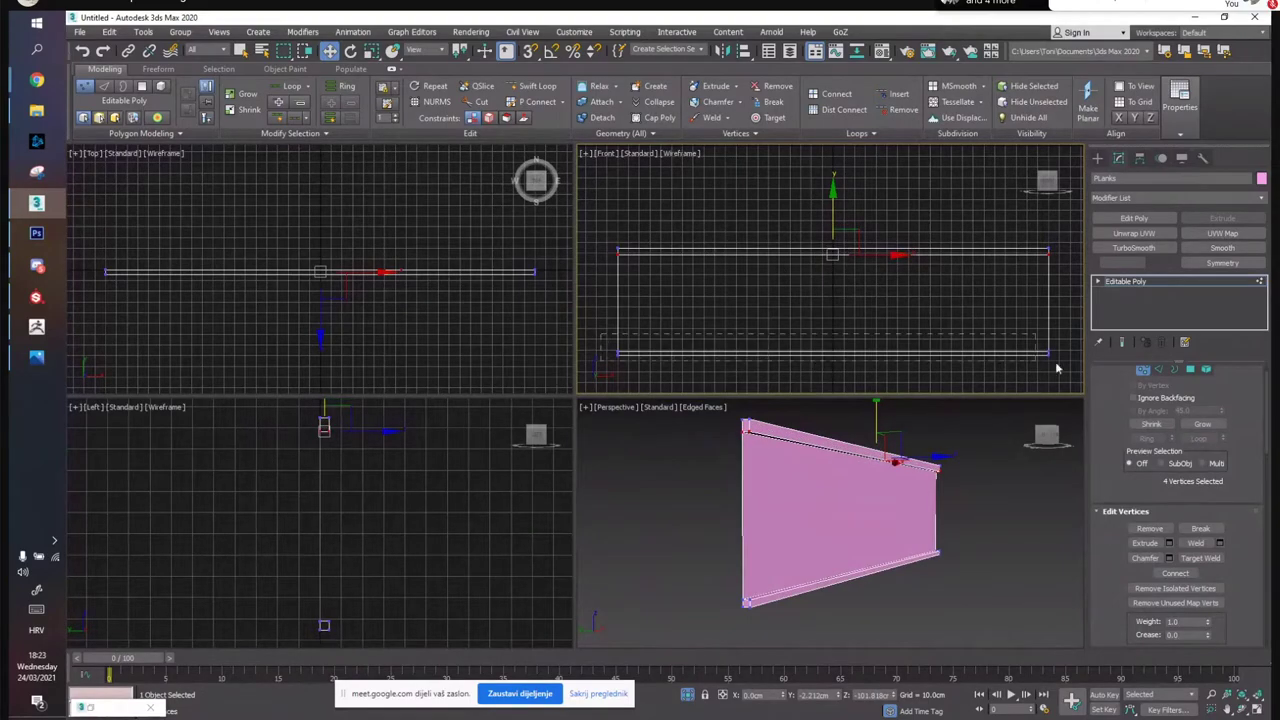
Raise the four inner-edge vertices of the lower rail slightly in the Front view to thicken the rail
drag(1097, 356, 1098, 362)
click(599, 314)
key(ctrl+z)
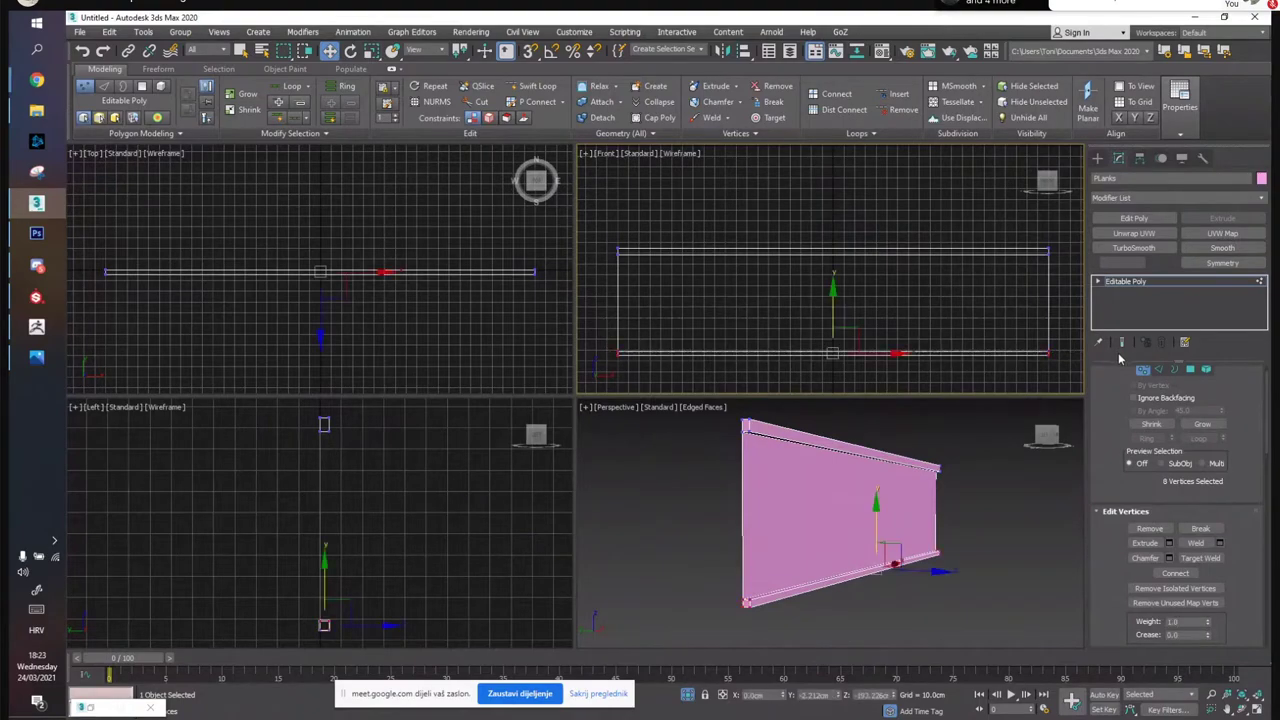
drag(609, 340, 636, 356)
scroll(1000, 331, up, 5)
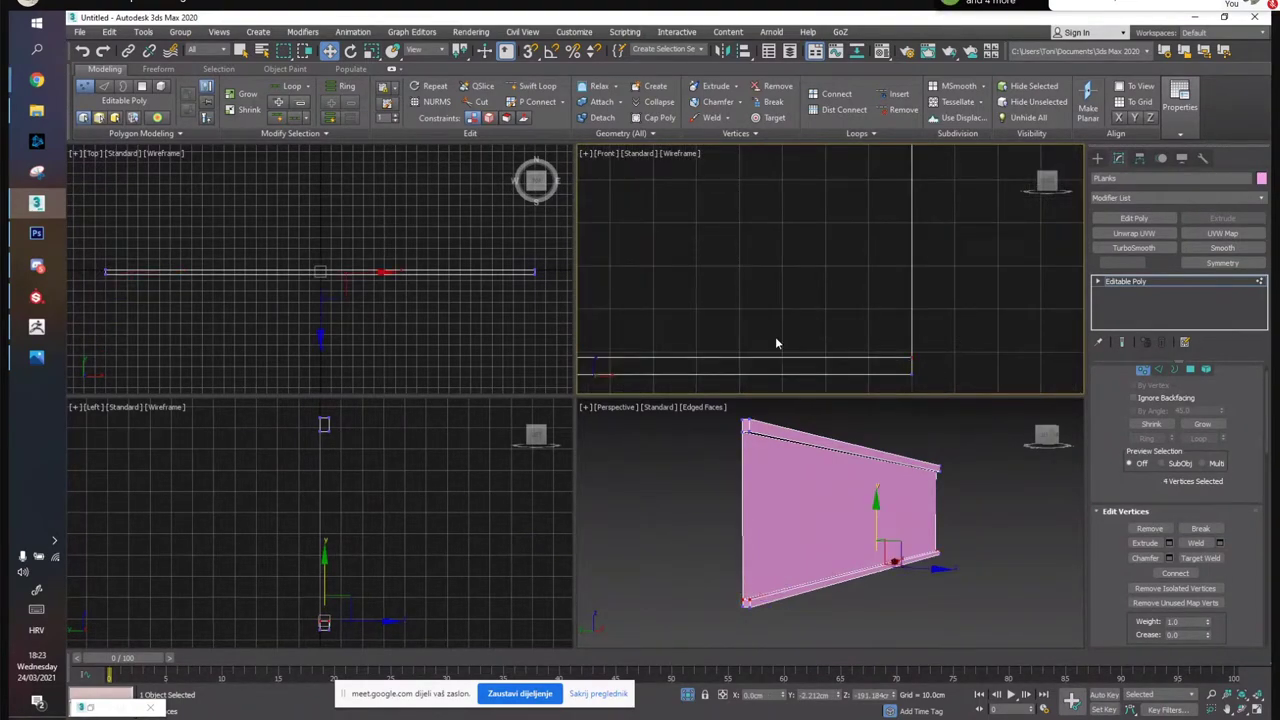
scroll(778, 343, down, 5)
drag(789, 301, 794, 297)
Raise the two front lower vertices of the upper rail in the Perspective view to slope its underside
click(986, 519)
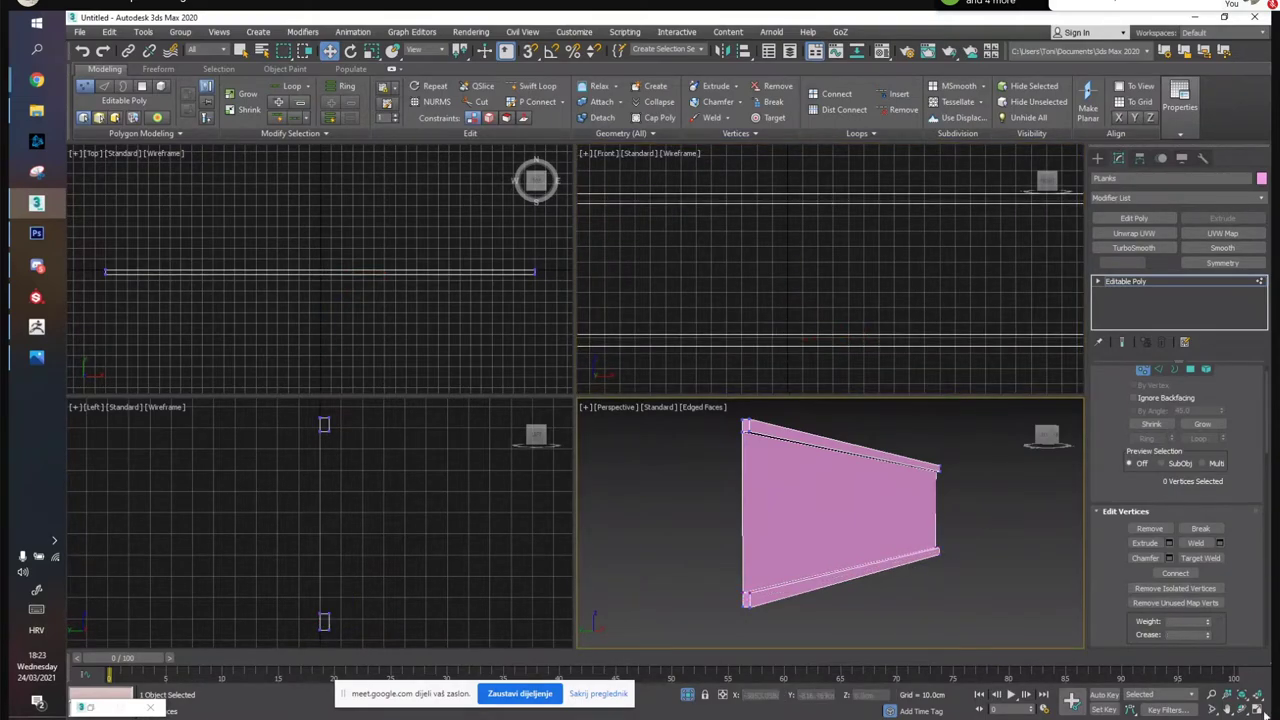
click(1258, 708)
click(498, 248)
ctrl+click(834, 307)
scroll(636, 254, up, 5)
alt+middle_drag(636, 254, 770, 285)
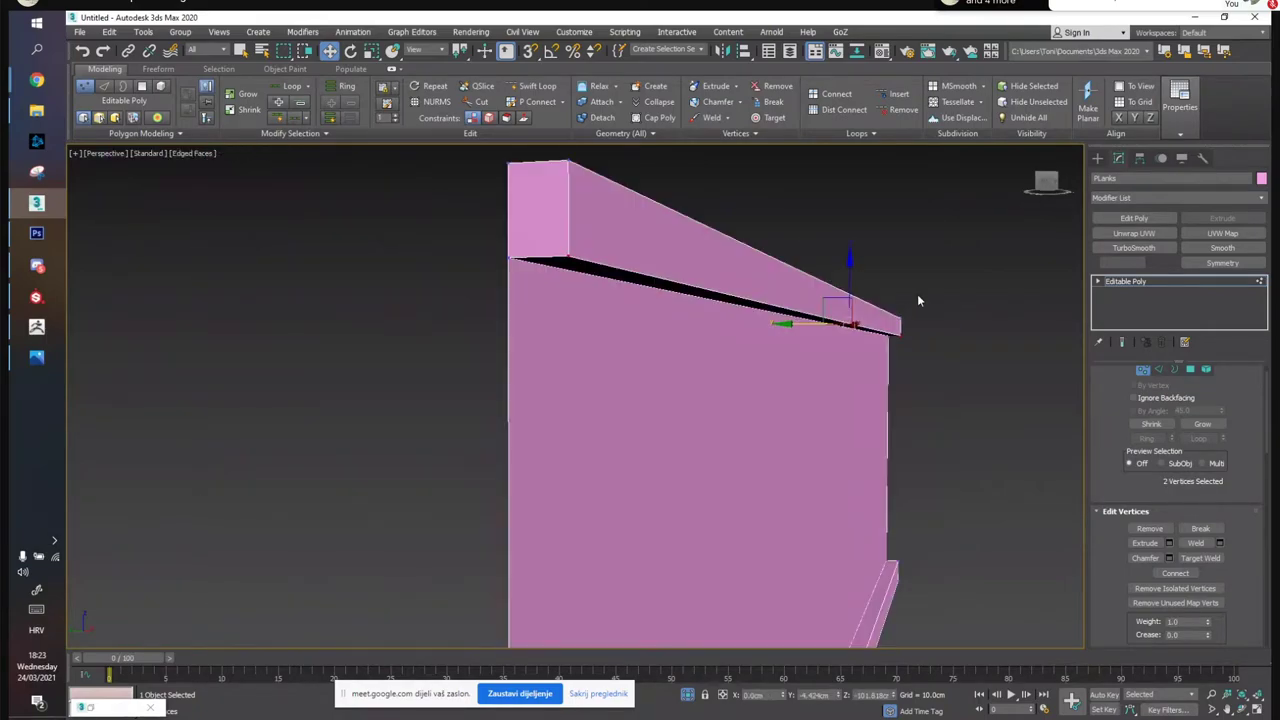
drag(850, 286, 849, 280)
scroll(776, 408, down, 5)
Lower the two front upper vertices of the lower rail to slope its top face
middle_drag(750, 460, 796, 360)
click(652, 440)
ctrl+click(808, 402)
scroll(730, 432, up, 2)
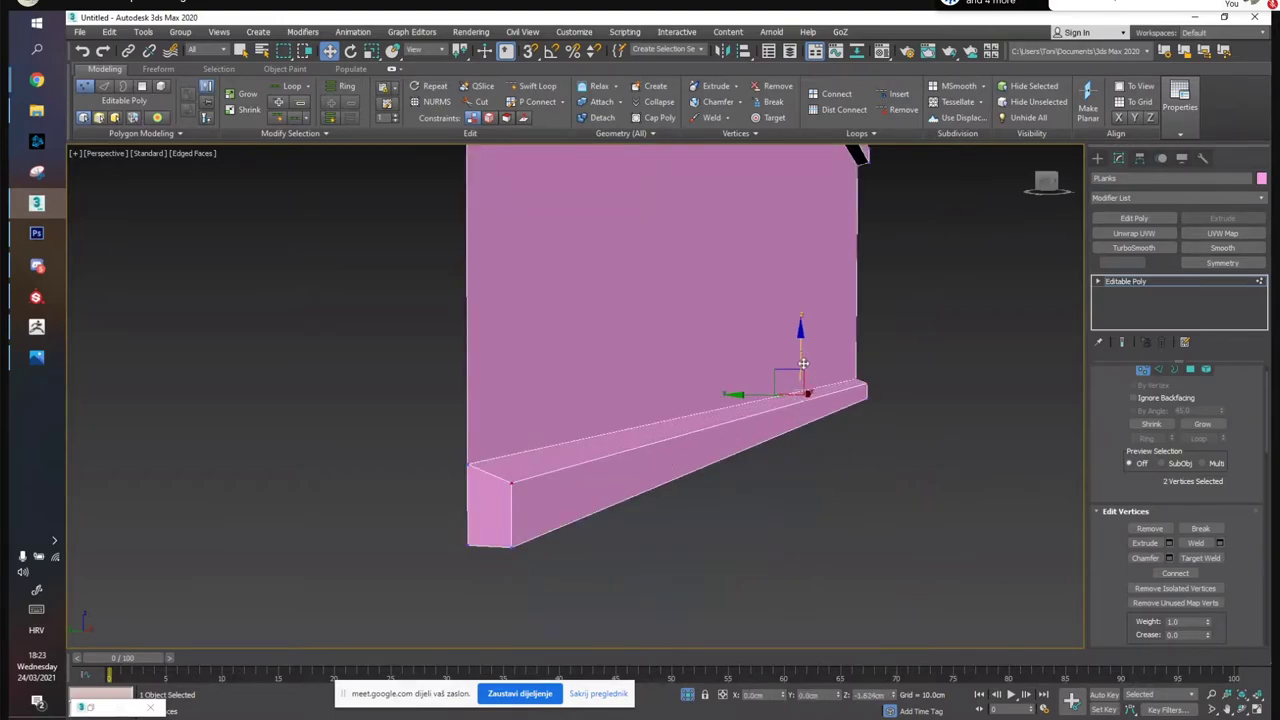
scroll(760, 390, up, 4)
click(732, 458)
middle_drag(732, 458, 691, 551)
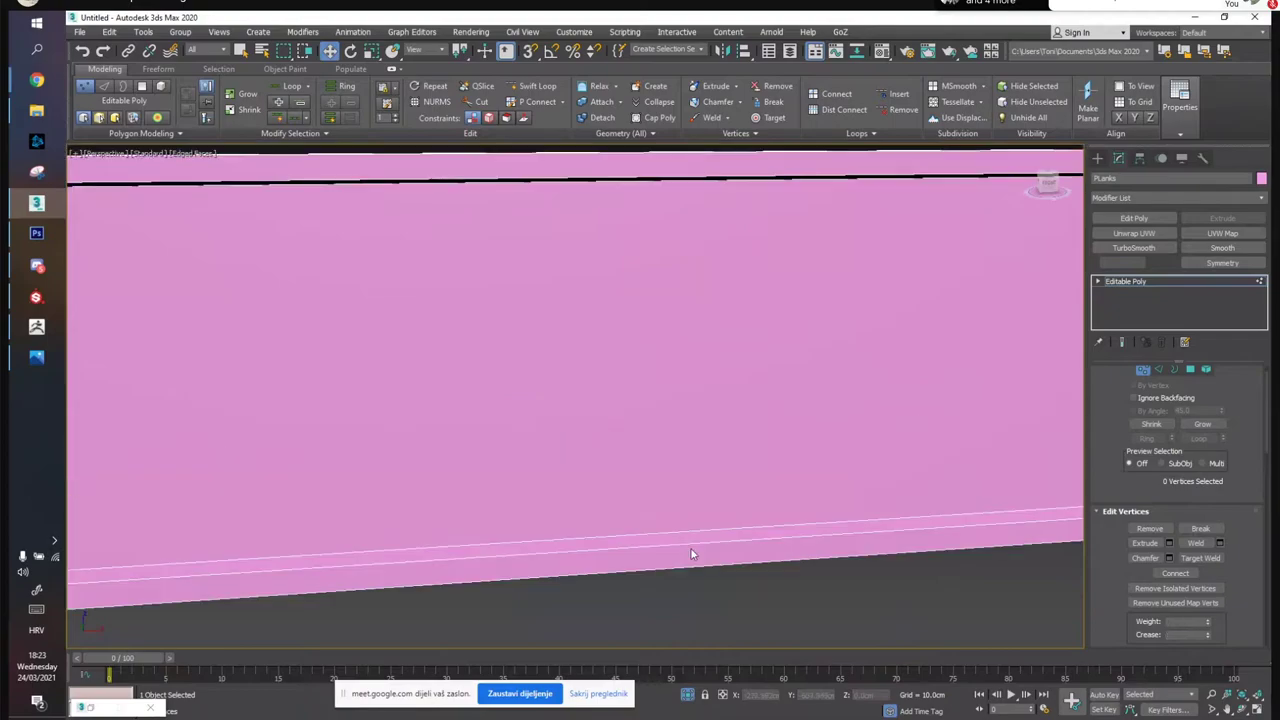
scroll(766, 526, down, 5)
middle_drag(906, 499, 803, 489)
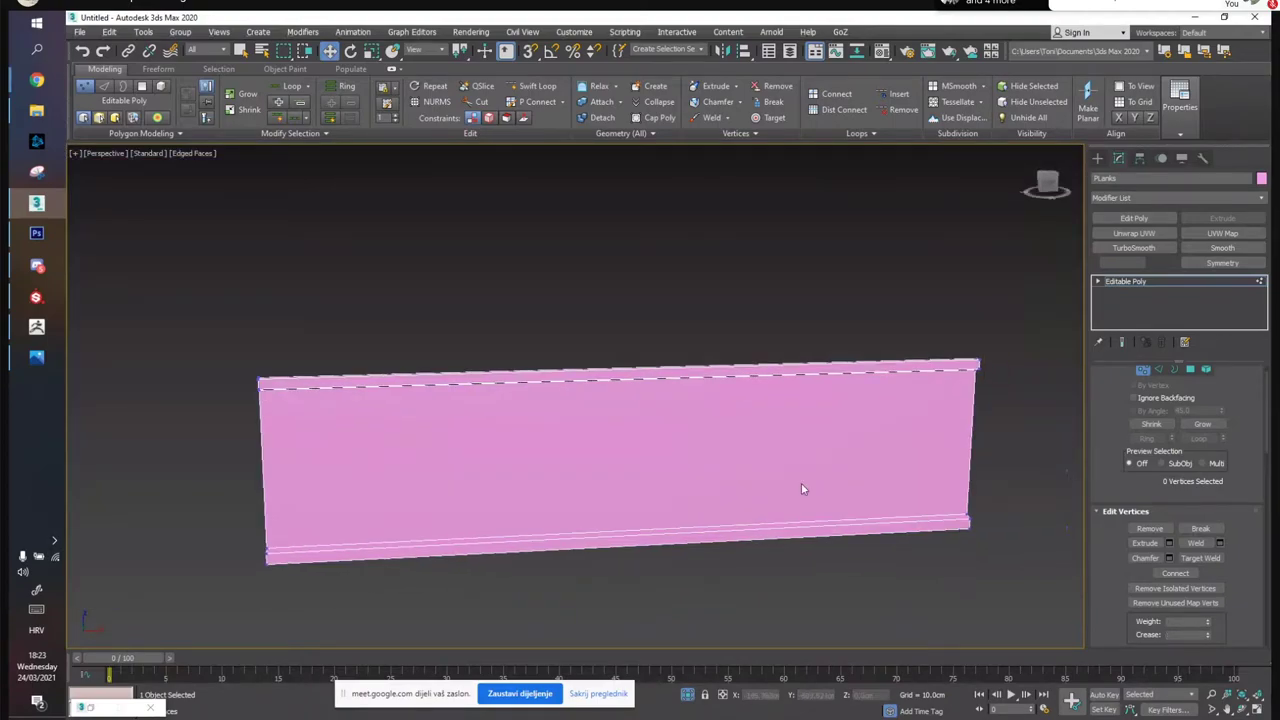
Detach the large polygon between the two rails as a separate object
key(2)
alt+middle_drag(672, 306, 662, 330)
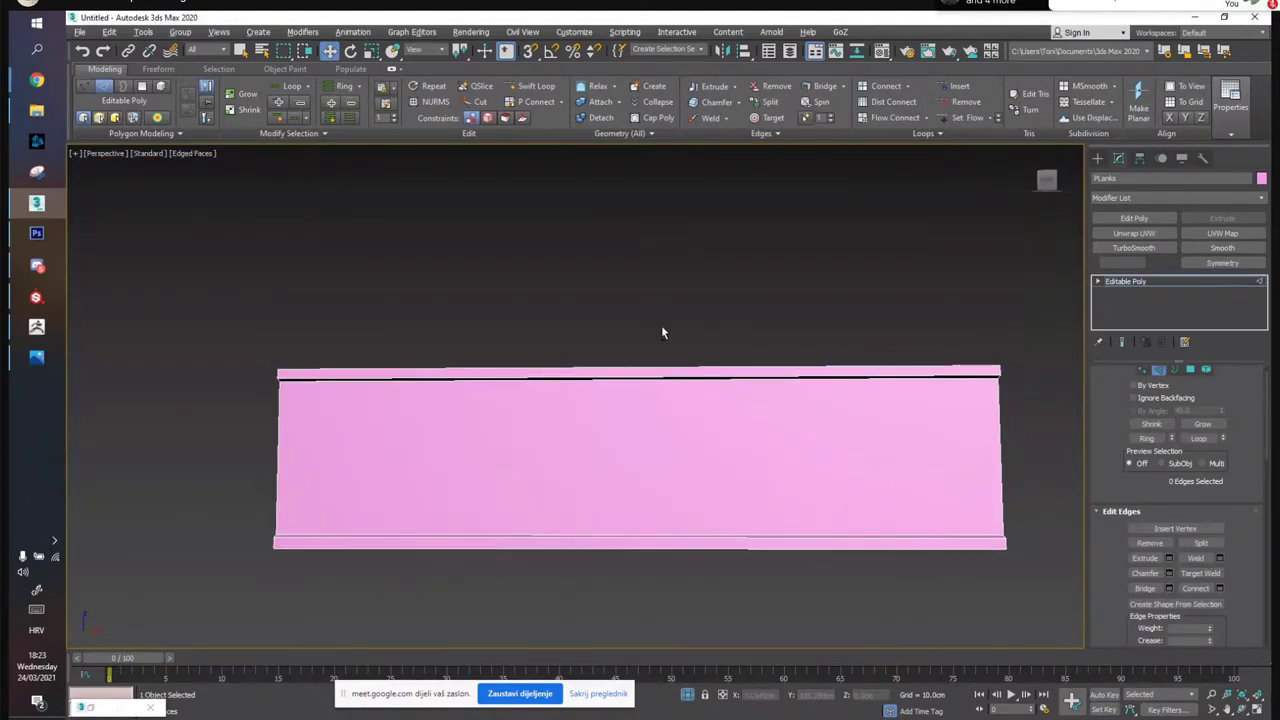
key(4)
click(450, 449)
scroll(1235, 592, down, 5)
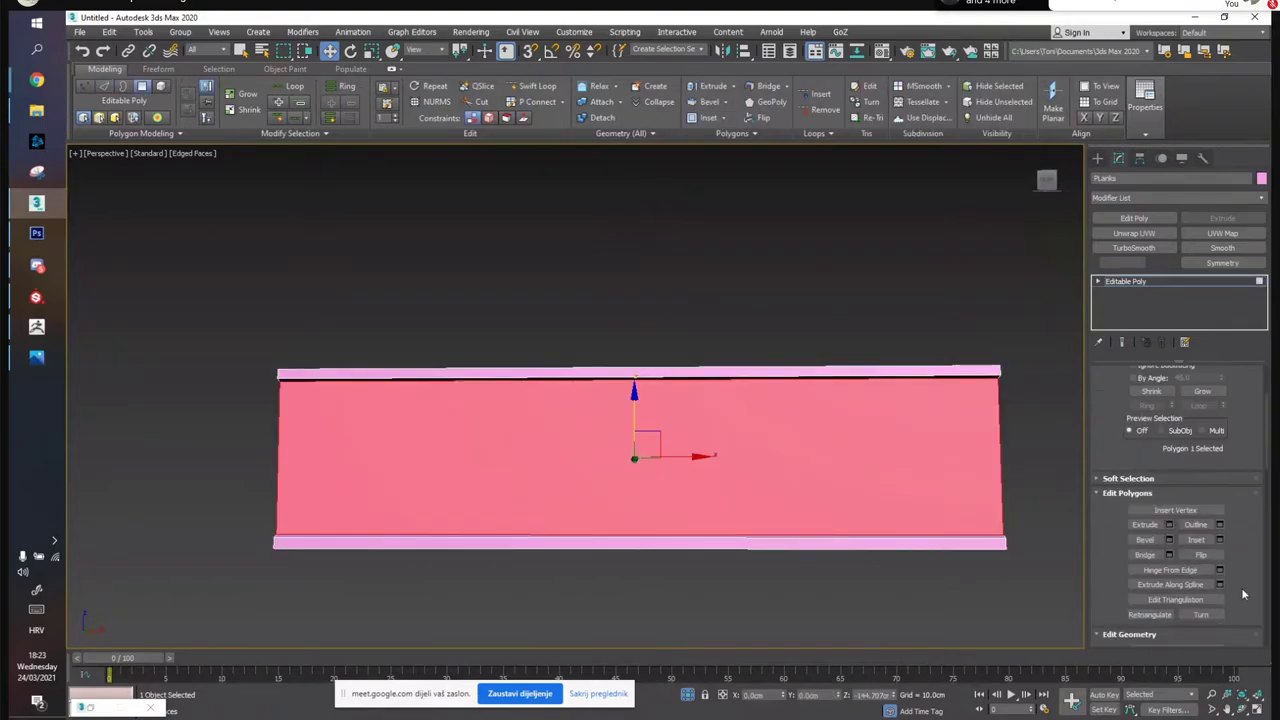
click(1200, 613)
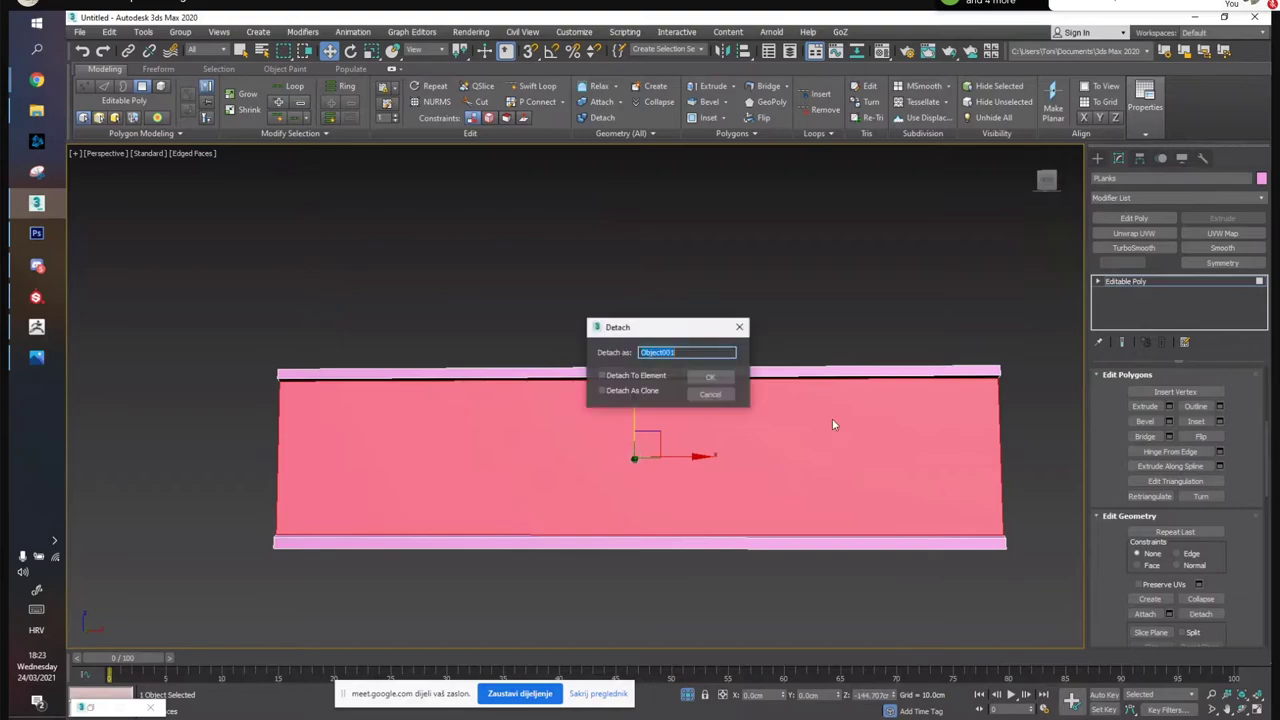
click(703, 372)
Connect the detached panel's top and bottom edges with 6 segments to divide it into vertical planks
key(2)
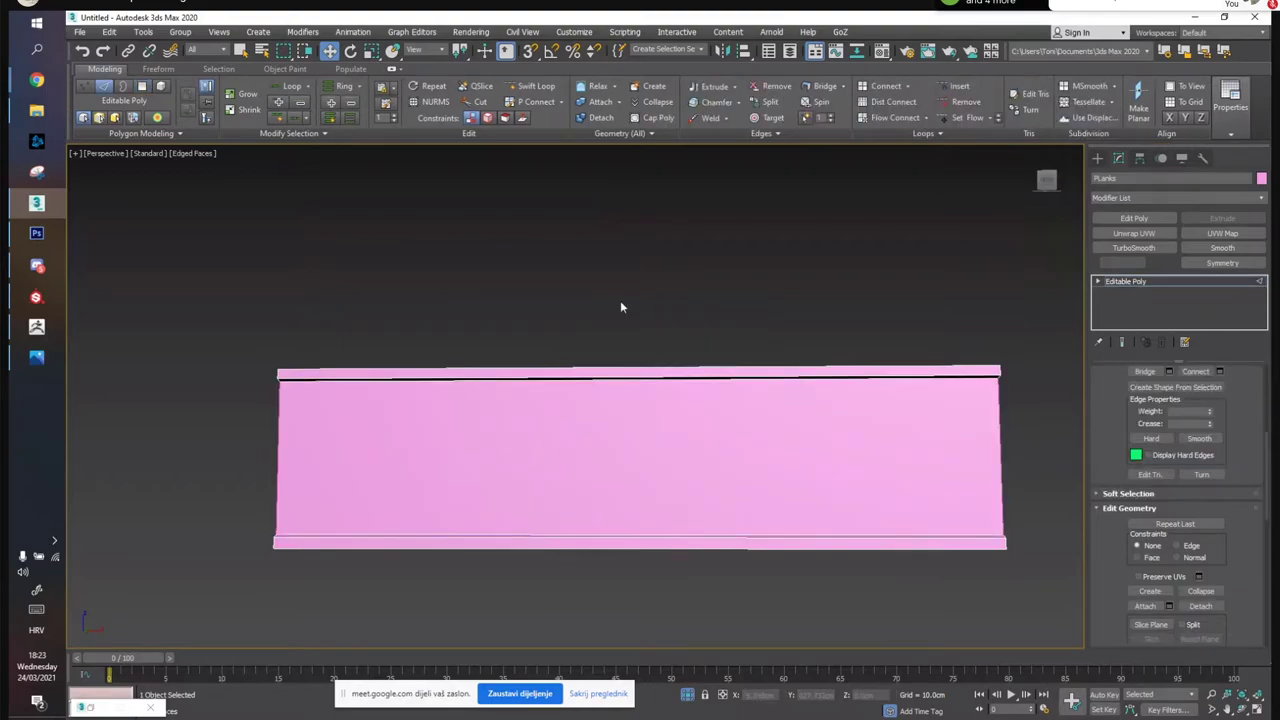
key(2)
click(625, 483)
key(2)
click(594, 382)
scroll(1226, 529, down, 1)
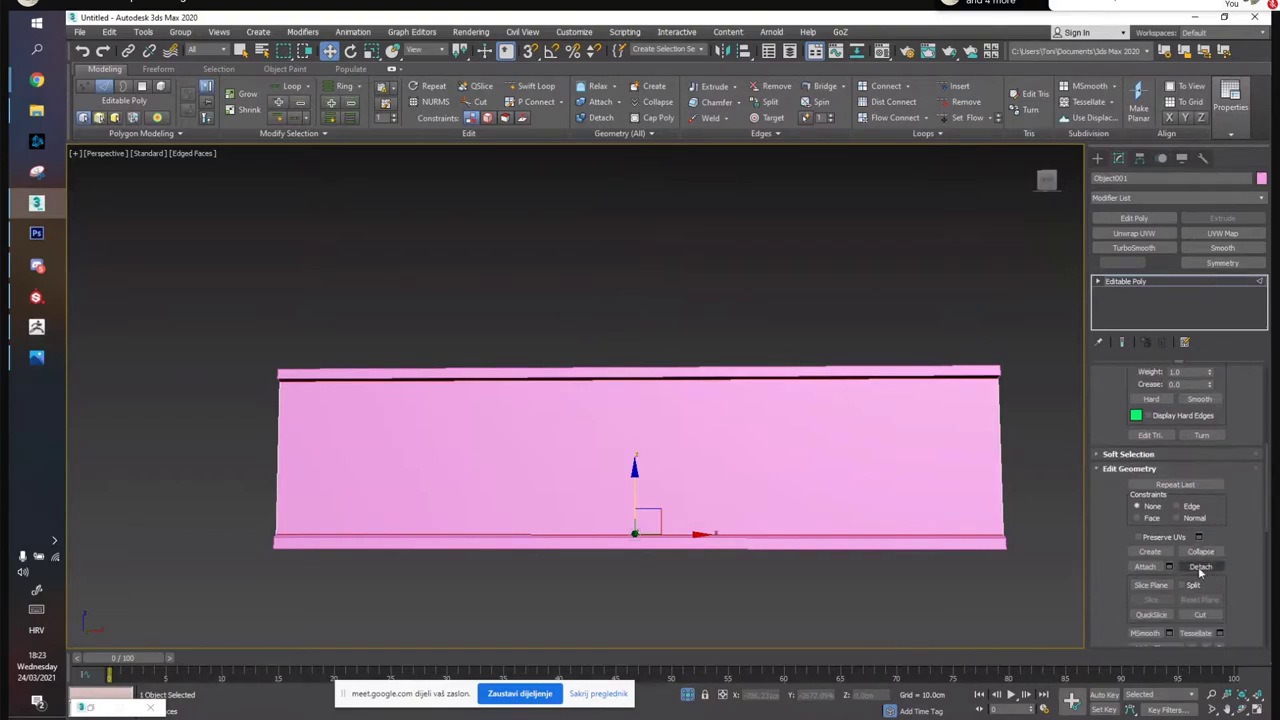
scroll(1237, 581, up, 4)
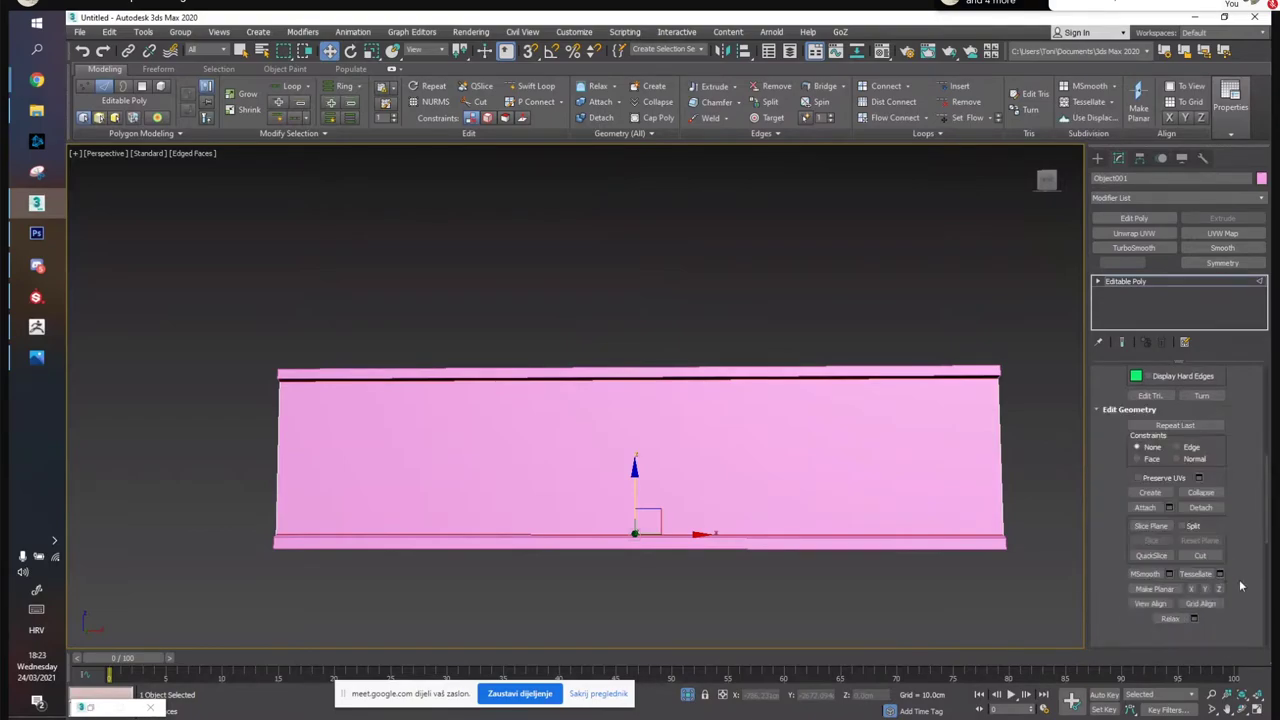
click(1219, 490)
right_click(586, 424)
drag(585, 403, 584, 396)
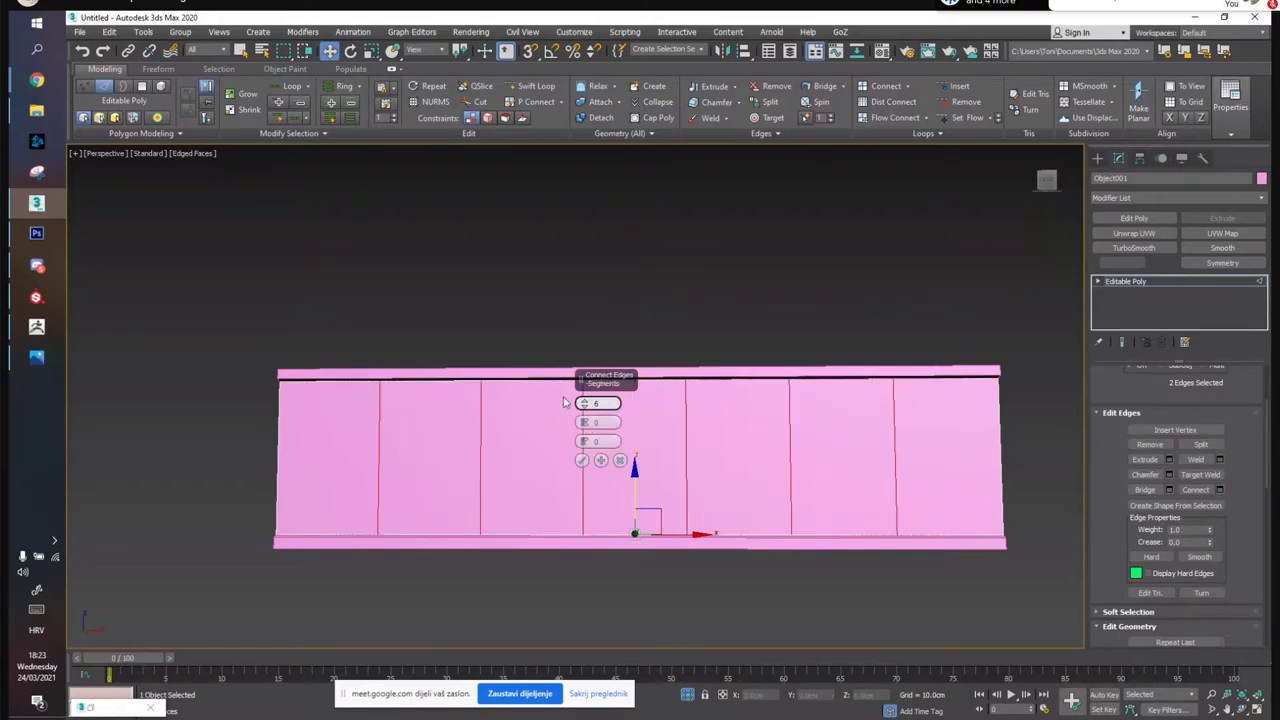
Examine the vertical planks of the lower wall in the STAVE.jpg reference photo and return to 3ds Max
click(37, 360)
scroll(602, 574, up, 3)
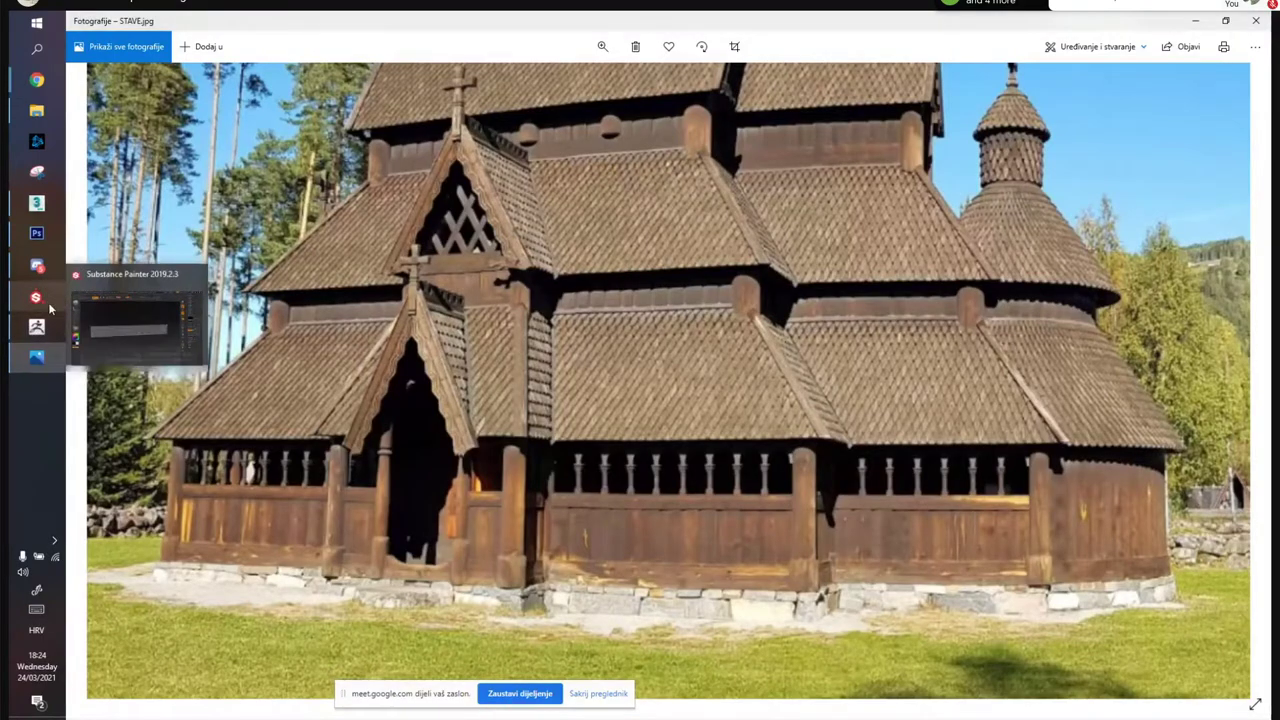
mouse_move(43, 348)
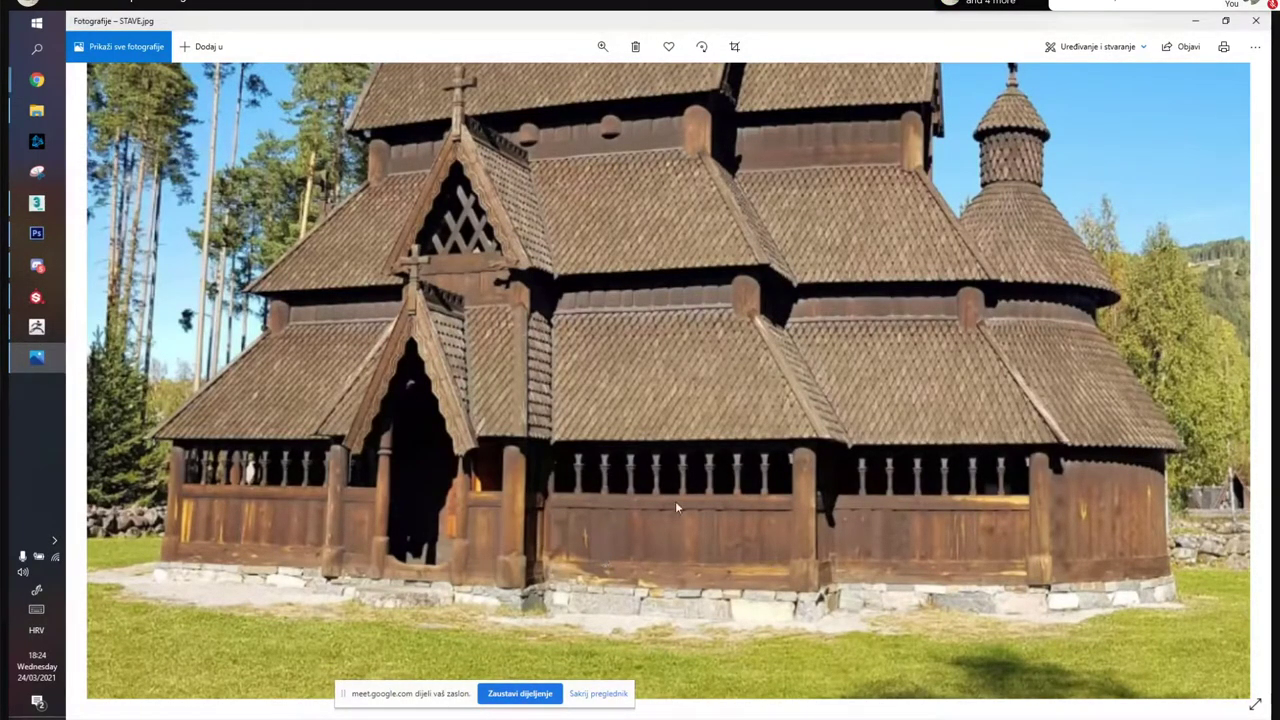
click(37, 330)
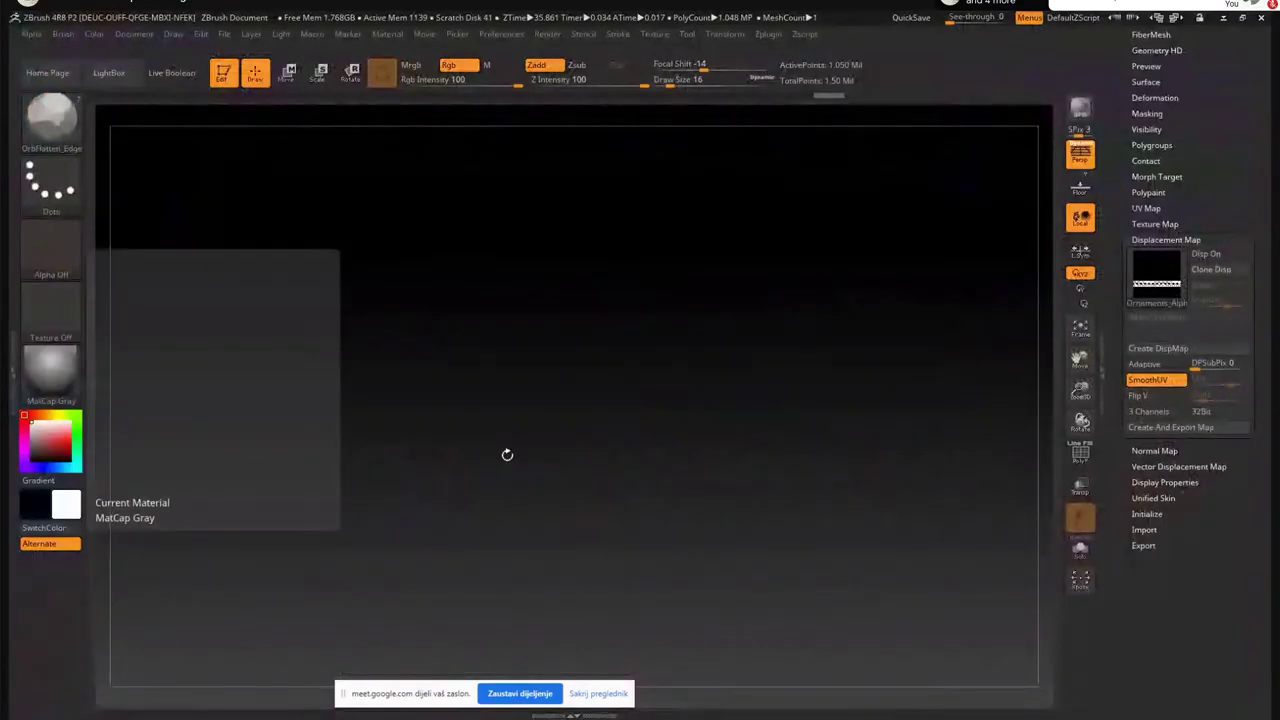
click(1223, 18)
click(1195, 17)
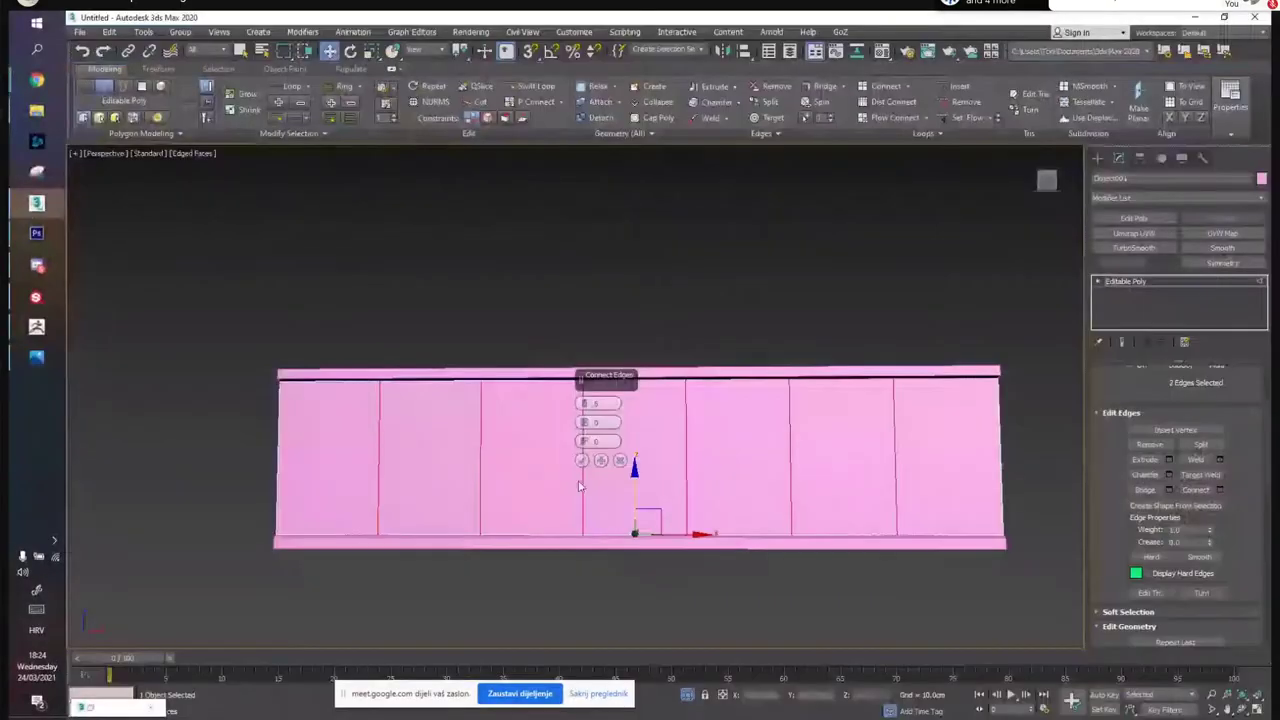
Set the edge connection on the panel to 7 segments and apply it to form eight vertical planks
click(584, 401)
click(584, 401)
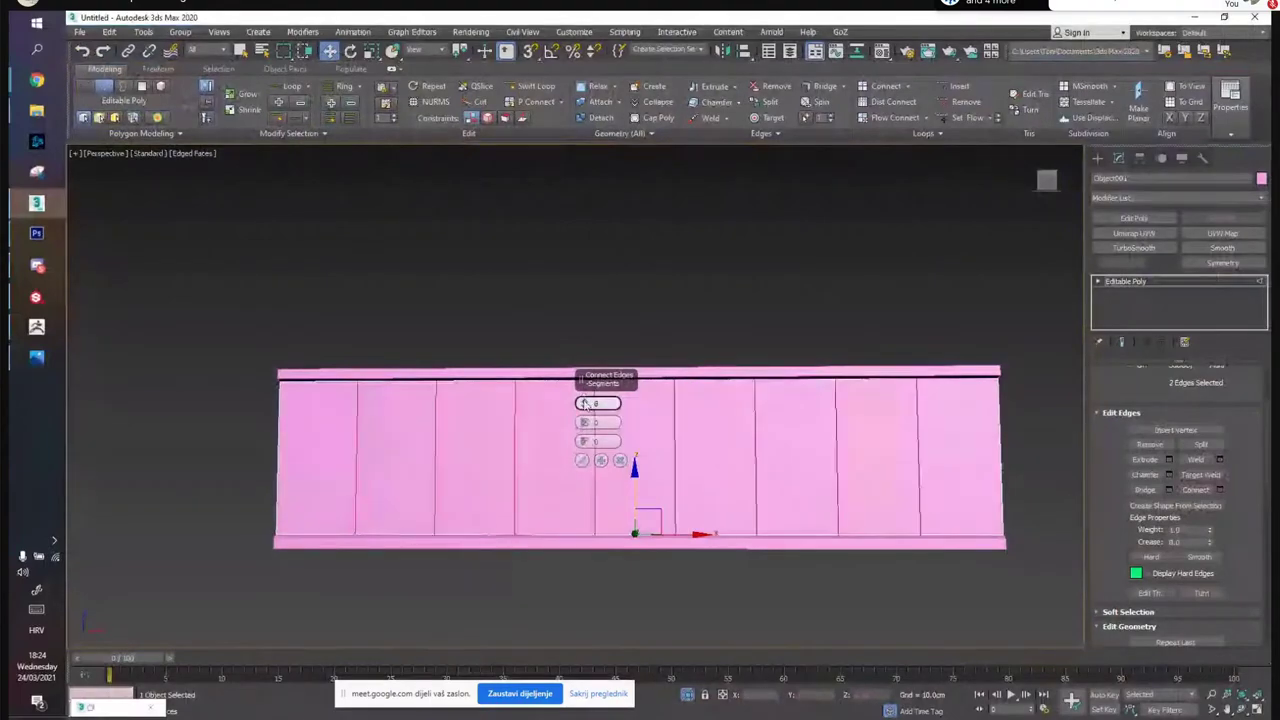
drag(583, 413, 583, 419)
alt+middle_drag(566, 309, 430, 335)
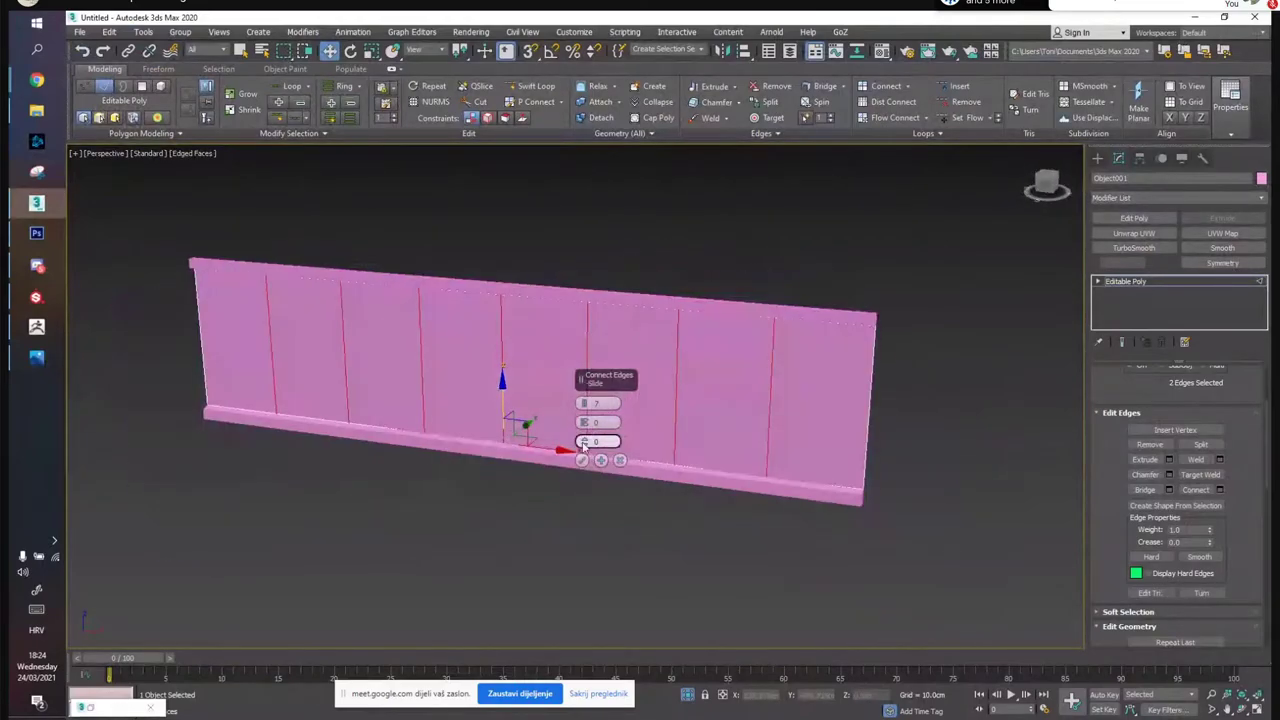
click(582, 460)
Detach the leftmost plank polygon of the panel as a separate object
middle_drag(498, 256, 725, 260)
alt+middle_drag(725, 260, 421, 455)
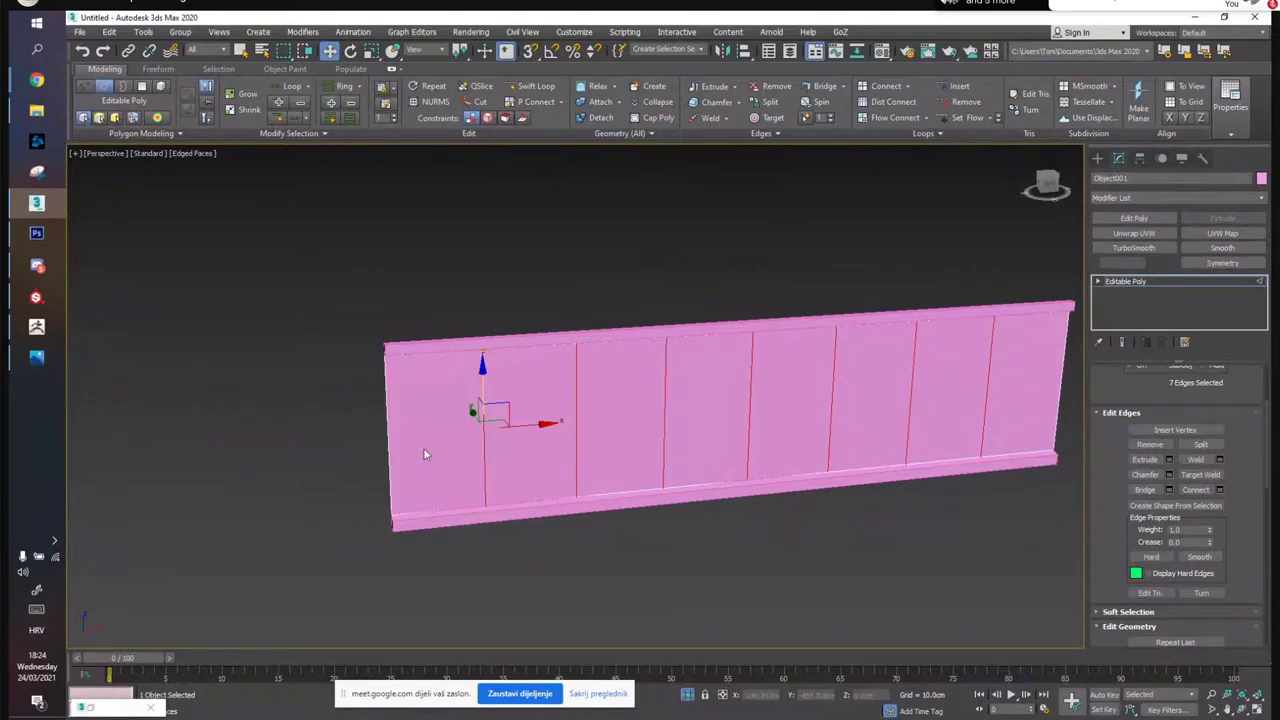
key(4)
click(423, 447)
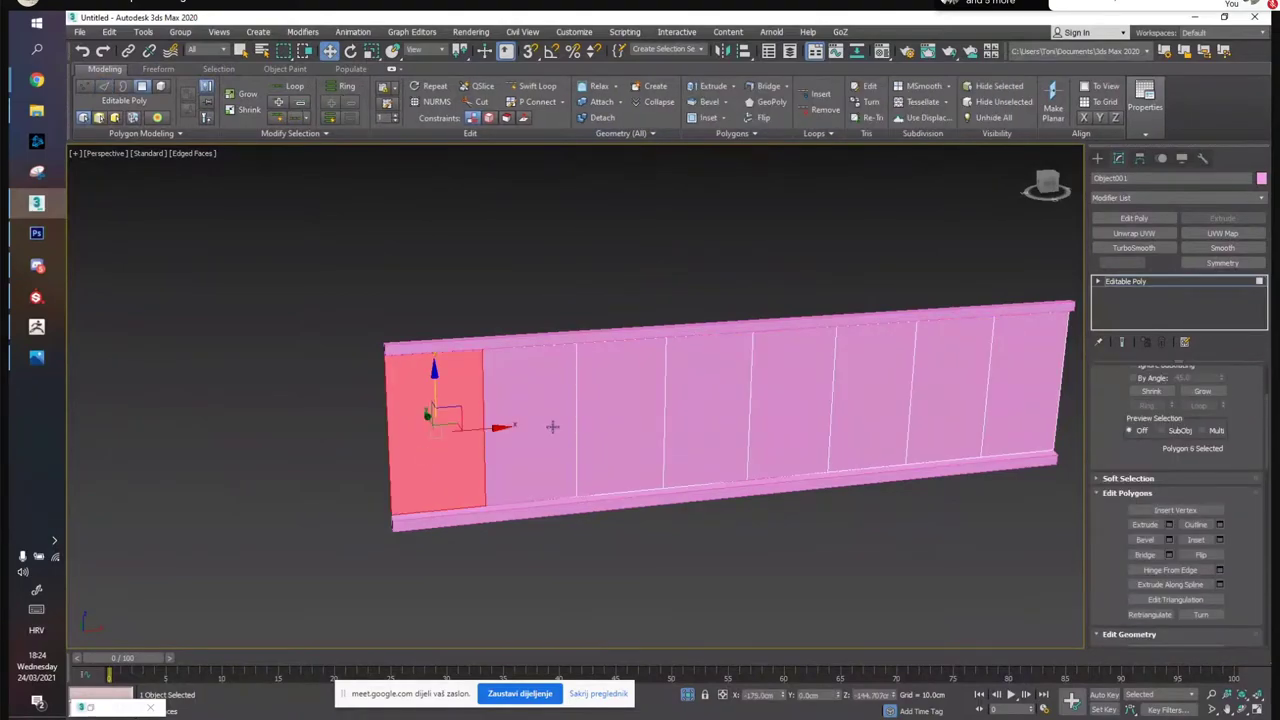
scroll(1180, 540, down, 5)
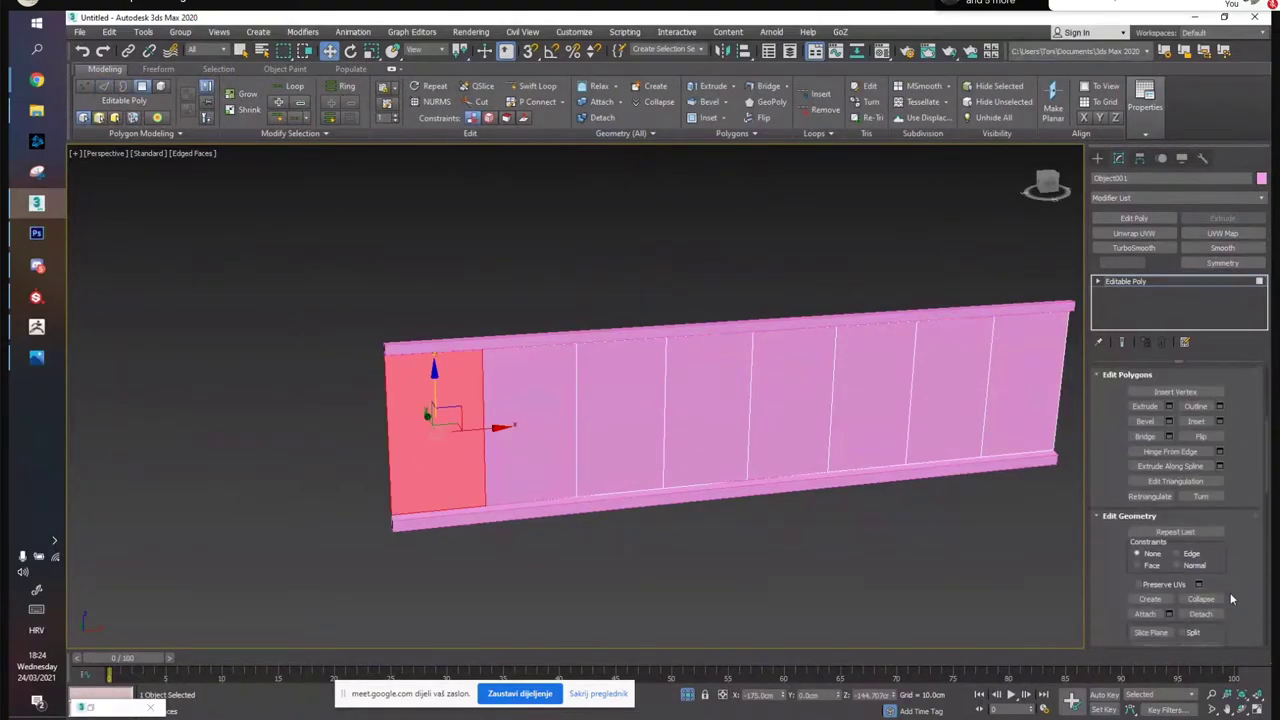
click(1200, 535)
click(725, 375)
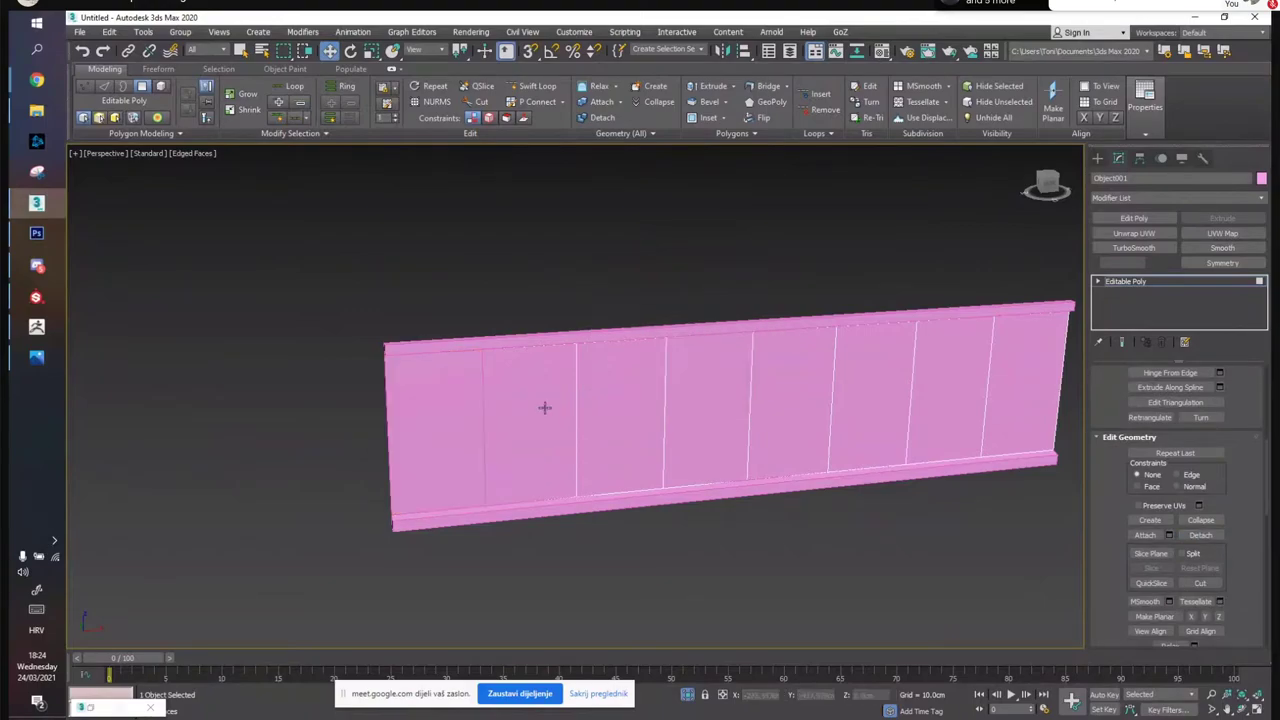
Detach the second plank polygon from the left as its own object
click(541, 408)
click(1212, 536)
click(722, 374)
key(4)
Detach the third plank polygon from the left as its own object
middle_drag(726, 431, 517, 423)
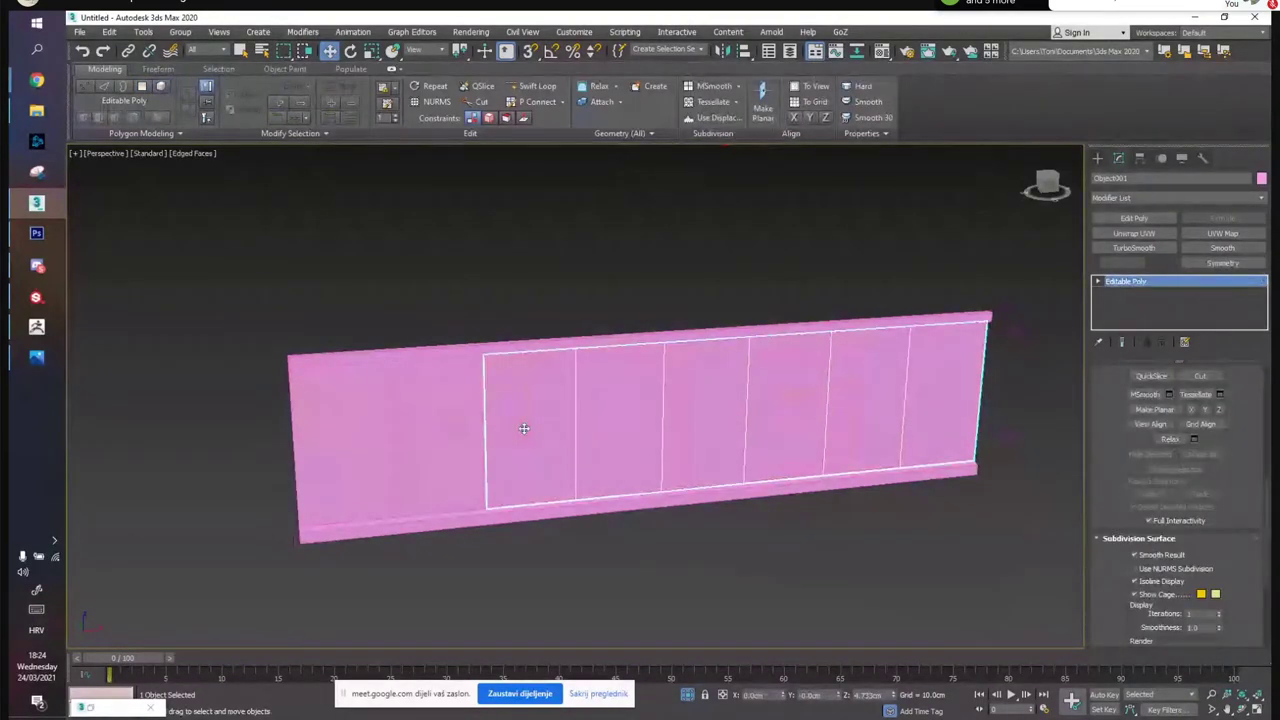
key(4)
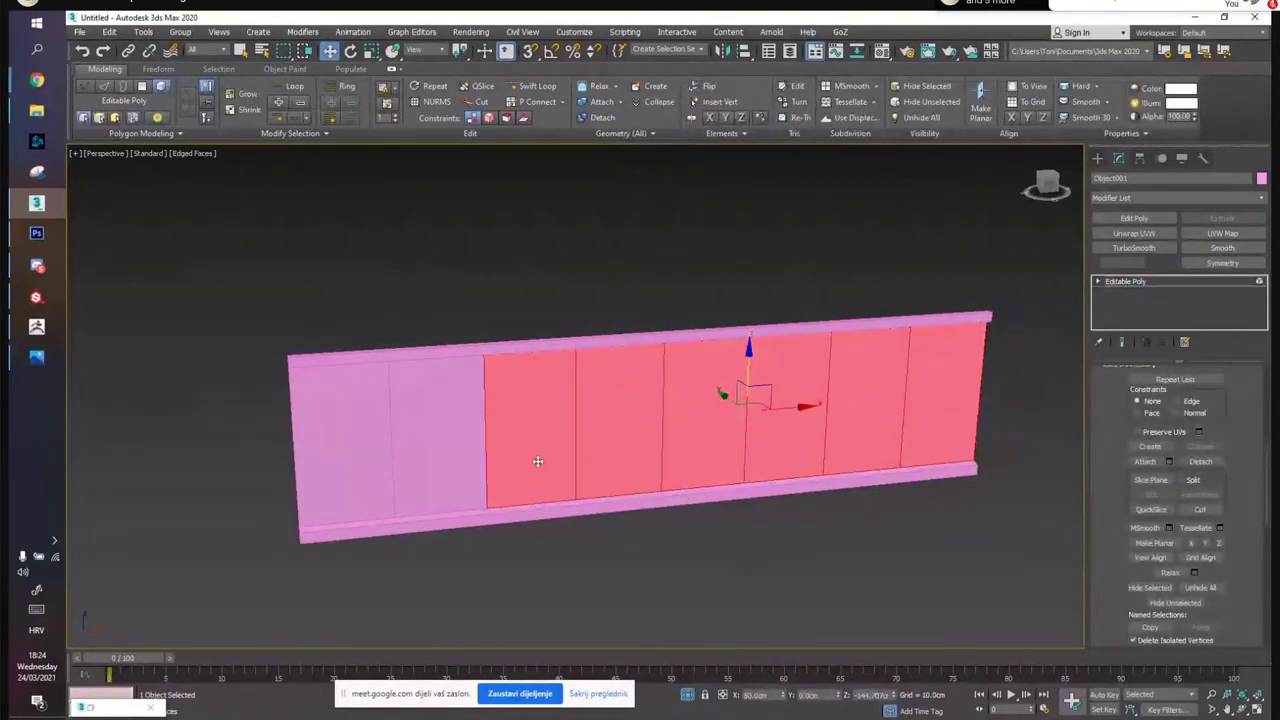
key(4)
click(539, 458)
scroll(1200, 505, down, 1)
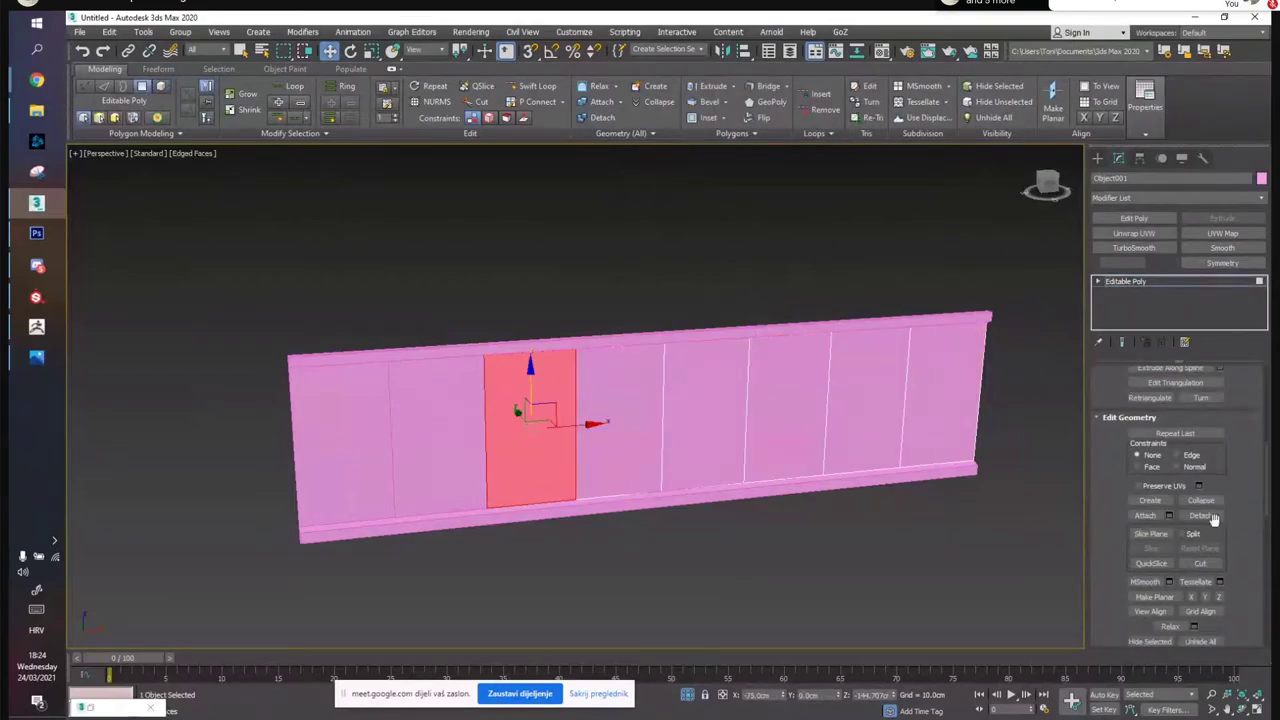
click(1196, 501)
key(ctrl+z)
click(1200, 515)
click(710, 378)
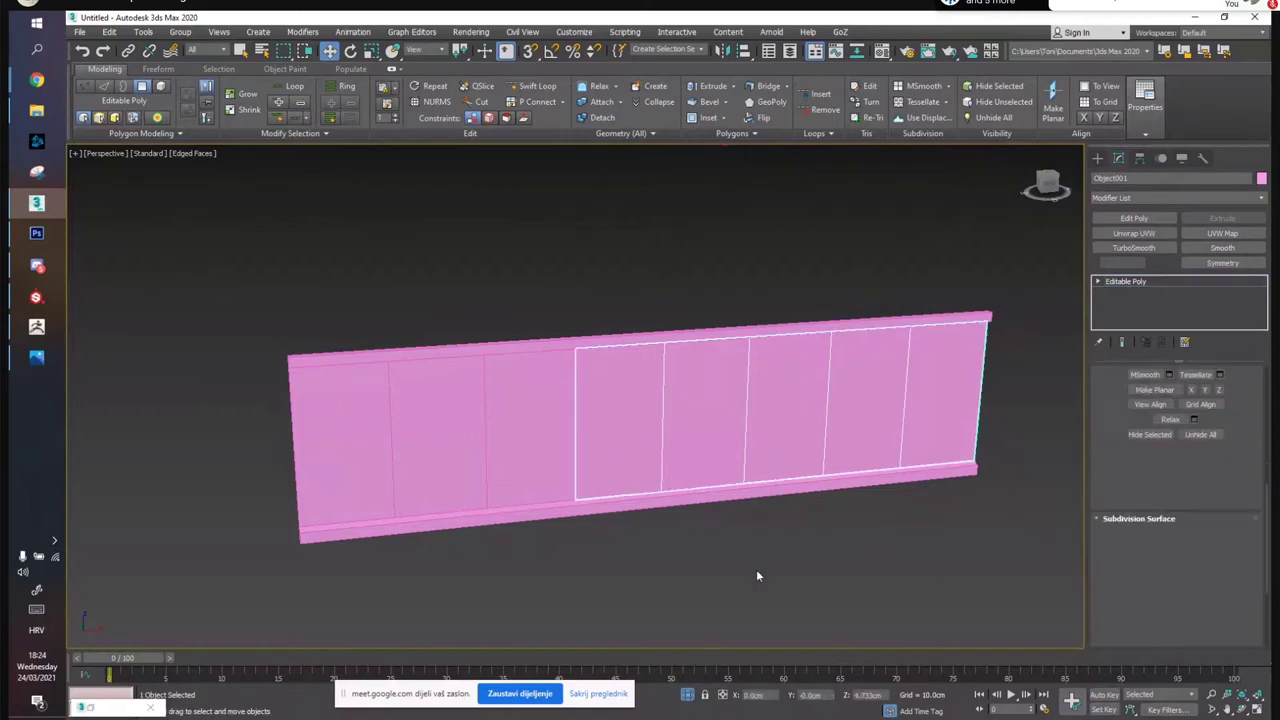
Delete the detached section of five plank panels between the rails, keeping the three separate planks at the opposite end
key(4)
key(Delete)
middle_drag(544, 437, 572, 403)
click(450, 455)
click(743, 428)
Extrude the face of the end plank slightly outward to give it thickness
scroll(426, 398, up, 3)
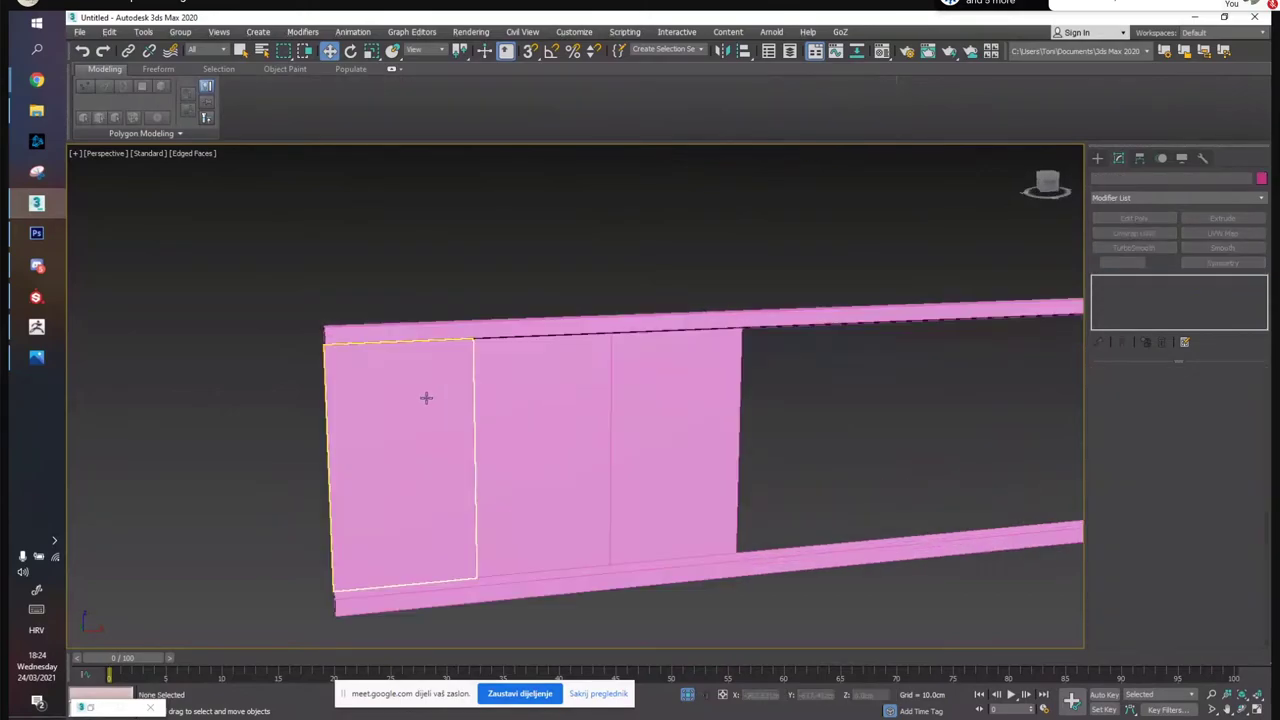
scroll(426, 398, up, 3)
click(428, 408)
alt+middle_drag(440, 409, 511, 357)
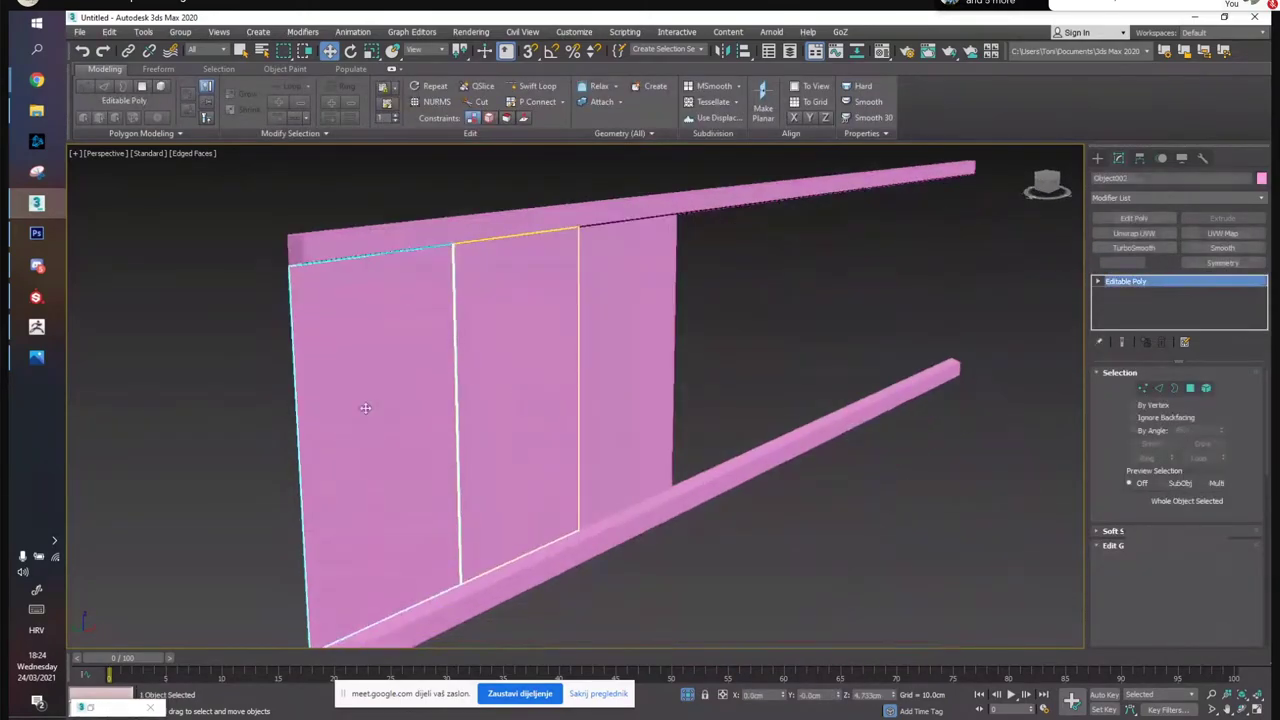
key(4)
click(410, 455)
scroll(1175, 580, down, 2)
click(1145, 564)
drag(425, 395, 409, 371)
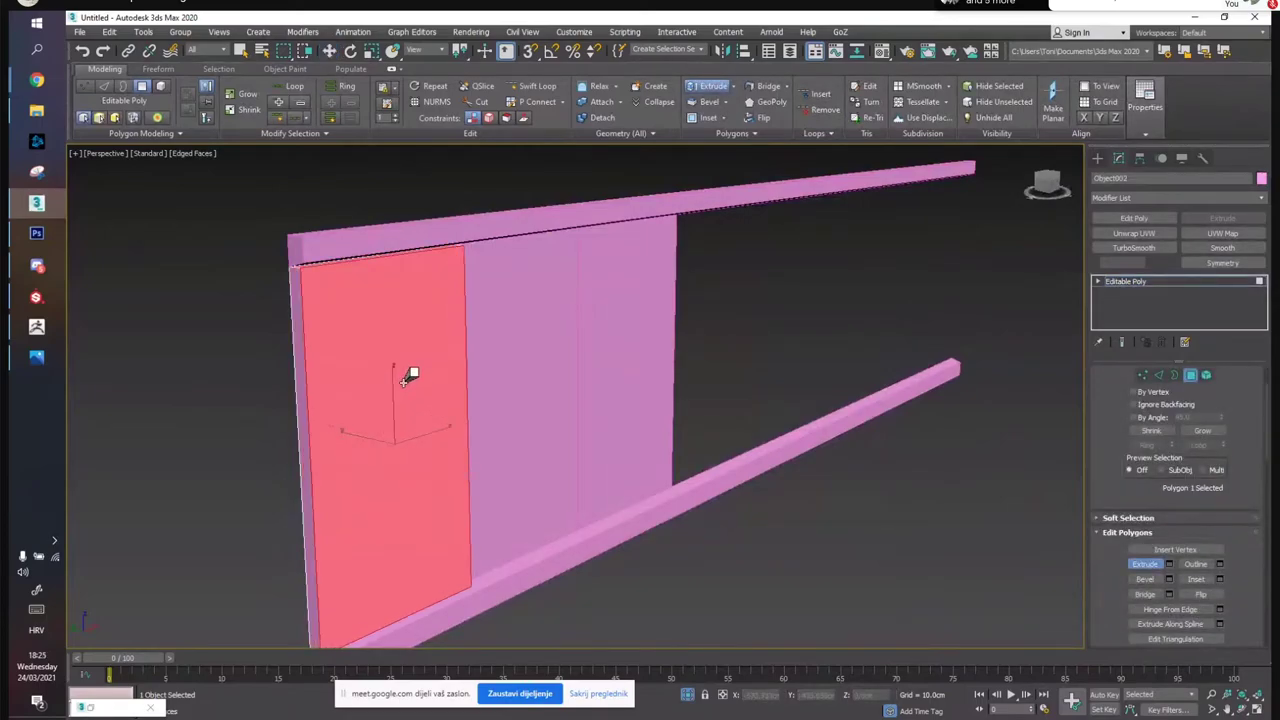
key(w)
drag(392, 435, 396, 442)
key(w)
alt+middle_drag(398, 443, 437, 444)
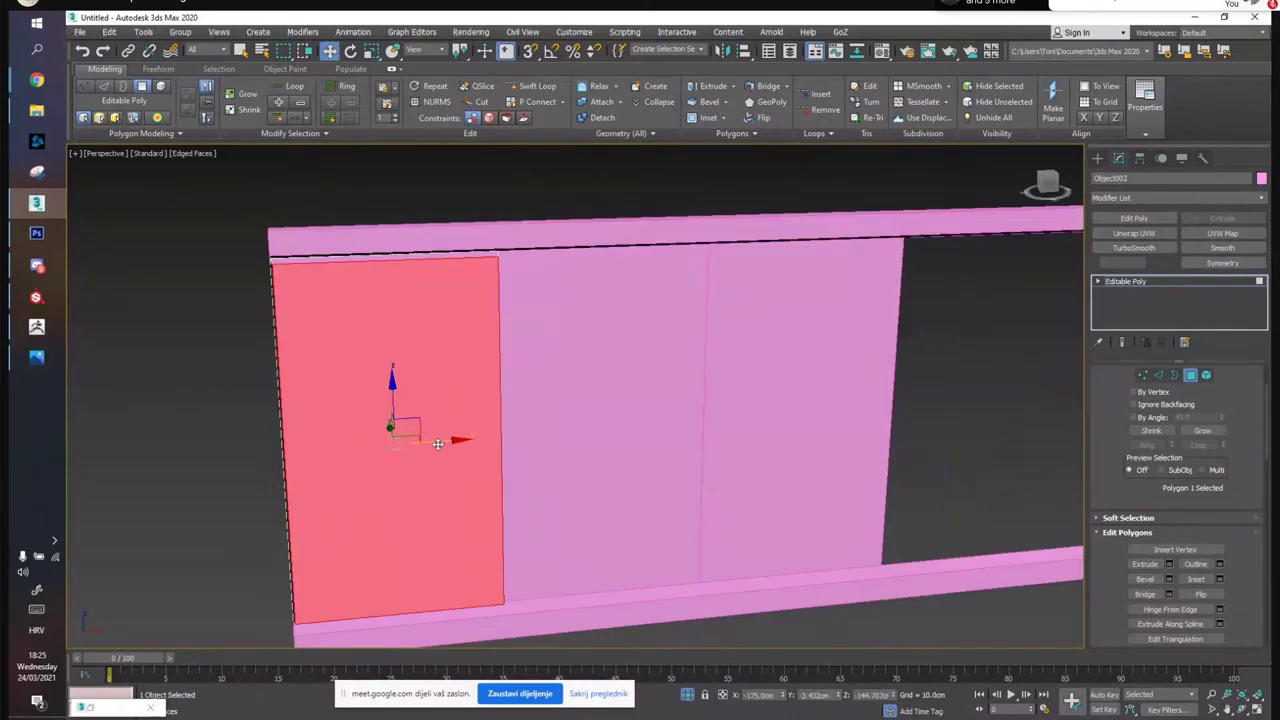
key(4)
Extrude the face of the middle plank slightly outward so it becomes a solid board
alt+middle_drag(580, 380, 988, 540)
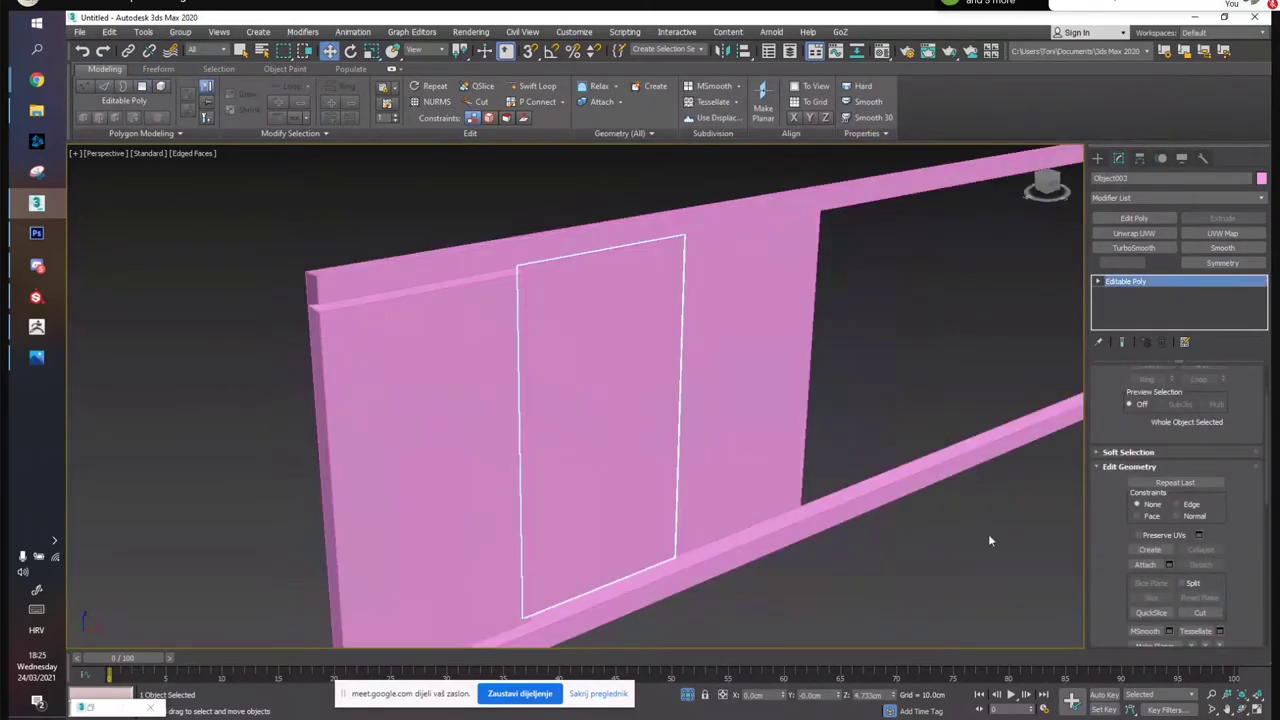
key(4)
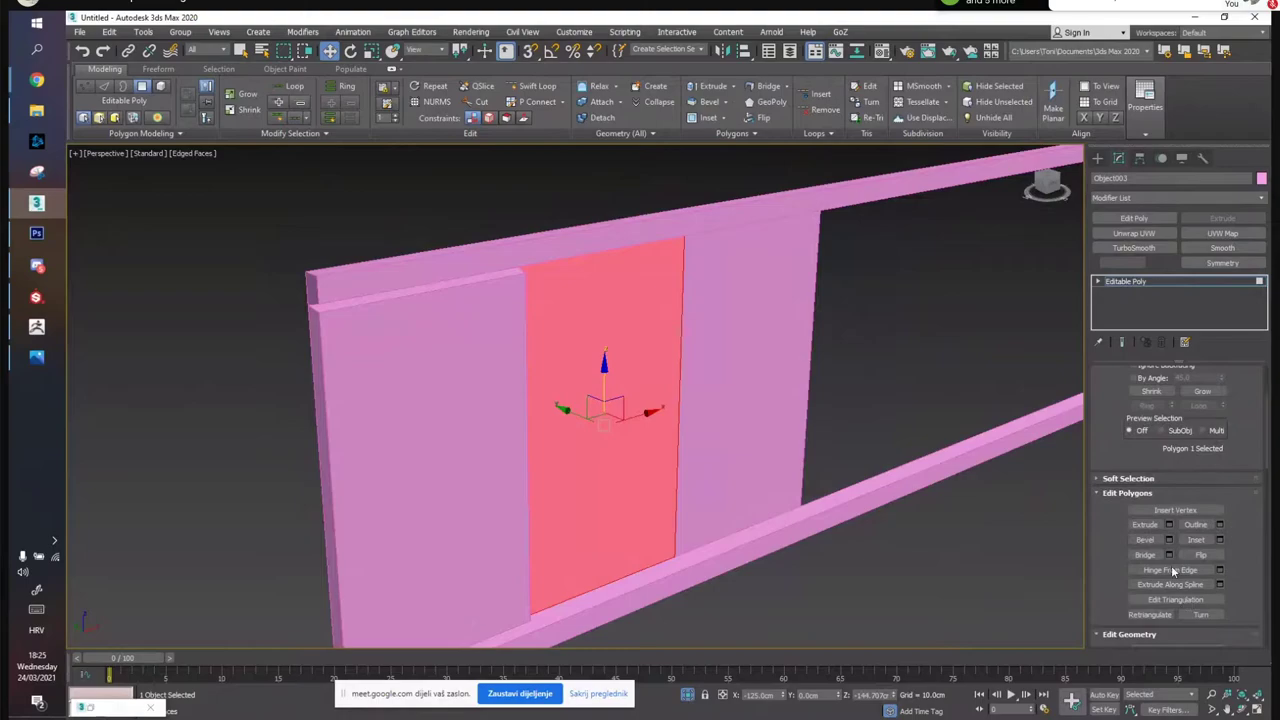
click(1145, 525)
drag(634, 391, 625, 375)
key(r)
key(w)
alt+middle_drag(617, 427, 786, 400)
key(4)
Extrude the face of the third plank, beside the open gap, slightly outward
click(797, 379)
key(4)
click(797, 379)
click(1145, 524)
drag(868, 431, 835, 435)
key(r)
key(w)
alt+middle_drag(835, 432, 761, 392)
key(4)
Export the three planks and the rails together as an FBX file named Planks in the TrimSheetExport folder
click(916, 388)
click(334, 403)
middle_drag(434, 413, 600, 449)
scroll(642, 446, down, 5)
click(692, 366)
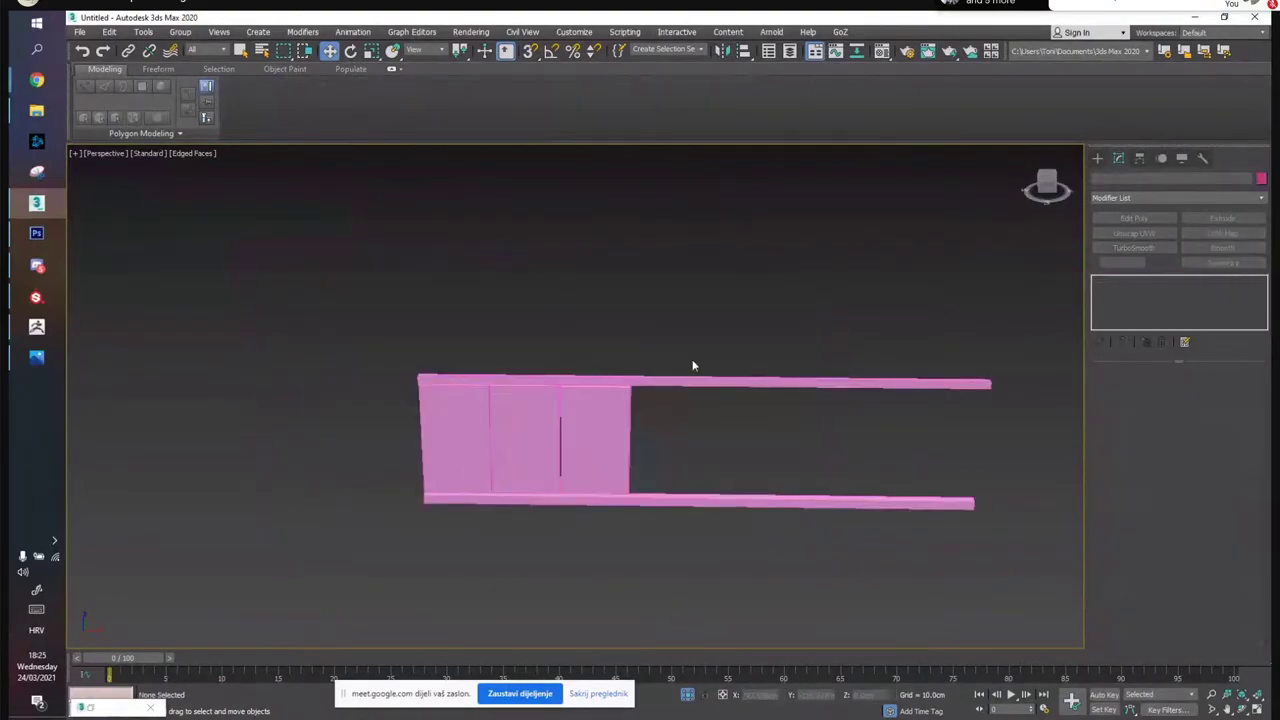
click(686, 500)
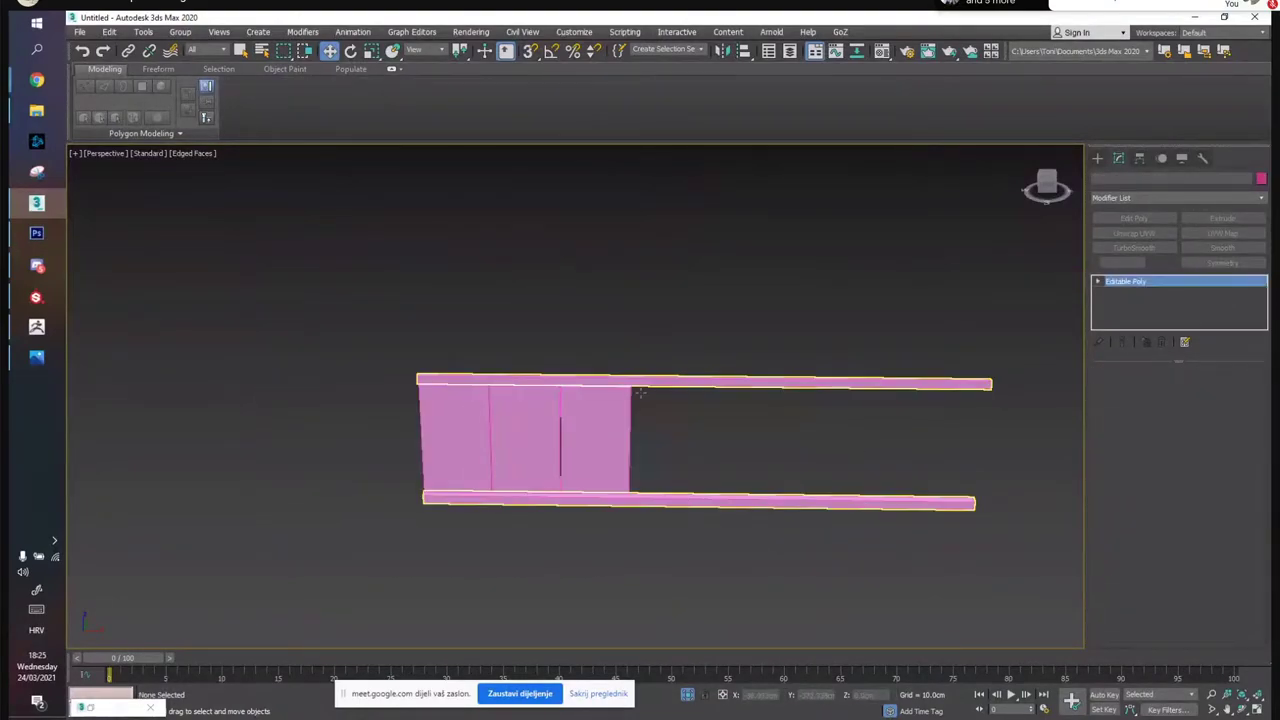
drag(335, 300, 1023, 562)
middle_drag(780, 497, 897, 510)
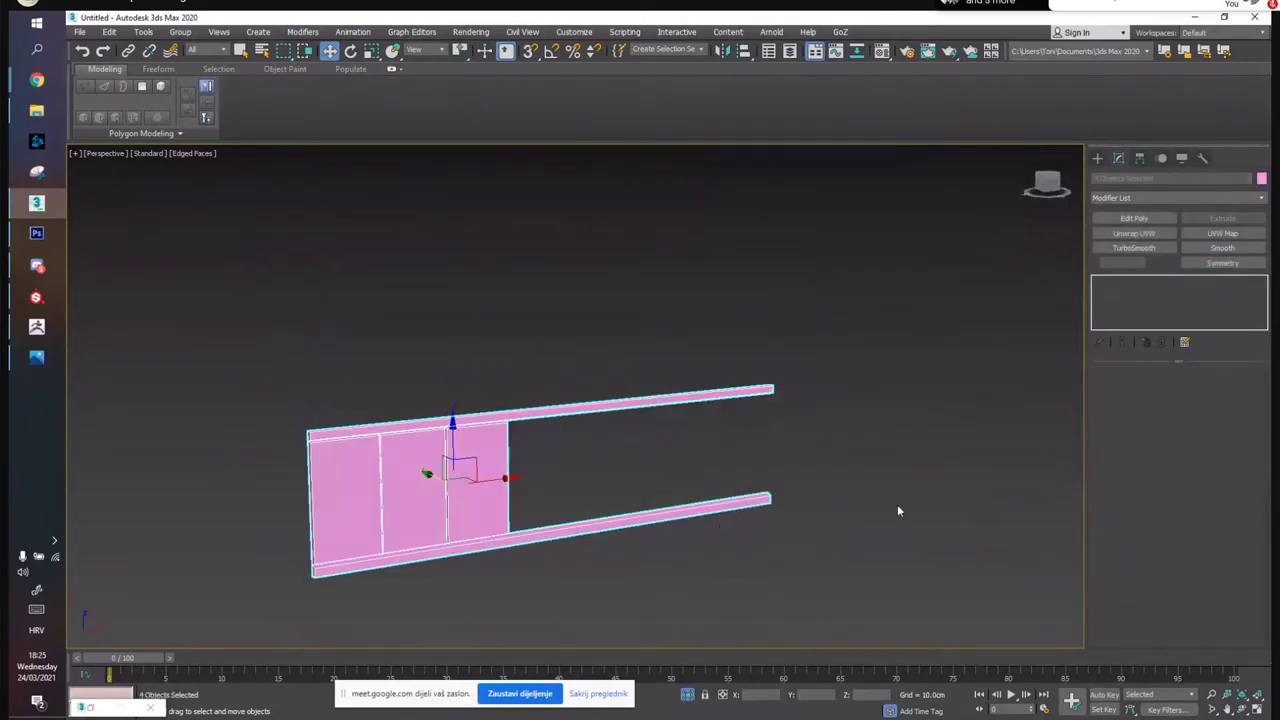
click(79, 32)
mouse_move(131, 228)
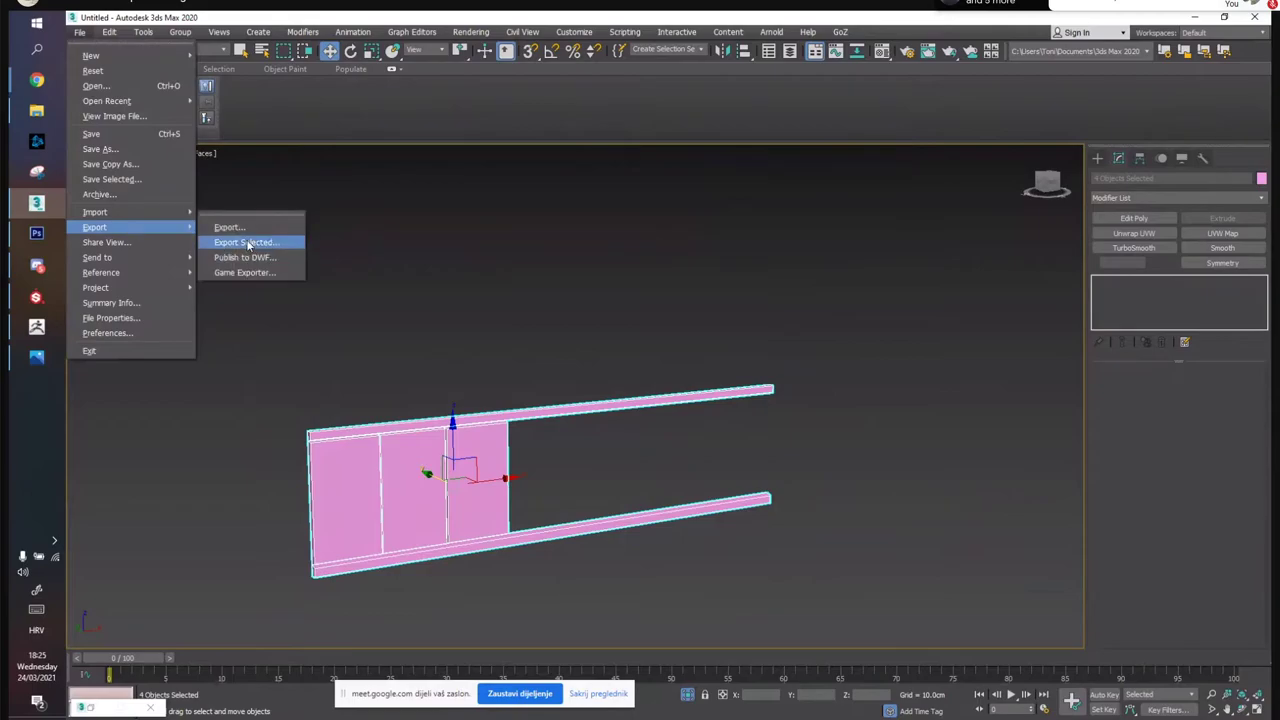
click(222, 242)
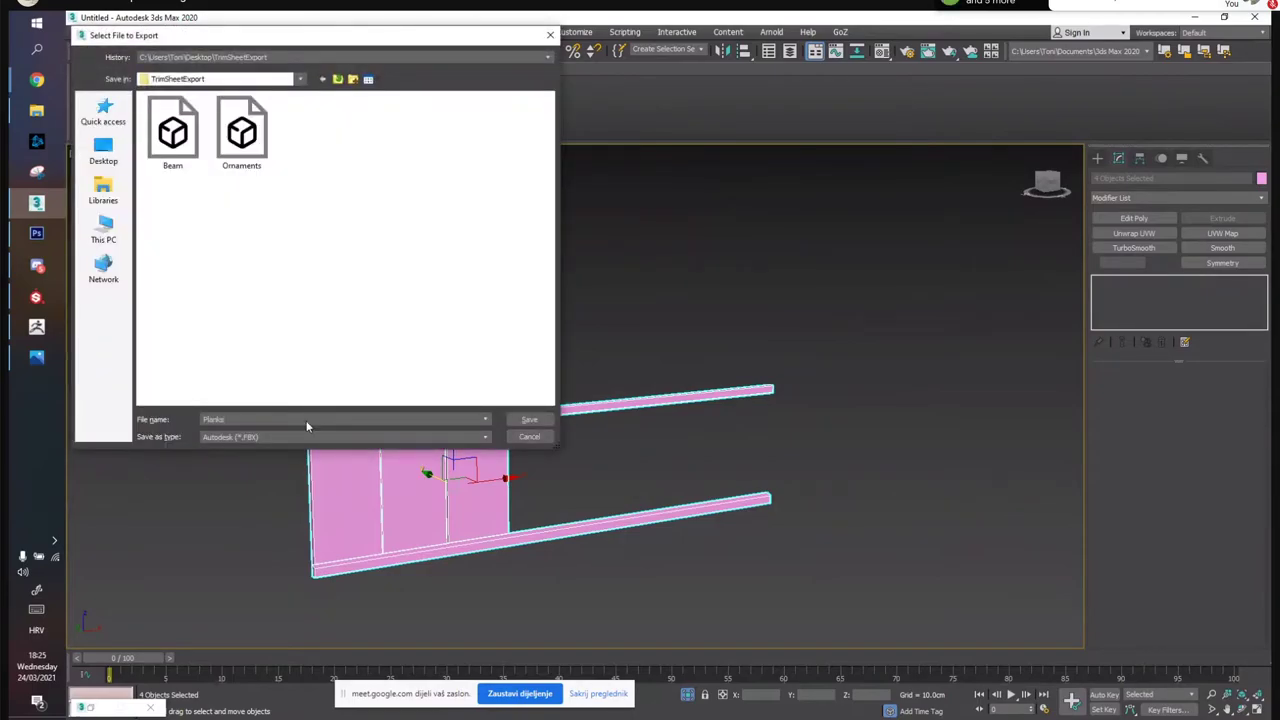
key(Return)
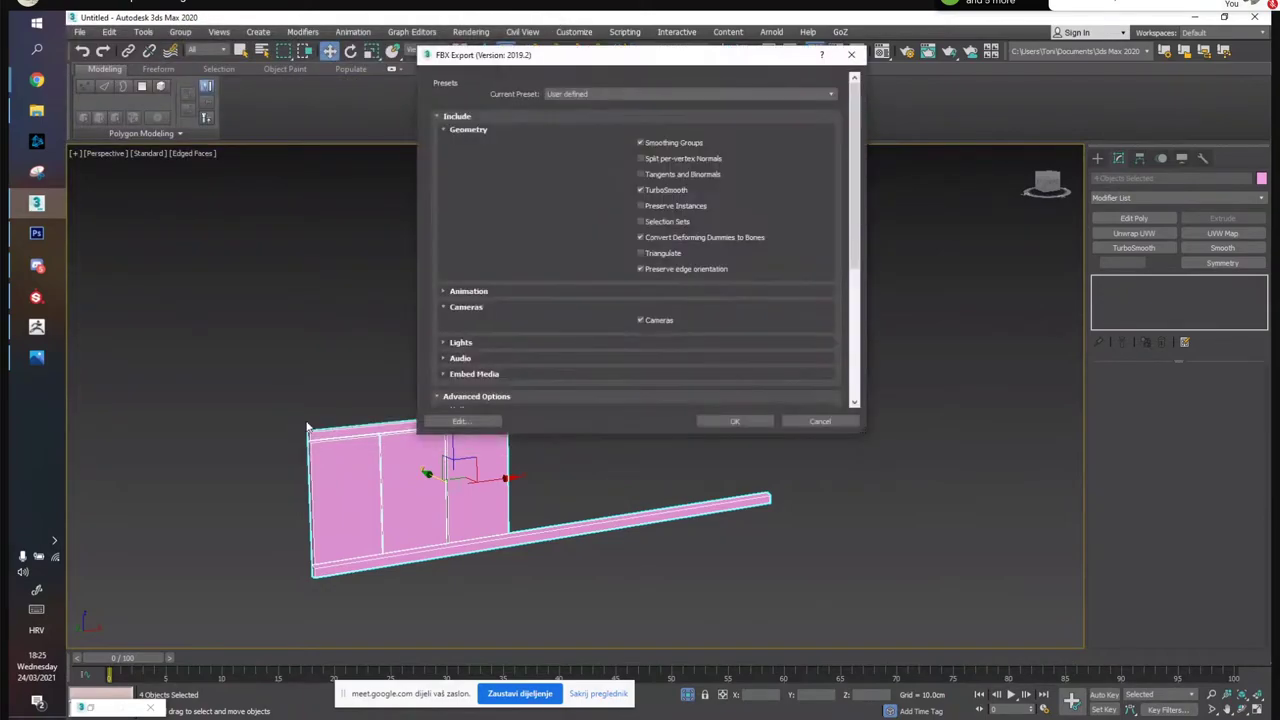
click(731, 423)
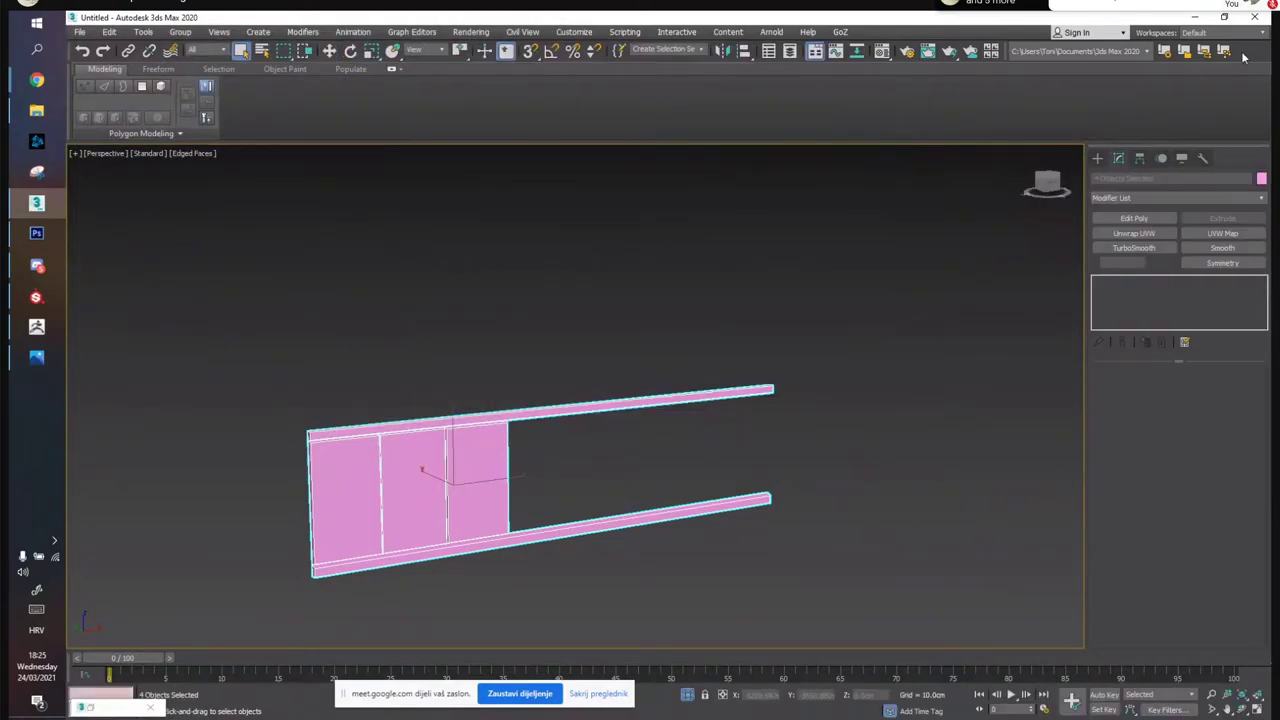
Check the stave church reference photo, switch to ZBrush and import the Planks FBX file
click(36, 357)
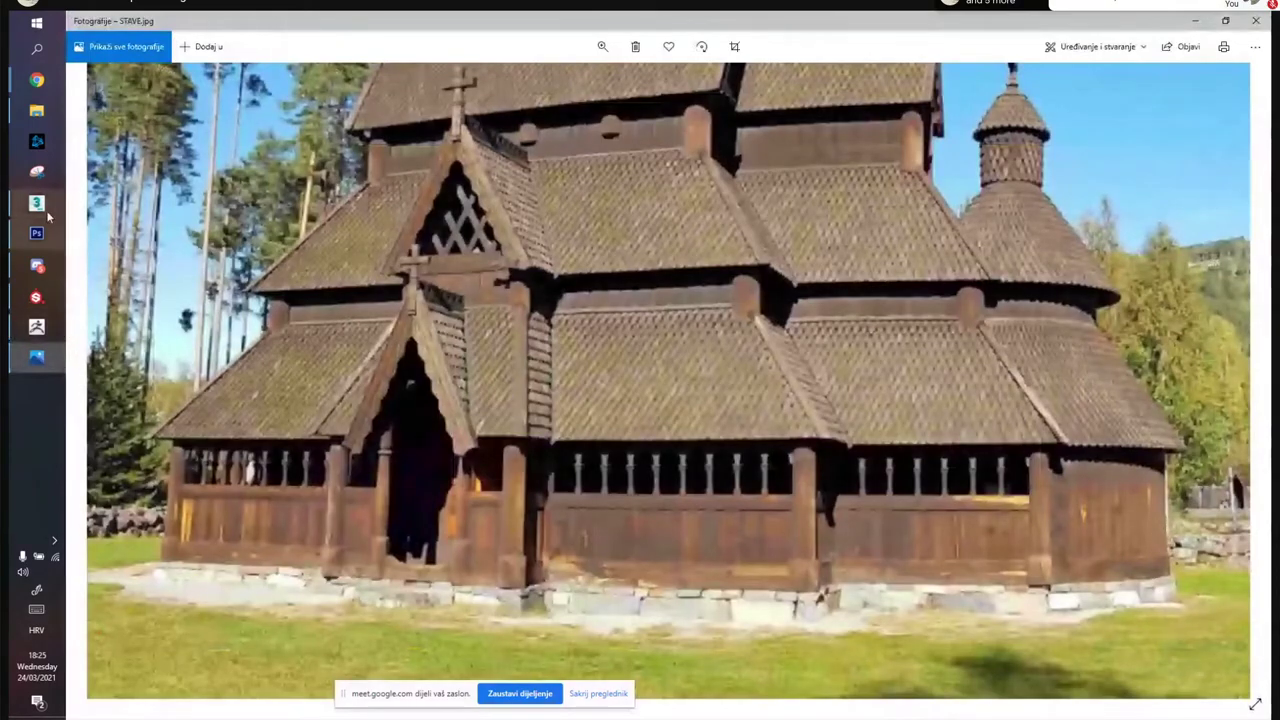
click(38, 205)
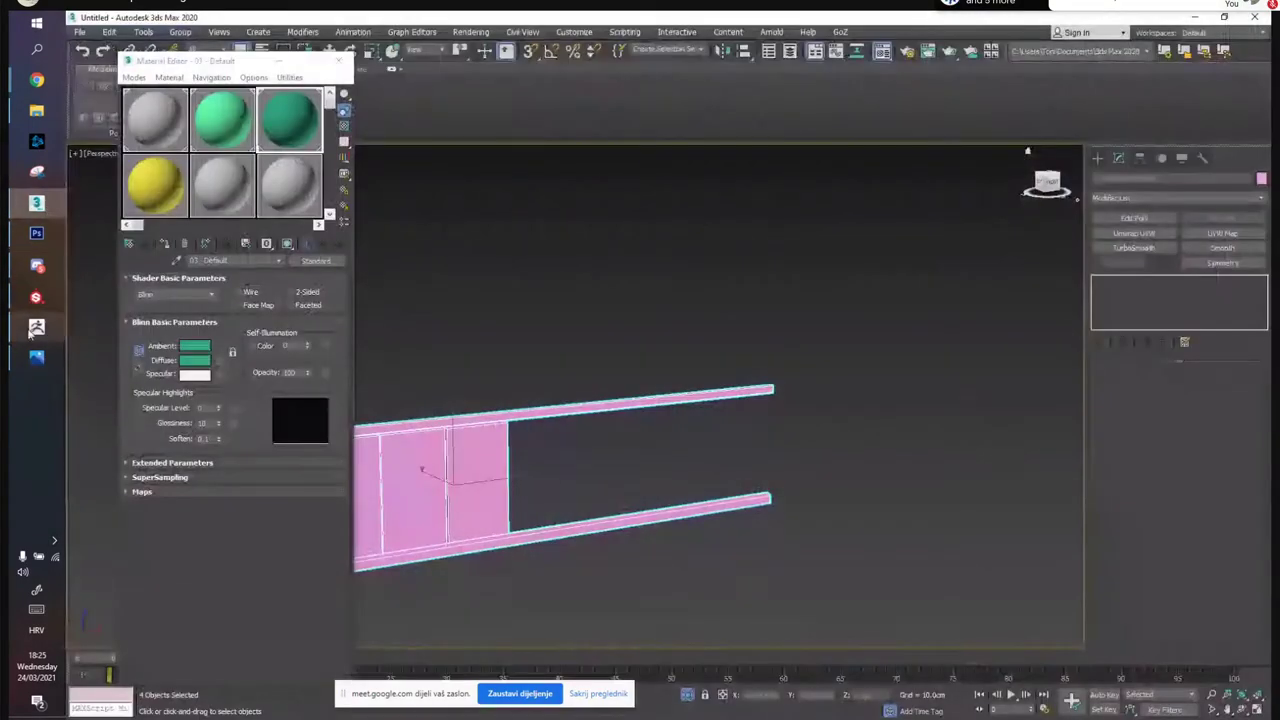
click(35, 330)
click(767, 36)
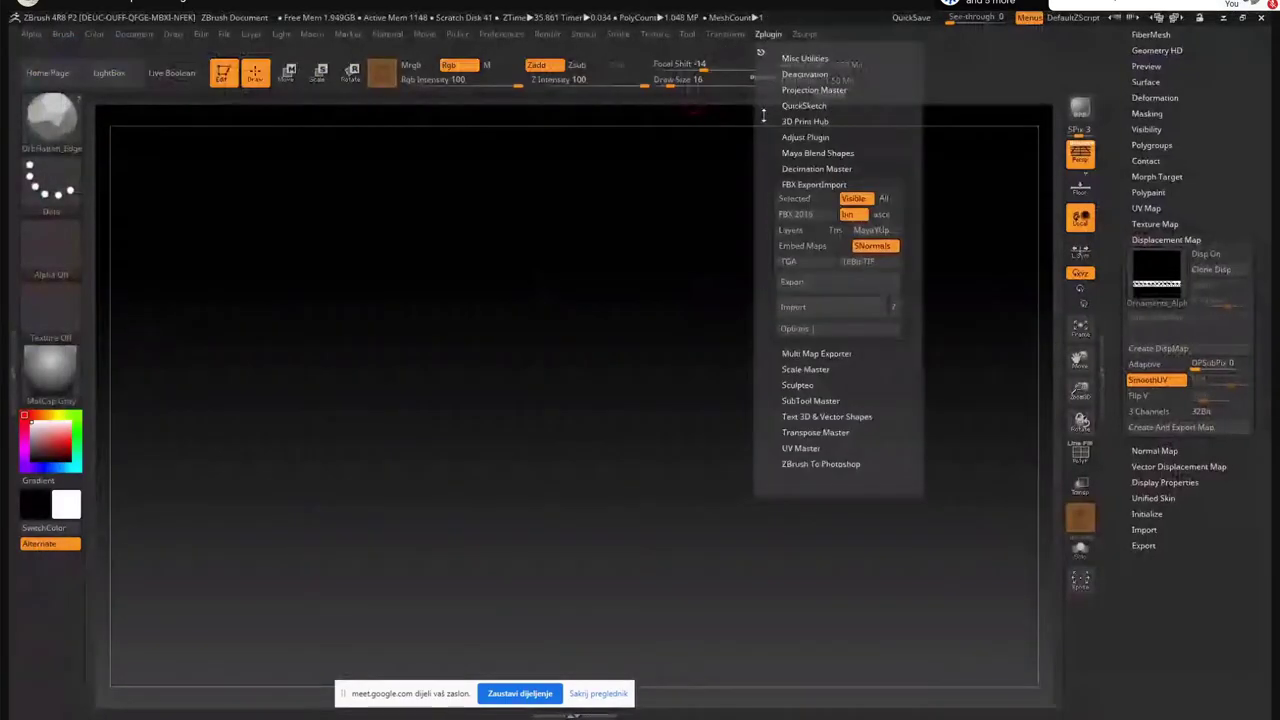
click(794, 308)
click(495, 220)
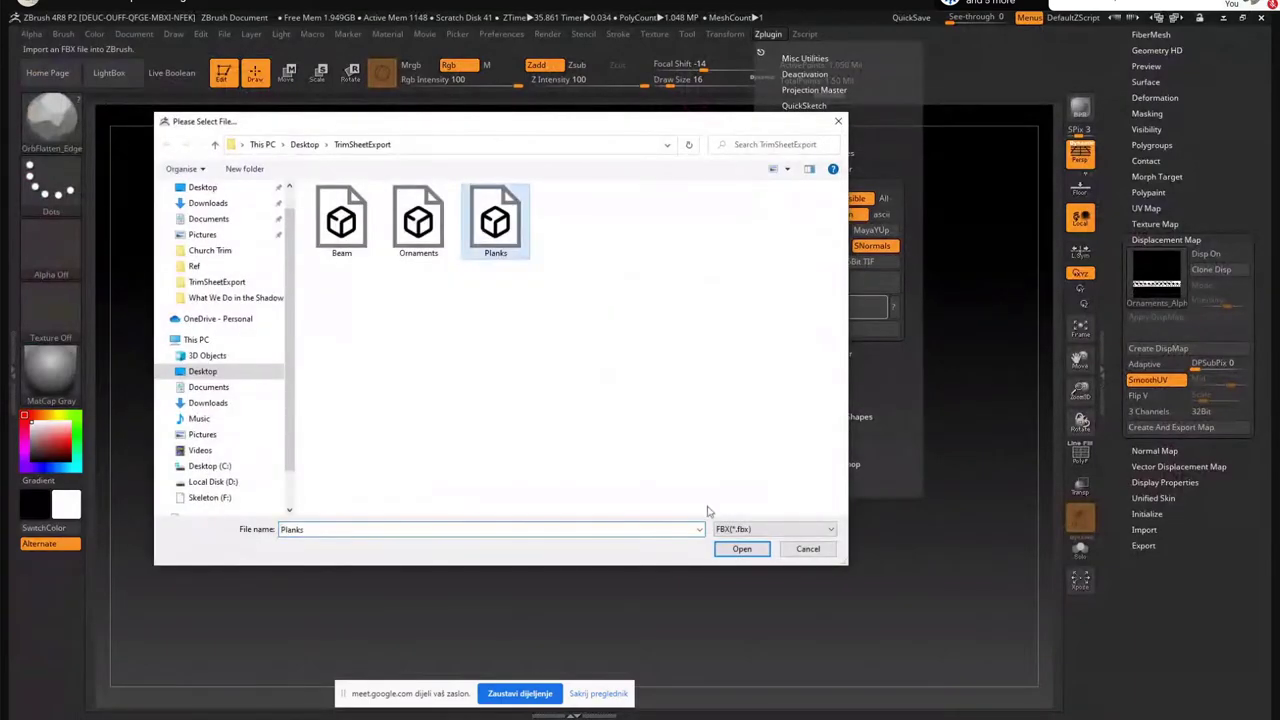
click(740, 549)
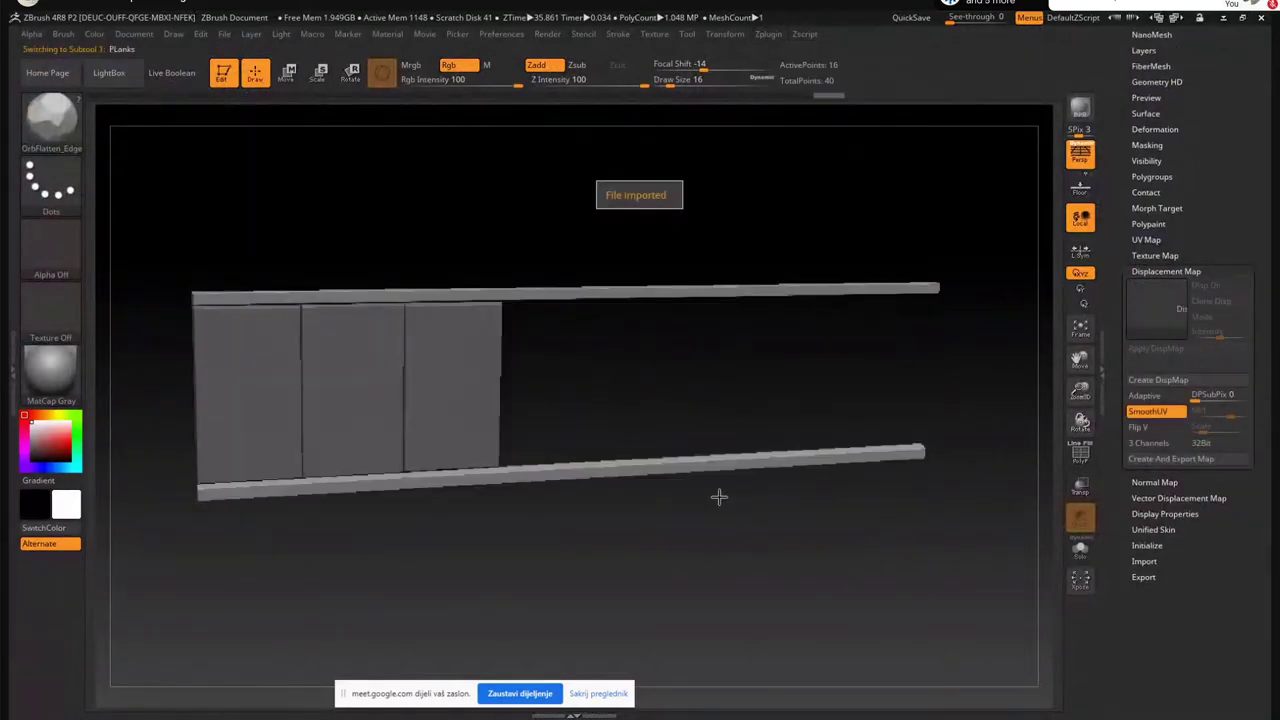
Subdivide the rails several times with smoothing turned off and delete the lower subdivision levels
drag(550, 221, 684, 235)
ctrl+right_drag(670, 235, 697, 288)
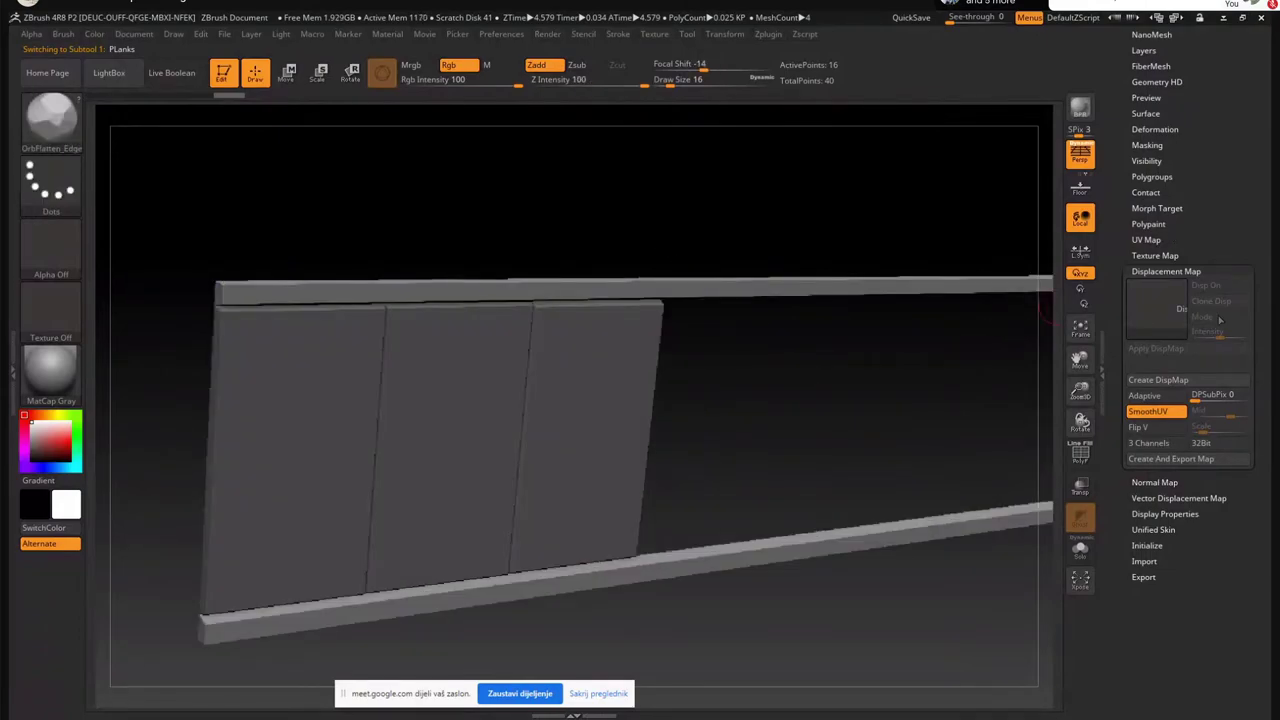
click(1168, 271)
scroll(1261, 440, up, 5)
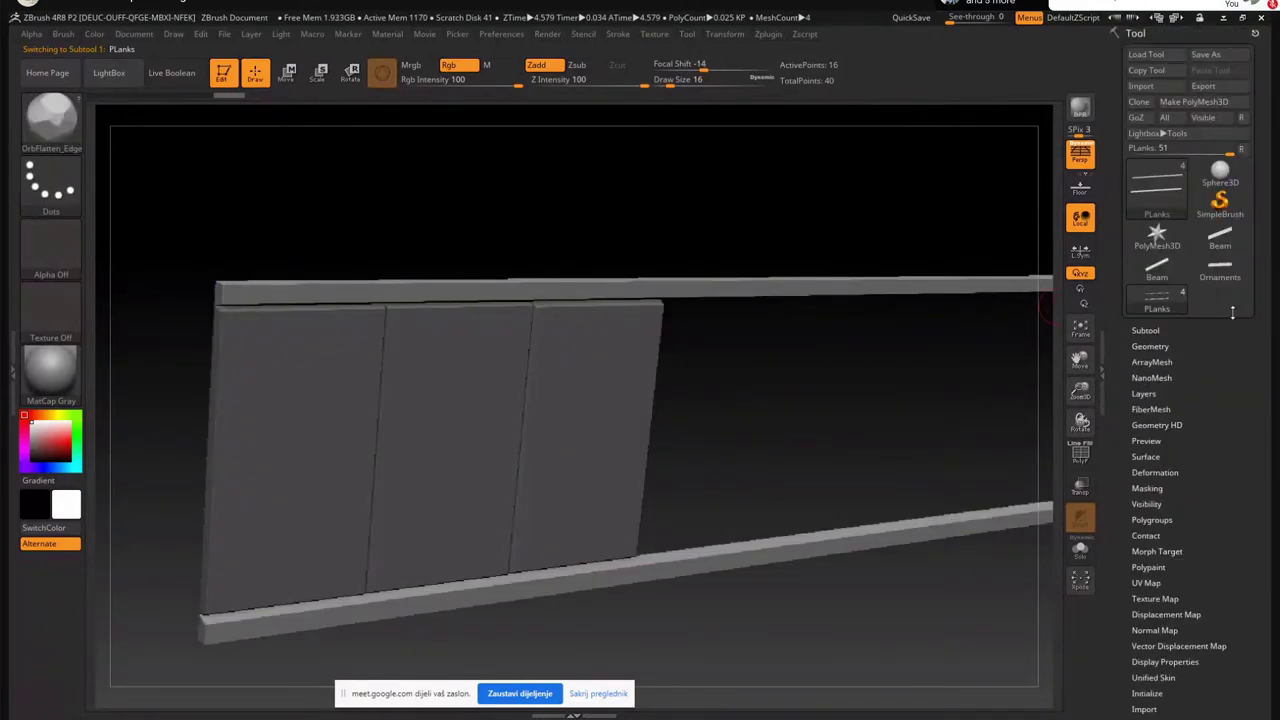
click(1150, 347)
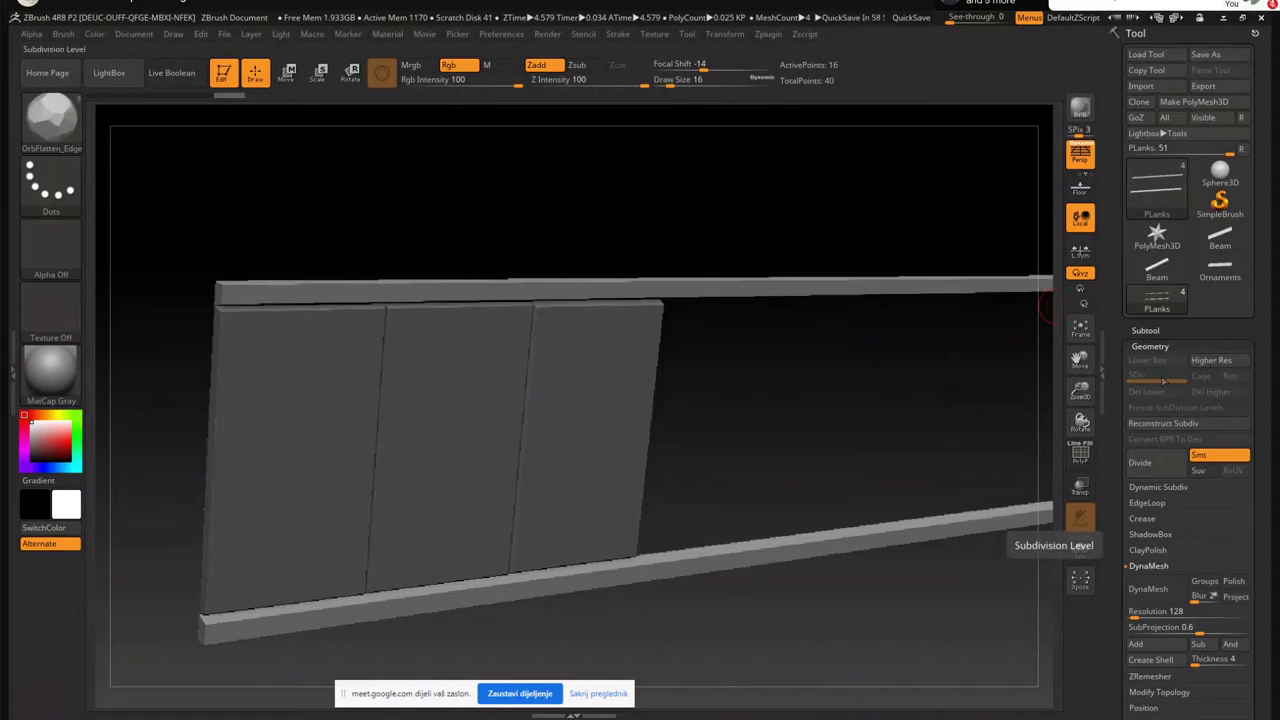
drag(747, 399, 745, 410)
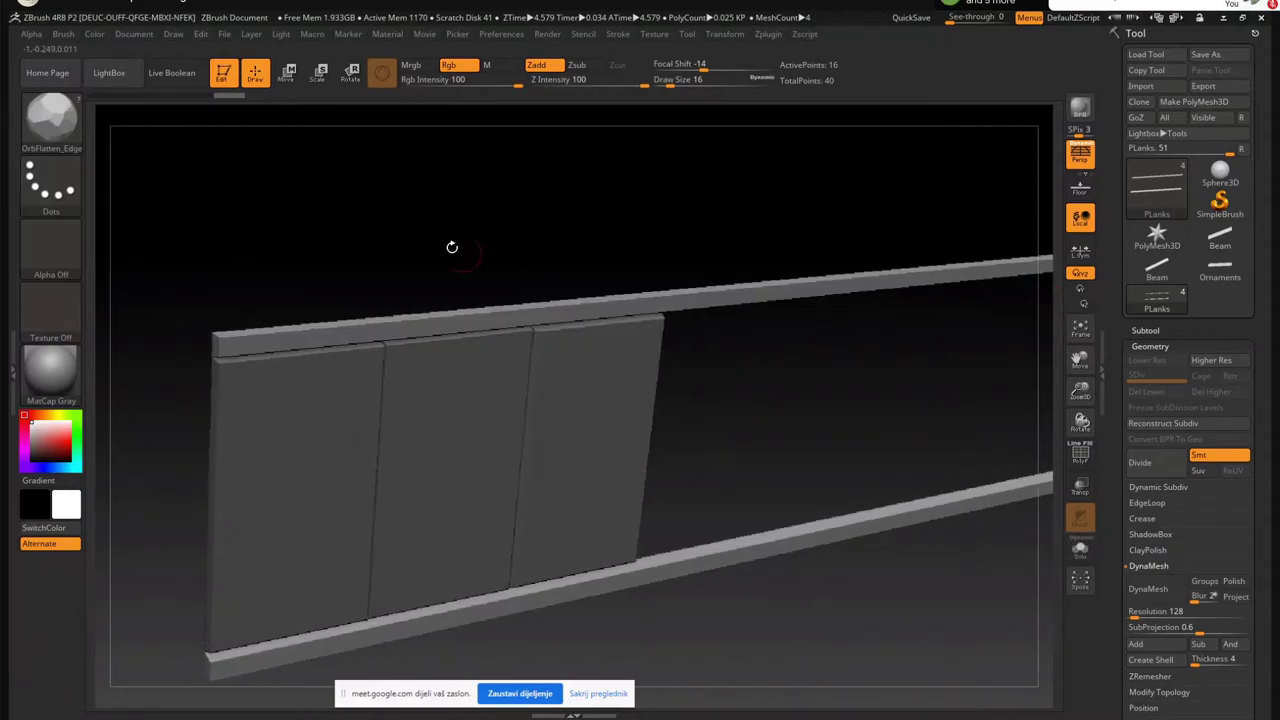
drag(451, 246, 752, 239)
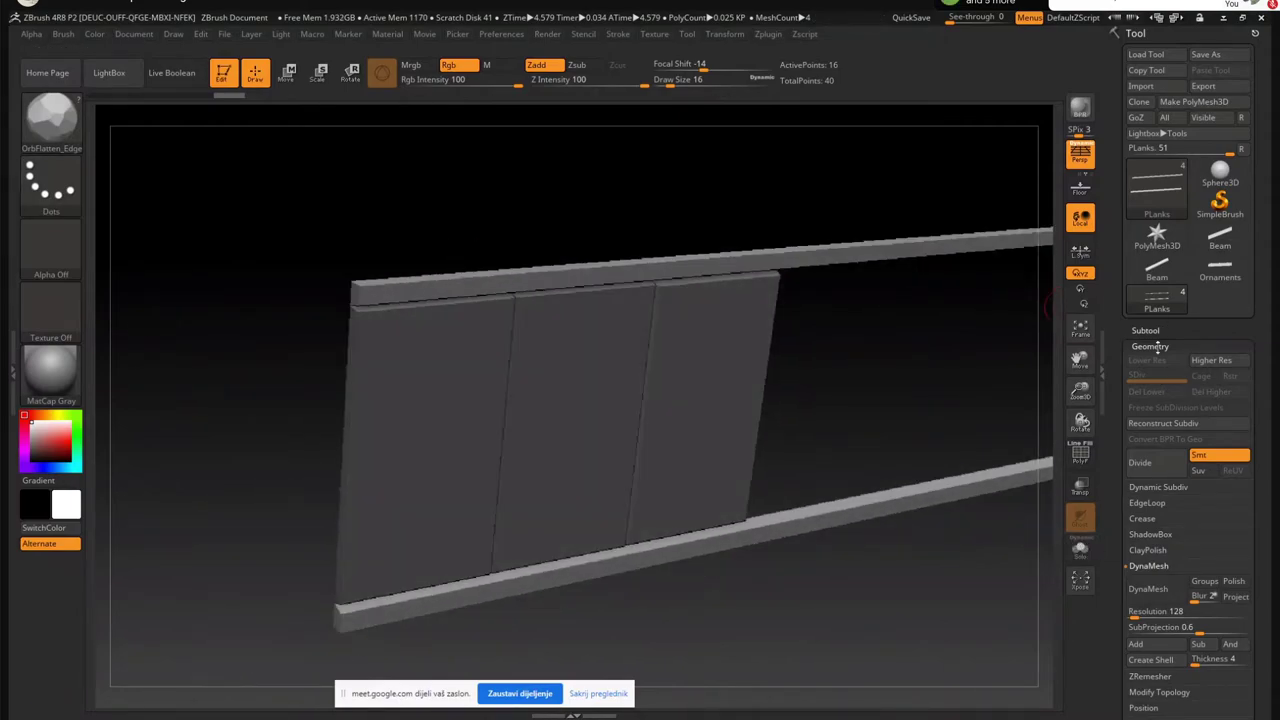
click(1213, 457)
click(1165, 465)
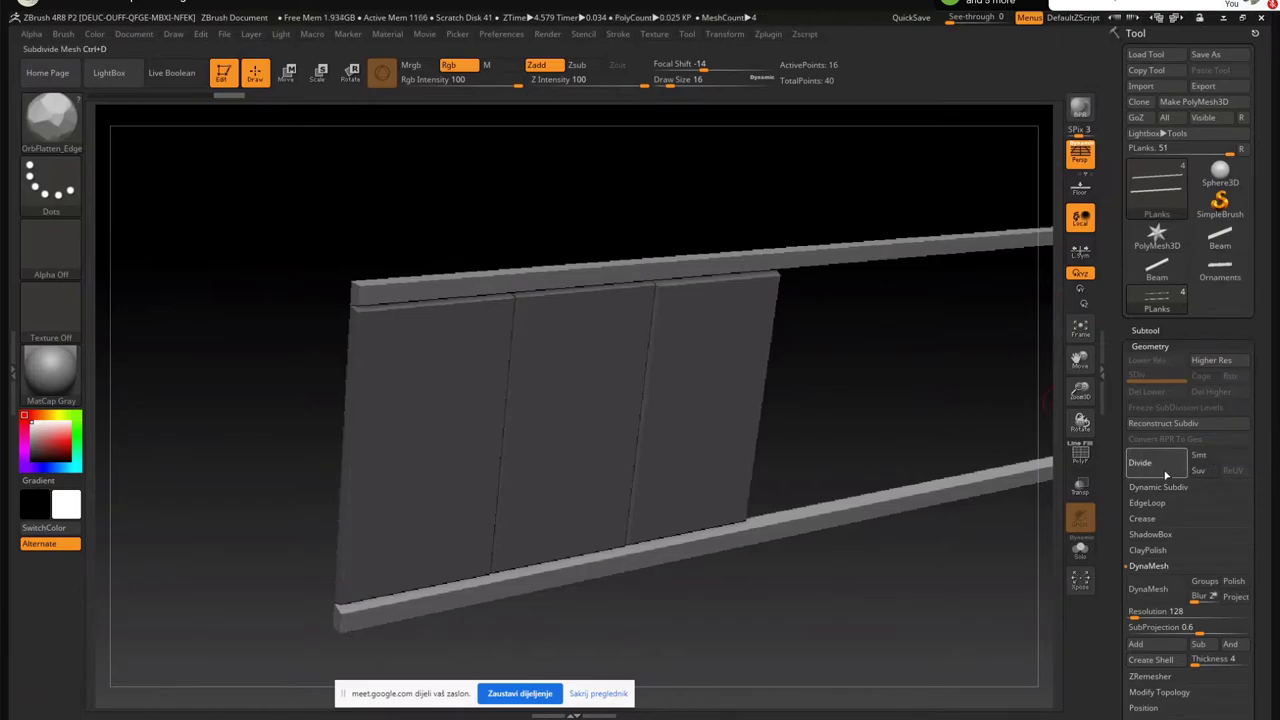
click(1165, 468)
click(1147, 391)
drag(623, 233, 640, 210)
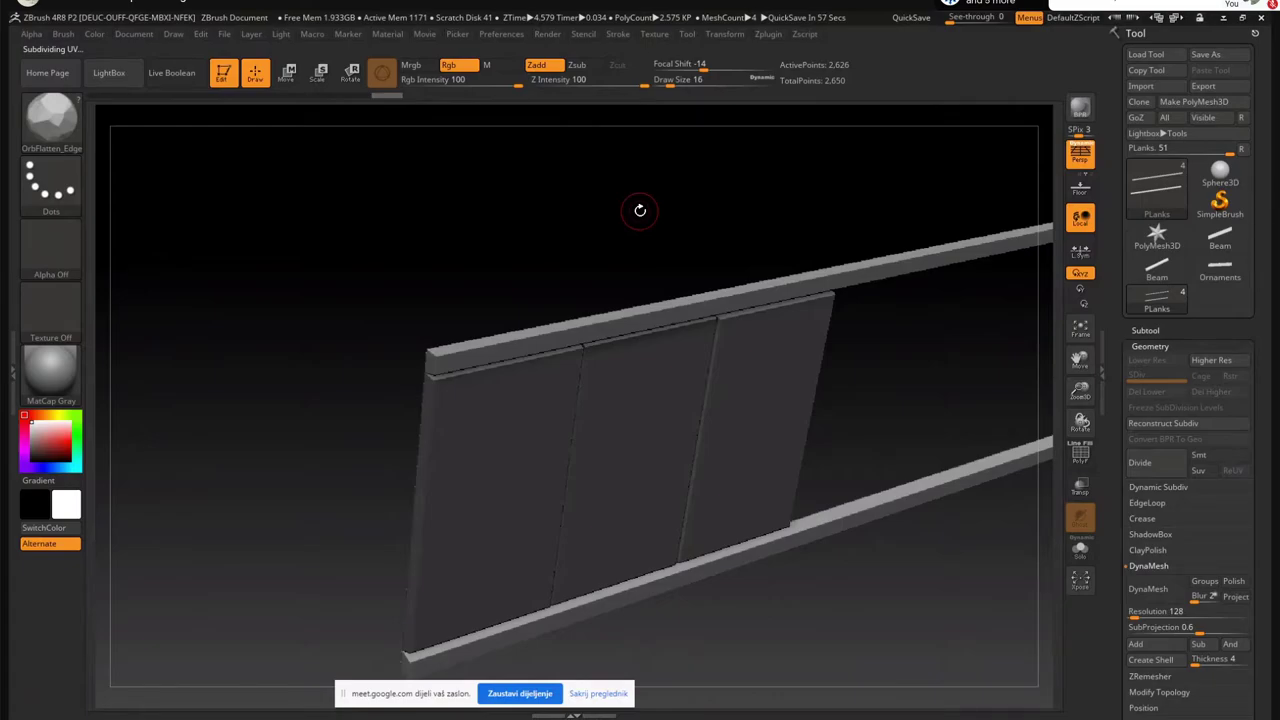
Choose the TrimDynamic brush and set its draw size to 7
key(b)
key(t)
key(d)
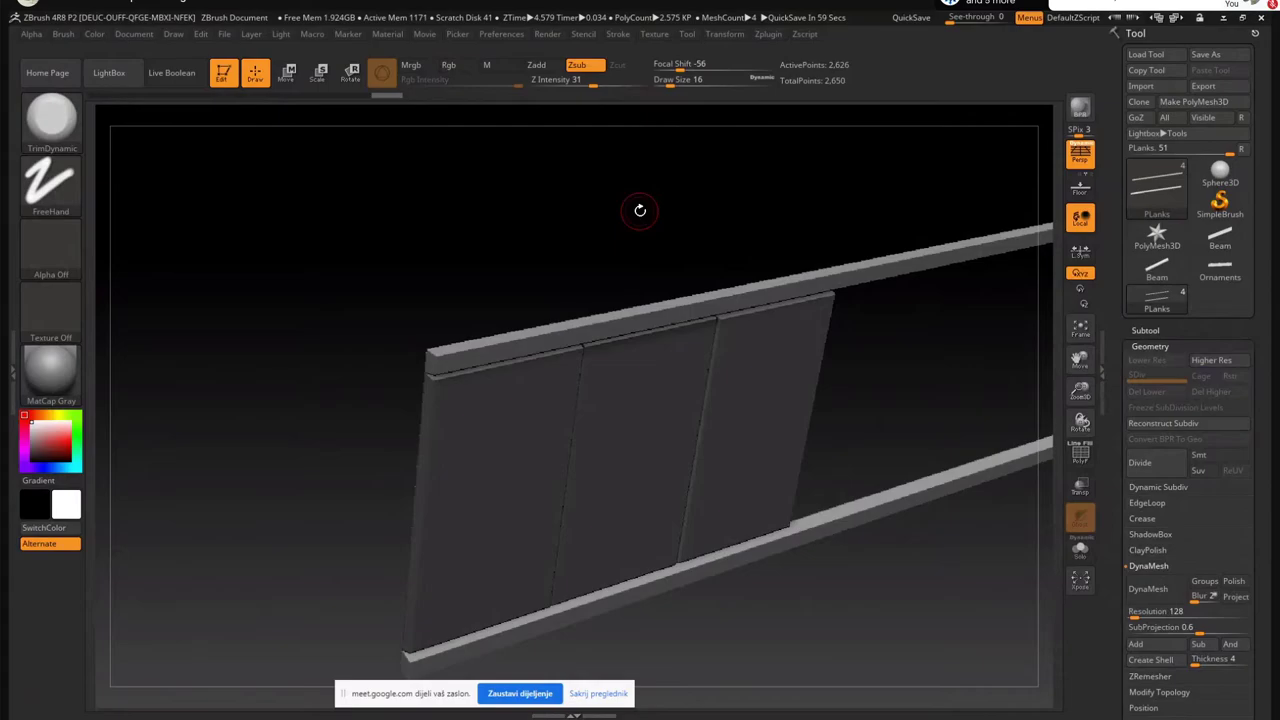
mouse_move(567, 399)
right_down()
mouse_move(521, 417)
mouse_move(532, 406)
right_up()
ctrl+right_drag(471, 363, 483, 376)
key(s)
drag(478, 380, 470, 377)
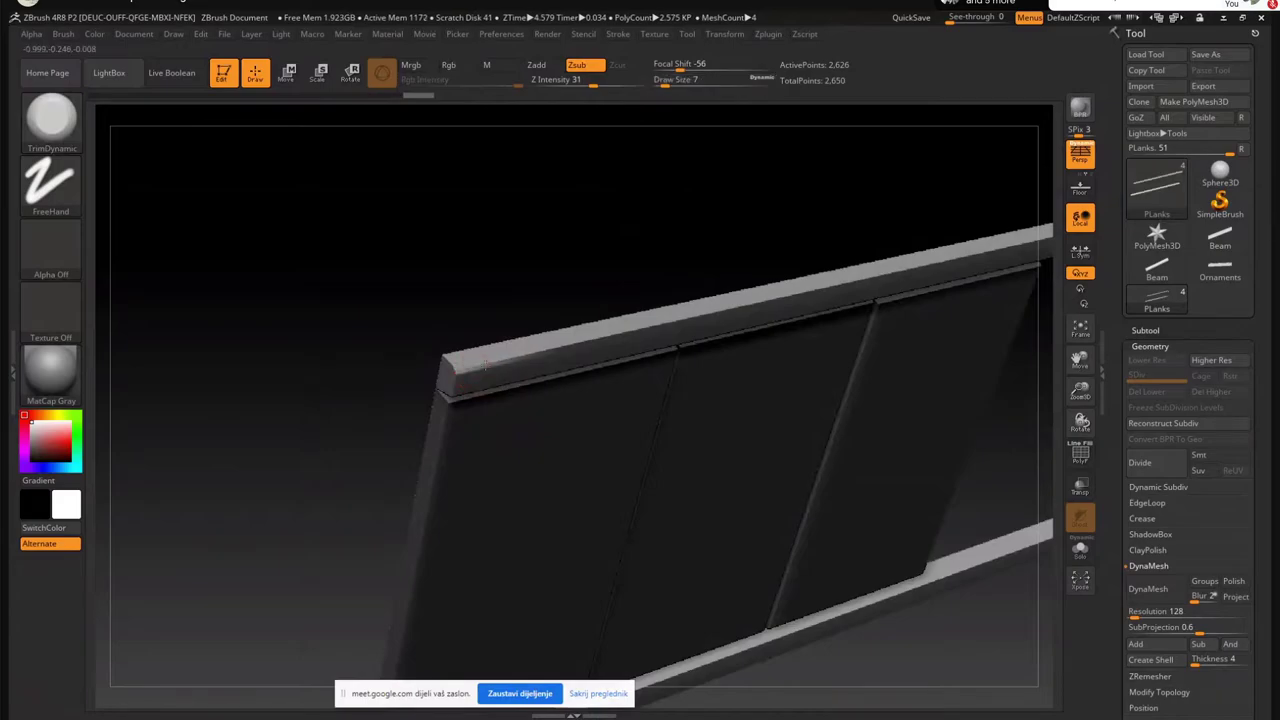
Undo the trial trim strokes at the end of the upper rail
right_drag(466, 364, 543, 400)
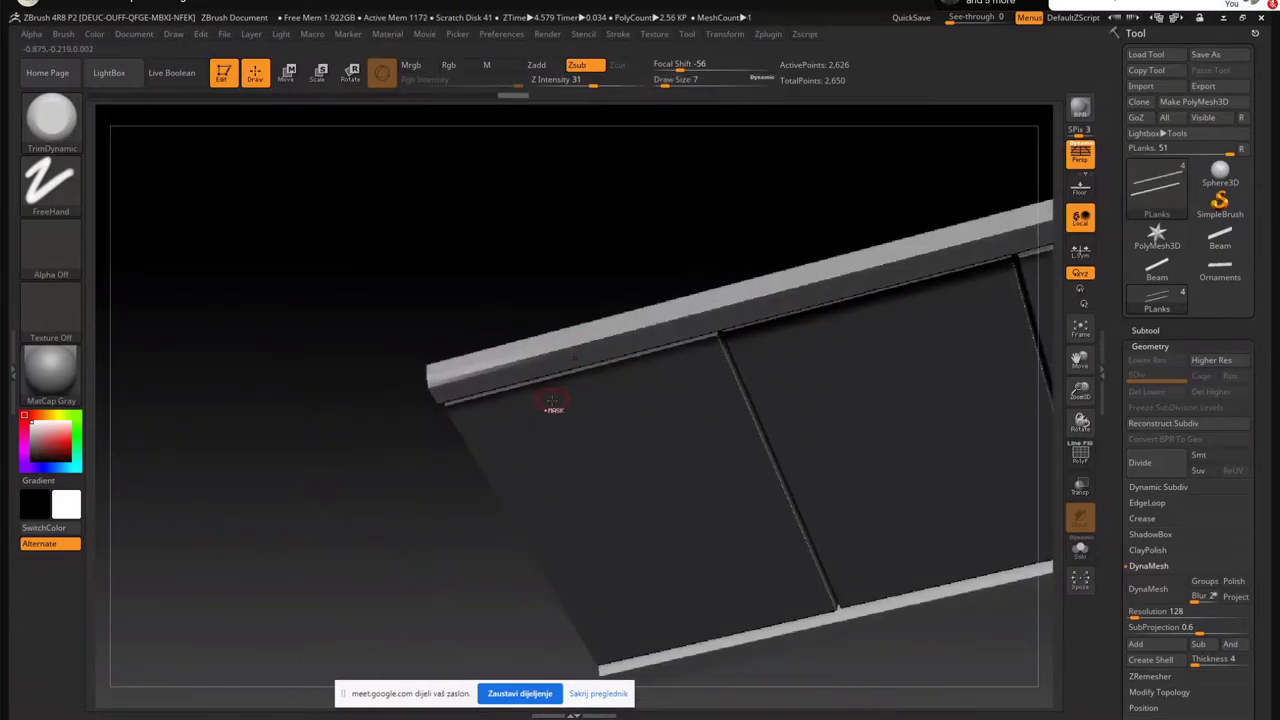
key(ctrl)
key(alt)
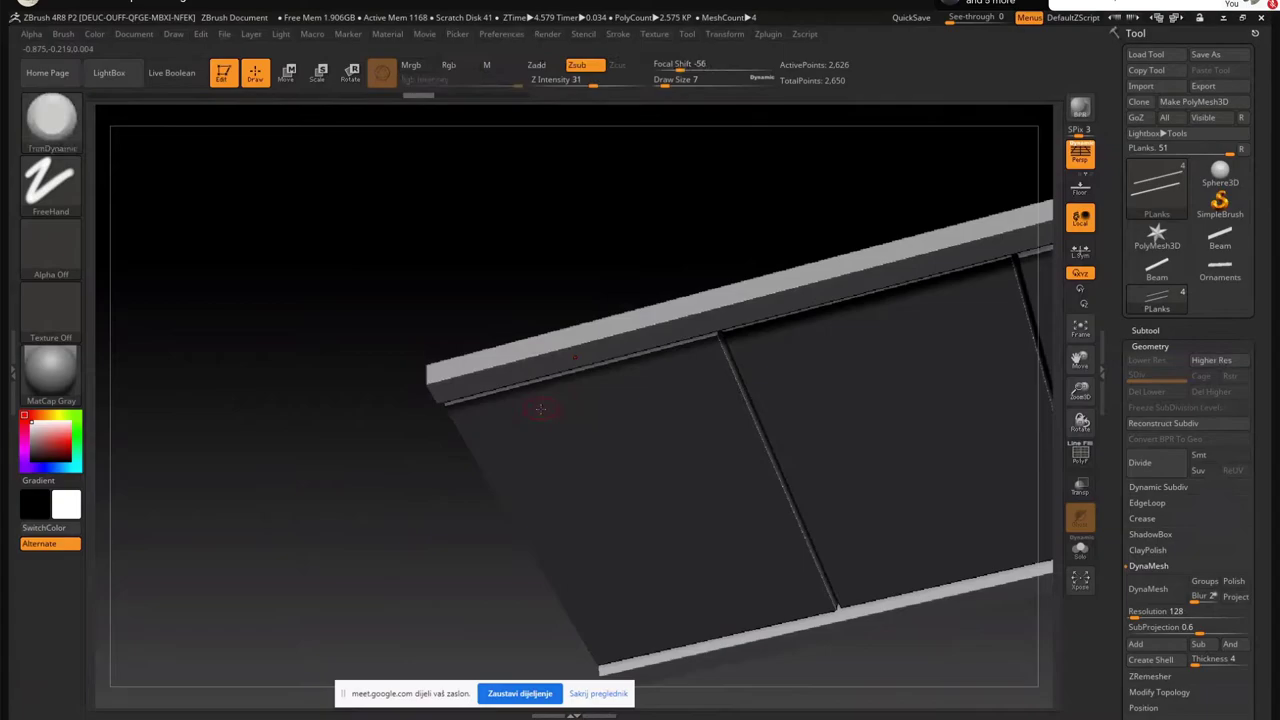
Subdivide the rails two more times without smoothing and delete the lower subdivision levels
alt+drag(891, 204, 775, 227)
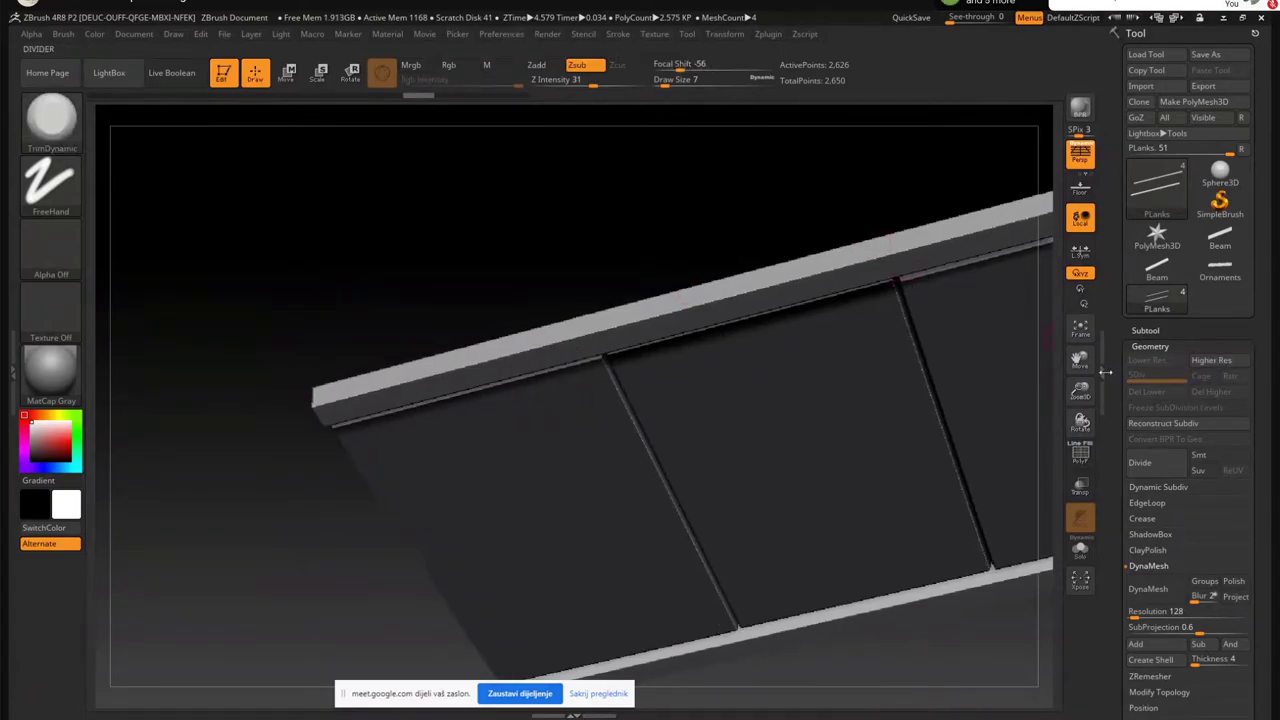
click(1163, 460)
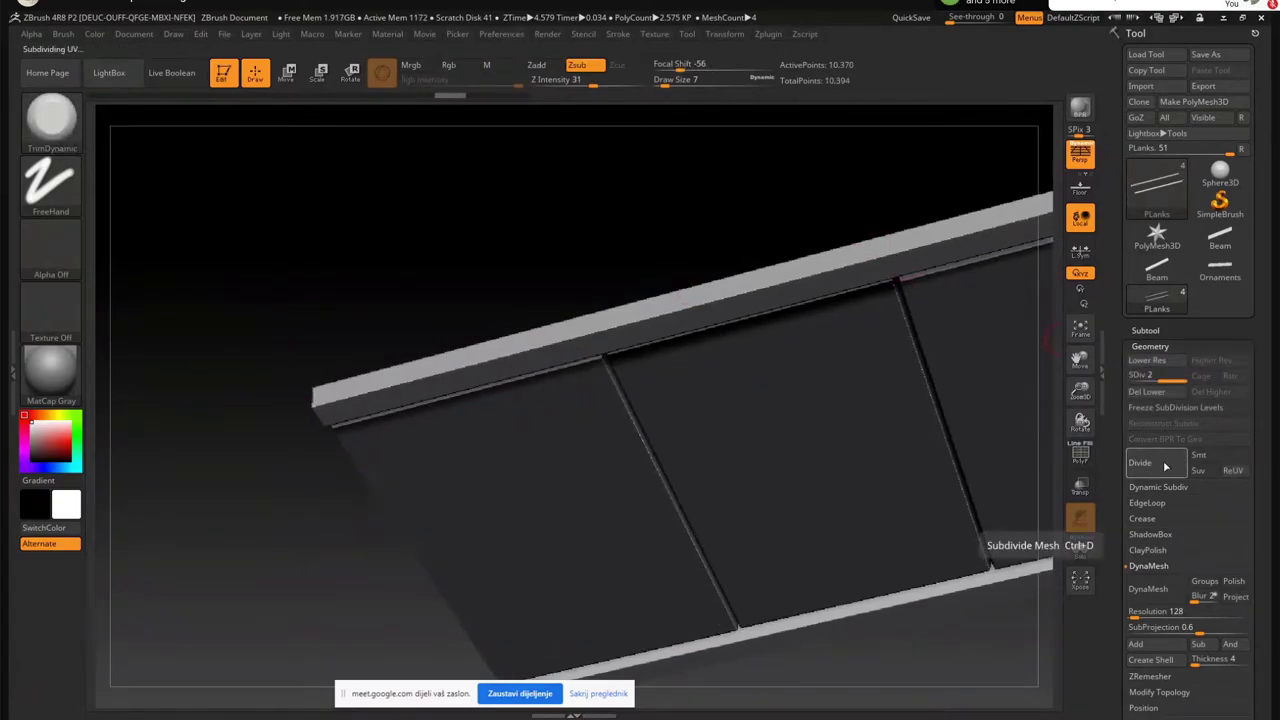
click(1163, 460)
click(1147, 391)
Wear down the upper rail's front long edge with TrimDynamic strokes, working from its first end past the planks
drag(703, 250, 703, 219)
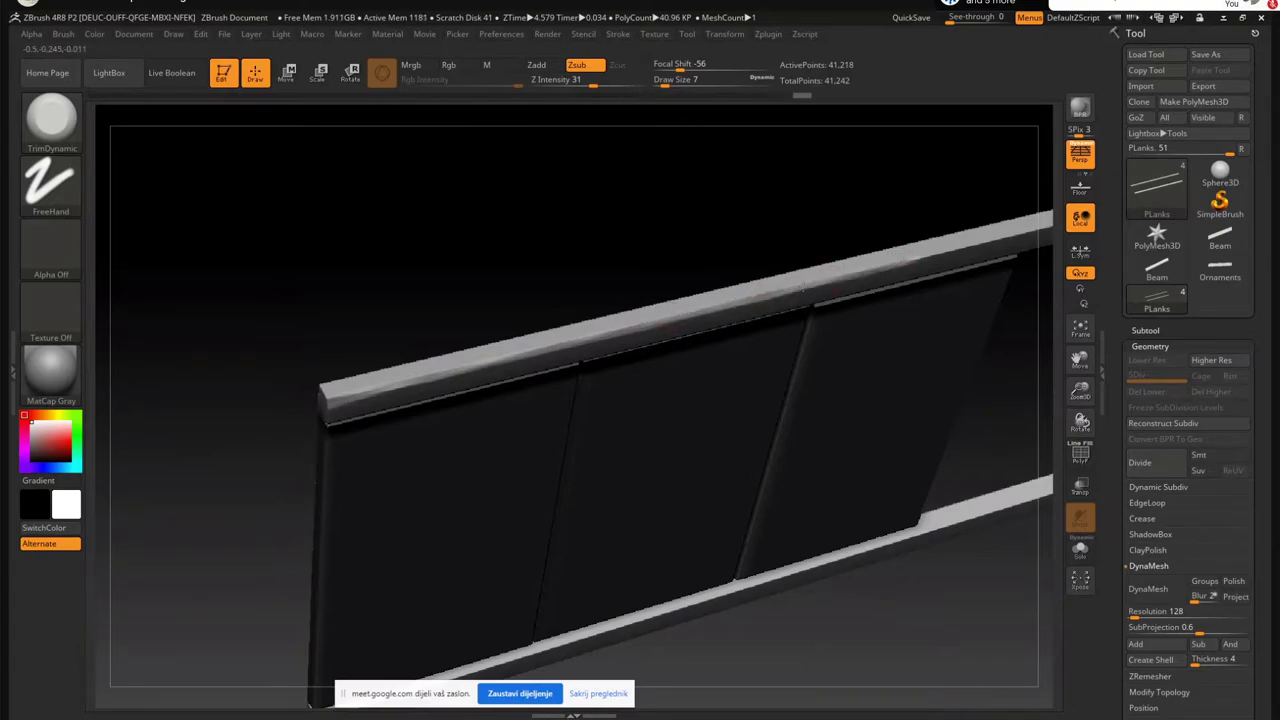
alt+right_drag(811, 283, 620, 339)
alt+right_drag(768, 308, 655, 510)
alt+right_drag(780, 300, 585, 372)
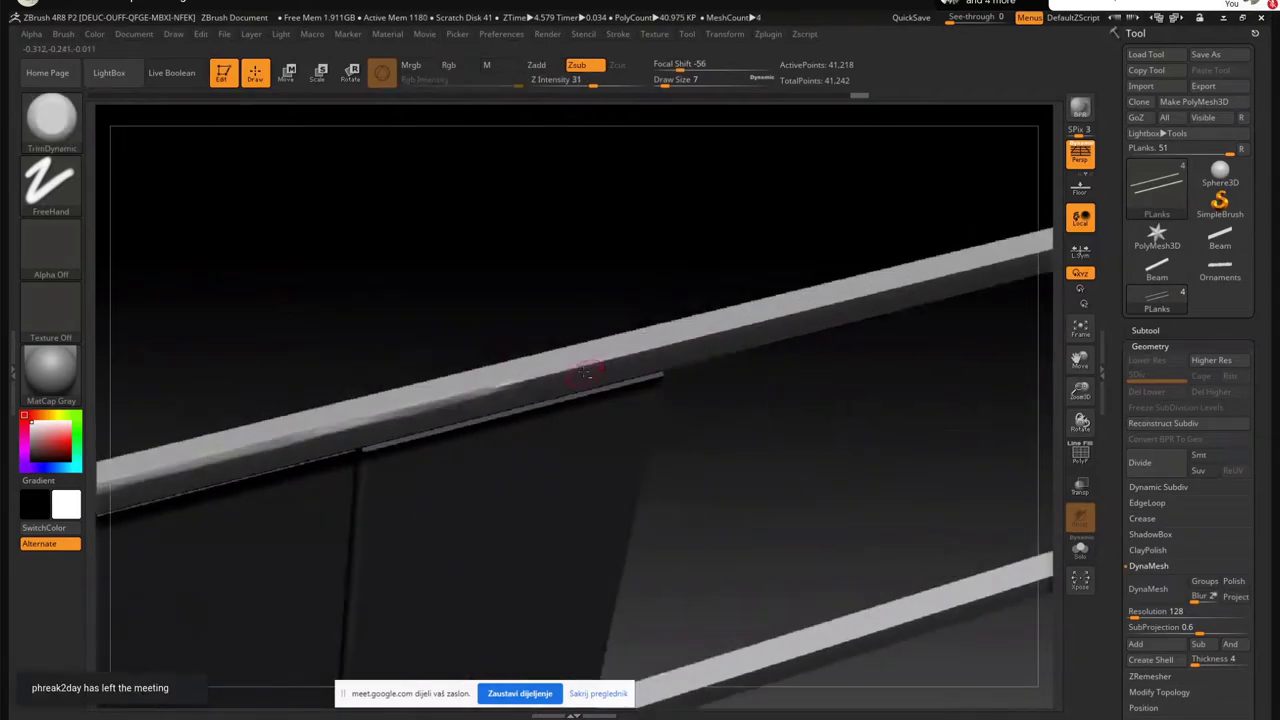
drag(500, 383, 729, 325)
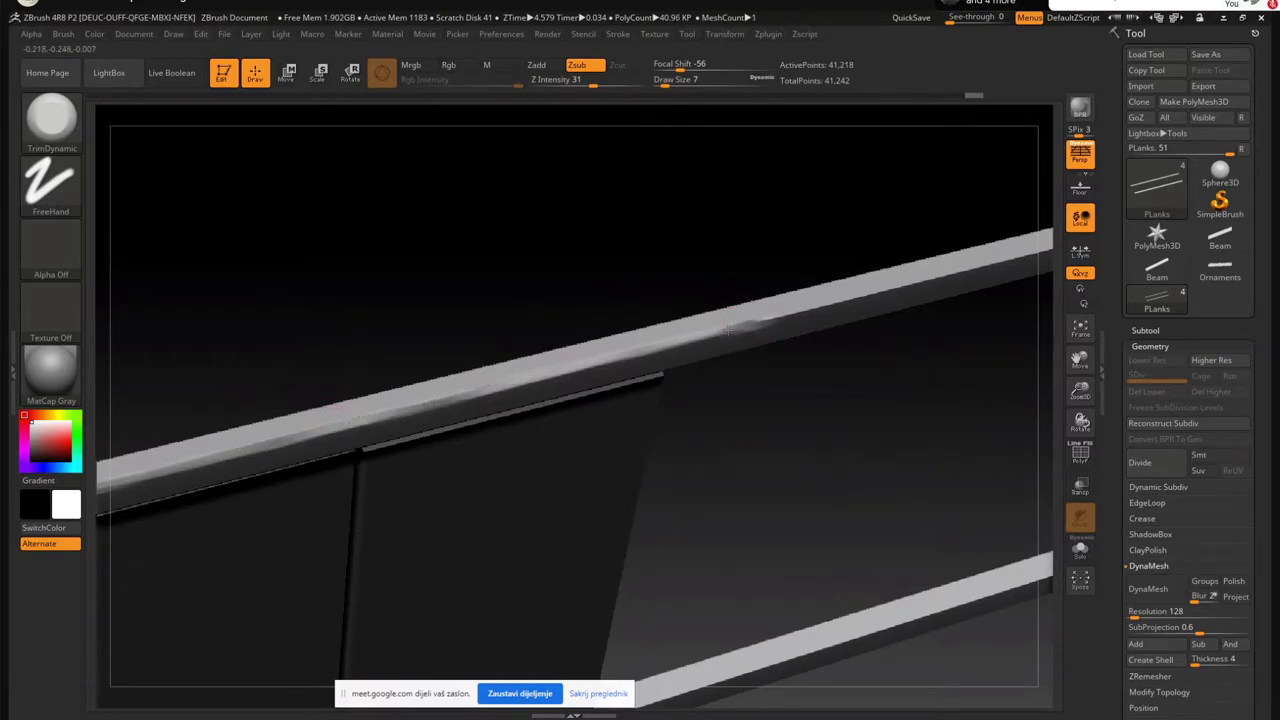
mouse_move(786, 314)
mouse_down()
mouse_move(905, 283)
mouse_move(320, 460)
mouse_up()
drag(441, 392, 825, 303)
drag(916, 275, 956, 267)
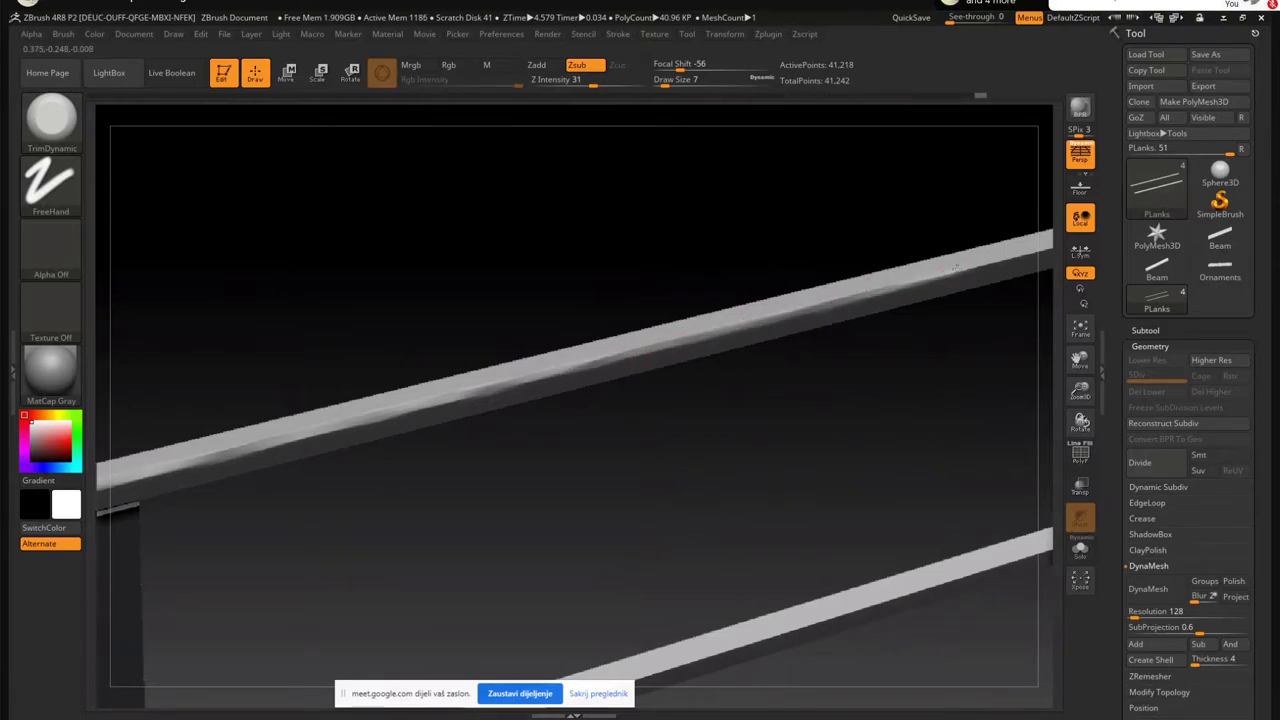
Extend the worn TrimDynamic edge along the rest of the upper rail's front to its far end
drag(822, 298, 840, 294)
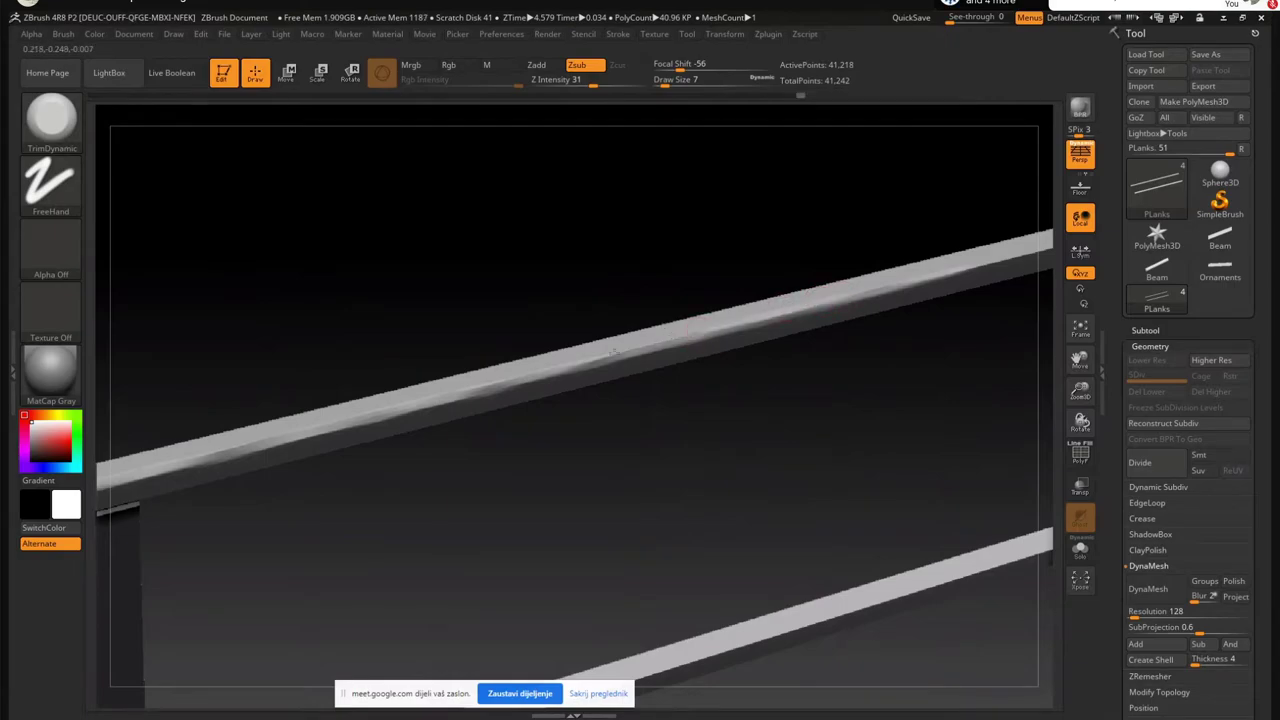
drag(627, 346, 562, 364)
alt+drag(900, 400, 525, 520)
drag(622, 381, 554, 395)
mouse_move(714, 355)
mouse_down()
mouse_move(752, 348)
mouse_move(619, 381)
mouse_up()
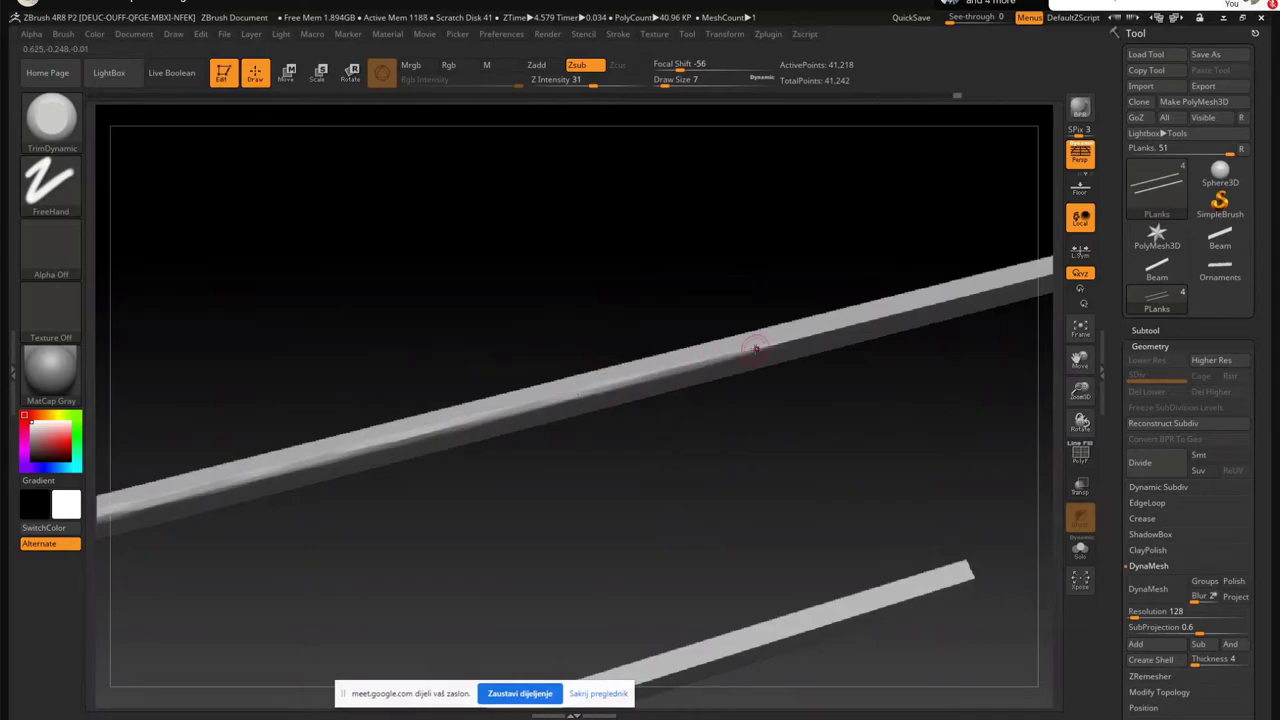
drag(822, 331, 887, 316)
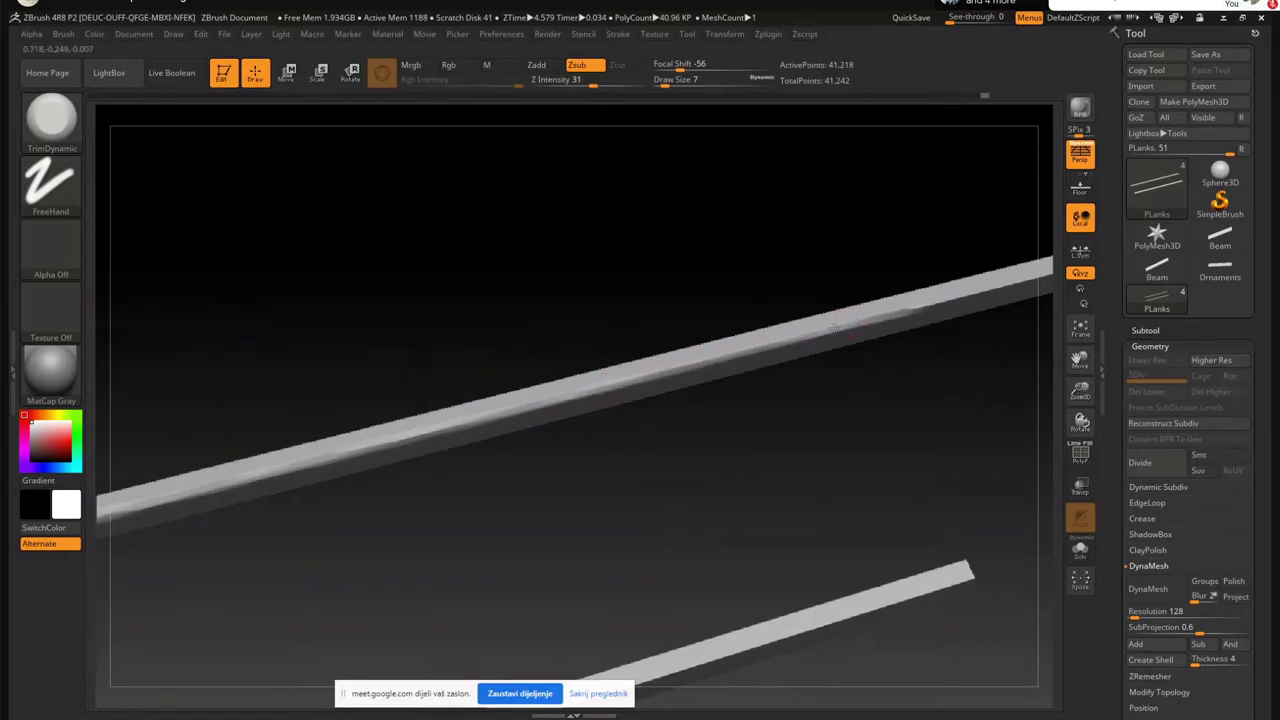
alt+right_drag(772, 343, 522, 416)
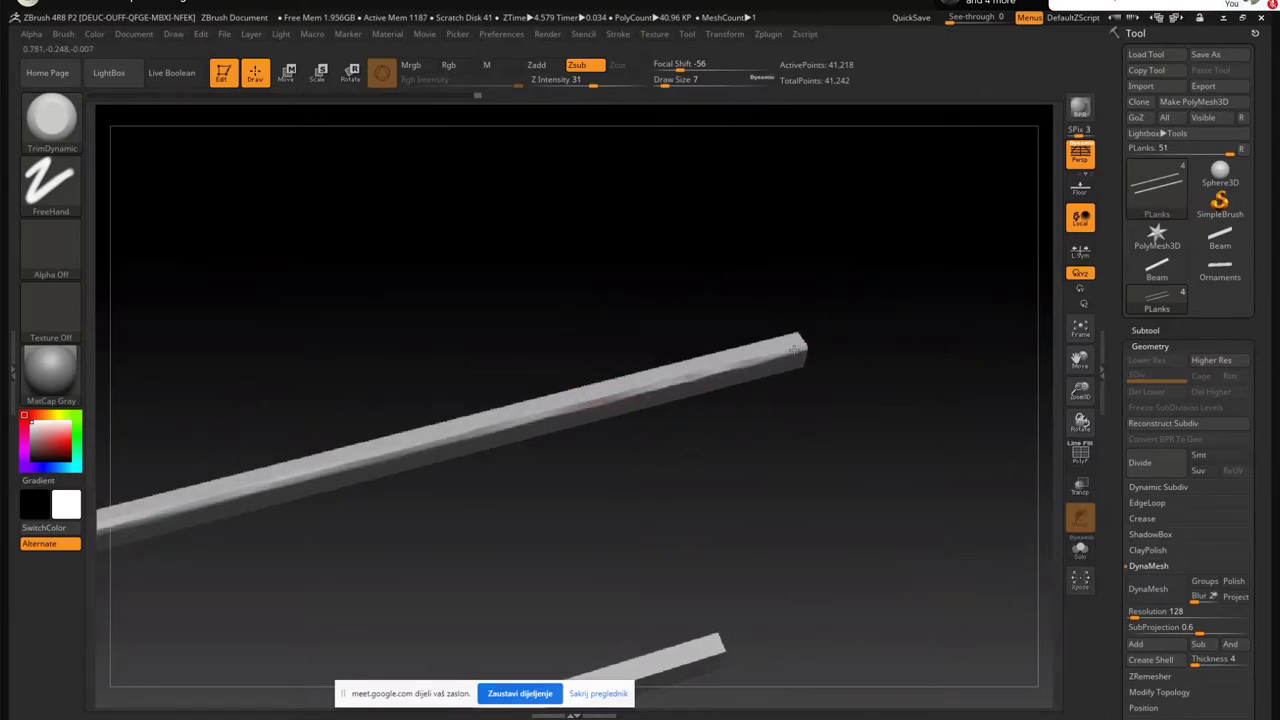
drag(749, 358, 662, 385)
Trim an uneven bevel into the upper rail's next long edge, starting from the far end
mouse_move(665, 403)
right_down()
mouse_move(657, 326)
mouse_move(625, 352)
right_up()
mouse_move(609, 443)
right_down()
mouse_move(683, 394)
mouse_move(682, 422)
mouse_move(623, 377)
mouse_move(641, 357)
right_up()
mouse_move(612, 372)
mouse_down()
mouse_move(760, 330)
mouse_move(743, 336)
mouse_up()
alt+right_drag(709, 353, 874, 307)
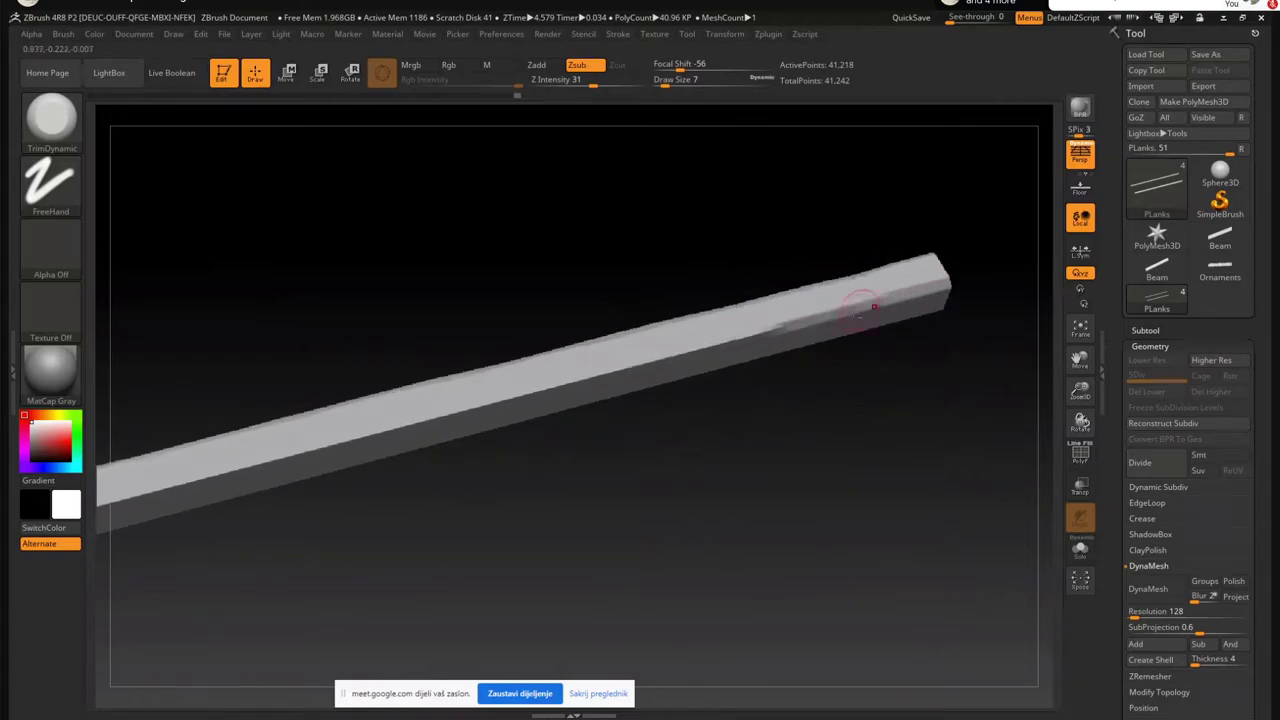
mouse_move(794, 324)
mouse_down()
mouse_move(543, 377)
mouse_move(140, 494)
mouse_up()
alt+right_drag(140, 494, 212, 474)
alt+right_drag(329, 450, 800, 355)
drag(751, 358, 212, 511)
alt+right_drag(206, 513, 860, 345)
Carry the uneven bevel on the rail's second long edge back to the opposite end
drag(822, 345, 122, 534)
alt+right_drag(128, 532, 839, 341)
mouse_move(865, 336)
mouse_down()
mouse_move(320, 474)
mouse_move(690, 384)
mouse_move(408, 458)
mouse_up()
alt+right_drag(352, 462, 886, 335)
mouse_move(846, 354)
mouse_down()
mouse_move(245, 525)
mouse_move(238, 538)
mouse_up()
mouse_move(238, 538)
alt+right_down()
mouse_move(1050, 295)
mouse_move(703, 353)
alt+right_up()
mouse_move(765, 330)
mouse_down()
mouse_move(560, 392)
mouse_move(660, 364)
mouse_move(445, 408)
mouse_move(270, 468)
mouse_move(493, 404)
mouse_up()
right_drag(493, 404, 524, 428)
right_drag(524, 428, 580, 408)
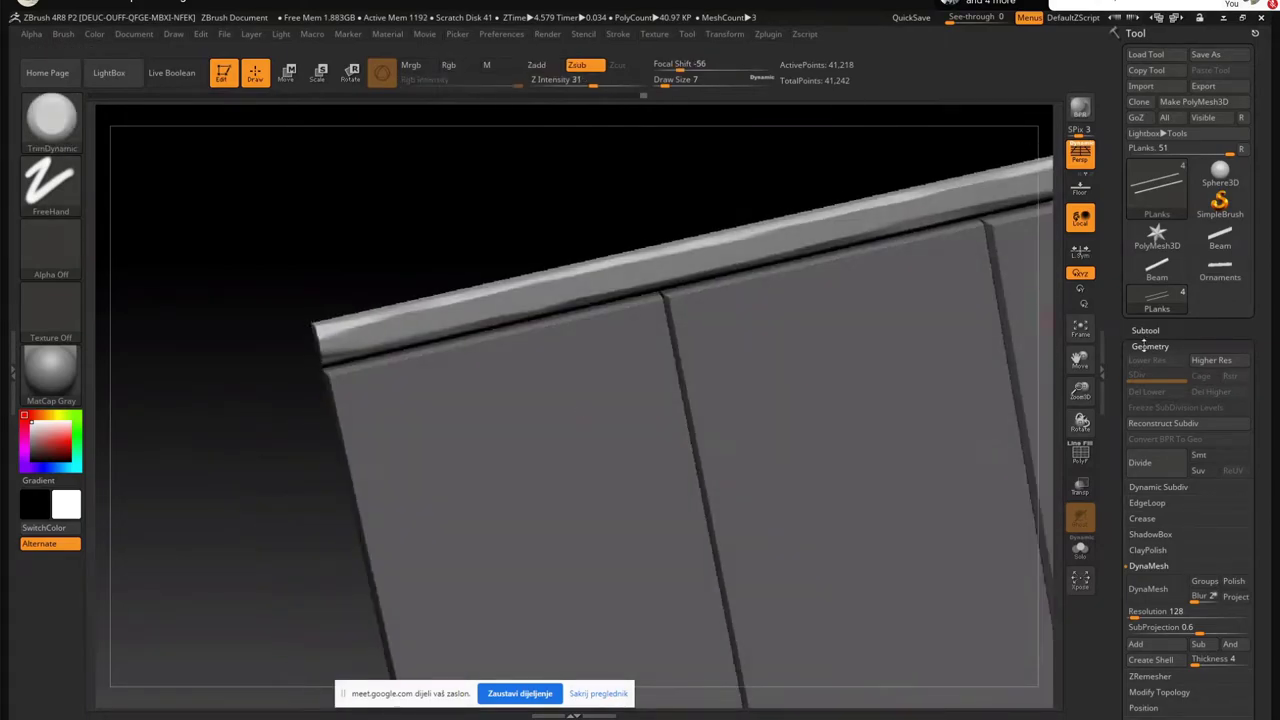
Select the first plank's subtool, Object002, and show it on its own
click(1148, 346)
click(1145, 330)
click(1242, 350)
alt+right_drag(894, 462, 834, 337)
click(1153, 388)
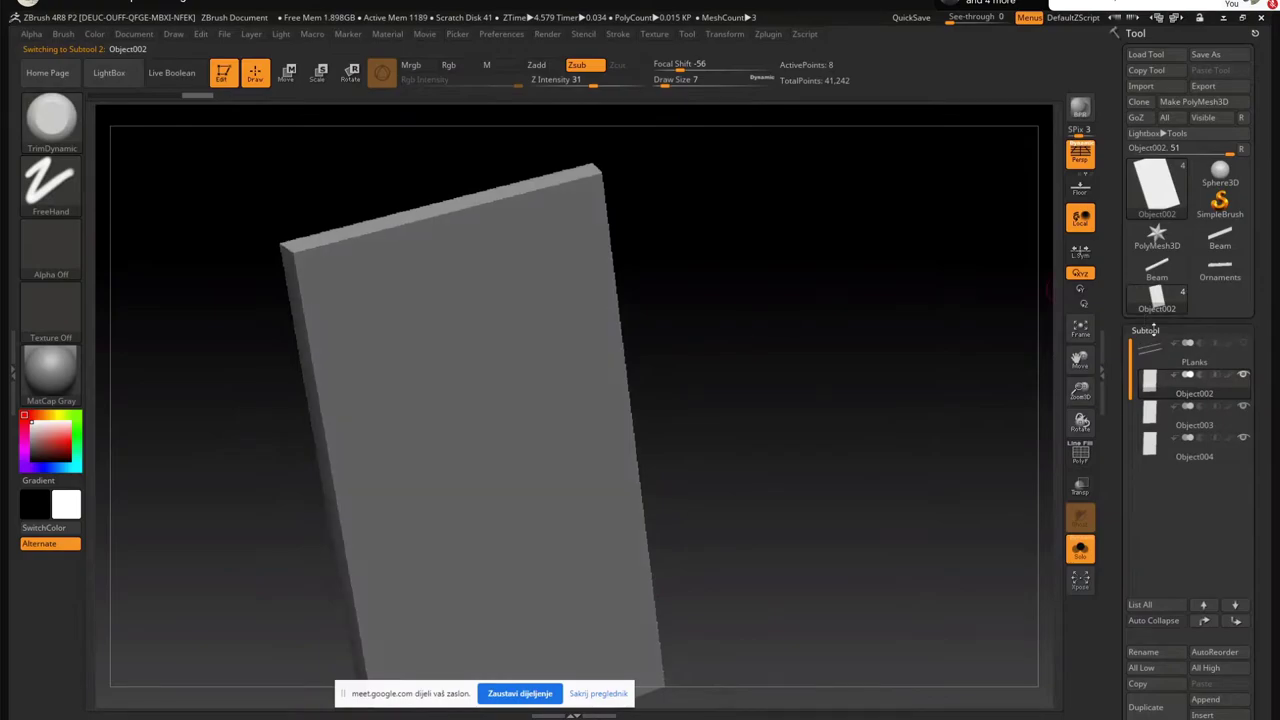
Subdivide the Object002 plank up to level 9 without smoothing and delete its lower subdivision levels
click(1146, 330)
click(1150, 346)
click(1150, 464)
click(1150, 464)
click(1150, 464)
click(1150, 464)
click(1150, 464)
click(1150, 464)
click(1150, 464)
click(1160, 465)
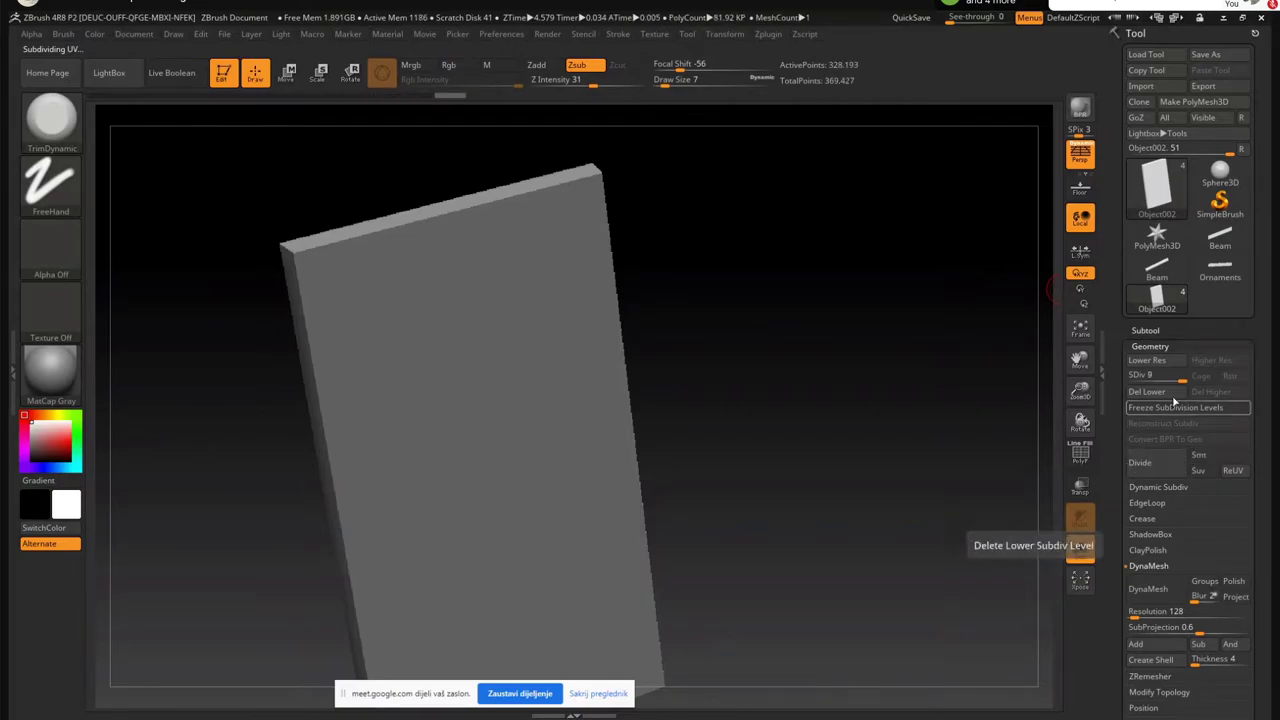
click(1147, 391)
Wear down the plank's top edge, one long side edge and the bottom edge with TrimDynamic strokes
alt+right_drag(437, 247, 575, 345)
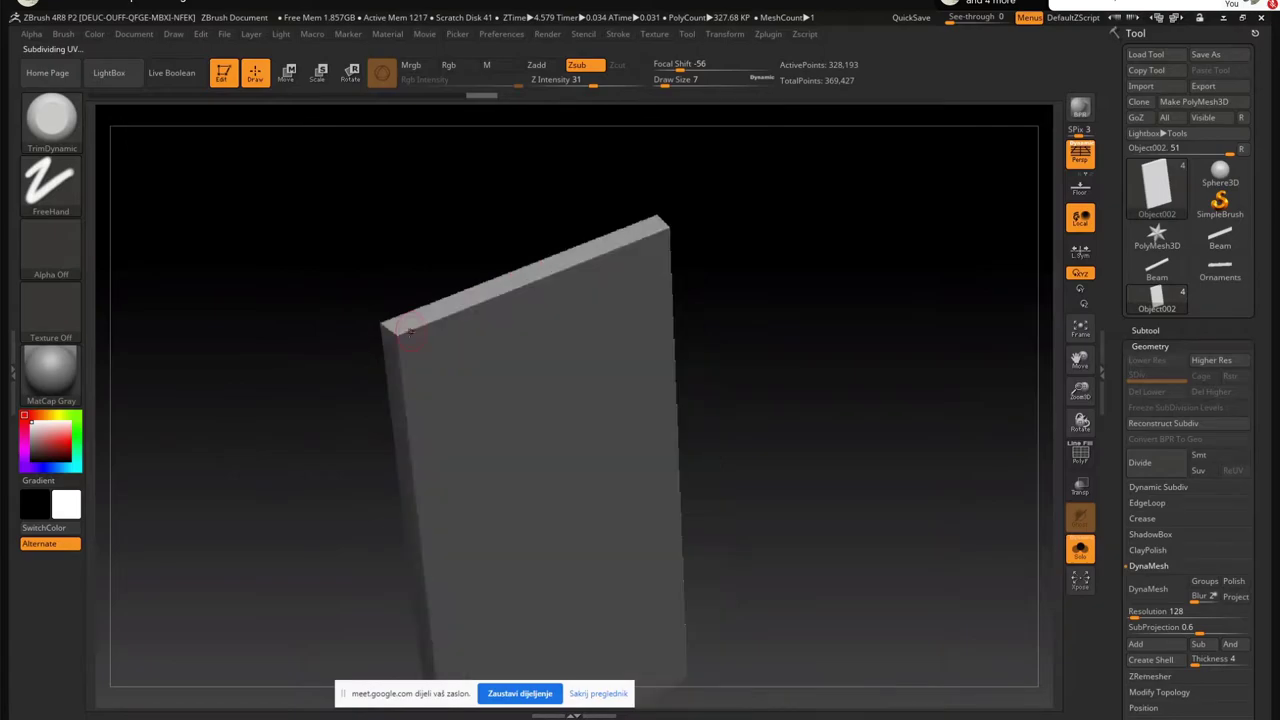
drag(405, 331, 668, 227)
alt+right_drag(412, 437, 522, 267)
mouse_move(522, 266)
mouse_down()
mouse_move(513, 168)
mouse_move(524, 430)
mouse_up()
drag(522, 512, 515, 603)
alt+right_drag(532, 627, 555, 341)
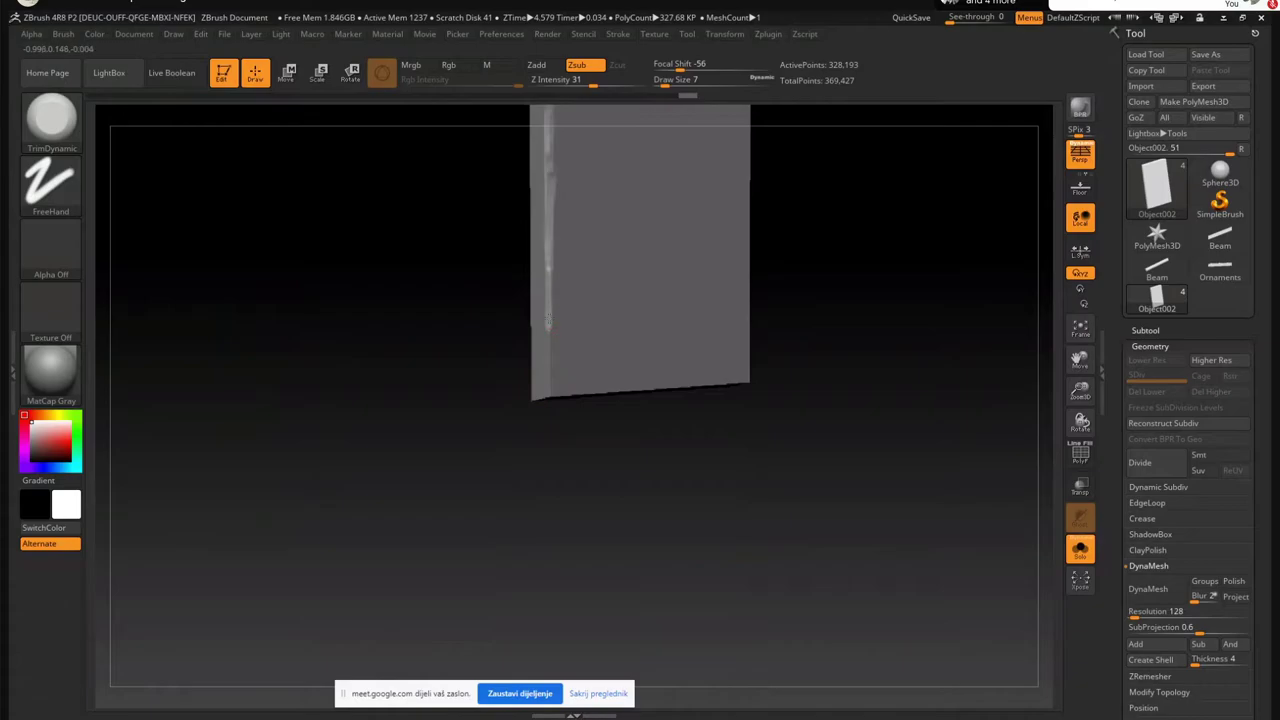
mouse_move(548, 390)
mouse_down()
mouse_move(830, 432)
mouse_move(875, 418)
mouse_up()
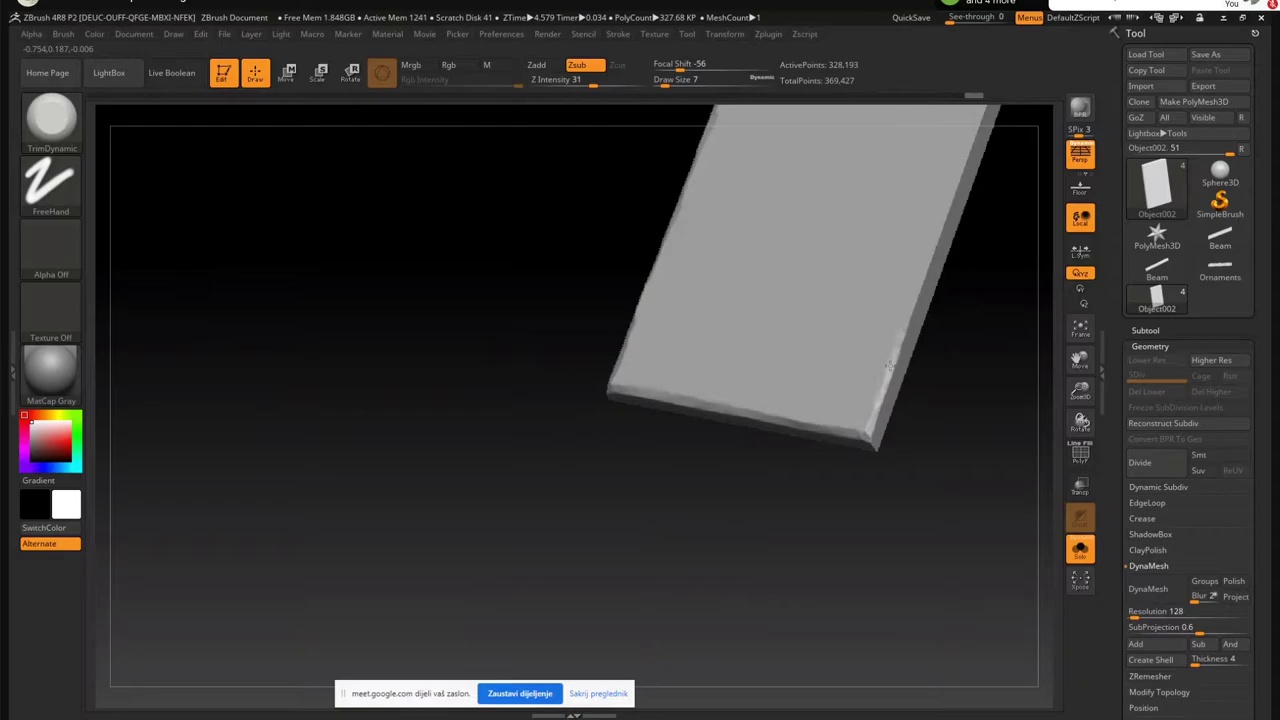
Chip the plank's opposite long side edge with TrimDynamic strokes along its full length
drag(920, 295, 843, 329)
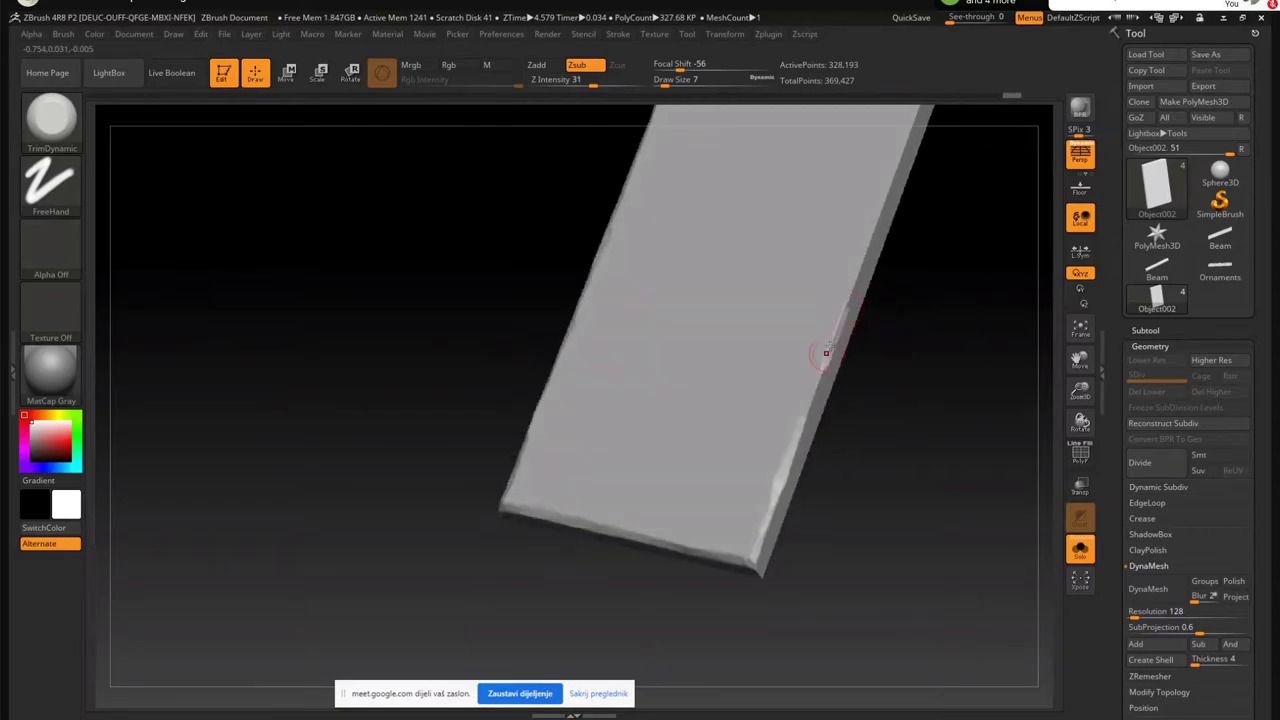
drag(793, 446, 820, 300)
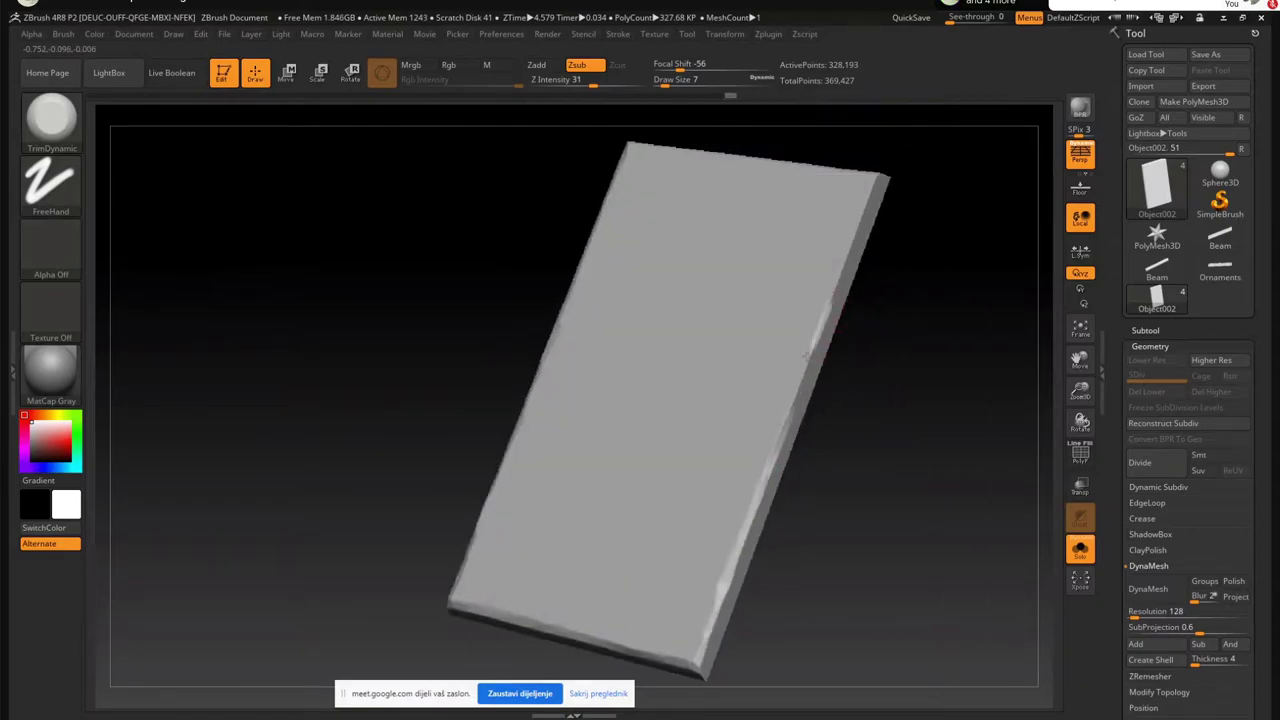
drag(771, 451, 805, 356)
mouse_move(830, 272)
mouse_down()
mouse_move(790, 368)
mouse_move(795, 353)
mouse_up()
drag(772, 426, 824, 284)
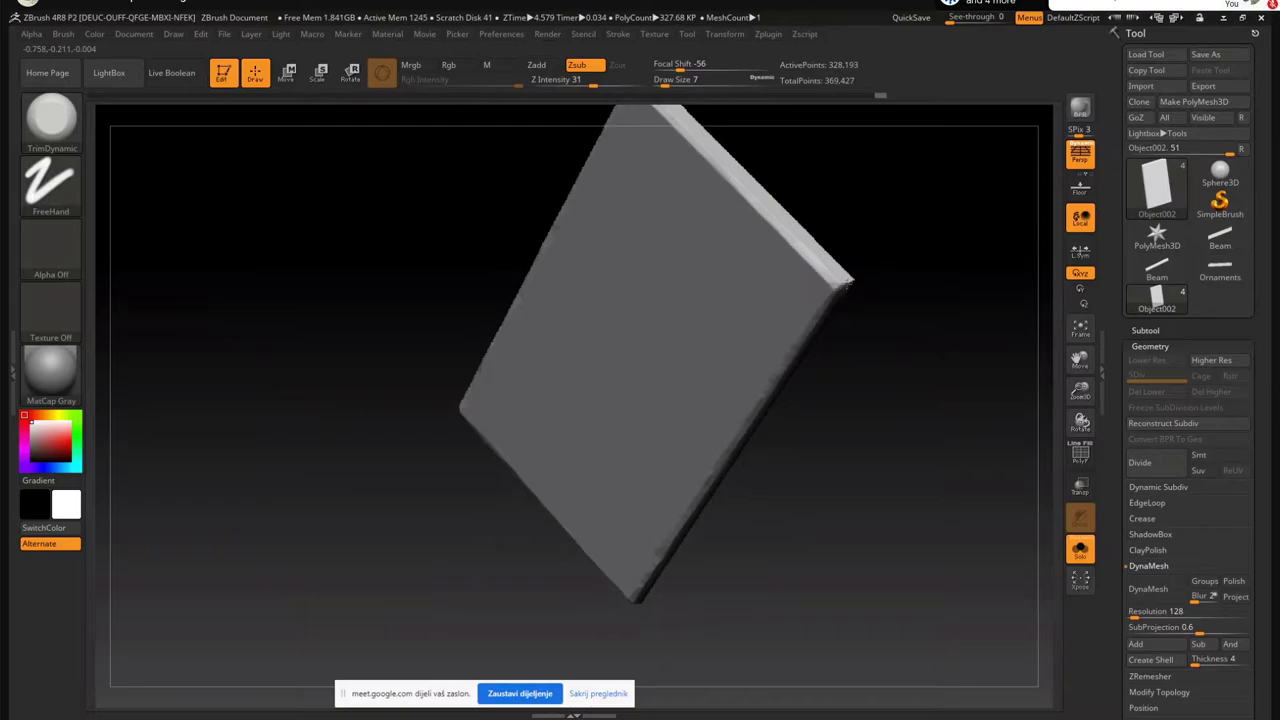
Trim the plank's remaining short edge and corners so the whole outline looks worn
drag(797, 362, 622, 432)
drag(500, 520, 435, 343)
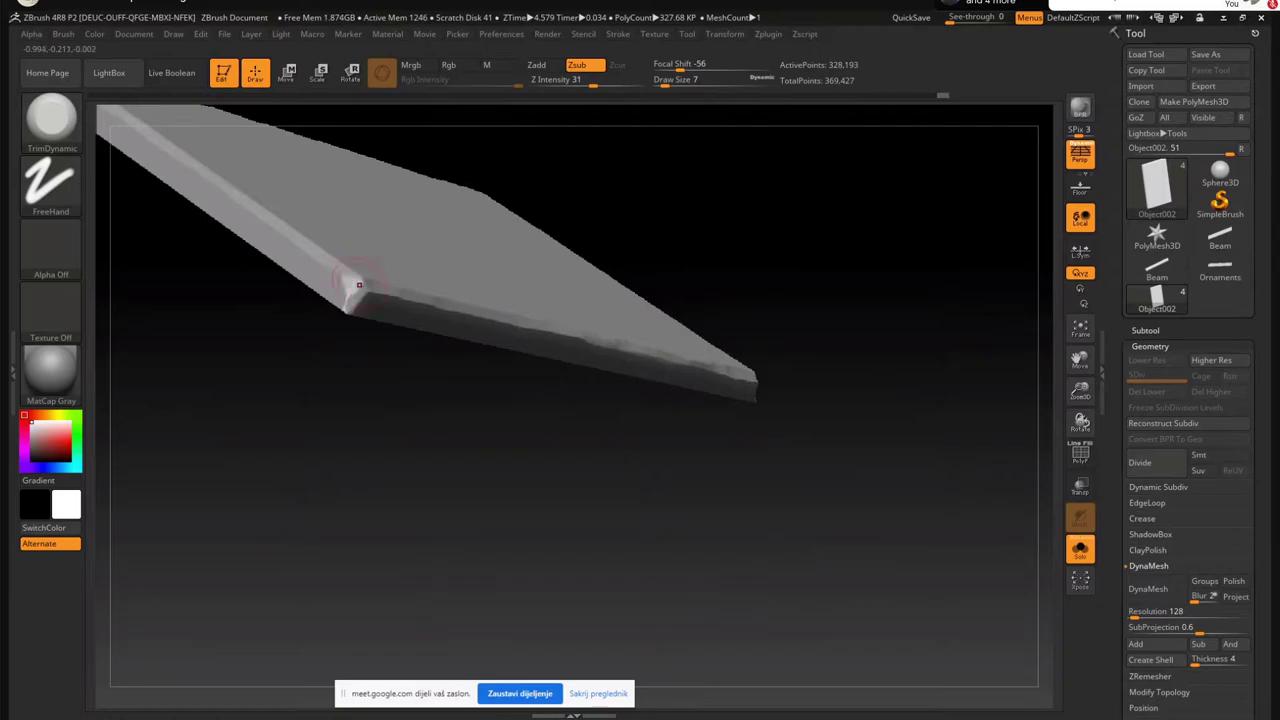
drag(349, 282, 354, 284)
drag(420, 400, 583, 320)
mouse_move(357, 287)
mouse_down()
mouse_move(380, 310)
mouse_move(508, 257)
mouse_move(460, 320)
mouse_move(522, 452)
mouse_move(551, 346)
mouse_move(586, 417)
mouse_move(614, 346)
mouse_move(590, 356)
mouse_up()
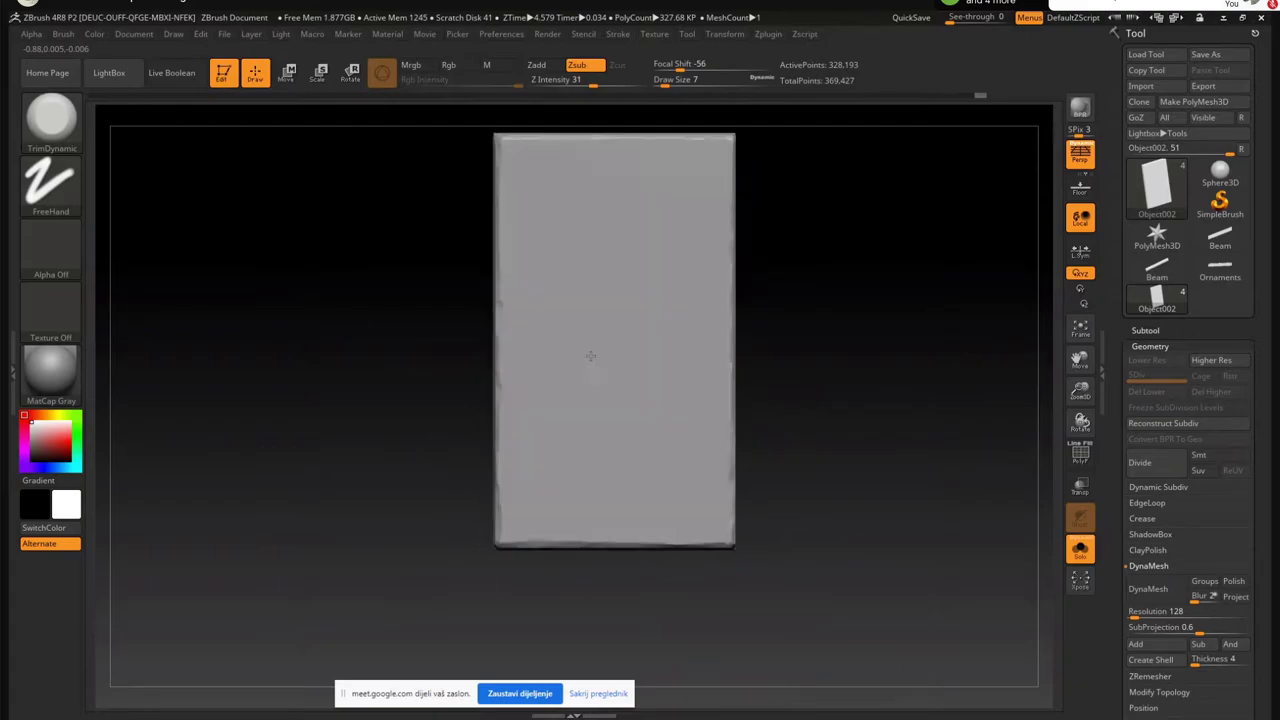
alt+right_drag(638, 297, 626, 343)
Choose the Orb_ClayTubes brush and lay trial strokes along the plank's face
key(b)
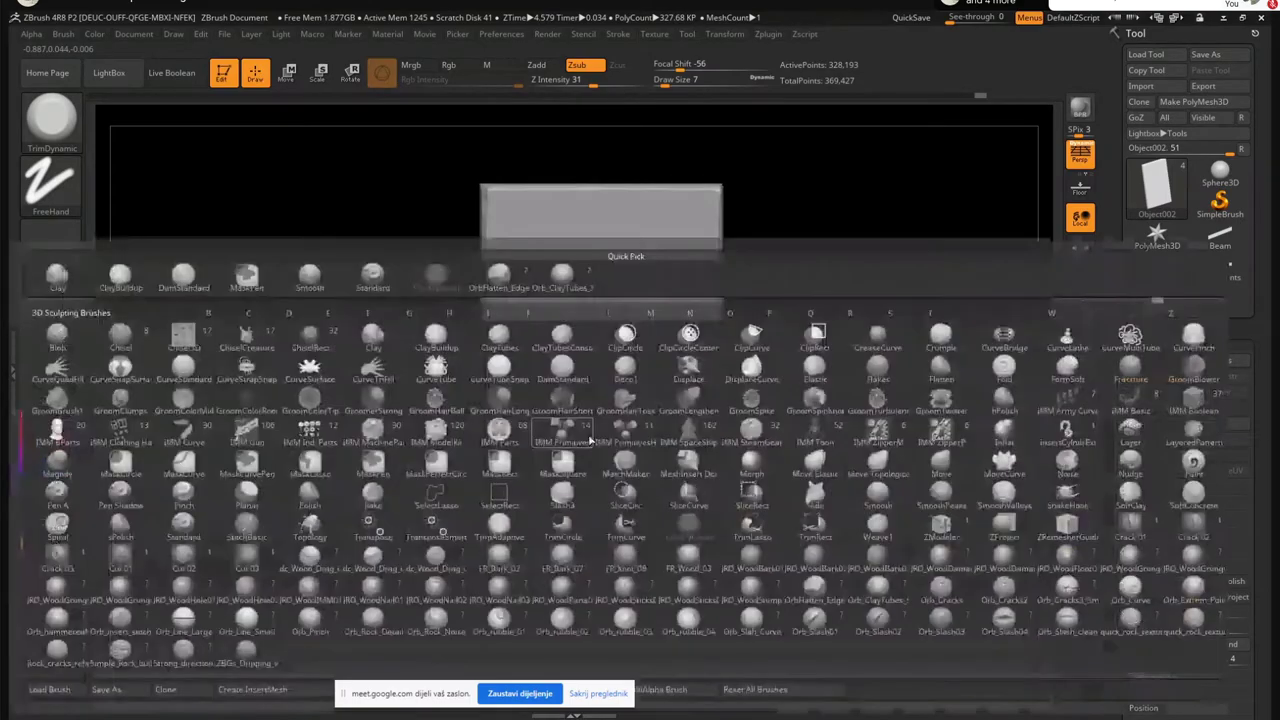
click(576, 287)
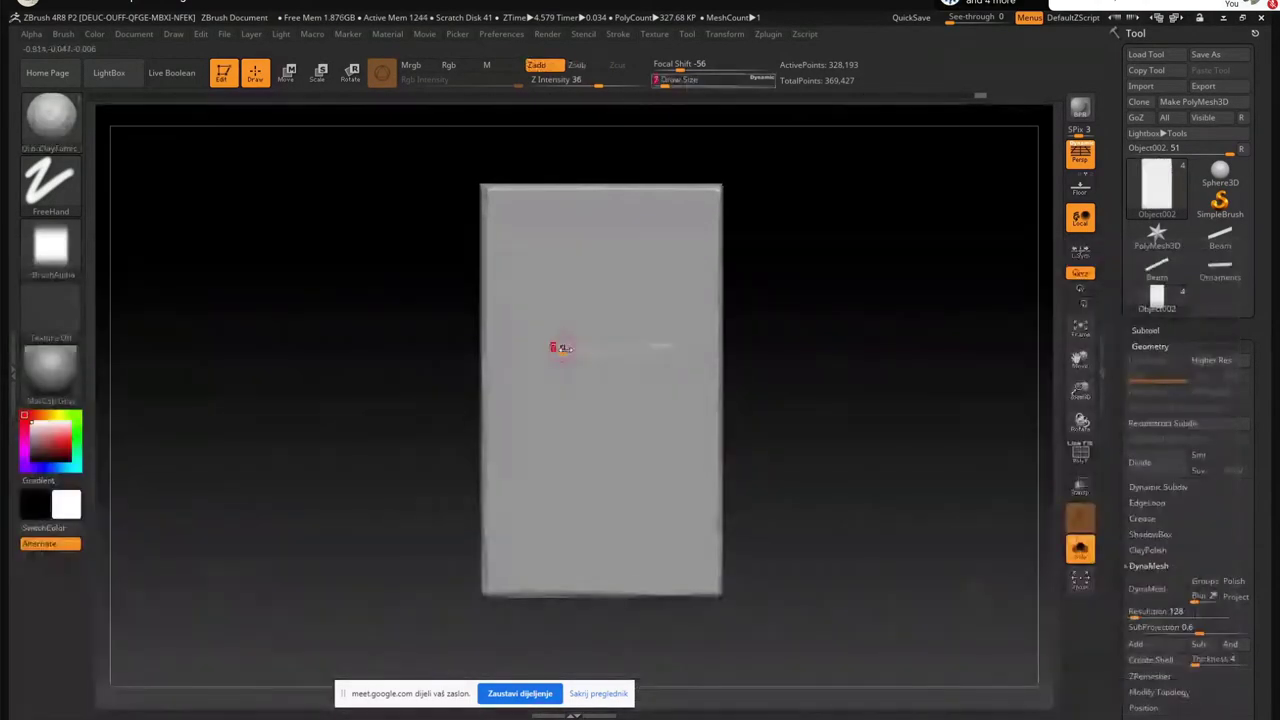
mouse_move(571, 346)
mouse_down()
mouse_move(520, 371)
mouse_move(583, 422)
mouse_move(549, 286)
mouse_move(500, 414)
mouse_move(454, 453)
mouse_move(503, 444)
mouse_move(645, 335)
mouse_move(585, 350)
mouse_move(441, 452)
mouse_move(557, 391)
mouse_up()
Undo the trial clay strokes along the plank's long side
key(ctrl+z)
key(ctrl+z)
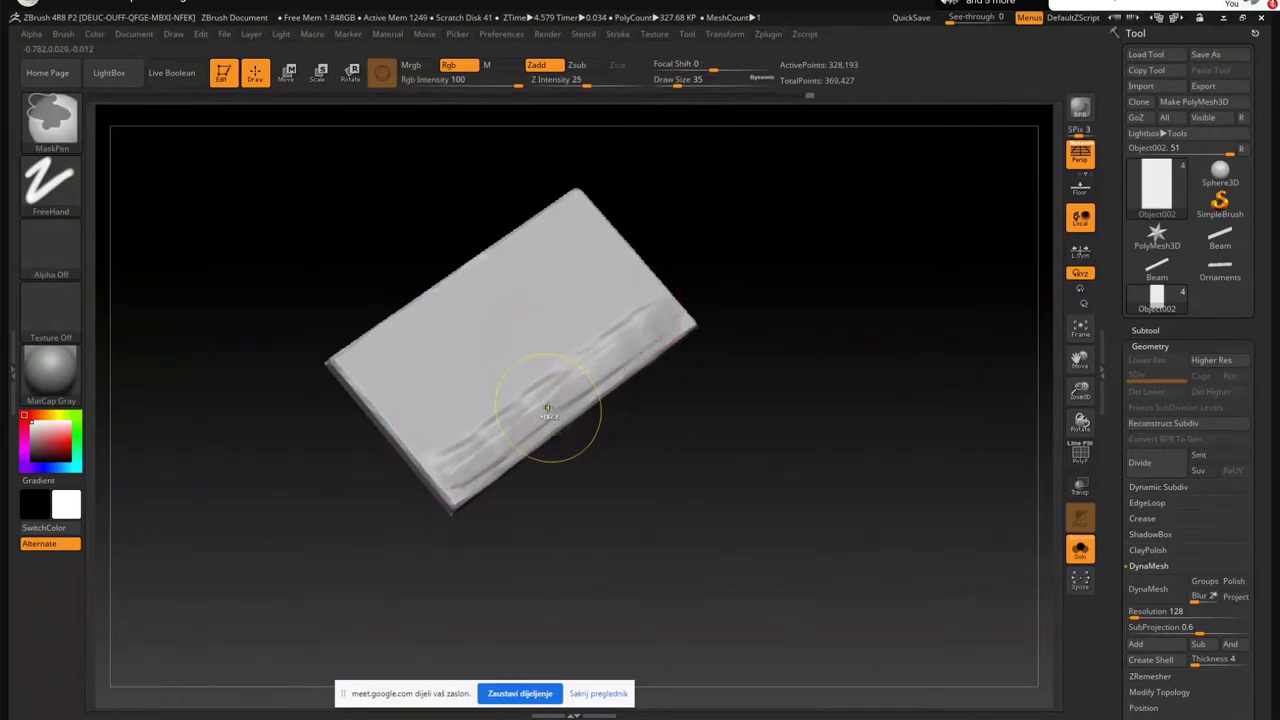
key(ctrl+z)
key(ctrl+z)
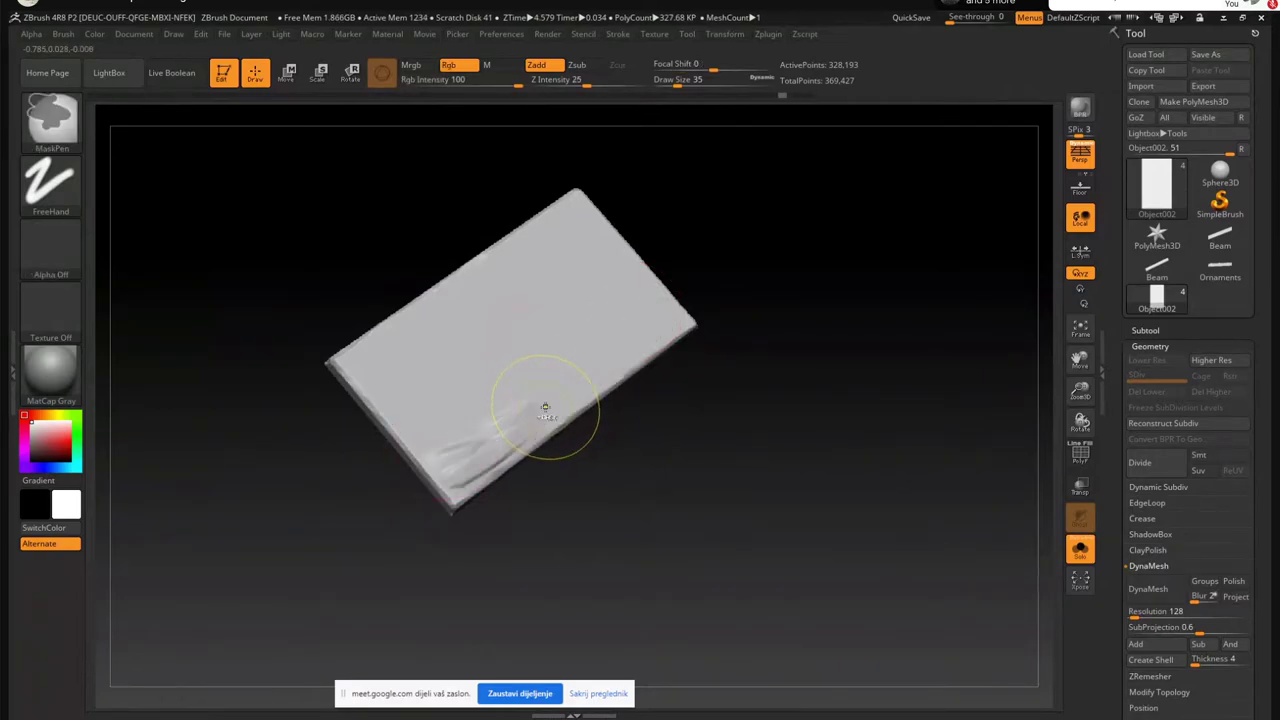
key(ctrl+z)
key(ctrl+z)
Try clay strokes at draw size 22 across the middle of the plank and undo them
key(s)
mouse_move(506, 424)
mouse_down()
mouse_move(492, 424)
mouse_move(491, 366)
mouse_move(423, 406)
mouse_move(477, 357)
mouse_move(423, 380)
mouse_up()
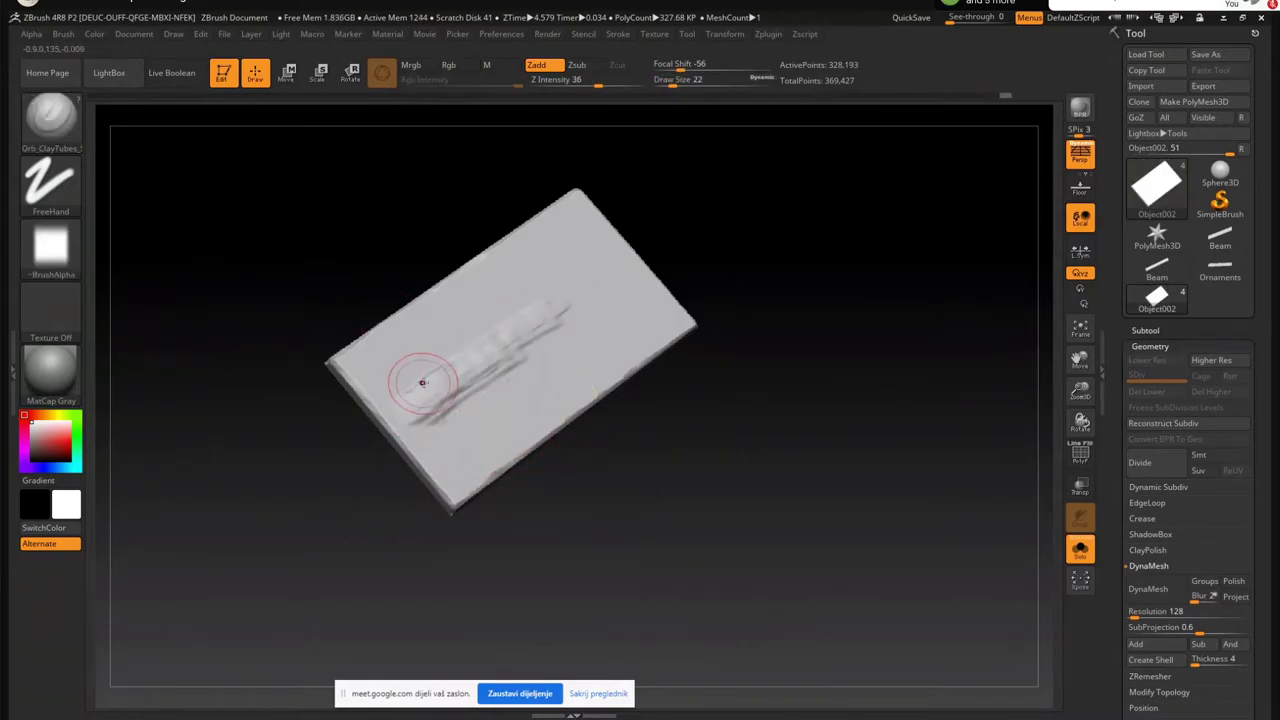
key(ctrl+z)
key(ctrl+z)
key(ctrl+z)
key(ctrl+z)
key(ctrl+z)
Set the draw size to 11 and build up lengthwise wood-grain ridges across the plank's face with Orb_ClayTubes
key(s)
drag(475, 402, 465, 402)
mouse_move(416, 437)
mouse_down()
mouse_move(609, 291)
mouse_move(650, 282)
mouse_move(503, 396)
mouse_move(662, 288)
mouse_up()
drag(512, 402, 668, 310)
drag(518, 427, 660, 326)
mouse_move(545, 416)
mouse_down()
mouse_move(672, 332)
mouse_move(446, 488)
mouse_move(455, 445)
mouse_move(429, 437)
mouse_move(569, 371)
mouse_move(661, 308)
mouse_move(525, 420)
mouse_move(631, 266)
mouse_move(474, 377)
mouse_move(406, 406)
mouse_move(576, 286)
mouse_up()
drag(426, 386, 574, 269)
Fill the plank's remaining bare areas, ends and long side with more wood-grain clay strokes
alt+right_drag(574, 269, 608, 314)
mouse_move(654, 274)
mouse_down()
mouse_move(459, 420)
mouse_move(484, 420)
mouse_move(453, 459)
mouse_move(611, 326)
mouse_move(600, 372)
mouse_move(534, 431)
mouse_move(689, 337)
mouse_move(535, 470)
mouse_move(566, 480)
mouse_up()
mouse_move(598, 392)
alt+right_down()
mouse_move(598, 483)
mouse_move(617, 368)
alt+right_up()
mouse_move(559, 414)
mouse_down()
mouse_move(609, 320)
mouse_move(460, 492)
mouse_move(486, 496)
mouse_move(539, 447)
mouse_up()
drag(459, 500, 486, 485)
mouse_move(514, 464)
right_down()
mouse_move(552, 509)
mouse_move(550, 462)
right_up()
alt+right_drag(550, 462, 575, 411)
Enlarge the draw size to 23, layer broader clay strokes over the plank's grain and undo the last two
key(s)
drag(575, 411, 580, 411)
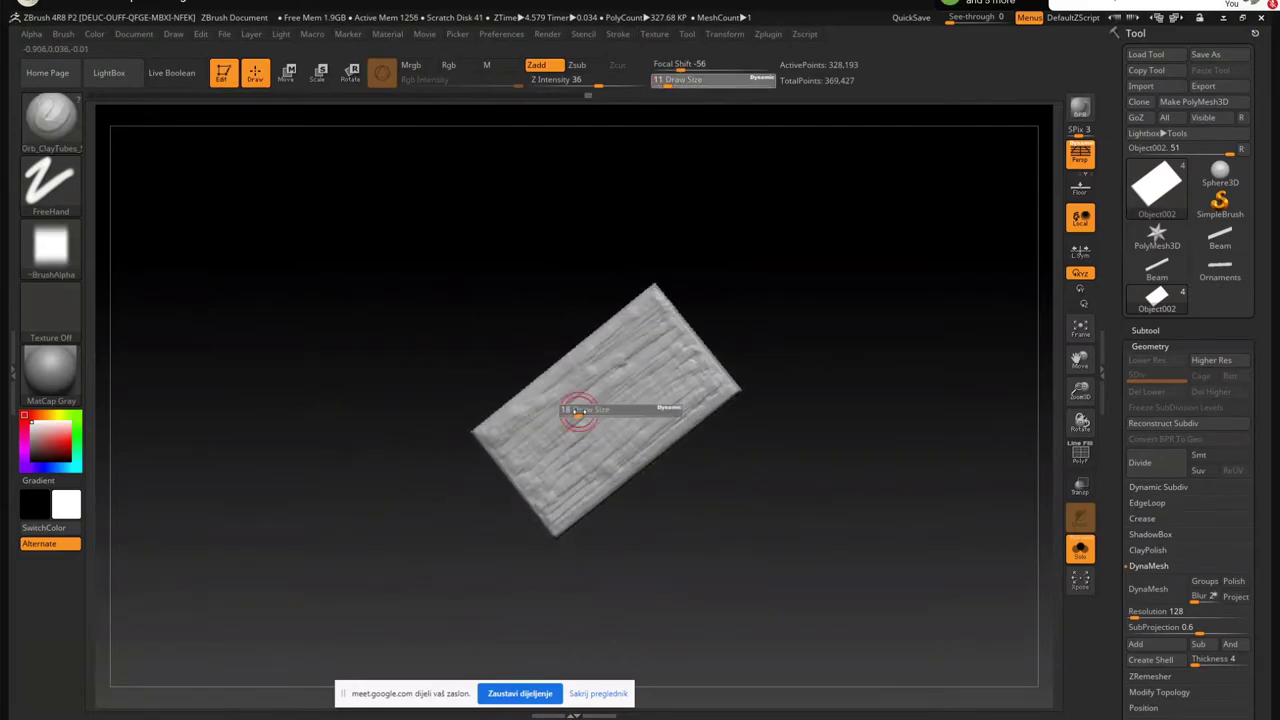
right_drag(578, 411, 548, 432)
mouse_move(507, 455)
mouse_down()
mouse_move(600, 385)
mouse_move(640, 335)
mouse_move(560, 385)
mouse_move(565, 415)
mouse_move(600, 410)
mouse_move(530, 470)
mouse_move(565, 440)
mouse_move(545, 480)
mouse_move(595, 455)
mouse_move(578, 494)
mouse_move(536, 498)
mouse_move(532, 466)
mouse_up()
mouse_move(643, 405)
mouse_down()
mouse_move(652, 397)
mouse_move(577, 470)
mouse_move(612, 463)
mouse_move(718, 380)
mouse_move(678, 362)
mouse_move(643, 371)
mouse_move(648, 345)
mouse_move(661, 343)
mouse_move(604, 418)
mouse_move(671, 380)
mouse_up()
mouse_move(618, 430)
mouse_down()
mouse_move(551, 477)
mouse_move(572, 477)
mouse_move(608, 442)
mouse_up()
drag(500, 362, 530, 382)
mouse_move(591, 420)
mouse_down()
mouse_move(608, 406)
mouse_move(569, 420)
mouse_move(594, 421)
mouse_up()
key(ctrl+z)
key(ctrl+z)
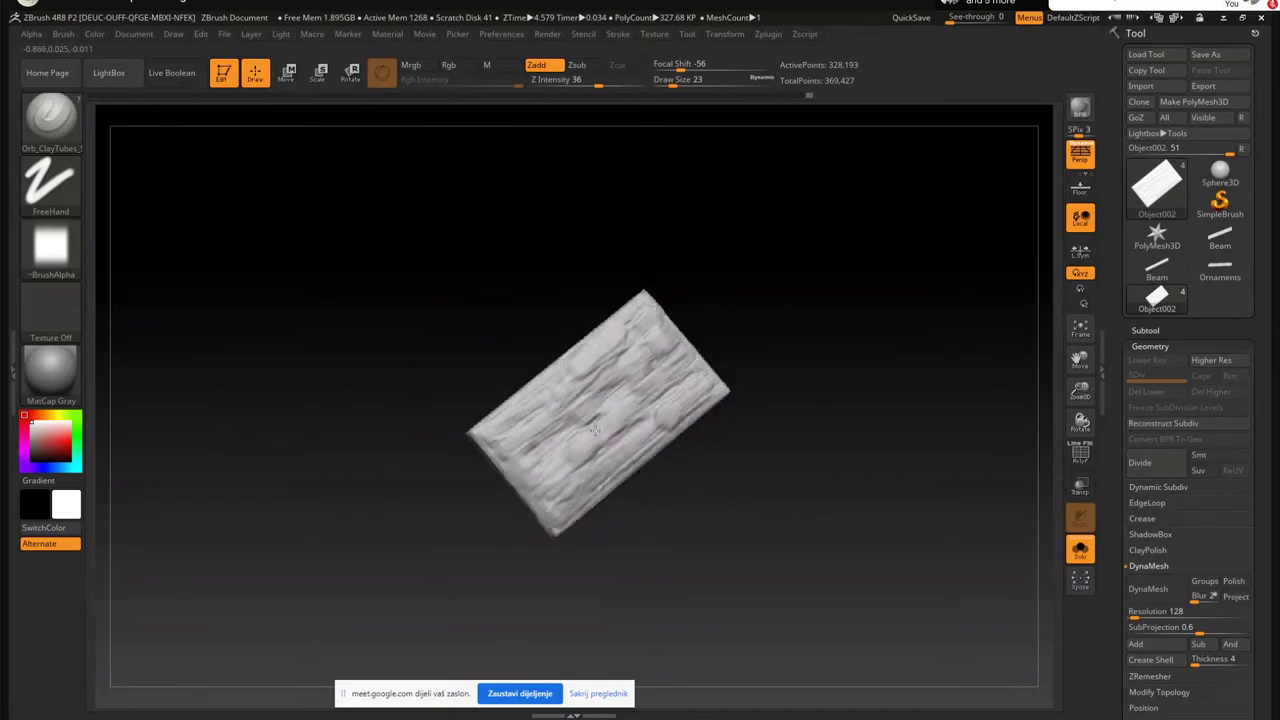
Carve thin cracks along the plank's grain with the DamStandard brush, reducing the draw size to 4
key(b)
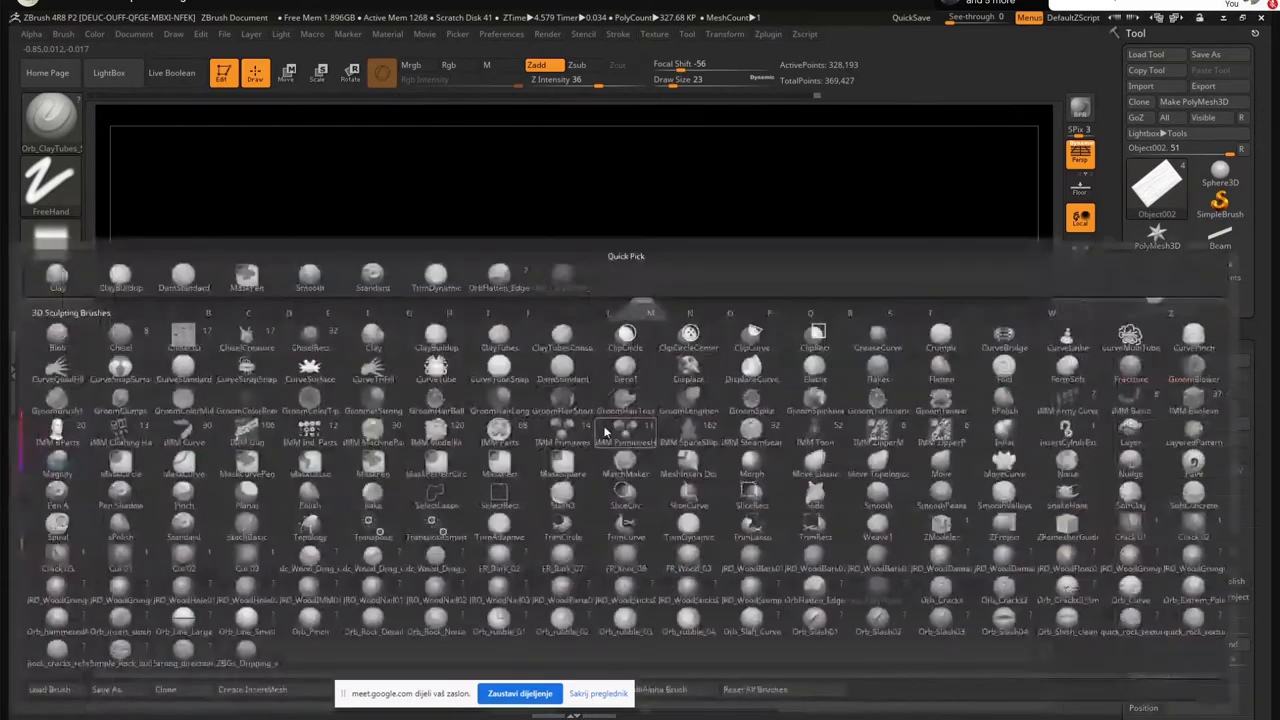
key(d)
key(s)
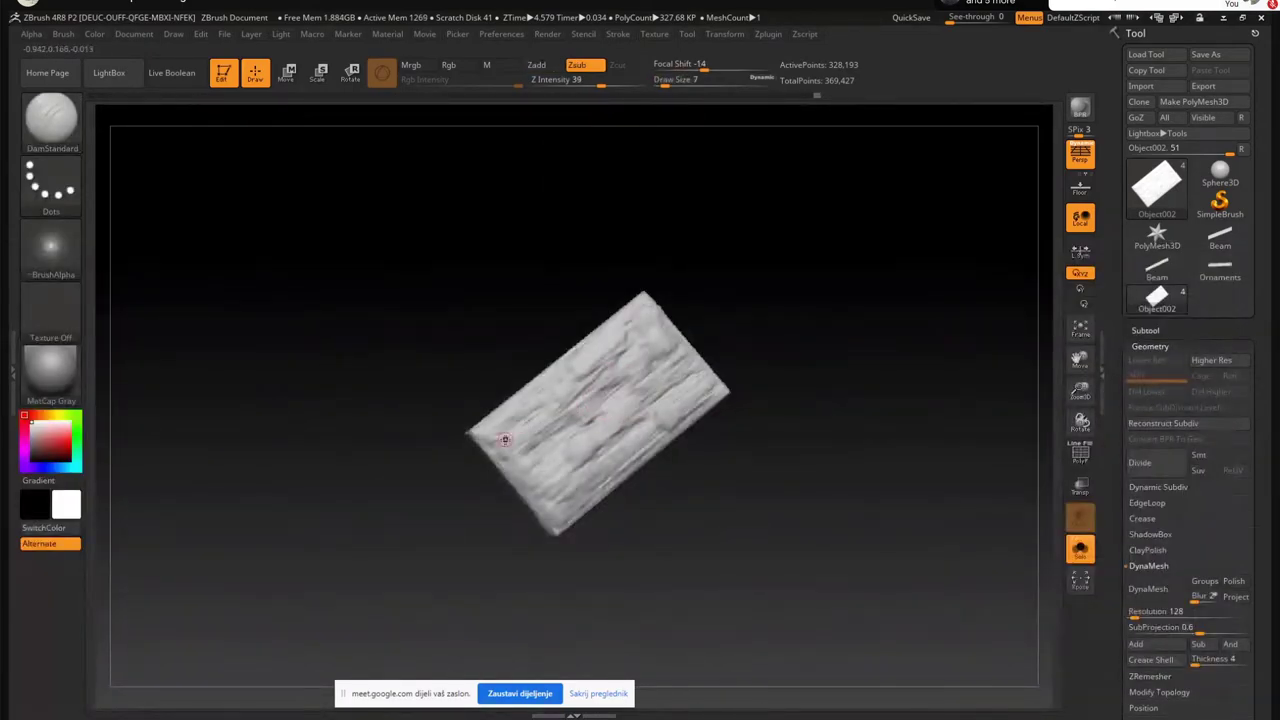
mouse_move(505, 446)
mouse_down()
mouse_move(600, 378)
mouse_move(568, 374)
mouse_move(621, 386)
mouse_move(672, 334)
mouse_up()
key(s)
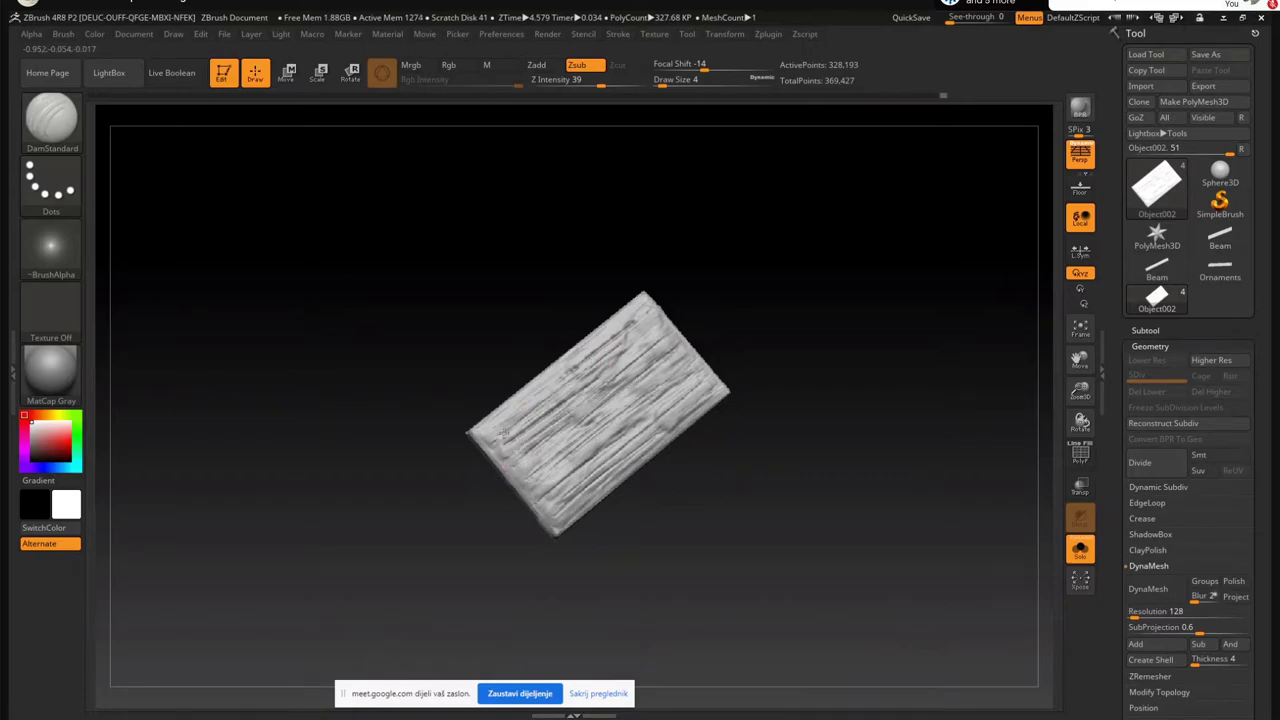
drag(497, 433, 540, 398)
Flatten the raised grain across the plank with the TrimDynamic brush at draw size 35
key(b)
key(t)
key(d)
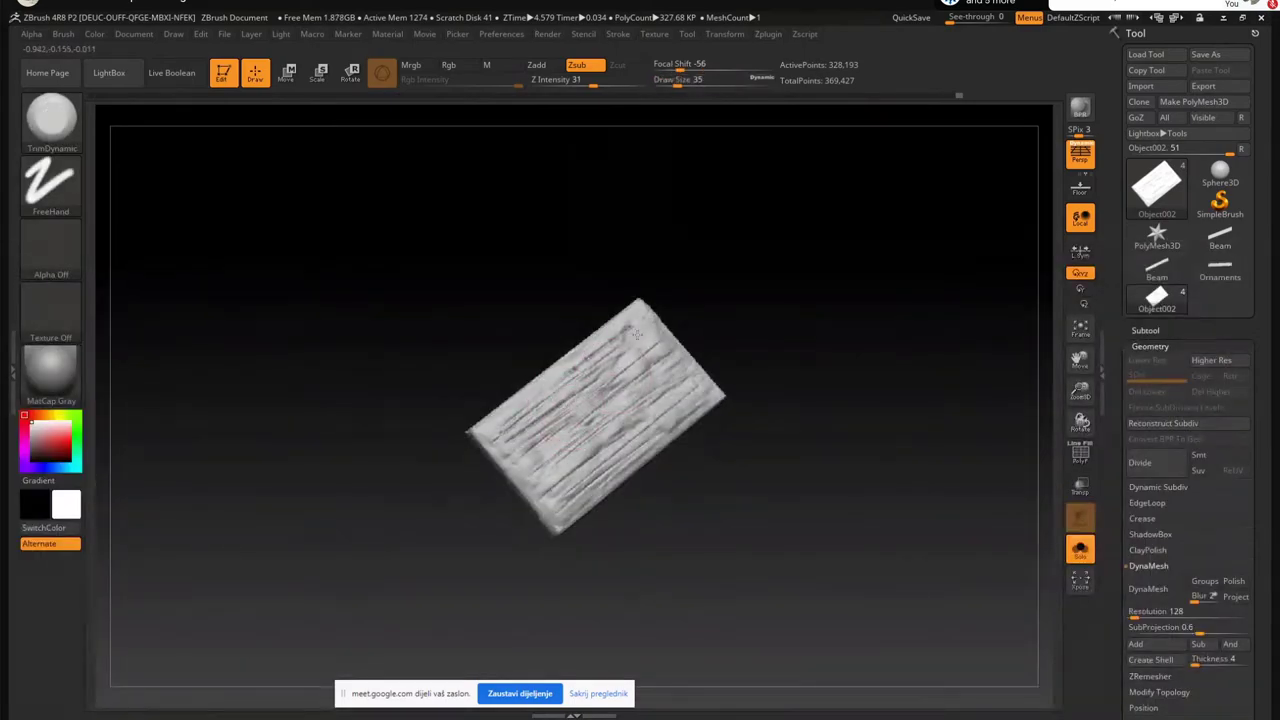
drag(633, 329, 507, 428)
drag(622, 350, 510, 451)
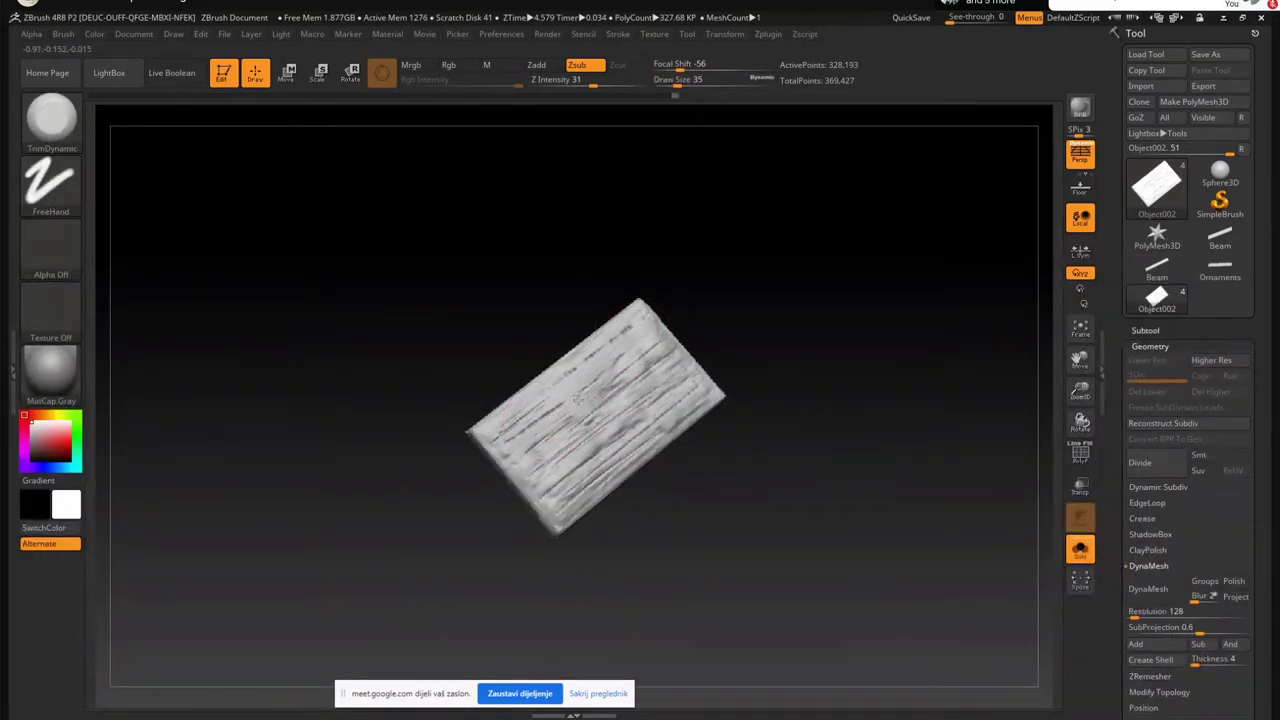
mouse_move(614, 400)
mouse_down()
mouse_move(522, 466)
mouse_move(552, 462)
mouse_move(562, 476)
mouse_move(543, 488)
mouse_up()
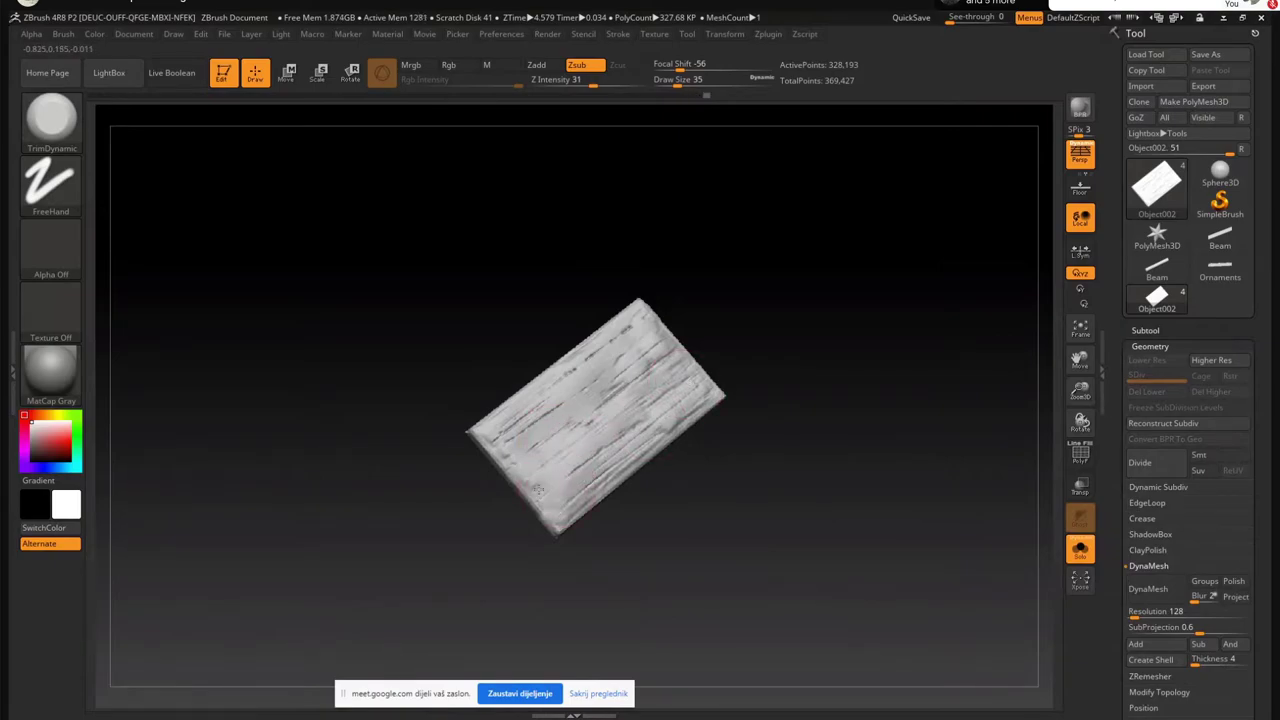
Refine the flattened grain with smaller TrimDynamic strokes, using draw size 13 and then 23
key(bracketleft)
key(bracketleft)
key(bracketleft)
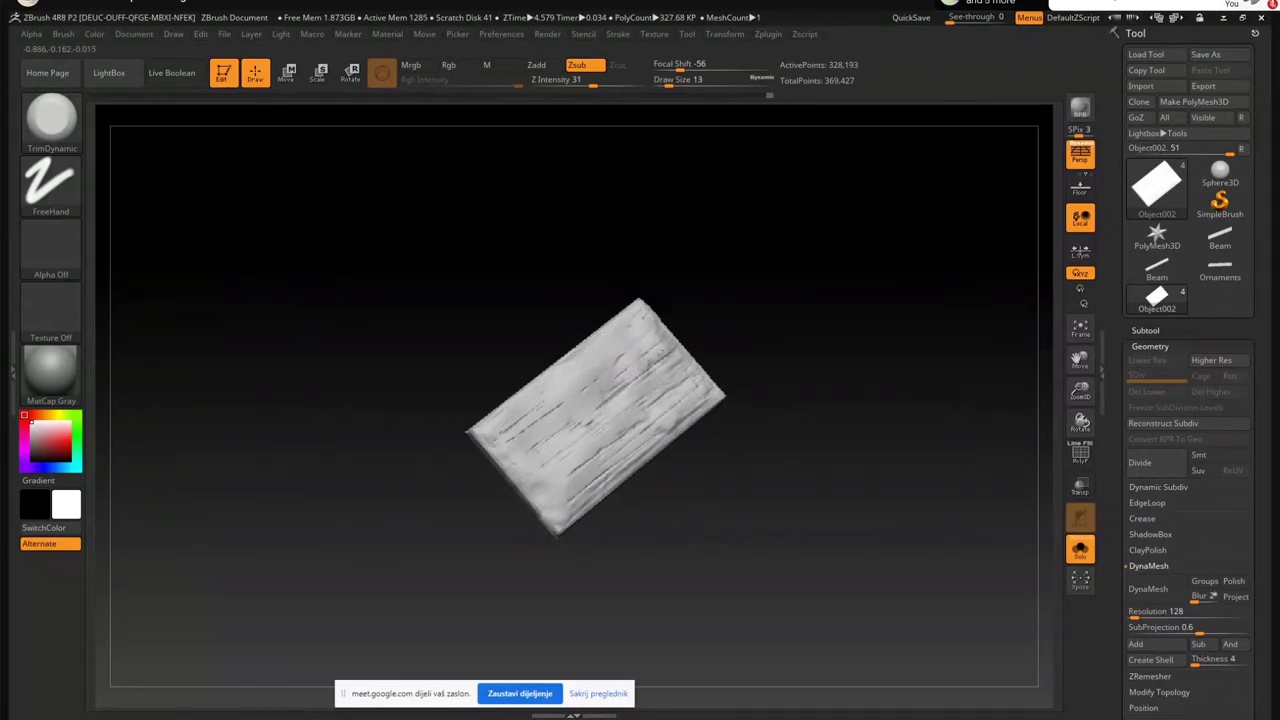
key(s)
key(s)
drag(587, 391, 594, 387)
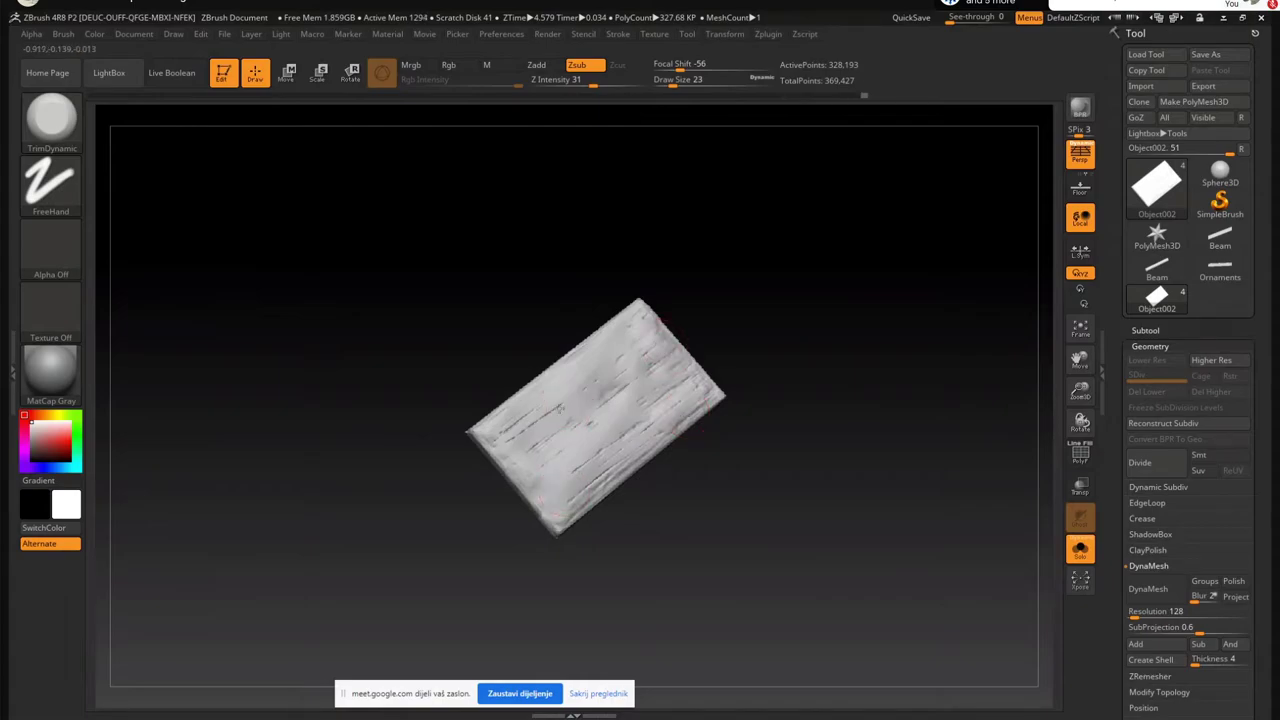
Soften the plank's raised grain with the OrbFlatten_Edge brush and switch back to TrimDynamic
key(b)
click(509, 272)
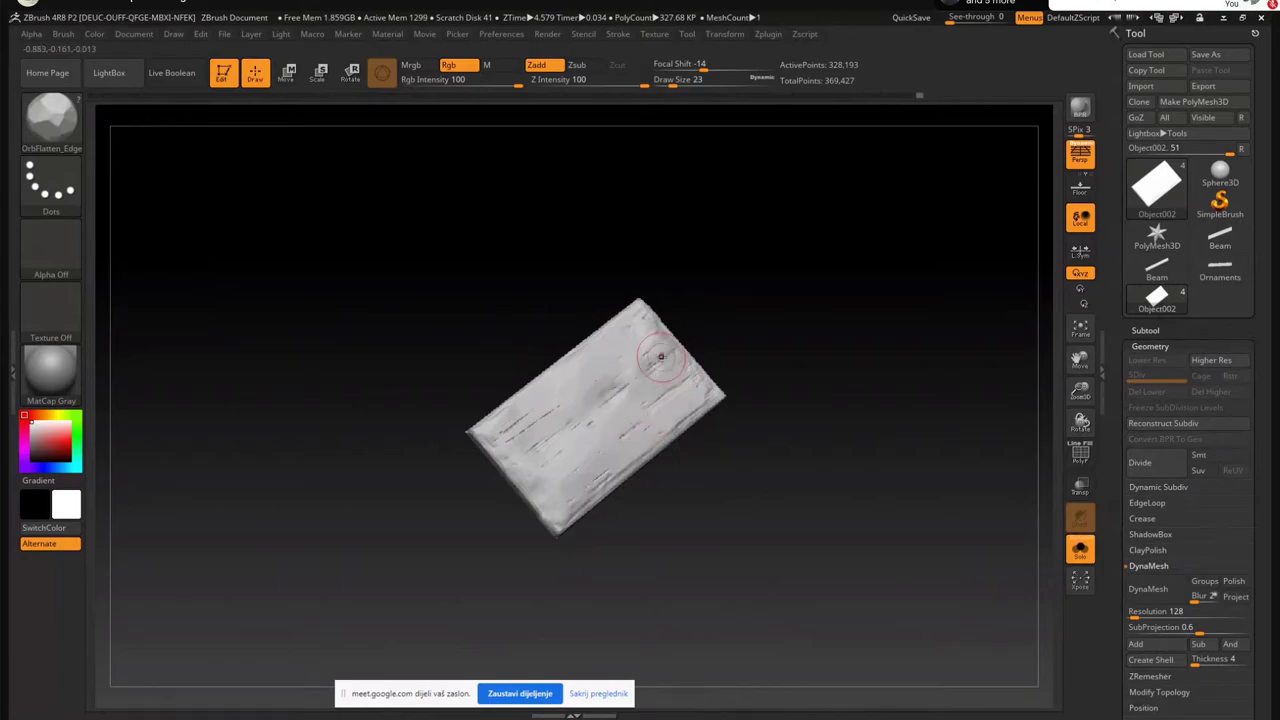
mouse_move(509, 460)
right_down()
mouse_move(526, 432)
mouse_move(575, 462)
right_up()
drag(595, 404, 578, 434)
key(b)
key(t)
key(d)
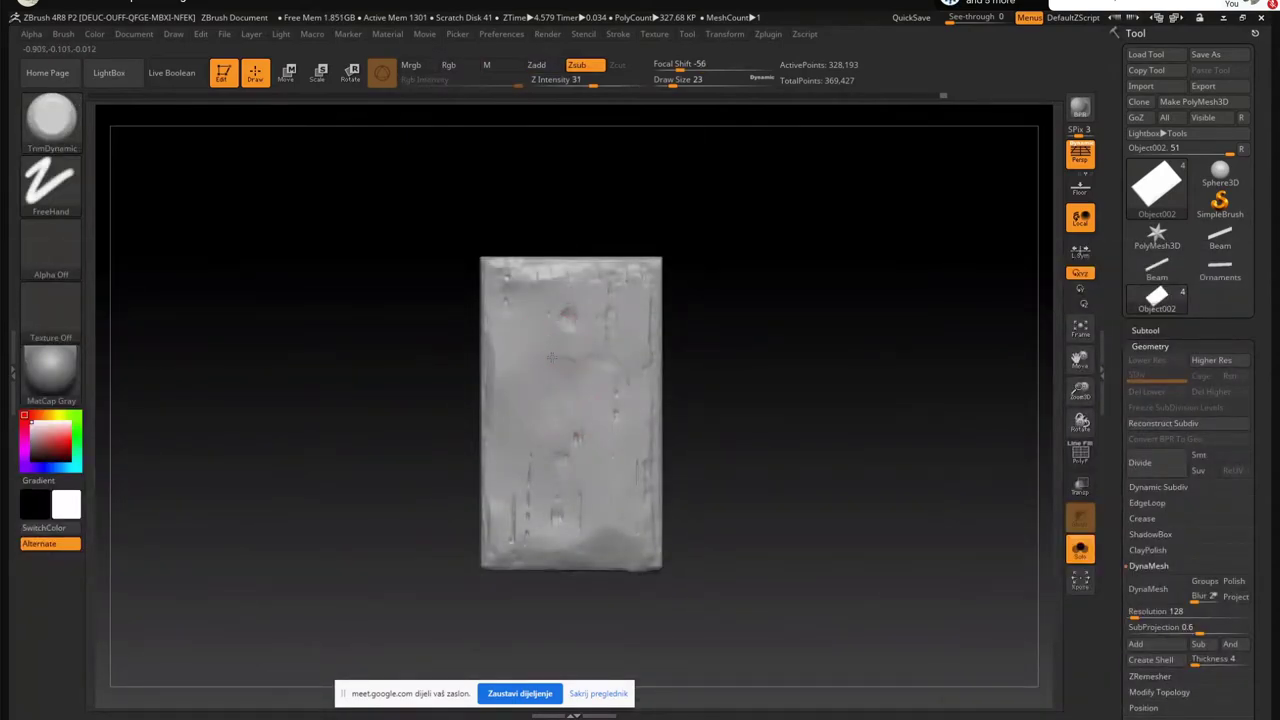
ctrl+right_drag(566, 471, 580, 427)
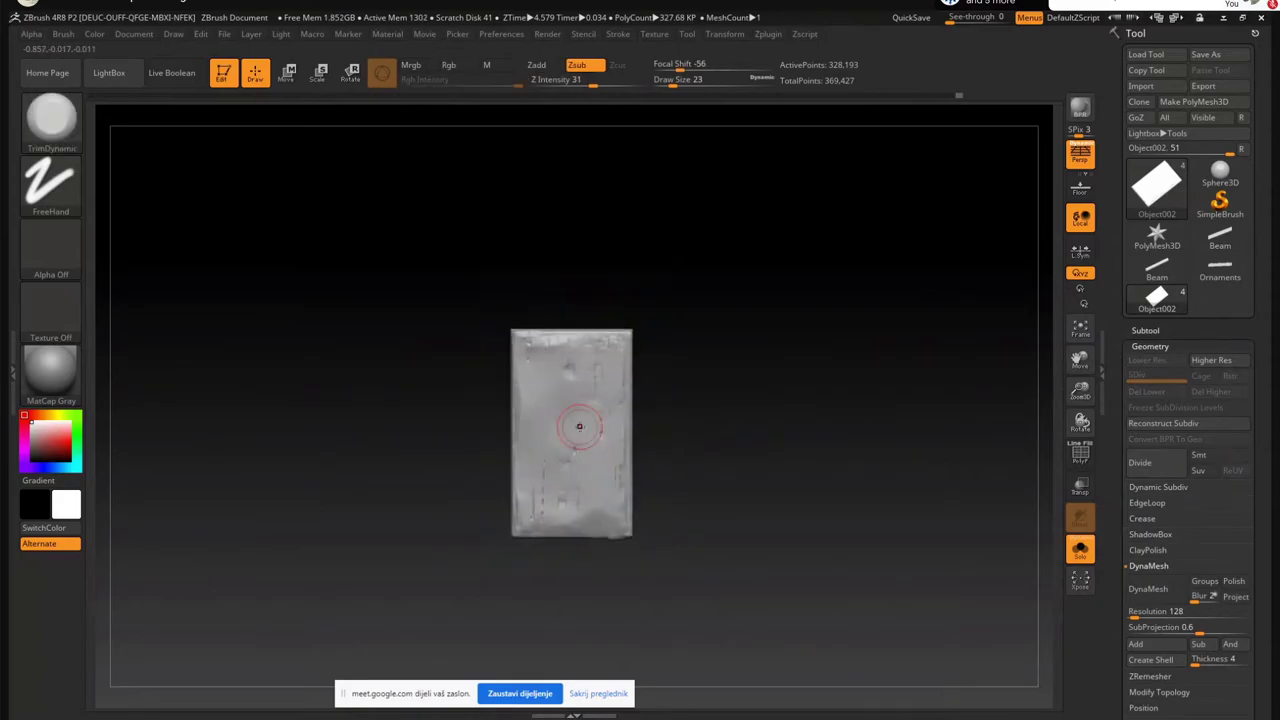
Try carving cracks along one end of the plank with DamStandard at draw size 7, and undo the strokes
key(b)
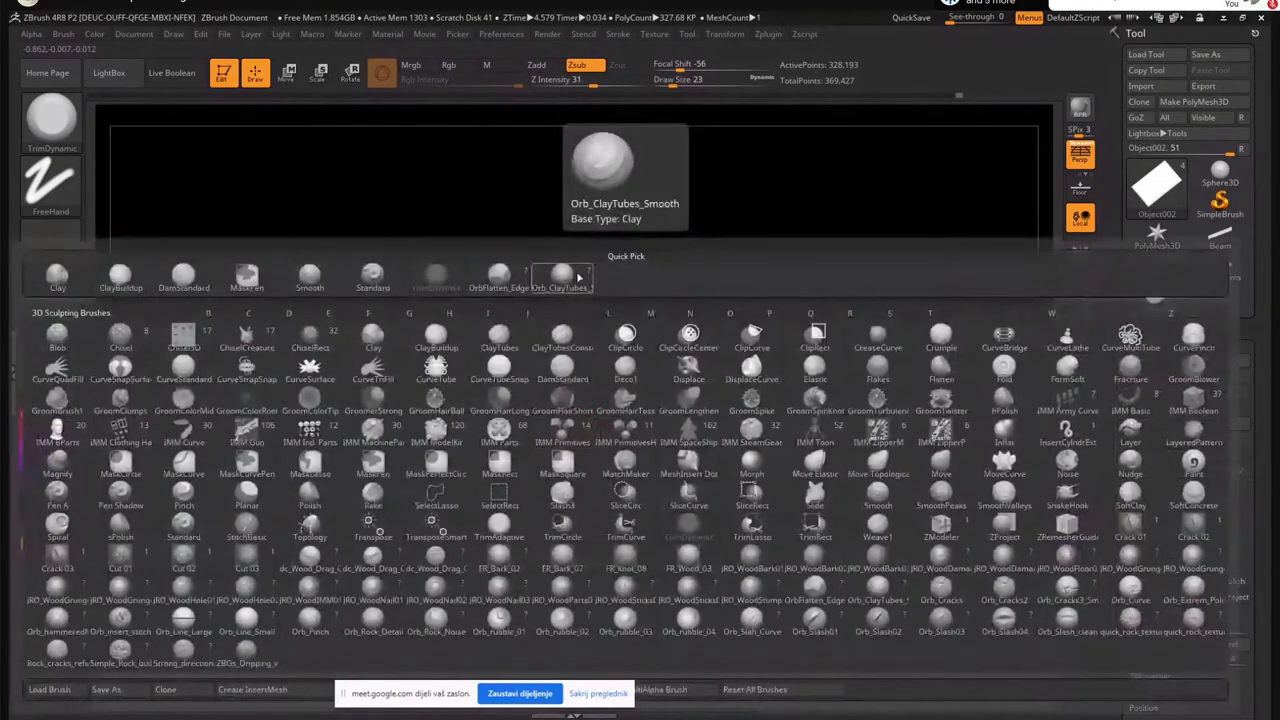
click(500, 276)
key(b)
key(d)
key(s)
key(s)
click(522, 380)
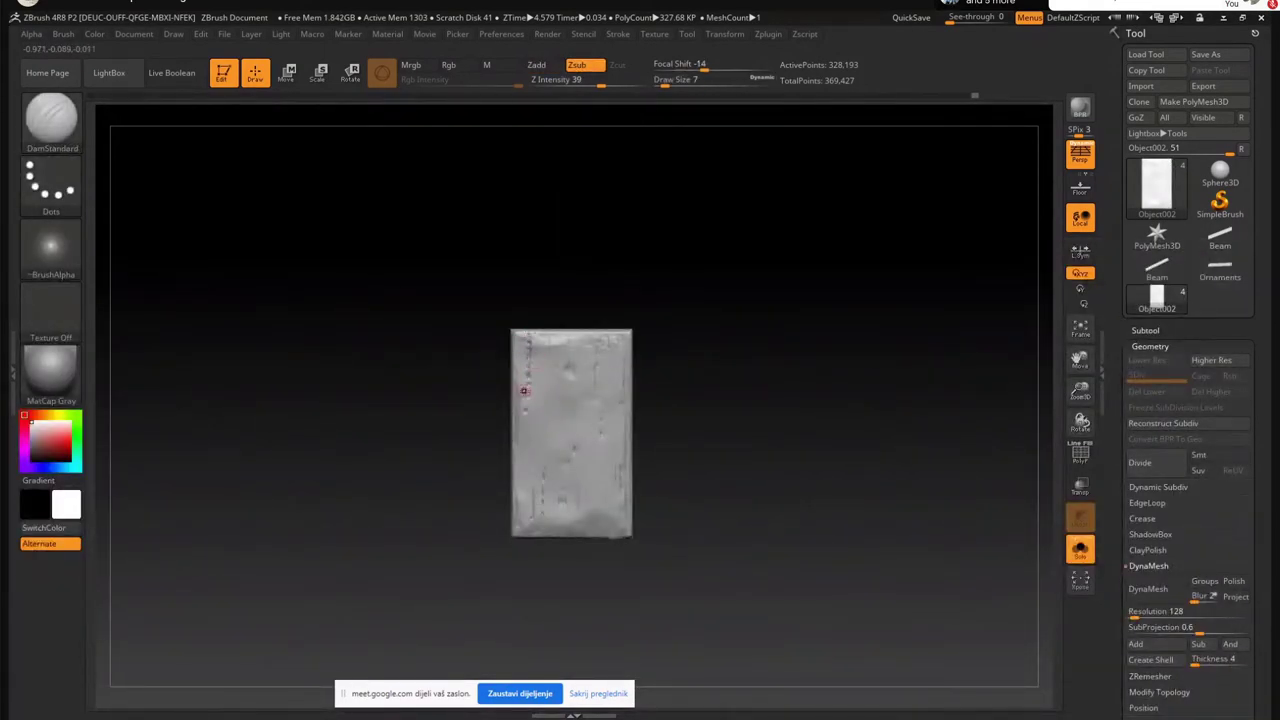
drag(548, 340, 551, 384)
mouse_move(551, 384)
right_down()
mouse_move(543, 310)
mouse_move(554, 410)
right_up()
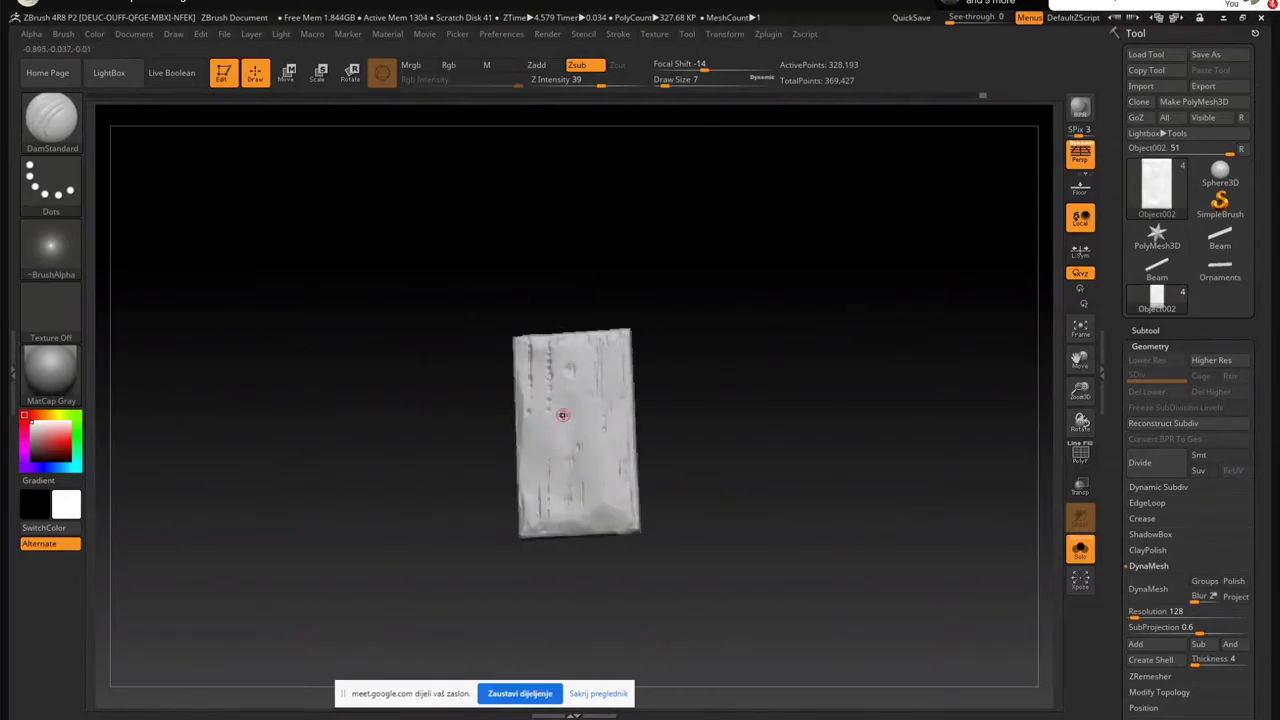
key(ctrl)
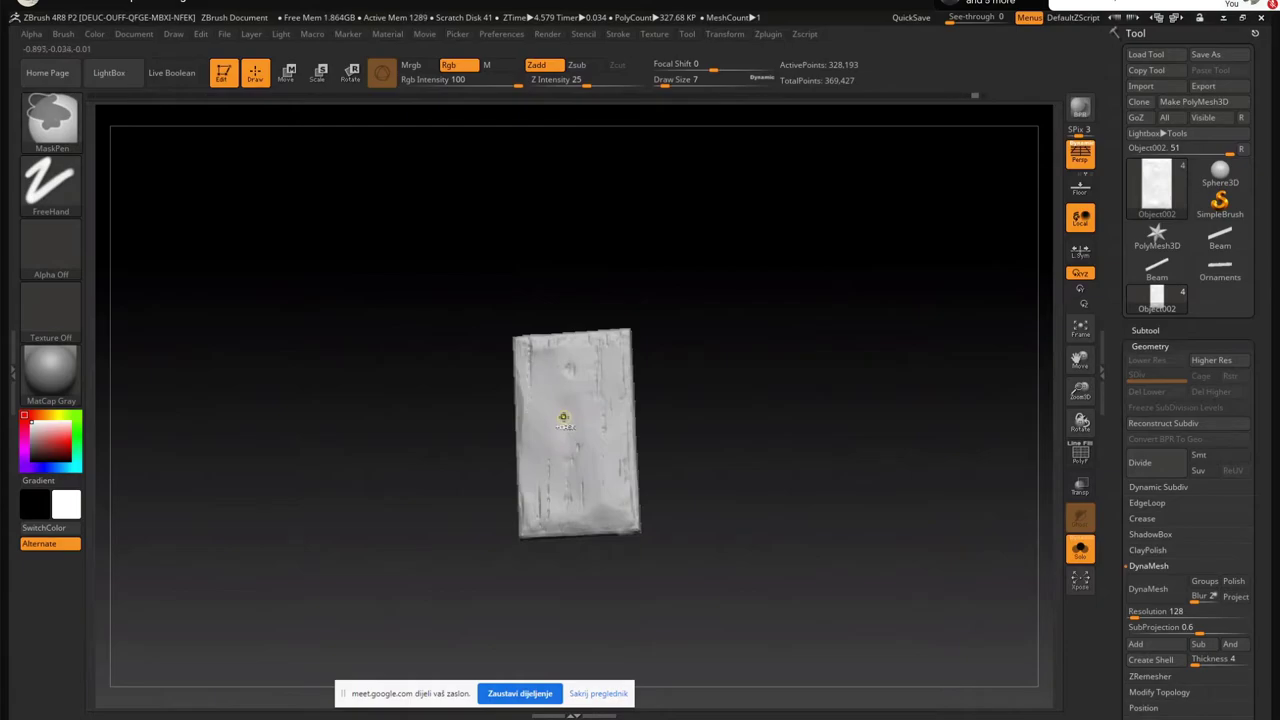
Carve finer cracks along the plank's grain with the DamStandard brush at draw size 4
mouse_move(571, 371)
mouse_down()
mouse_move(509, 394)
mouse_move(564, 343)
mouse_up()
ctrl+right_drag(564, 343, 535, 470)
key(s)
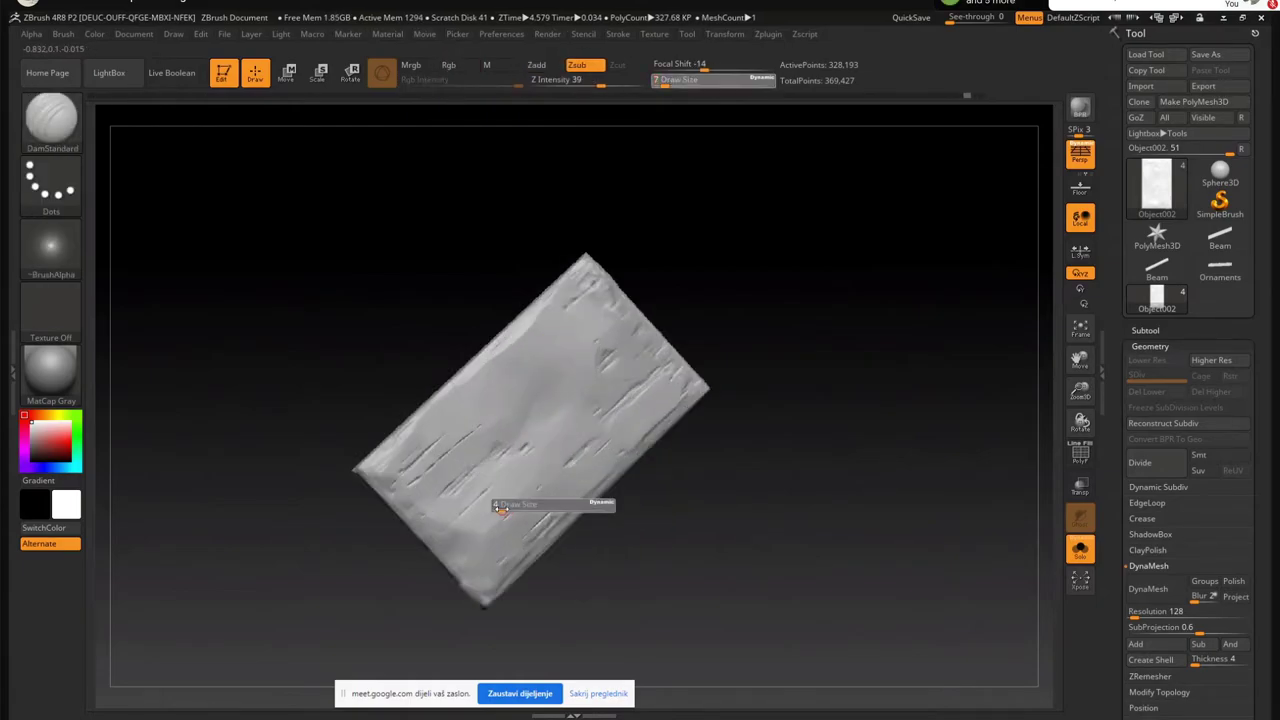
drag(503, 508, 498, 508)
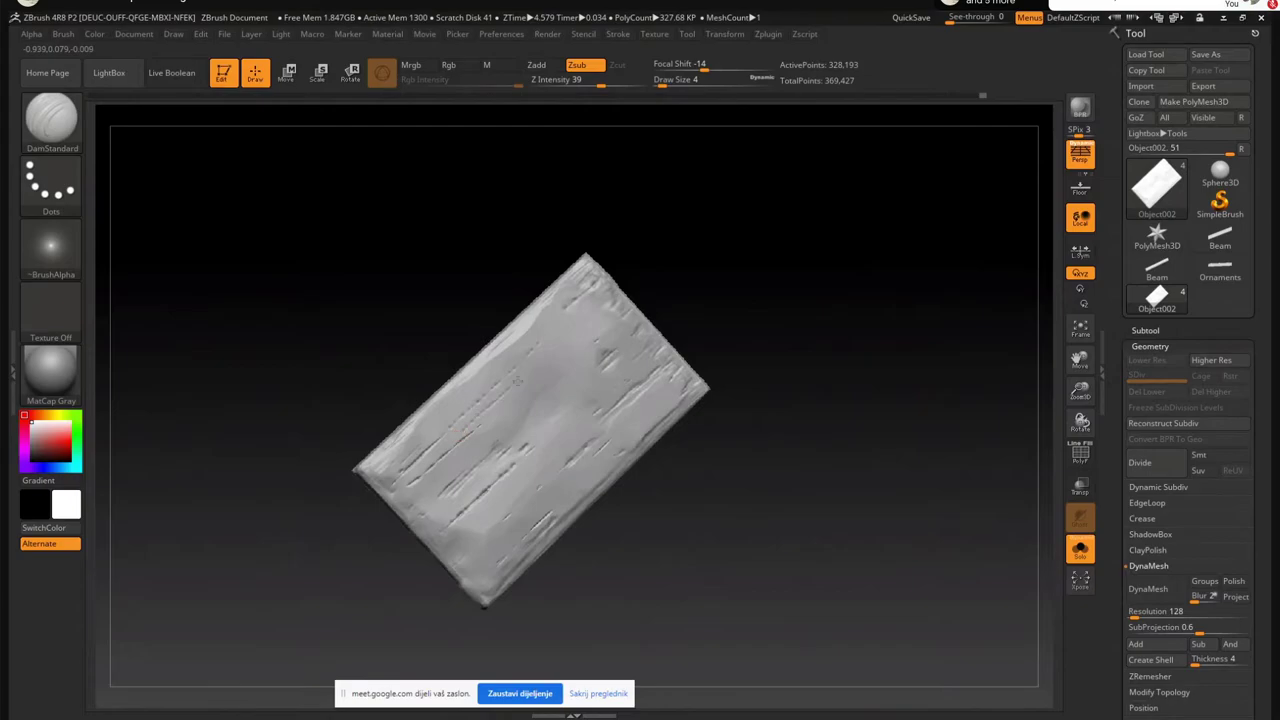
mouse_move(535, 375)
right_down()
mouse_move(632, 386)
mouse_move(551, 381)
right_up()
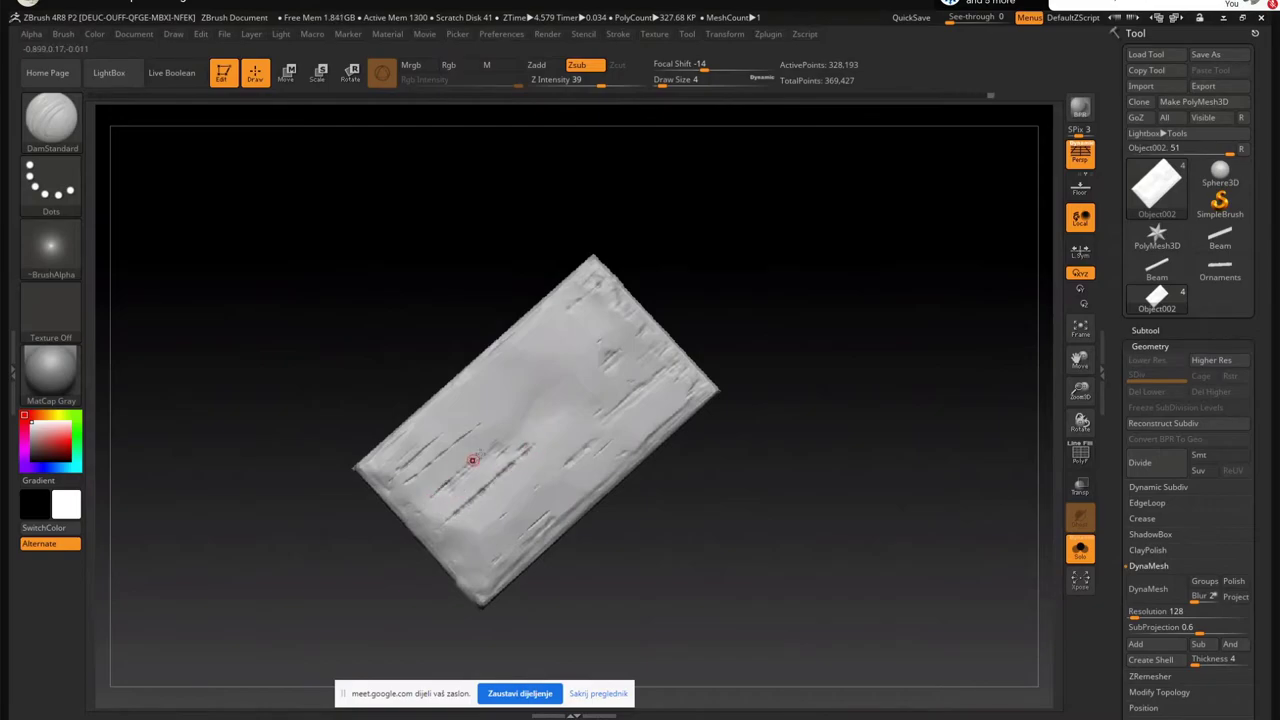
right_drag(538, 407, 527, 393)
right_drag(552, 451, 557, 424)
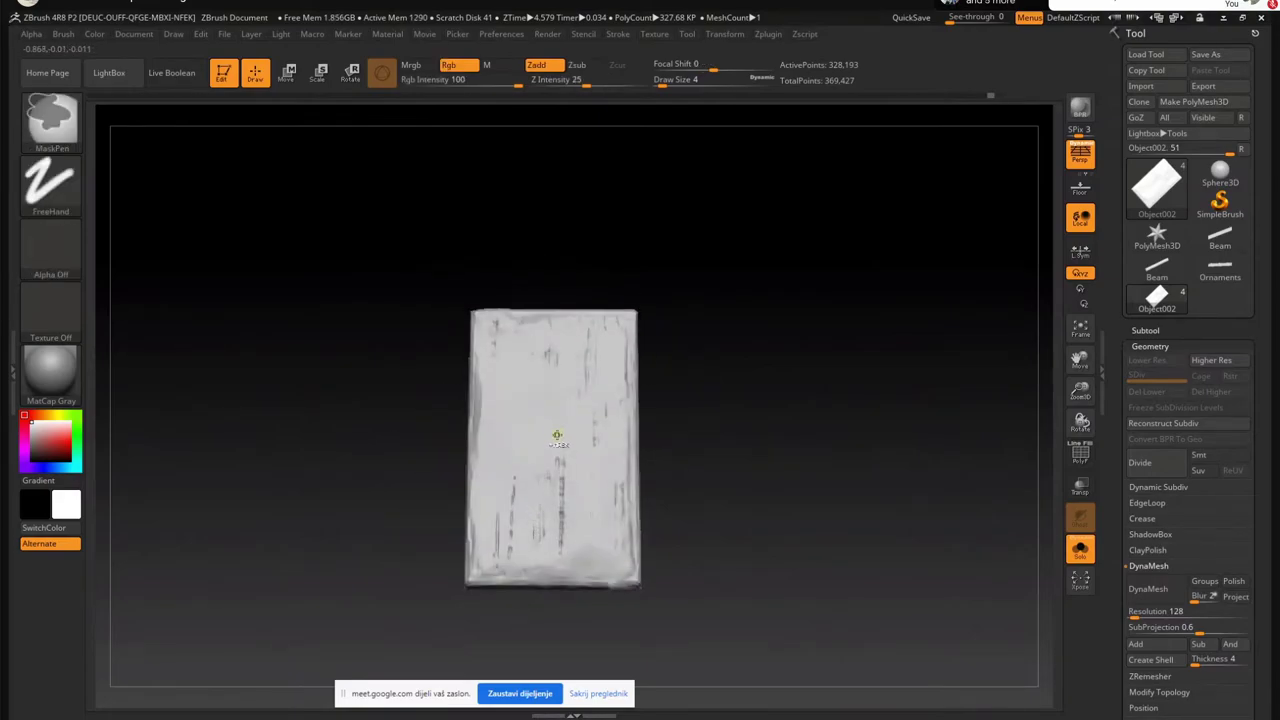
mouse_move(558, 433)
right_down()
mouse_move(546, 491)
mouse_move(600, 436)
mouse_move(601, 384)
right_up()
shift+drag(367, 553, 423, 686)
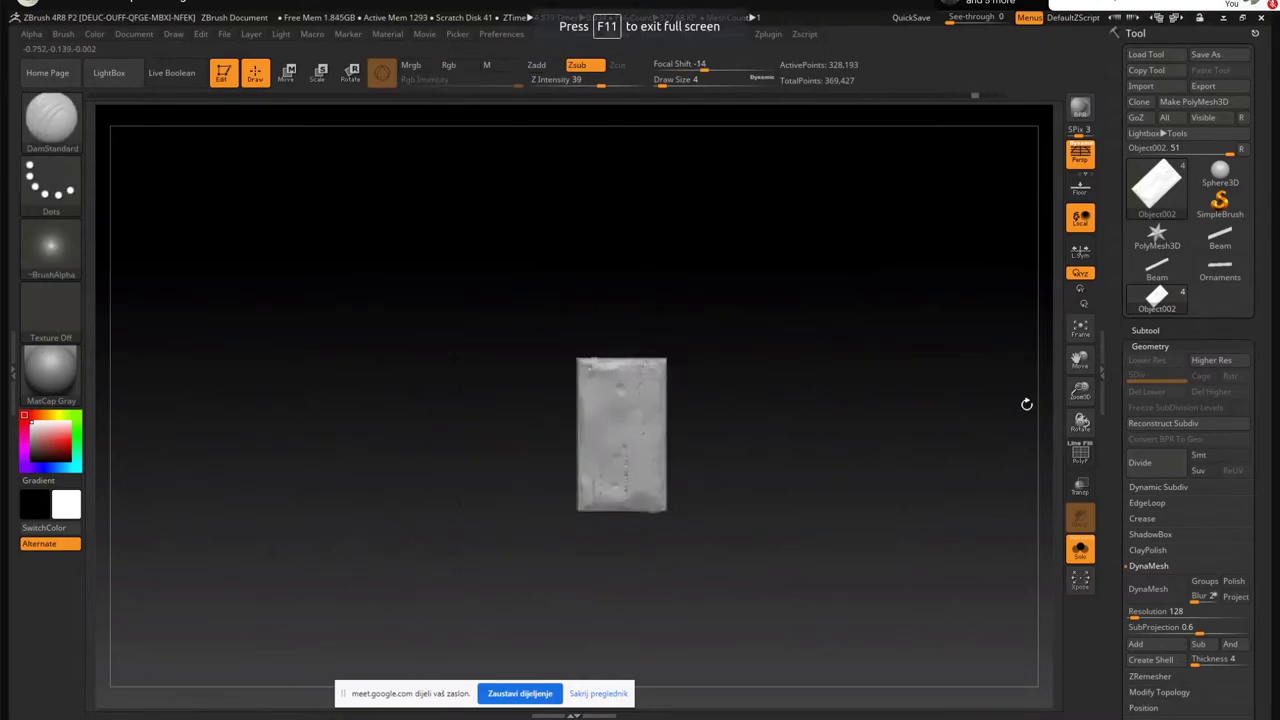
Switch to the Object003 subtool to work on the unsculpted second plank
click(1157, 329)
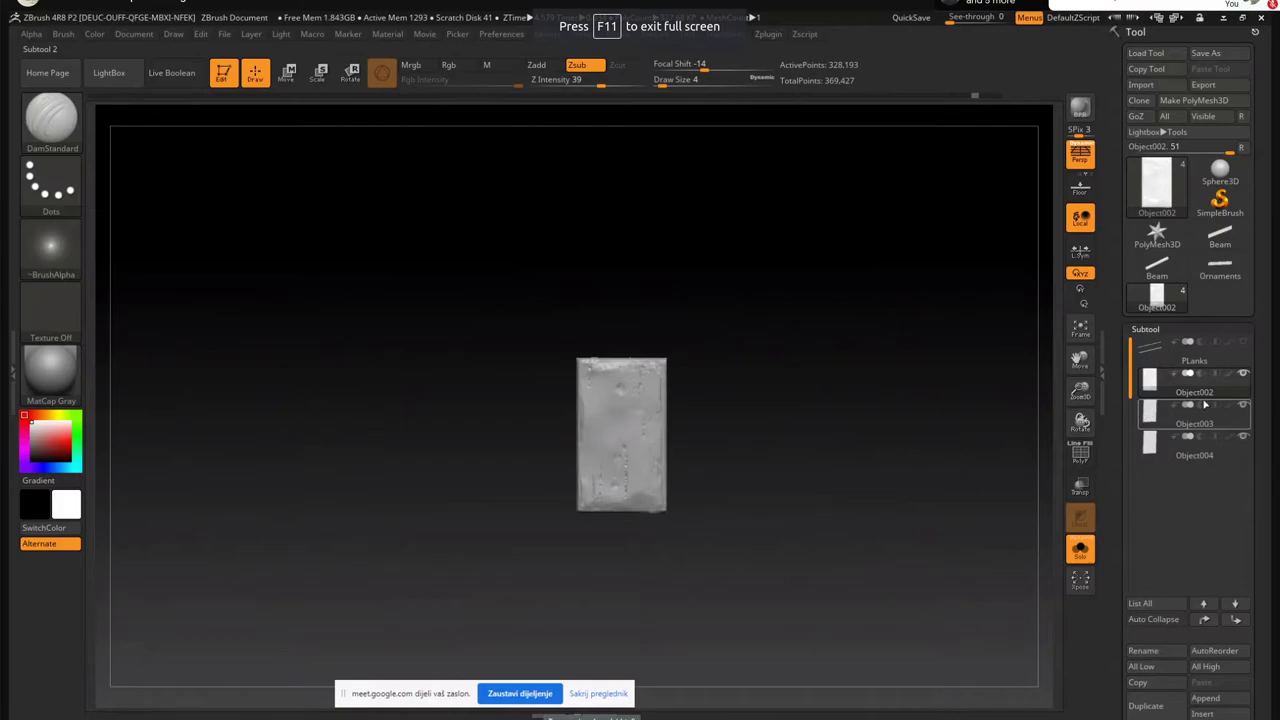
mouse_move(1245, 377)
click(1195, 410)
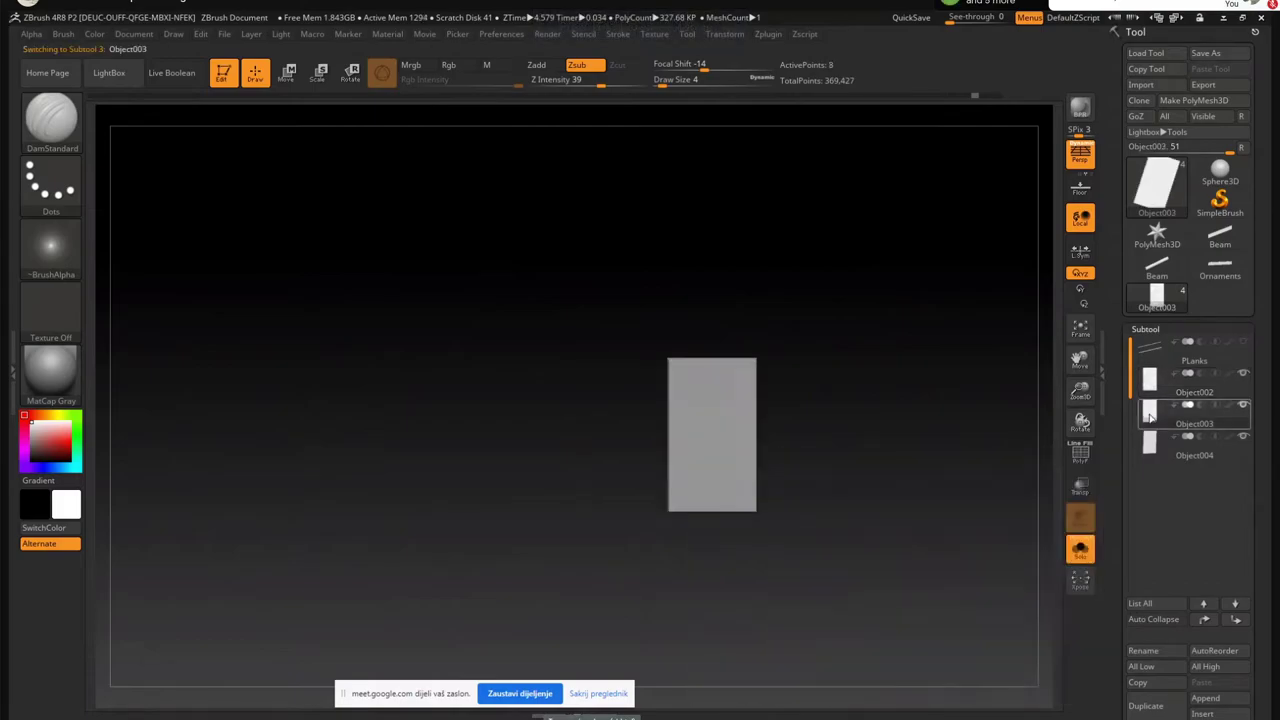
mouse_move(694, 390)
mouse_down()
mouse_move(629, 308)
mouse_move(576, 502)
mouse_up()
alt+right_drag(576, 502, 583, 384)
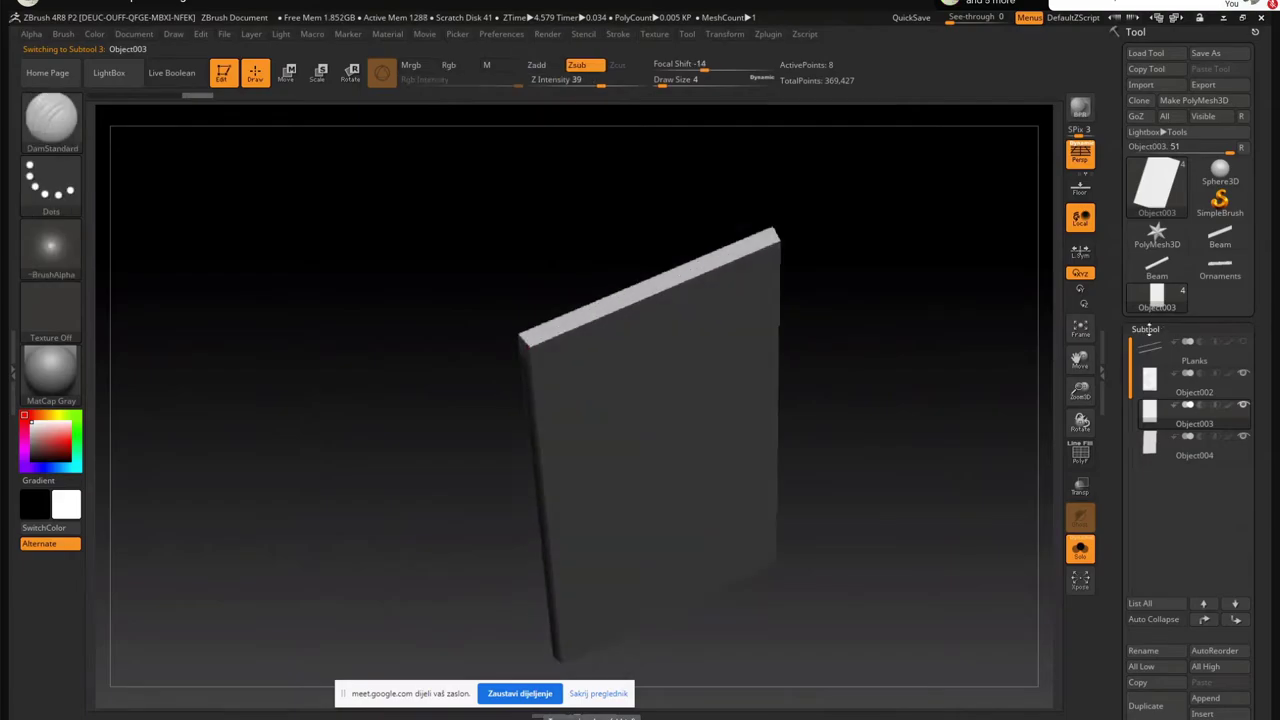
Subdivide the second plank to level 9 with smoothing off and delete its lower subdivision levels
click(1146, 330)
click(1150, 344)
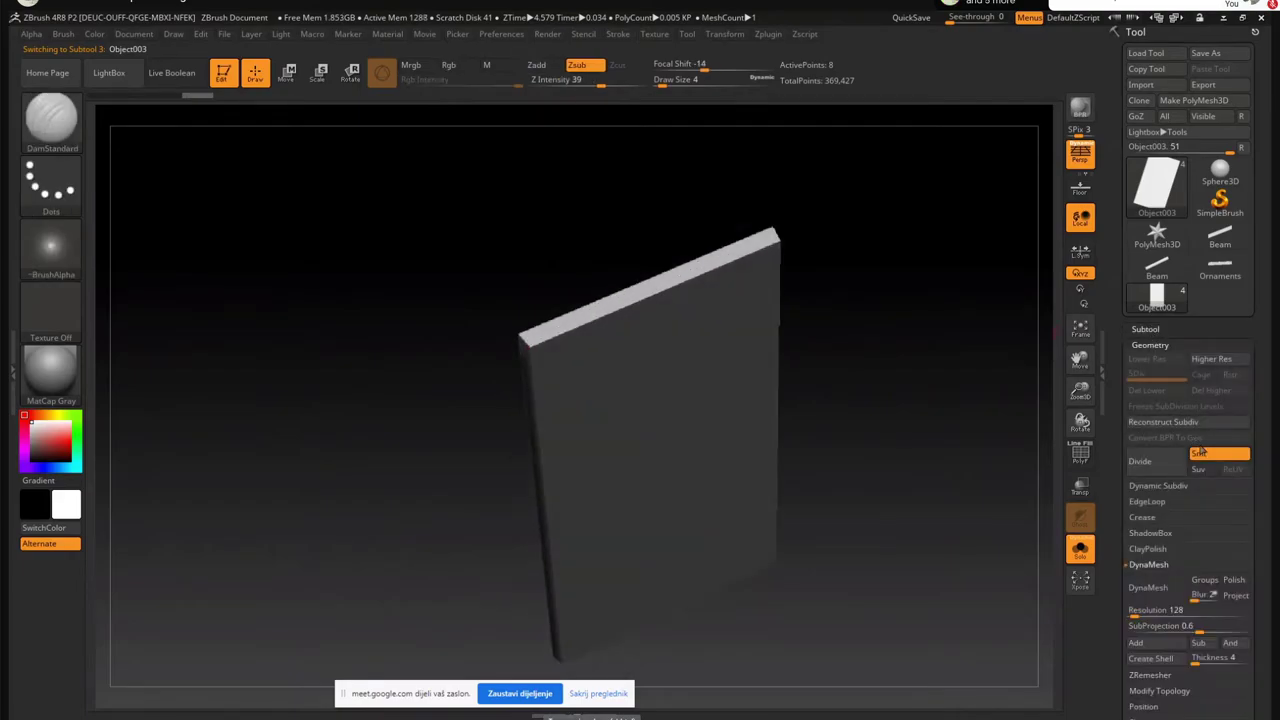
click(1203, 452)
click(1150, 461)
click(1153, 463)
click(1153, 463)
click(1152, 463)
click(1152, 463)
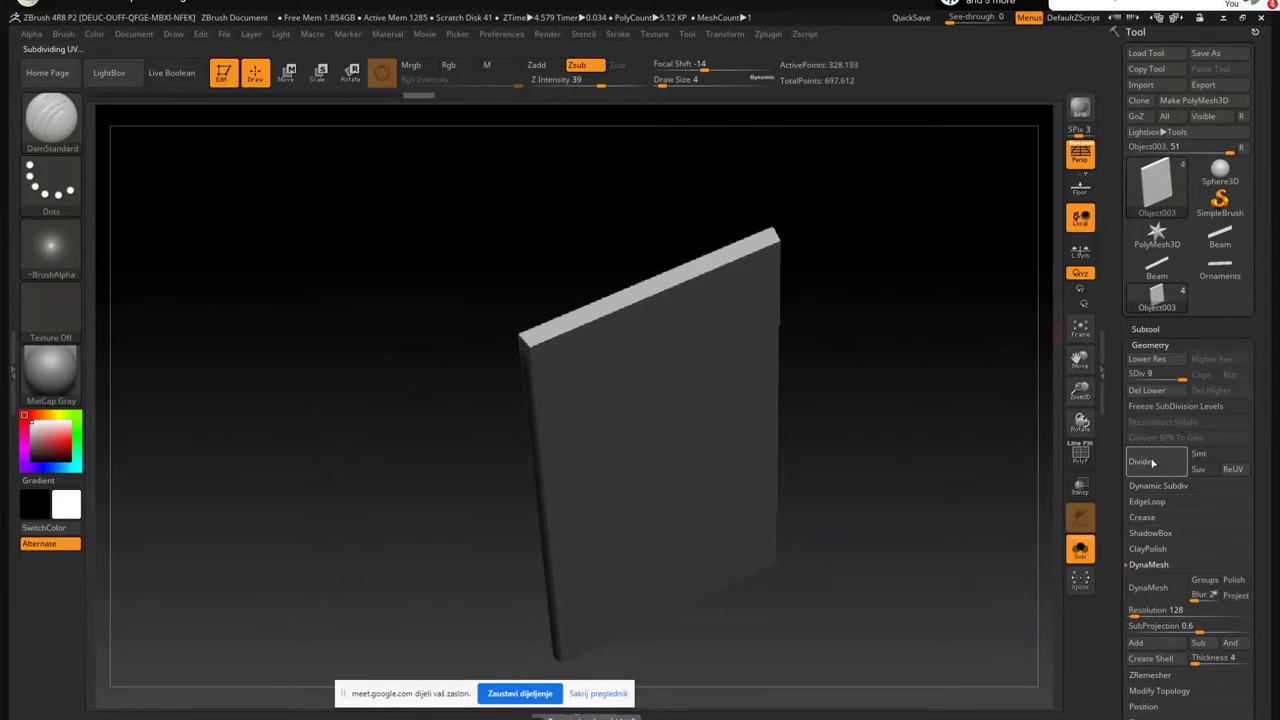
click(1203, 455)
click(1201, 453)
click(1167, 393)
Build up lengthwise wood grain across the middle and lower half of the second plank with Orb_ClayTubes_Smooth at draw size 12
right_drag(655, 340, 633, 402)
mouse_move(633, 401)
mouse_down()
mouse_move(609, 306)
mouse_move(623, 289)
mouse_move(553, 431)
mouse_up()
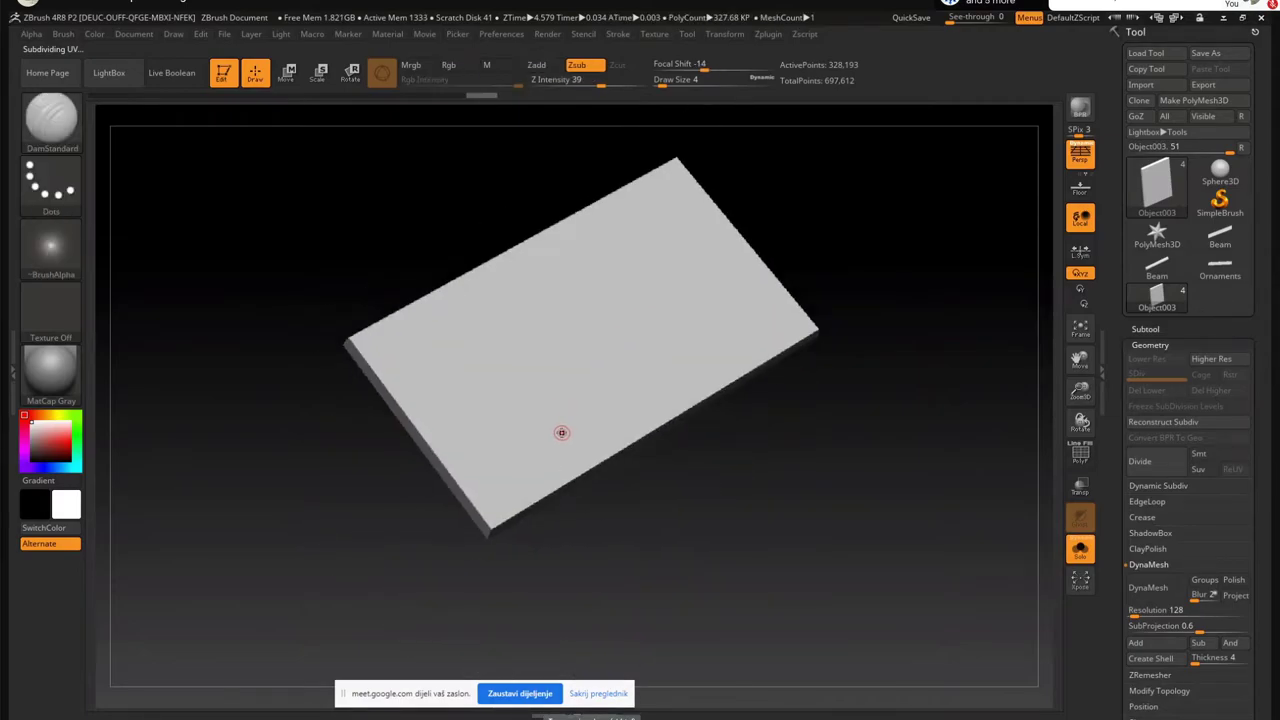
key(b)
click(512, 283)
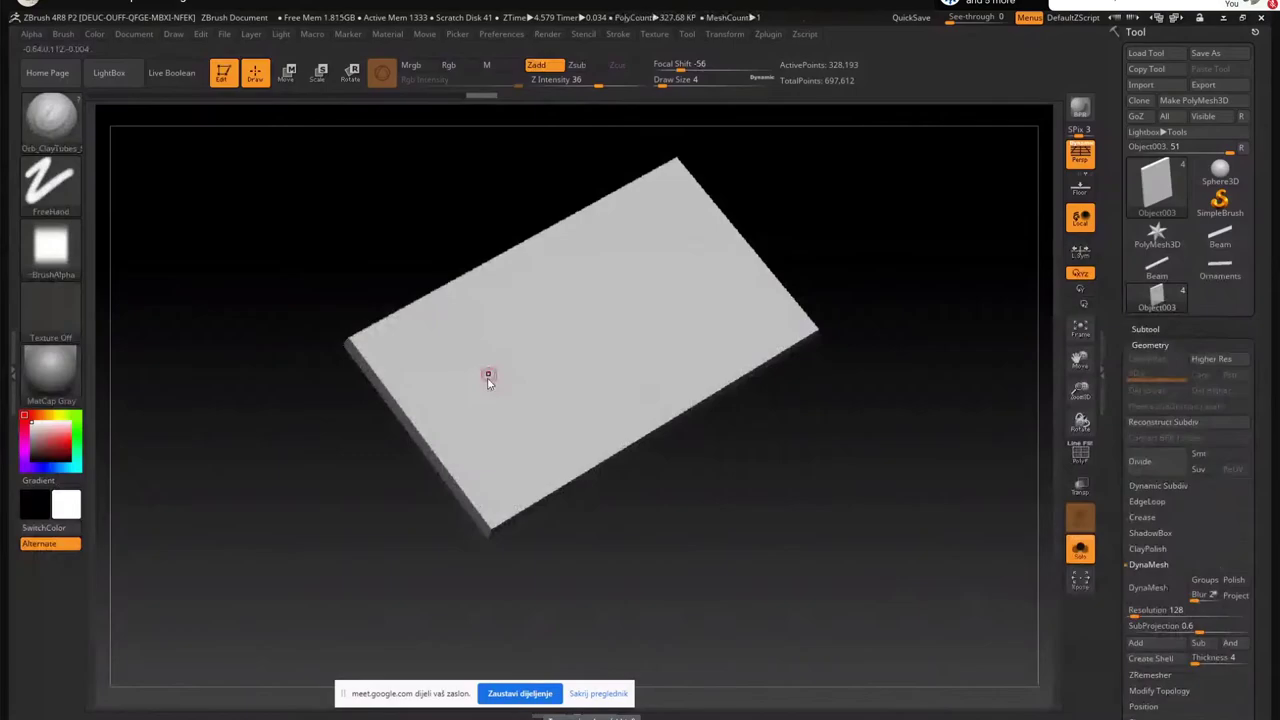
mouse_move(460, 404)
mouse_down()
mouse_move(594, 306)
mouse_move(745, 250)
mouse_up()
drag(620, 322, 744, 256)
drag(540, 388, 731, 281)
drag(438, 438, 725, 288)
drag(457, 458, 708, 310)
drag(492, 446, 765, 280)
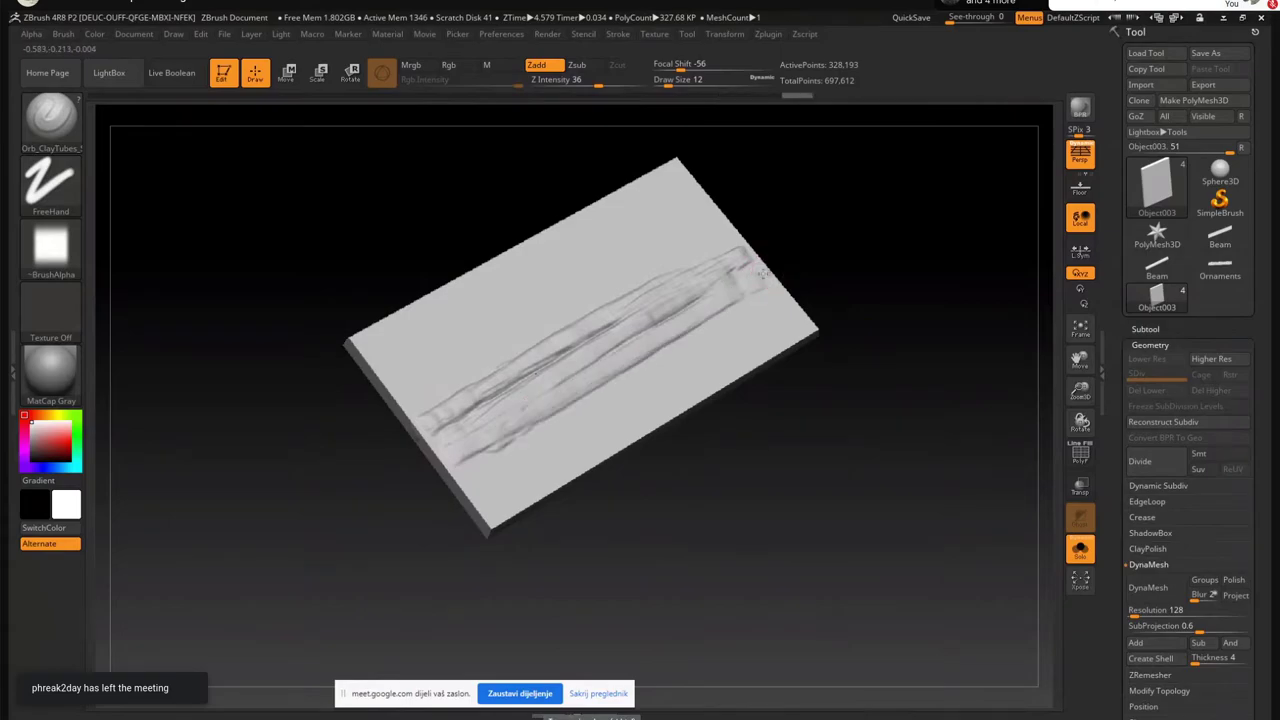
drag(605, 388, 766, 297)
mouse_move(532, 446)
mouse_down()
mouse_move(774, 316)
mouse_move(803, 320)
mouse_up()
drag(590, 442, 798, 332)
mouse_move(540, 478)
mouse_down()
mouse_move(669, 405)
mouse_move(480, 505)
mouse_move(537, 443)
mouse_move(514, 423)
mouse_move(763, 300)
mouse_up()
mouse_move(555, 450)
mouse_down()
mouse_move(778, 308)
mouse_move(783, 342)
mouse_up()
Extend the clay grain strokes over the remaining upper area and ends of the second plank
alt+right_drag(514, 355, 534, 397)
mouse_move(455, 440)
mouse_down()
mouse_move(623, 329)
mouse_move(757, 271)
mouse_move(760, 283)
mouse_move(729, 263)
mouse_move(500, 380)
mouse_move(720, 251)
mouse_move(700, 242)
mouse_move(400, 392)
mouse_move(437, 349)
mouse_move(702, 210)
mouse_move(557, 290)
mouse_move(600, 279)
mouse_up()
mouse_move(583, 317)
right_down()
mouse_move(583, 368)
mouse_move(630, 315)
right_up()
mouse_move(702, 208)
mouse_down()
mouse_move(680, 218)
mouse_move(698, 230)
mouse_move(640, 290)
mouse_up()
mouse_move(695, 250)
mouse_down()
mouse_move(636, 296)
mouse_move(668, 306)
mouse_up()
right_drag(610, 290, 627, 322)
mouse_move(660, 298)
mouse_down()
mouse_move(545, 366)
mouse_move(571, 297)
mouse_move(430, 420)
mouse_move(500, 400)
mouse_move(520, 410)
mouse_move(496, 465)
mouse_move(540, 440)
mouse_move(495, 495)
mouse_move(730, 400)
mouse_move(640, 485)
mouse_move(590, 495)
mouse_move(648, 408)
mouse_move(709, 361)
mouse_move(698, 320)
mouse_move(712, 304)
mouse_up()
mouse_move(712, 304)
right_down()
mouse_move(636, 428)
mouse_move(620, 394)
mouse_move(667, 380)
right_up()
drag(694, 361, 661, 381)
Flatten the raised grain on the second plank's face with the TrimDynamic brush, using draw size 31
right_drag(615, 461, 640, 430)
key(b)
key(t)
key(d)
key(s)
drag(619, 402, 628, 403)
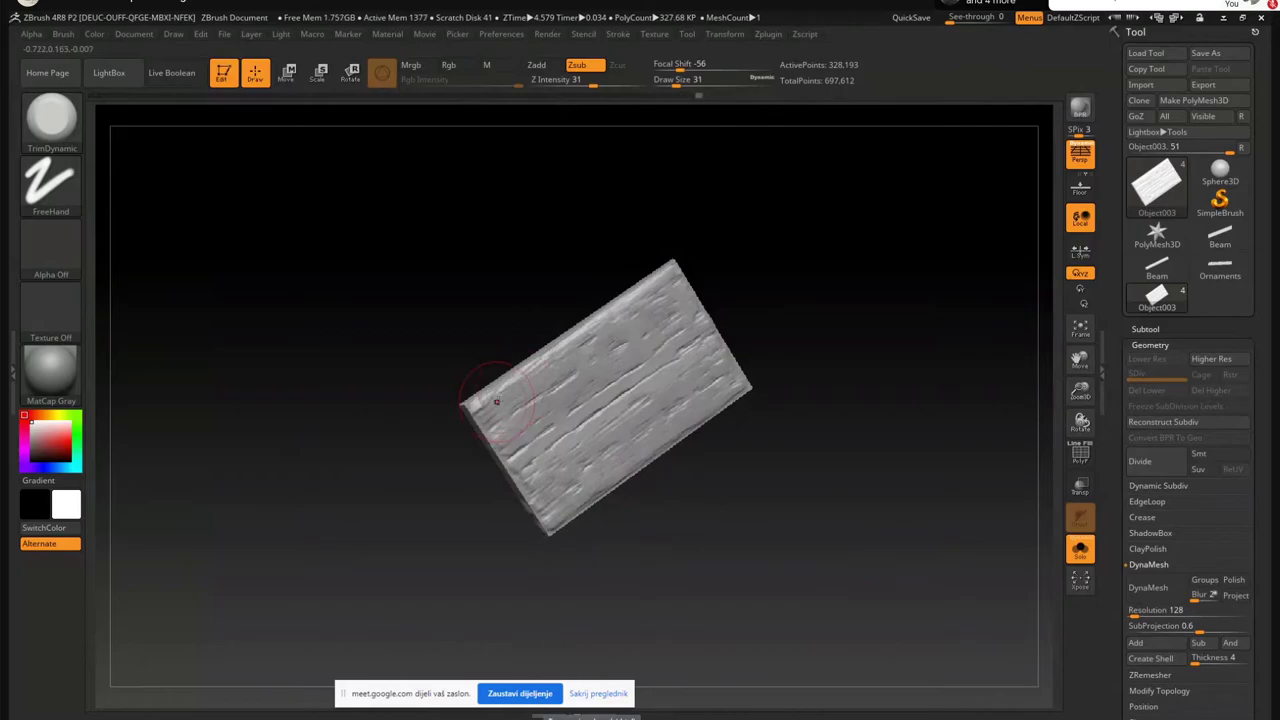
key(s)
drag(556, 442, 548, 441)
right_drag(556, 441, 640, 455)
ctrl+right_drag(640, 455, 650, 510)
Wear down the second plank's first long edge with TrimDynamic, using draw size 3, then 11 and 7
key(s)
drag(517, 390, 508, 394)
ctrl+right_drag(510, 398, 515, 468)
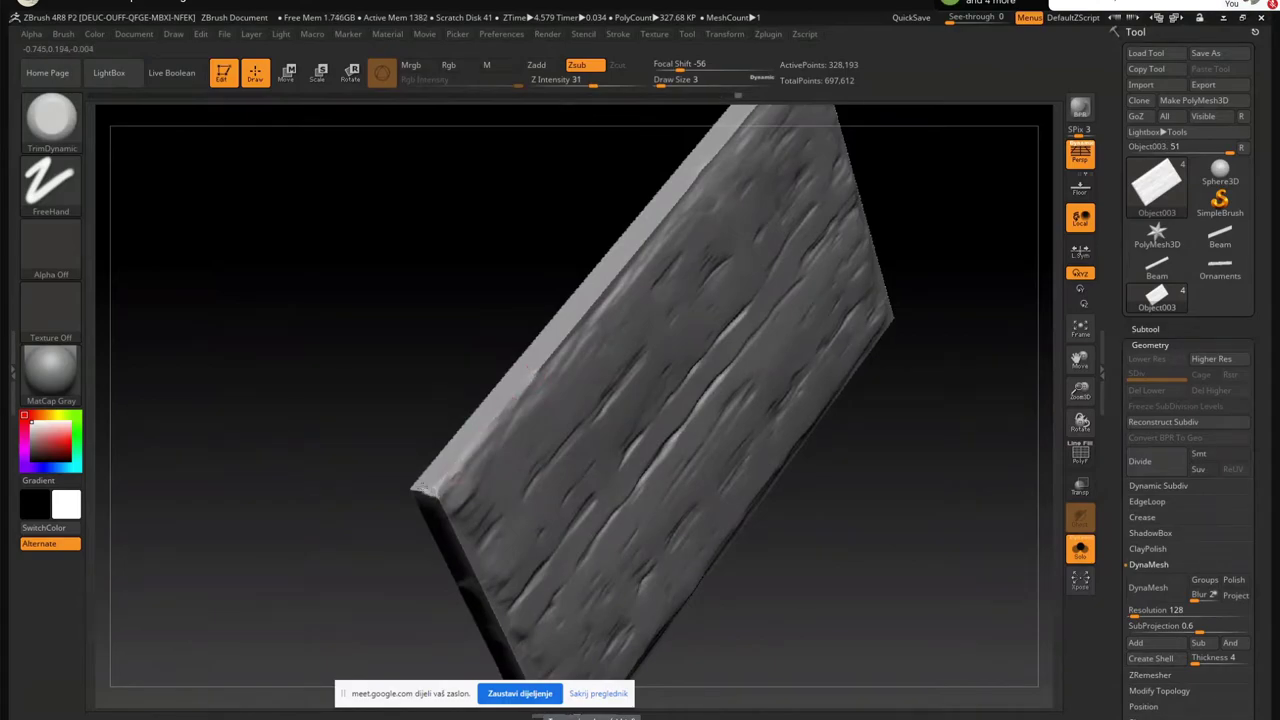
text(s11)
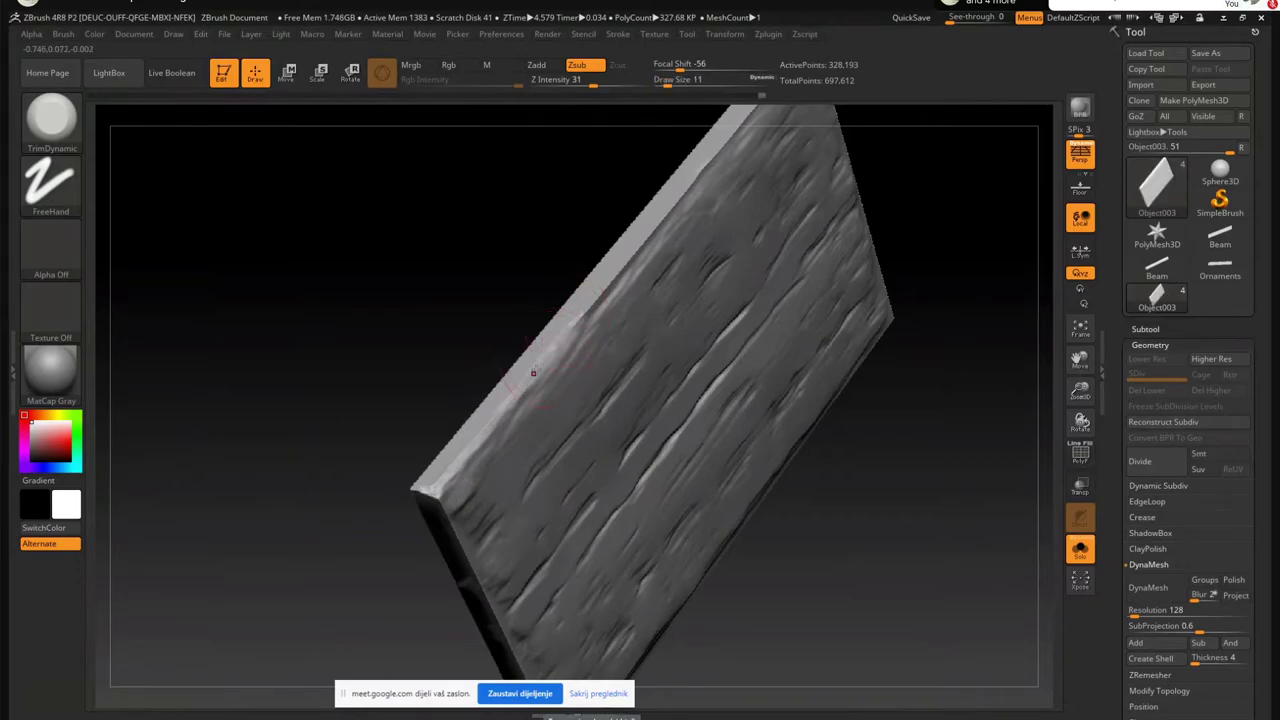
text(s7)
alt+drag(688, 138, 580, 306)
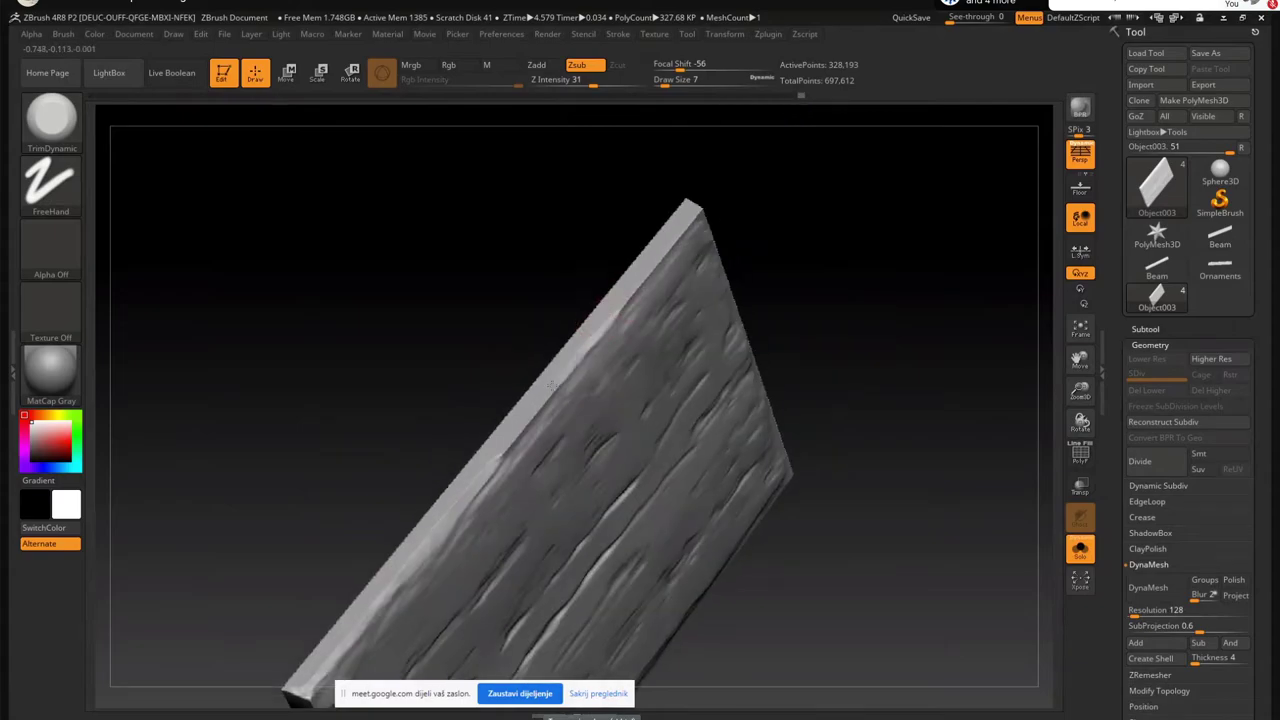
right_drag(497, 458, 582, 340)
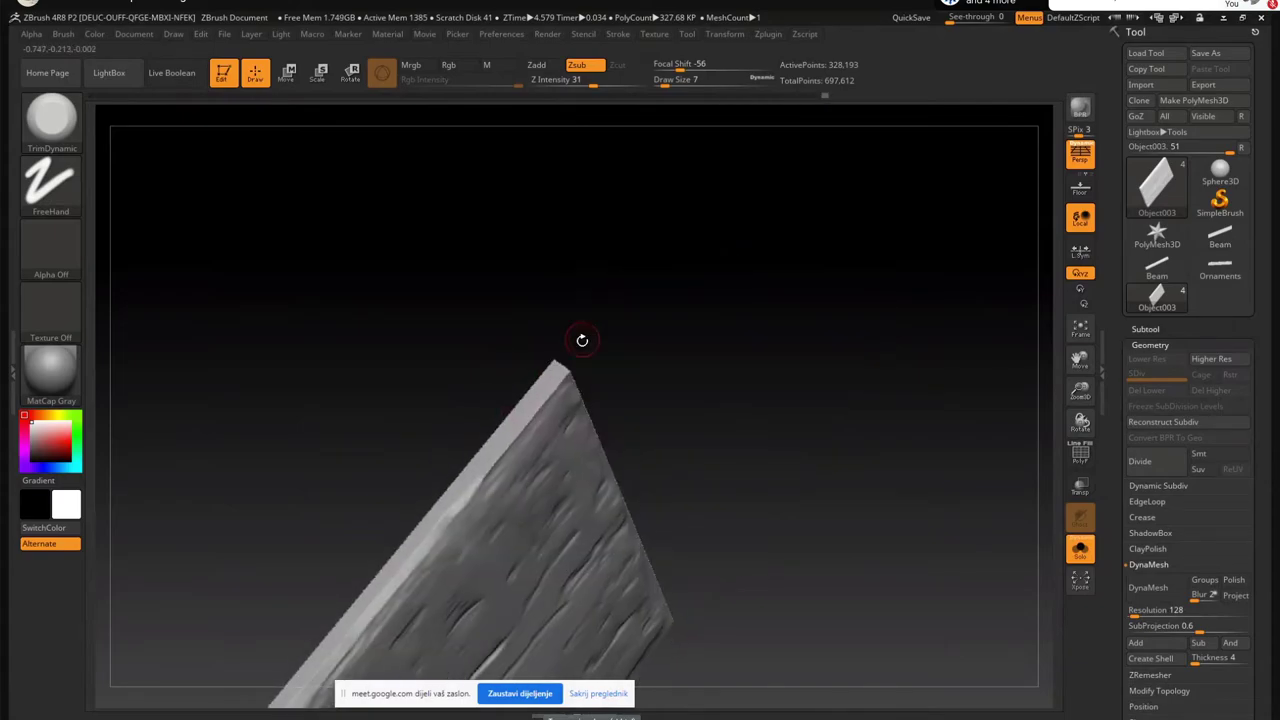
drag(543, 402, 483, 475)
Chip and bevel the adjoining short end edge of the second plank with TrimDynamic at draw size 7
right_drag(483, 475, 460, 545)
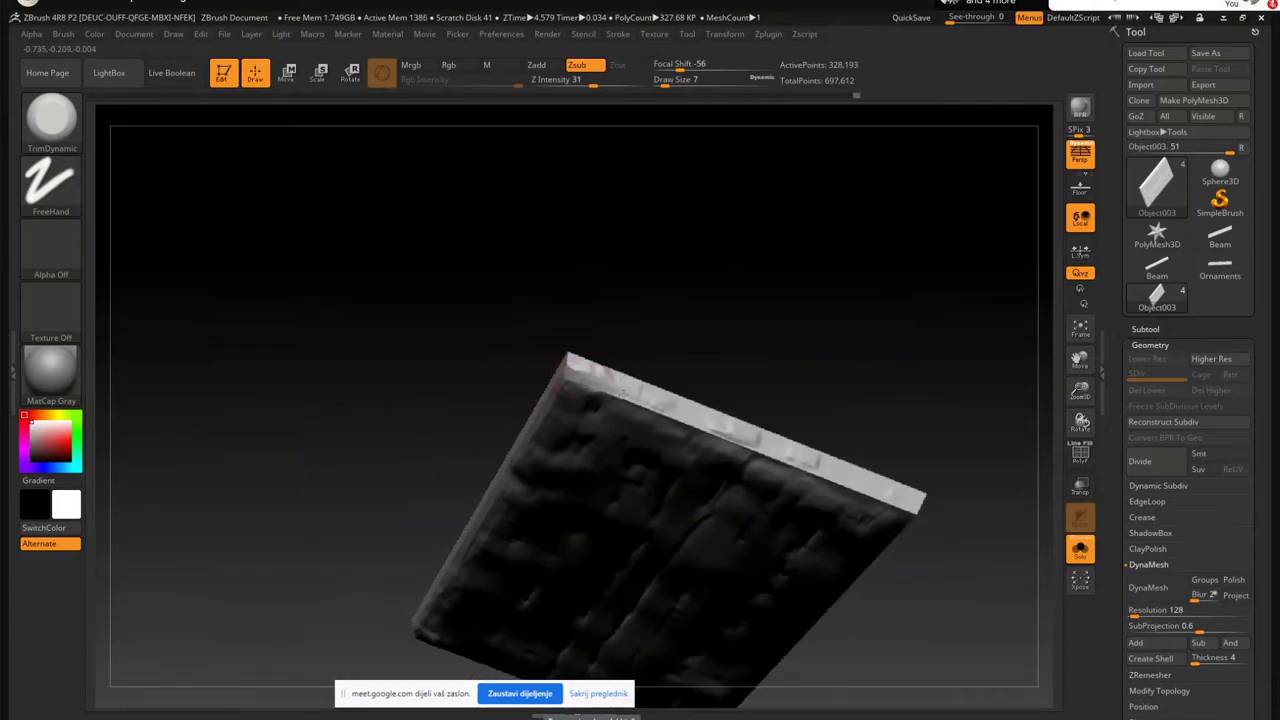
right_drag(598, 392, 722, 313)
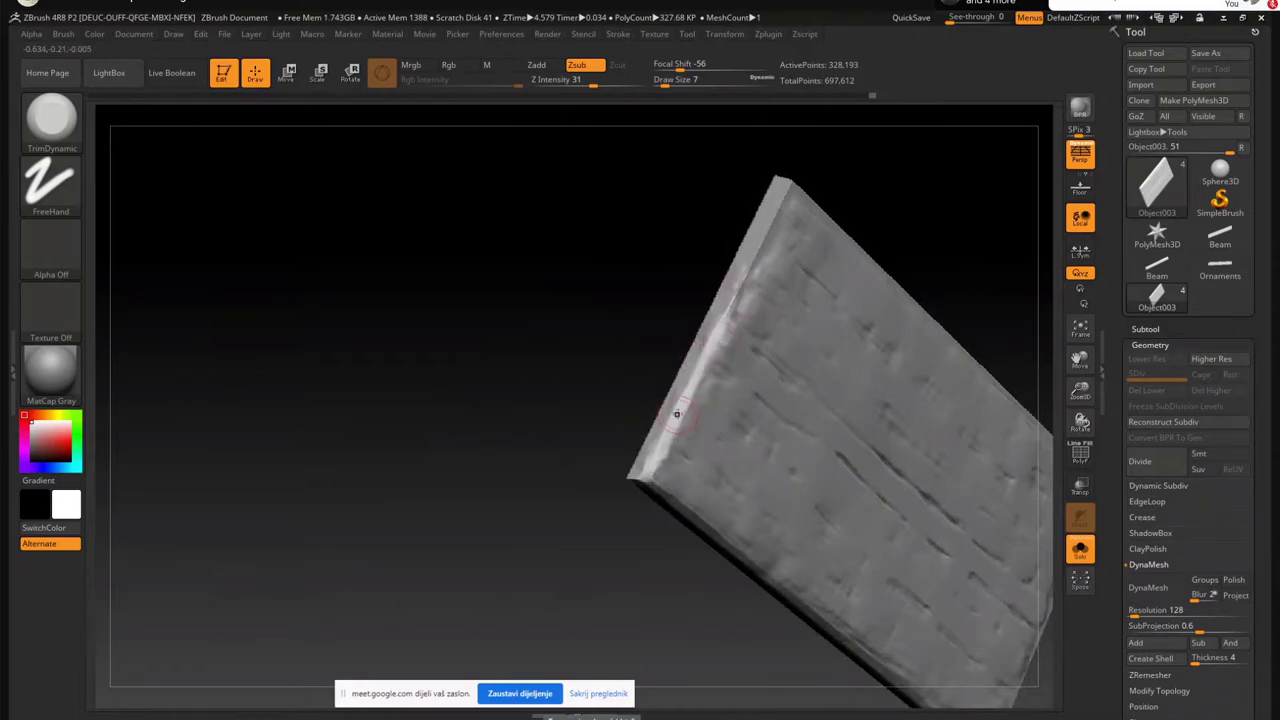
right_drag(677, 414, 716, 324)
drag(707, 313, 634, 456)
right_drag(633, 453, 698, 316)
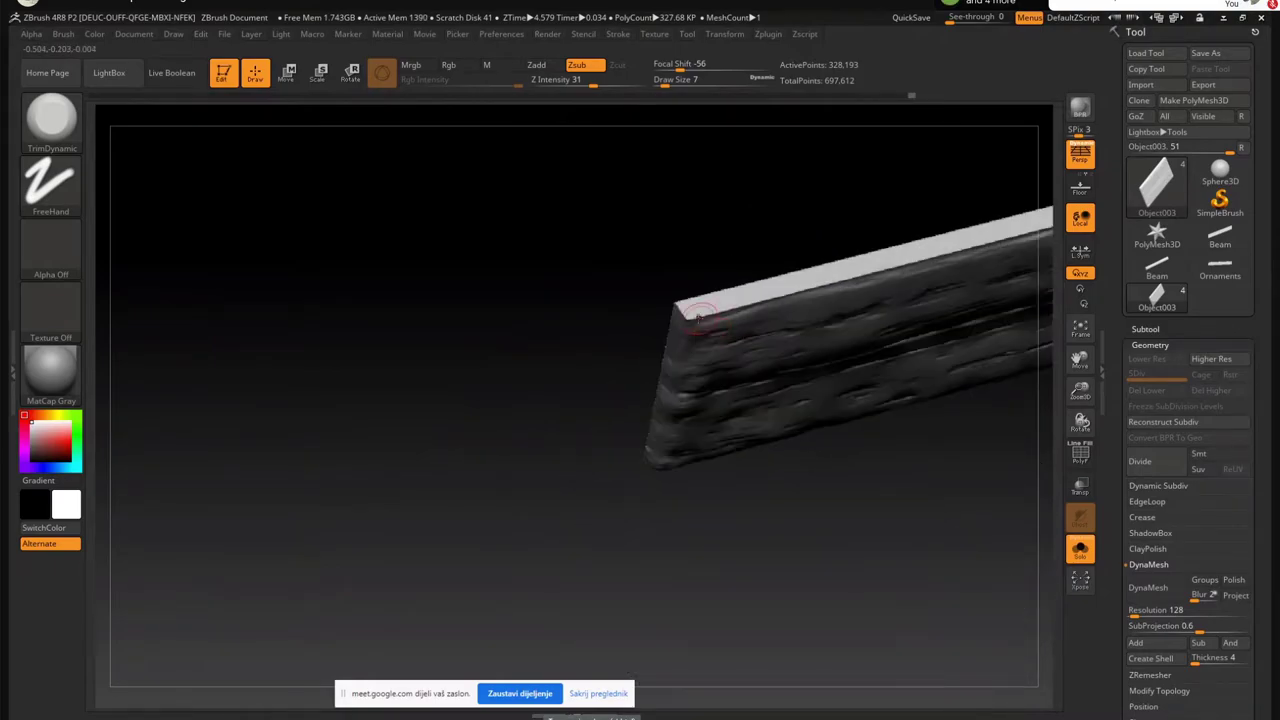
Wear down the second plank's opposite long edge with TrimDynamic strokes at draw size 7
drag(705, 312, 940, 254)
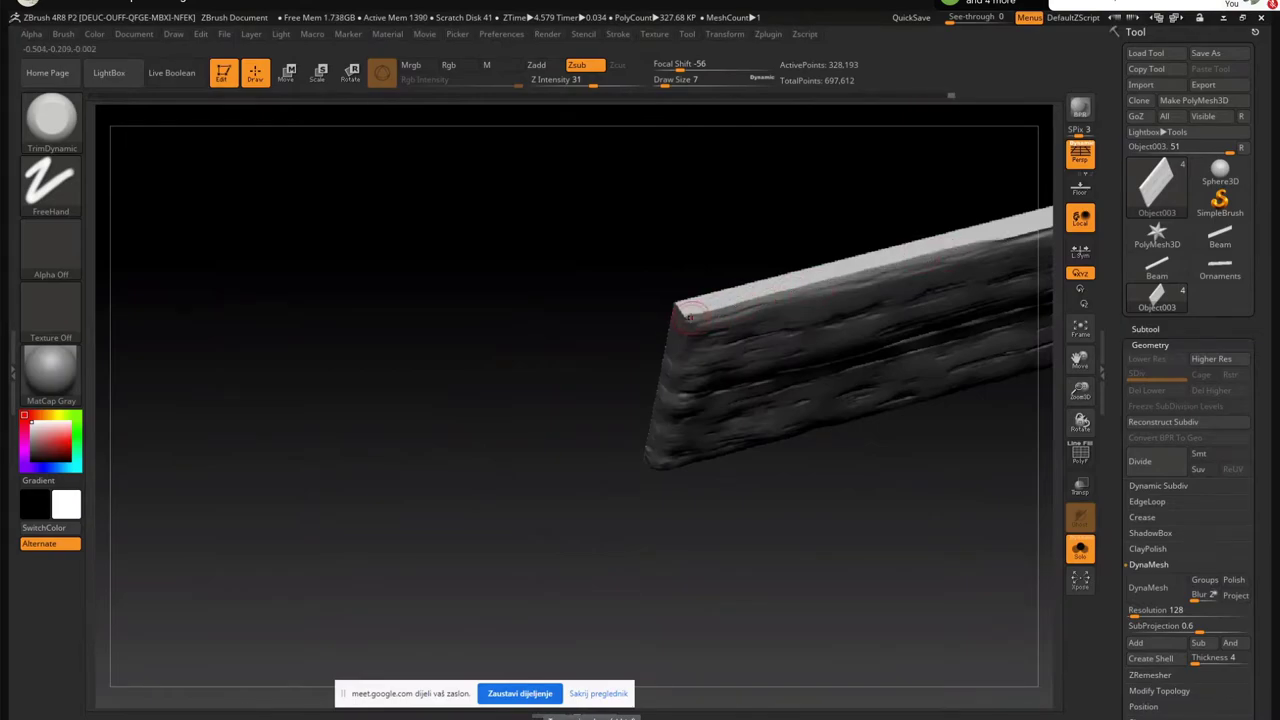
right_drag(720, 345, 670, 398)
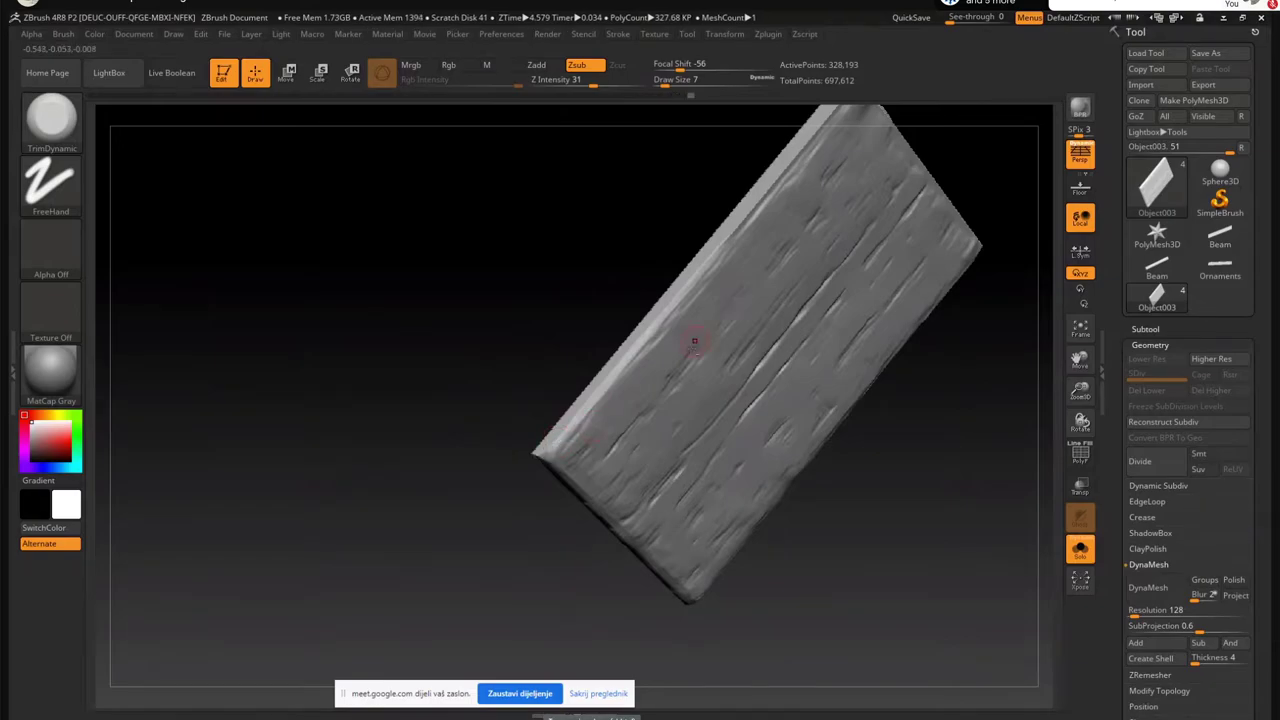
alt+right_drag(694, 341, 591, 487)
alt+right_drag(628, 384, 556, 488)
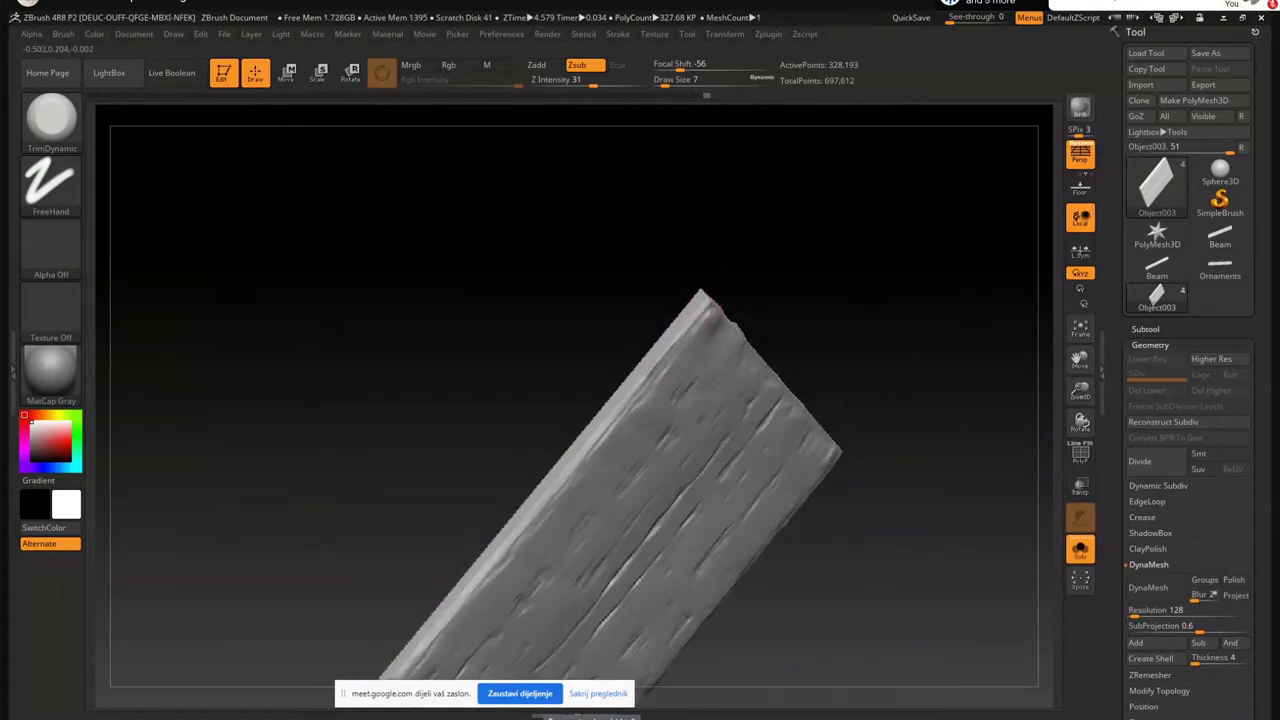
Trim the remaining short end edge and corners of the second plank with TrimDynamic
right_drag(645, 386, 673, 302)
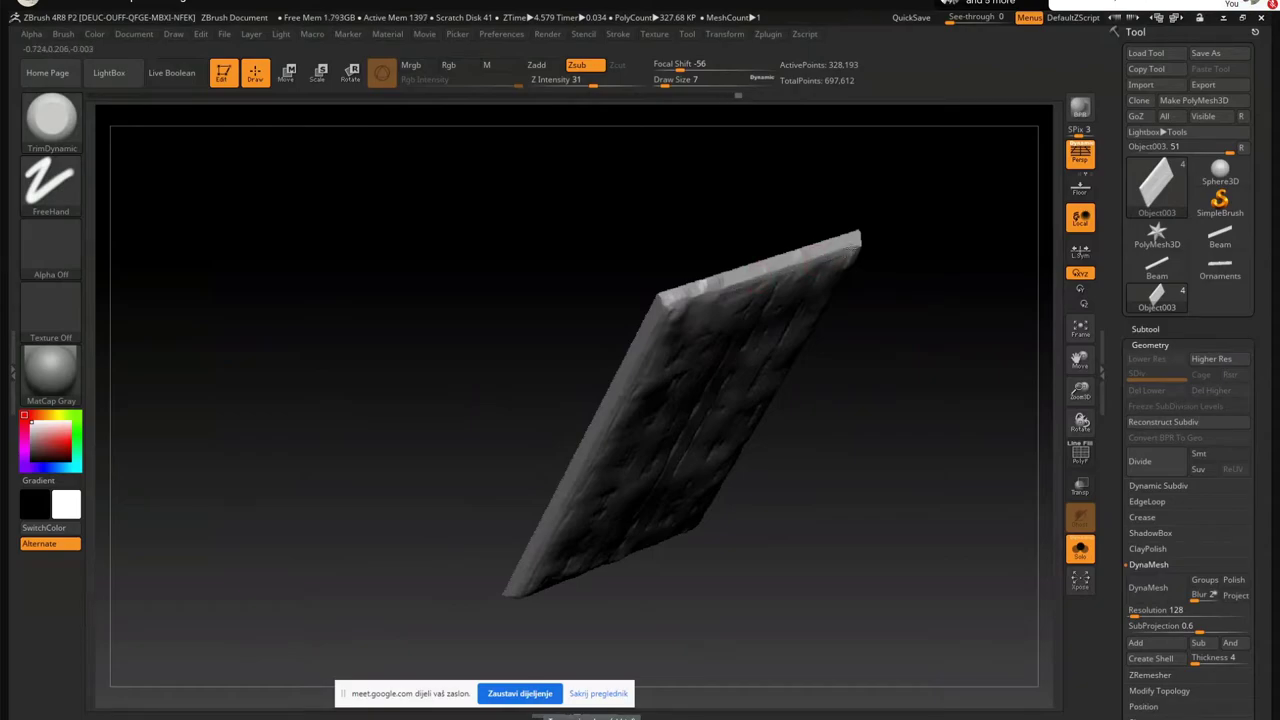
right_drag(781, 272, 870, 240)
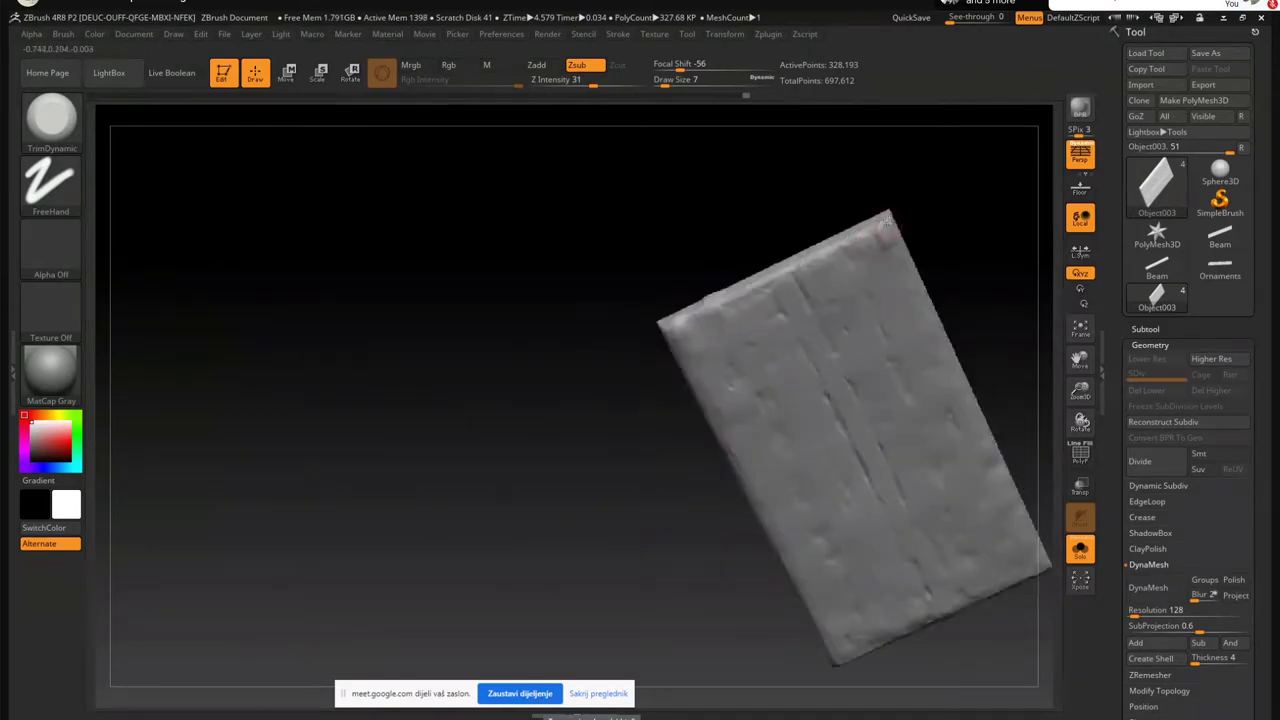
right_drag(837, 294, 777, 400)
shift+right_drag(815, 256, 731, 374)
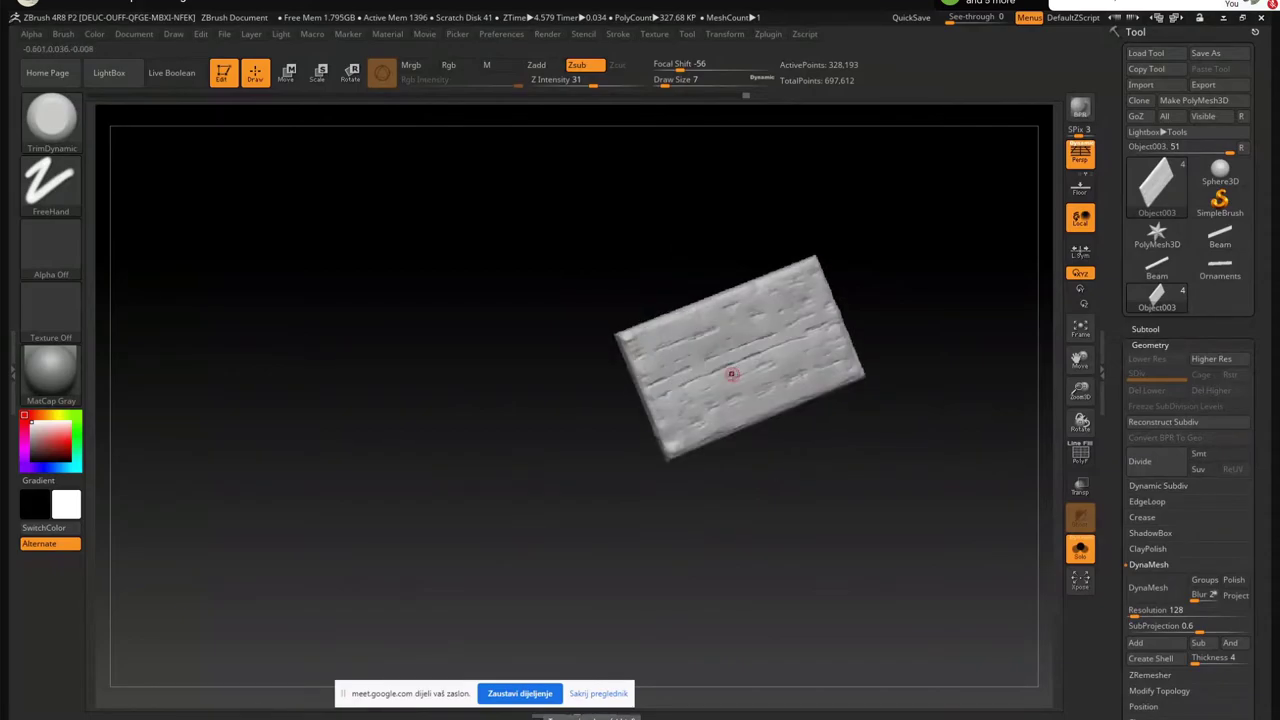
Flatten the grain on the second plank's face further with TrimDynamic at draw size 25
key(b)
key(t)
key(d)
key(s)
drag(712, 370, 686, 335)
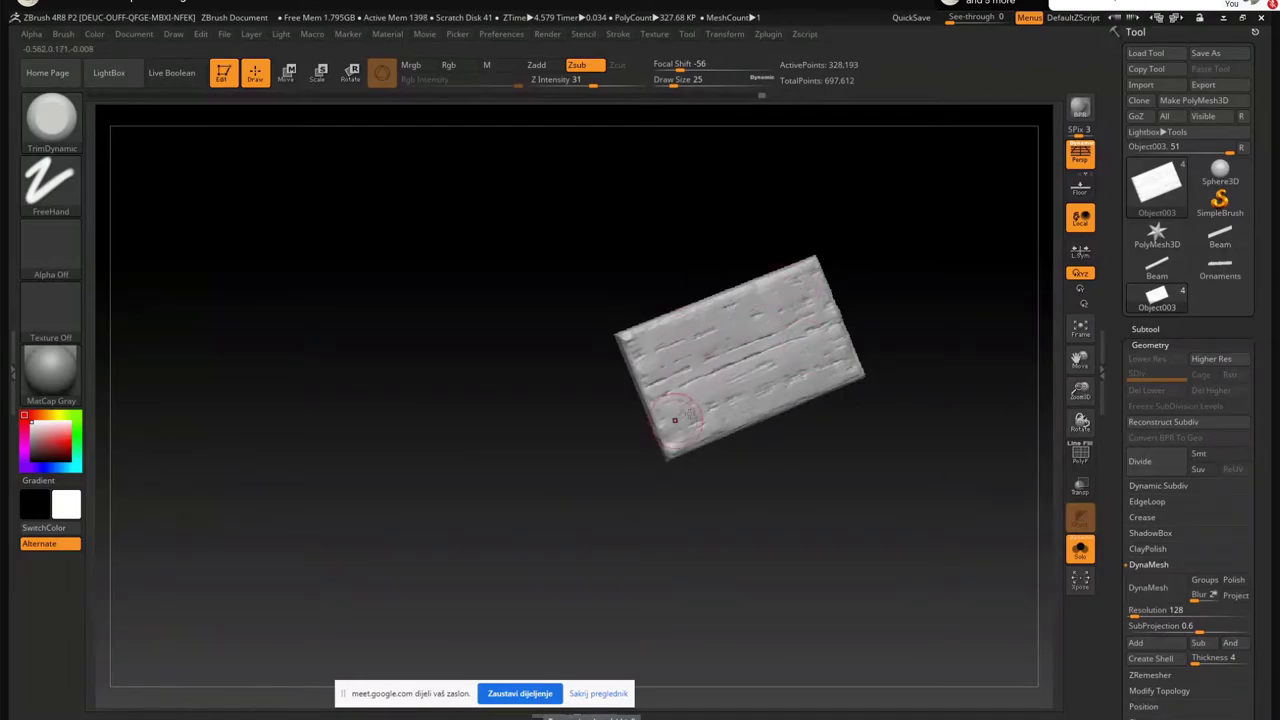
Leave Solo mode, select the third plank, Object004, and isolate it in Solo view
right_drag(708, 424, 774, 423)
click(1075, 549)
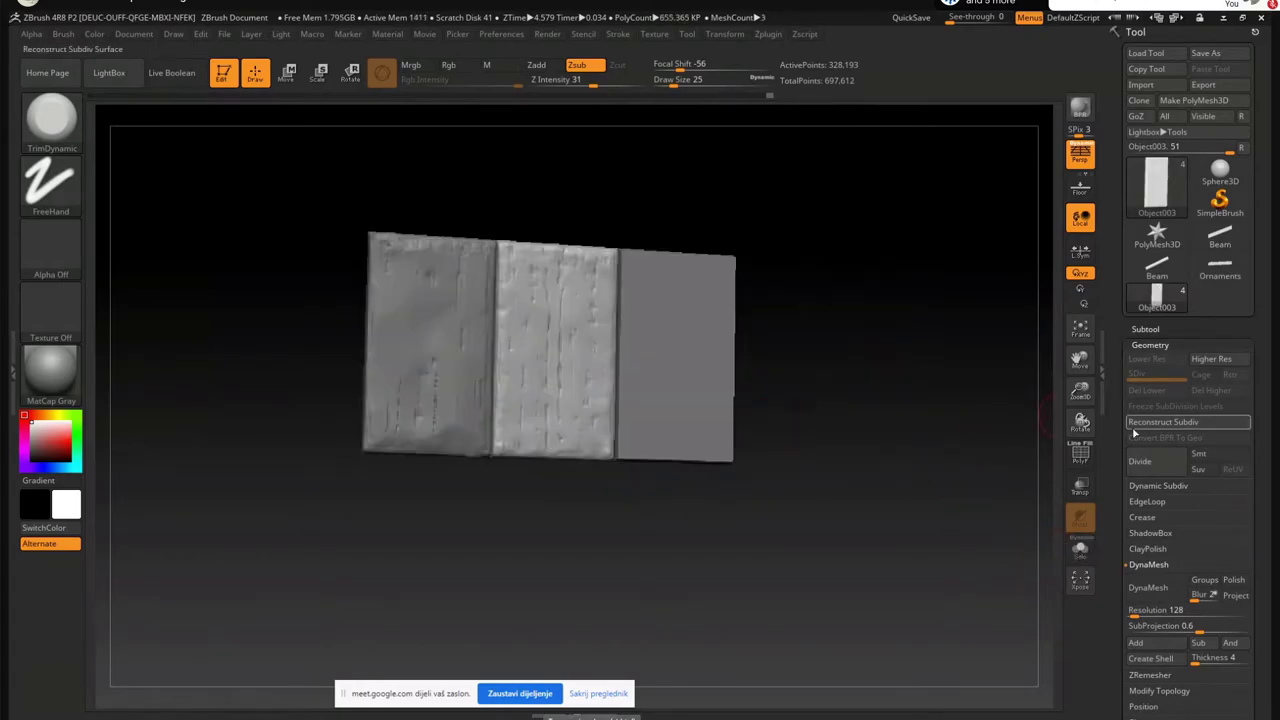
click(1156, 331)
click(1150, 448)
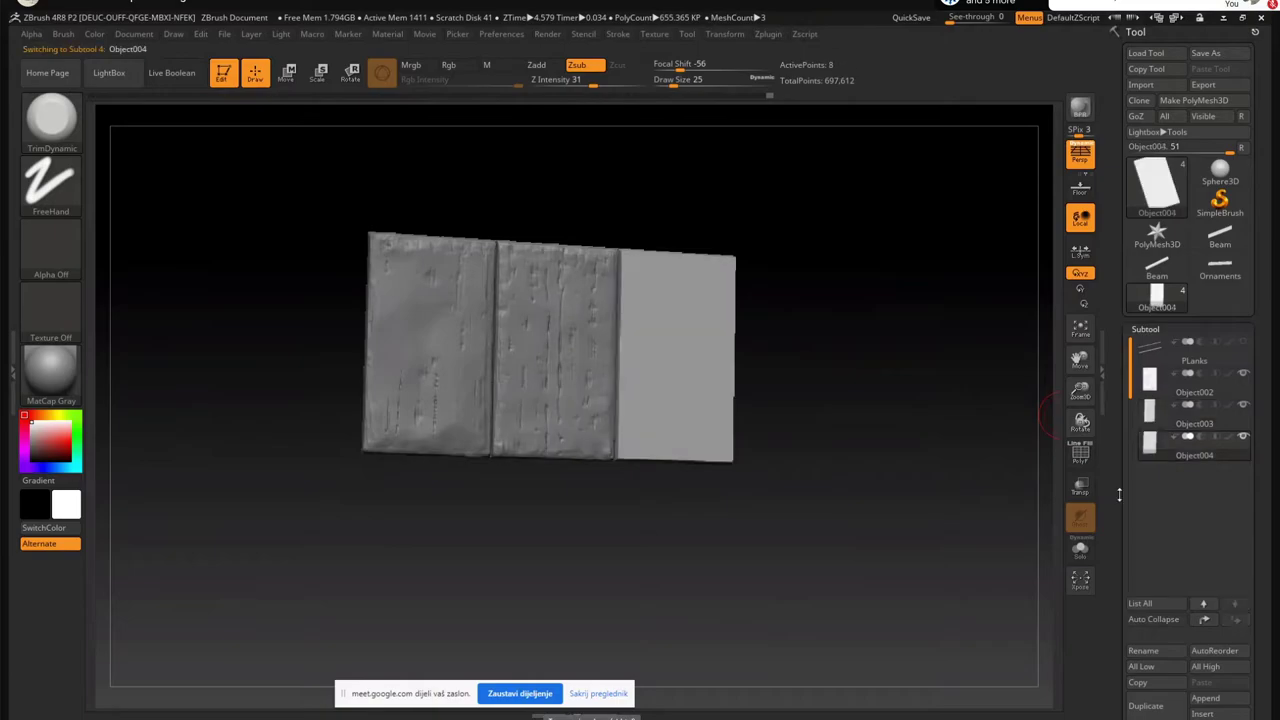
click(1080, 549)
right_drag(951, 537, 1015, 562)
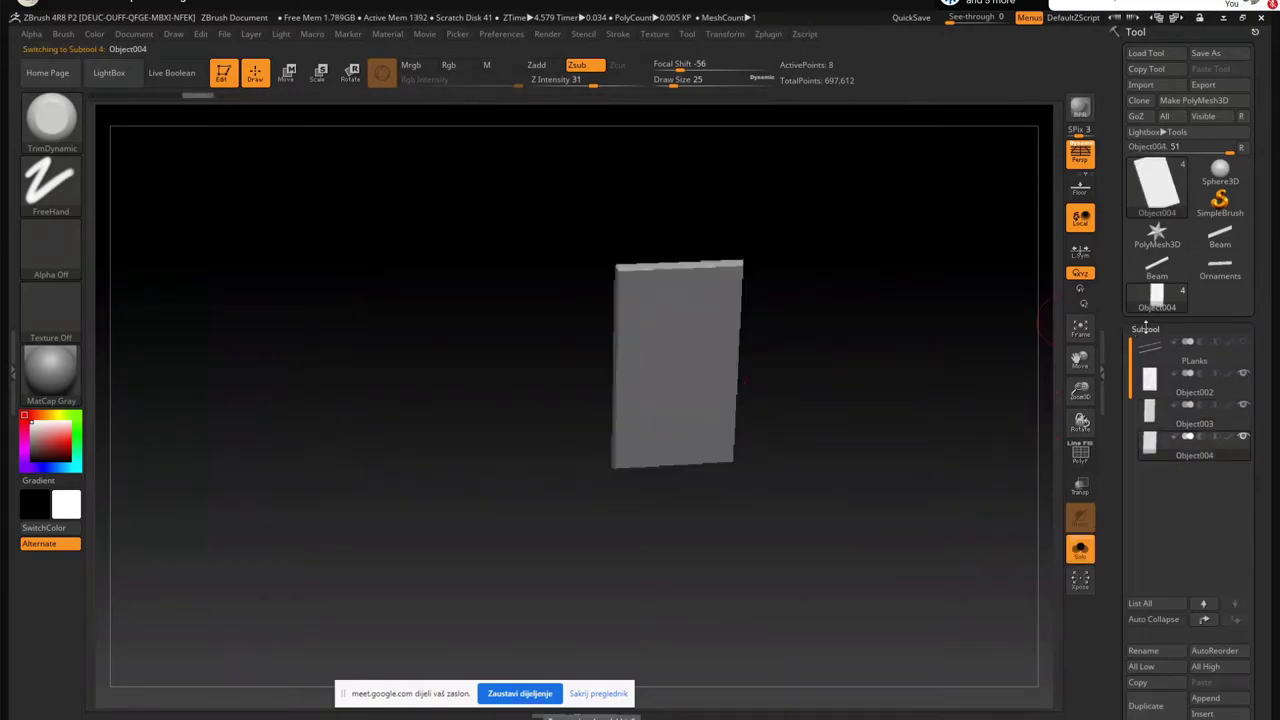
Subdivide the third plank to level 9 with smoothing off and delete its lower subdivision levels
click(1145, 328)
click(1166, 342)
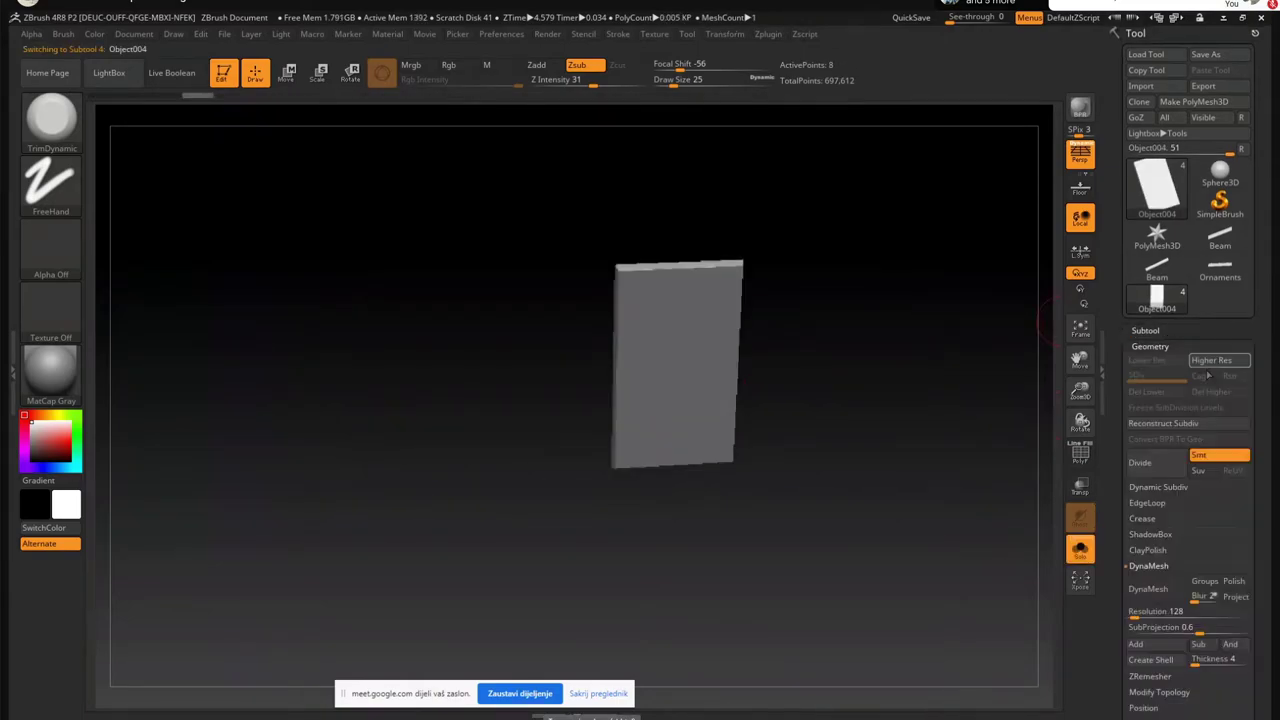
click(1152, 463)
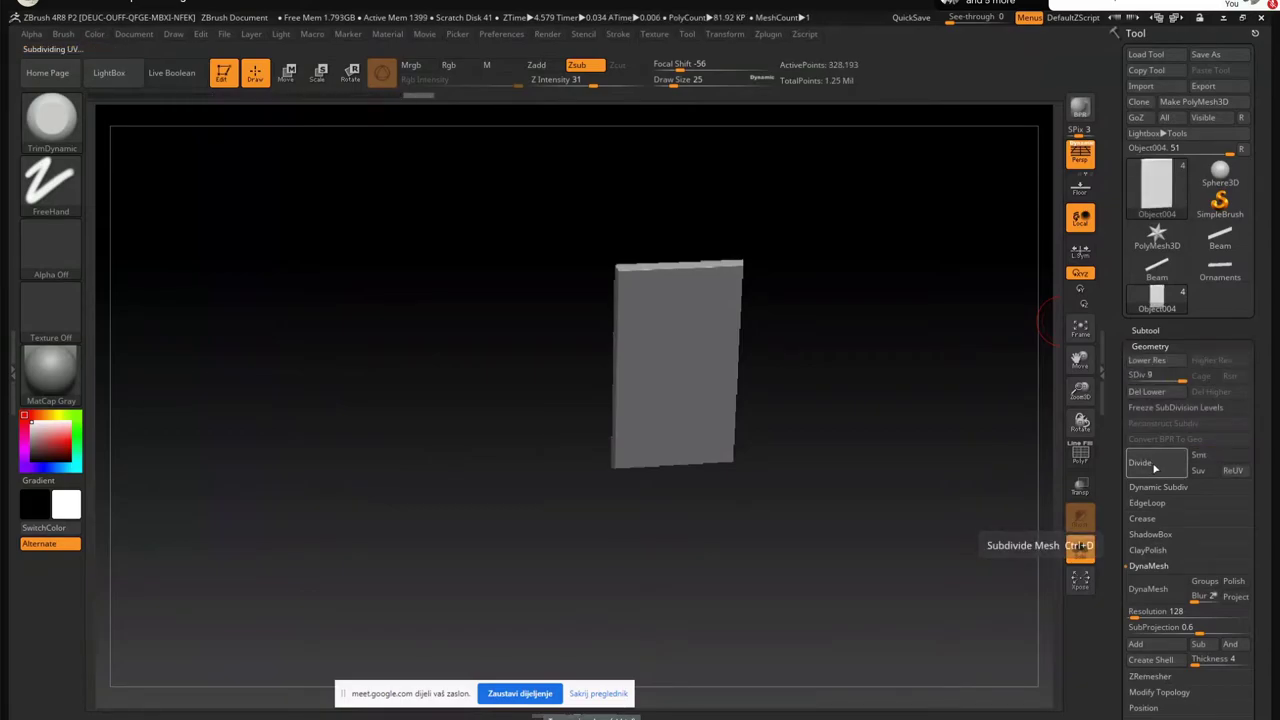
click(1153, 464)
click(1174, 397)
Build up coarse lengthwise grain across the third plank's face with the Orb_ClayTubes brush at draw size 18
drag(756, 282, 660, 337)
key(b)
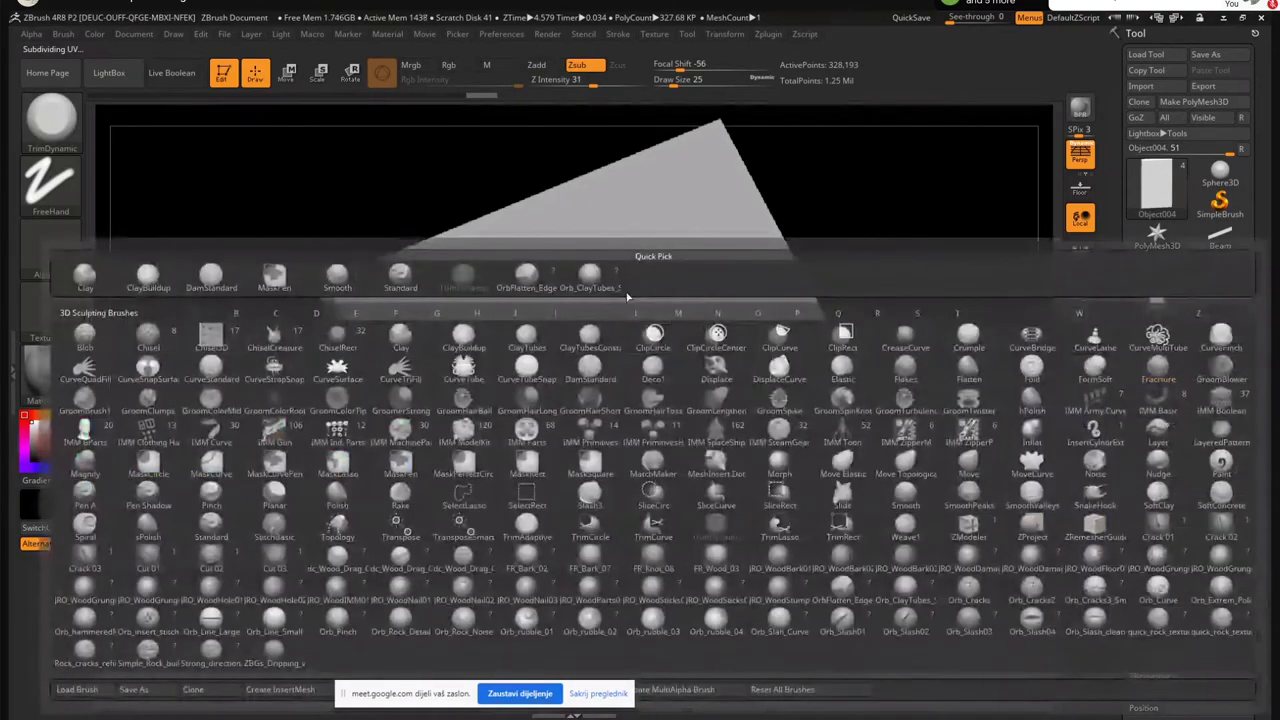
click(592, 284)
key(s)
drag(550, 393, 513, 393)
mouse_move(448, 440)
mouse_down()
mouse_move(742, 325)
mouse_move(609, 394)
mouse_move(800, 335)
mouse_move(505, 458)
mouse_up()
mouse_move(505, 458)
mouse_down()
mouse_move(795, 357)
mouse_move(471, 494)
mouse_move(550, 445)
mouse_up()
key(bracketleft)
ctrl+right_drag(500, 477, 471, 407)
mouse_move(470, 408)
mouse_down()
mouse_move(457, 423)
mouse_move(682, 346)
mouse_move(655, 318)
mouse_move(445, 420)
mouse_move(653, 302)
mouse_move(645, 292)
mouse_move(429, 377)
mouse_move(425, 360)
mouse_move(630, 258)
mouse_move(425, 352)
mouse_move(440, 370)
mouse_move(555, 315)
mouse_move(660, 298)
mouse_move(592, 331)
mouse_up()
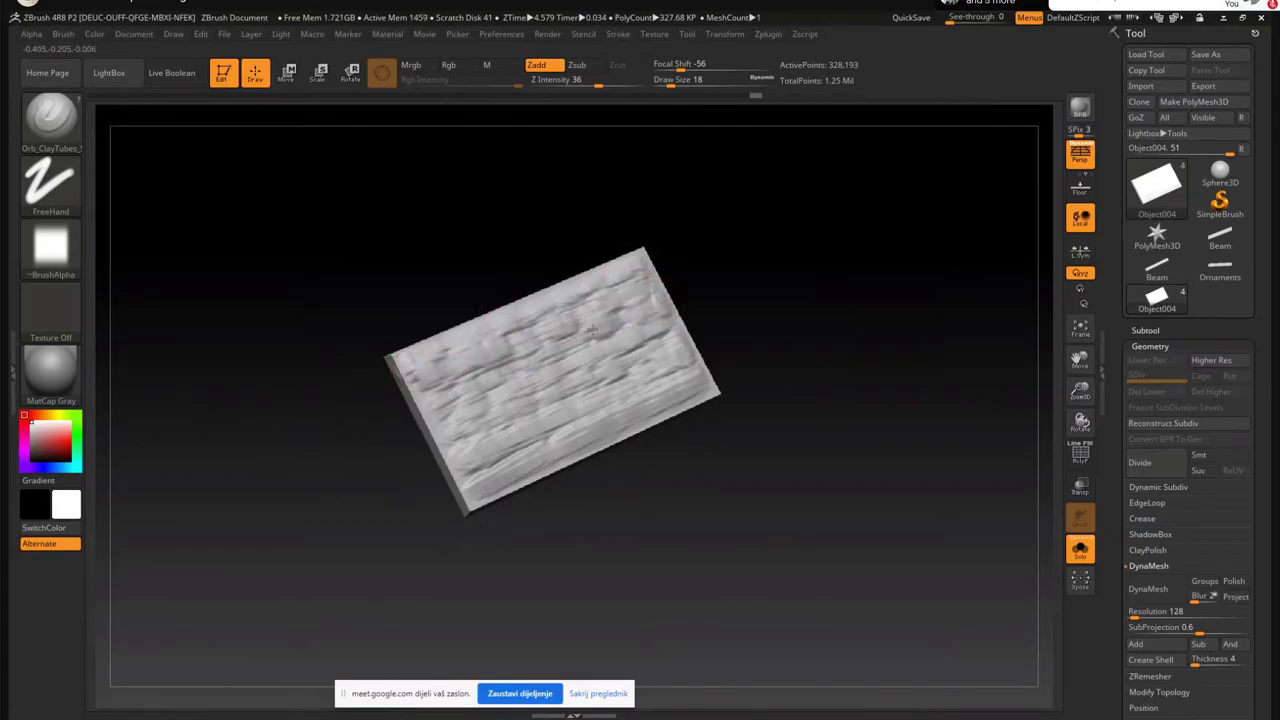
Layer denser grain strokes over the third plank's face with Orb_ClayTubes at draw size 17
mouse_move(442, 391)
mouse_down()
mouse_move(465, 440)
mouse_move(676, 369)
mouse_move(574, 438)
mouse_up()
mouse_move(692, 362)
mouse_down()
mouse_move(626, 374)
mouse_move(675, 331)
mouse_move(488, 380)
mouse_move(500, 388)
mouse_move(462, 370)
mouse_move(453, 388)
mouse_up()
mouse_move(553, 371)
right_down()
mouse_move(549, 420)
mouse_move(555, 397)
right_up()
key(s)
mouse_move(545, 397)
mouse_down()
mouse_move(614, 370)
mouse_move(491, 447)
mouse_move(620, 404)
mouse_move(506, 474)
mouse_up()
drag(594, 311, 437, 421)
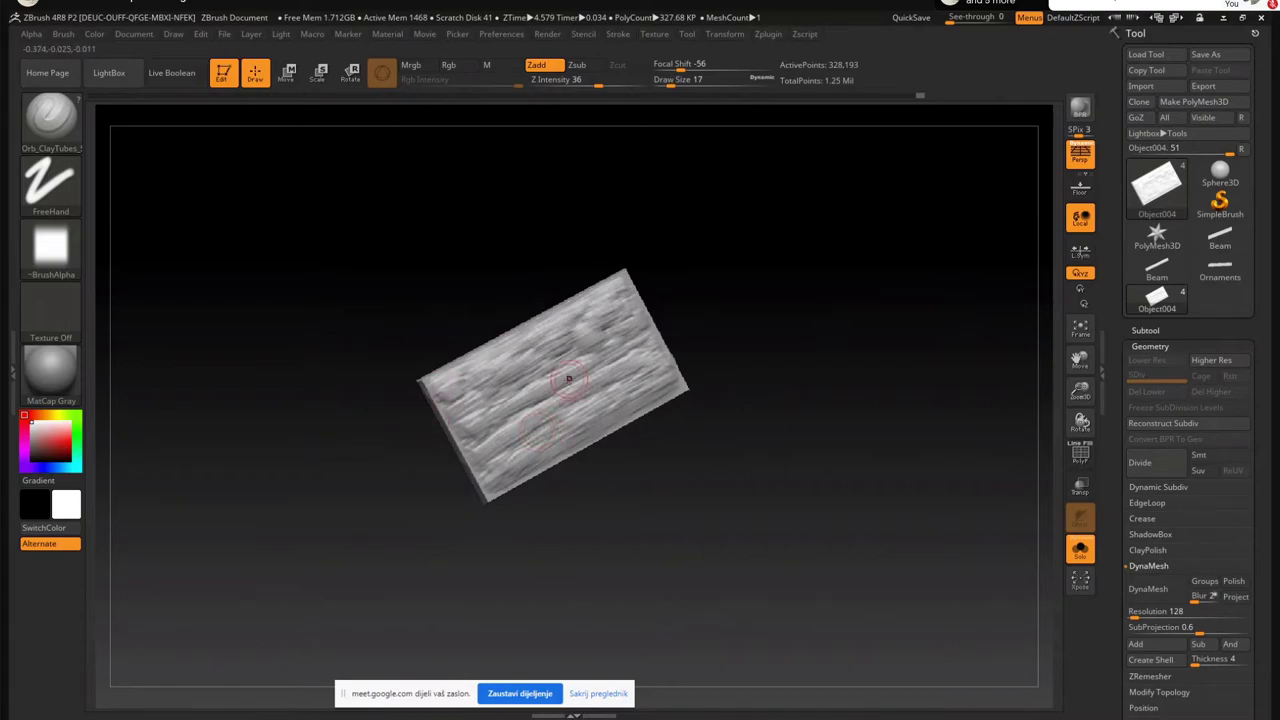
key(v)
key(d)
click(592, 252)
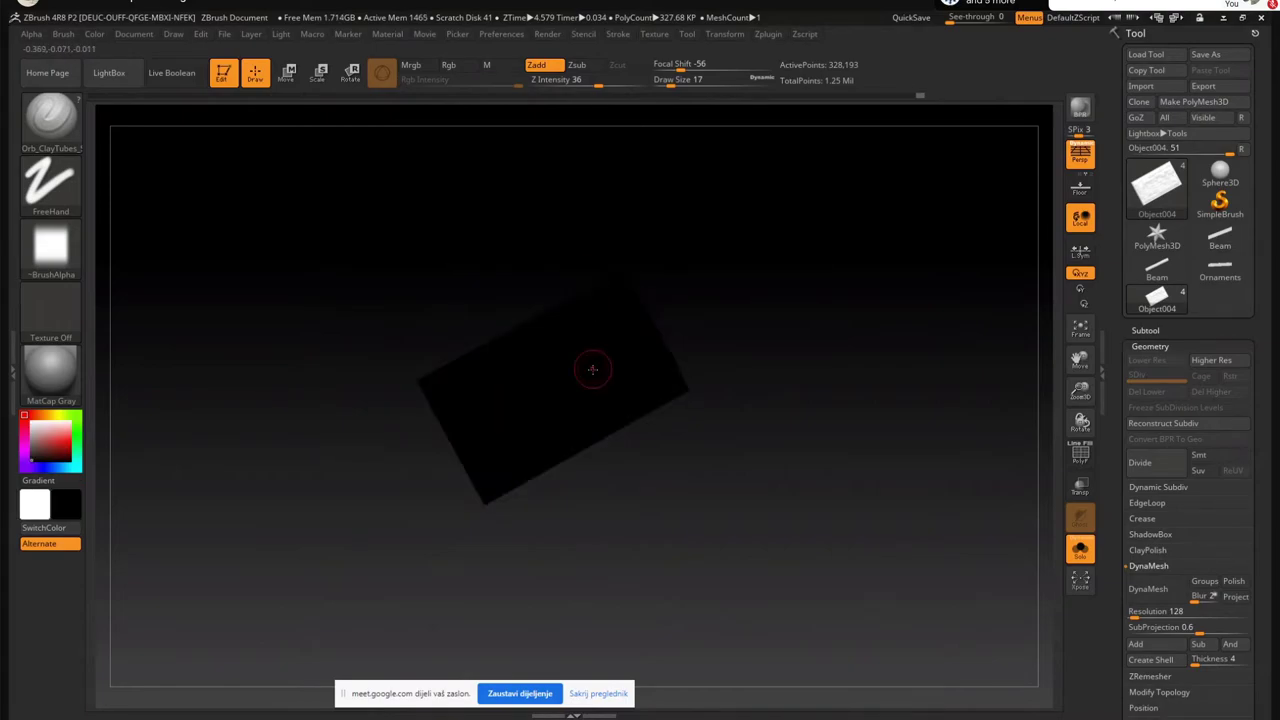
key(v)
Carve lengthwise grain cracks into the third plank's face with DamStandard at draw size 7
key(b)
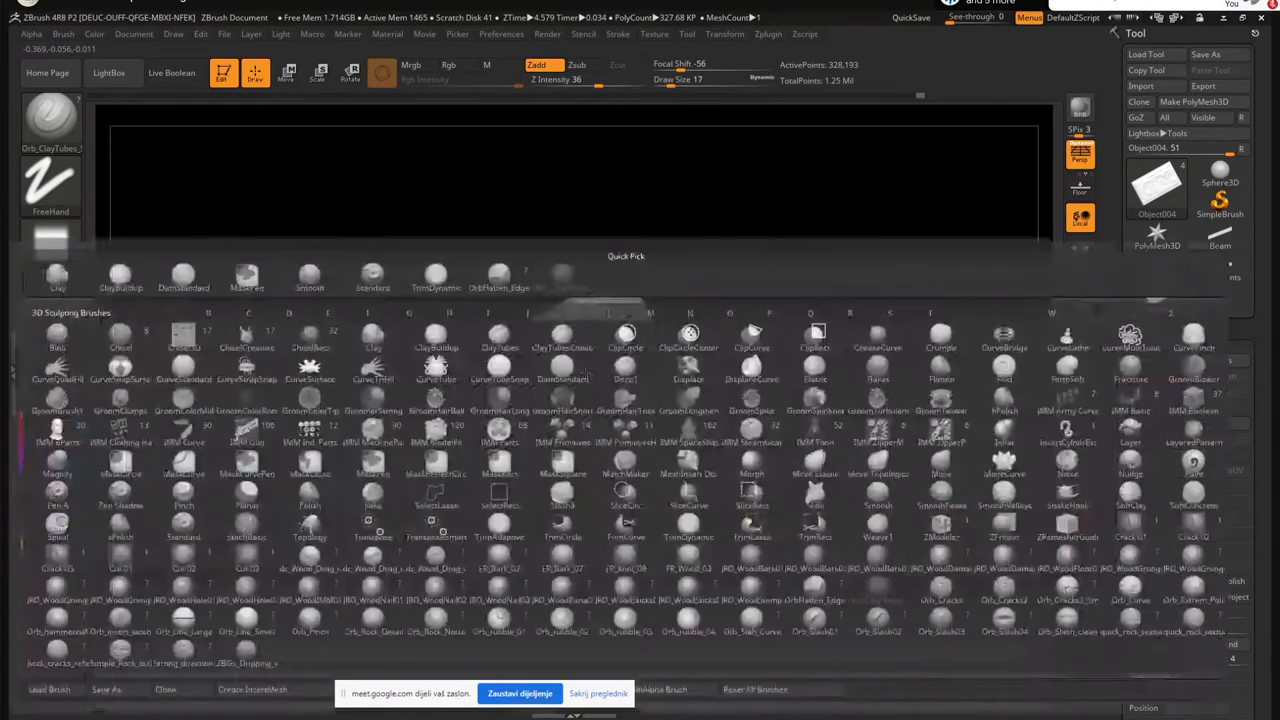
key(d)
key(s)
key(s)
drag(564, 390, 558, 391)
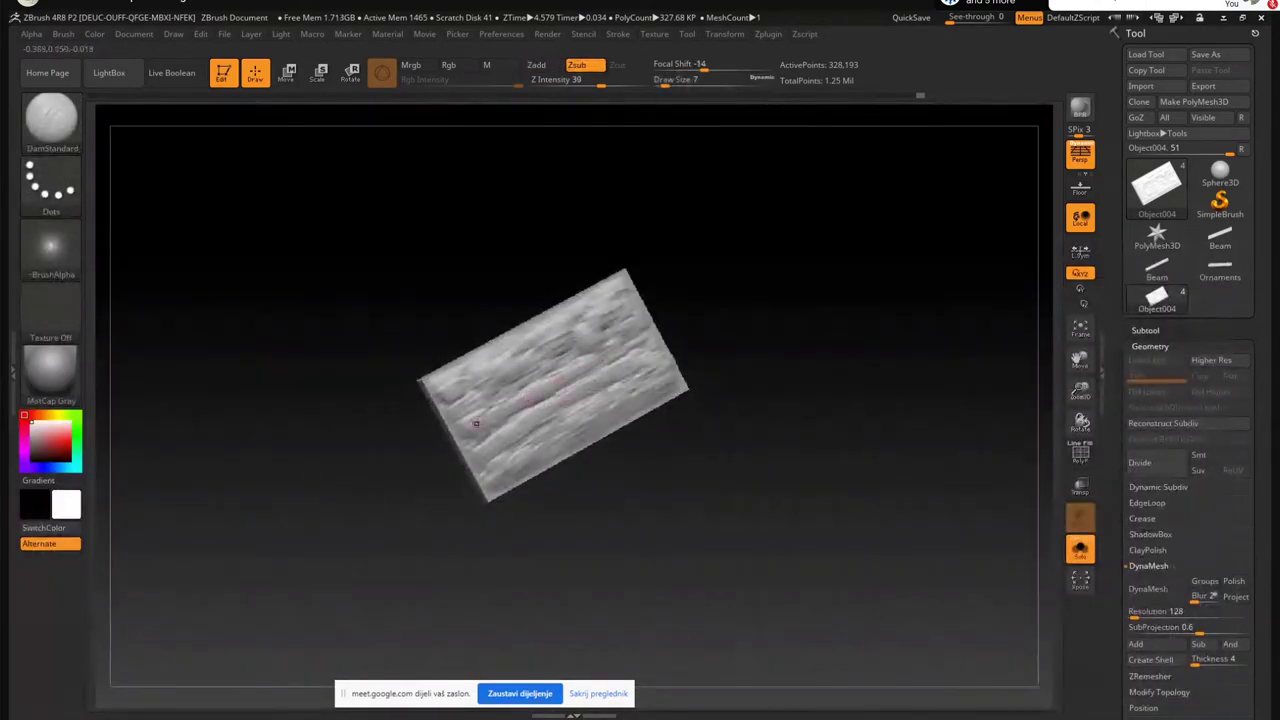
drag(478, 420, 586, 357)
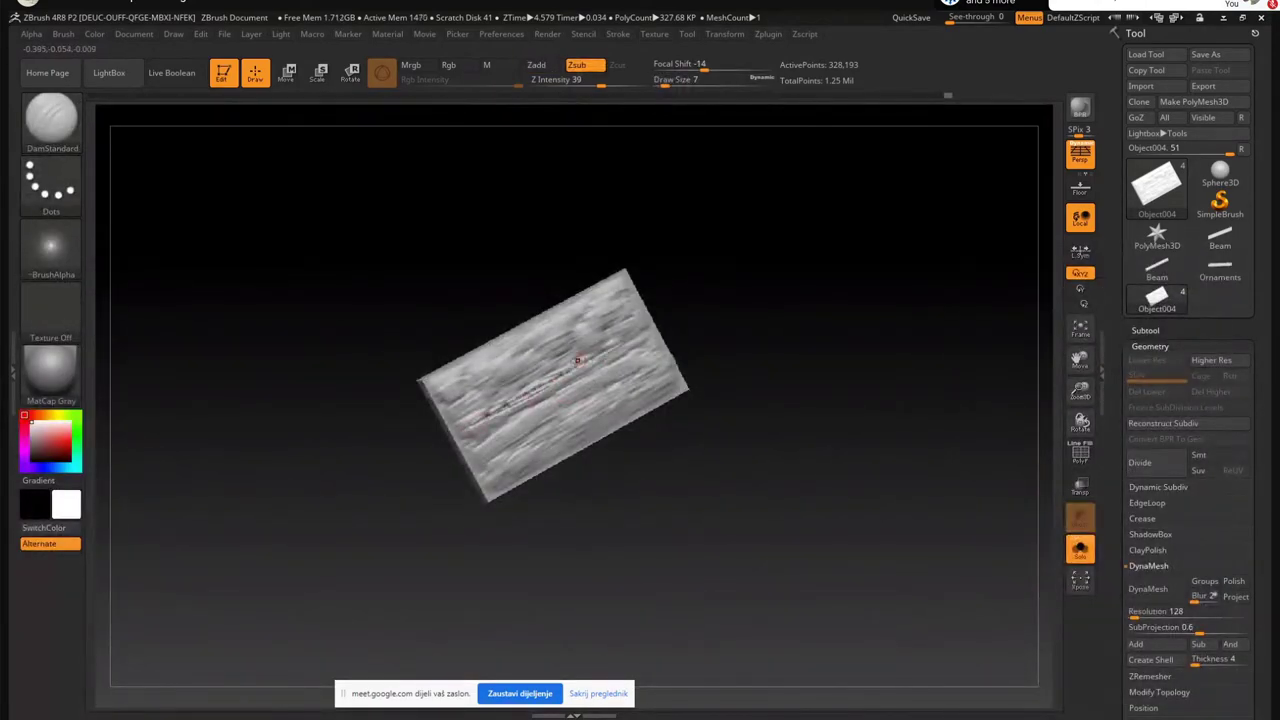
right_drag(568, 387, 540, 414)
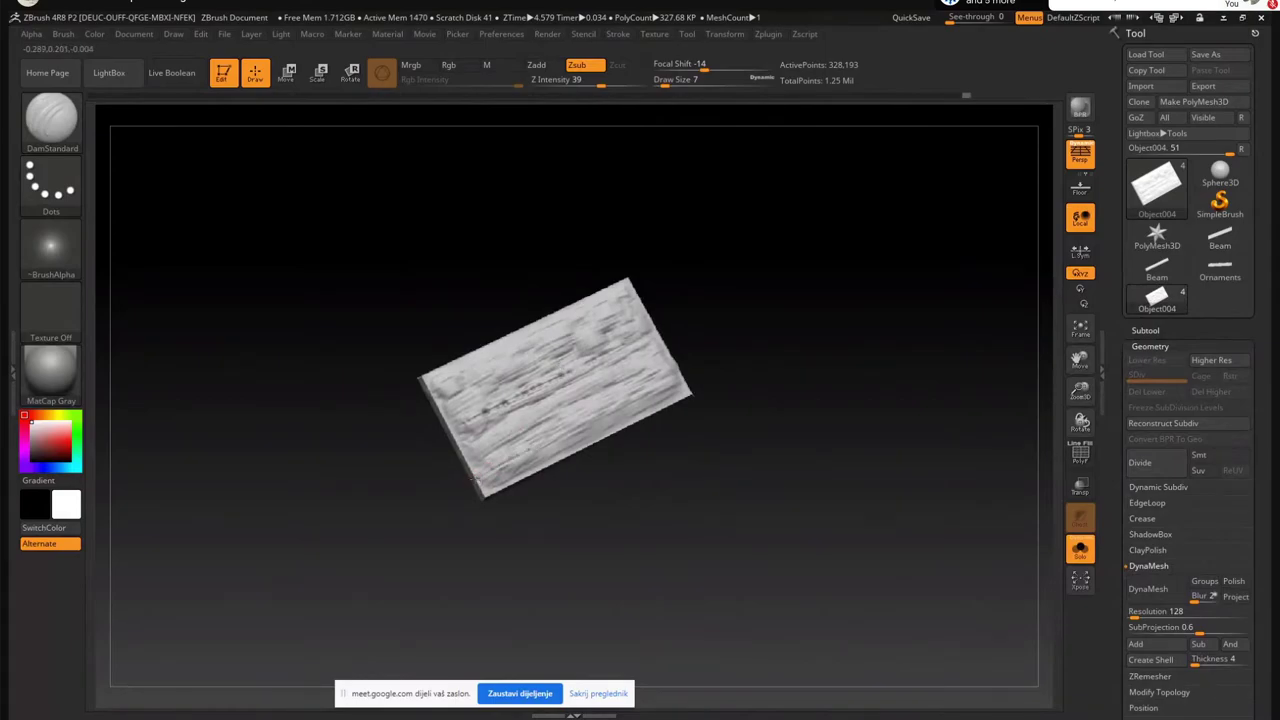
drag(639, 409, 541, 454)
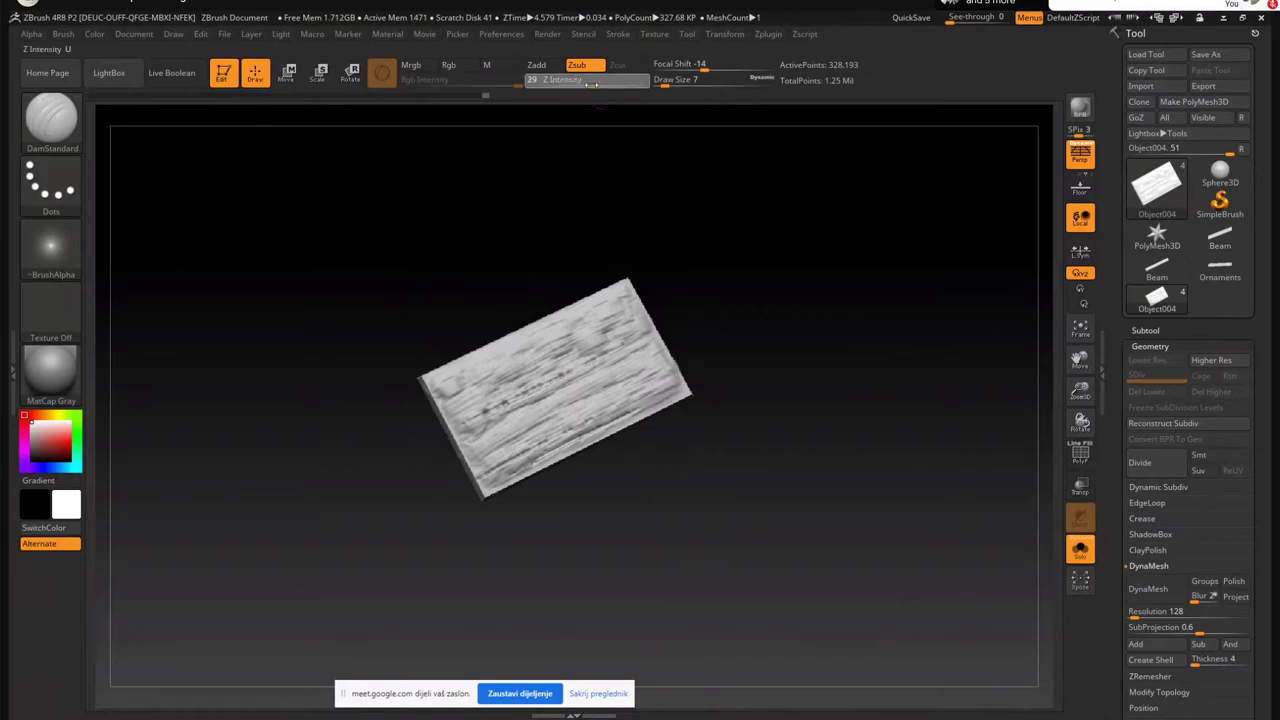
Add shallower grain lines to the third plank's face with DamStandard at Z Intensity 19
drag(587, 86, 578, 86)
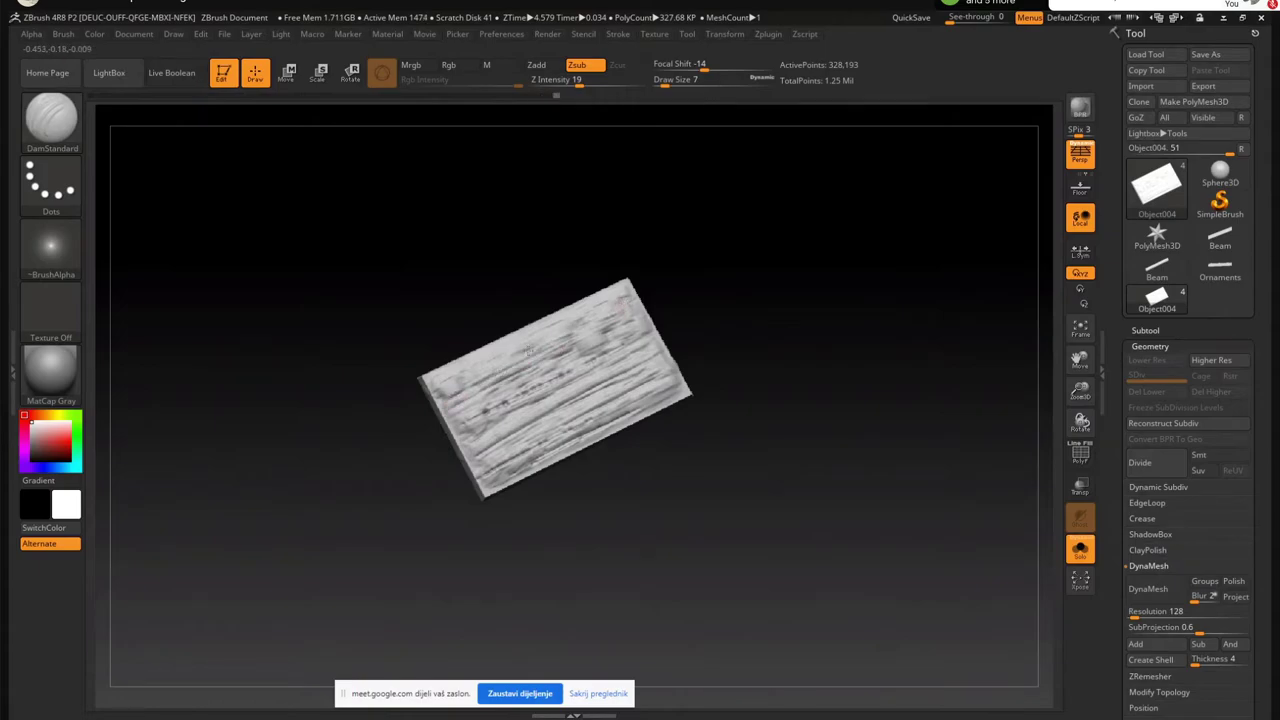
drag(489, 377, 543, 361)
mouse_move(543, 361)
right_down()
mouse_move(570, 370)
mouse_move(557, 356)
mouse_move(573, 428)
right_up()
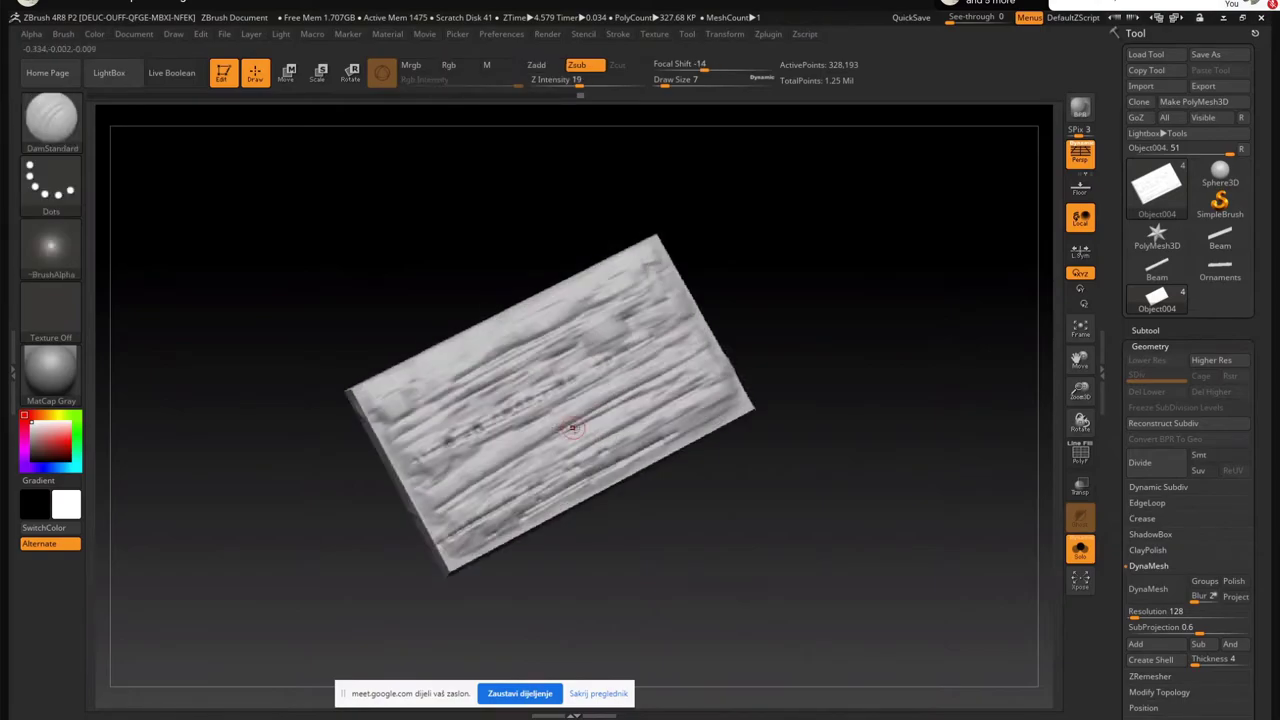
Try cutting a grain line into the third plank's face with the Slash3 brush at draw size 4
key(b)
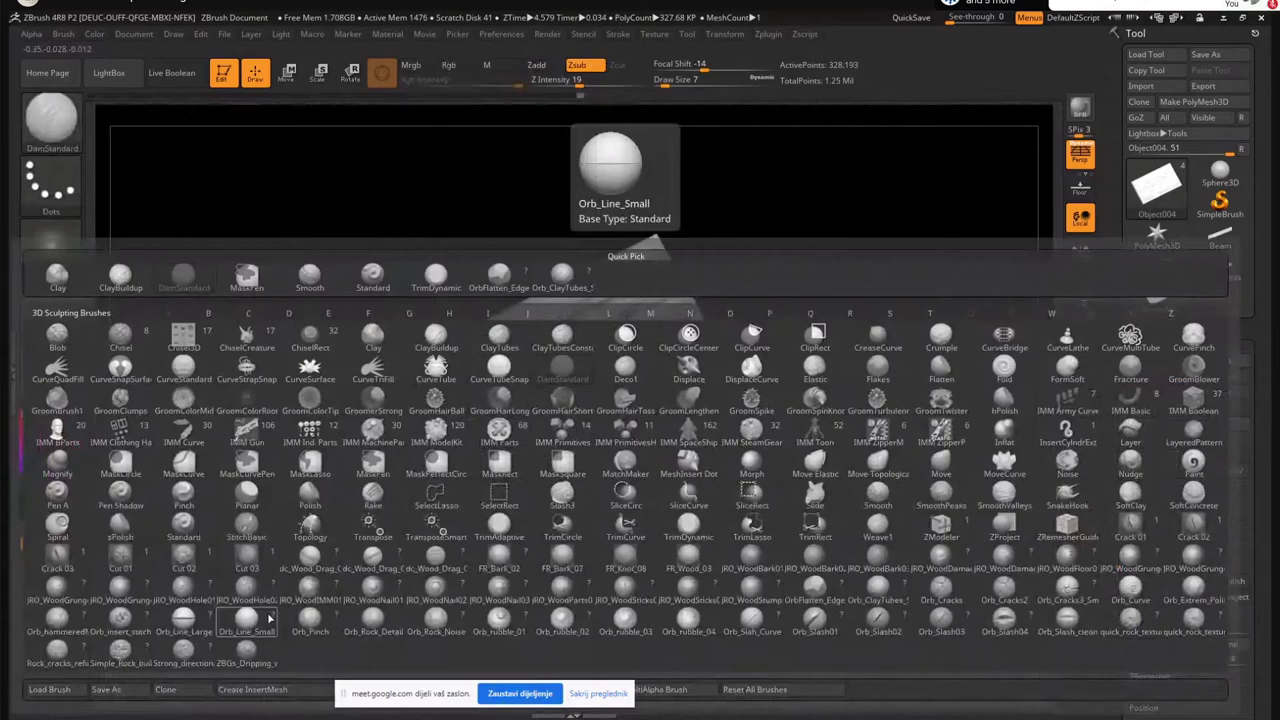
key(s)
click(563, 495)
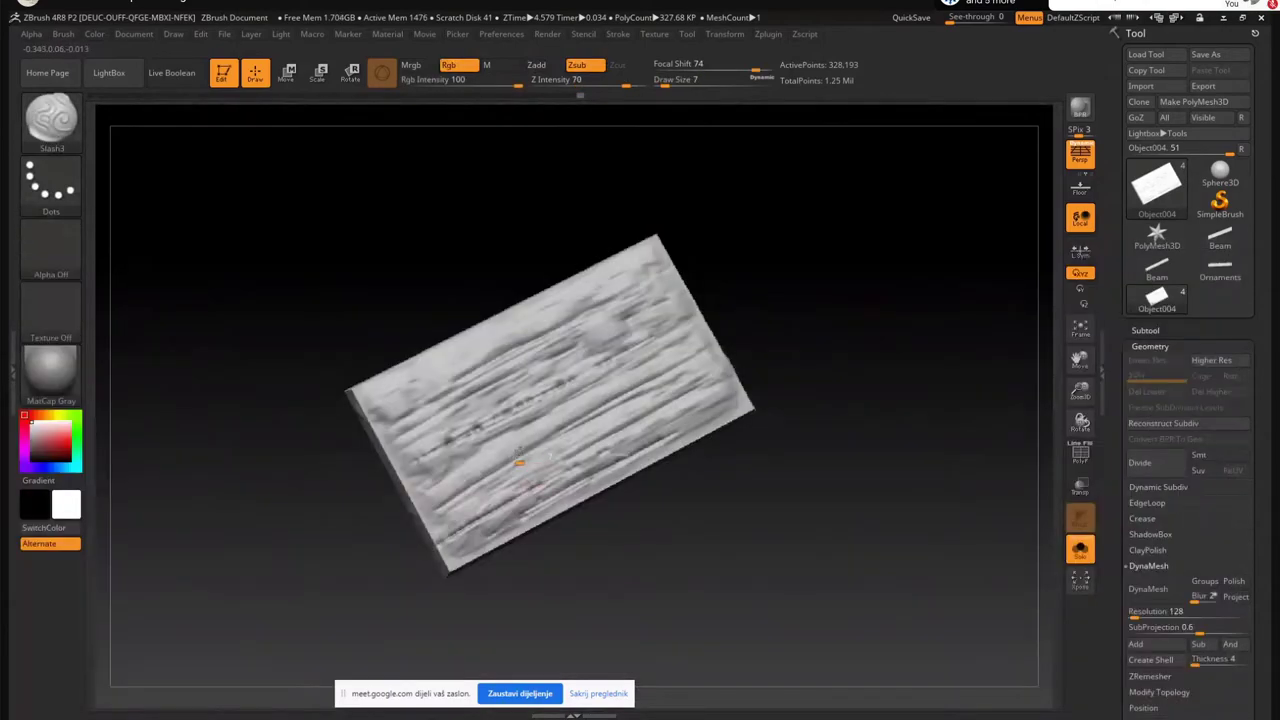
key(s)
drag(519, 464, 516, 464)
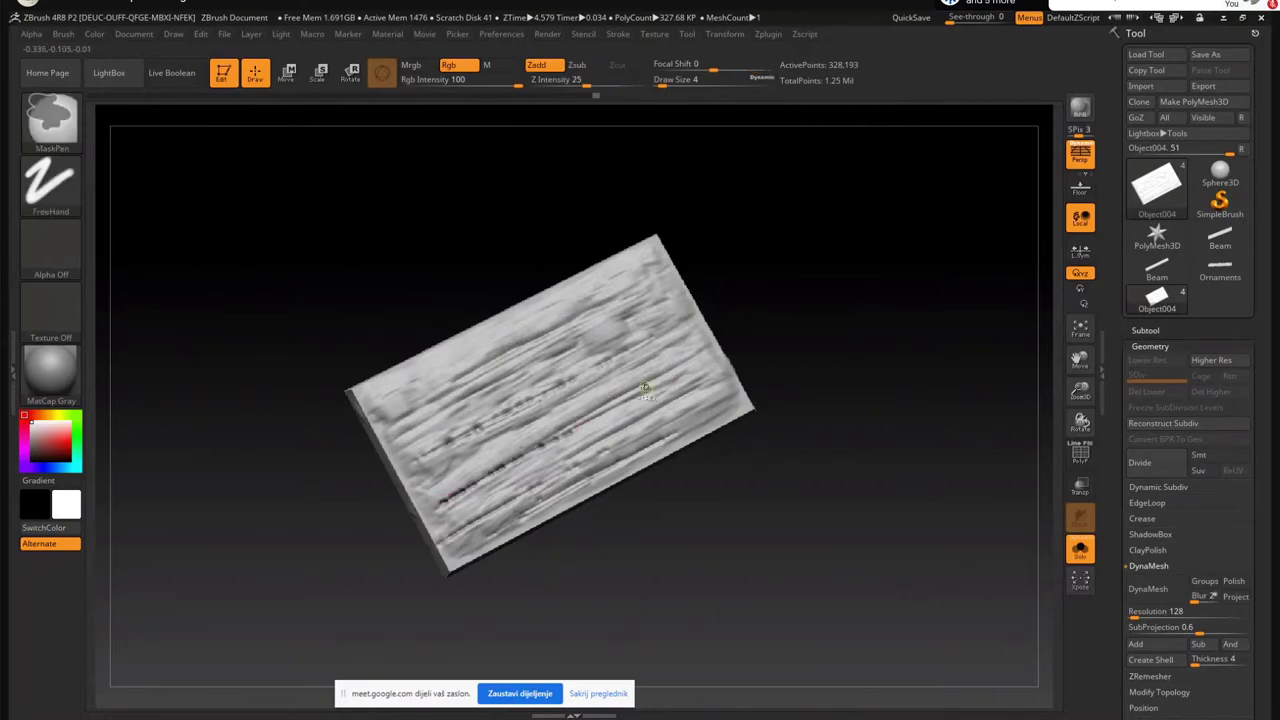
Carve fine grain lines along the third plank's face with DamStandard at draw size 4, raising Z Intensity to 32
key(b)
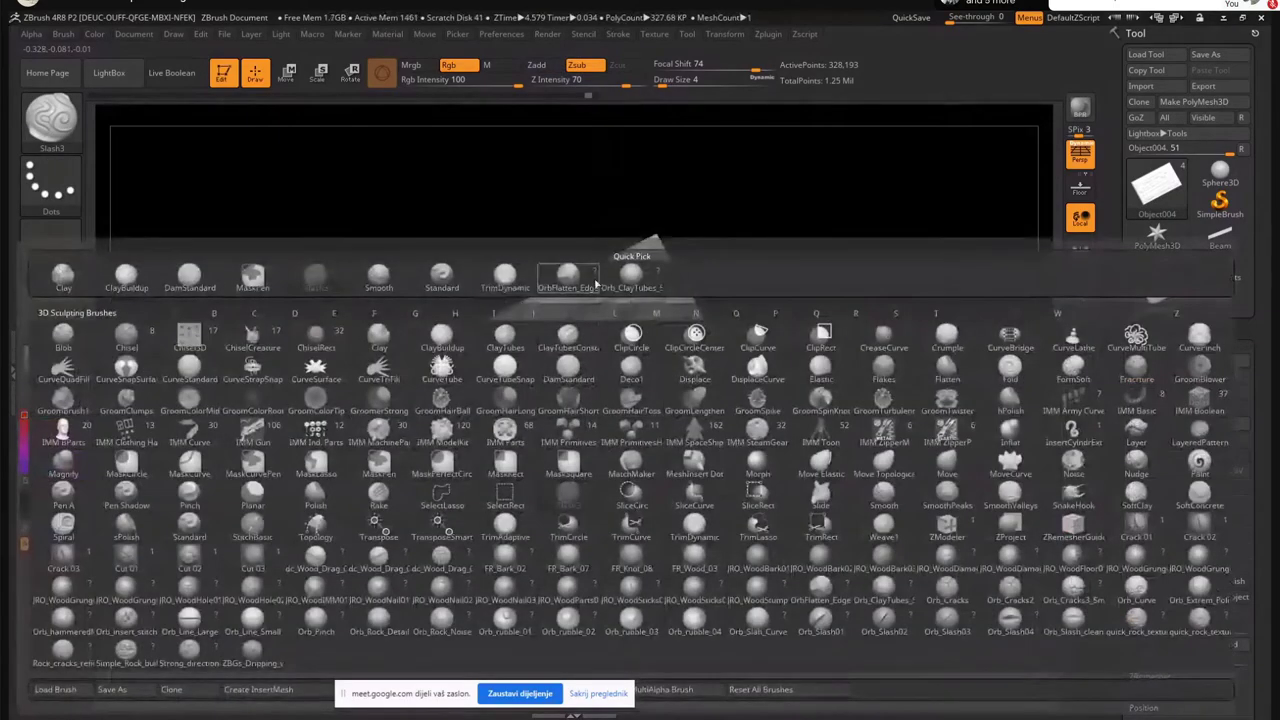
click(189, 276)
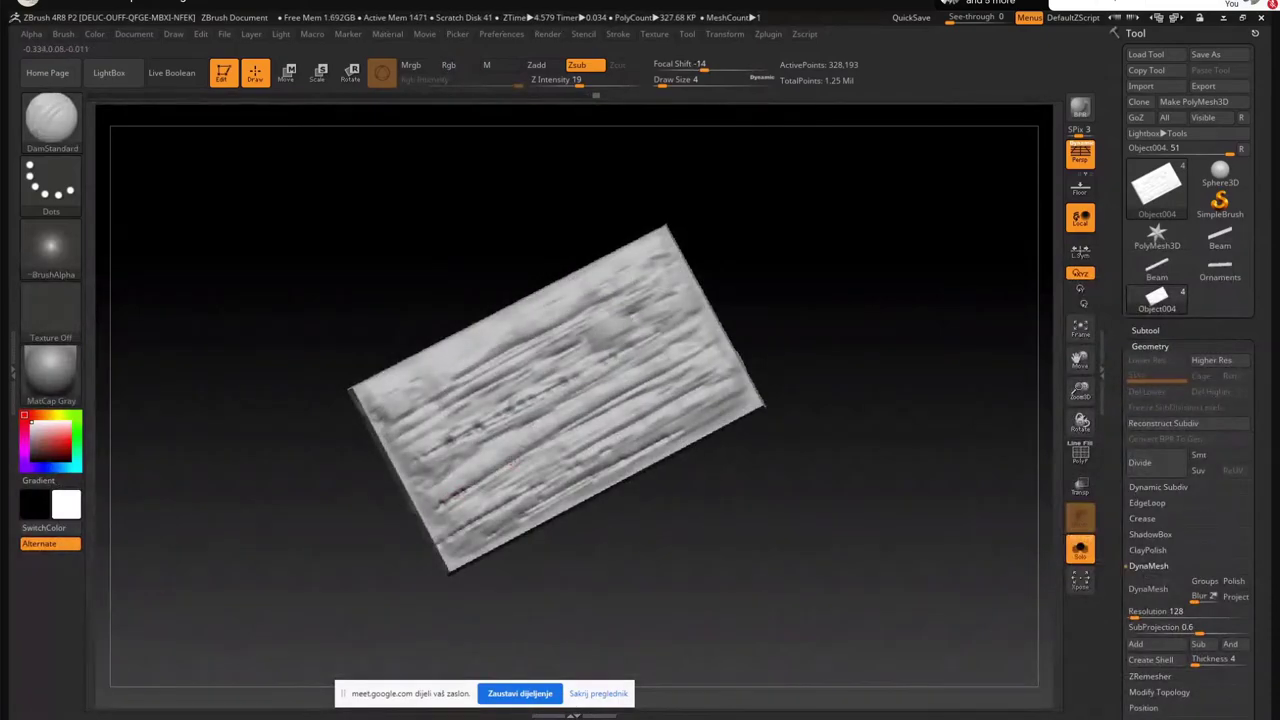
drag(580, 86, 585, 86)
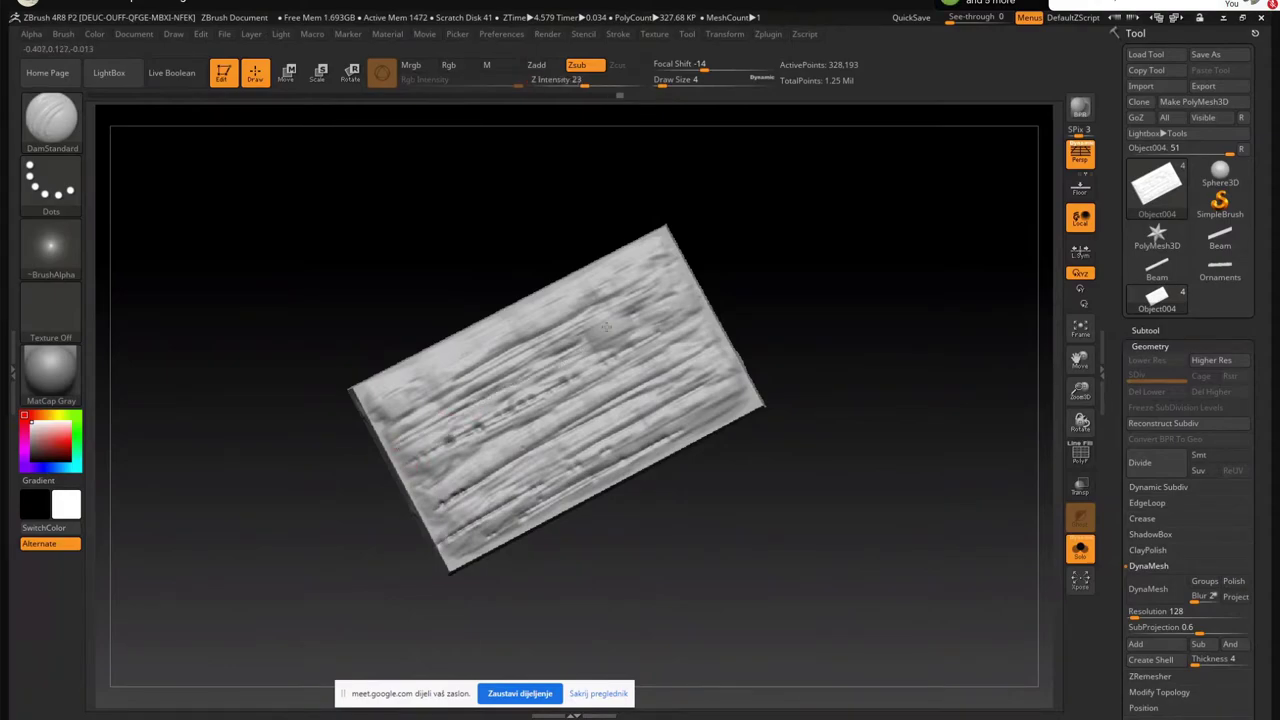
drag(584, 86, 588, 86)
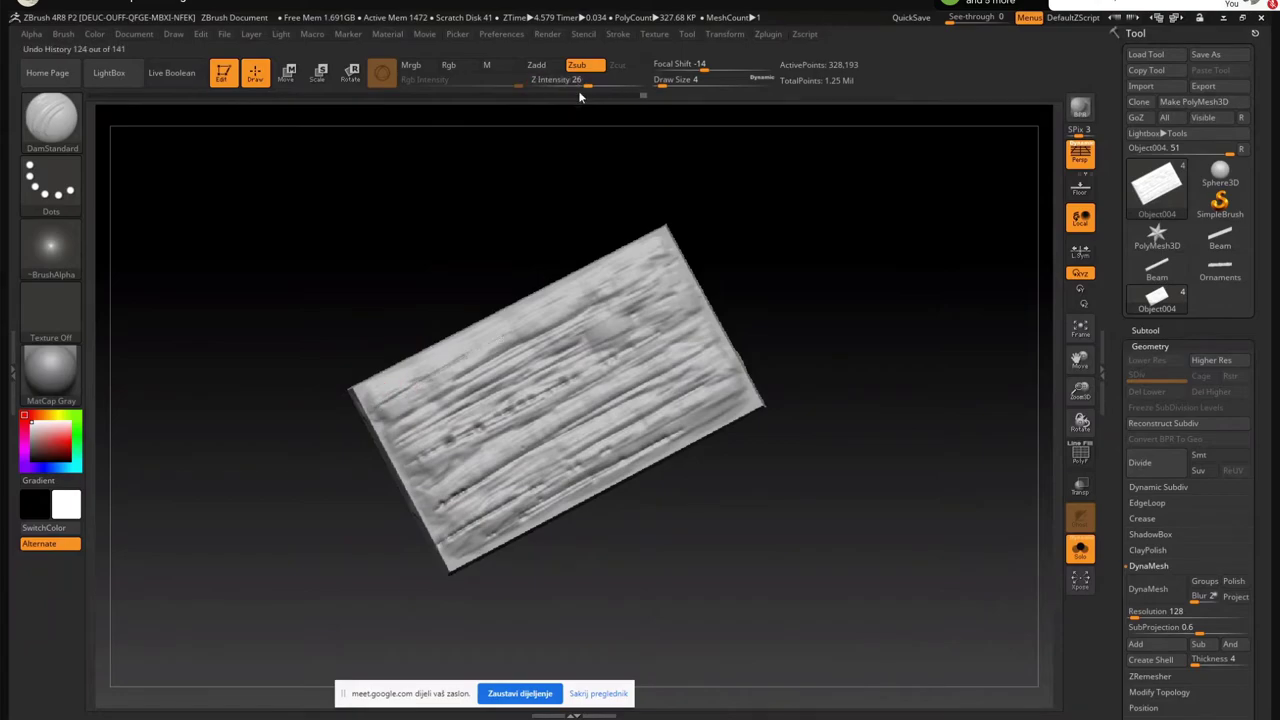
drag(588, 86, 595, 86)
drag(372, 407, 506, 333)
drag(415, 382, 538, 316)
drag(650, 246, 536, 309)
mouse_move(658, 295)
mouse_down()
mouse_move(547, 344)
mouse_move(536, 365)
mouse_up()
drag(622, 325, 453, 407)
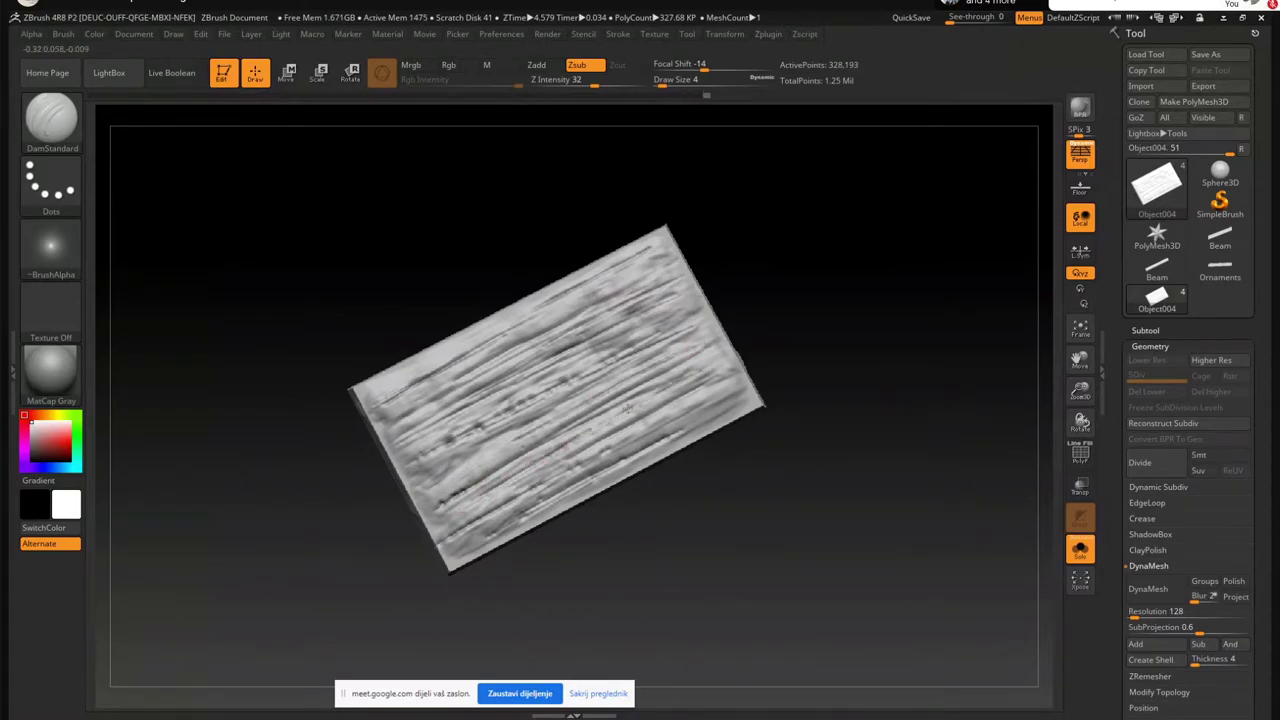
Flatten the raised grain on the third plank's face with TrimDynamic at draw size 49 and Z Intensity 18
key(b)
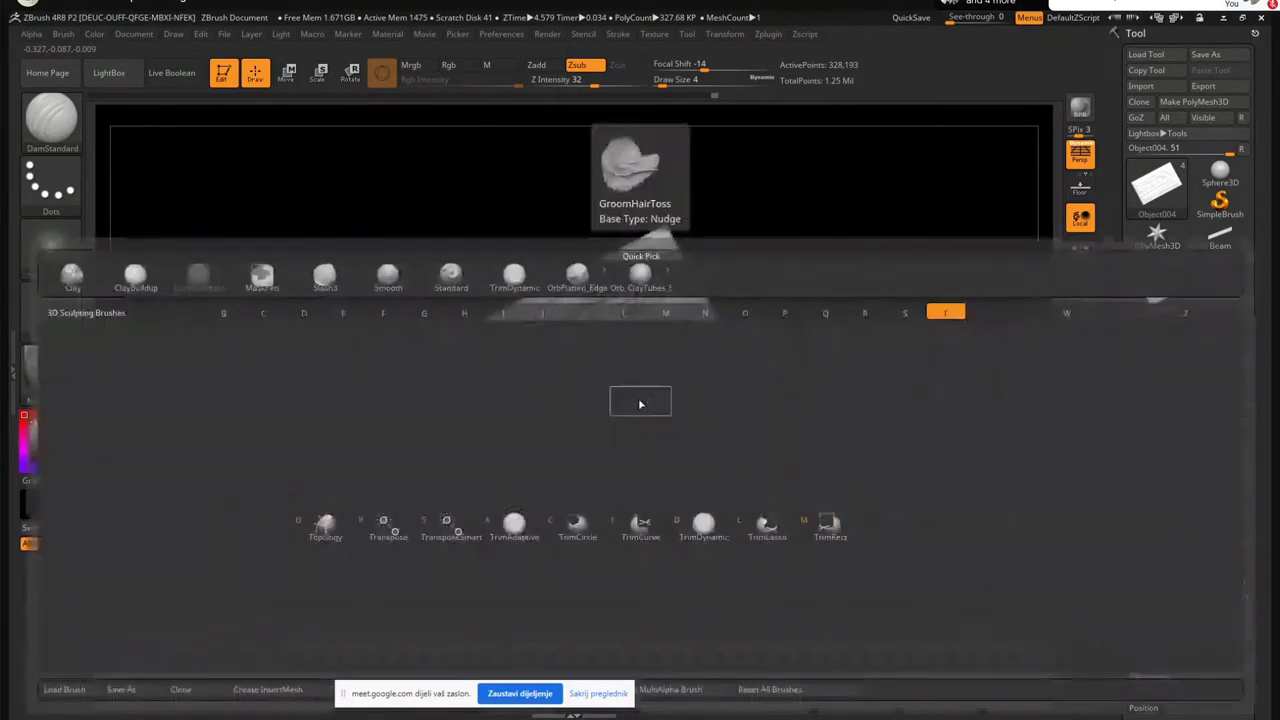
key(t)
key(d)
drag(592, 86, 577, 86)
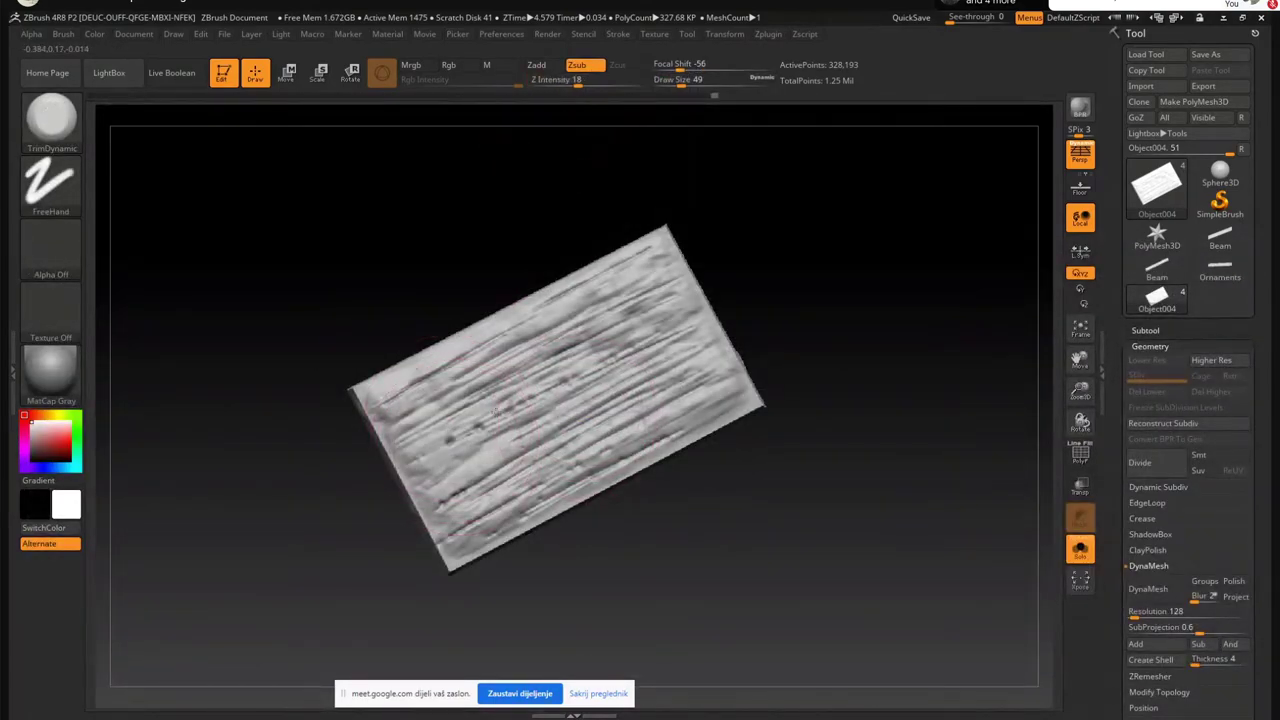
mouse_move(514, 428)
mouse_down()
mouse_move(602, 396)
mouse_move(540, 470)
mouse_up()
drag(706, 390, 648, 420)
drag(710, 368, 631, 404)
mouse_move(700, 345)
mouse_down()
mouse_move(610, 364)
mouse_move(663, 271)
mouse_move(563, 243)
mouse_move(586, 257)
mouse_move(559, 351)
mouse_move(480, 470)
mouse_move(514, 423)
mouse_move(520, 457)
mouse_move(475, 520)
mouse_move(470, 430)
mouse_move(430, 357)
mouse_move(400, 414)
mouse_move(583, 384)
mouse_up()
mouse_move(583, 385)
right_down()
mouse_move(555, 350)
mouse_move(574, 387)
right_up()
Wear down one long edge of the third plank with TrimDynamic at draw size 6
key(s)
drag(574, 387, 566, 389)
right_drag(566, 389, 549, 393)
ctrl+right_drag(549, 393, 491, 428)
key(s)
drag(491, 380, 428, 427)
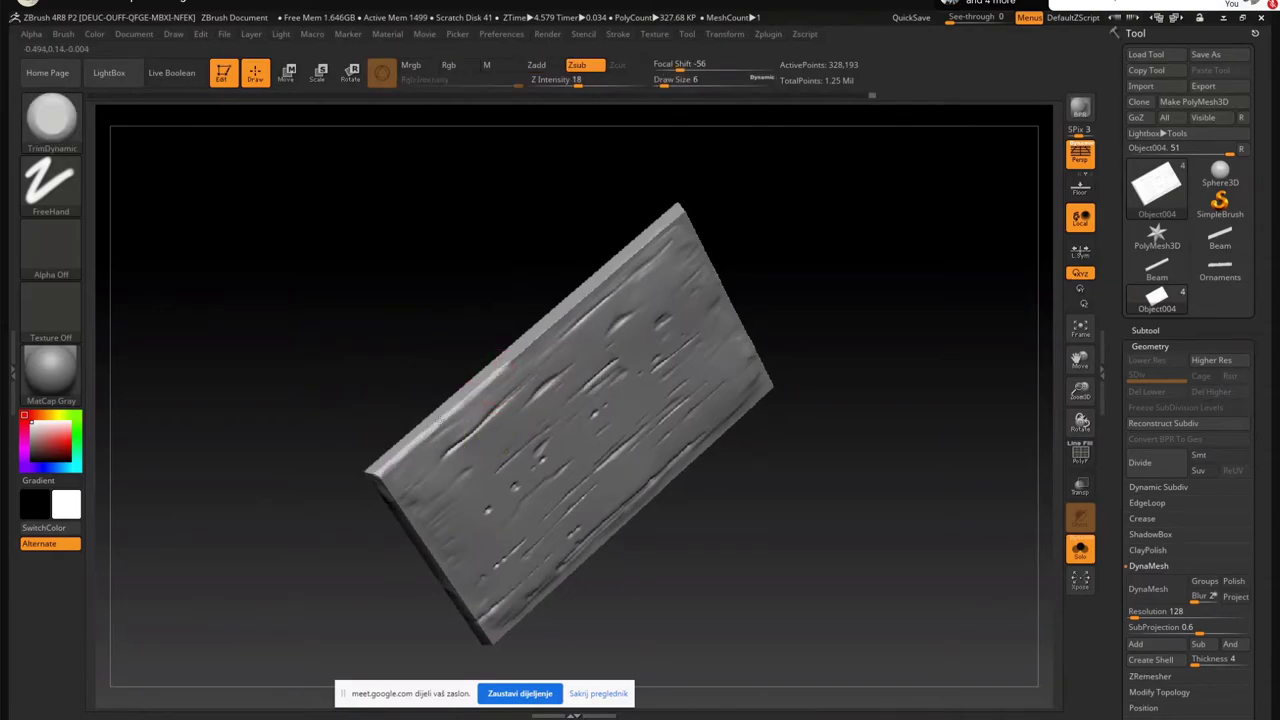
Chip the adjoining short end edge and the opposite long edge of the third plank with TrimDynamic
drag(363, 519, 388, 466)
drag(404, 545, 457, 345)
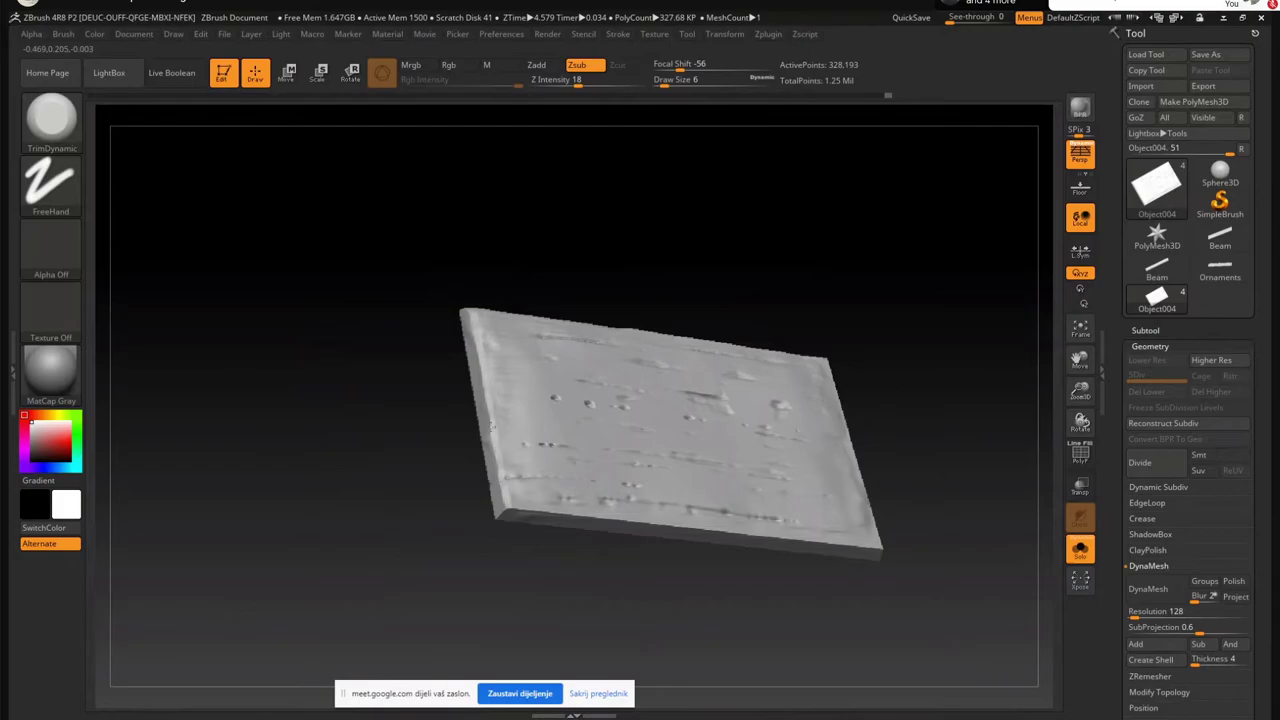
mouse_move(546, 504)
mouse_down()
mouse_move(600, 500)
mouse_move(511, 509)
mouse_move(930, 468)
mouse_up()
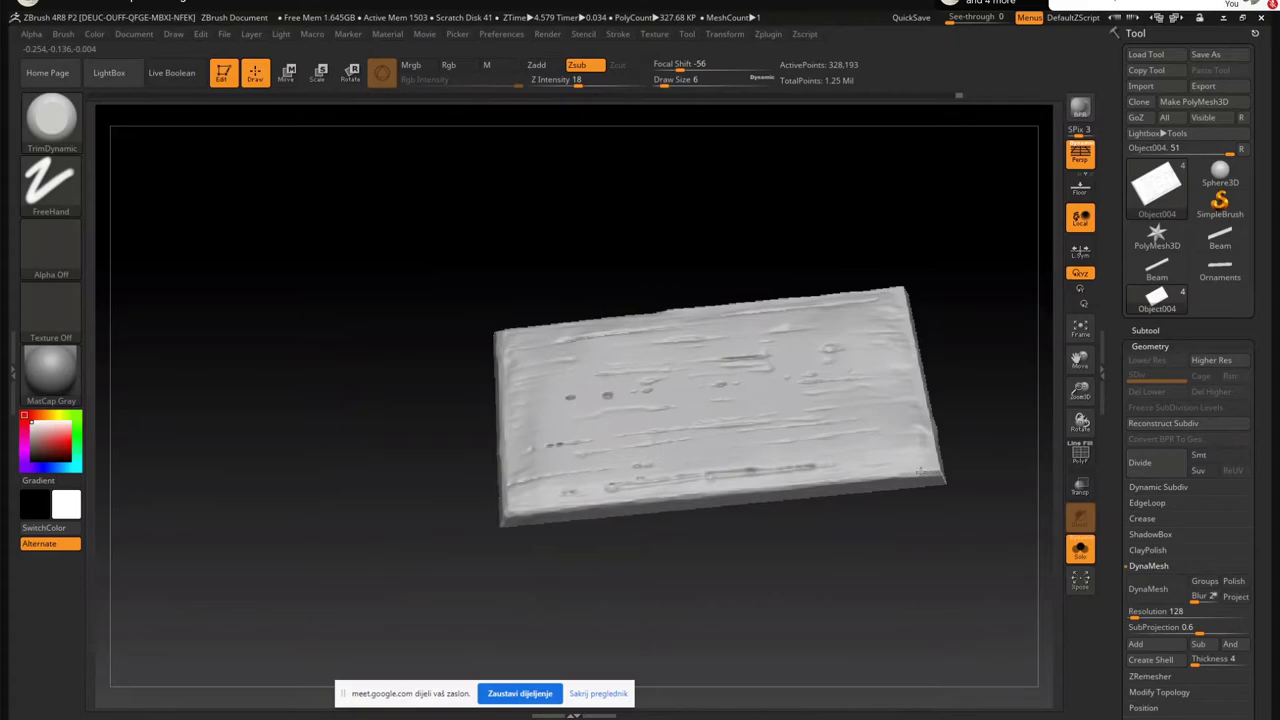
drag(730, 487, 628, 498)
Trim the third plank's remaining short end and rework its first long edge with TrimDynamic
mouse_move(848, 471)
alt+right_down()
mouse_move(532, 431)
mouse_move(483, 390)
alt+right_up()
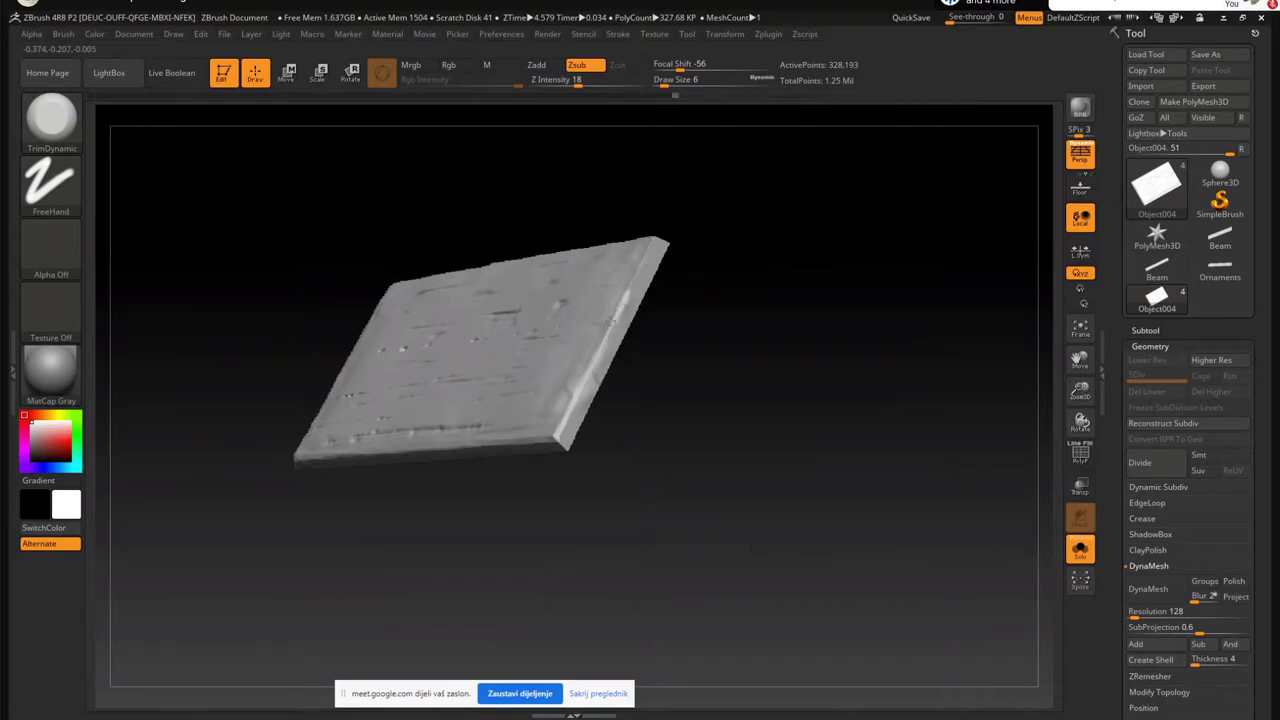
mouse_move(652, 244)
mouse_down()
mouse_move(610, 390)
mouse_move(618, 363)
mouse_move(511, 374)
mouse_move(408, 452)
mouse_move(530, 478)
mouse_move(526, 397)
mouse_move(423, 486)
mouse_move(684, 373)
mouse_up()
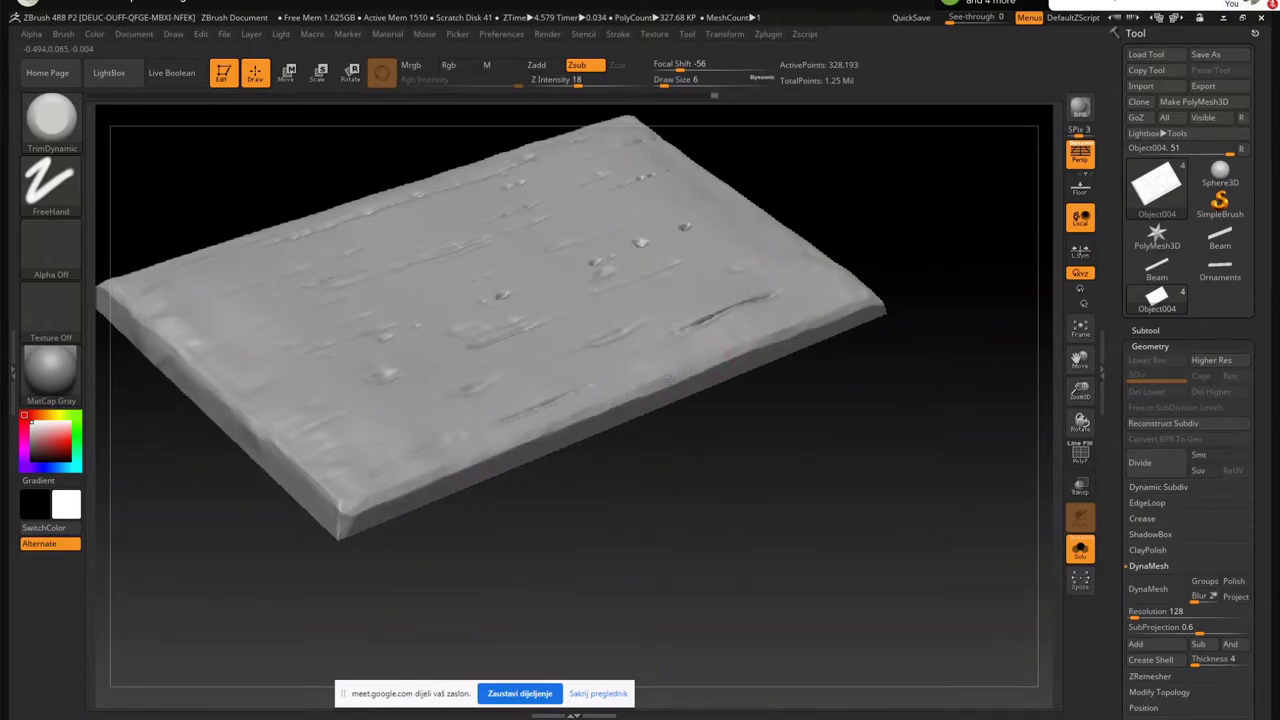
drag(609, 432, 723, 325)
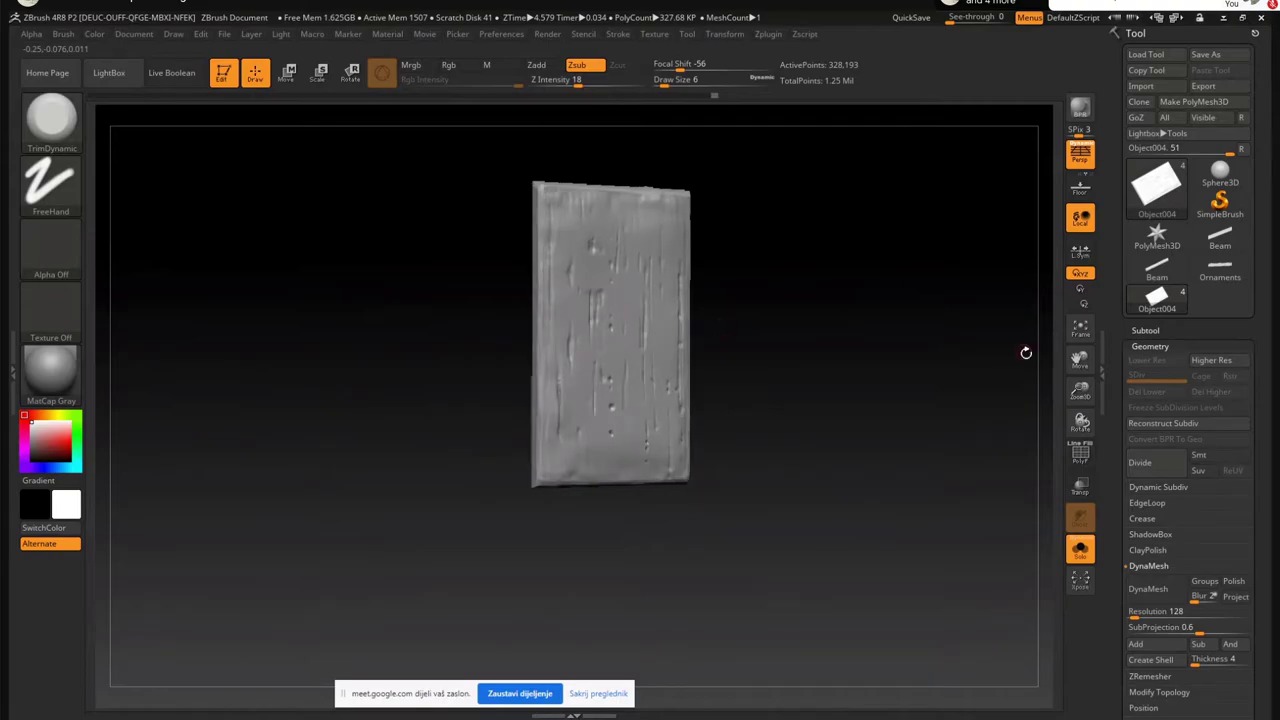
Show all three planks together and examine their sculpted faces and edges from several angles
click(1150, 346)
click(1080, 548)
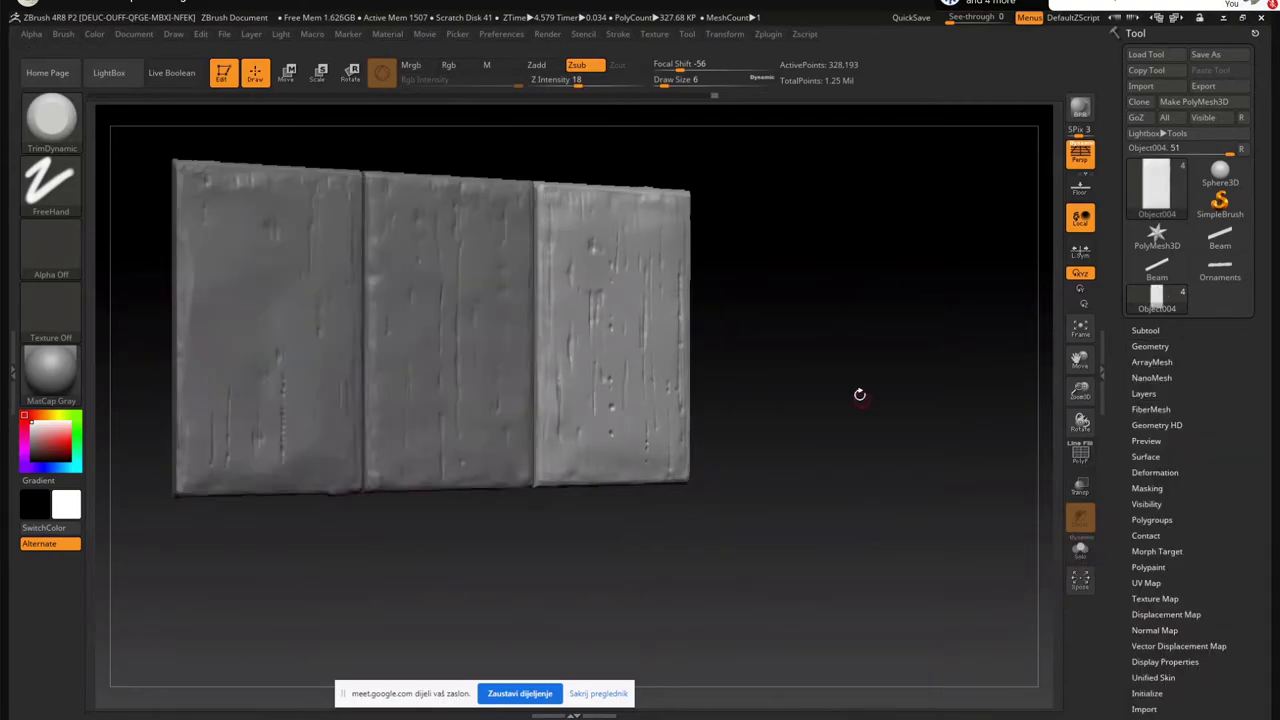
drag(860, 394, 823, 403)
ctrl+right_drag(823, 403, 745, 335)
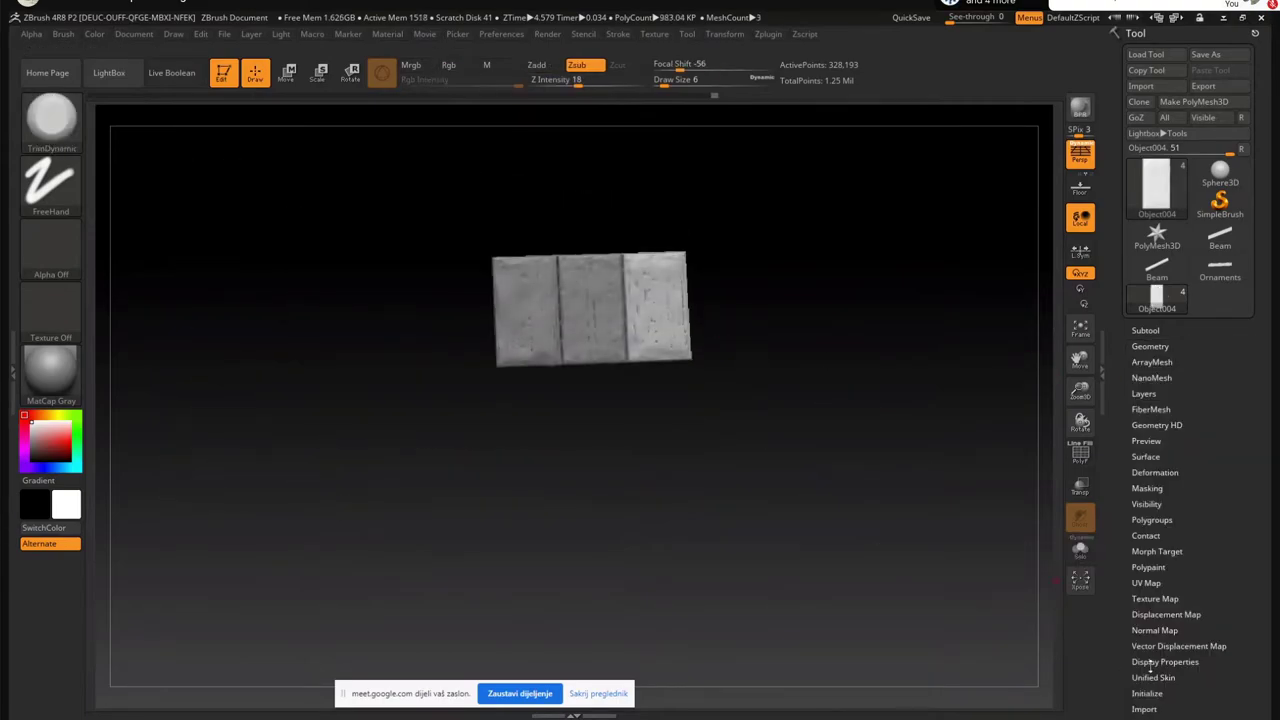
click(1080, 555)
click(1080, 555)
drag(814, 469, 763, 449)
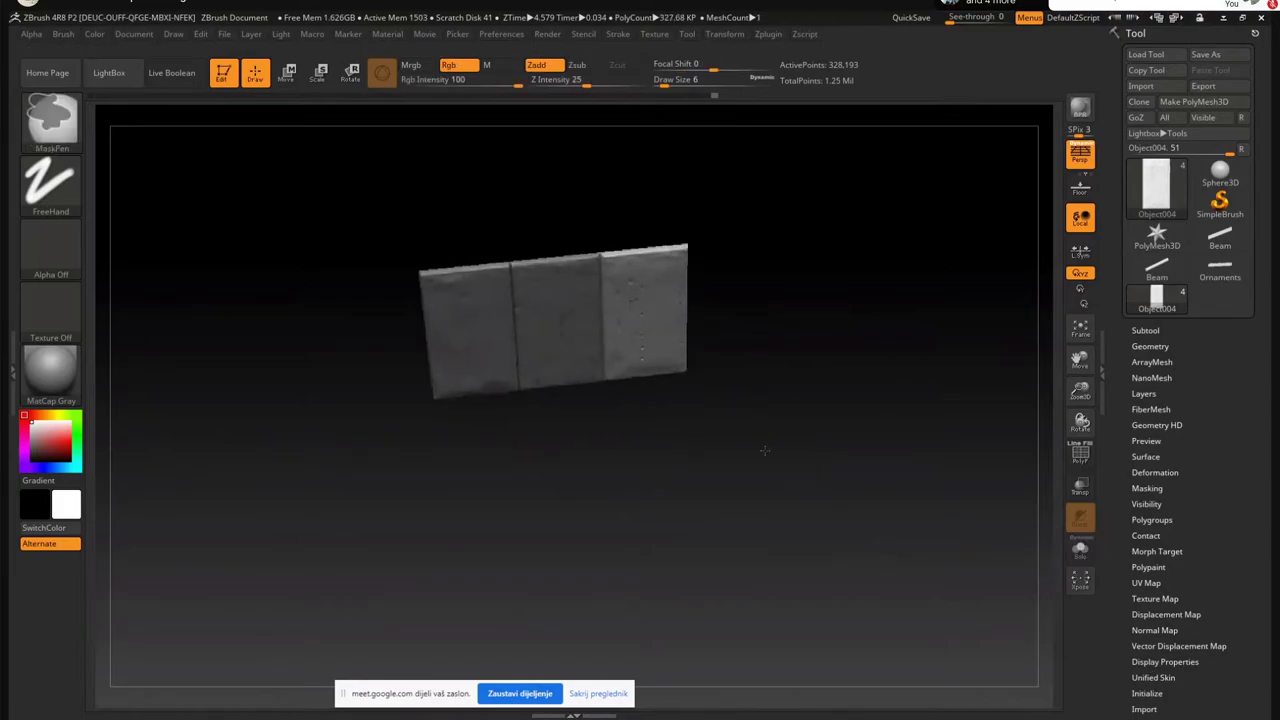
Show the rails subtool together with the three sculpted planks
click(1146, 331)
click(1244, 343)
drag(921, 367, 910, 311)
ctrl+right_drag(659, 335, 640, 380)
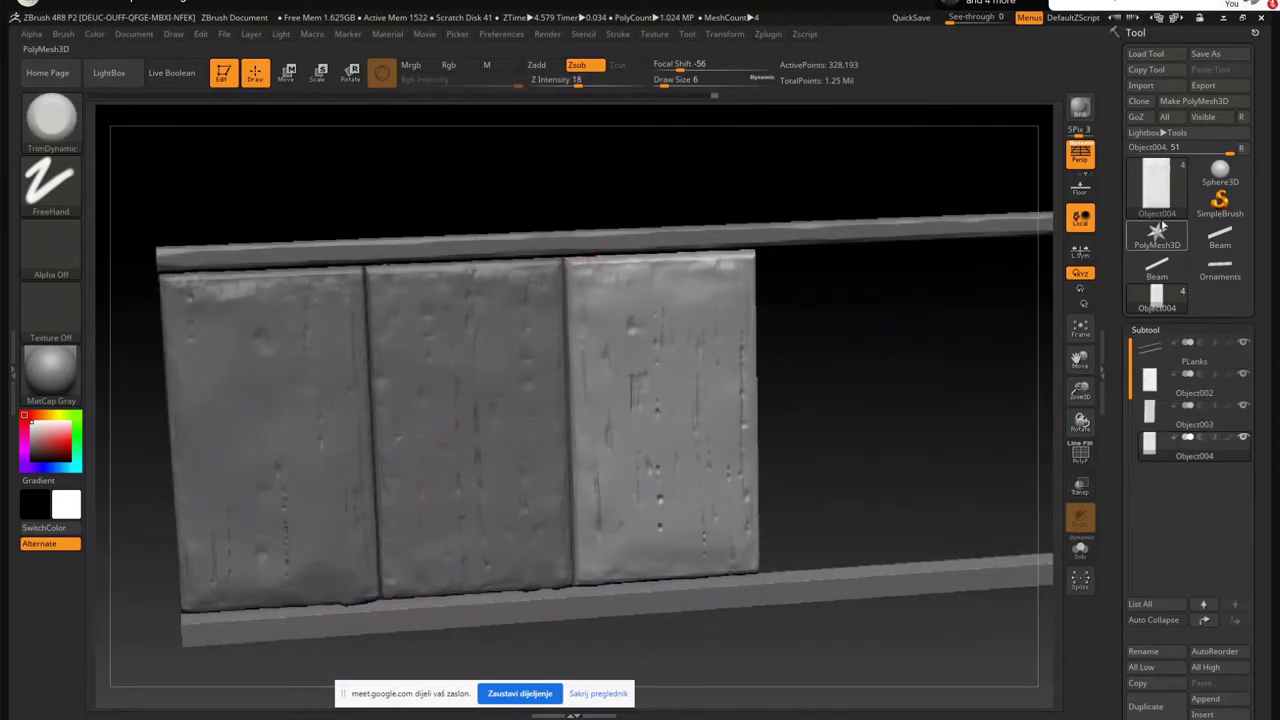
Export all subtools as FBX, overwriting the existing Planks file in the TrimSheetExport folder
click(768, 35)
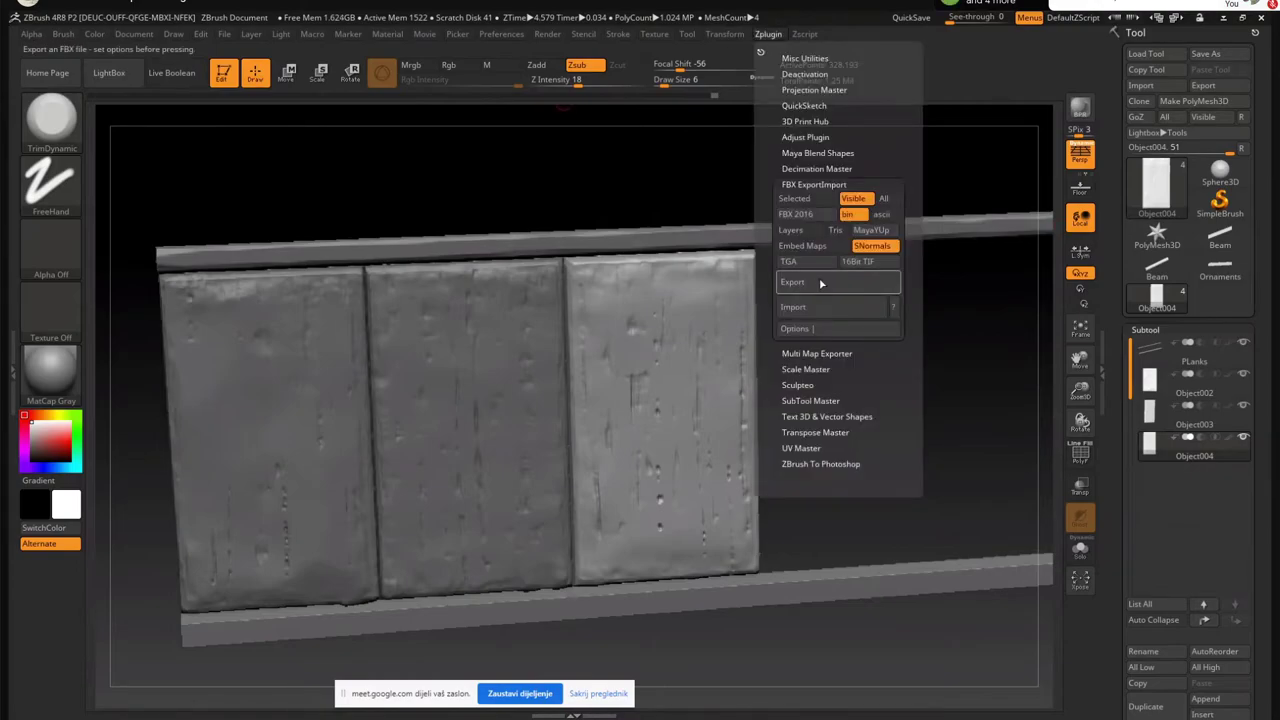
click(768, 35)
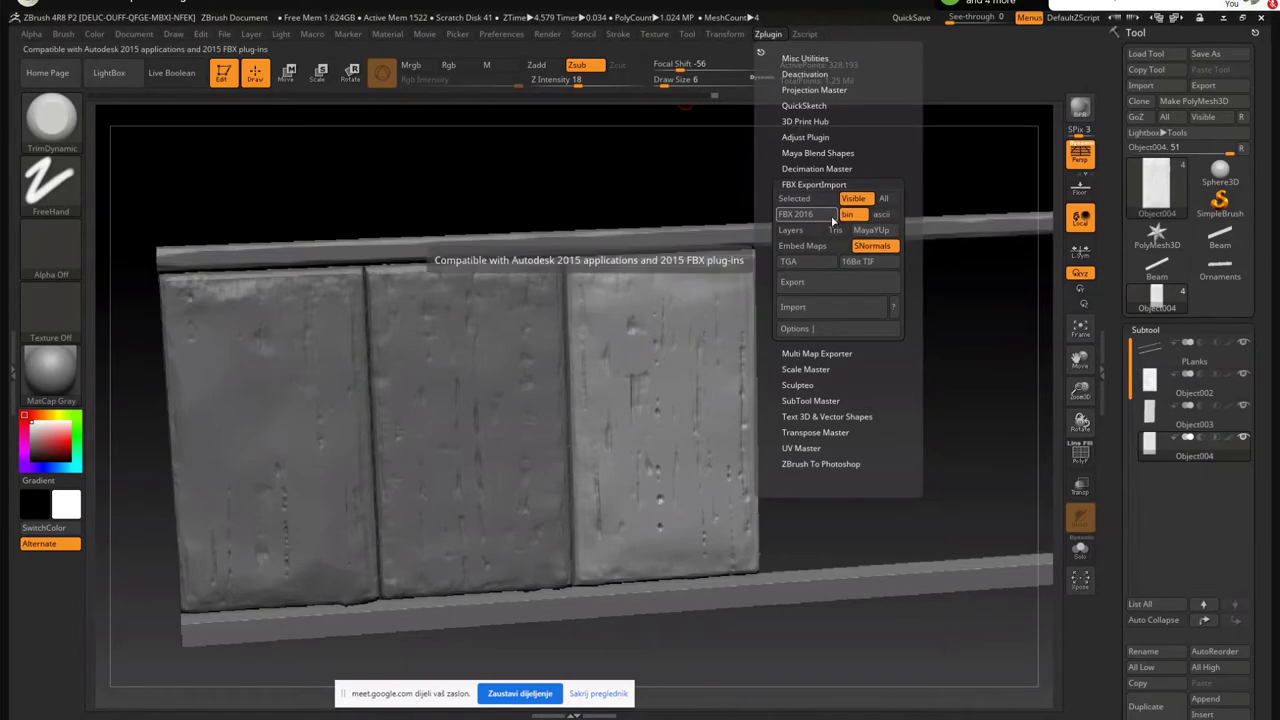
click(883, 198)
click(795, 282)
click(452, 228)
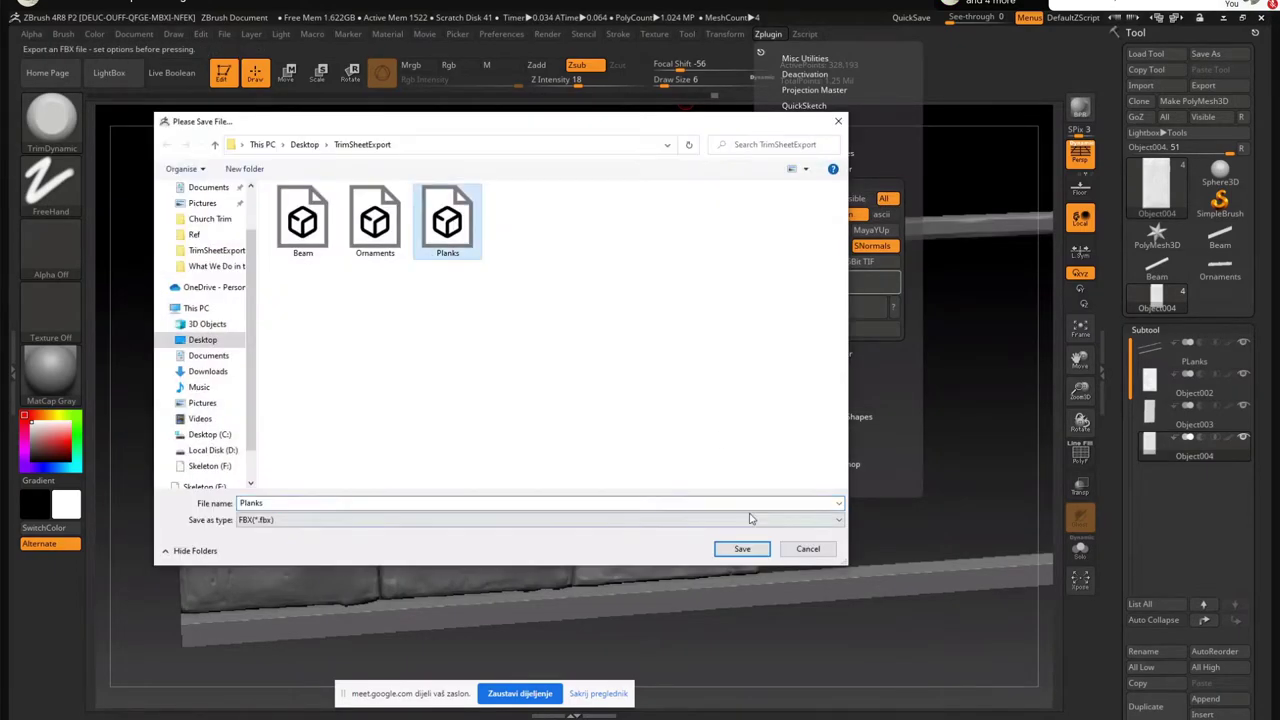
click(730, 545)
click(706, 376)
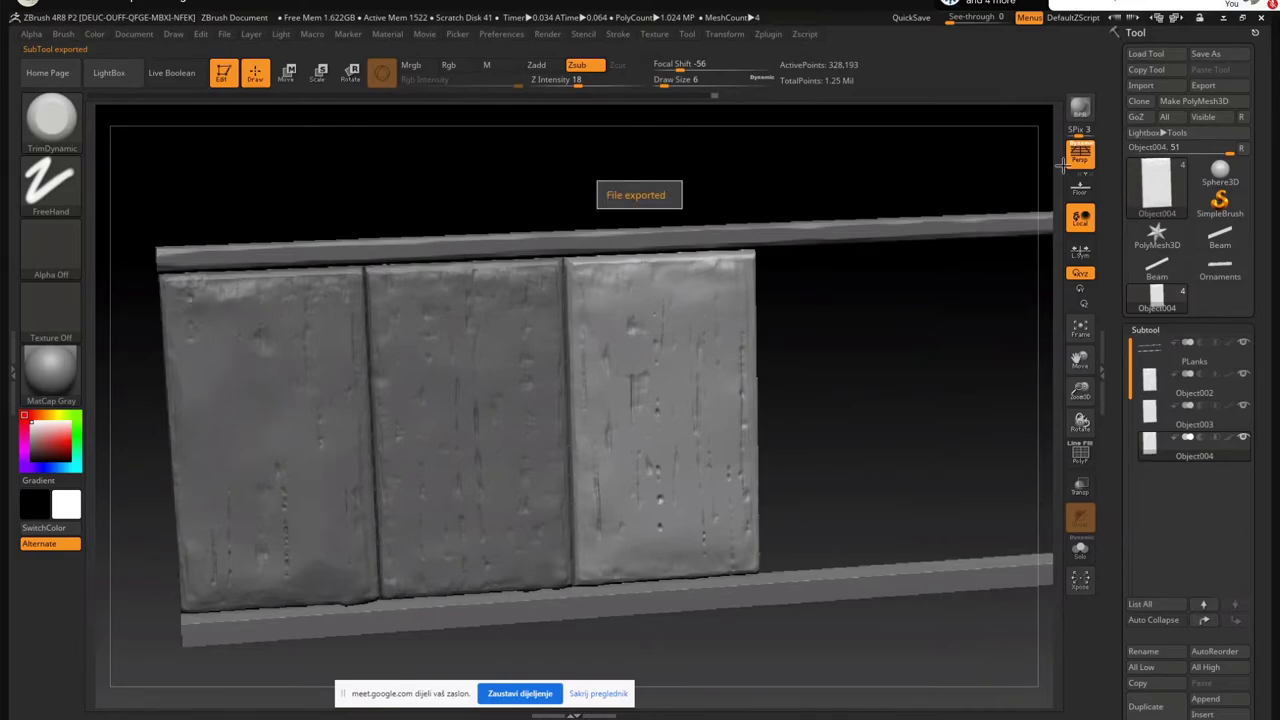
Switch to 3ds Max and minimise the Material Editor
key(alt+Tab)
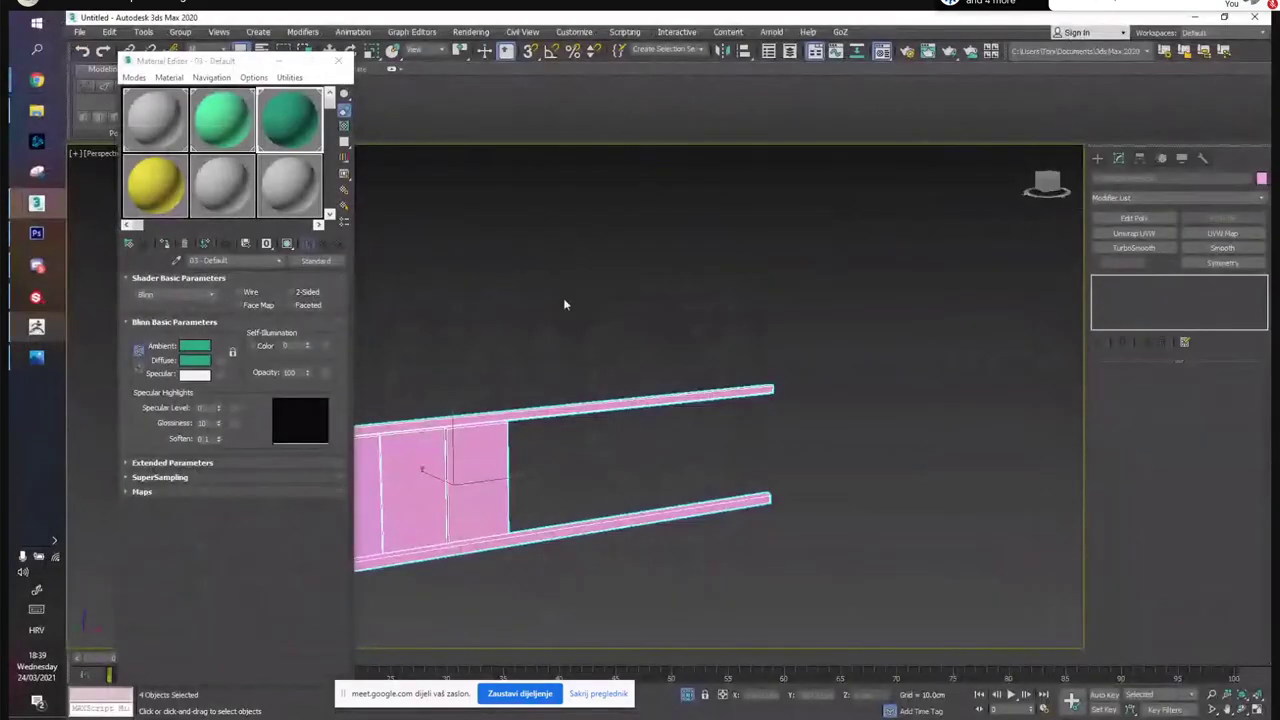
middle_drag(564, 305, 720, 259)
click(279, 61)
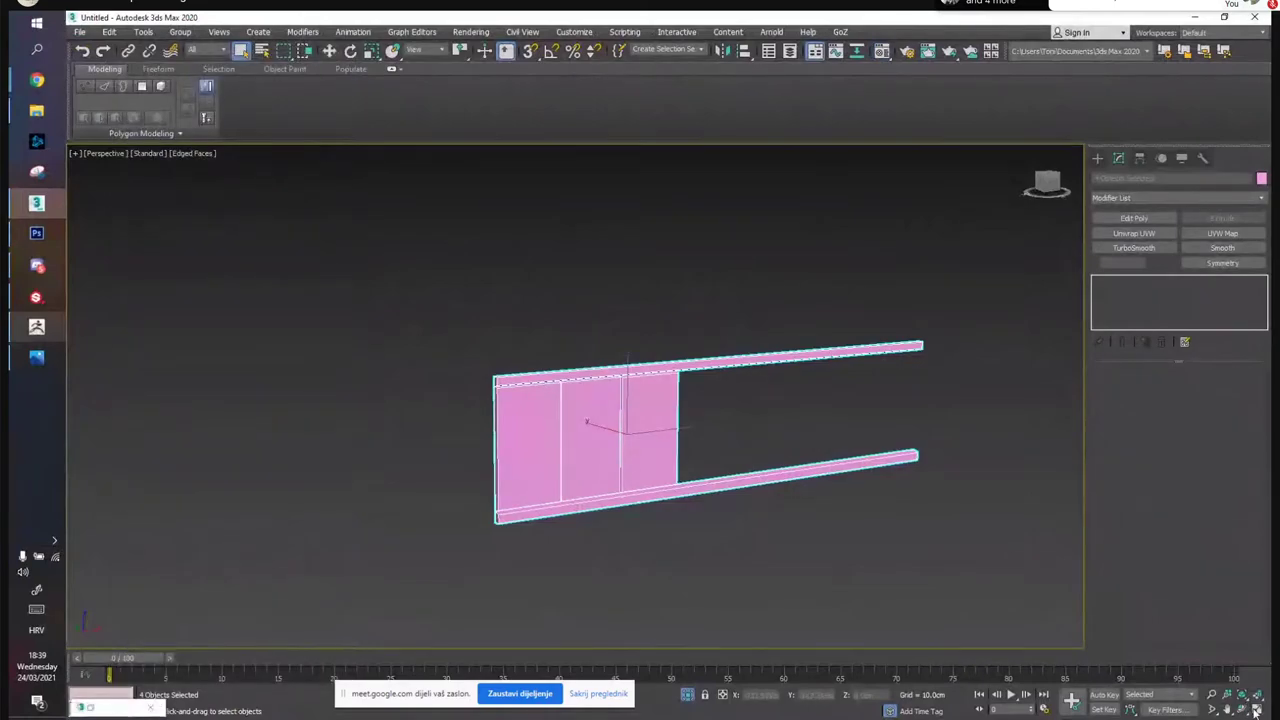
click(1256, 710)
click(991, 600)
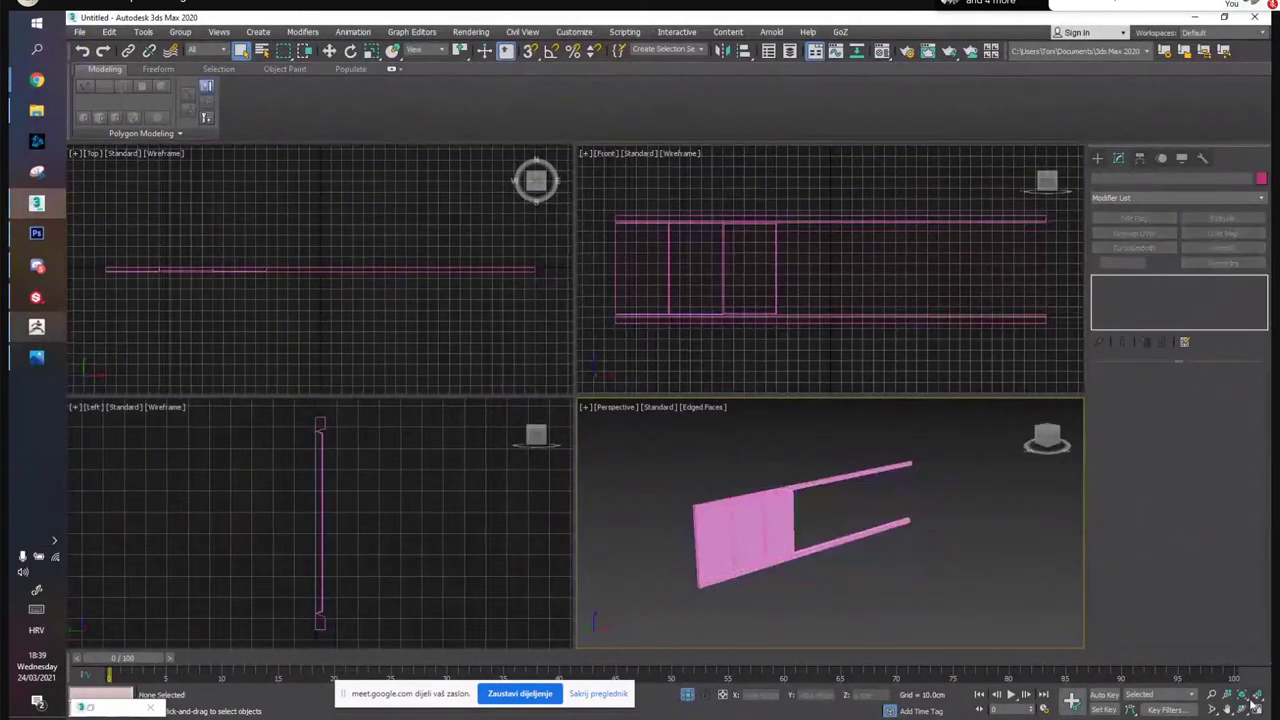
key(alt+w)
Attach the three low-poly planks to the low-poly rails as one editable poly object
middle_drag(395, 314, 495, 283)
click(425, 362)
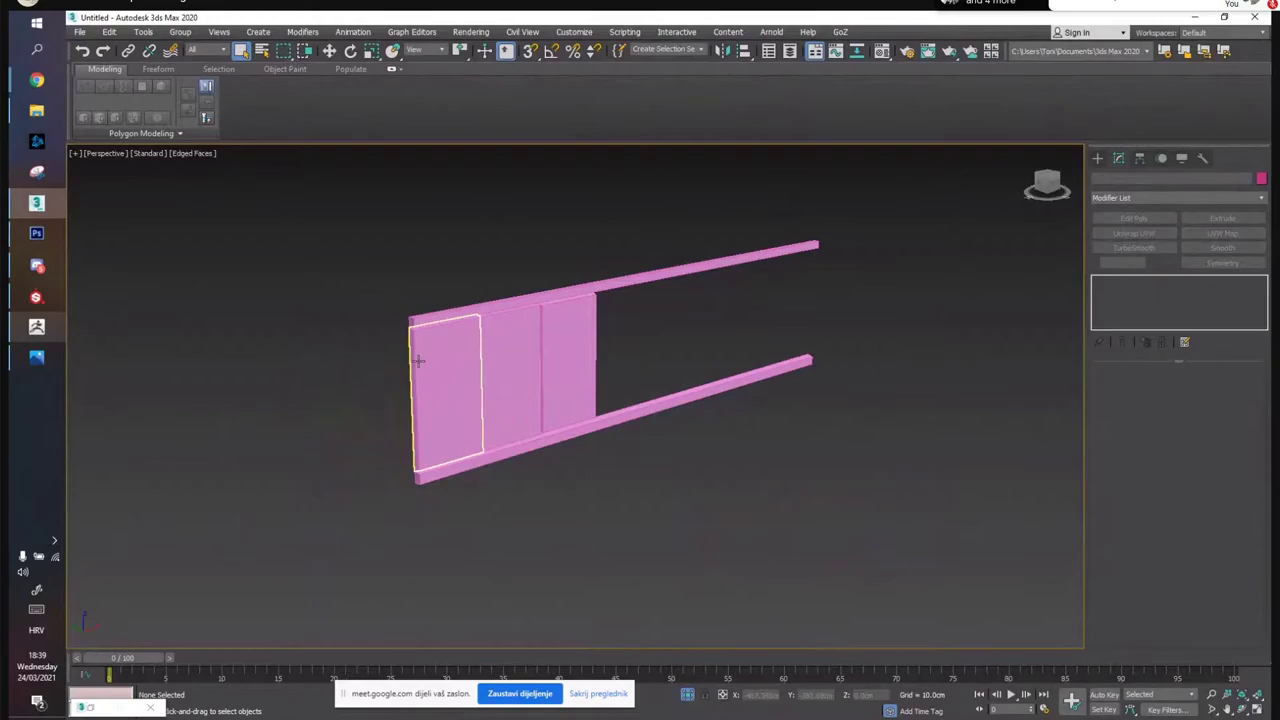
ctrl+click(508, 376)
ctrl+click(578, 287)
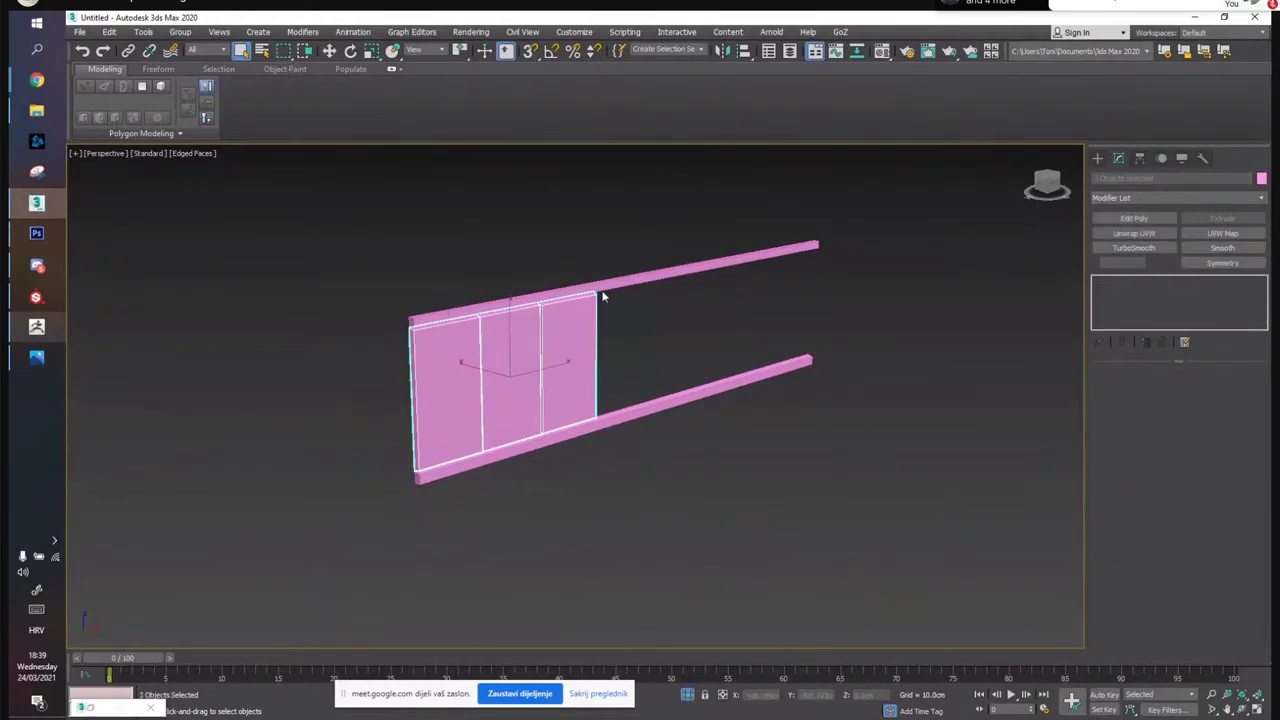
click(603, 296)
click(1145, 643)
click(590, 395)
click(470, 380)
click(502, 380)
Rename the combined low-poly object PLanks2 and deselect it
key(w)
click(1138, 180)
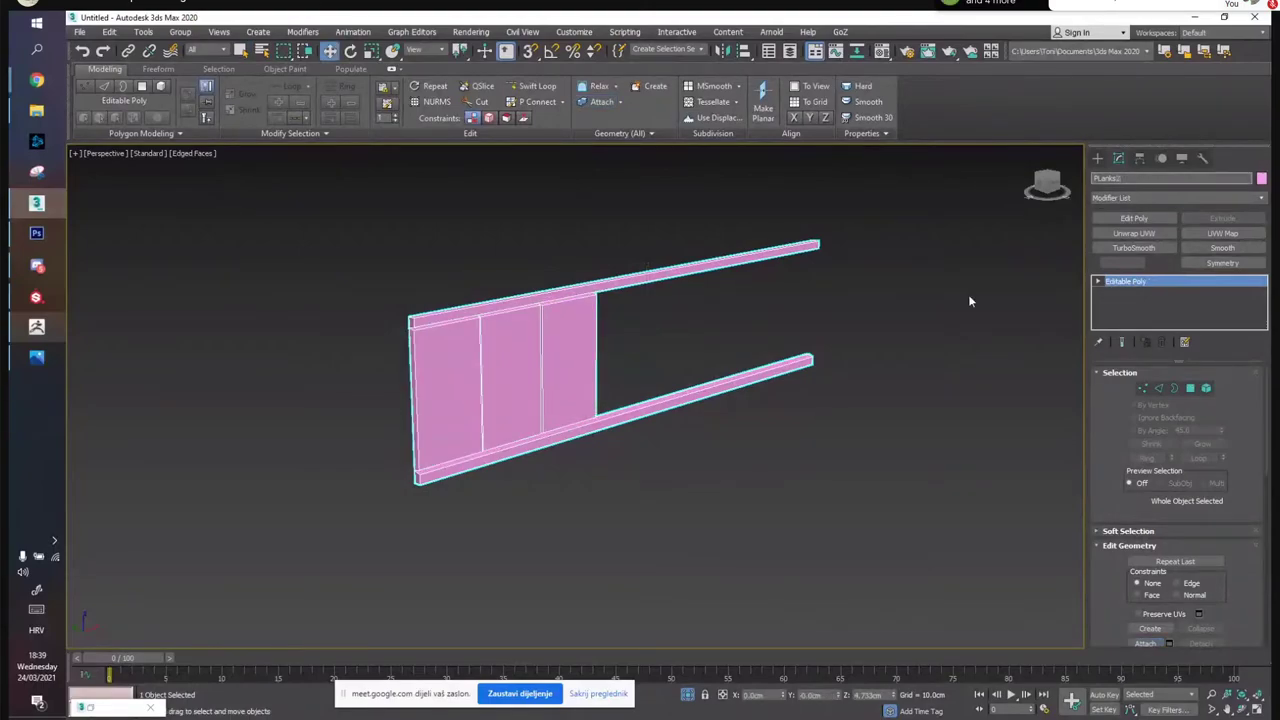
click(968, 301)
Import the sculpted Planks FBX from the export folder into the scene
click(79, 32)
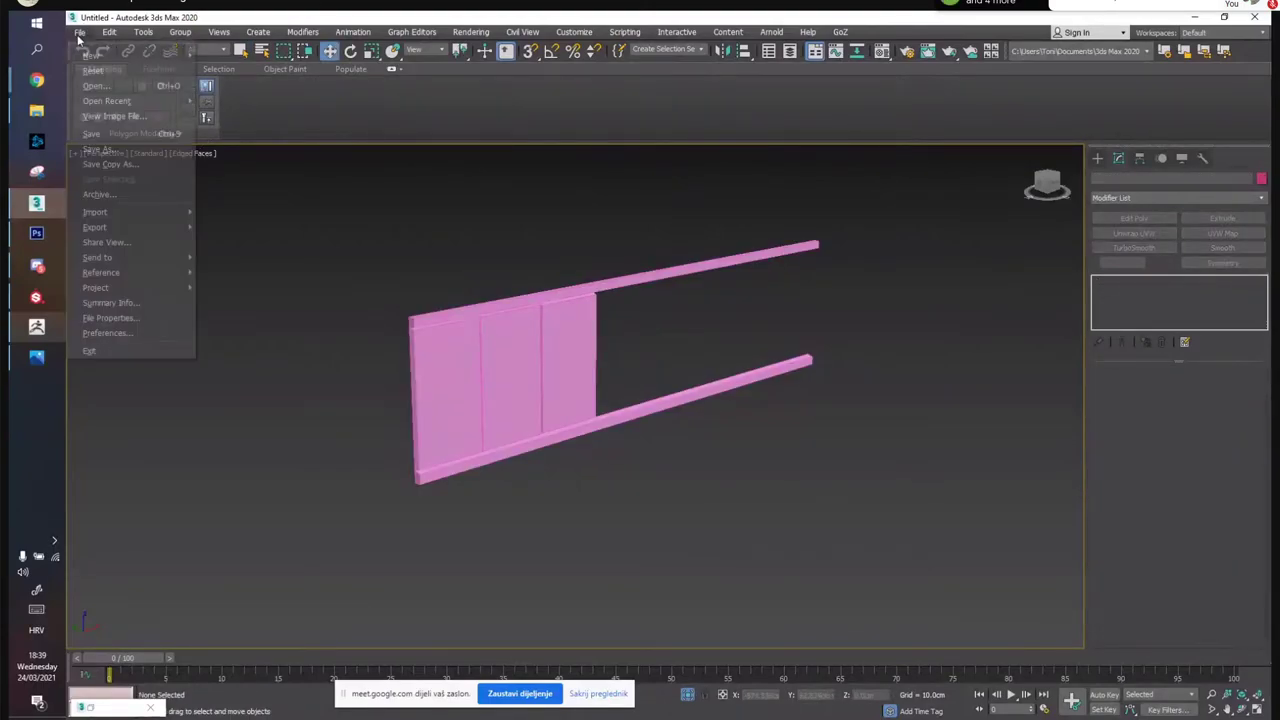
mouse_move(150, 212)
click(228, 211)
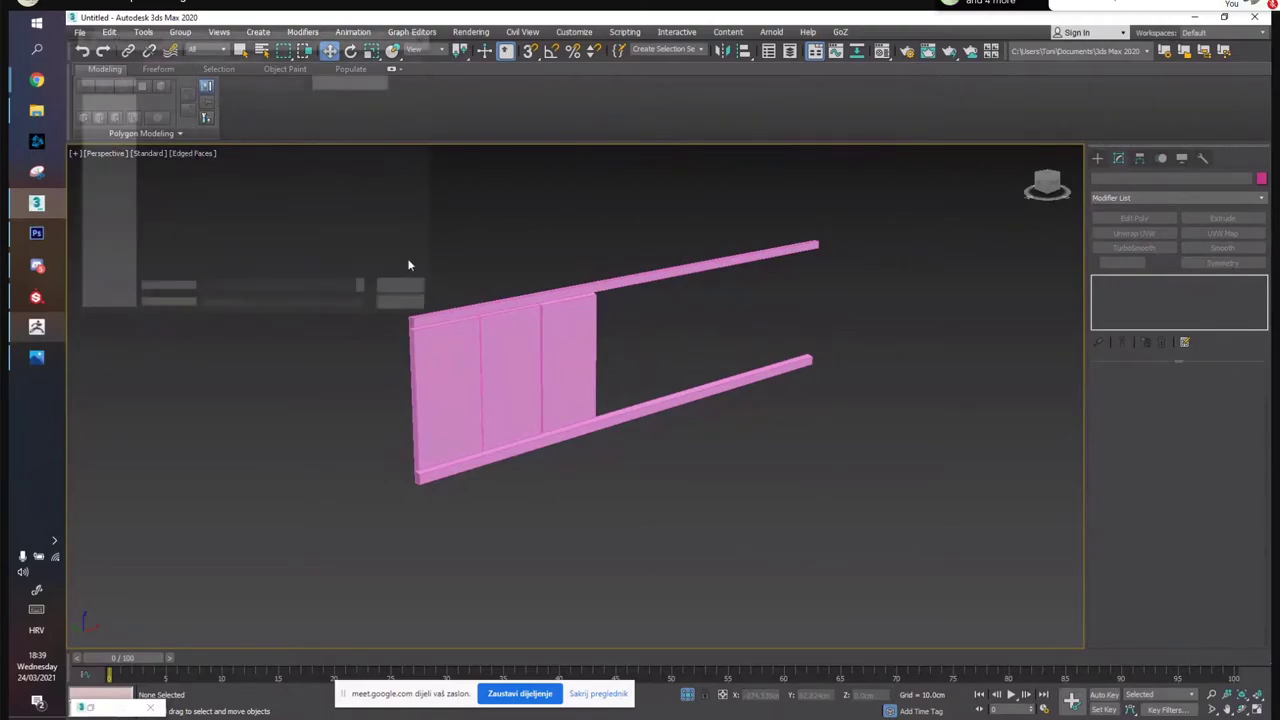
click(310, 132)
click(529, 420)
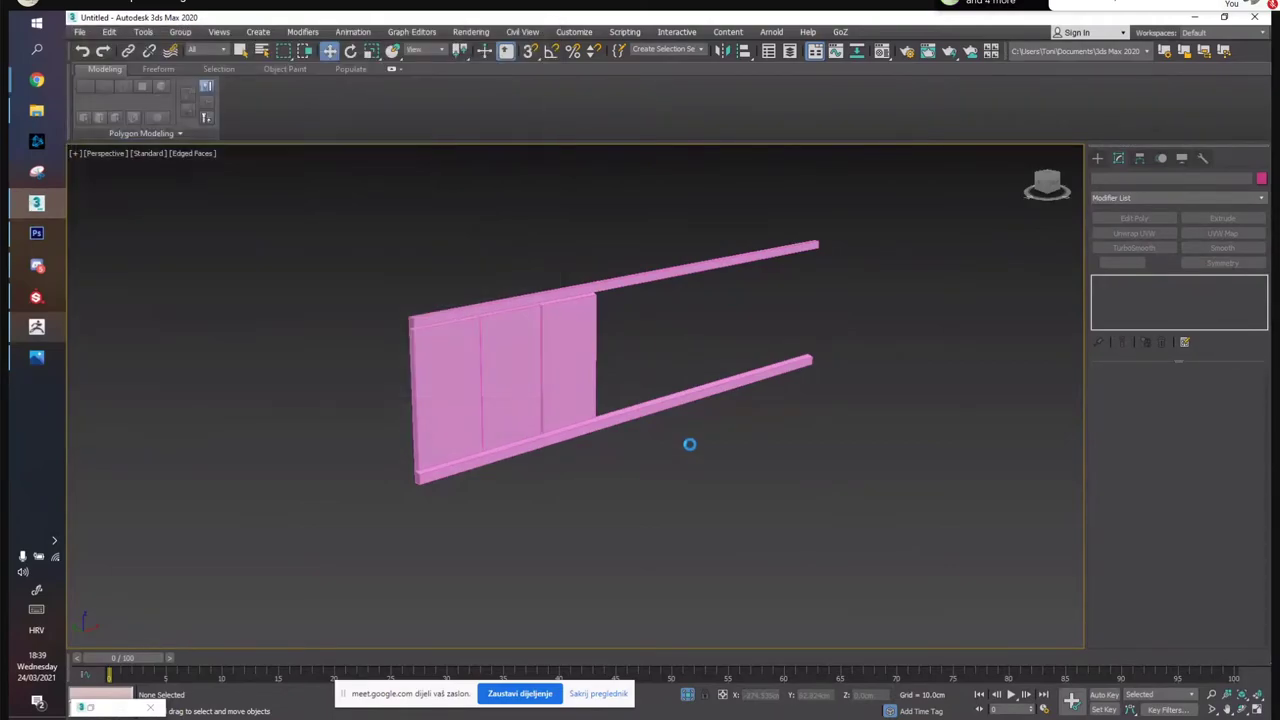
click(586, 557)
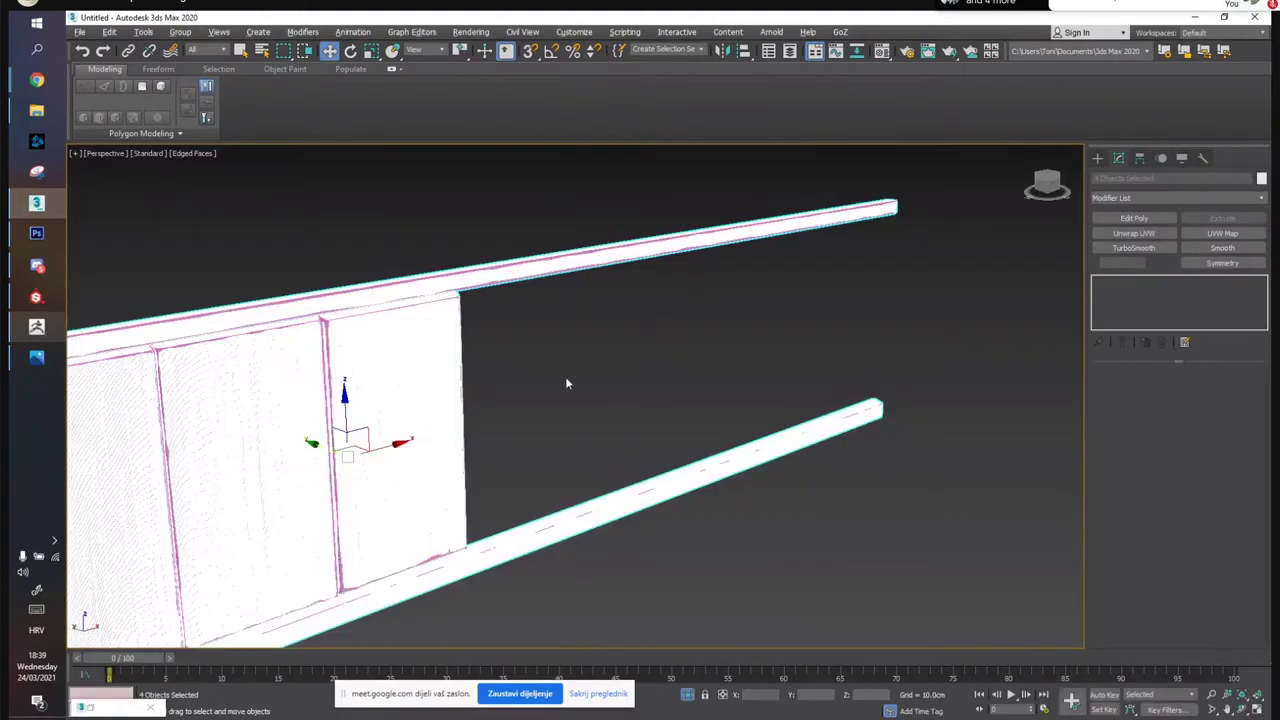
Delete the lower rail element from the imported rails object
middle_drag(555, 385, 646, 341)
click(762, 335)
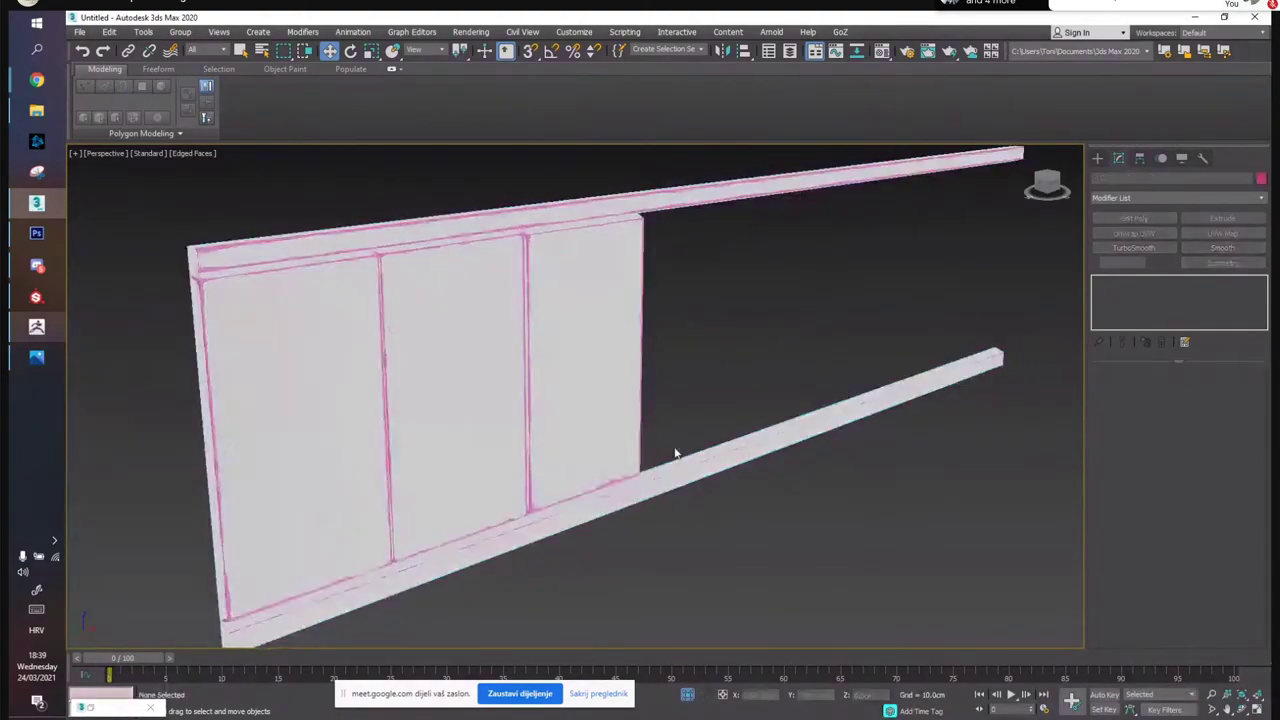
click(630, 493)
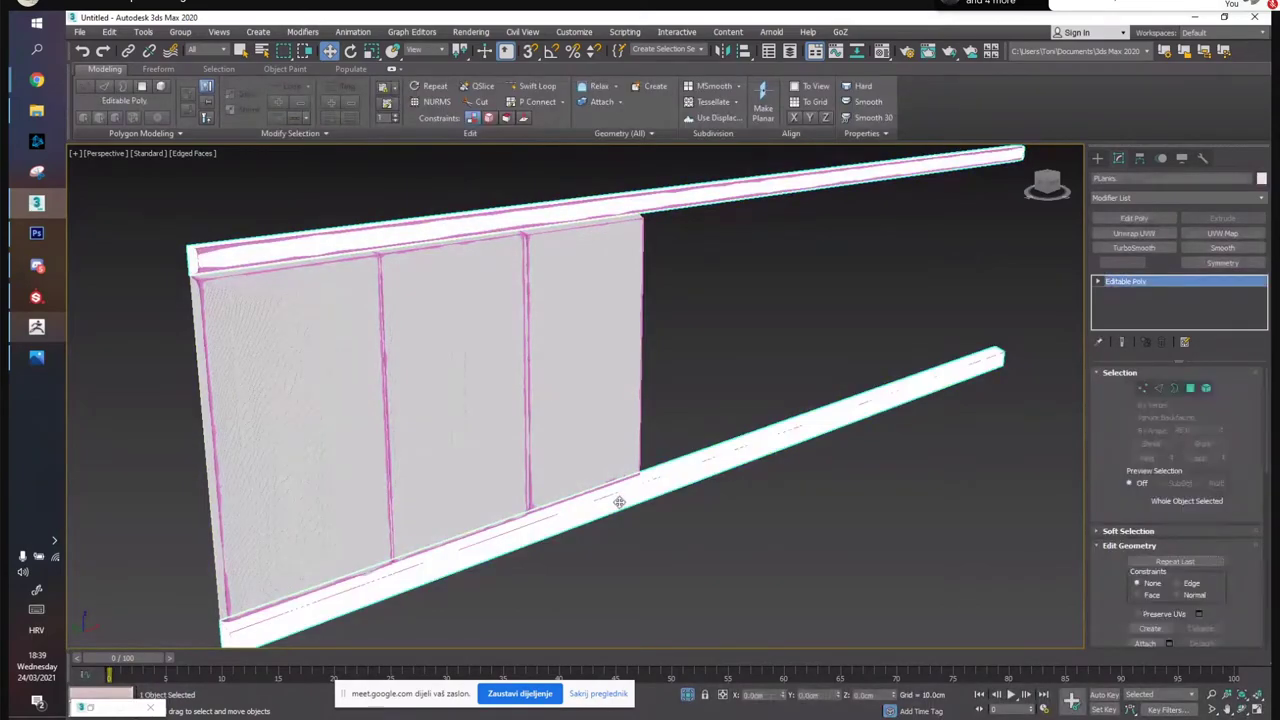
key(5)
click(619, 501)
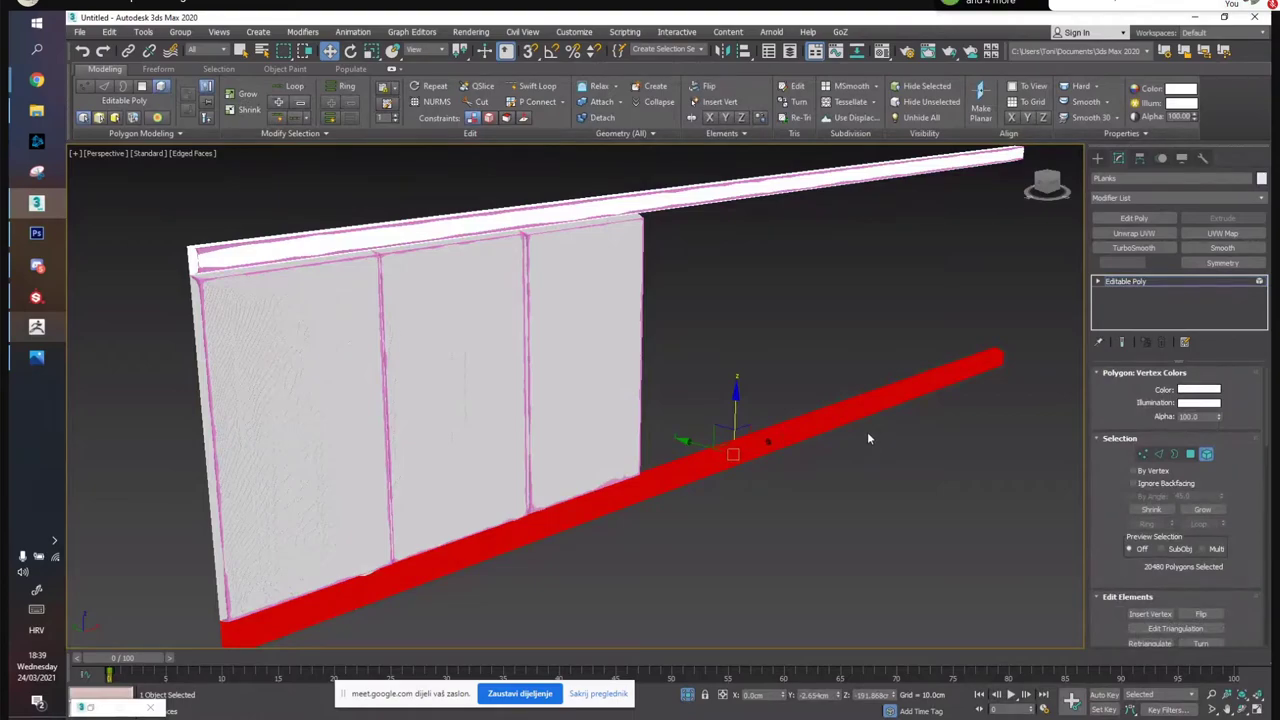
click(866, 436)
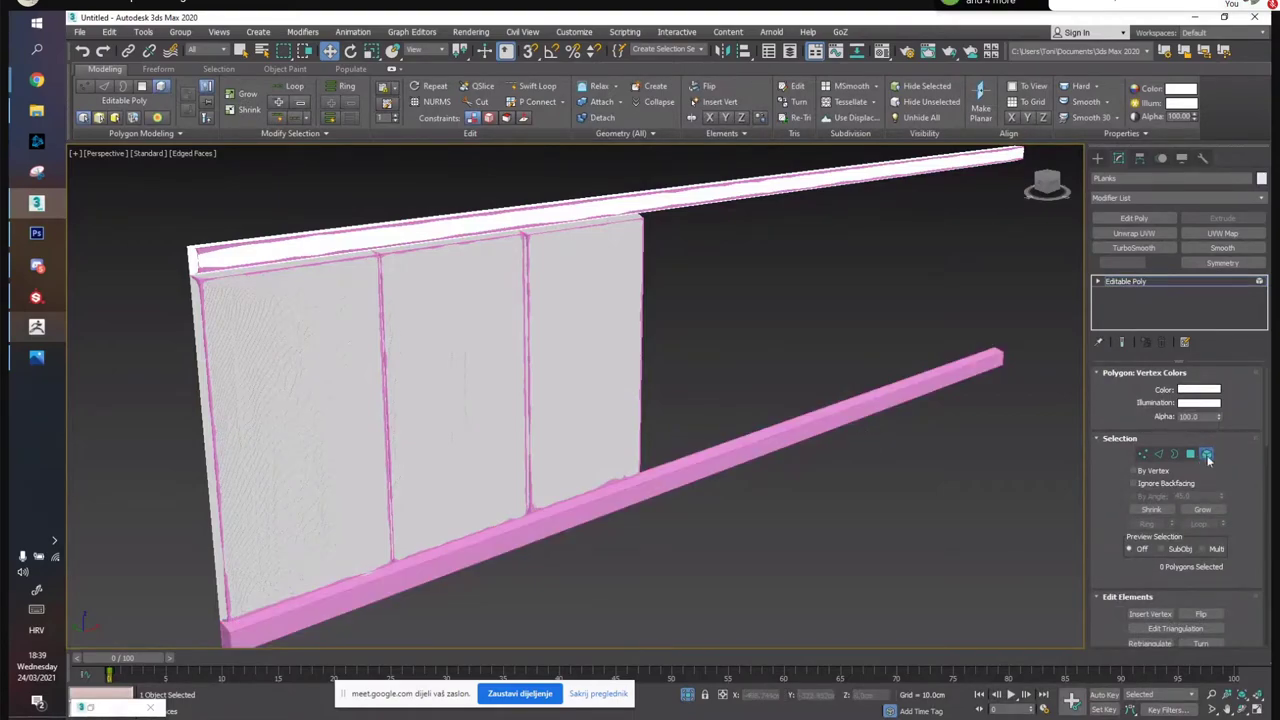
Clone the imported upper rail element down to the lower rail's place and leave element editing
click(676, 202)
shift+drag(748, 157, 752, 427)
click(733, 374)
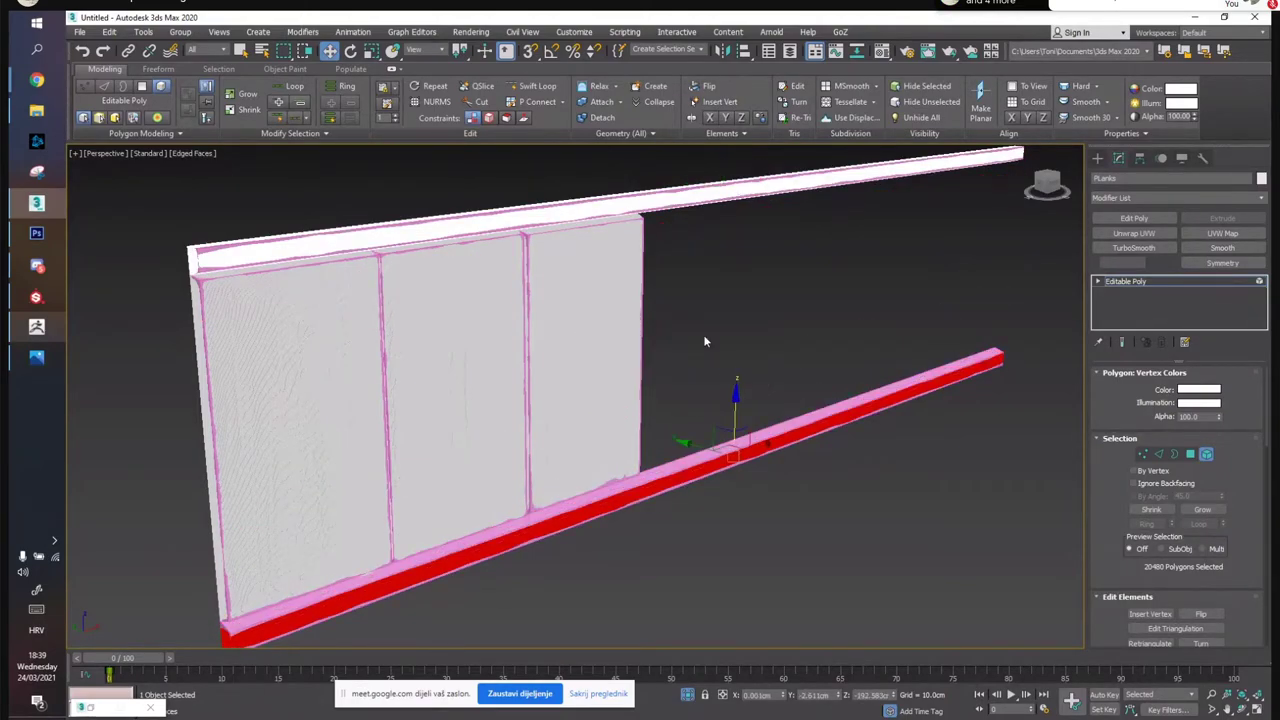
click(901, 405)
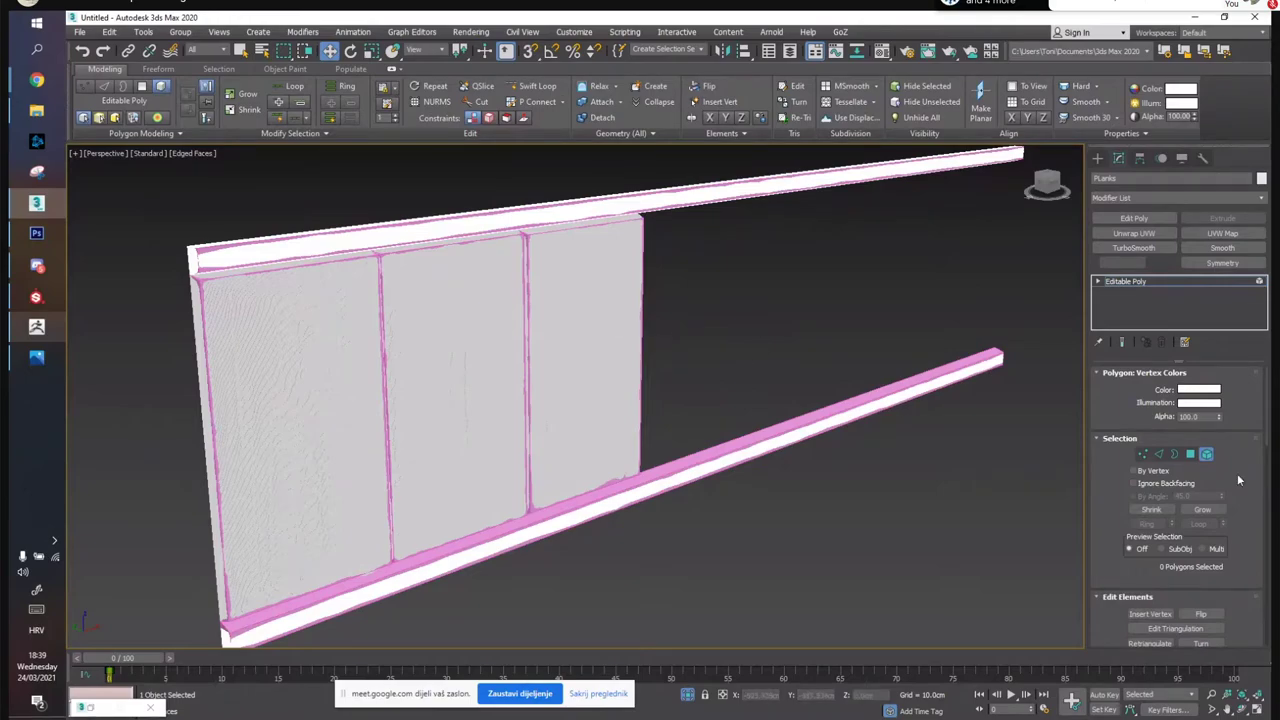
click(1205, 455)
click(983, 467)
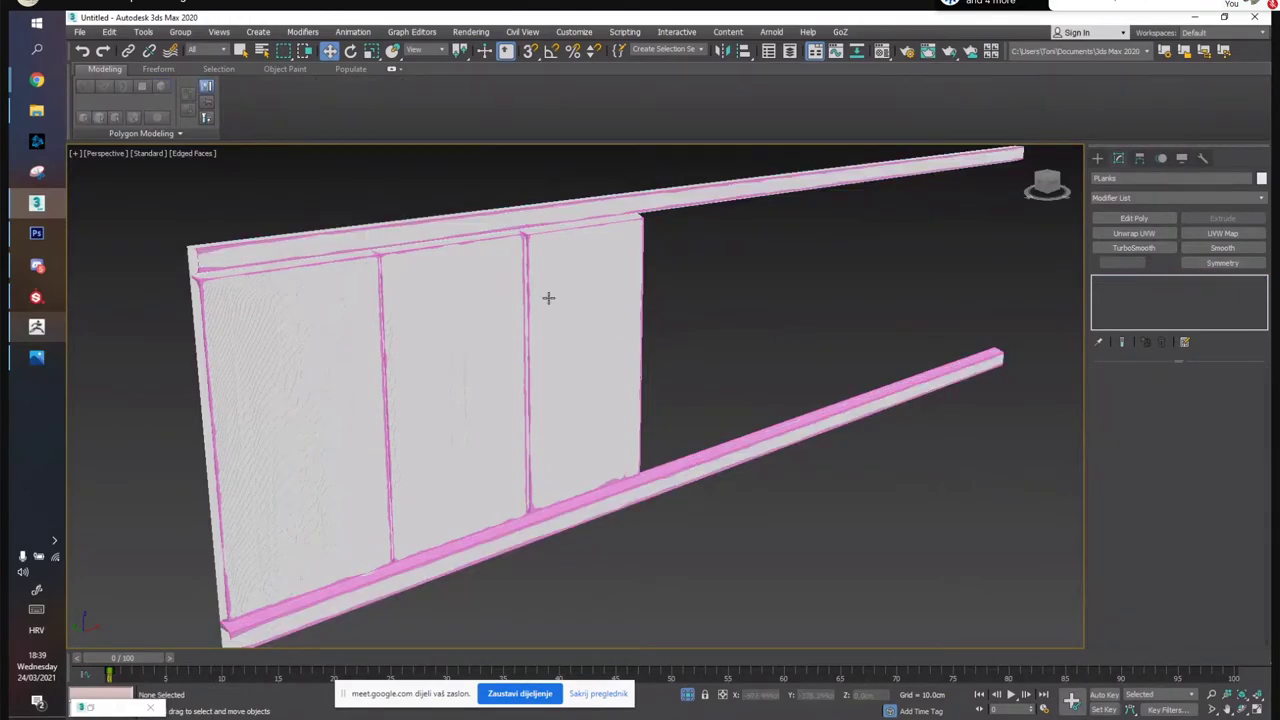
Delete the low-poly PLanks2 object and show the full scene shaded without edged faces
click(527, 236)
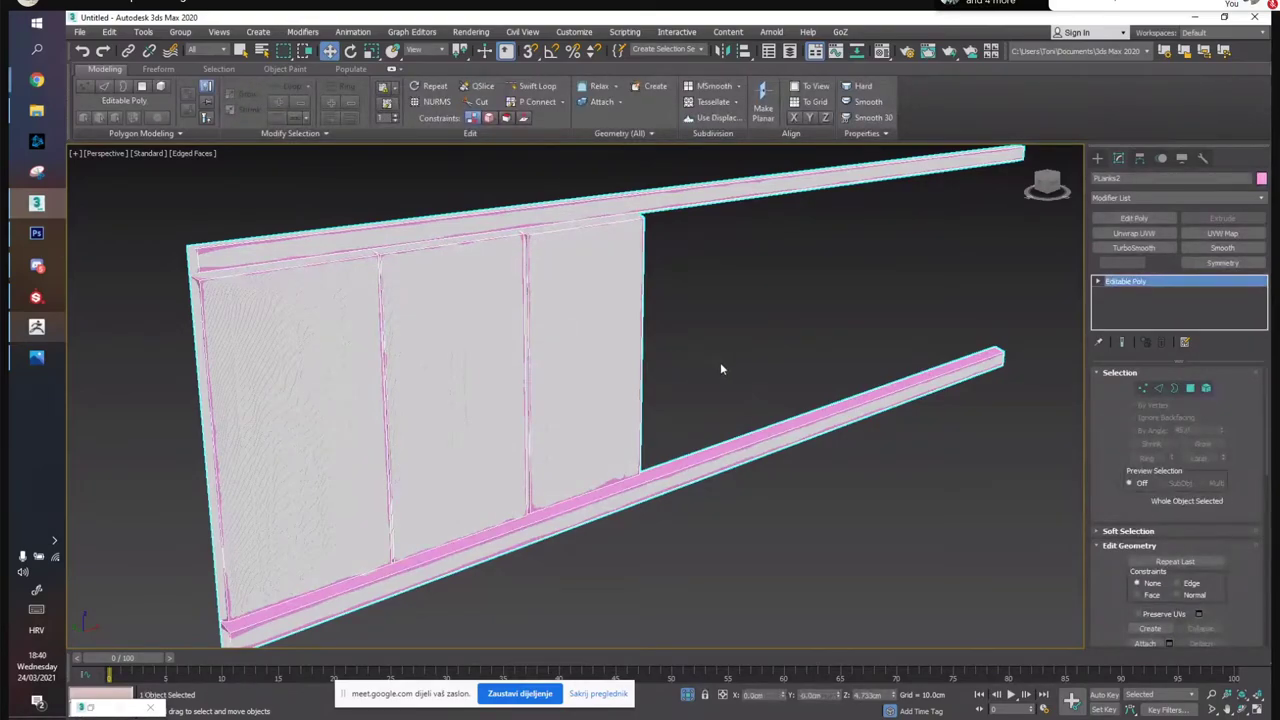
key(alt+q)
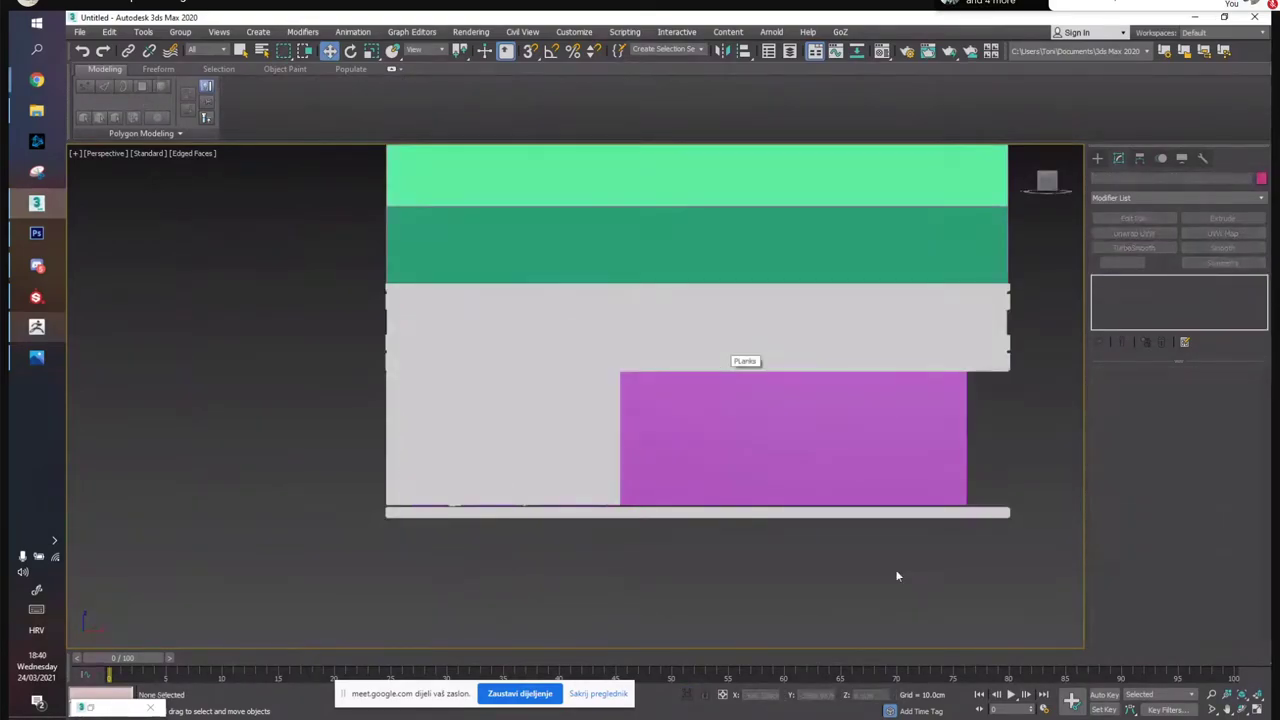
key(F4)
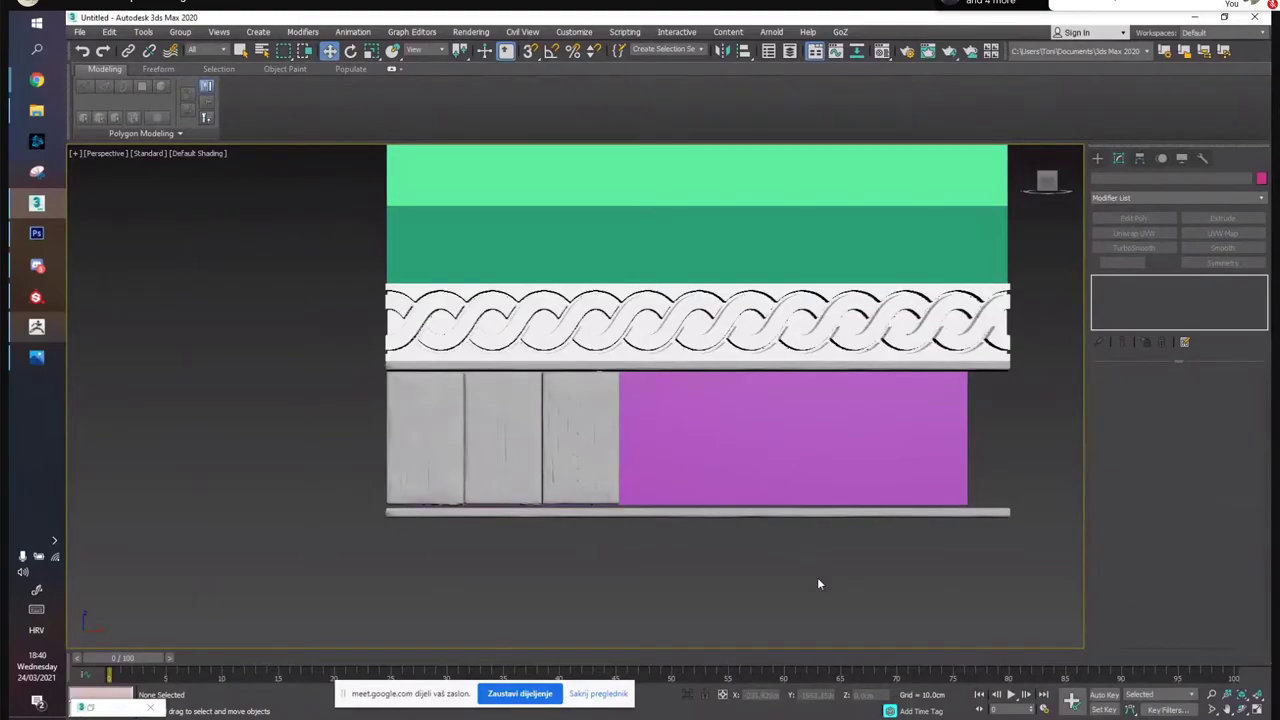
Isolate the three sculpted planks, the rails and the purple background plane
click(556, 440)
ctrl+click(520, 445)
ctrl+click(451, 443)
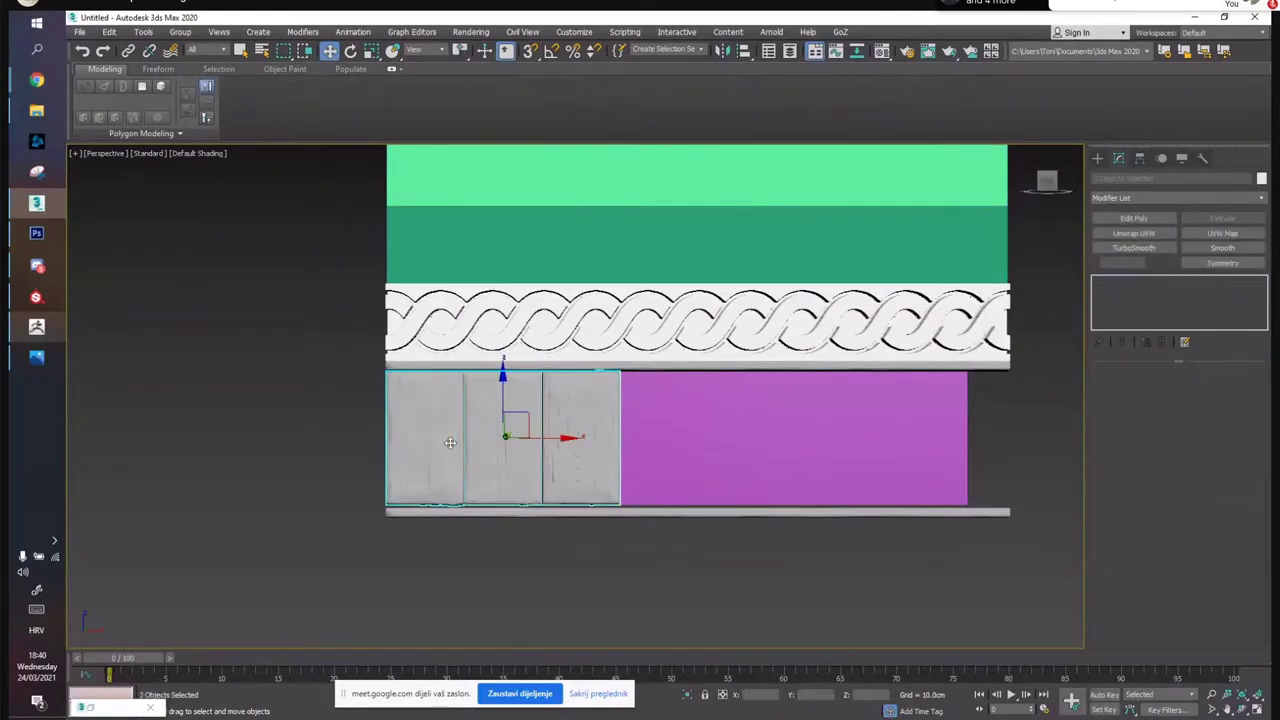
ctrl+click(460, 369)
ctrl+click(697, 480)
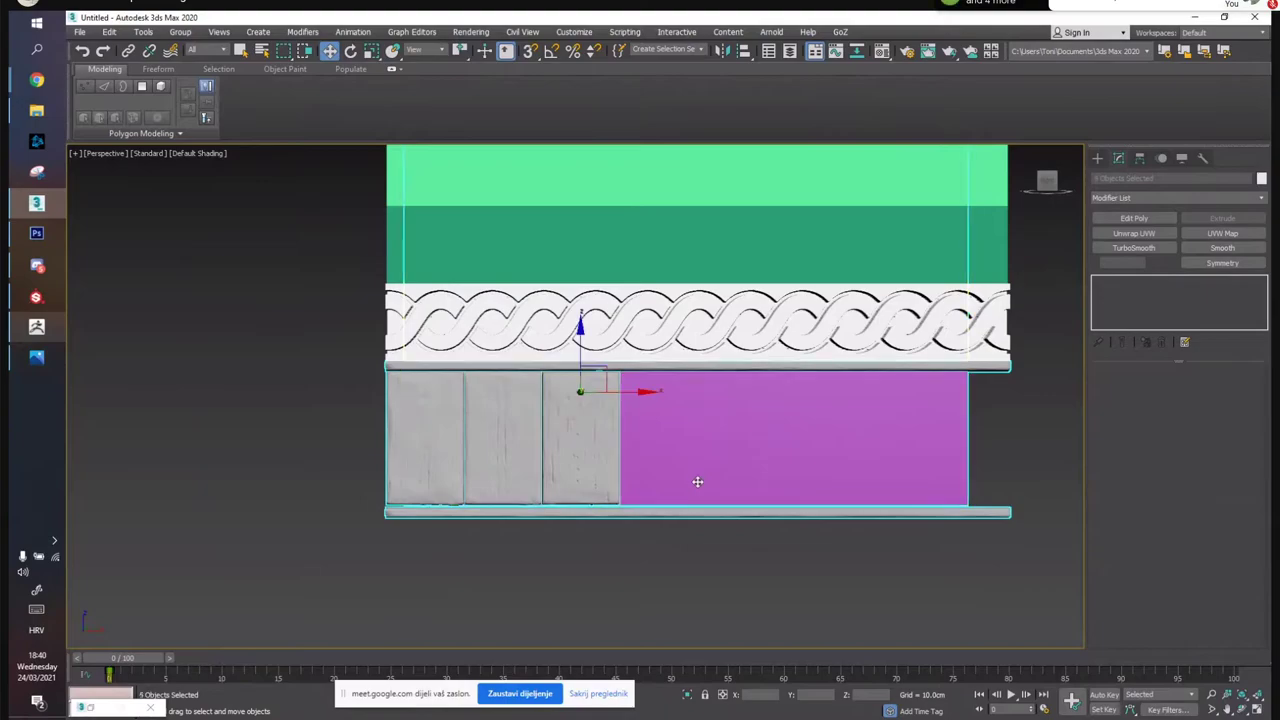
click(689, 694)
Move the sculpted rails slightly upward in the Front view to even out their gaps along the planks
alt+middle_drag(584, 515, 627, 446)
middle_drag(627, 446, 718, 291)
click(867, 473)
click(1257, 706)
click(863, 289)
click(1257, 706)
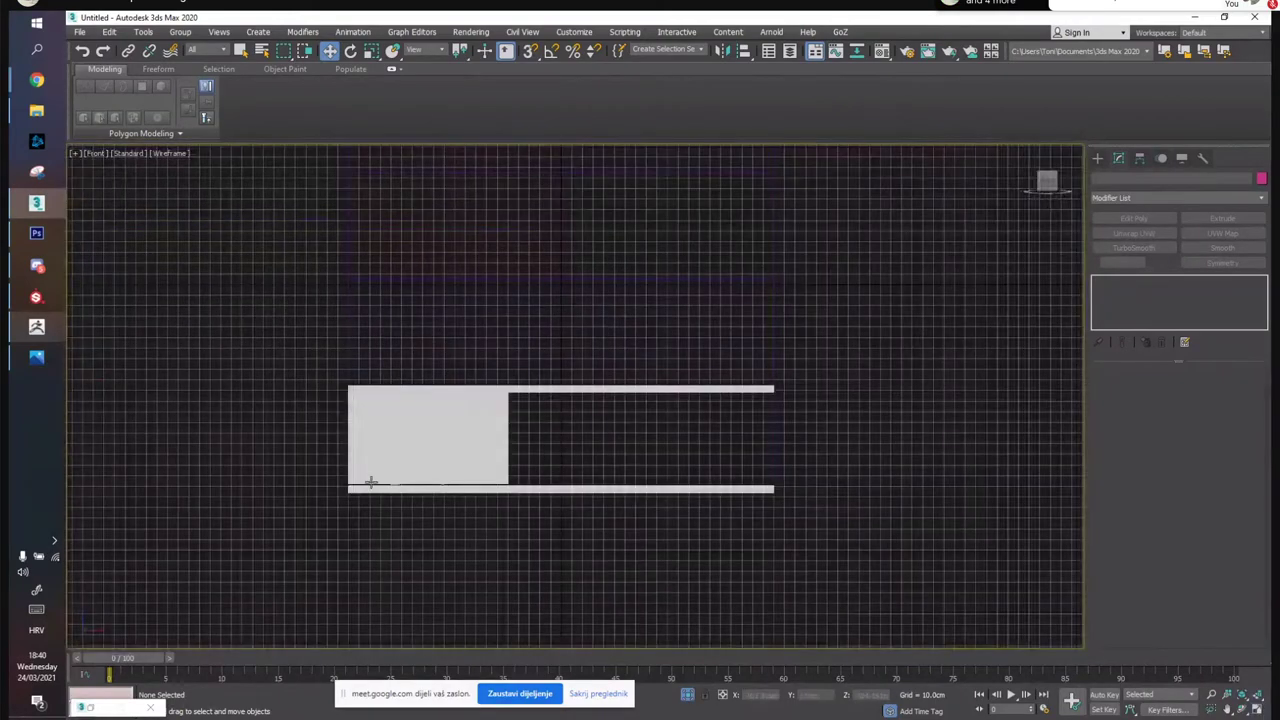
scroll(371, 482, up, 6)
scroll(308, 522, up, 3)
click(303, 496)
drag(283, 479, 291, 467)
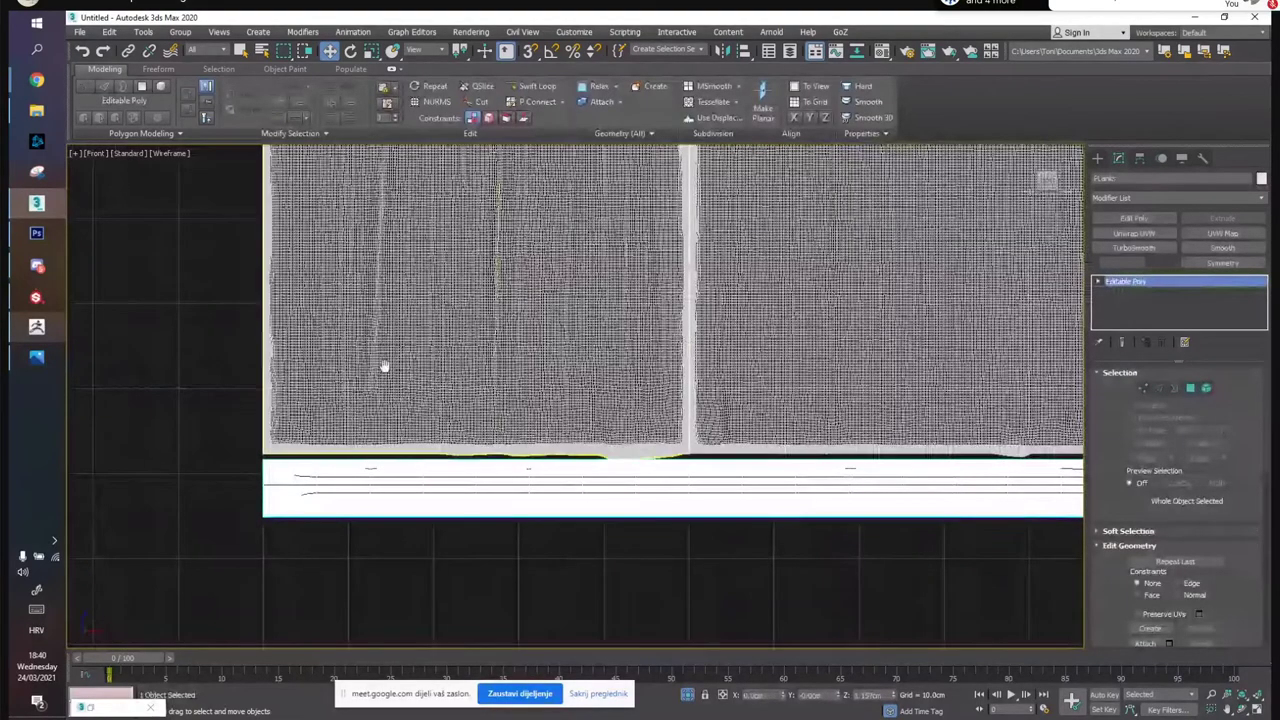
middle_drag(383, 366, 427, 544)
scroll(427, 544, down, 5)
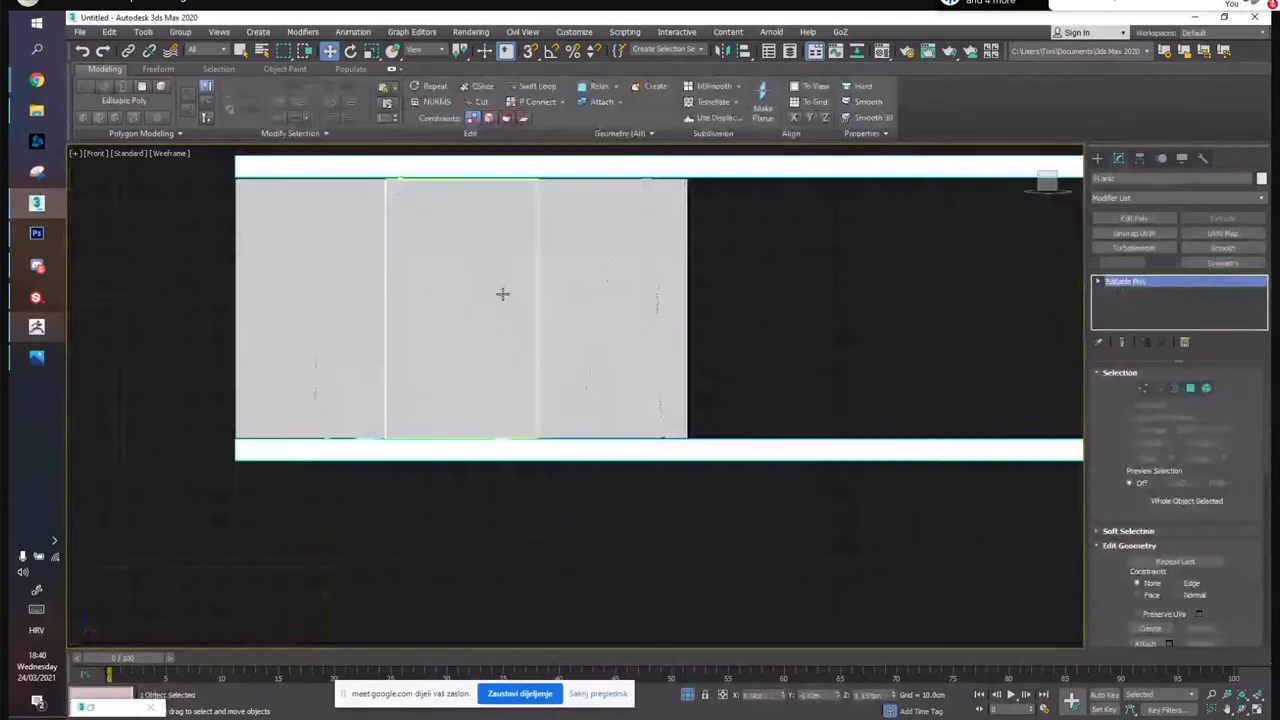
click(722, 487)
middle_drag(570, 382, 510, 388)
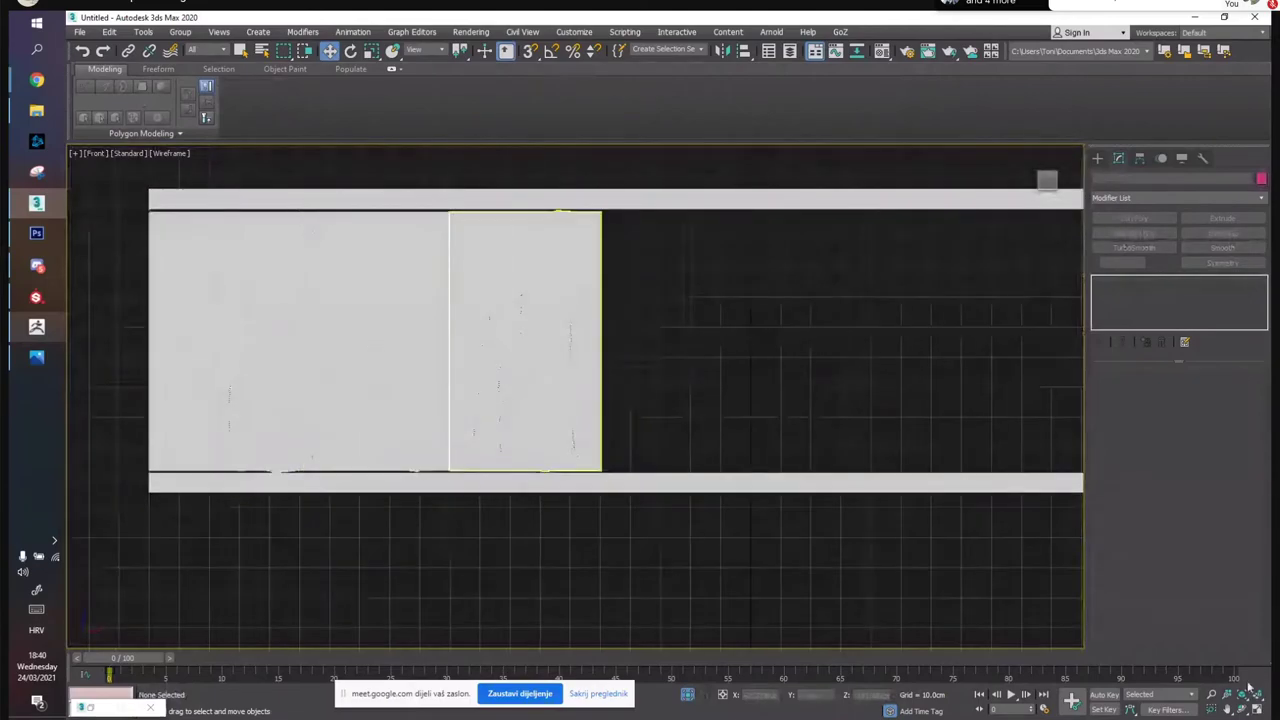
Centre the pivot of each of the three sculpted planks on its own geometry in the Perspective view
key(alt+w)
middle_drag(926, 505, 926, 517)
key(alt+w)
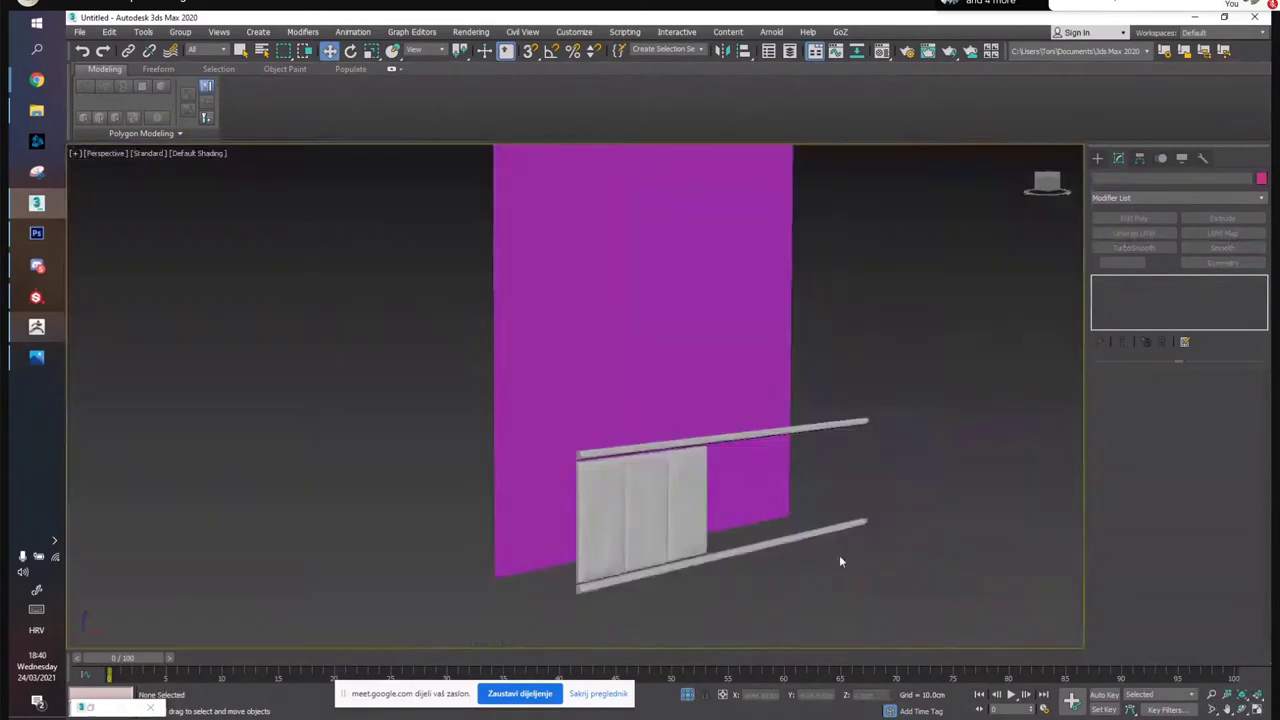
scroll(840, 560, up, 8)
middle_drag(478, 534, 401, 446)
click(340, 398)
scroll(400, 446, up, 2)
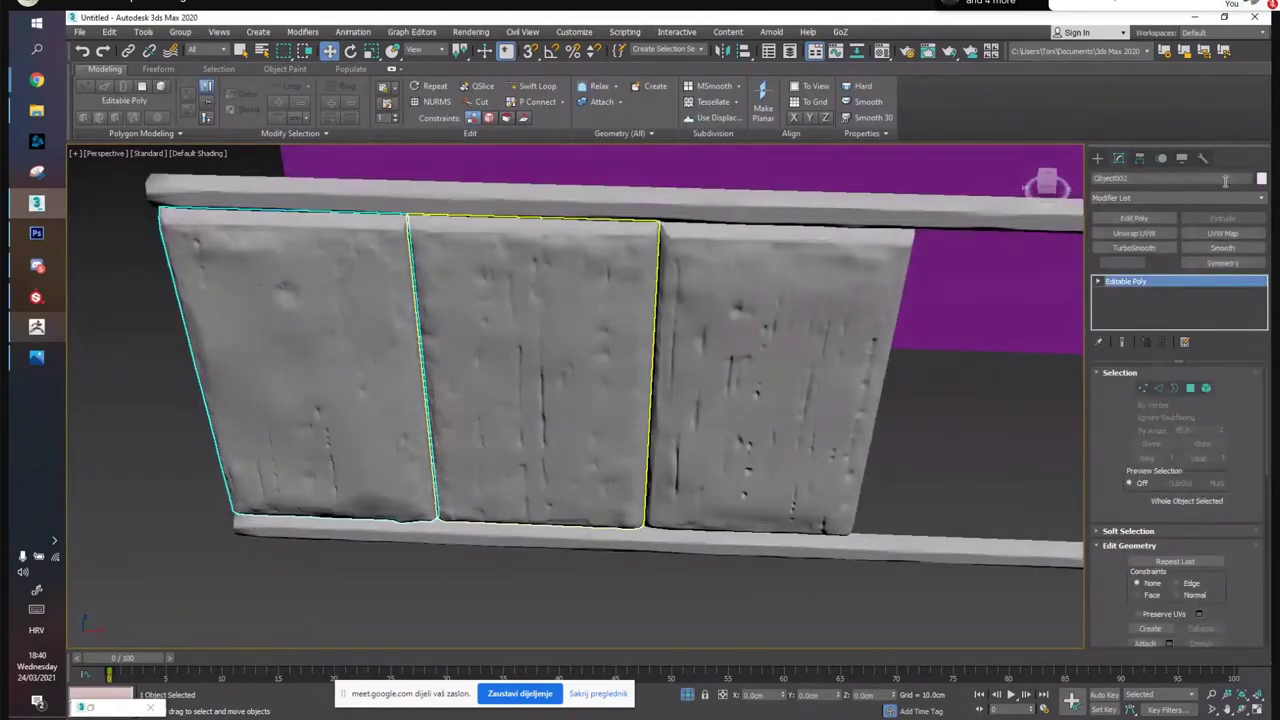
click(1140, 159)
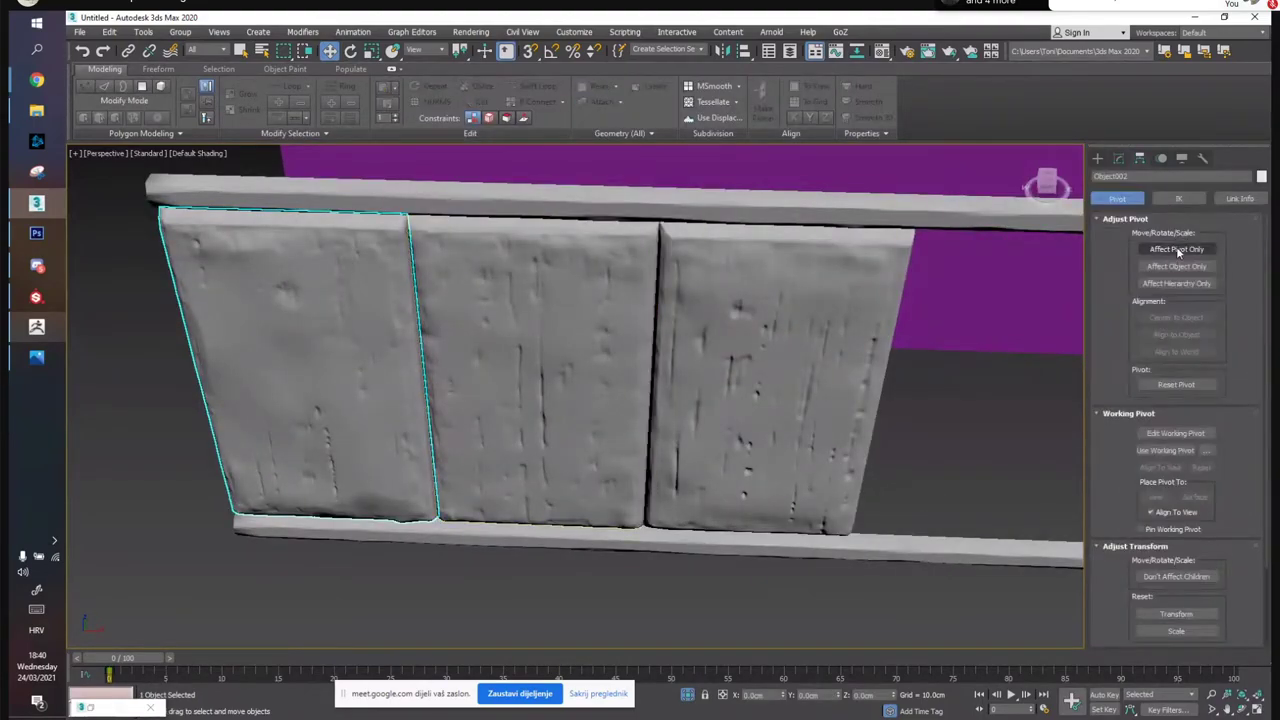
click(1178, 250)
click(535, 380)
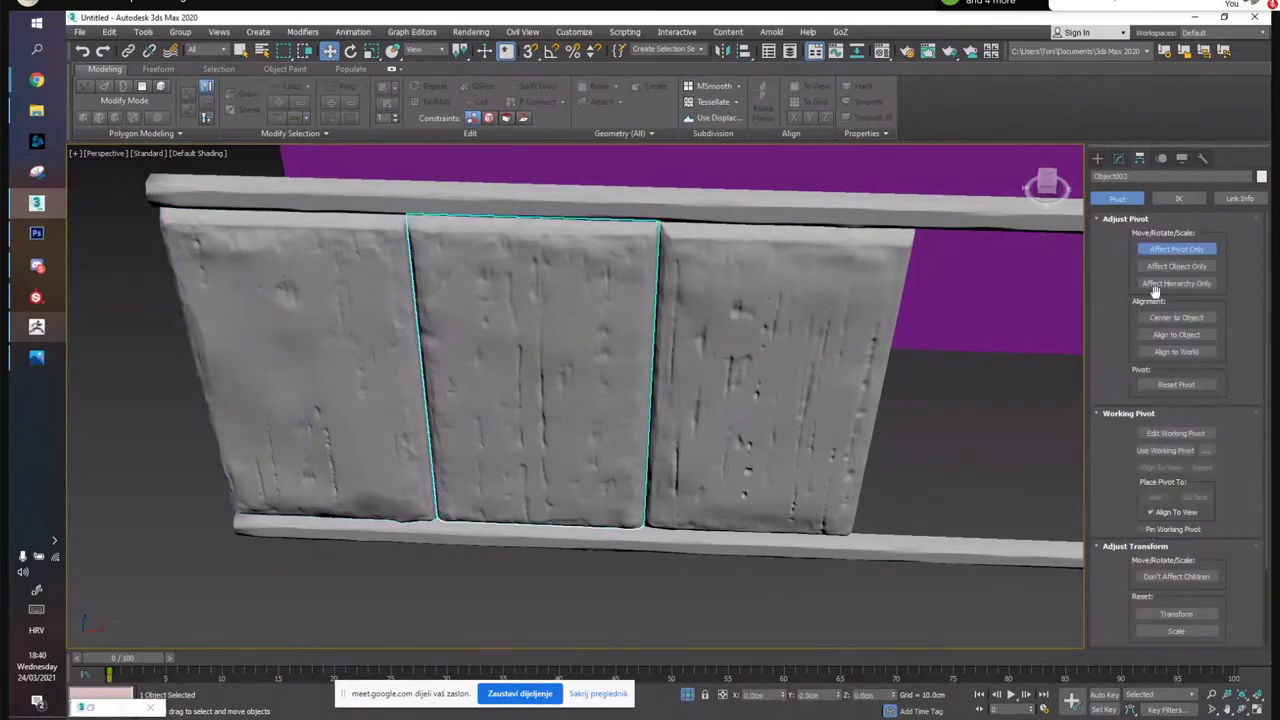
click(734, 342)
Rotate the three planks slightly about their vertical axes so they sit unevenly beside one another
click(404, 369)
key(e)
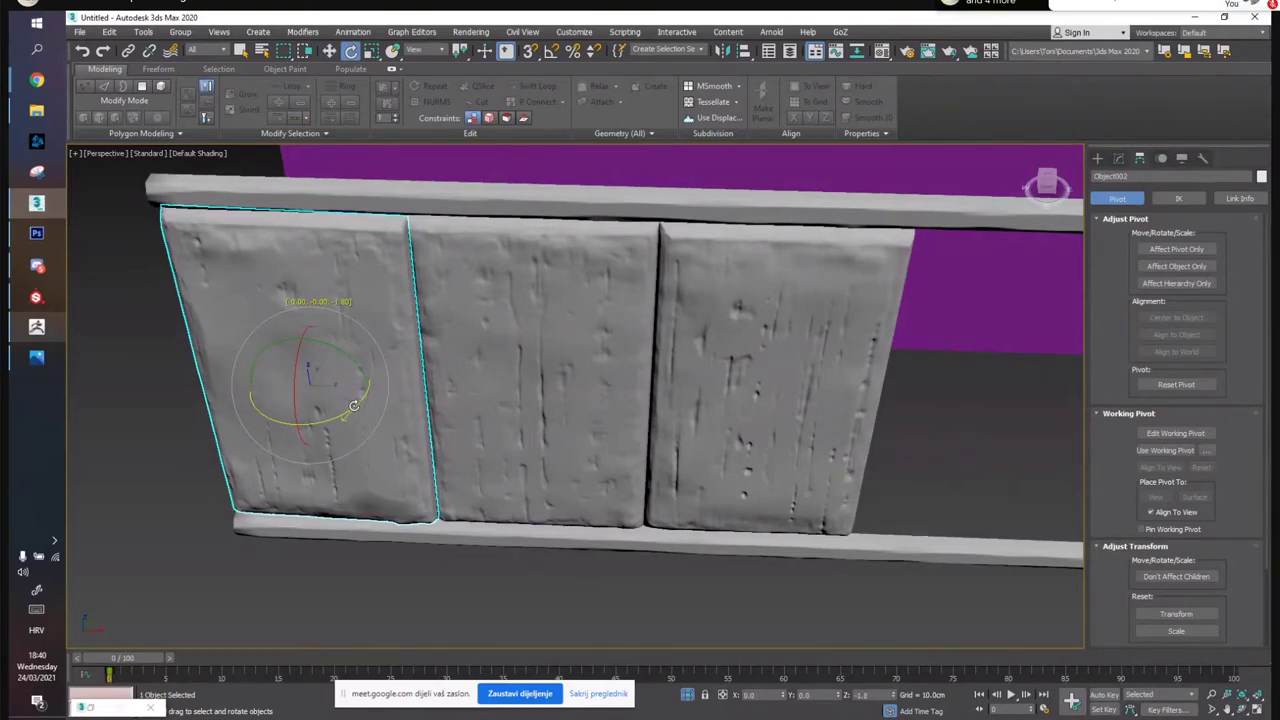
click(510, 394)
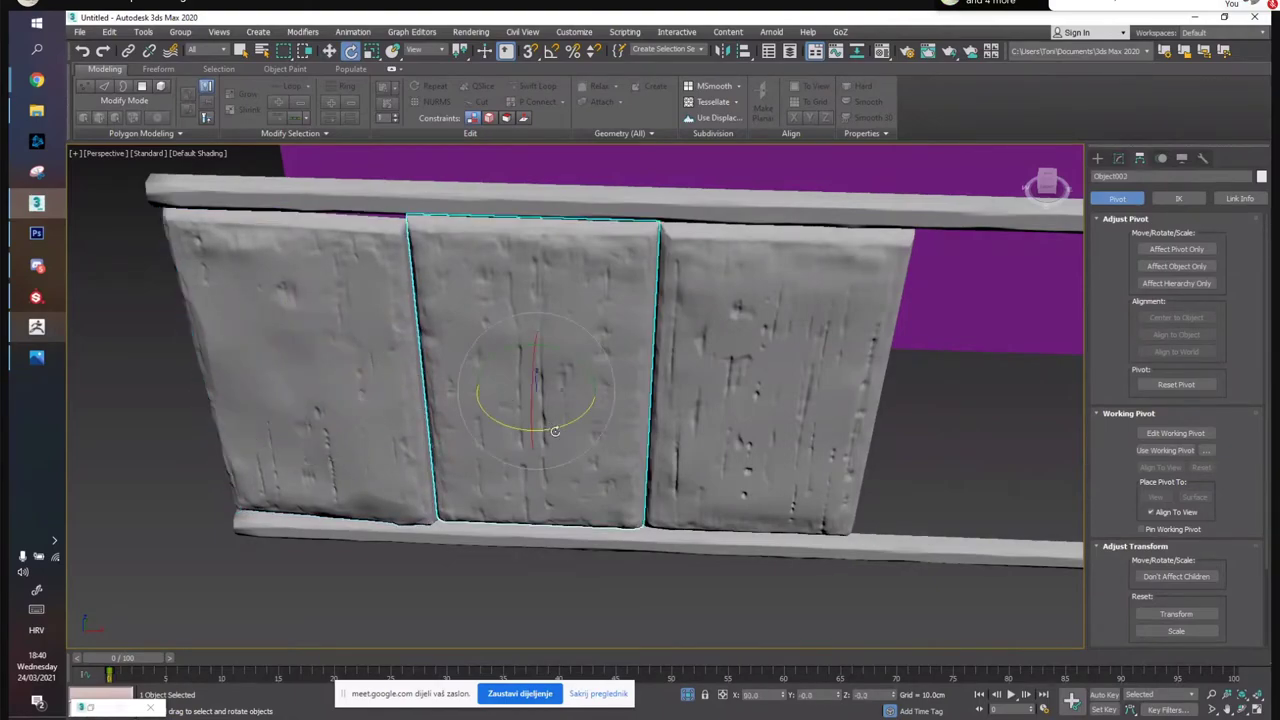
click(781, 437)
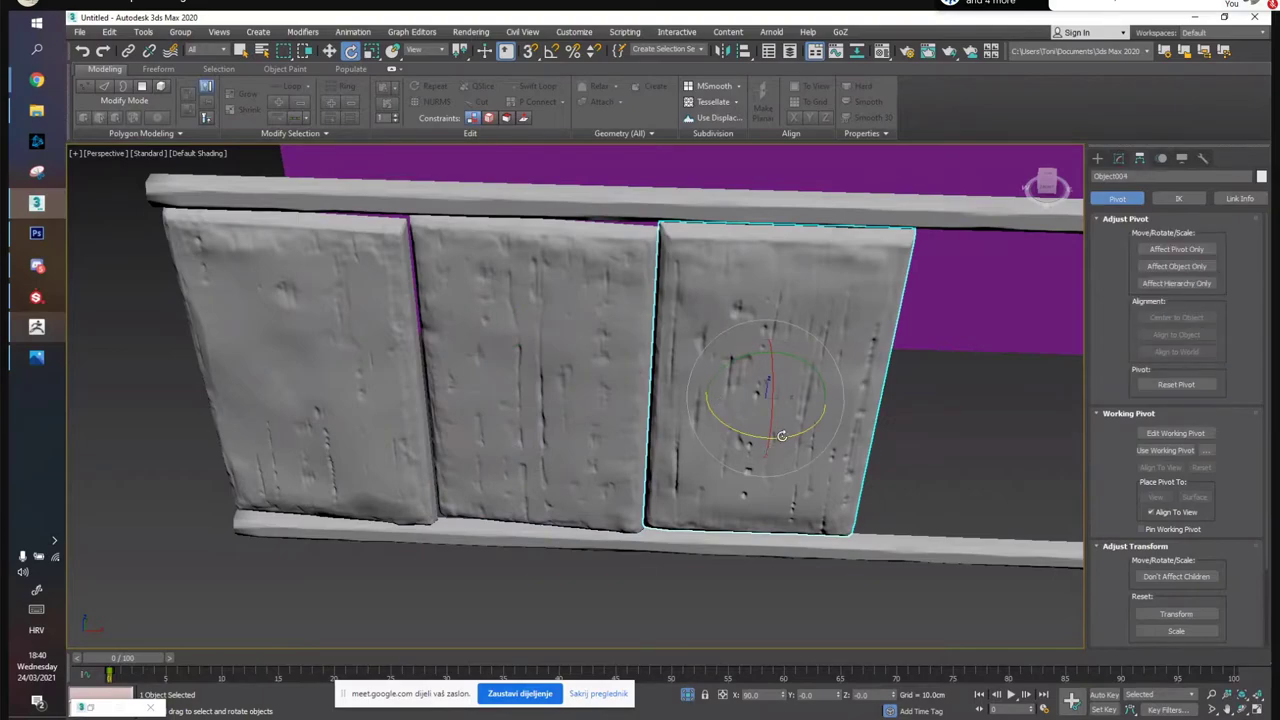
Clone the three planks along the rails, directly after the original third plank
key(w)
scroll(427, 307, down, 3)
mouse_move(507, 409)
alt+middle_down()
mouse_move(522, 366)
mouse_move(503, 375)
mouse_move(499, 399)
alt+middle_up()
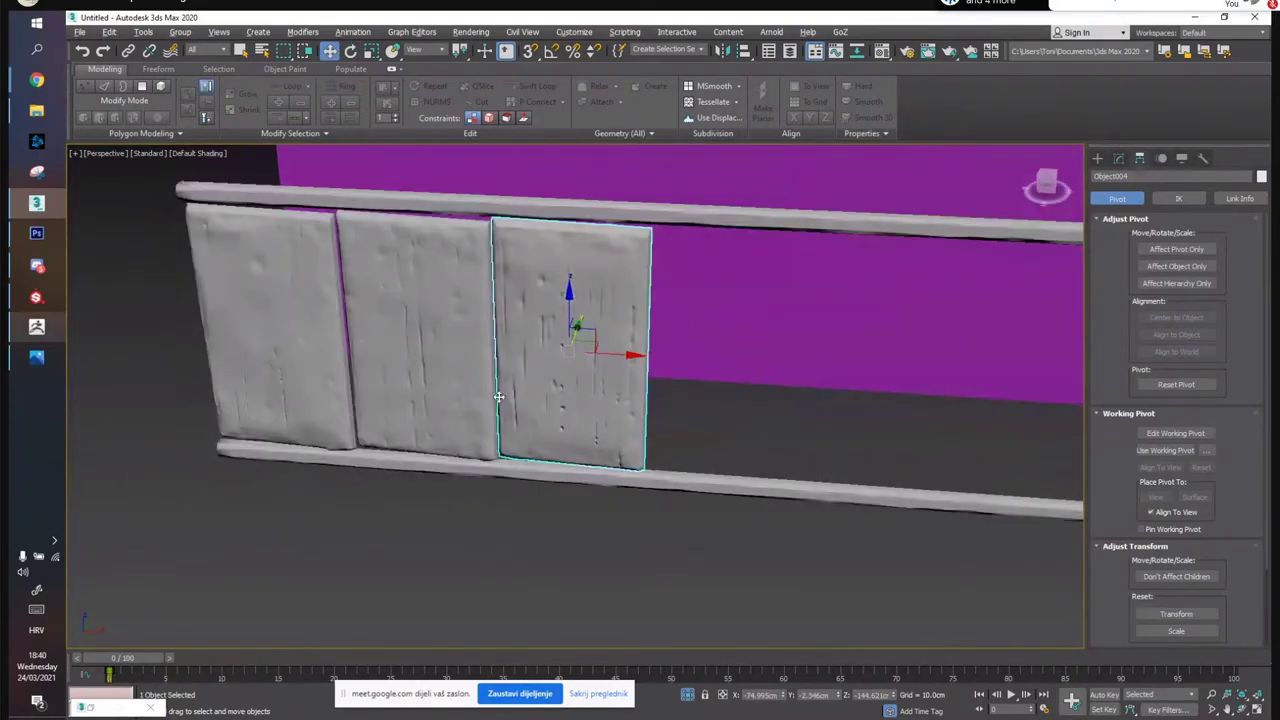
ctrl+click(255, 338)
ctrl+click(454, 352)
mouse_move(483, 346)
shift+mouse_down()
mouse_move(965, 372)
mouse_move(952, 376)
shift+mouse_up()
click(668, 428)
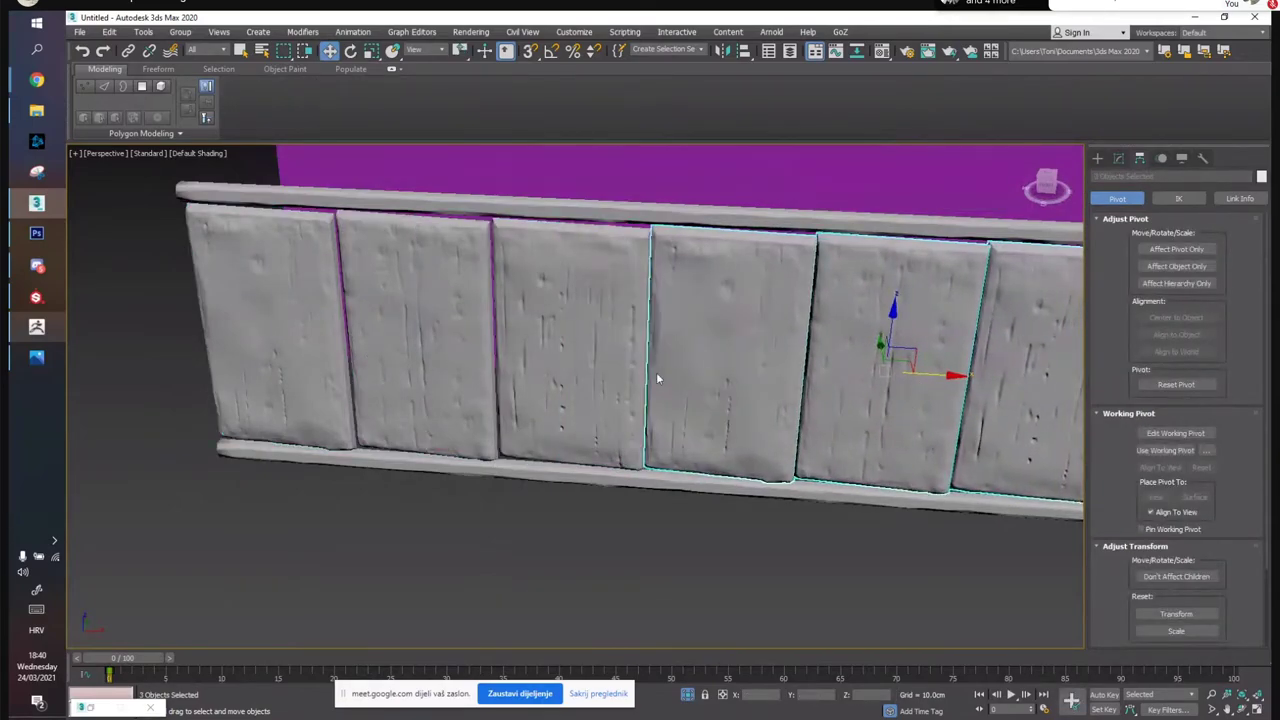
Reverse the order of the three cloned planks along the rails so the pattern repeats less obviously
mouse_move(450, 353)
middle_down()
mouse_move(506, 369)
mouse_move(322, 334)
middle_up()
scroll(322, 334, down, 4)
click(625, 469)
click(550, 375)
drag(549, 342, 862, 348)
click(749, 353)
drag(756, 356, 525, 353)
click(842, 385)
drag(865, 359, 759, 367)
Clone one of the existing planks into the seventh place along the rails
click(429, 337)
mouse_move(429, 337)
shift+mouse_down()
mouse_move(980, 380)
mouse_move(1045, 462)
mouse_move(1041, 451)
shift+mouse_up()
click(661, 428)
Turn on angle snapping and rotate the seventh plank until it sits in line with its neighbours between the rails
key(e)
key(a)
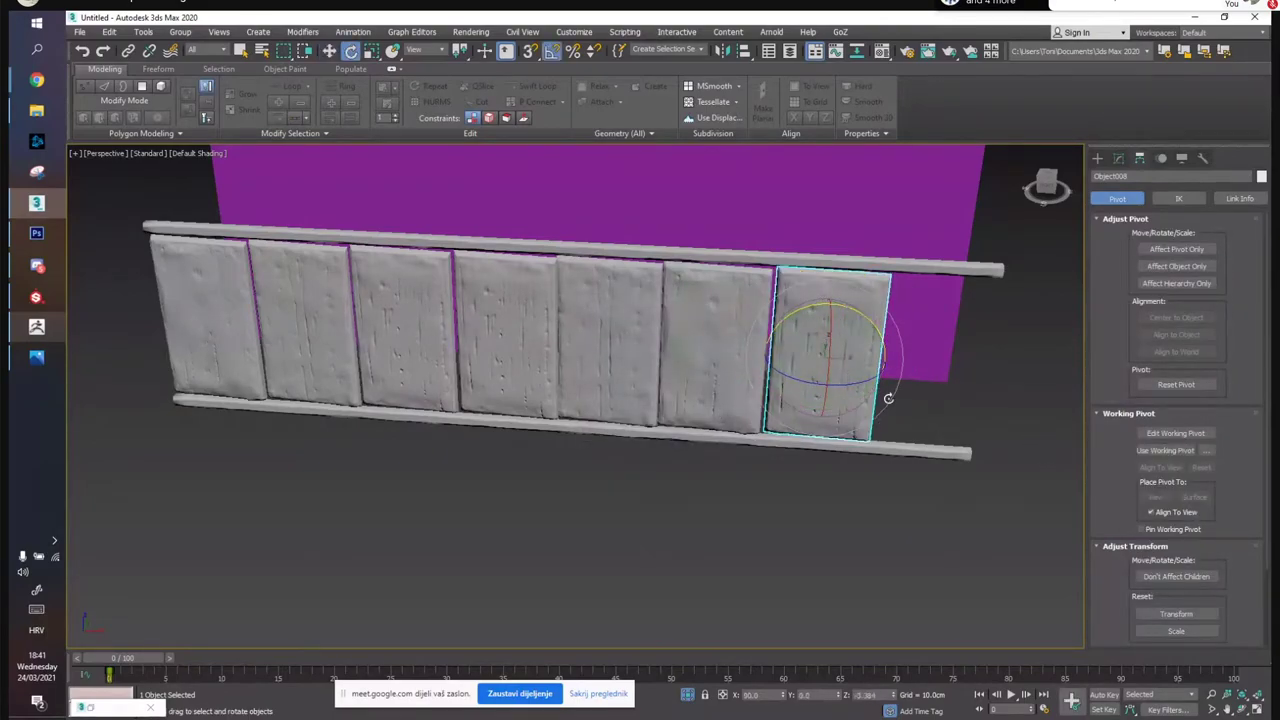
drag(860, 381, 843, 384)
key(w)
alt+middle_drag(841, 418, 705, 352)
scroll(848, 354, up, 1)
key(e)
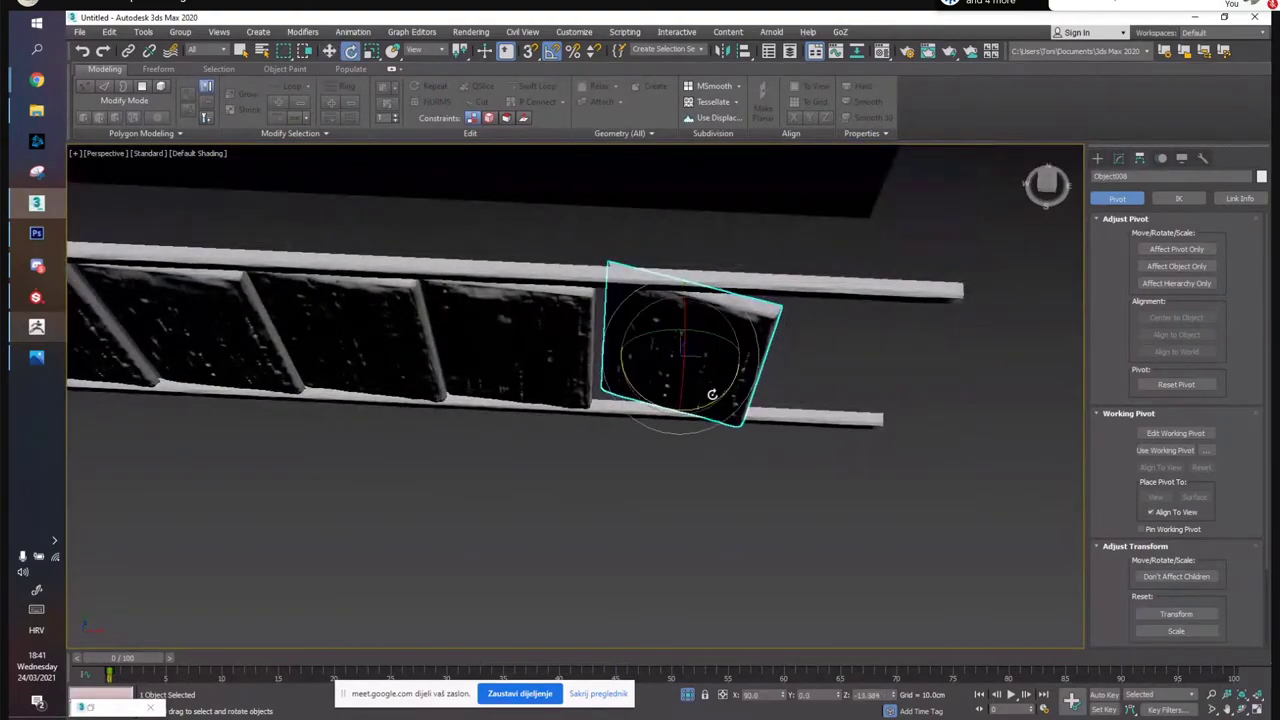
drag(713, 399, 723, 401)
key(w)
Clone another of the earlier planks into the eighth place at the end of the rails
scroll(442, 334, down, 2)
middle_drag(442, 334, 408, 320)
click(408, 320)
click(191, 285)
mouse_move(194, 300)
mouse_down()
mouse_move(831, 344)
mouse_move(809, 344)
mouse_up()
click(663, 425)
Rotate the eighth plank to fit the row, finishing with a 15 degree turn about its vertical axis
key(e)
drag(755, 265, 914, 296)
drag(829, 322, 800, 330)
key(w)
alt+middle_drag(790, 325, 780, 240)
key(e)
drag(810, 362, 817, 361)
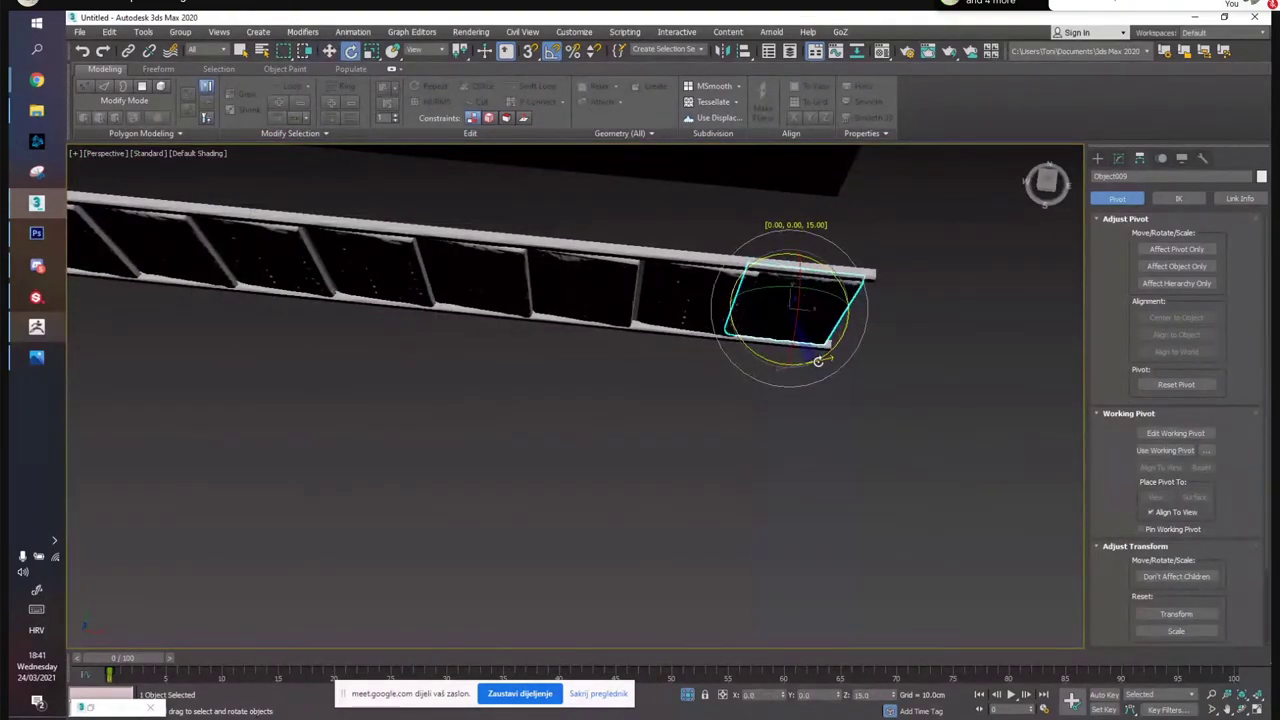
key(w)
click(734, 414)
Show the plank row in a maximised Front view with shaded display
alt+middle_drag(638, 303, 652, 368)
key(alt+w)
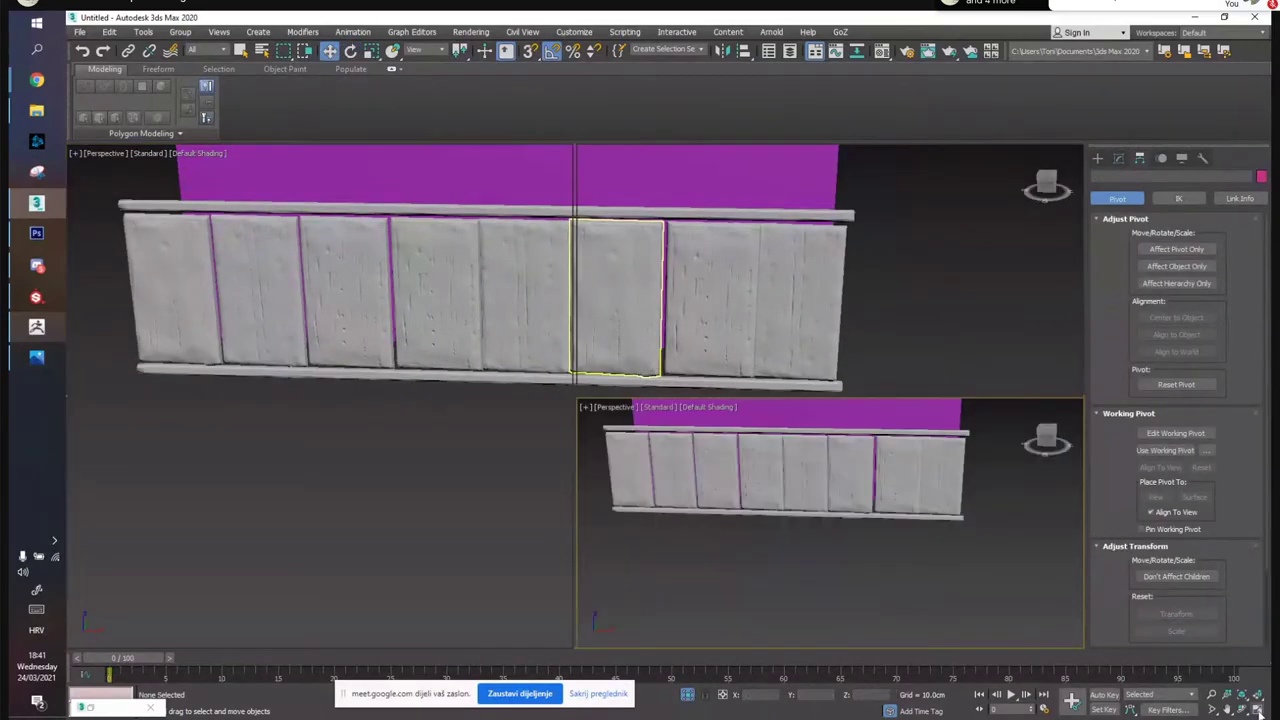
key(alt+w)
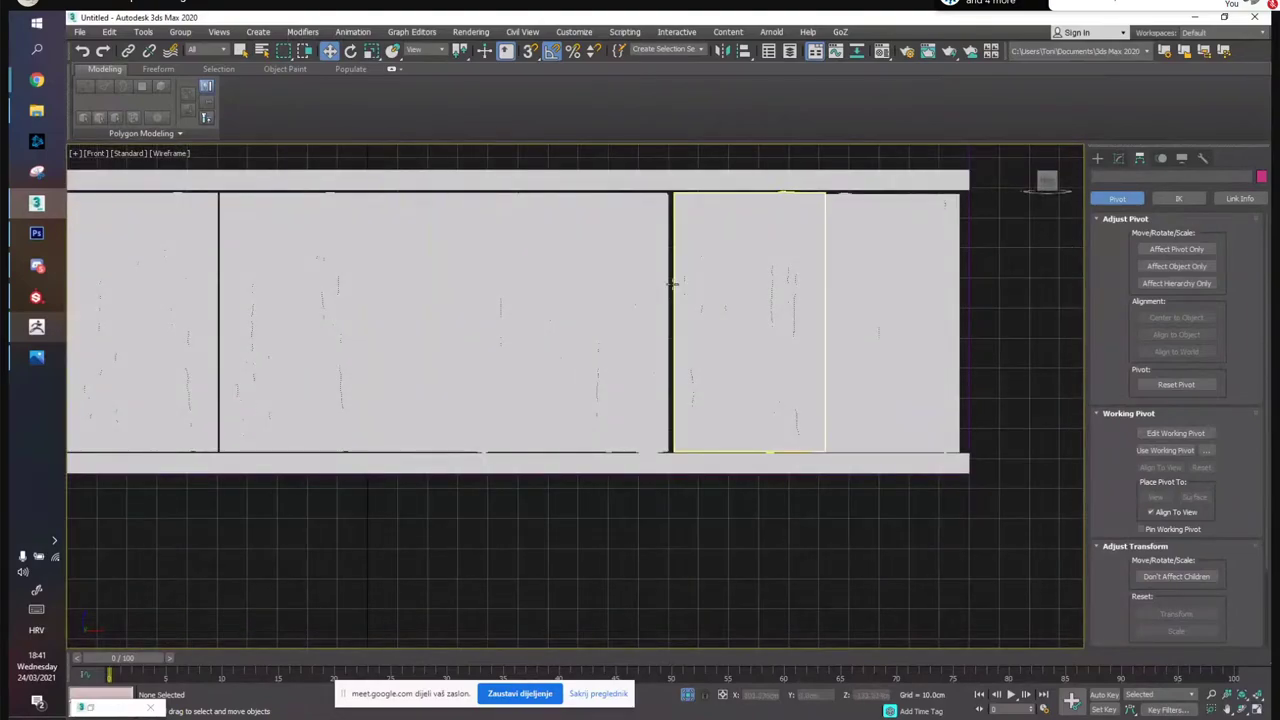
key(F3)
Slide individual planks sideways in the Front view to close and even out the gaps between them
click(725, 295)
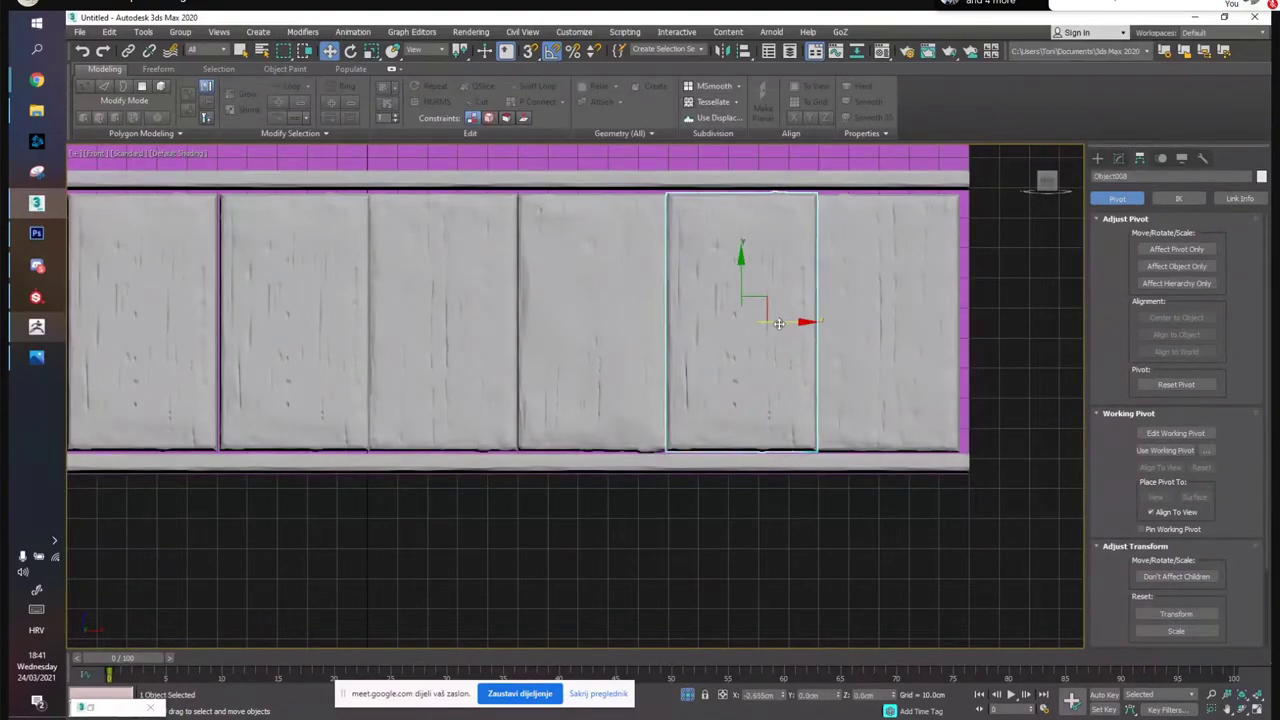
click(269, 291)
drag(269, 291, 267, 294)
click(433, 278)
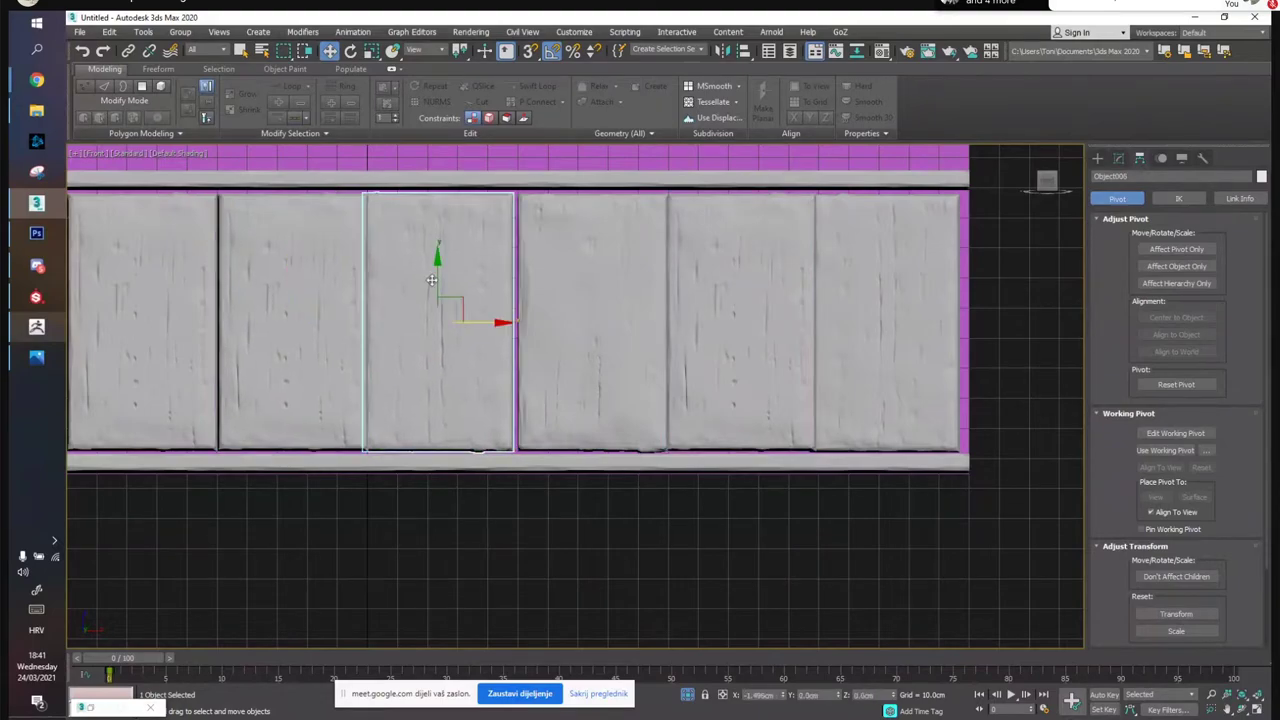
drag(893, 301, 901, 302)
drag(752, 309, 754, 314)
click(604, 569)
middle_drag(321, 372, 577, 369)
middle_drag(650, 392, 808, 429)
middle_drag(643, 380, 517, 355)
Scale the rails up in depth so they fit the thickness of the rotated planks
click(1257, 708)
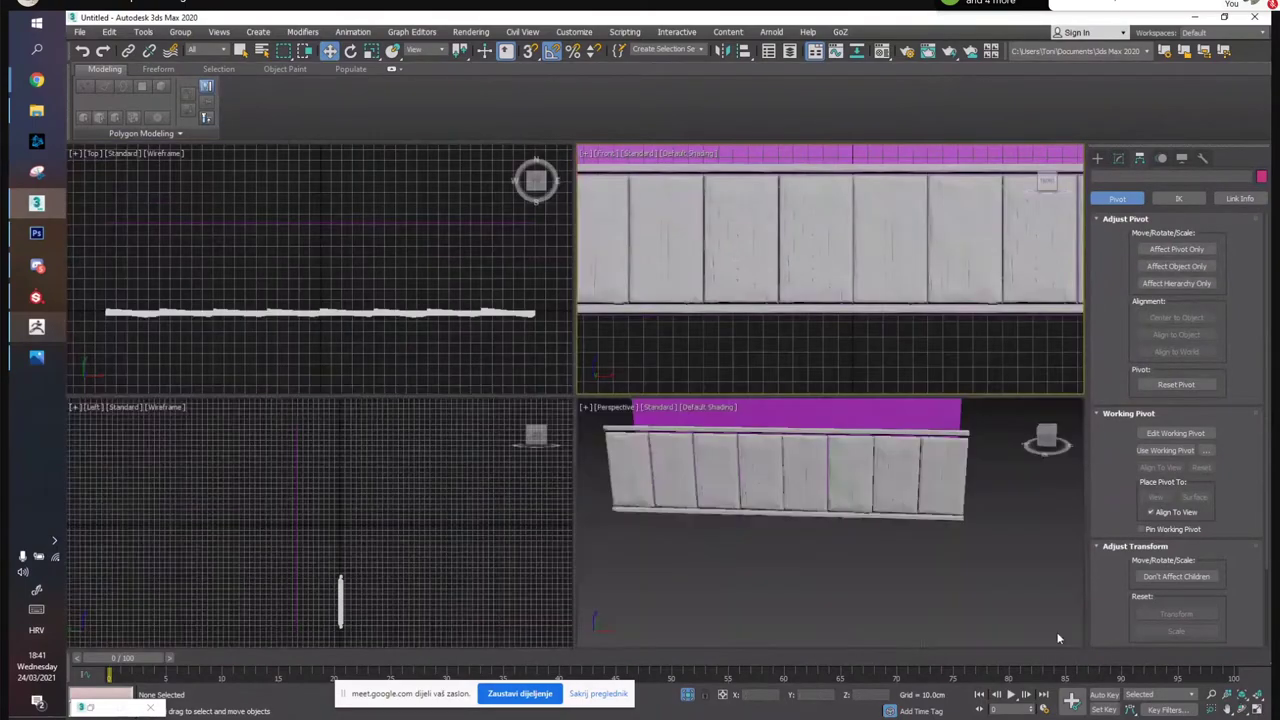
click(1258, 710)
alt+middle_drag(578, 356, 689, 355)
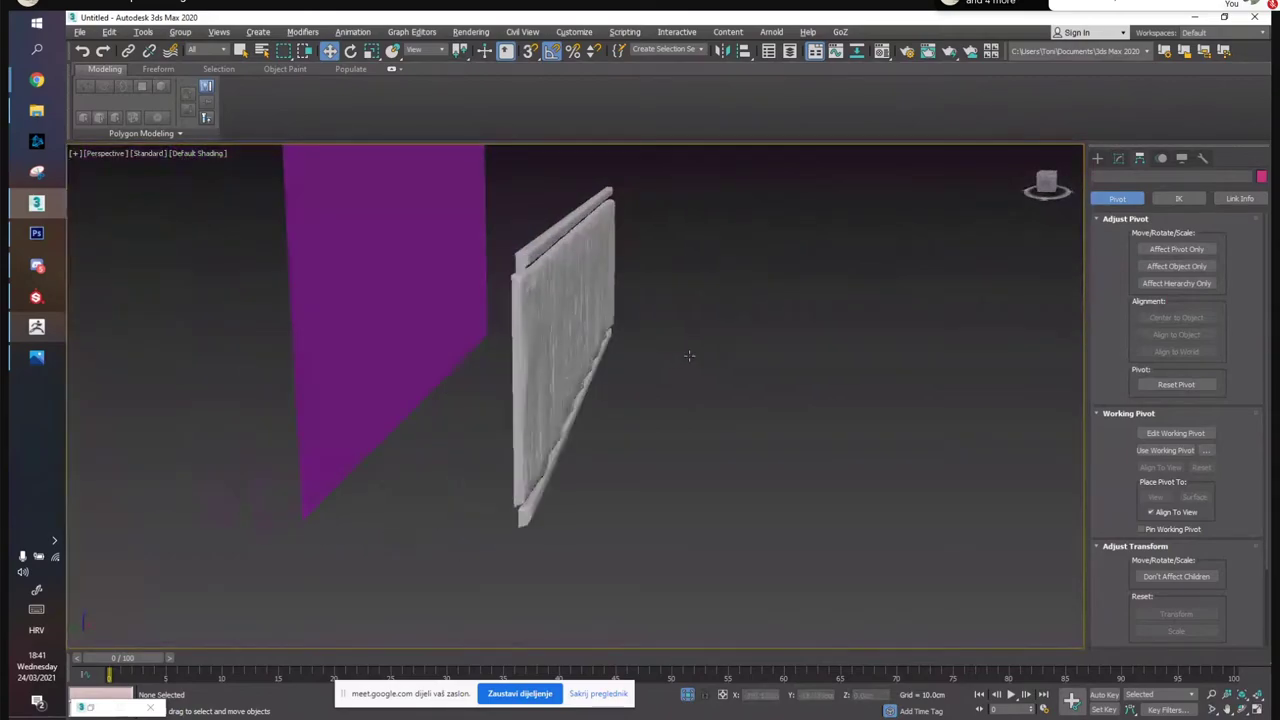
click(544, 240)
scroll(541, 243, down, 3)
middle_drag(529, 252, 536, 313)
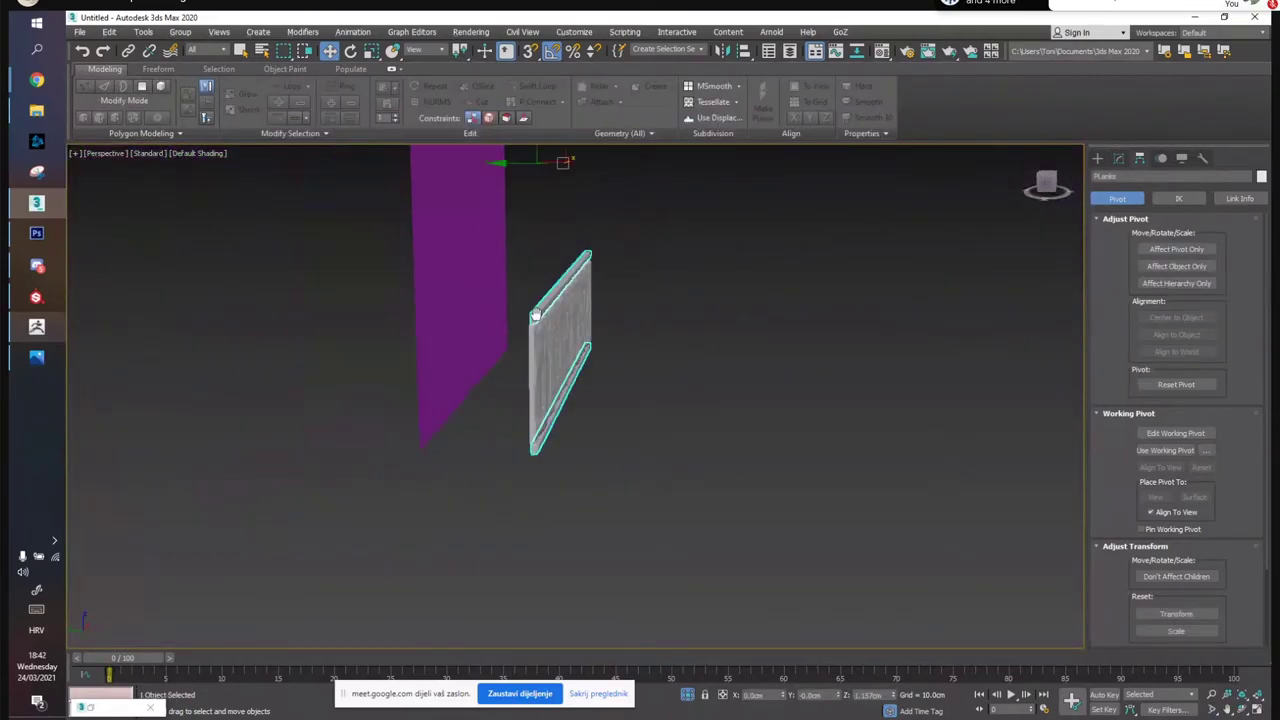
scroll(583, 324, up, 5)
scroll(524, 284, down, 4)
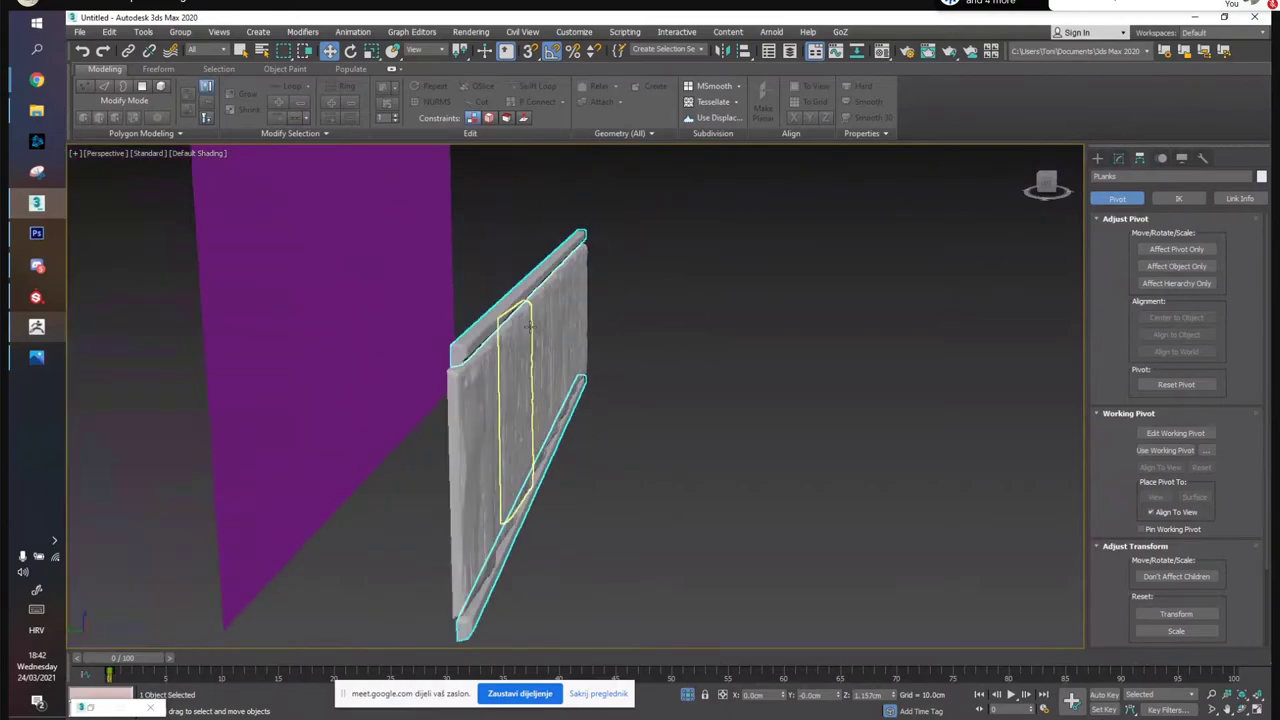
key(r)
middle_drag(545, 170, 443, 363)
key(w)
Examine how the rails sit against the plank edges from the side and from below
scroll(504, 482, up, 5)
alt+middle_drag(505, 482, 600, 420)
scroll(602, 422, down, 5)
click(801, 495)
alt+middle_drag(801, 495, 680, 323)
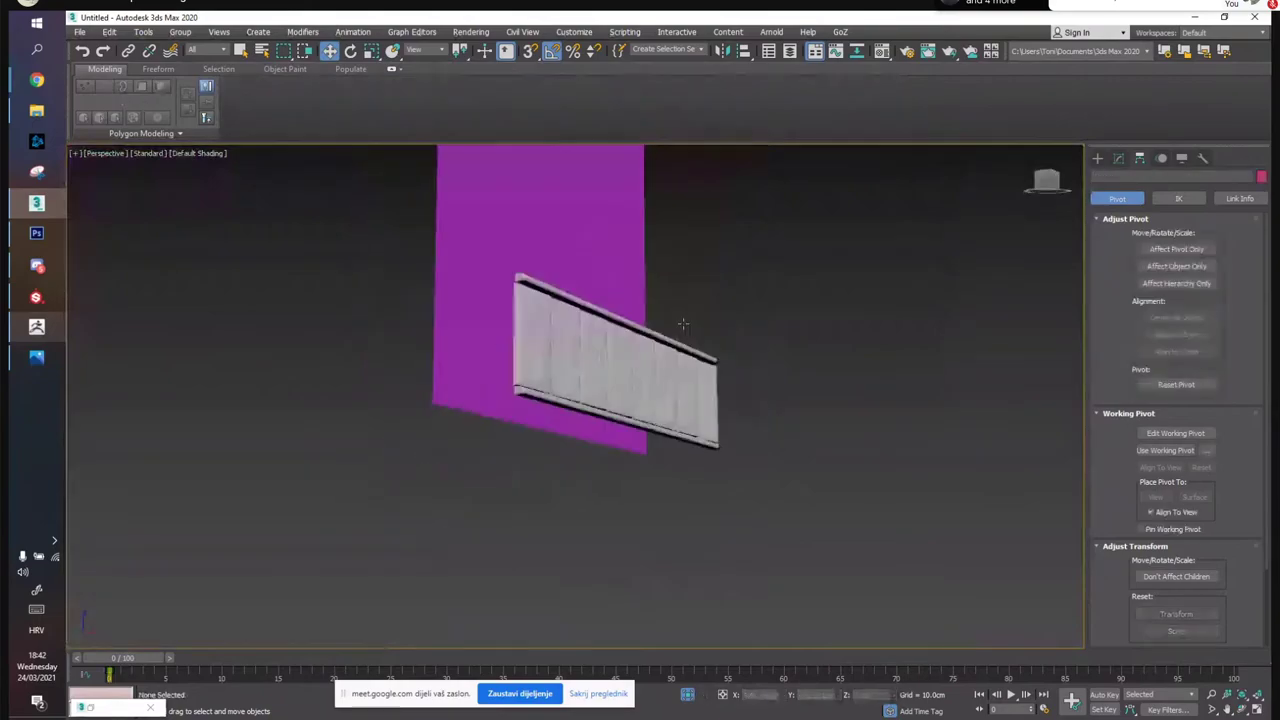
scroll(549, 285, up, 5)
click(596, 246)
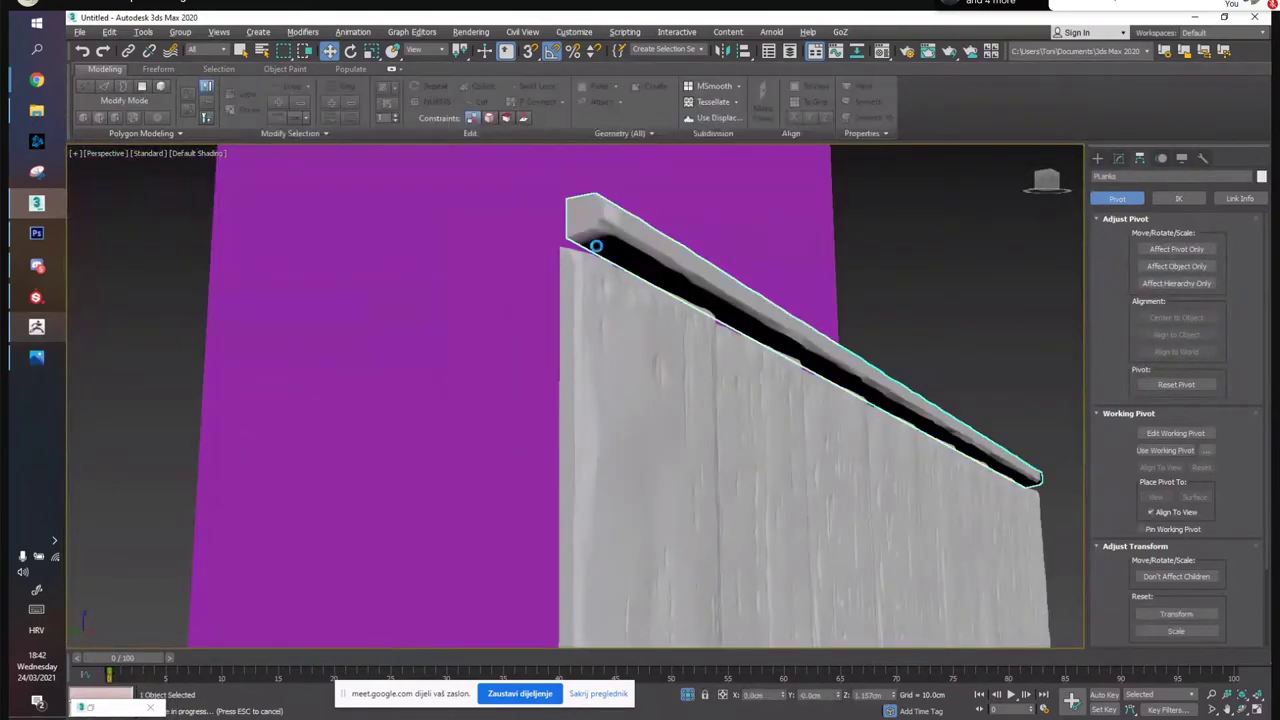
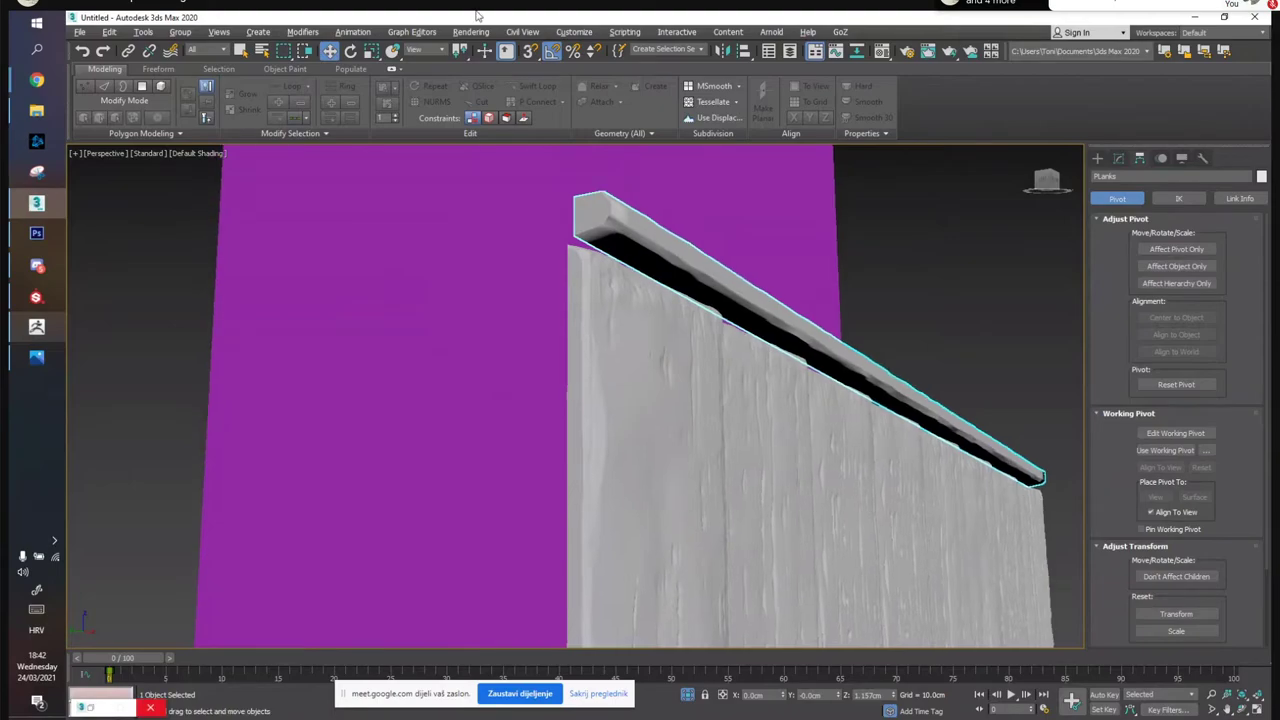
scroll(795, 247, down, 6)
alt+middle_drag(583, 274, 510, 374)
Select all eight planks with the rails and group them under the name planks
click(560, 367)
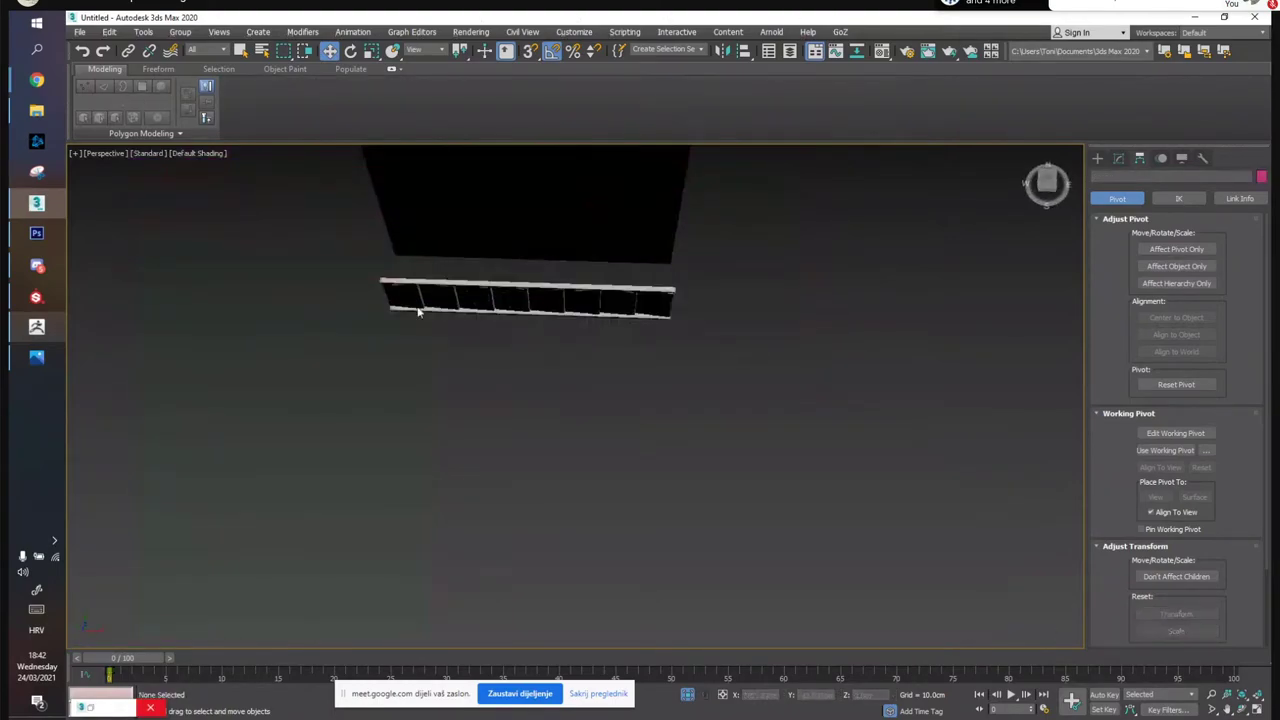
drag(333, 294, 325, 271)
alt+middle_drag(375, 314, 470, 250)
click(180, 31)
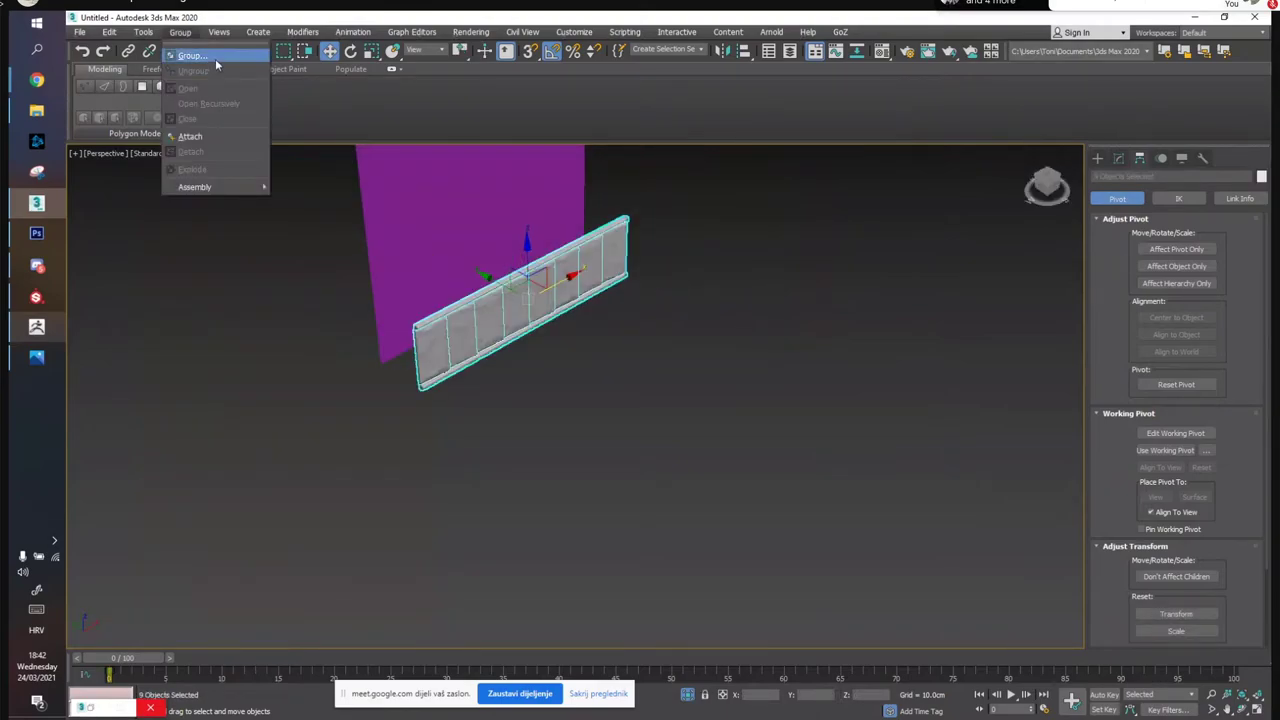
click(214, 58)
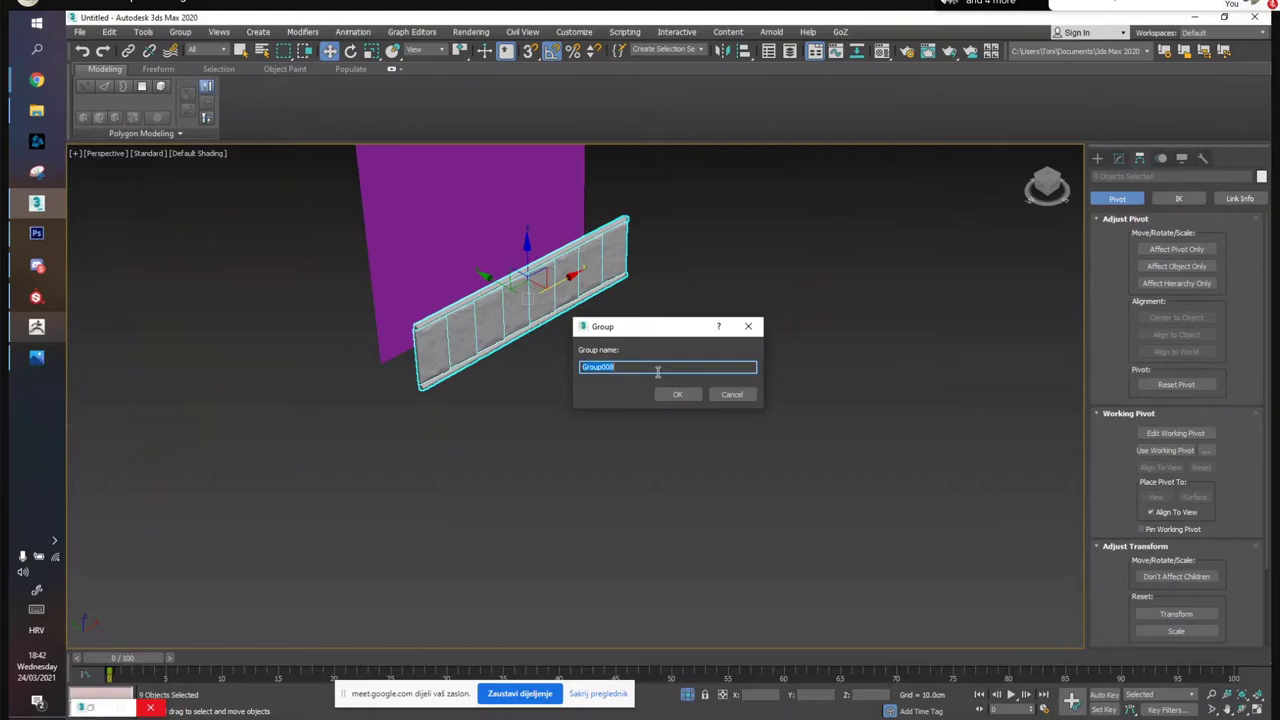
text(planks)
key(Return)
Bring all the hidden trim sheet pieces back into view
alt+middle_drag(656, 370, 681, 395)
right_click(783, 383)
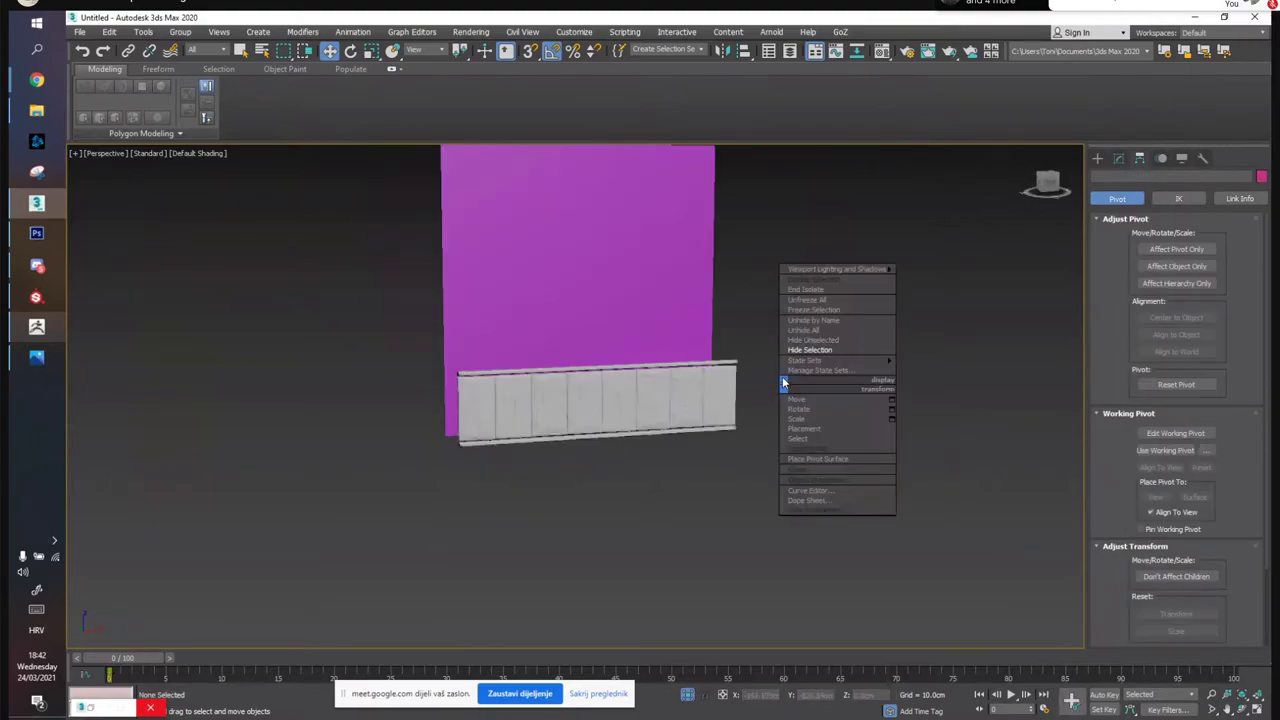
click(802, 332)
Select the two green roof shingle groups above the wooden beams and isolate them
middle_drag(755, 290, 816, 406)
click(558, 341)
alt+middle_drag(558, 341, 653, 316)
ctrl+click(674, 307)
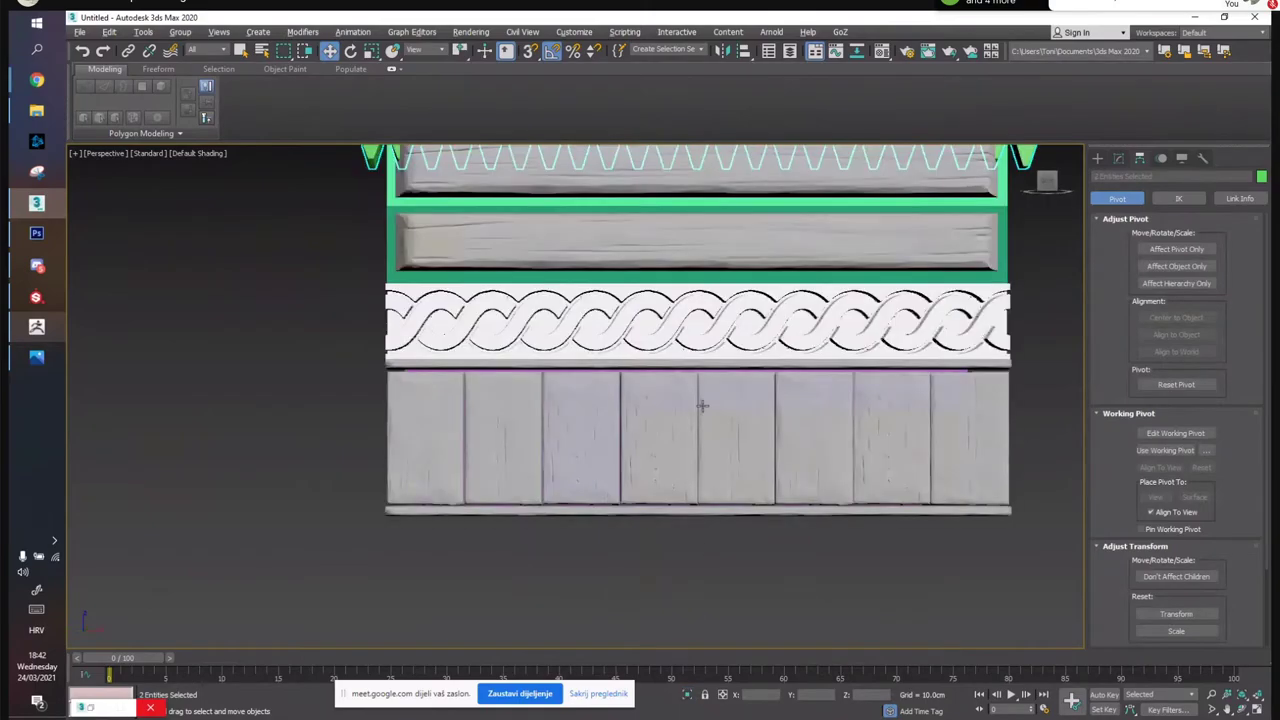
alt+middle_drag(703, 406, 685, 406)
scroll(554, 481, down, 3)
middle_drag(646, 275, 623, 503)
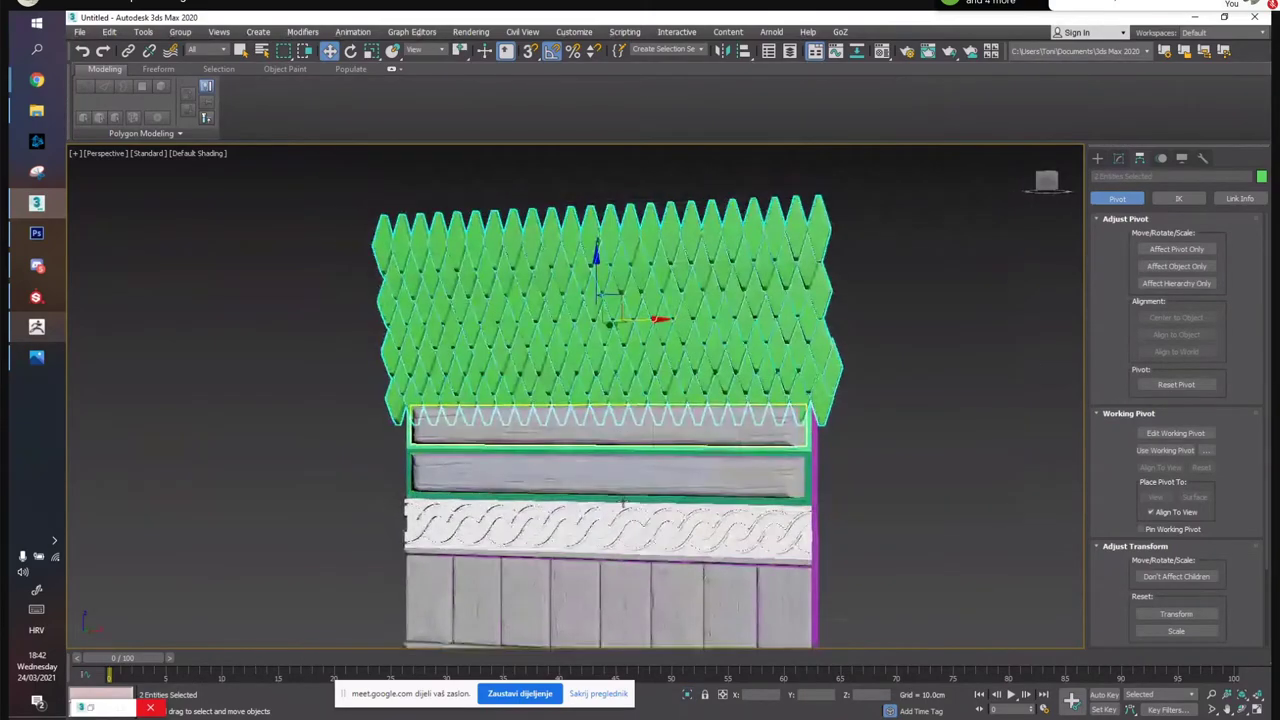
click(687, 694)
Open the main roof shingle group for editing in the maximised Front view
click(1256, 710)
click(1256, 710)
right_click(1059, 366)
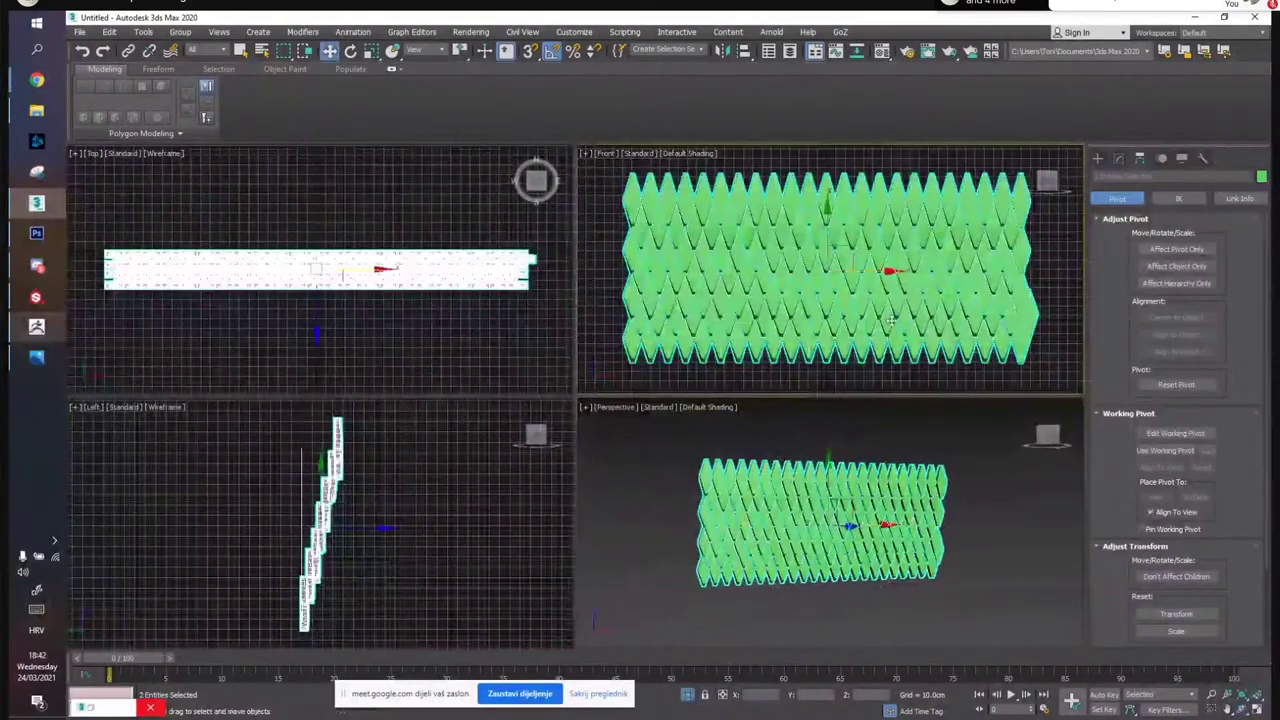
click(1059, 366)
key(alt+w)
click(413, 267)
click(178, 32)
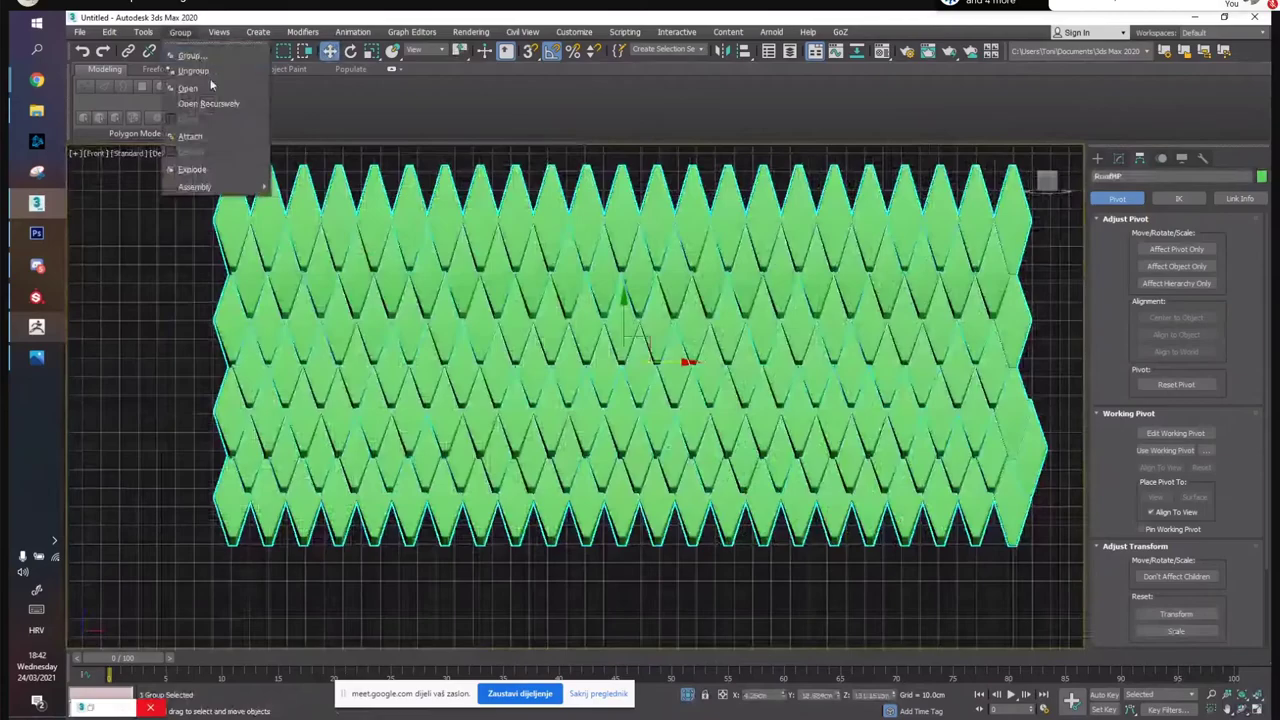
click(200, 86)
Recursively open the nested group that holds the lowest row of roof shingles
click(235, 515)
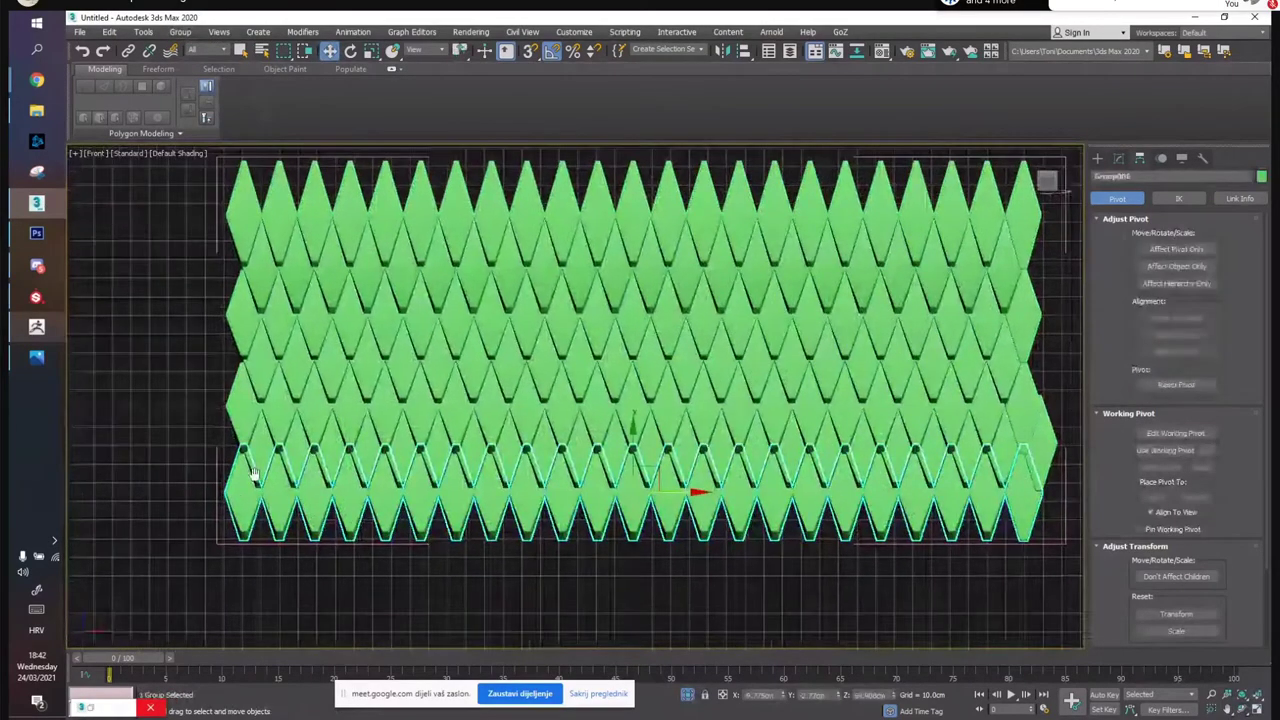
scroll(252, 476, up, 6)
click(1118, 159)
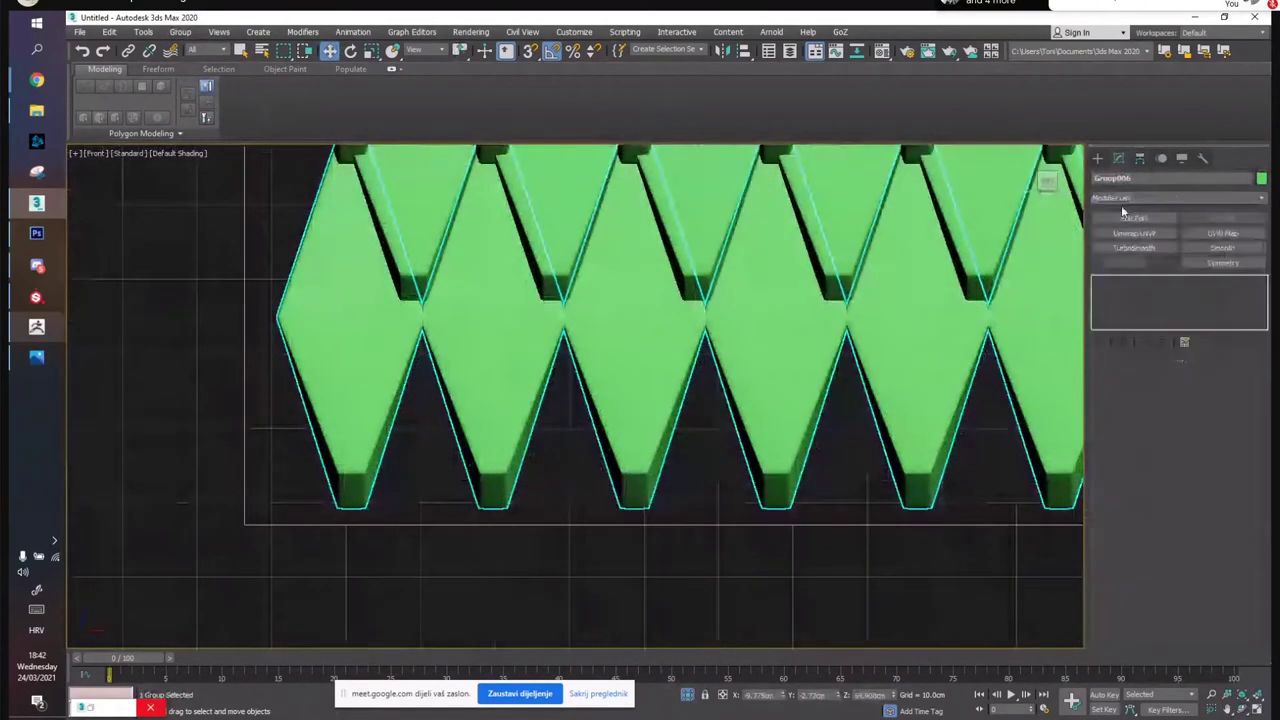
click(178, 32)
click(214, 104)
Delete the lower-half polygons of the shingles in the lowest row to give the roof a straight bottom edge
click(353, 393)
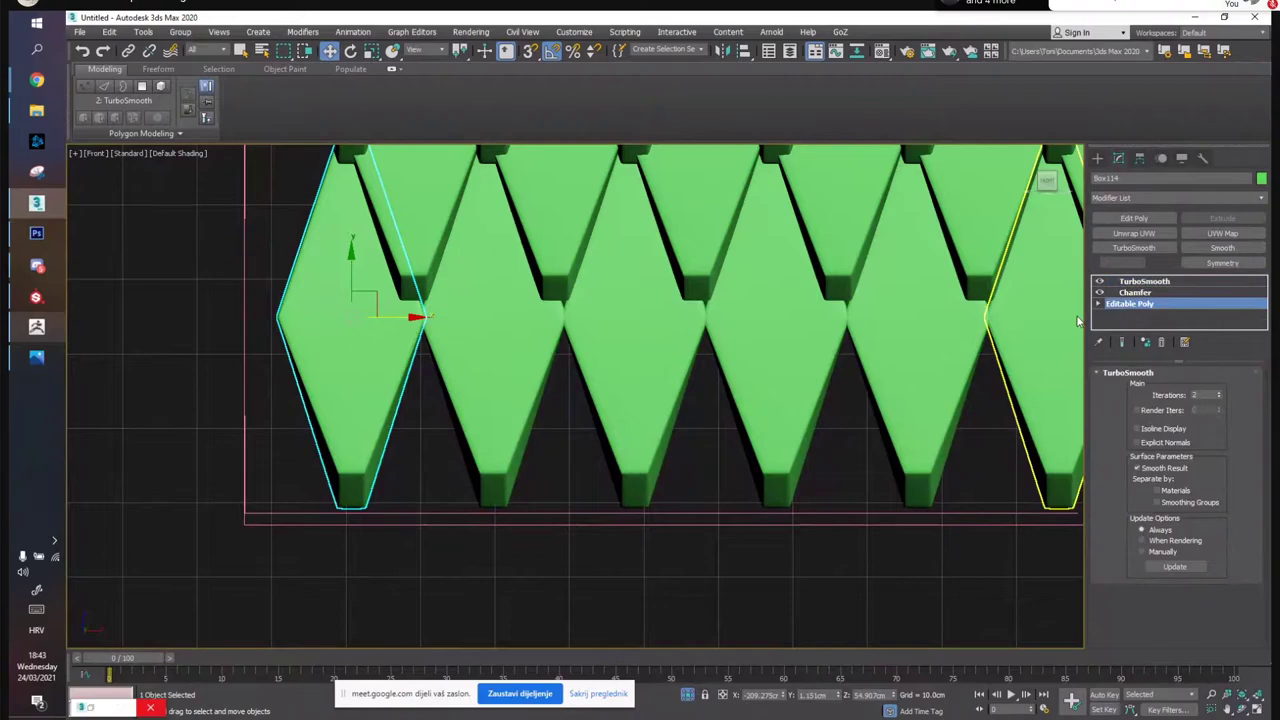
key(F4)
key(5)
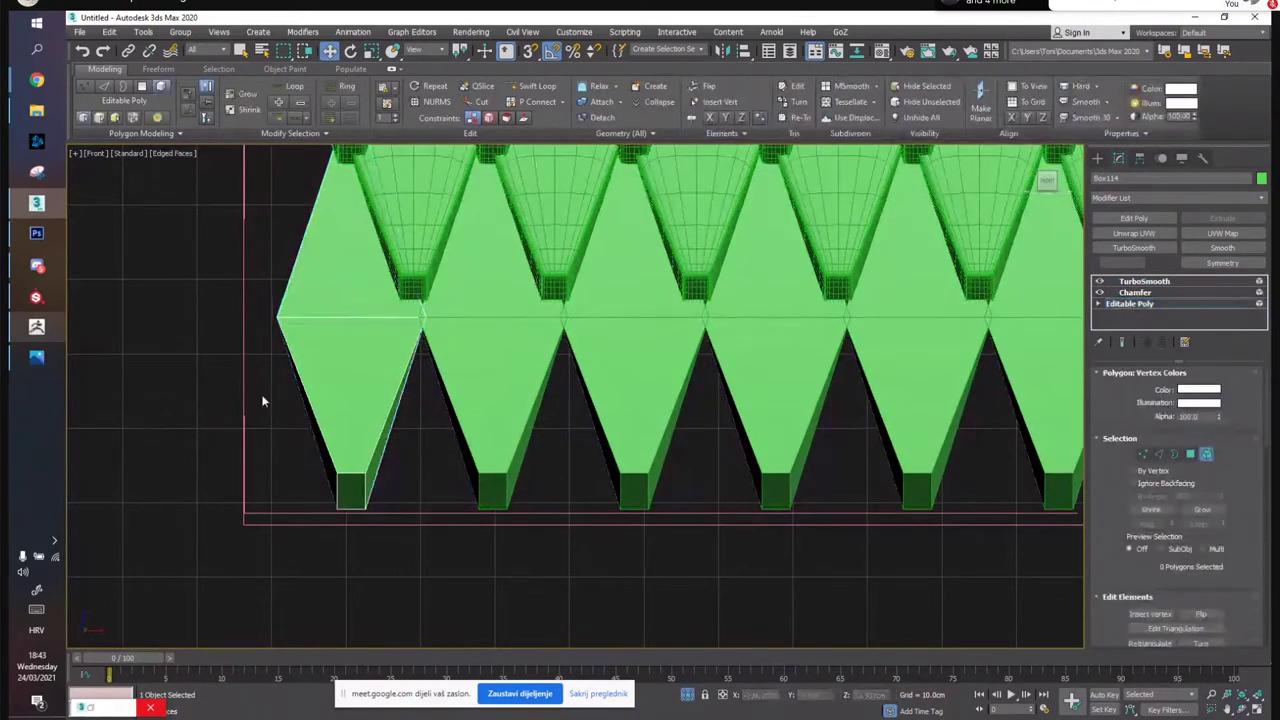
key(ctrl+a)
drag(264, 394, 430, 565)
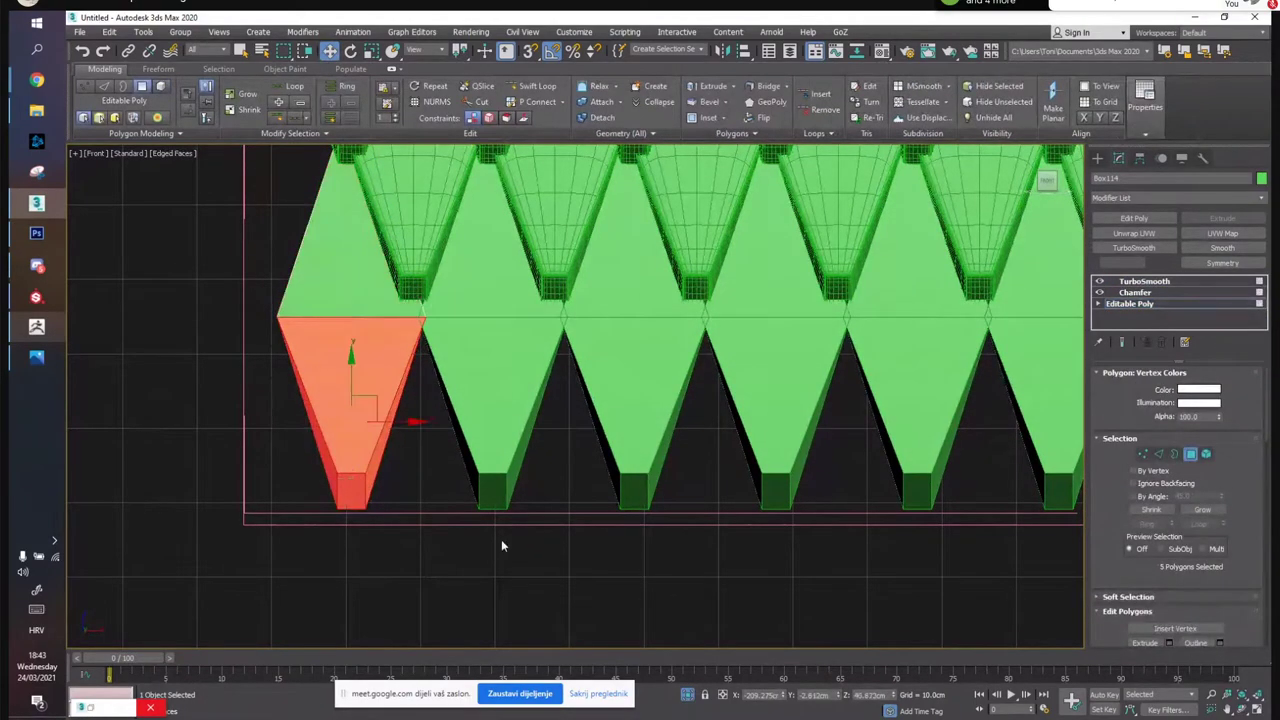
middle_drag(558, 463, 524, 485)
key(Delete)
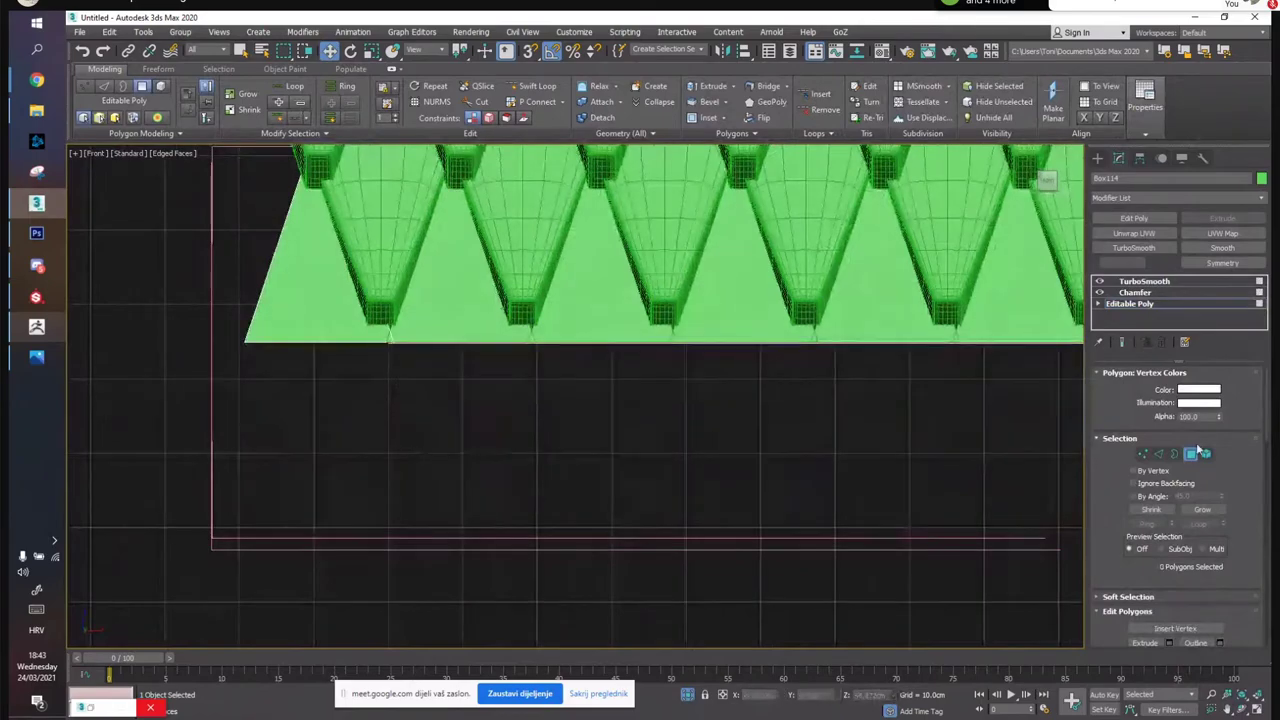
click(1190, 456)
Open the nested group that holds the uppermost row of roof shingles
scroll(700, 300, down, 3)
middle_drag(716, 244, 620, 420)
scroll(625, 300, down, 3)
middle_drag(628, 235, 554, 386)
click(554, 384)
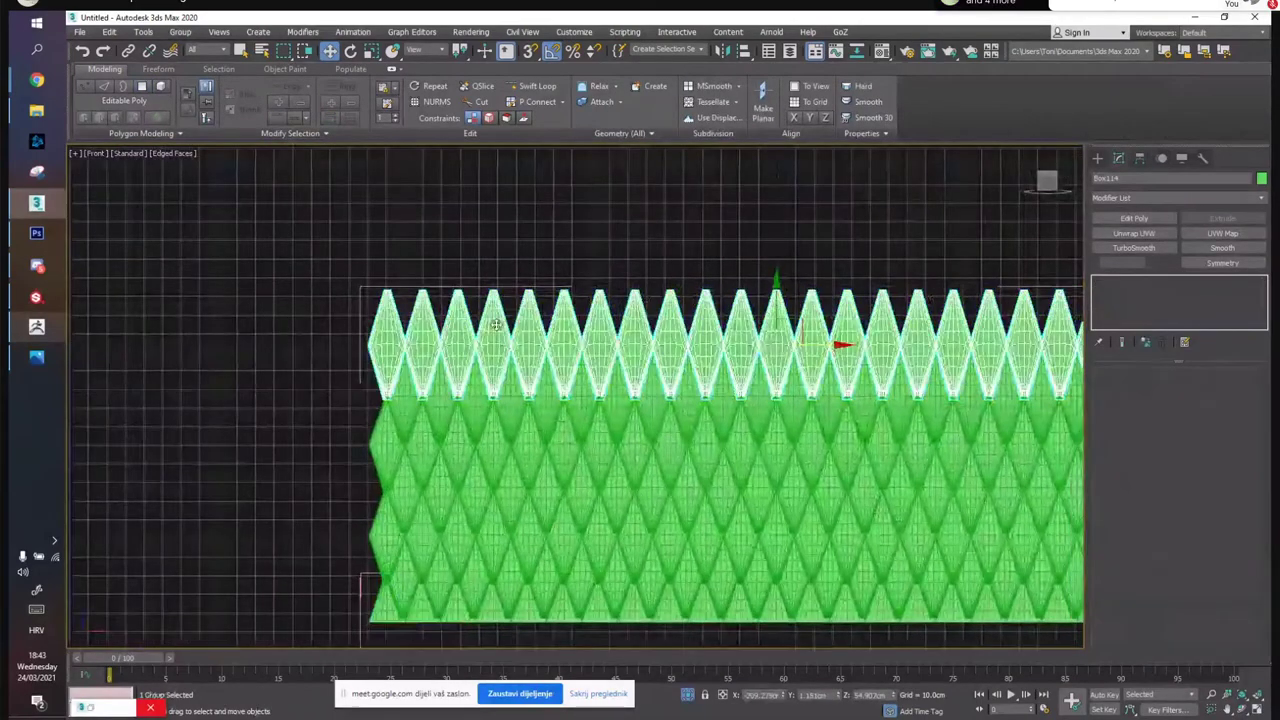
click(186, 35)
click(205, 87)
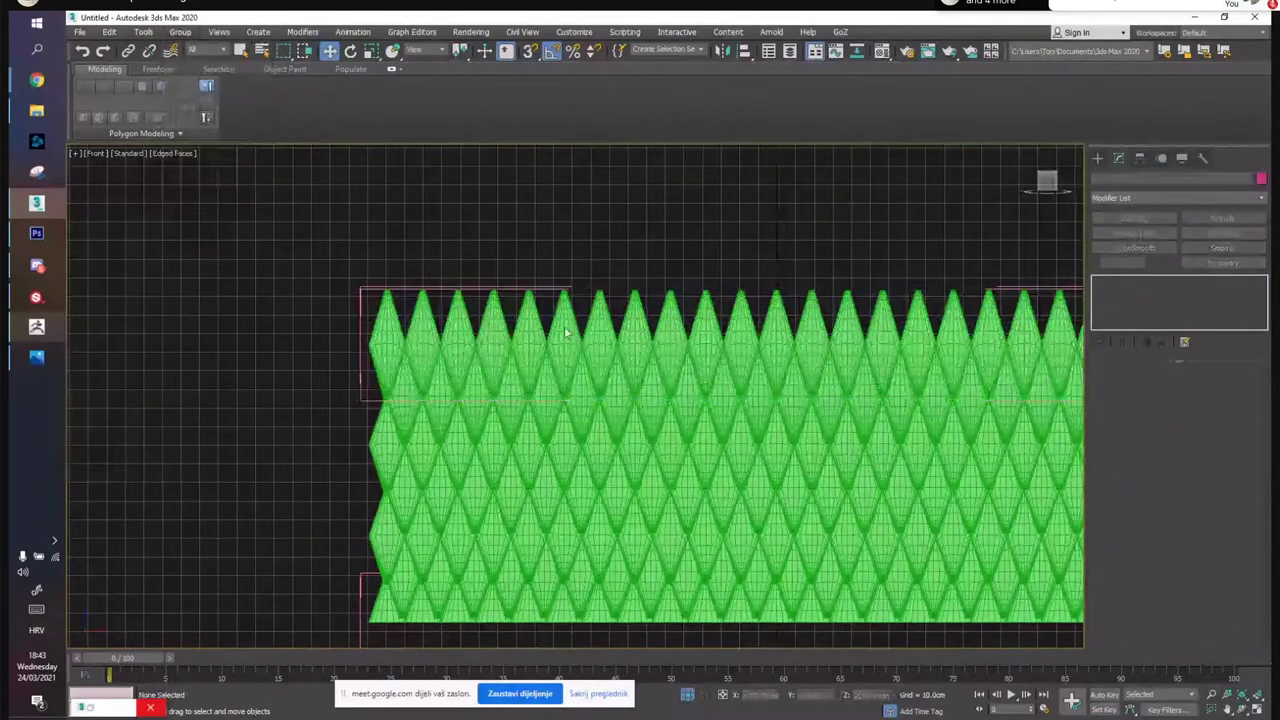
Delete the upper-half polygons of the shingles in the uppermost row, leaving a straight top edge
click(386, 345)
scroll(386, 378, up, 5)
key(4)
middle_drag(277, 286, 277, 490)
scroll(275, 480, down, 1)
drag(257, 339, 527, 414)
key(Delete)
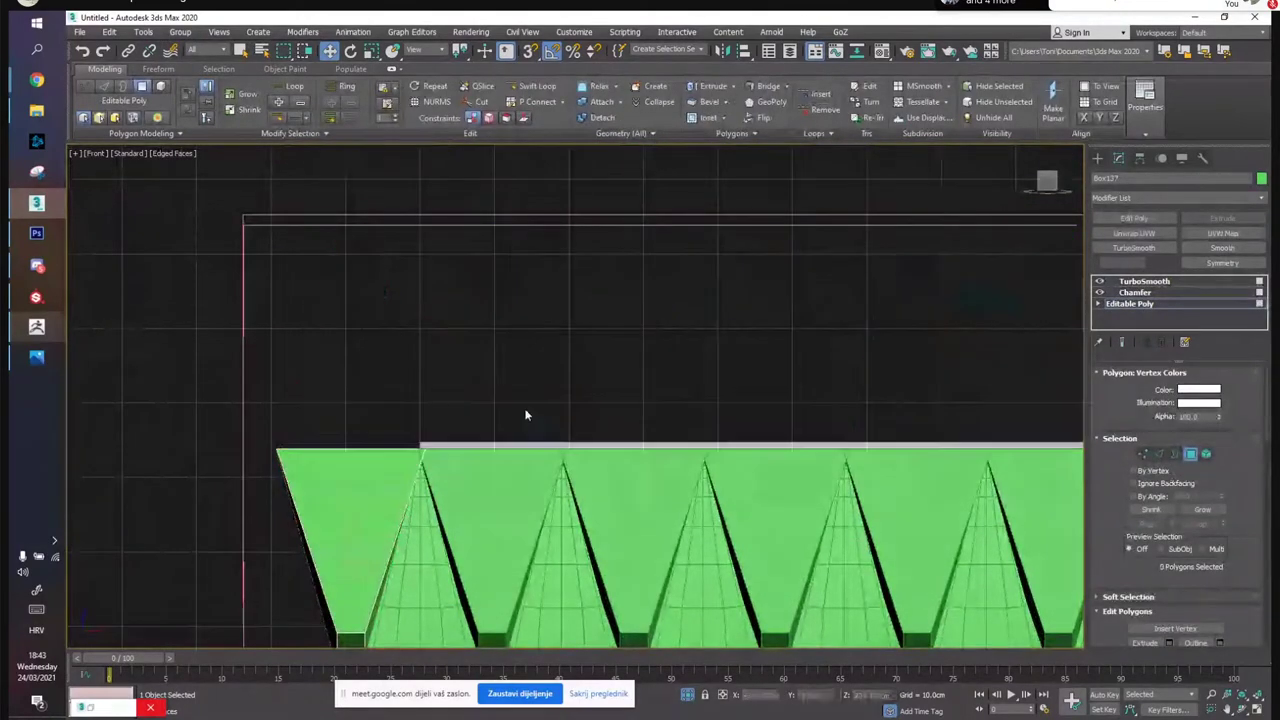
click(1191, 455)
Raise the cut top vertices of the uppermost row's shingles slightly to the group's bounding line
key(1)
drag(231, 426, 431, 455)
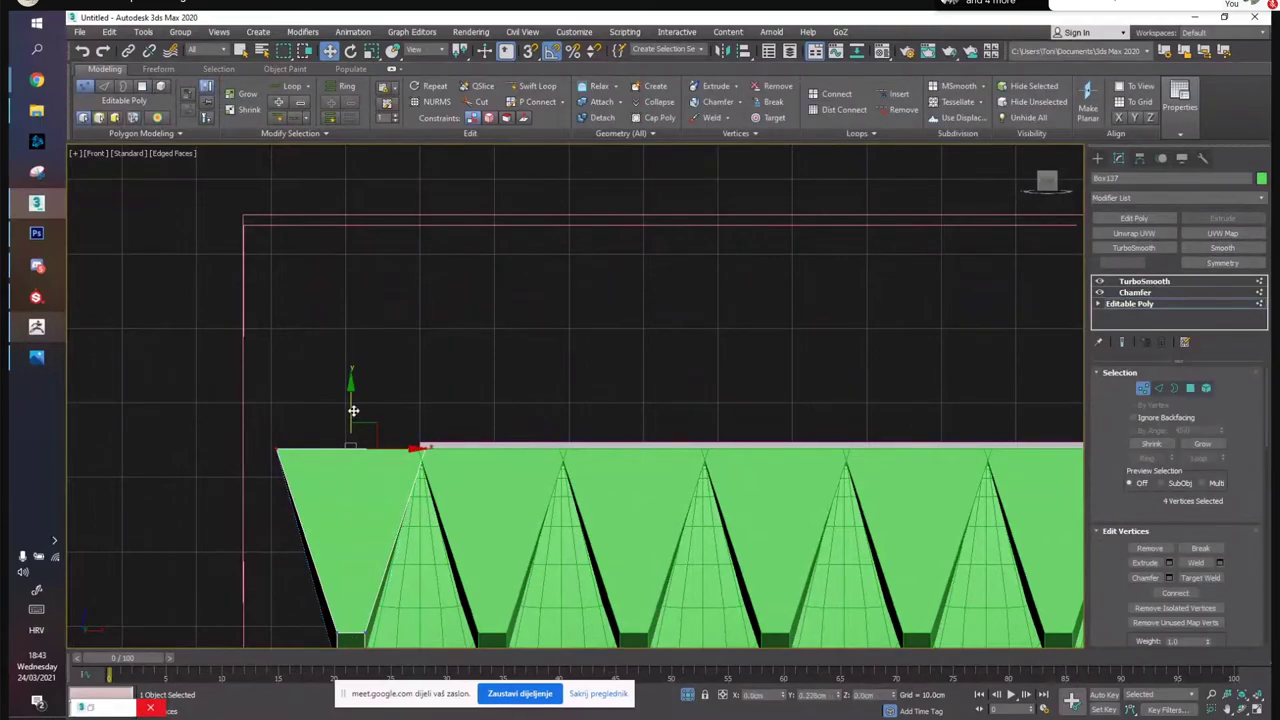
drag(353, 410, 355, 407)
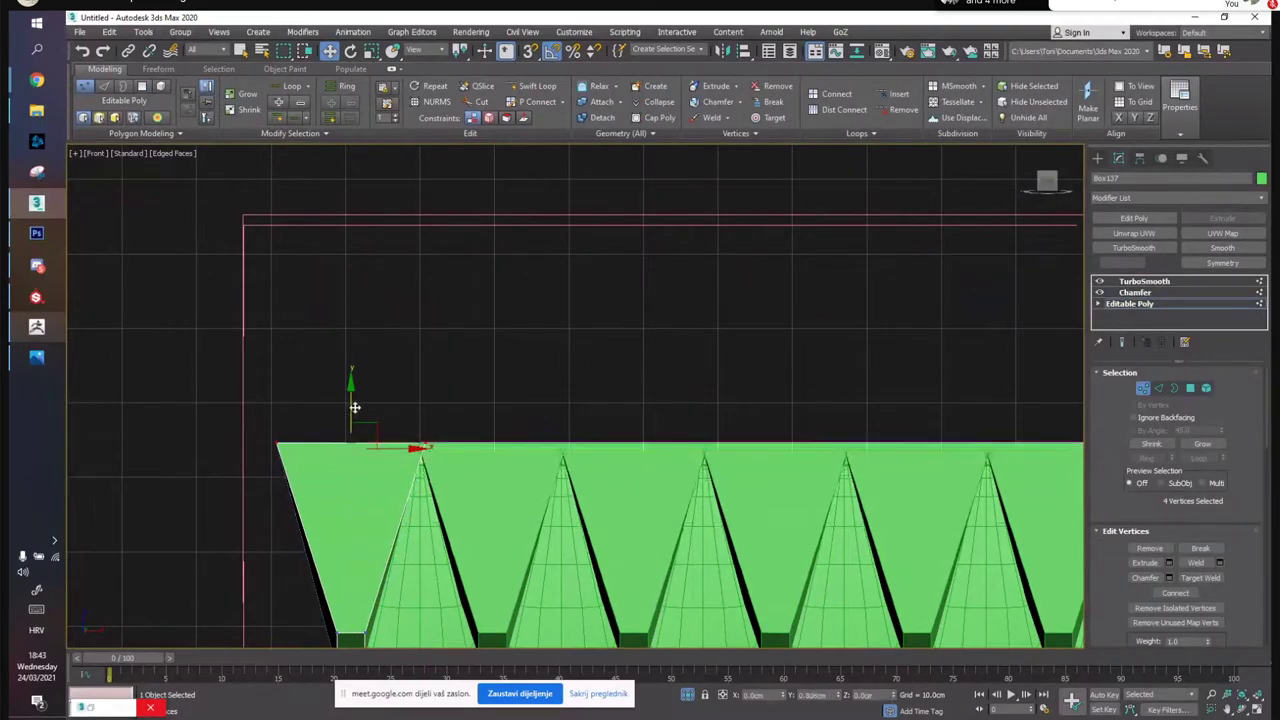
key(1)
Raise the peak vertices of the second shingle row from the top to close the gaps under the cut edge
click(415, 520)
click(1127, 304)
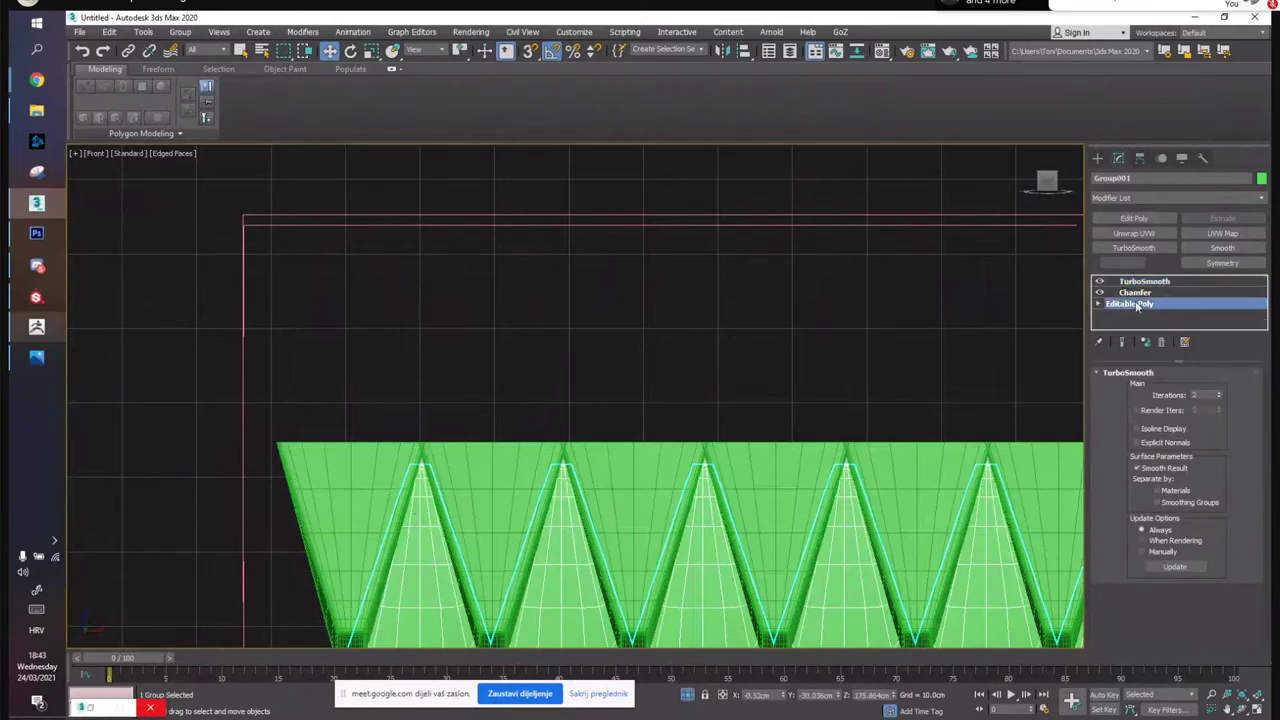
key(1)
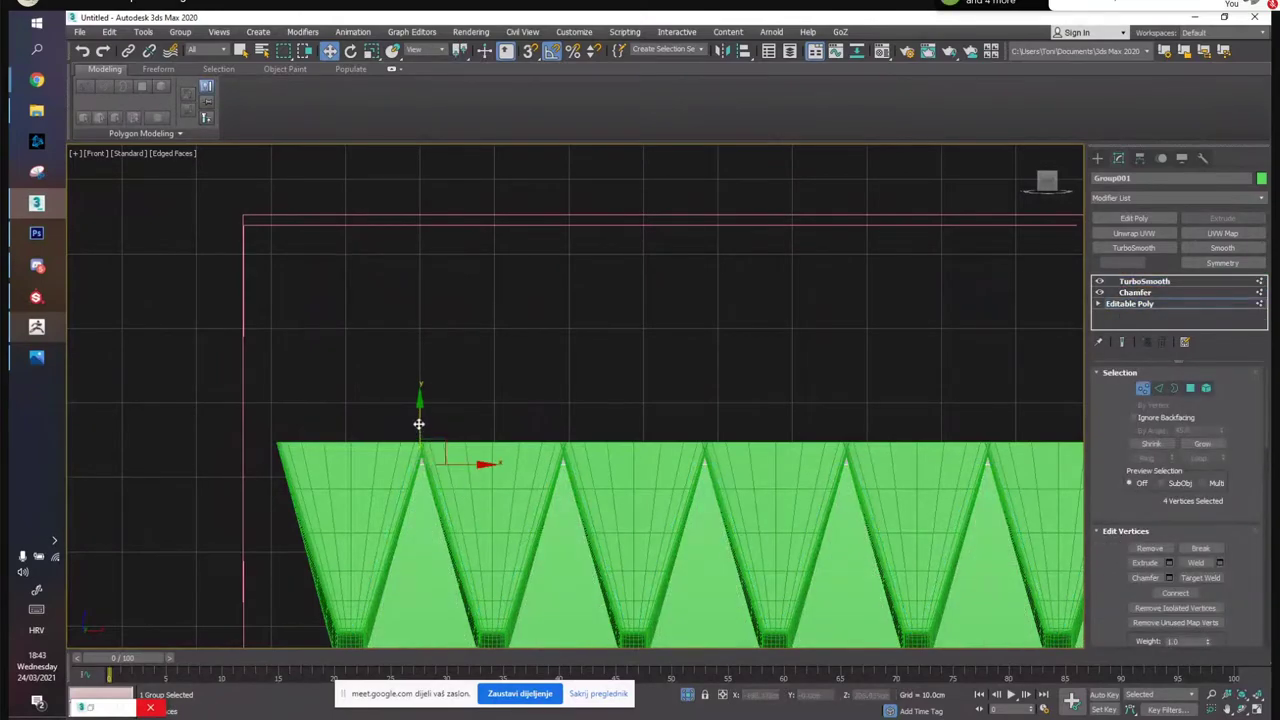
key(1)
click(640, 415)
Move the cut bottom vertices of the lowest row's shingles slightly down to the group's bounding line
middle_drag(680, 423, 603, 297)
scroll(603, 297, down, 3)
middle_drag(658, 476, 505, 252)
scroll(471, 420, down, 2)
scroll(371, 443, up, 6)
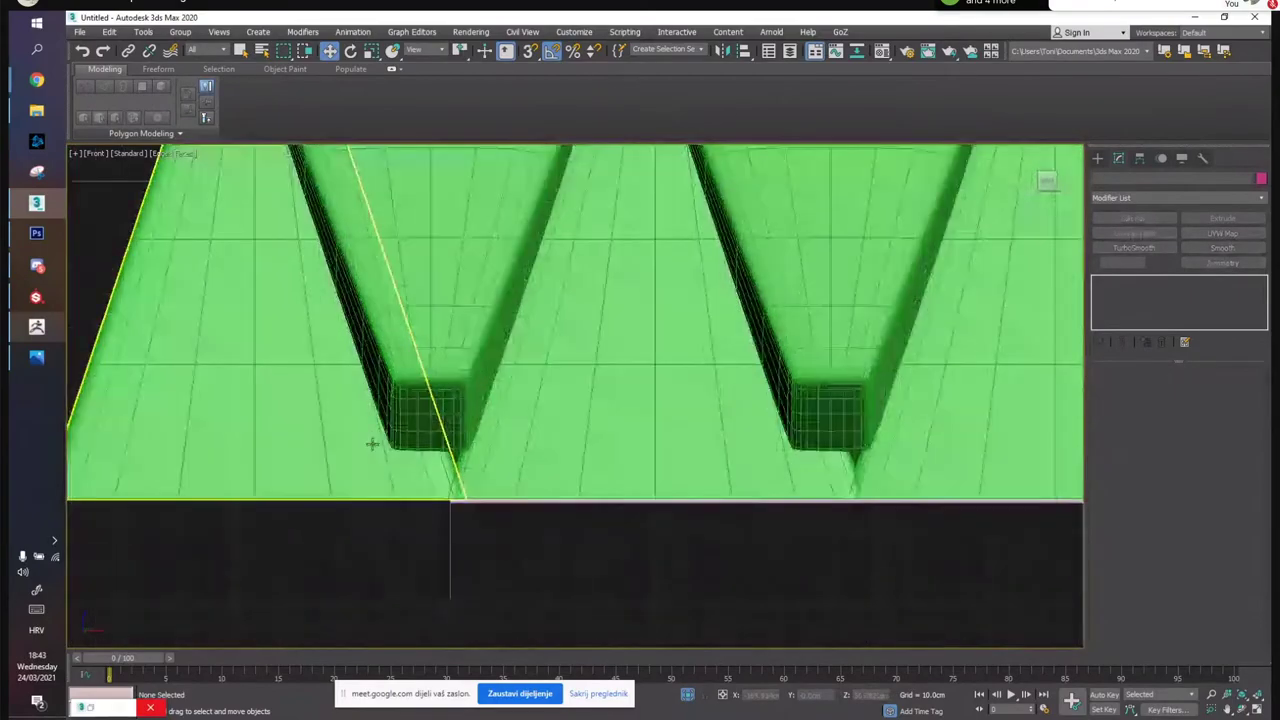
click(587, 462)
click(389, 471)
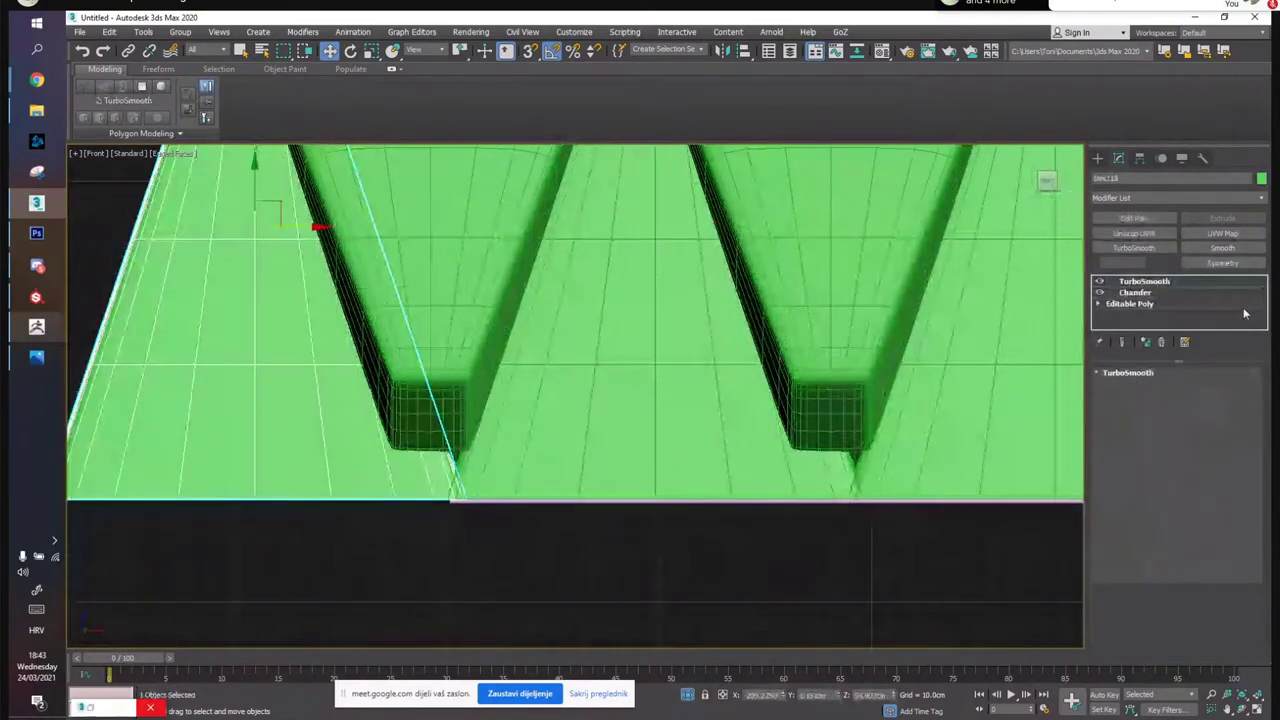
click(1126, 306)
key(1)
middle_drag(557, 563, 714, 549)
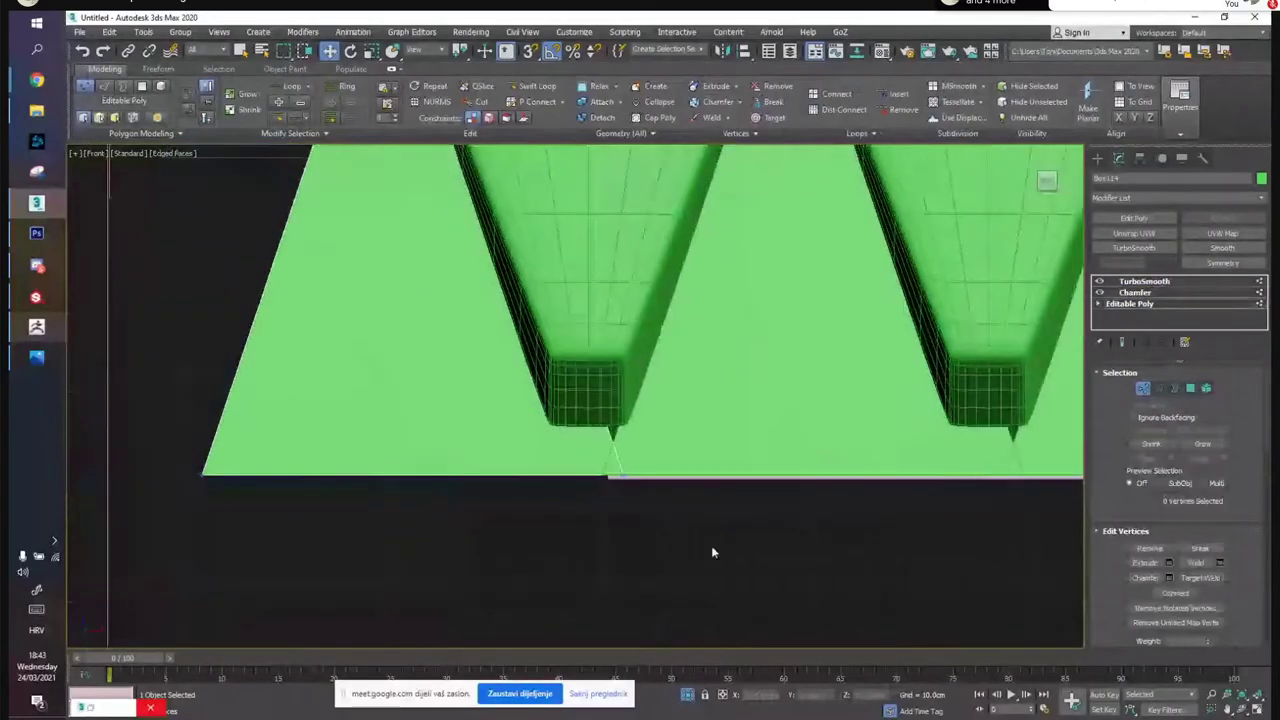
drag(412, 442, 412, 446)
Open the group of the second-lowest shingle row and lower its shingles' bottom tip vertices toward the cut edge
click(971, 343)
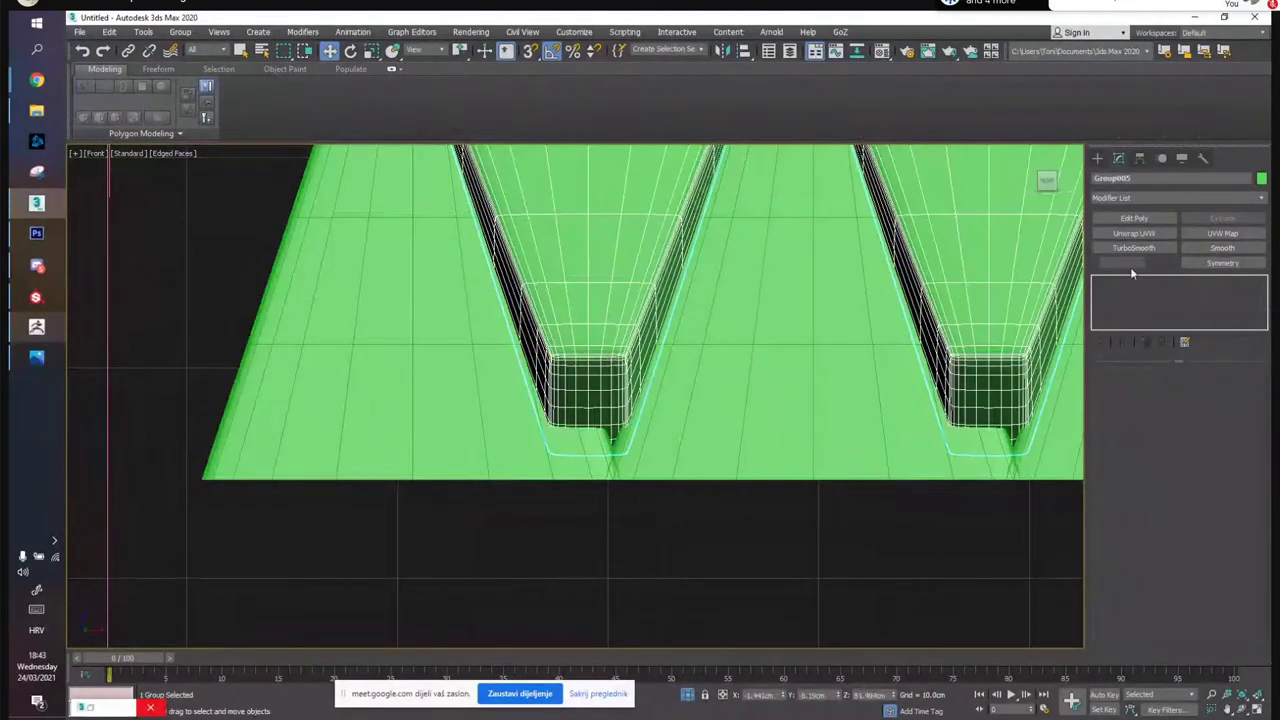
click(180, 32)
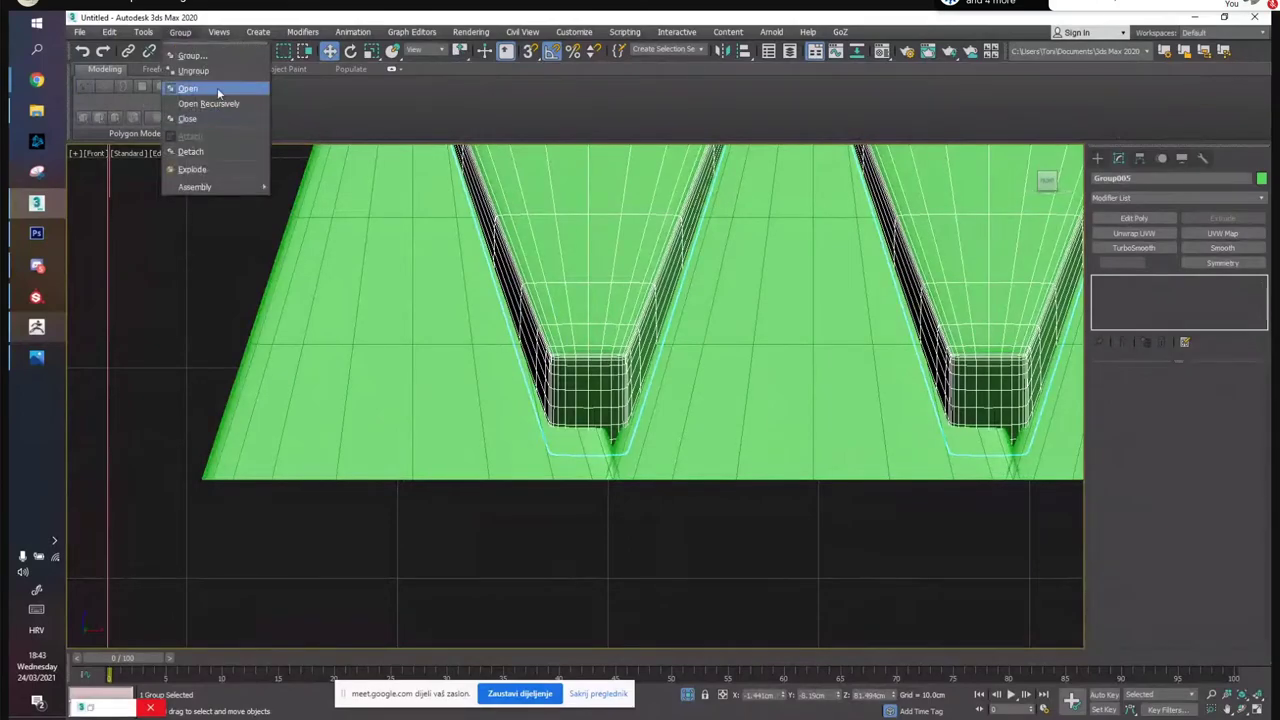
click(215, 88)
click(1083, 285)
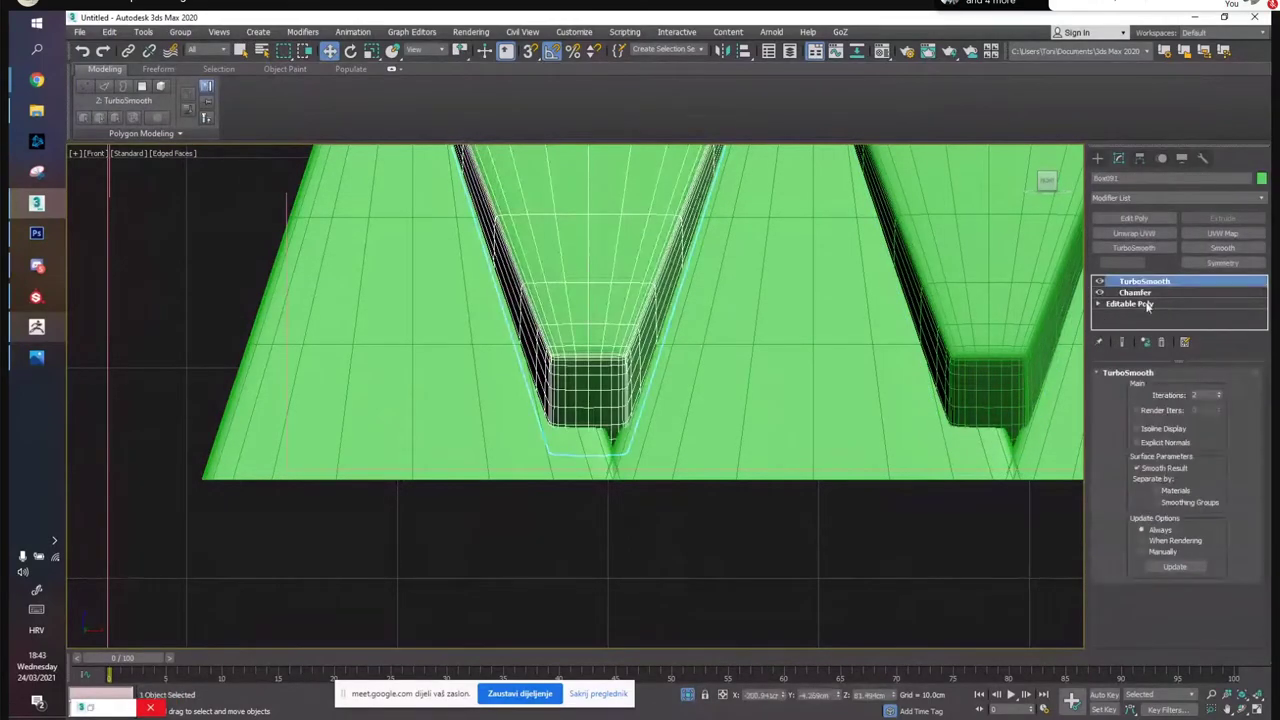
click(1148, 306)
key(1)
drag(686, 508, 517, 410)
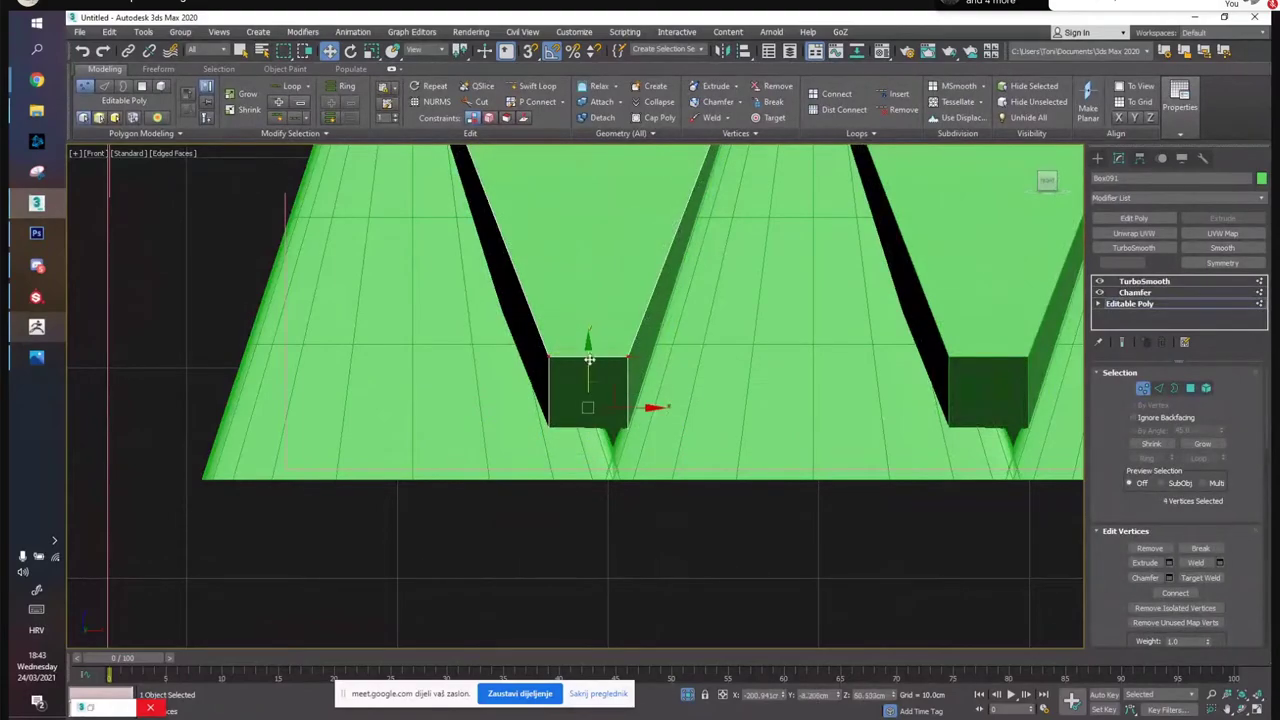
drag(588, 375, 588, 396)
key(1)
Close the opened shingle groups using their group helpers
middle_drag(702, 421, 401, 471)
scroll(401, 471, down, 5)
scroll(469, 557, down, 5)
click(465, 557)
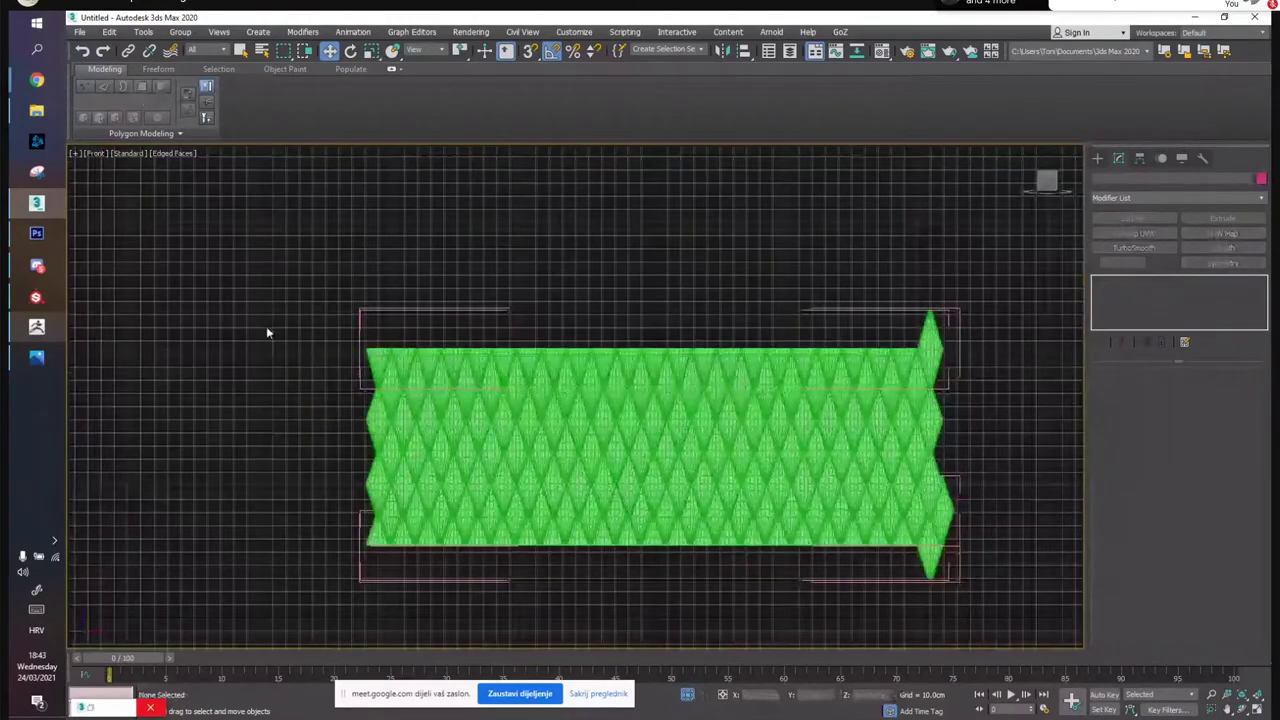
click(433, 323)
click(180, 32)
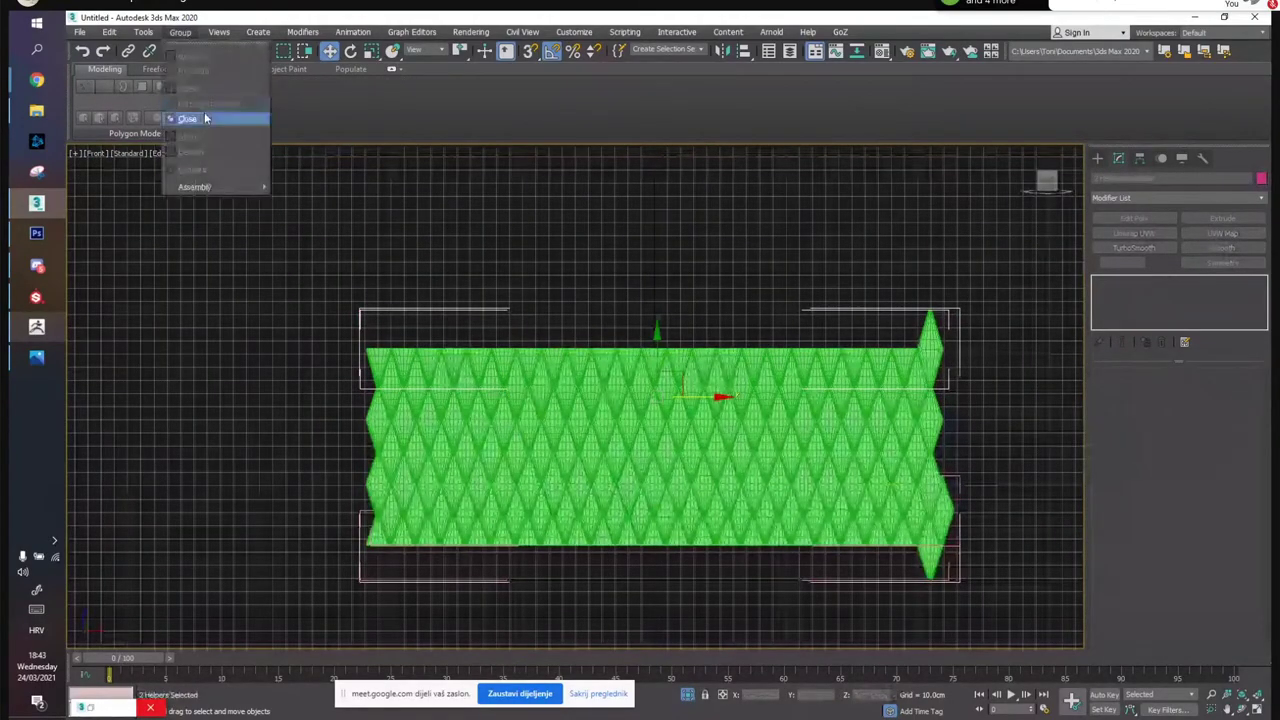
click(188, 119)
click(620, 285)
Reopen the main roof shingle group and its uppermost row group to reach the uncut shingle at the right end
click(938, 347)
middle_drag(938, 347, 530, 250)
click(180, 32)
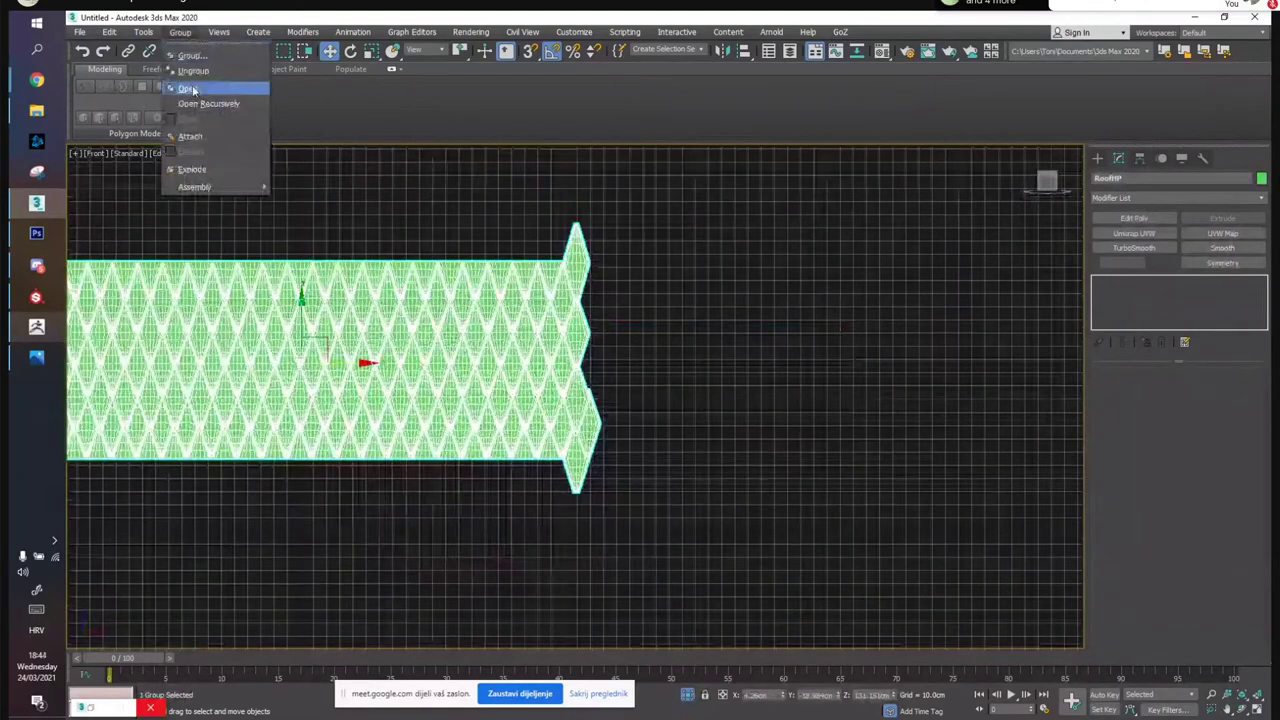
click(191, 90)
scroll(580, 240, up, 5)
click(568, 288)
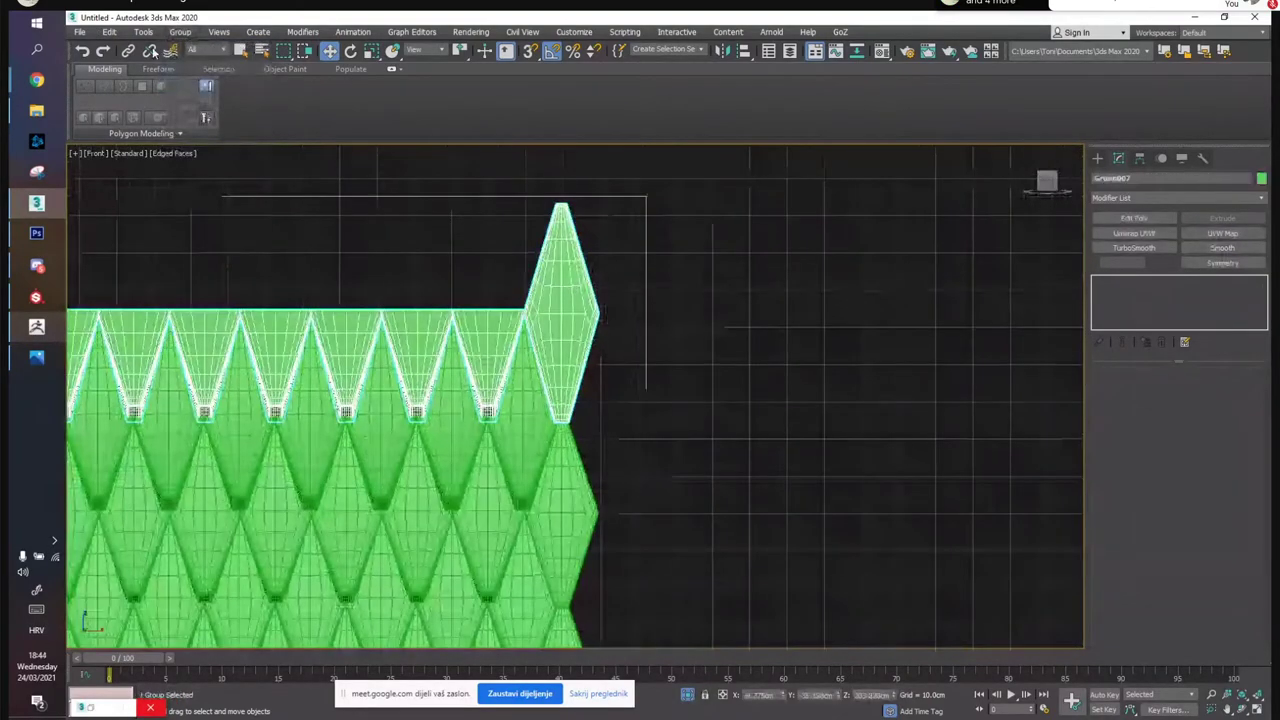
click(180, 32)
click(191, 88)
Delete the upper-half polygons of the rightmost shingle in the uppermost row
click(563, 265)
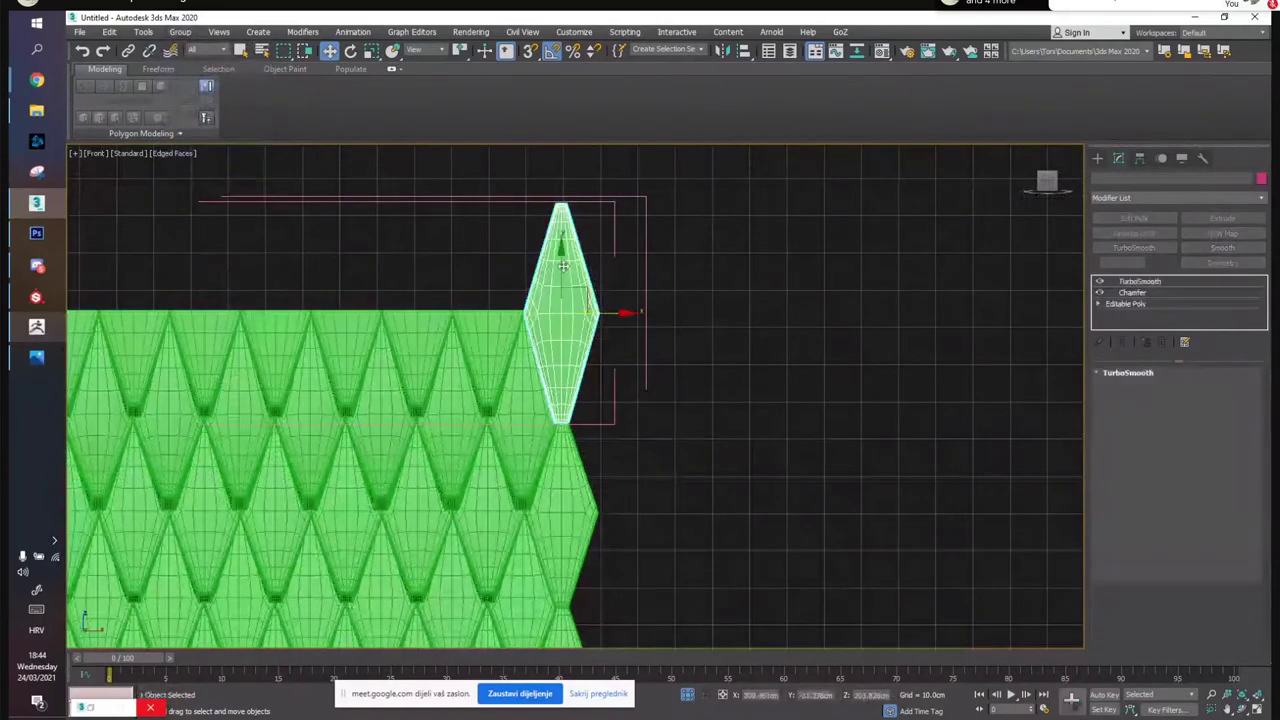
click(1105, 303)
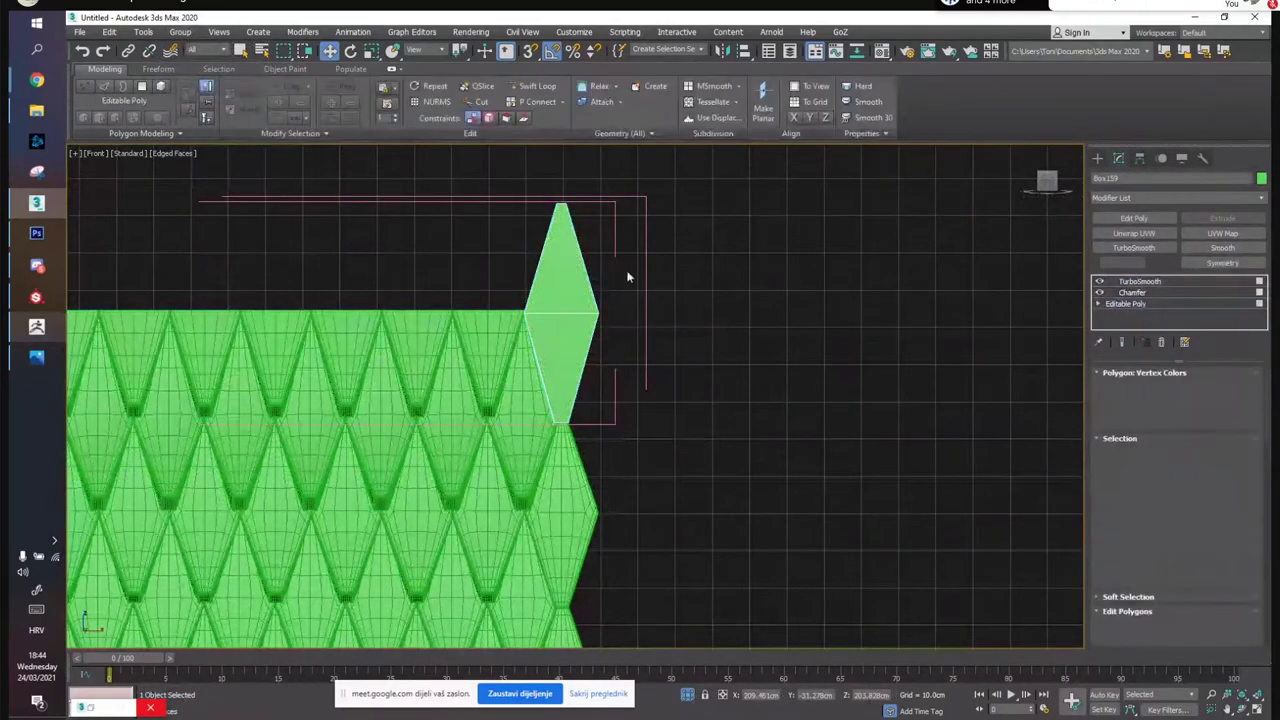
key(4)
key(Delete)
Raise the cut top vertices of the rightmost uppermost shingle level with the rest of the row's top edge
scroll(563, 303, up, 5)
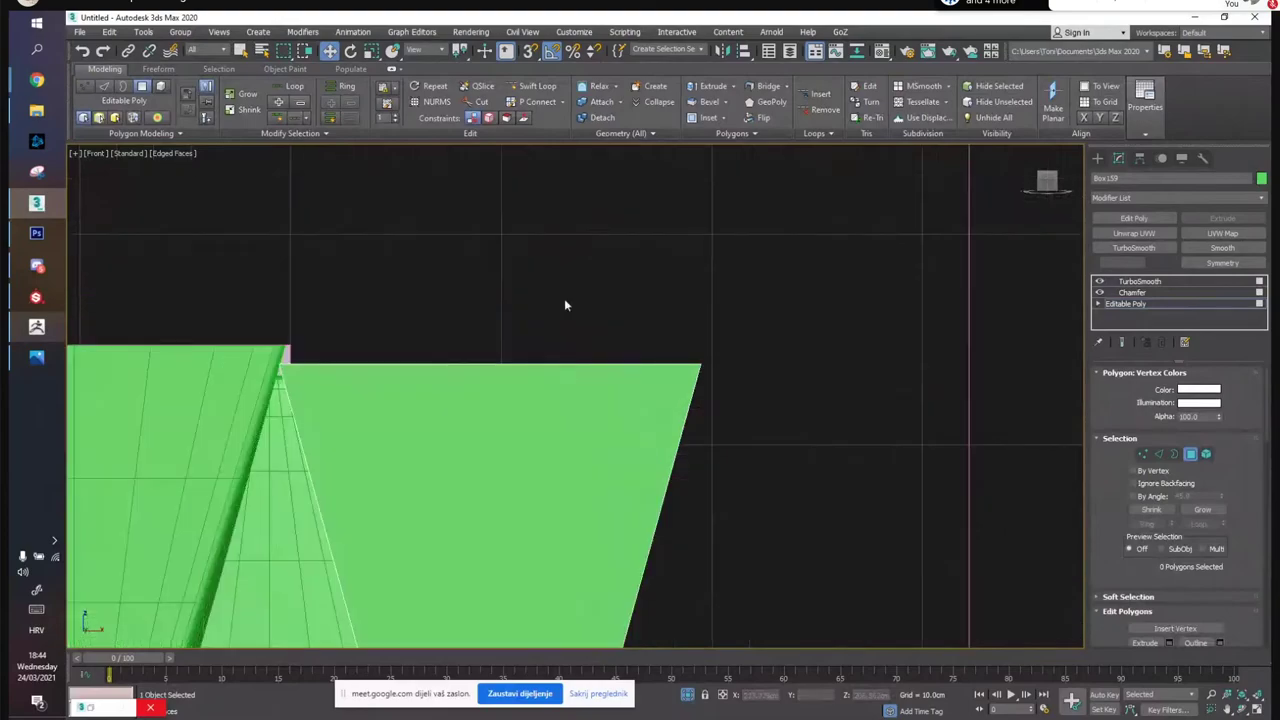
key(1)
drag(491, 331, 495, 311)
key(1)
click(383, 283)
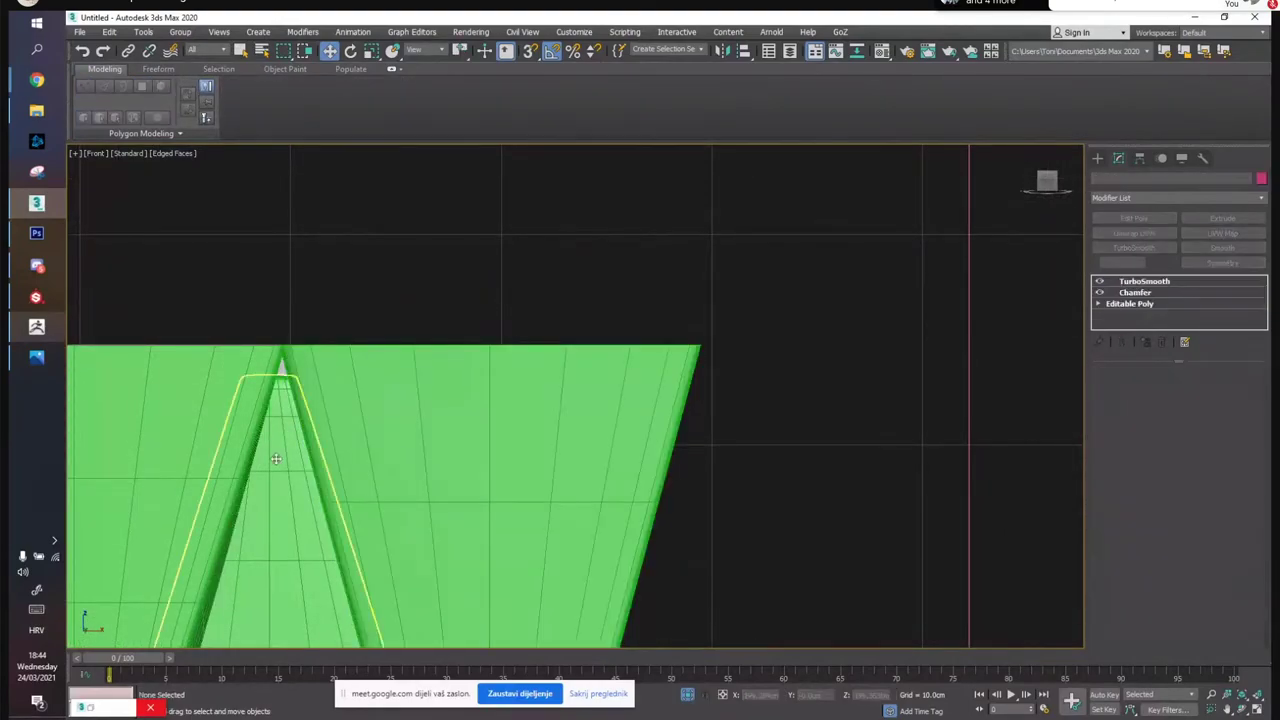
Raise the second row's peak vertices further so they meet the top edge beside the rightmost shingle
click(277, 457)
scroll(277, 457, down, 3)
middle_drag(277, 457, 630, 325)
click(1129, 303)
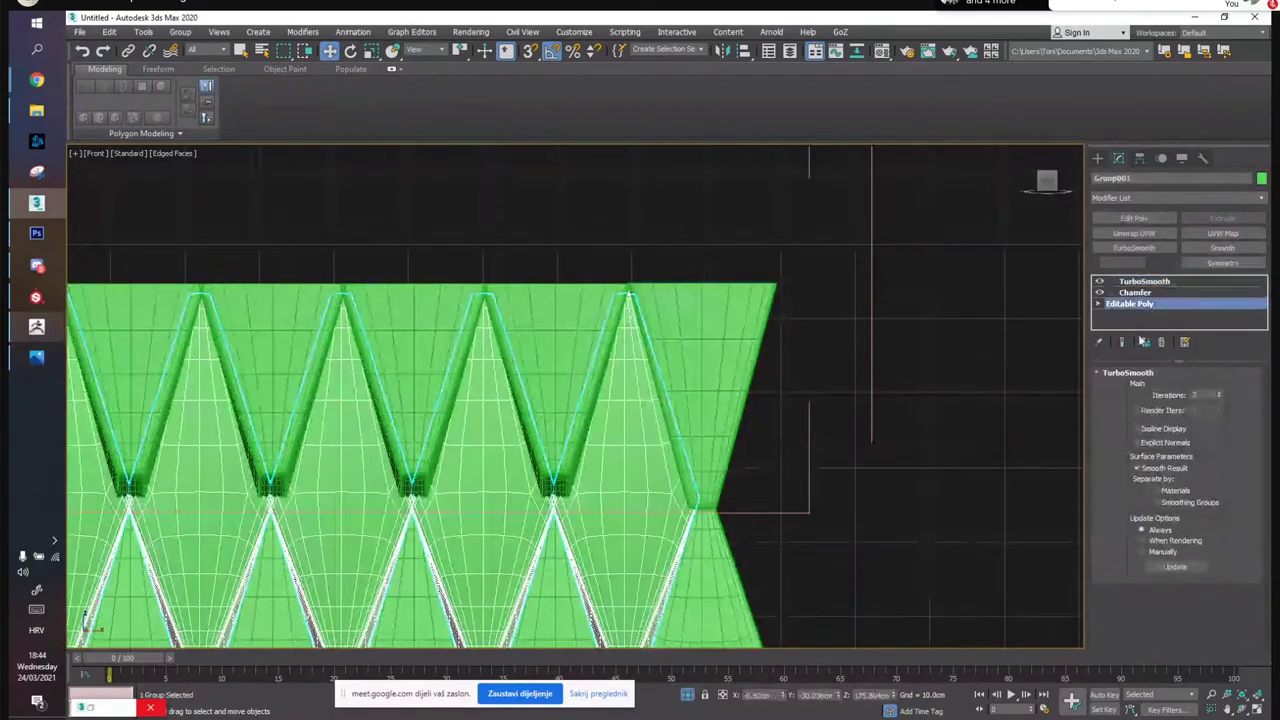
key(1)
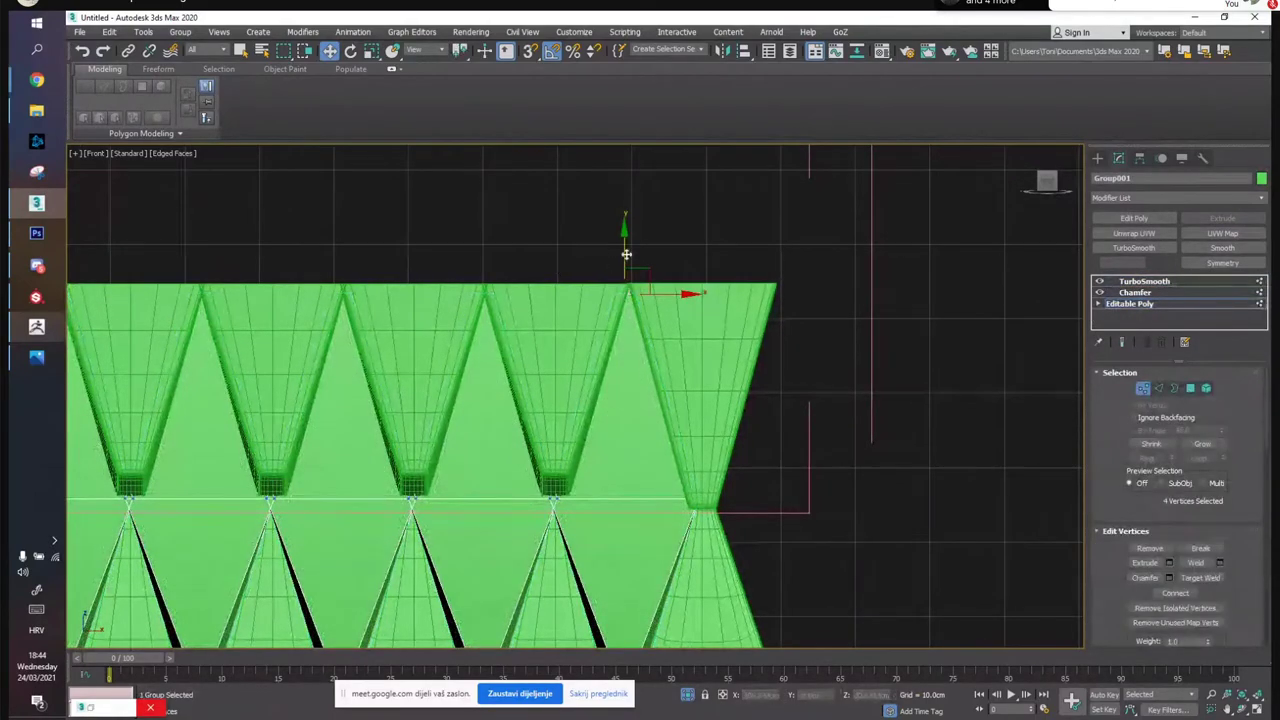
key(1)
click(773, 257)
Open the group of the lowest shingle row at the roof's lower right corner
middle_drag(790, 447, 691, 243)
scroll(691, 243, down, 4)
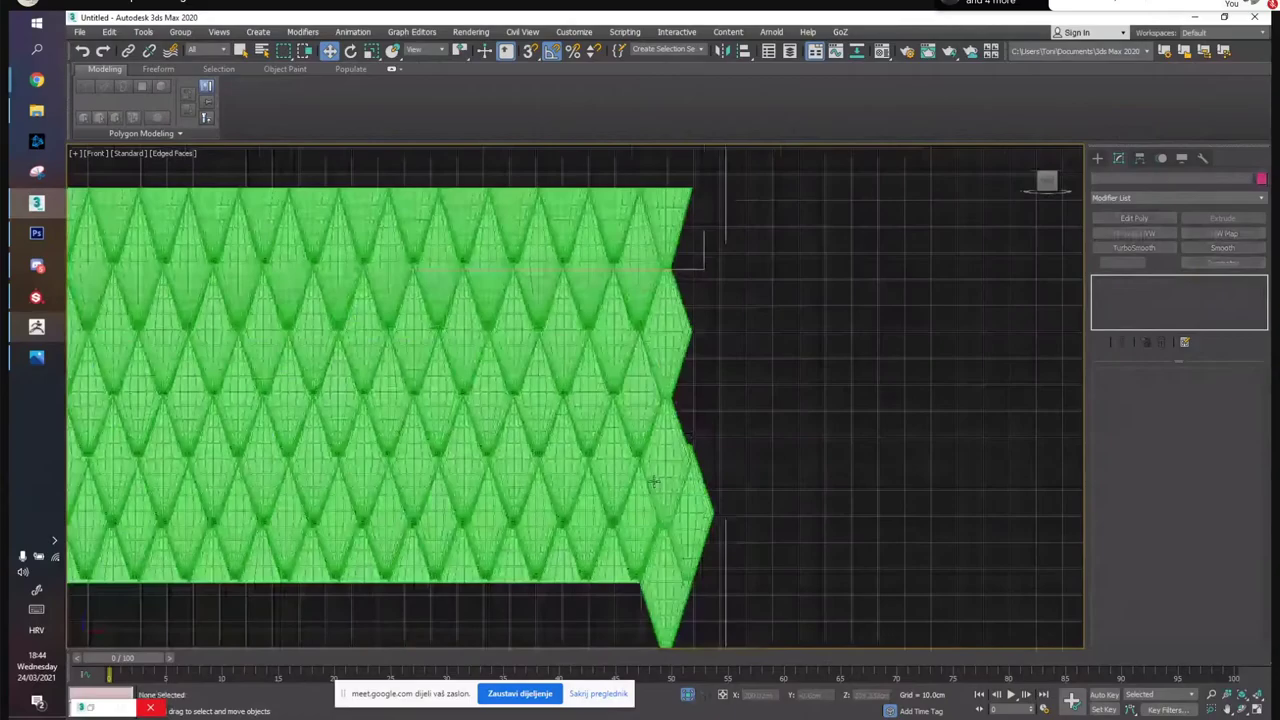
middle_drag(673, 514, 643, 441)
click(634, 530)
scroll(634, 539, up, 3)
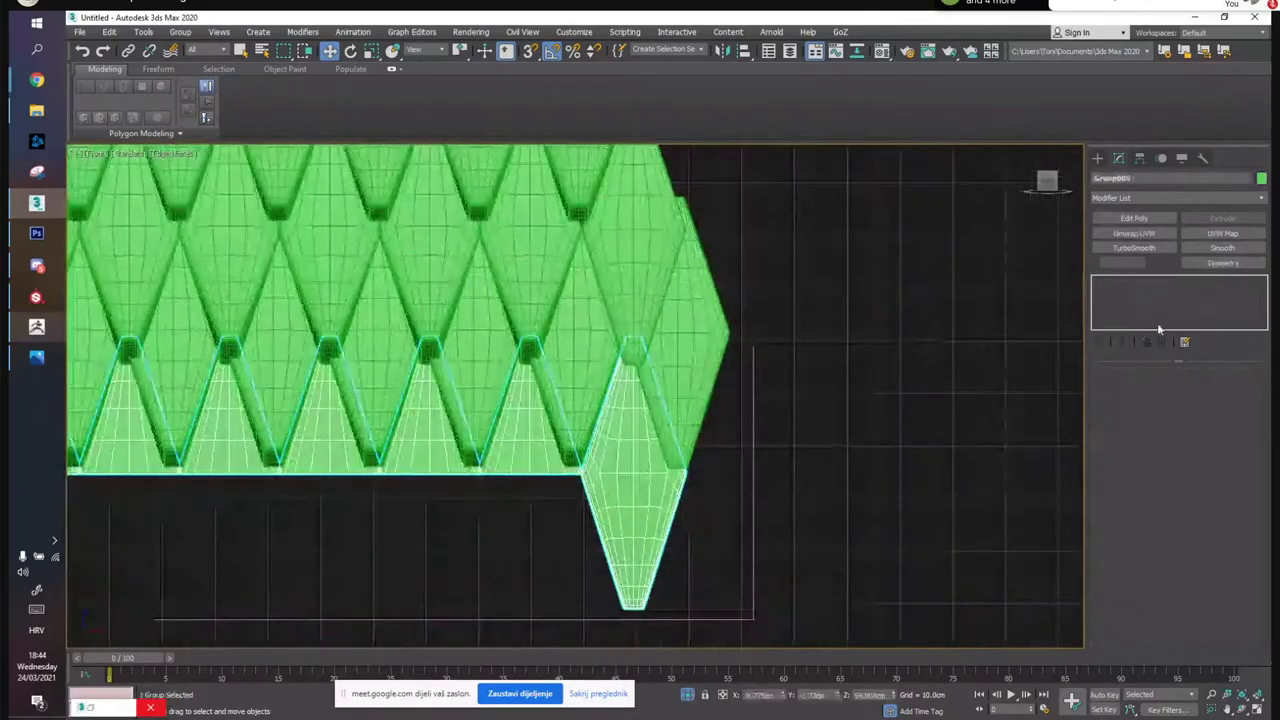
click(180, 32)
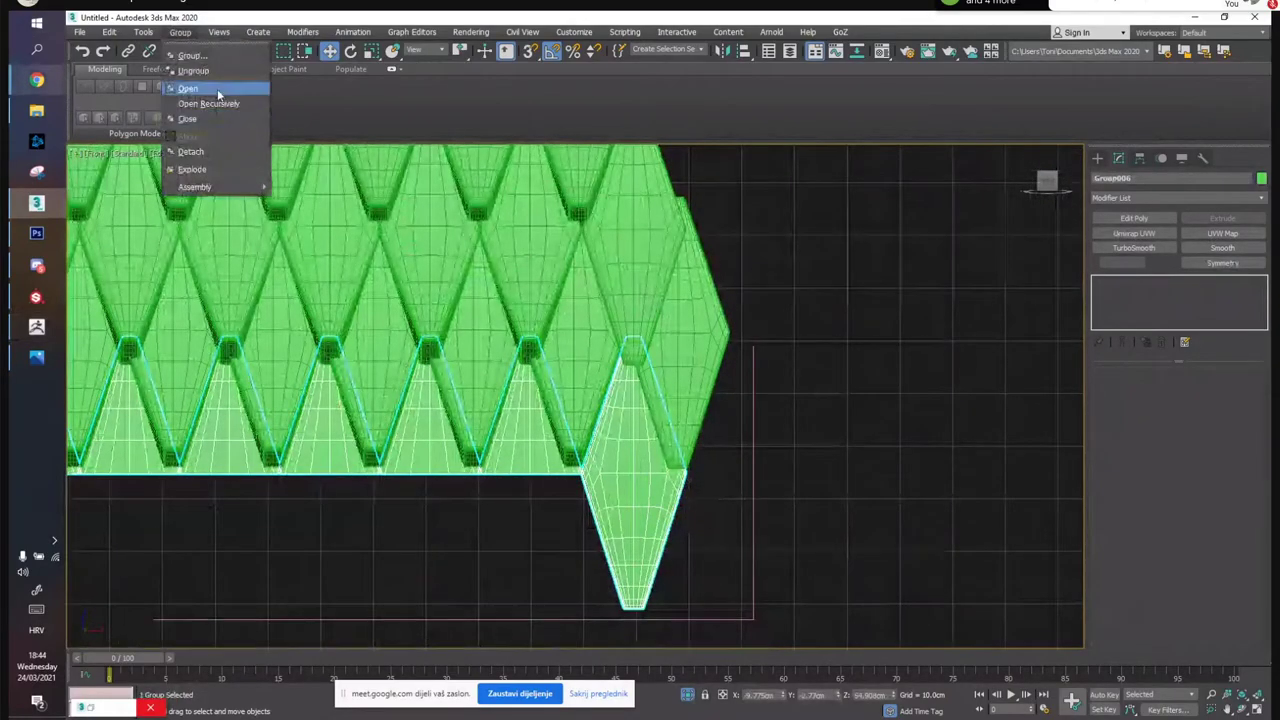
click(218, 94)
Delete the lower-half polygons of the rightmost shingle in the lowest row
click(647, 568)
click(1137, 304)
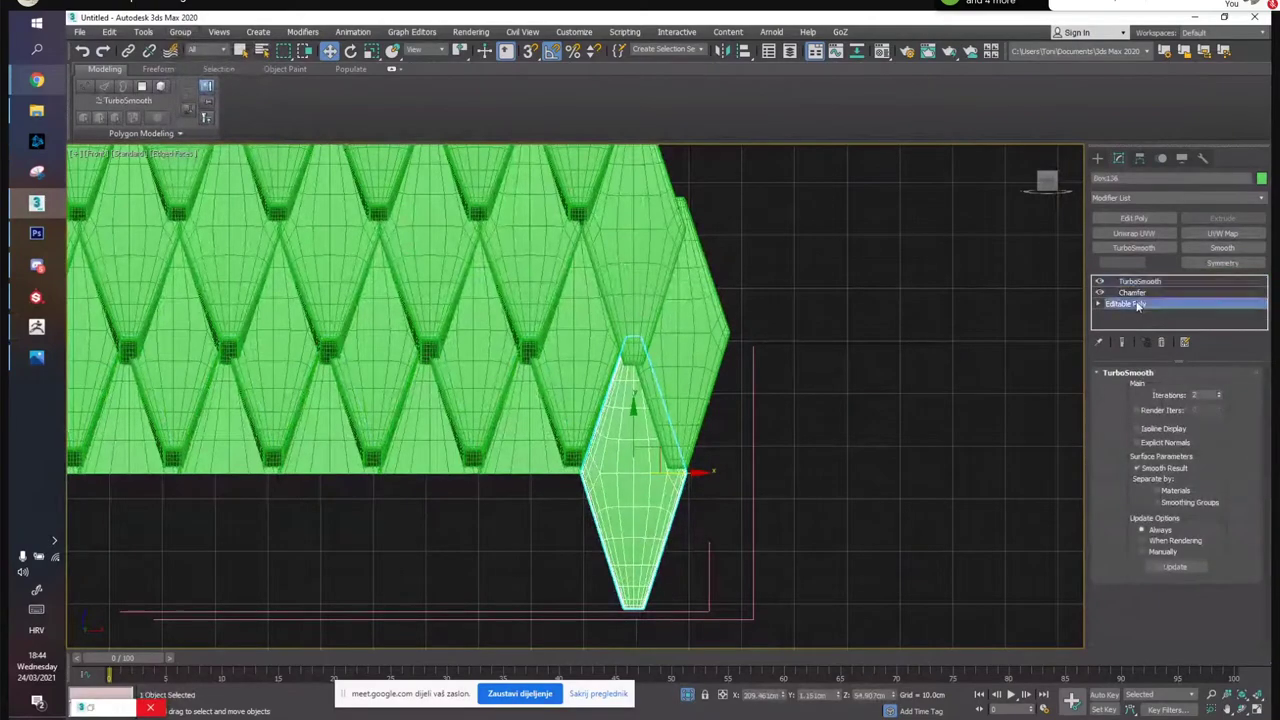
key(1)
key(4)
key(ctrl+a)
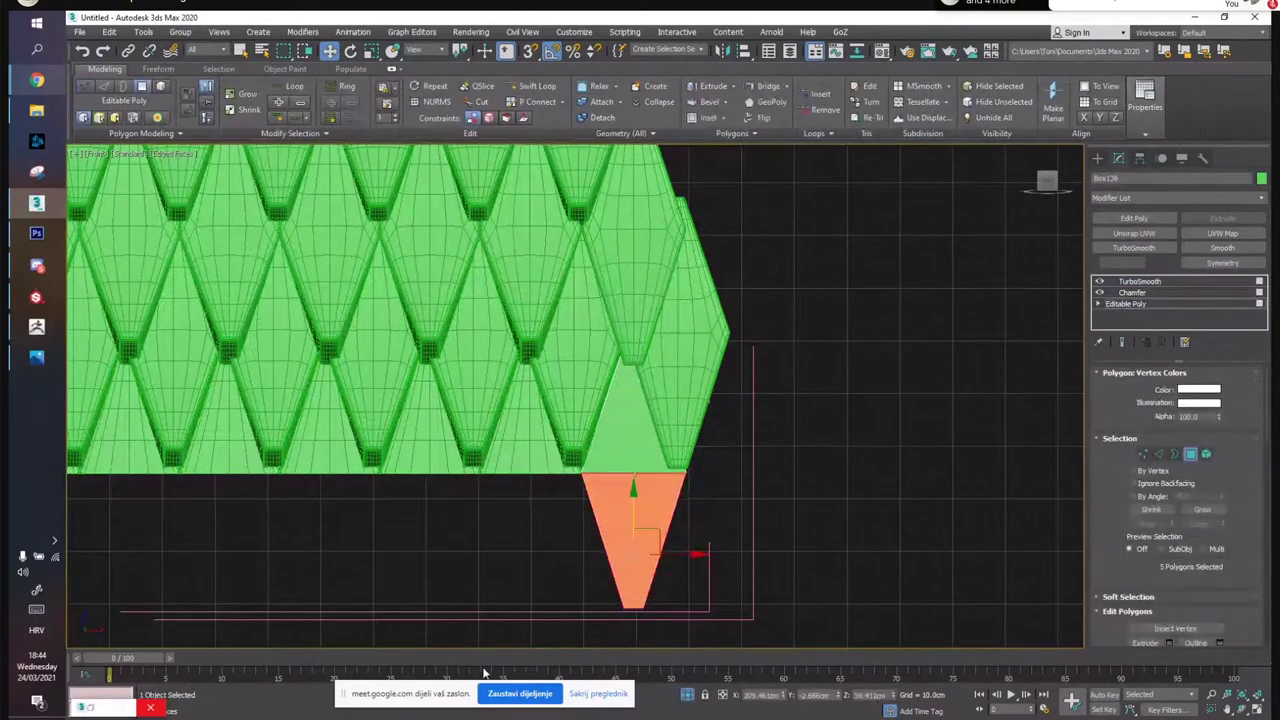
key(Delete)
click(1190, 454)
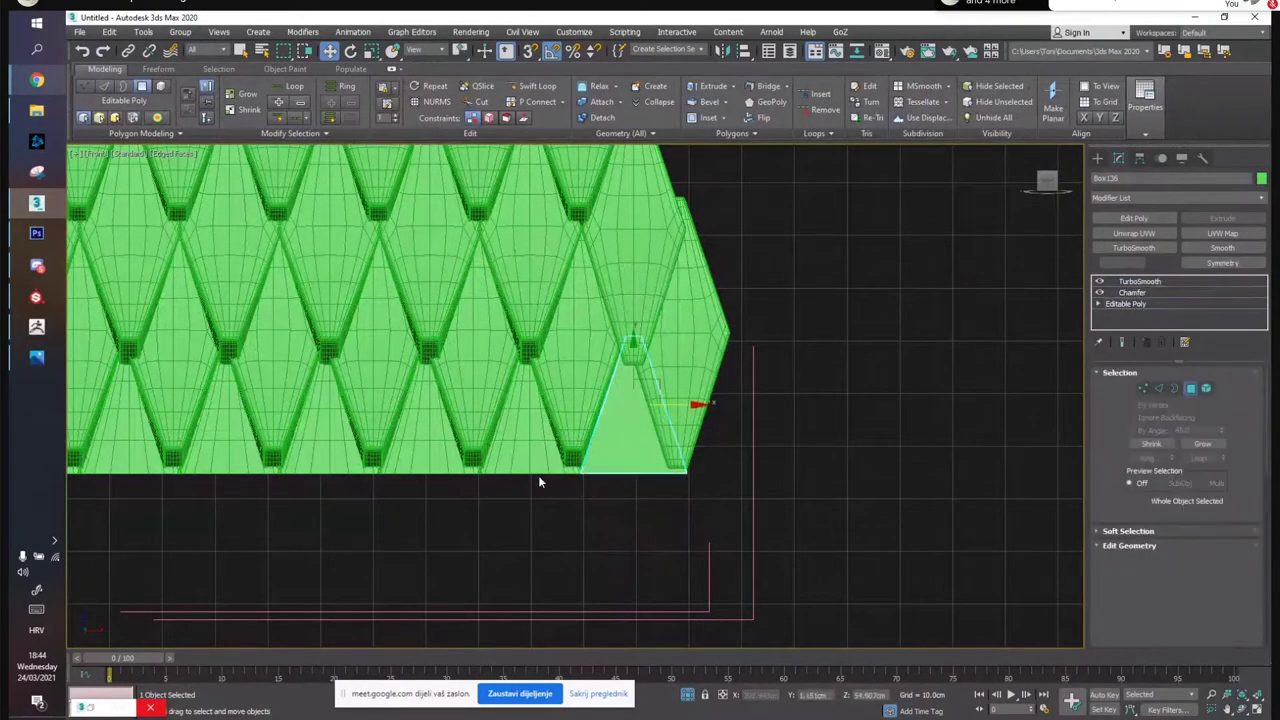
Check the cut rightmost shingle's bottom vertices against the bottom edge of the lowest row
scroll(570, 488, up, 7)
middle_drag(747, 438, 511, 516)
key(1)
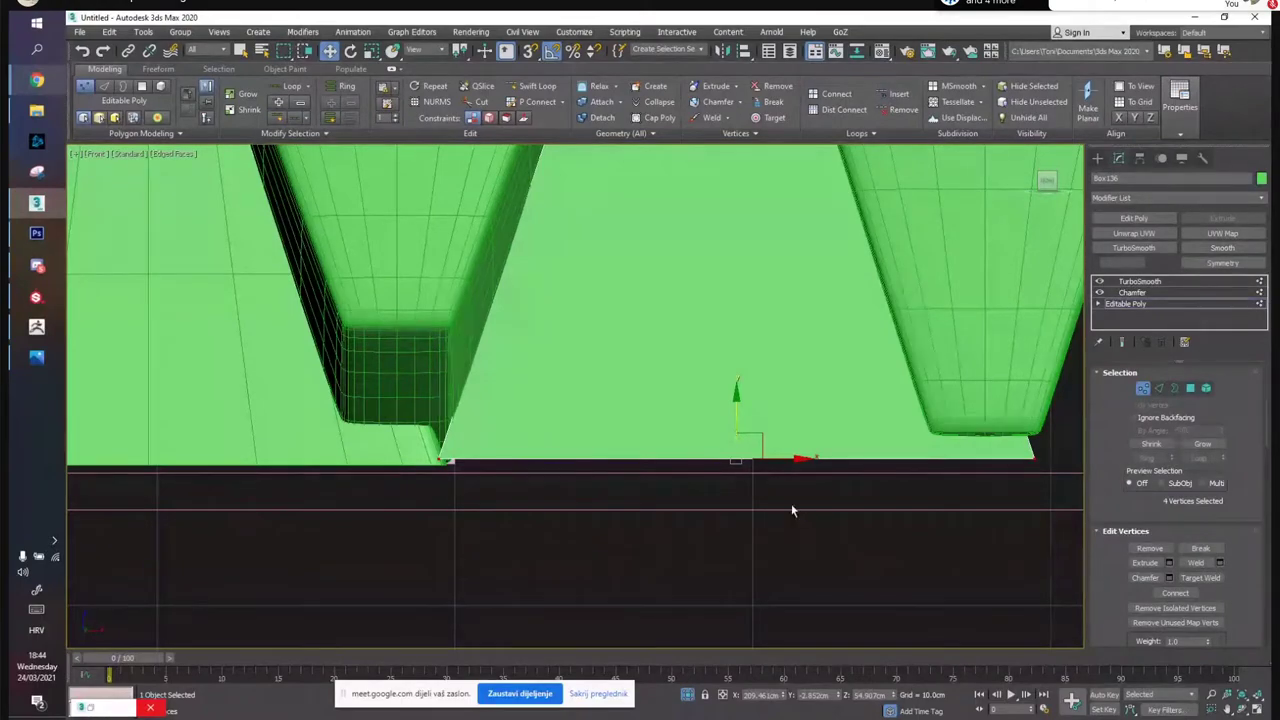
click(1147, 305)
double_click(1147, 305)
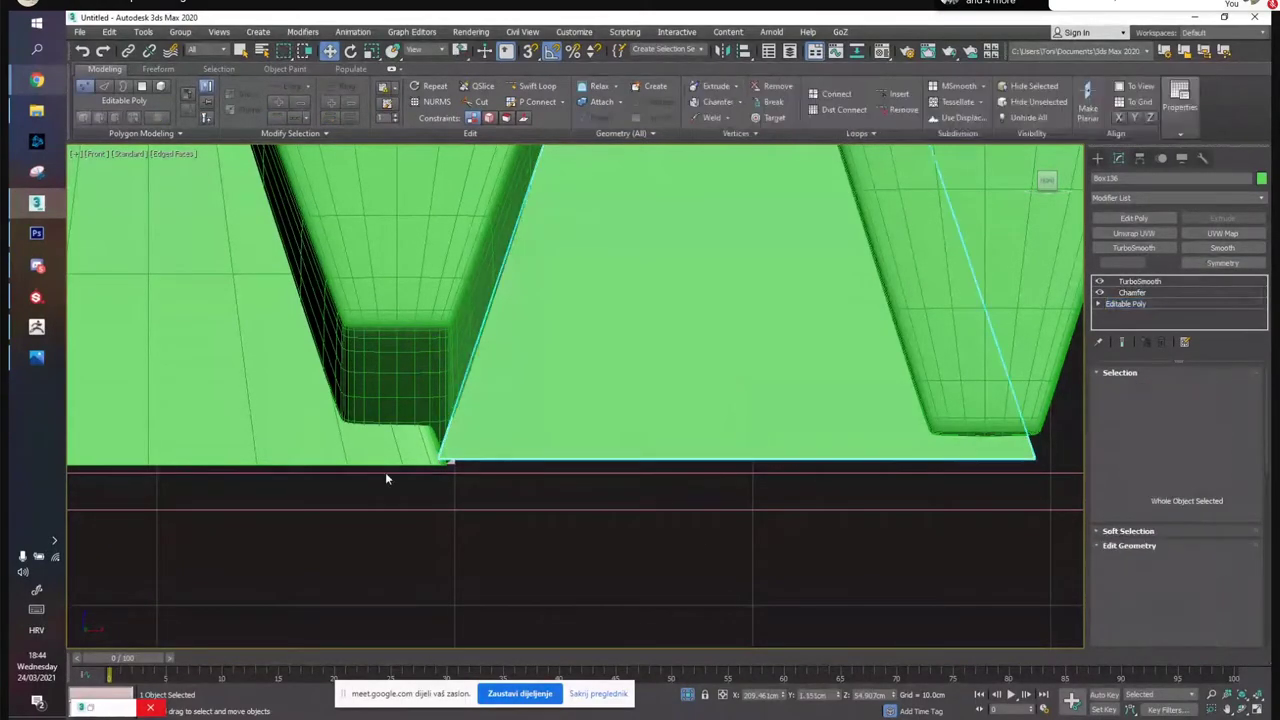
click(430, 426)
drag(430, 425, 520, 514)
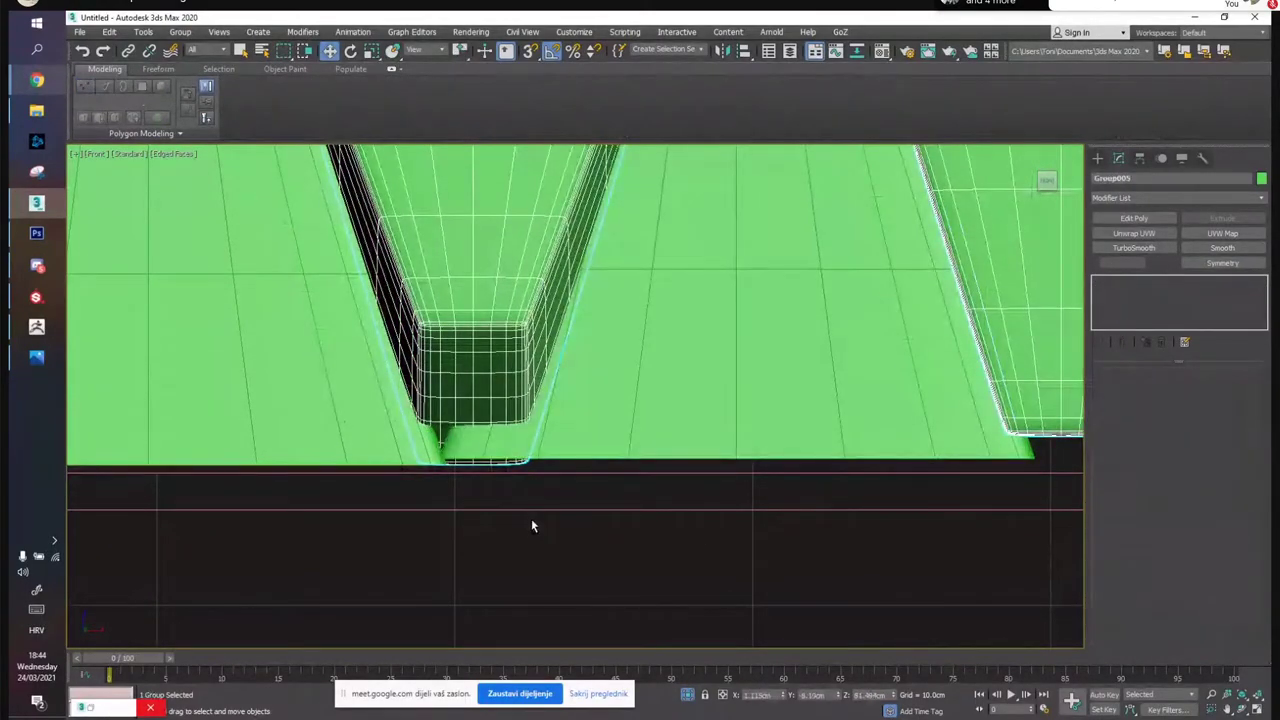
key(ctrl+z)
click(529, 437)
click(1130, 303)
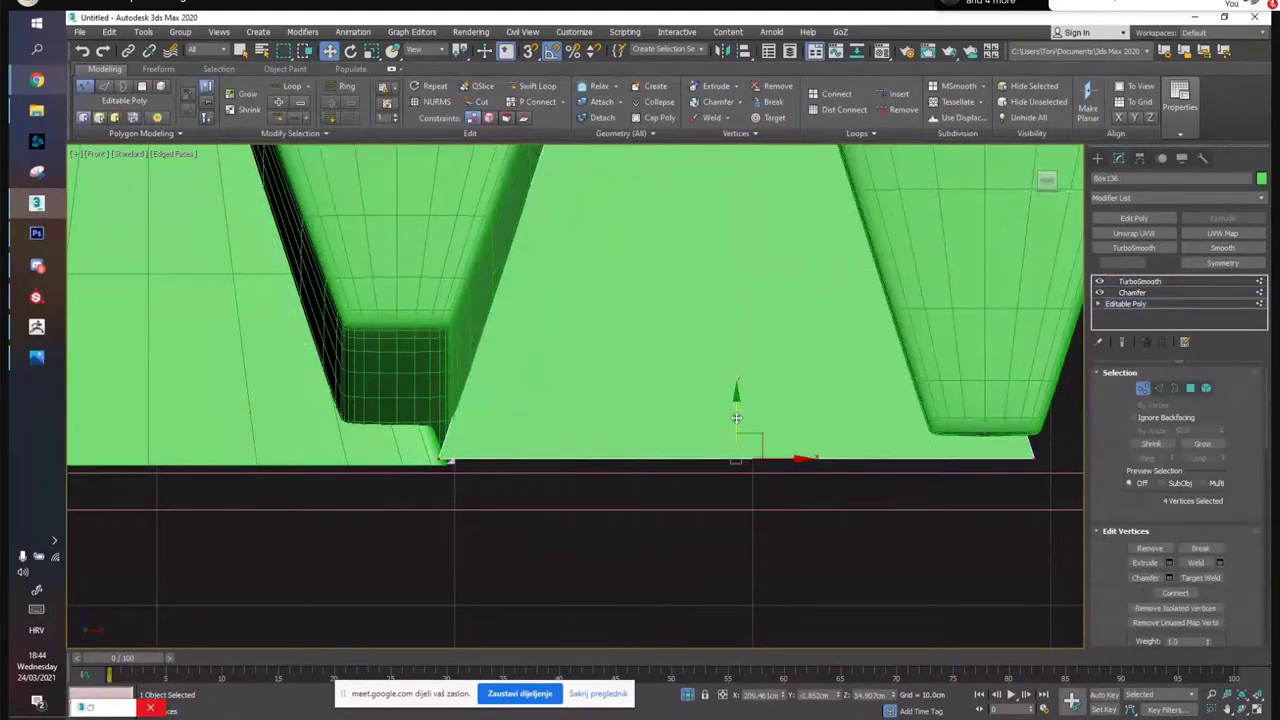
key(1)
scroll(570, 572, down, 5)
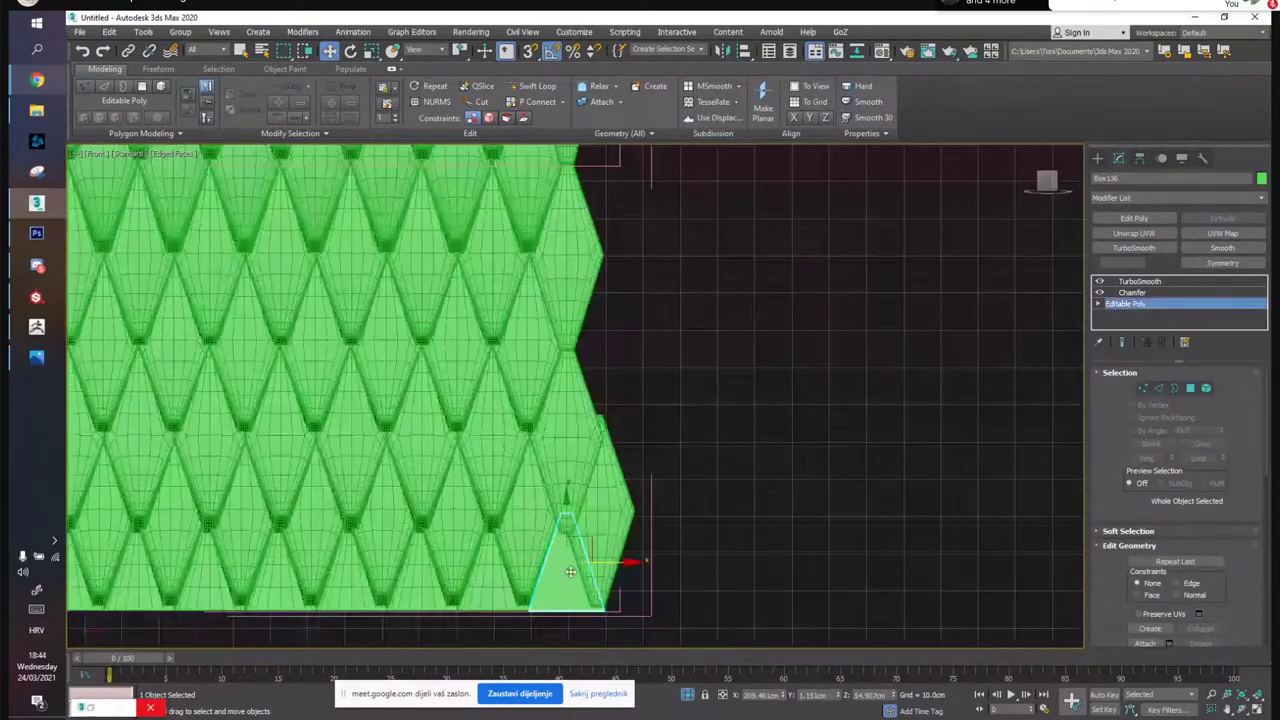
Close the open shingle groups of the roof
click(657, 503)
scroll(800, 434, down, 3)
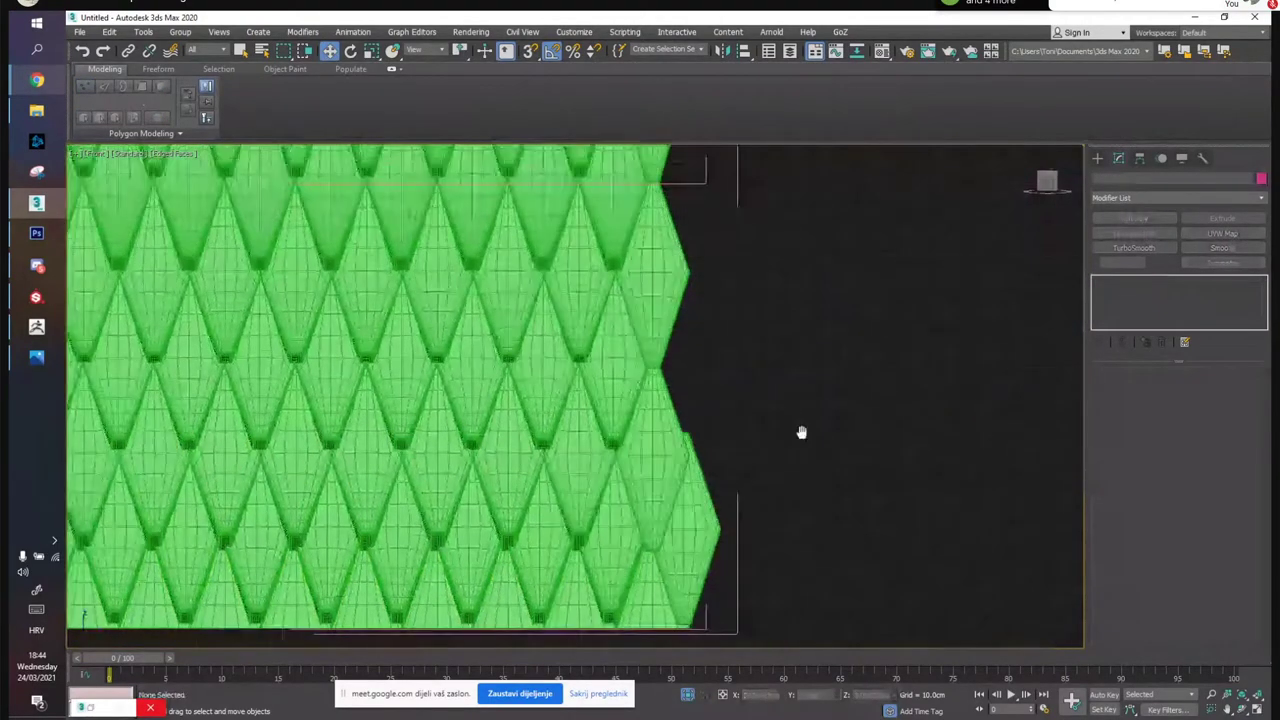
click(857, 304)
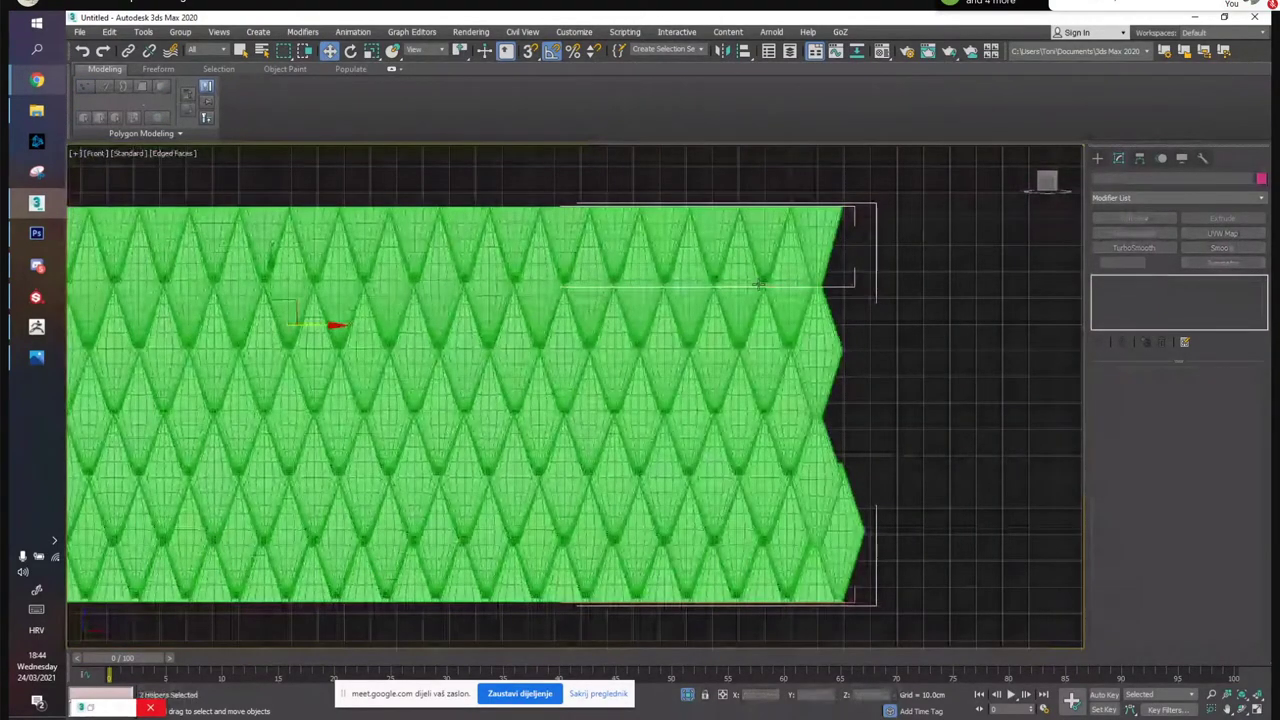
click(180, 32)
click(212, 123)
click(497, 184)
Turn off the roof's isolation and show the complete trim sheet in a maximized perspective view
middle_drag(510, 302, 798, 298)
scroll(798, 298, down, 3)
click(1258, 706)
click(949, 566)
key(alt+w)
key(alt+w)
right_click(915, 523)
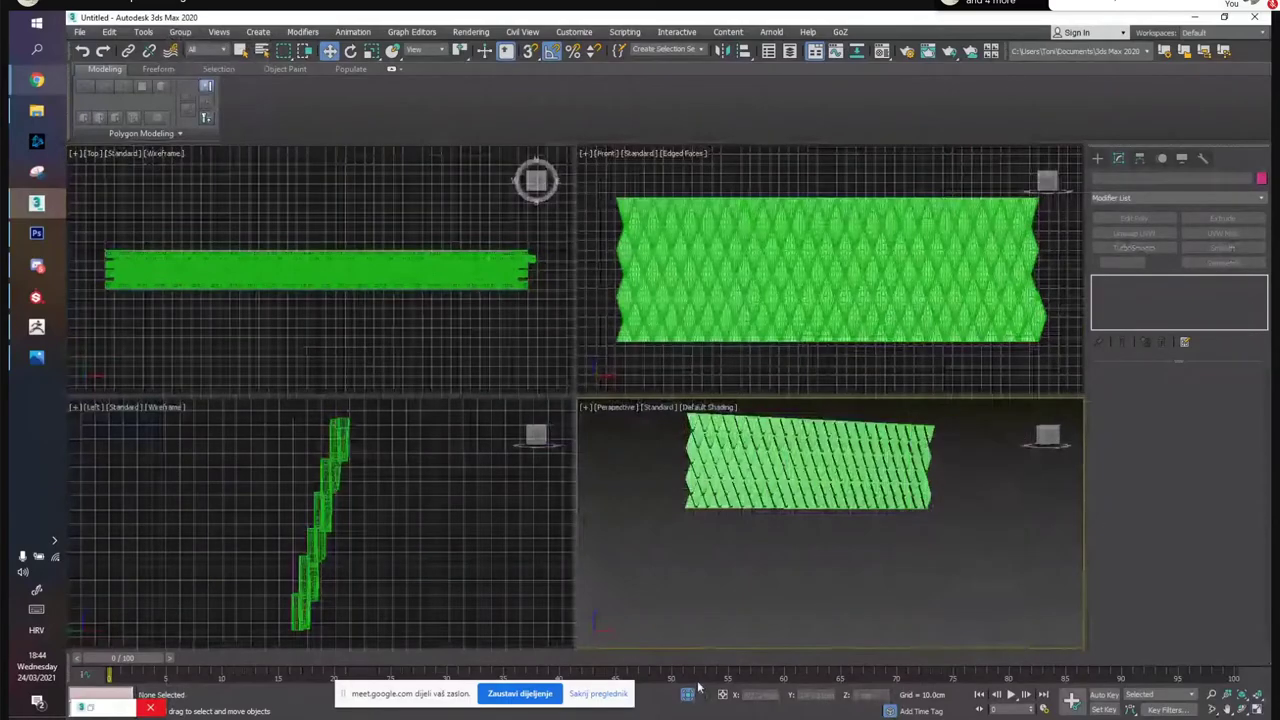
click(688, 694)
click(1257, 709)
alt+middle_drag(643, 436, 651, 397)
scroll(699, 406, down, 3)
scroll(649, 391, up, 5)
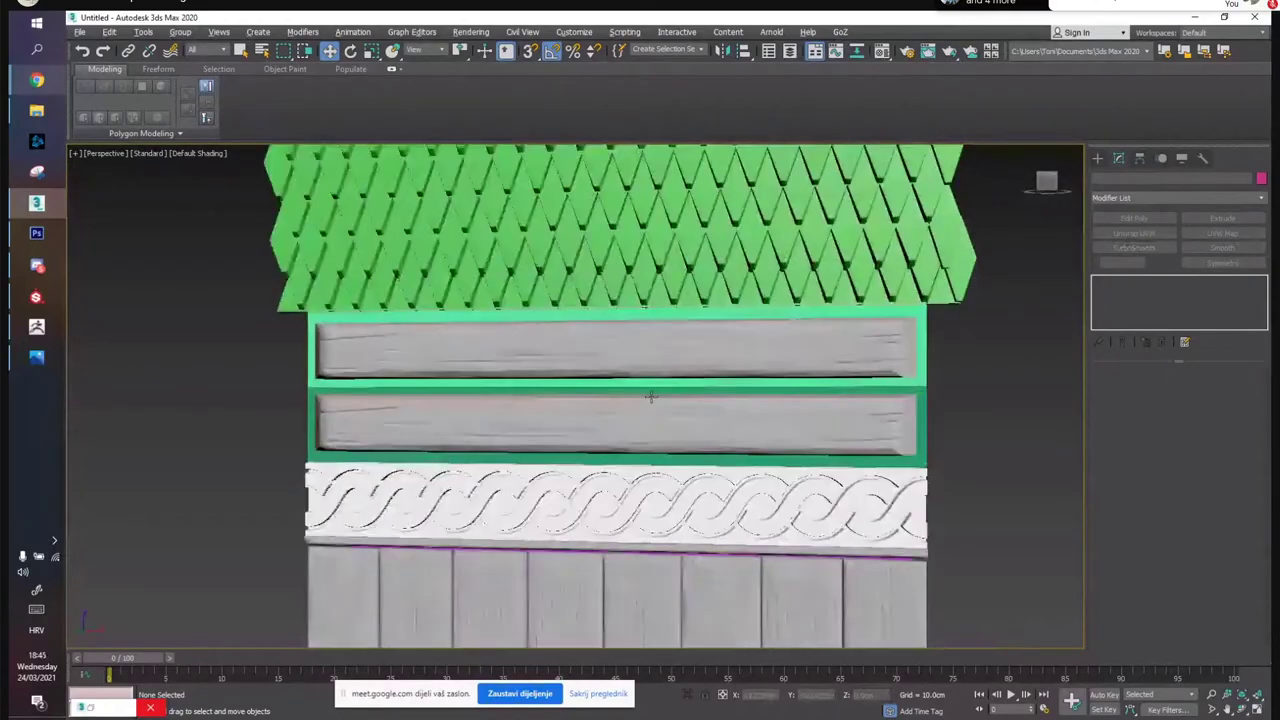
Collapse the upper wooden beam's Taper modifier into its Editable Poly
click(651, 397)
key(r)
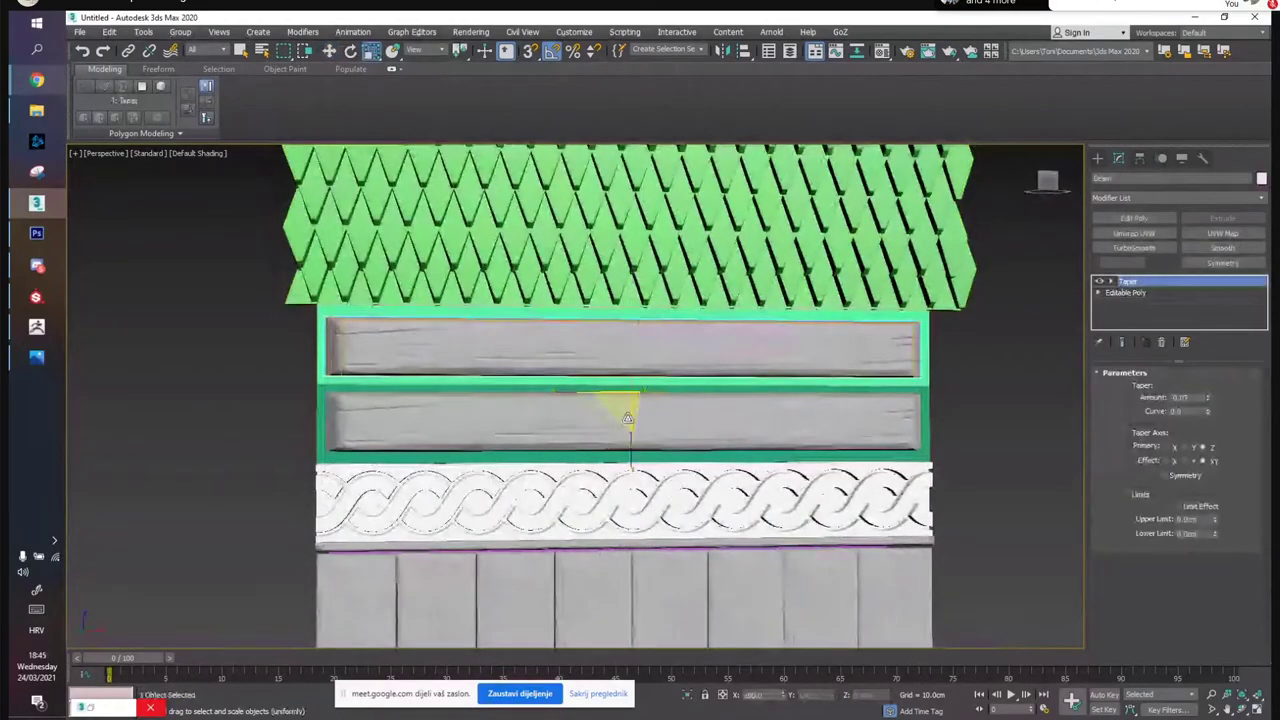
key(w)
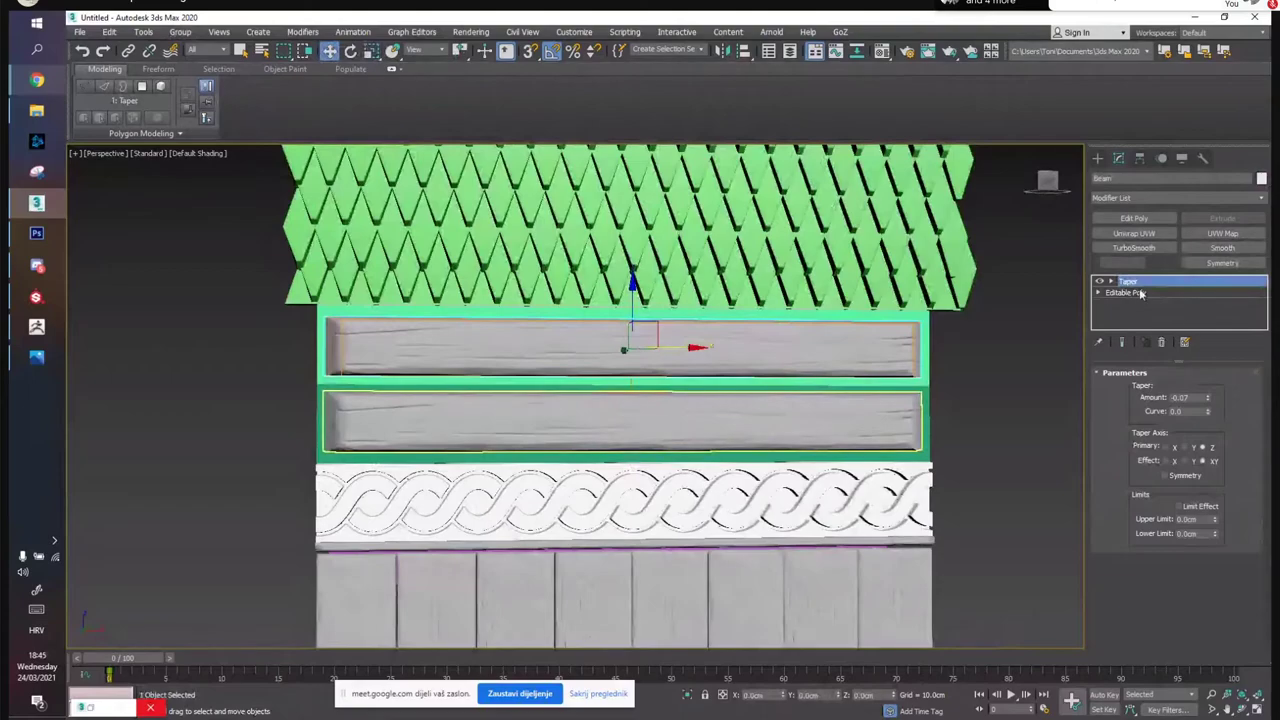
right_click(1140, 293)
click(1142, 296)
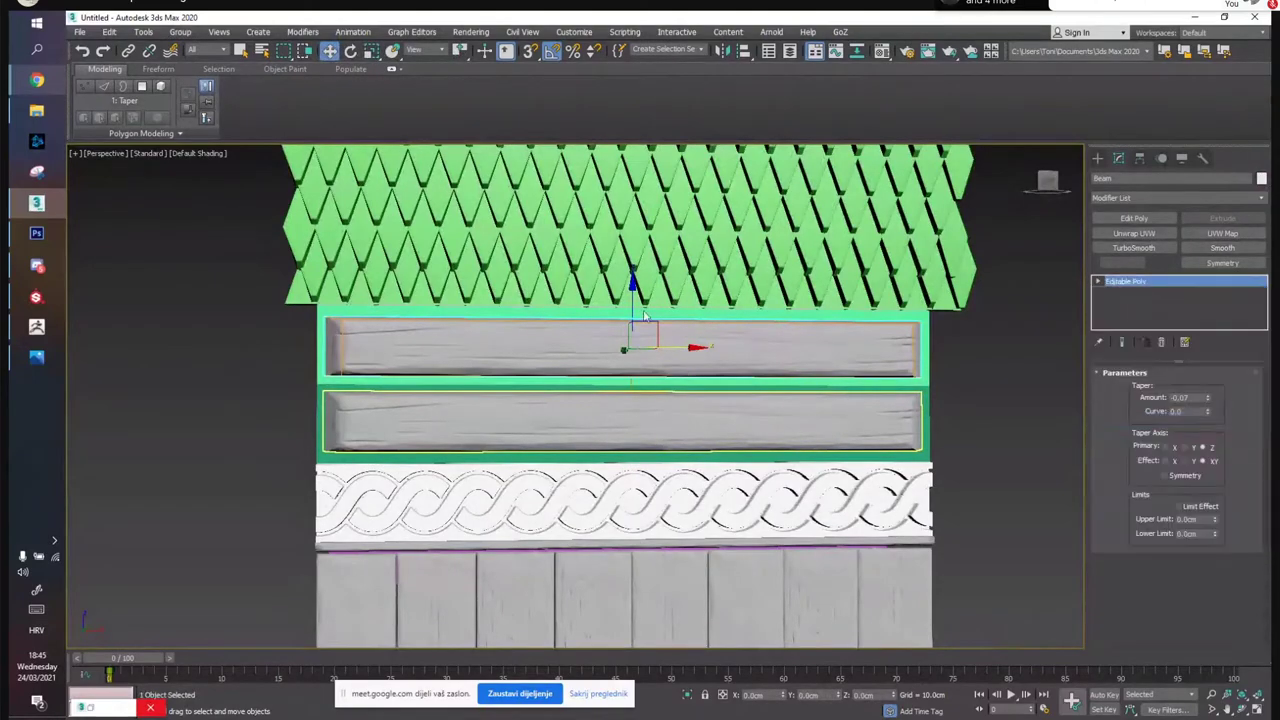
Reposition and scale the upper beam so it fills the height and width of its light green strip
key(r)
key(w)
drag(633, 310, 634, 311)
key(r)
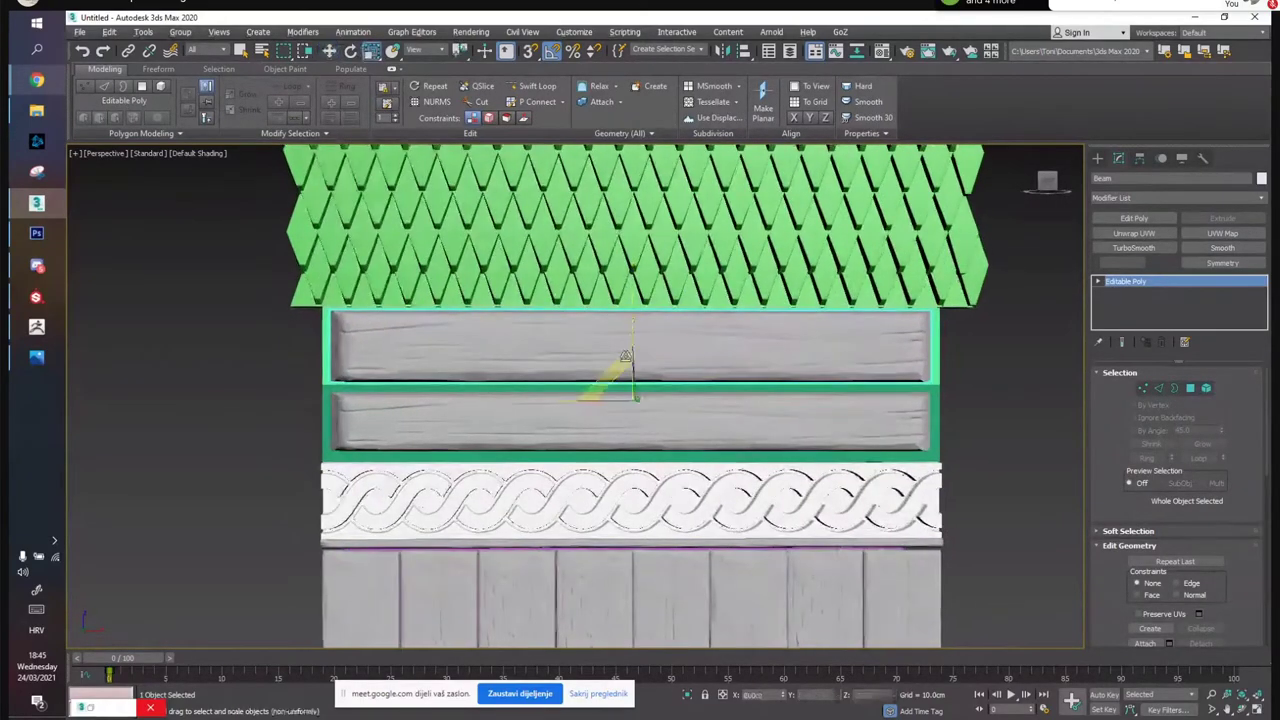
drag(554, 399, 557, 403)
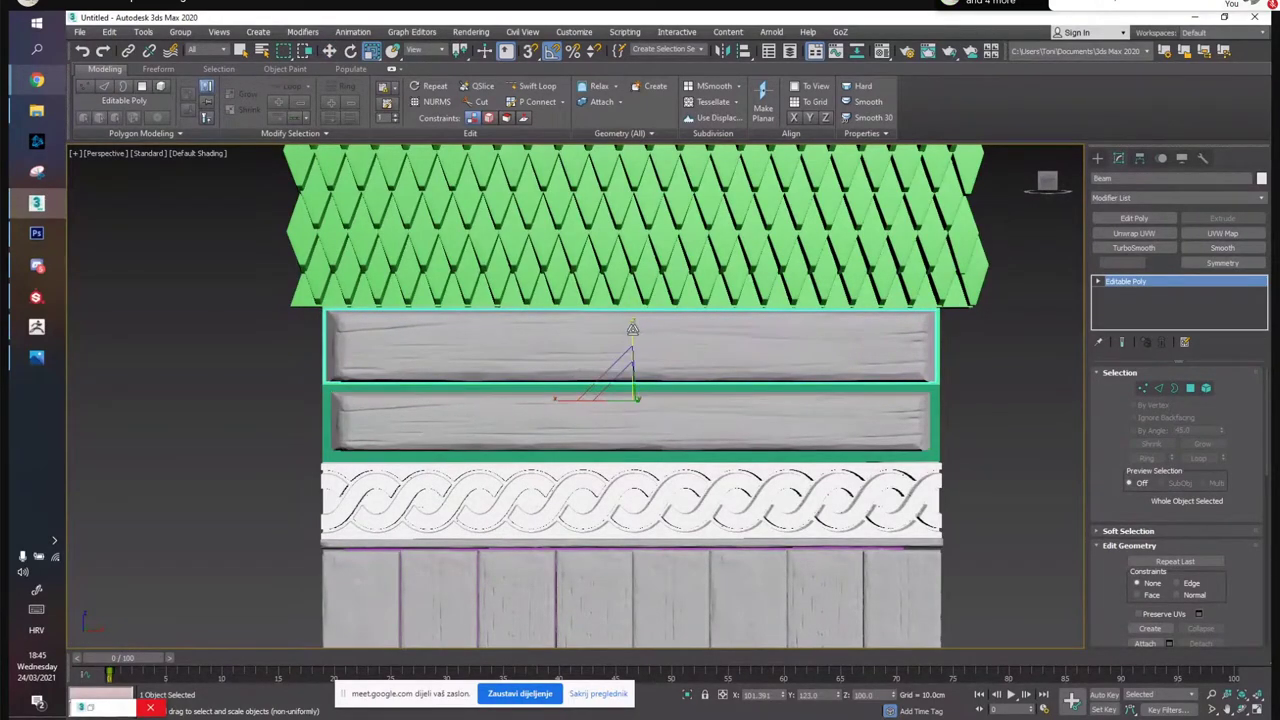
Scale the lower beam taller and wider and shift it to fill its dark green strip
click(510, 436)
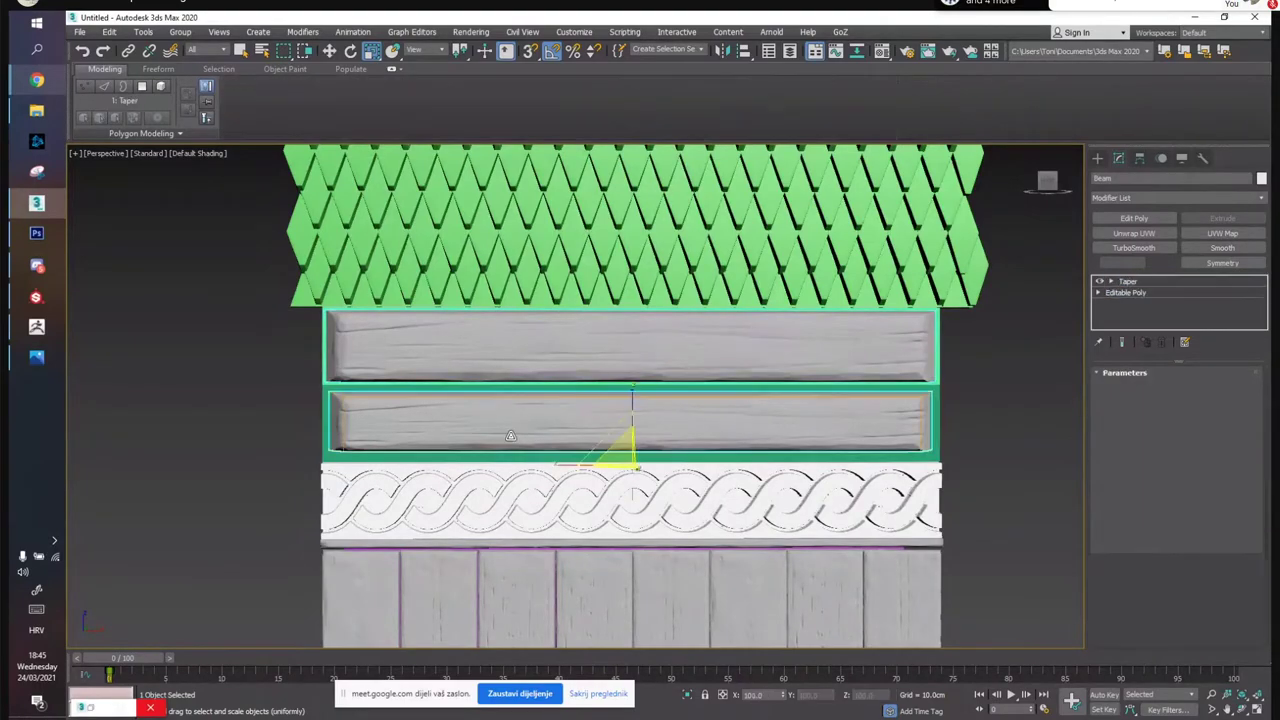
drag(632, 402, 636, 389)
key(w)
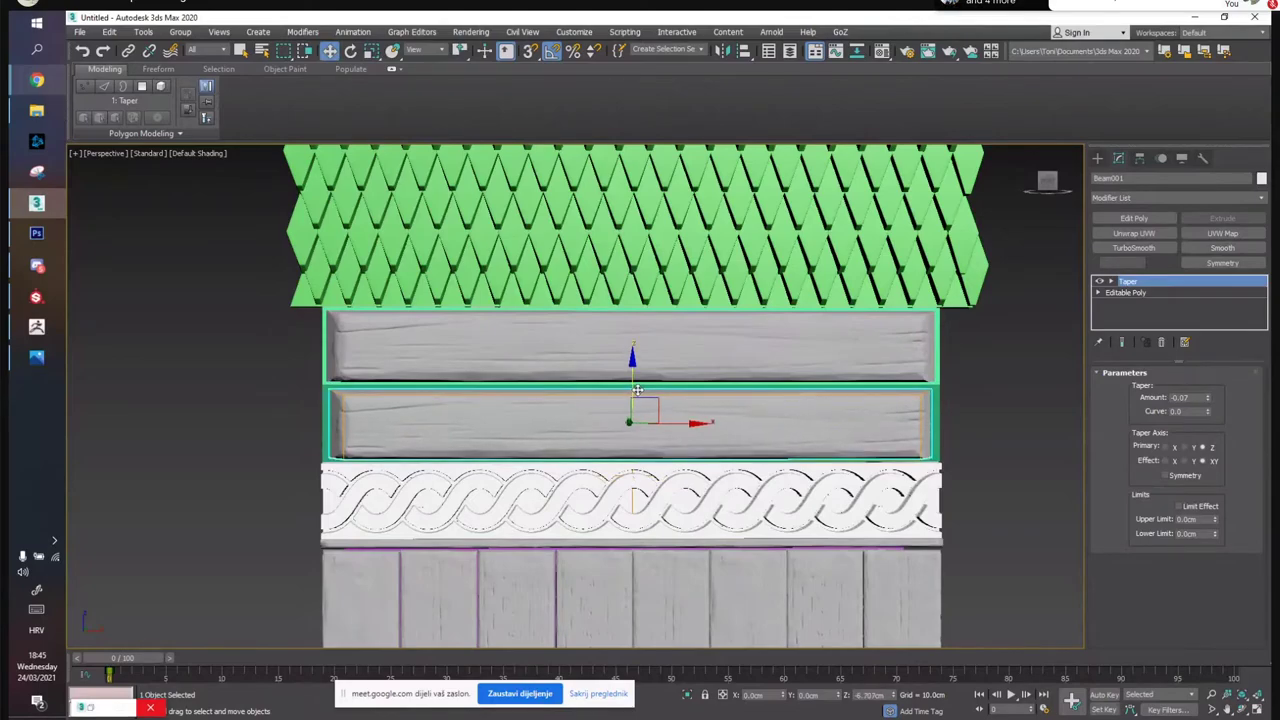
key(r)
drag(570, 476, 568, 477)
key(w)
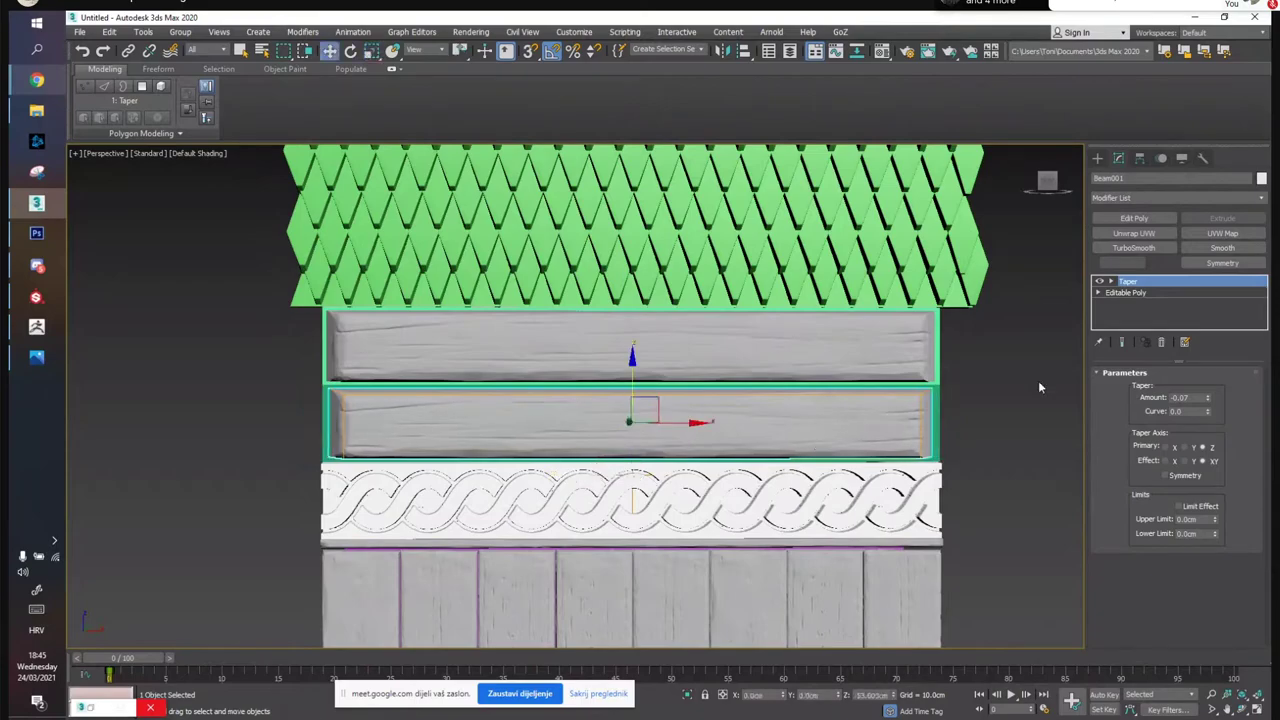
click(1038, 380)
Move the roof, both beams, the braided ornament and the planks forward, clear of the planes behind them
alt+middle_drag(677, 363, 800, 342)
click(800, 342)
click(1004, 442)
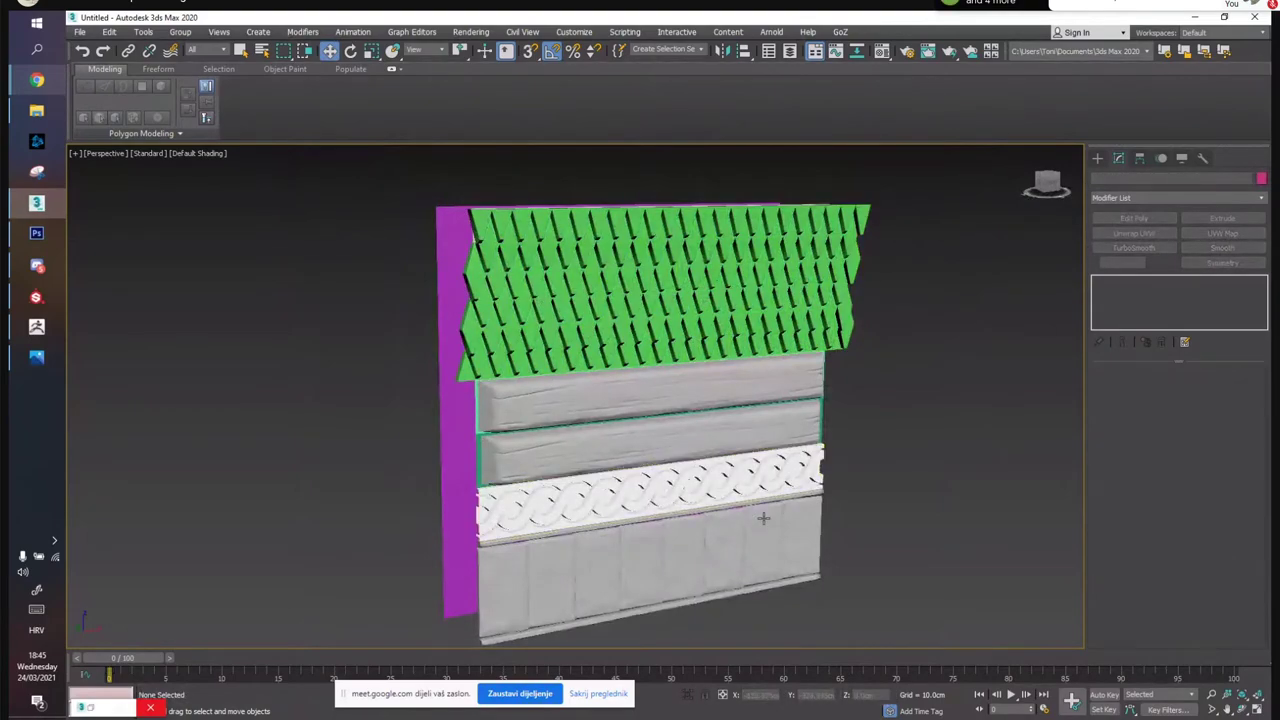
alt+middle_drag(791, 380, 814, 363)
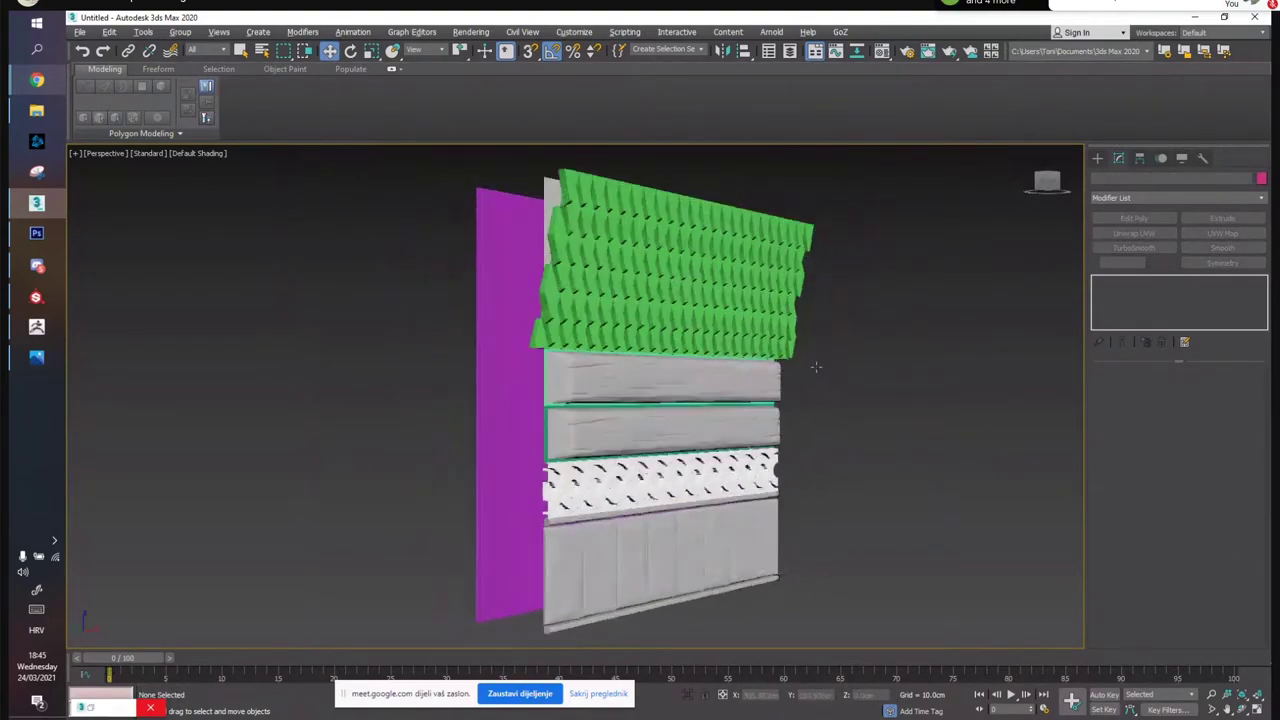
click(689, 290)
ctrl+click(654, 380)
ctrl+click(659, 535)
alt+middle_drag(670, 480, 713, 388)
drag(659, 301, 810, 326)
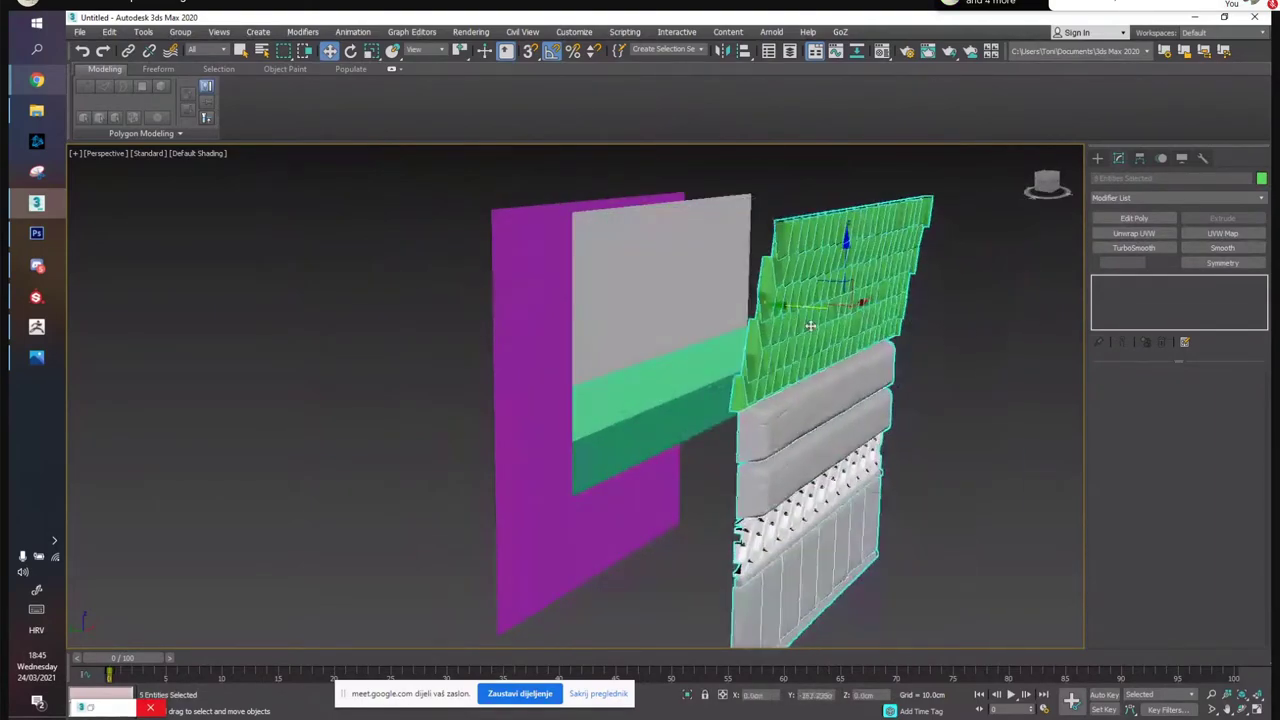
Move the roof, both beams, the ornament and the planks back together onto the purple TrimSheetLP plane
alt+middle_drag(729, 441, 746, 416)
click(522, 272)
alt+middle_drag(522, 272, 551, 278)
alt+middle_drag(565, 387, 583, 435)
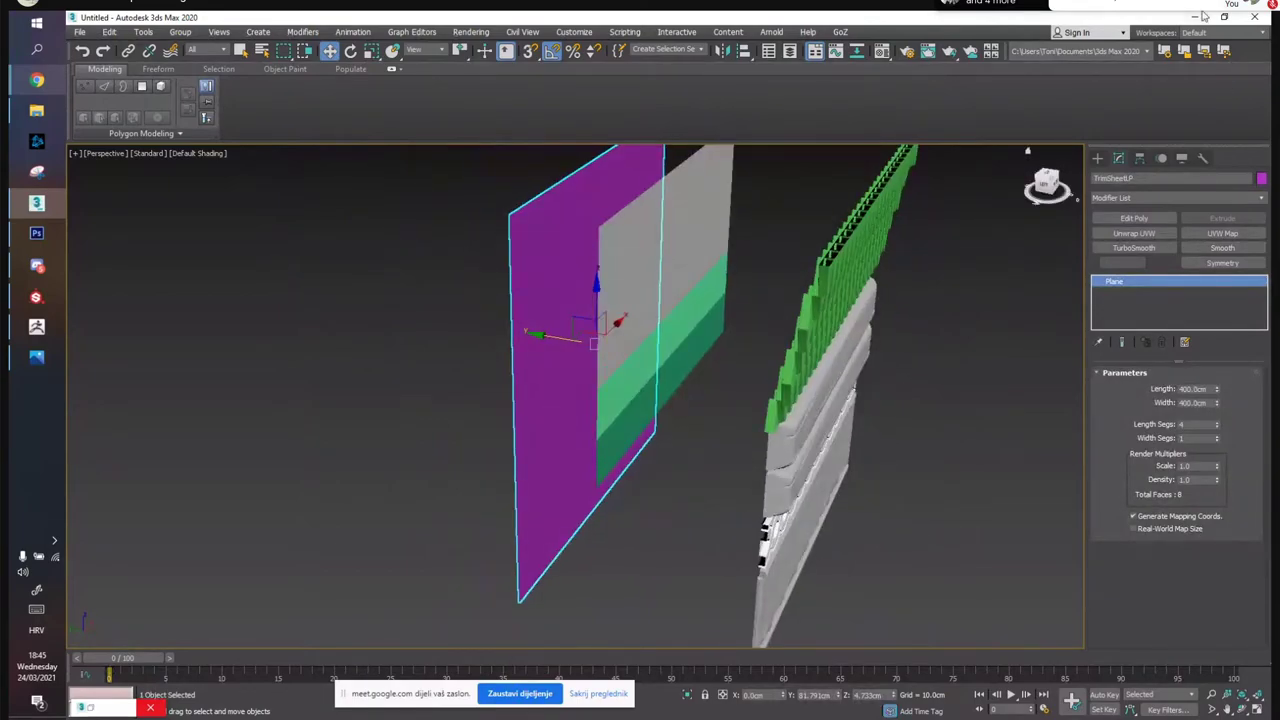
alt+middle_drag(778, 357, 754, 383)
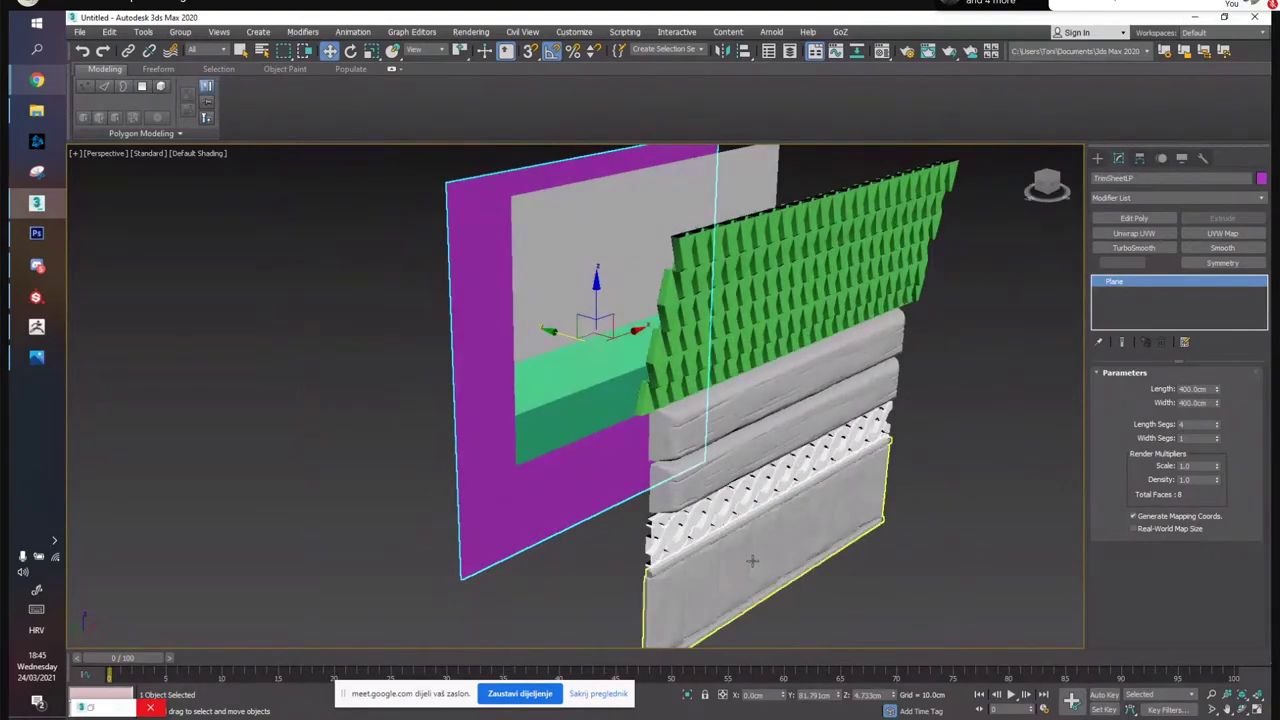
click(775, 330)
ctrl+click(770, 465)
ctrl+click(765, 522)
alt+middle_drag(599, 267, 731, 323)
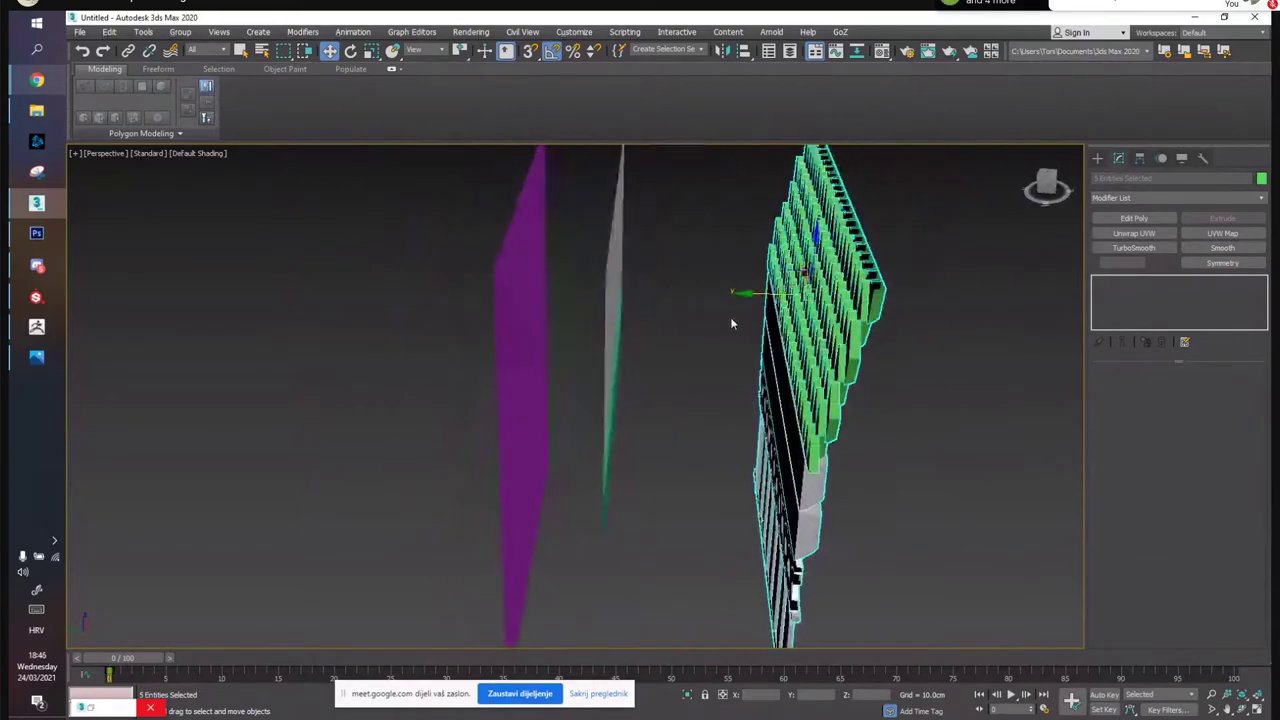
drag(753, 293, 485, 312)
Hide the three grey and green placeholder planes in front of the trim sheet
drag(674, 517, 587, 330)
right_click(637, 342)
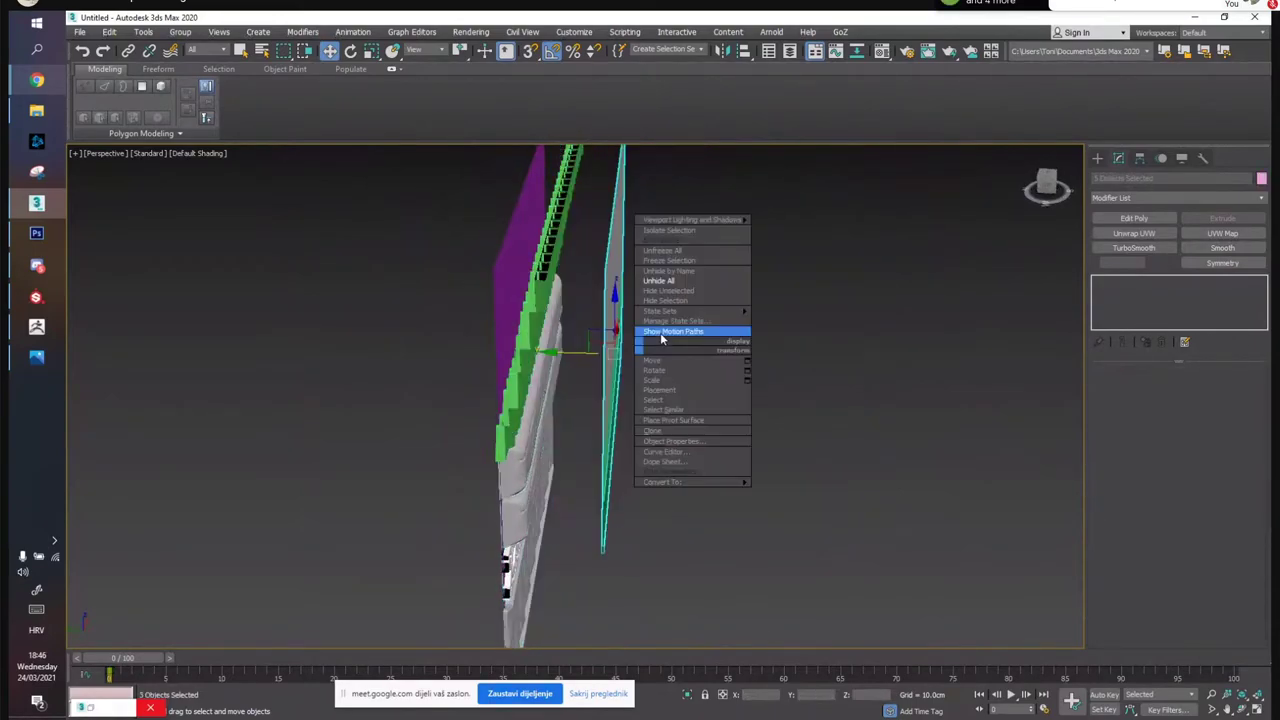
click(672, 300)
alt+middle_drag(672, 310, 643, 226)
Pull the planks group forward, away from the purple plane
click(626, 484)
scroll(627, 484, up, 5)
alt+middle_drag(680, 420, 598, 404)
drag(680, 378, 870, 387)
click(822, 248)
alt+middle_drag(822, 250, 731, 292)
scroll(730, 292, down, 3)
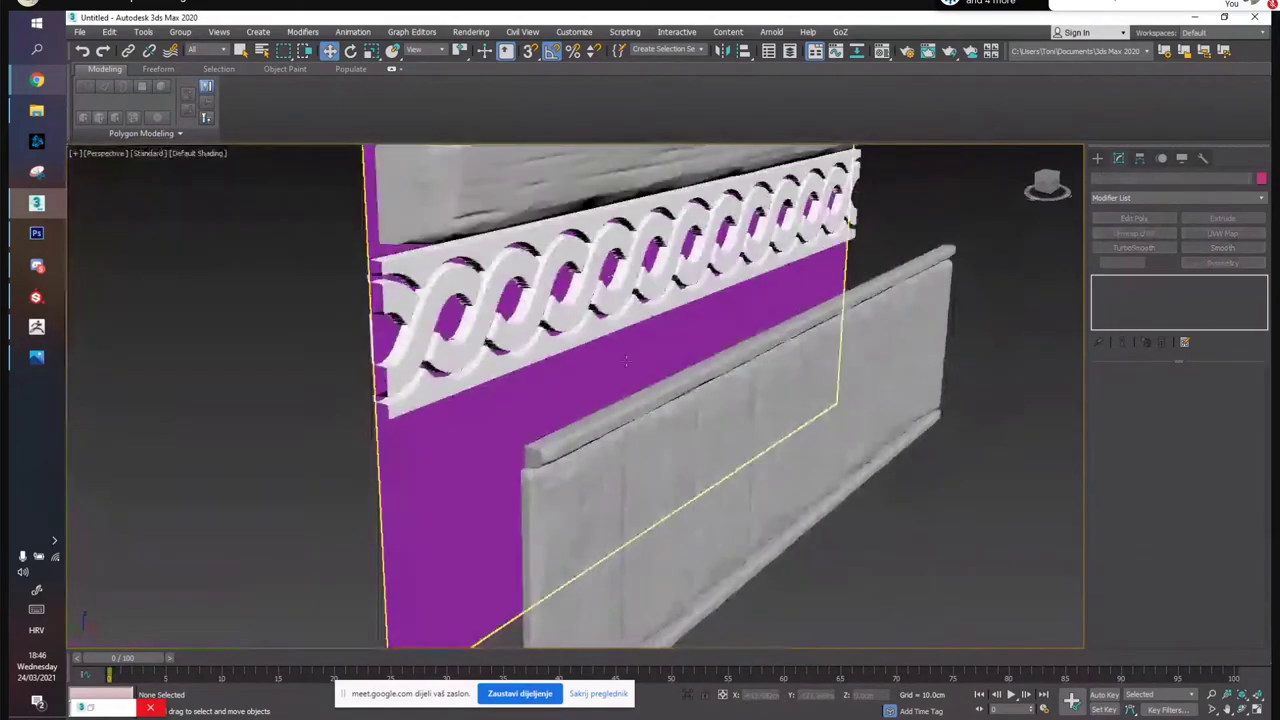
Move the planks group partway back toward the TrimSheetLP plane
click(589, 400)
alt+middle_drag(589, 400, 651, 377)
middle_drag(658, 425, 695, 314)
alt+middle_drag(726, 380, 849, 403)
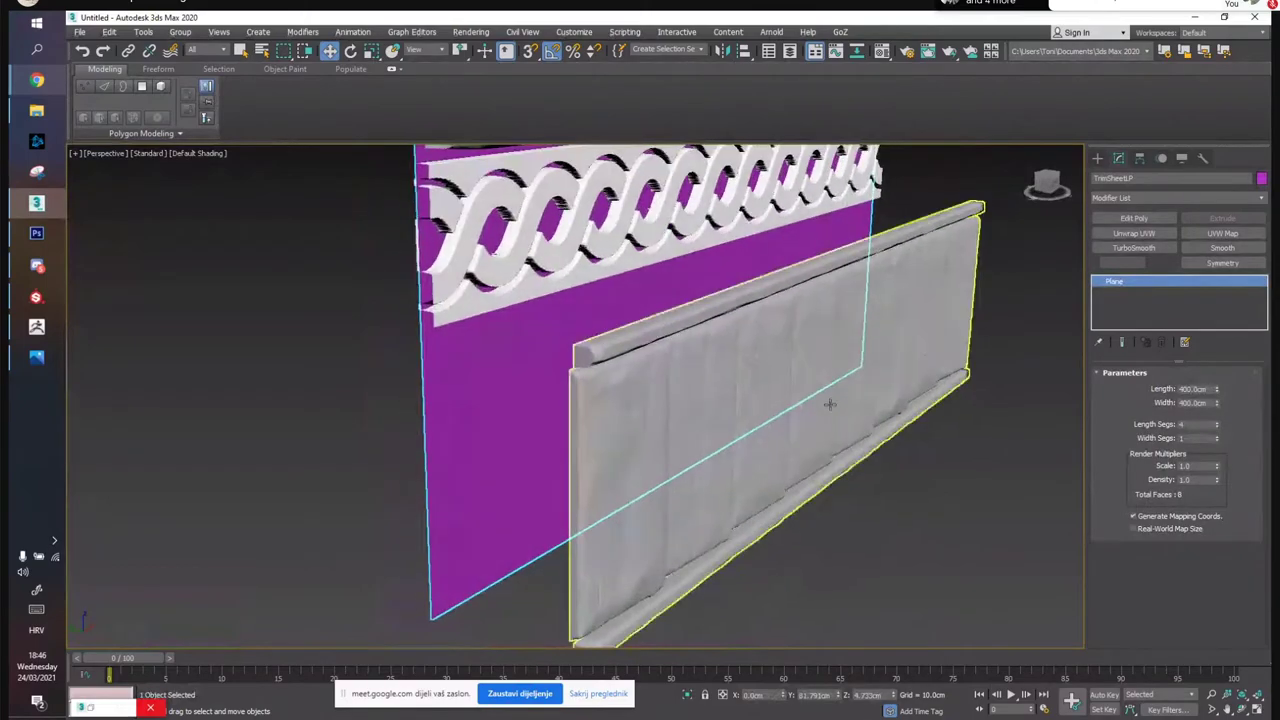
click(815, 455)
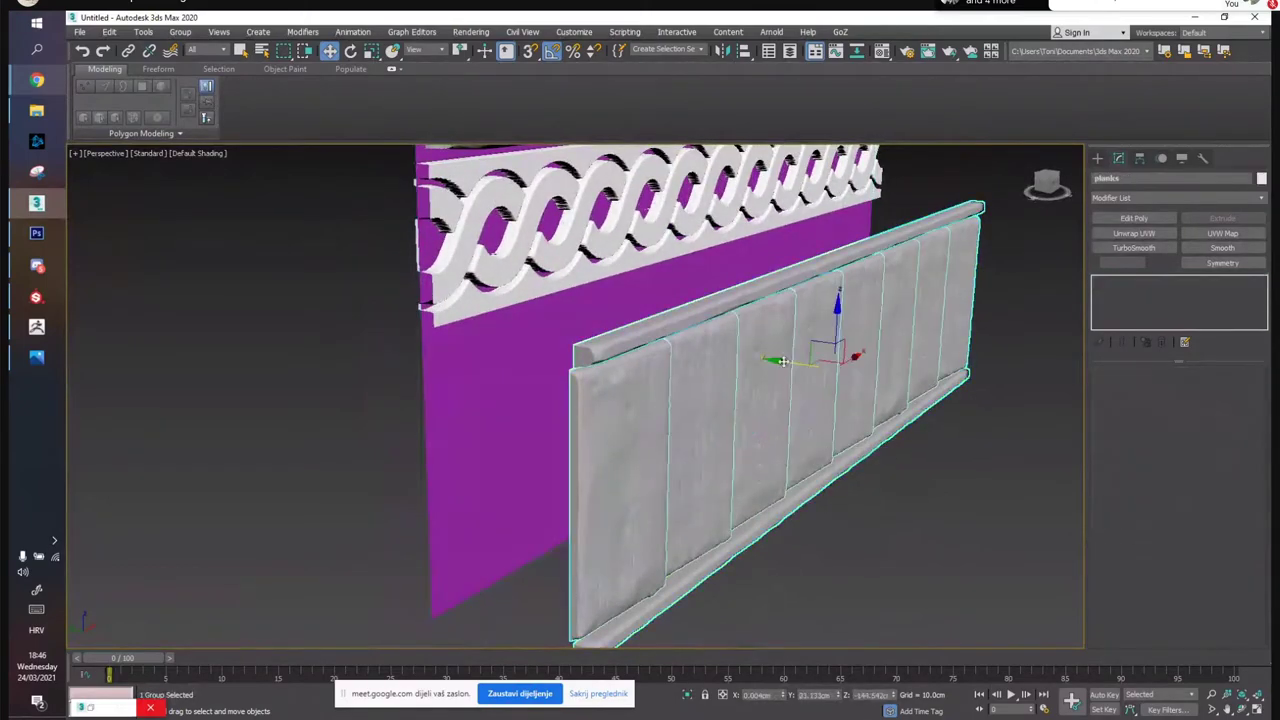
drag(793, 364, 707, 378)
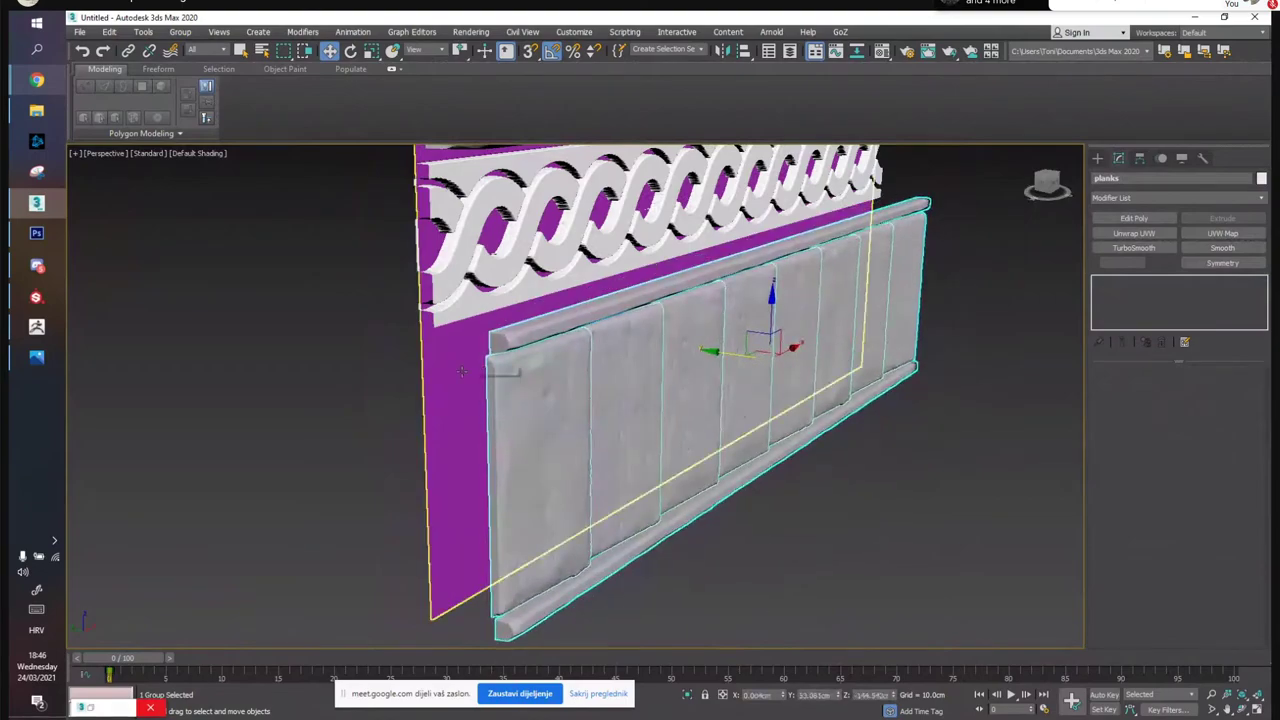
Push the planks group farther back until the TrimSheetLP plane cuts through its rear portion
alt+middle_drag(461, 371, 482, 398)
click(484, 401)
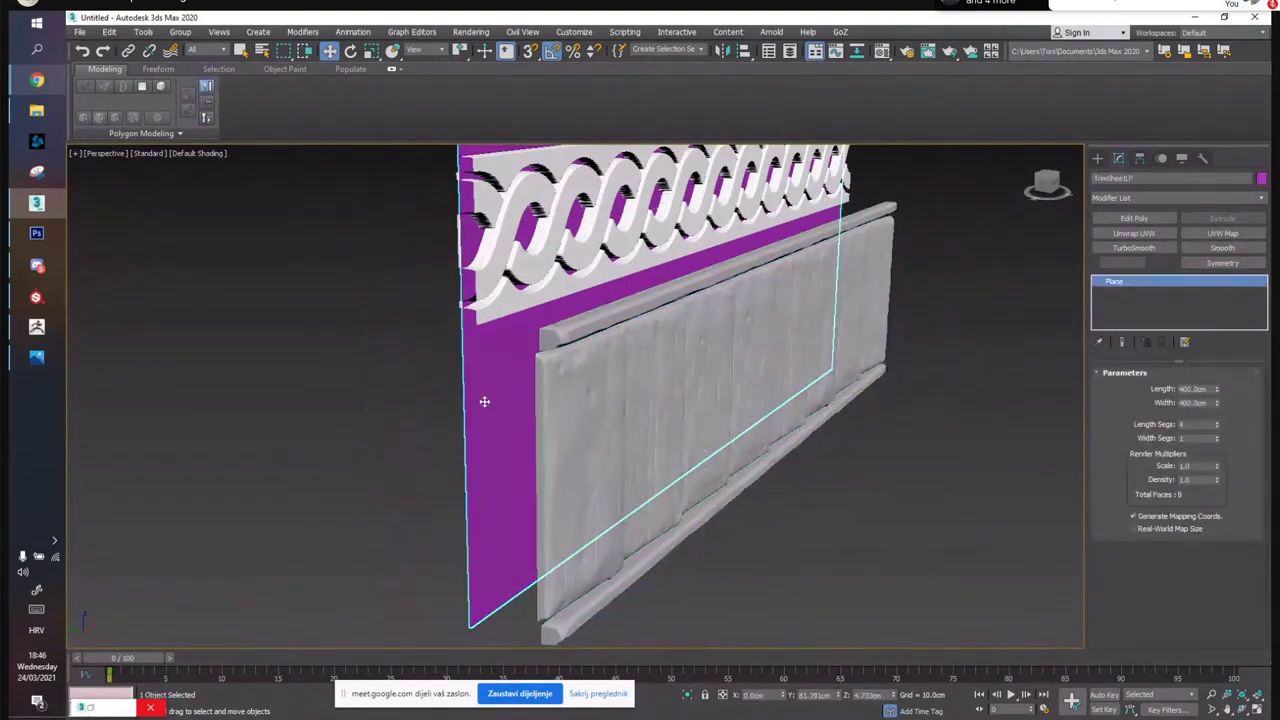
alt+middle_drag(561, 300, 600, 320)
click(743, 355)
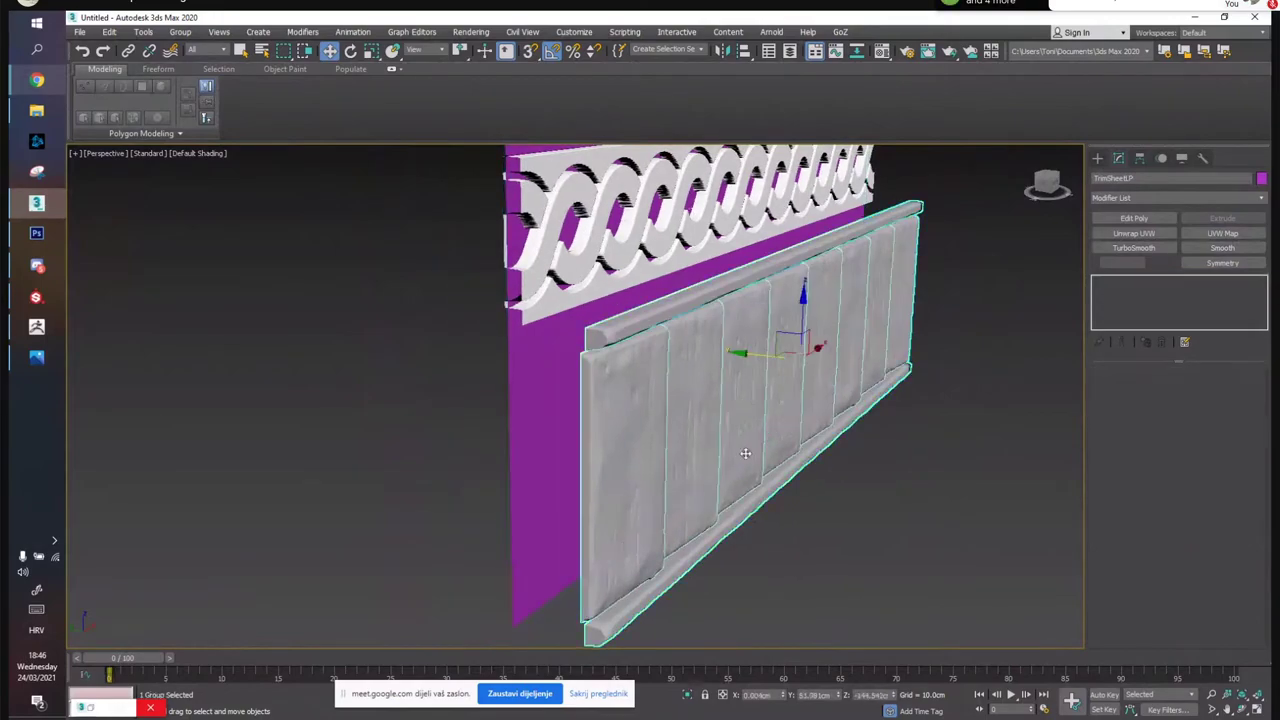
drag(746, 354, 686, 388)
click(789, 468)
Examine from the side how deep the planks and their top trim sit relative to the TrimSheetLP plane
scroll(543, 314, up, 3)
alt+middle_drag(554, 348, 530, 290)
click(555, 270)
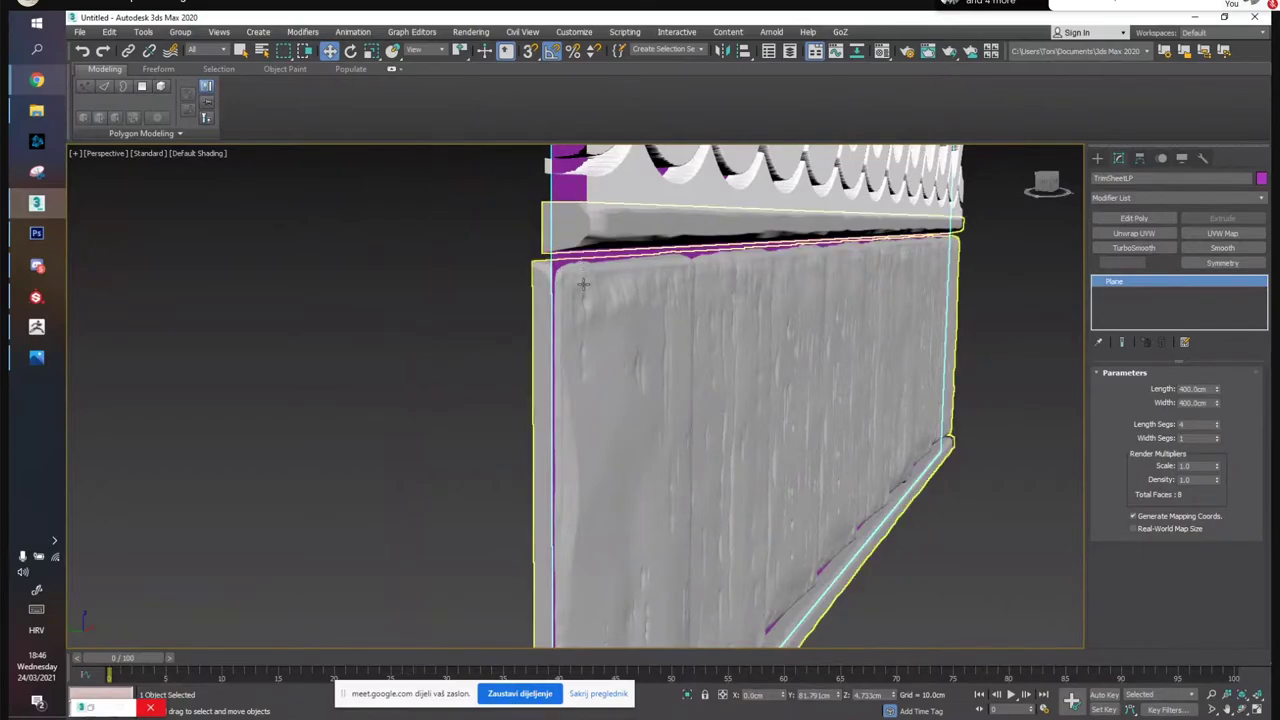
alt+middle_drag(681, 318, 404, 410)
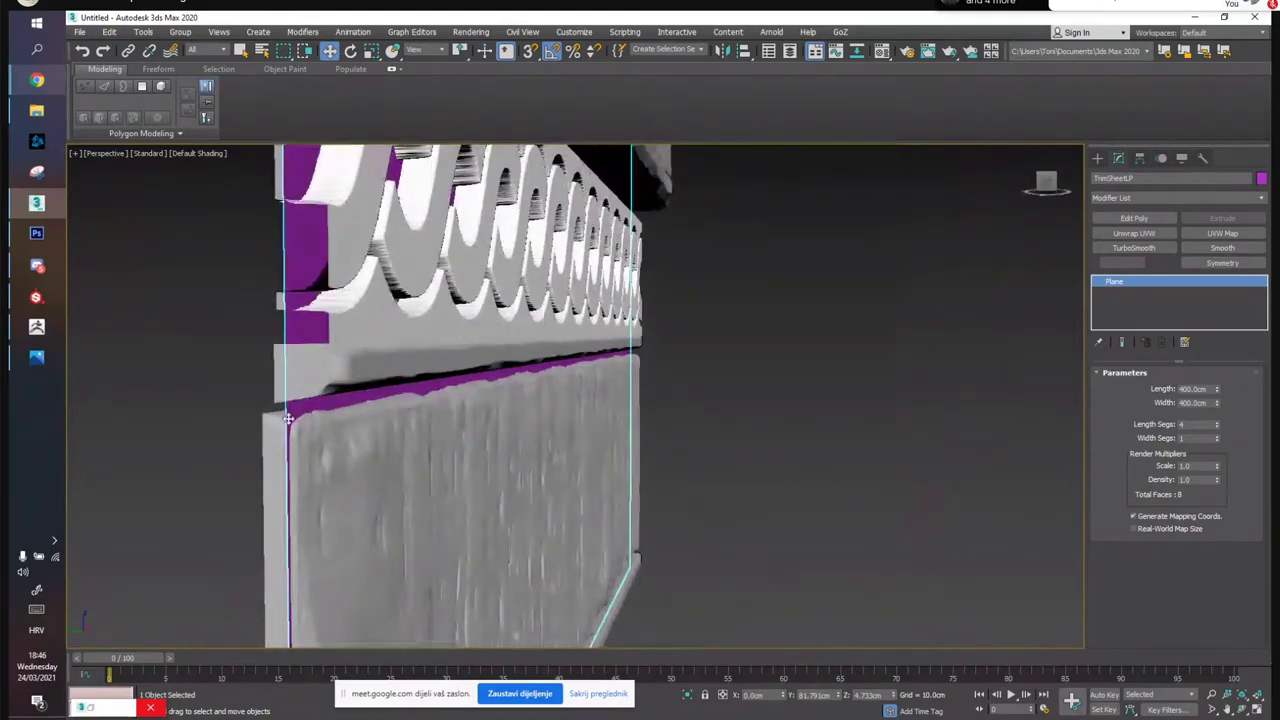
alt+middle_drag(778, 410, 532, 376)
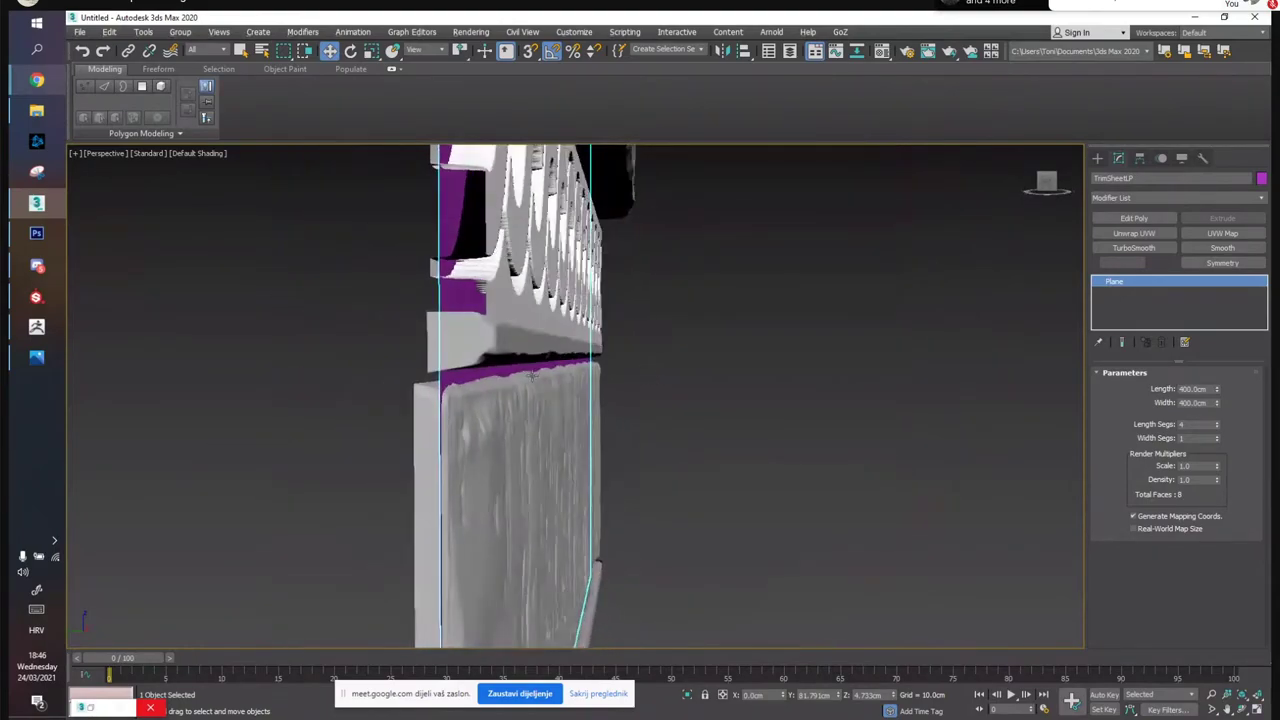
scroll(485, 402, up, 3)
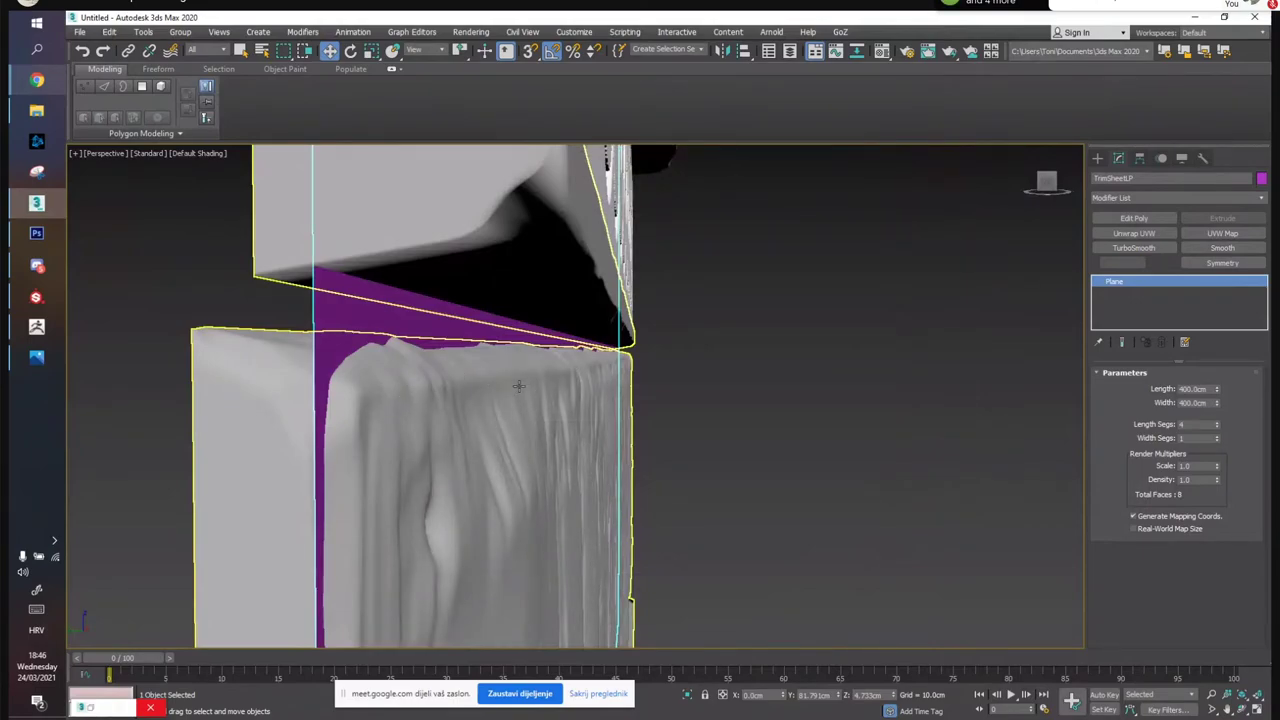
alt+middle_drag(373, 350, 551, 411)
scroll(552, 338, down, 3)
scroll(551, 411, down, 3)
click(640, 408)
alt+middle_drag(640, 408, 658, 406)
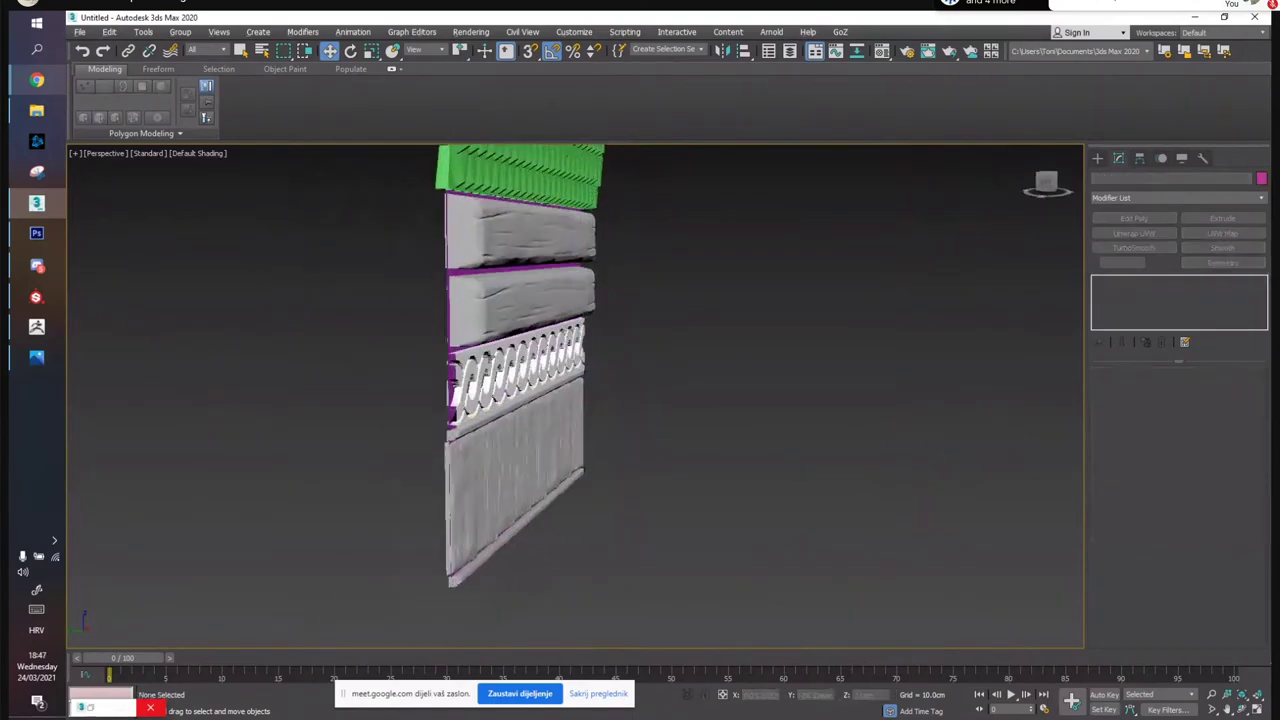
Push the Ornaments piece backward so the TrimSheetLP plane cuts through its depth
scroll(482, 367, up, 5)
click(484, 367)
alt+middle_drag(572, 228, 643, 363)
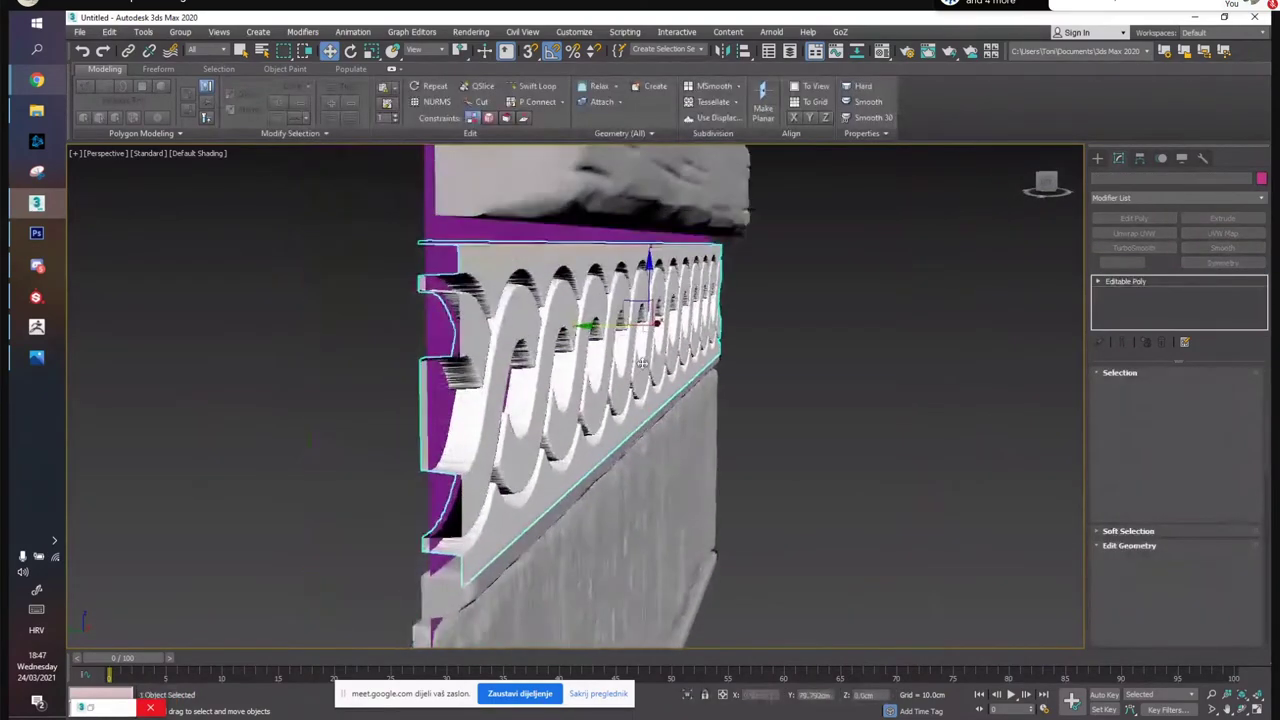
drag(600, 329, 592, 332)
alt+middle_drag(593, 332, 594, 336)
alt+middle_drag(595, 272, 610, 295)
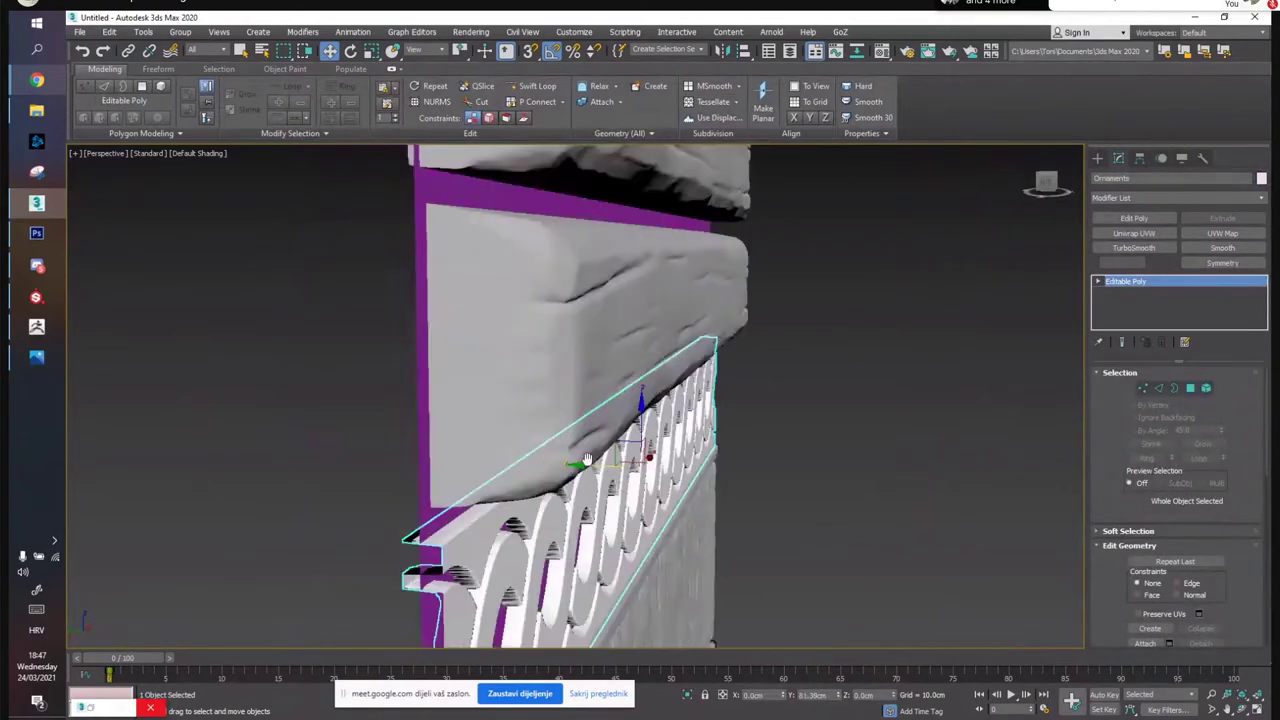
Push the lower and upper beams backward until the TrimSheetLP plane passes through both of them
click(614, 299)
drag(614, 299, 591, 301)
middle_drag(549, 271, 552, 345)
click(571, 326)
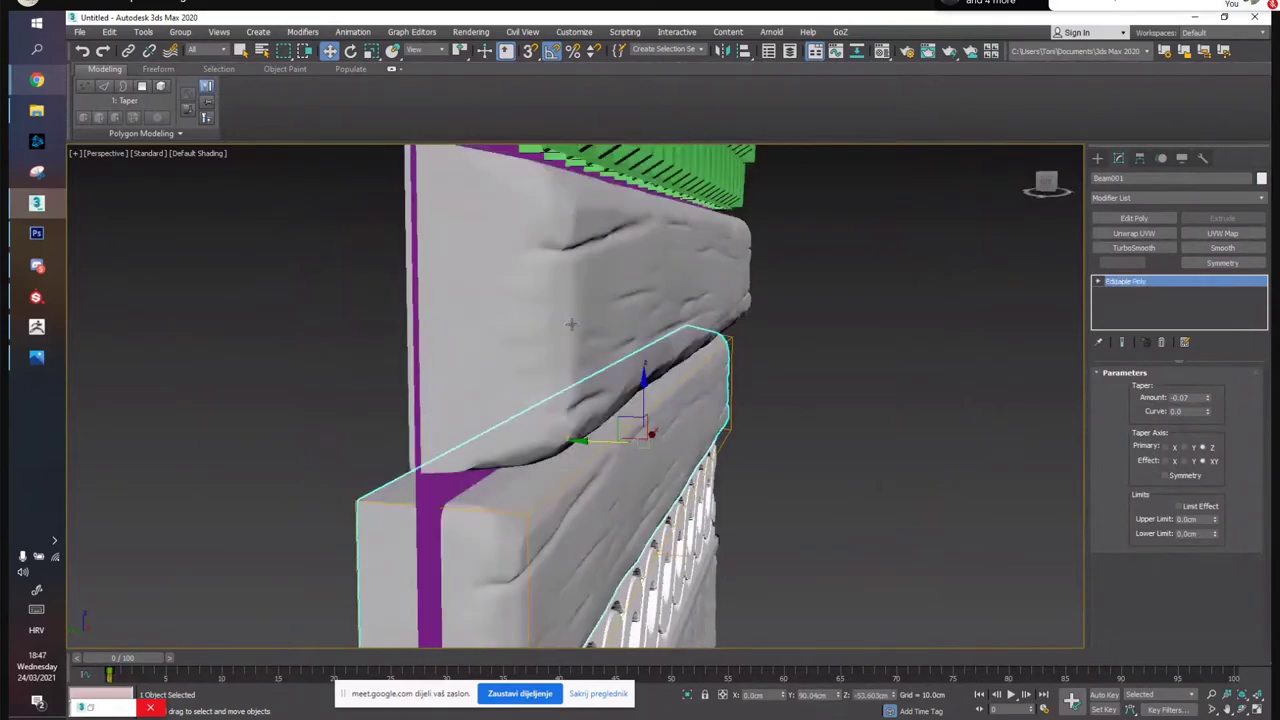
middle_drag(575, 300, 576, 320)
drag(625, 302, 595, 303)
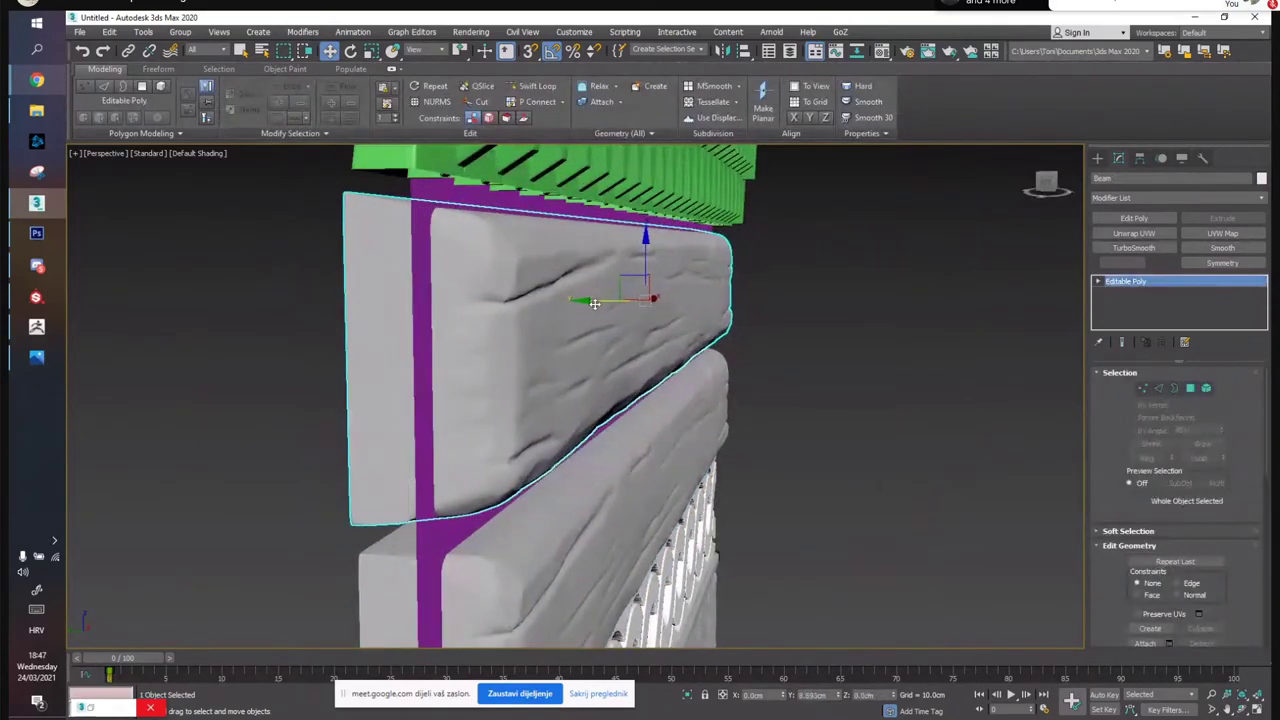
Select the roof, both beams, the ornament and the planks together and isolate them from the TrimSheetLP plane
middle_drag(545, 302, 506, 409)
scroll(506, 409, down, 3)
click(508, 245)
middle_drag(508, 245, 858, 484)
scroll(482, 426, down, 2)
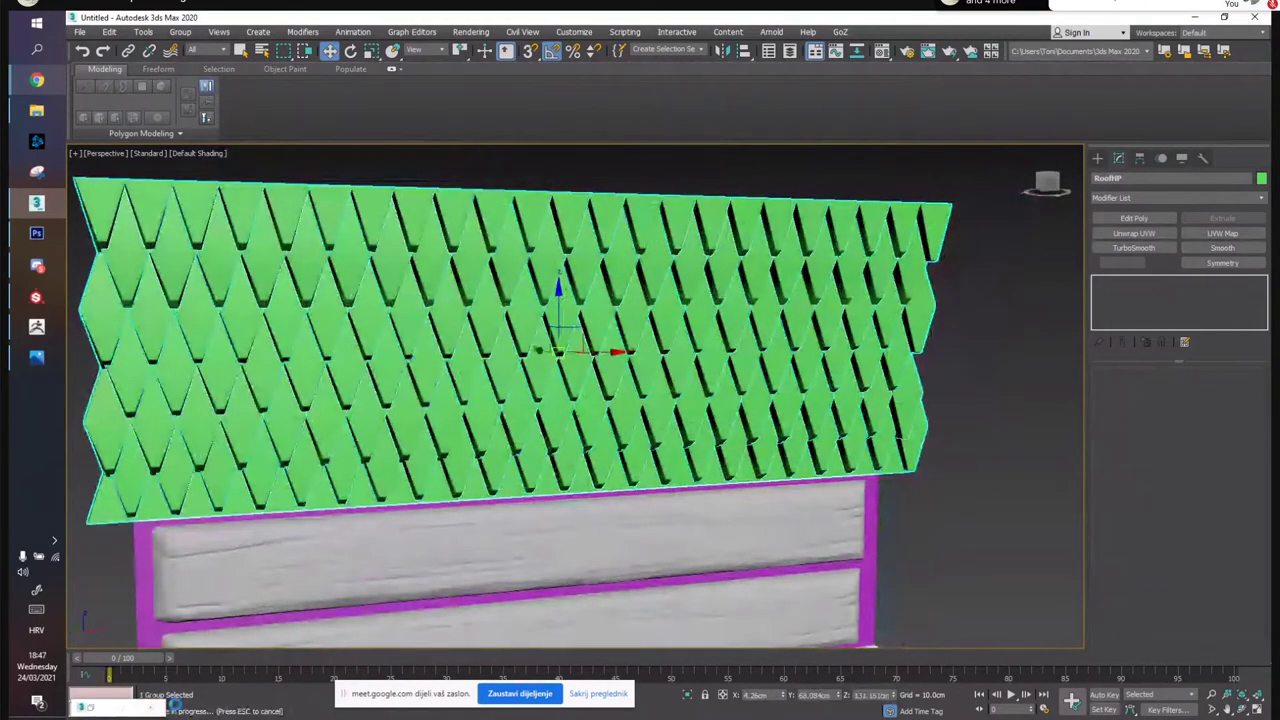
key(Escape)
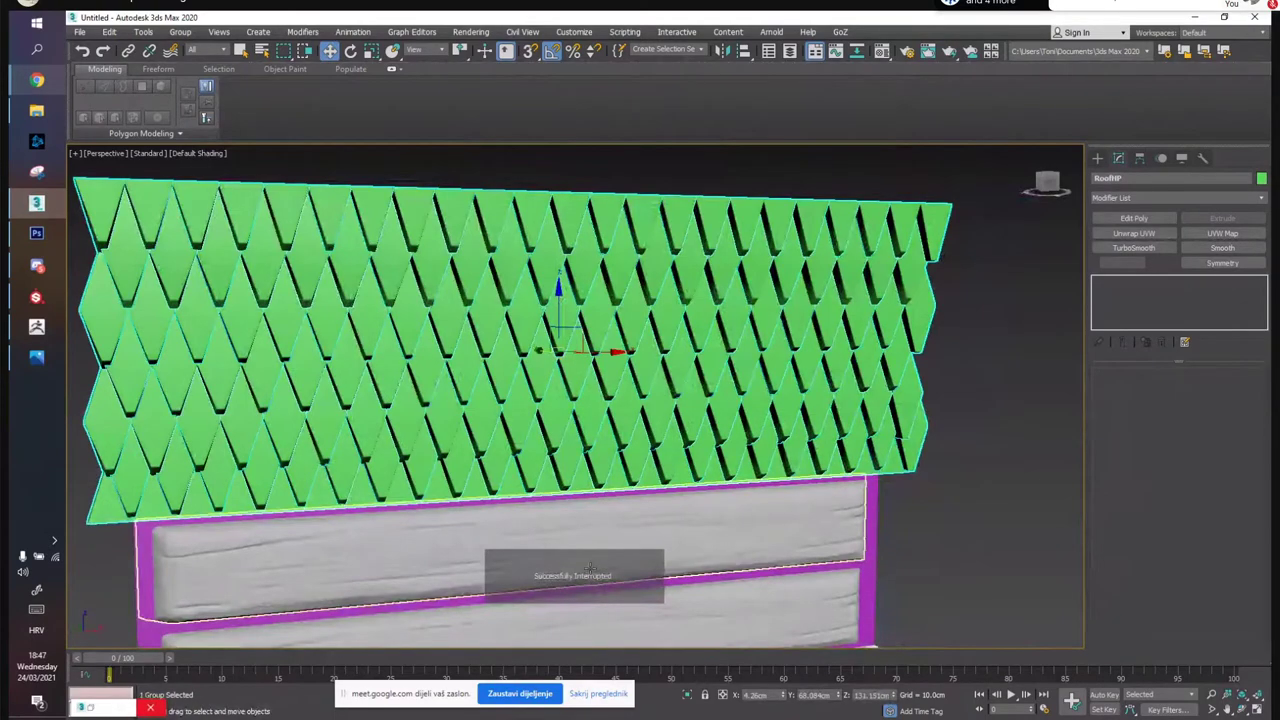
scroll(600, 376, down, 5)
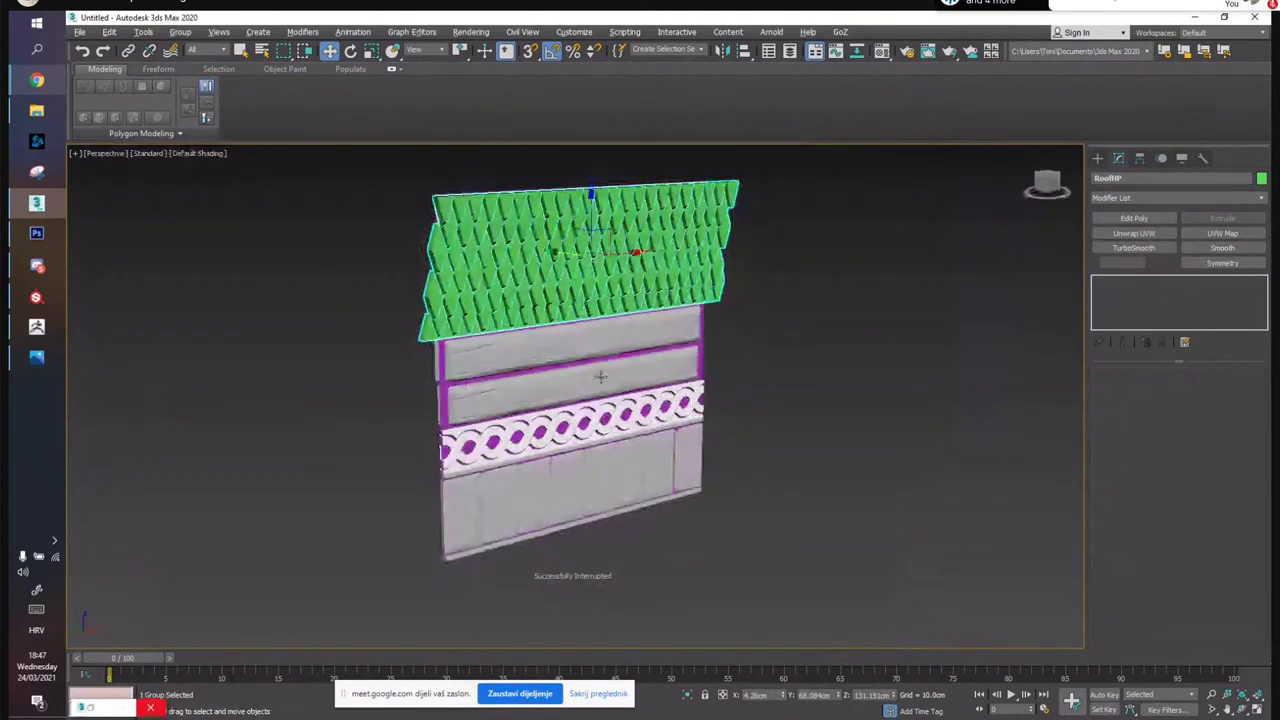
ctrl+click(531, 355)
ctrl+click(534, 387)
ctrl+click(531, 429)
ctrl+click(531, 500)
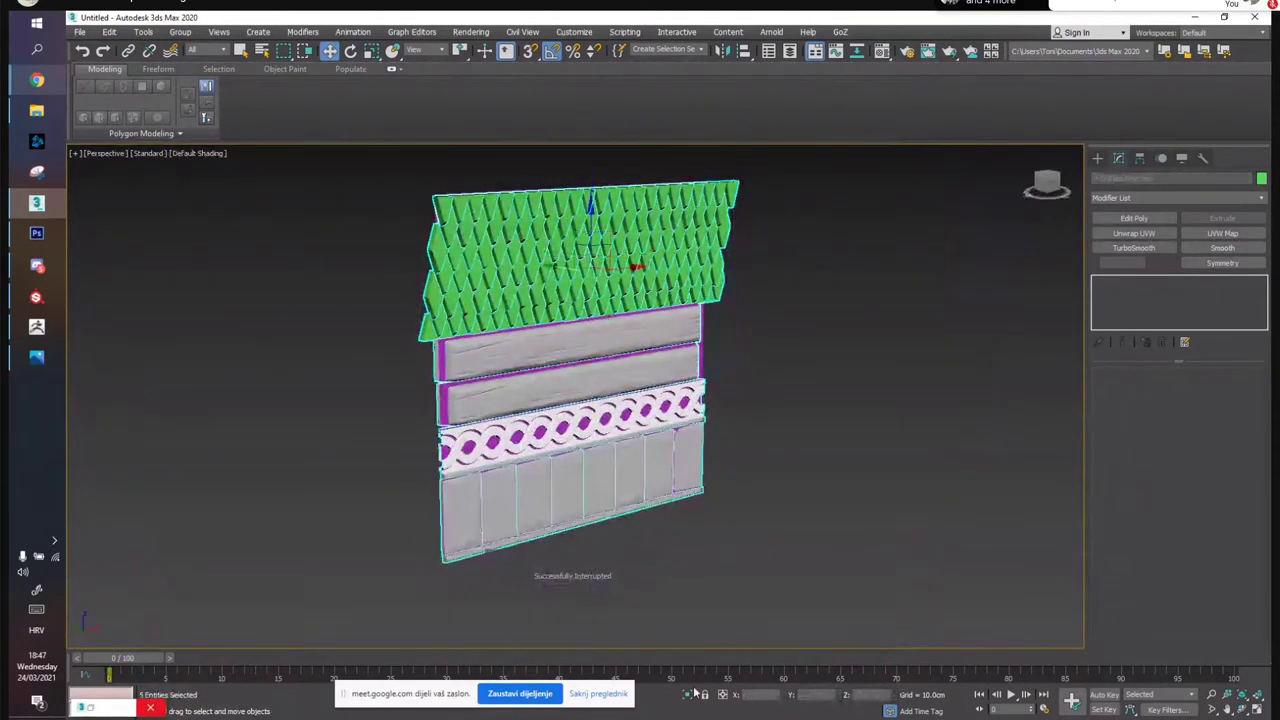
alt+middle_drag(531, 500, 480, 390)
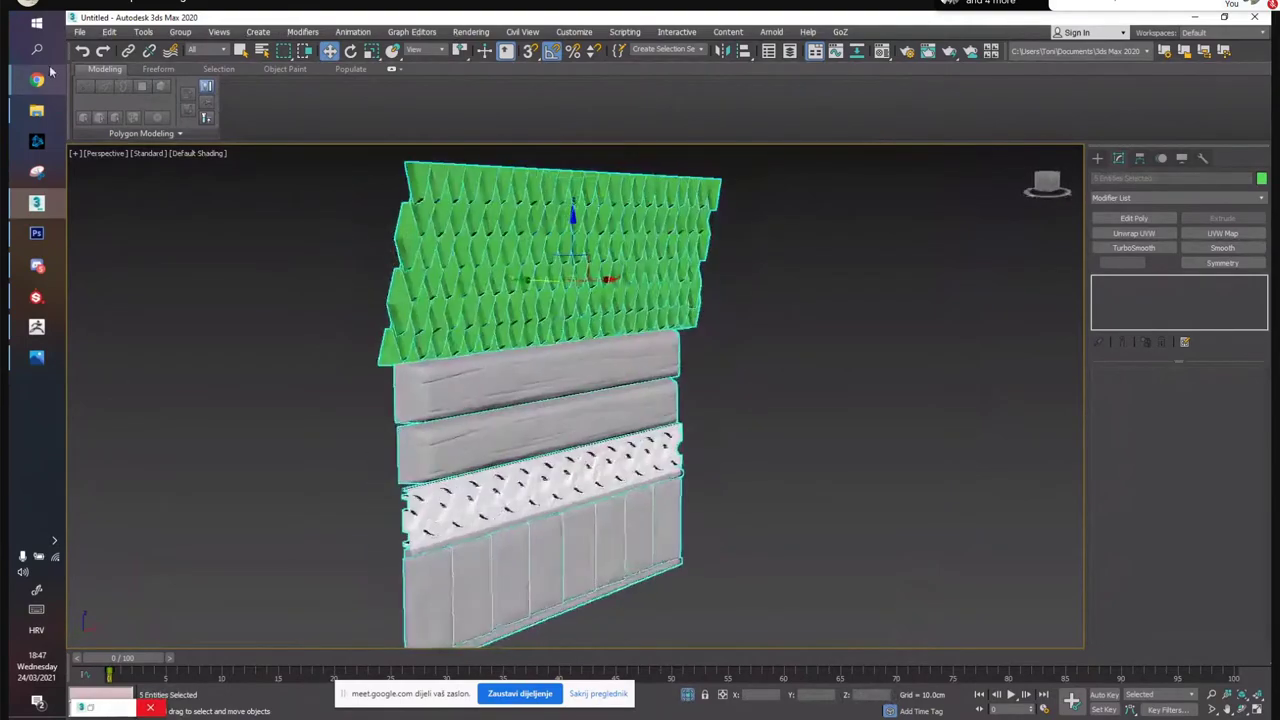
Export the selected detailed pieces as an FBX named TrimSHeetHP in the TrimSheetExport folder, with scene units in centimeters
click(79, 31)
click(263, 240)
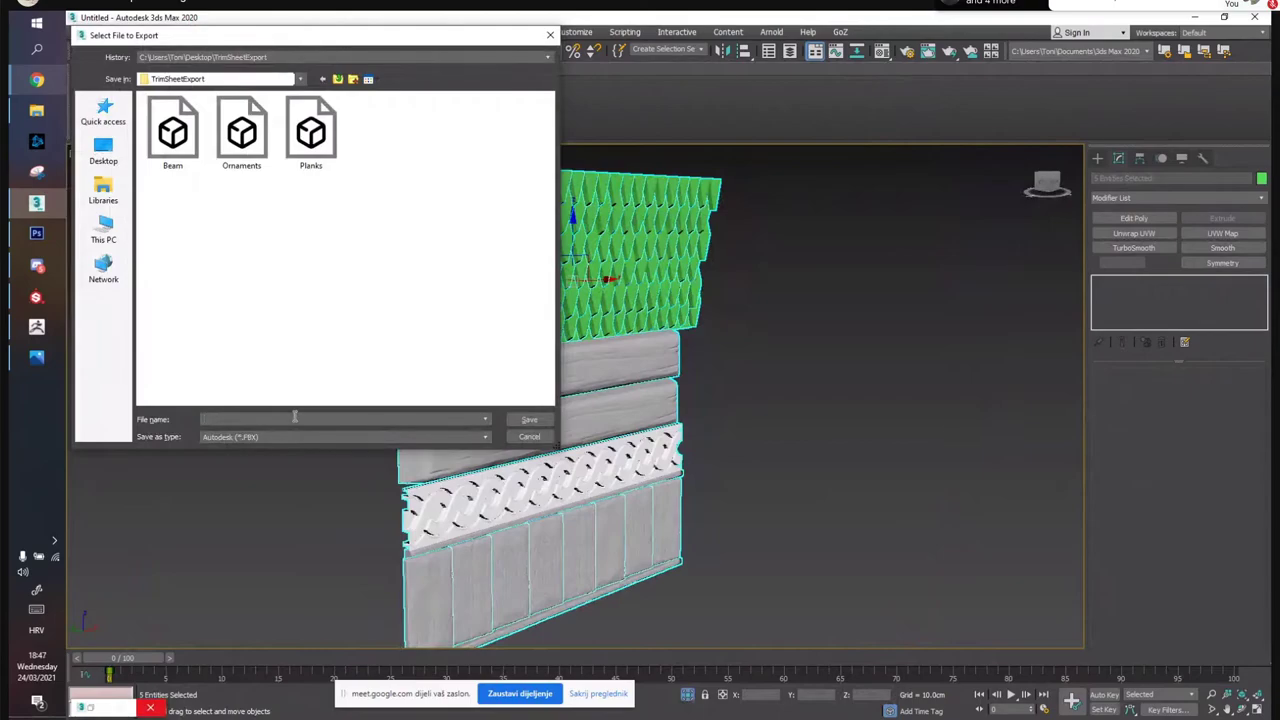
text(TrimSheetHP)
key(Return)
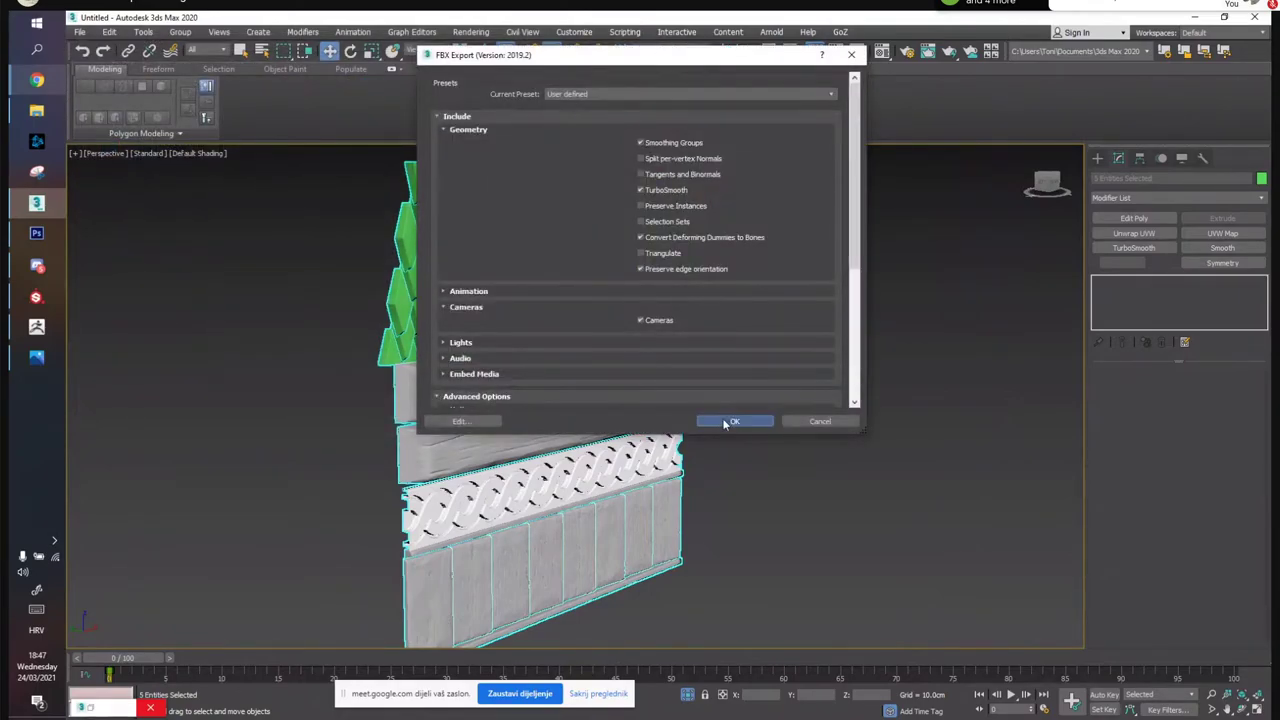
scroll(858, 333, down, 5)
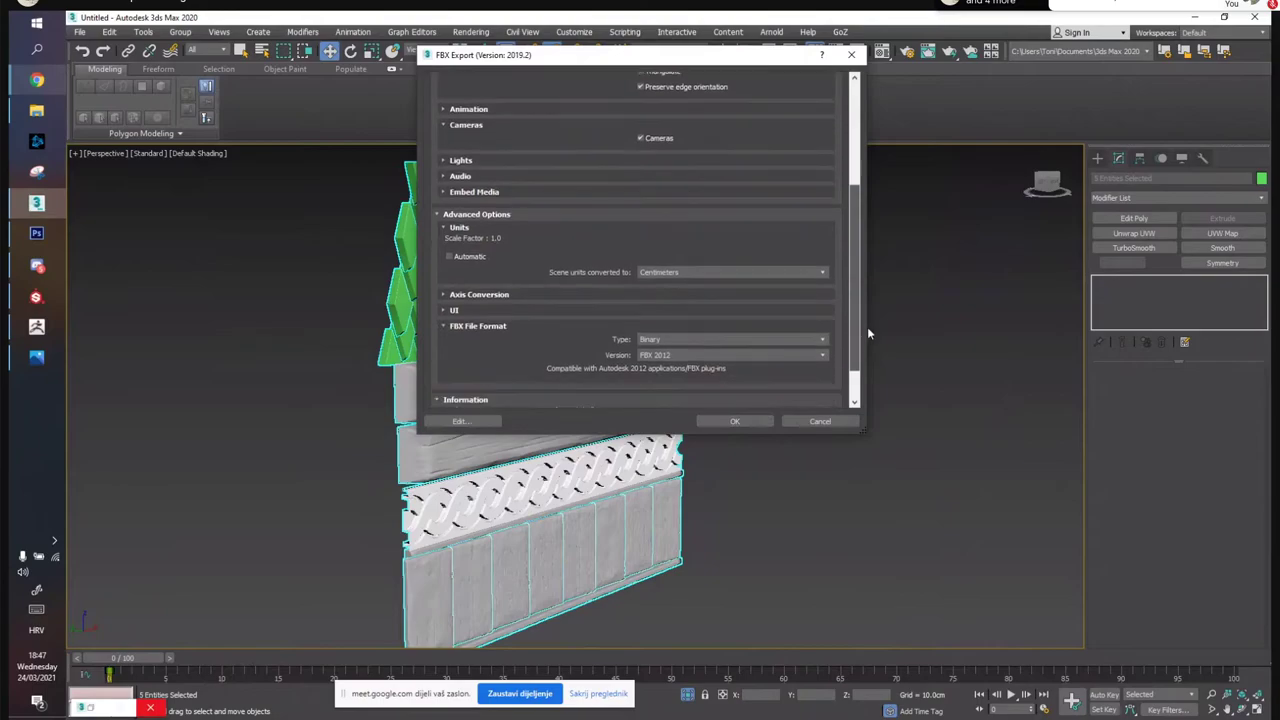
click(769, 307)
click(711, 325)
click(737, 421)
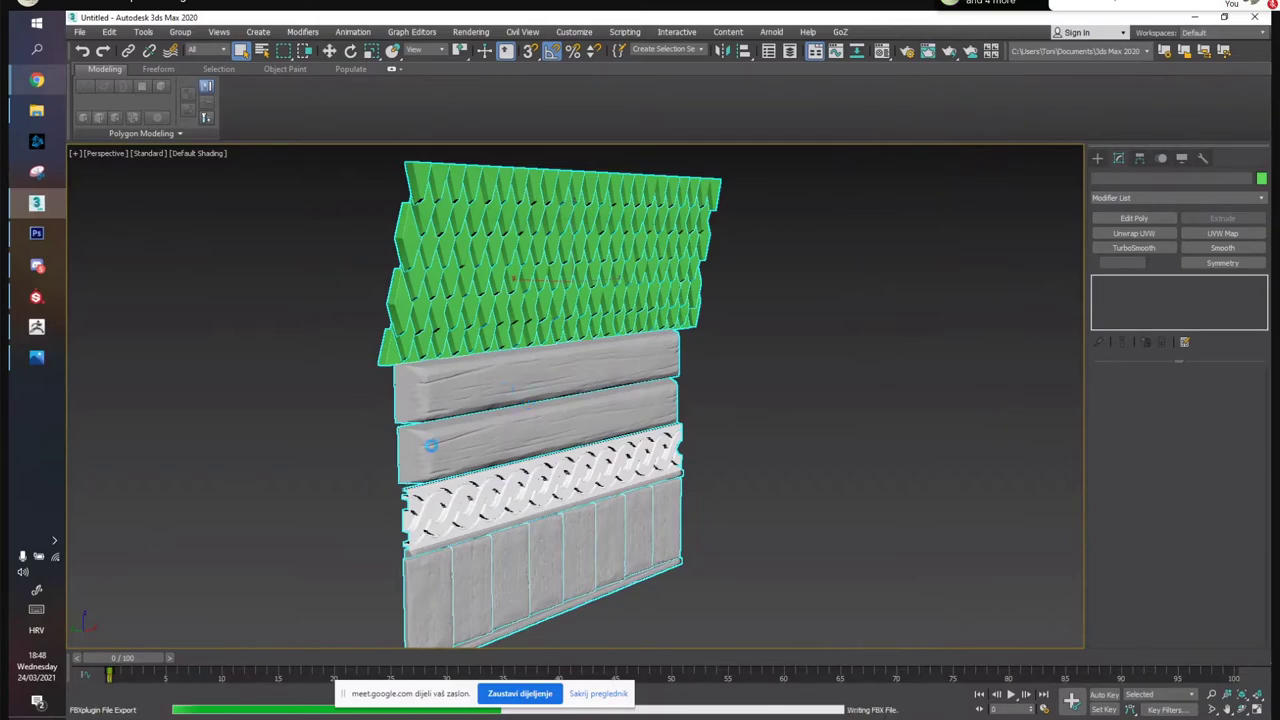
Minimize 3ds Max and dismiss the STAVE.jpg reference photo to reach the desktop
drag(354, 698, 342, 644)
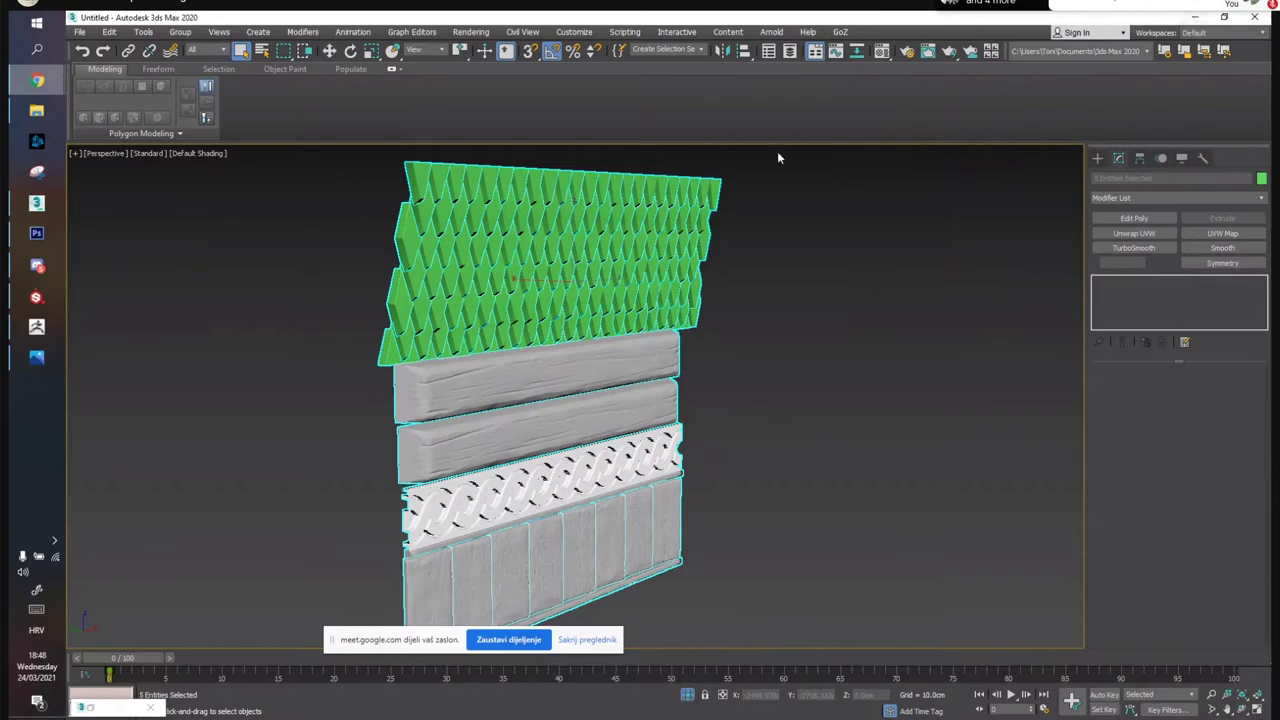
click(1201, 17)
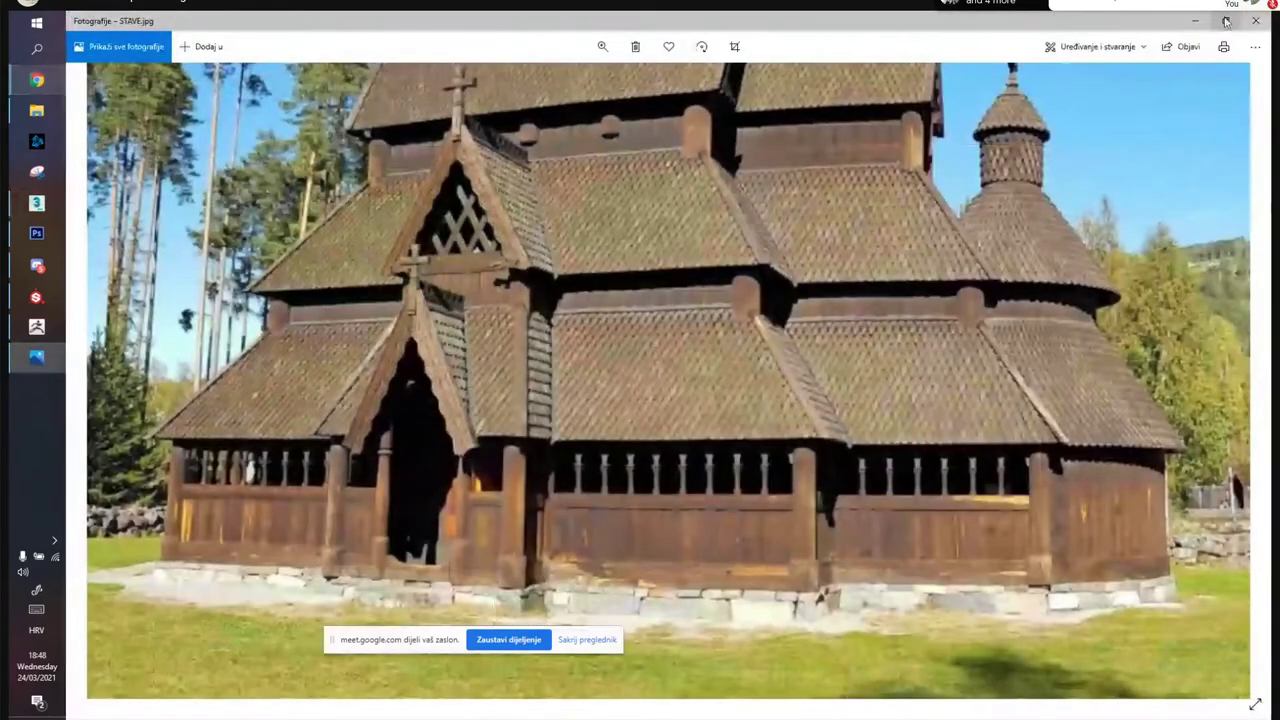
click(1255, 20)
click(1224, 19)
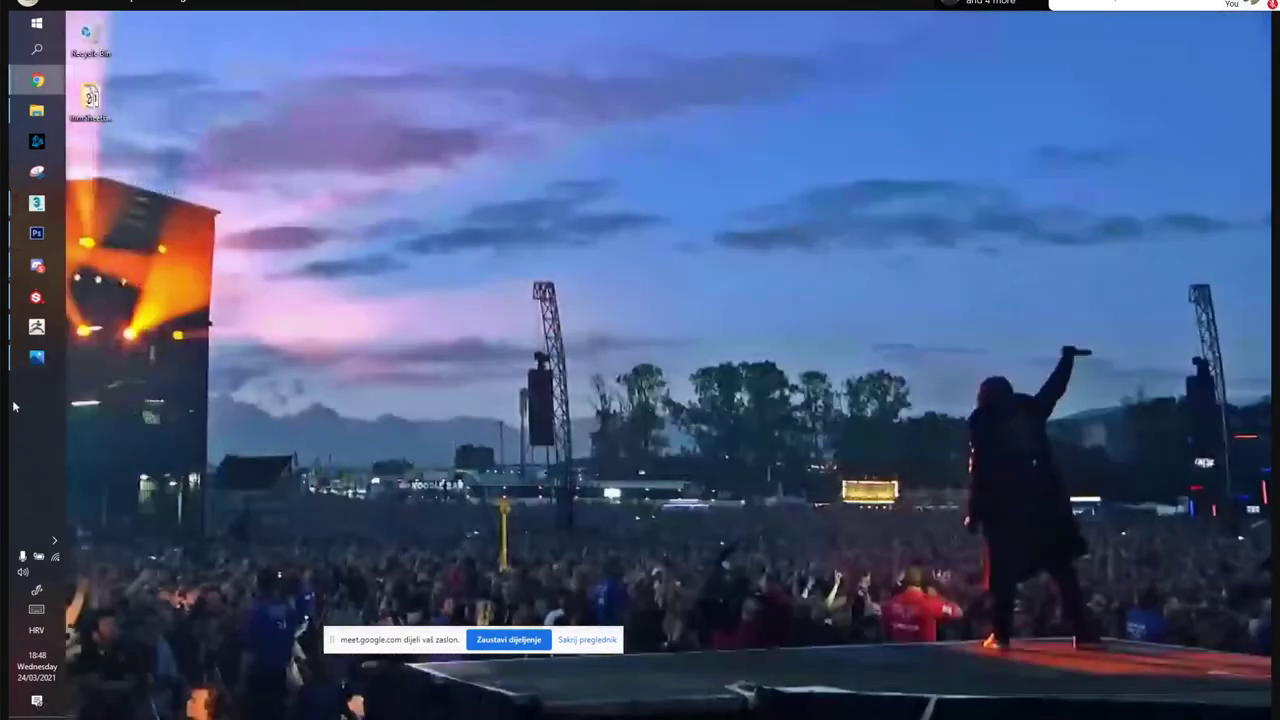
Switch to ZBrush and exit it without saving the project
click(37, 327)
click(1262, 18)
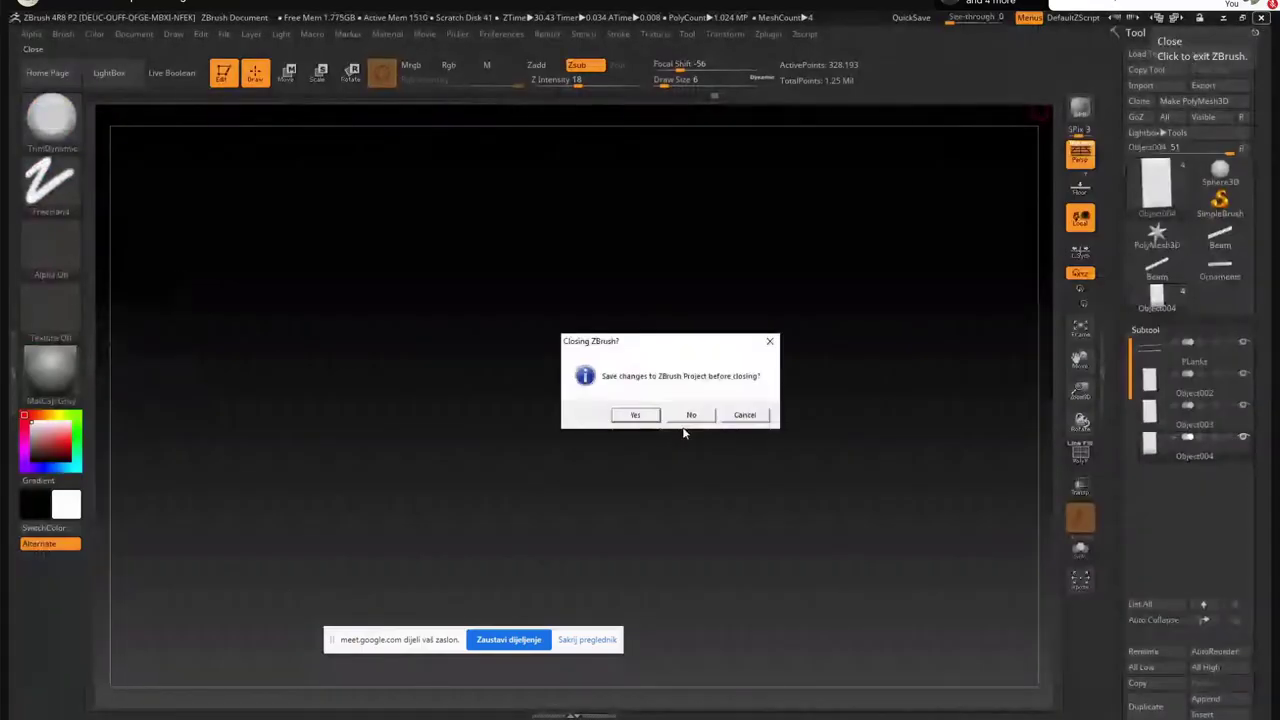
click(676, 422)
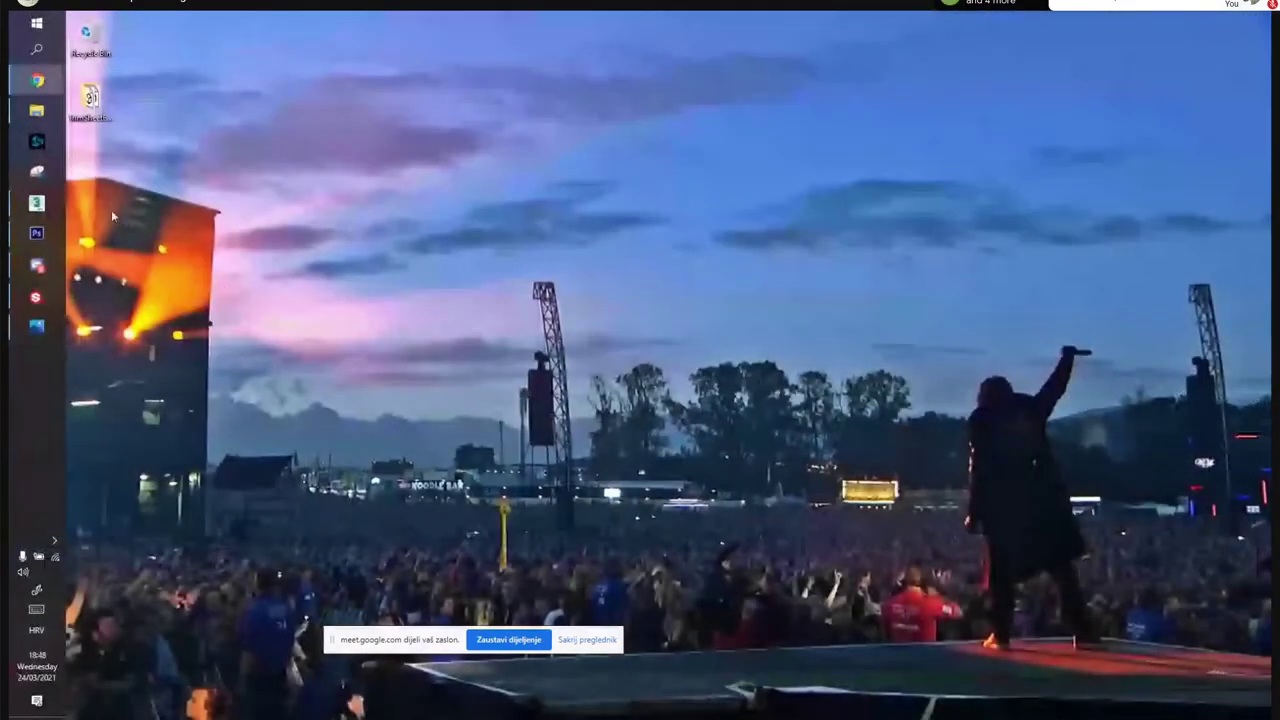
Switch back to 3ds Max and delete the selected roof, beams, ornament and planks
mouse_move(36, 232)
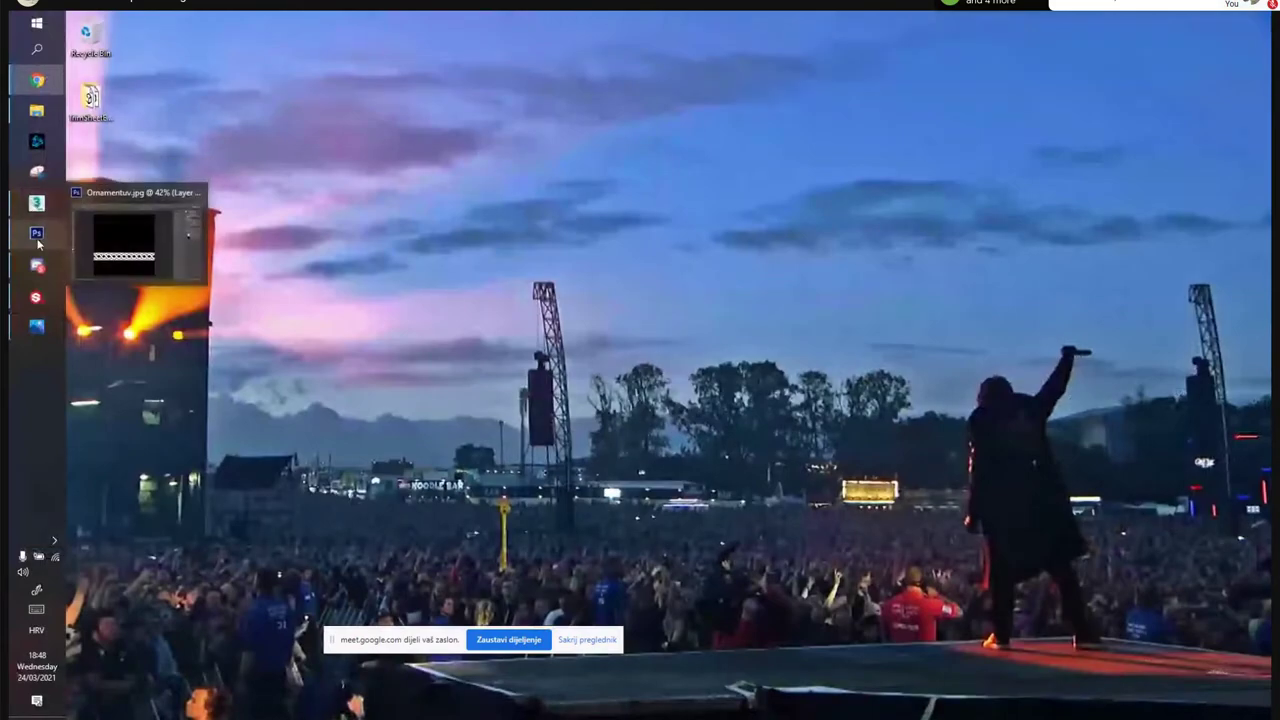
mouse_move(36, 297)
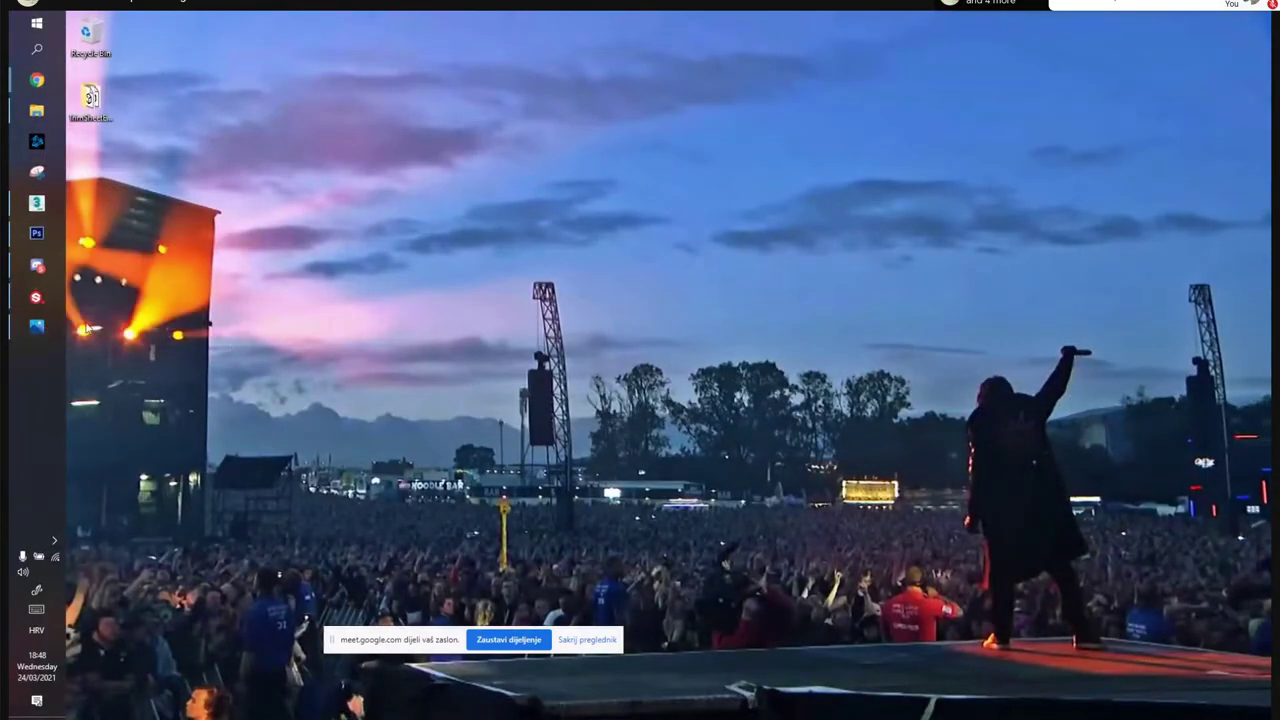
click(36, 202)
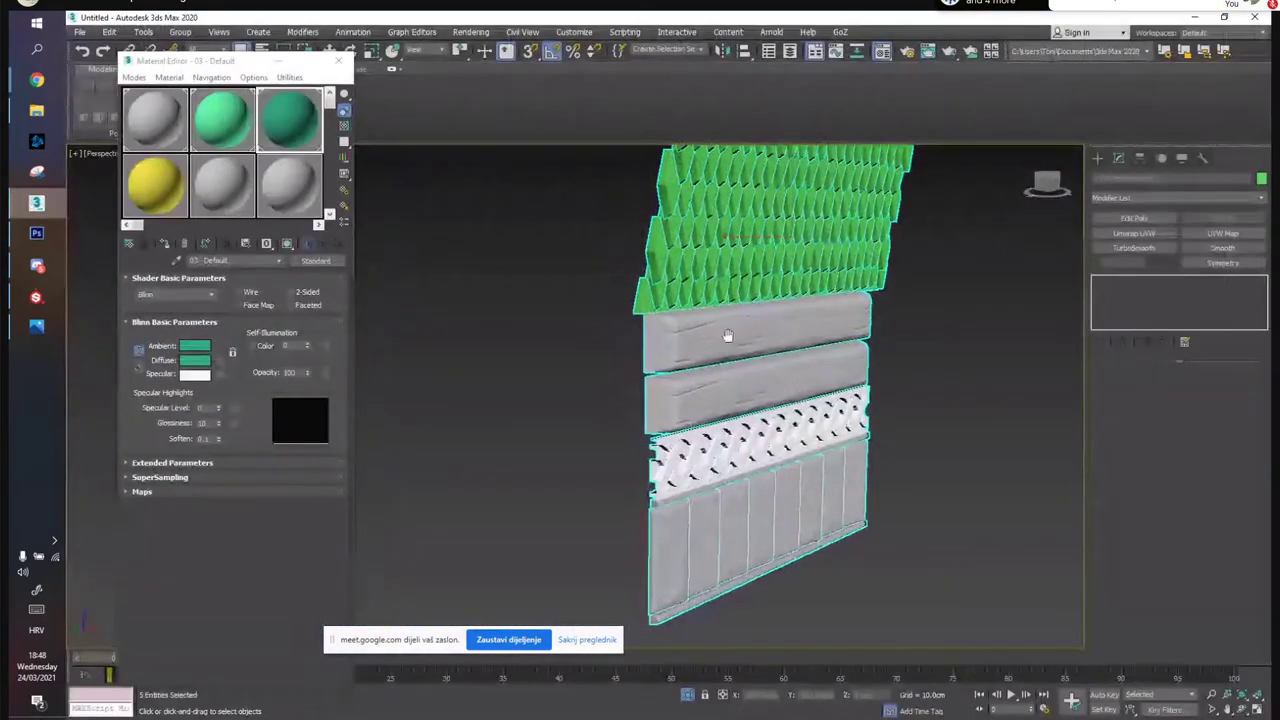
key(Delete)
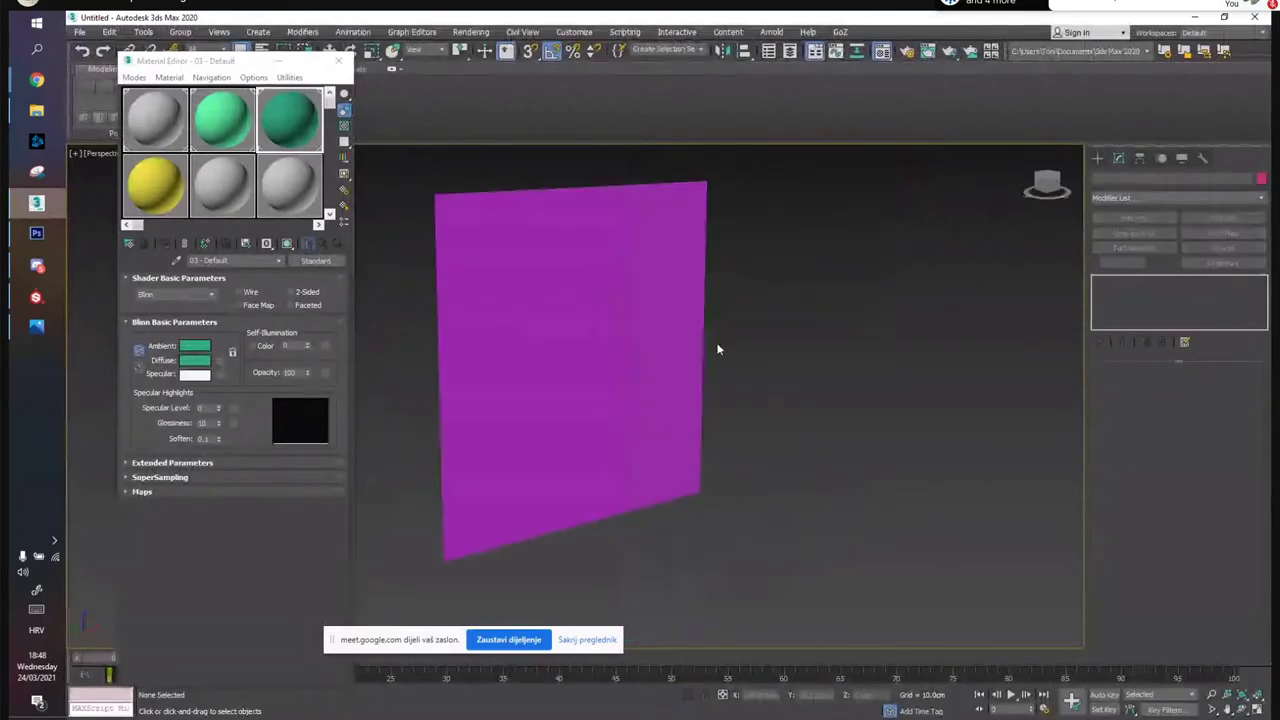
Convert the TrimSheetLP plane to an Editable Poly
click(537, 371)
key(w)
click(79, 32)
mouse_move(120, 232)
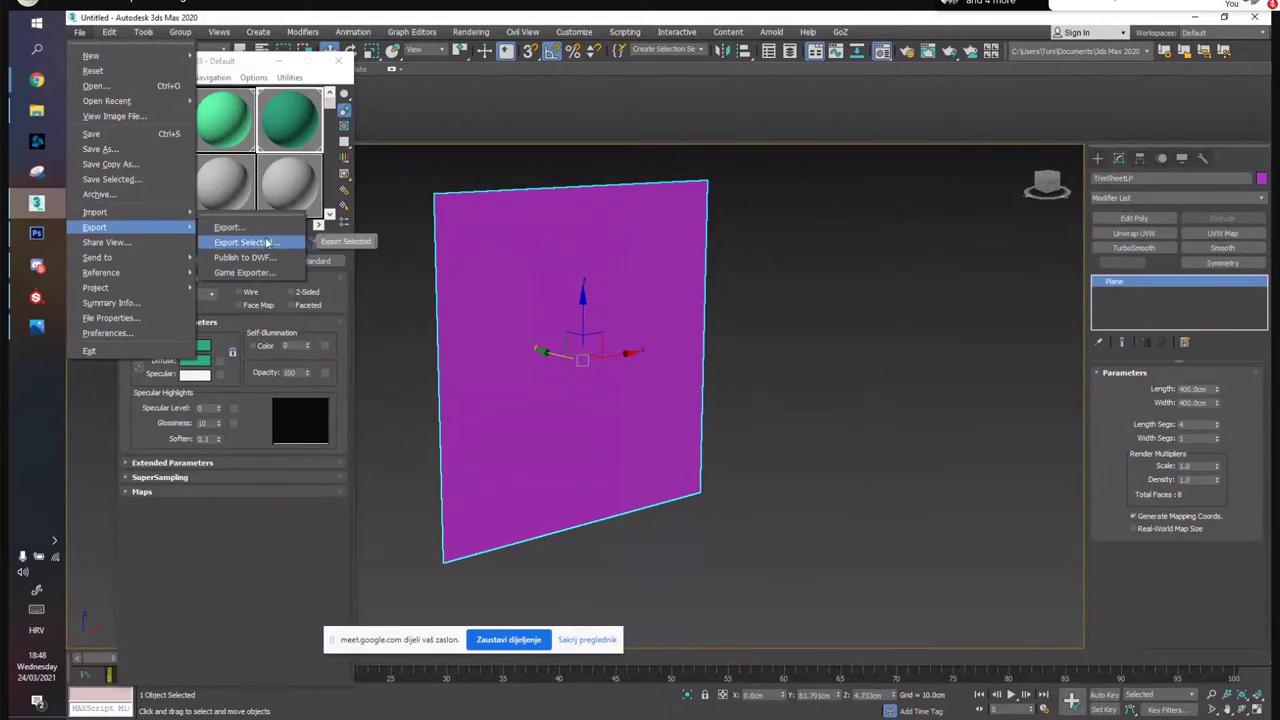
click(738, 374)
right_click(657, 370)
mouse_move(605, 507)
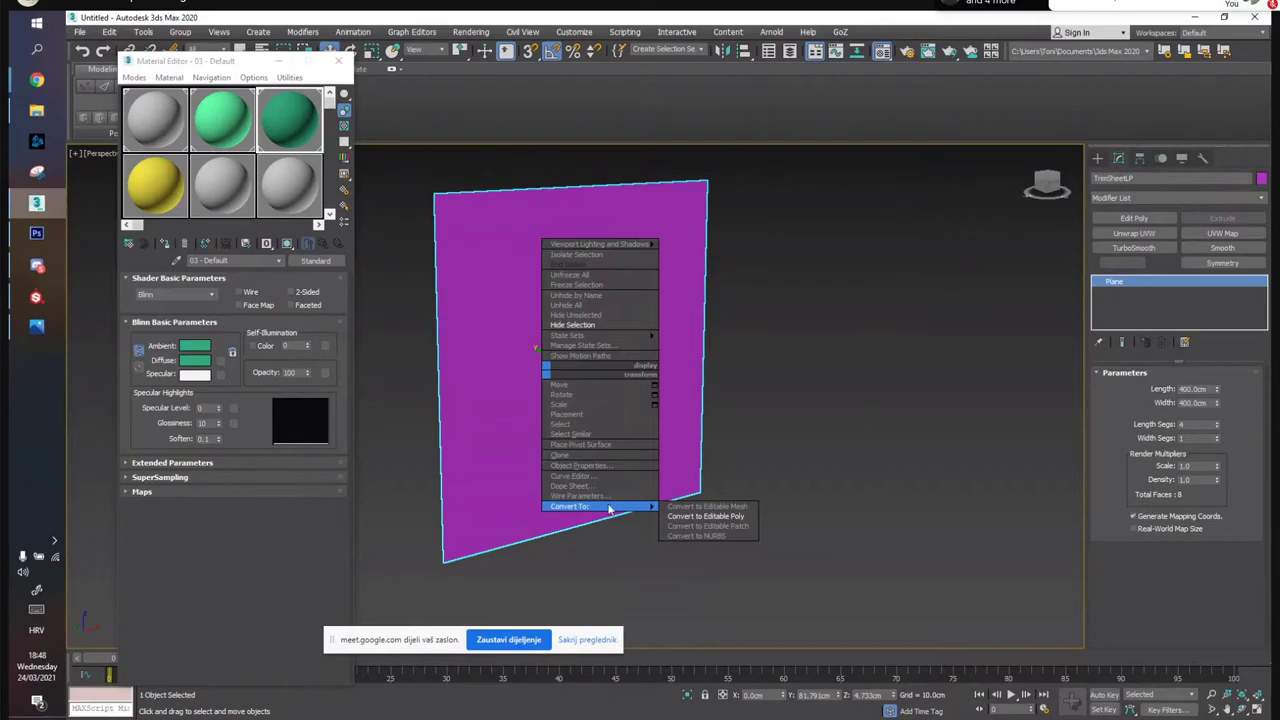
click(705, 516)
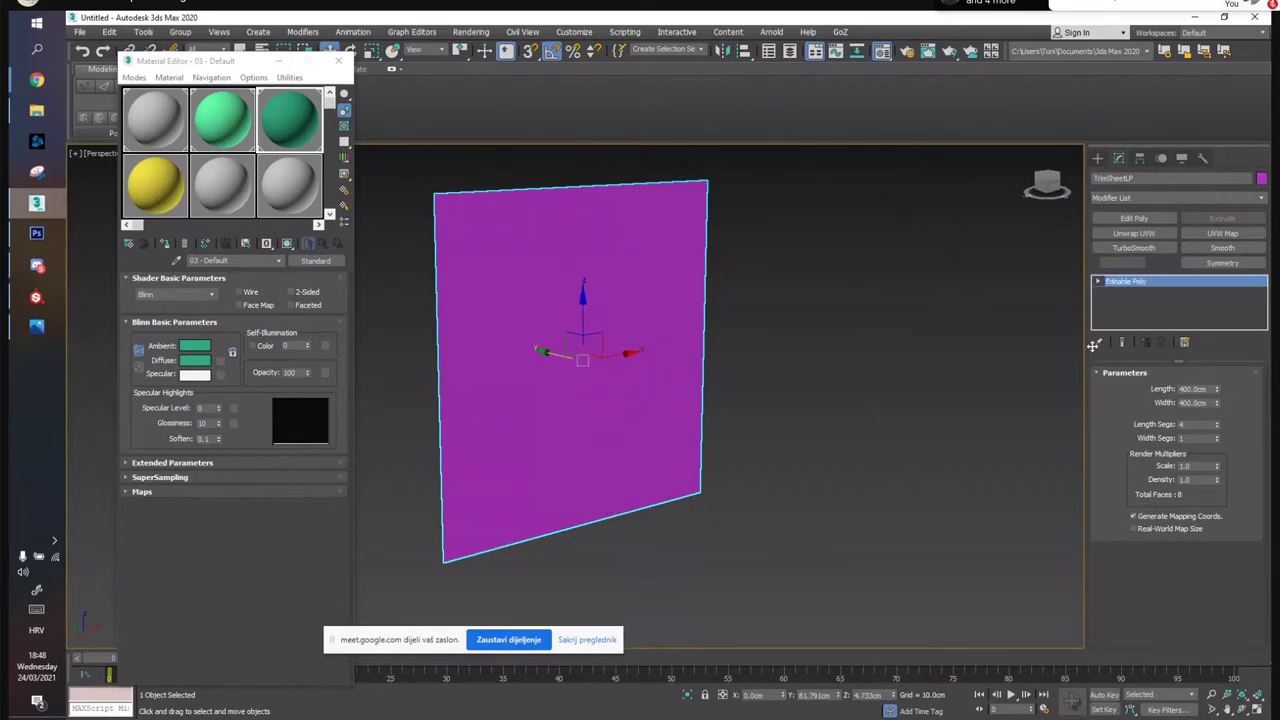
Apply Unwrap UVW to TrimSheetLP, check its UV layout in the editor, and collapse the whole modifier stack
click(1167, 197)
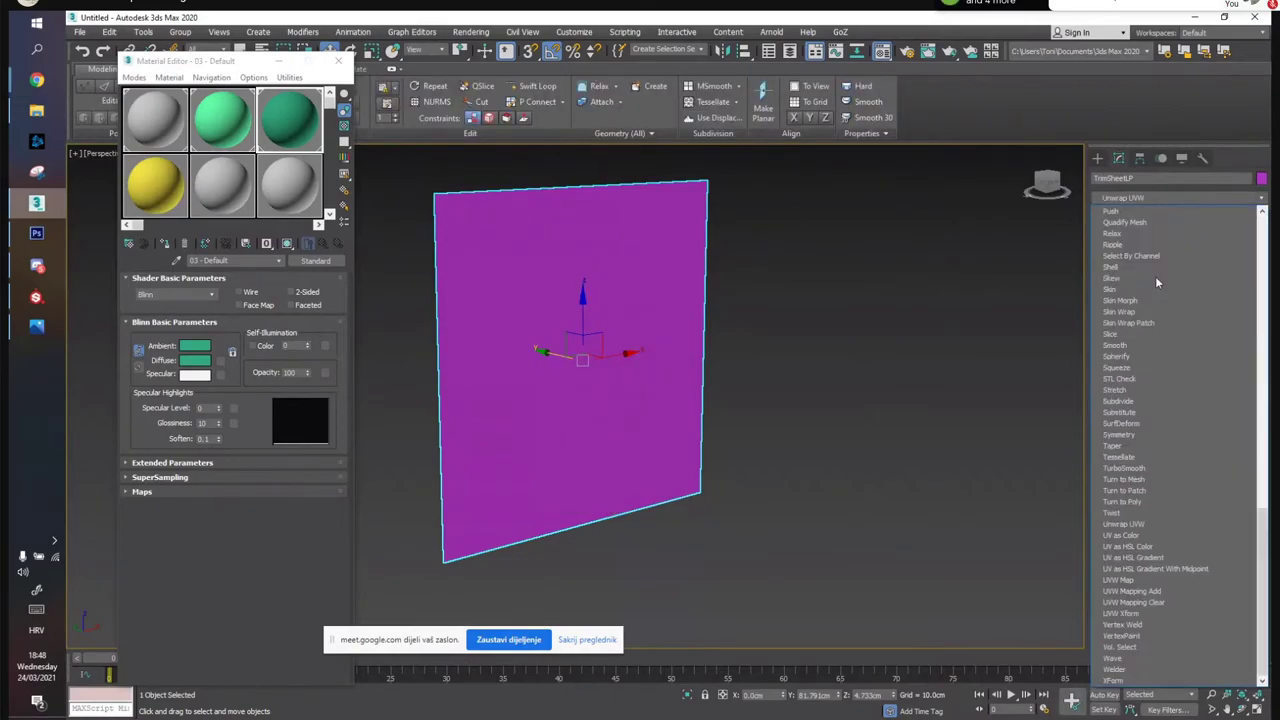
click(1123, 523)
scroll(1150, 520, down, 3)
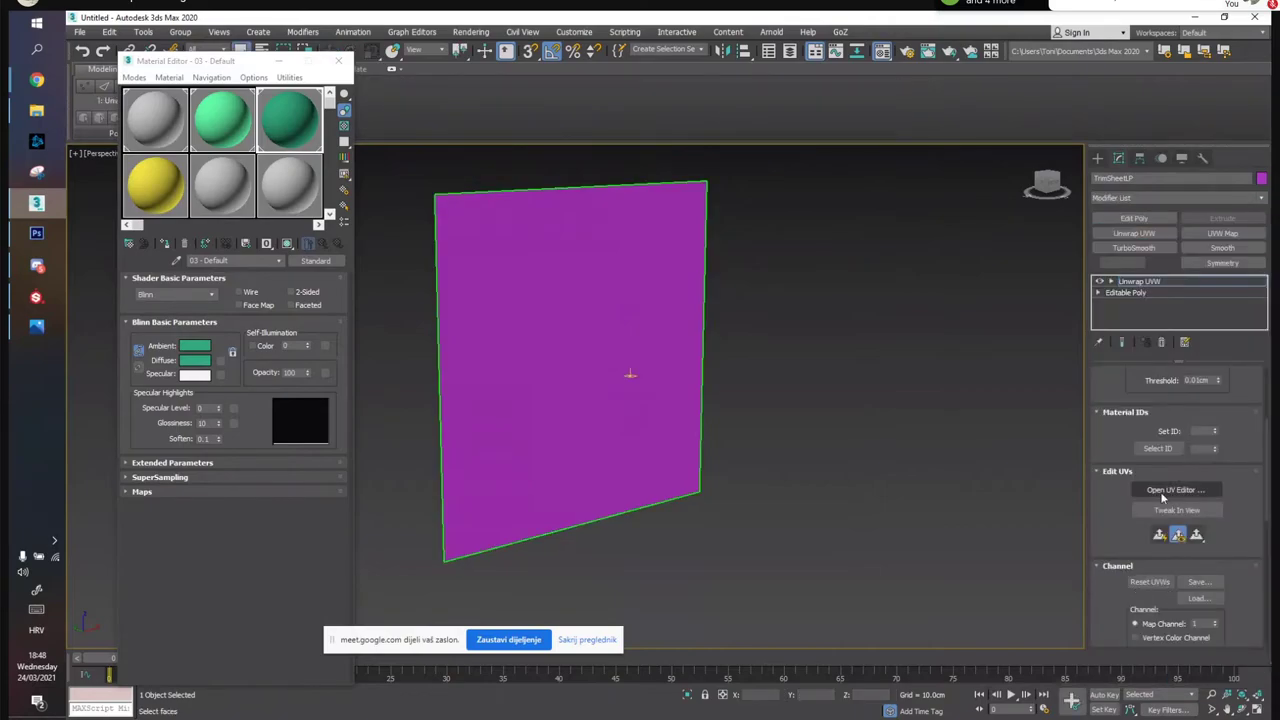
click(1165, 490)
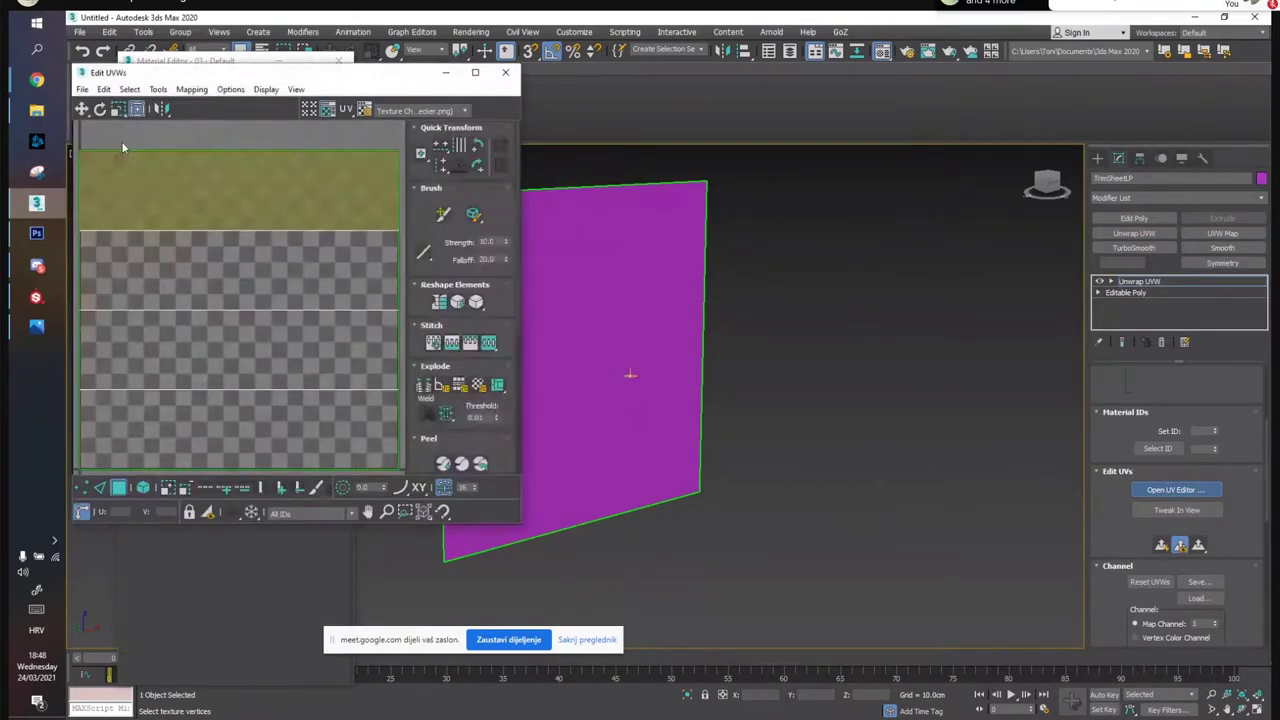
click(505, 72)
right_click(1139, 281)
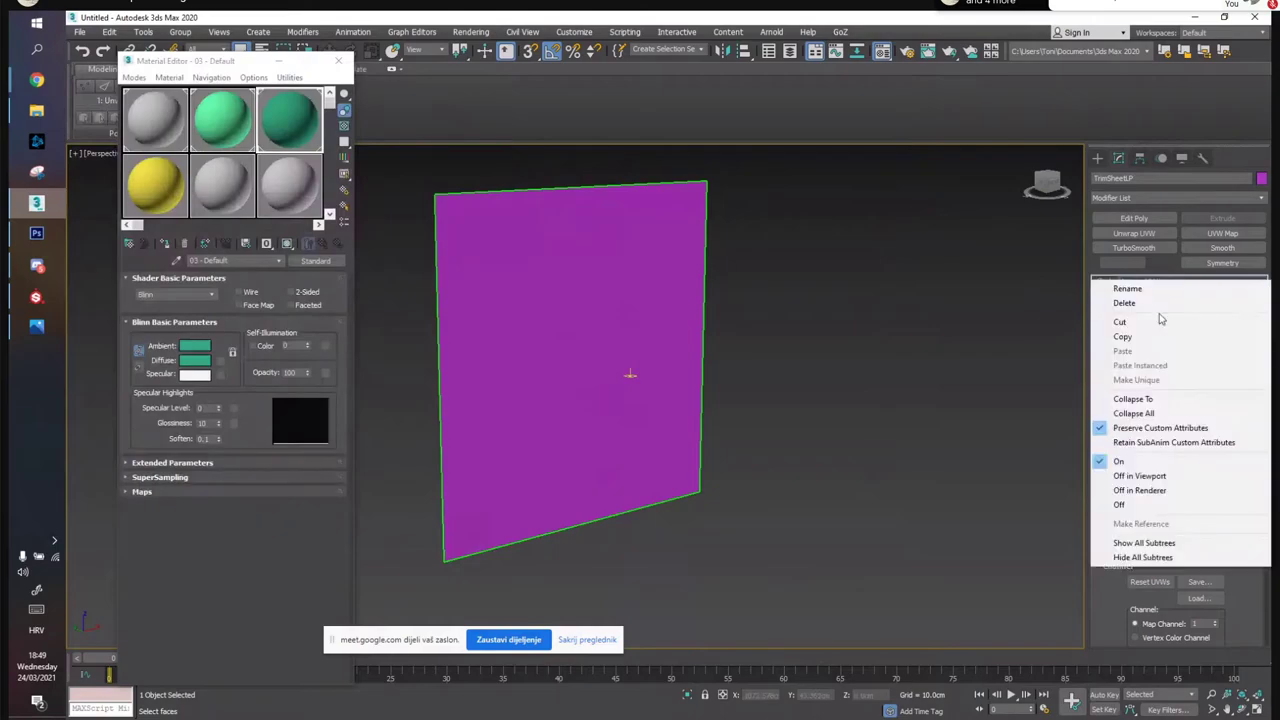
click(1160, 414)
Export the selected TrimSheetLP plane as an FBX named TrimSheetLP in the TrimSheetExport folder
click(79, 32)
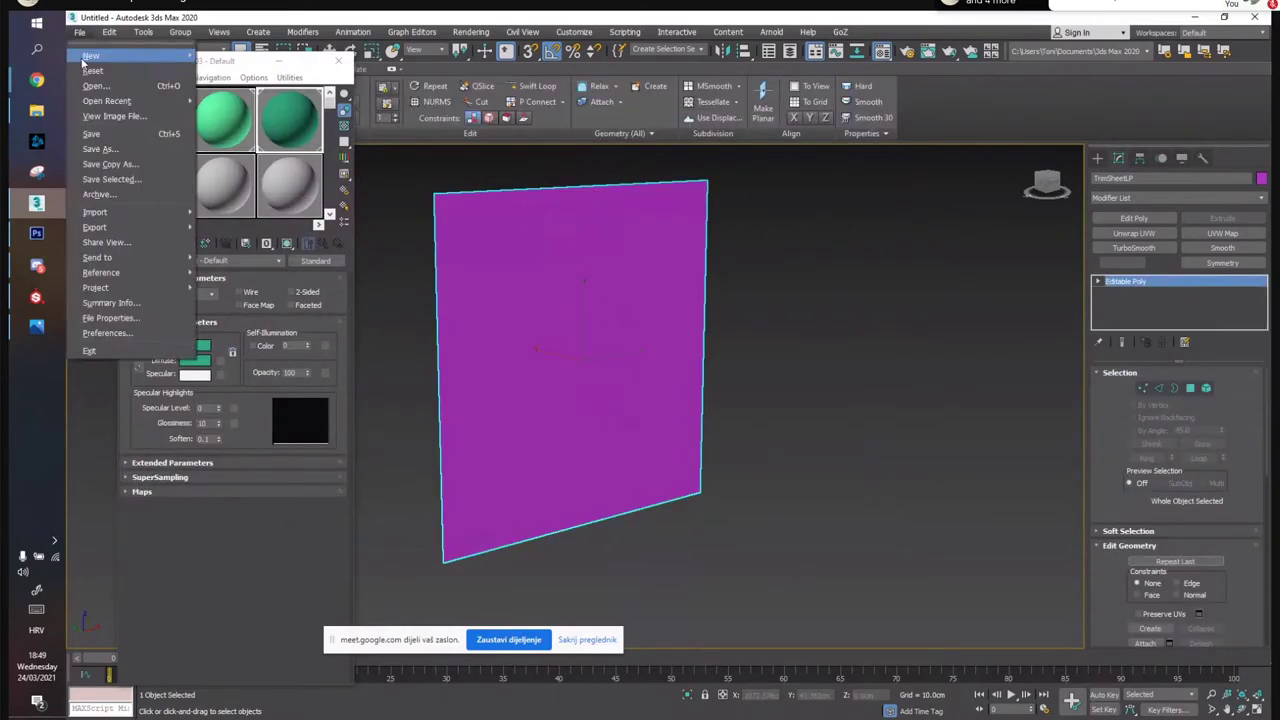
mouse_move(94, 227)
click(244, 243)
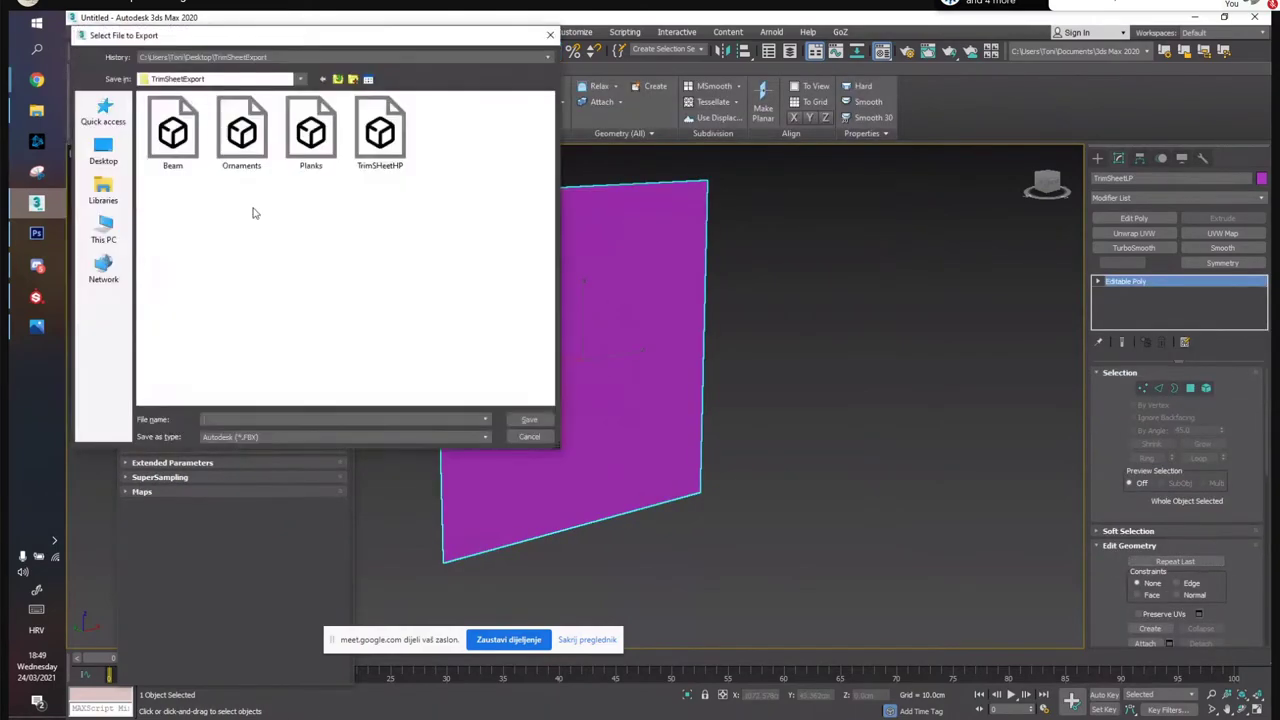
text(Trim)
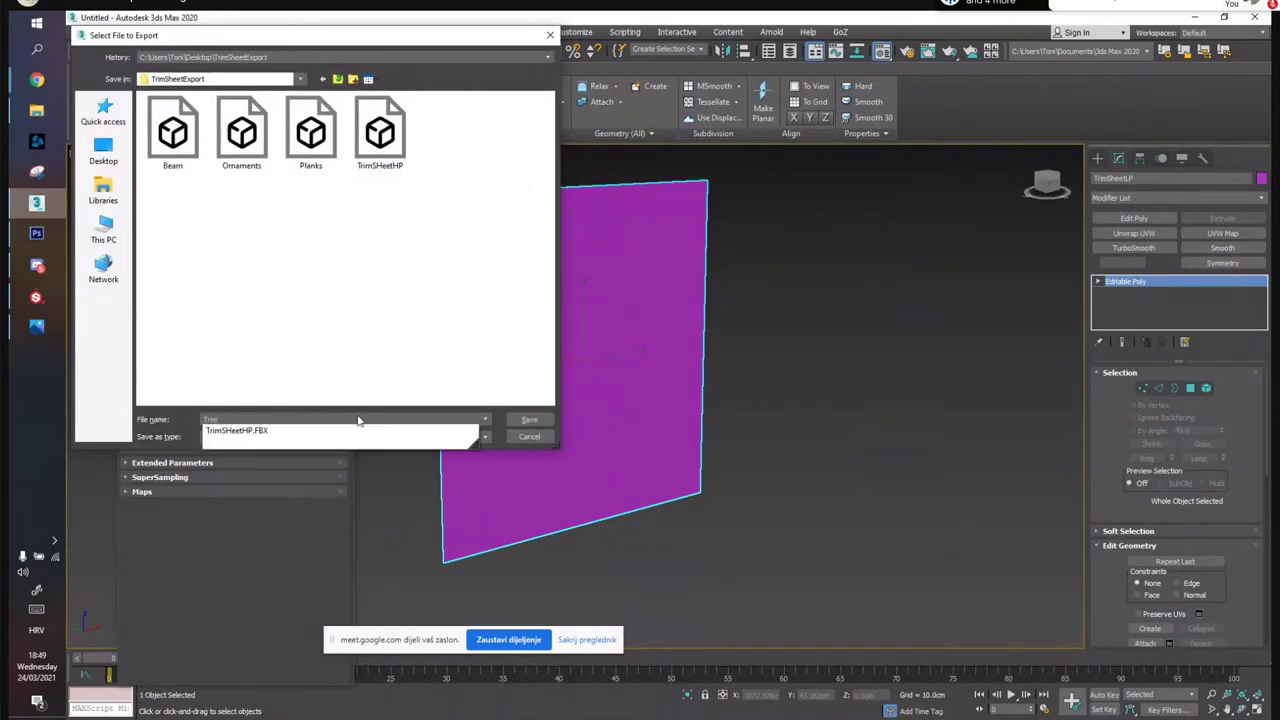
text(SheetLP)
key(Return)
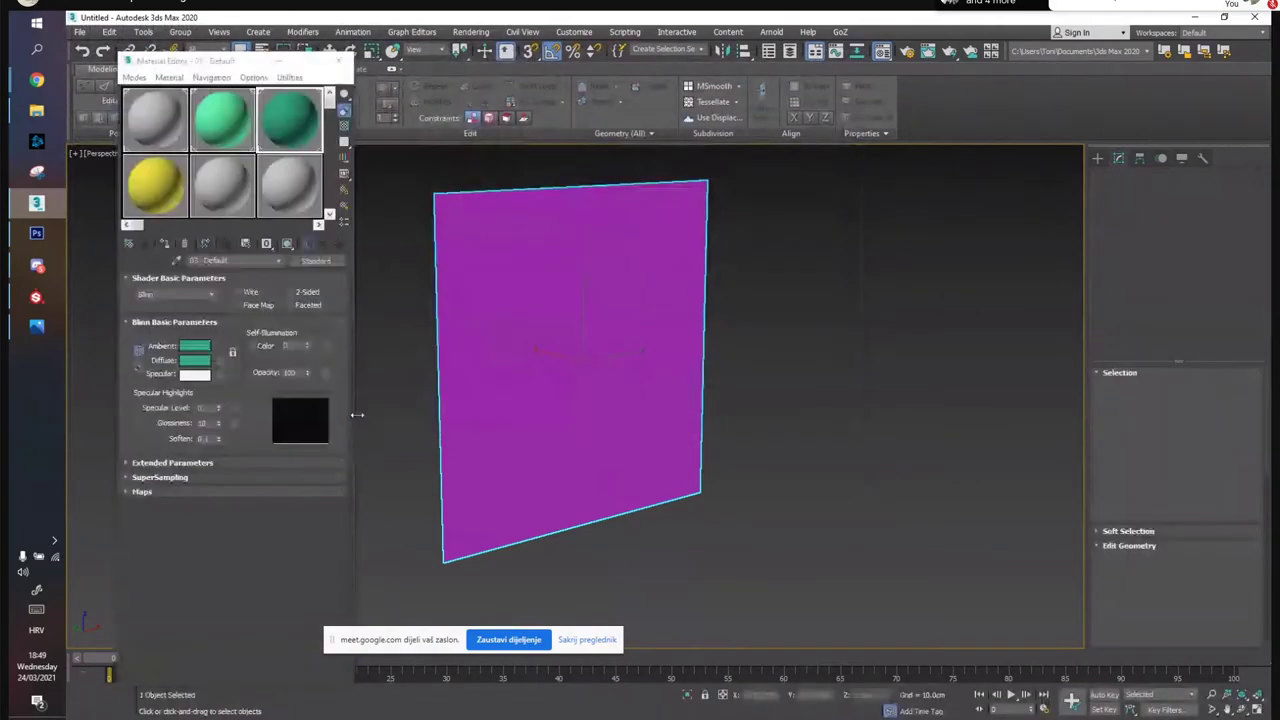
Minimize 3ds Max and switch to Substance Painter
click(1194, 17)
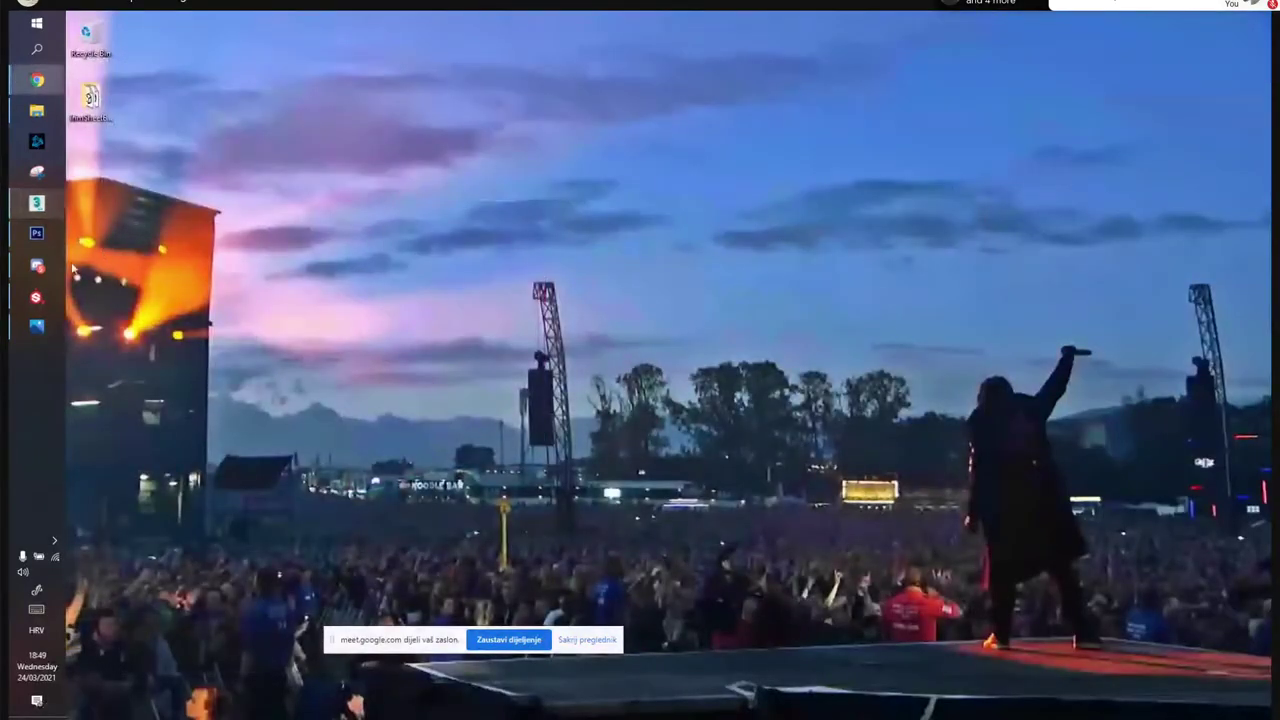
click(36, 297)
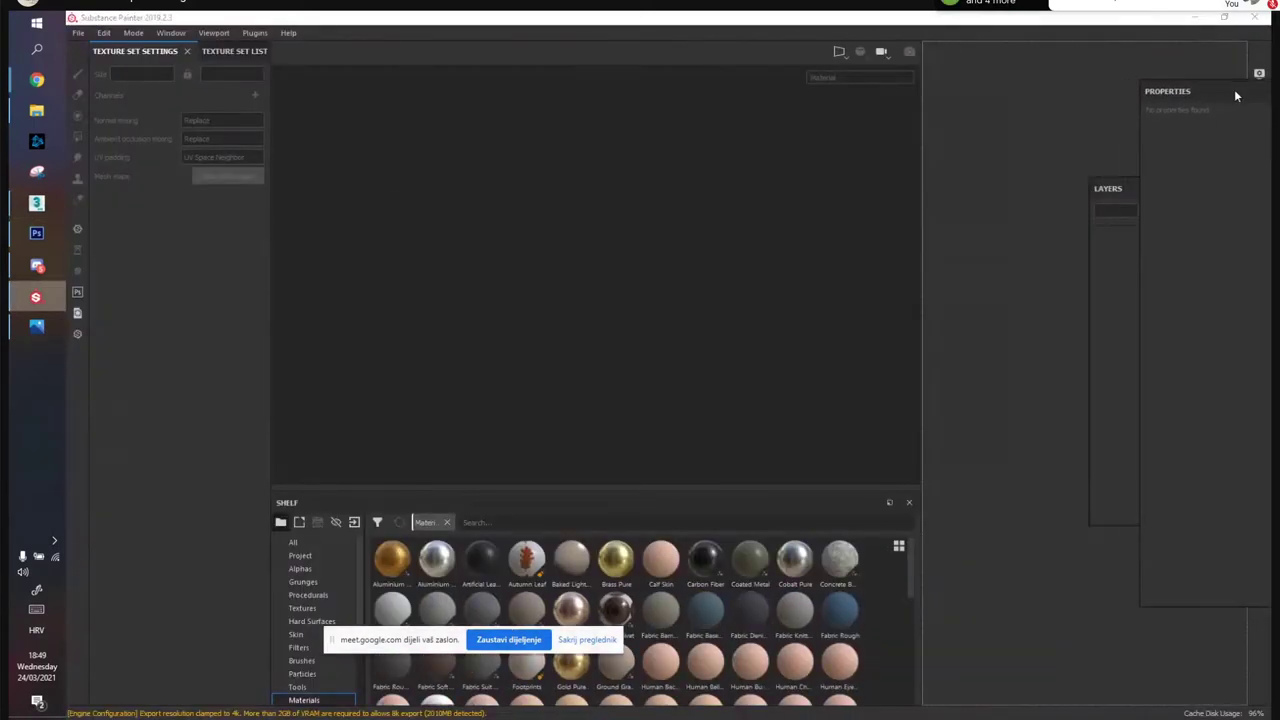
Dock the Layers panel above Texture Set Settings and widen that panel column
drag(1186, 196, 159, 60)
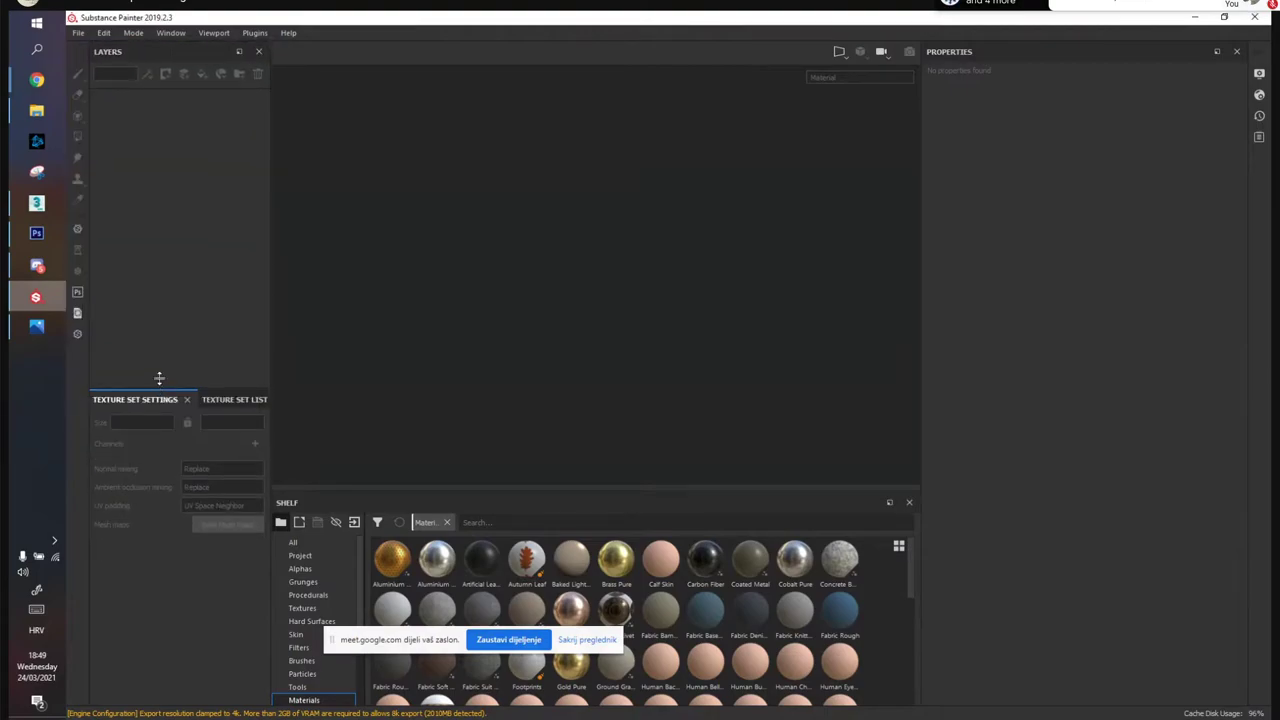
drag(158, 390, 318, 356)
drag(269, 347, 321, 348)
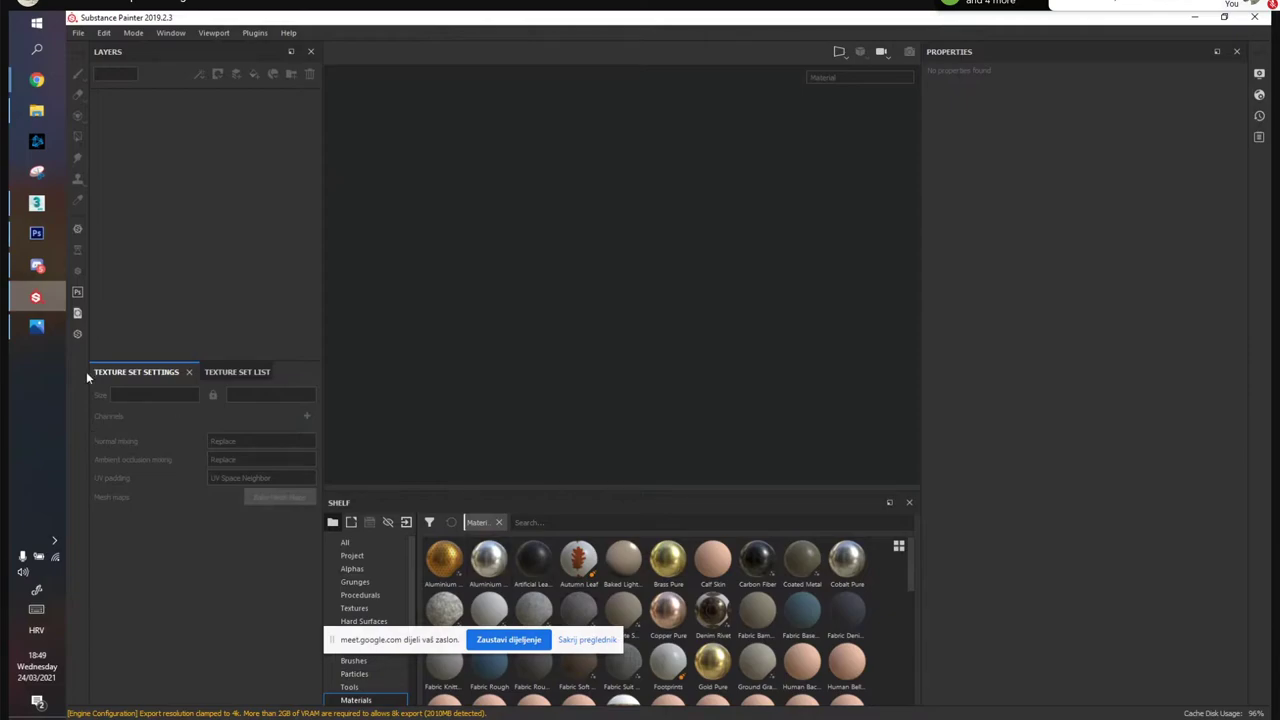
Switch to Photoshop, add a new layer above the ornament layer, and paint a thin looping white brush line above the braided band
click(37, 236)
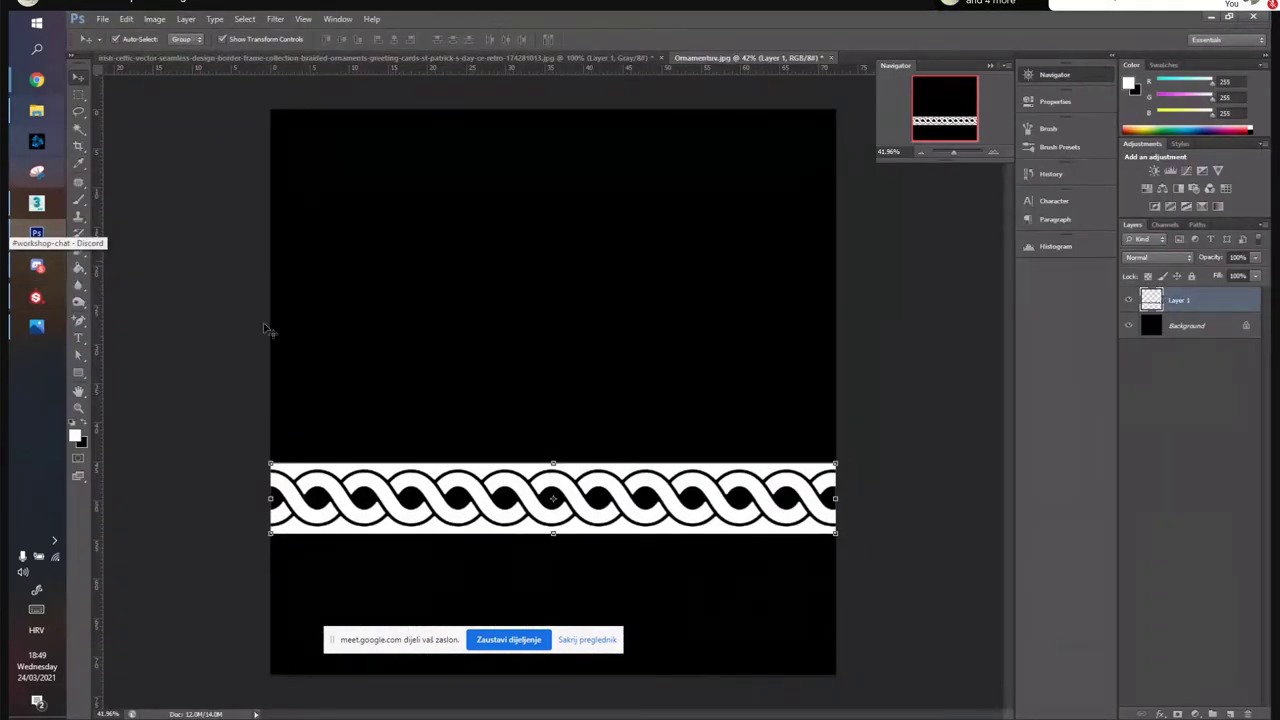
click(1230, 714)
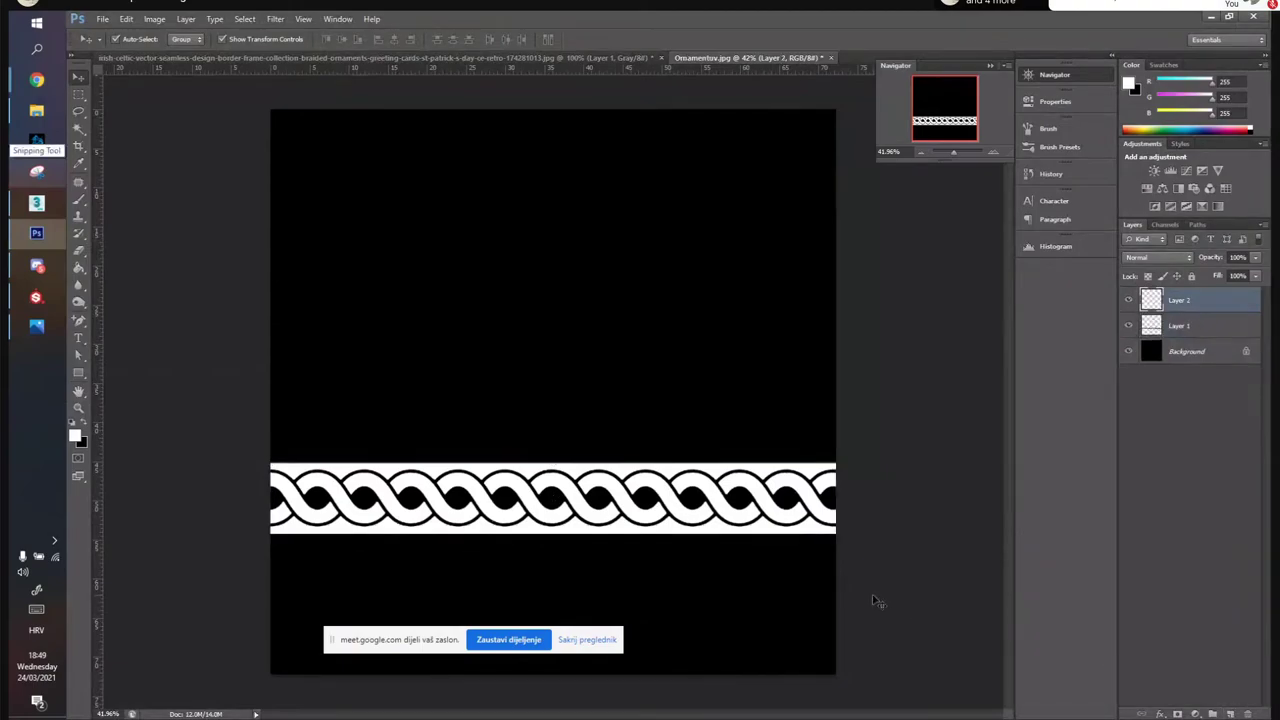
key(b)
mouse_move(447, 390)
mouse_down()
mouse_move(657, 322)
mouse_move(713, 406)
mouse_up()
Paint a thick reddish stroke (RGB 177, 100, 100) over the white line on another new layer, and return to Substance Painter
click(1230, 714)
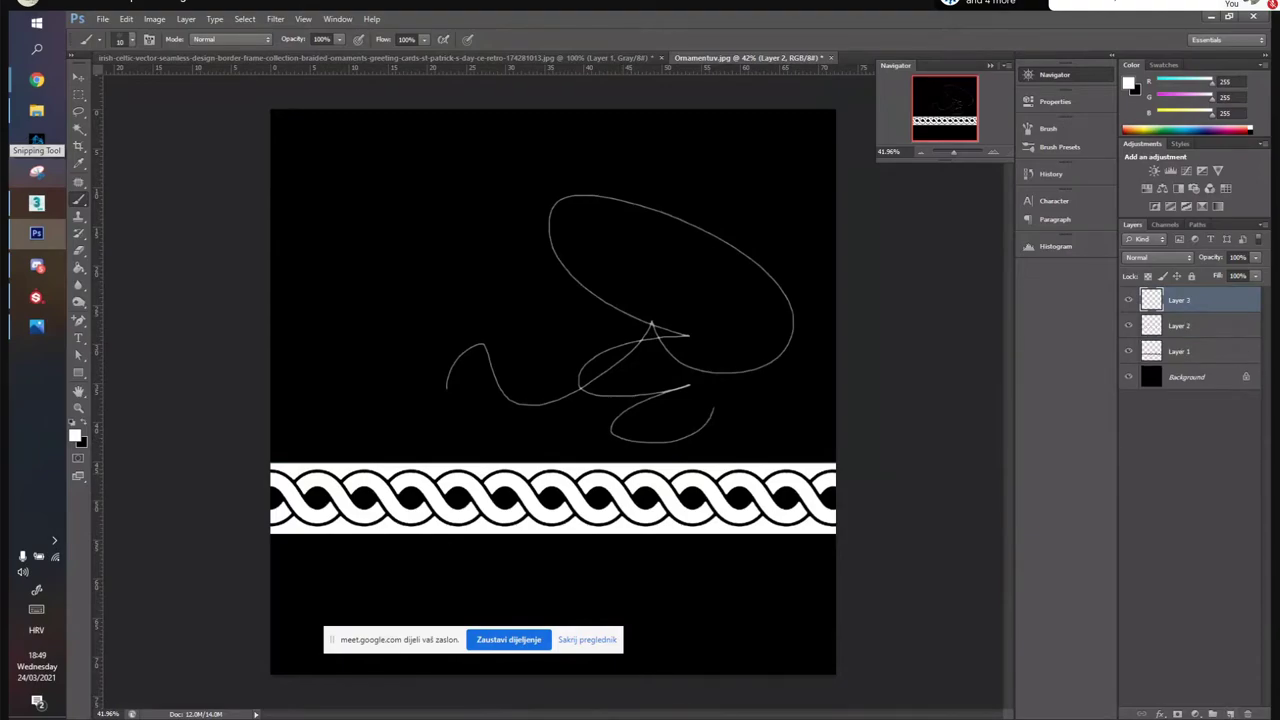
click(76, 433)
click(829, 437)
key(Return)
mouse_move(572, 287)
mouse_down()
mouse_move(698, 330)
mouse_move(710, 365)
mouse_up()
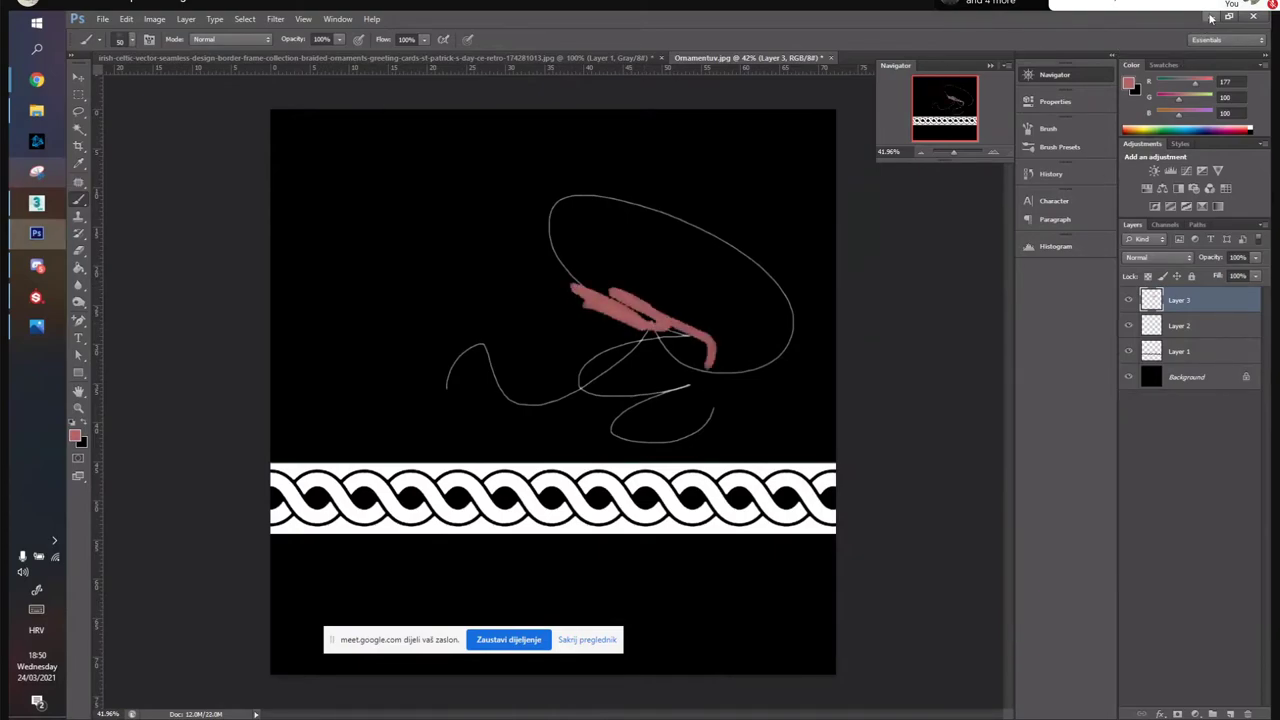
click(1211, 17)
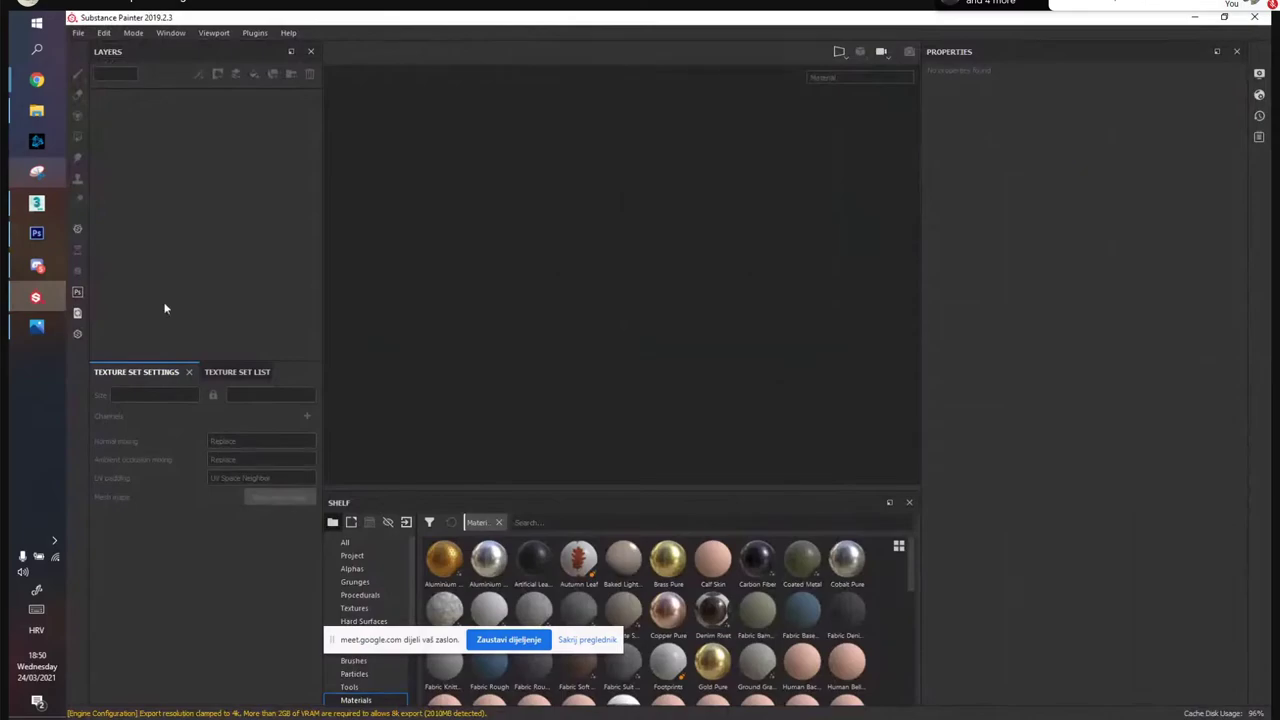
Start a new PBR - Metallic Roughness project and set its document resolution to 2048
click(80, 38)
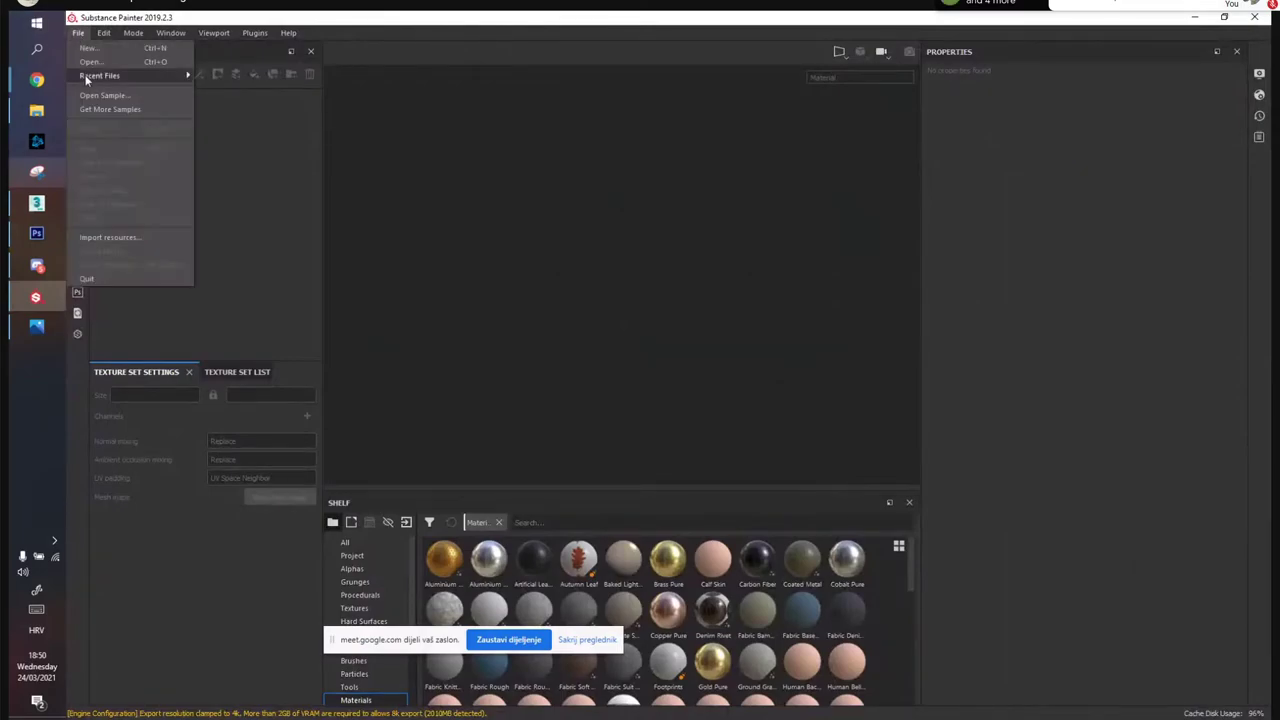
click(93, 52)
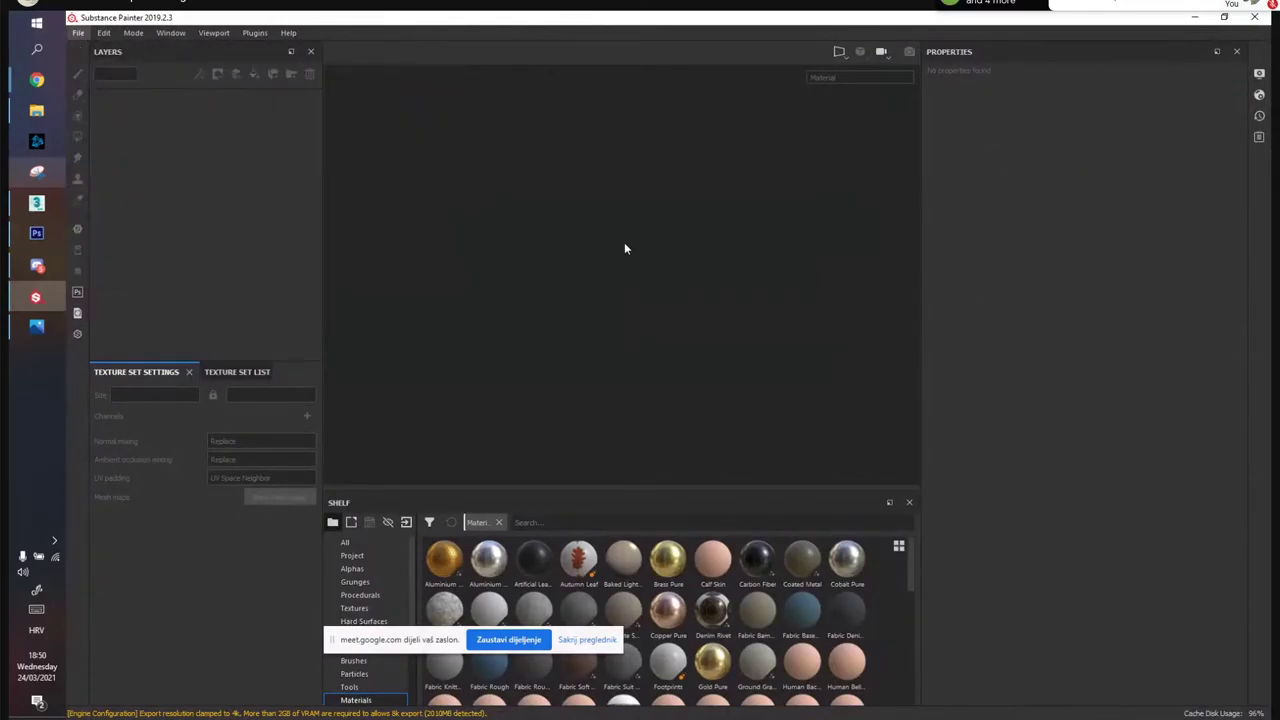
click(809, 242)
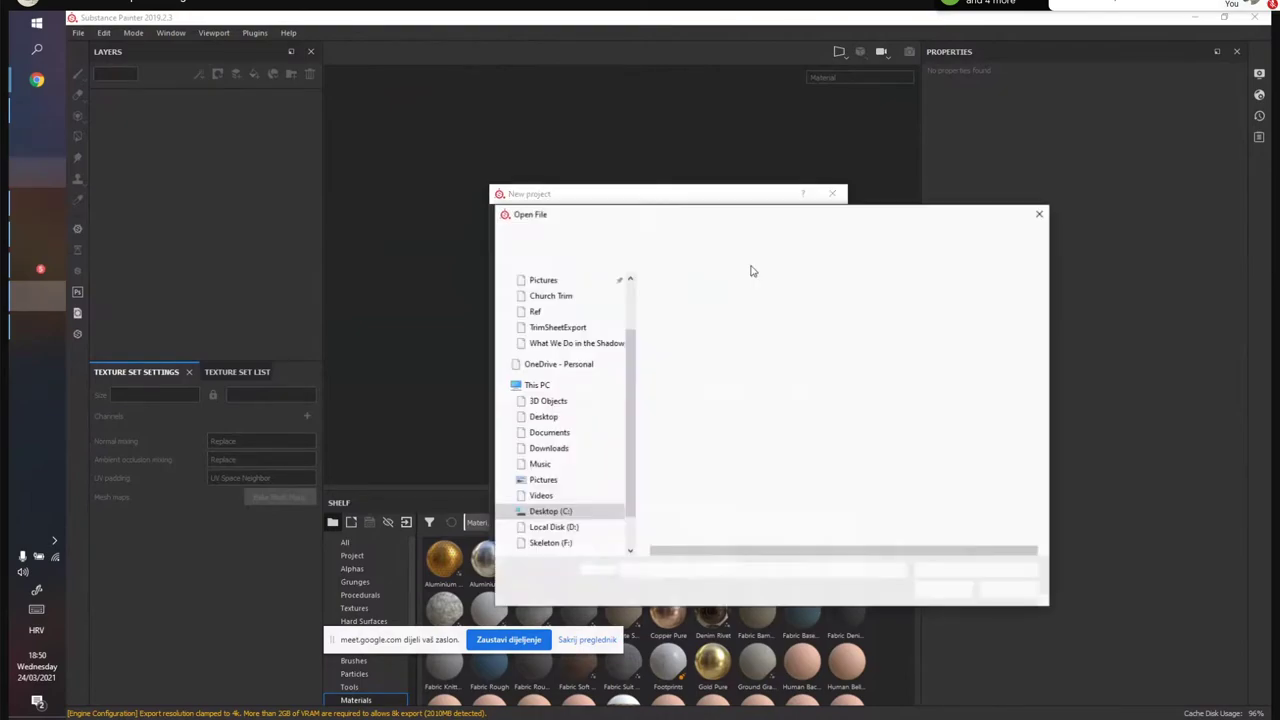
key(Escape)
click(612, 331)
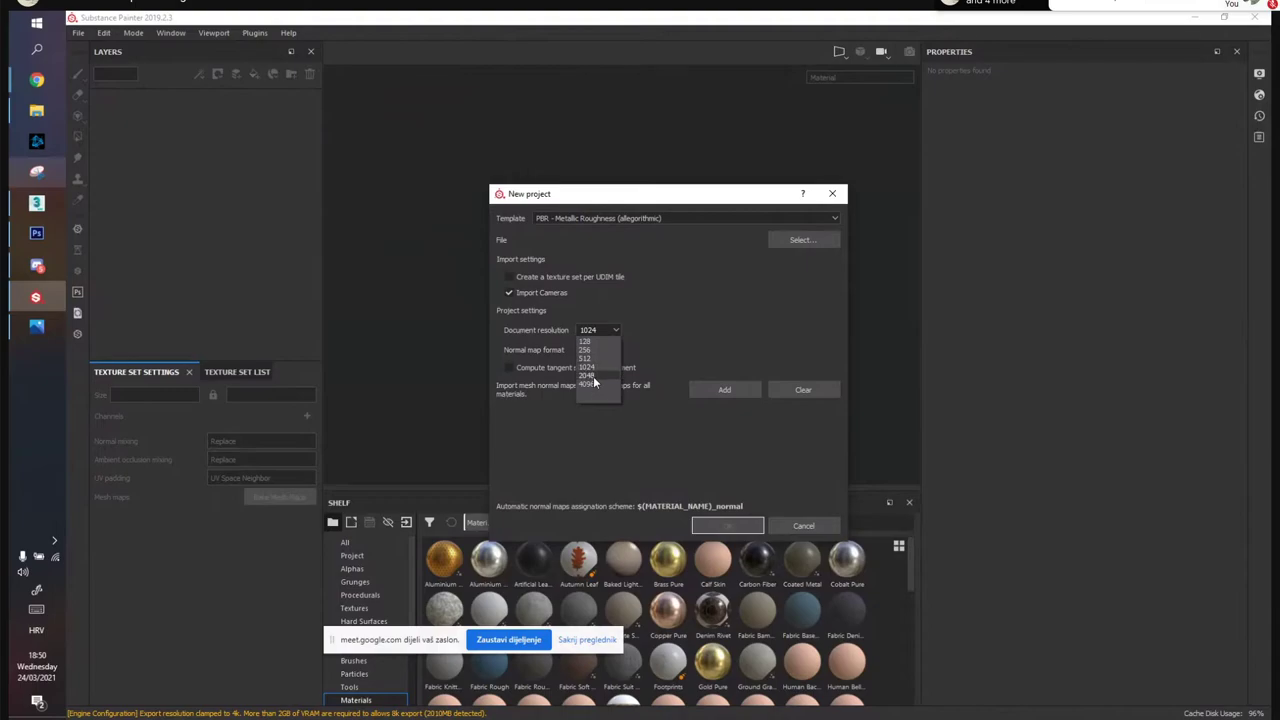
click(592, 375)
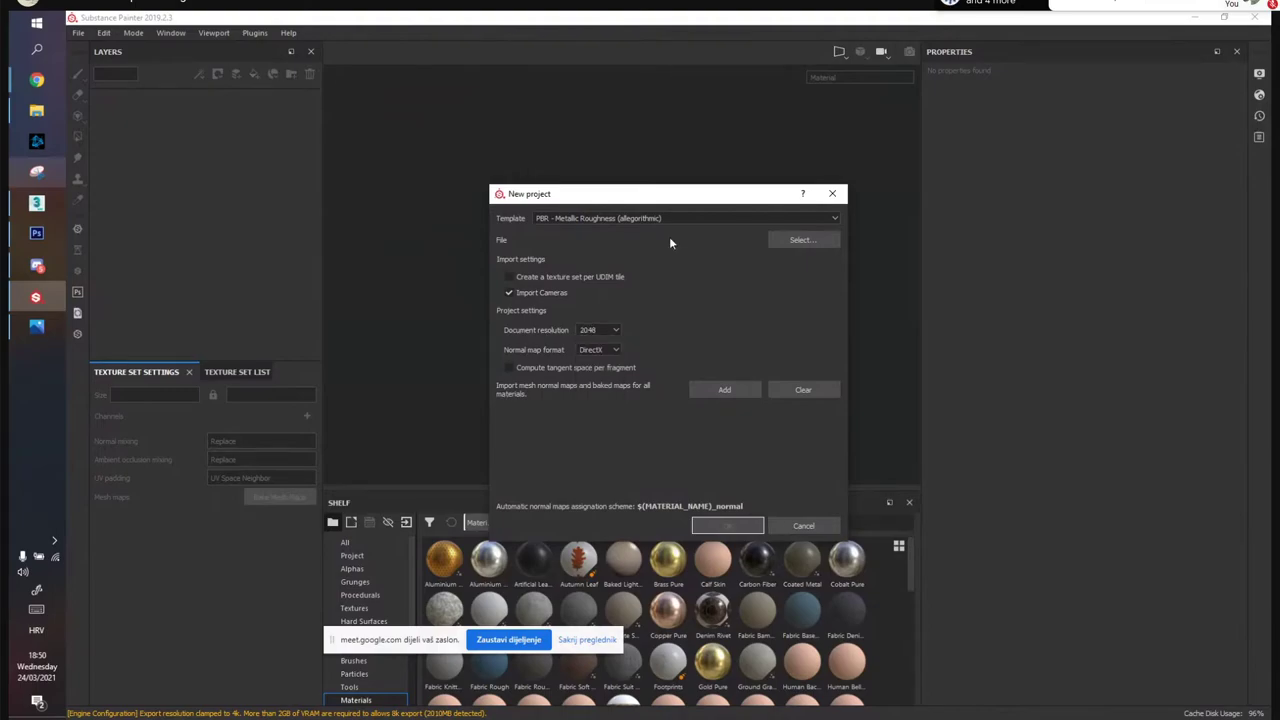
Load TrimSheetLP from the TrimSheetExport folder on the Desktop as the project mesh and create the project
click(802, 240)
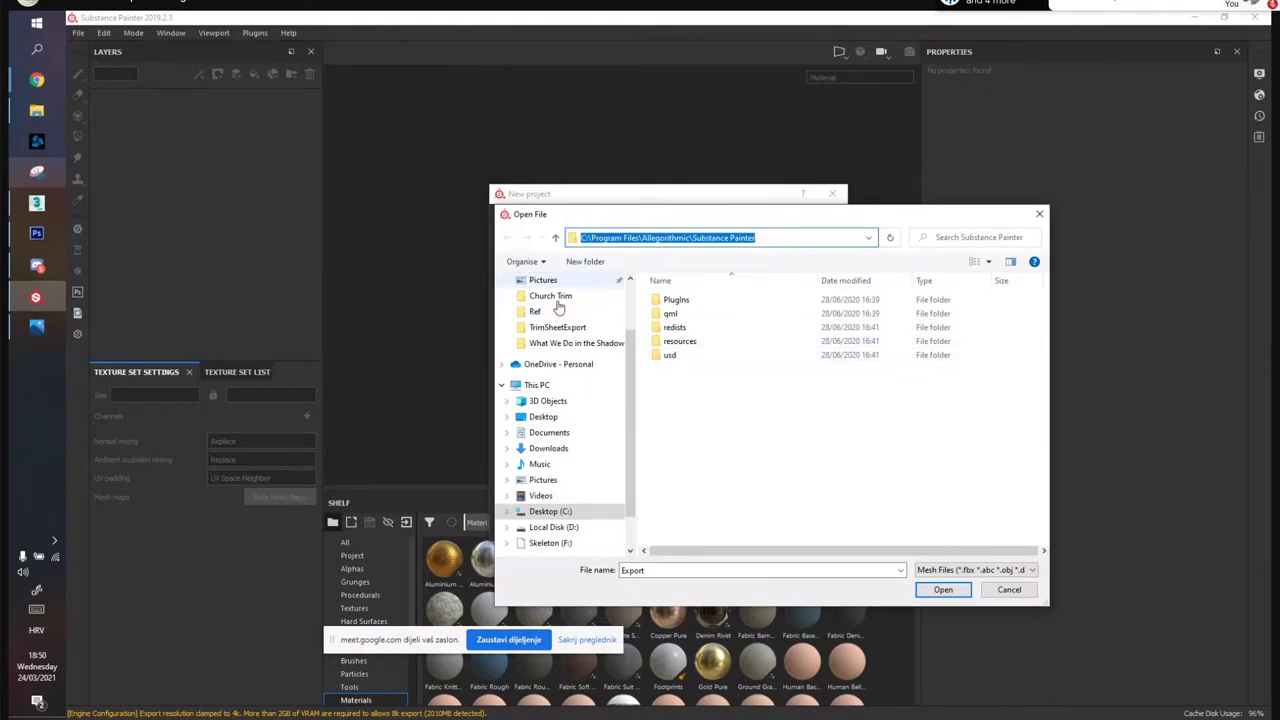
scroll(561, 338, up, 2)
click(545, 306)
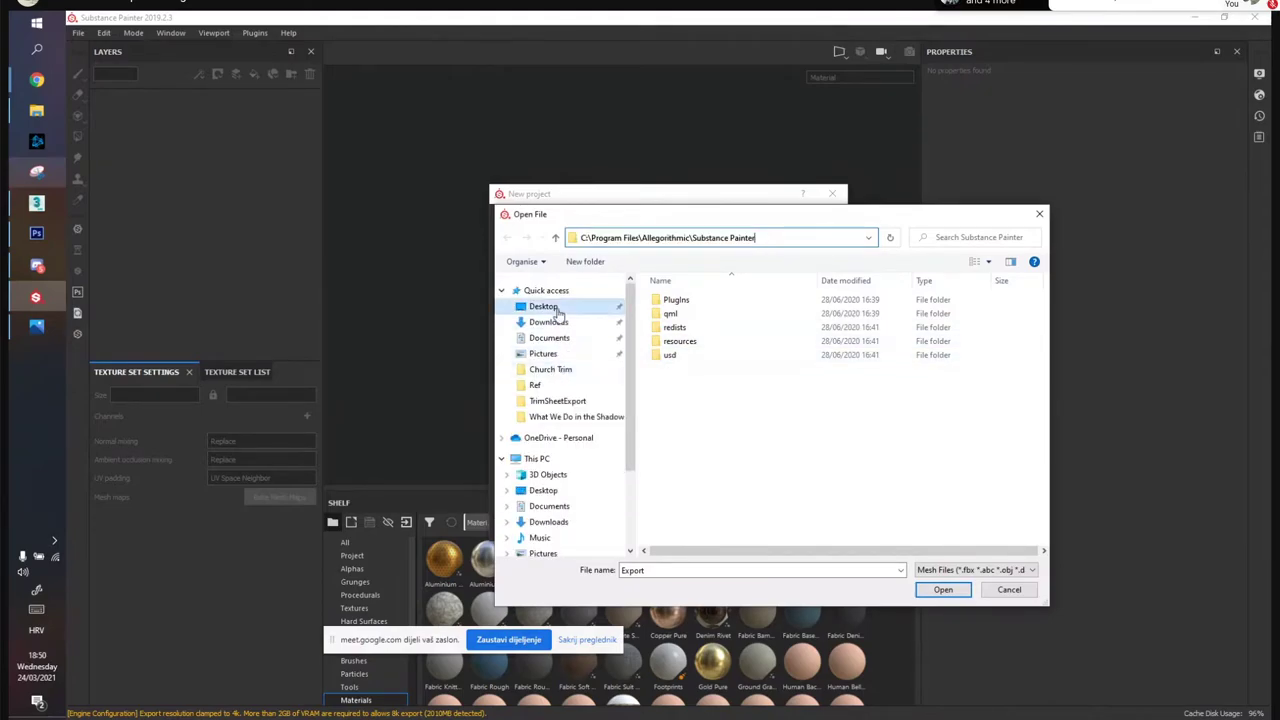
double_click(684, 320)
click(1003, 315)
drag(944, 215, 717, 186)
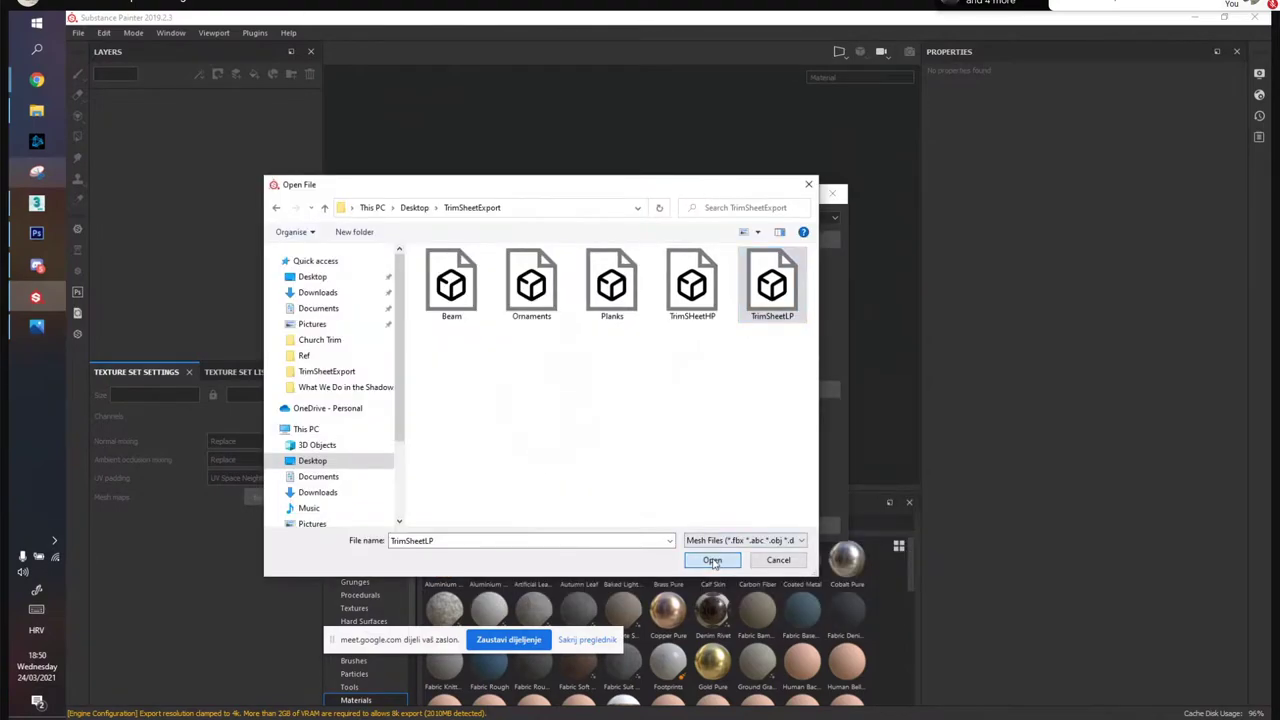
click(709, 557)
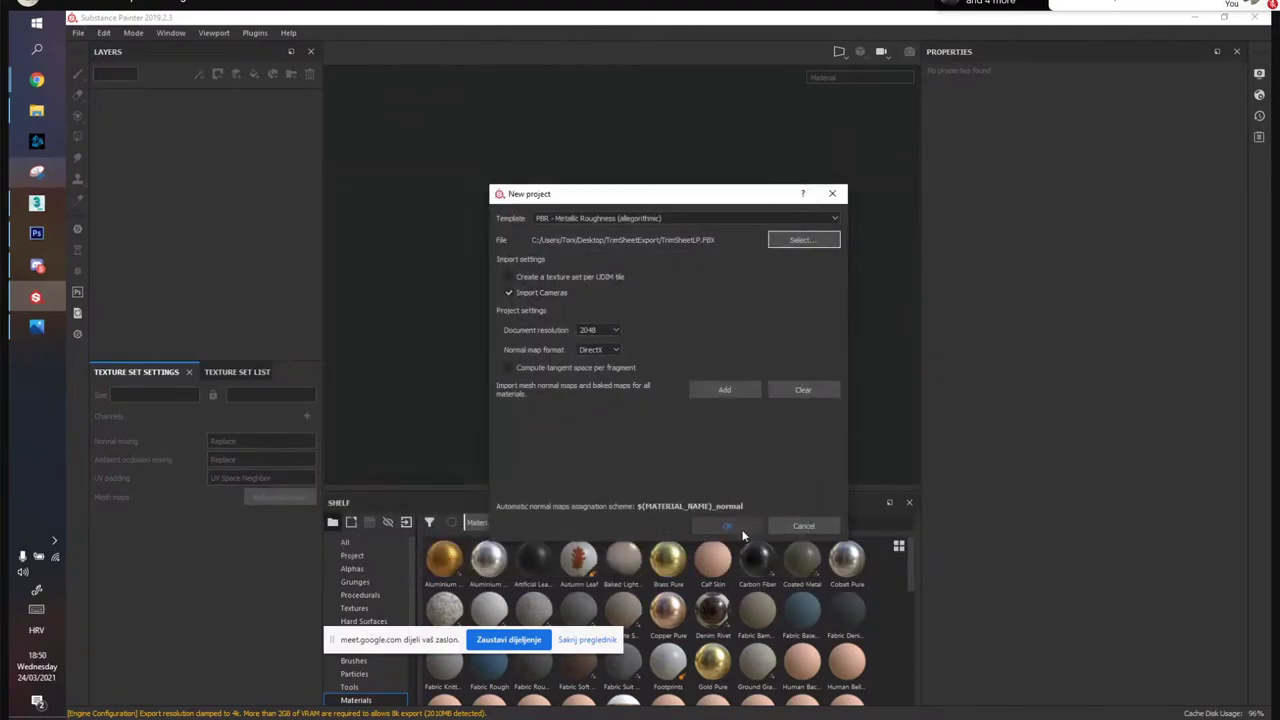
click(734, 526)
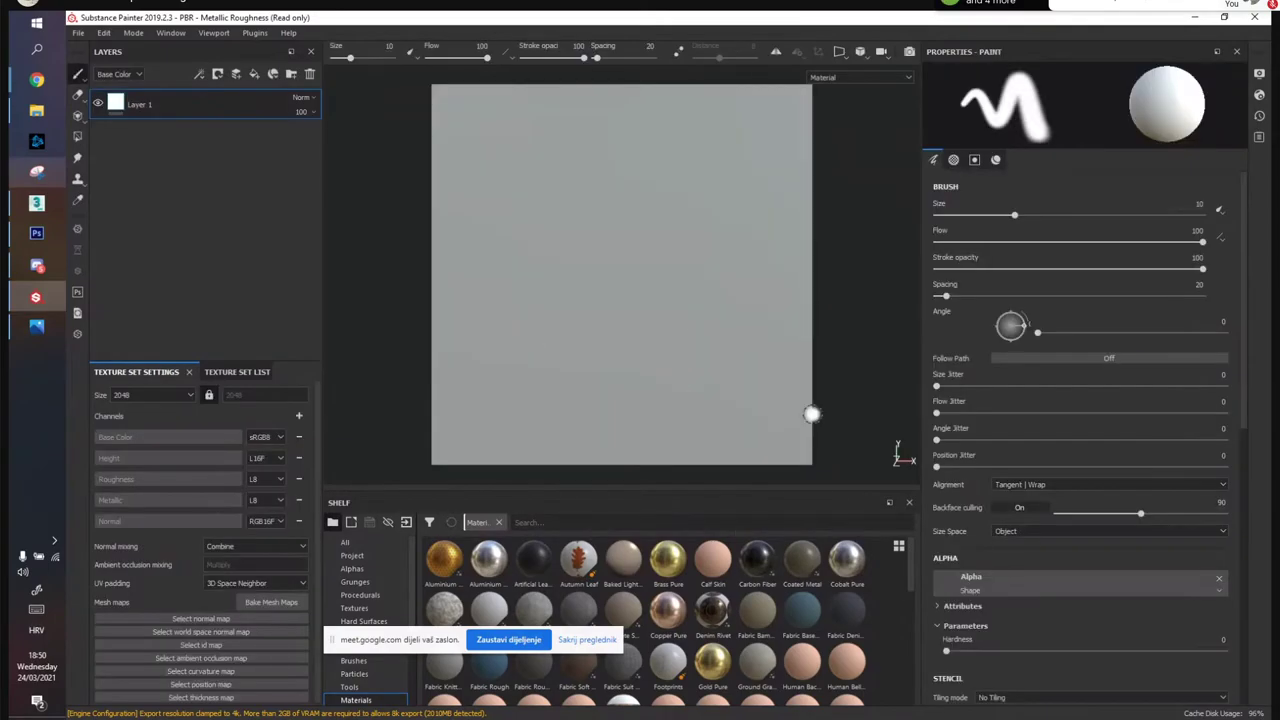
Examine the imported plane from several angles and look through the paint brush properties
alt+drag(520, 286, 609, 327)
shift+right_drag(645, 292, 617, 300)
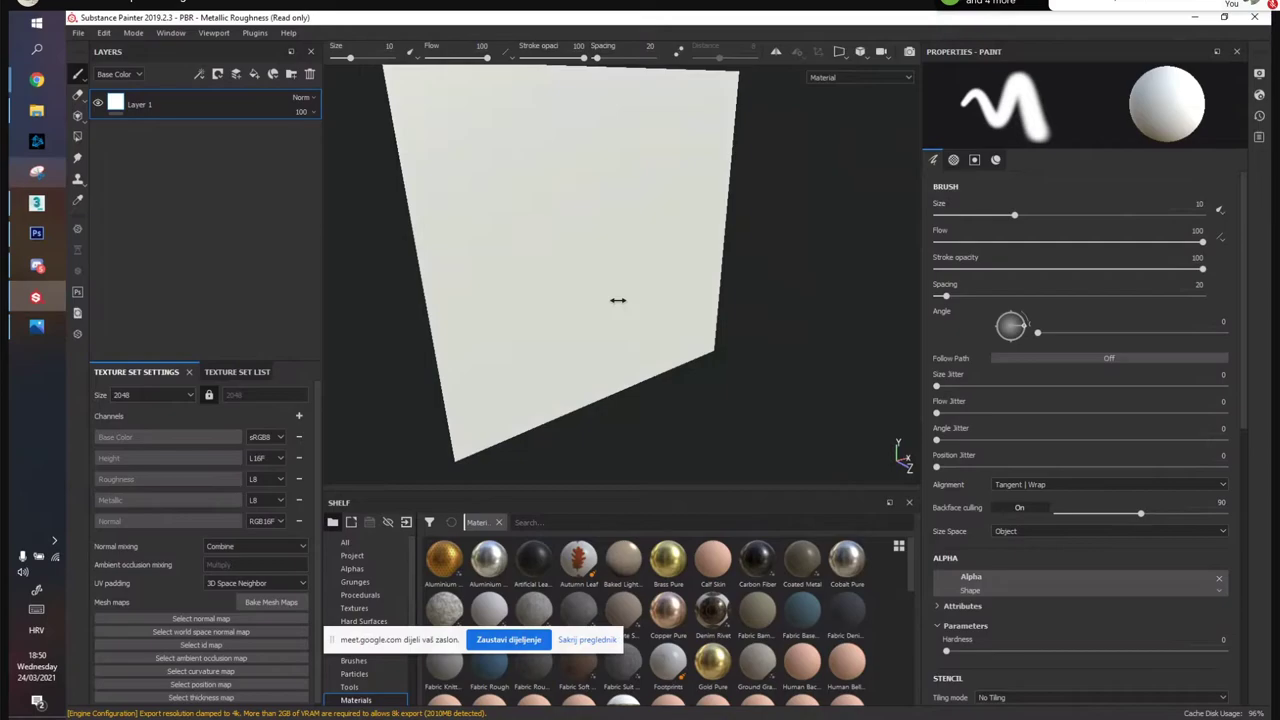
alt+right_drag(666, 366, 490, 182)
alt+middle_drag(620, 261, 622, 272)
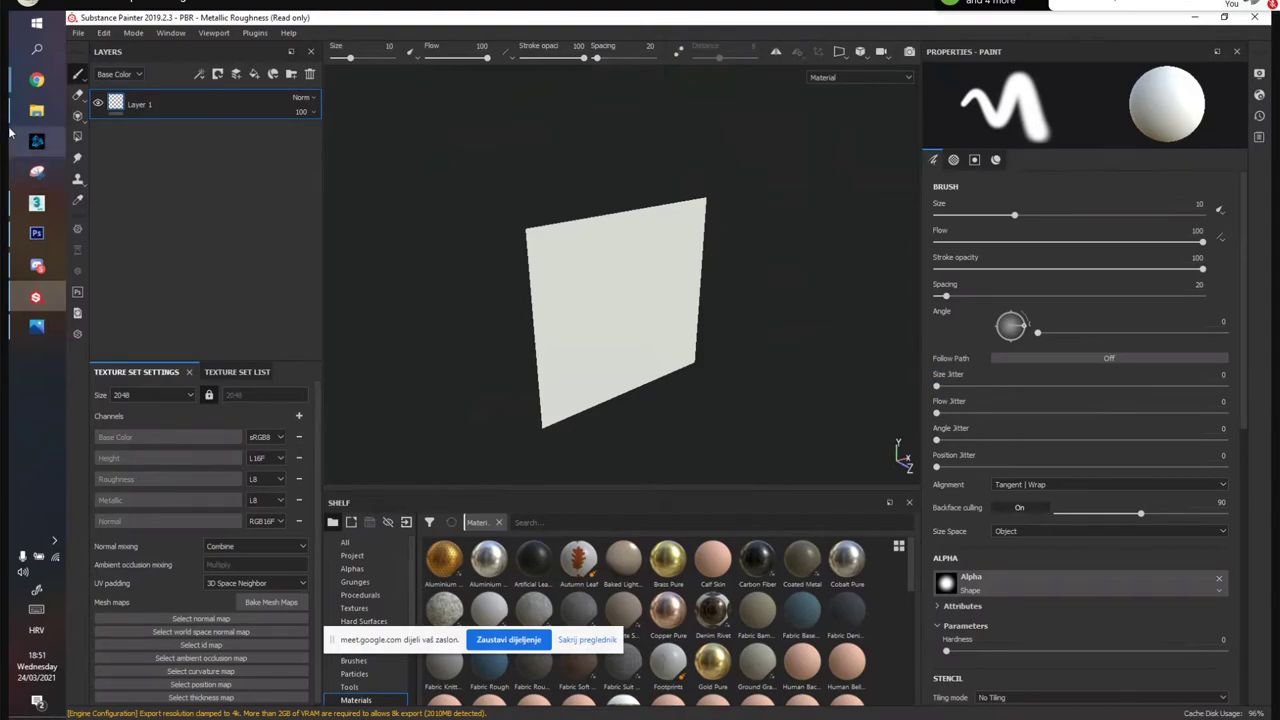
mouse_move(1245, 419)
mouse_down()
mouse_move(1244, 438)
mouse_move(1245, 411)
mouse_up()
scroll(1242, 440, down, 2)
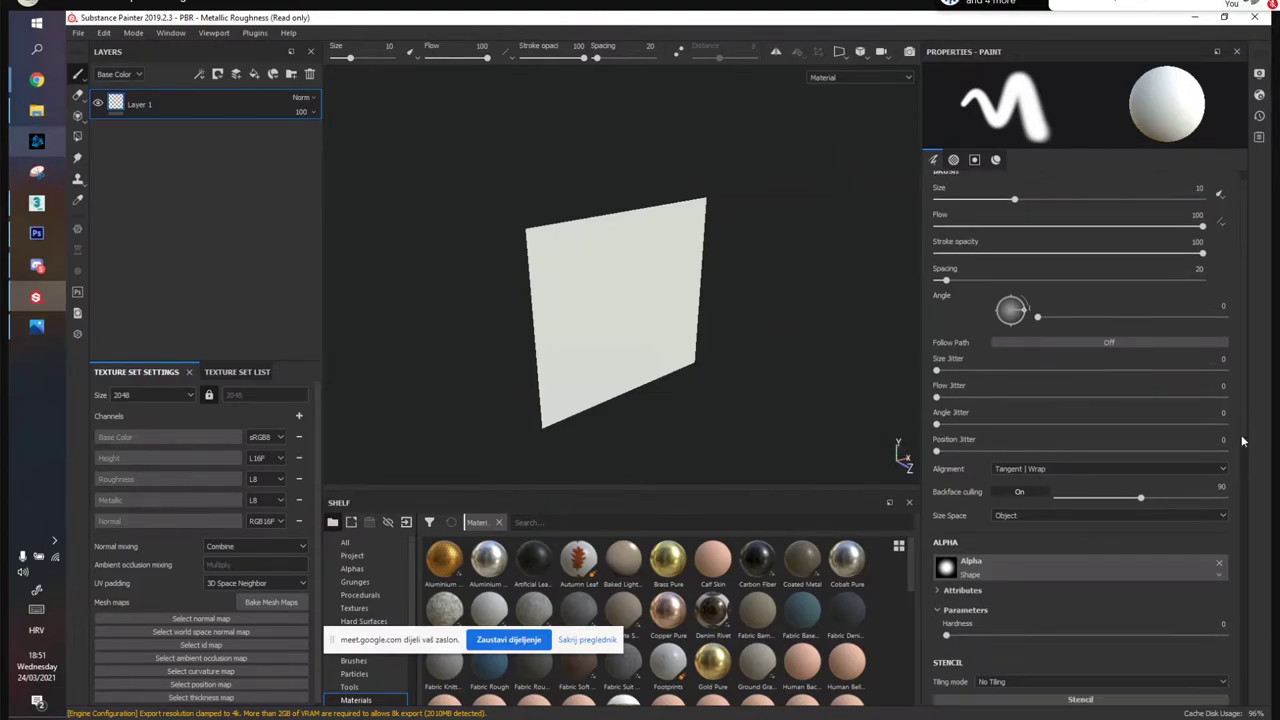
scroll(1238, 477, up, 2)
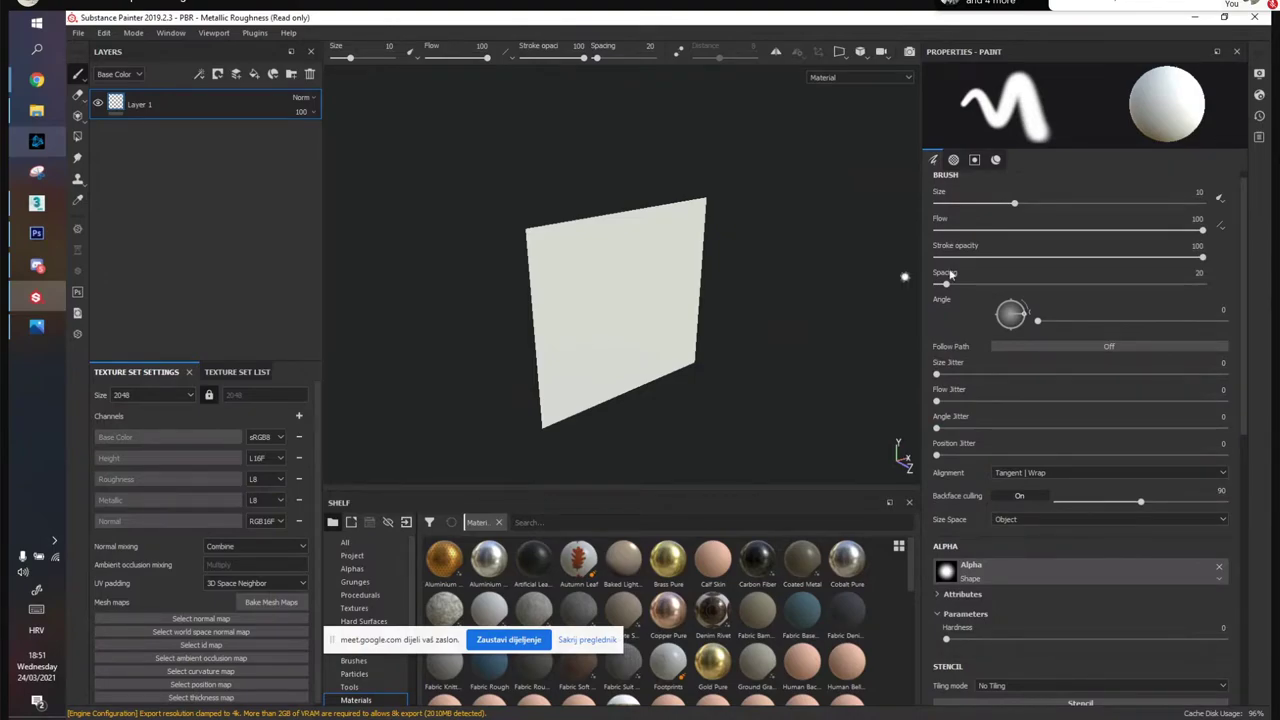
scroll(1246, 272, up, 1)
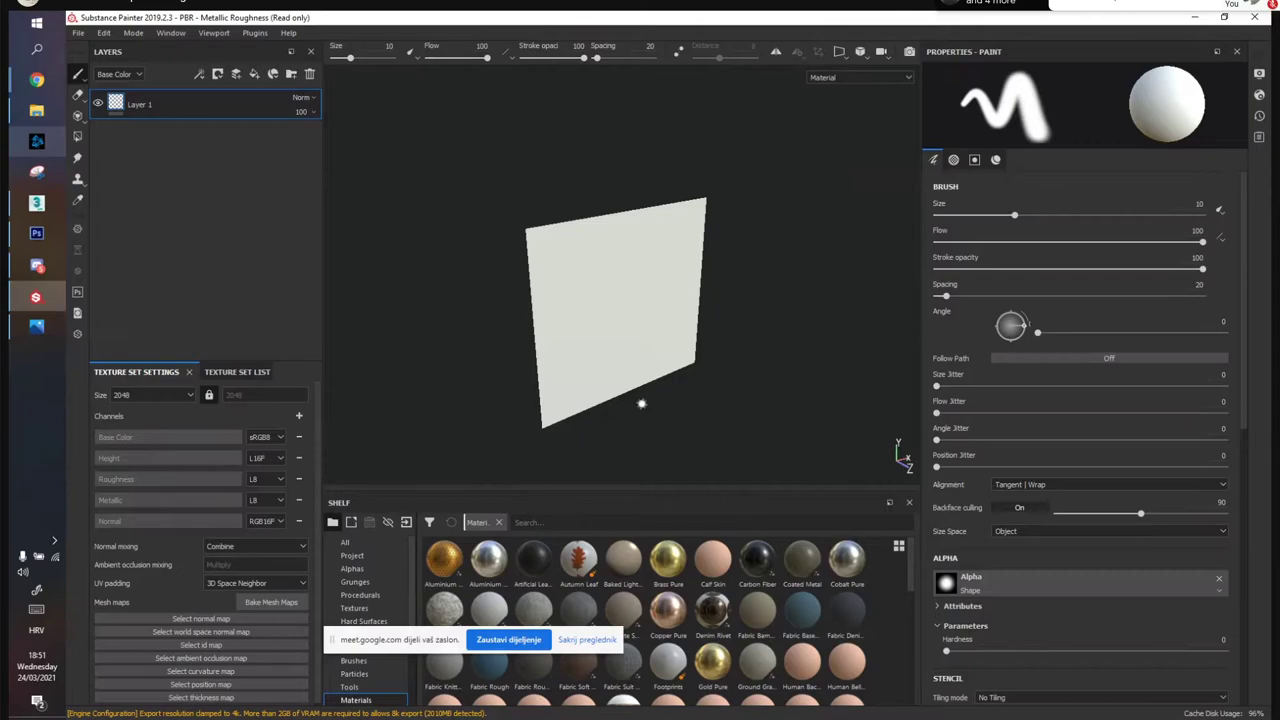
alt+drag(603, 380, 605, 263)
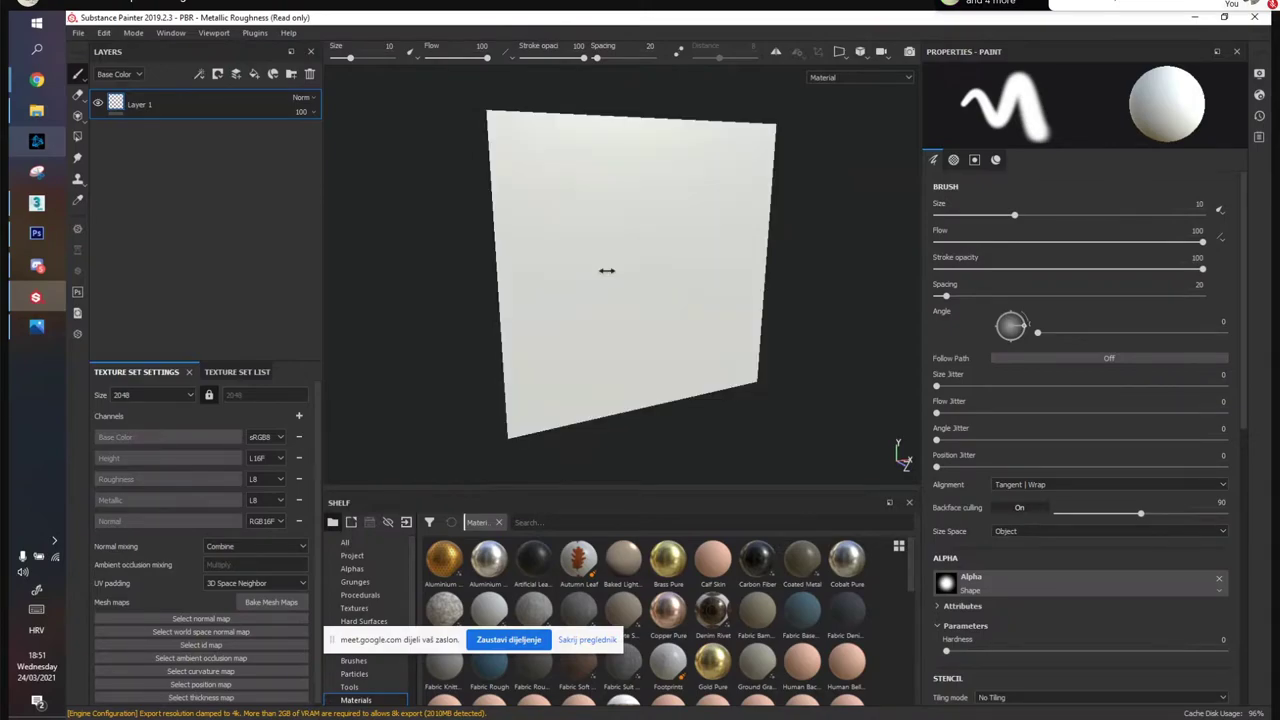
alt+drag(688, 313, 705, 334)
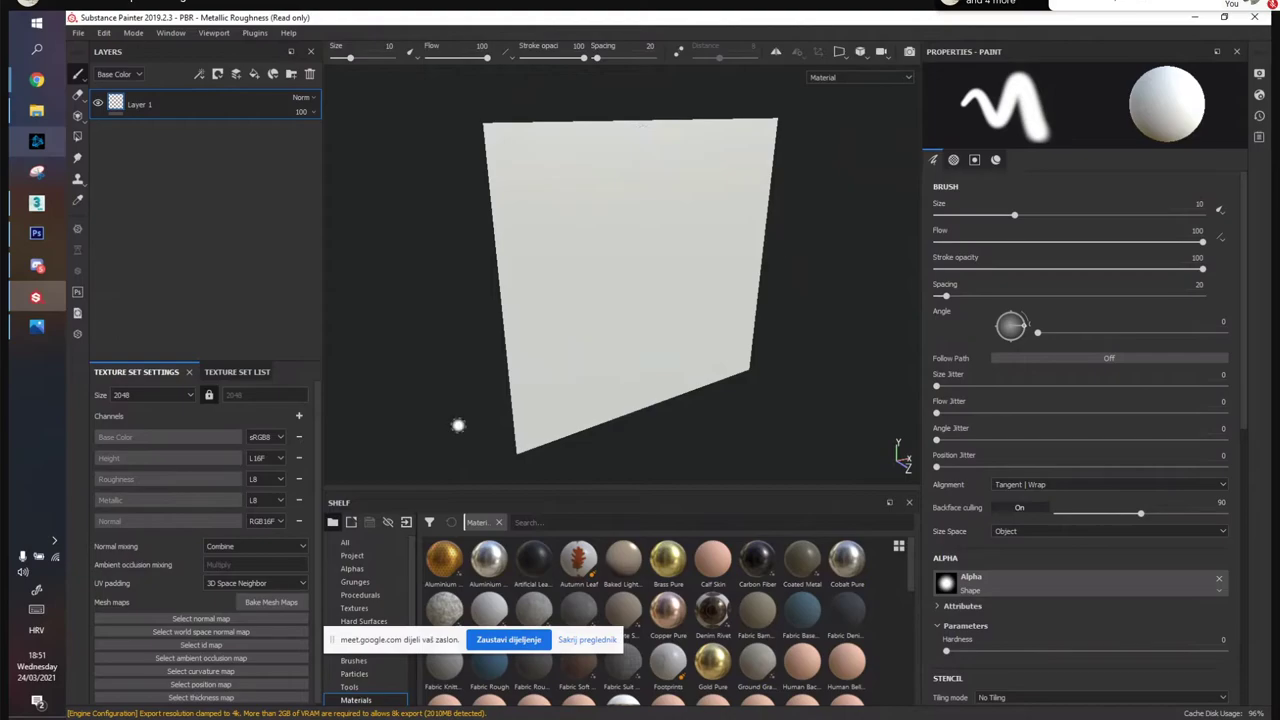
alt+drag(823, 243, 803, 223)
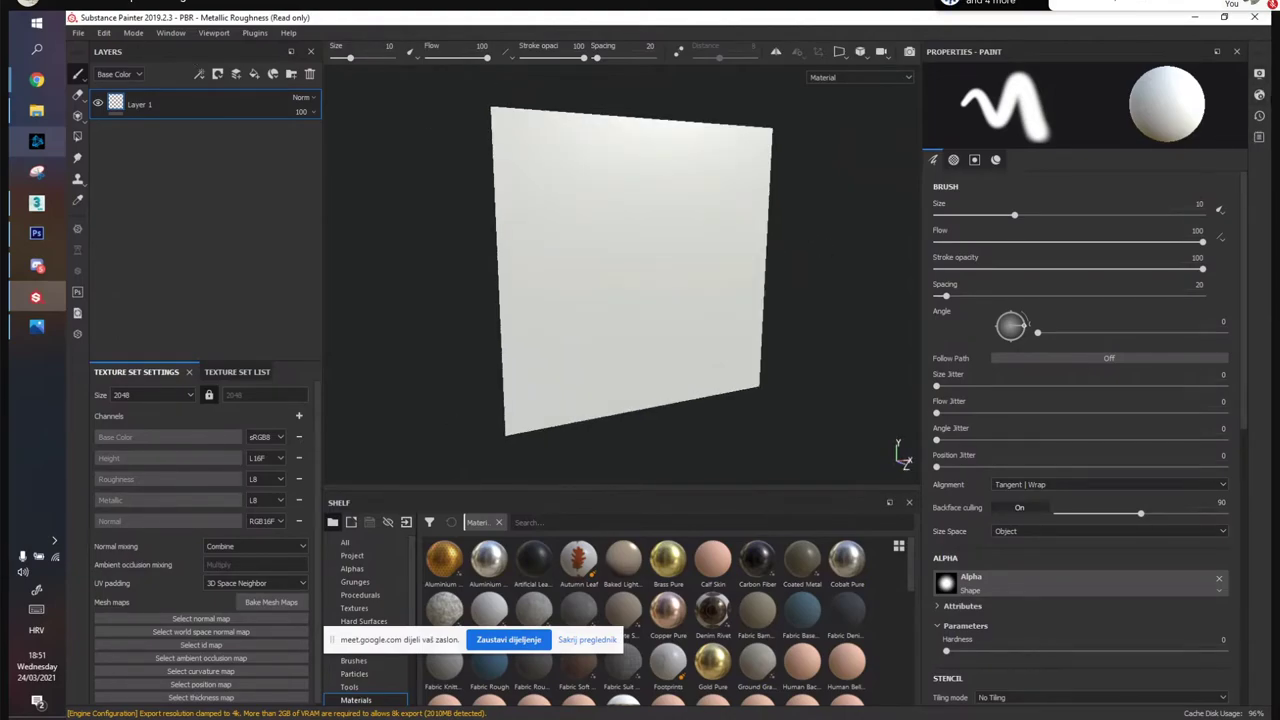
Set the environment opacity to 43 and the environment blur to 2 in the display settings
click(1260, 77)
drag(864, 214, 1017, 214)
alt+drag(810, 152, 737, 229)
drag(990, 294, 870, 295)
alt+drag(760, 260, 470, 200)
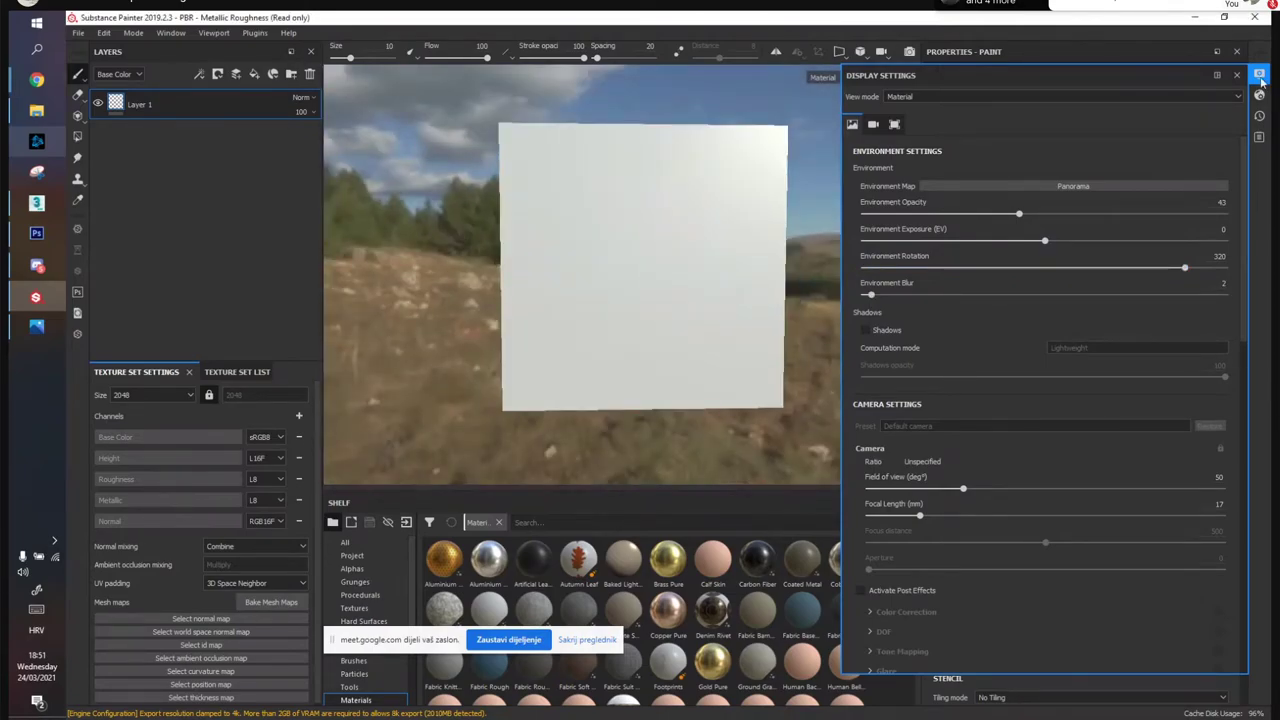
click(1259, 75)
Check the plane against the panorama background and narrow the Properties panel to widen the viewport
mouse_move(789, 250)
alt+mouse_down()
mouse_move(709, 234)
mouse_move(570, 134)
mouse_move(648, 195)
mouse_move(777, 194)
mouse_move(706, 259)
mouse_move(797, 273)
mouse_move(758, 249)
alt+mouse_up()
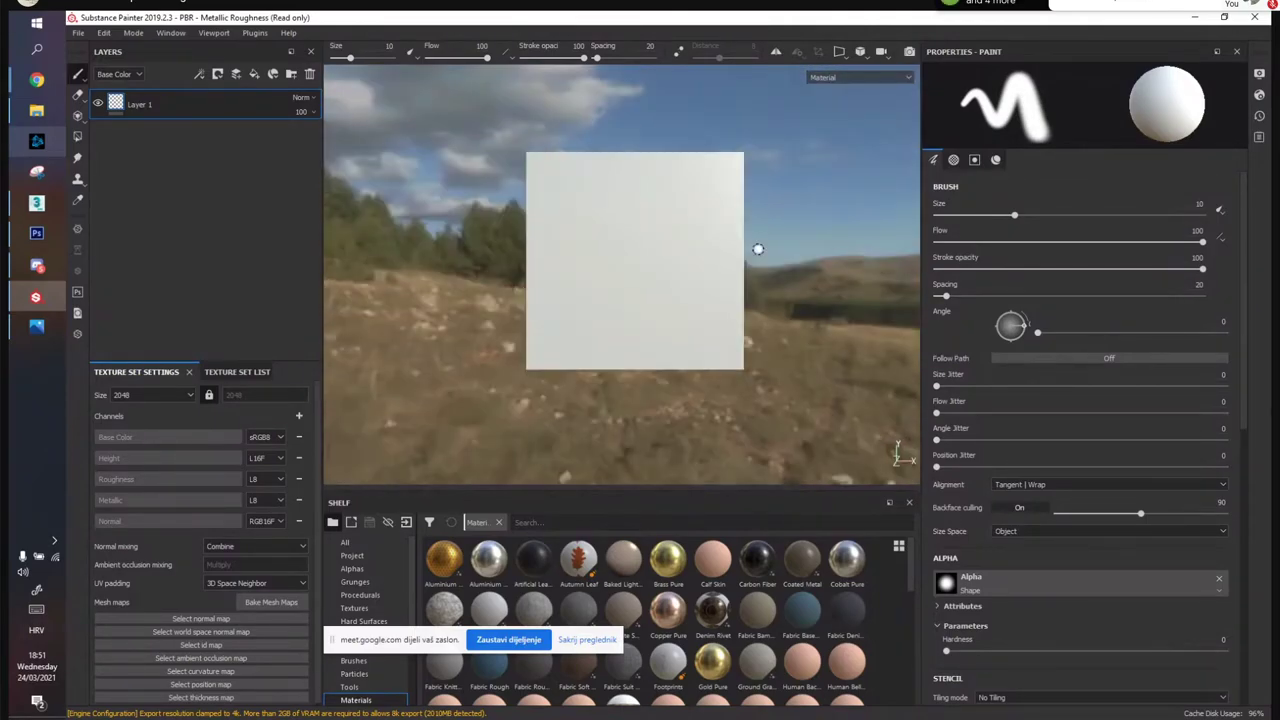
alt+drag(651, 211, 672, 295)
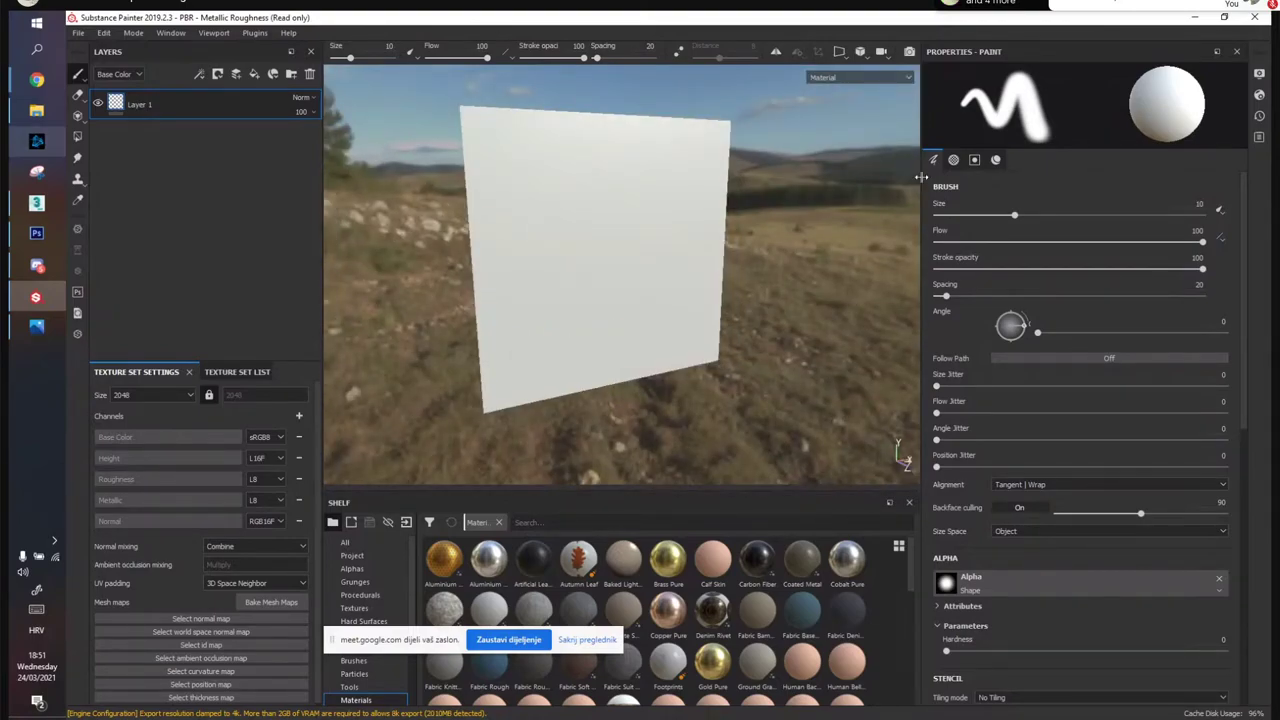
drag(930, 177, 1001, 177)
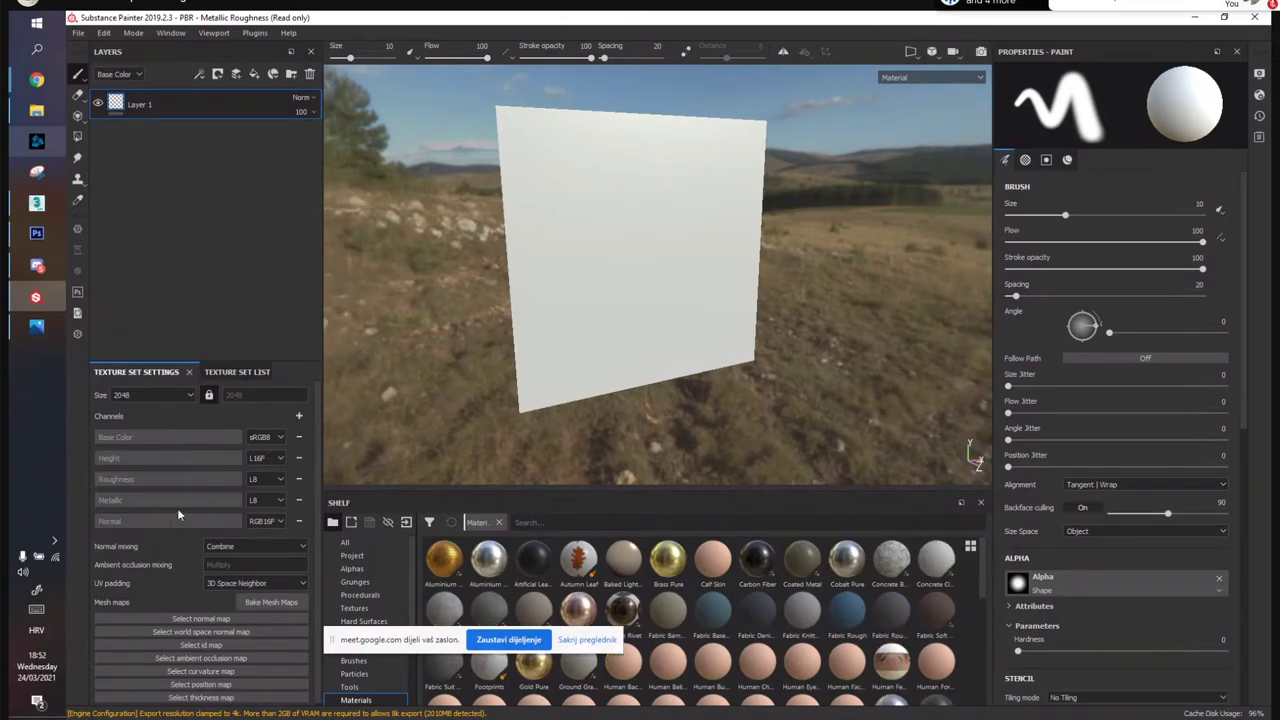
Open the mesh map baking settings, exclude the ID and Thickness maps, and set the output size to 2048
click(272, 603)
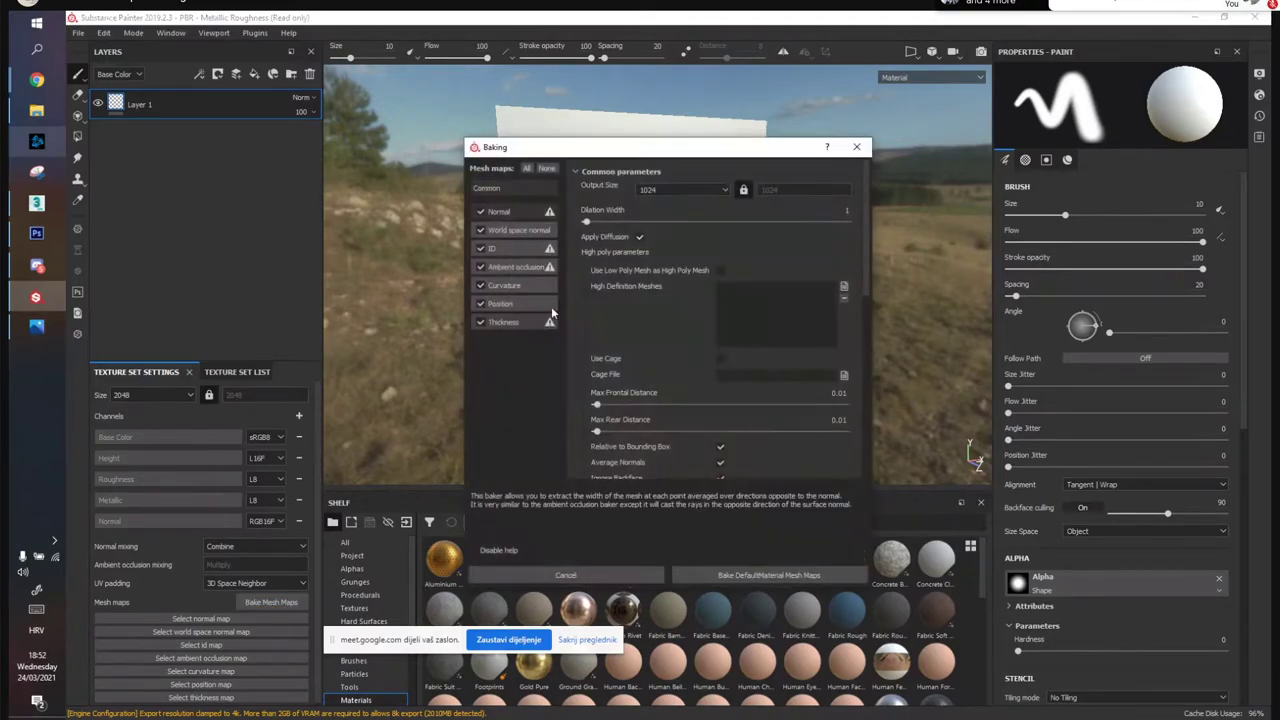
click(480, 249)
click(480, 322)
drag(560, 147, 290, 166)
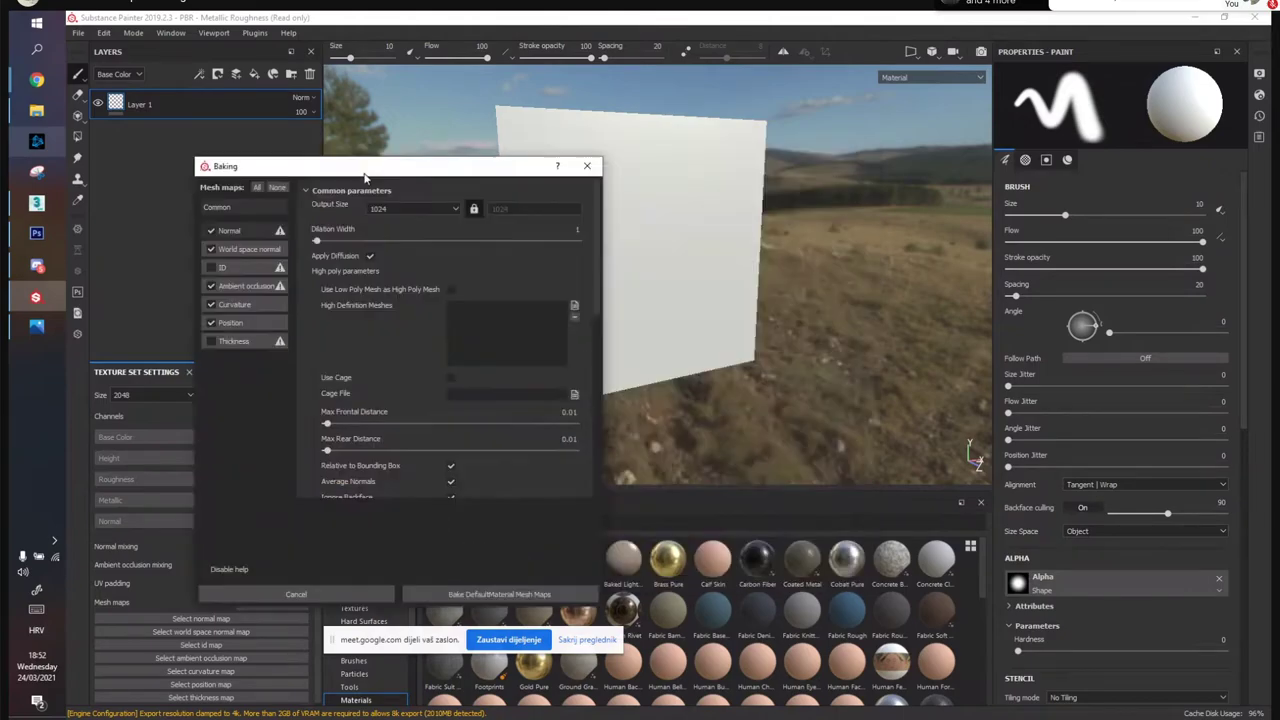
click(399, 210)
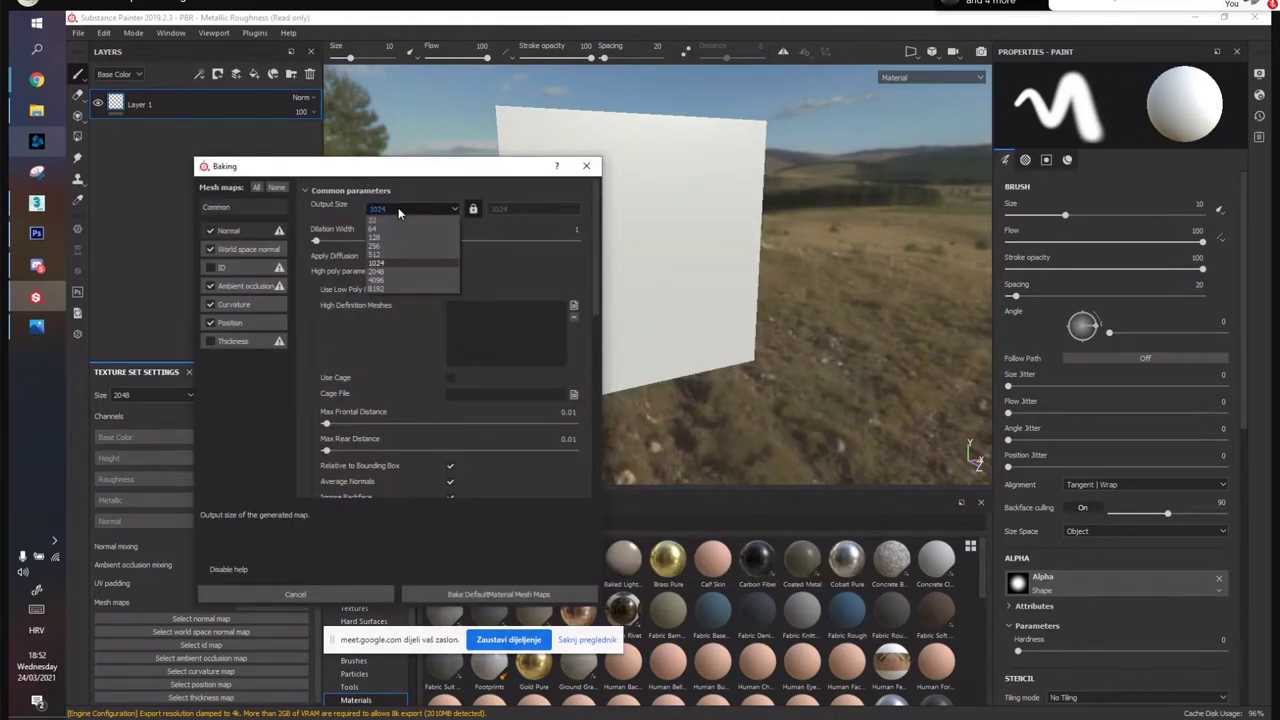
click(382, 272)
drag(456, 169, 462, 137)
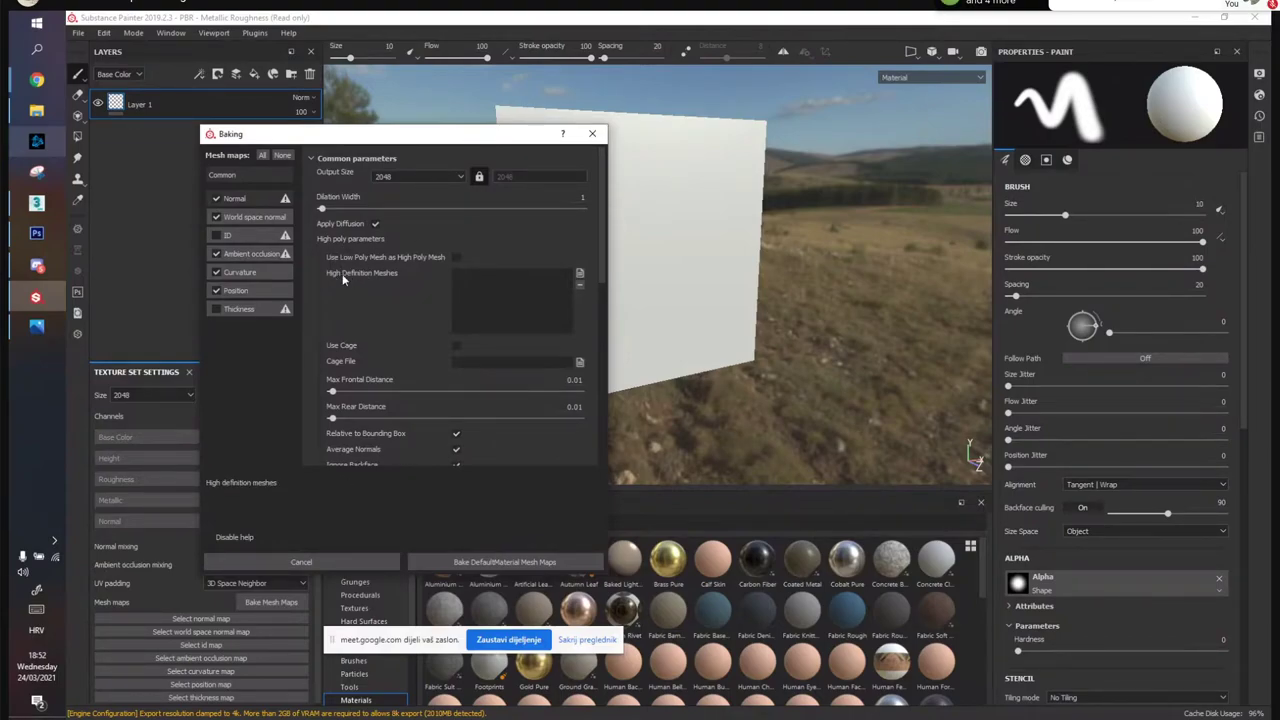
Load the TrimSHeetHP file from the TrimSheetExport folder as the high definition mesh for the bake
click(579, 277)
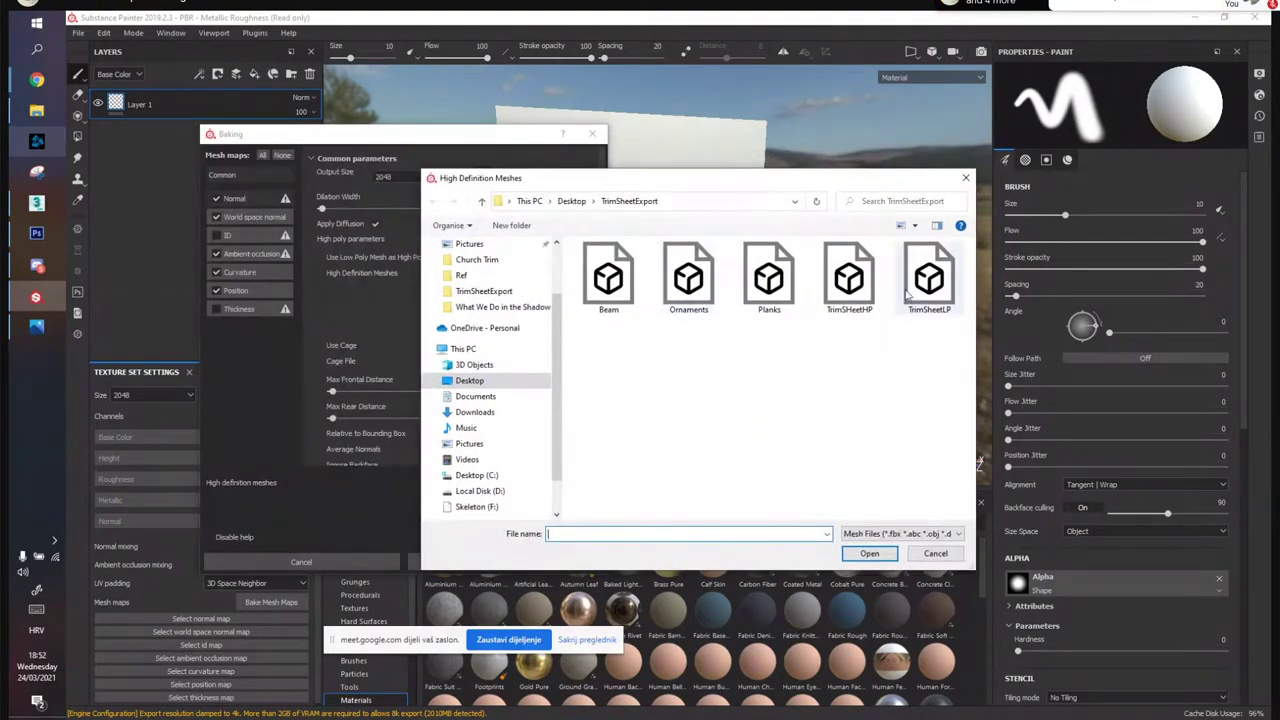
drag(804, 180, 718, 179)
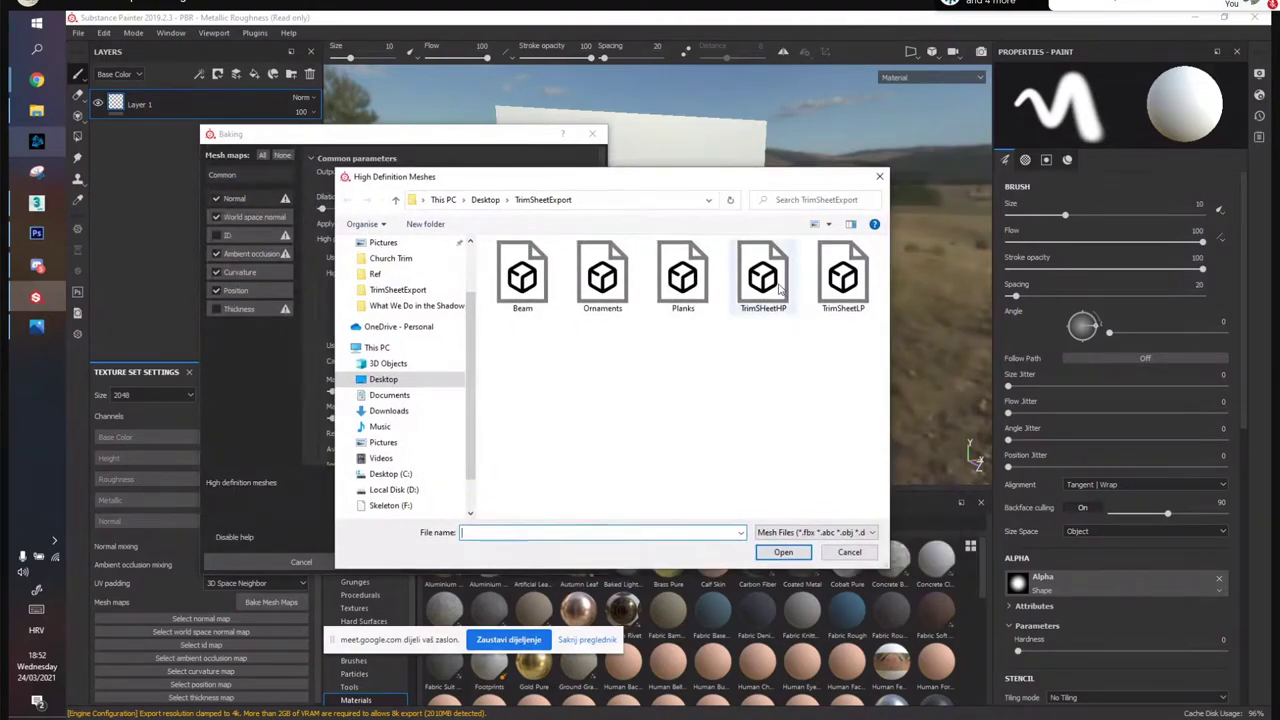
click(765, 300)
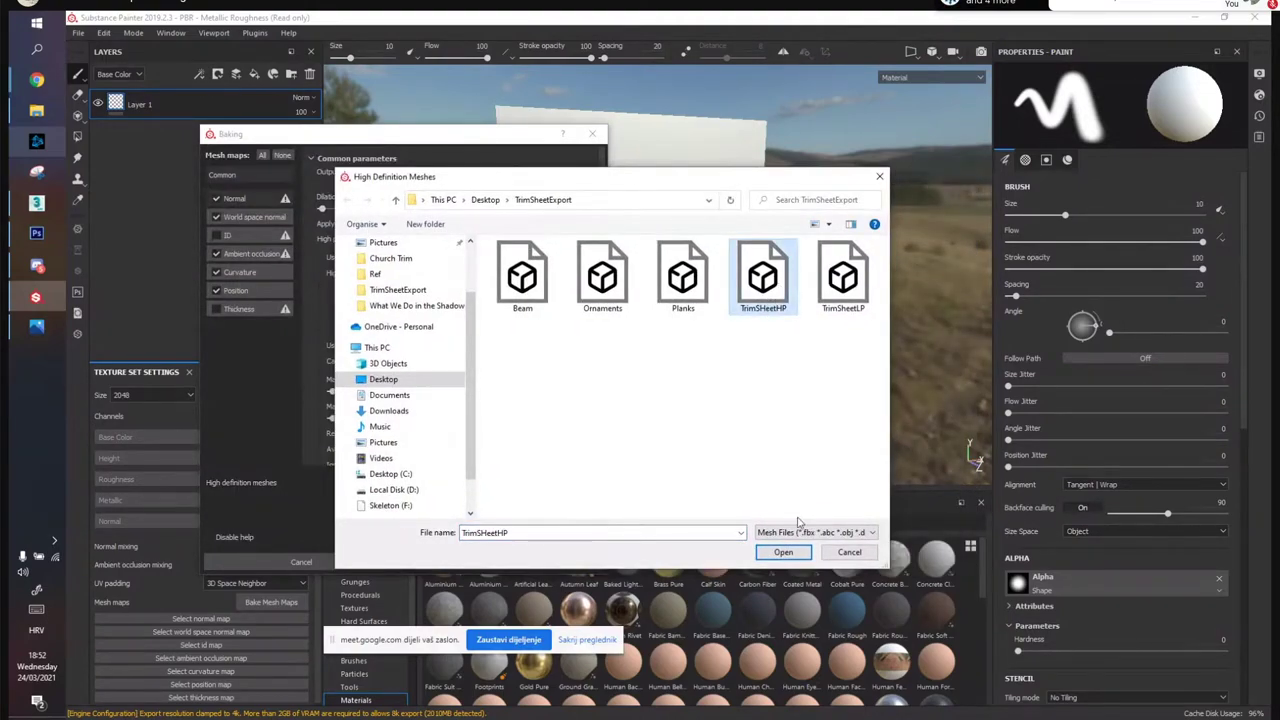
click(782, 552)
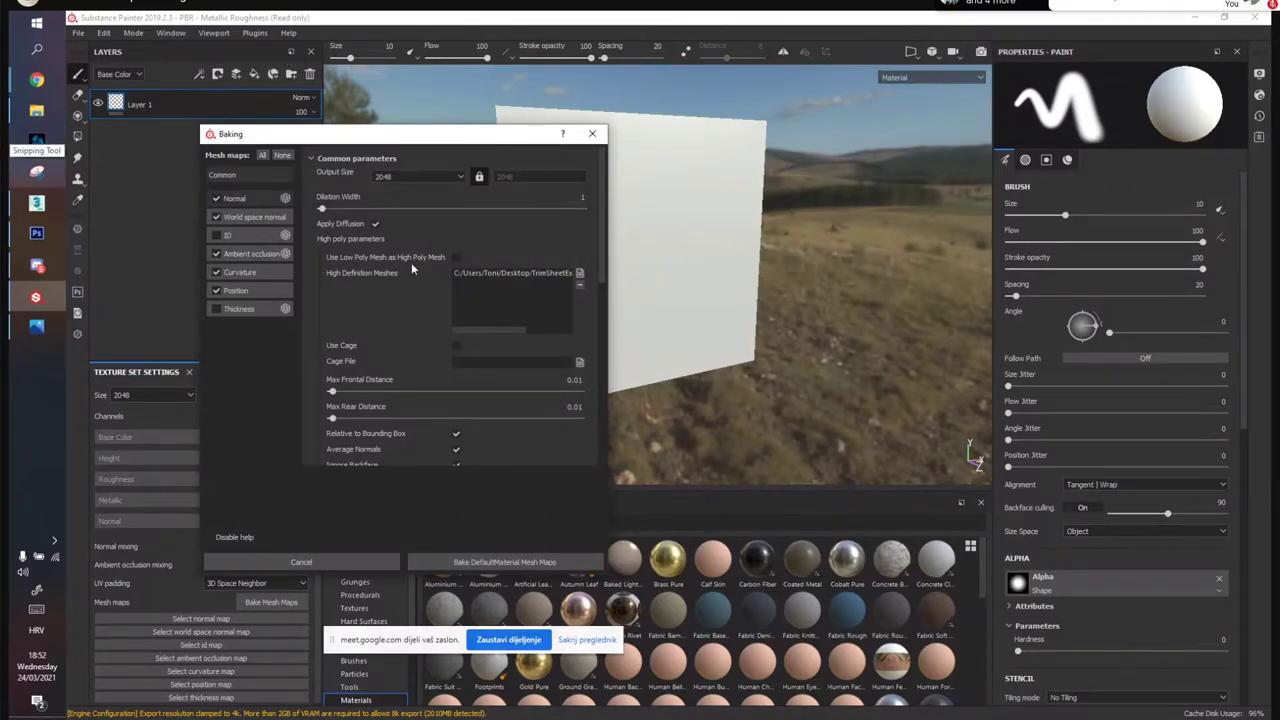
drag(476, 136, 458, 180)
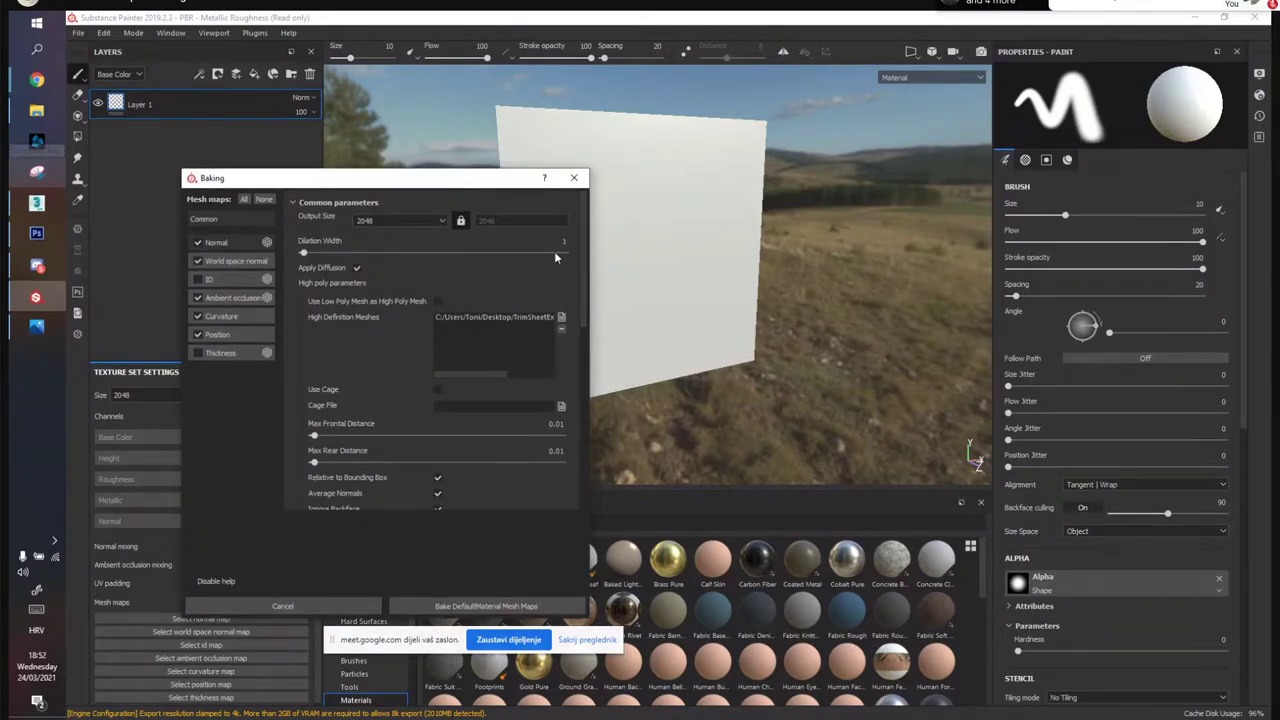
drag(459, 182, 443, 168)
Look at the low-poly plane in 3ds Max, return to the Substance Painter baking settings and set the max frontal distance to 0.055
click(37, 204)
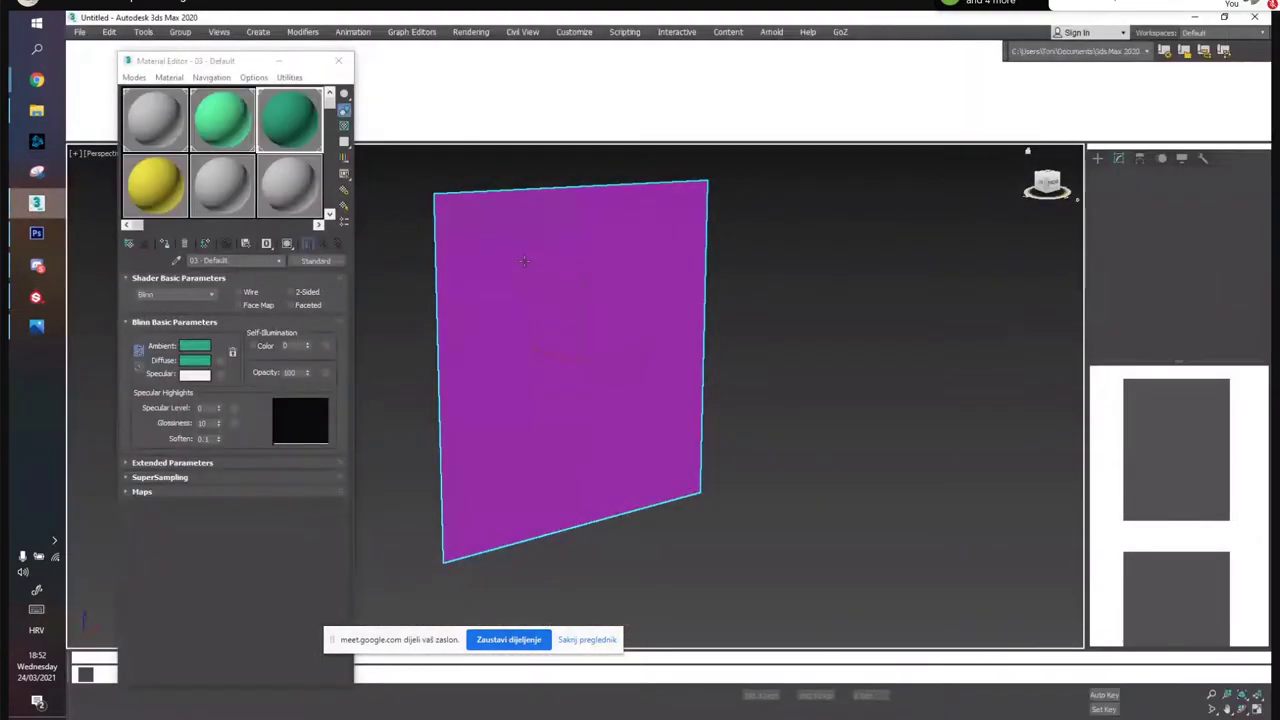
alt+middle_drag(616, 383, 672, 384)
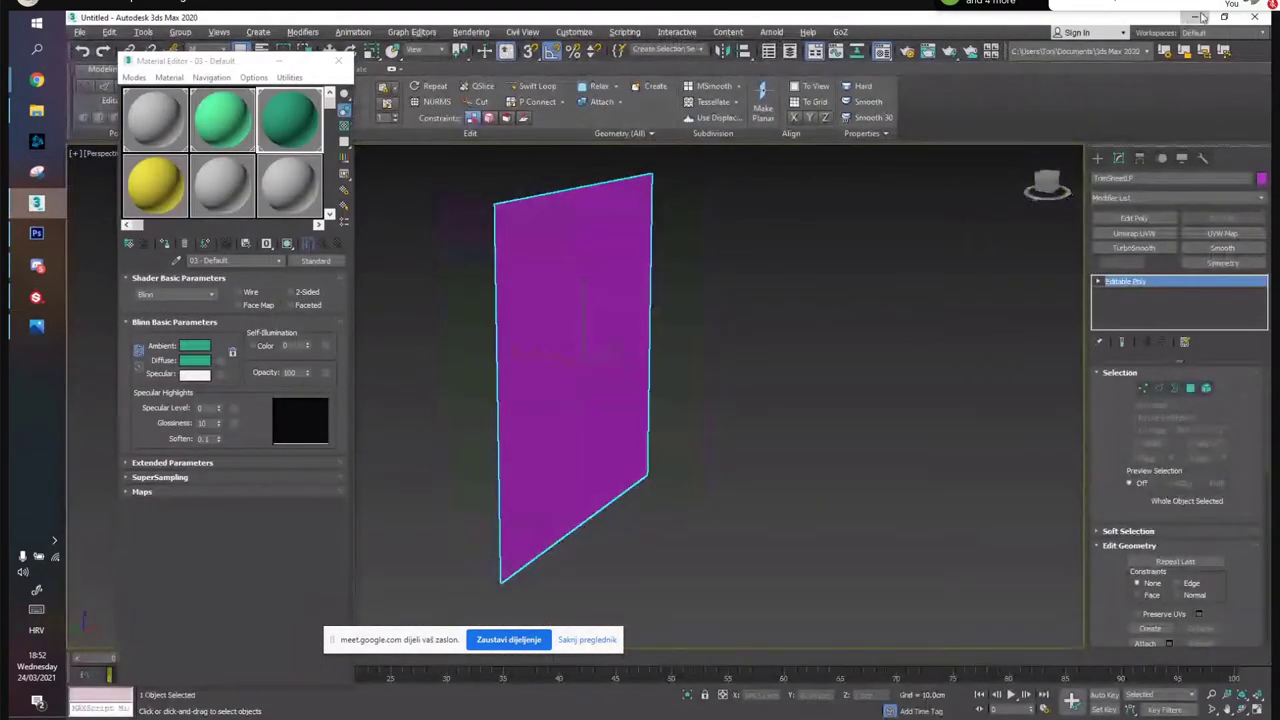
click(1195, 17)
drag(421, 169, 389, 160)
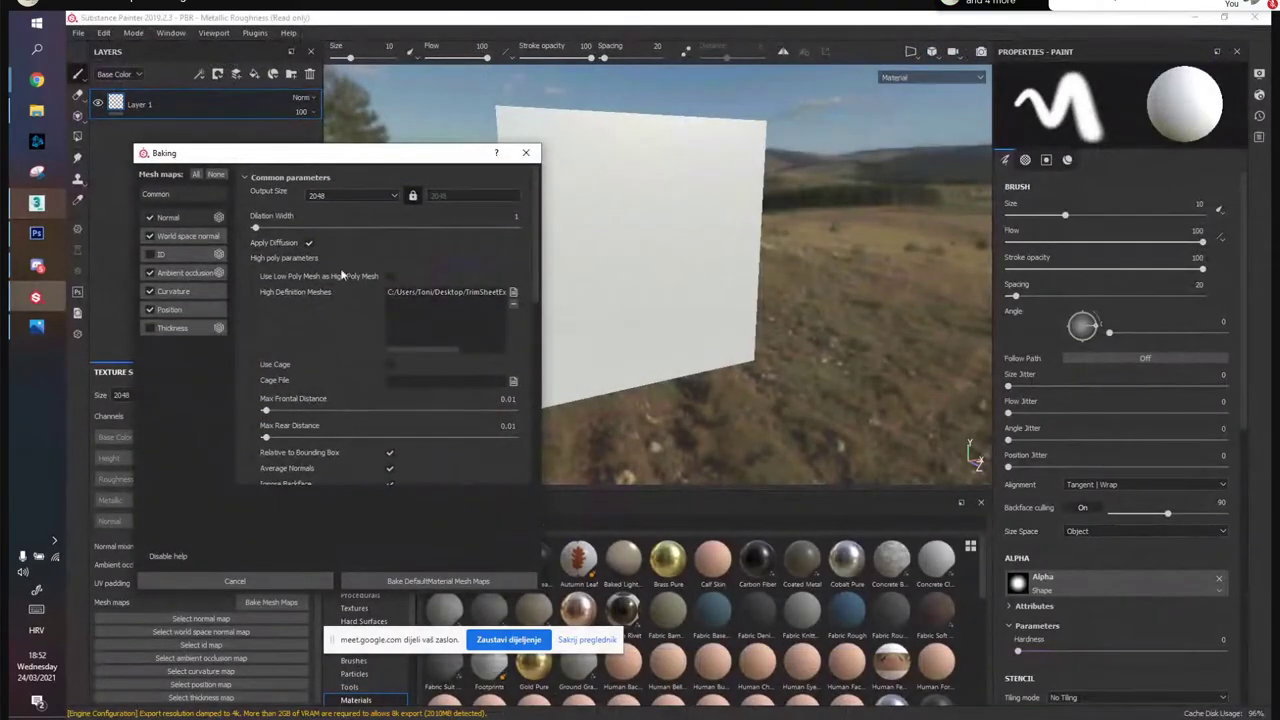
drag(374, 161, 386, 137)
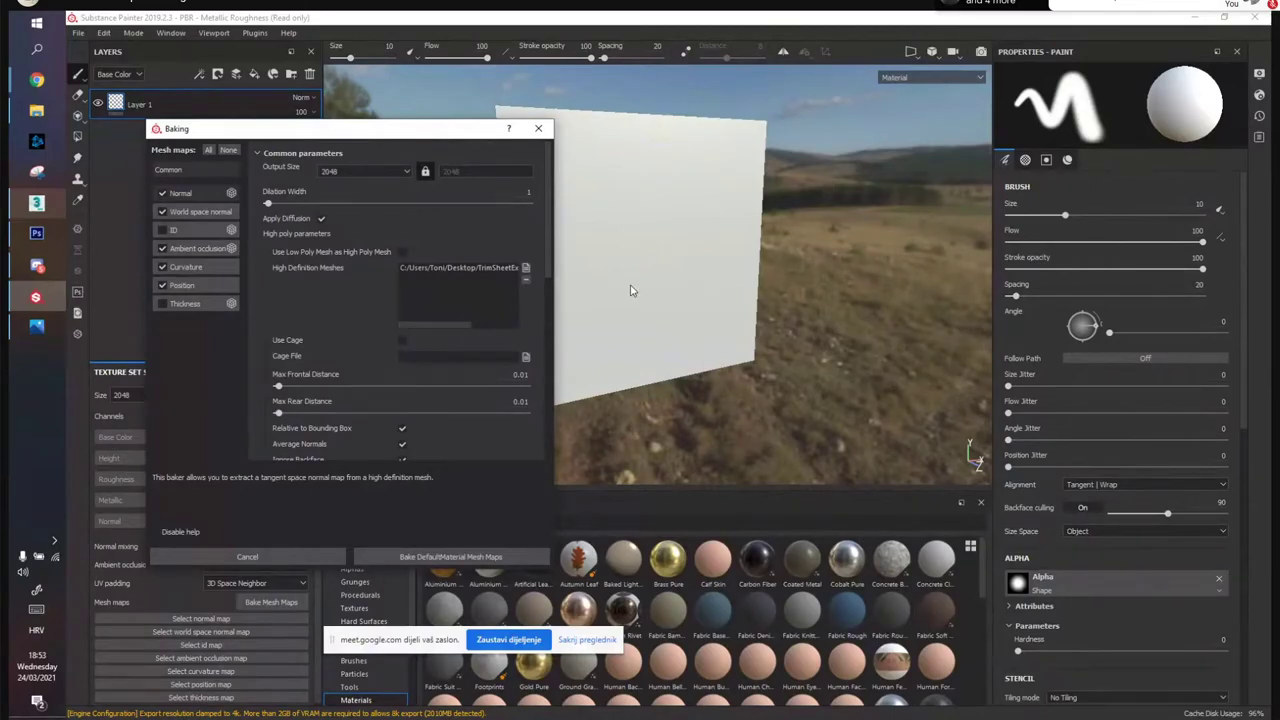
drag(278, 386, 290, 390)
In 3ds Max, create a small box about 20 by 26 cm from the Top view and compare it edge-on with the plane
click(26, 206)
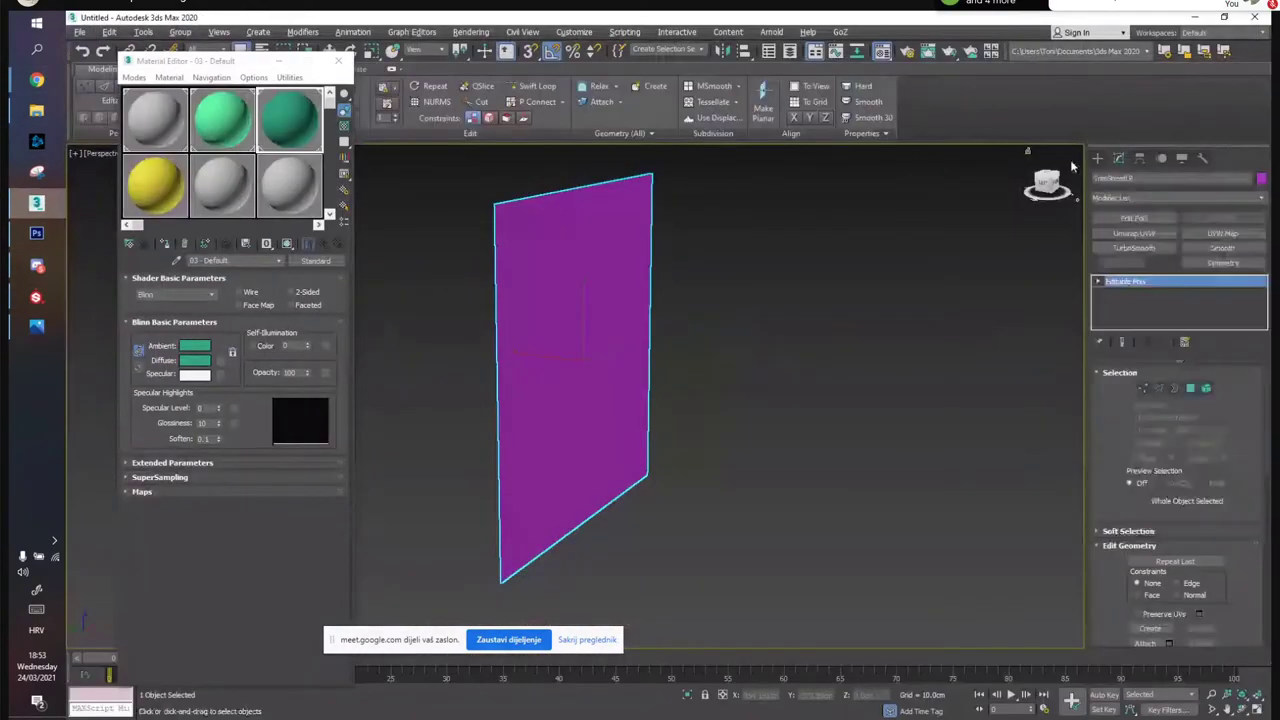
click(1098, 159)
click(1150, 237)
key(alt+w)
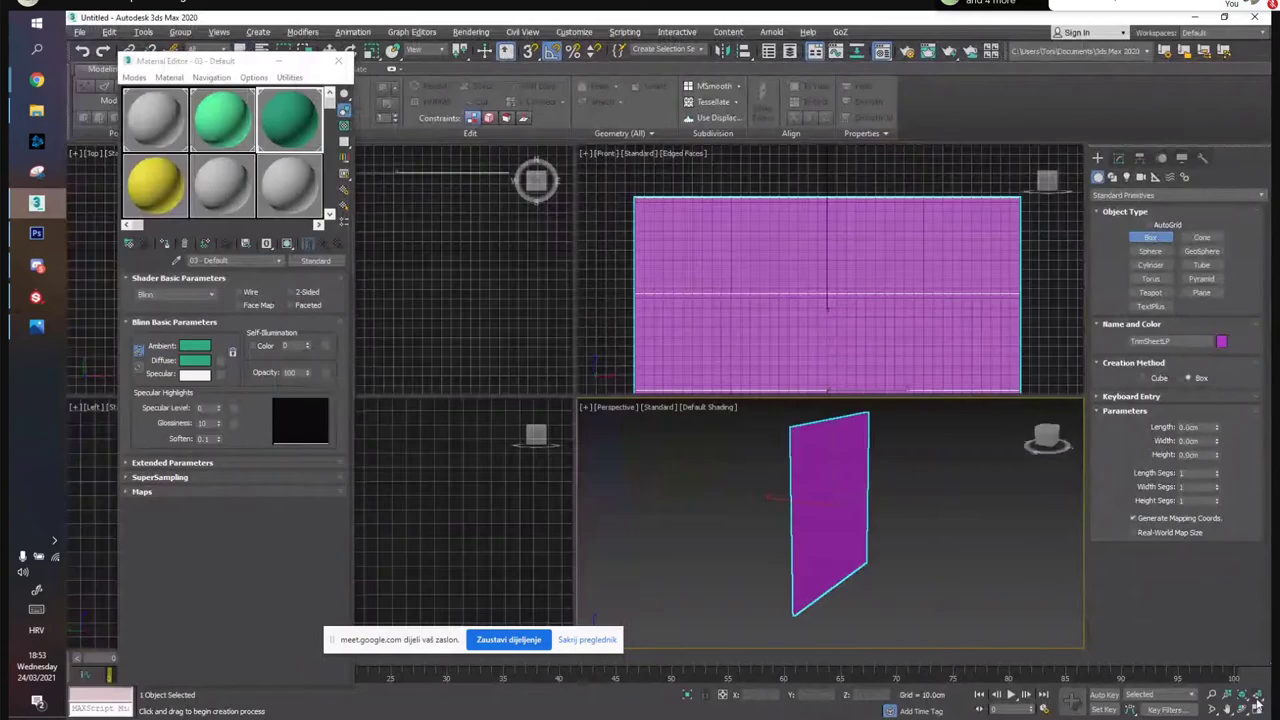
drag(435, 286, 463, 309)
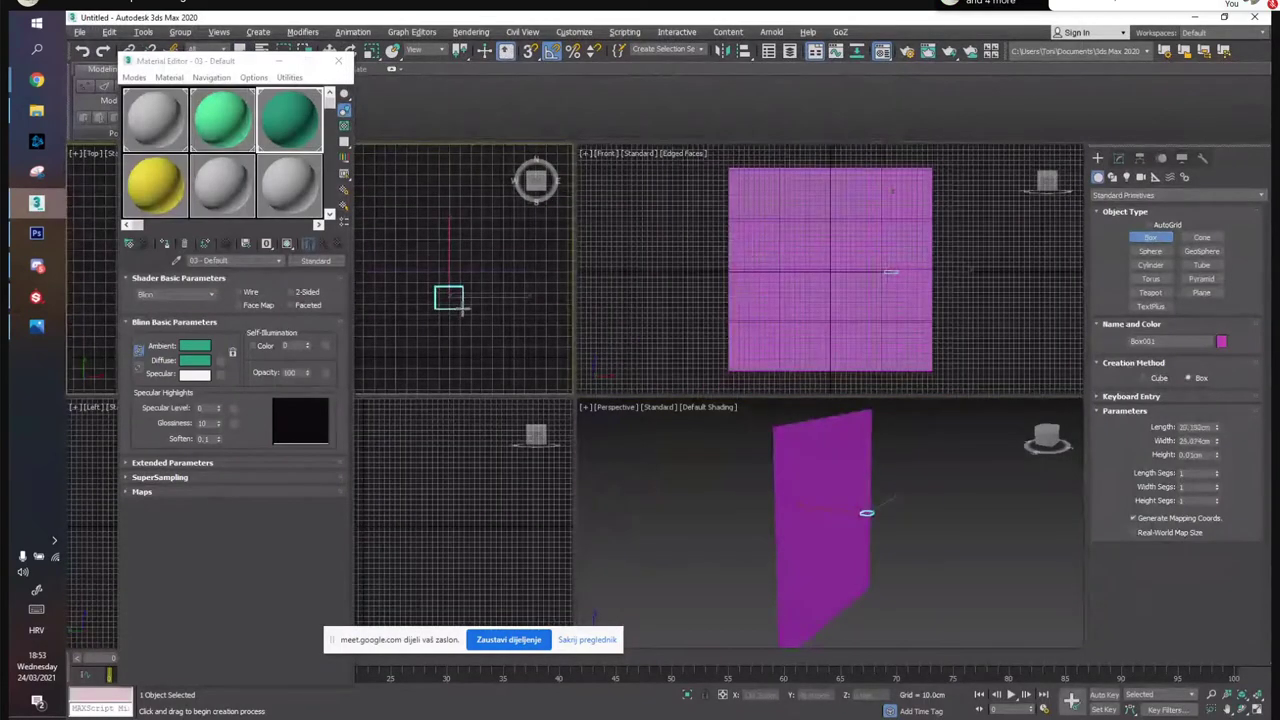
click(466, 279)
right_click(467, 280)
middle_drag(868, 507, 850, 506)
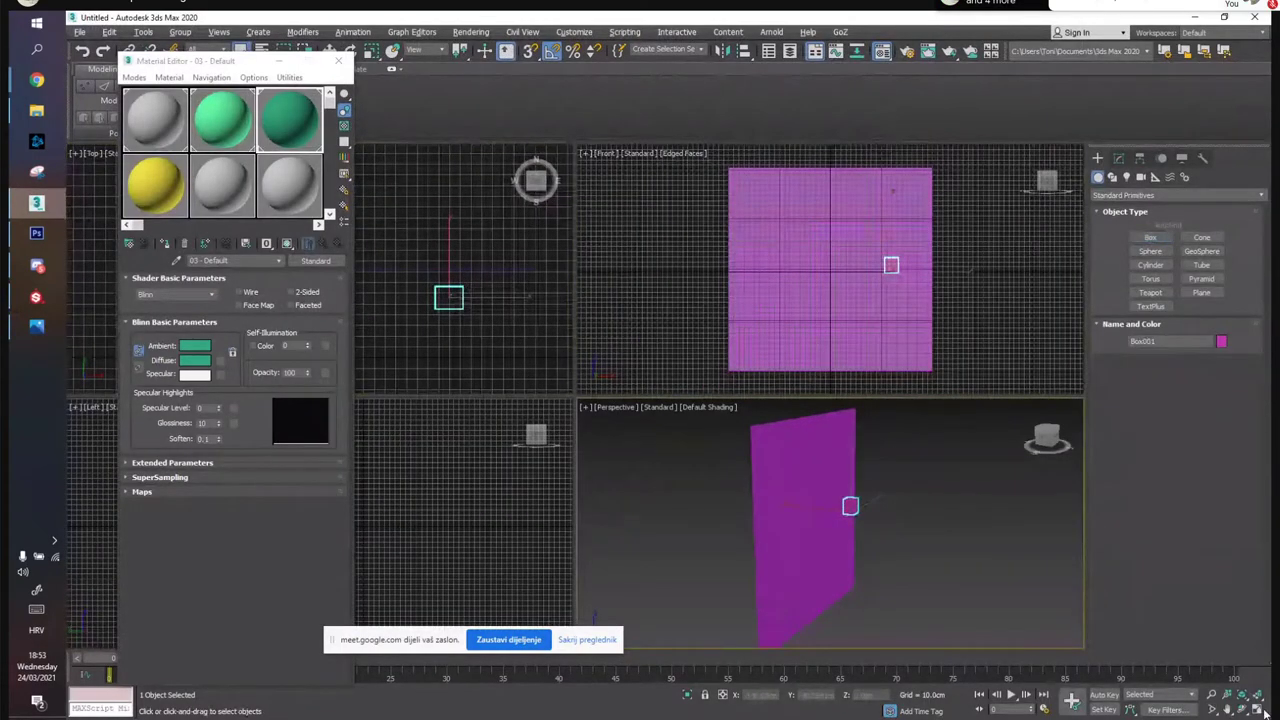
click(1257, 708)
scroll(723, 480, up, 8)
mouse_move(680, 341)
alt+middle_down()
mouse_move(694, 334)
mouse_move(660, 346)
alt+middle_up()
alt+middle_drag(578, 340, 681, 314)
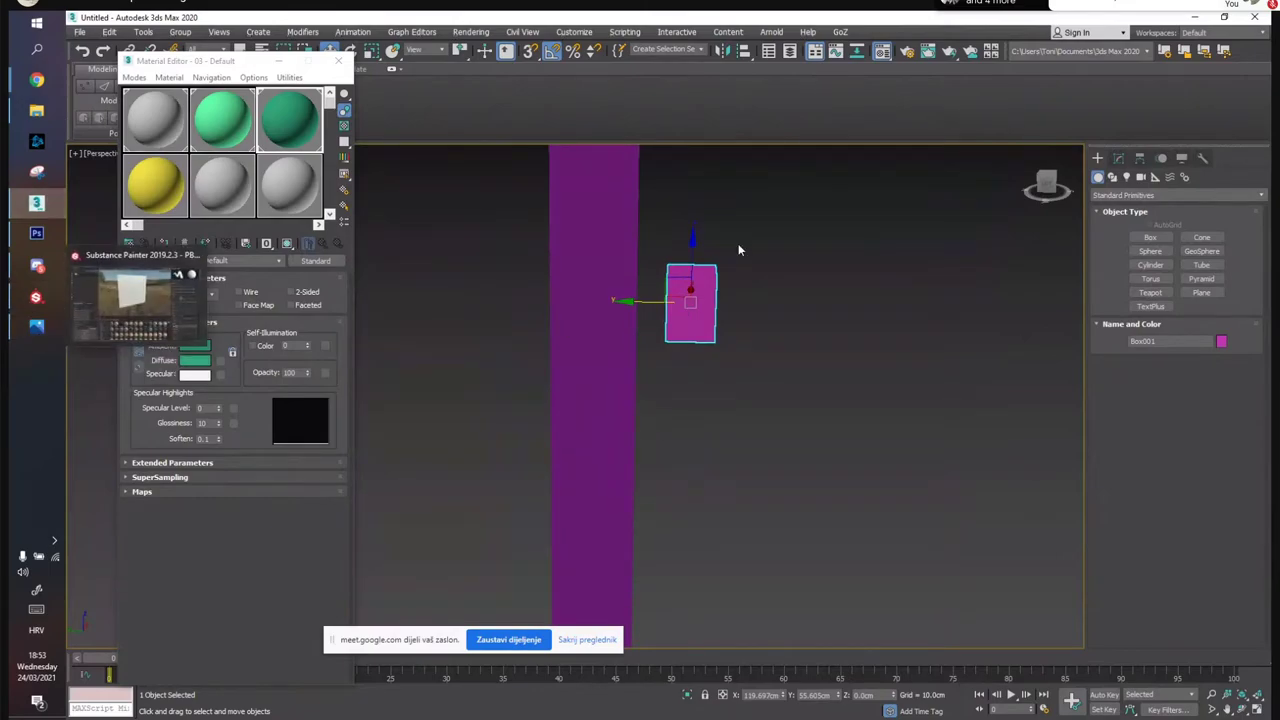
Try a max frontal distance of 0.155 in Substance Painter and compare the plane with the box in 3ds Max again
click(36, 297)
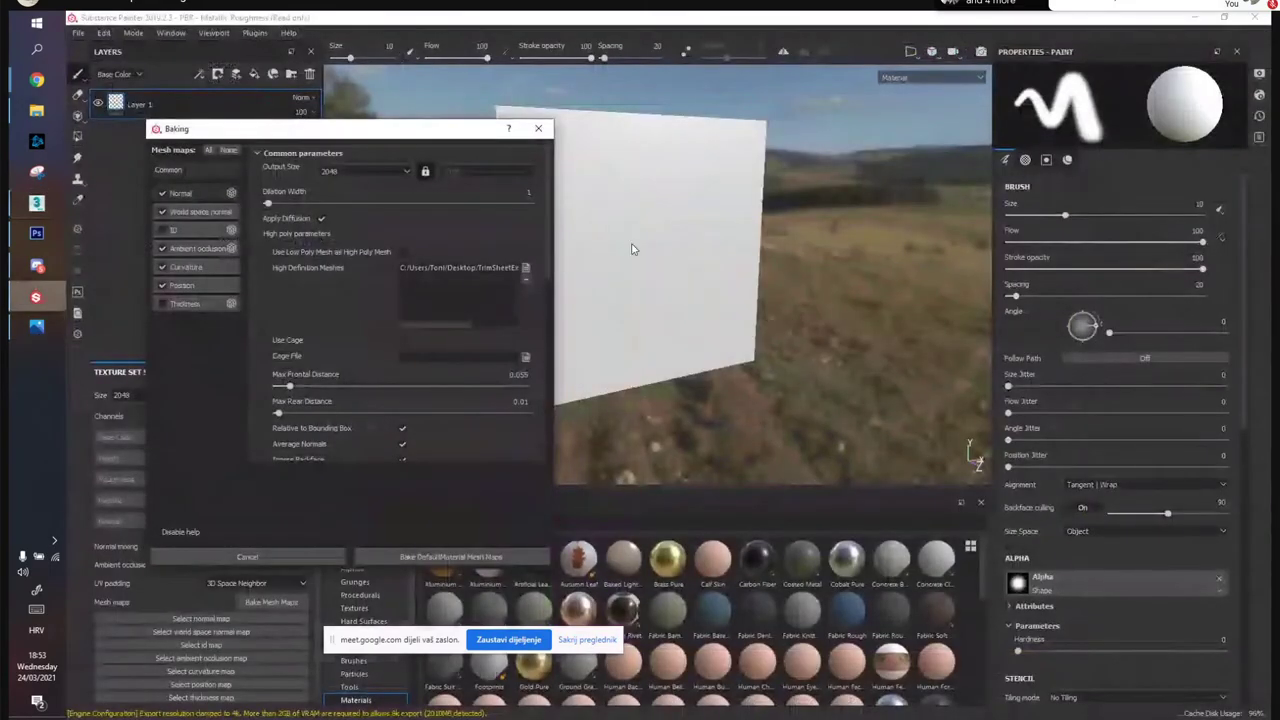
drag(290, 387, 329, 393)
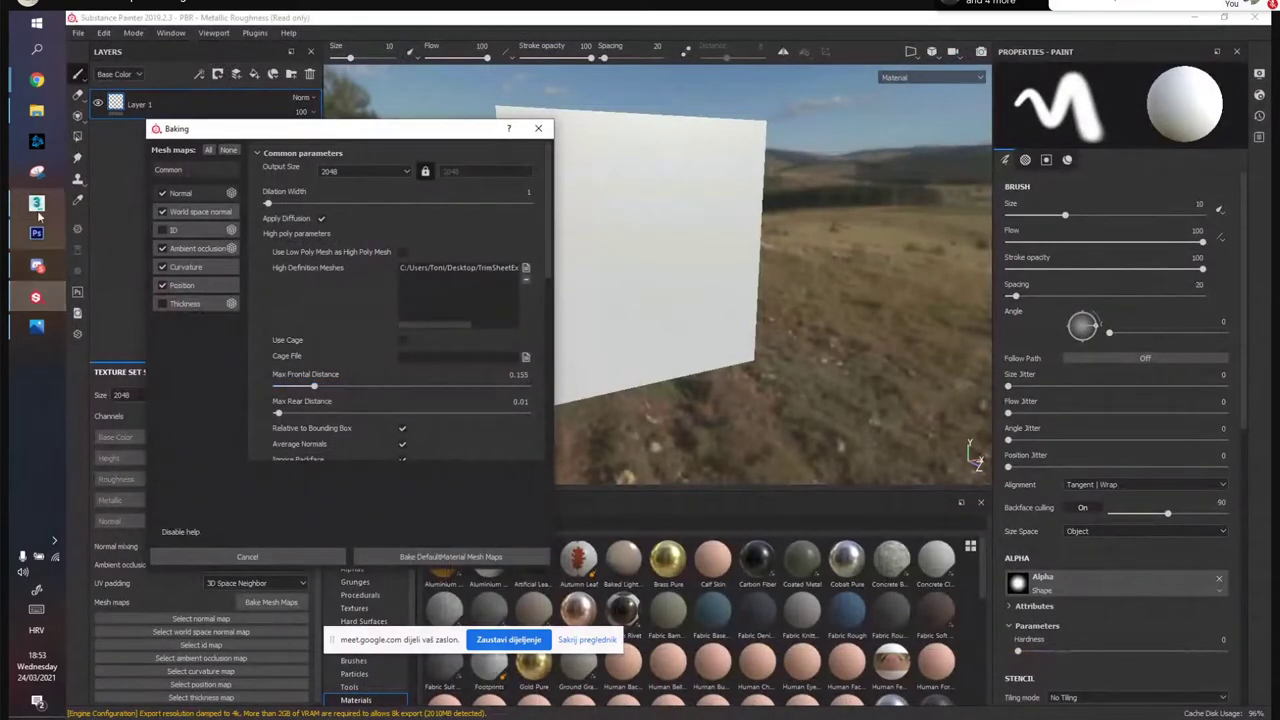
click(151, 257)
click(606, 322)
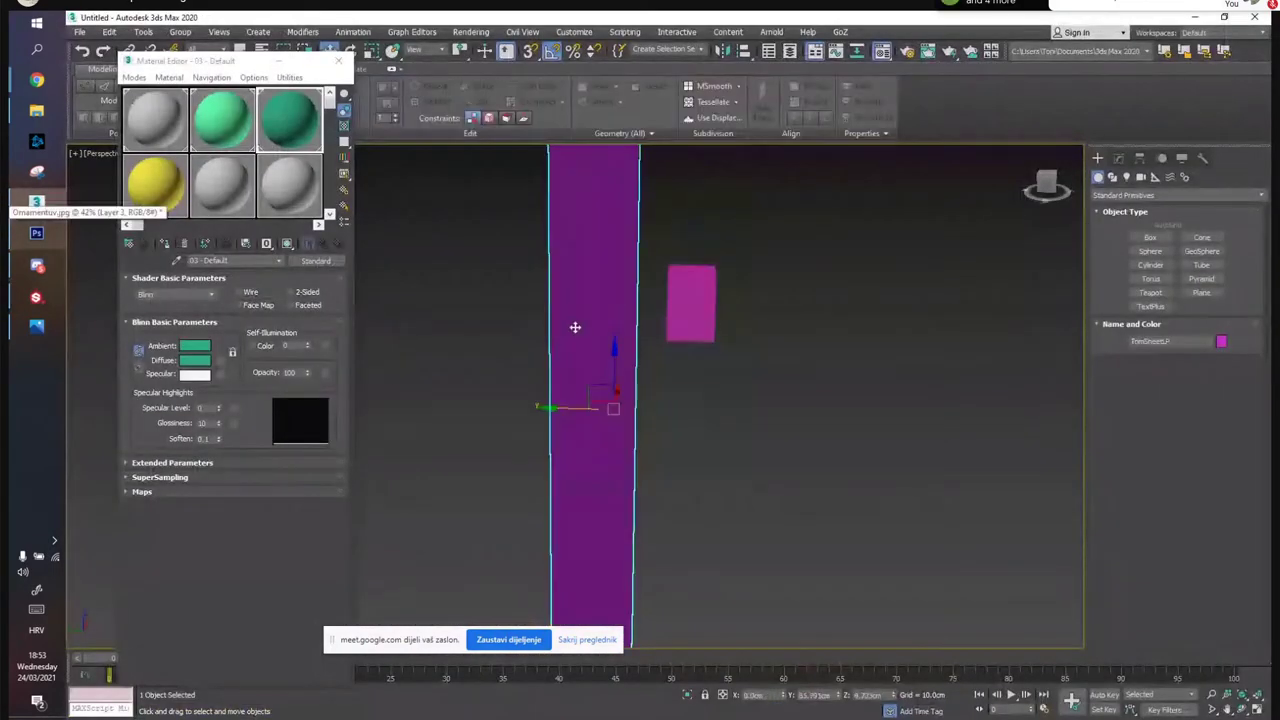
alt+middle_drag(797, 340, 771, 334)
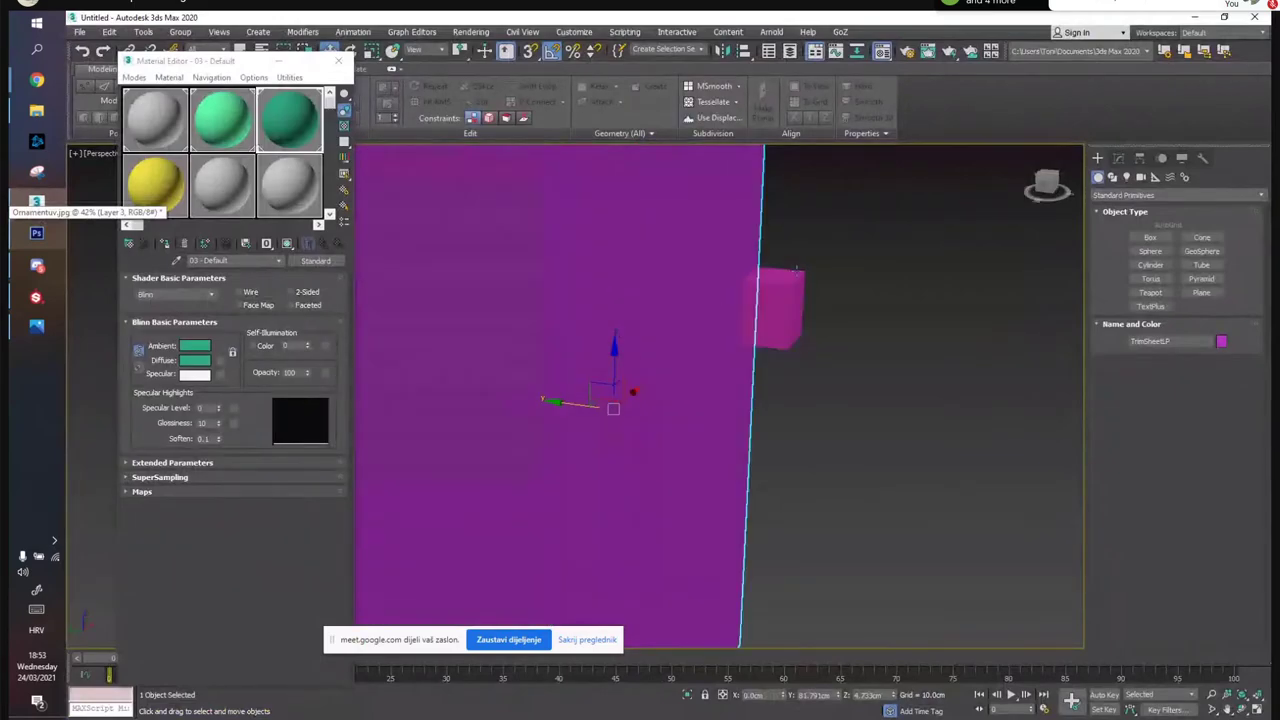
Switch back to Substance Painter and set the max frontal distance to 0.06 and the max rear distance to 0.03
click(36, 297)
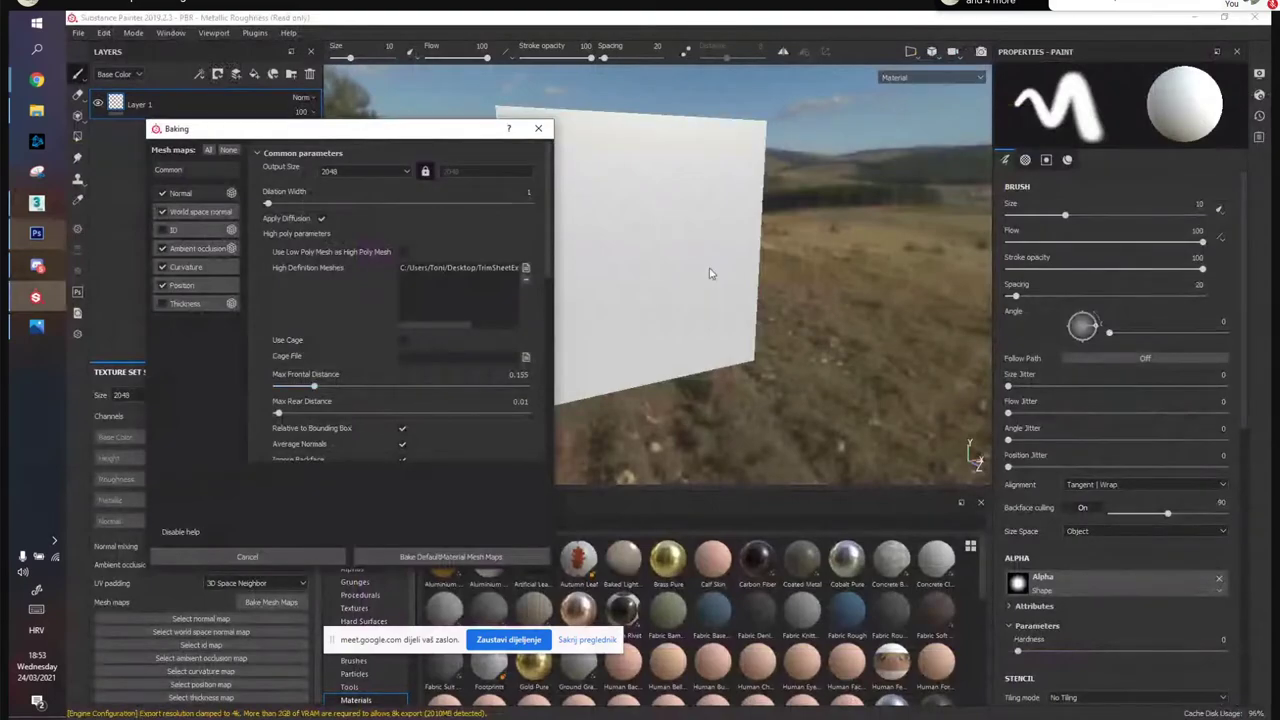
drag(312, 387, 293, 390)
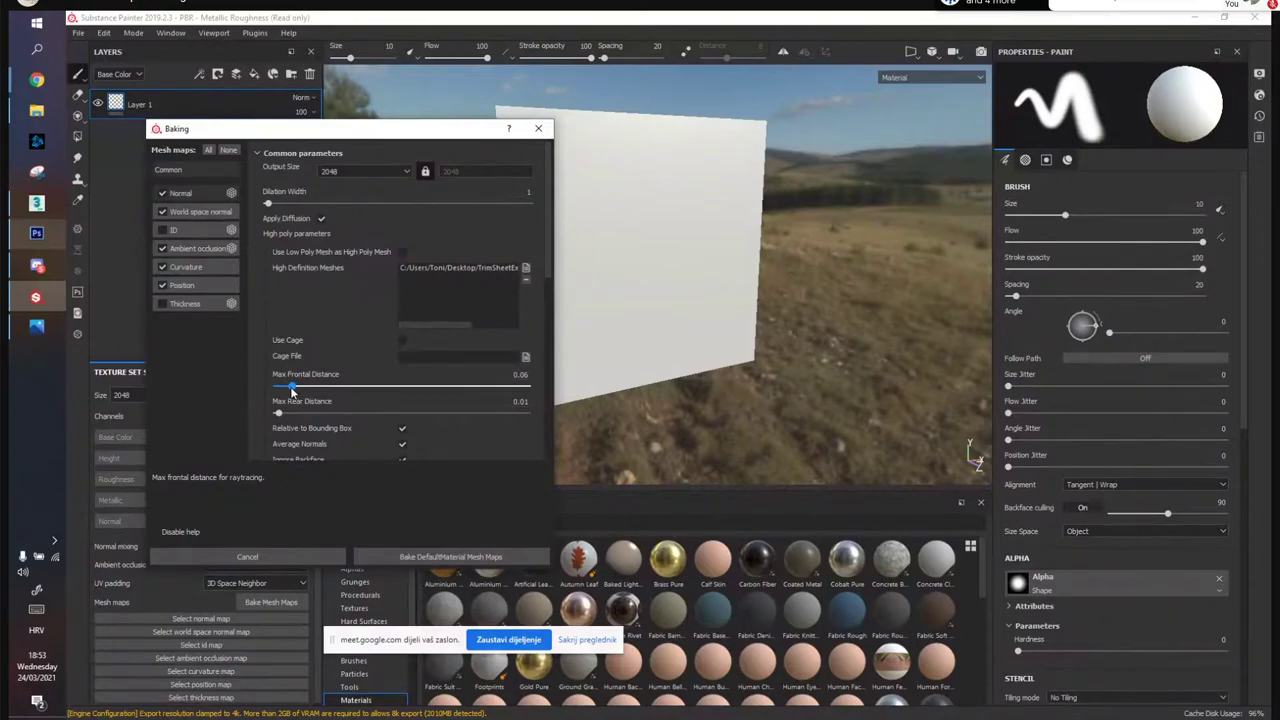
drag(278, 414, 285, 418)
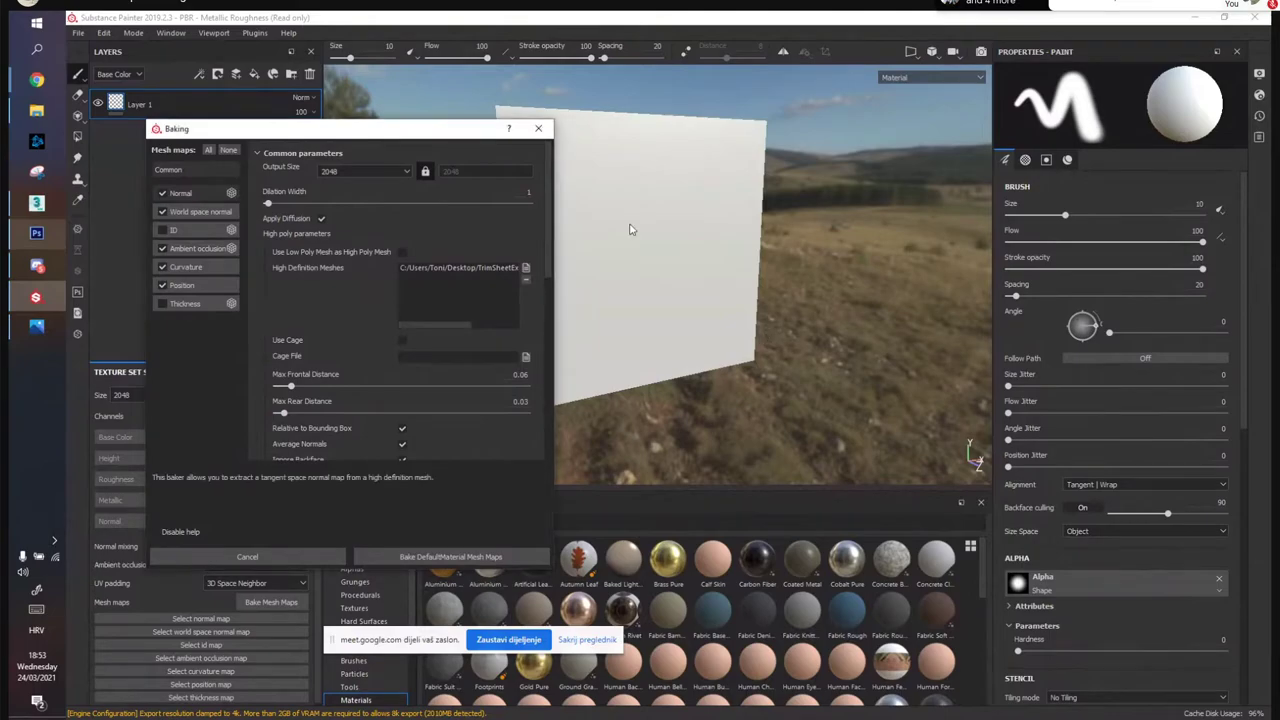
Set the bake antialiasing to Subsampling 2x2
scroll(255, 394, down, 2)
scroll(255, 394, up, 2)
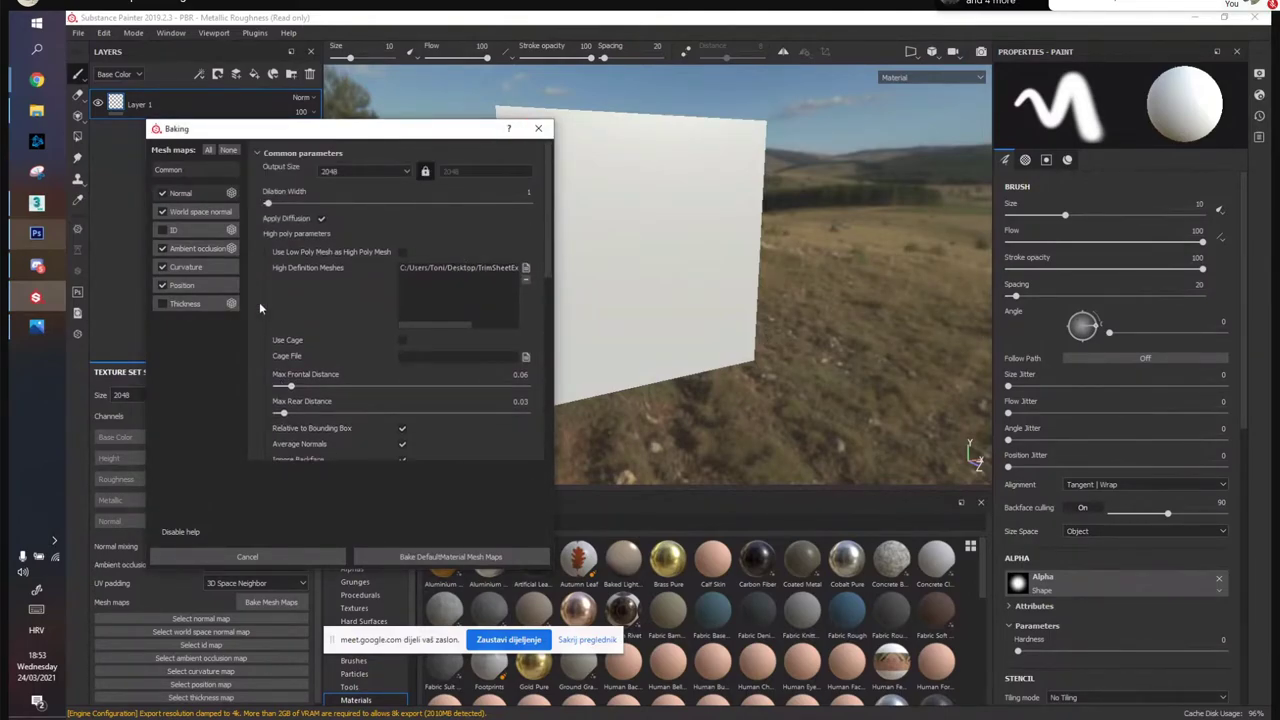
scroll(262, 305, down, 5)
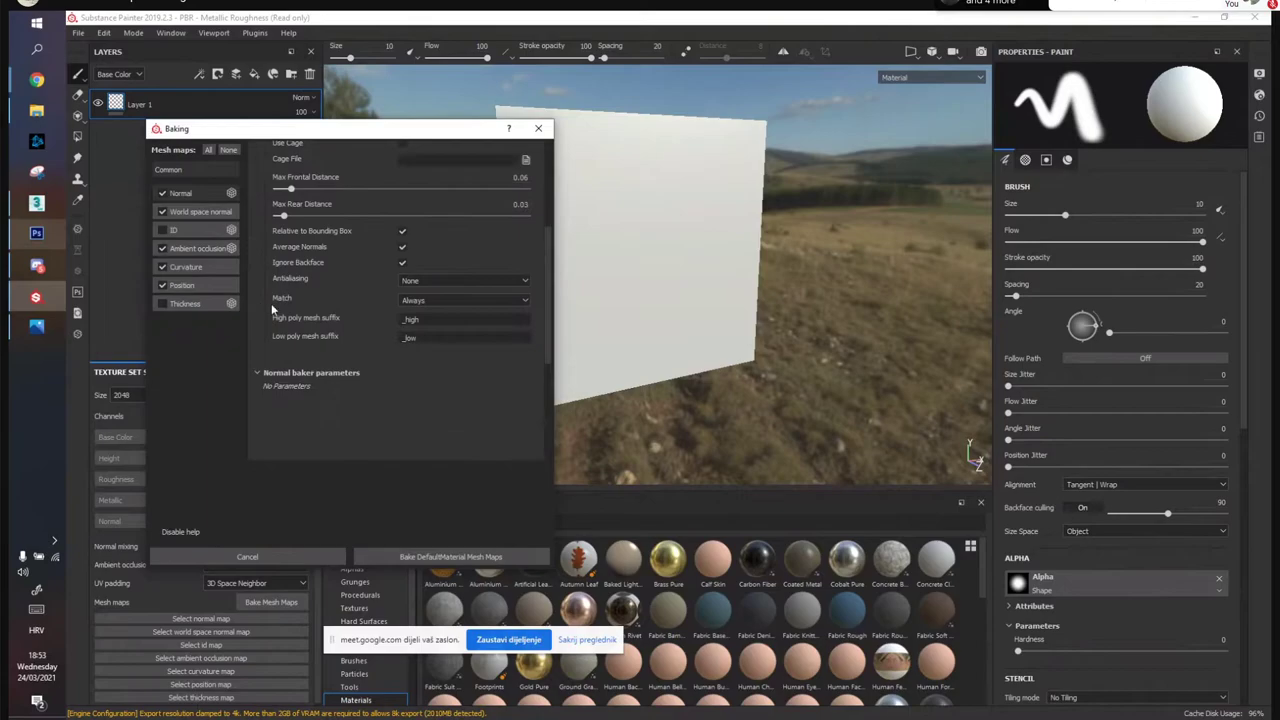
click(434, 280)
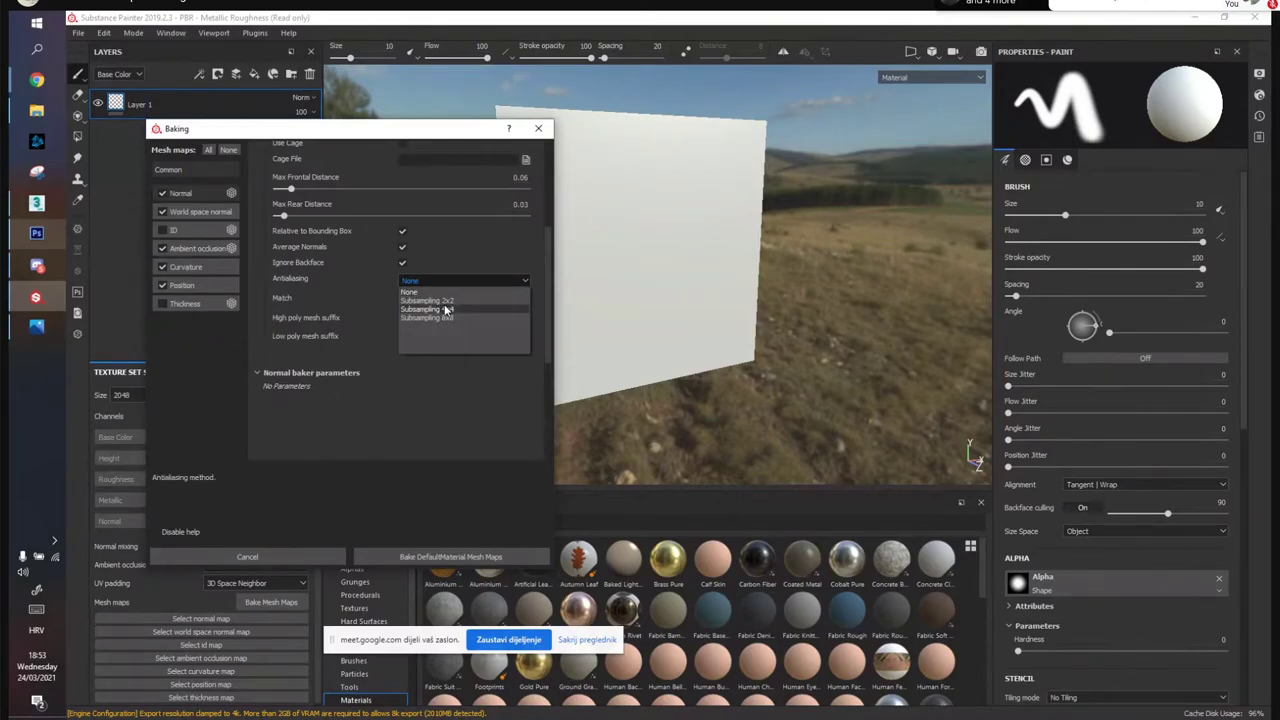
click(444, 301)
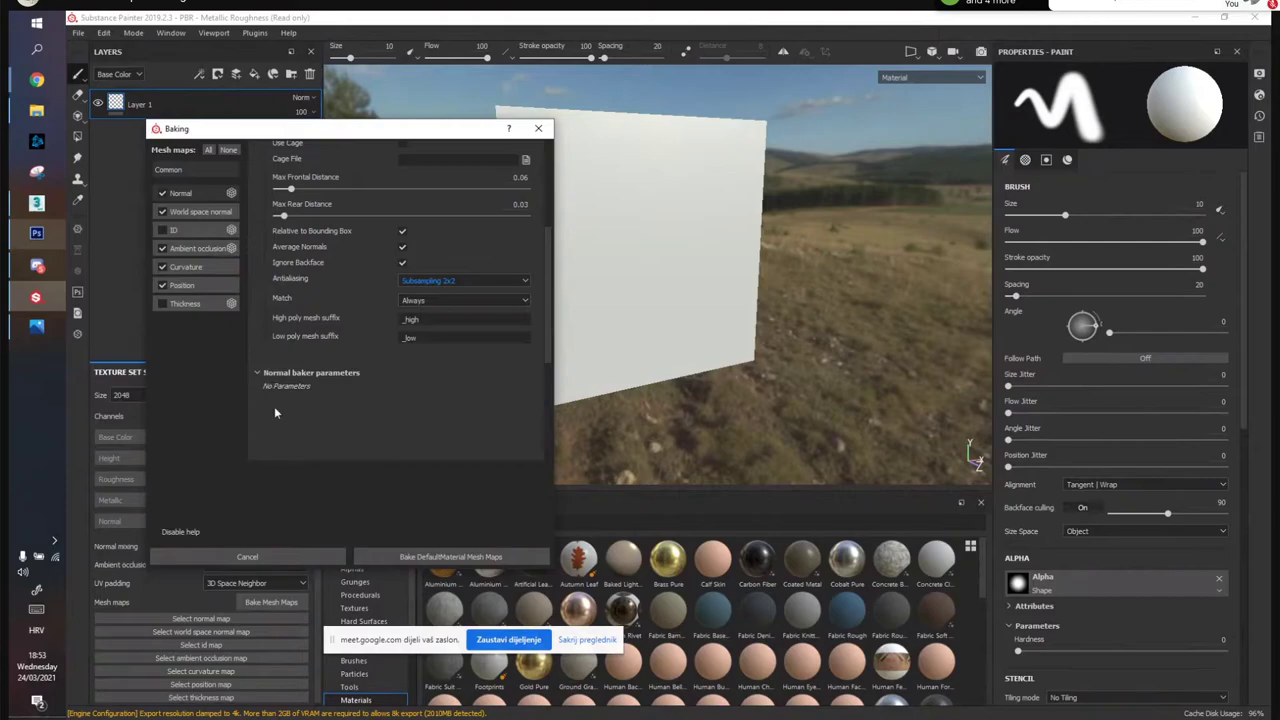
Start baking the DefaultMaterial mesh maps and move the progress window away from the plane
scroll(270, 395, up, 5)
scroll(550, 296, down, 1)
scroll(550, 296, up, 1)
click(450, 557)
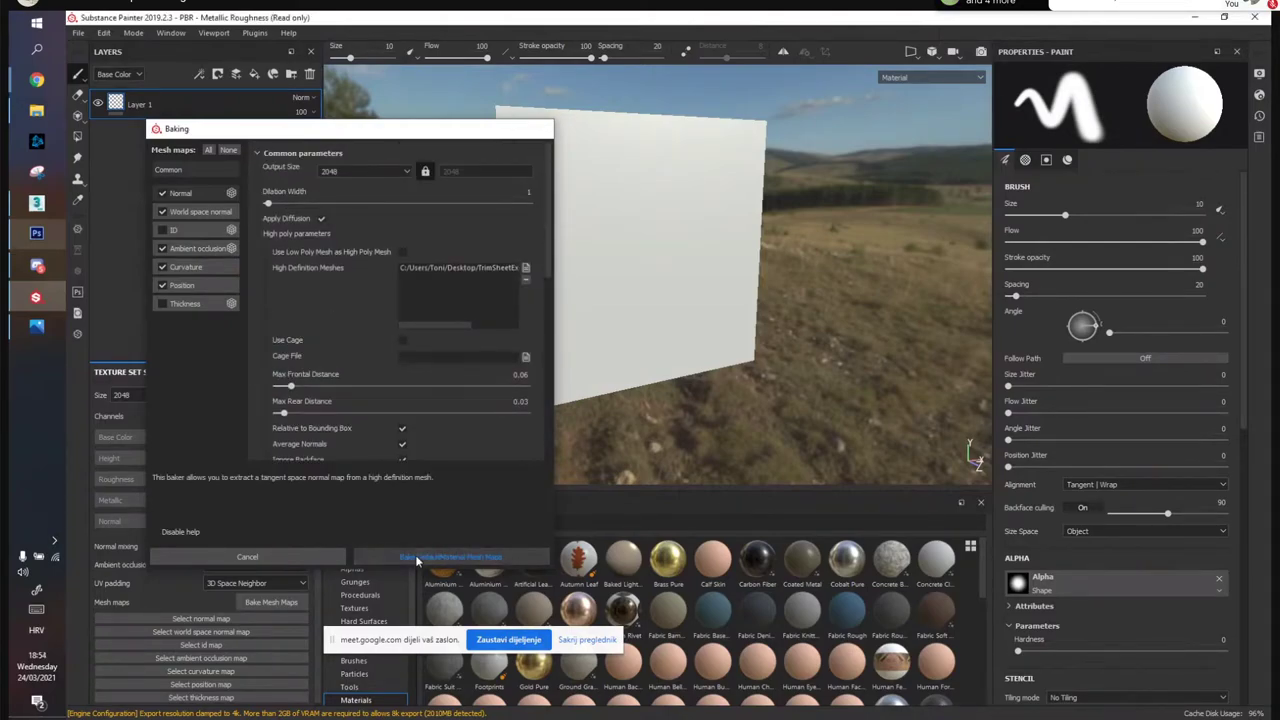
drag(656, 298, 913, 301)
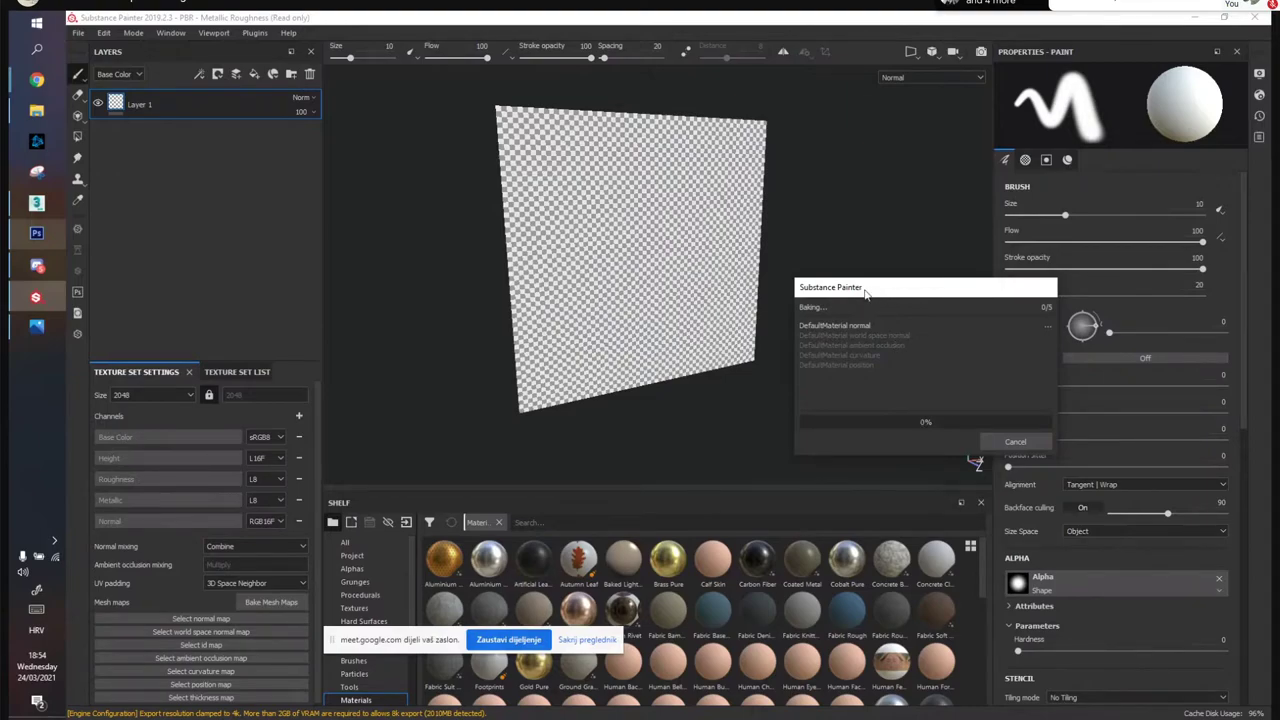
drag(820, 299, 828, 301)
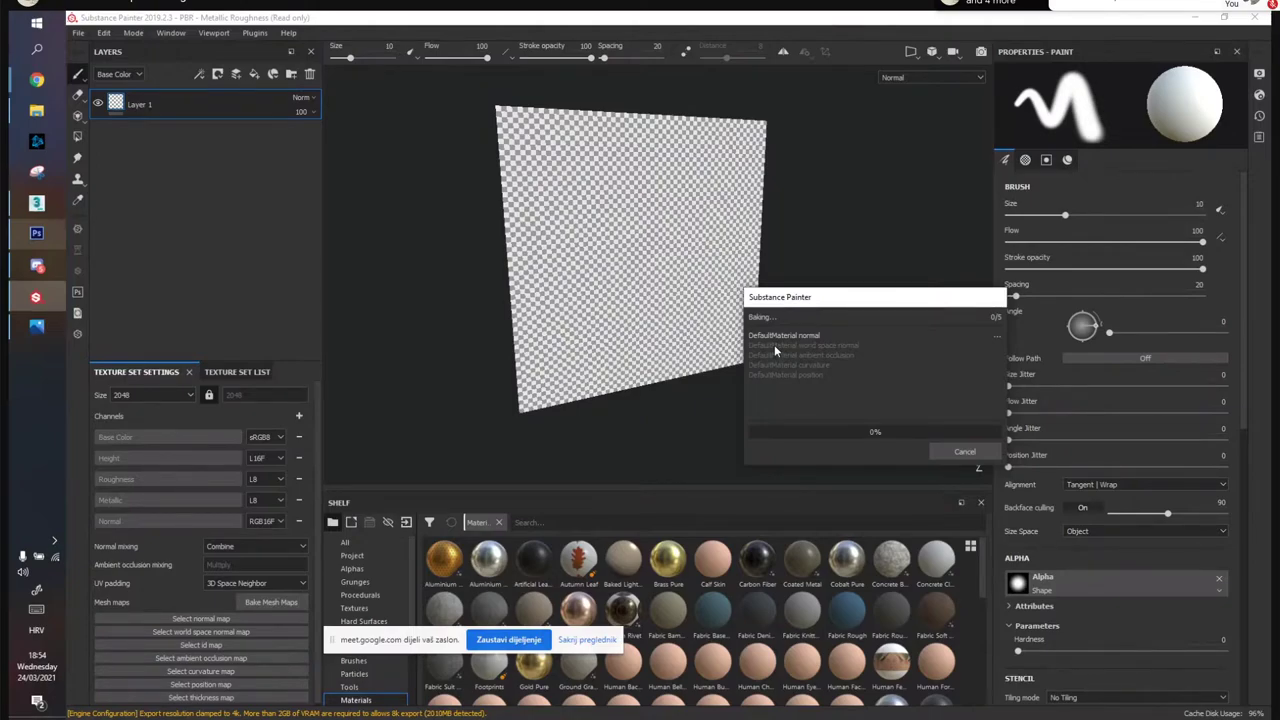
key(F11)
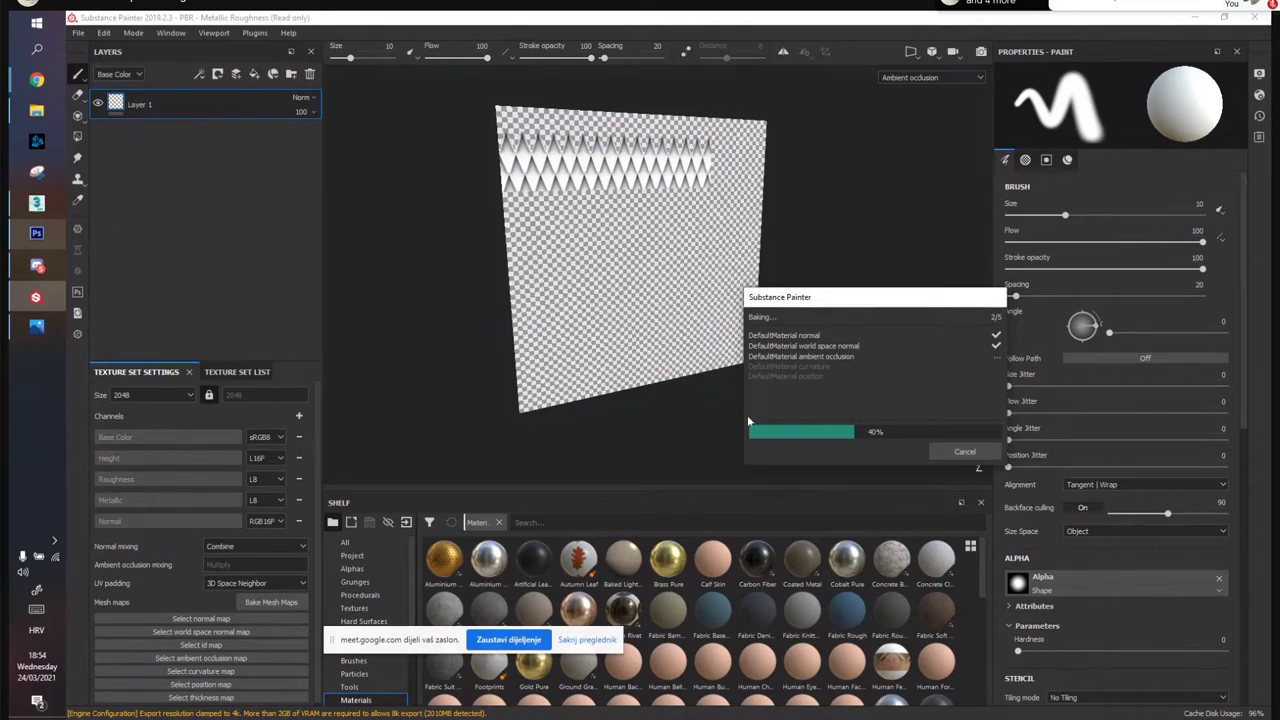
Stop the running bake, close the baking settings and turn the plane to view the baked detail
click(962, 454)
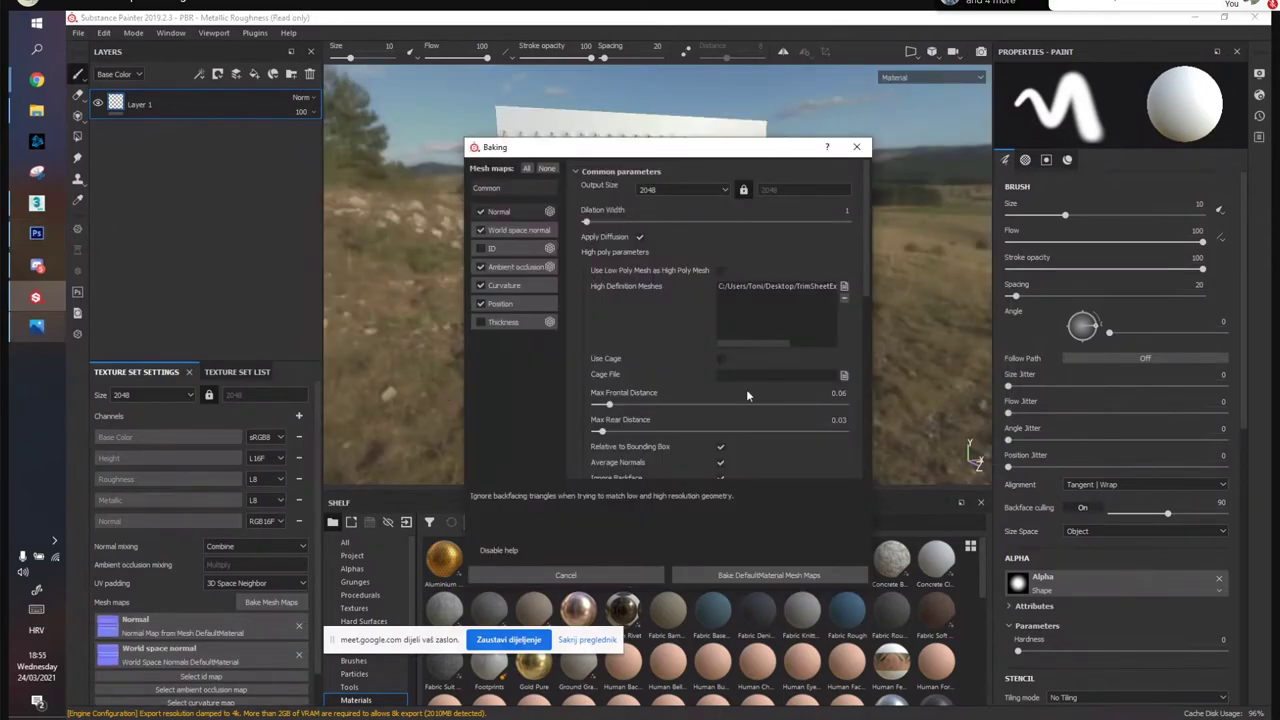
click(856, 146)
mouse_move(626, 226)
alt+mouse_down()
mouse_move(443, 177)
mouse_move(512, 231)
mouse_move(486, 263)
mouse_move(677, 248)
alt+mouse_up()
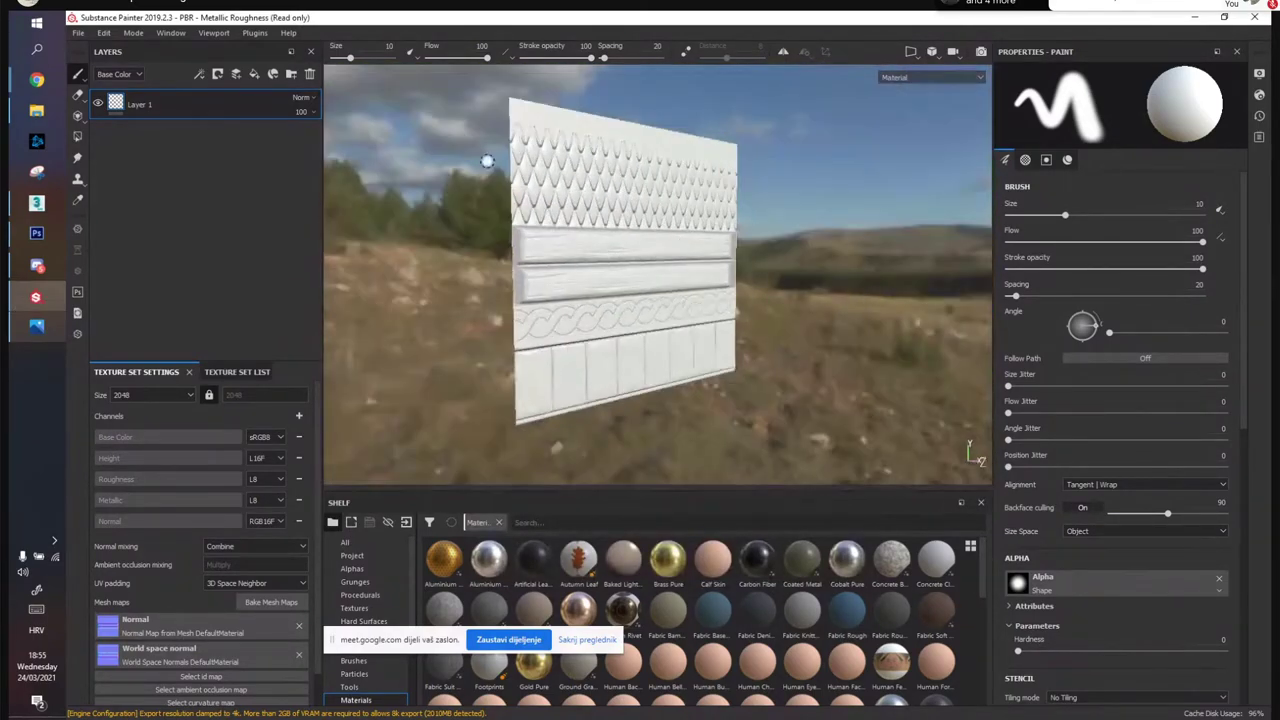
Switch to 3ds Max, delete the small box beside the low-poly plane and select the plane
click(38, 206)
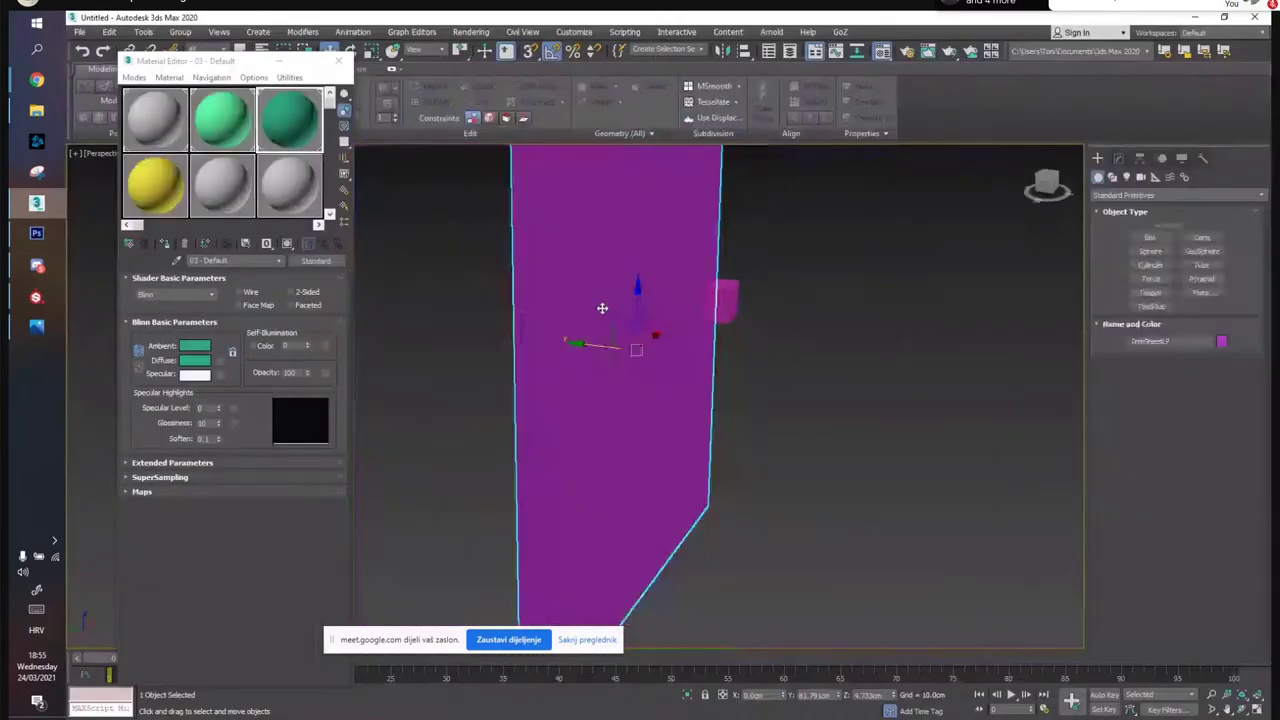
click(722, 306)
key(Delete)
alt+middle_drag(711, 312, 660, 322)
click(660, 322)
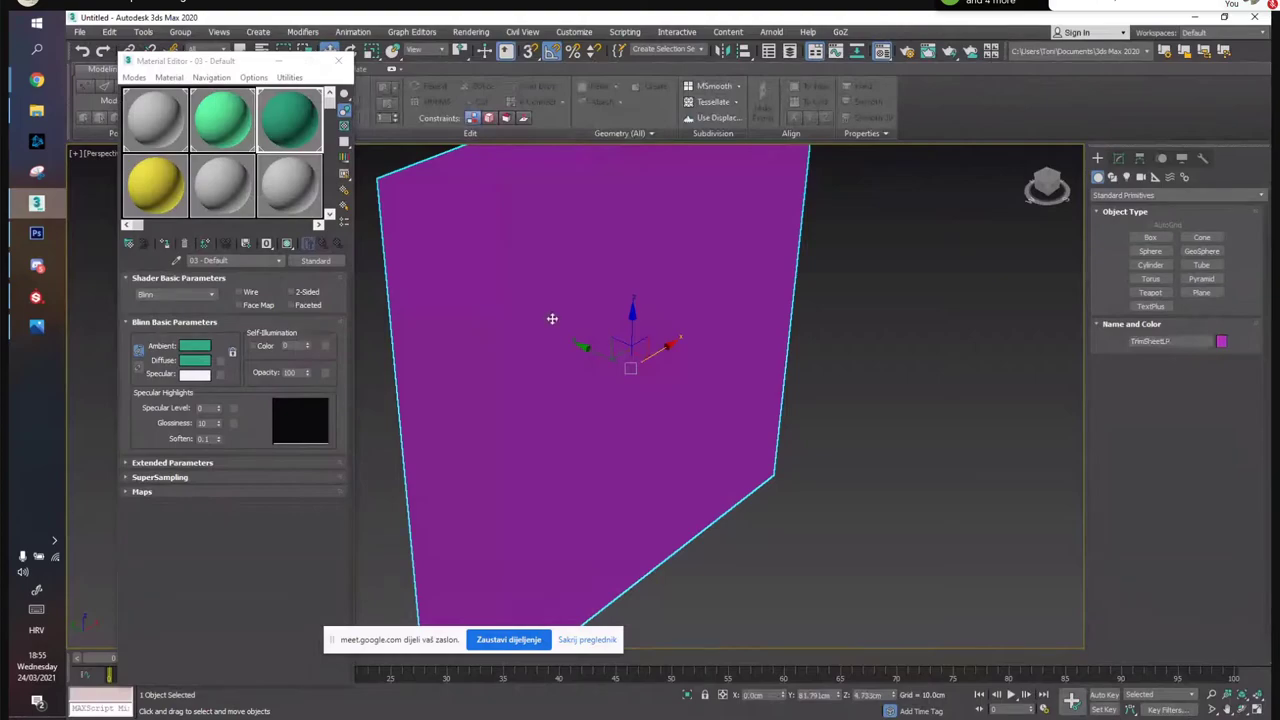
Switch back to Substance Painter and examine the baked shingles, beams, ornament and planks up close and from several angles
click(36, 297)
alt+drag(550, 256, 430, 252)
alt+right_drag(722, 462, 660, 289)
alt+middle_drag(660, 289, 586, 189)
alt+drag(586, 189, 489, 198)
alt+right_drag(489, 198, 436, 90)
alt+drag(428, 70, 398, 283)
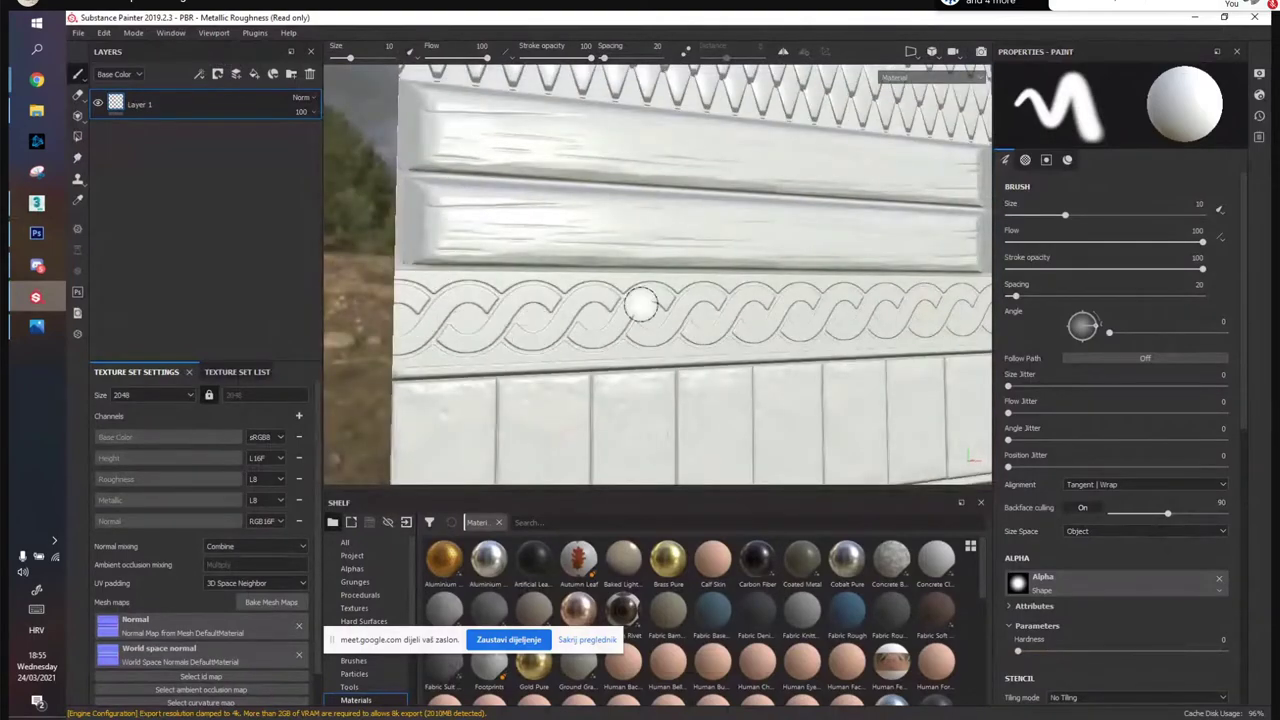
mouse_move(680, 294)
alt+mouse_down()
mouse_move(642, 341)
mouse_move(738, 328)
alt+mouse_up()
mouse_move(738, 328)
shift+right_down()
mouse_move(768, 327)
mouse_move(734, 328)
shift+right_up()
mouse_move(733, 328)
alt+mouse_down()
mouse_move(705, 336)
mouse_move(617, 271)
mouse_move(680, 280)
alt+mouse_up()
alt+drag(596, 120, 443, 229)
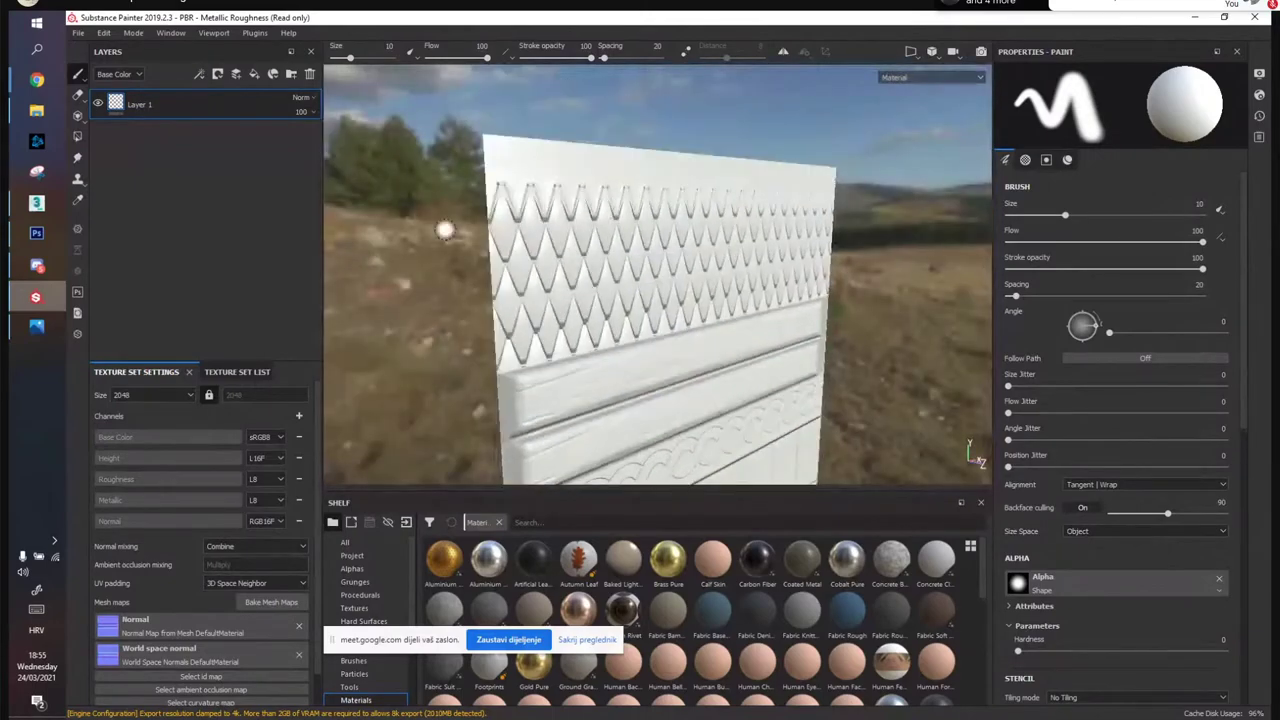
Open the mesh map baking settings, raise the max frontal distance to 0.045 and load TrimSheetHP as the high definition mesh
click(271, 602)
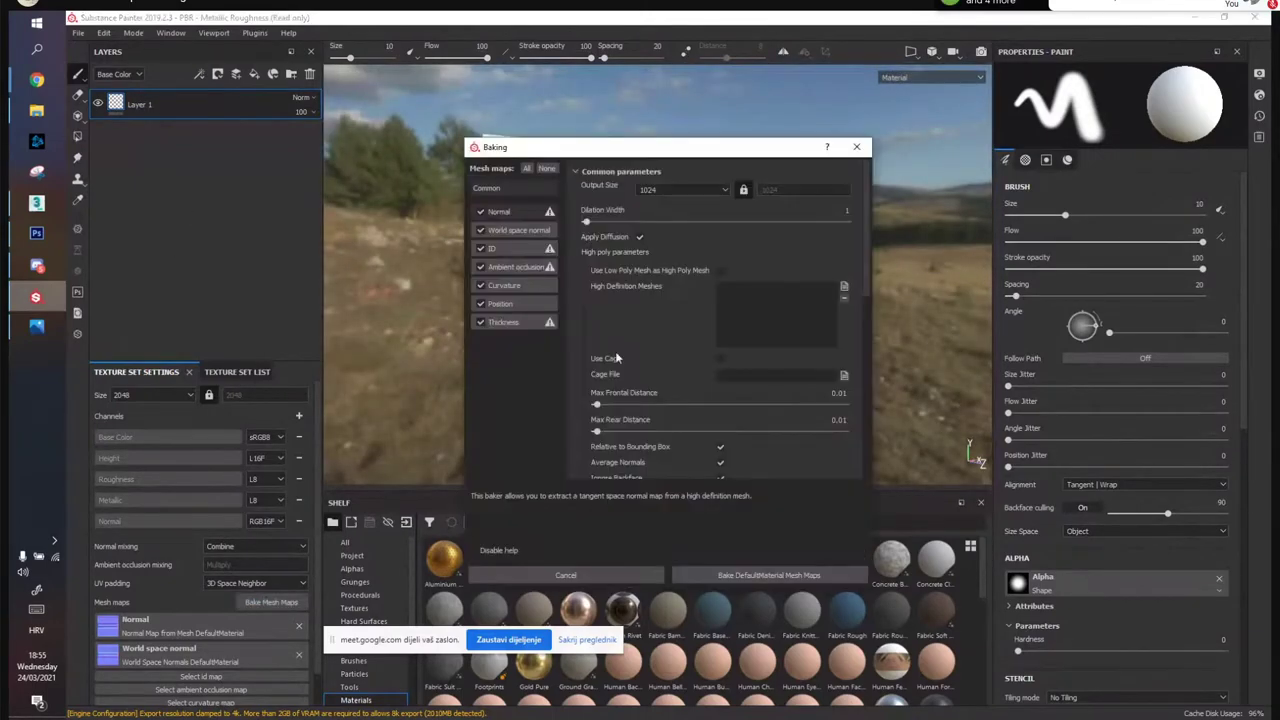
drag(691, 147, 388, 140)
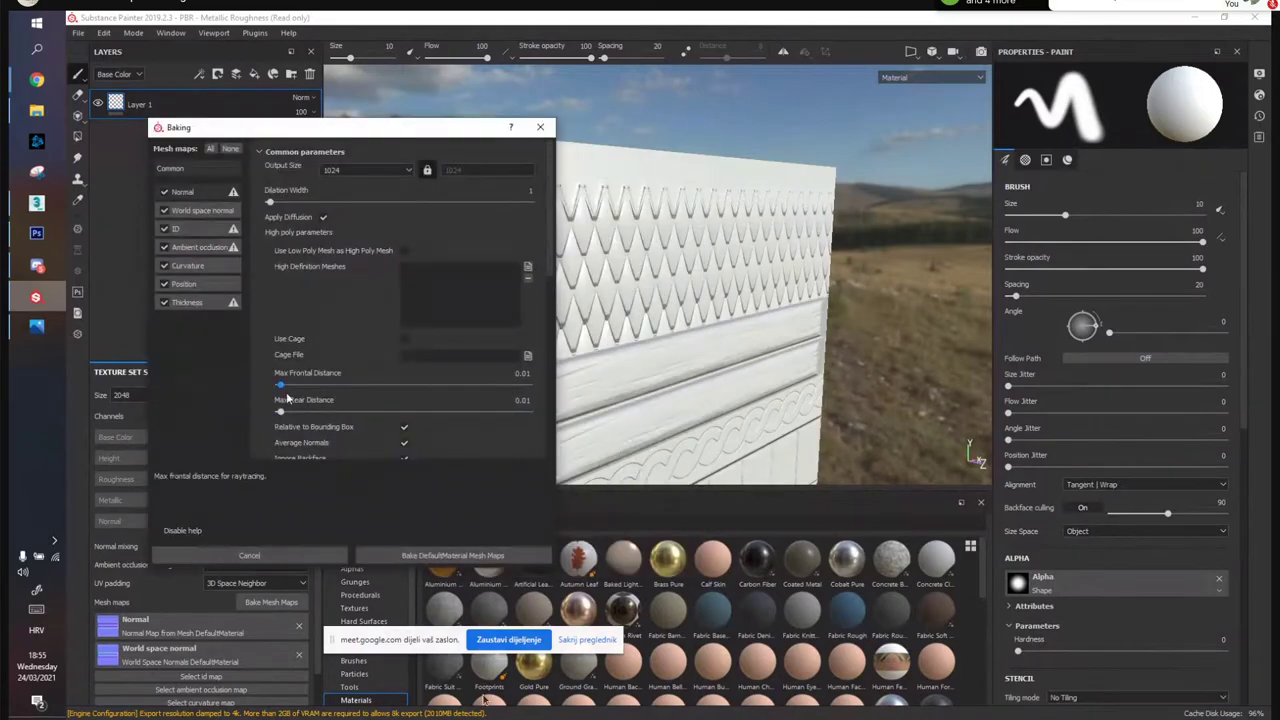
drag(280, 384, 291, 387)
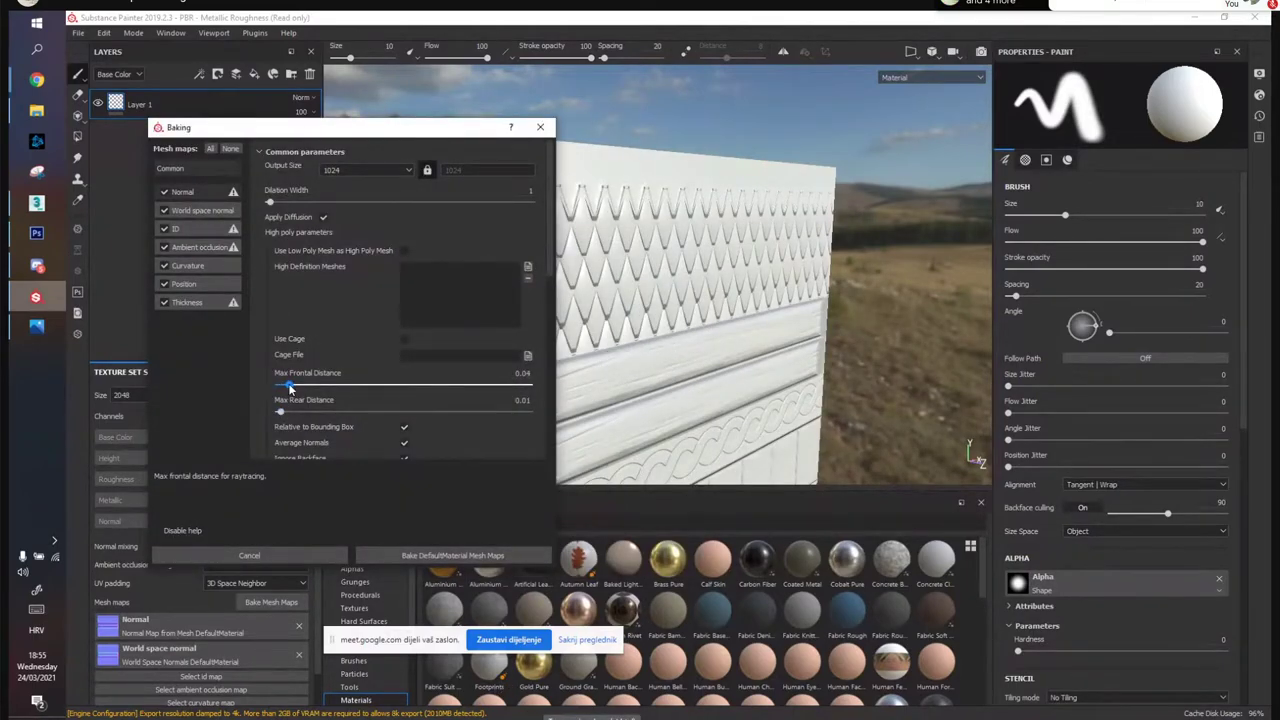
click(528, 270)
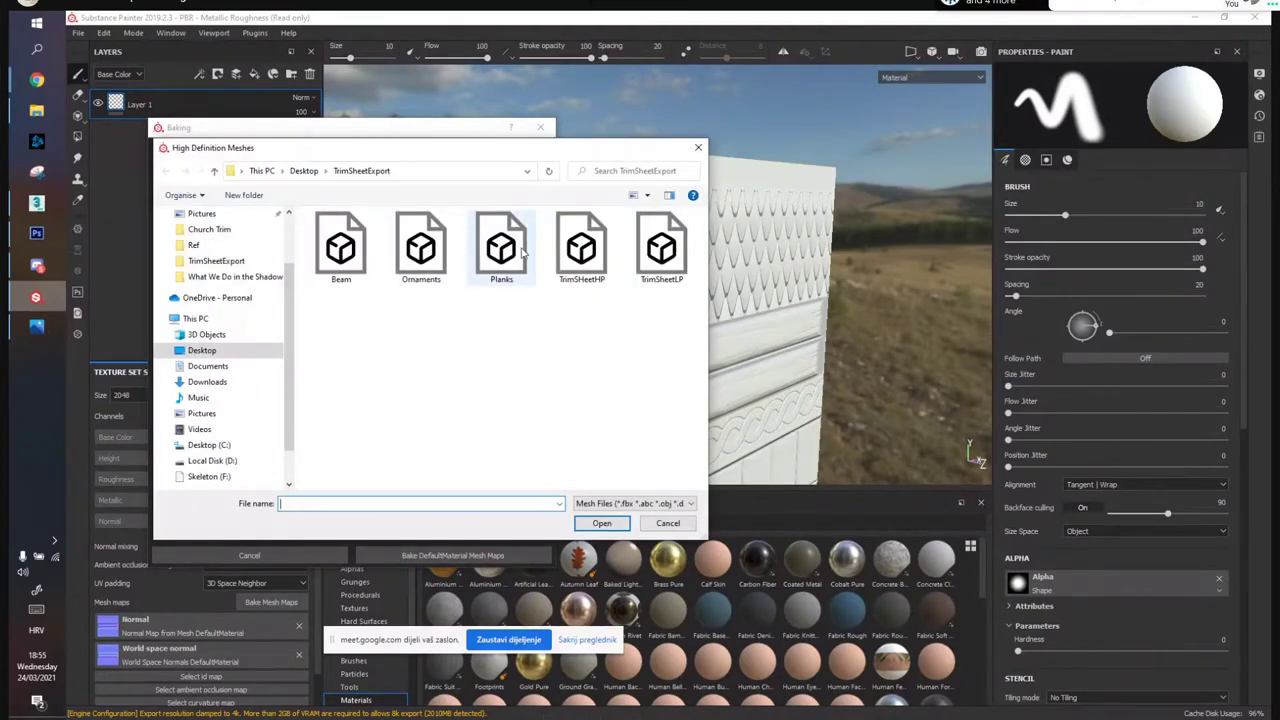
click(581, 250)
click(601, 523)
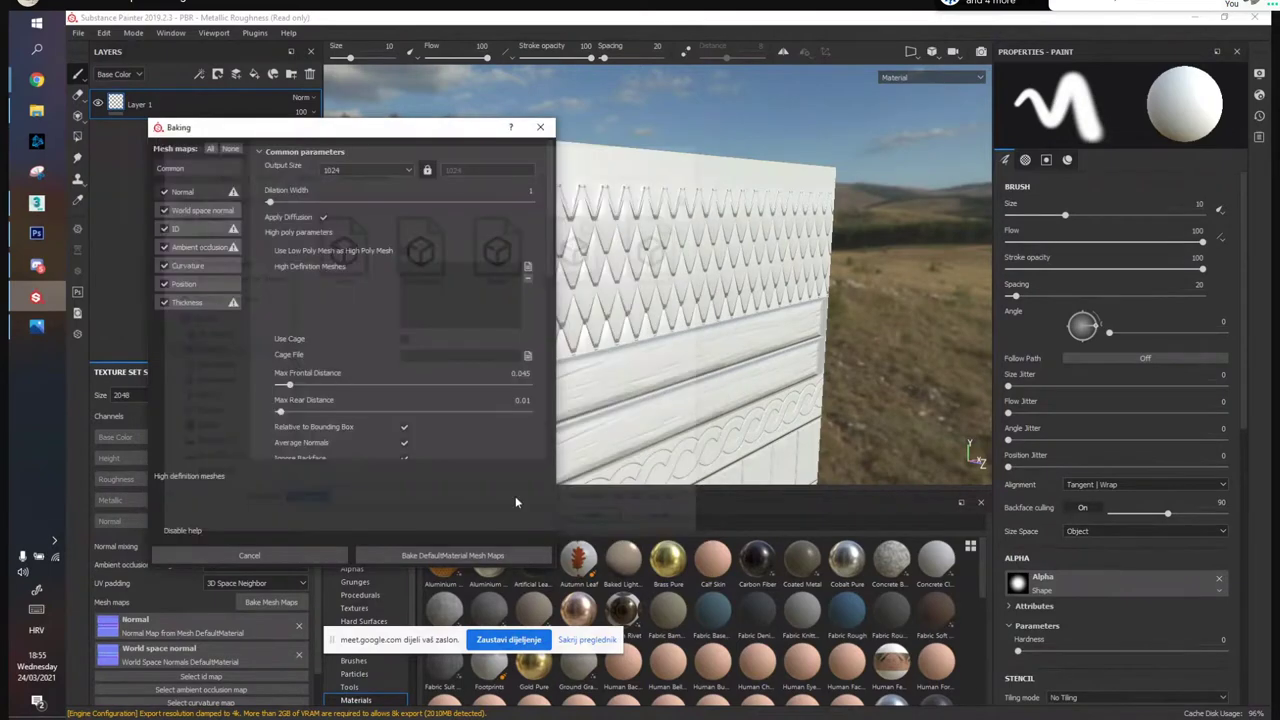
Set the bake's max rear distance to 0.035 and its max frontal distance to 0.17
drag(290, 385, 288, 414)
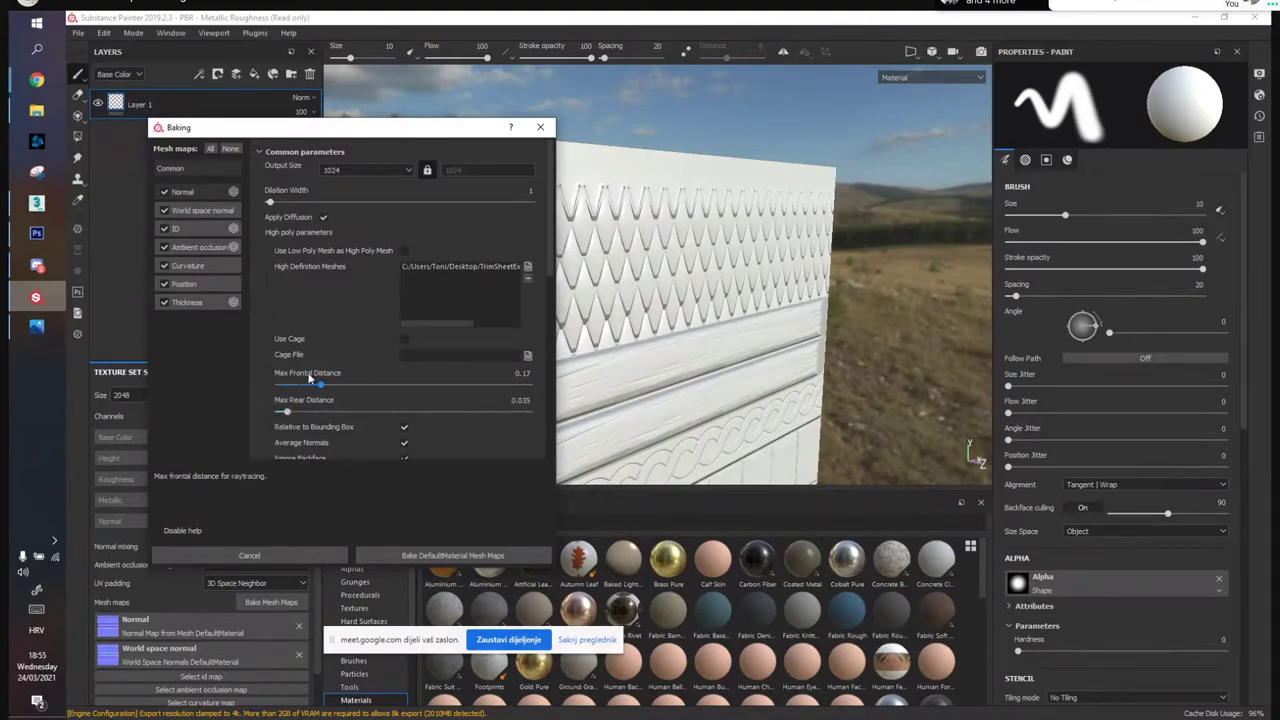
click(323, 217)
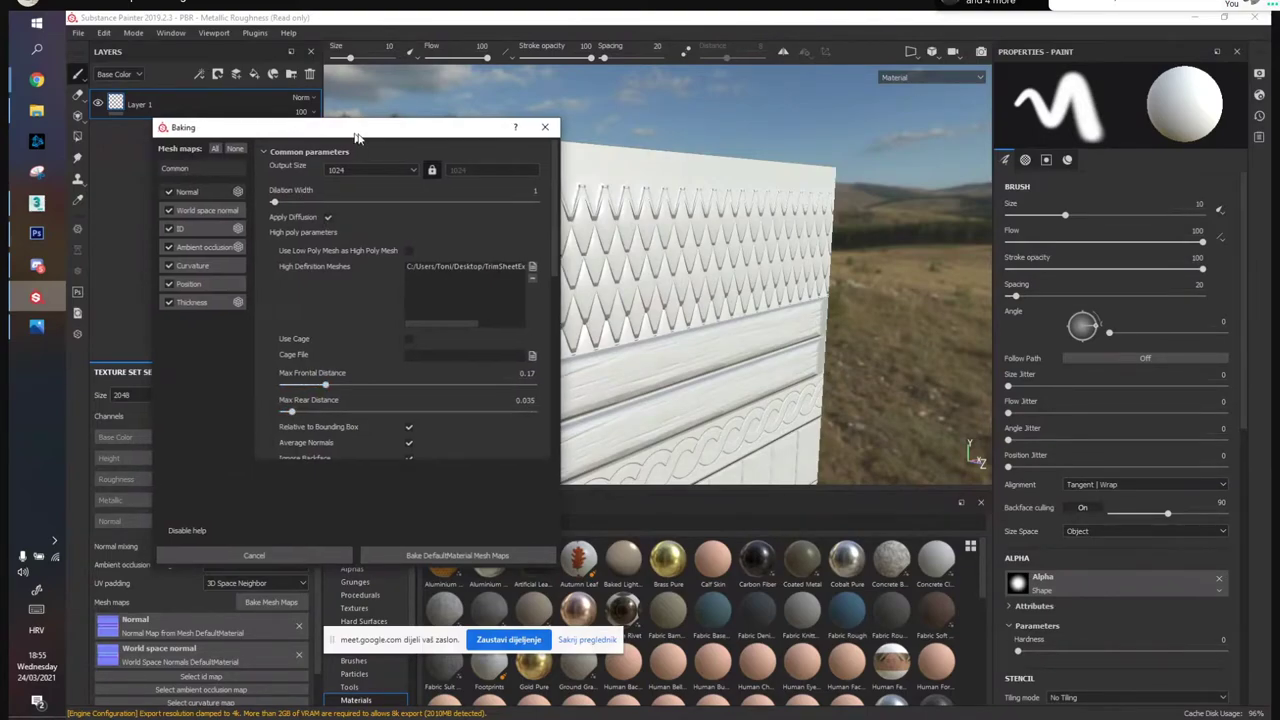
Set the bake's Max Frontal Distance to 0.3
drag(352, 128, 387, 136)
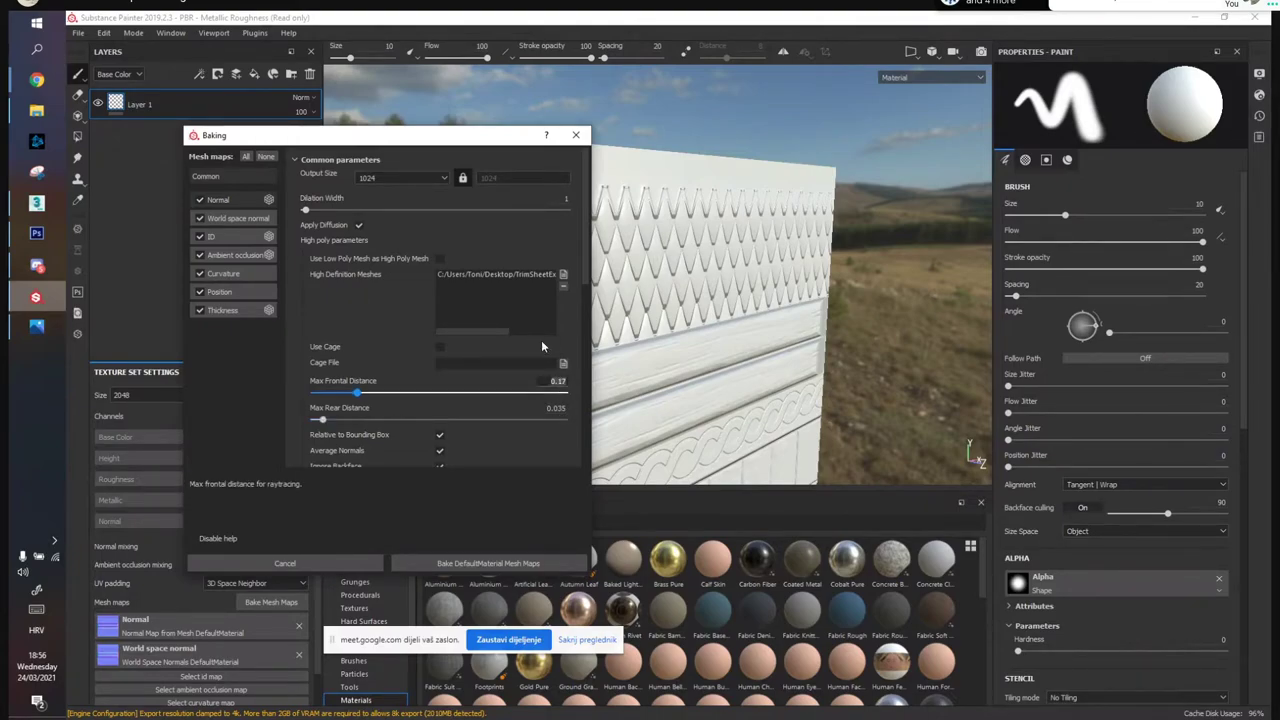
drag(482, 137, 428, 133)
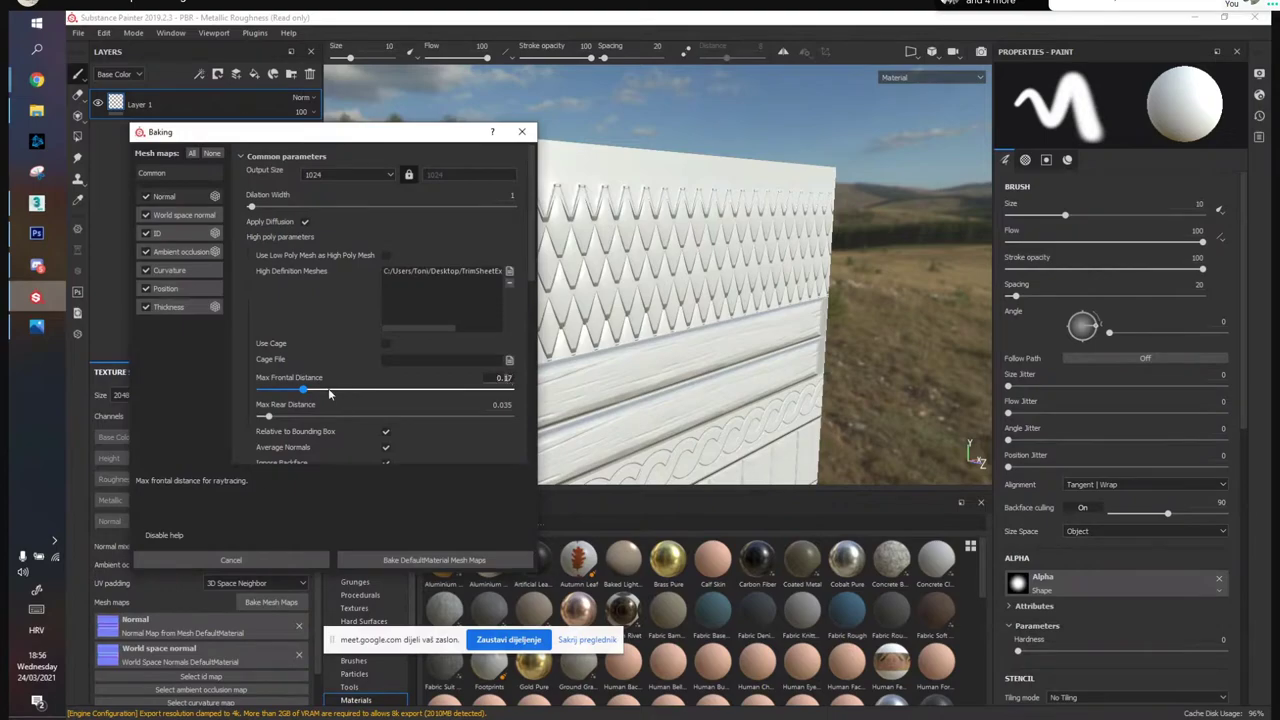
drag(304, 395, 384, 390)
drag(380, 394, 314, 393)
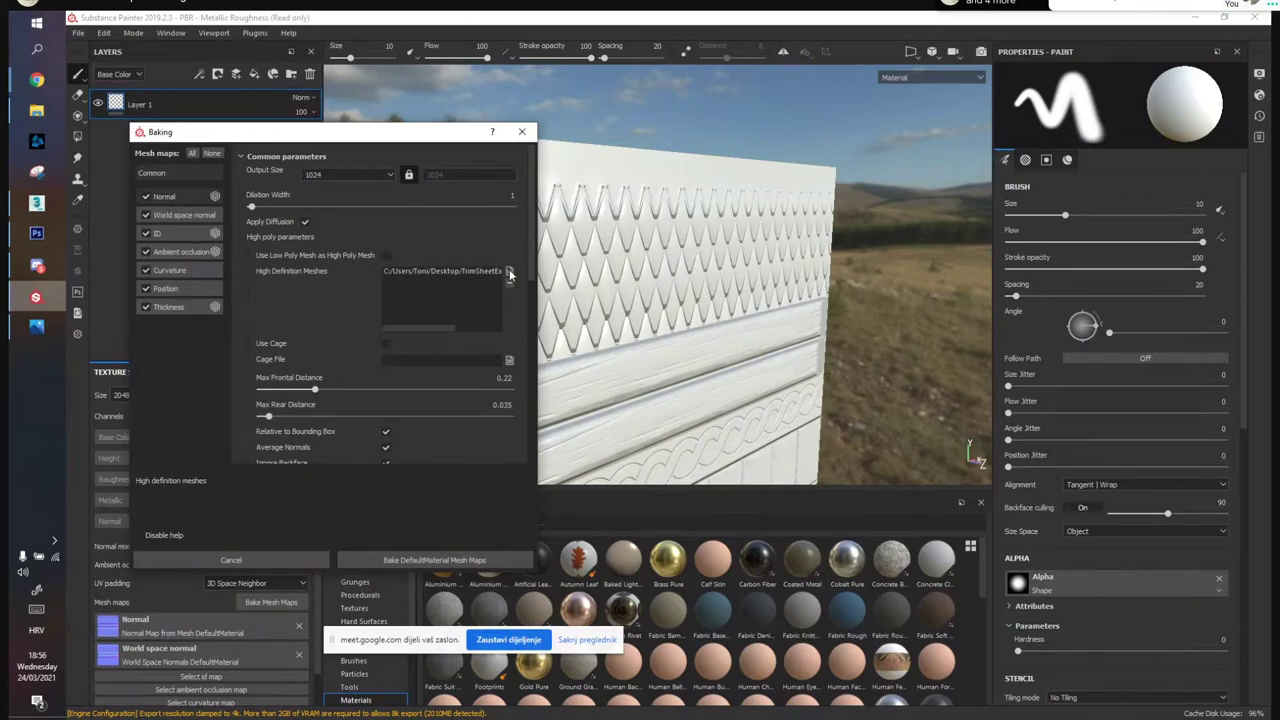
click(456, 272)
drag(420, 329, 495, 329)
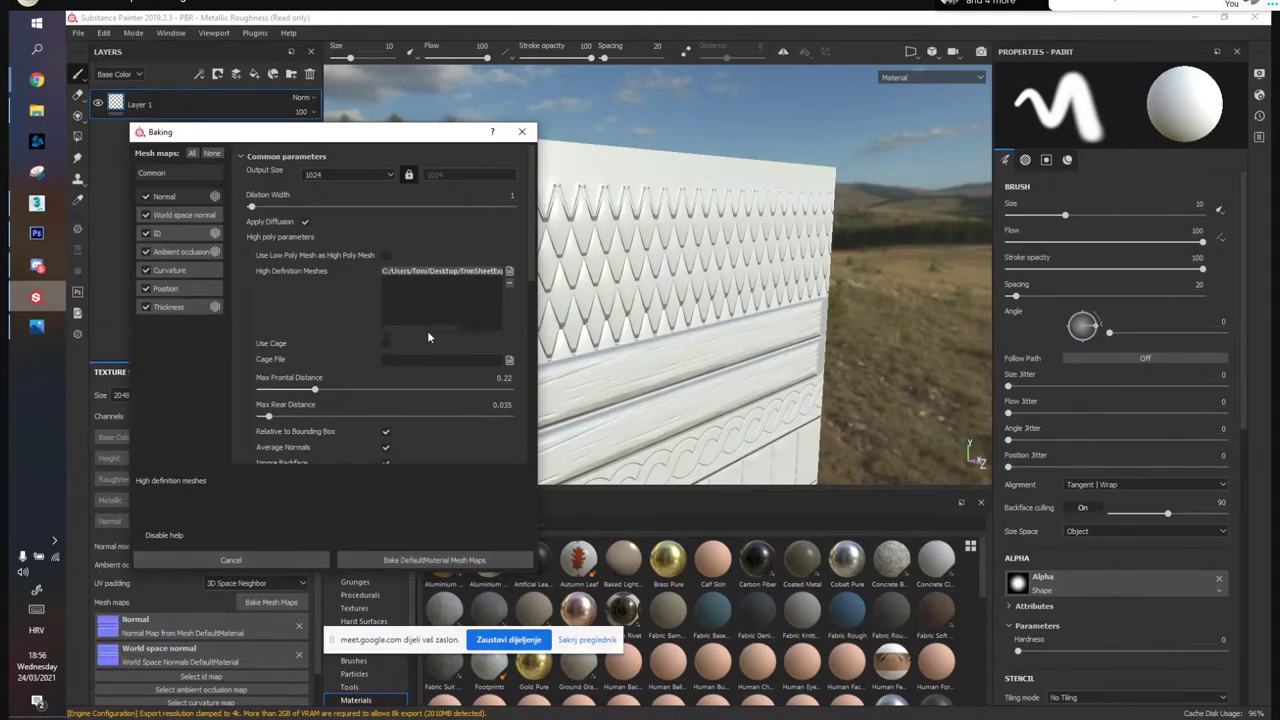
mouse_move(311, 390)
mouse_down()
mouse_move(288, 391)
mouse_move(335, 389)
mouse_up()
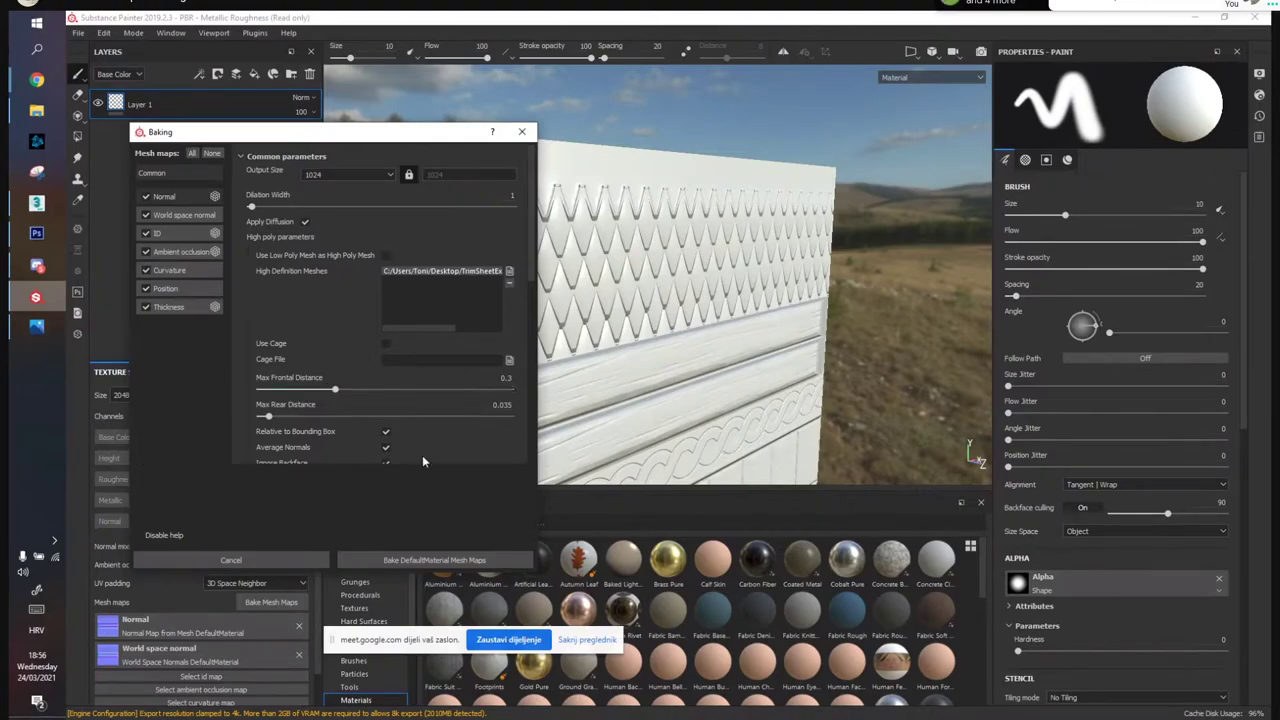
Exclude the ID and Thickness maps from the bake and set the output size to 2048
click(145, 233)
click(146, 307)
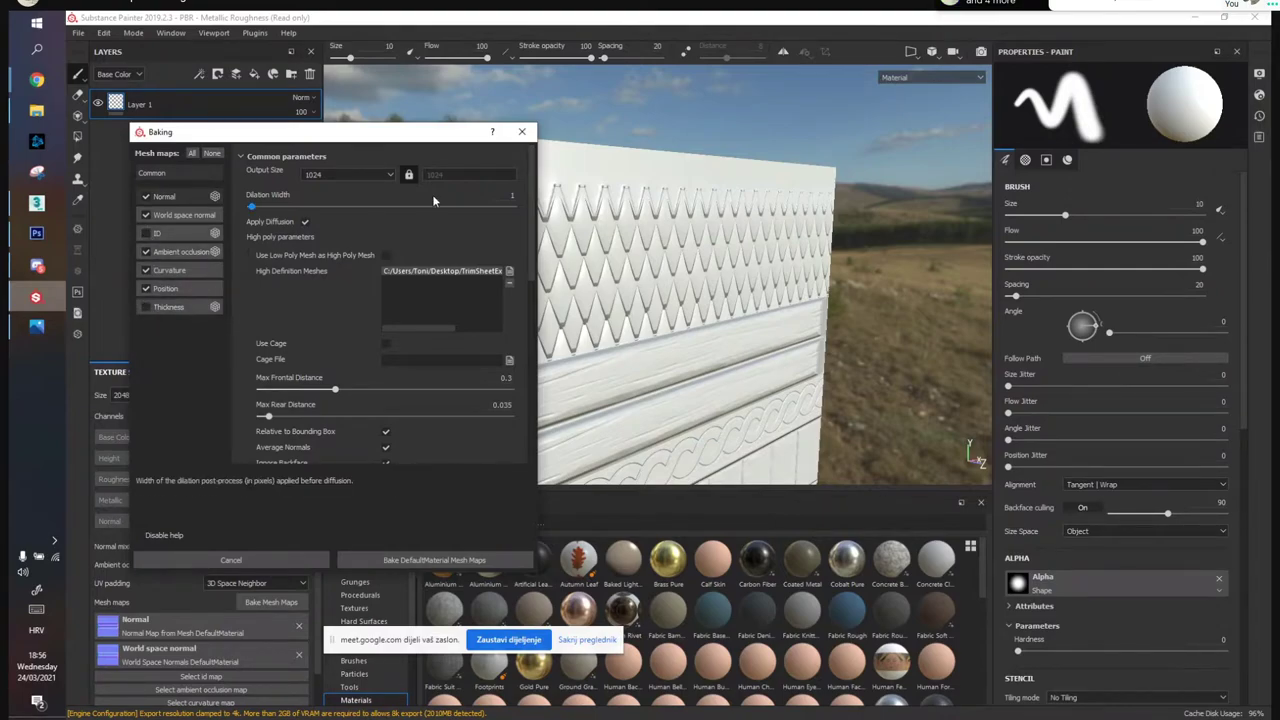
drag(373, 131, 398, 129)
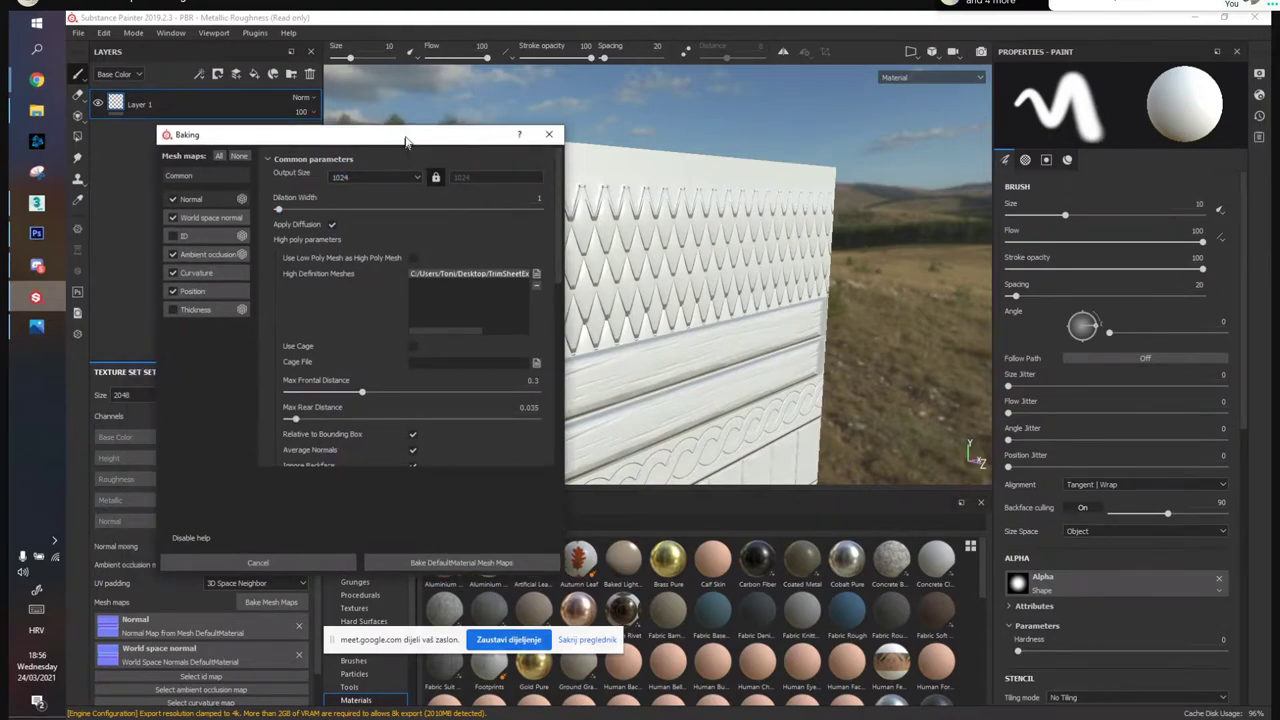
click(363, 175)
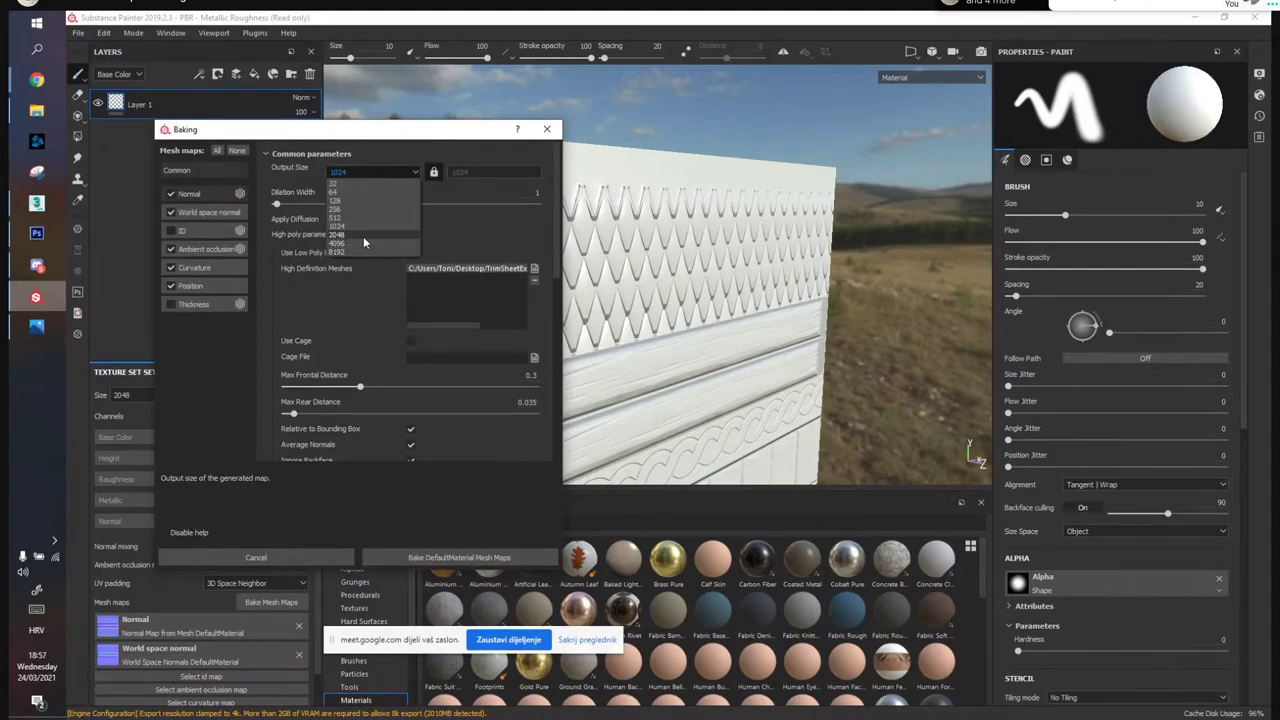
click(363, 236)
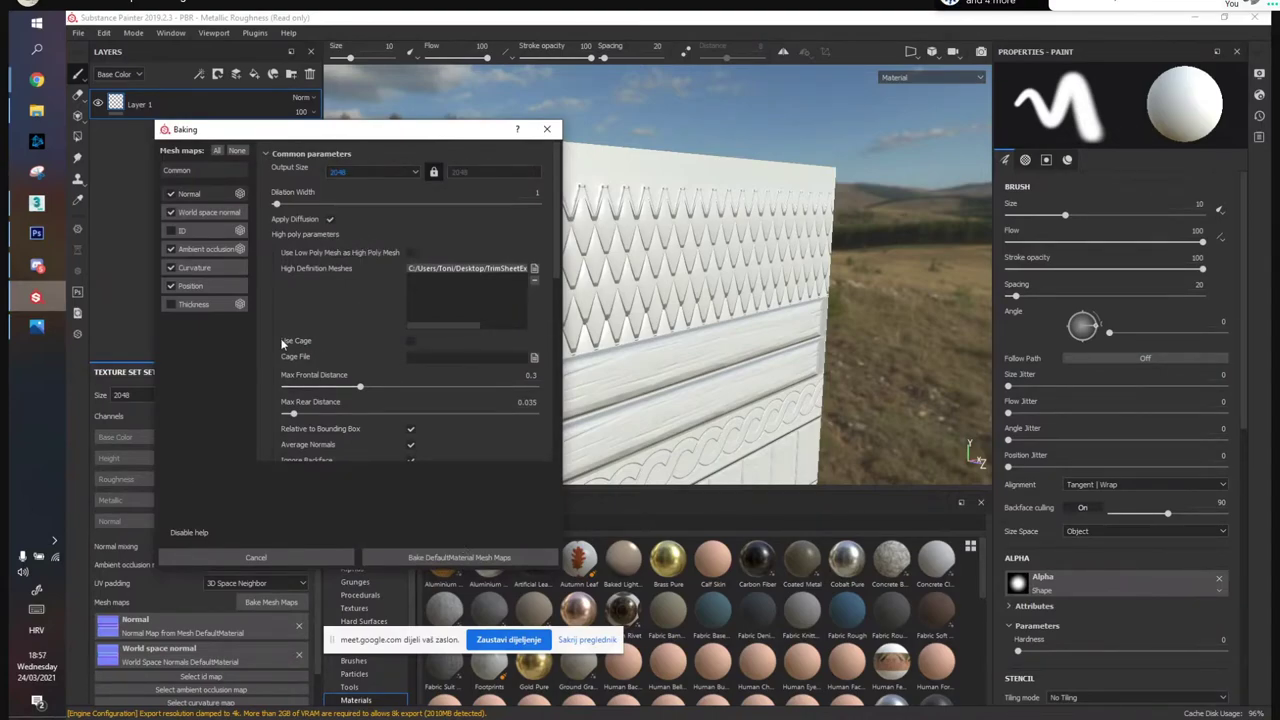
Keep antialiasing at None, bake the DefaultMaterial mesh maps and dismiss the finished bake report
scroll(283, 344, down, 4)
click(439, 321)
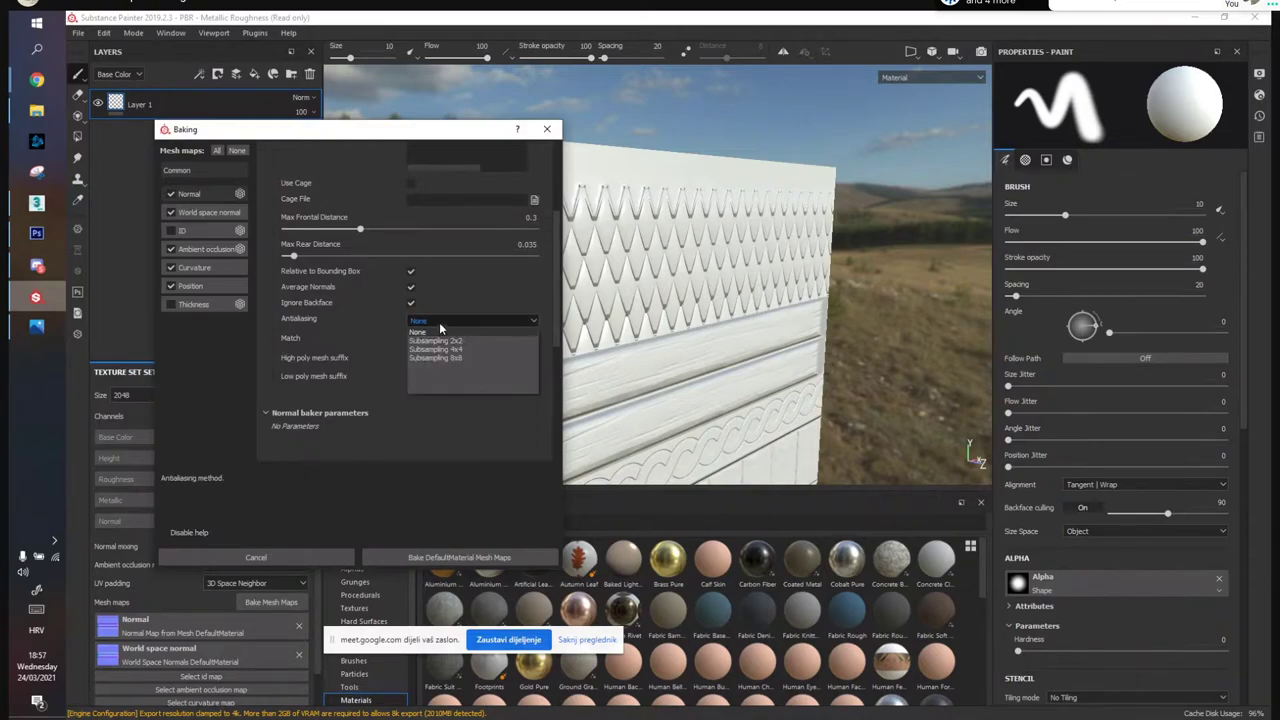
click(440, 331)
scroll(336, 338, up, 4)
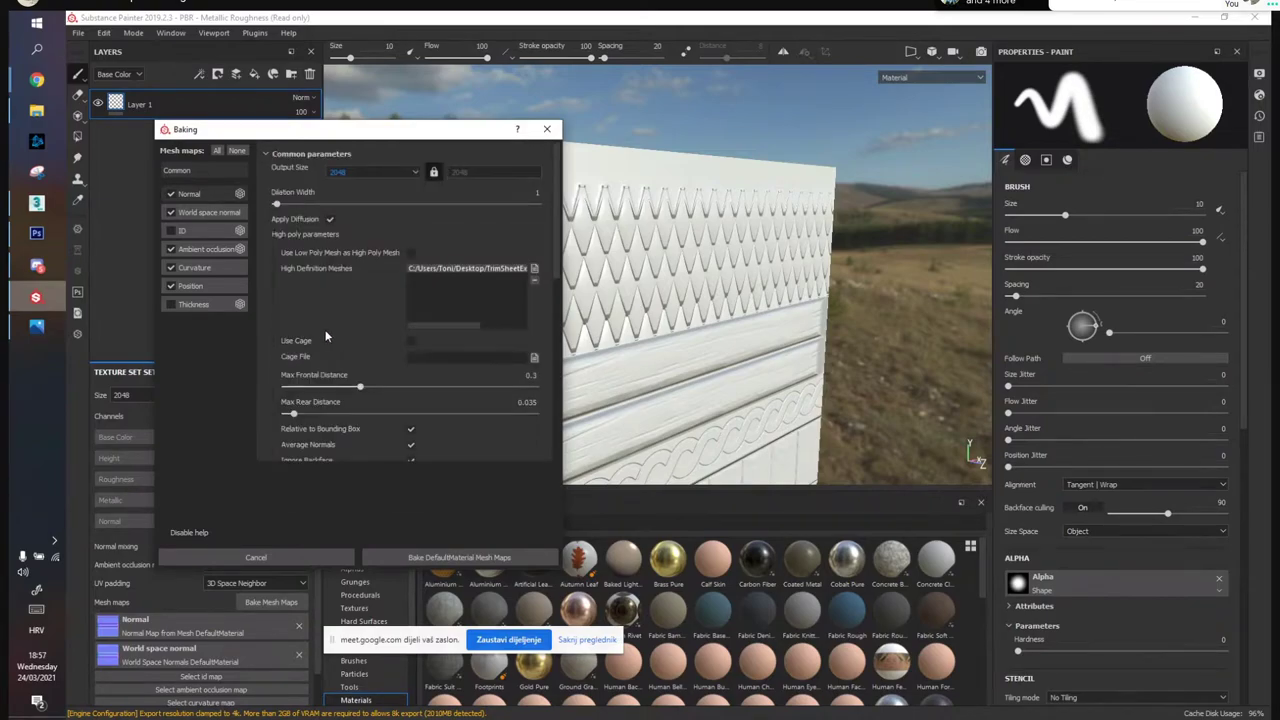
drag(392, 129, 407, 127)
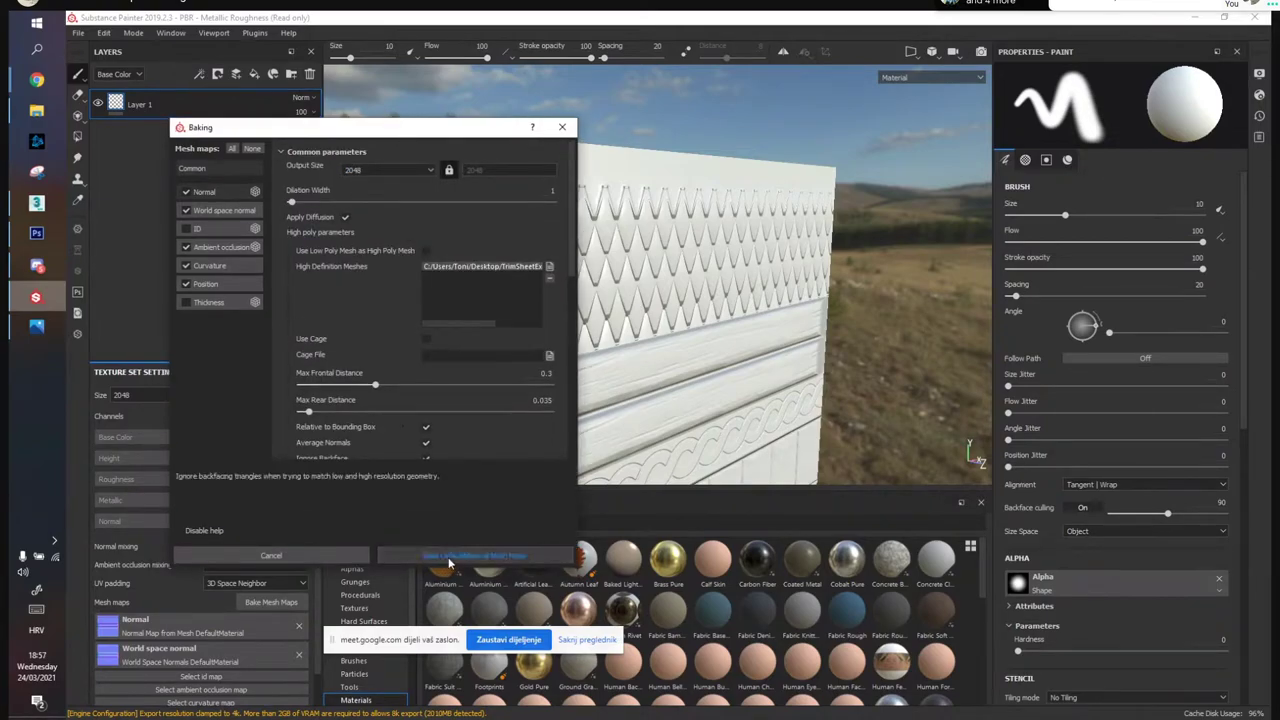
click(448, 557)
drag(614, 290, 932, 292)
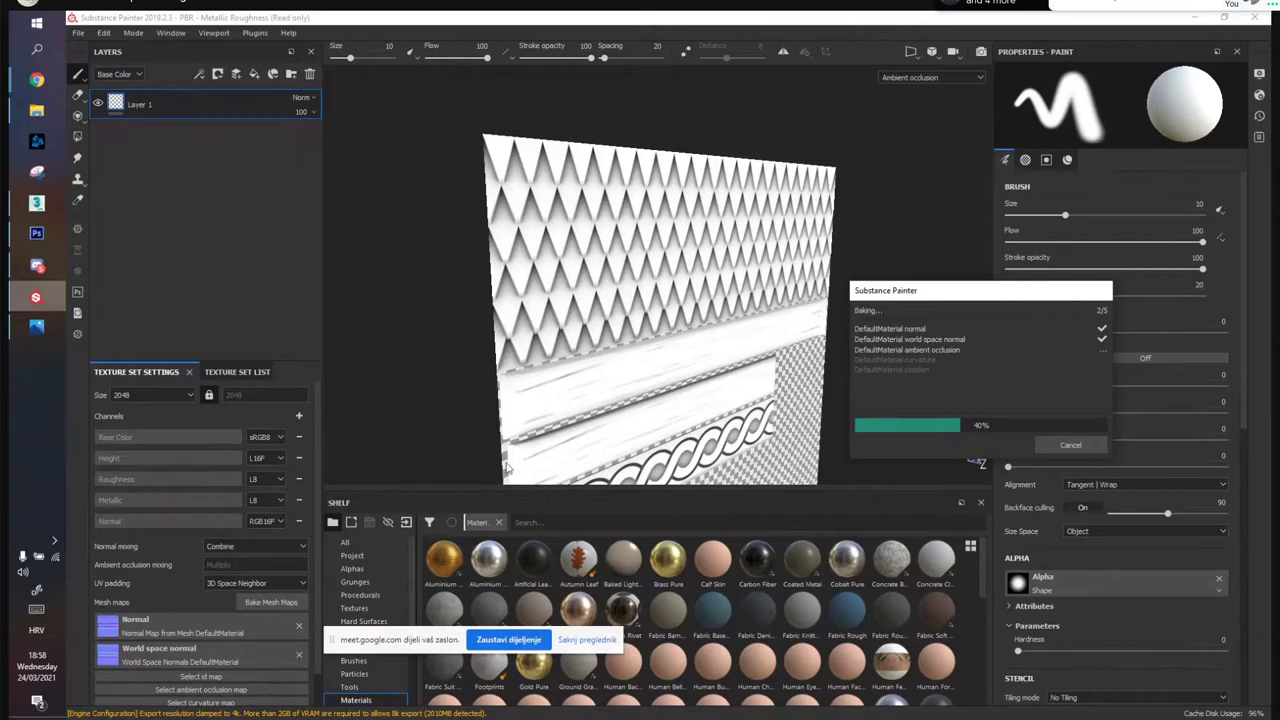
drag(352, 640, 95, 703)
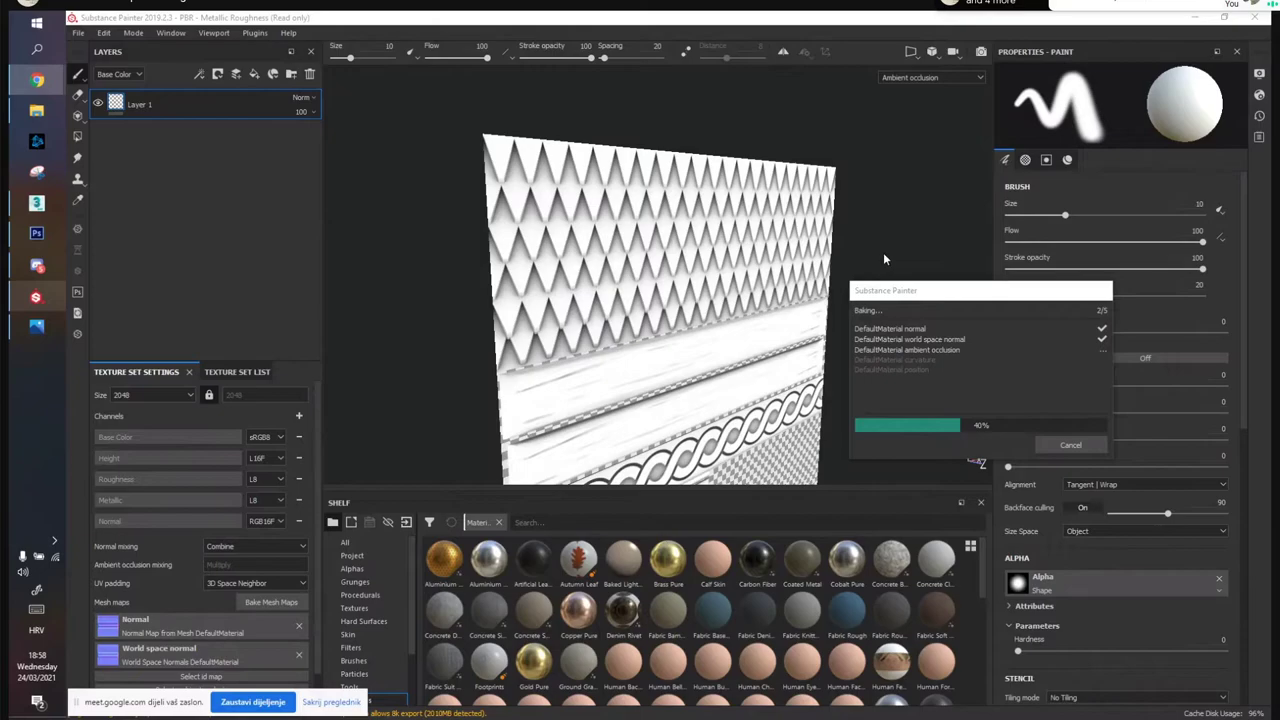
click(330, 703)
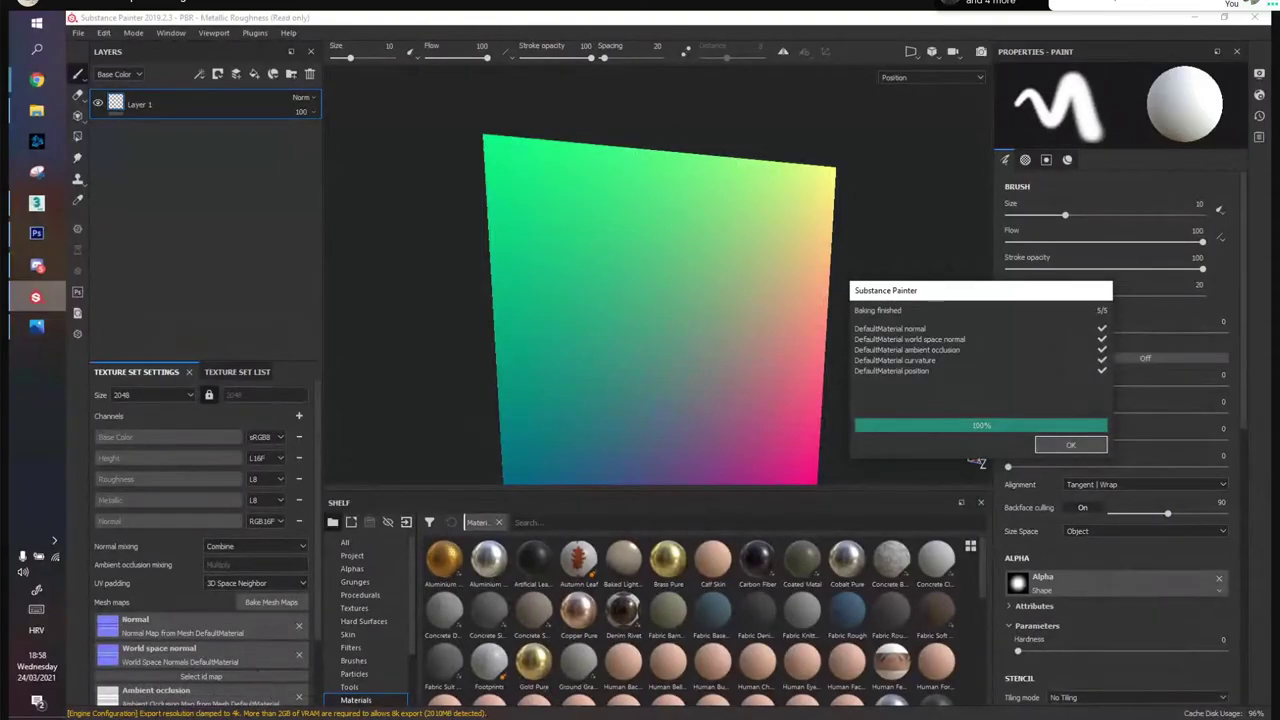
click(1073, 445)
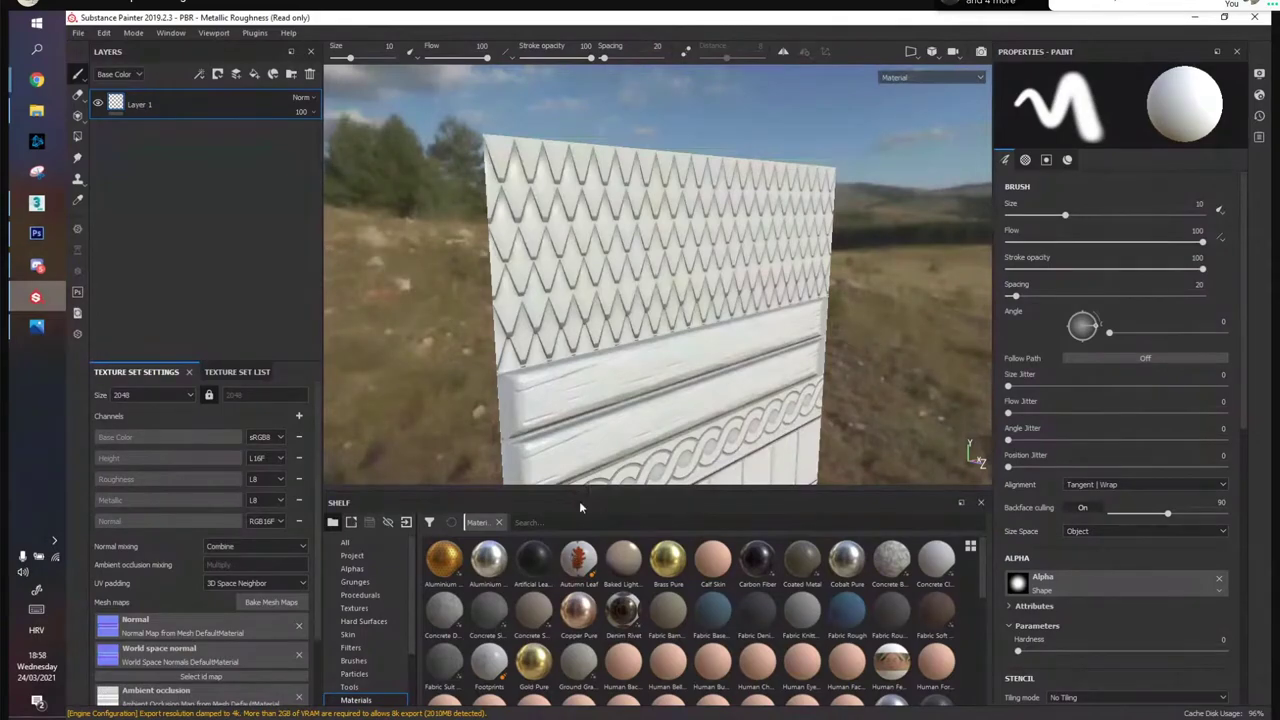
Examine the baked trim sheet in an enlarged viewport and review the mesh maps assigned to the texture set
drag(577, 497, 574, 561)
alt+drag(691, 443, 606, 463)
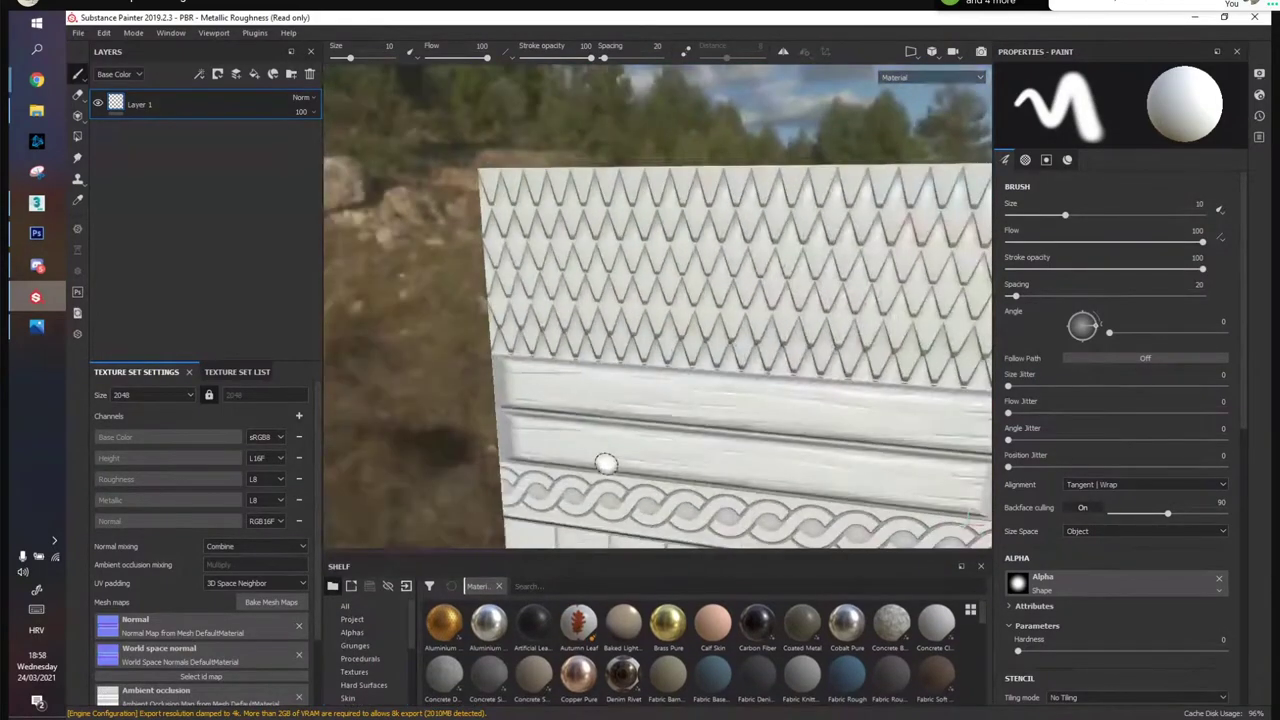
scroll(620, 445, down, 3)
key(f)
alt+drag(614, 297, 694, 380)
scroll(712, 266, up, 2)
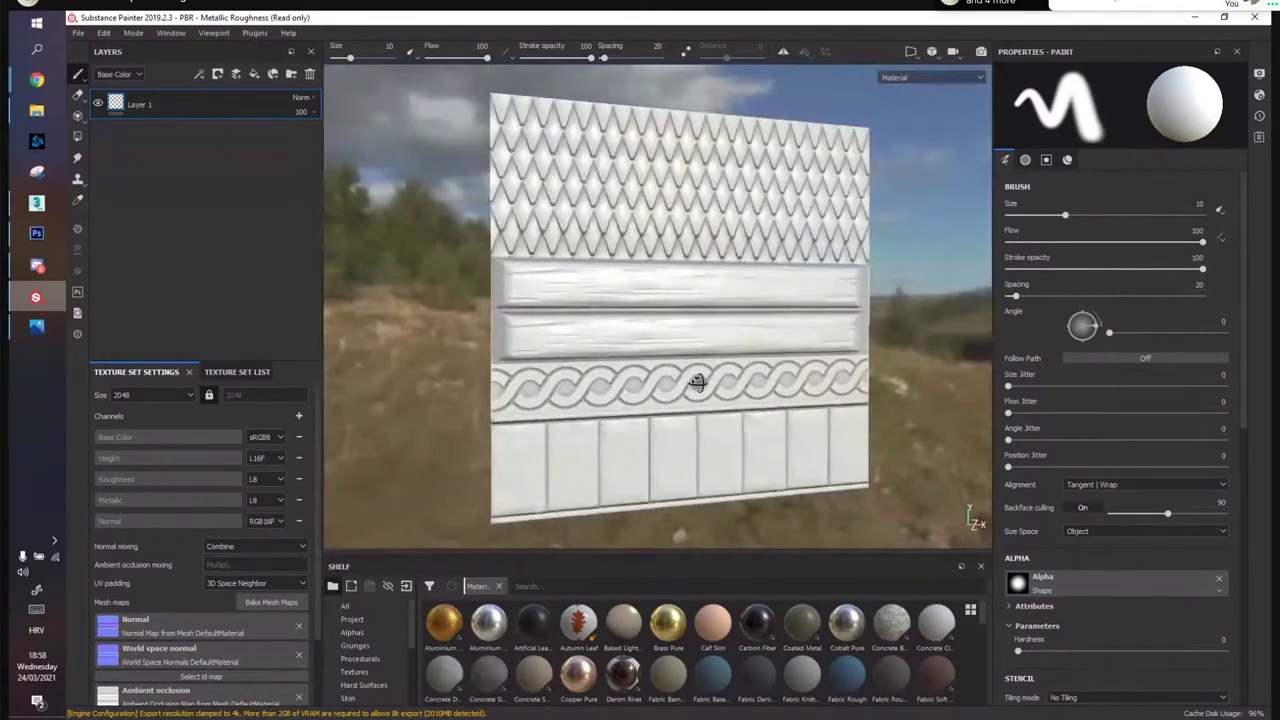
scroll(151, 565, down, 4)
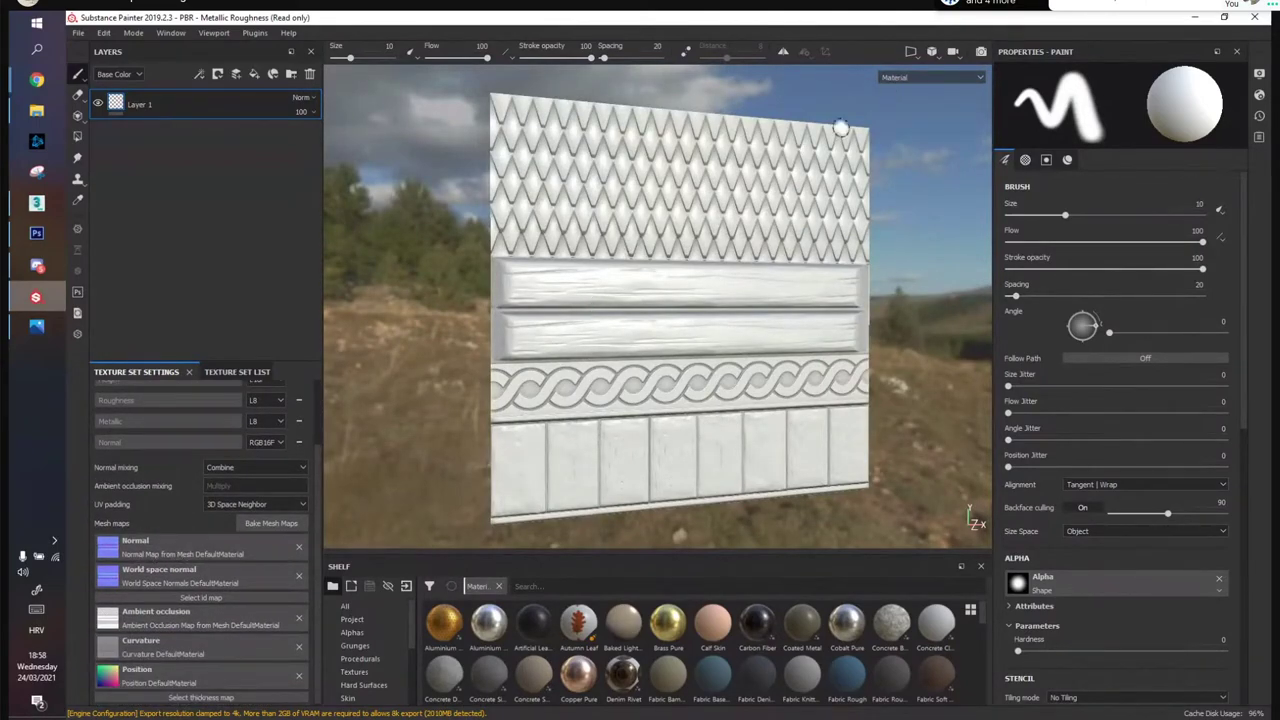
click(918, 78)
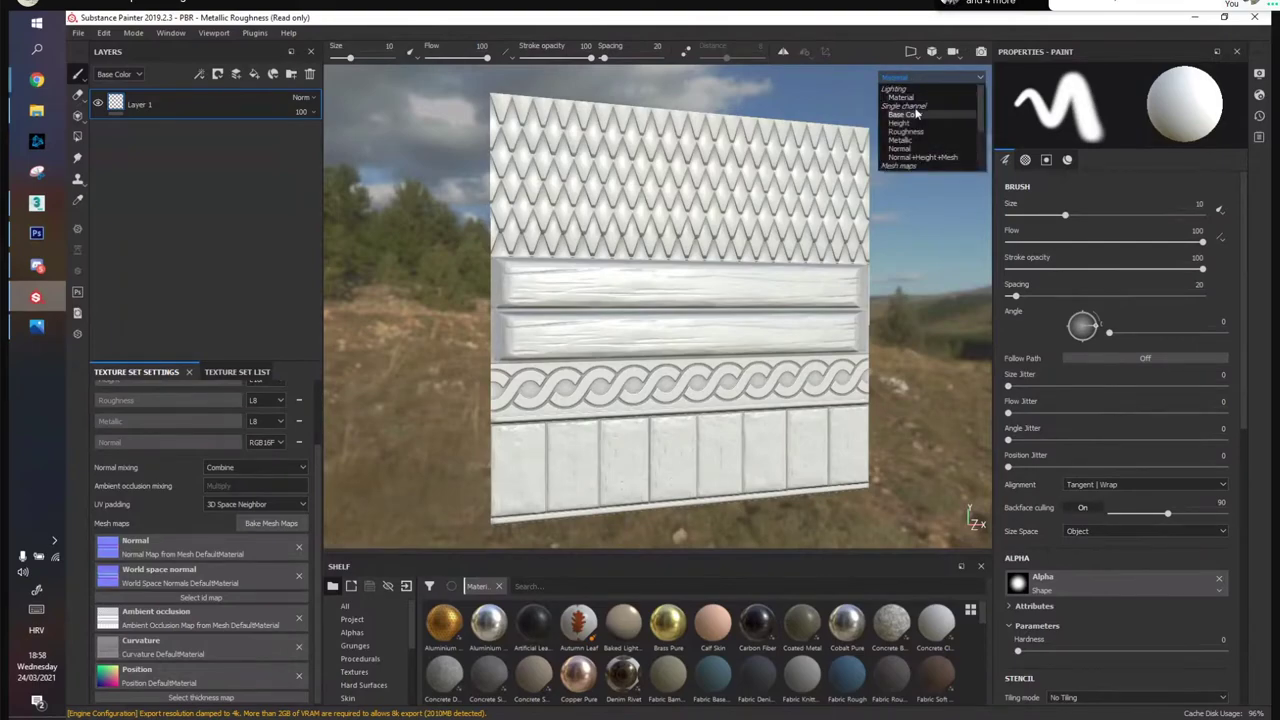
scroll(916, 157, down, 2)
click(166, 521)
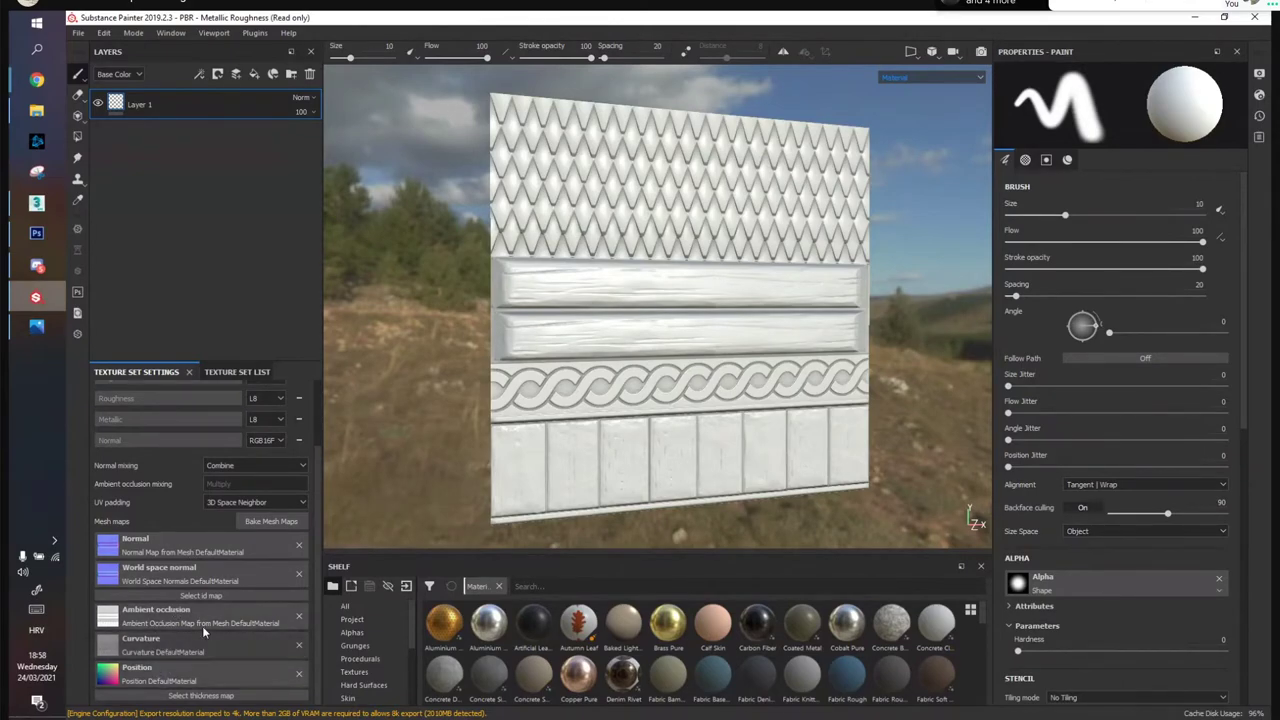
alt+drag(628, 245, 640, 226)
click(934, 76)
click(932, 76)
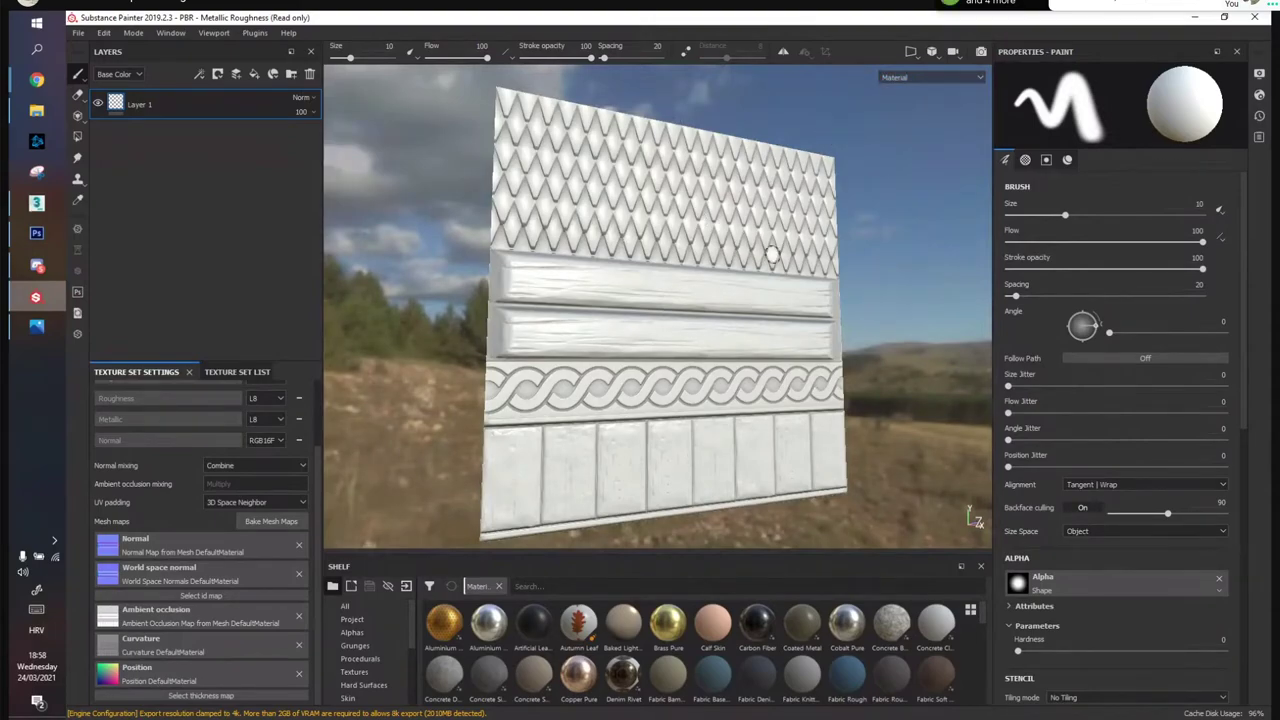
Inspect the Normal+Height+Mesh channel on the trim sheet and return to the Material view
key(c)
key(c)
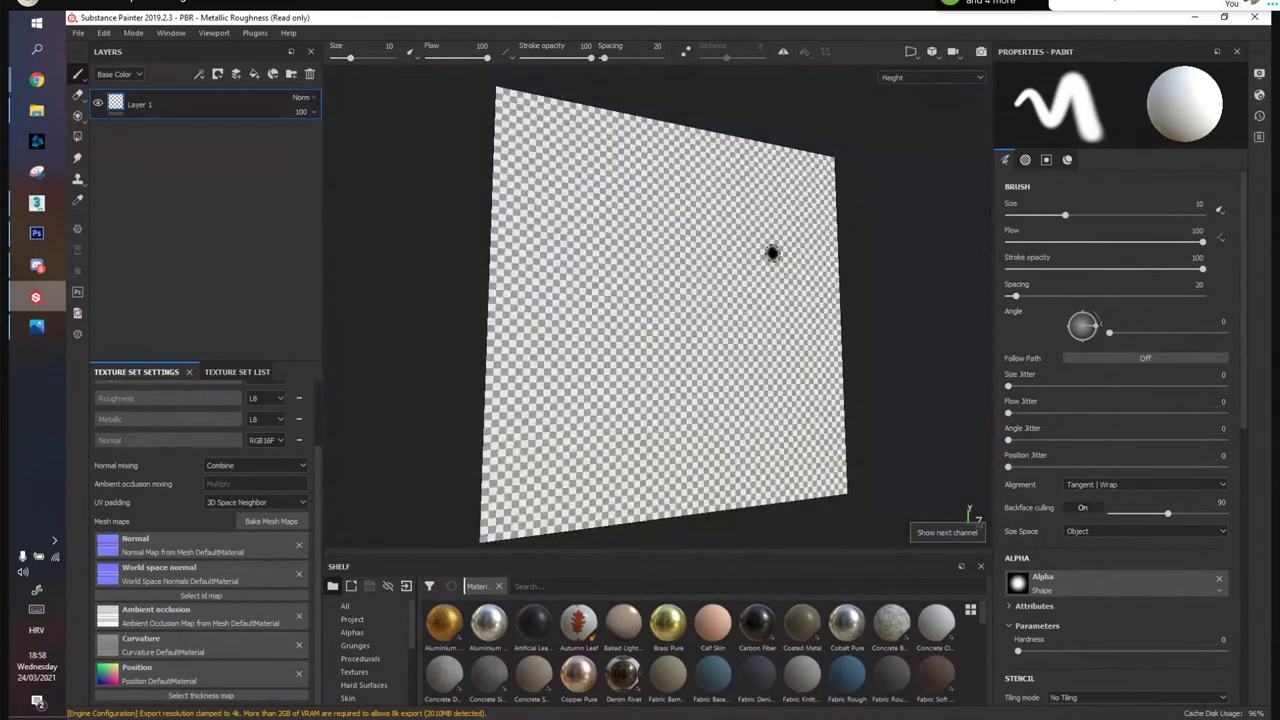
key(c)
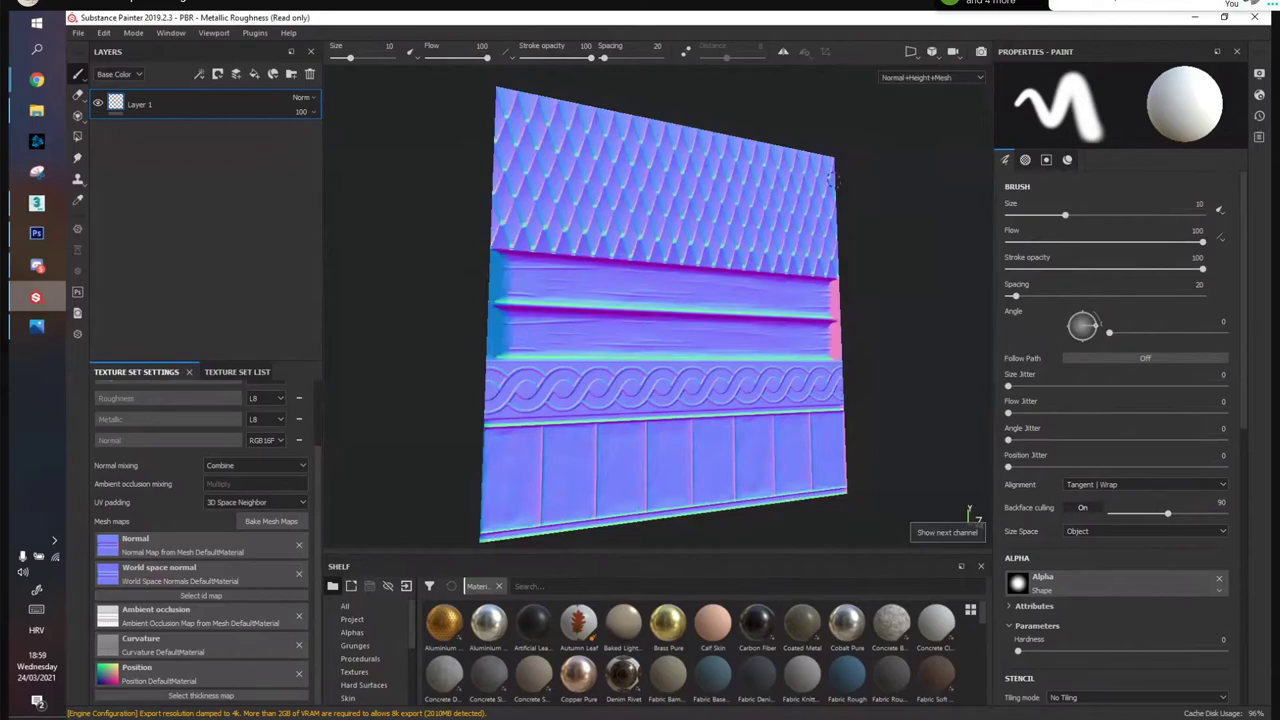
mouse_move(880, 320)
alt+mouse_down()
mouse_move(754, 294)
mouse_move(885, 313)
alt+mouse_up()
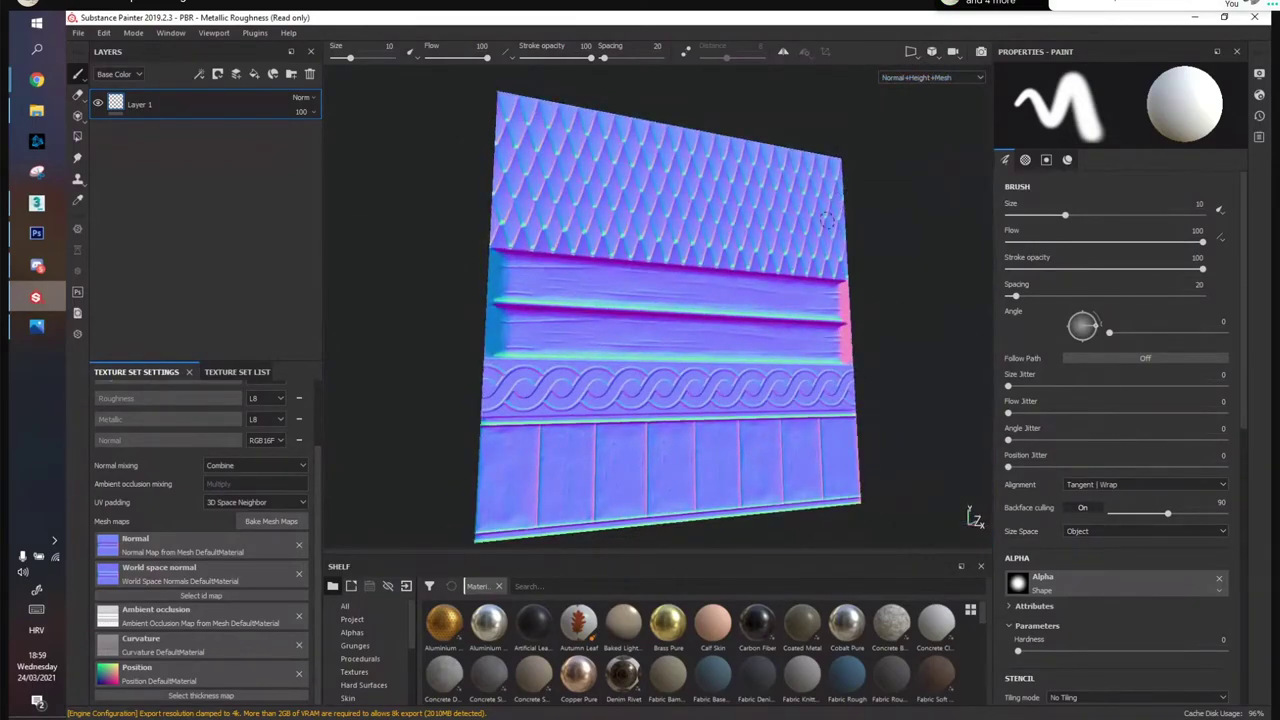
key(m)
alt+drag(853, 235, 665, 256)
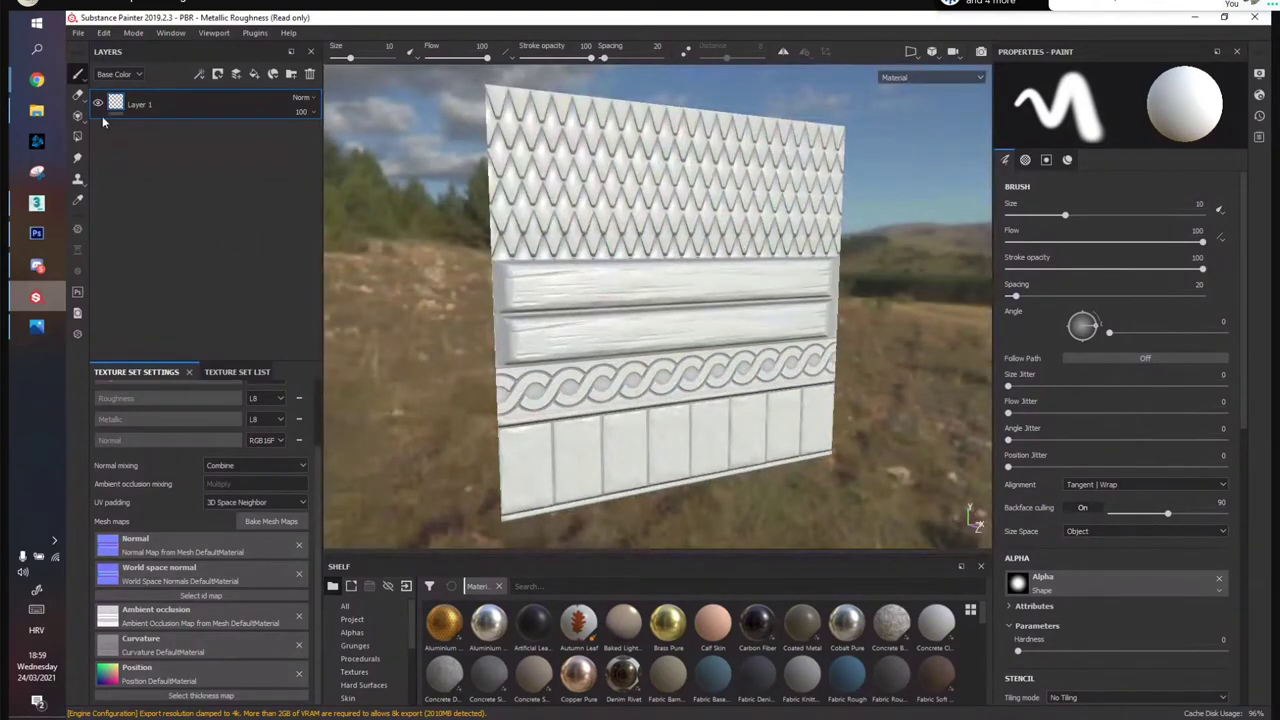
Add a fill layer above Layer 1 and delete it again
click(254, 73)
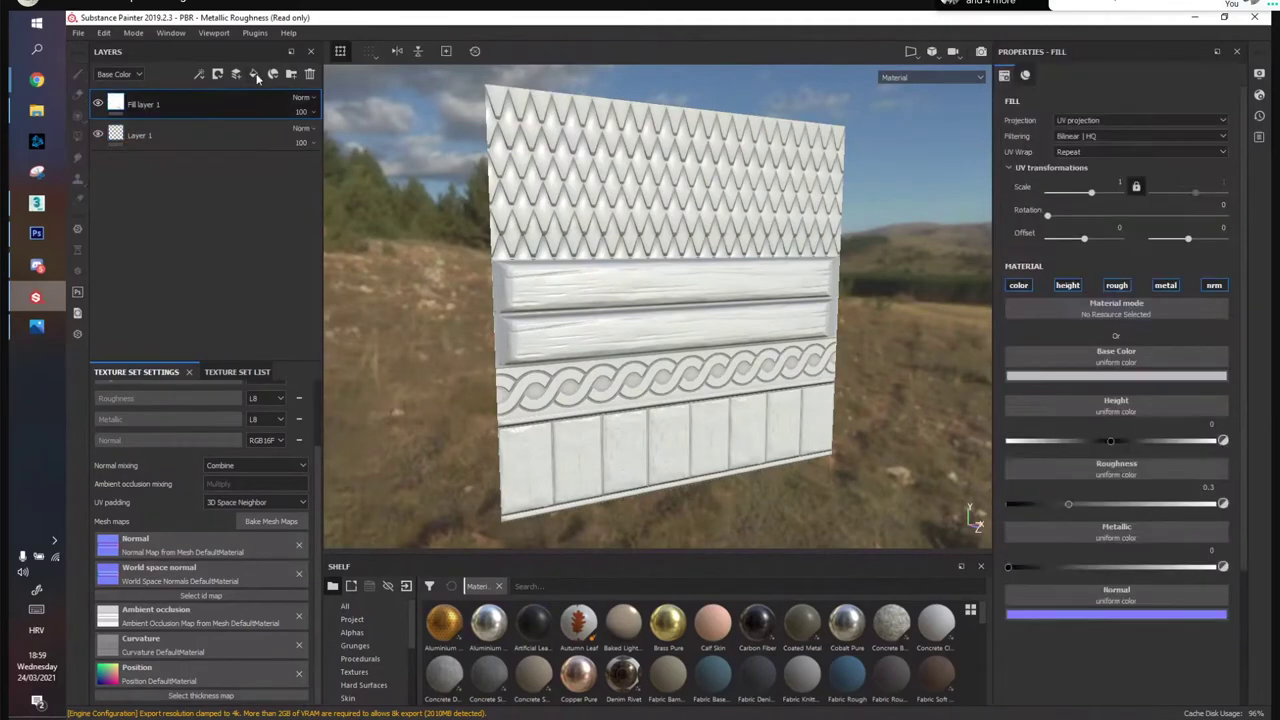
click(309, 73)
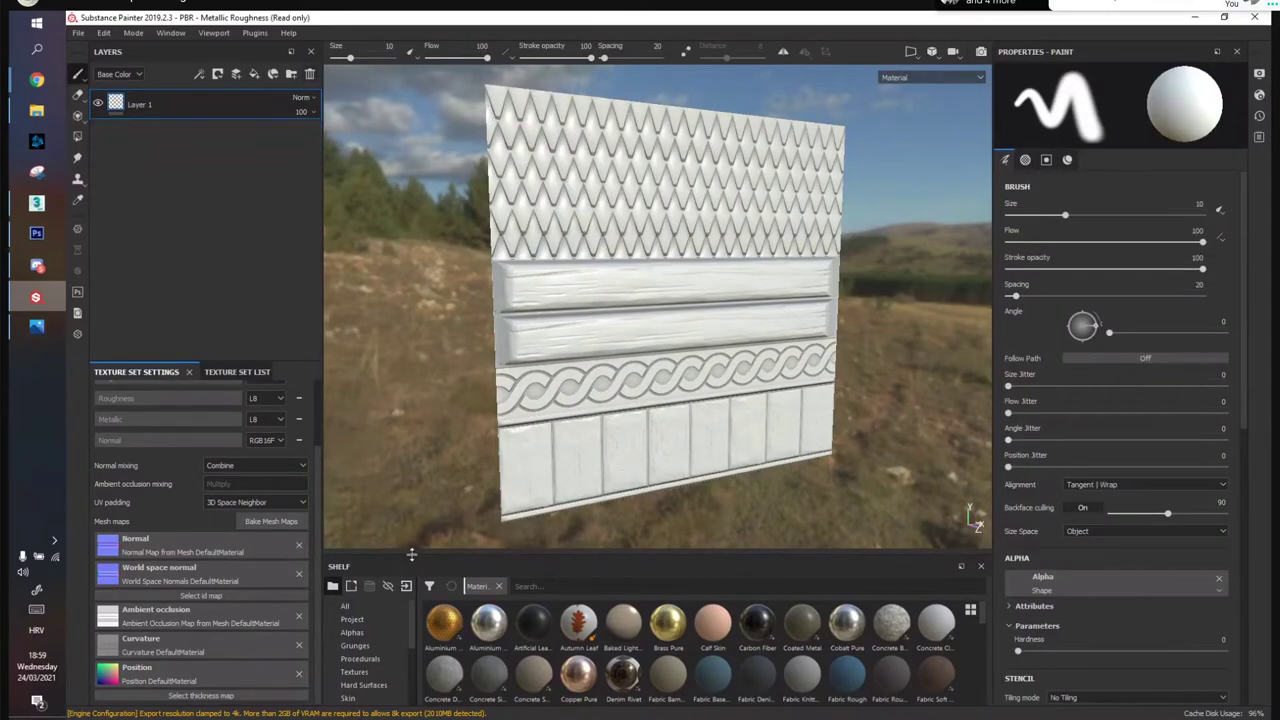
Enlarge the shelf and show the smart materials, keeping the trim sheet framed in the viewport
drag(400, 557, 400, 412)
alt+drag(658, 288, 684, 245)
alt+drag(738, 285, 773, 315)
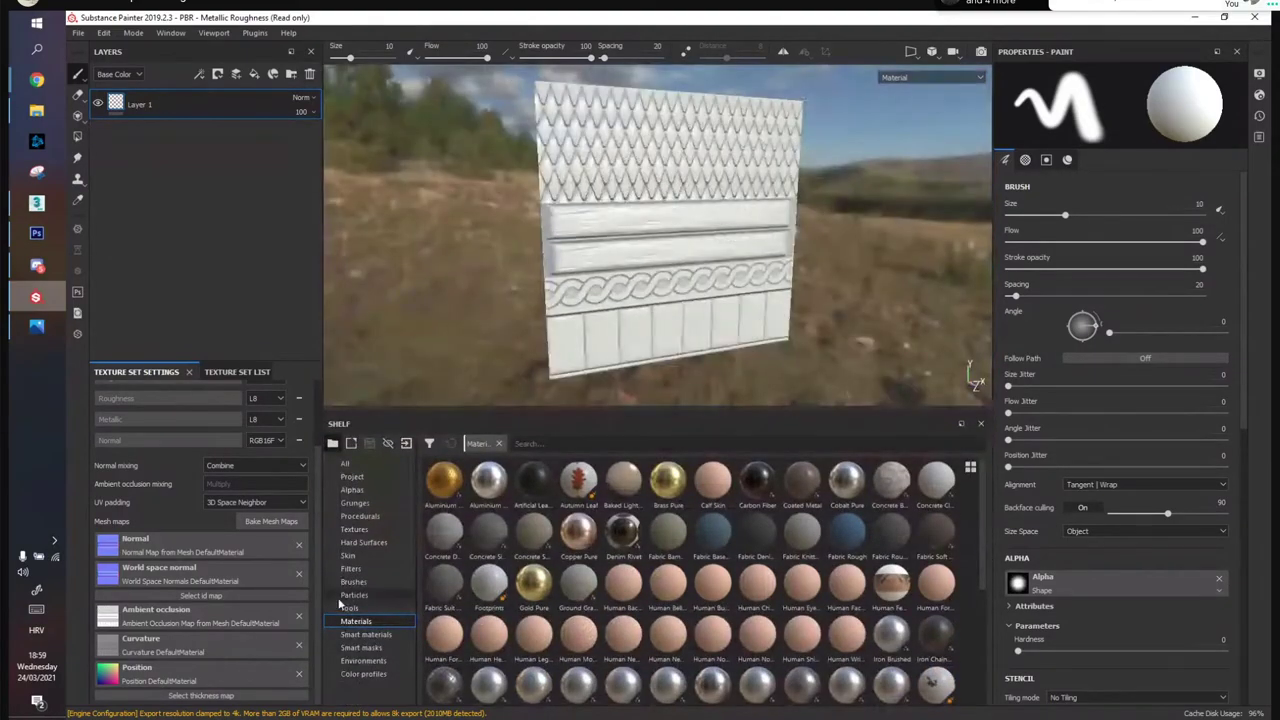
click(383, 633)
alt+drag(672, 280, 674, 247)
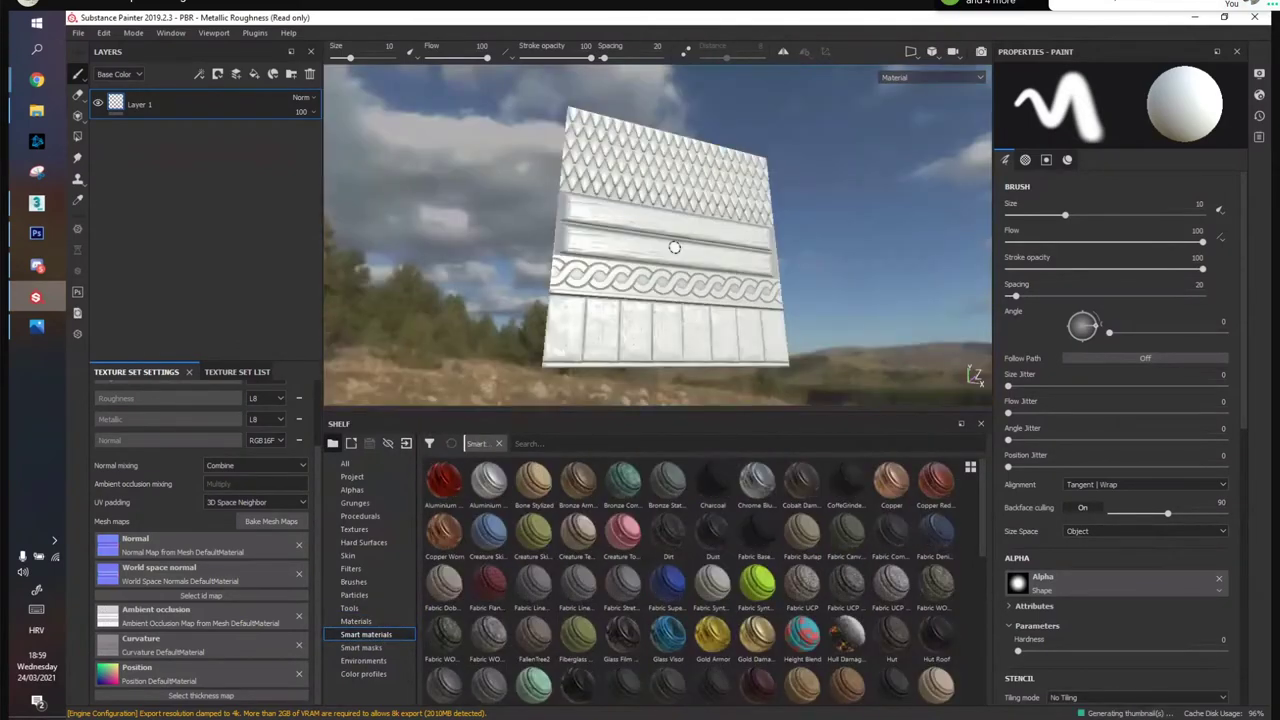
alt+right_drag(674, 247, 680, 309)
alt+middle_drag(724, 232, 726, 260)
alt+drag(726, 260, 731, 289)
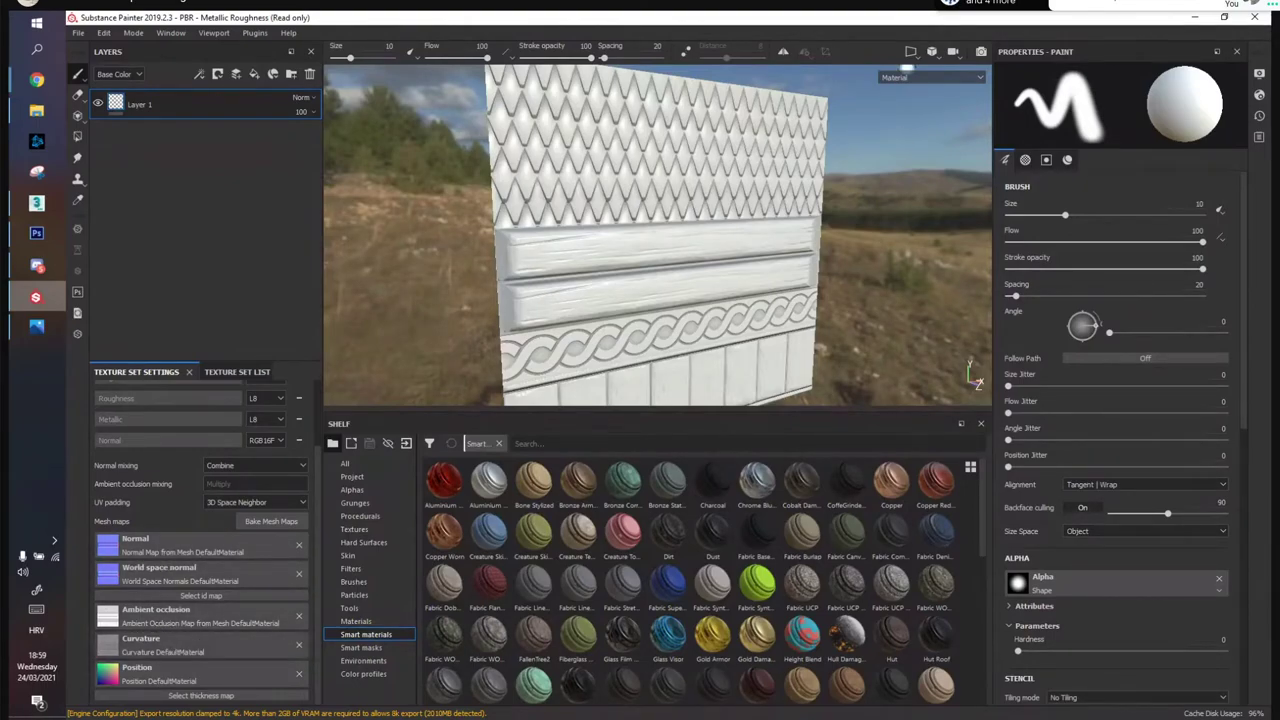
Display the Curvature mesh map on the trim sheet and examine the edges of the roof scales up close
click(914, 78)
scroll(928, 127, down, 3)
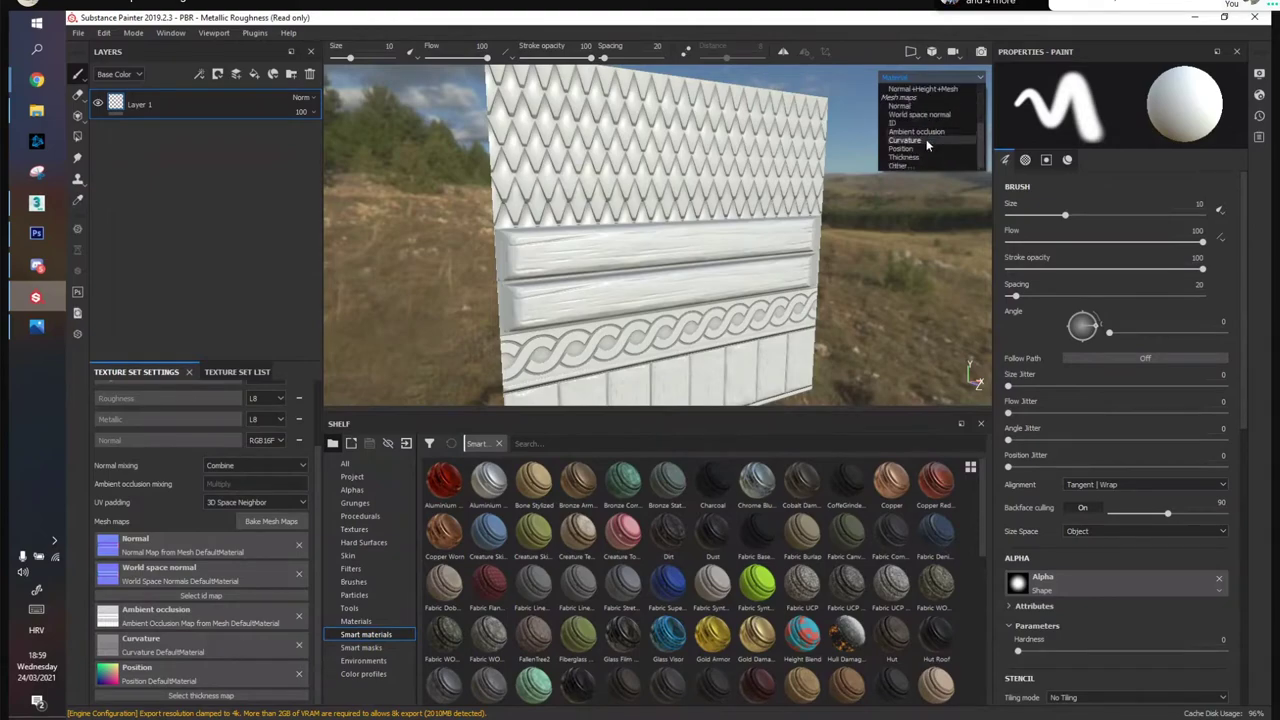
click(926, 139)
alt+drag(926, 139, 674, 396)
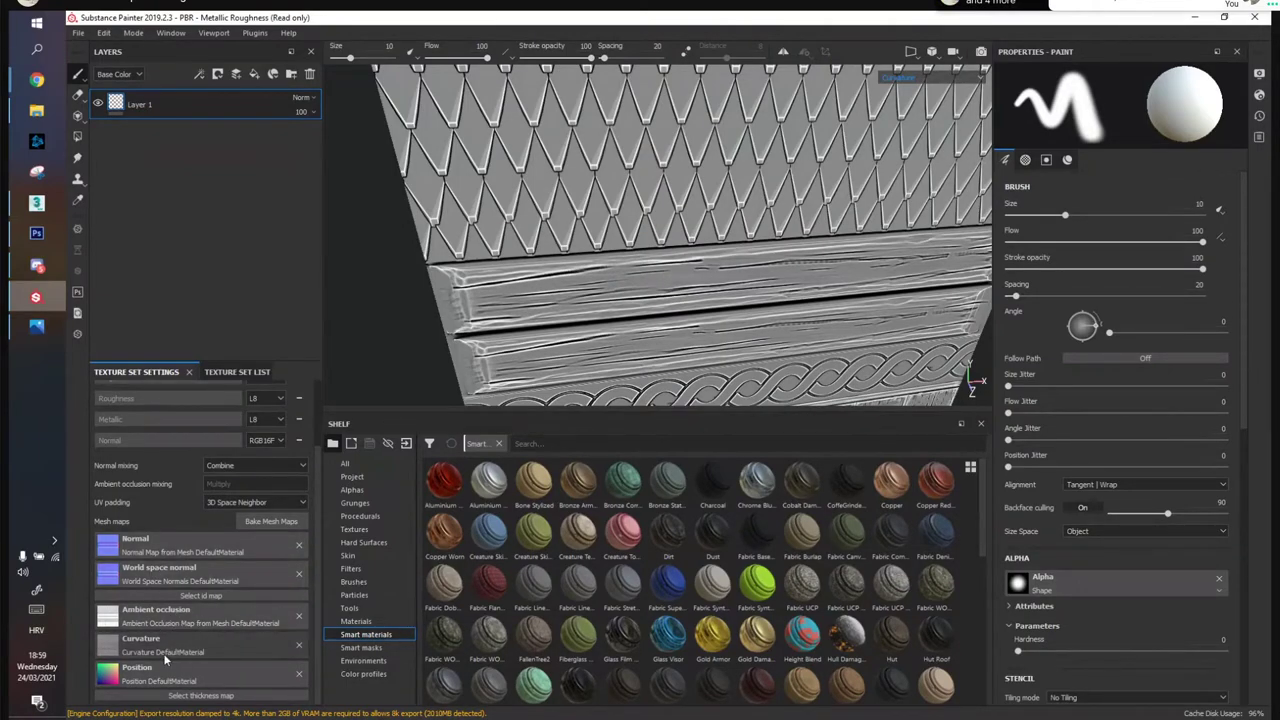
alt+drag(588, 294, 560, 392)
scroll(551, 201, up, 4)
scroll(603, 244, up, 2)
scroll(471, 276, up, 3)
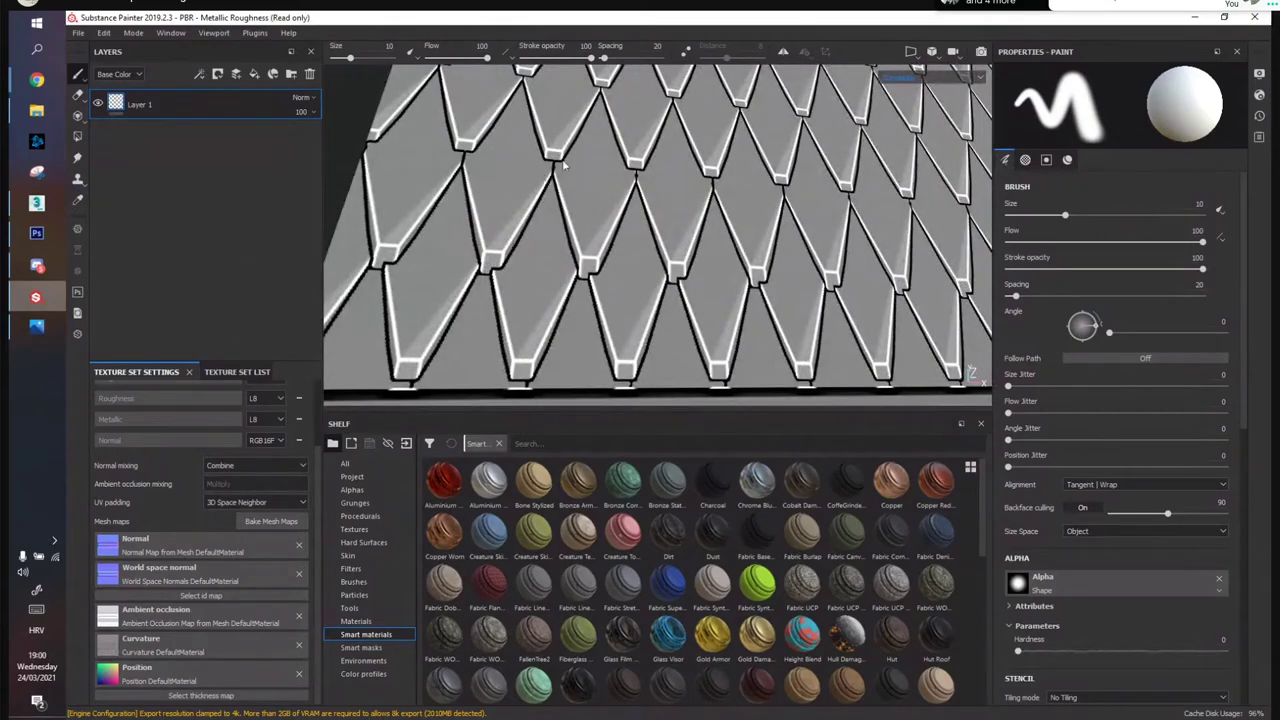
alt+drag(636, 260, 688, 268)
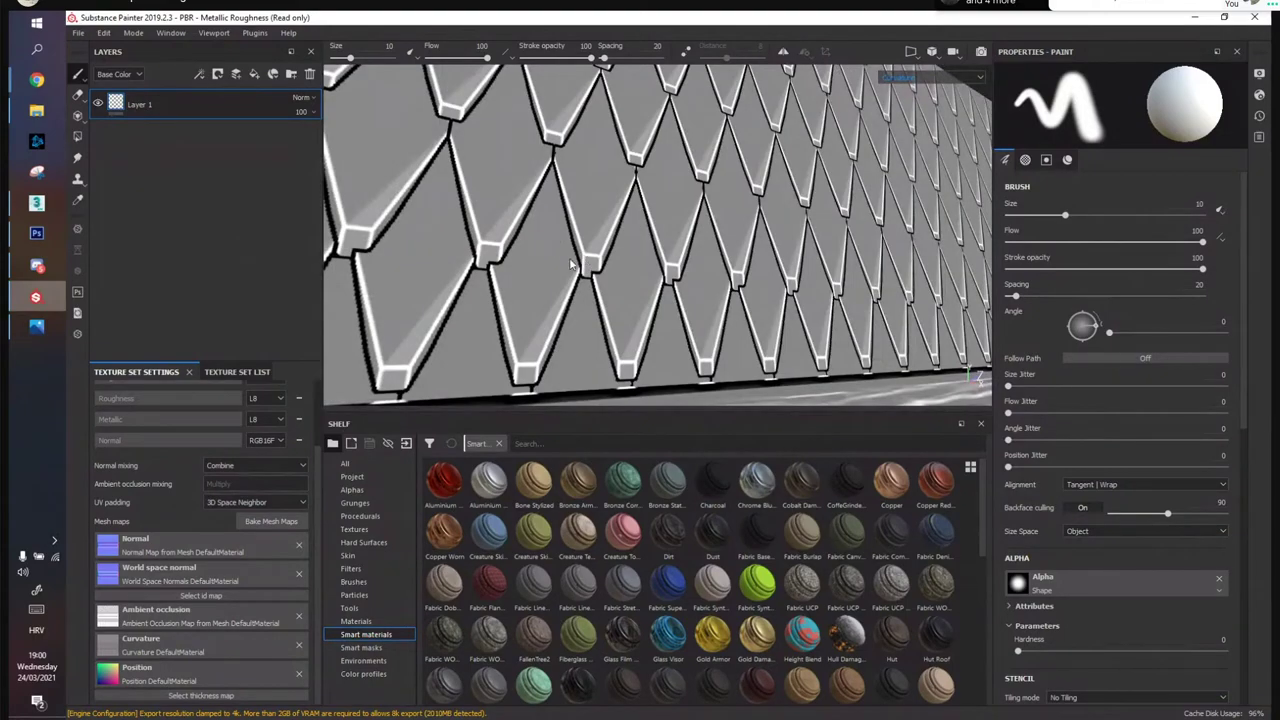
Look over the curvature of the roof scales and switch the trim sheet back to the Material view
alt+drag(600, 250, 644, 262)
scroll(494, 256, down, 3)
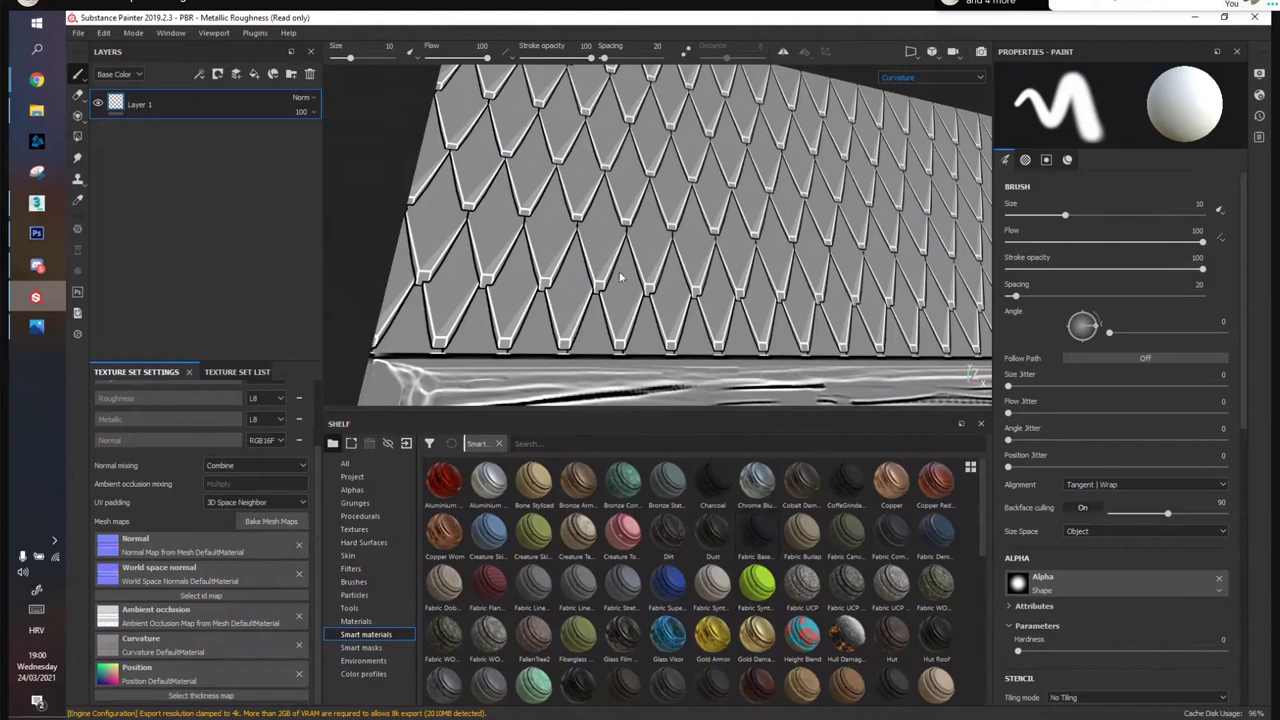
alt+drag(548, 314, 500, 284)
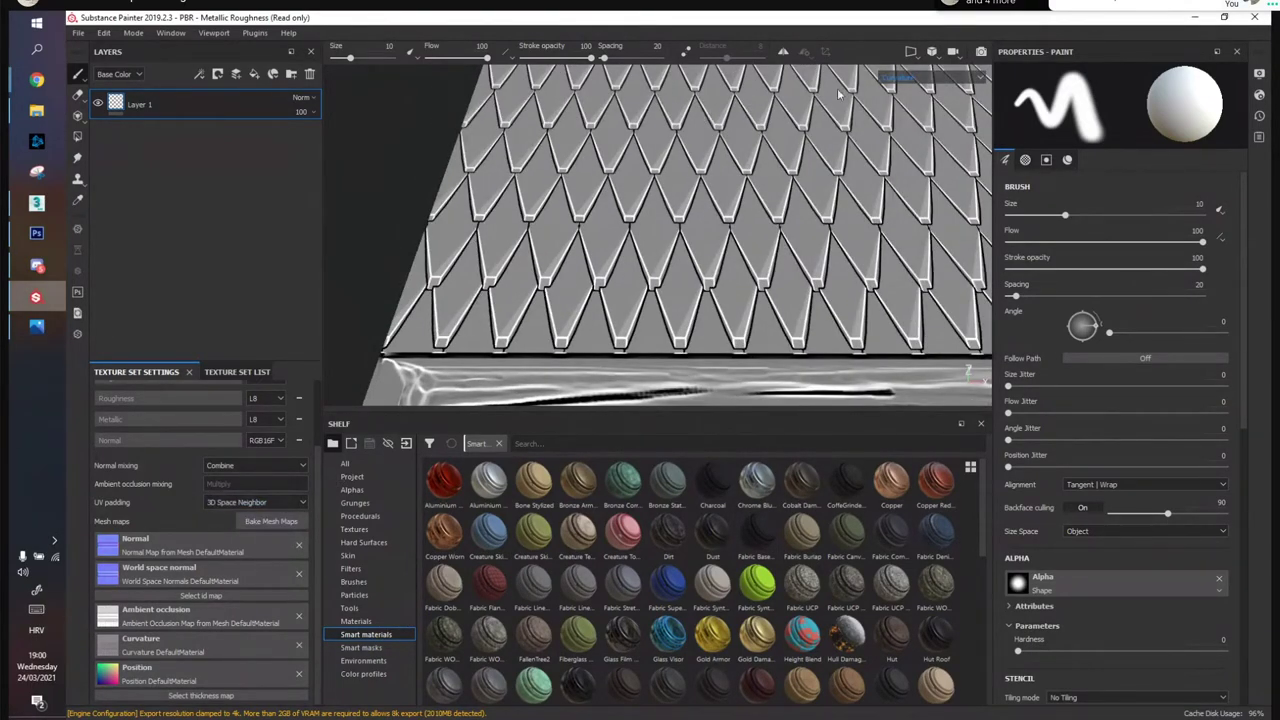
click(884, 78)
scroll(908, 99, up, 3)
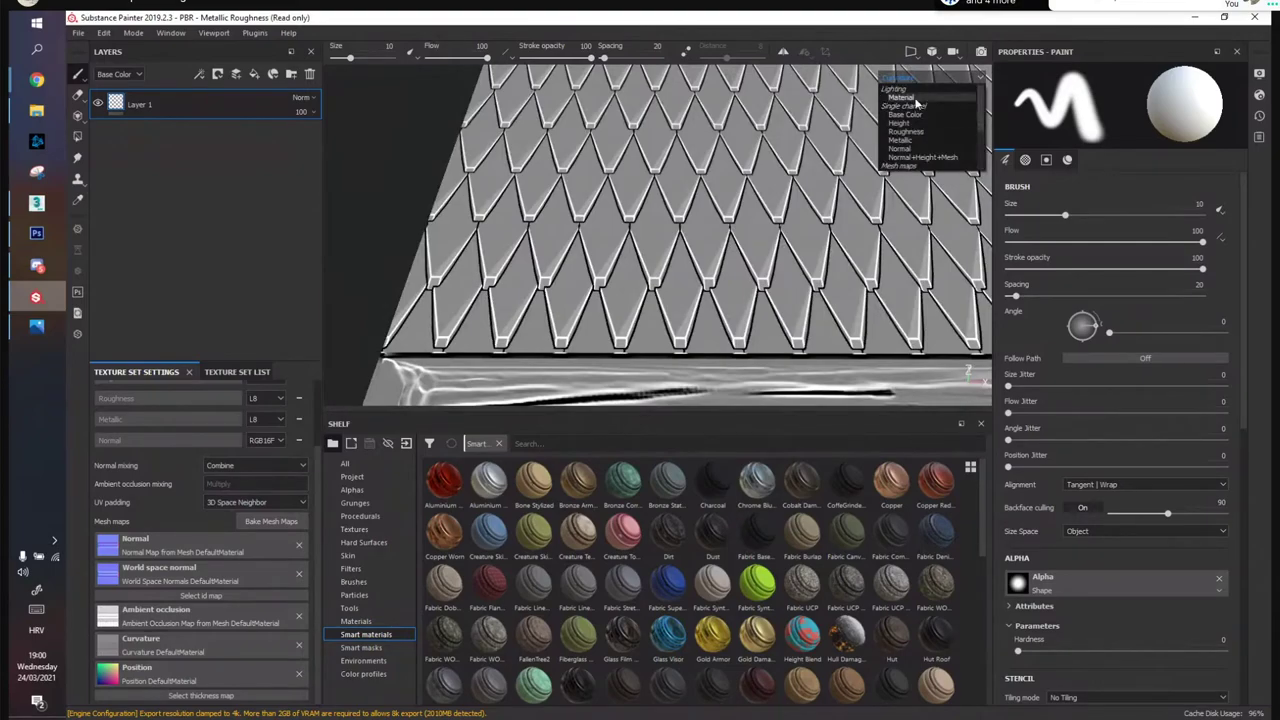
click(916, 99)
alt+drag(546, 214, 614, 294)
scroll(614, 294, down, 5)
alt+middle_drag(652, 232, 643, 181)
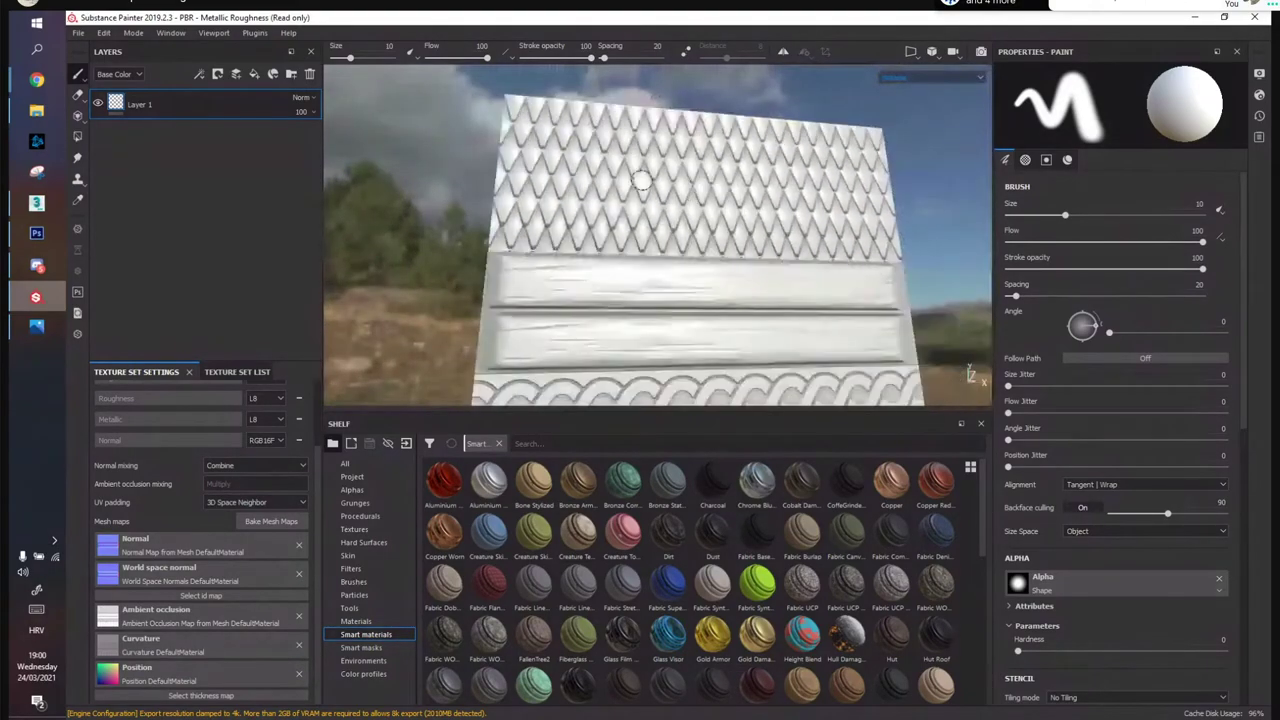
scroll(643, 181, down, 3)
alt+middle_drag(670, 270, 667, 208)
Add a fill layer above Layer 1 and disable its height, roughness, metallic and normal channels
click(255, 75)
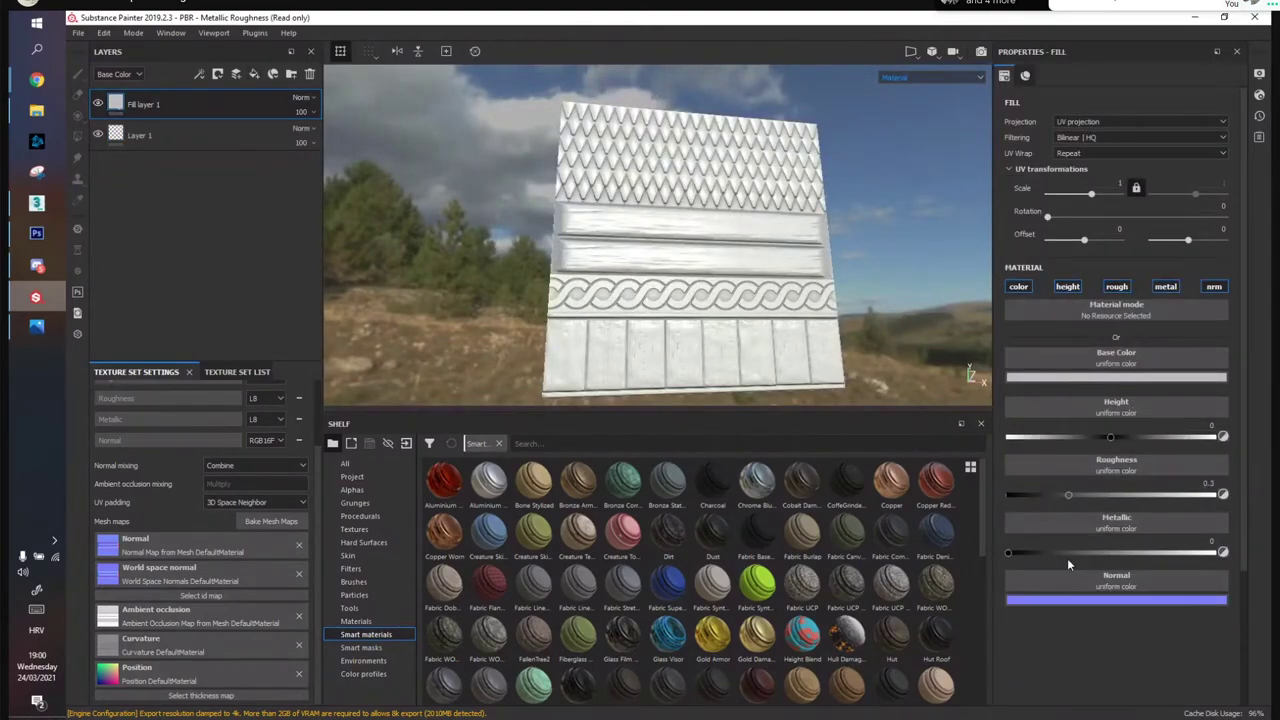
click(1213, 286)
click(1165, 286)
click(1116, 286)
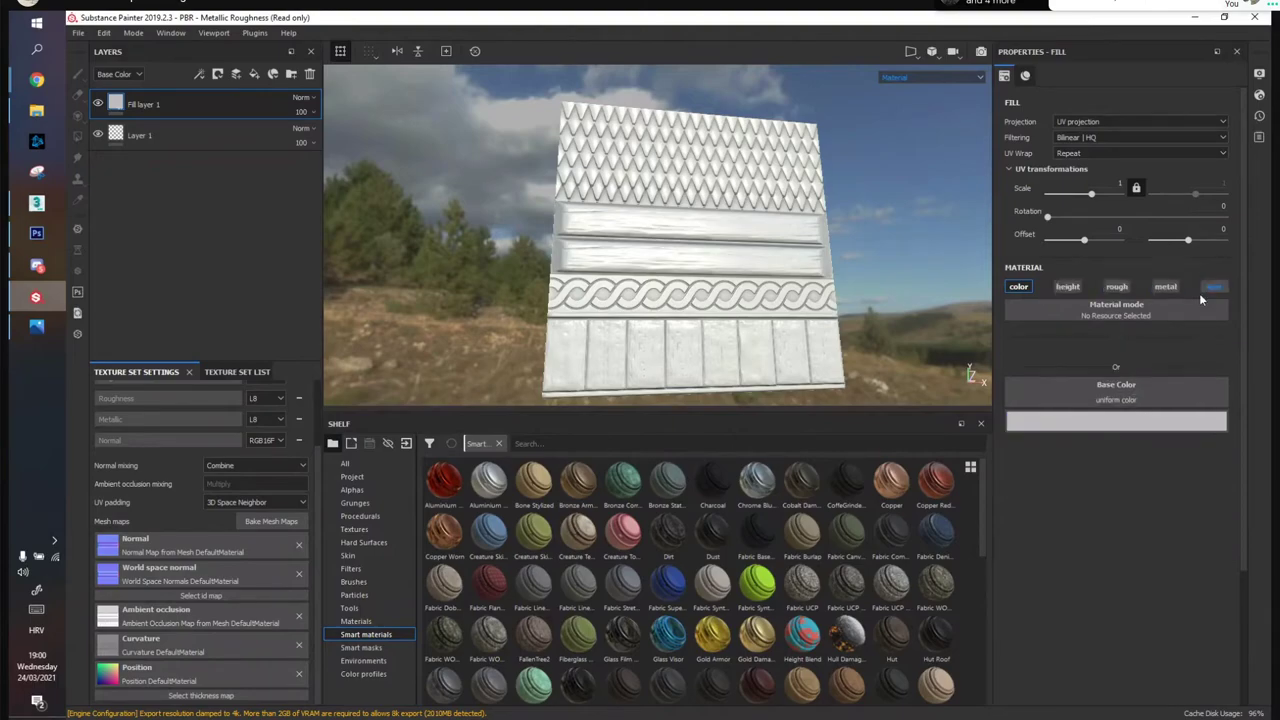
click(1067, 286)
Give the fill layer a dark grey base color and enable its roughness channel with a value of 1
click(1063, 378)
click(1061, 494)
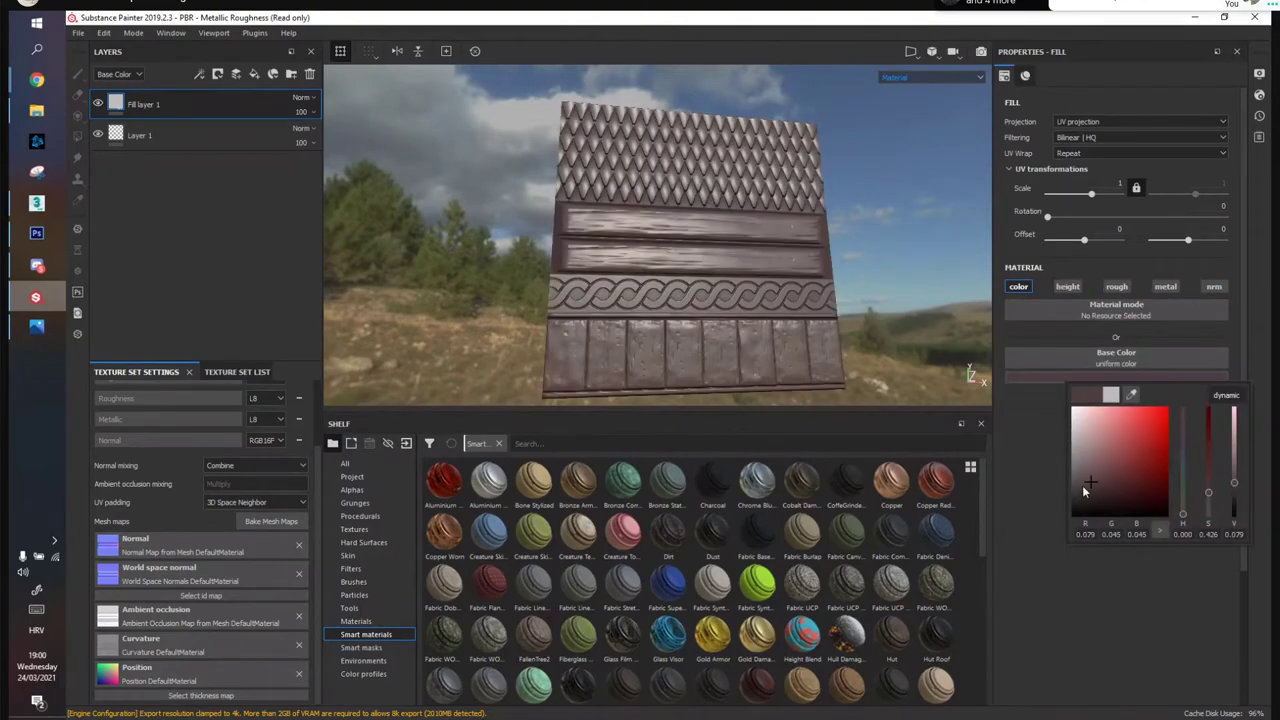
click(1118, 288)
drag(1071, 437, 1218, 438)
alt+drag(843, 359, 680, 314)
scroll(680, 314, up, 3)
alt+middle_drag(682, 298, 688, 347)
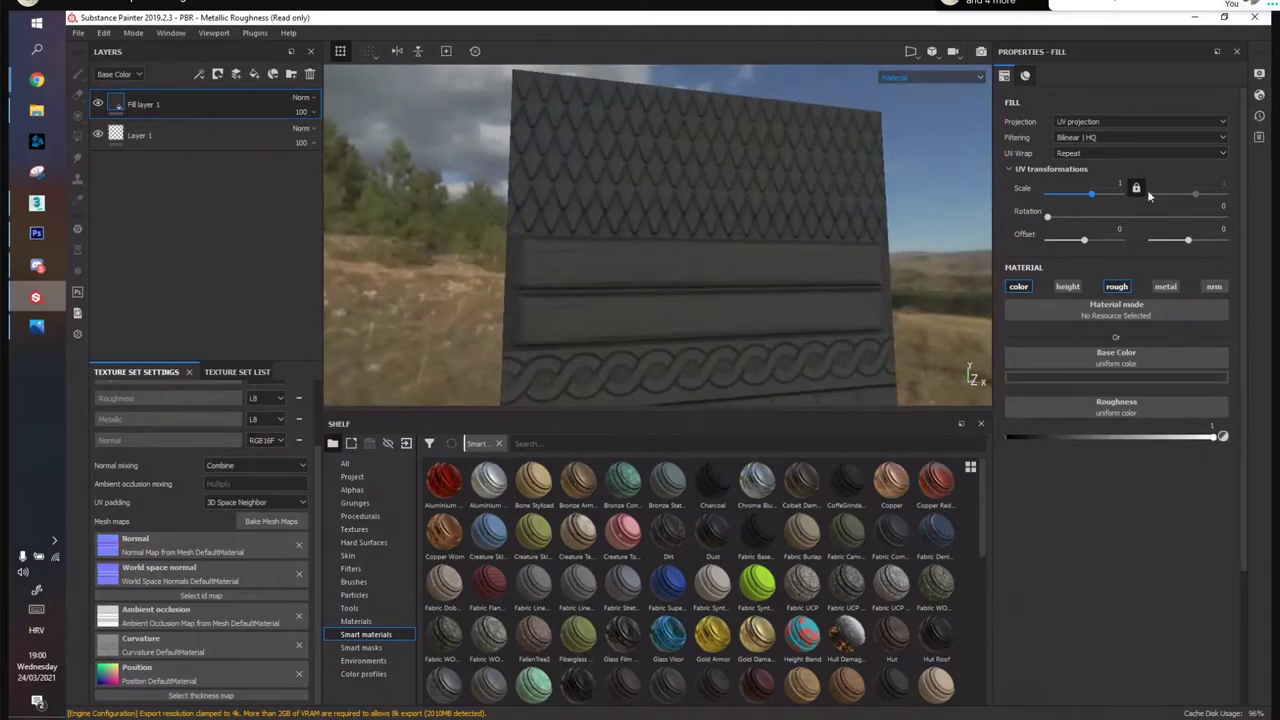
Raise the environment exposure to 0.35 in the display settings to brighten the trim sheet
click(1258, 75)
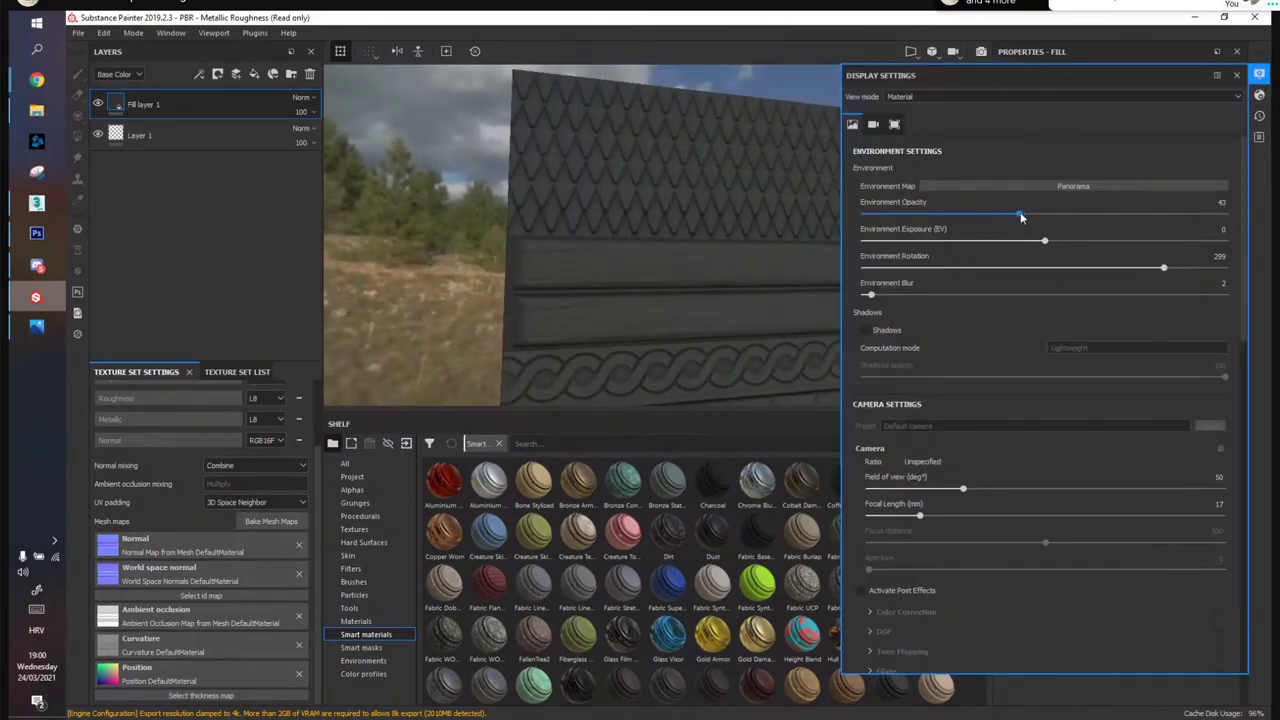
drag(1045, 242, 1048, 242)
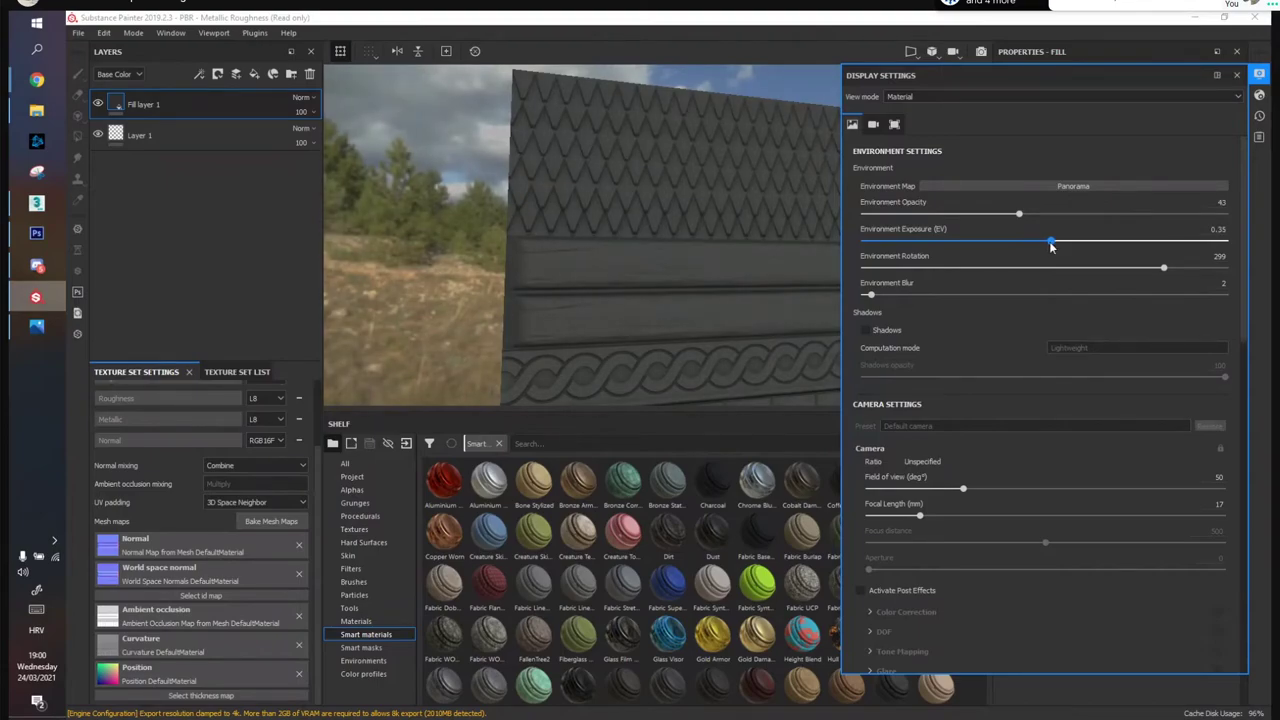
alt+middle_drag(648, 227, 548, 220)
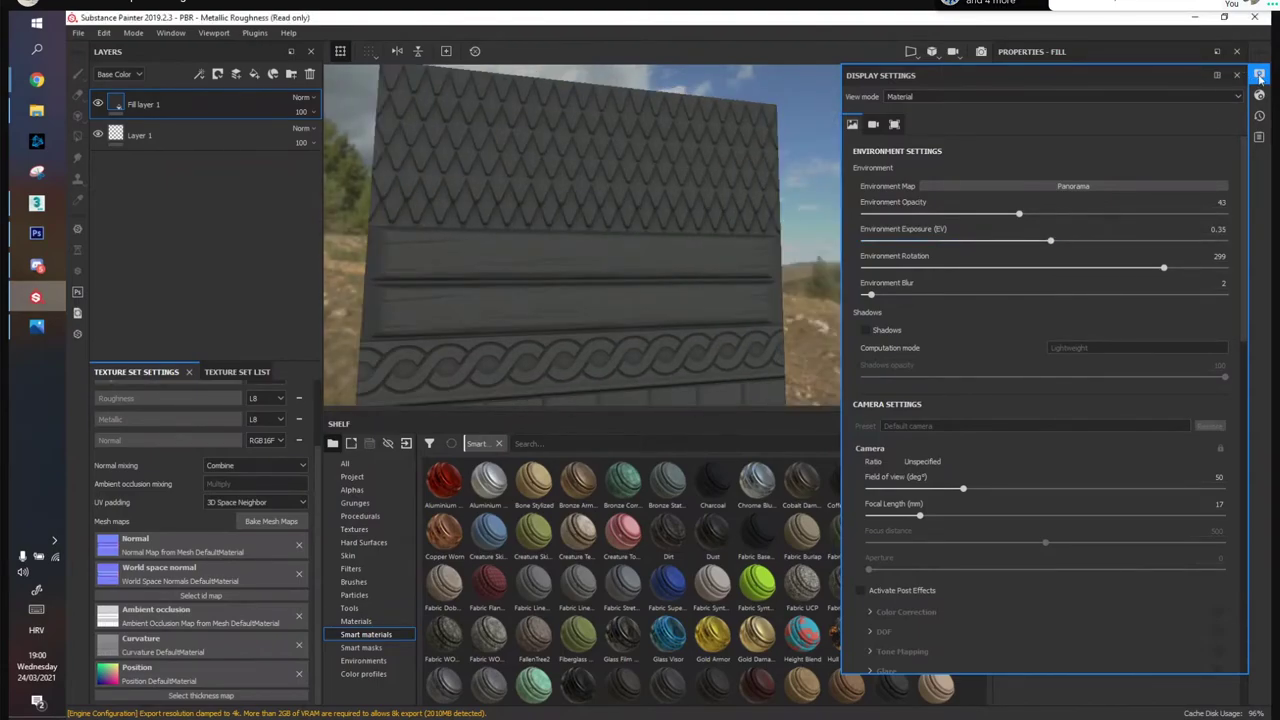
click(1258, 75)
Add another fill layer above Fill layer 1 and delete it again
alt+drag(898, 165, 664, 302)
click(252, 76)
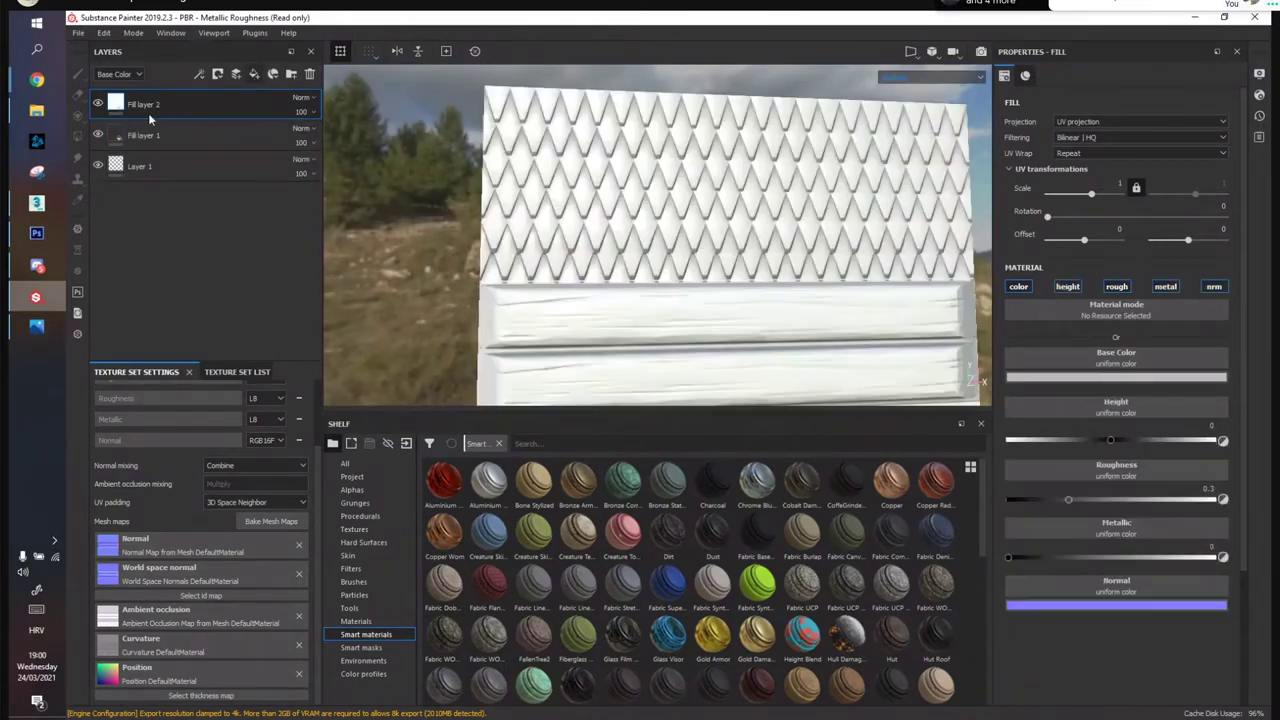
click(310, 75)
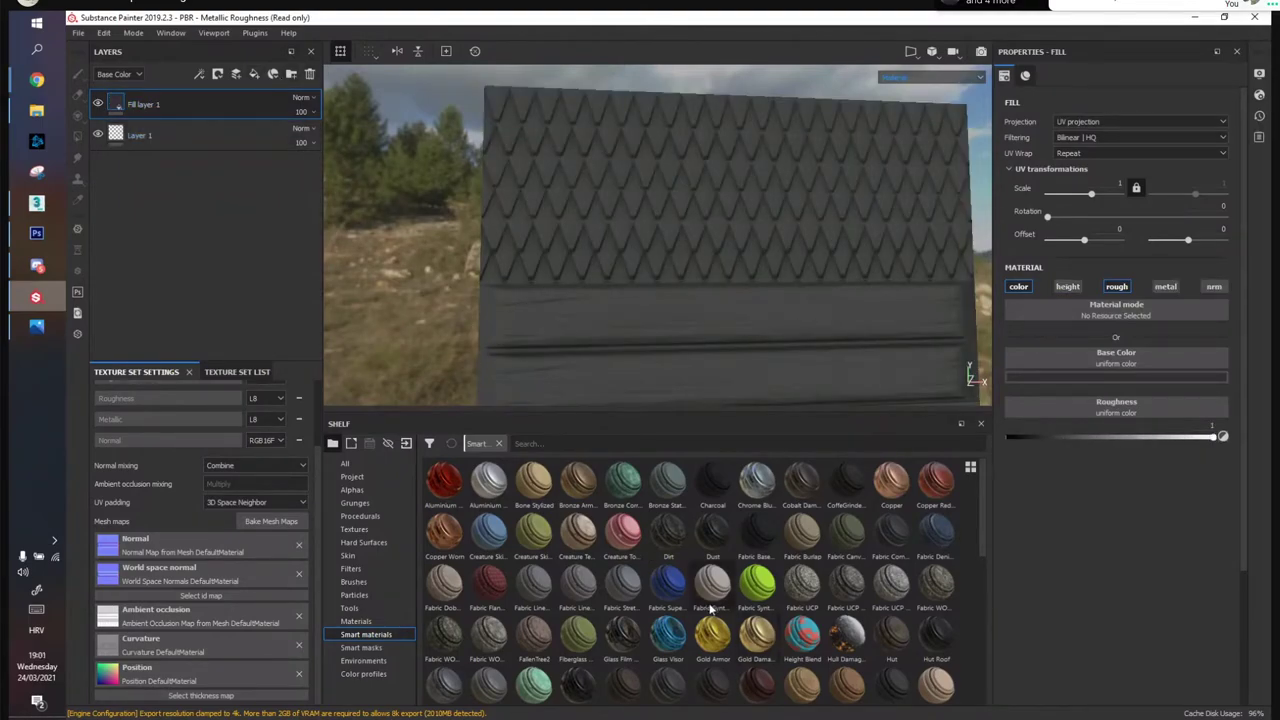
Browse the smart materials through to the wood types and look over the trim sheet's braided border and planks
scroll(980, 544, down, 3)
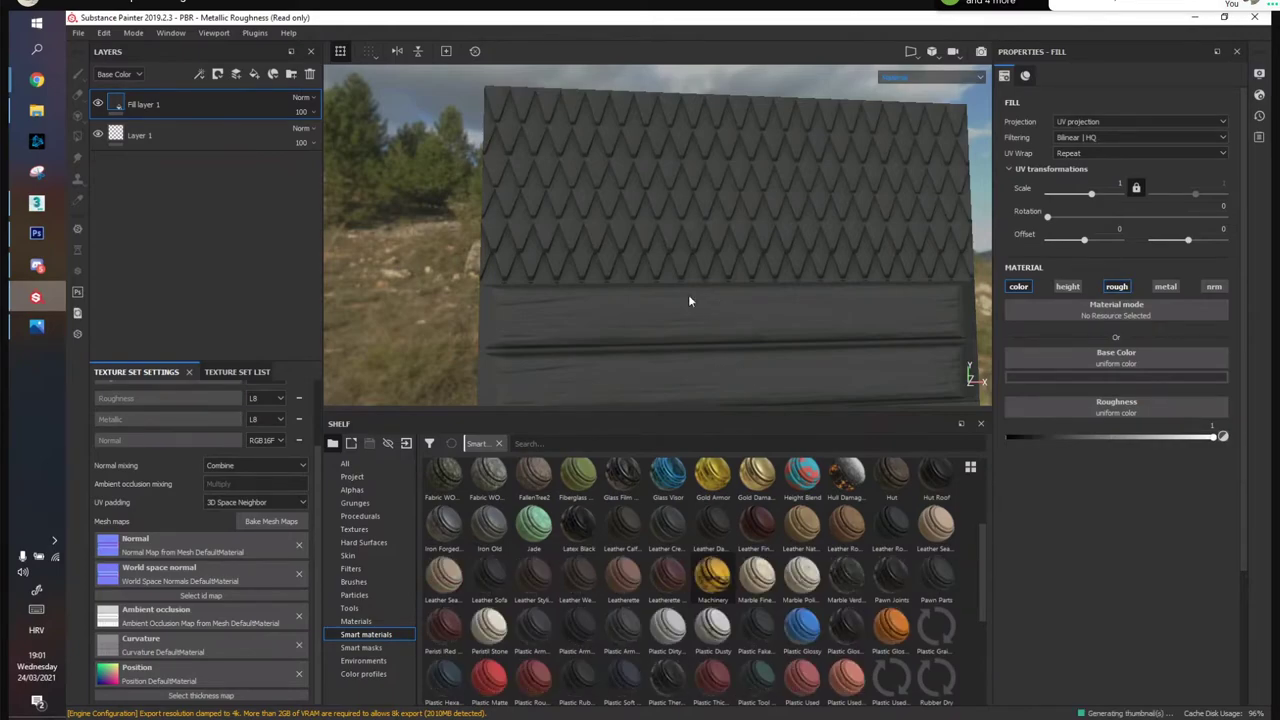
scroll(664, 660, down, 4)
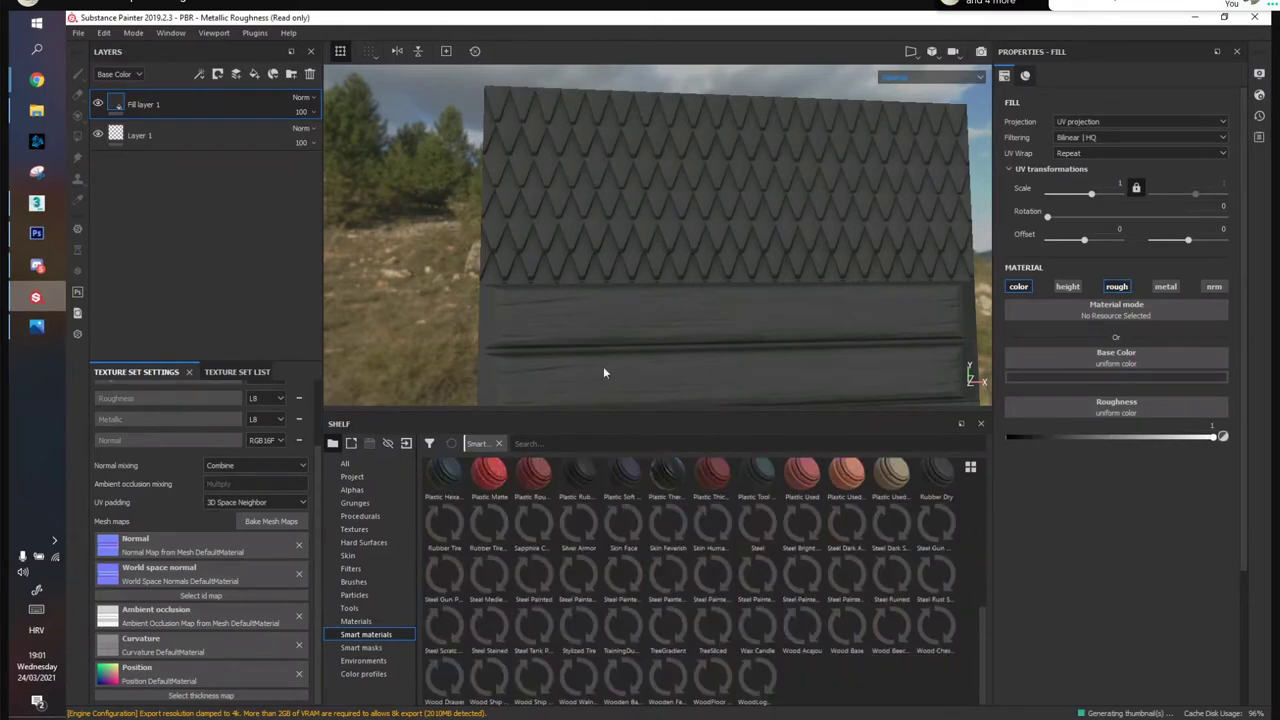
alt+middle_drag(714, 396, 677, 313)
alt+drag(650, 351, 676, 315)
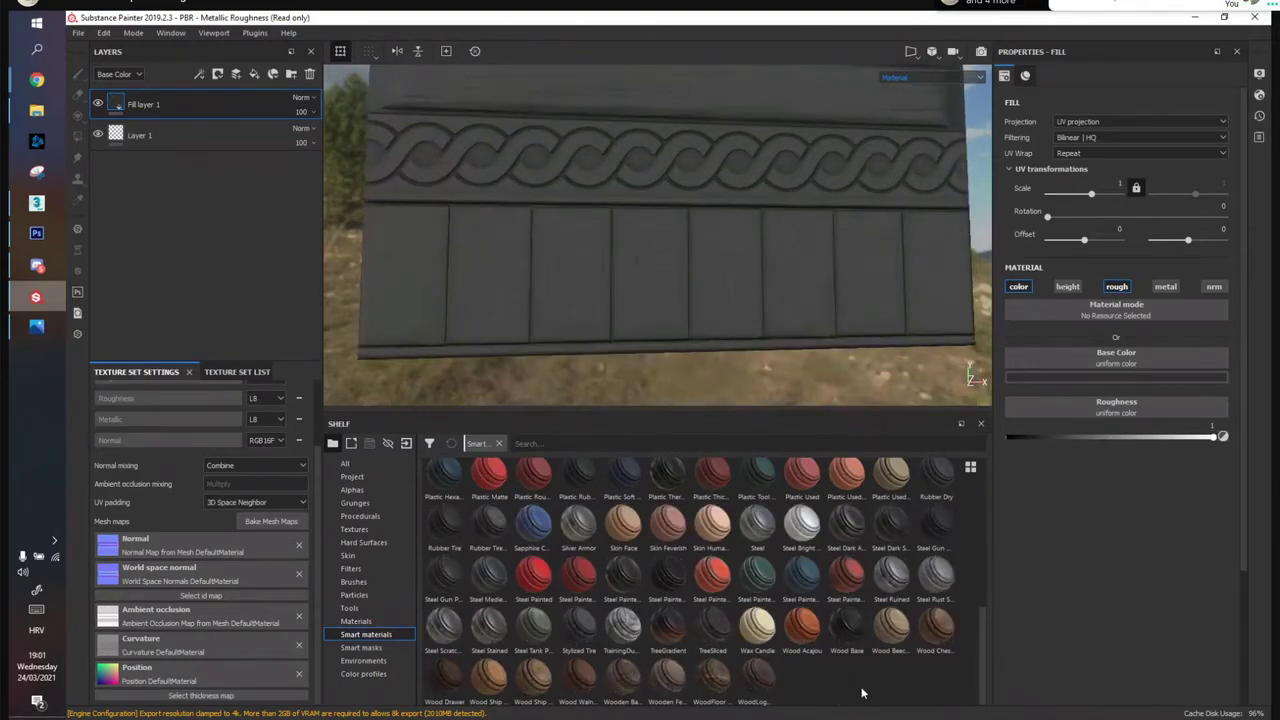
drag(980, 645, 983, 523)
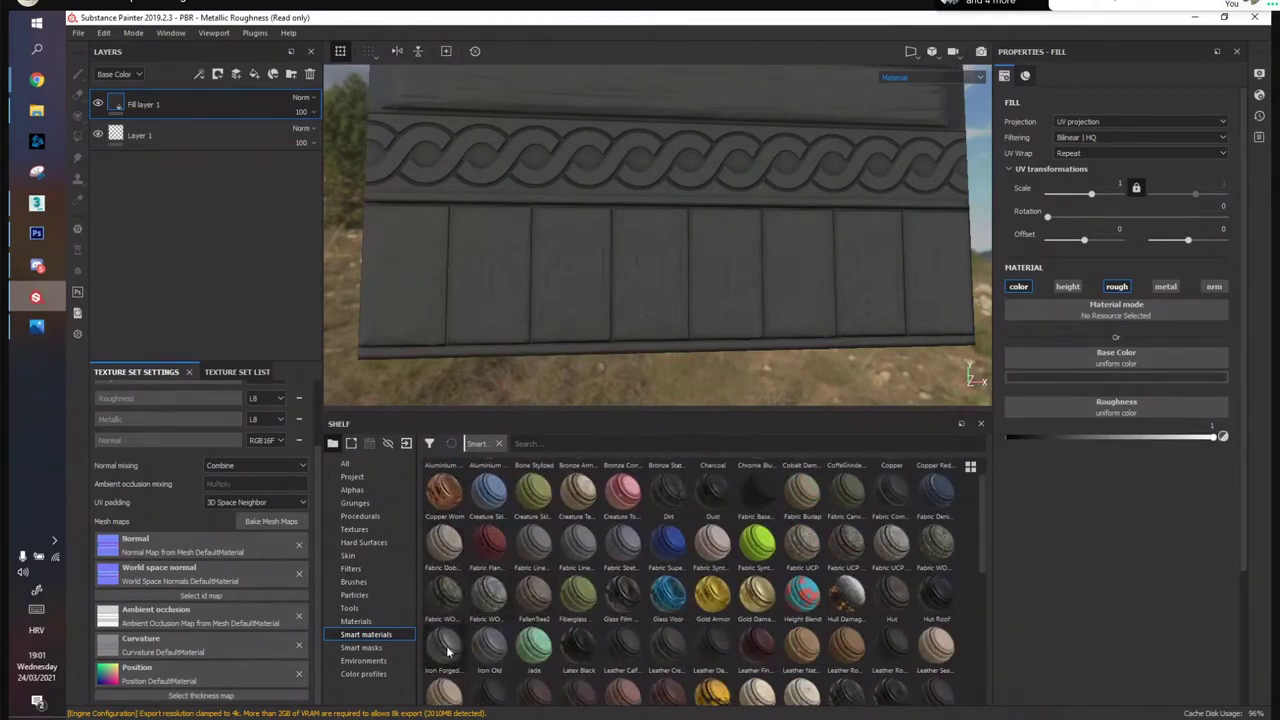
scroll(490, 615, down, 3)
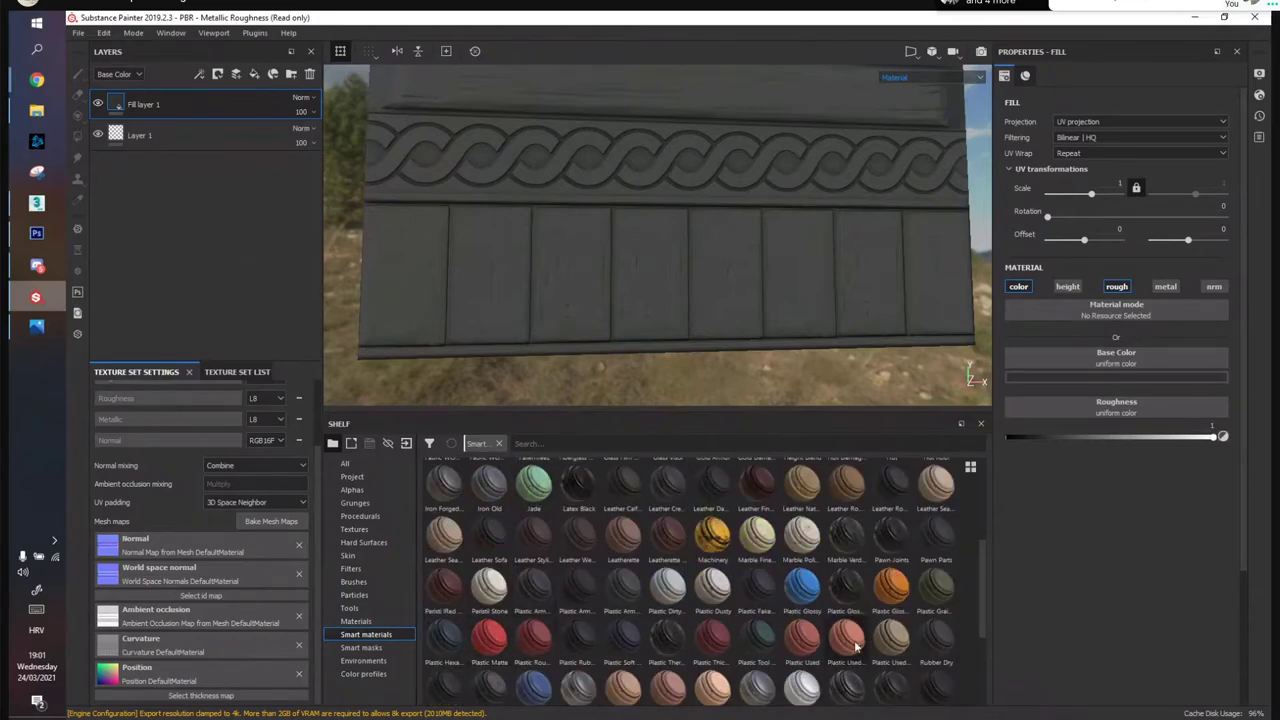
scroll(525, 640, down, 3)
scroll(512, 673, down, 1)
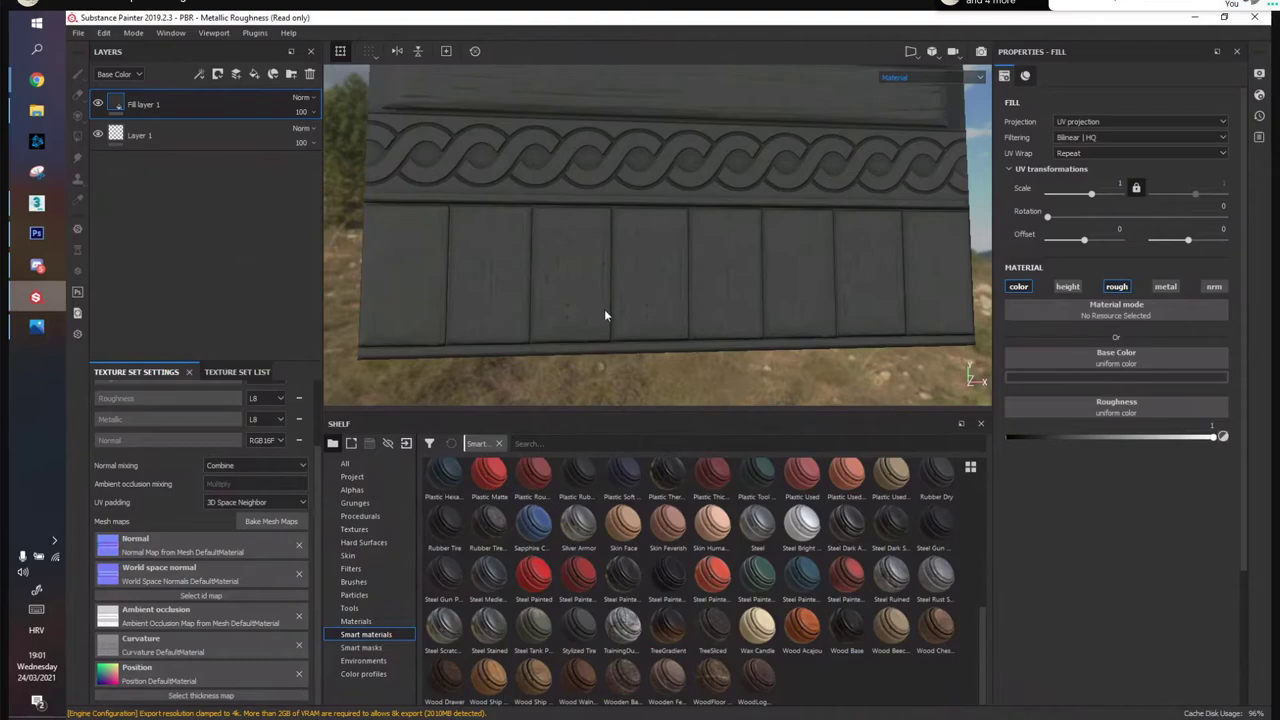
alt+drag(603, 303, 584, 253)
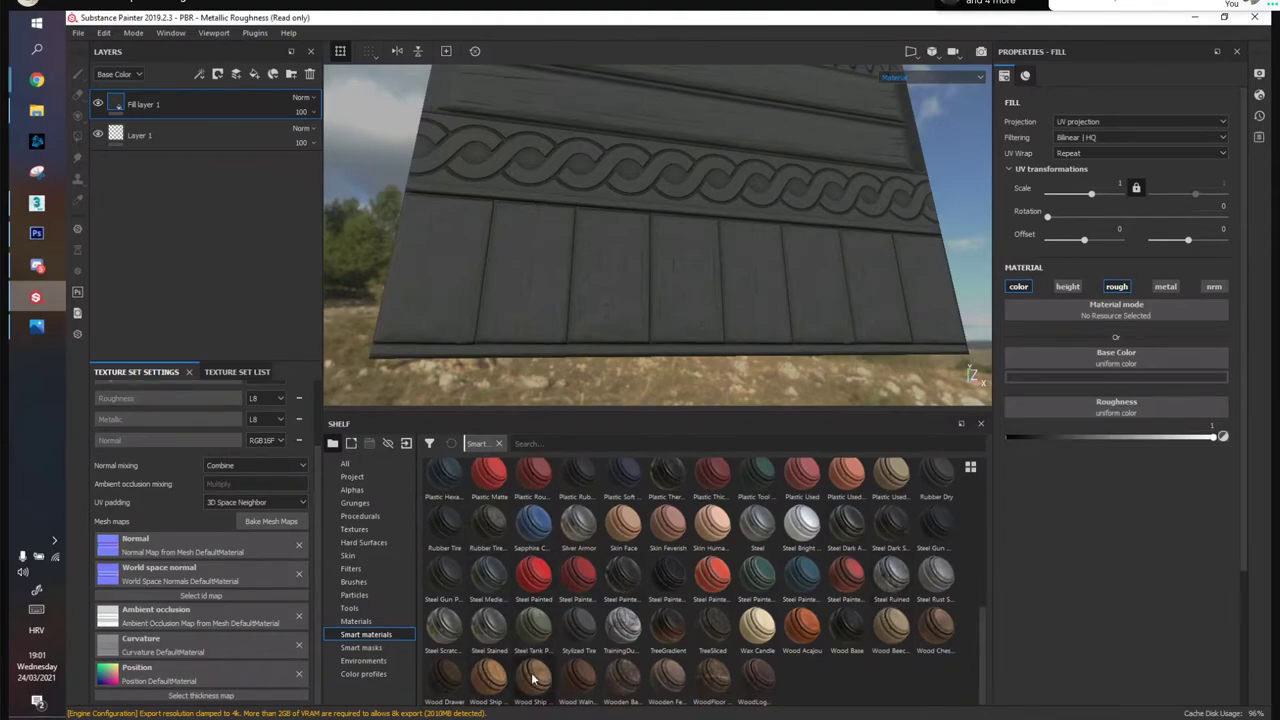
Try the Wood Ship Hull Nordic smart material on the trim sheet's planks and border, and delete it again
drag(488, 678, 631, 286)
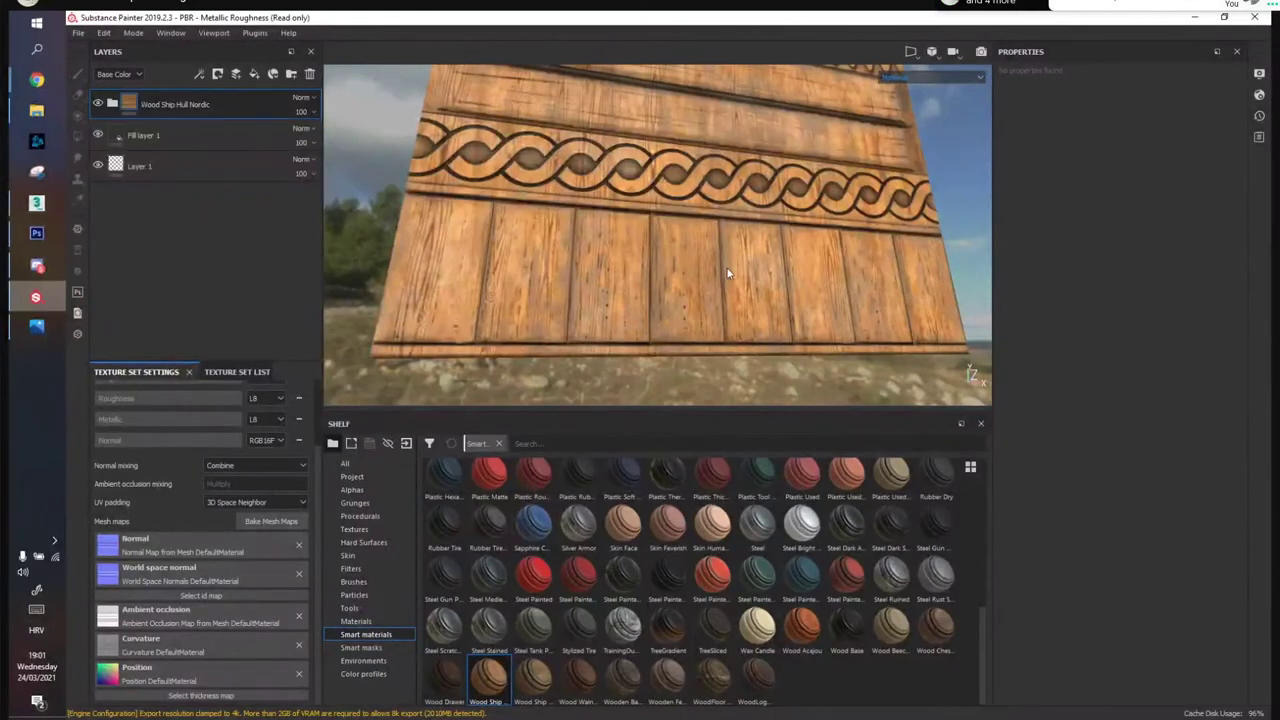
alt+drag(728, 273, 577, 272)
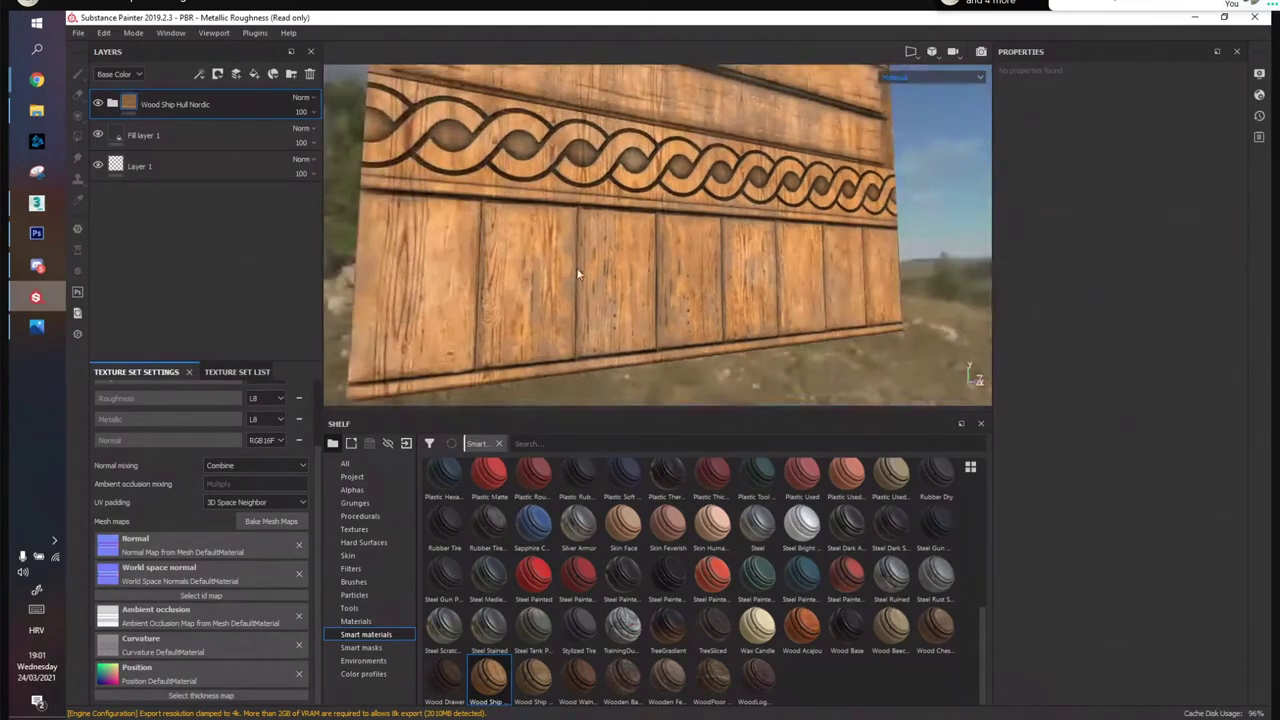
scroll(577, 272, up, 3)
alt+middle_drag(577, 272, 649, 311)
alt+drag(648, 311, 719, 290)
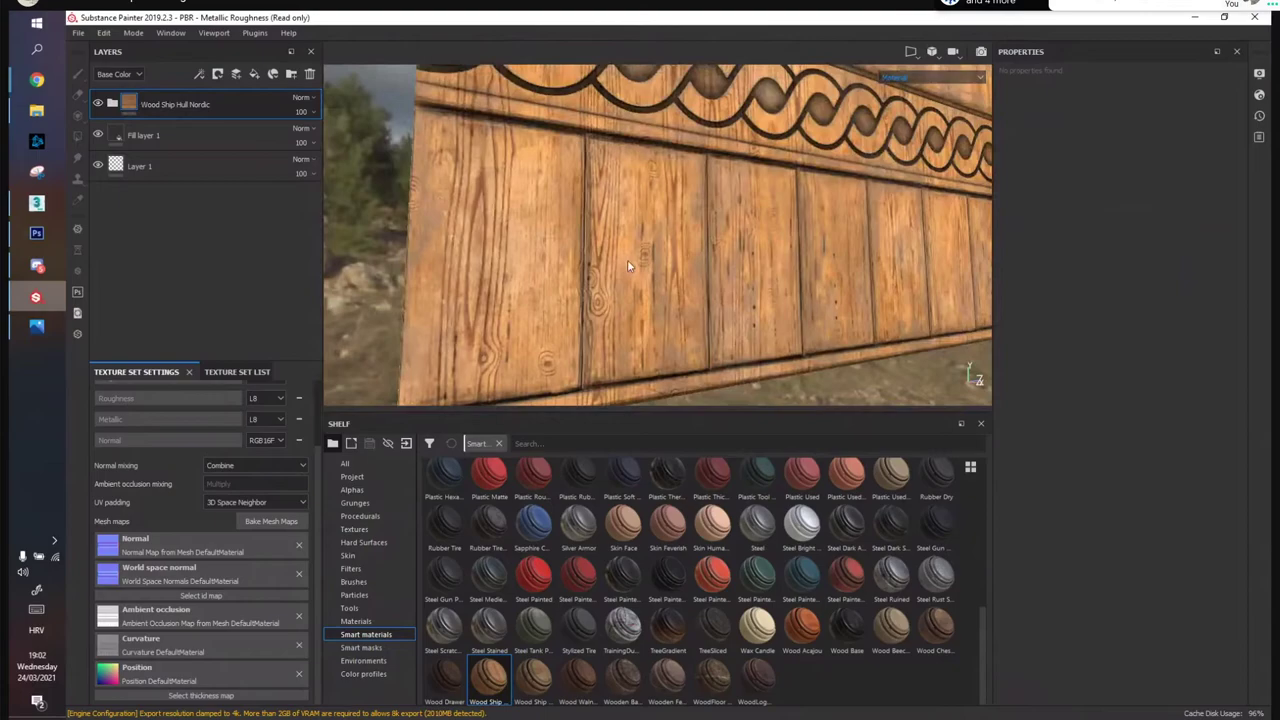
alt+drag(679, 325, 810, 428)
alt+right_drag(810, 428, 822, 448)
alt+middle_drag(643, 291, 651, 206)
alt+drag(651, 206, 622, 184)
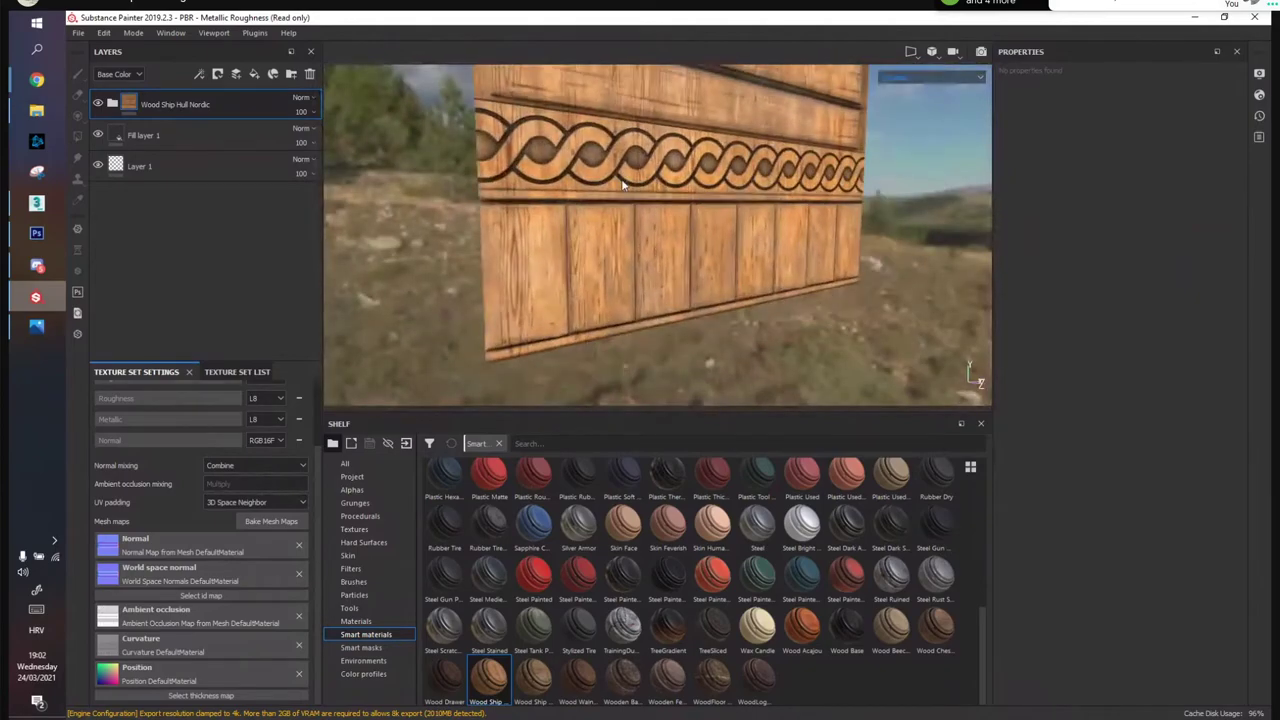
click(309, 73)
alt+drag(342, 313, 330, 180)
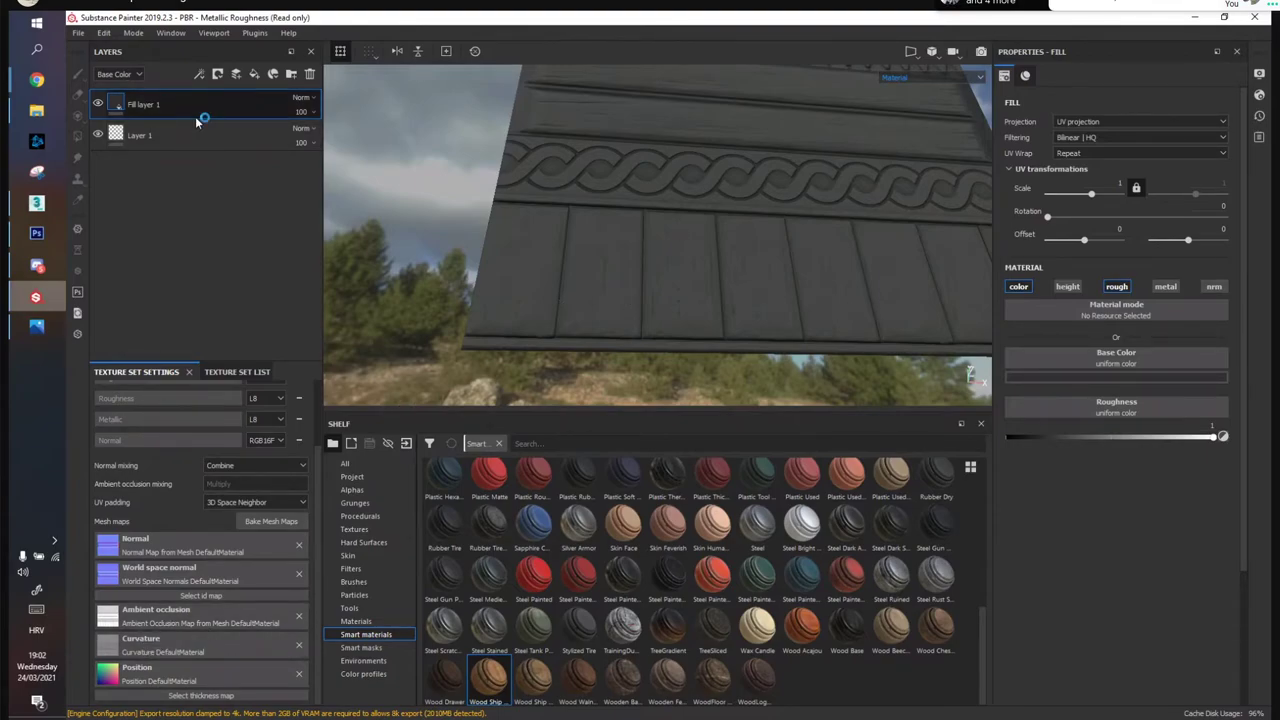
Add a new fill layer above Fill layer 1 and place it inside a new folder
click(254, 74)
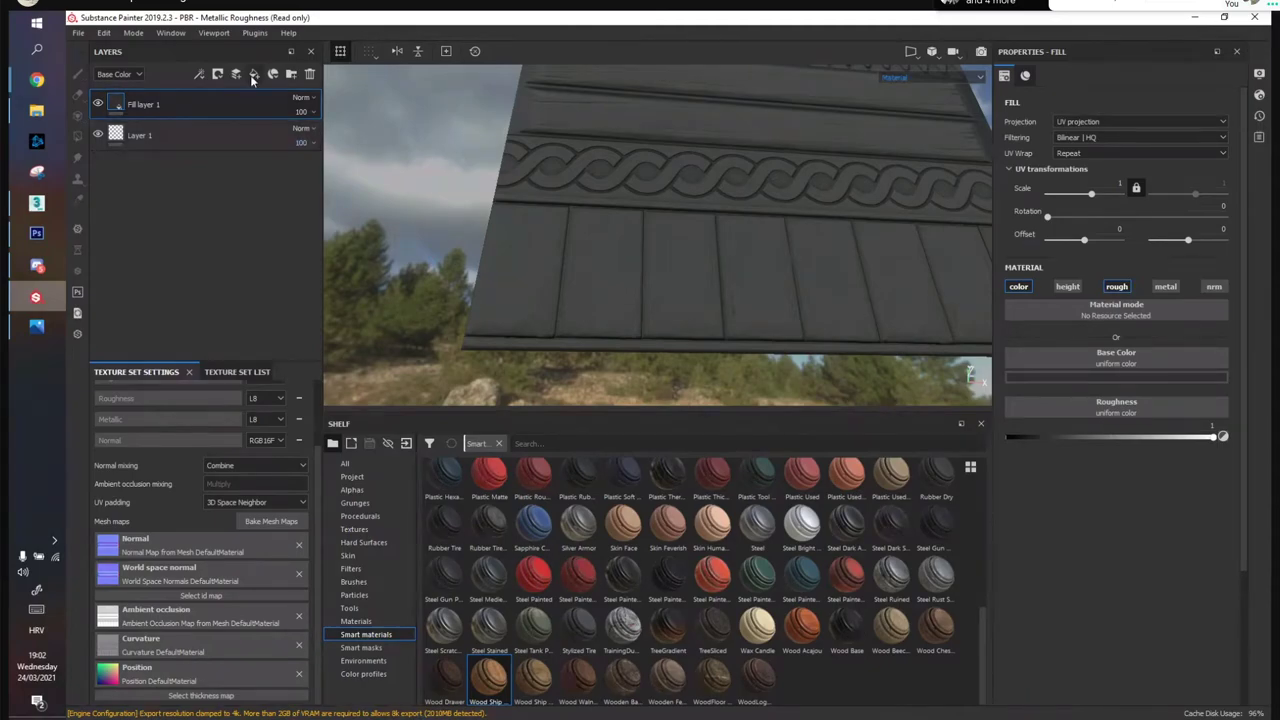
double_click(146, 105)
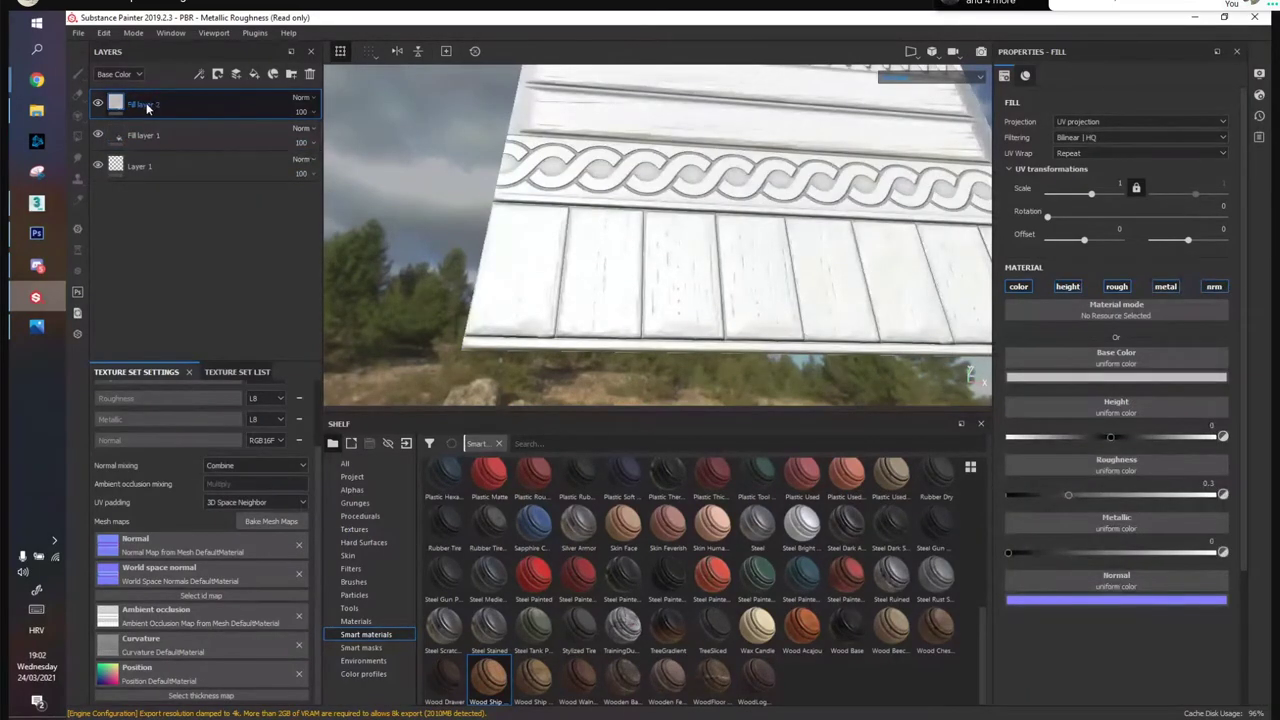
key(Return)
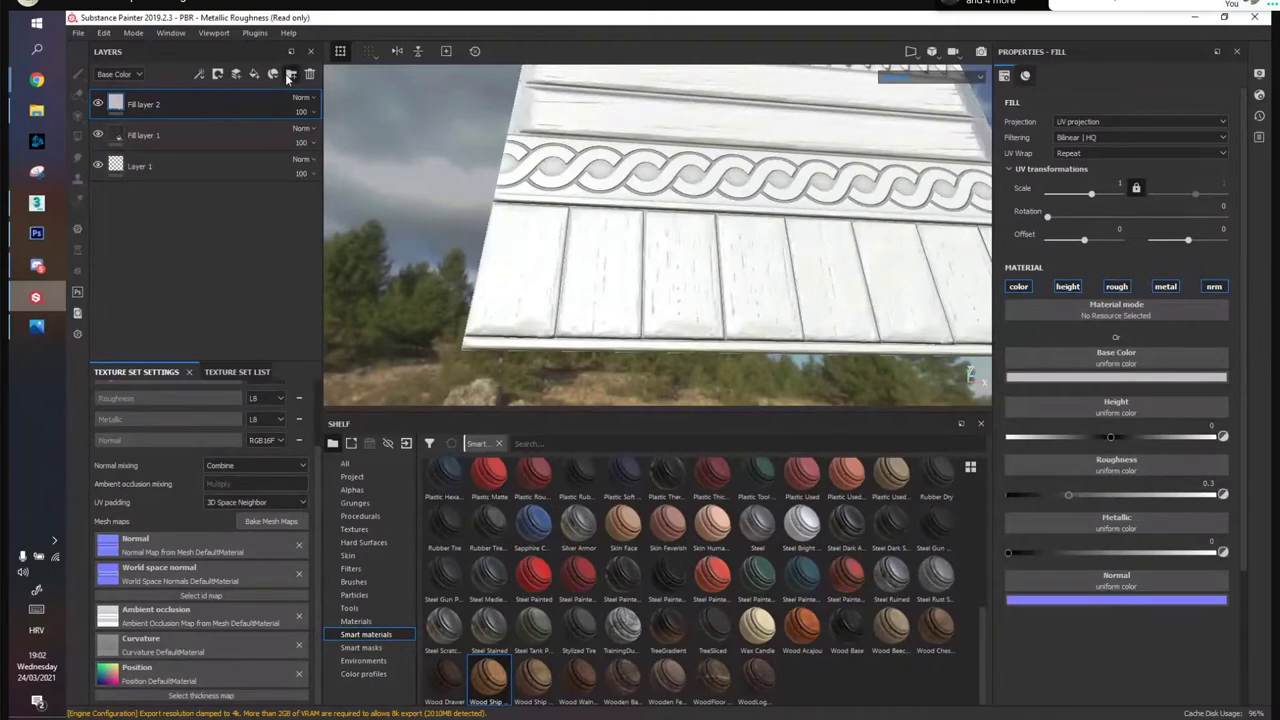
click(290, 75)
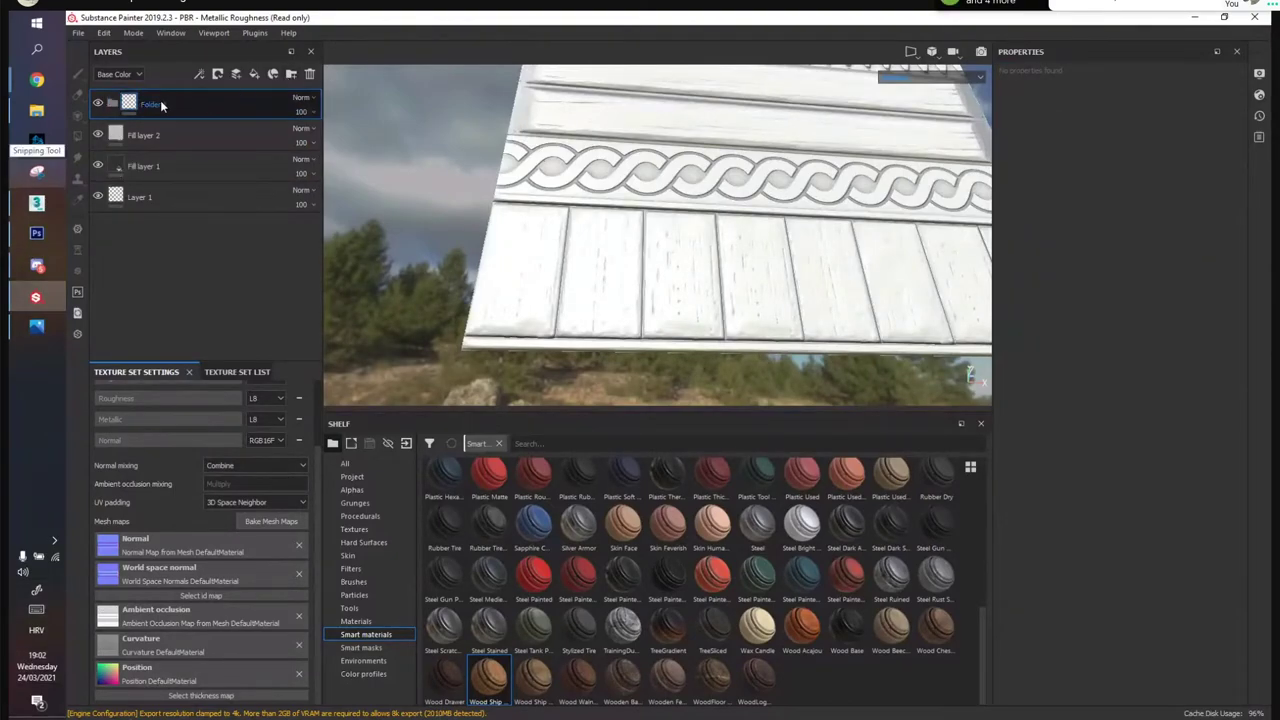
drag(132, 138, 112, 106)
click(112, 105)
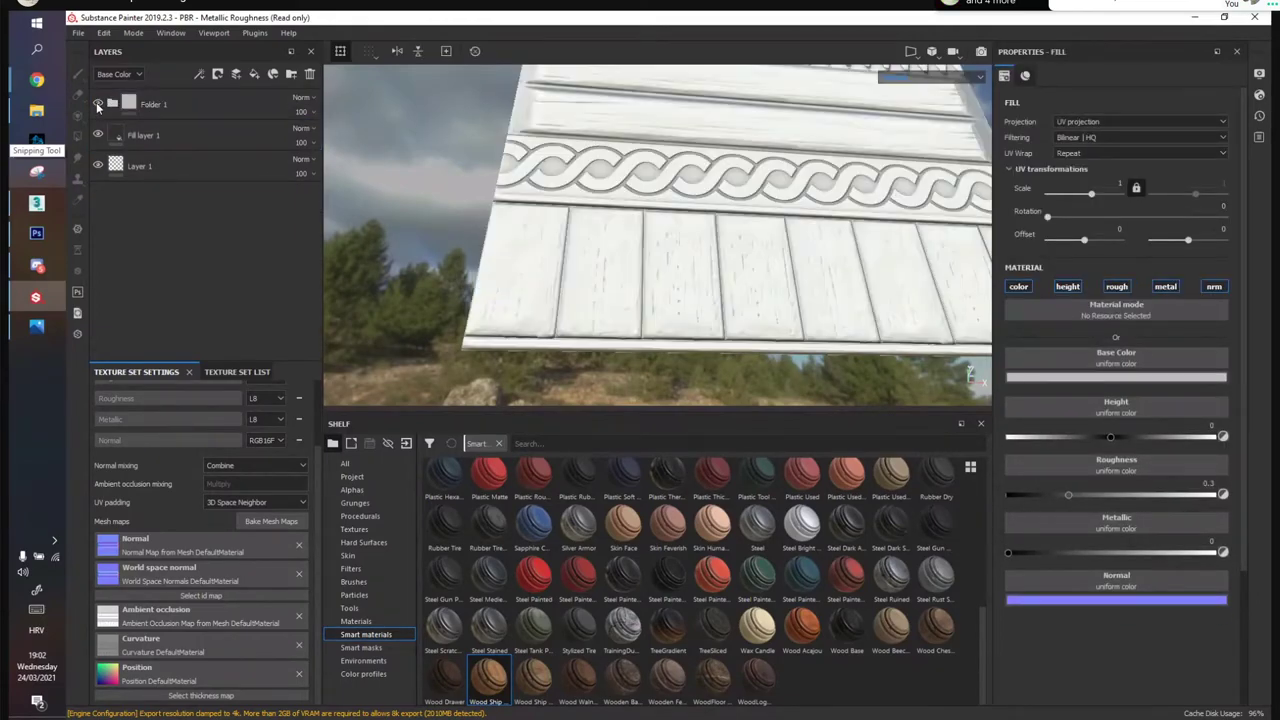
Rename the new folder as PLanks and add a black mask to it
double_click(155, 105)
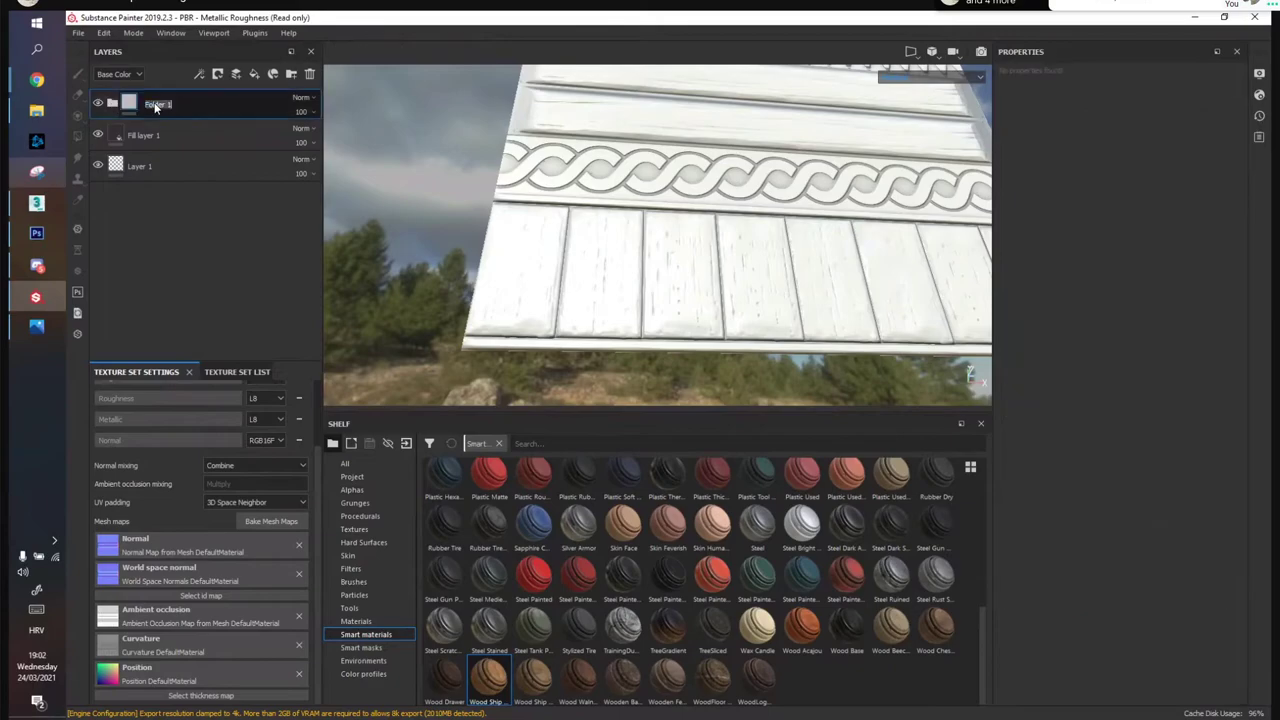
text(Planks)
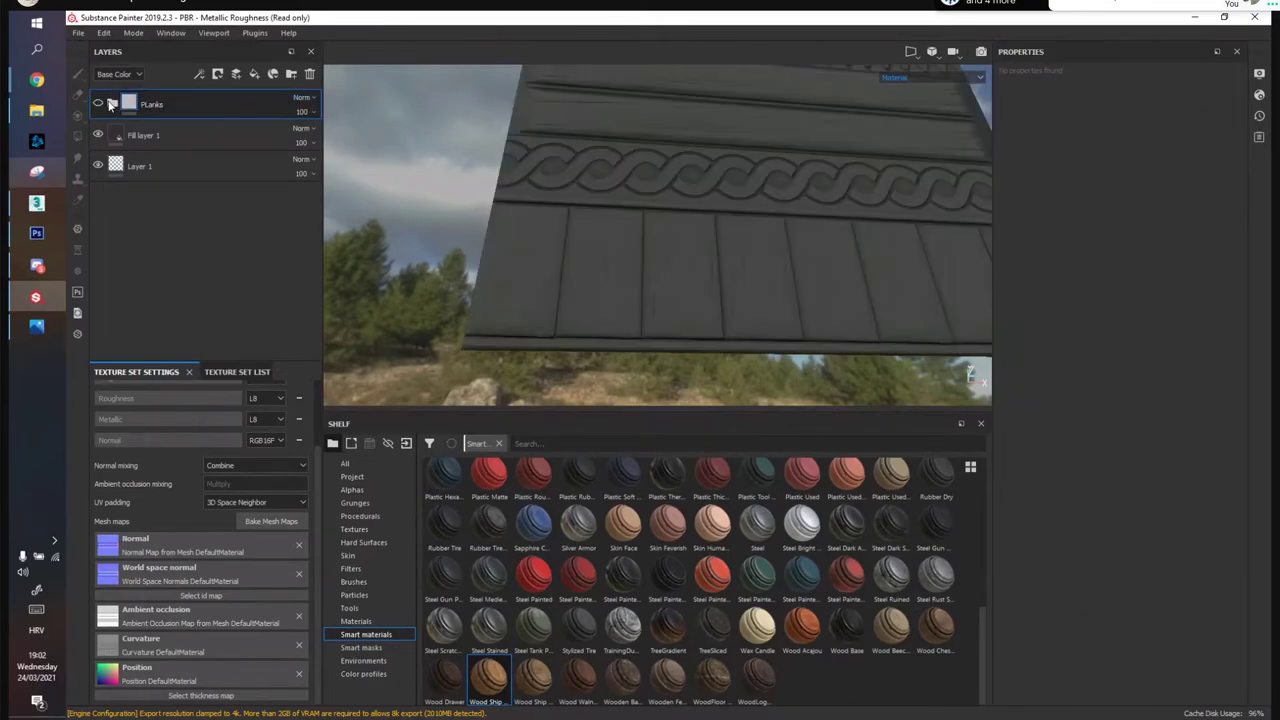
click(98, 104)
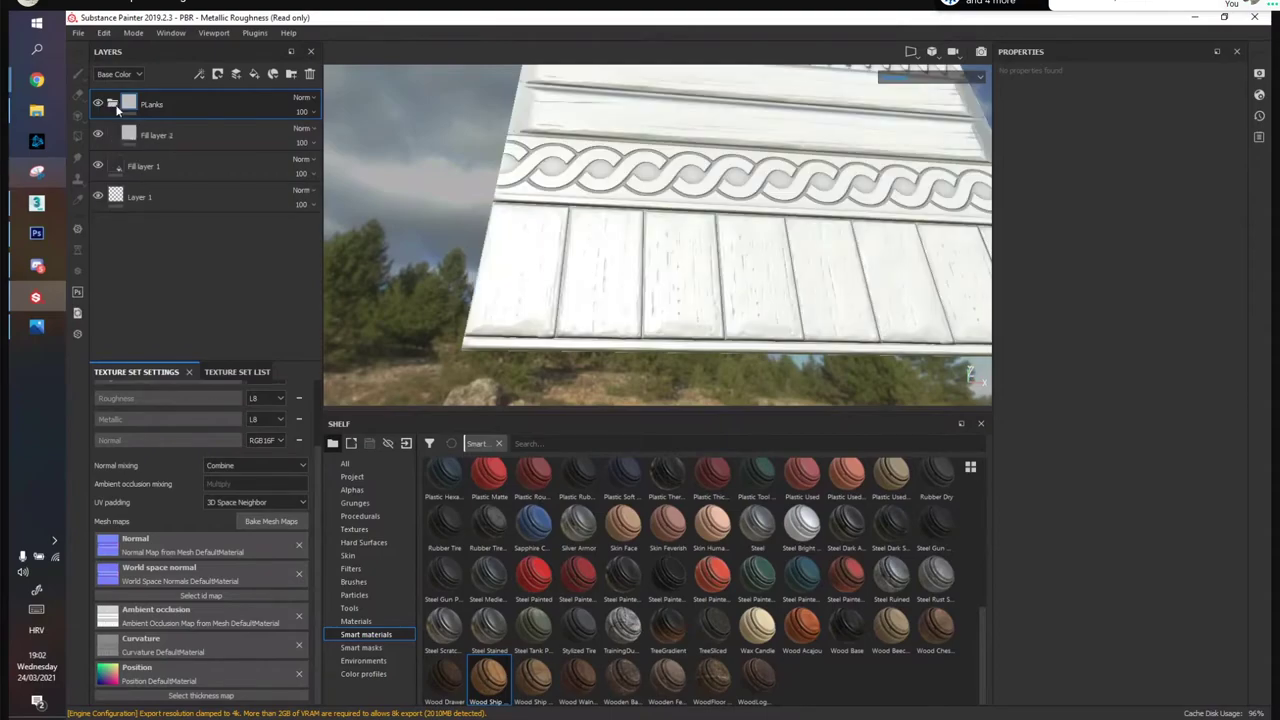
right_click(170, 104)
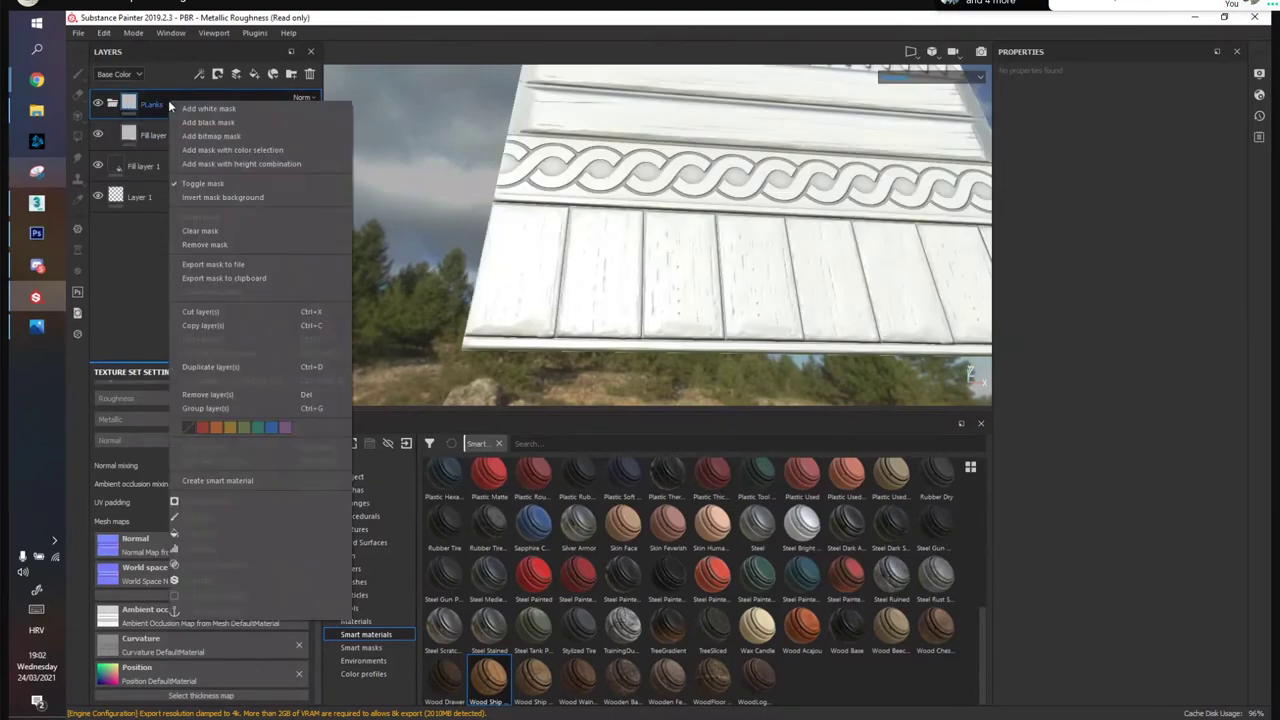
click(221, 120)
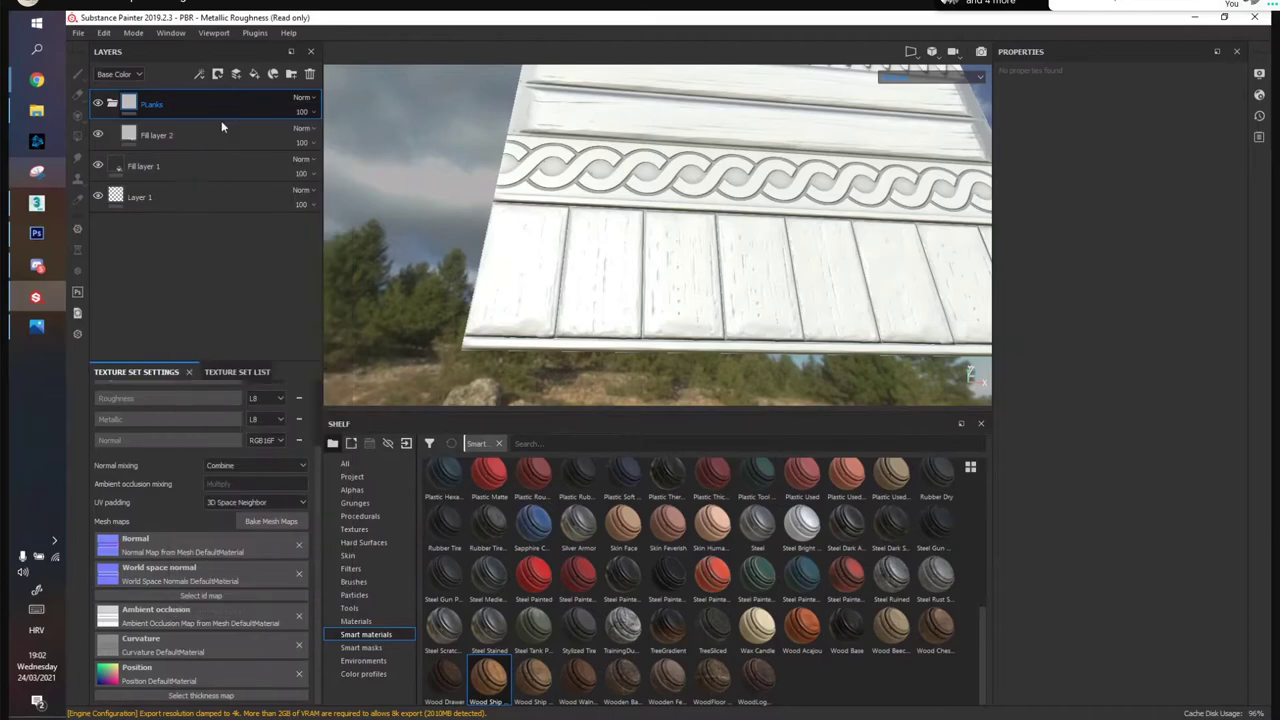
Rename Fill layer 2 inside the PLanks folder as PlanksBaseColor
alt+middle_drag(611, 256, 625, 309)
scroll(630, 303, down, 3)
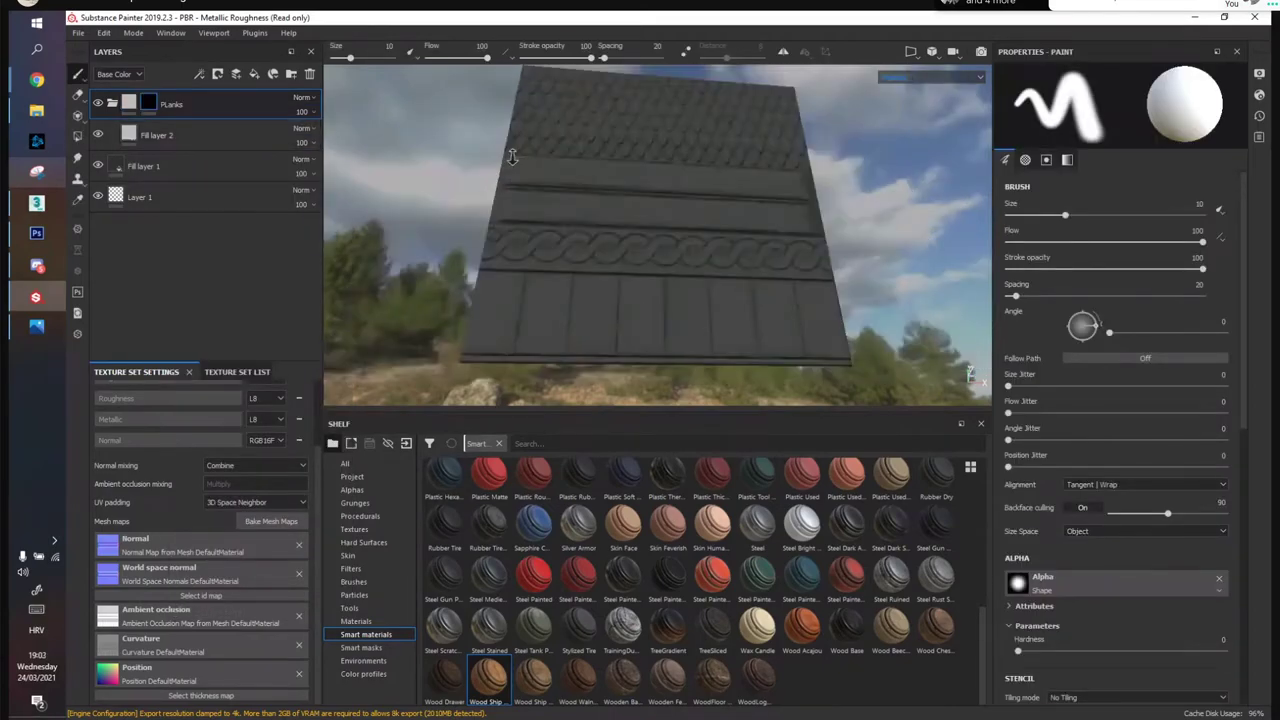
alt+drag(613, 269, 598, 299)
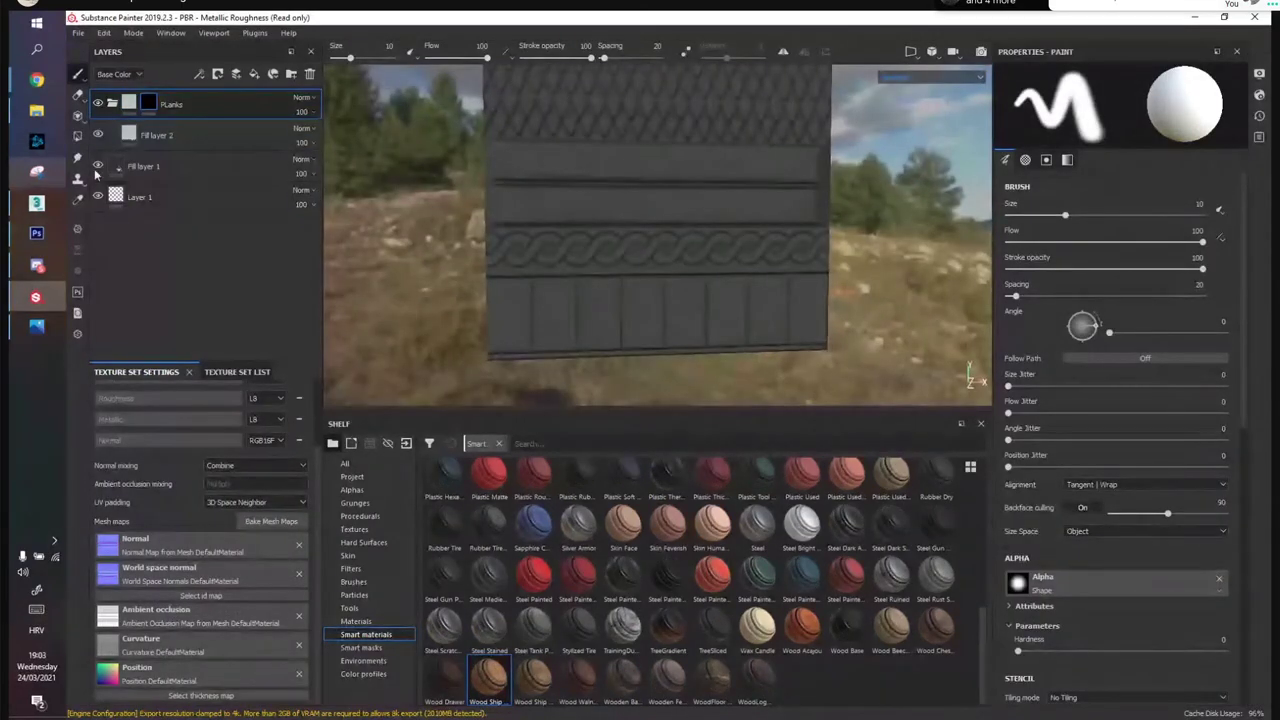
click(165, 137)
double_click(165, 136)
text(PlanksBaseColor)
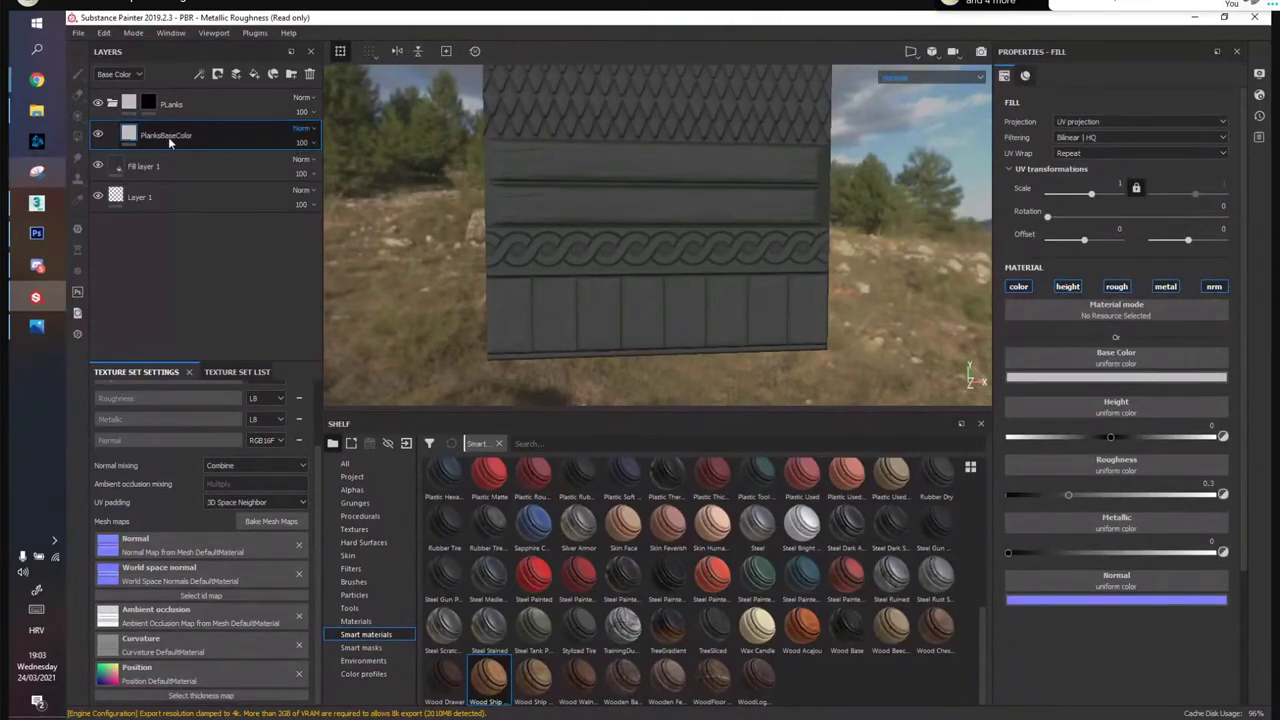
key(Return)
Turn off PlanksBaseColor's height, normal and metal channels and set its roughness to 0.9279
click(1076, 288)
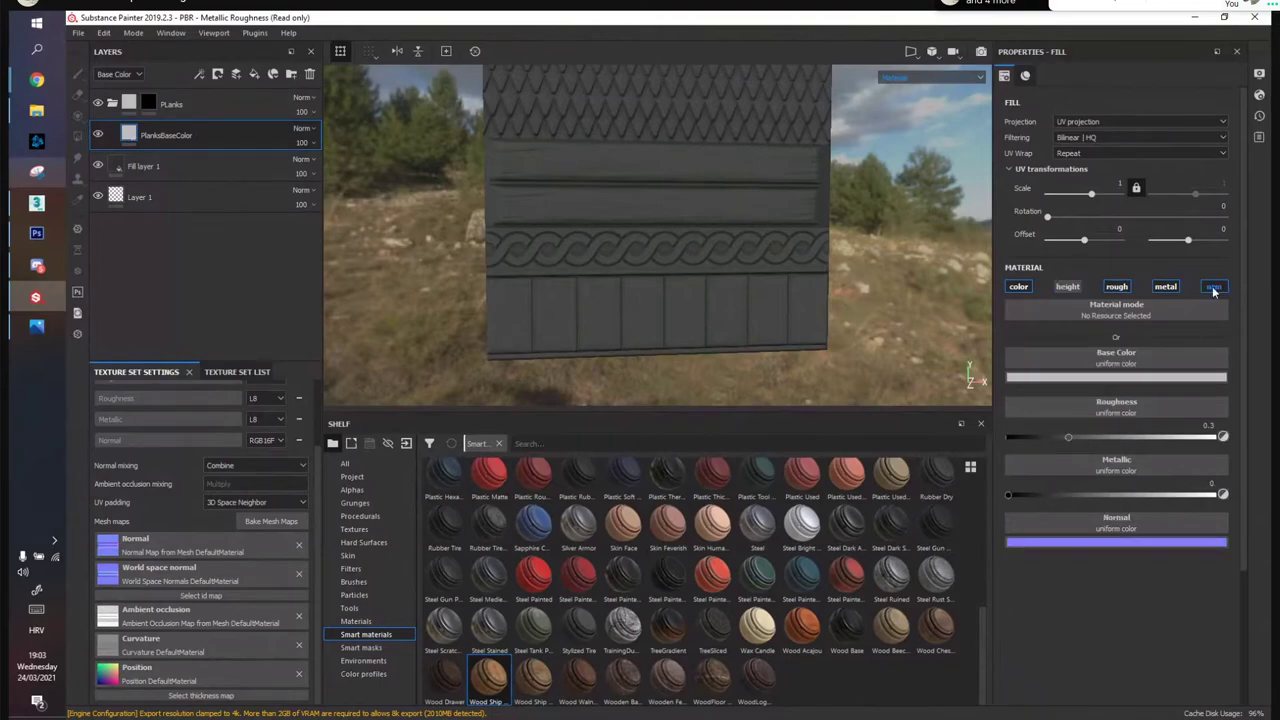
click(1214, 288)
click(1166, 287)
drag(1070, 437, 1195, 430)
Sample a muted brown from the viewport background as PlanksBaseColor's base color
click(1086, 378)
click(1150, 395)
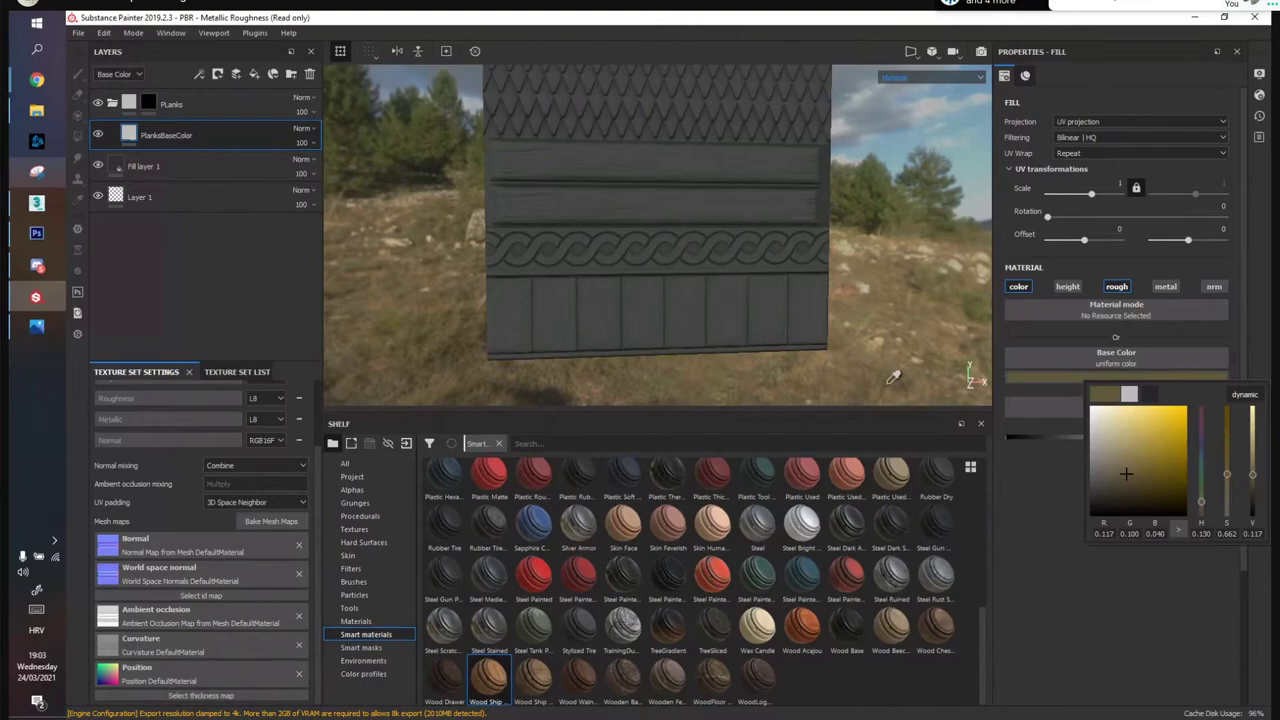
click(1041, 553)
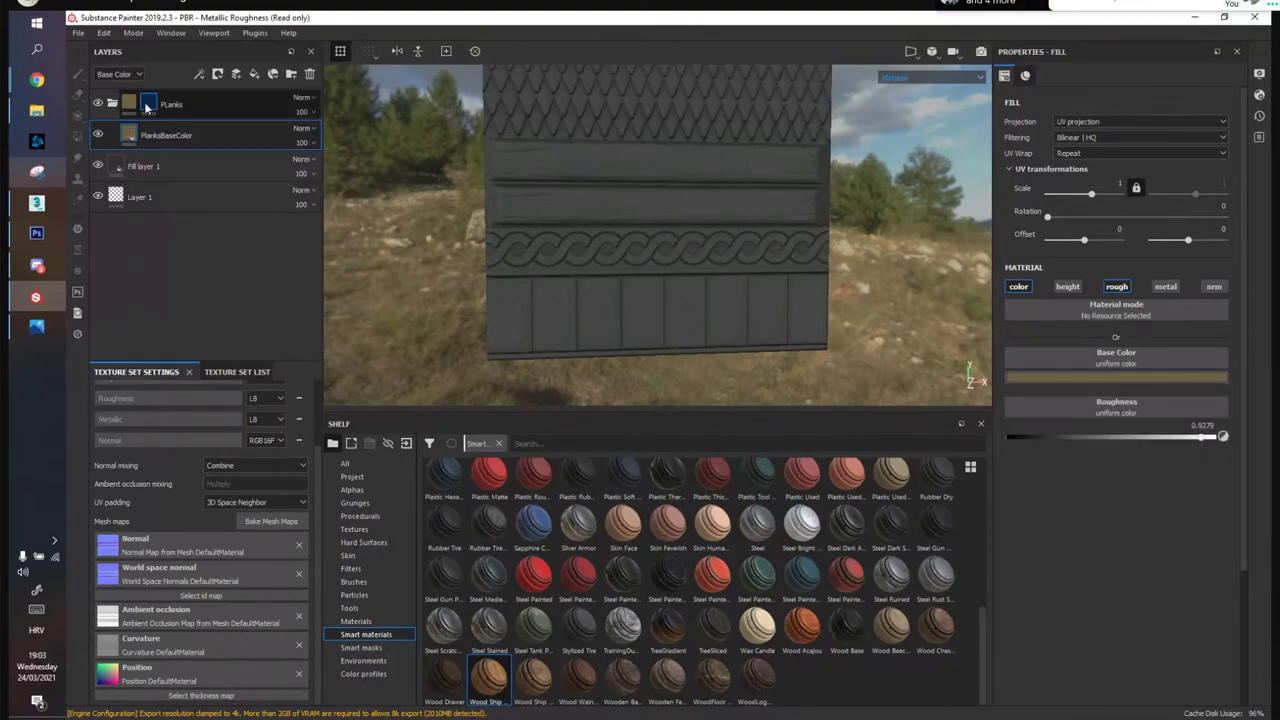
Display the PLanks folder's mask in the viewport and fill the trim sheet's lowest strip white with Polygon Fill
click(148, 104)
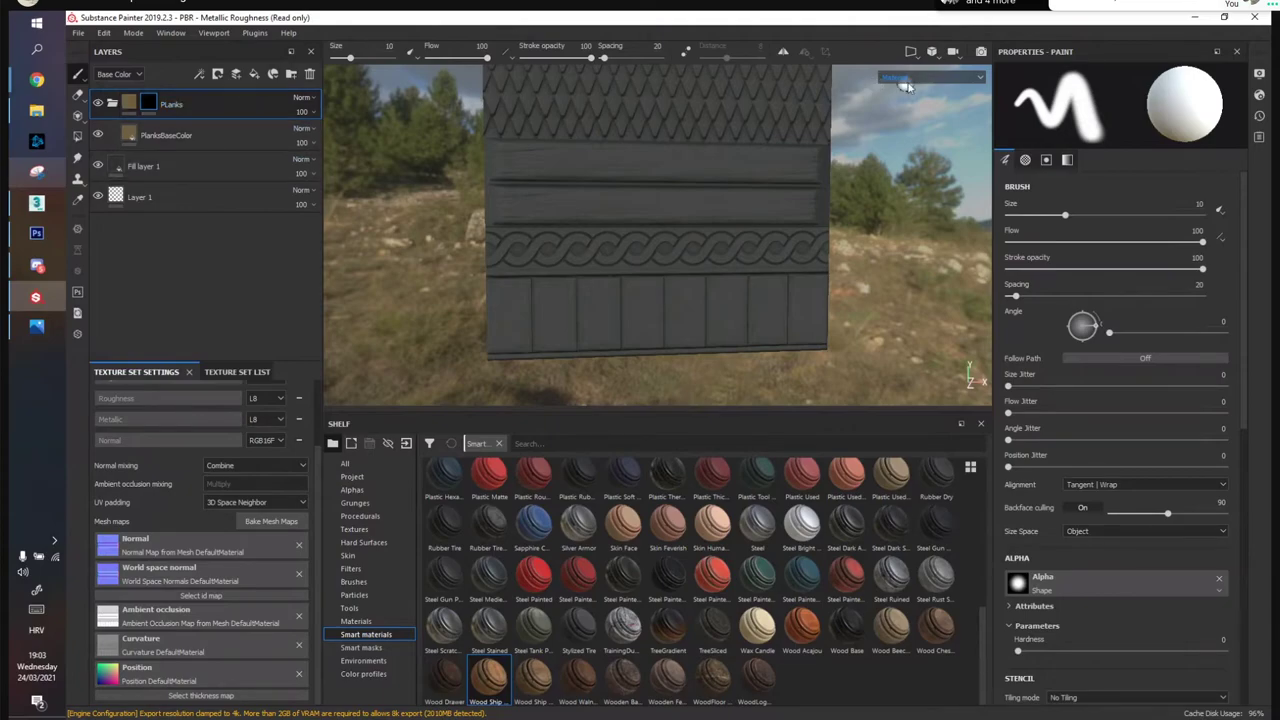
click(906, 78)
click(896, 165)
mouse_move(894, 223)
alt+mouse_down()
mouse_move(843, 151)
mouse_move(876, 219)
alt+mouse_up()
scroll(874, 220, down, 1)
alt+middle_drag(826, 202, 770, 230)
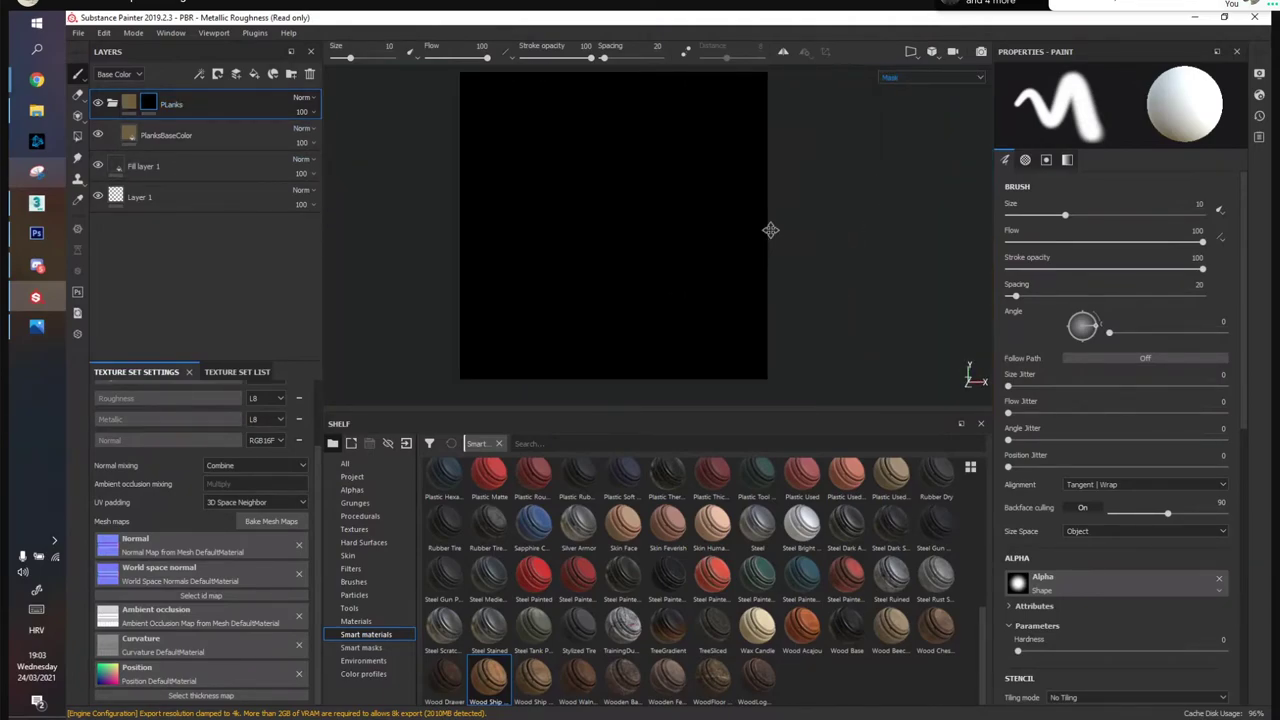
click(78, 137)
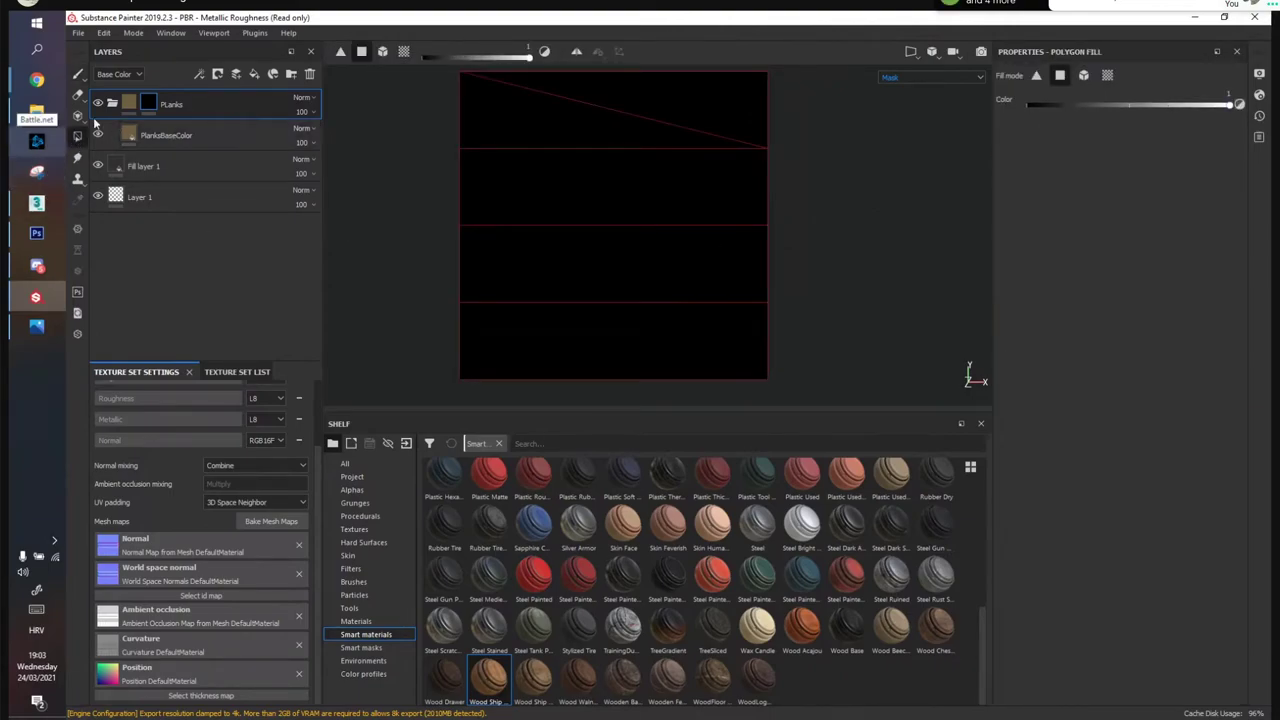
drag(455, 352, 775, 408)
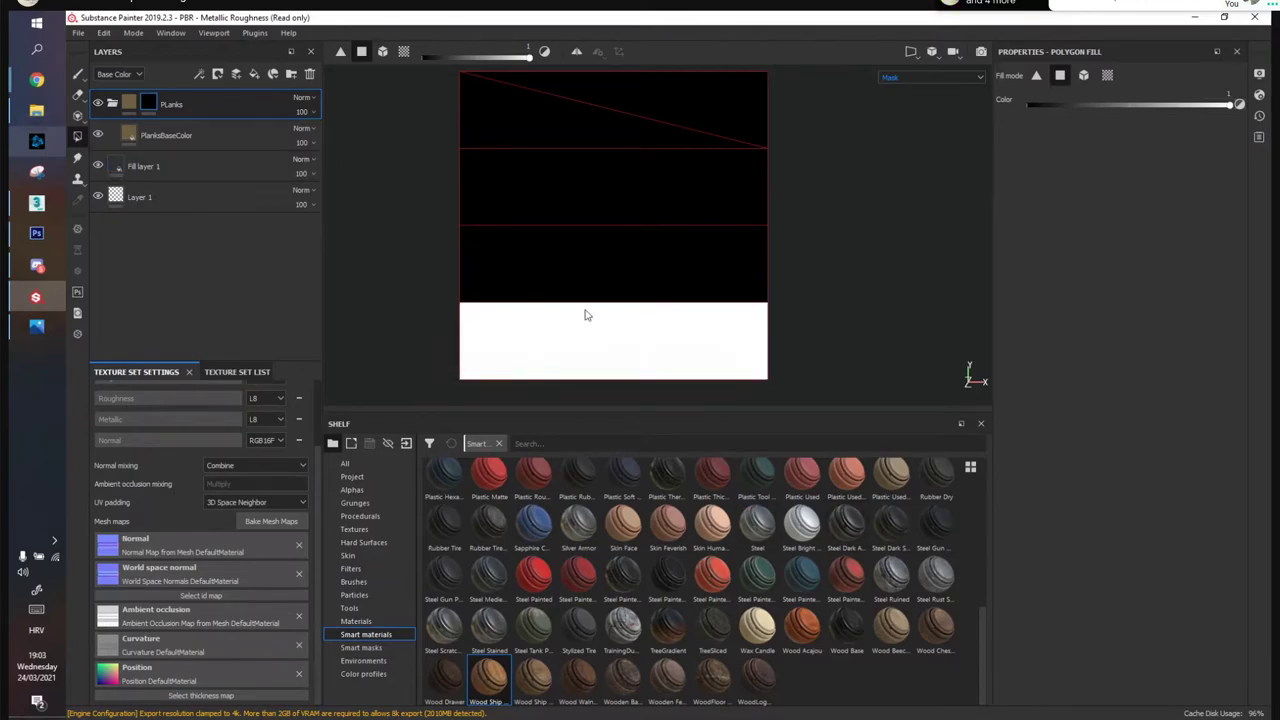
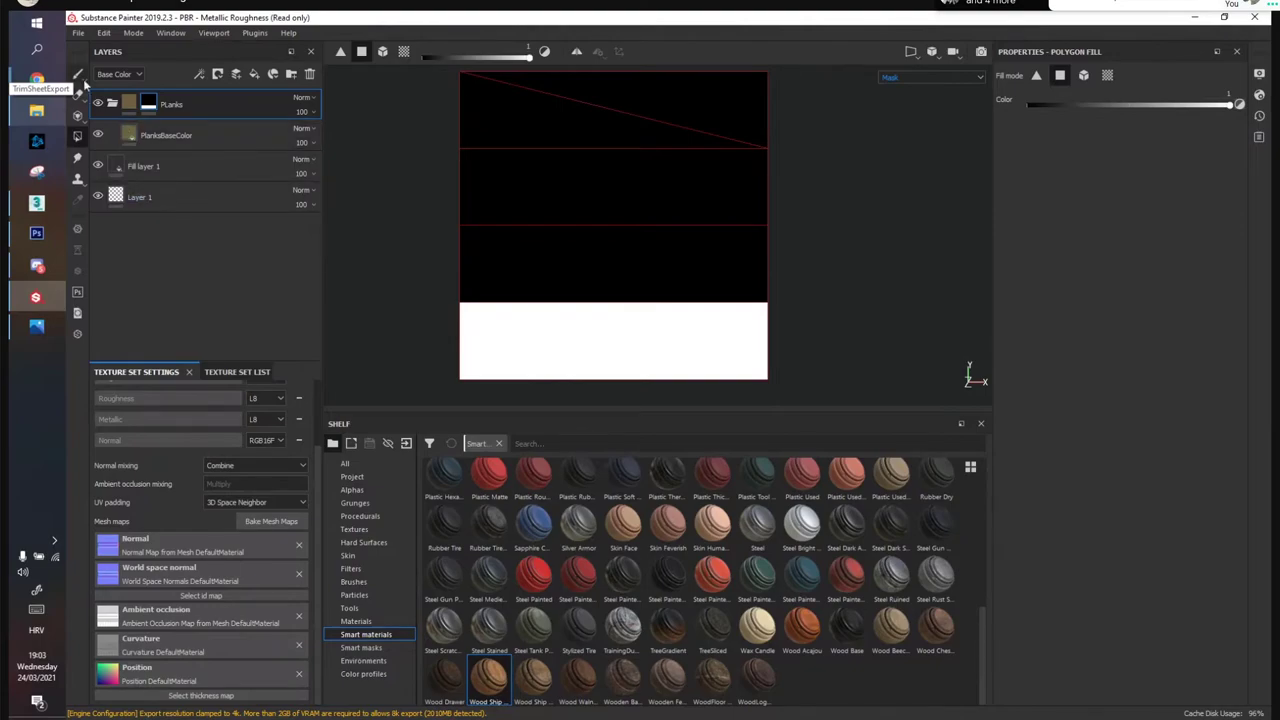
Try painting a freehand brush stroke on the mask above the white strip, and undo it
click(77, 74)
mouse_move(493, 297)
mouse_down()
mouse_move(523, 197)
mouse_move(677, 253)
mouse_move(661, 300)
mouse_move(492, 297)
mouse_up()
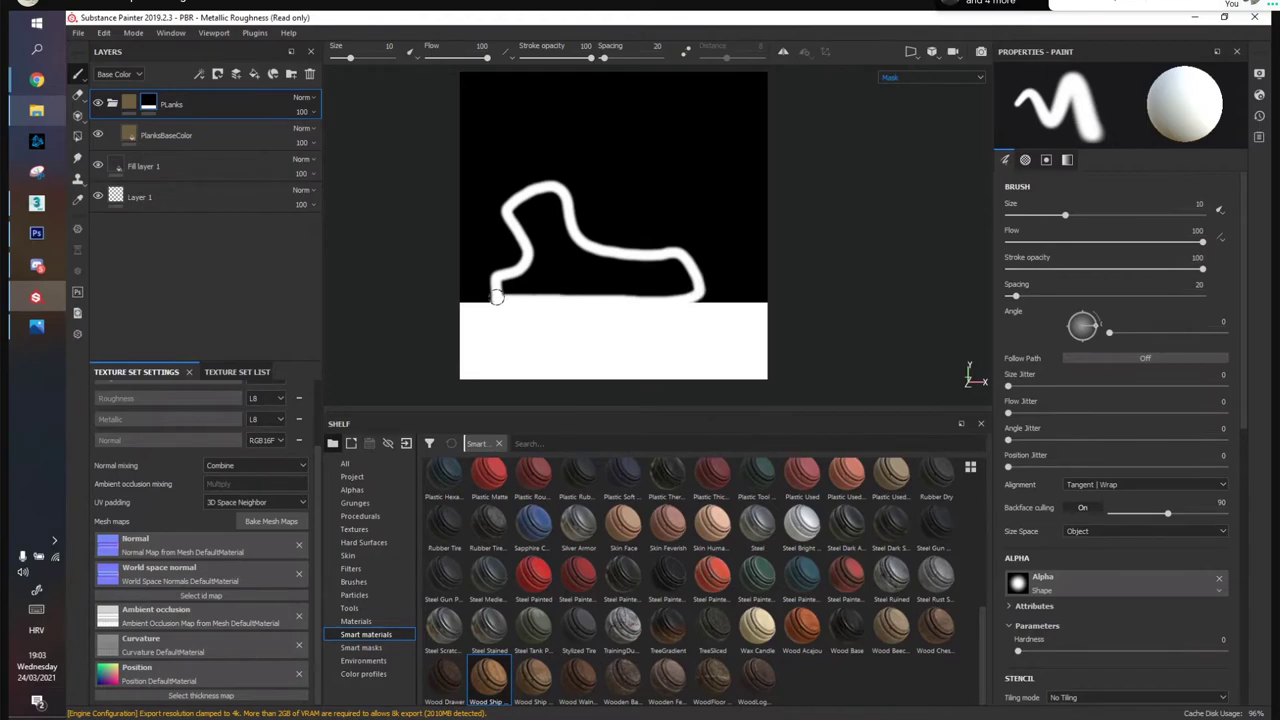
key(ctrl+z)
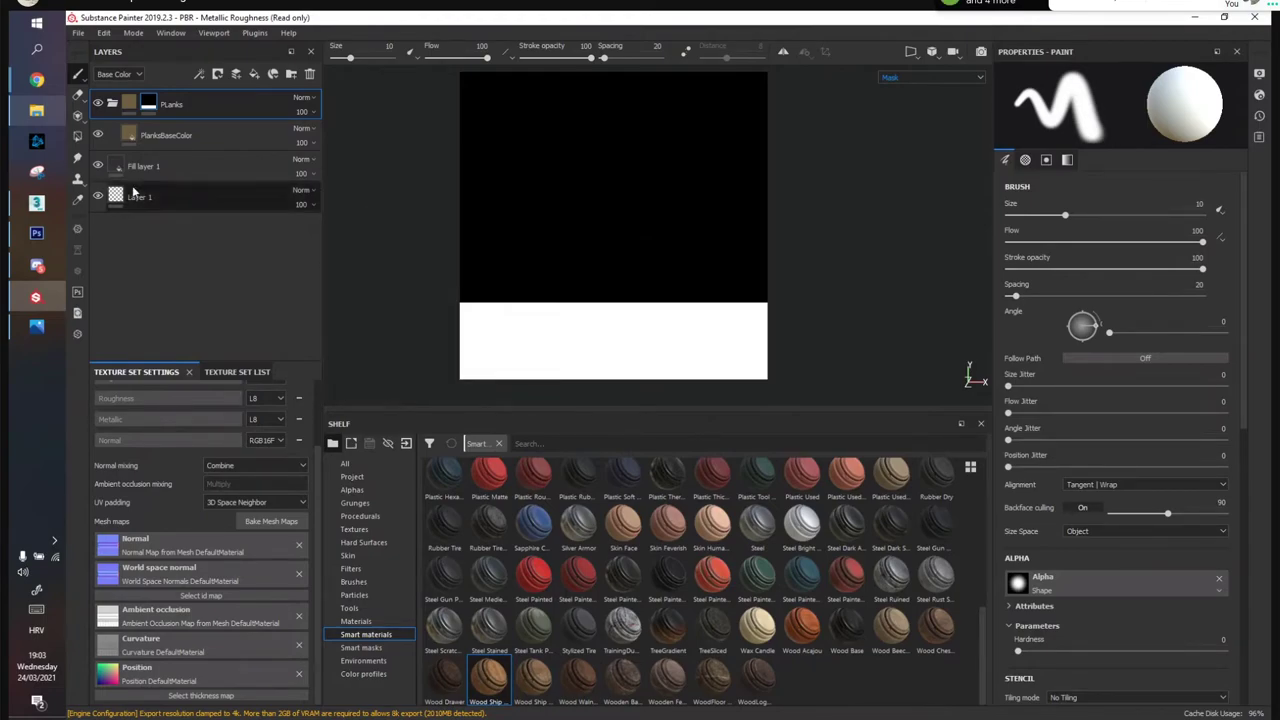
Look at the Projection tool options, try filling the mask's second strip from the top with Polygon Fill, and undo it
click(79, 117)
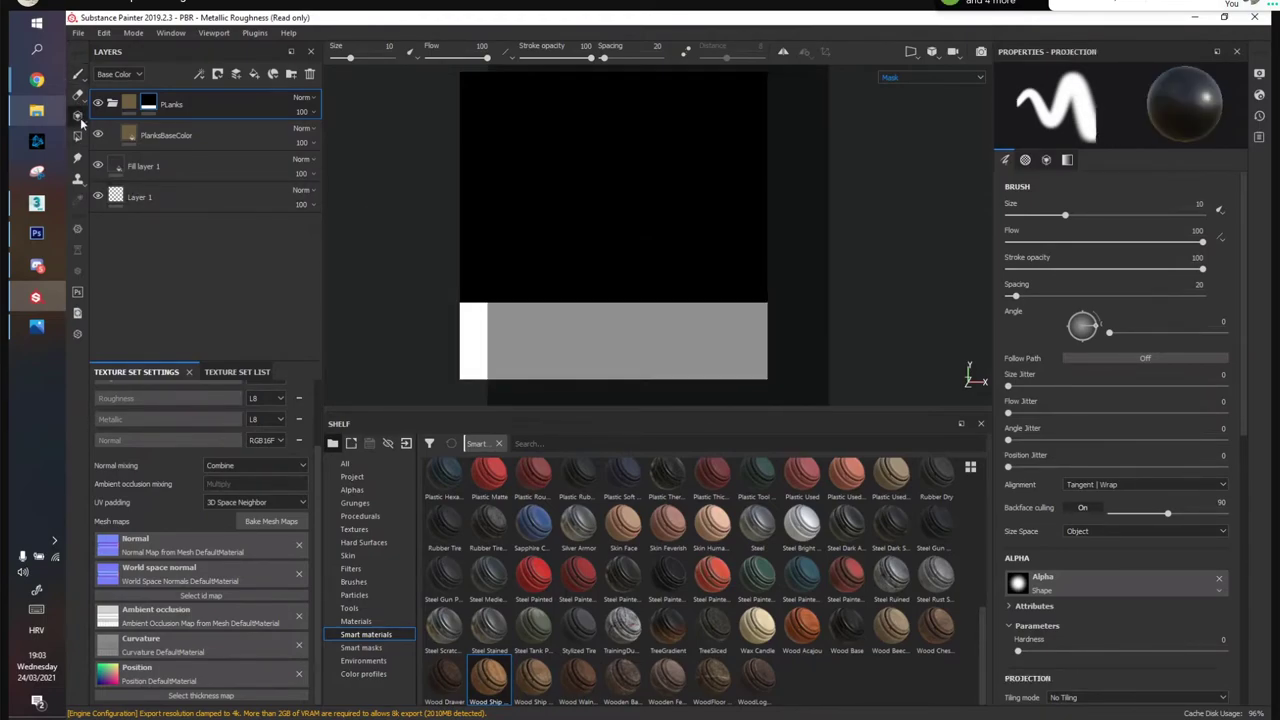
mouse_move(77, 118)
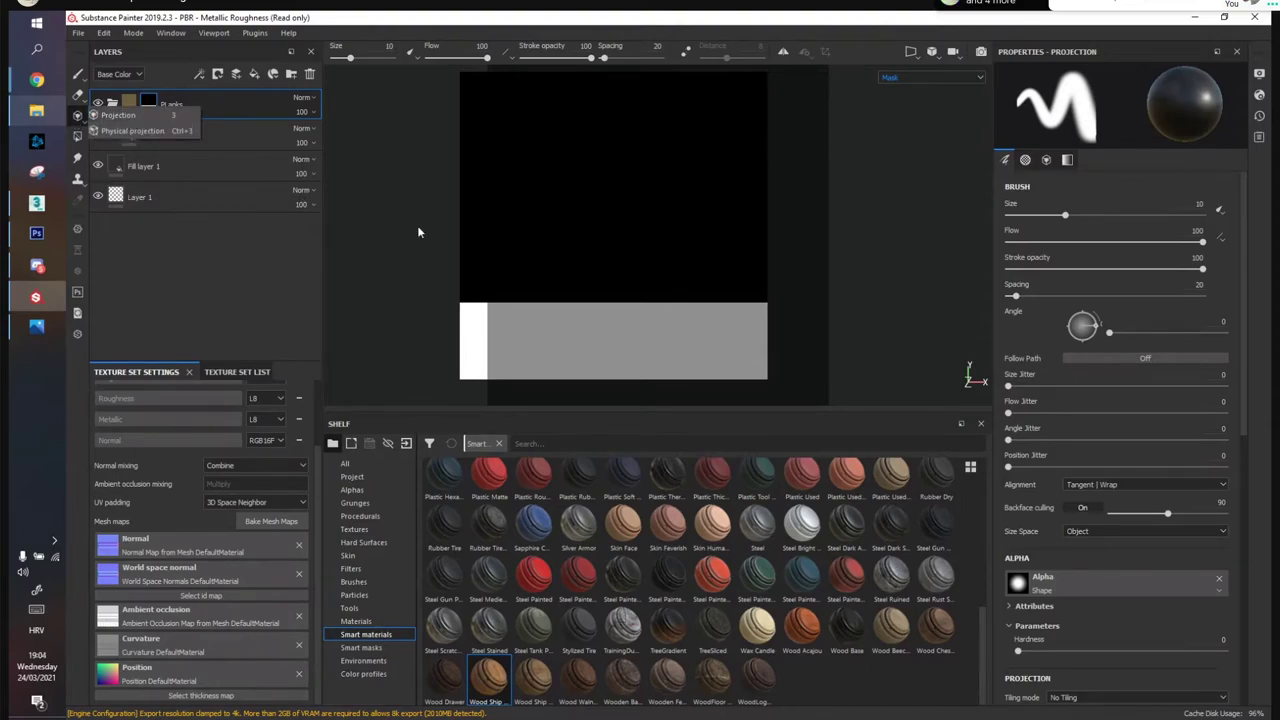
click(77, 137)
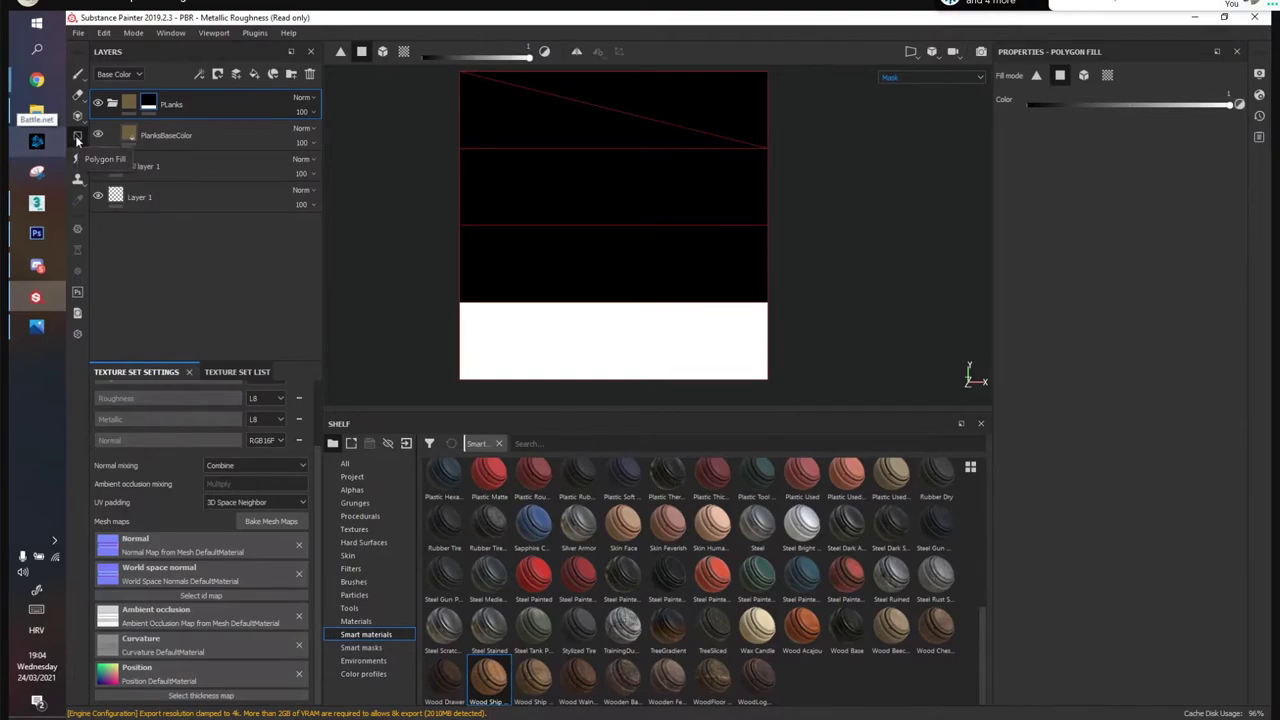
click(570, 184)
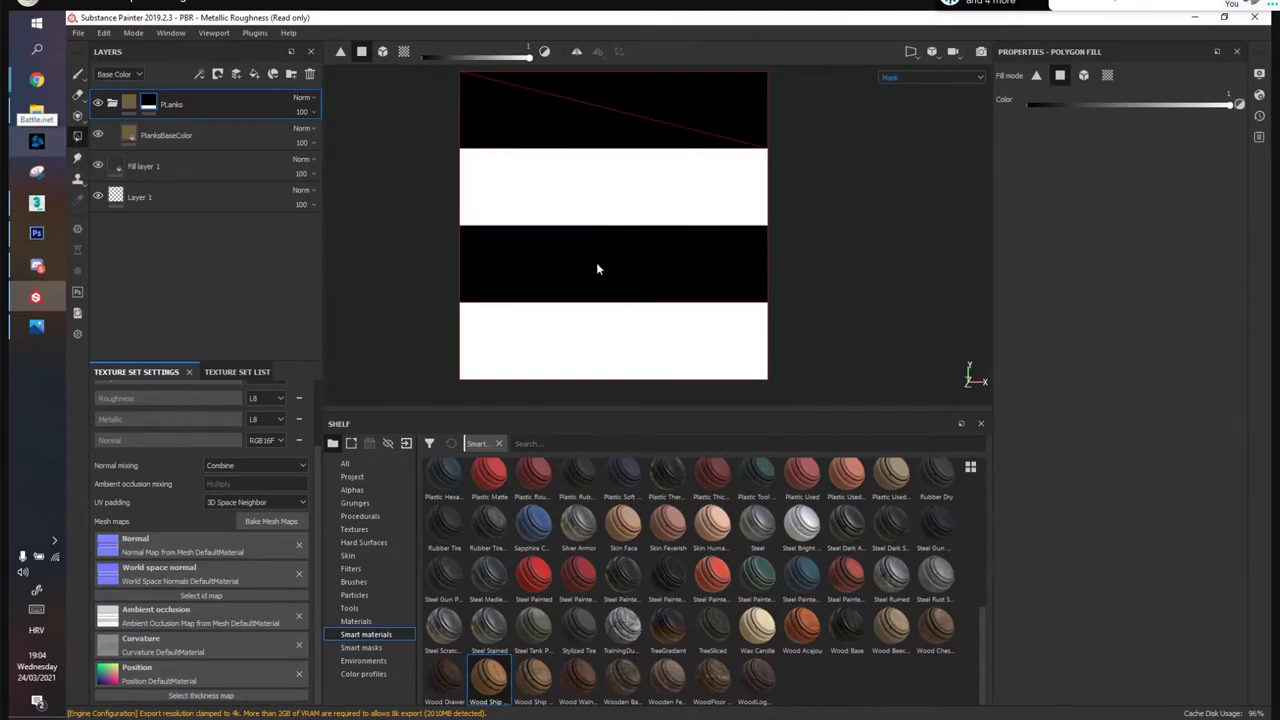
key(ctrl+z)
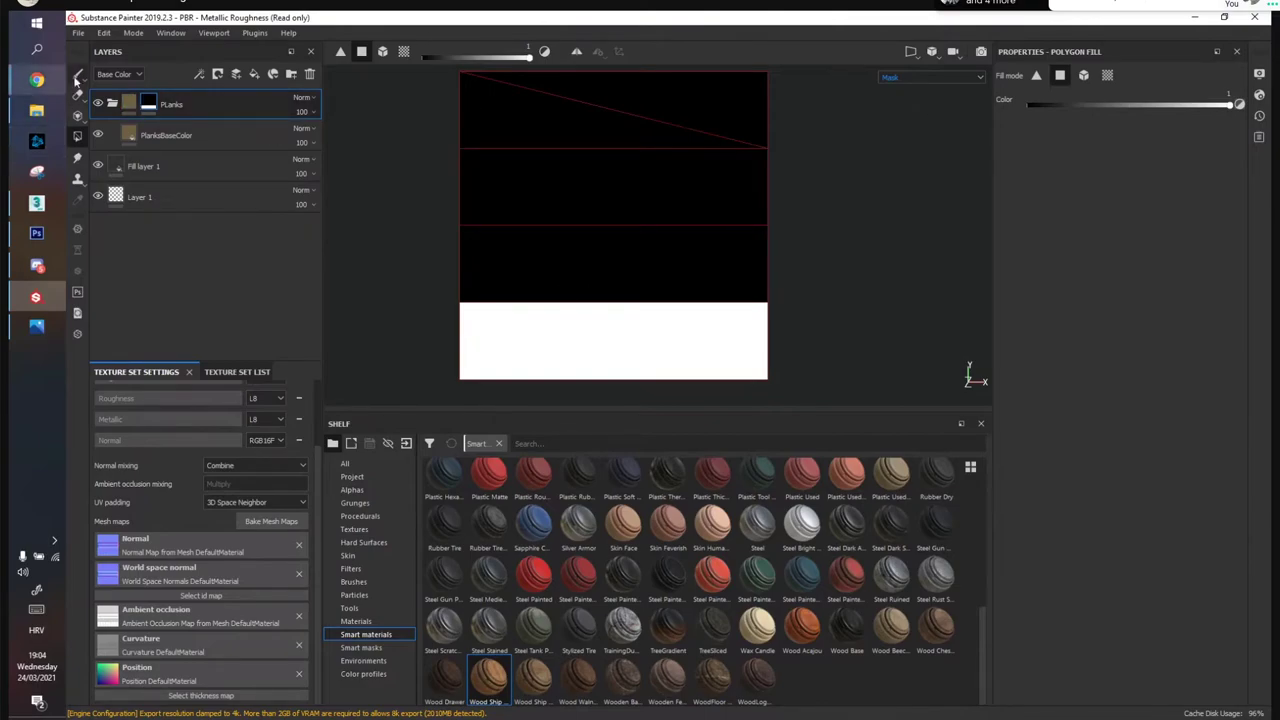
Go back to the Paint tool and switch the viewport from the mask to the Material view
click(78, 75)
click(932, 78)
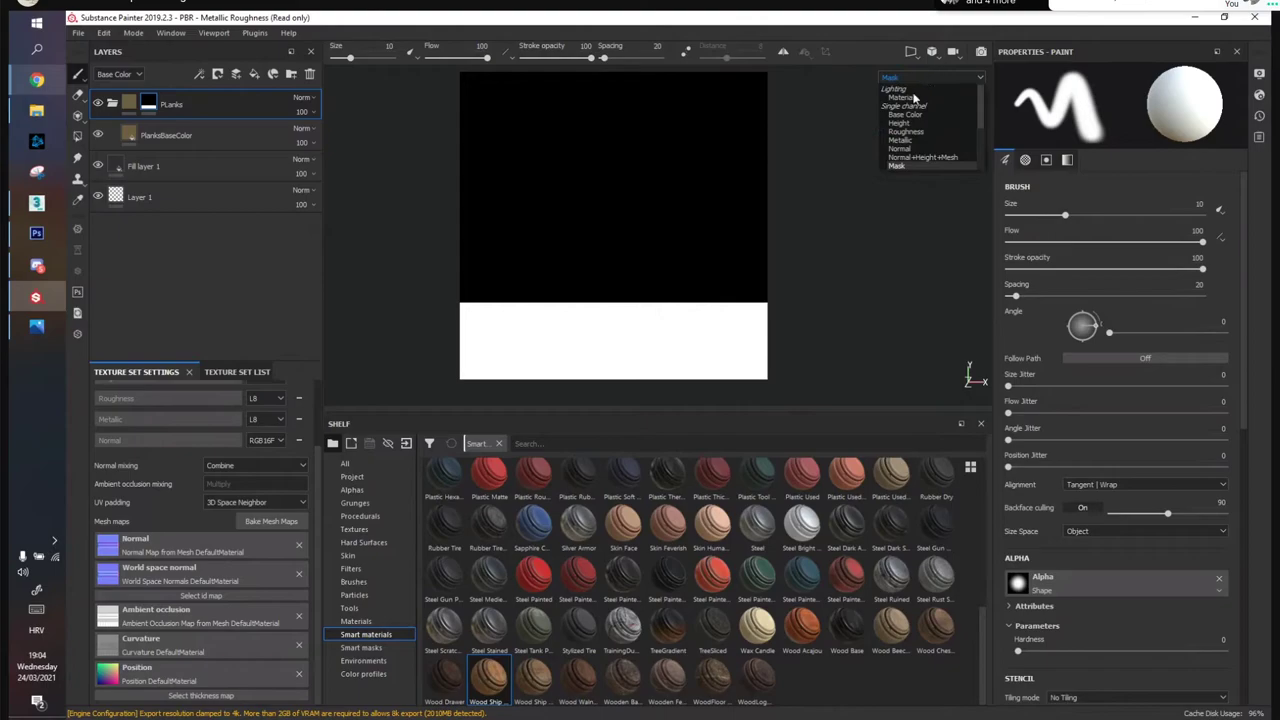
click(912, 100)
alt+drag(609, 277, 666, 237)
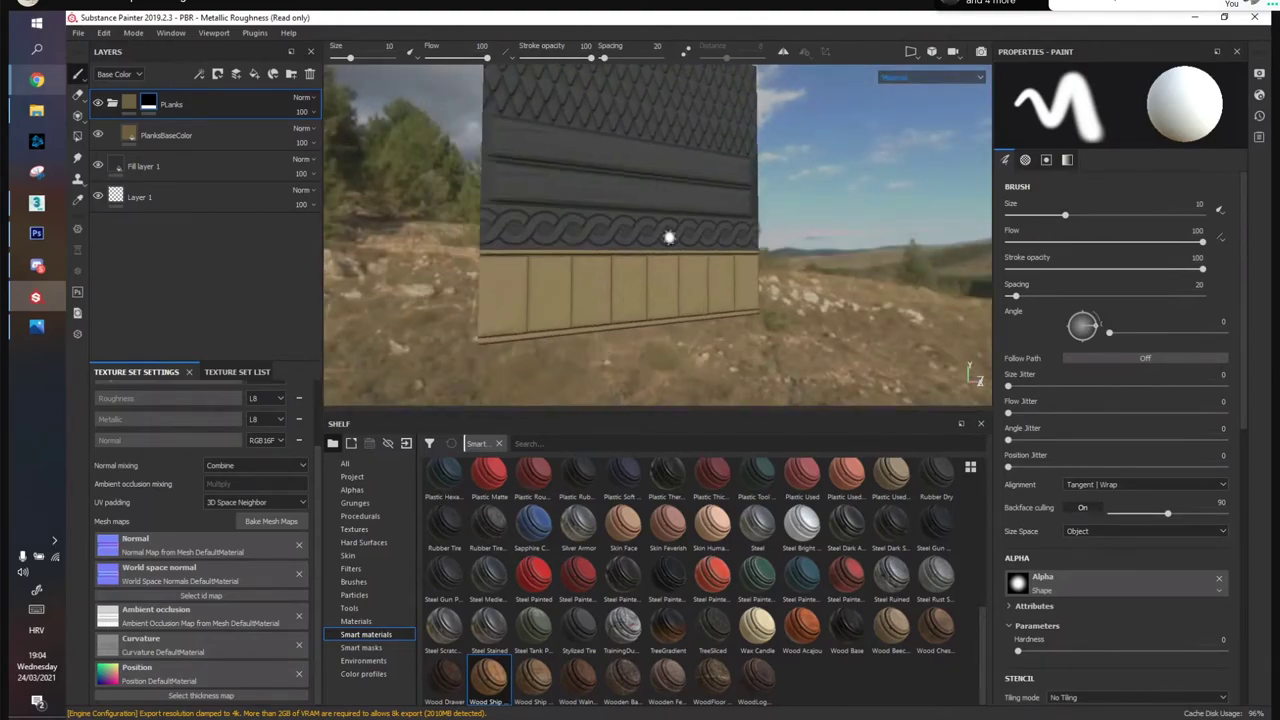
Toggle the PLanks folder's visibility to compare the planks with and without it, and inspect them up close
click(98, 104)
click(98, 104)
click(98, 104)
click(98, 104)
alt+drag(672, 297, 647, 251)
scroll(606, 241, up, 5)
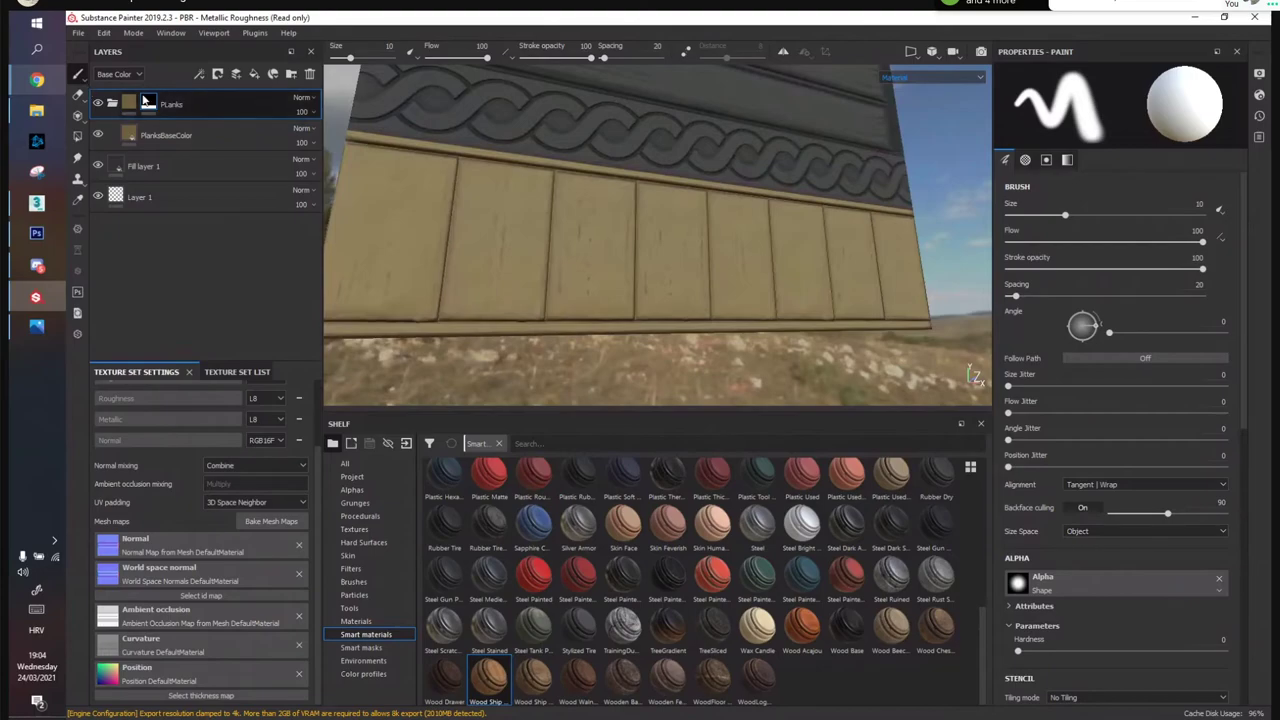
Select PlanksBaseColor, switch to the STAVE.jpg reference photo and zoom in on the church's wooden wall planks
double_click(157, 136)
click(157, 135)
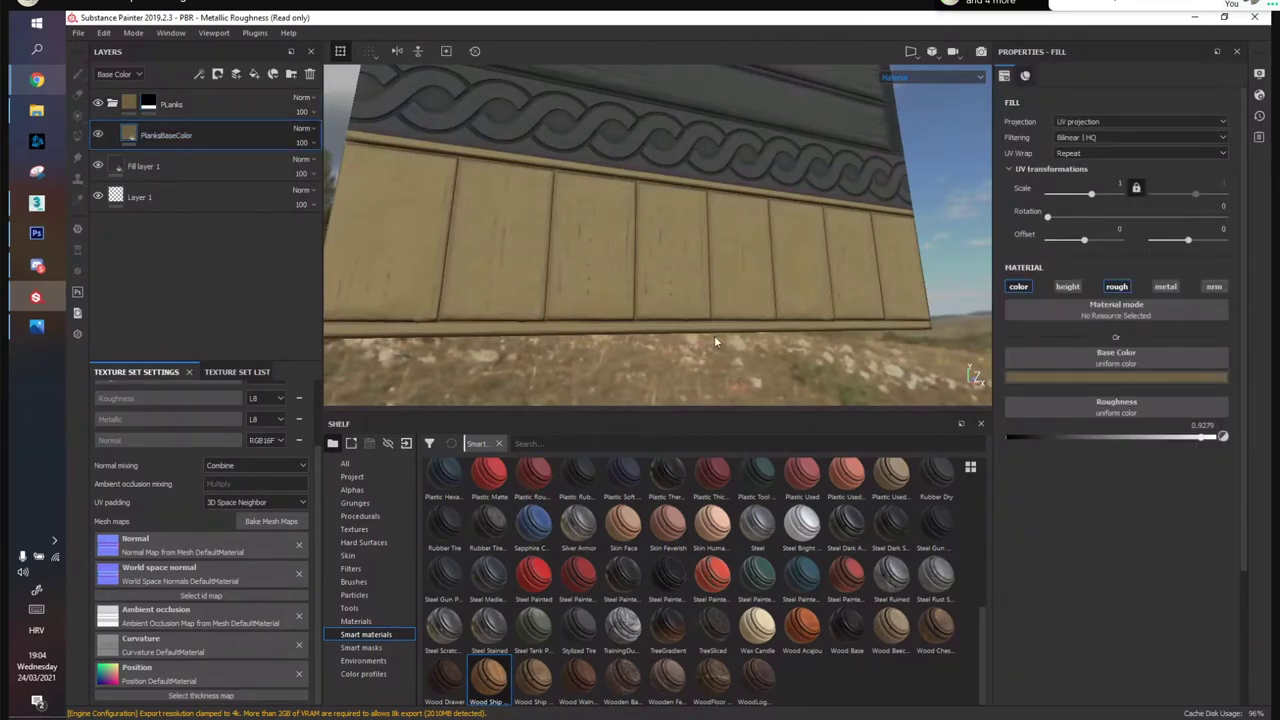
alt+drag(505, 207, 586, 220)
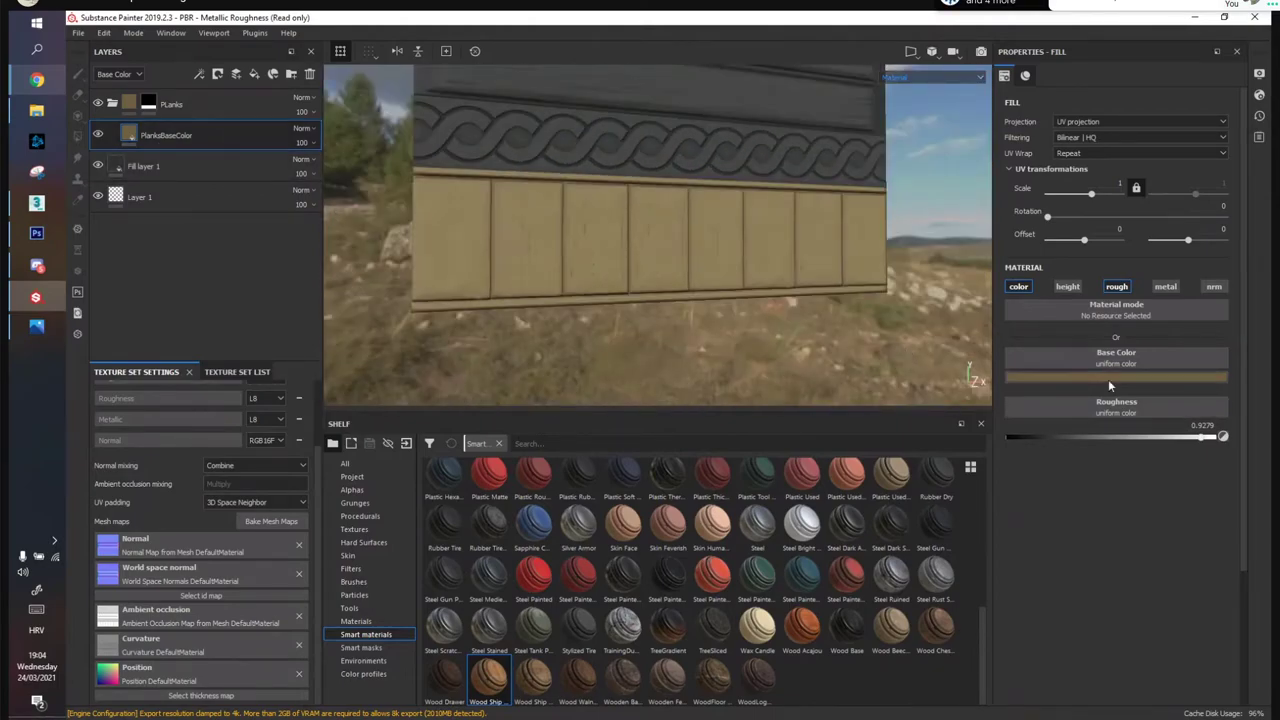
click(35, 325)
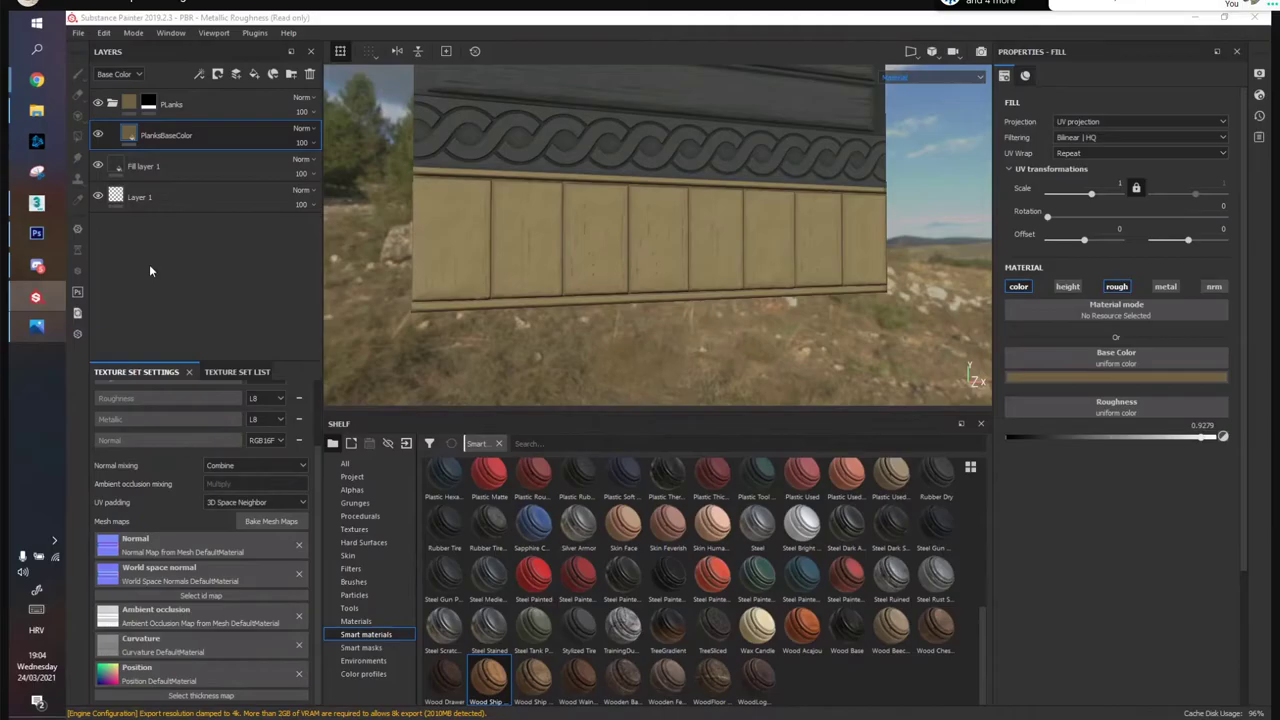
double_click(535, 16)
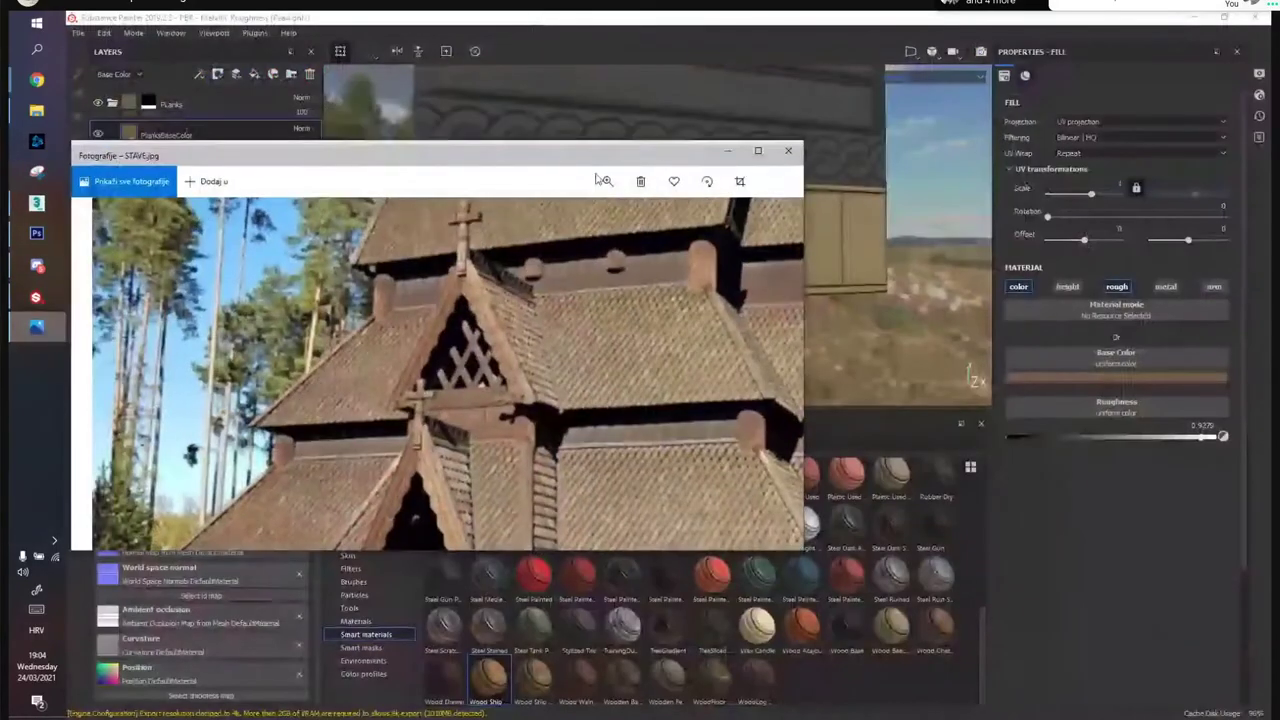
scroll(458, 486, up, 5)
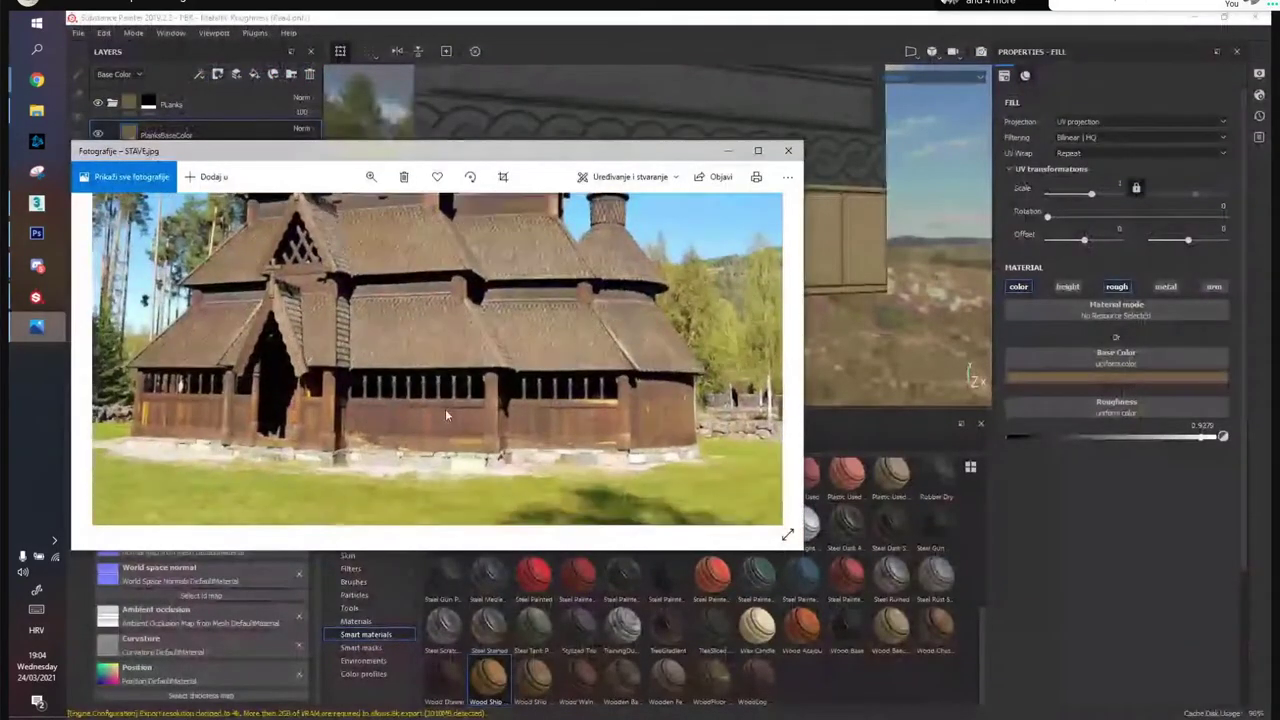
click(371, 176)
drag(330, 211, 394, 211)
drag(480, 411, 524, 285)
Switch back to Substance Painter, place its reduced window beside the reference photo and open PlanksBaseColor's base color picker
click(1116, 378)
click(1116, 377)
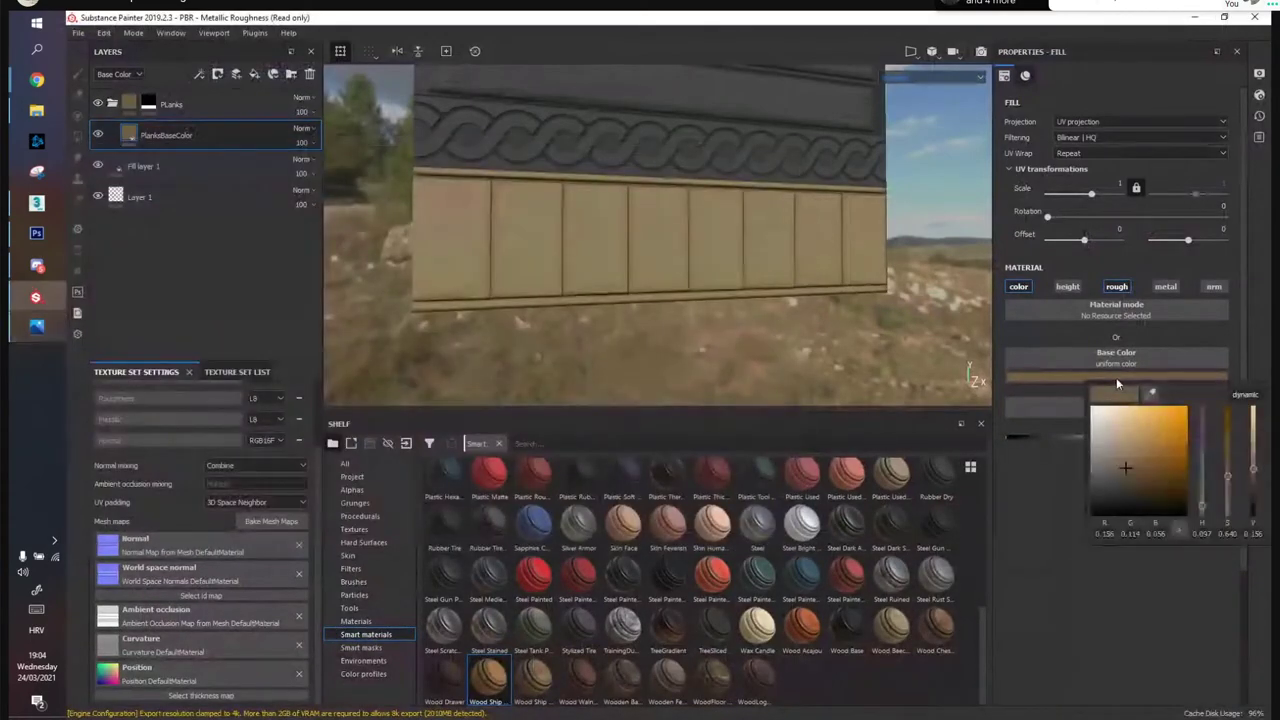
double_click(848, 17)
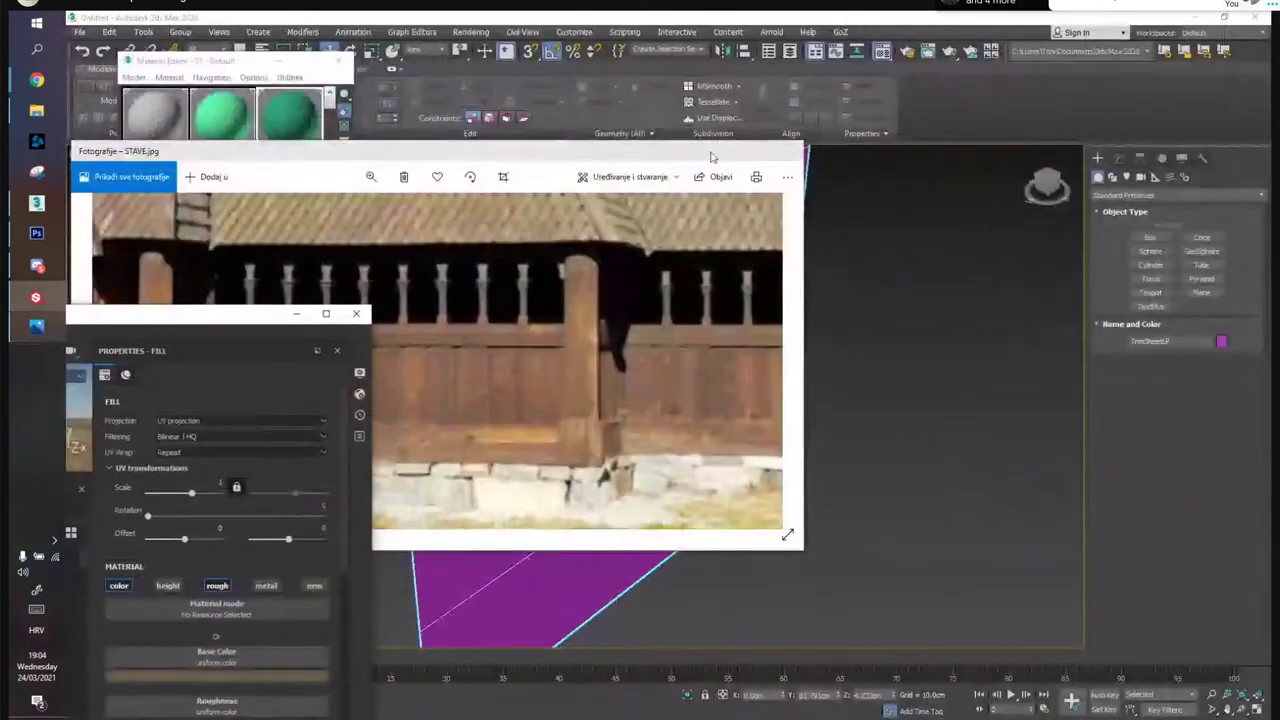
mouse_move(256, 314)
mouse_down()
mouse_move(342, 228)
mouse_move(345, 197)
mouse_up()
click(290, 559)
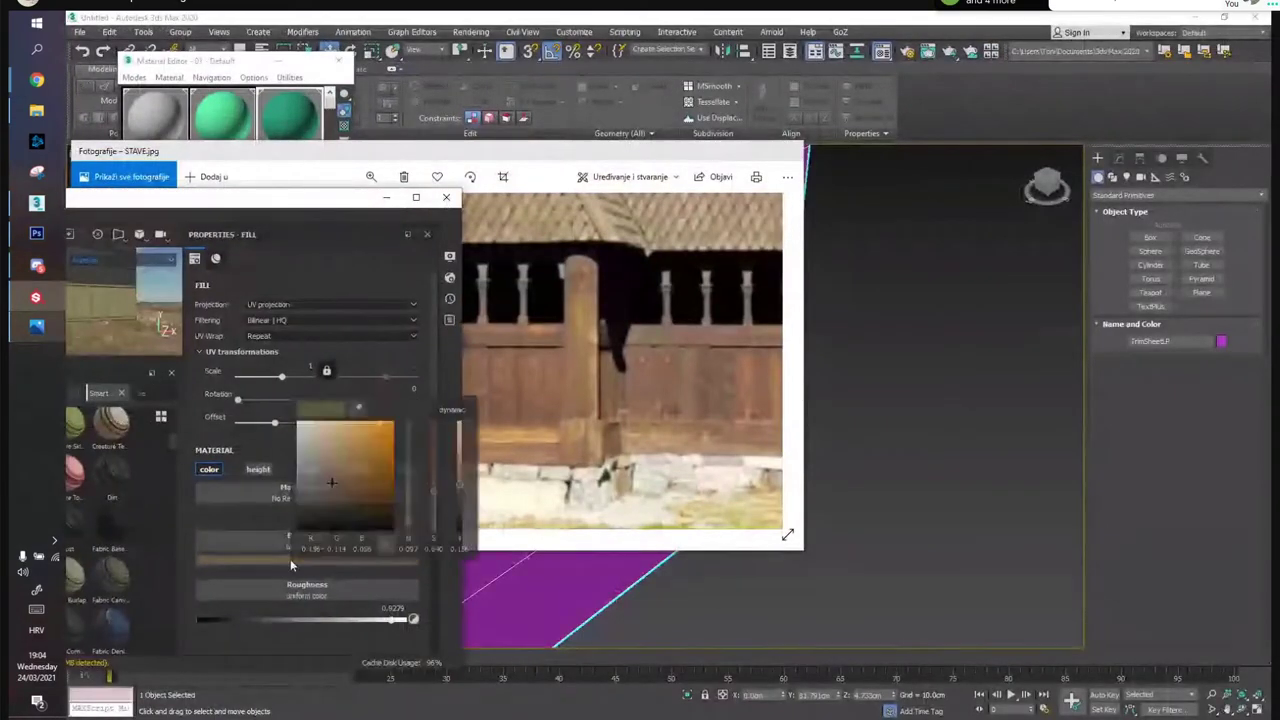
Try sampling a brown from the photo's planks as the base color, undo it and maximize the window again
click(360, 410)
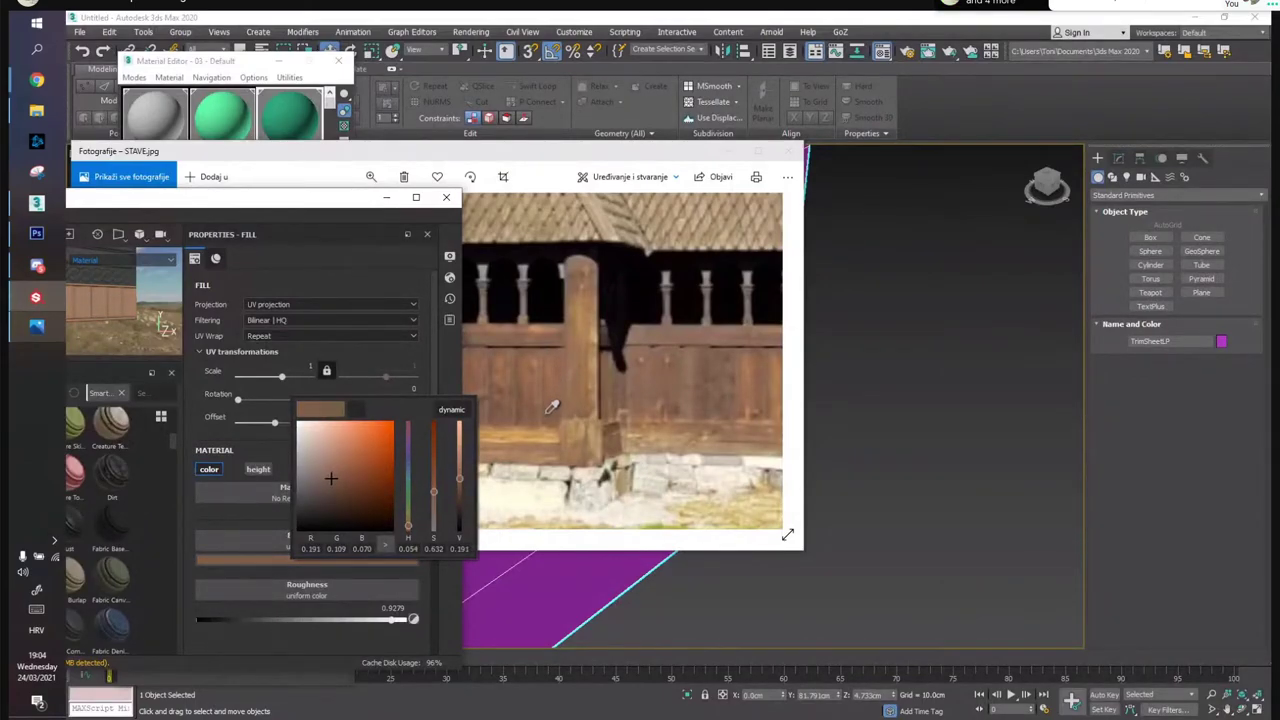
click(546, 411)
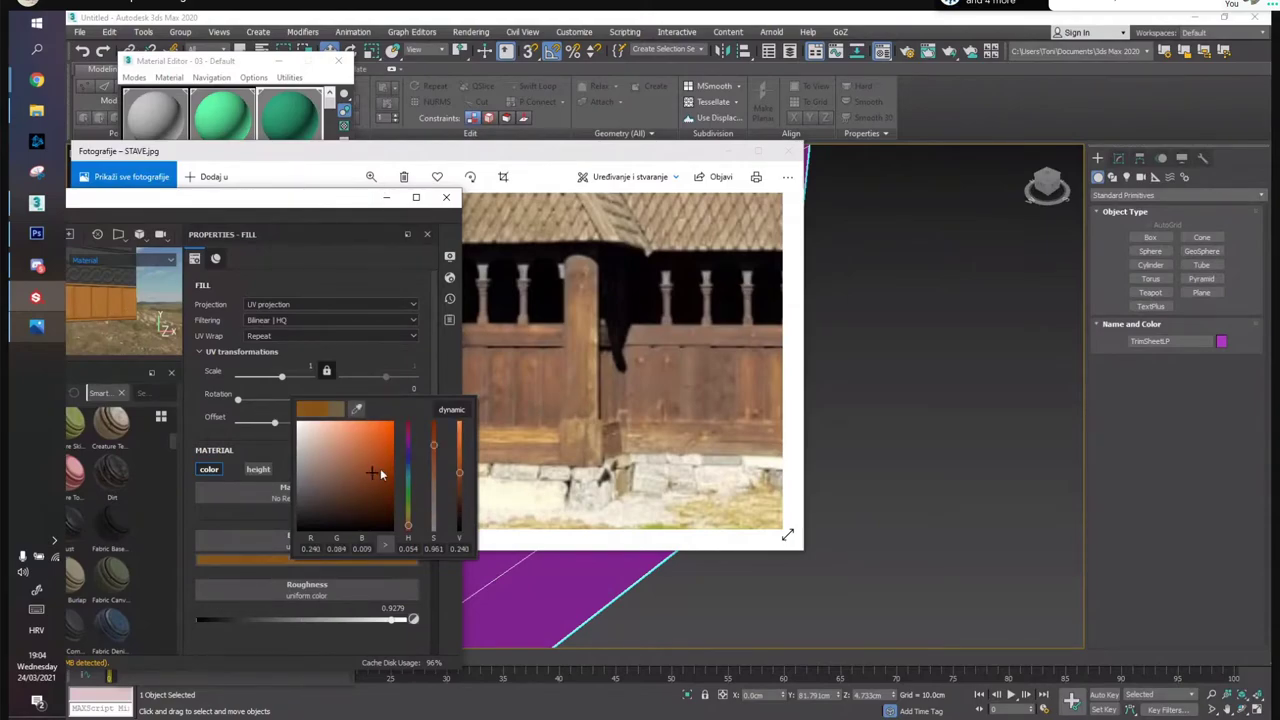
key(ctrl+z)
click(102, 320)
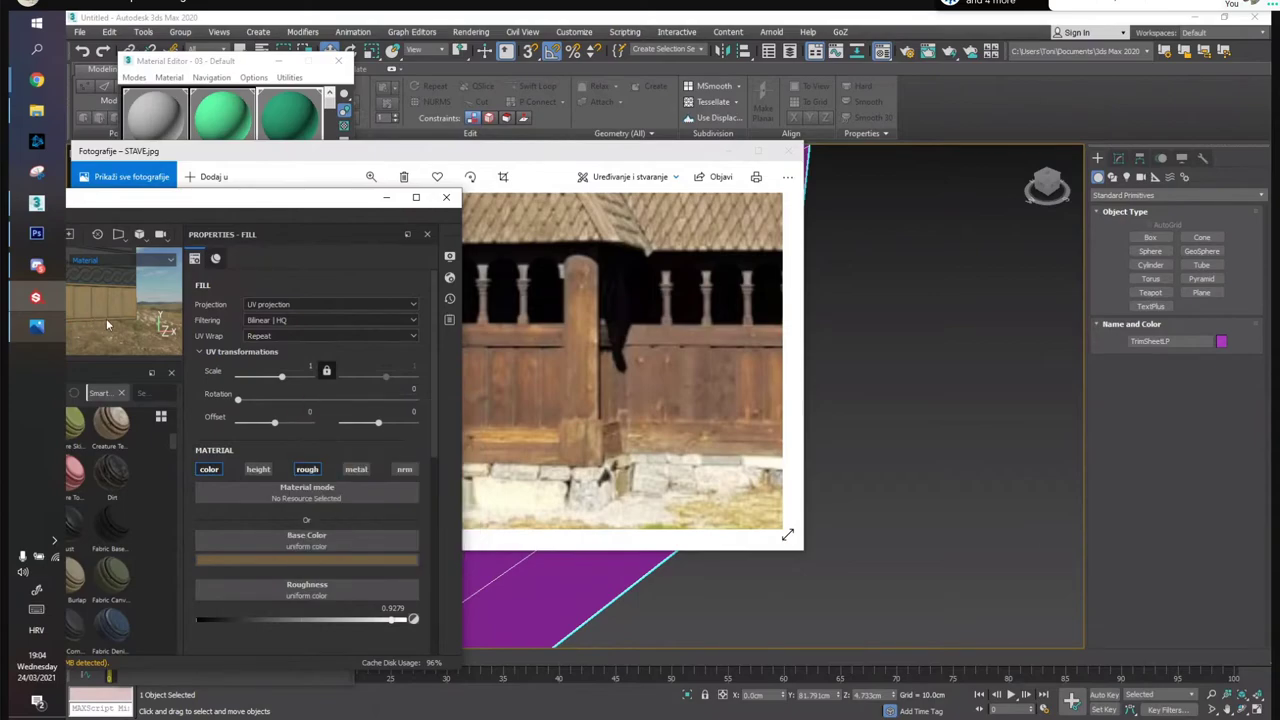
click(417, 198)
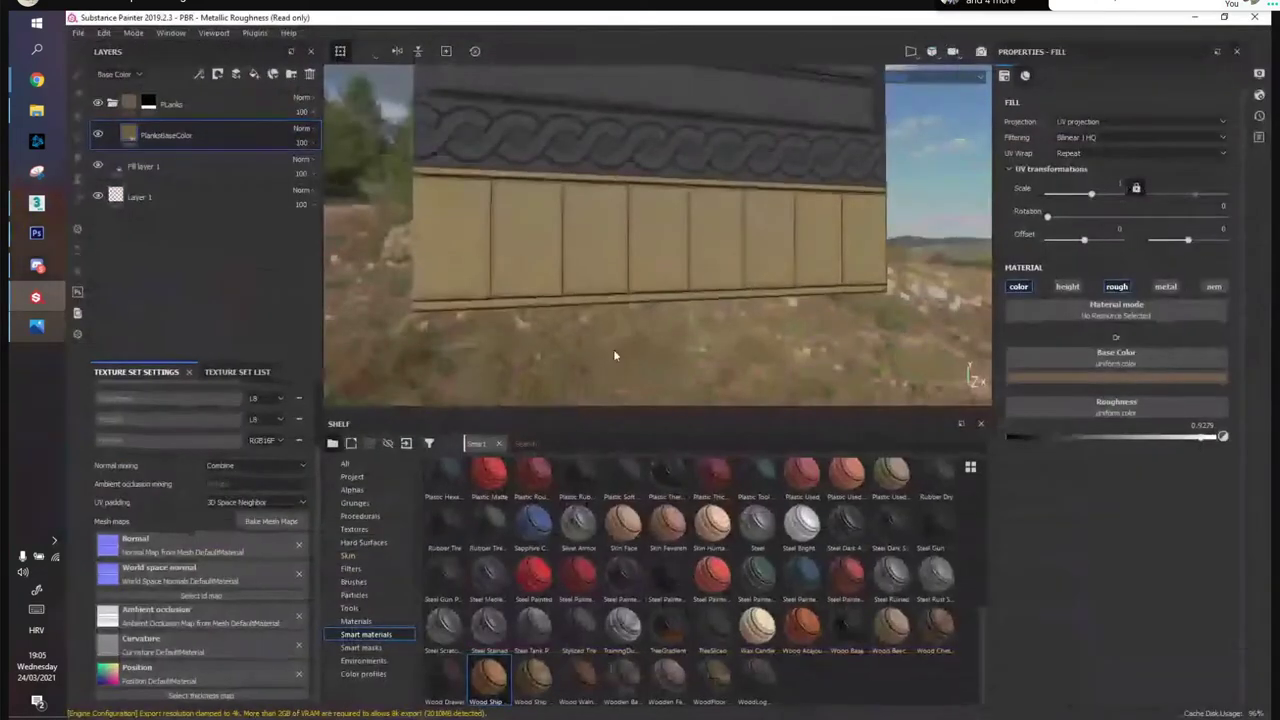
Reduce the window again and sample the reddish brown of the photo's wall planks as PlanksBaseColor's base color
double_click(902, 17)
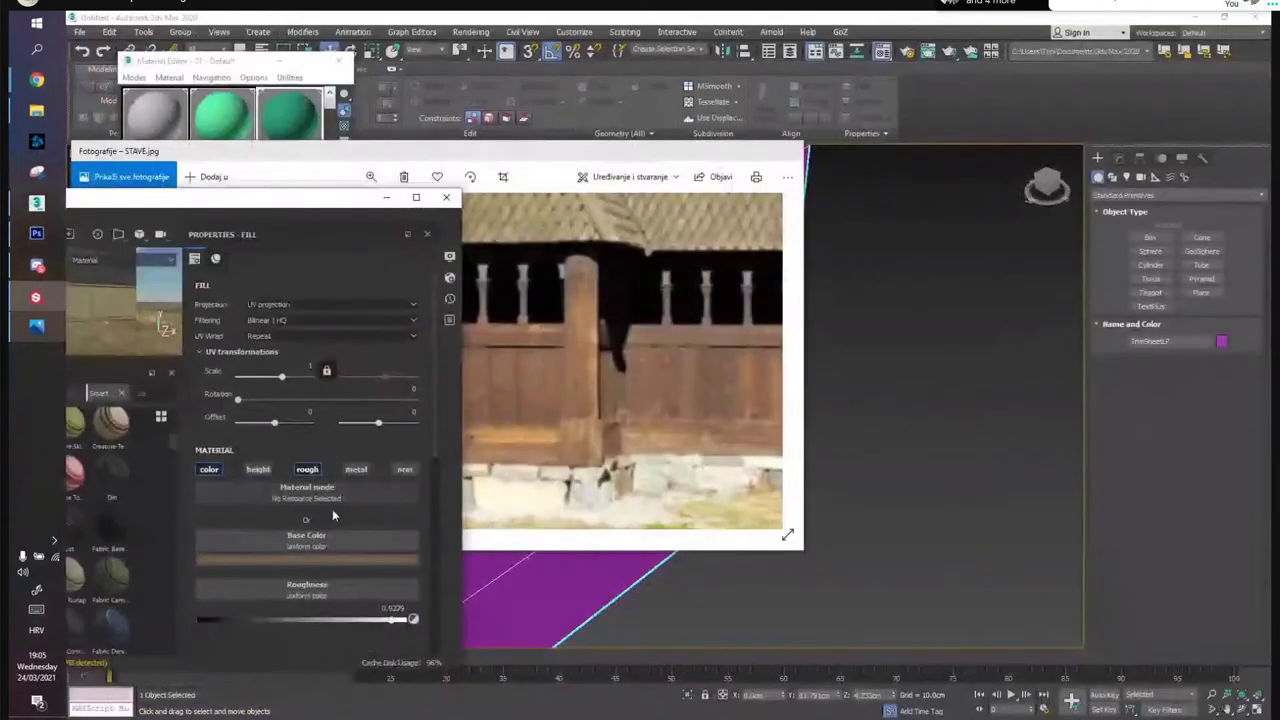
click(335, 563)
drag(402, 411, 556, 418)
click(560, 412)
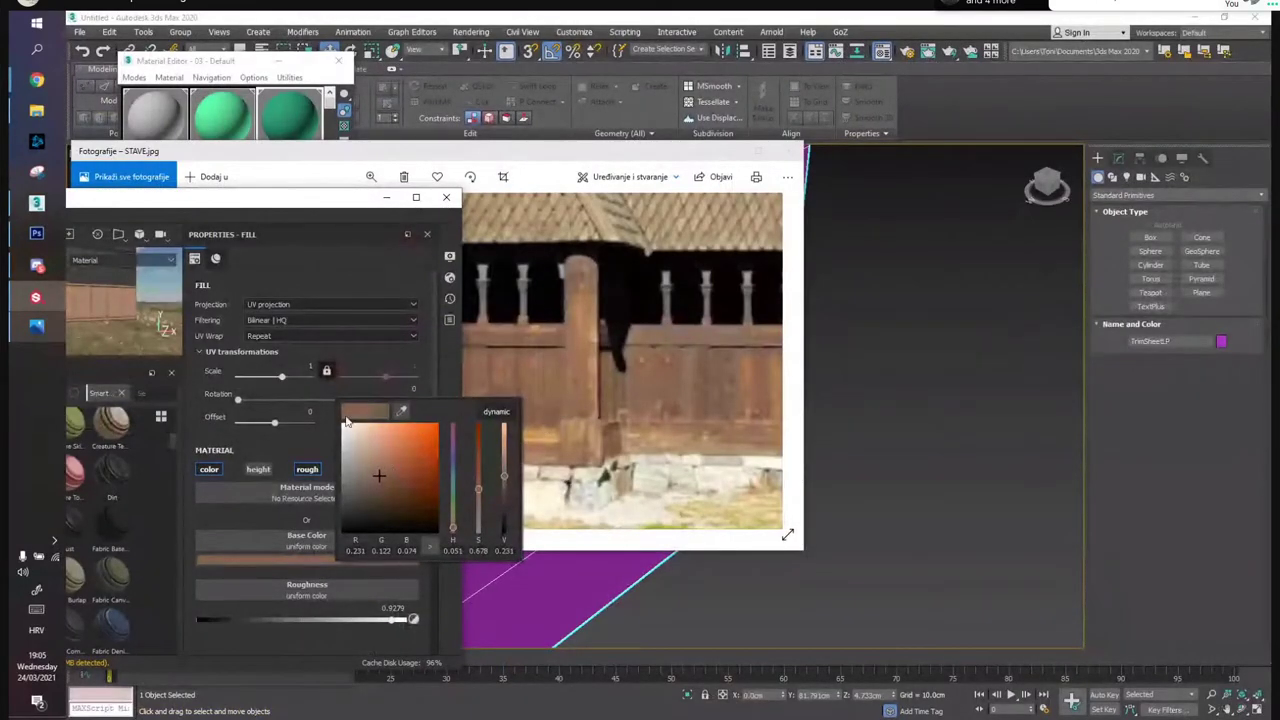
Maximize the Substance Painter window again and darken PlanksBaseColor's reddish-brown base color
click(357, 400)
drag(365, 395, 445, 320)
click(416, 197)
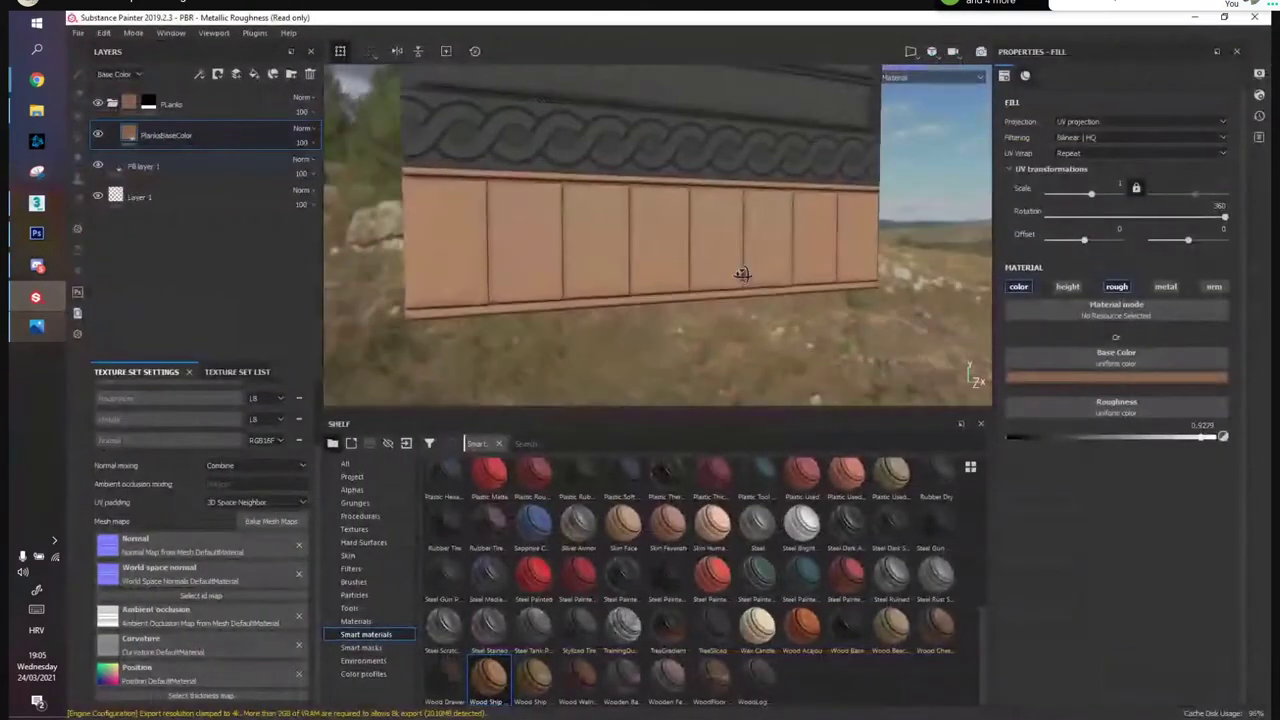
alt+drag(742, 274, 746, 292)
click(1040, 380)
mouse_move(1209, 466)
mouse_down()
mouse_move(1210, 484)
mouse_move(1180, 476)
mouse_move(1209, 487)
mouse_up()
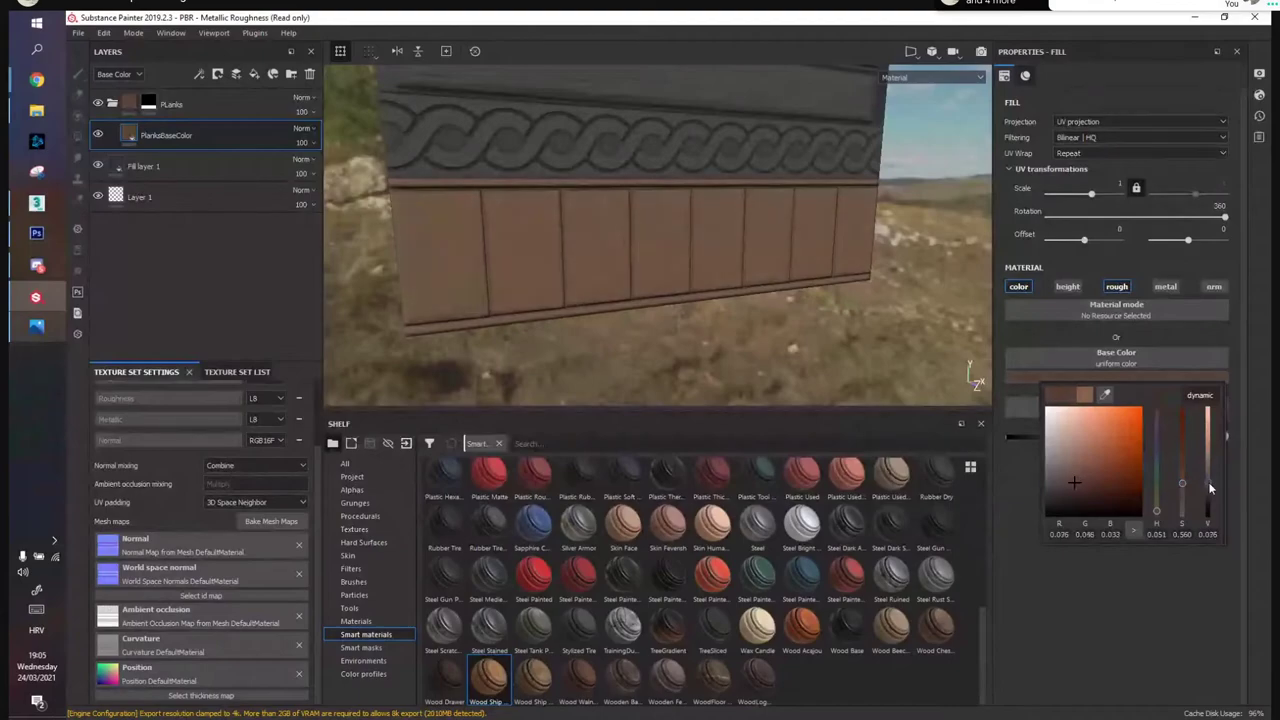
alt+drag(711, 289, 684, 310)
alt+middle_drag(684, 310, 455, 247)
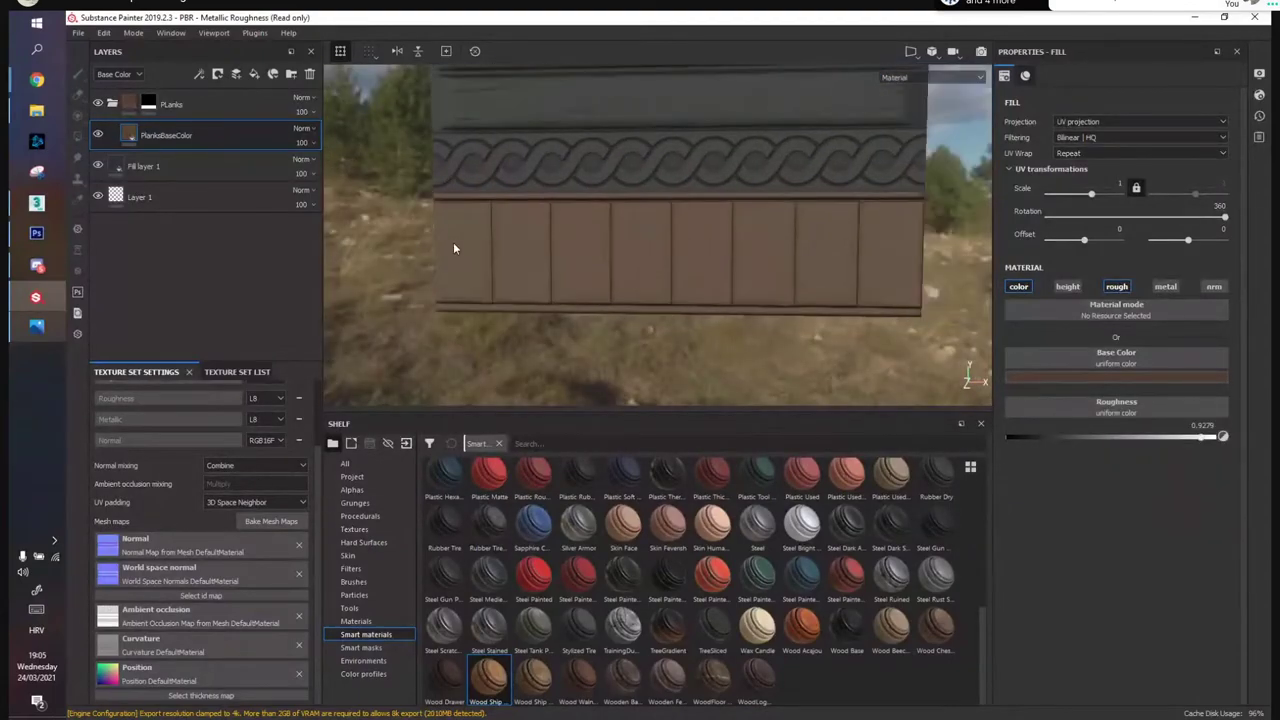
Add a fill layer above PlanksBaseColor with a black mask driven by a 3D Linear Gradient generator
click(253, 76)
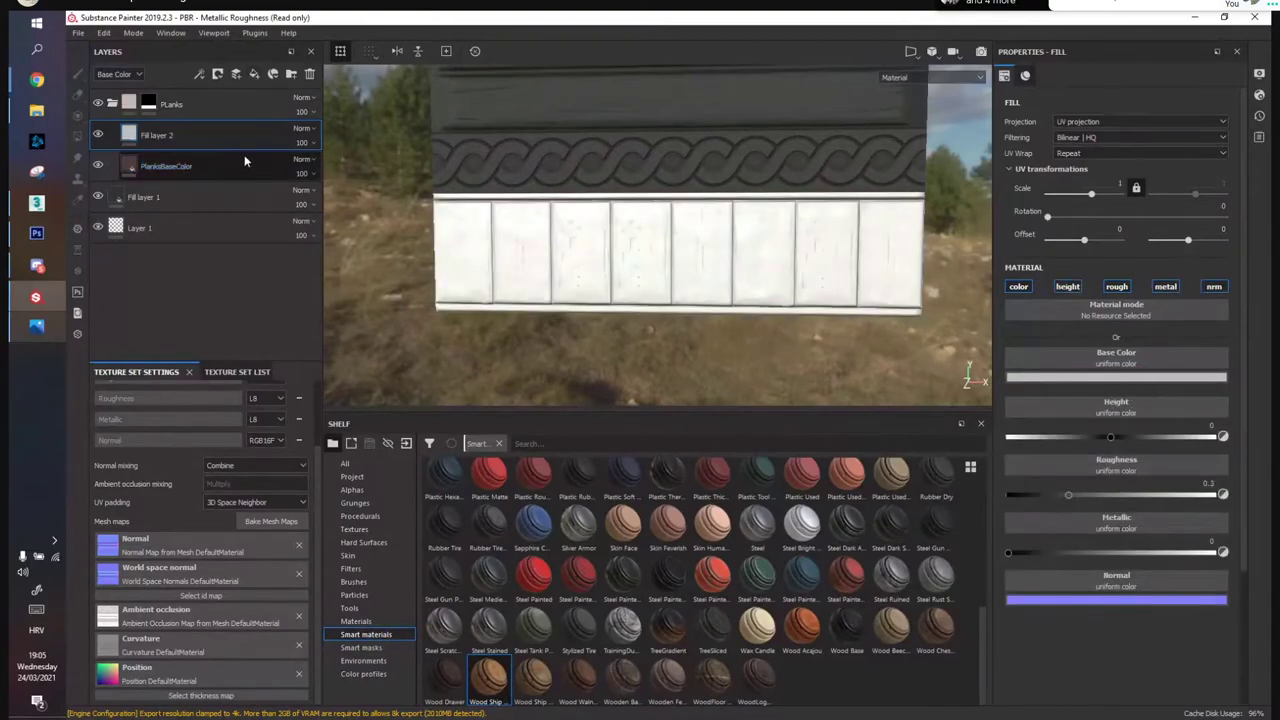
right_click(168, 136)
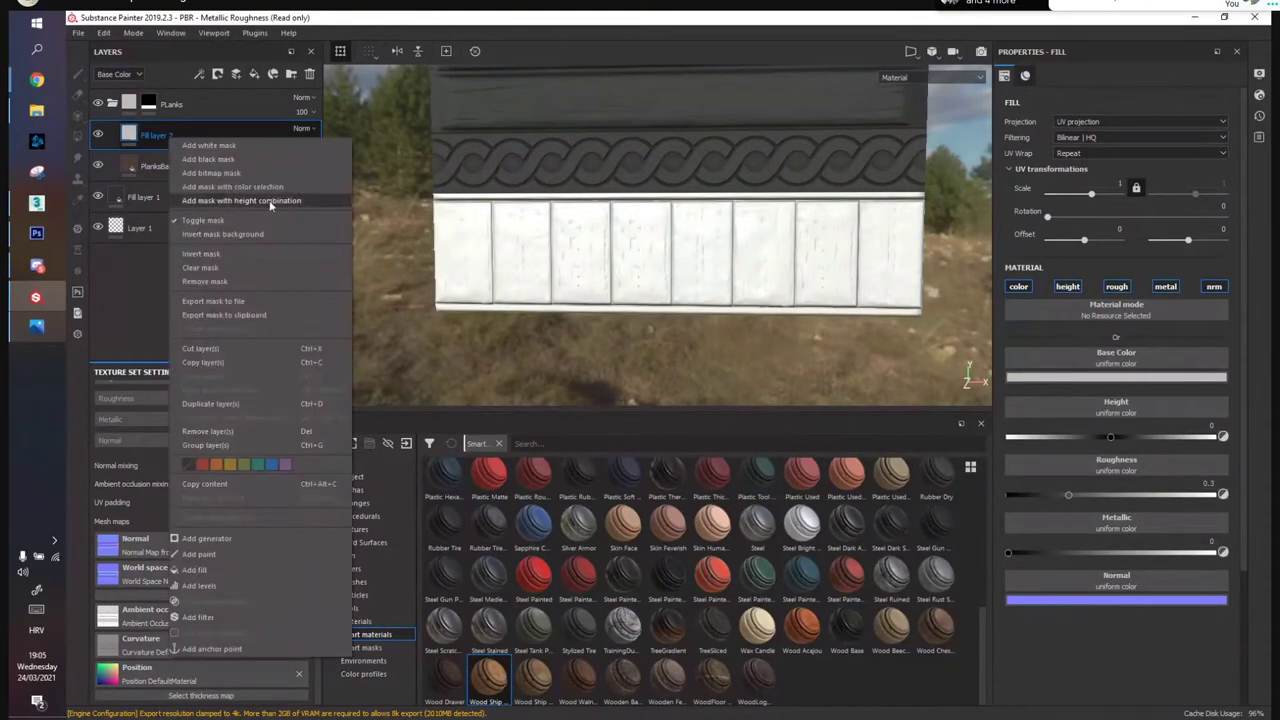
click(224, 163)
right_click(188, 132)
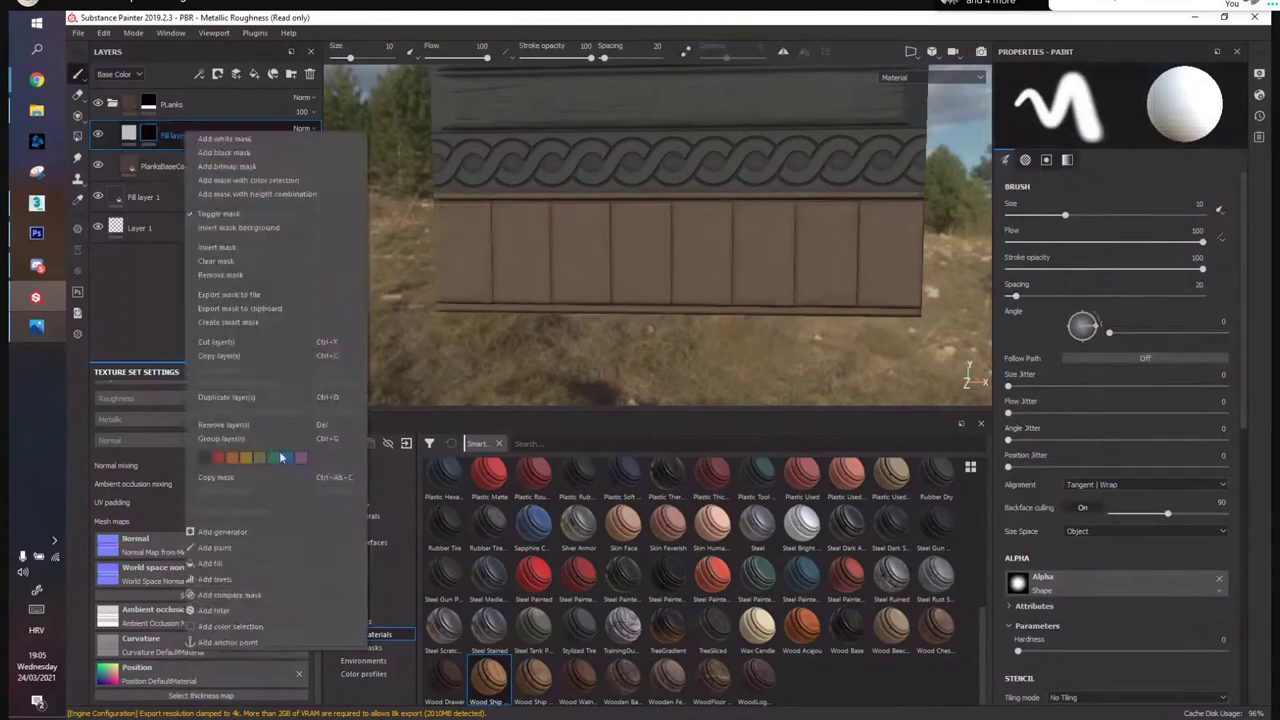
click(222, 532)
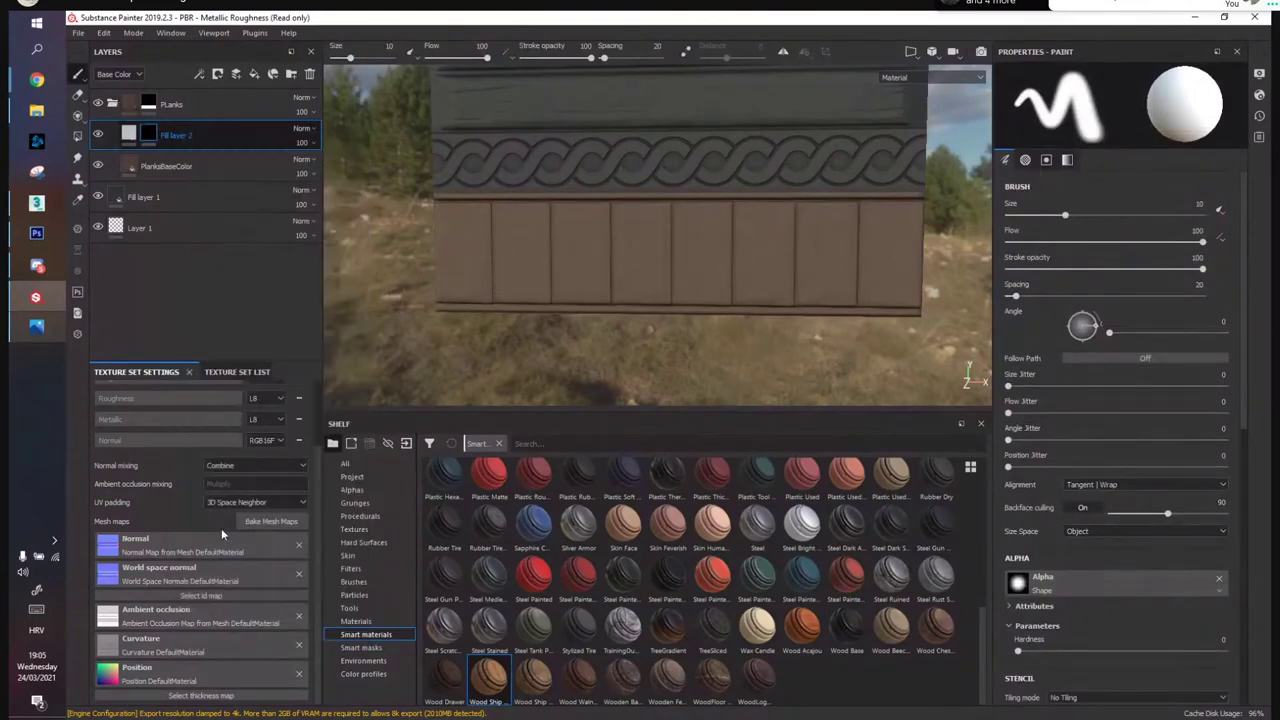
click(1104, 98)
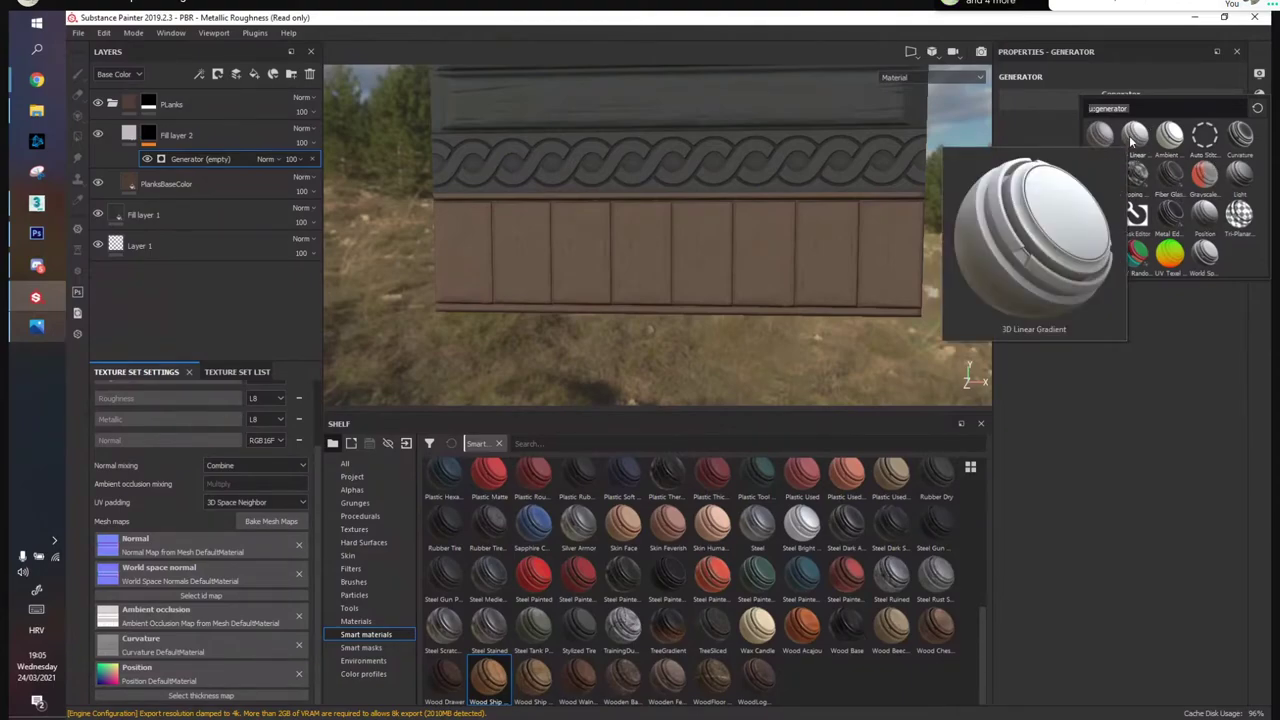
click(1131, 141)
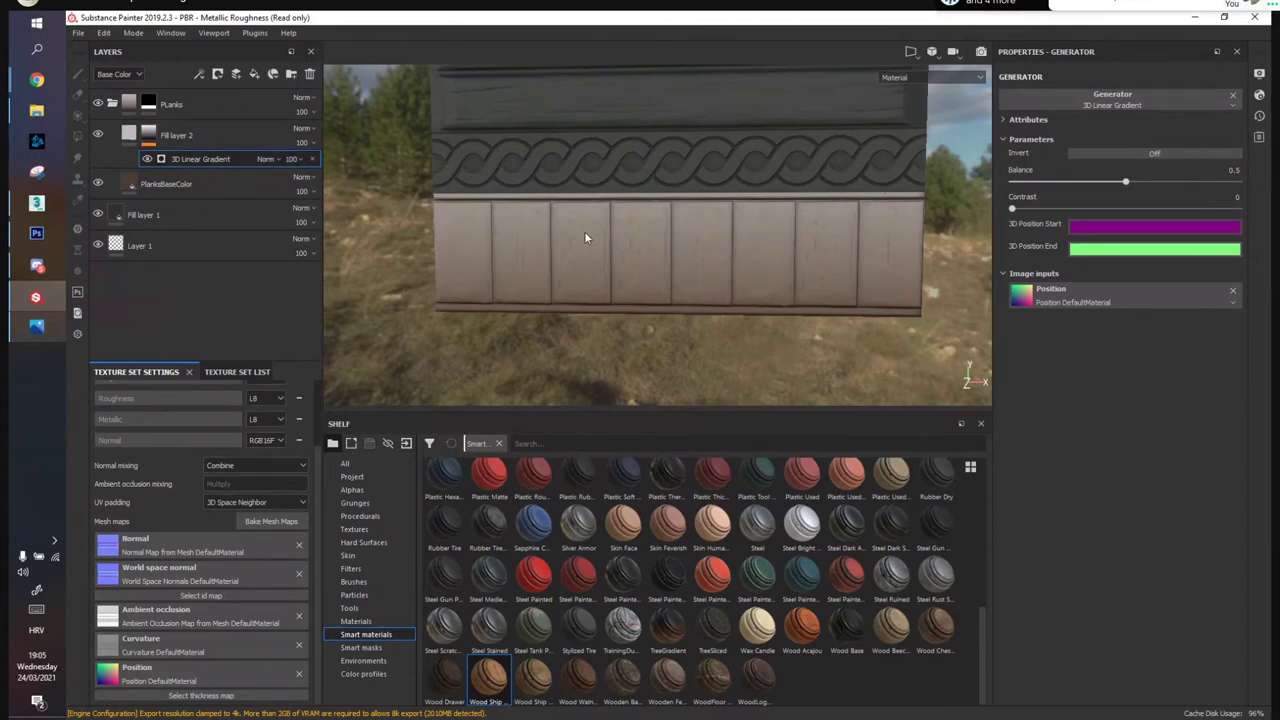
Invert the 3D Linear Gradient and set its balance to 0.92 and contrast to 0
mouse_move(1122, 184)
mouse_down()
mouse_move(1225, 182)
mouse_move(1170, 182)
mouse_up()
drag(1030, 210, 1097, 208)
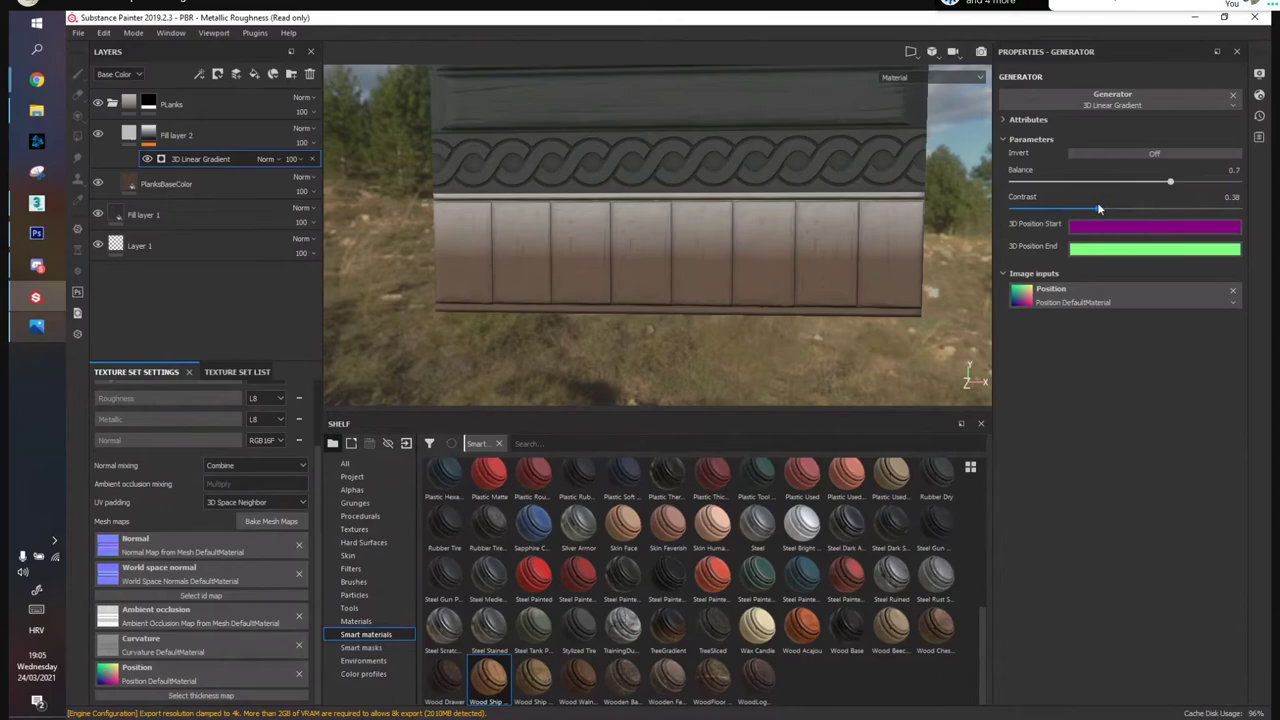
mouse_move(1163, 183)
mouse_down()
mouse_move(1146, 185)
mouse_move(1213, 181)
mouse_up()
click(1118, 157)
drag(1098, 209, 976, 213)
mouse_move(1214, 183)
mouse_down()
mouse_move(1179, 190)
mouse_move(1231, 183)
mouse_move(1221, 191)
mouse_up()
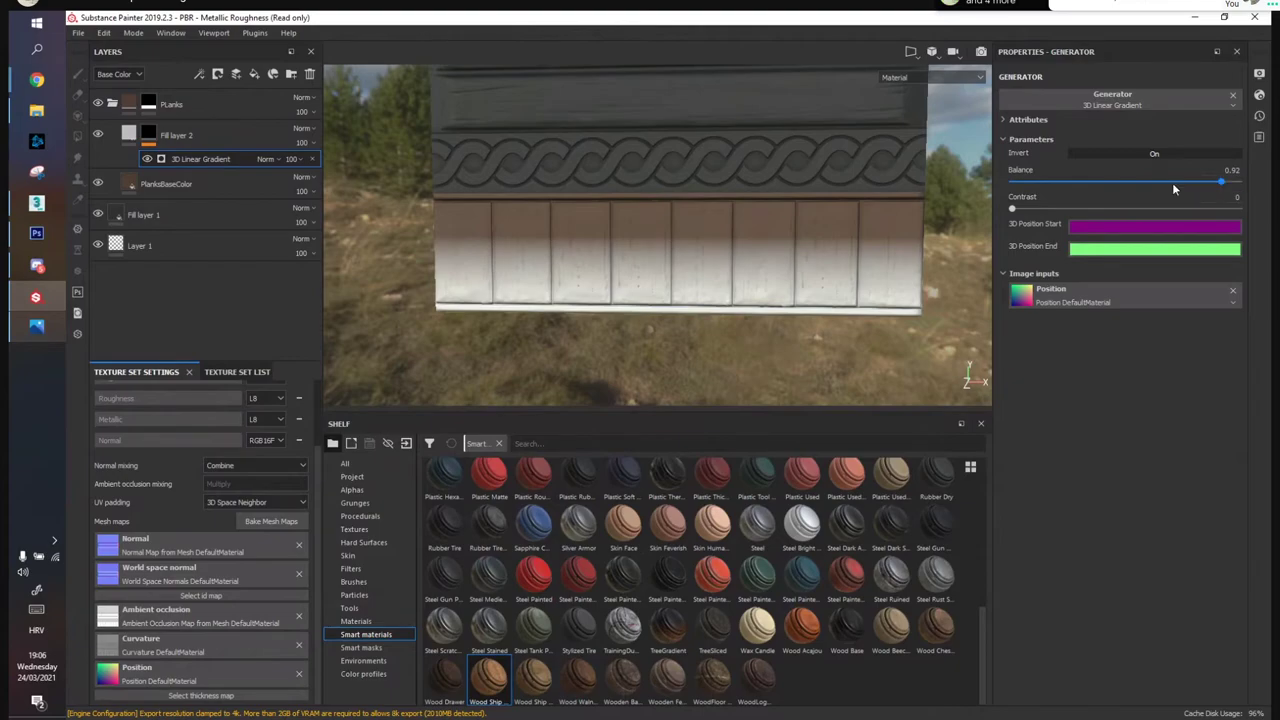
Limit Fill layer 2 to the color channel by disabling height, roughness, metallic and normal
click(130, 140)
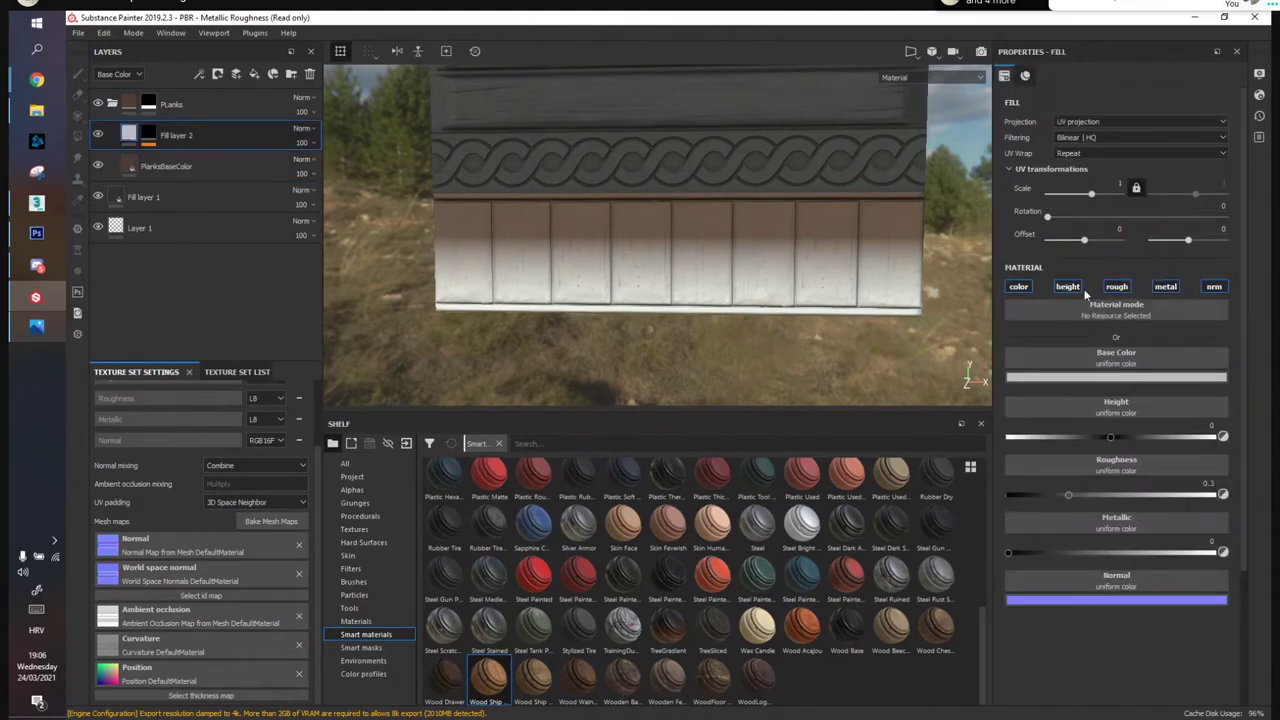
click(1067, 286)
click(1116, 286)
click(1166, 286)
click(1214, 286)
Sample the planks' brown from the model as Fill layer 2's base color and darken it to a value of 0.054
click(1106, 378)
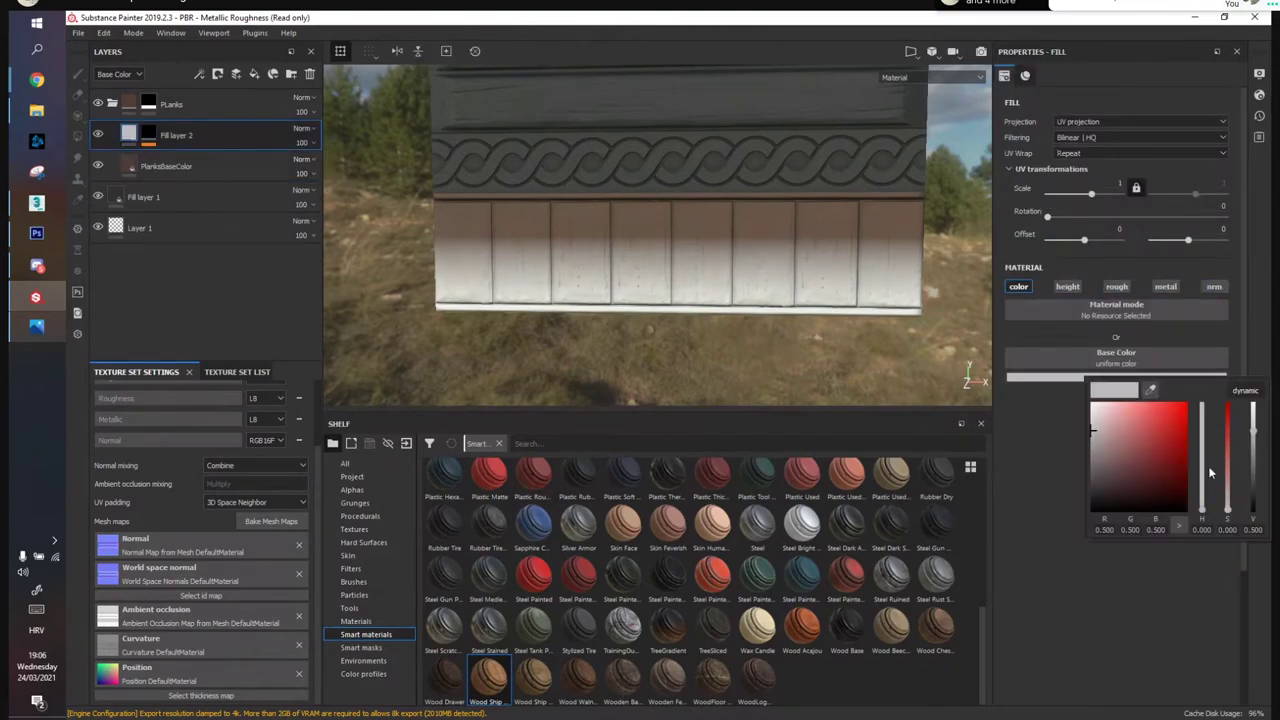
click(1150, 389)
click(876, 234)
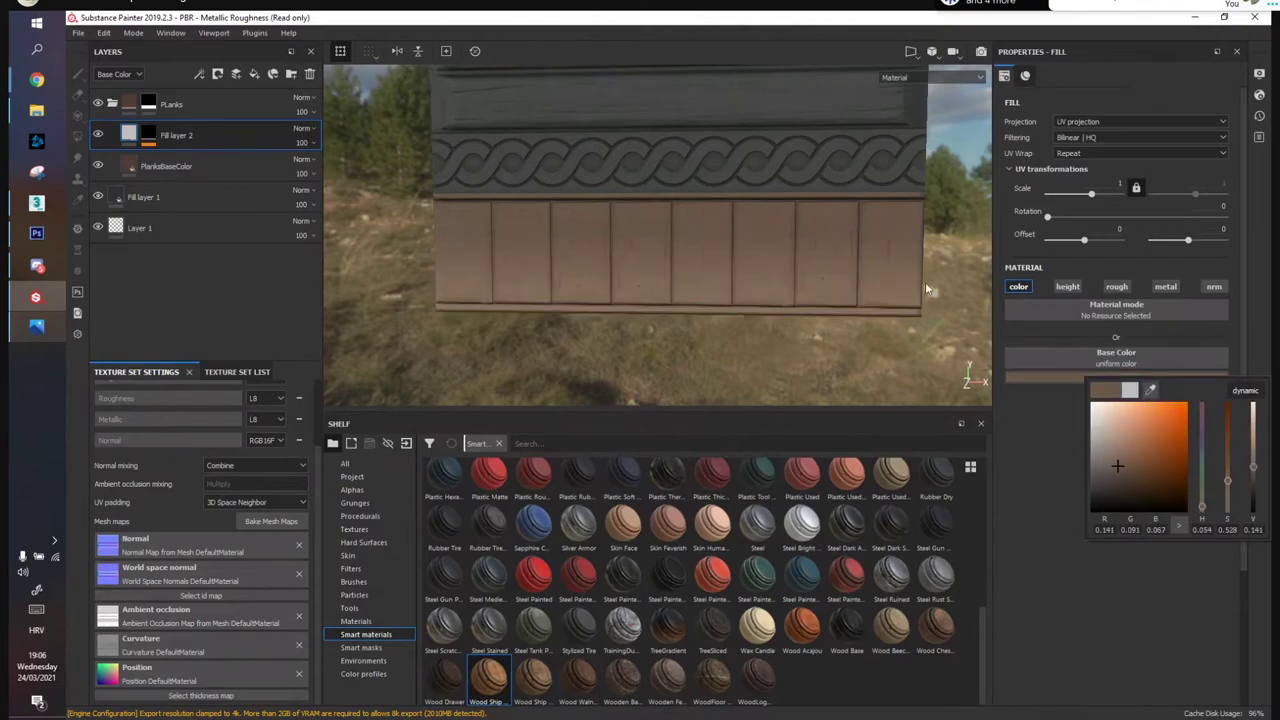
drag(1255, 465, 1258, 486)
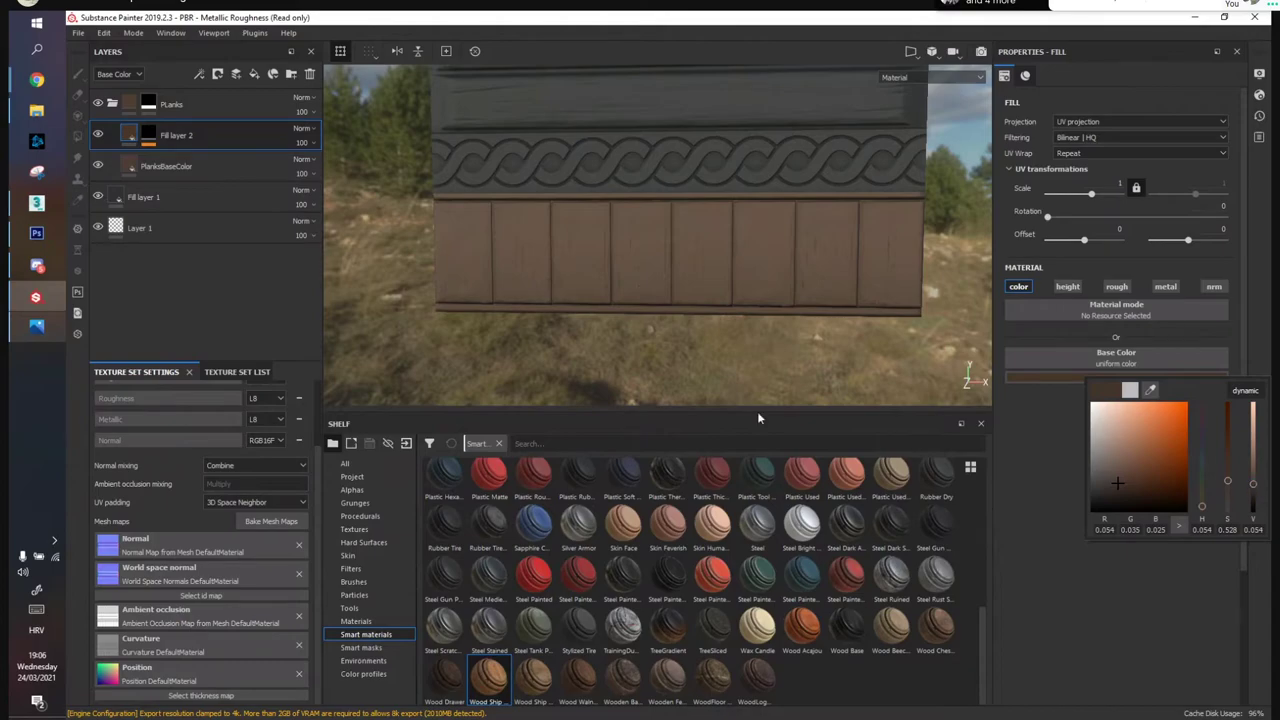
Set the 3D Linear Gradient's balance to 0.88 and contrast to 0.09, and darken Fill layer 2's base color to a value of 0.025
alt+drag(778, 336, 570, 305)
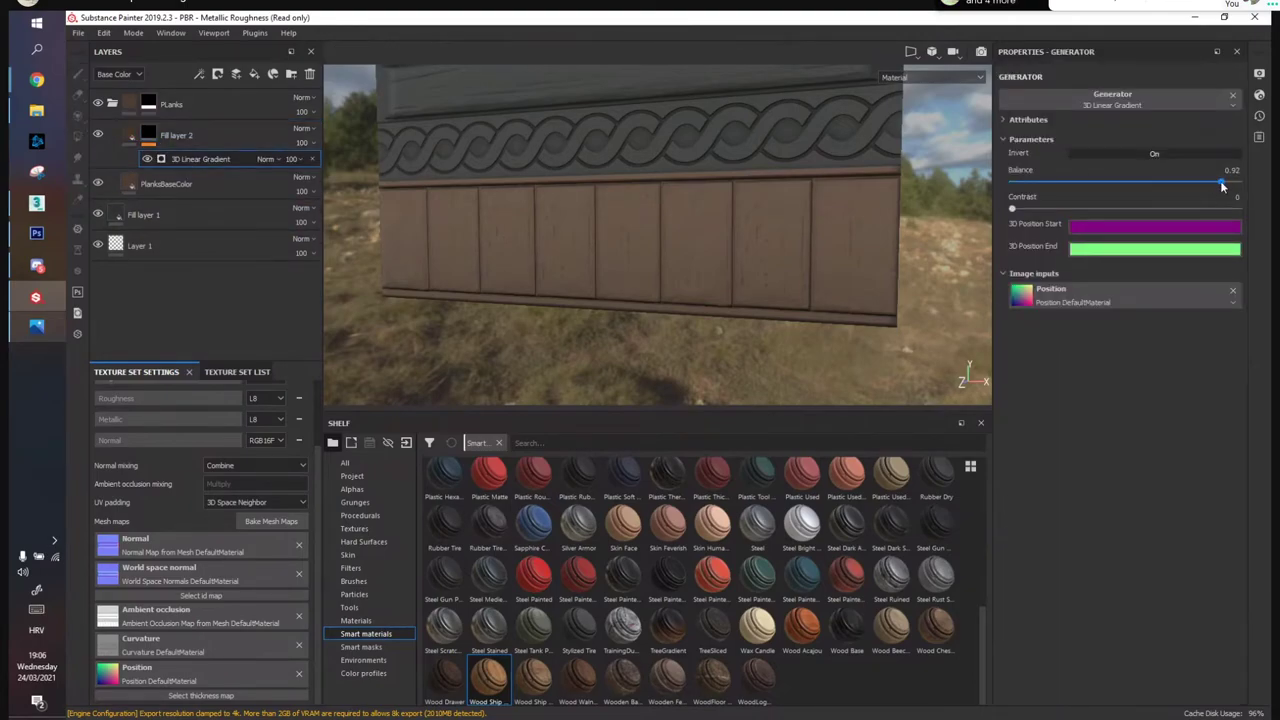
drag(1217, 185, 1211, 182)
drag(1014, 209, 1038, 209)
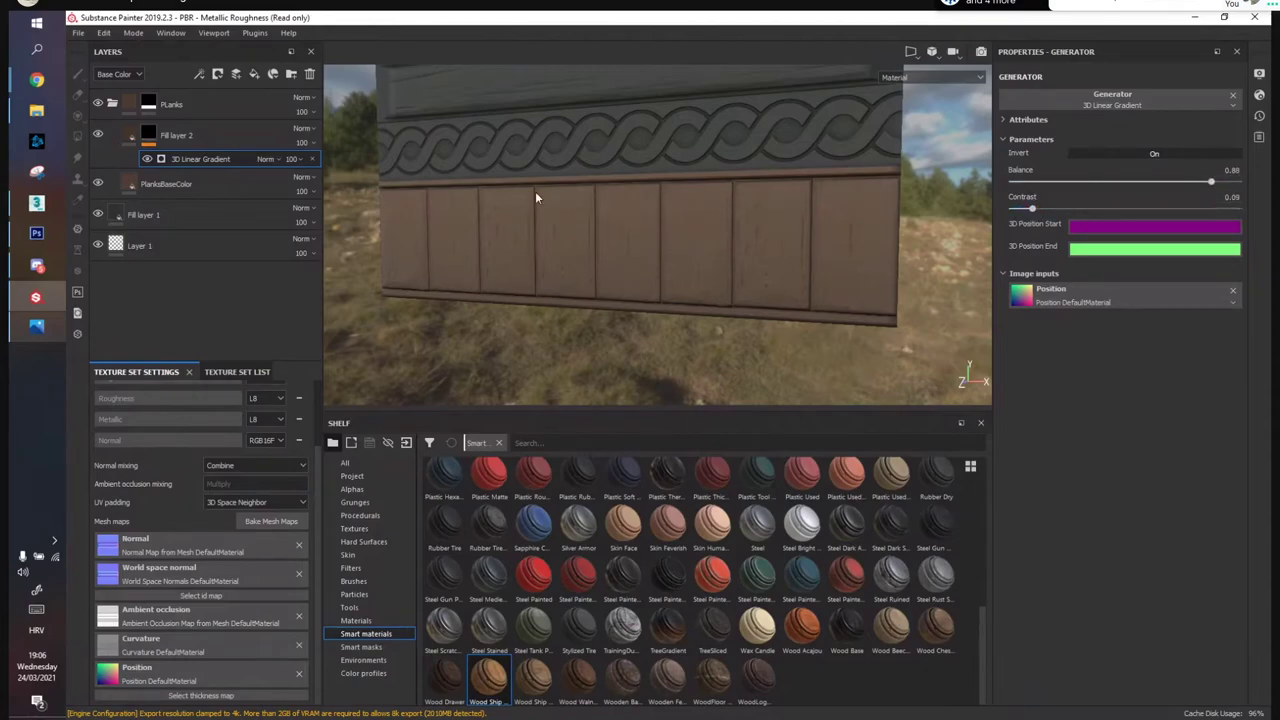
click(150, 135)
click(1101, 375)
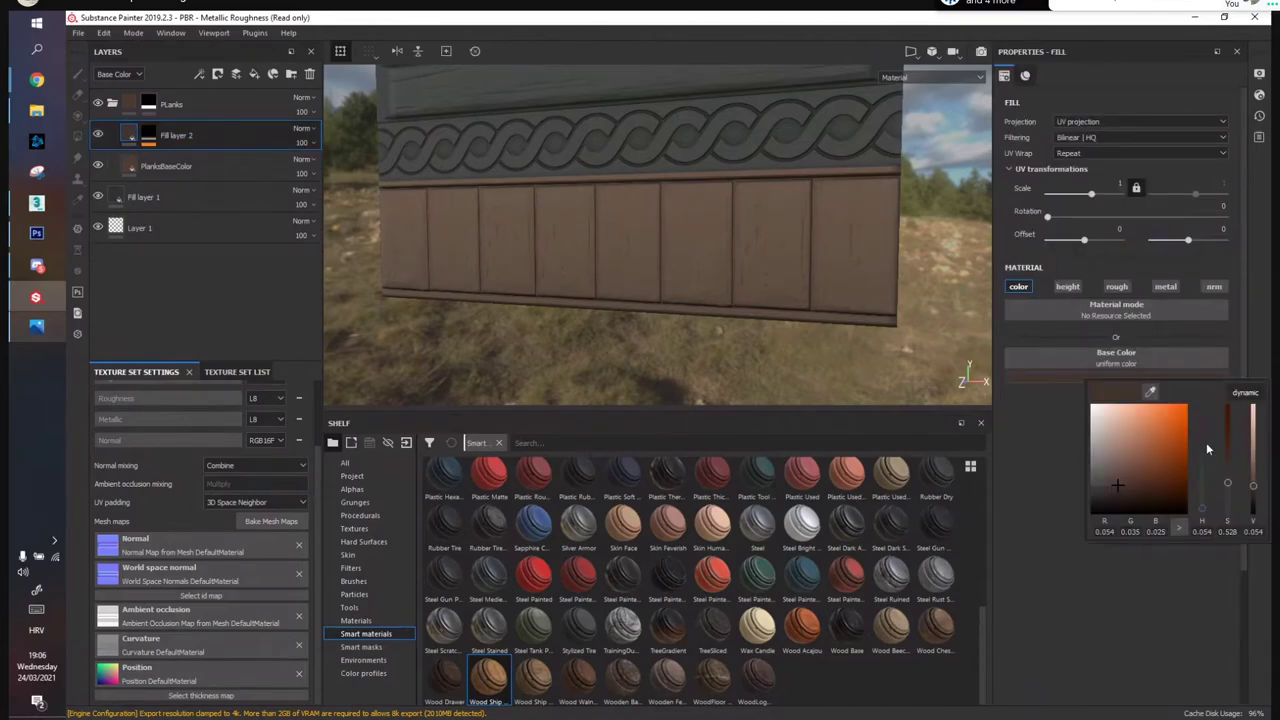
drag(1252, 488, 1257, 500)
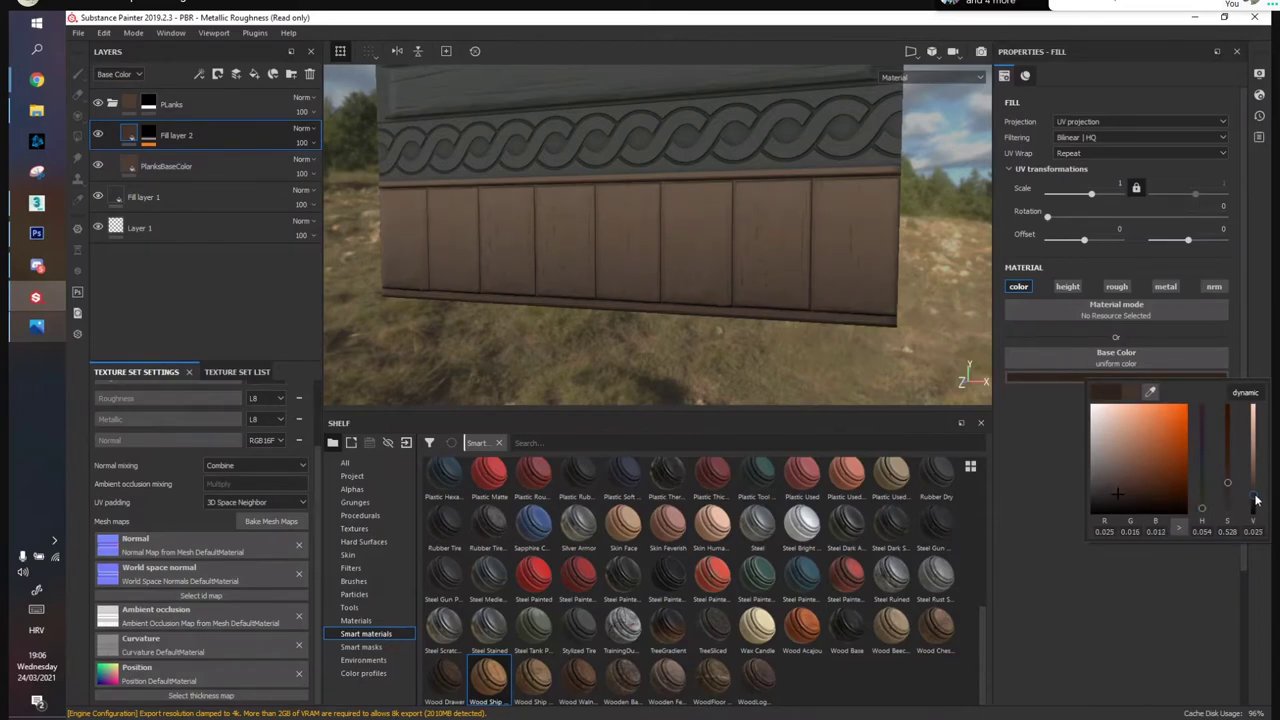
Compare the planks with Fill layer 2 hidden and shown, and review its 3D Linear Gradient settings
alt+drag(531, 200, 620, 229)
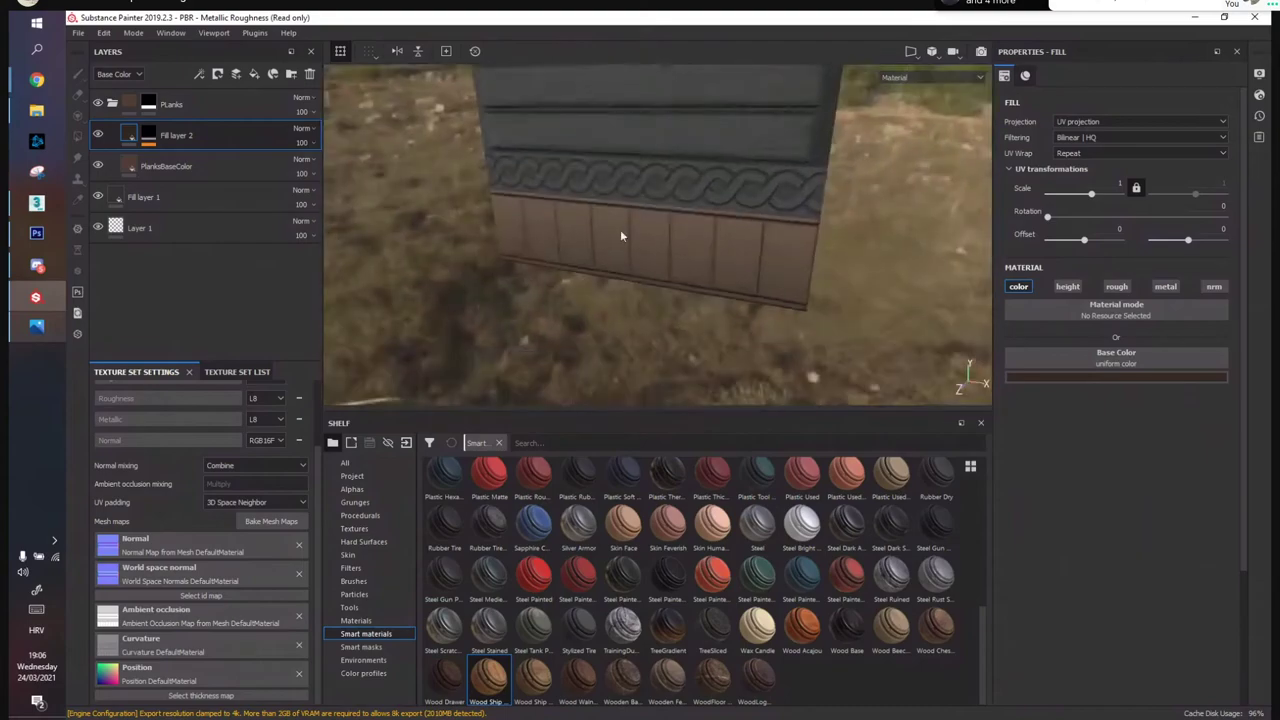
click(97, 134)
click(97, 134)
click(97, 134)
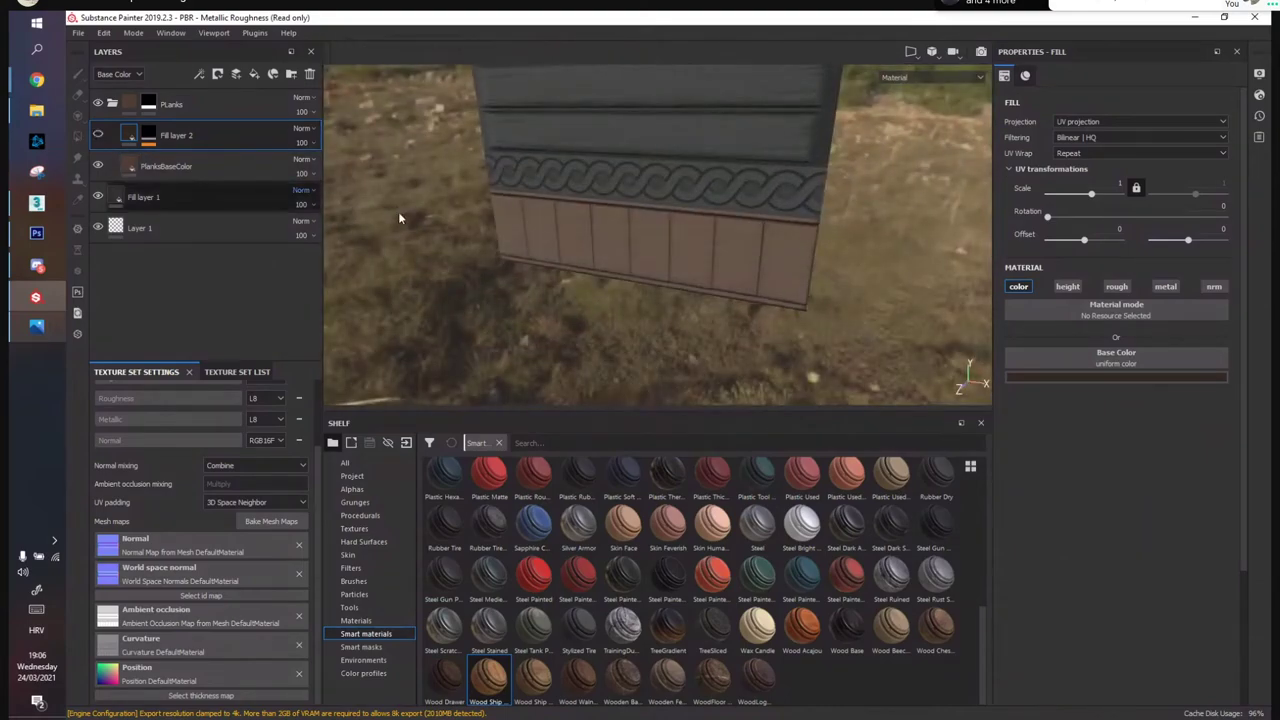
click(97, 134)
click(147, 136)
click(148, 137)
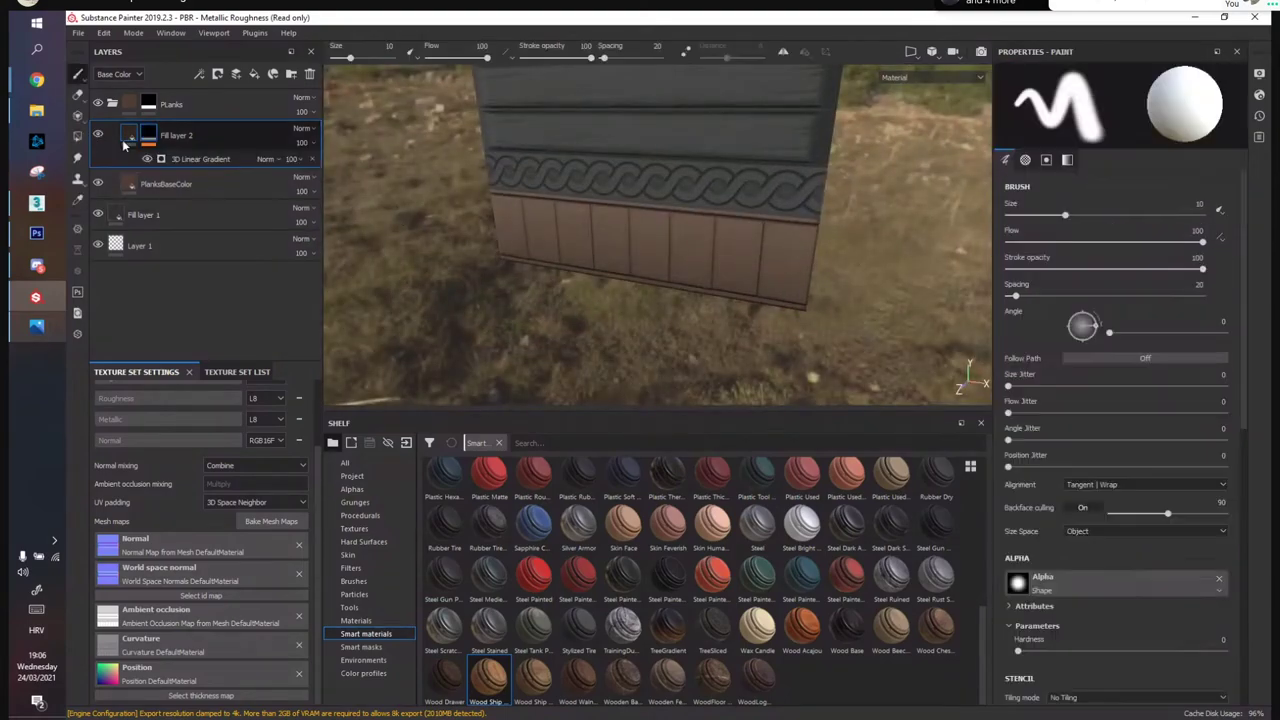
click(98, 134)
click(98, 134)
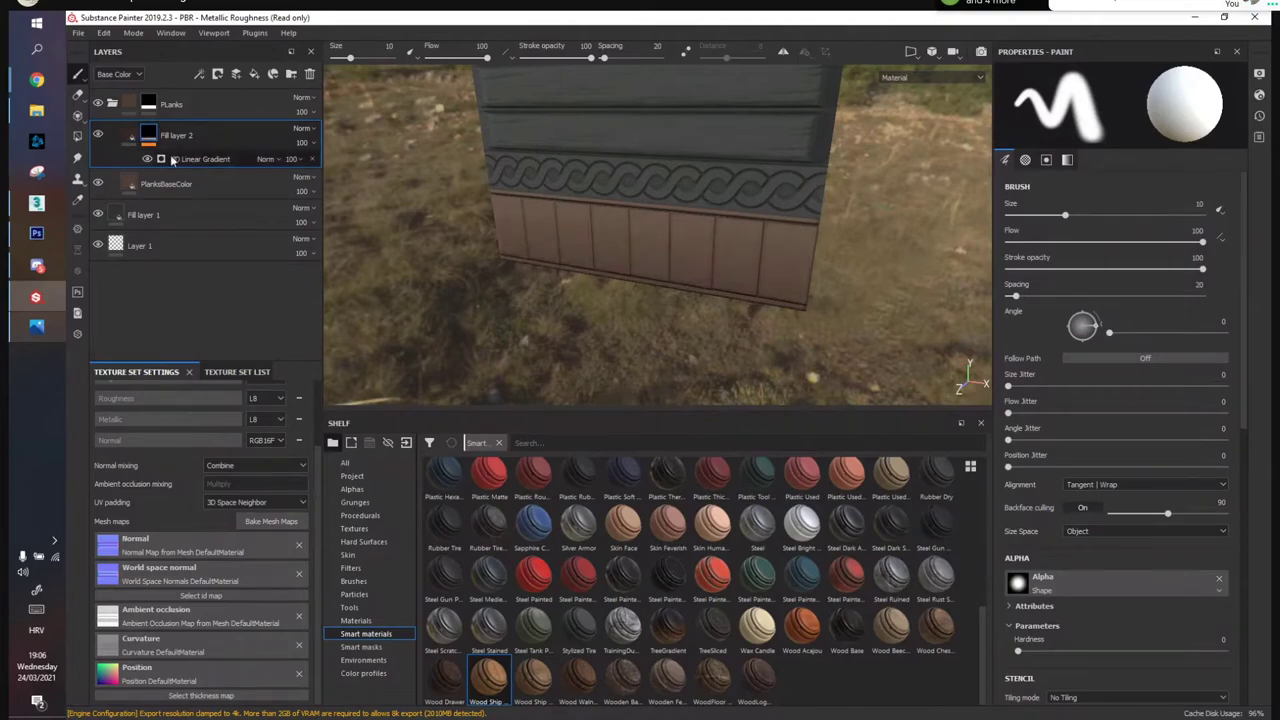
click(179, 160)
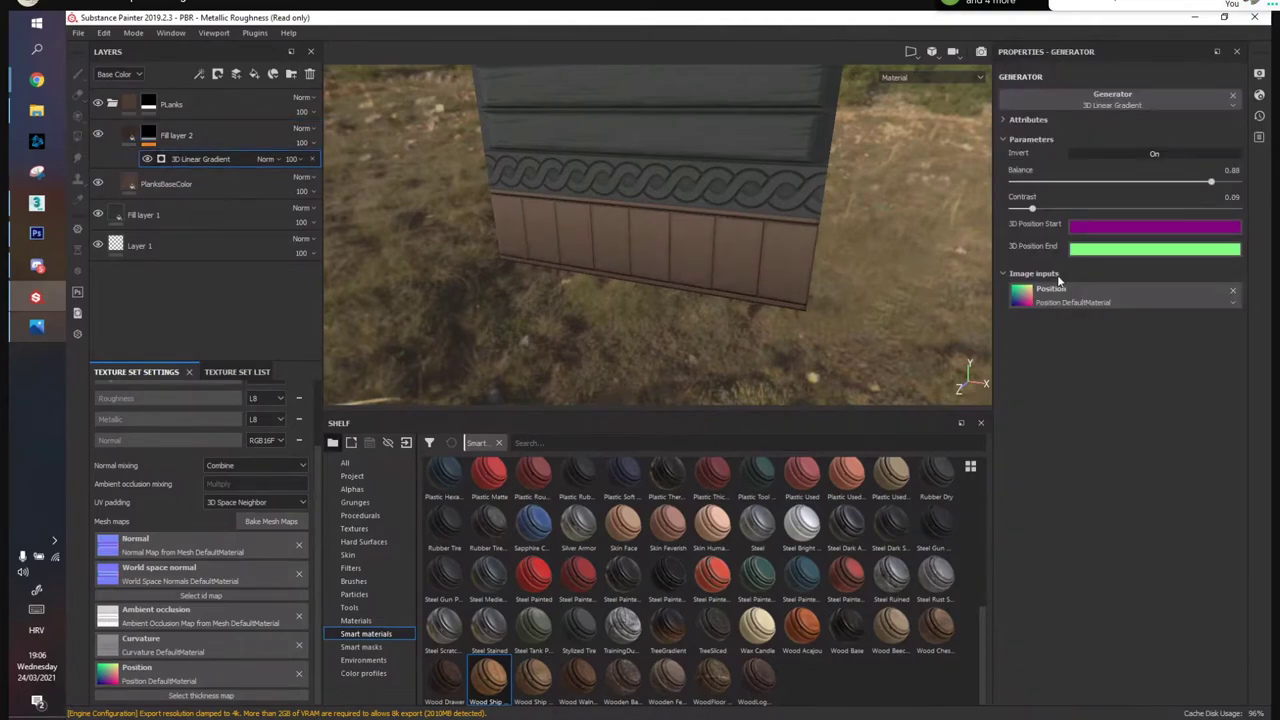
Adjust the brightness of Fill layer 2's base color to a value of 0.042 and check the planks' shading
click(131, 138)
click(1127, 378)
drag(1252, 497, 1257, 499)
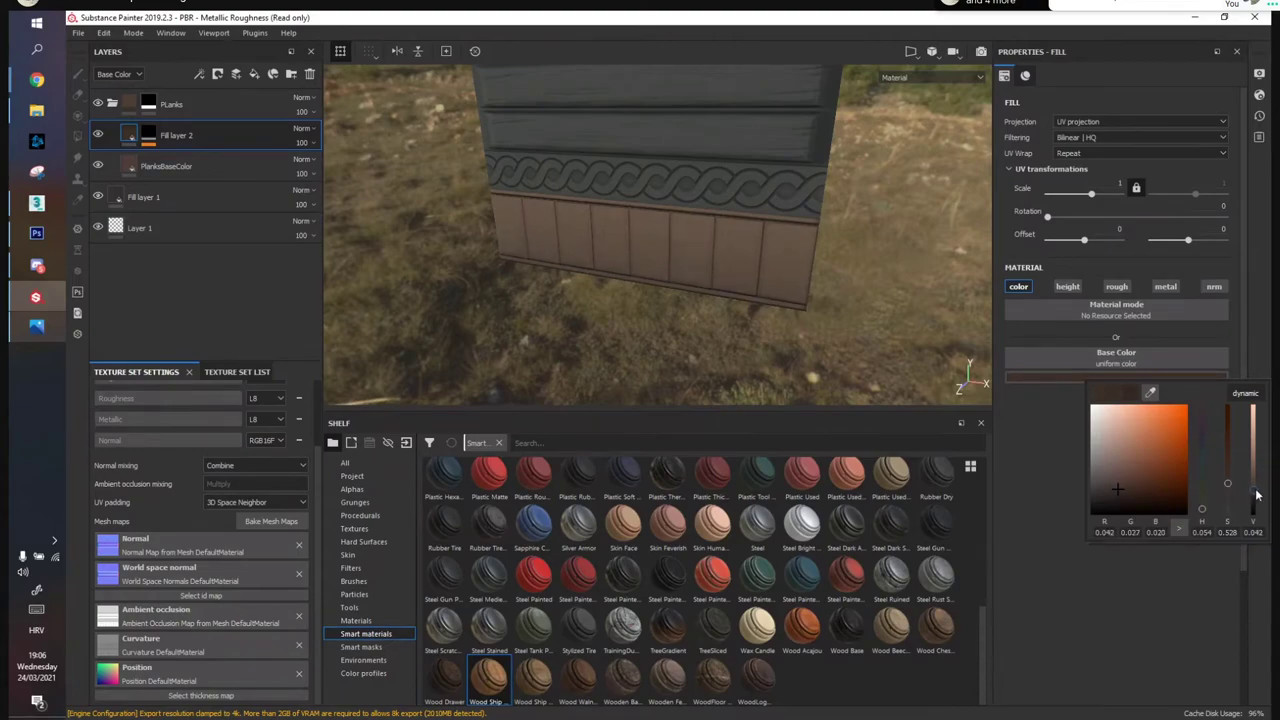
alt+drag(580, 257, 550, 215)
alt+right_drag(550, 215, 566, 275)
alt+middle_drag(566, 282, 552, 284)
alt+drag(551, 284, 574, 283)
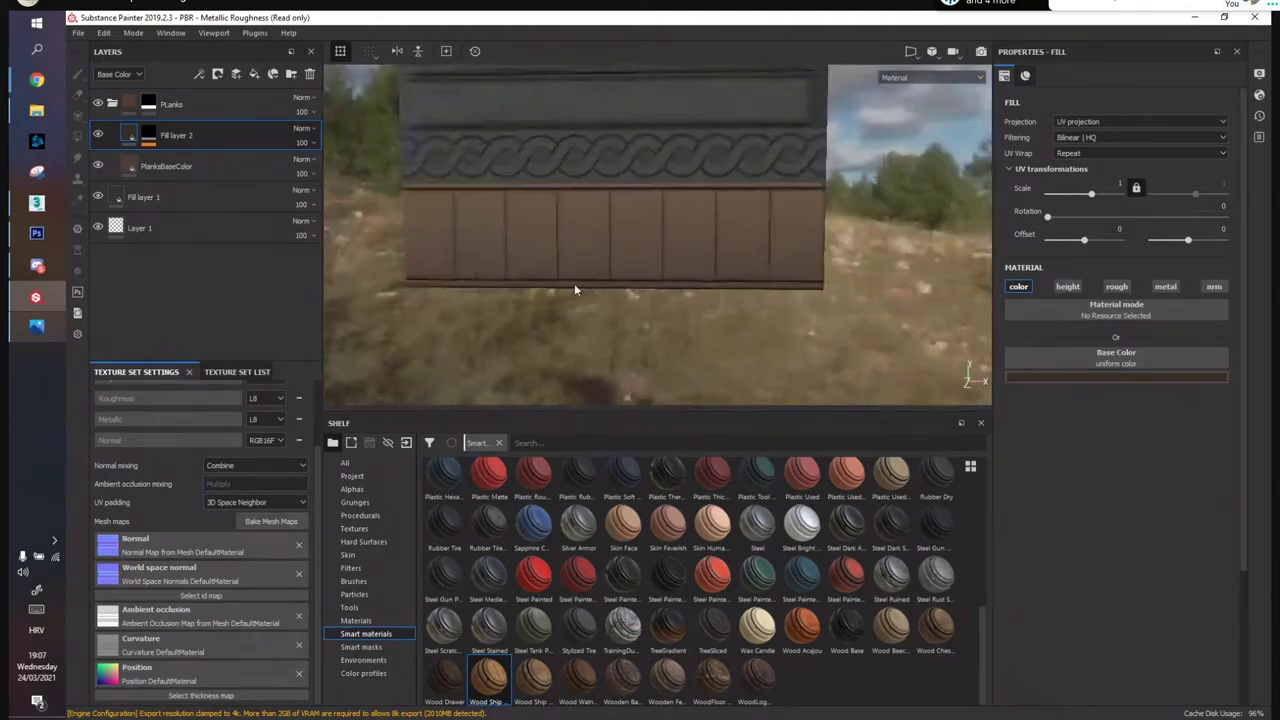
Add a fill layer above Fill layer 2 with a black mask driven by a Curvature generator
click(254, 74)
right_click(191, 144)
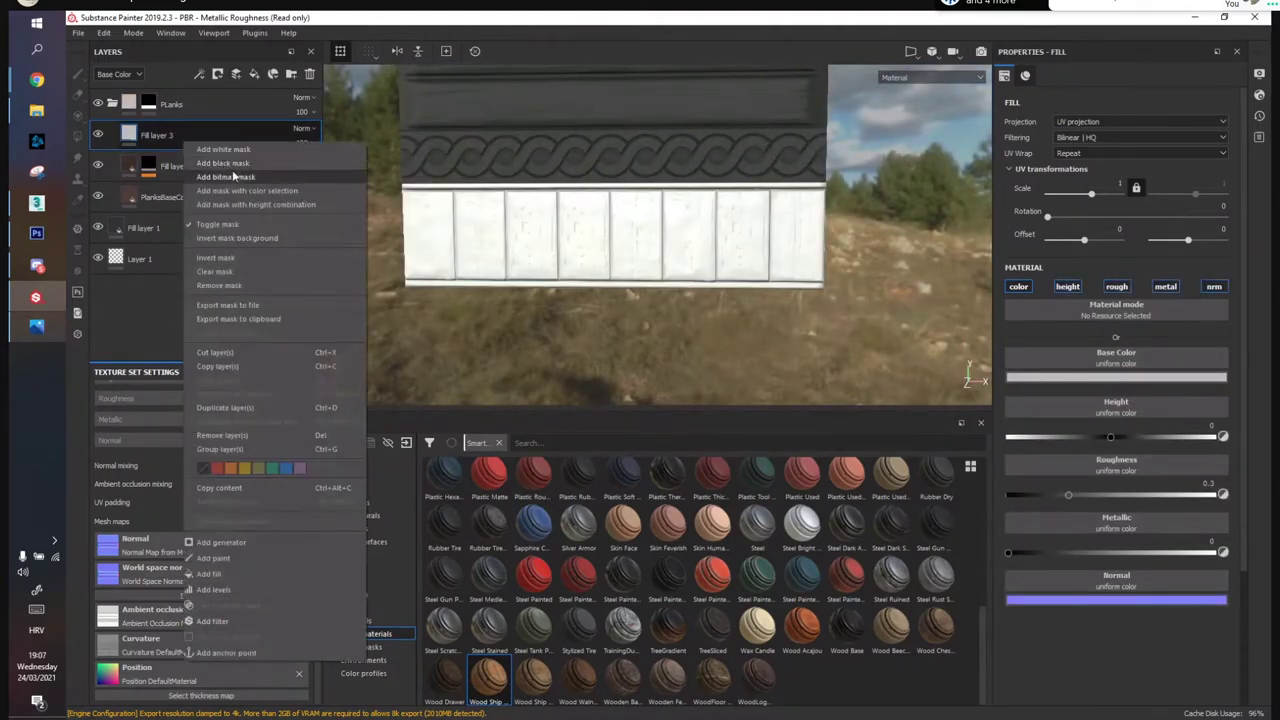
click(230, 171)
right_click(182, 135)
click(272, 533)
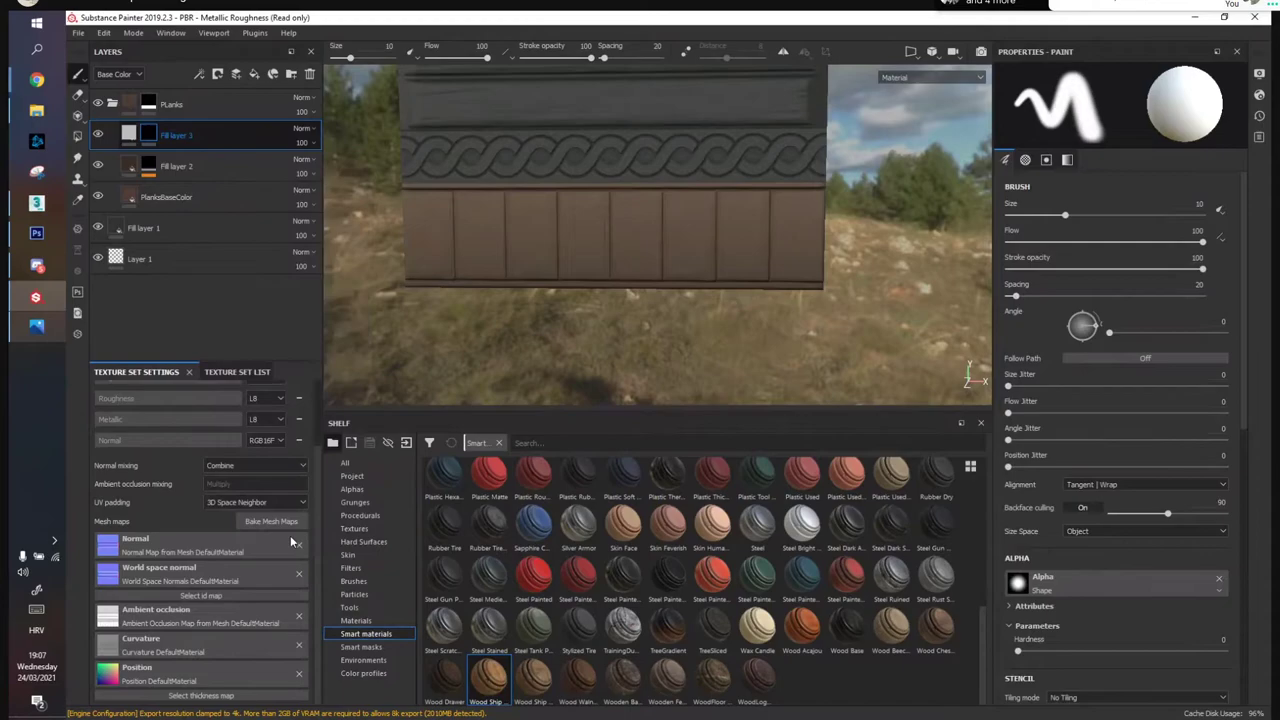
click(1120, 102)
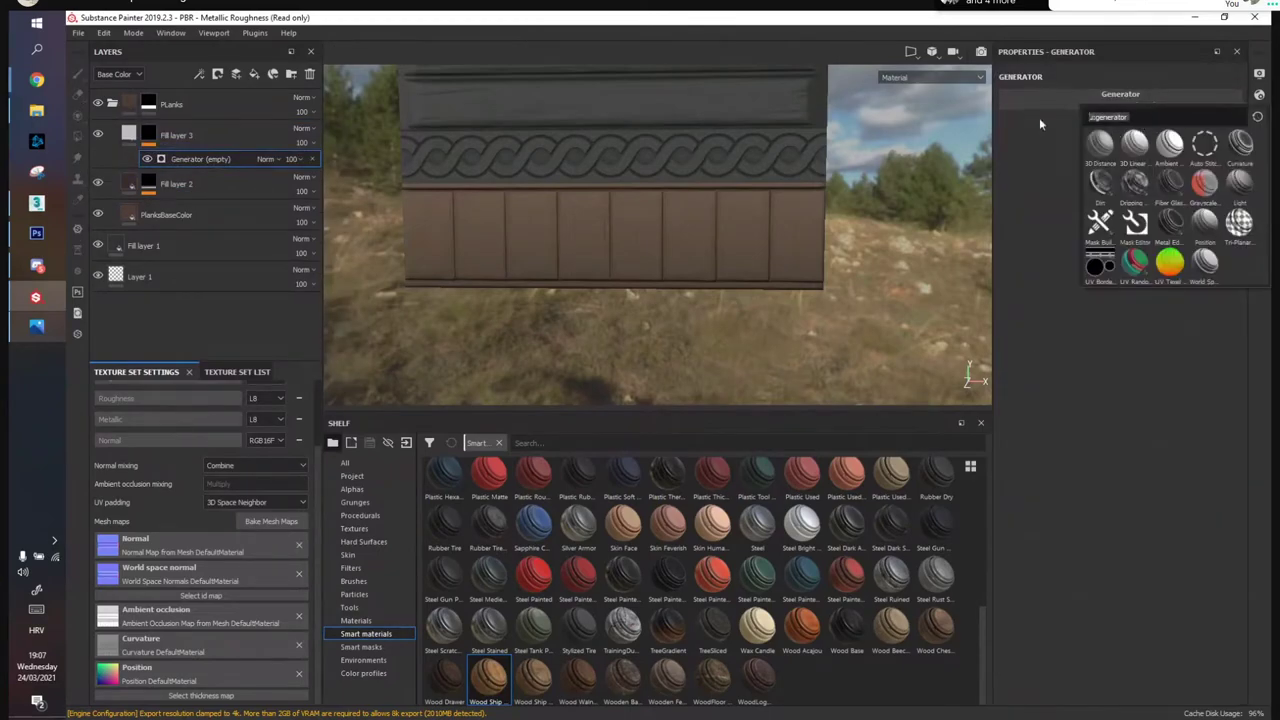
text(Curvat)
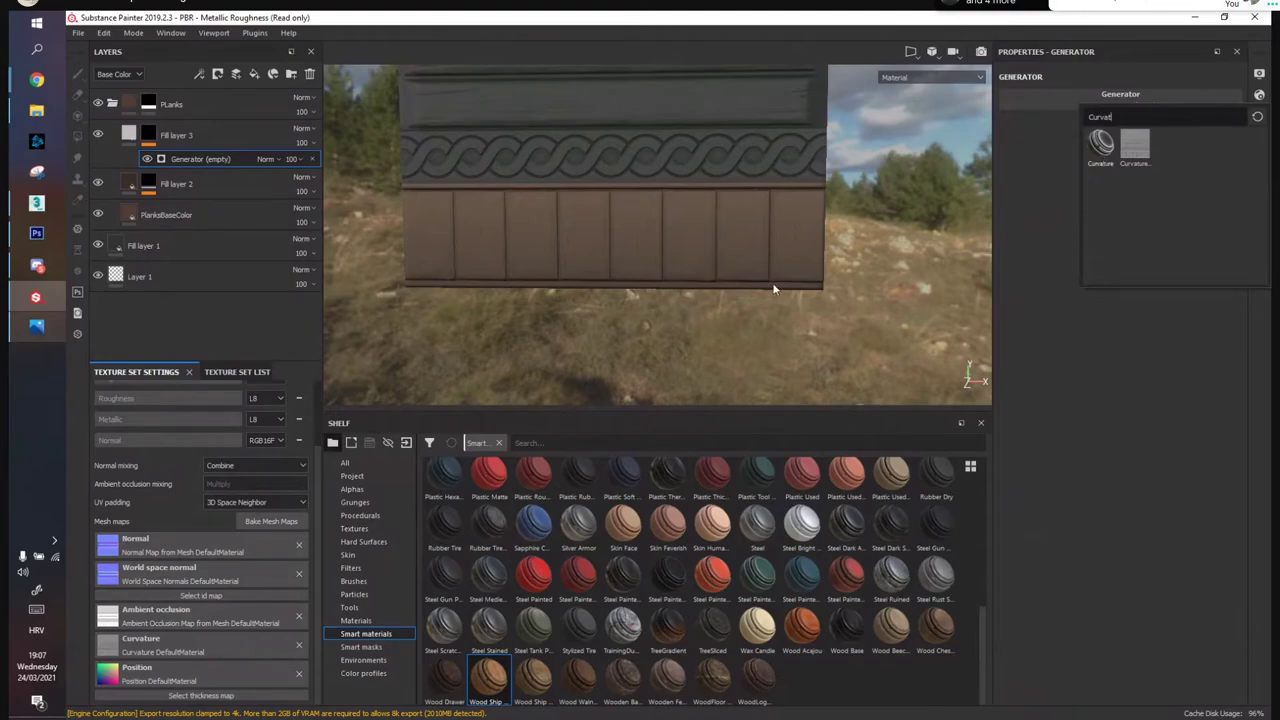
Inspect the curvature mask on the planks up close and set its Global Balance to 0.2
alt+drag(598, 281, 645, 286)
scroll(640, 287, up, 2)
alt+middle_drag(640, 287, 710, 287)
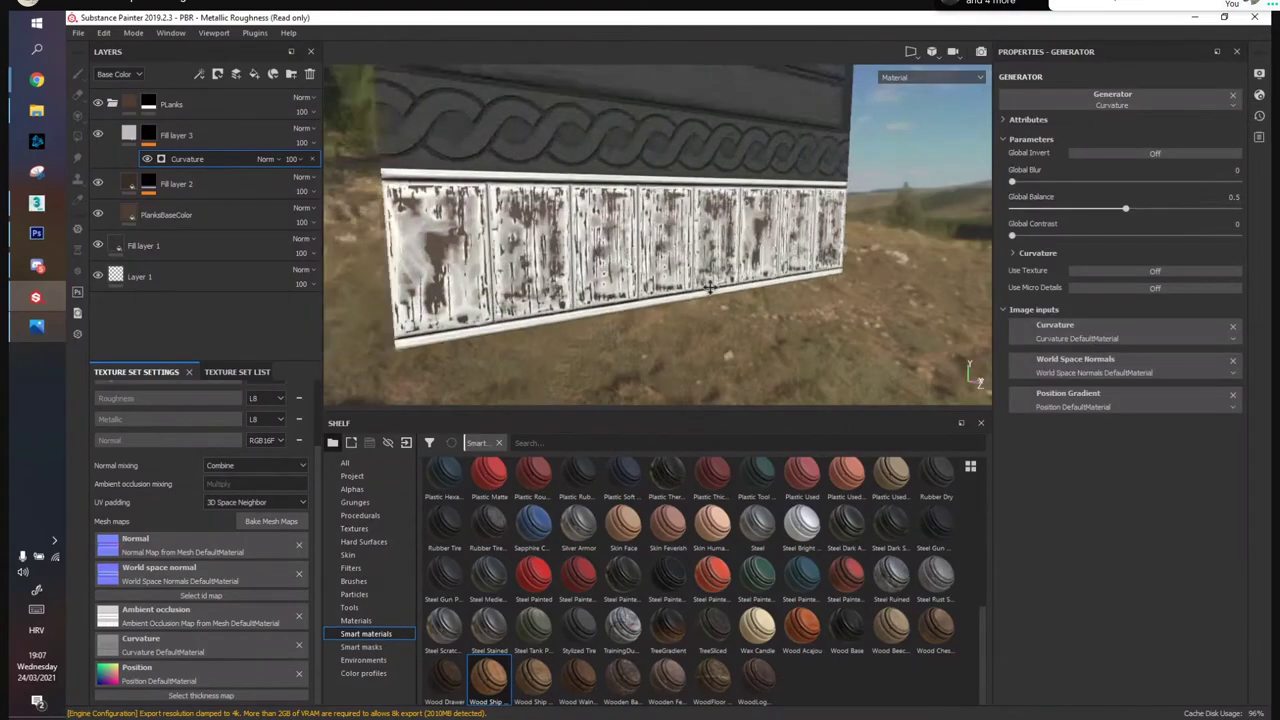
alt+drag(708, 287, 620, 235)
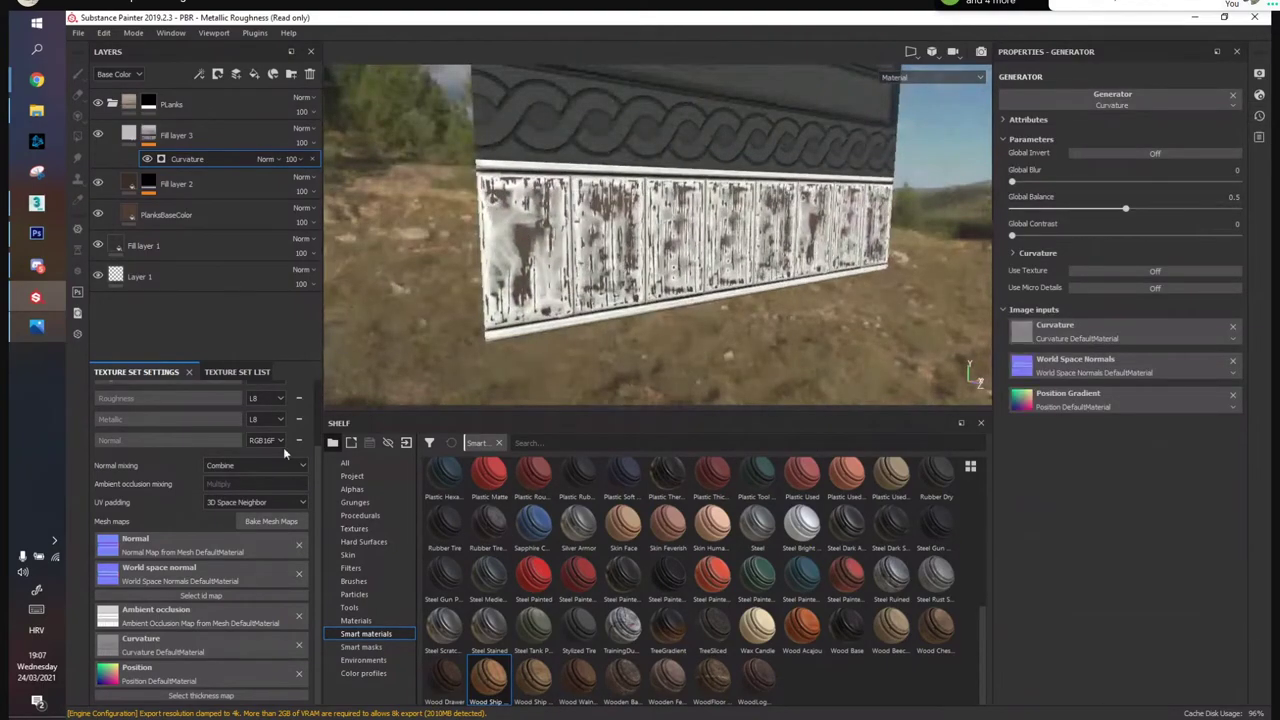
alt+drag(760, 256, 720, 246)
scroll(607, 226, up, 2)
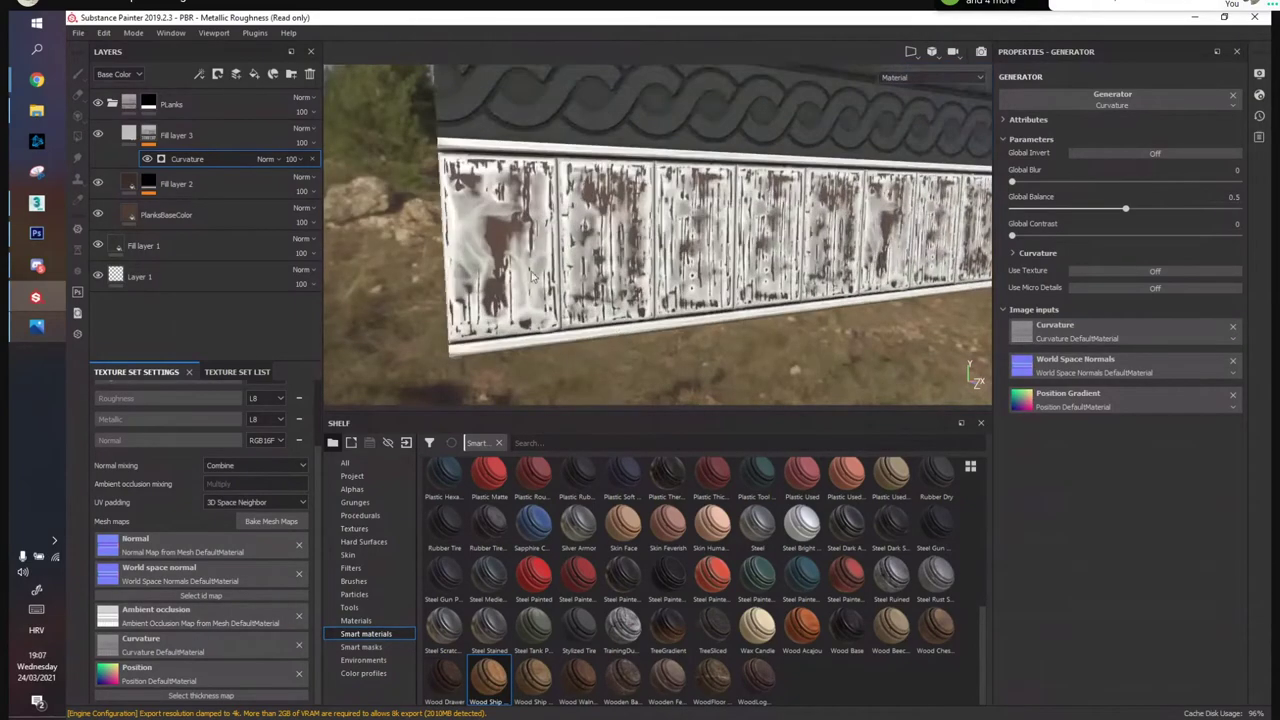
alt+drag(545, 248, 570, 258)
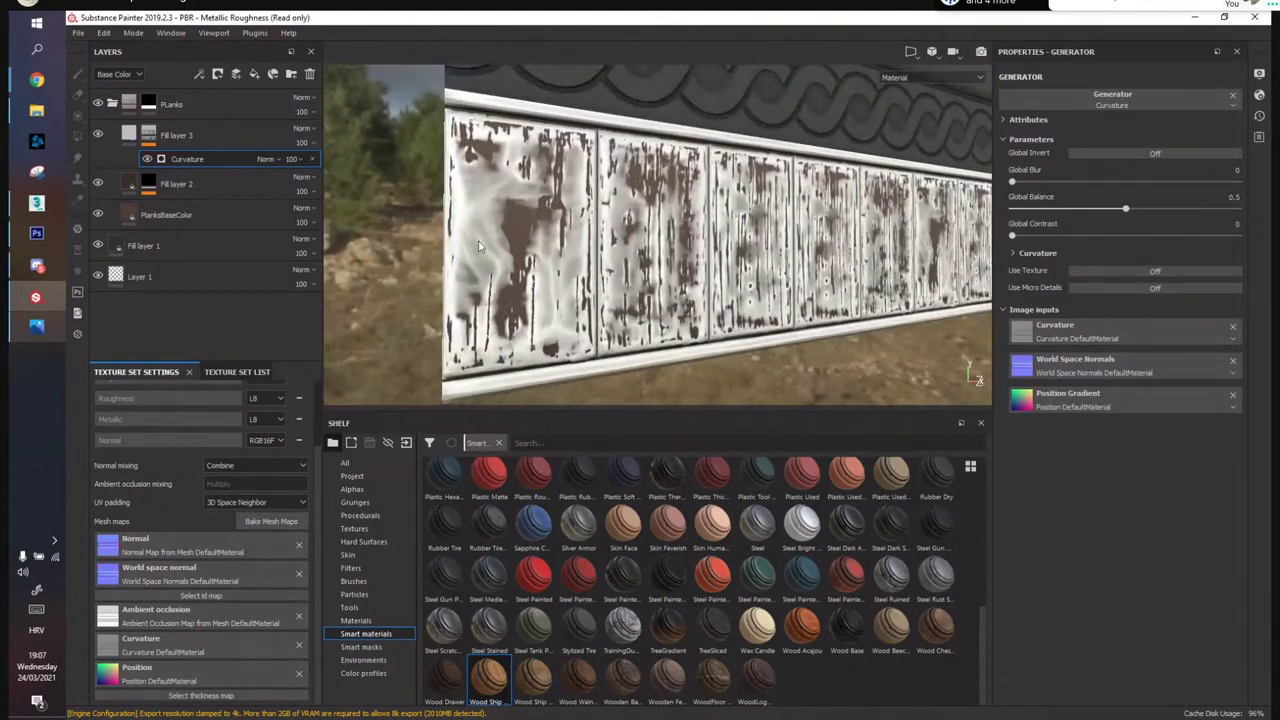
alt+drag(527, 242, 999, 190)
drag(1123, 210, 1056, 211)
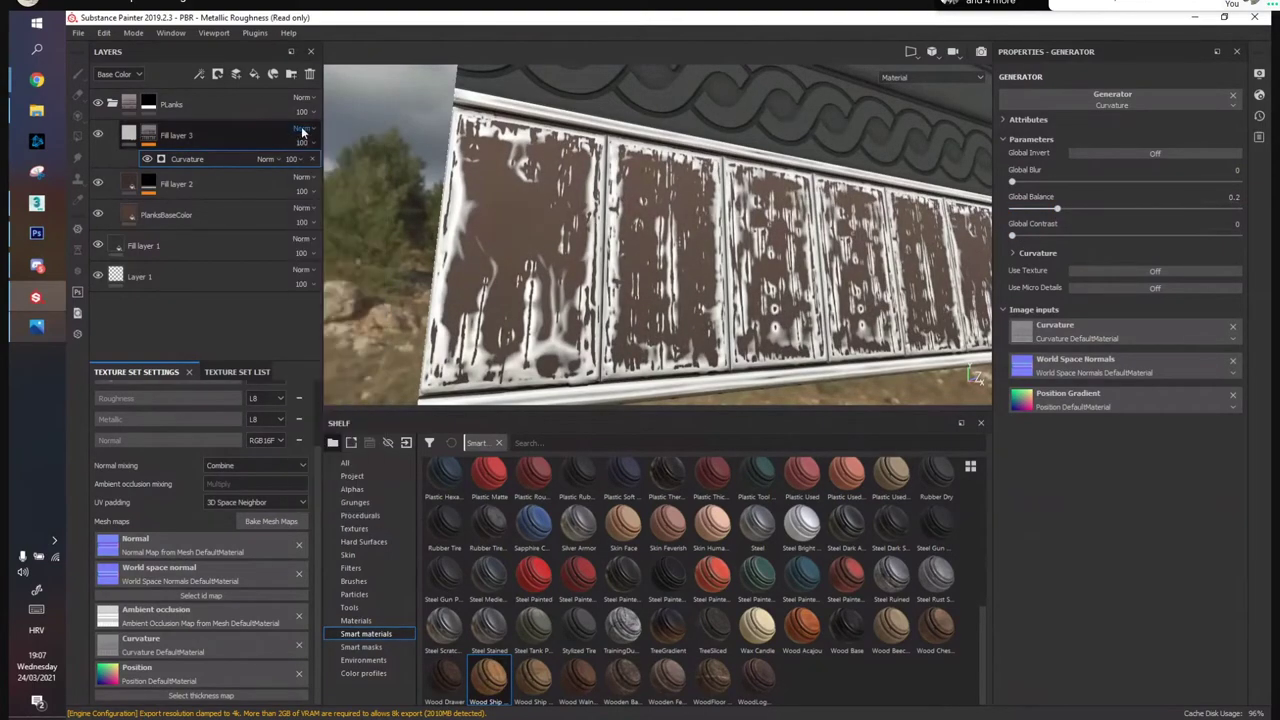
Try different blend modes on Fill layer 3 against the planks and restore it to Normal
scroll(302, 132, down, 2)
scroll(302, 133, up, 1)
alt+drag(739, 241, 790, 155)
scroll(305, 133, down, 2)
scroll(305, 133, down, 1)
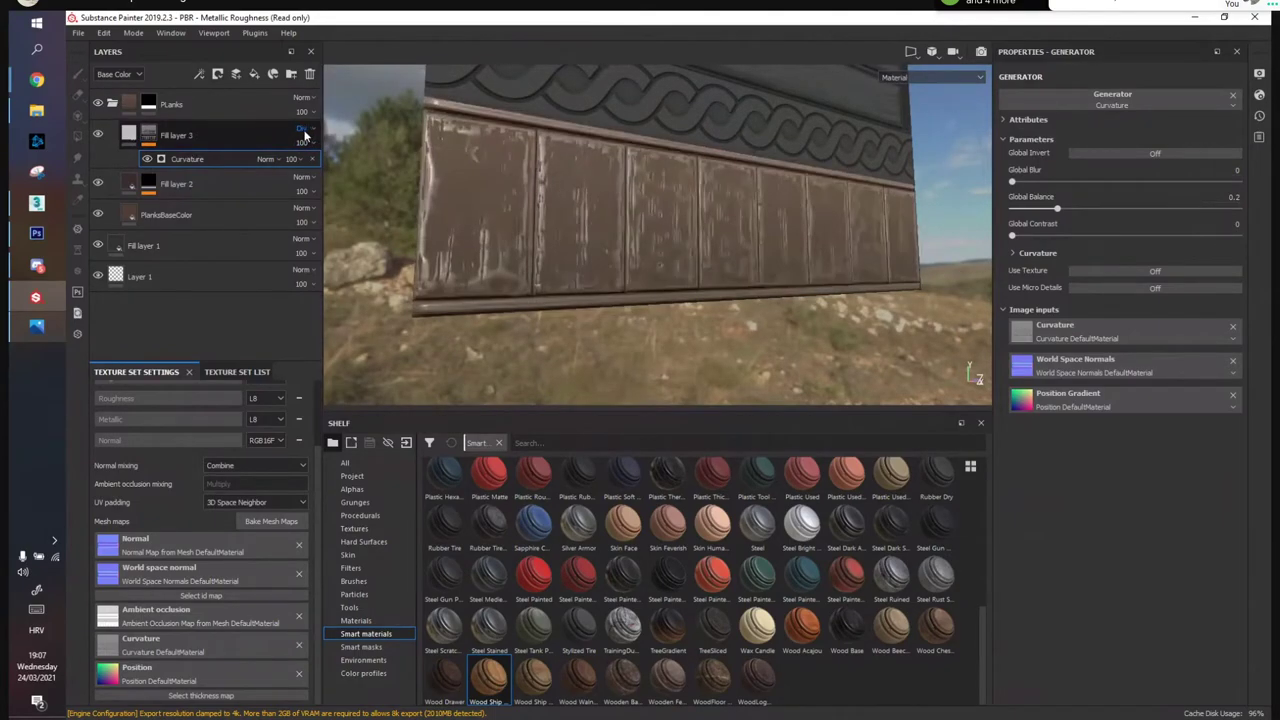
click(136, 143)
click(303, 130)
click(305, 139)
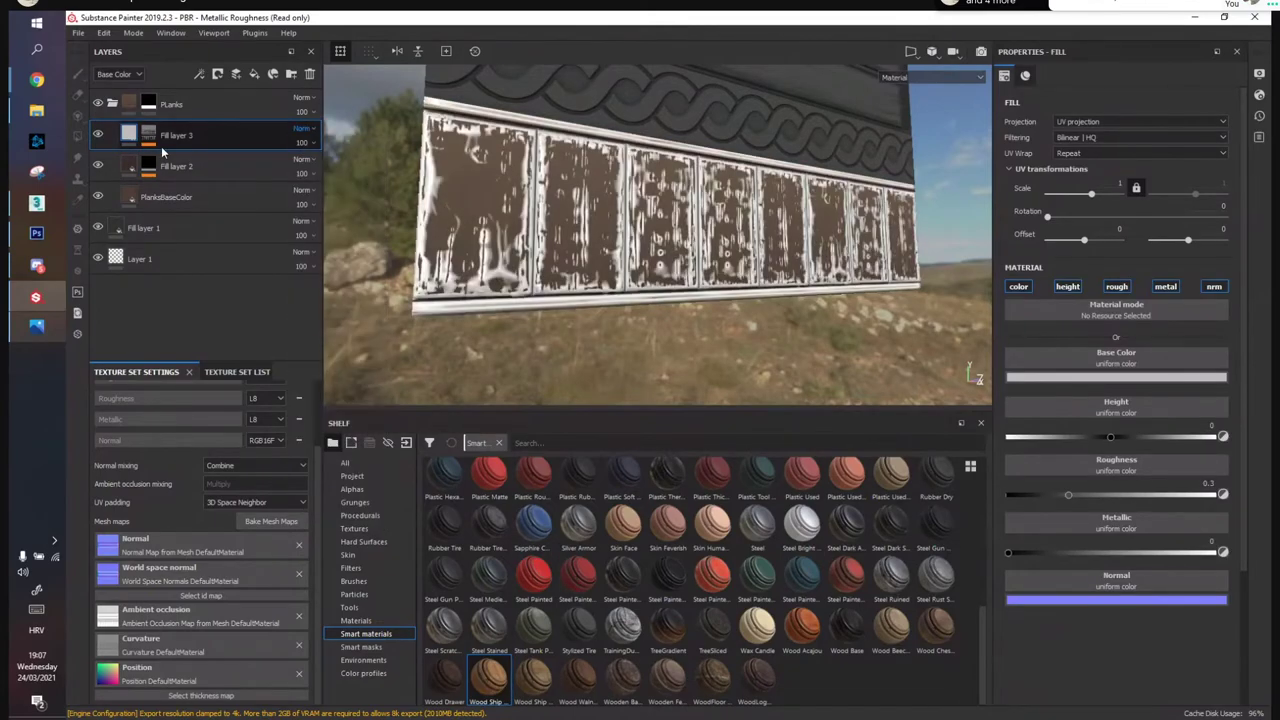
Limit Fill layer 3 to the color channel by disabling height, roughness, metallic and normal
click(1067, 286)
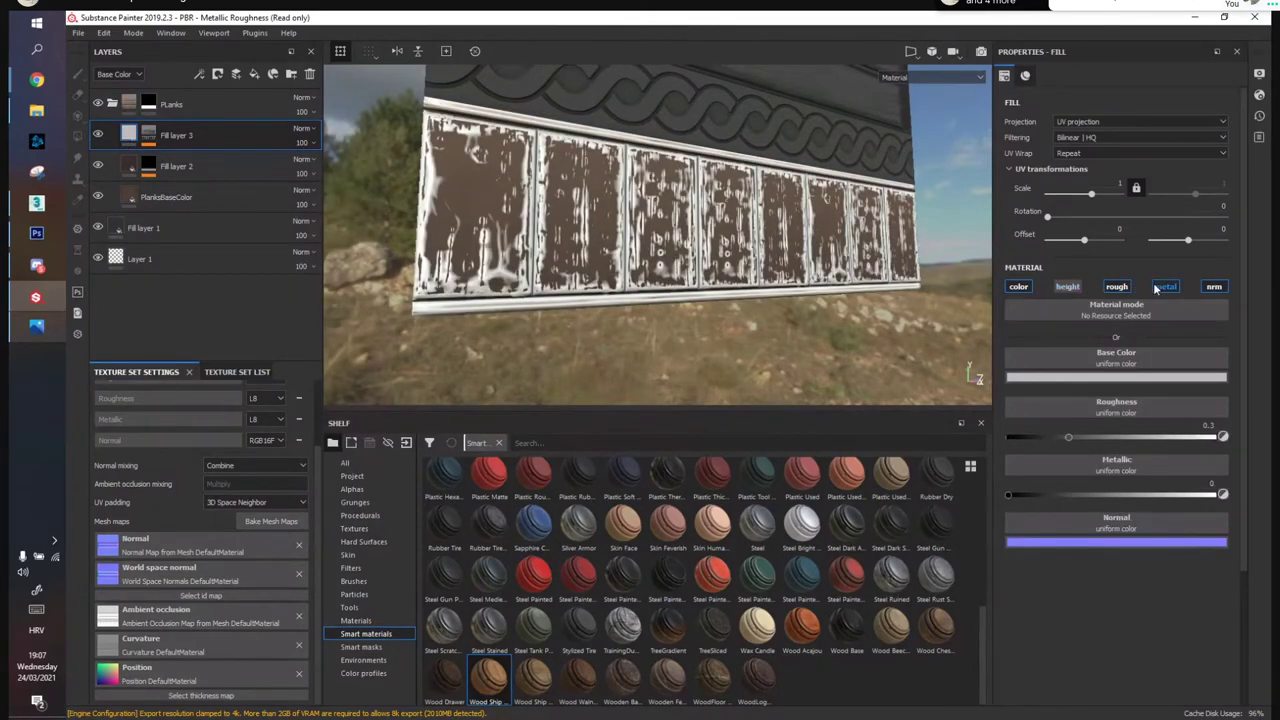
click(1163, 287)
click(1117, 287)
click(1213, 287)
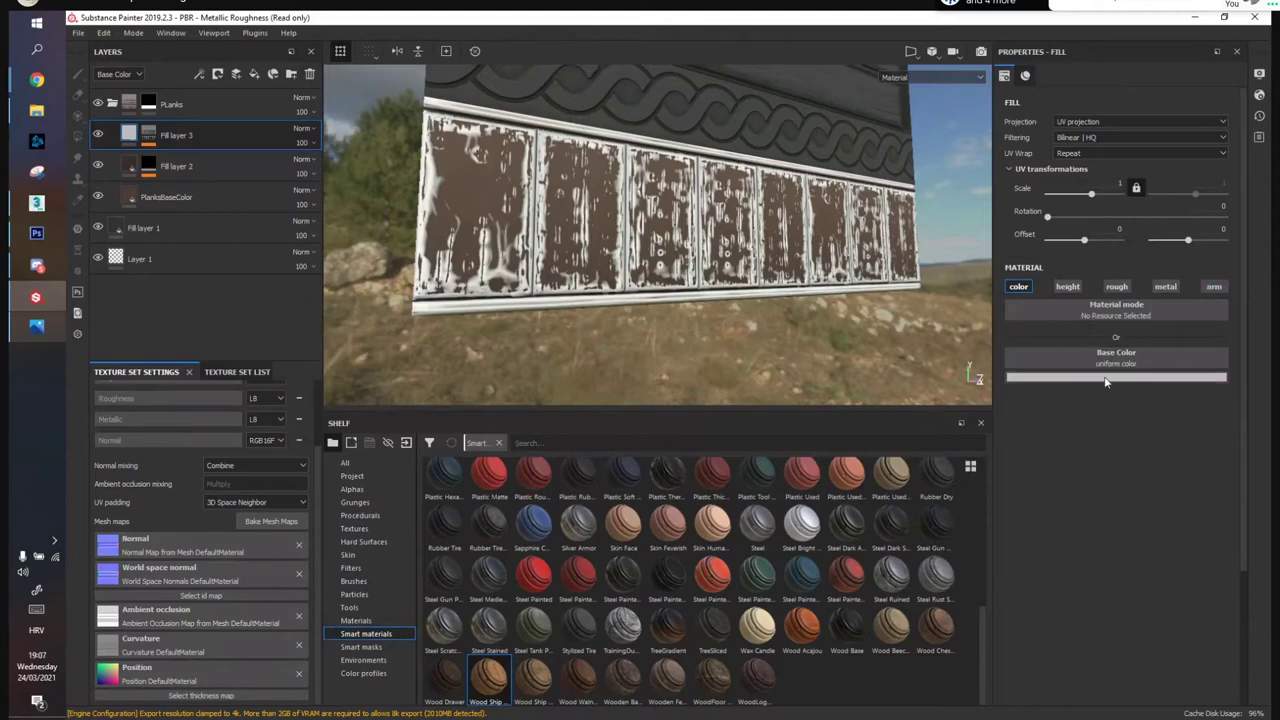
Sample a brown from the planks as Fill layer 3's base color and darken it to a value of about 0.08
click(1105, 380)
drag(1149, 391, 668, 224)
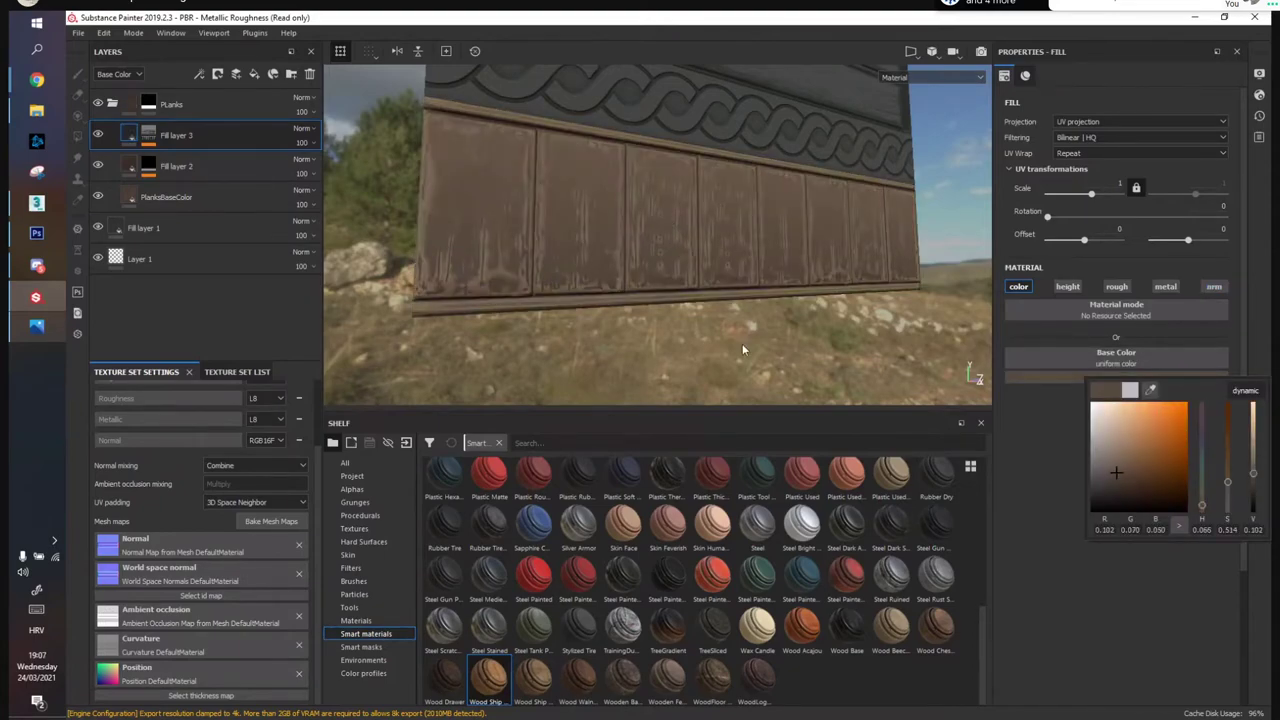
drag(1255, 478, 1258, 484)
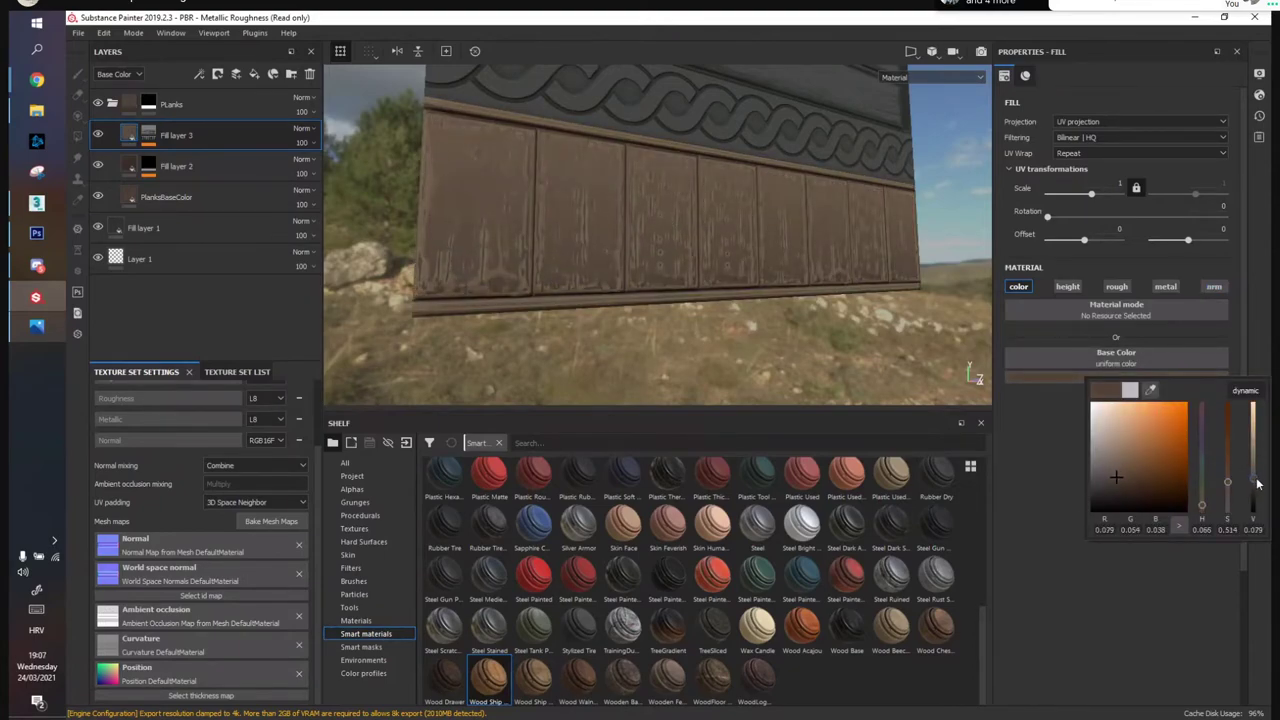
mouse_move(711, 263)
alt+mouse_down()
mouse_move(789, 247)
mouse_move(520, 260)
mouse_move(700, 261)
alt+mouse_up()
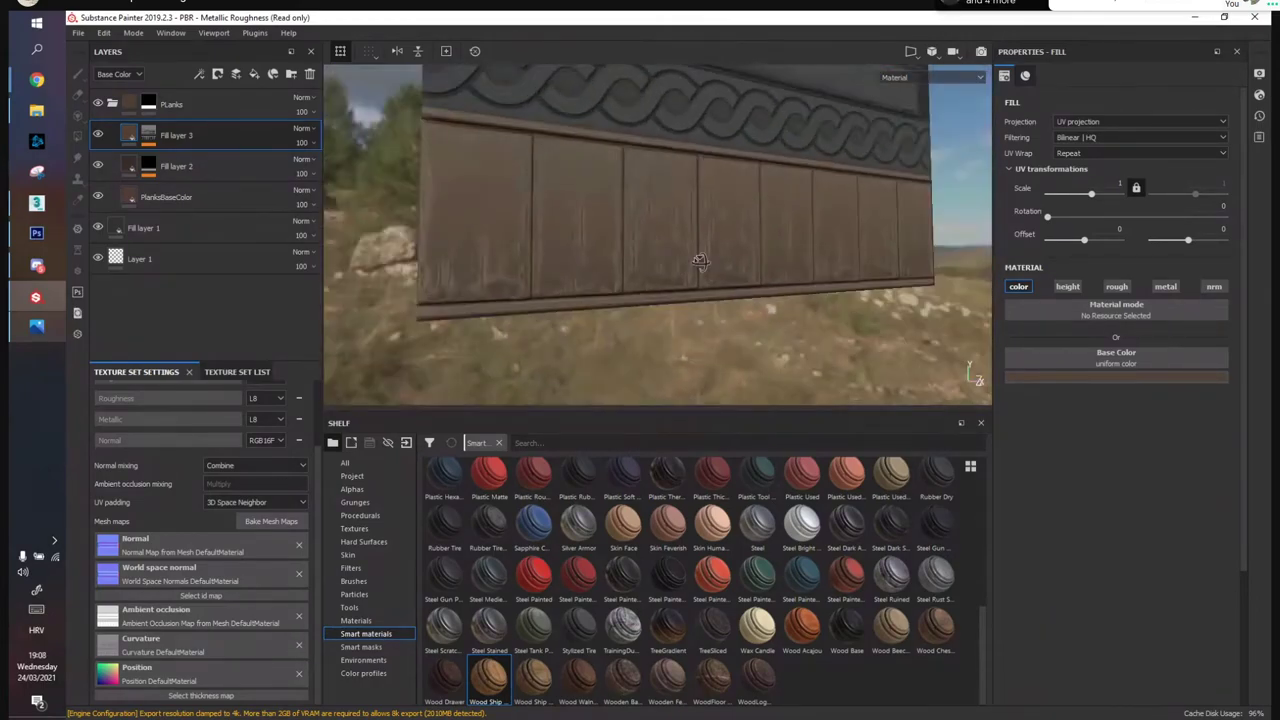
Duplicate Fill layer 3 and give the copy a lighter brown base color
right_click(172, 142)
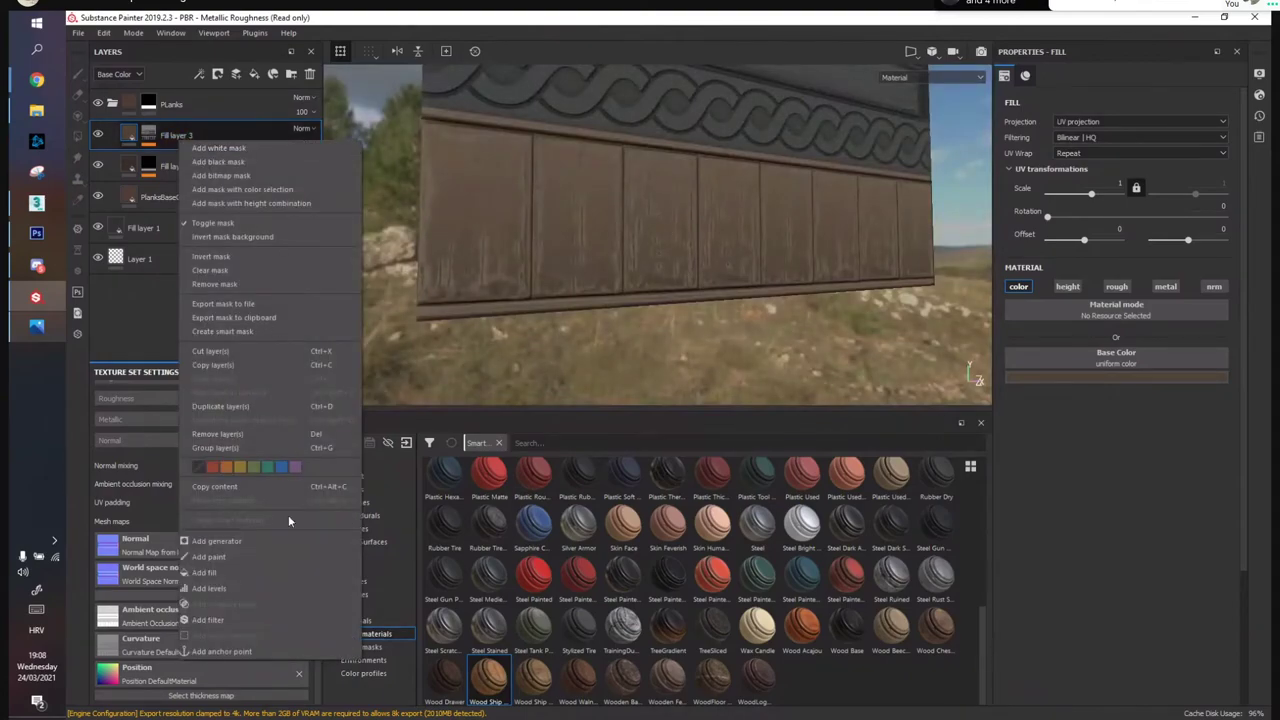
click(238, 406)
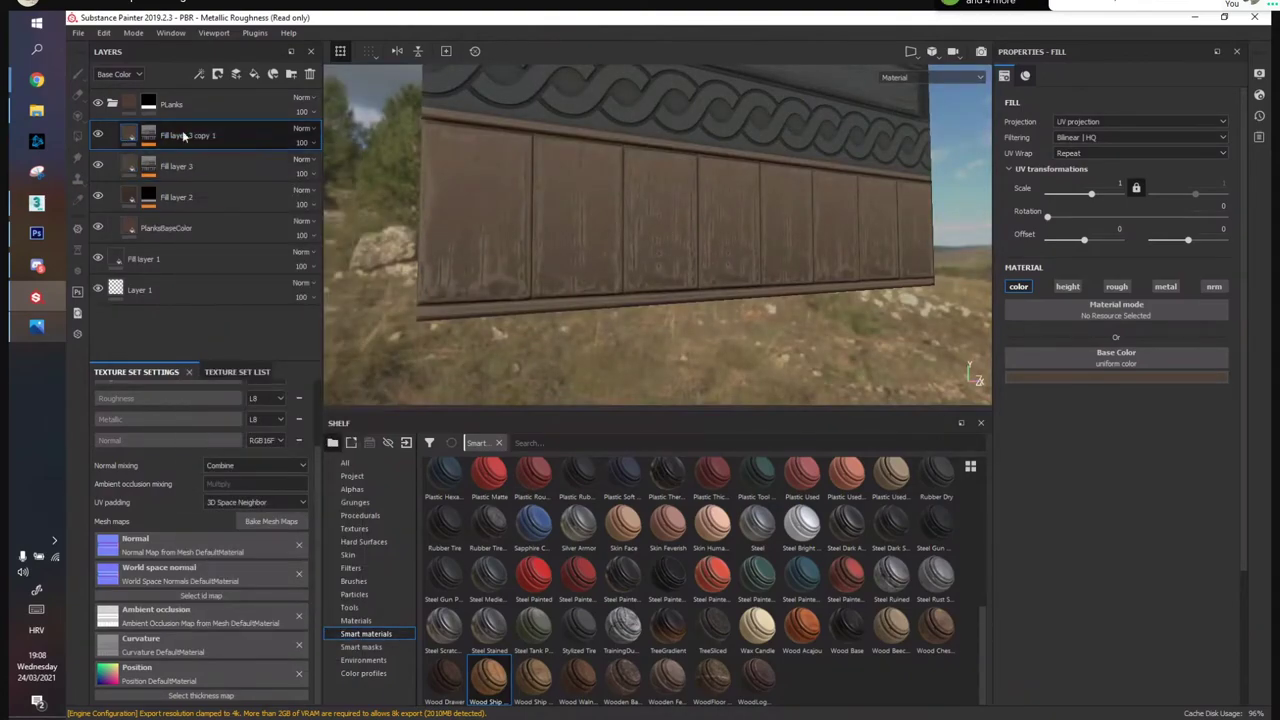
click(132, 139)
click(1051, 377)
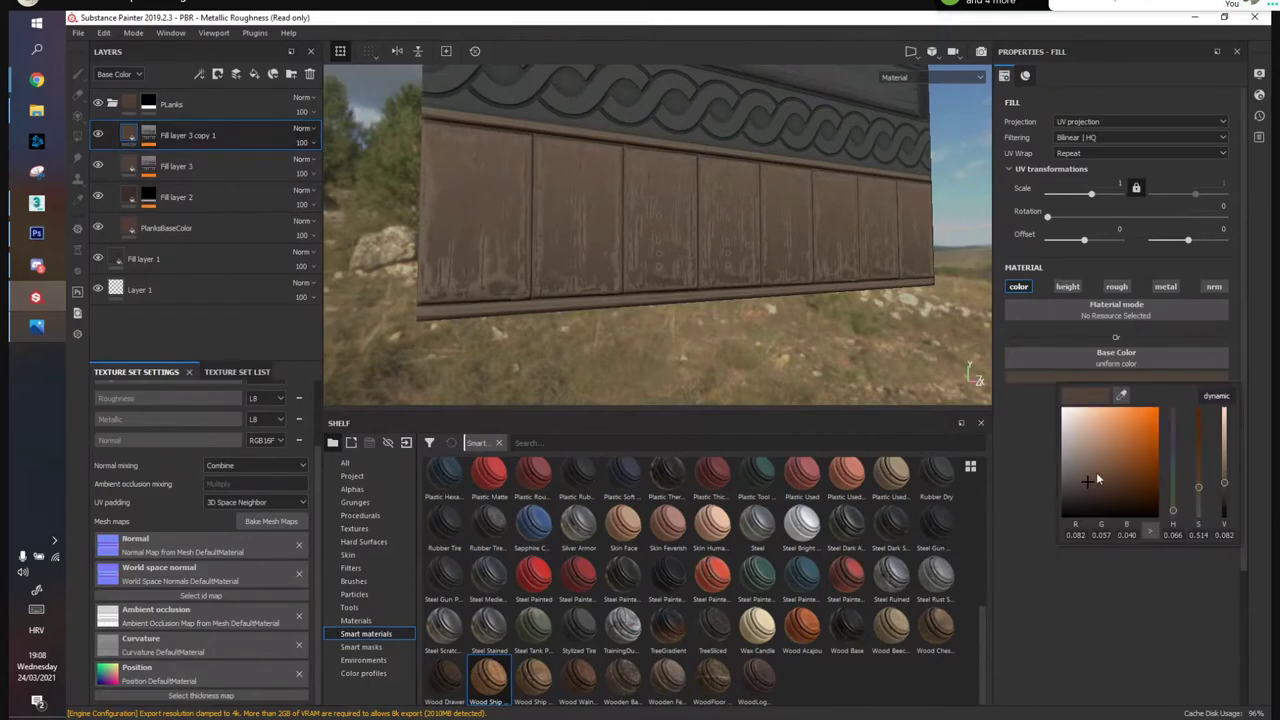
click(1094, 470)
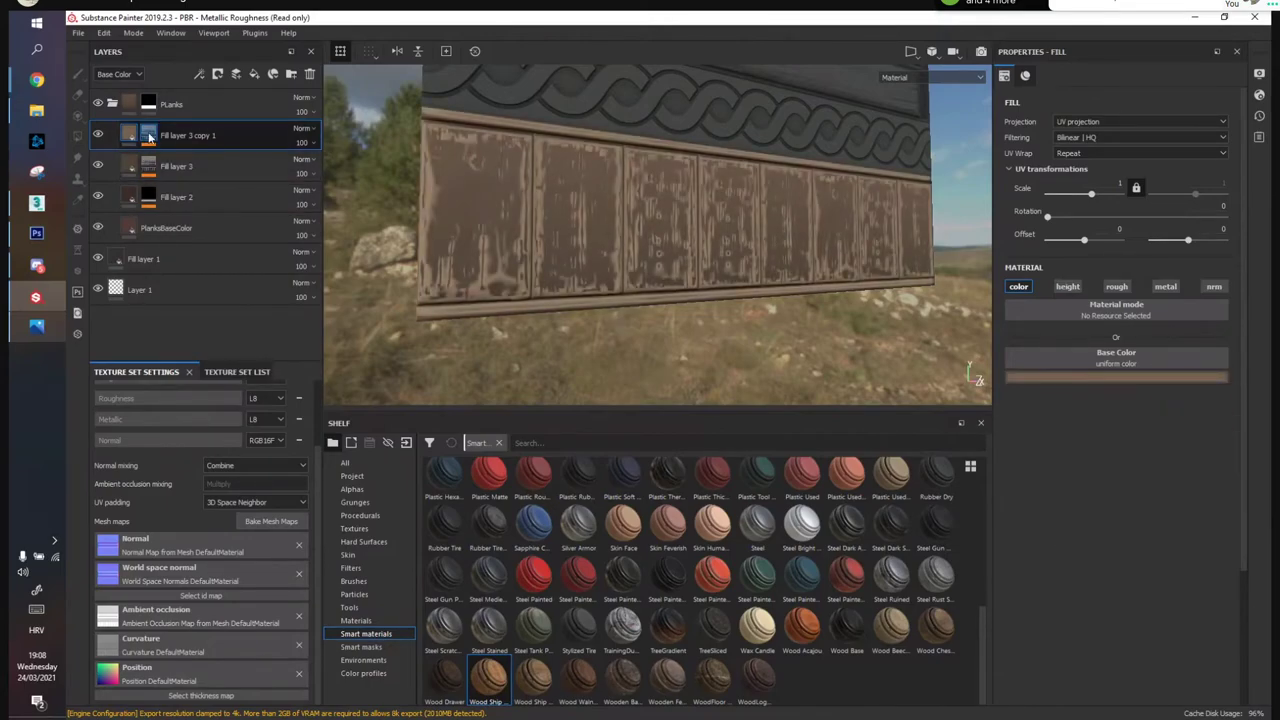
Invert the Curvature generator on Fill layer 3 copy 1 and set its Global Balance to 0.57
click(149, 134)
click(184, 161)
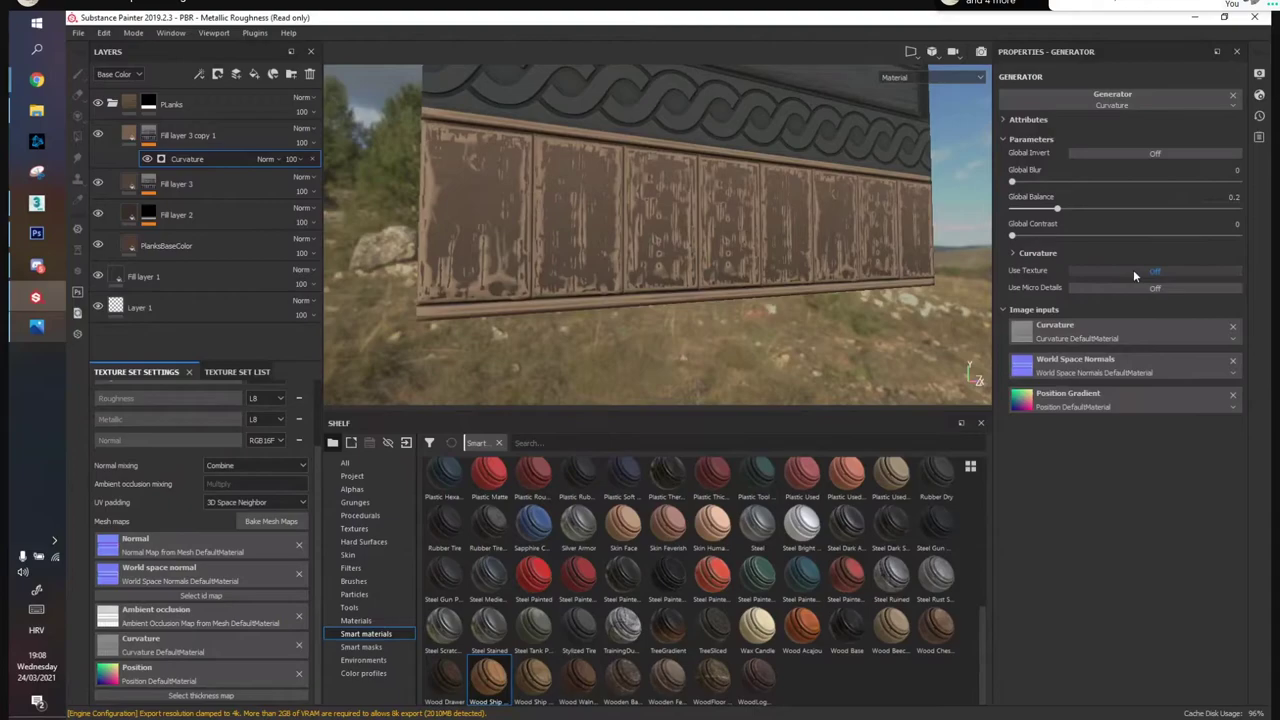
click(1120, 153)
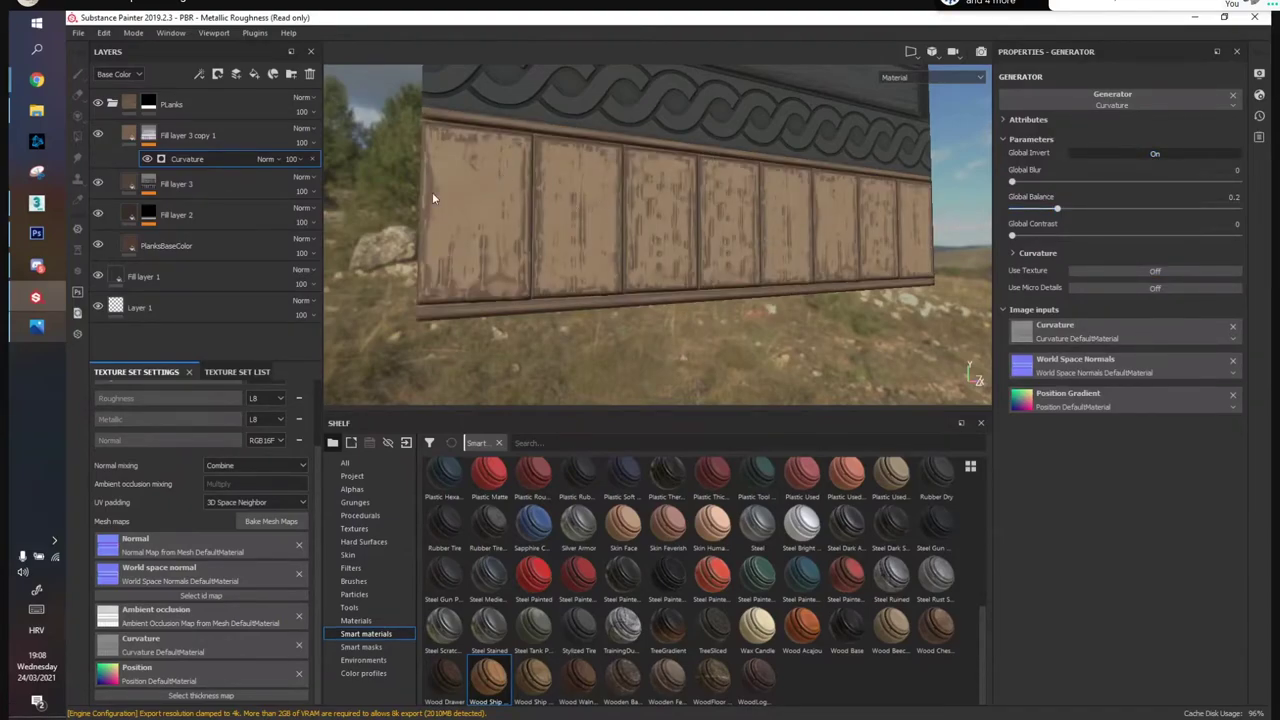
drag(1054, 210, 1142, 210)
Darken the base color of Fill layer 3 copy 1 to a value of about 0.079 and fine-tune its saturation against the planks
click(135, 135)
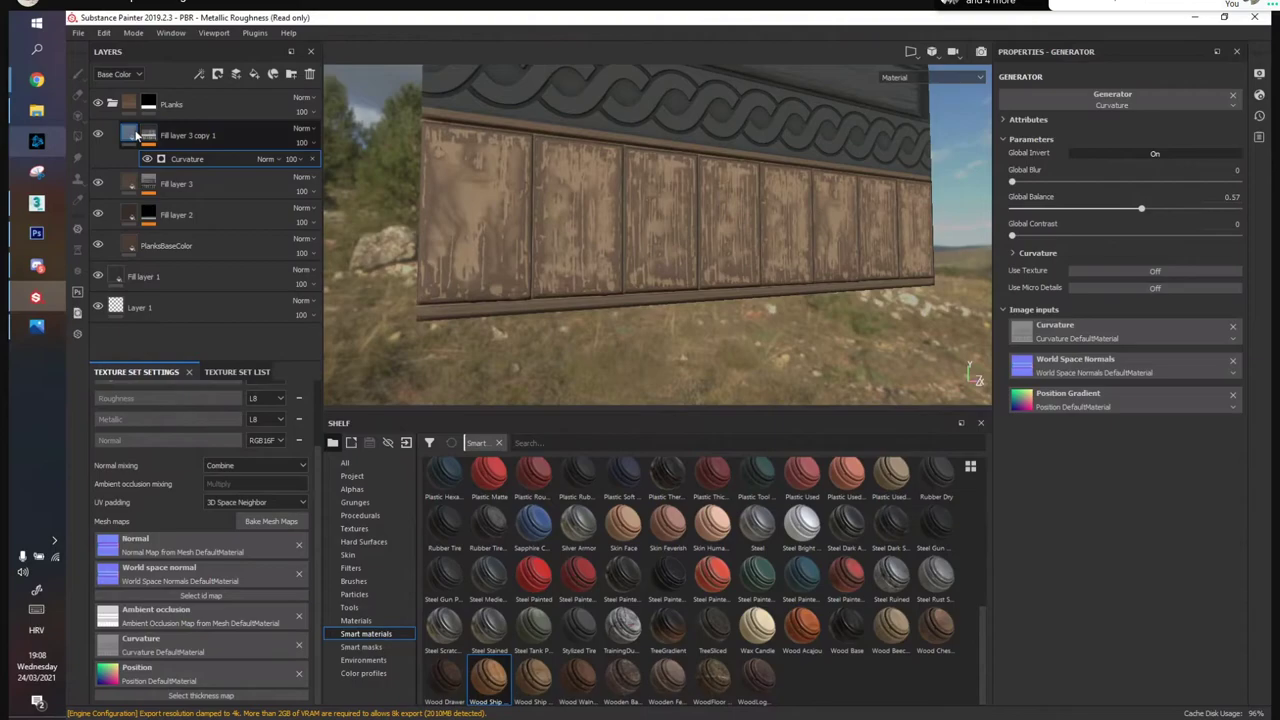
click(1120, 378)
drag(1252, 466, 1262, 484)
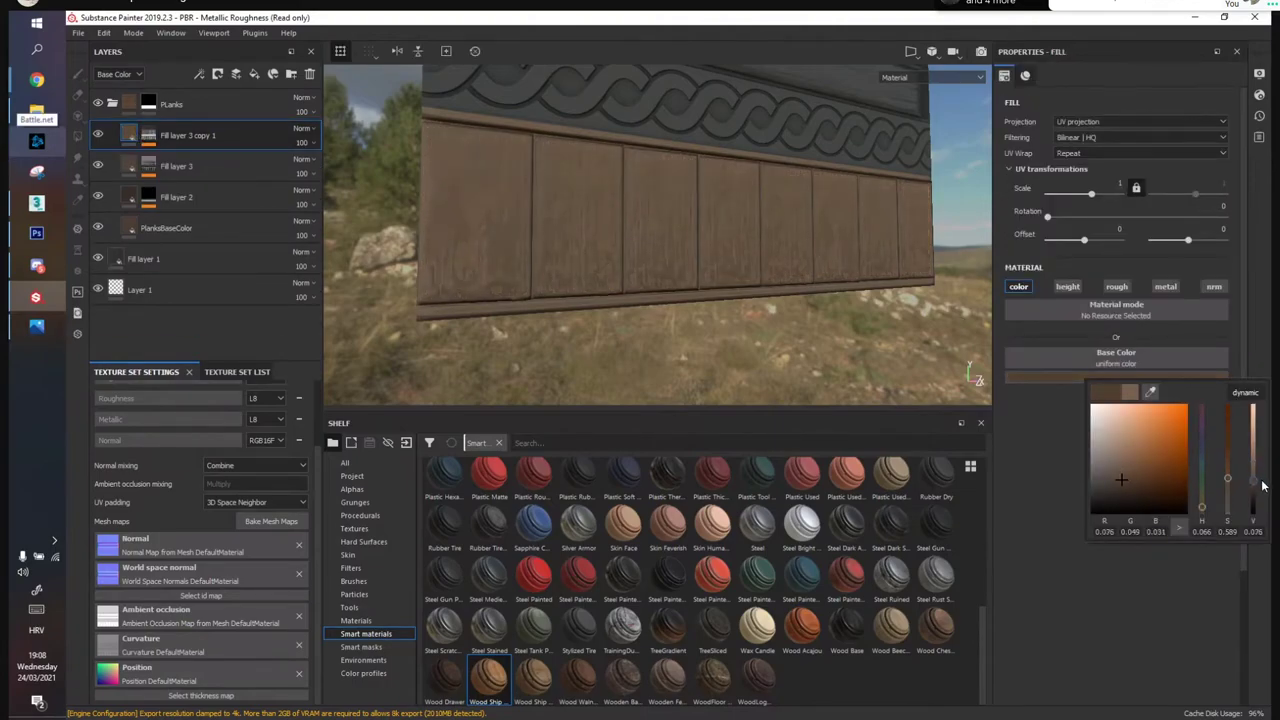
alt+drag(789, 337, 764, 295)
click(1068, 380)
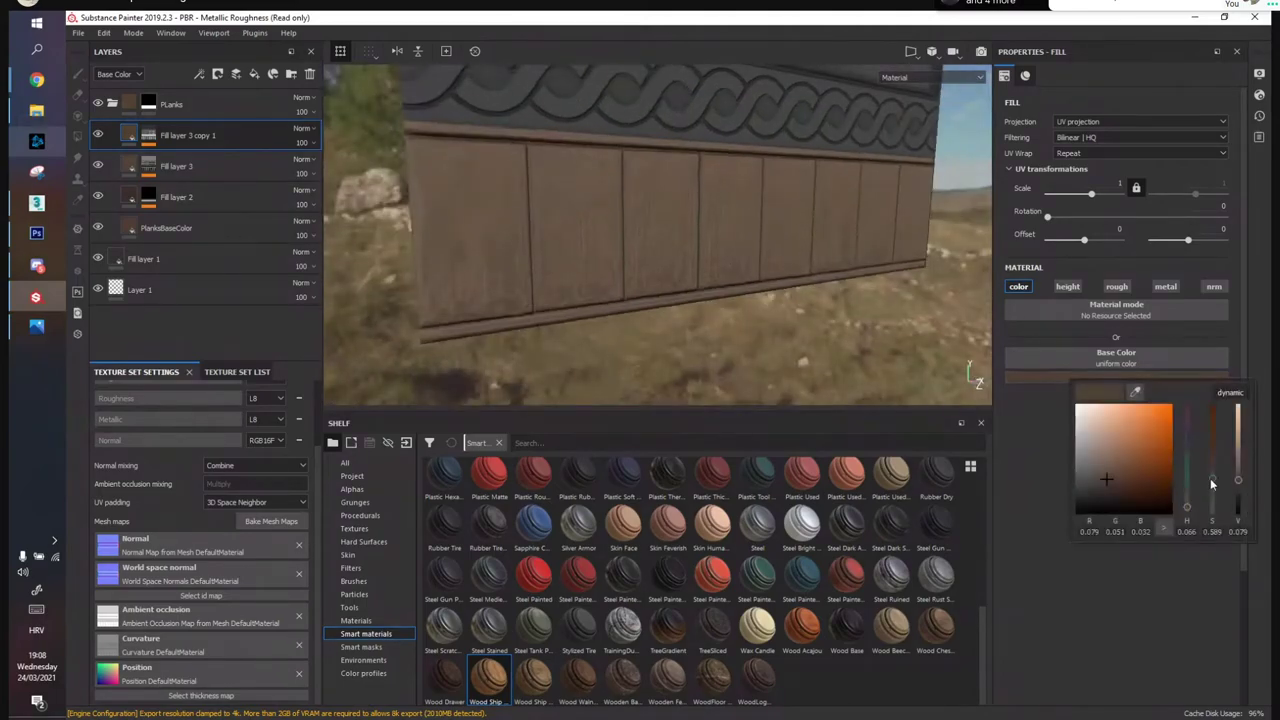
mouse_move(1214, 476)
mouse_down()
mouse_move(1216, 453)
mouse_move(1222, 472)
mouse_up()
alt+drag(720, 240, 651, 189)
scroll(651, 189, down, 4)
alt+middle_drag(654, 192, 612, 196)
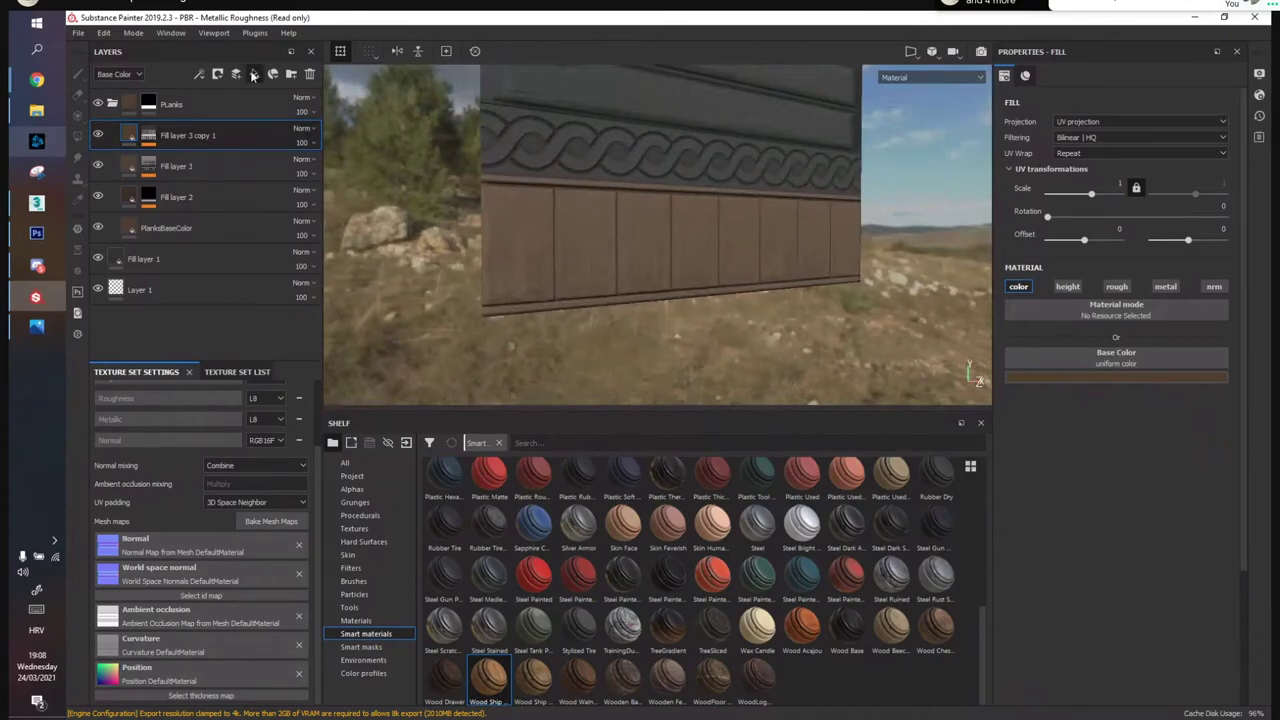
Add a fill layer above Fill layer 3 copy 1 with a black mask driven by a Curvature generator
click(254, 76)
right_click(188, 133)
click(222, 155)
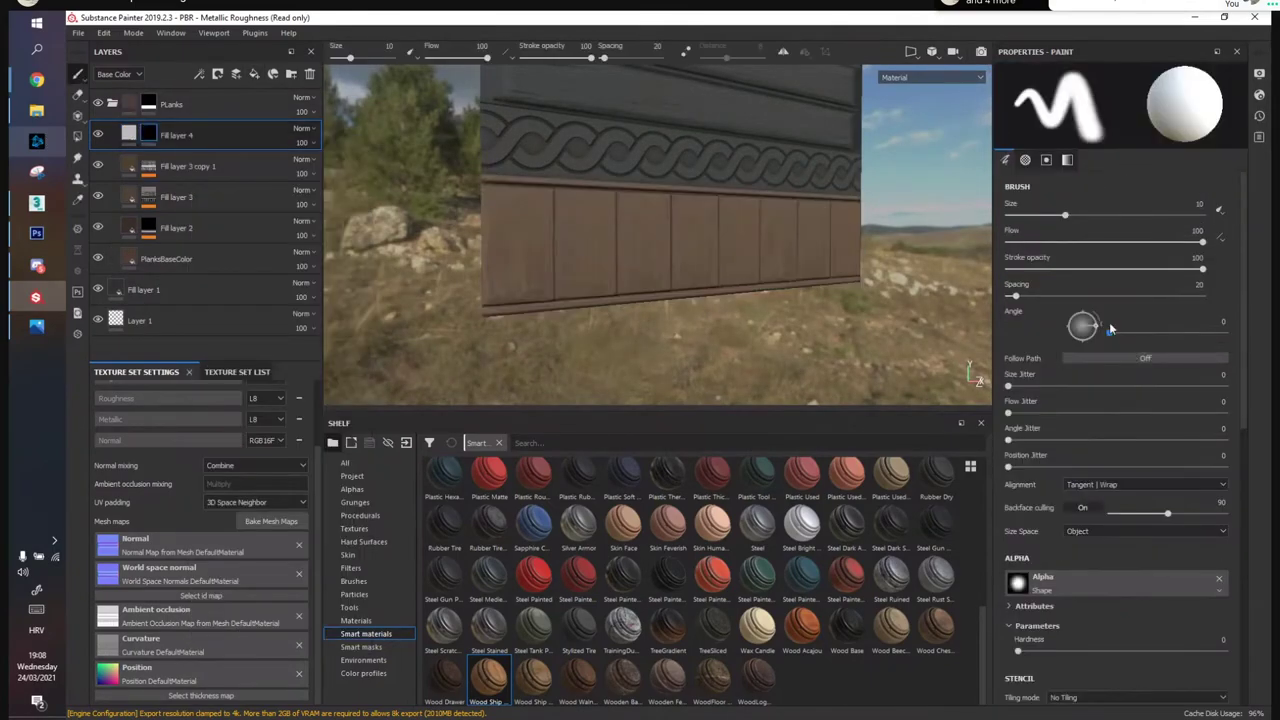
right_click(205, 141)
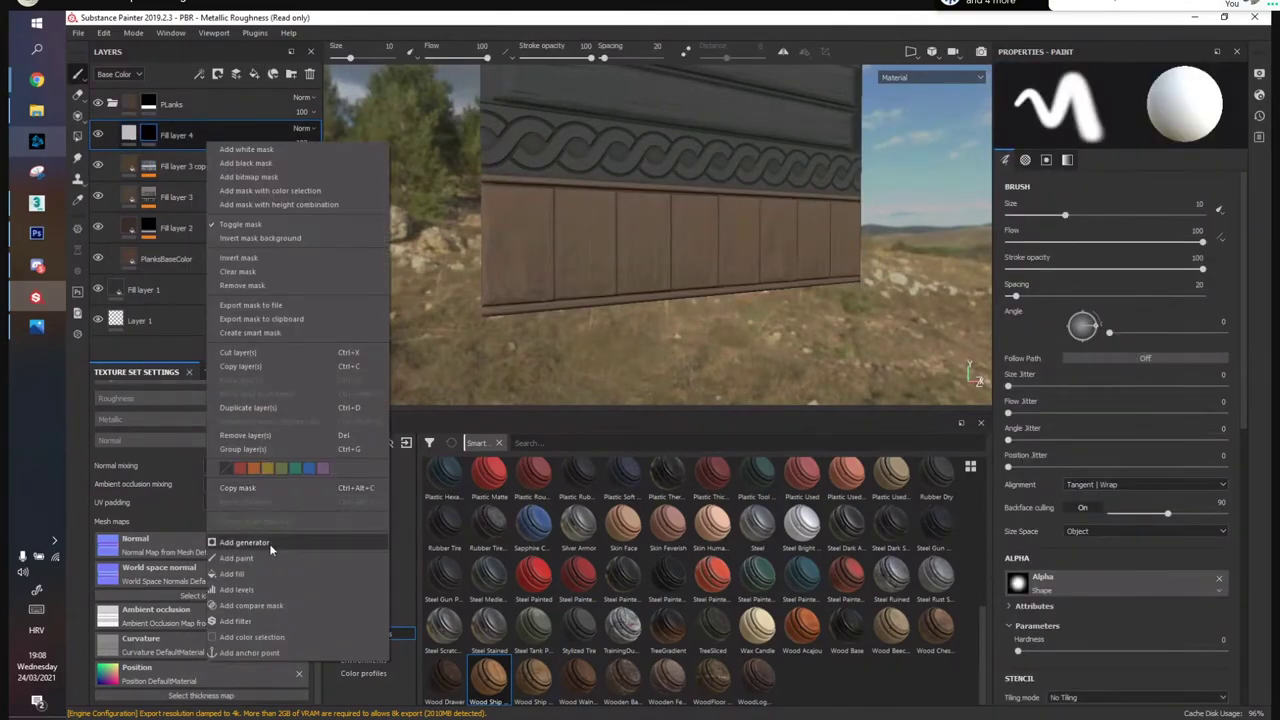
click(240, 542)
click(1120, 93)
text(Curvat)
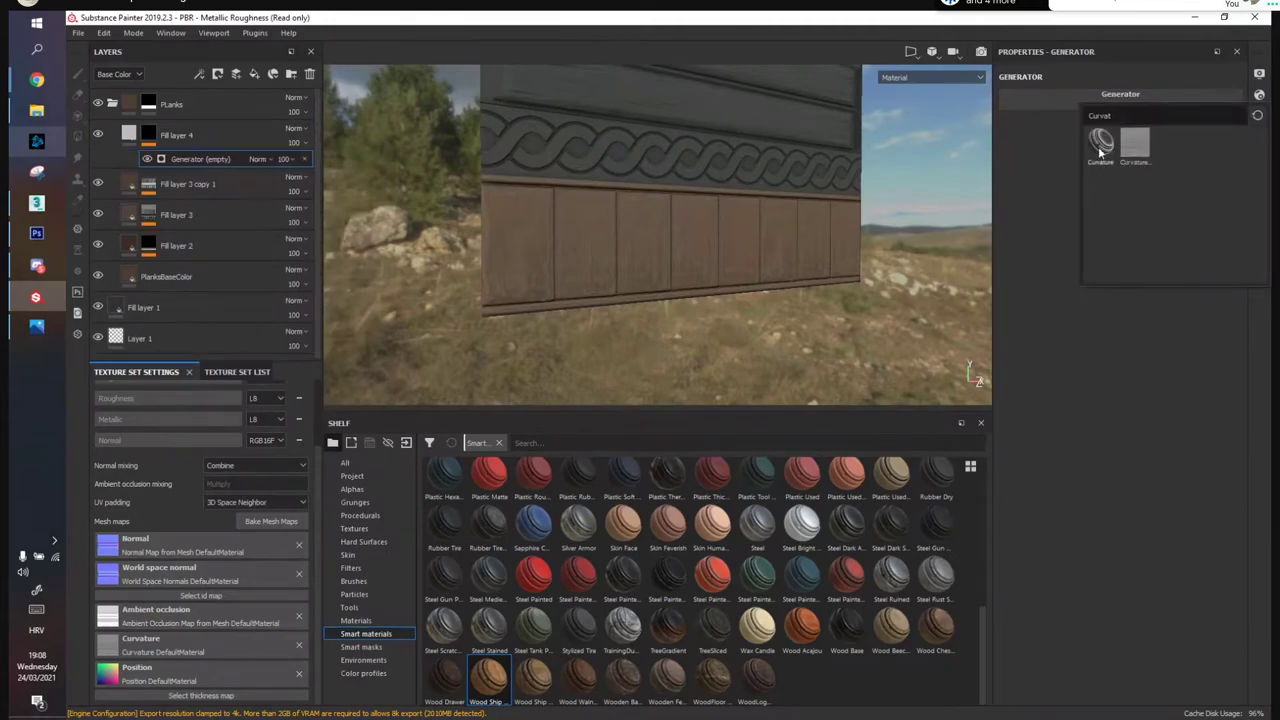
click(1100, 142)
Tune Fill layer 4's Curvature generator to Global Balance 0.08, Sharp 0.7, Fine 0, Medium 0, Large 0.78 and Big 0.39
drag(1114, 206, 1029, 207)
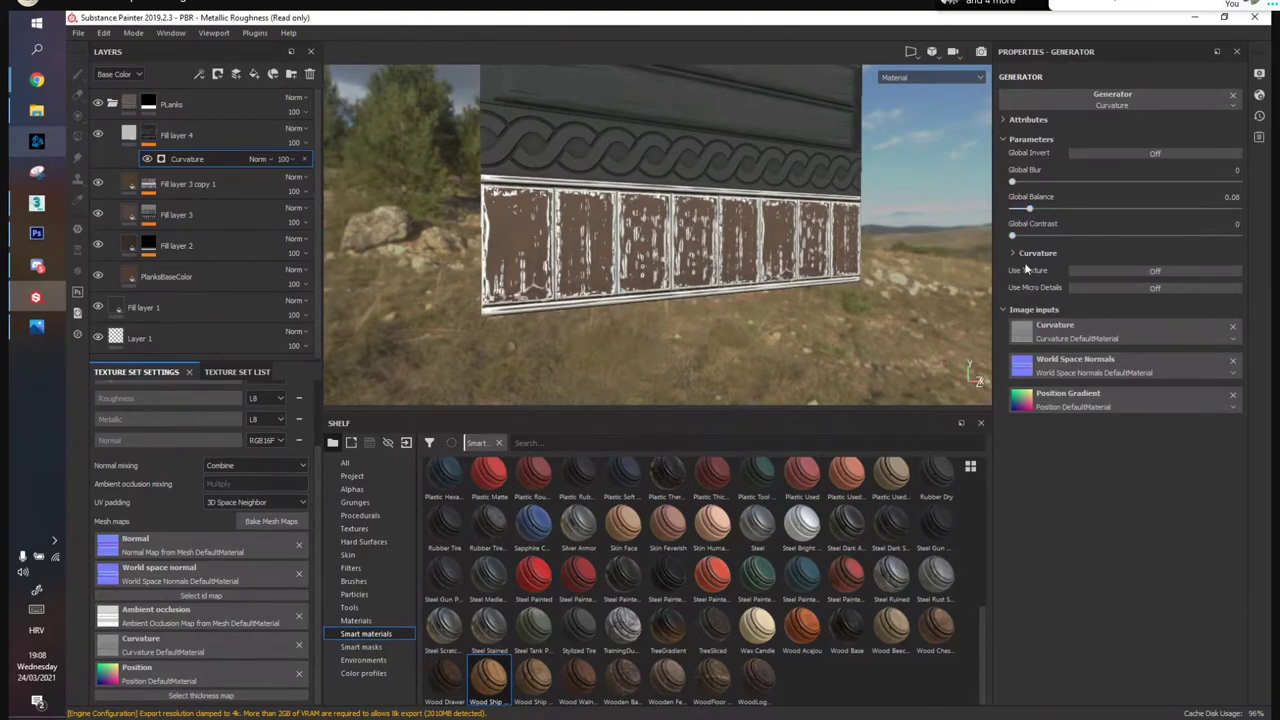
click(1037, 254)
drag(1123, 398, 1004, 400)
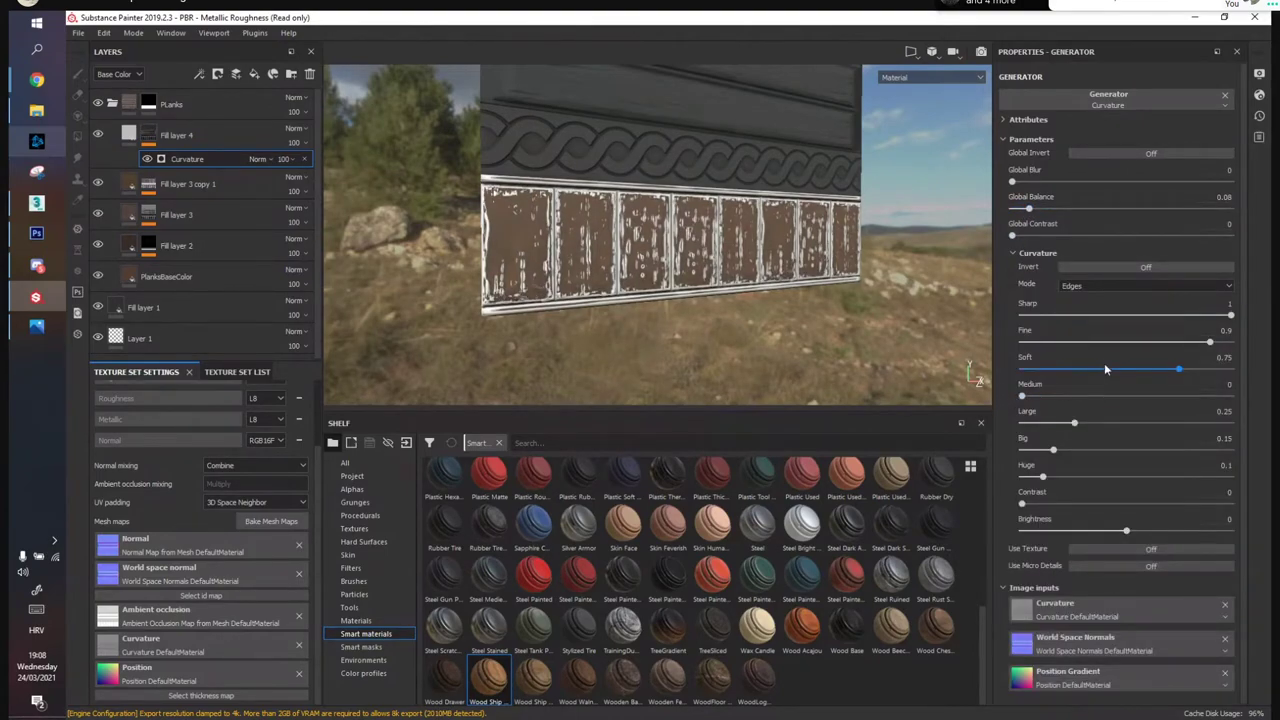
drag(1100, 342, 1020, 343)
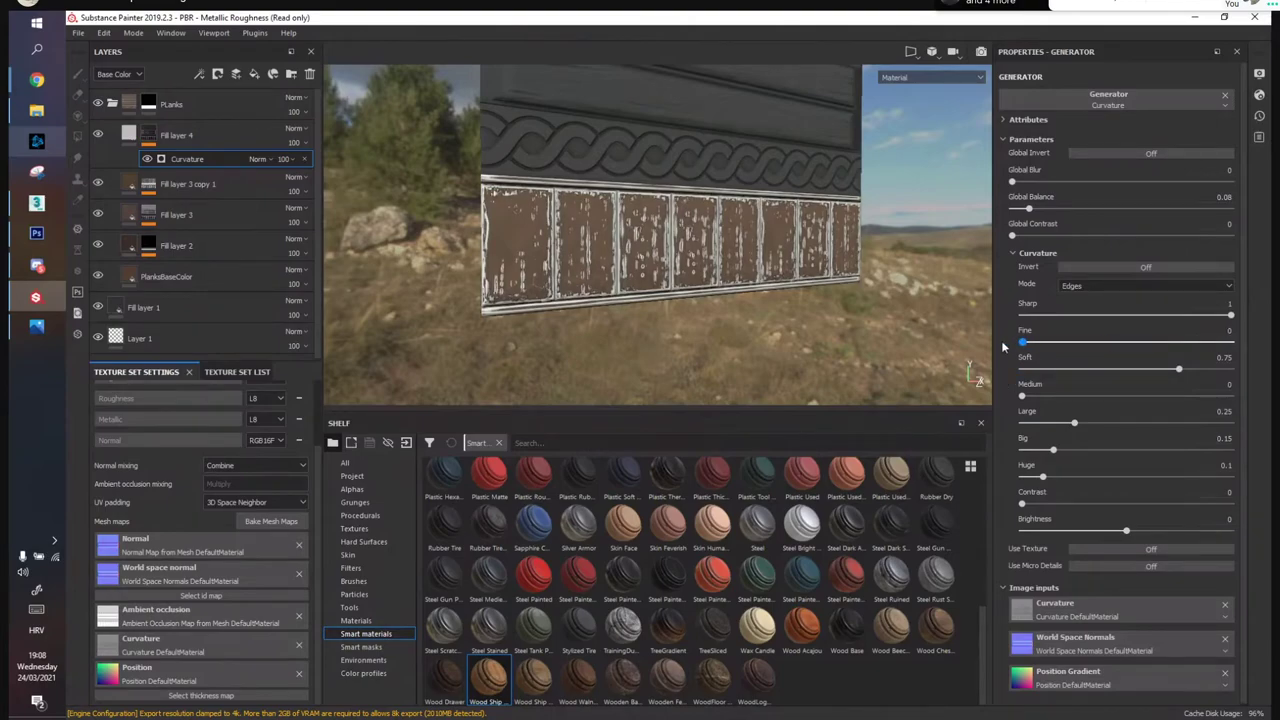
click(1029, 316)
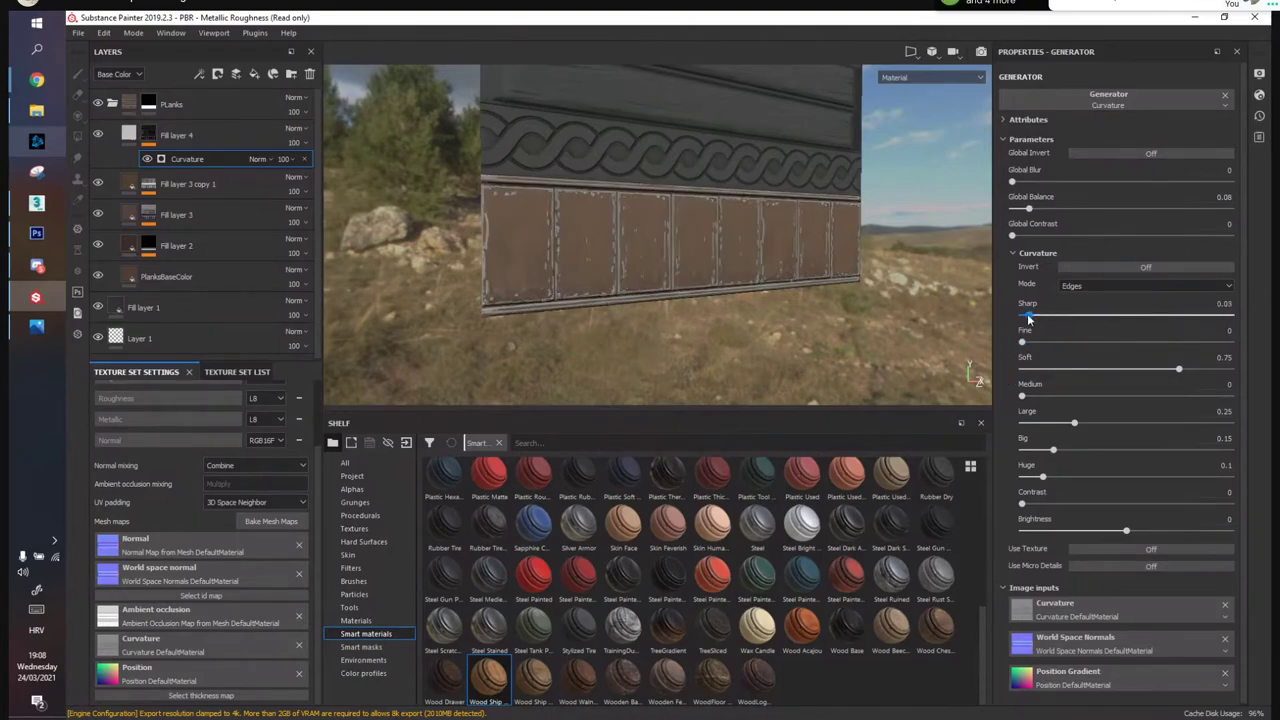
drag(1040, 318, 1169, 316)
drag(1117, 424, 1185, 424)
drag(1053, 449, 1101, 448)
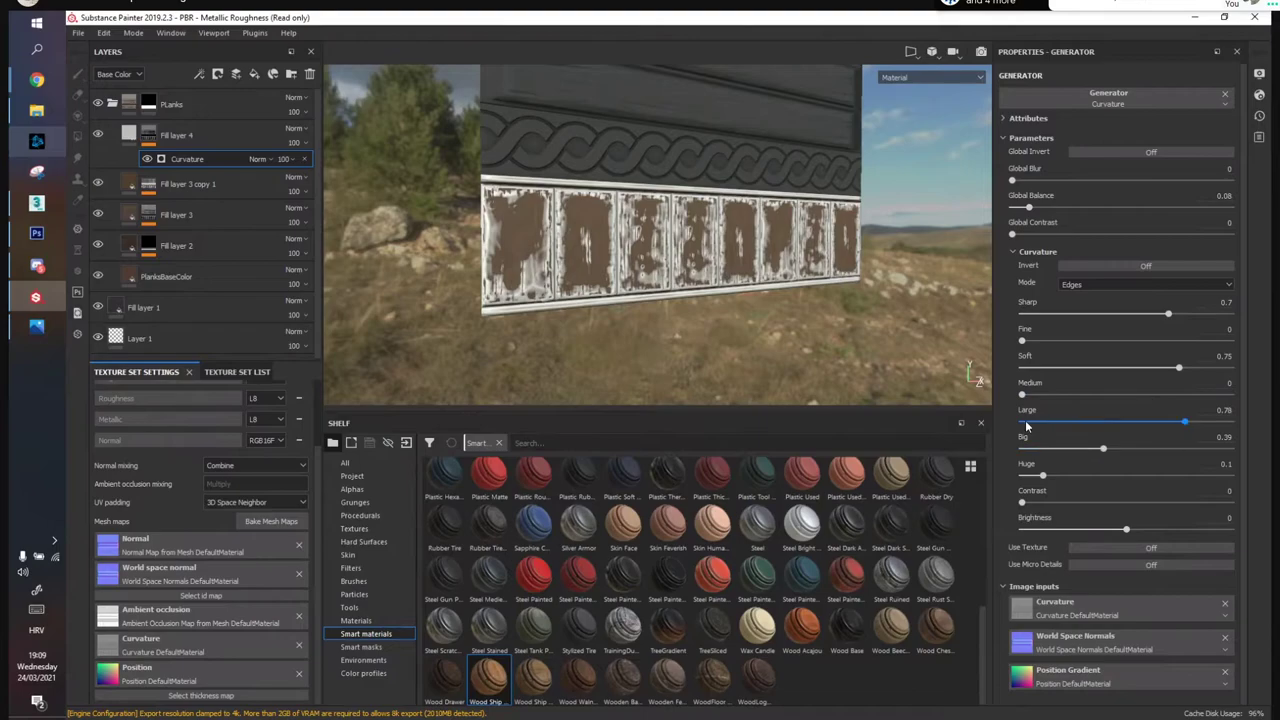
scroll(552, 243, up, 5)
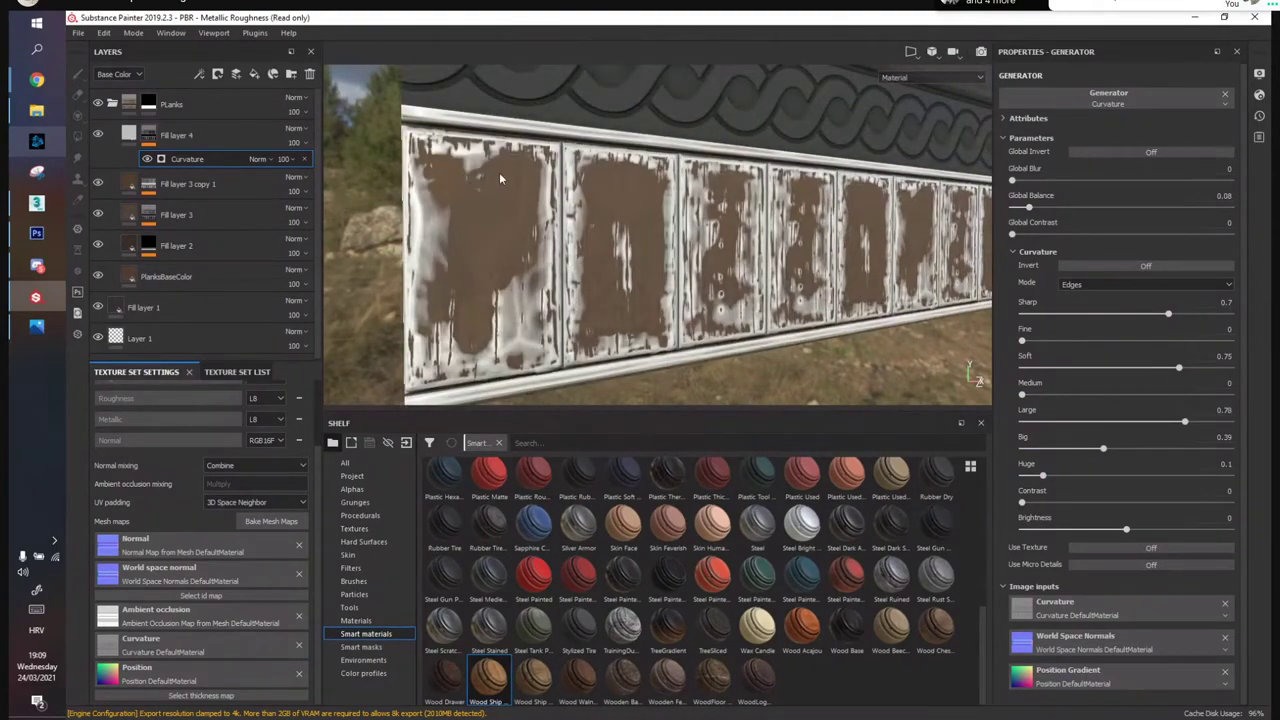
mouse_move(661, 238)
alt+mouse_down()
mouse_move(638, 224)
mouse_move(650, 218)
alt+mouse_up()
Add a fill effect above the Curvature generator in Fill layer 4's mask, using the Grunge Dirt Muddy texture
right_click(195, 158)
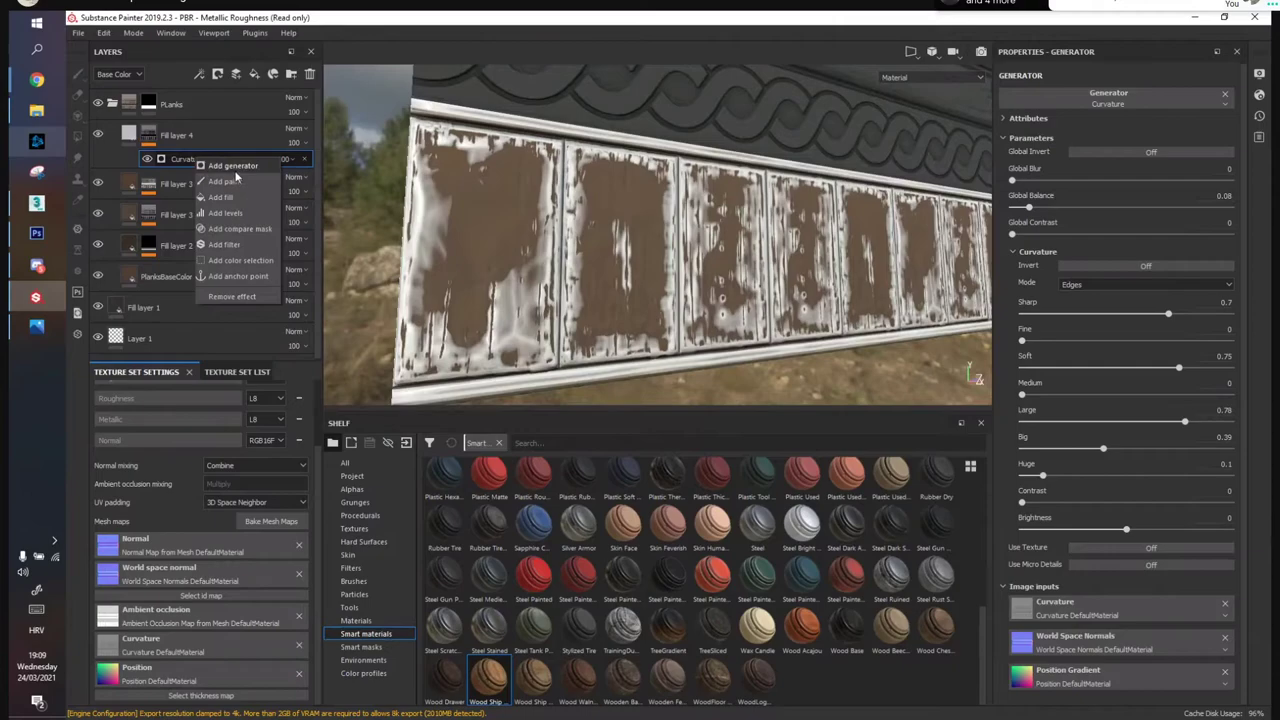
click(230, 181)
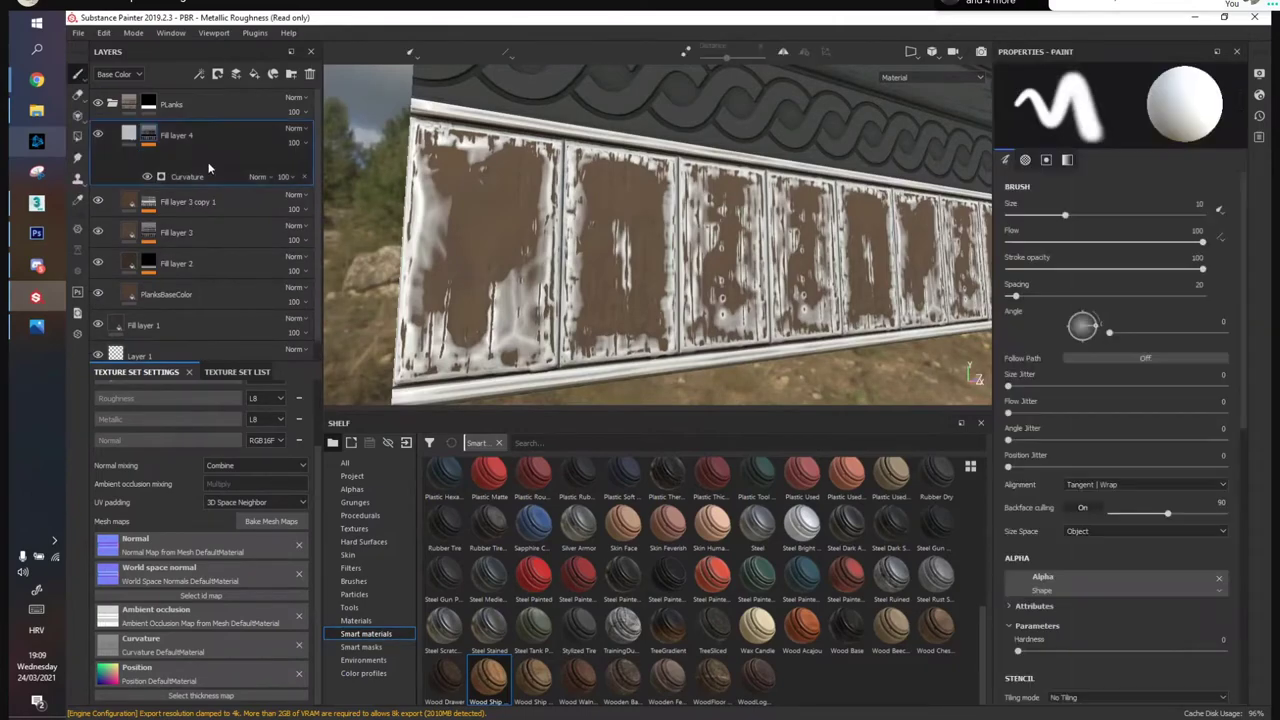
click(190, 160)
right_click(190, 160)
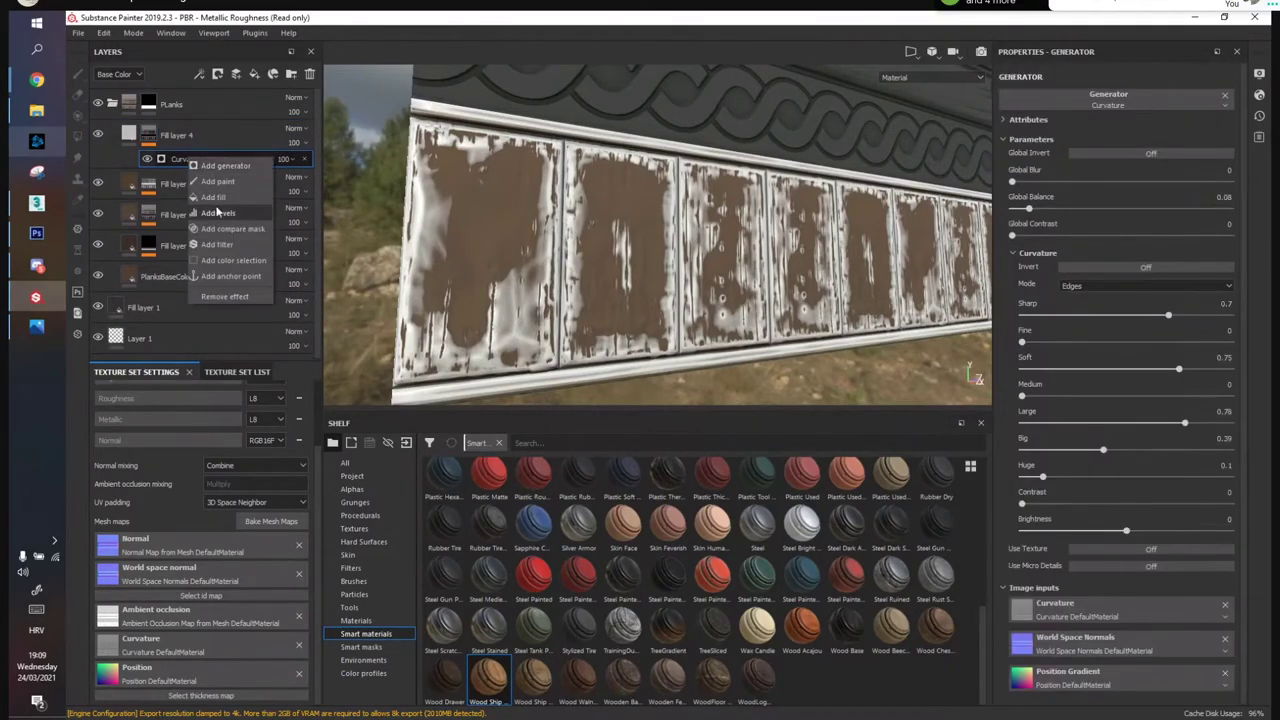
click(212, 197)
click(1118, 288)
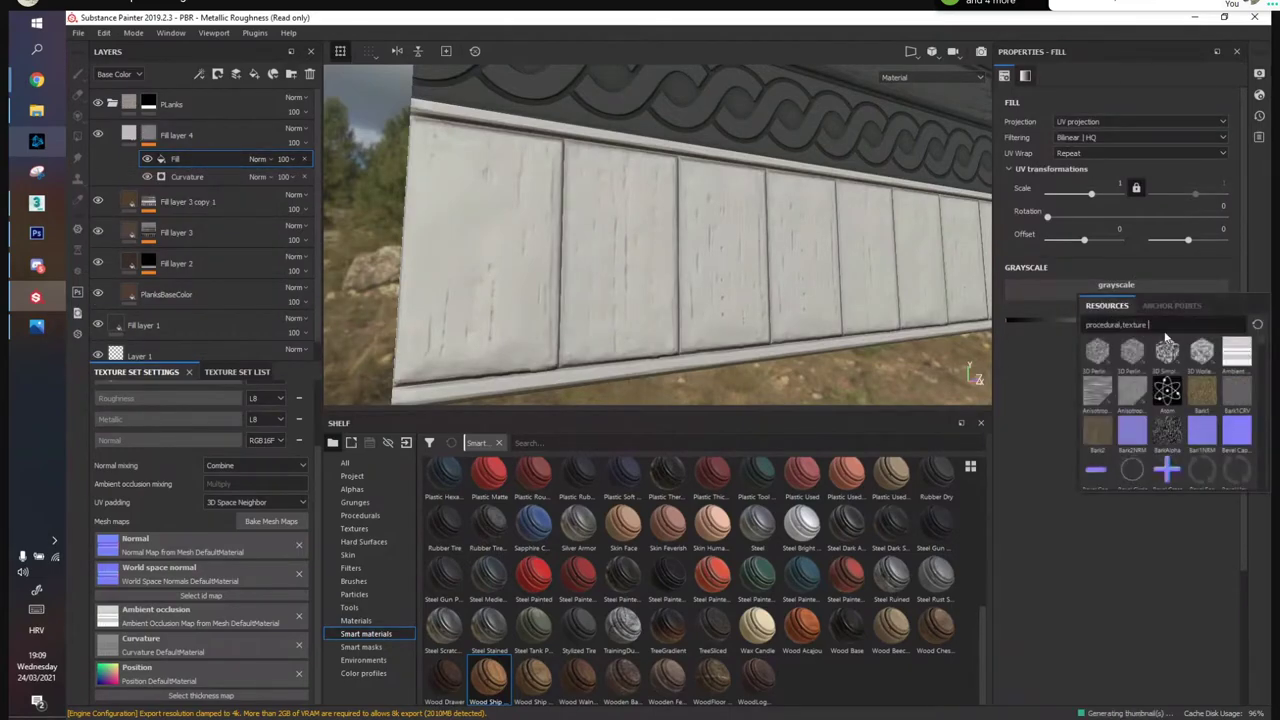
text(grung)
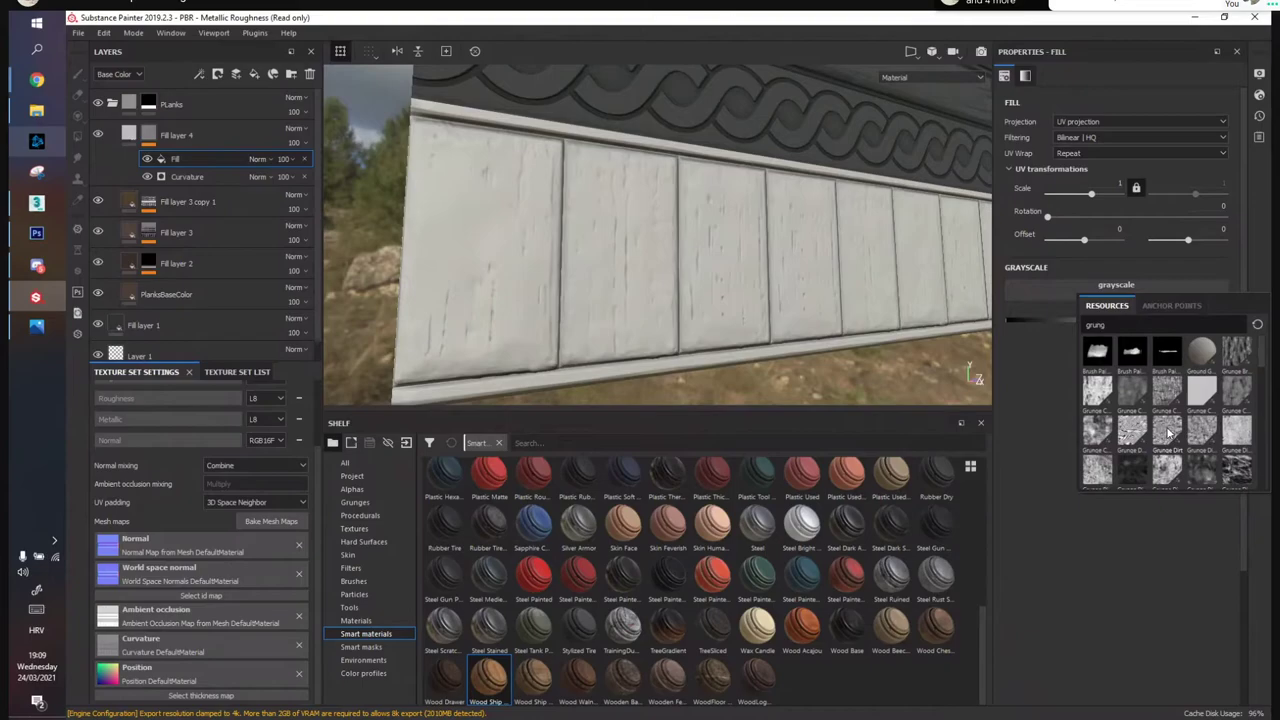
scroll(1168, 432, down, 3)
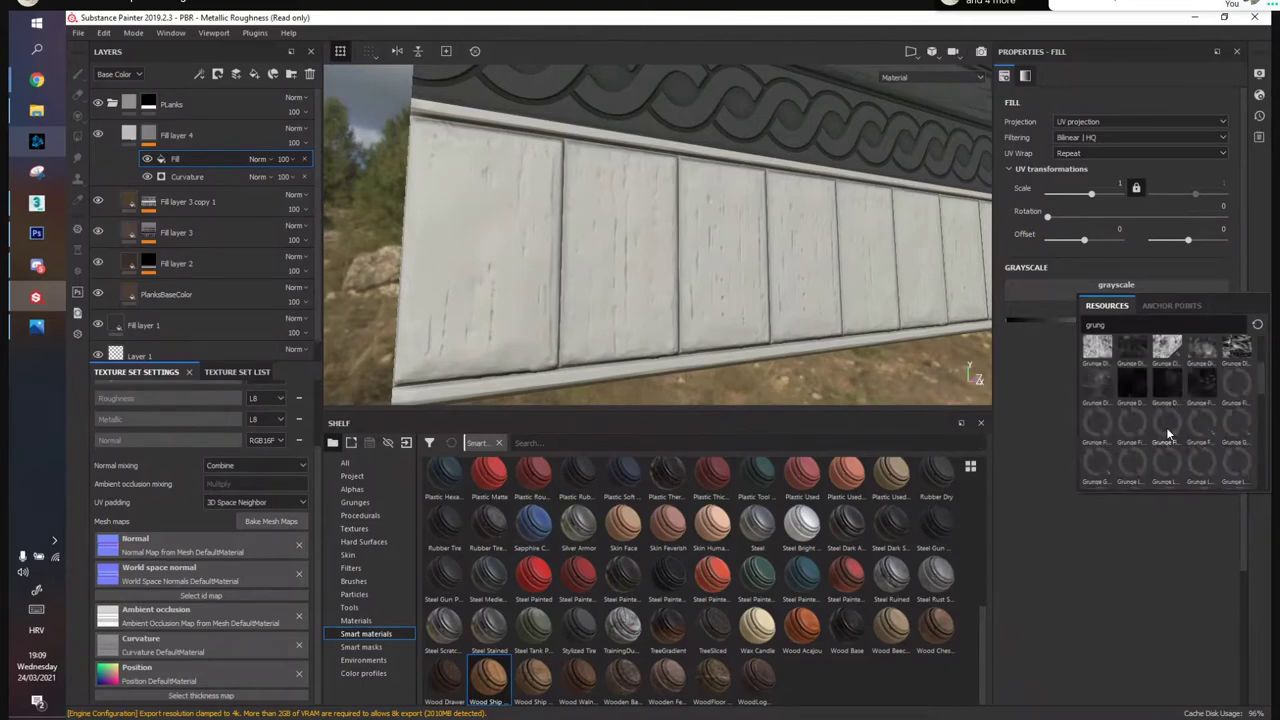
mouse_move(1131, 362)
click(1131, 350)
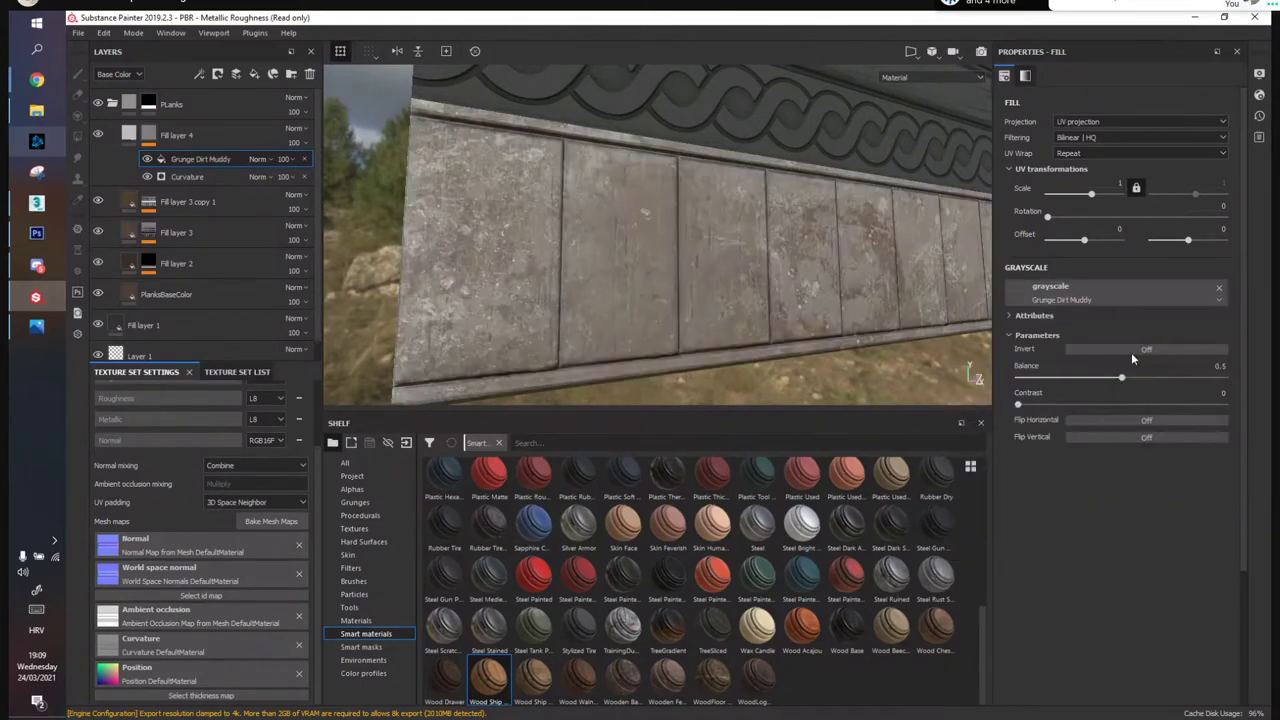
Set Grunge Dirt Muddy's contrast to 0.29 and its blending mode to Multiply in Fill layer 4's mask
drag(1034, 408, 1069, 408)
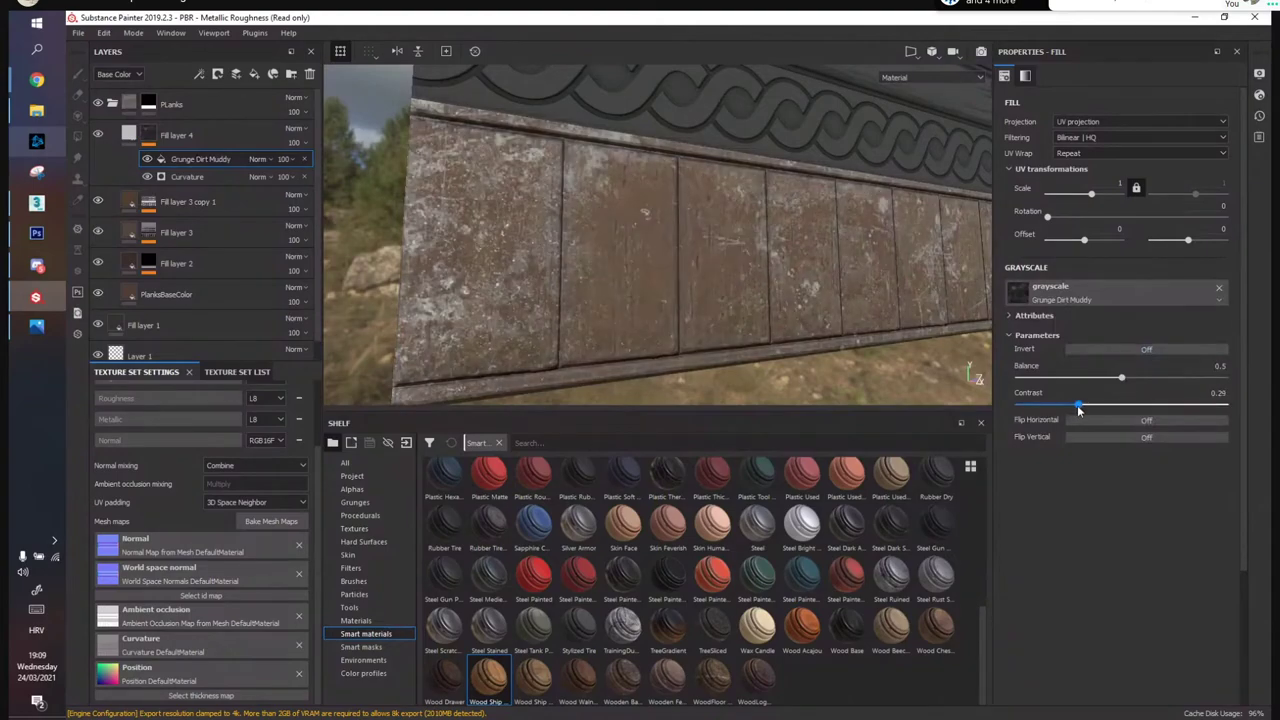
click(261, 159)
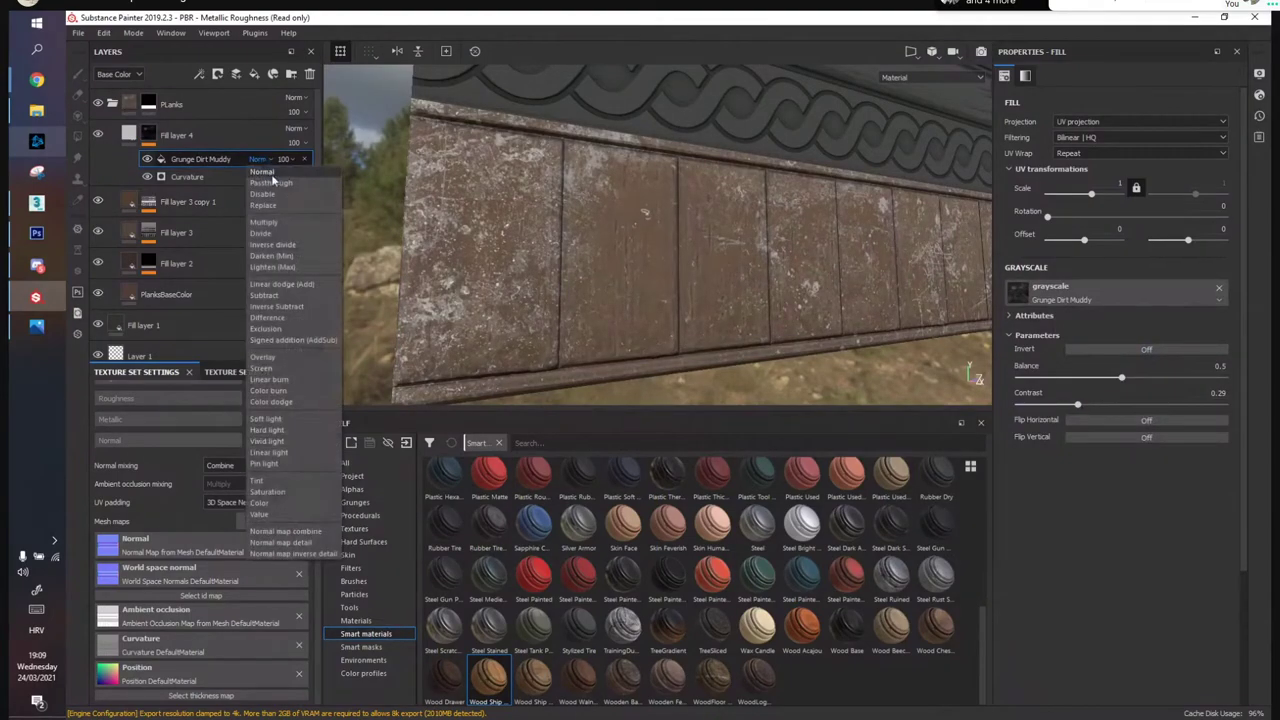
click(265, 222)
alt+drag(460, 236, 900, 211)
Compare Fill layer 4's mask with the grunge and curvature effects shown separately, and with Grunge Dirt Muddy in Normal versus Multiply blending
click(147, 177)
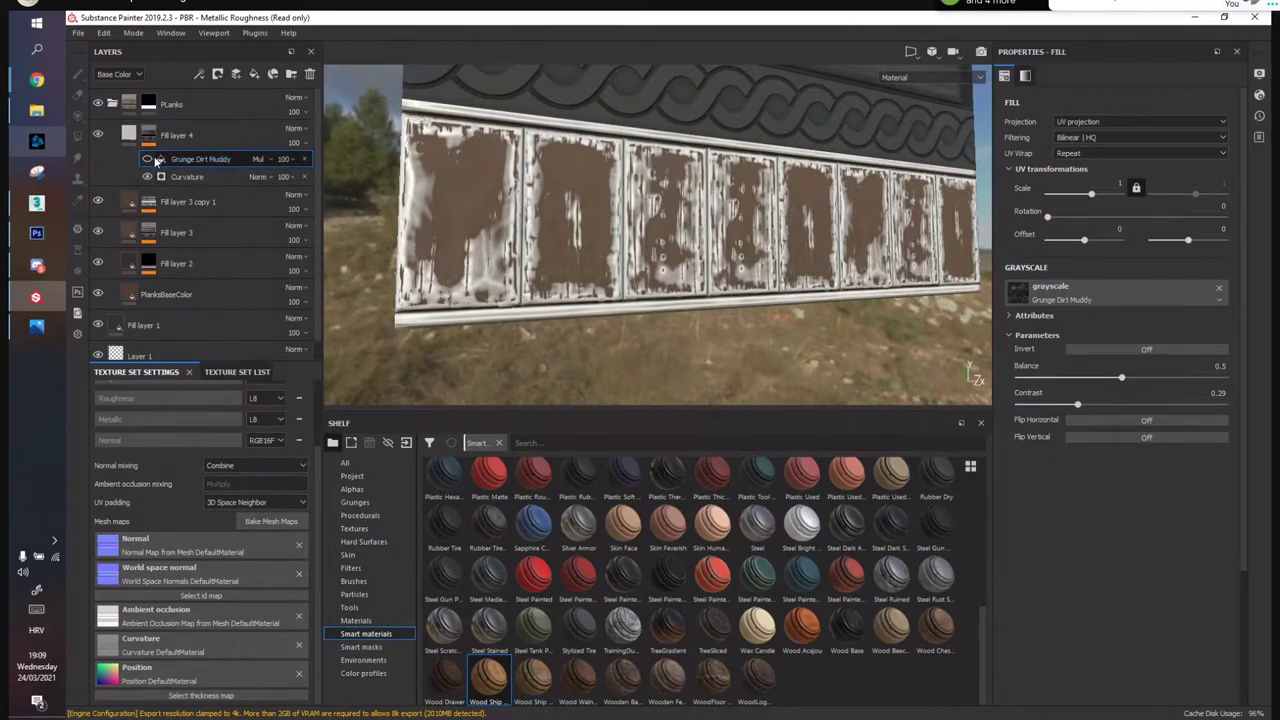
click(259, 159)
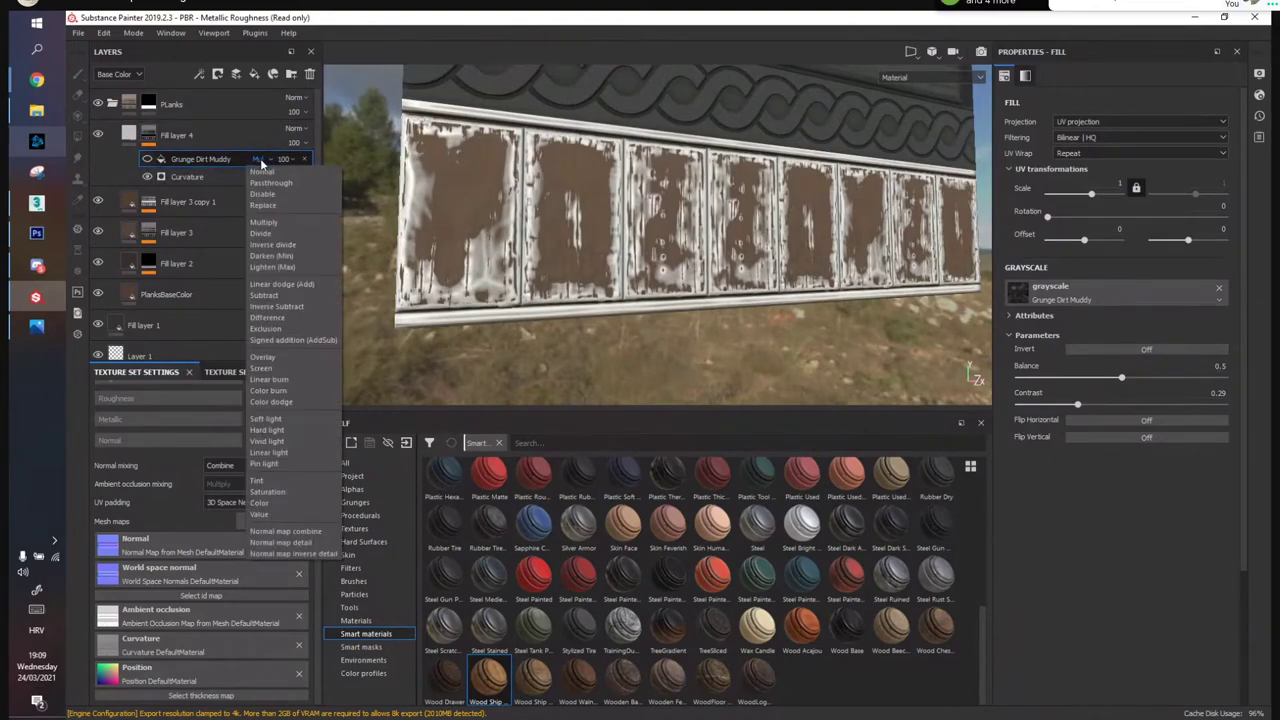
click(219, 161)
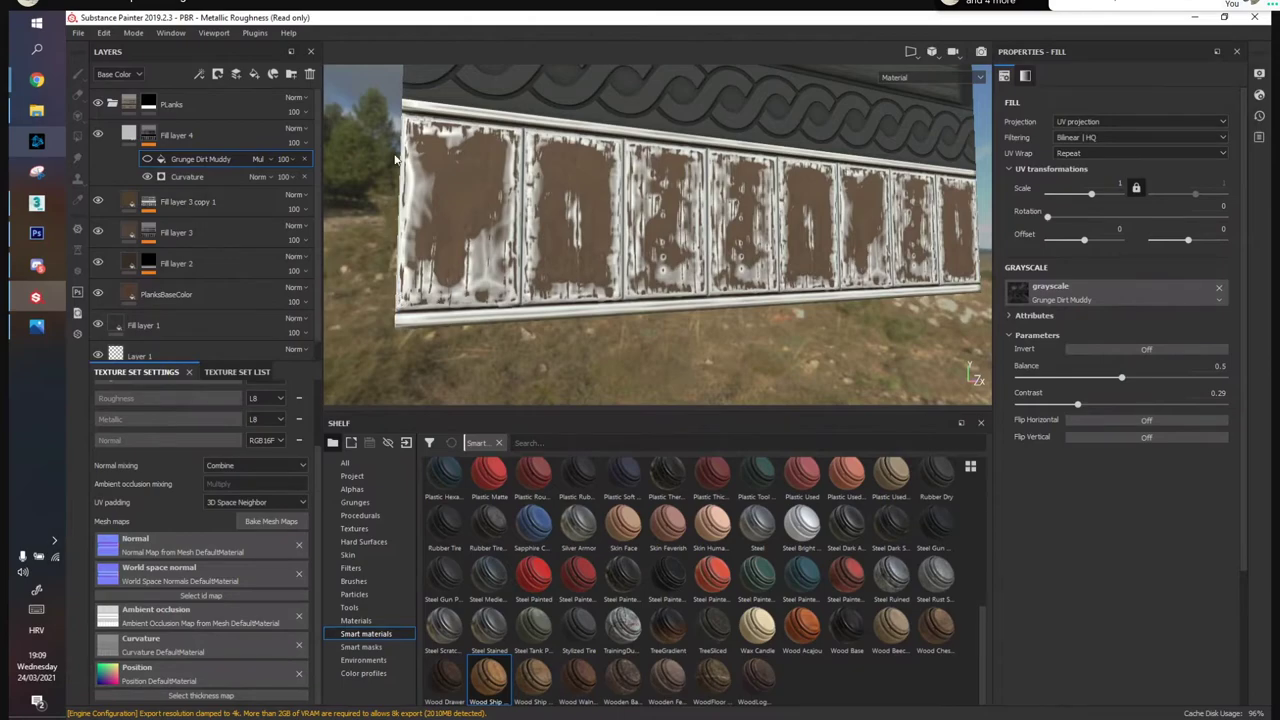
click(147, 177)
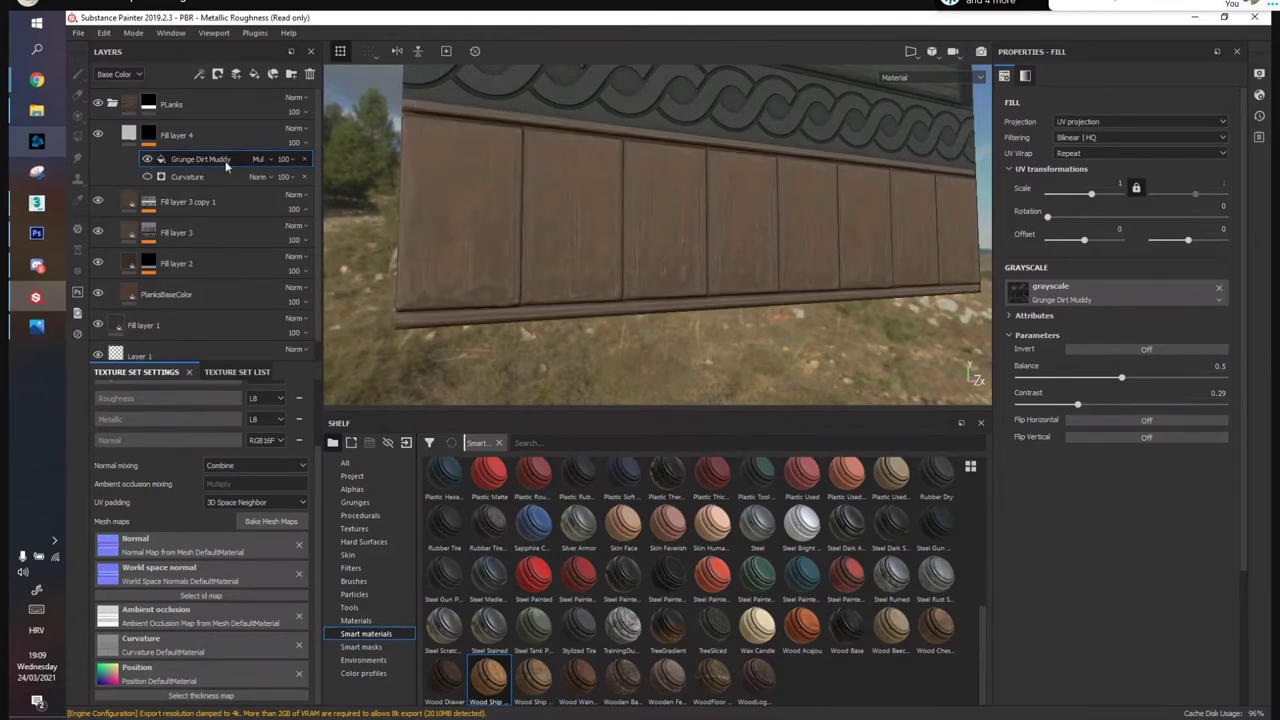
click(278, 164)
click(275, 172)
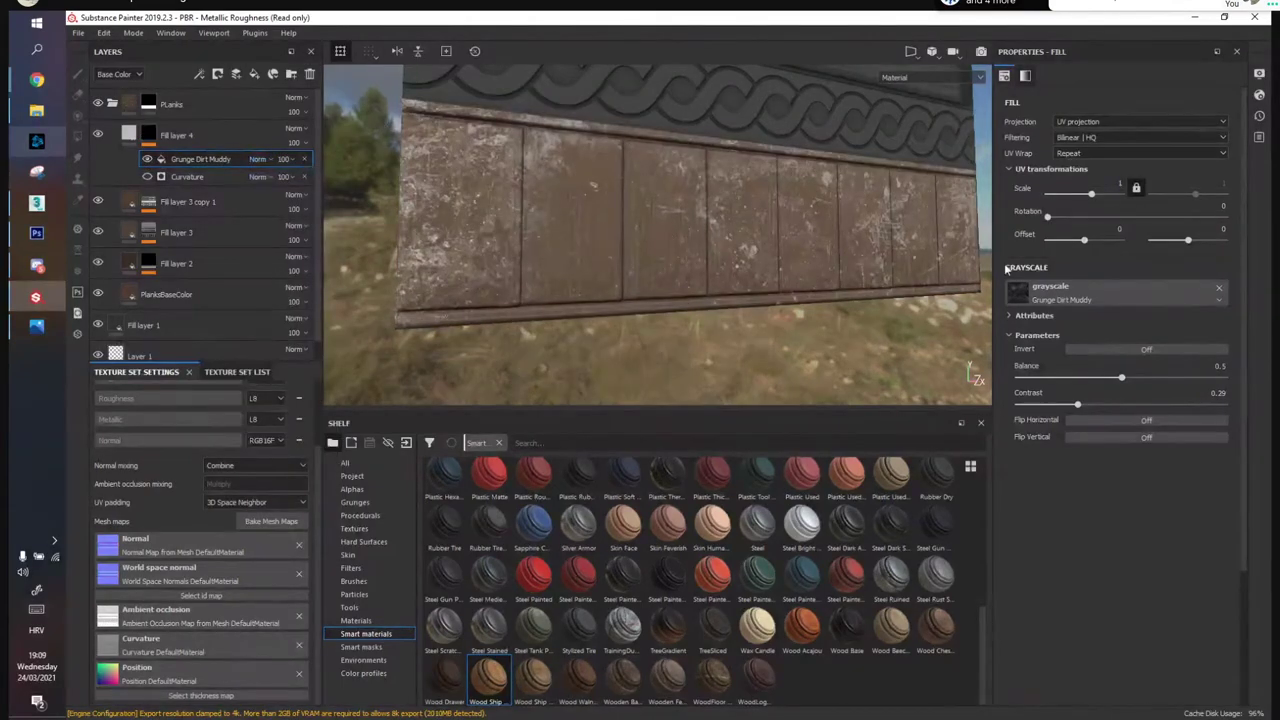
click(147, 177)
click(262, 159)
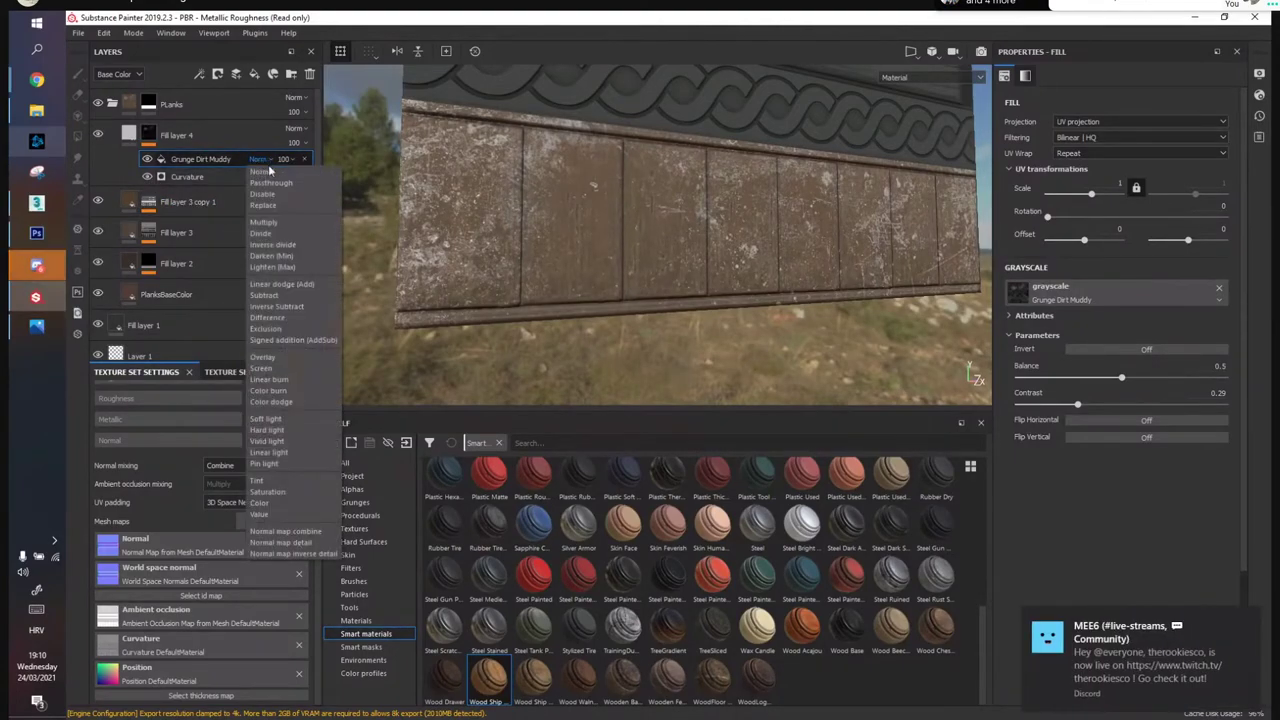
click(275, 222)
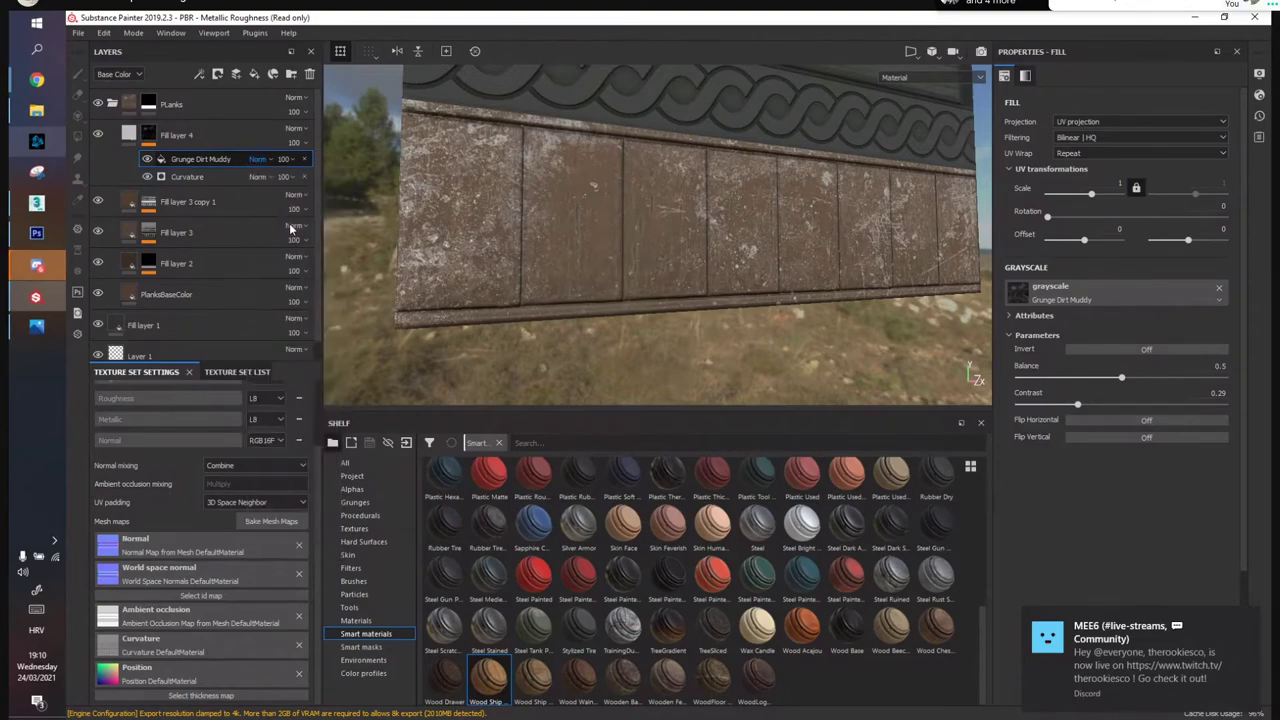
mouse_move(517, 243)
alt+mouse_down()
mouse_move(631, 277)
mouse_move(465, 226)
mouse_move(600, 240)
mouse_move(654, 190)
mouse_move(679, 249)
mouse_move(687, 241)
alt+mouse_up()
Add a fill layer between Fill layer 3 copy 1 and Fill layer 4 and give it a black mask
click(229, 135)
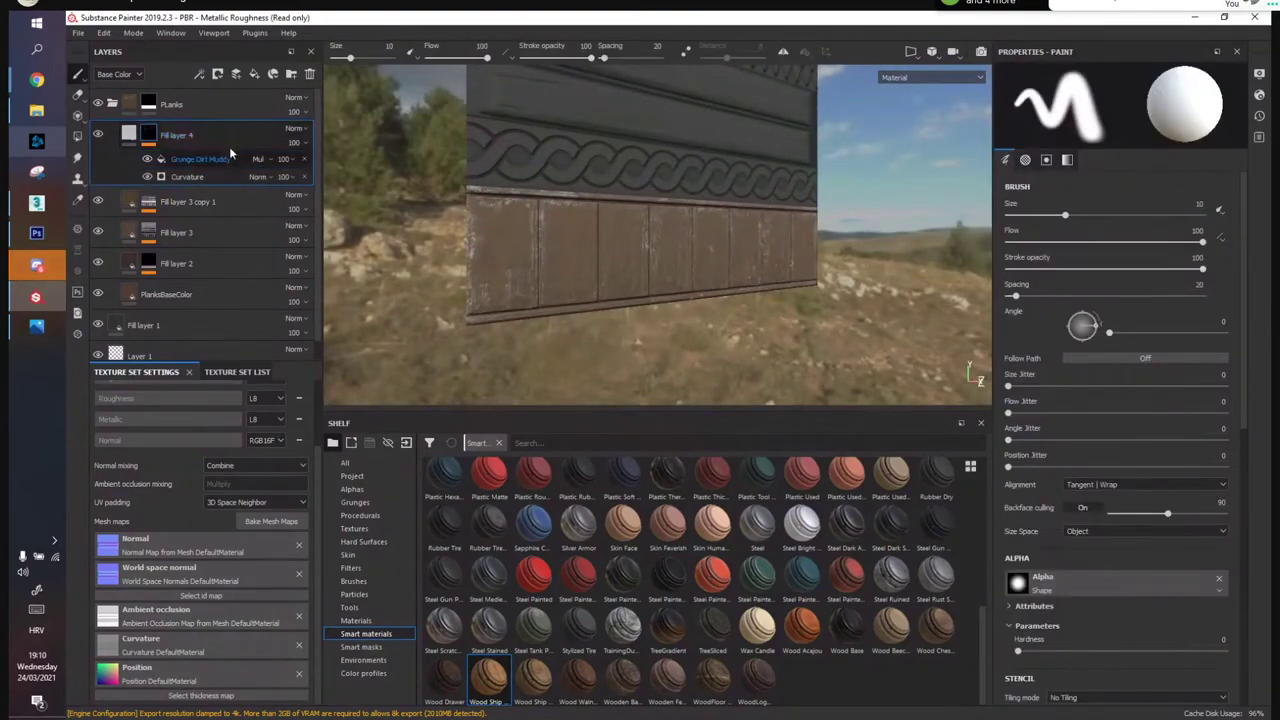
click(217, 204)
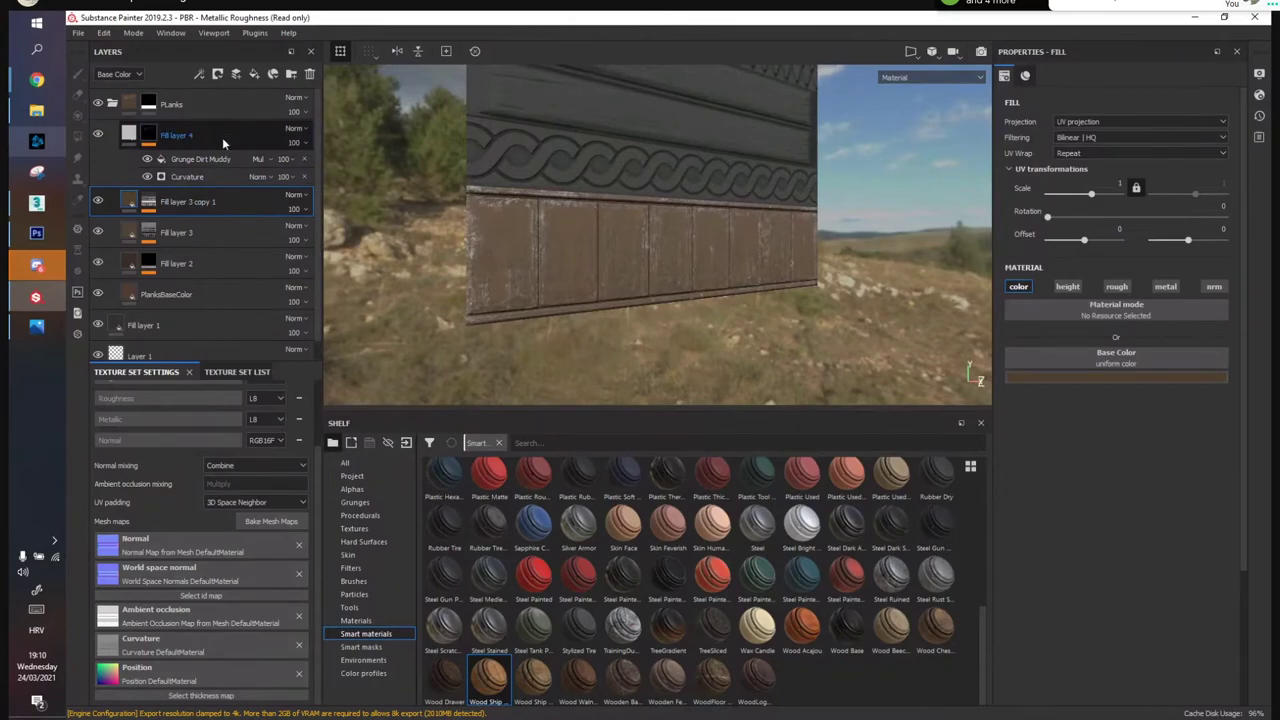
click(251, 77)
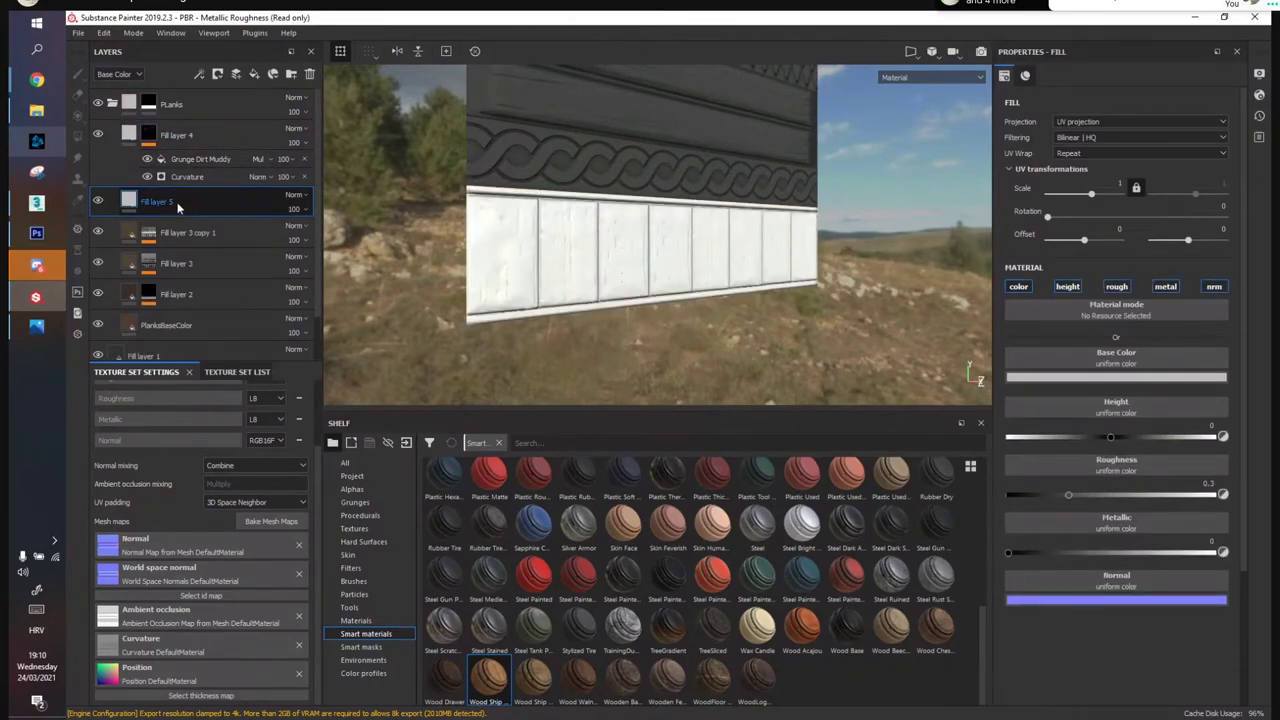
right_click(173, 203)
click(143, 208)
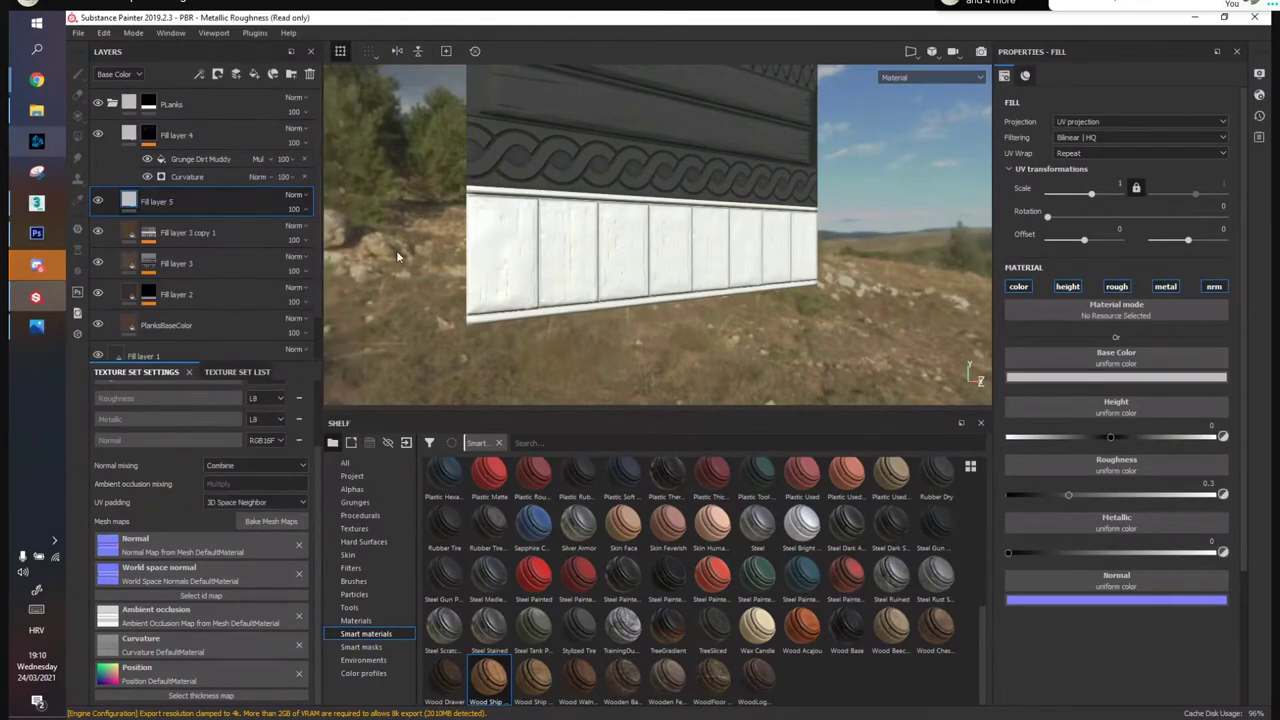
click(98, 201)
alt+drag(684, 317, 630, 295)
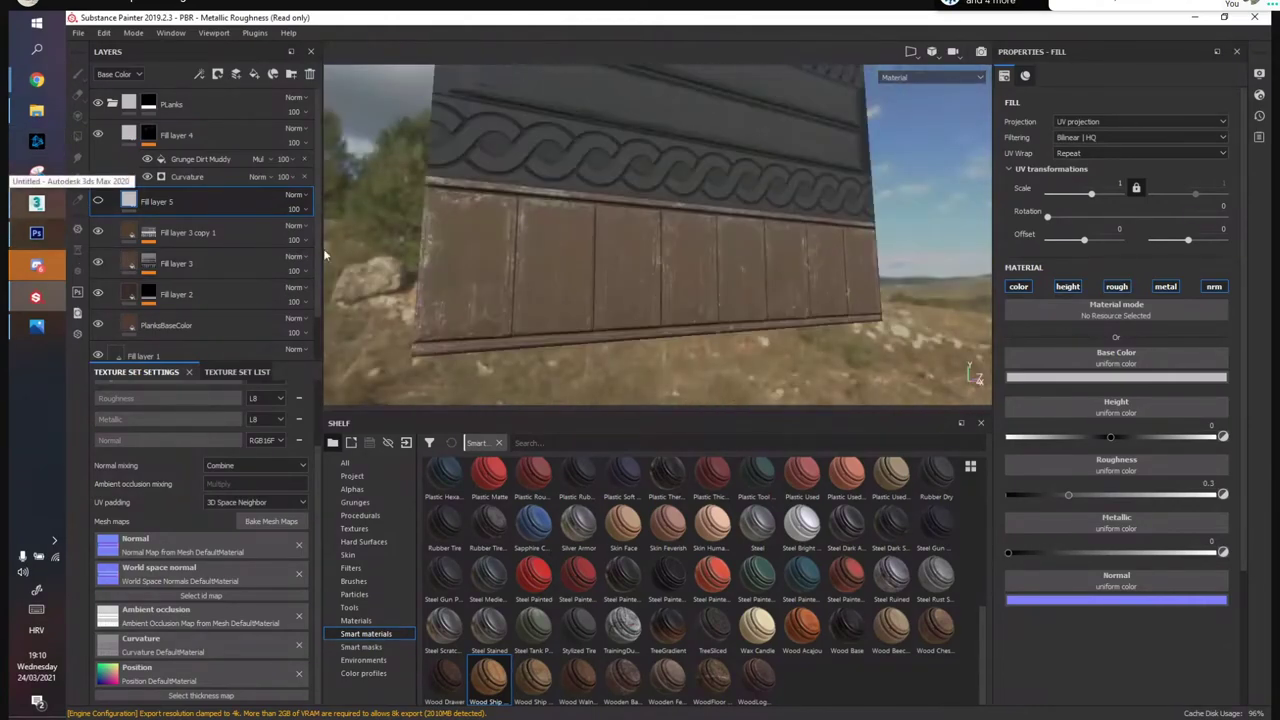
click(98, 201)
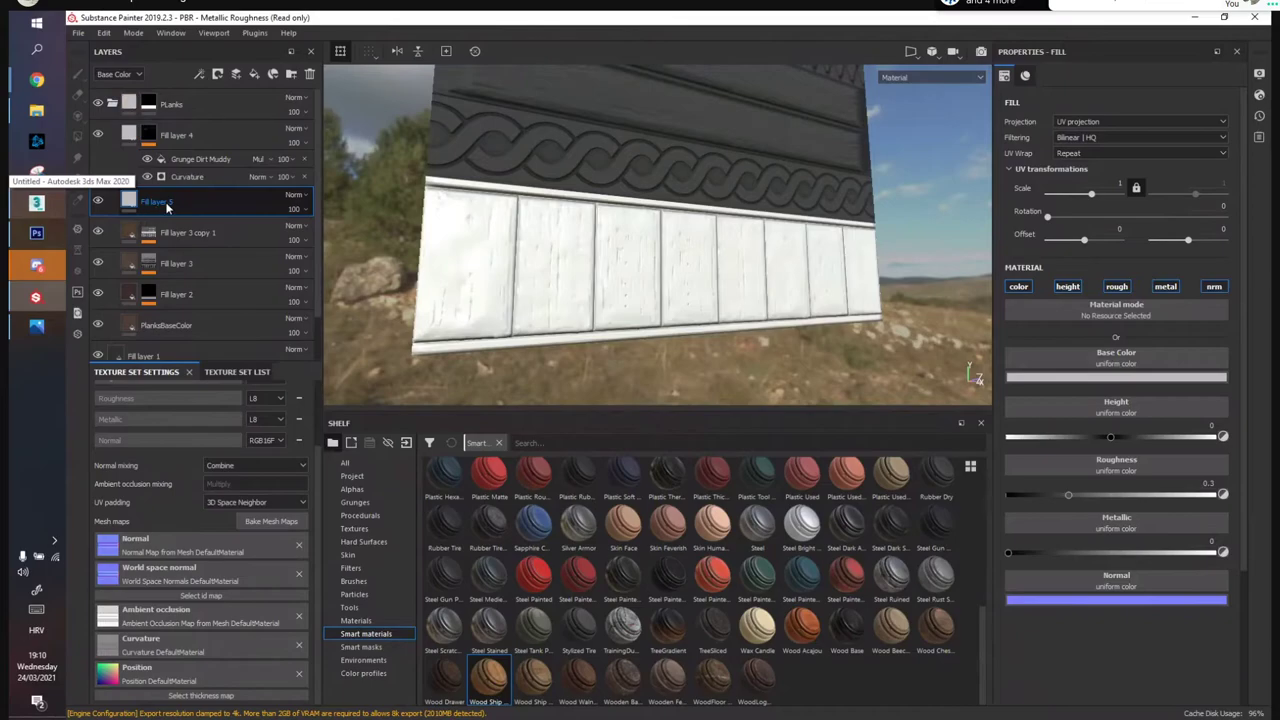
right_click(157, 206)
click(219, 42)
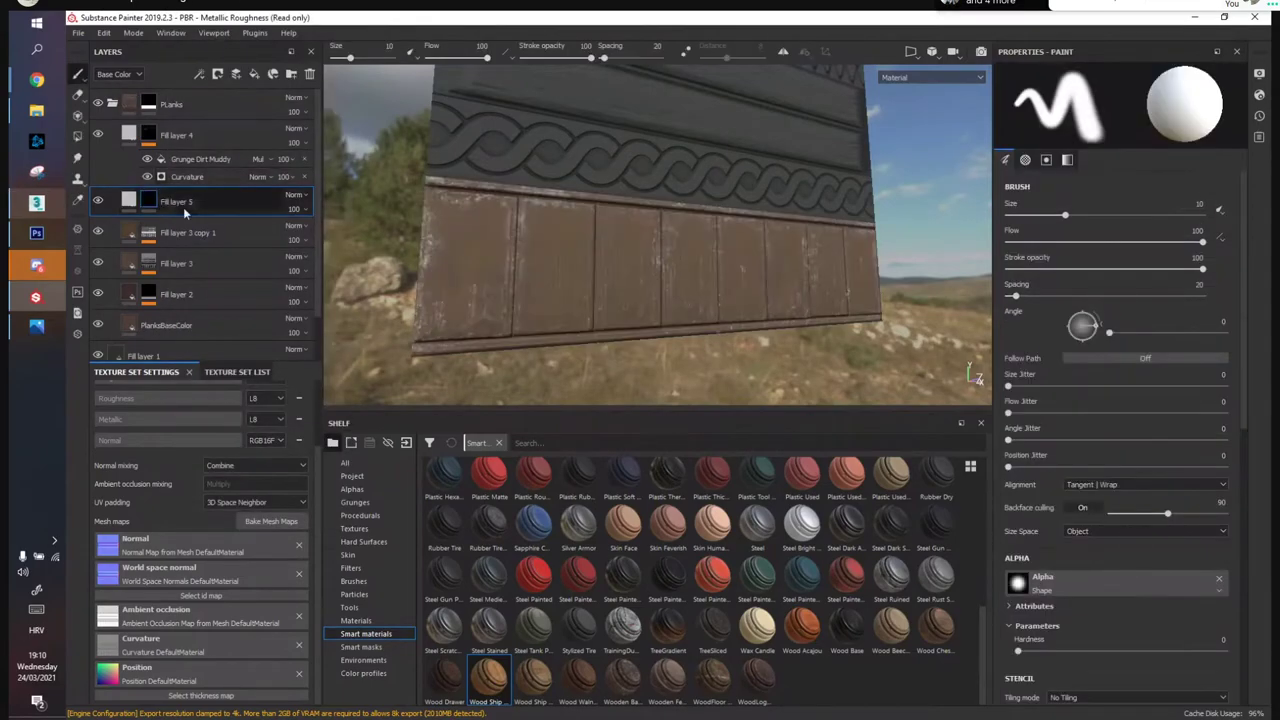
Add a generator to Fill layer 5's mask and search the available resources for "grunge"
right_click(187, 210)
click(262, 599)
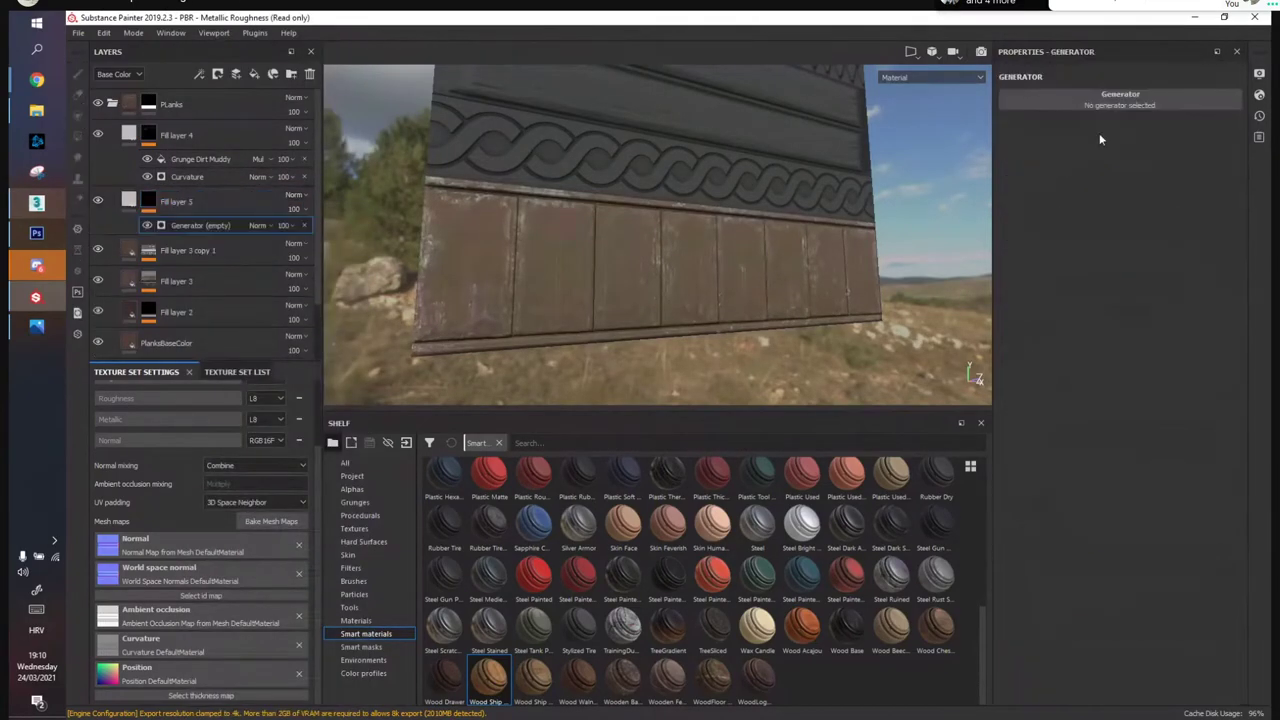
click(1085, 103)
text(Curvat)
drag(1119, 119, 1047, 115)
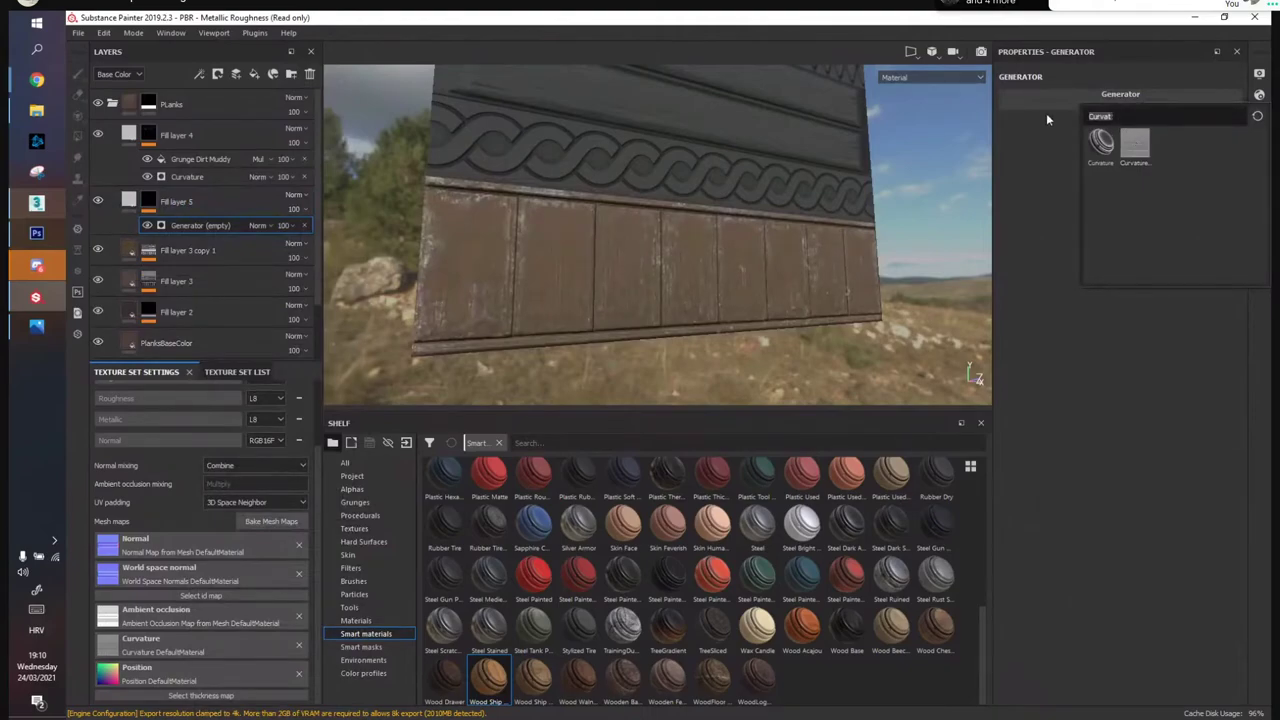
text(grunge)
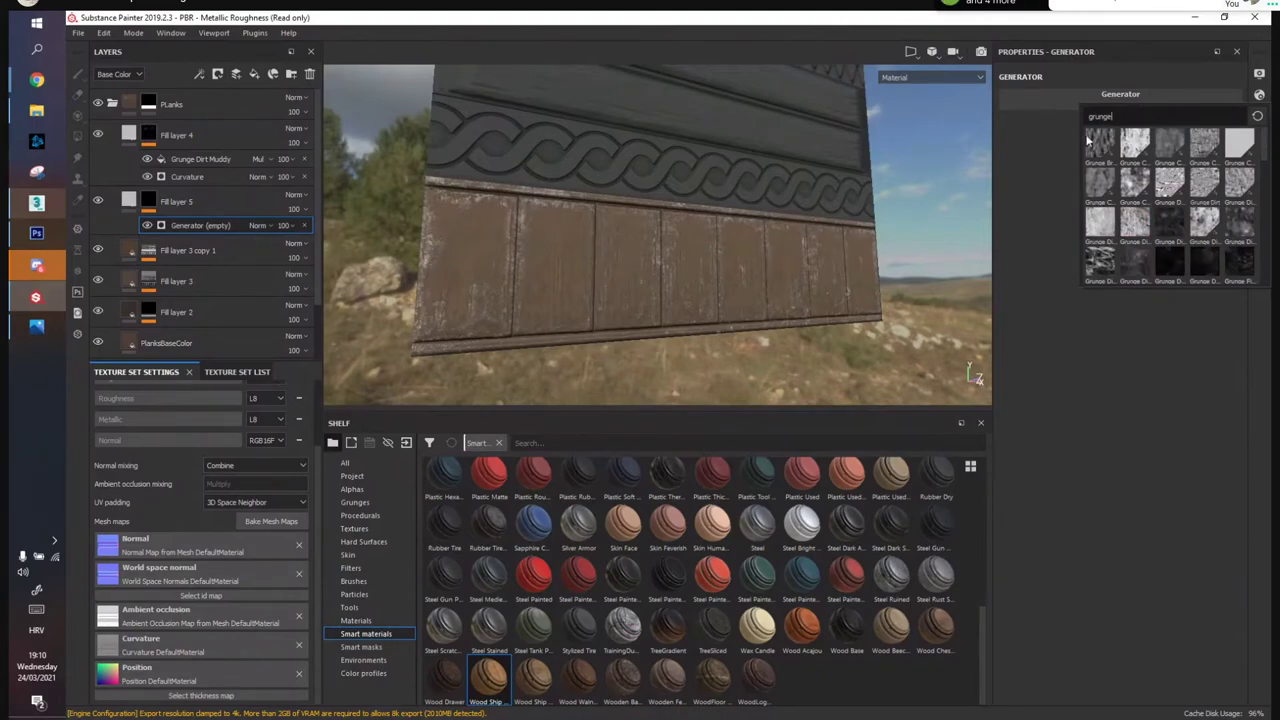
Browse the grunge maps and assign Grunge Rust Fine to the empty generator in Fill layer 5's mask
scroll(1190, 160, down, 3)
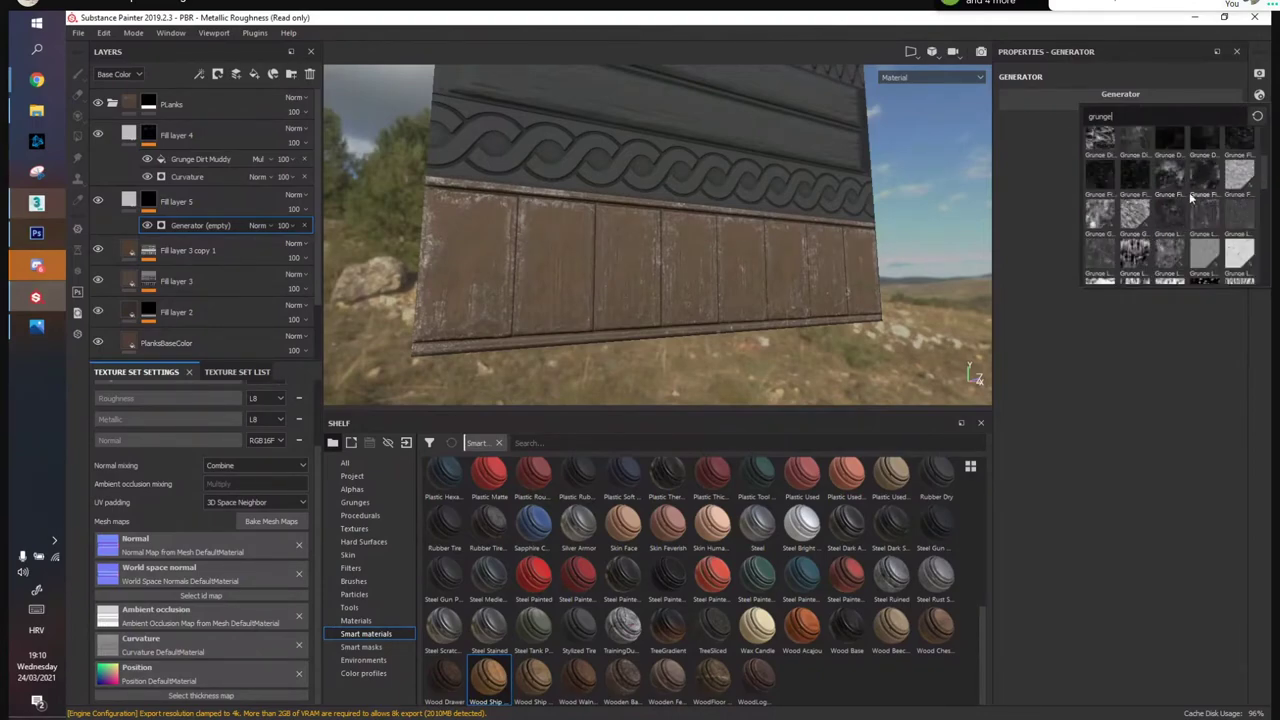
scroll(1189, 192, down, 3)
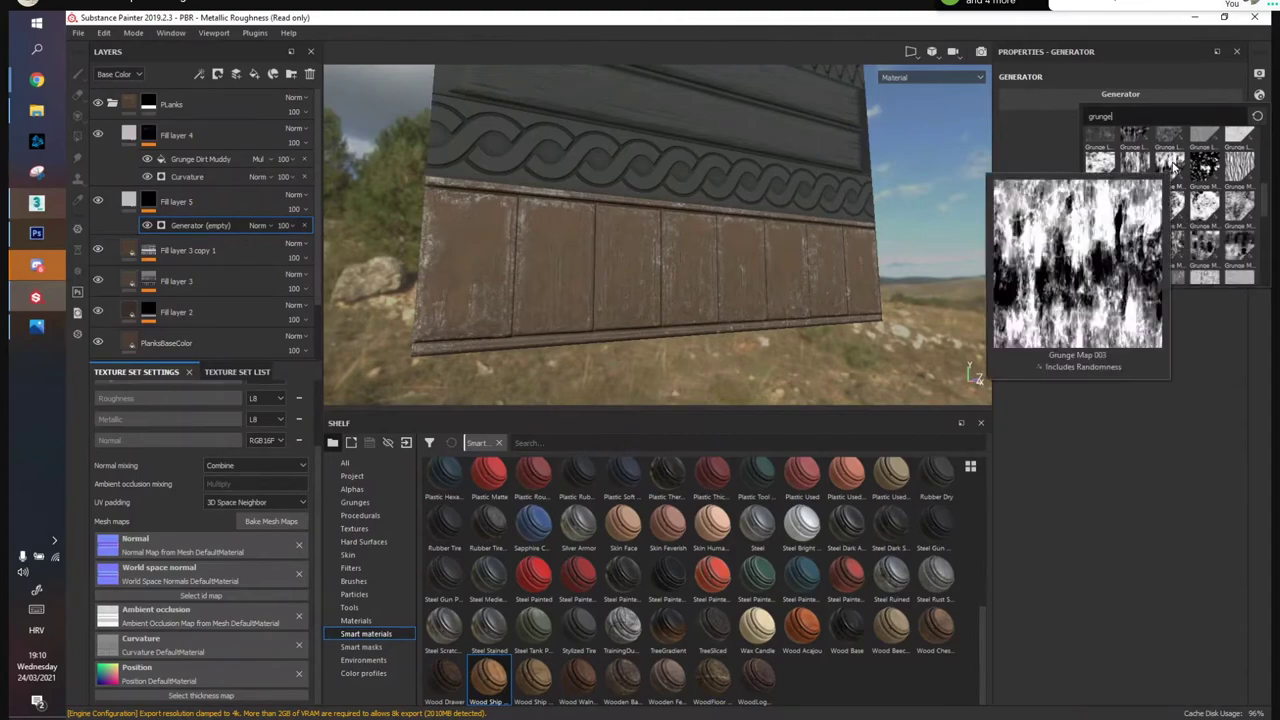
mouse_move(1198, 170)
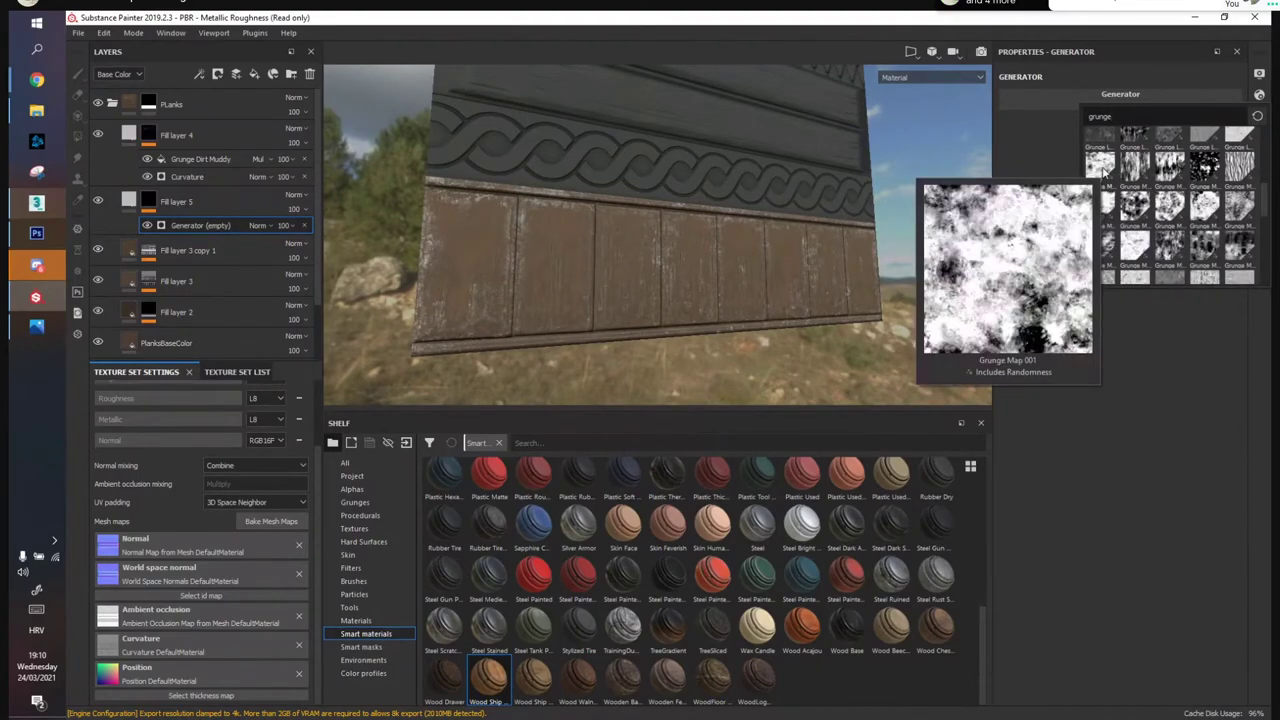
mouse_move(1100, 200)
mouse_move(1103, 244)
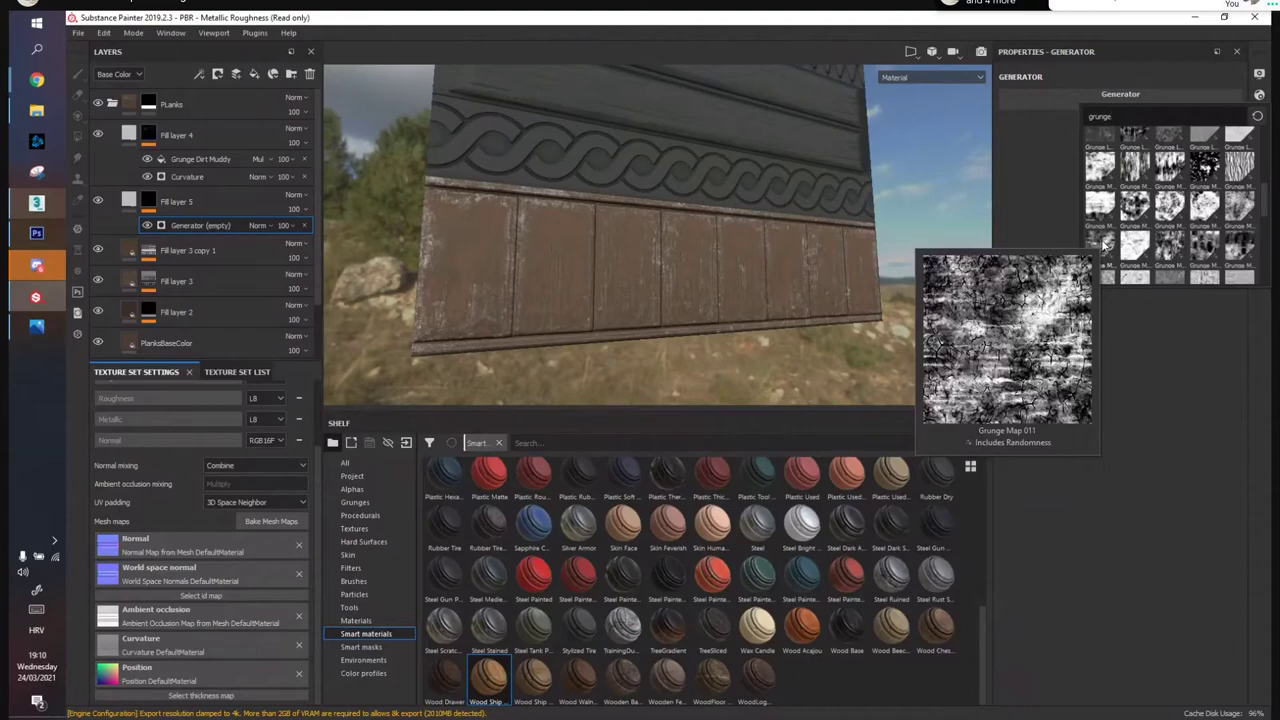
mouse_move(1169, 254)
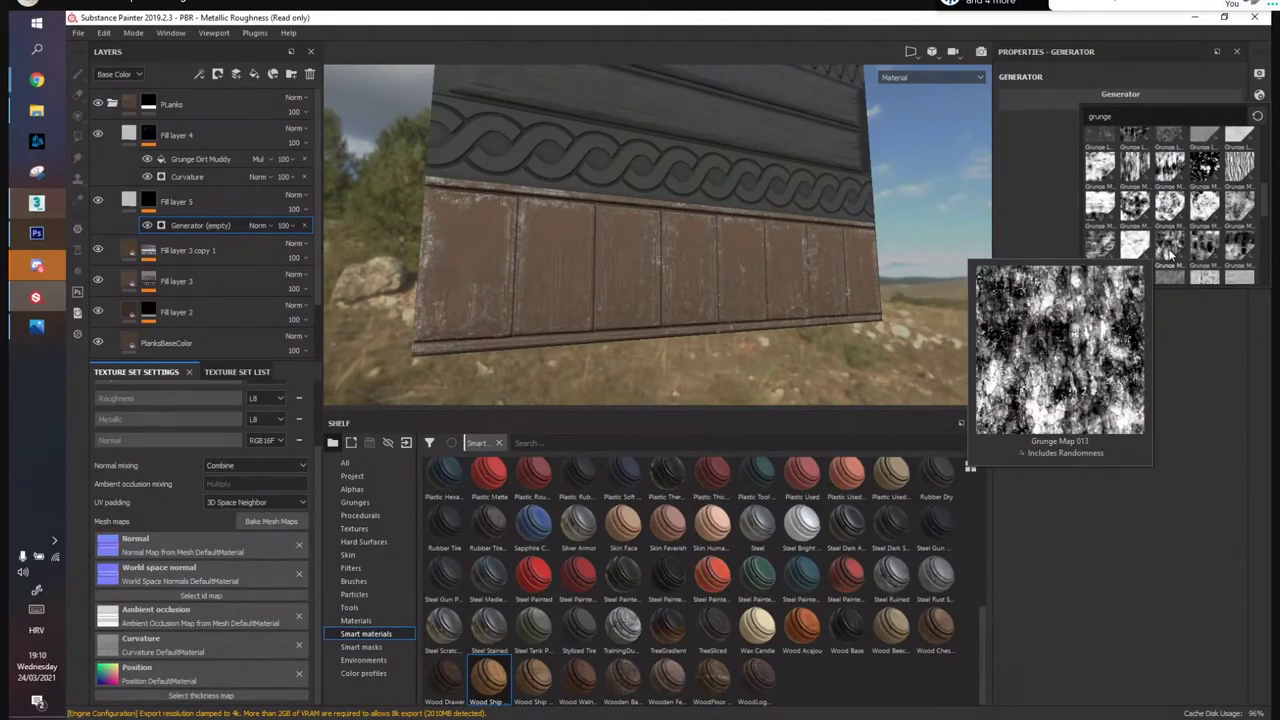
scroll(1205, 250, down, 3)
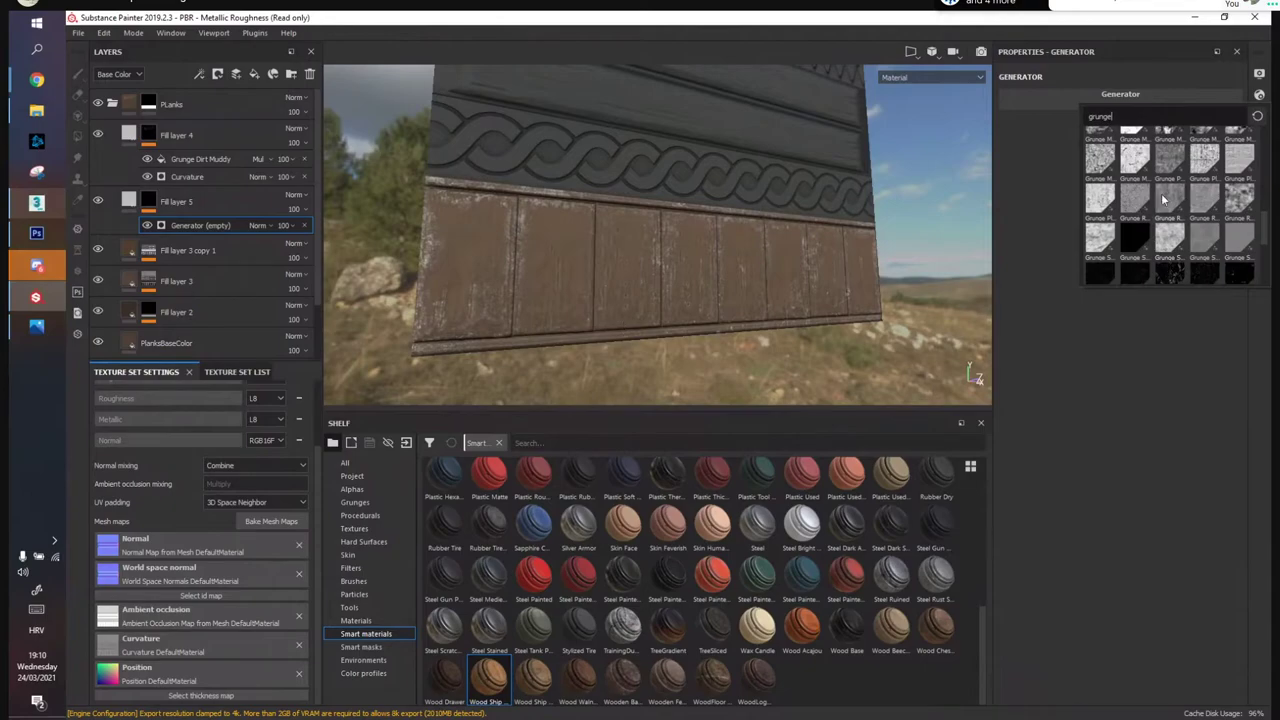
mouse_move(1165, 201)
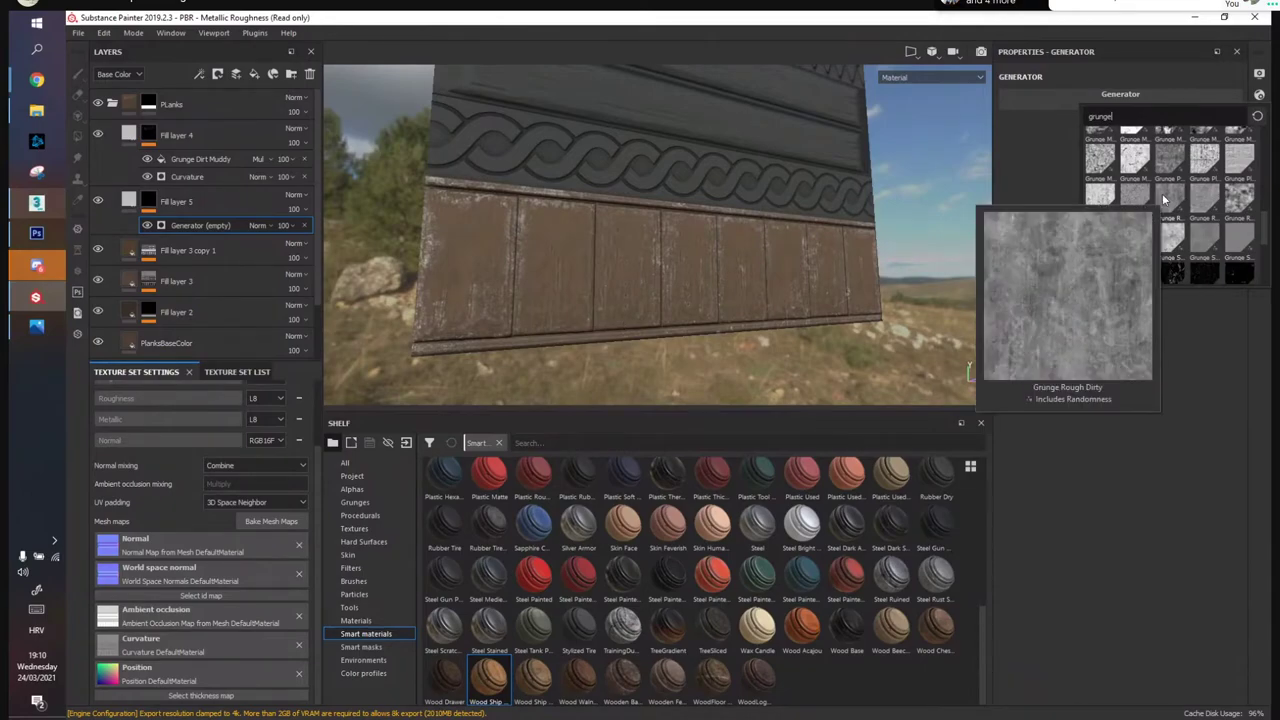
click(1240, 198)
Set Grunge Rust Fine's balance to 0.36 and contrast to 0.62
alt+drag(741, 271, 640, 220)
mouse_move(1100, 190)
mouse_down()
mouse_move(1060, 196)
mouse_move(1078, 196)
mouse_up()
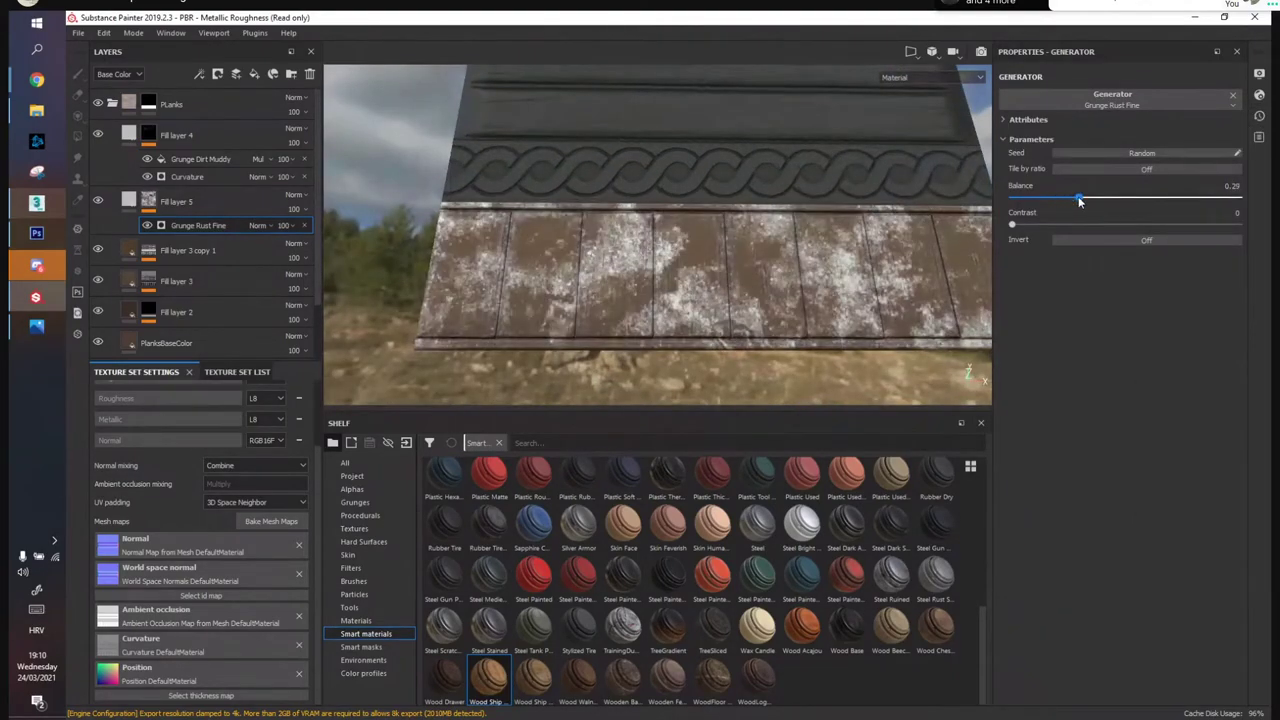
drag(1012, 225, 1141, 225)
mouse_move(1078, 197)
mouse_down()
mouse_move(1062, 199)
mouse_move(1095, 202)
mouse_up()
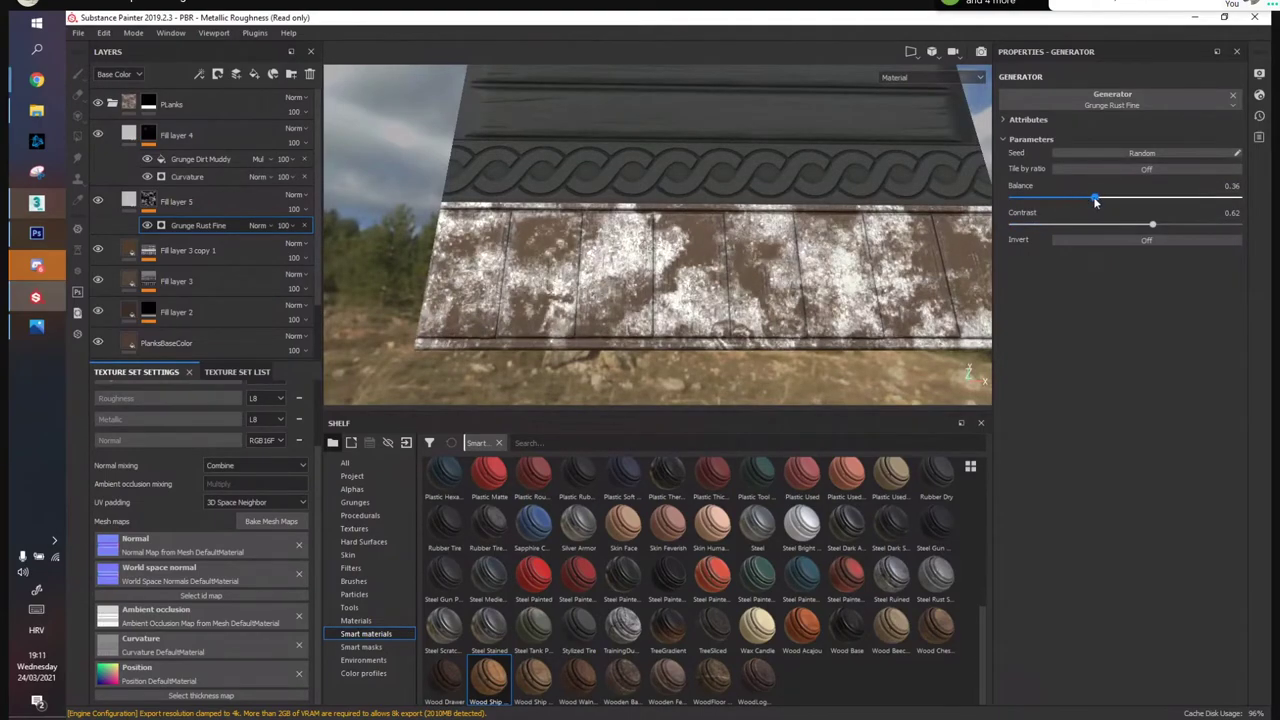
Add a Blur Slope filter above Grunge Rust Fine in Fill layer 5's mask with an intensity of 6.25
right_click(197, 227)
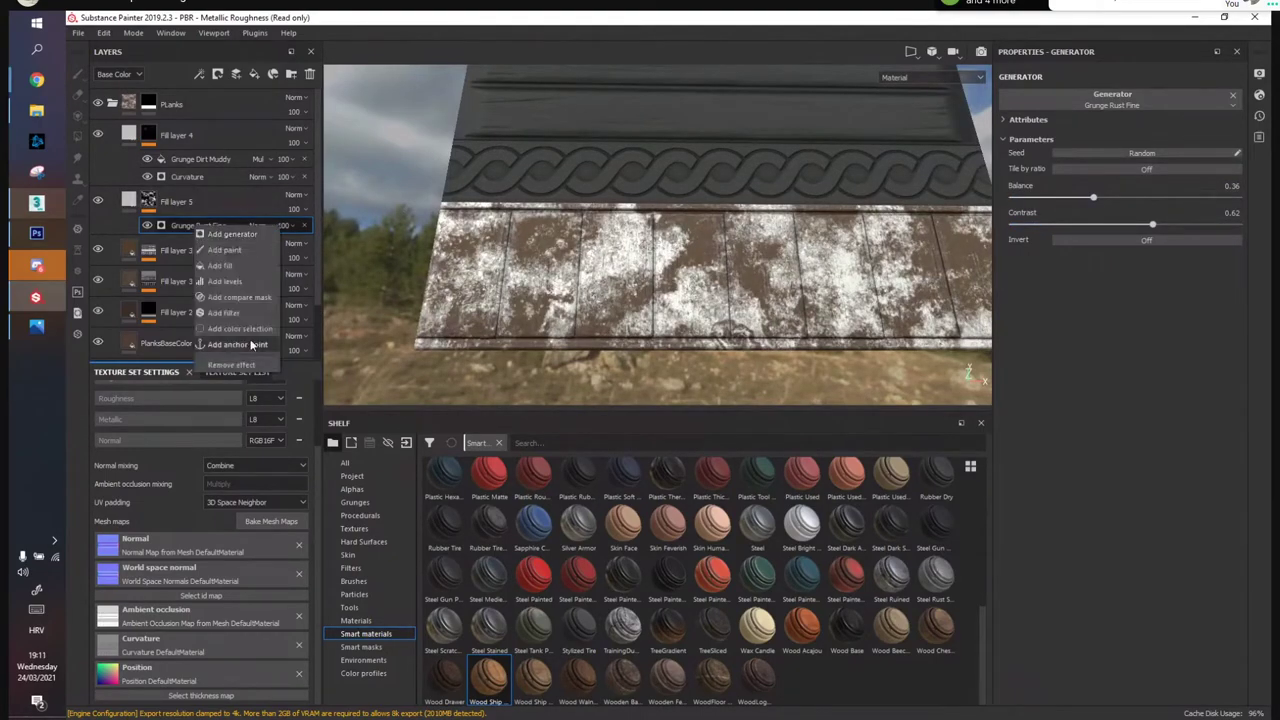
click(240, 312)
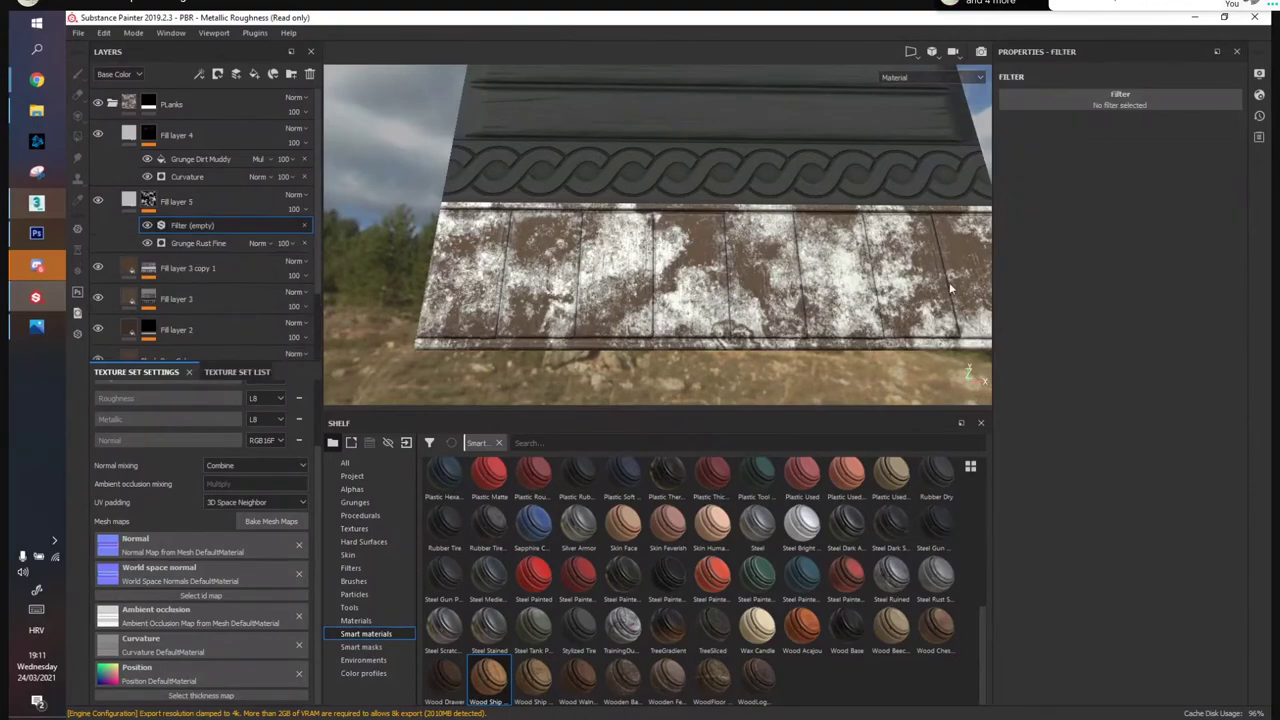
click(1100, 100)
click(1100, 186)
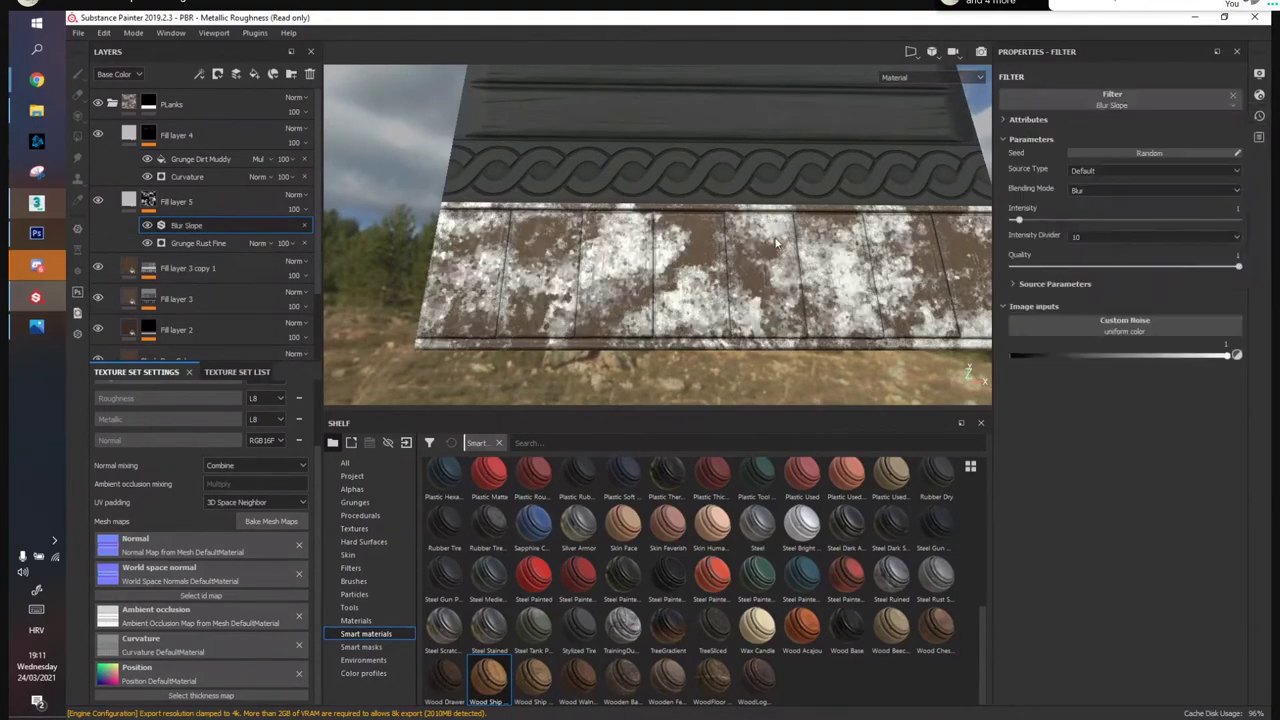
alt+drag(680, 225, 762, 248)
drag(1022, 222, 1055, 216)
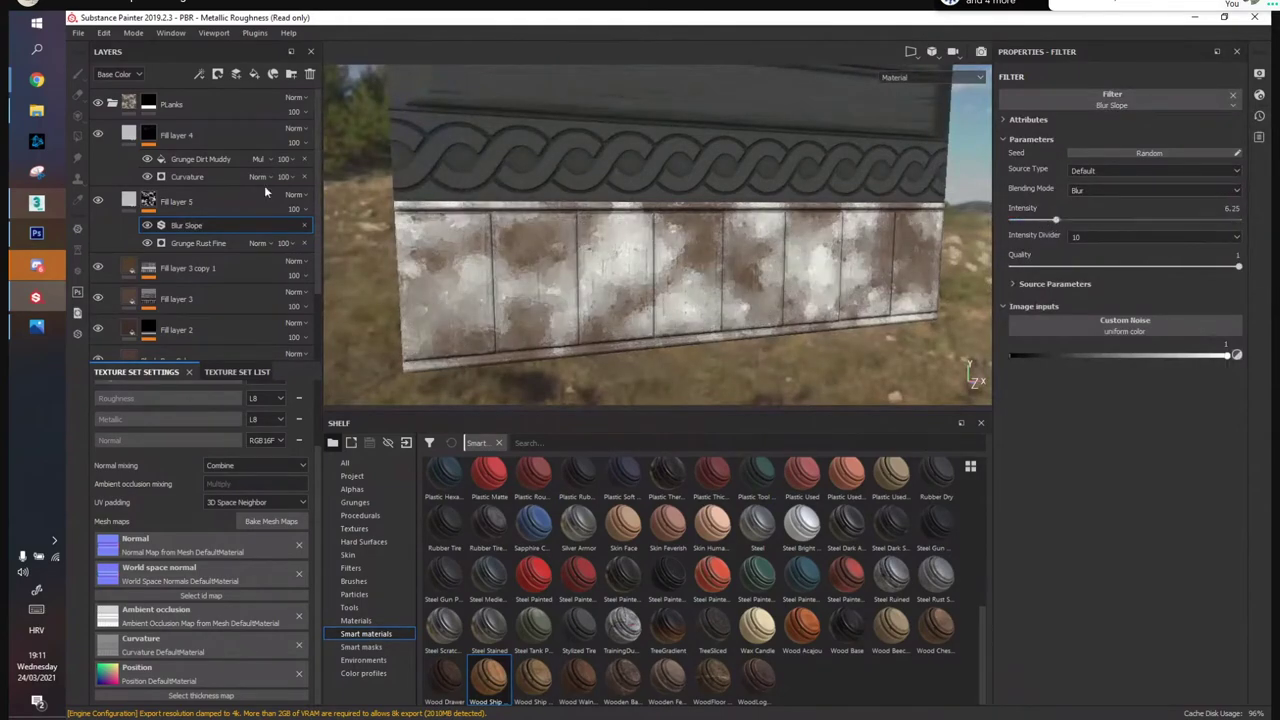
Restrict Fill layer 5 to the color channel by disabling its height, rough, metal and nrm channels
click(205, 201)
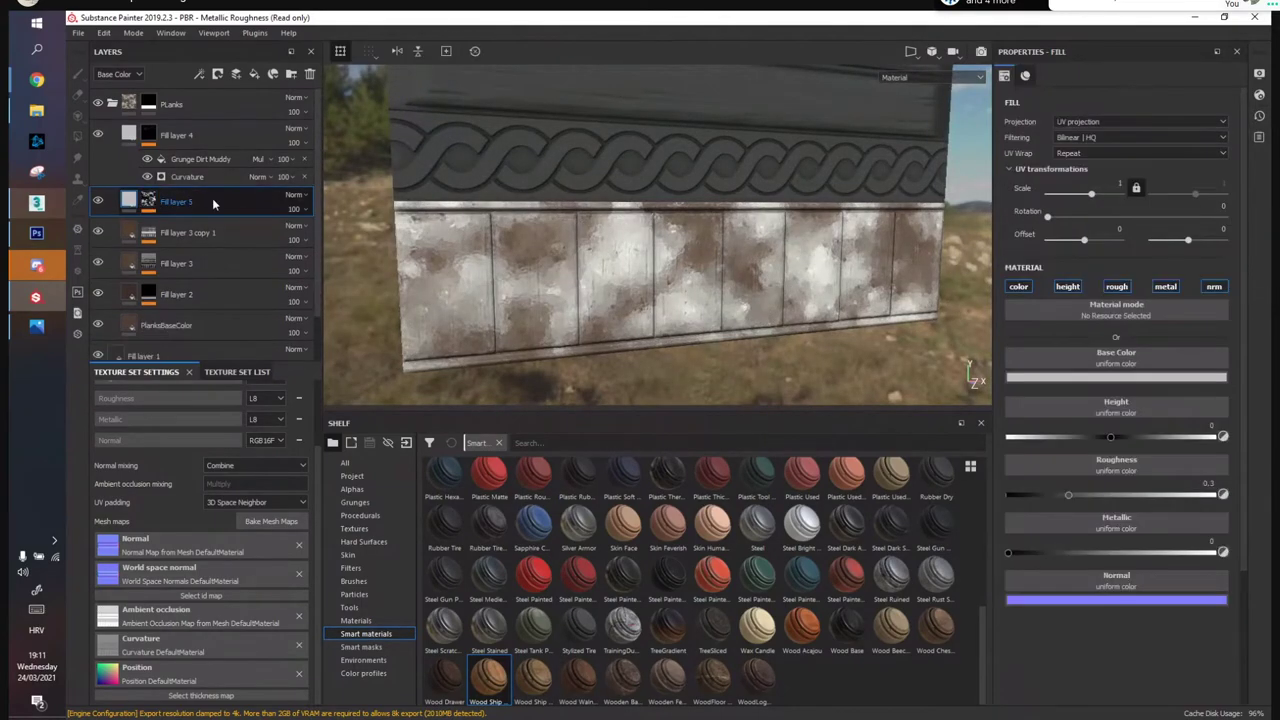
click(1067, 286)
click(1165, 286)
click(1213, 286)
click(1118, 288)
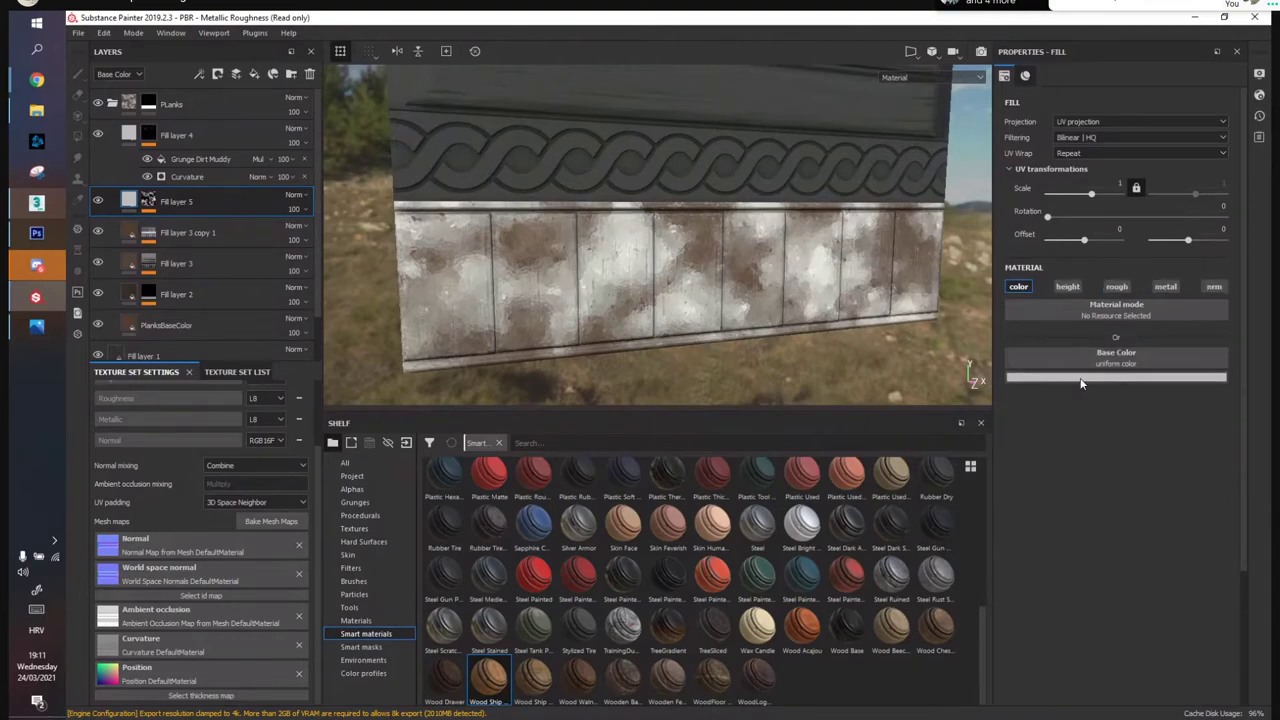
Sample the planks' brown as Fill layer 5's base color and adjust it to saturation 0.480 and value 0.114
click(1085, 378)
click(1128, 391)
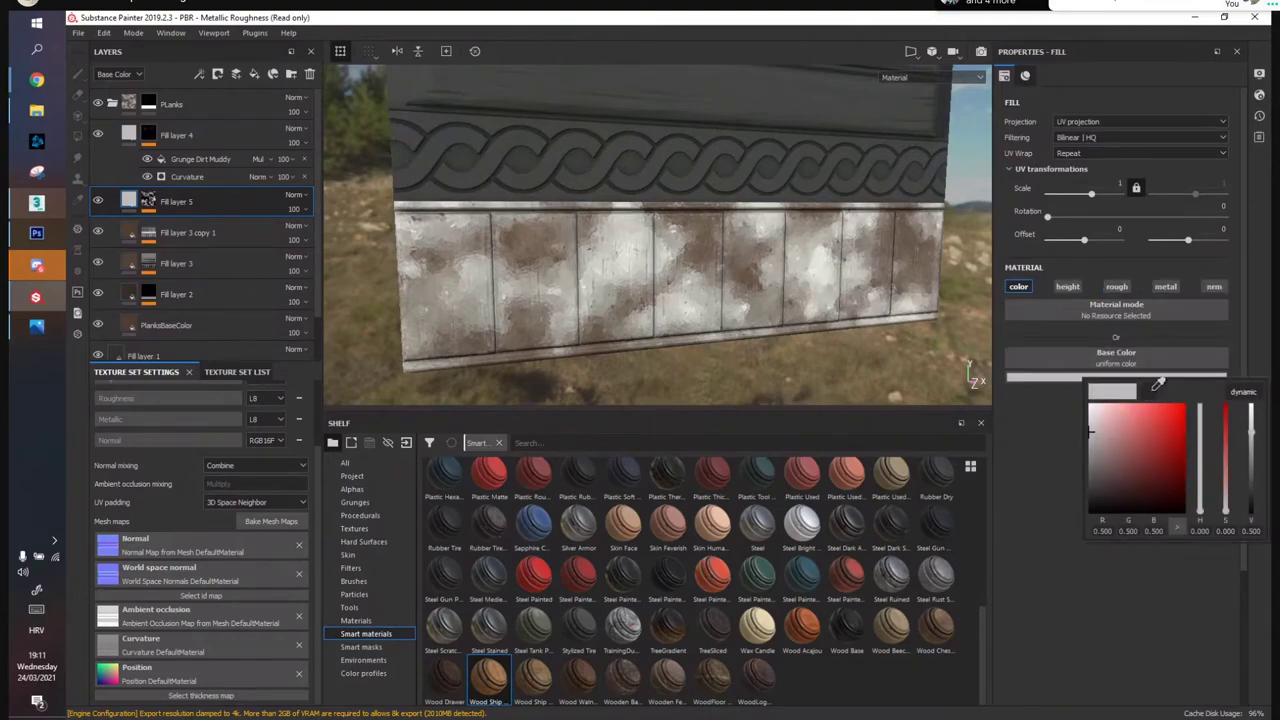
click(751, 252)
drag(1226, 484, 1256, 478)
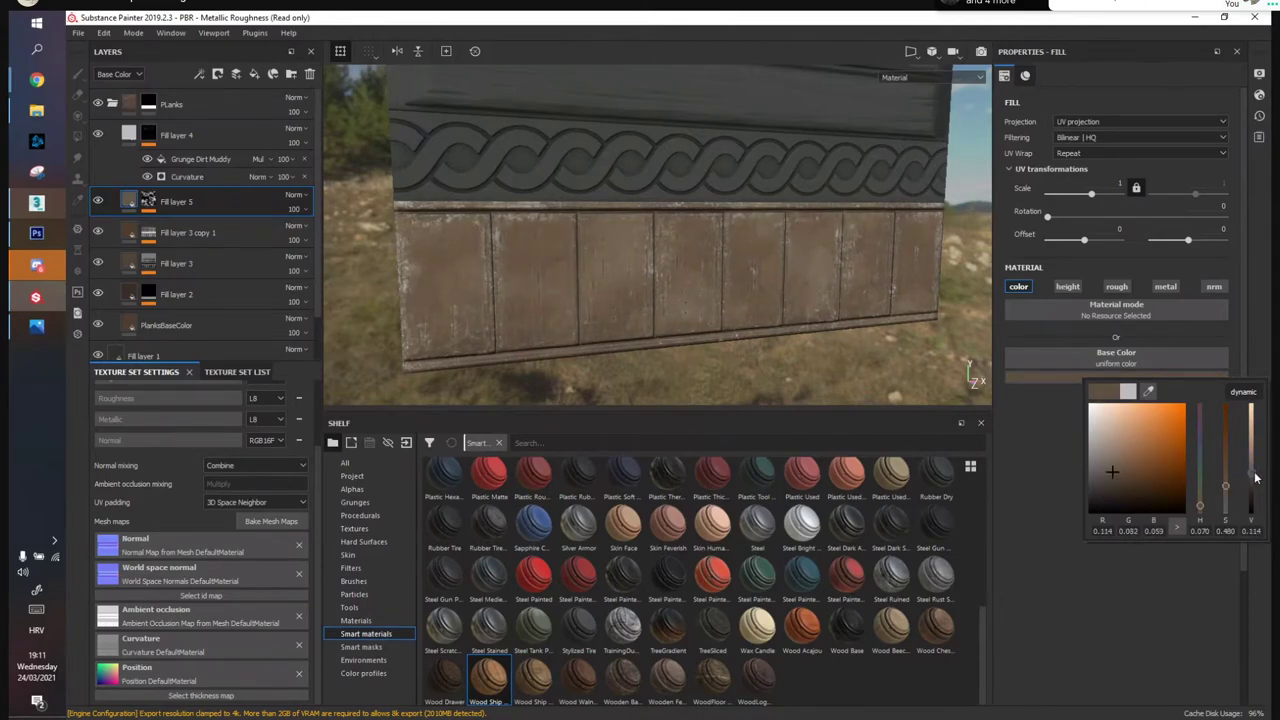
Compare the planks with Fill layer 5 hidden and shown from several viewing angles
alt+drag(700, 210, 672, 250)
click(99, 202)
click(99, 202)
click(99, 202)
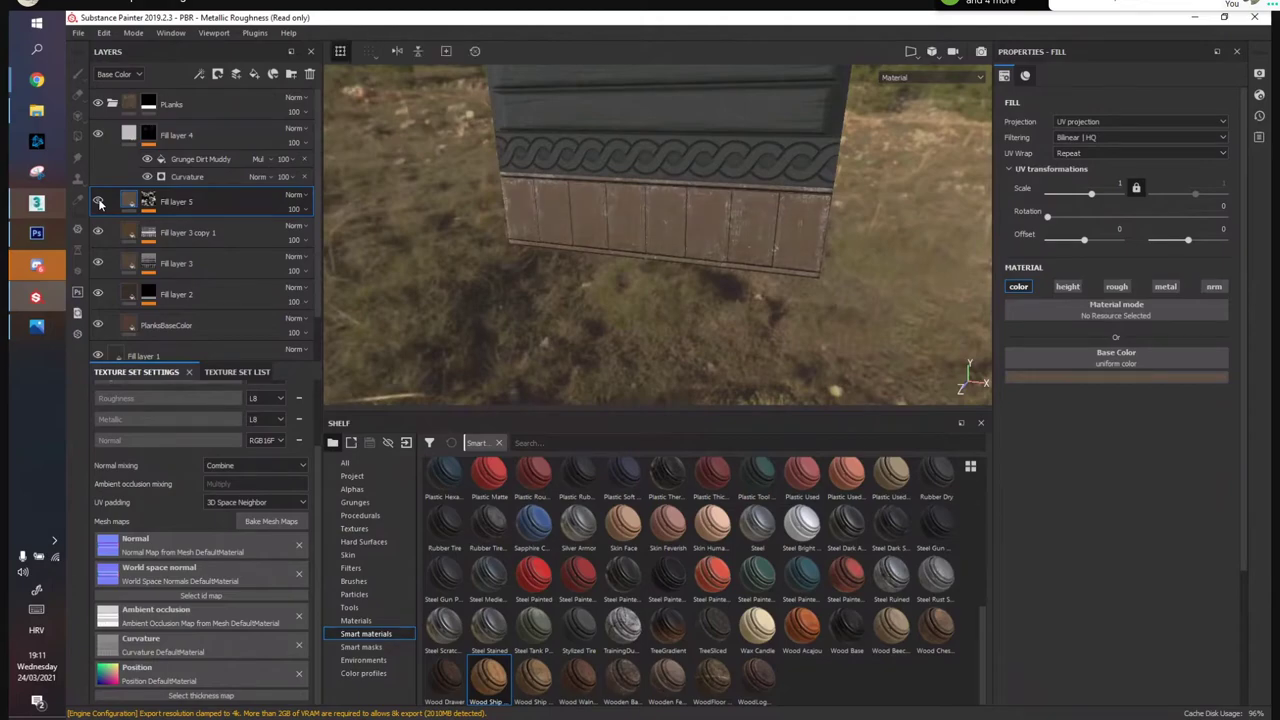
click(99, 203)
mouse_move(572, 262)
alt+mouse_down()
mouse_move(600, 232)
mouse_move(668, 204)
mouse_move(740, 210)
mouse_move(743, 194)
mouse_move(737, 220)
alt+mouse_up()
click(99, 202)
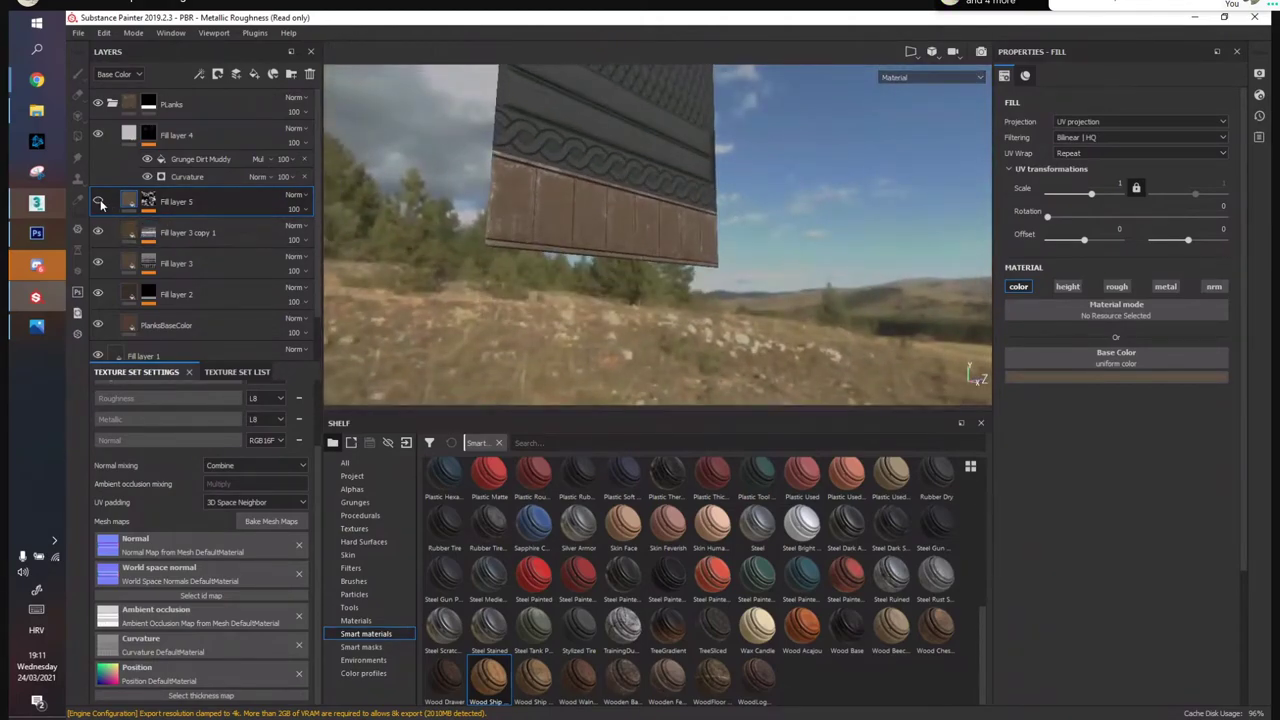
click(99, 202)
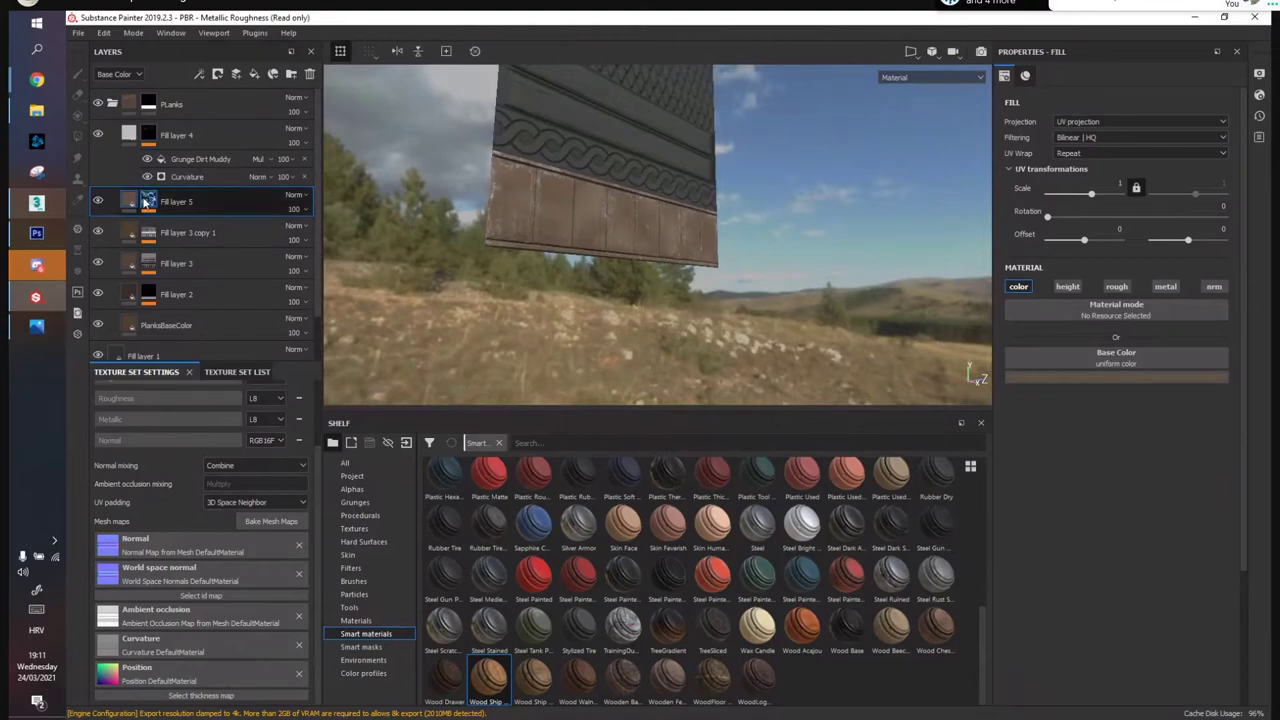
Duplicate Fill layer 5 and lighten the copy's base color to a value of 0.175
right_click(148, 202)
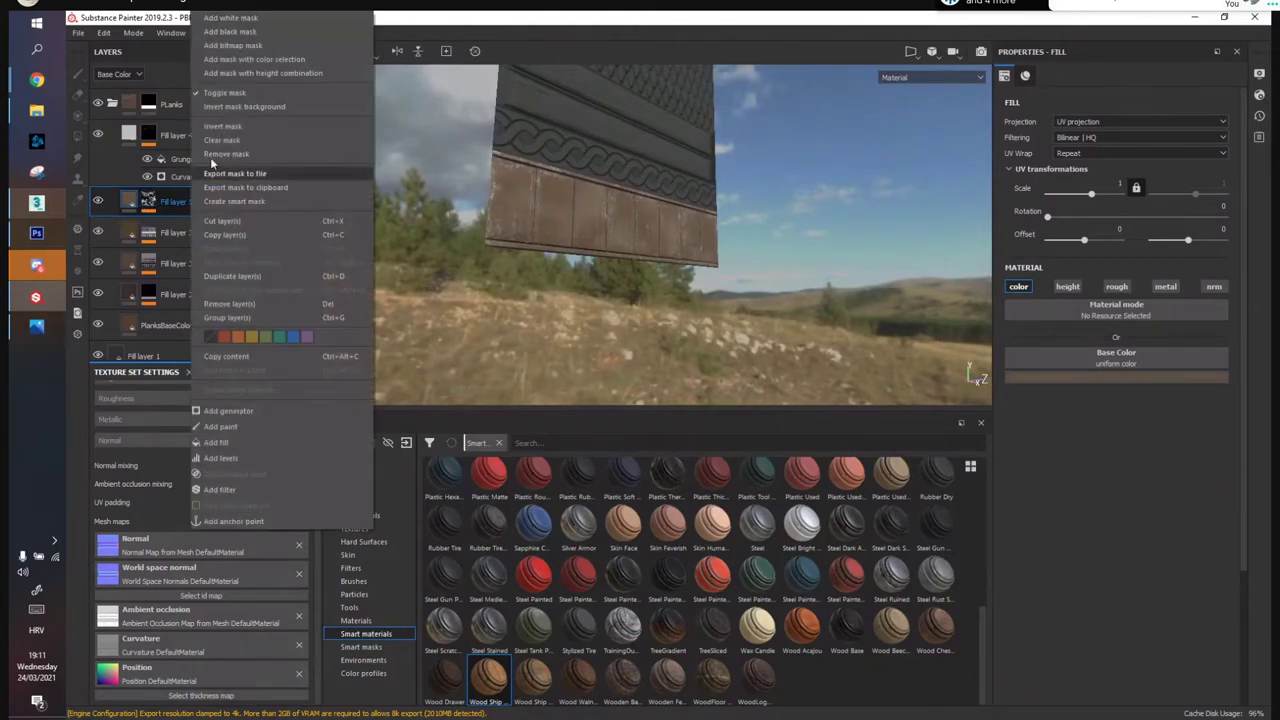
click(254, 277)
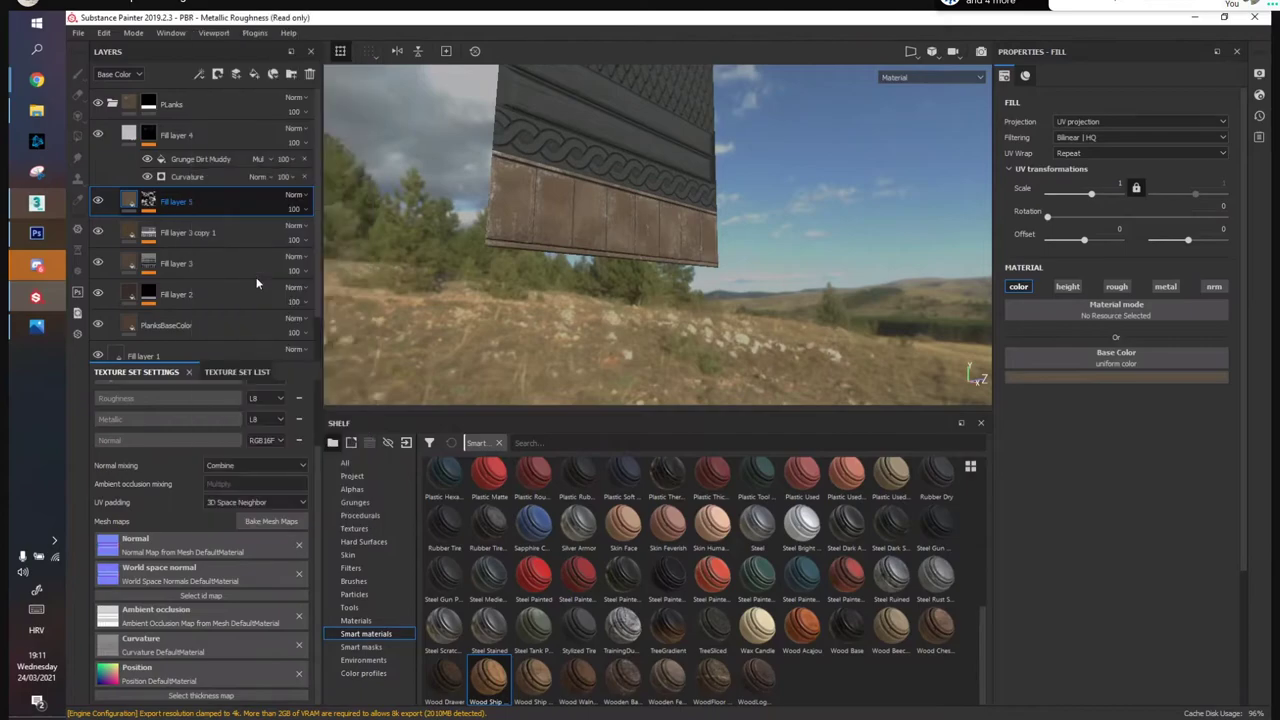
click(1045, 378)
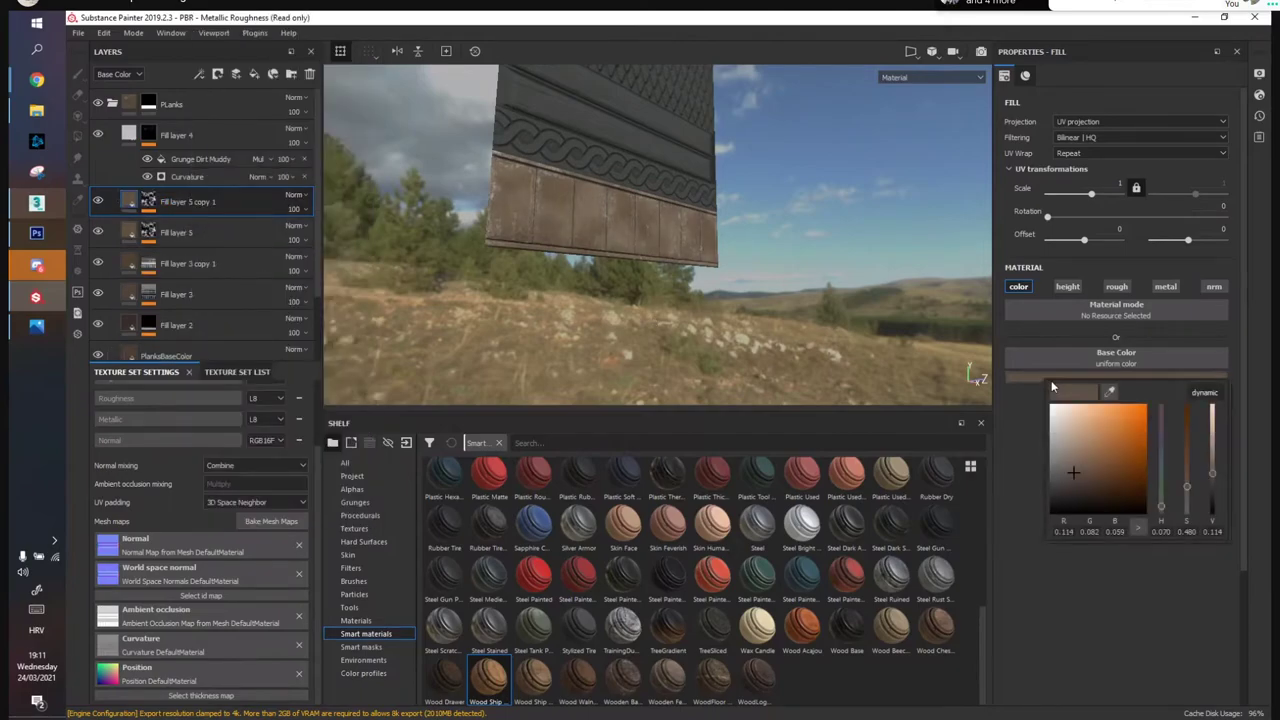
drag(1215, 475, 1216, 464)
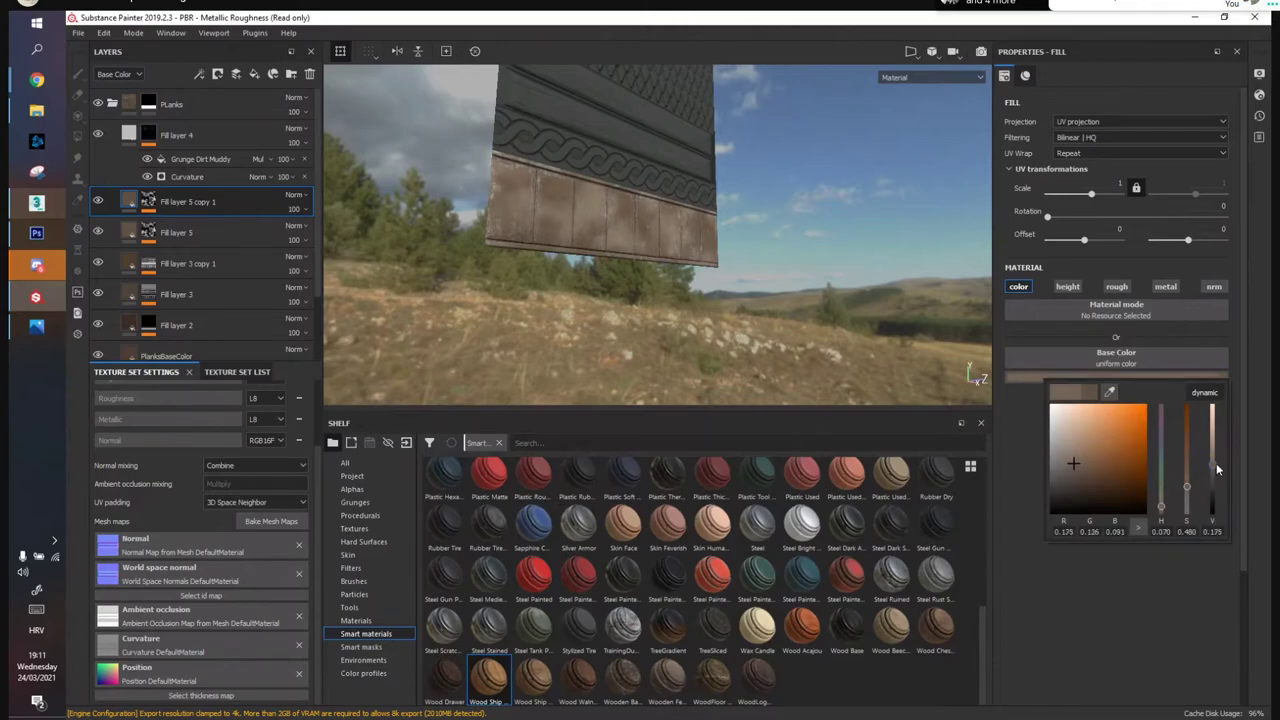
Replace Grunge Rust Fine with Grunge Dust Spread in the mask of Fill layer 5 copy 1 and inspect the planks up close
click(148, 201)
click(198, 243)
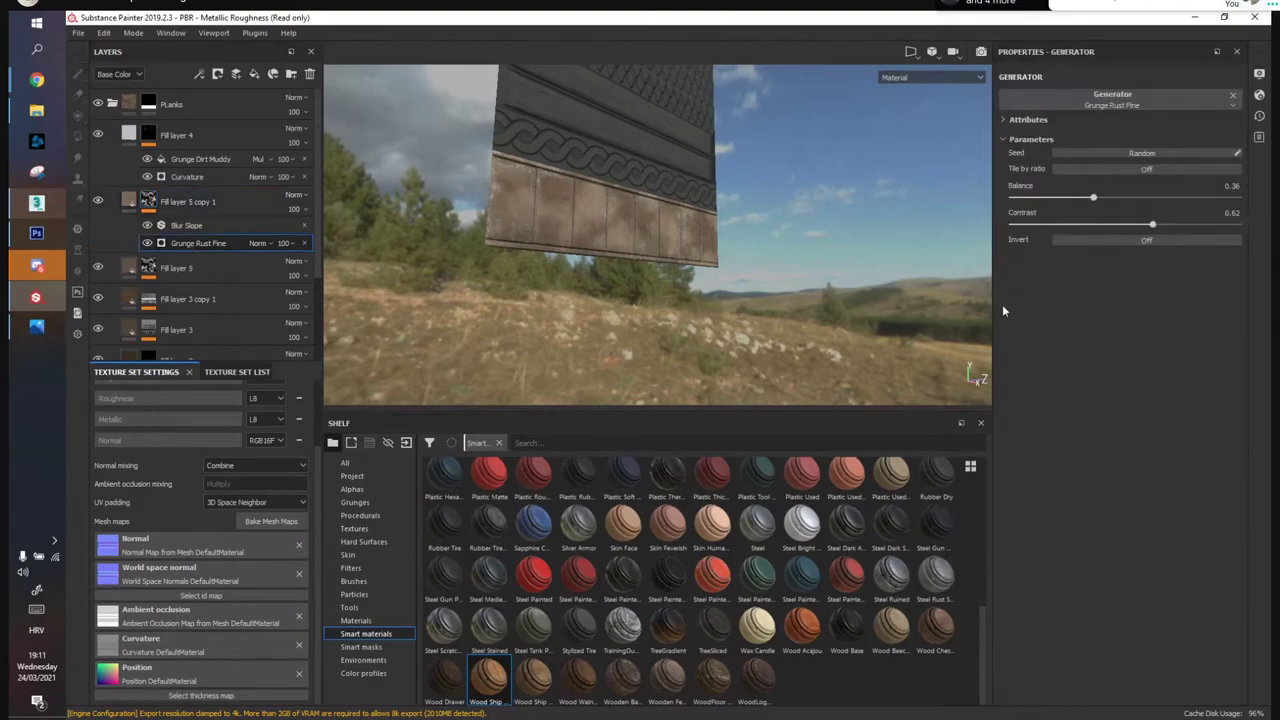
click(1101, 106)
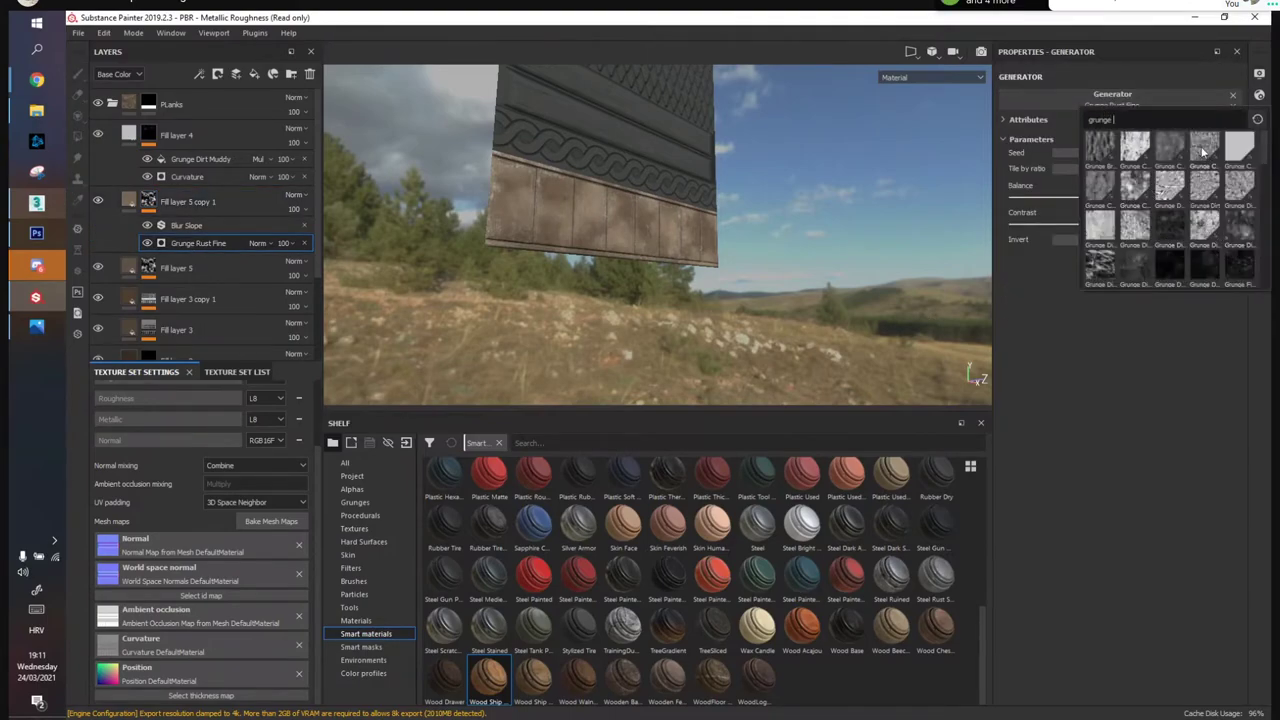
mouse_move(1203, 151)
scroll(1206, 190, down, 3)
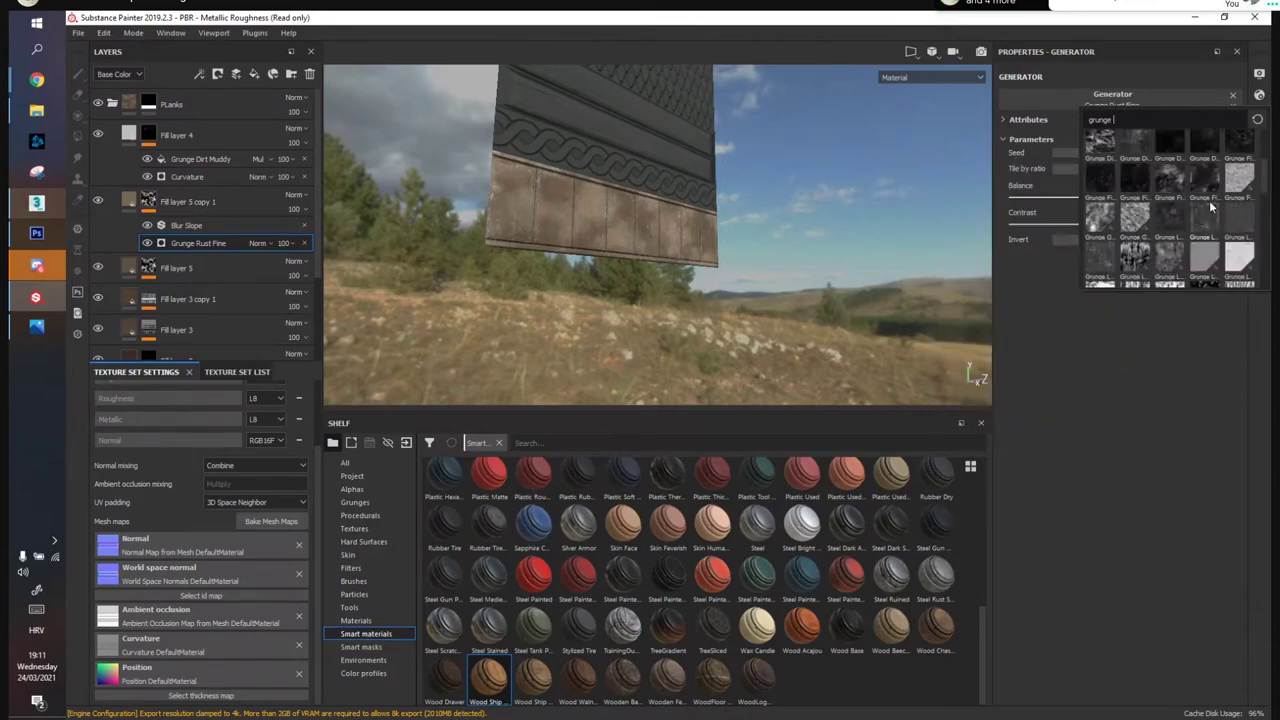
scroll(1233, 186, up, 4)
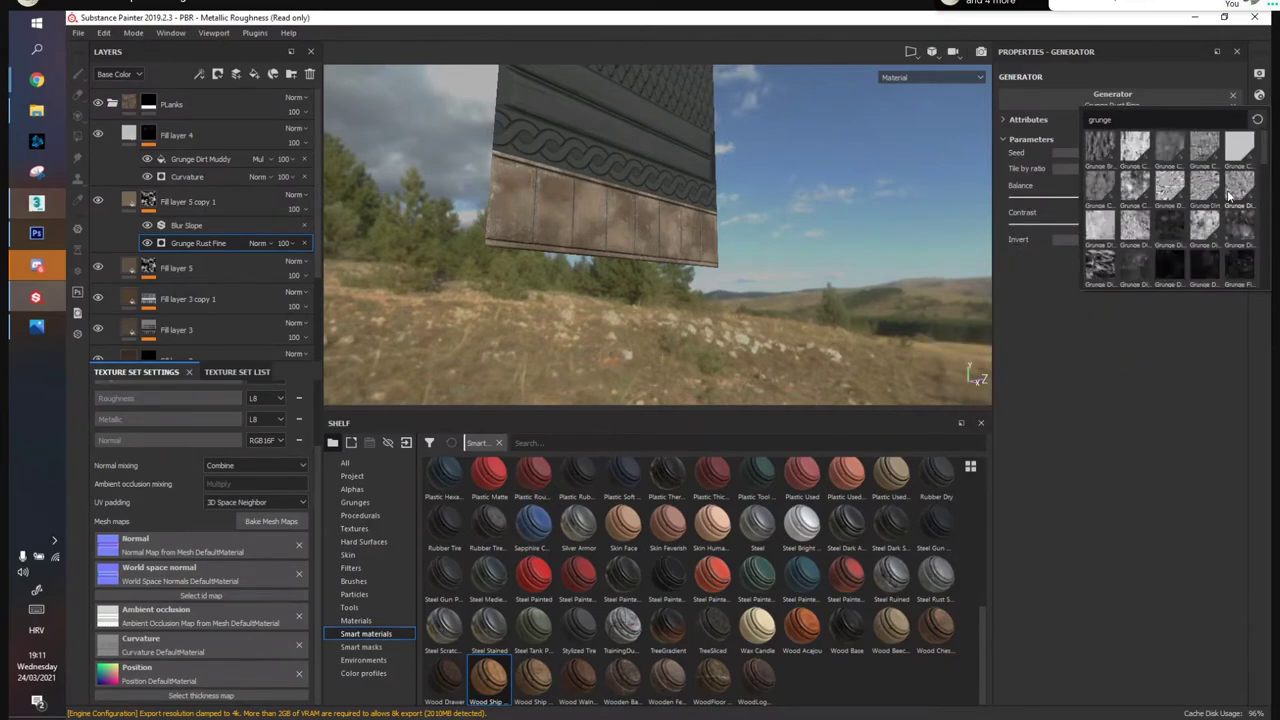
click(1207, 257)
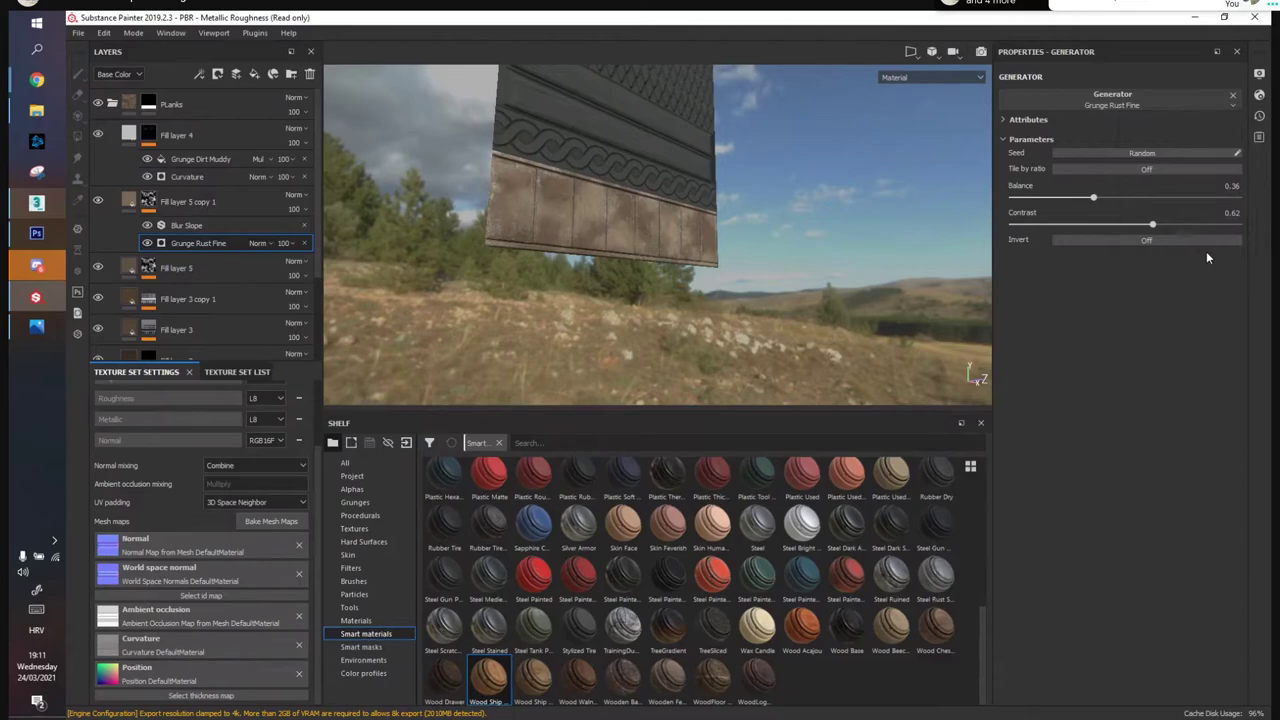
alt+drag(748, 251, 777, 408)
scroll(652, 336, up, 4)
alt+drag(651, 336, 743, 223)
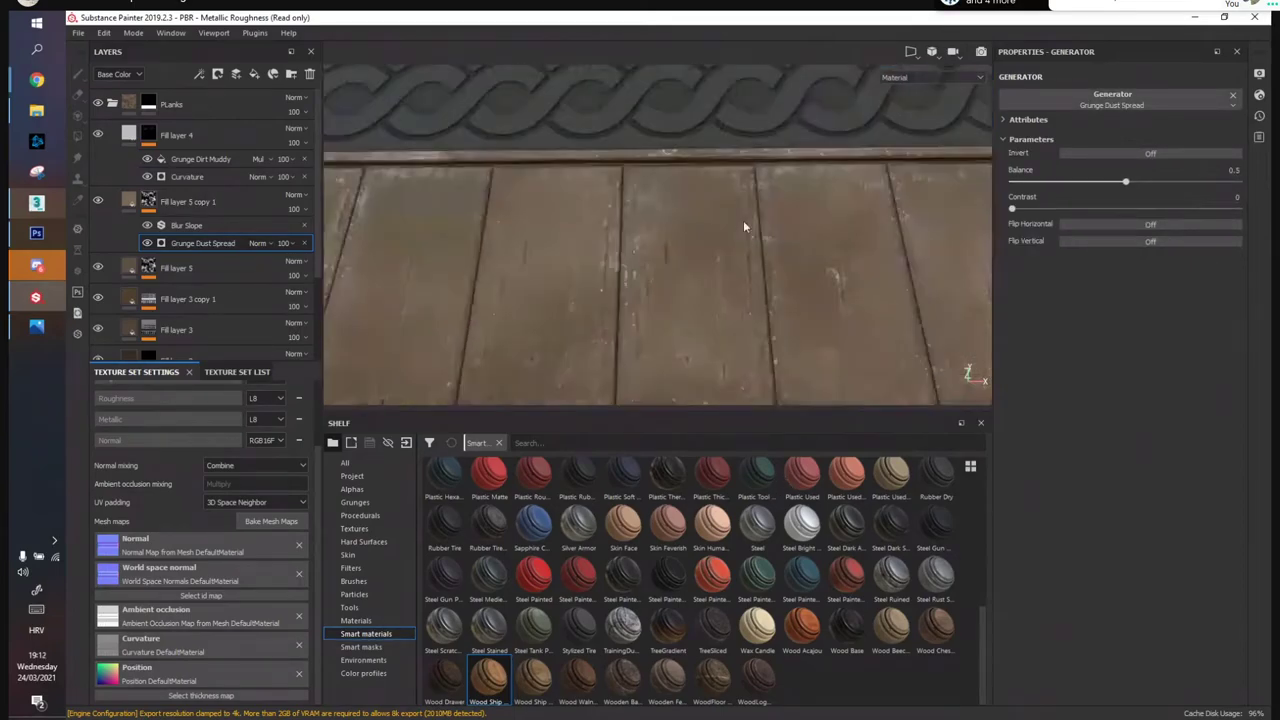
Hide Fill layer 5 and brighten Fill layer 5 copy 1's base color to a pale peach with value 1.000
click(99, 268)
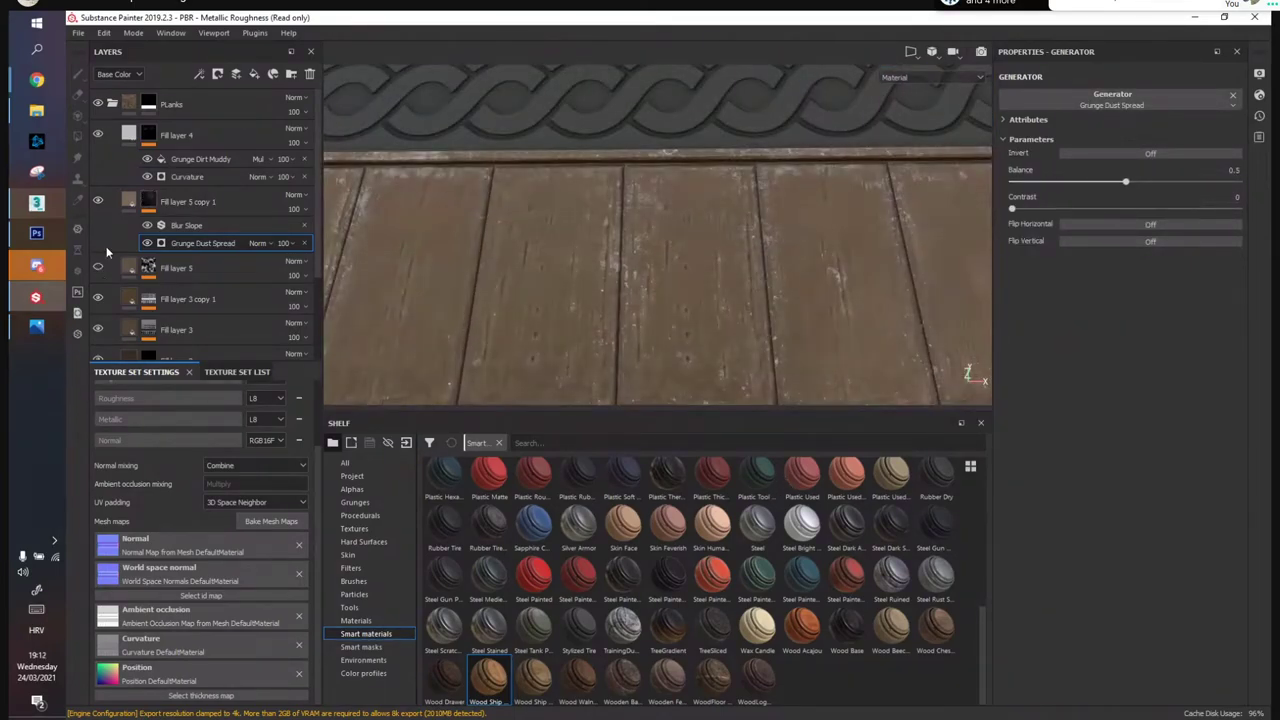
click(185, 206)
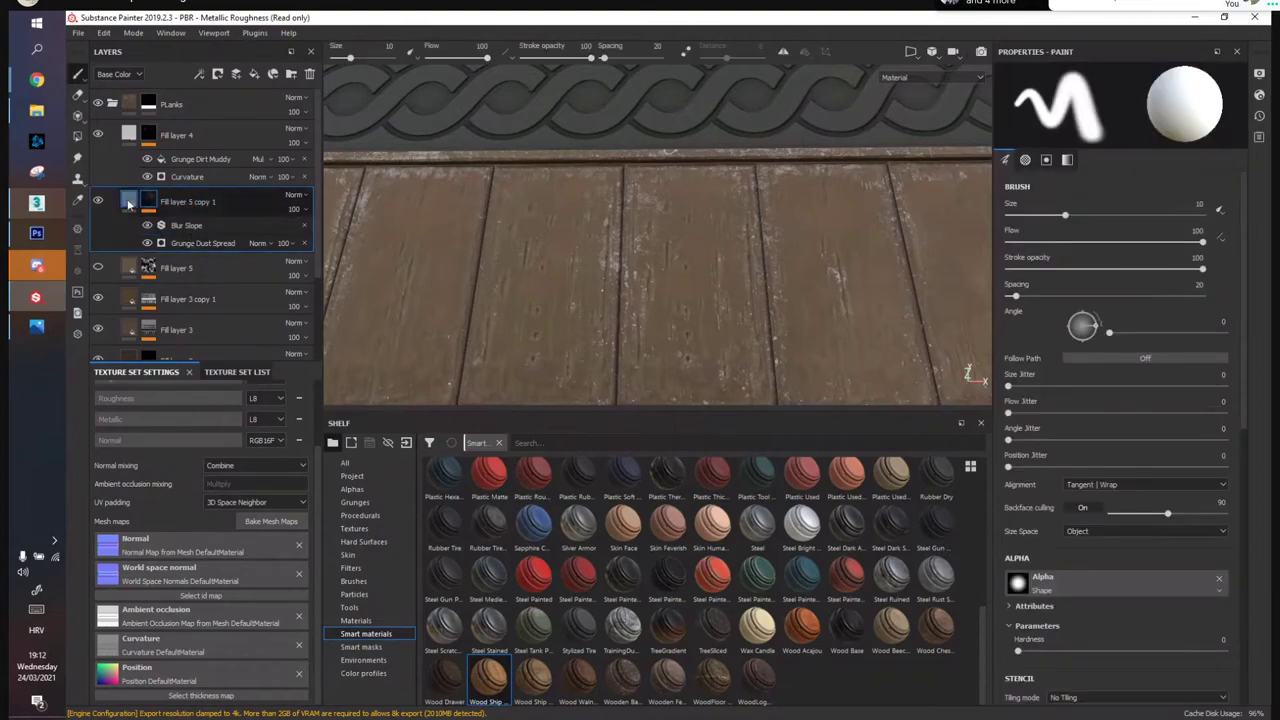
click(128, 201)
click(1117, 376)
drag(1256, 446, 1253, 407)
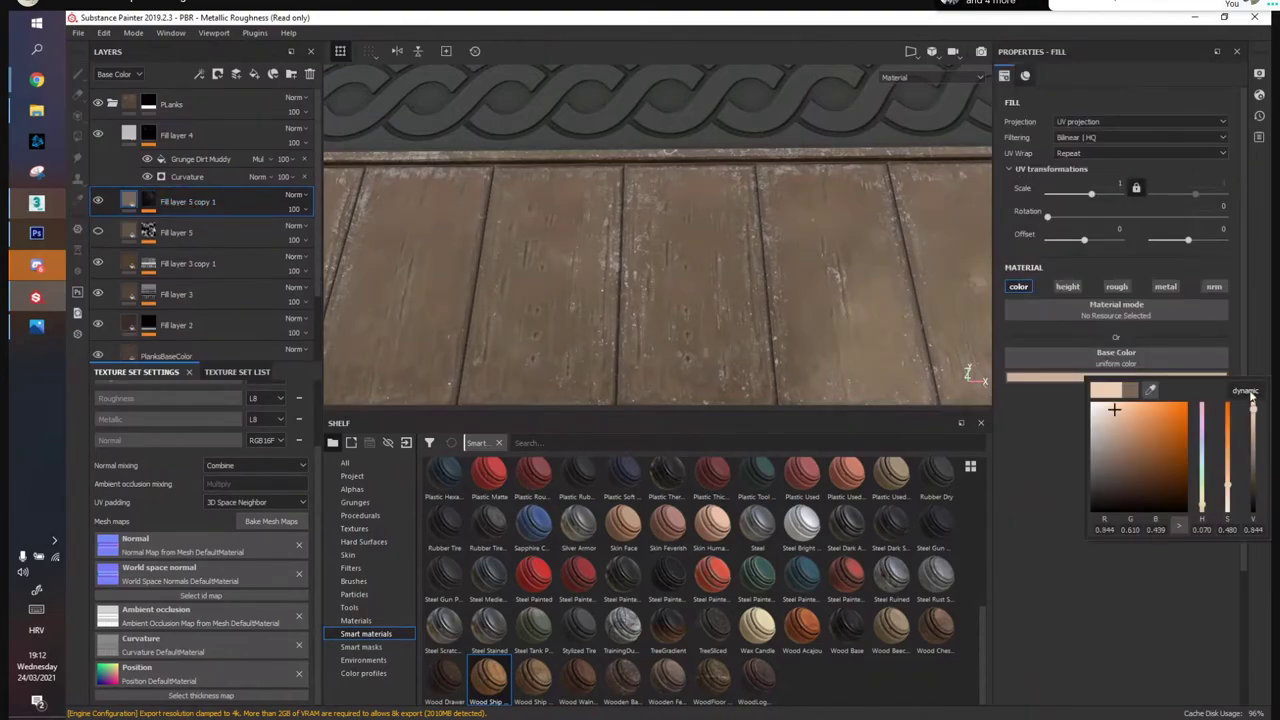
scroll(753, 317, down, 3)
alt+drag(753, 317, 730, 260)
Hide the copy's Blur Slope filter for checking and set Grunge Dust Spread's balance to 0.61 and contrast to 0.27
click(176, 204)
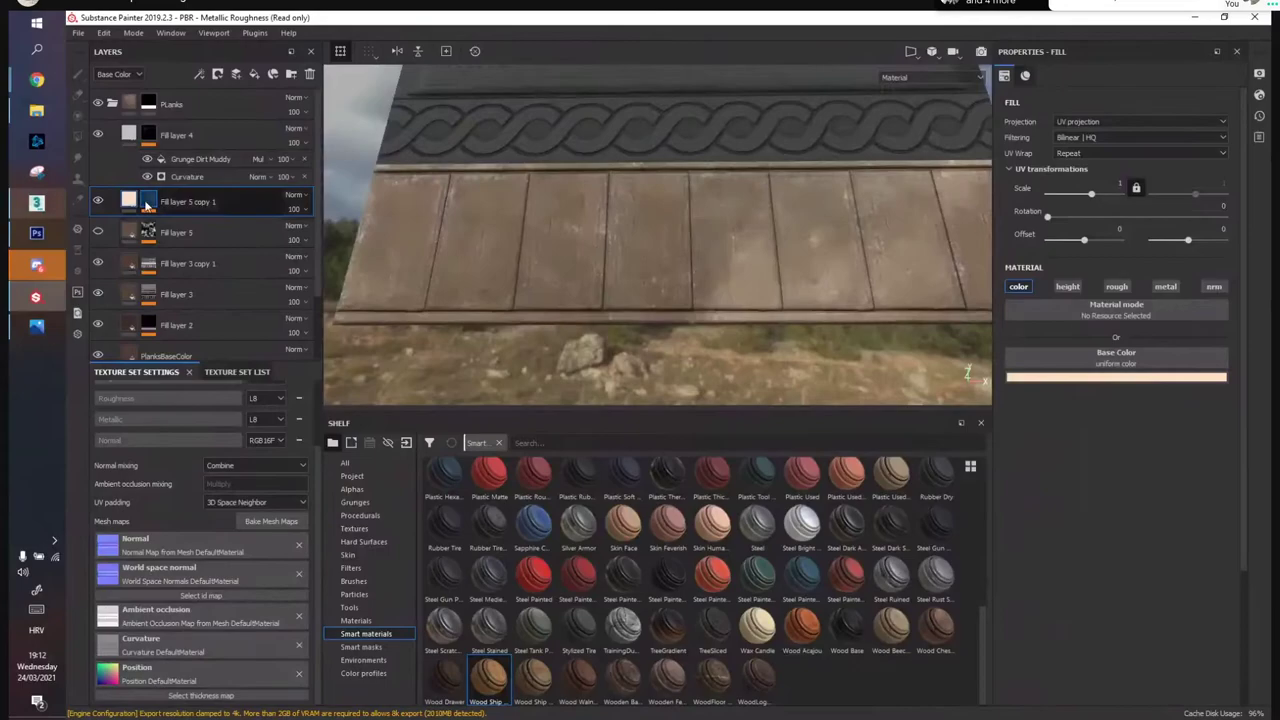
click(149, 226)
alt+drag(649, 262, 676, 276)
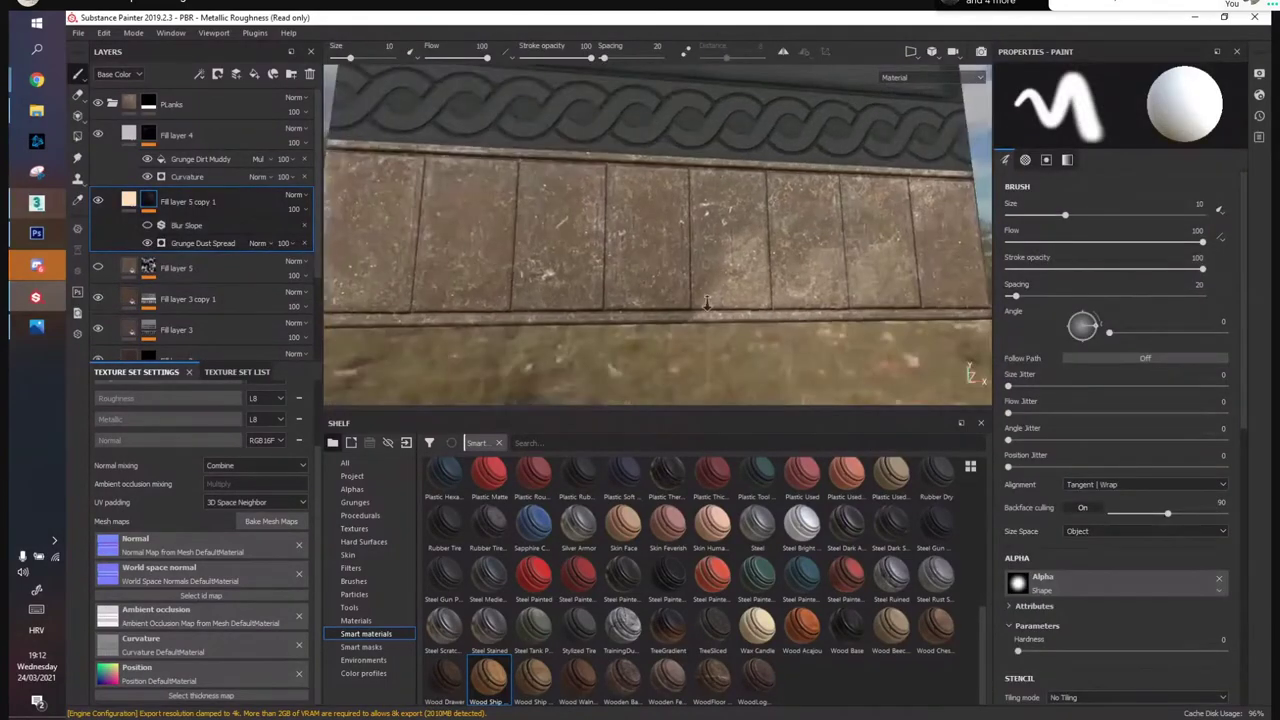
scroll(676, 276, down, 3)
click(180, 247)
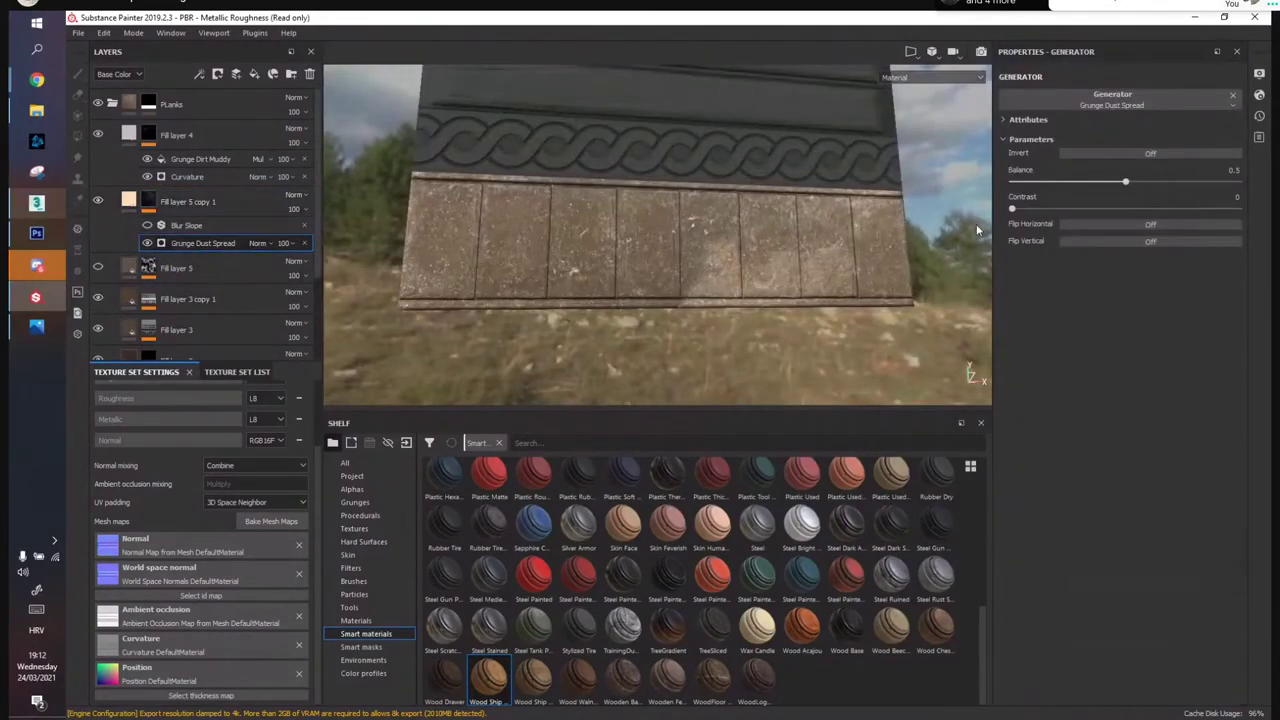
click(1145, 209)
drag(1078, 203, 1150, 182)
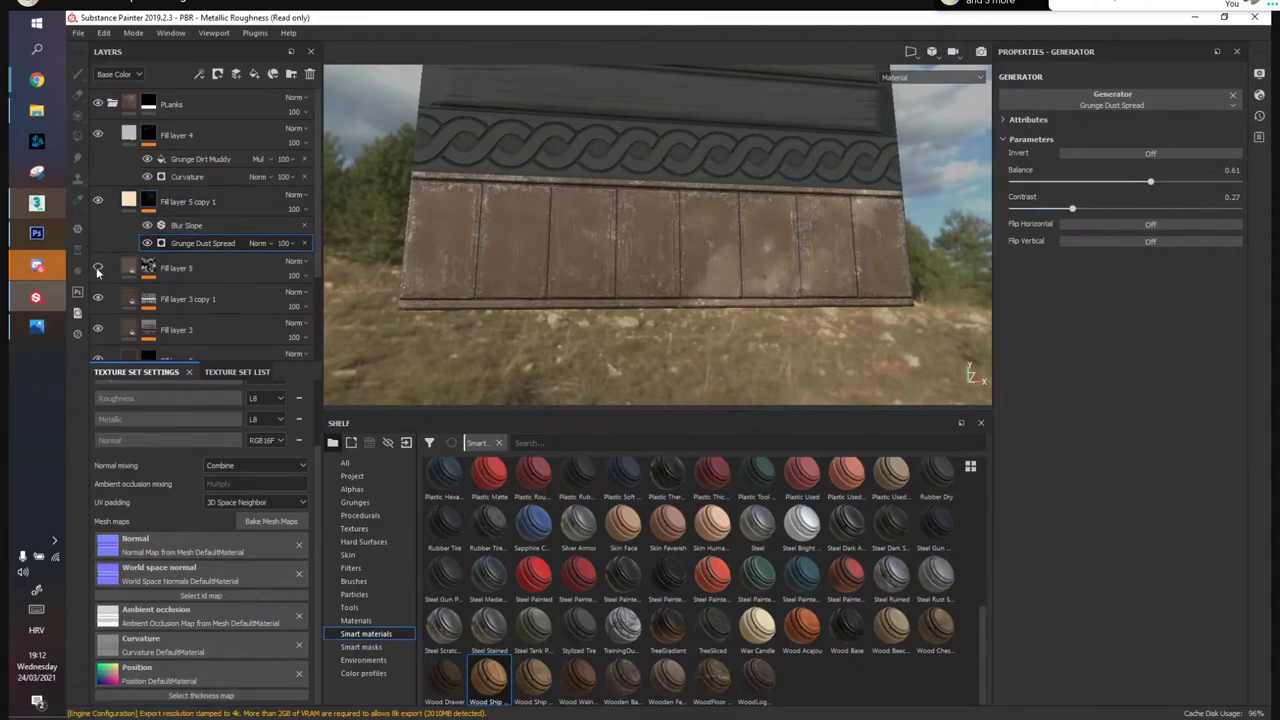
Change Fill layer 5 copy 1's base color to a darker orange-brown with saturation 0.849
click(121, 208)
click(1096, 380)
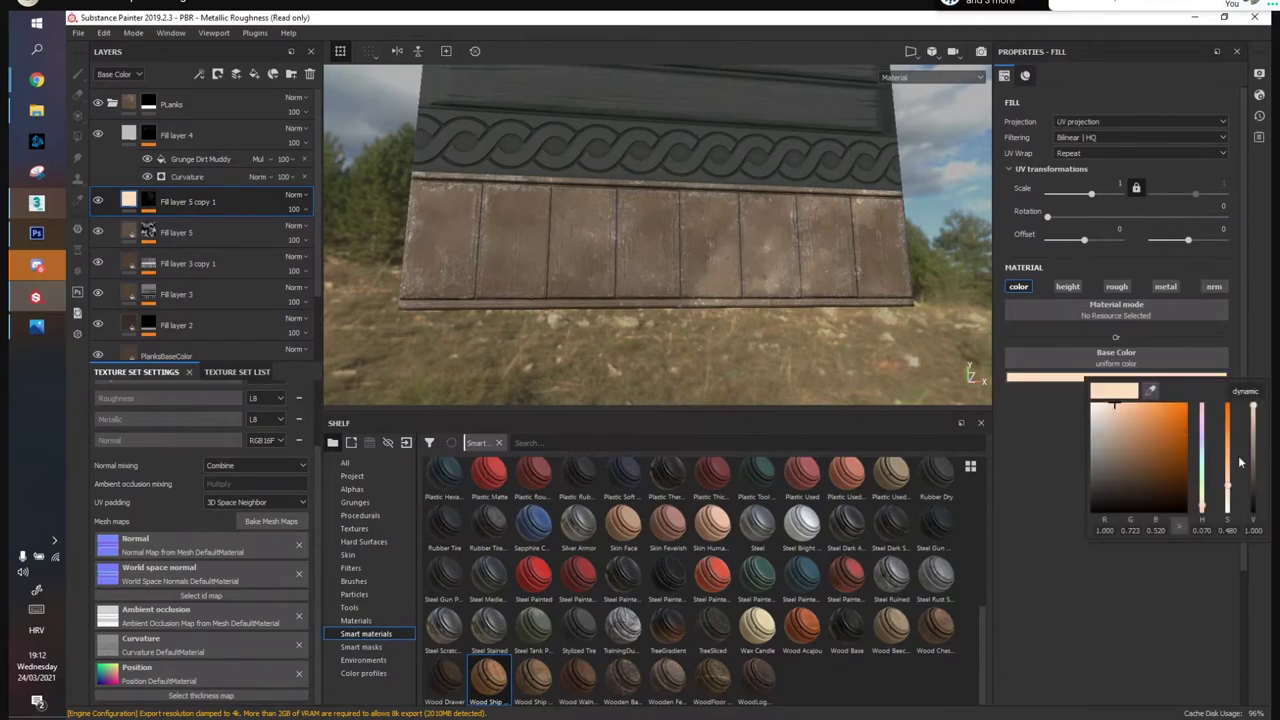
drag(1253, 426, 1254, 433)
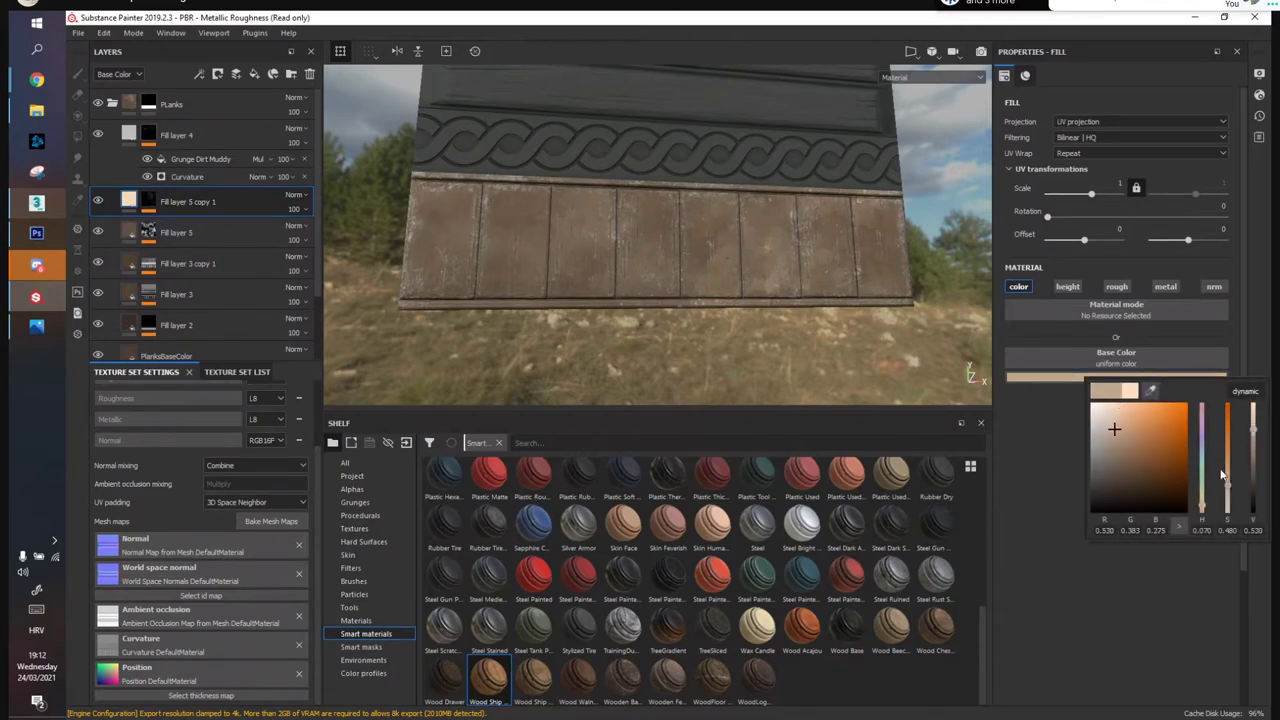
drag(1228, 487, 1257, 444)
mouse_move(765, 245)
alt+mouse_down()
mouse_move(624, 267)
mouse_move(640, 254)
mouse_move(785, 258)
alt+mouse_up()
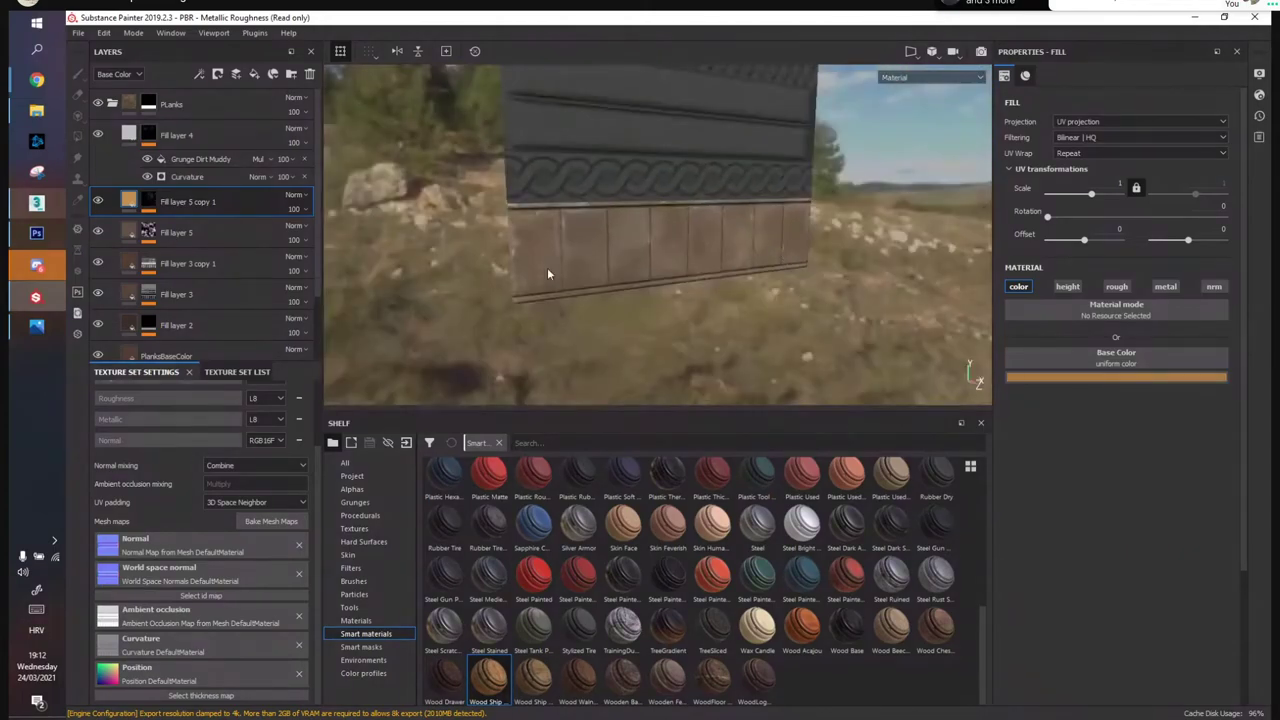
Try a Grunge Dust Spread balance of about 0.67 in the mask of Fill layer 5 copy 1
click(148, 203)
key(ctrl+v)
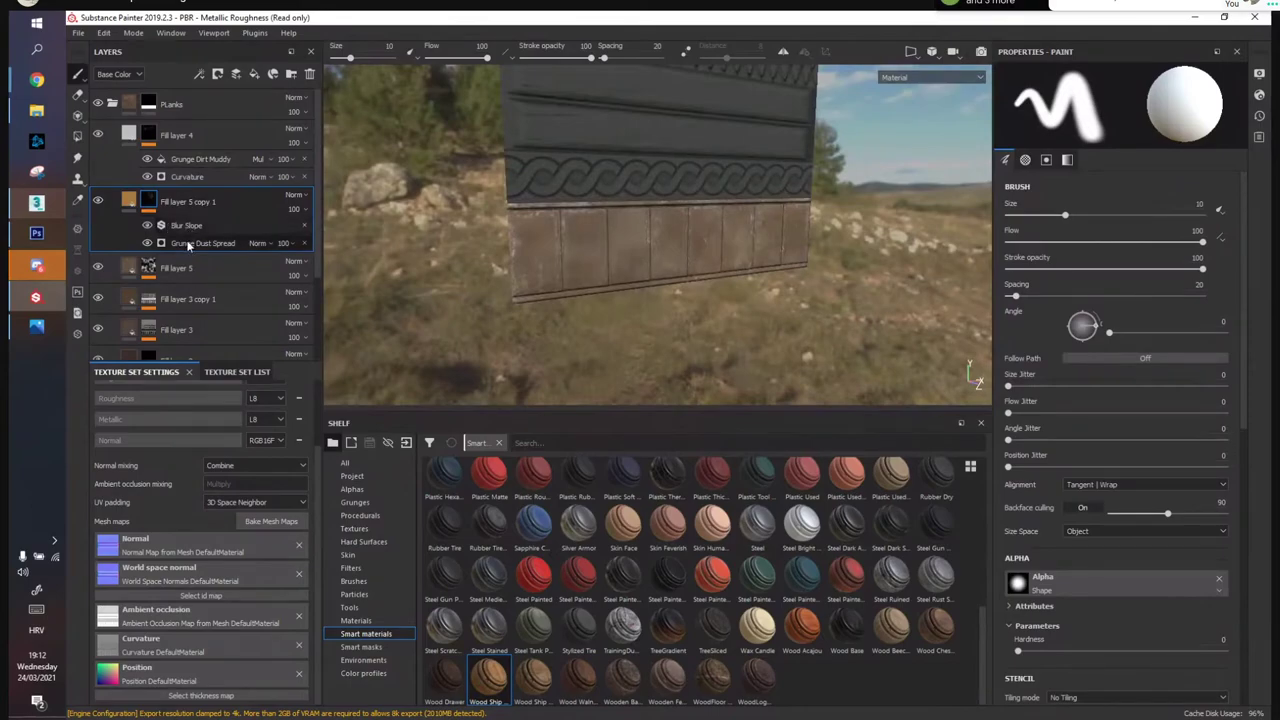
click(200, 243)
drag(1200, 184, 1153, 184)
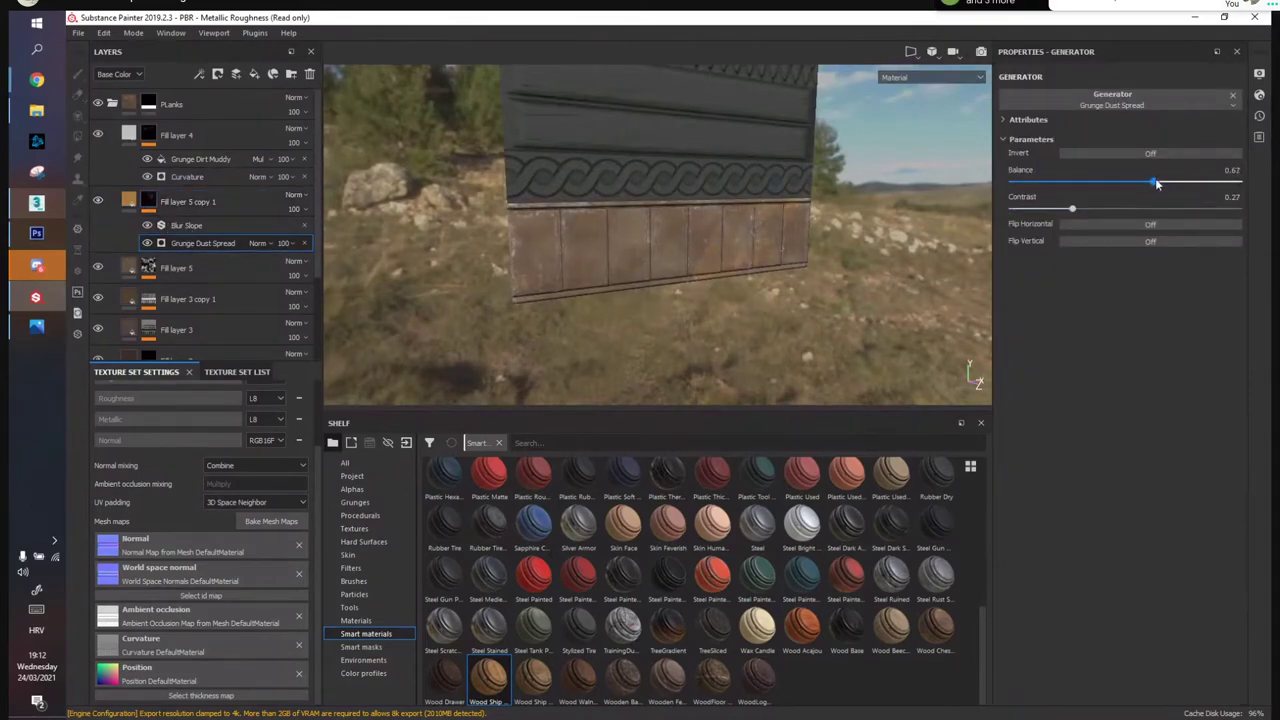
alt+drag(845, 235, 598, 222)
Replace Grunge Dust Spread with Grunge Damas in the copy's mask and lower its balance
click(1124, 105)
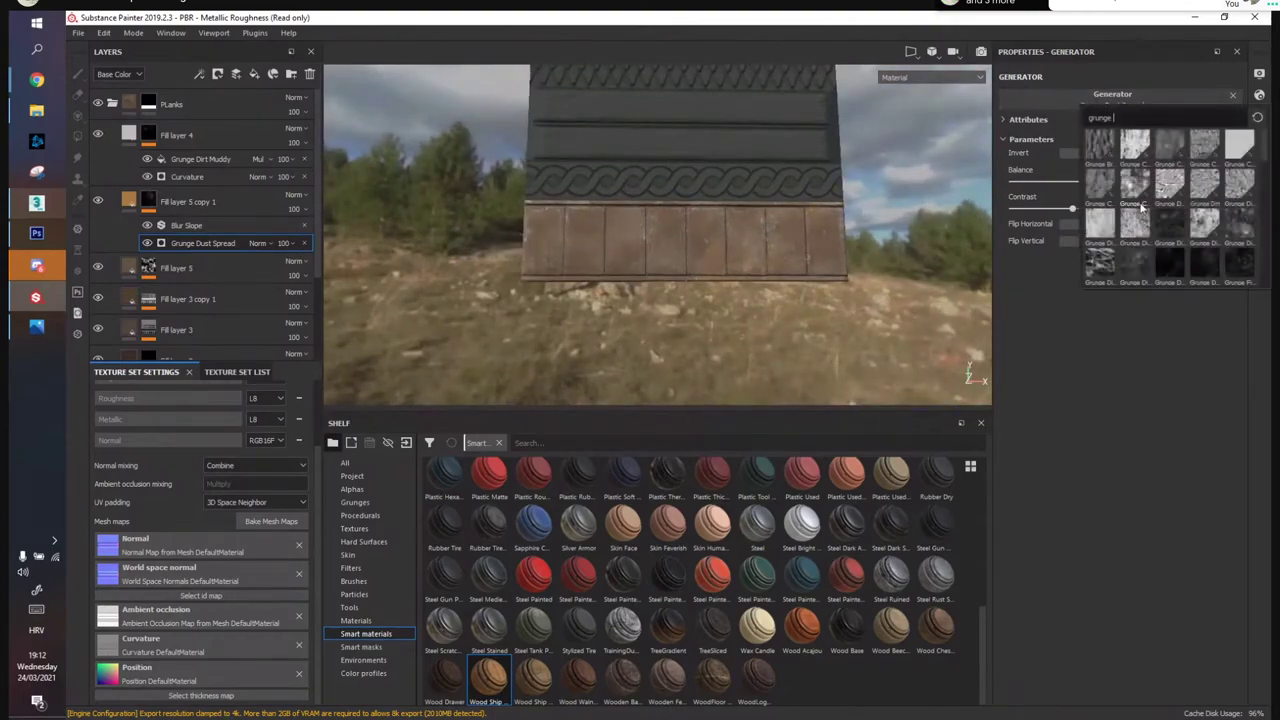
click(1166, 190)
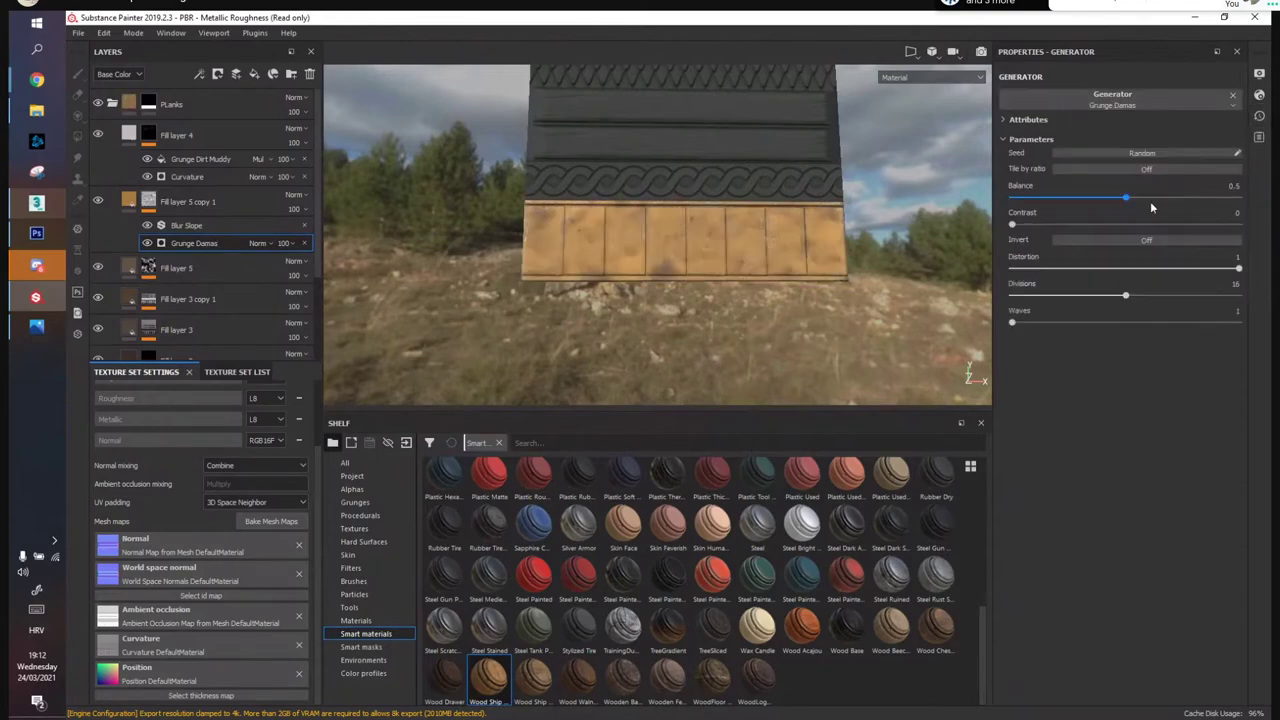
drag(1068, 200, 1010, 201)
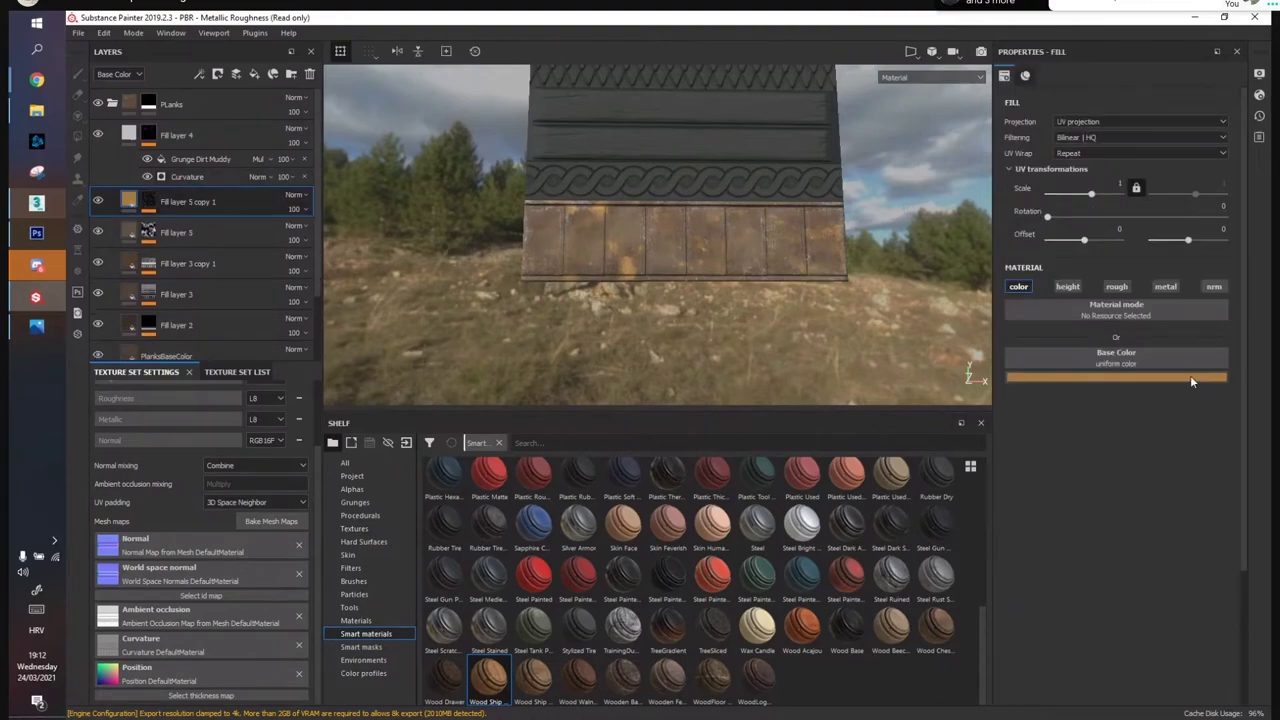
Darken Fill layer 5 copy 1's base color to a value of 0.117
click(1191, 379)
drag(1255, 448, 1258, 476)
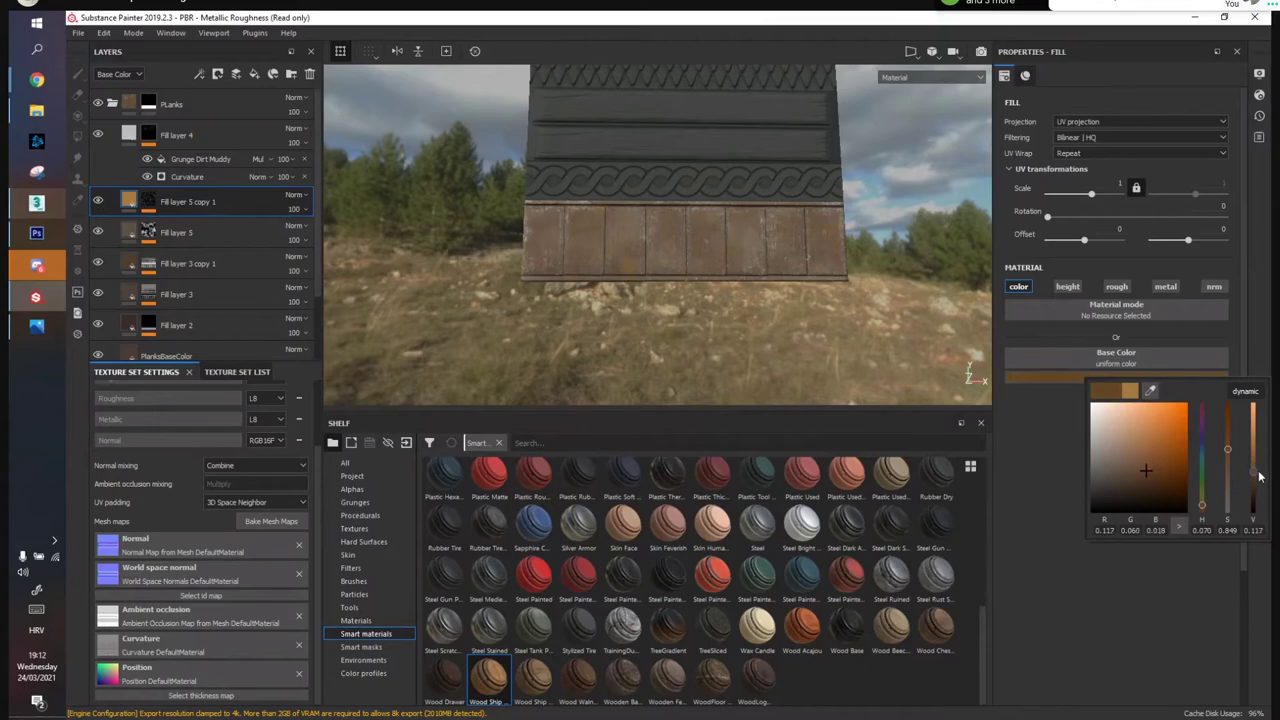
alt+drag(790, 311, 860, 345)
Set Grunge Damas's balance to 0.13 in the mask of Fill layer 5 copy 1 and check the planks
click(150, 203)
click(187, 242)
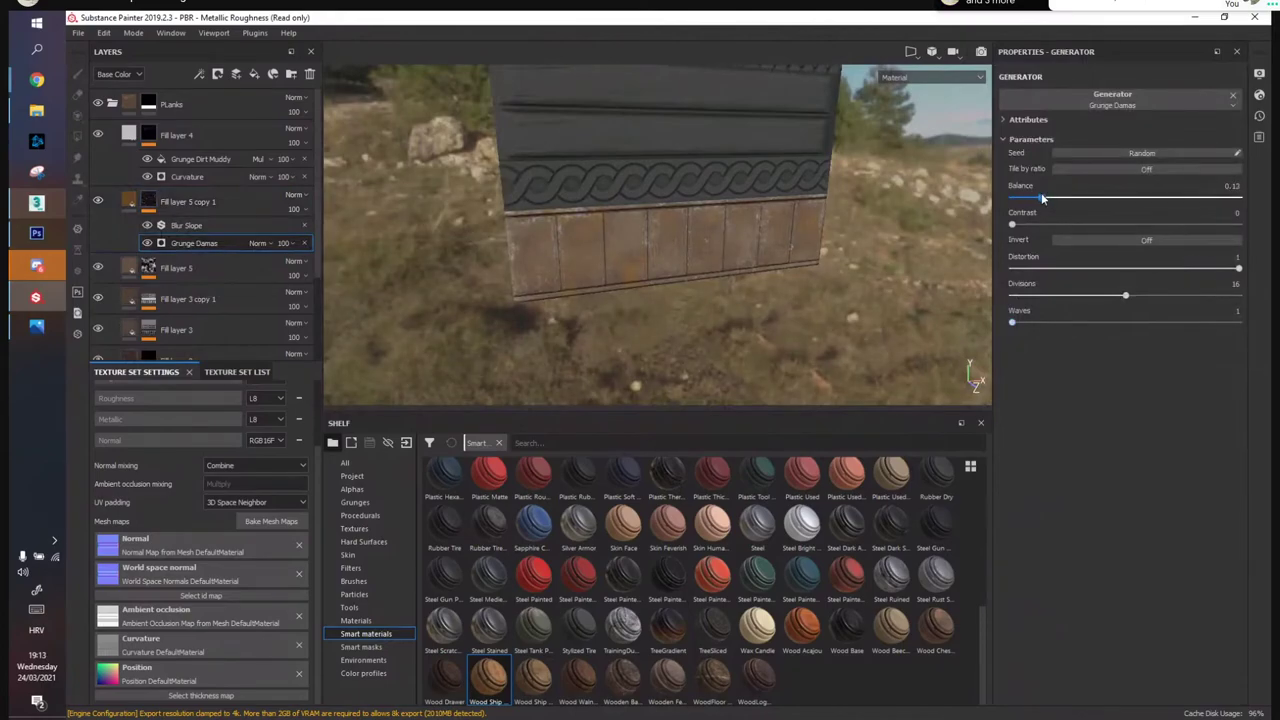
alt+drag(822, 240, 910, 284)
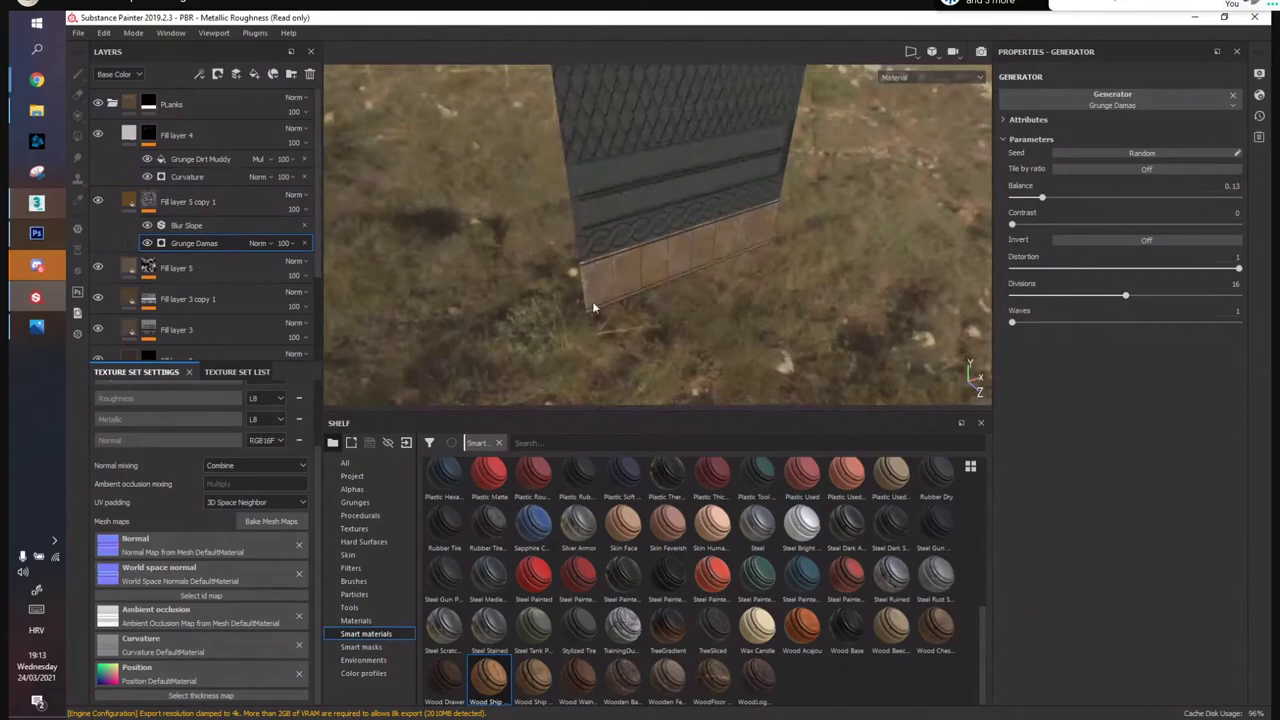
Compare the planks with the STAVE.jpg reference photo, checking the wood color against a close view of the model
click(22, 328)
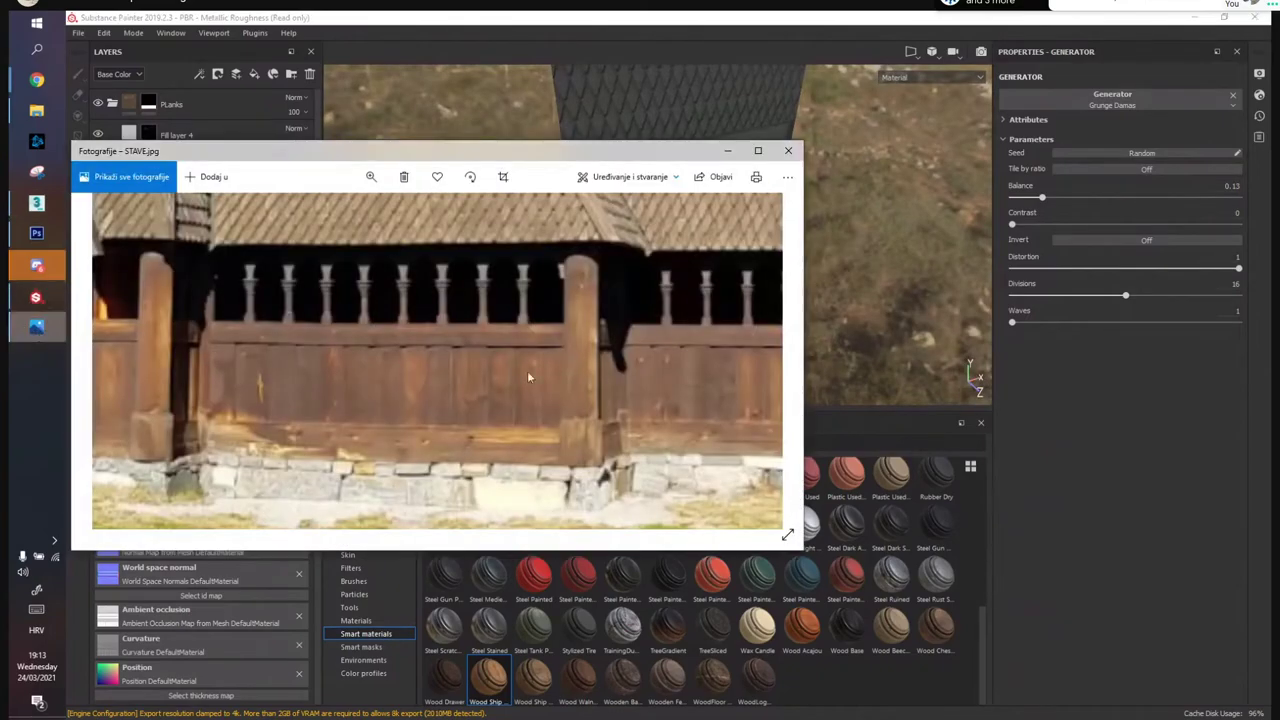
drag(650, 153, 408, 102)
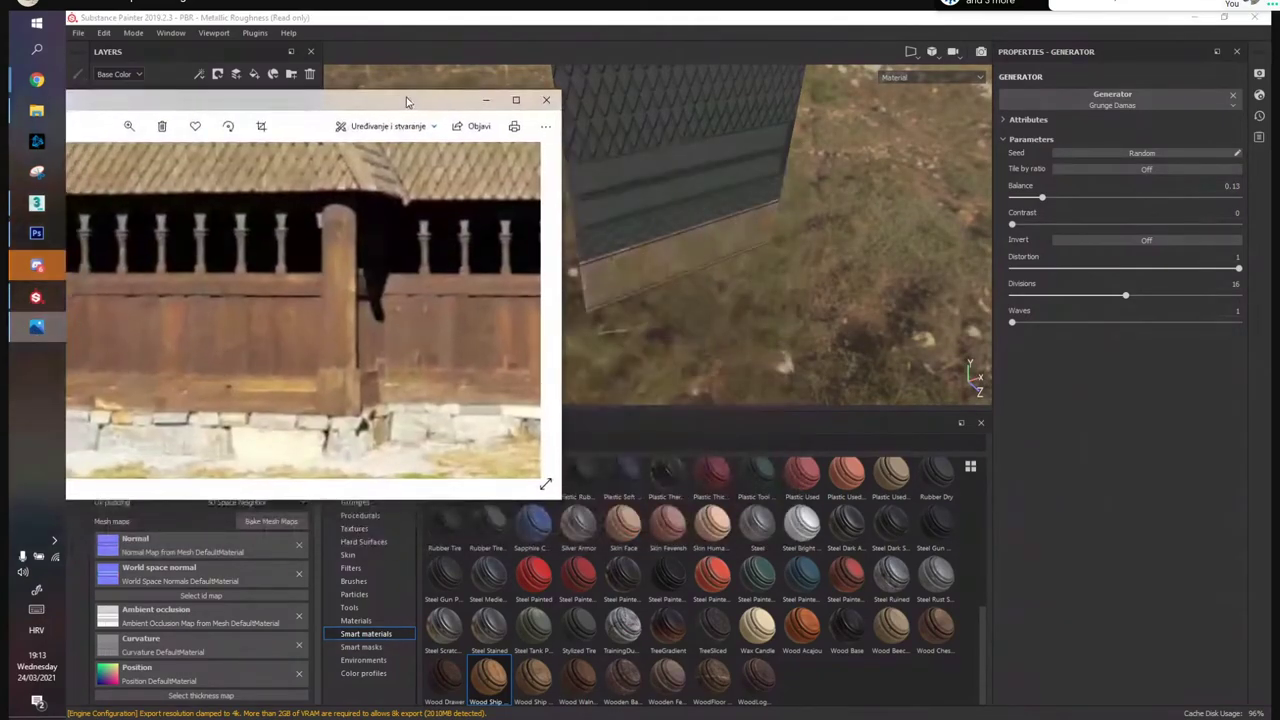
click(481, 103)
alt+drag(609, 257, 625, 305)
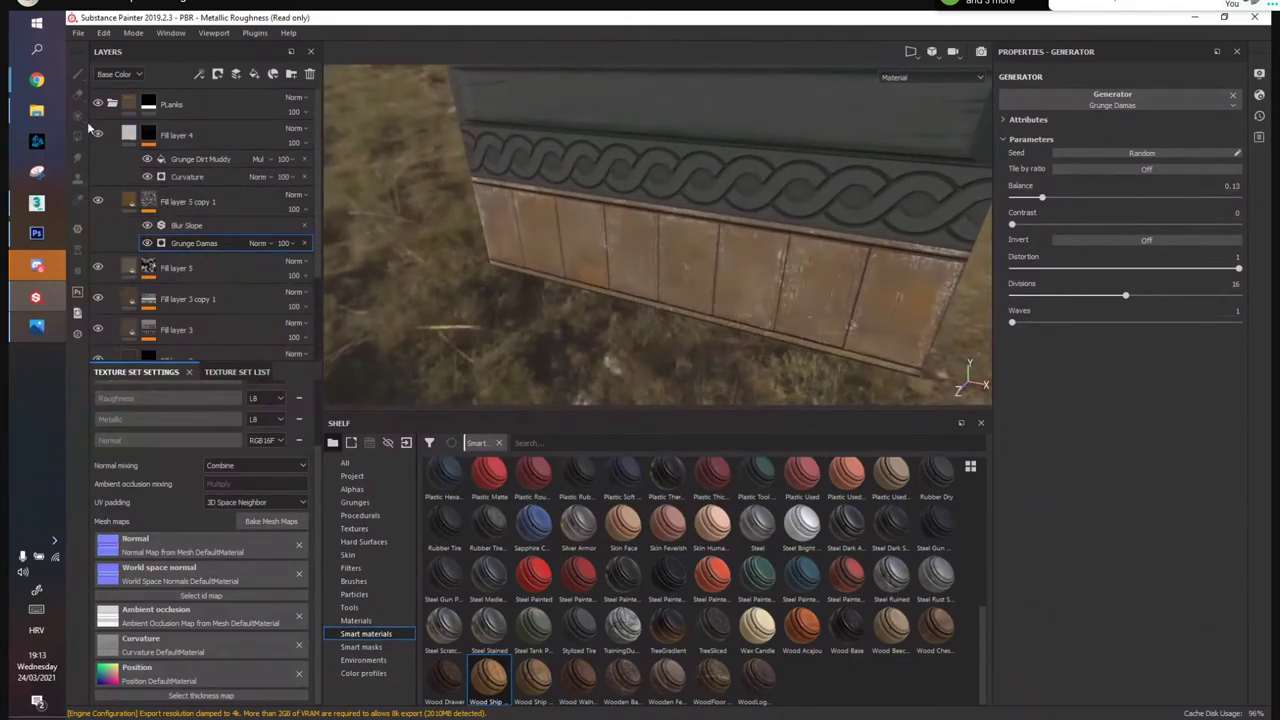
scroll(198, 256, down, 3)
scroll(198, 256, up, 3)
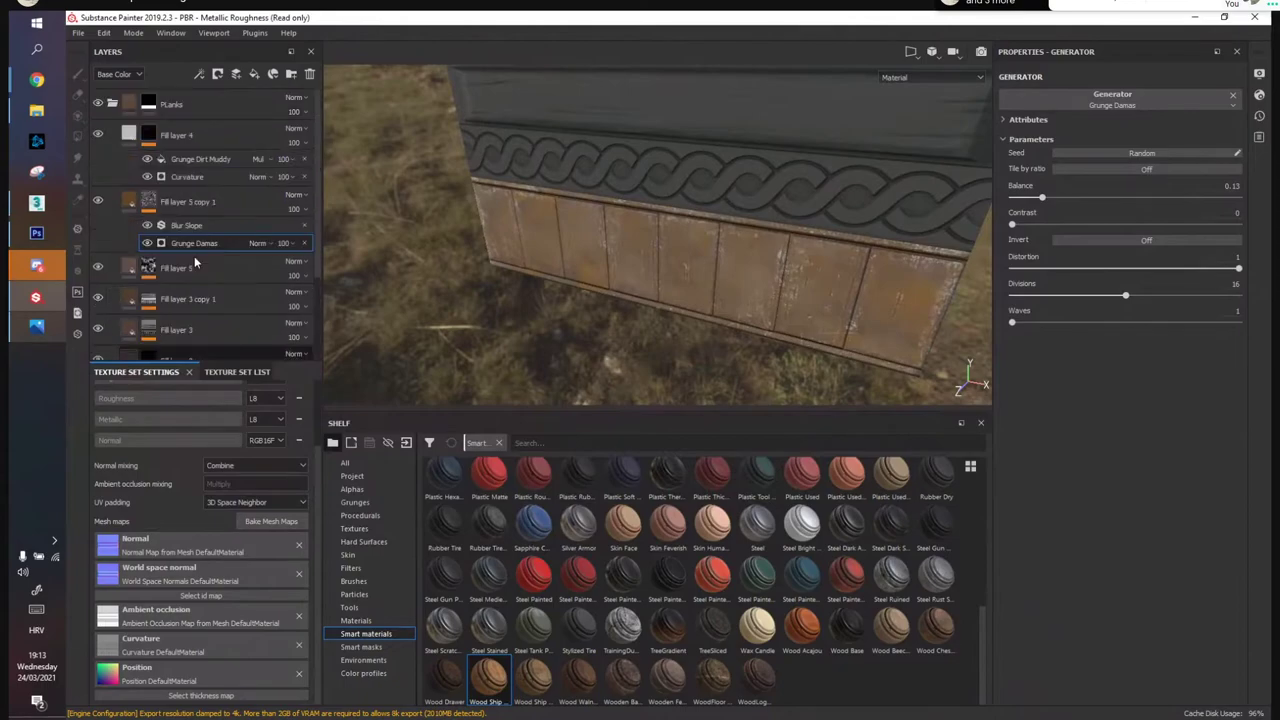
Try a new fill layer above Fill layer 4 with a black mask driven by a Grunge Dirt Thin generator
click(216, 136)
alt+drag(474, 264, 632, 234)
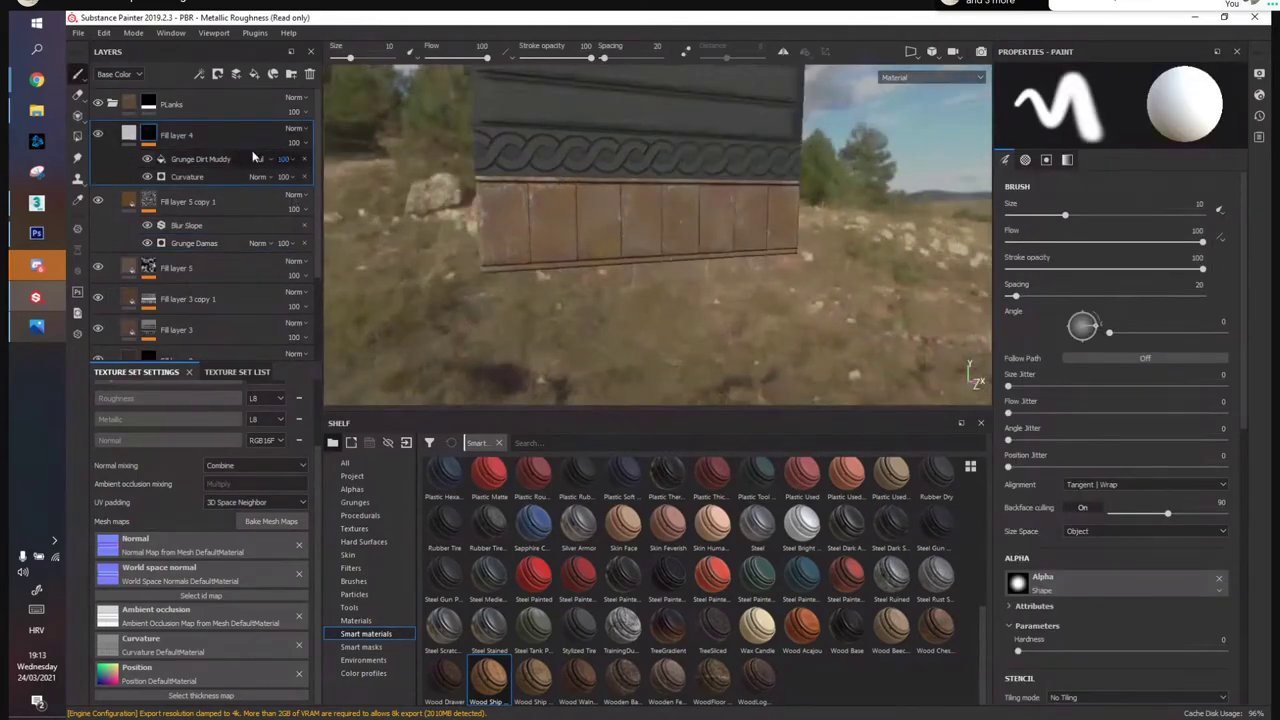
click(254, 76)
right_click(167, 137)
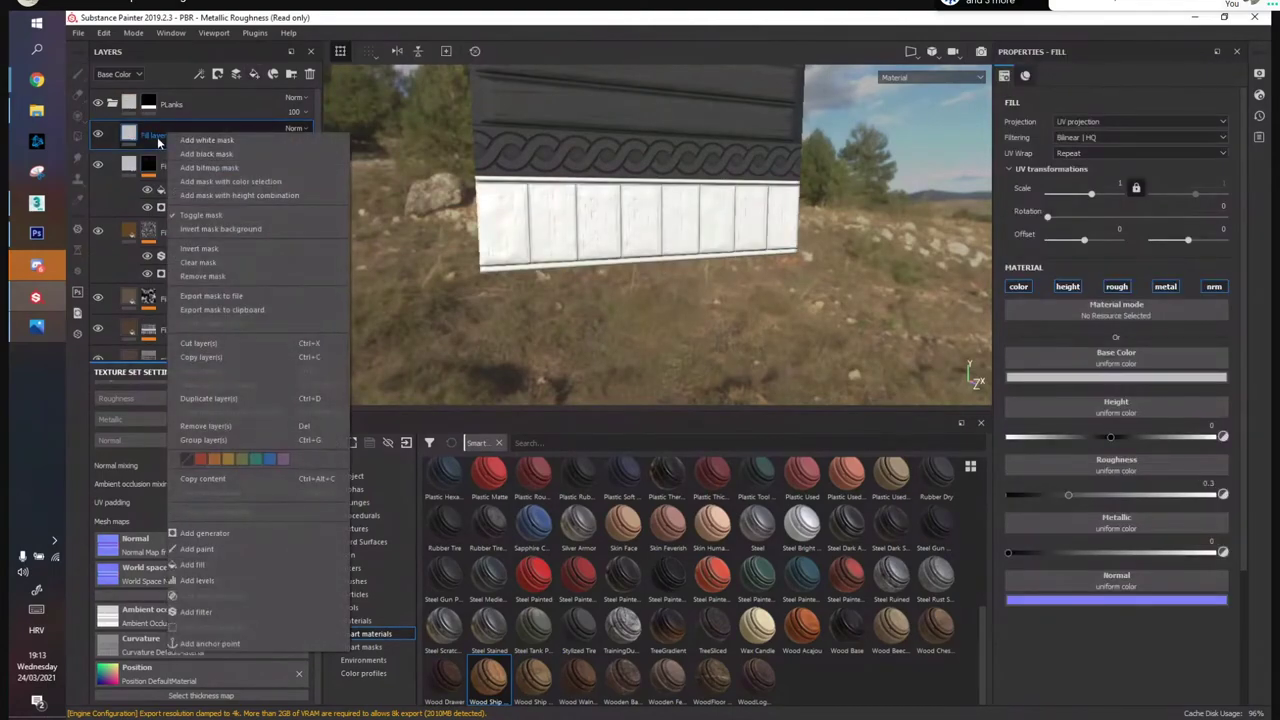
click(157, 137)
right_click(157, 137)
click(189, 161)
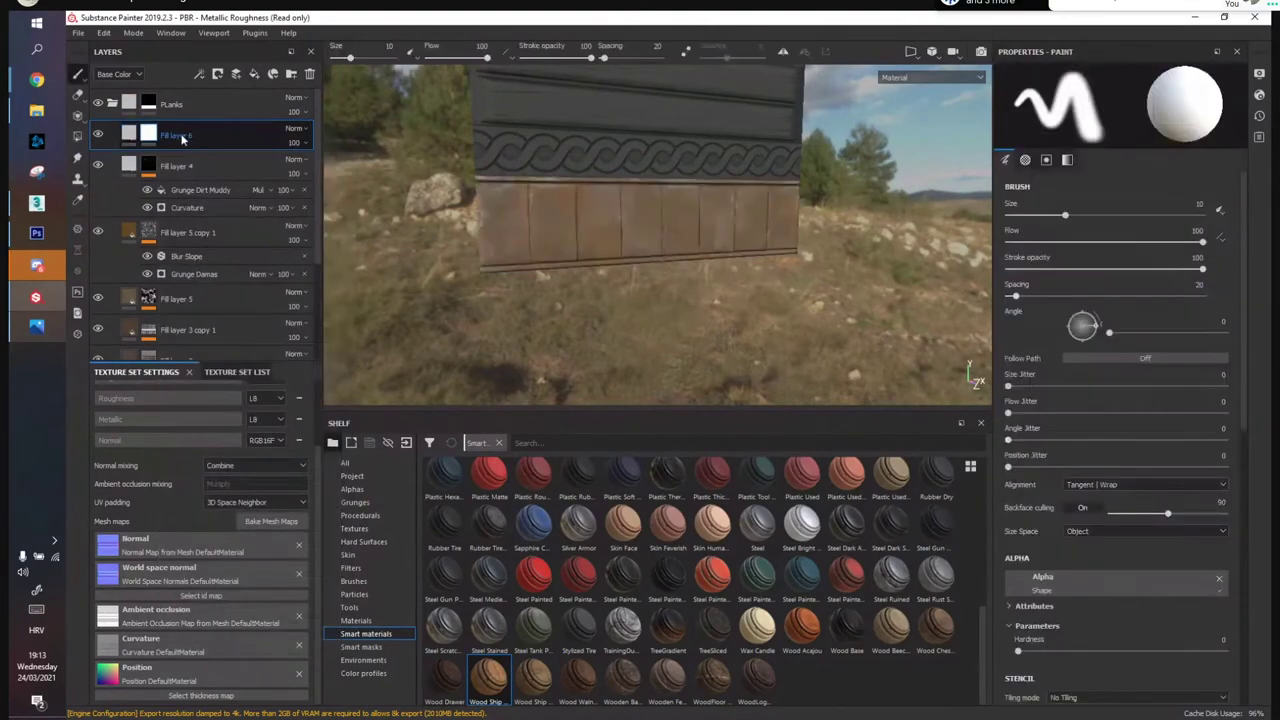
right_click(181, 139)
click(215, 542)
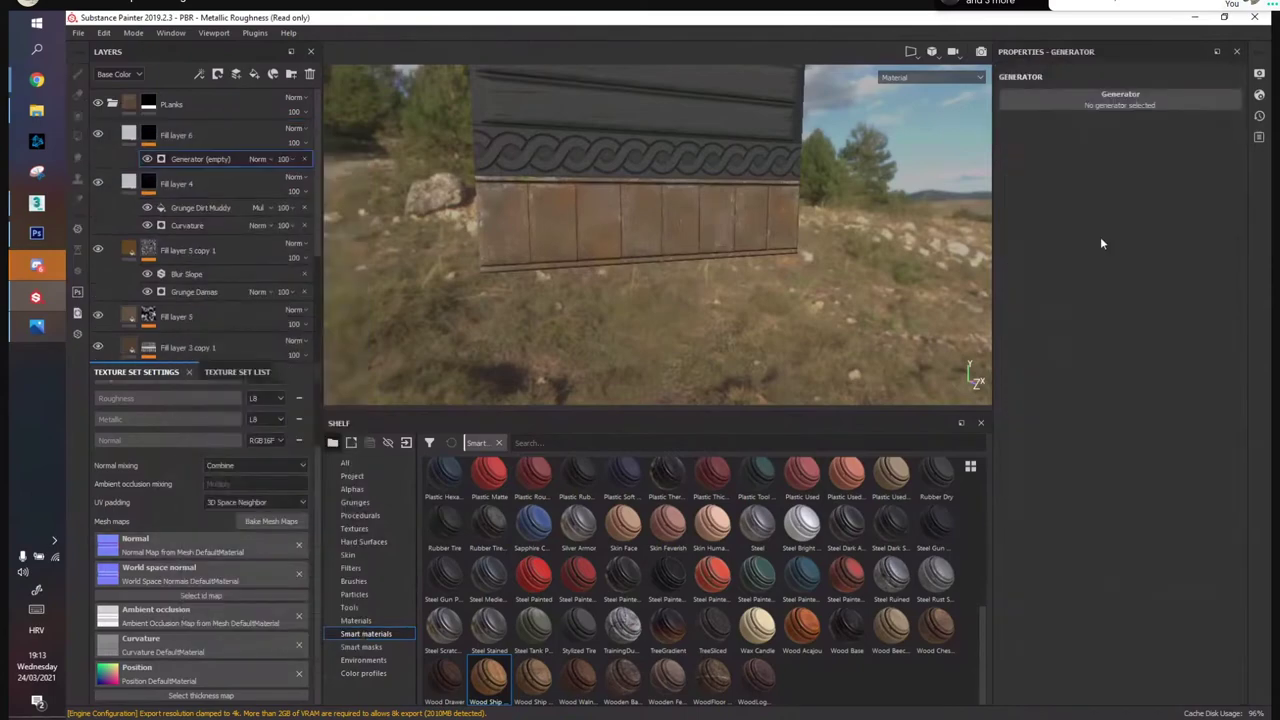
click(1095, 107)
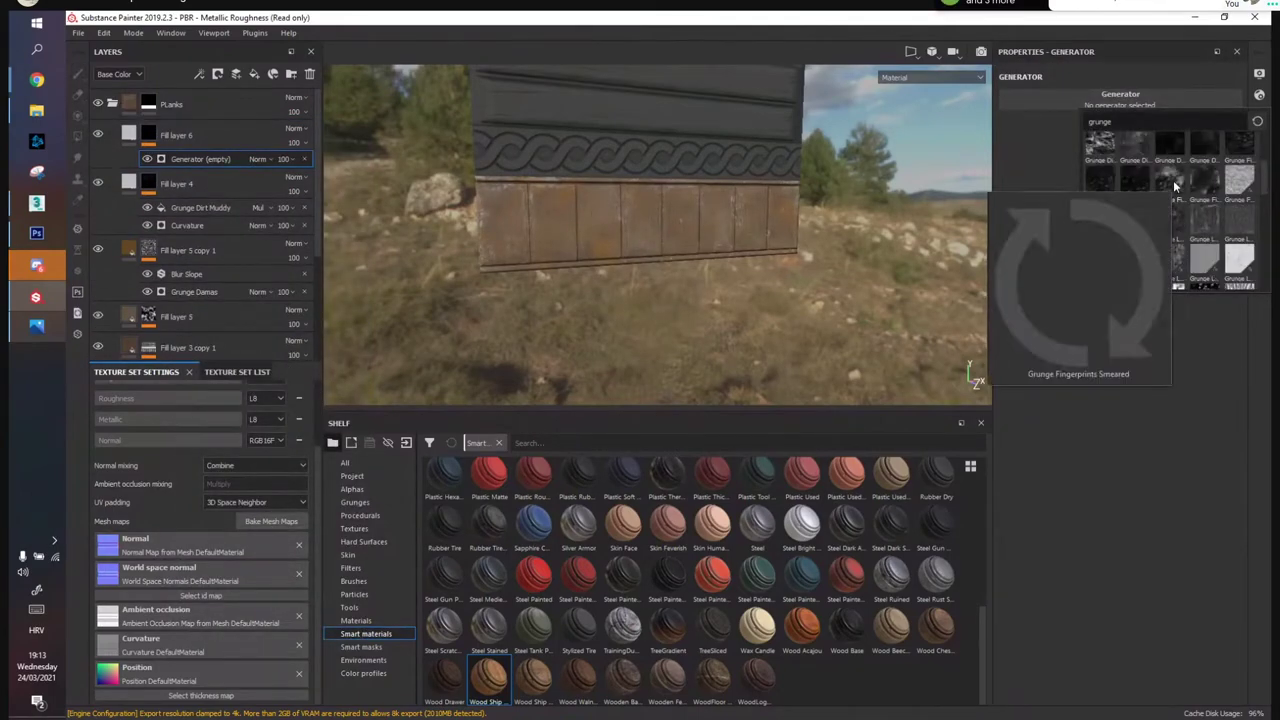
click(1137, 142)
alt+drag(507, 237, 610, 245)
alt+right_drag(610, 245, 892, 541)
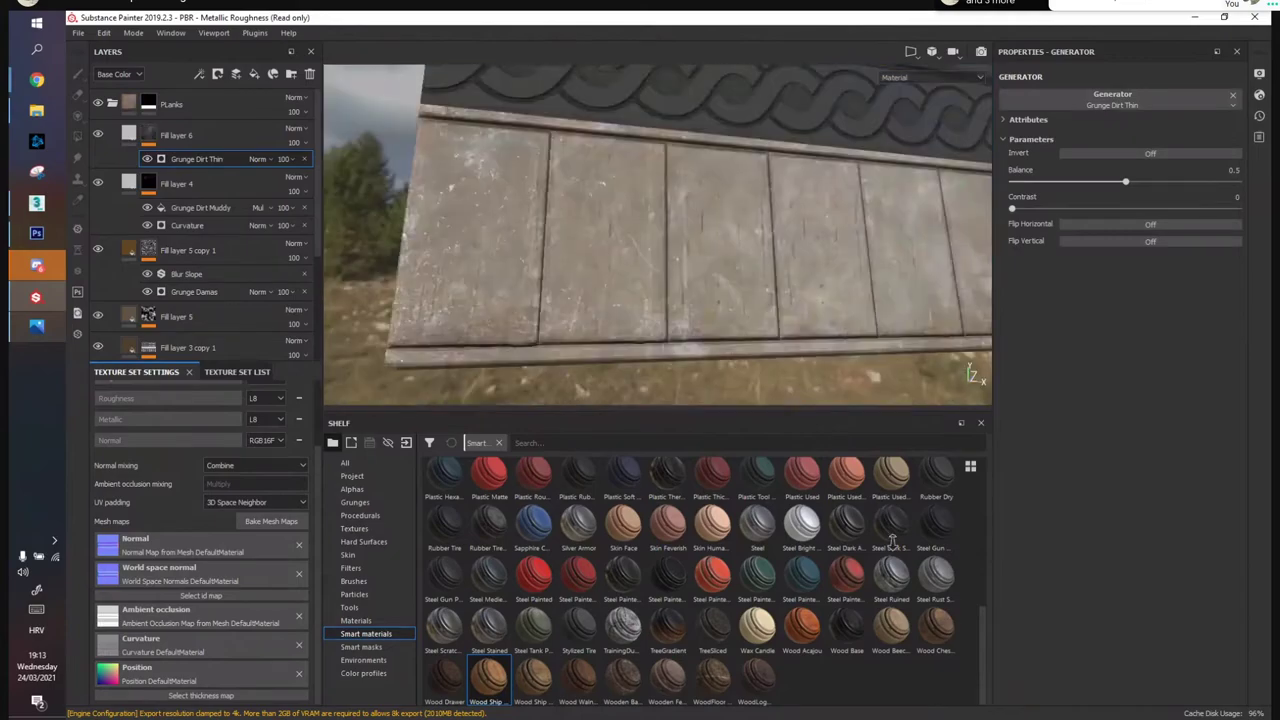
alt+drag(757, 315, 714, 313)
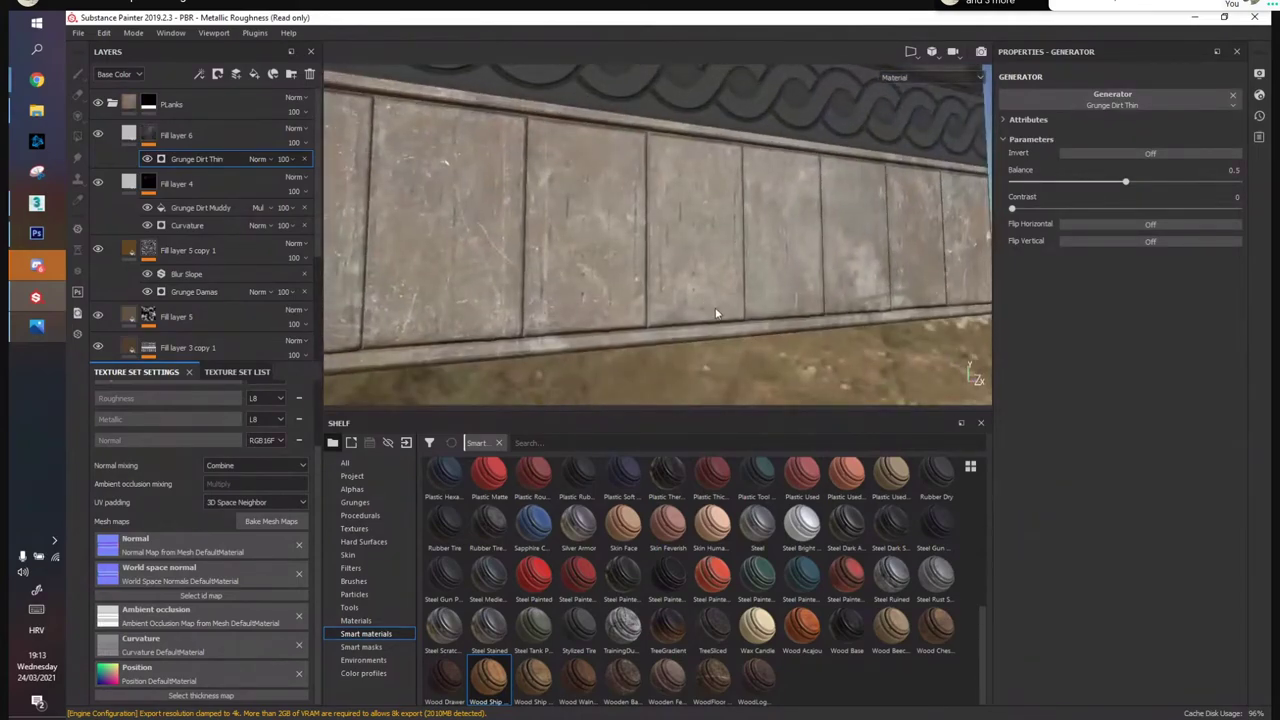
Limit Fill layer 6 to the roughness channel and check how the planks reflect light
click(130, 137)
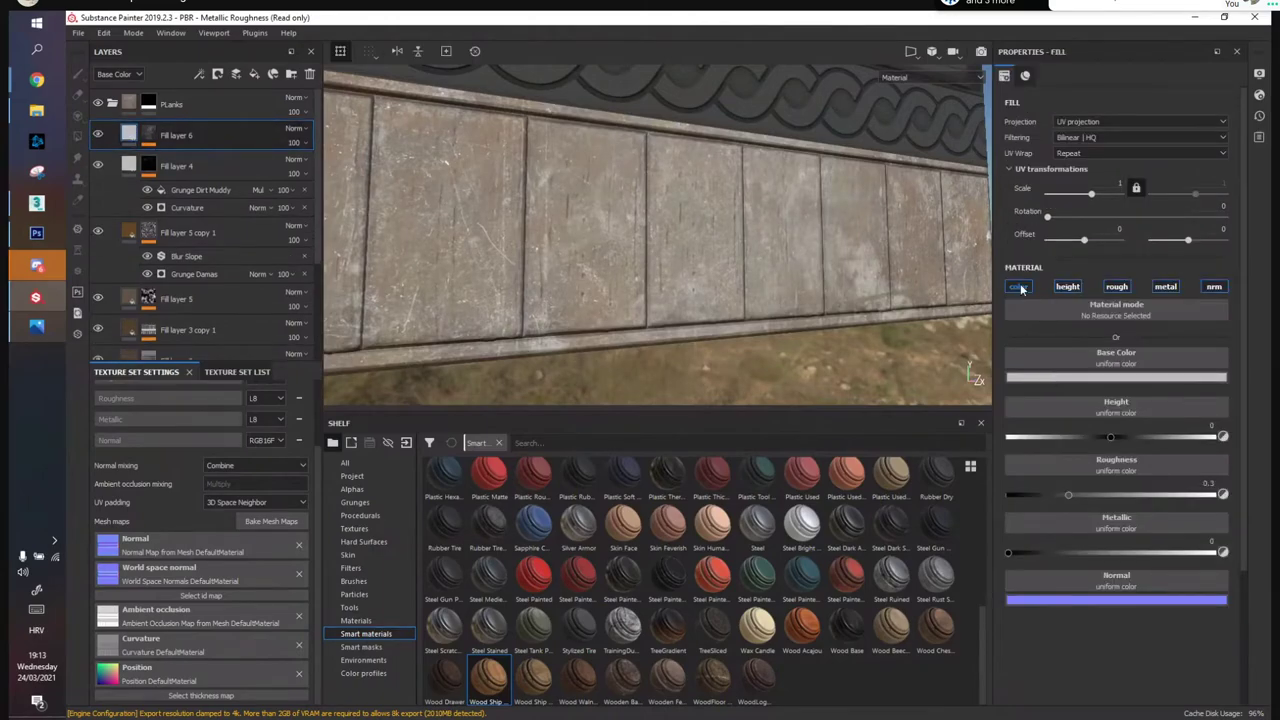
click(1018, 287)
click(1067, 287)
click(1165, 287)
click(1216, 288)
alt+drag(730, 285, 850, 255)
shift+right_drag(810, 270, 935, 272)
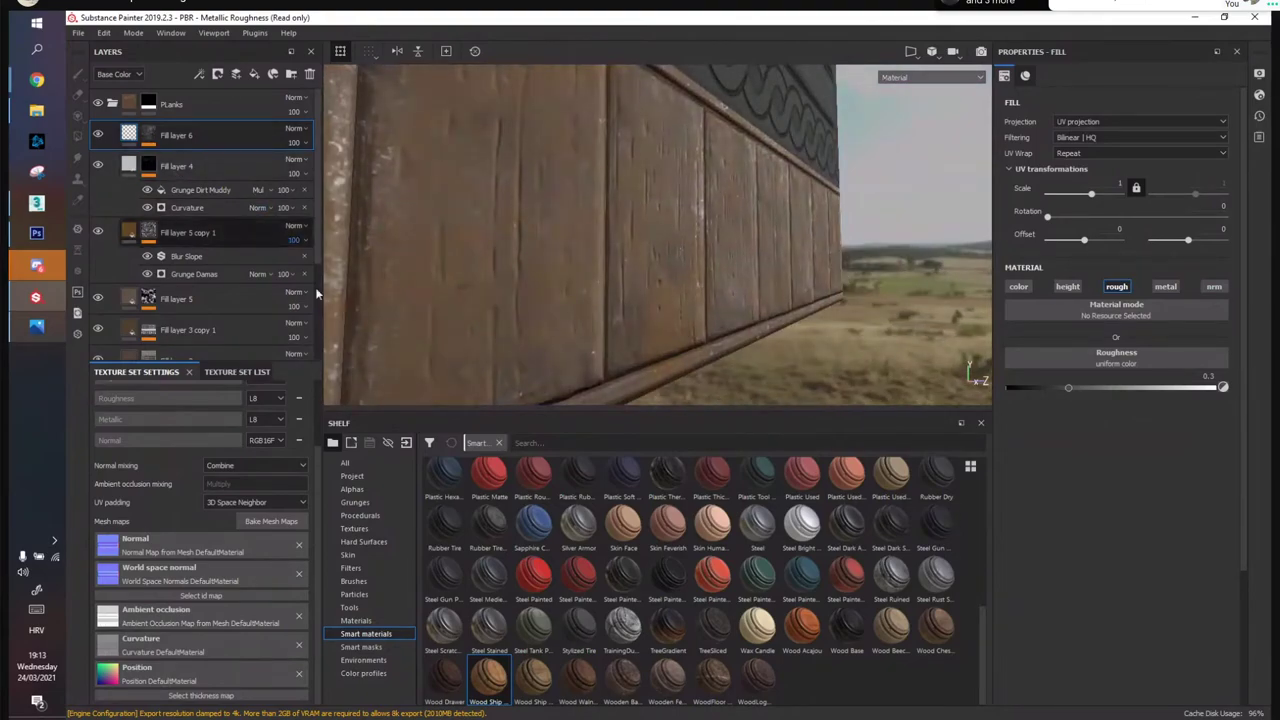
List the grunge textures, then remove the mask generator and delete Fill layer 6
click(355, 503)
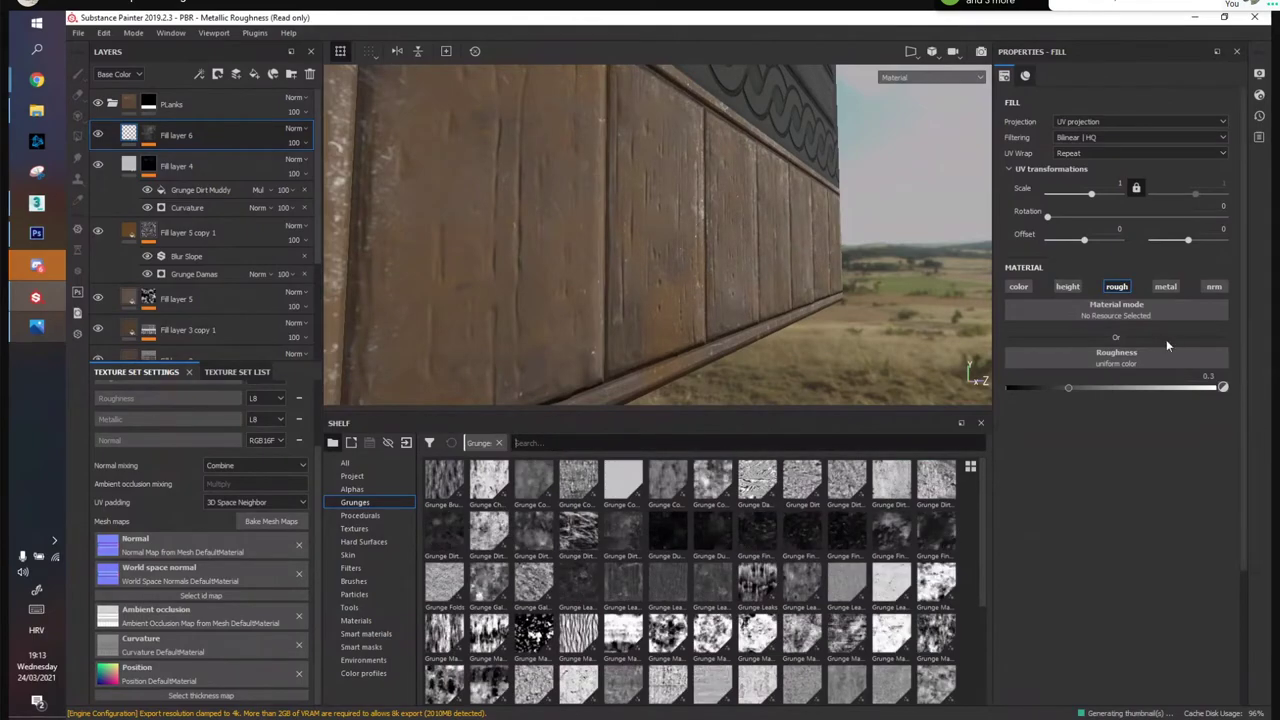
click(149, 134)
click(304, 160)
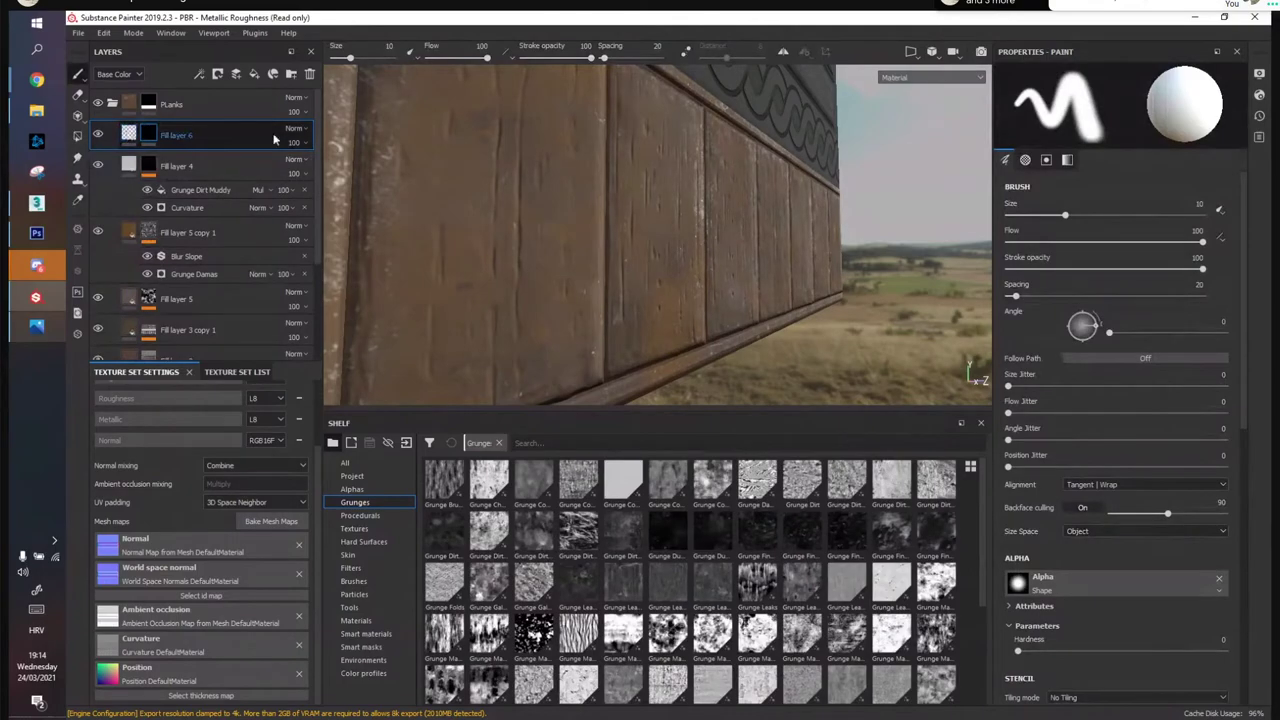
click(309, 76)
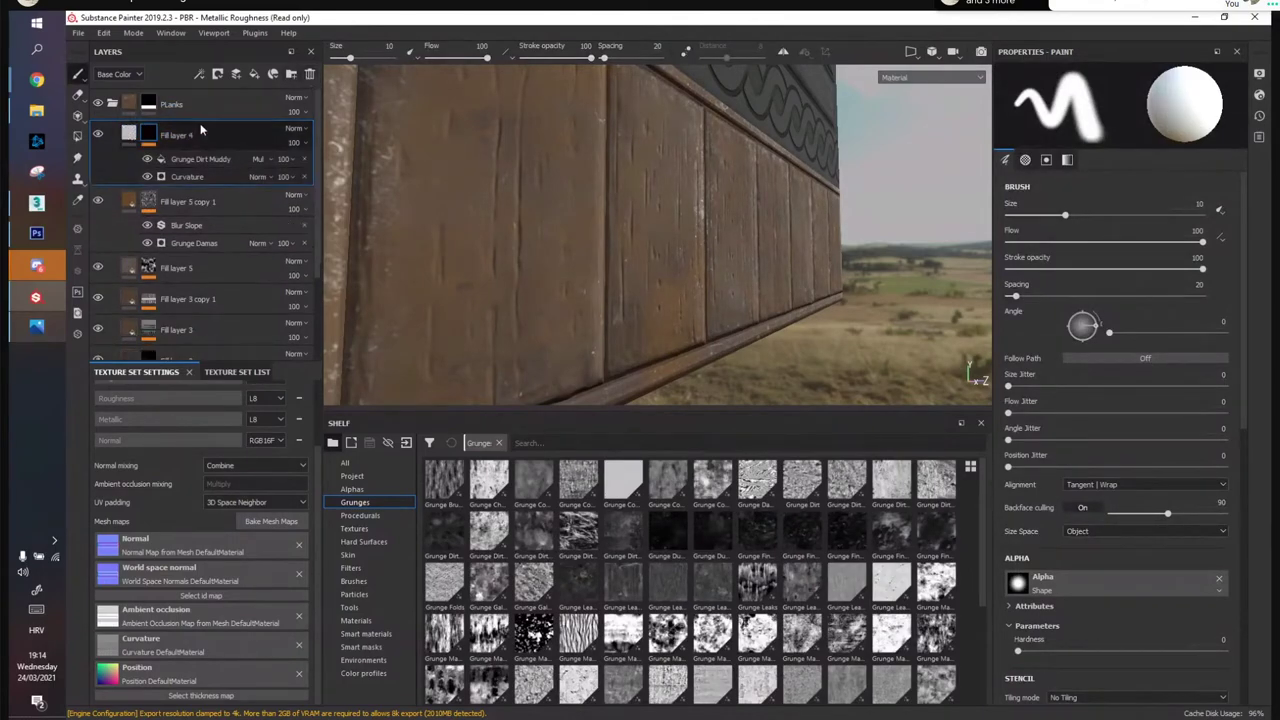
Bring back Fill layer 6 without a mask at the top of the Planks folder and leave only its roughness channel enabled
key(ctrl+z)
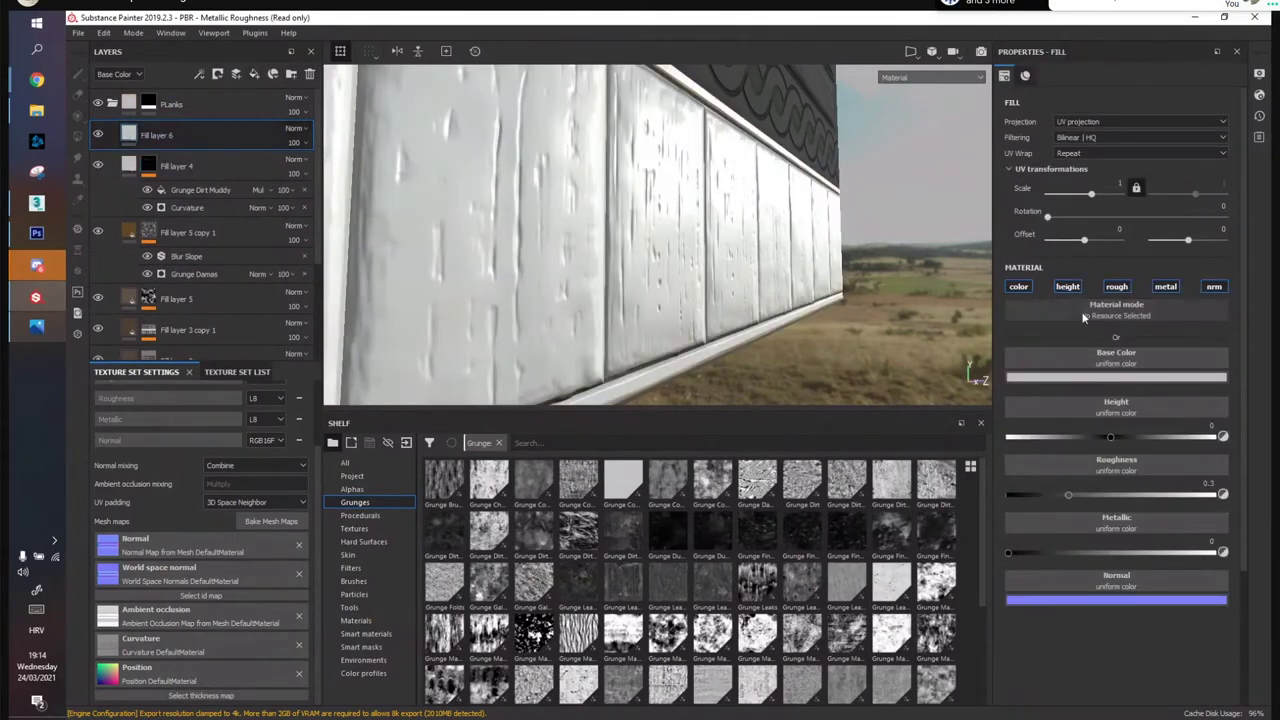
click(1068, 287)
click(1018, 287)
click(1165, 287)
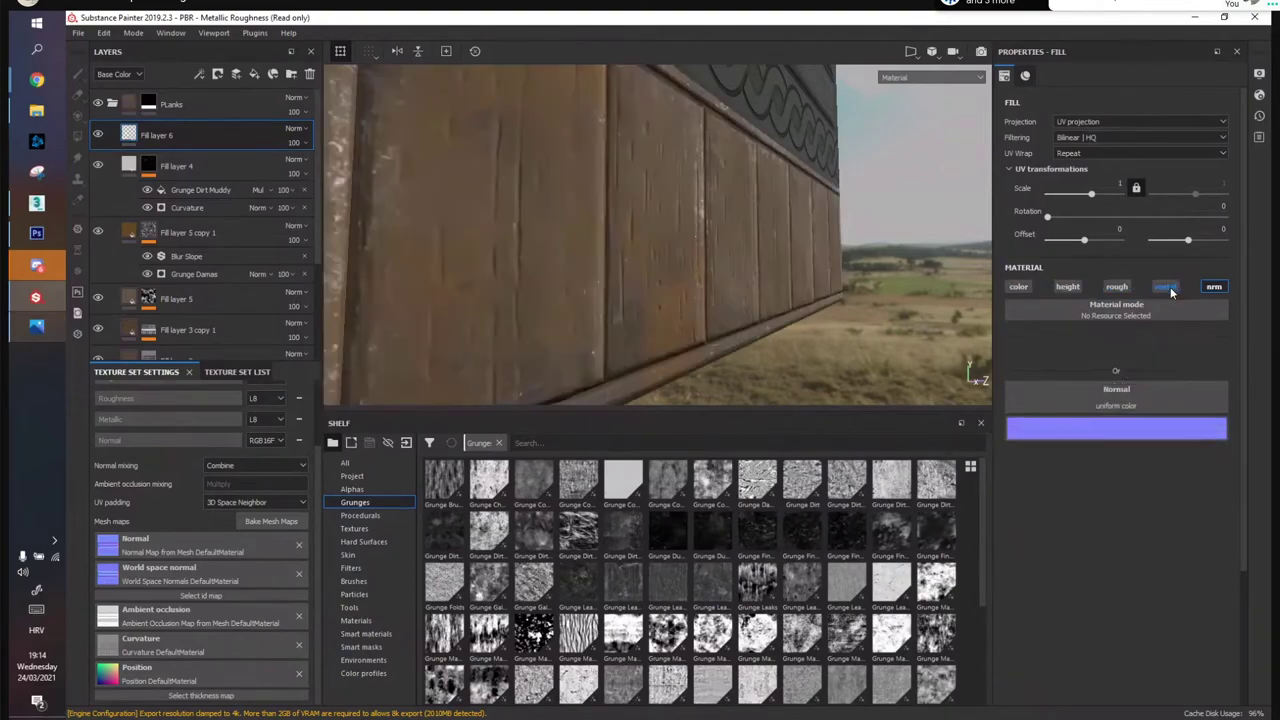
click(1121, 288)
click(1212, 288)
alt+drag(820, 329, 781, 308)
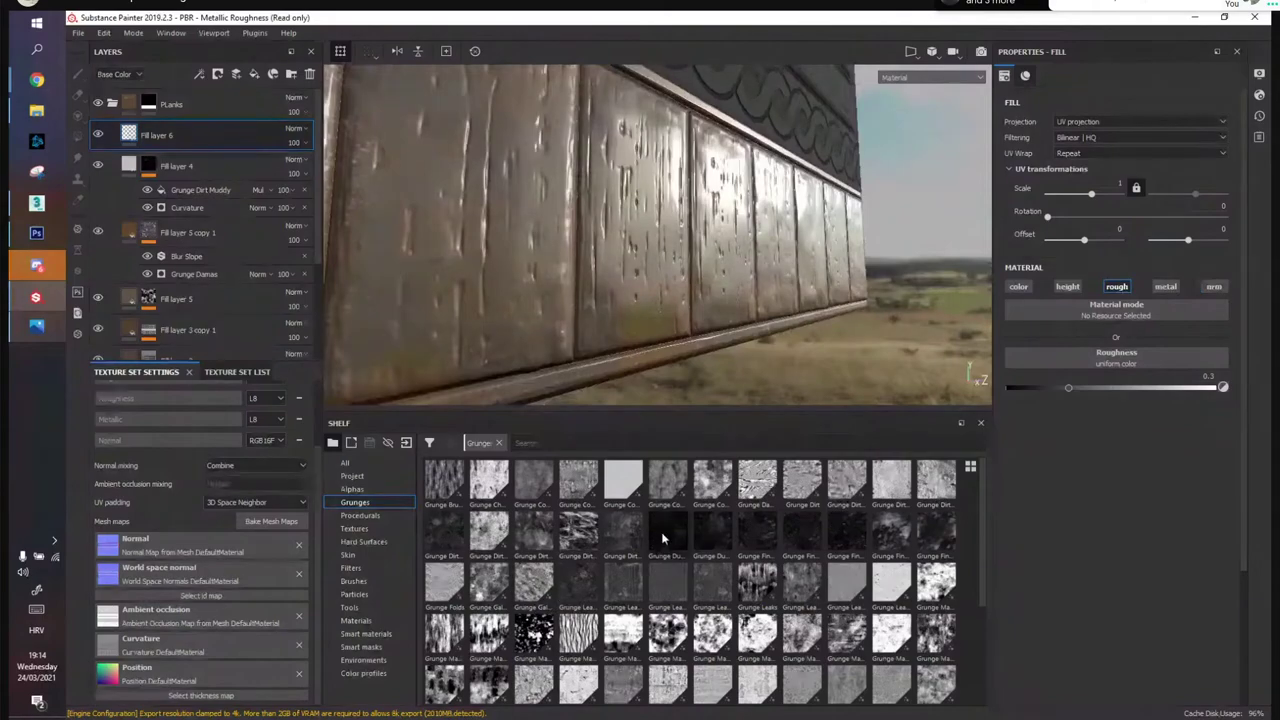
Assign Grunge Dirt Thin as the roughness map of Fill layer 6 and raise its balance
drag(622, 530, 1092, 362)
alt+drag(868, 312, 824, 321)
shift+right_drag(824, 321, 817, 322)
drag(1113, 449, 1200, 443)
alt+drag(679, 305, 580, 222)
Compare the planks with Fill layer 6 hidden and shown, and set its roughness map's balance to 0.84
click(99, 135)
click(99, 135)
click(99, 135)
click(99, 135)
mouse_move(557, 231)
alt+mouse_down()
mouse_move(614, 221)
mouse_move(560, 217)
alt+mouse_up()
drag(1168, 445, 1189, 444)
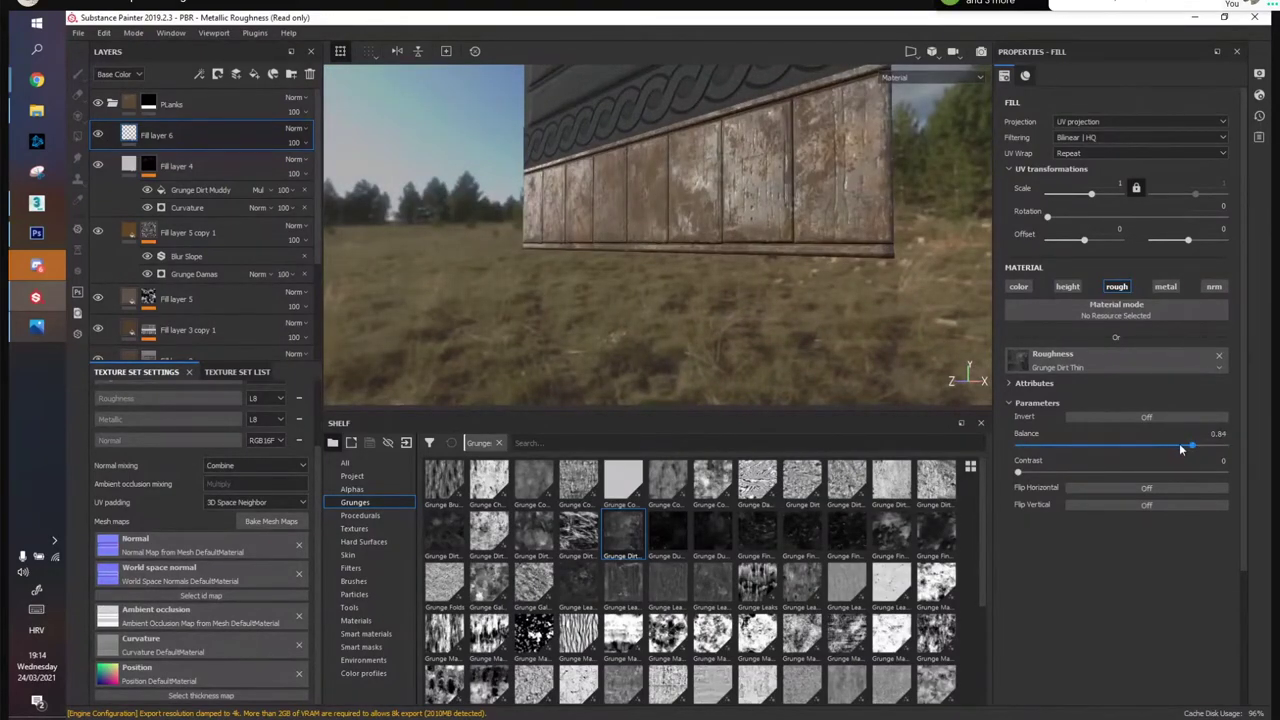
Give Fill layer 6 a black mask with a Grunge Dirt Muddy generator at balance 0.85 and contrast 0.16
right_click(176, 150)
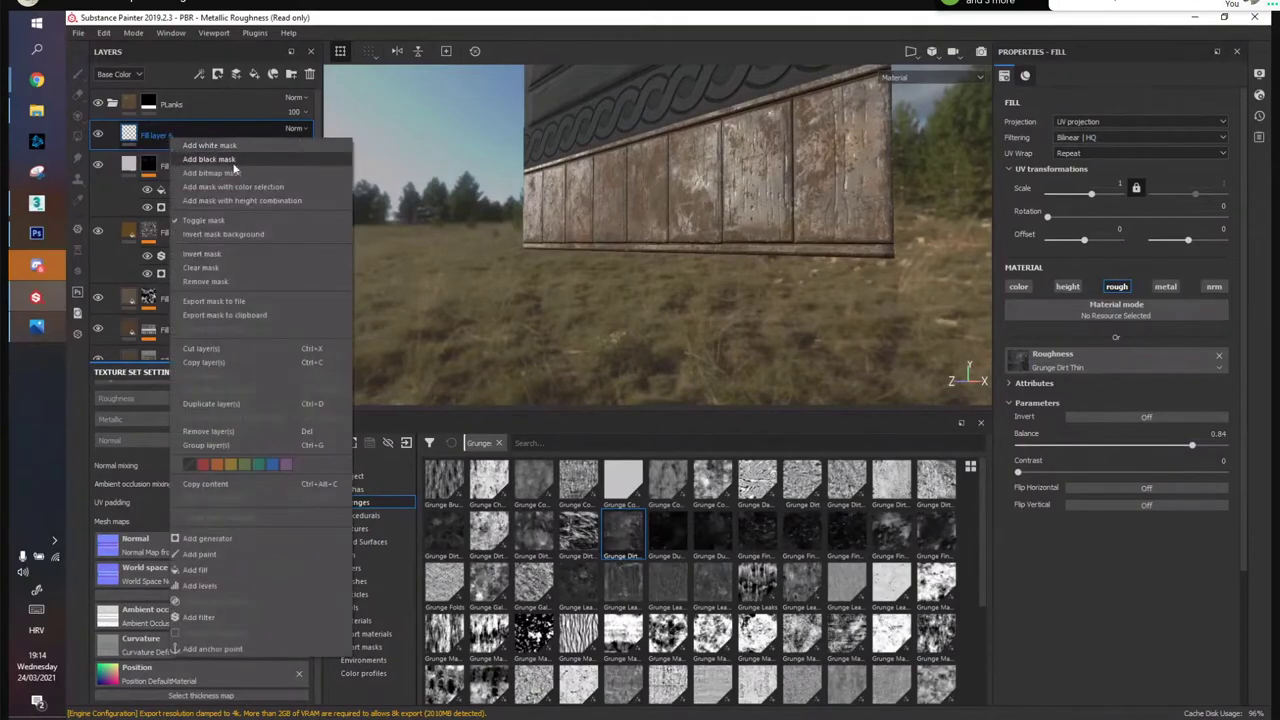
click(207, 159)
right_click(183, 139)
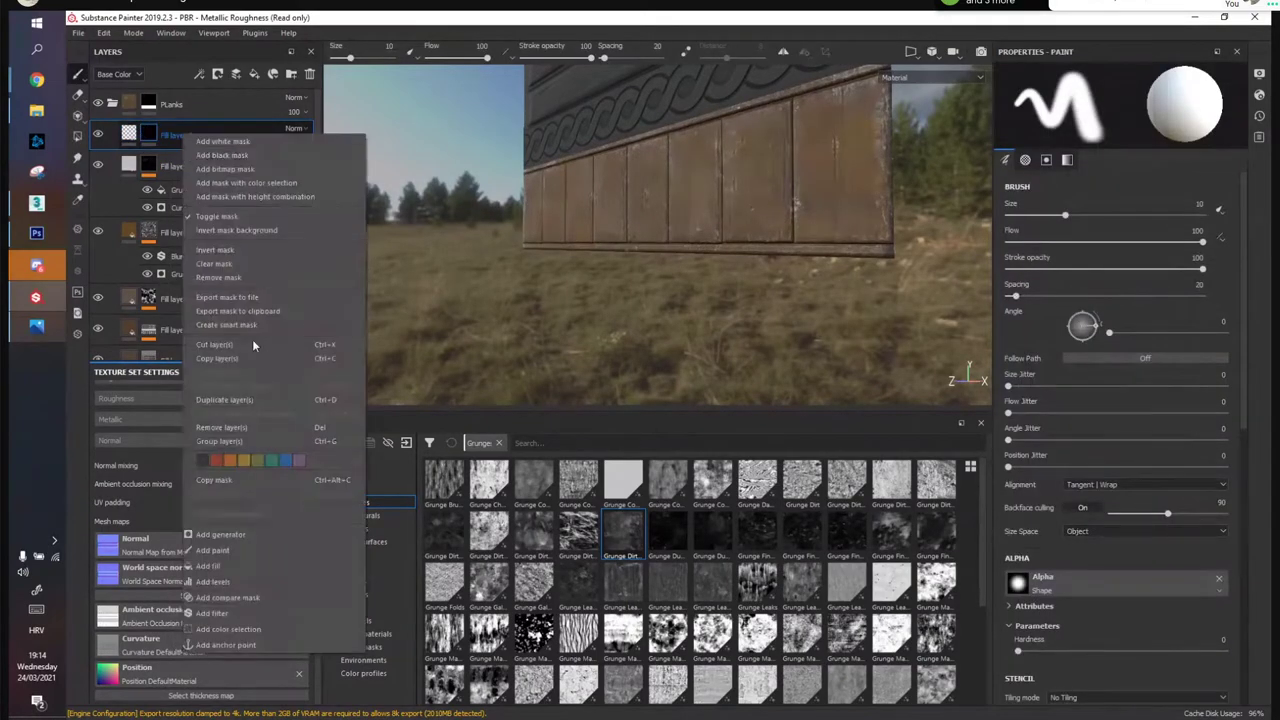
click(272, 538)
click(1120, 94)
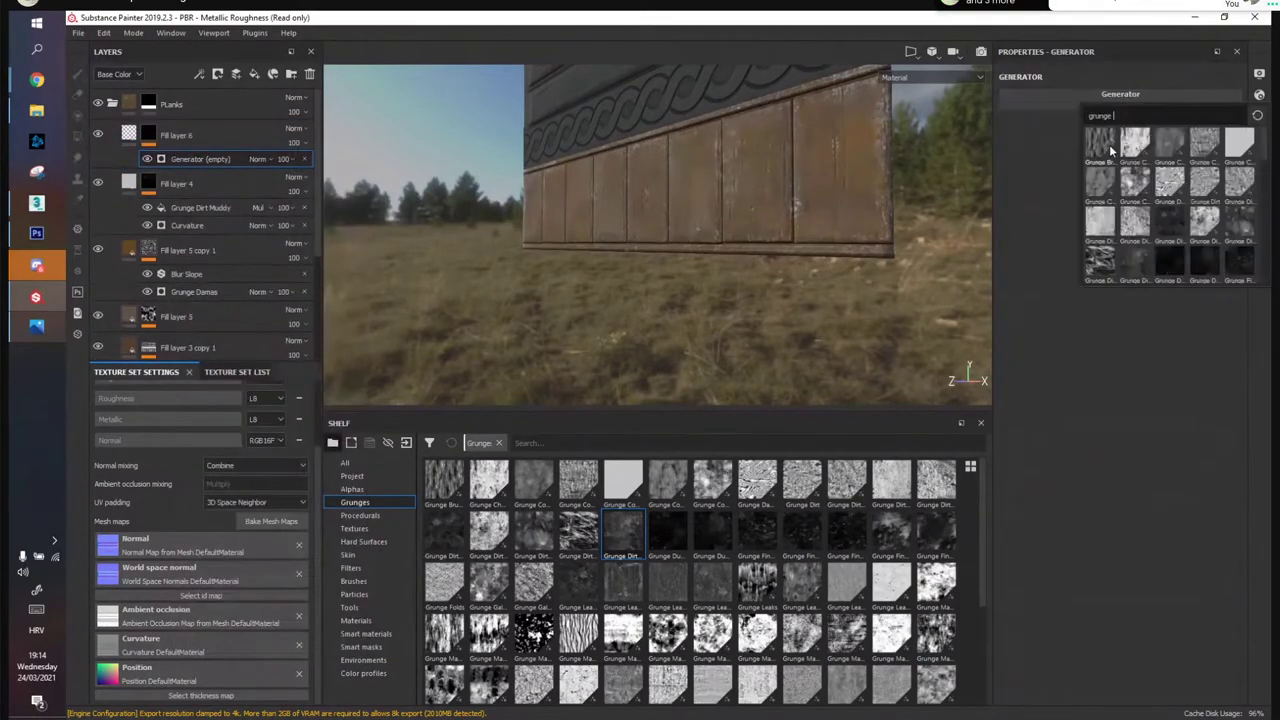
click(1173, 228)
drag(1125, 183, 1205, 182)
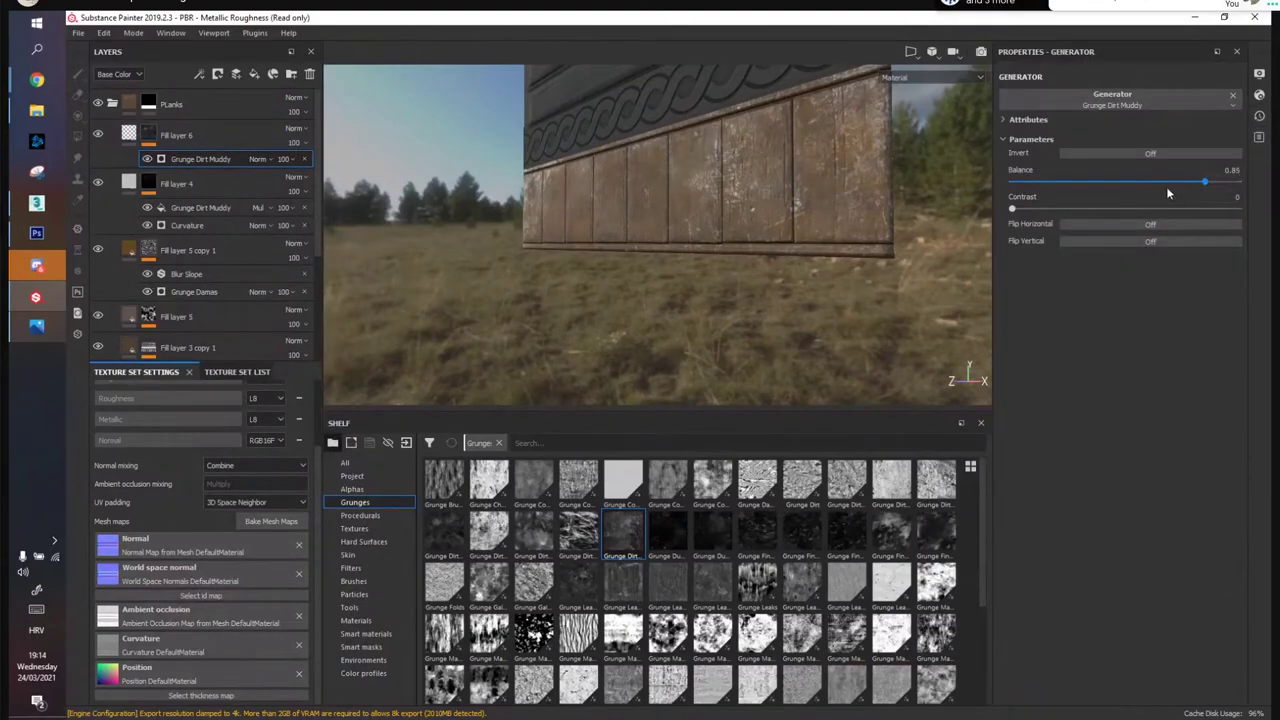
drag(1013, 209, 1047, 210)
Check the planks' reflections from several angles and set the Grunge Dirt Muddy balance in Fill layer 6's mask to 0.81
alt+drag(752, 226, 939, 232)
shift+right_drag(940, 232, 765, 217)
alt+drag(764, 217, 799, 202)
alt+middle_drag(798, 203, 797, 246)
mouse_move(838, 224)
shift+right_down()
mouse_move(795, 221)
mouse_move(837, 228)
shift+right_up()
key(alt+shift)
alt+drag(837, 228, 488, 224)
shift+right_drag(488, 224, 717, 306)
alt+drag(717, 306, 657, 300)
shift+right_drag(648, 254, 660, 262)
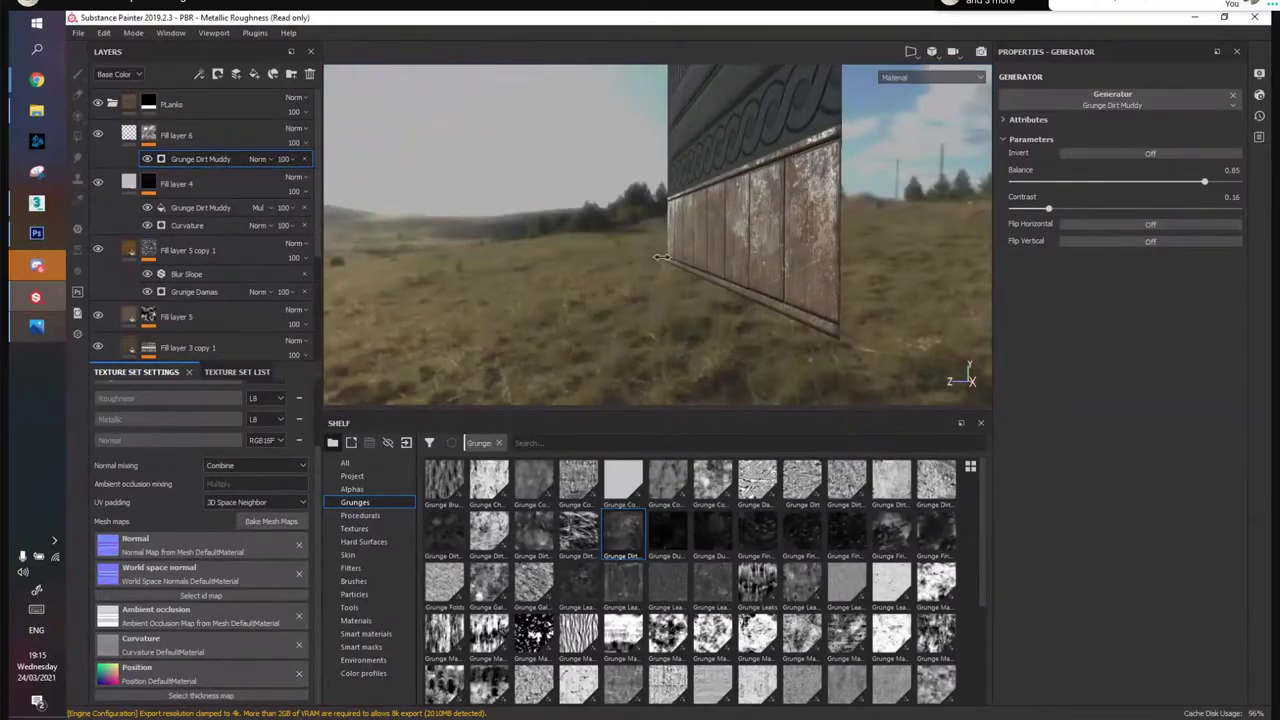
alt+drag(660, 262, 667, 236)
drag(1205, 185, 1181, 183)
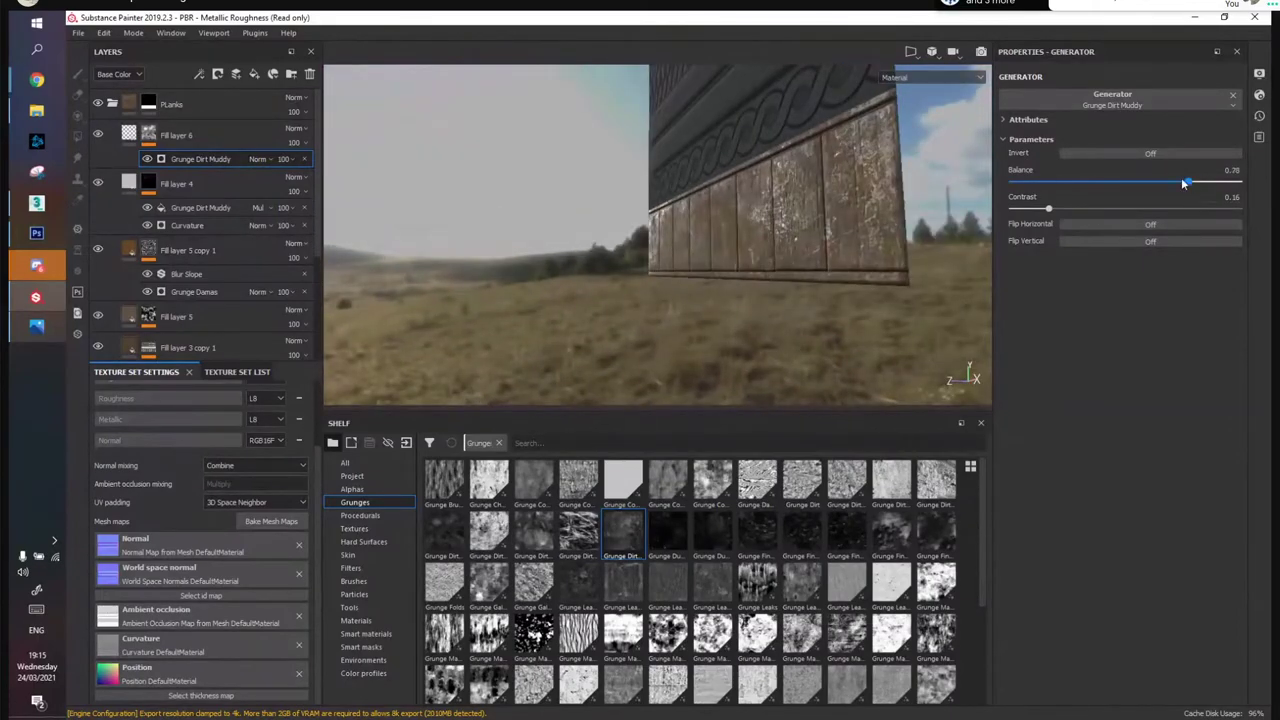
alt+drag(736, 217, 650, 262)
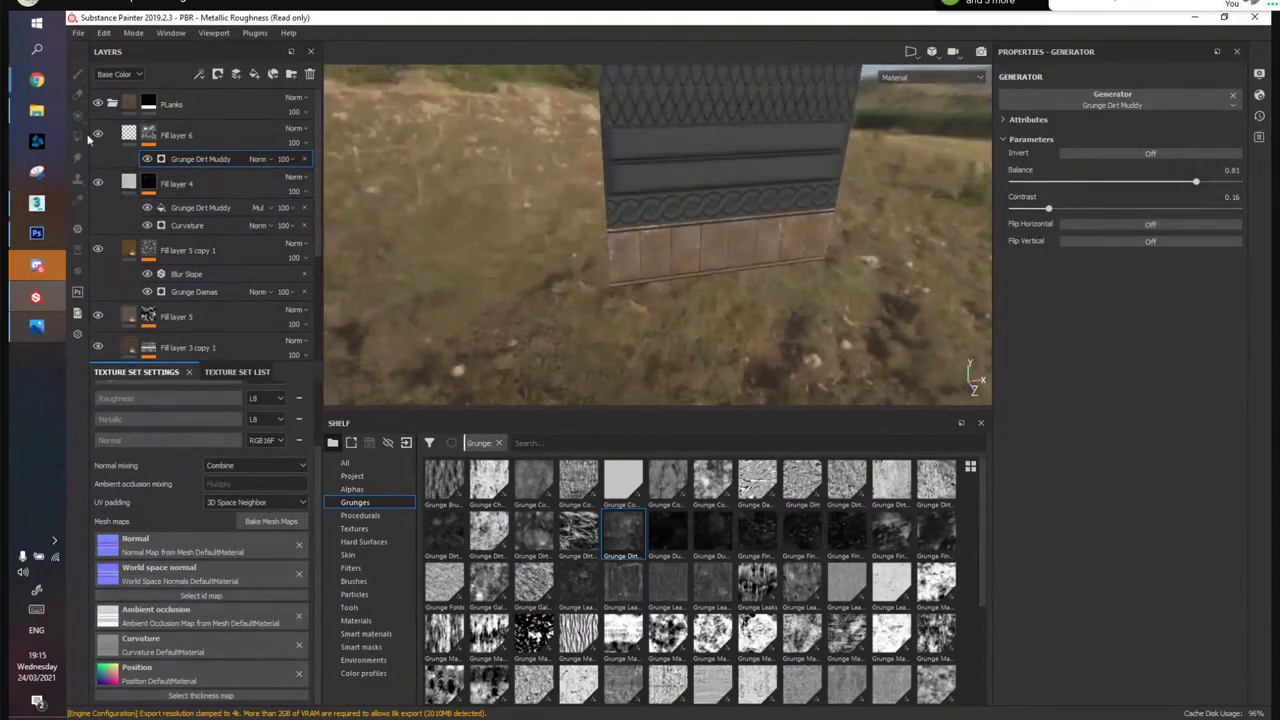
click(112, 104)
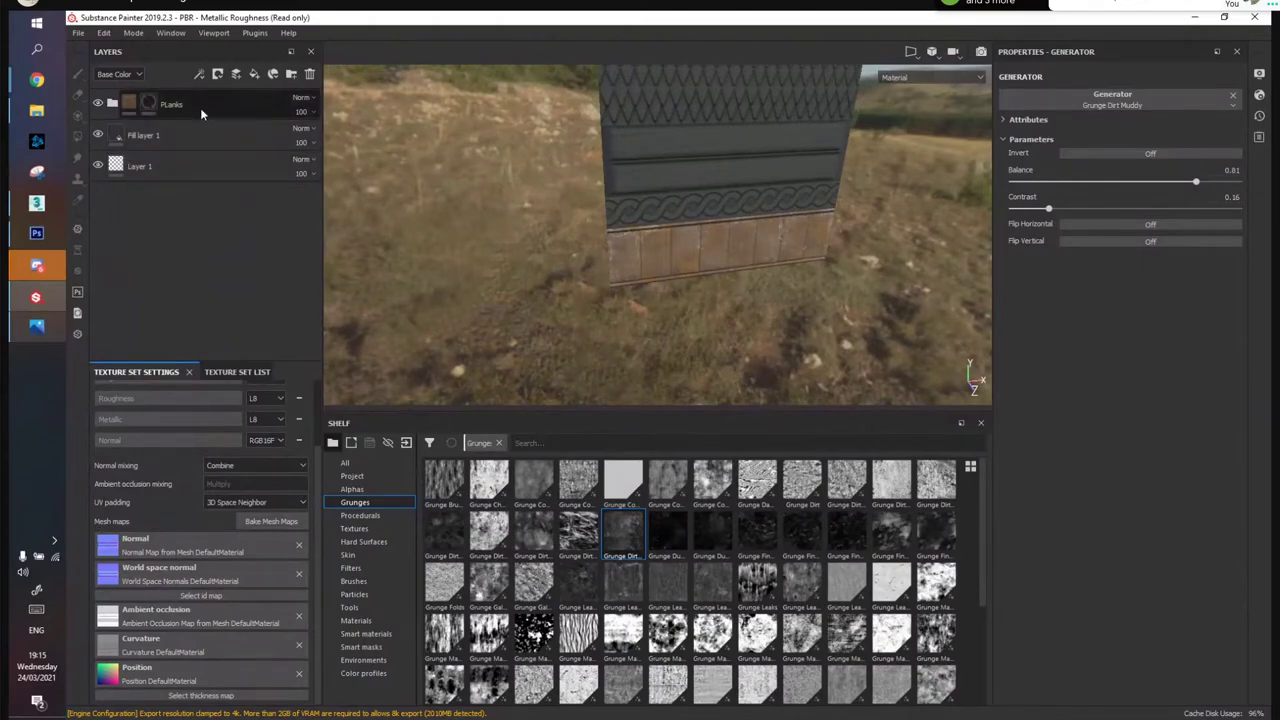
click(254, 75)
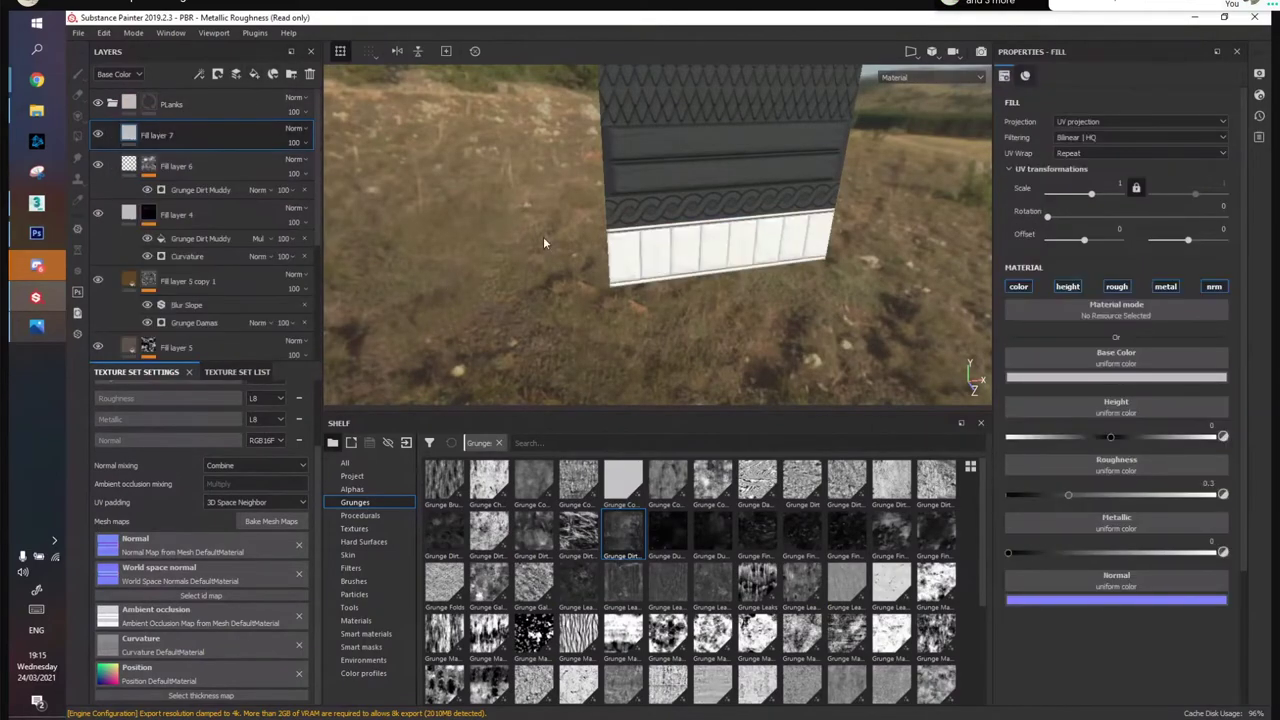
click(311, 76)
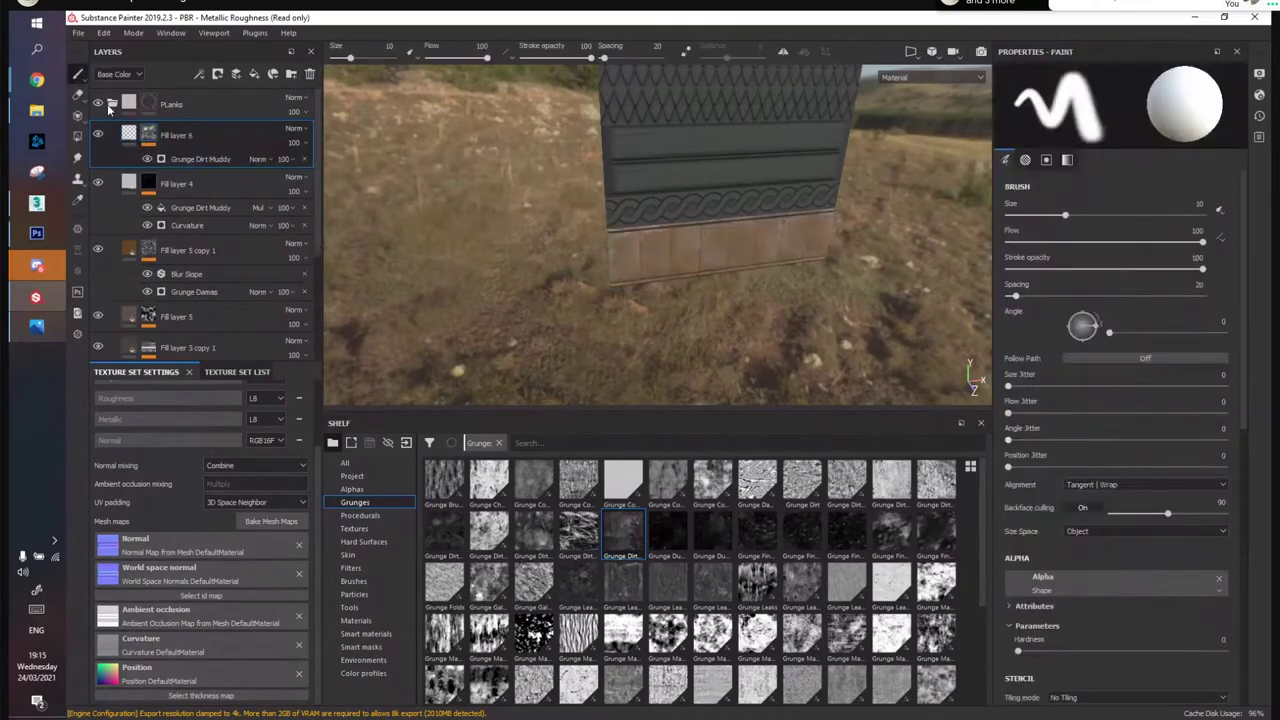
Collapse the Planks folder and create a new folder named Ornaments above it
click(112, 104)
click(169, 114)
click(291, 75)
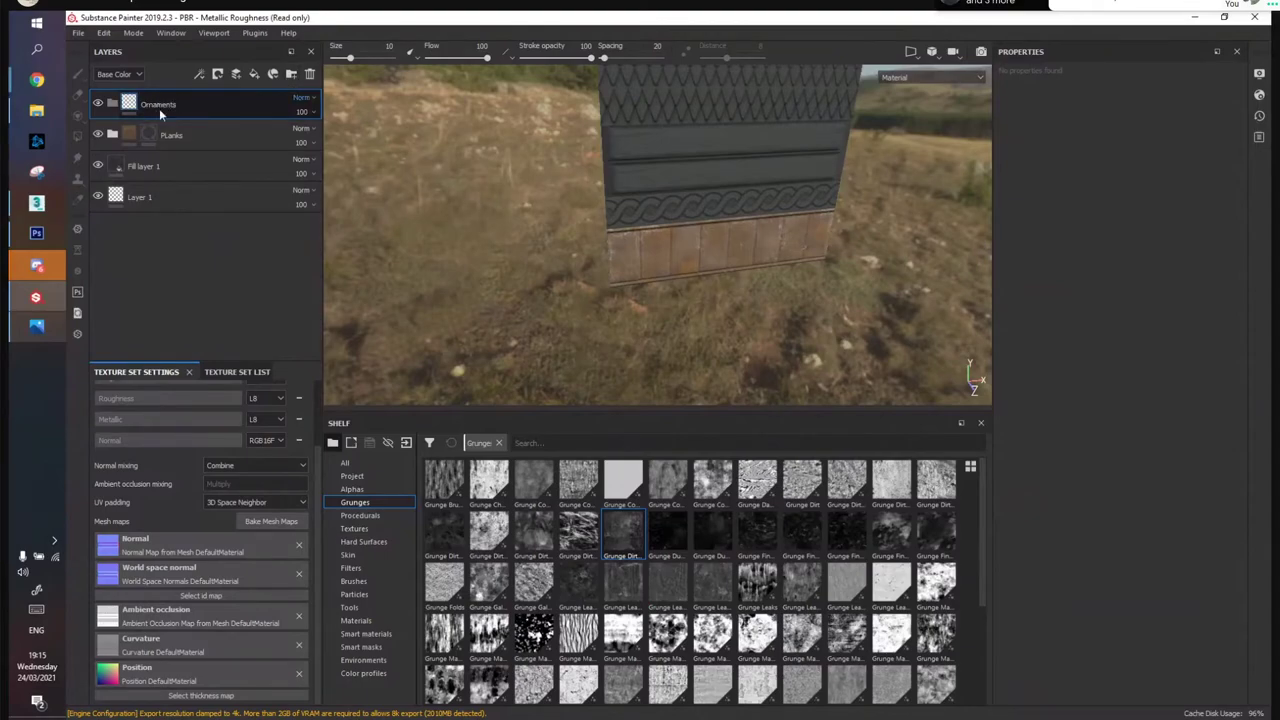
click(157, 108)
Add the Wood Walnut smart material to the Ornaments folder
click(366, 633)
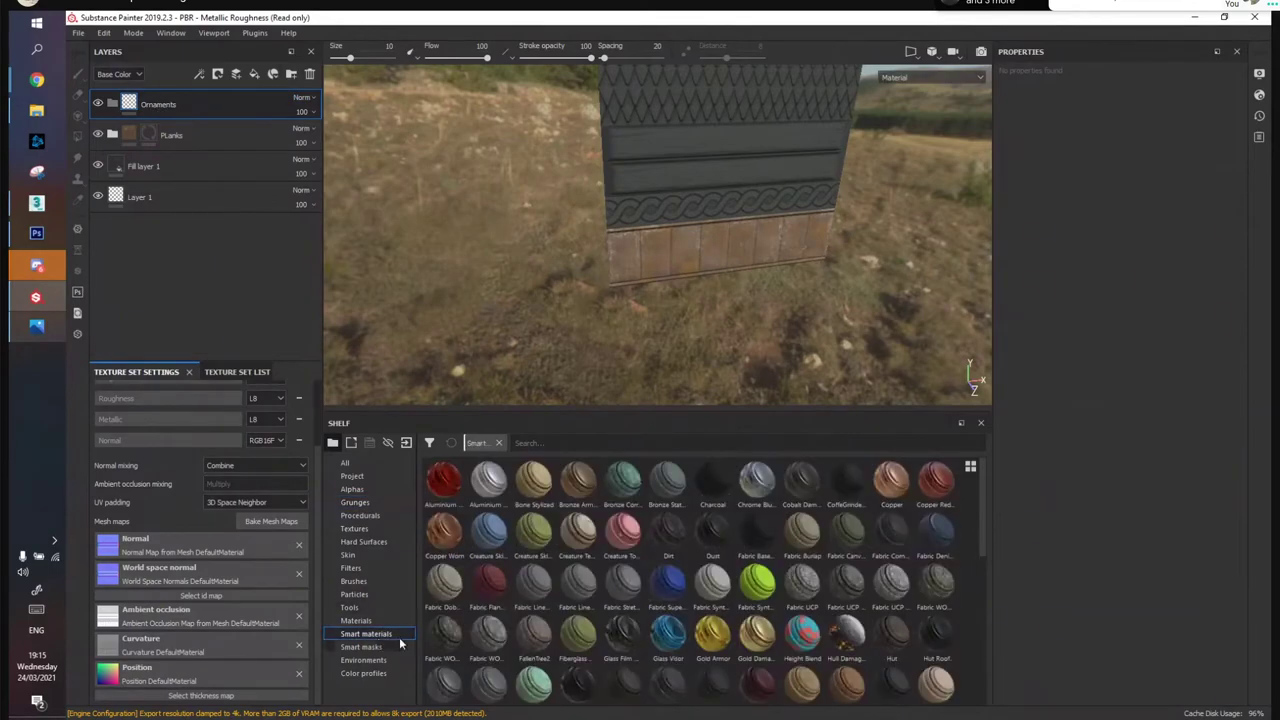
scroll(649, 584, down, 5)
scroll(675, 320, up, 1)
alt+middle_drag(675, 310, 620, 298)
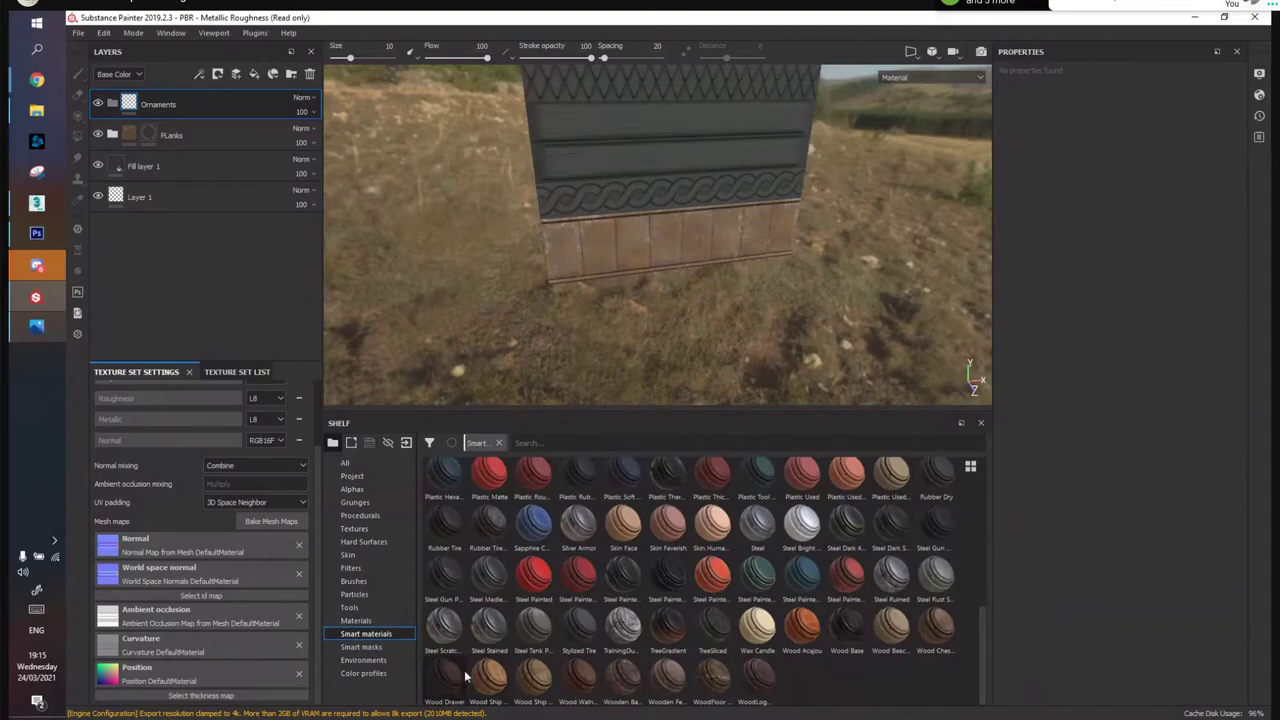
mouse_move(577, 681)
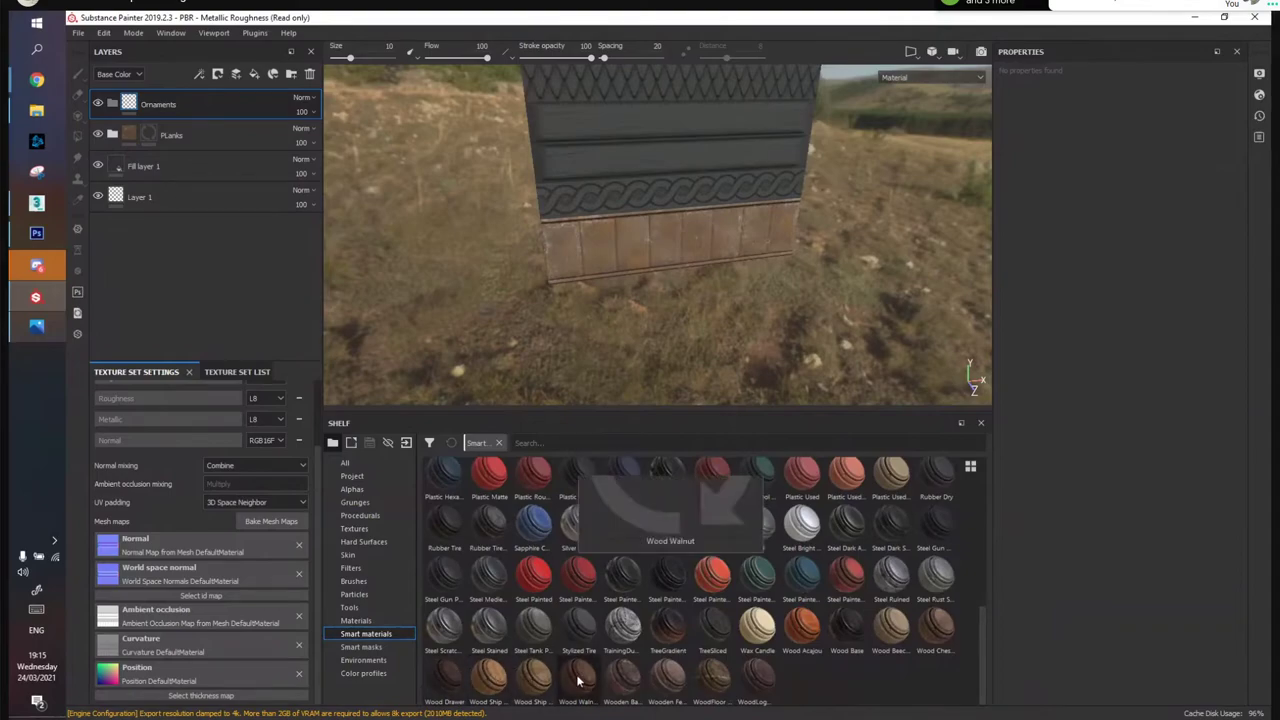
drag(577, 681, 166, 112)
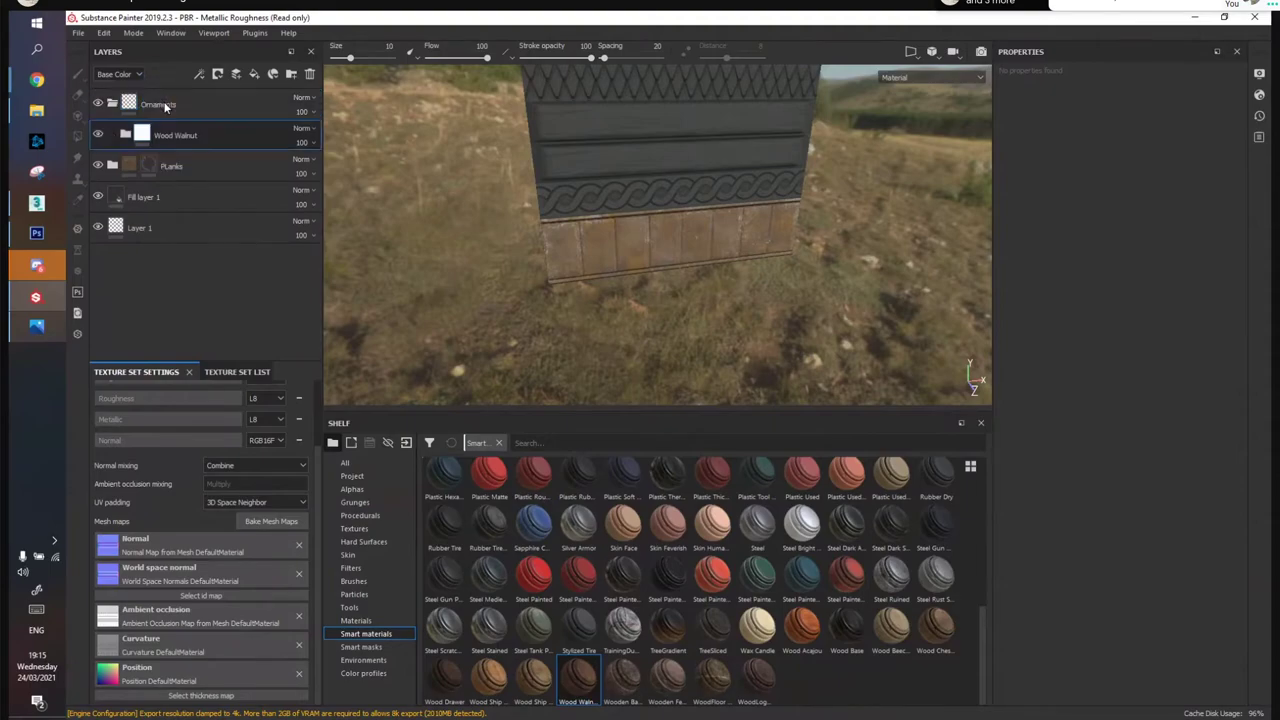
Move the Wood Walnut material inside the Ornaments folder and give the folder a black mask
alt+drag(457, 237, 548, 188)
drag(185, 137, 167, 107)
right_click(163, 107)
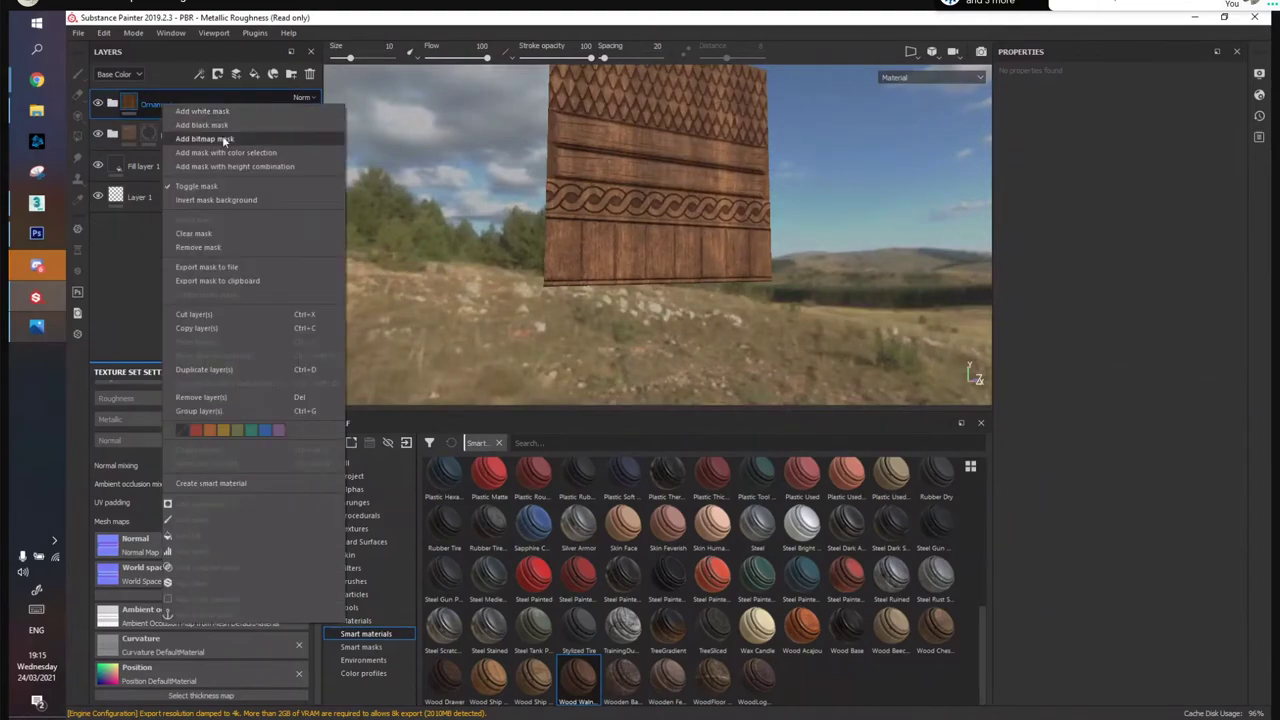
click(220, 133)
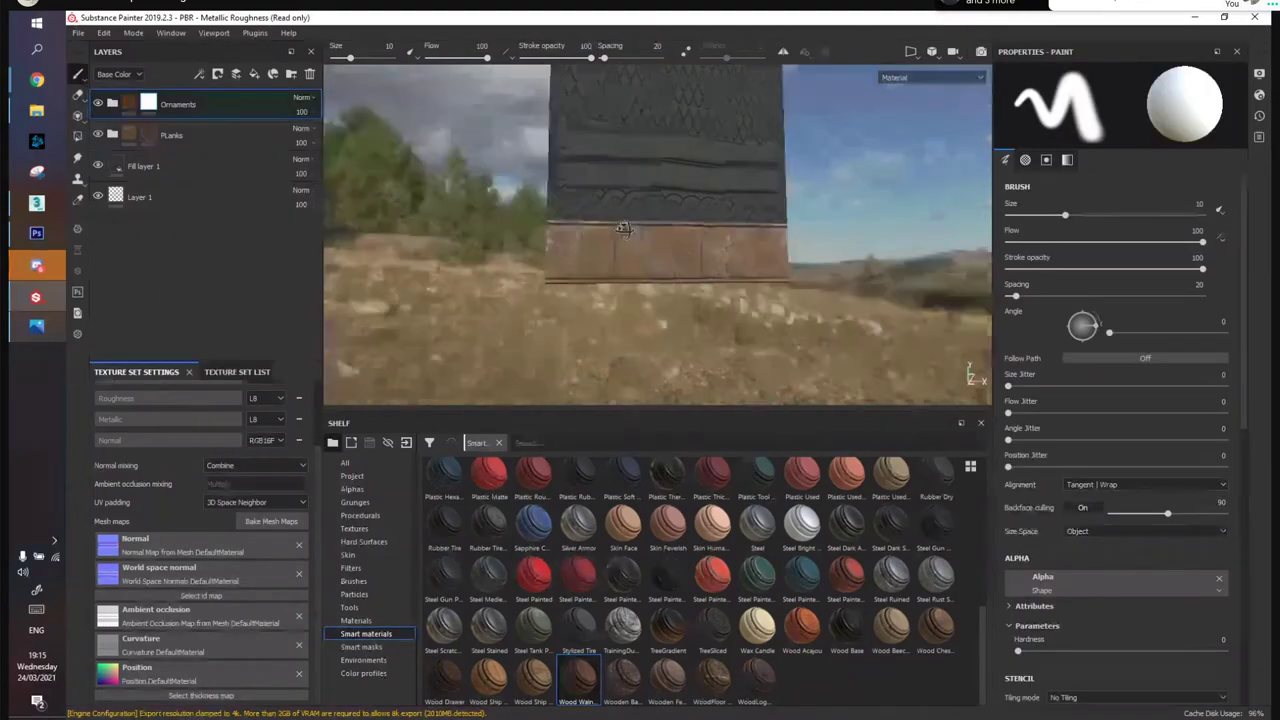
Paint white with a size 10 brush on the Ornaments mask across the whole braided band above the planks
click(77, 136)
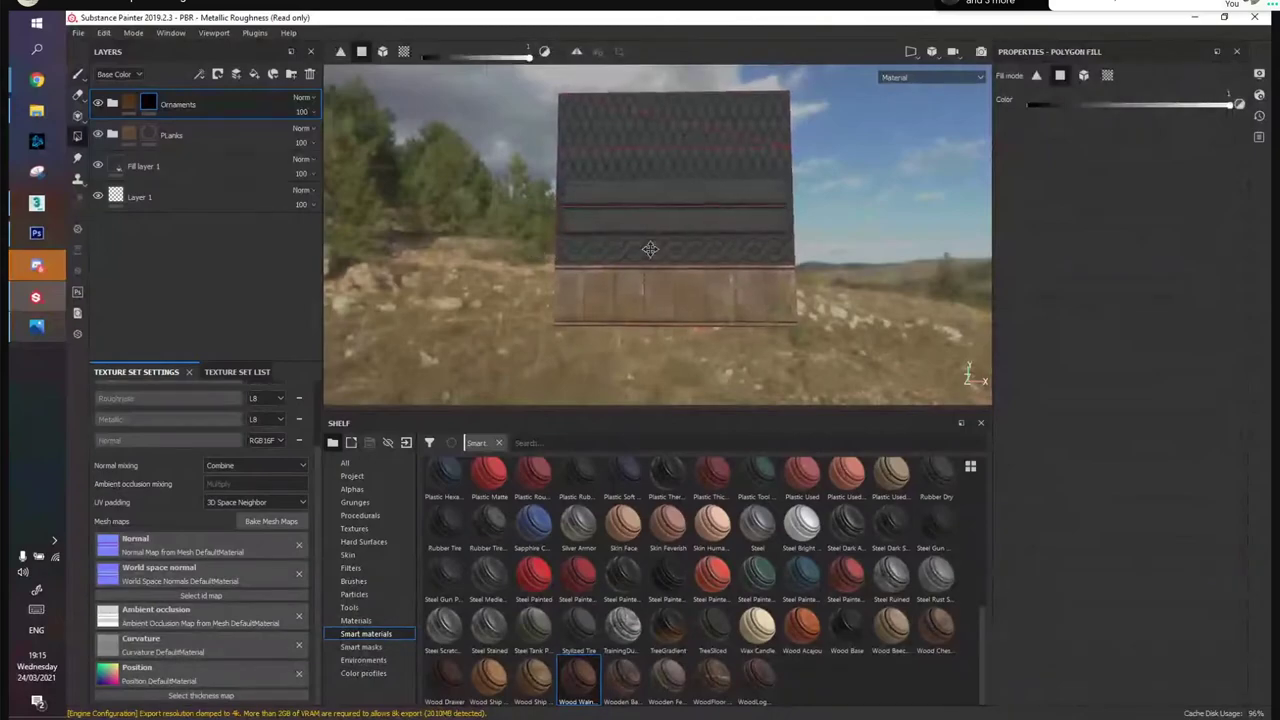
scroll(625, 205, up, 5)
alt+drag(625, 205, 628, 232)
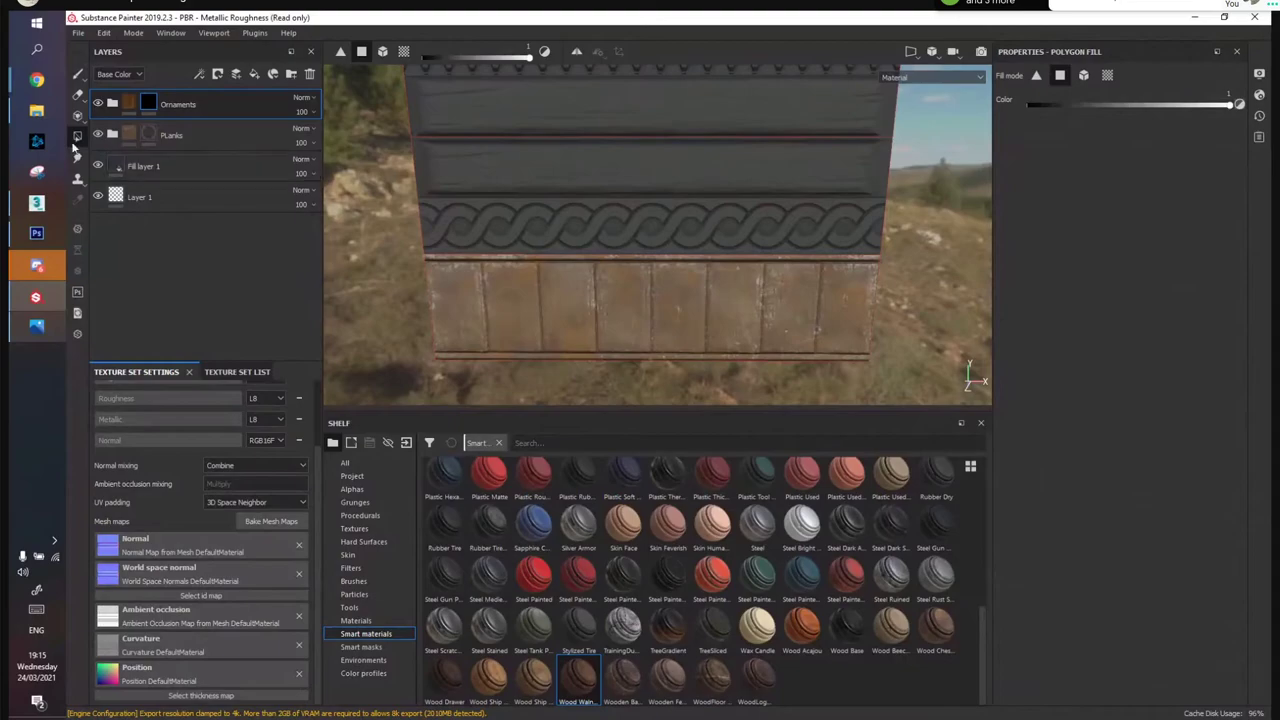
click(78, 78)
scroll(508, 277, up, 4)
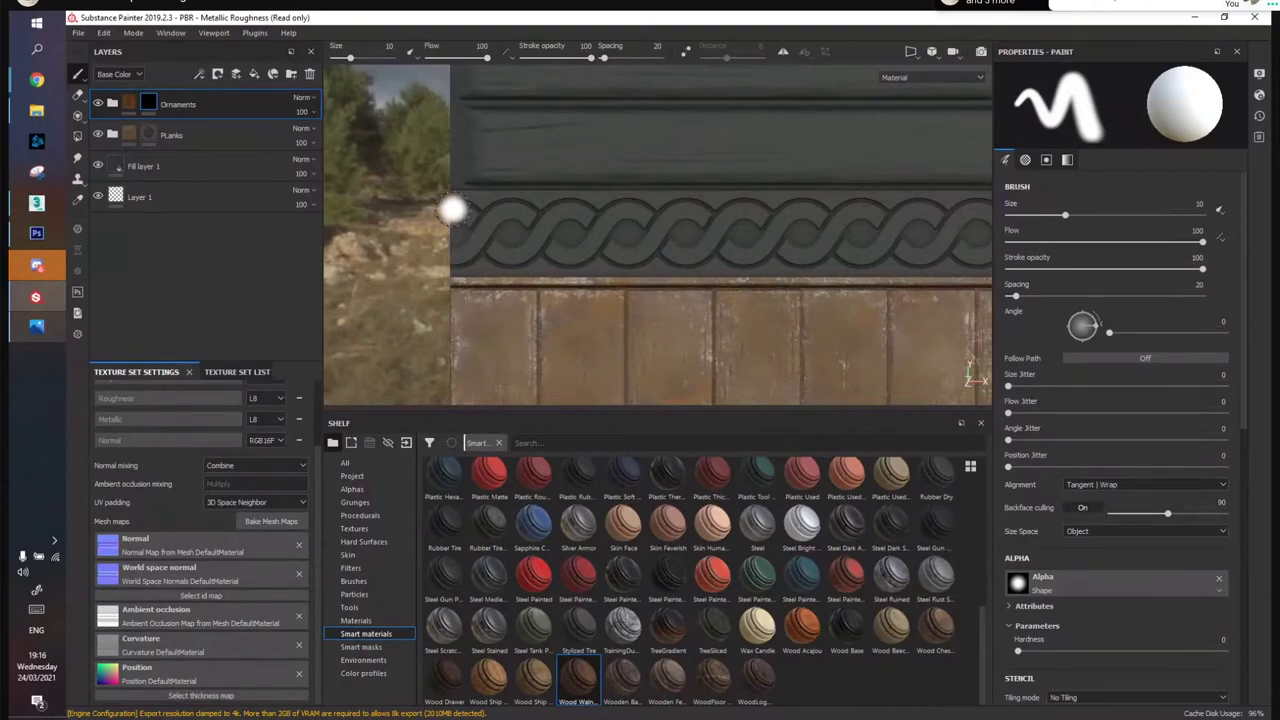
drag(508, 218, 678, 228)
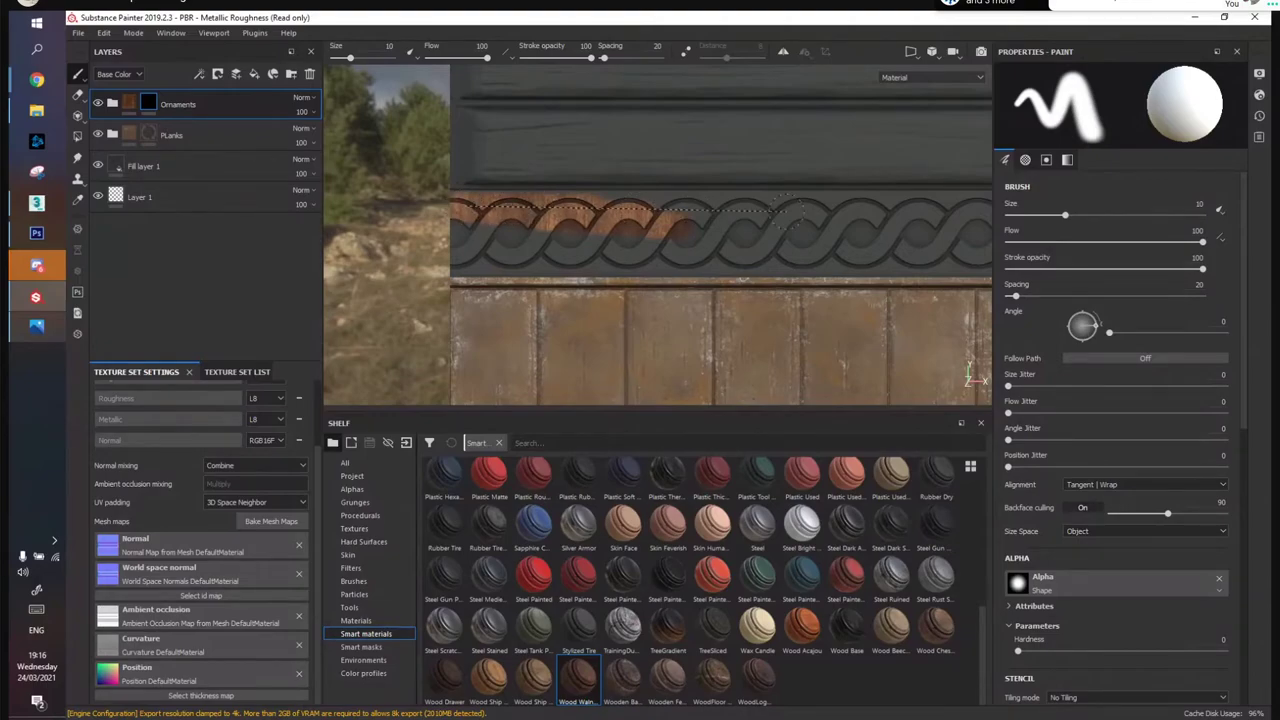
alt+middle_drag(814, 214, 676, 268)
mouse_move(606, 280)
mouse_down()
mouse_move(712, 256)
mouse_move(648, 252)
mouse_up()
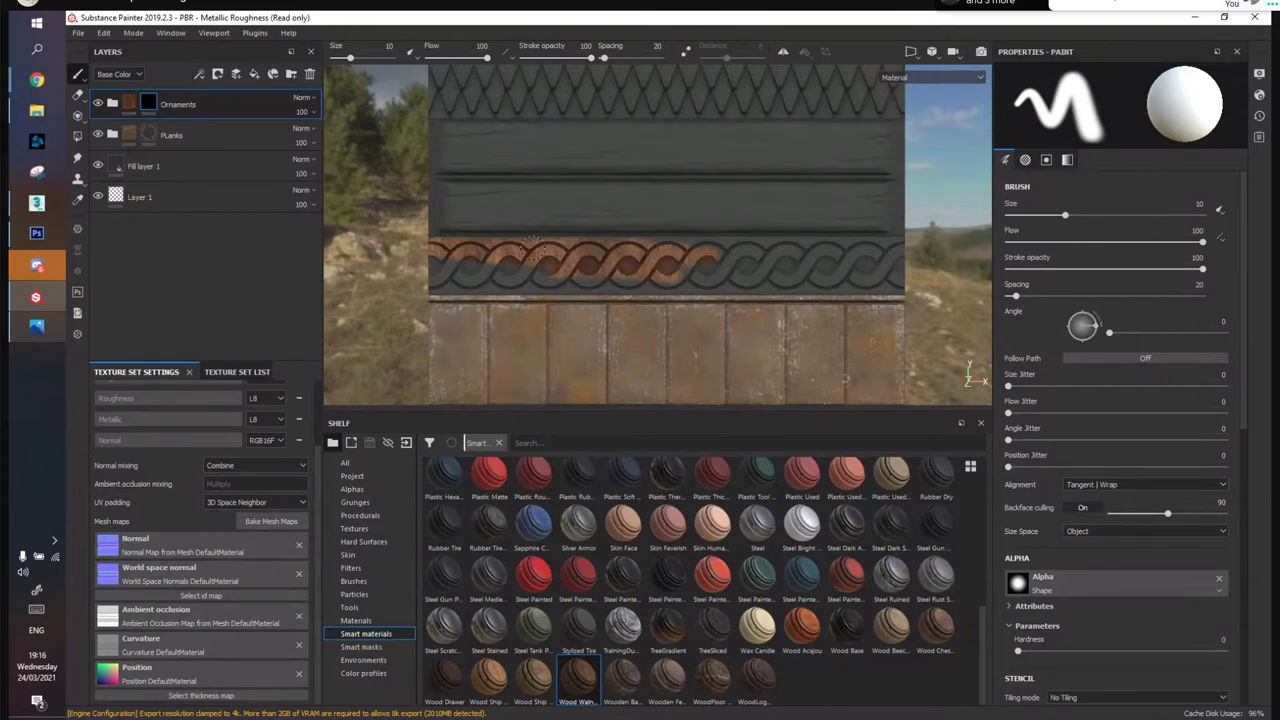
mouse_move(727, 256)
mouse_down()
mouse_move(663, 257)
mouse_move(900, 248)
mouse_move(858, 248)
mouse_up()
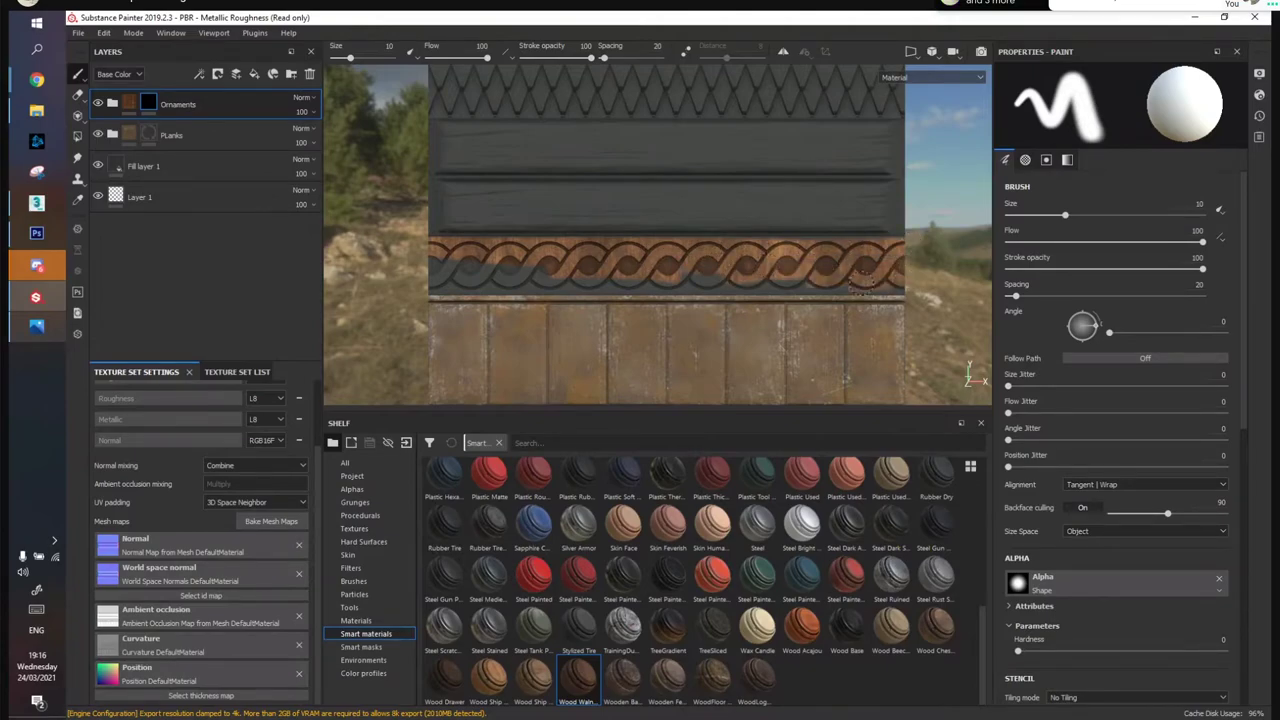
mouse_move(822, 279)
mouse_down()
mouse_move(458, 276)
mouse_move(499, 261)
mouse_up()
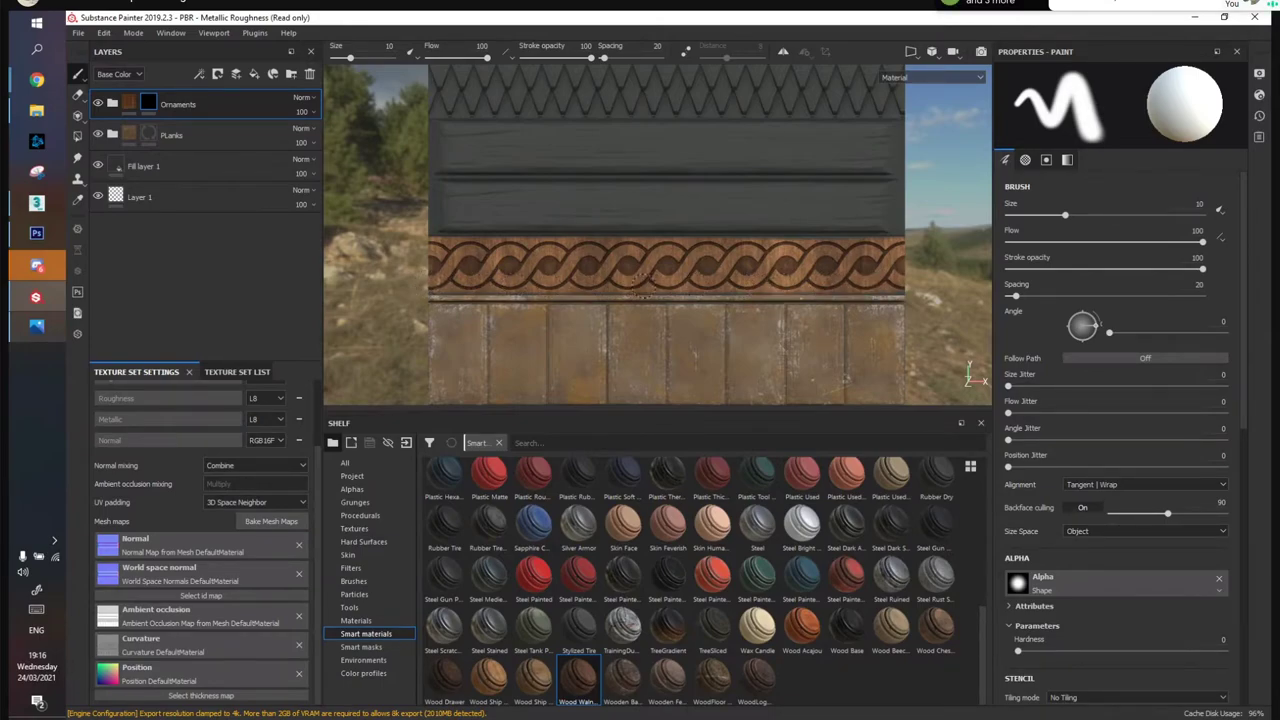
Change the keyboard language to Croatian, then undo the last mask strokes on the braided band and repaint part of it
click(817, 286)
click(36, 630)
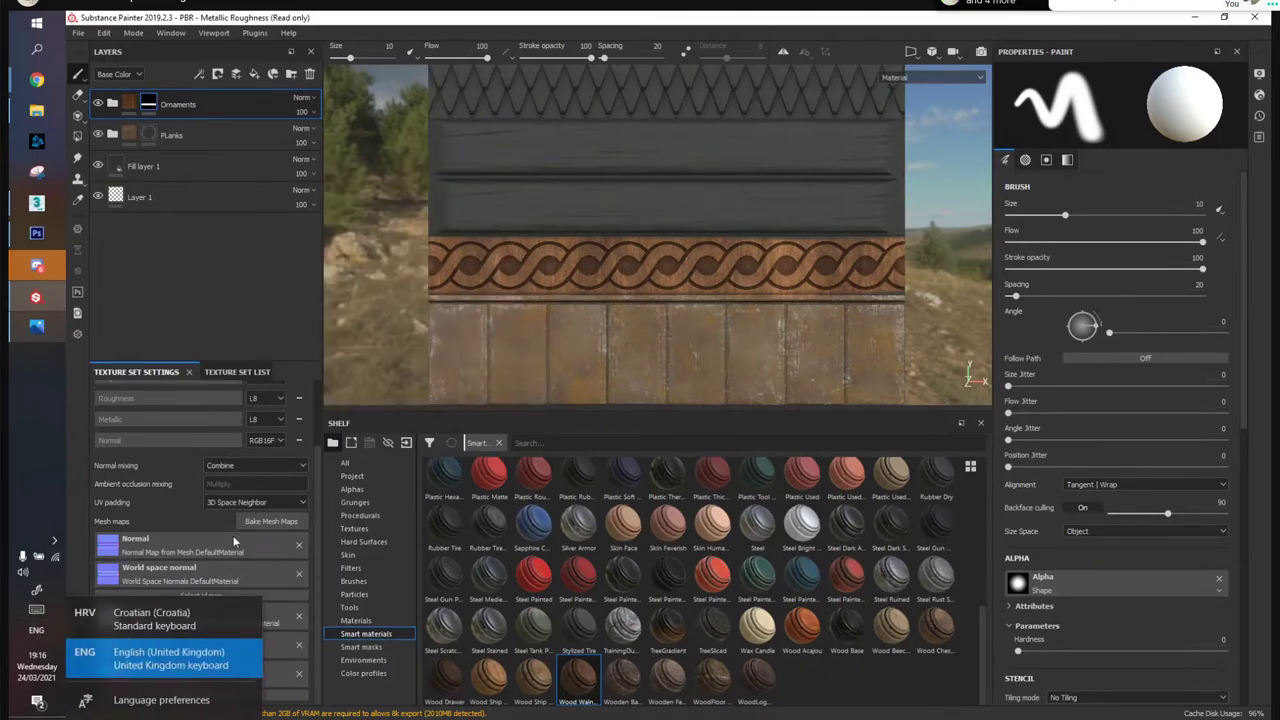
click(141, 628)
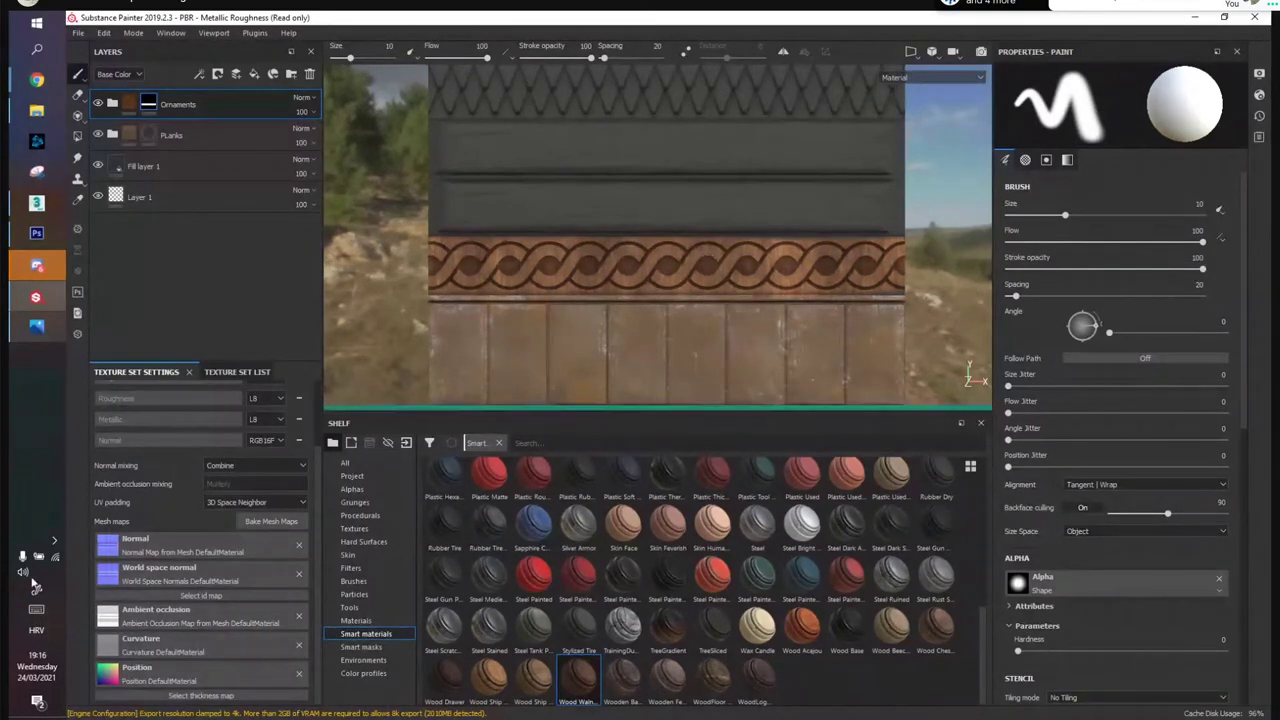
key(ctrl+z)
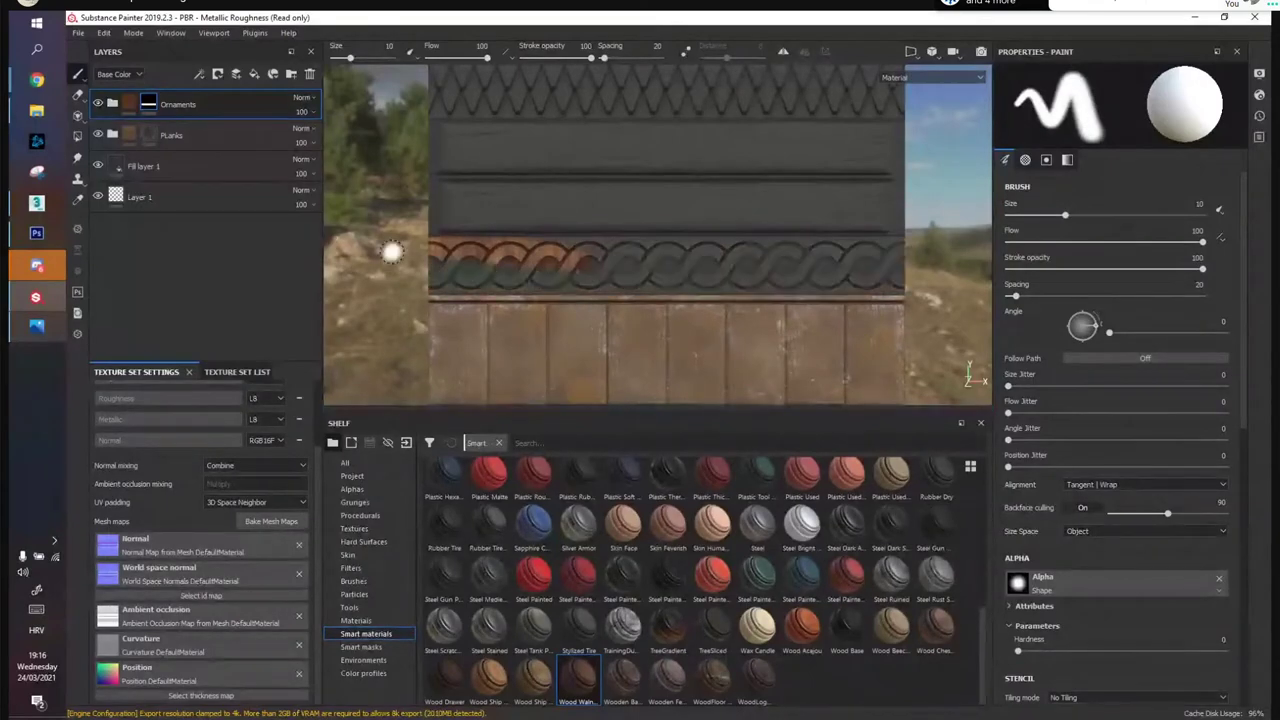
mouse_move(563, 270)
mouse_down()
mouse_move(660, 266)
mouse_move(579, 263)
mouse_up()
Examine the ID map option in Substance Painter's mesh map baking settings without baking
click(1193, 19)
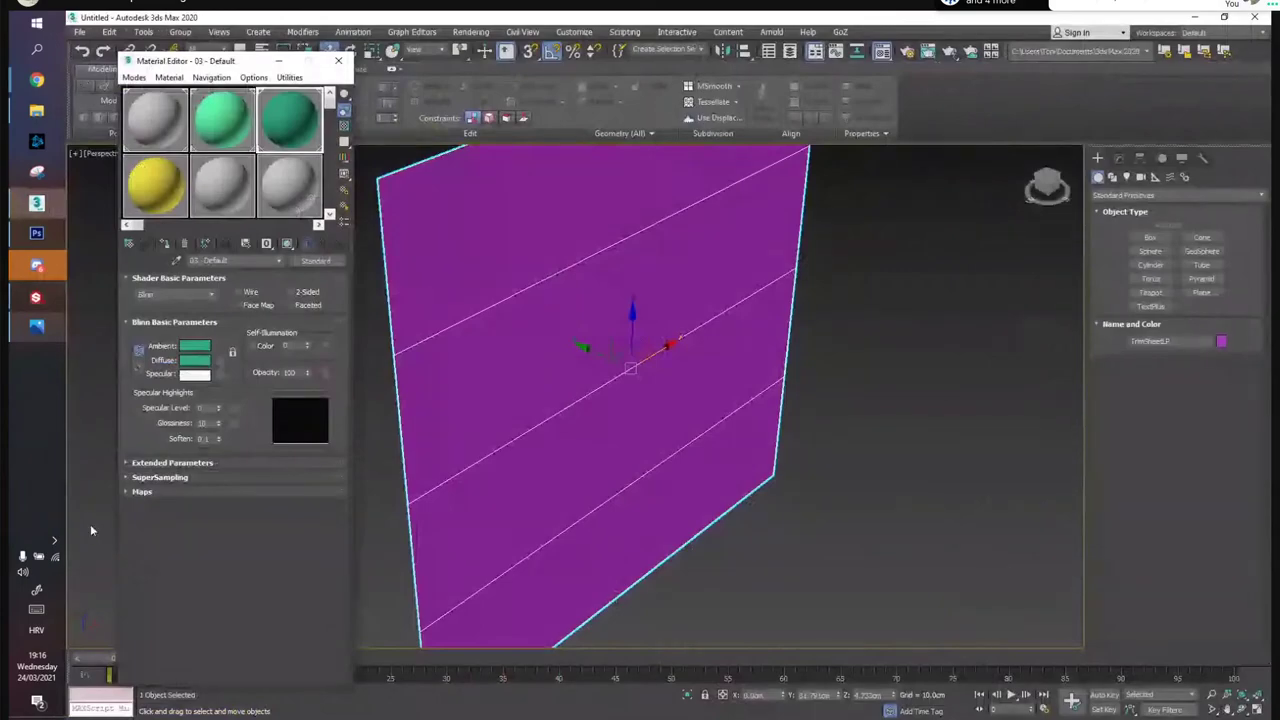
click(37, 297)
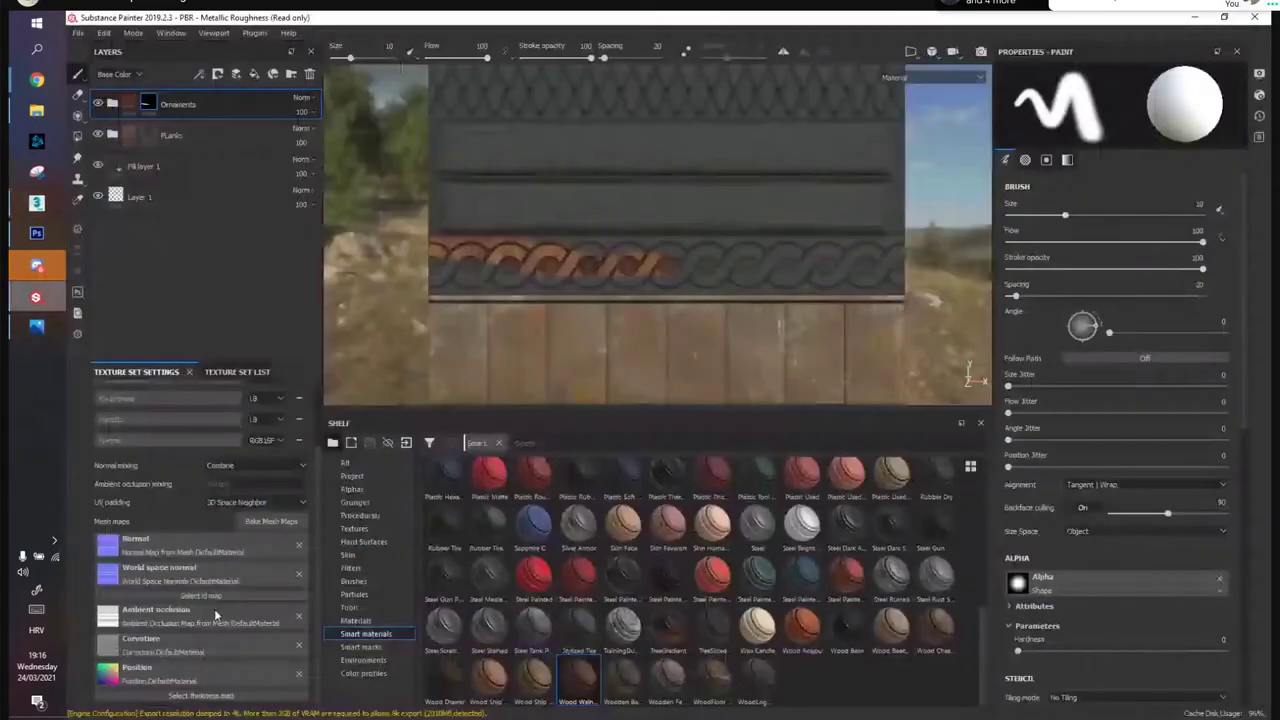
click(262, 521)
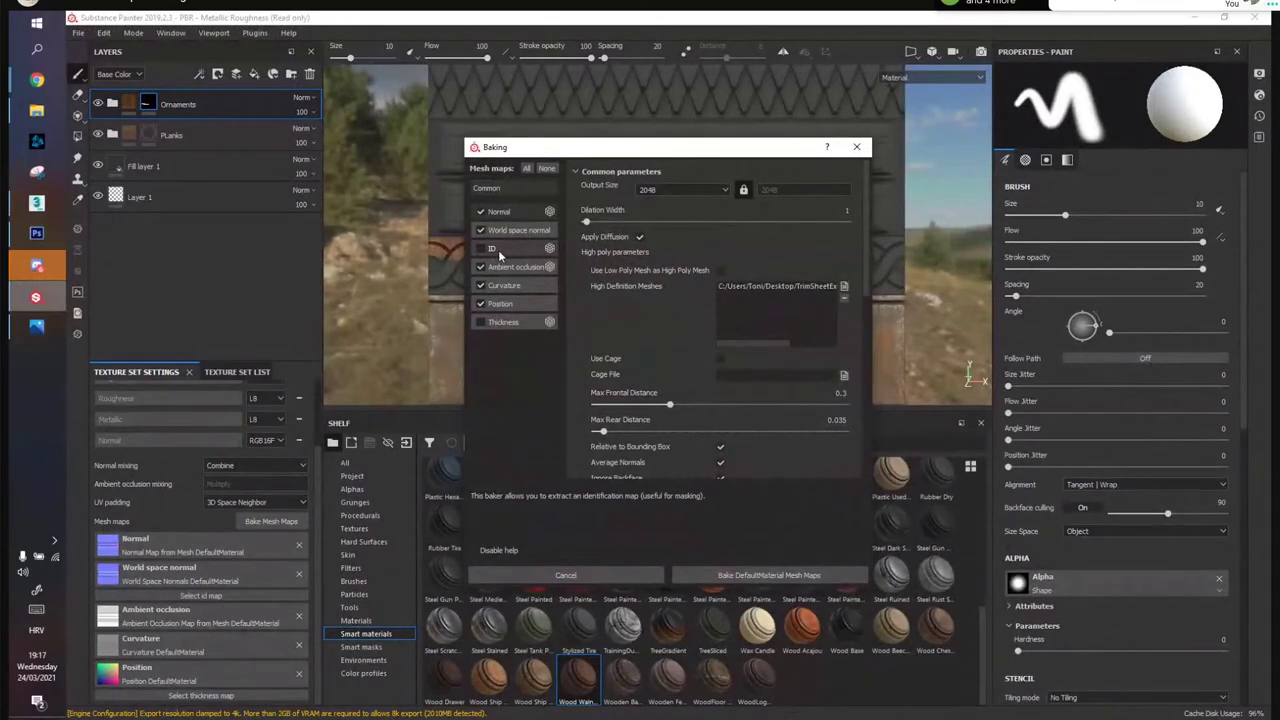
click(856, 147)
Switch to 3ds Max, create a long box in front of the trim sheet plane and stack two copies above it
click(37, 202)
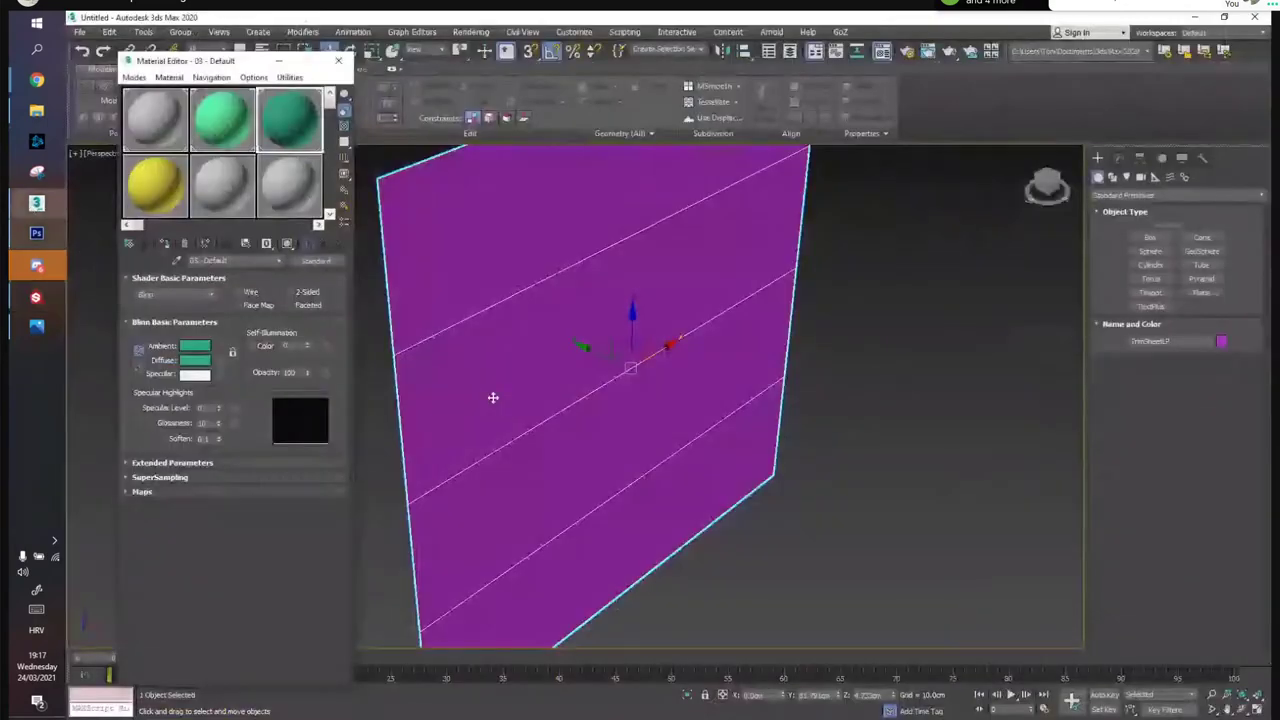
scroll(714, 380, down, 3)
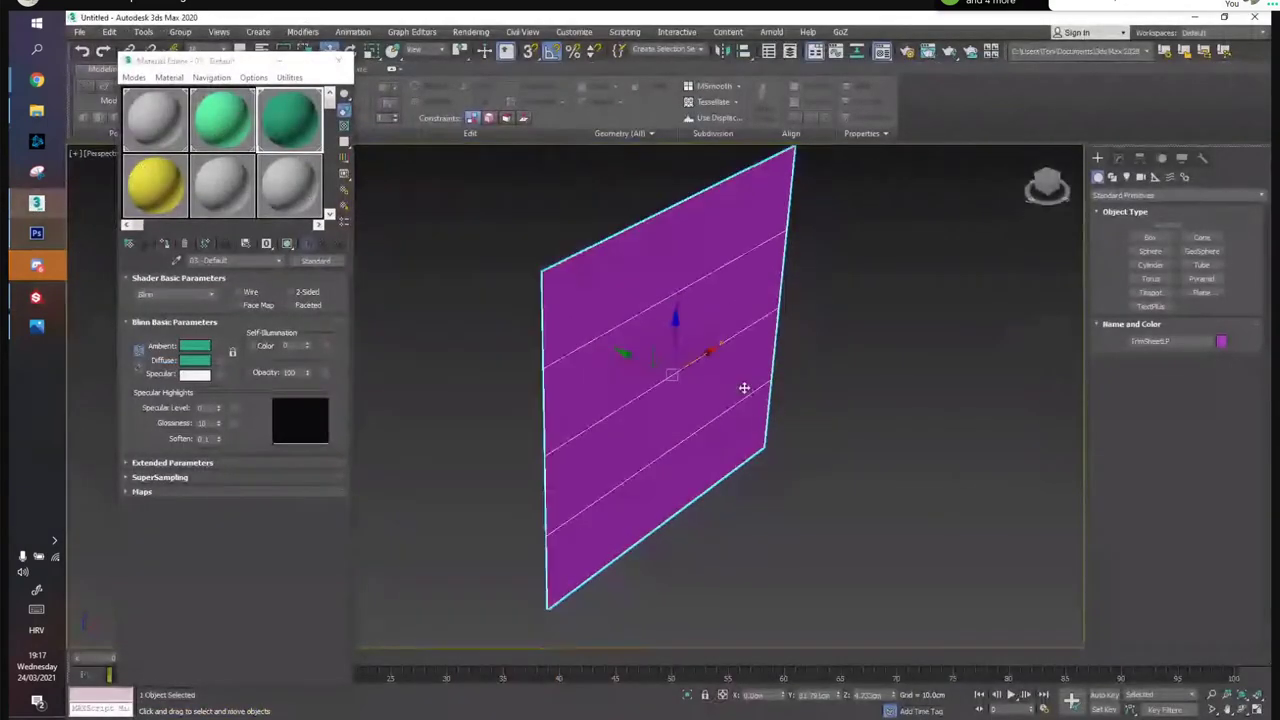
click(1150, 237)
drag(580, 608, 825, 485)
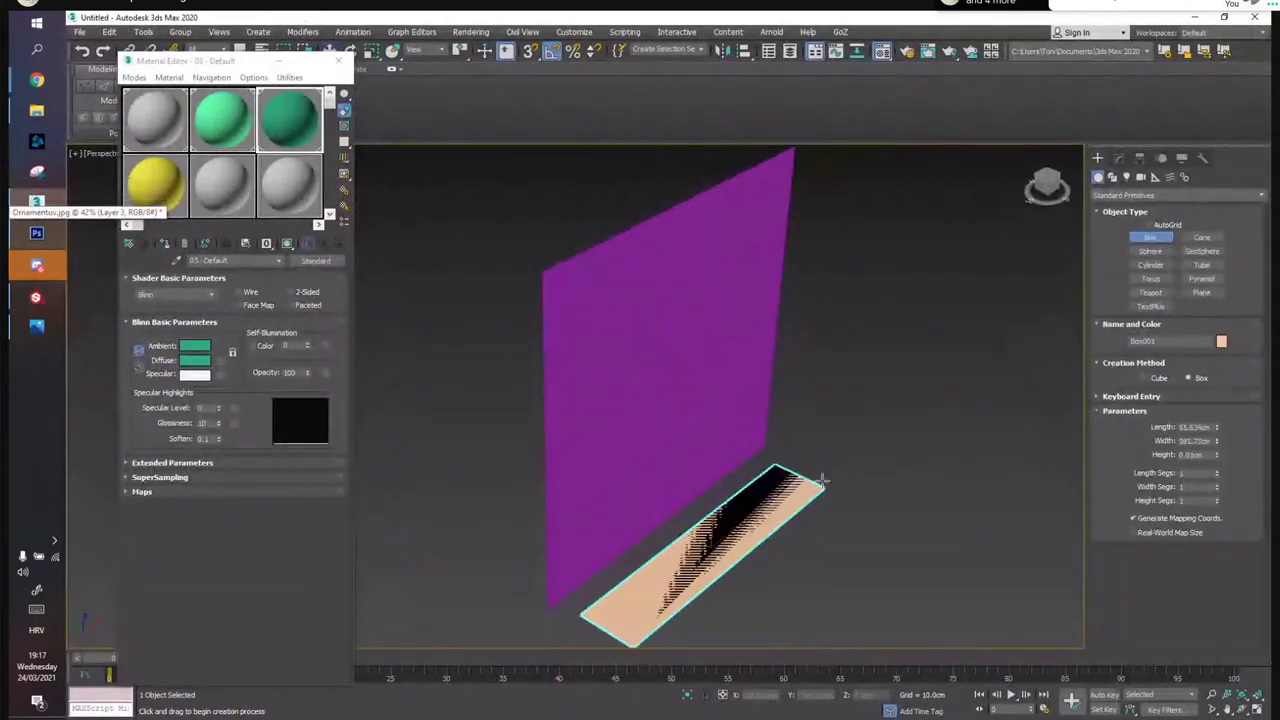
click(825, 468)
key(w)
shift+drag(713, 497, 713, 466)
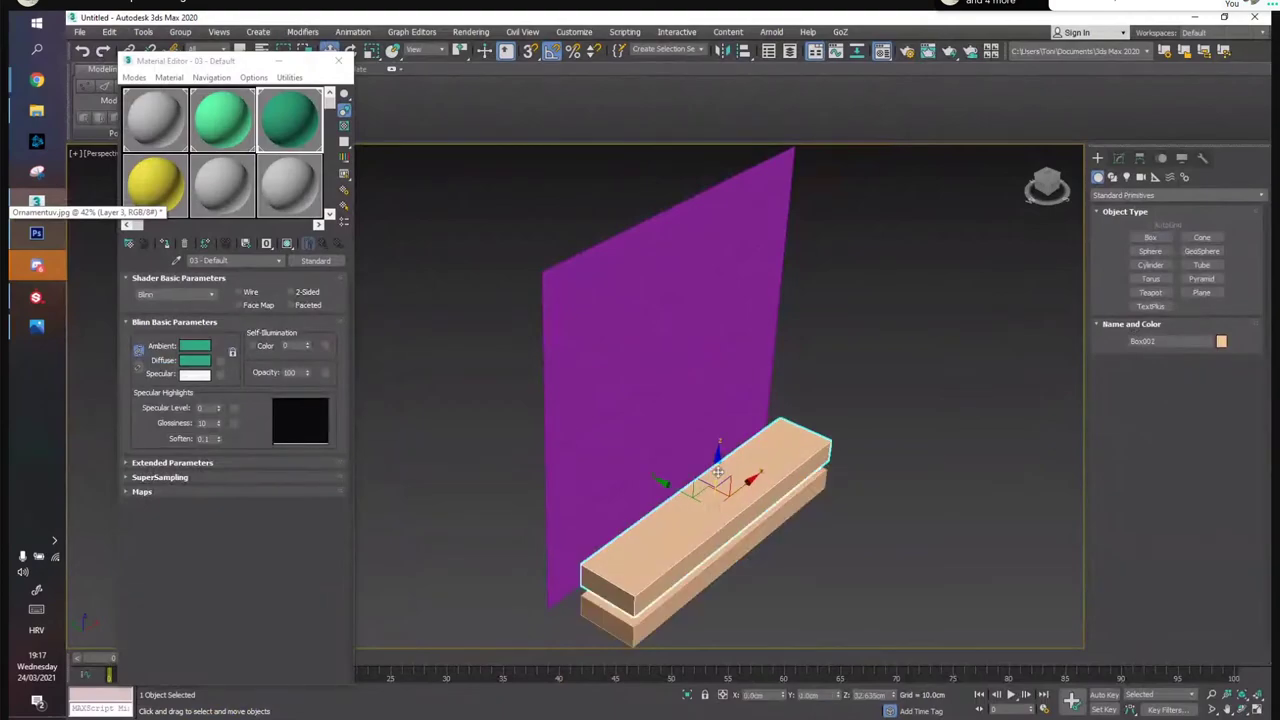
click(701, 376)
click(670, 427)
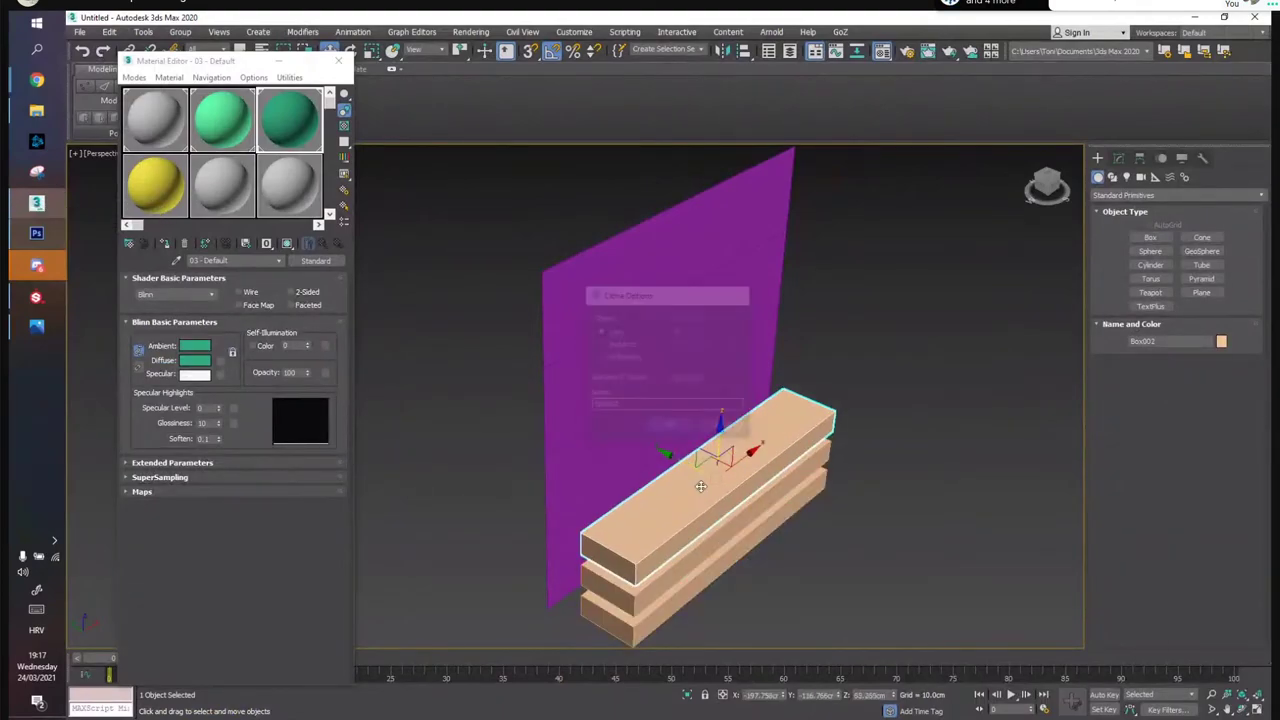
Move the three boxes partly into the plane and convert them to Editable Poly
alt+middle_drag(683, 440, 651, 568)
ctrl+click(647, 600)
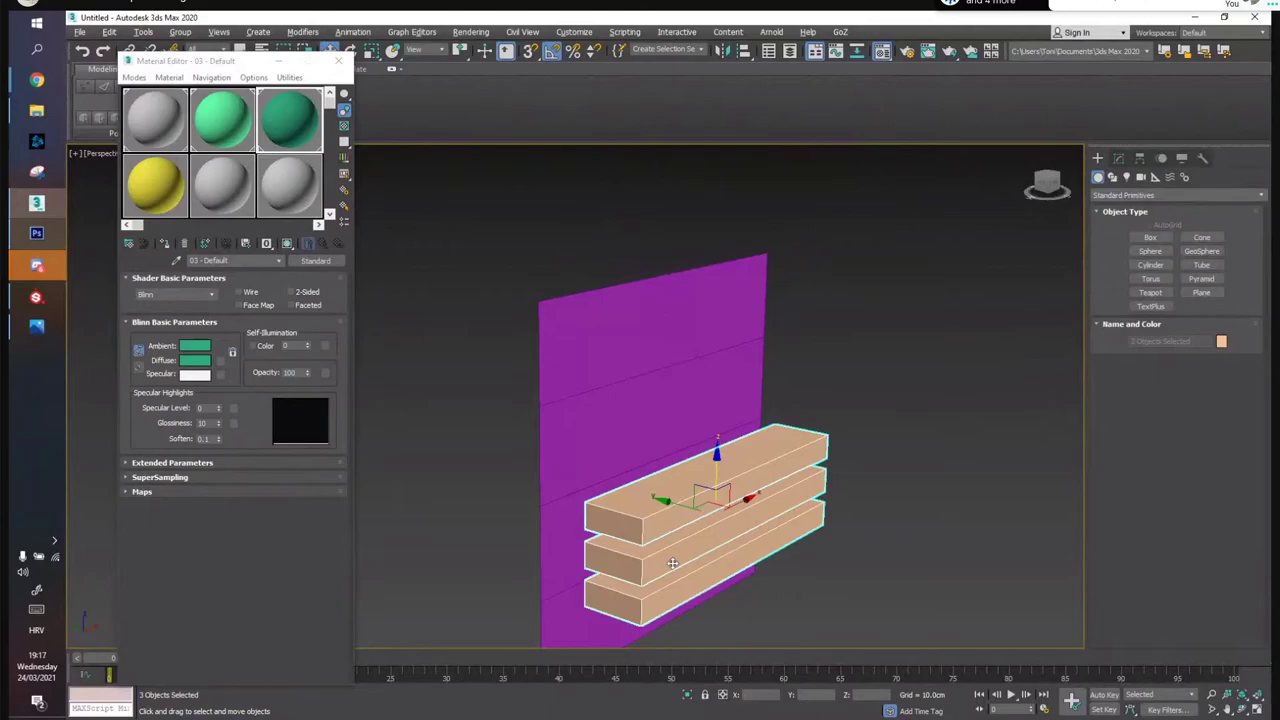
drag(662, 487, 489, 462)
drag(574, 452, 687, 420)
click(718, 421)
scroll(718, 421, up, 5)
click(673, 410)
scroll(620, 377, down, 3)
ctrl+click(718, 428)
ctrl+click(733, 479)
right_click(681, 427)
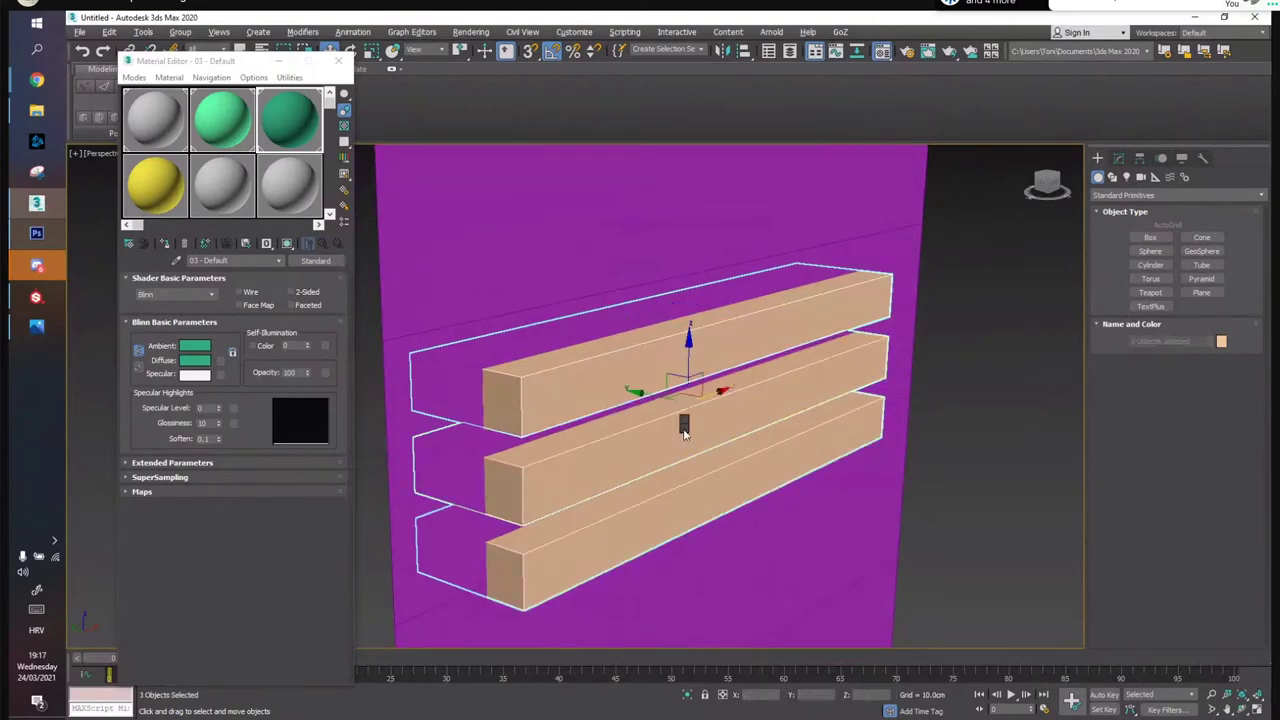
click(822, 570)
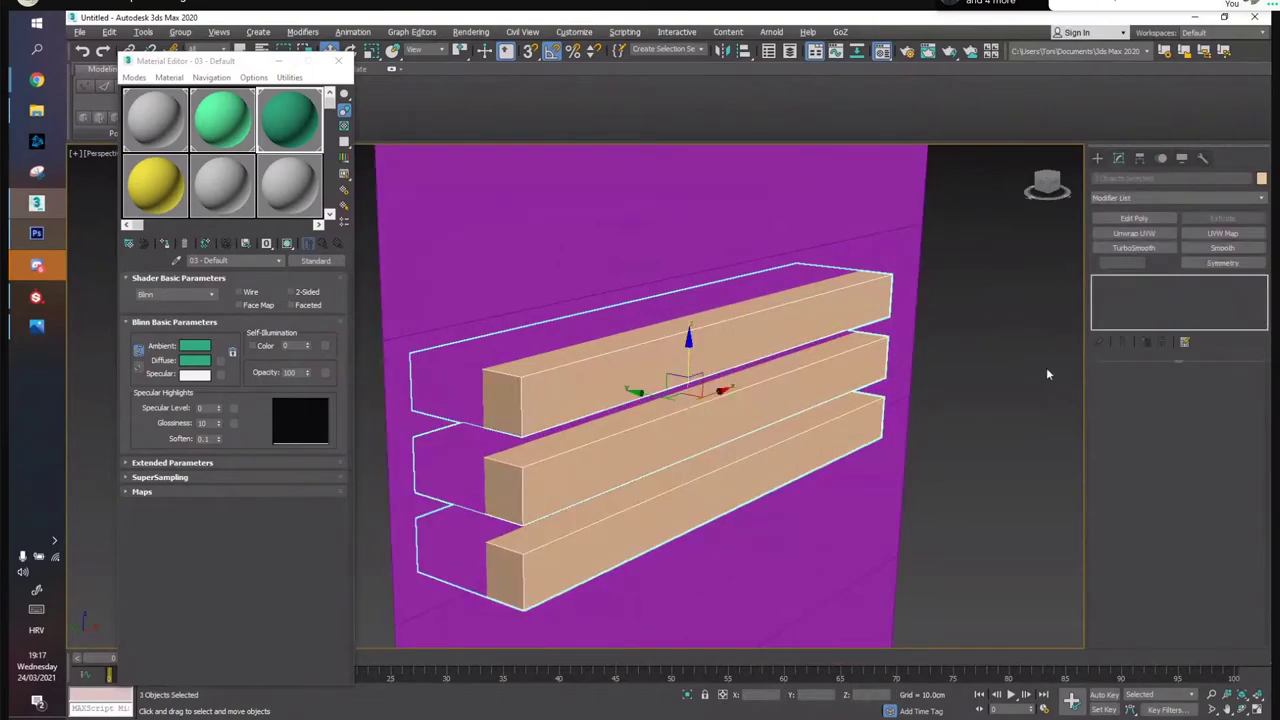
Select all faces of the top box and set their vertex color to magenta
click(737, 334)
key(4)
key(ctrl+a)
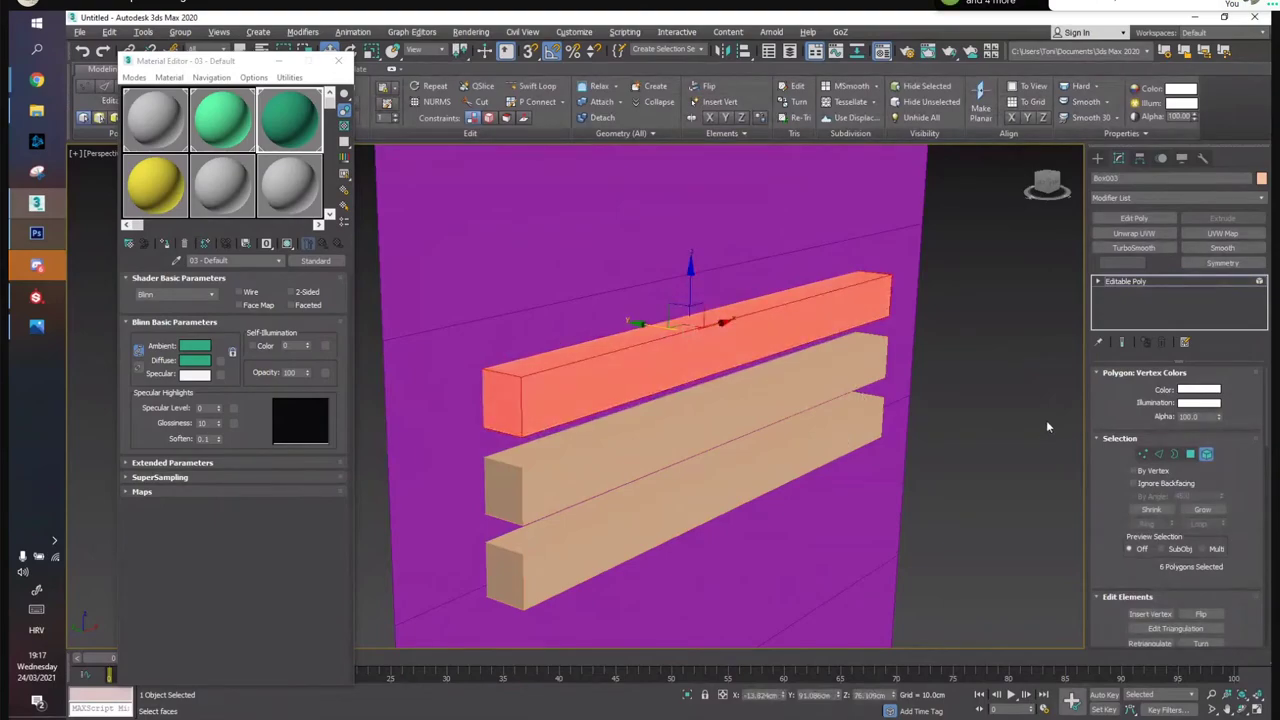
click(1199, 390)
mouse_move(366, 113)
mouse_down()
mouse_move(363, 96)
mouse_move(388, 96)
mouse_up()
click(493, 212)
Select the middle box as an element and set its vertex color to red (255, 0, 0)
click(1207, 455)
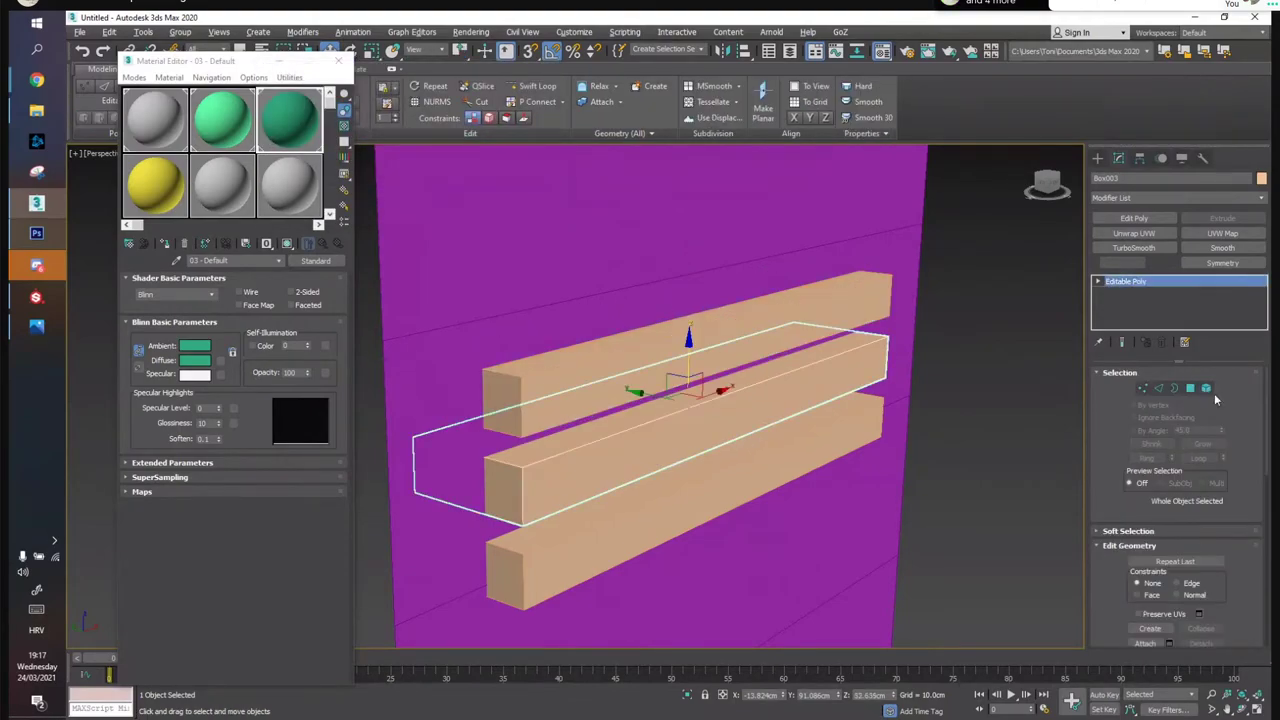
click(1207, 389)
key(5)
key(5)
click(720, 402)
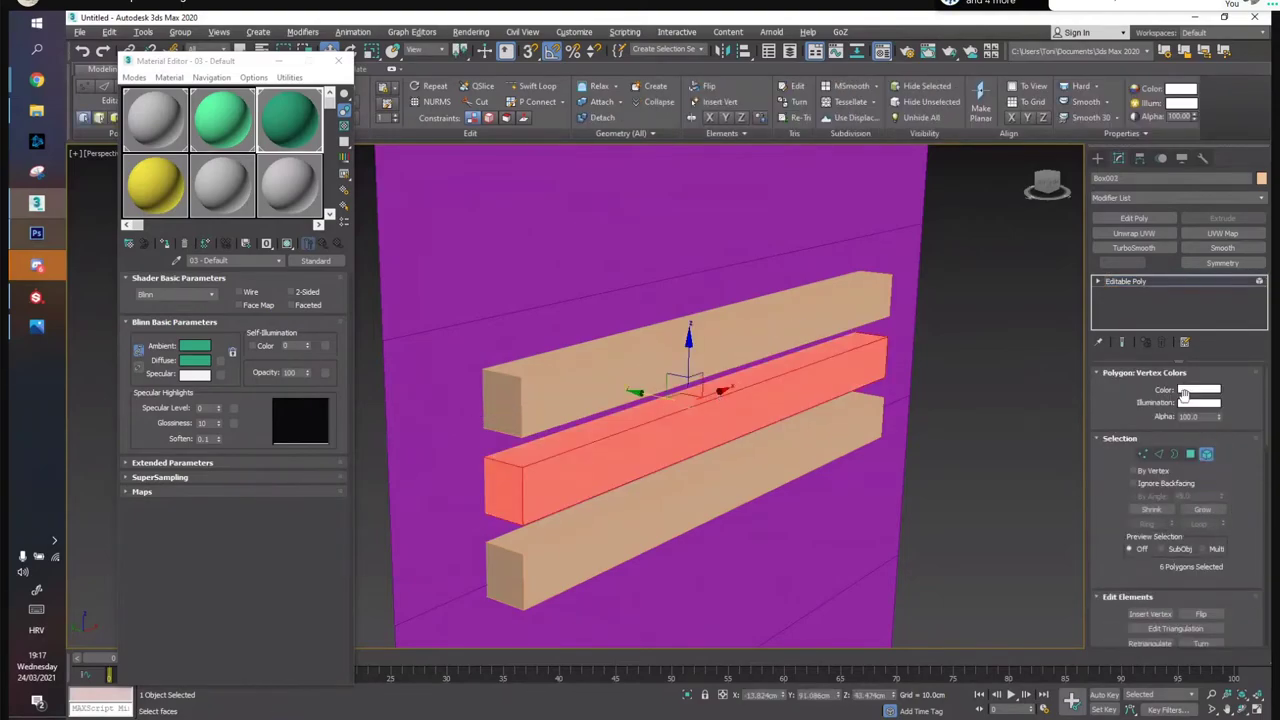
click(1198, 390)
drag(383, 118, 386, 94)
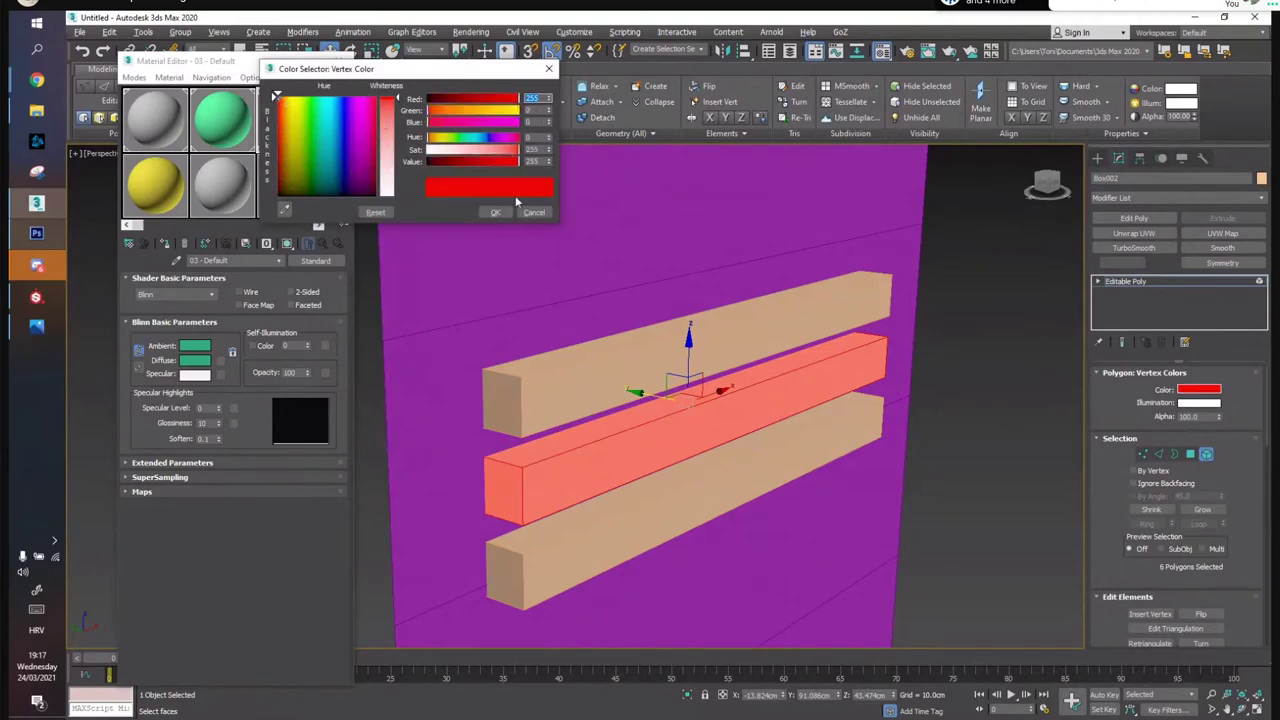
click(494, 213)
Deselect the box and review the mesh map list in Substance Painter's baking settings without baking
key(ctrl+d)
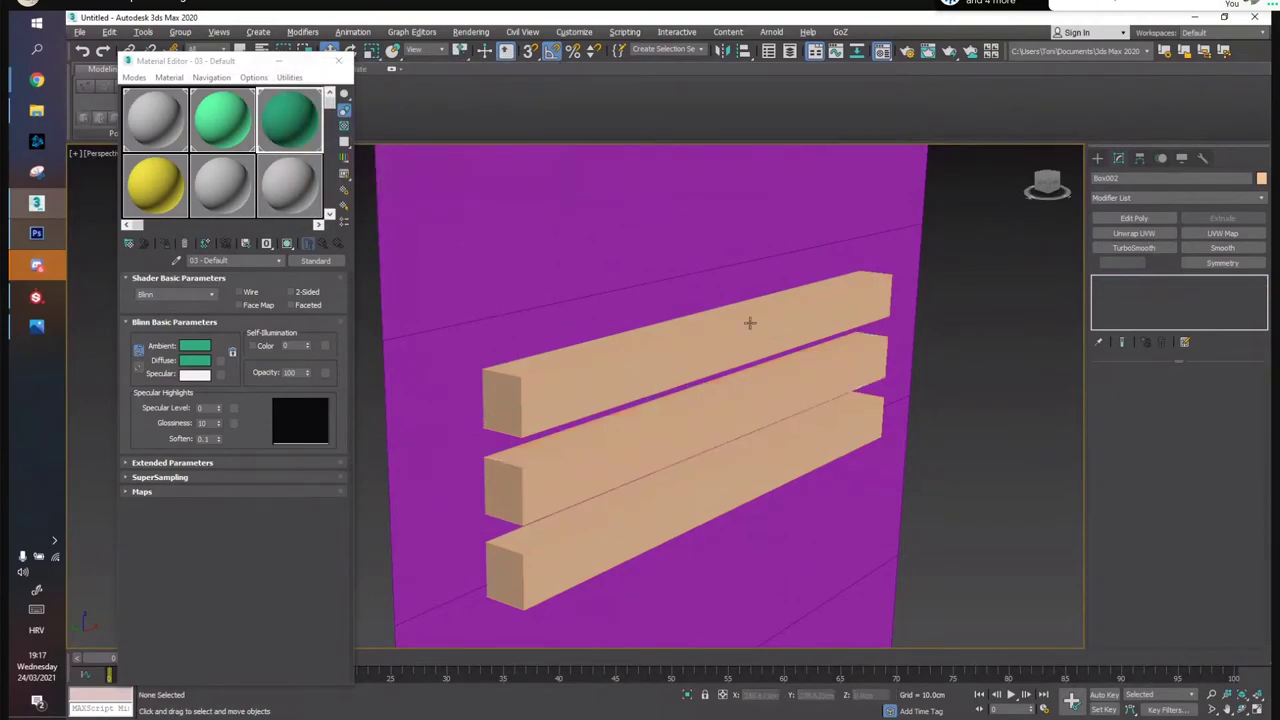
click(37, 298)
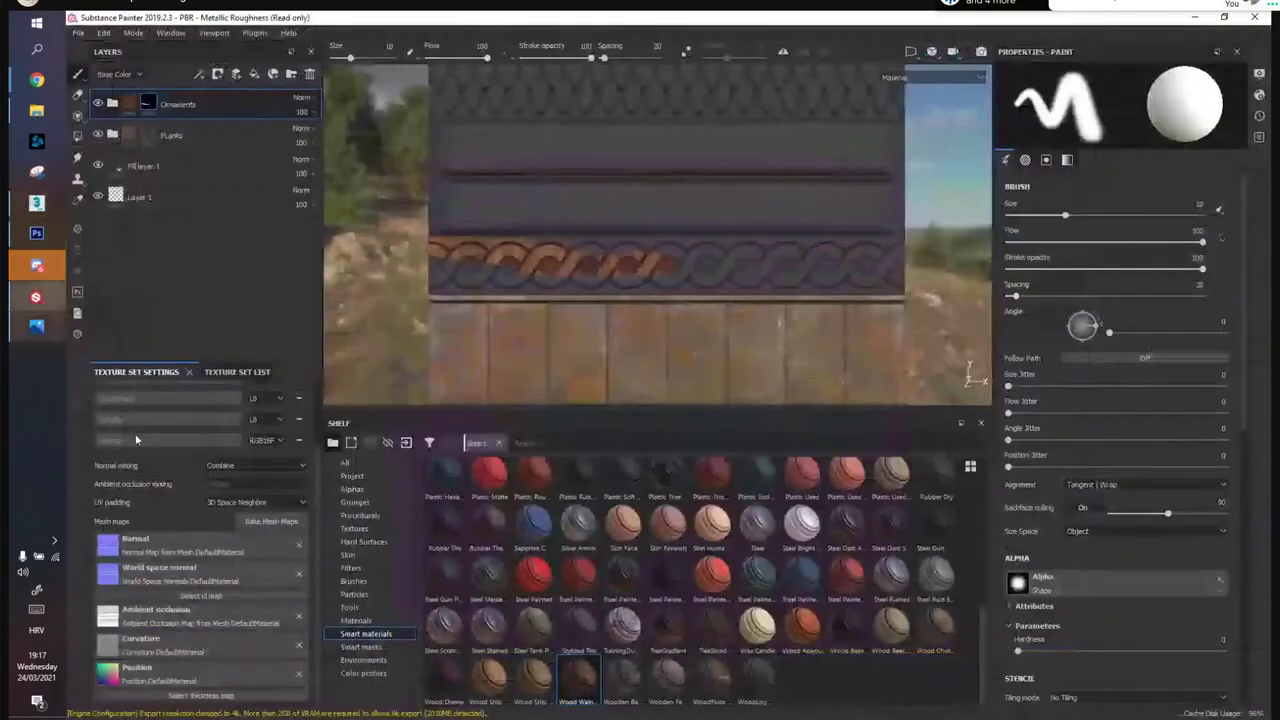
click(293, 523)
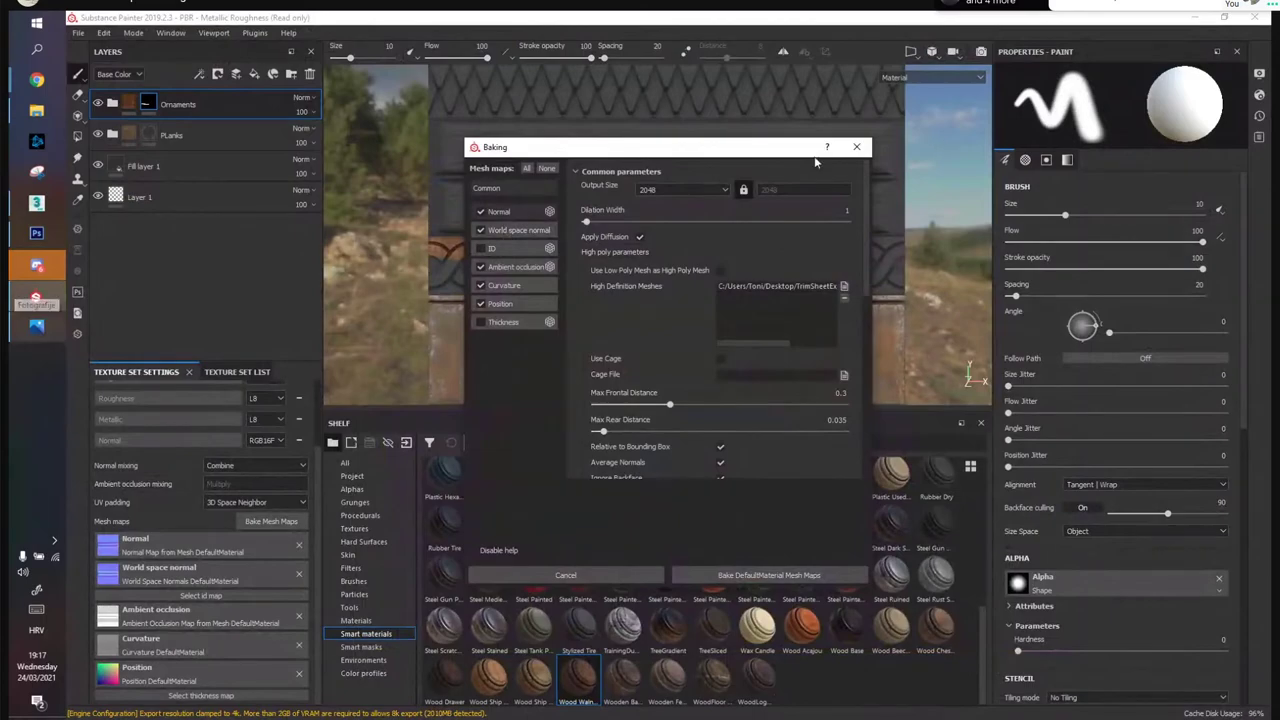
click(857, 147)
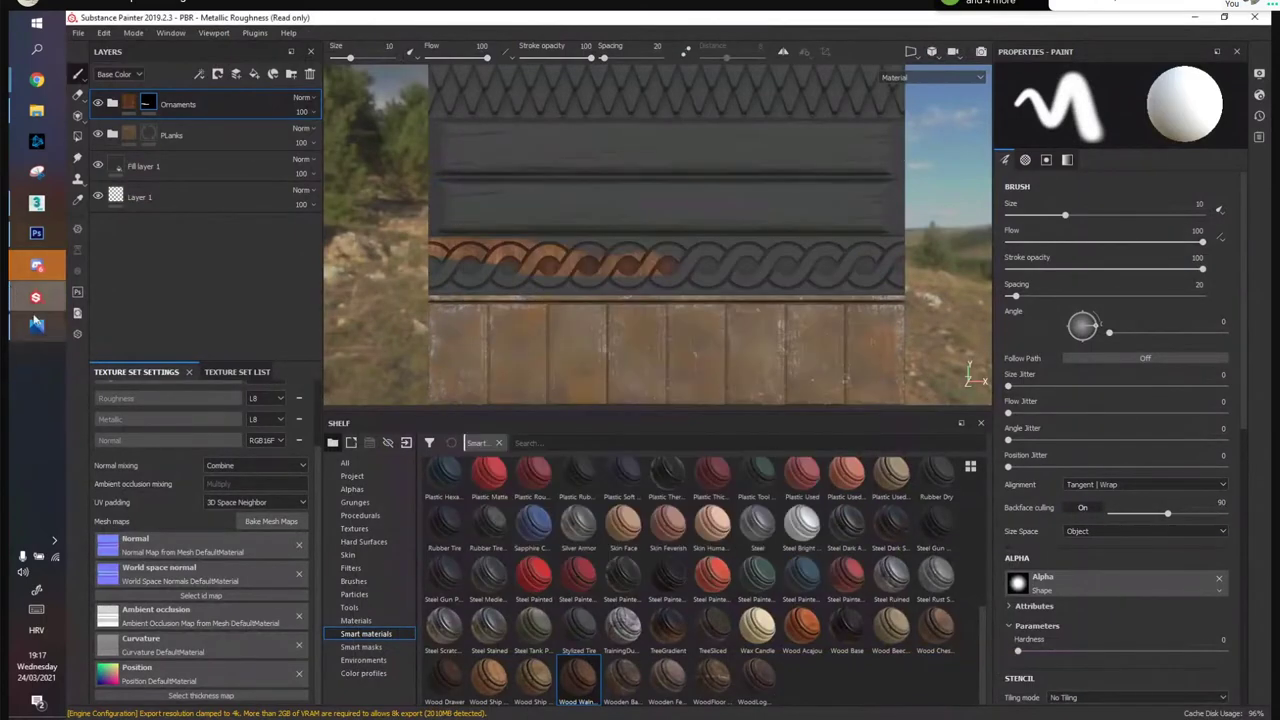
Return to 3ds Max and check the vertex color assigned to the top box element
click(36, 203)
click(786, 329)
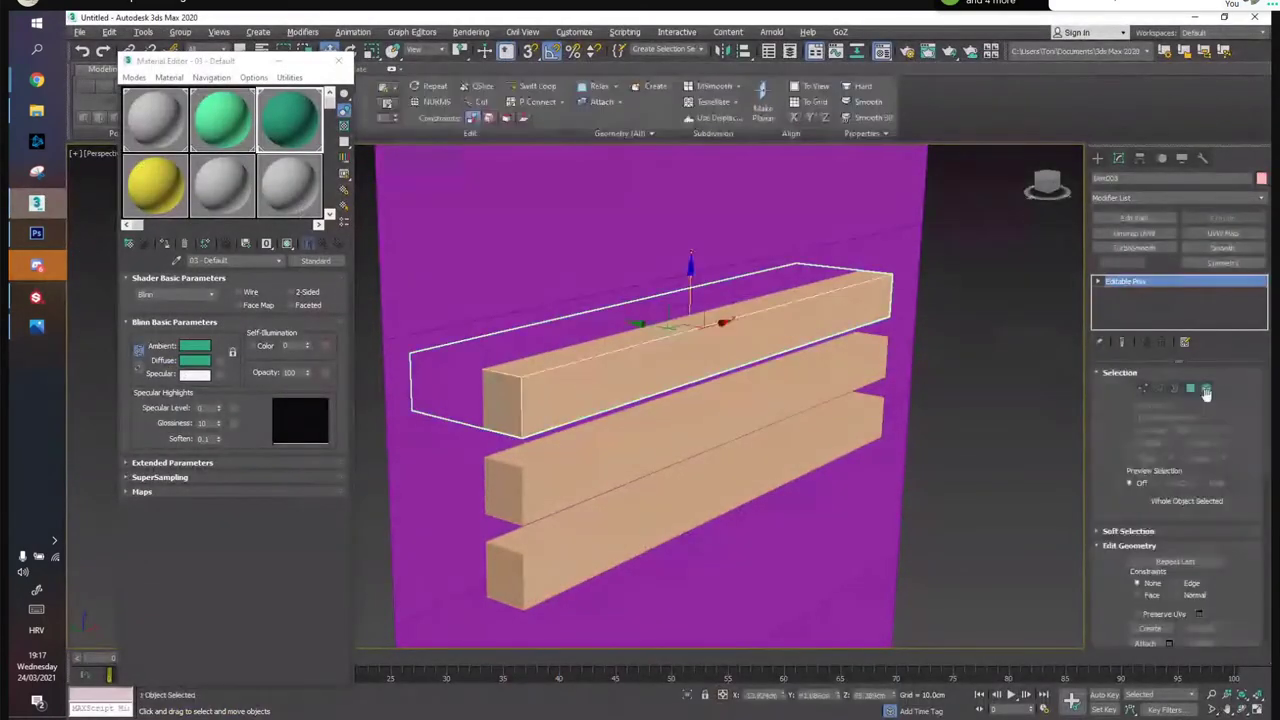
key(5)
click(729, 349)
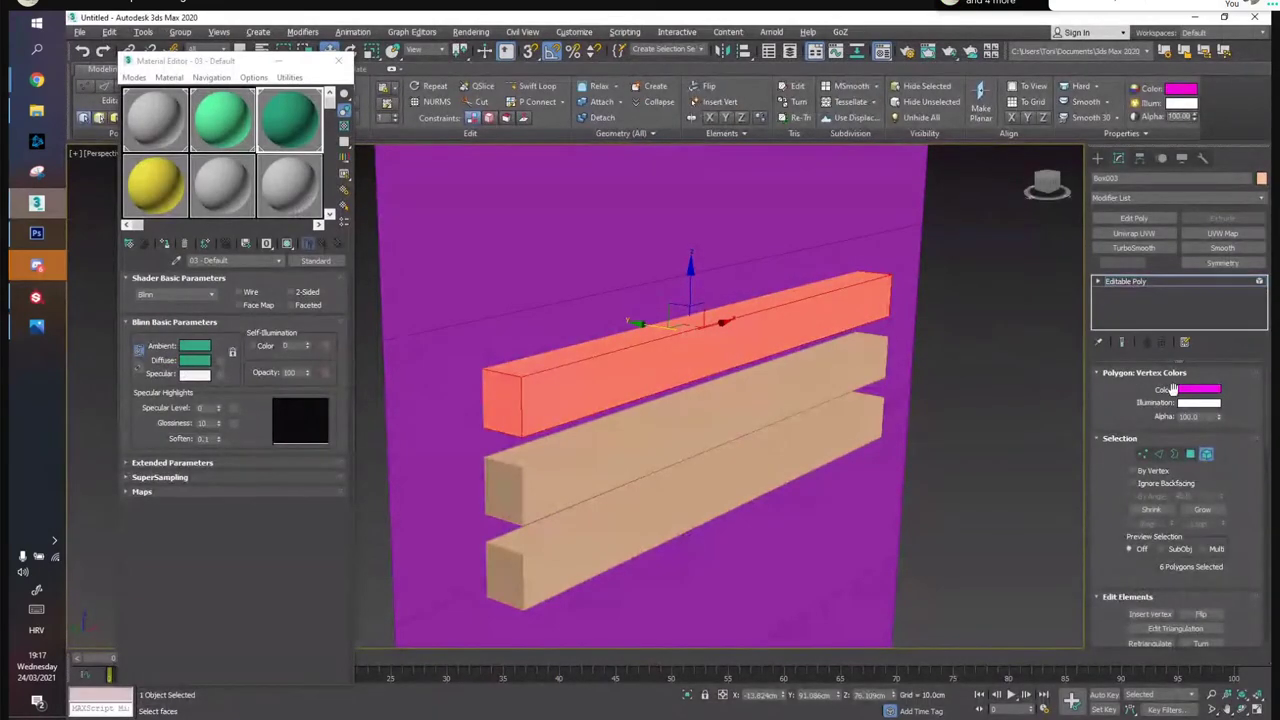
Switch to Substance Painter and paint the Ornaments mask along the upper half of the braid band to its far right end
click(37, 298)
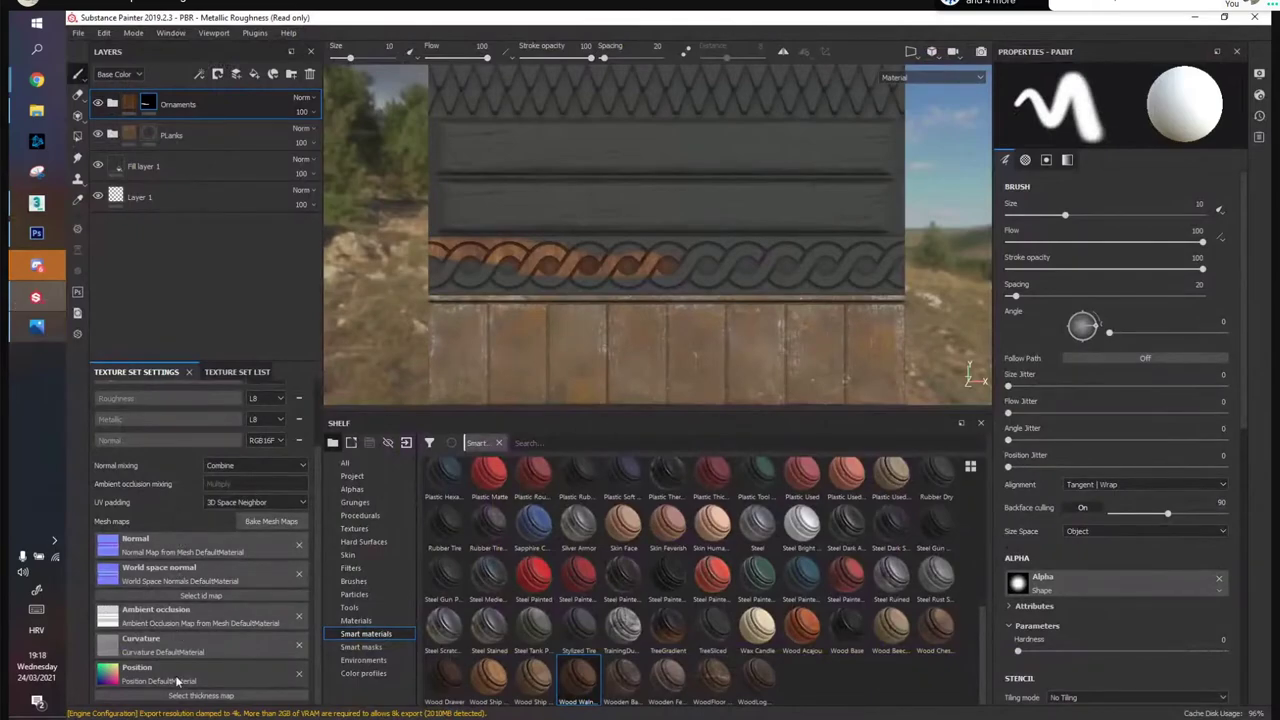
drag(697, 269, 800, 258)
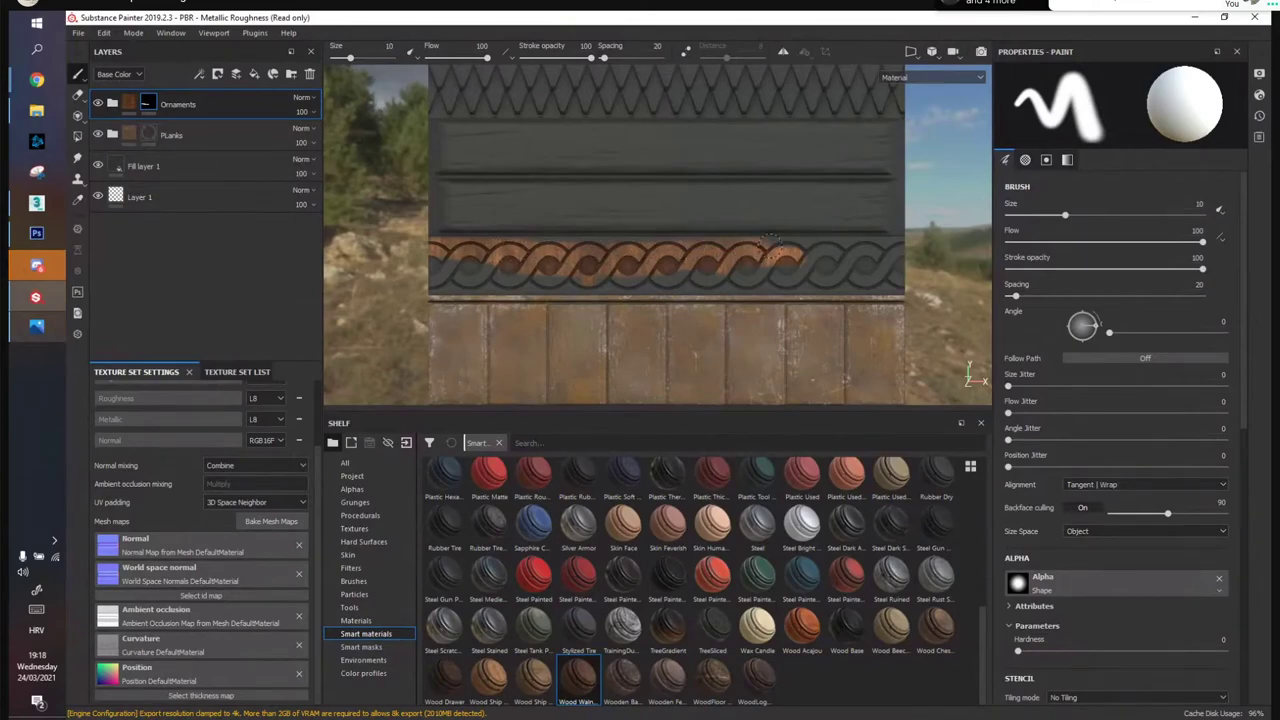
drag(815, 243, 891, 251)
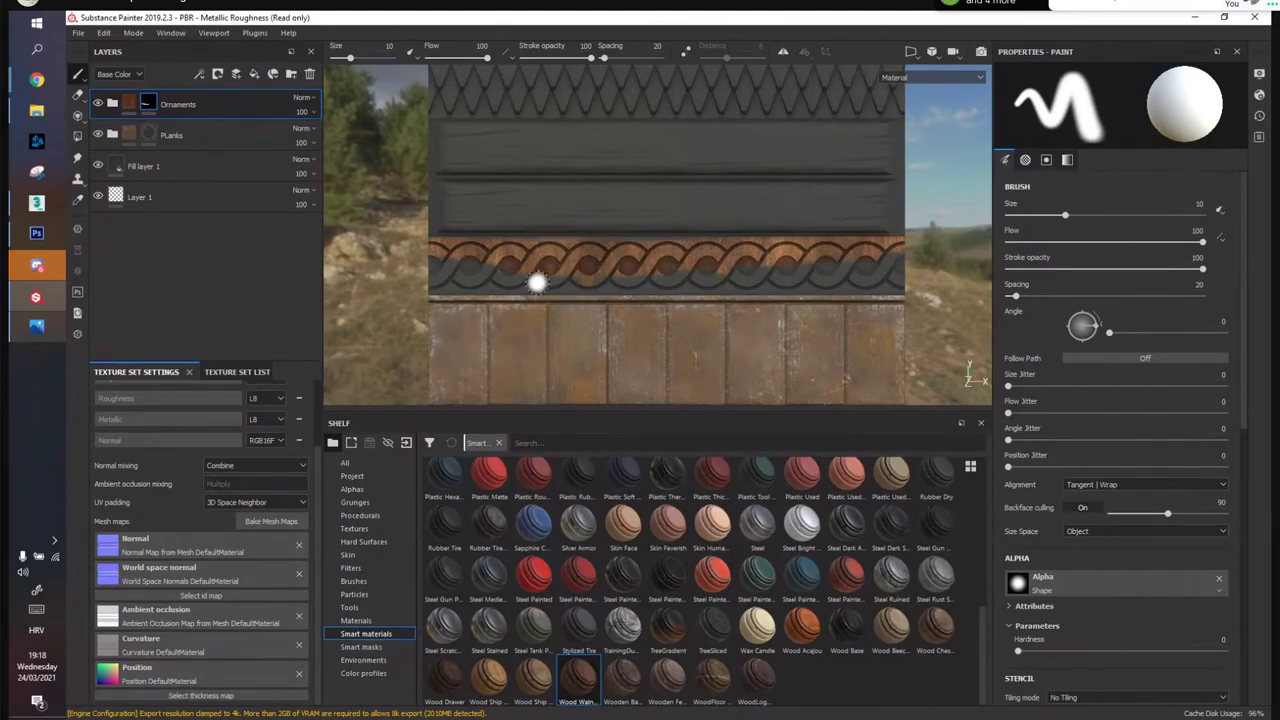
Switch to 3ds Max and examine the trim sheet plane's horizontal edges that divide it into sections
click(36, 202)
alt+middle_drag(498, 343, 732, 345)
key(2)
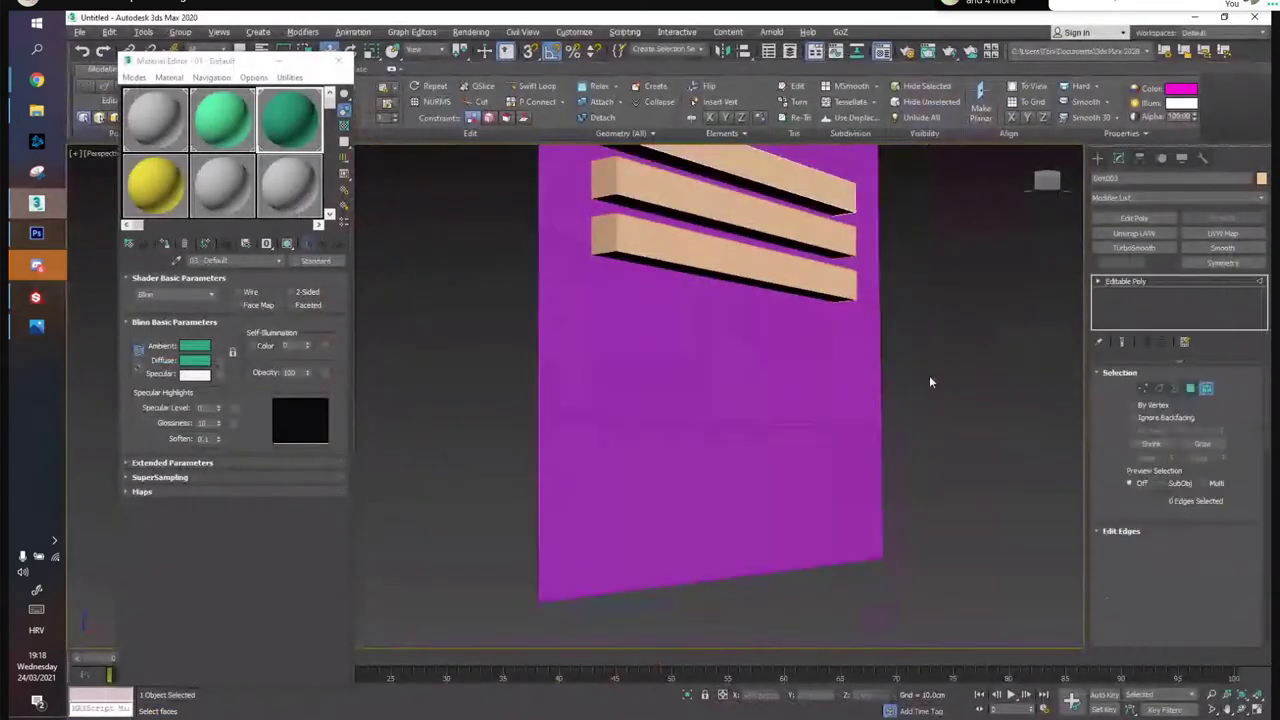
key(2)
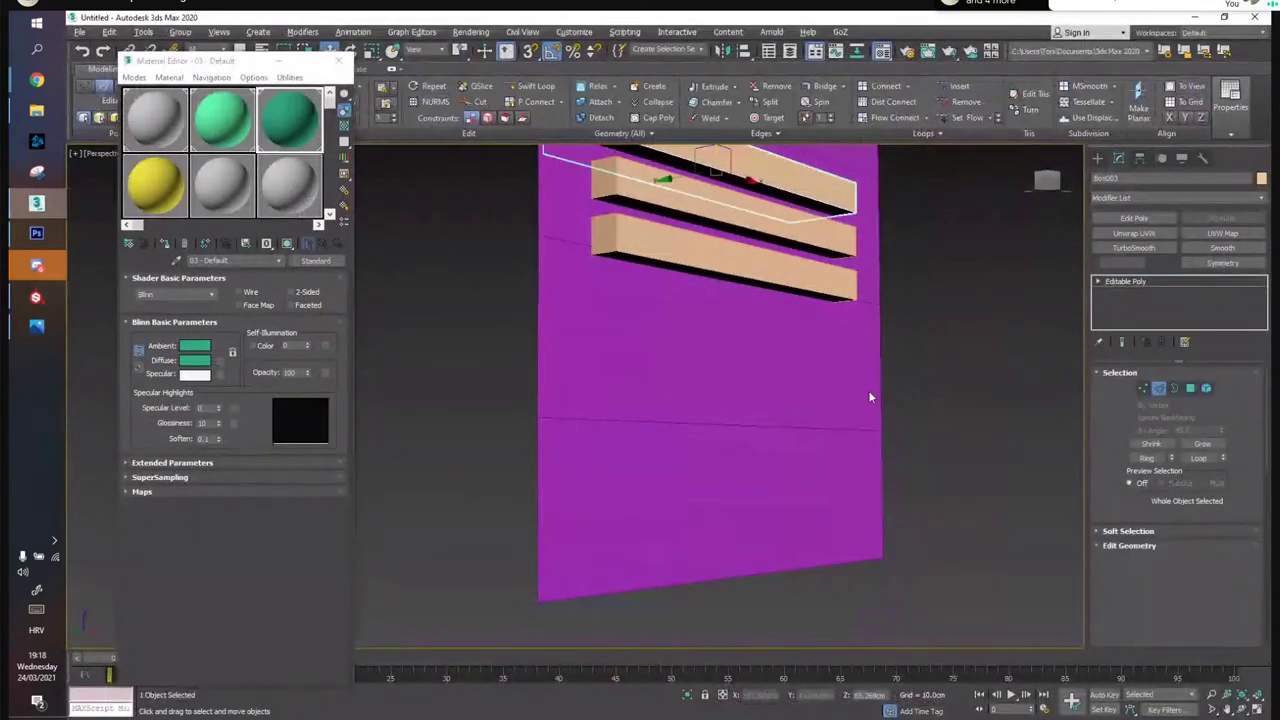
click(998, 399)
click(845, 388)
alt+middle_drag(845, 388, 796, 404)
key(2)
drag(1008, 368, 379, 360)
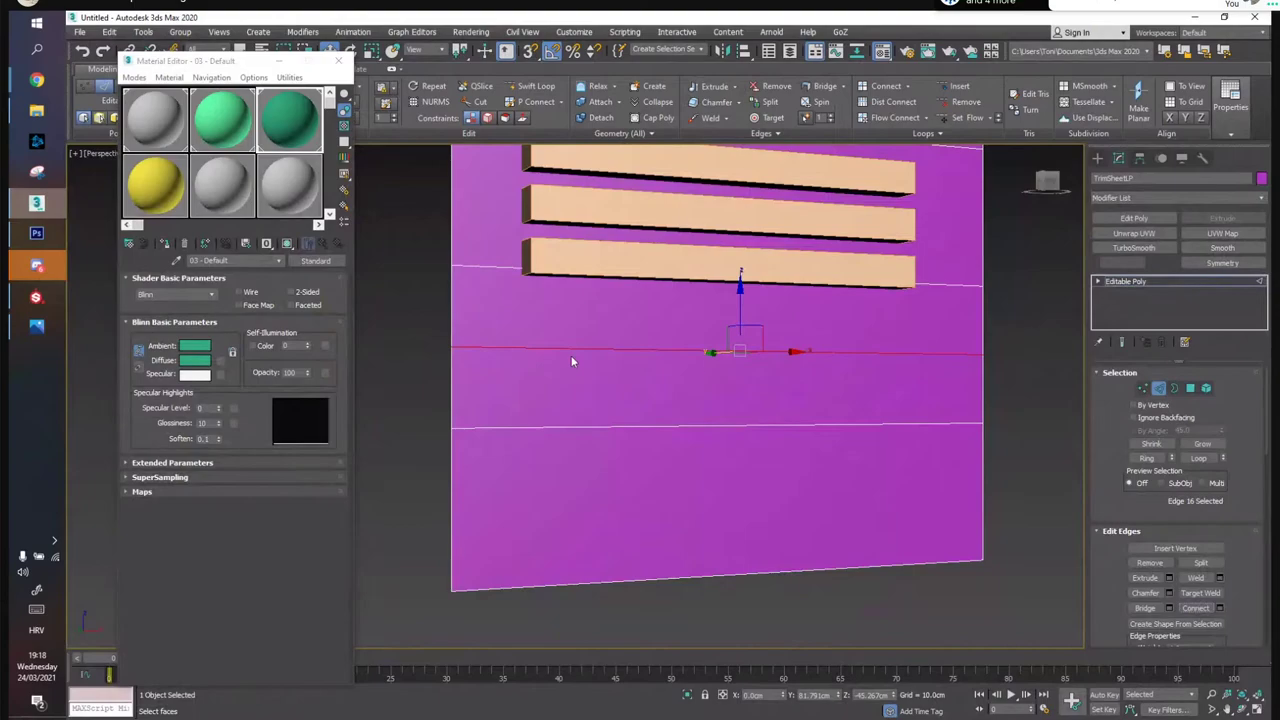
click(1027, 365)
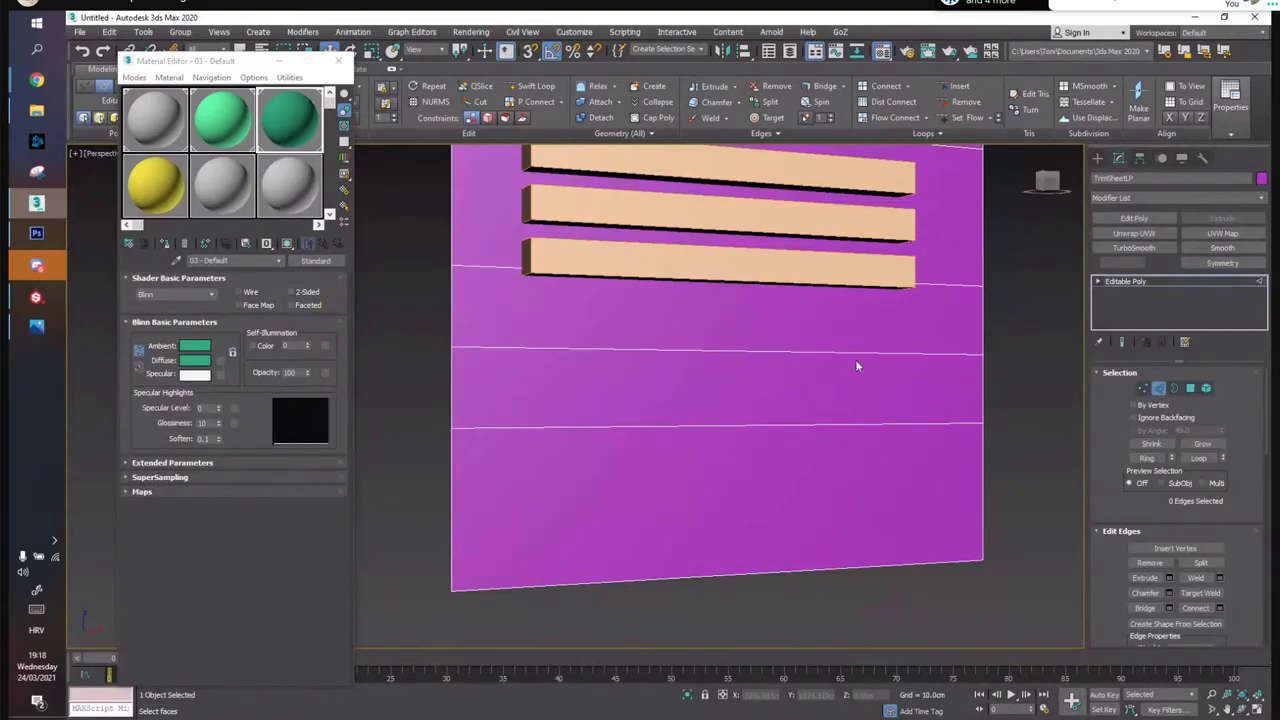
Switch to Substance Painter, try quad polygon fill on the Ornaments mask above the braid, and undo the fill
click(36, 297)
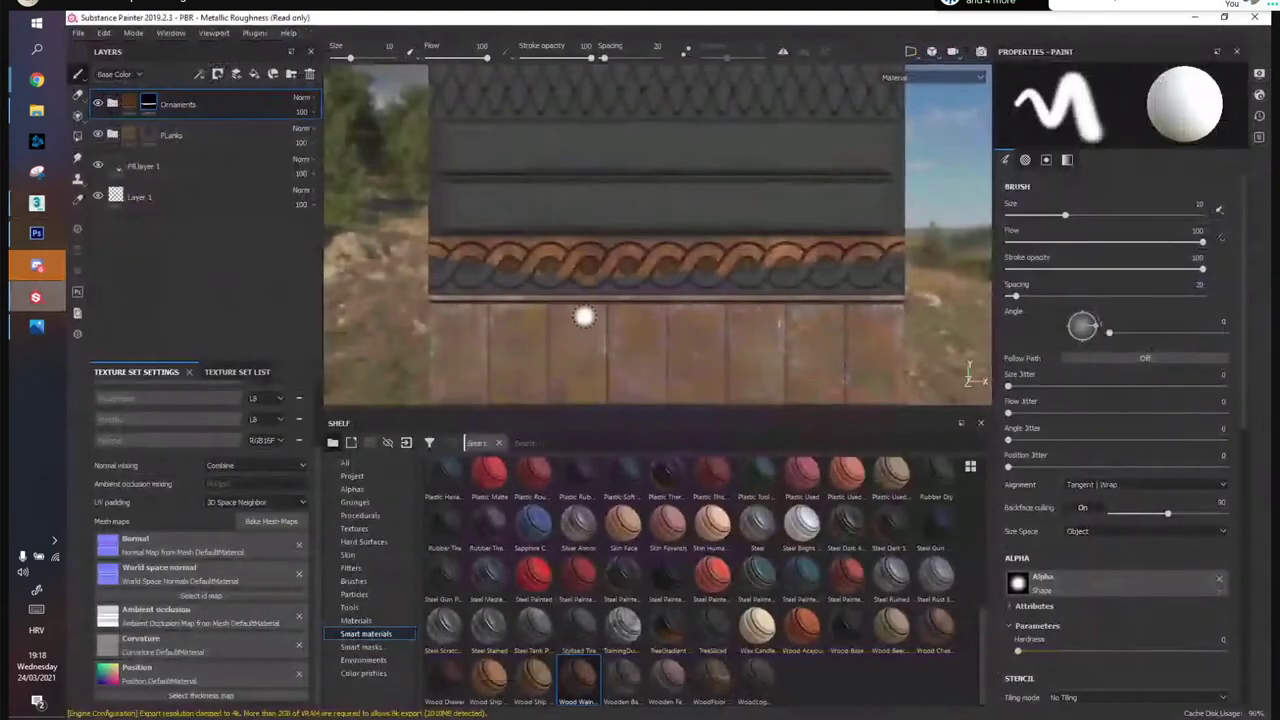
click(77, 136)
scroll(508, 272, up, 2)
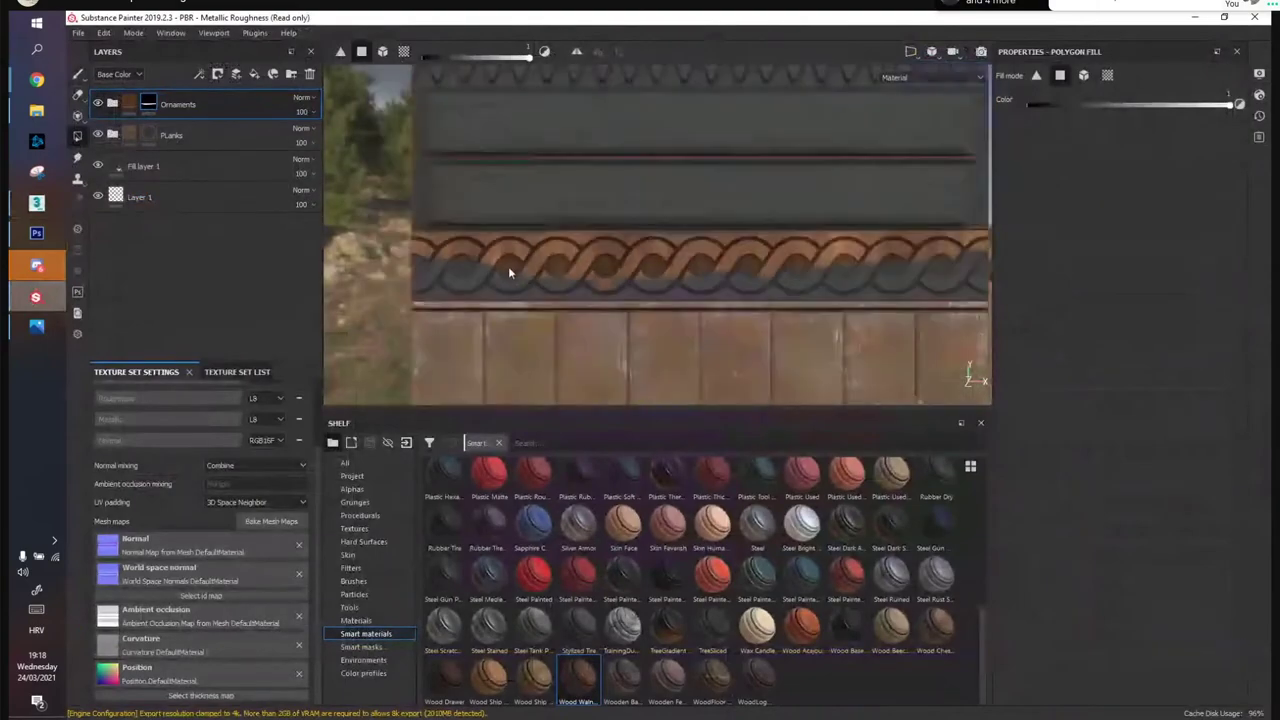
scroll(508, 272, down, 3)
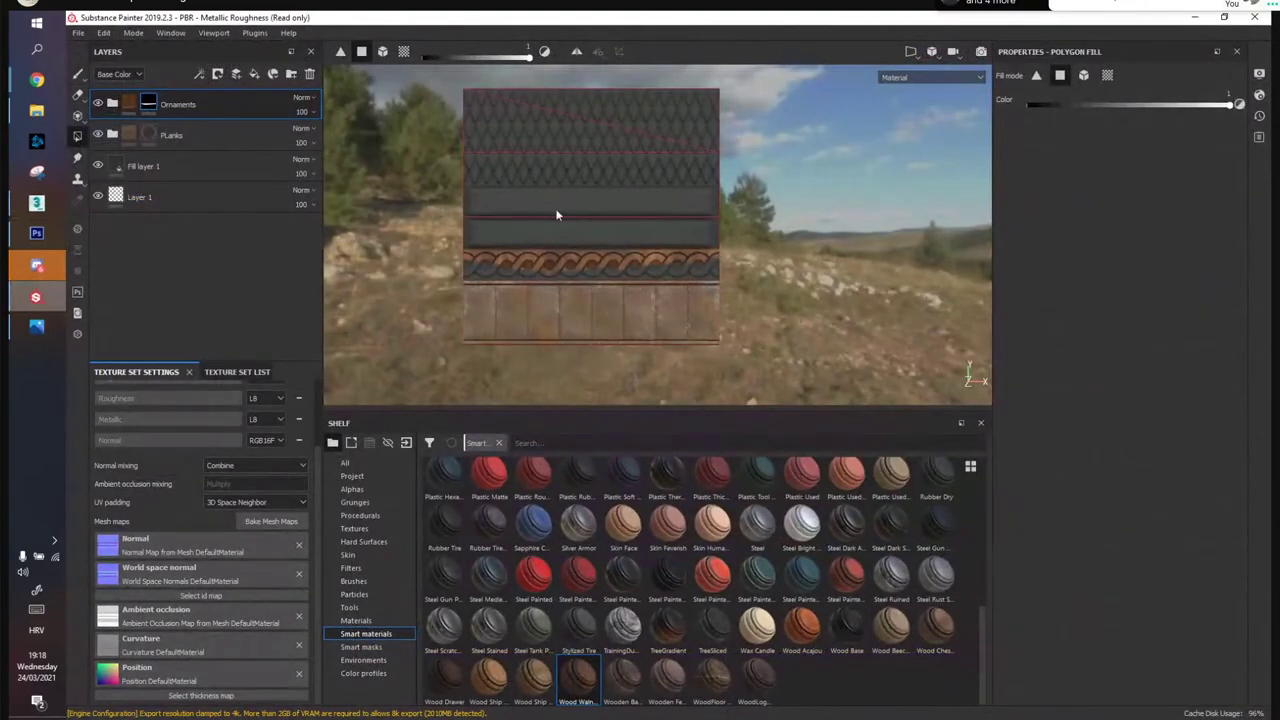
click(516, 185)
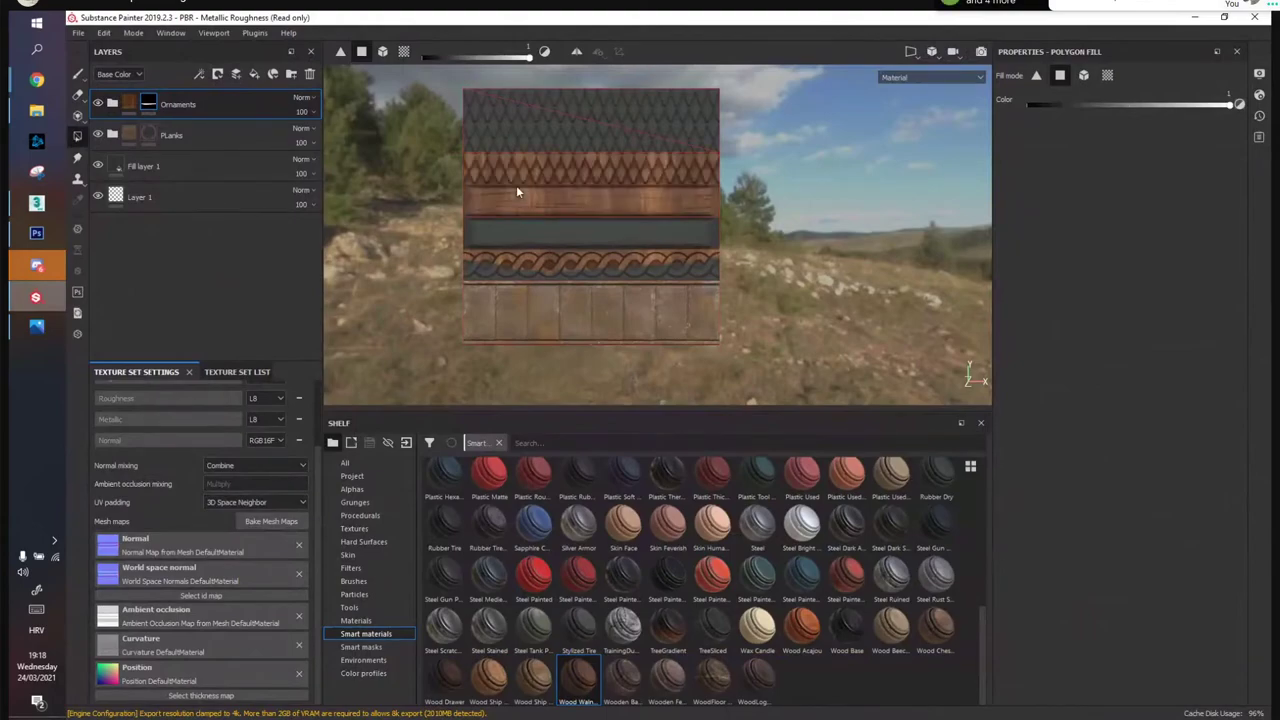
key(ctrl+z)
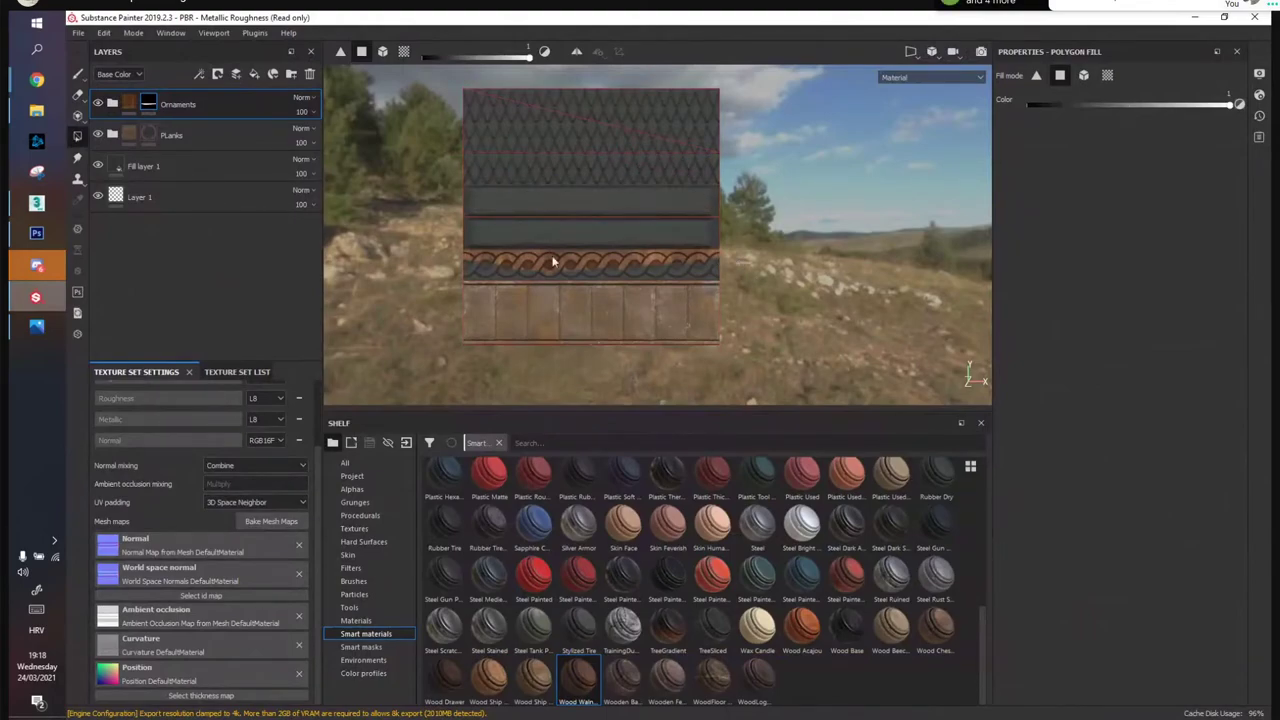
Paint the Ornaments mask with the brush over the braid's unmasked areas toward the right end of the band
click(79, 75)
scroll(603, 277, up, 4)
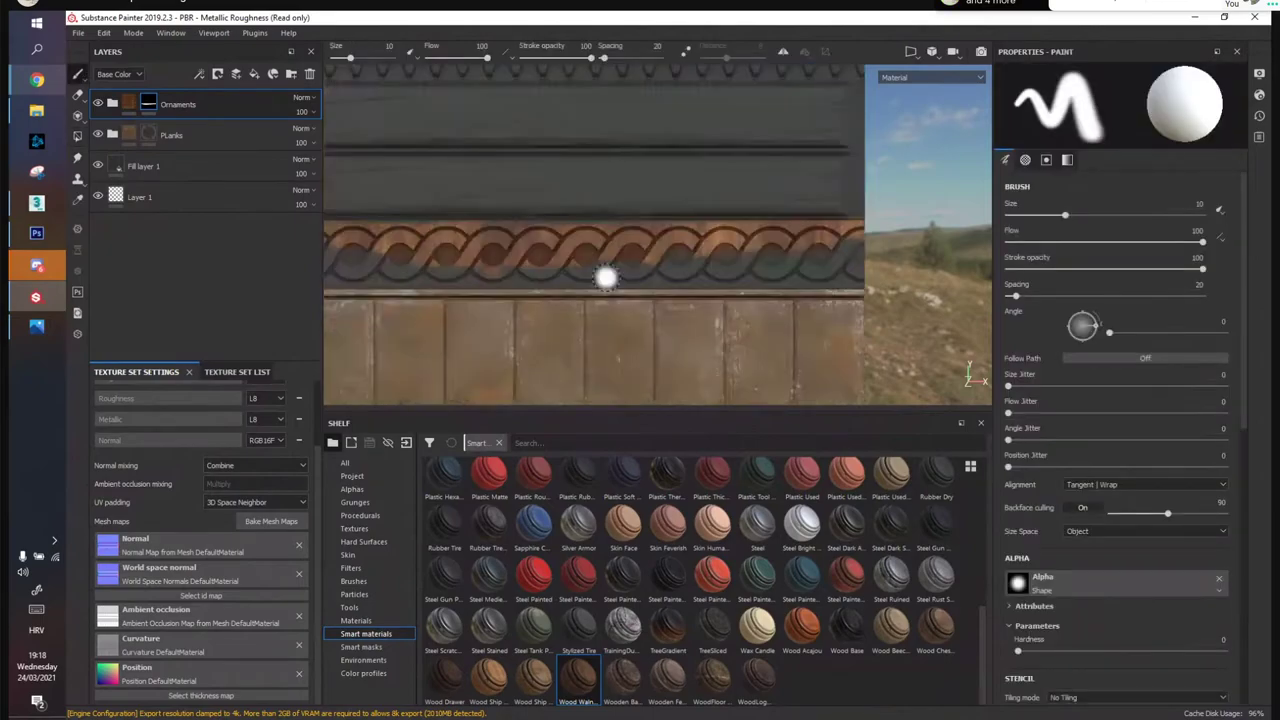
mouse_move(650, 240)
mouse_down()
mouse_move(560, 248)
mouse_move(690, 264)
mouse_move(808, 249)
mouse_up()
alt+middle_drag(799, 248, 465, 240)
mouse_move(556, 230)
mouse_down()
mouse_move(798, 214)
mouse_move(685, 200)
mouse_up()
Set the brush size to 2.32 and paint the mask over the braid's lower part and bottom border at the right end
ctrl+right_drag(634, 244, 560, 250)
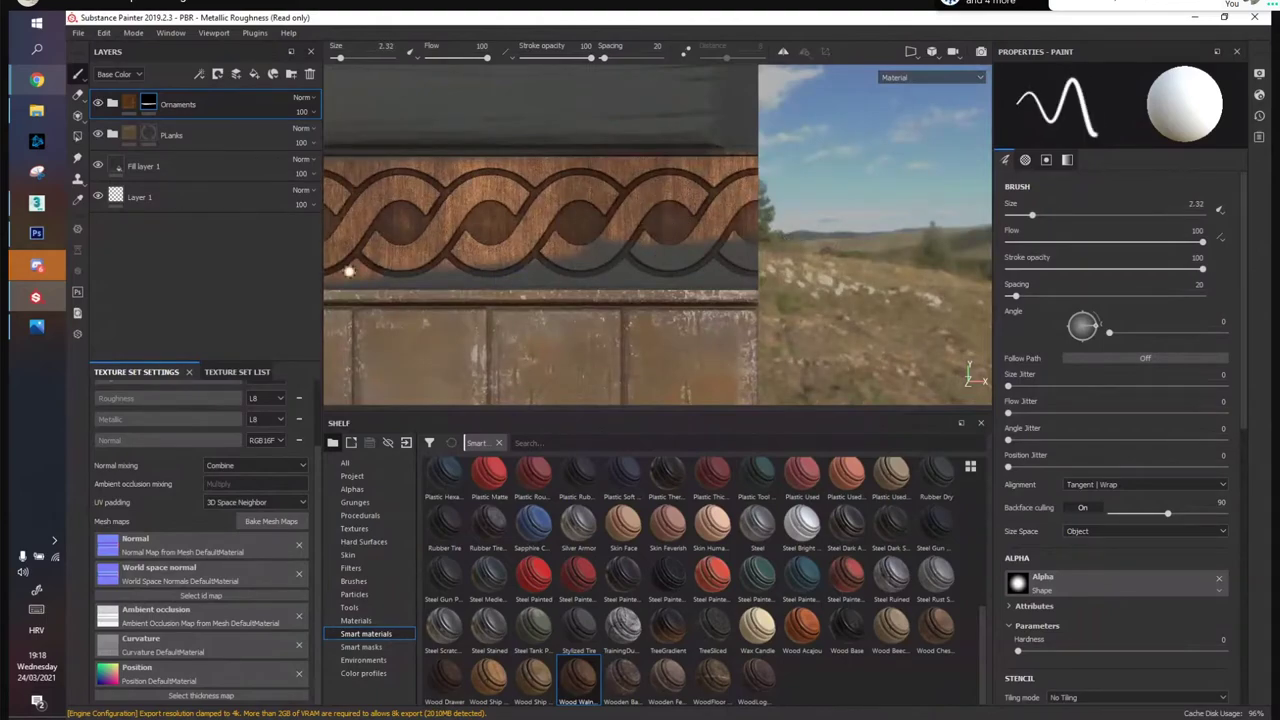
mouse_move(504, 272)
mouse_down()
mouse_move(740, 264)
mouse_move(600, 260)
mouse_move(677, 243)
mouse_up()
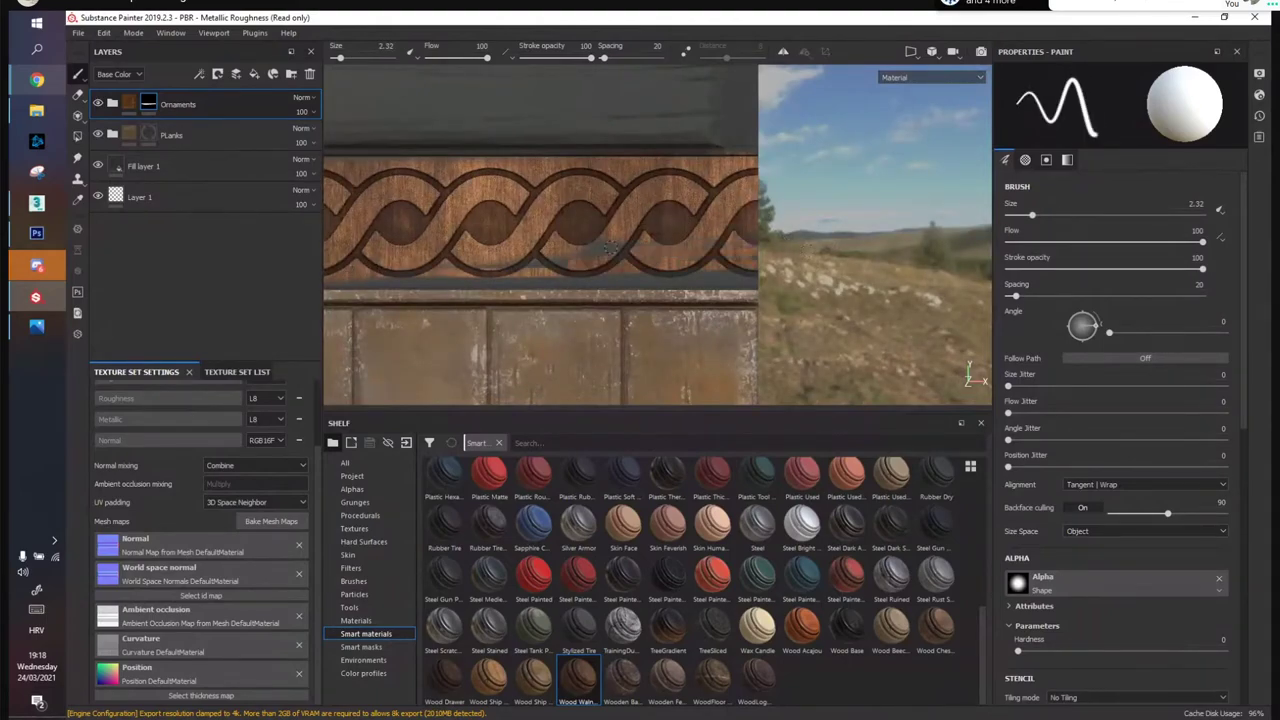
drag(482, 267, 627, 242)
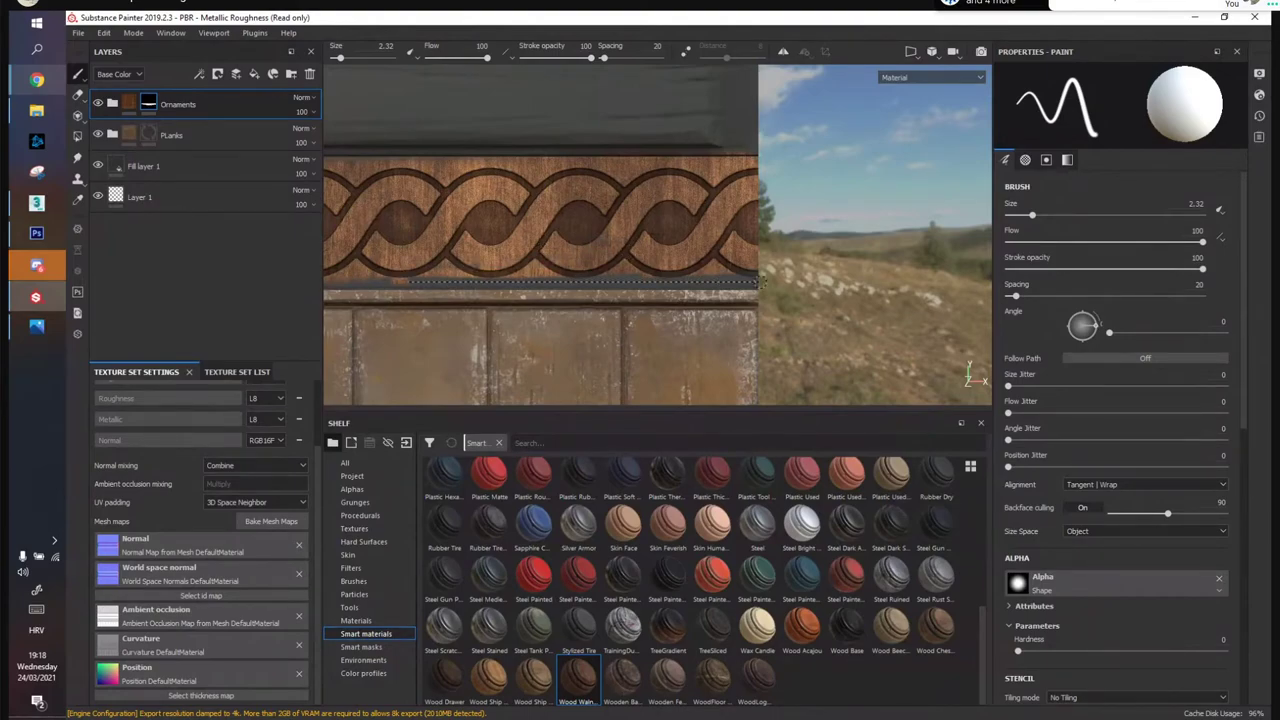
drag(400, 282, 756, 276)
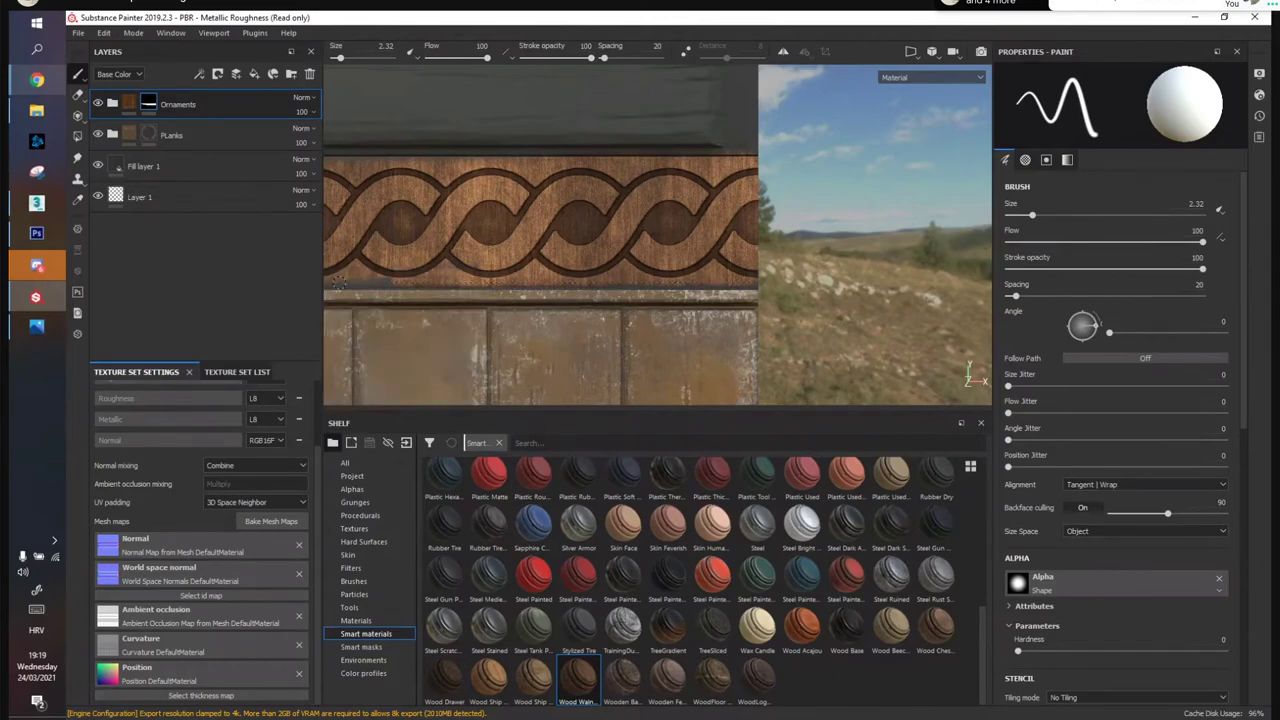
Enlarge the viewport by hiding the panels and paint a straight mask stroke along the braid's bottom border to its left end
alt+middle_drag(449, 264, 655, 257)
alt+middle_drag(400, 251, 709, 233)
scroll(623, 232, down, 4)
scroll(737, 246, up, 2)
key(Tab)
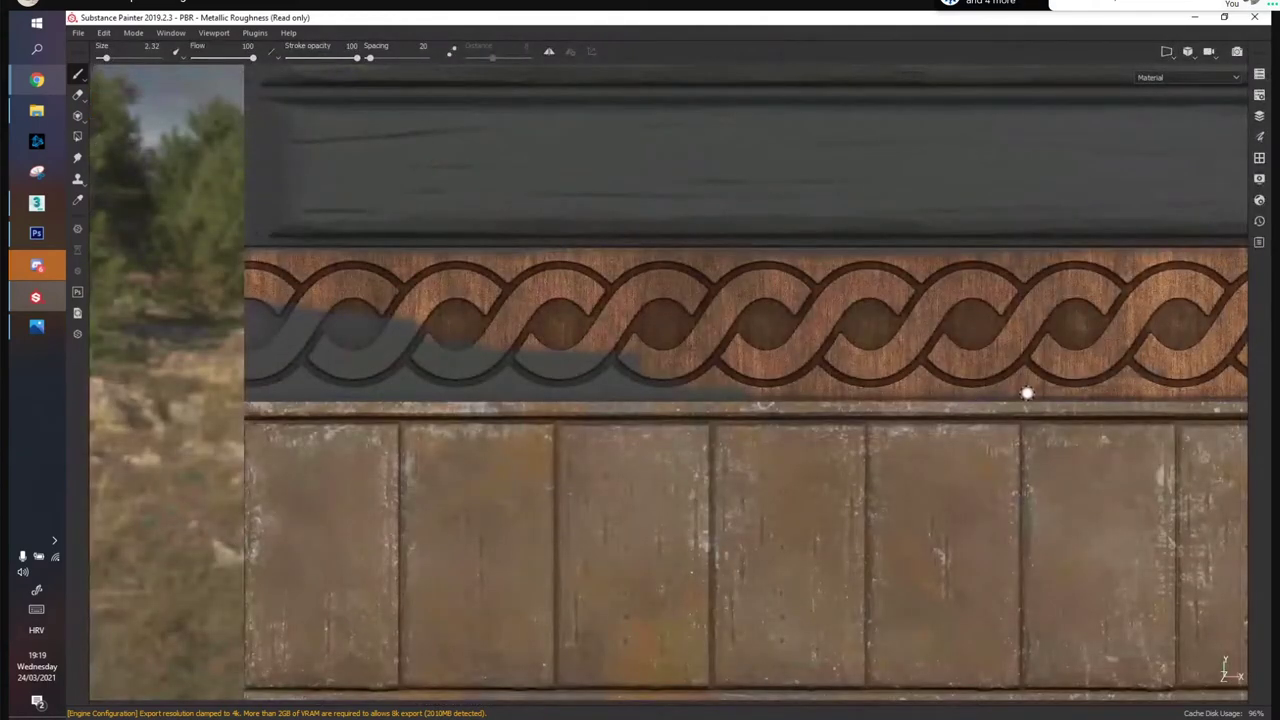
key(shift)
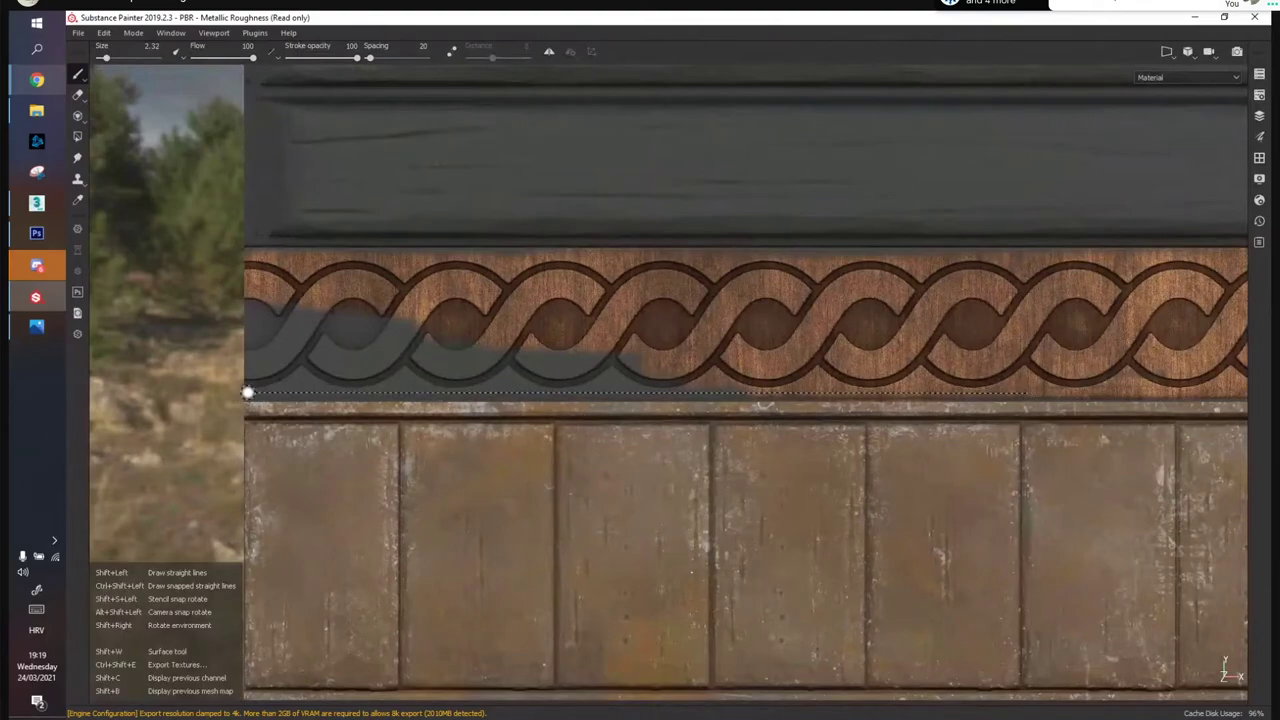
shift+click(247, 393)
Paint the mask over the remaining grey area of the braid's left end, using a brush size of 4.32
mouse_move(747, 375)
mouse_down()
mouse_move(570, 376)
mouse_move(422, 327)
mouse_up()
ctrl+right_drag(422, 327, 452, 328)
drag(452, 328, 228, 313)
ctrl+right_drag(677, 337, 637, 337)
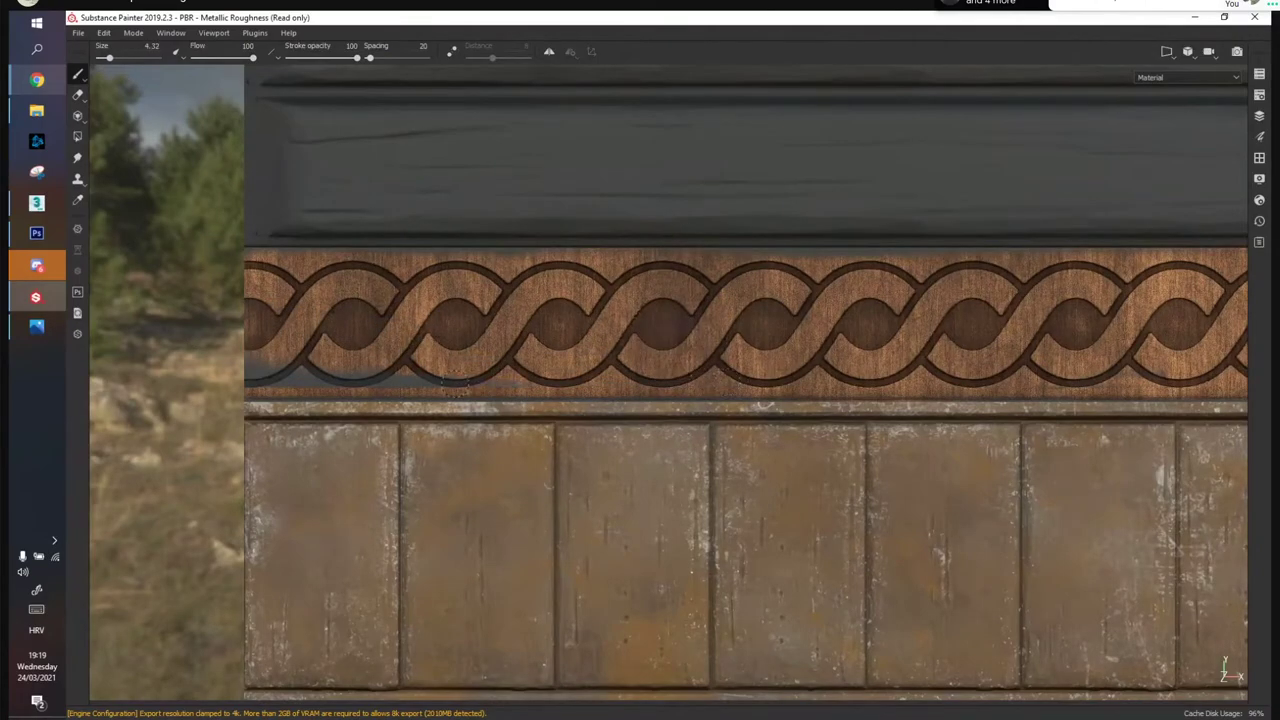
drag(440, 382, 313, 379)
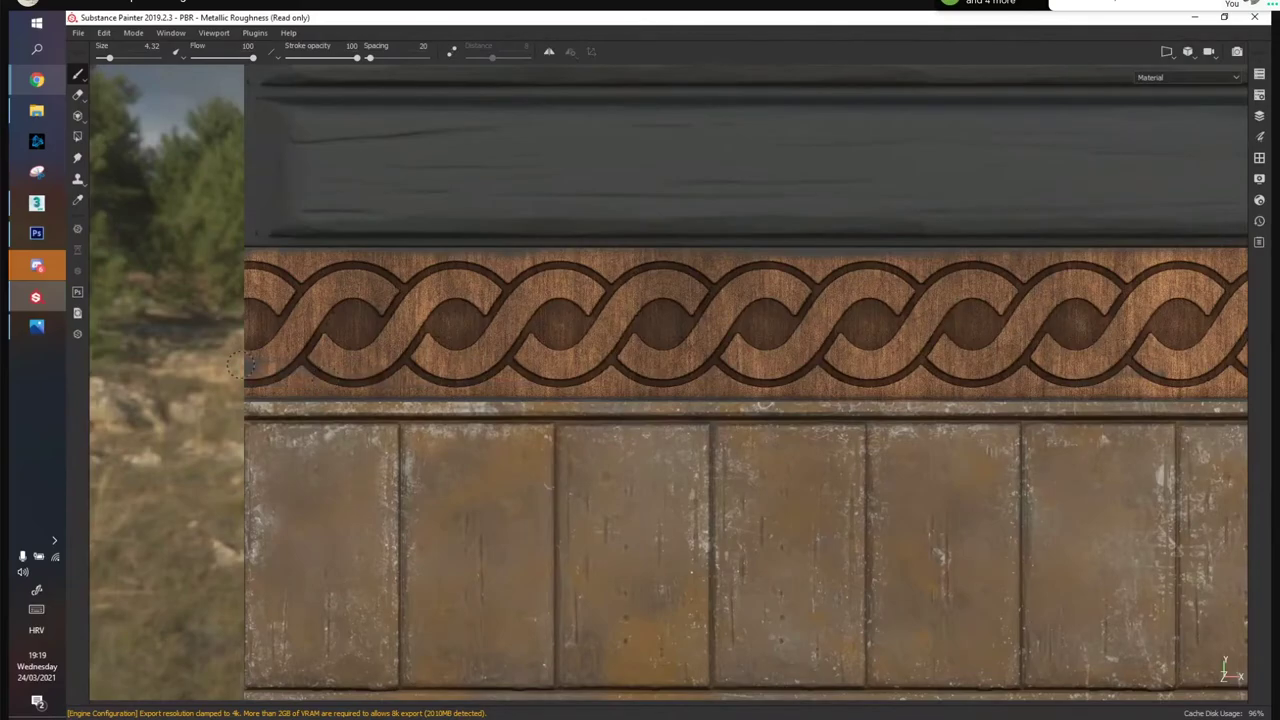
Paint straight mask strokes along the braid band's upper border, reducing the brush size to 1.54 for the edge
alt+middle_drag(665, 308, 88, 301)
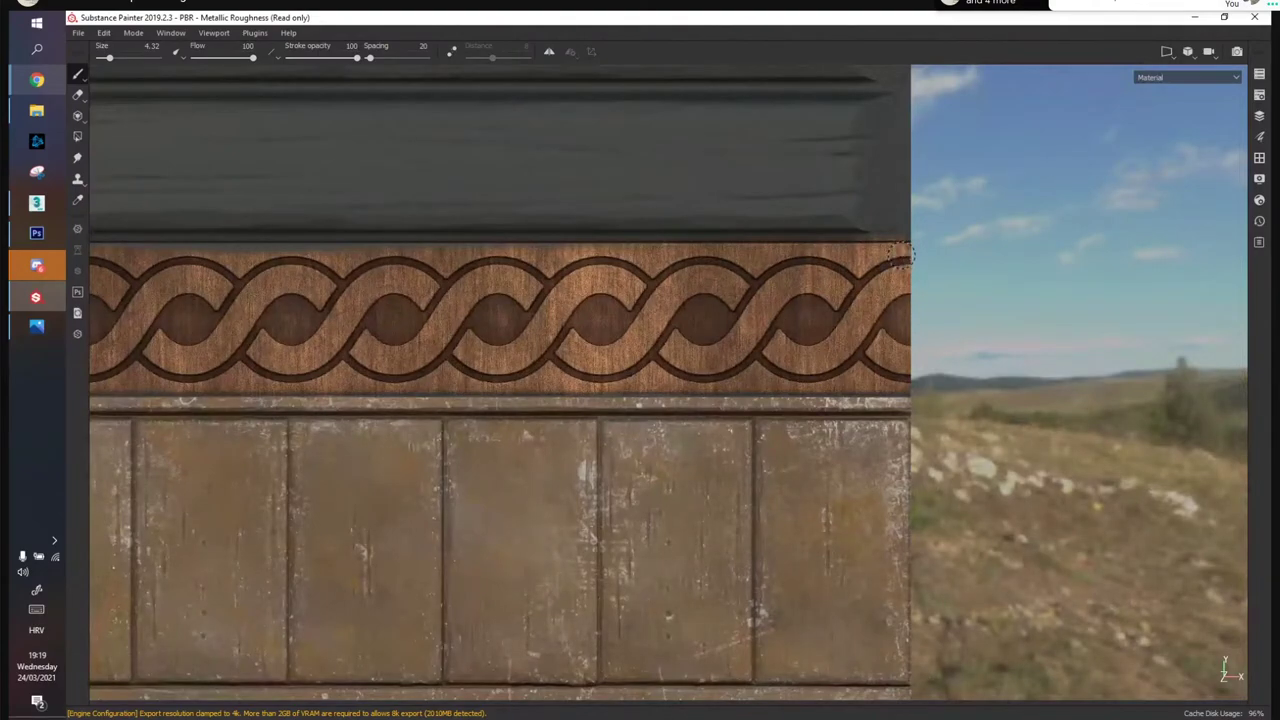
key(shift)
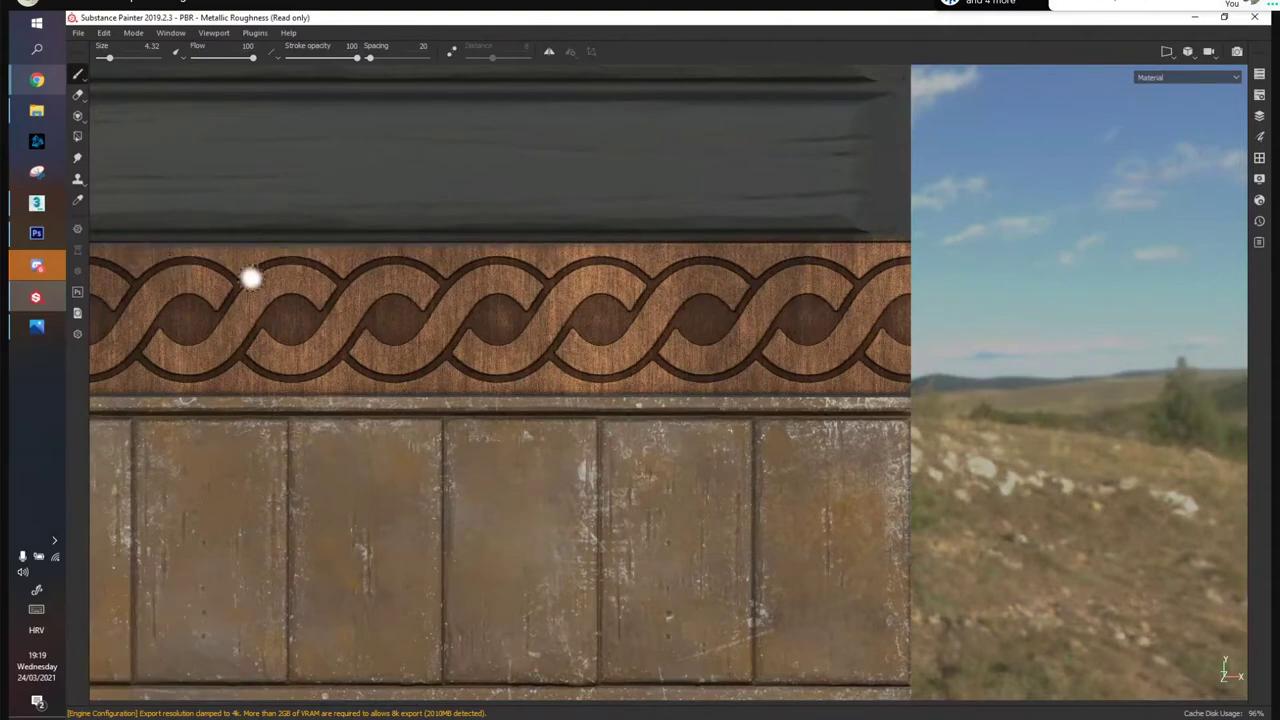
alt+drag(234, 271, 564, 301)
alt+middle_drag(564, 301, 568, 302)
ctrl+right_drag(568, 302, 545, 302)
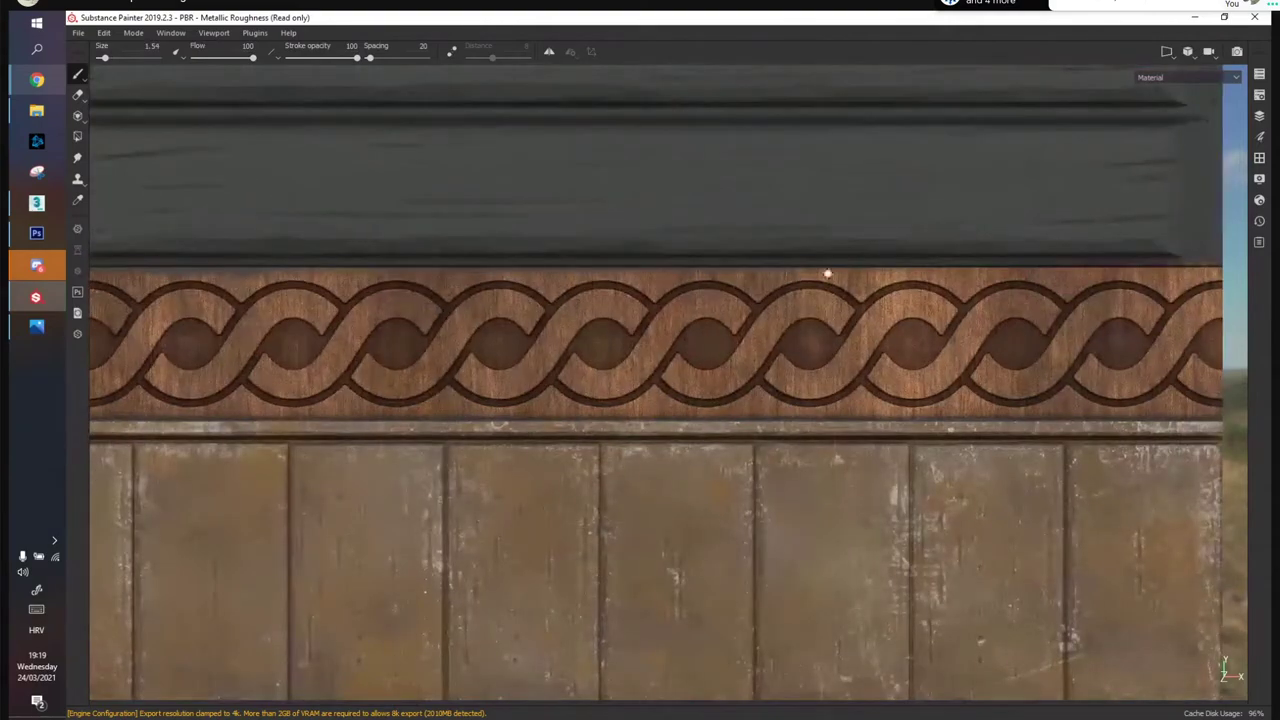
key(shift)
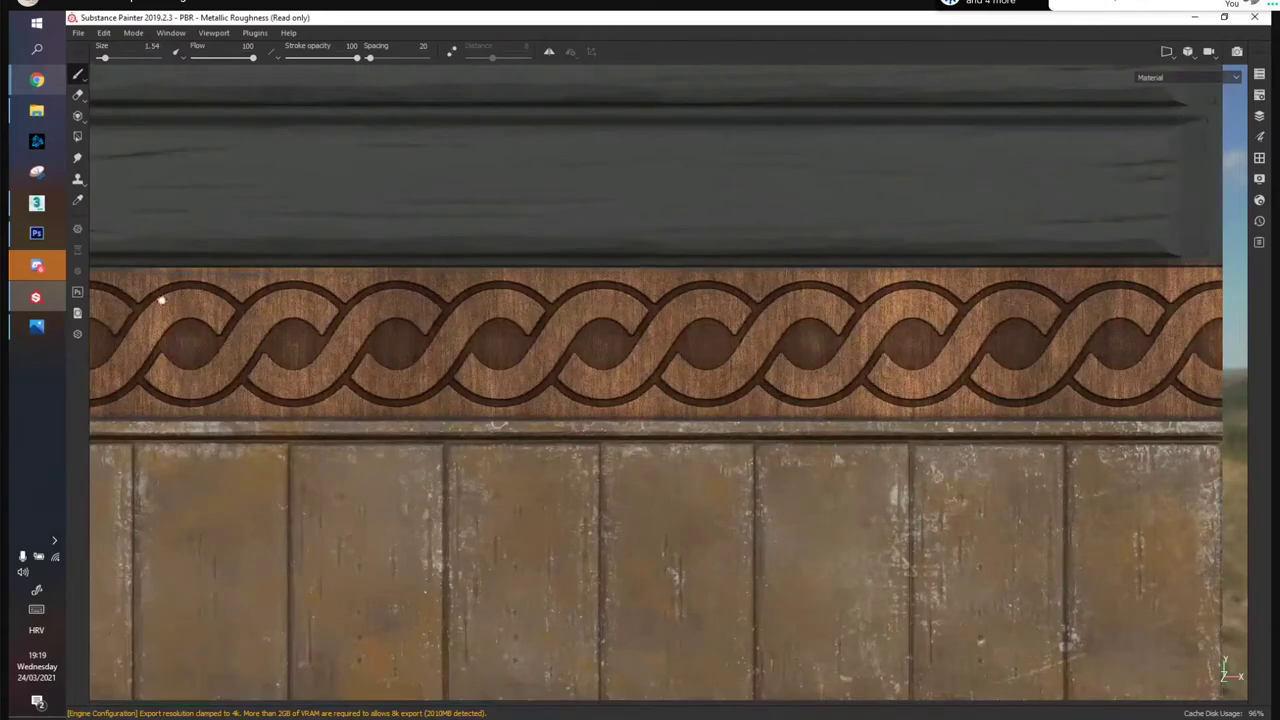
middle_drag(268, 290, 657, 271)
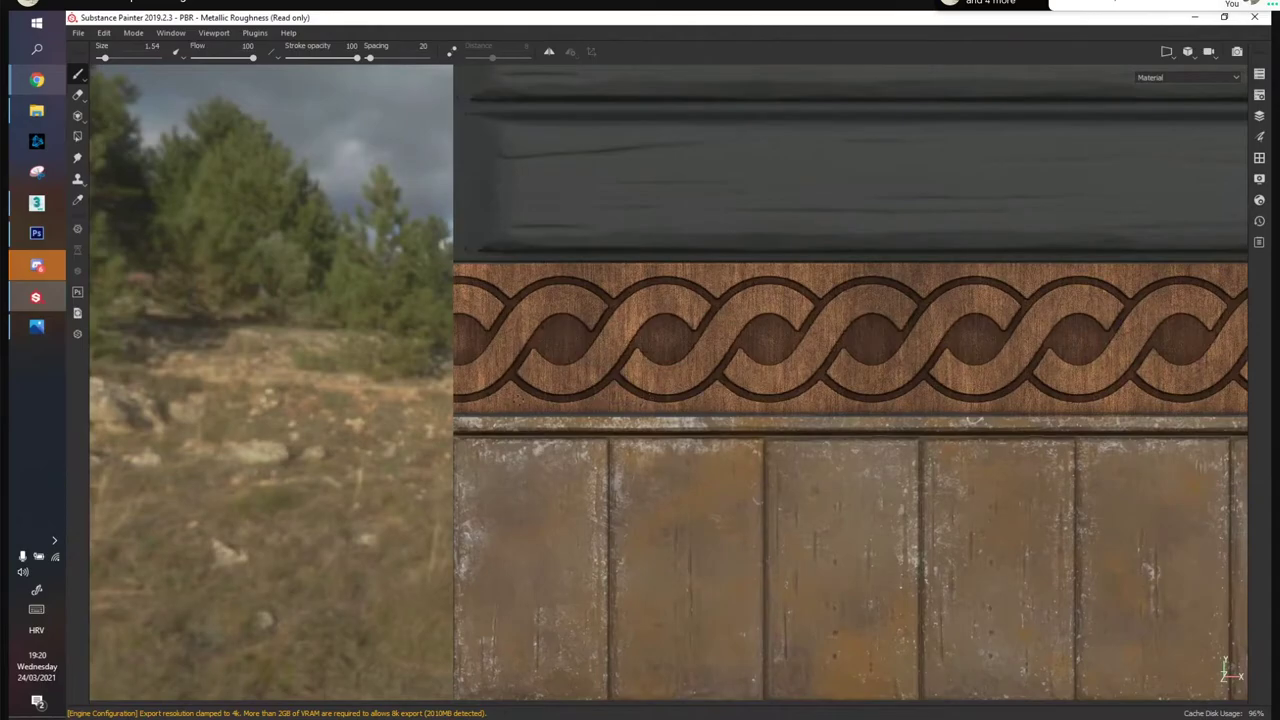
Examine the walnut ornament band on the trim sheet from several angles and restore the hidden panels
key(f)
scroll(694, 392, down, 5)
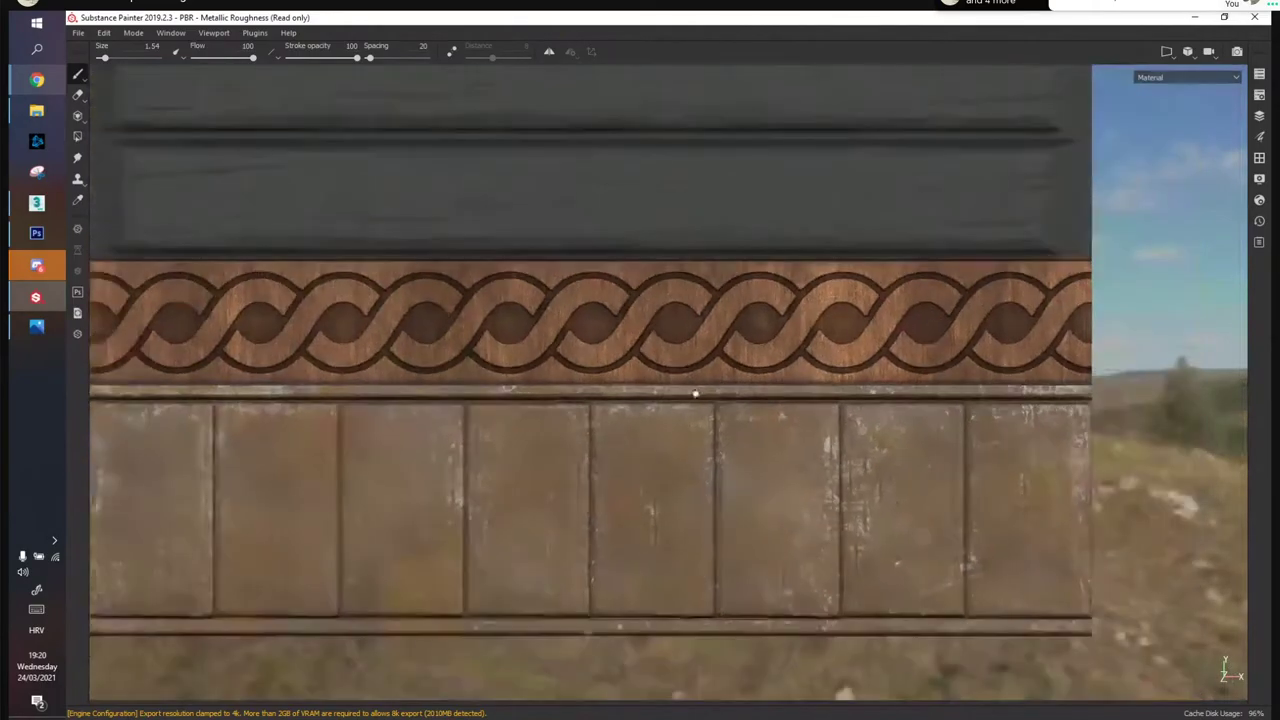
alt+drag(668, 354, 850, 330)
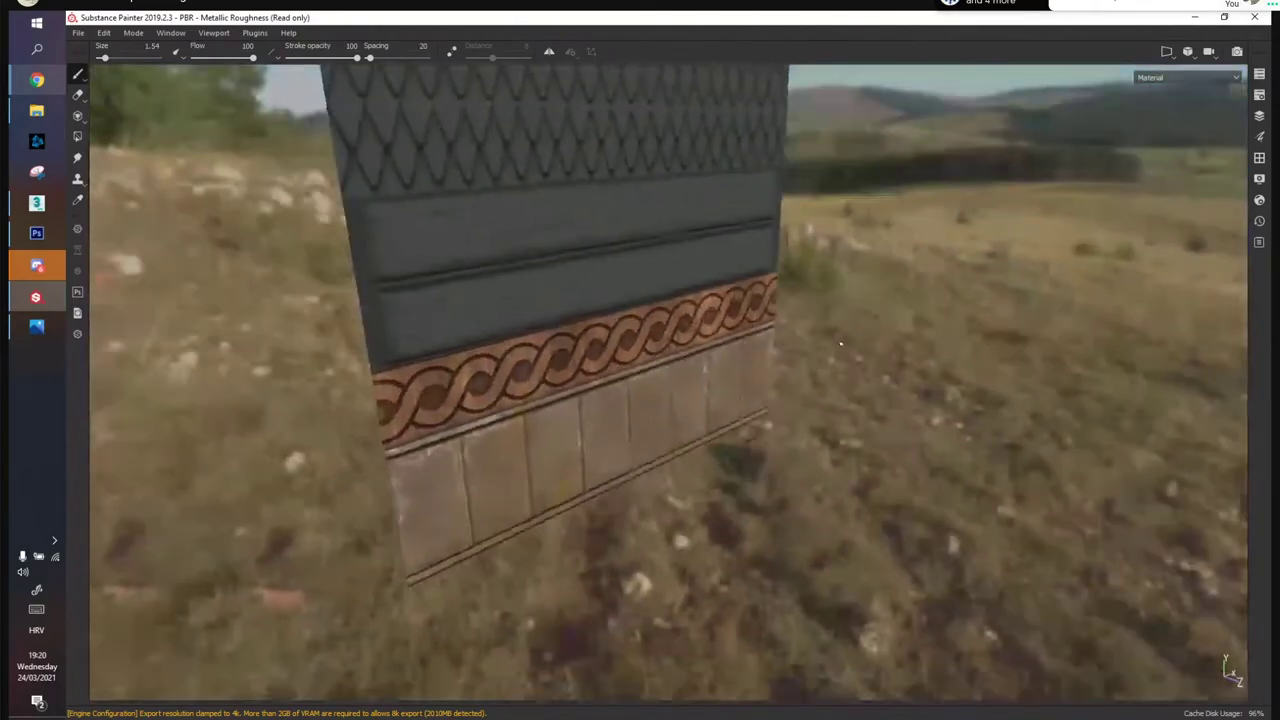
key(Tab)
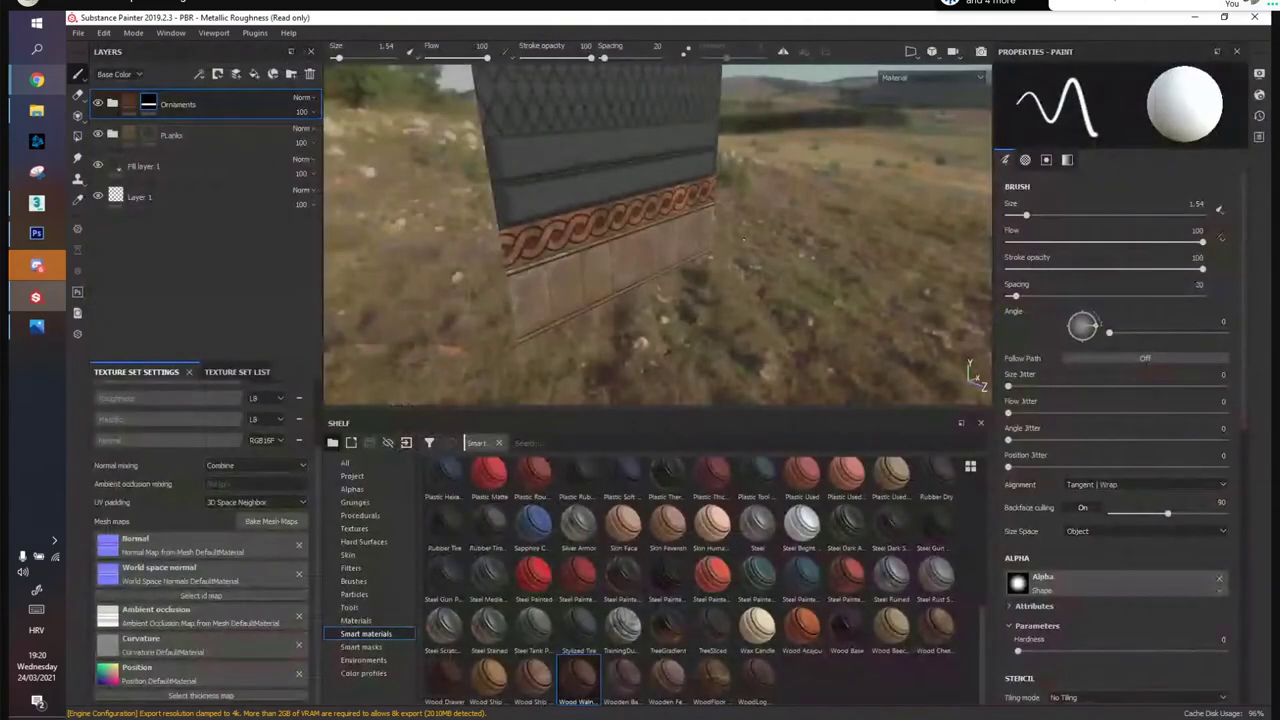
ctrl+right_drag(791, 216, 795, 191)
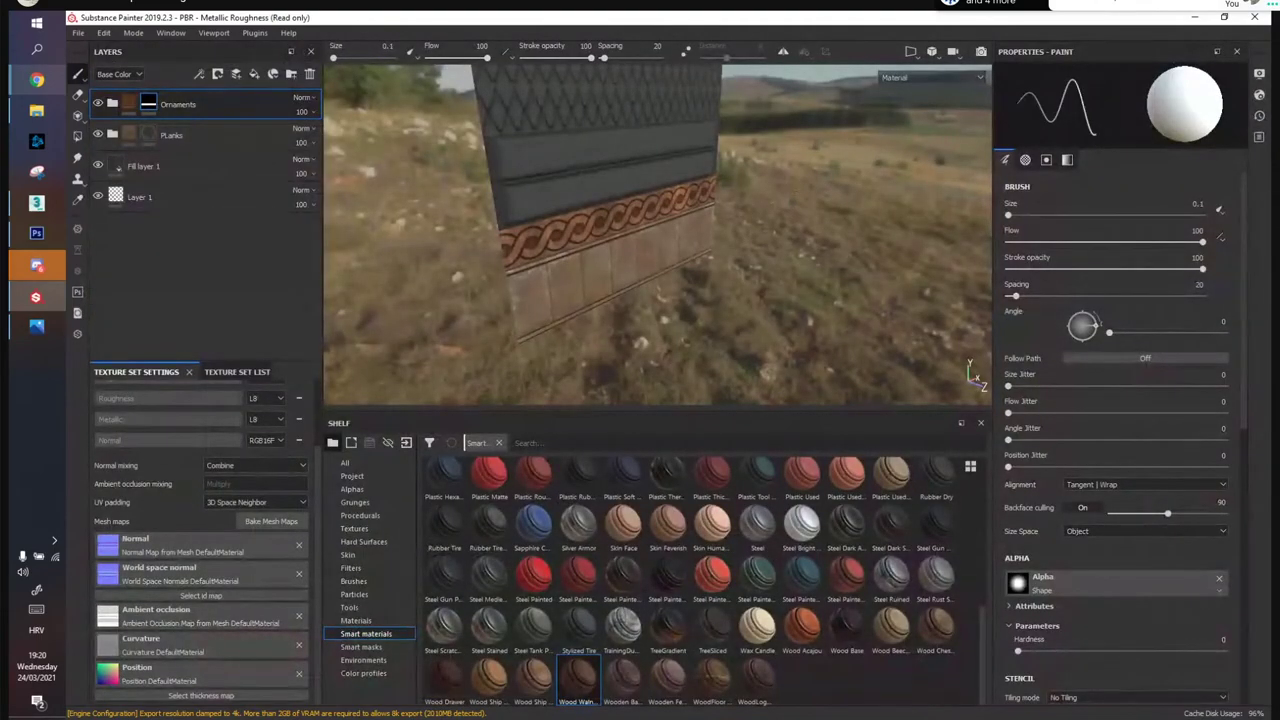
scroll(776, 196, up, 2)
alt+middle_drag(786, 180, 817, 243)
mouse_move(817, 243)
shift+right_down()
mouse_move(768, 241)
mouse_move(830, 234)
mouse_move(810, 241)
shift+right_up()
alt+middle_drag(778, 270, 782, 215)
alt+drag(735, 320, 677, 249)
alt+right_drag(677, 249, 704, 339)
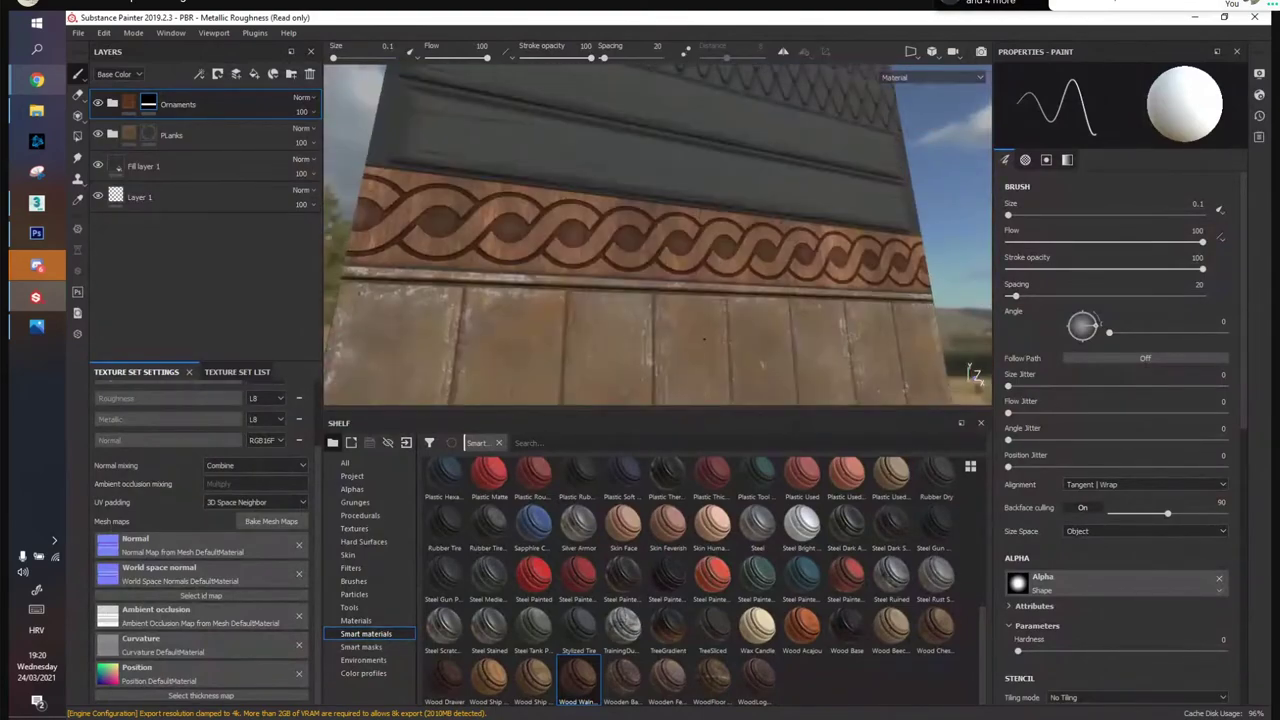
Hide the PLanks folder and Fill layer 1, and expand the Ornaments folder to show its Wood Walnut layers down to Base
click(112, 104)
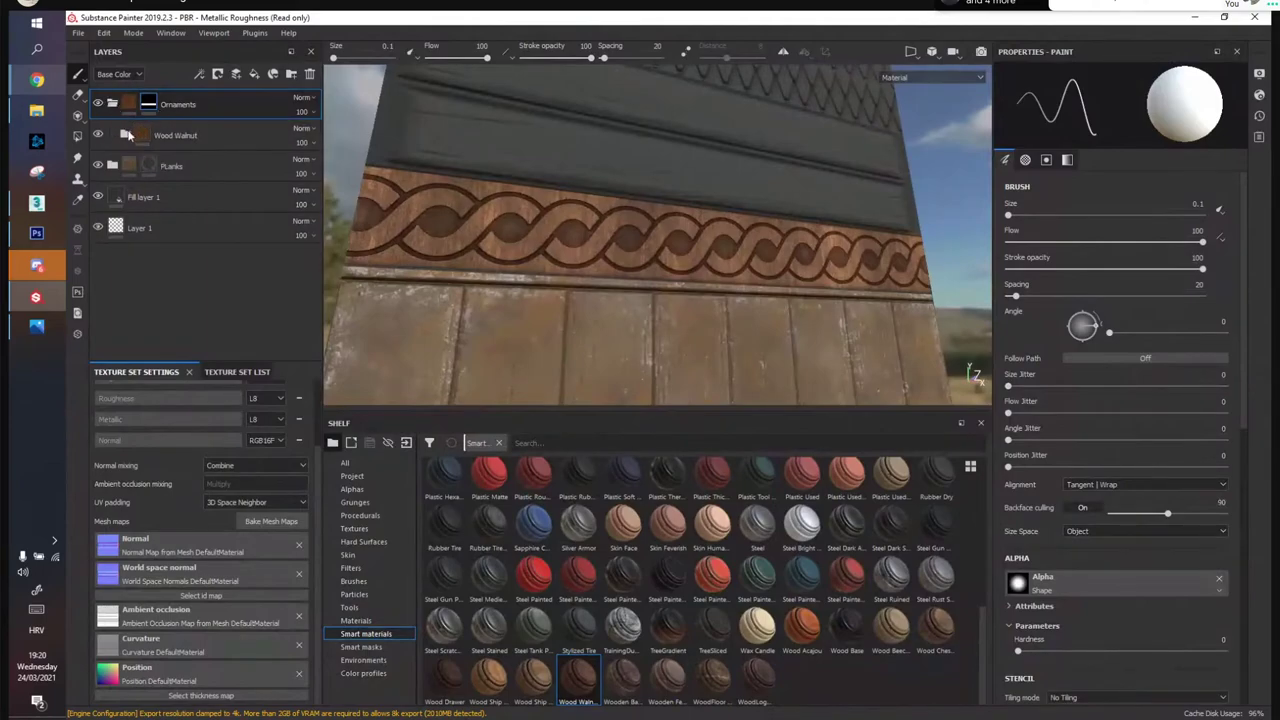
click(127, 135)
click(112, 105)
click(98, 136)
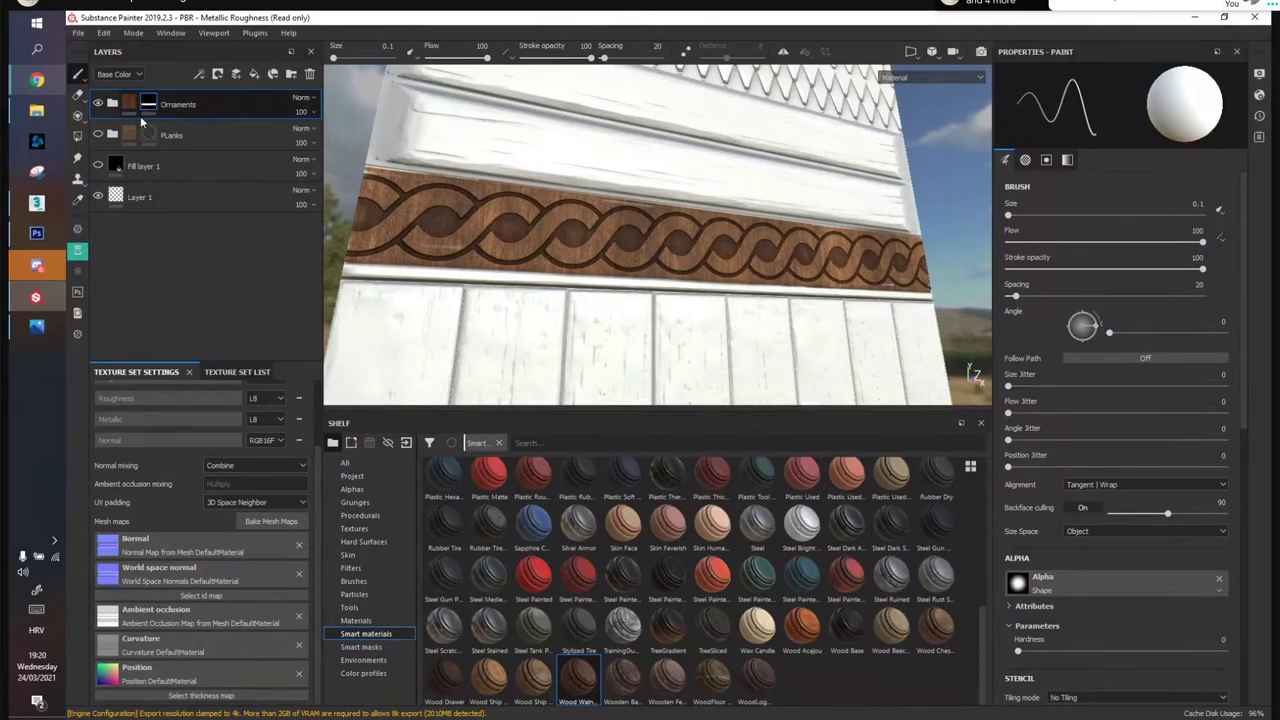
click(115, 104)
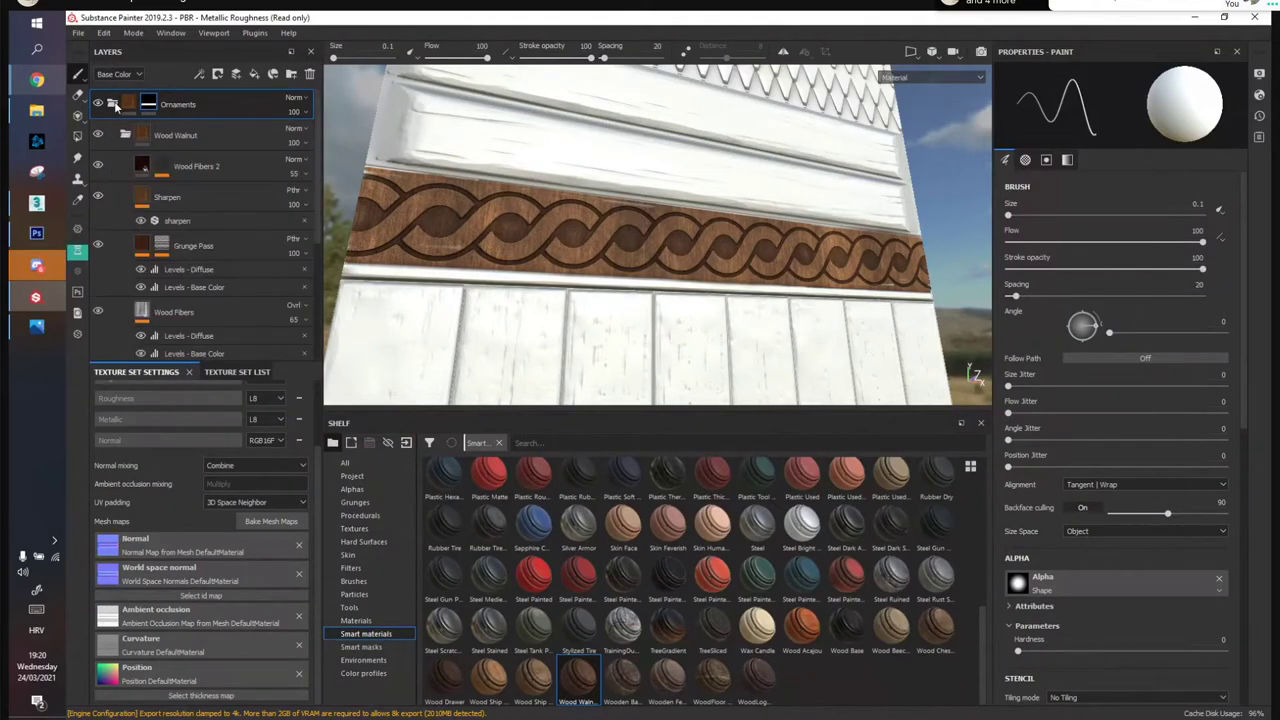
scroll(172, 243, down, 5)
scroll(180, 270, down, 2)
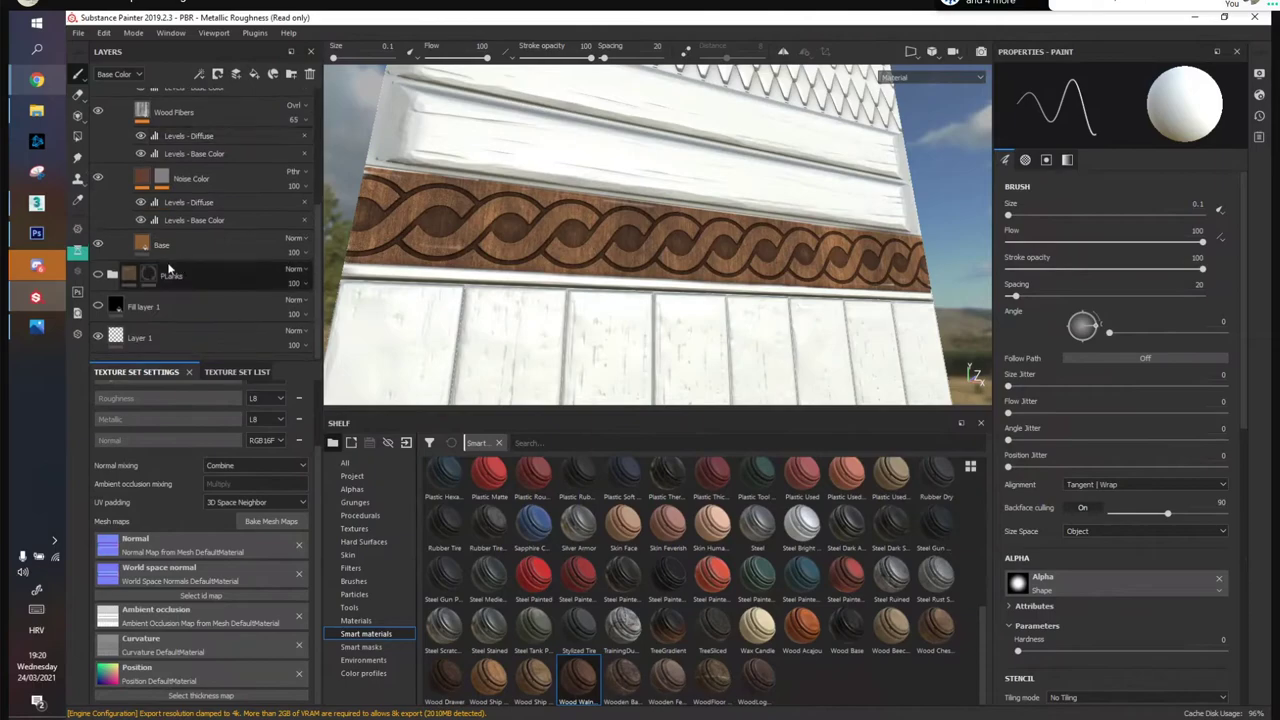
Review the fill layers inside the PLanks folder, collapse the folder and save the project
scroll(150, 290, down, 2)
scroll(150, 295, down, 8)
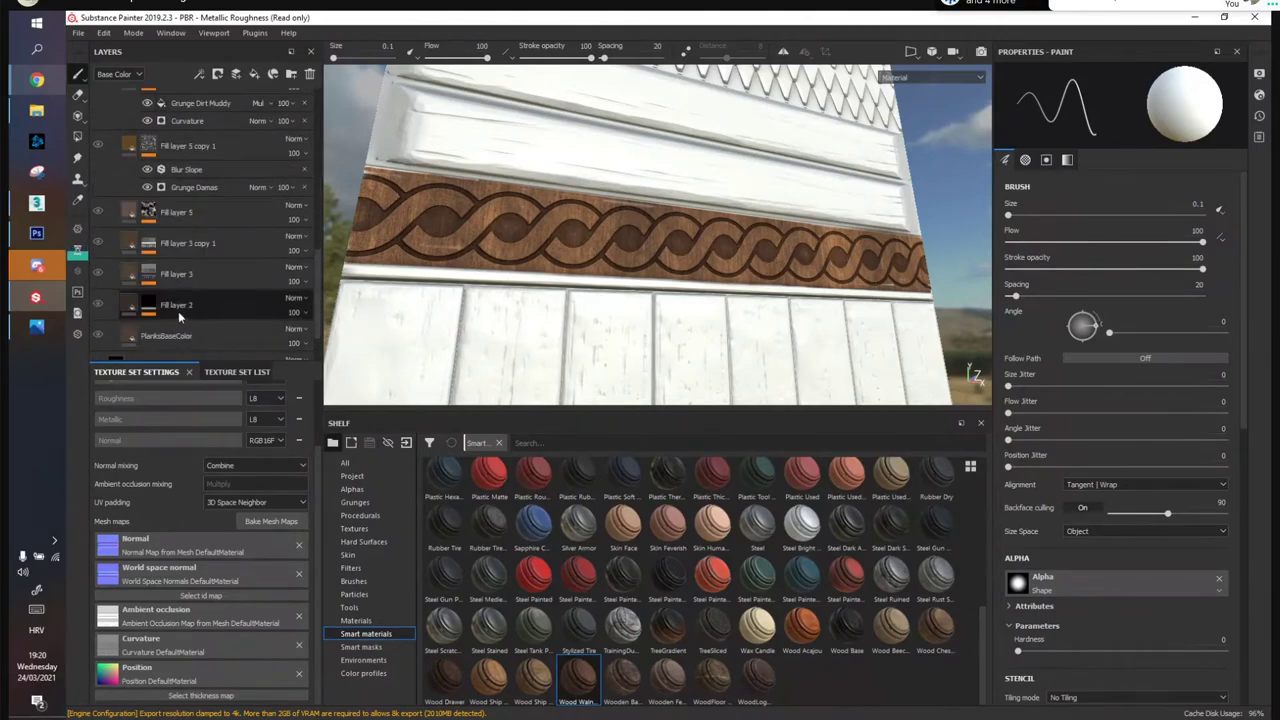
scroll(150, 260, up, 6)
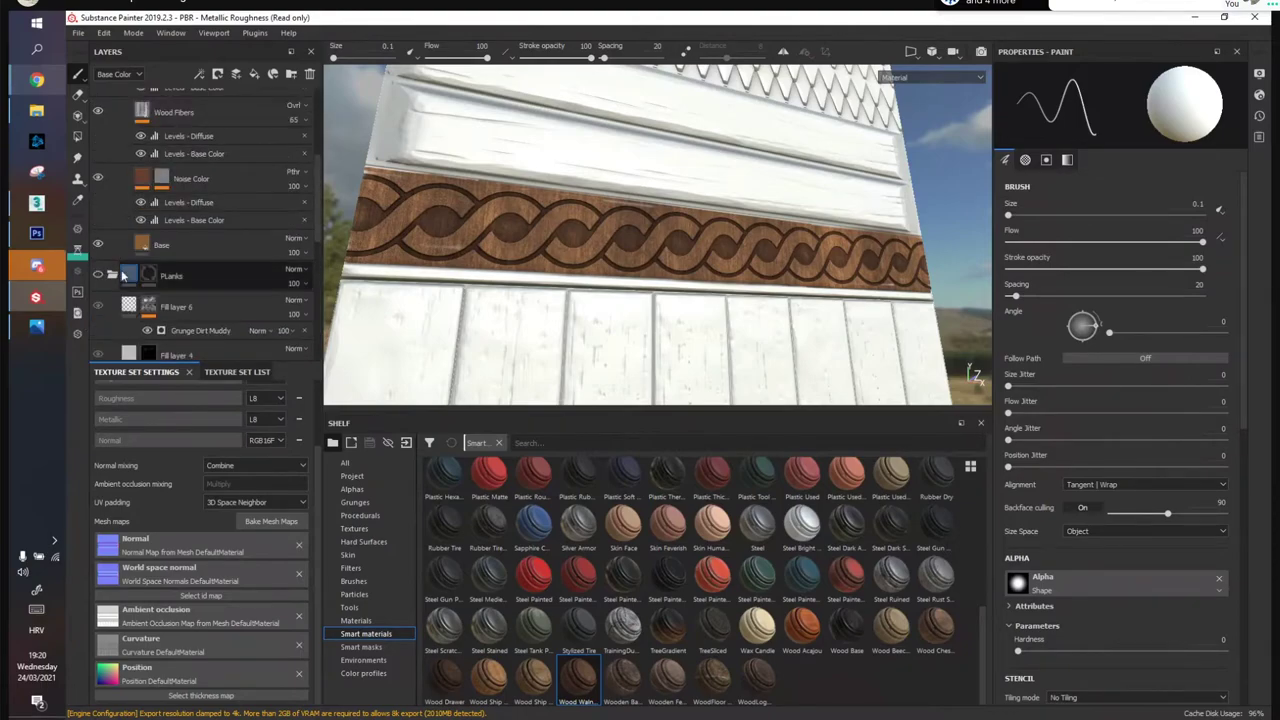
click(112, 275)
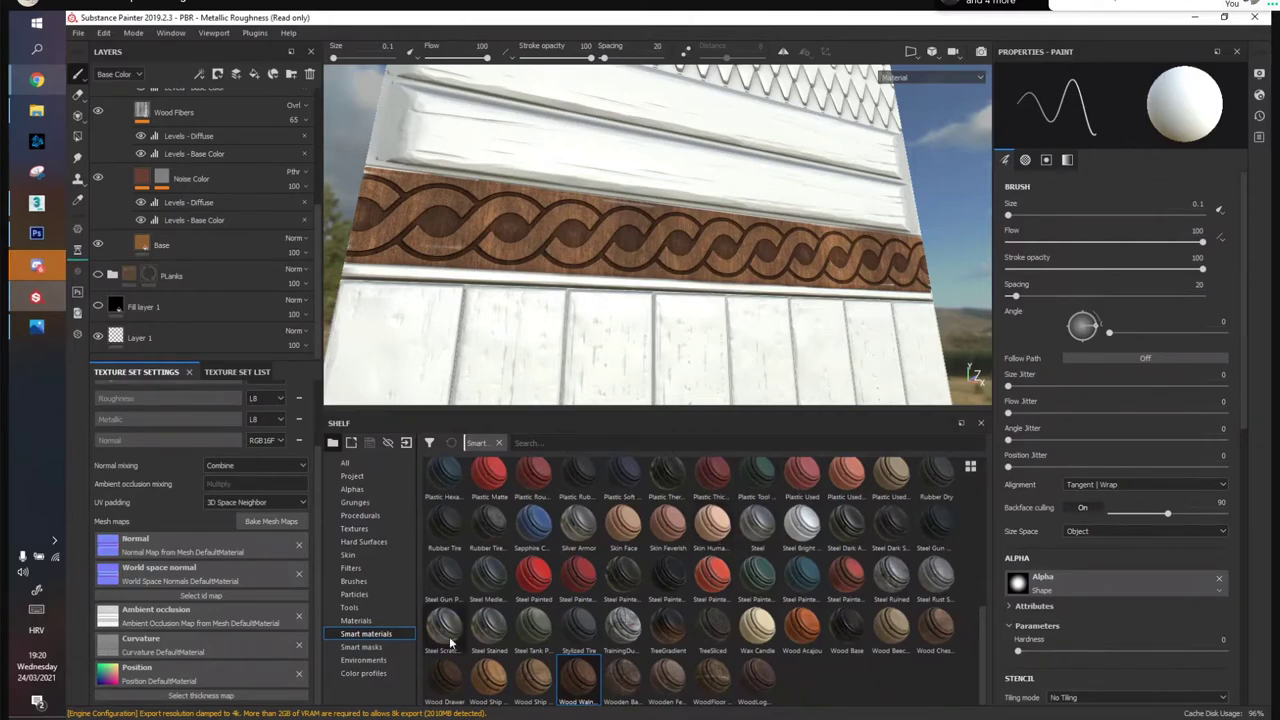
key(ctrl+s)
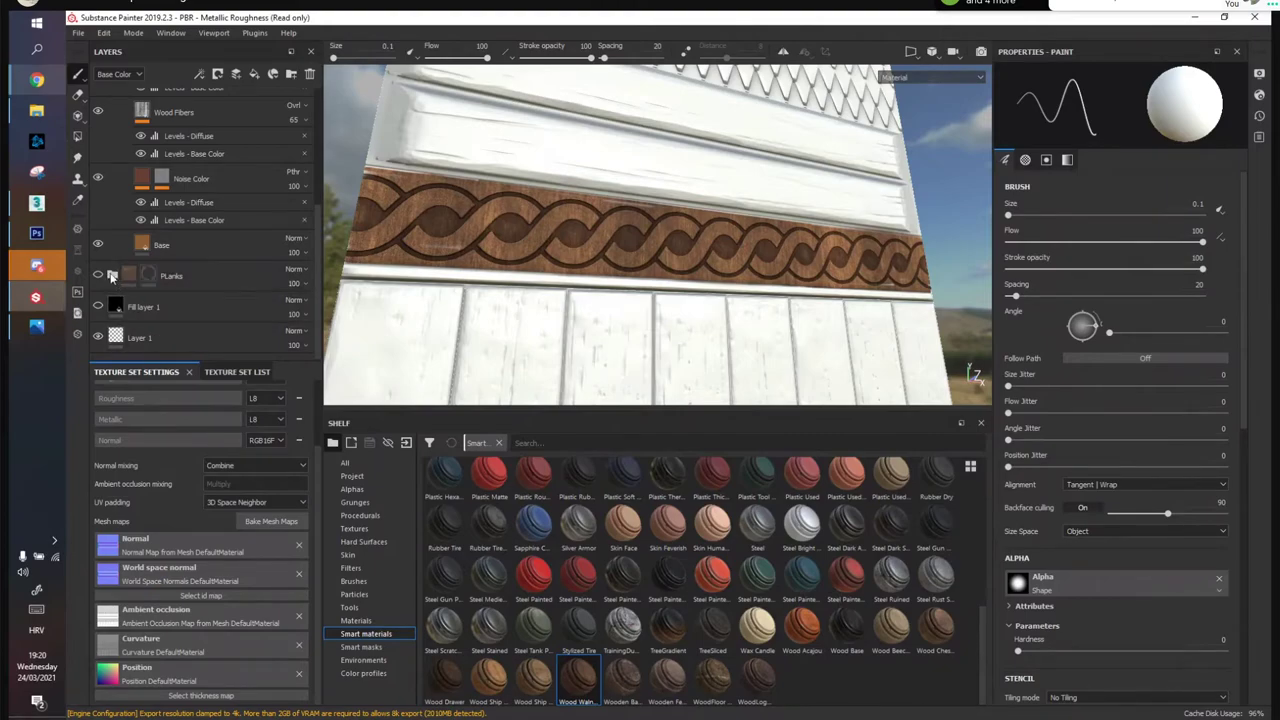
Show the PLanks folder and sample the planks' brown as the base colour of the Wood Walnut material's Base layer
scroll(190, 163, up, 4)
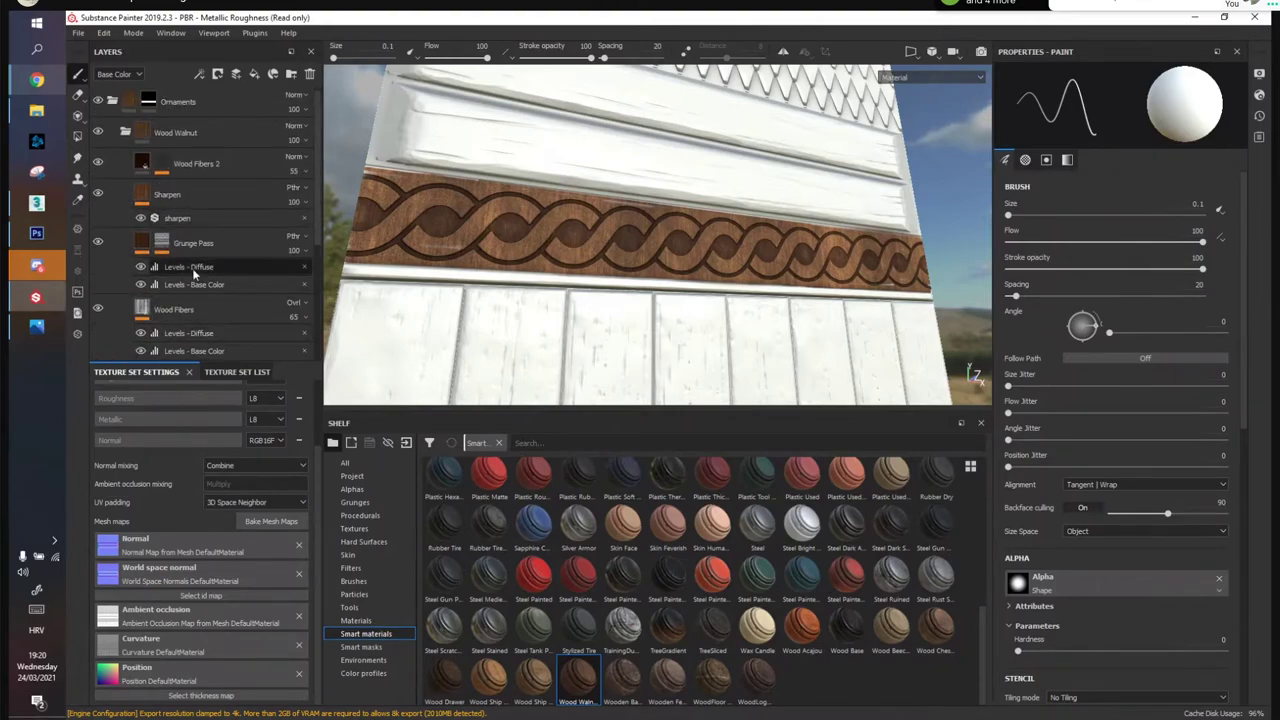
scroll(190, 250, up, 1)
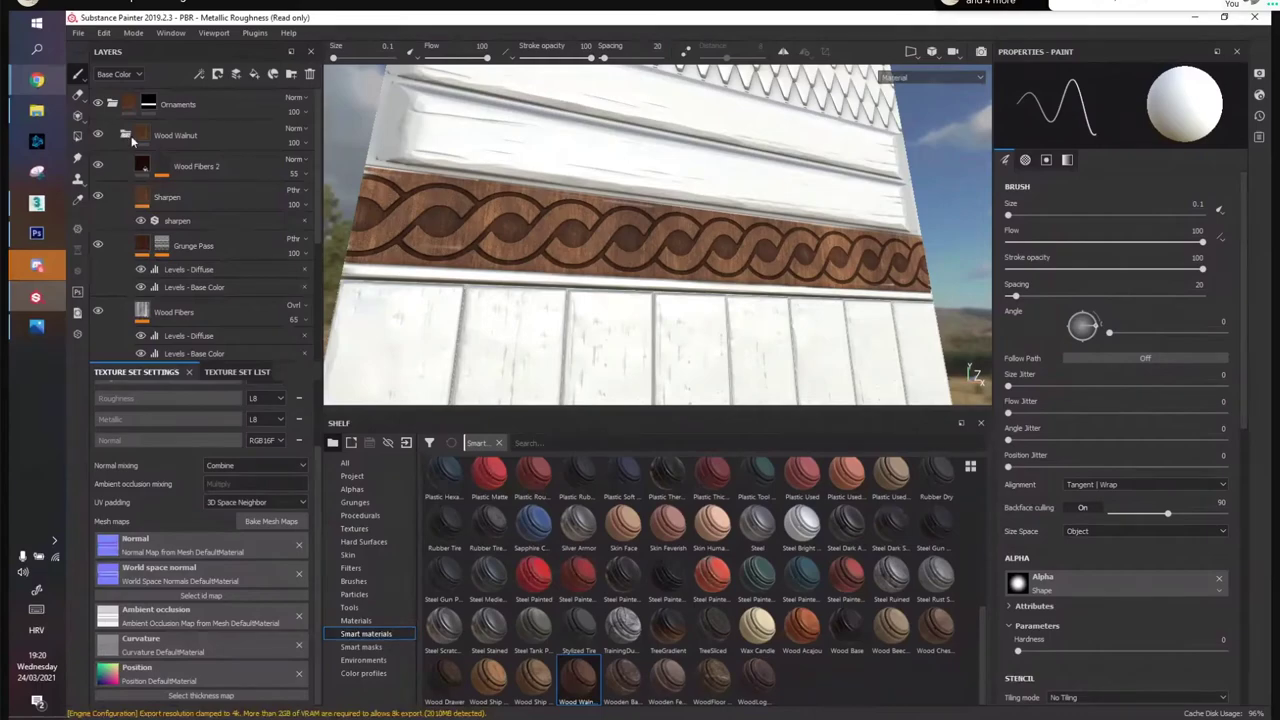
scroll(165, 150, down, 3)
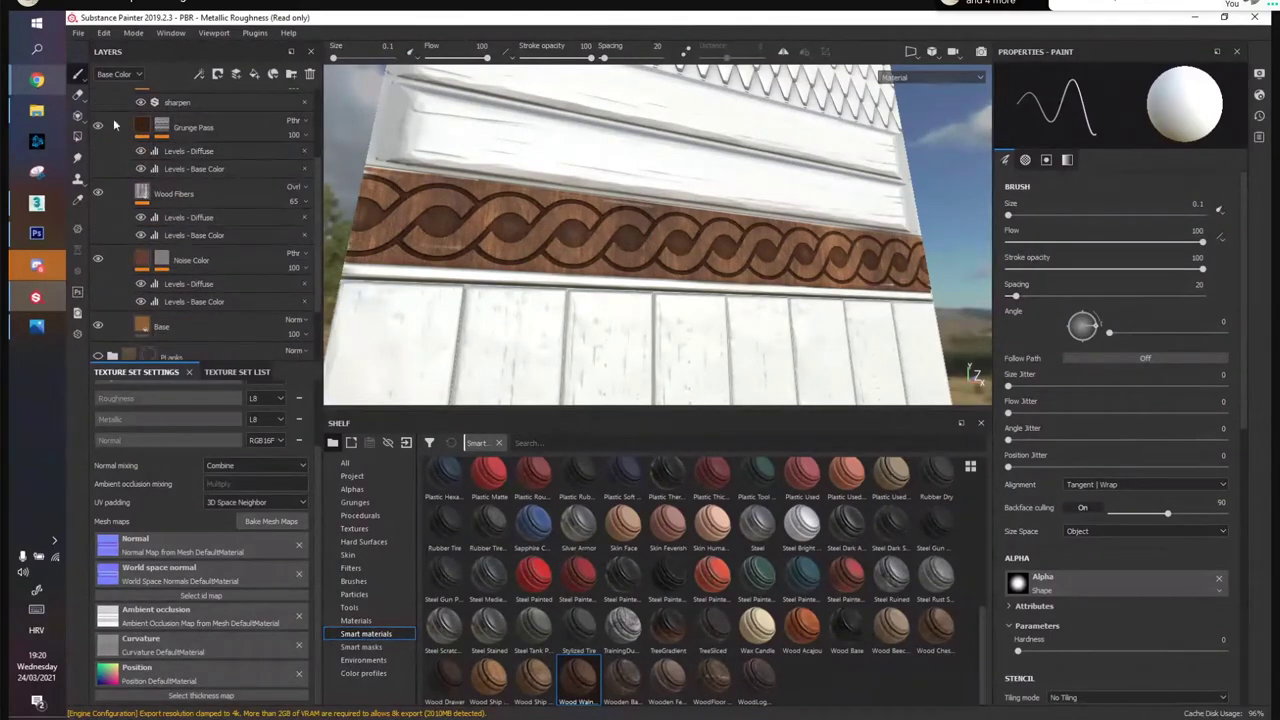
click(163, 328)
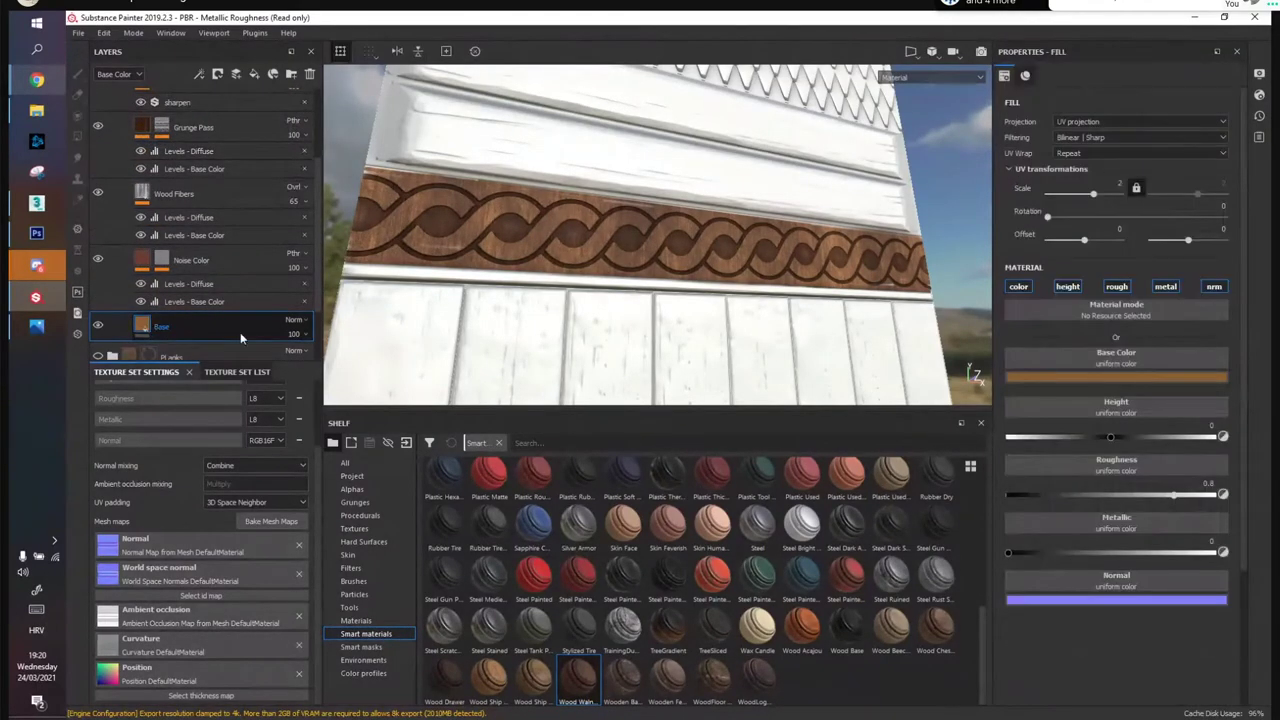
click(1077, 377)
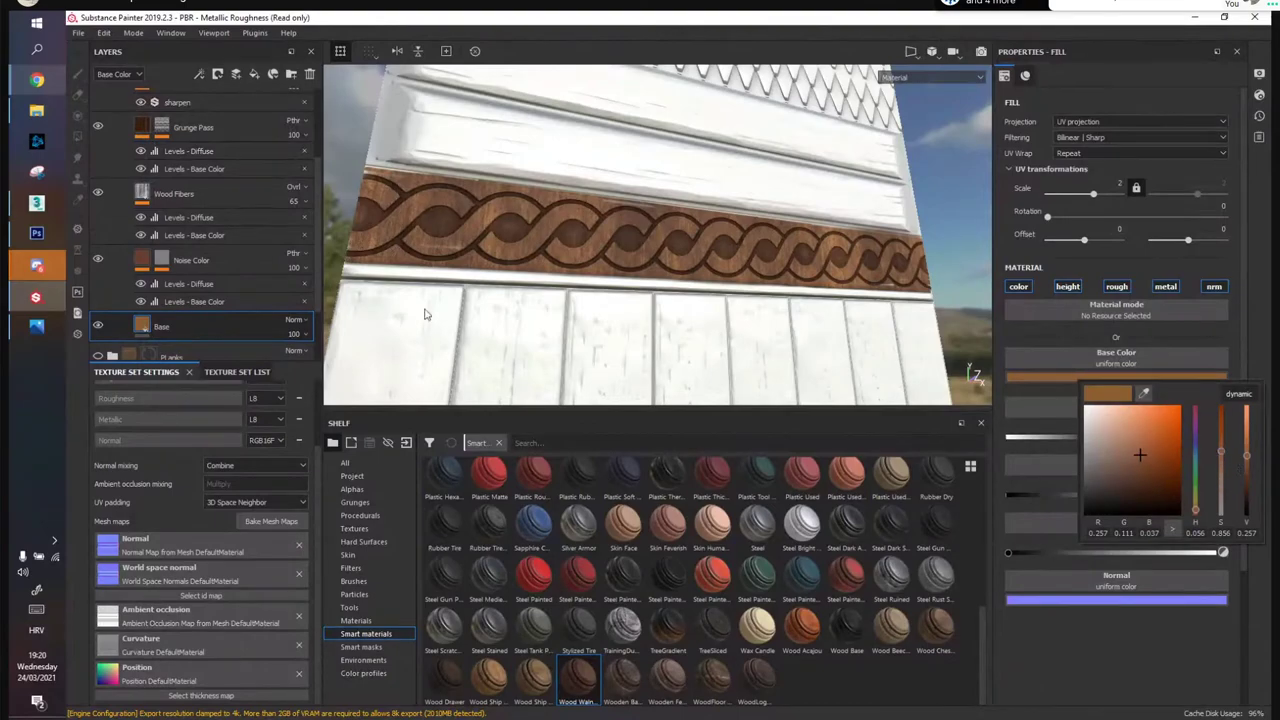
click(98, 357)
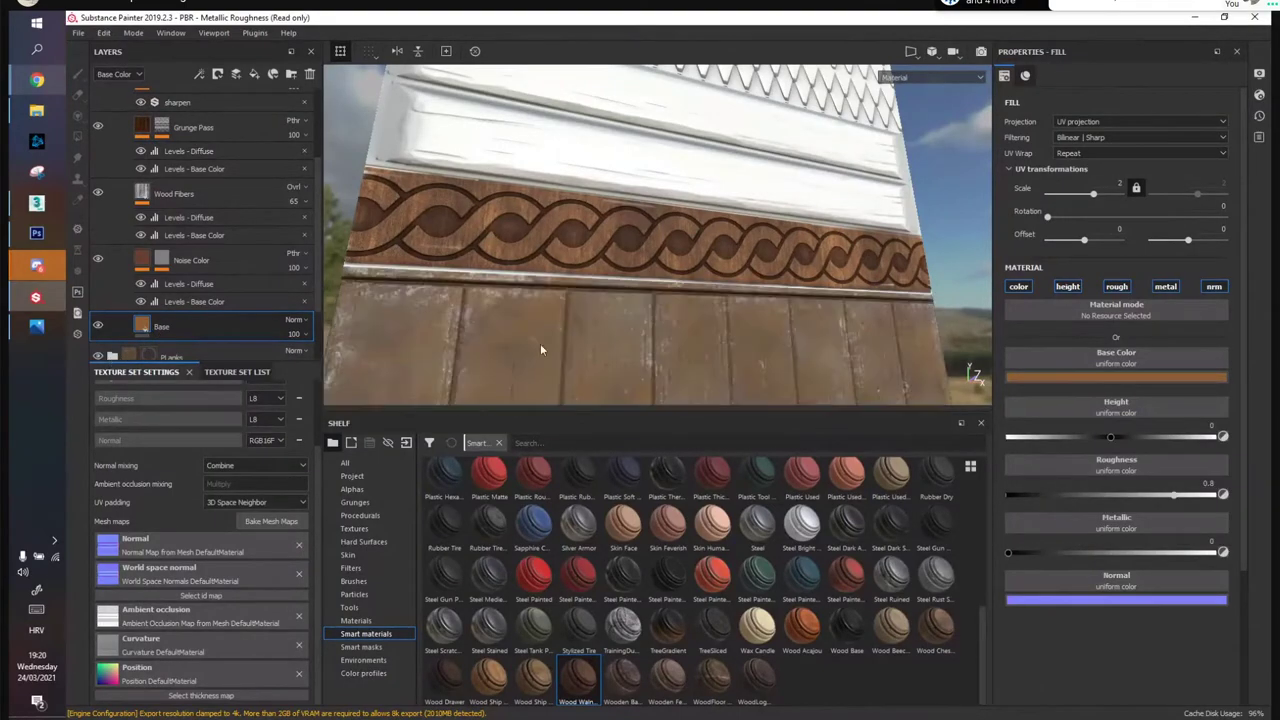
click(1073, 379)
drag(1138, 399, 820, 351)
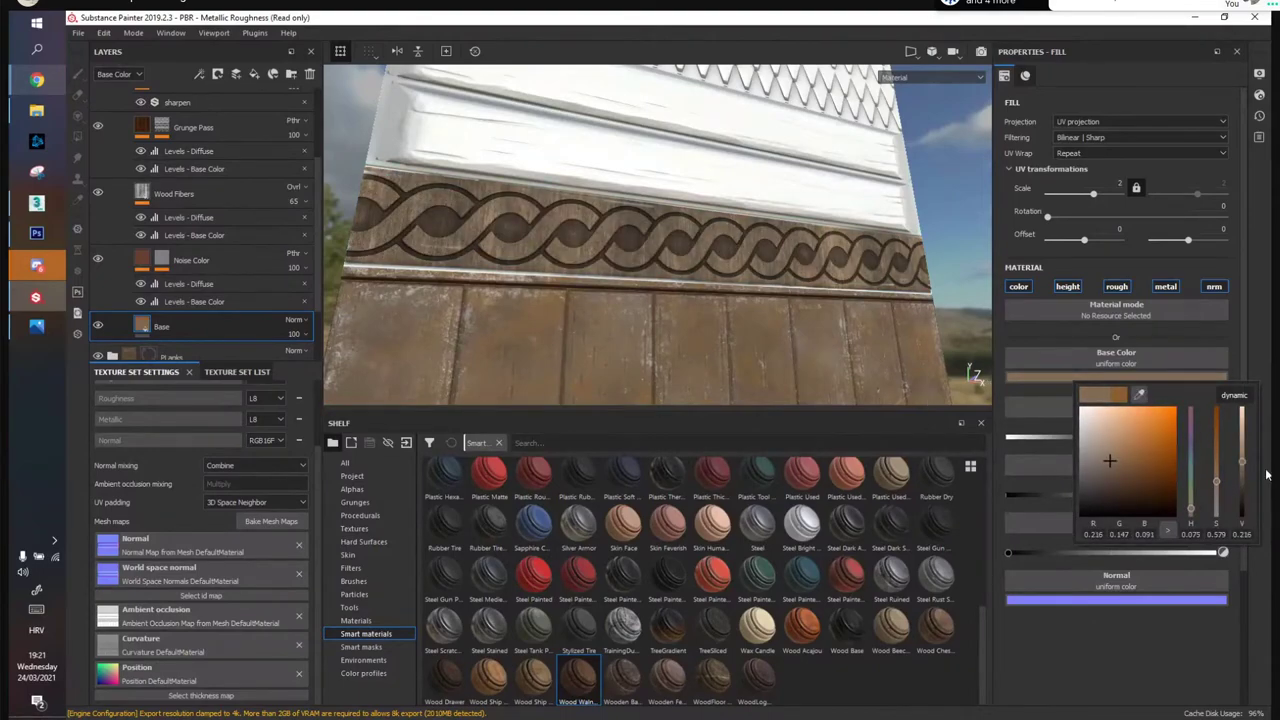
Fine-tune the saturation and brightness of the walnut Base layer's colour to match the planks, checking the band from several angles
drag(1218, 479, 1216, 459)
click(1240, 478)
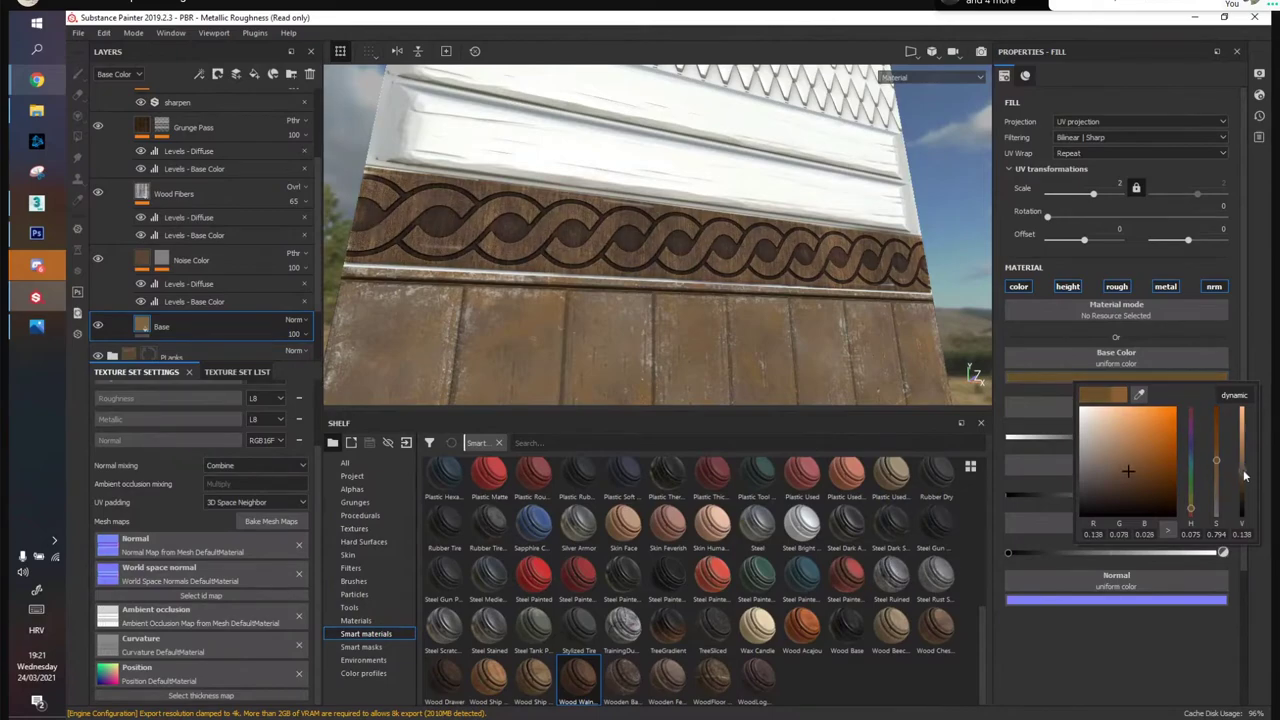
mouse_move(1218, 459)
mouse_down()
mouse_move(1218, 471)
mouse_move(1242, 462)
mouse_up()
alt+drag(726, 161, 745, 337)
alt+right_drag(745, 337, 556, 219)
alt+middle_drag(556, 219, 583, 196)
alt+drag(583, 196, 691, 157)
Lighten the base colour of Fill layer 2 in the PLanks folder to a value of about 0.234 and slightly lower its saturation
scroll(140, 134, up, 3)
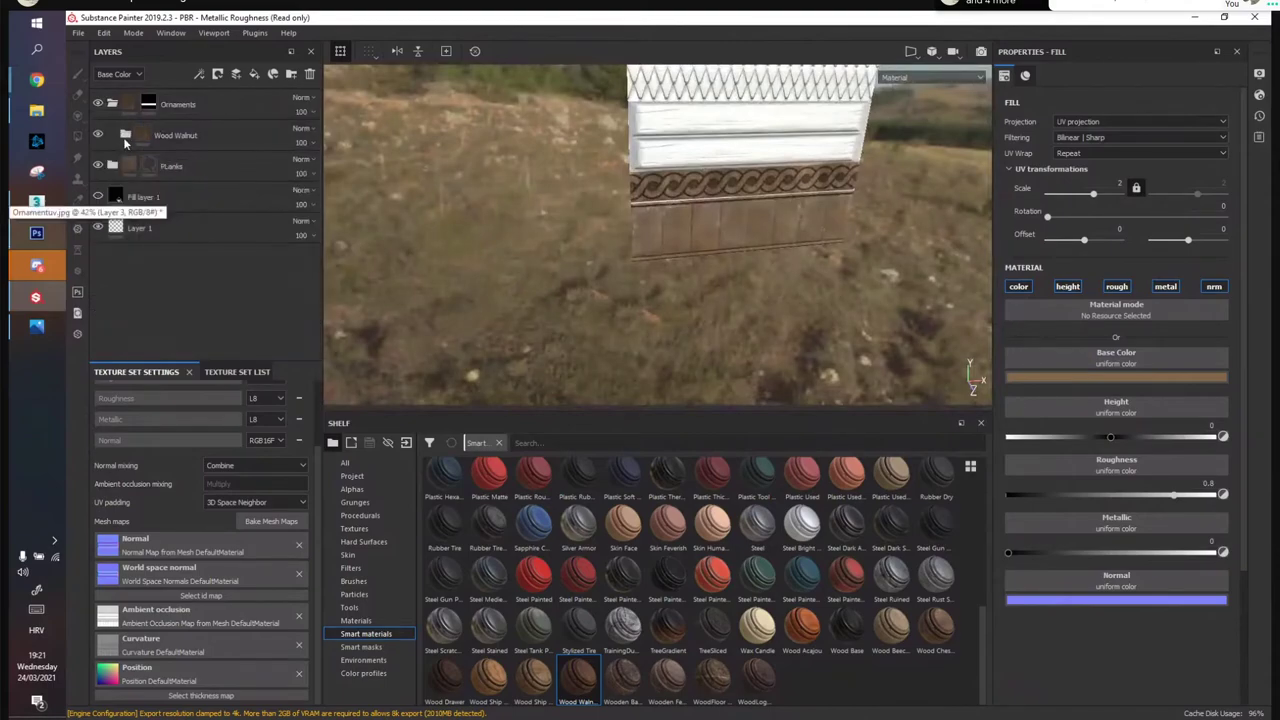
scroll(186, 266, down, 5)
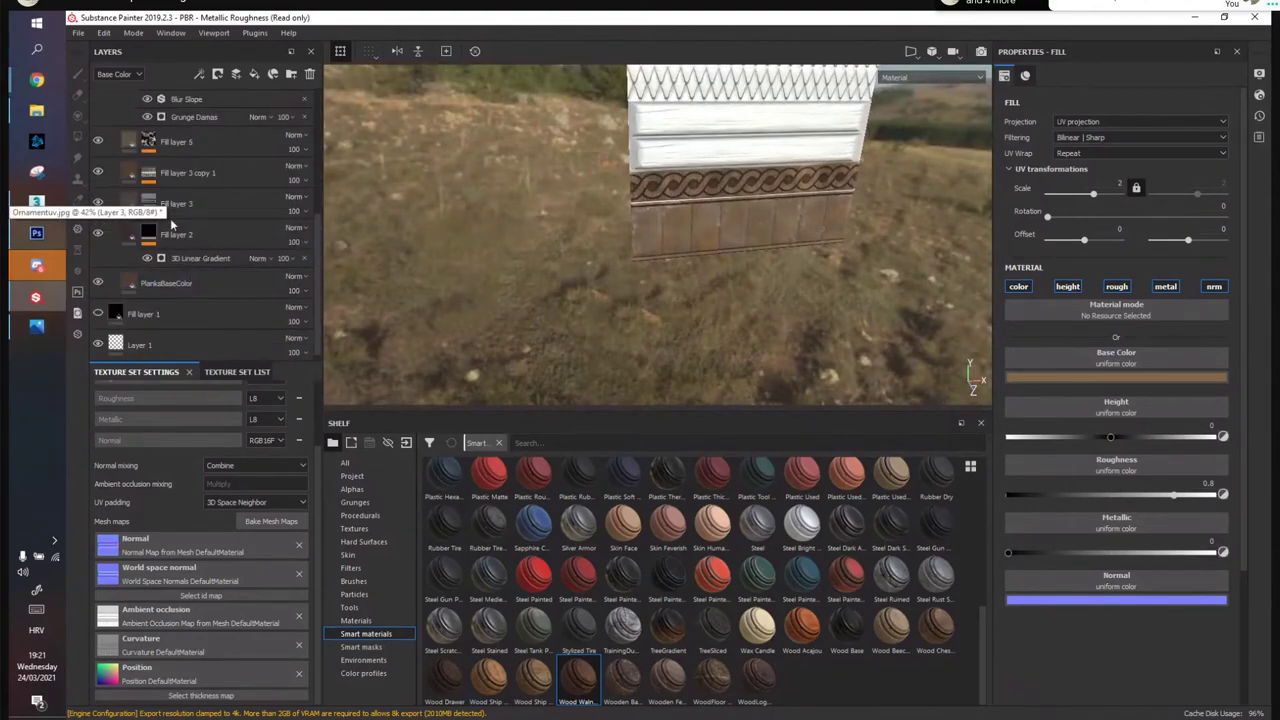
click(176, 242)
click(1085, 378)
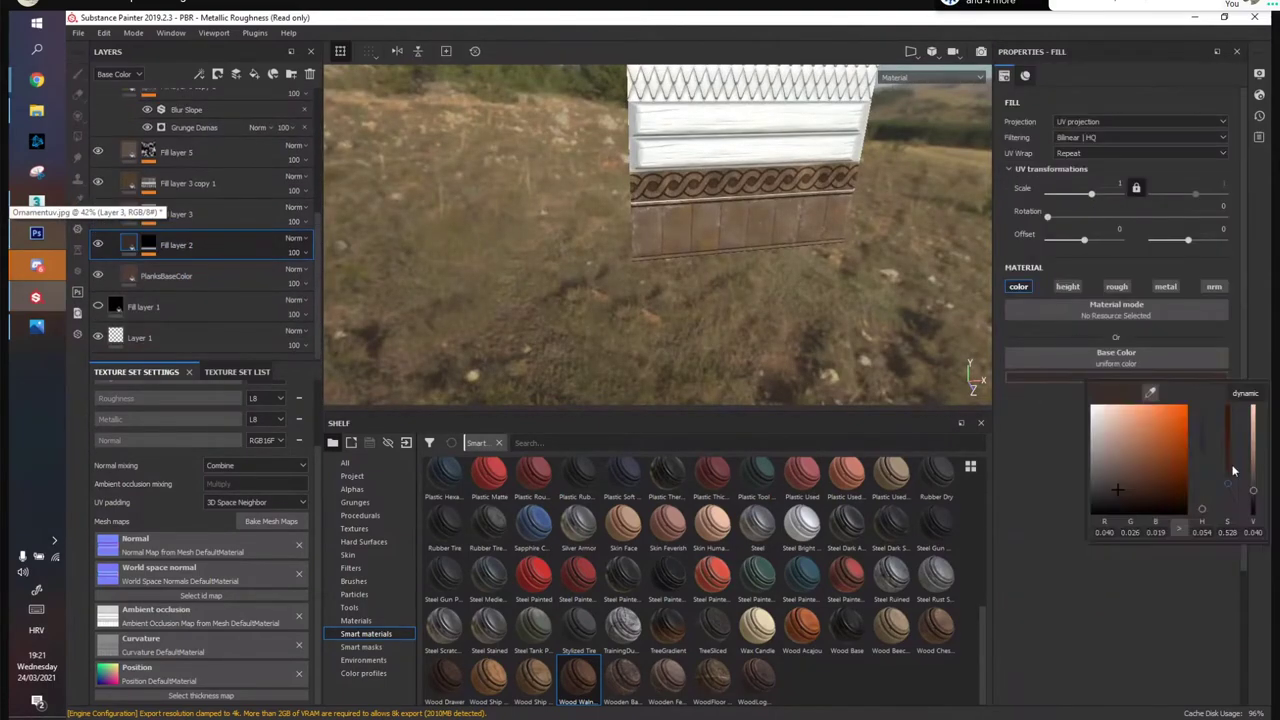
drag(1254, 496, 1256, 455)
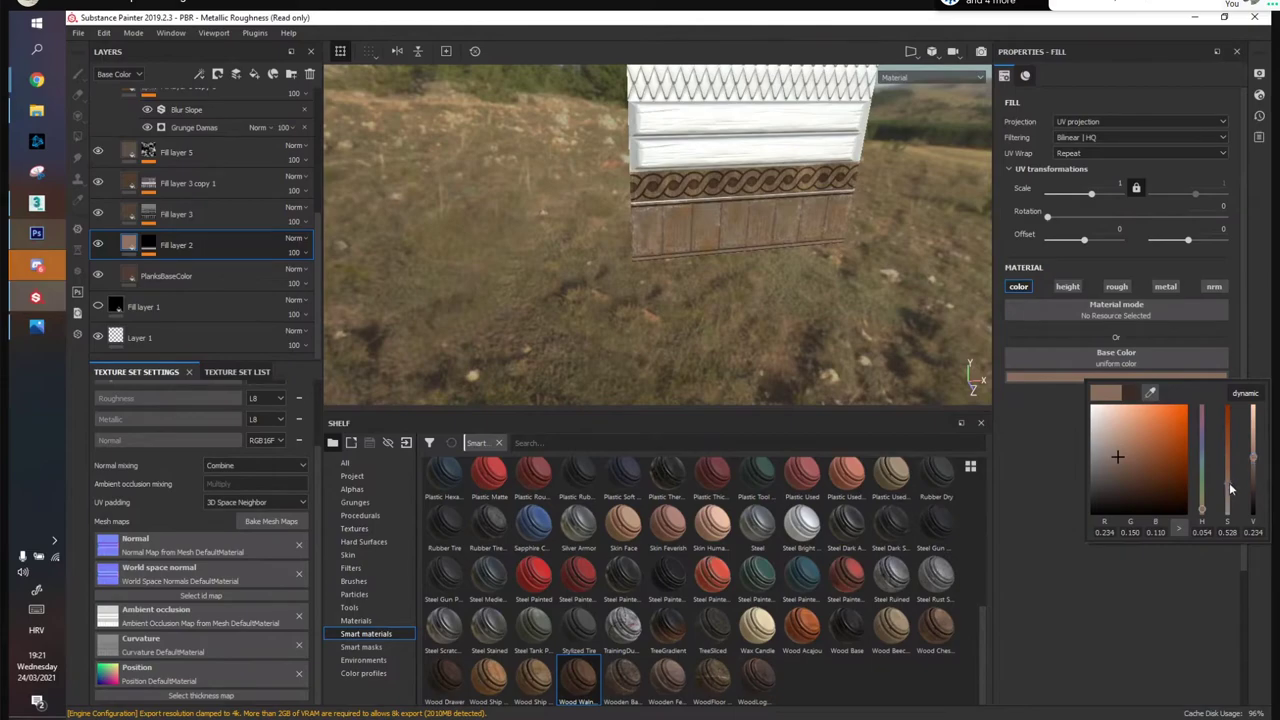
drag(1230, 479, 1232, 484)
Collapse the PLanks folder and examine the recoloured planks and ornament band on the trim sheet
alt+drag(791, 291, 819, 269)
alt+middle_drag(819, 269, 673, 270)
alt+drag(673, 270, 564, 231)
scroll(151, 148, up, 3)
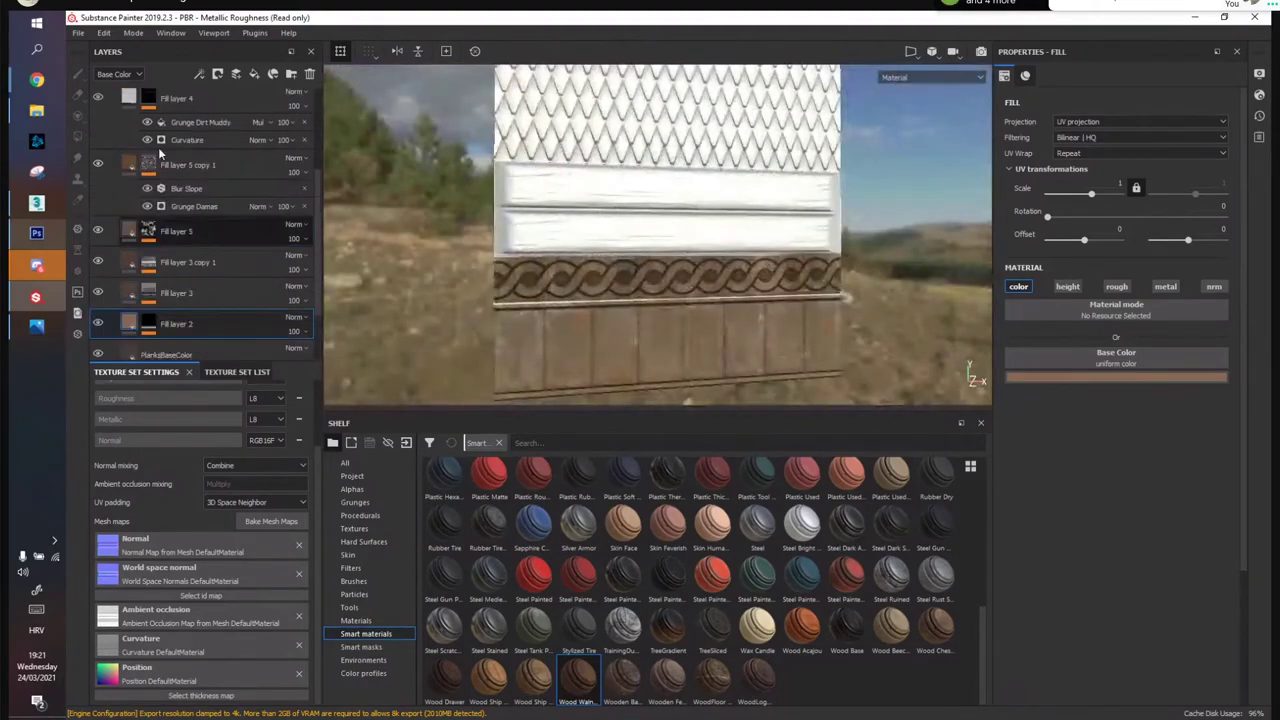
click(113, 167)
alt+drag(703, 258, 663, 229)
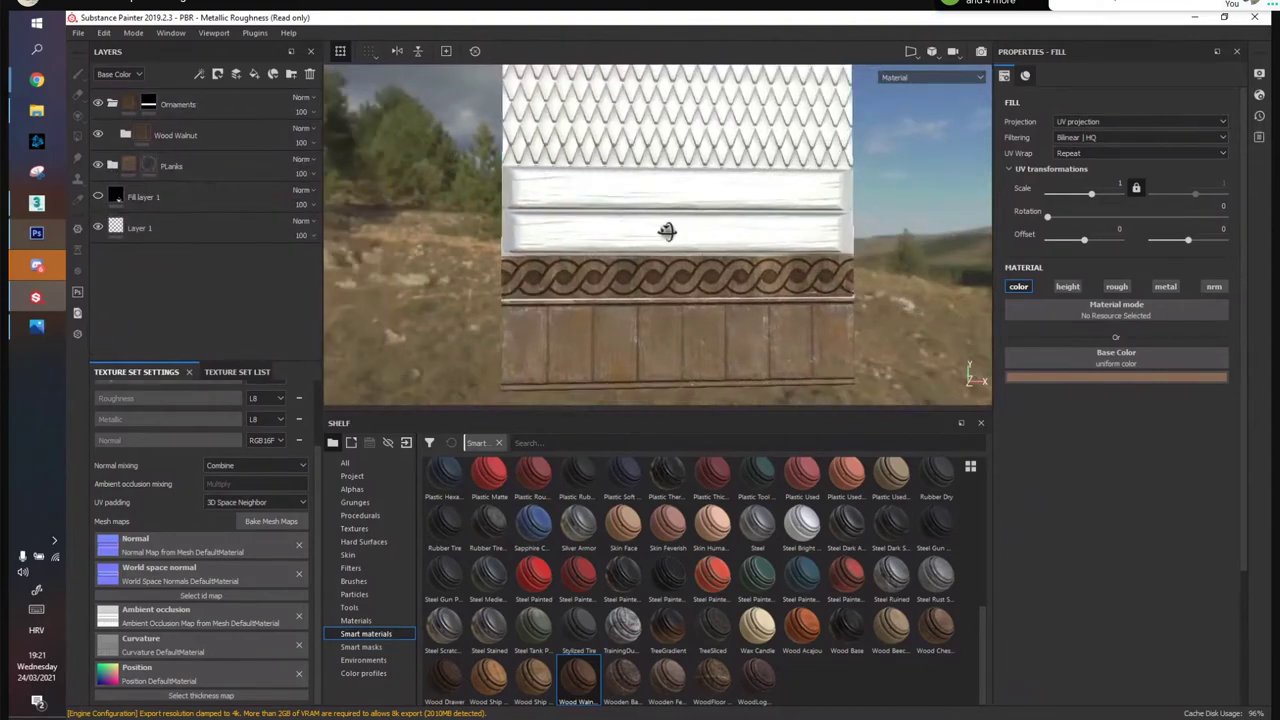
alt+drag(744, 206, 669, 272)
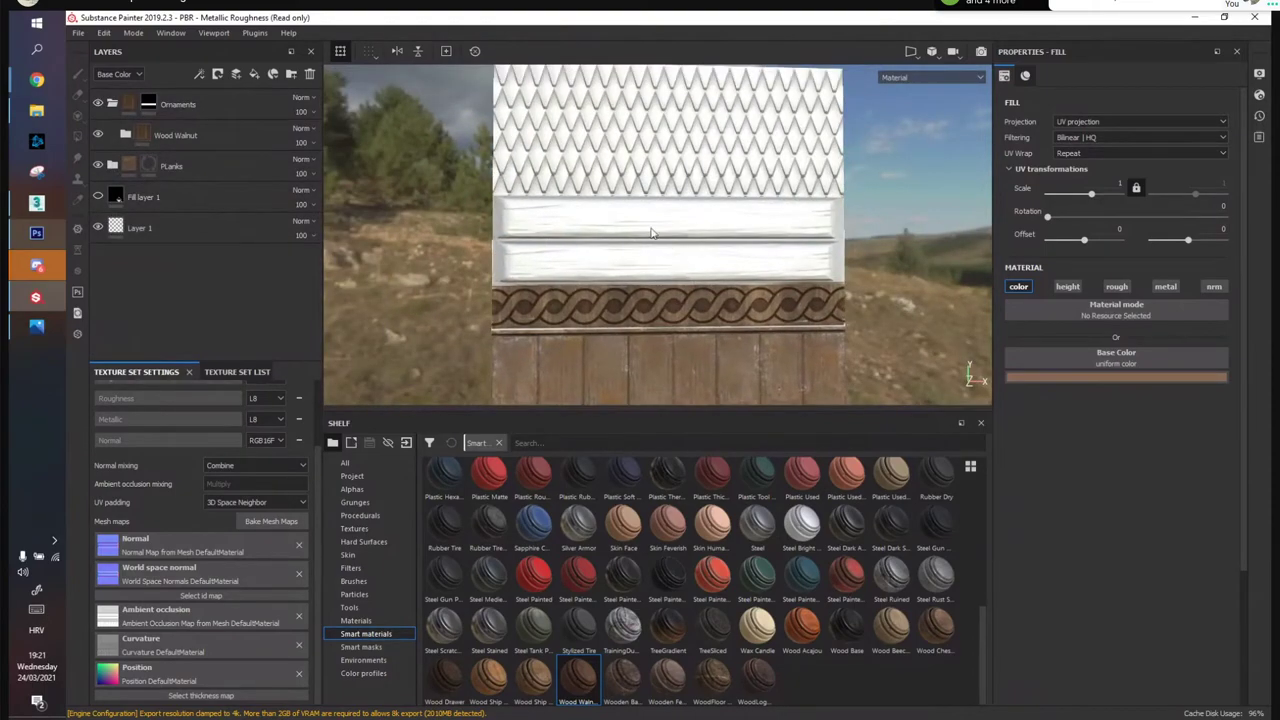
scroll(651, 231, up, 2)
Duplicate the PLanks folder and rename the copy as Beam
click(171, 167)
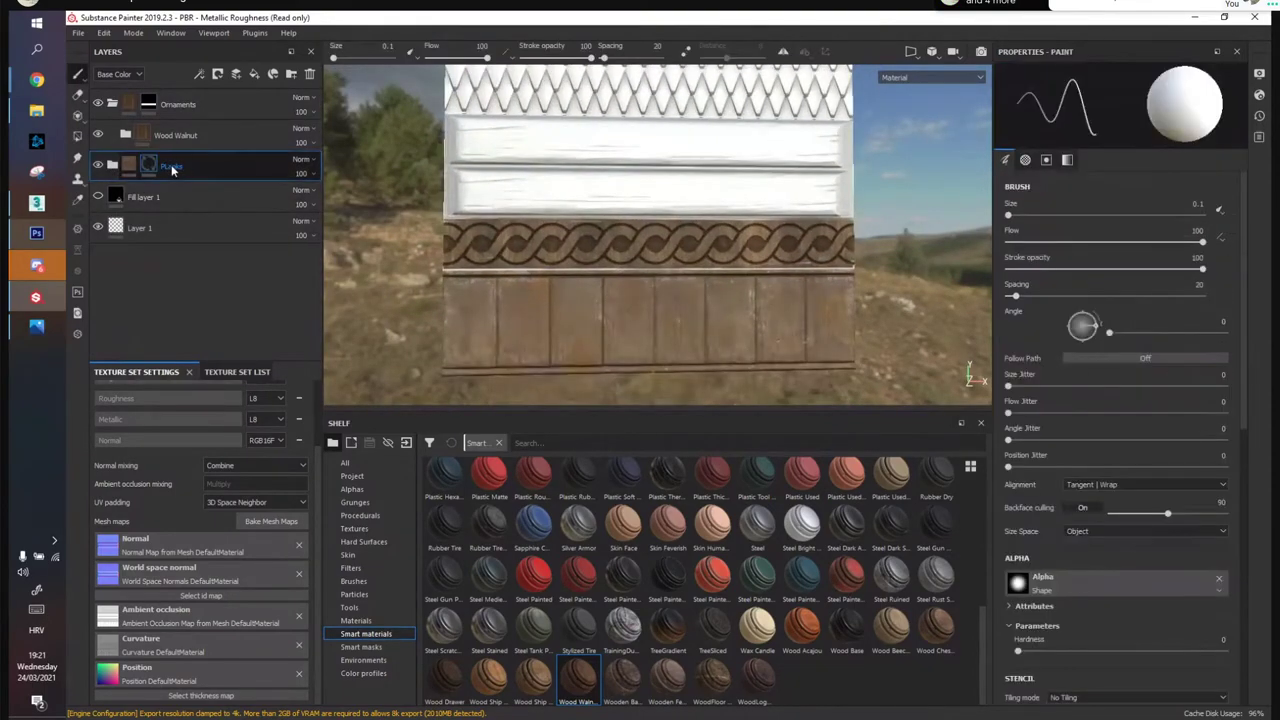
right_click(170, 170)
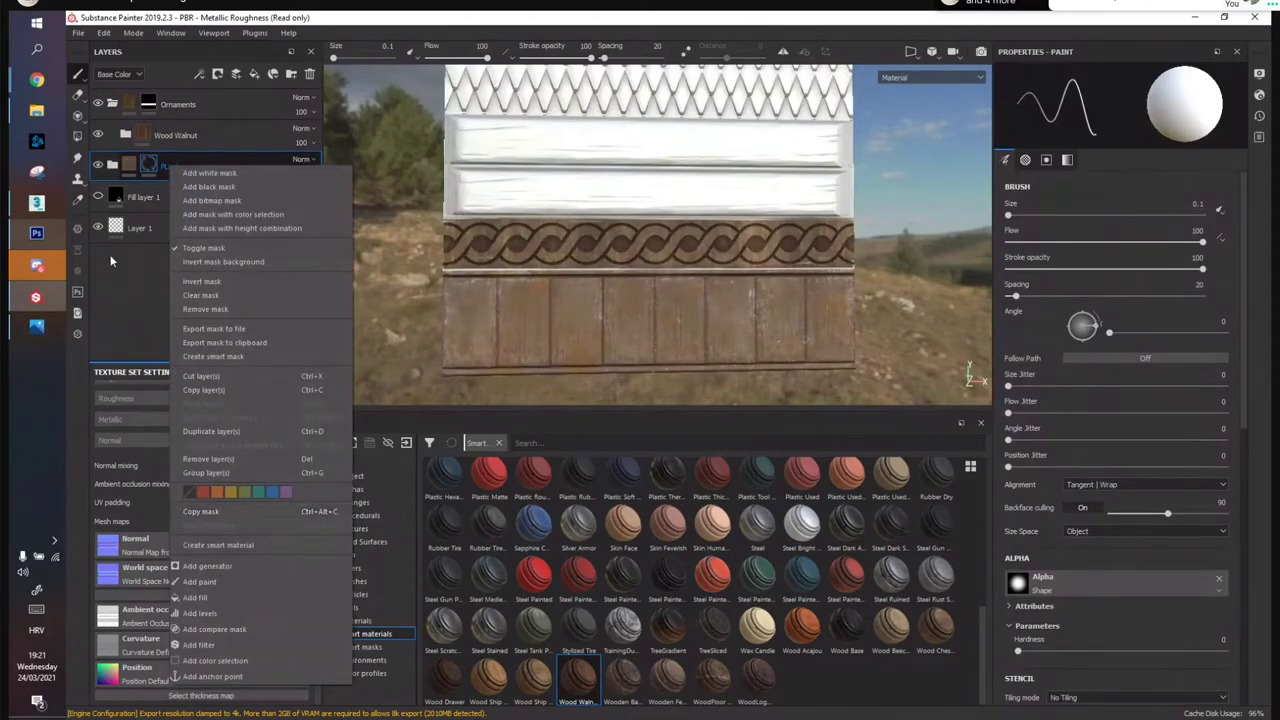
click(228, 433)
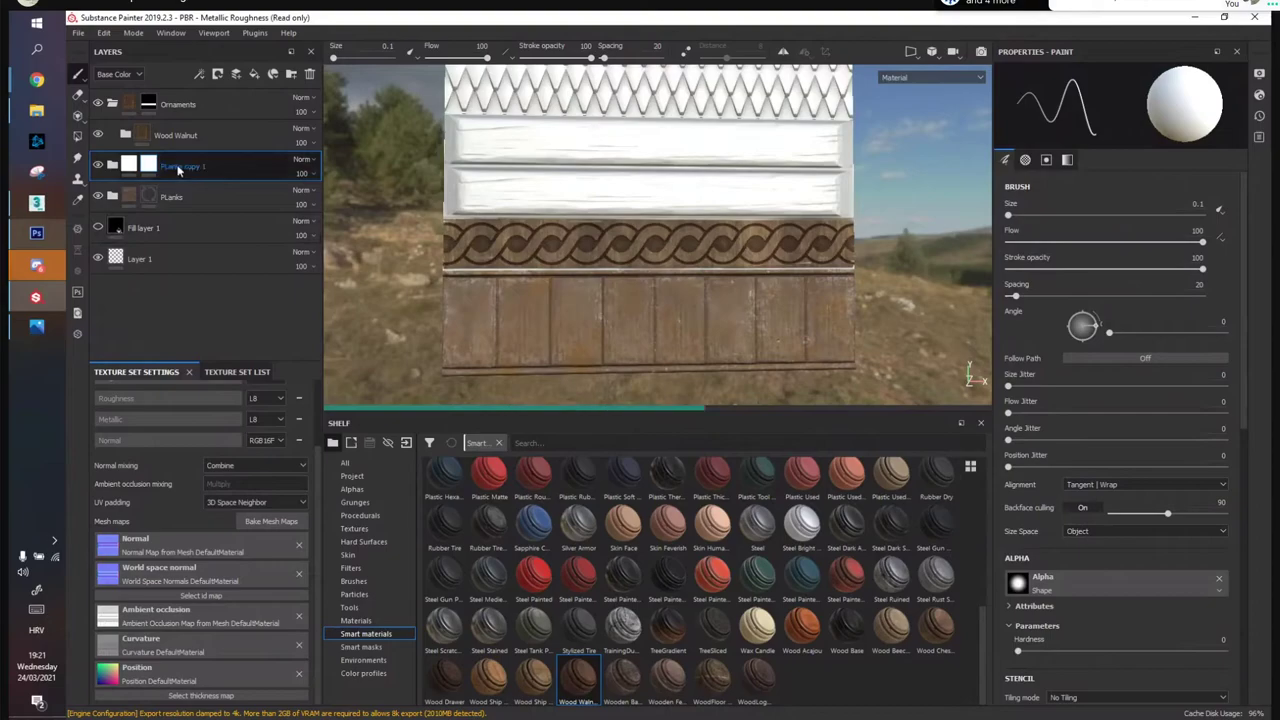
double_click(204, 166)
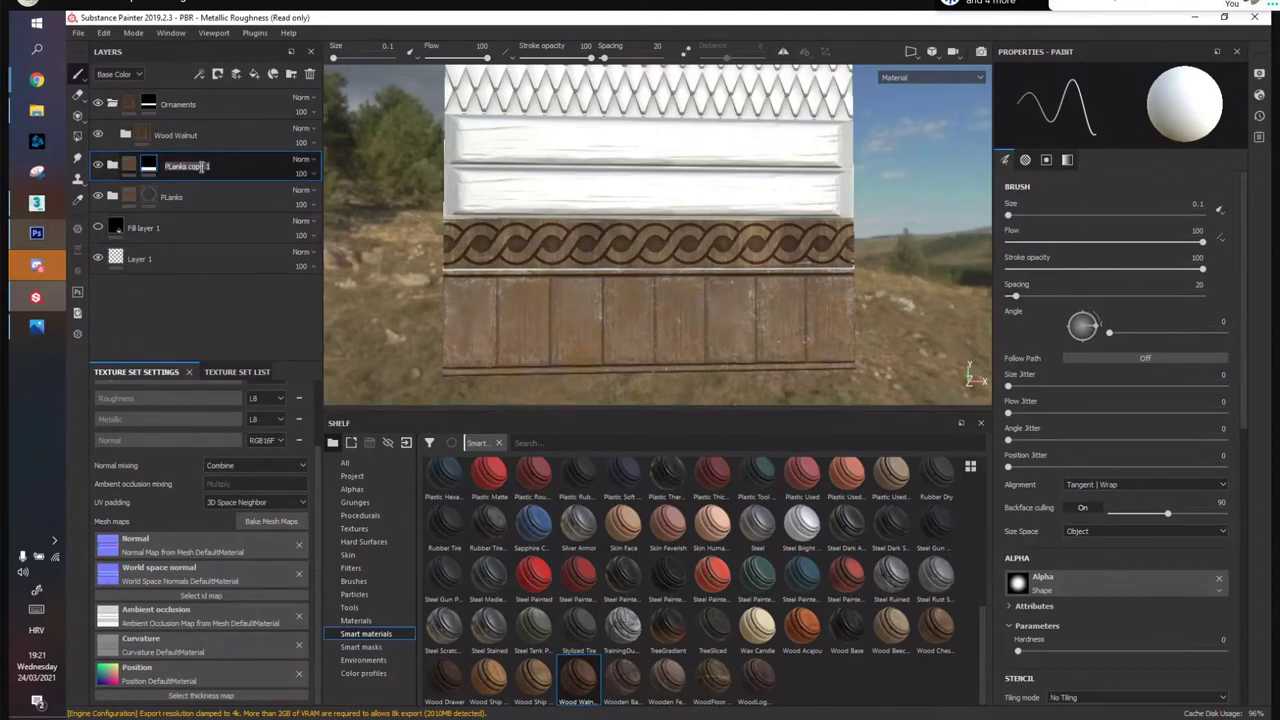
text(Bo)
key(Return)
Clear the Beam folder's mask by filling the trim sheet face with black (0) using Polygon Fill in quad mode
click(151, 163)
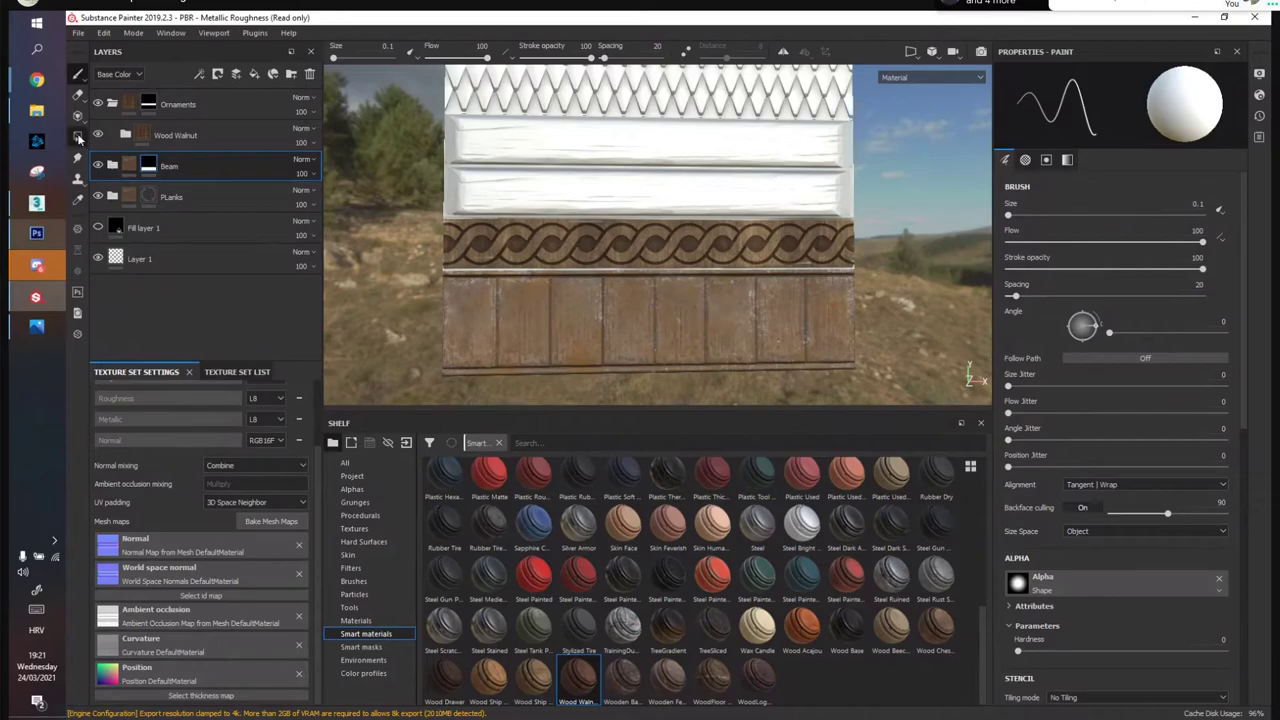
click(78, 137)
click(520, 287)
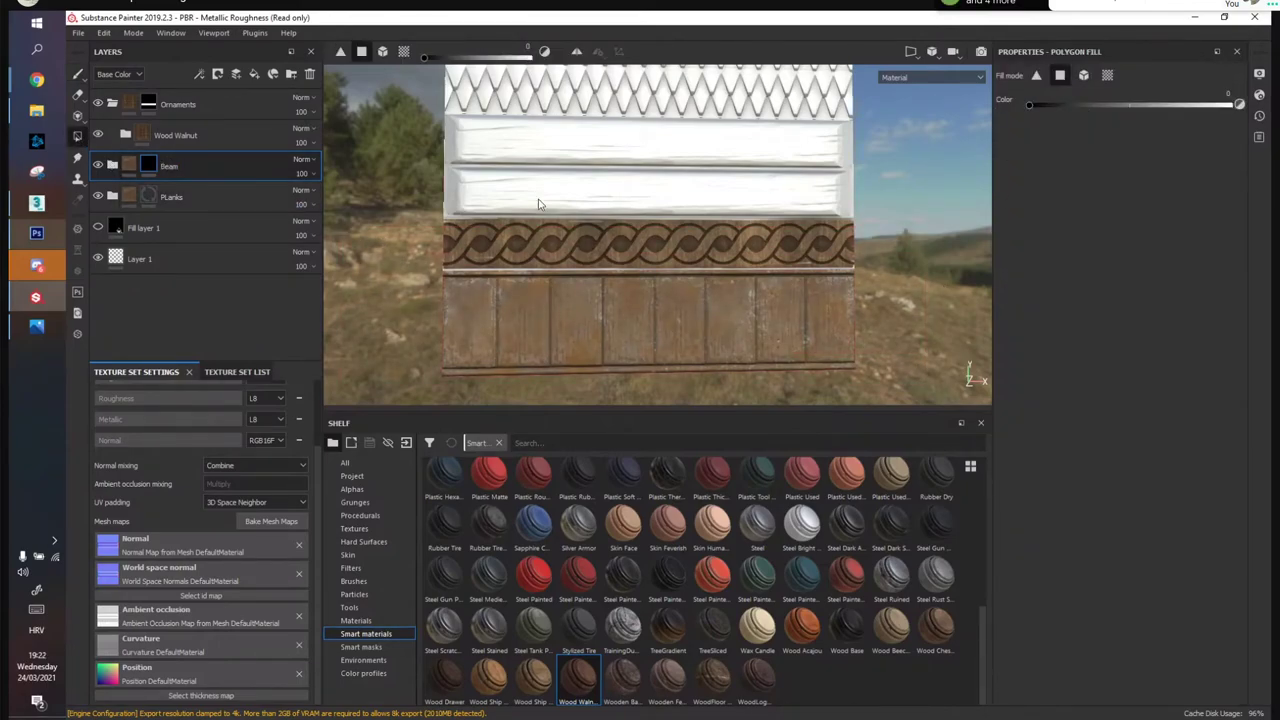
Try to fill the upper beam panel in the Beam mask with white (1) using Polygon Fill, and undo it
scroll(672, 228, up, 3)
alt+drag(660, 249, 650, 235)
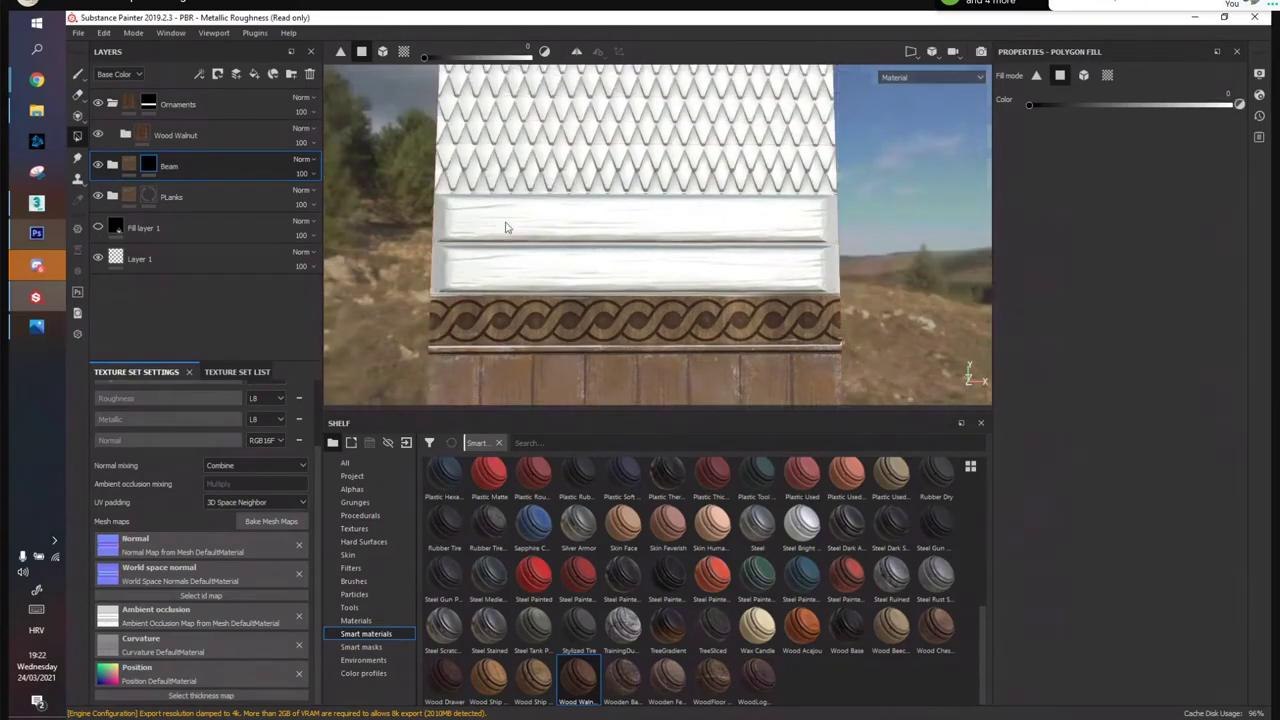
click(602, 217)
key(ctrl+z)
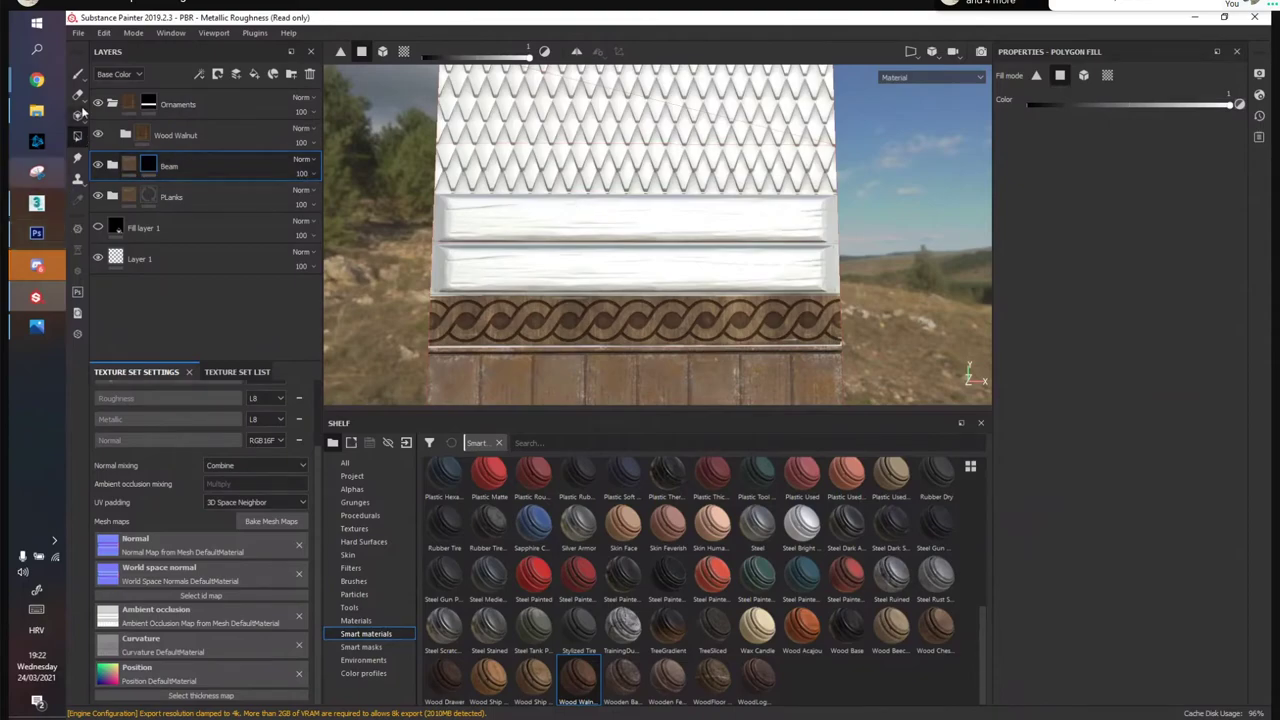
Hide the panels and paint a straight mask stroke along the upper beam's top edge with a brush size of 5.32
click(78, 74)
scroll(539, 211, up, 3)
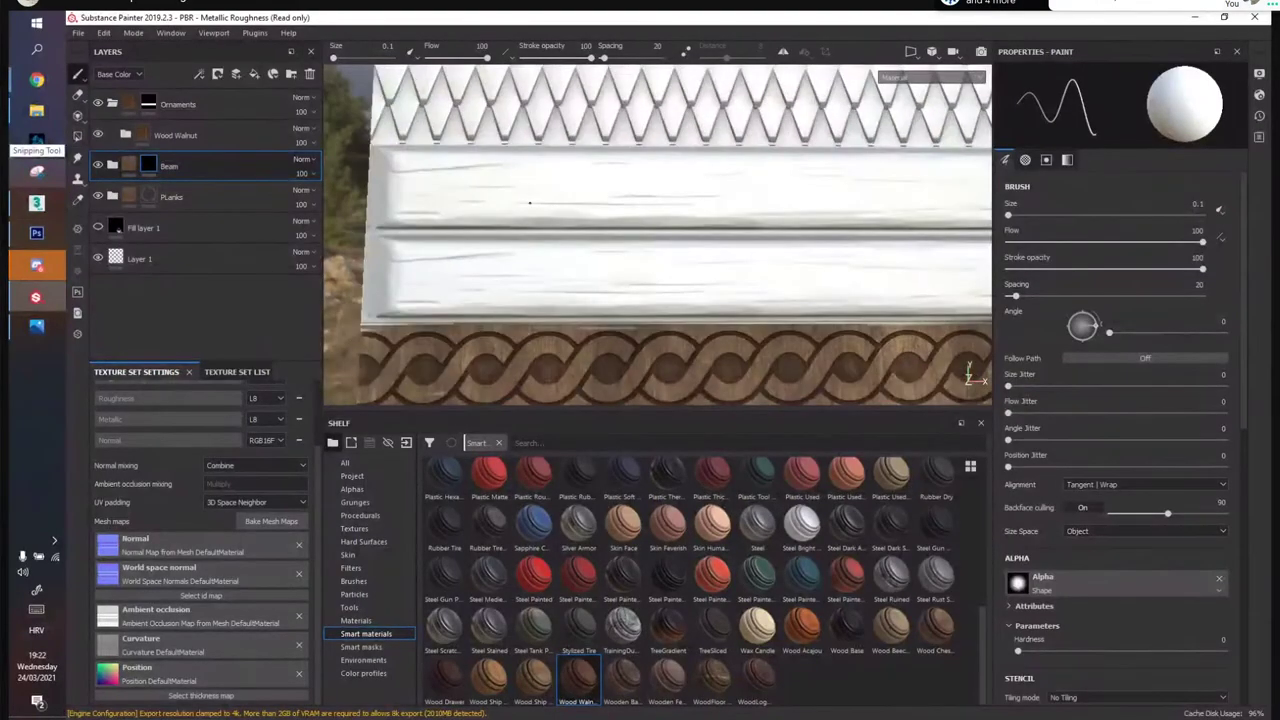
key(Tab)
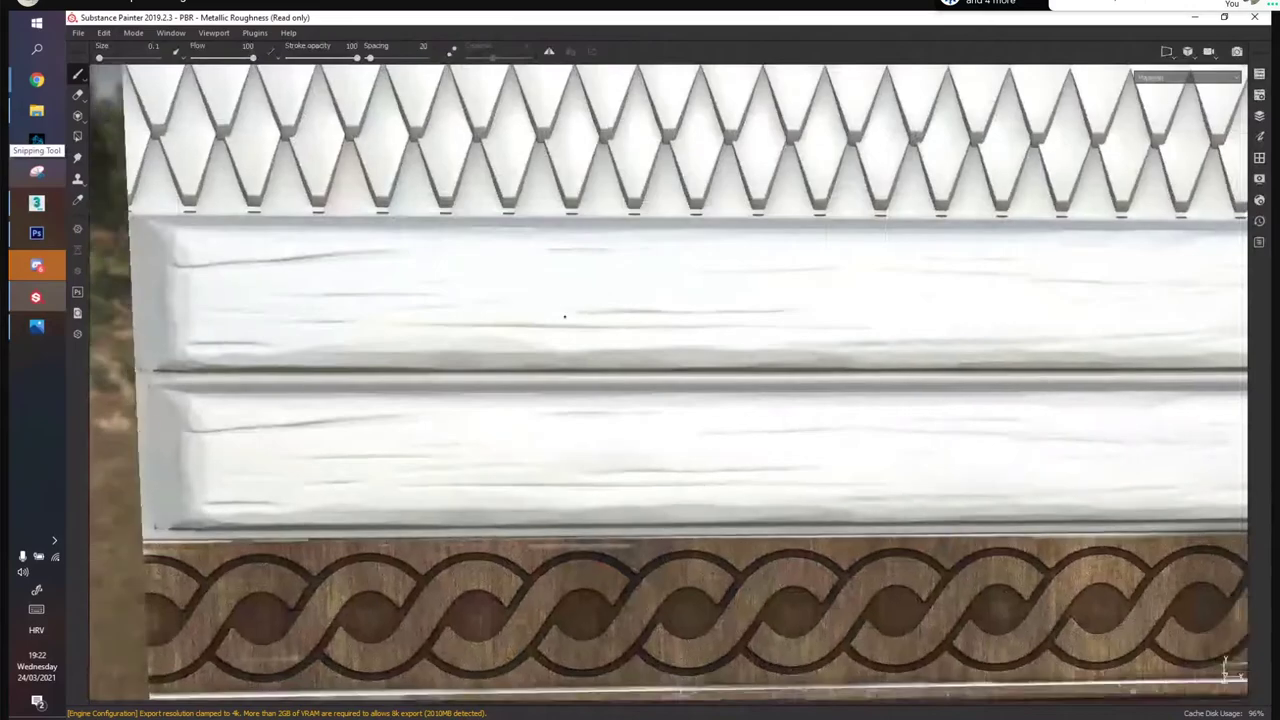
scroll(564, 317, down, 4)
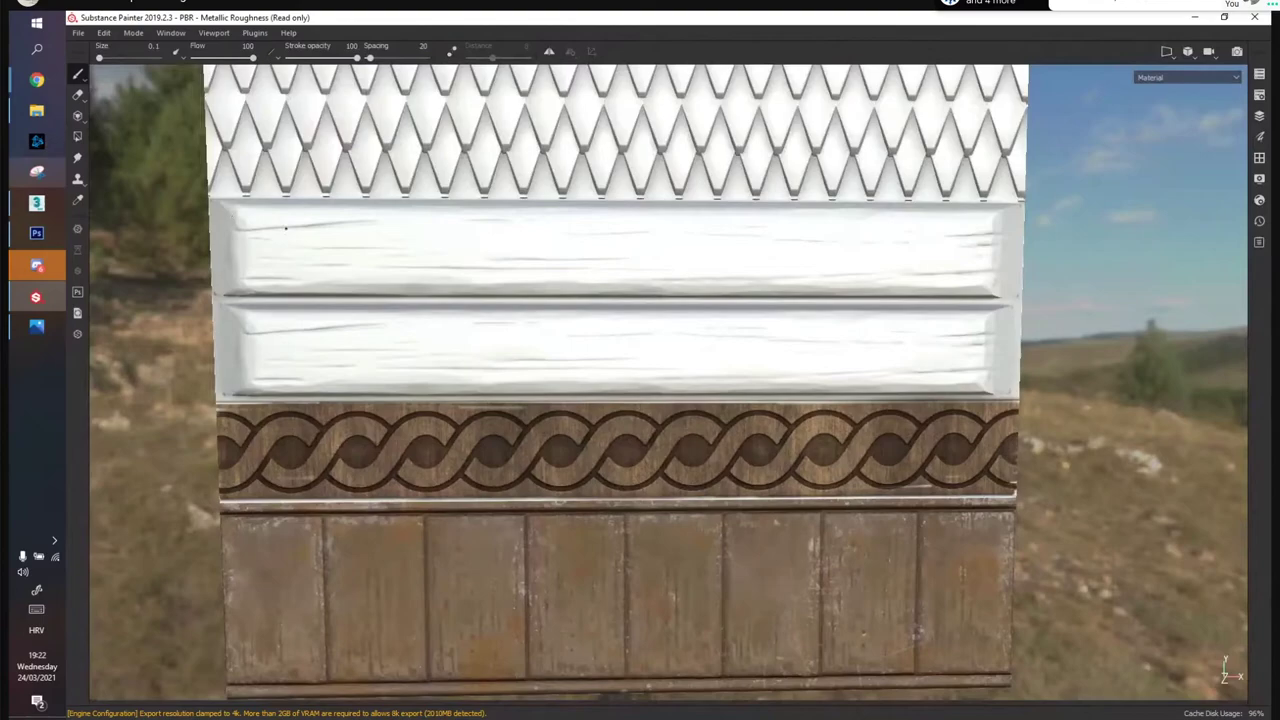
key(bracketright)
mouse_move(246, 235)
mouse_down()
mouse_move(414, 236)
mouse_move(218, 224)
mouse_up()
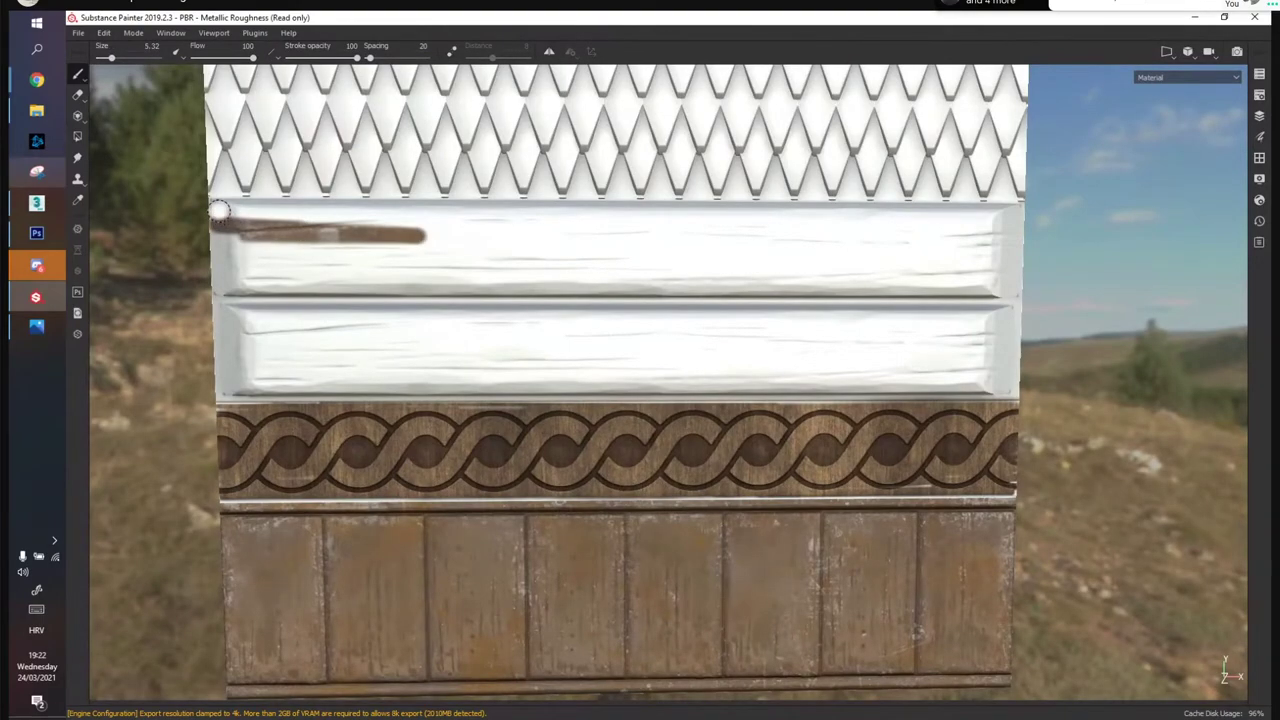
key(shift)
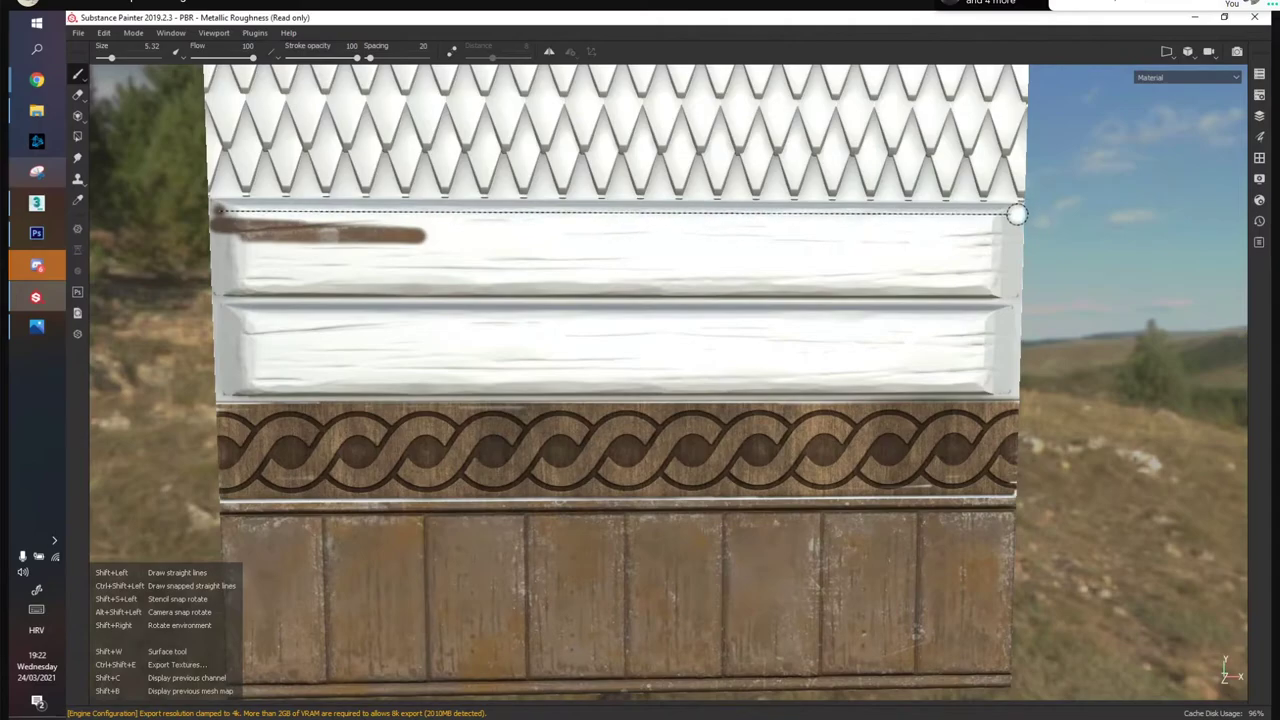
shift+click(1016, 214)
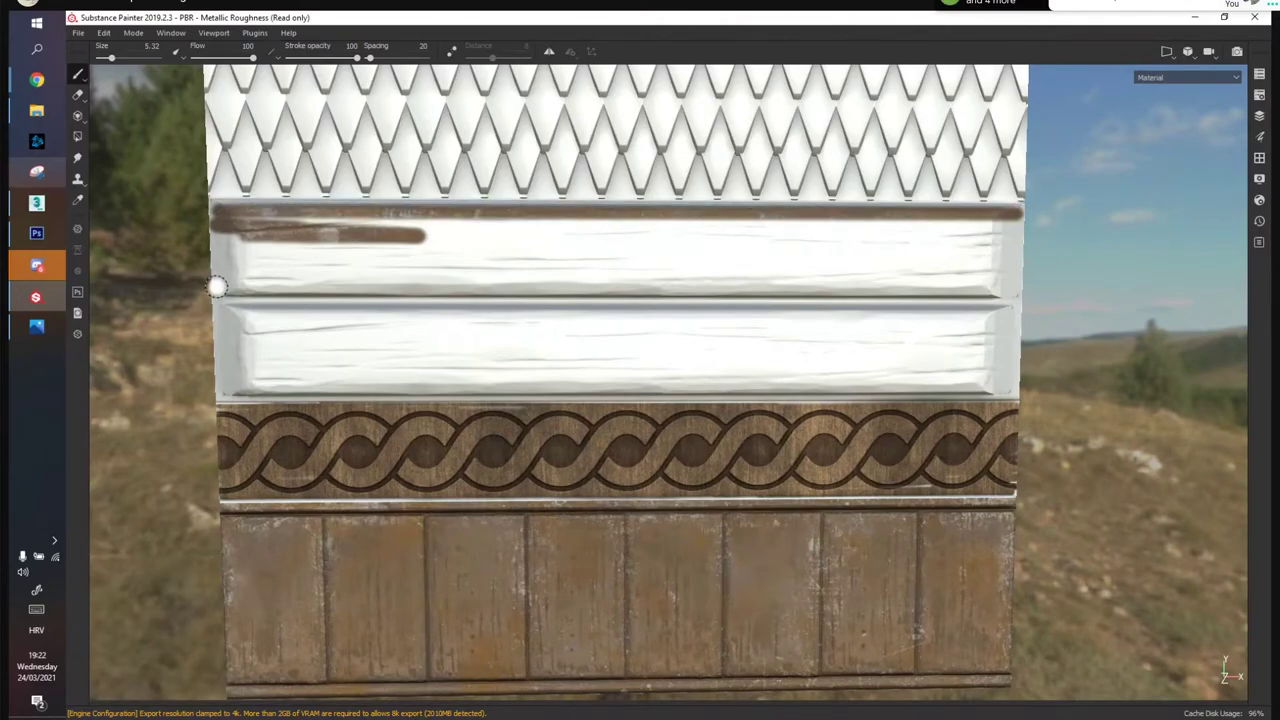
Paint a straight mask stroke along the upper beam's bottom edge and fill the rest of the beam, enlarging the brush to 14.19
click(216, 289)
key(shift)
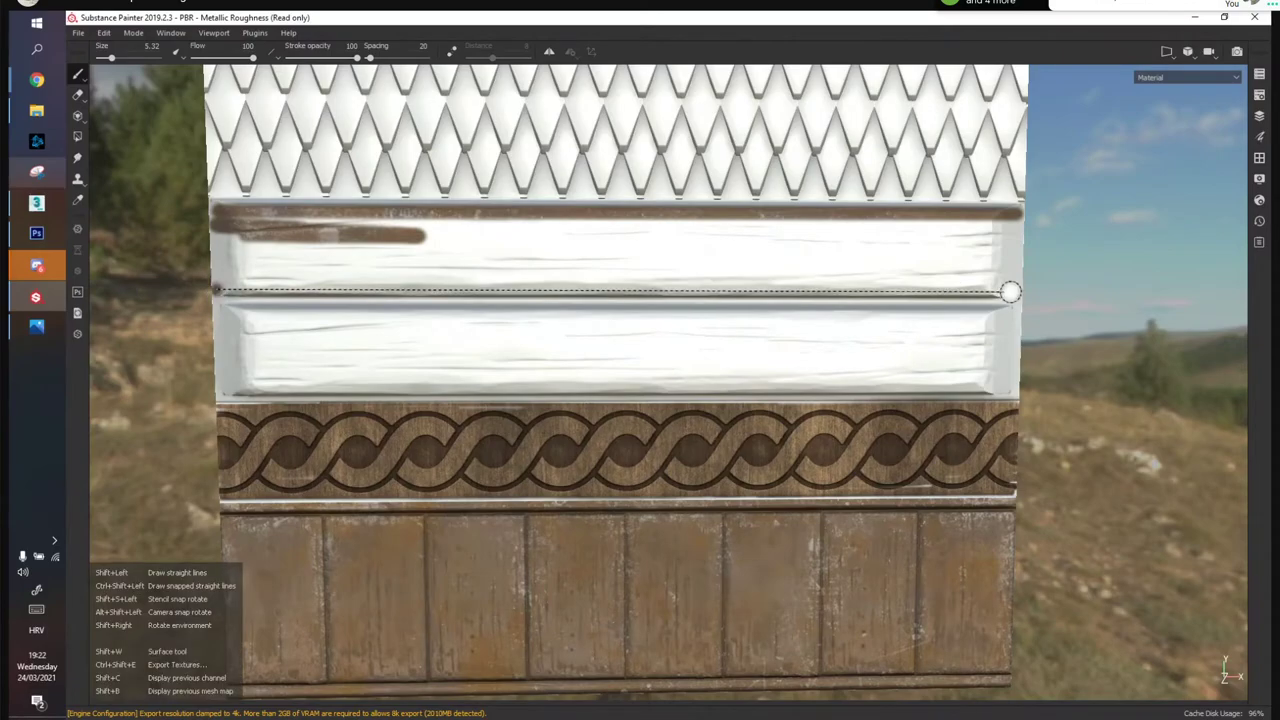
shift+click(1013, 292)
drag(1013, 285, 249, 277)
ctrl+right_drag(449, 257, 528, 260)
mouse_move(484, 259)
mouse_down()
mouse_move(620, 251)
mouse_move(416, 228)
mouse_move(240, 260)
mouse_move(280, 295)
mouse_move(654, 251)
mouse_move(588, 278)
mouse_move(1015, 248)
mouse_move(975, 225)
mouse_move(505, 230)
mouse_up()
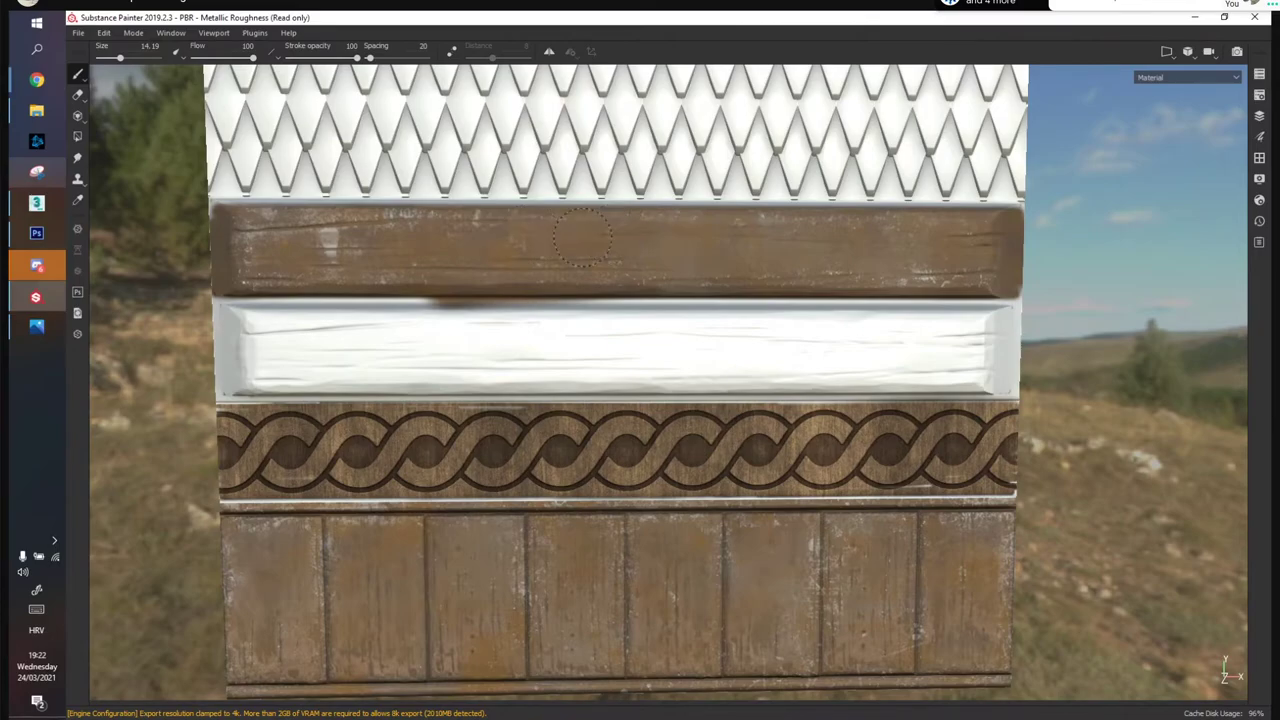
Reduce the brush size to 4.02, restore the hidden panels and bring the brush's grayscale setting into view
key([)
key([)
key([)
key([)
key([)
key(Tab)
scroll(1057, 434, down, 5)
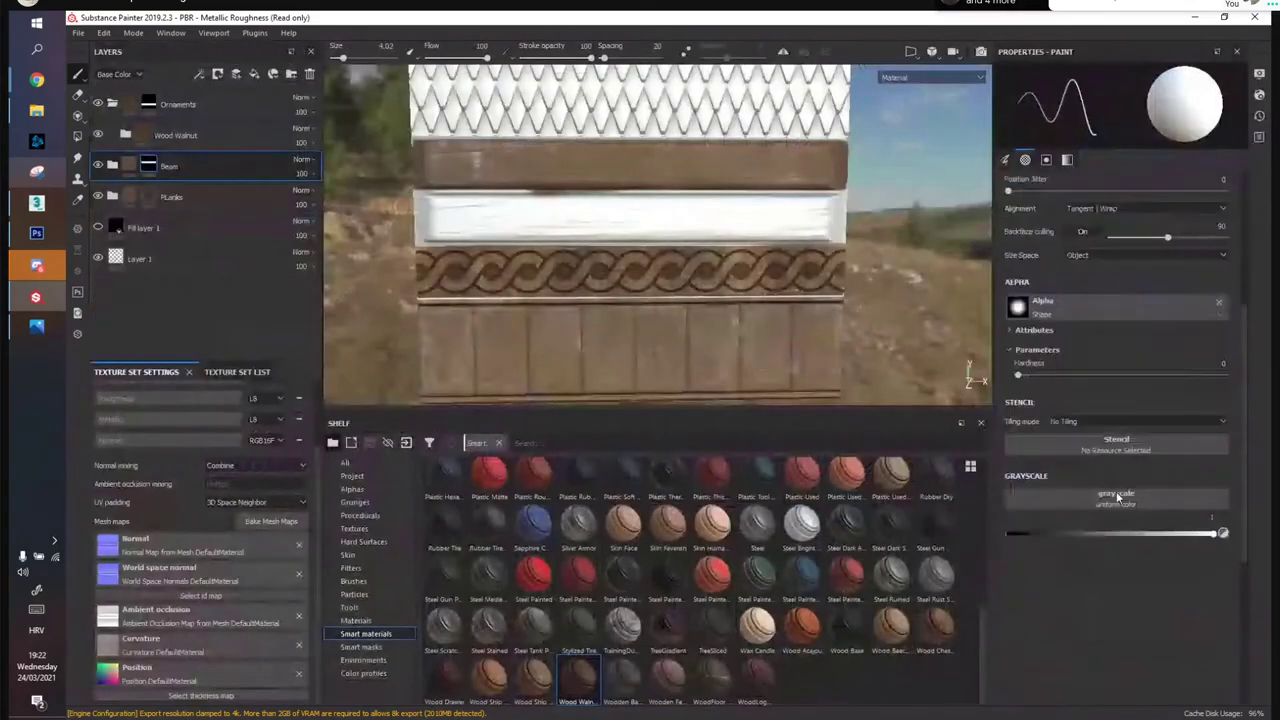
Set the brush grayscale to nearly black and paint out the Beam mask's spill along the upper edge of the white beam
drag(1073, 526, 1009, 529)
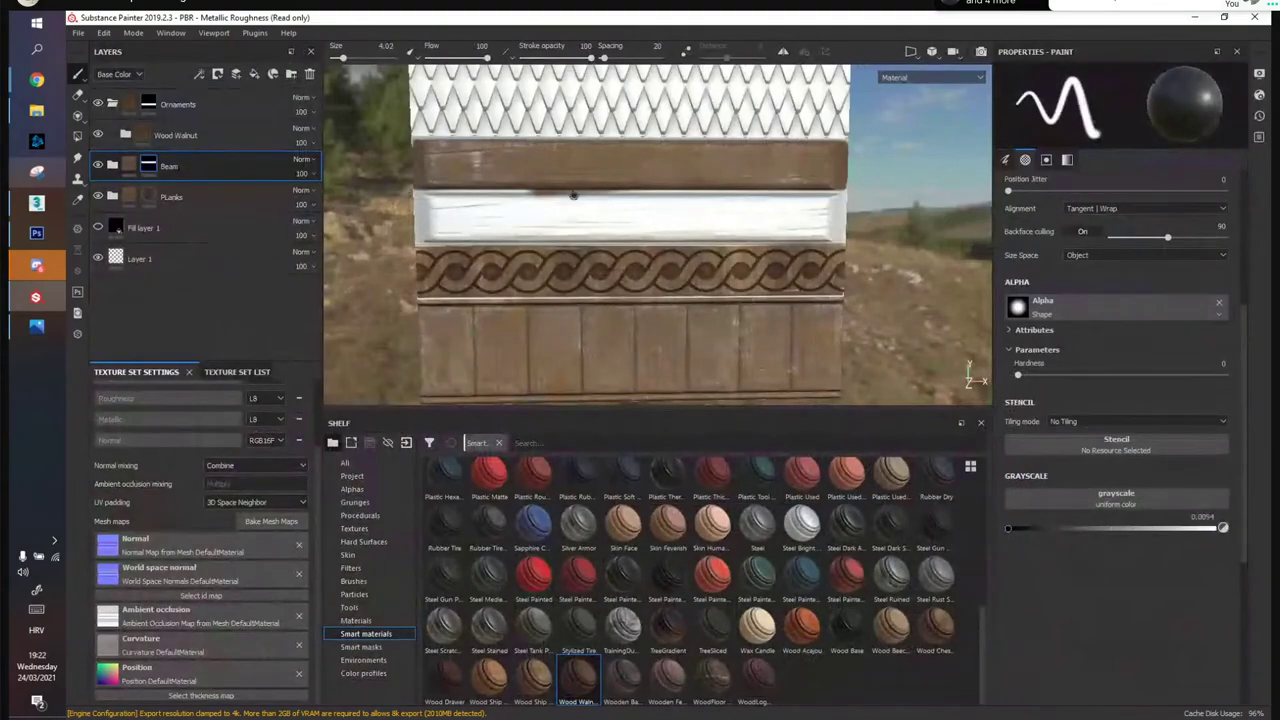
key(Tab)
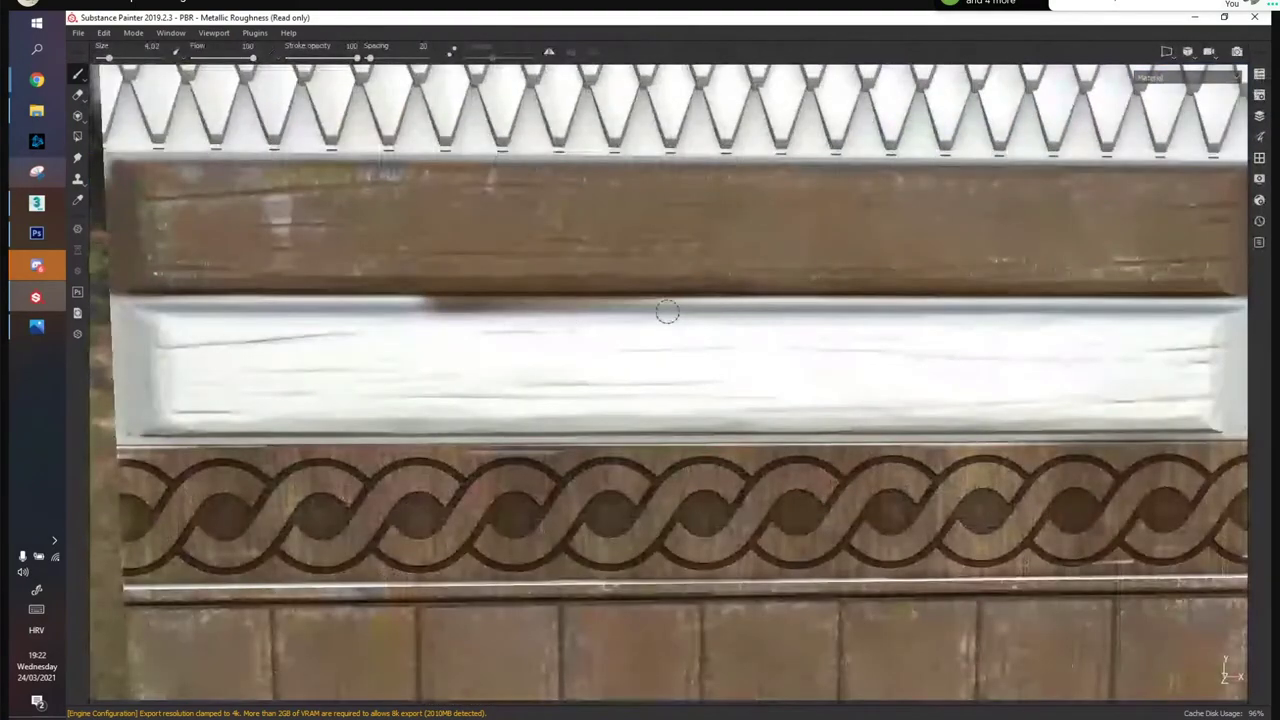
drag(667, 312, 625, 308)
mouse_move(531, 307)
mouse_down()
mouse_move(450, 306)
mouse_move(610, 303)
mouse_up()
drag(708, 304, 932, 300)
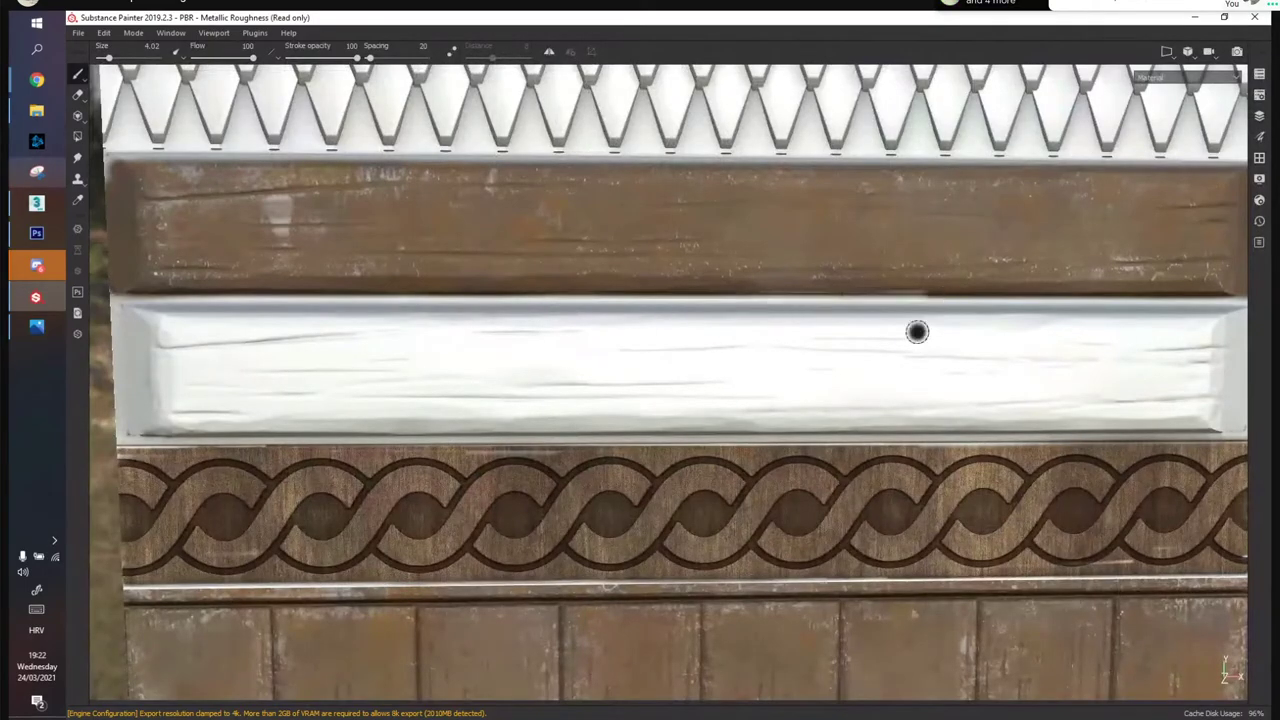
key(Tab)
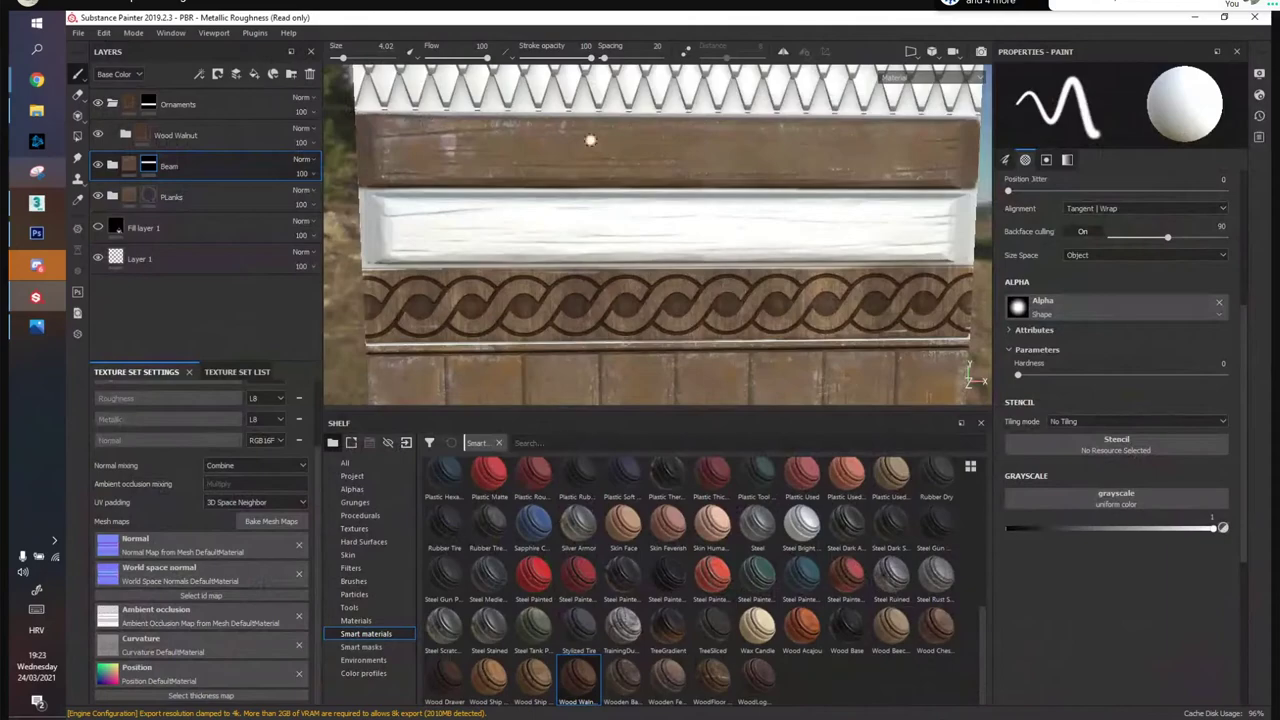
Inspect the layers inside the Beam folder and the base colour of its PlanksBaseColor fill layer
alt+drag(590, 188, 622, 190)
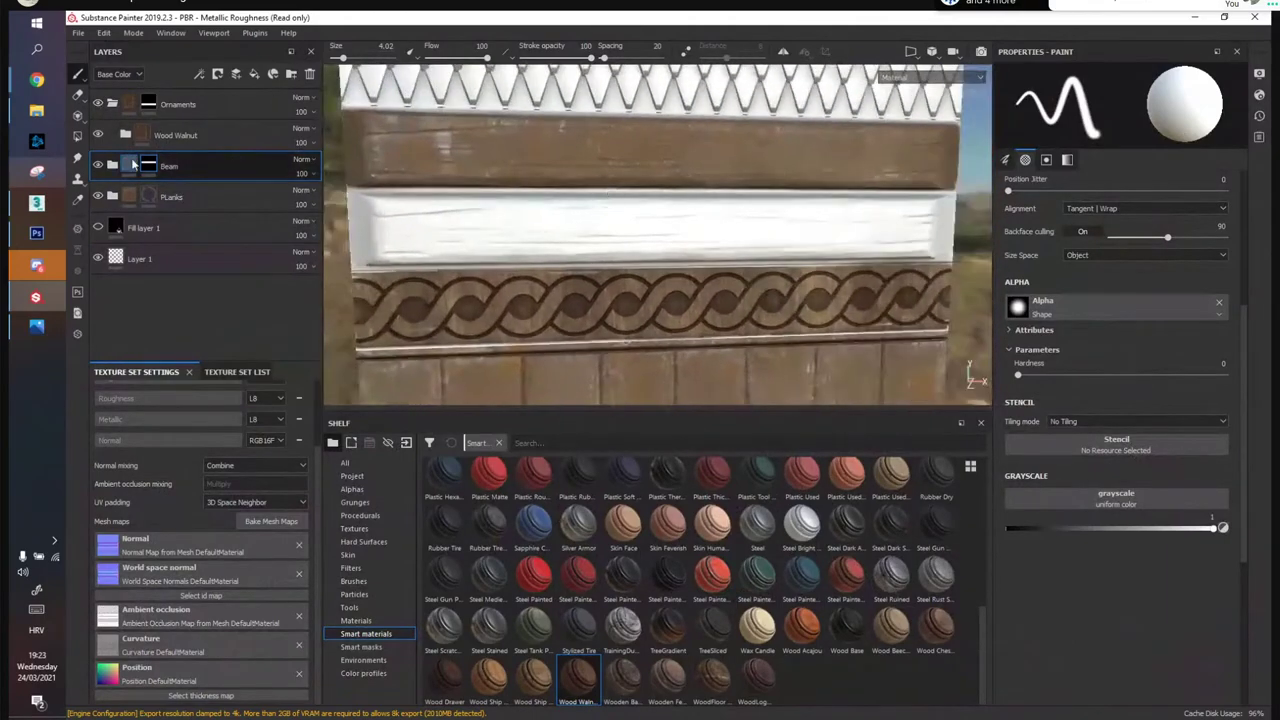
scroll(463, 178, up, 2)
scroll(463, 178, down, 5)
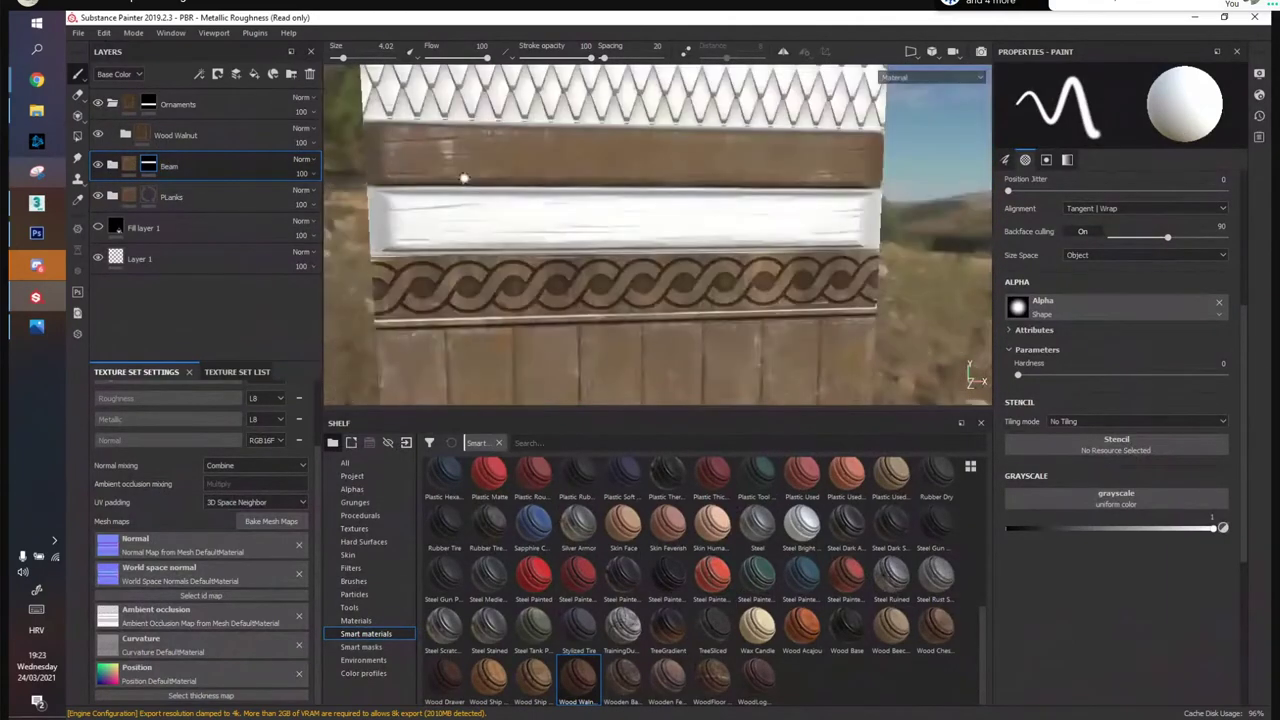
click(114, 172)
scroll(172, 300, down, 3)
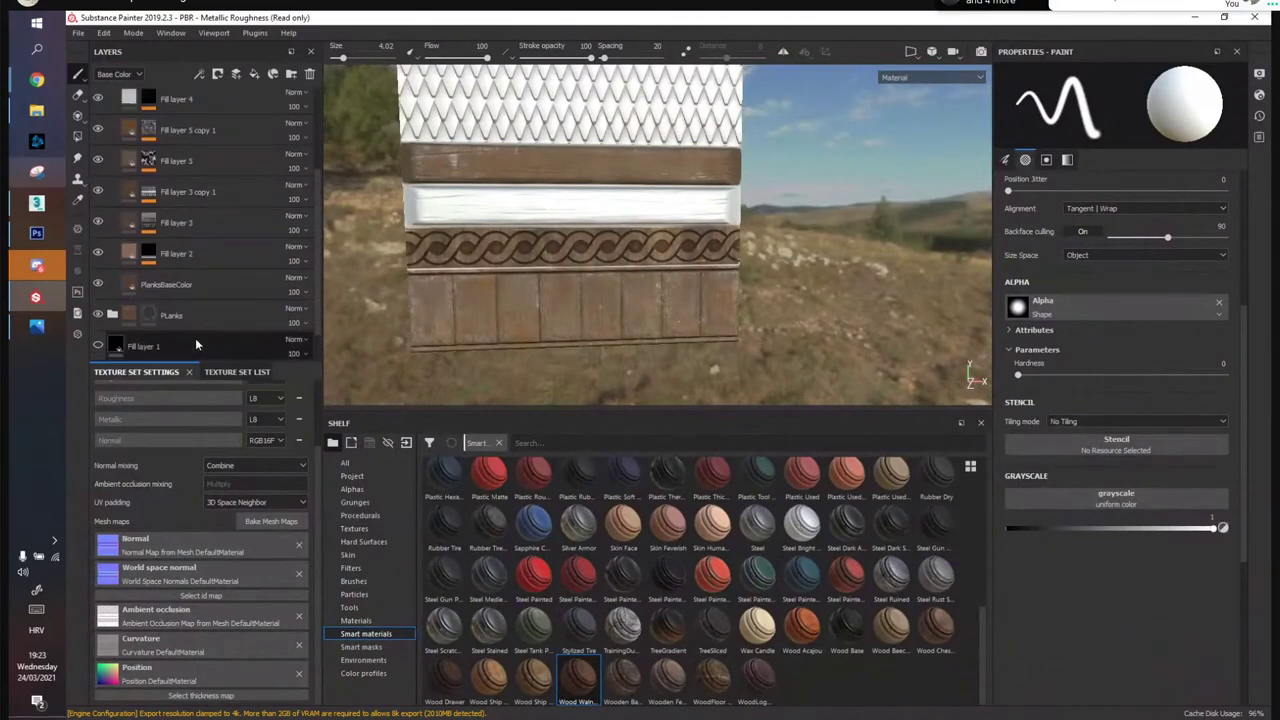
click(180, 287)
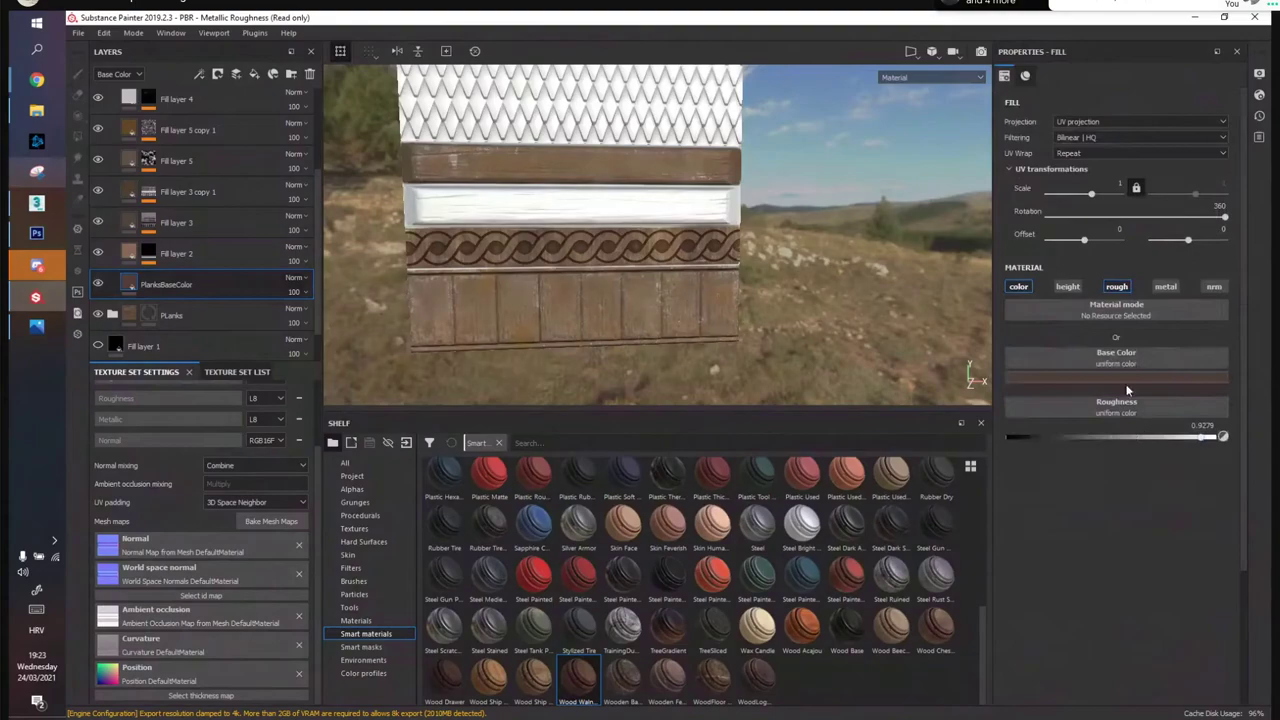
click(1127, 386)
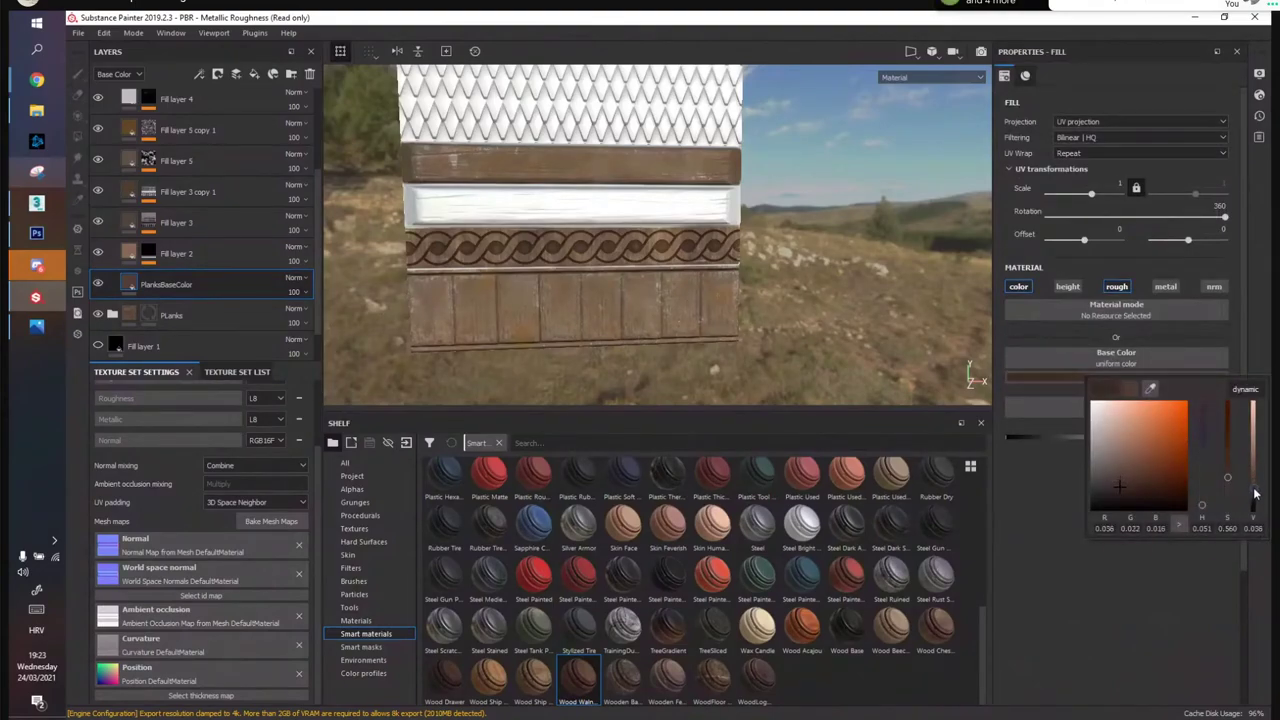
alt+drag(771, 198, 650, 230)
scroll(145, 186, up, 2)
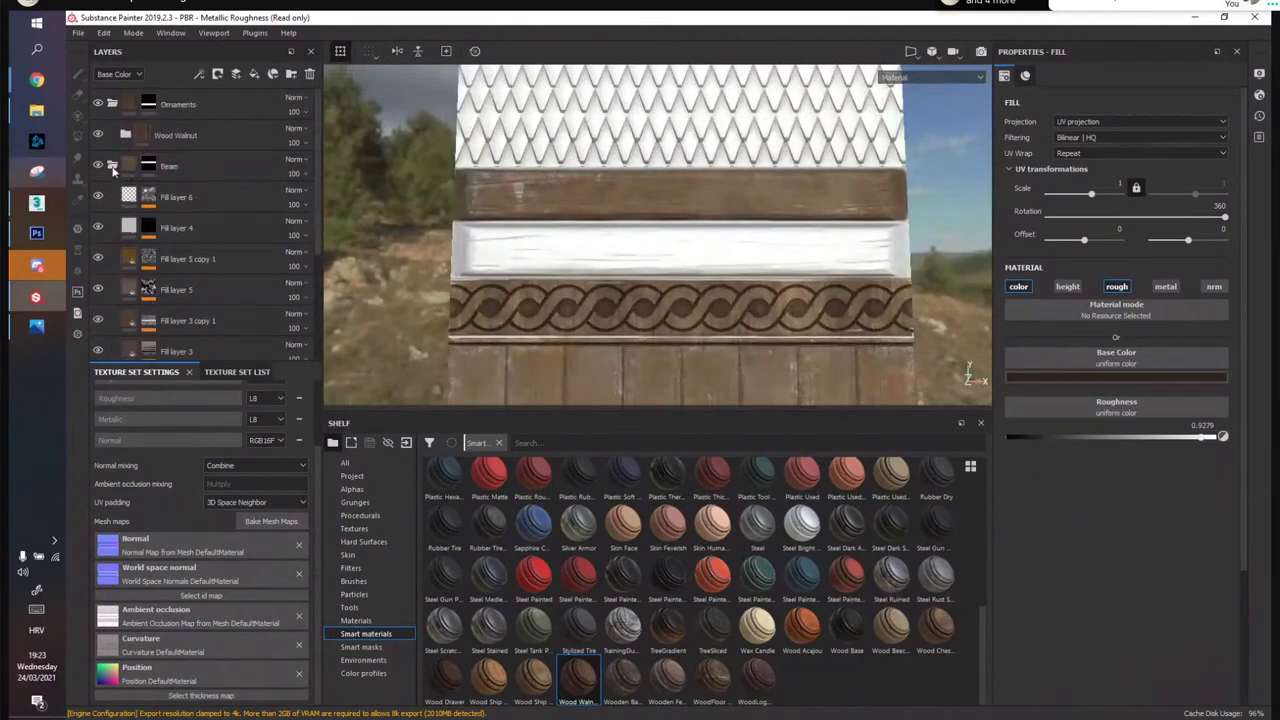
click(110, 170)
Duplicate the Beam folder and clear the mask on the copy
click(173, 171)
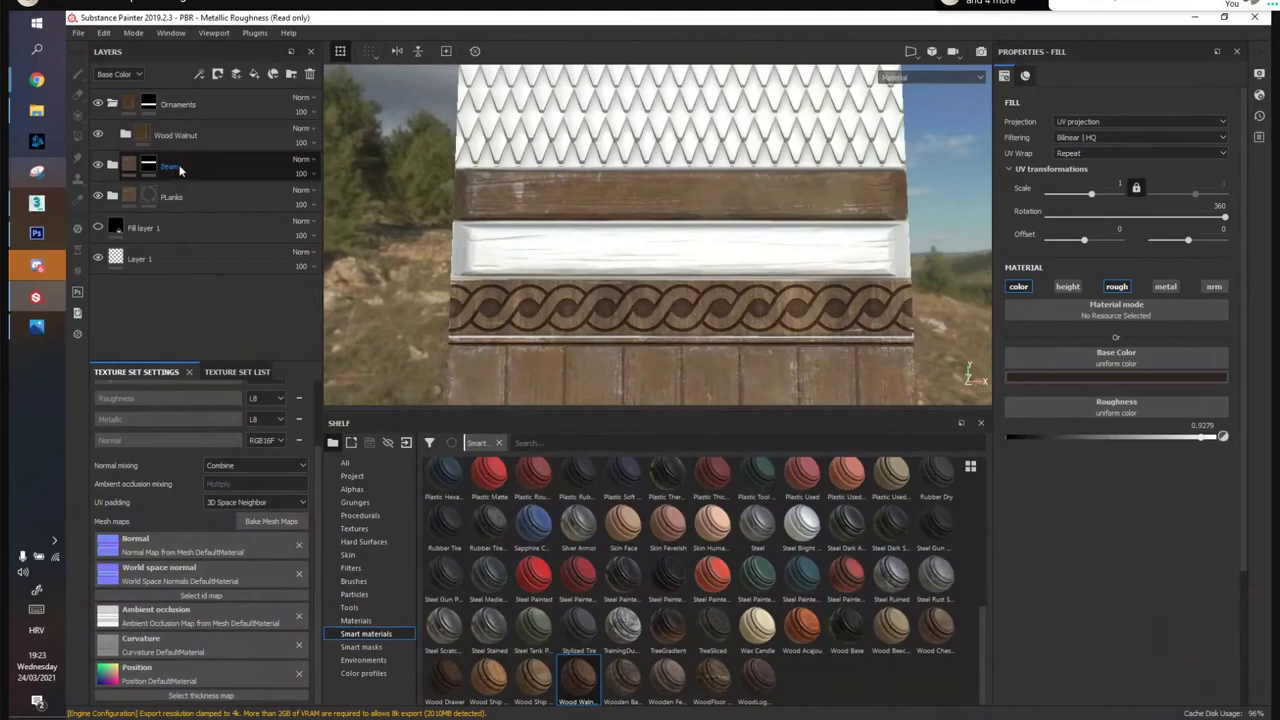
right_click(181, 170)
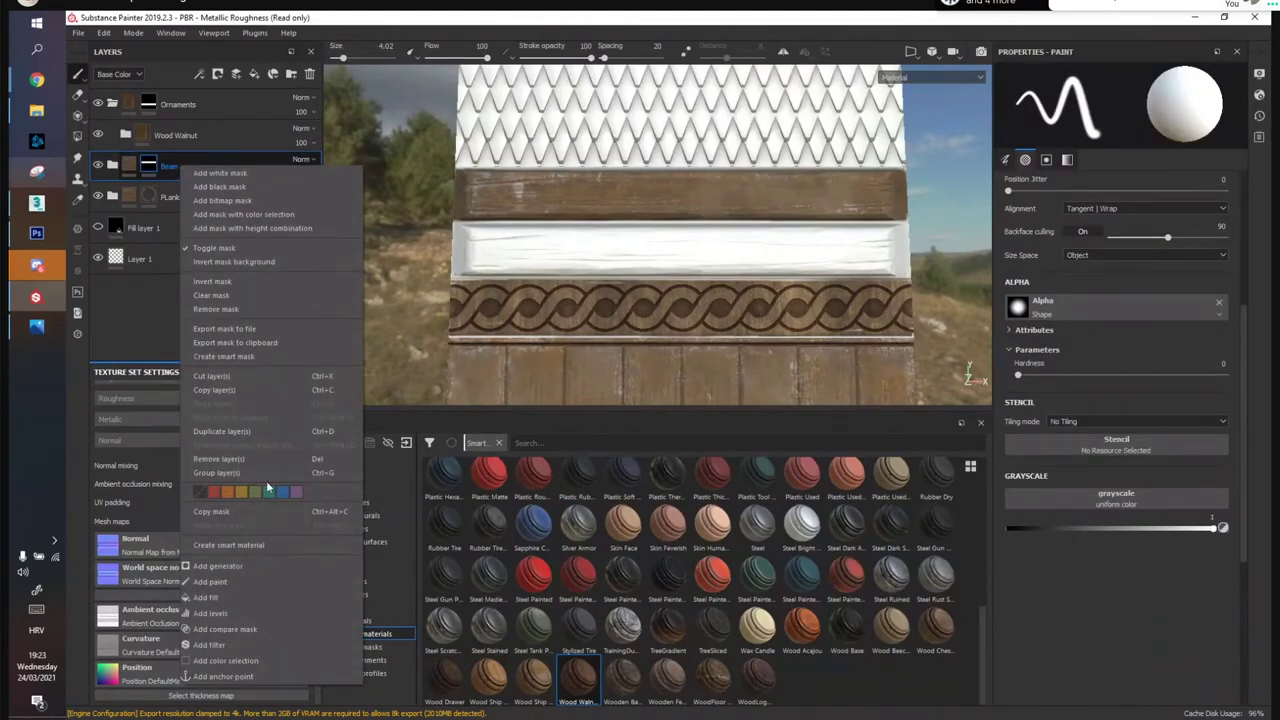
click(229, 430)
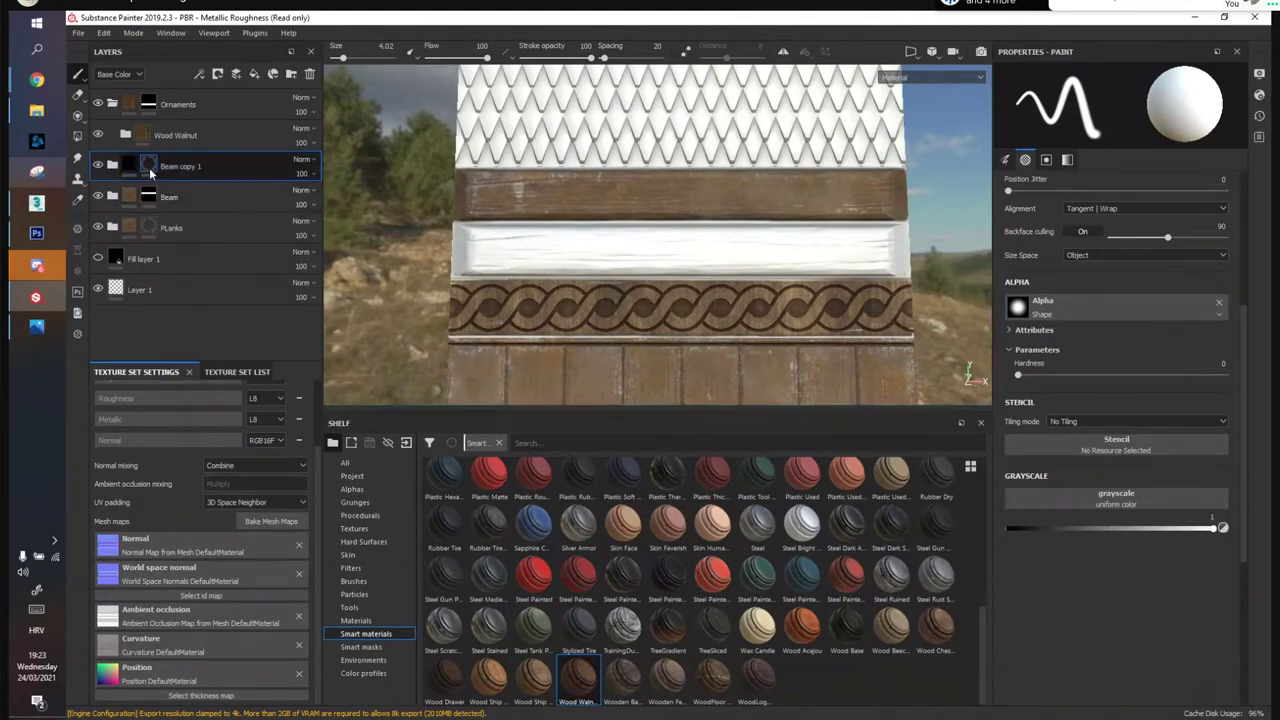
right_click(150, 172)
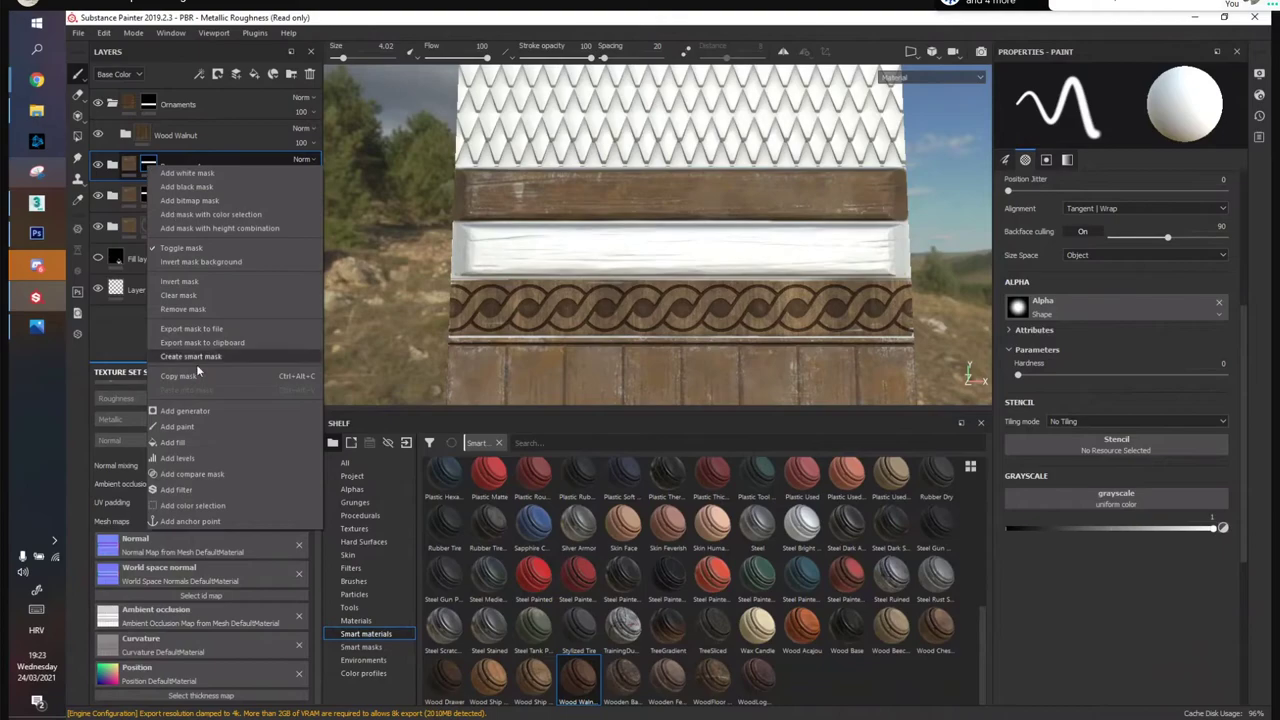
click(193, 296)
Paint white into the Beam copy 1 mask with straight strokes on the white beam's middle and along its whole upper edge
middle_drag(528, 229, 451, 217)
alt+right_drag(451, 217, 474, 283)
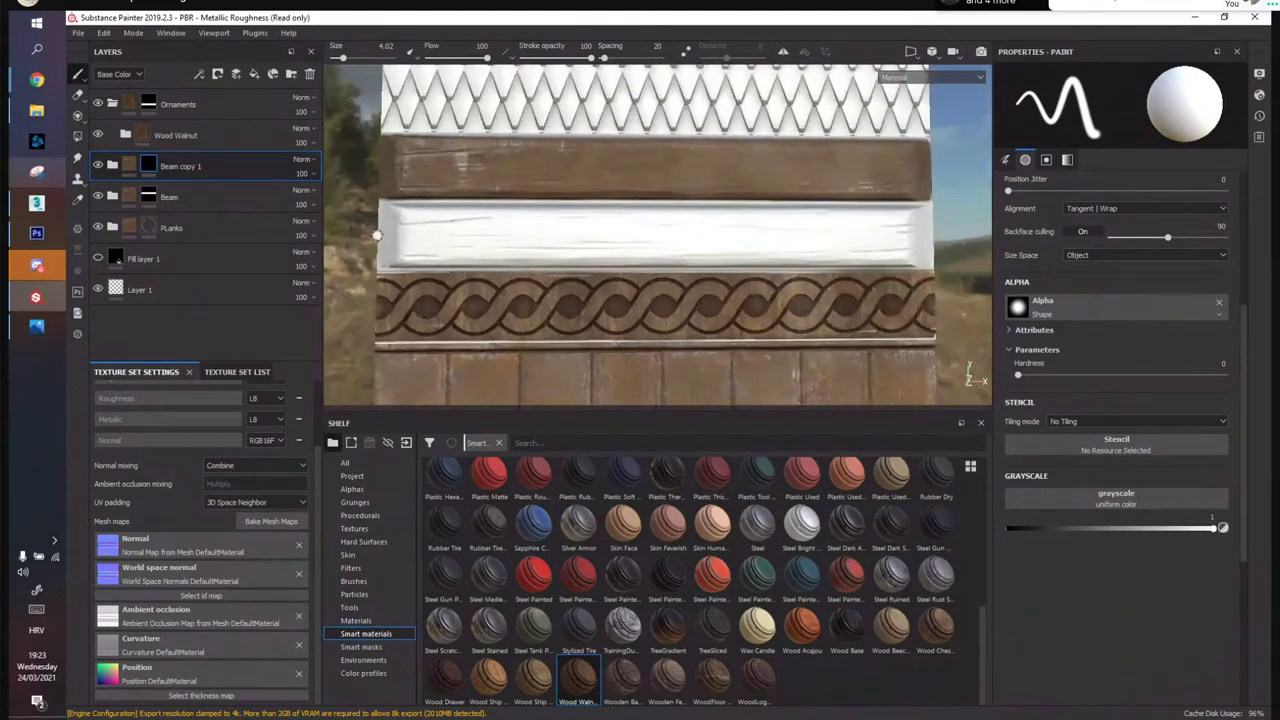
click(143, 176)
shift+click(610, 232)
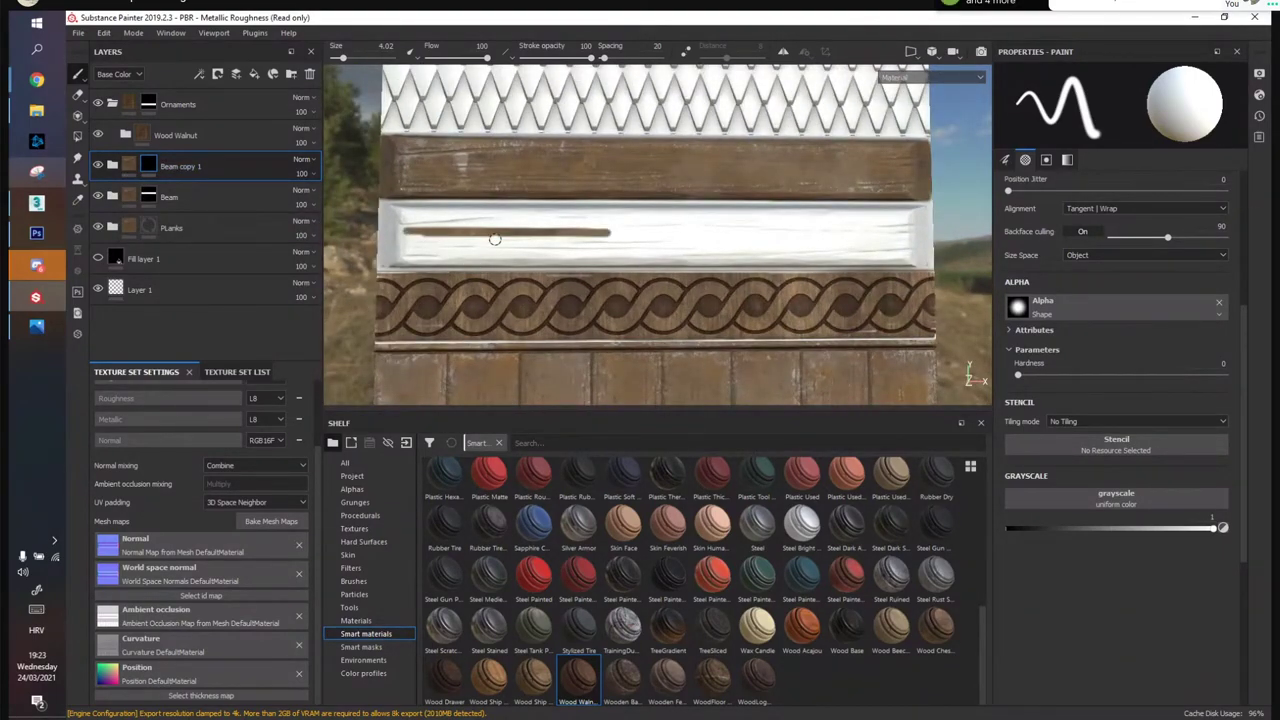
key(Tab)
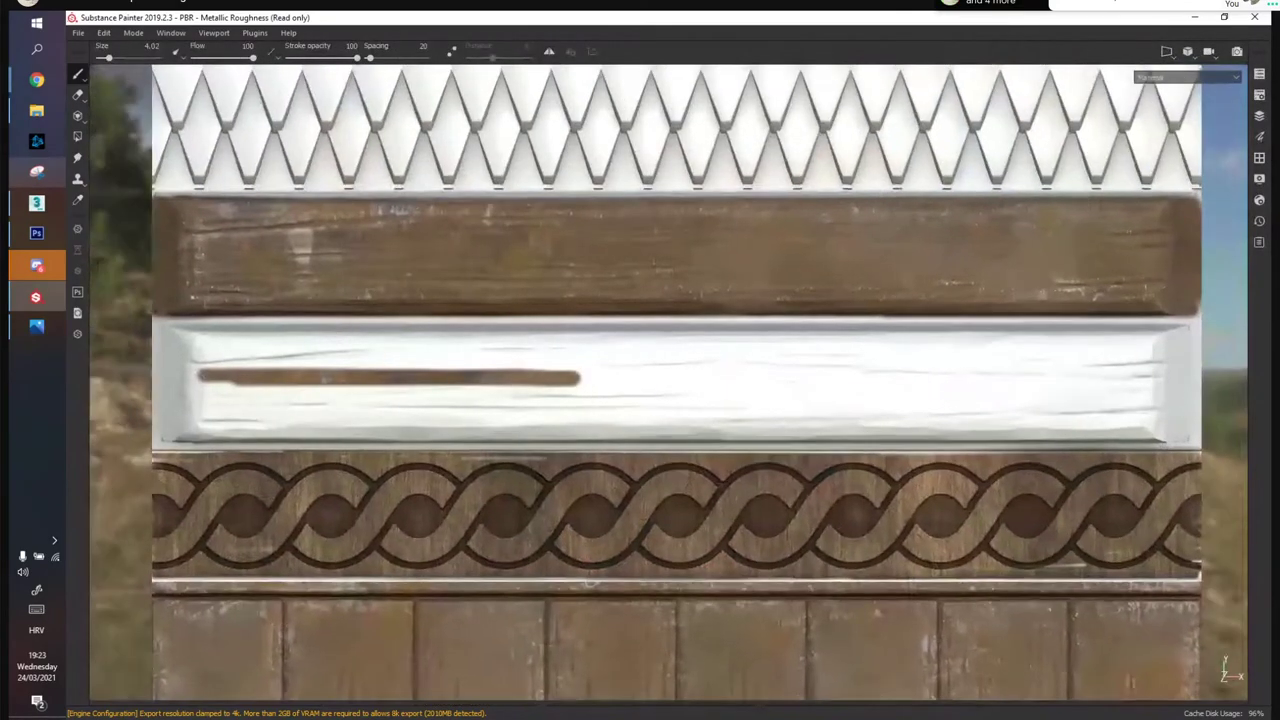
drag(163, 330, 565, 330)
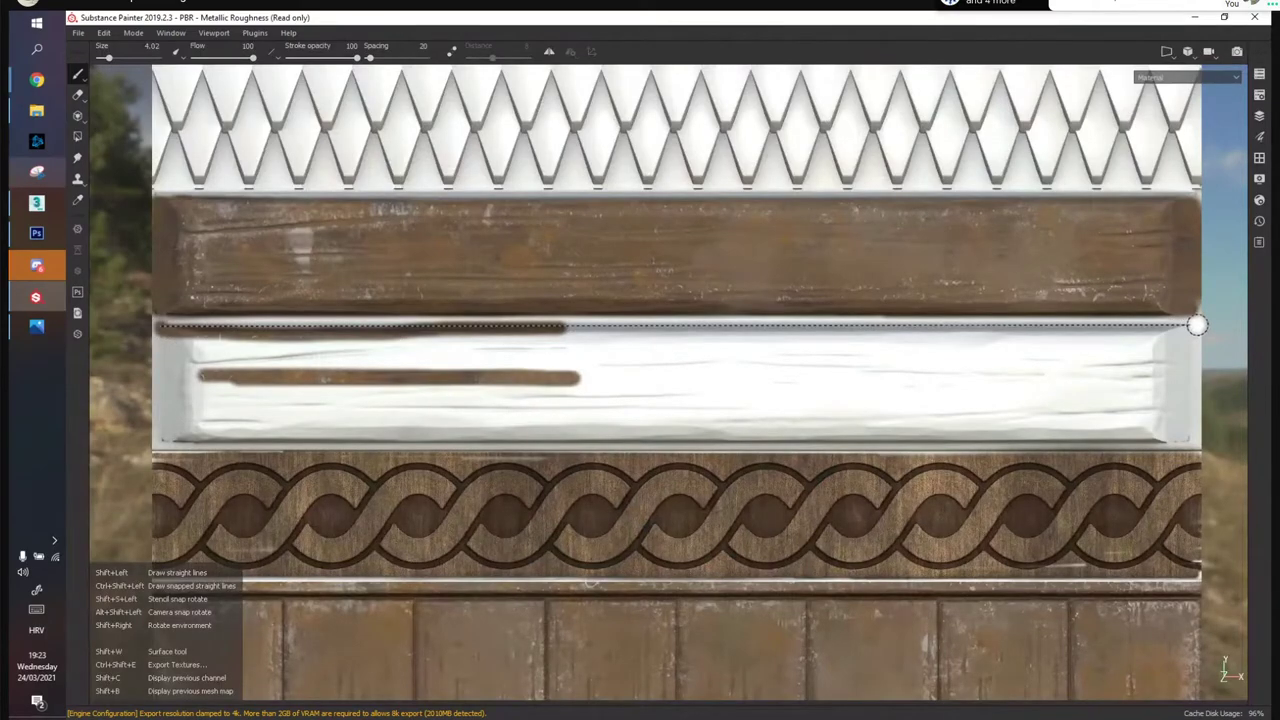
shift+click(1197, 325)
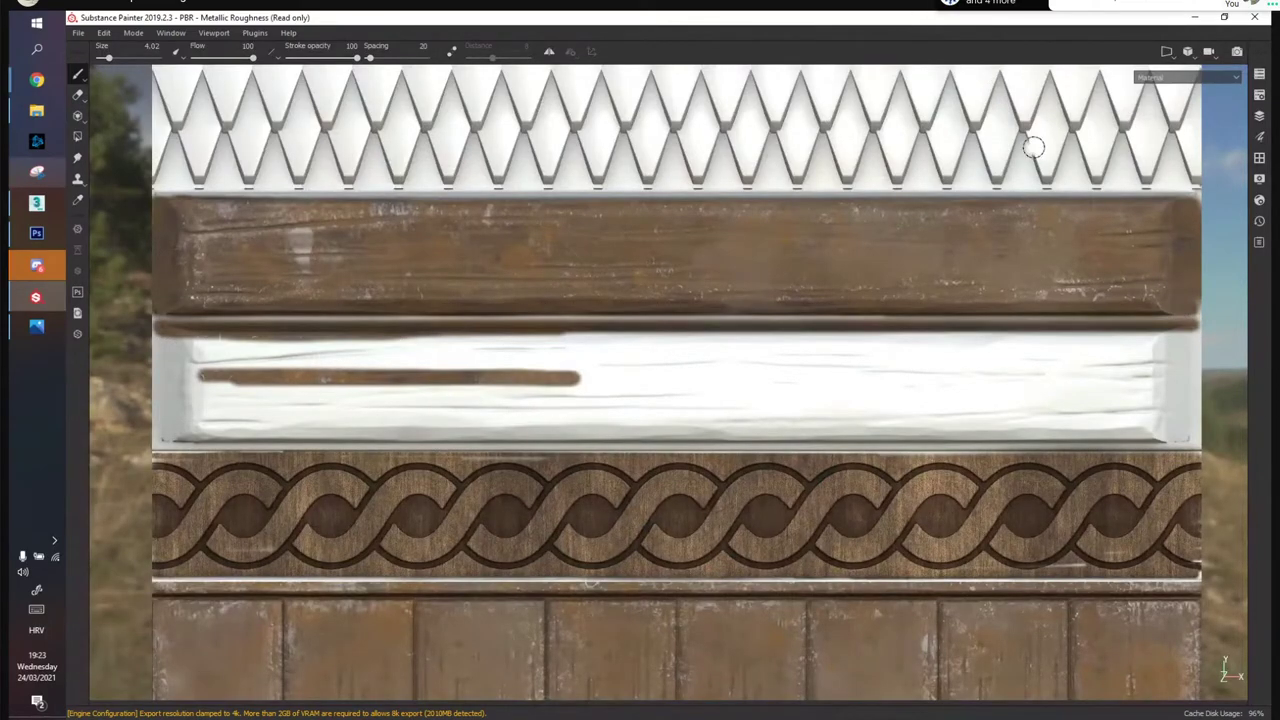
Switch the viewport from the 3D model to the 2D texture view, framed on the partly painted beam
scroll(638, 285, down, 5)
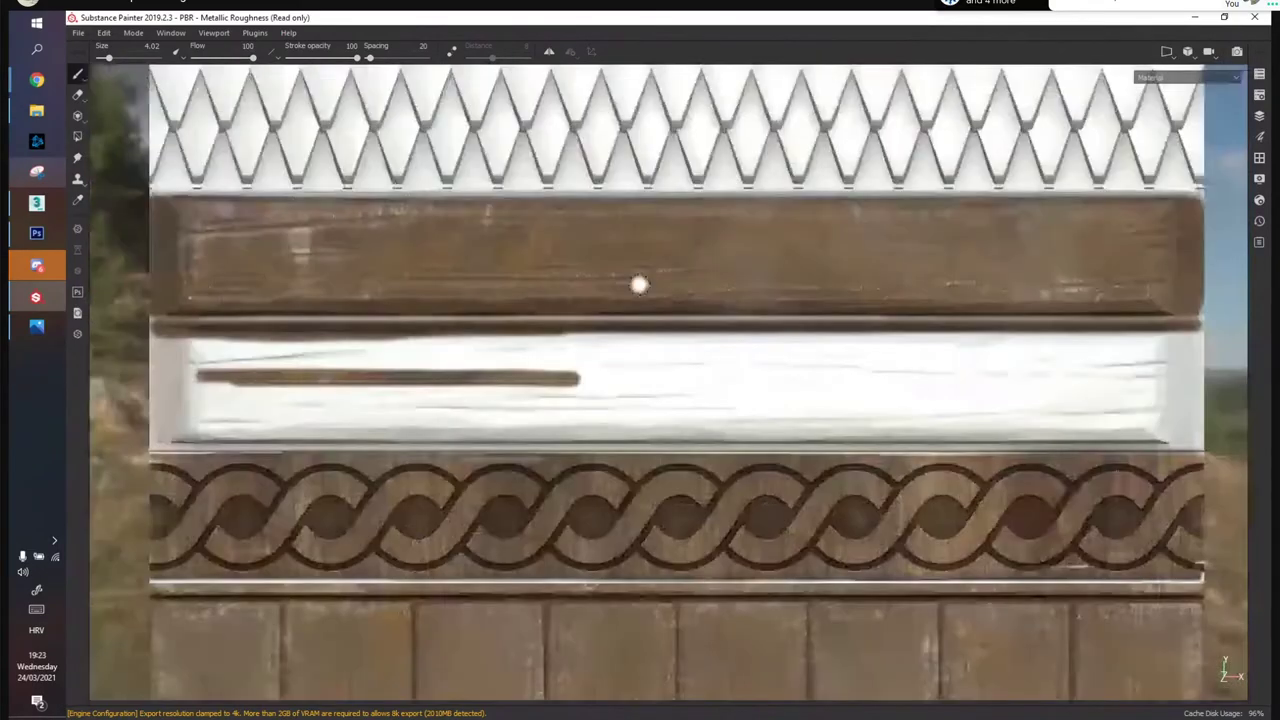
key(Tab)
alt+drag(629, 210, 652, 194)
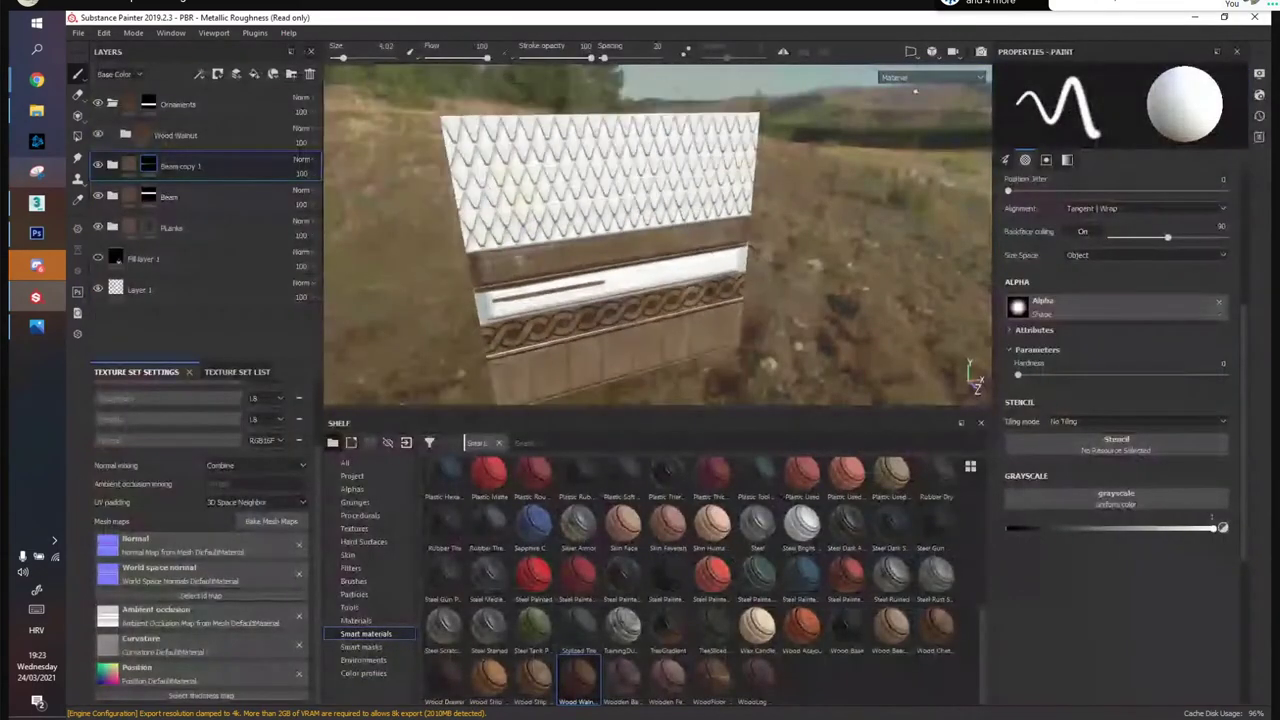
click(910, 51)
click(928, 102)
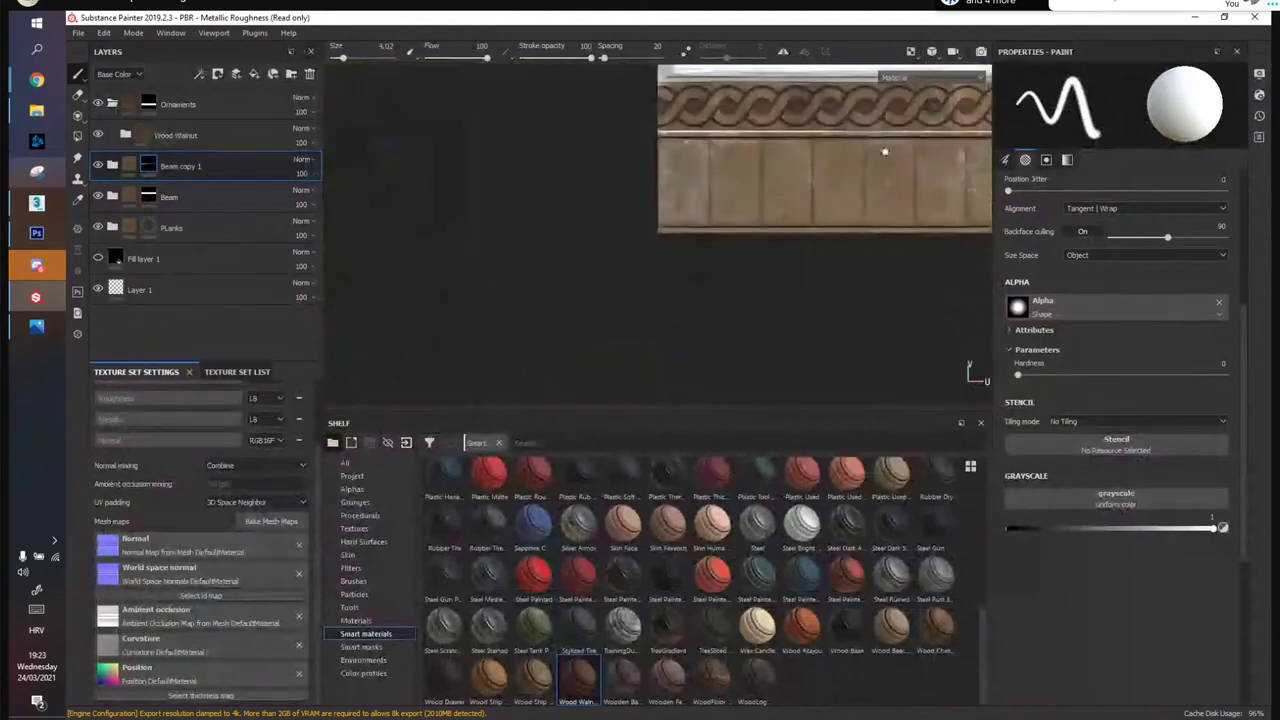
scroll(583, 222, up, 5)
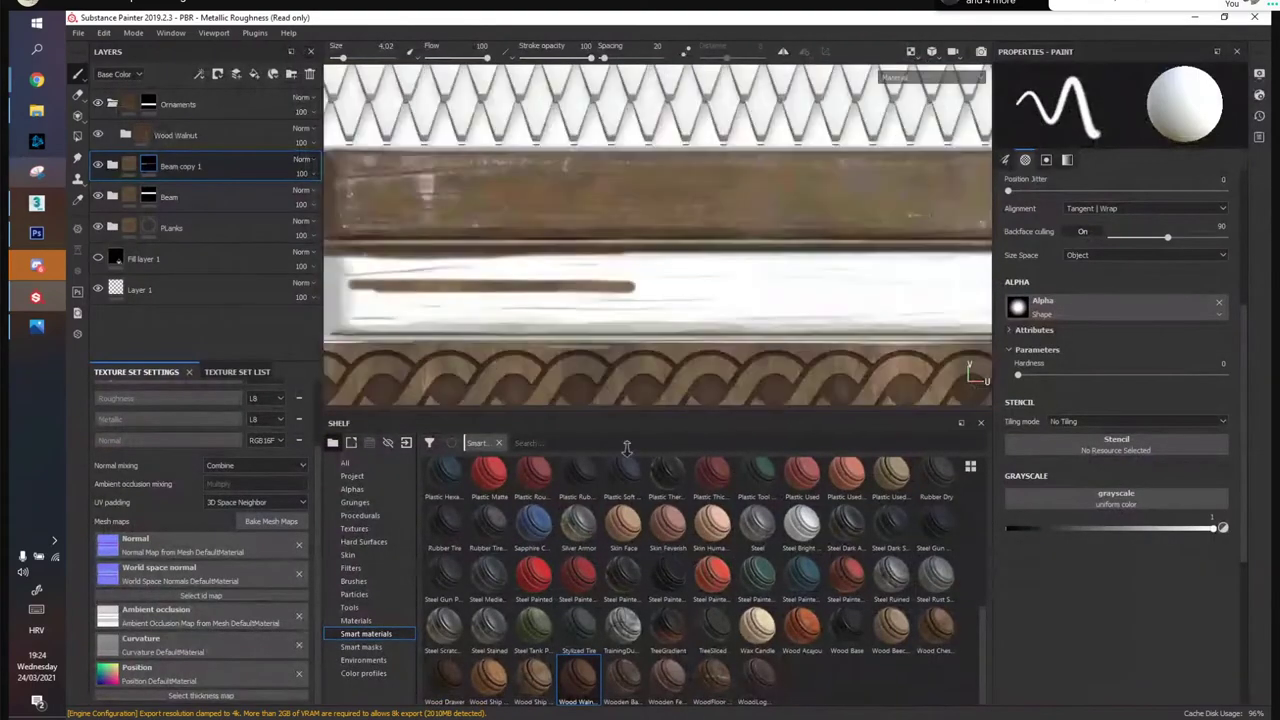
Brush mask strokes over the middle of the white beam and add a straight stroke along its lower edge
mouse_move(628, 287)
mouse_down()
mouse_move(545, 279)
mouse_move(647, 259)
mouse_move(415, 262)
mouse_move(690, 270)
mouse_move(500, 297)
mouse_move(500, 311)
mouse_up()
key(Tab)
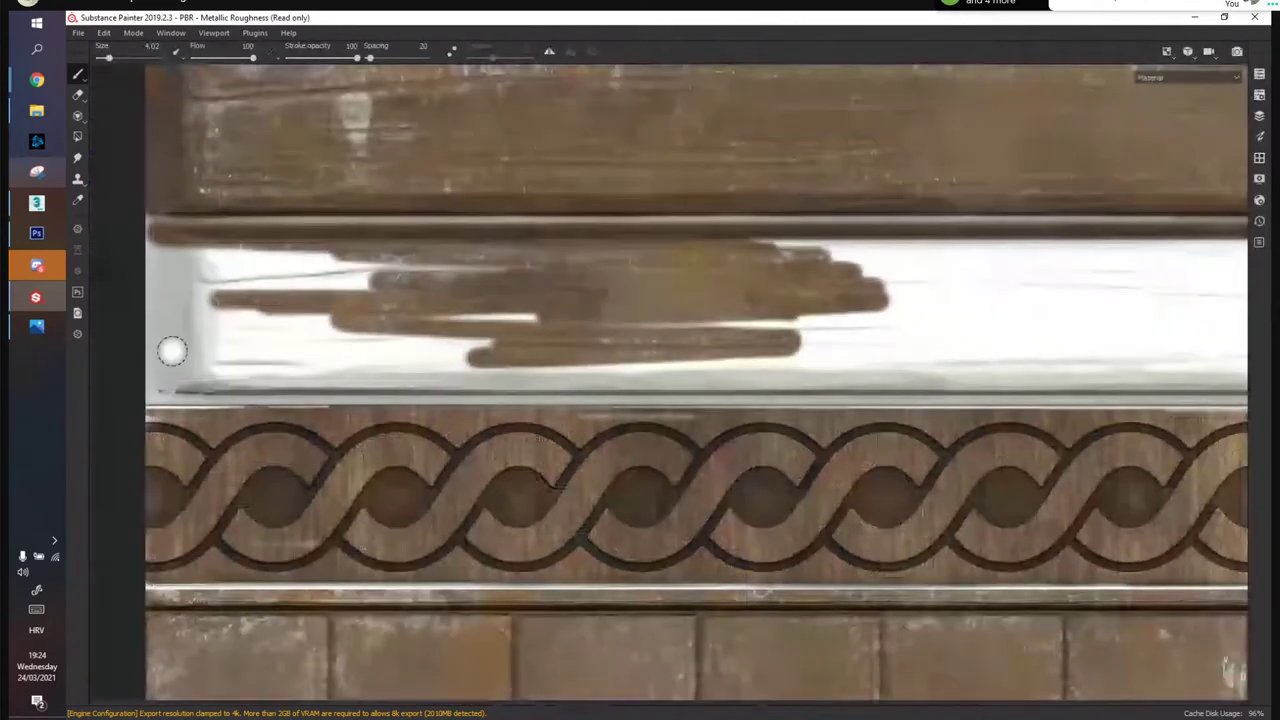
click(151, 386)
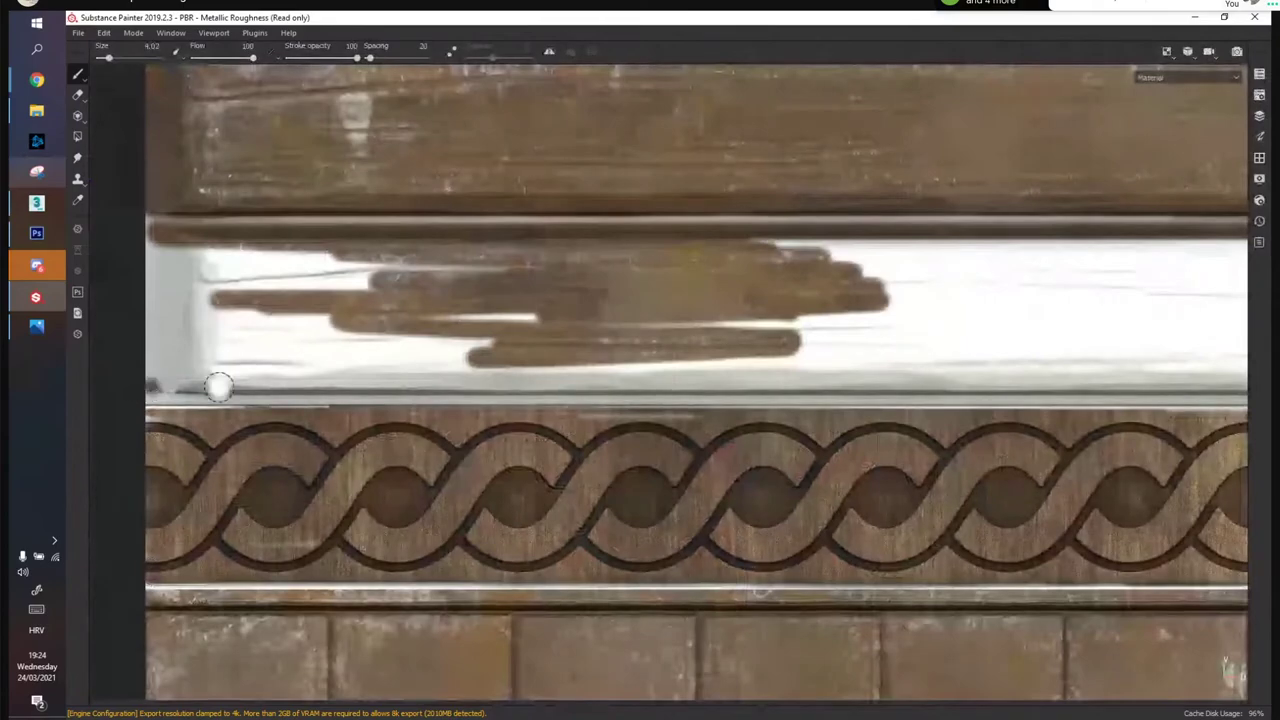
shift+click(1202, 386)
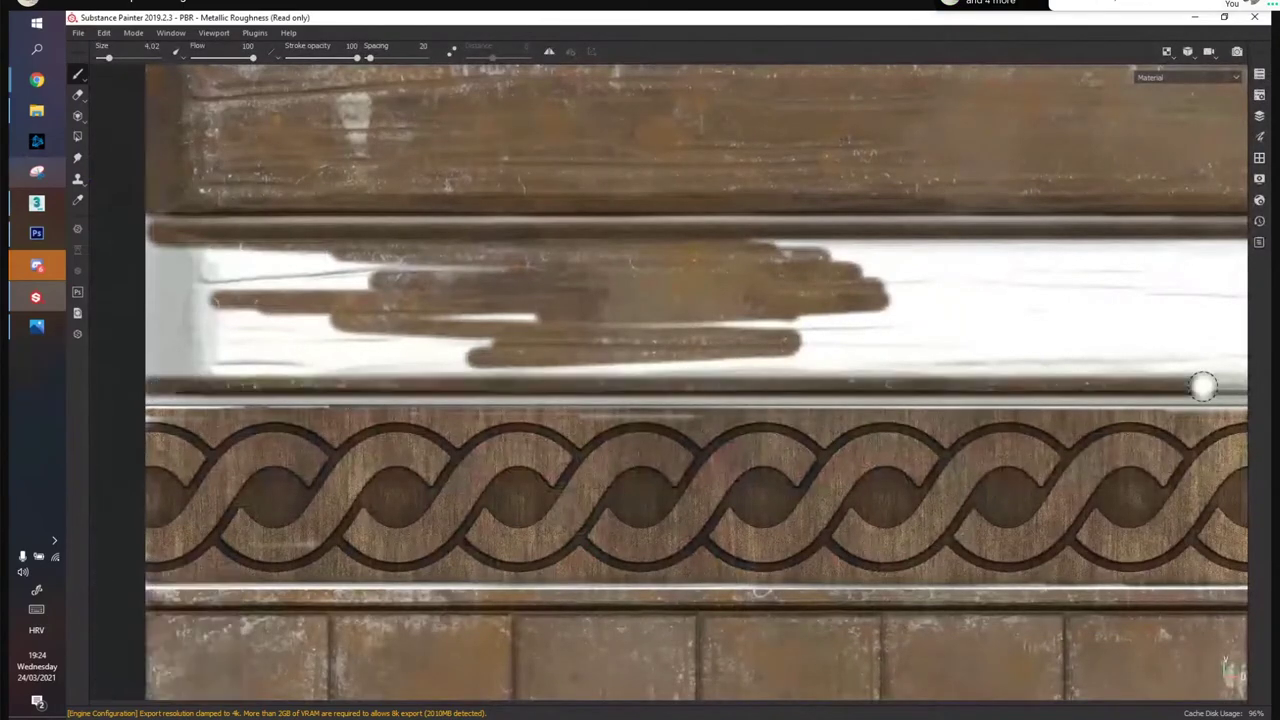
Fill the remaining white areas of the beam from end to end in the mask, varying the brush size
mouse_move(903, 383)
mouse_down()
mouse_move(403, 369)
mouse_move(790, 355)
mouse_move(160, 370)
mouse_move(615, 338)
mouse_up()
mouse_move(372, 330)
ctrl+right_down()
mouse_move(680, 330)
mouse_move(487, 331)
ctrl+right_up()
mouse_move(486, 330)
mouse_down()
mouse_move(330, 330)
mouse_move(250, 265)
mouse_move(150, 277)
mouse_move(160, 336)
mouse_up()
mouse_move(853, 293)
mouse_down()
mouse_move(832, 308)
mouse_move(1035, 312)
mouse_up()
alt+middle_drag(1000, 300, 447, 294)
mouse_move(789, 307)
mouse_down()
mouse_move(470, 312)
mouse_move(823, 309)
mouse_move(1090, 257)
mouse_move(490, 255)
mouse_move(930, 250)
mouse_move(870, 270)
mouse_move(540, 245)
mouse_move(630, 245)
mouse_move(302, 268)
mouse_move(330, 245)
mouse_move(230, 242)
mouse_move(260, 330)
mouse_move(289, 340)
mouse_move(690, 322)
mouse_move(450, 330)
mouse_move(545, 325)
mouse_up()
ctrl+right_drag(553, 306, 522, 311)
mouse_move(365, 355)
mouse_down()
mouse_move(970, 352)
mouse_move(1010, 372)
mouse_move(628, 370)
mouse_up()
Set the brush size to 4.13 and paint straight mask strokes along the beam's lower edge up to its right end and back
ctrl+right_drag(622, 352, 612, 352)
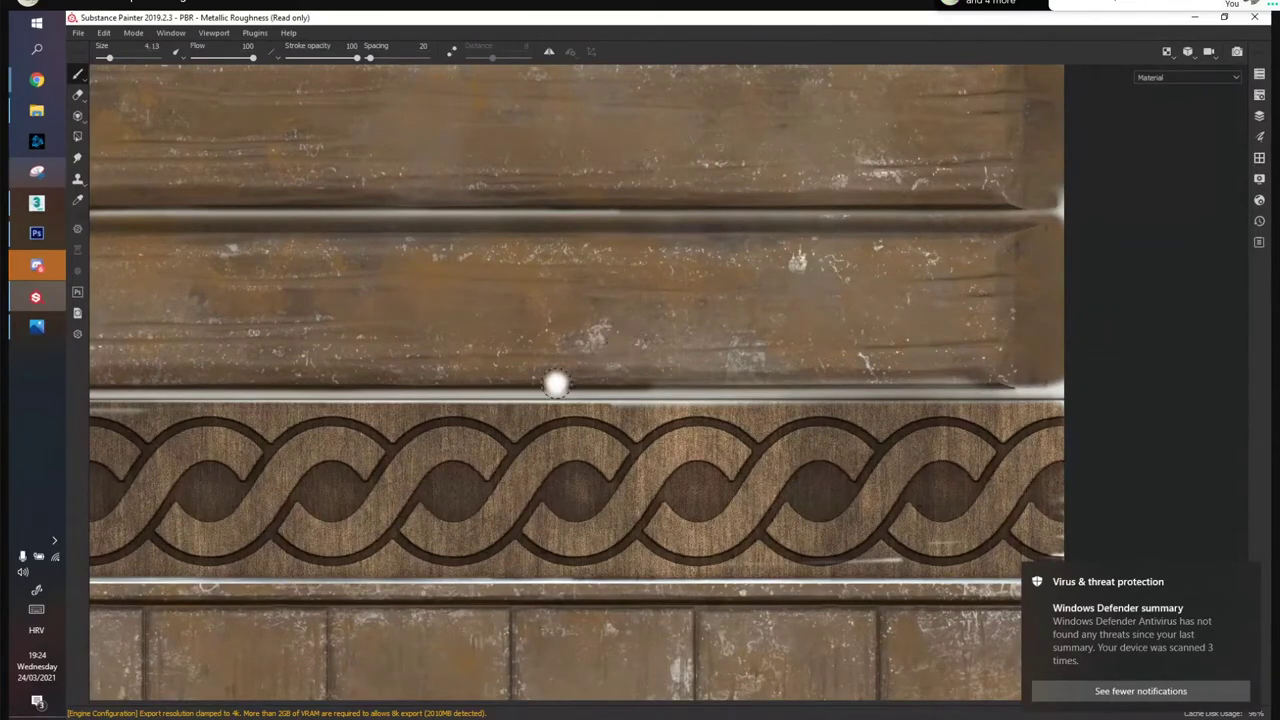
key(shift)
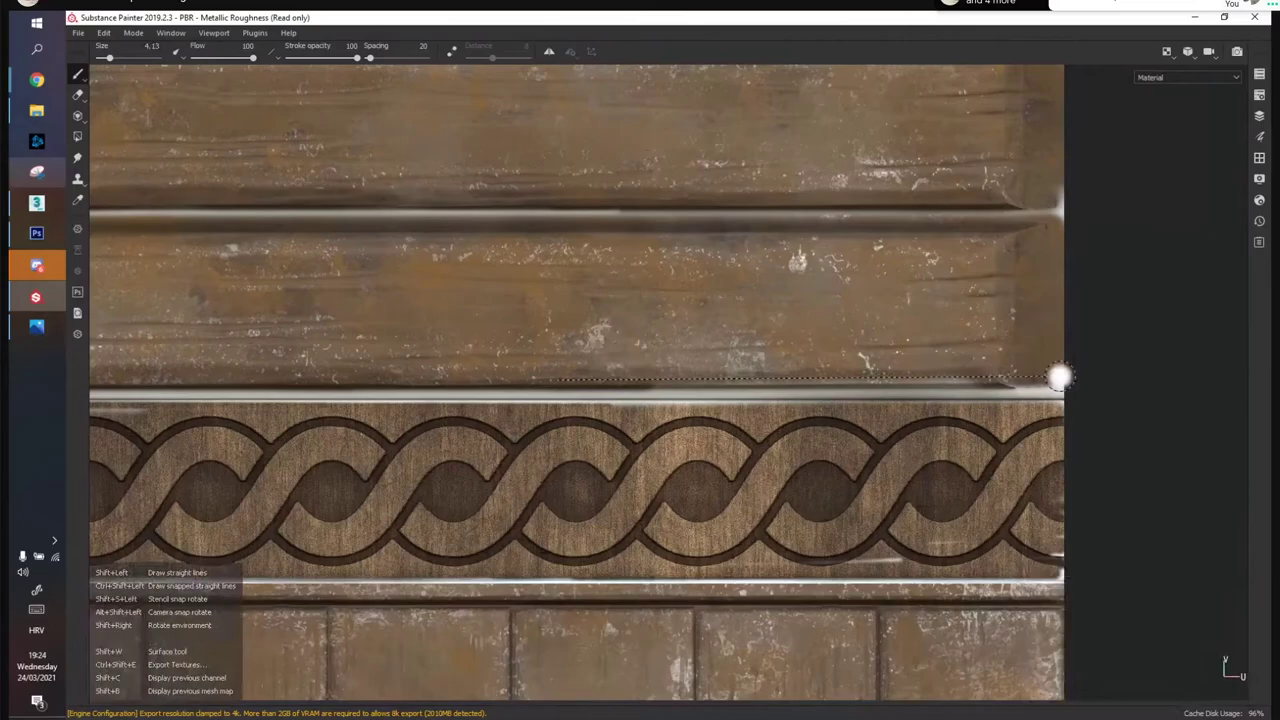
shift+click(1058, 377)
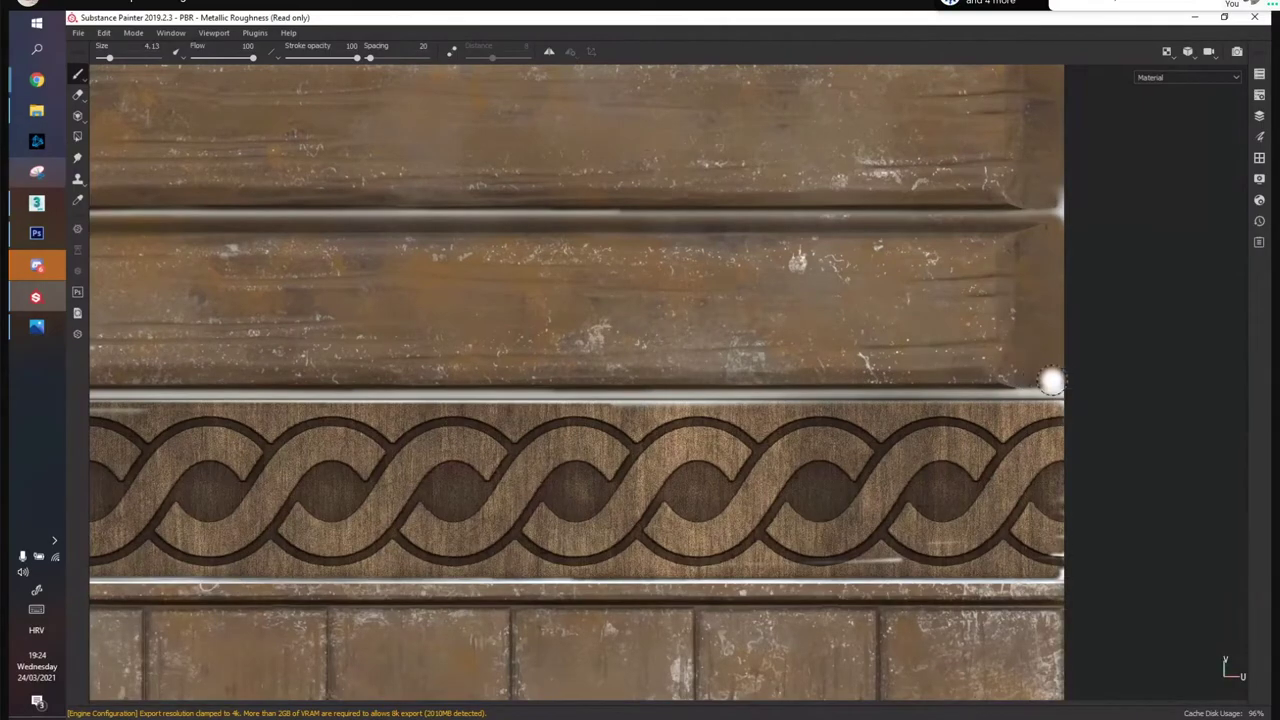
key(shift)
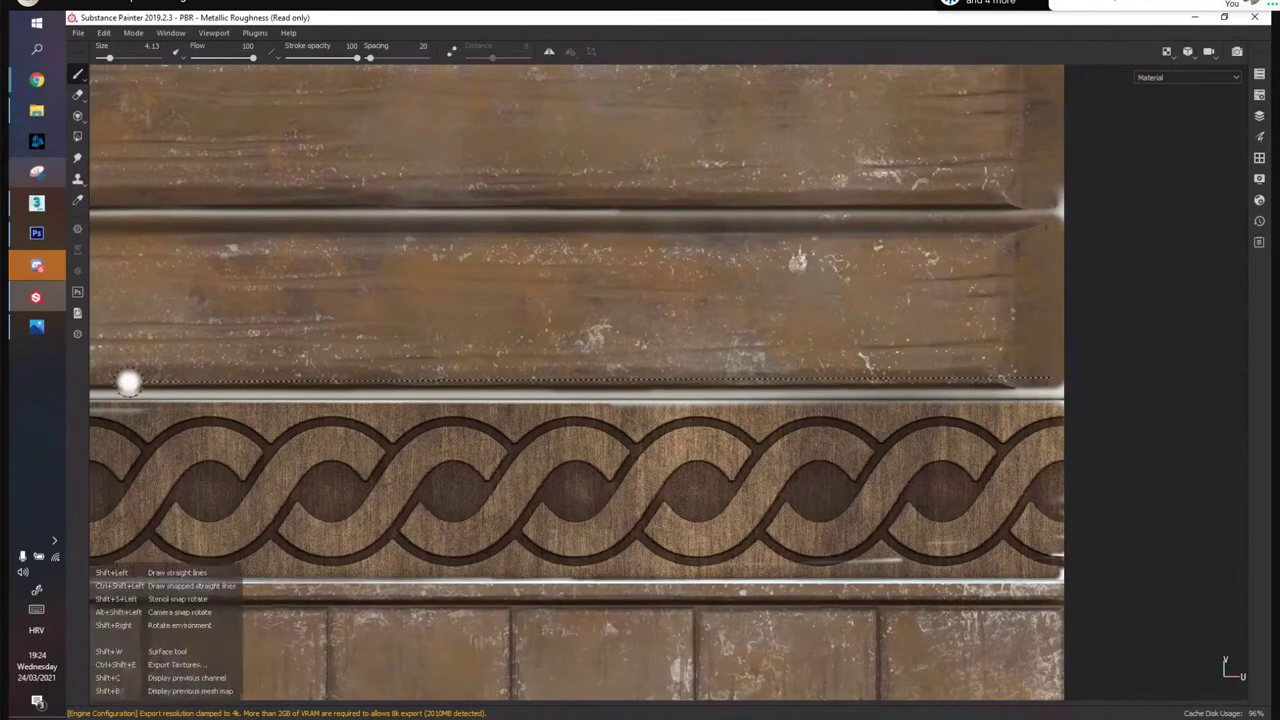
shift+click(130, 382)
Reduce the brush size to 2.23 and paint thin straight mask strokes along the beam's lower edge, just above the braided ornament
alt+middle_drag(257, 311, 1003, 274)
ctrl+right_drag(764, 338, 744, 339)
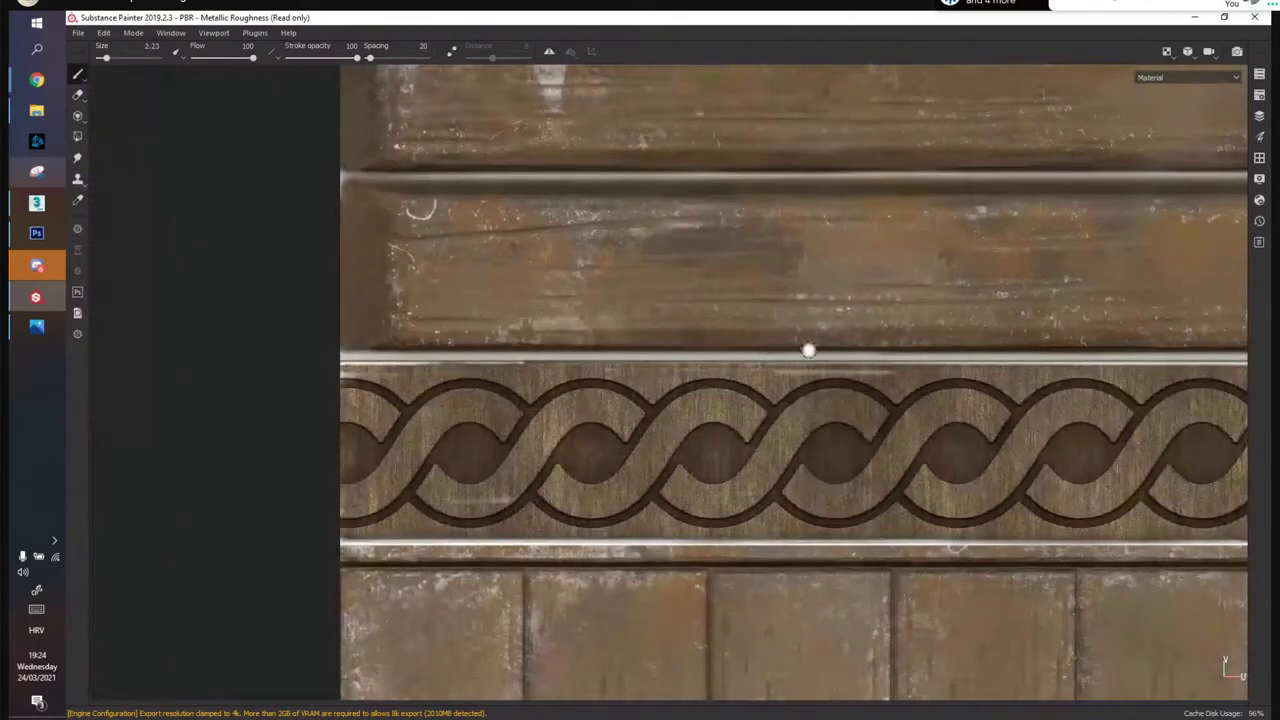
key(bracketleft)
drag(776, 354, 681, 358)
key(ctrl+z)
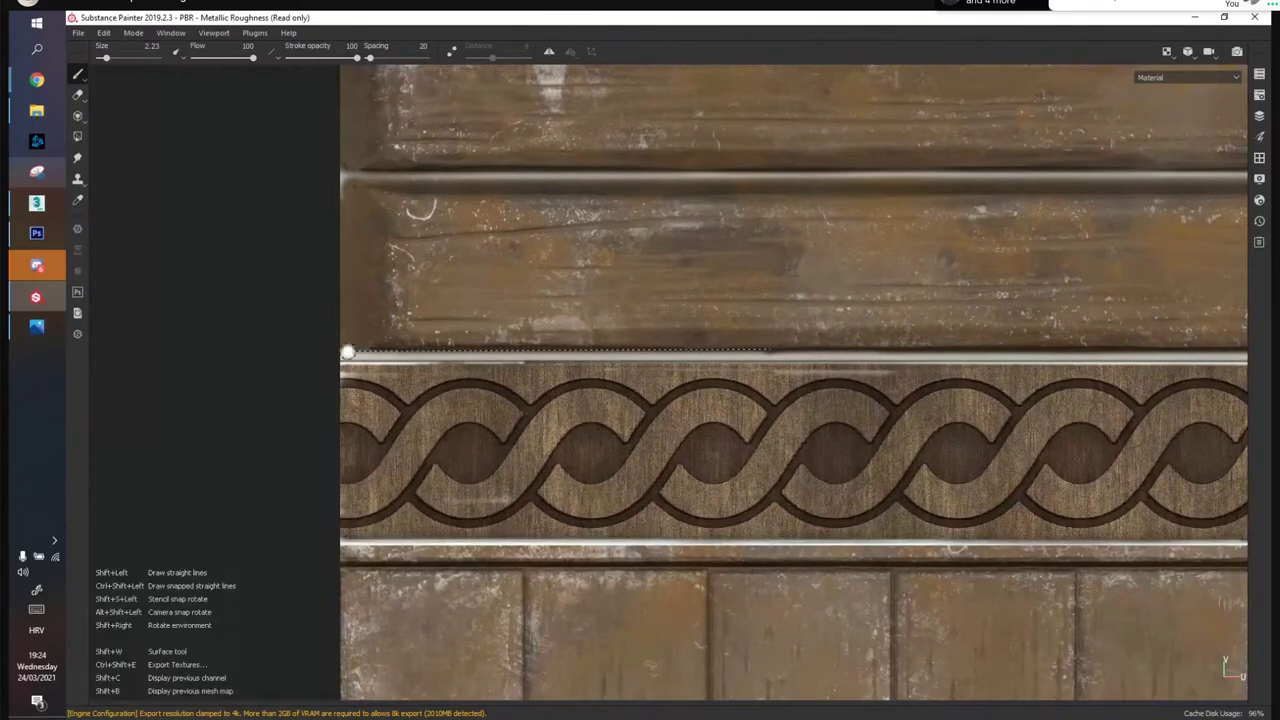
shift+click(346, 352)
alt+middle_drag(835, 325, 391, 293)
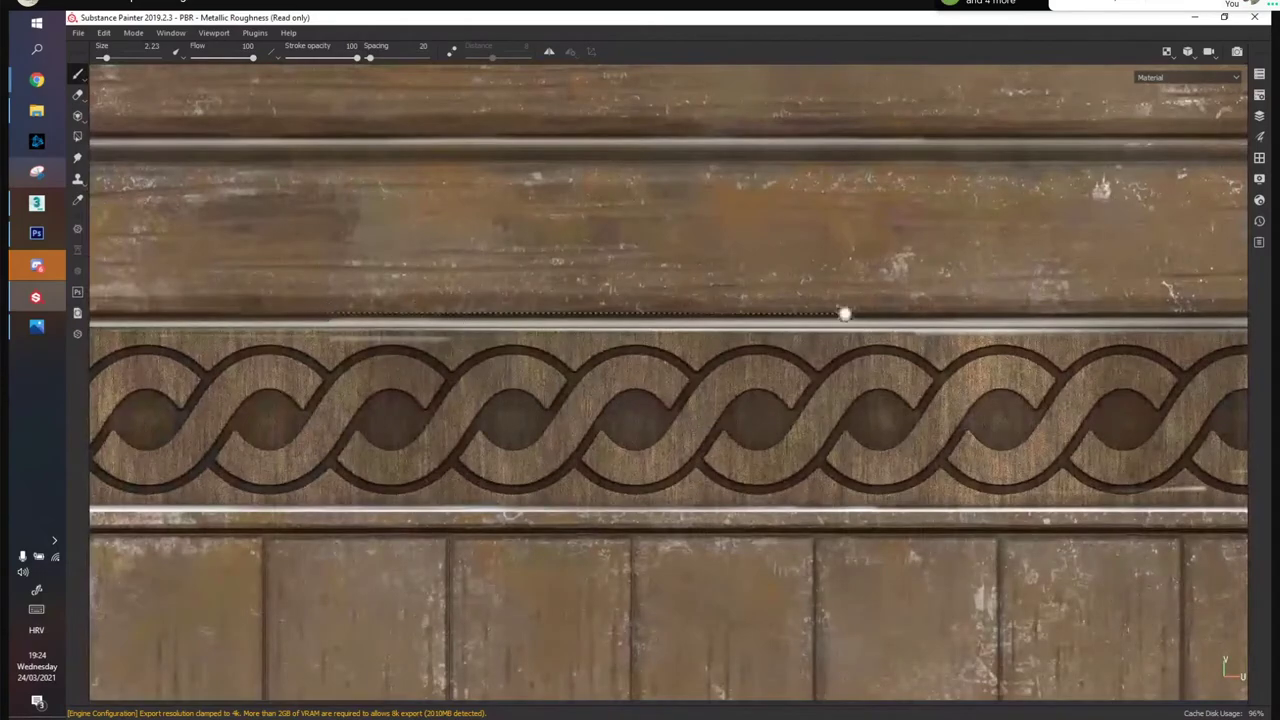
shift+click(1168, 314)
alt+middle_drag(1168, 312, 788, 326)
mouse_move(789, 380)
alt+right_down()
mouse_move(689, 366)
mouse_move(666, 332)
alt+right_up()
alt+middle_drag(666, 330, 834, 299)
alt+right_drag(835, 299, 643, 215)
alt+middle_drag(643, 215, 666, 257)
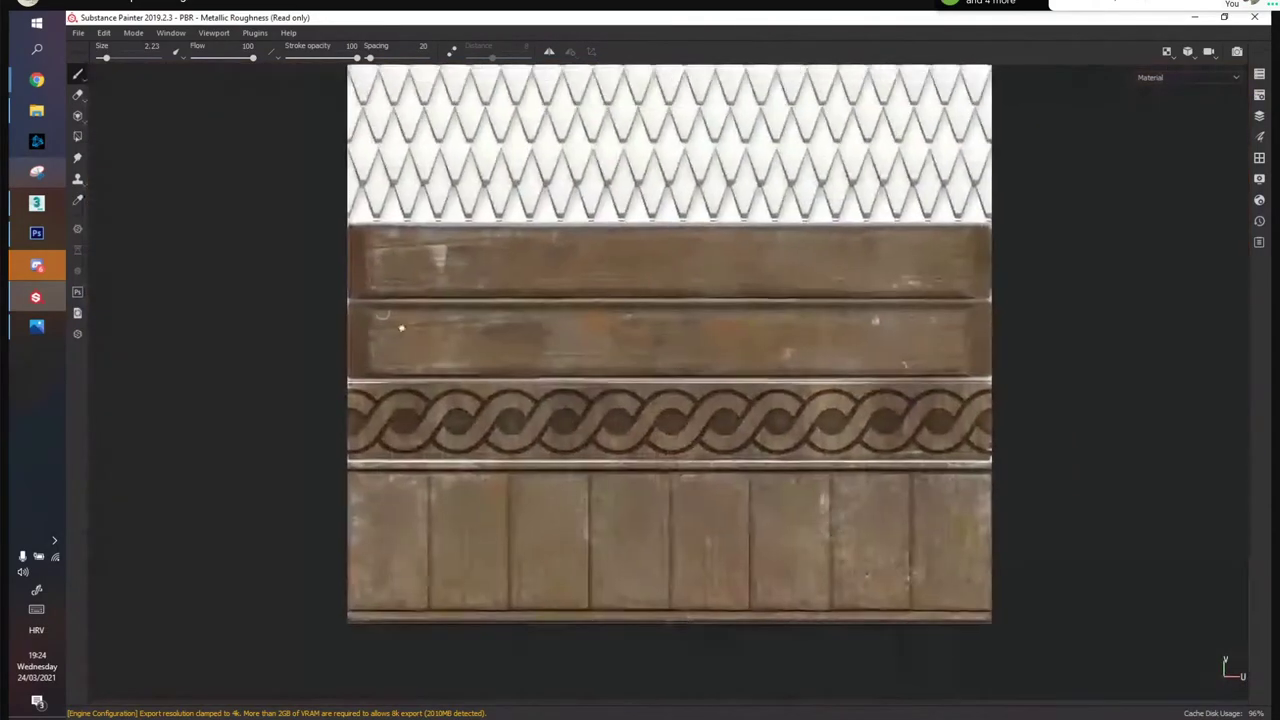
key(Tab)
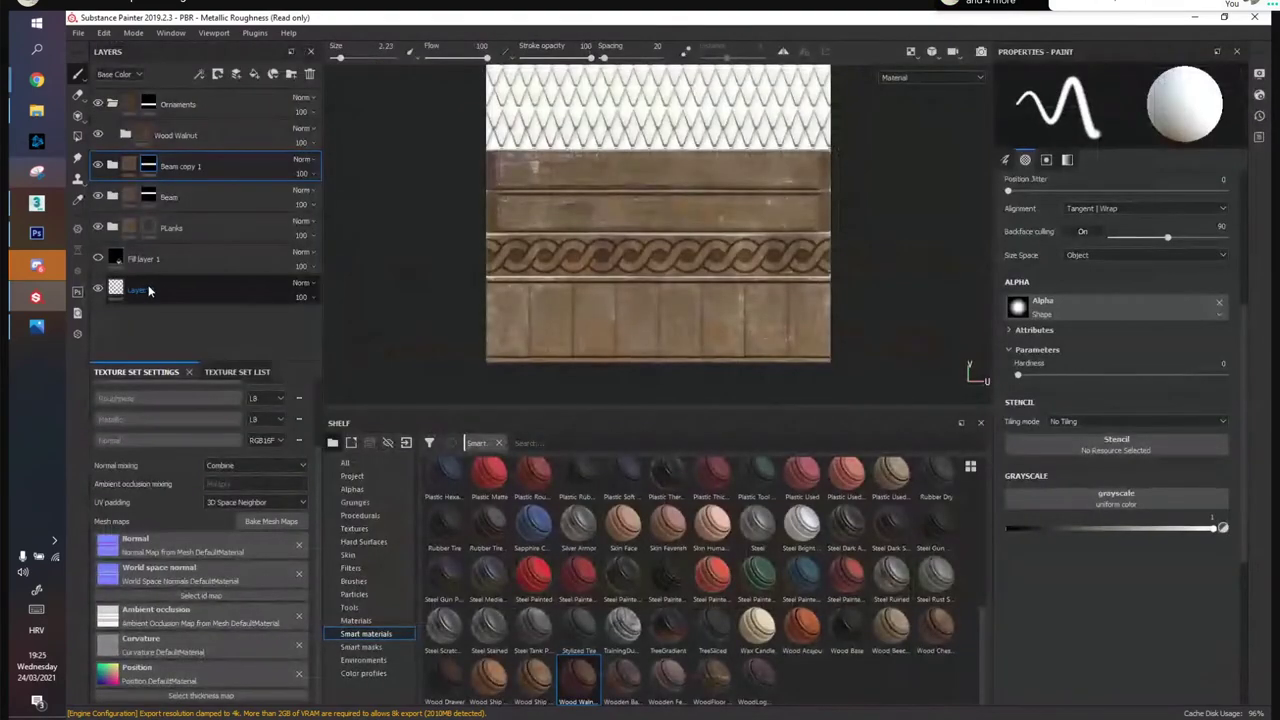
Add a fill layer directly above Layer 1 and bring back the Layers view
click(149, 290)
click(254, 75)
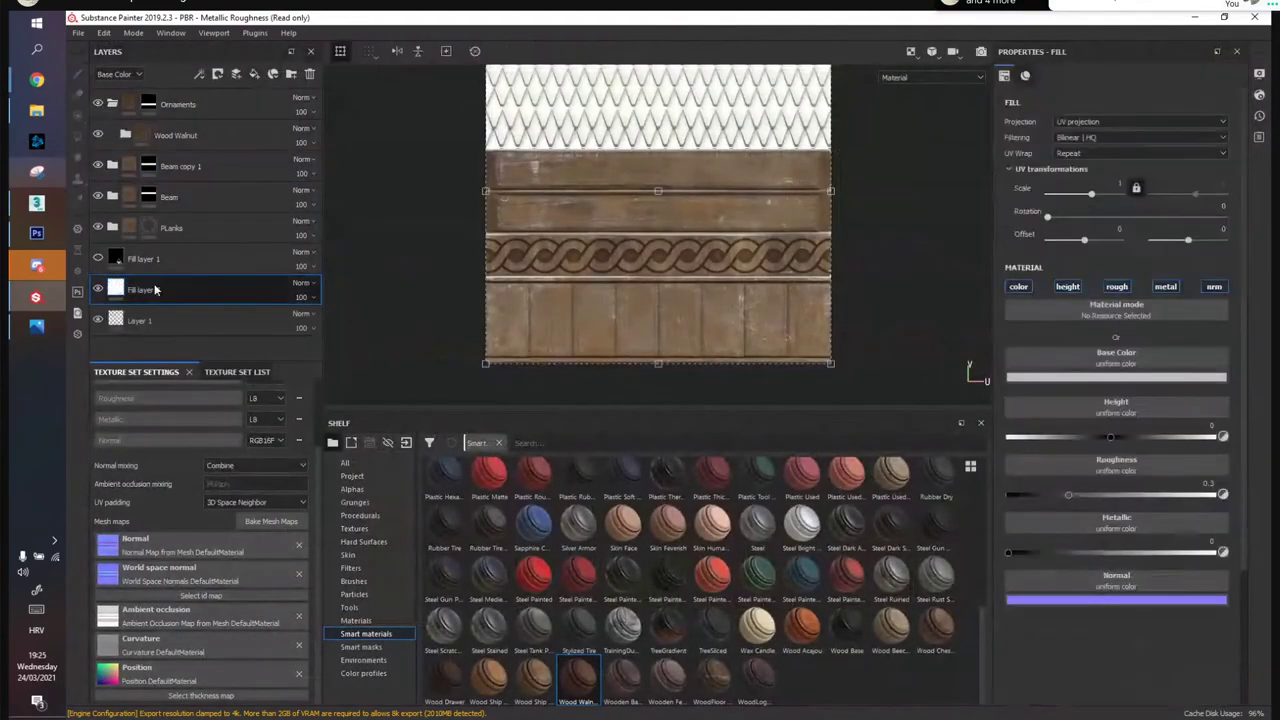
click(313, 53)
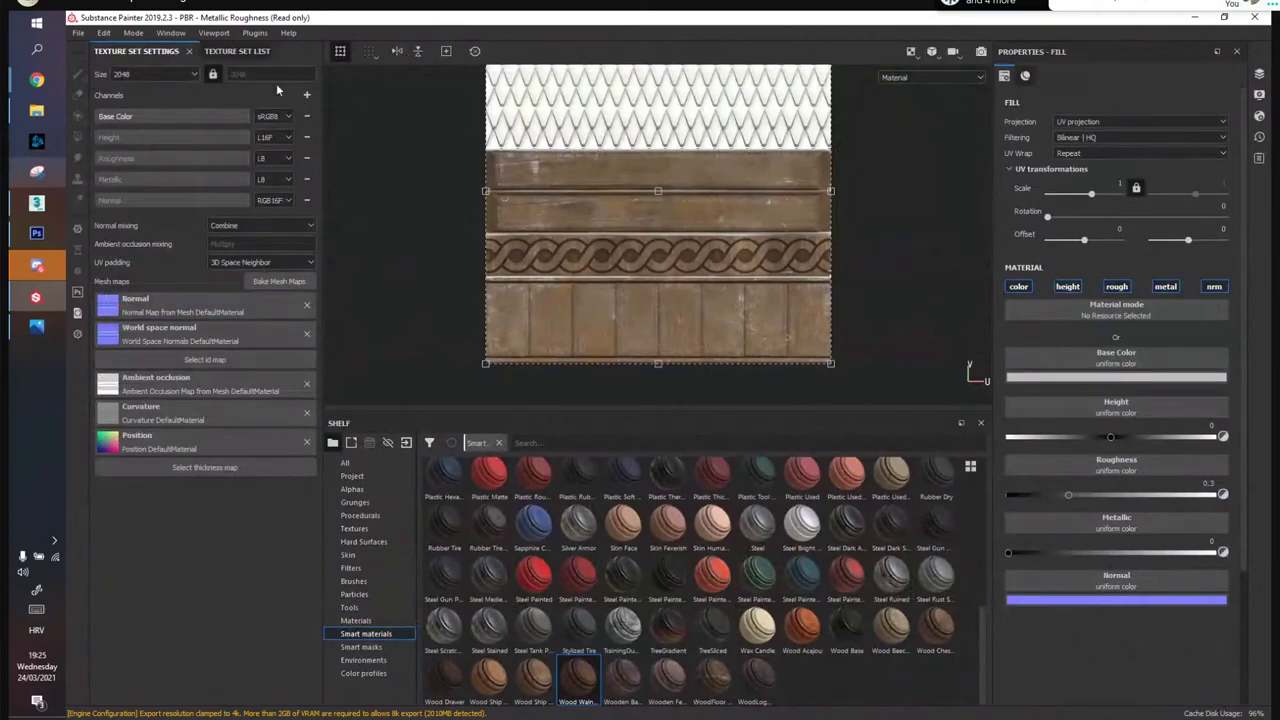
click(226, 51)
click(146, 52)
click(170, 38)
mouse_move(176, 48)
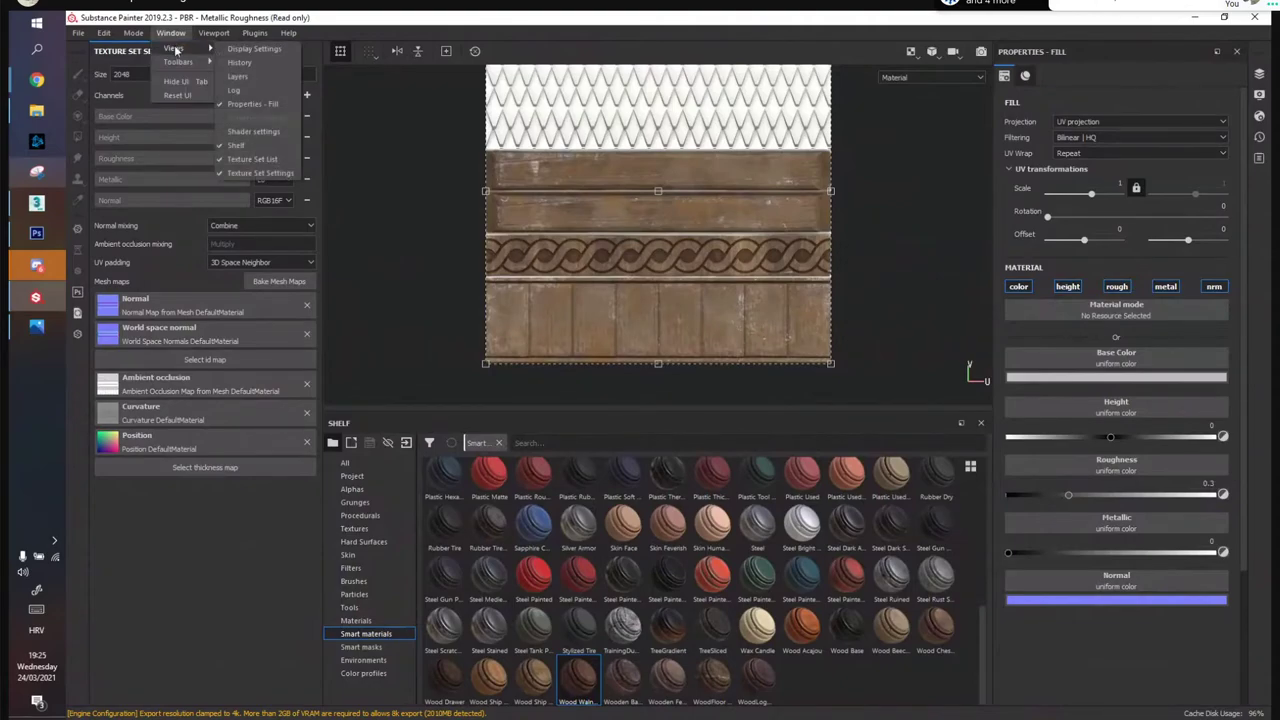
click(254, 76)
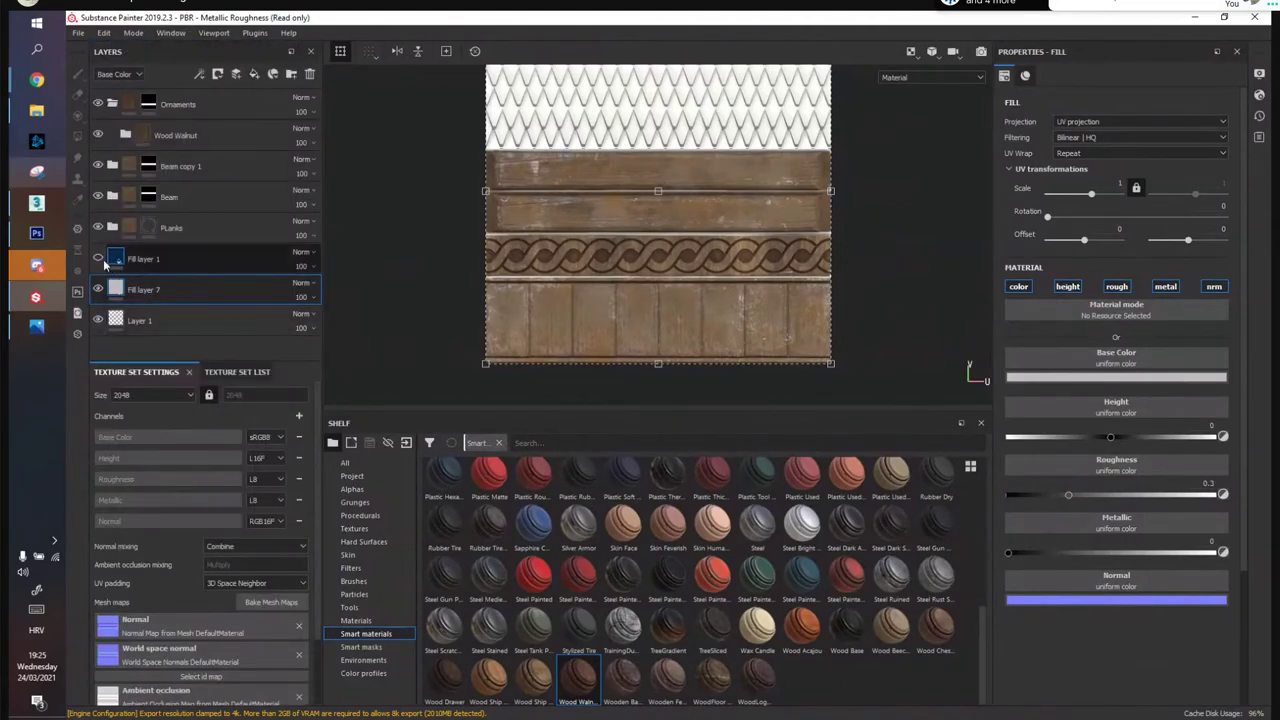
Make Fill layer 1 visible and delete the unneeded Fill layer 7
click(98, 258)
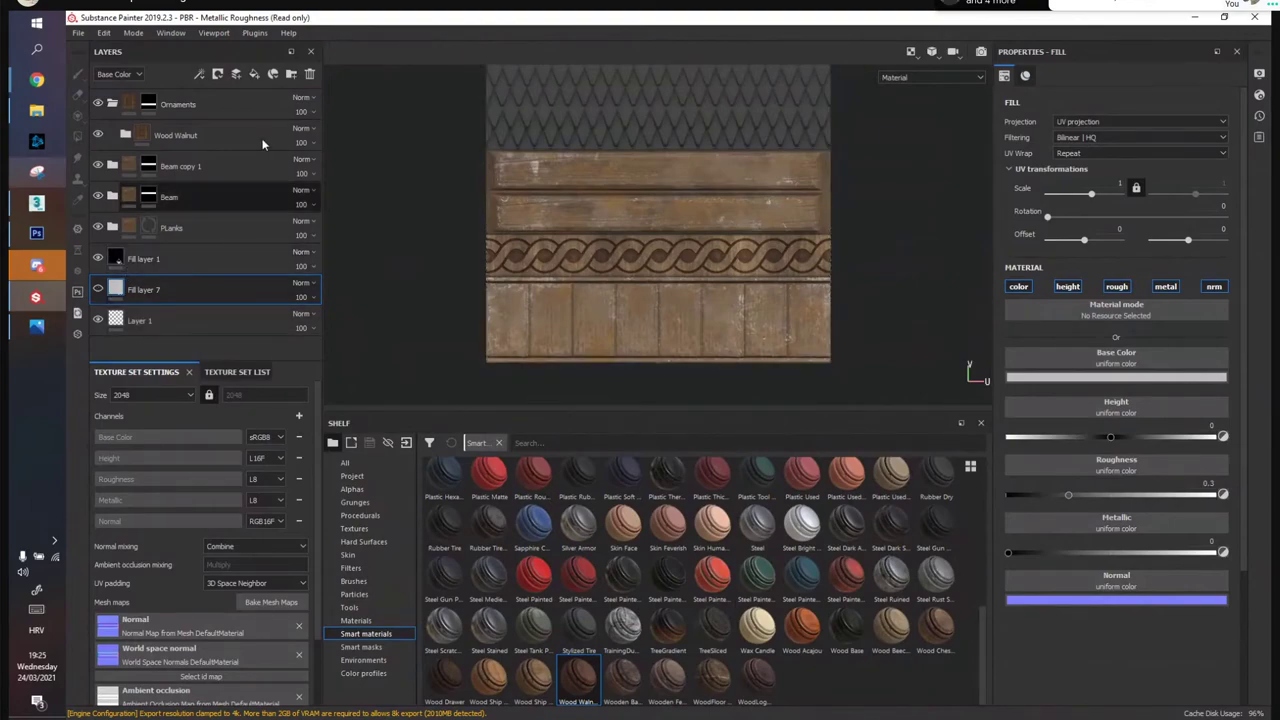
click(310, 75)
Rename the Beam copy 1 folder as RoofBeam and expand it to reach its fill layers
scroll(624, 296, up, 3)
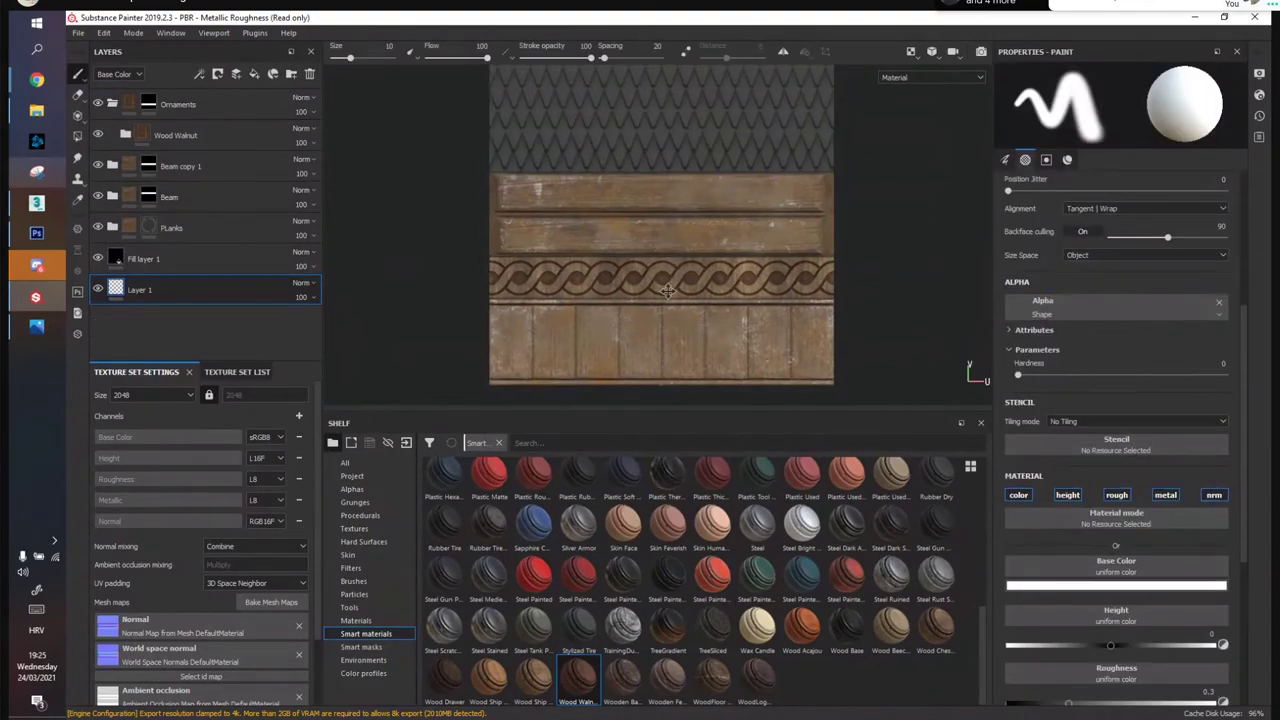
middle_drag(624, 296, 626, 268)
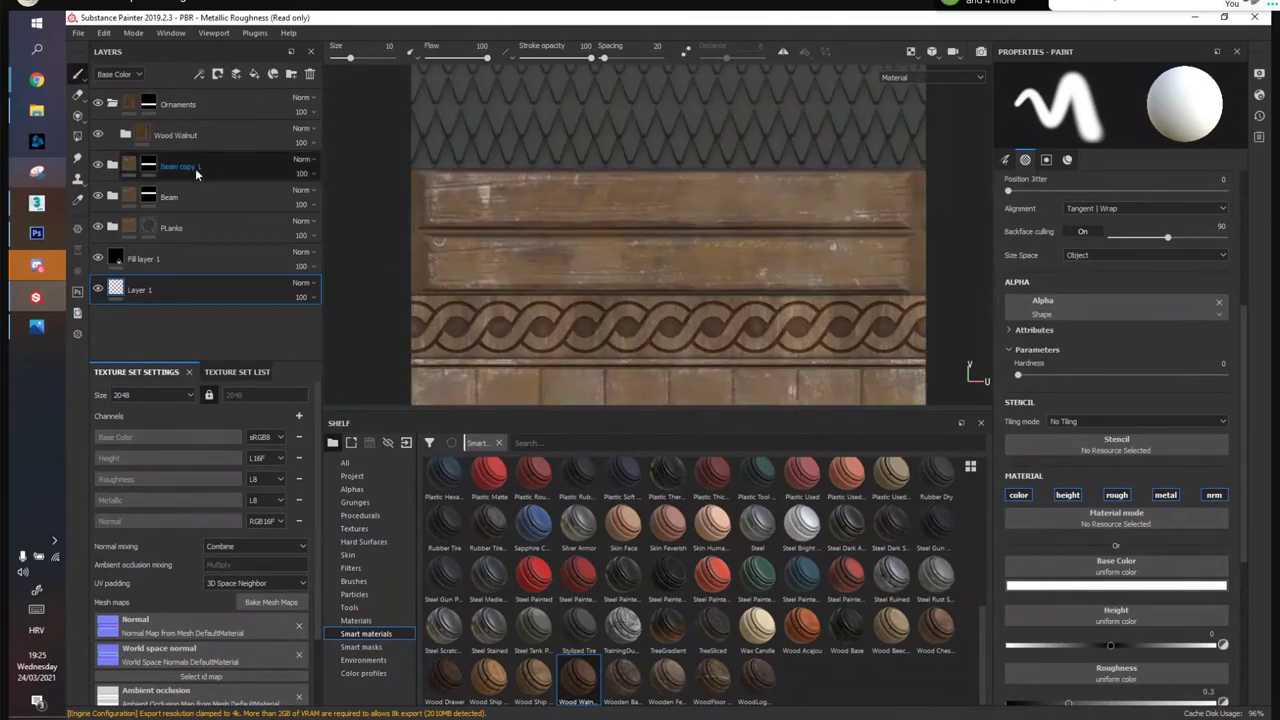
double_click(180, 167)
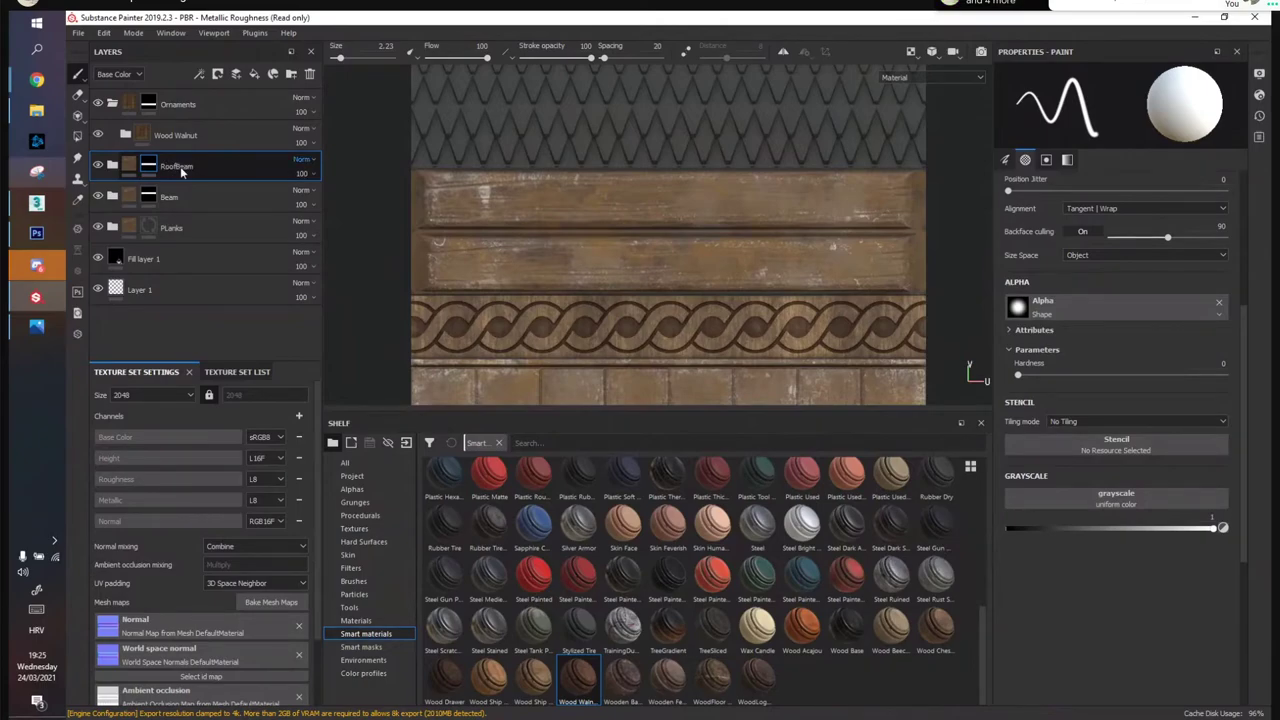
click(112, 166)
scroll(150, 232, down, 5)
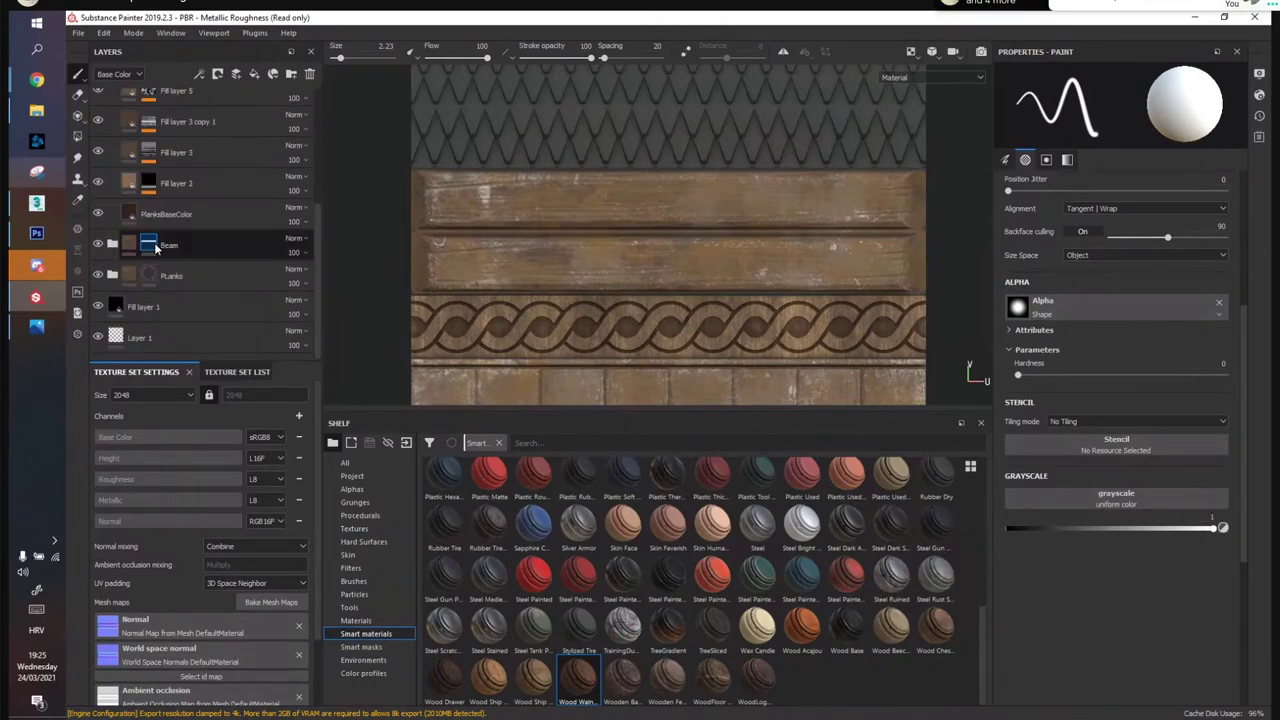
scroll(147, 237, up, 1)
Darken the base color of Fill layer 2 in RoofBeam to about RGB 0.054, 0.031, 0.020
click(162, 253)
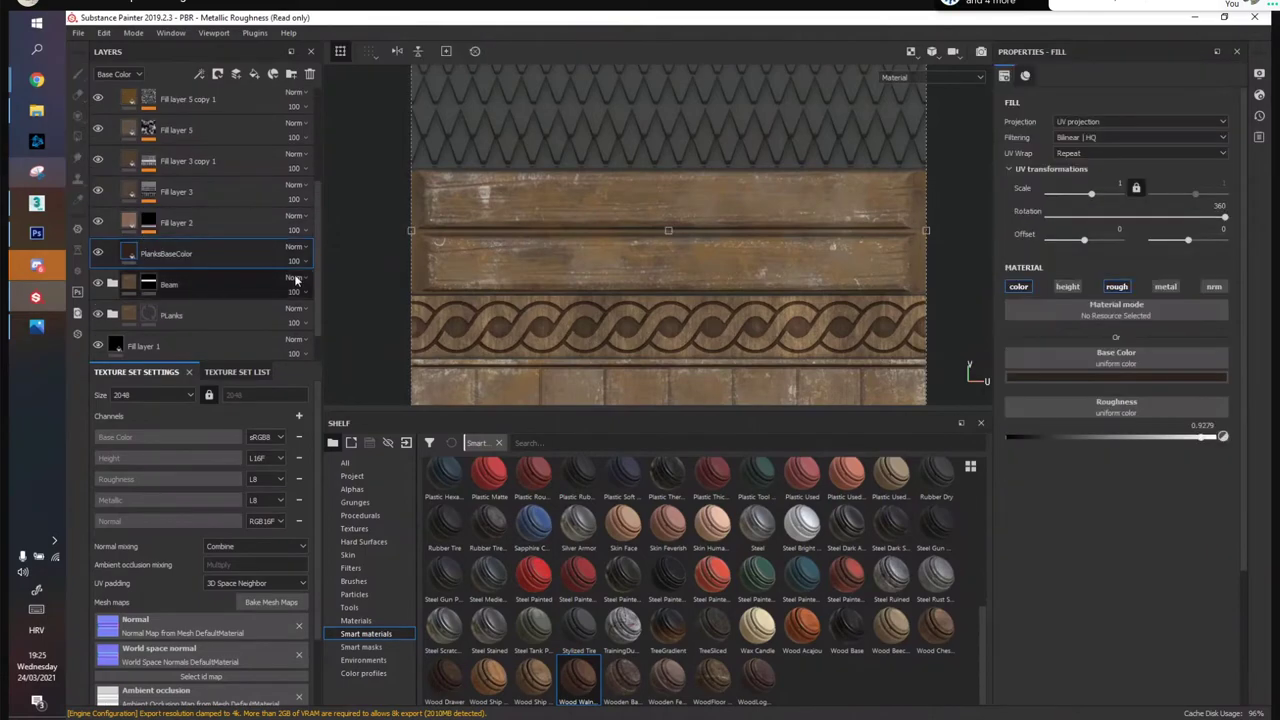
click(168, 224)
click(1116, 377)
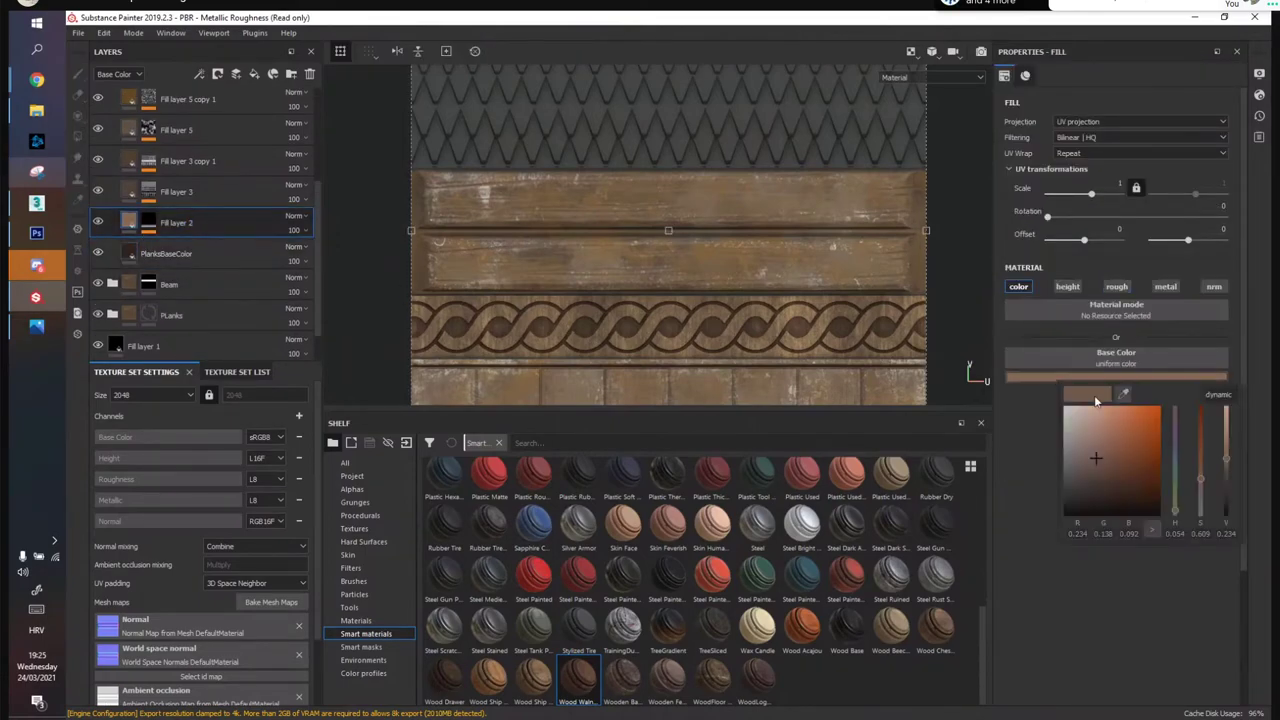
click(1096, 488)
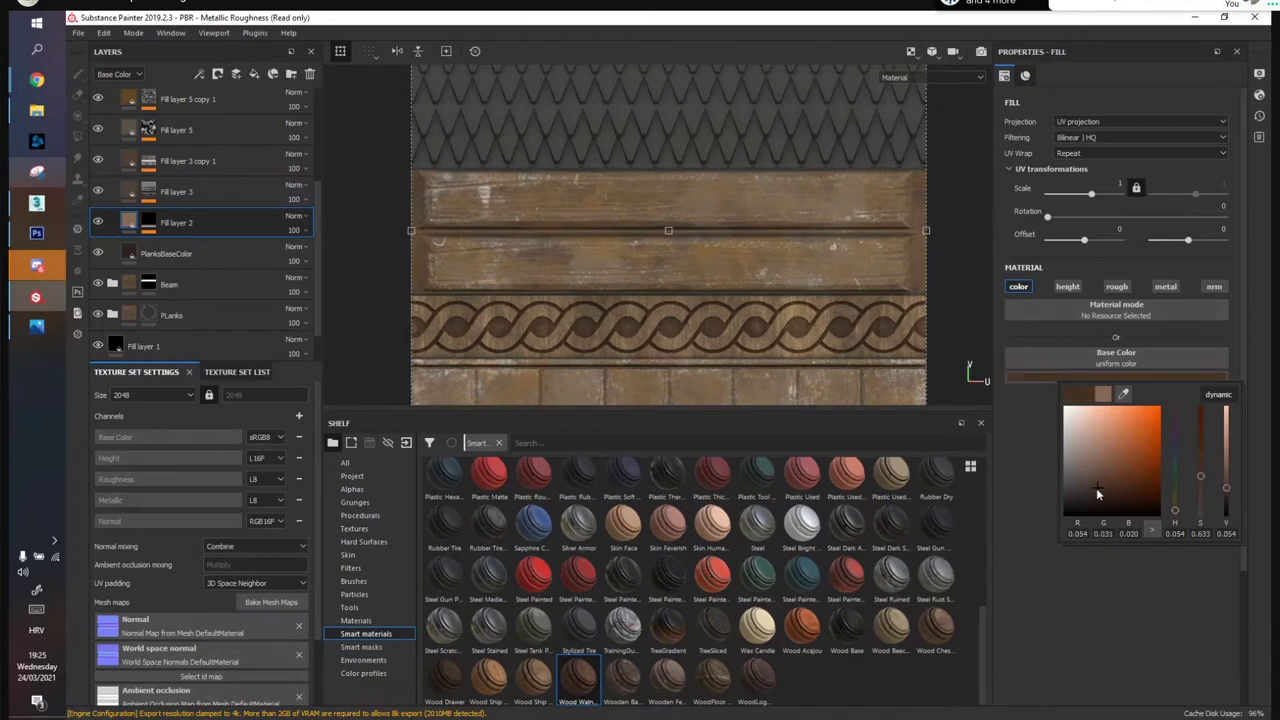
Change the base color of RoofBeam's PlanksBaseColor layer to a light orange-brown with a value of 0.238
click(187, 202)
scroll(189, 193, up, 5)
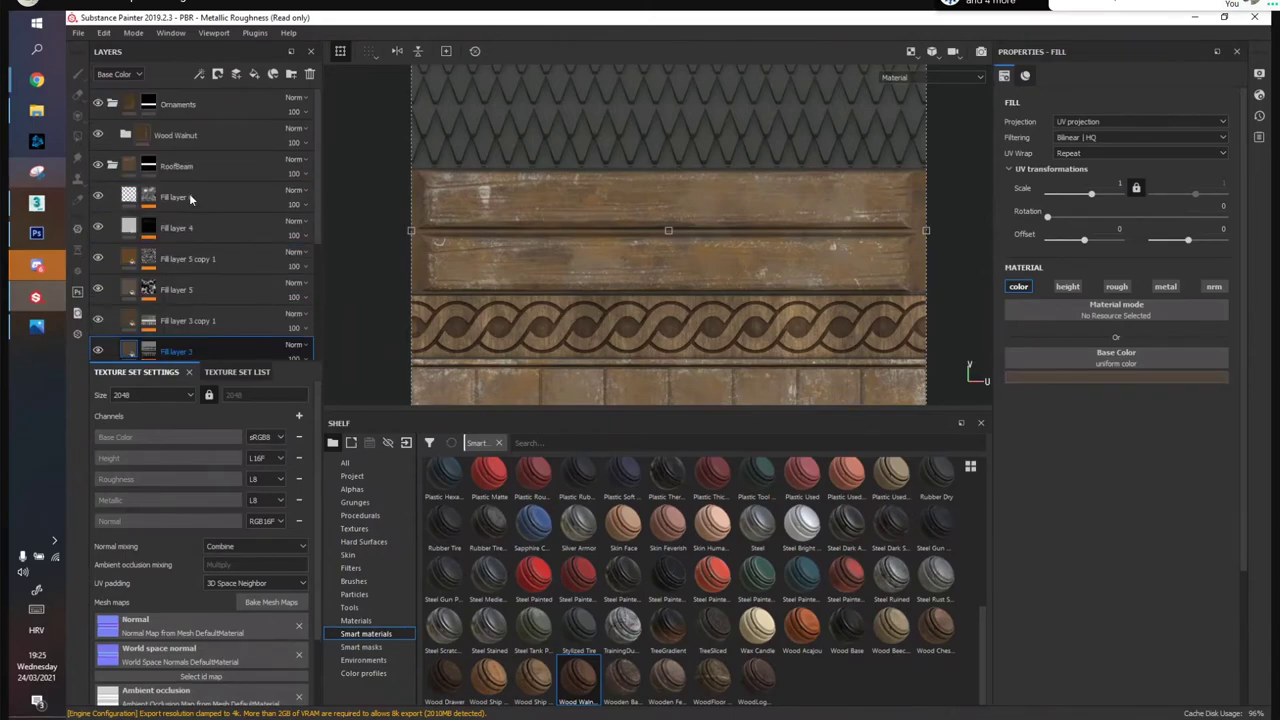
scroll(192, 233, down, 5)
click(187, 226)
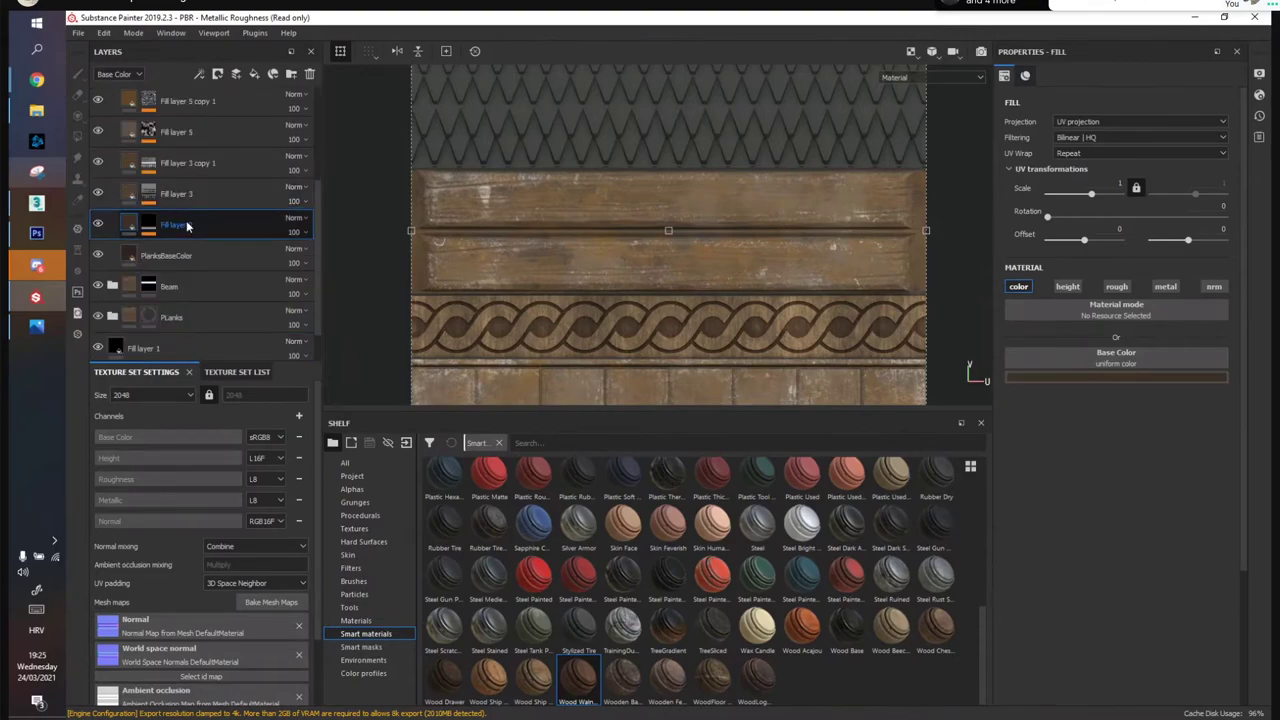
click(184, 247)
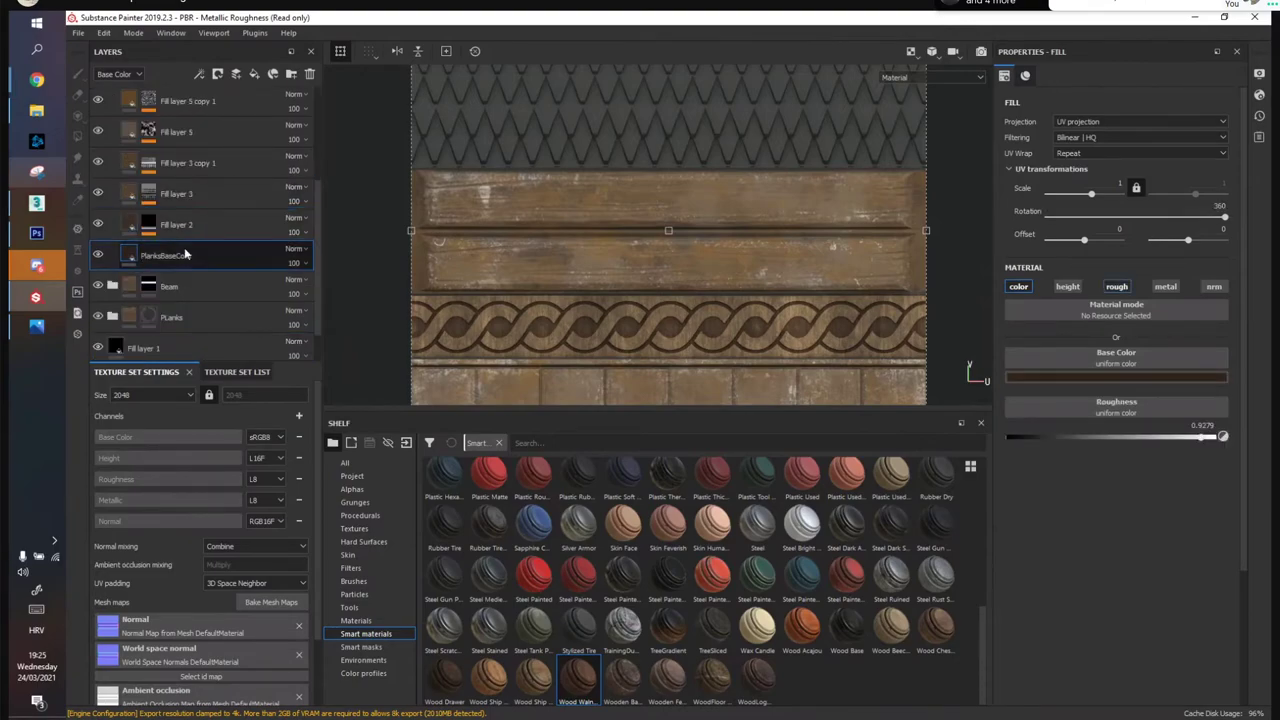
click(1104, 379)
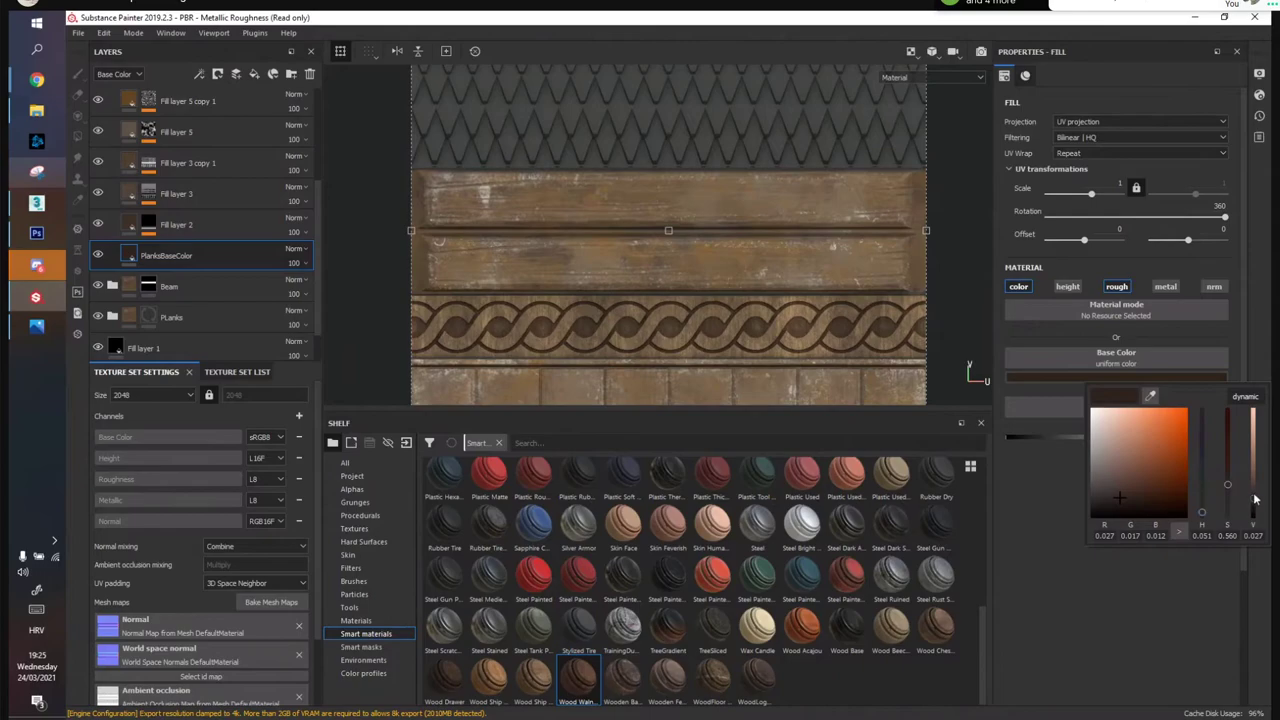
drag(1256, 508, 1258, 514)
drag(1186, 486, 1141, 452)
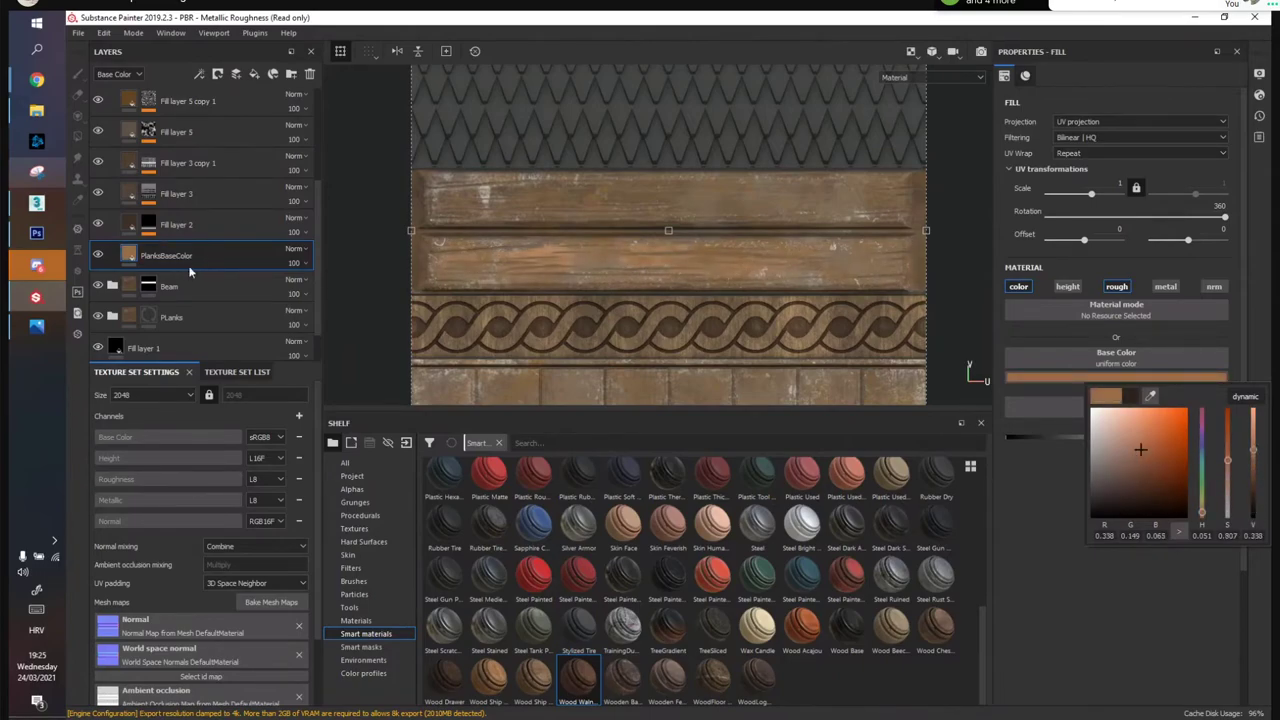
Darken the base colors of Fill layer 2 to RGB 0.012, 0.007, 0.005 and Fill layer 3 to RGB 0.014, 0.010, 0.007
click(190, 225)
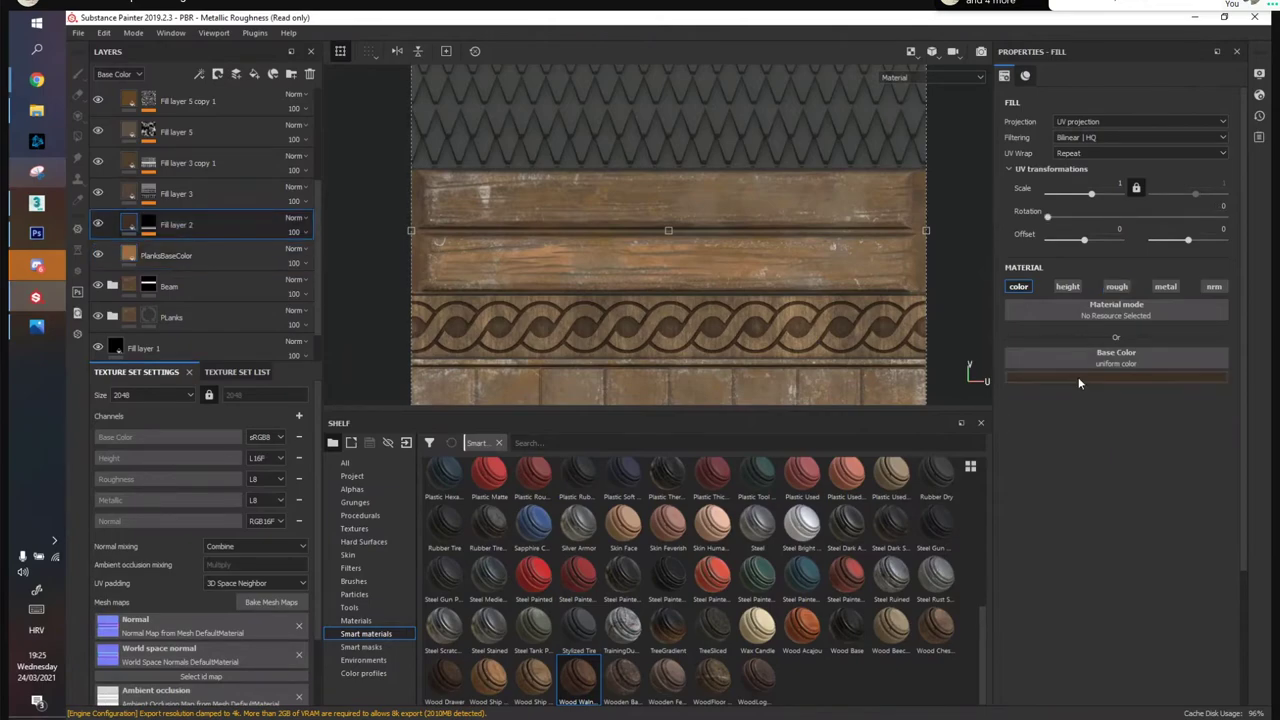
drag(1245, 495, 1248, 508)
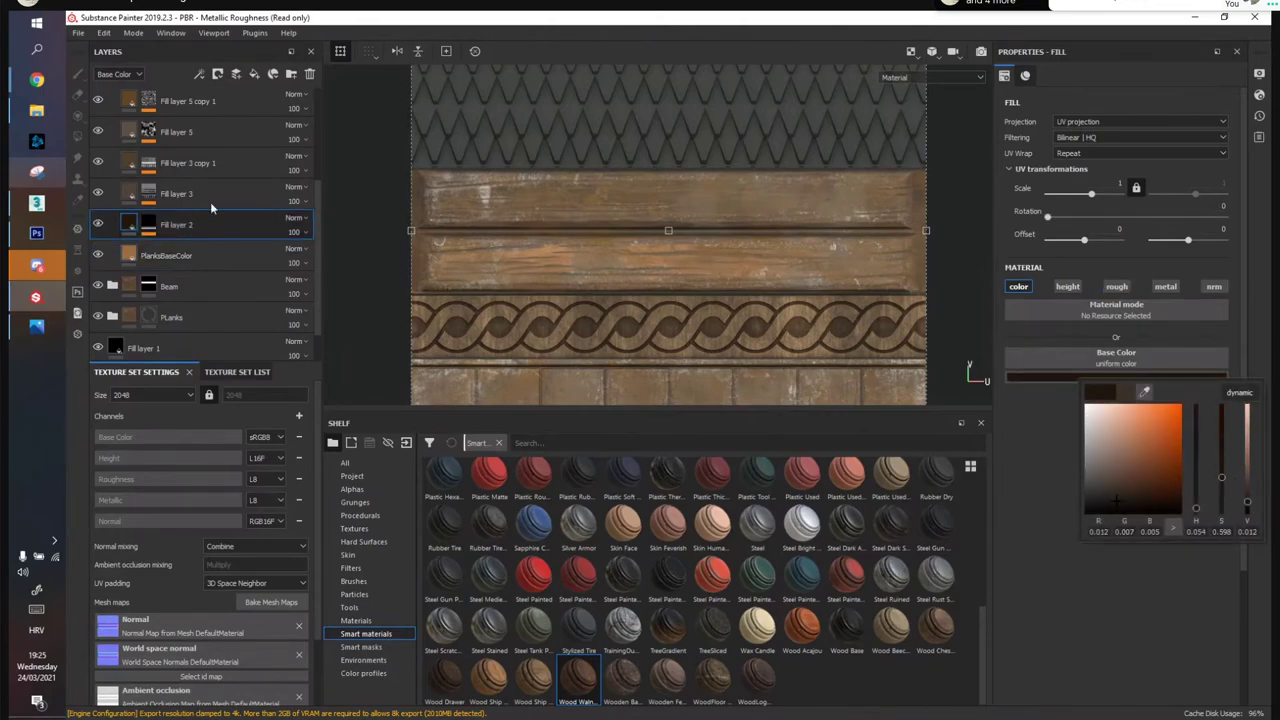
click(140, 193)
drag(1257, 488, 1256, 508)
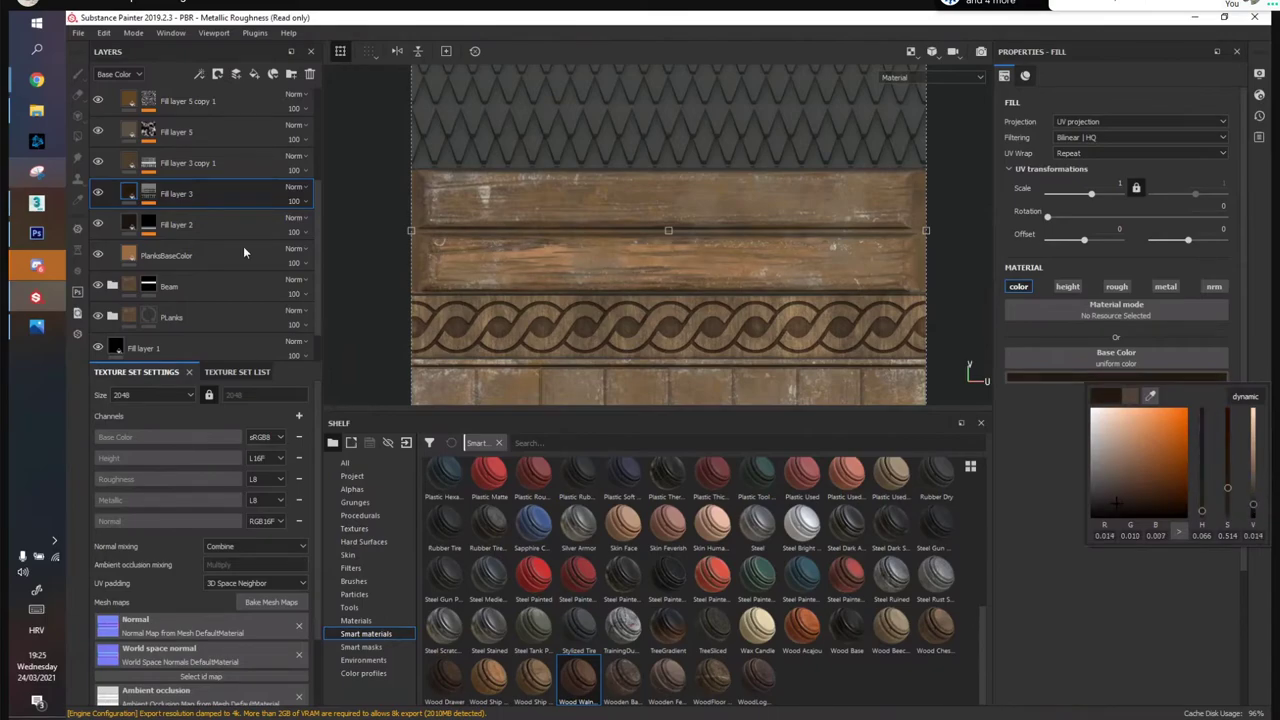
Darken the base colors of PlanksBaseColor to RGB 0.062, 0.038, 0.027 and Fill layer 3 copy 1 to RGB 0.032, 0.020, 0.011
click(145, 250)
drag(1230, 461, 1258, 485)
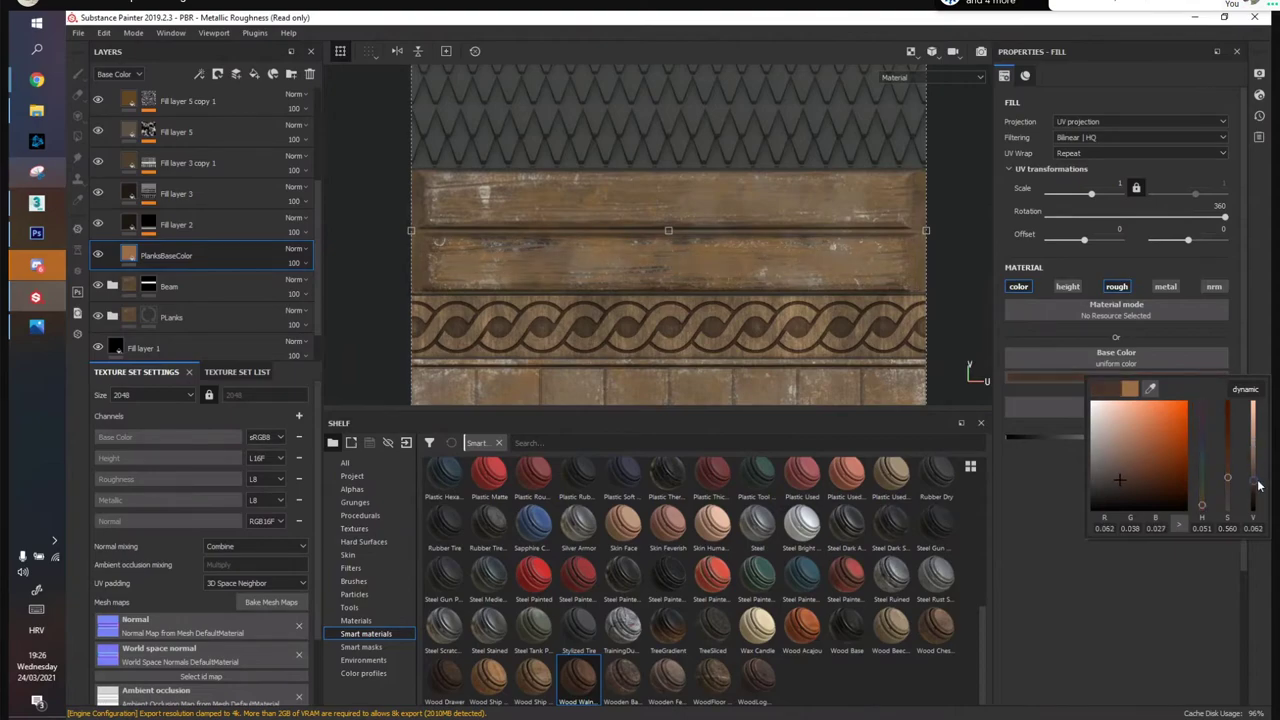
click(130, 168)
drag(1234, 484, 1238, 496)
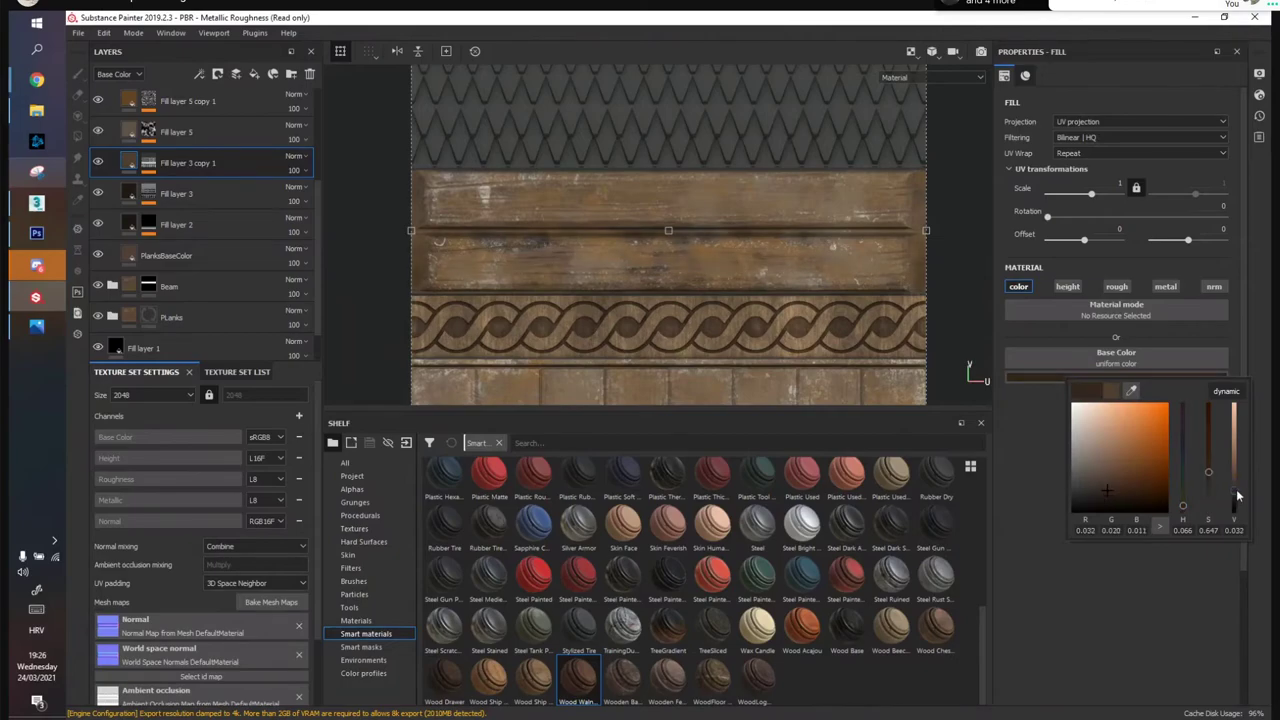
Darken the base color of Fill layer 5 to a value of about 0.032 and reduce its saturation
click(137, 133)
click(1118, 378)
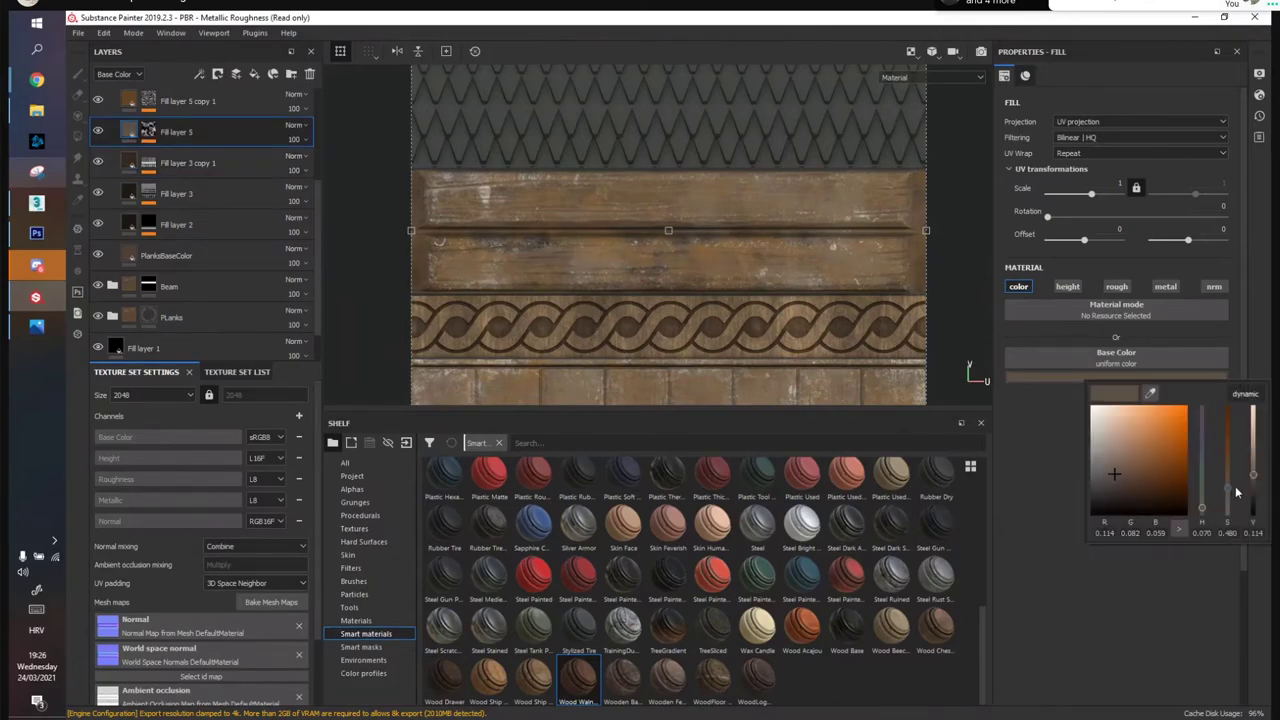
drag(1254, 484, 1260, 498)
drag(1261, 503, 1263, 499)
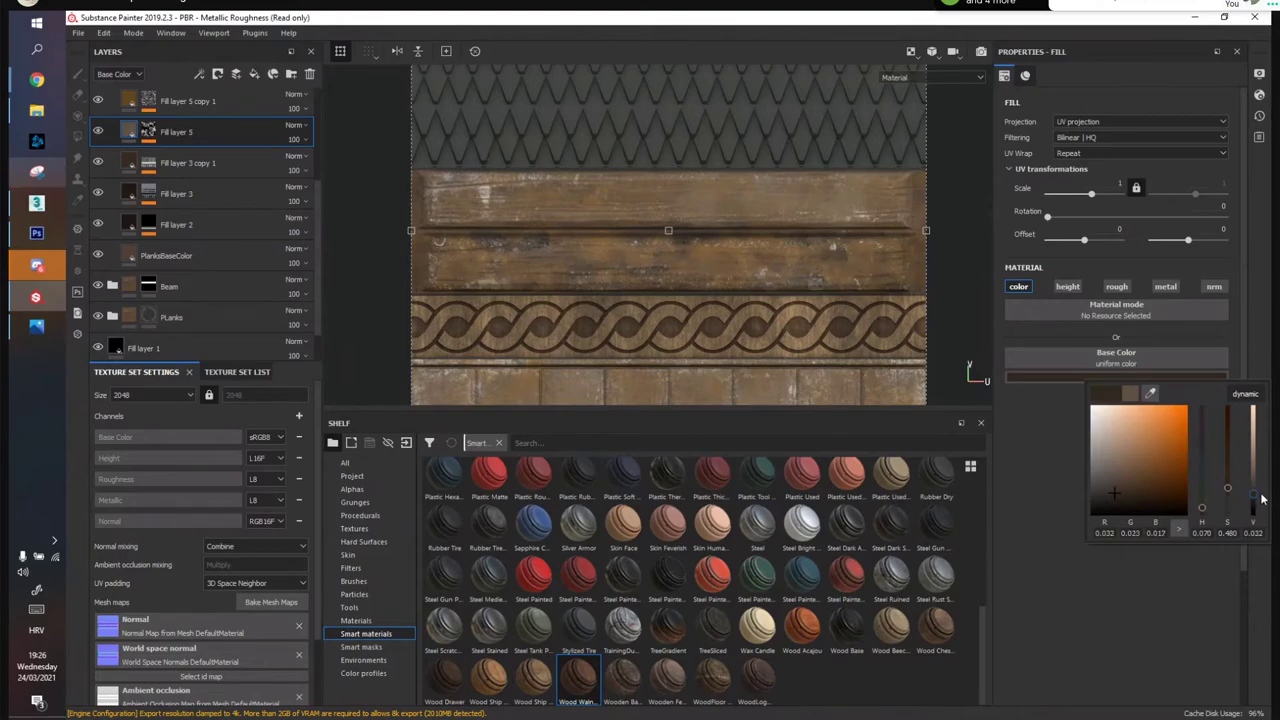
click(1231, 502)
Desaturate the base color of Fill layer 5 copy 1 to about RGB 0.121, 0.085, 0.059
click(125, 102)
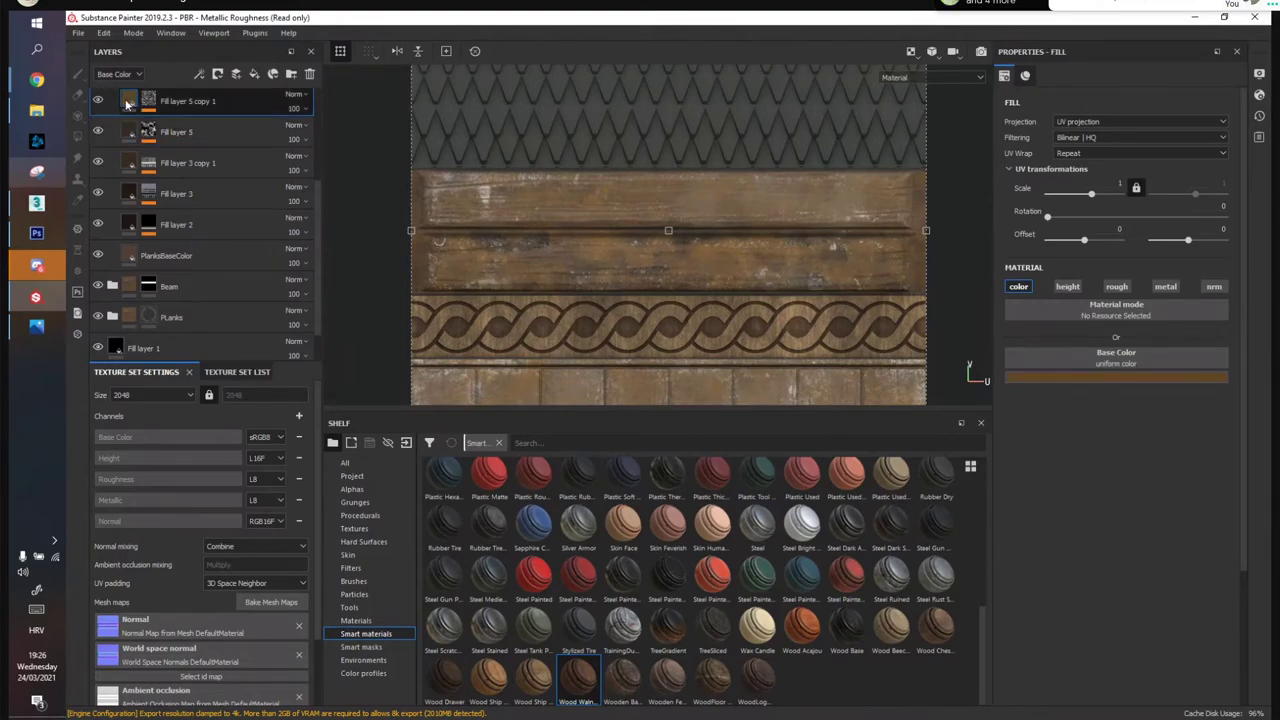
click(1061, 380)
drag(1215, 458, 1216, 488)
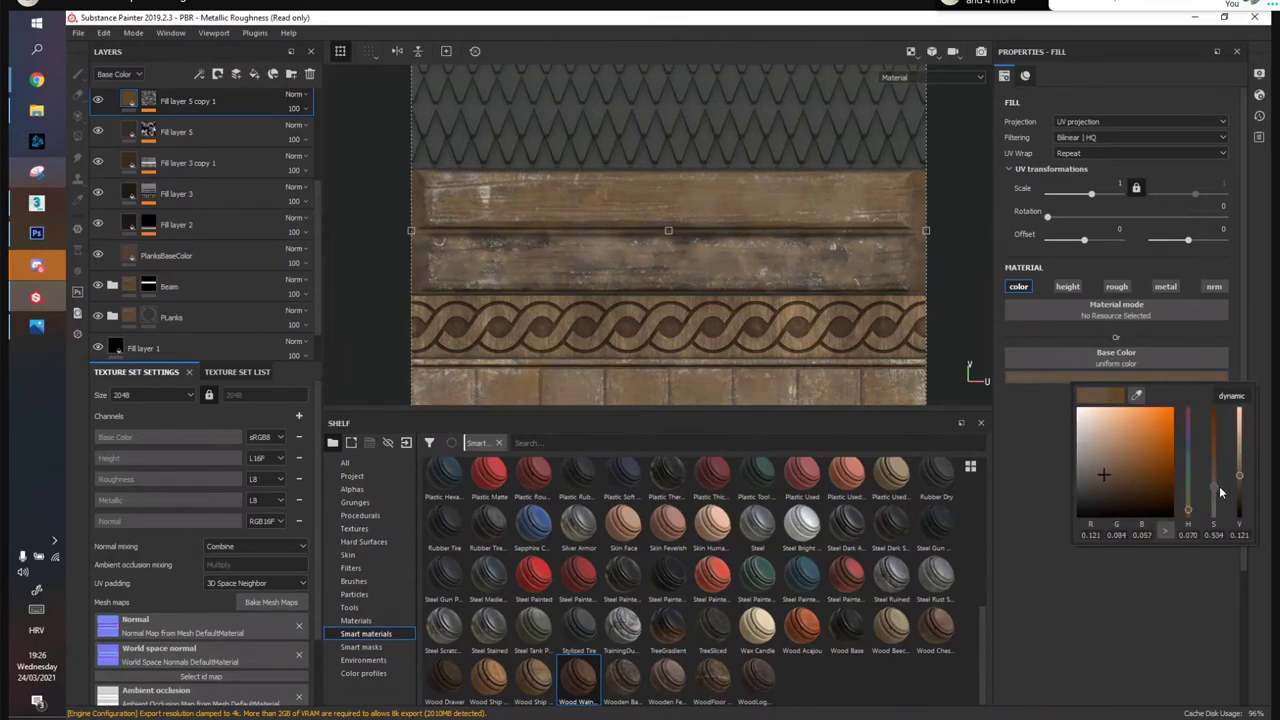
Darken the base color of RoofBeam's PlanksBaseColor layer further and adjust its saturation
click(172, 165)
scroll(170, 167, down, 1)
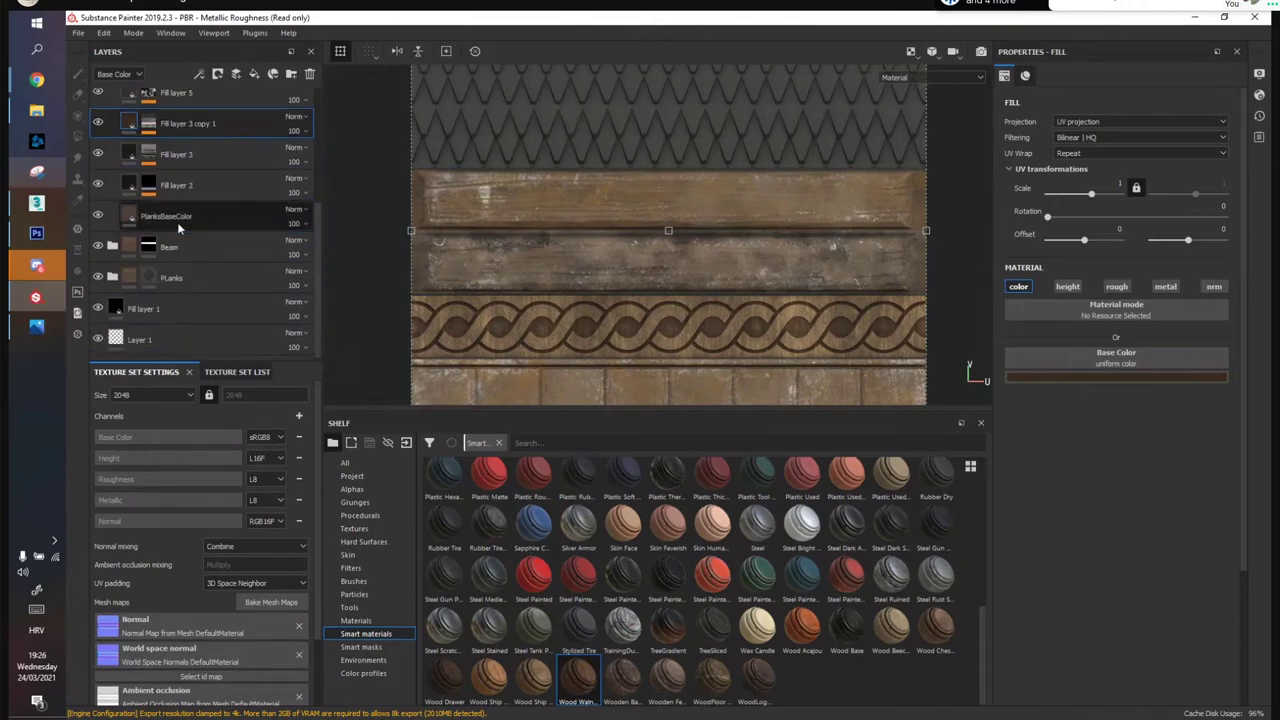
click(178, 223)
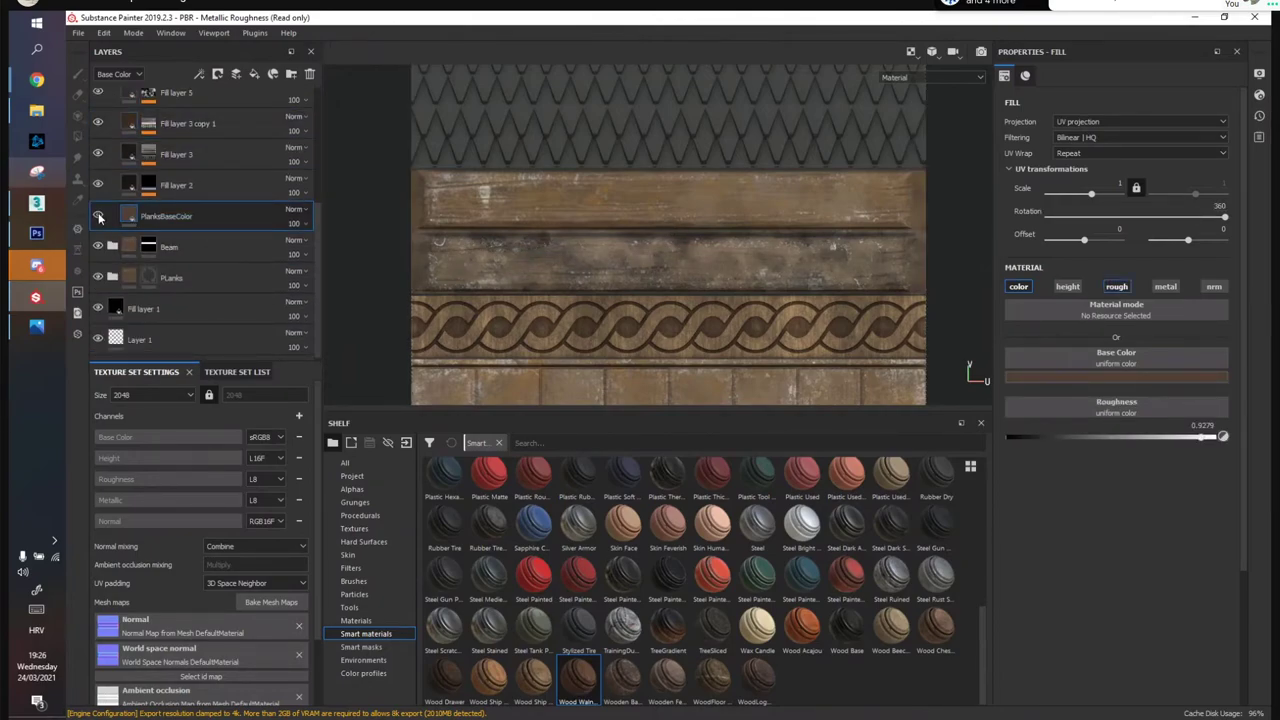
click(1084, 378)
drag(1257, 485, 1225, 499)
Hide Fill layer 6 and Fill layer 4 in RoofBeam, and toggle Fill layer 5 and Fill layer 5 copy 1 to compare their effect
click(185, 179)
click(185, 182)
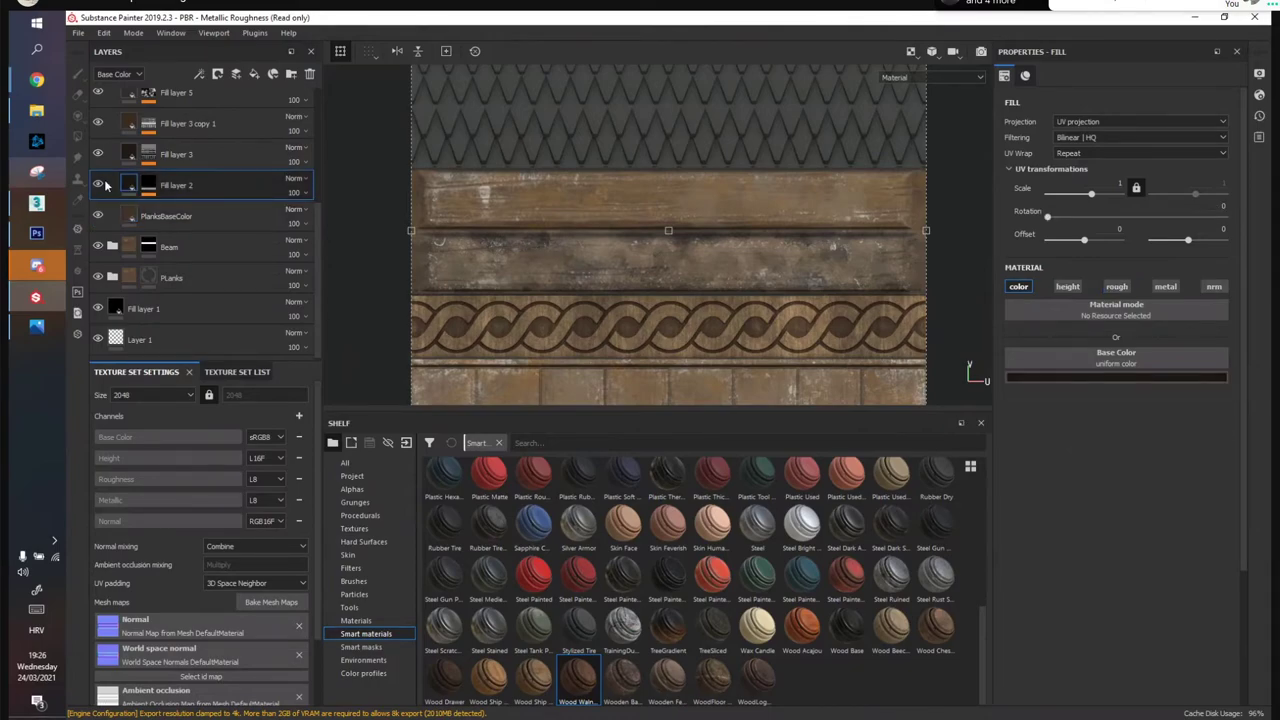
scroll(95, 140, up, 3)
click(97, 198)
click(98, 258)
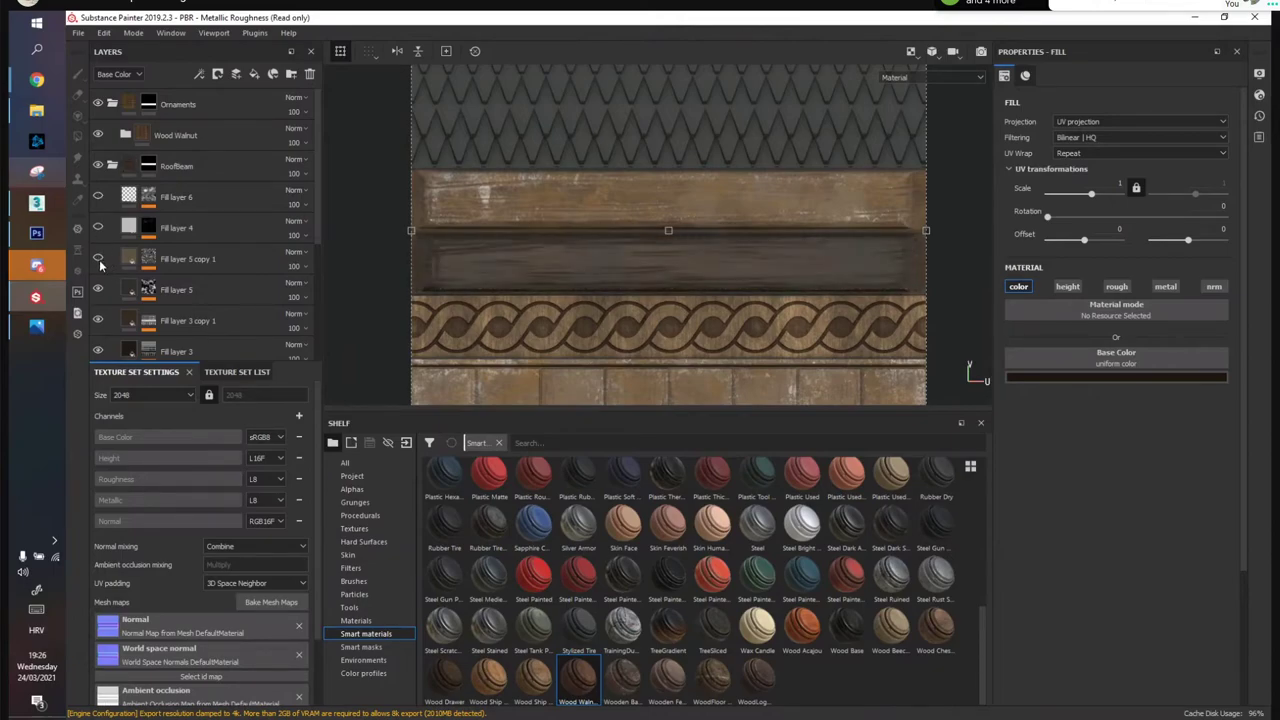
scroll(99, 259, down, 1)
click(97, 251)
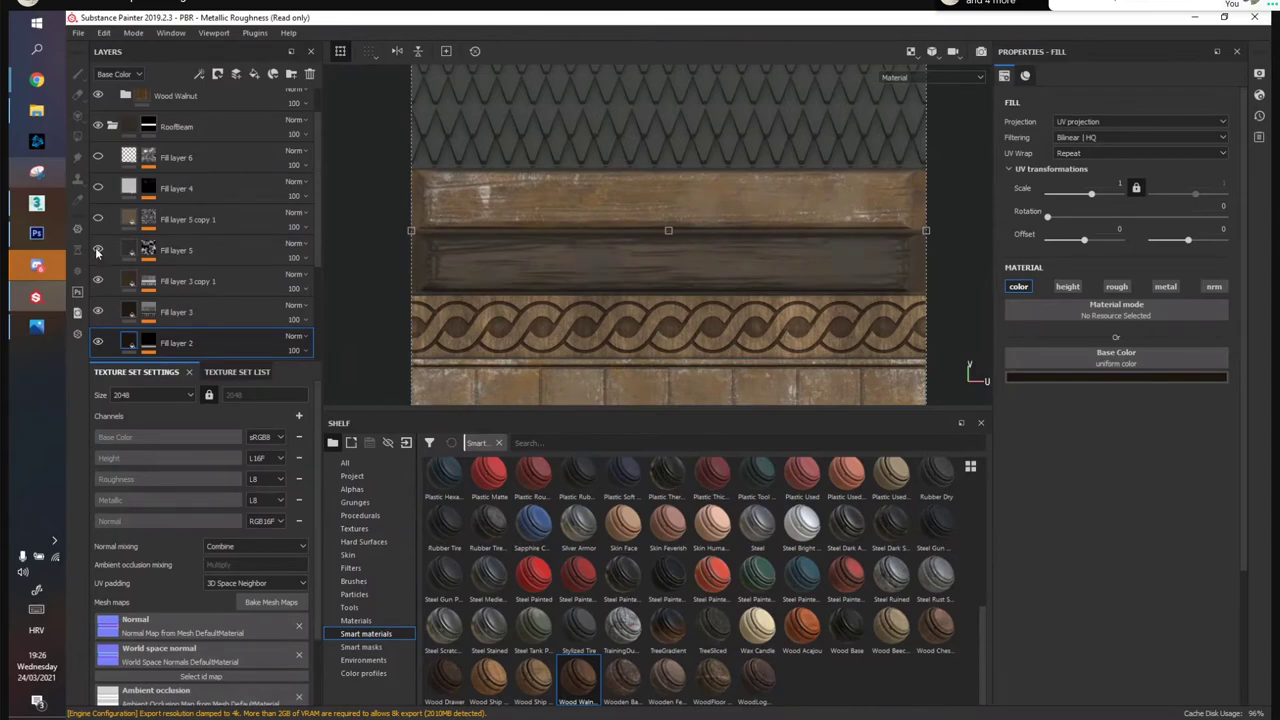
click(99, 220)
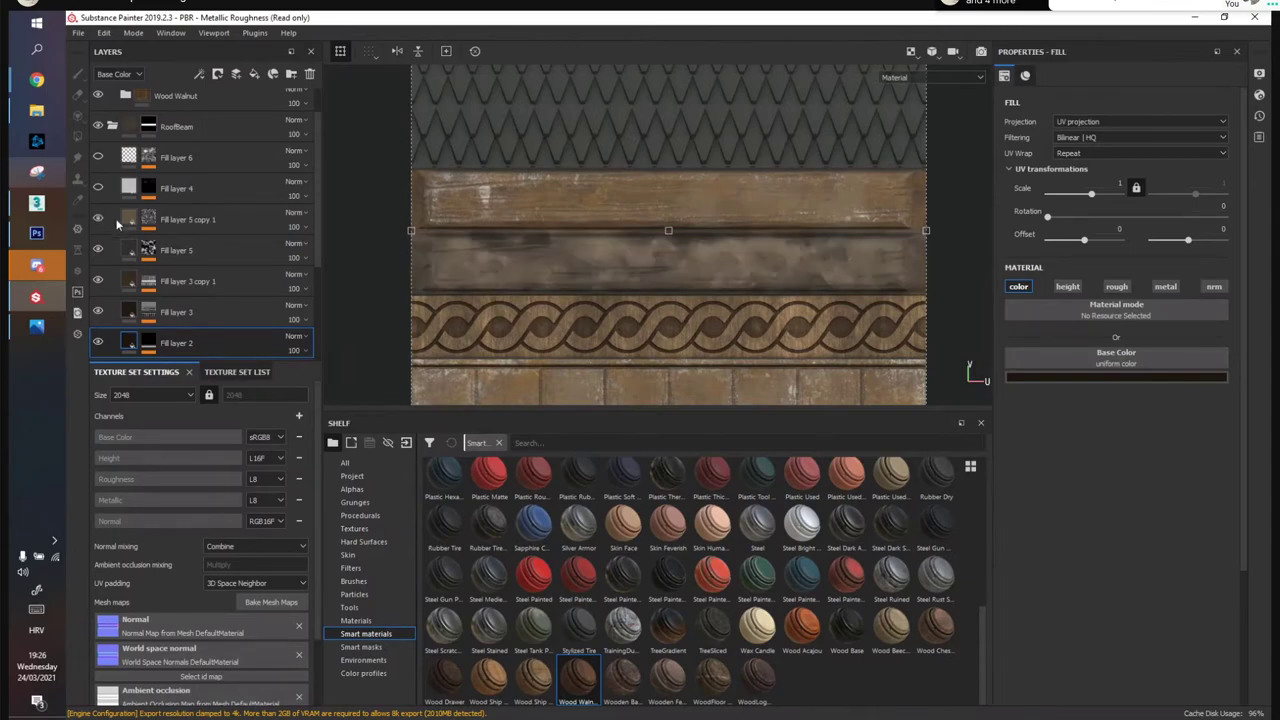
Try several blending modes for the base color of Fill layer 5 copy 1 in RoofBeam
click(121, 225)
click(1115, 377)
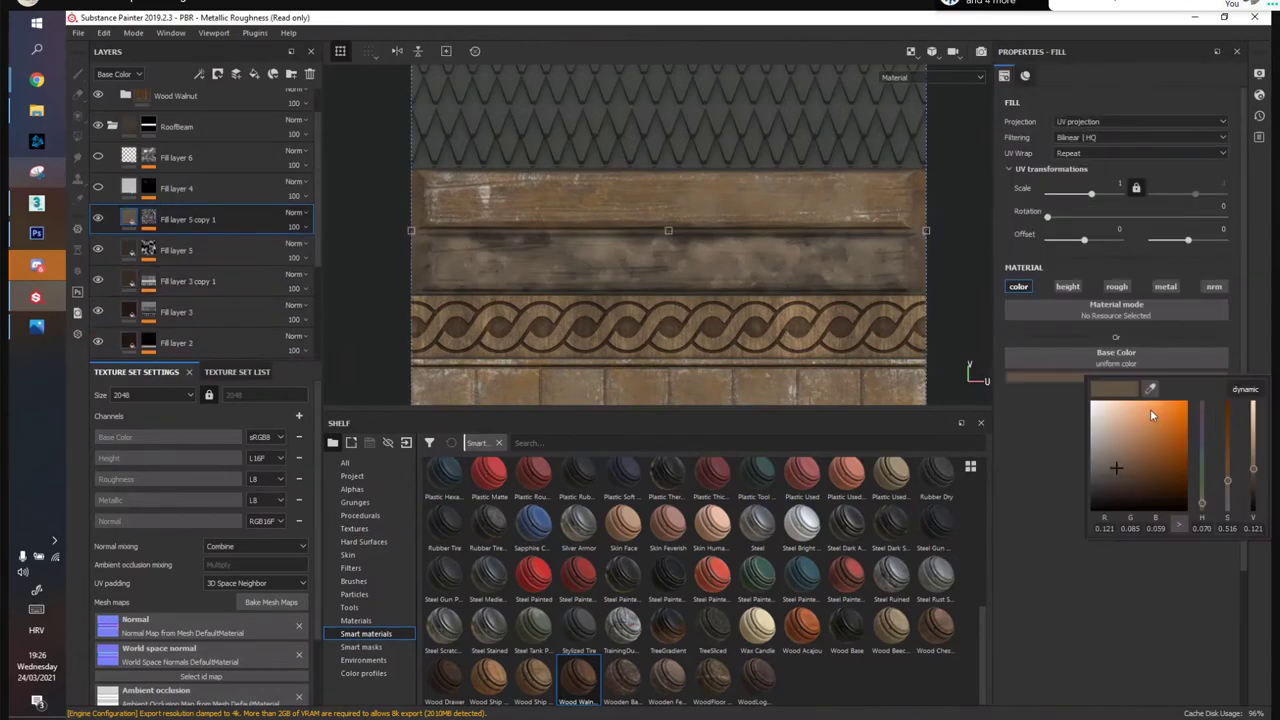
click(294, 214)
click(294, 214)
scroll(294, 214, down, 4)
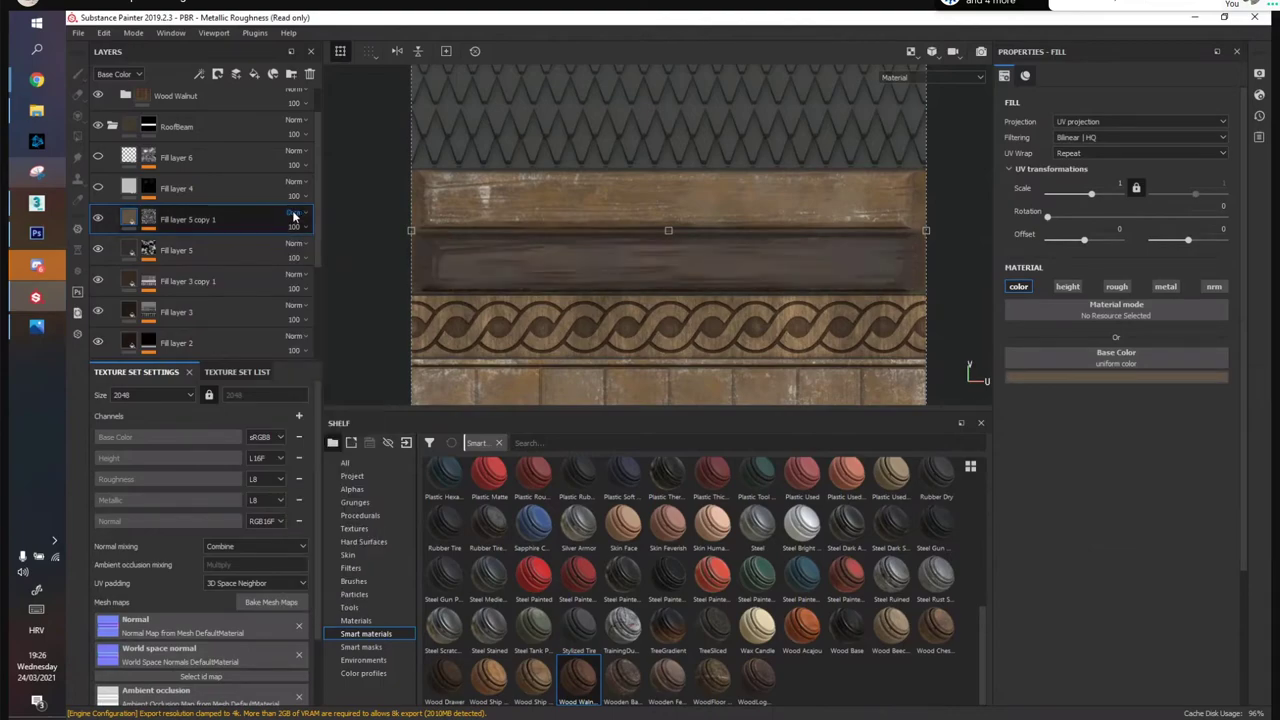
scroll(294, 217, down, 4)
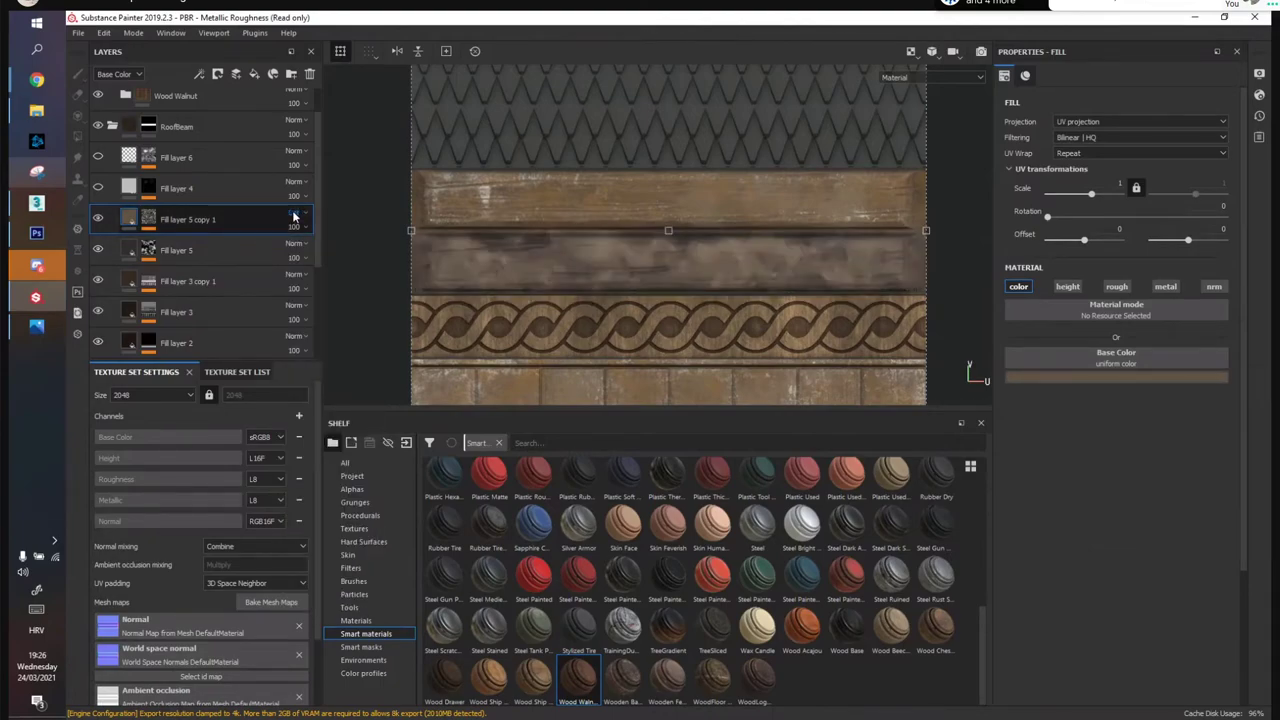
scroll(293, 216, down, 4)
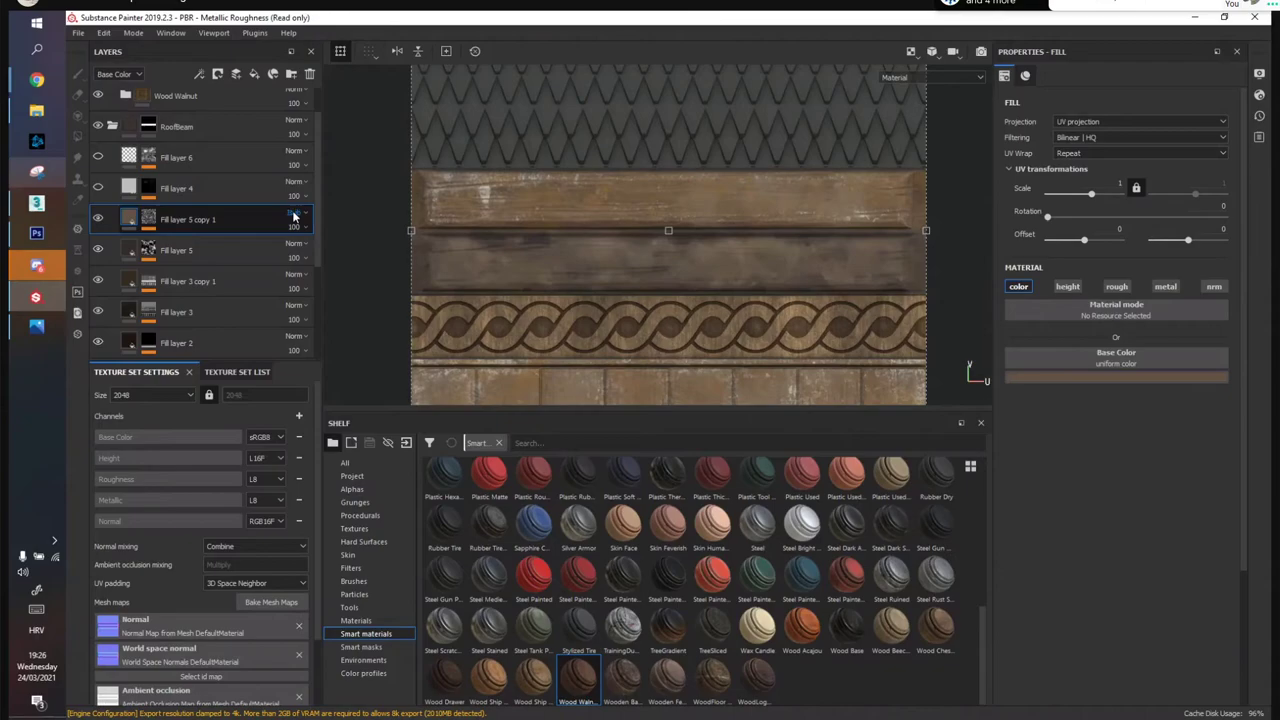
scroll(293, 216, down, 1)
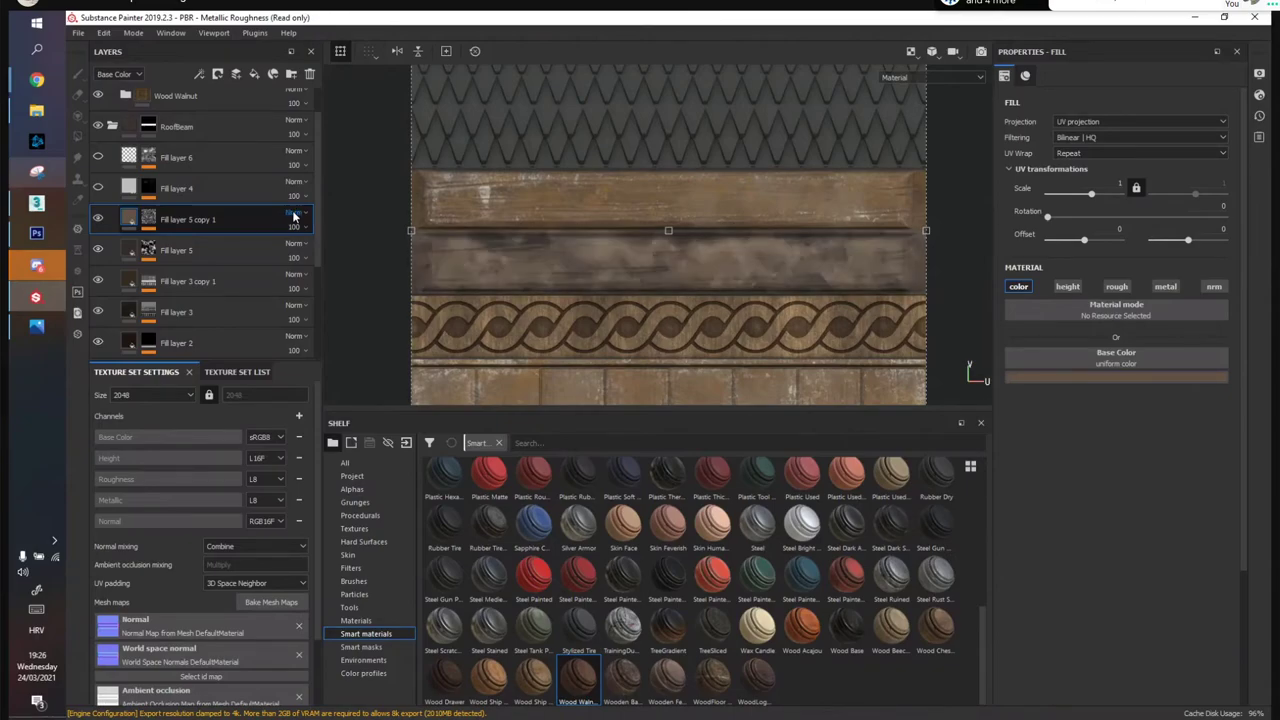
Darken and desaturate the base color of Fill layer 5 copy 1, and show Fill layer 6 and Fill layer 4 again
click(1063, 368)
click(1252, 487)
drag(1252, 487, 1222, 500)
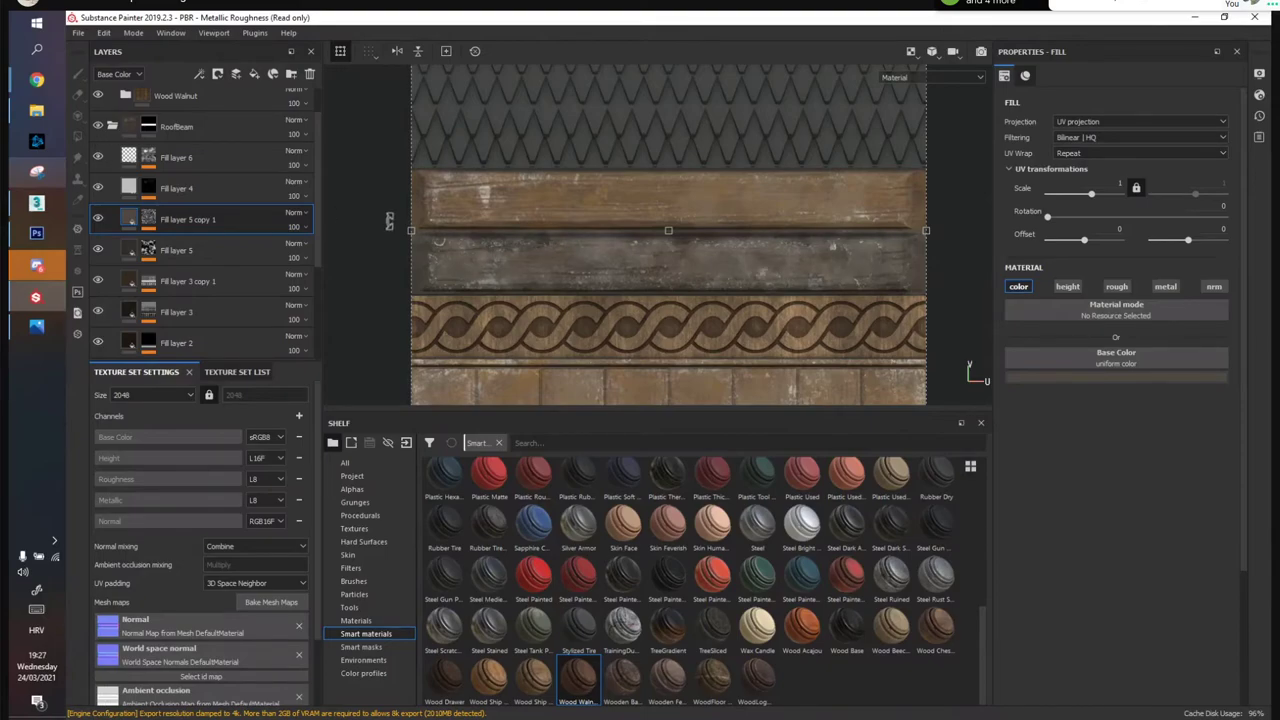
Switch to the 3D view and add a fill layer with a black mask above Fill layer 6 in RoofBeam
key(F2)
alt+drag(740, 313, 585, 240)
alt+right_drag(585, 240, 748, 353)
alt+drag(748, 353, 740, 293)
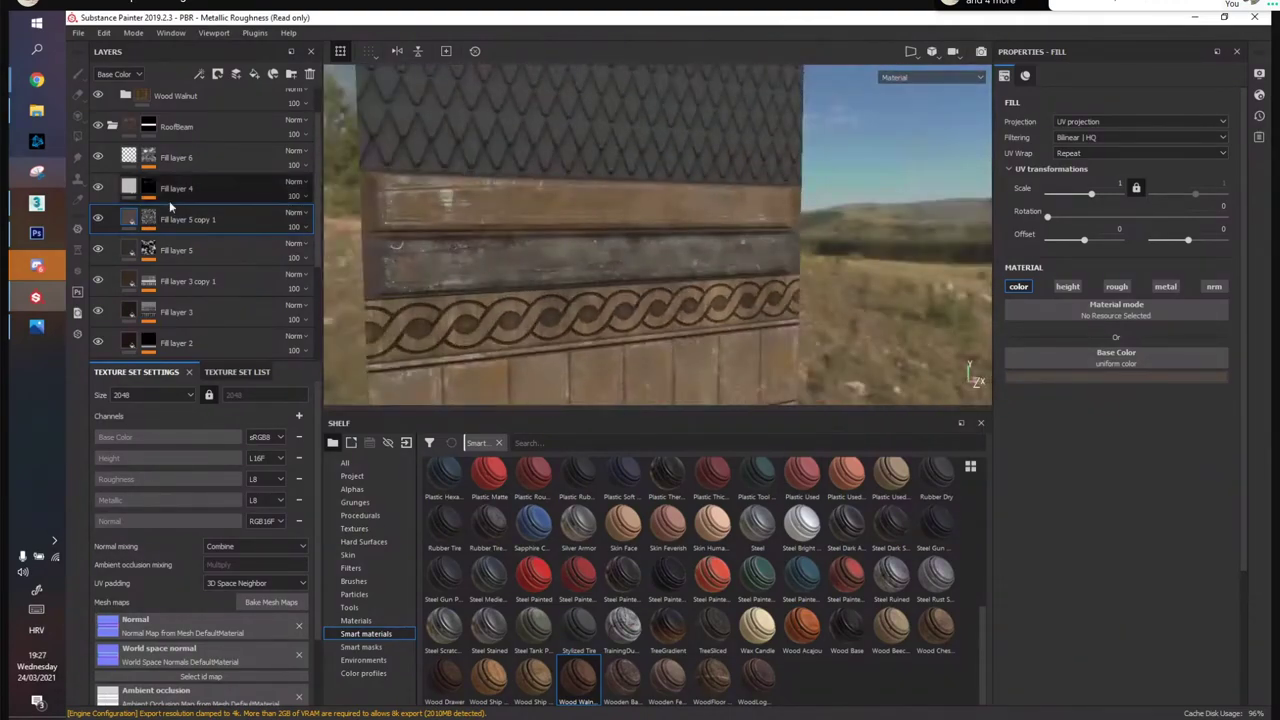
scroll(170, 200, up, 1)
click(175, 201)
right_click(180, 199)
click(221, 221)
Add a Curvature generator to the new fill layer's mask and set its Global Balance to 0.11
right_click(181, 196)
click(274, 593)
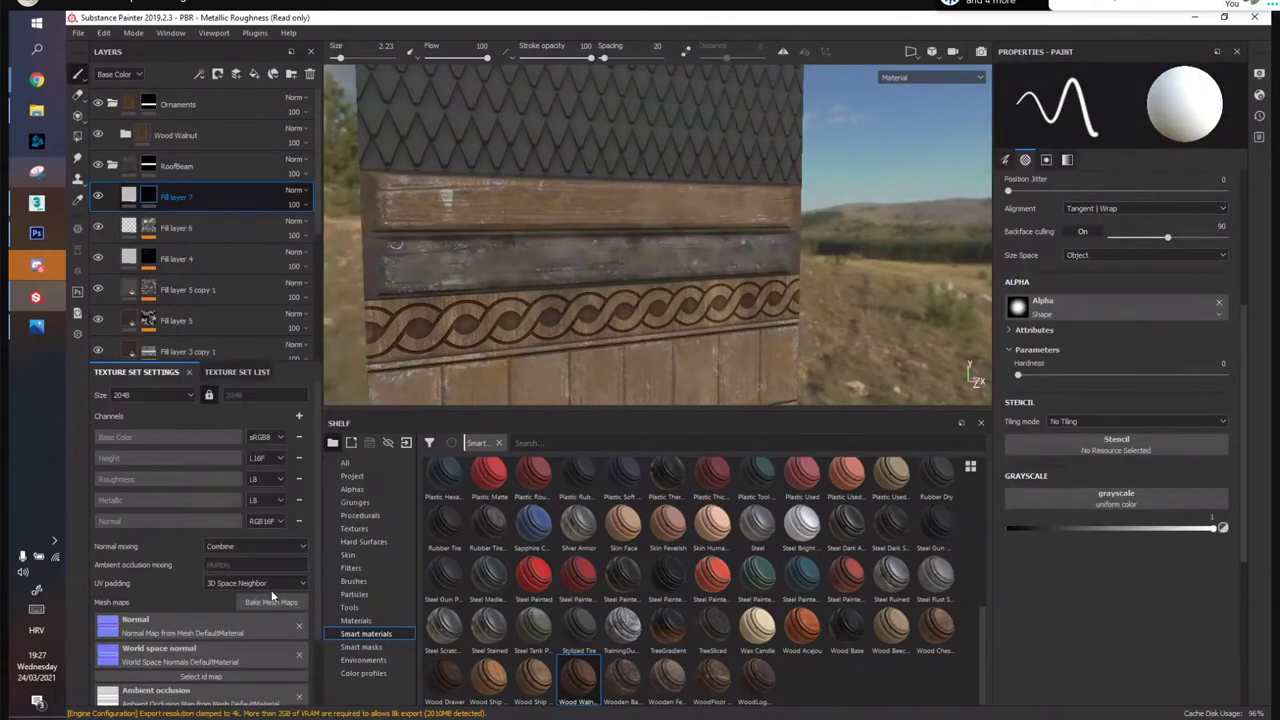
click(1122, 100)
drag(1117, 124, 1052, 130)
text(curva)
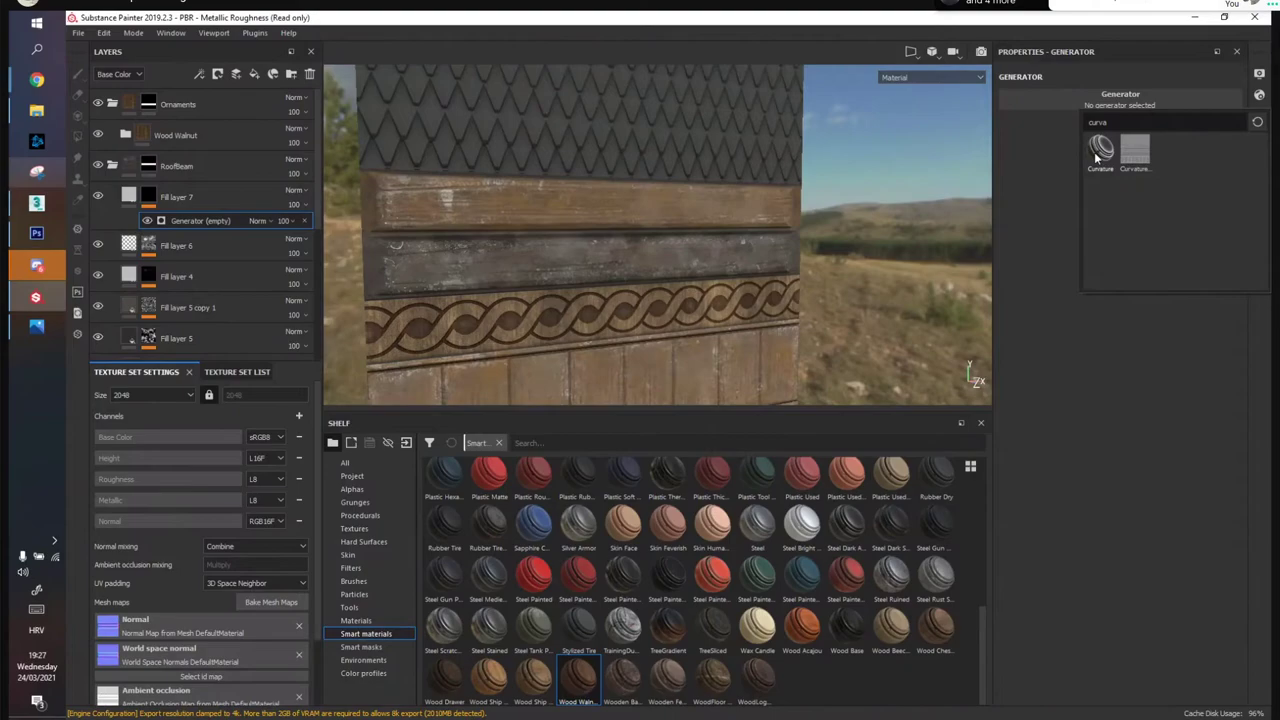
click(1100, 150)
drag(1091, 207, 1036, 207)
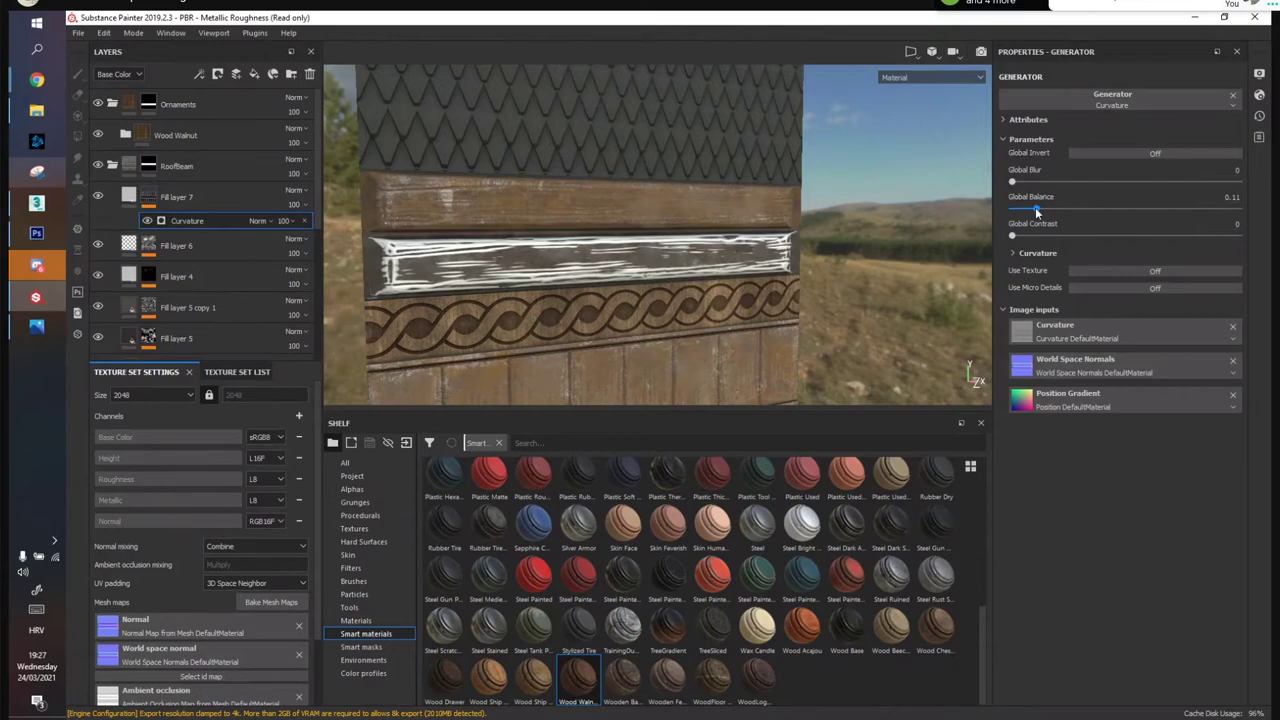
Set the base color blending mode of Fill layer 7 to Divide and check the edge wear up close
click(295, 192)
click(300, 214)
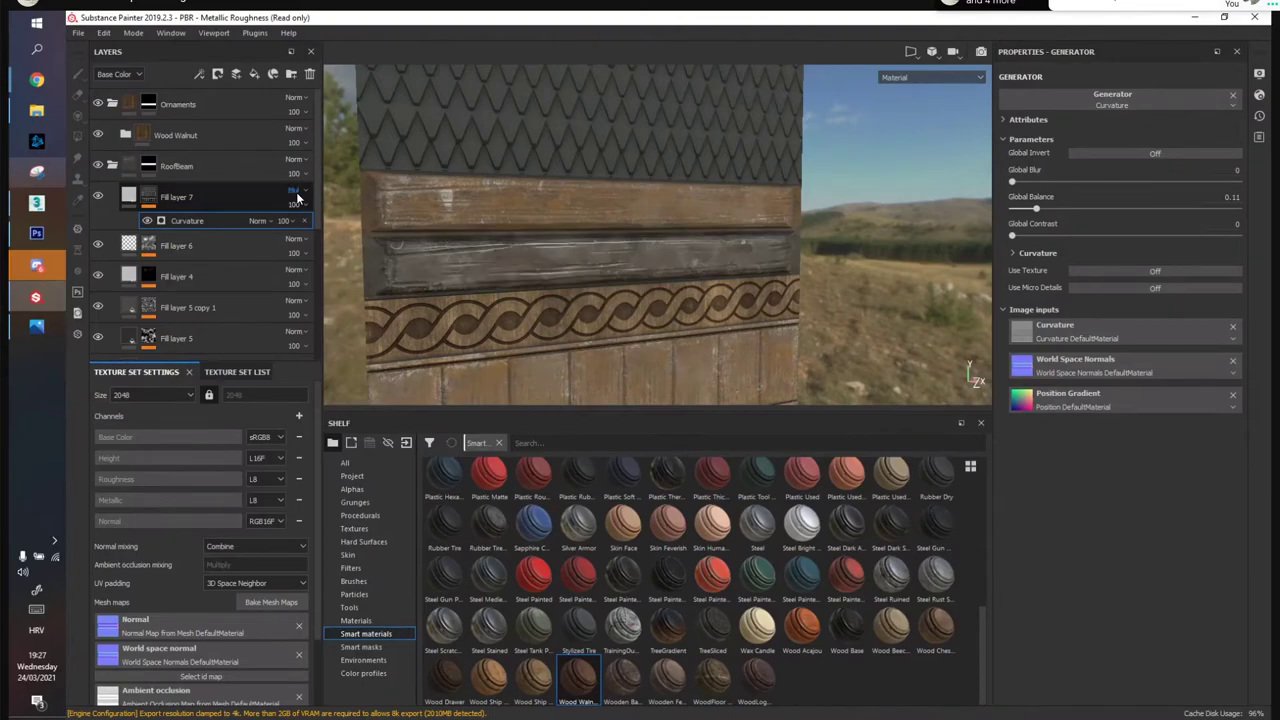
alt+drag(483, 258, 333, 298)
Limit Fill layer 7 to the color and roughness channels and set its roughness to about 0.78
click(129, 196)
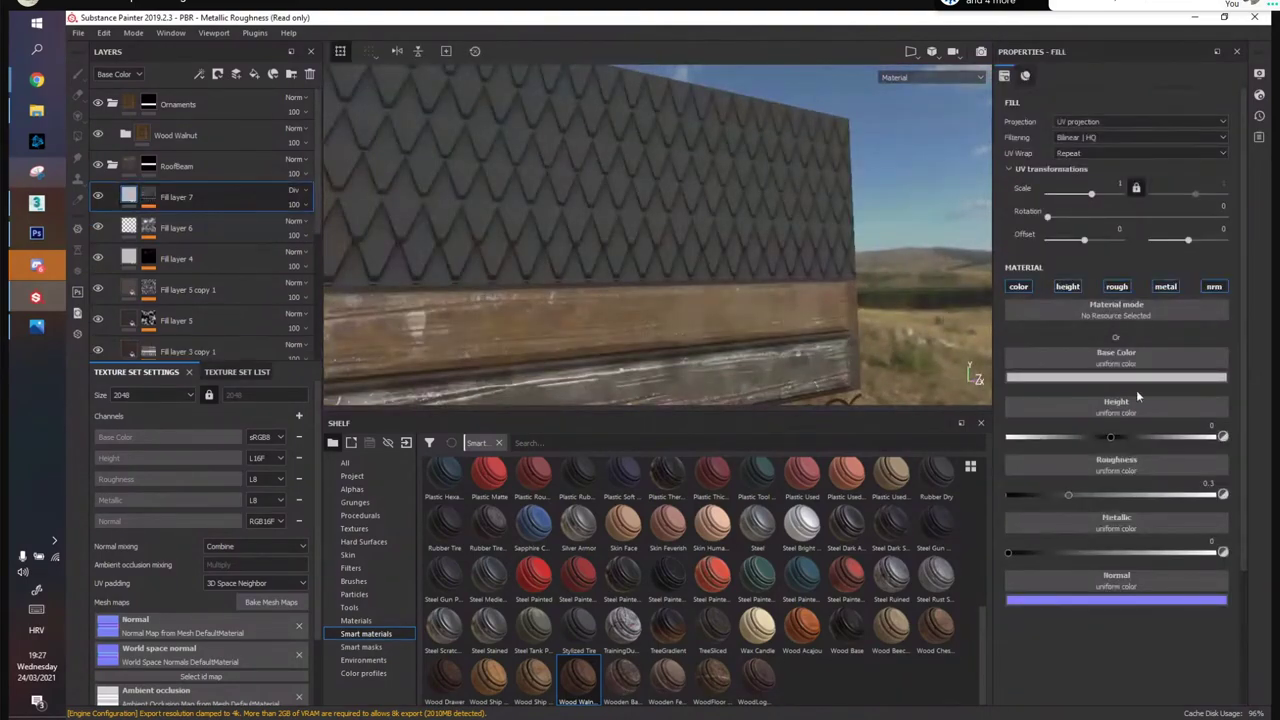
click(1067, 286)
click(1116, 286)
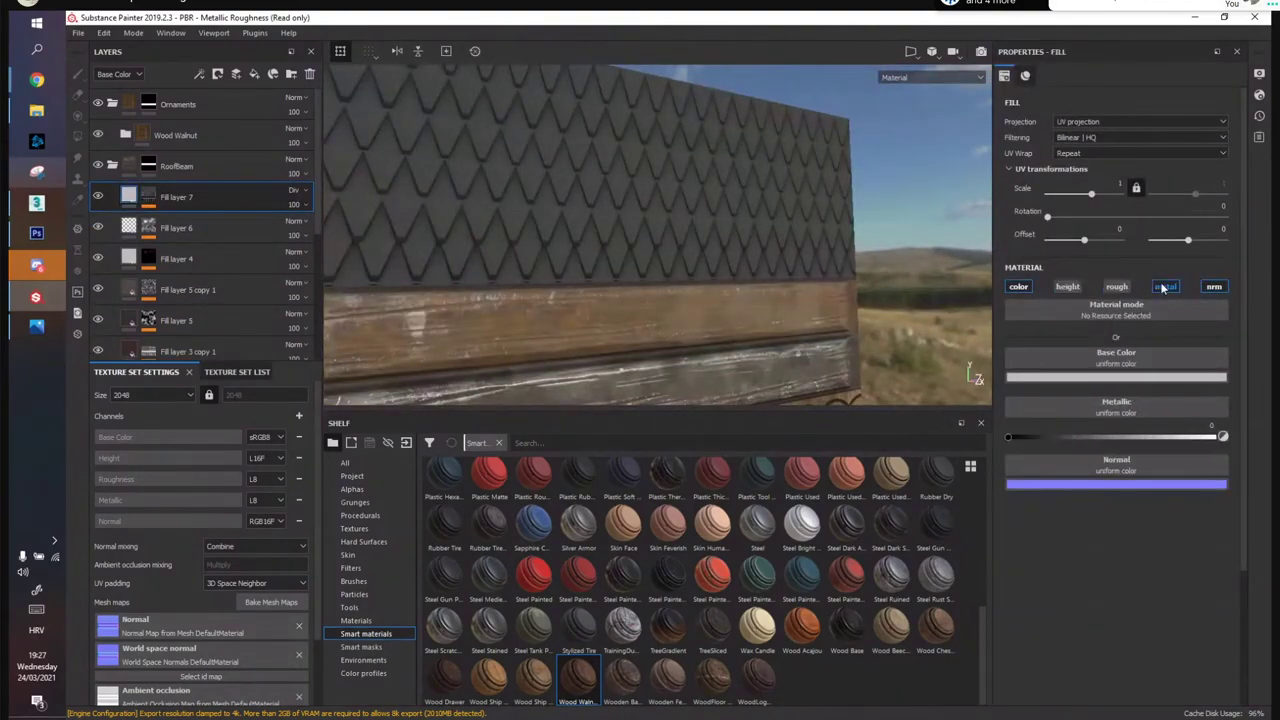
click(1165, 286)
click(1206, 288)
click(1069, 288)
click(1069, 288)
click(1117, 290)
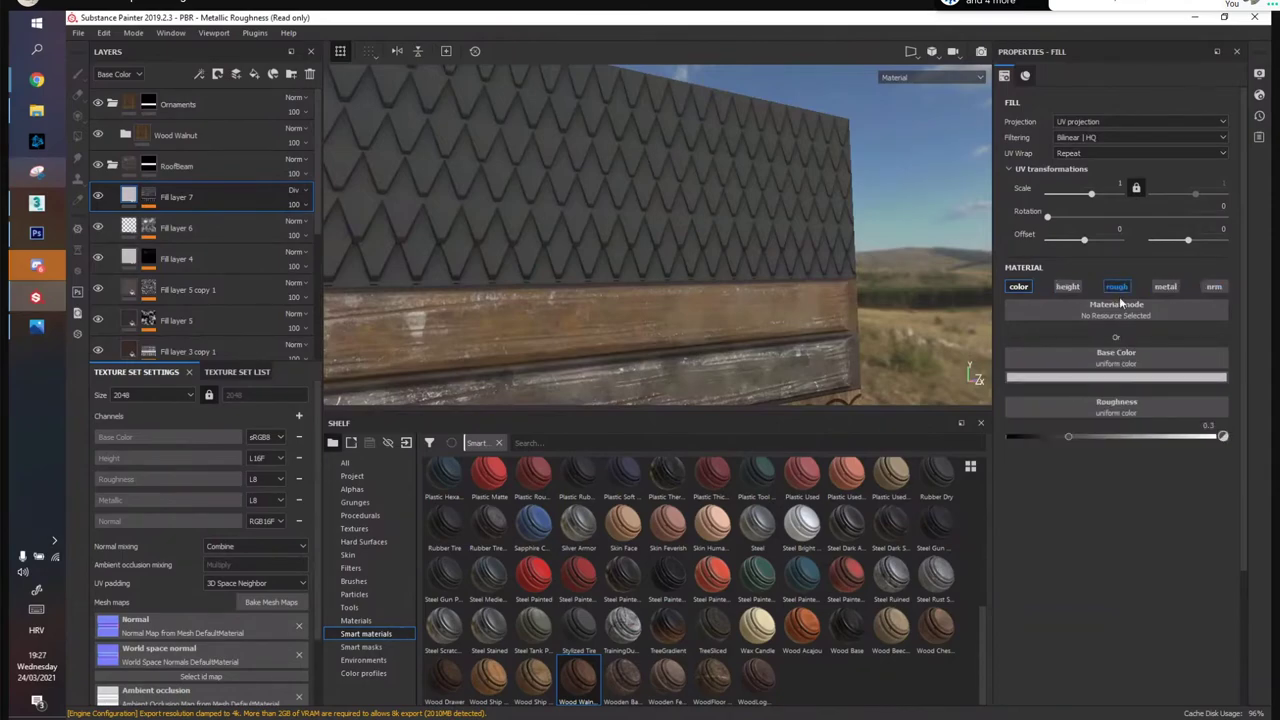
drag(1083, 436, 1170, 438)
alt+drag(706, 314, 743, 314)
scroll(743, 314, down, 3)
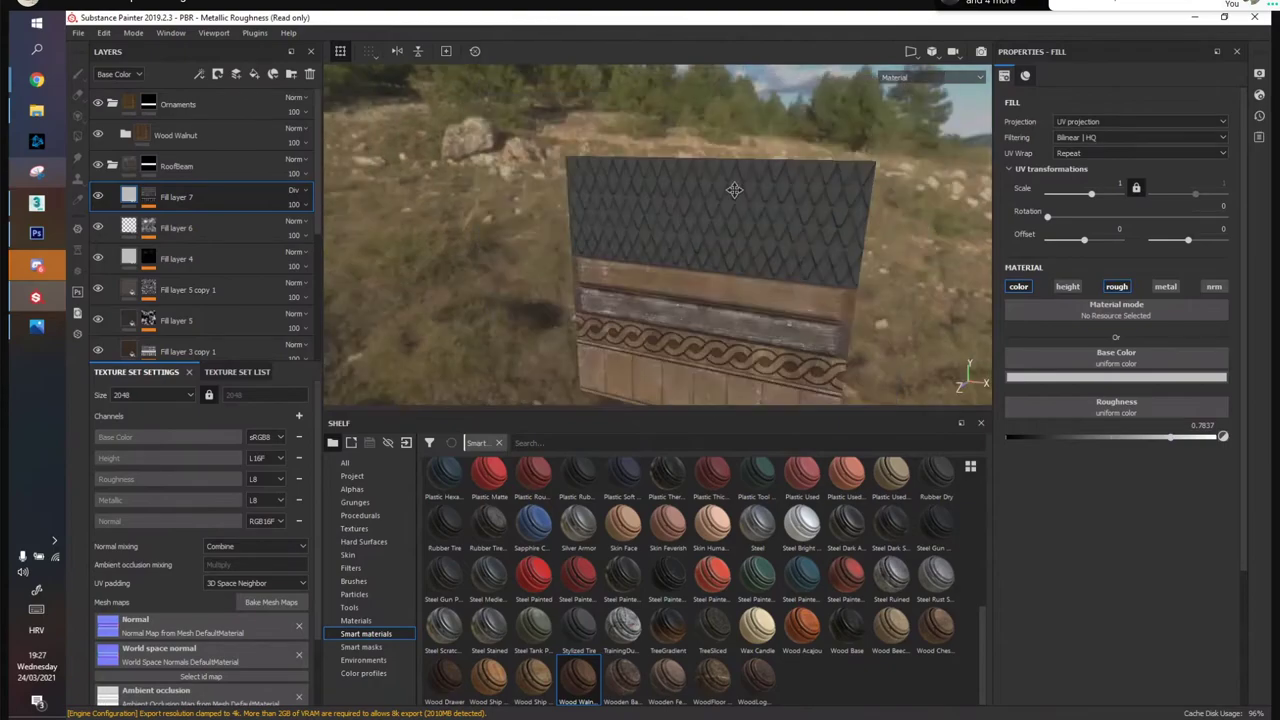
alt+drag(734, 189, 557, 183)
Collapse and duplicate the RoofBeam folder, placing the copy above Ornaments at the top of the layer stack
click(113, 167)
right_click(182, 168)
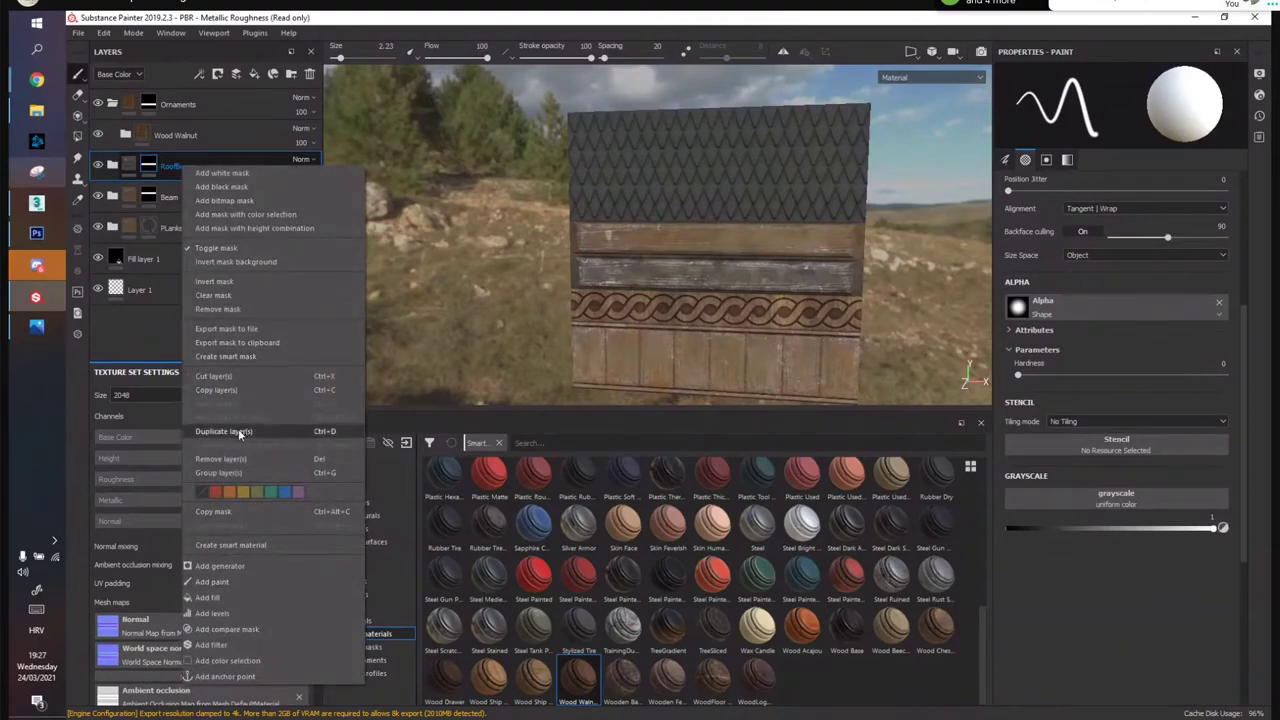
click(240, 429)
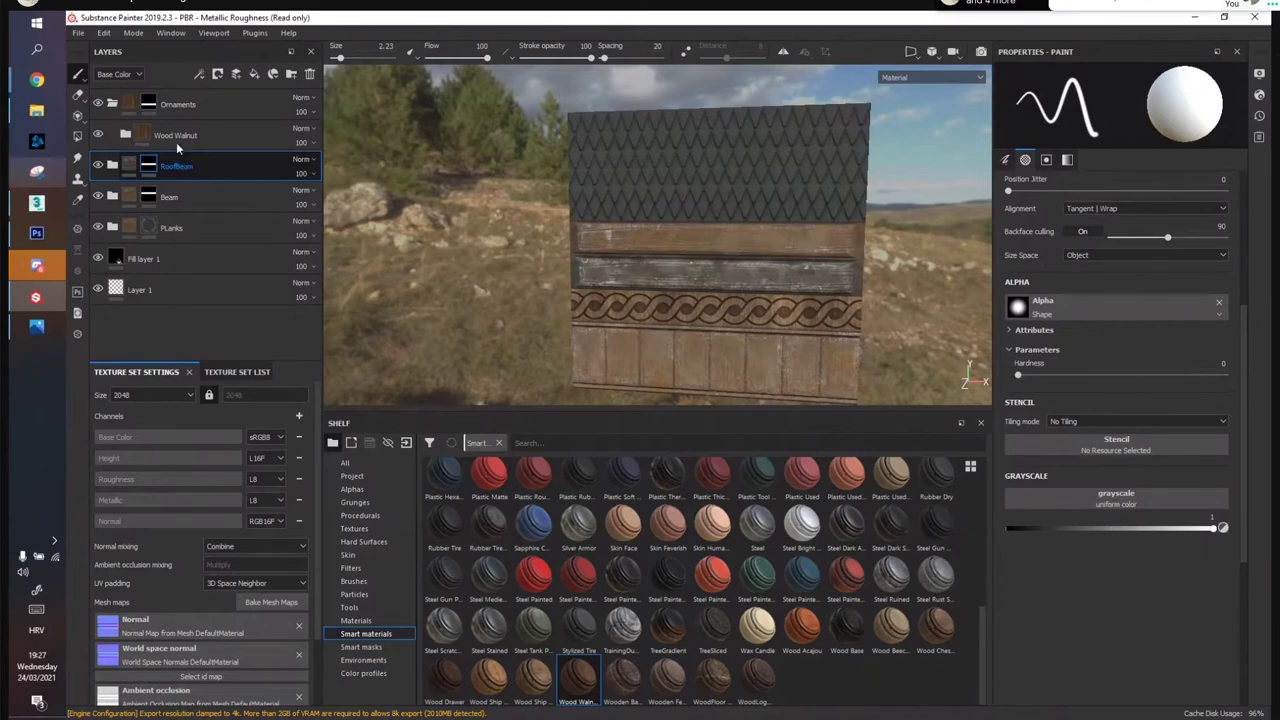
drag(180, 170, 173, 92)
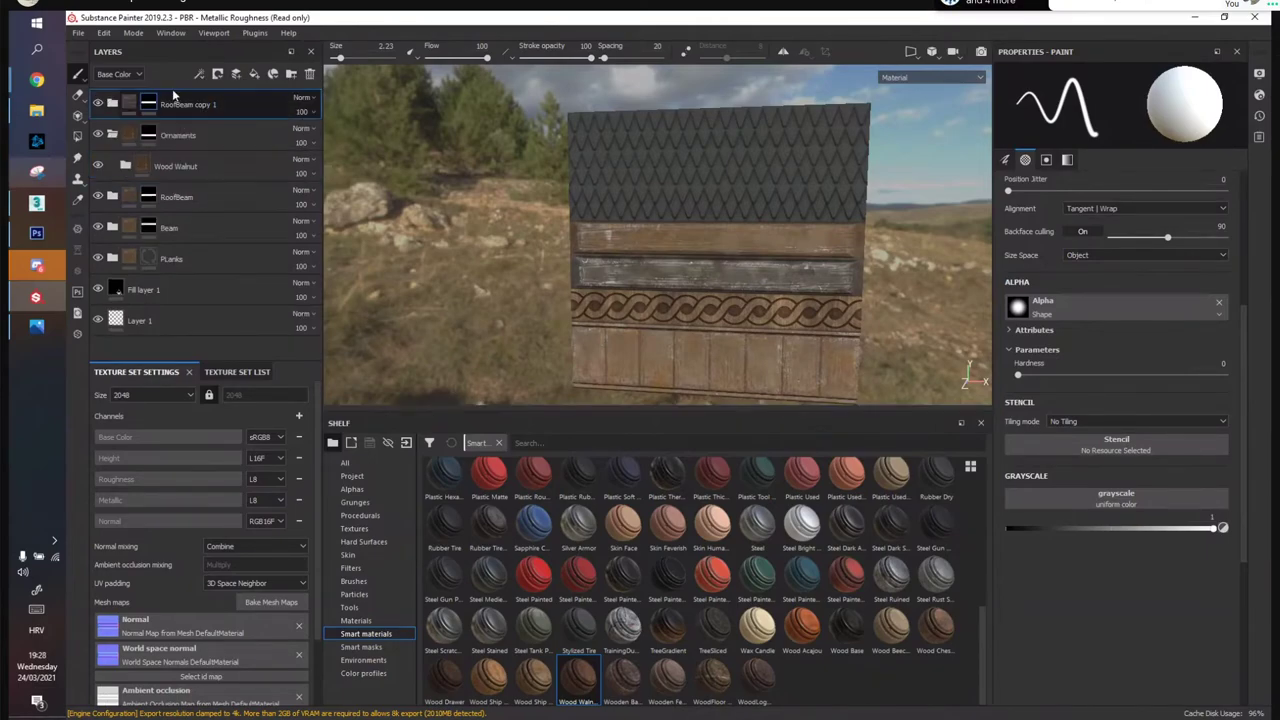
Rename the copied RoofBeam folder as Roof
double_click(183, 108)
text(Roof)
key(Return)
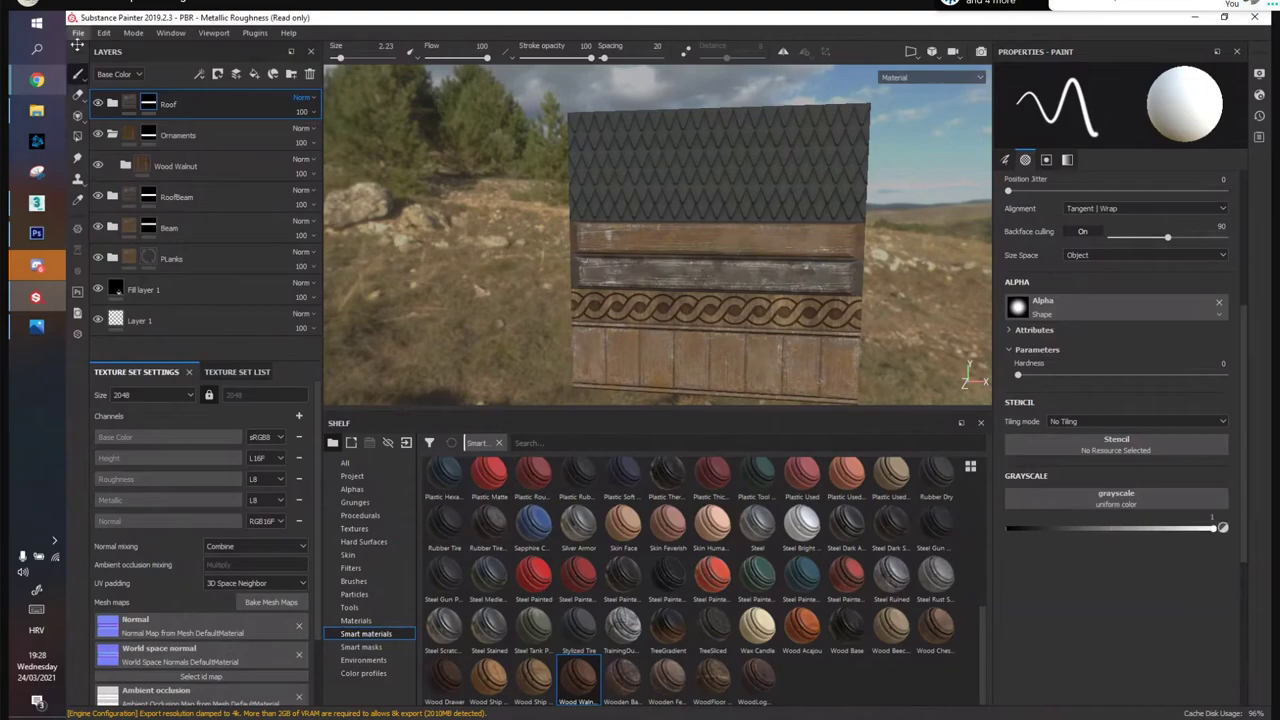
Save the project as "Trim SHeet" in the TrimSheetExport folder on the Desktop
click(80, 36)
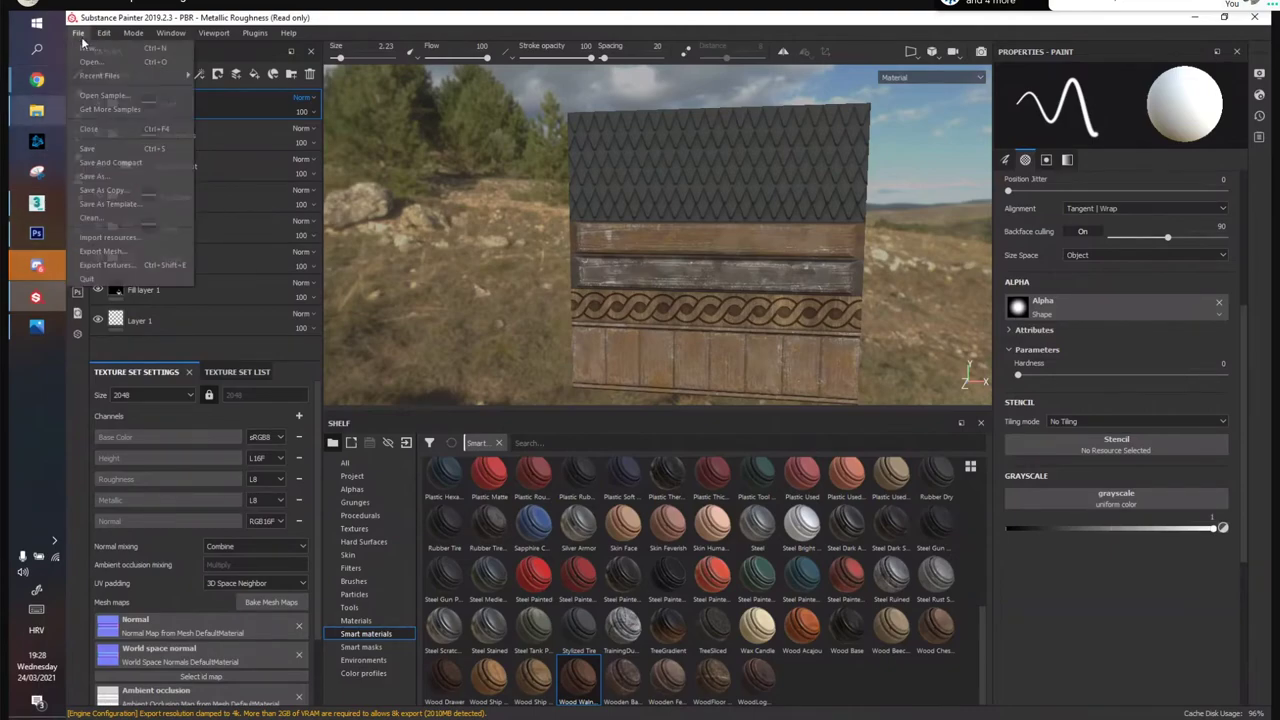
click(122, 175)
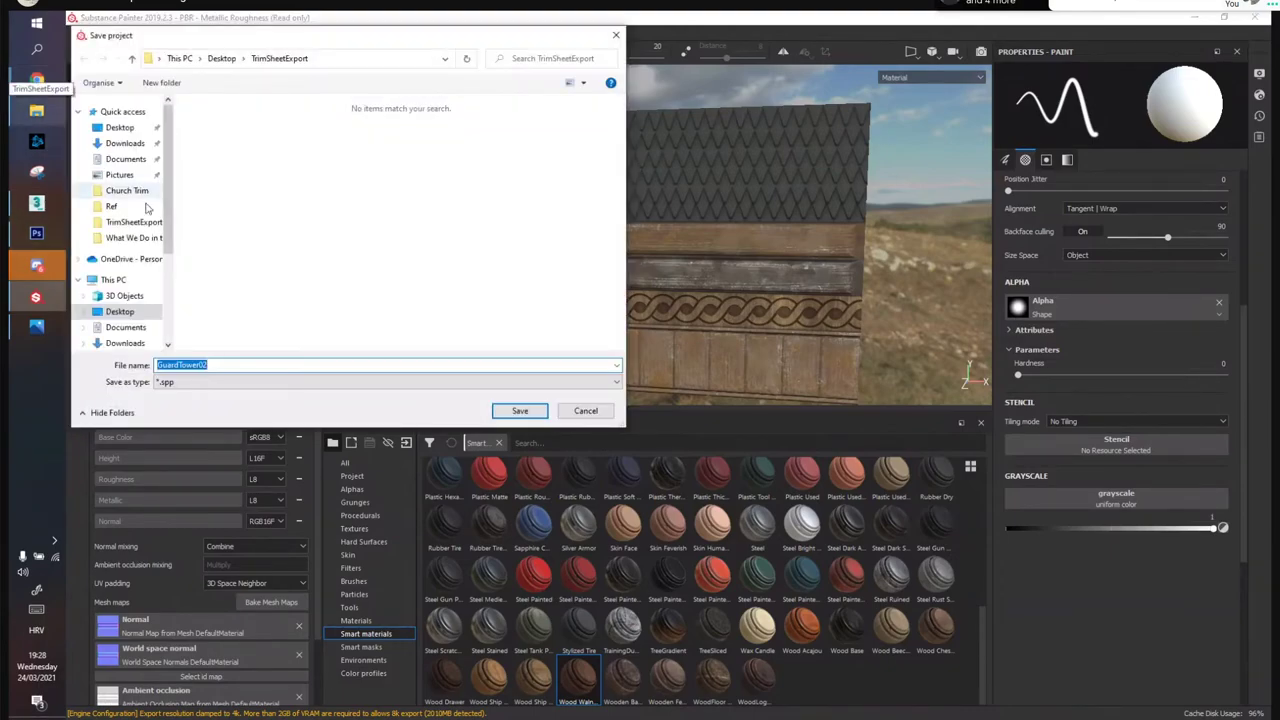
click(117, 133)
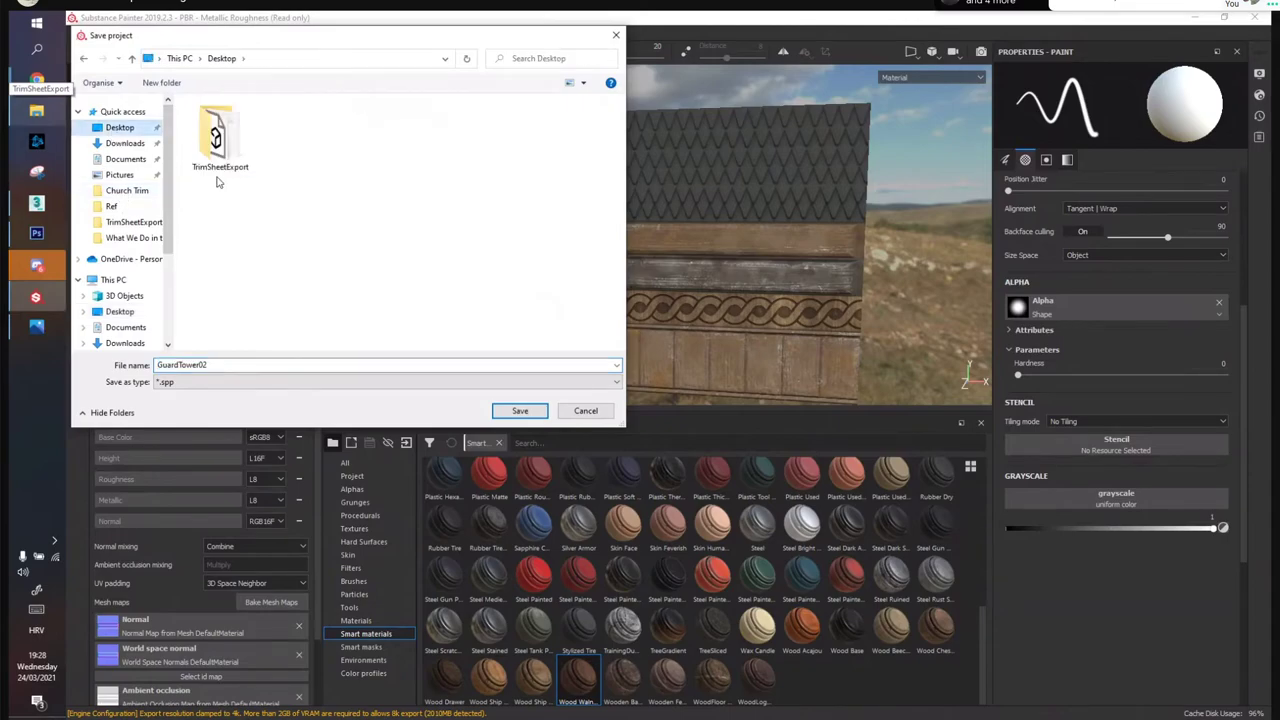
double_click(222, 135)
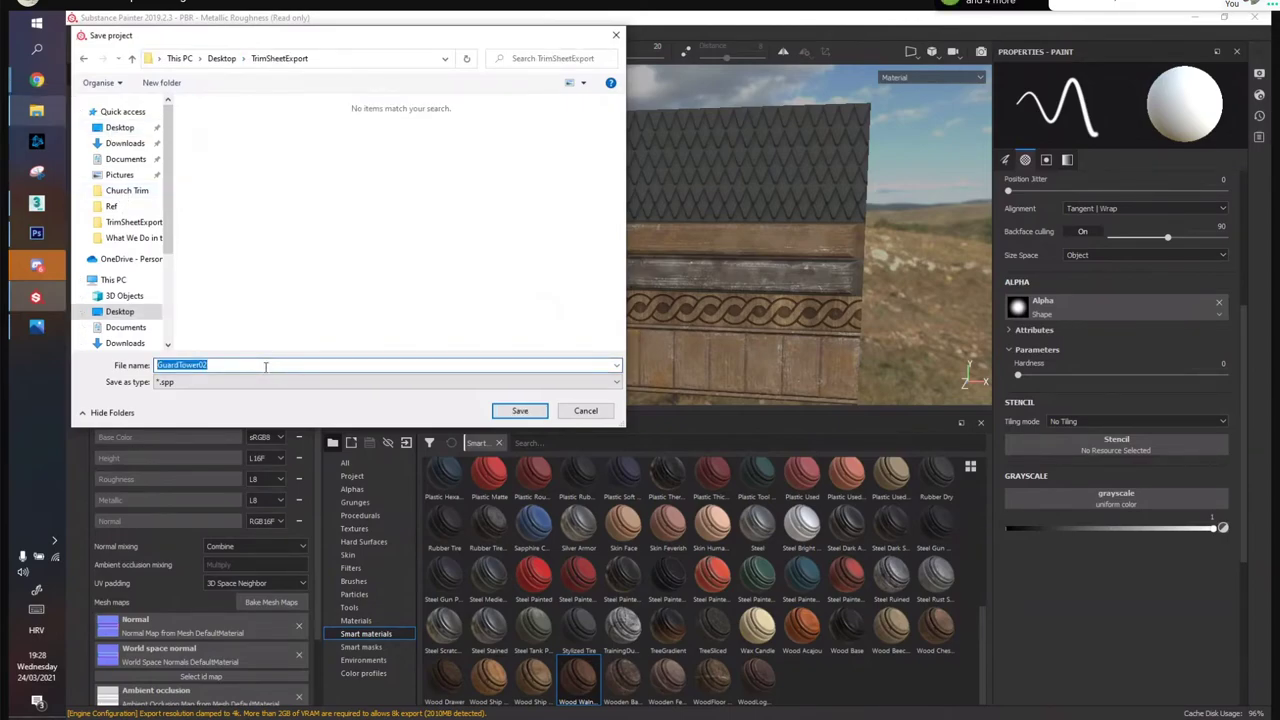
text(Trim SHeet)
key(Return)
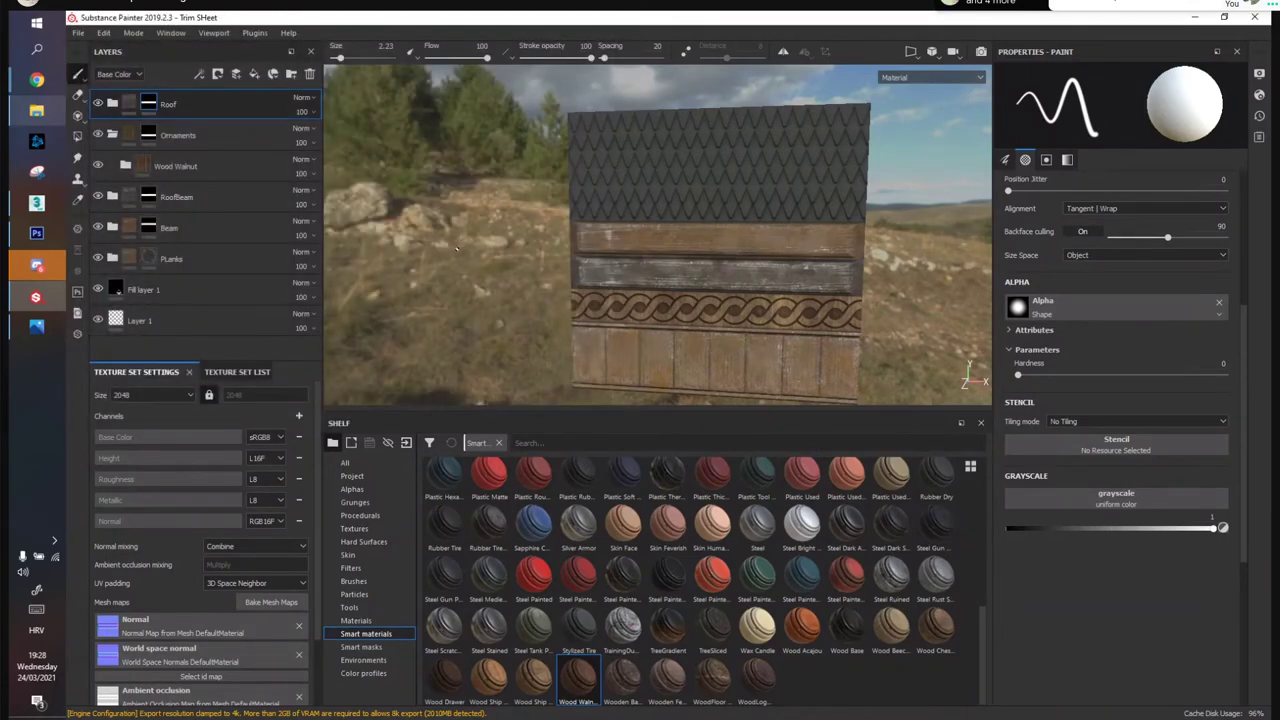
Check the TrimSheetExport folder in File Explorer for the saved project file, and return to Substance Painter
alt+drag(568, 272, 606, 230)
click(36, 113)
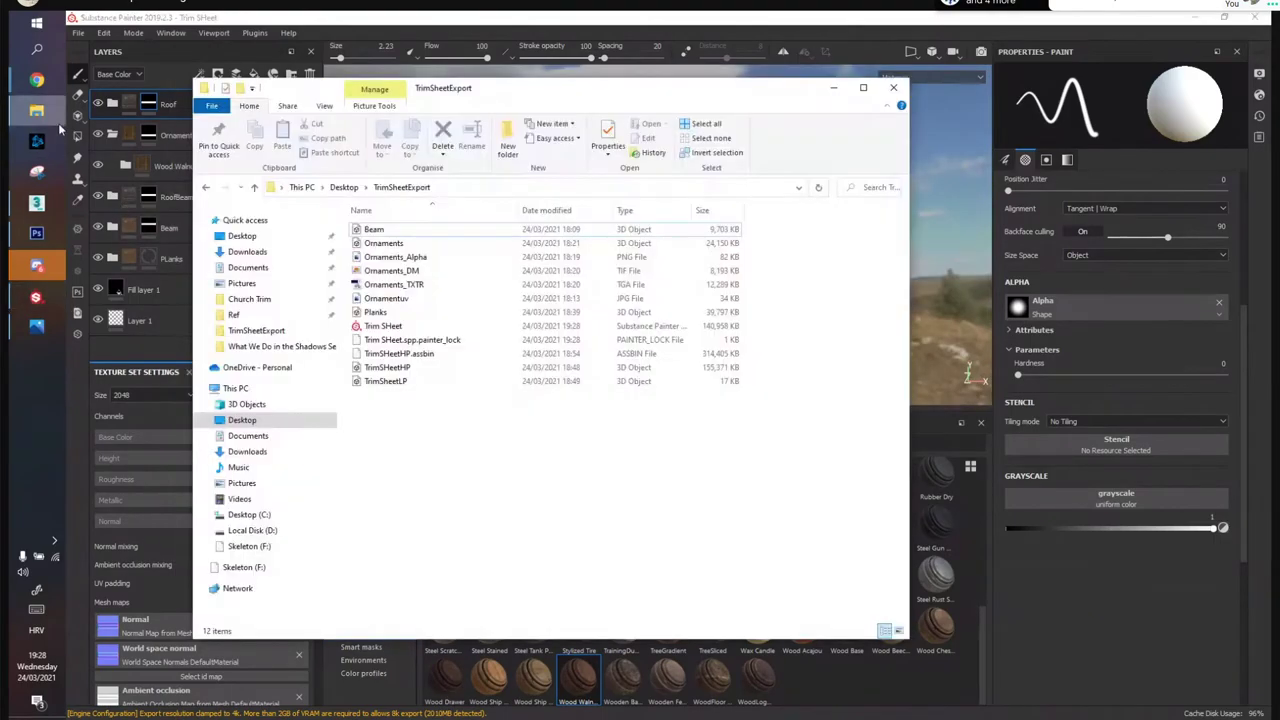
click(834, 87)
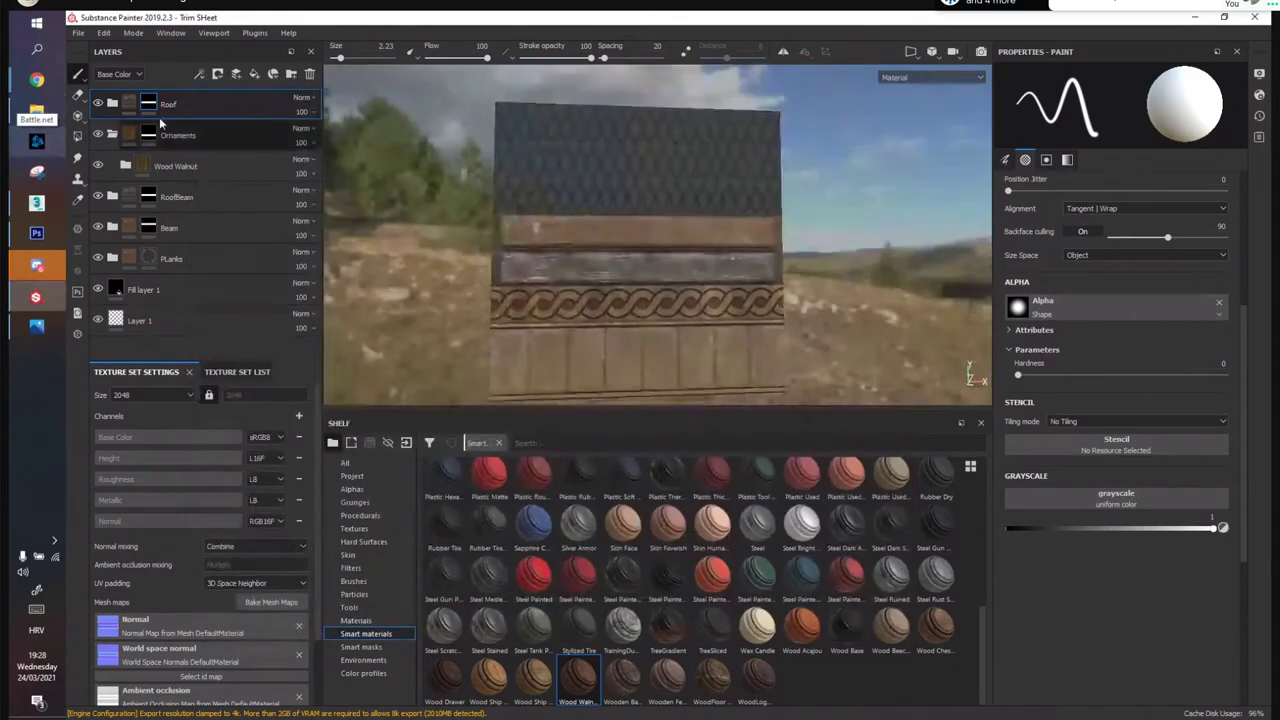
Clear the Roof folder's mask and fill it over the roof shingle polygons with Polygon Fill, ending with the Paint tool active
right_click(150, 103)
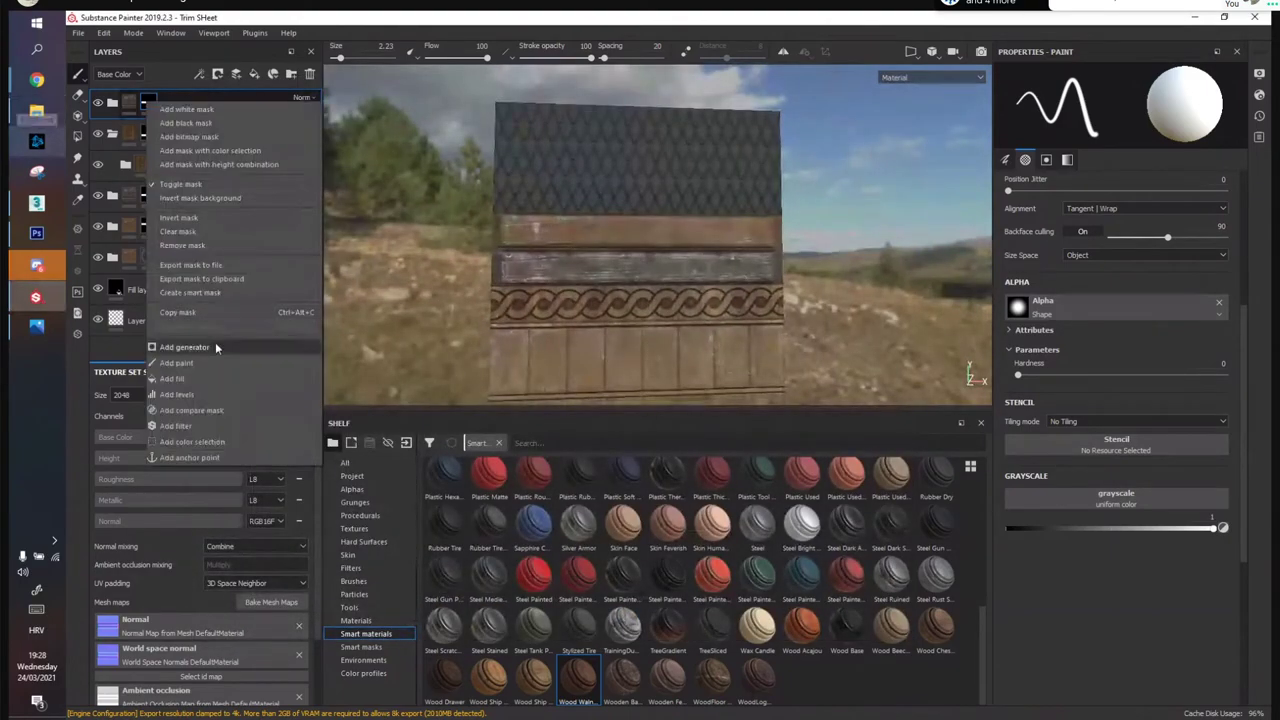
click(205, 234)
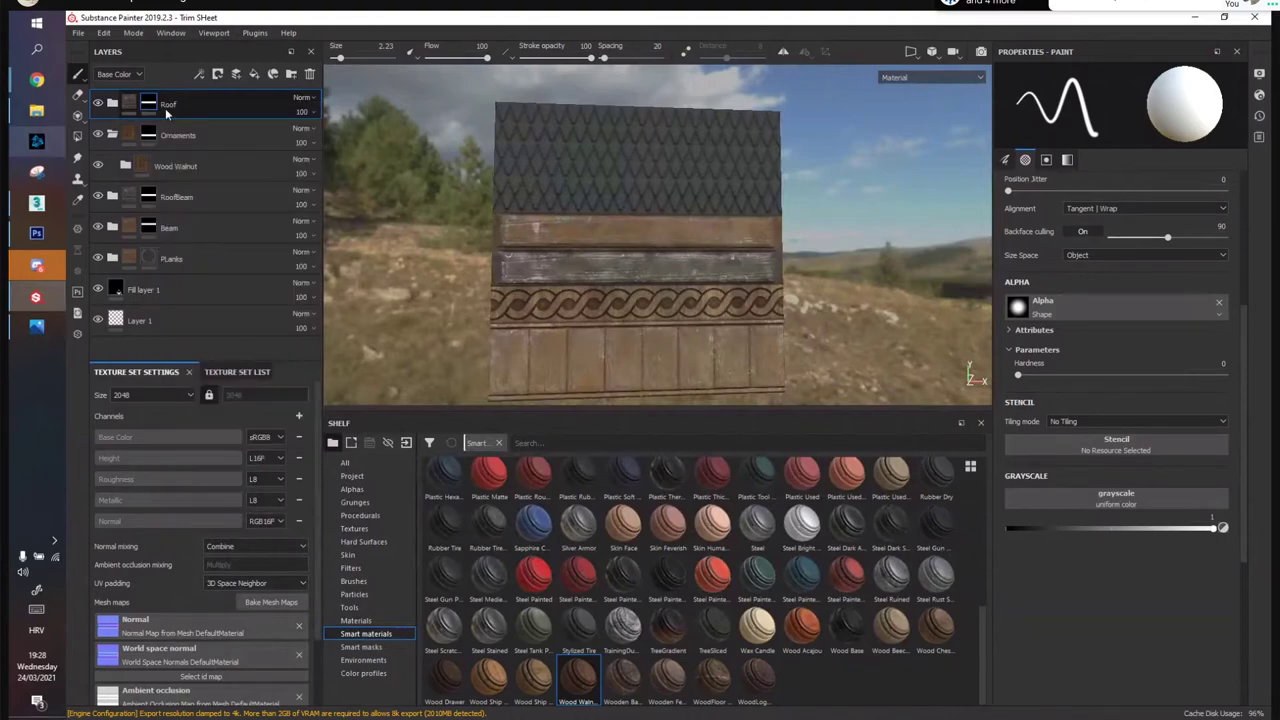
key(Tab)
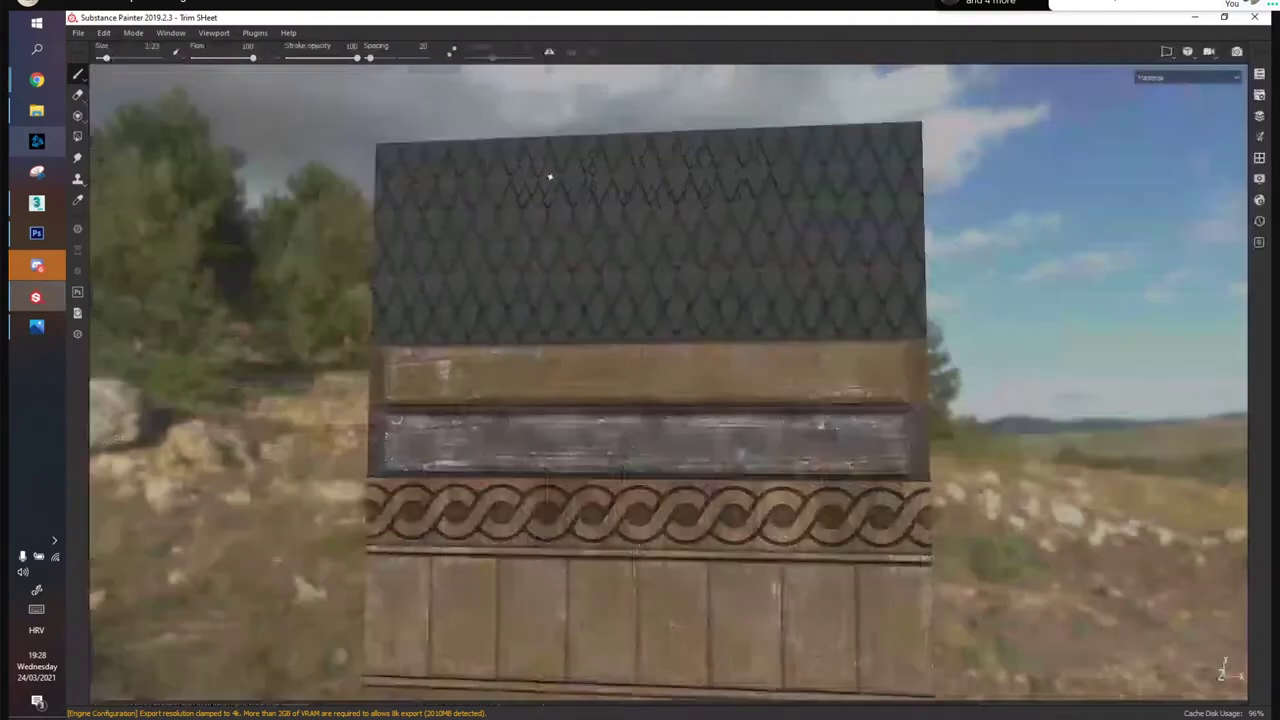
key(Tab)
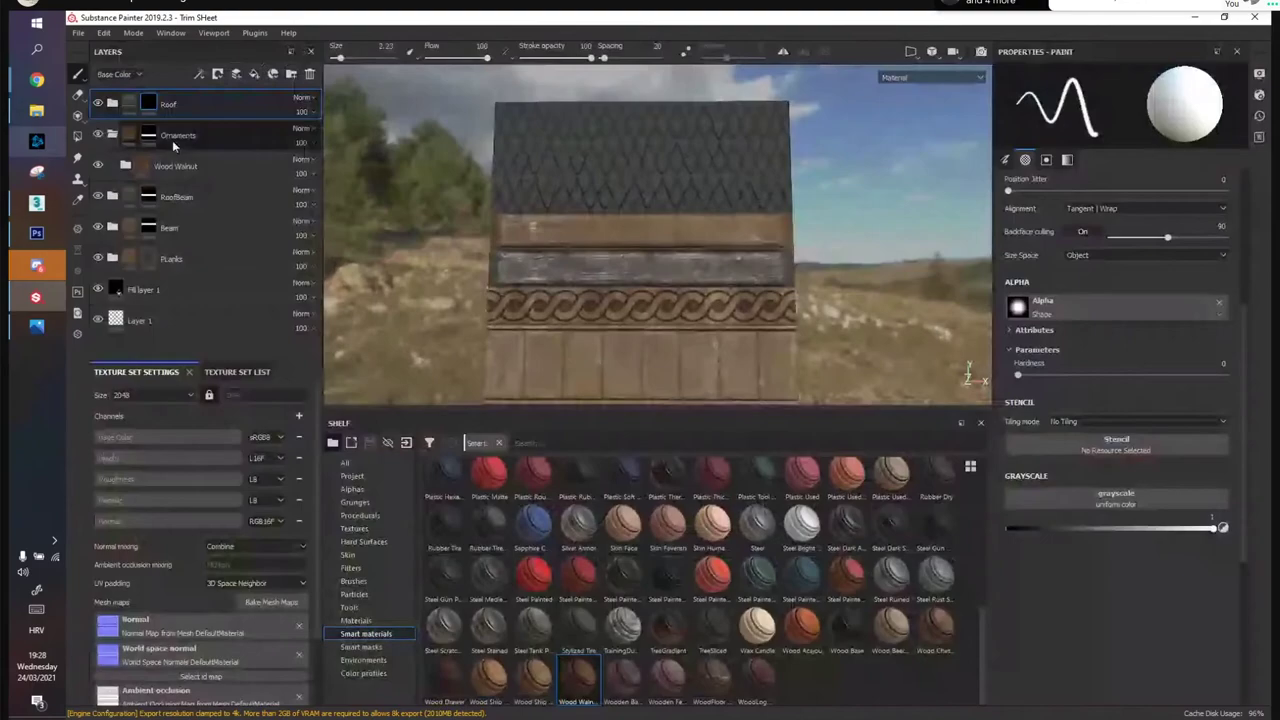
click(78, 137)
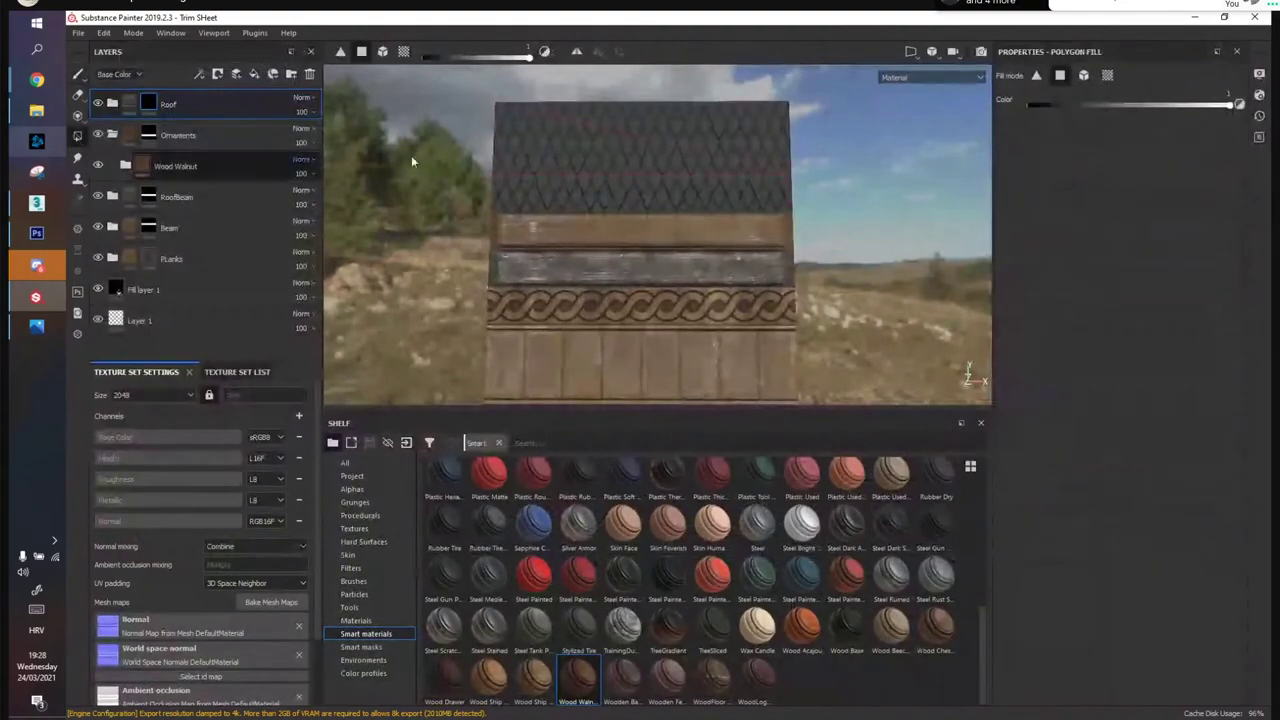
click(653, 118)
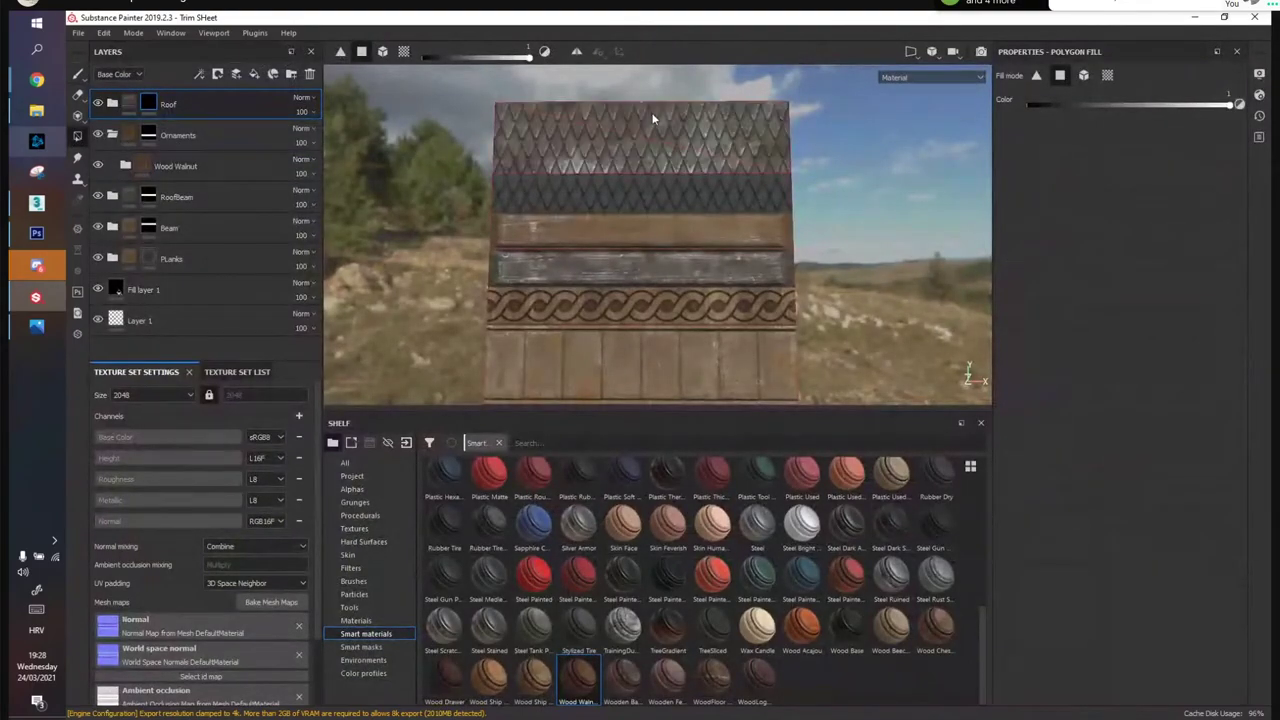
click(567, 183)
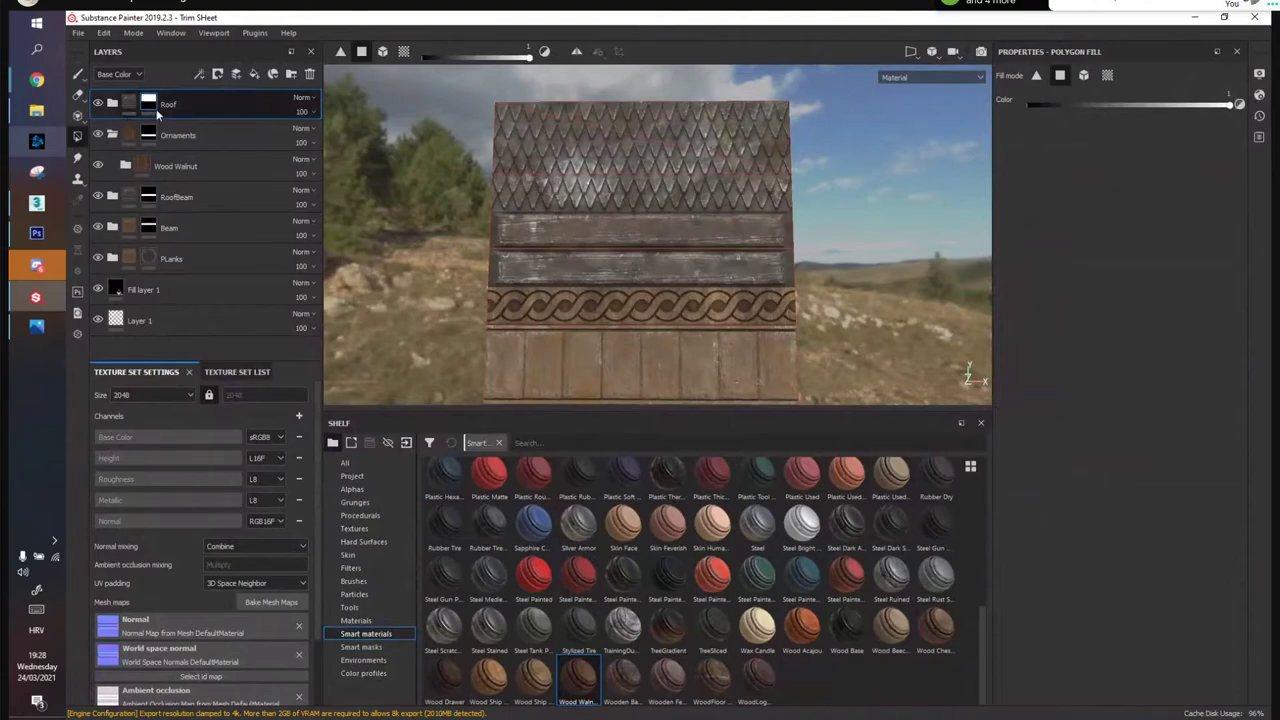
click(78, 74)
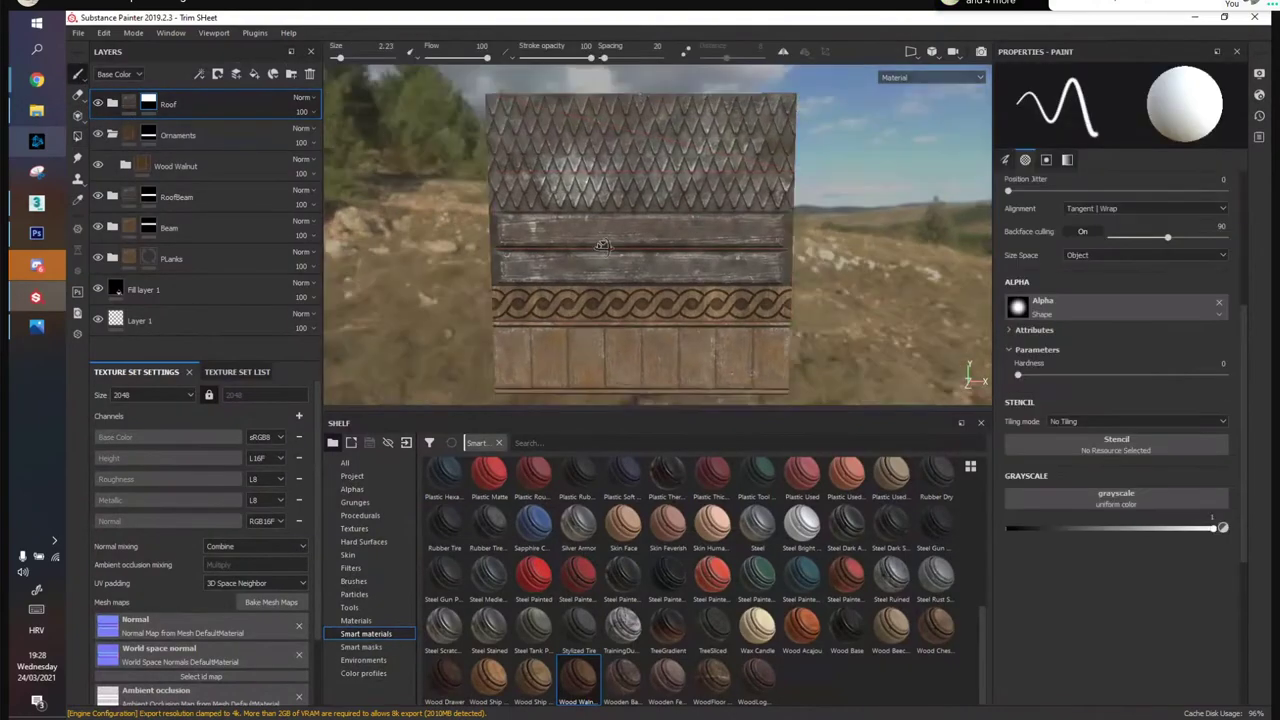
scroll(602, 245, up, 3)
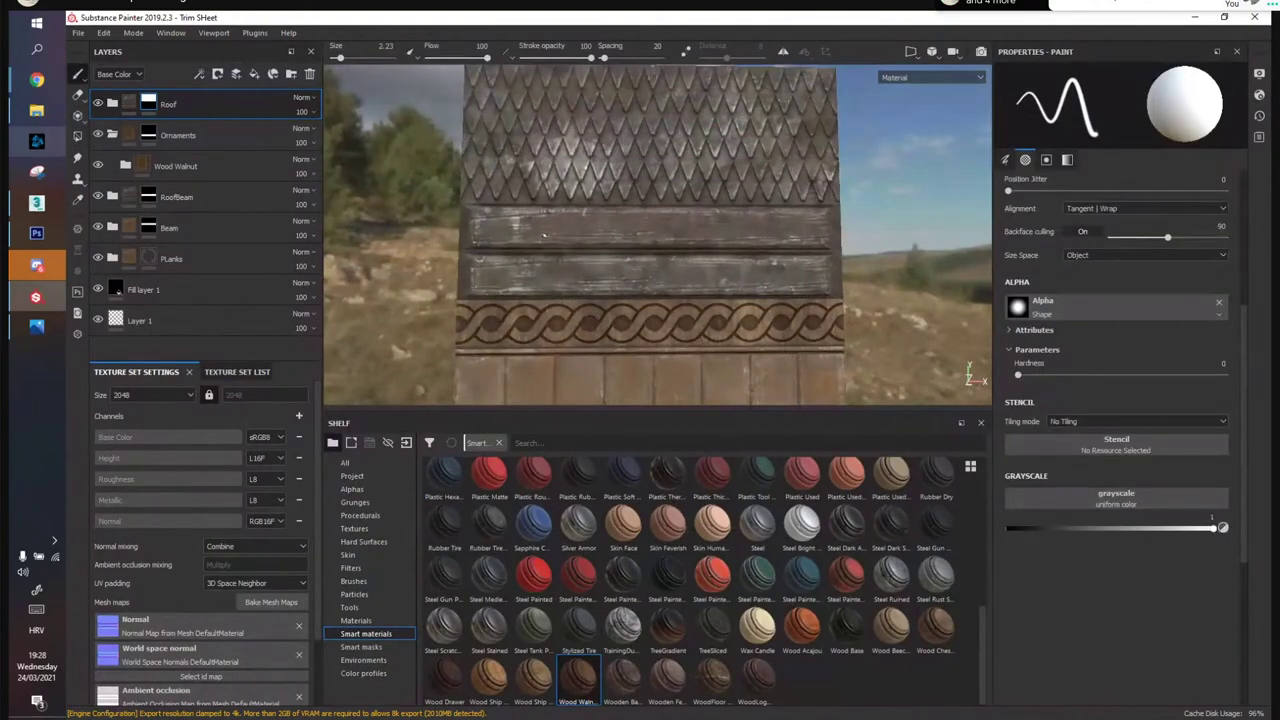
Paint the Roof folder's mask with grayscale 0 and brush size 12.92 over the plank strip directly below the shingles
click(97, 105)
click(97, 105)
click(97, 105)
click(97, 105)
drag(1061, 533, 1000, 531)
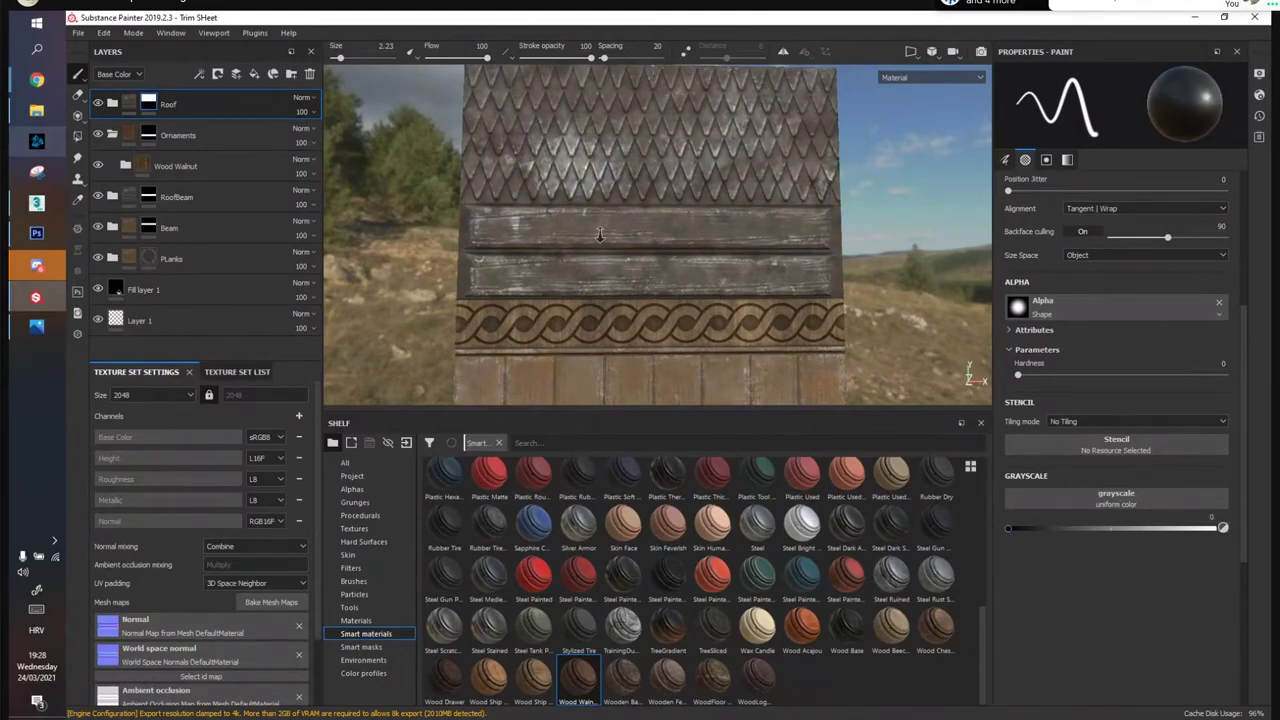
scroll(650, 235, up, 3)
drag(548, 228, 535, 230)
ctrl+right_drag(535, 230, 680, 240)
mouse_move(680, 240)
mouse_down()
mouse_move(445, 233)
mouse_move(965, 238)
mouse_move(855, 215)
mouse_move(680, 213)
mouse_up()
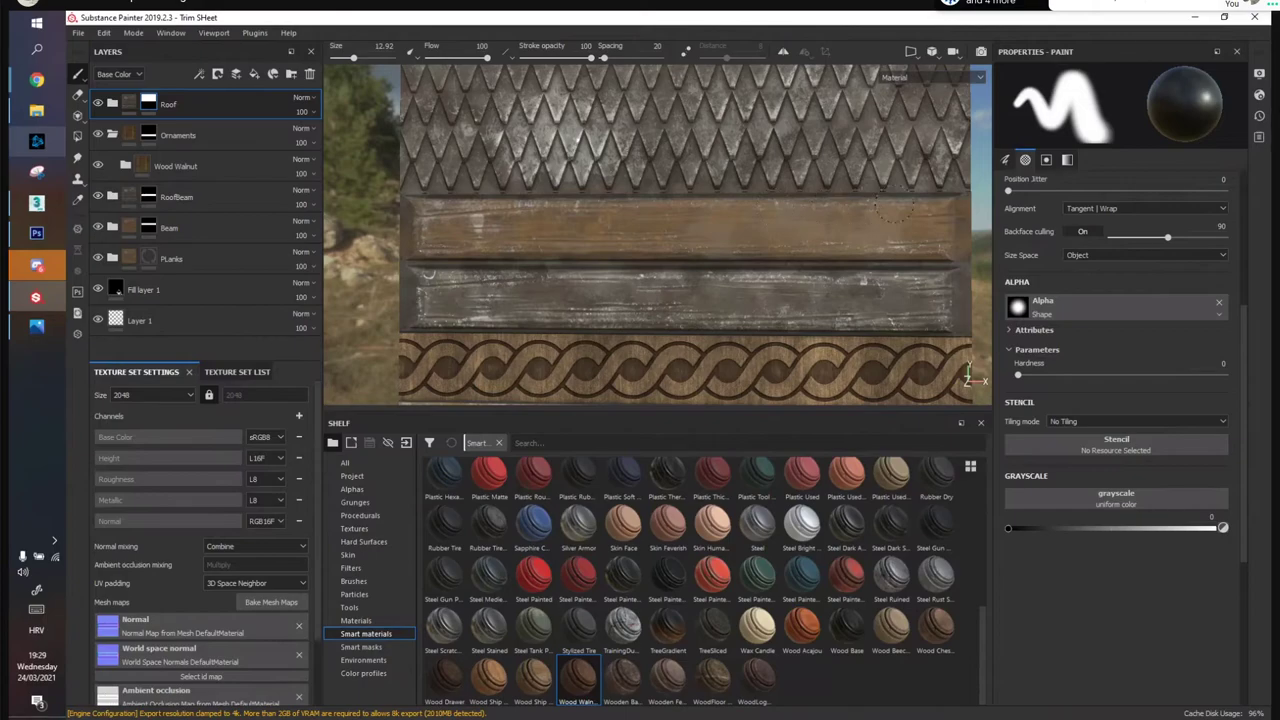
Examine the shingles and the plank strip below them on the trim sheet from several angles
mouse_move(643, 229)
alt+mouse_down()
mouse_move(692, 263)
mouse_move(709, 244)
mouse_move(785, 285)
alt+mouse_up()
scroll(632, 222, down, 3)
alt+drag(772, 233, 762, 182)
scroll(745, 228, up, 3)
shift+right_drag(762, 182, 738, 180)
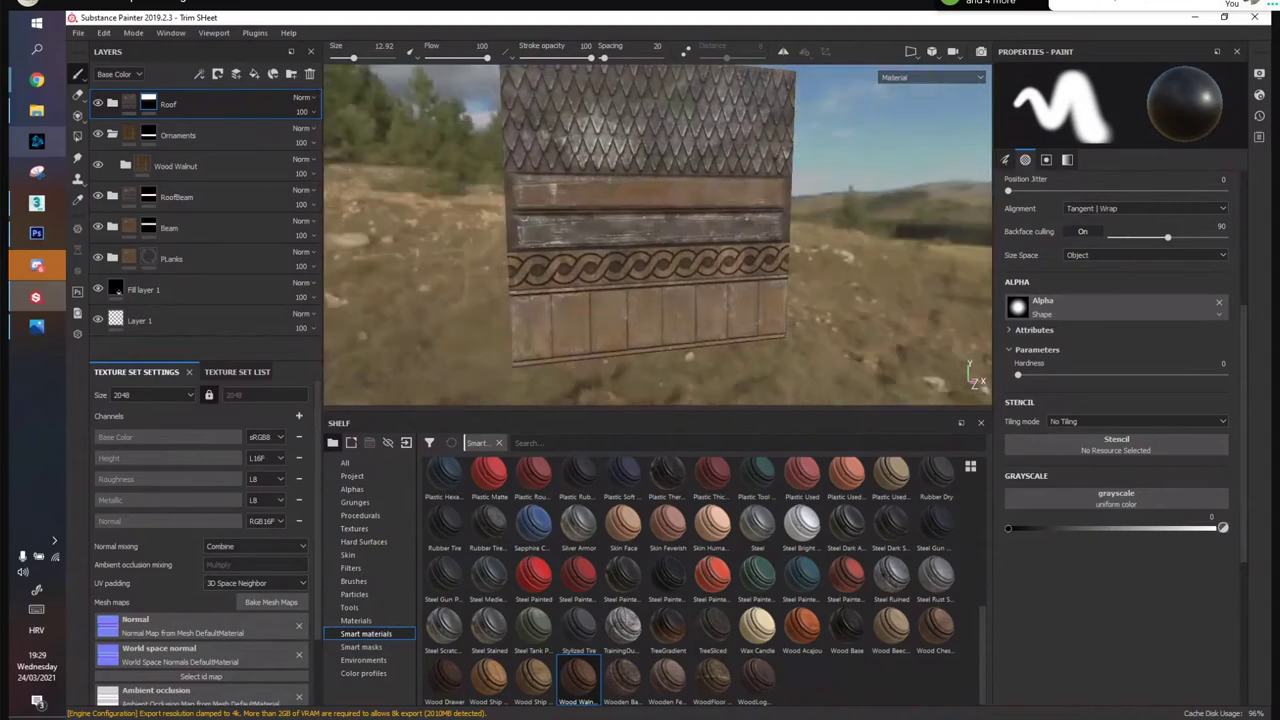
key(alt+shift)
alt+drag(738, 180, 686, 166)
alt+middle_drag(686, 166, 691, 211)
Expand the Roof folder and compare the shingles with Fill layer 7, Fill layer 5 copy 1 and Fill layer 4 hidden and shown
click(110, 105)
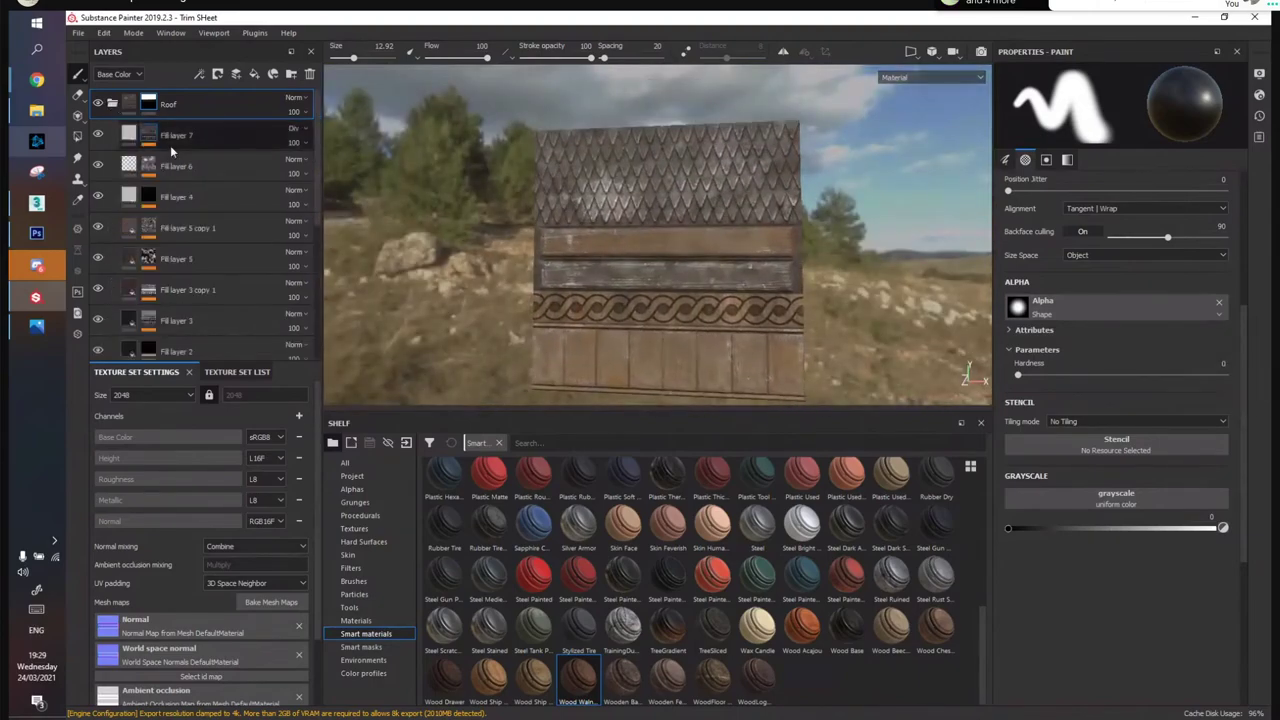
click(98, 135)
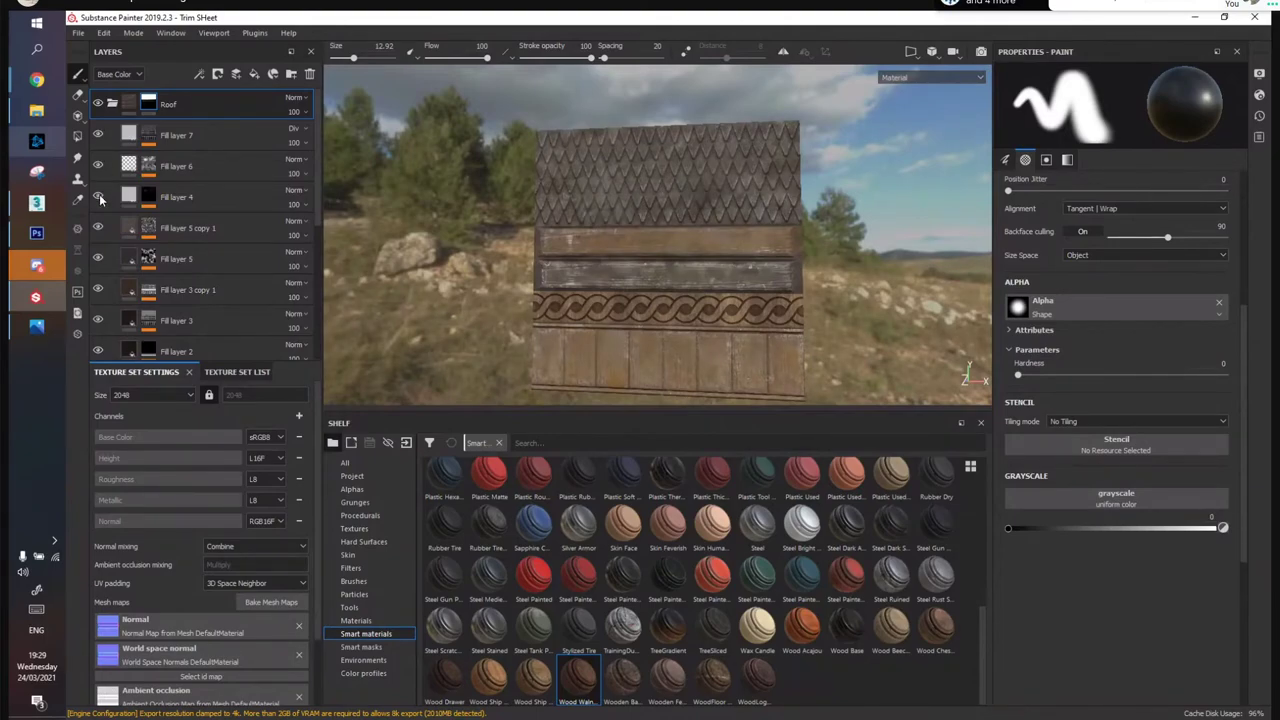
mouse_move(697, 188)
alt+mouse_down()
mouse_move(700, 206)
mouse_move(729, 197)
mouse_move(640, 254)
alt+mouse_up()
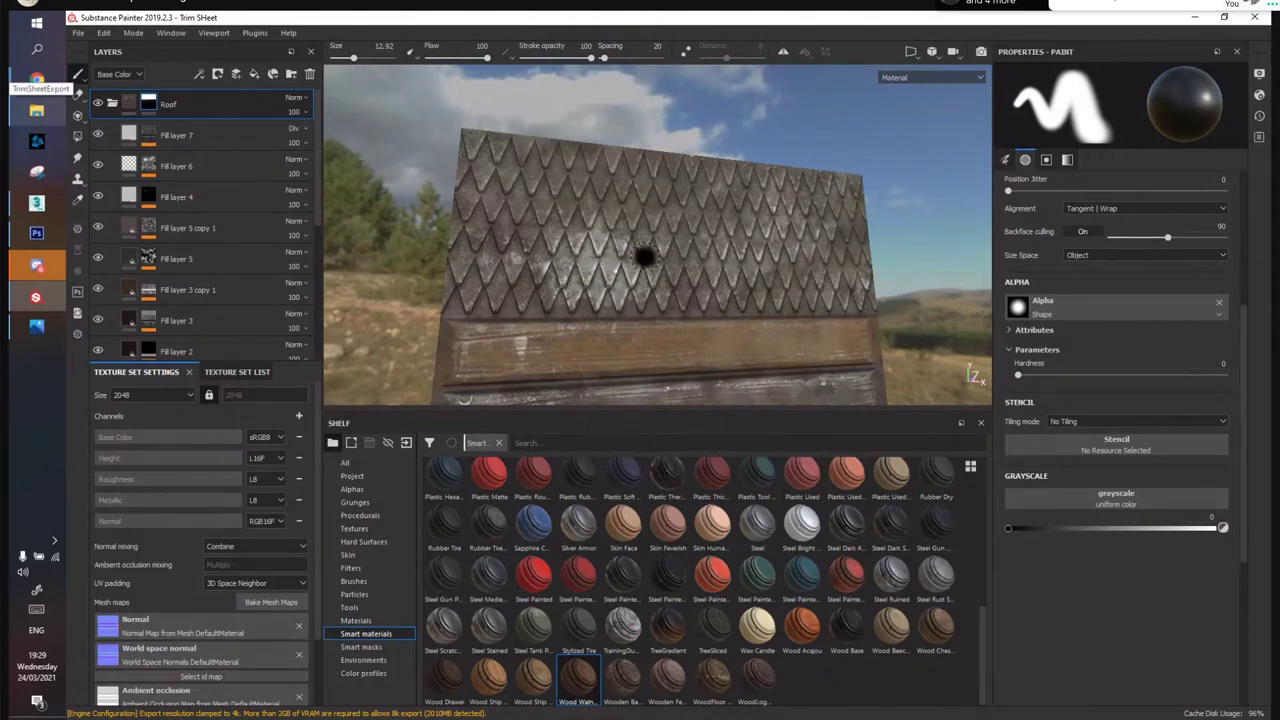
alt+drag(667, 228, 636, 208)
alt+right_drag(636, 208, 723, 208)
alt+drag(740, 200, 718, 201)
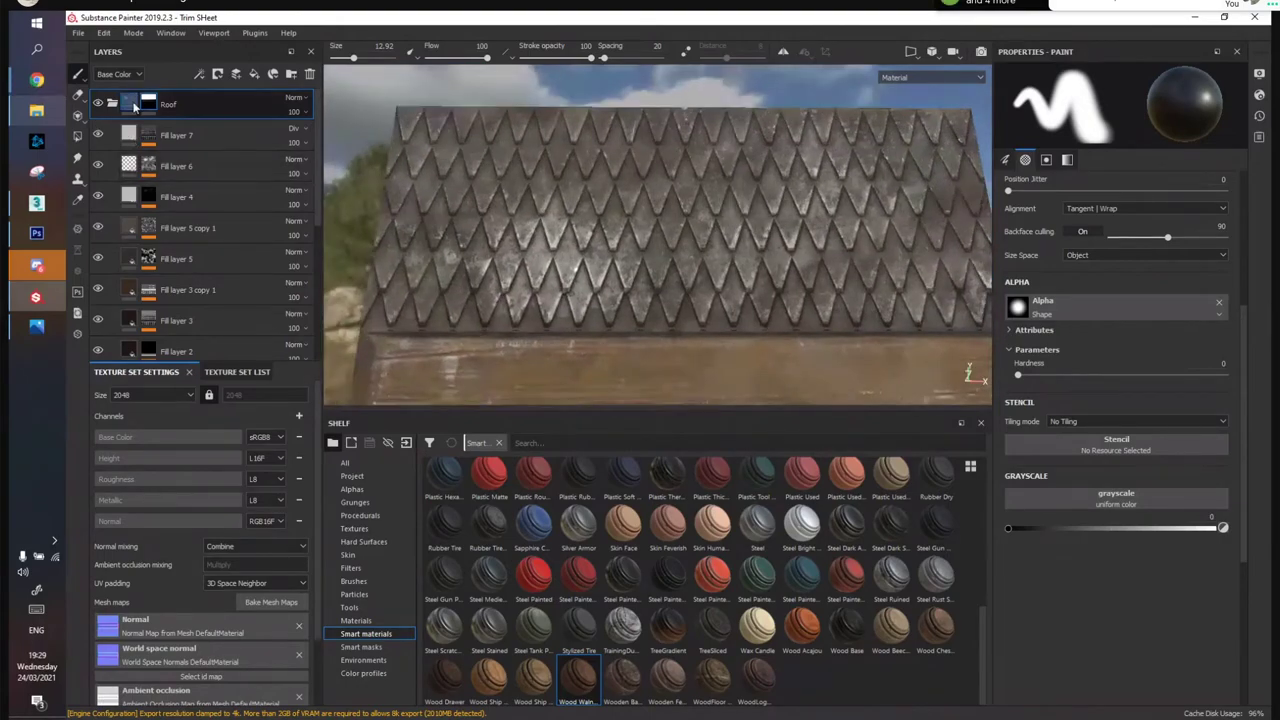
click(99, 230)
click(99, 230)
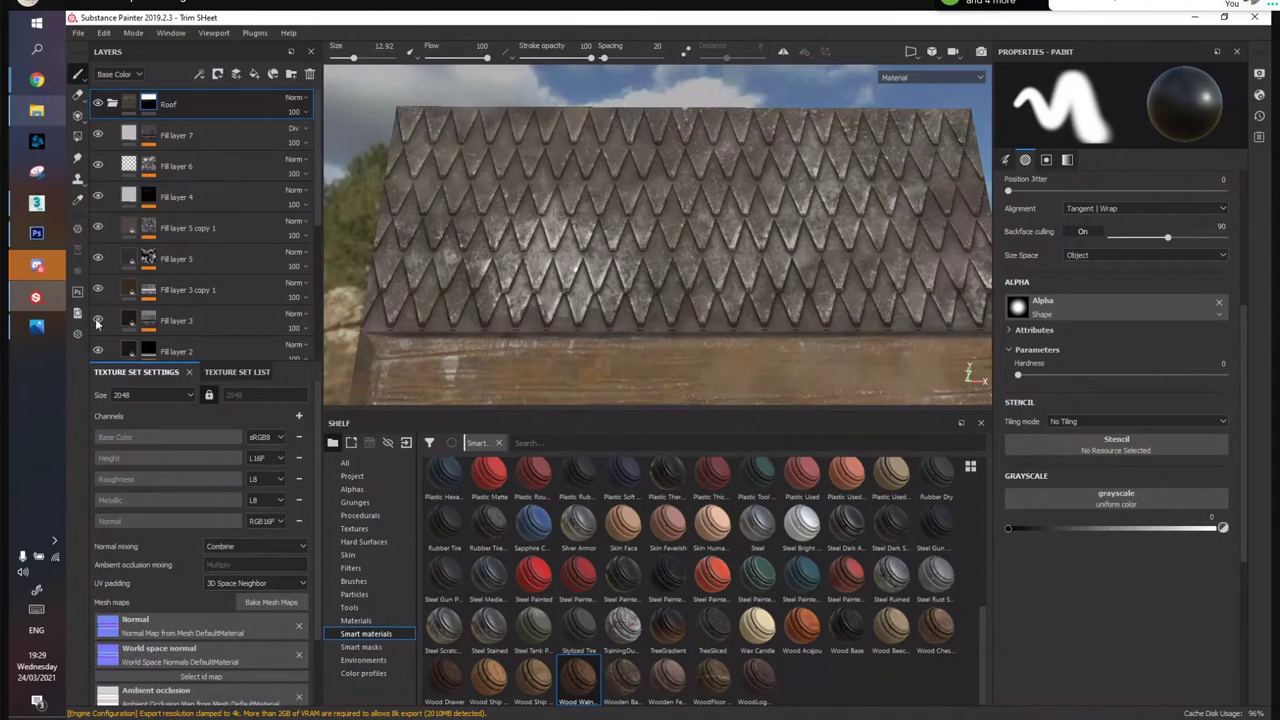
click(99, 198)
click(99, 198)
click(99, 198)
click(99, 198)
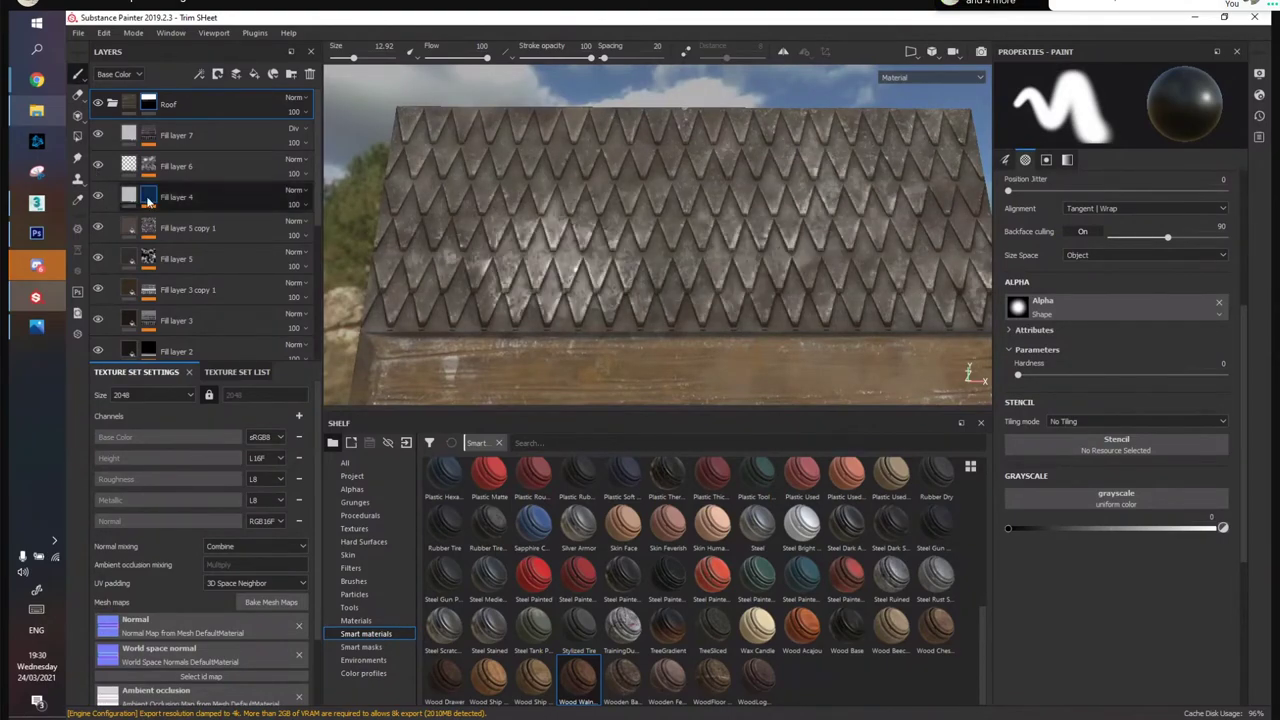
Select the Grunge Dirt Muddy fill in Fill layer 4's mask and set its balance to 0.45 and contrast to 0
click(148, 201)
click(200, 221)
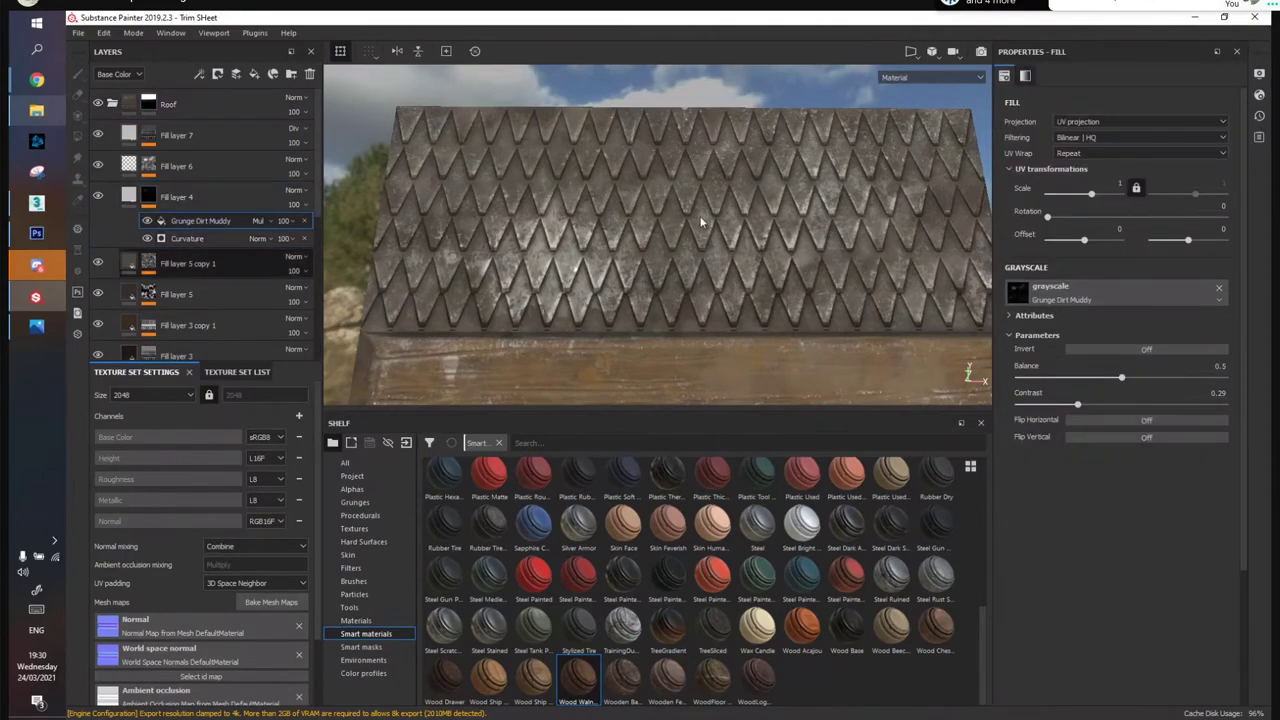
alt+drag(701, 222, 690, 245)
scroll(690, 222, down, 4)
alt+middle_drag(688, 217, 635, 152)
alt+drag(635, 152, 575, 180)
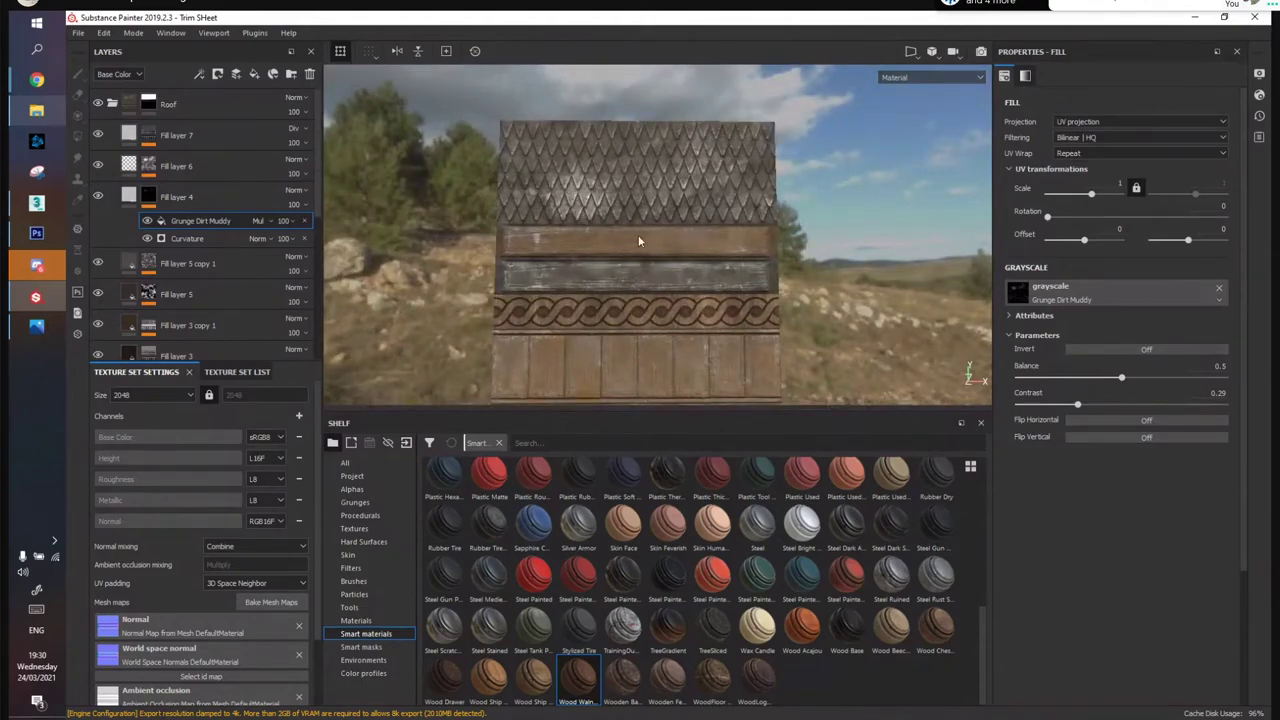
drag(1119, 378, 1014, 406)
mouse_move(1088, 379)
mouse_down()
mouse_move(1143, 383)
mouse_move(1111, 386)
mouse_up()
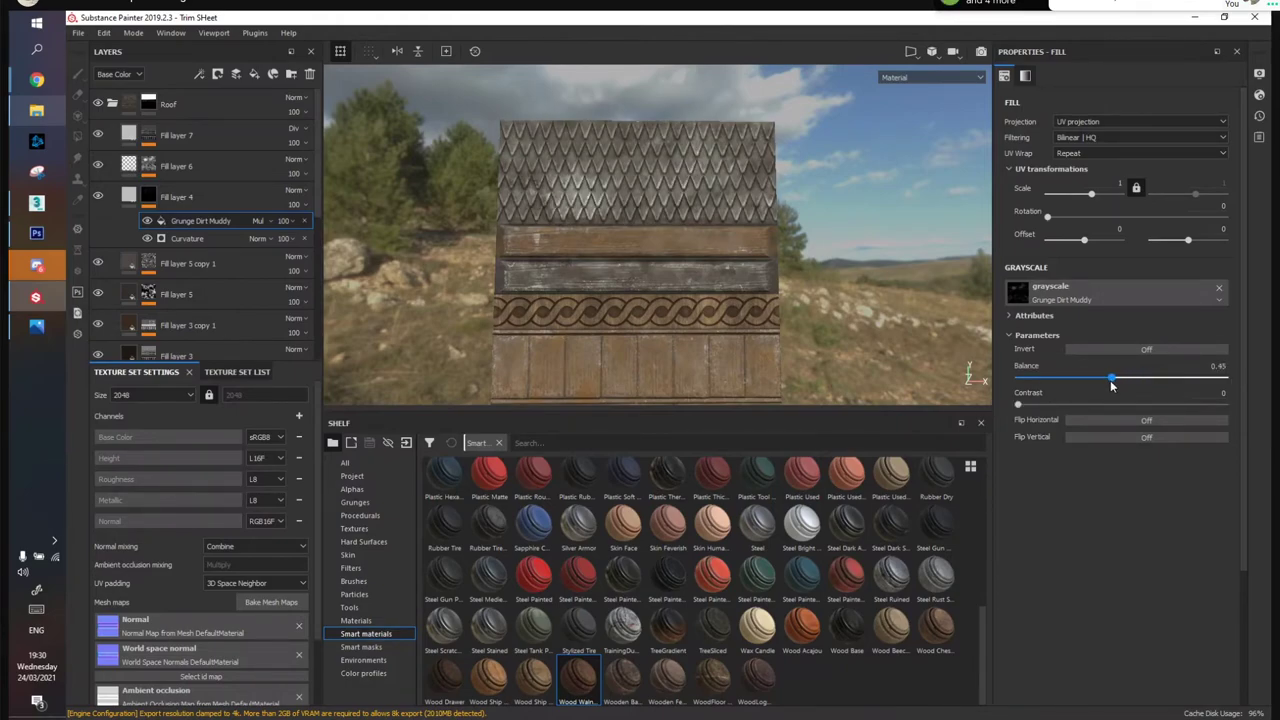
Replace the mask's grunge with Grunge Fingerprints Dusty and set its balance to 0.46 and contrast to 0.08
click(1090, 293)
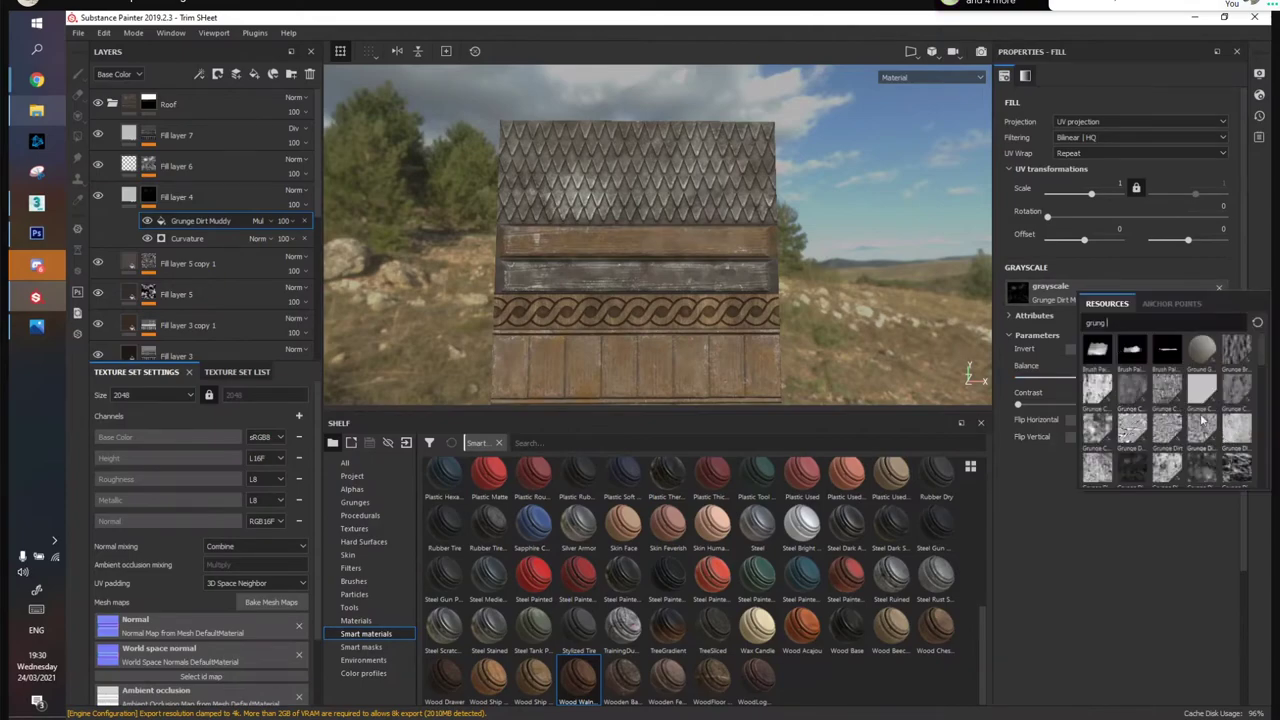
scroll(1203, 421, down, 3)
click(1243, 388)
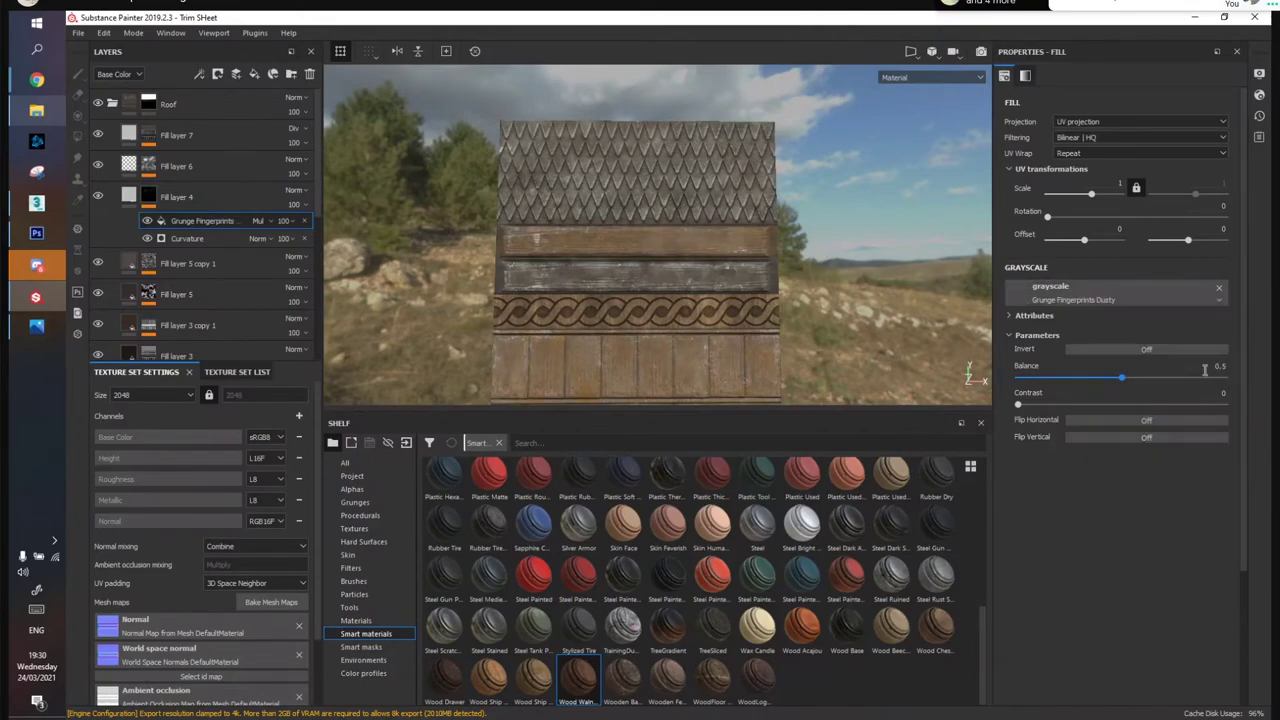
mouse_move(1123, 378)
mouse_down()
mouse_move(1143, 379)
mouse_move(1109, 384)
mouse_up()
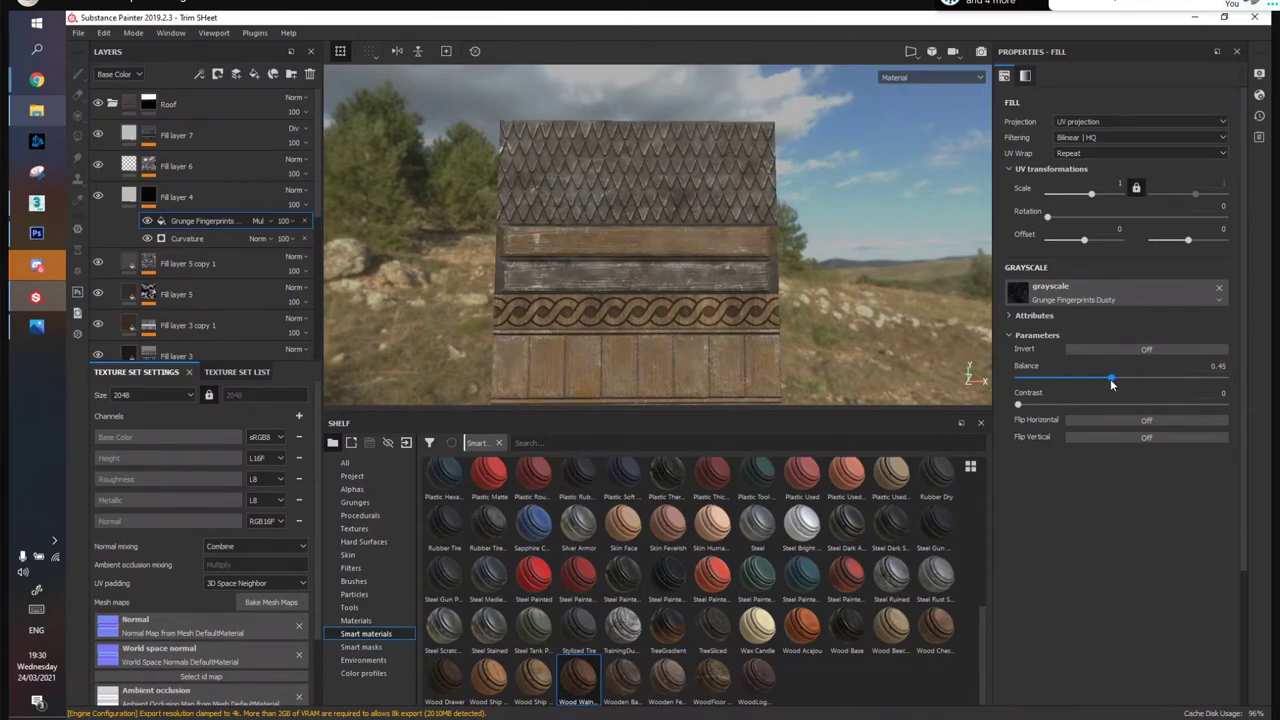
drag(1034, 411, 1118, 381)
alt+drag(650, 180, 905, 203)
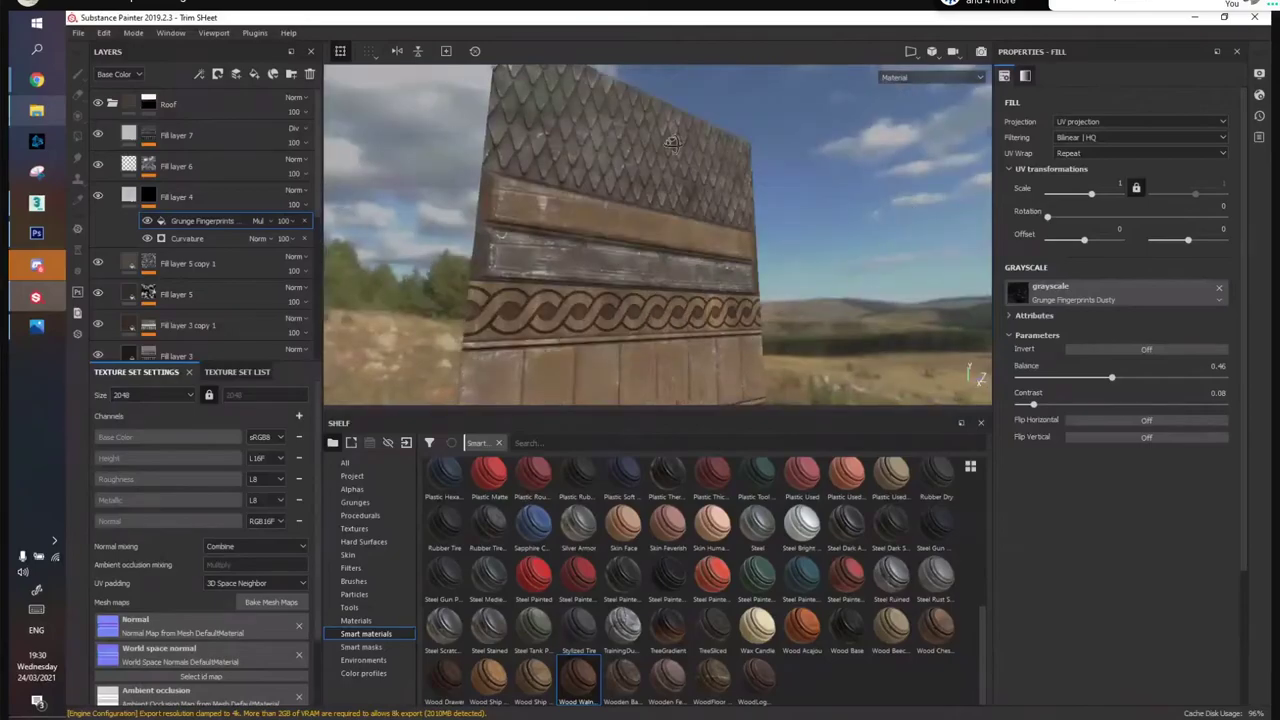
Set the Grunge Fingerprints Dusty fill's contrast to 0 and balance to 0.41, checking the shingles from several angles
alt+drag(673, 145, 697, 237)
scroll(697, 237, down, 5)
alt+drag(729, 185, 837, 345)
scroll(690, 262, up, 3)
drag(1034, 406, 1016, 403)
alt+drag(781, 321, 753, 196)
scroll(753, 196, up, 3)
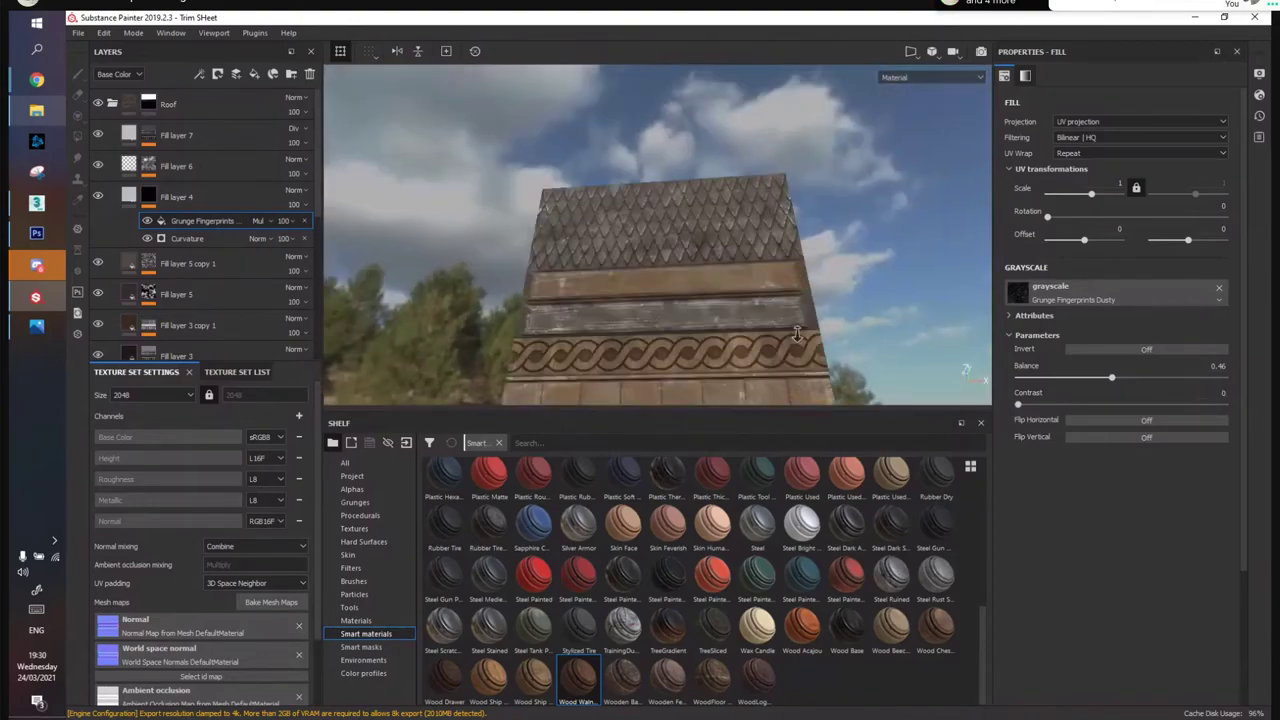
drag(1112, 381, 1100, 385)
alt+drag(742, 246, 809, 326)
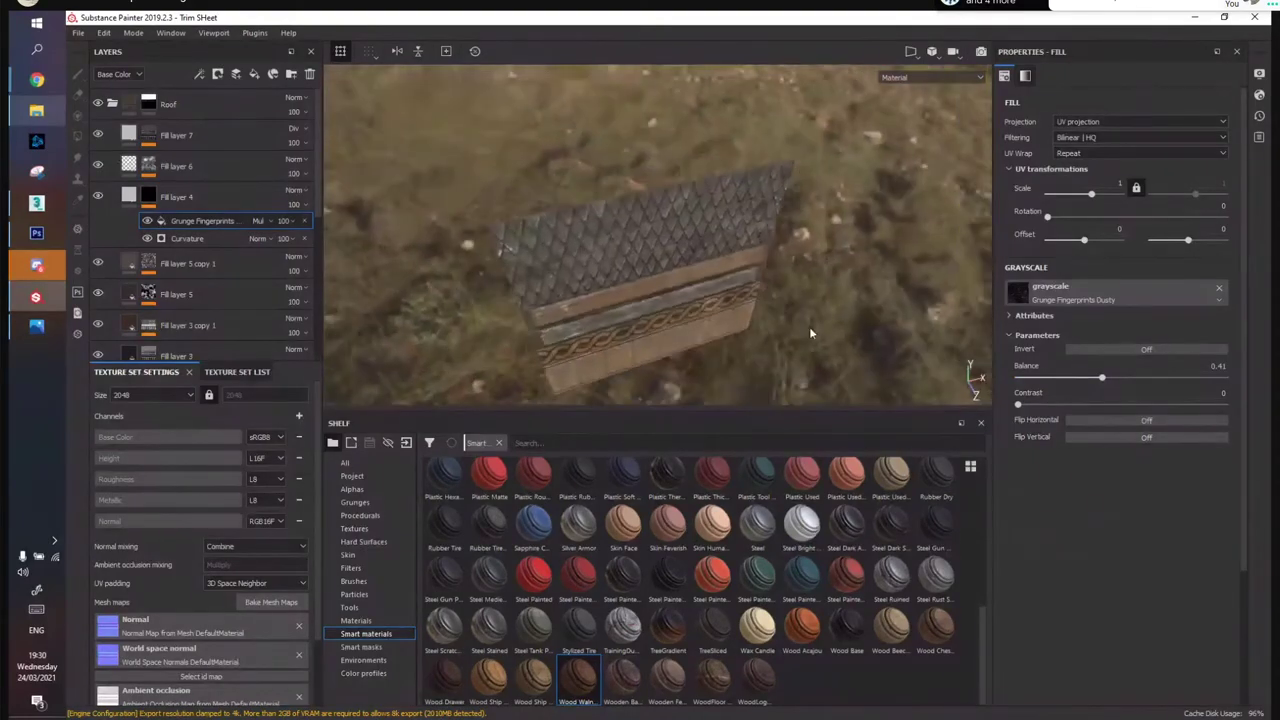
alt+drag(550, 92, 741, 240)
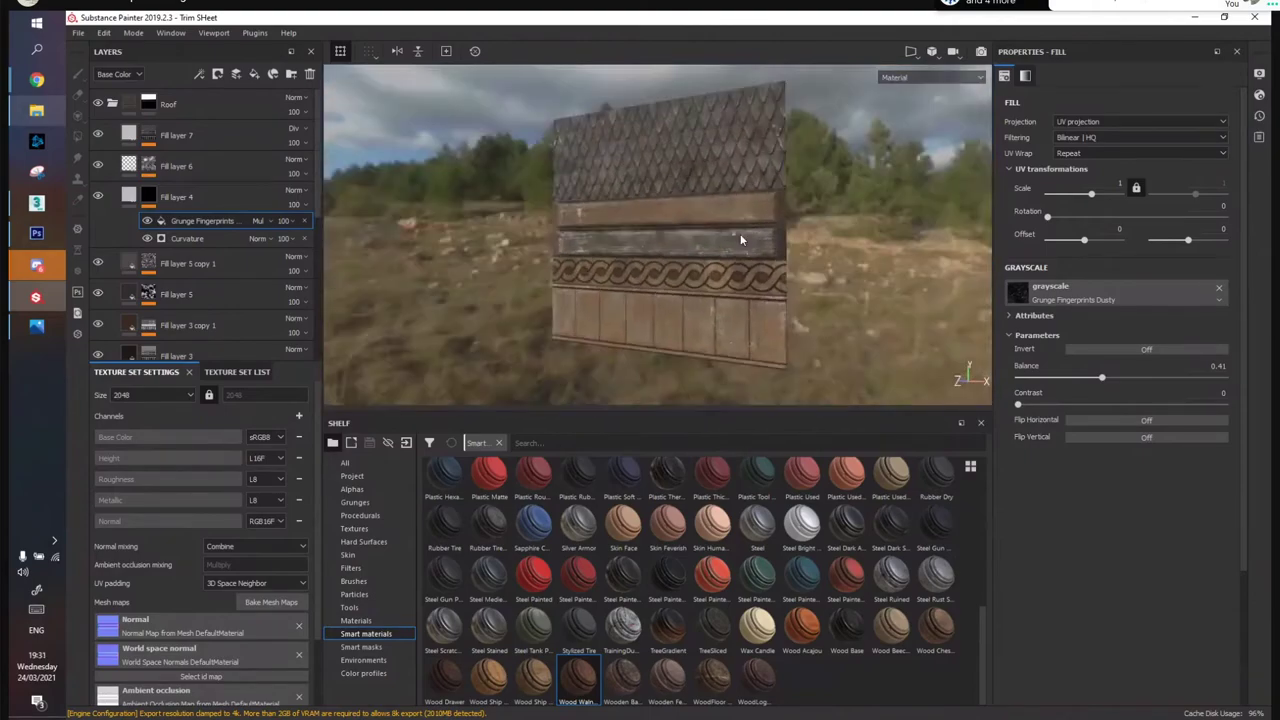
Open the texture export settings for the project
click(104, 33)
click(408, 186)
click(82, 35)
click(135, 262)
click(988, 126)
click(88, 35)
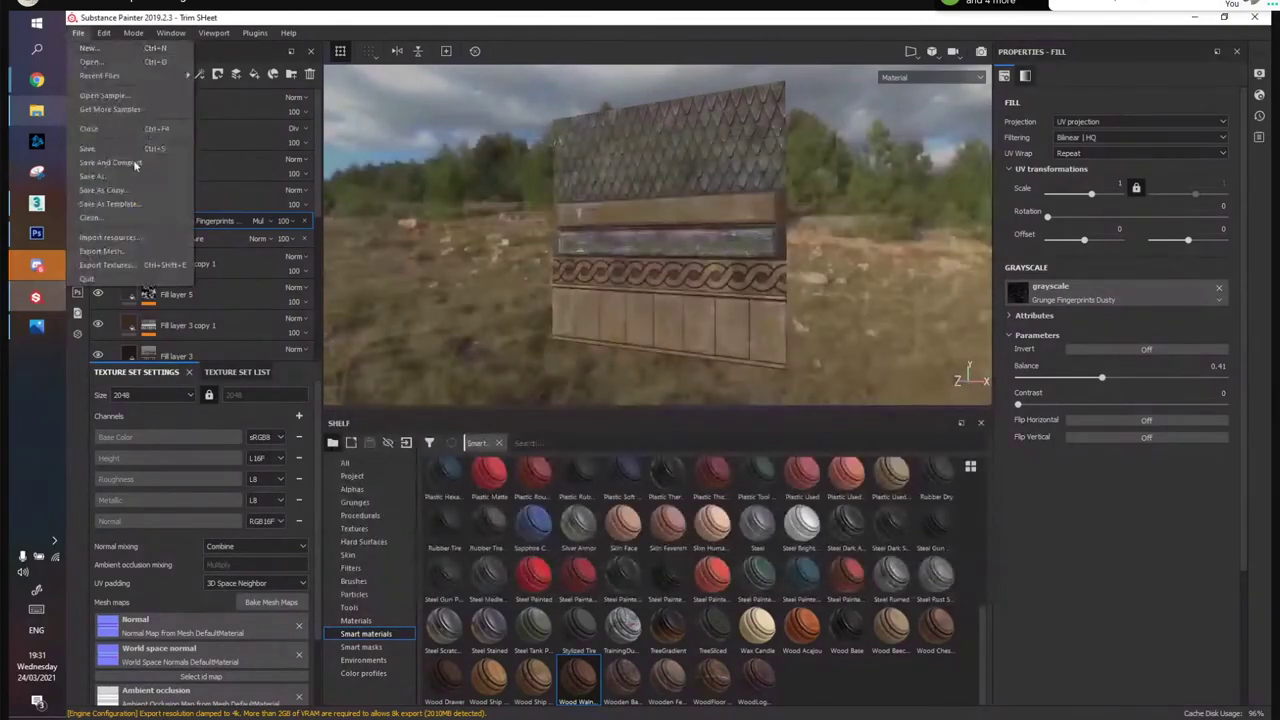
click(130, 264)
drag(636, 130, 761, 132)
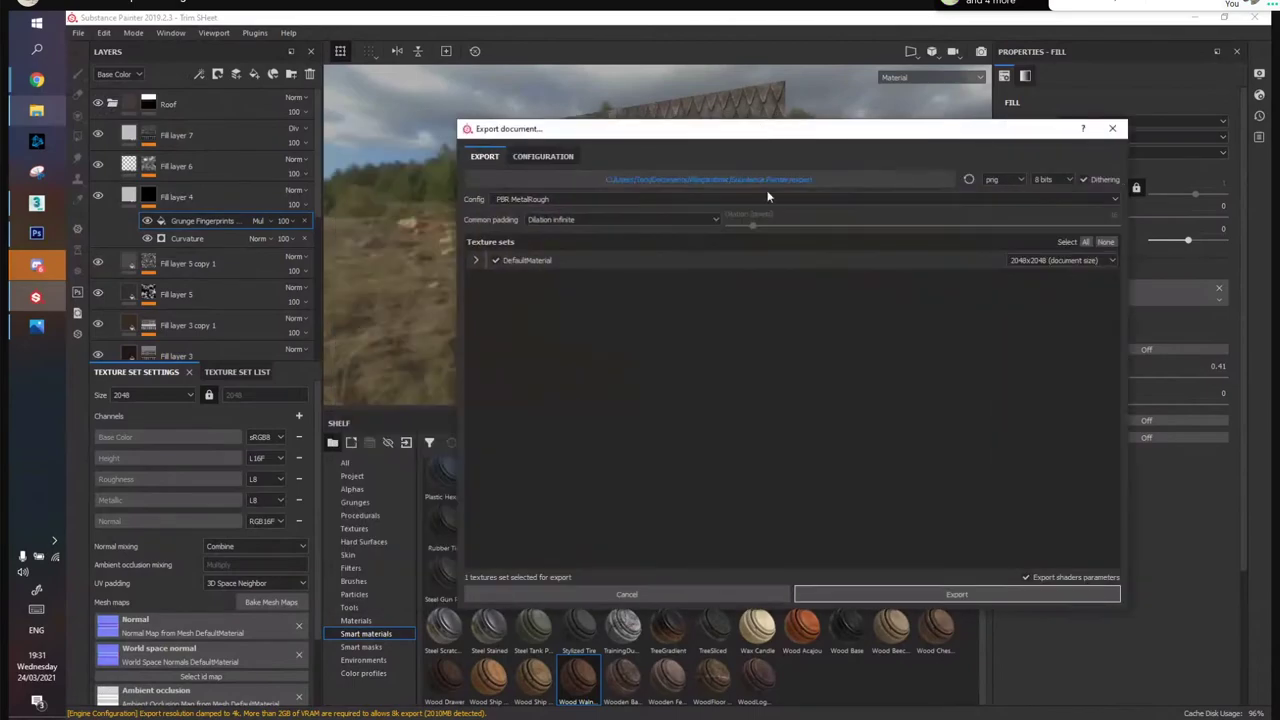
Create a Textures folder inside TrimSheetExport on the Desktop and set it as the export destination
click(745, 179)
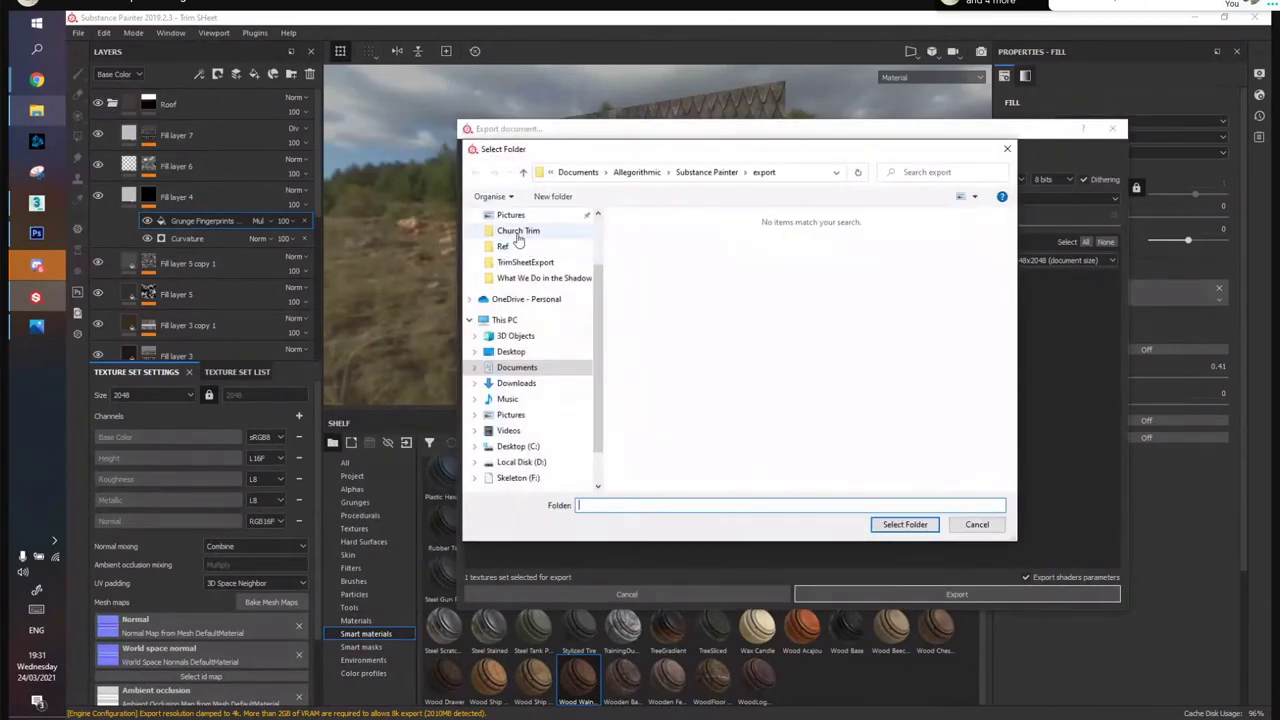
click(509, 350)
double_click(650, 255)
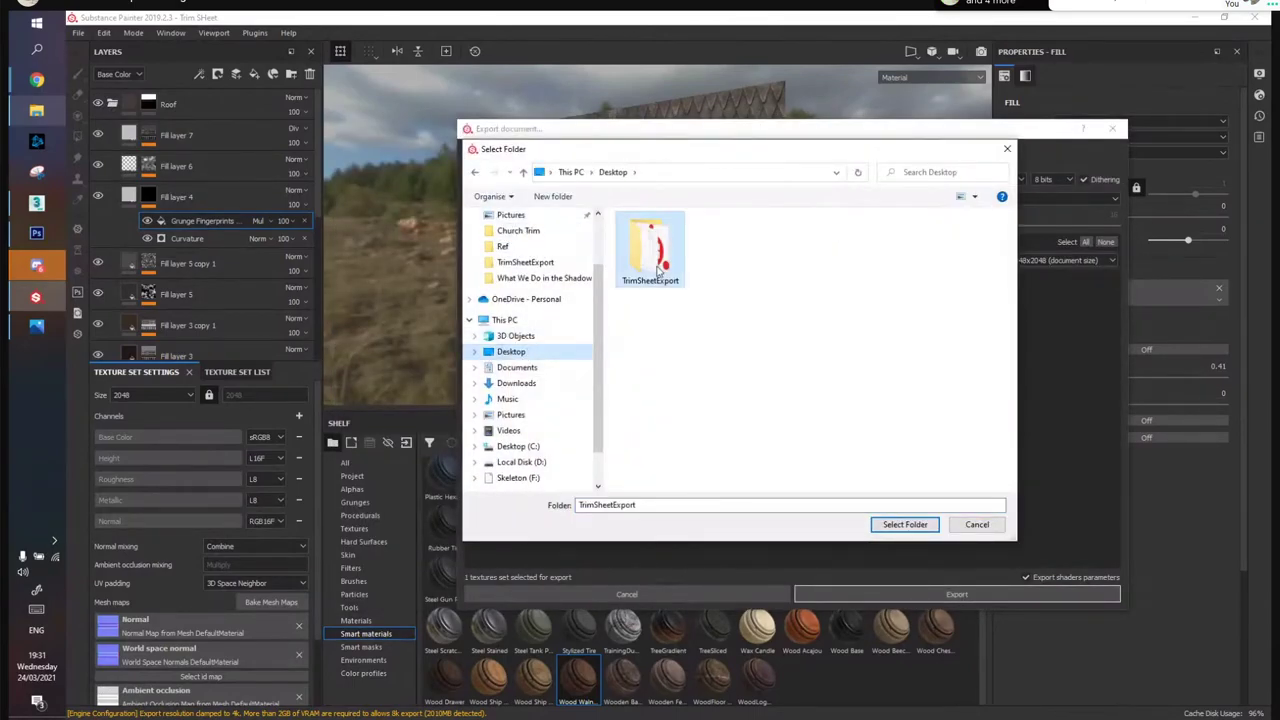
right_click(715, 374)
mouse_move(668, 546)
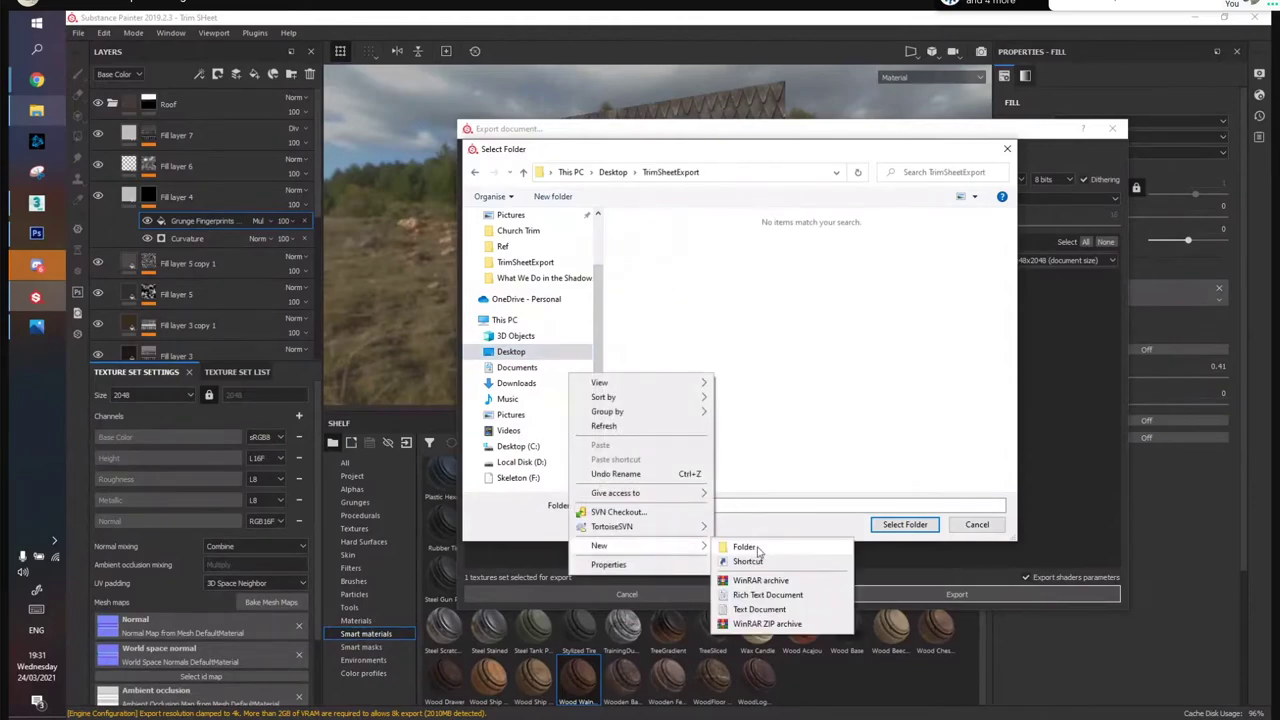
click(740, 546)
text(Textures)
key(Return)
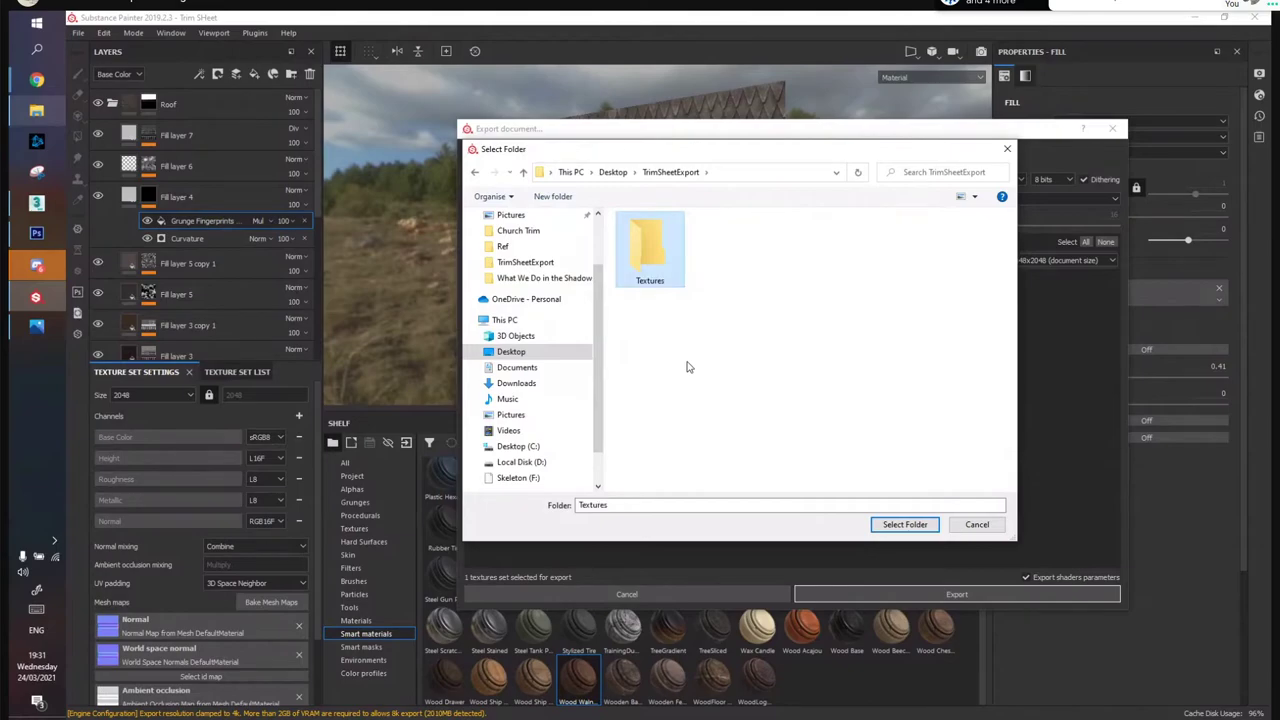
key(Return)
click(904, 524)
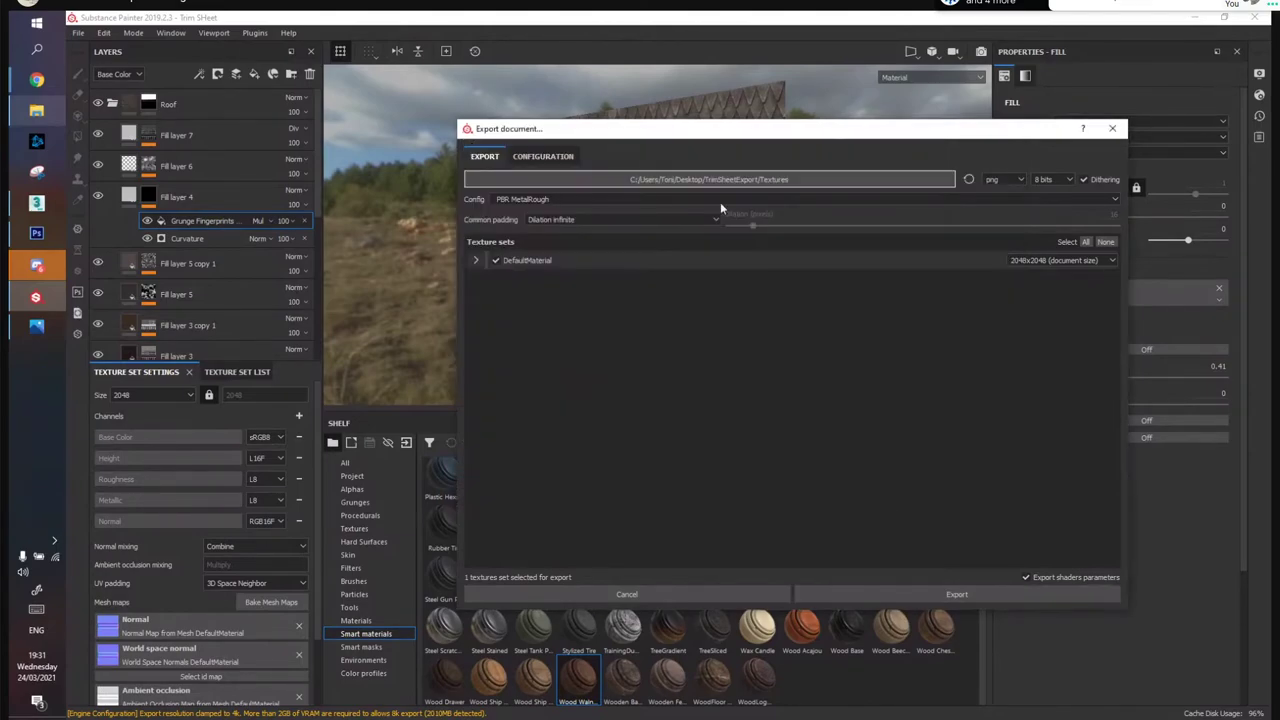
Expand the DefaultMaterial texture set to review its output maps, and examine the export preset configurations
click(309, 243)
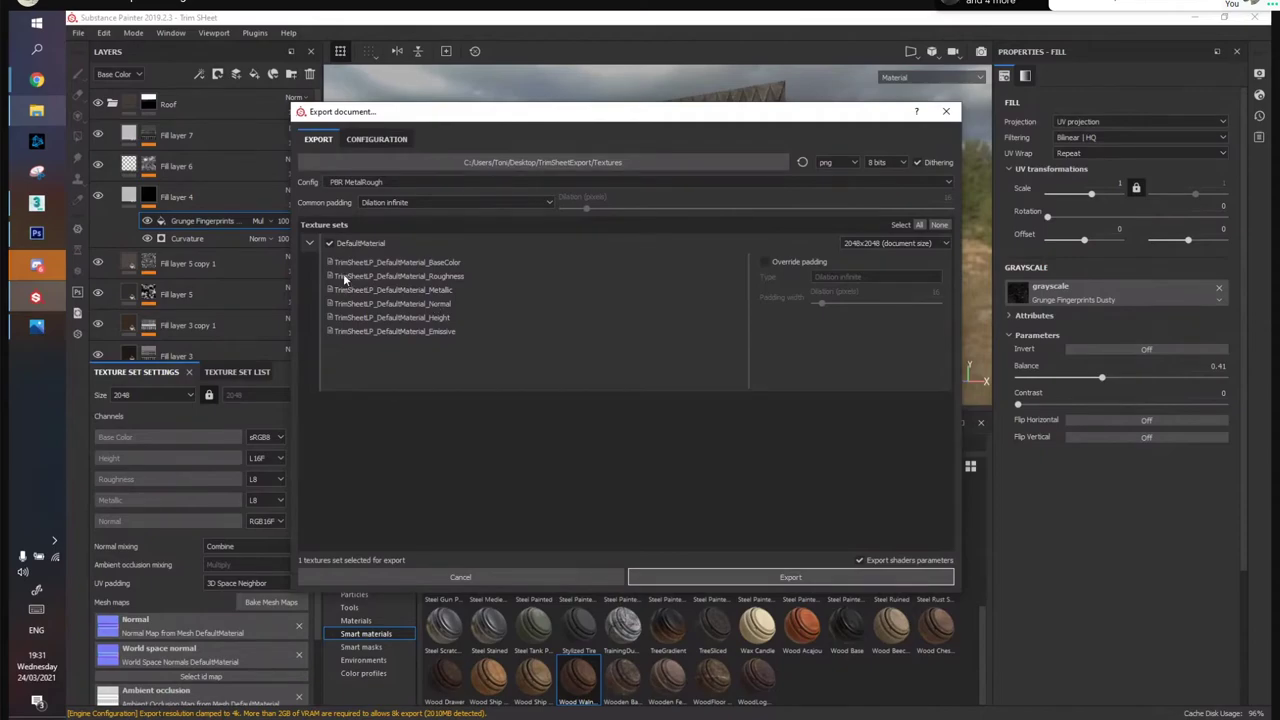
drag(418, 111, 438, 119)
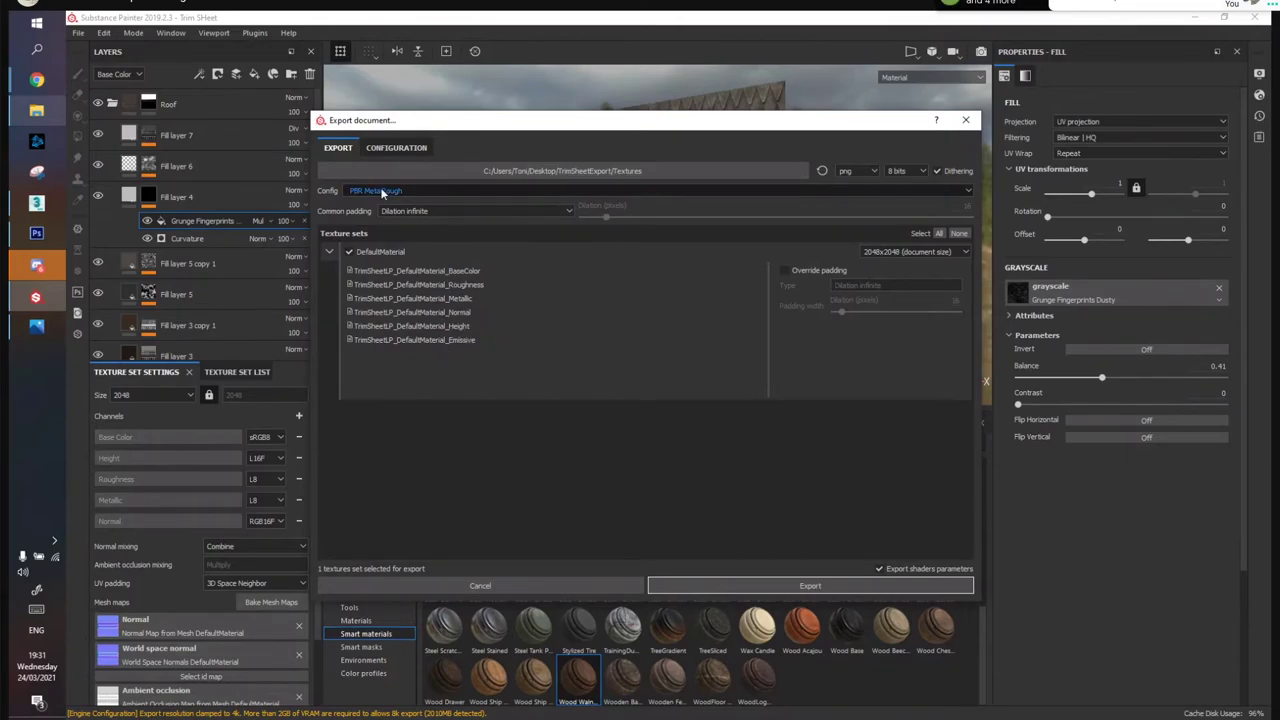
click(400, 148)
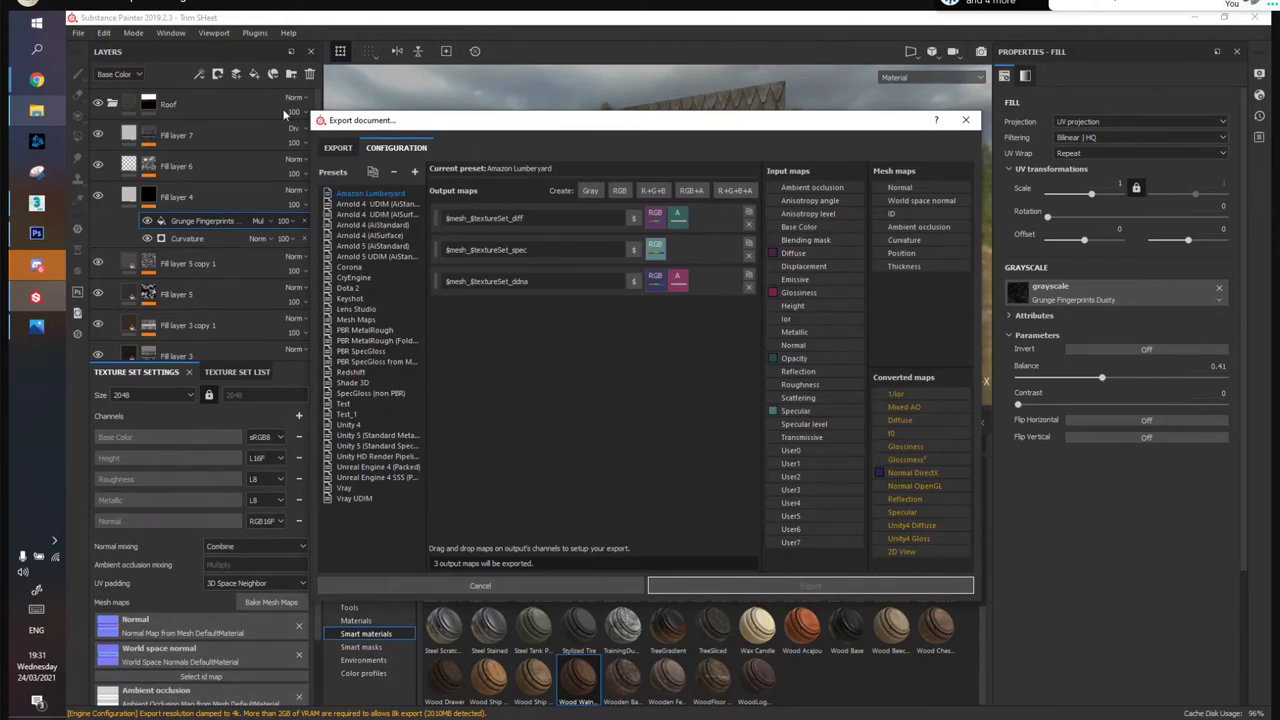
drag(434, 122, 292, 152)
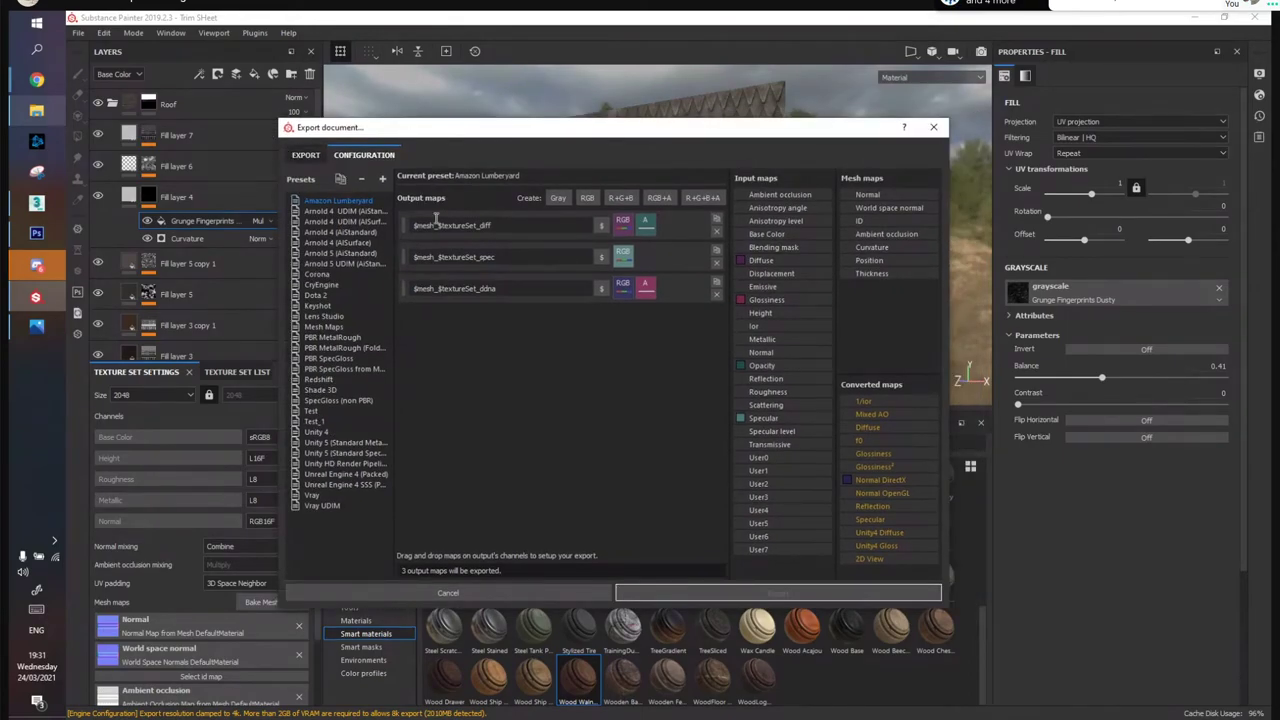
drag(724, 133, 633, 177)
drag(465, 145, 495, 143)
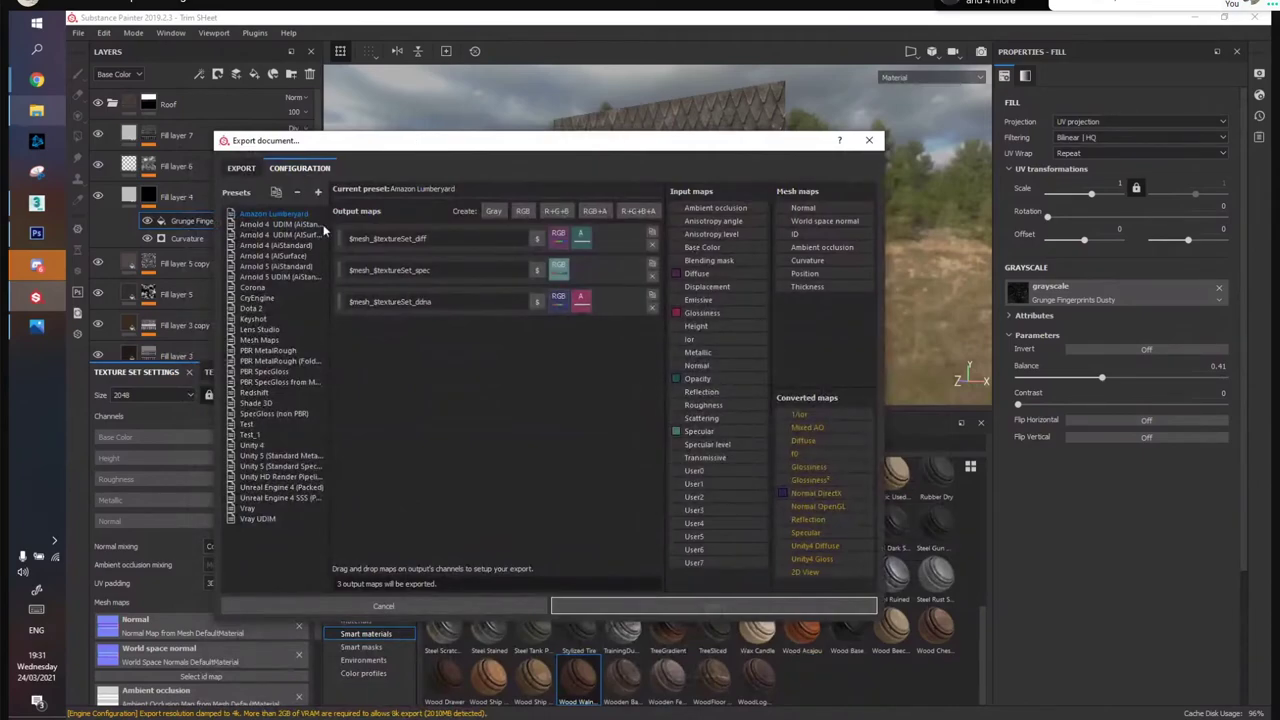
mouse_move(725, 433)
mouse_down()
mouse_move(491, 348)
mouse_move(702, 433)
mouse_up()
drag(393, 146, 464, 159)
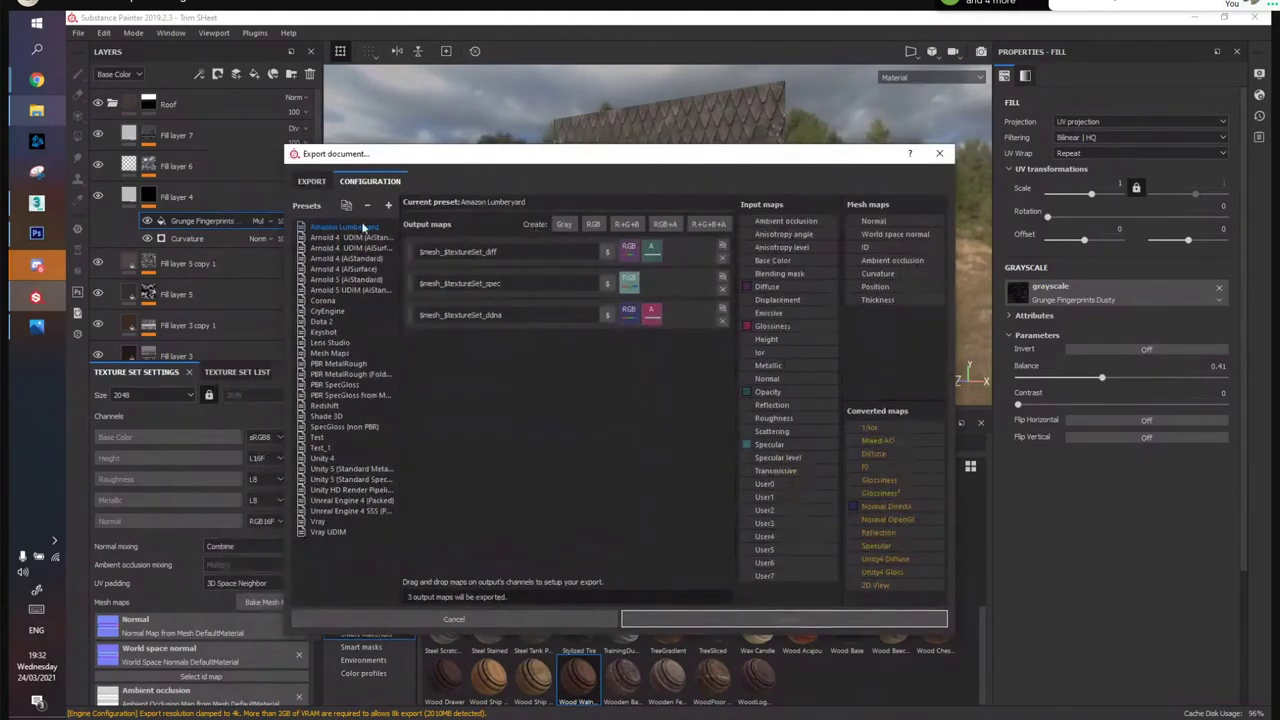
Return to the main export settings and check the available texture sizes for DefaultMaterial
click(313, 181)
click(362, 181)
click(313, 181)
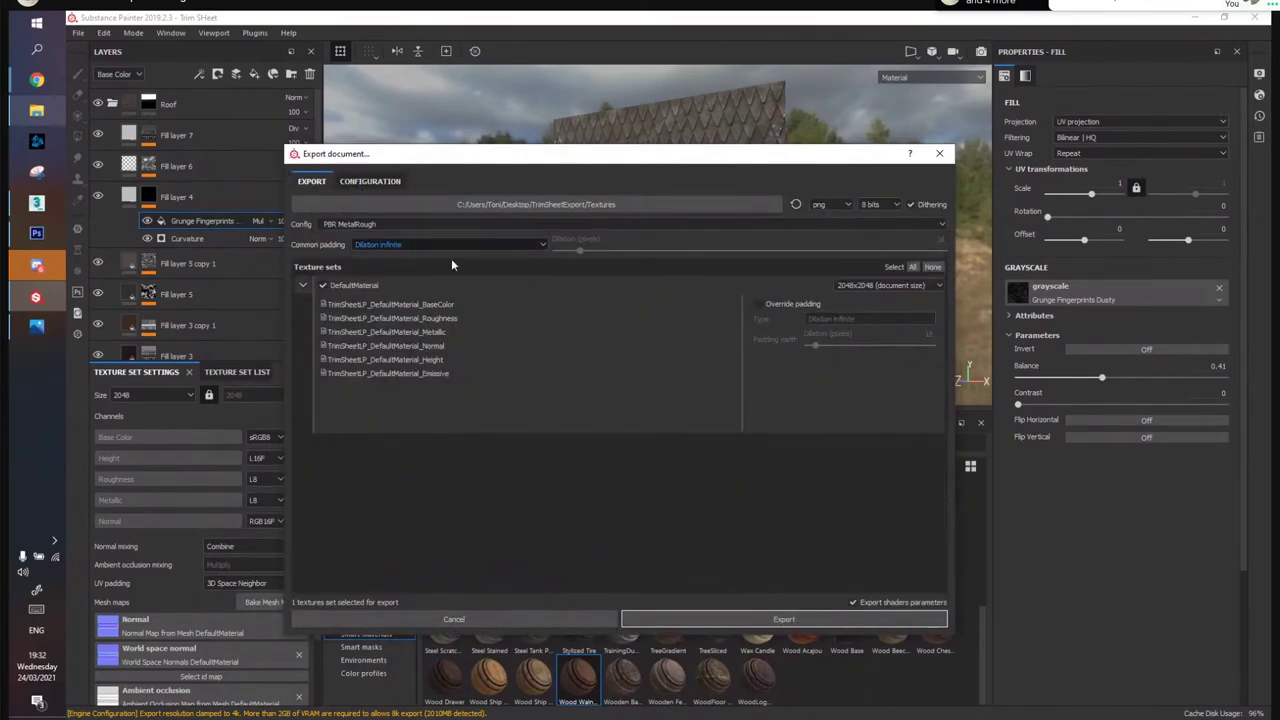
click(885, 285)
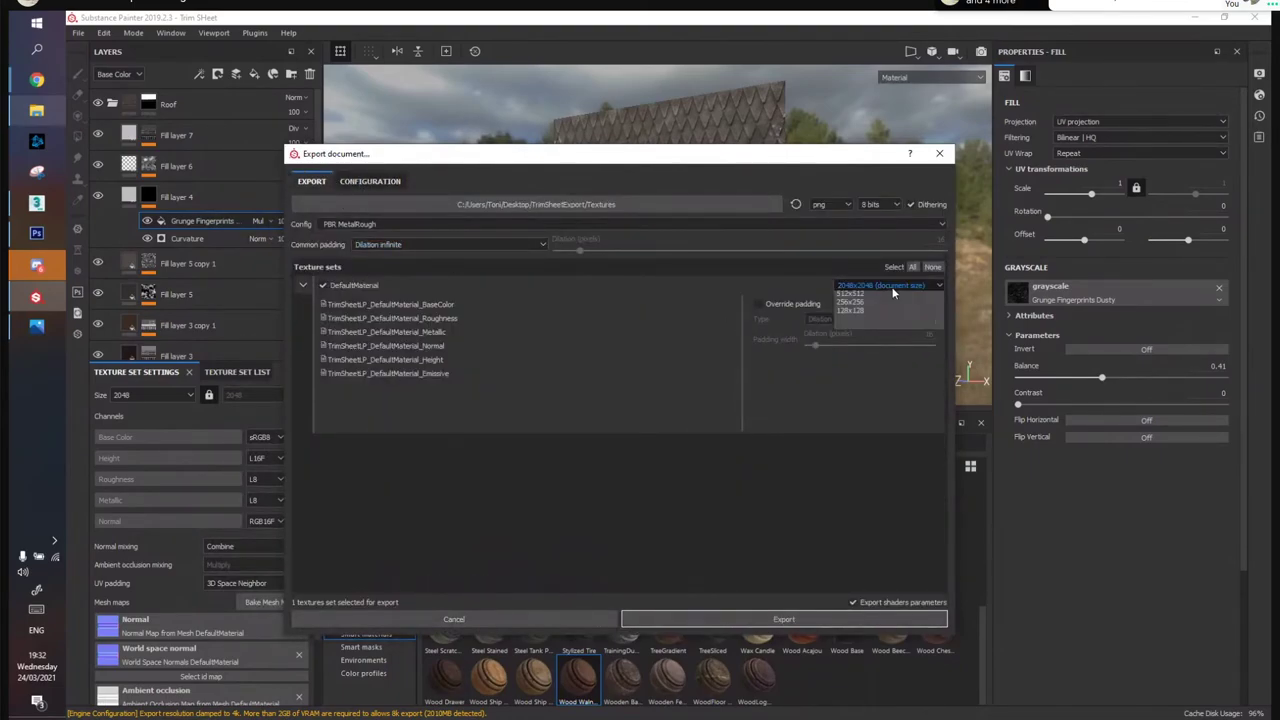
click(425, 346)
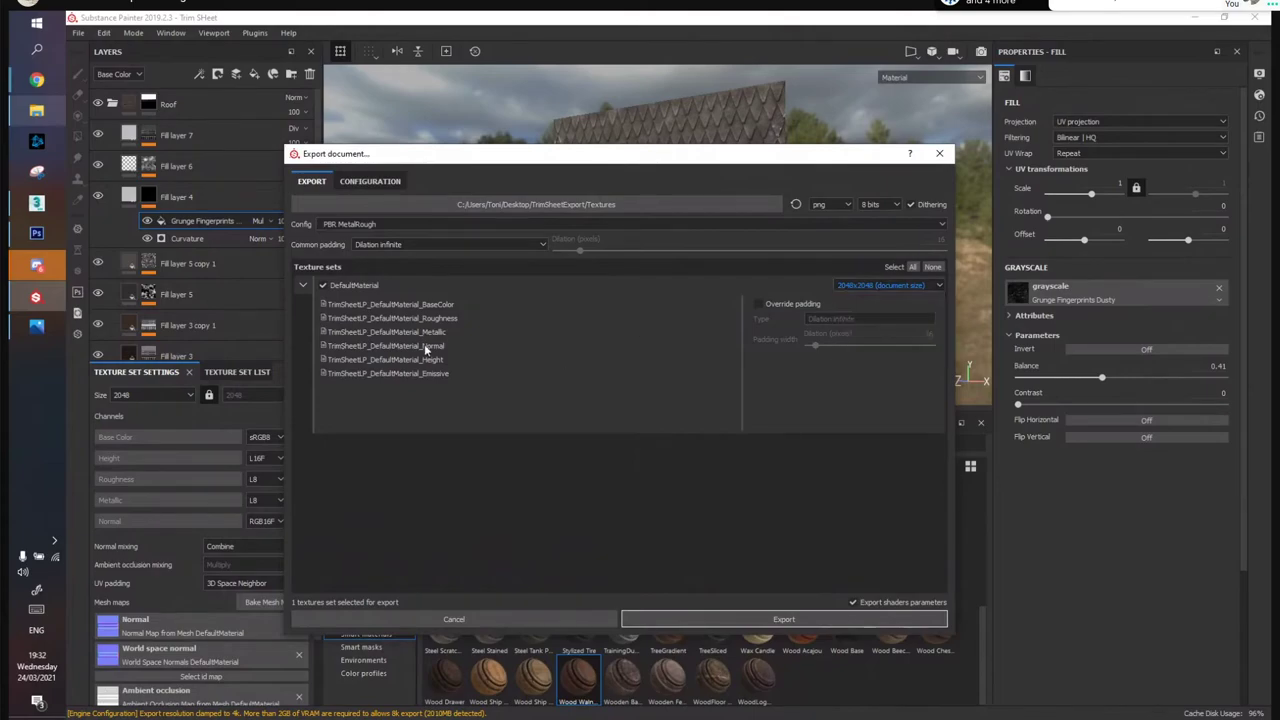
Export the DefaultMaterial textures at the 2048x2048 document size and save the project
click(896, 285)
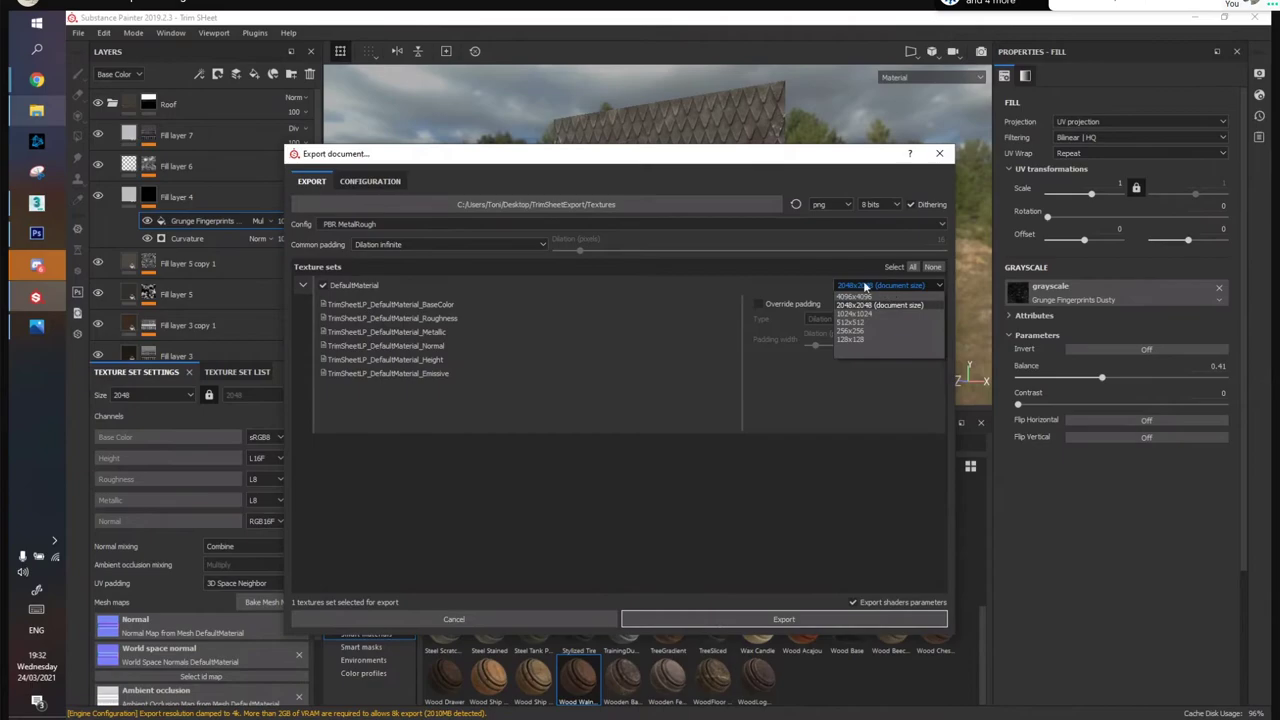
click(865, 285)
click(751, 620)
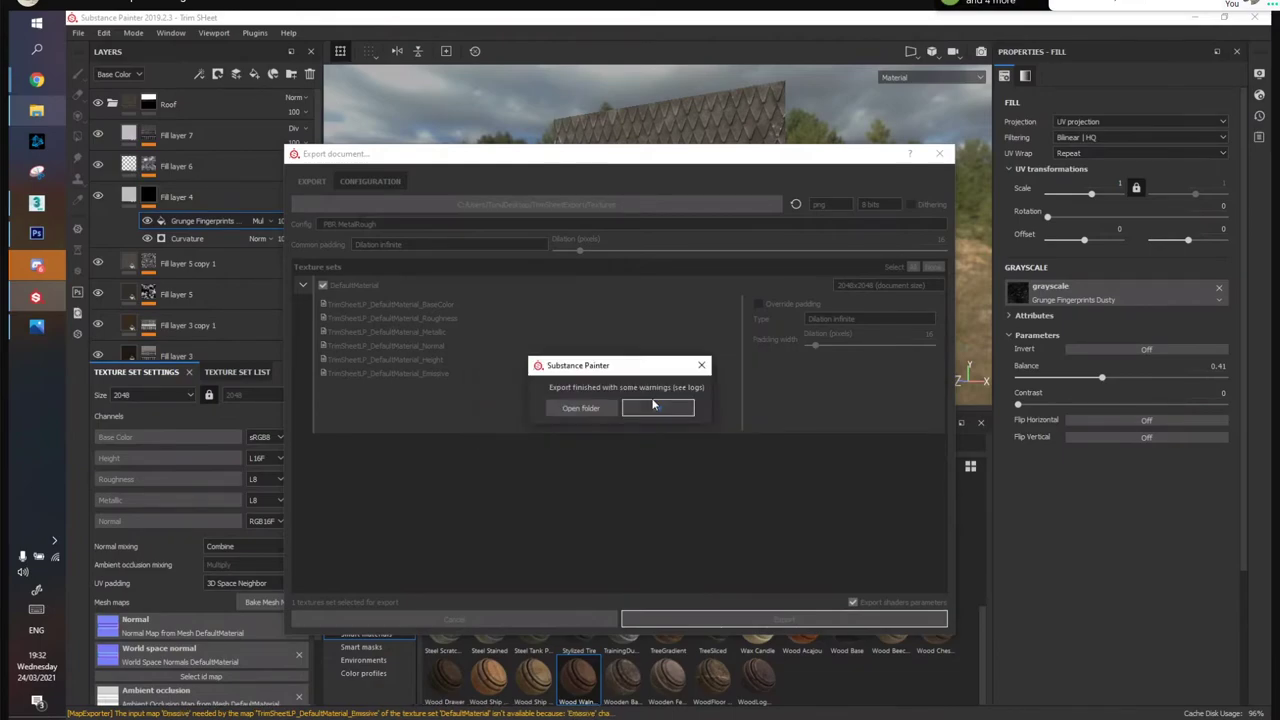
click(654, 409)
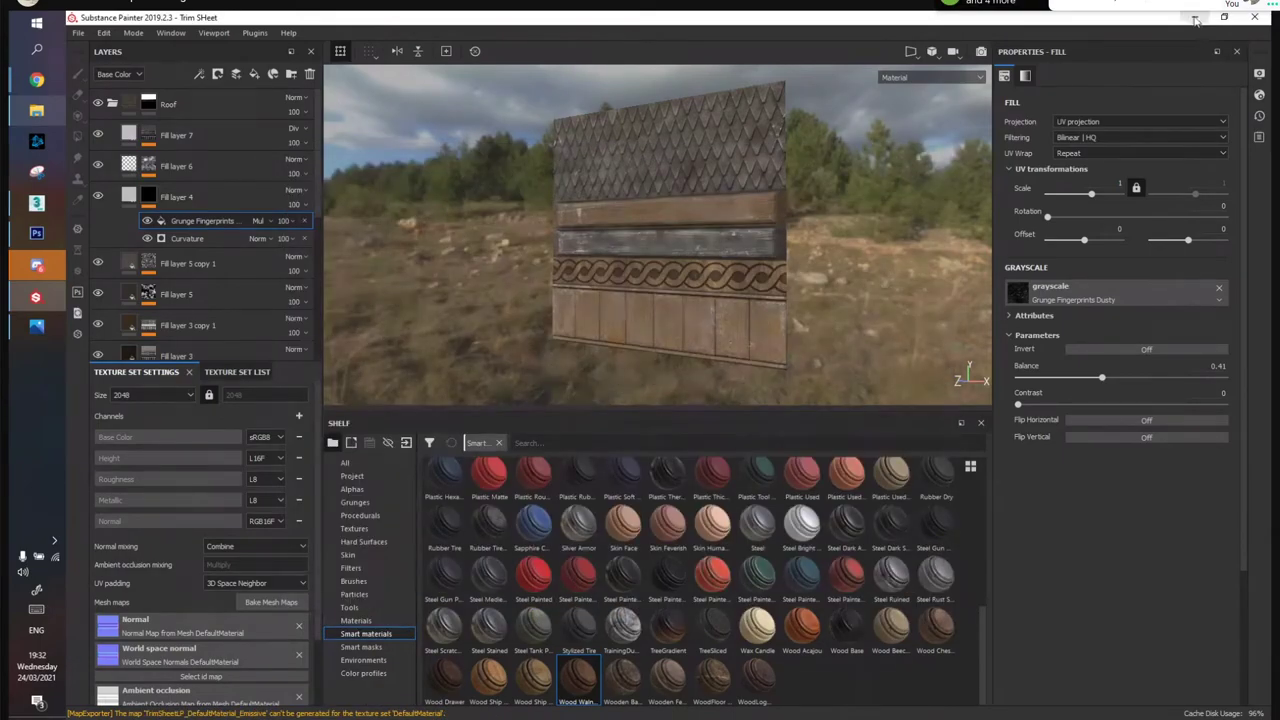
click(78, 32)
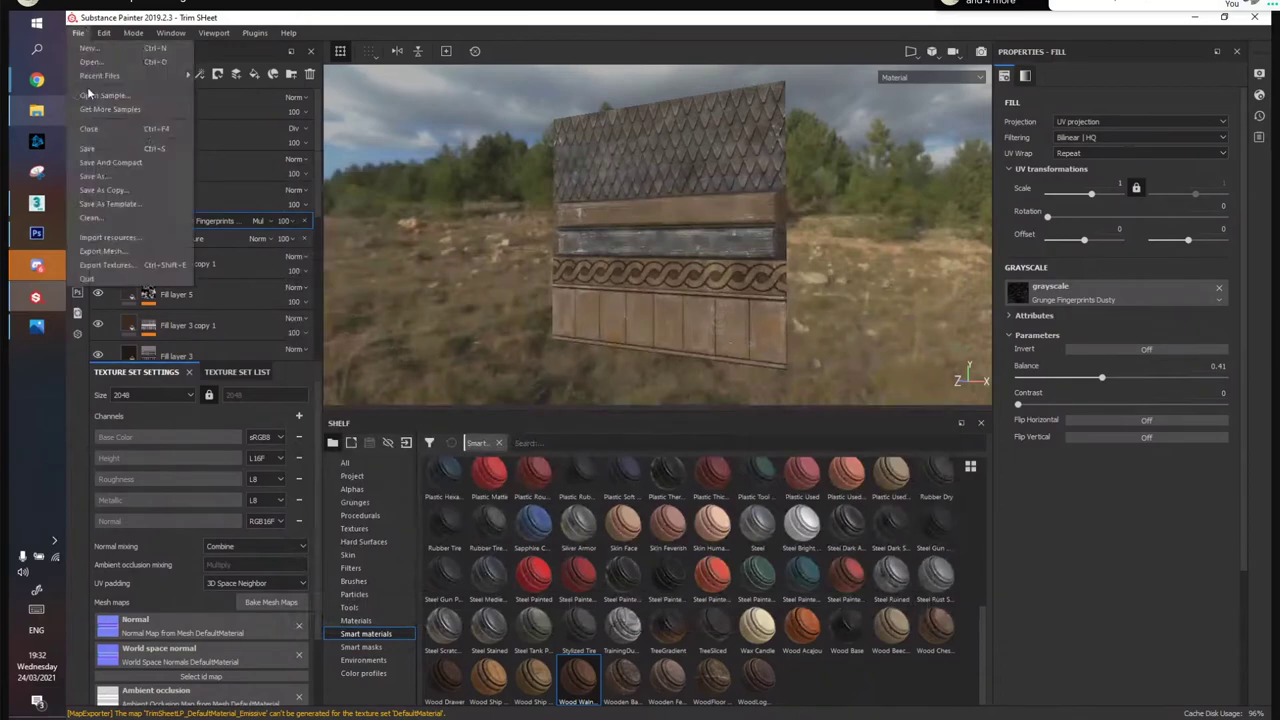
click(98, 149)
Switch to File Explorer, open the Textures folder and examine the exported BaseColor map enlarged in the Photos viewer
click(36, 111)
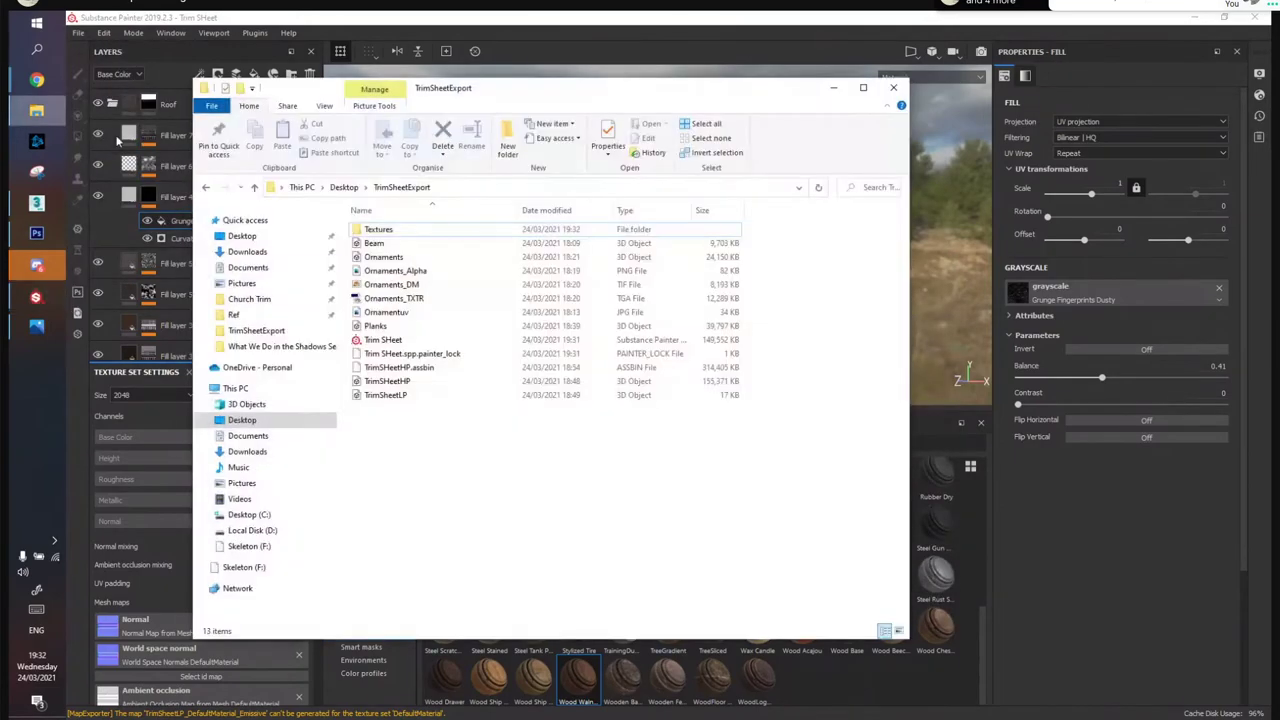
double_click(384, 234)
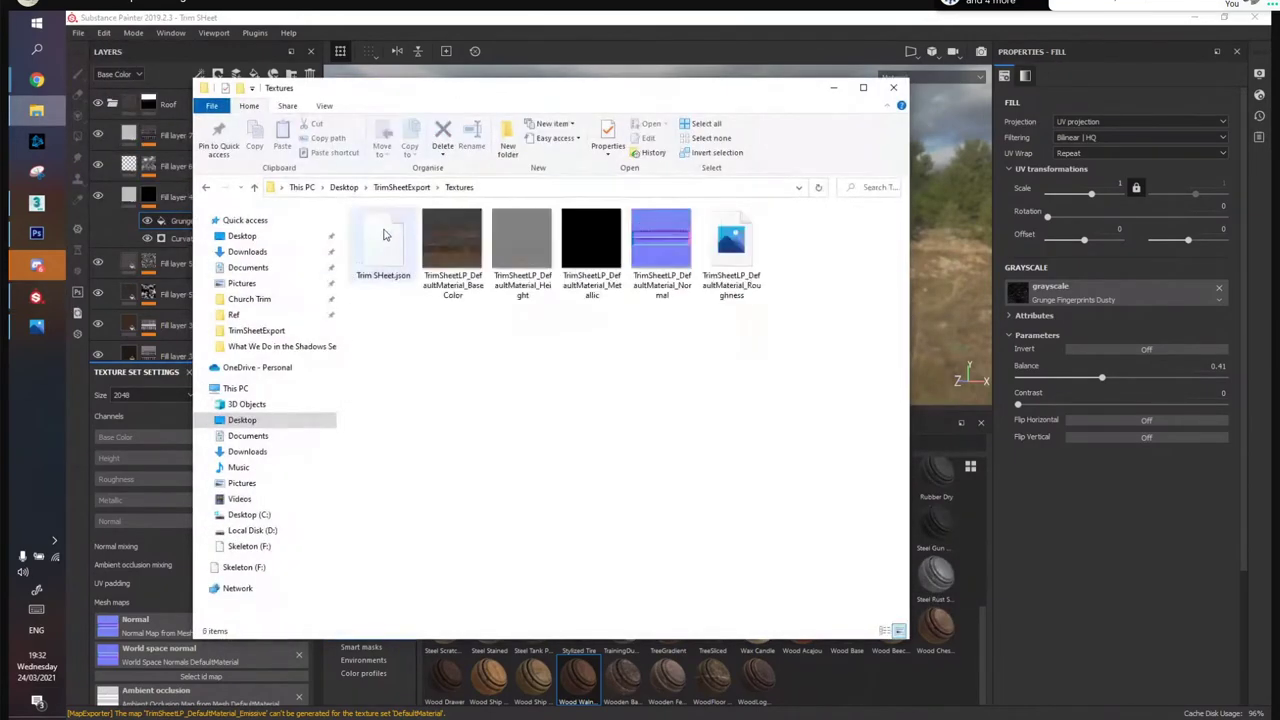
click(451, 241)
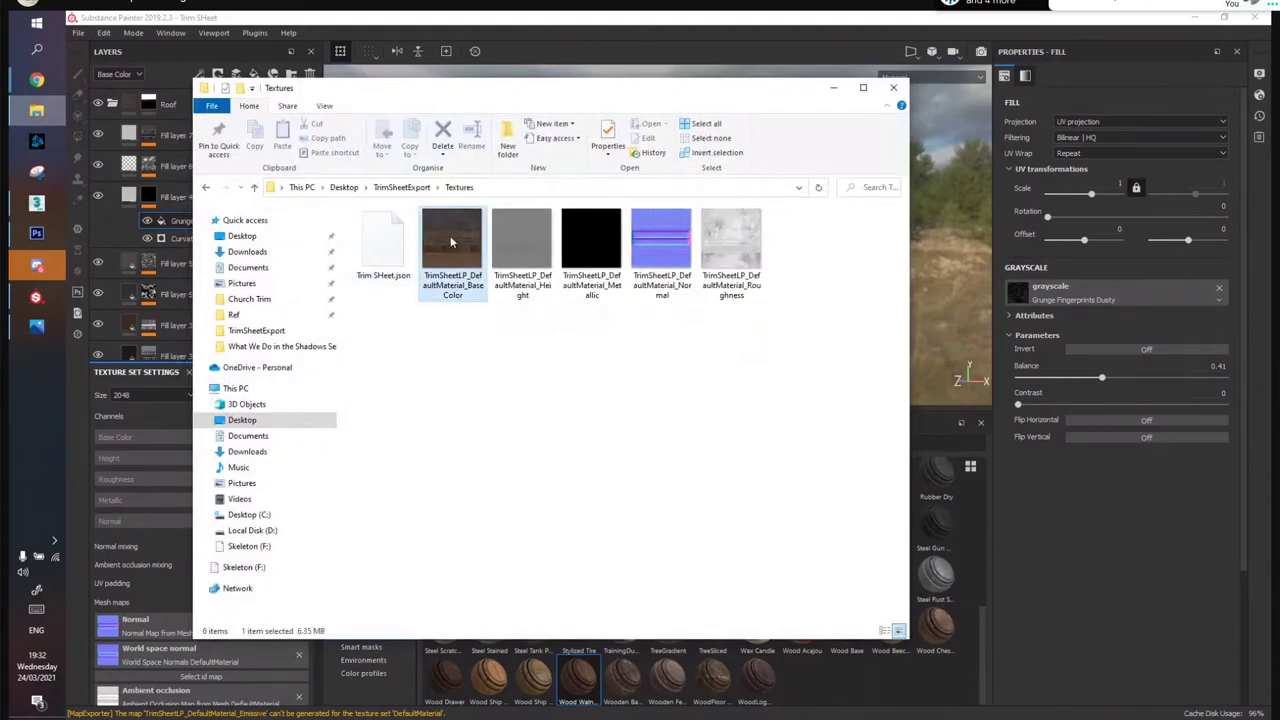
double_click(451, 241)
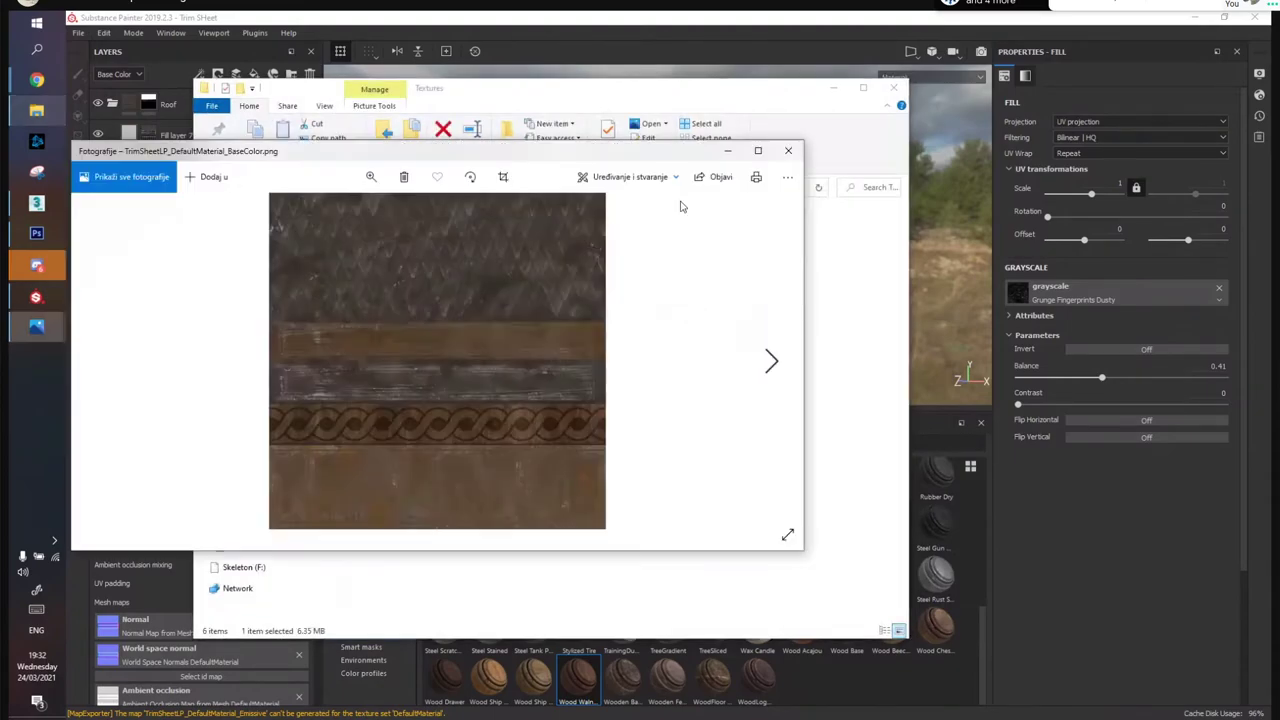
click(758, 150)
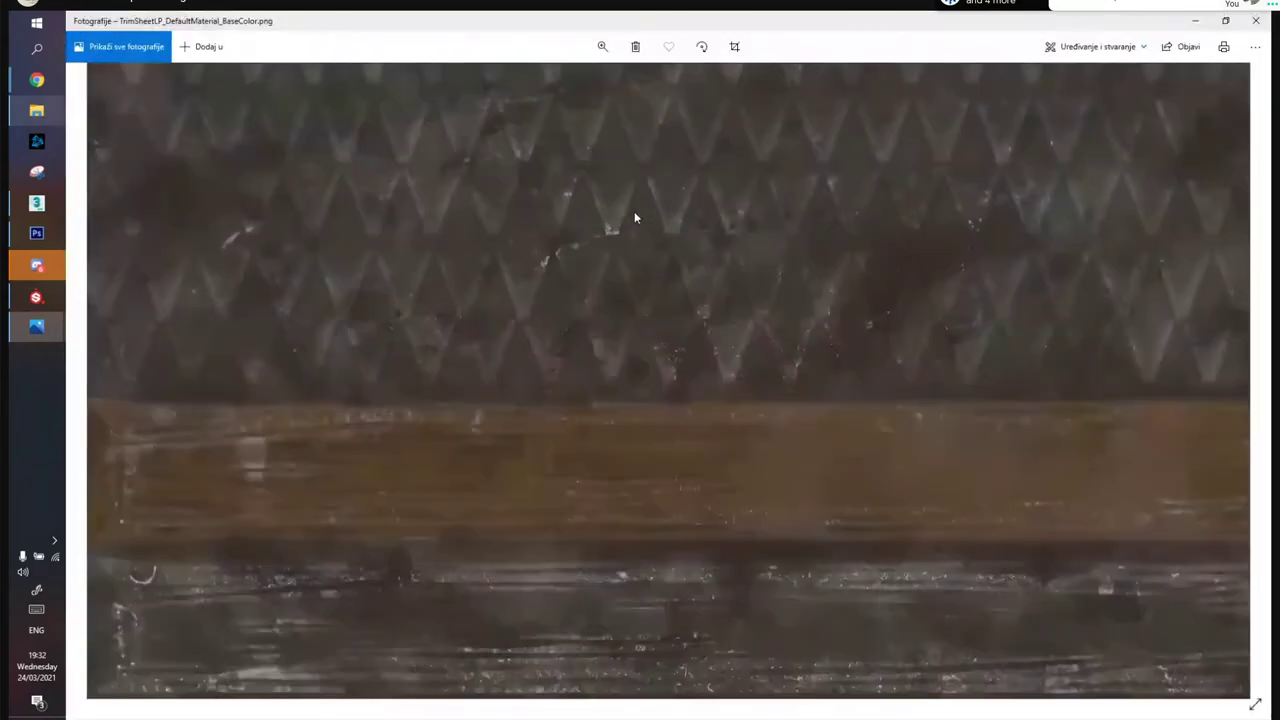
drag(686, 174, 628, 245)
scroll(682, 264, down, 4)
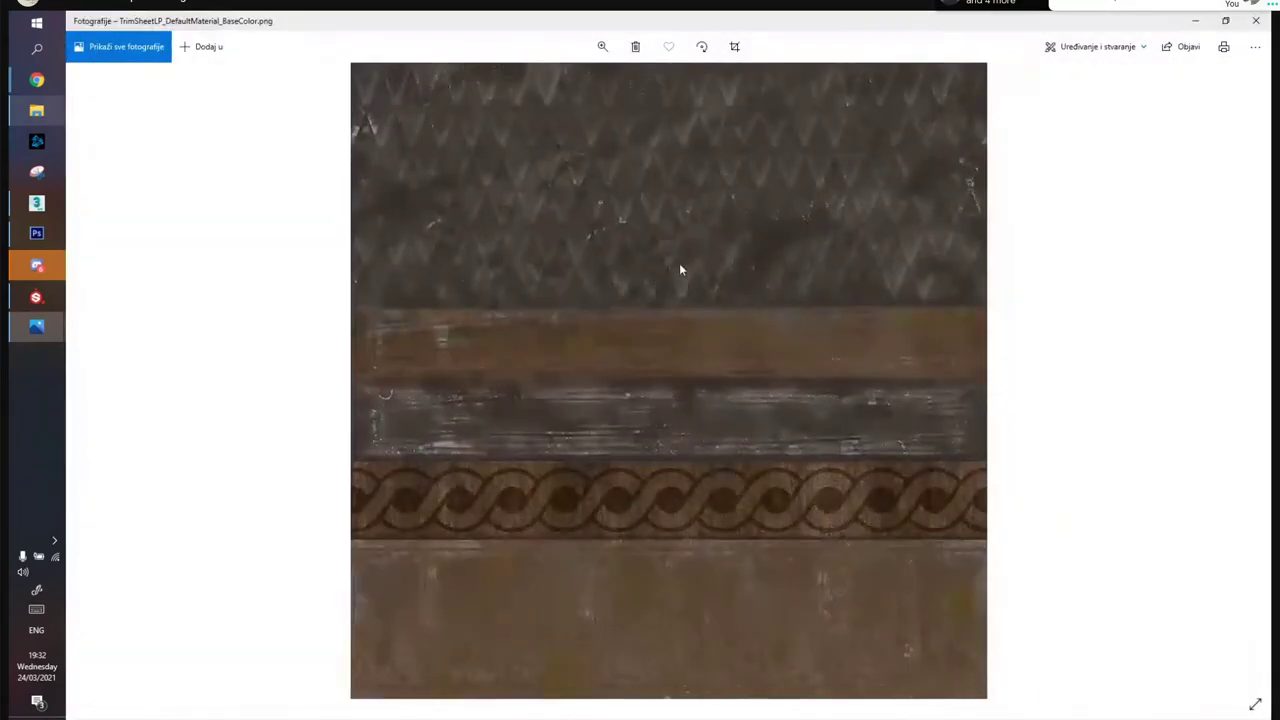
Review the exported Height, Metallic, Normal and Roughness maps, and return to Substance Painter
key(Right)
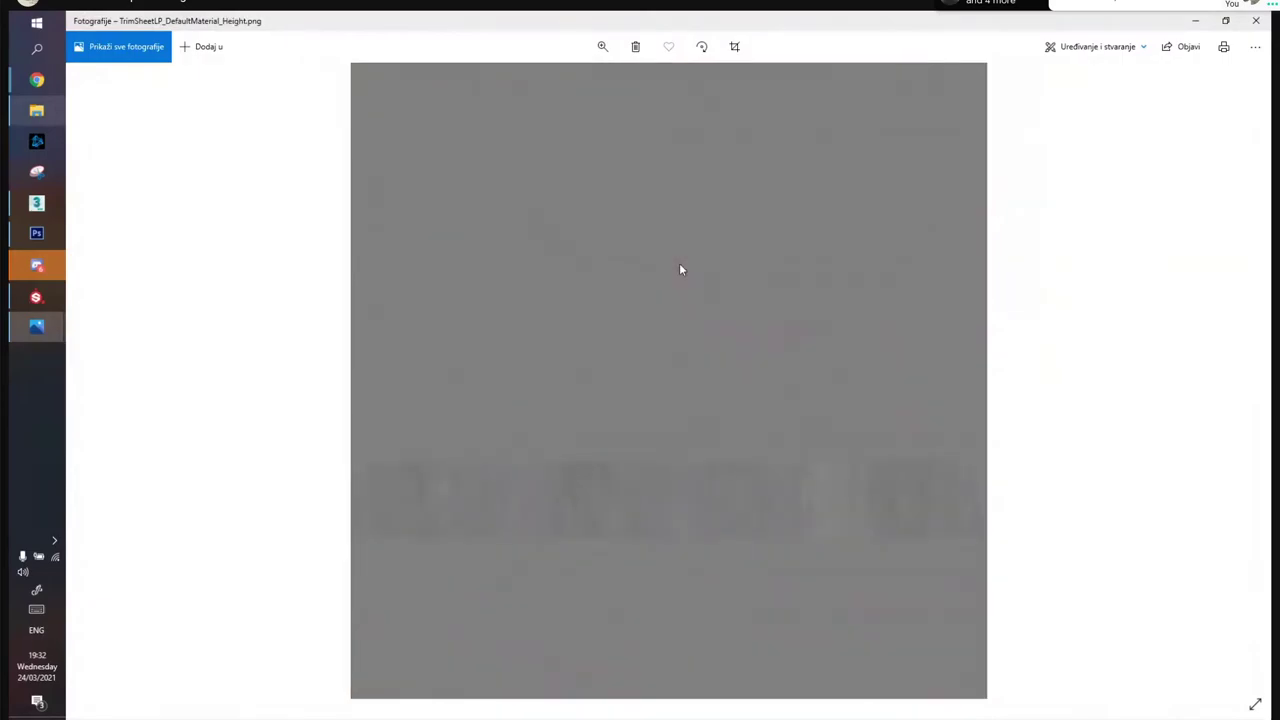
key(Right)
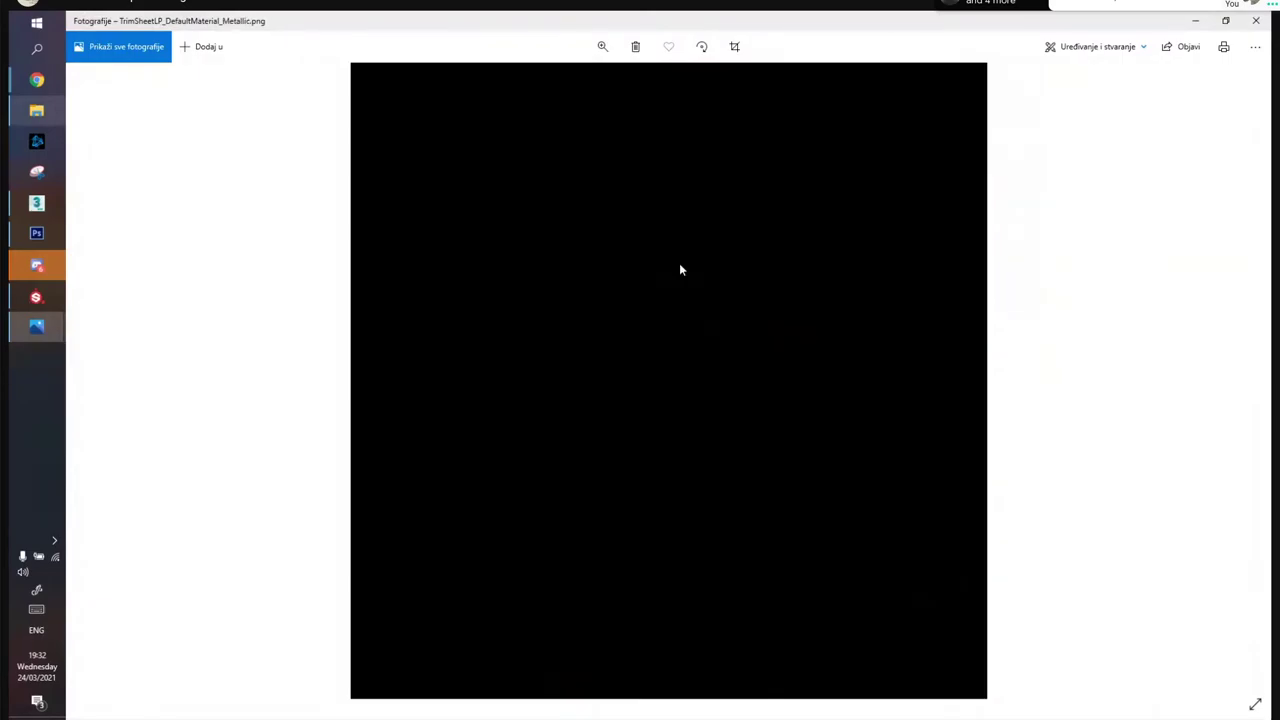
key(Right)
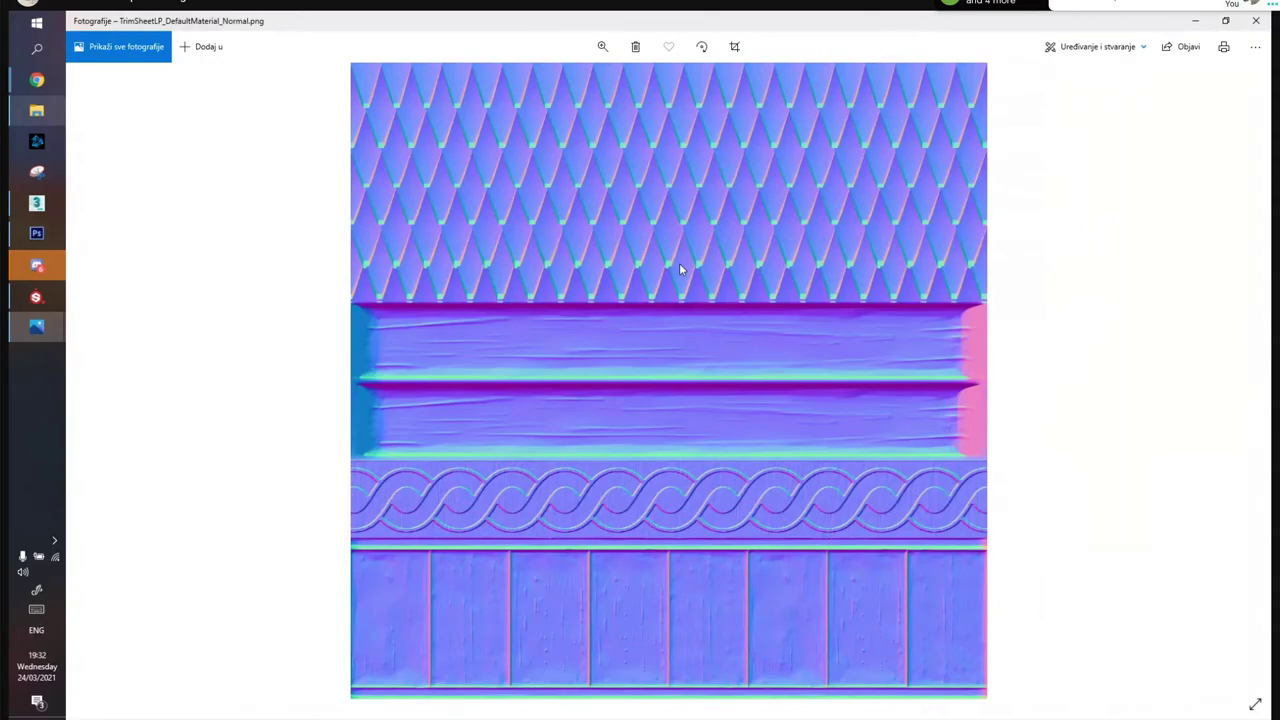
key(Right)
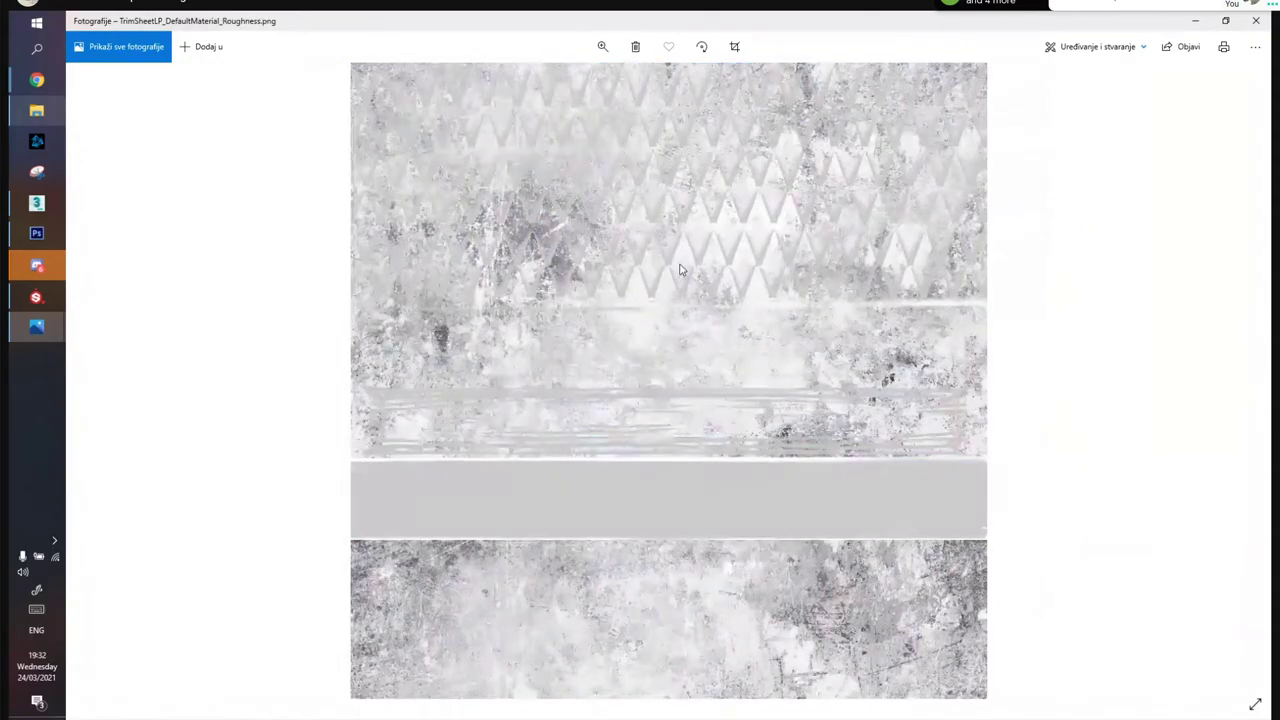
key(Left)
key(Right)
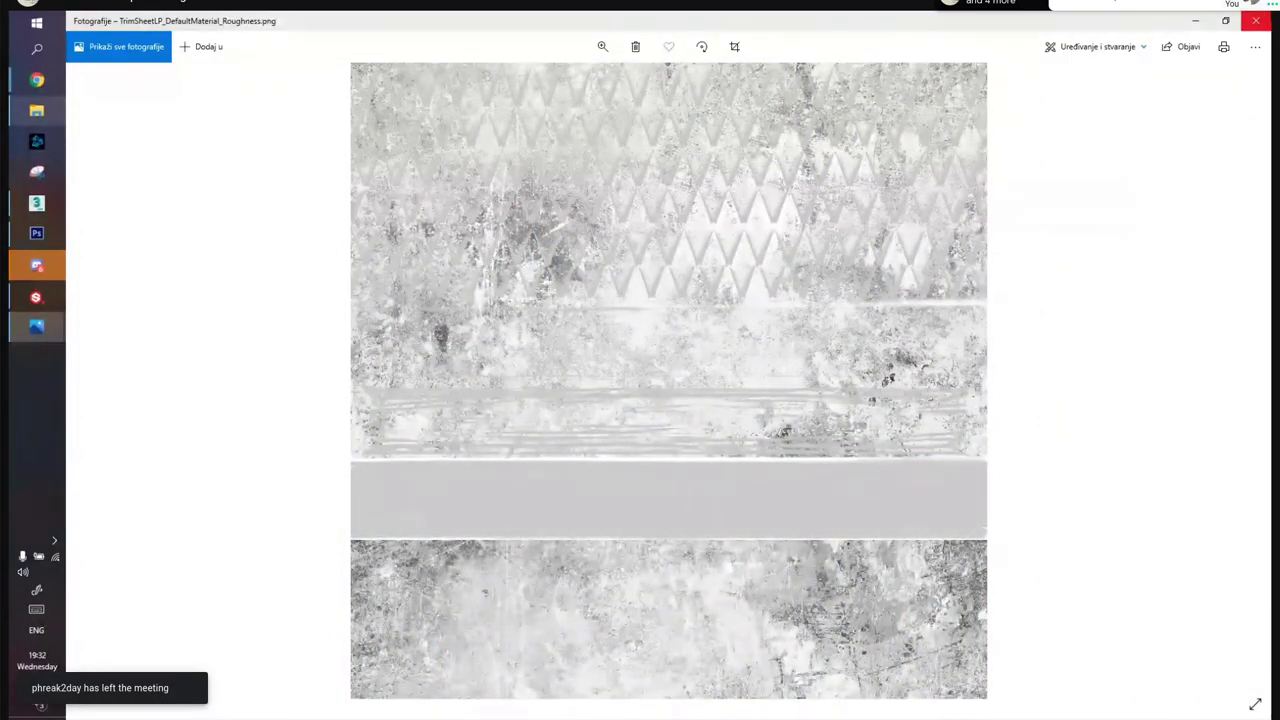
click(1256, 20)
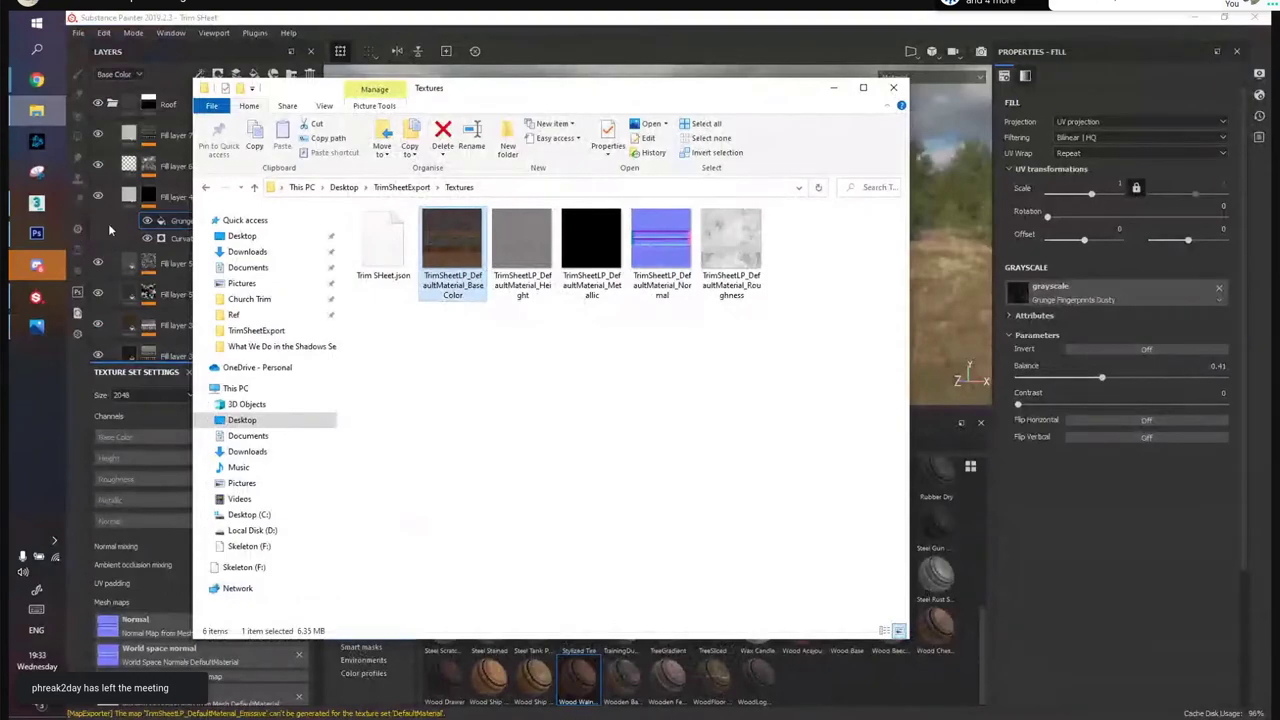
click(832, 89)
Add a fill layer with a black mask above Wood Fibers 2 in the Ornaments folder's Wood Walnut group
alt+drag(536, 257, 674, 251)
scroll(674, 251, up, 4)
mouse_move(674, 251)
alt+middle_down()
mouse_move(695, 291)
mouse_move(752, 228)
alt+middle_up()
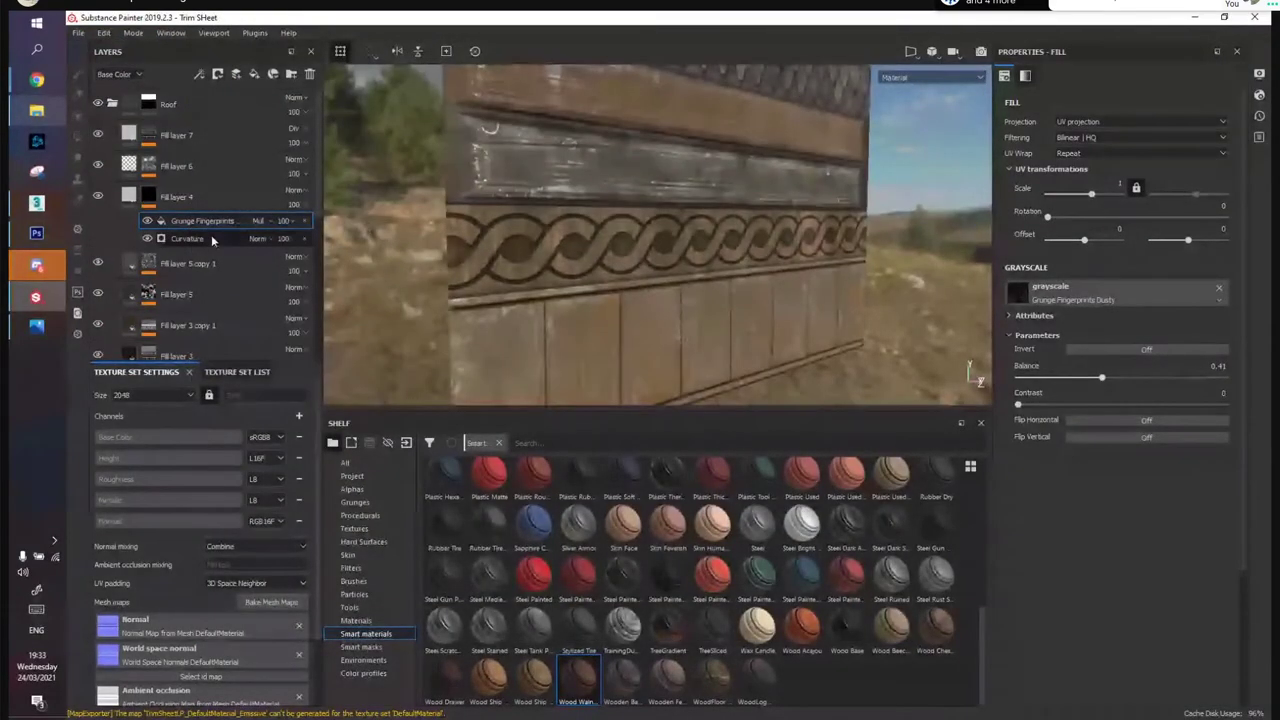
click(113, 104)
click(128, 166)
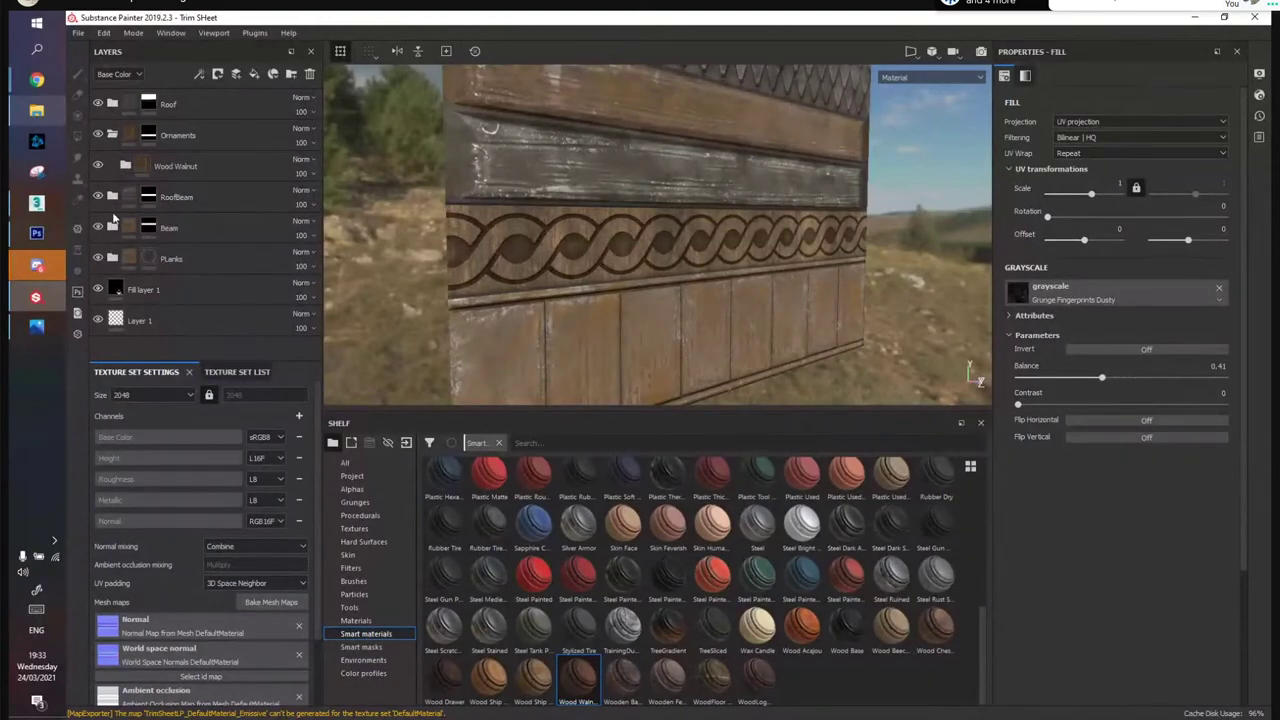
click(110, 139)
click(110, 139)
click(125, 166)
click(142, 197)
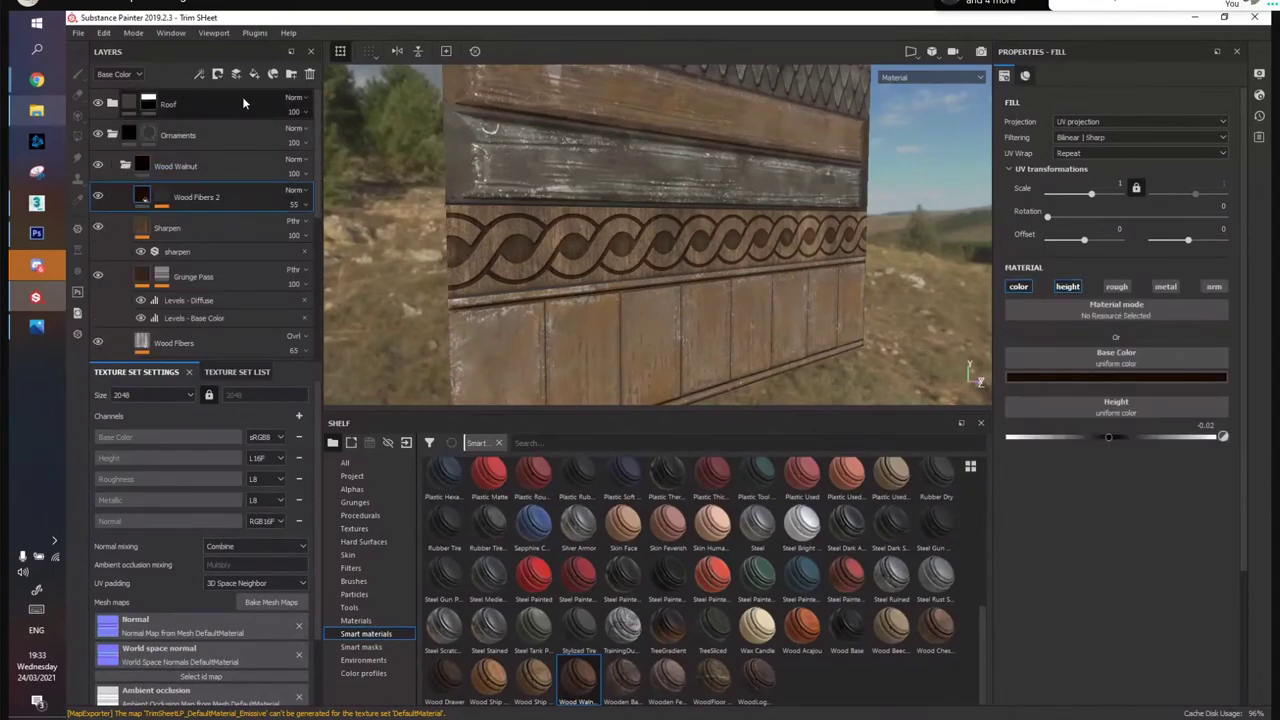
click(236, 74)
double_click(177, 198)
right_click(181, 203)
click(218, 220)
Add a Curvature generator to the mask of the new fill layer in the Wood Walnut group
right_click(203, 195)
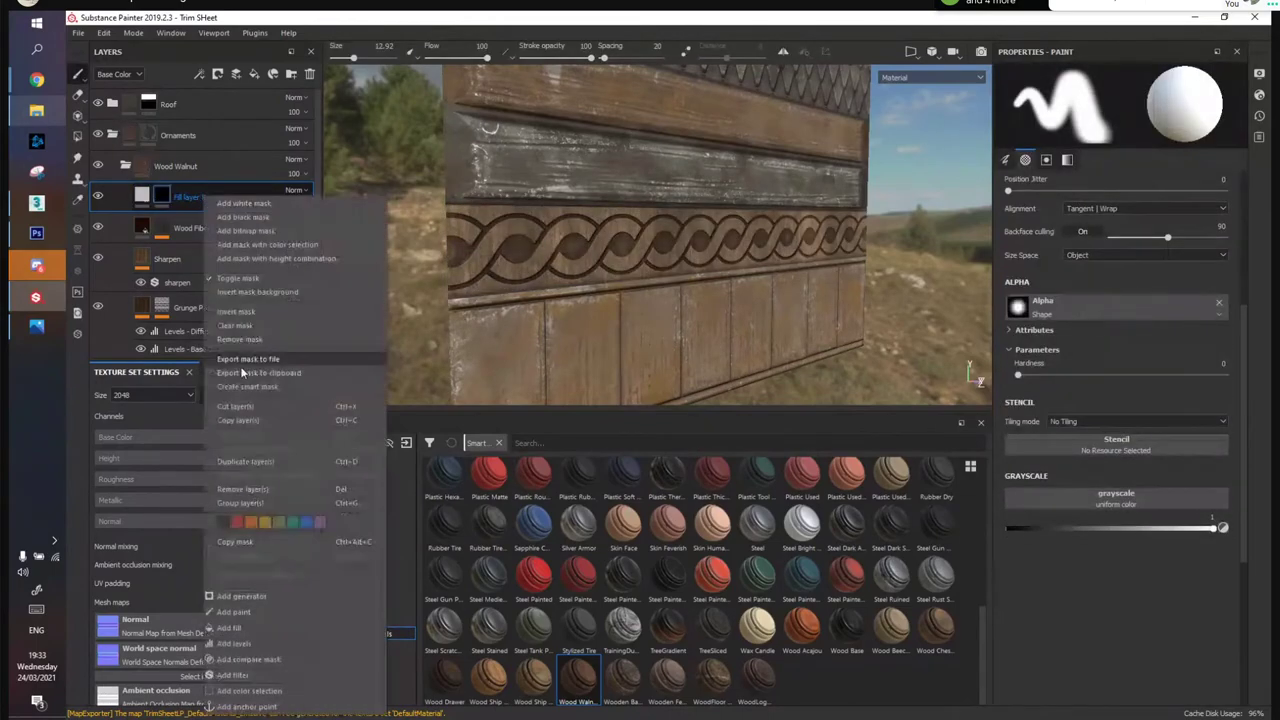
click(242, 597)
click(1118, 94)
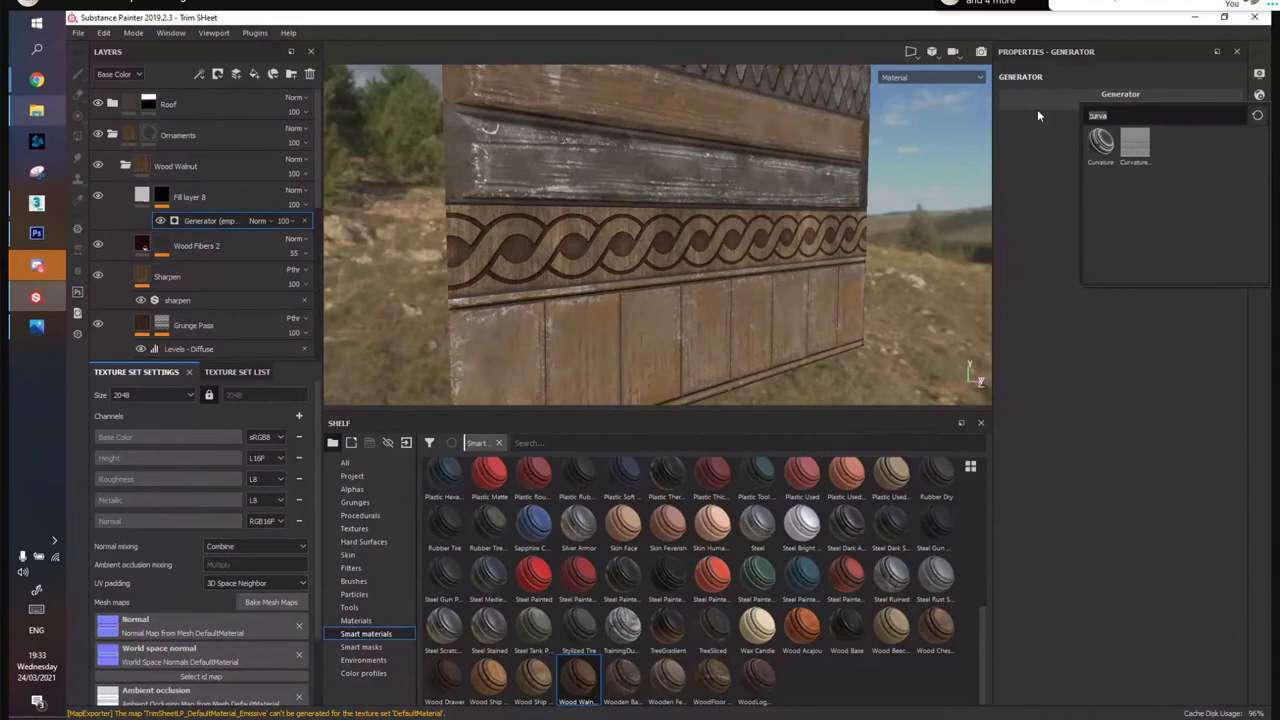
click(1101, 143)
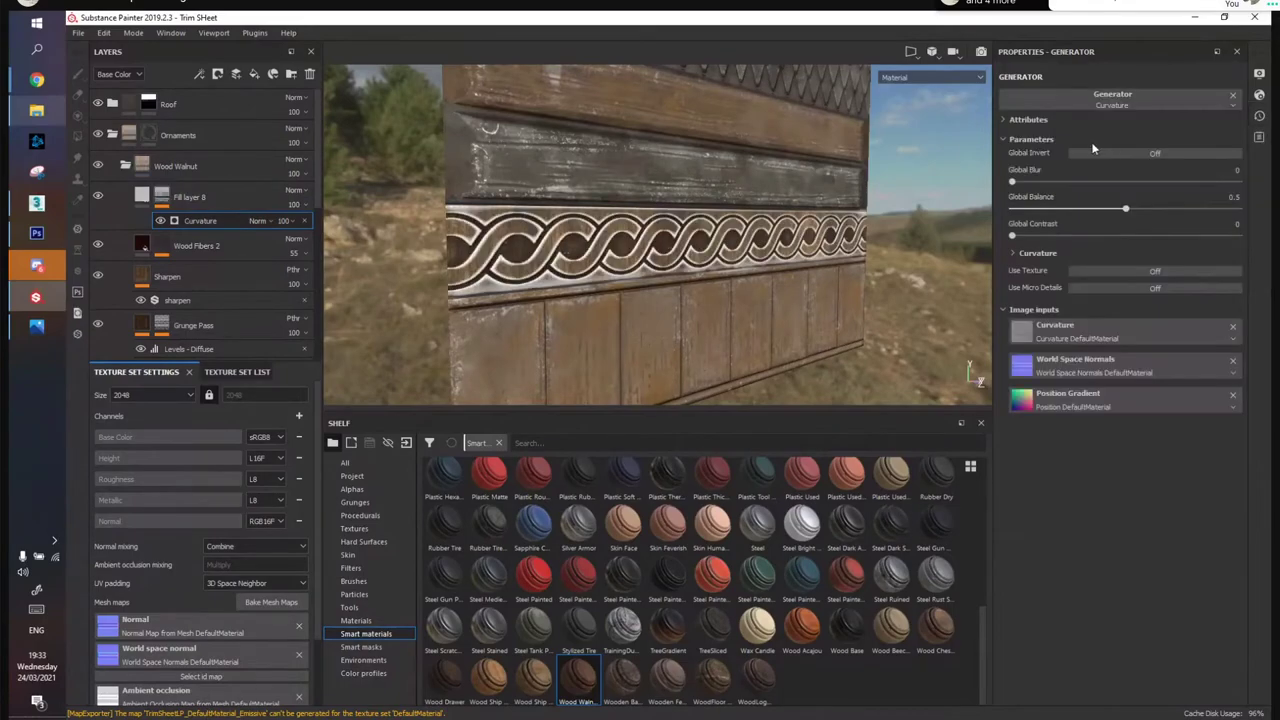
Restrict Fill layer 8 to the roughness channel by disabling color, height, metal and normal, and check the ornament's shine up close
click(162, 199)
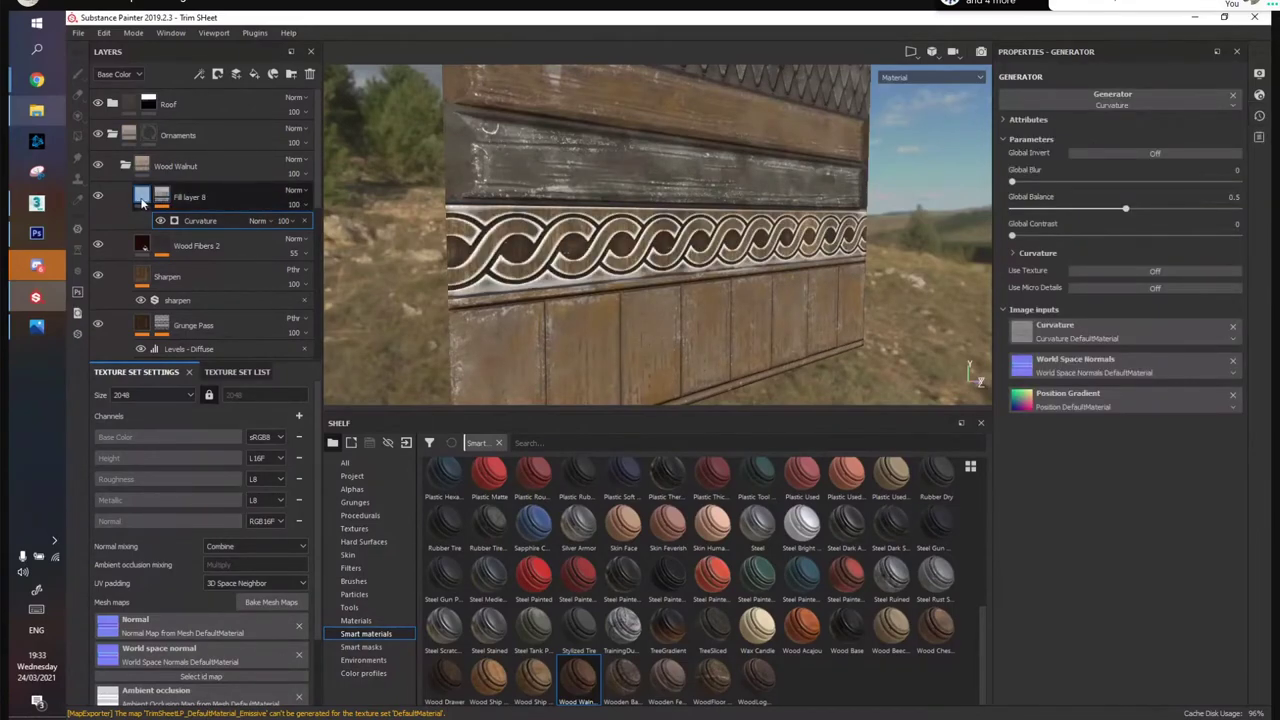
click(1019, 287)
click(1067, 287)
click(1165, 287)
click(1213, 287)
alt+drag(685, 244, 517, 257)
shift+right_drag(517, 257, 517, 262)
alt+drag(517, 262, 754, 270)
shift+right_drag(755, 270, 840, 272)
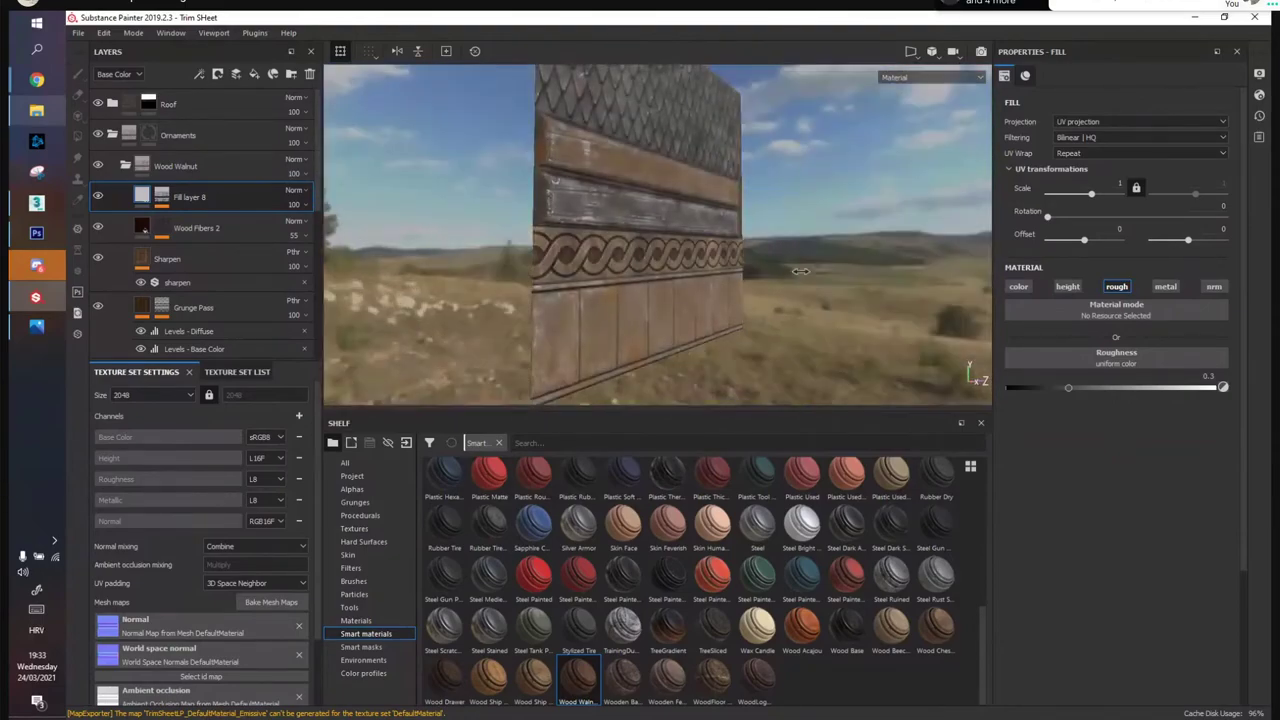
scroll(740, 272, up, 5)
alt+middle_drag(690, 271, 760, 278)
alt+drag(721, 281, 722, 271)
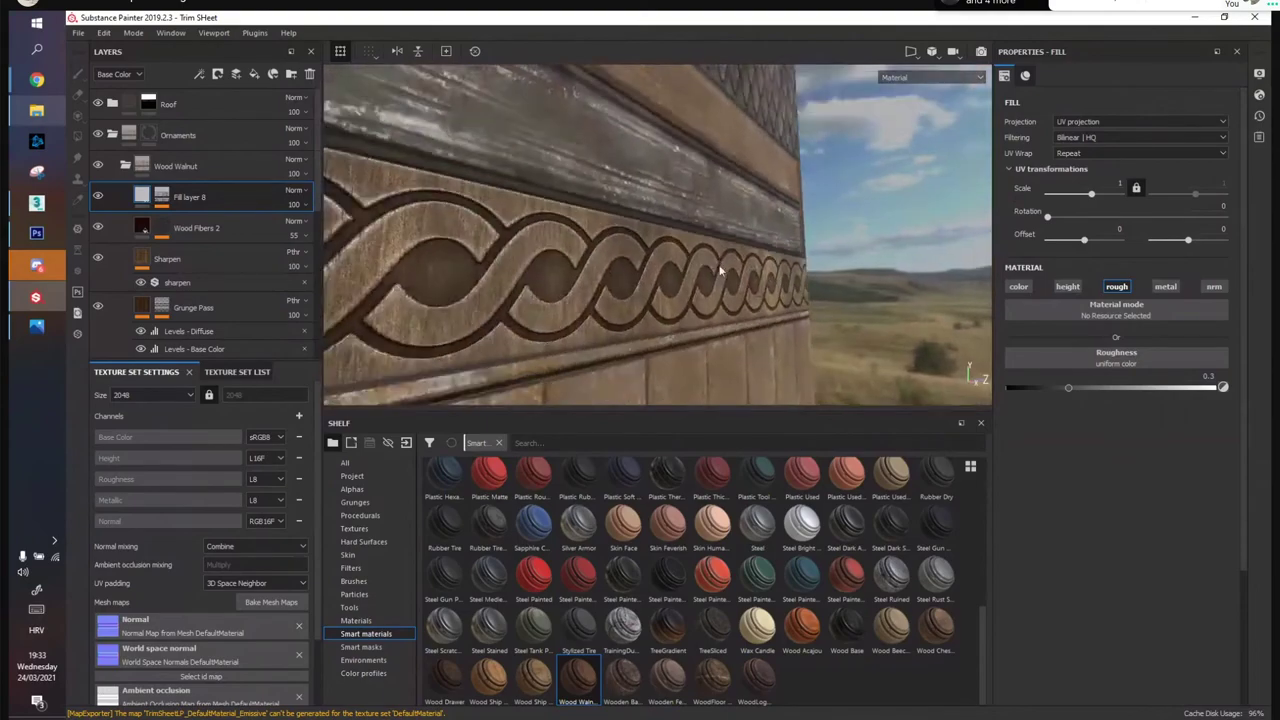
Set the Global Balance of Fill layer 8's Curvature generator to 0.8 and inspect the ornament trim
click(166, 201)
click(195, 225)
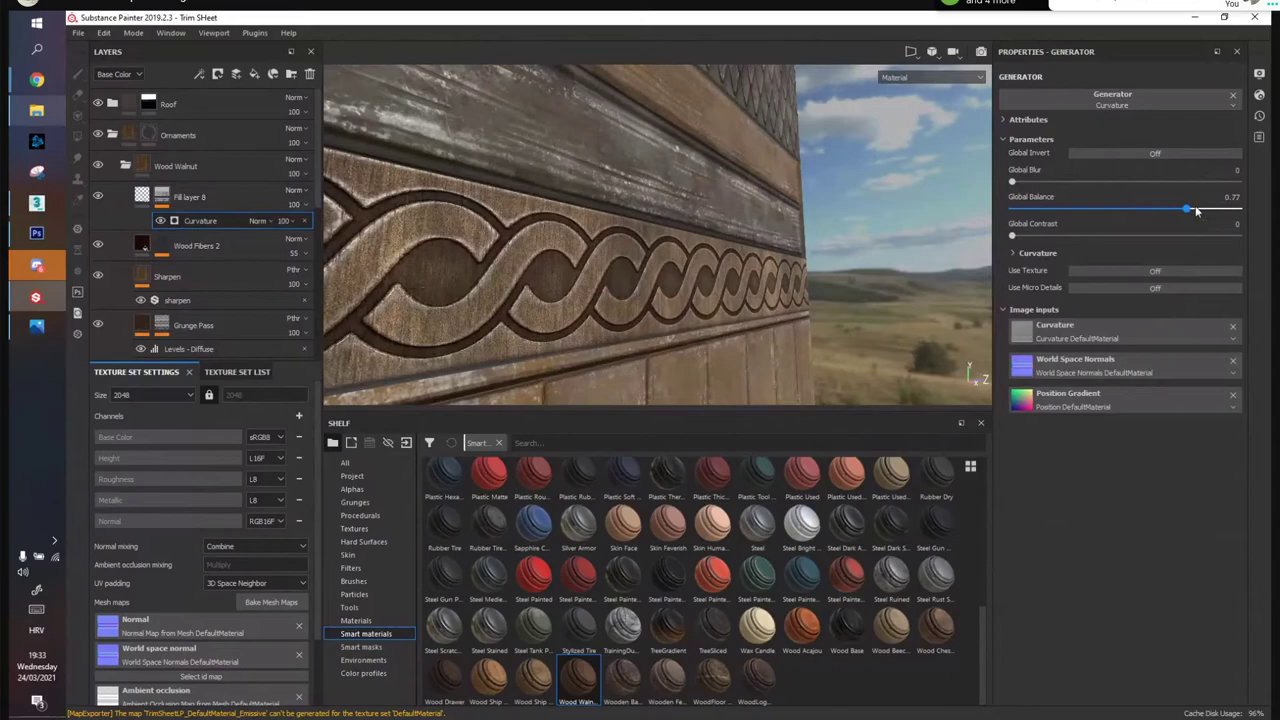
drag(1196, 210, 1193, 209)
alt+drag(780, 206, 725, 239)
shift+right_drag(725, 239, 745, 246)
alt+drag(745, 246, 380, 270)
Add another fill layer with a black mask directly above Wood Fibers 2
click(200, 245)
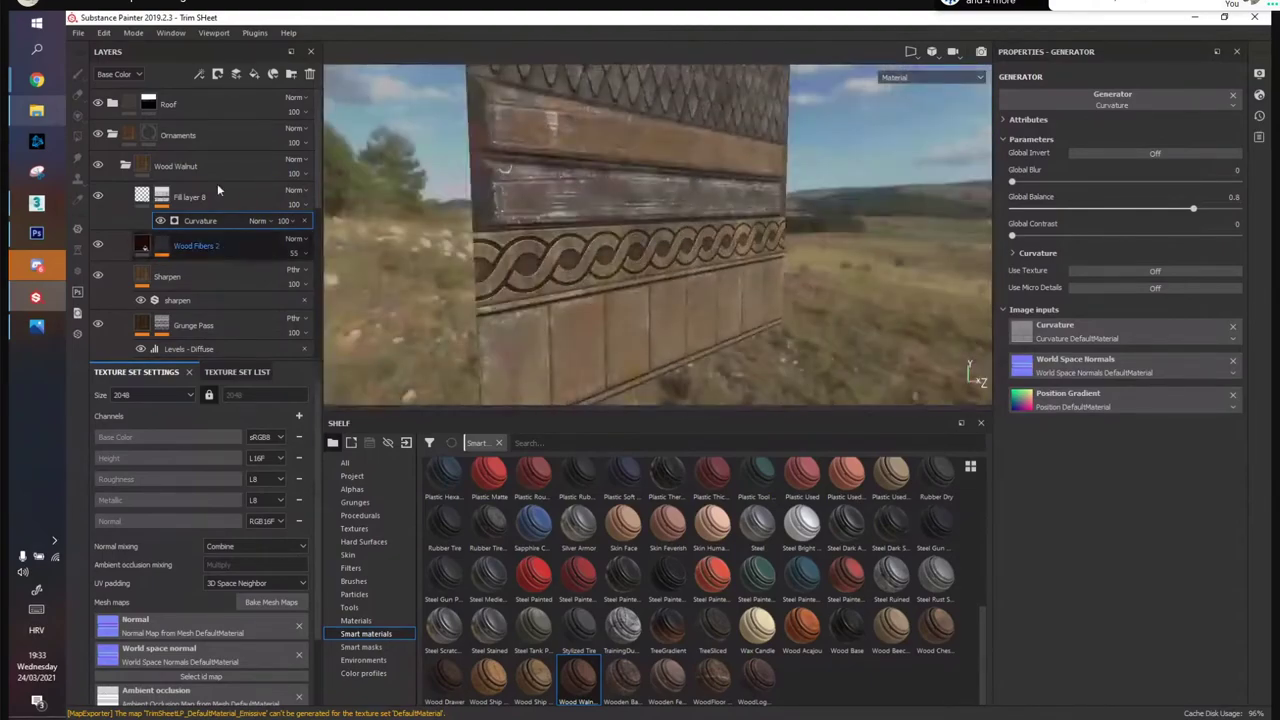
click(255, 74)
click(254, 32)
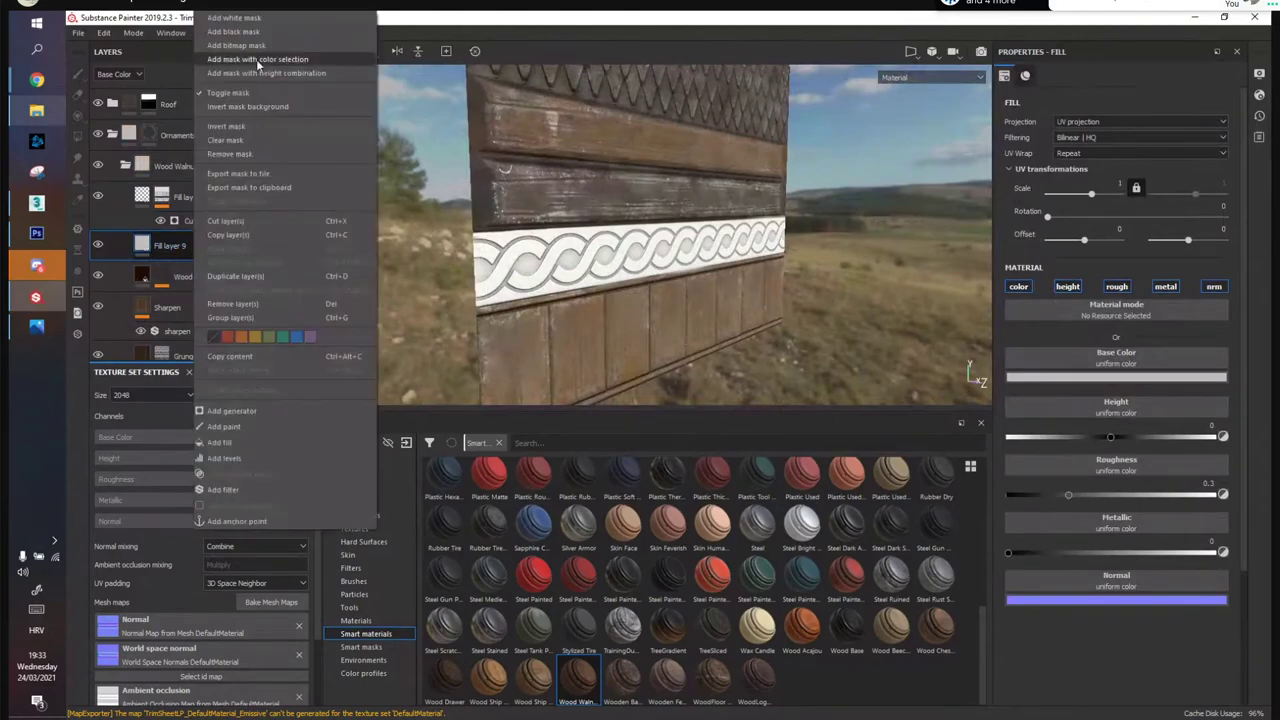
click(250, 38)
Add a Curvature generator to Fill layer 9's mask and set the layer's blend mode to Divide
right_click(203, 247)
click(212, 410)
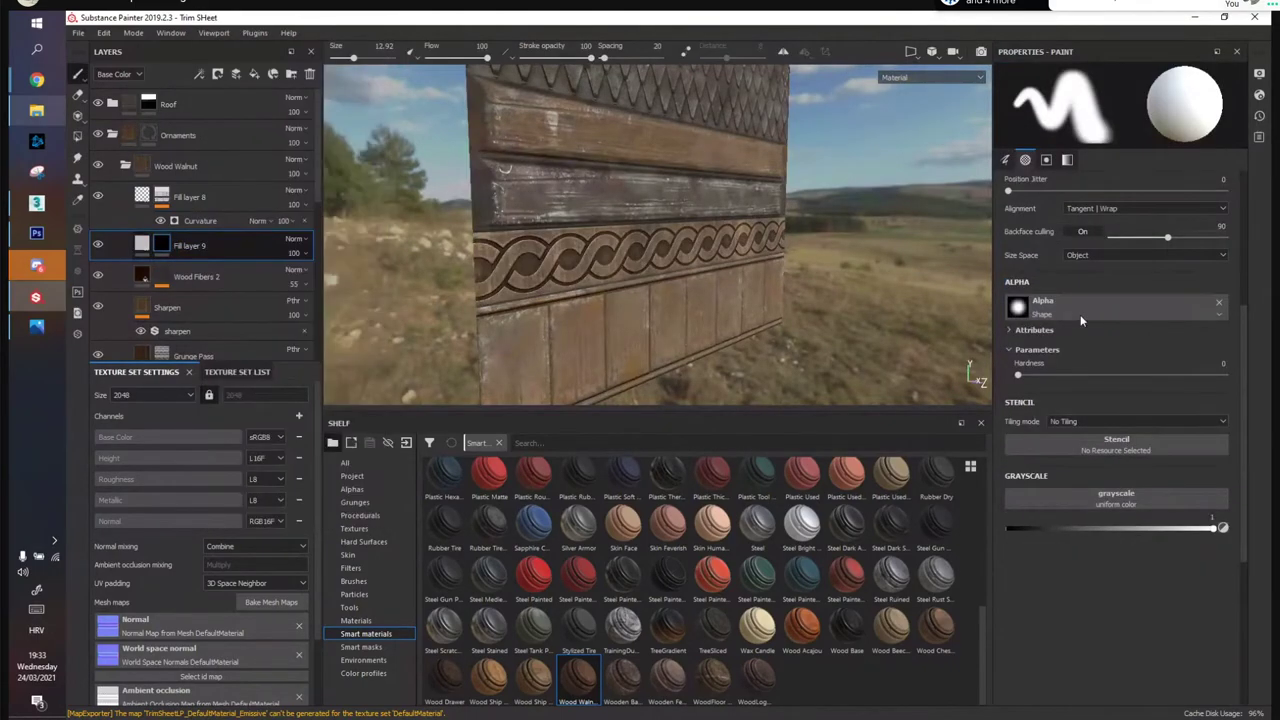
click(1114, 100)
text(curva)
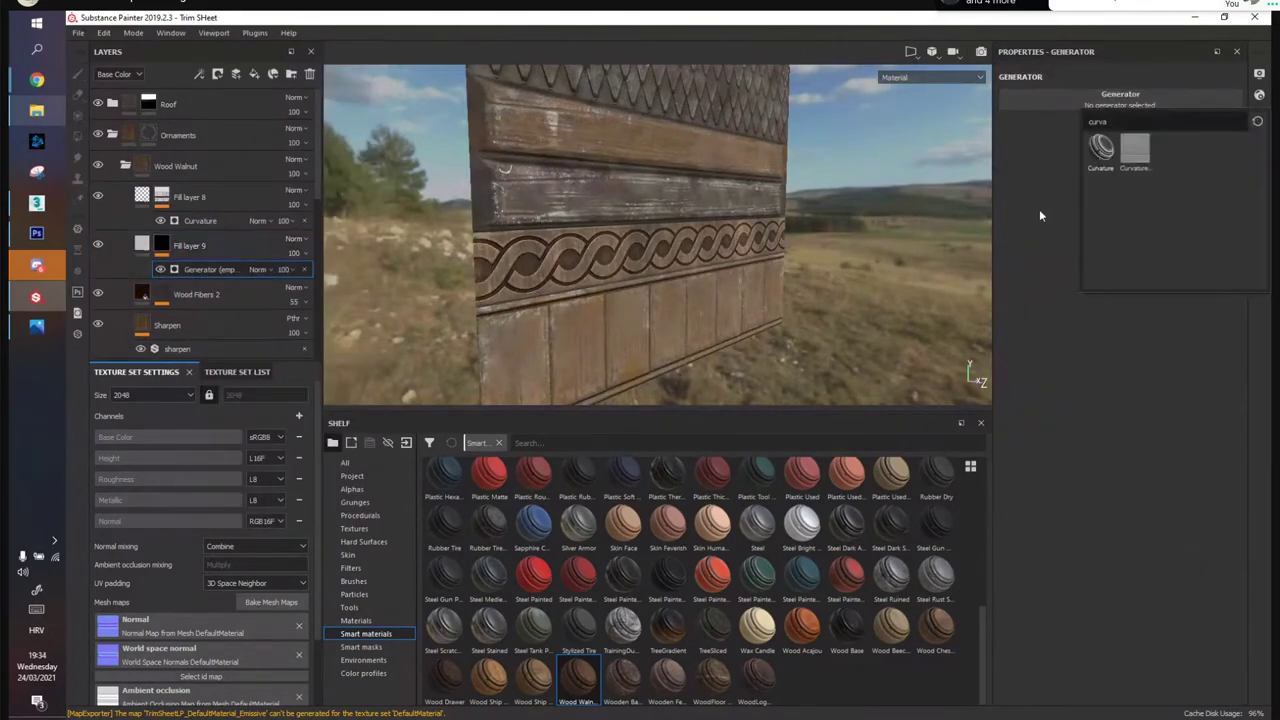
click(1101, 148)
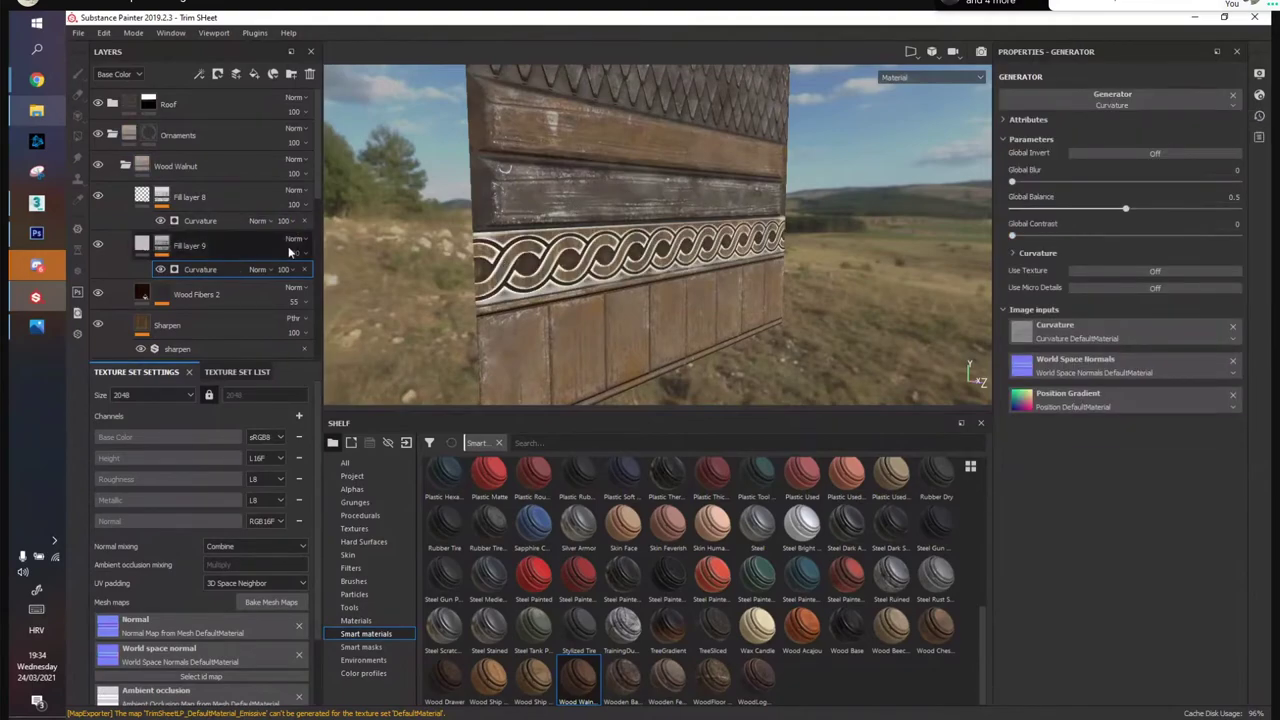
scroll(296, 244, down, 5)
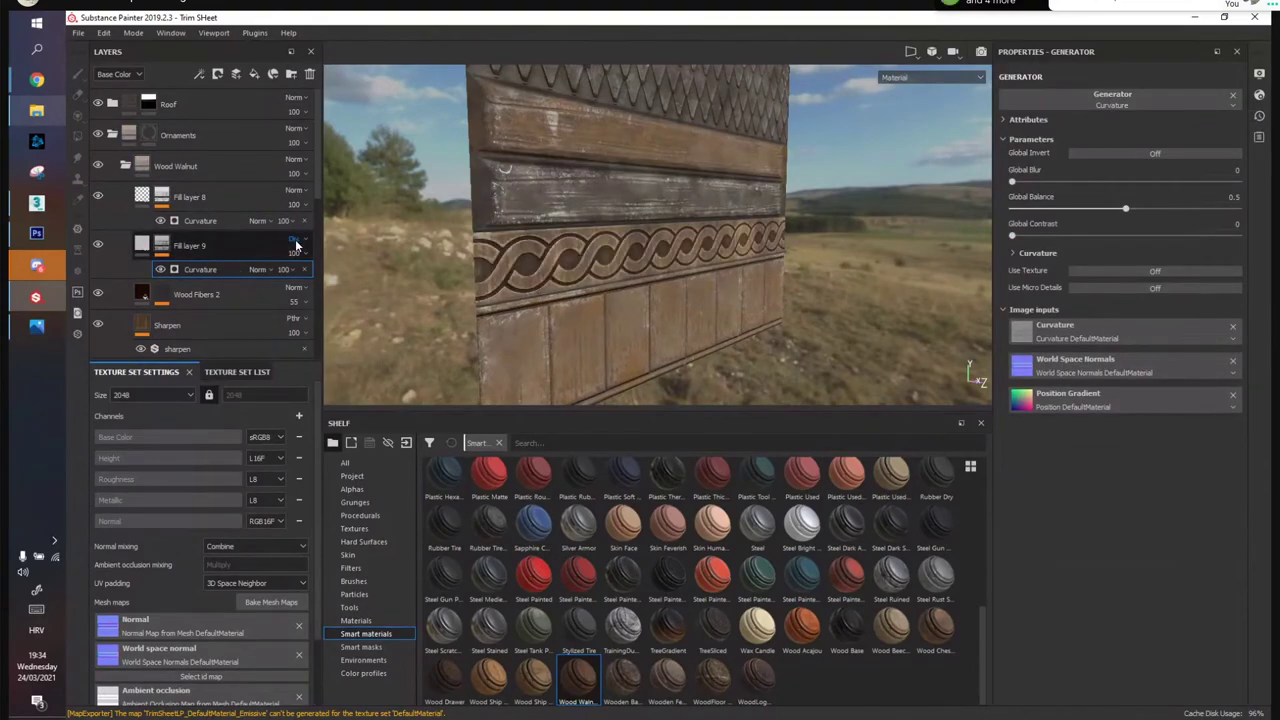
alt+drag(753, 253, 560, 180)
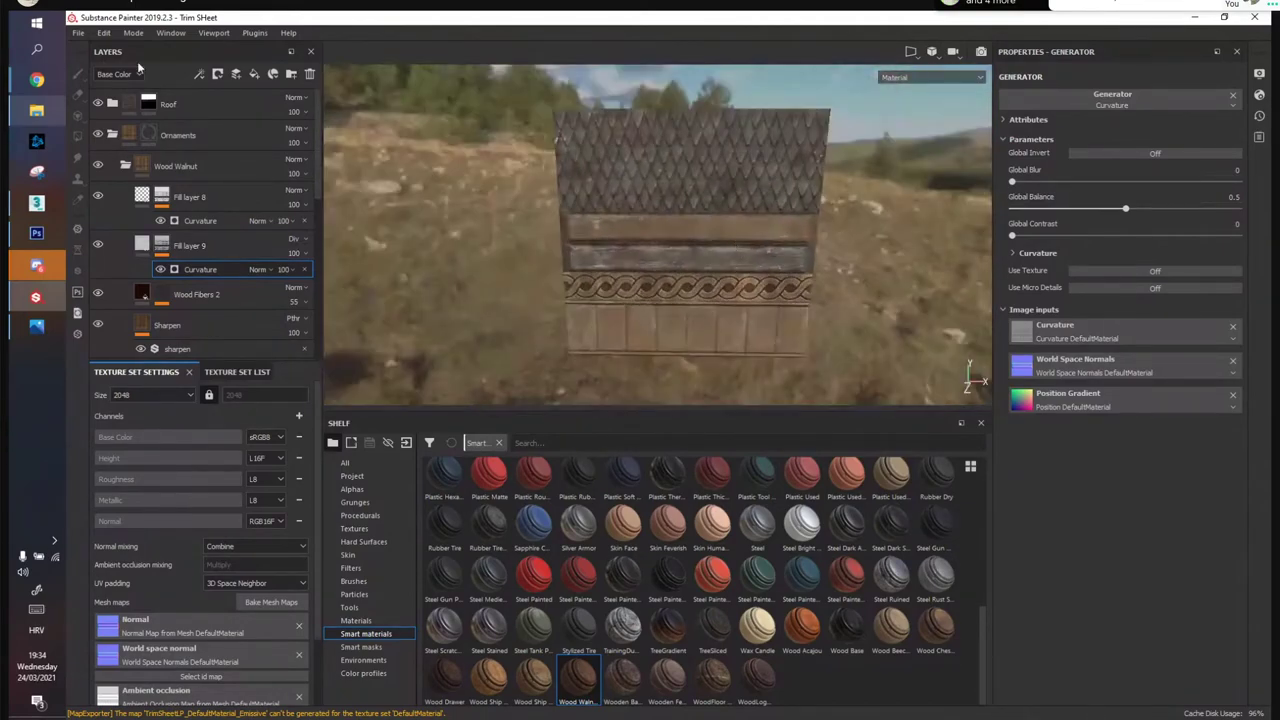
Export the updated DefaultMaterial textures again to the TrimSheetExport/Textures folder with the PBR MetalRough preset
click(78, 32)
click(104, 265)
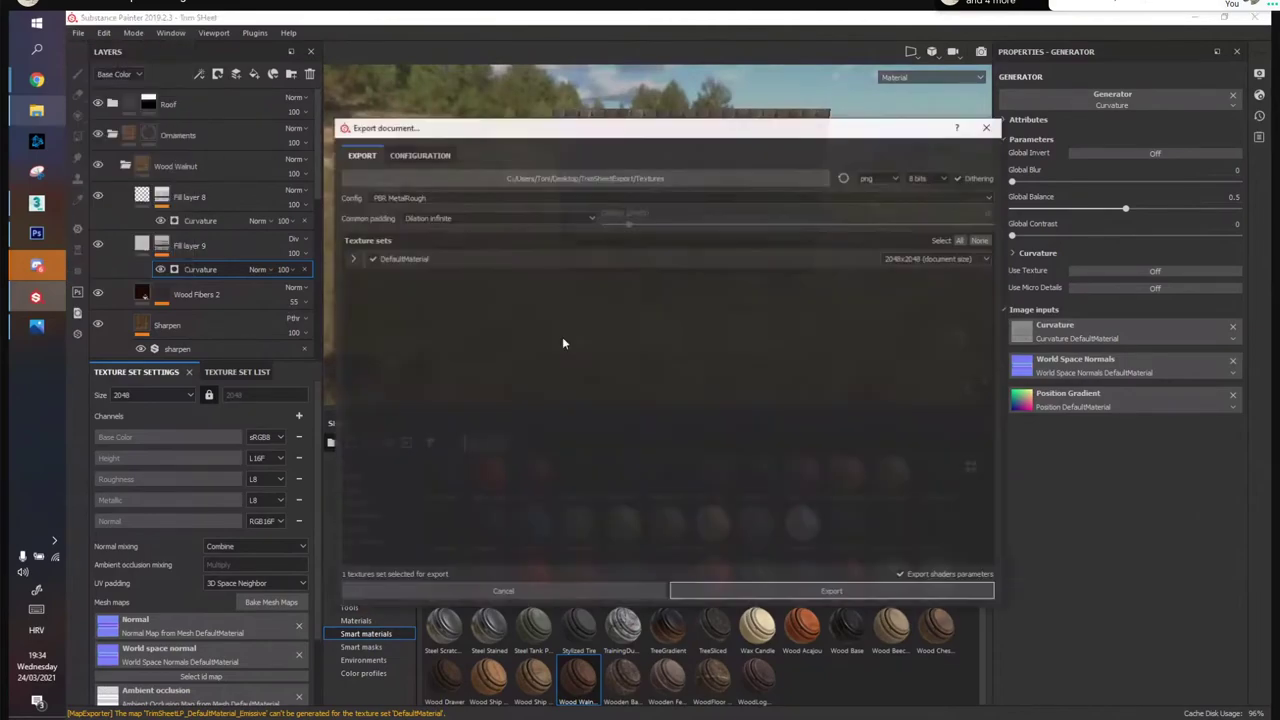
click(826, 593)
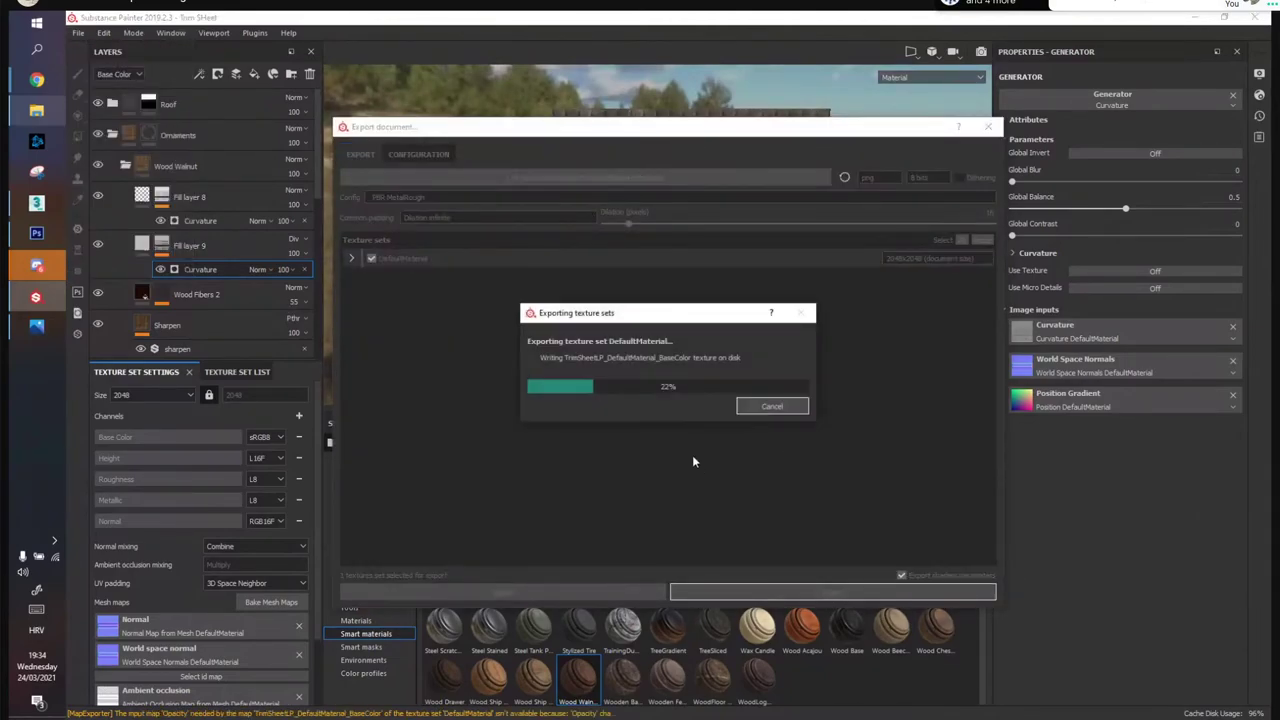
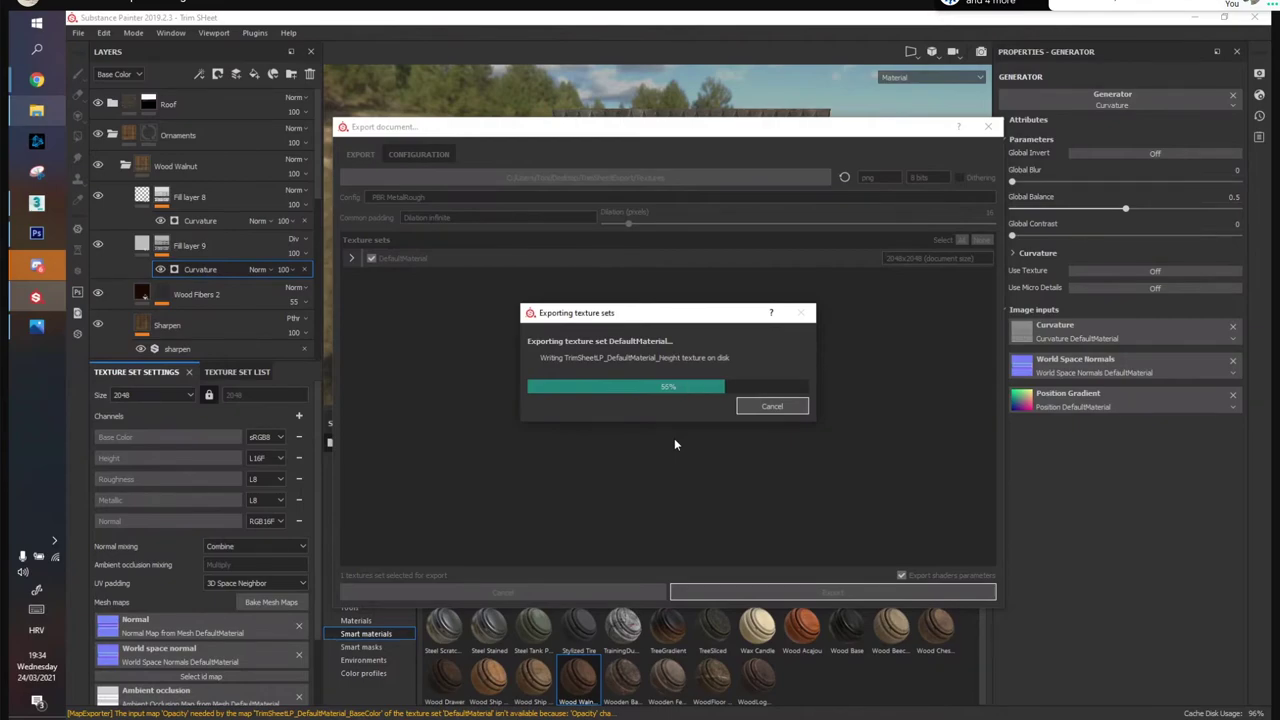
Dismiss the export report and save the project
click(708, 385)
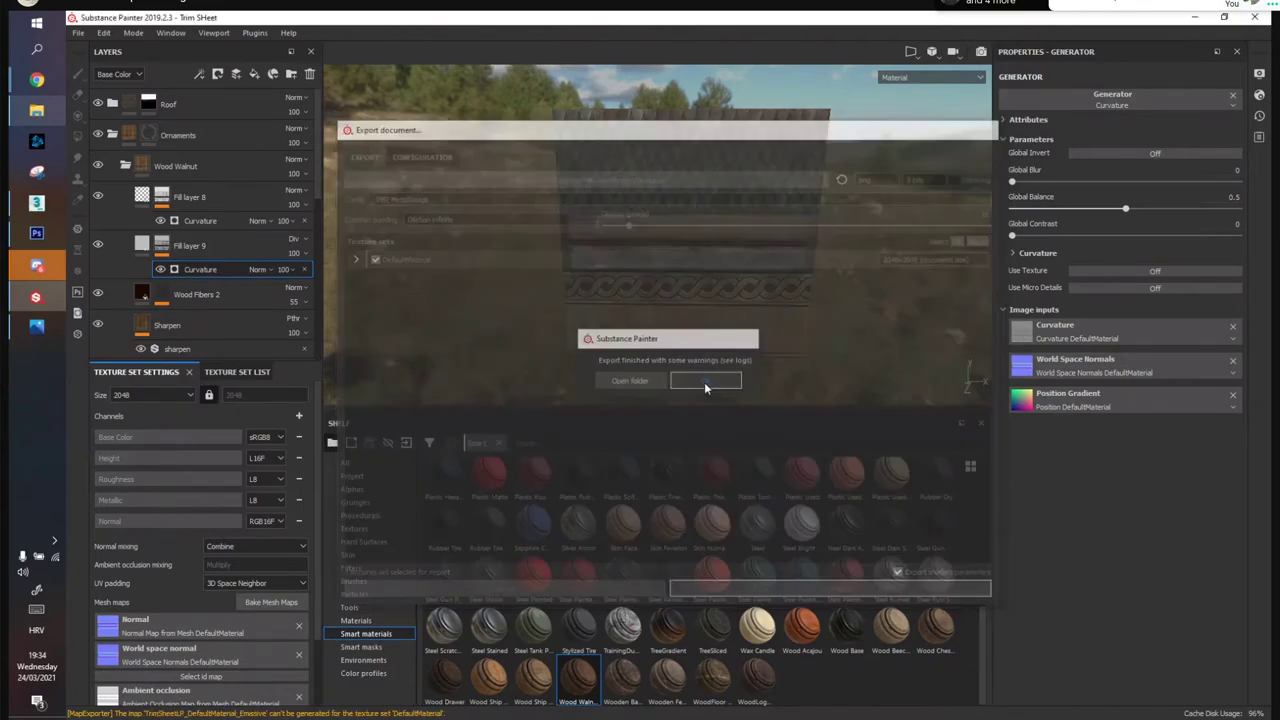
click(78, 33)
click(86, 163)
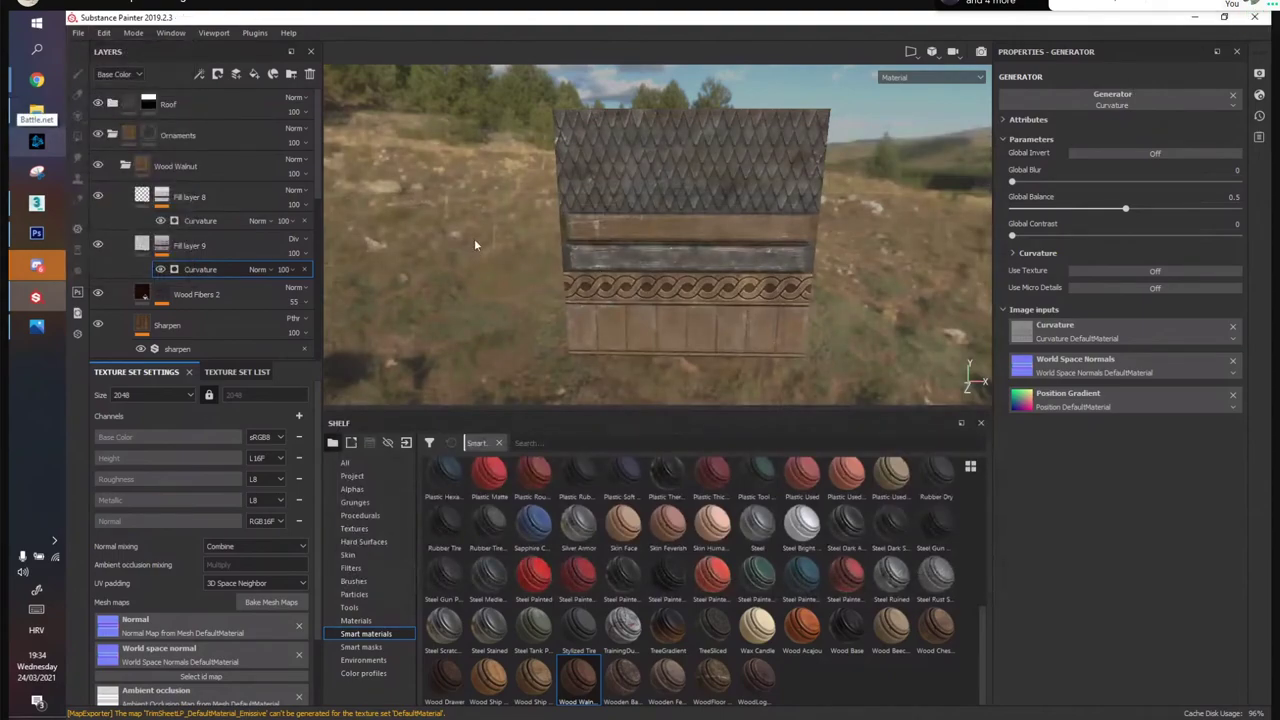
Switch to 3ds Max, leave edge editing on the TrimSheetLP plane and deselect it
key(alt+Tab)
mouse_move(517, 252)
alt+middle_down()
mouse_move(785, 314)
mouse_move(824, 388)
alt+middle_up()
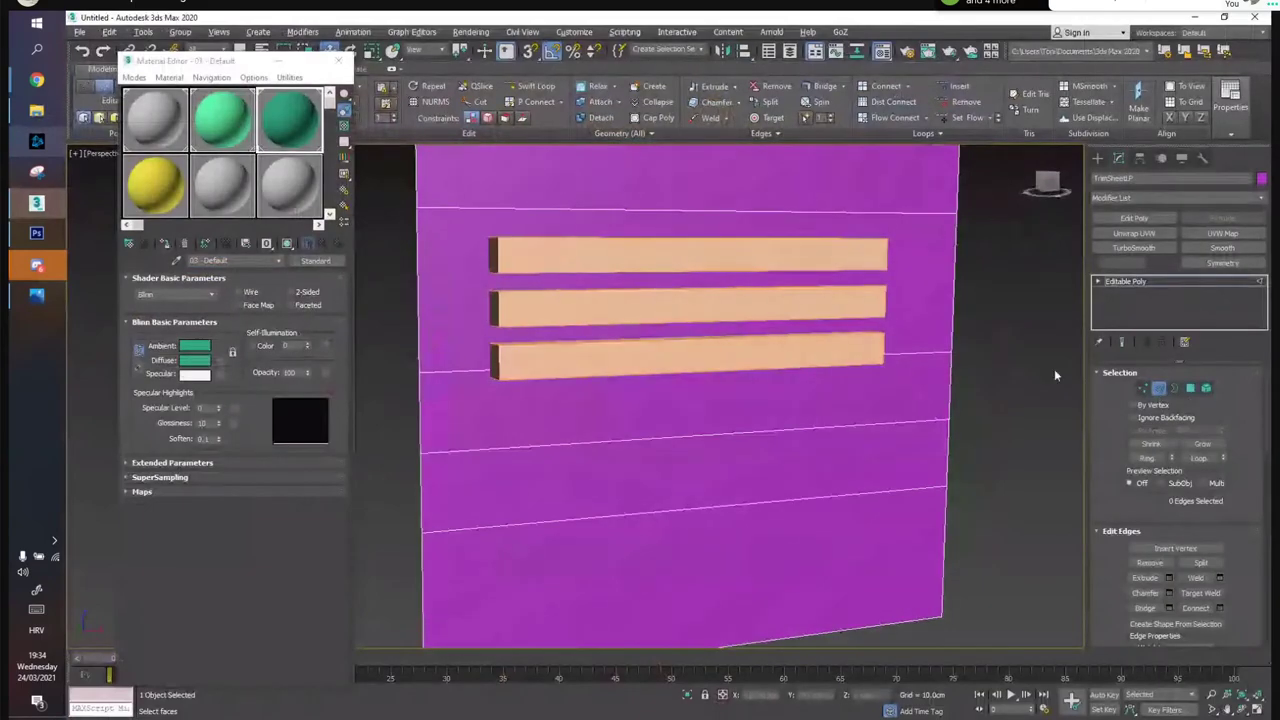
click(1156, 388)
click(1022, 385)
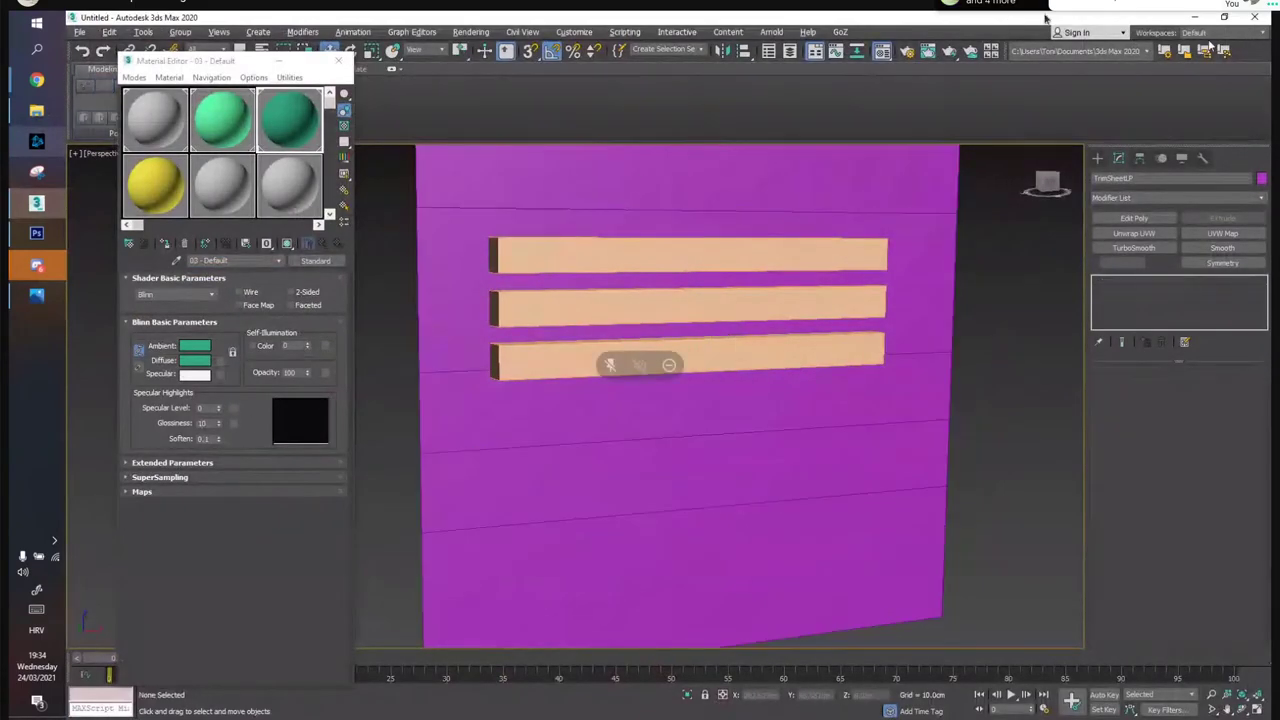
key(super+d)
click(1126, 3)
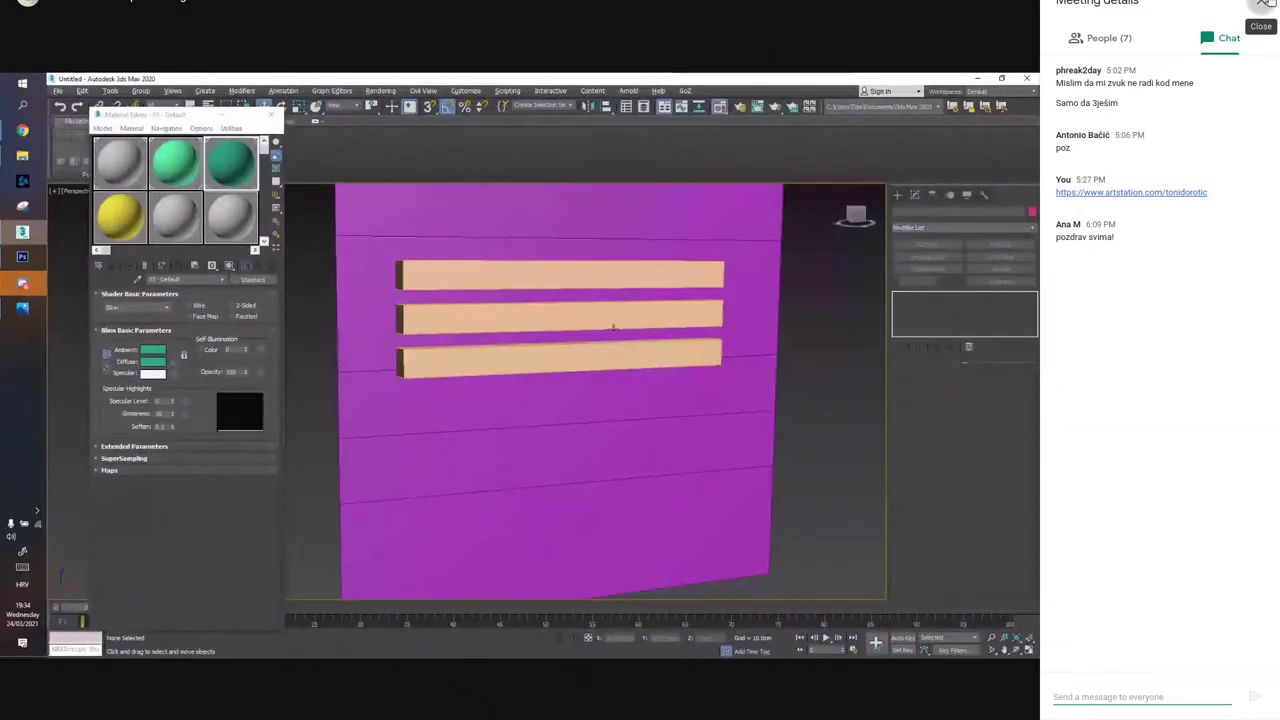
click(1263, 4)
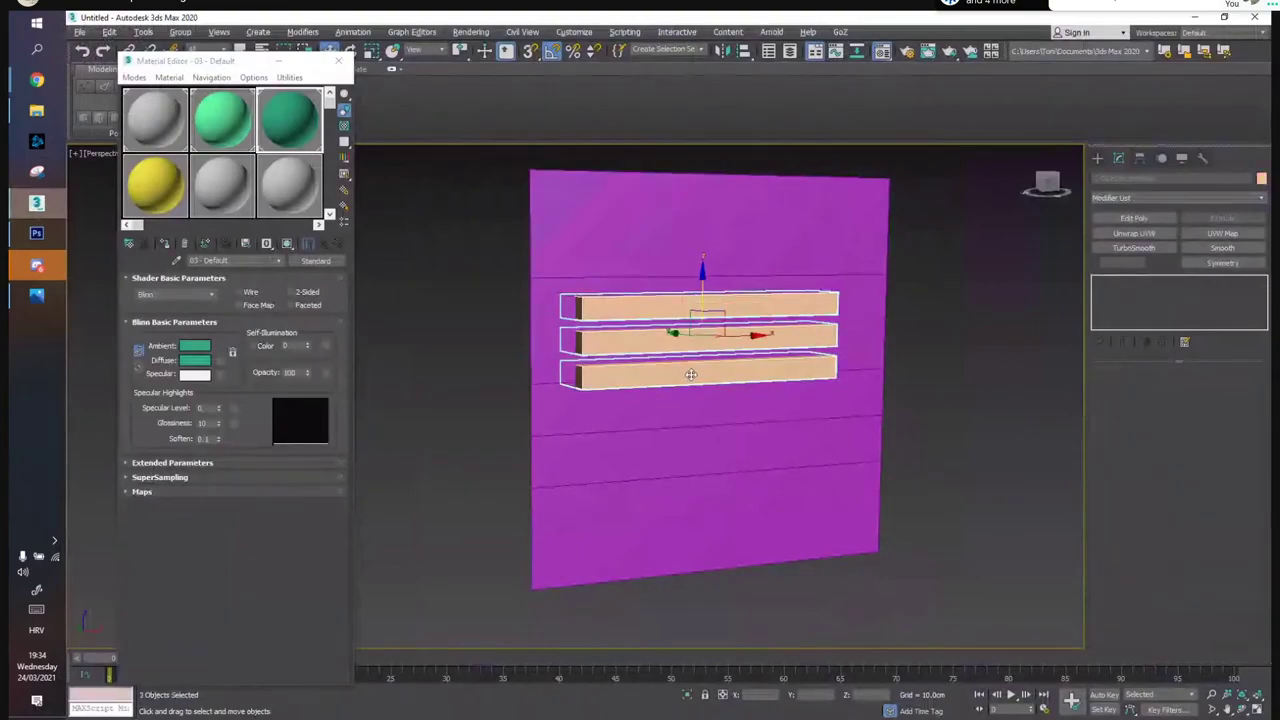
Delete the three beige beams in front of the trim sheet plane
key(Delete)
middle_drag(690, 374, 732, 396)
Load the TrimSheetLP_DefaultMaterial_BaseColor texture from the TrimSheetExport/Textures folder into the diffuse channel of the unused 09 - Default material
click(286, 189)
click(37, 111)
drag(520, 104, 728, 120)
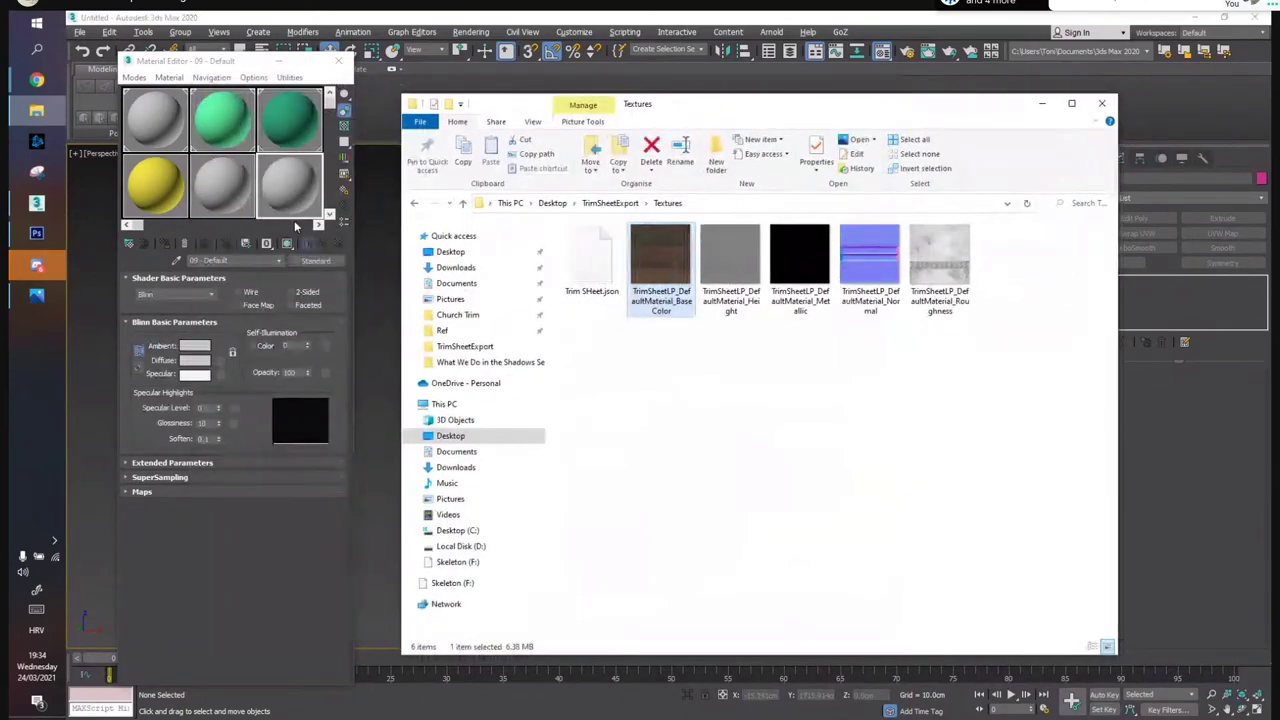
drag(290, 190, 221, 362)
click(1042, 103)
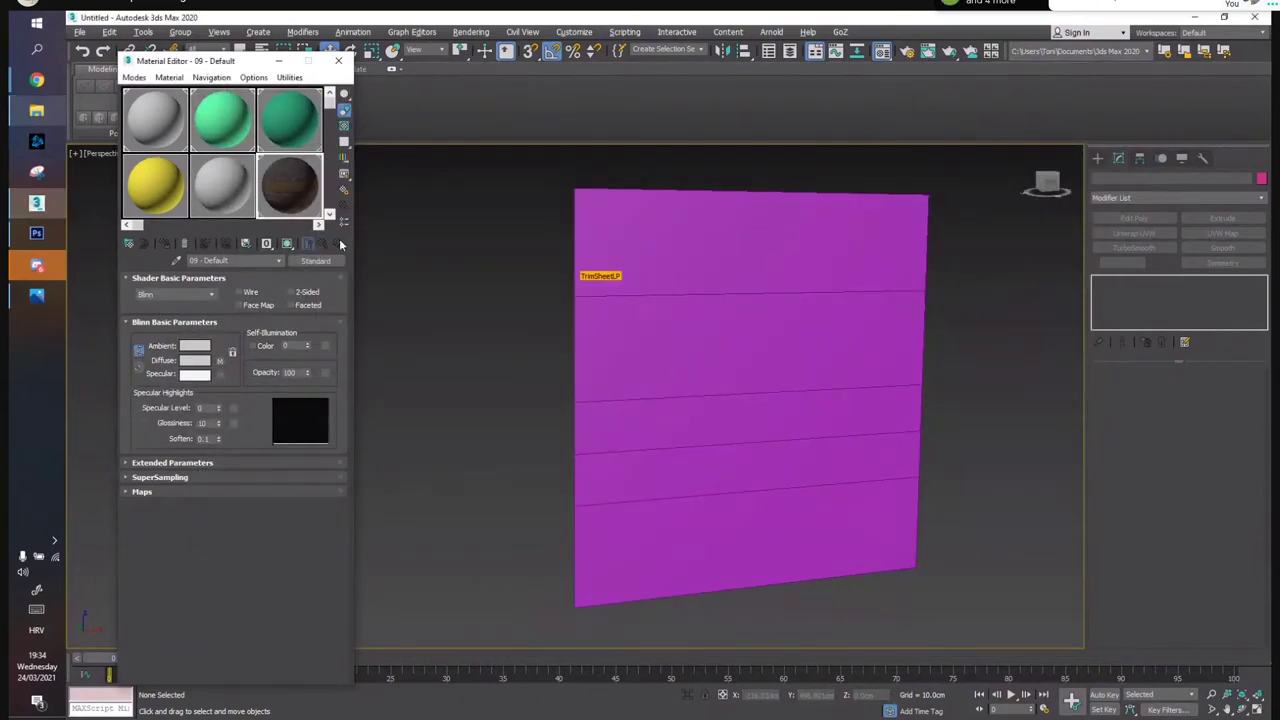
Assign the 09 - Default material to the TrimSheetLP plane and show its texture in the viewport
click(287, 244)
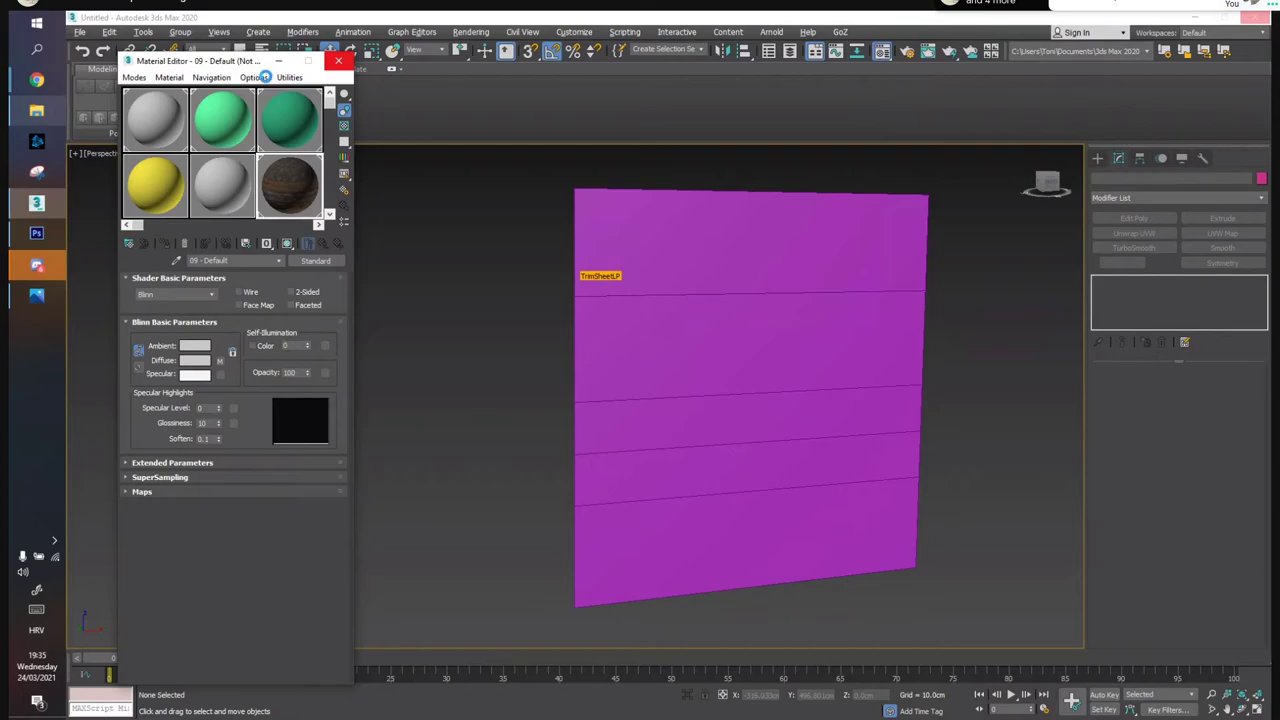
click(674, 256)
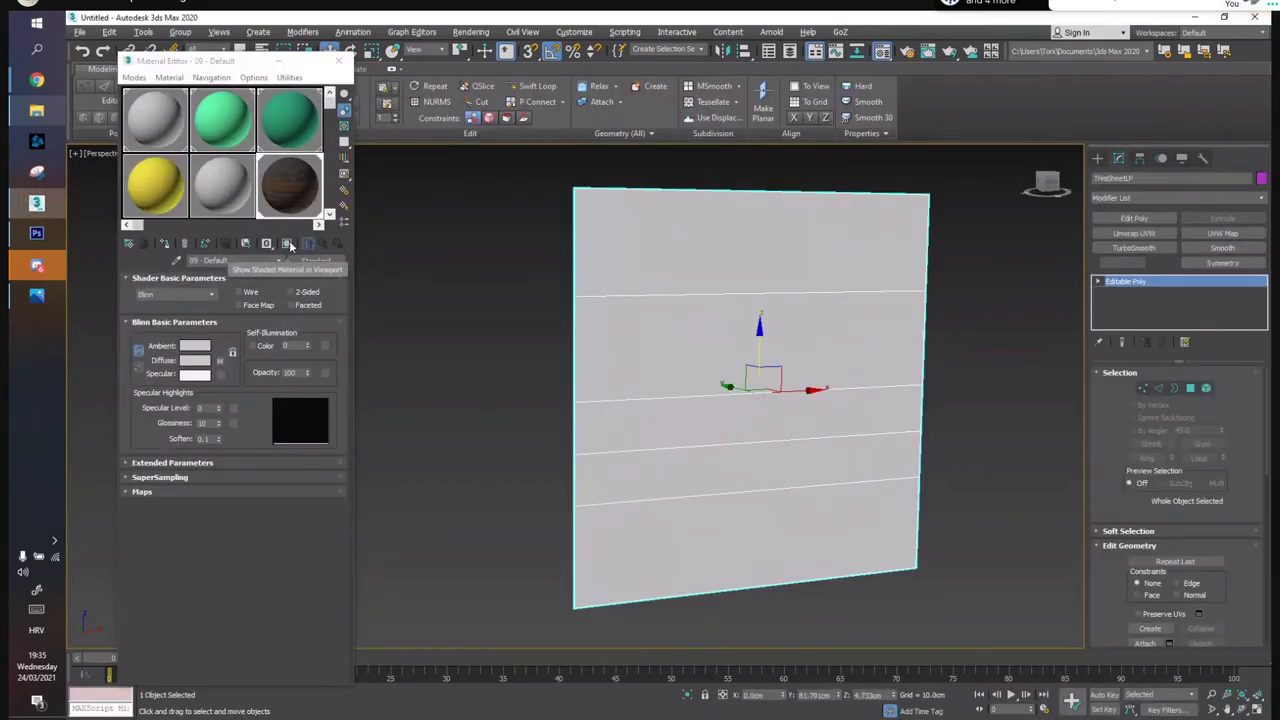
click(289, 245)
click(520, 277)
click(281, 65)
Unhide the hidden objects and delete the three grey and green panels beside the trim sheet
middle_drag(694, 340, 540, 308)
right_click(896, 366)
click(915, 312)
middle_drag(754, 299, 720, 274)
scroll(666, 263, down, 5)
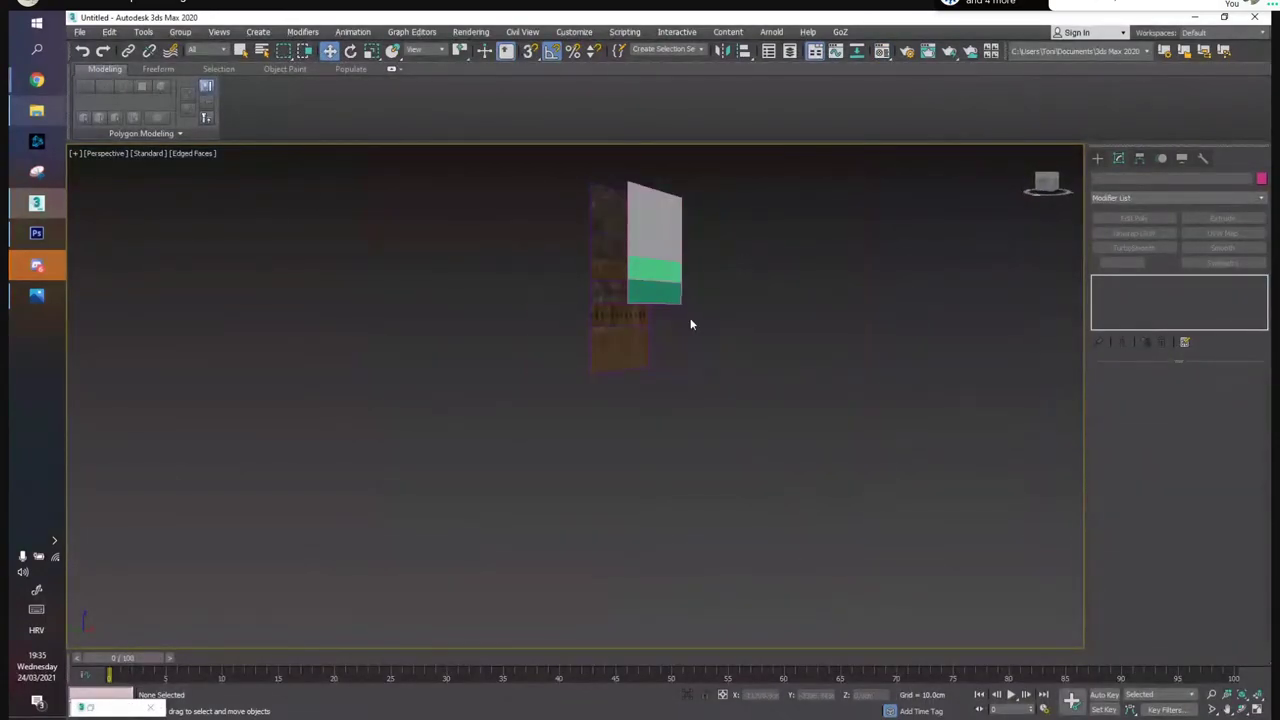
click(672, 290)
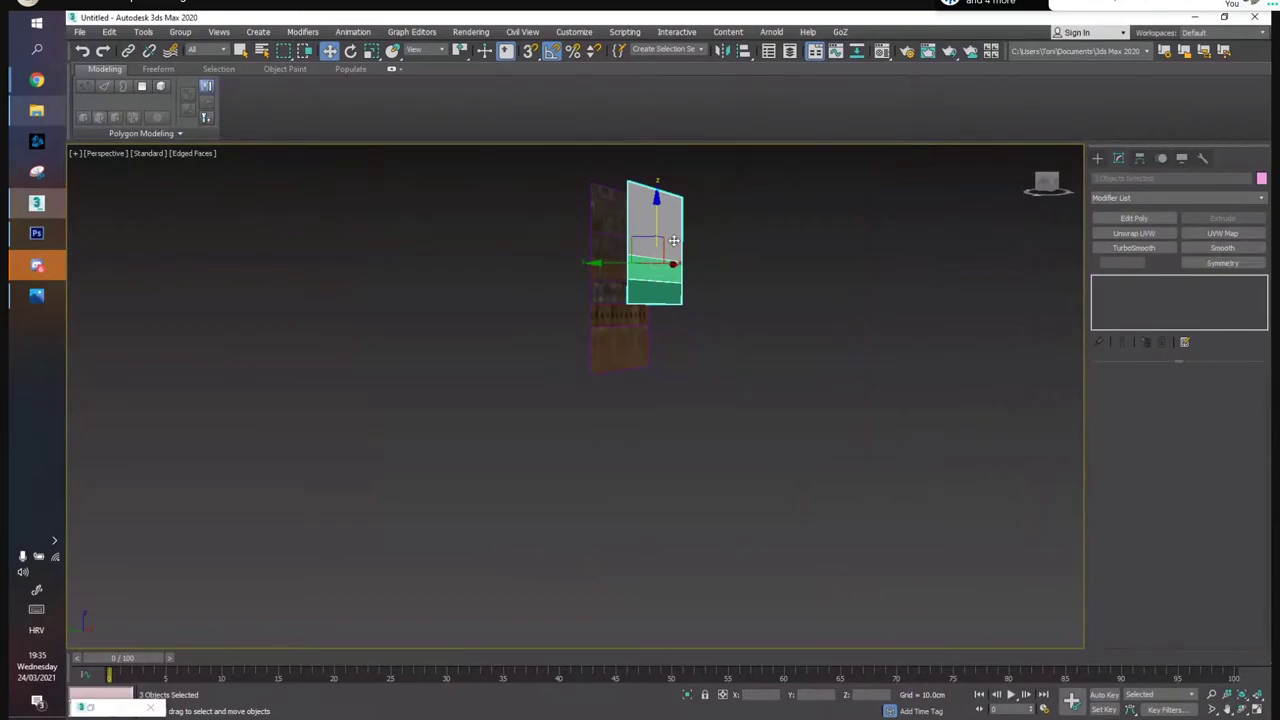
key(Delete)
Frame the trim sheet plane from the front and examine how its texture strips line up with its edges
click(675, 290)
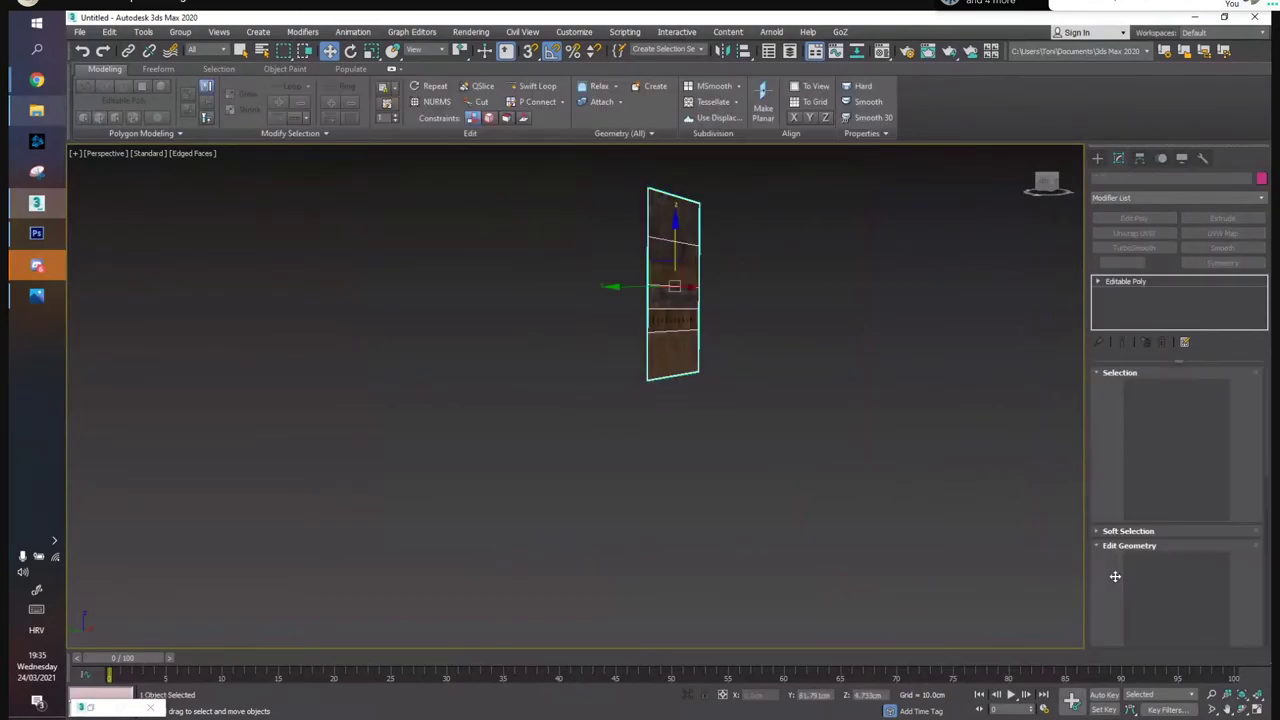
click(1260, 697)
click(1258, 709)
click(1258, 709)
alt+middle_drag(722, 421, 934, 403)
click(960, 396)
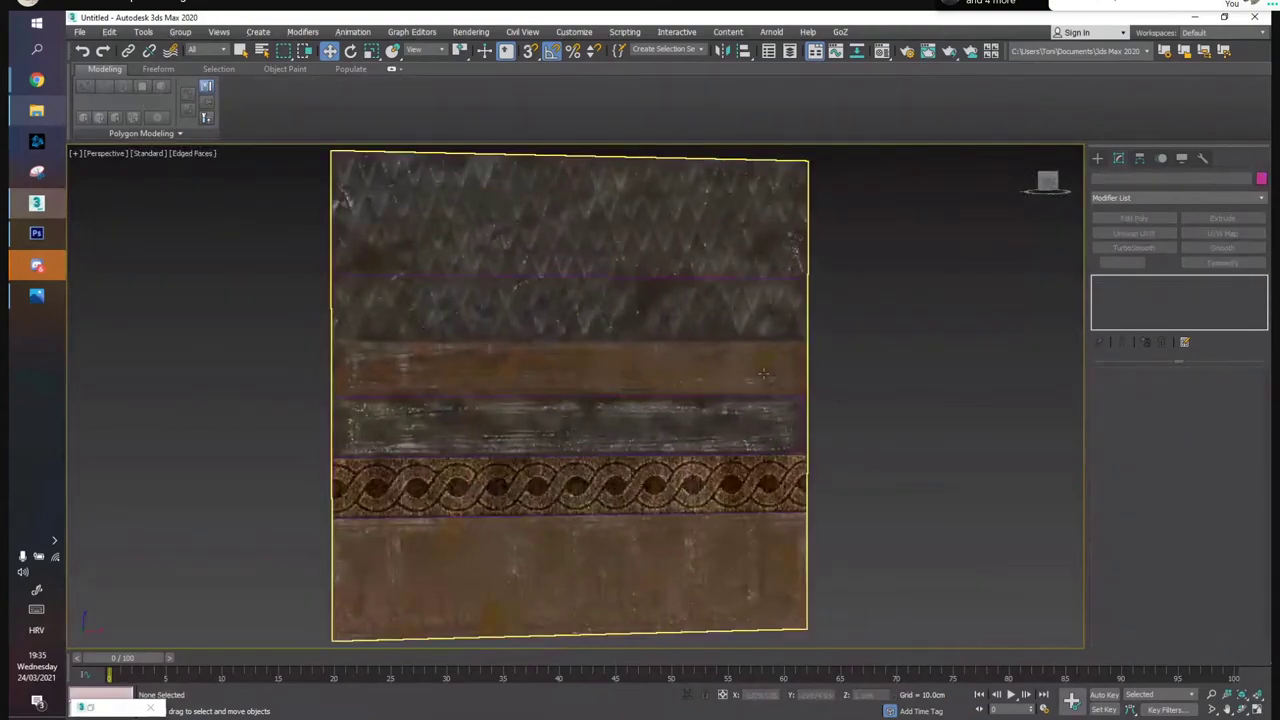
middle_drag(764, 374, 810, 369)
scroll(690, 342, down, 3)
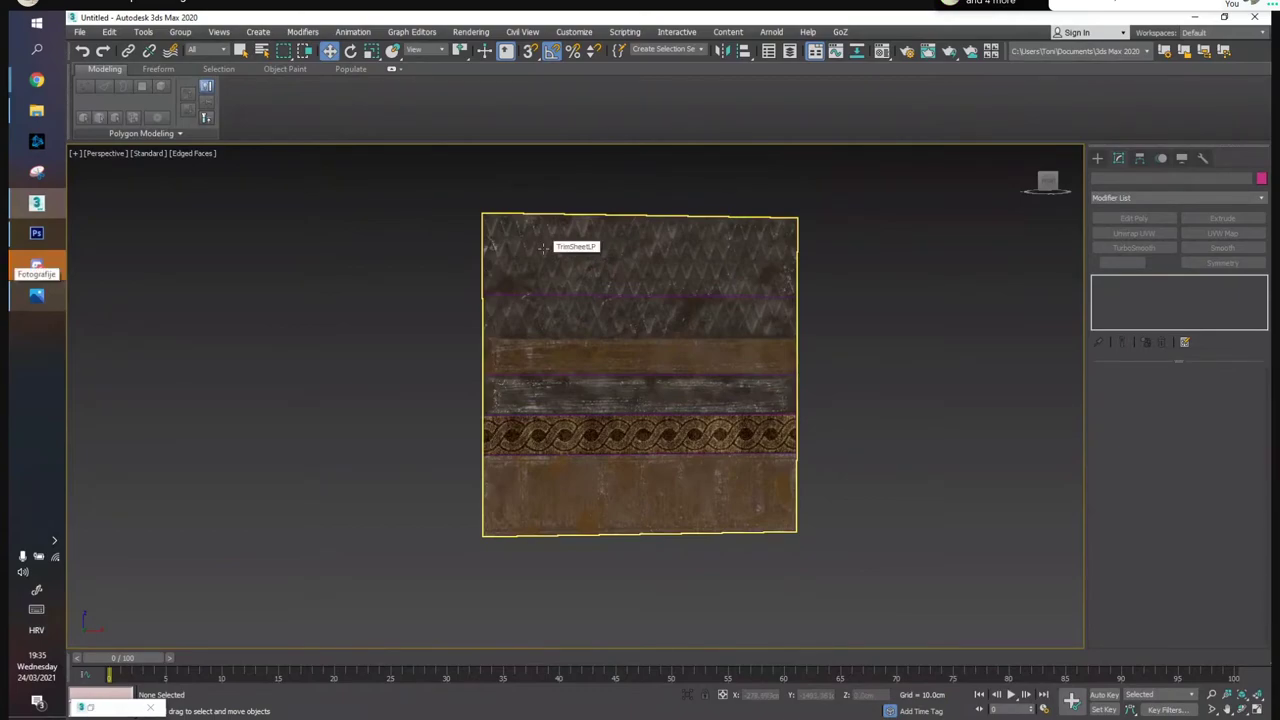
Connect the two side edges of TrimSheetLP's second band to add a horizontal edge near the shingle and brown wood boundary
click(577, 313)
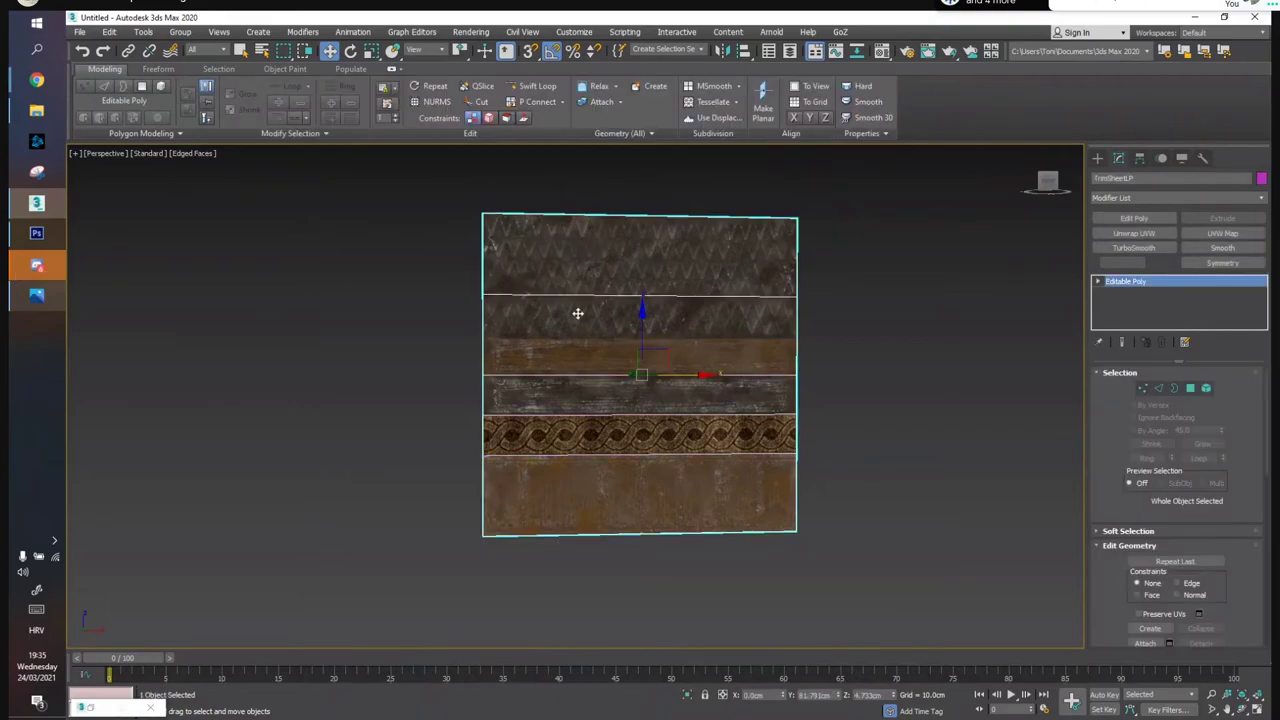
scroll(665, 336, up, 3)
scroll(665, 336, up, 3)
key(2)
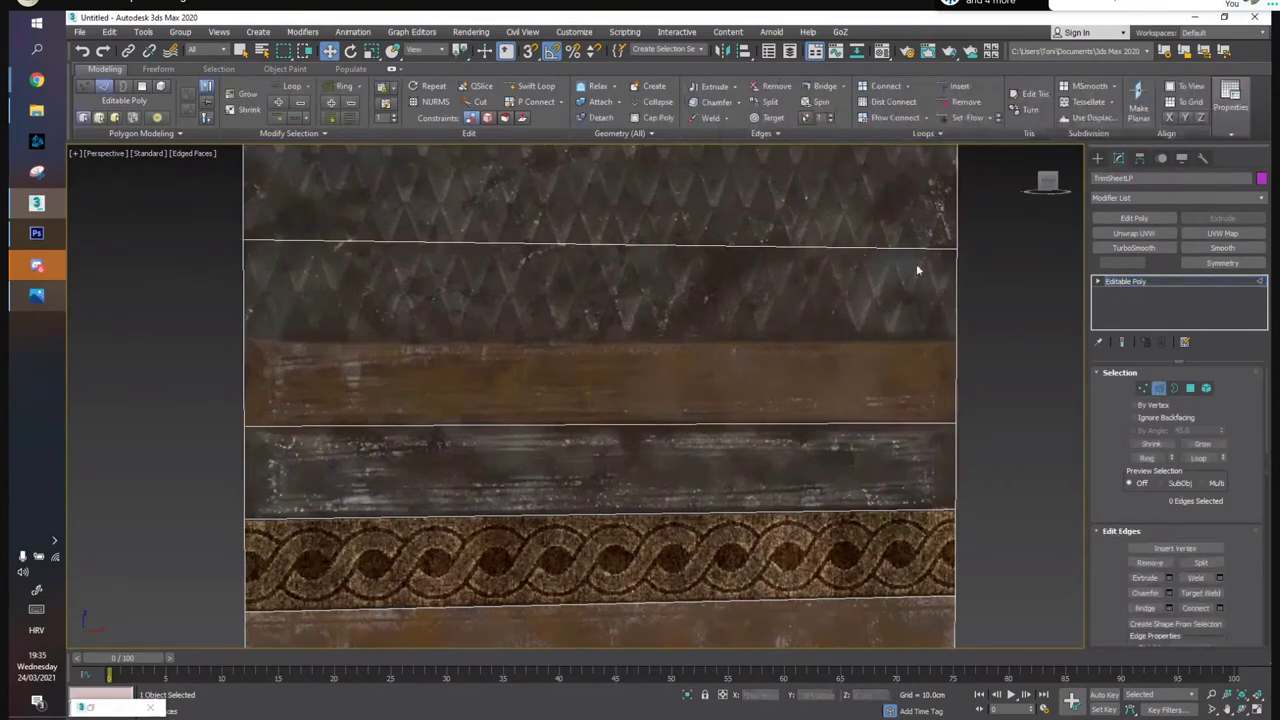
drag(164, 343, 1010, 375)
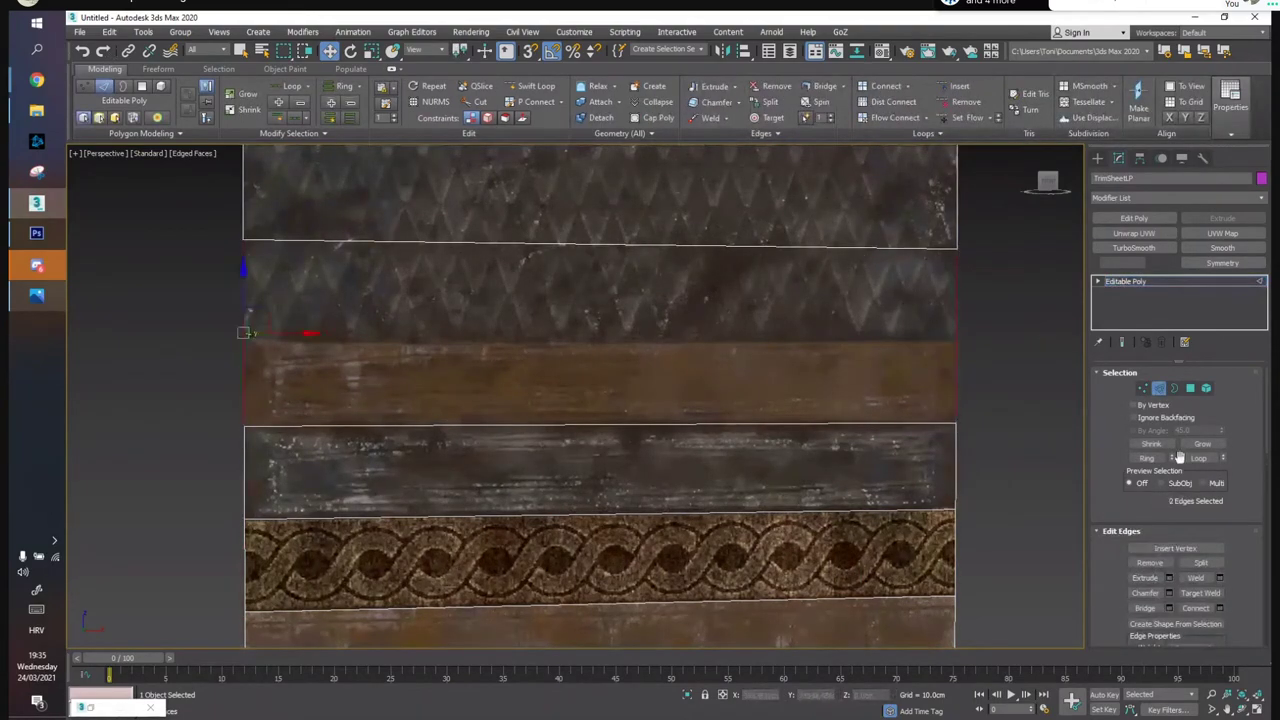
click(1197, 608)
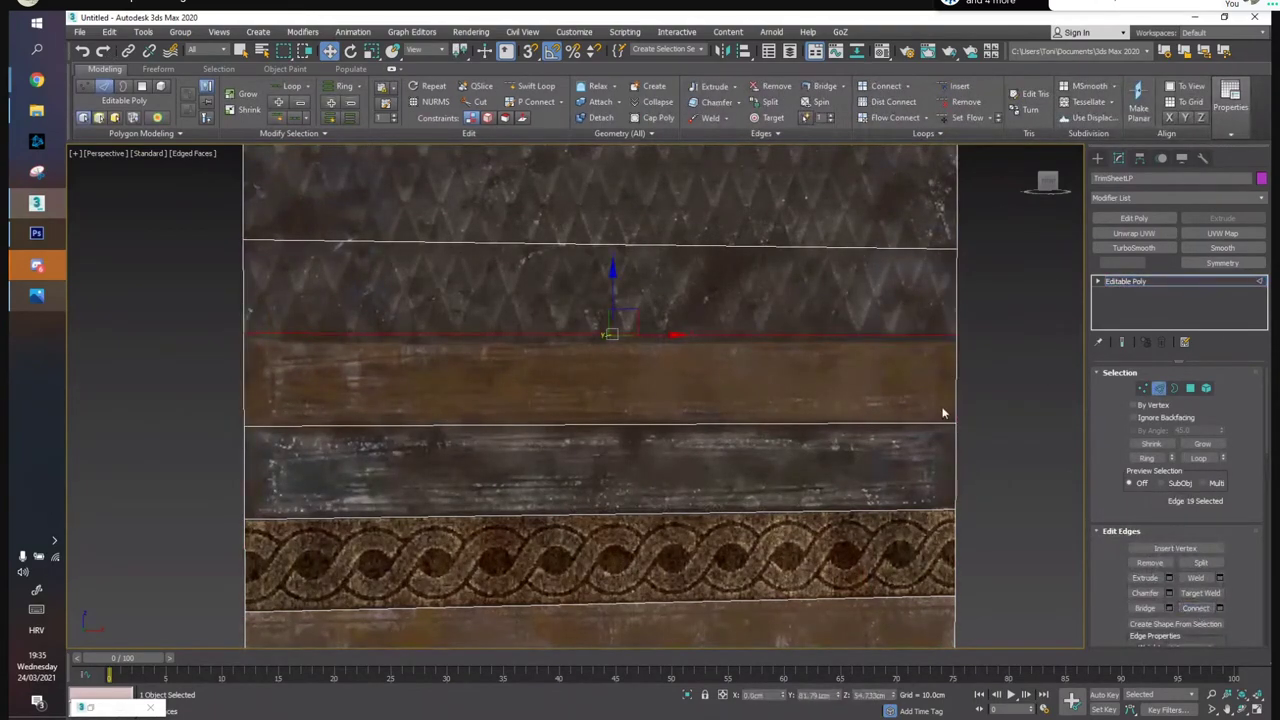
key(2)
click(994, 358)
click(811, 383)
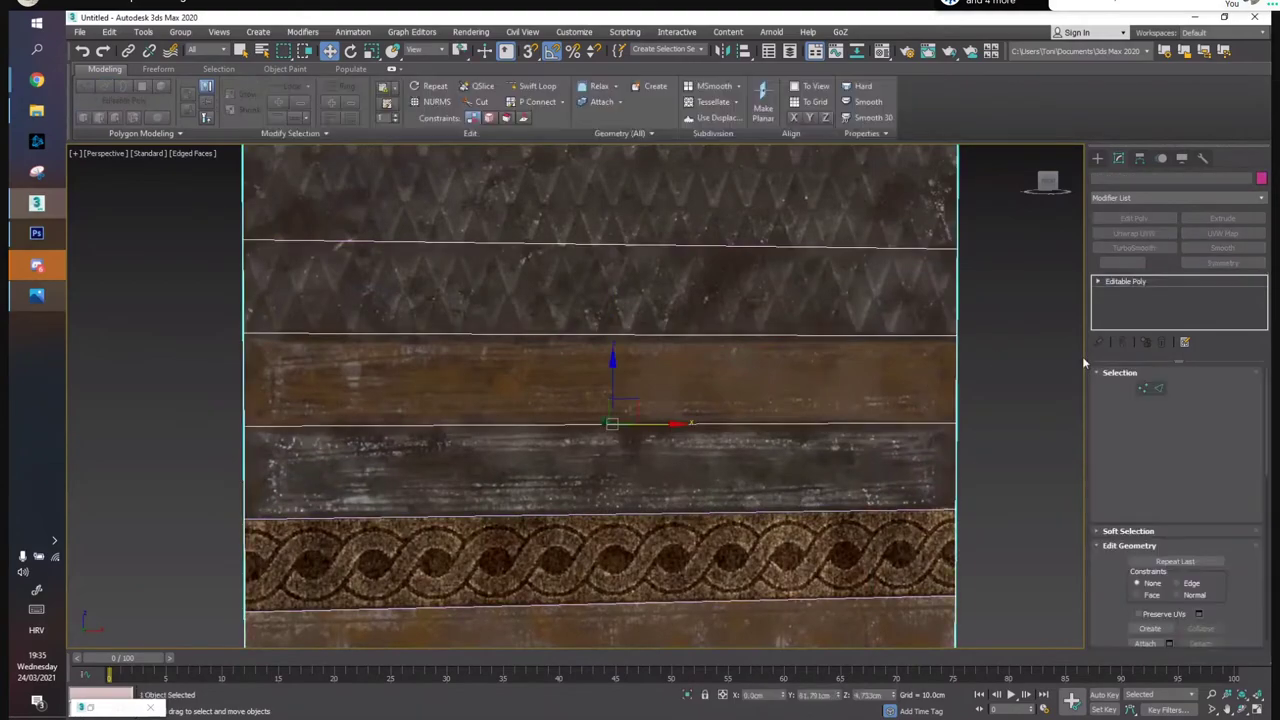
Try moving the horizontal edge that crosses the roof shingles upward, and undo the move
middle_drag(655, 267, 637, 273)
scroll(632, 272, down, 3)
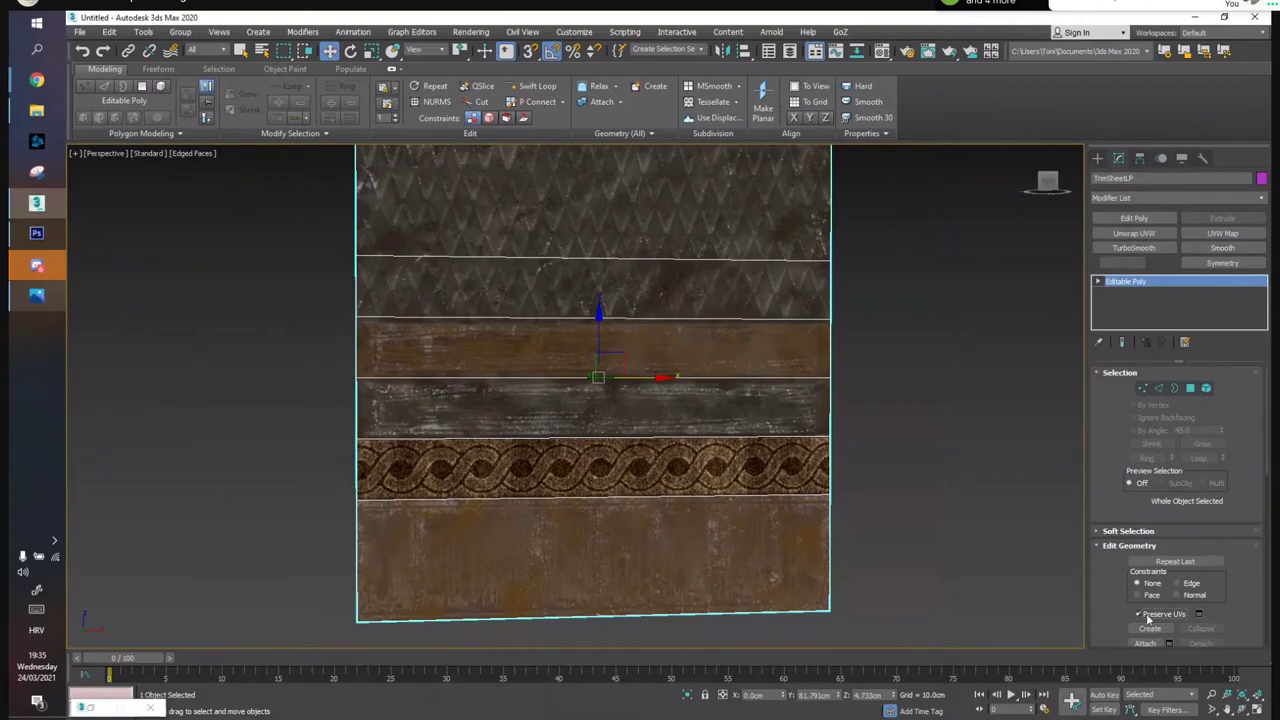
scroll(608, 294, up, 3)
key(2)
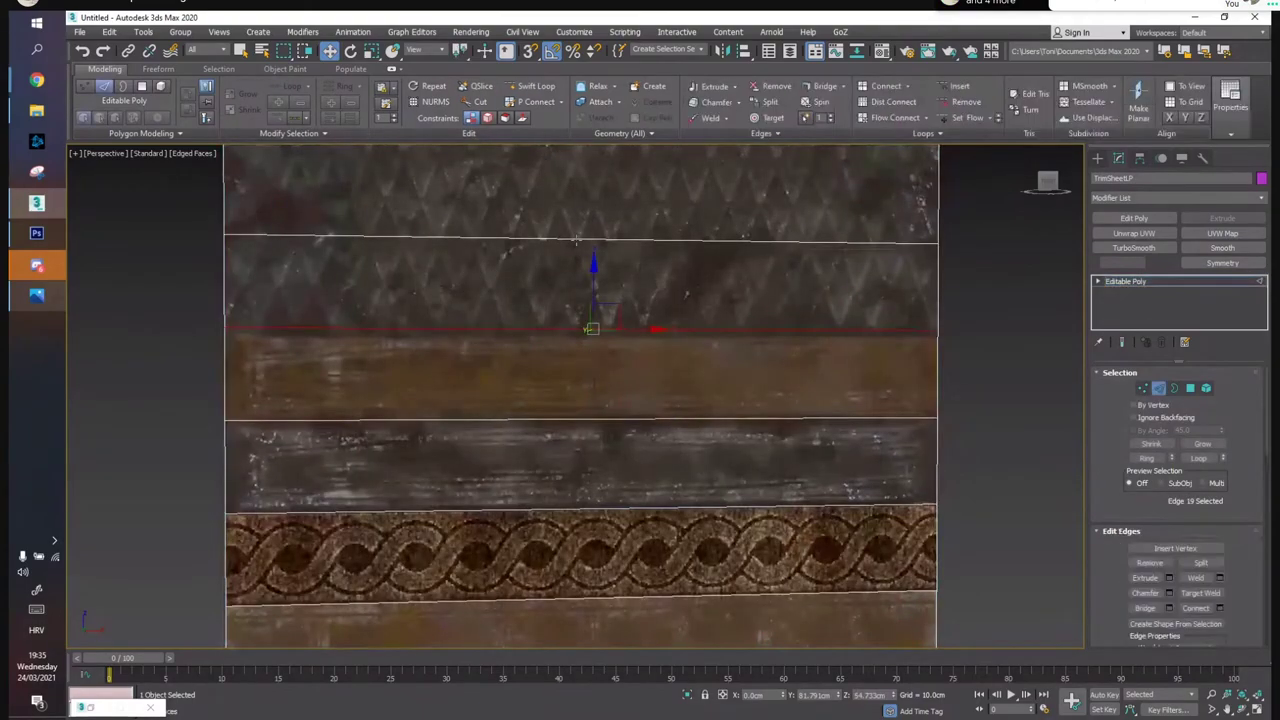
click(576, 240)
middle_drag(576, 240, 601, 322)
mouse_move(619, 274)
mouse_down()
mouse_move(614, 252)
mouse_move(620, 268)
mouse_move(622, 250)
mouse_move(634, 258)
mouse_up()
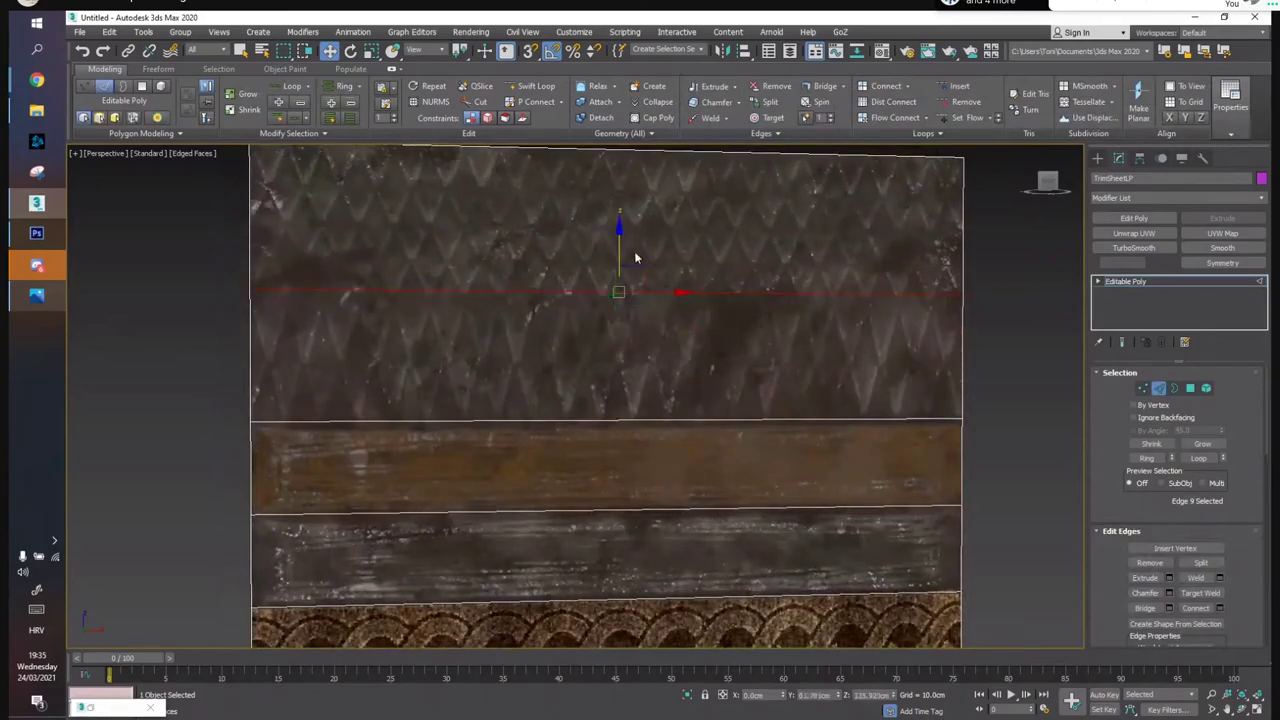
key(ctrl+z)
Turn on Preserve UVs for edge editing and remove the horizontal edge crossing the roof shingles
scroll(1096, 487, down, 5)
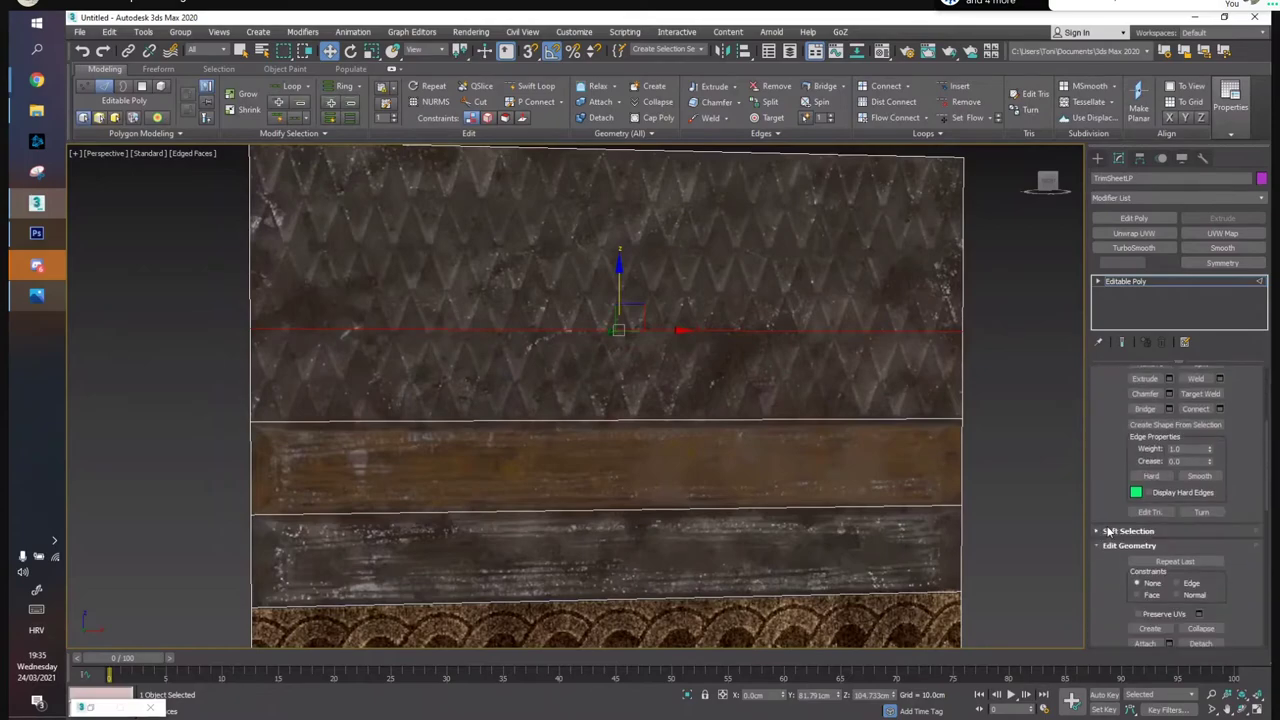
scroll(1108, 531, down, 1)
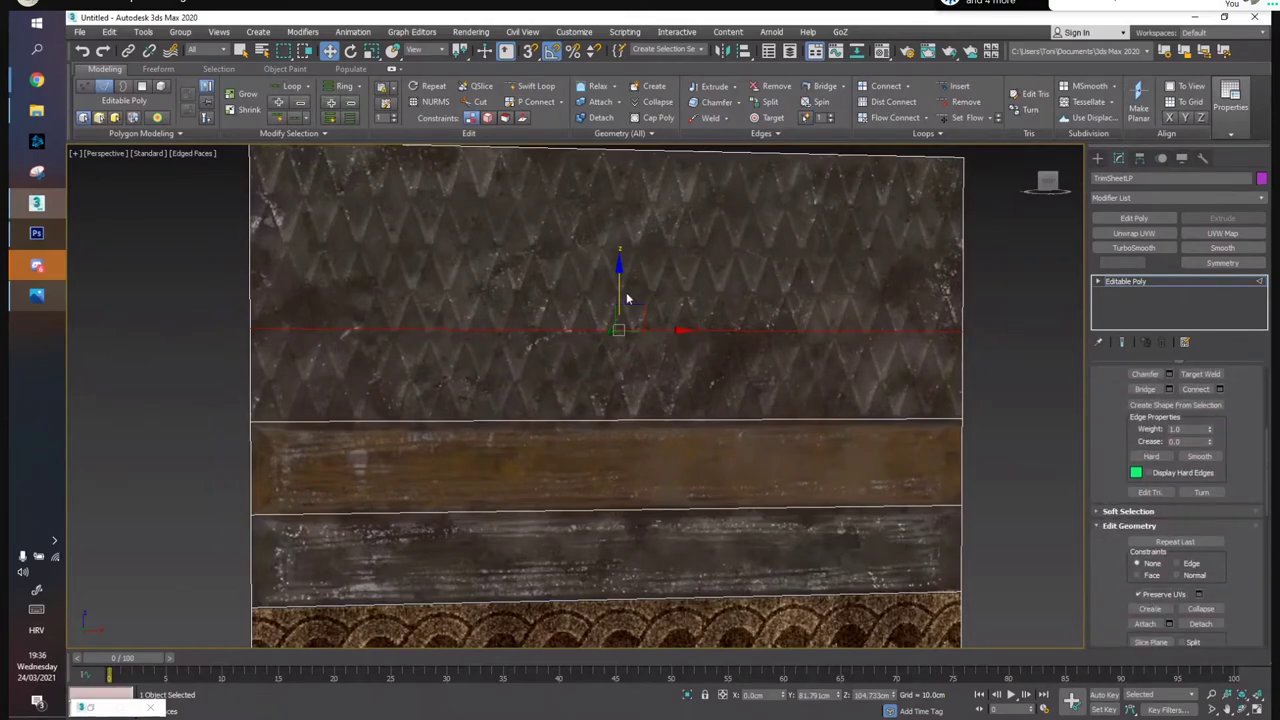
drag(621, 299, 606, 220)
drag(625, 326, 659, 297)
right_click(661, 302)
click(660, 302)
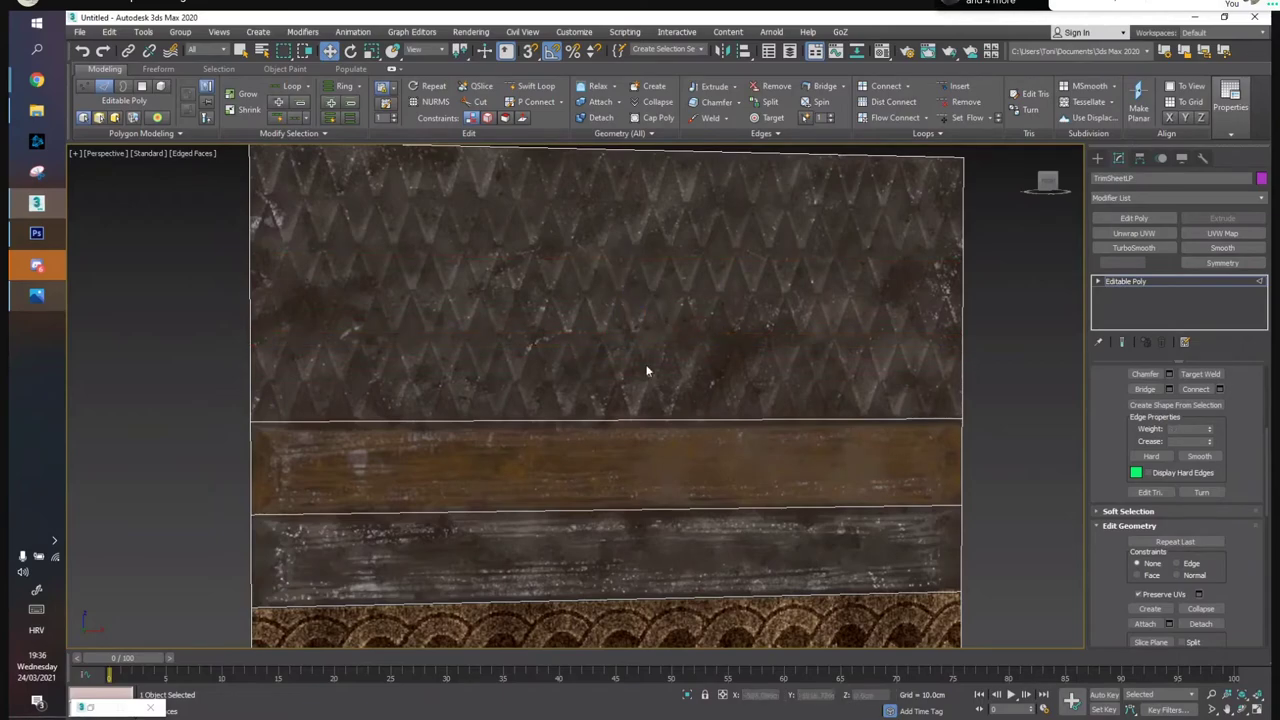
Nudge the edges above and below the brown wood strip vertically so they match the texture seams
click(608, 419)
scroll(640, 400, up, 8)
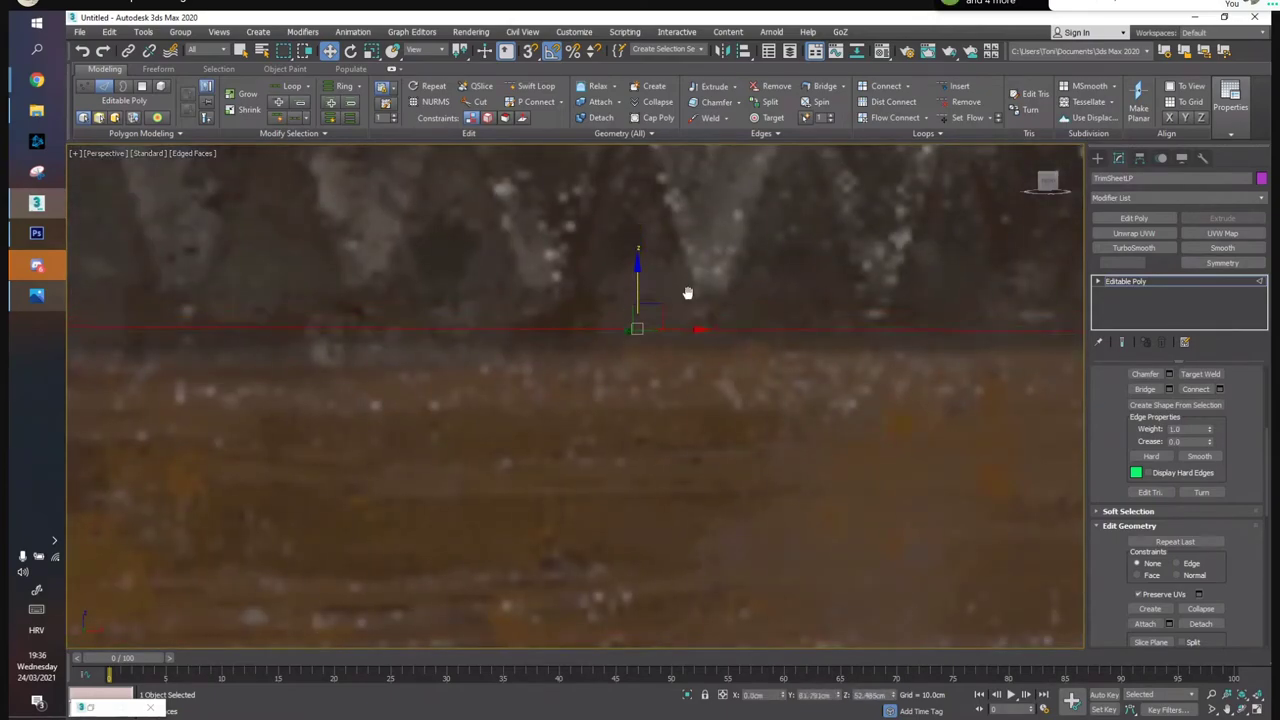
scroll(680, 250, down, 5)
scroll(565, 272, up, 6)
click(581, 255)
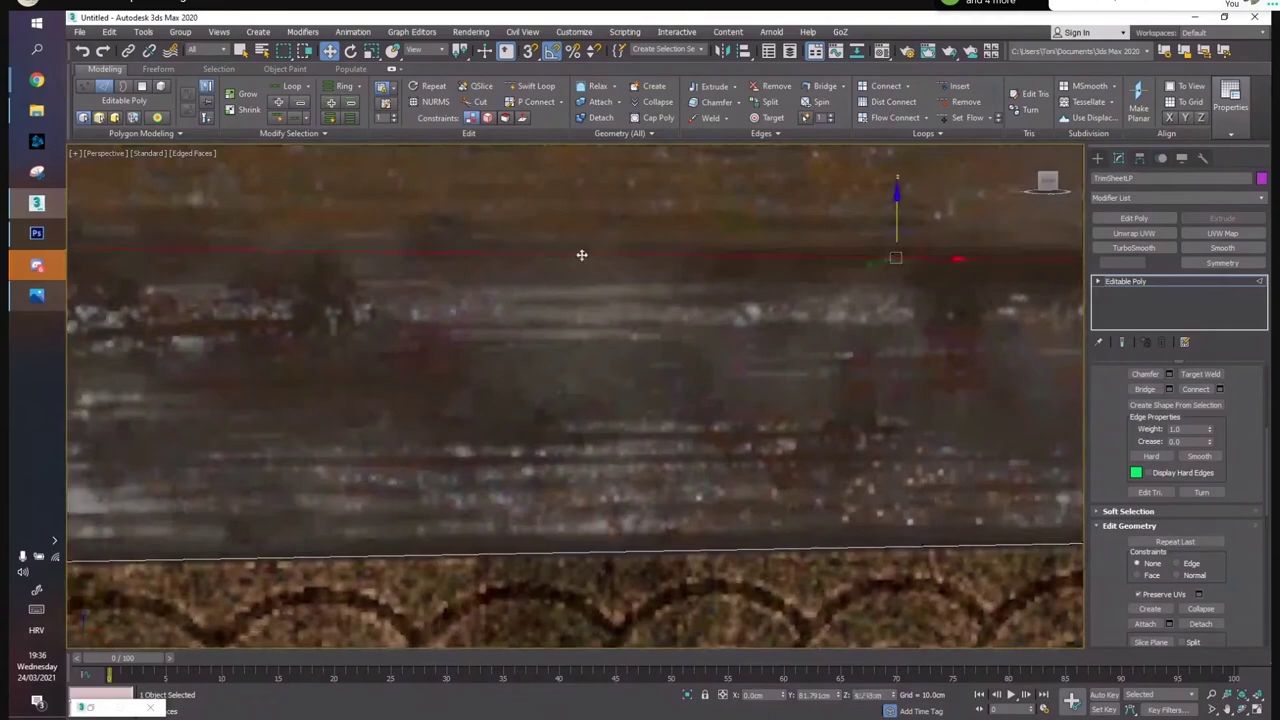
drag(896, 220, 896, 223)
scroll(672, 315, down, 2)
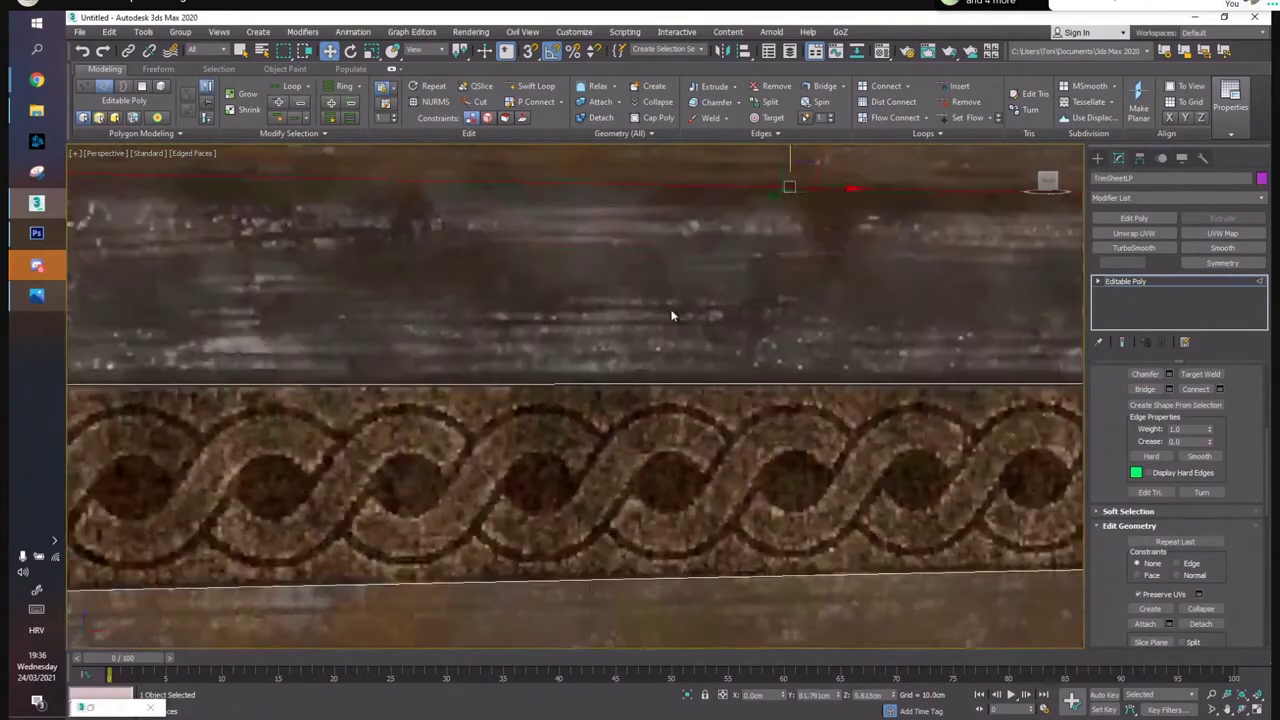
Nudge the edges above and below the ornament strip vertically so they match the texture seams
drag(778, 173, 776, 369)
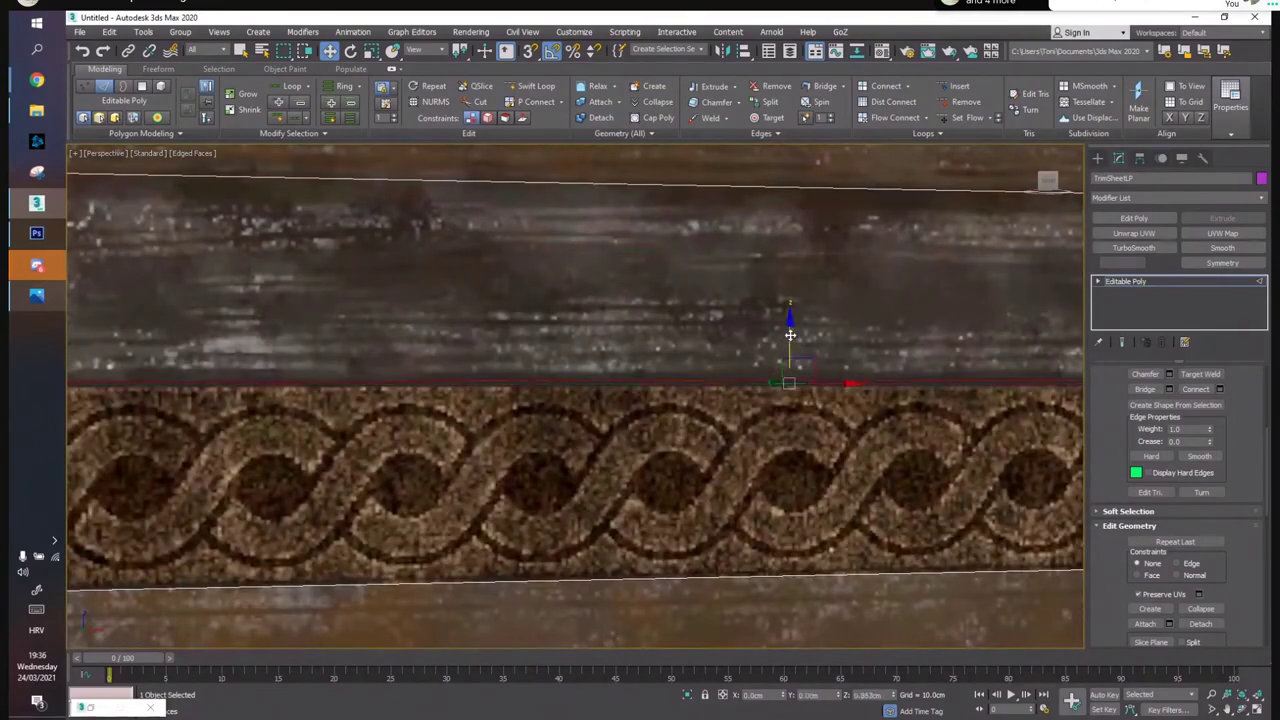
middle_drag(728, 400, 706, 201)
click(609, 377)
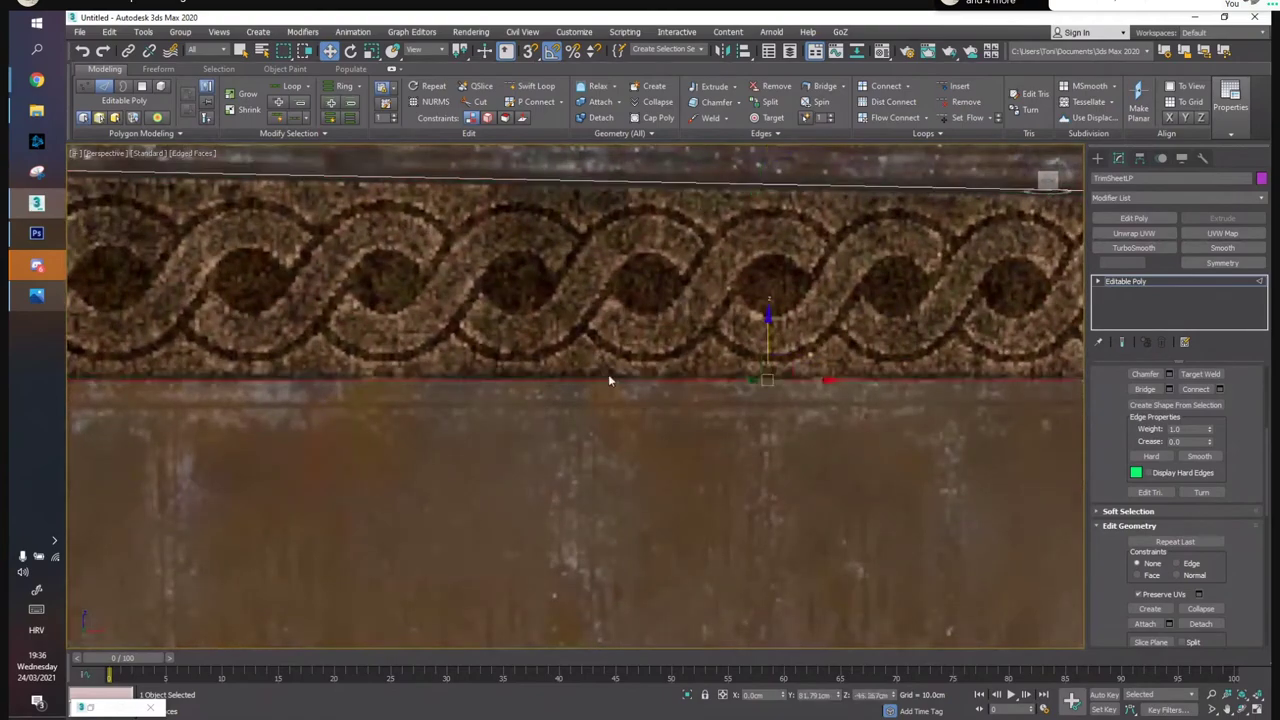
Detach the roof shingles polygon at the top of the trim sheet as a separate object named Roof
key(3)
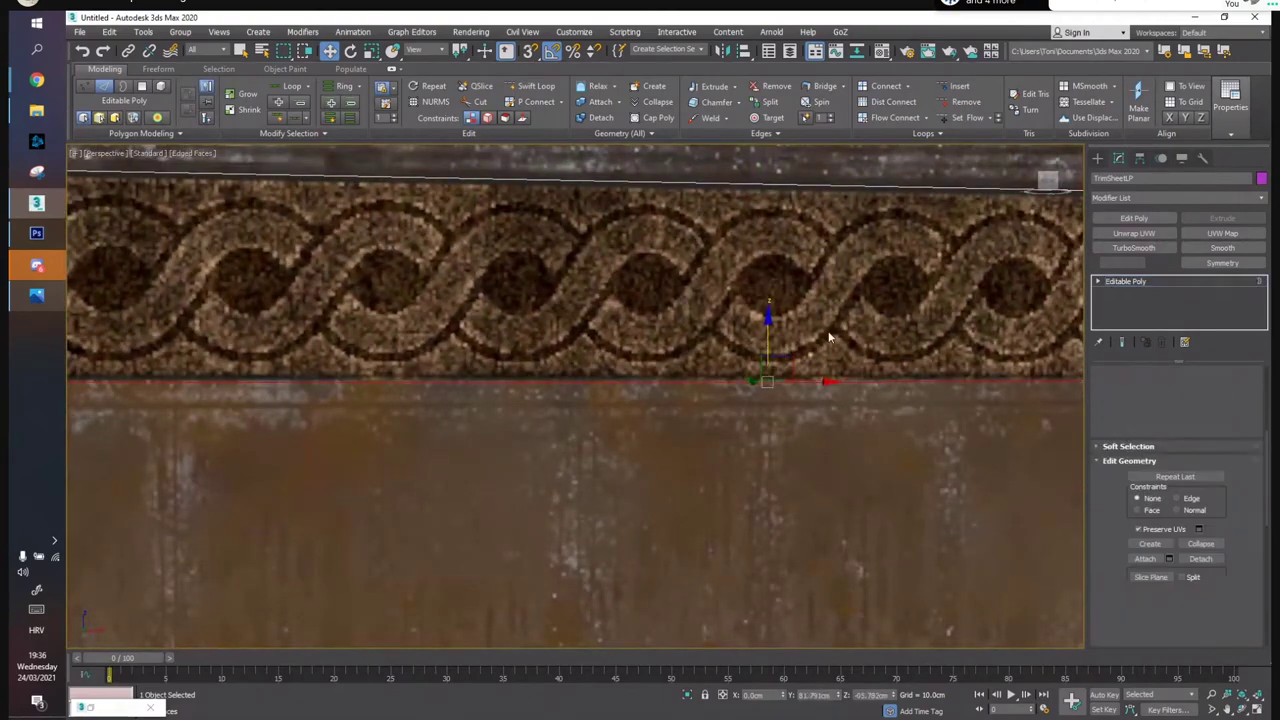
scroll(772, 344, down, 10)
middle_drag(801, 278, 840, 363)
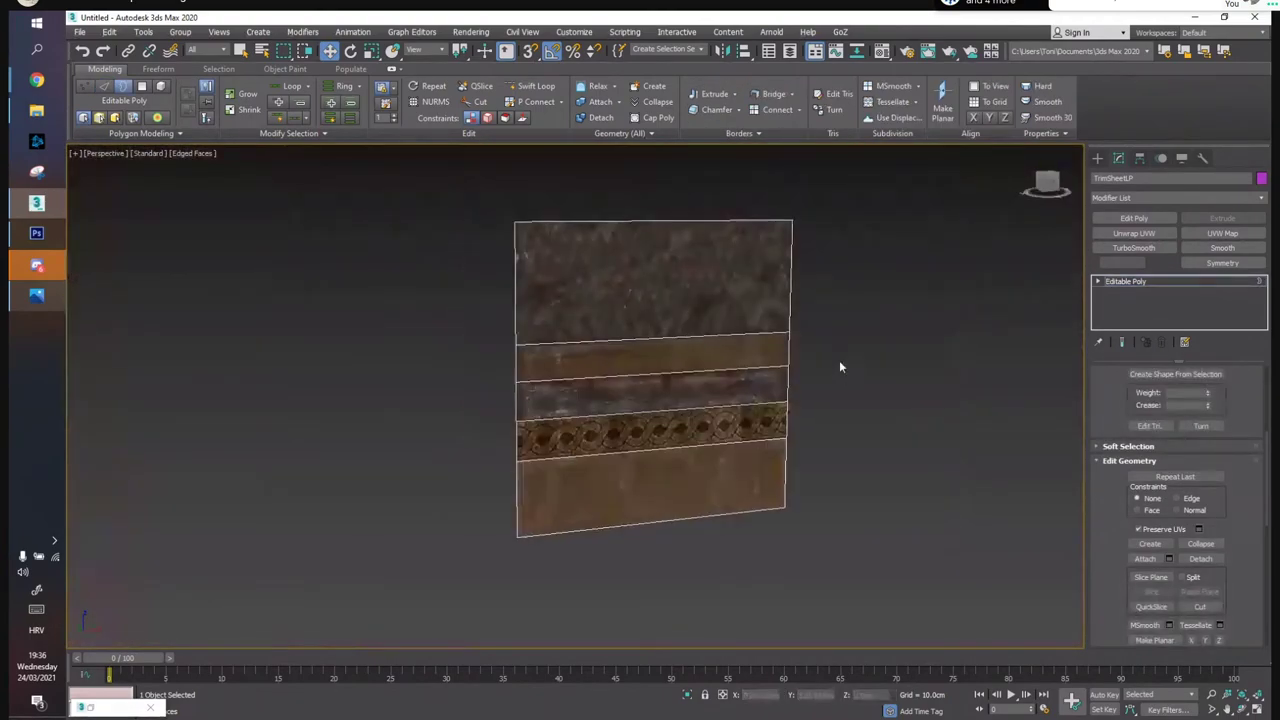
key(5)
click(613, 285)
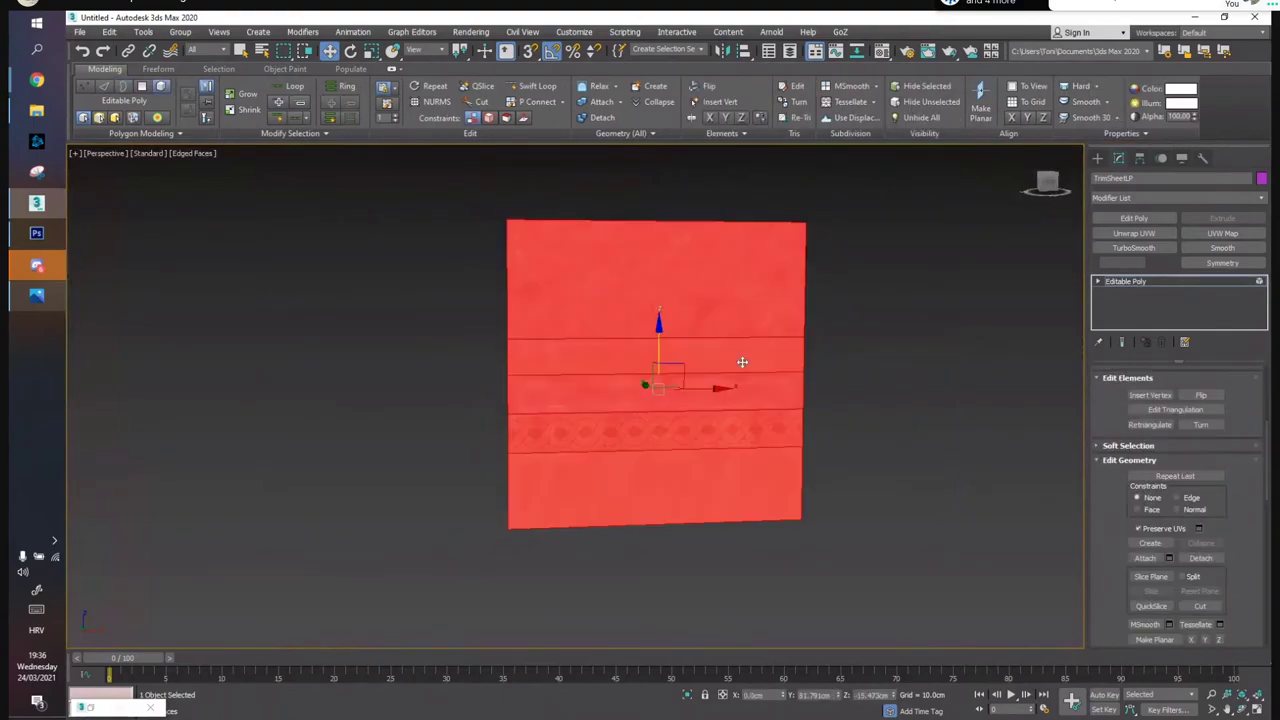
key(4)
click(666, 290)
scroll(1194, 486, down, 3)
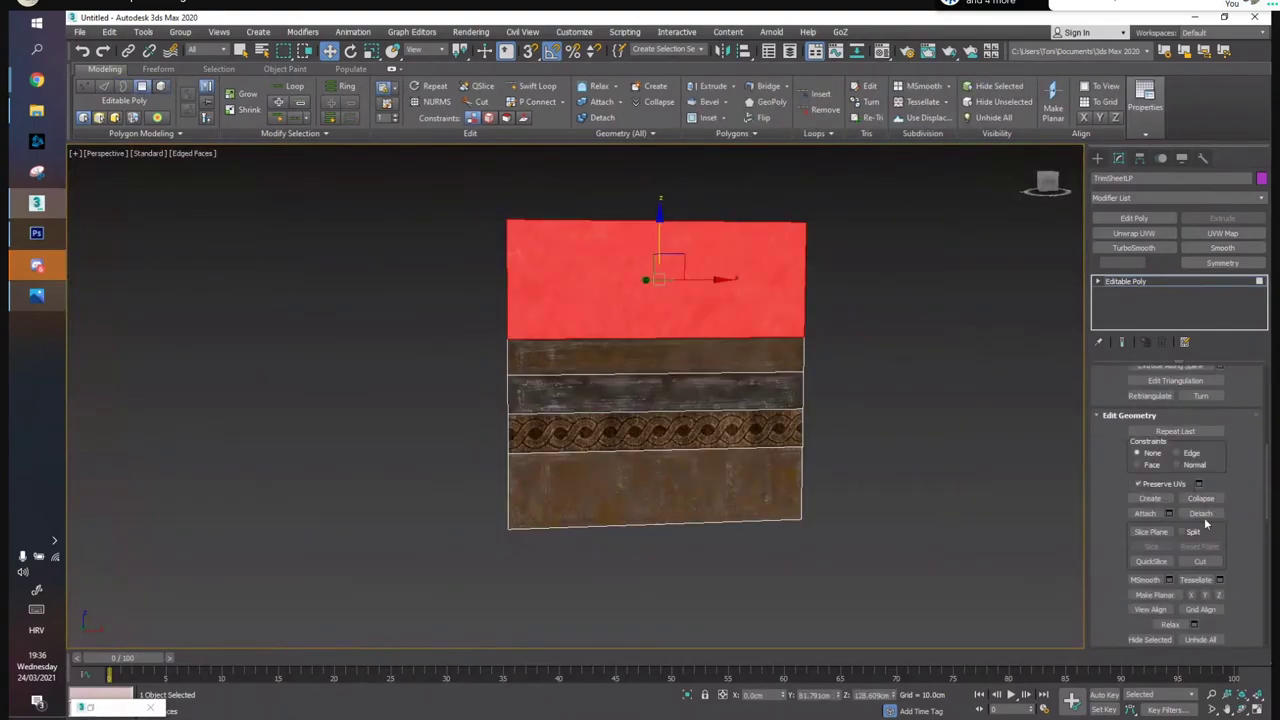
click(1201, 513)
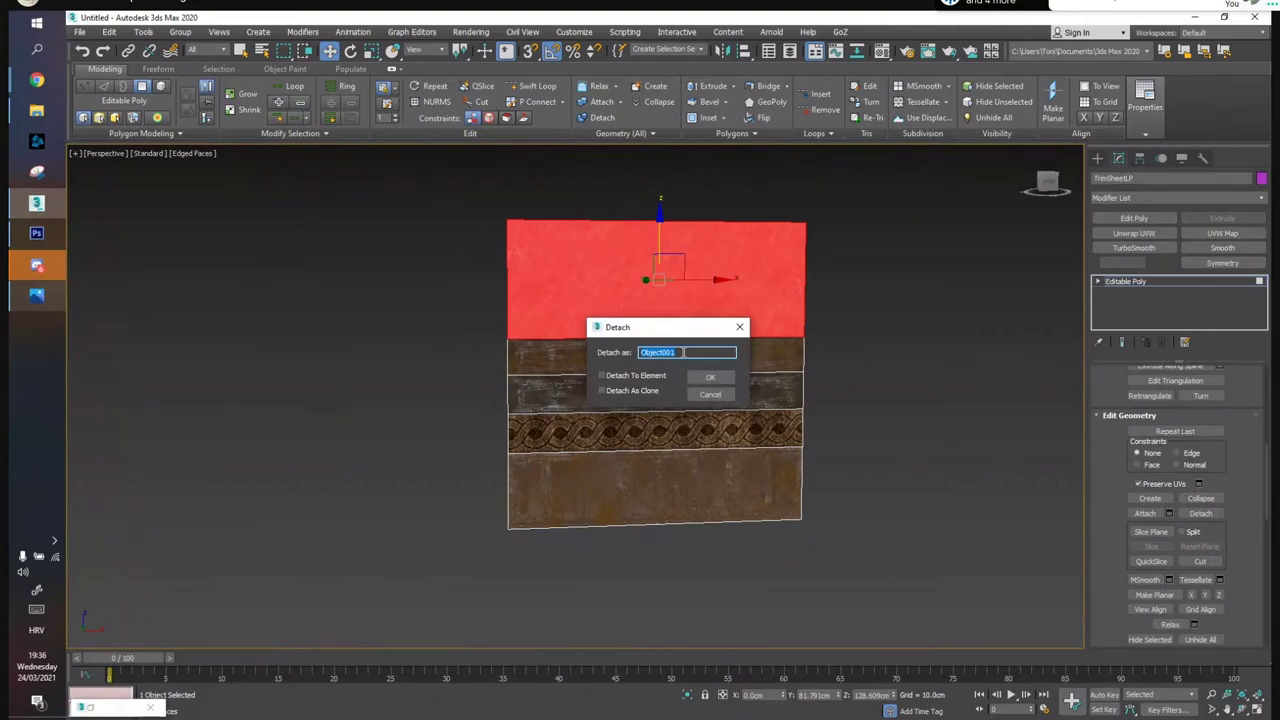
text(Roof)
key(Return)
Detach the brown wood strip below the shingles as Beam, and the grey strip beneath it as another separate object
click(684, 350)
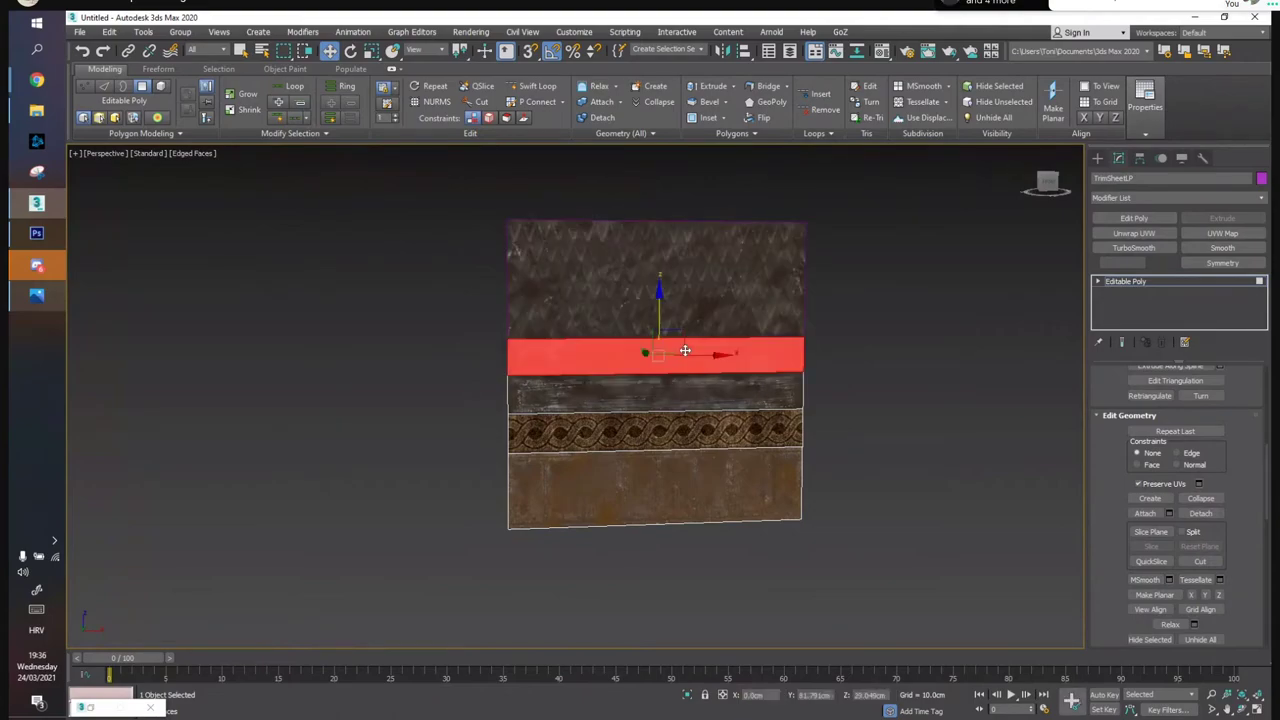
click(1200, 513)
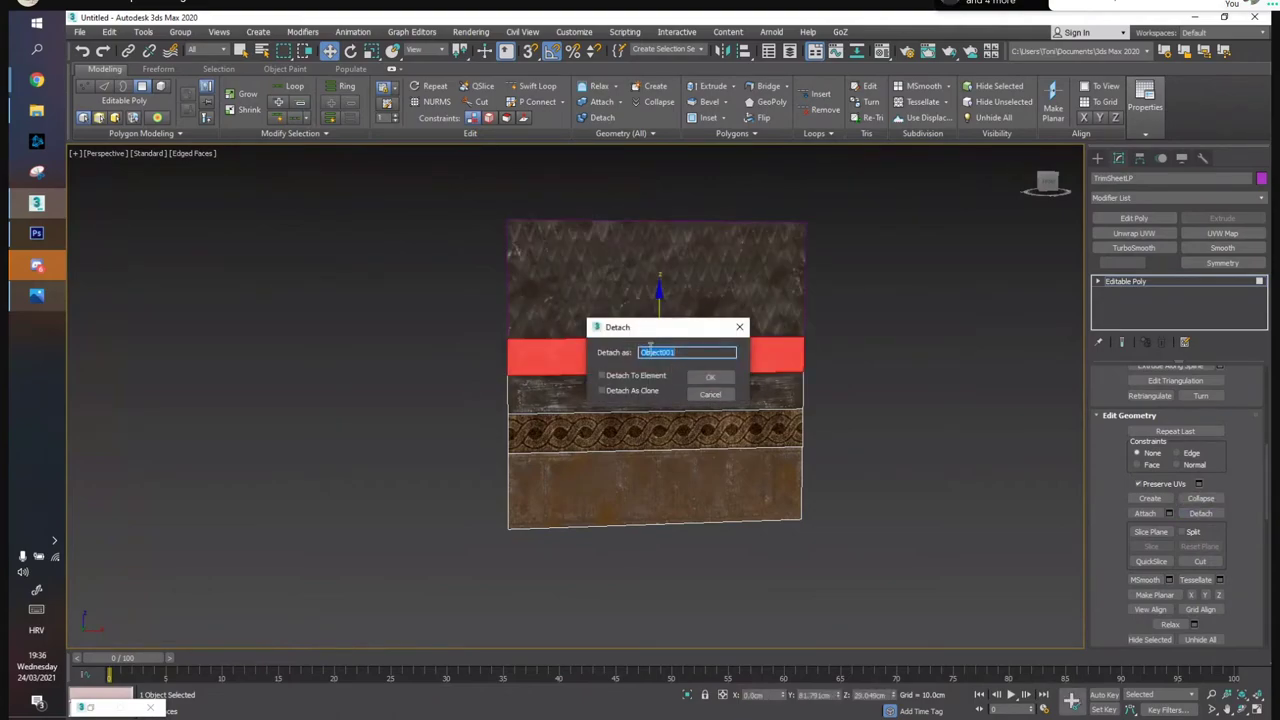
text(Bevel)
key(Return)
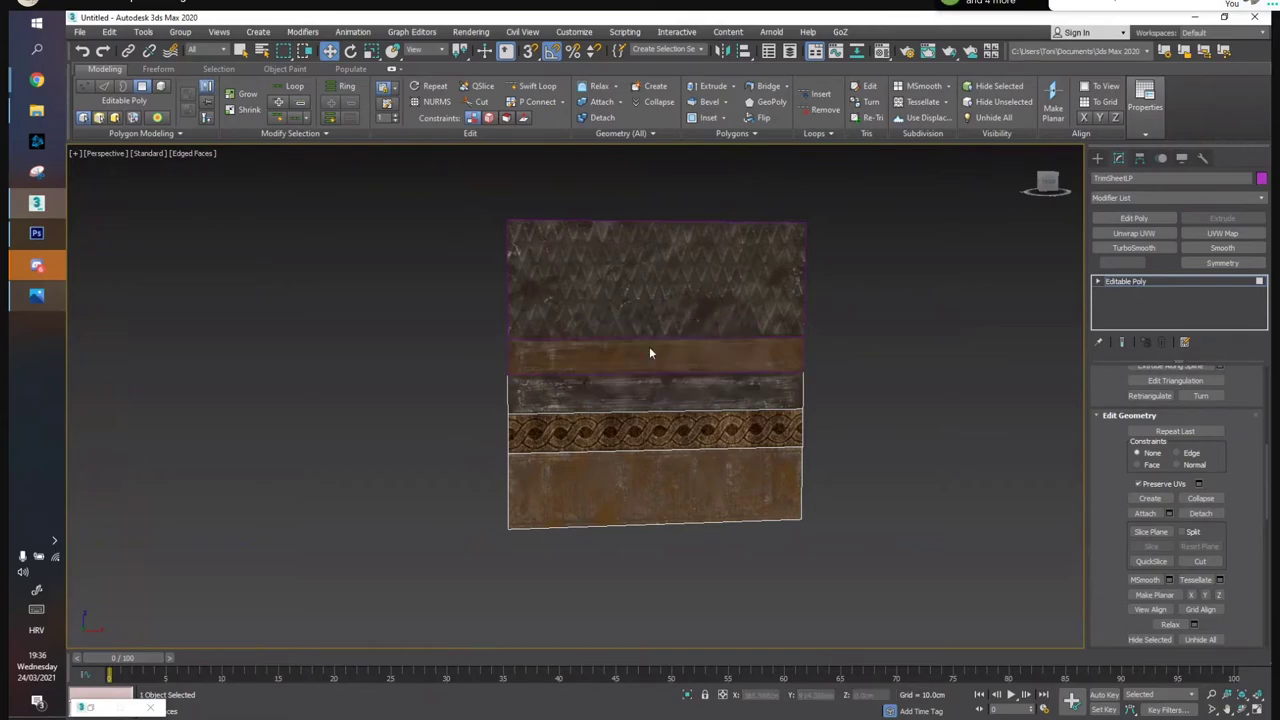
click(660, 385)
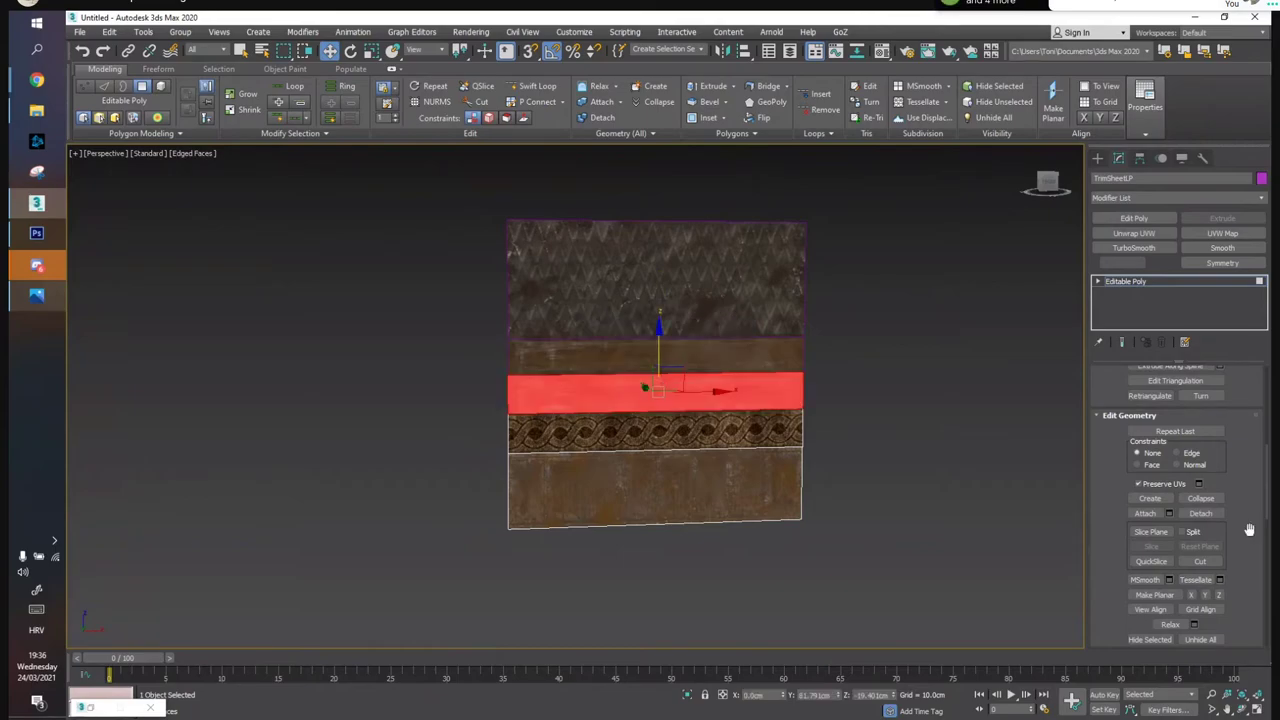
click(1200, 513)
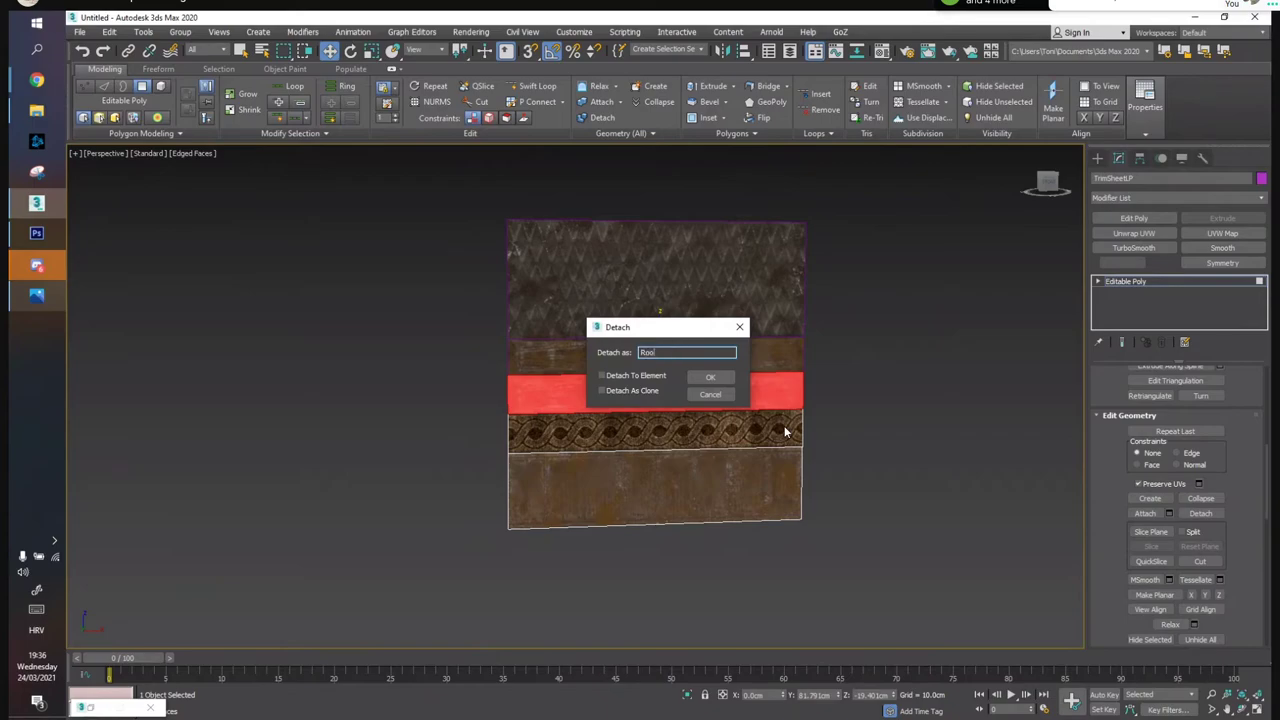
key(Return)
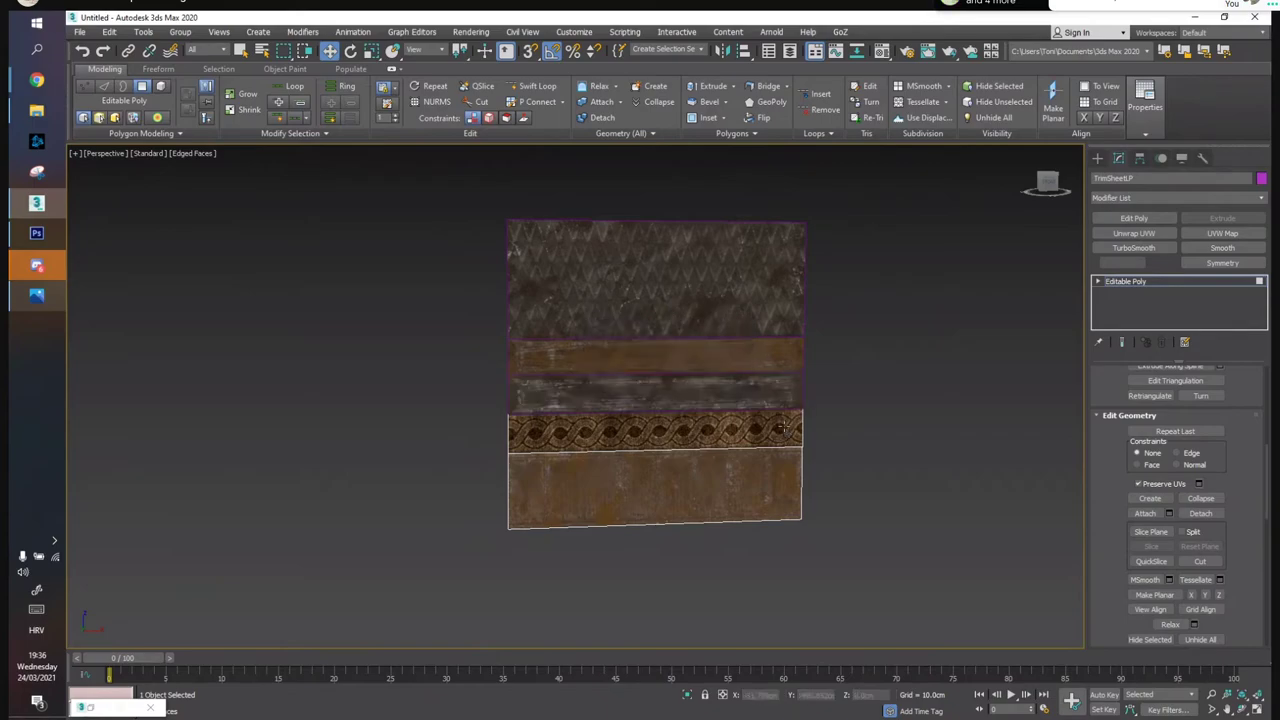
Detach the ornament strip from the trim sheet as a separate object named Ornaments
click(783, 428)
click(1200, 513)
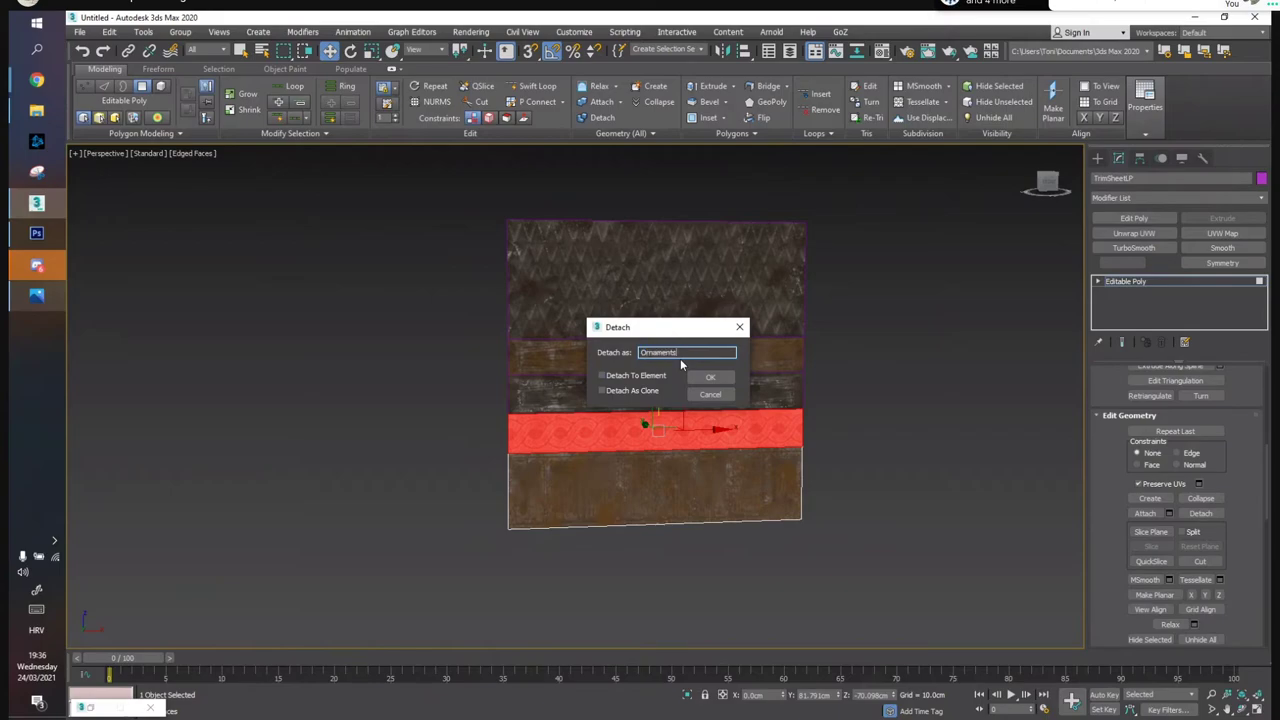
key(Return)
Leave polygon editing and rename the remaining plank strip of the trim sheet PLanks
click(707, 480)
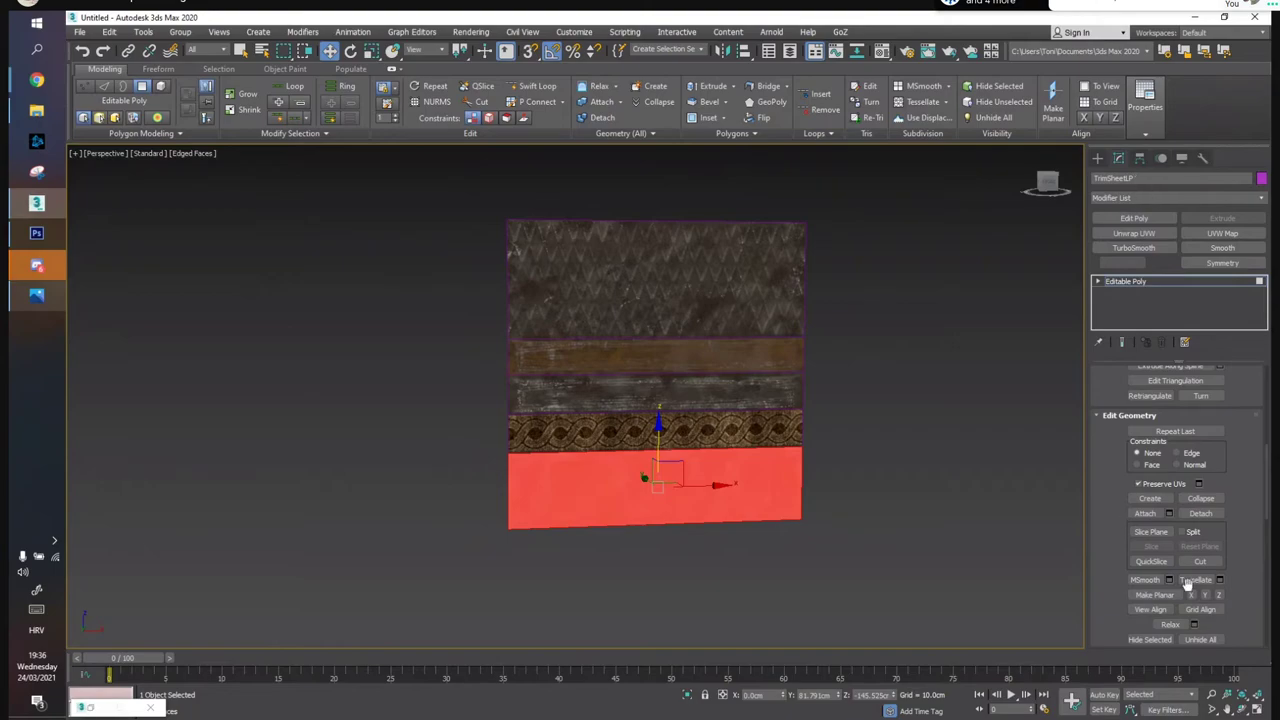
key(4)
key(4)
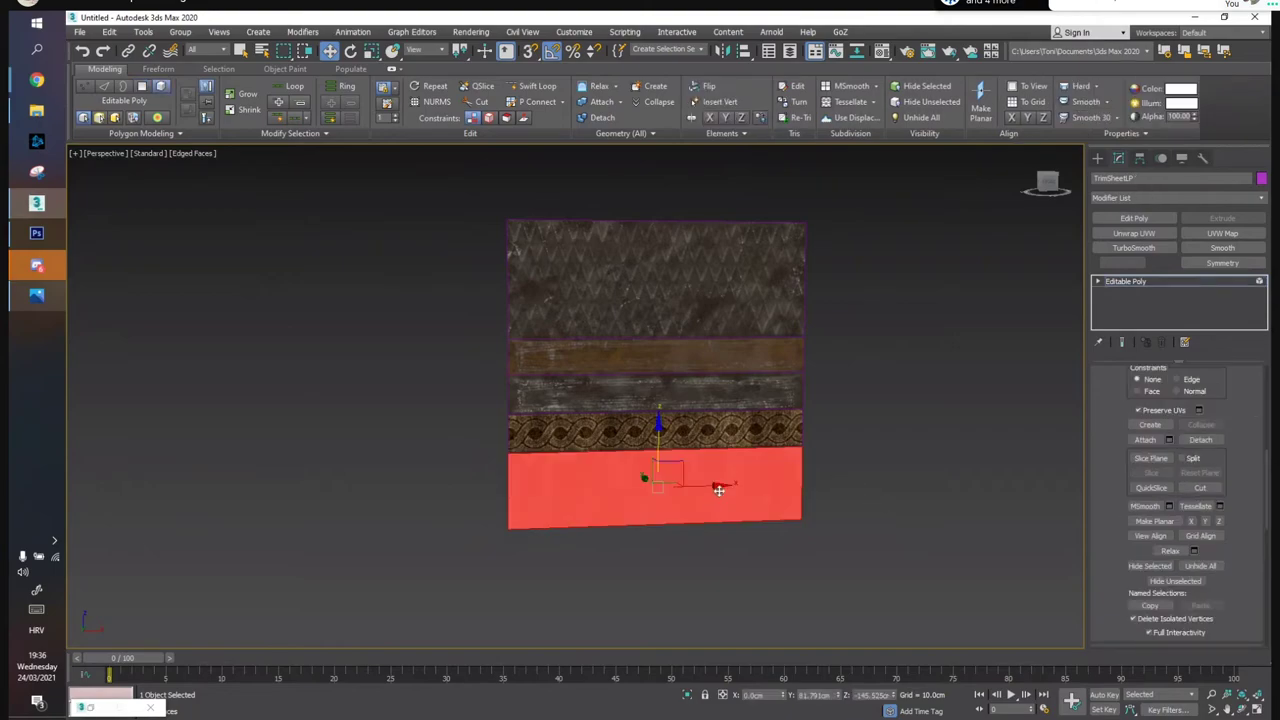
key(4)
click(815, 490)
click(780, 490)
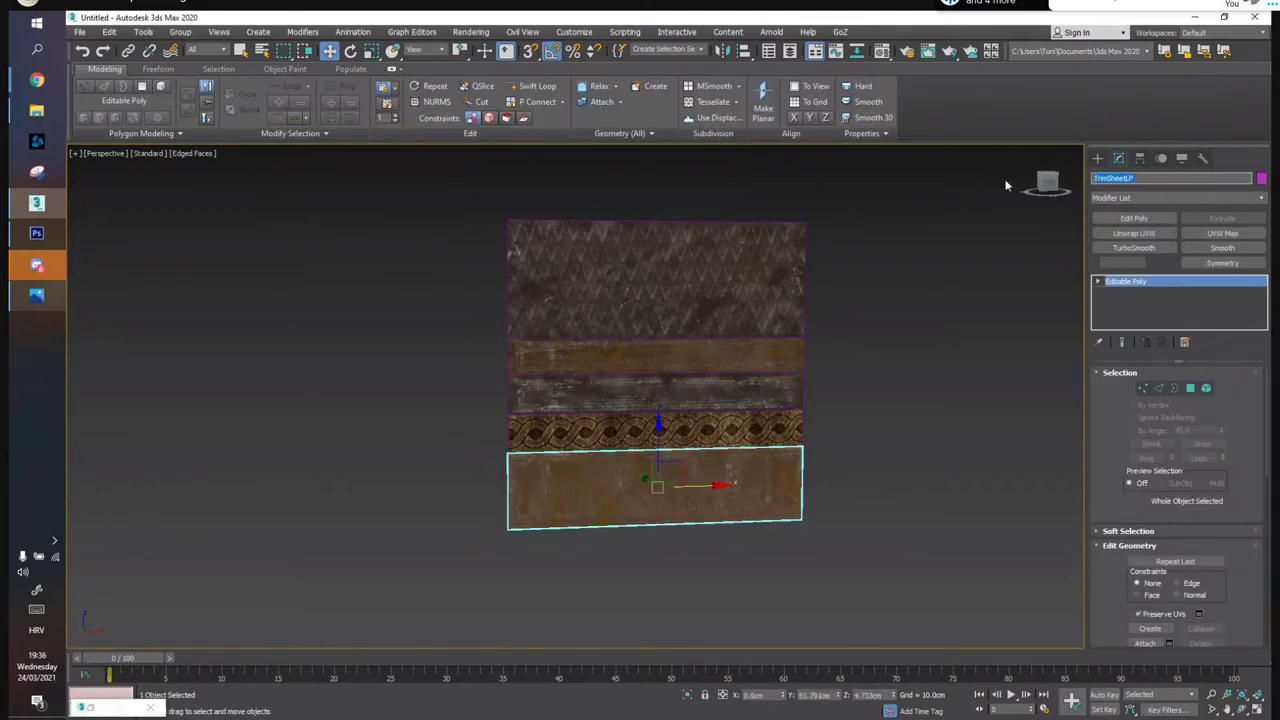
text(ks)
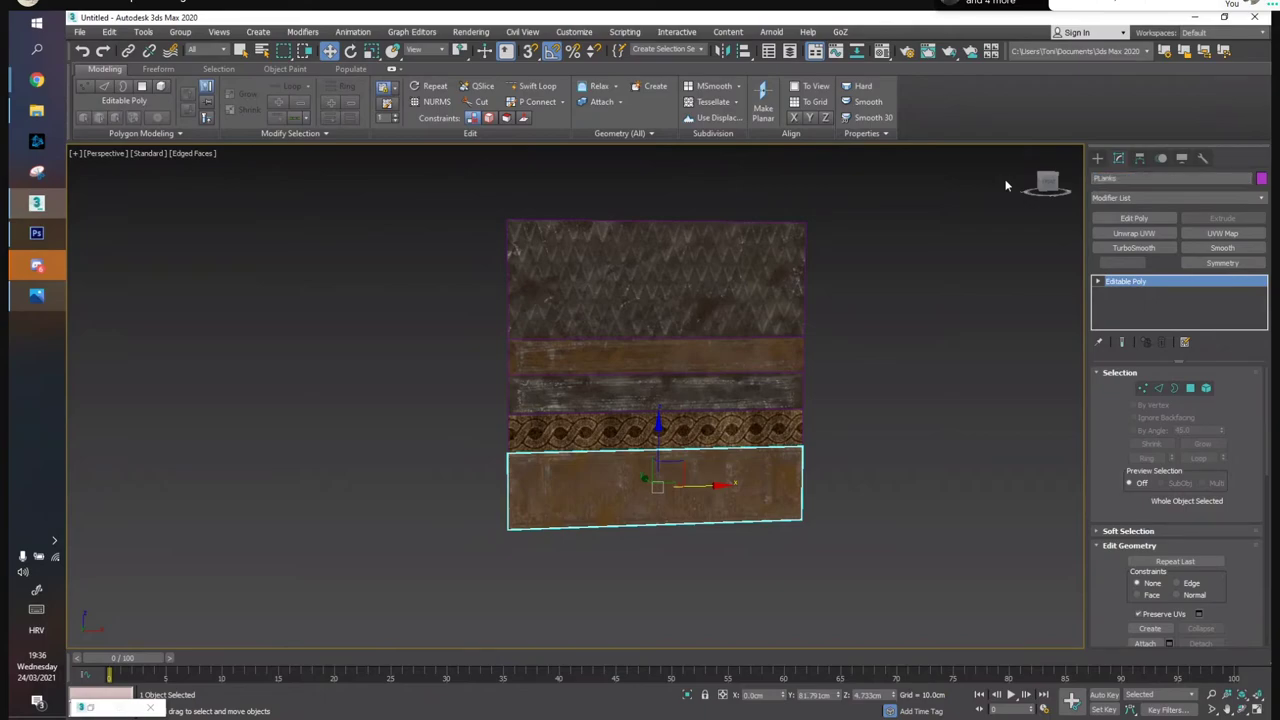
key(ctrl+d)
middle_drag(617, 274, 703, 261)
scroll(702, 310, up, 5)
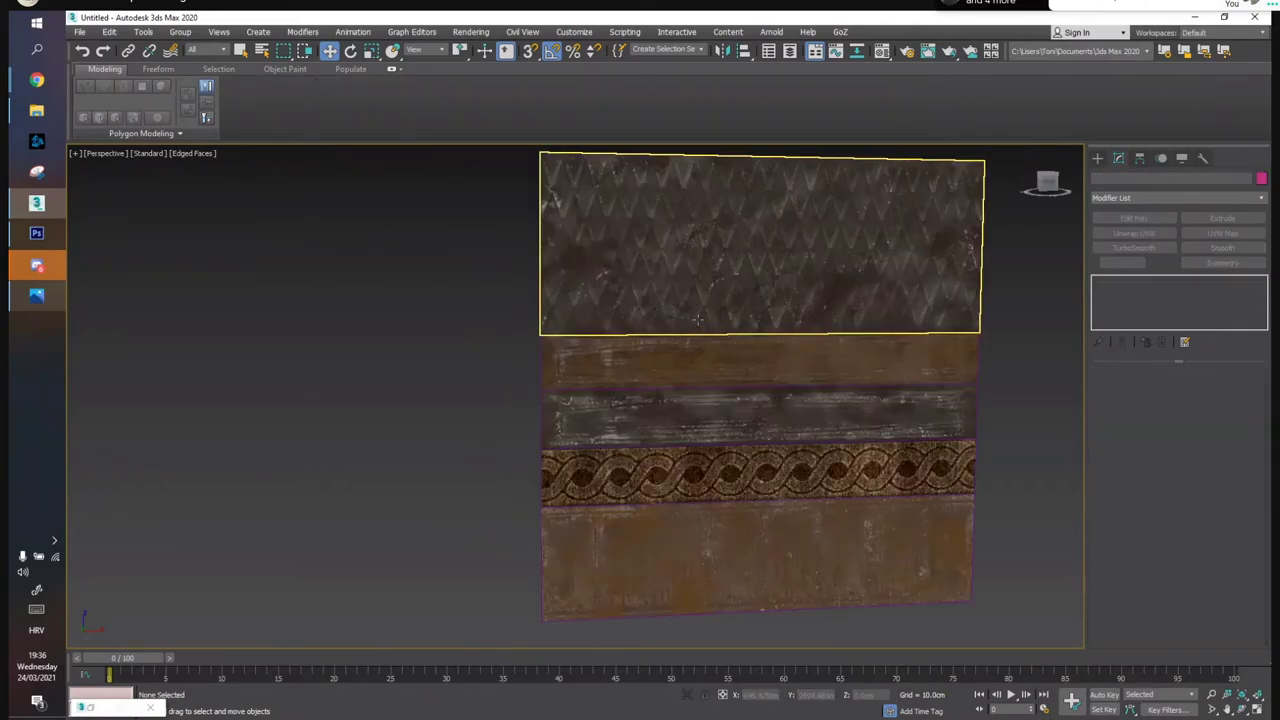
scroll(694, 240, down, 5)
click(576, 332)
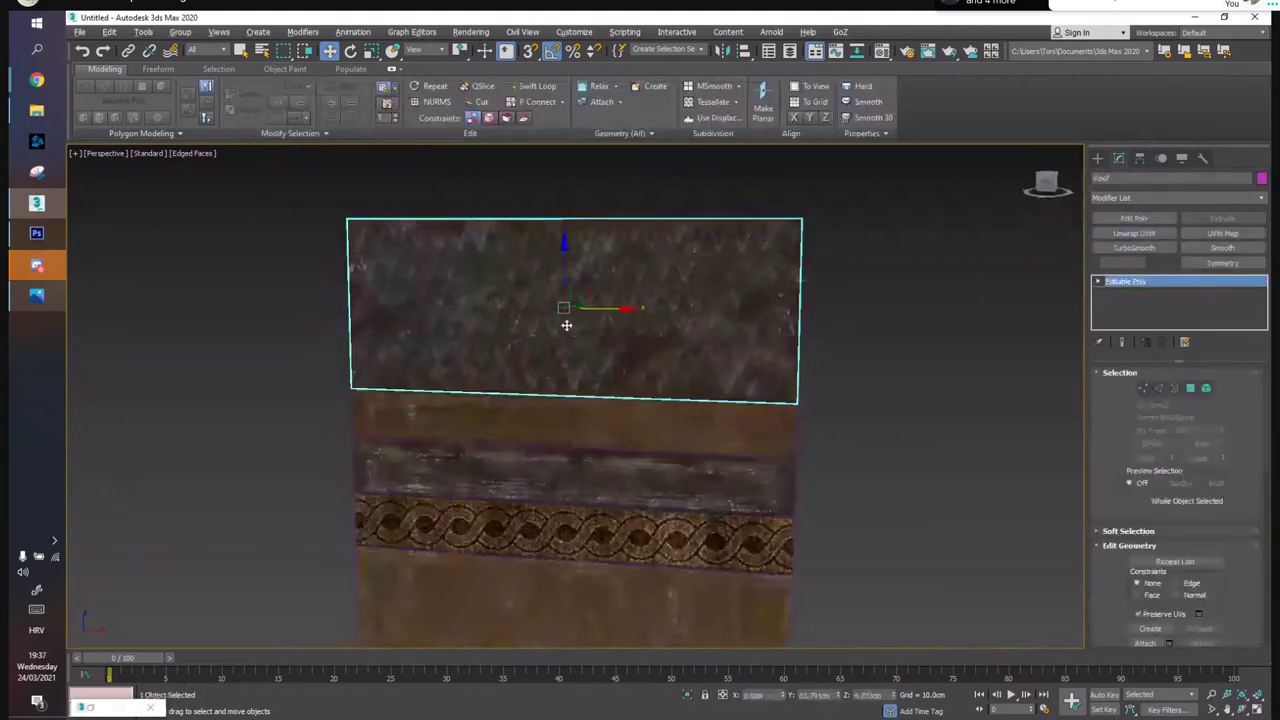
scroll(639, 379, down, 3)
click(189, 320)
click(660, 252)
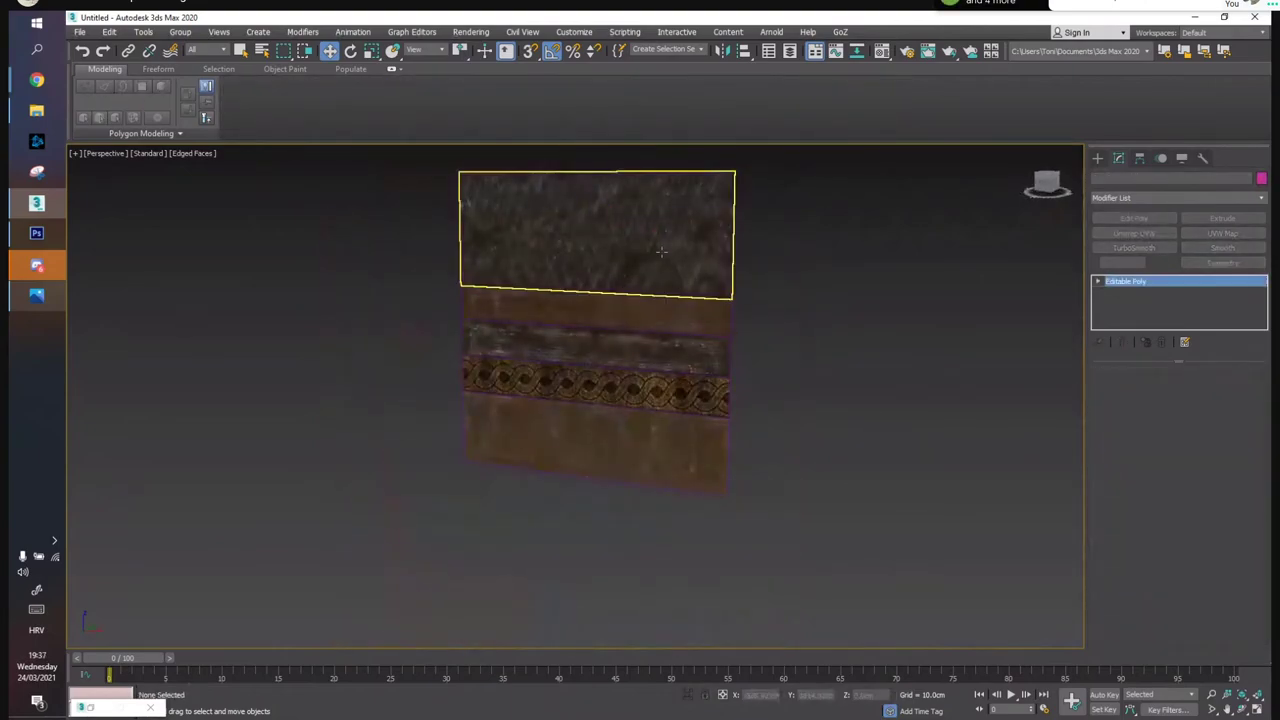
click(886, 349)
scroll(668, 344, down, 3)
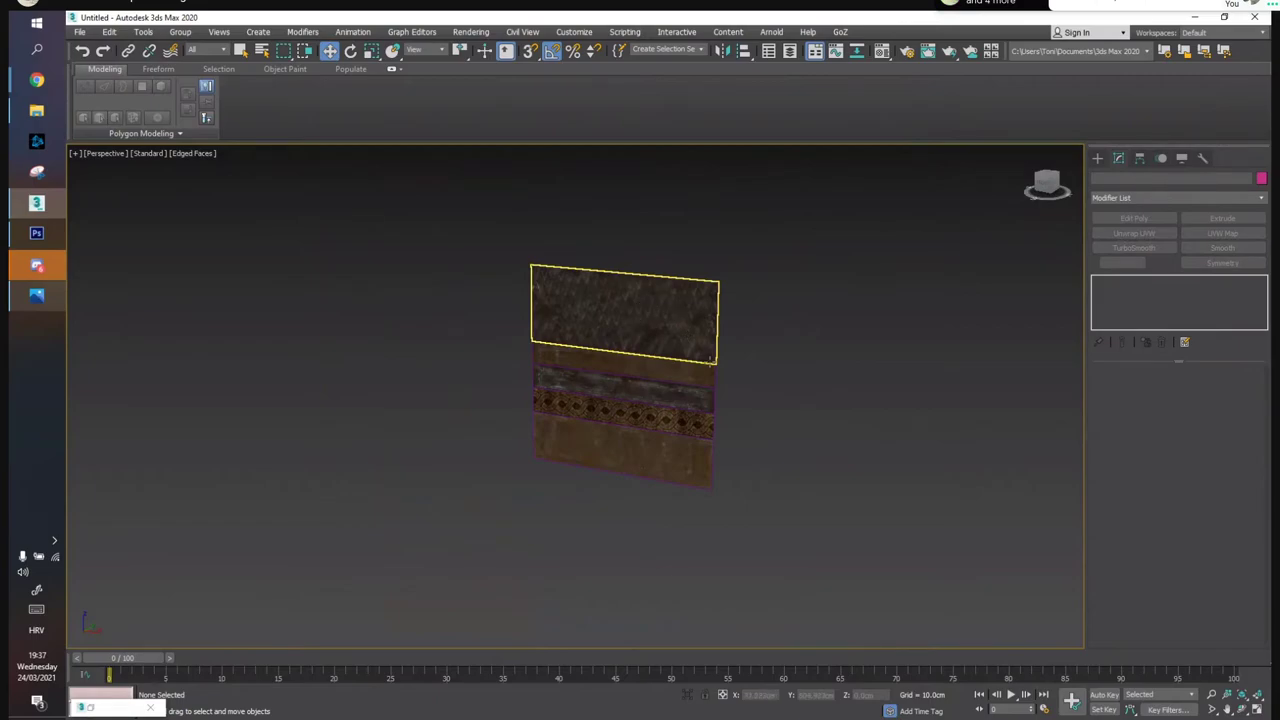
mouse_move(747, 327)
middle_down()
mouse_move(769, 323)
mouse_move(668, 329)
mouse_move(762, 314)
middle_up()
alt+middle_drag(338, 390, 614, 267)
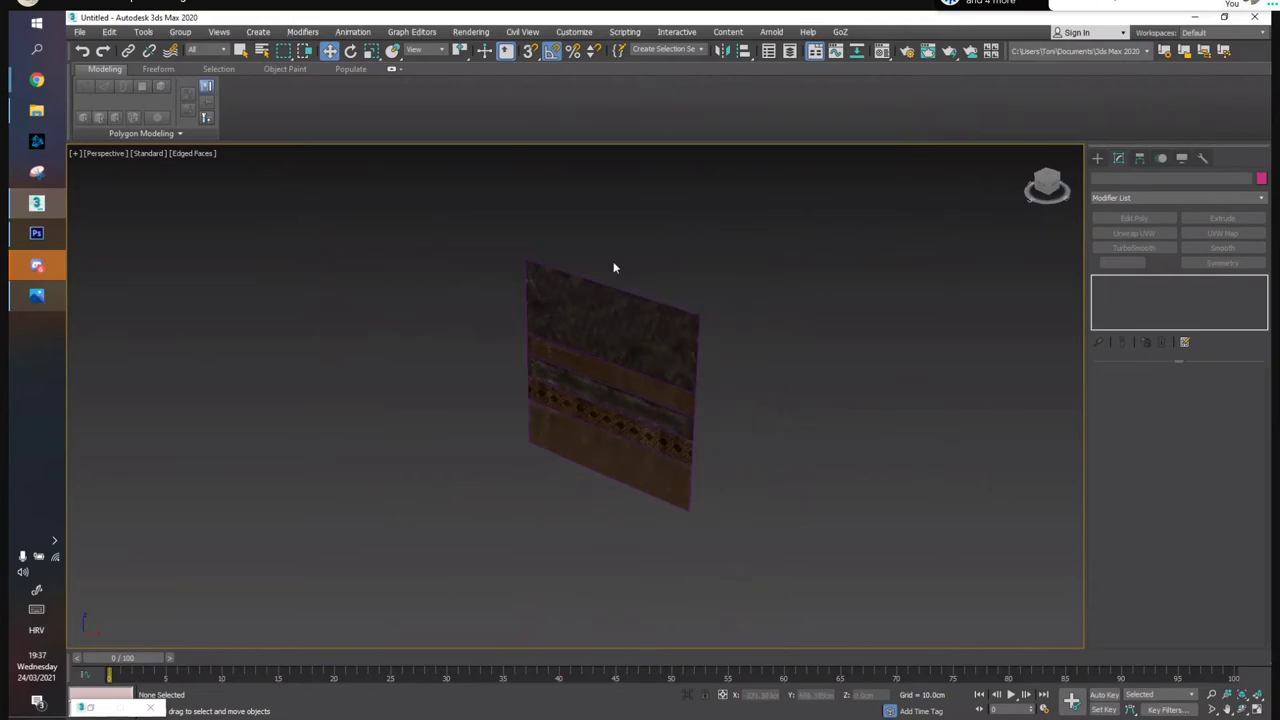
scroll(643, 338, up, 4)
click(664, 337)
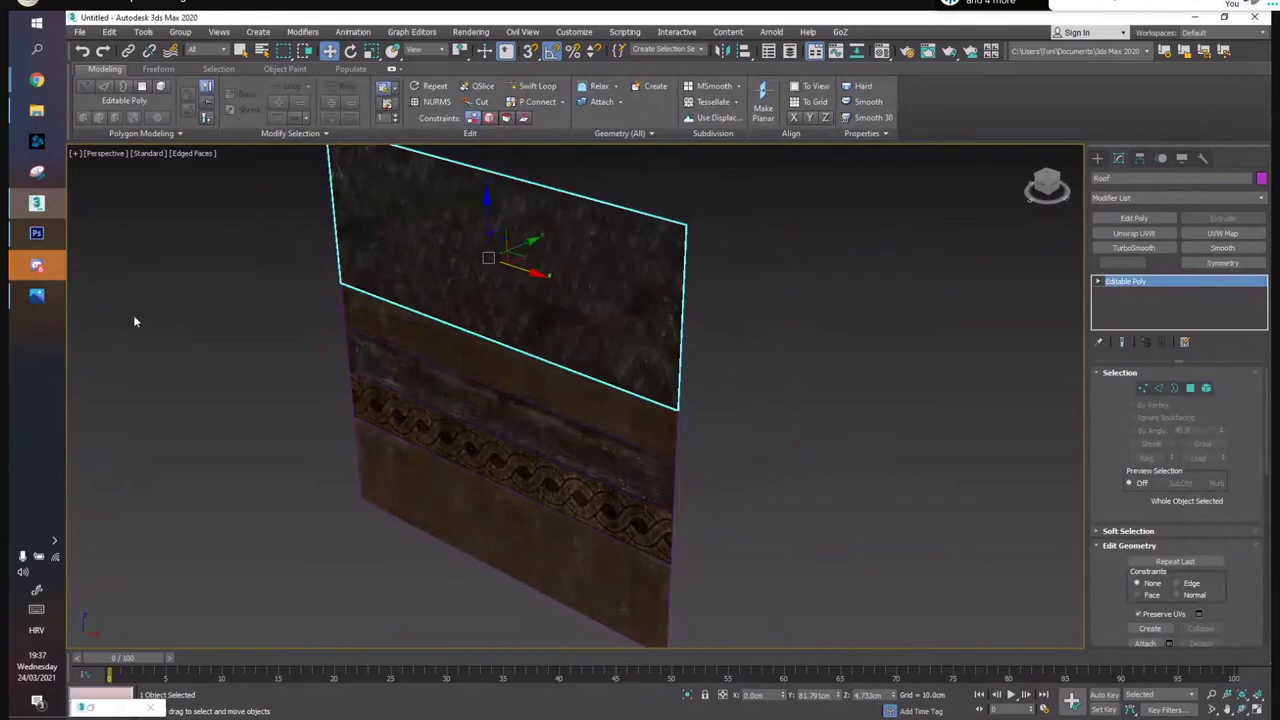
middle_drag(333, 296, 375, 313)
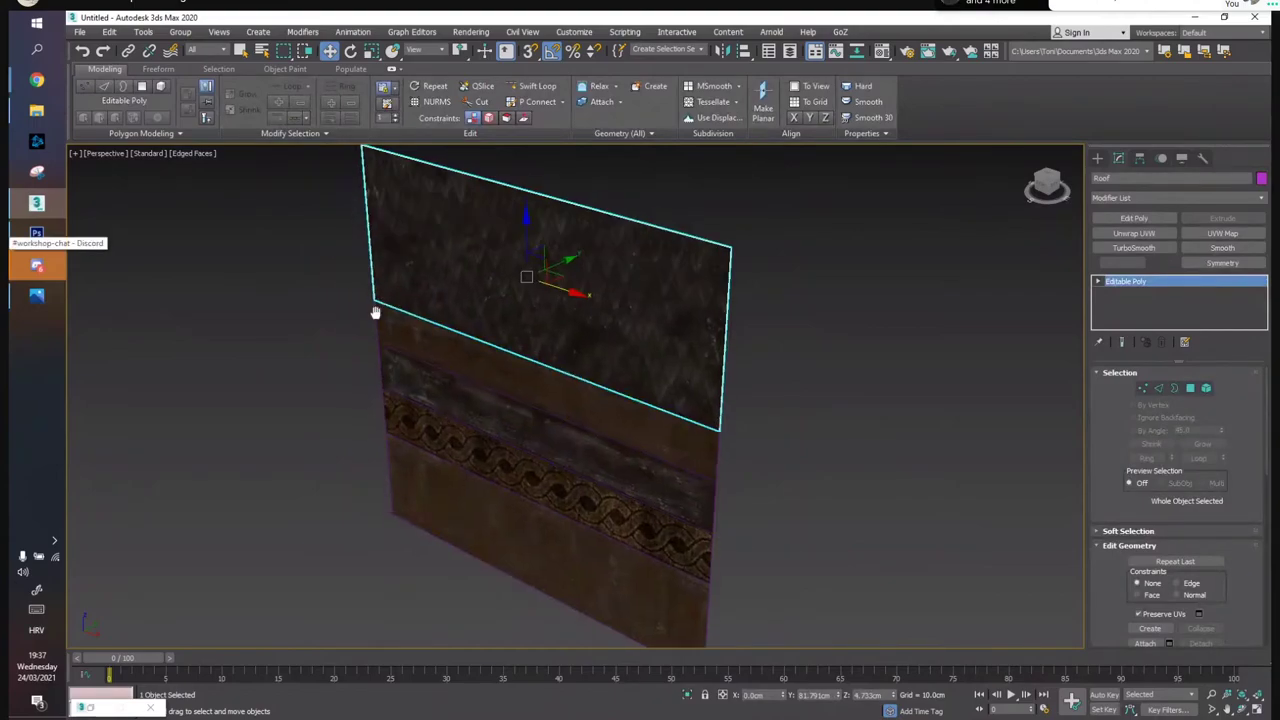
click(297, 300)
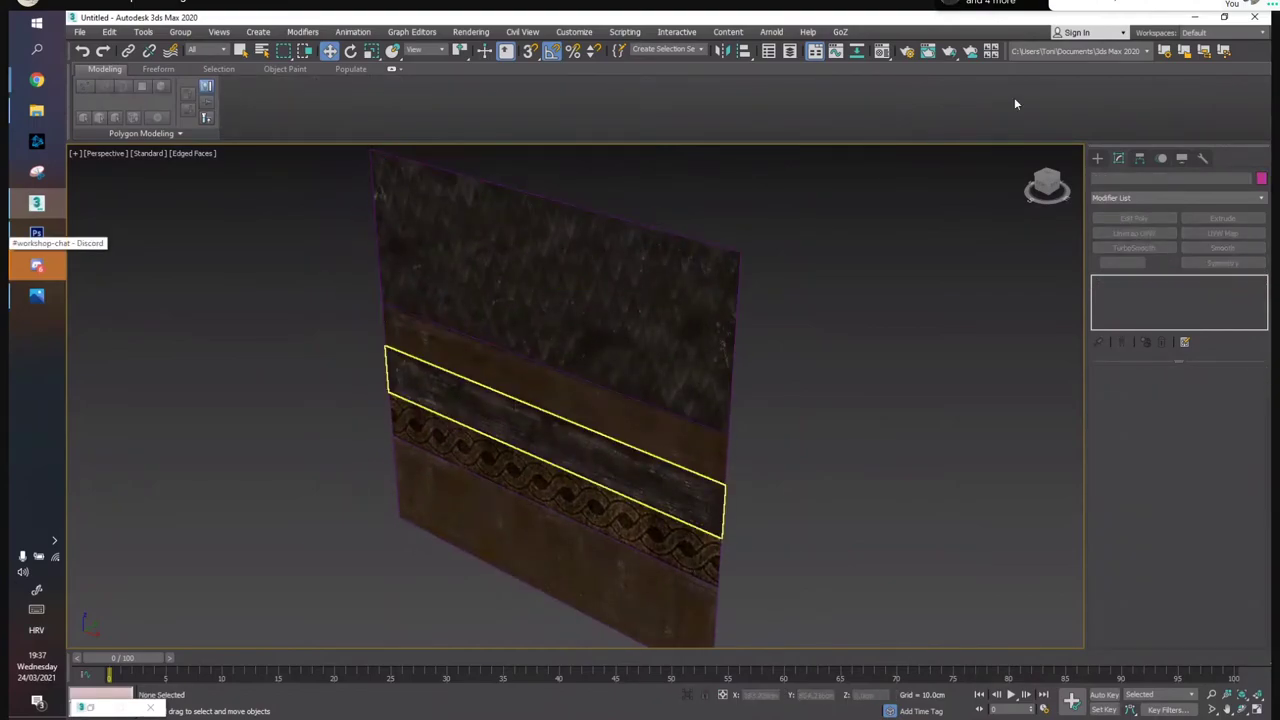
click(37, 266)
click(37, 266)
click(556, 297)
middle_drag(528, 349, 469, 308)
scroll(469, 308, down, 3)
Switch to the STAVE.jpg reference photo in the Photos app and examine the columns and walls around the church entrance
click(19, 297)
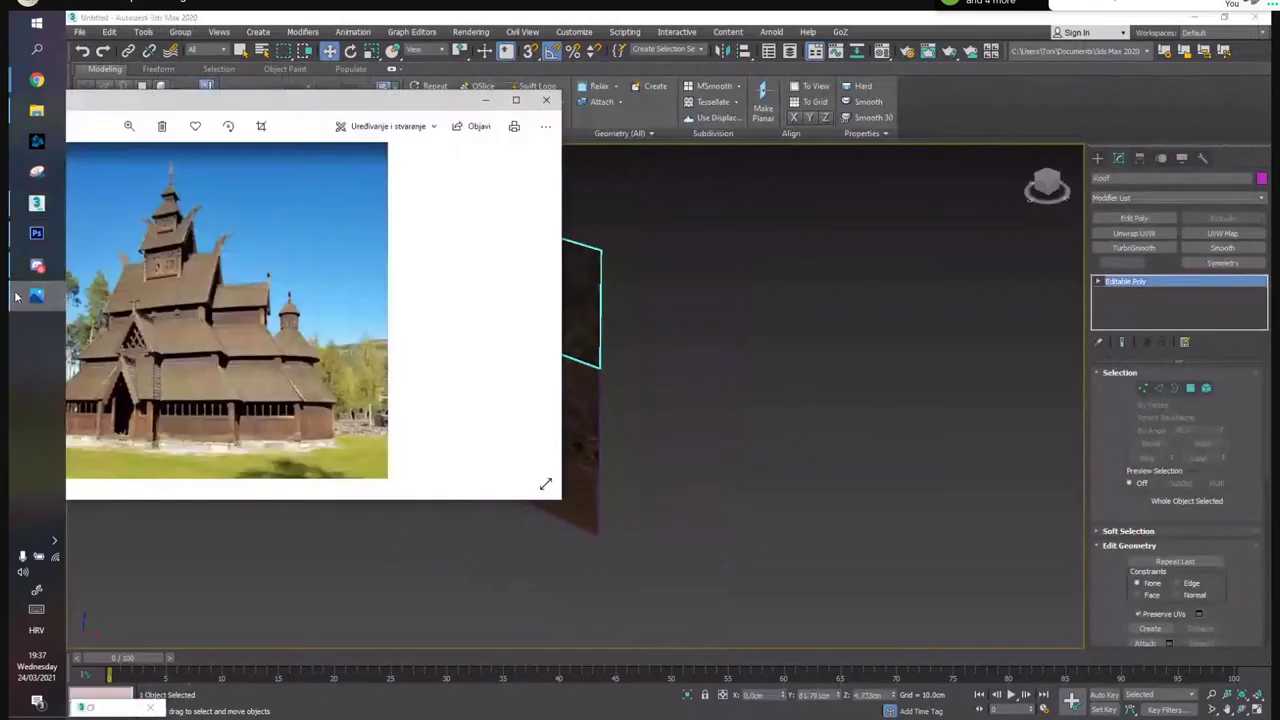
drag(292, 105, 528, 129)
scroll(380, 428, up, 3)
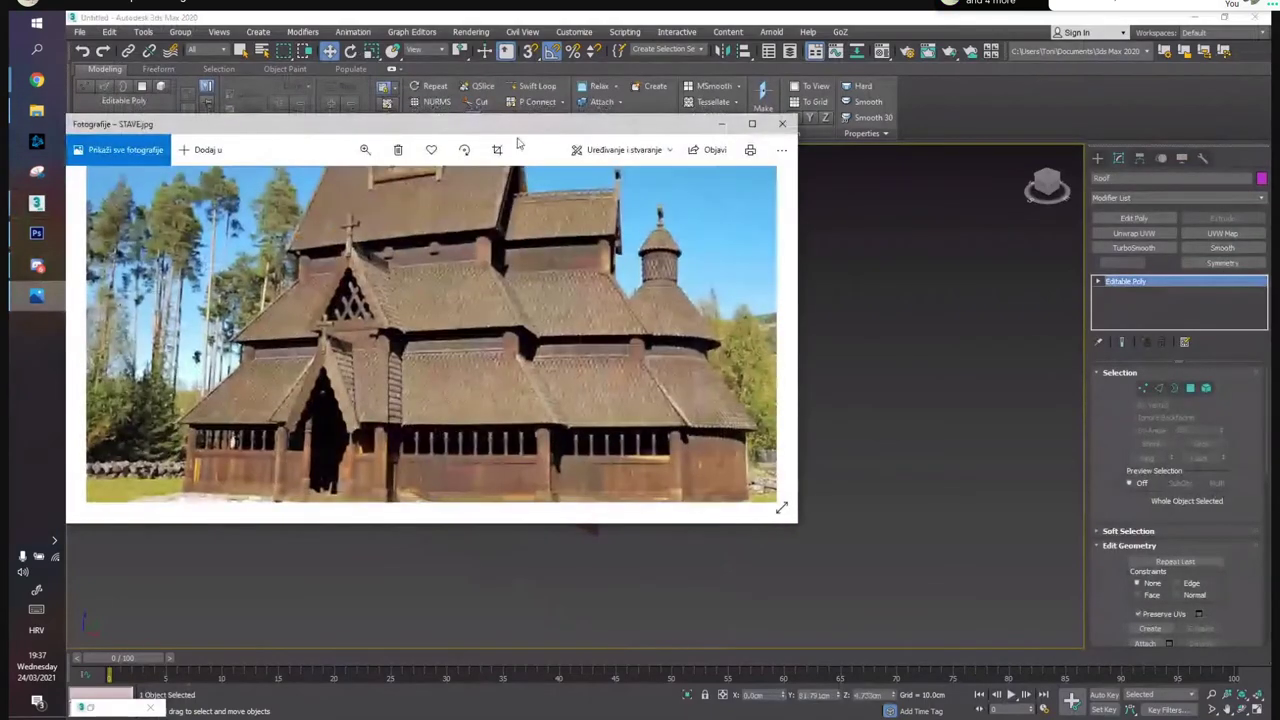
click(376, 152)
click(354, 184)
drag(346, 399, 413, 201)
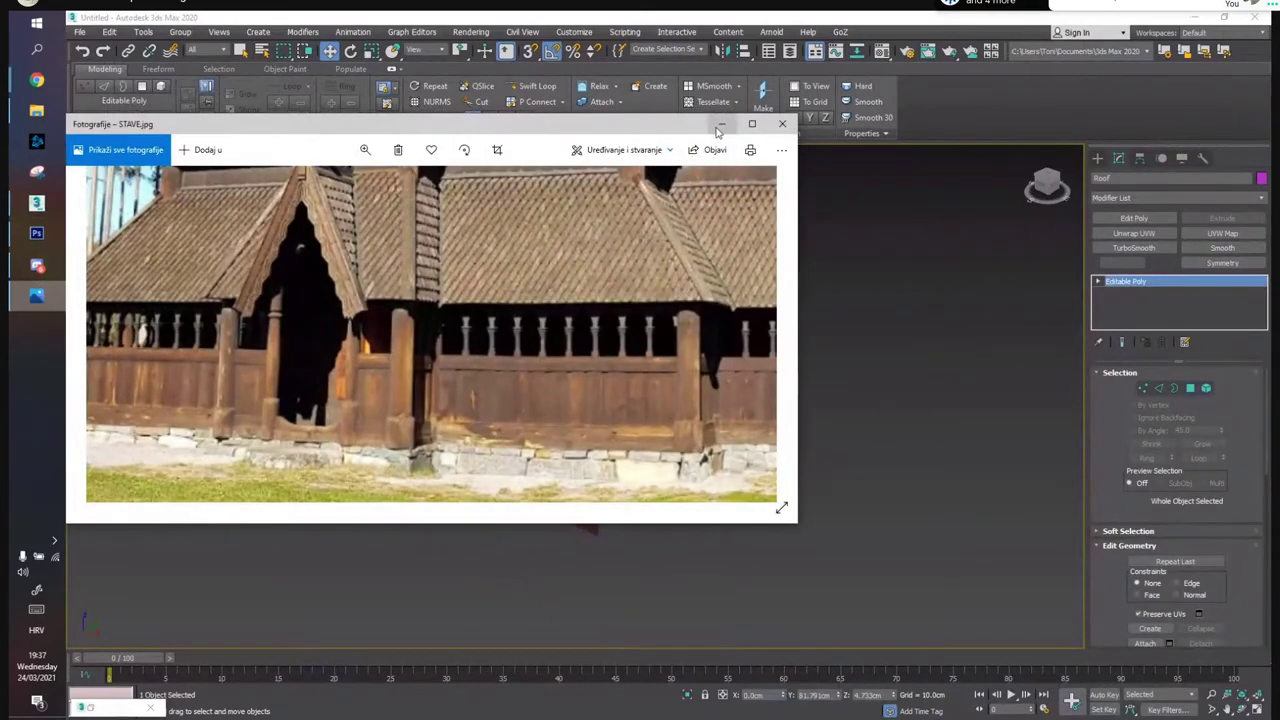
click(720, 124)
Return to 3ds Max and place a copy of the brown Beam strip beside the trim sheet
click(632, 428)
click(510, 422)
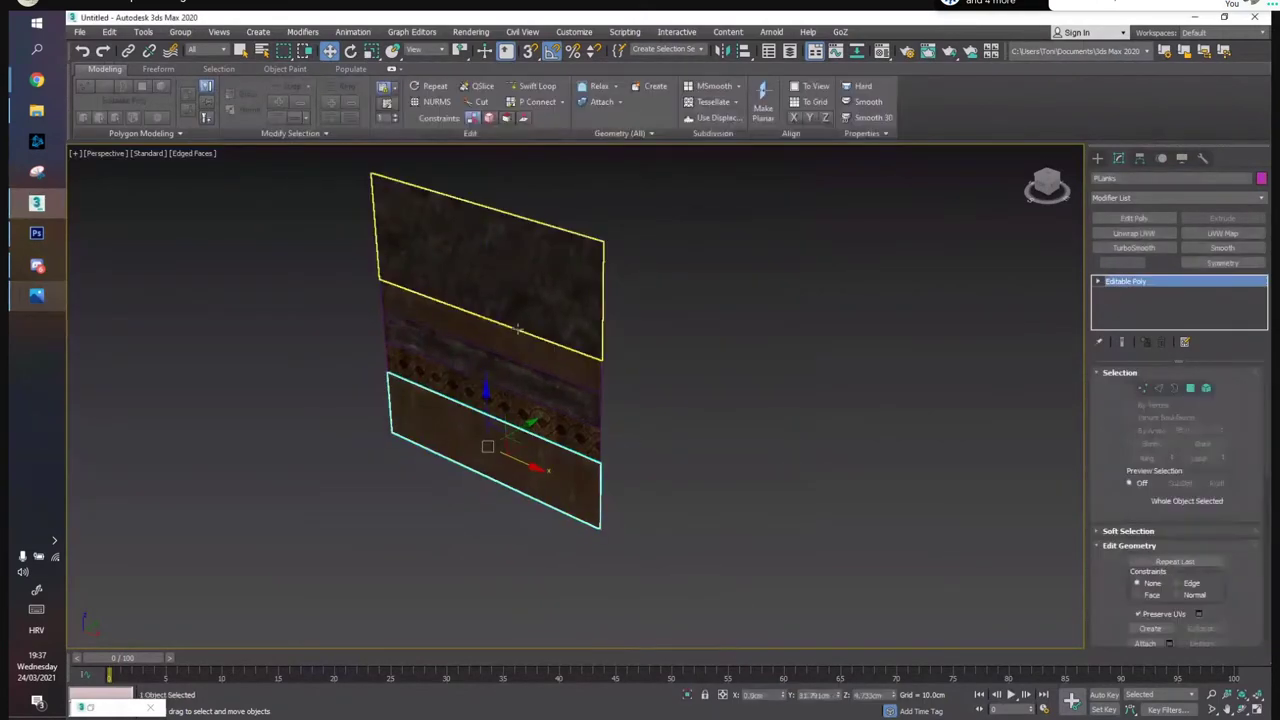
click(515, 350)
shift+drag(517, 340, 811, 450)
click(664, 427)
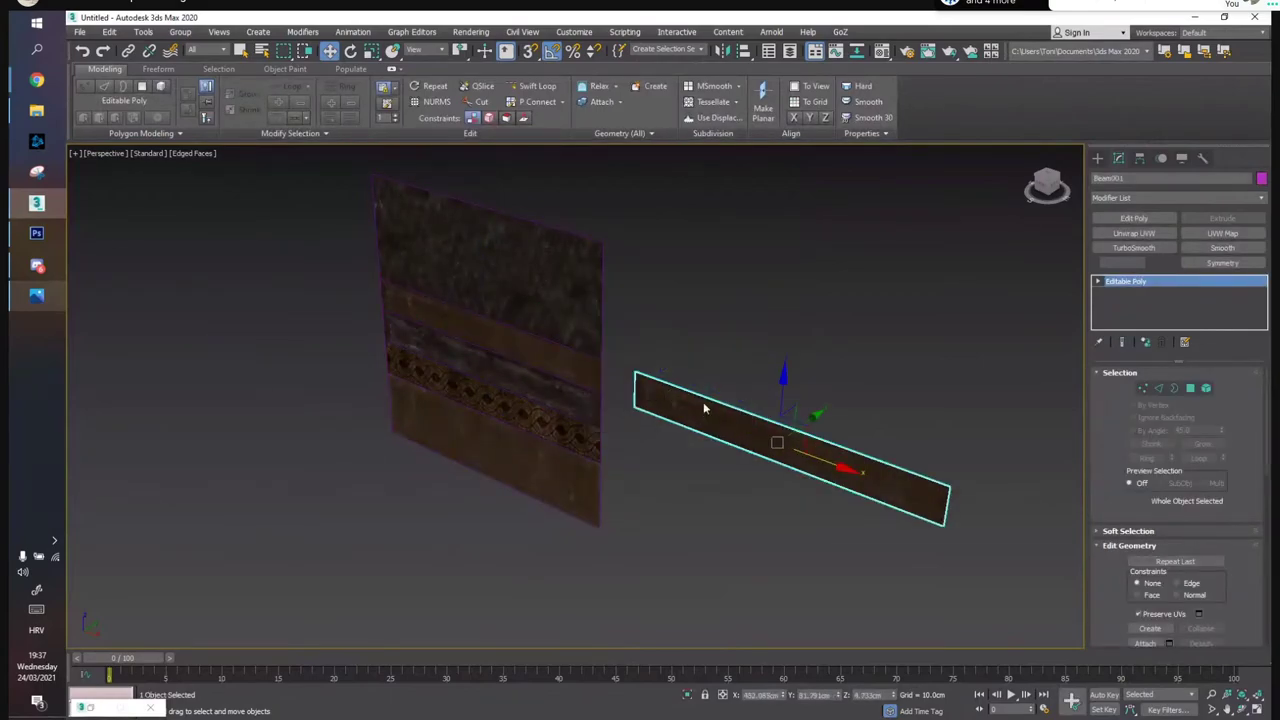
Rotate the copied beam strip so it stands upright
key(e)
middle_drag(741, 396, 702, 351)
mouse_move(770, 390)
mouse_down()
mouse_move(755, 345)
mouse_move(765, 335)
mouse_up()
key(w)
click(1076, 182)
Create a standing box with a base of about 73 × 85 cm in front of the trim sheet
click(1097, 158)
click(1150, 237)
drag(331, 491, 346, 550)
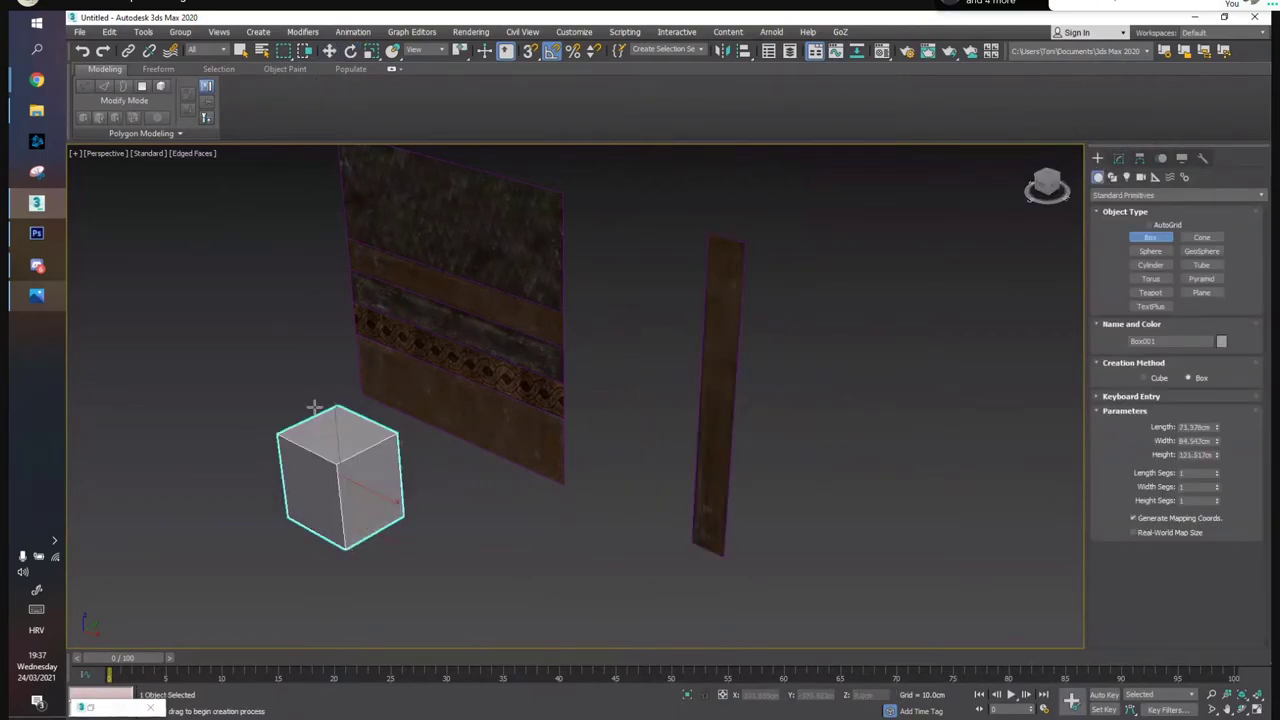
click(294, 331)
key(w)
Set the box's height to 180 cm and its length and width to 60 cm
click(1118, 159)
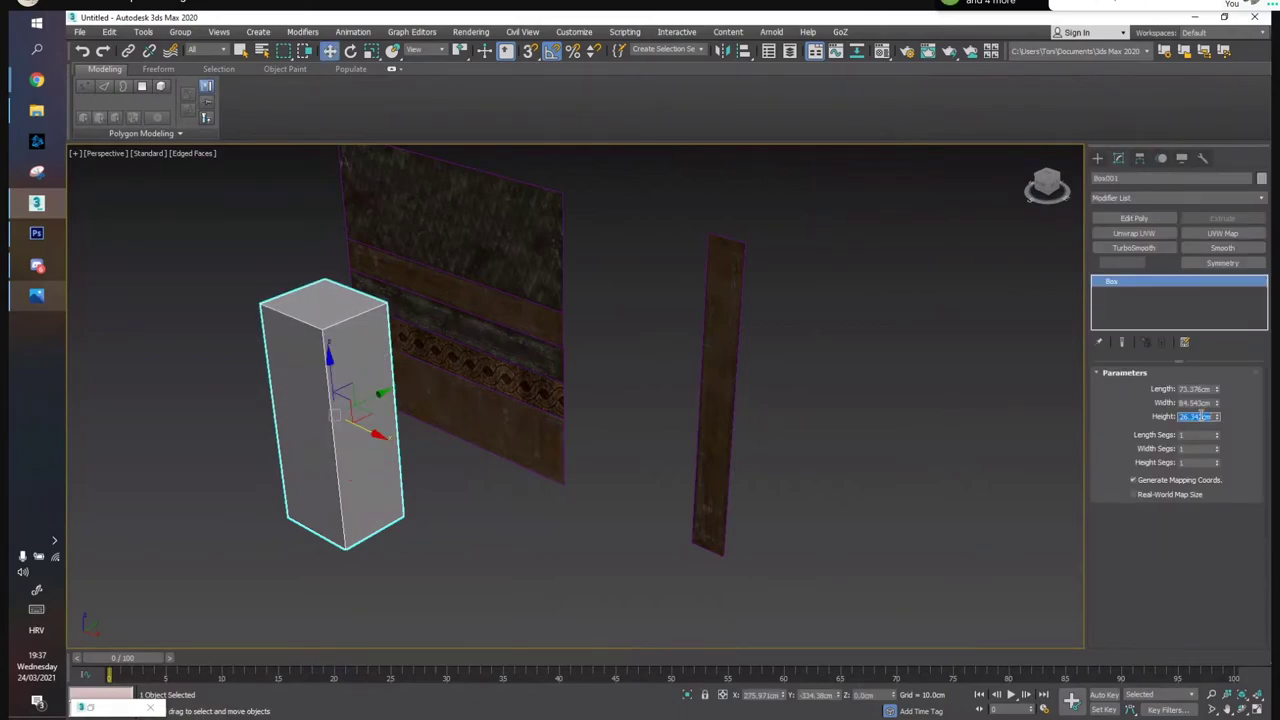
key(Return)
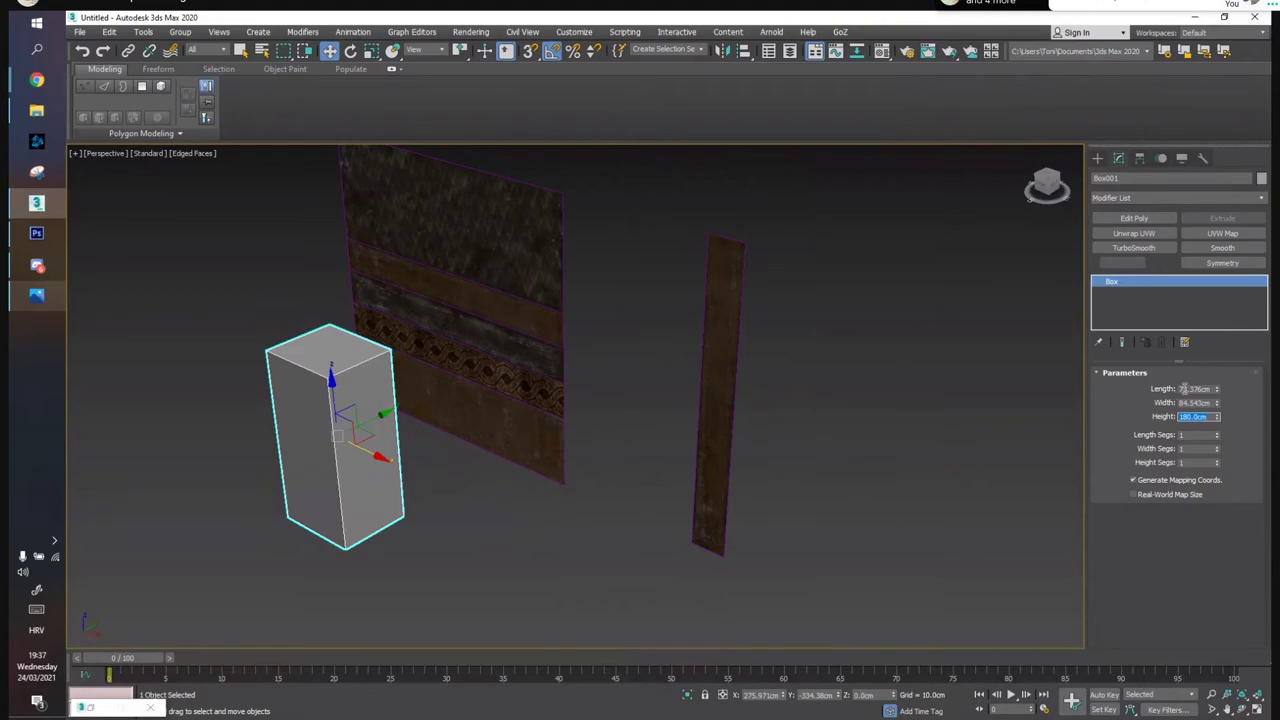
click(1192, 393)
text(60)
key(Tab)
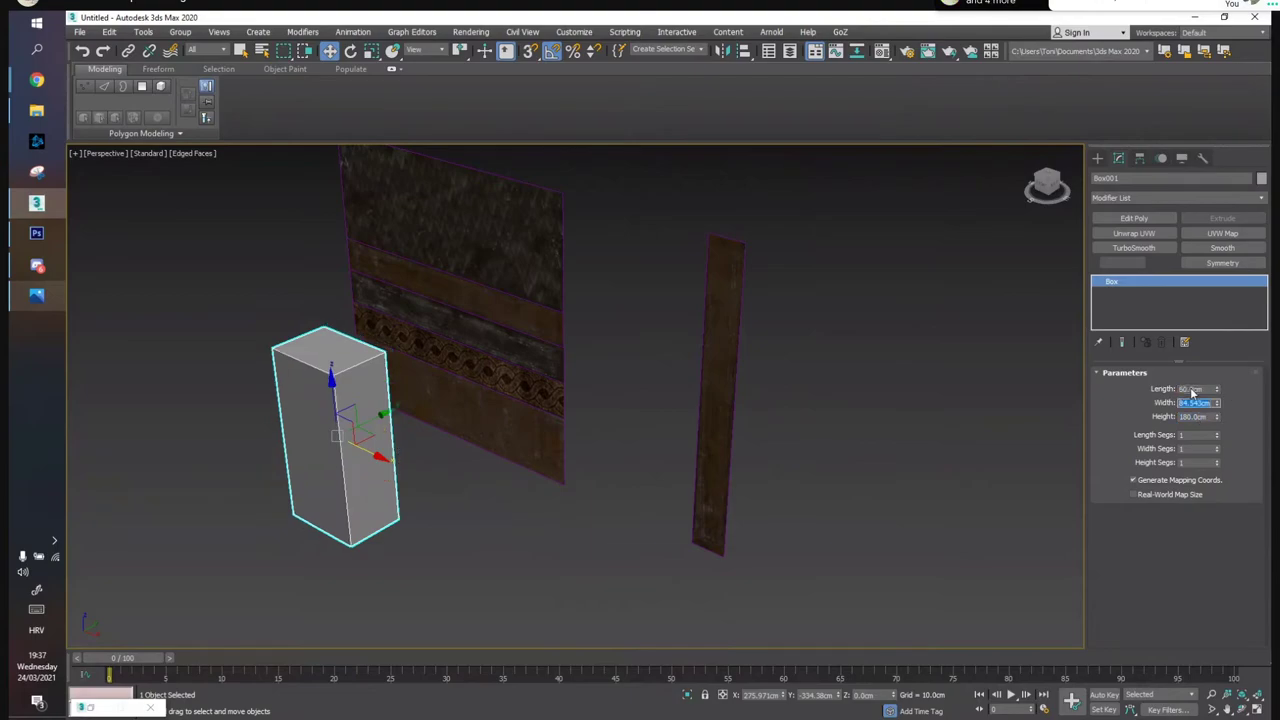
text(60)
key(Return)
middle_drag(562, 498, 734, 491)
click(734, 491)
In the Front view, move the upright beam strip beside the box and scale it down to roughly half the box's width
alt+middle_drag(688, 415, 697, 383)
click(780, 330)
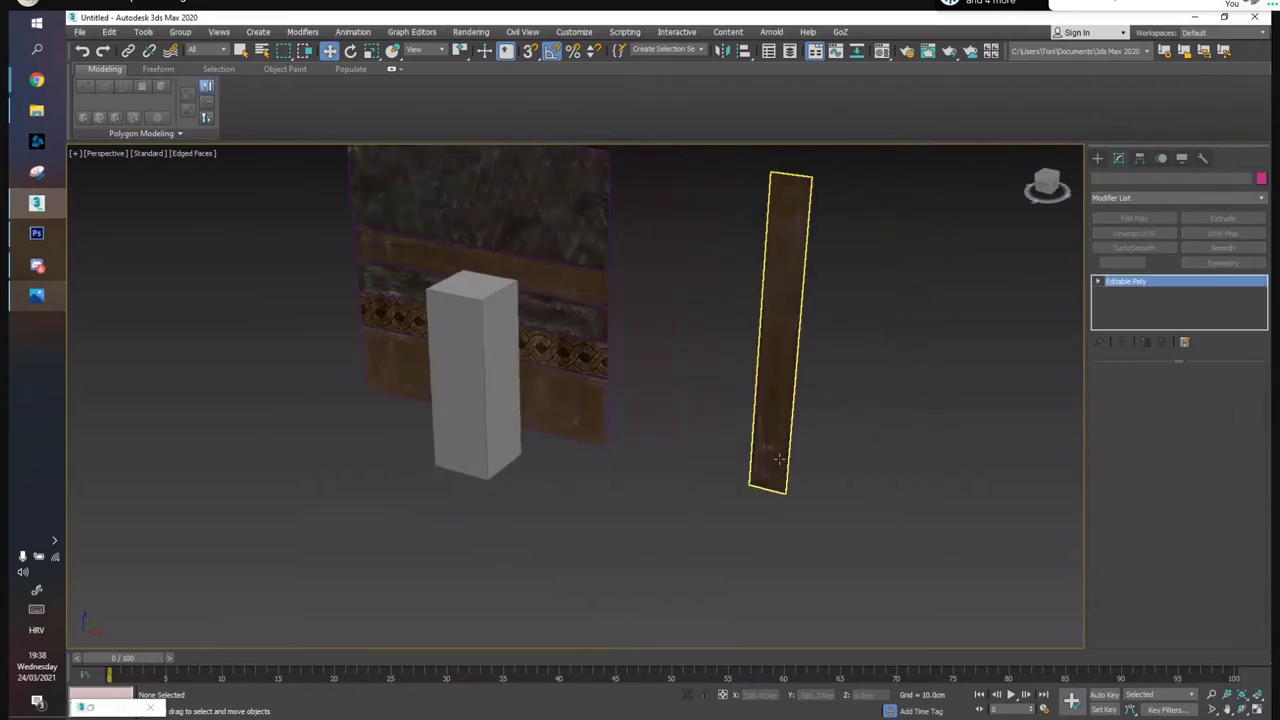
click(1258, 706)
click(1258, 696)
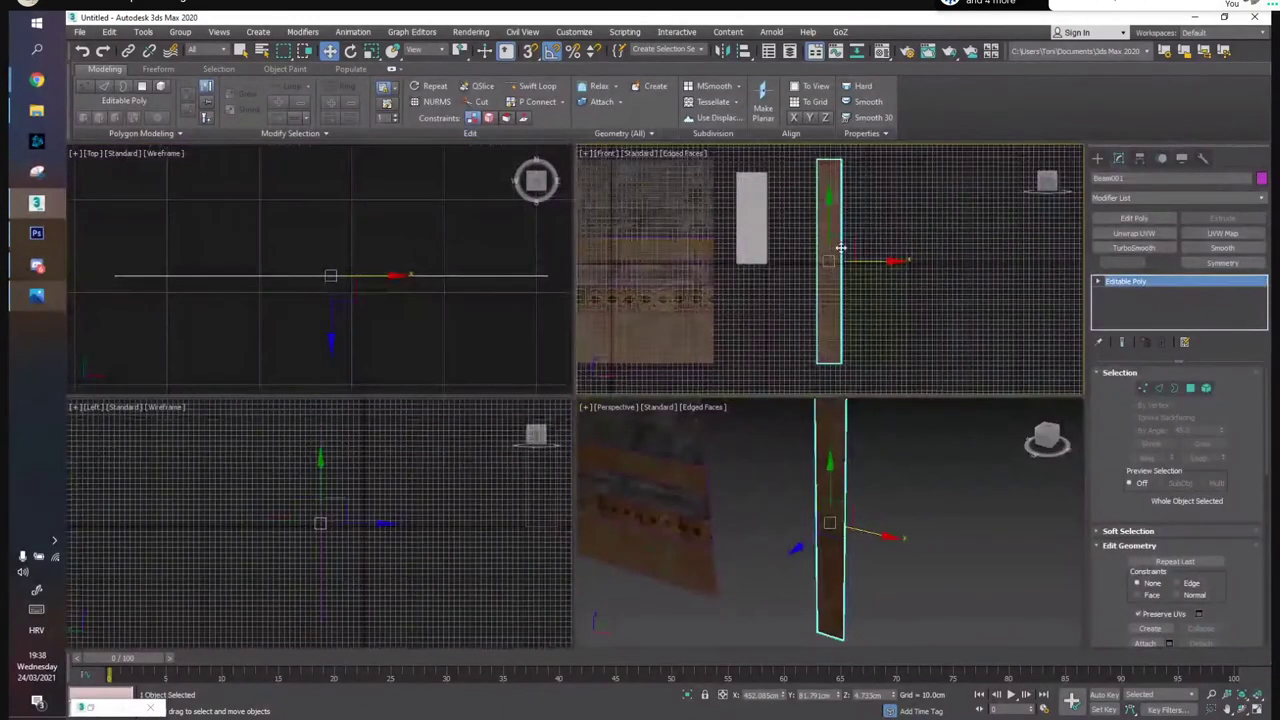
drag(858, 230, 819, 142)
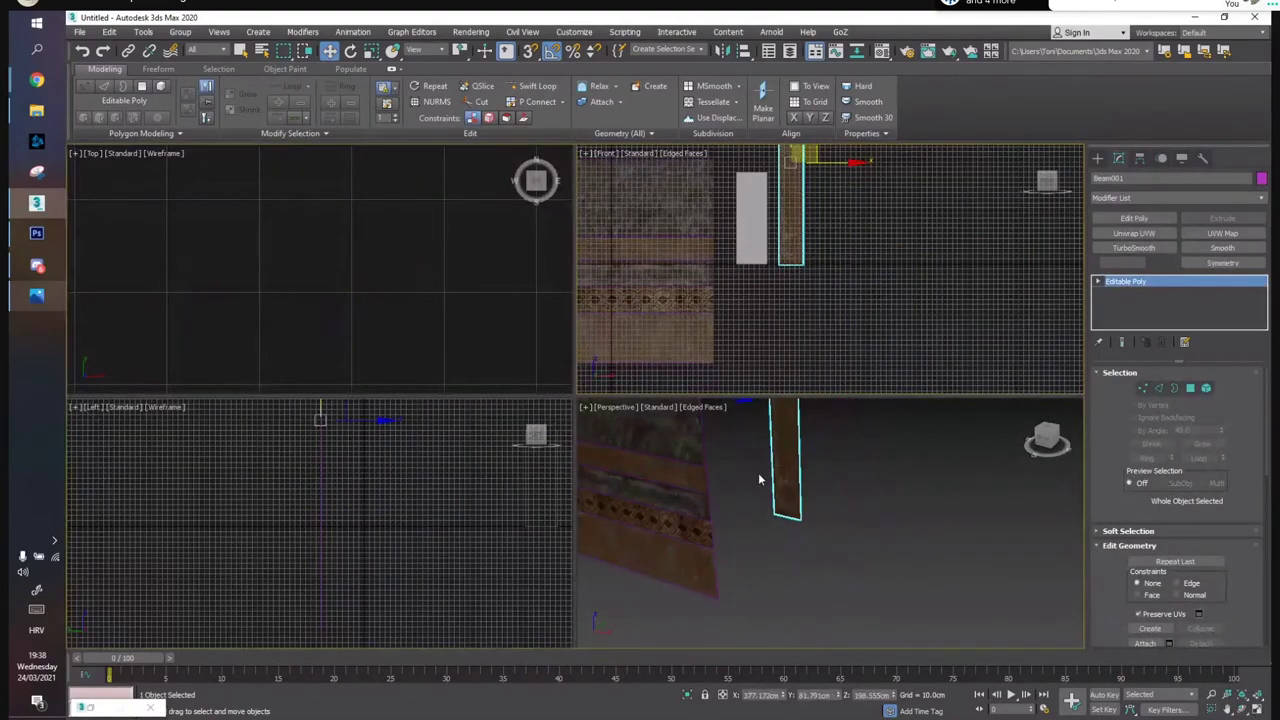
key(alt+w)
scroll(814, 509, down, 2)
key(r)
drag(683, 355, 665, 388)
key(w)
scroll(672, 407, up, 4)
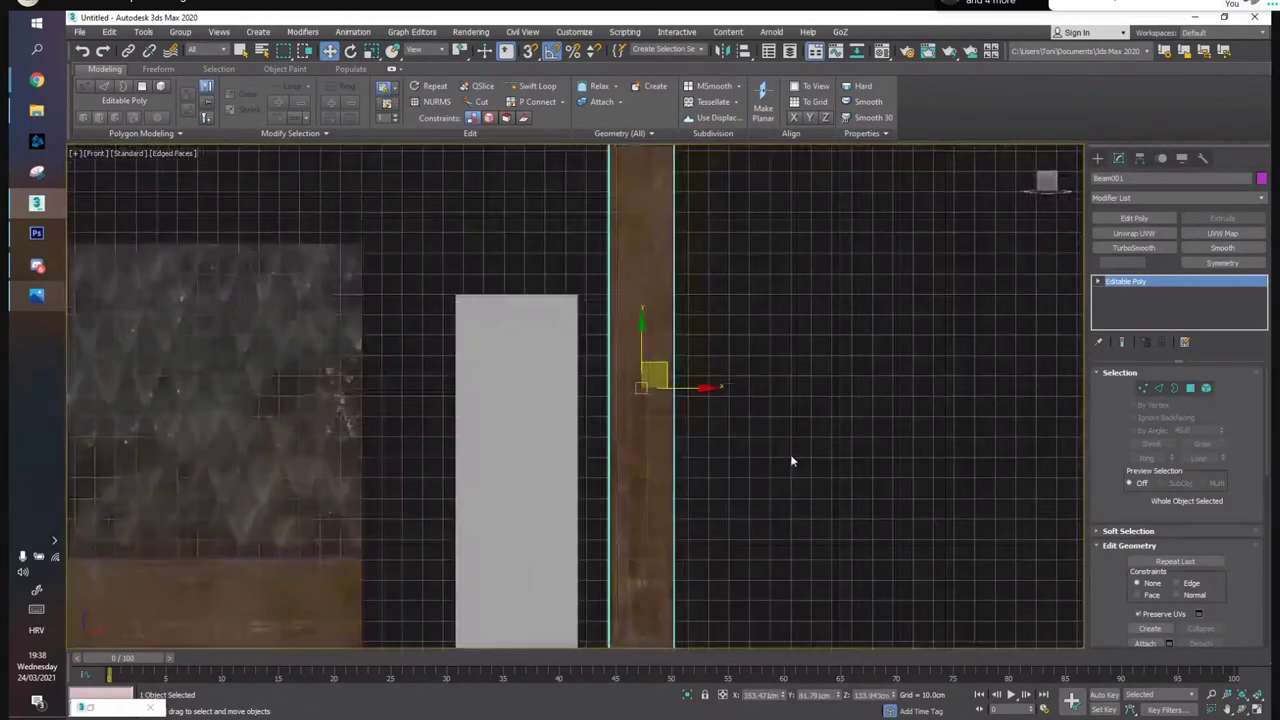
Examine the beam strip's wood texture and borders up close in the Perspective view with edge display off
click(1256, 711)
right_click(889, 543)
click(1256, 710)
alt+middle_drag(657, 370, 652, 374)
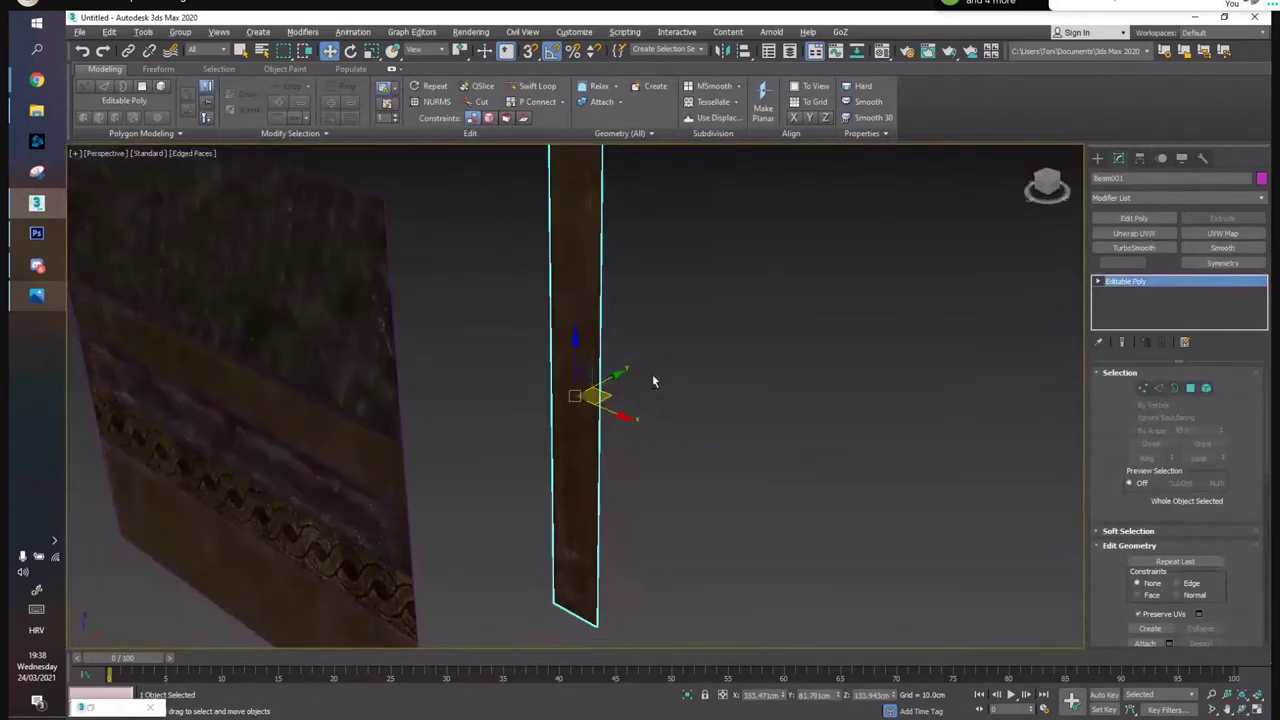
scroll(557, 289, up, 3)
alt+middle_drag(557, 289, 626, 263)
middle_drag(682, 407, 708, 308)
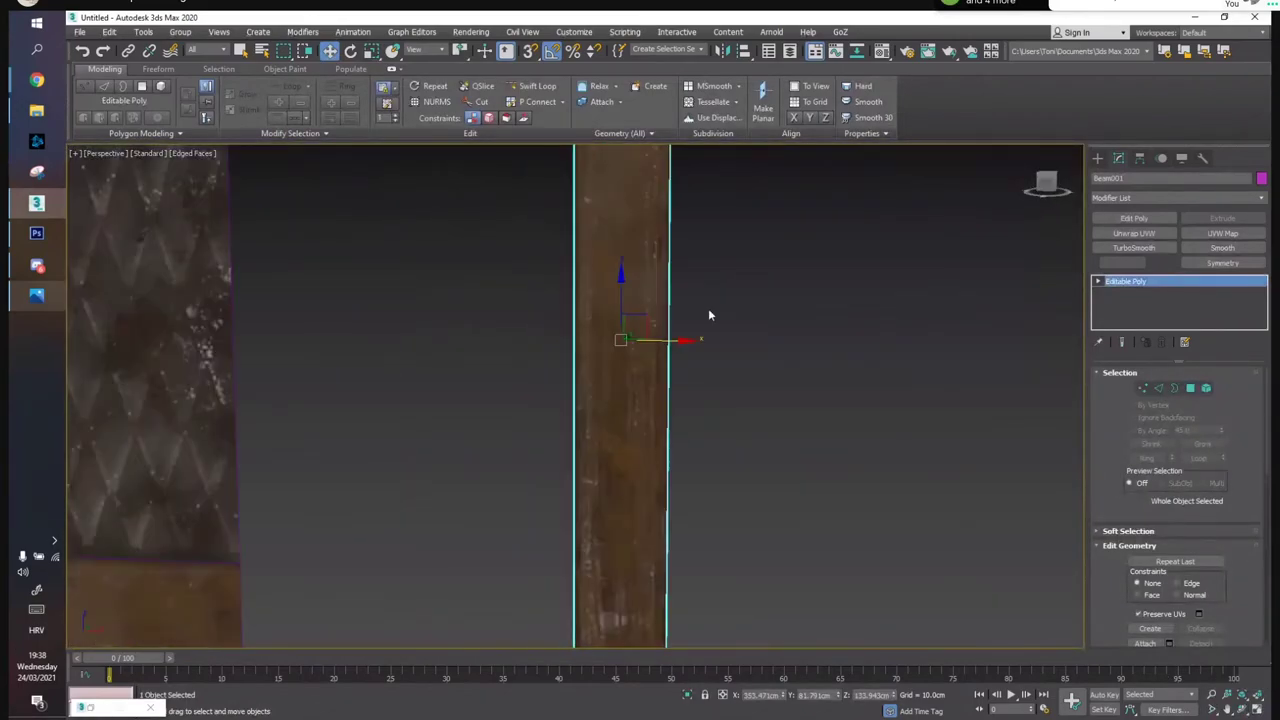
scroll(708, 308, down, 2)
key(F4)
scroll(684, 467, up, 4)
click(857, 425)
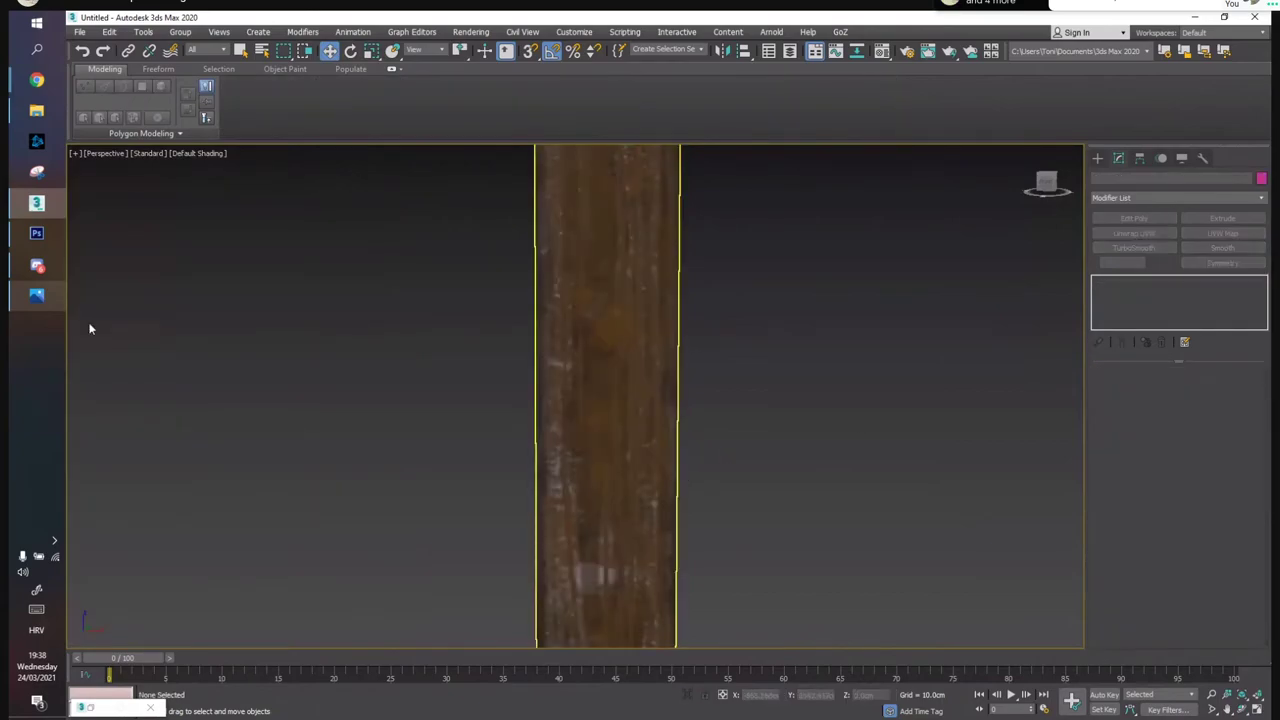
mouse_move(689, 380)
alt+middle_down()
mouse_move(729, 369)
mouse_move(670, 384)
alt+middle_up()
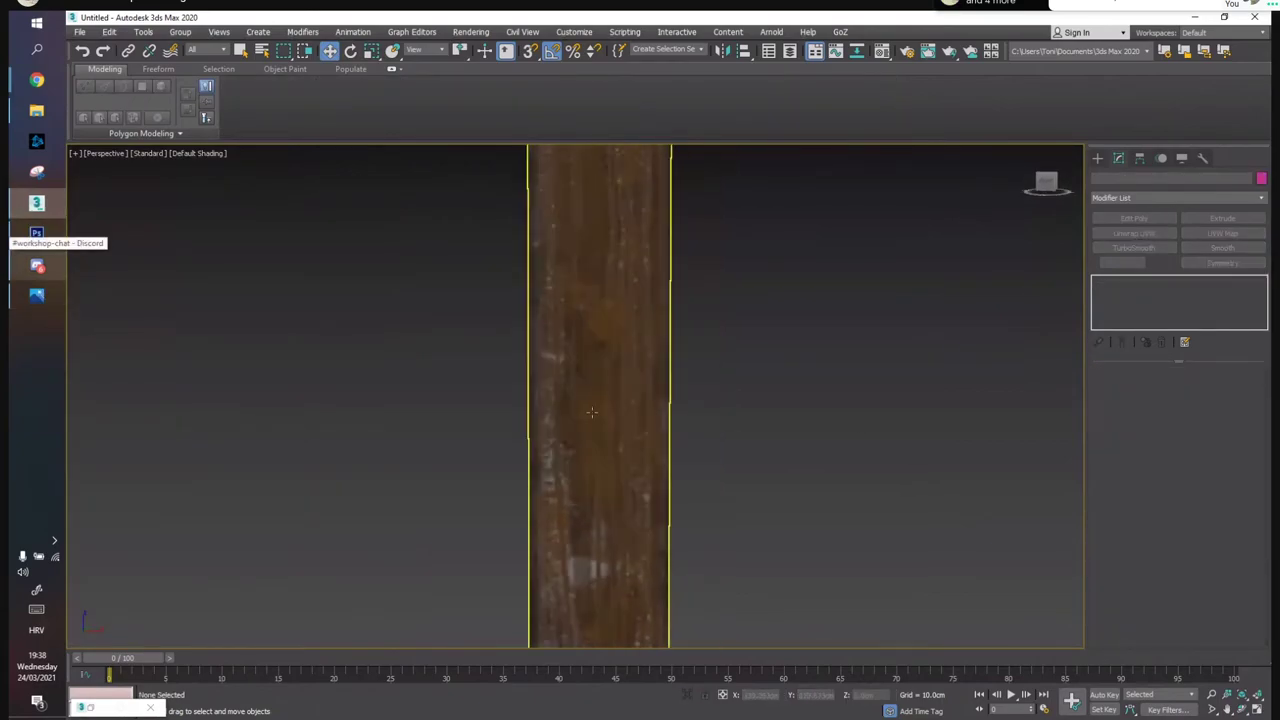
click(609, 389)
scroll(609, 389, down, 3)
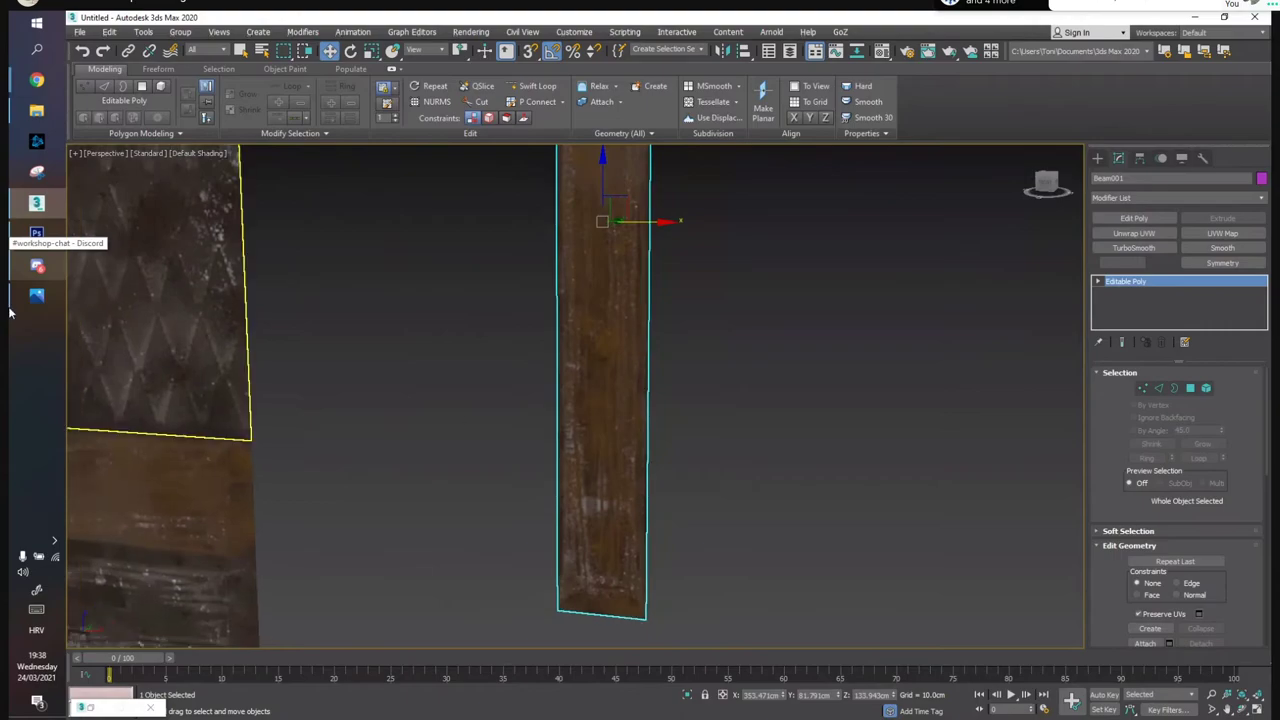
Open TrimSheetLP_DefaultMaterial_Normal from the Textures folder, inspect the beam strips' edge shading up close, and return to 3ds Max
click(27, 113)
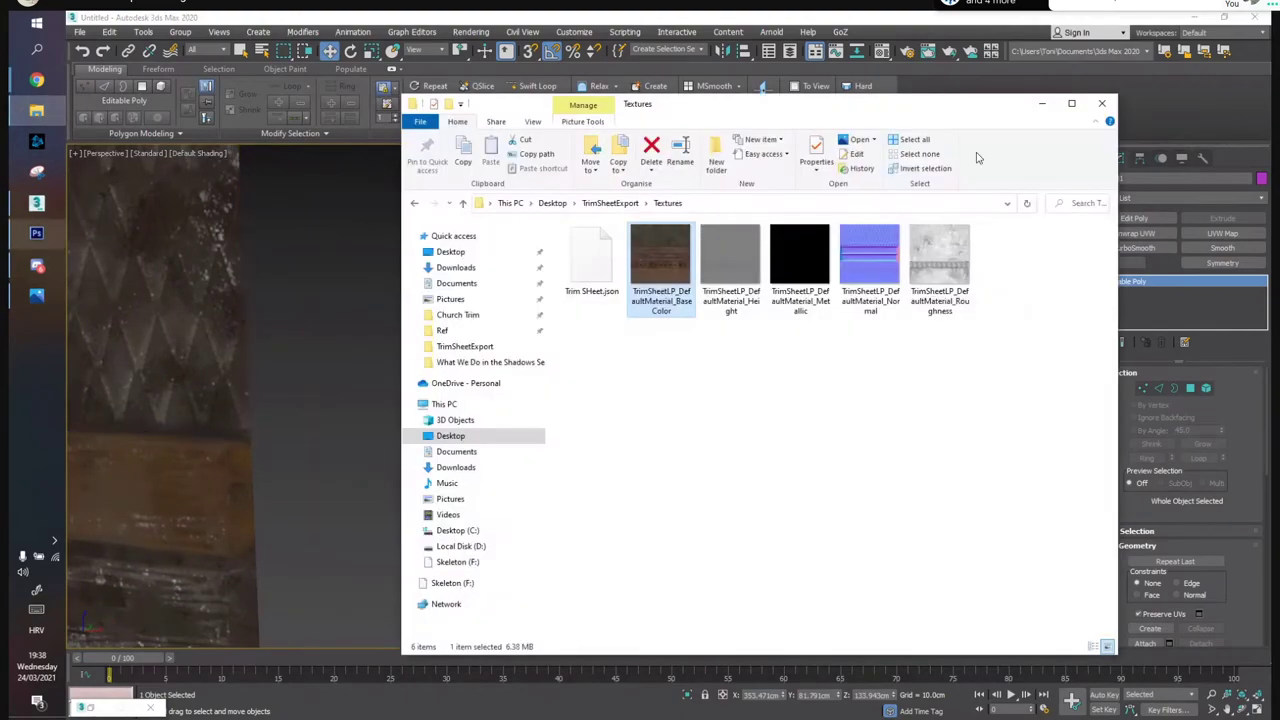
click(880, 269)
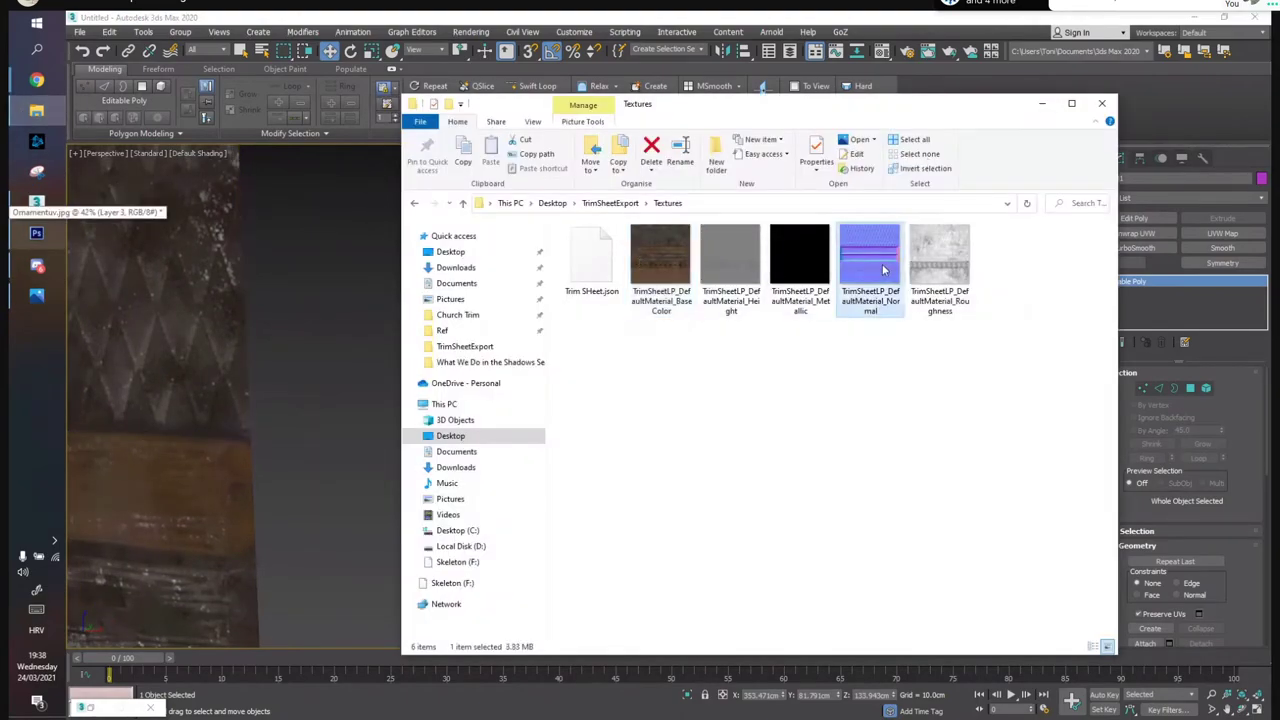
double_click(882, 269)
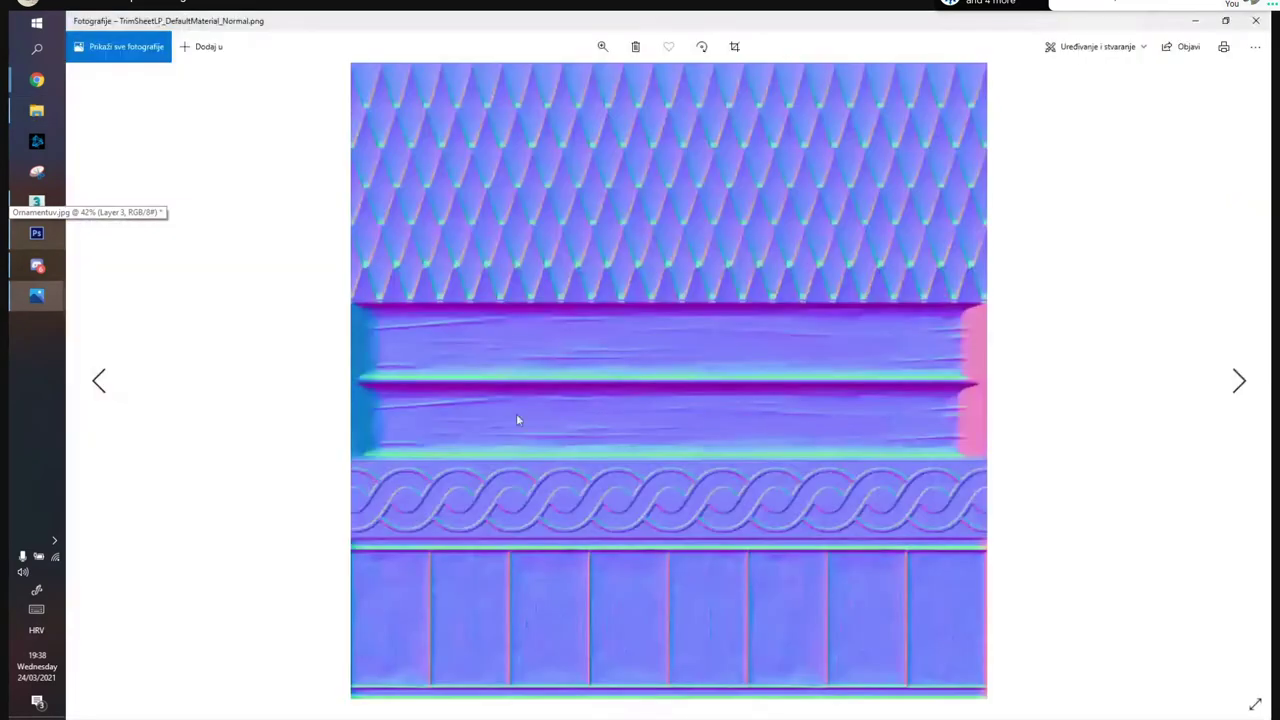
scroll(444, 400, up, 3)
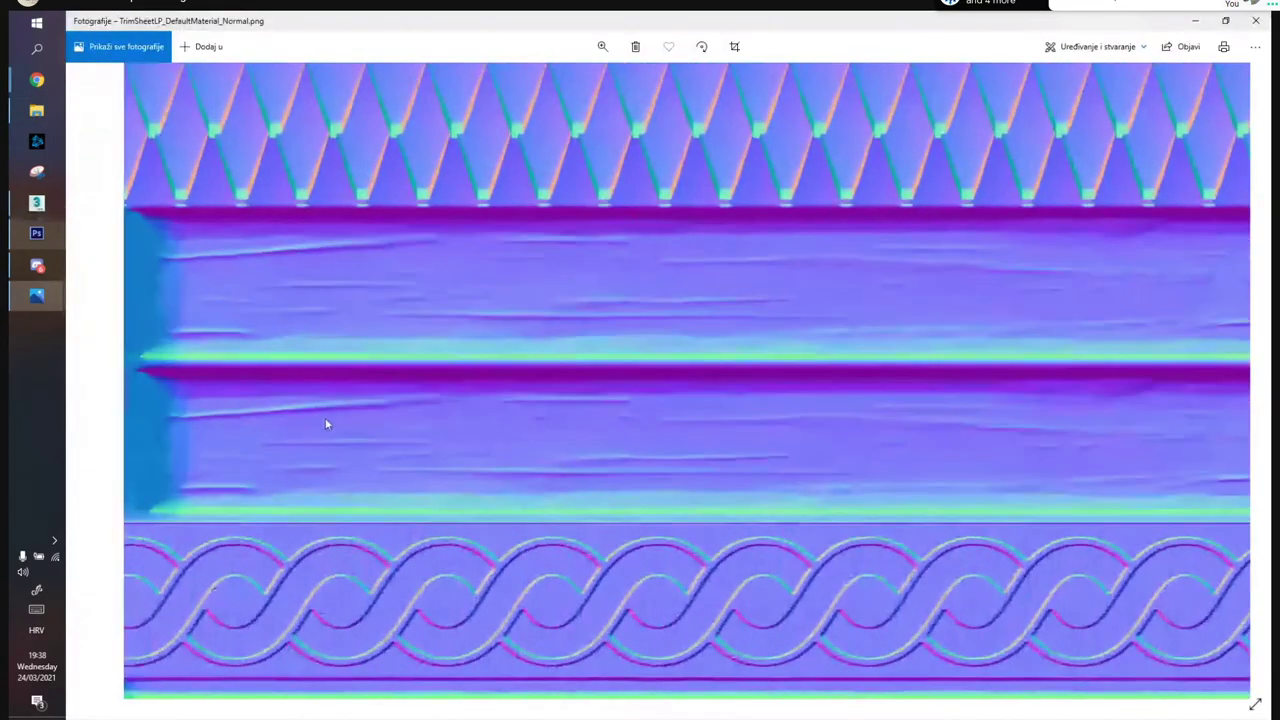
drag(325, 424, 148, 428)
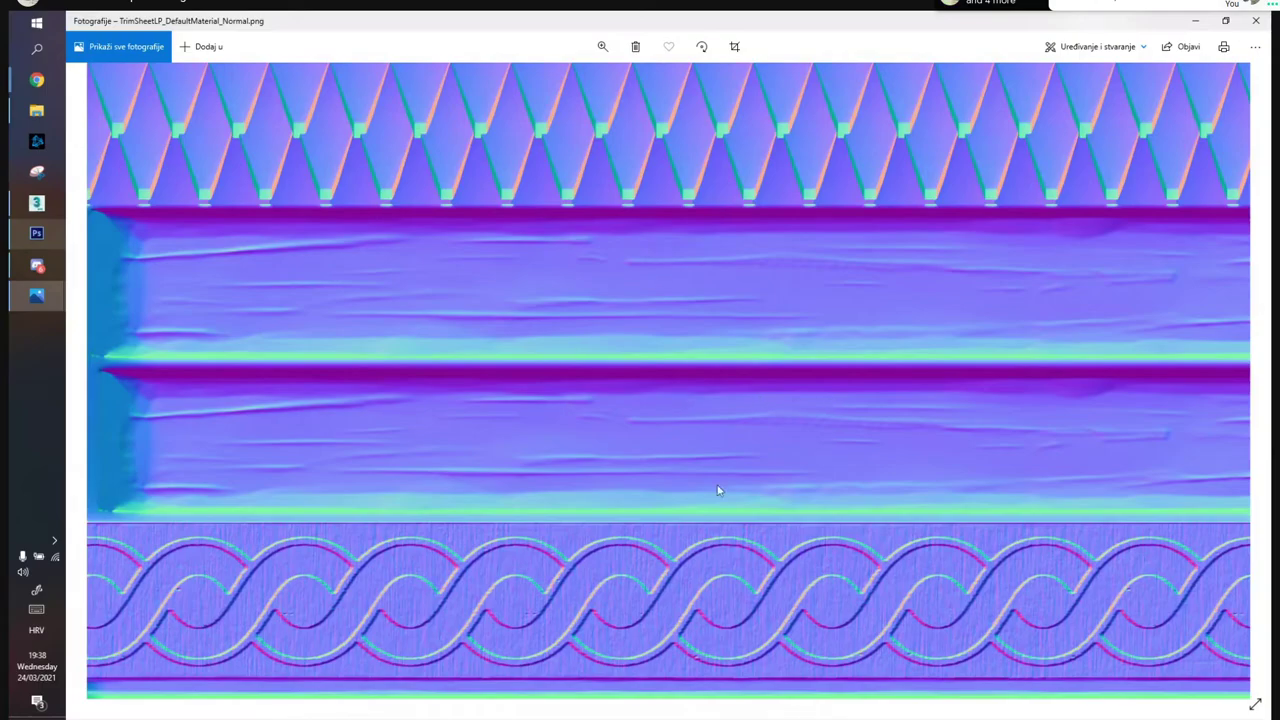
click(1197, 21)
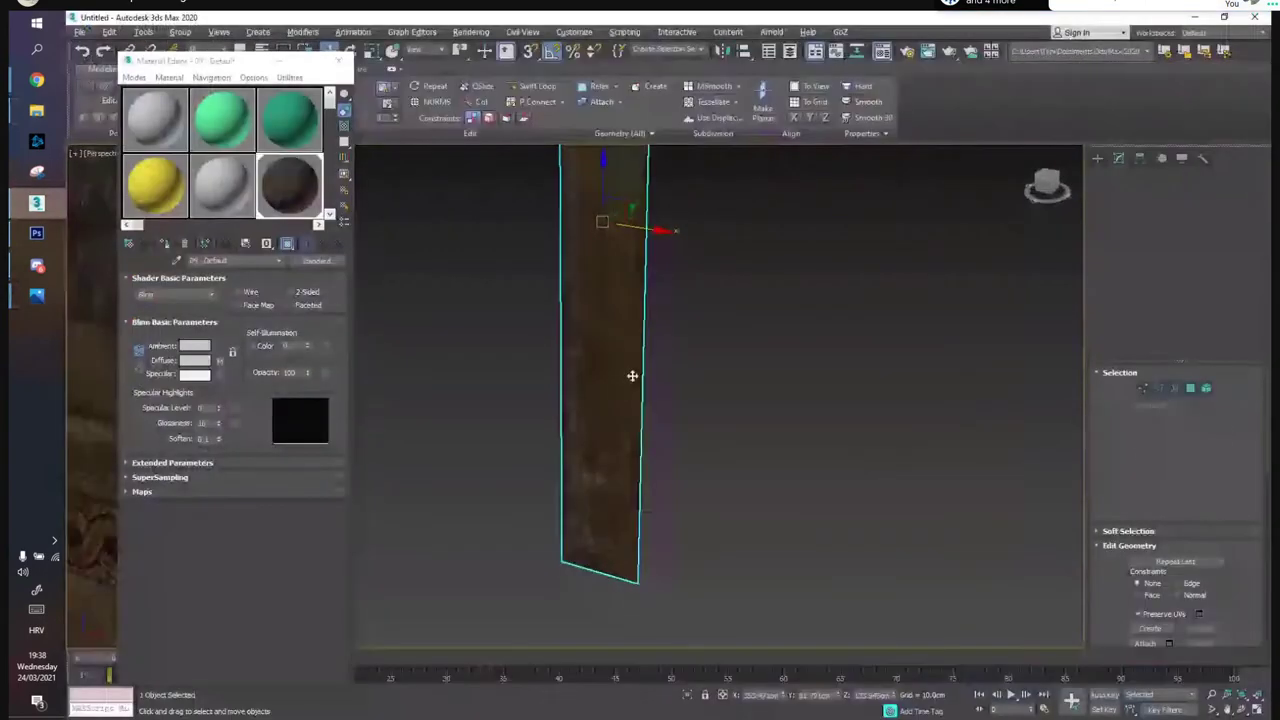
With Preserve UVs on, move the beam strip's right long edge inward along X by about 2 cm
scroll(657, 391, up, 3)
alt+middle_drag(652, 390, 670, 366)
click(628, 326)
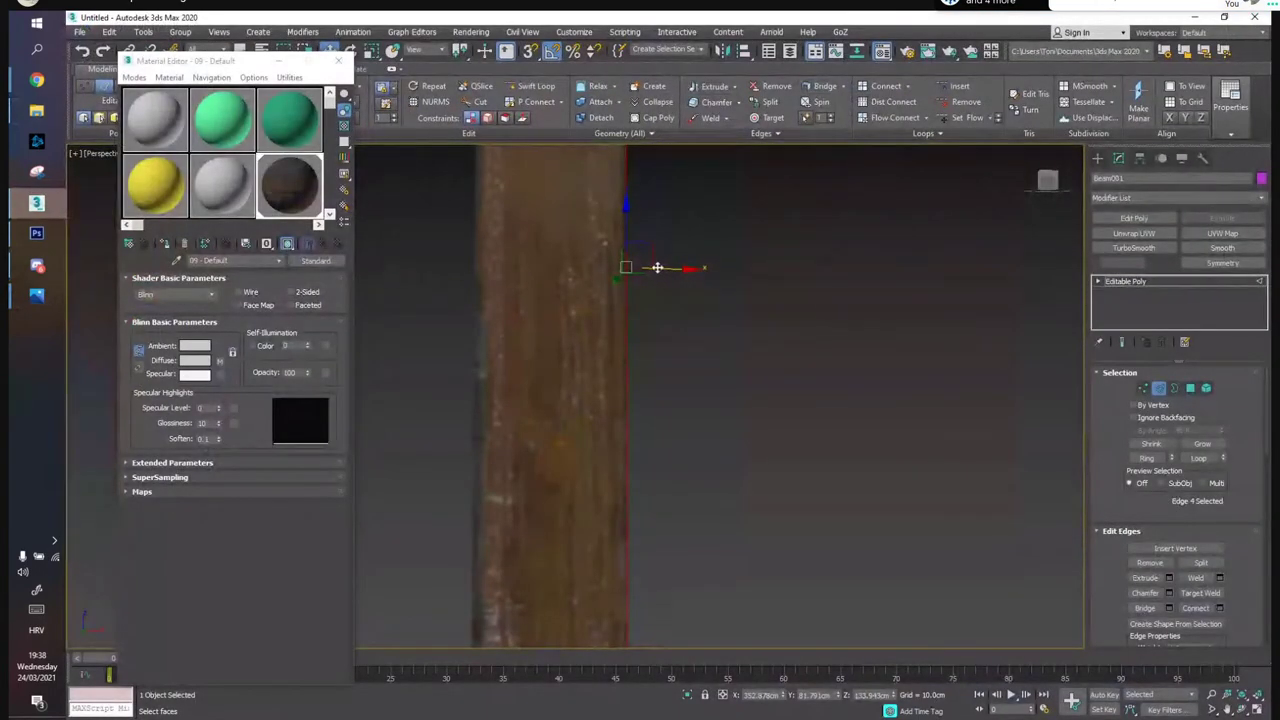
scroll(1113, 558, down, 5)
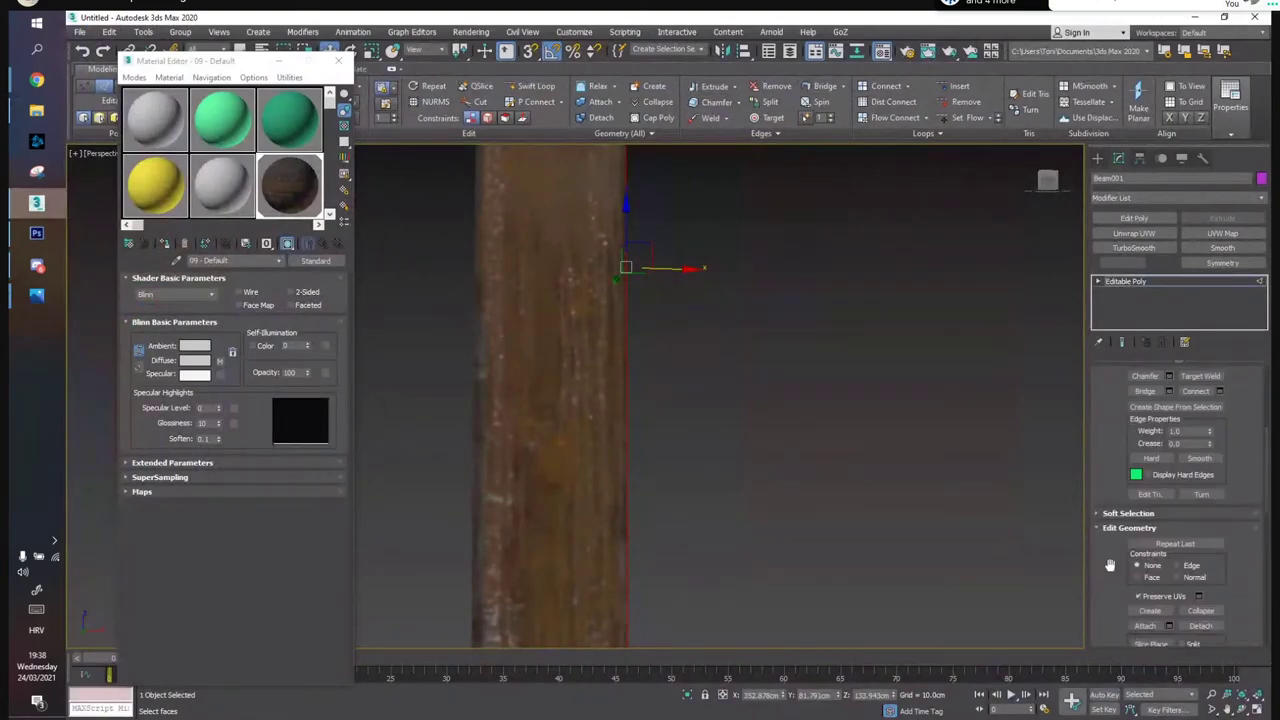
scroll(1124, 617, down, 1)
scroll(603, 295, up, 2)
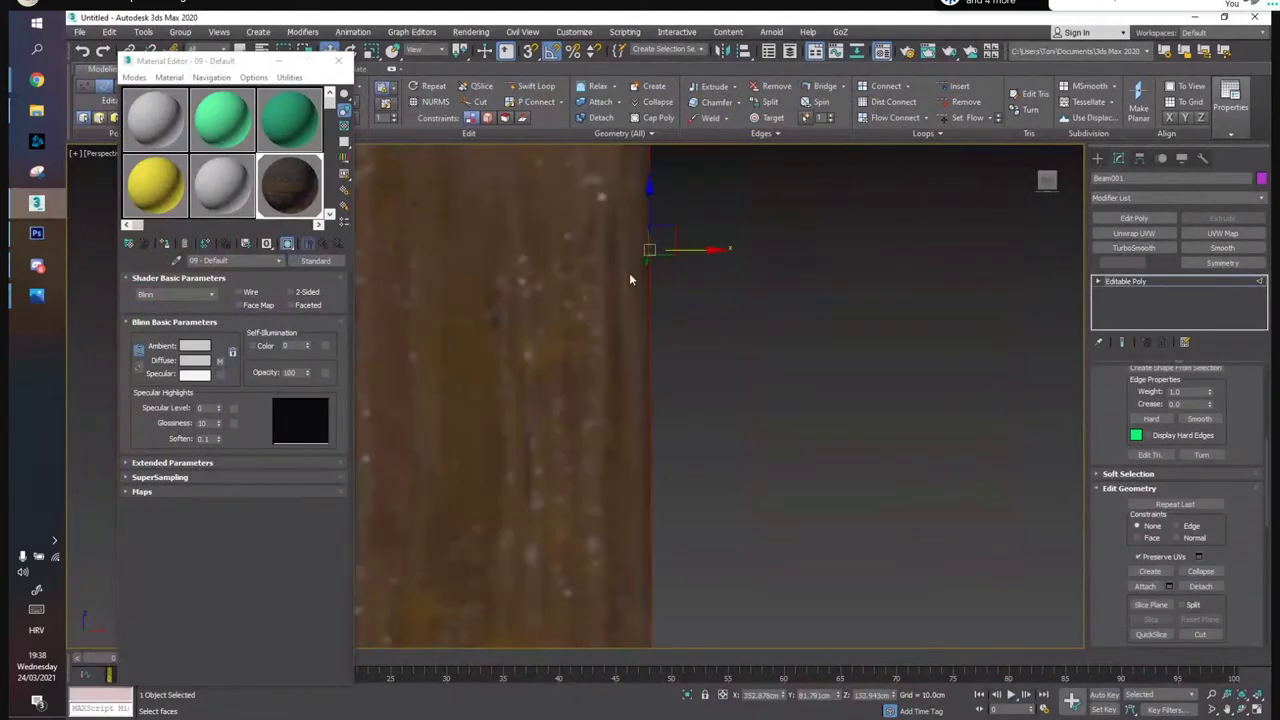
drag(699, 249, 677, 255)
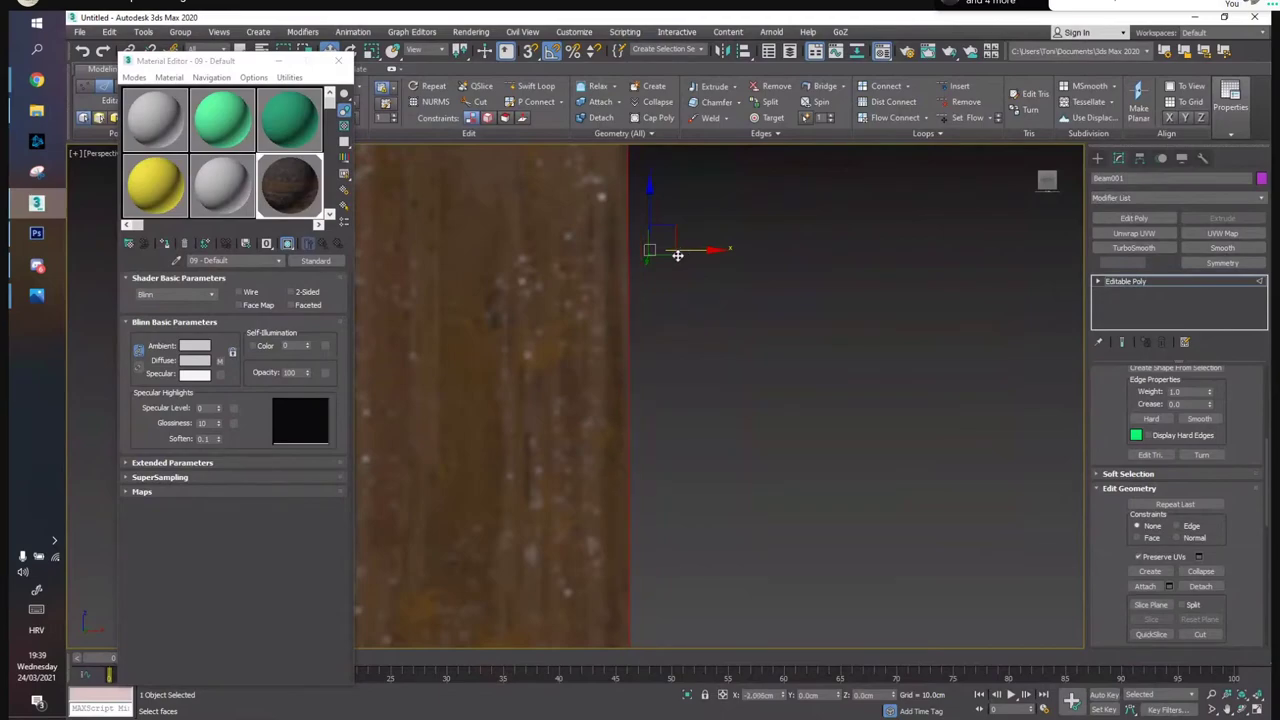
Move the beam strip's left long edge slightly inward along X and leave edge editing
middle_drag(598, 307, 724, 345)
scroll(724, 345, down, 3)
click(597, 338)
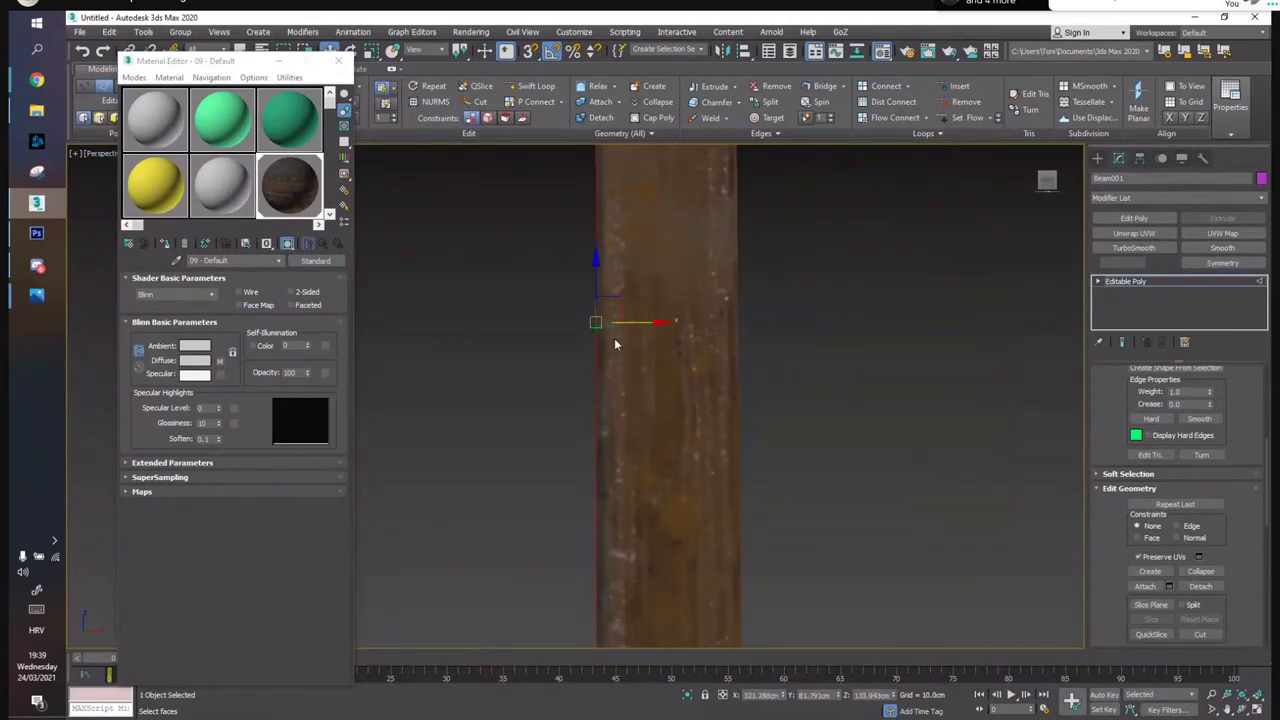
drag(631, 323, 646, 328)
key(2)
click(764, 321)
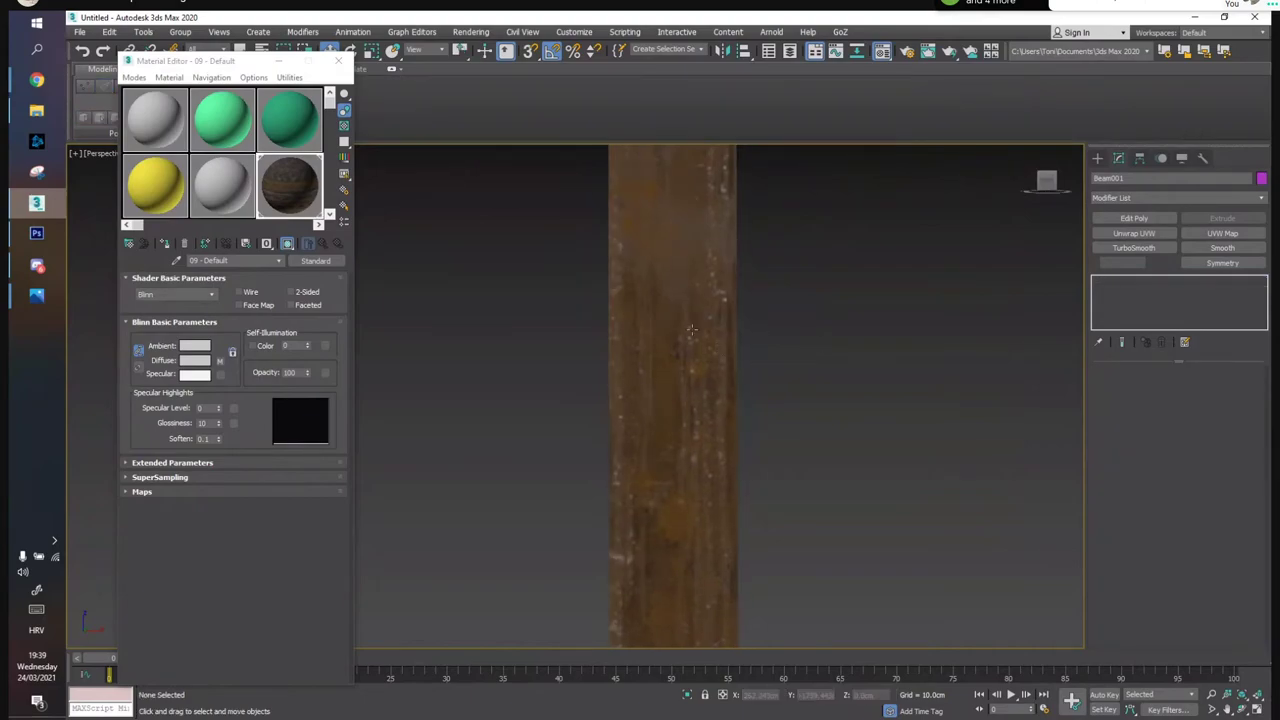
Create a copy of the beam strip rotated 90° about the vertical axis to form a side face
alt+middle_drag(752, 326, 638, 372)
click(639, 437)
alt+middle_drag(639, 437, 669, 463)
key(e)
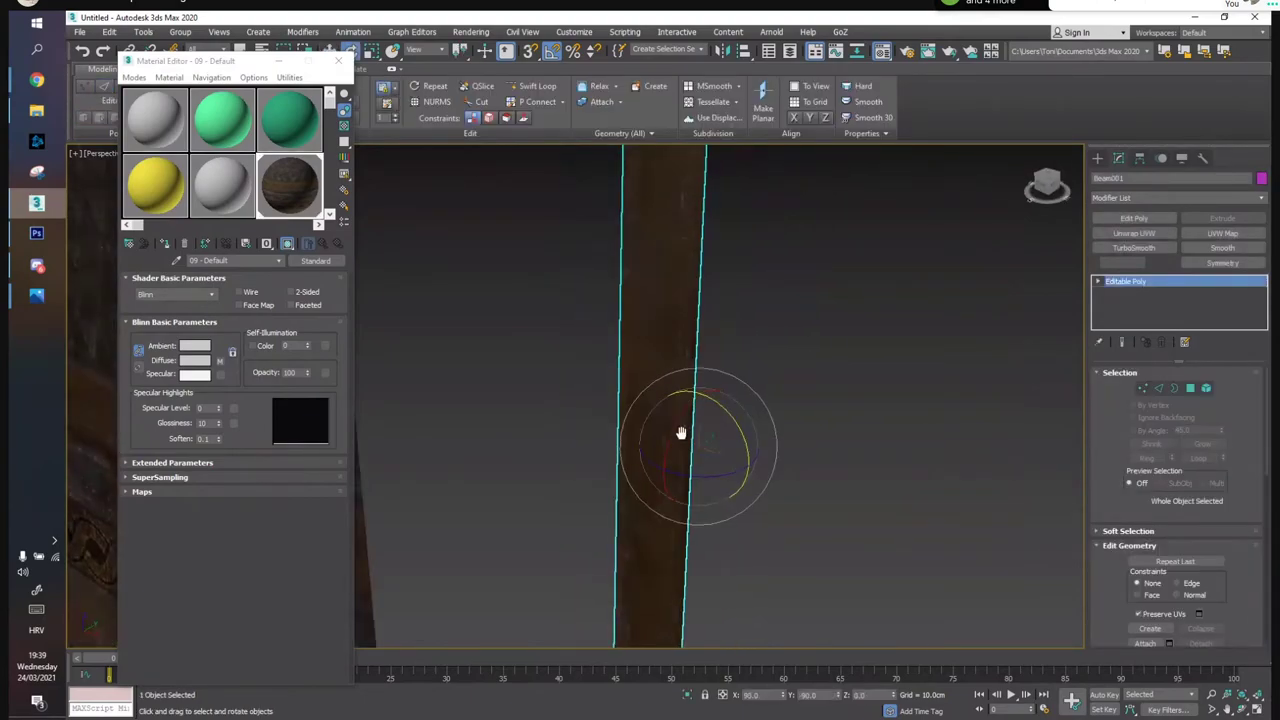
mouse_move(730, 486)
shift+mouse_down()
mouse_move(743, 480)
mouse_move(723, 491)
shift+mouse_up()
click(668, 428)
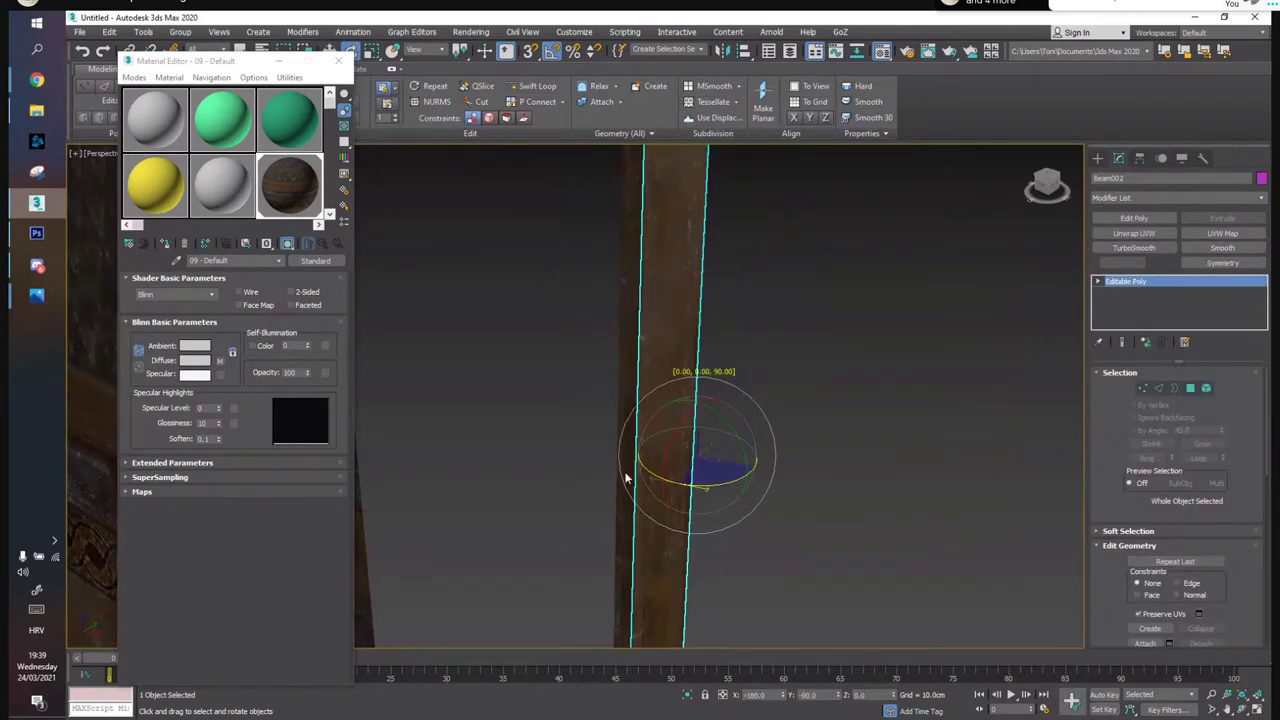
Move the rotated copy to the first strip's long edge and vertex-snap its top corner onto the first strip's corner
key(w)
drag(700, 480, 817, 493)
alt+middle_drag(817, 493, 734, 359)
drag(724, 583, 736, 578)
key(s)
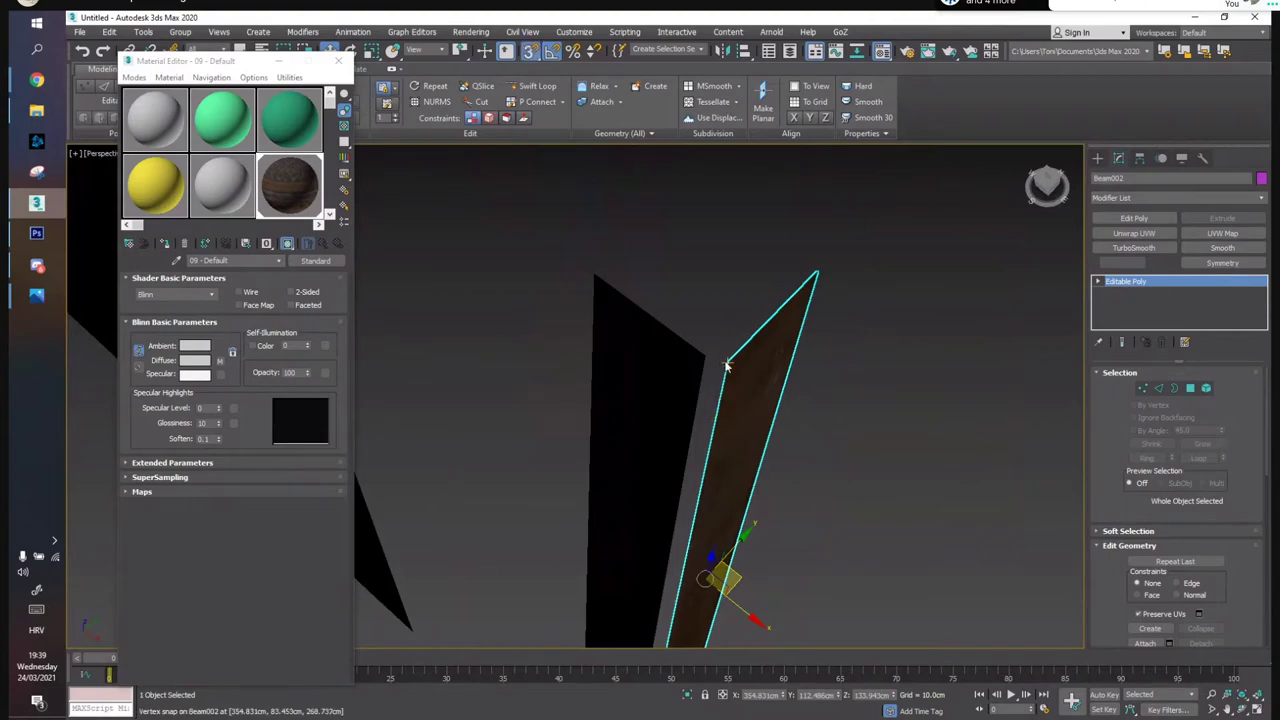
drag(729, 363, 713, 359)
alt+middle_drag(812, 445, 792, 409)
click(864, 405)
alt+middle_drag(724, 438, 656, 439)
Copy the side strip along X to the opposite long edge of the first strip
click(716, 441)
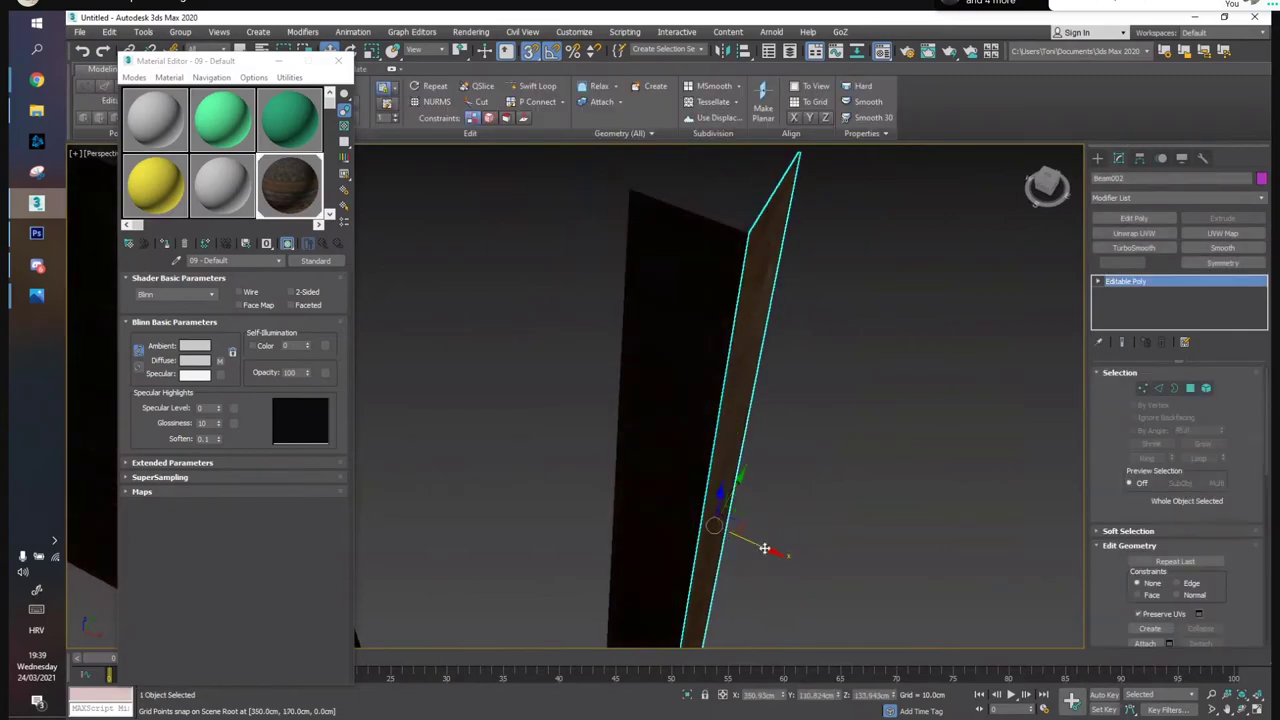
shift+drag(763, 546, 682, 511)
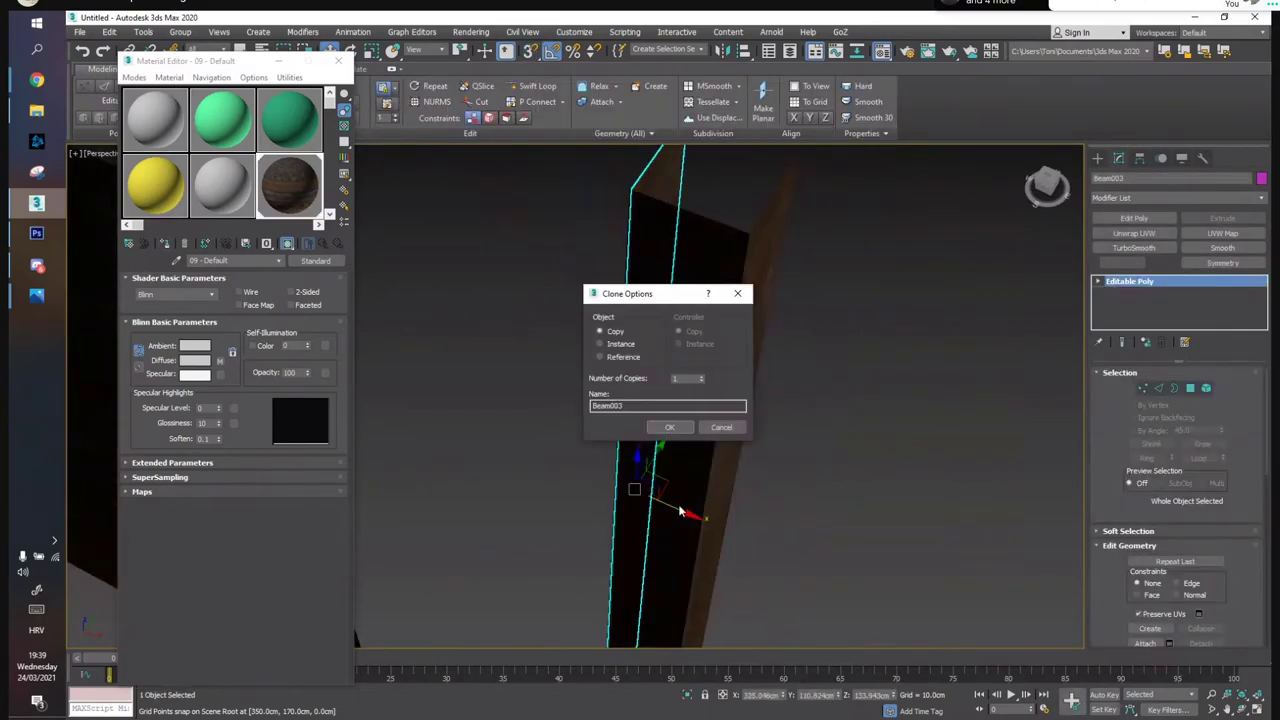
click(664, 424)
click(637, 540)
key(e)
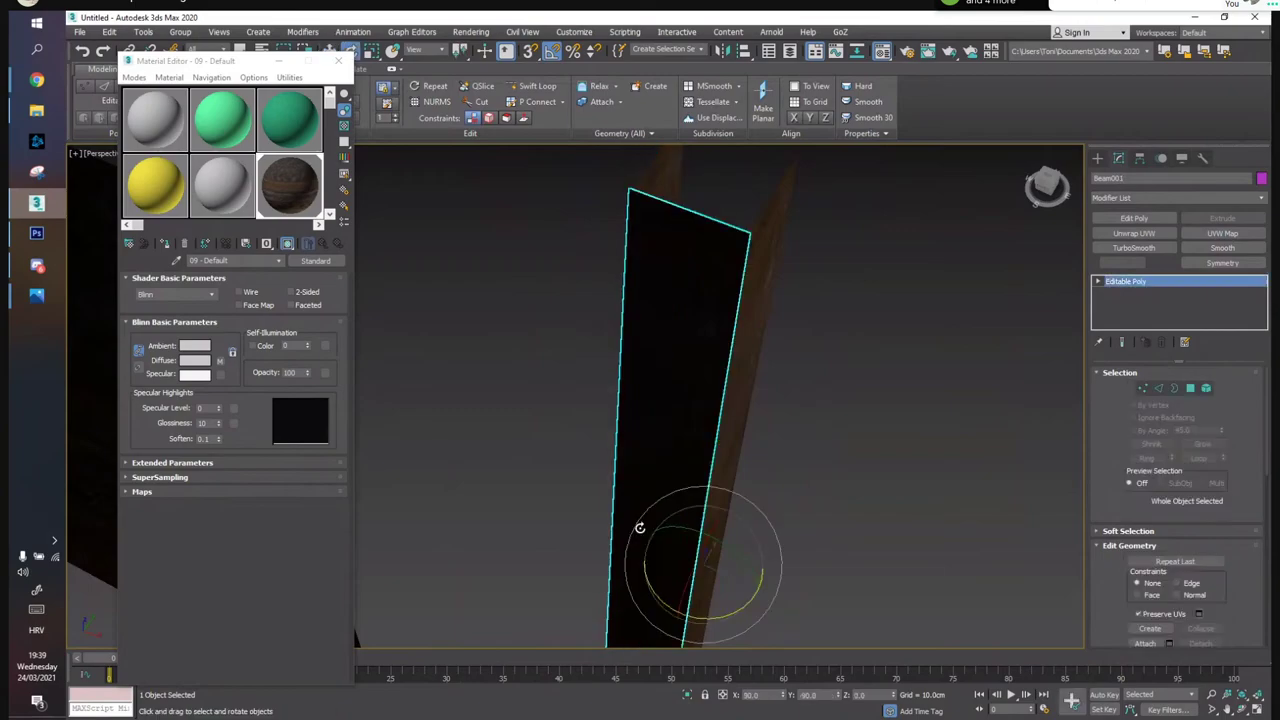
drag(692, 608, 754, 614)
key(w)
key(ctrl+z)
Rotate the newly copied side strip about the vertical axis so it faces the opposite way
key(e)
click(700, 495)
drag(758, 488, 773, 484)
key(w)
alt+middle_drag(743, 480, 694, 412)
drag(694, 412, 706, 598)
key(ctrl+z)
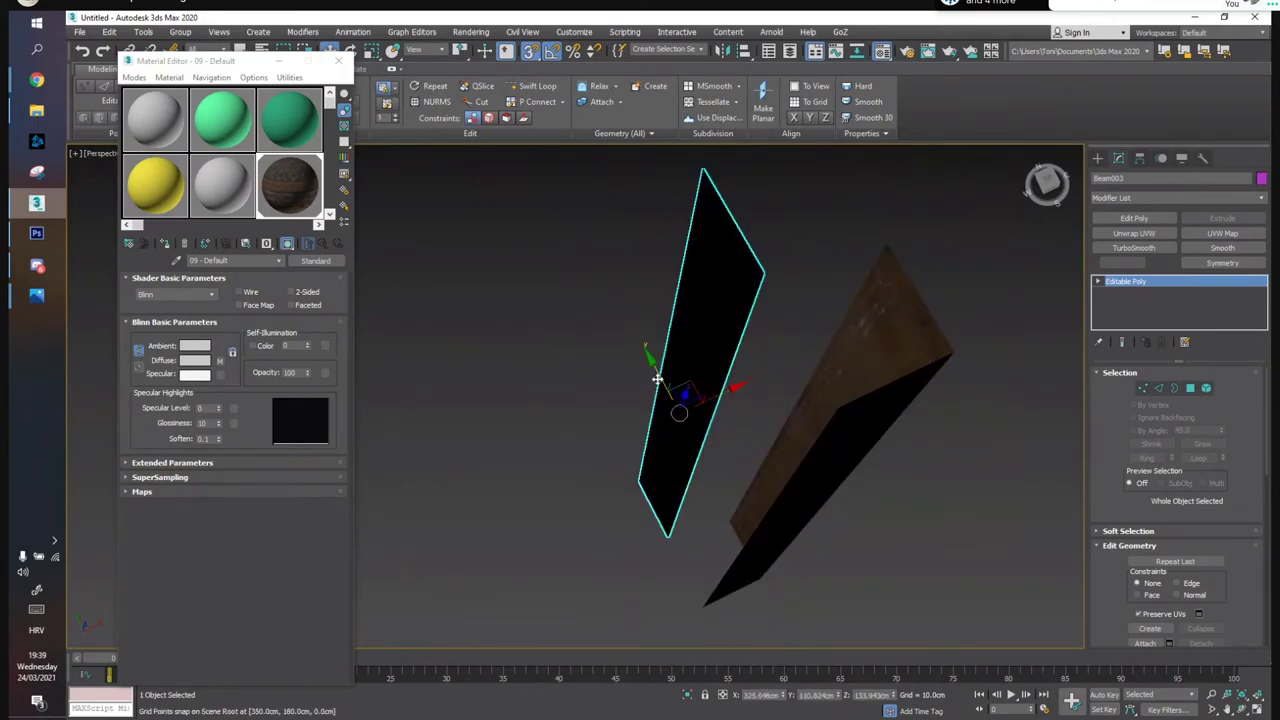
Move the new side strip along Y so its long edge lies close to the first strip's free edge
drag(656, 378, 683, 461)
alt+middle_drag(853, 453, 576, 329)
scroll(802, 317, up, 3)
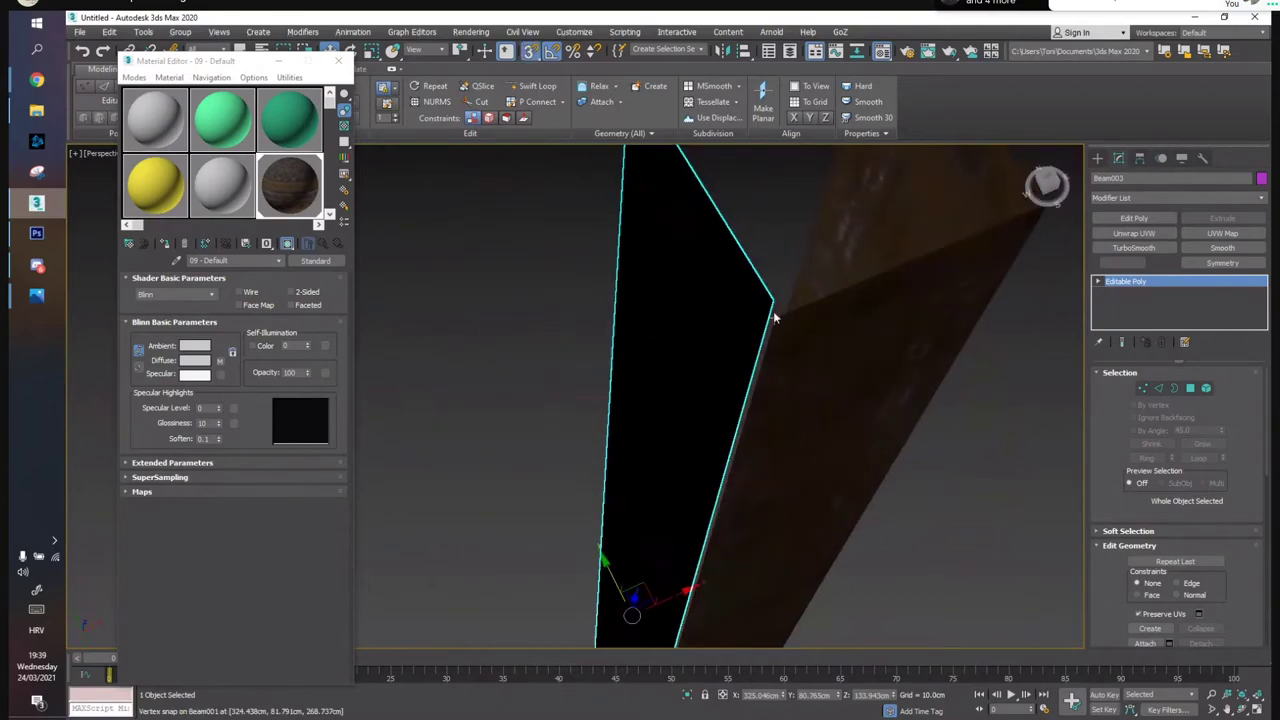
alt+middle_drag(772, 300, 769, 342)
click(986, 449)
alt+middle_drag(986, 449, 920, 486)
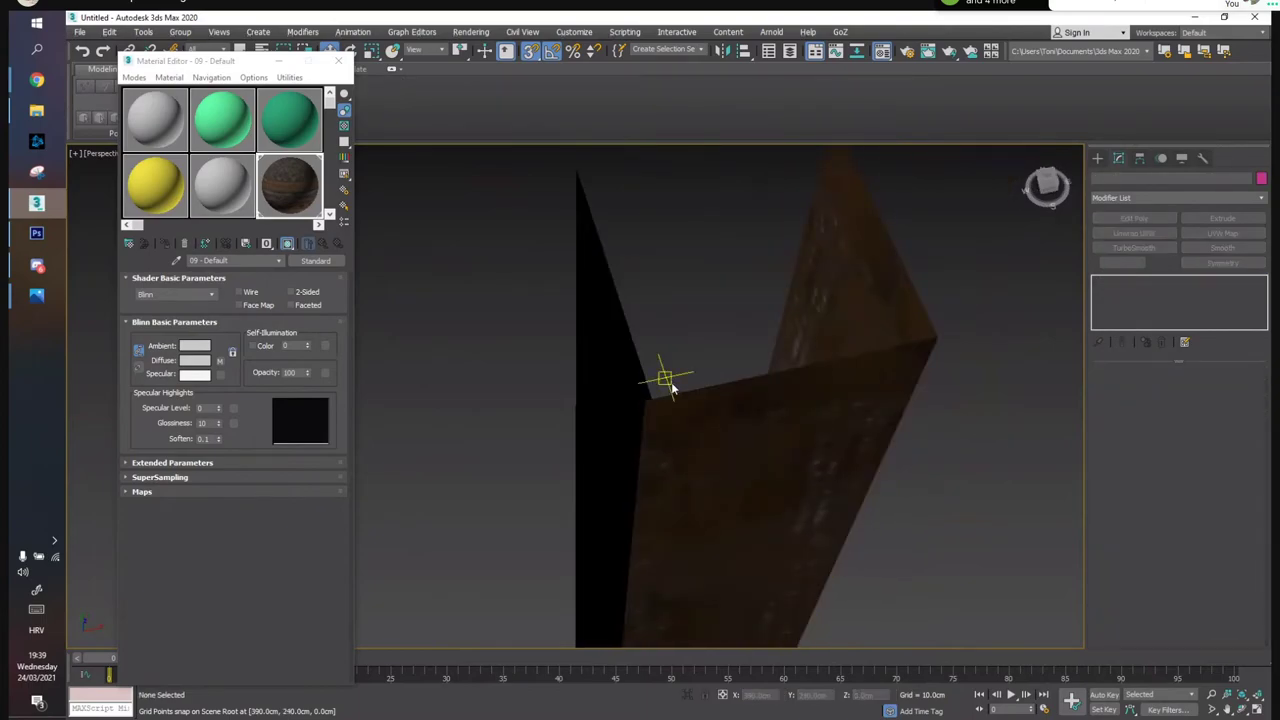
click(632, 385)
alt+middle_drag(677, 376, 697, 277)
alt+middle_drag(666, 436, 677, 343)
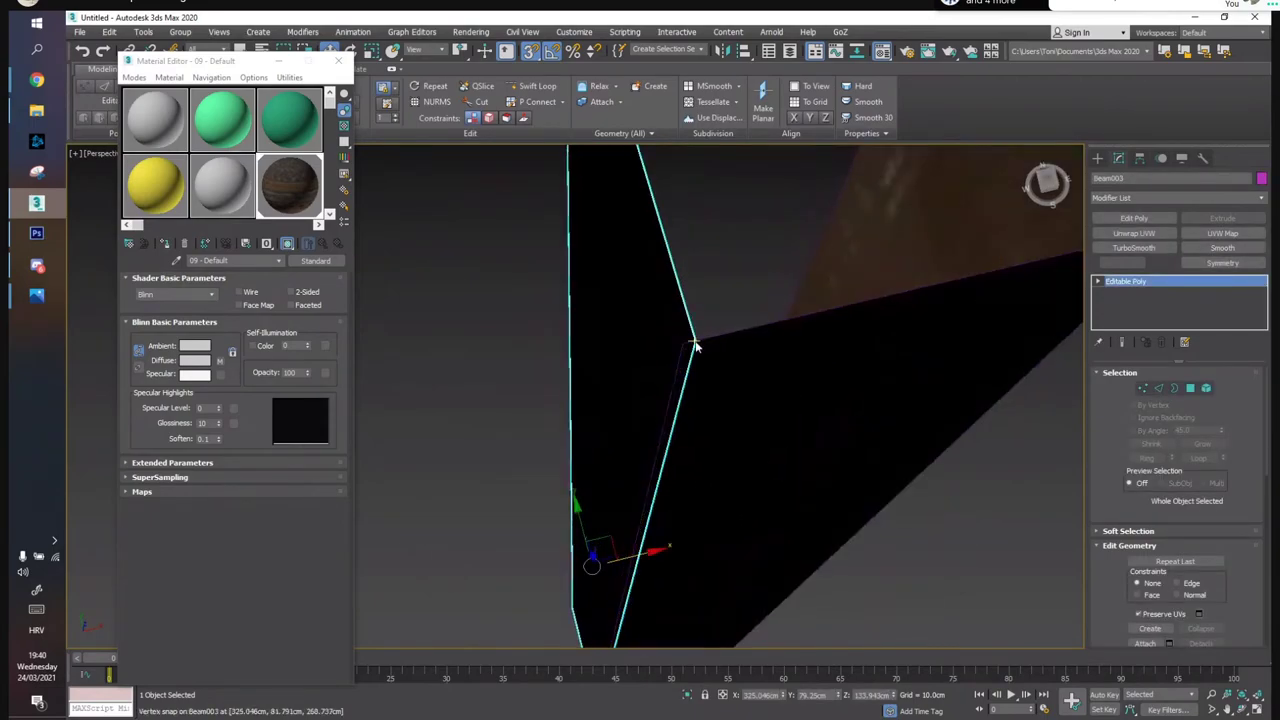
click(690, 343)
drag(685, 344, 680, 347)
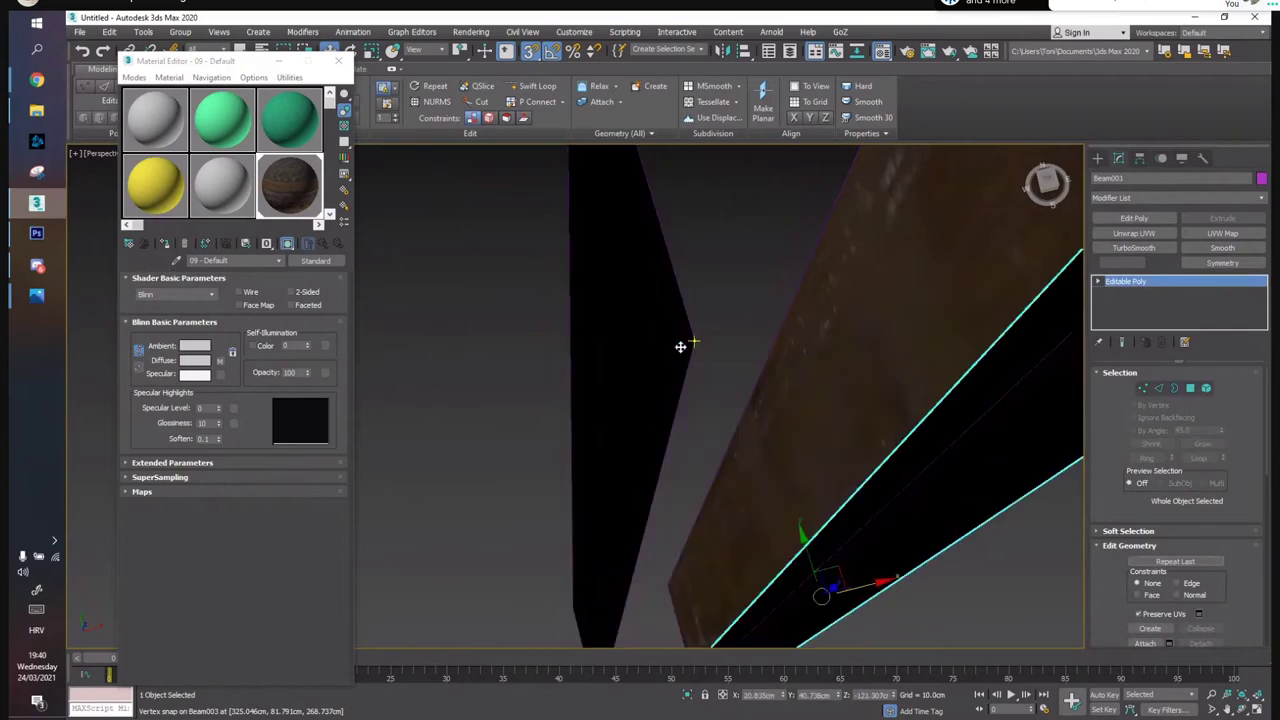
key(ctrl+z)
Vertex-snap the third strip's corner onto the first strip's corner to close the gap, and minimize the Material Editor
click(648, 264)
click(682, 345)
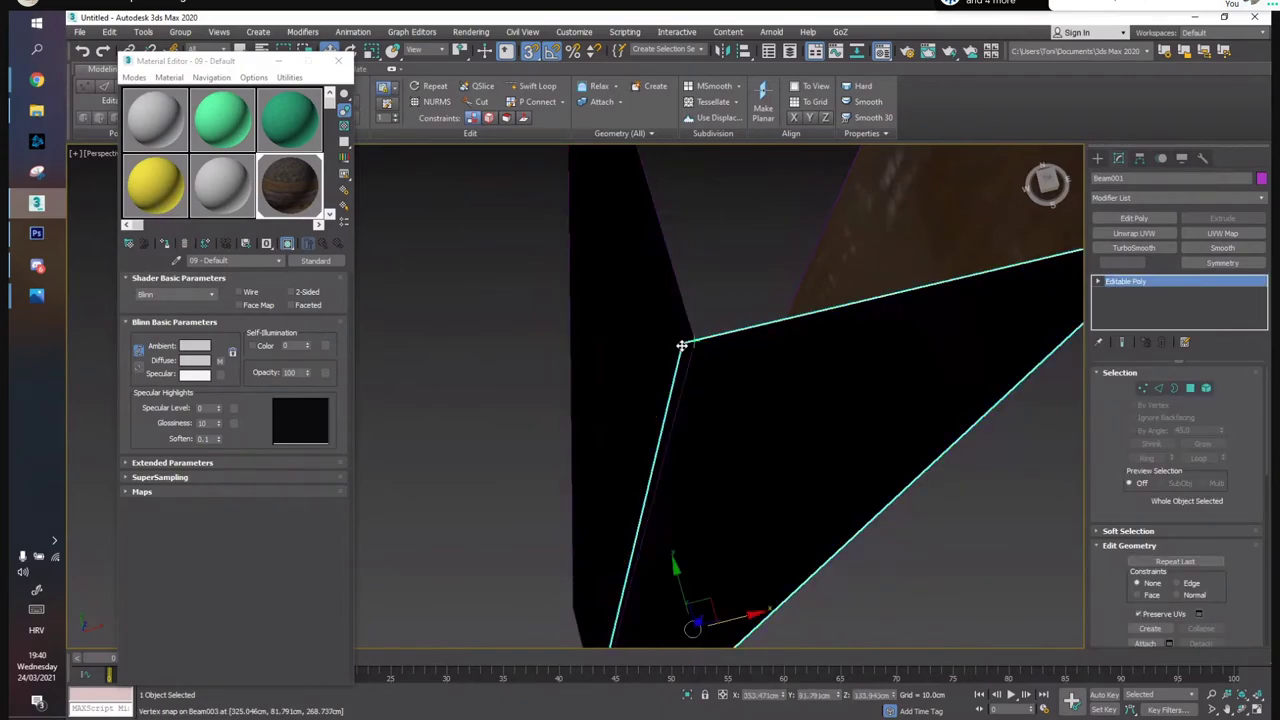
click(655, 325)
middle_drag(648, 328, 623, 375)
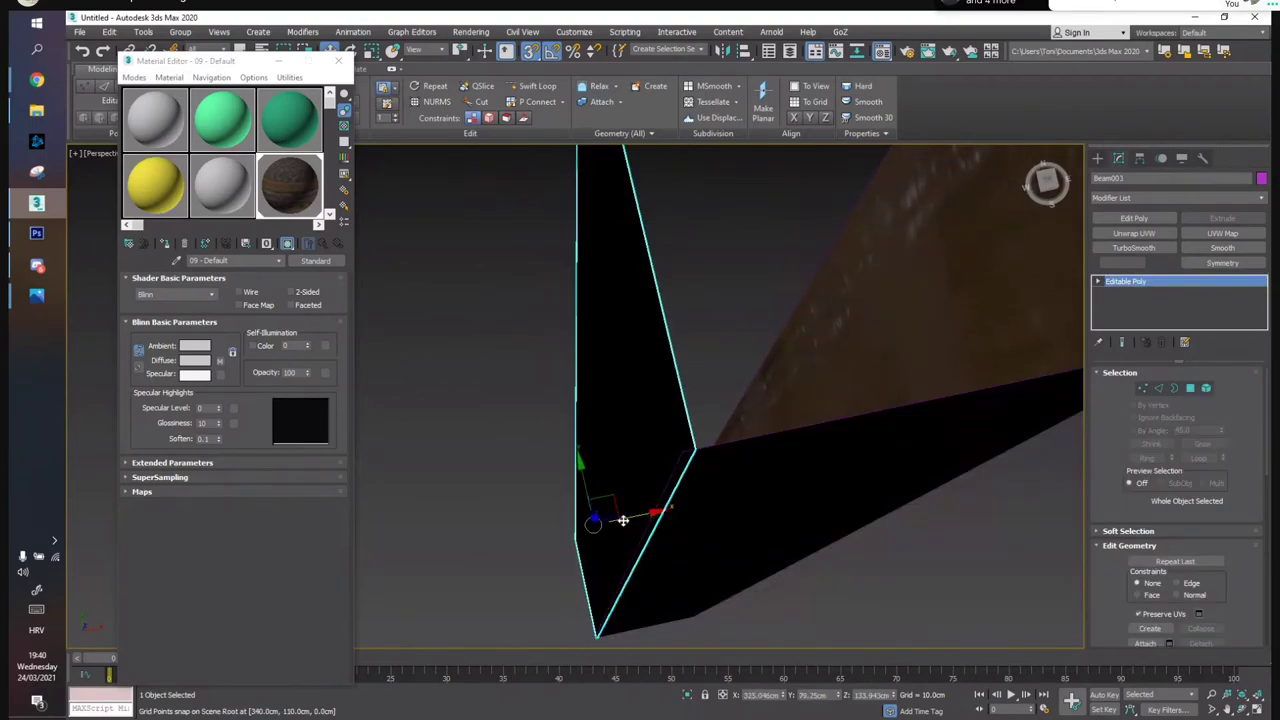
drag(620, 520, 689, 450)
click(705, 291)
alt+middle_drag(705, 291, 768, 362)
click(279, 61)
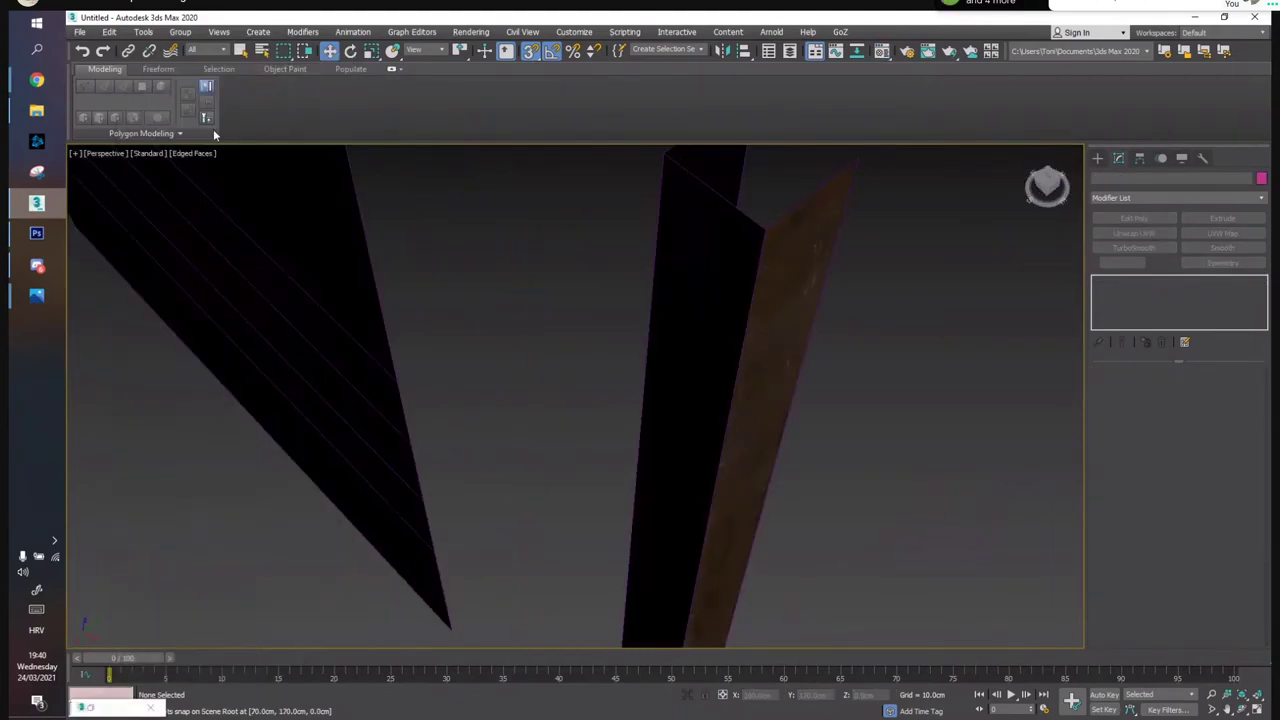
Switch the perspective viewport's shading to Clay, keeping edged faces on
click(139, 155)
click(190, 154)
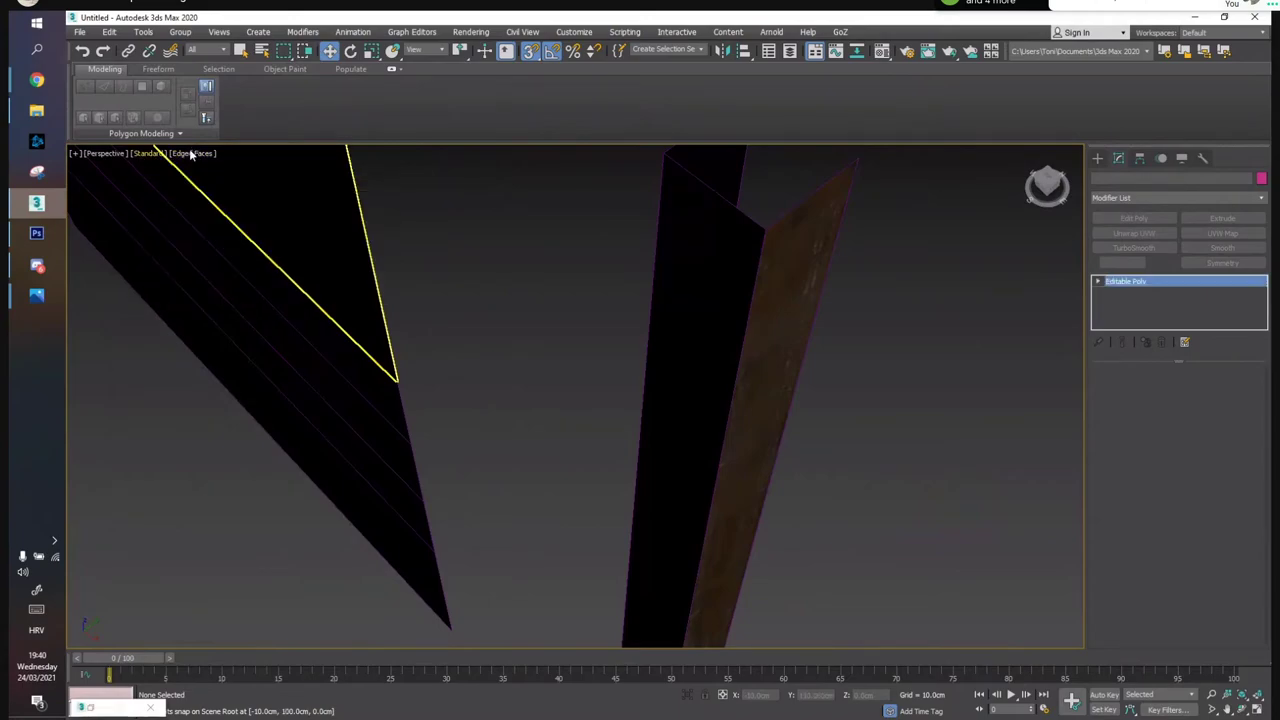
click(190, 155)
click(600, 329)
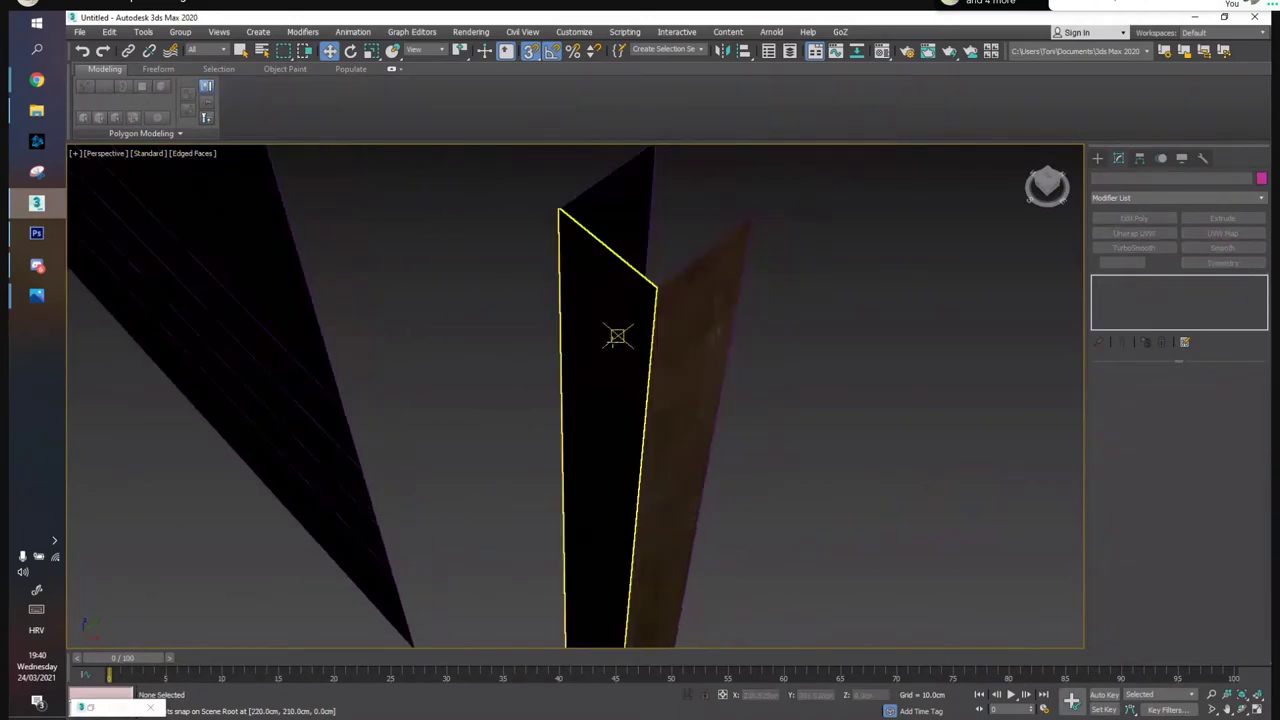
key(F4)
click(184, 155)
click(240, 241)
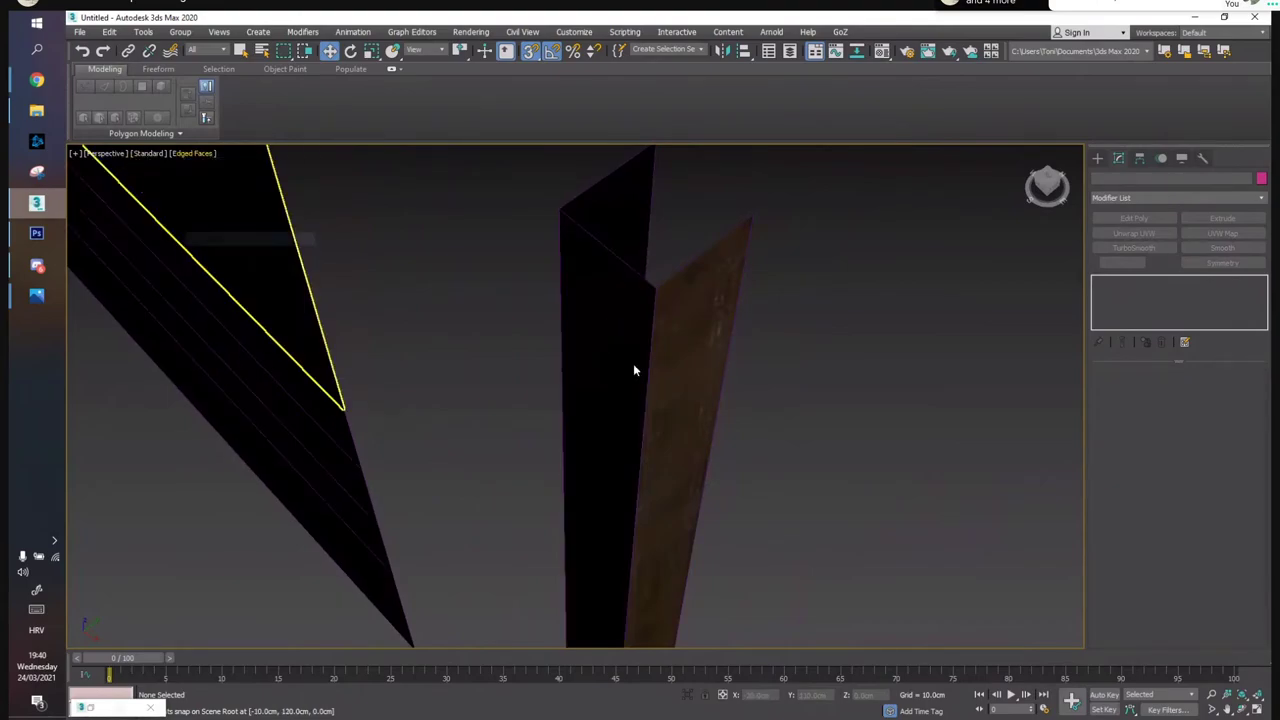
mouse_move(648, 337)
alt+middle_down()
mouse_move(686, 341)
mouse_move(571, 349)
mouse_move(748, 392)
alt+middle_up()
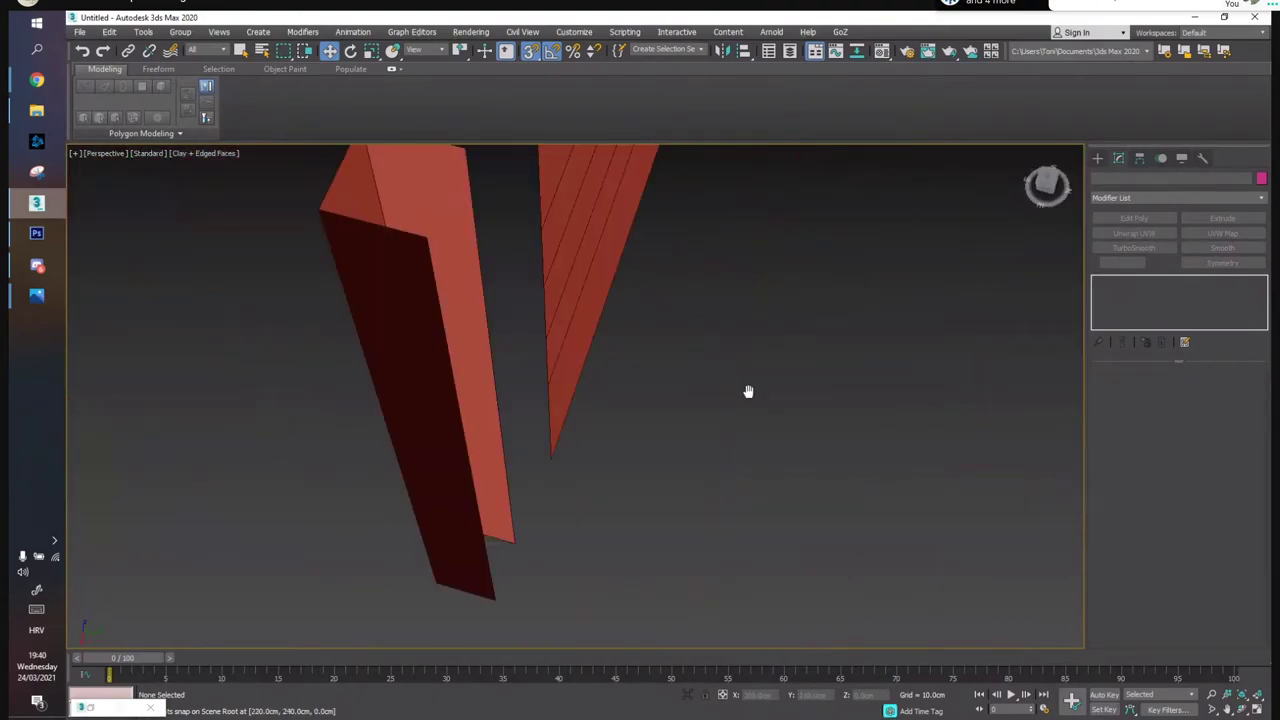
Hide the trim sheet strips and the reference box, leaving only the beam strips in the scene
scroll(748, 391, down, 5)
click(748, 288)
right_click(759, 289)
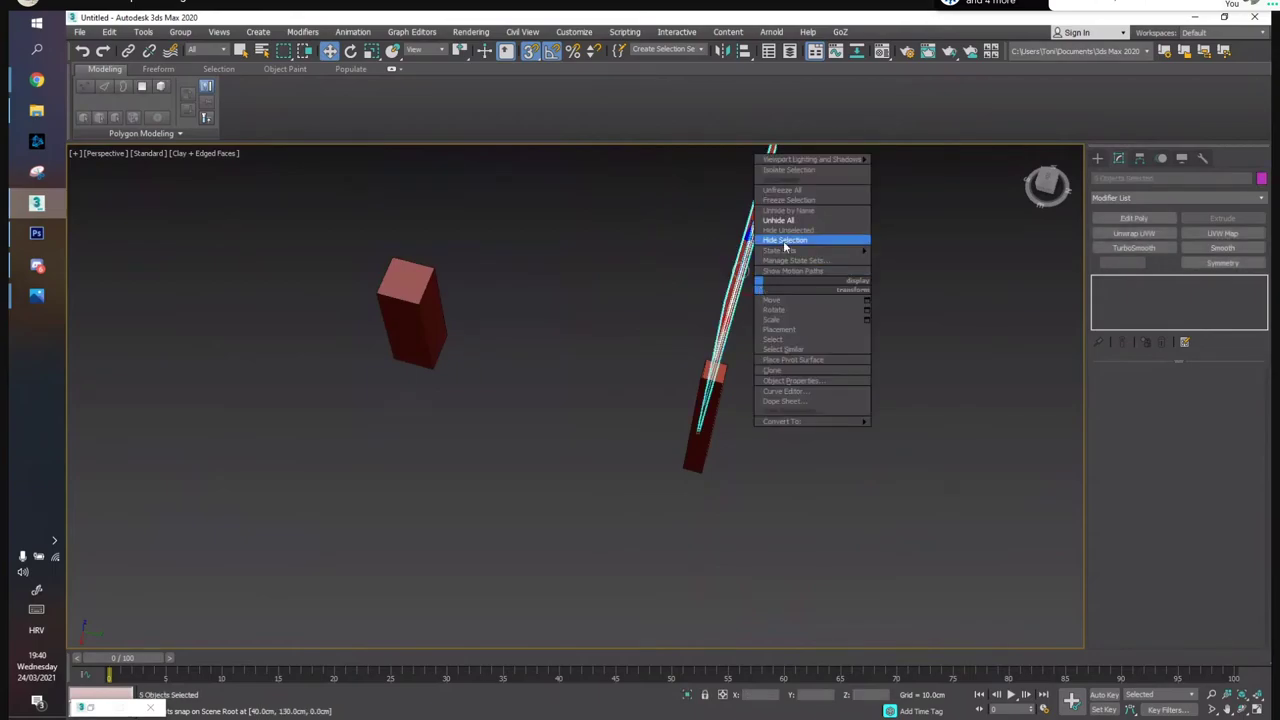
click(785, 241)
click(440, 350)
right_click(443, 350)
click(475, 303)
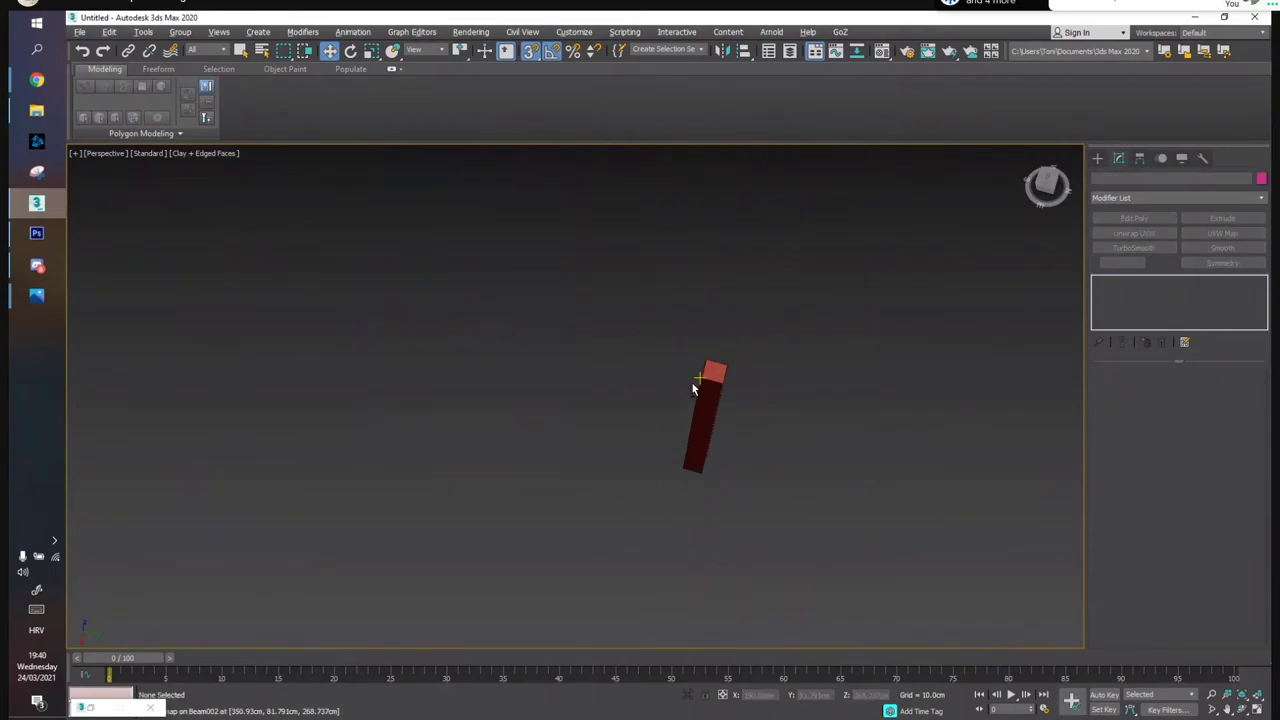
Select the beam strip that joins the two facing side strips
alt+middle_drag(693, 388, 541, 367)
scroll(545, 367, up, 5)
middle_drag(616, 302, 580, 409)
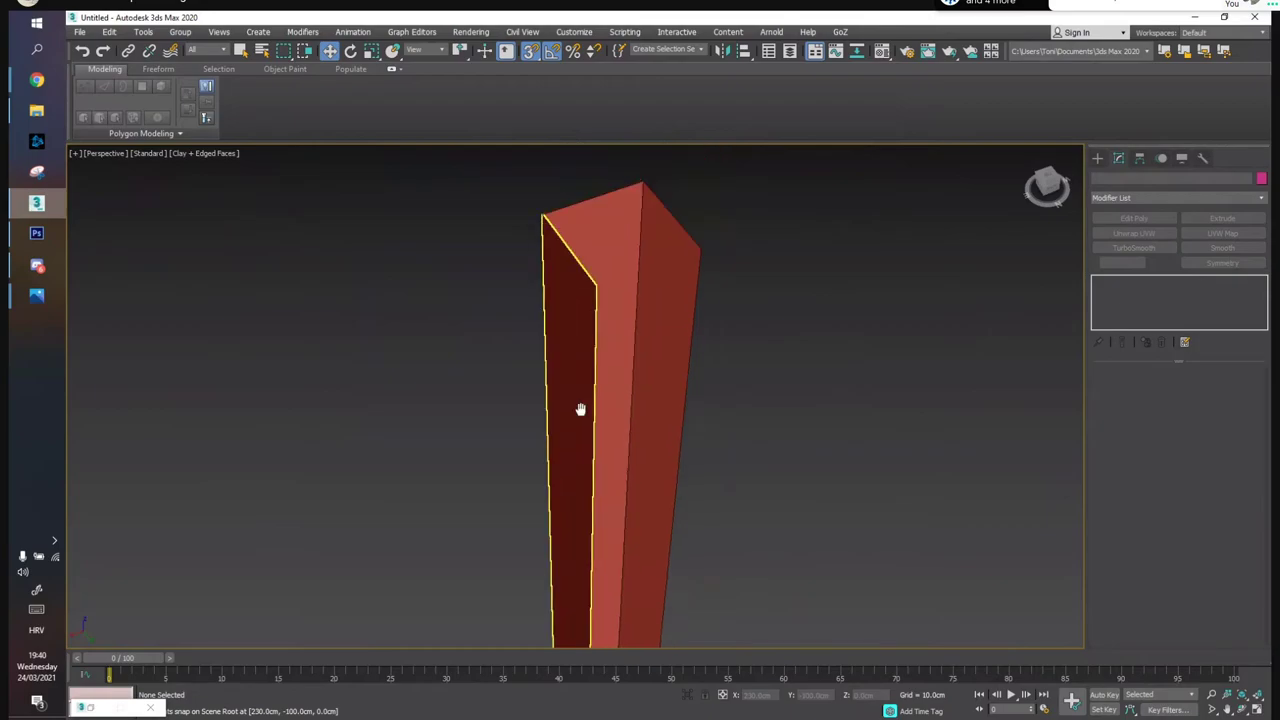
click(602, 231)
middle_drag(626, 348, 636, 272)
scroll(628, 340, down, 3)
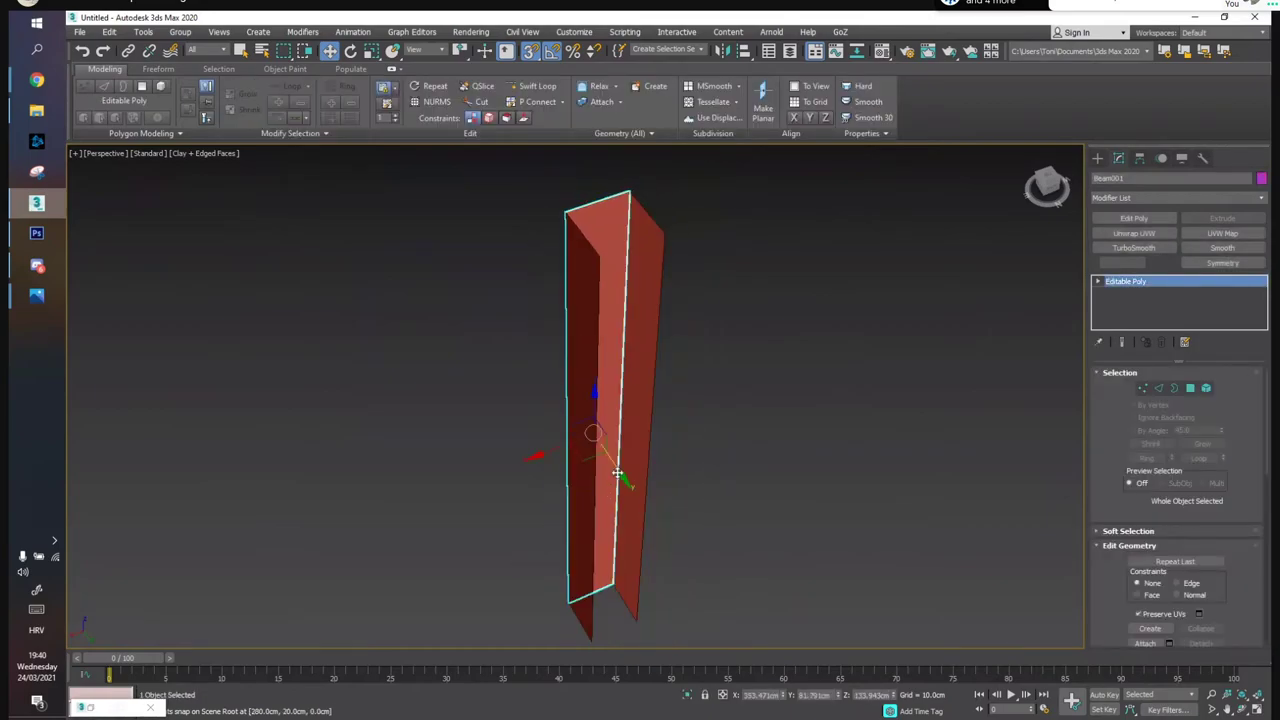
drag(617, 471, 657, 520)
click(602, 212)
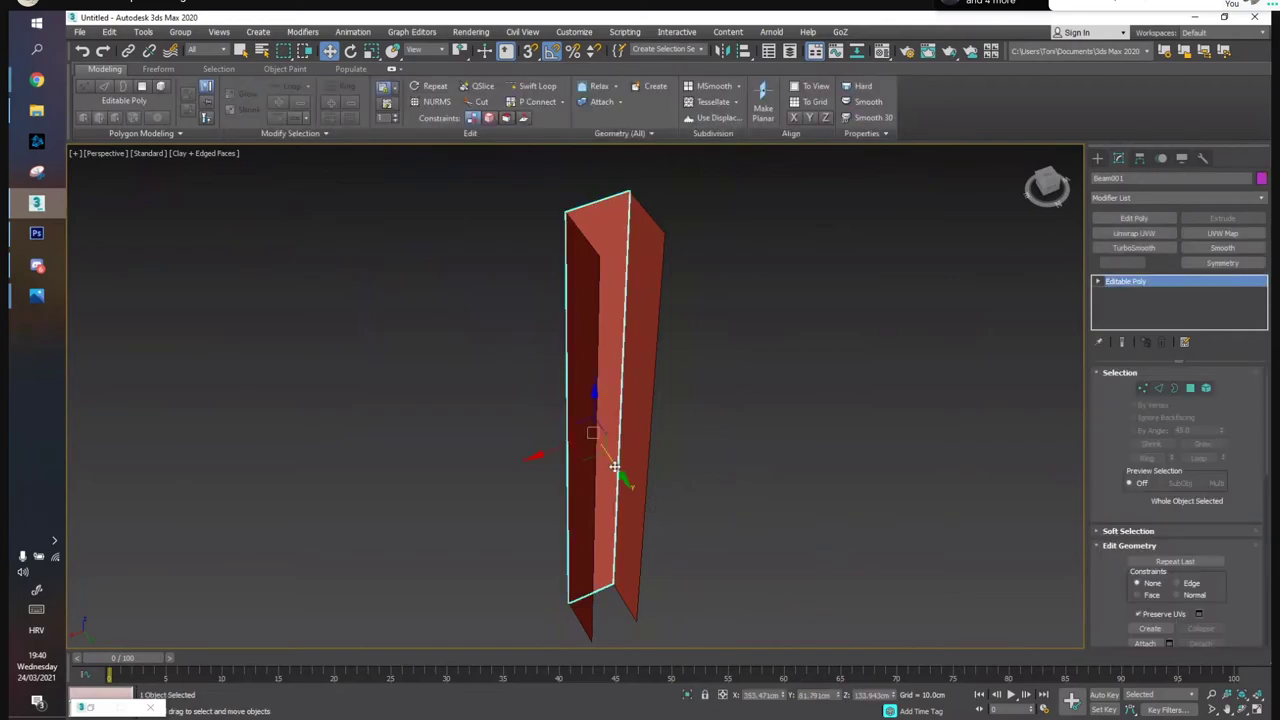
ctrl+click(652, 513)
click(666, 507)
click(614, 544)
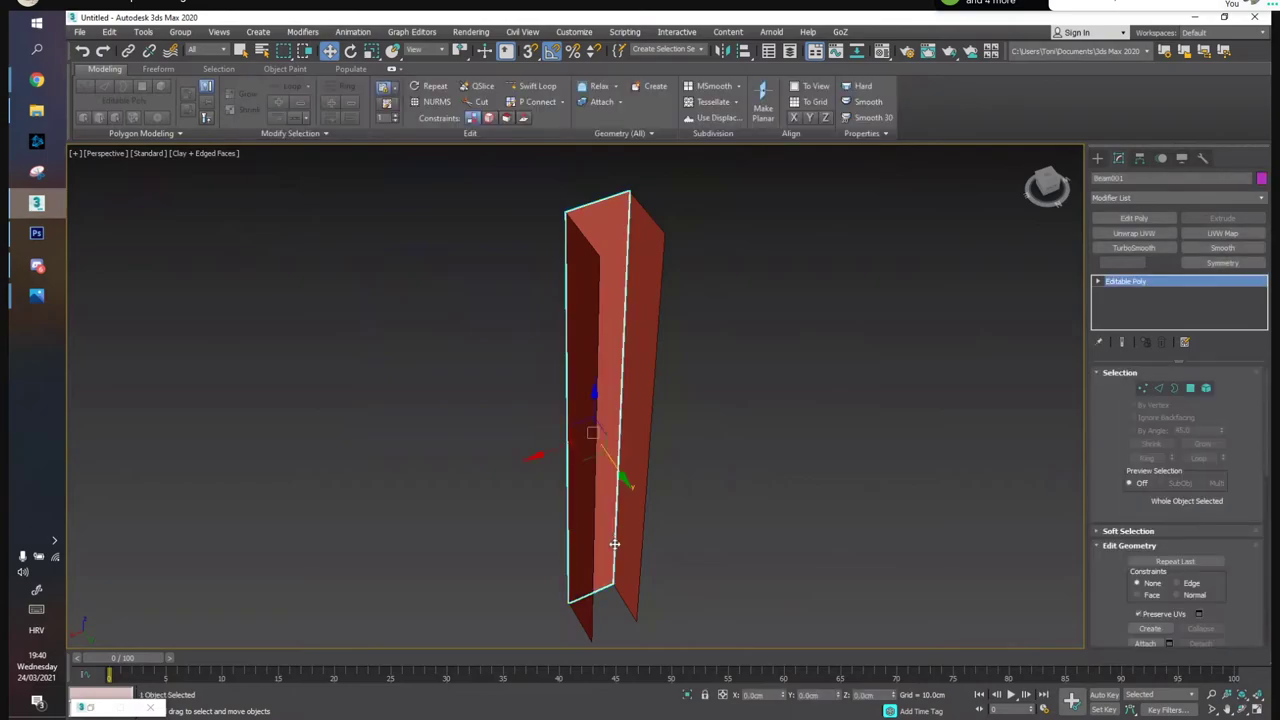
click(638, 493)
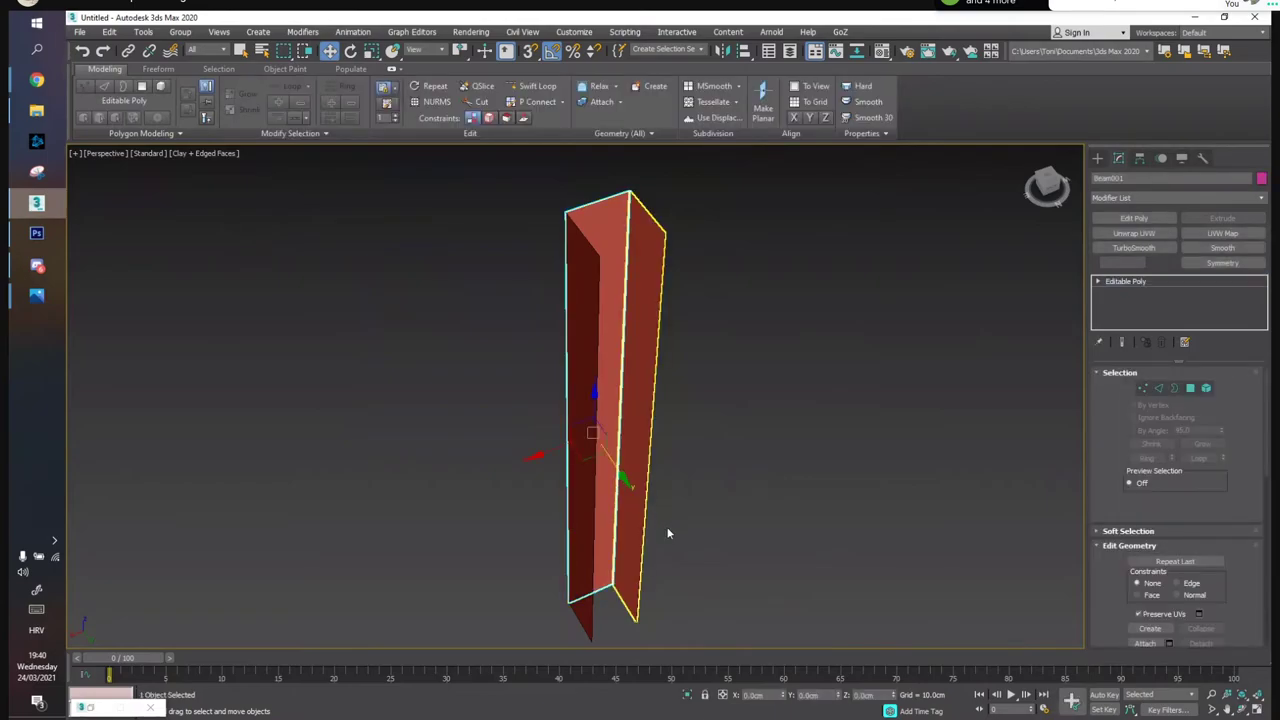
Copy the selected strip along Y onto the open side of the beam as Beam004
alt+middle_drag(665, 504, 645, 458)
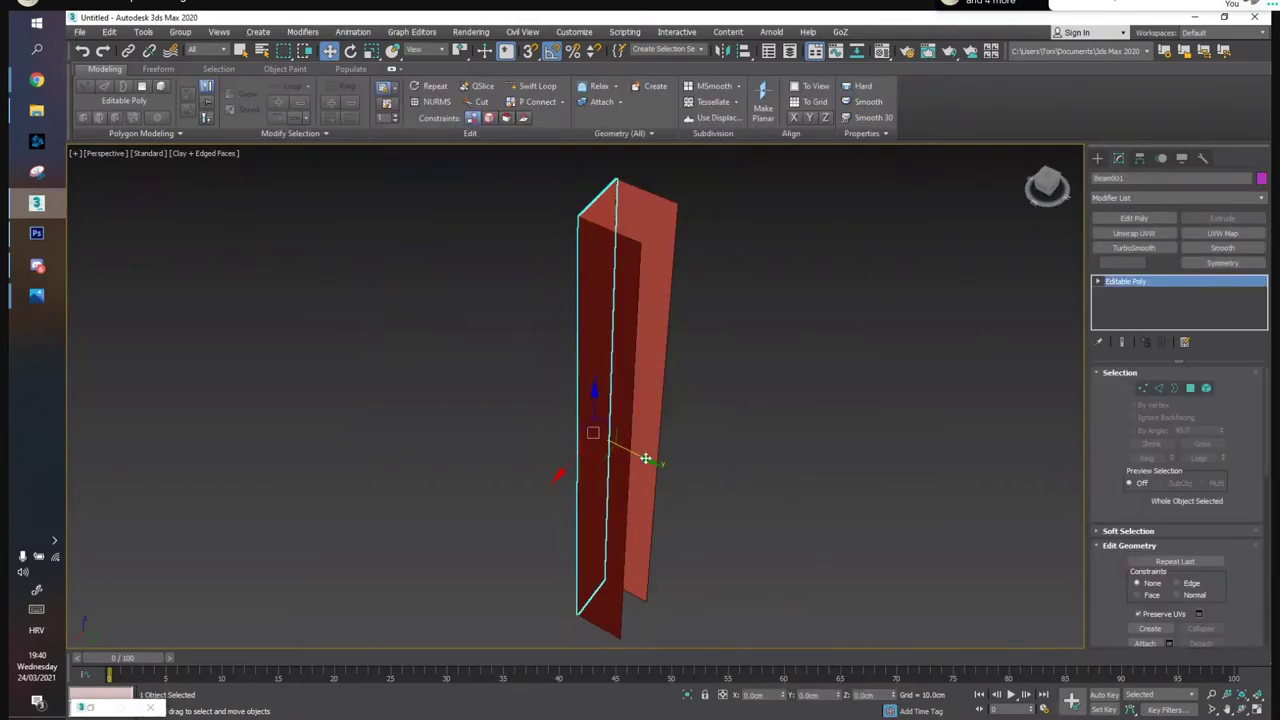
shift+drag(662, 469, 701, 491)
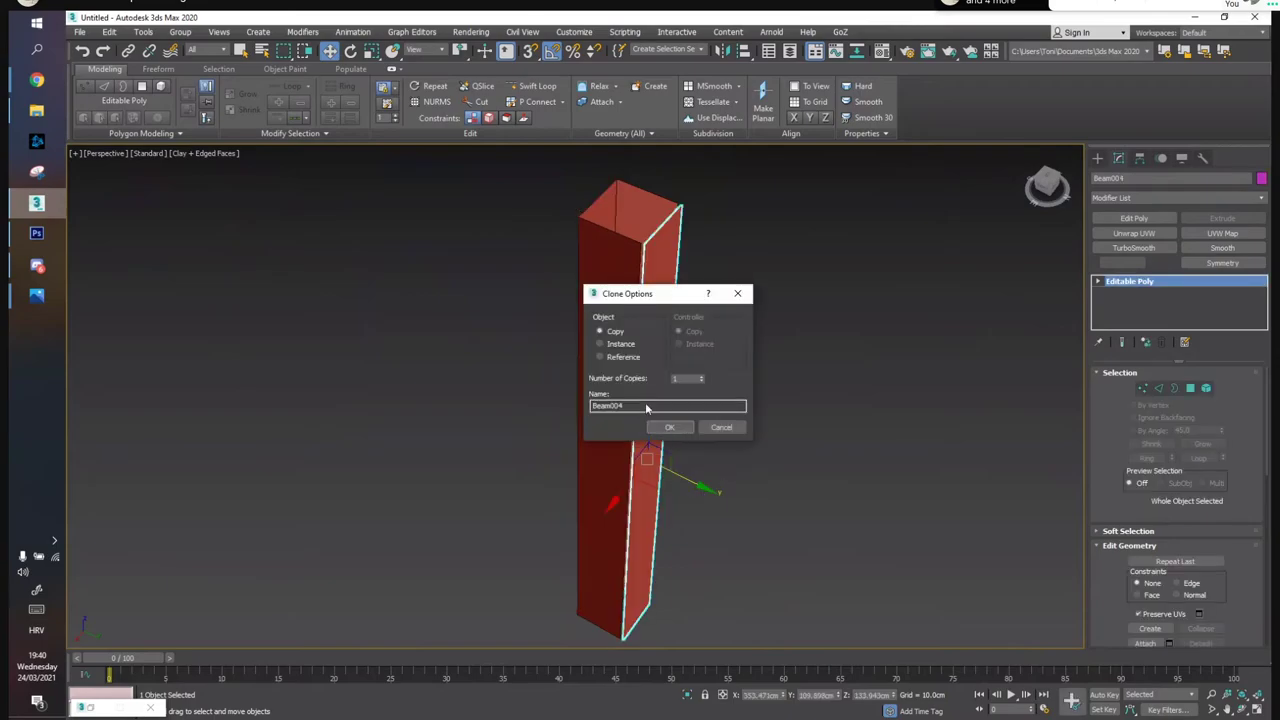
click(669, 428)
Rotate the fourth strip about the vertical axis to face outward, and move it along X back over the beam's open side
key(e)
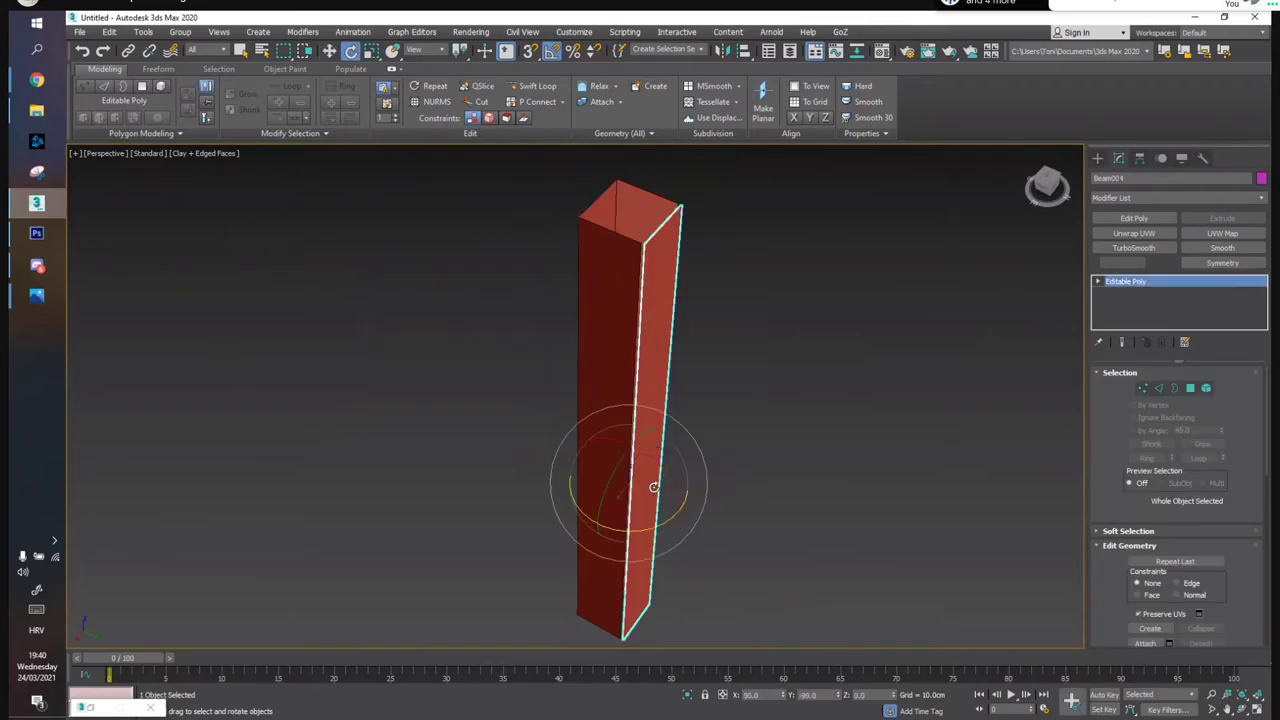
mouse_move(632, 523)
mouse_down()
mouse_move(663, 528)
mouse_move(746, 503)
mouse_up()
key(w)
alt+middle_drag(672, 462, 563, 497)
drag(564, 499, 636, 515)
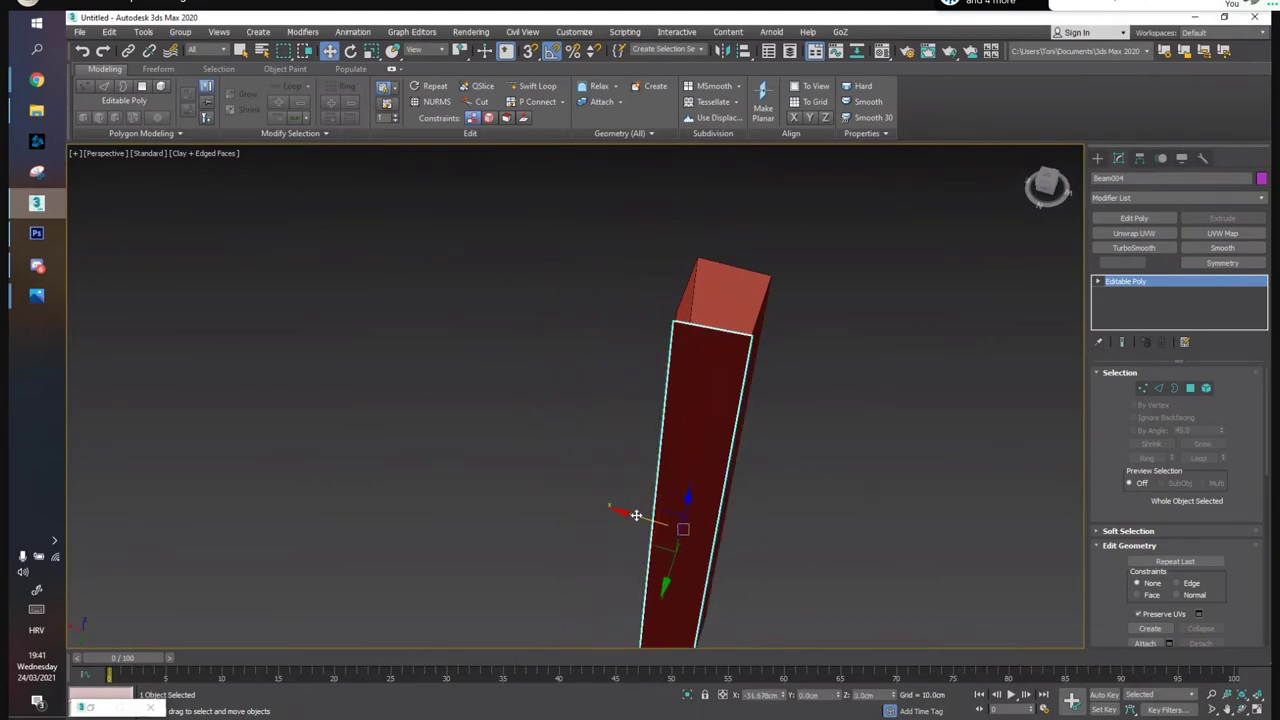
alt+middle_drag(642, 501, 554, 468)
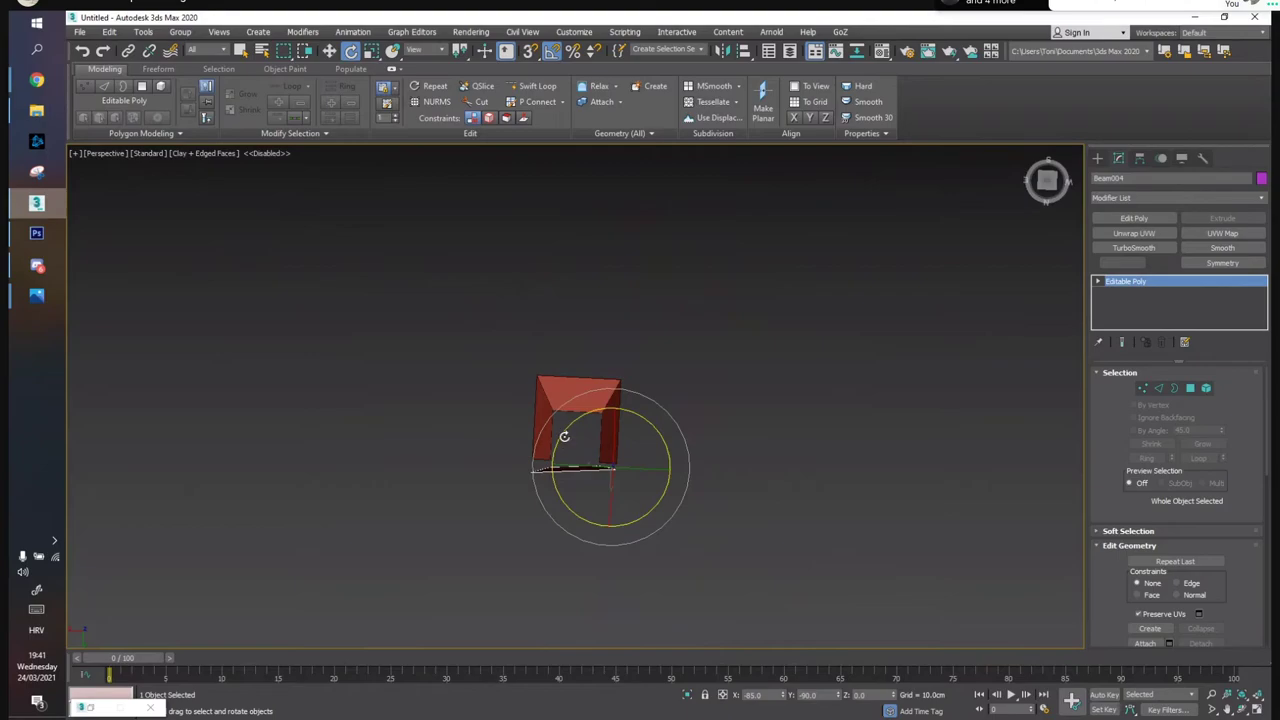
key(w)
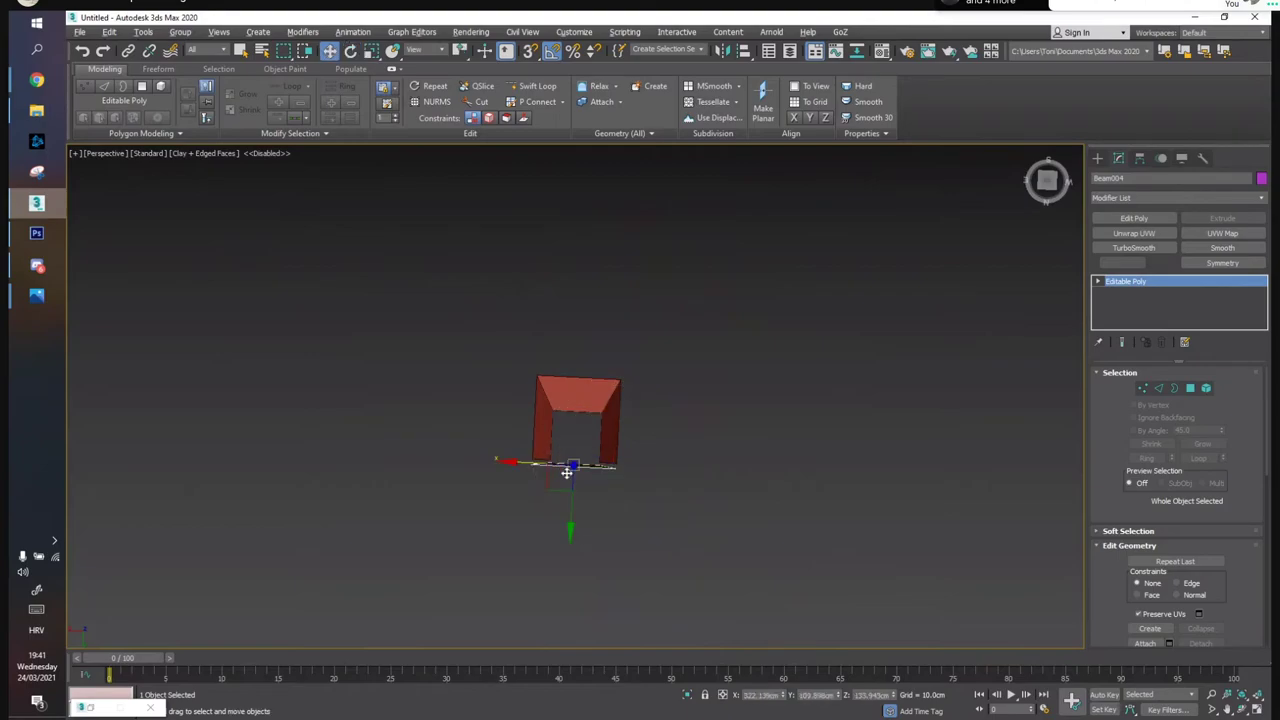
Vertex-snap the fourth strip's upper corner onto the adjacent side strip's corner to close the beam, and deselect it
alt+middle_drag(566, 435, 523, 437)
scroll(614, 419, up, 5)
middle_drag(588, 291, 572, 321)
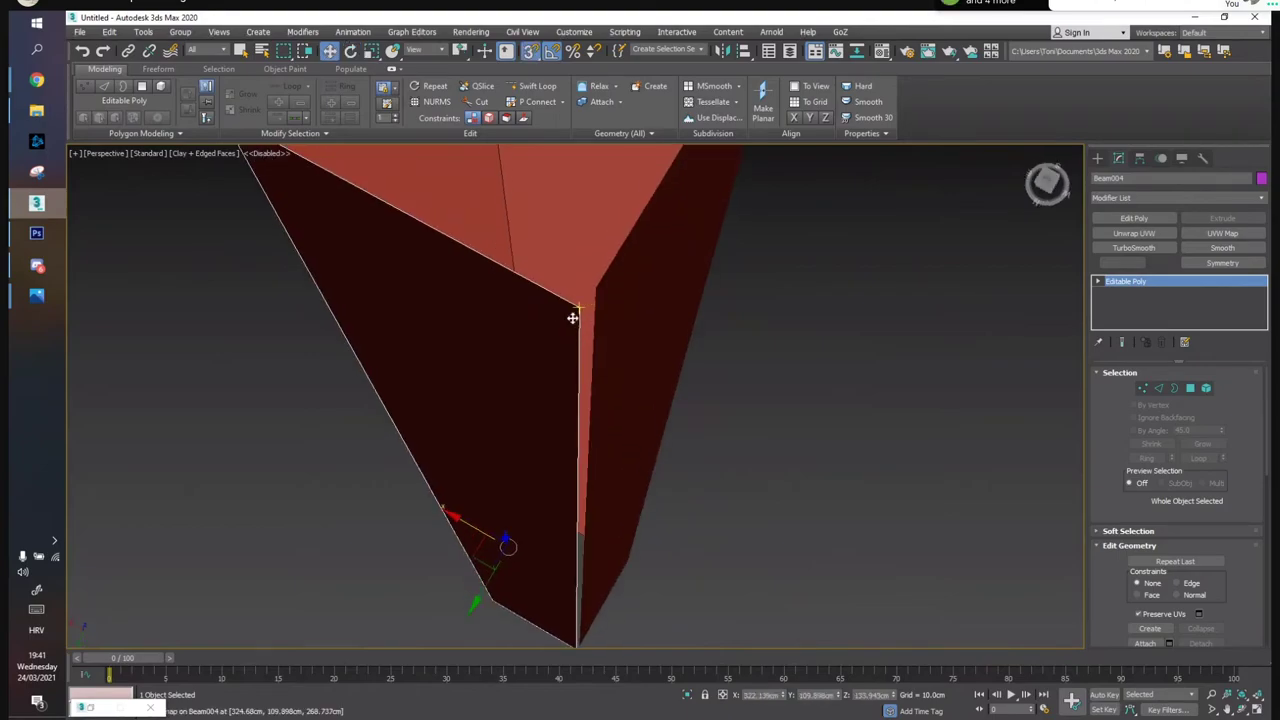
drag(578, 309, 597, 290)
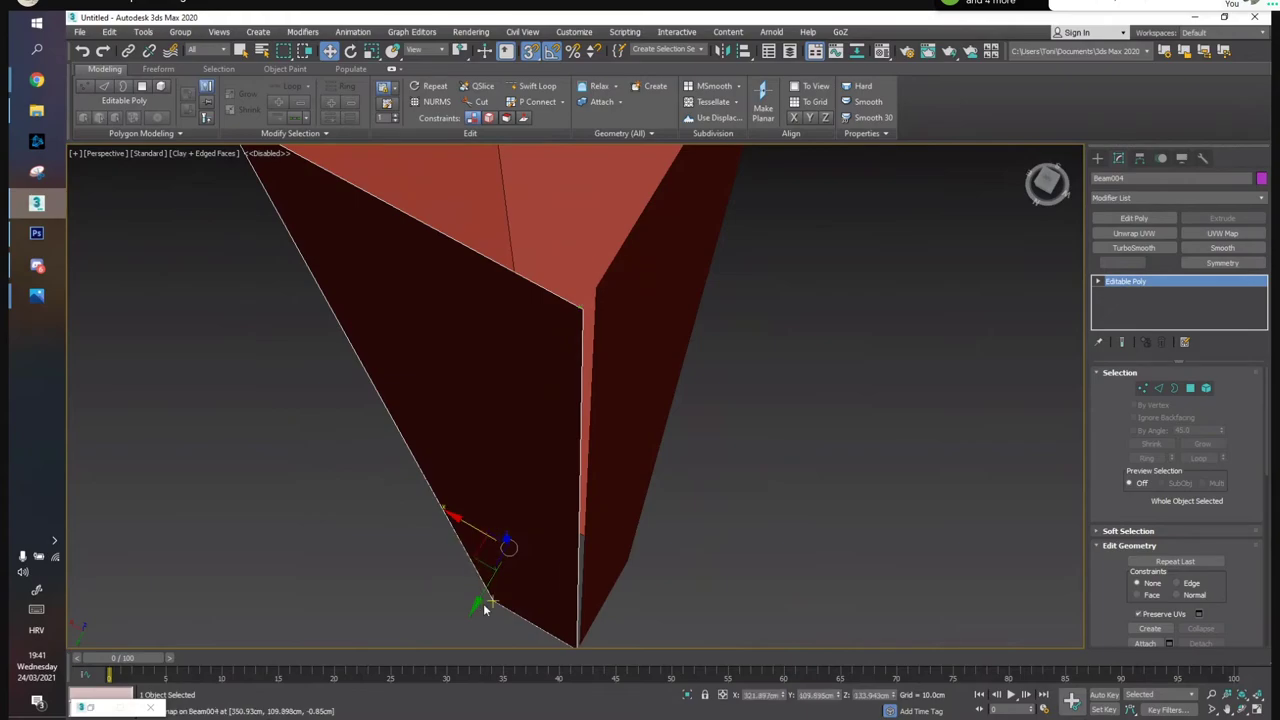
drag(581, 311, 590, 295)
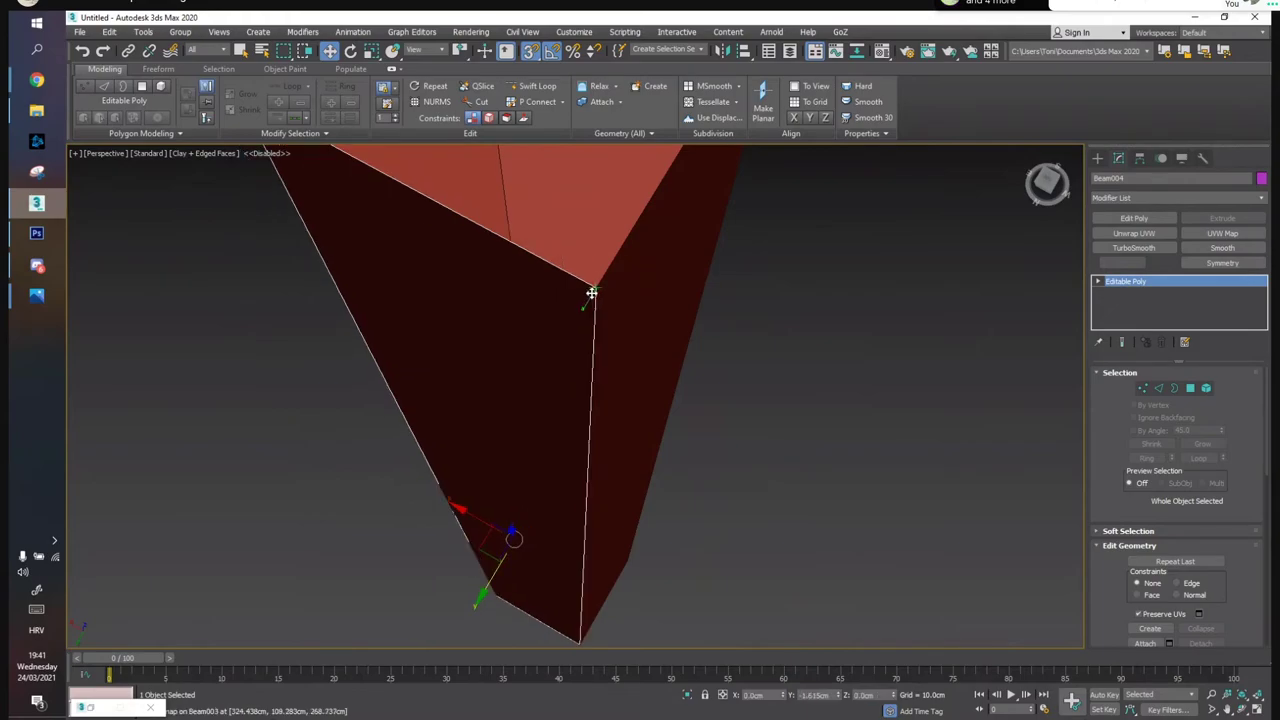
click(797, 451)
Switch the viewport back to Default Shading to view the wood texture on the assembled beam
alt+middle_drag(650, 408, 538, 407)
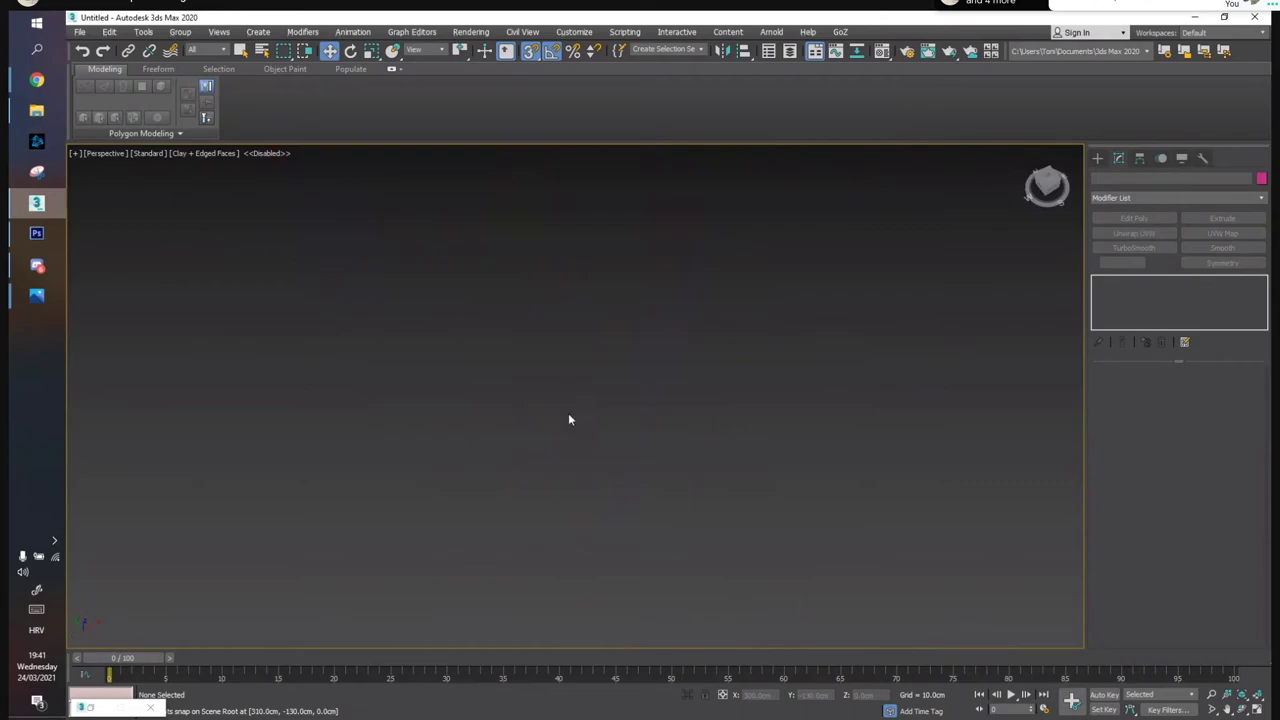
key(z)
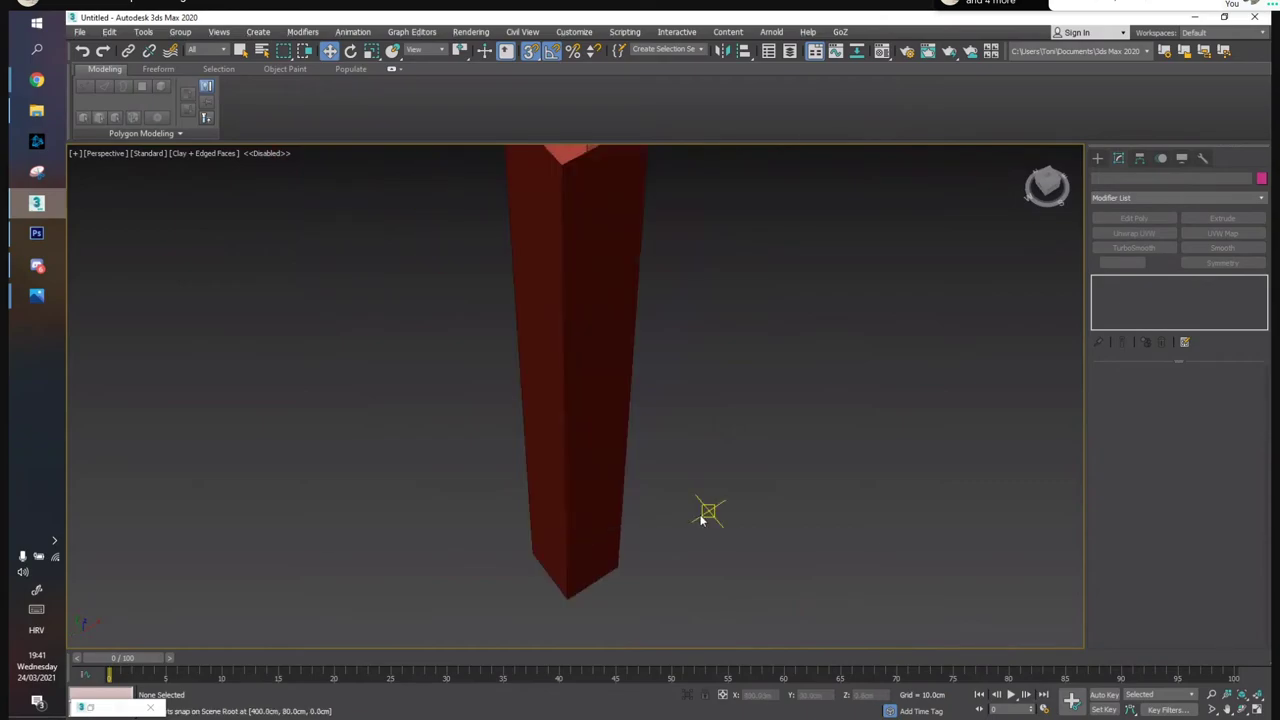
click(206, 153)
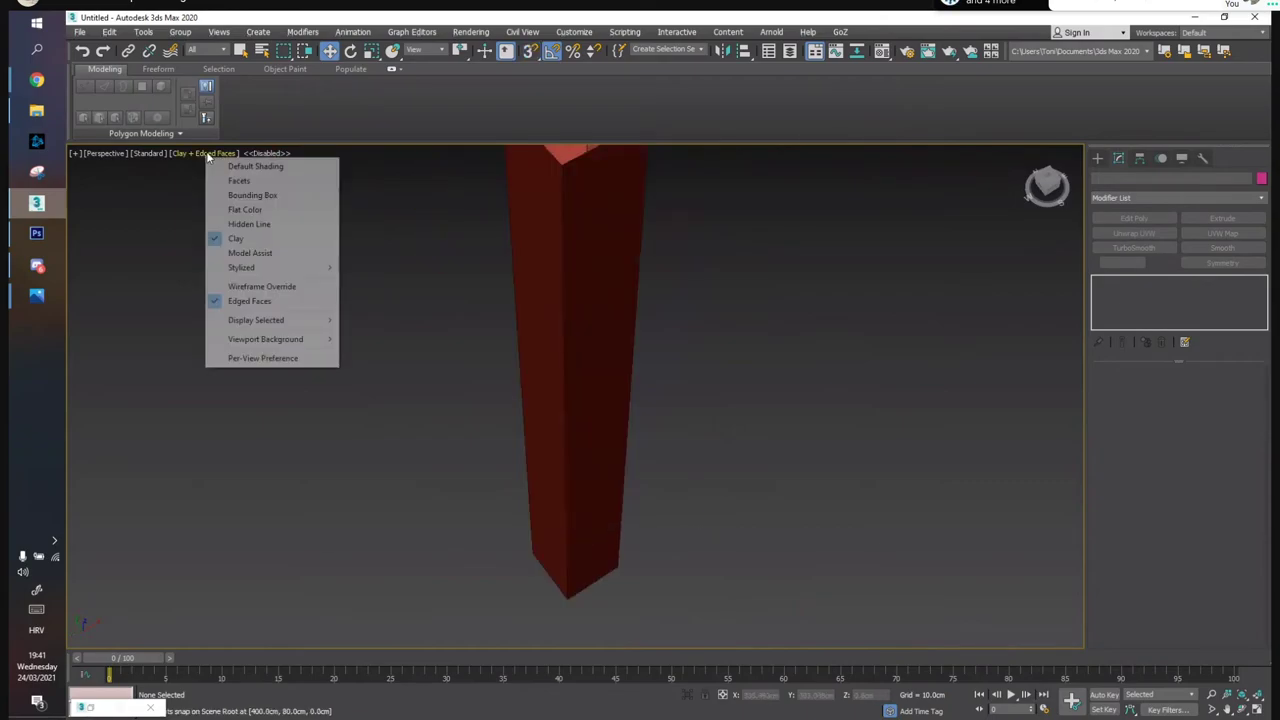
click(244, 181)
click(232, 153)
click(235, 182)
click(232, 155)
click(238, 167)
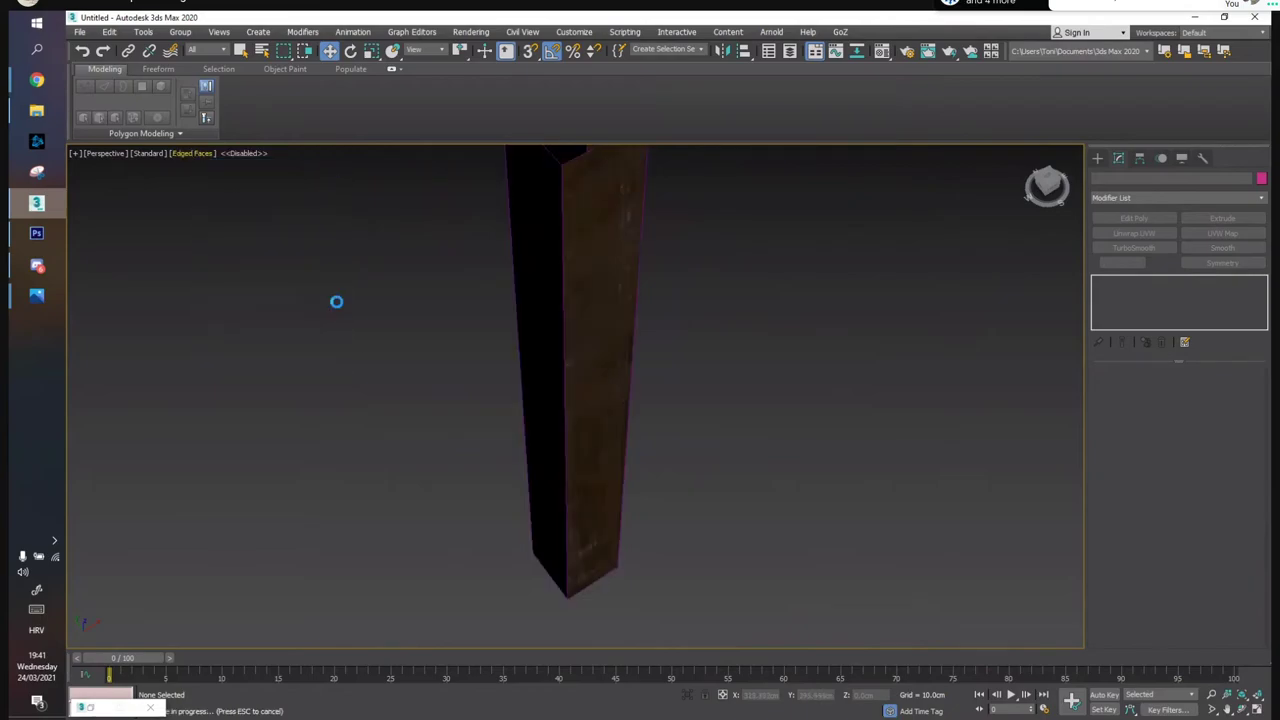
alt+middle_drag(617, 431, 626, 371)
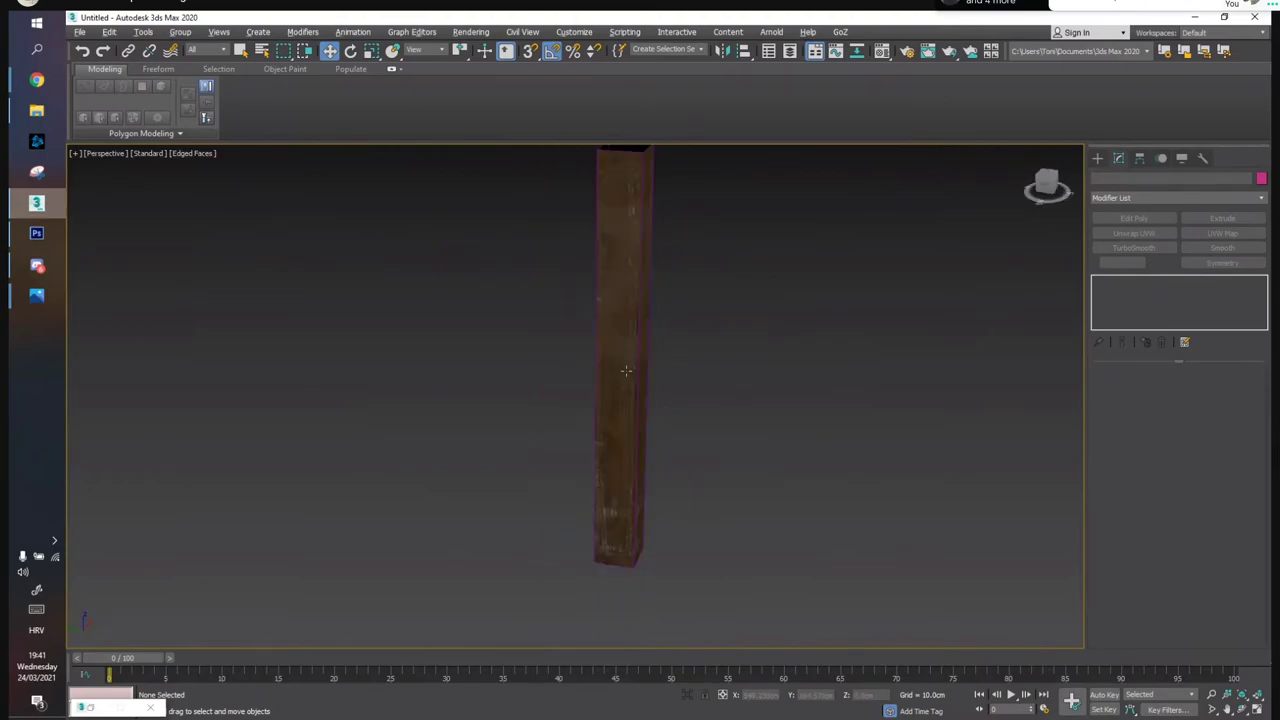
Unhide all objects and copy the planks strip from the bottom of the trim sheet up beside the upright beam as PLanks001
right_click(761, 498)
click(789, 444)
alt+middle_drag(577, 408, 459, 521)
click(459, 521)
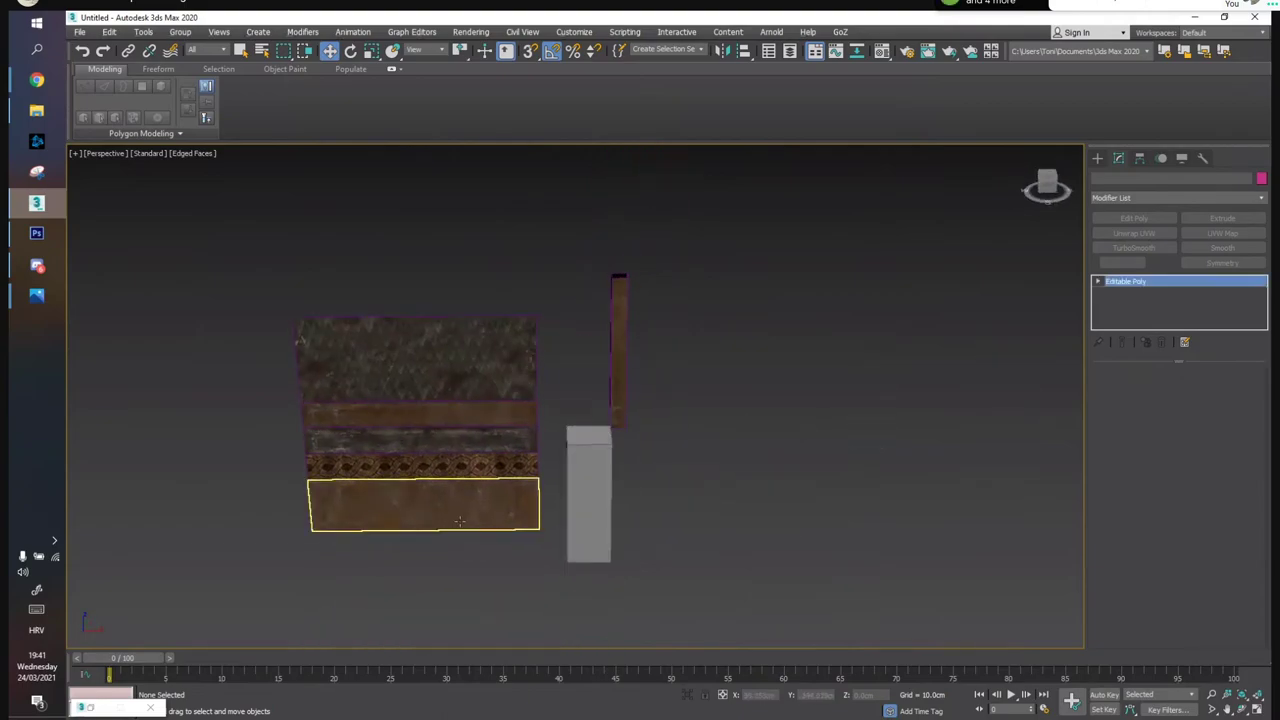
shift+drag(450, 505, 524, 382)
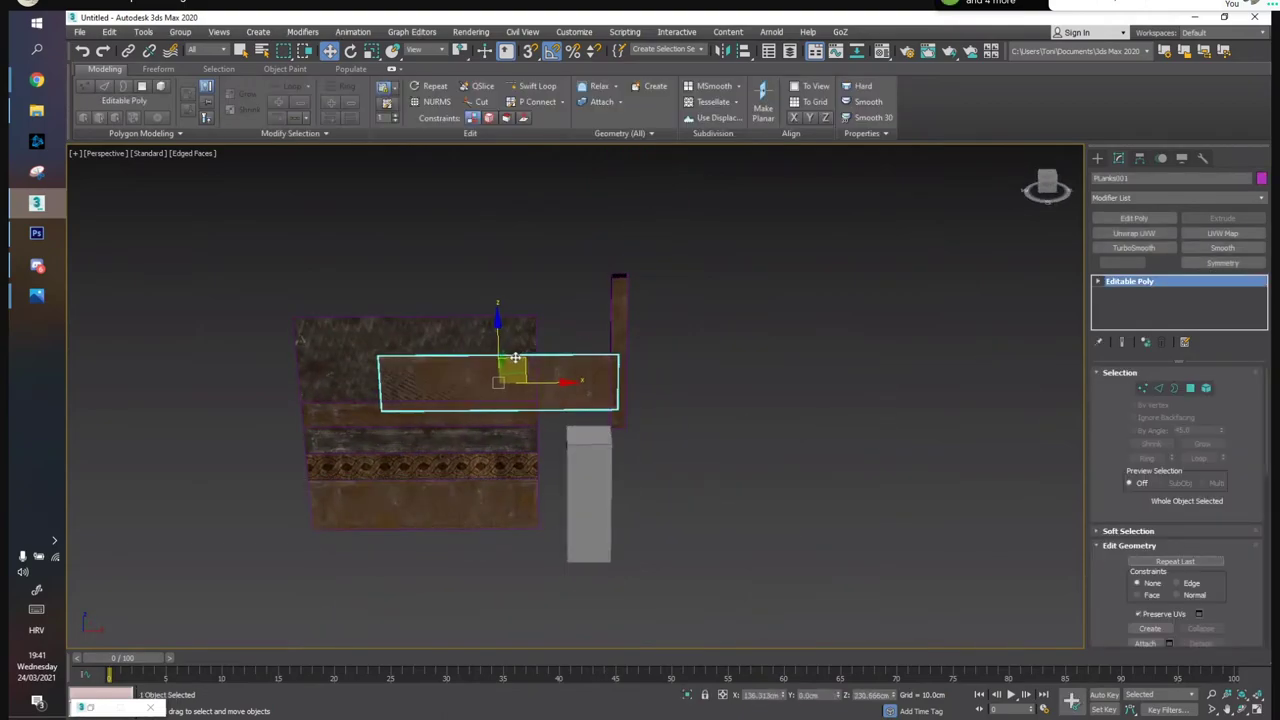
click(670, 426)
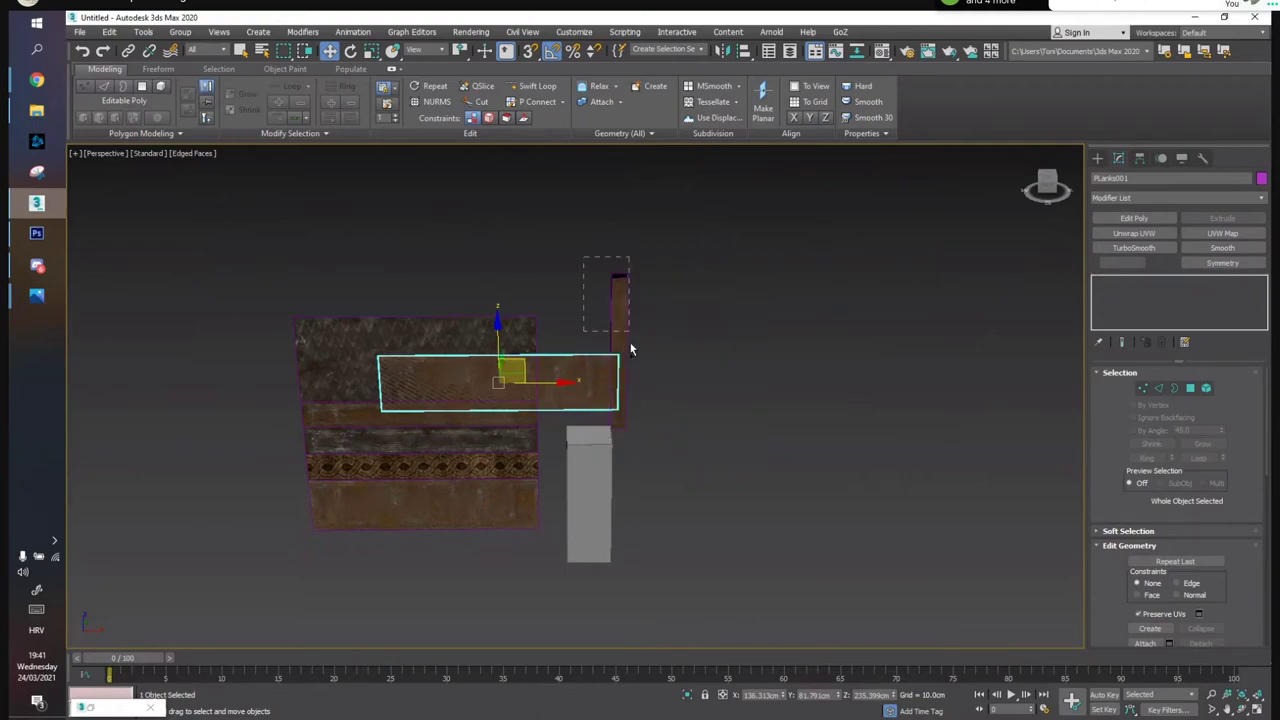
Isolate the upright beam together with the copied planks strip
ctrl+drag(631, 349, 632, 351)
click(687, 696)
click(754, 318)
alt+middle_drag(754, 318, 582, 316)
Attach the beam's separate strips together into one editable poly object
click(666, 364)
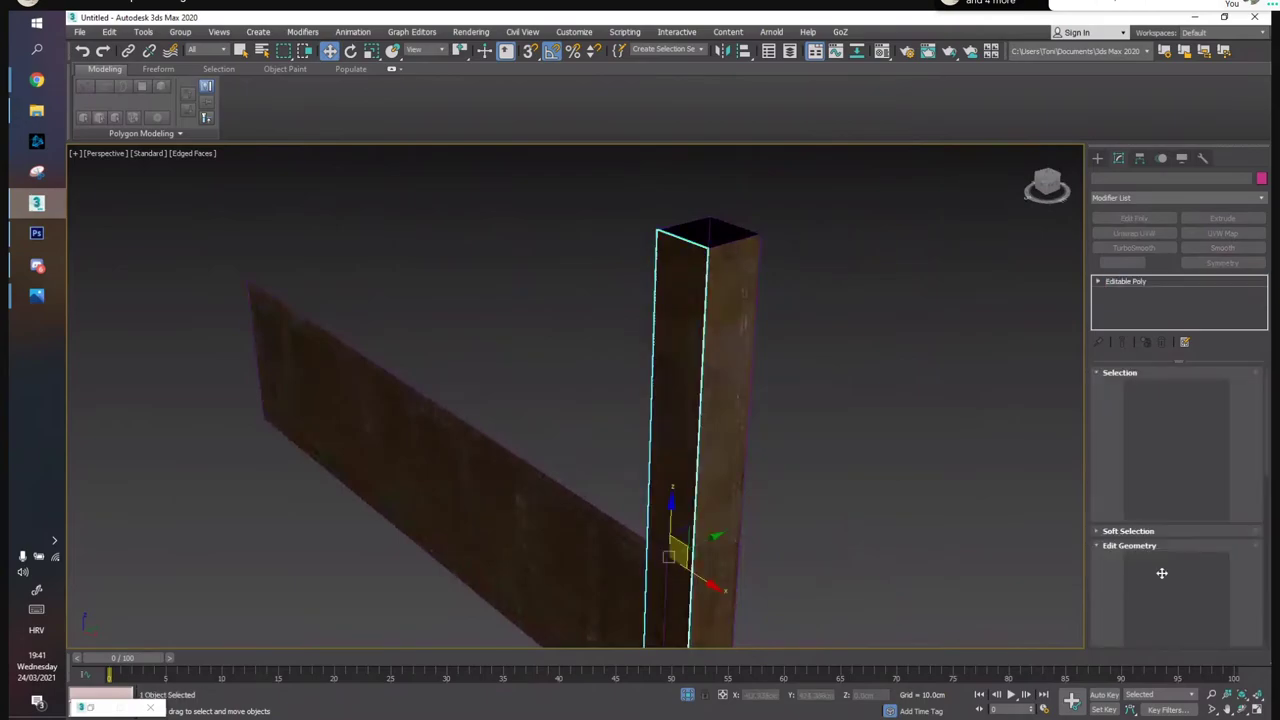
scroll(1151, 612, down, 1)
click(1147, 625)
click(1146, 625)
alt+middle_drag(700, 450, 630, 425)
alt+middle_drag(760, 441, 571, 470)
key(w)
Move the planks strip along Y into the beam's thickness, deselect it and turn off edged faces
middle_drag(500, 503, 637, 363)
click(596, 430)
alt+middle_drag(596, 430, 715, 482)
alt+middle_drag(362, 430, 649, 403)
scroll(666, 314, down, 3)
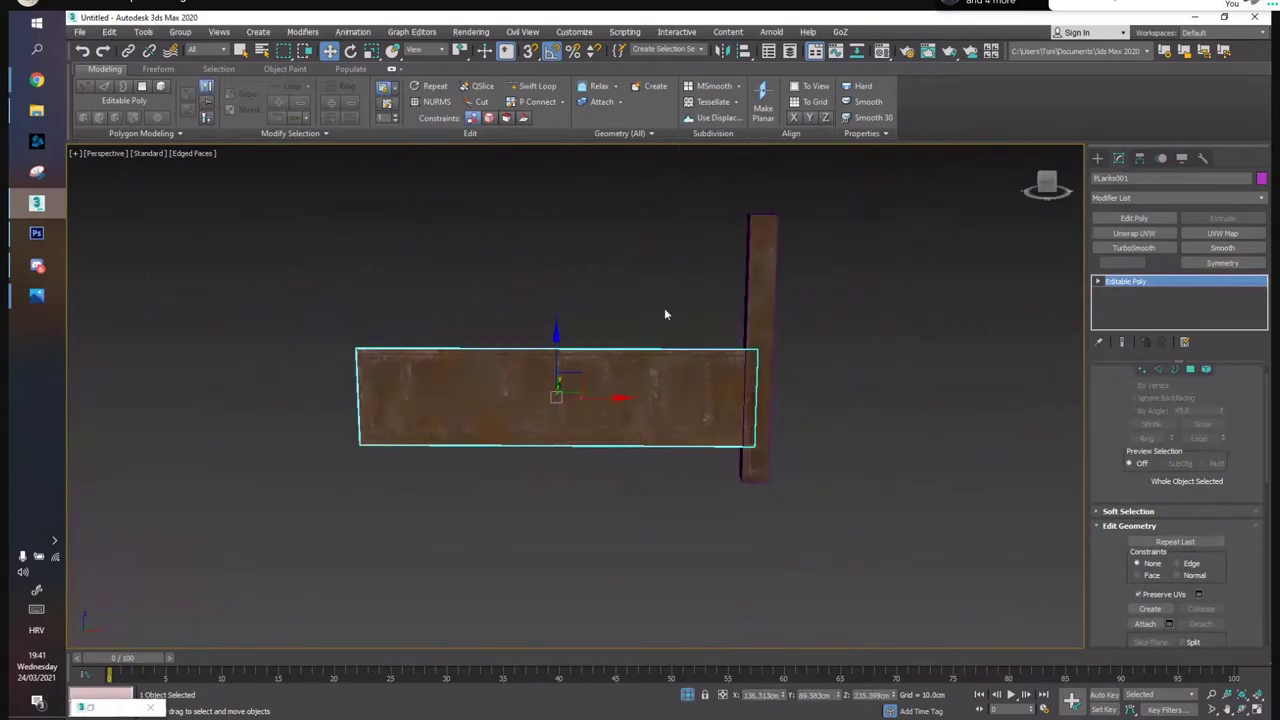
click(689, 300)
scroll(701, 364, down, 3)
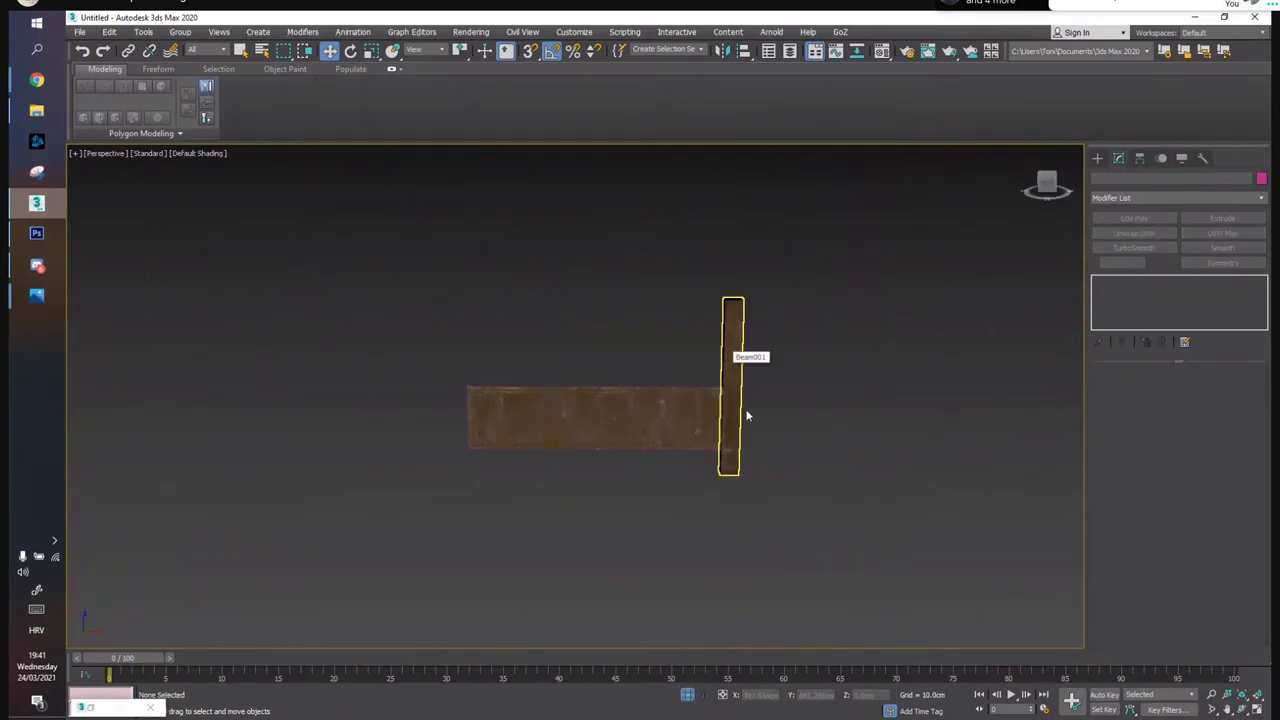
Examine the stave church reference photo STAVE.jpg in the Photos app, and return to 3ds Max
mouse_move(37, 296)
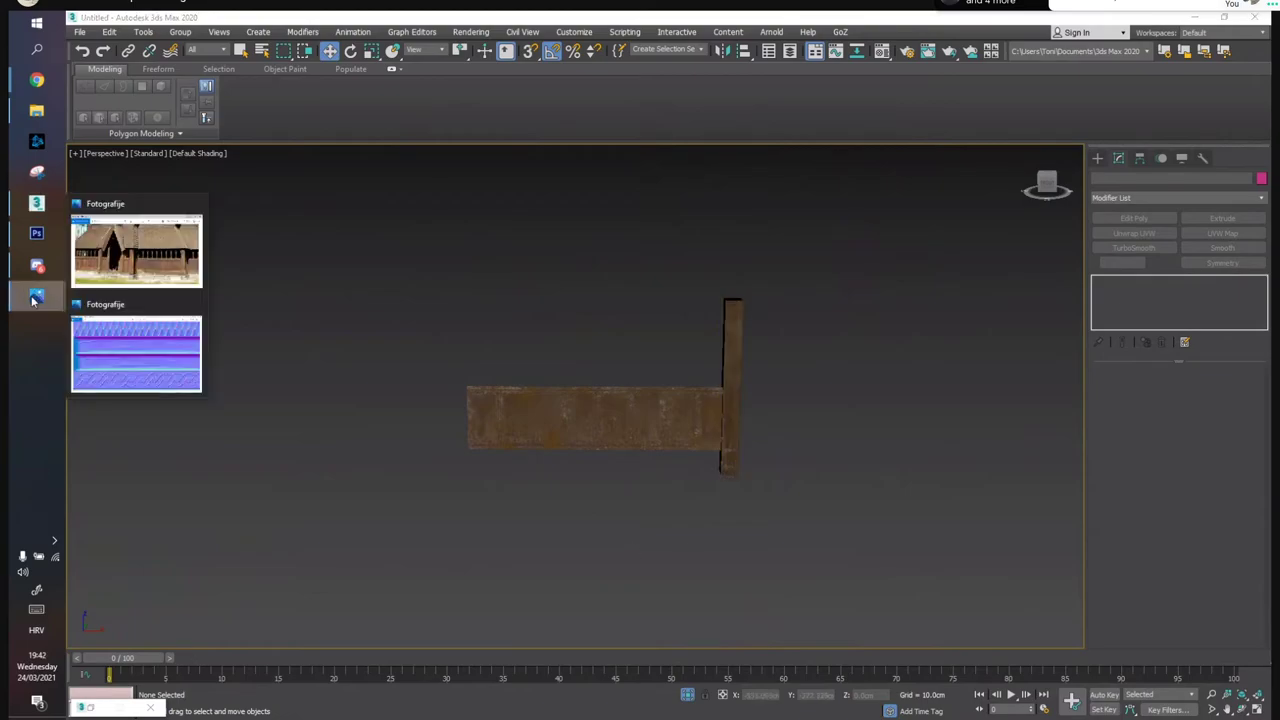
click(114, 271)
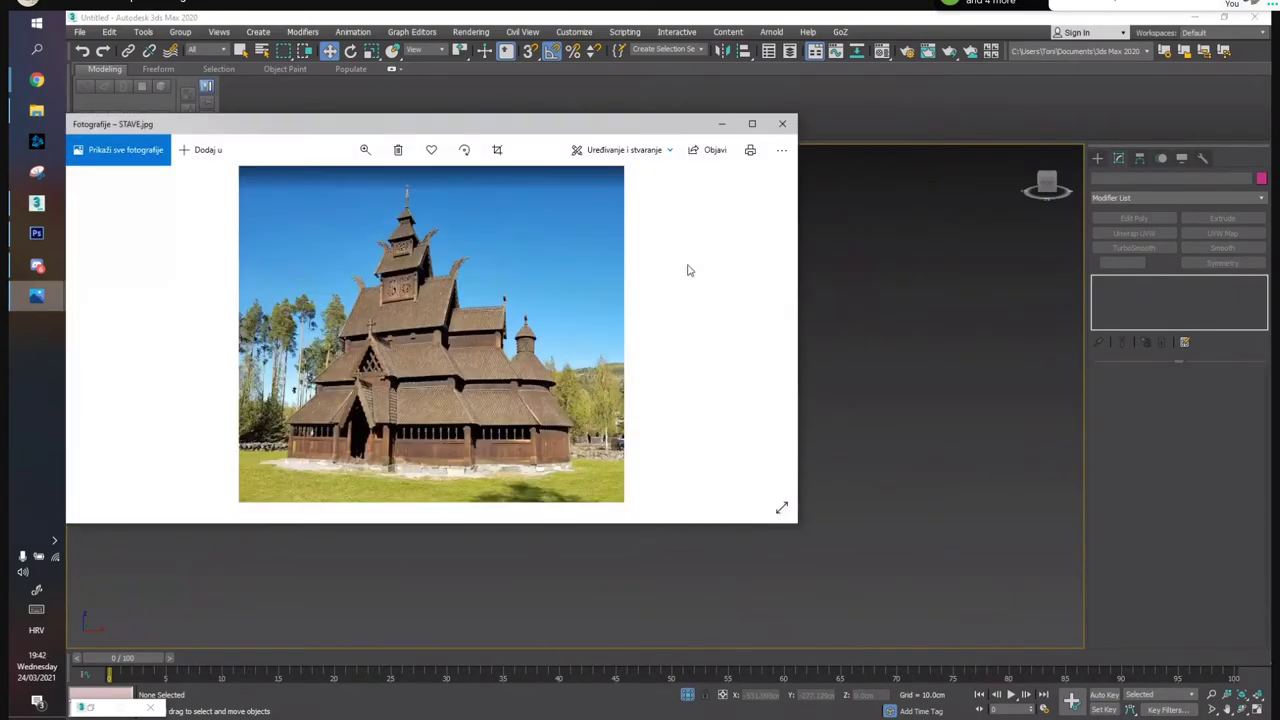
click(724, 125)
Make a horizontal copy of the upright beam by rotating it 90°, and show all four viewports
scroll(765, 445, up, 5)
click(705, 416)
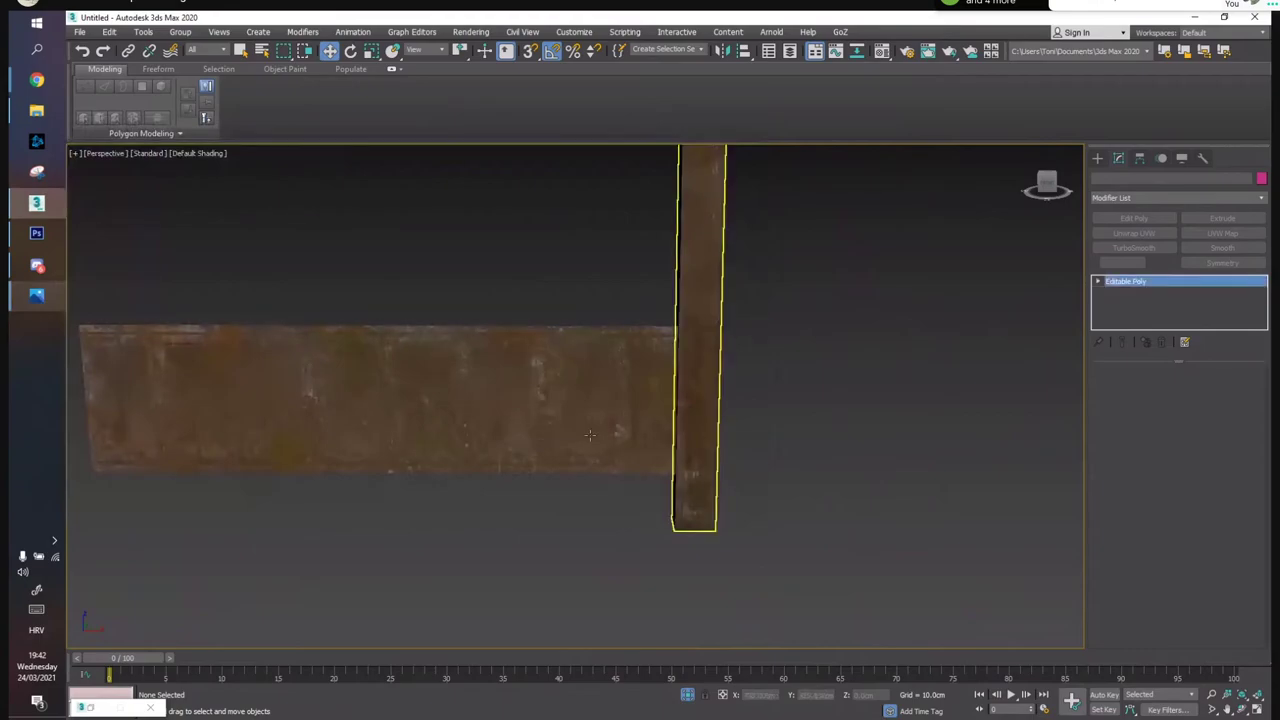
middle_drag(705, 416, 759, 416)
key(e)
mouse_move(856, 302)
shift+mouse_down()
mouse_move(863, 315)
mouse_move(863, 302)
shift+mouse_up()
click(672, 432)
key(alt+w)
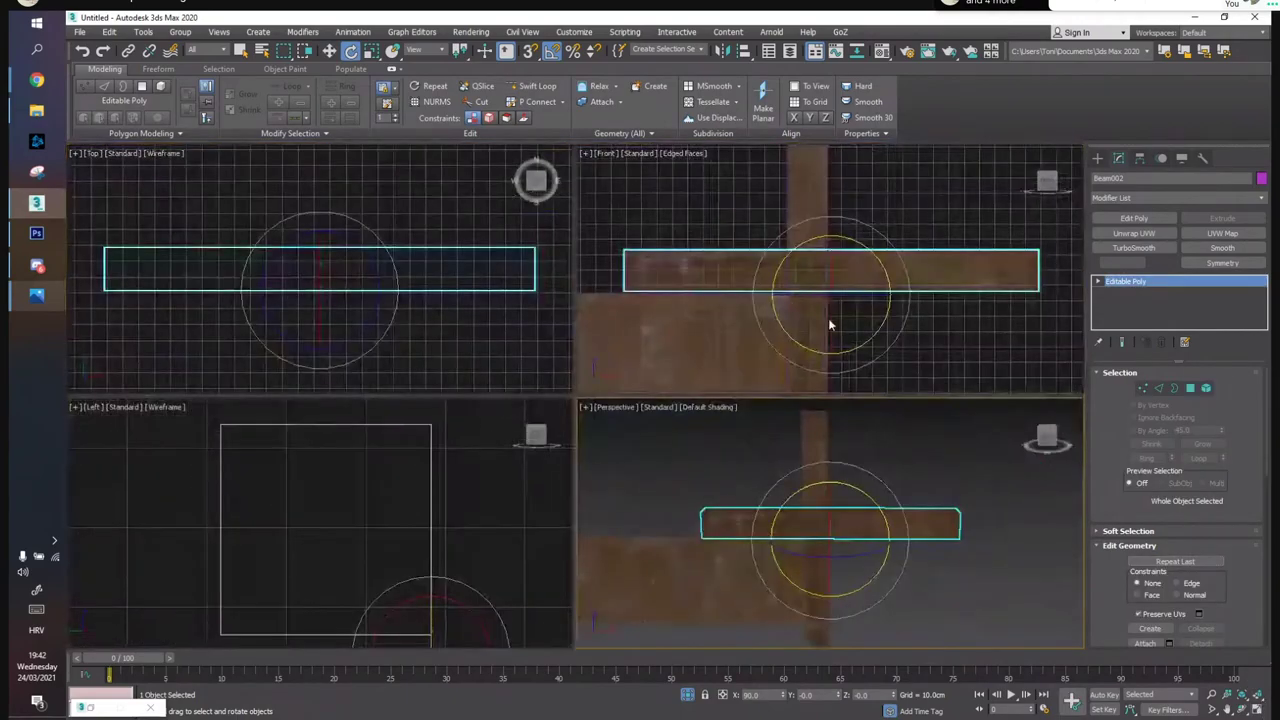
Move the horizontal beam onto the lower edge of the plank panel, butting its end against the upright post
scroll(938, 210, down, 3)
key(w)
drag(938, 209, 784, 266)
key(r)
key(w)
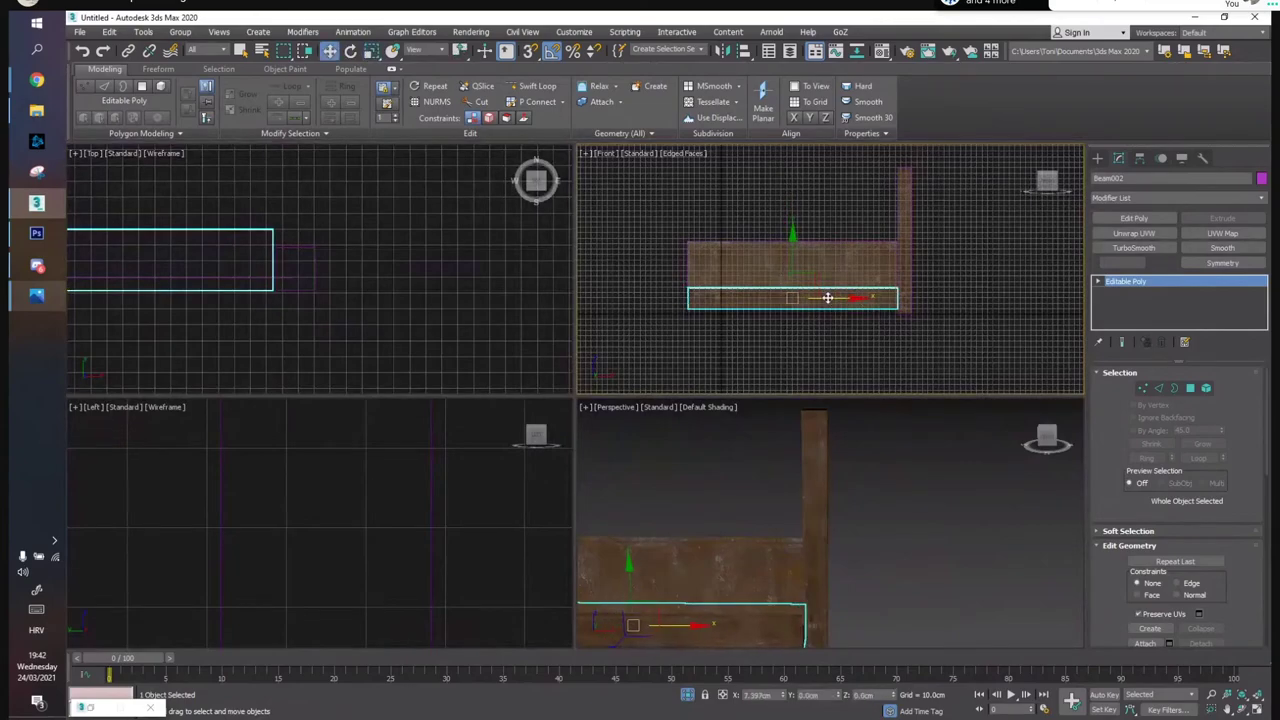
click(946, 566)
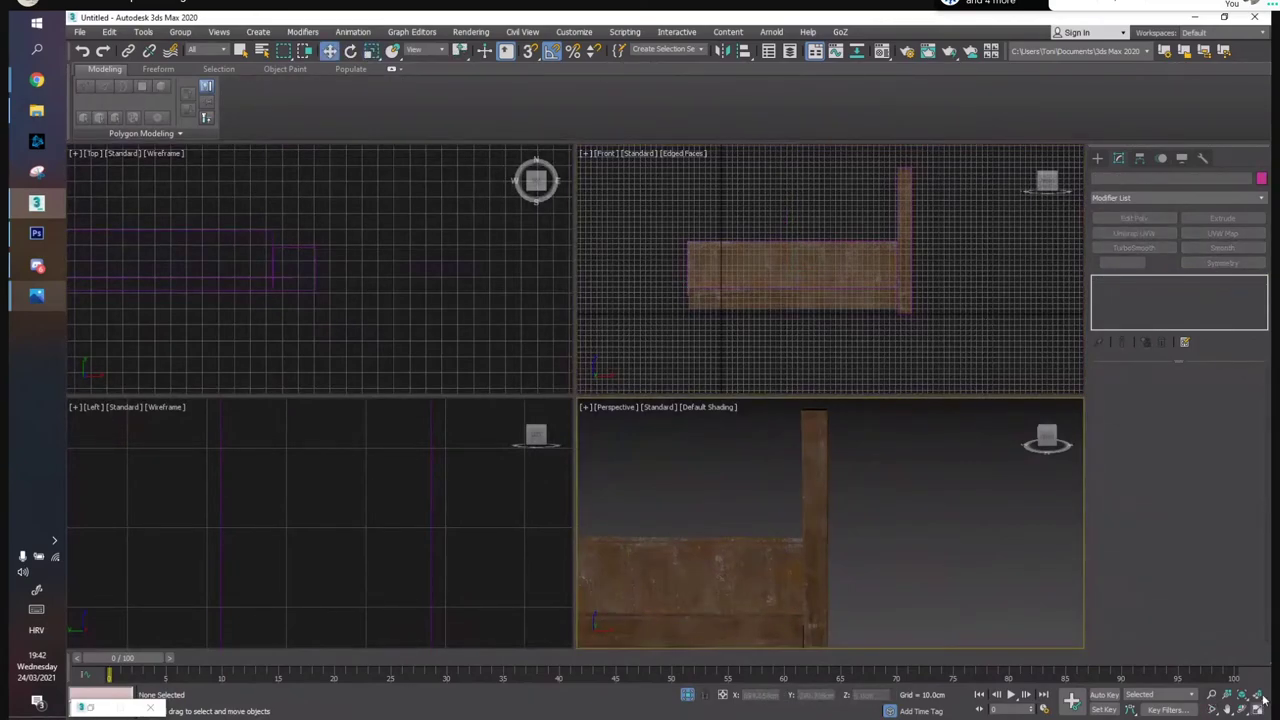
Maximize the perspective view and shift the horizontal beam slightly along Y relative to the planks, leaving it deselected
click(1260, 704)
alt+middle_drag(740, 330, 780, 374)
click(750, 428)
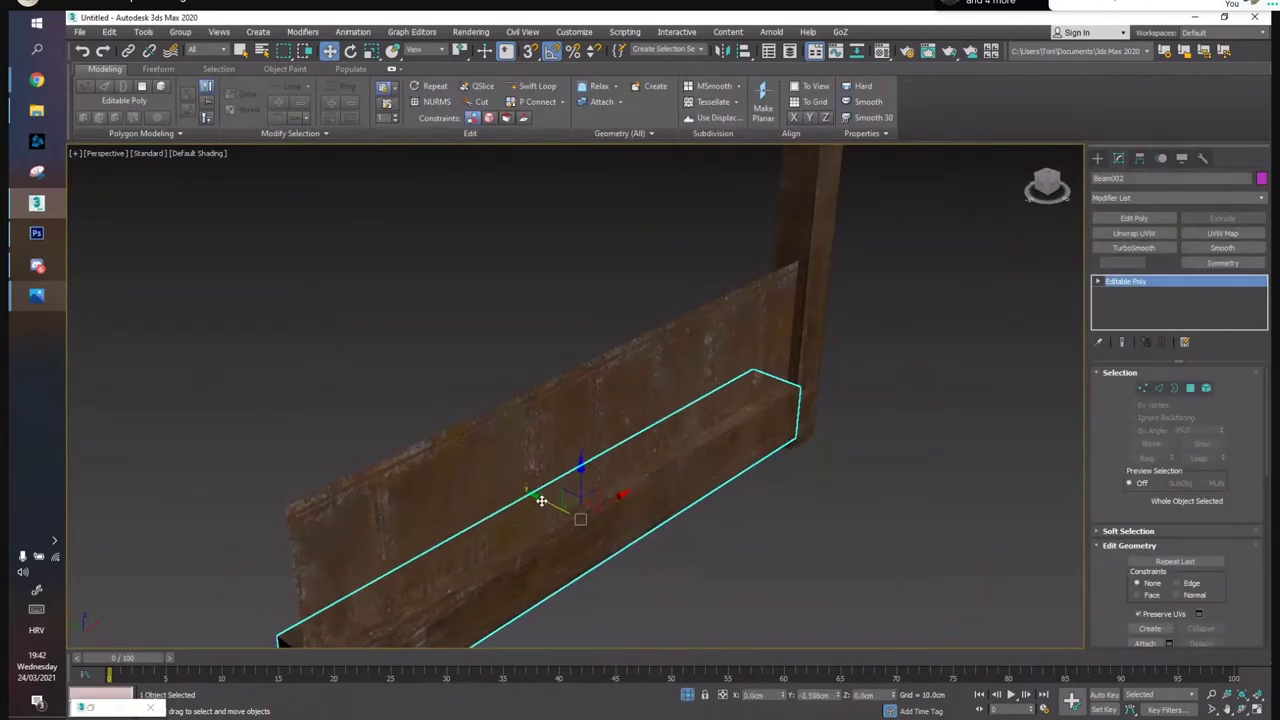
click(733, 542)
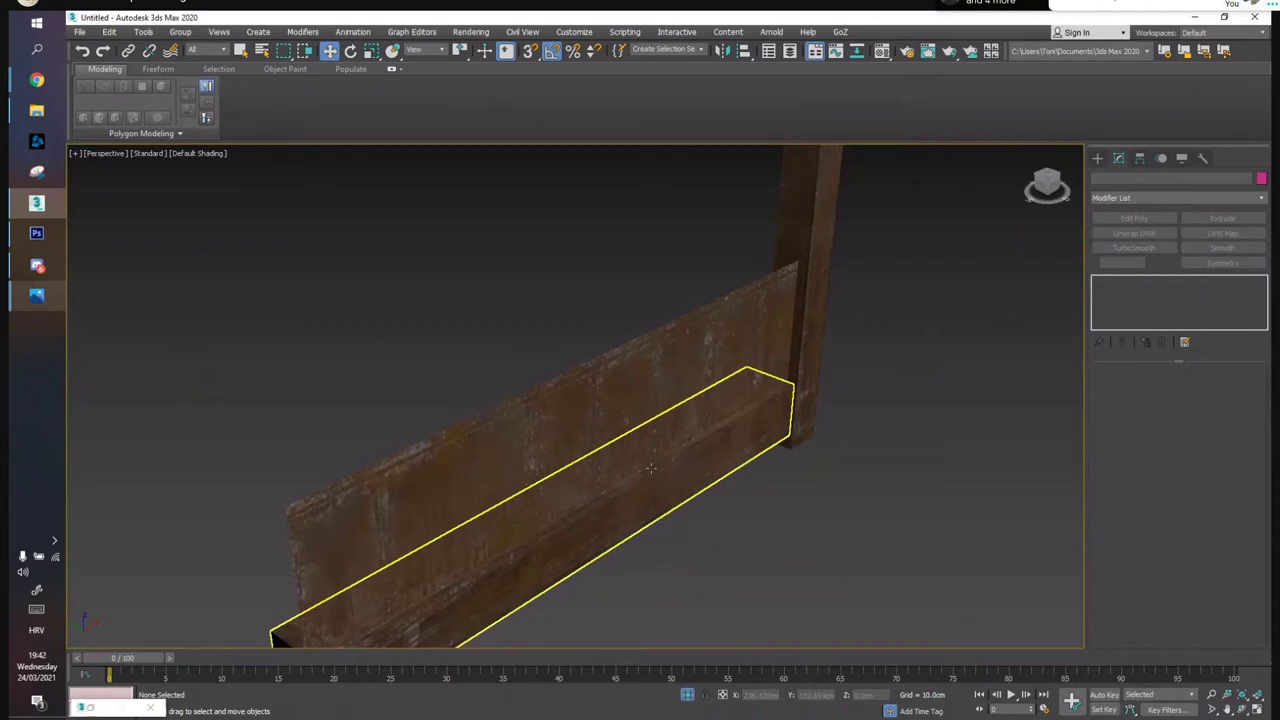
middle_drag(795, 493, 785, 514)
Turn on edged faces and set the object color of the planks and both beams to white
key(F4)
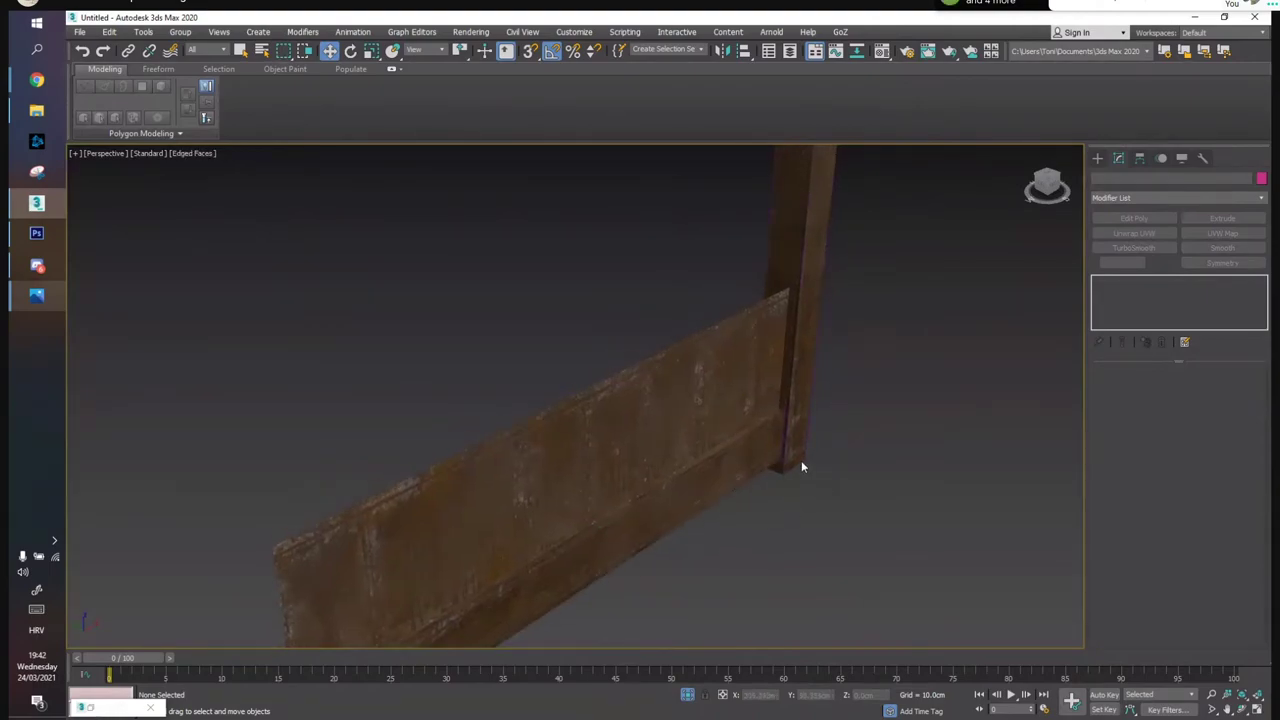
drag(551, 214, 992, 626)
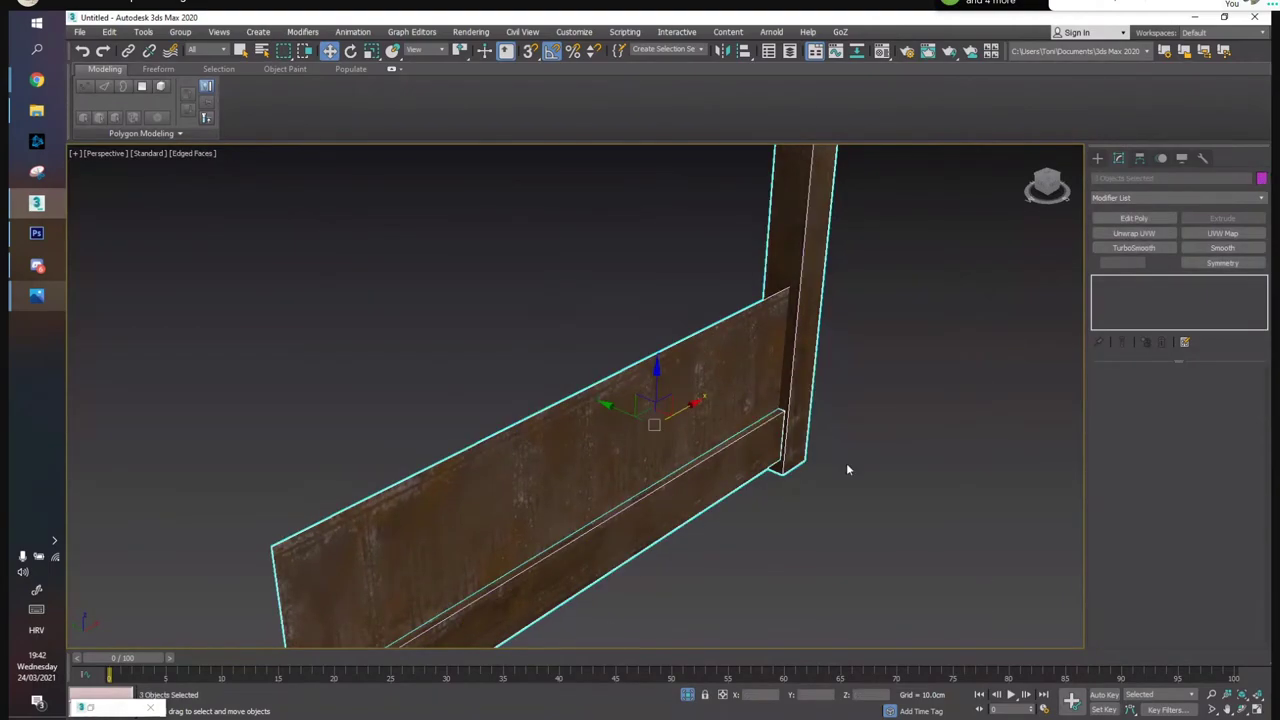
click(1261, 178)
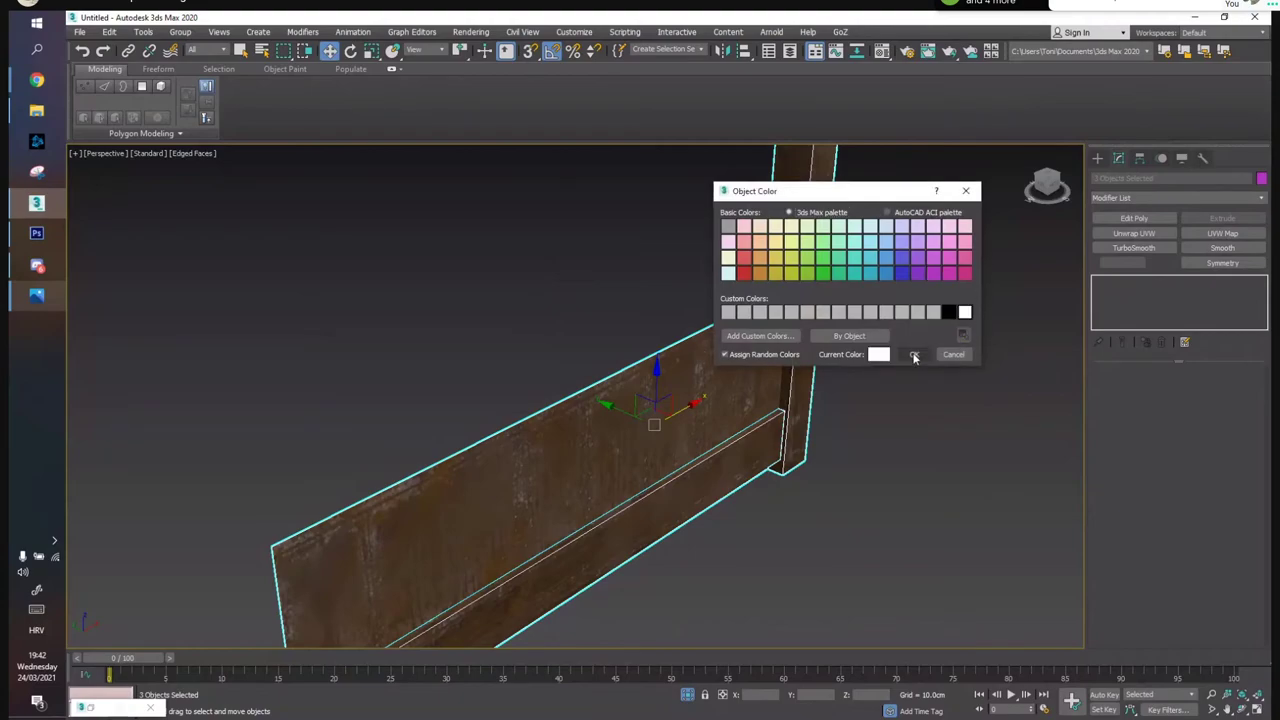
click(914, 356)
click(872, 364)
Move the plank panel along Y to adjust its depth within the beams, and deselect it
middle_drag(575, 500, 610, 442)
click(606, 407)
mouse_move(599, 407)
mouse_down()
mouse_move(569, 395)
mouse_move(577, 403)
mouse_up()
click(839, 500)
alt+middle_drag(839, 500, 605, 555)
Copy the lower horizontal beam straight up along Z to the upper edge of the planks
click(625, 523)
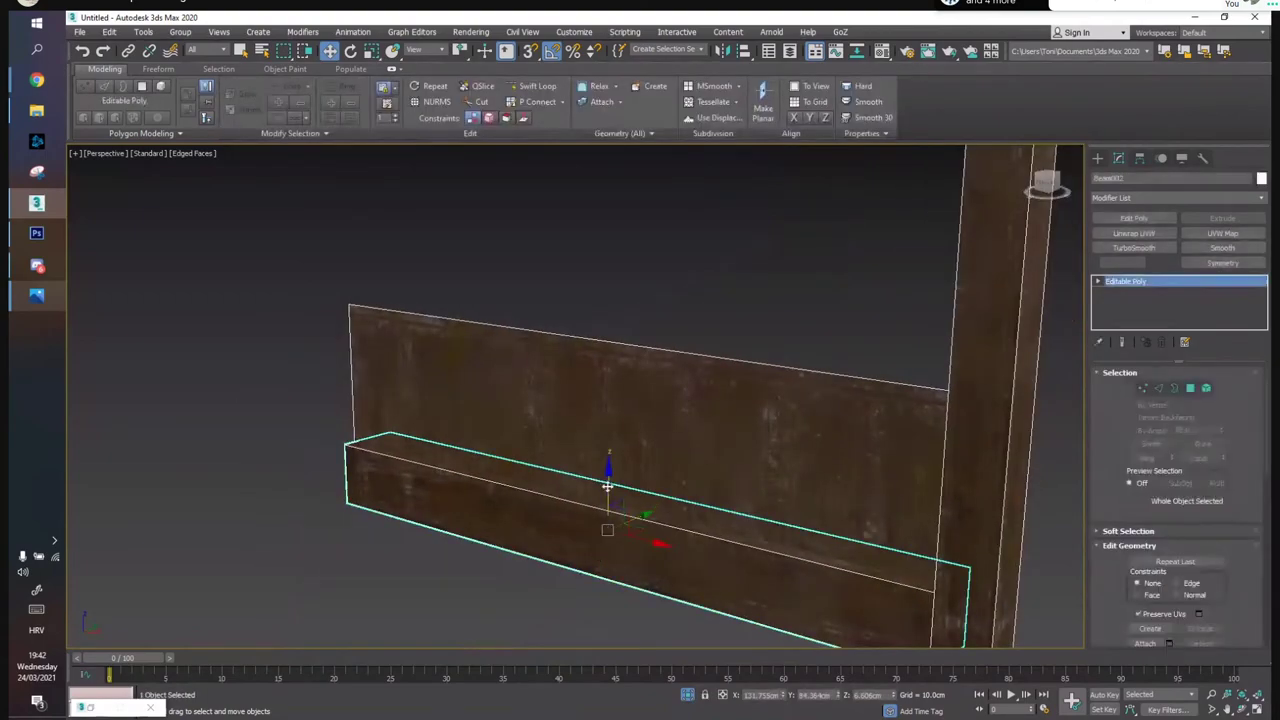
mouse_move(608, 468)
shift+mouse_down()
mouse_move(617, 263)
mouse_move(593, 313)
shift+mouse_up()
key(Return)
key(r)
mouse_move(603, 327)
alt+middle_down()
mouse_move(729, 326)
mouse_move(614, 300)
mouse_move(614, 334)
alt+middle_up()
scroll(614, 334, down, 2)
click(614, 334)
Adjust the plank panel's height and position along Z so it fills the gap between the lower and upper beams
click(616, 369)
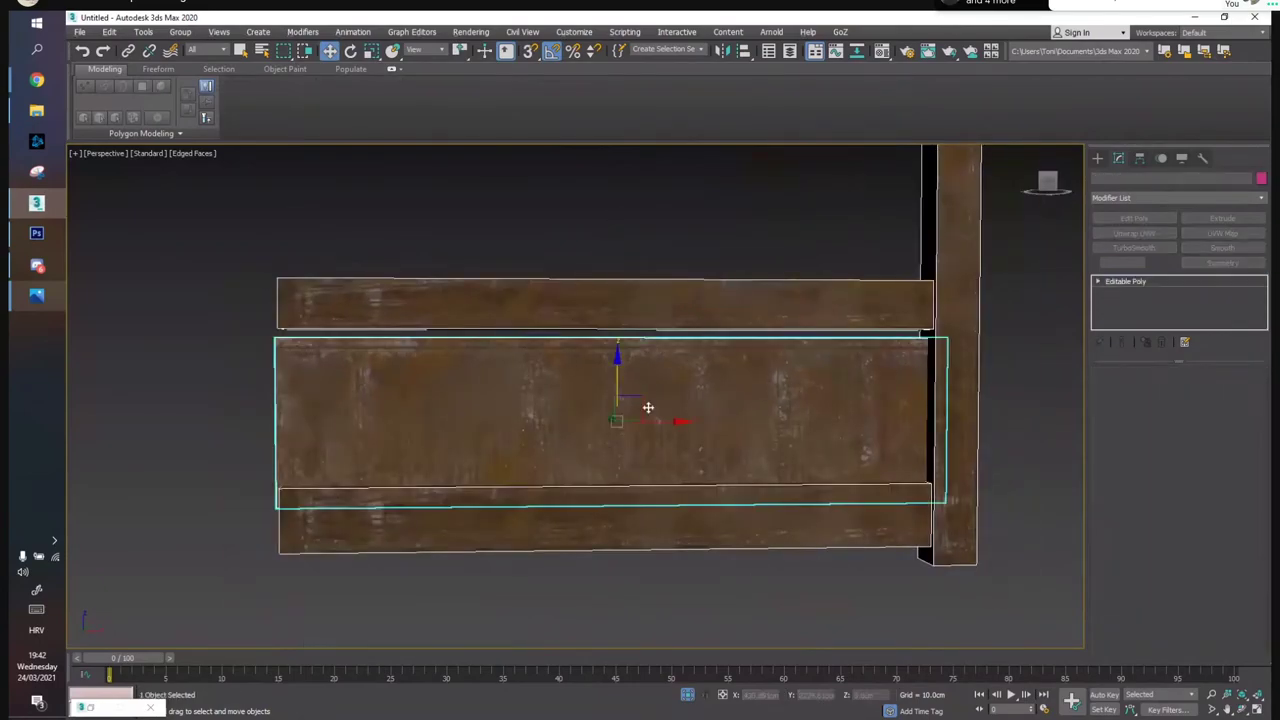
key(r)
scroll(605, 304, down, 3)
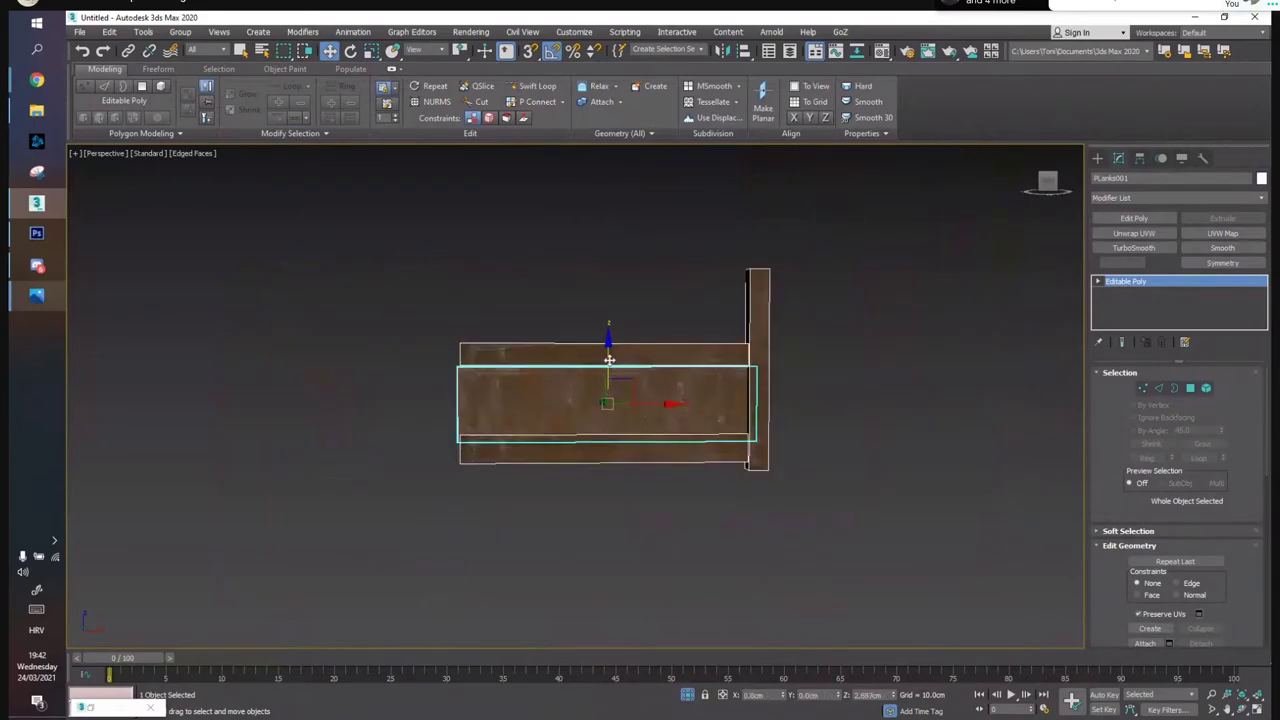
key(r)
drag(608, 210, 604, 240)
key(w)
drag(608, 358, 606, 334)
click(535, 337)
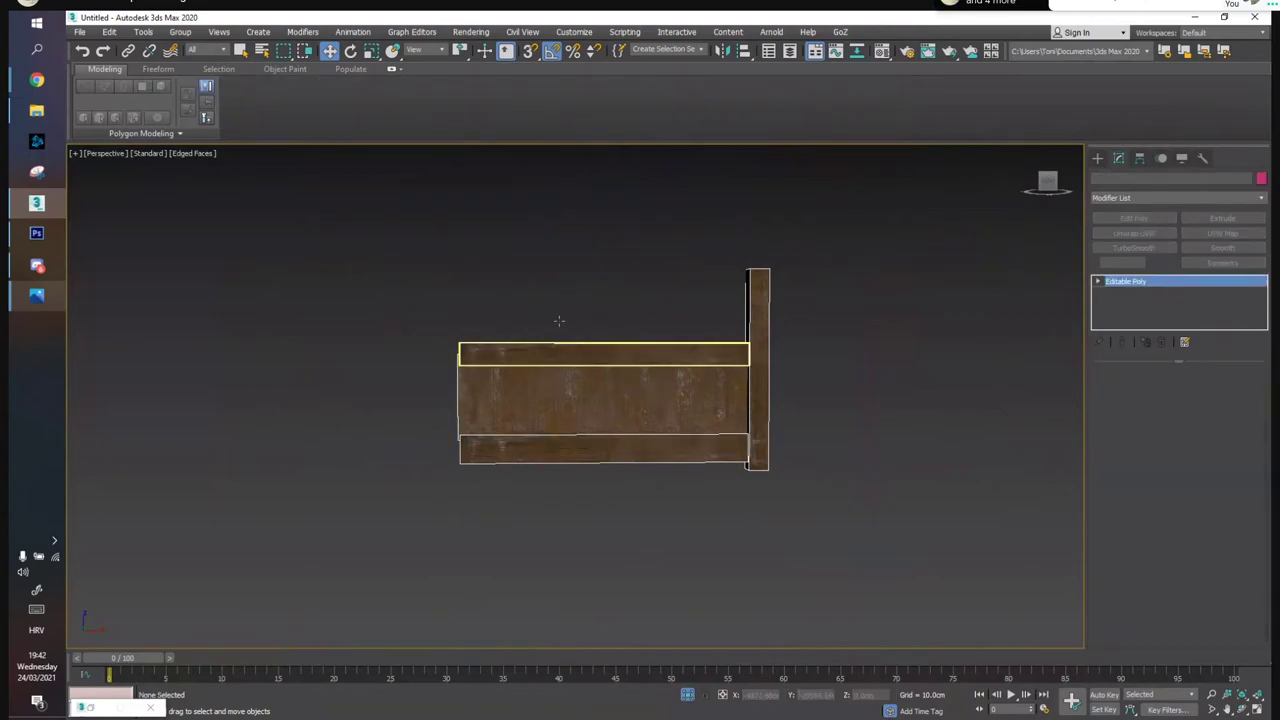
Turn off edged faces and copy the upright post along X to the opposite end of the plank wall
click(560, 352)
click(665, 267)
alt+middle_drag(645, 285, 572, 345)
key(F4)
alt+middle_drag(640, 294, 649, 318)
click(750, 355)
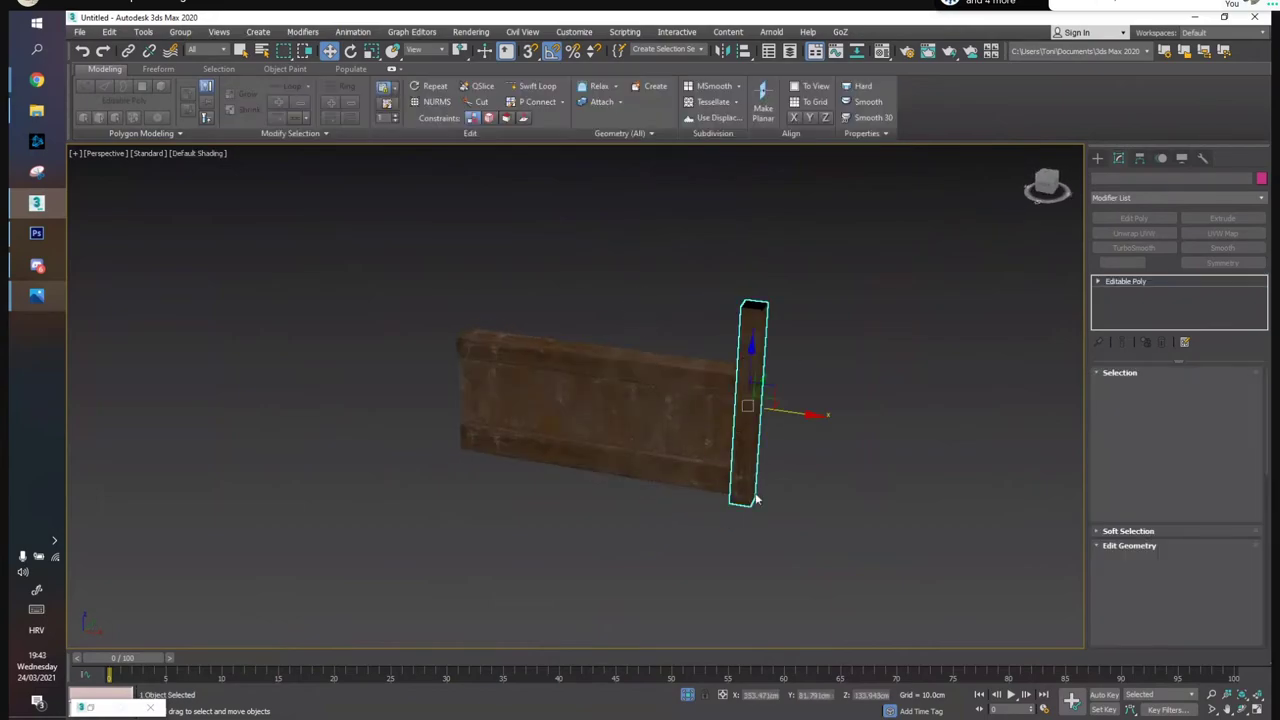
mouse_move(712, 409)
shift+mouse_down()
mouse_move(523, 400)
mouse_move(506, 411)
shift+mouse_up()
click(671, 429)
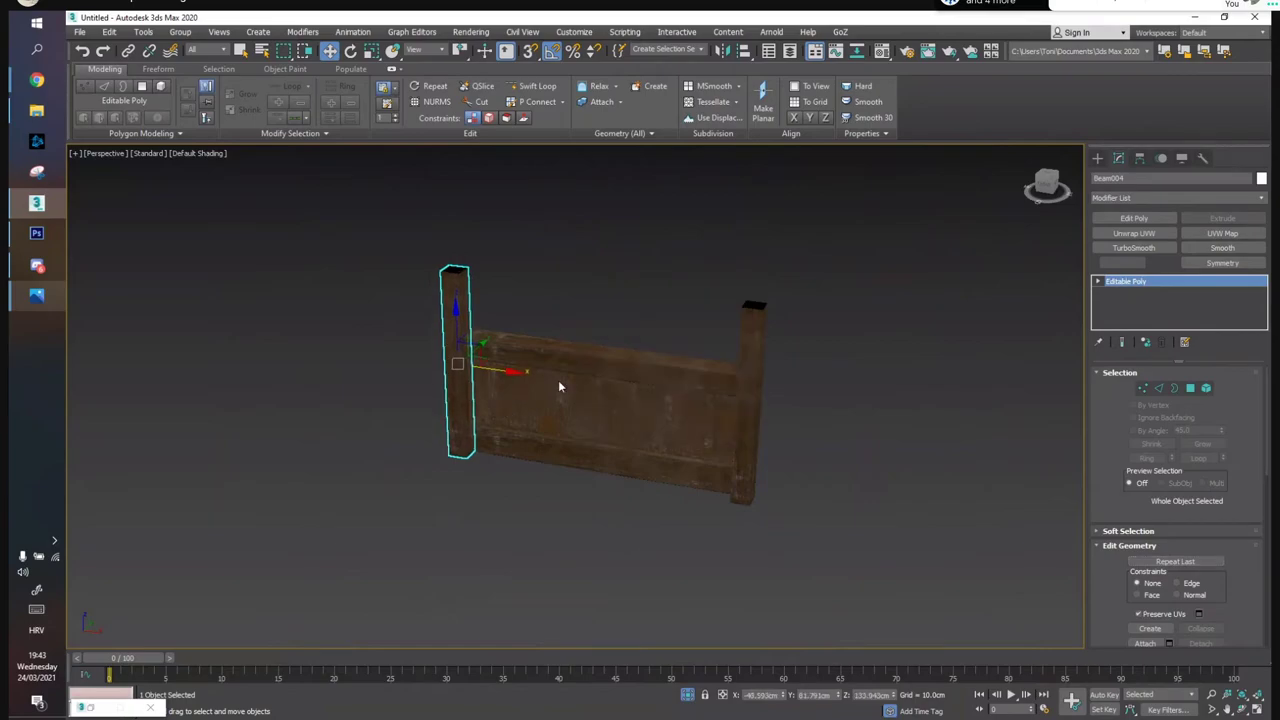
click(410, 370)
alt+middle_drag(410, 370, 350, 371)
Select the upper and lower horizontal beams together and scale them to refine their thickness
click(562, 345)
ctrl+click(557, 451)
key(r)
mouse_move(601, 431)
mouse_down()
mouse_move(609, 409)
mouse_move(597, 406)
mouse_move(620, 411)
mouse_move(593, 414)
mouse_up()
key(w)
click(458, 410)
alt+middle_drag(458, 410, 643, 437)
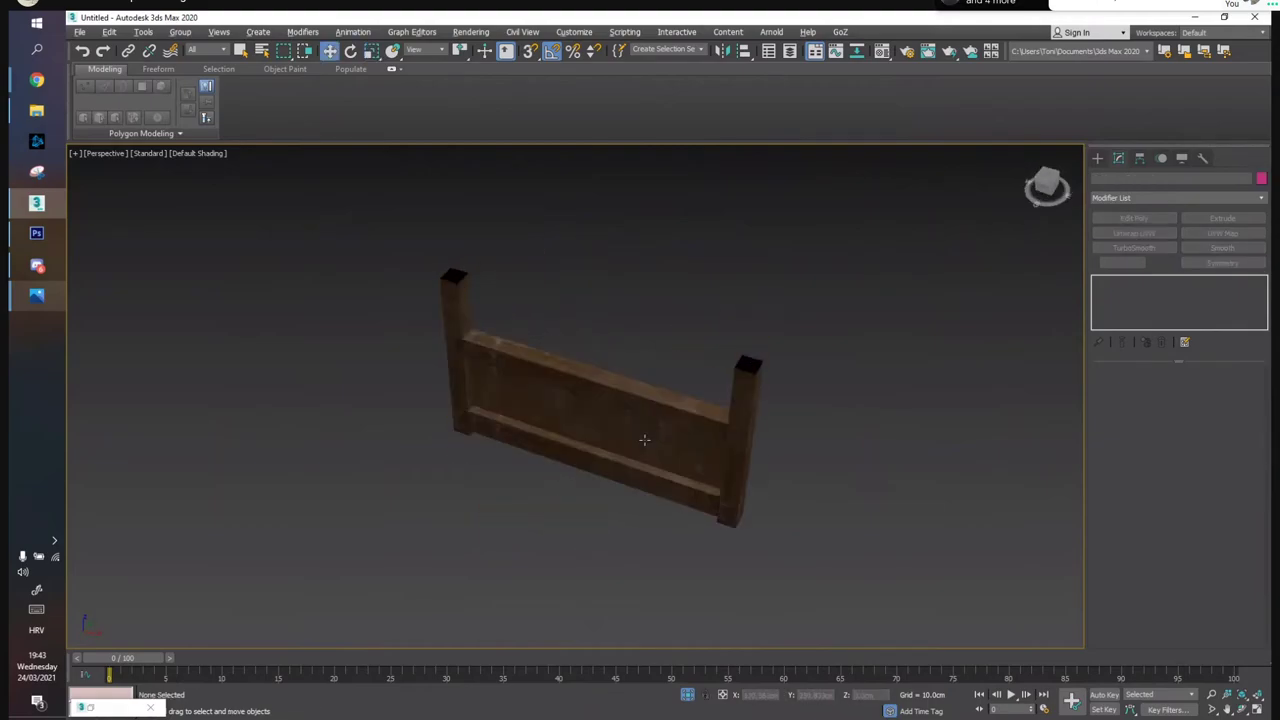
Adjust both horizontal beams together in thickness along Y and nudge them into line between the posts
click(532, 356)
ctrl+click(551, 436)
alt+middle_drag(551, 436, 532, 410)
scroll(620, 428, up, 4)
key(r)
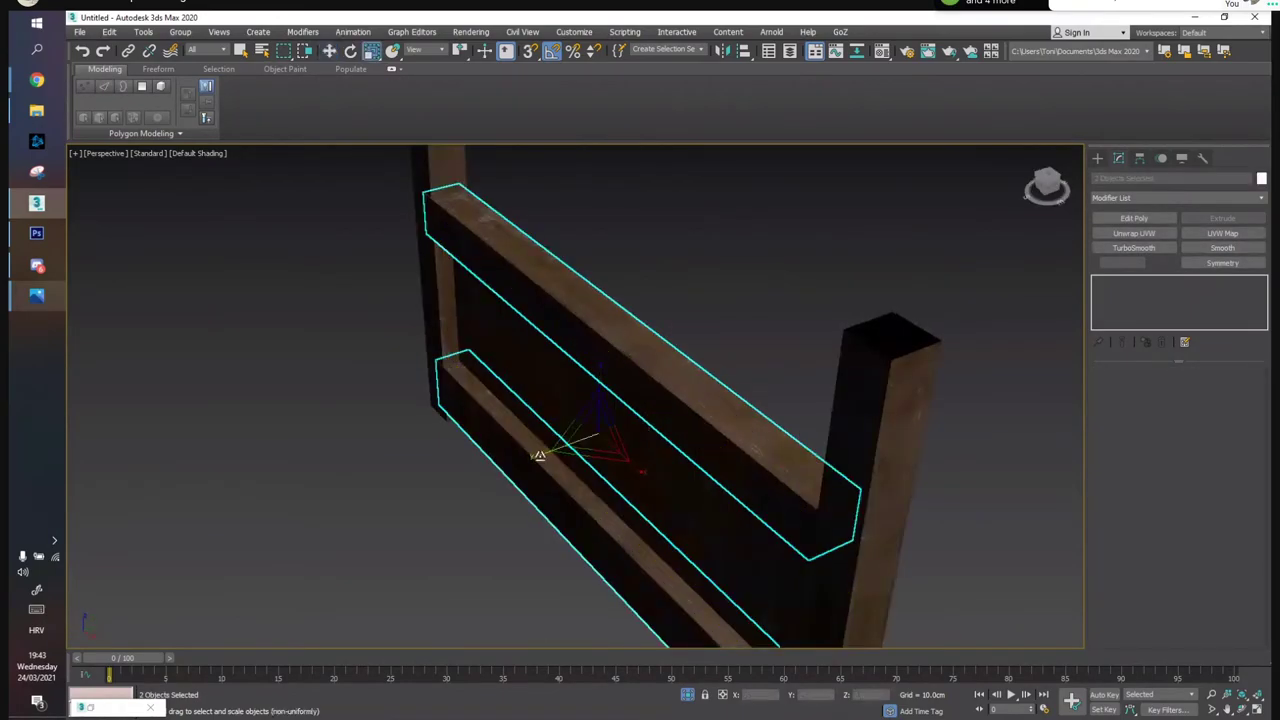
key(w)
drag(646, 413, 651, 415)
click(721, 289)
Copy the upright post up and inward above the wall and scale the copy uniformly to about 40%
alt+middle_drag(721, 289, 828, 305)
scroll(674, 311, down, 3)
click(845, 480)
middle_drag(755, 421, 770, 451)
shift+drag(857, 322, 762, 190)
click(666, 427)
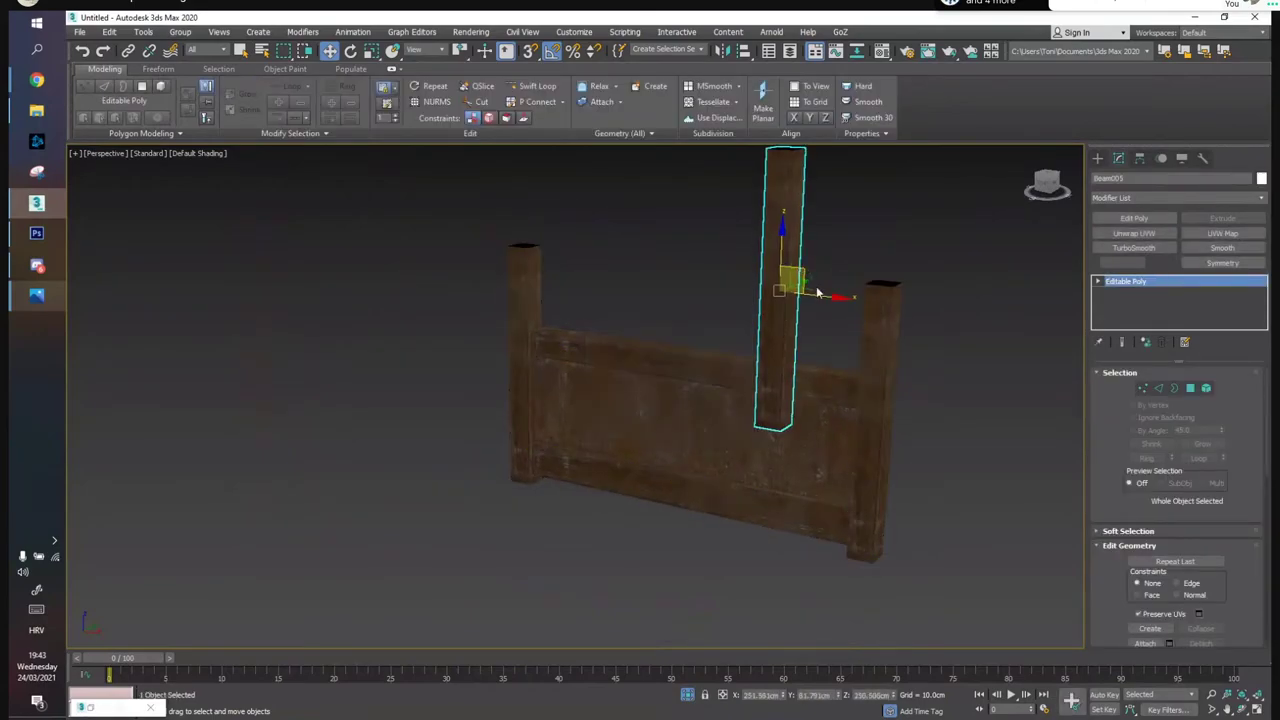
key(r)
drag(791, 277, 820, 380)
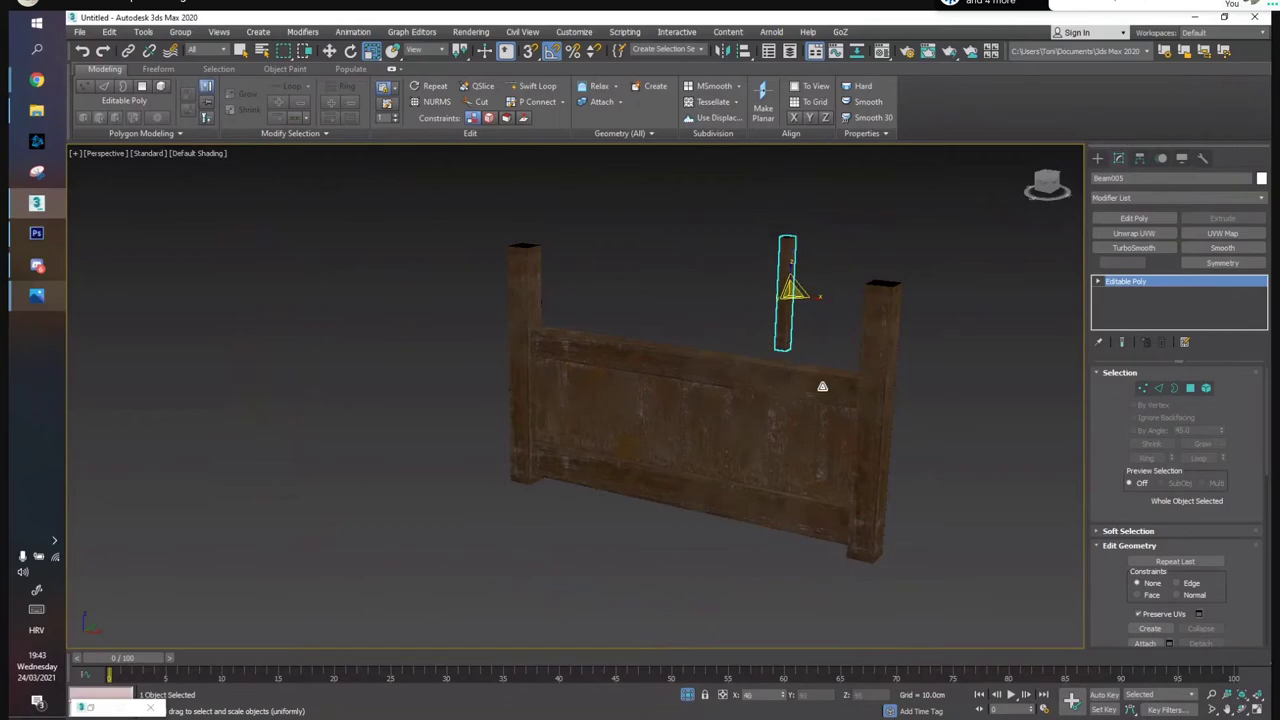
Move the small post along Y so it sits centred on the upper horizontal beam
key(w)
alt+middle_drag(793, 331, 872, 351)
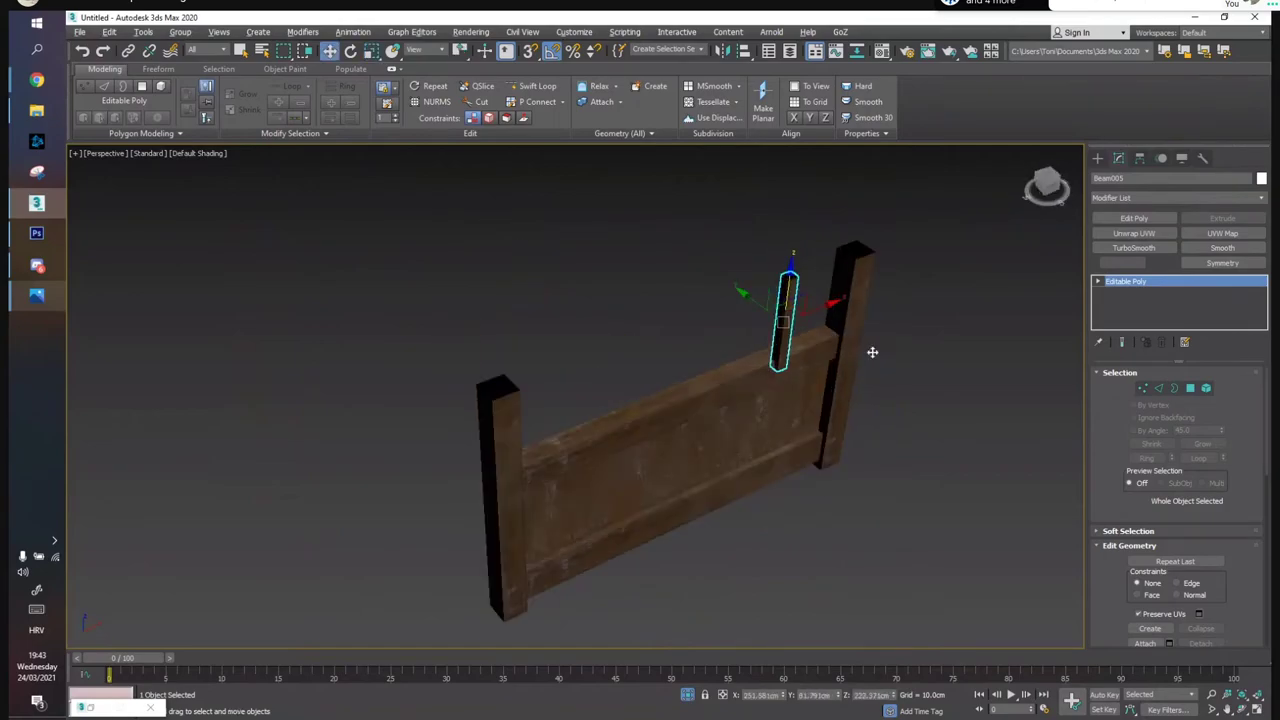
scroll(791, 297, up, 5)
drag(803, 277, 777, 266)
alt+middle_drag(777, 266, 780, 387)
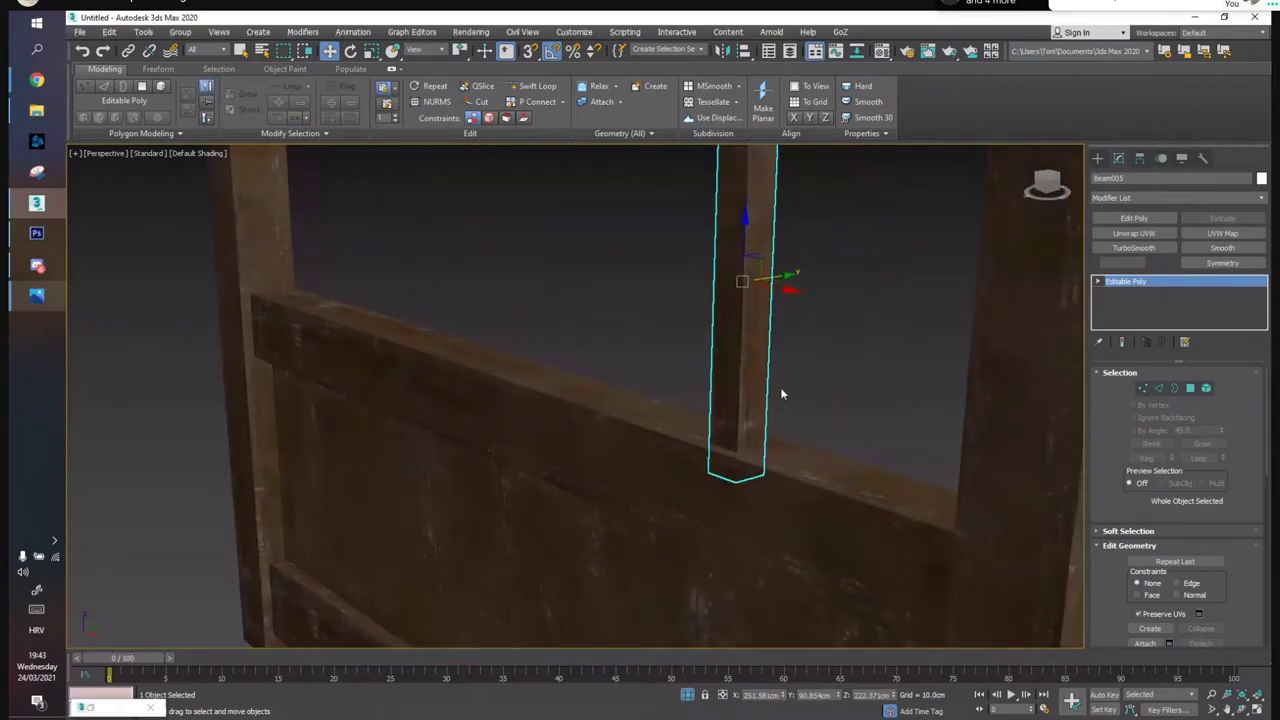
Add an edge loop around the small post, lower it toward the base and turn on edged faces
key(2)
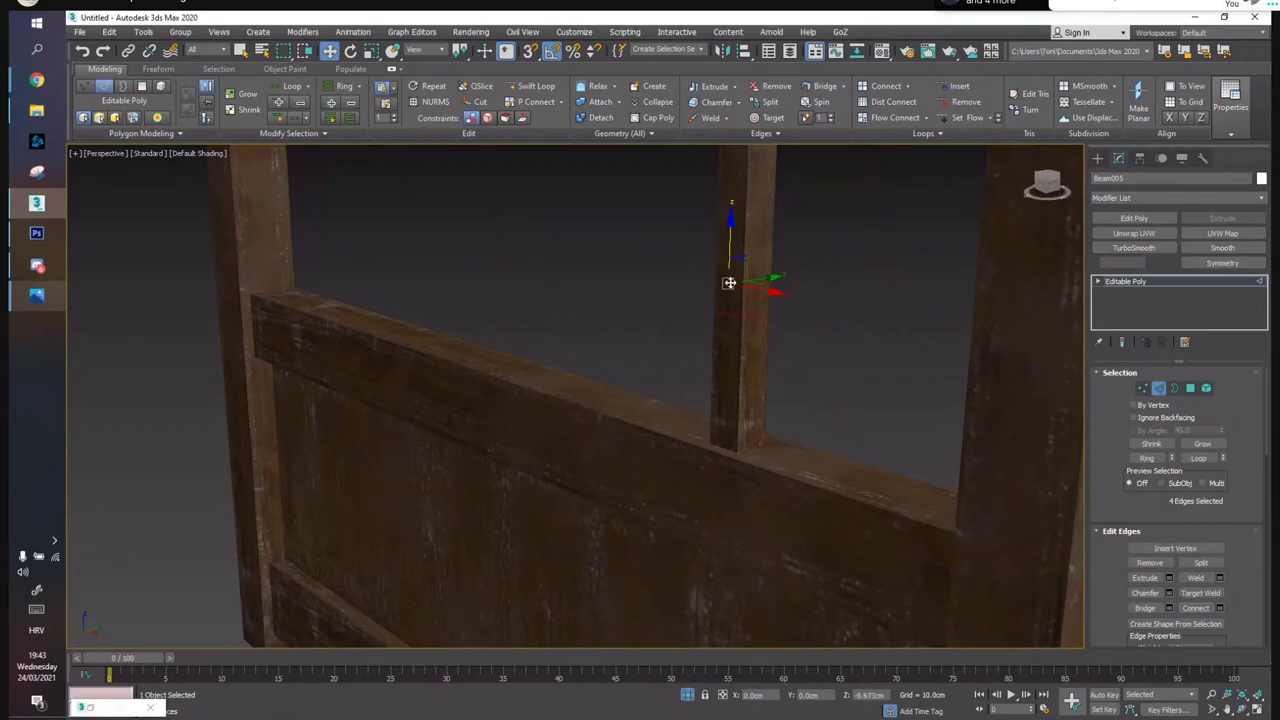
scroll(724, 333, up, 5)
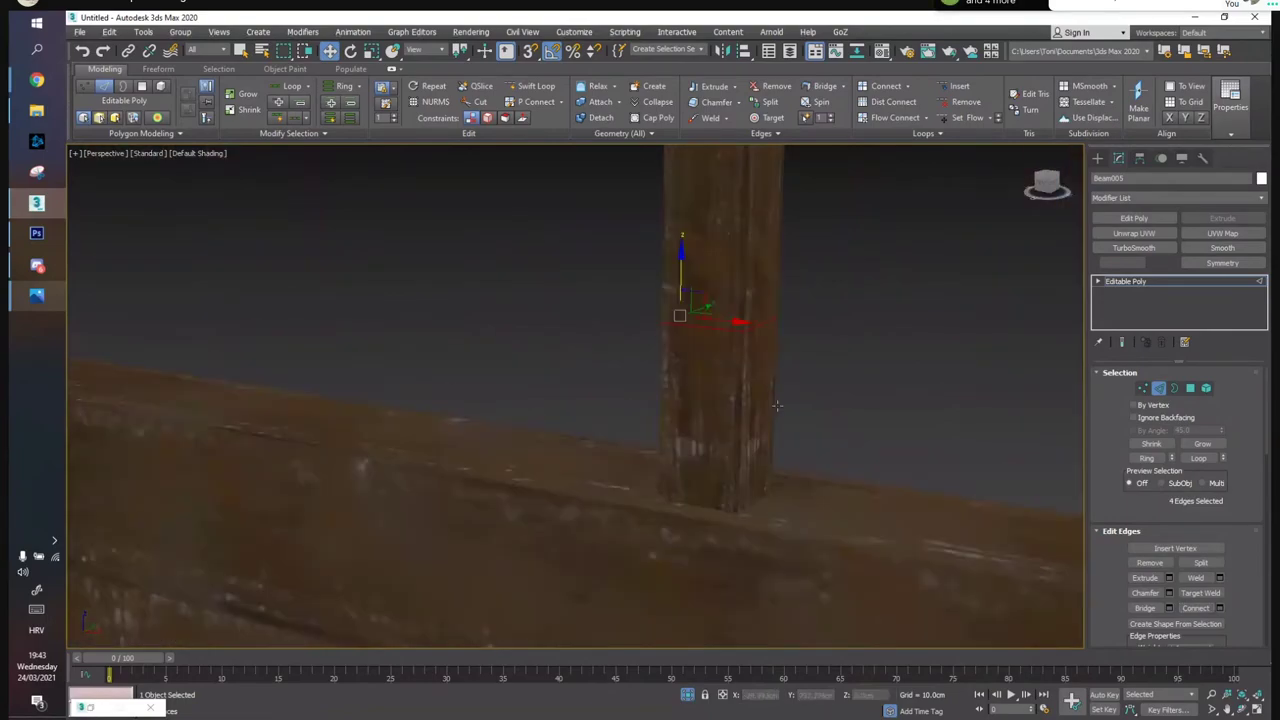
key(F4)
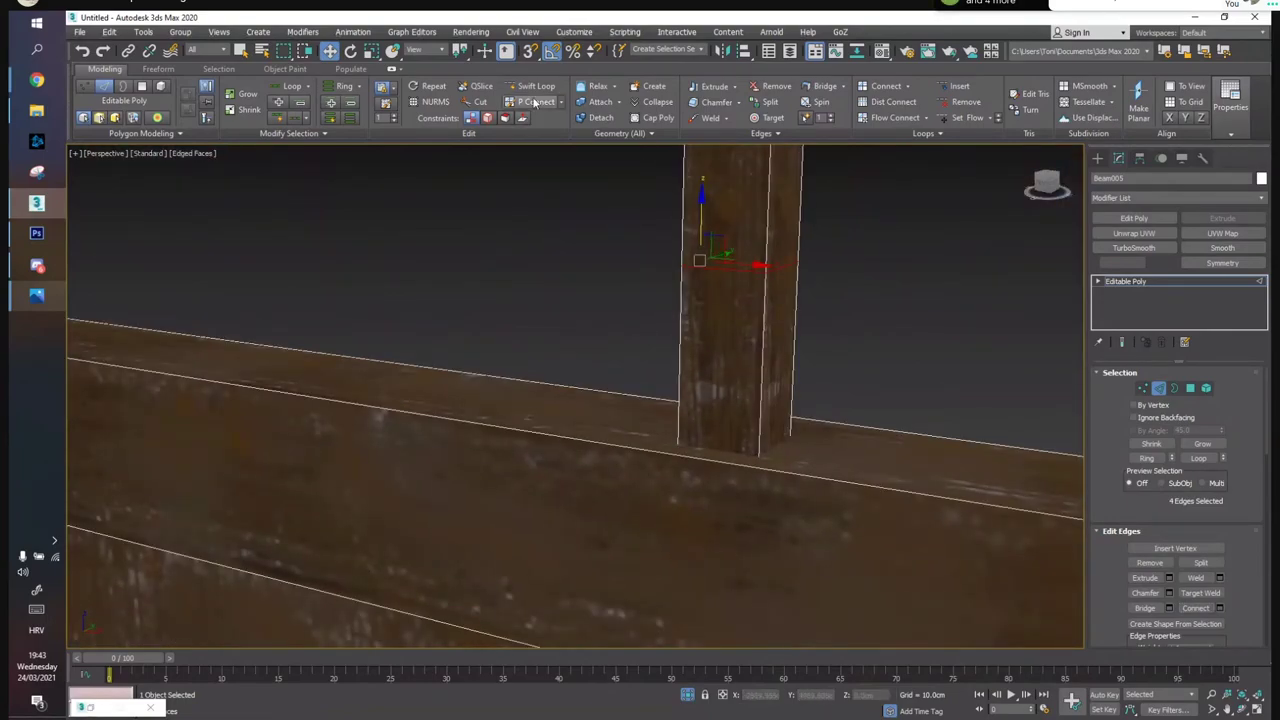
Connect the small post's lower vertical edges with a second edge loop and raise it to just below the first
drag(838, 327, 597, 341)
click(1190, 607)
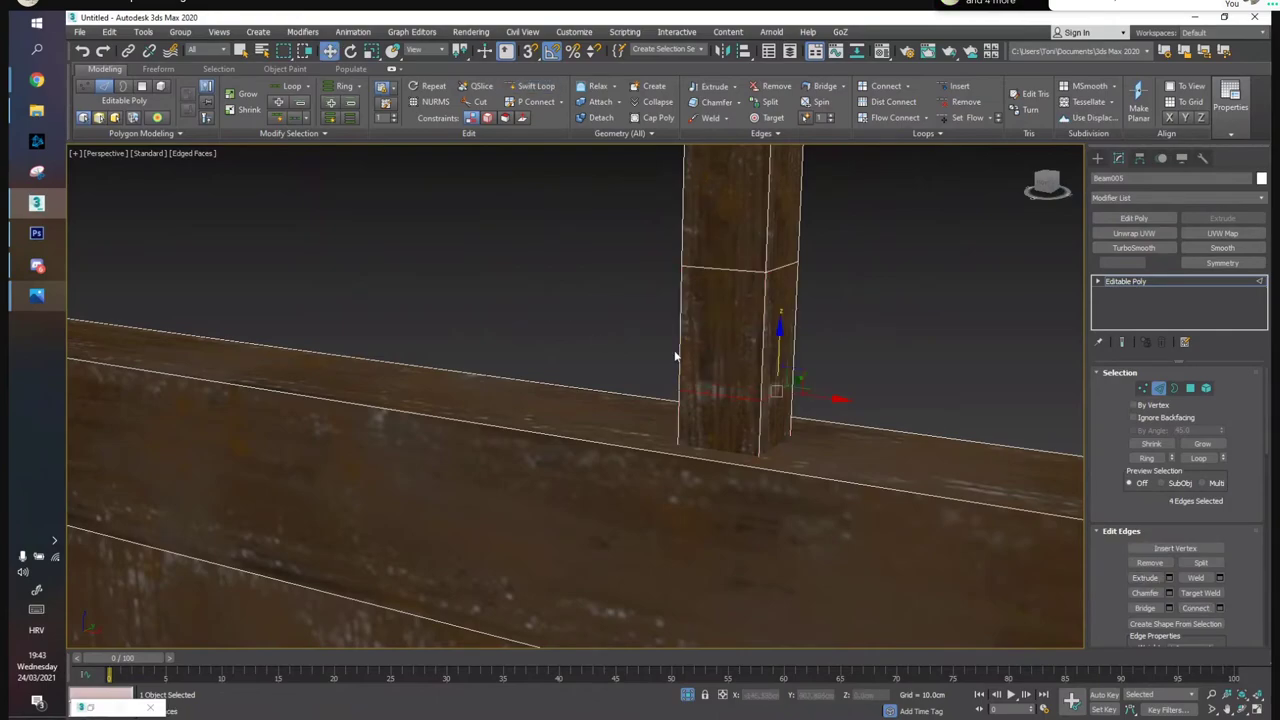
key(r)
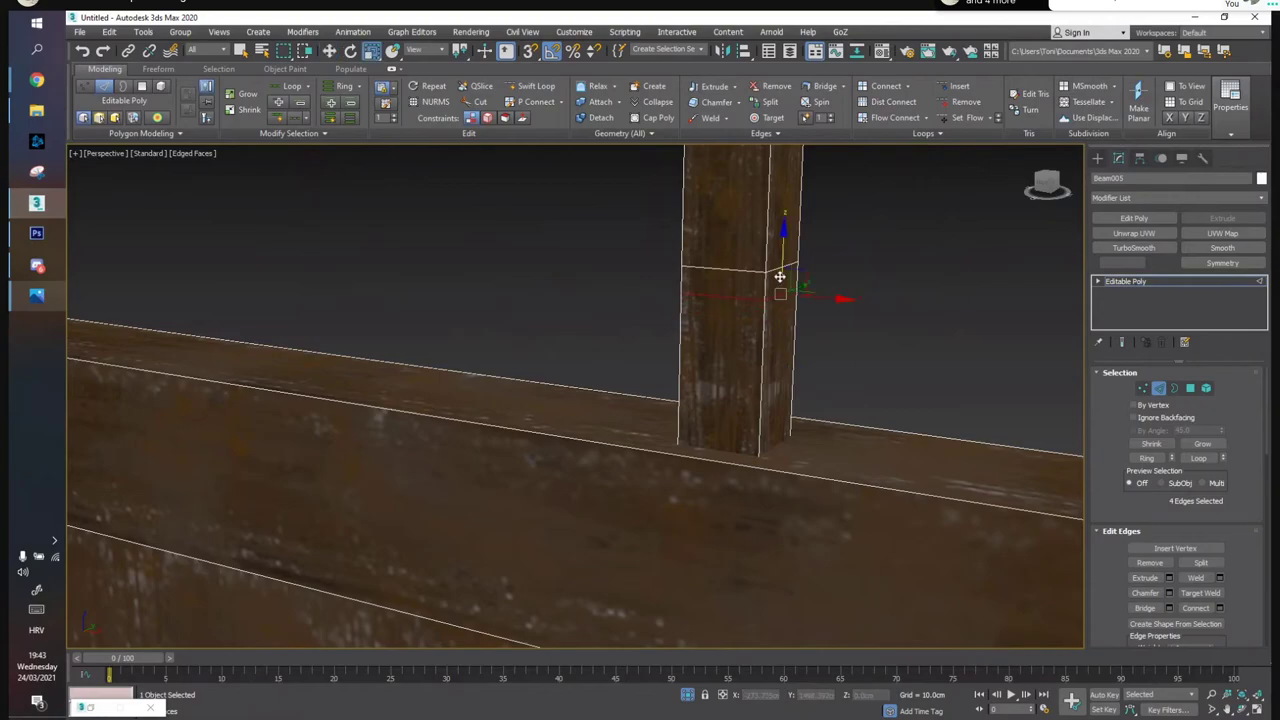
drag(780, 277, 781, 280)
alt+middle_drag(776, 279, 687, 302)
key(ctrl+z)
Try to flare the small post outward by moving the vertices of its lower edge loop
key(1)
alt+middle_drag(826, 344, 828, 355)
key(w)
click(828, 355)
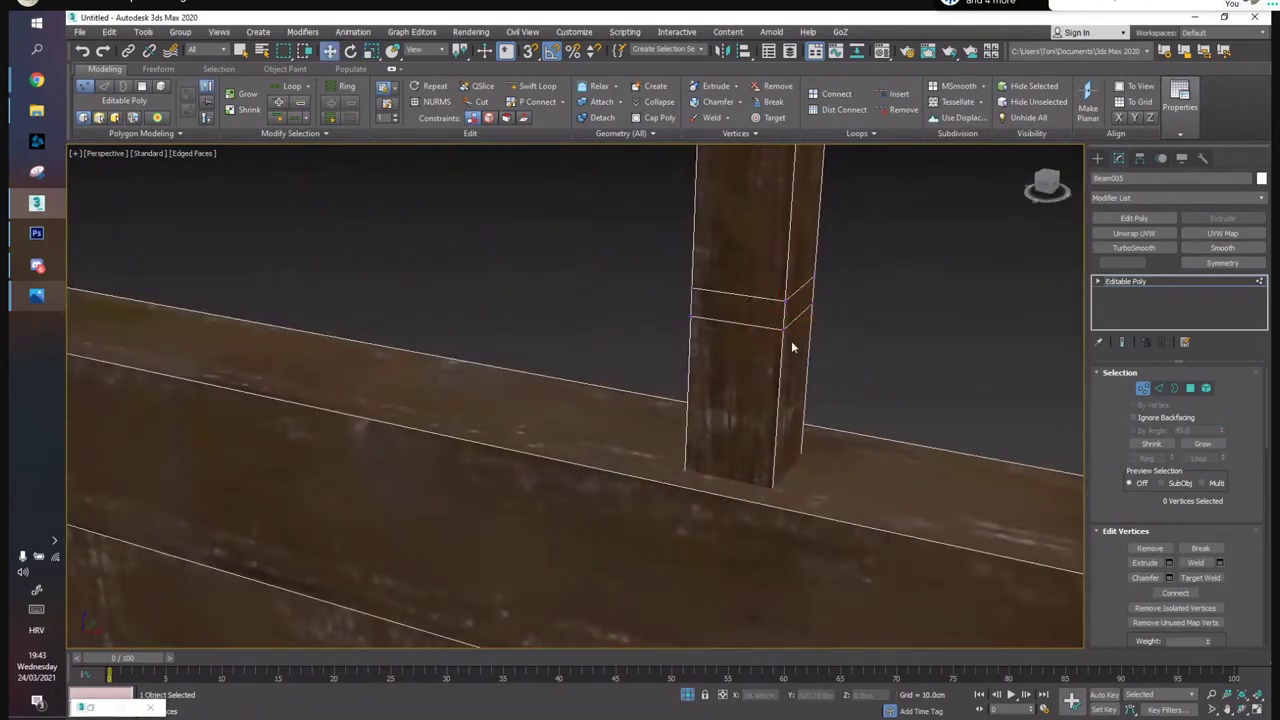
drag(775, 326, 774, 324)
alt+middle_drag(778, 328, 811, 349)
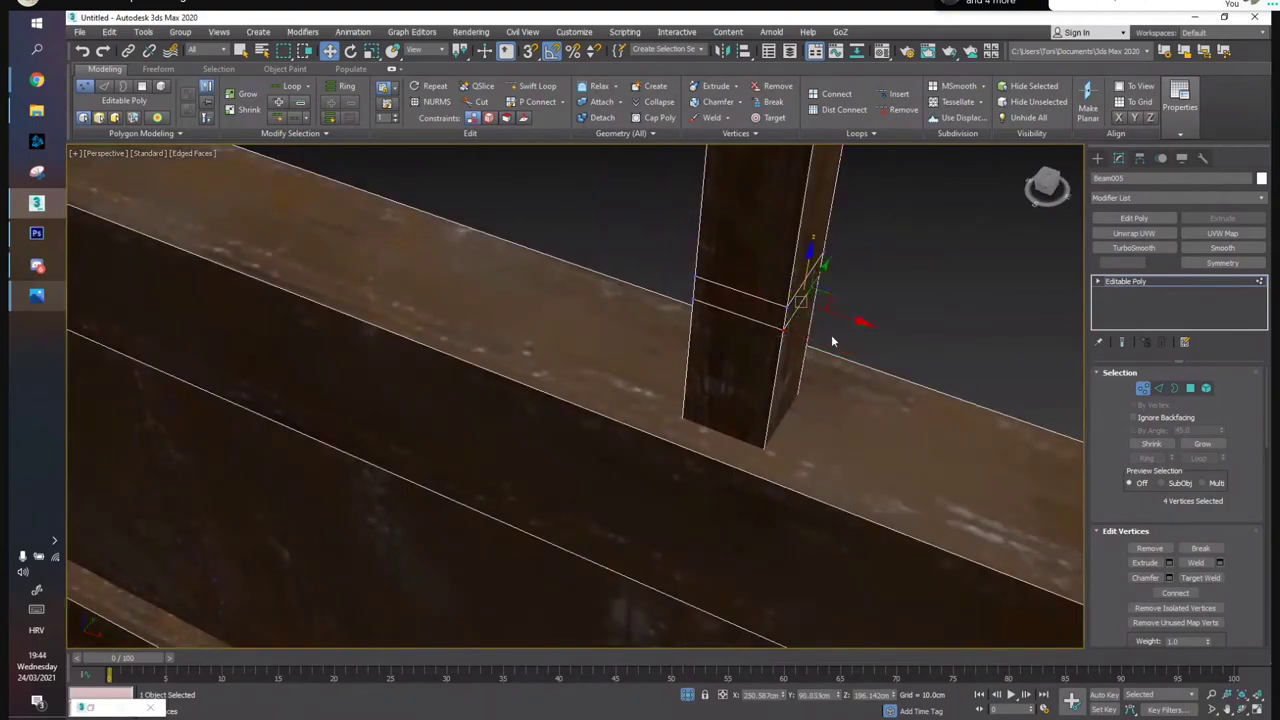
drag(840, 316, 850, 321)
alt+middle_drag(815, 340, 779, 288)
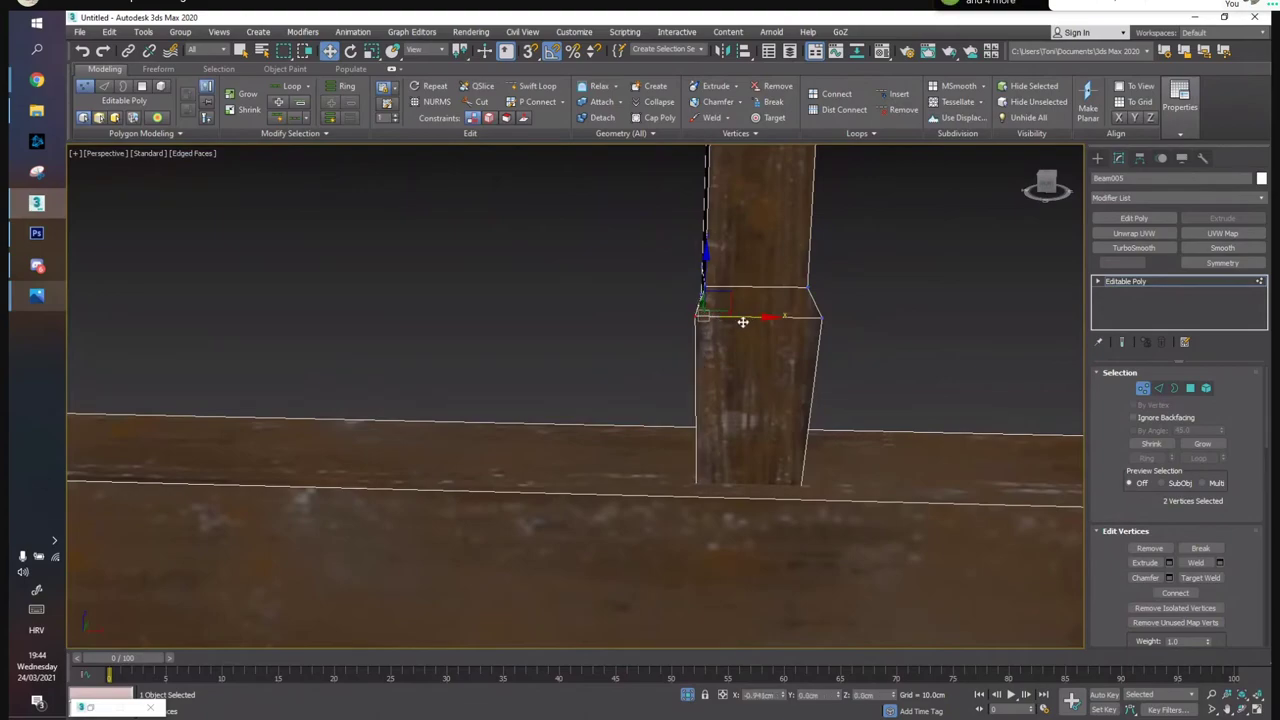
alt+middle_drag(739, 323, 634, 424)
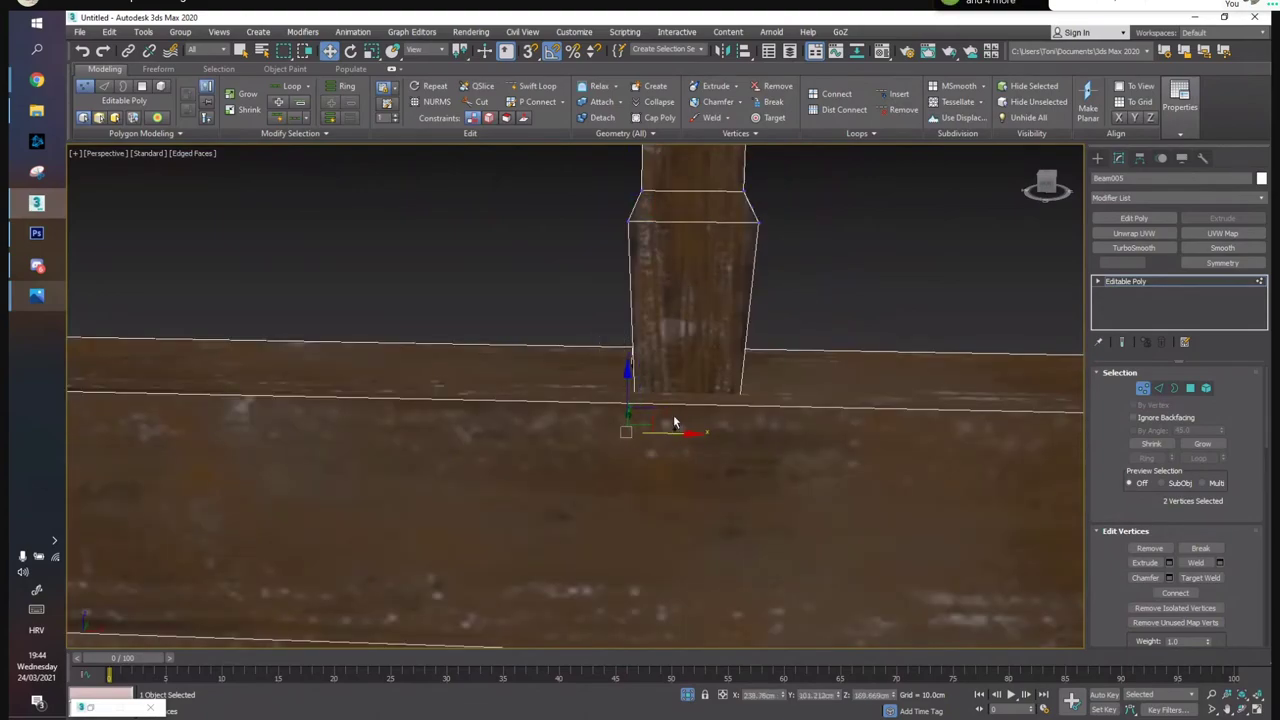
Undo the last vertex moves on the small post
key(ctrl+z)
key(ctrl+z)
key(ctrl+z)
key(ctrl+z)
Turn off Preserve UVs and move the lower loop's vertices outward along X on both sides of the small post
scroll(1120, 560, down, 5)
scroll(1114, 582, down, 1)
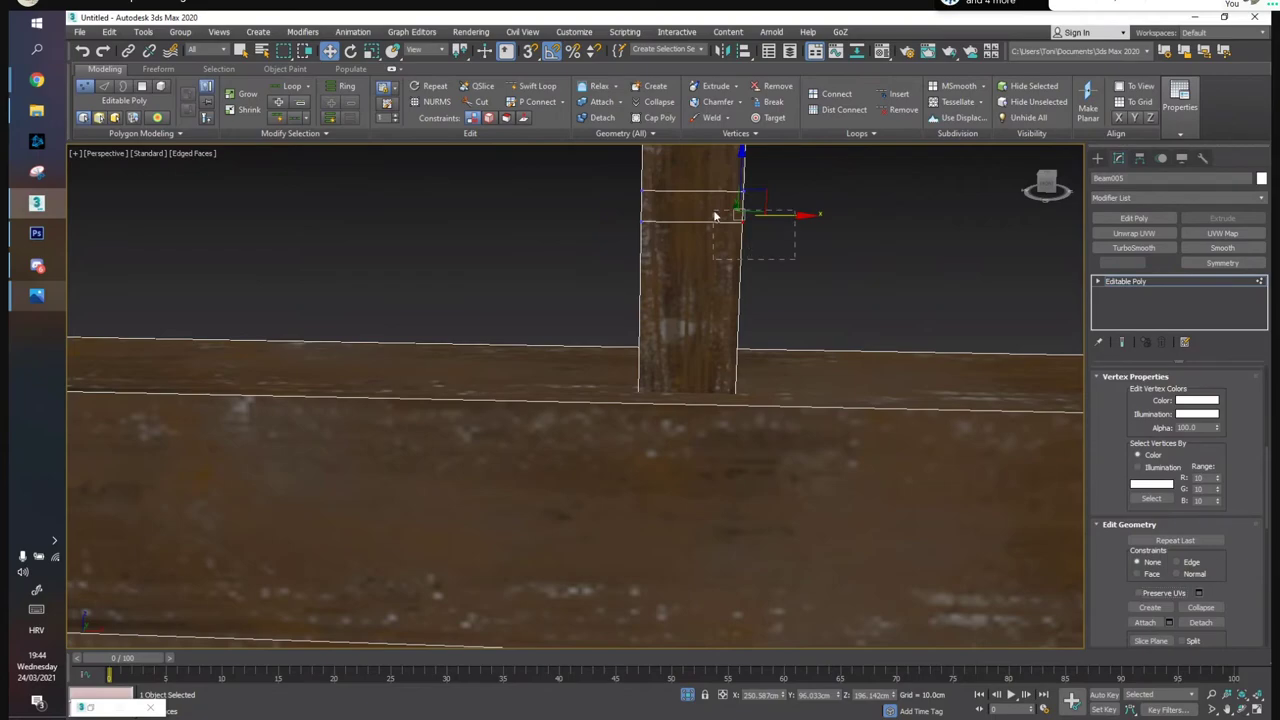
drag(786, 215, 803, 215)
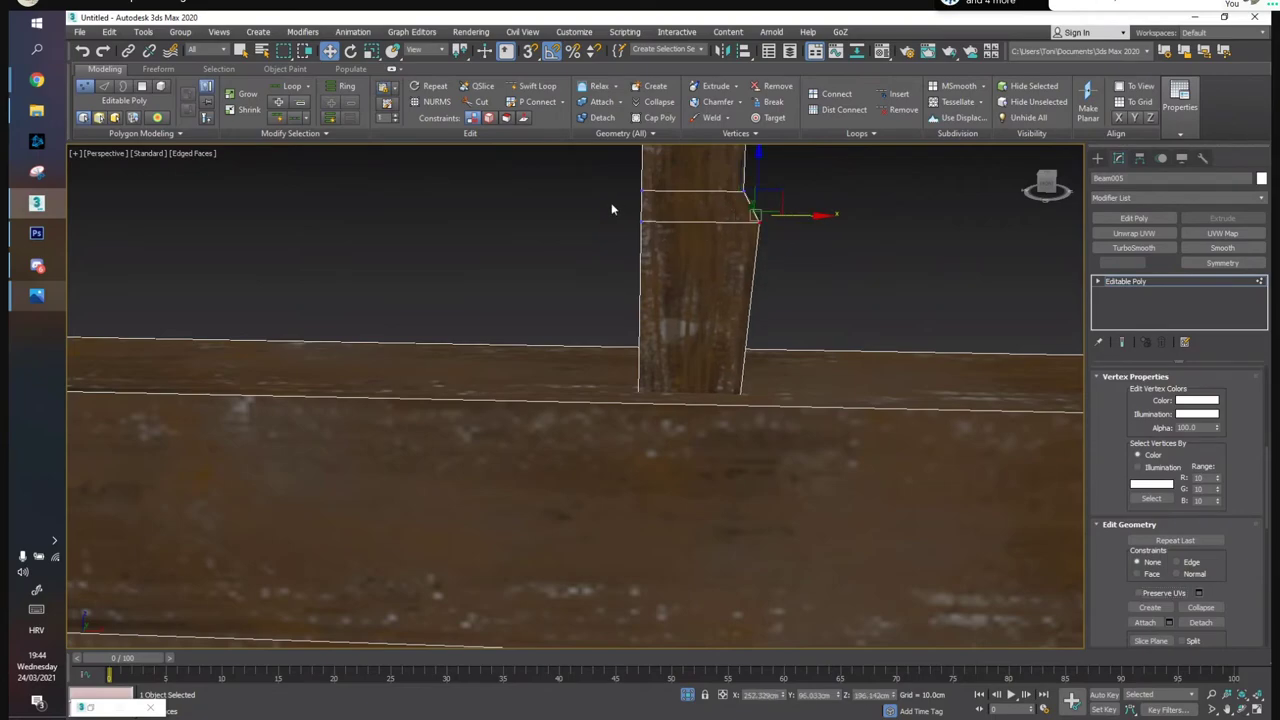
drag(669, 218, 658, 220)
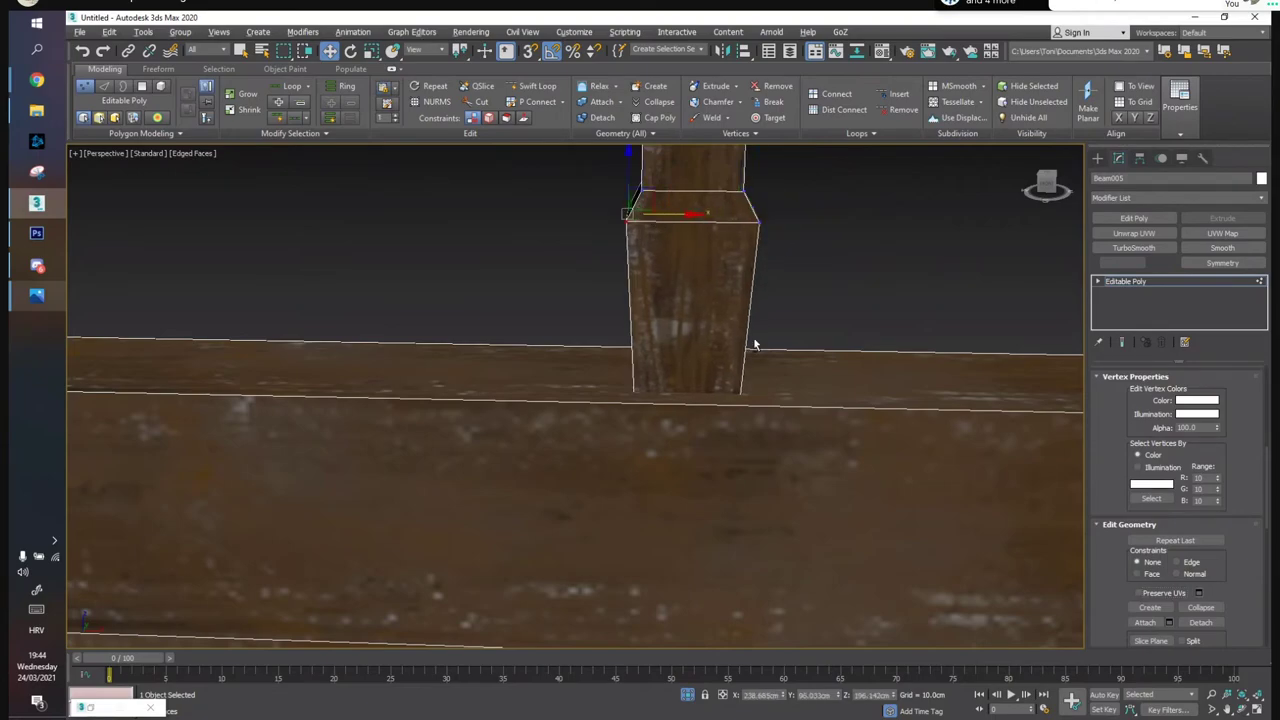
Move the small post's bottom vertices outward along X on both sides to line up with the flared loop
alt+middle_drag(755, 345, 733, 370)
drag(799, 464, 814, 467)
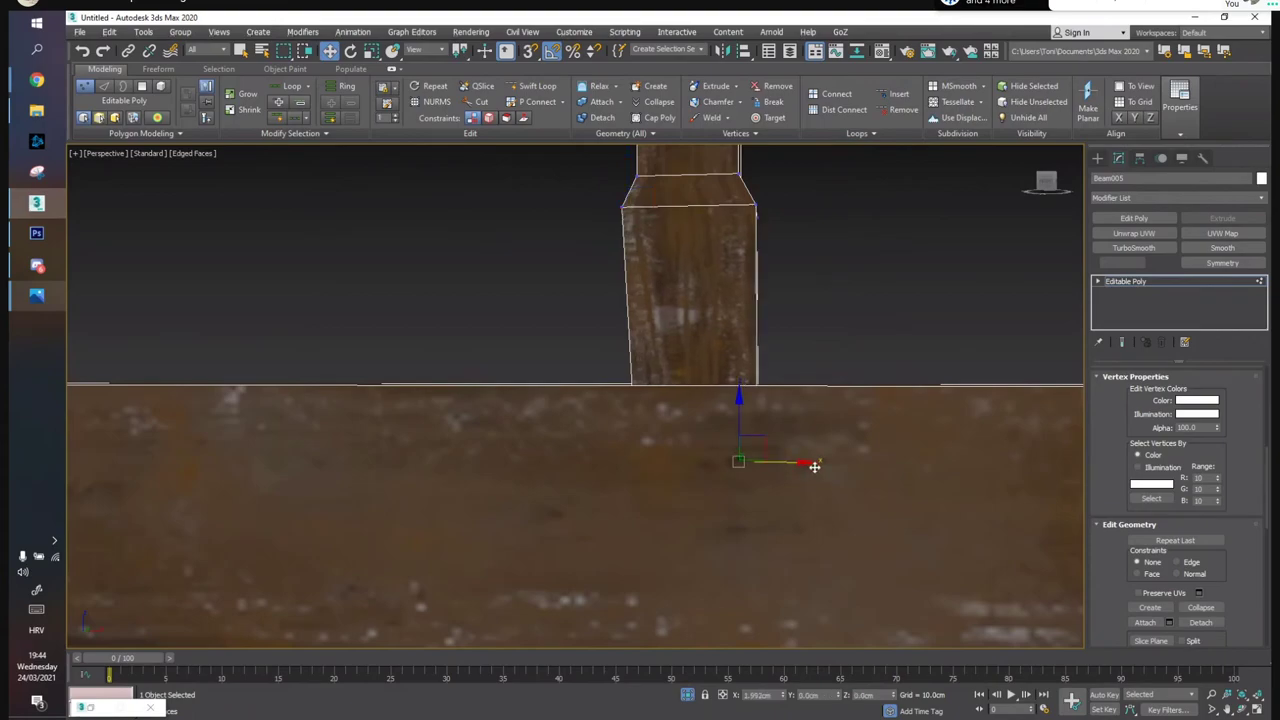
drag(685, 460, 674, 464)
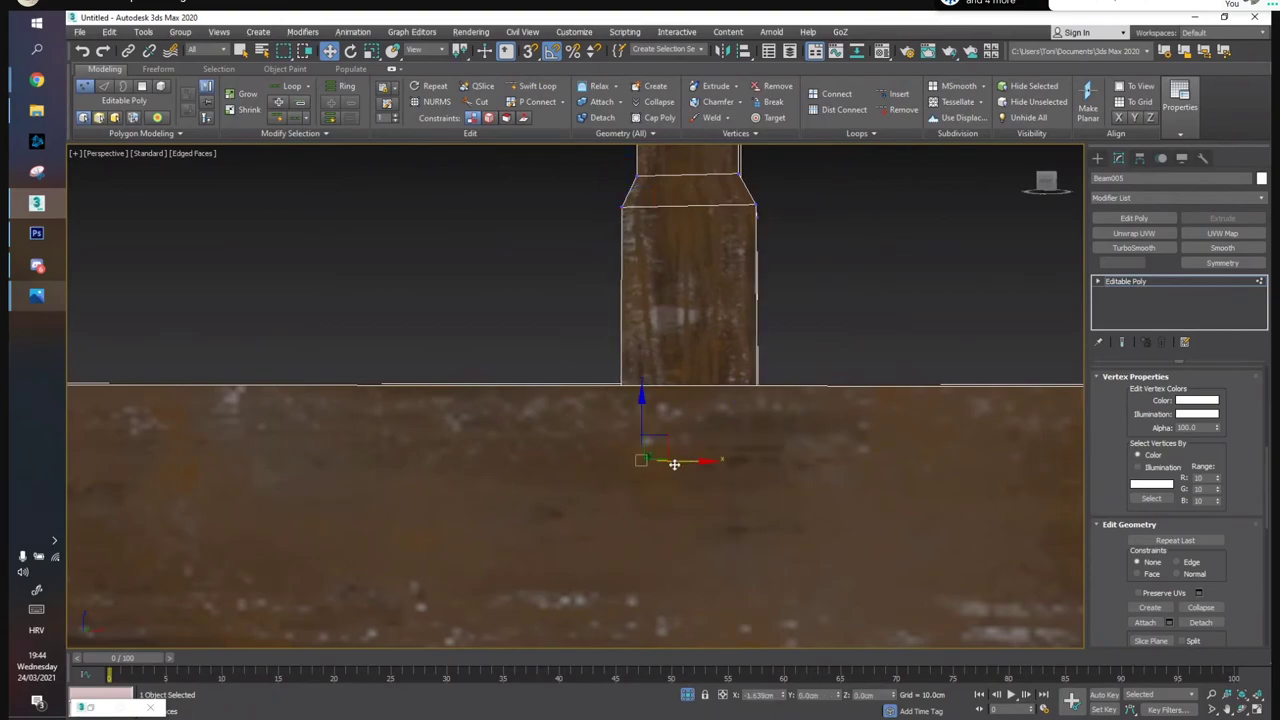
Leave vertex editing, turn off edged faces and move the small post about 6.5 cm along X toward the nearer upright post
key(1)
alt+middle_drag(805, 244, 809, 323)
scroll(784, 295, down, 4)
click(822, 282)
scroll(809, 322, down, 5)
key(F4)
mouse_move(814, 409)
alt+middle_down()
mouse_move(829, 377)
mouse_move(869, 380)
mouse_move(829, 377)
alt+middle_up()
click(786, 360)
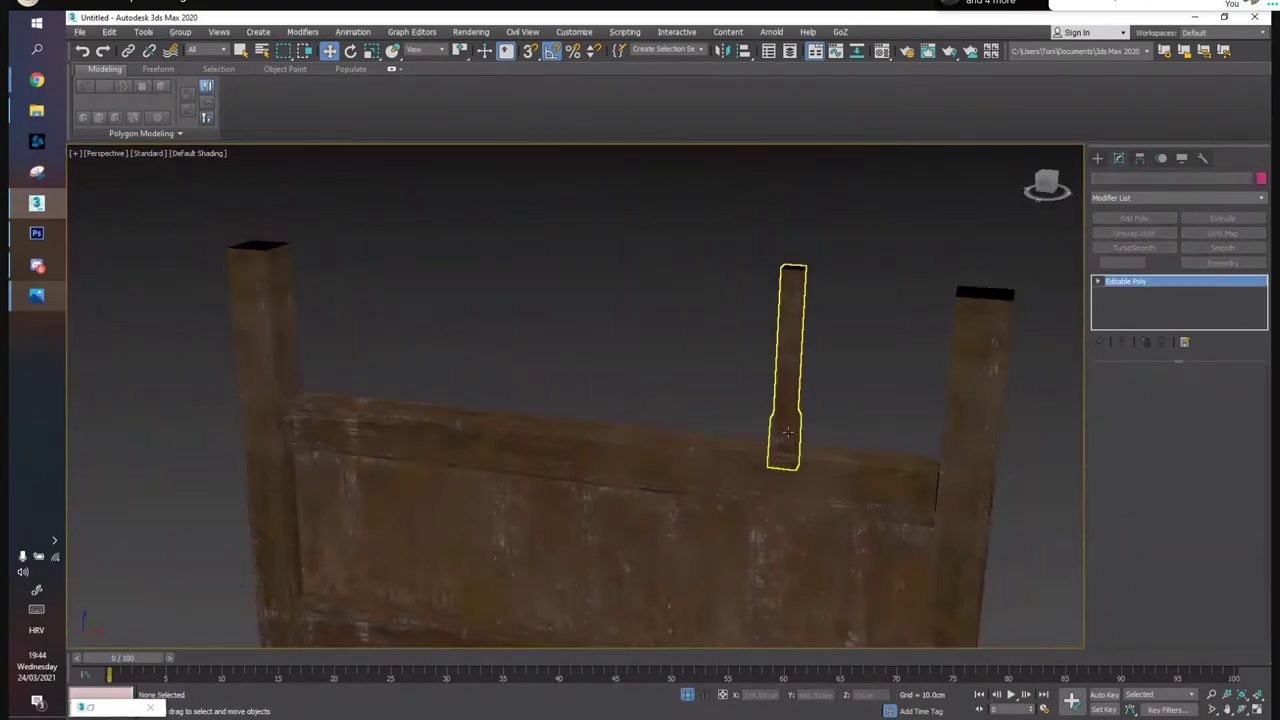
drag(831, 374, 843, 378)
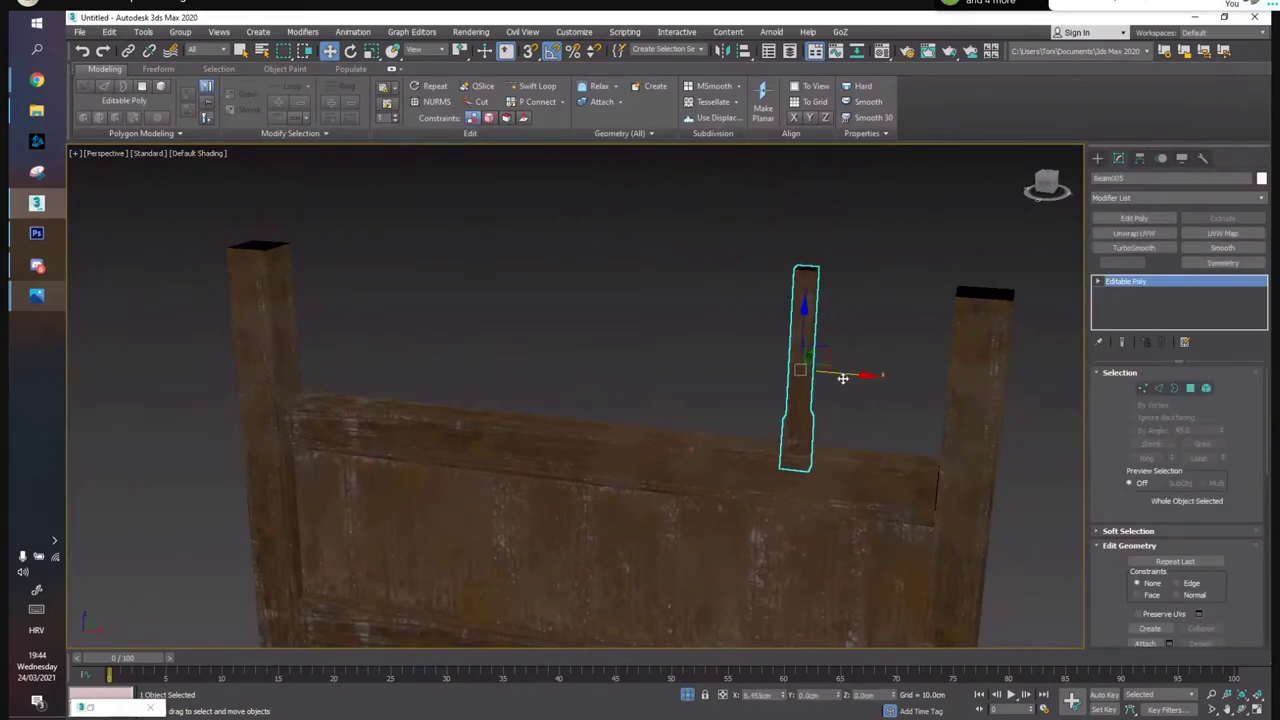
Array the small flared post along X as 7 instances with an incremental move of -47 cm
shift+drag(677, 377, 687, 383)
click(721, 430)
click(801, 408)
mouse_move(797, 408)
alt+middle_down()
mouse_move(786, 405)
mouse_move(829, 371)
mouse_move(818, 376)
alt+middle_up()
scroll(803, 386, down, 3)
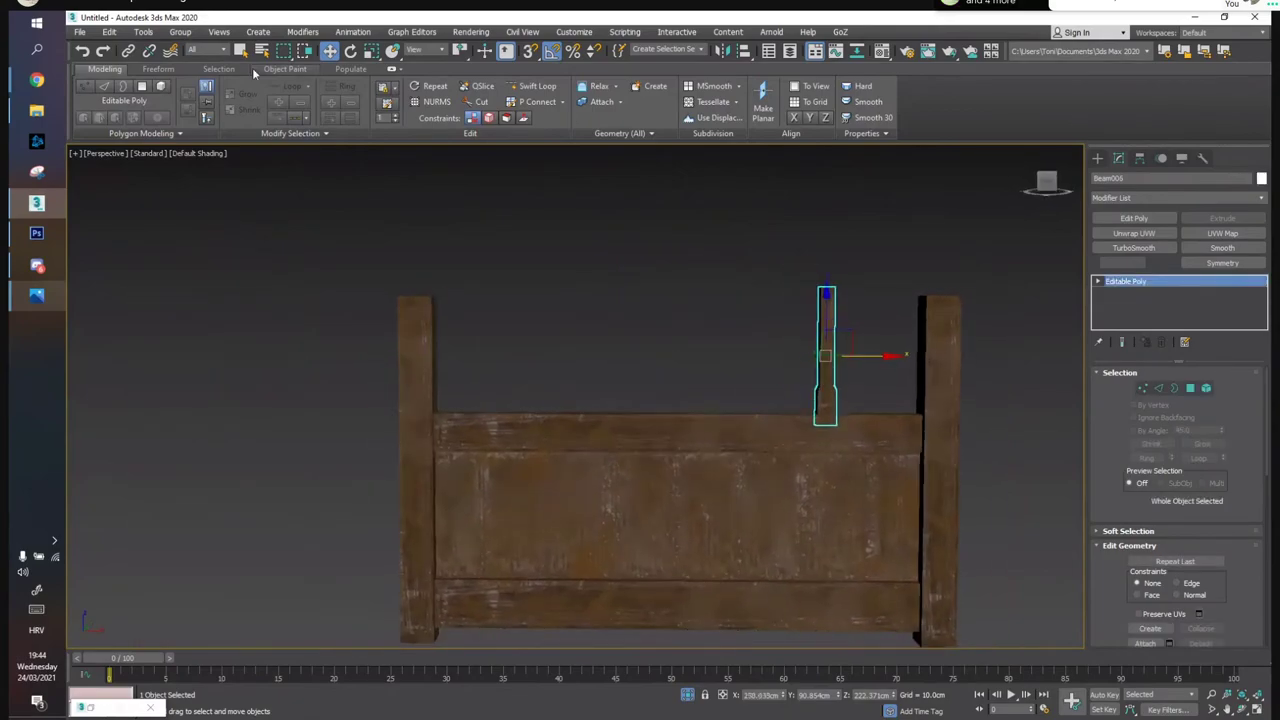
click(109, 31)
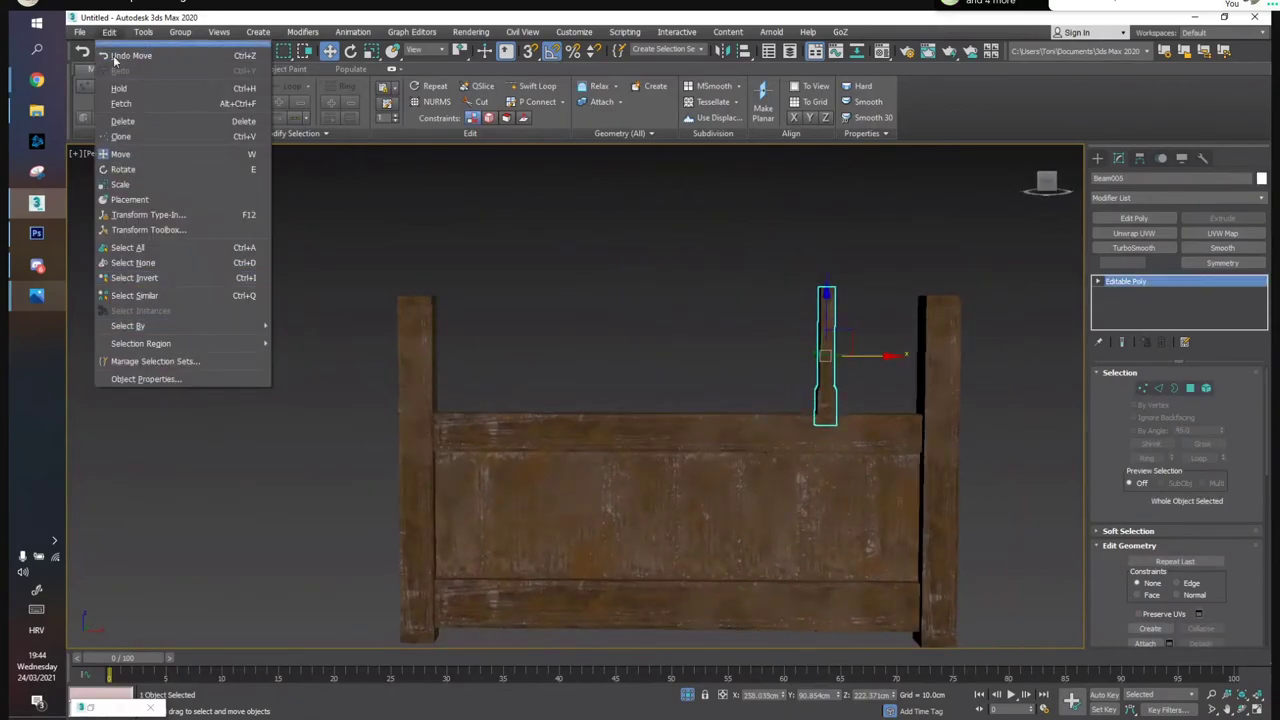
click(143, 31)
click(194, 298)
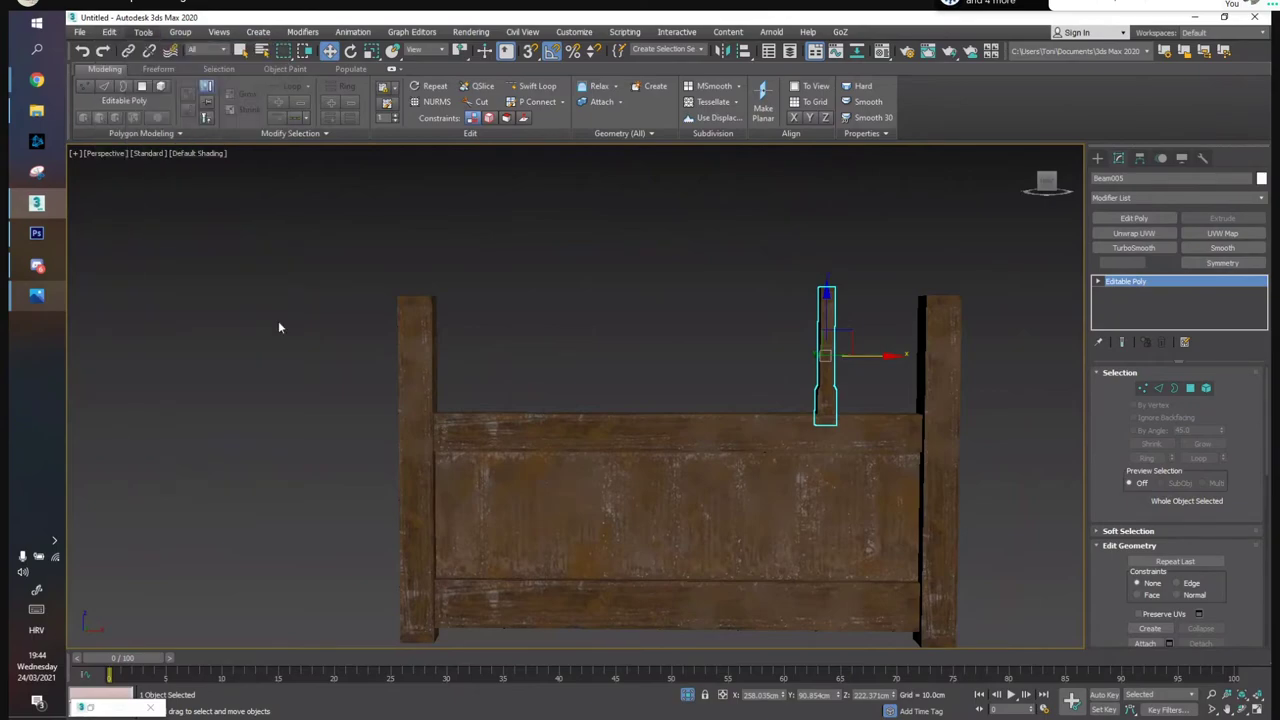
drag(670, 258, 350, 349)
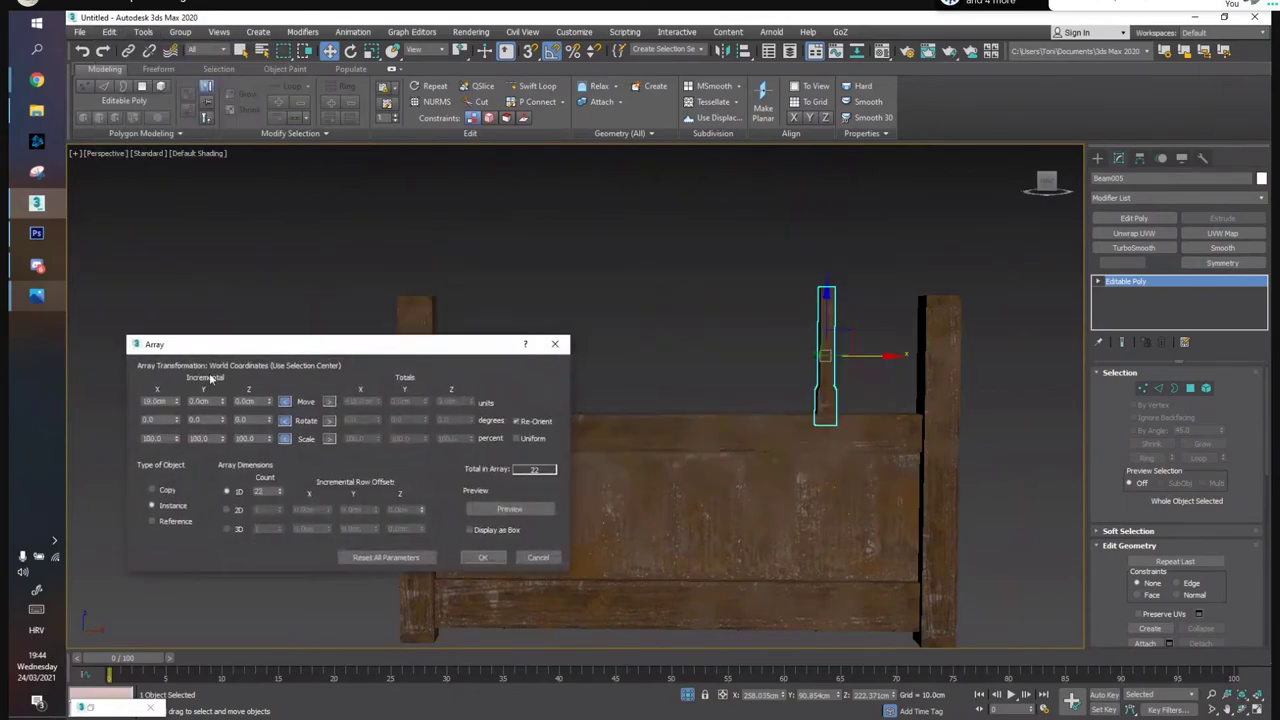
click(500, 510)
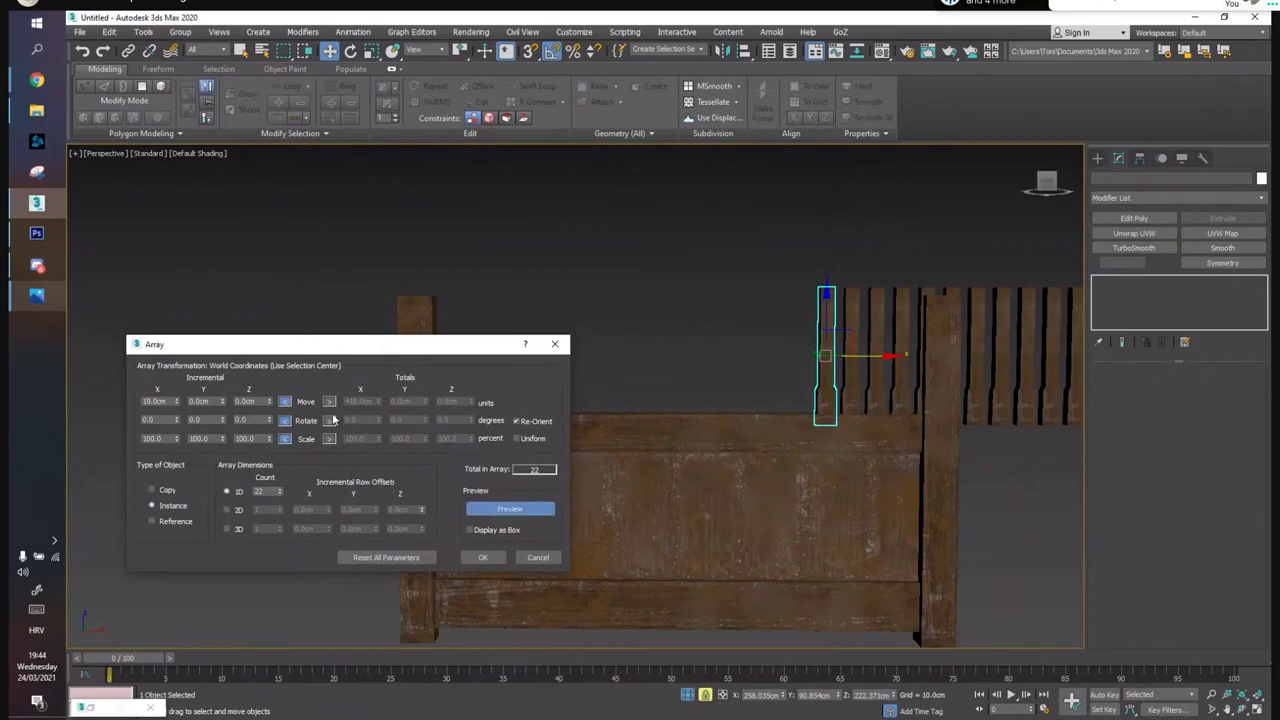
drag(180, 403, 174, 419)
drag(282, 494, 281, 494)
drag(175, 399, 180, 424)
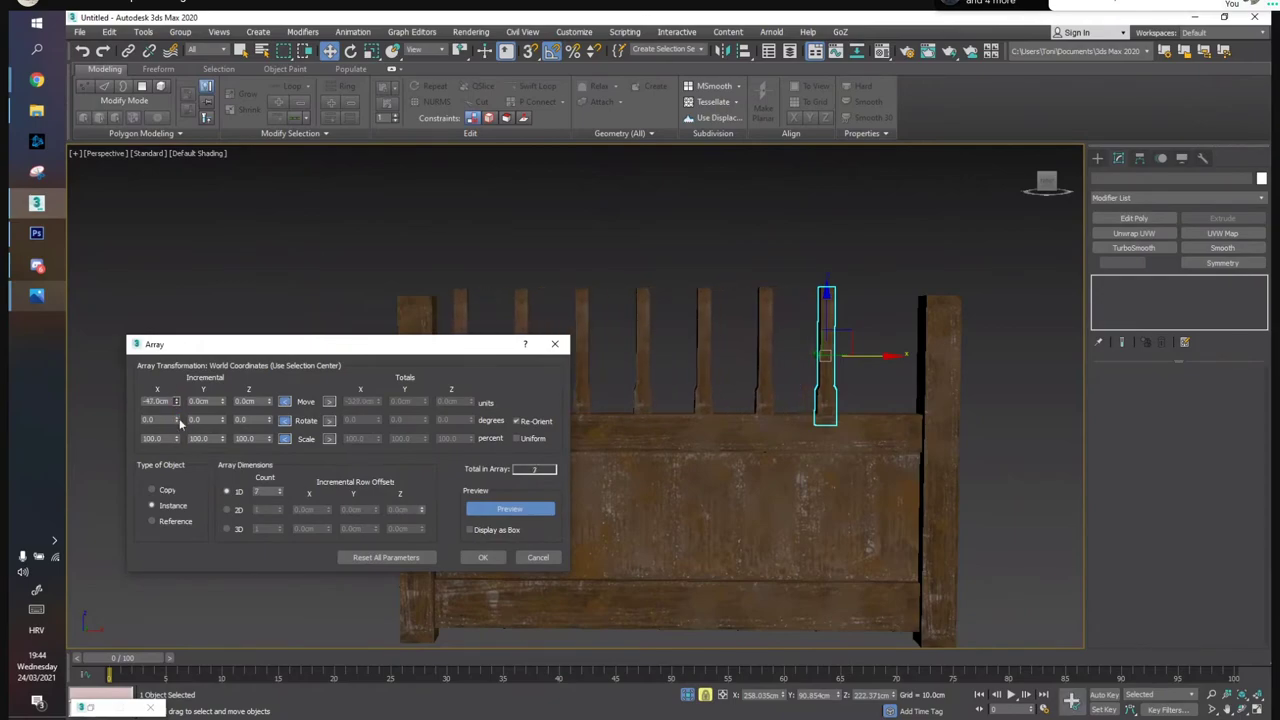
drag(443, 357, 446, 426)
click(490, 634)
Select the row of seven small posts and move it along X to centre it between the two upright posts
drag(448, 268, 837, 320)
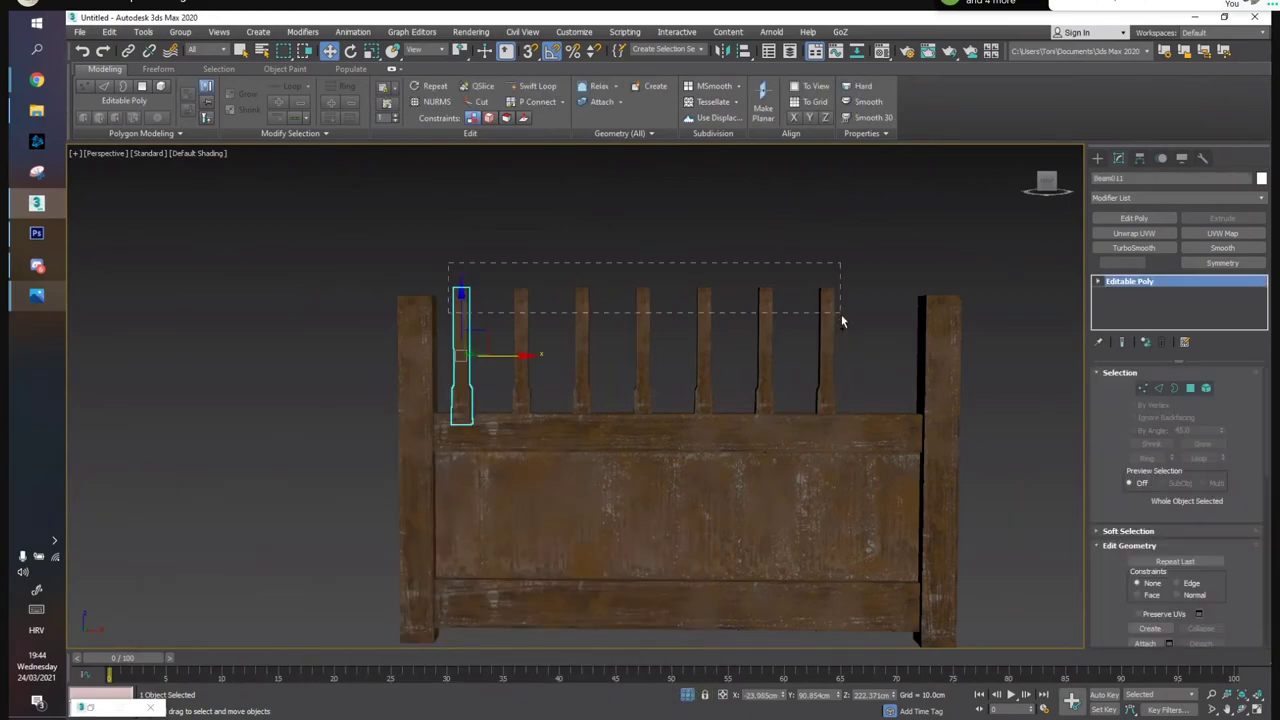
drag(683, 356, 711, 360)
click(691, 251)
alt+middle_drag(691, 251, 643, 302)
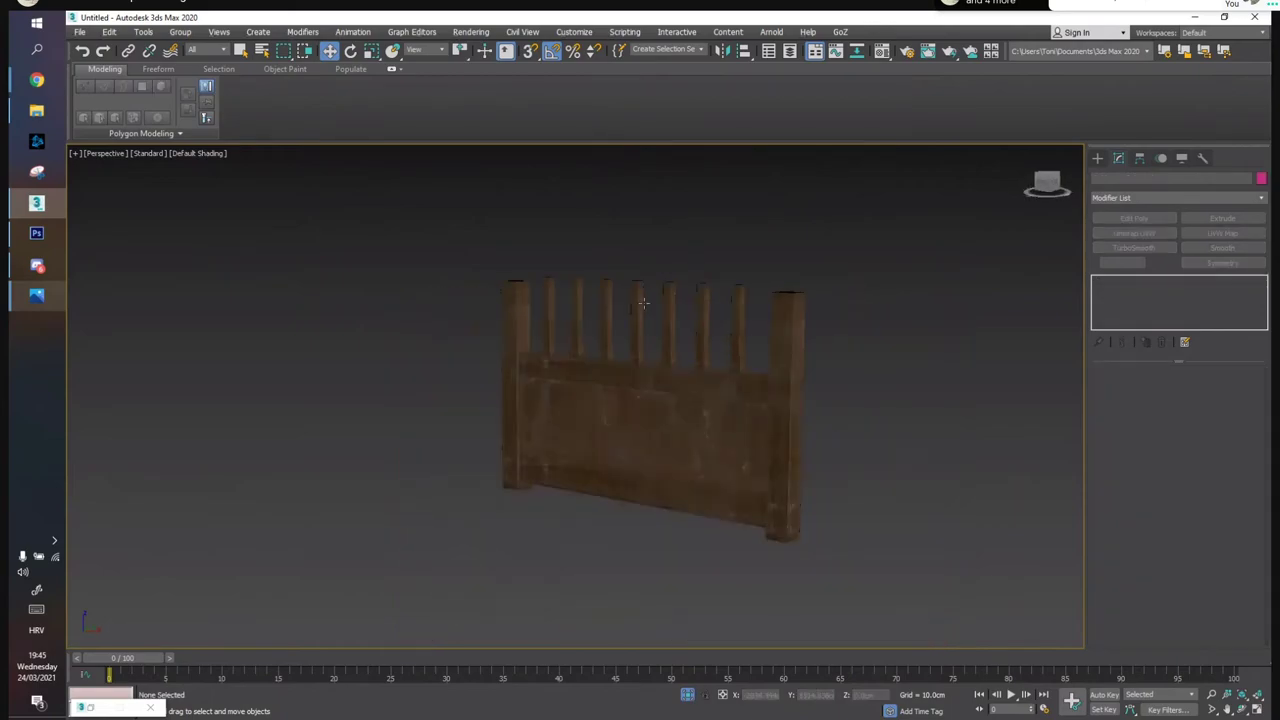
Check the STAVE.jpg reference photo and scale the seven small posts slightly shorter in height in the front view
click(36, 295)
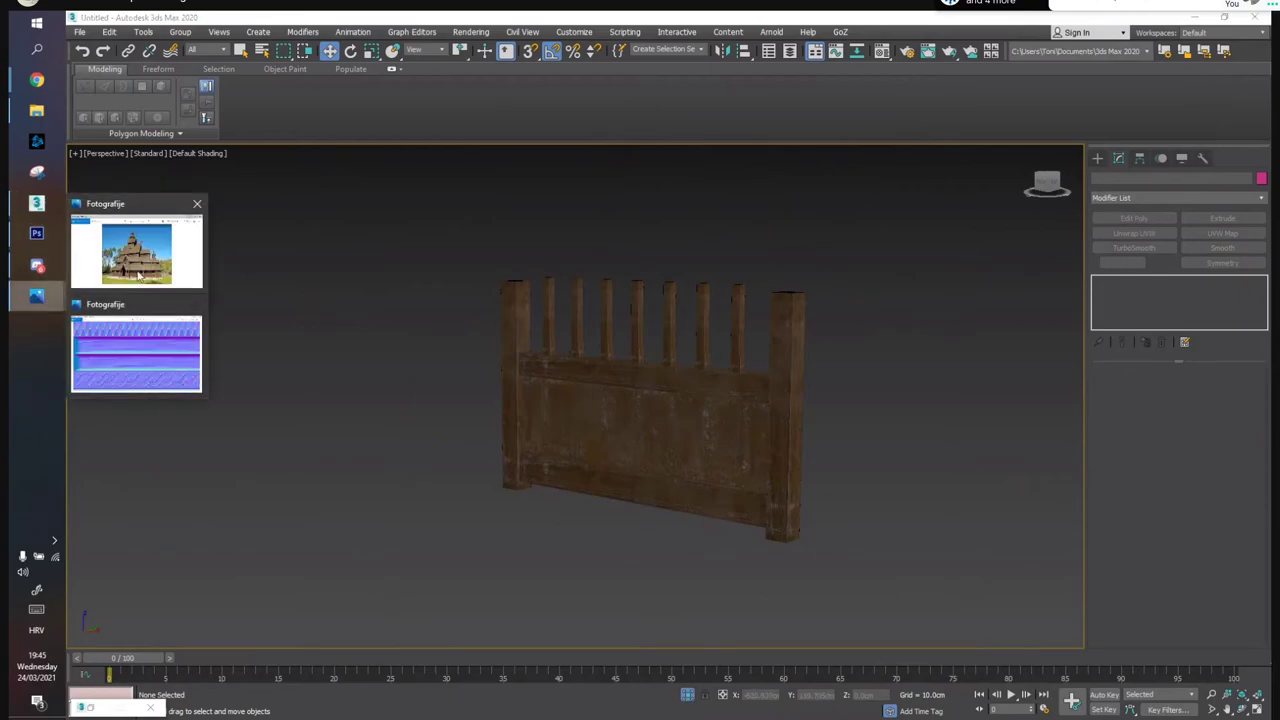
click(137, 275)
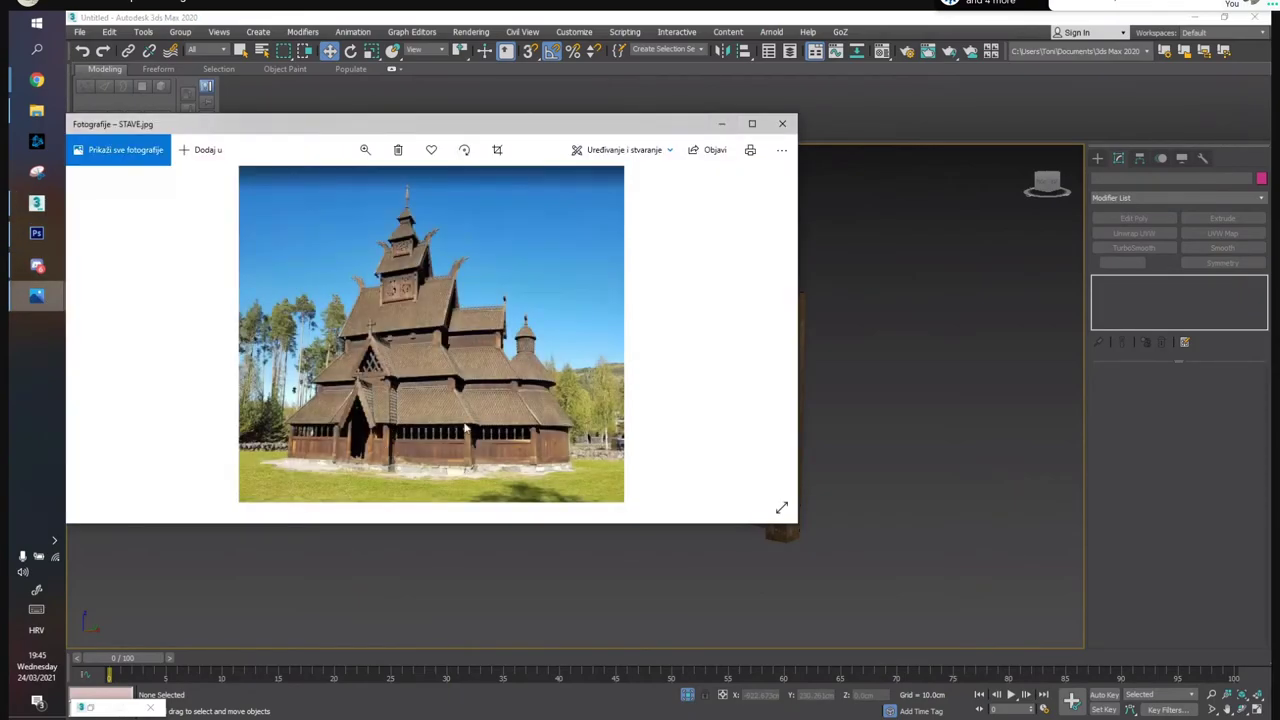
click(720, 127)
alt+middle_drag(561, 368, 608, 381)
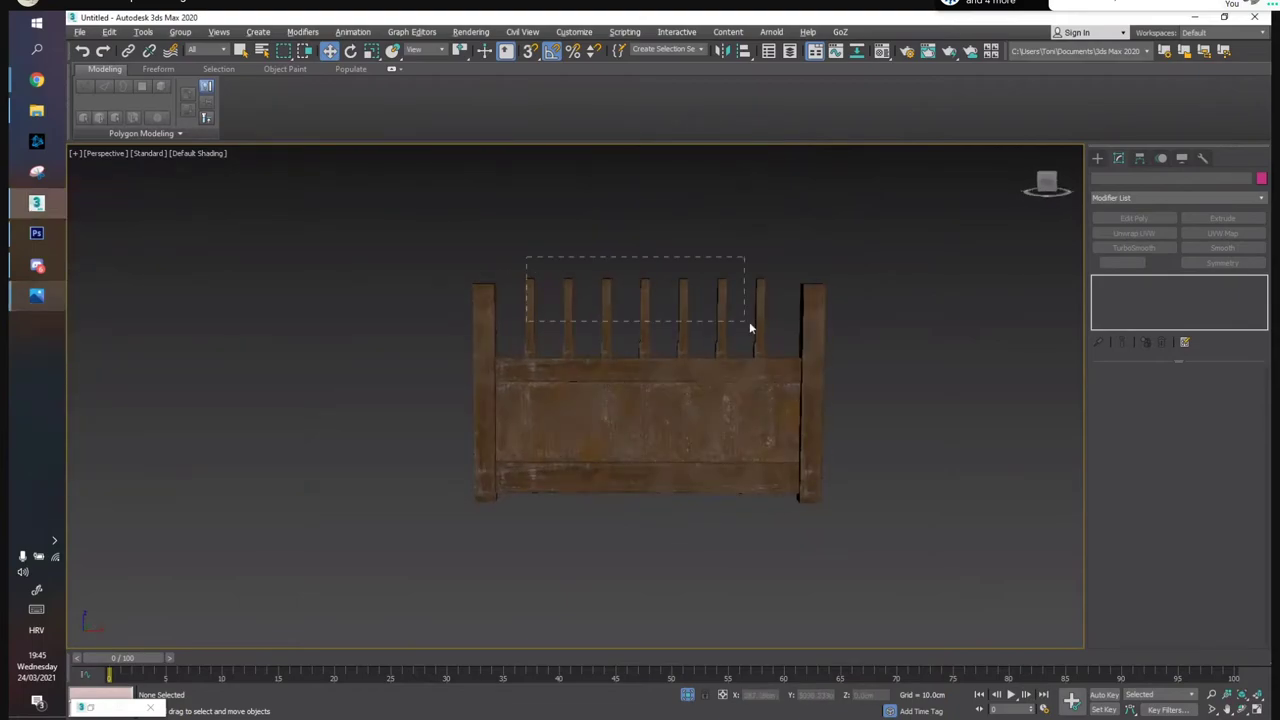
drag(750, 325, 745, 324)
key(f)
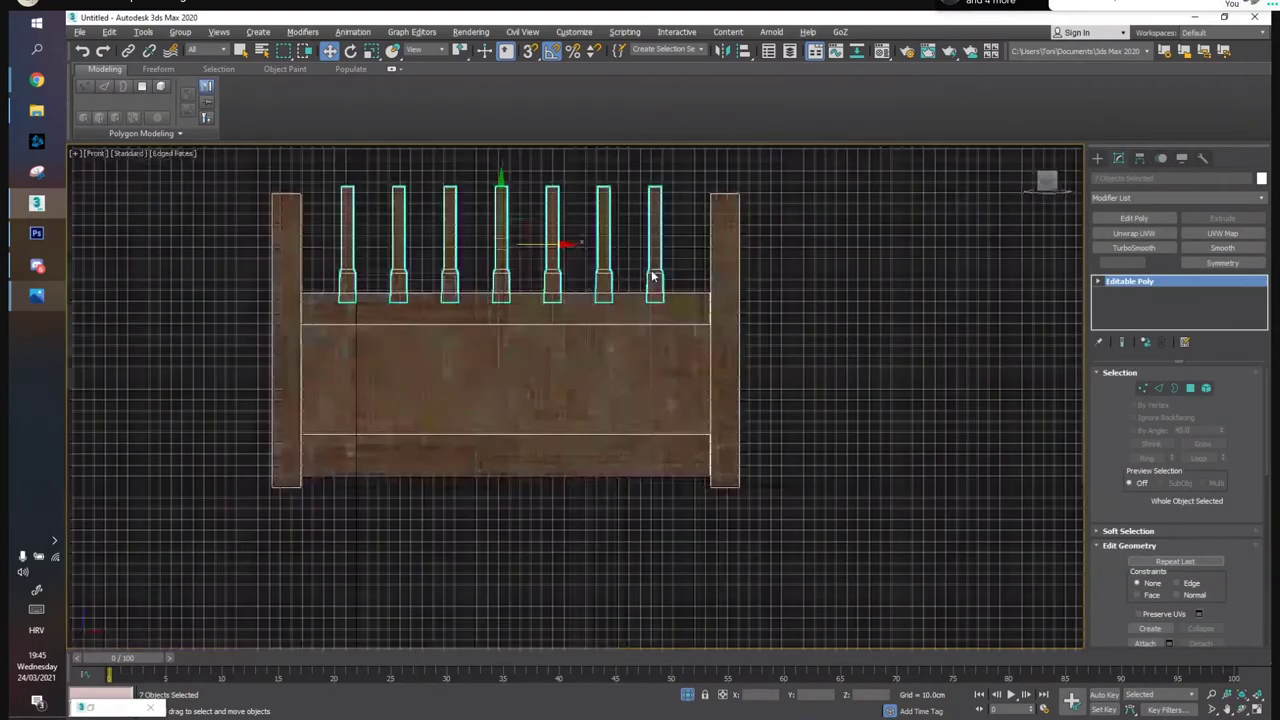
scroll(612, 378, up, 3)
key(r)
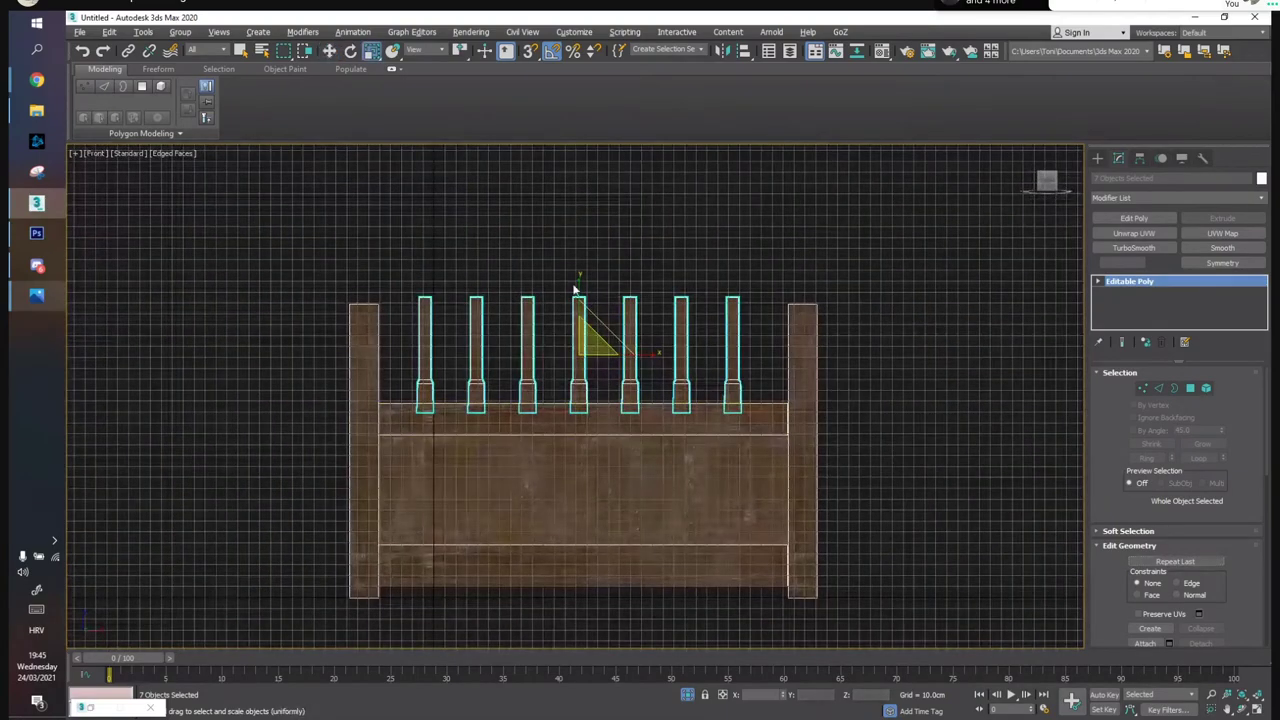
drag(578, 285, 581, 298)
click(626, 264)
mouse_move(669, 499)
middle_down()
mouse_move(632, 504)
mouse_move(589, 463)
middle_up()
key(F4)
key(p)
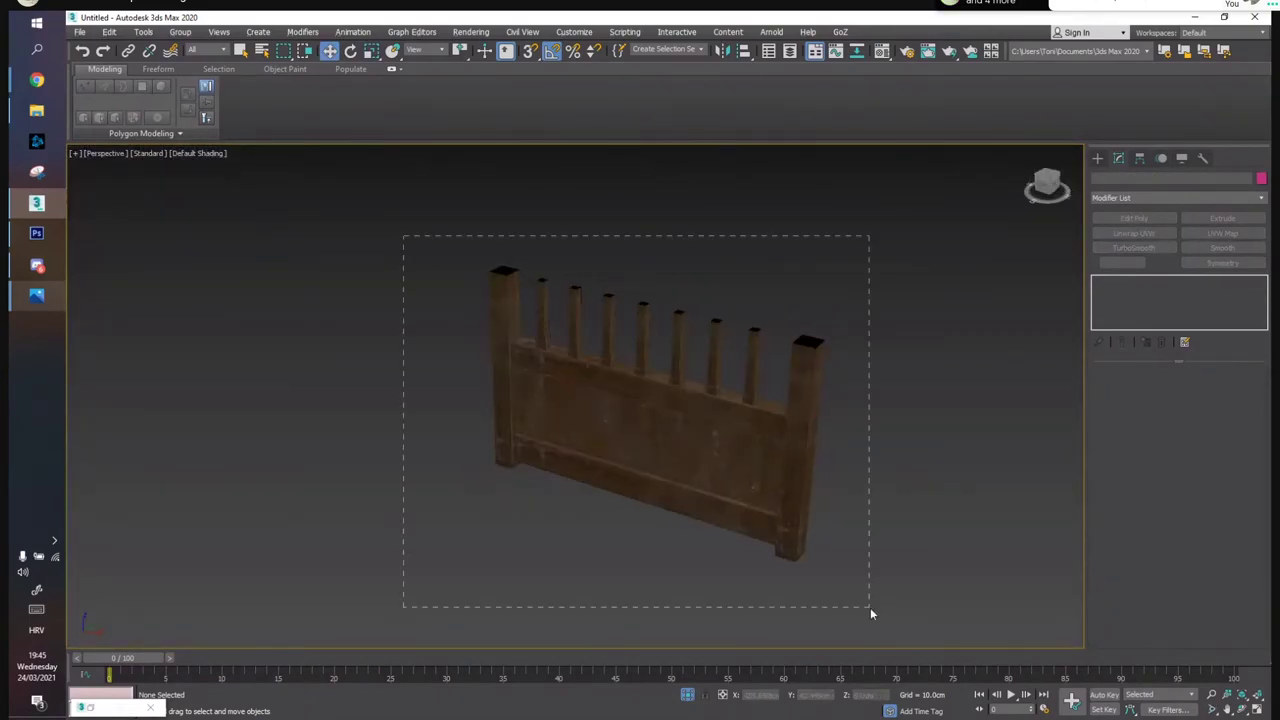
Select all parts of the wall section and group them
drag(870, 607, 870, 607)
click(180, 32)
click(190, 47)
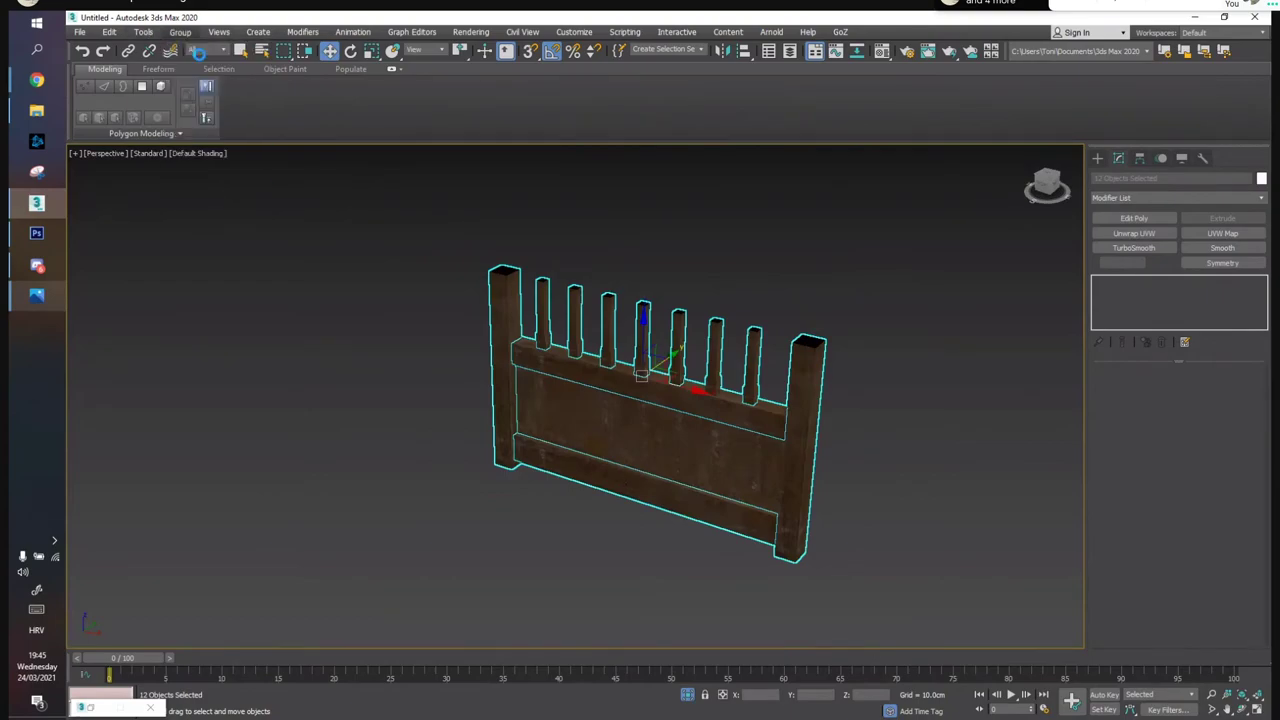
click(679, 395)
click(757, 281)
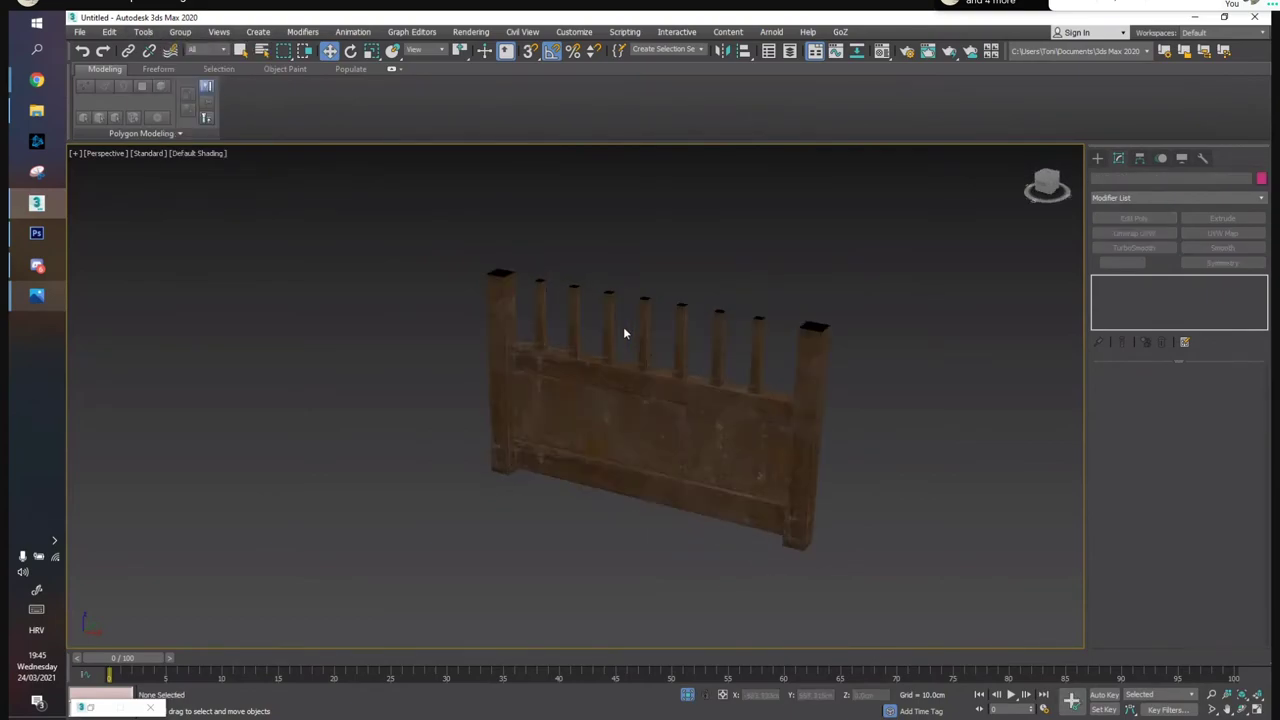
Clone the wall group along Y as a copy in front of the original
click(600, 427)
alt+middle_drag(600, 427, 549, 363)
shift+drag(612, 291, 533, 346)
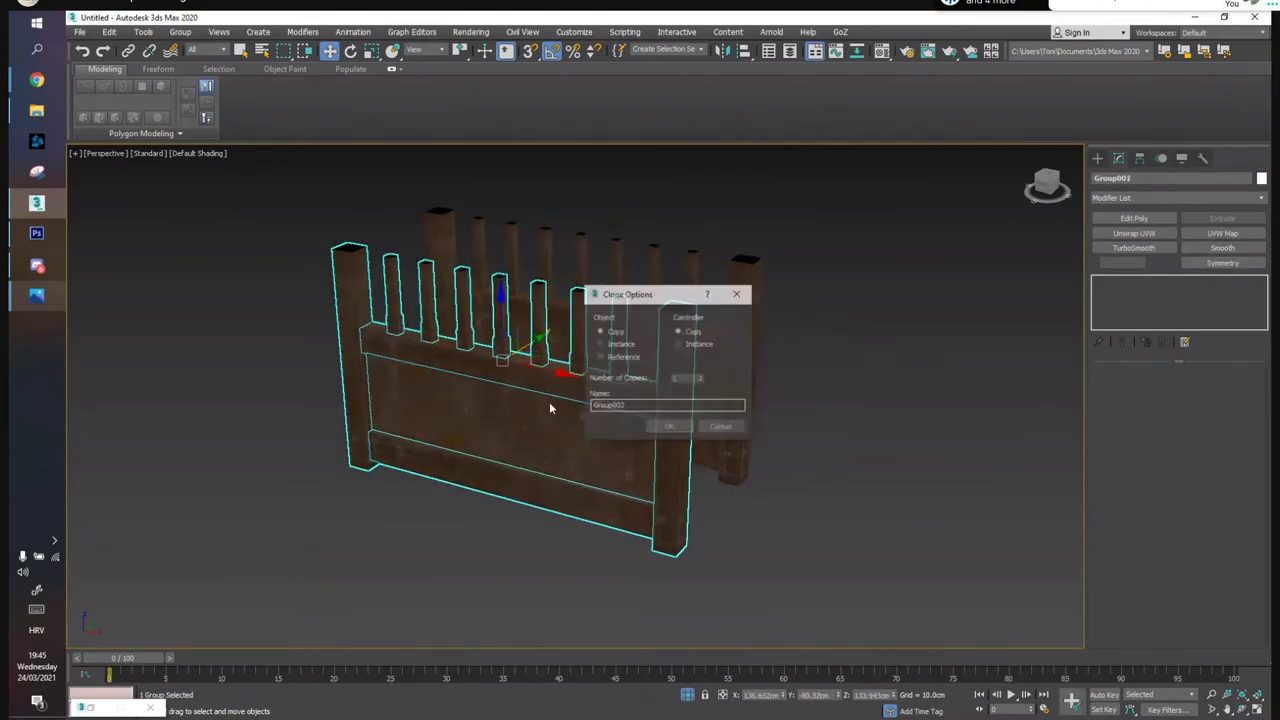
click(670, 431)
click(620, 572)
mouse_move(615, 560)
alt+middle_down()
mouse_move(730, 530)
mouse_move(605, 555)
alt+middle_up()
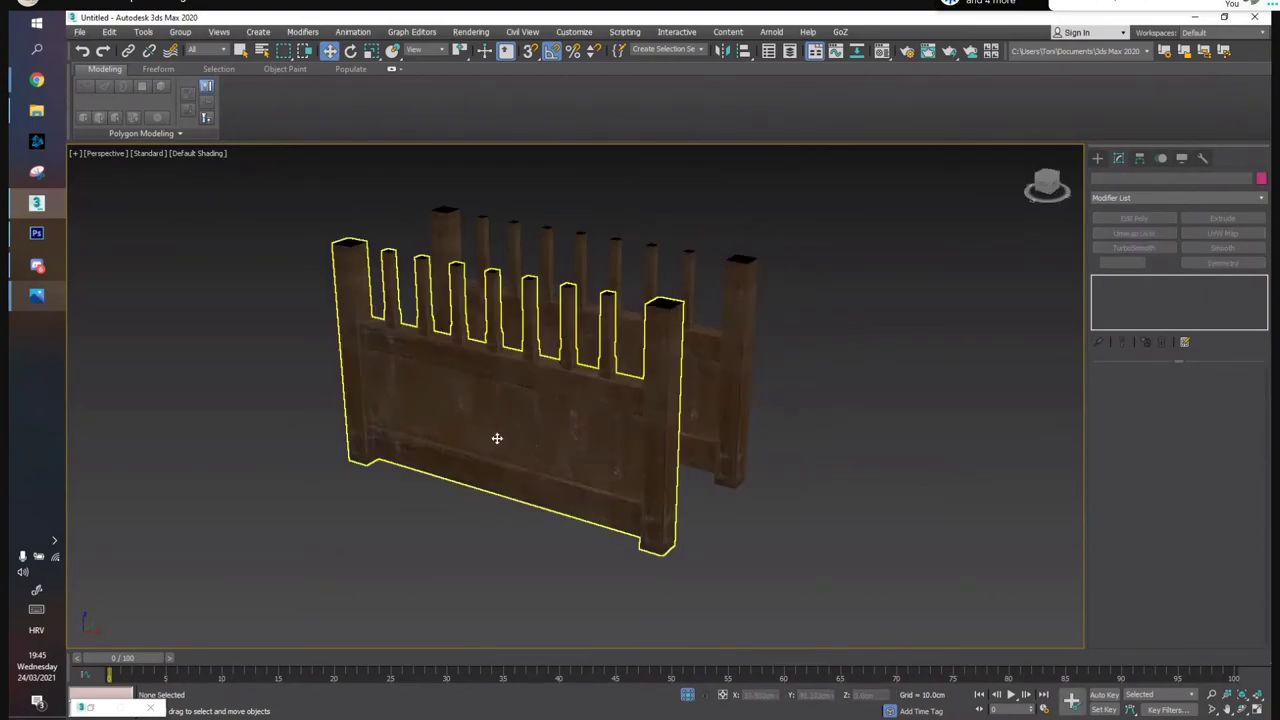
Open the copied wall group, delete its two upright posts and close the group
click(497, 438)
click(180, 31)
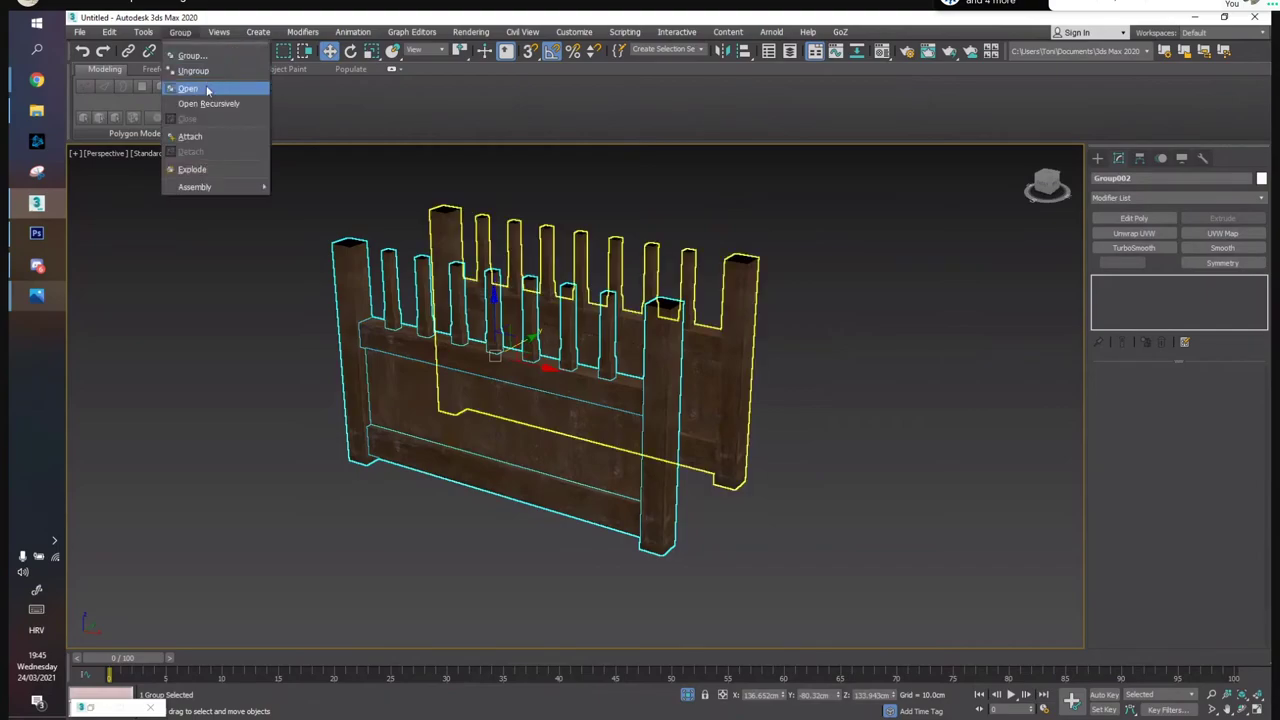
click(207, 90)
click(662, 420)
ctrl+click(350, 361)
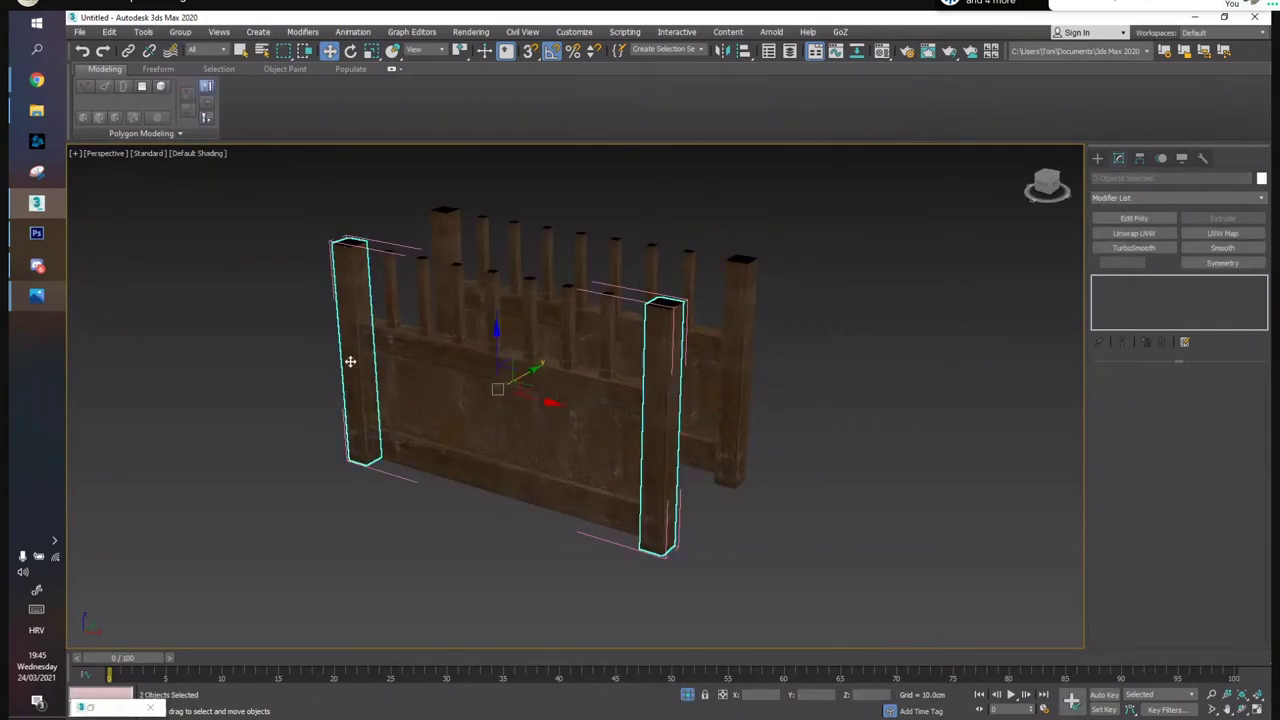
key(Delete)
click(340, 243)
click(180, 32)
click(200, 117)
Rotate the postless panel 90 degrees about Z and move it against the original wall's end post to form a corner
alt+middle_drag(340, 251, 323, 315)
key(e)
drag(414, 312, 465, 299)
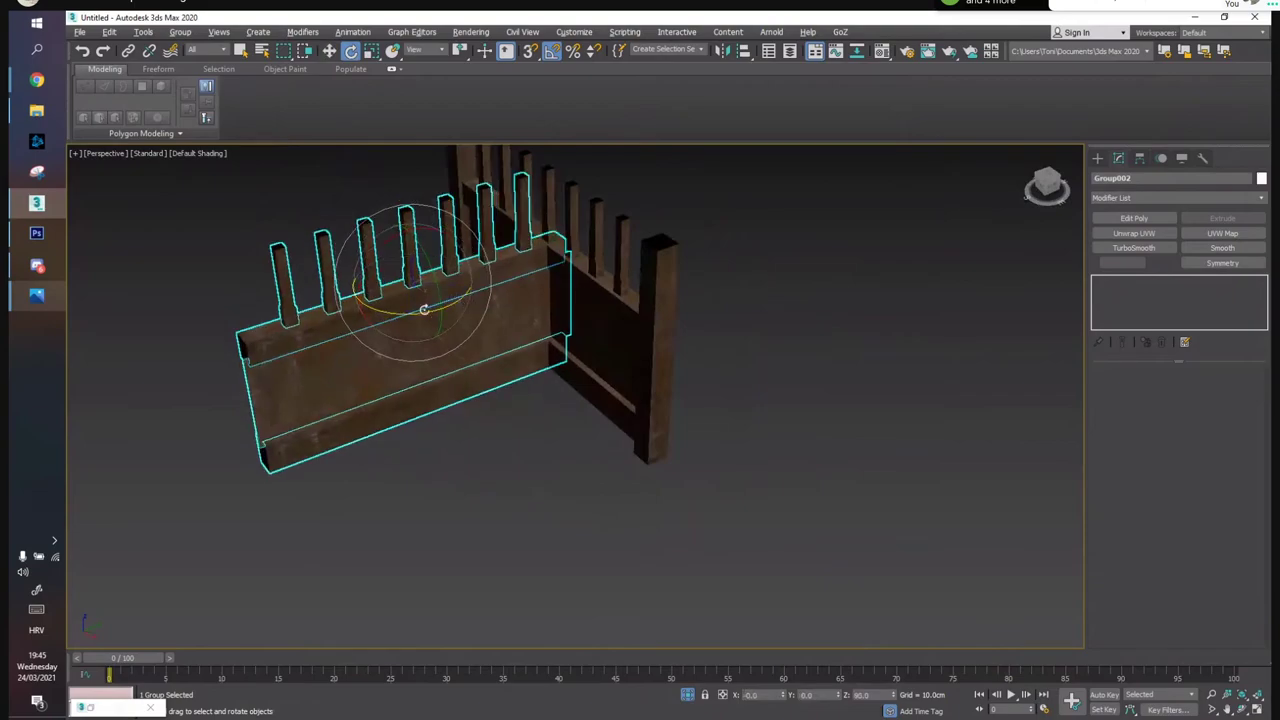
key(w)
drag(441, 285, 750, 291)
alt+middle_drag(750, 291, 745, 271)
alt+middle_drag(863, 258, 527, 444)
click(874, 478)
scroll(527, 444, down, 3)
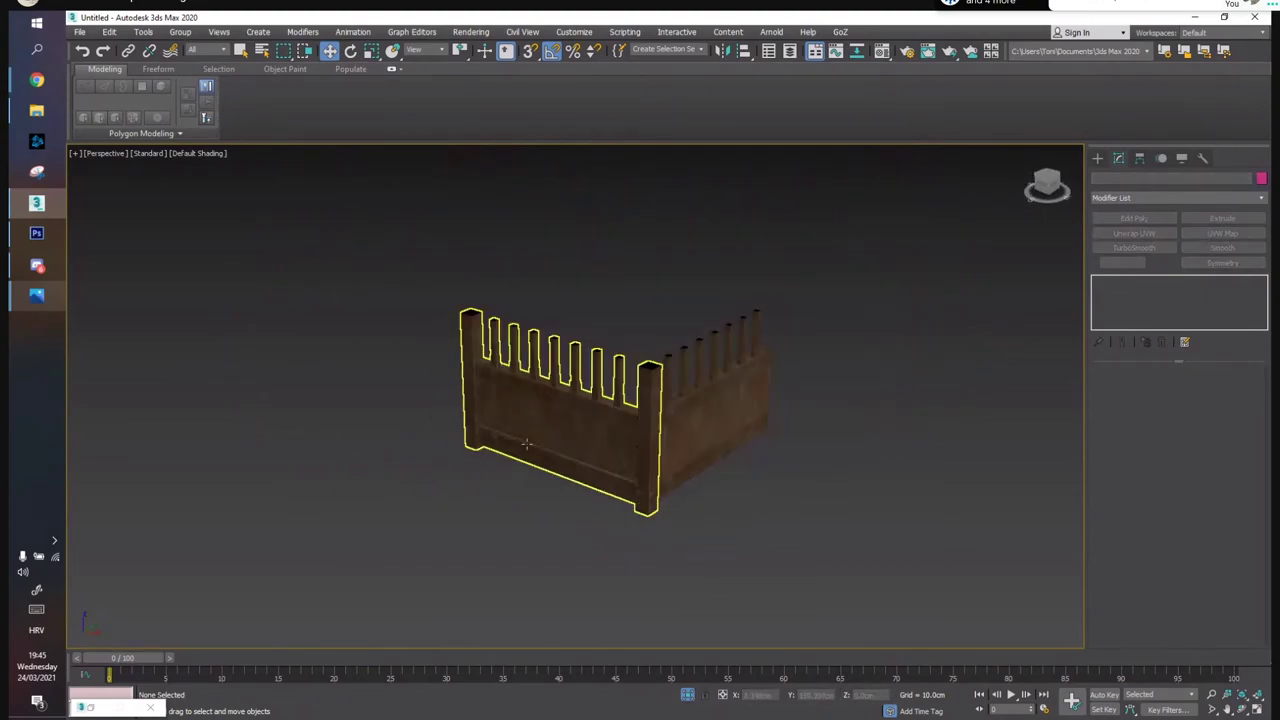
Clone the postless side panel as a copy extending forward from the original wall's other end post
click(740, 394)
mouse_move(745, 376)
shift+mouse_down()
mouse_move(417, 374)
mouse_move(458, 425)
shift+mouse_up()
click(669, 425)
click(507, 479)
mouse_move(507, 479)
alt+middle_down()
mouse_move(460, 457)
mouse_move(489, 466)
alt+middle_up()
Clone the wall section with uprights as a copy at the free end of the new side panel
click(546, 420)
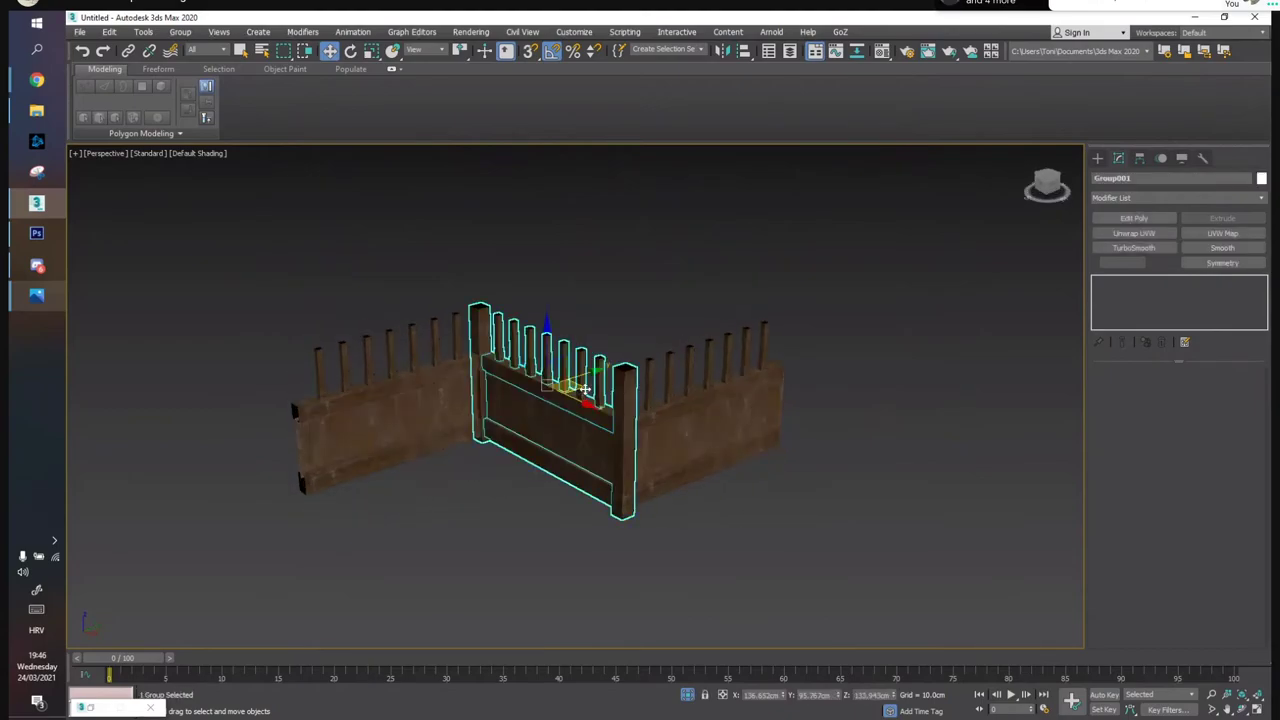
mouse_move(585, 388)
shift+mouse_down()
mouse_move(257, 357)
mouse_move(270, 376)
shift+mouse_up()
click(672, 428)
click(445, 542)
alt+middle_drag(445, 542, 501, 426)
middle_drag(544, 425, 602, 424)
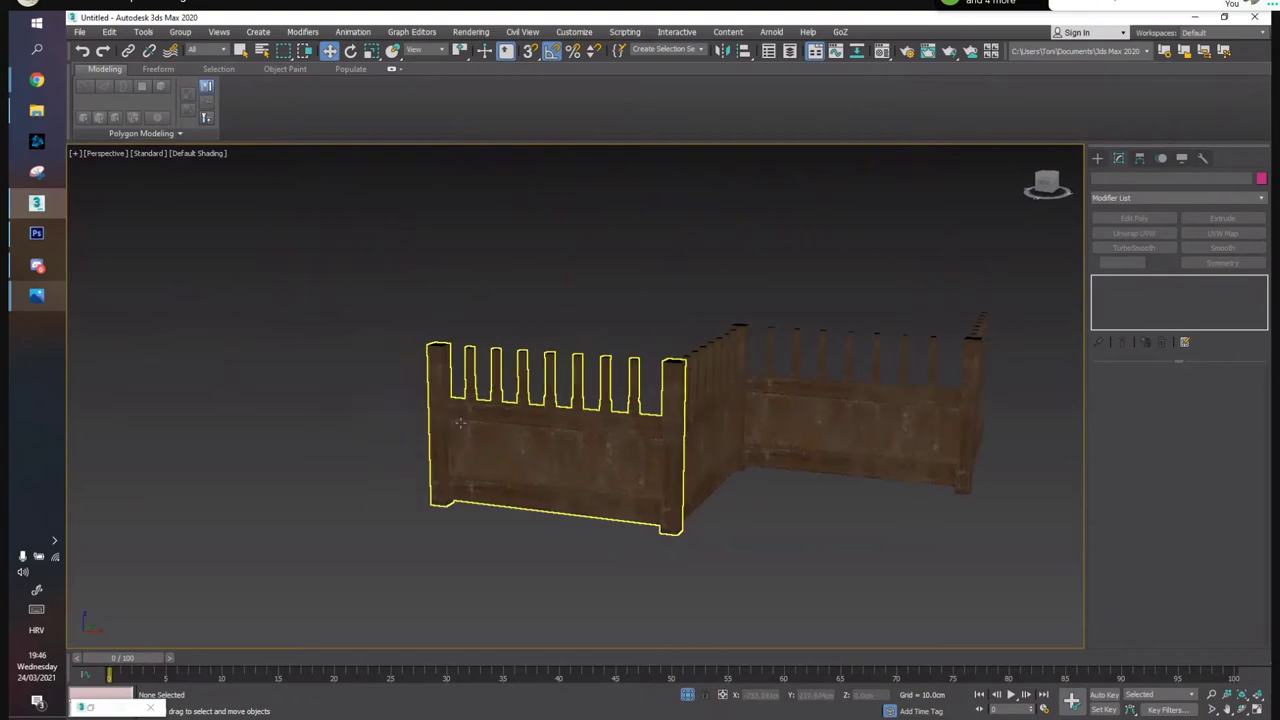
Select all four wall groups and clone them as copies along negative X, leaving a gap beside the originals
scroll(596, 400, down, 3)
key(ctrl+a)
alt+middle_drag(684, 438, 687, 475)
mouse_move(688, 398)
shift+mouse_down()
mouse_move(435, 392)
mouse_move(300, 368)
shift+mouse_up()
click(668, 433)
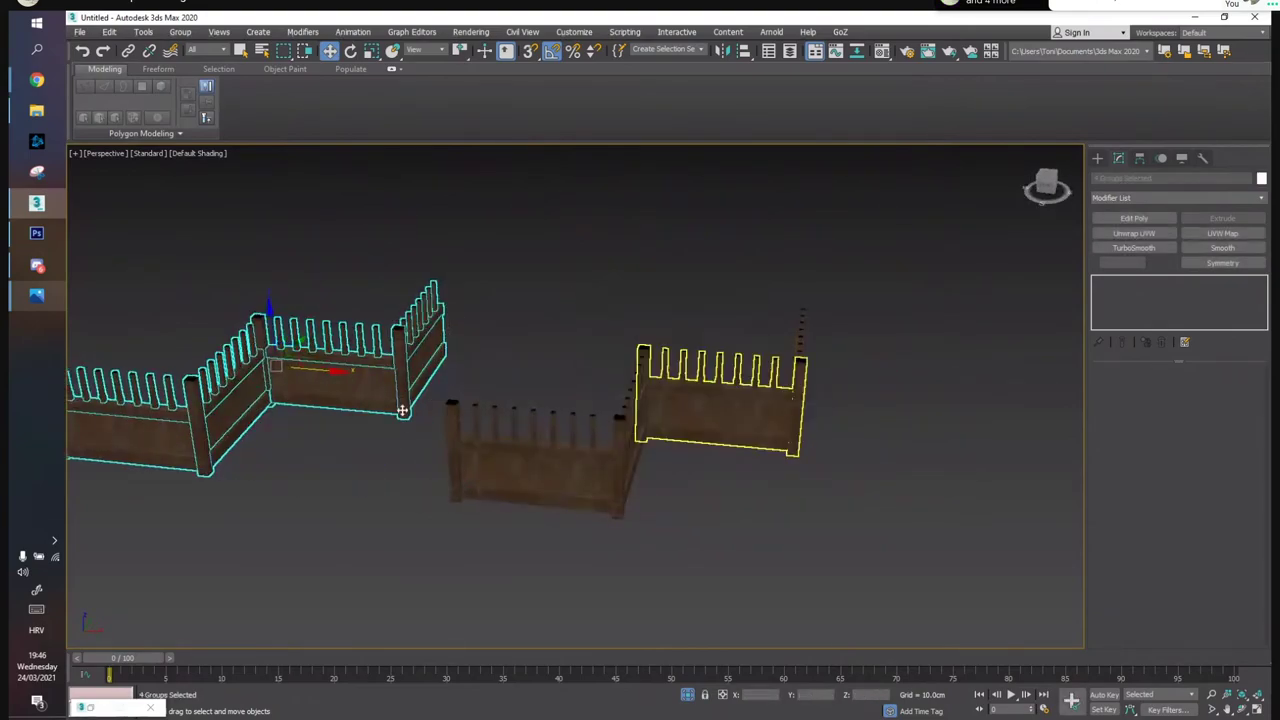
middle_drag(402, 410, 583, 378)
Move the copied front wall section along X to the opposite side of its adjoining side panel
click(320, 393)
drag(360, 393, 517, 407)
alt+middle_drag(517, 407, 460, 441)
scroll(402, 436, up, 5)
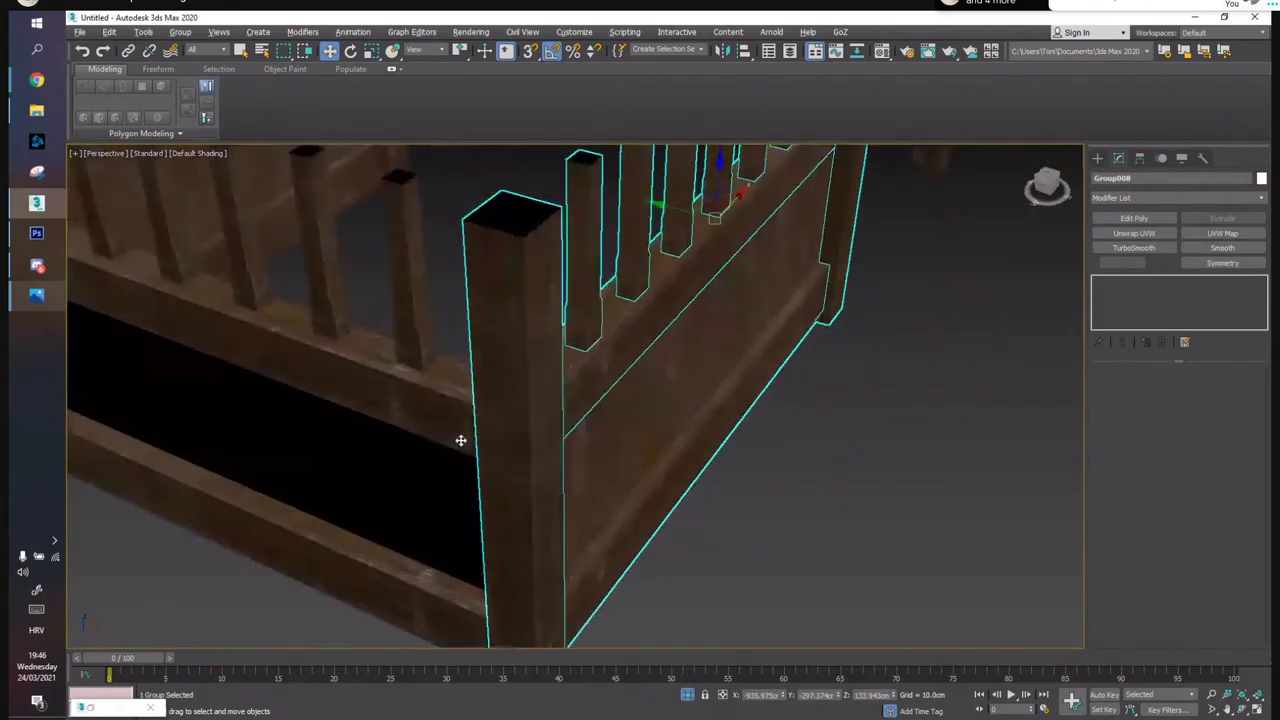
Rotate the copied postless side panels about Z so that their plank faces point outward
click(386, 466)
middle_drag(386, 466, 343, 431)
key(e)
drag(459, 331, 340, 371)
click(775, 441)
alt+middle_drag(762, 431, 798, 401)
drag(792, 383, 650, 405)
click(534, 407)
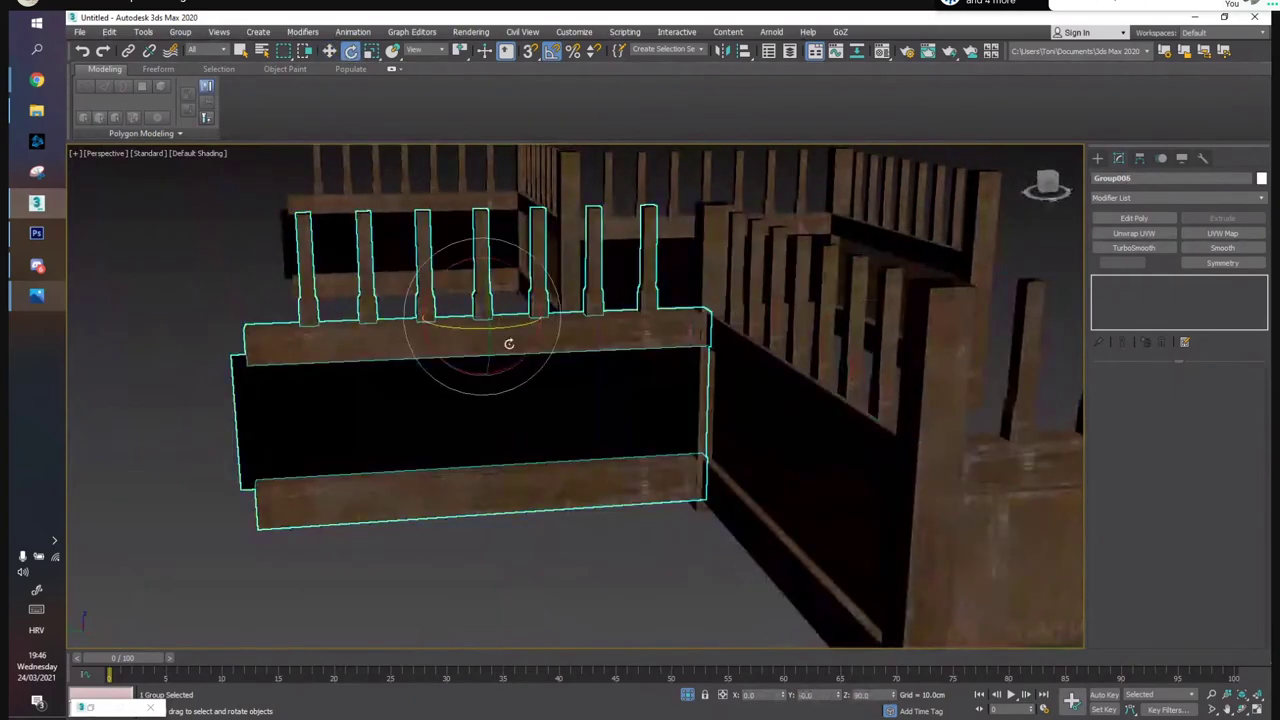
drag(512, 326, 403, 357)
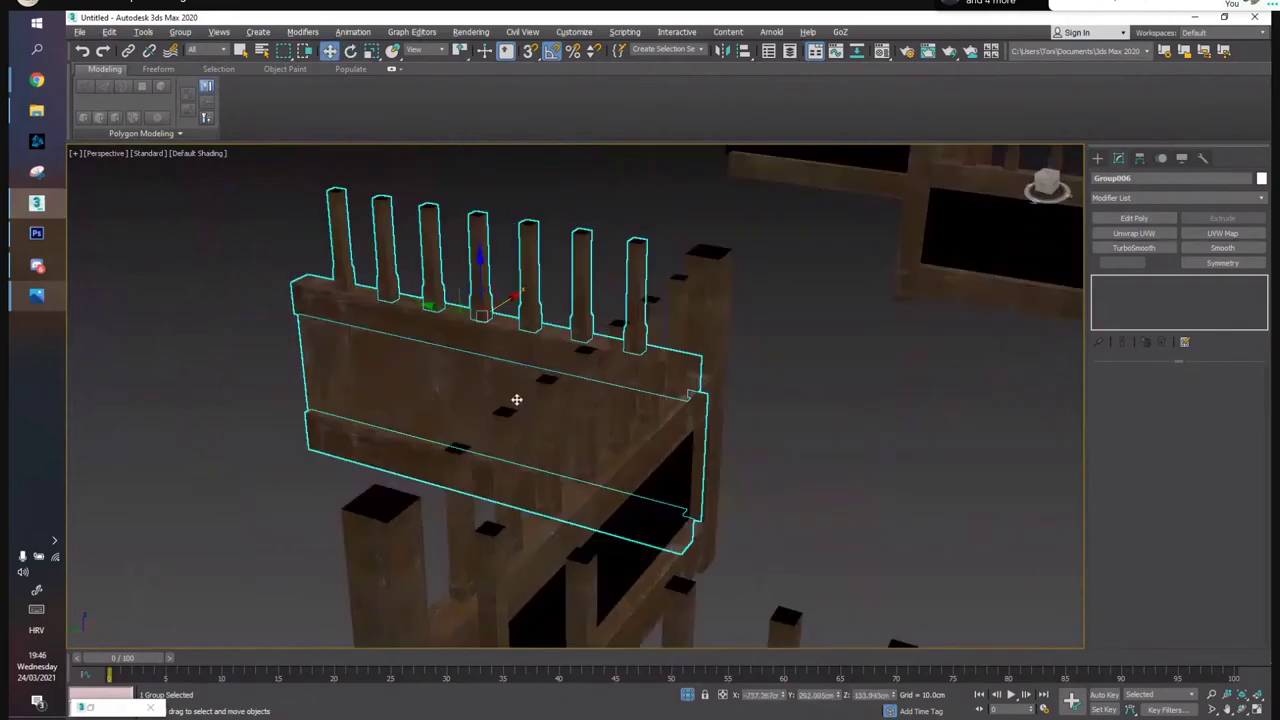
alt+middle_drag(516, 399, 520, 400)
scroll(520, 400, down, 5)
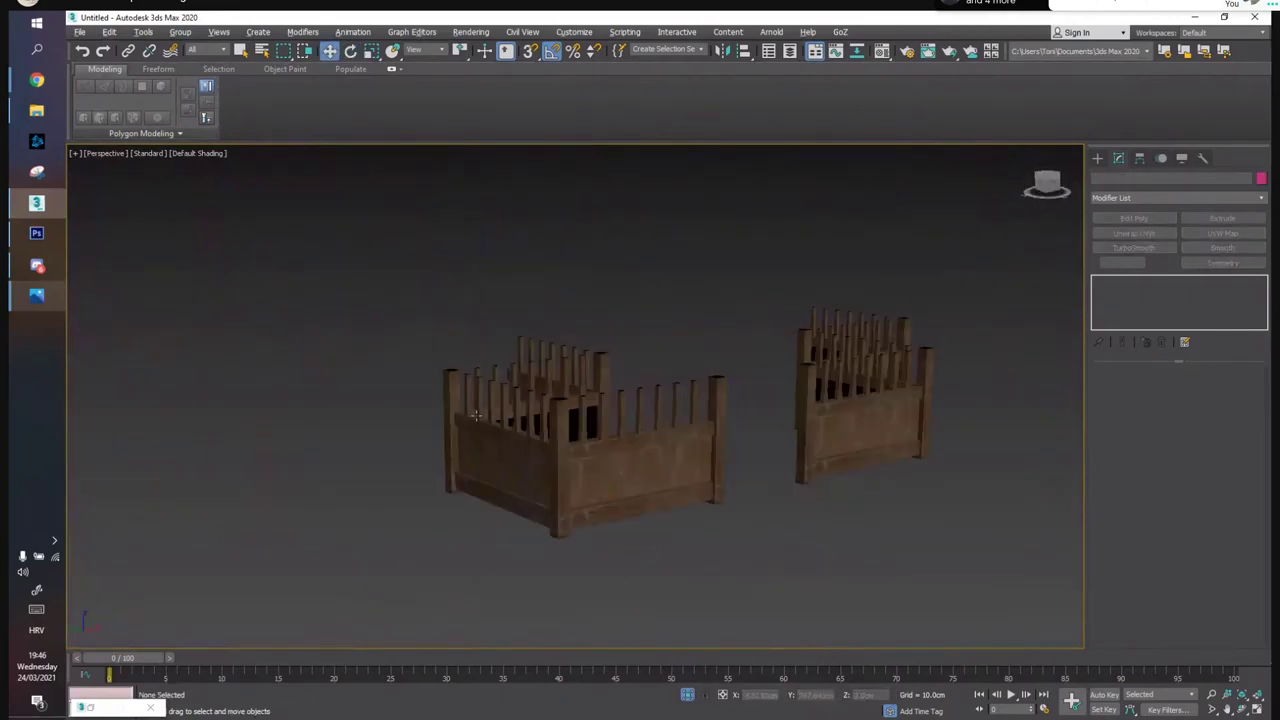
Move the copied rear wall and its outer side panel along X, aligning the wall's corner post with the middle side panel
alt+middle_drag(500, 415, 514, 389)
drag(448, 330, 367, 390)
scroll(352, 416, up, 5)
alt+middle_drag(350, 418, 486, 386)
scroll(492, 310, up, 5)
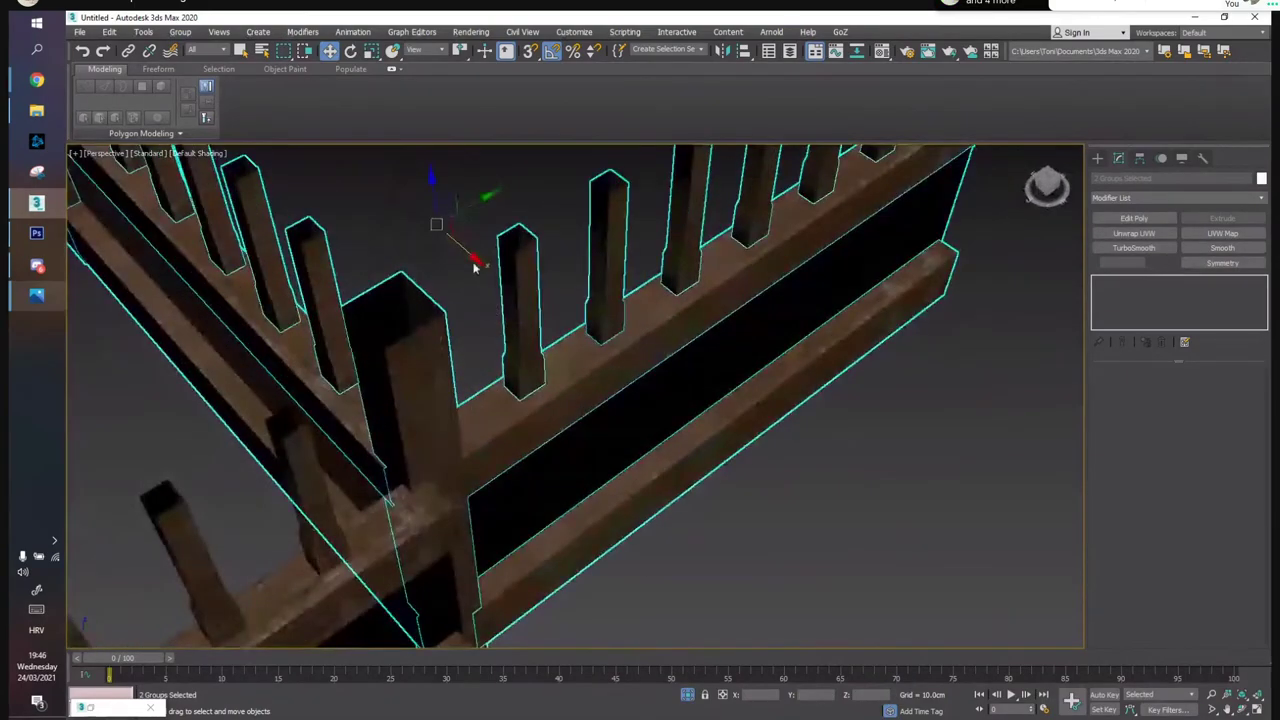
click(475, 266)
click(234, 244)
drag(210, 253, 231, 276)
Move the outer side panel along X to the far end of the copied rear wall
click(501, 371)
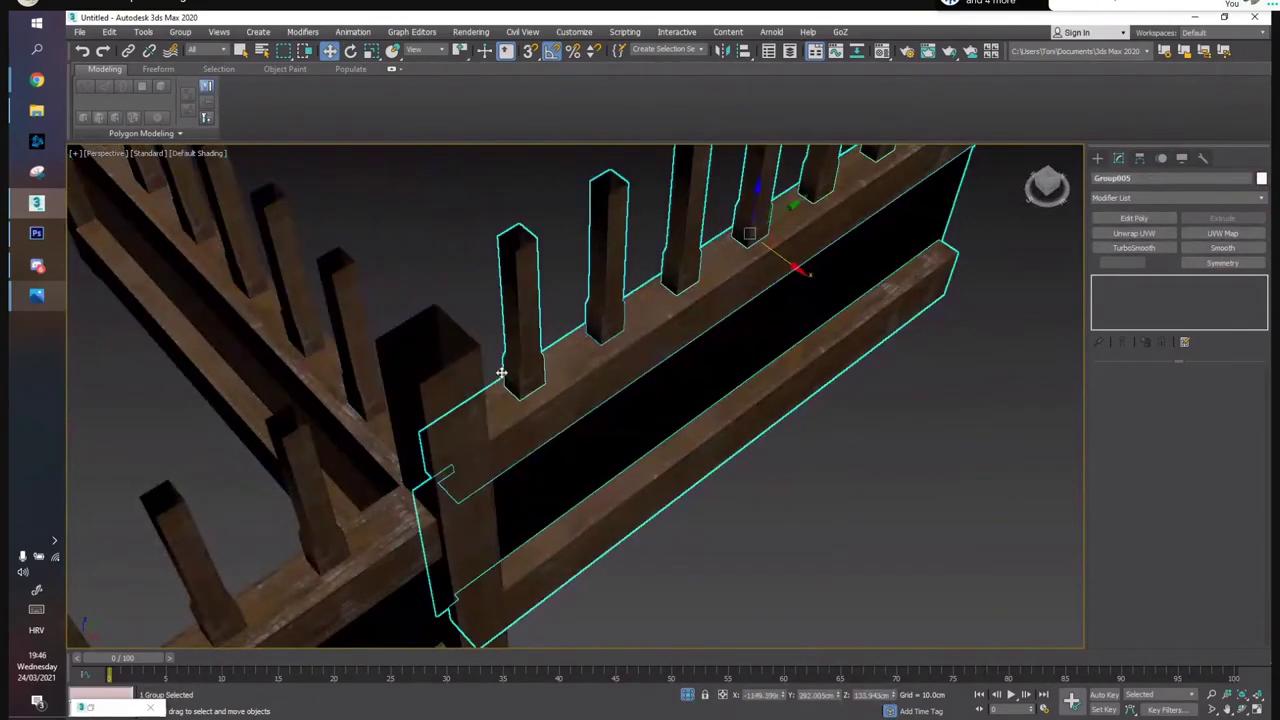
scroll(501, 371, down, 4)
middle_drag(501, 371, 716, 414)
drag(793, 414, 444, 266)
alt+middle_drag(444, 266, 450, 410)
click(773, 542)
alt+middle_drag(773, 542, 545, 444)
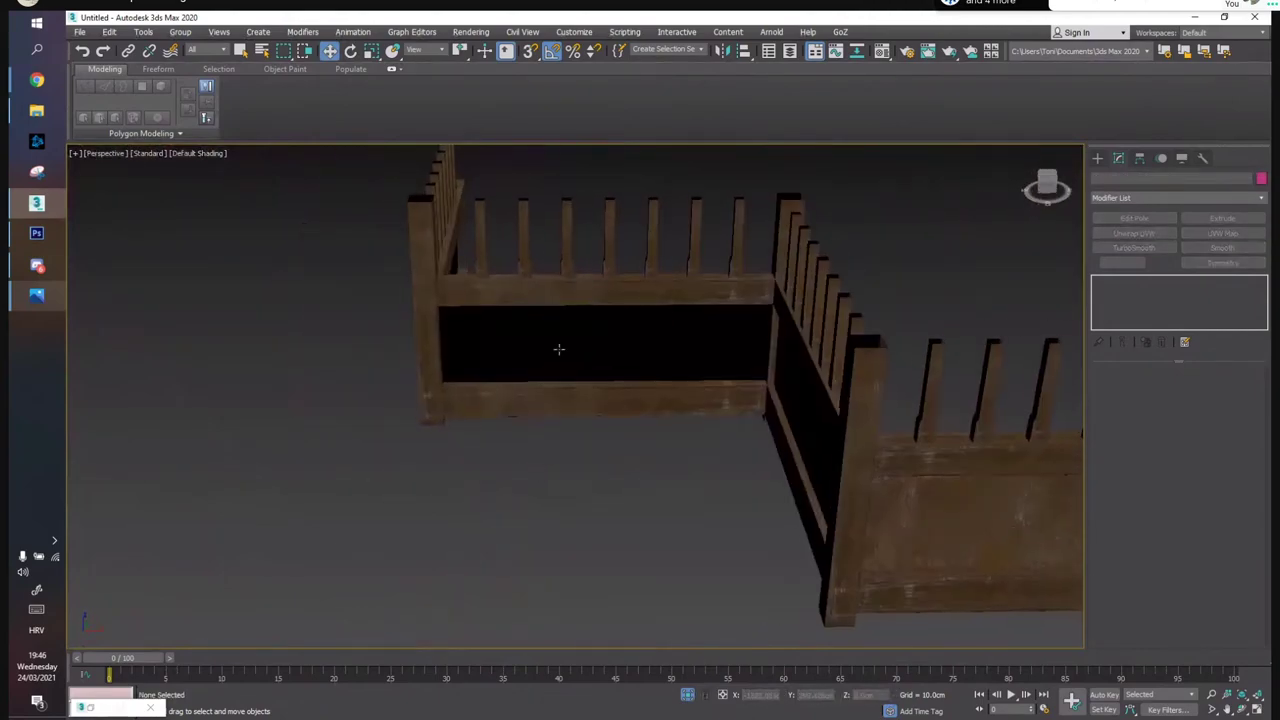
Rotate the copied rear wall section 180 degrees about Z so its plank face points outward
click(558, 349)
key(e)
drag(595, 301, 719, 315)
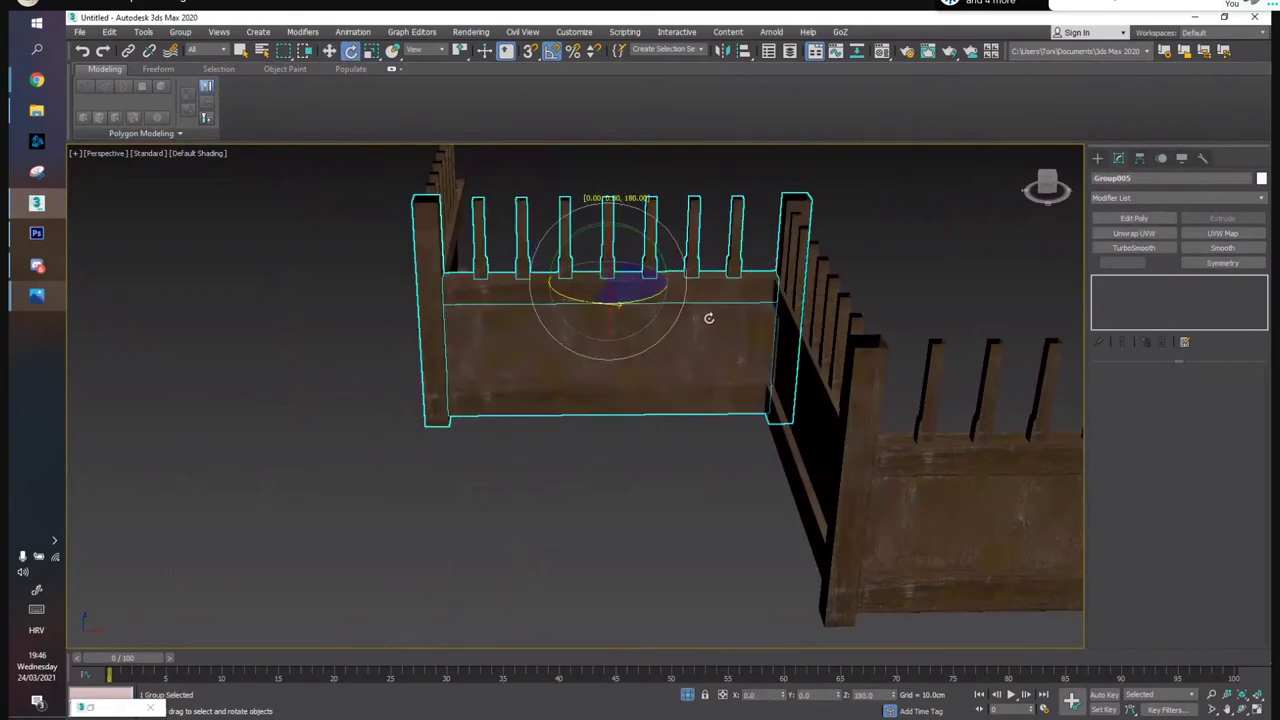
key(w)
click(740, 450)
alt+middle_drag(740, 450, 506, 483)
scroll(793, 445, down, 4)
scroll(506, 483, down, 3)
click(668, 370)
alt+middle_drag(668, 370, 902, 547)
Unhide all hidden objects and select the Roof trim strip
click(1256, 705)
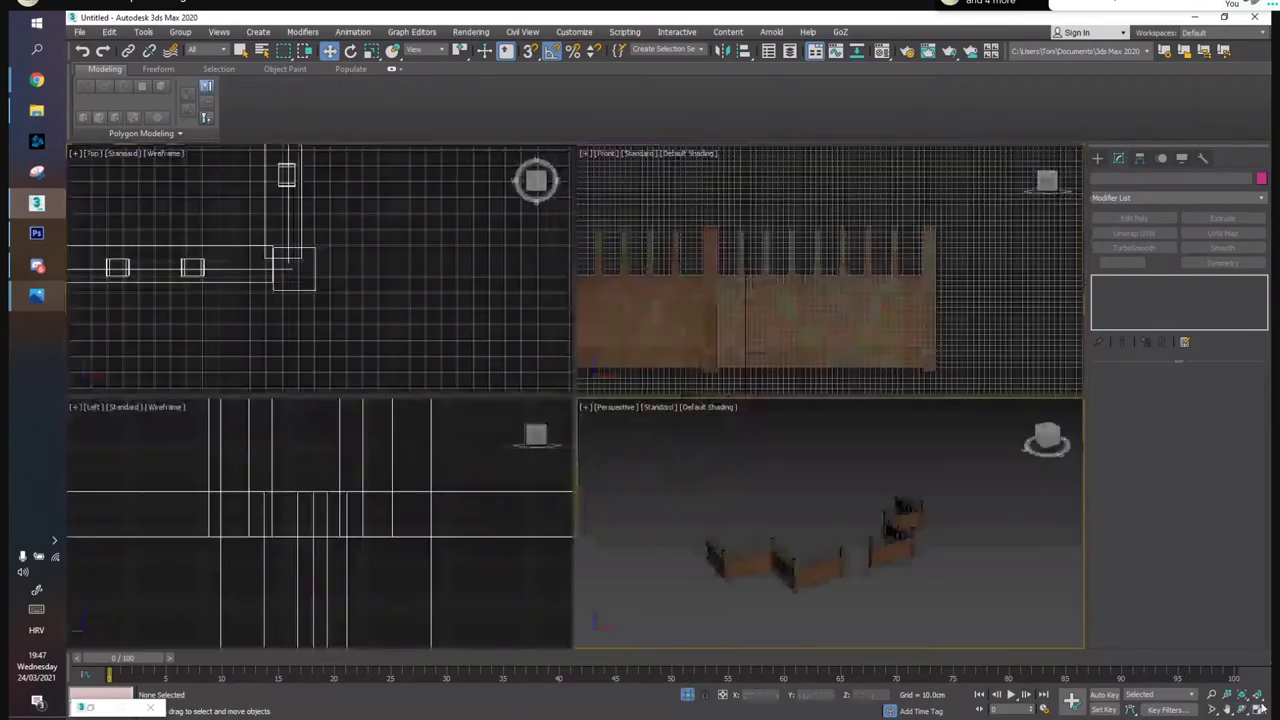
click(1259, 707)
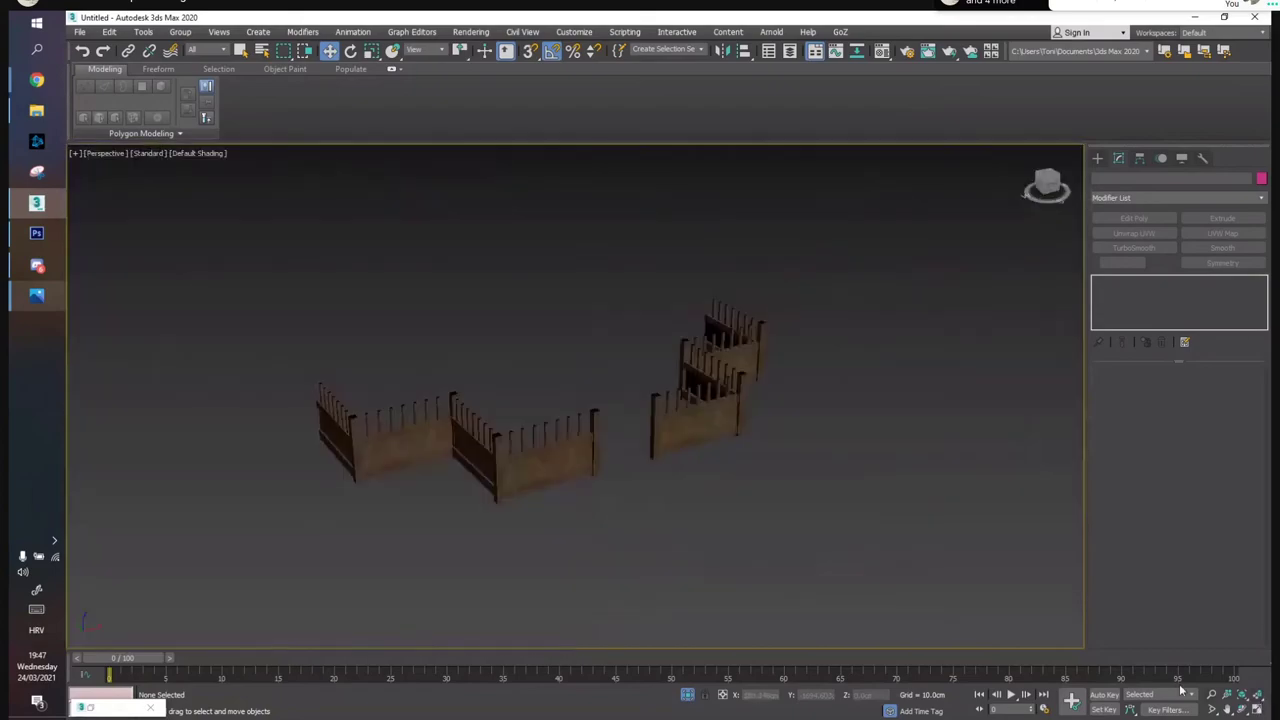
click(1097, 158)
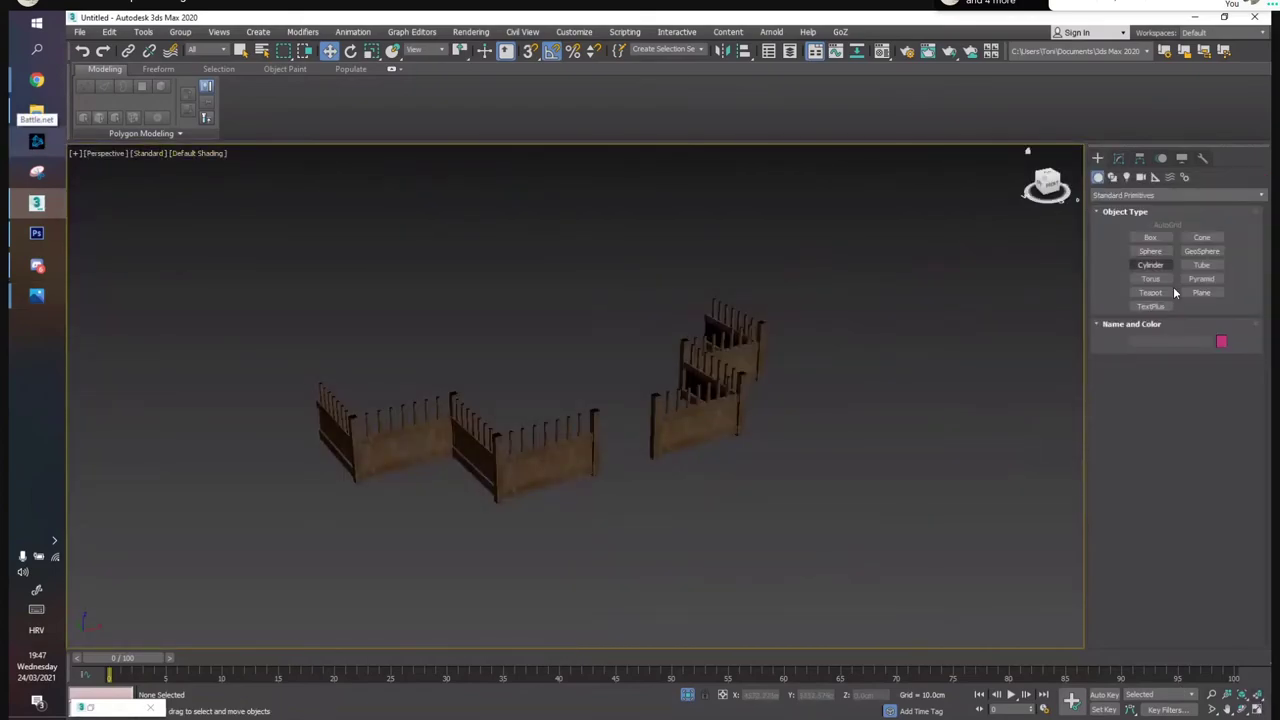
right_click(941, 556)
click(918, 473)
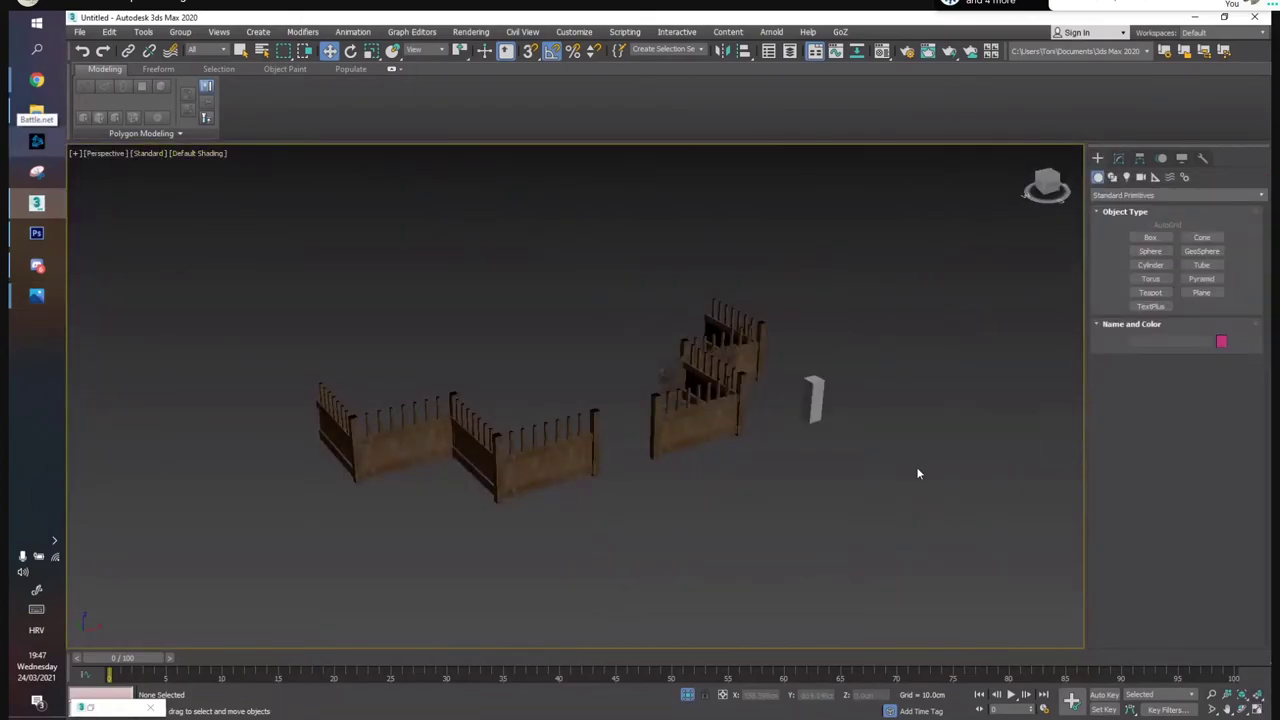
scroll(710, 395, up, 3)
click(708, 397)
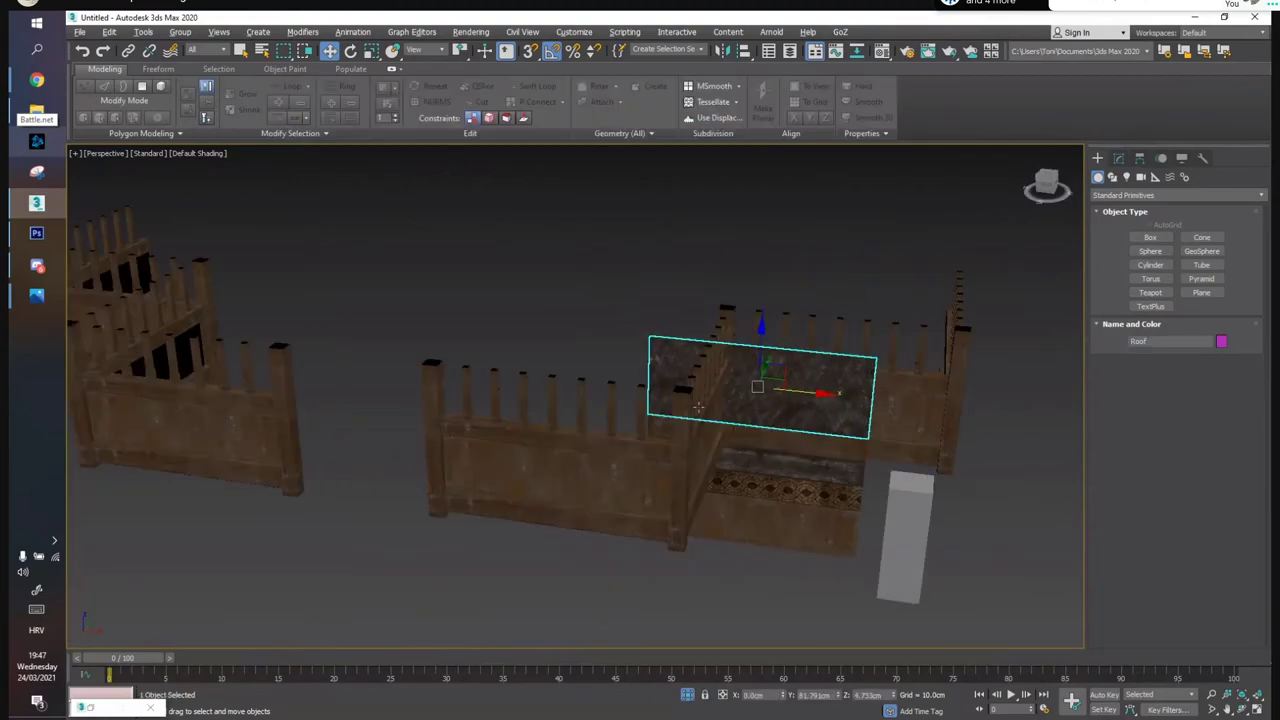
Make one copy of the roof plane in the empty space above the fences and hide the five original texture strips
mouse_move(782, 369)
shift+mouse_down()
mouse_move(651, 246)
mouse_move(503, 206)
shift+mouse_up()
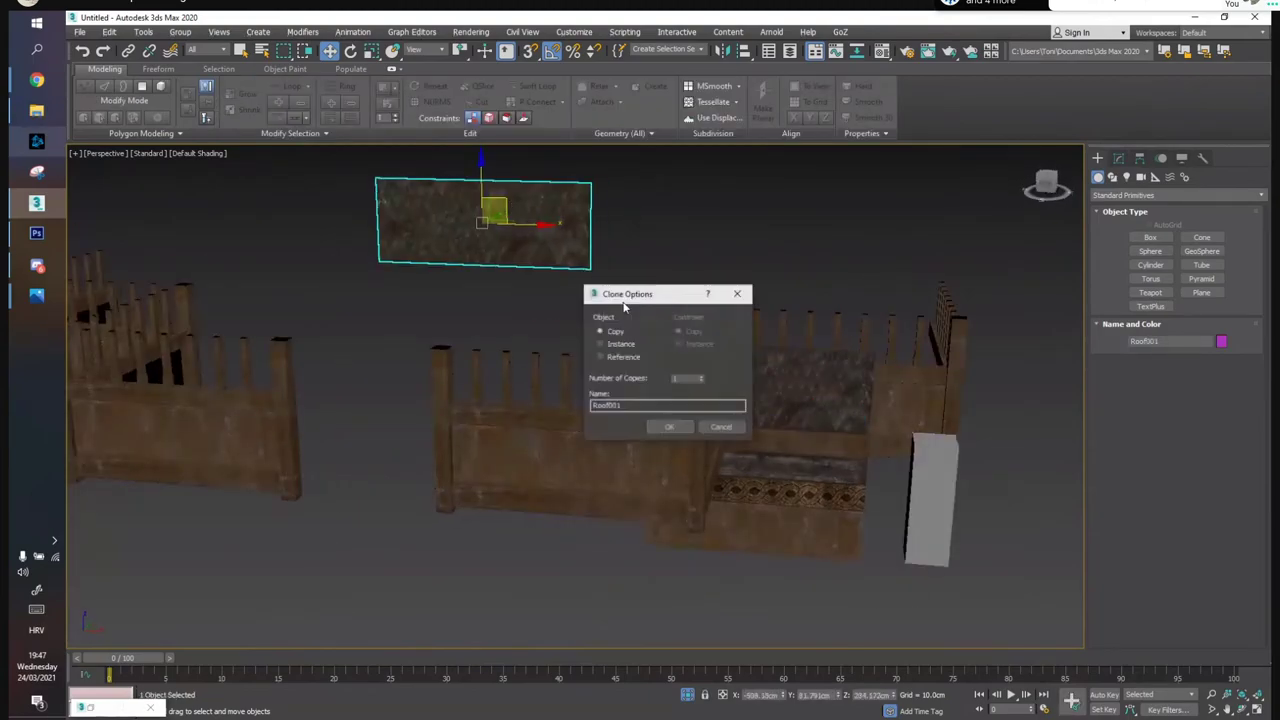
click(666, 423)
click(804, 412)
ctrl+click(797, 441)
ctrl+click(794, 466)
ctrl+click(791, 493)
ctrl+click(784, 537)
right_click(783, 538)
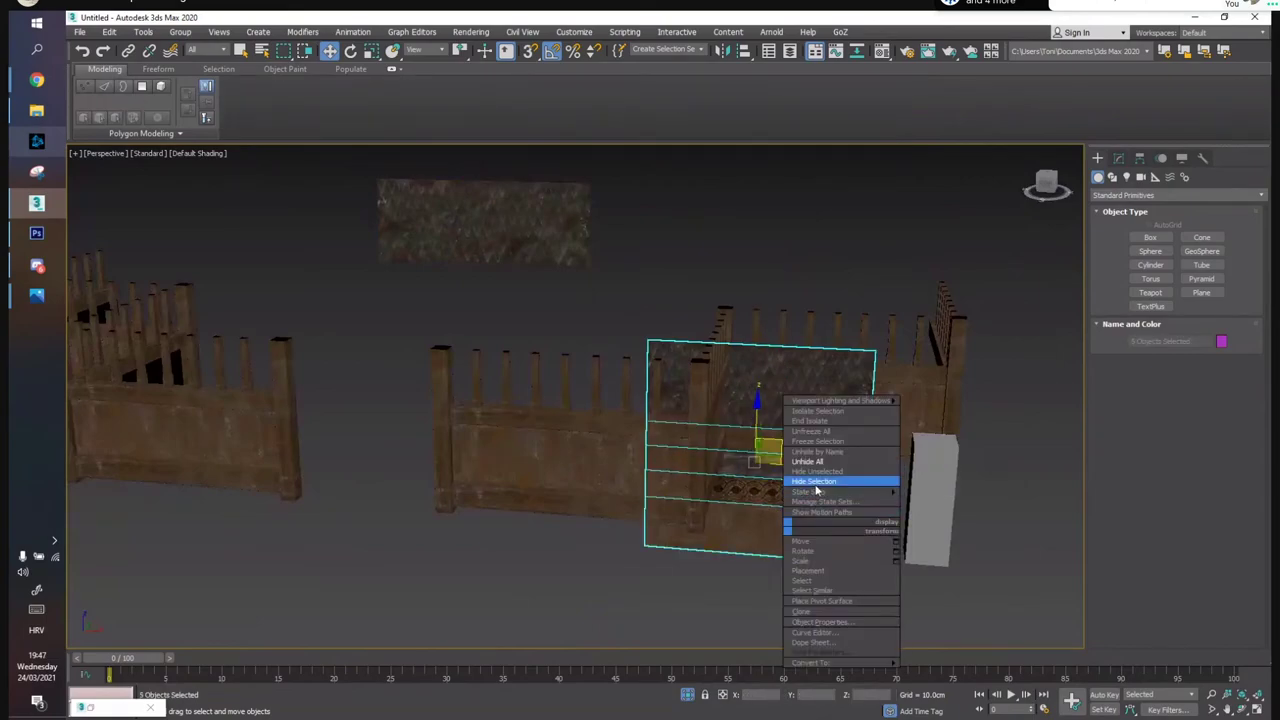
click(843, 478)
Move the copied roof plane forward along the Y axis to about -399.2 cm
middle_drag(500, 304, 577, 367)
click(639, 346)
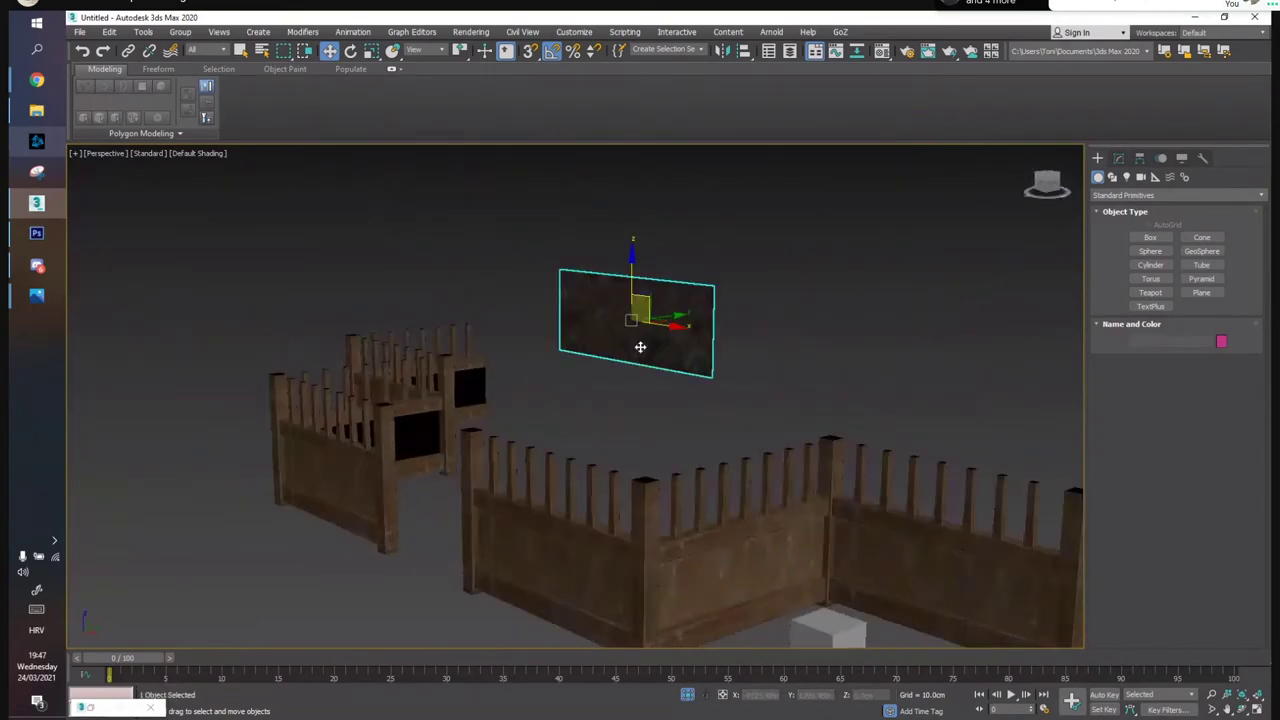
middle_drag(563, 323, 649, 325)
click(753, 284)
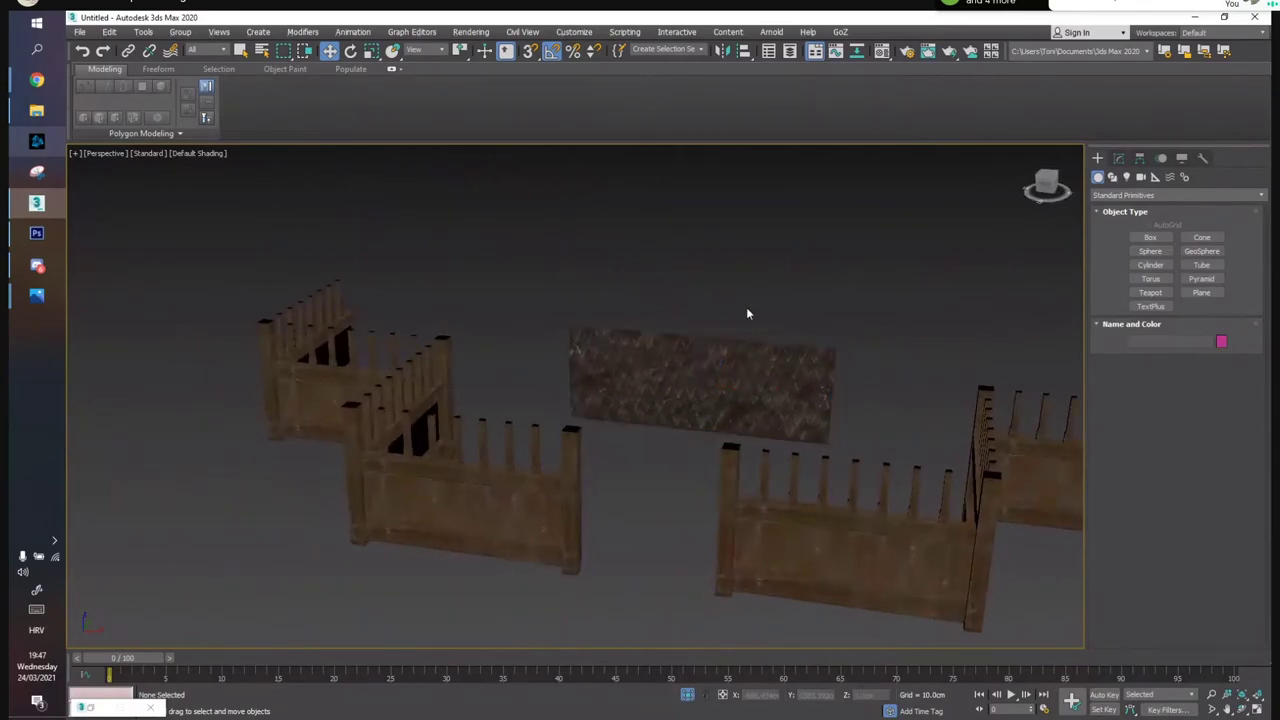
click(680, 366)
alt+middle_drag(680, 366, 704, 333)
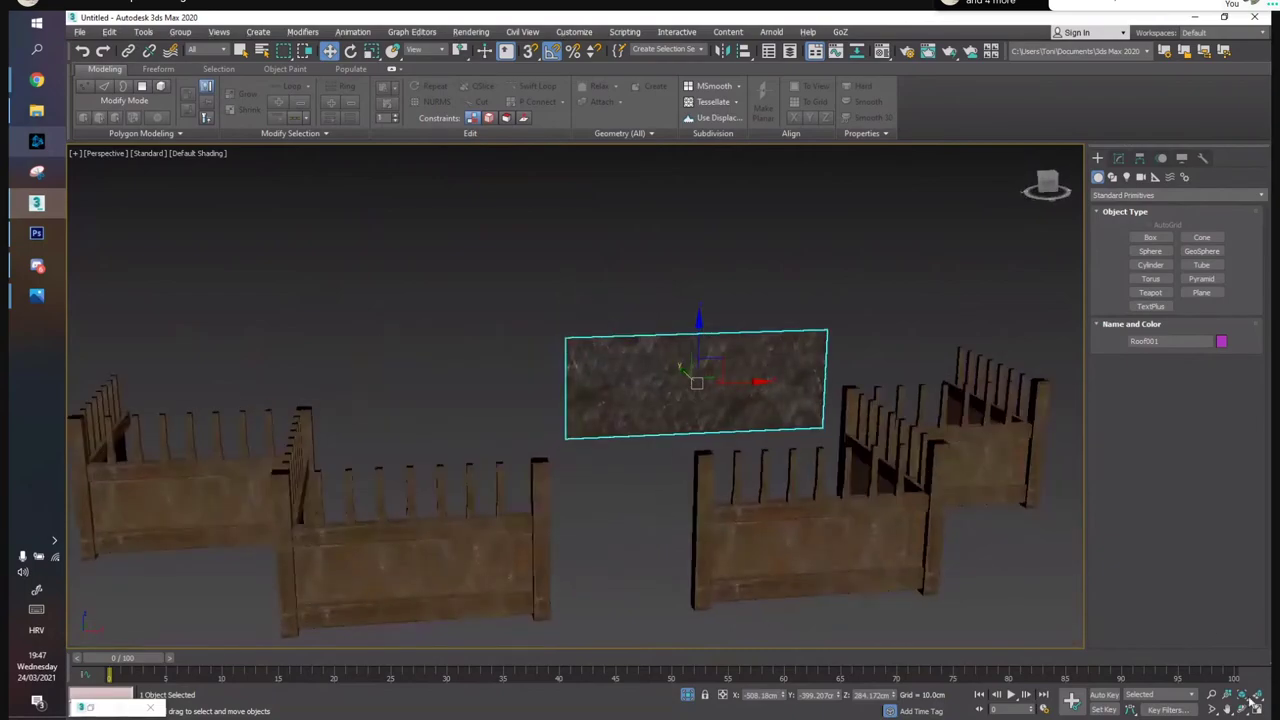
alt+middle_drag(840, 398, 817, 454)
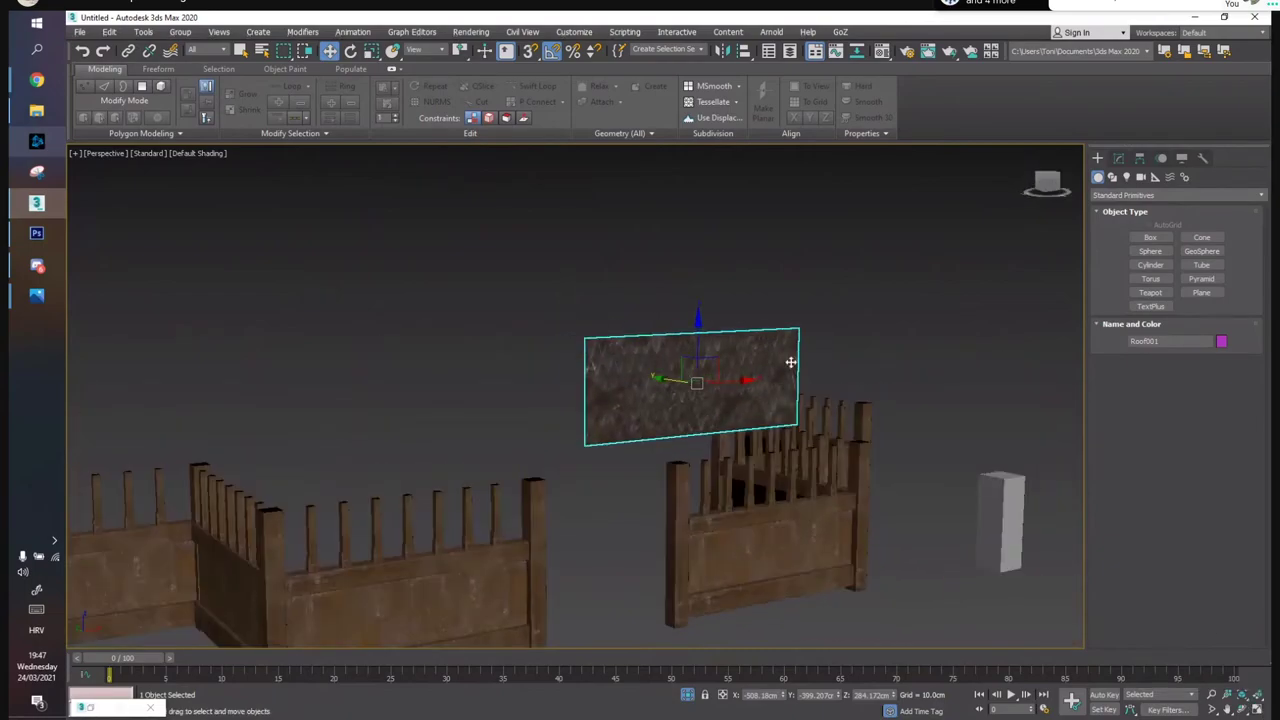
Try a planar UVW Map modifier on the copied roof plane
click(1118, 158)
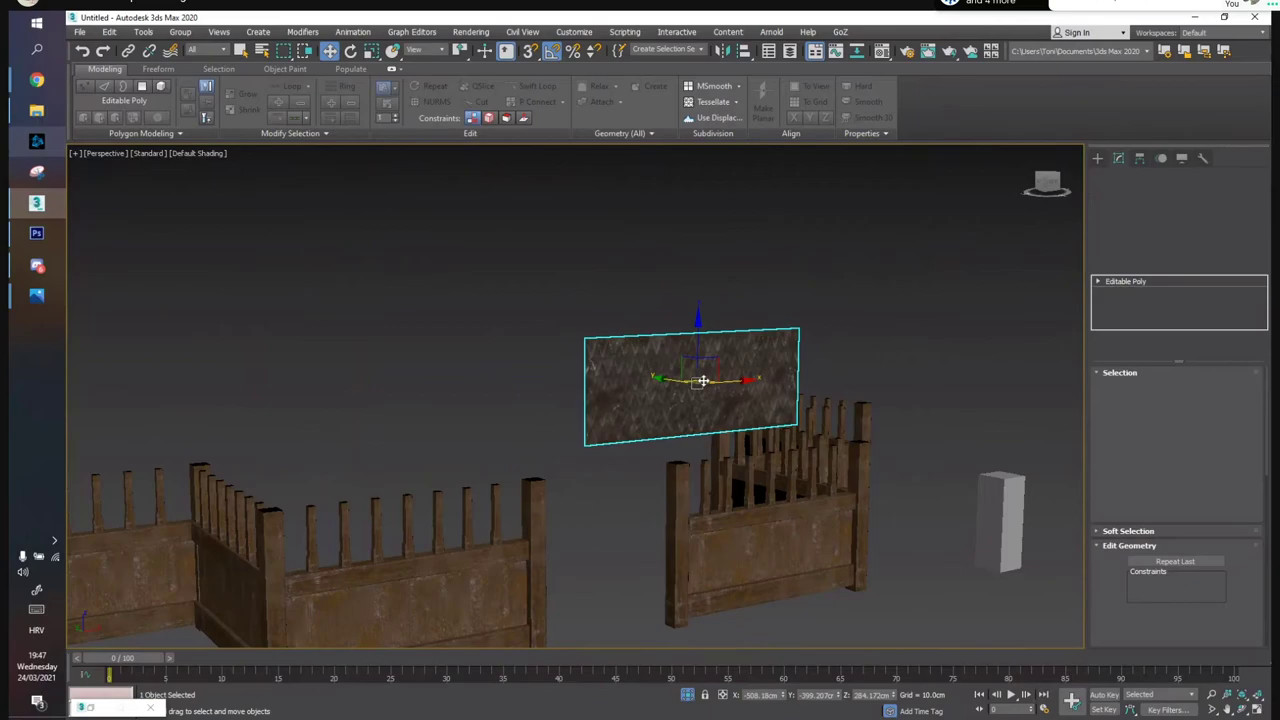
middle_drag(703, 381, 683, 365)
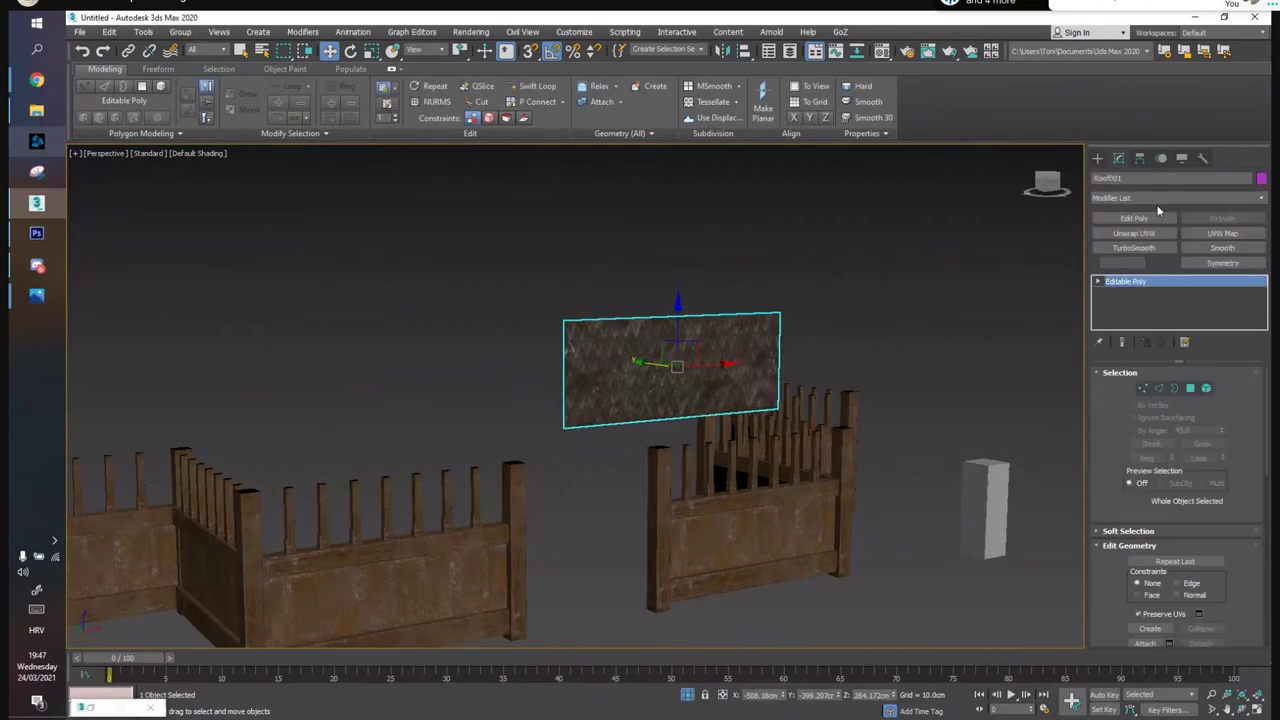
click(1226, 234)
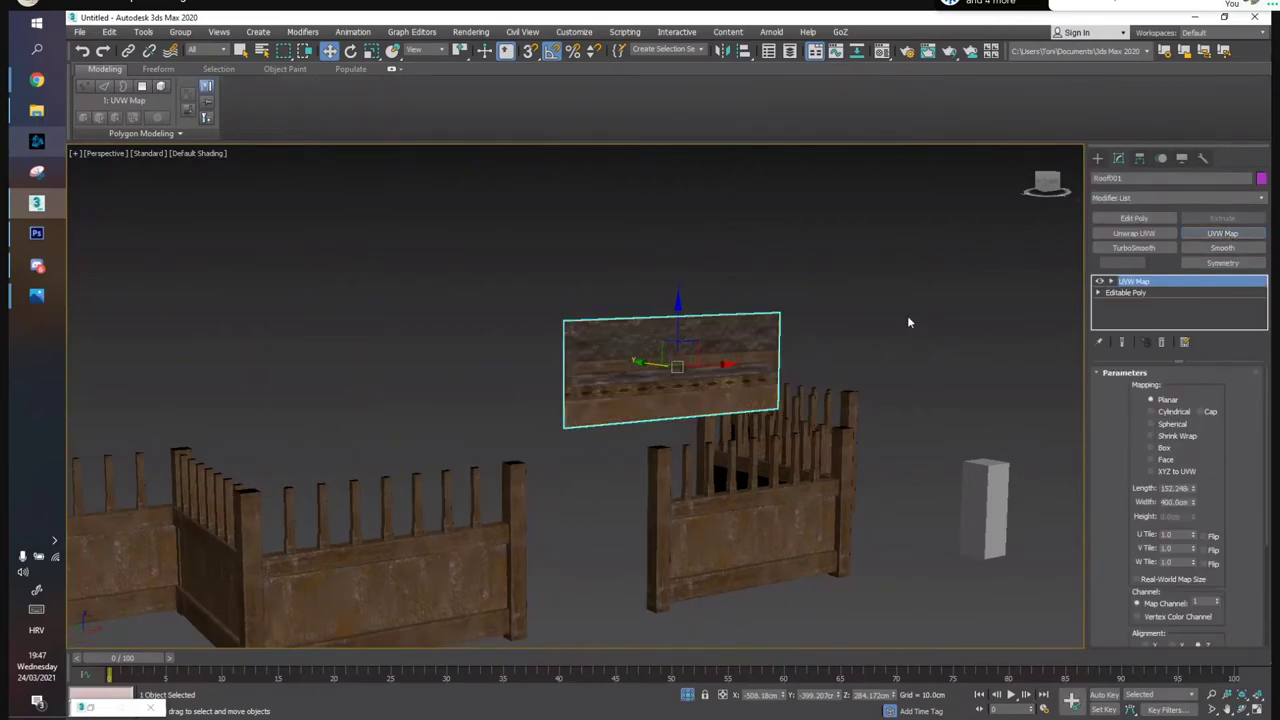
key(ctrl+z)
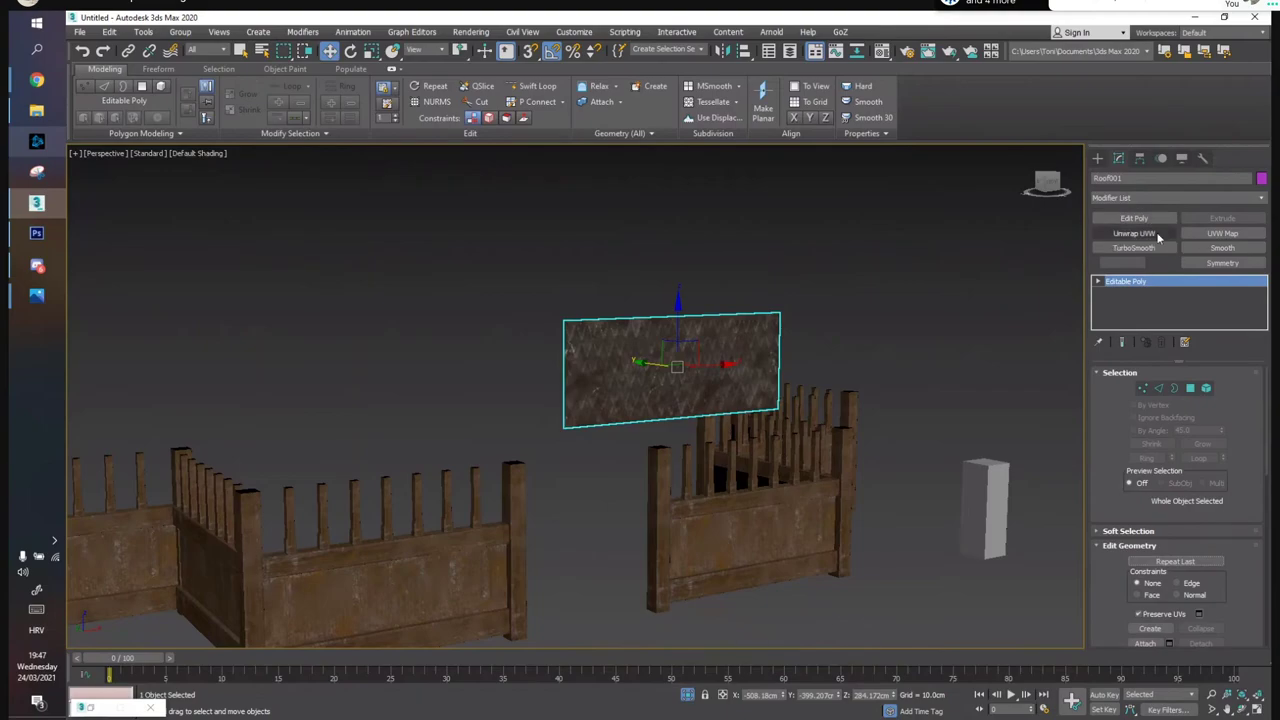
Add an Unwrap UVW modifier to the roof plane and show its Map #1 texture in the UV editor
click(1020, 427)
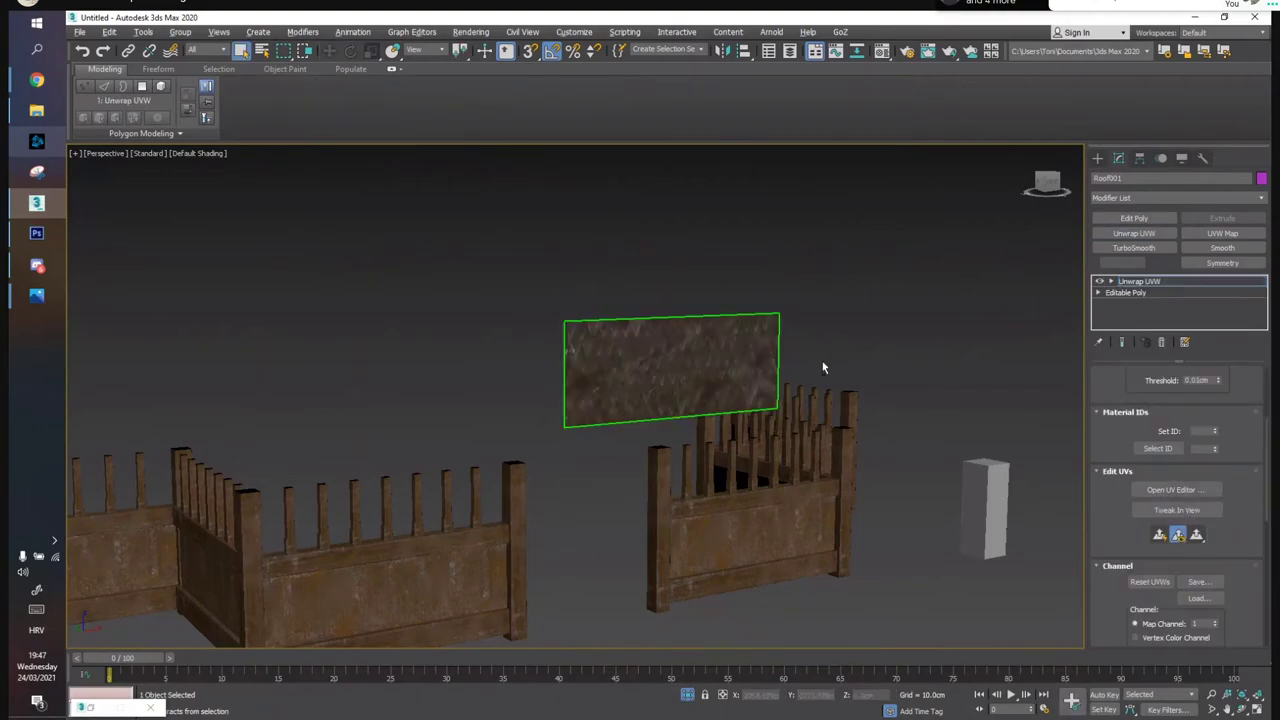
alt+middle_drag(823, 366, 768, 359)
scroll(768, 359, up, 5)
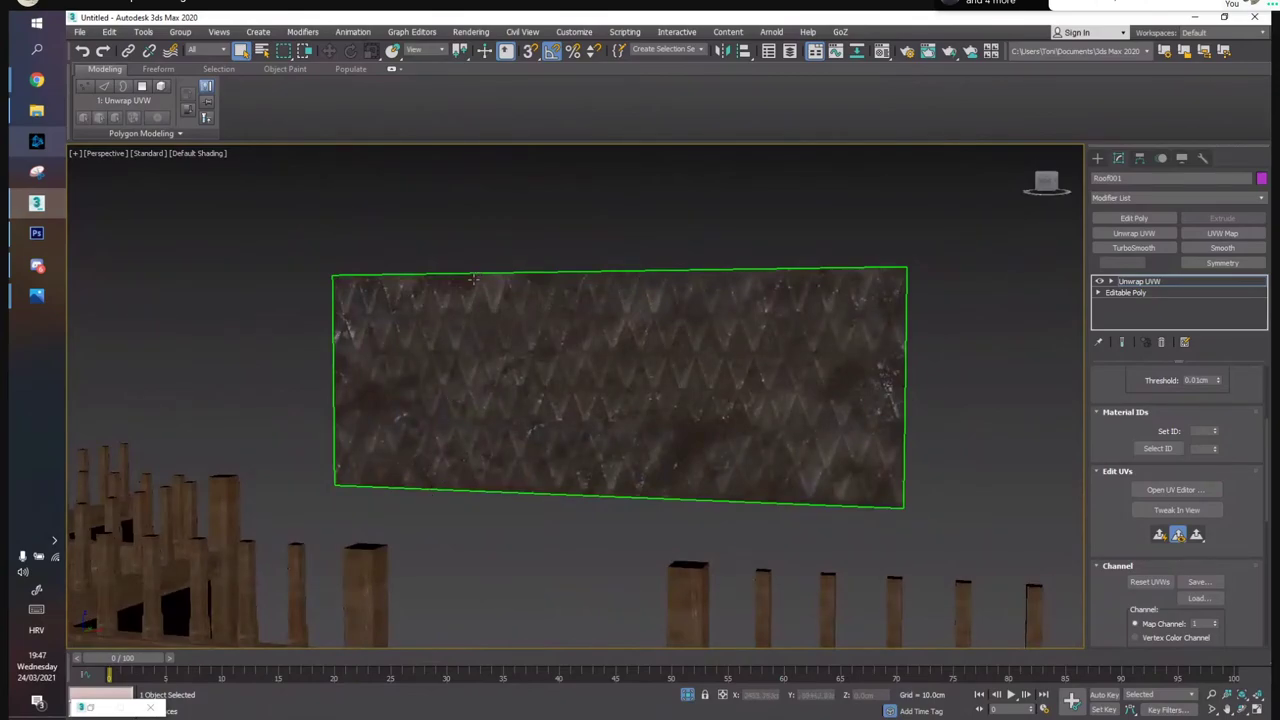
middle_drag(981, 481, 1041, 455)
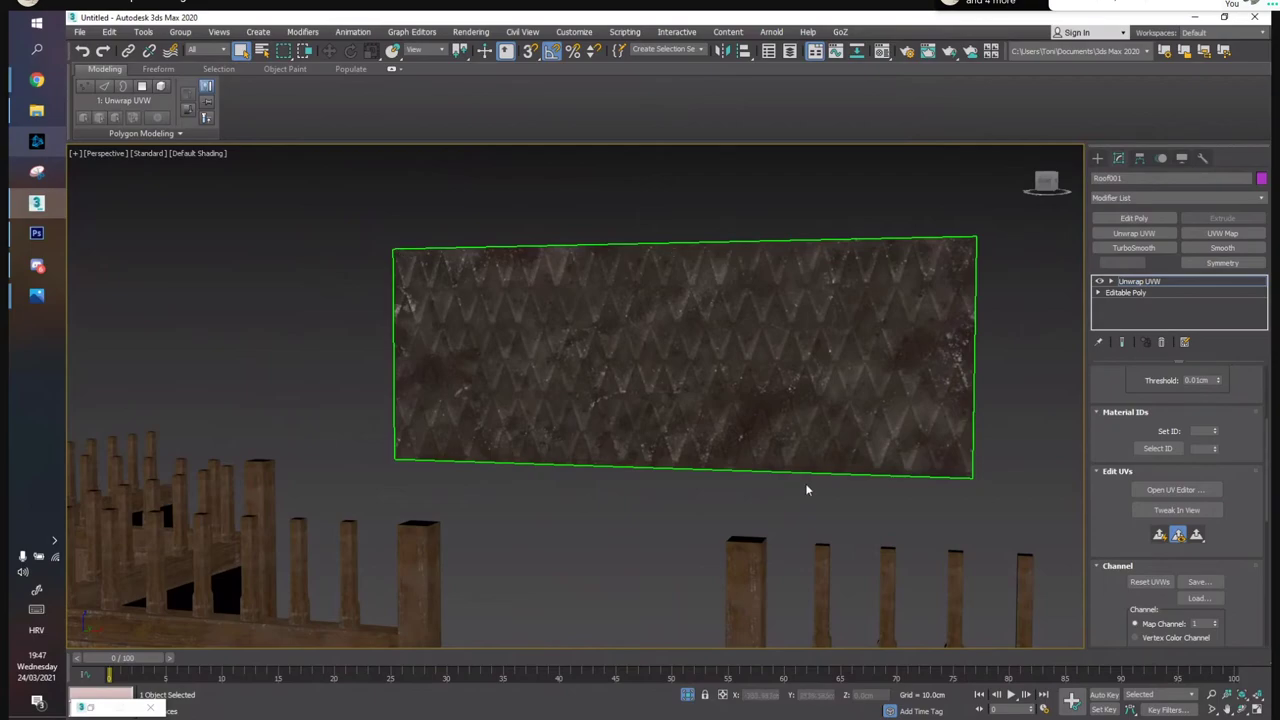
click(1168, 489)
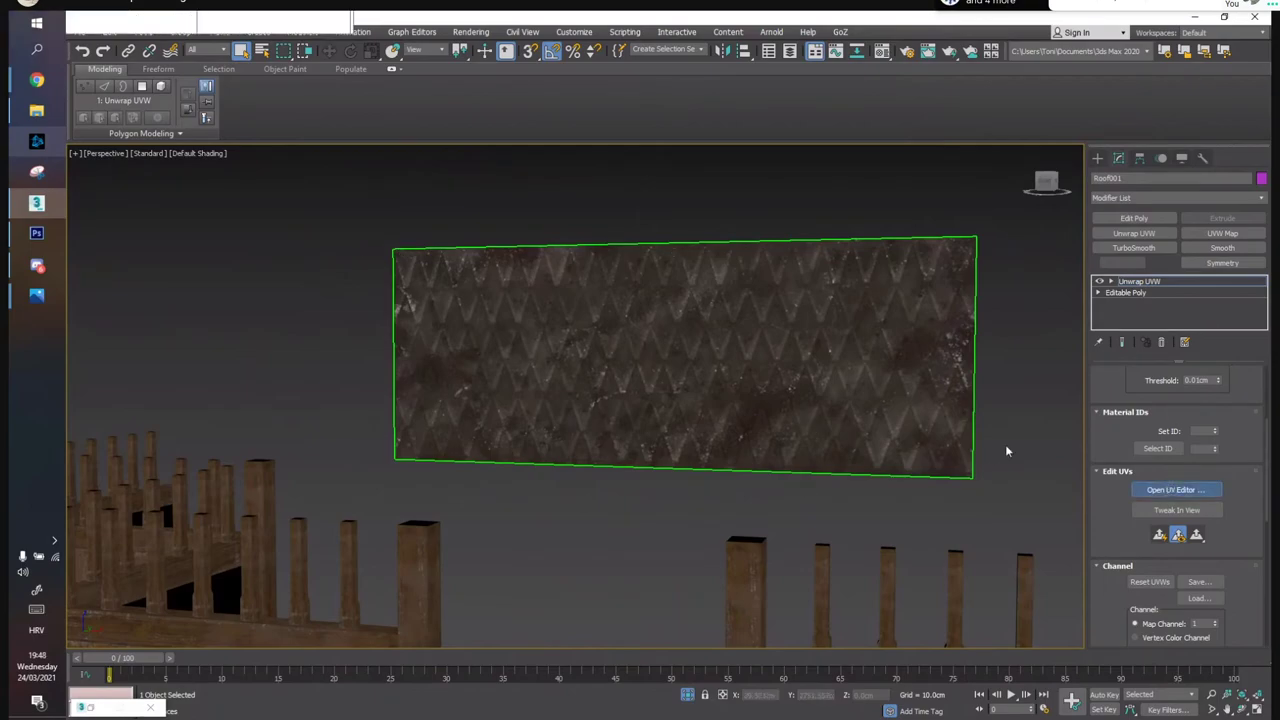
click(431, 111)
click(420, 144)
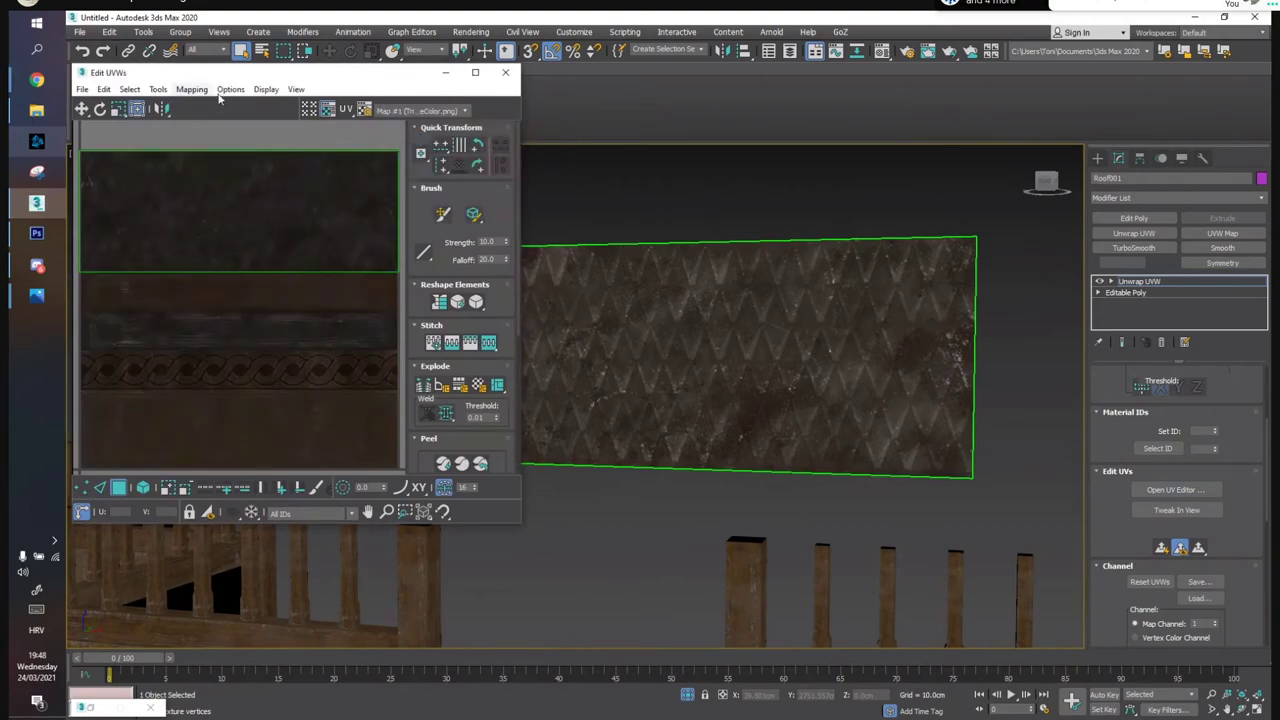
Set the unwrap options to tile brightness 1.0 with bitmap tiling off, and enlarge the UV editor window
click(226, 91)
click(251, 163)
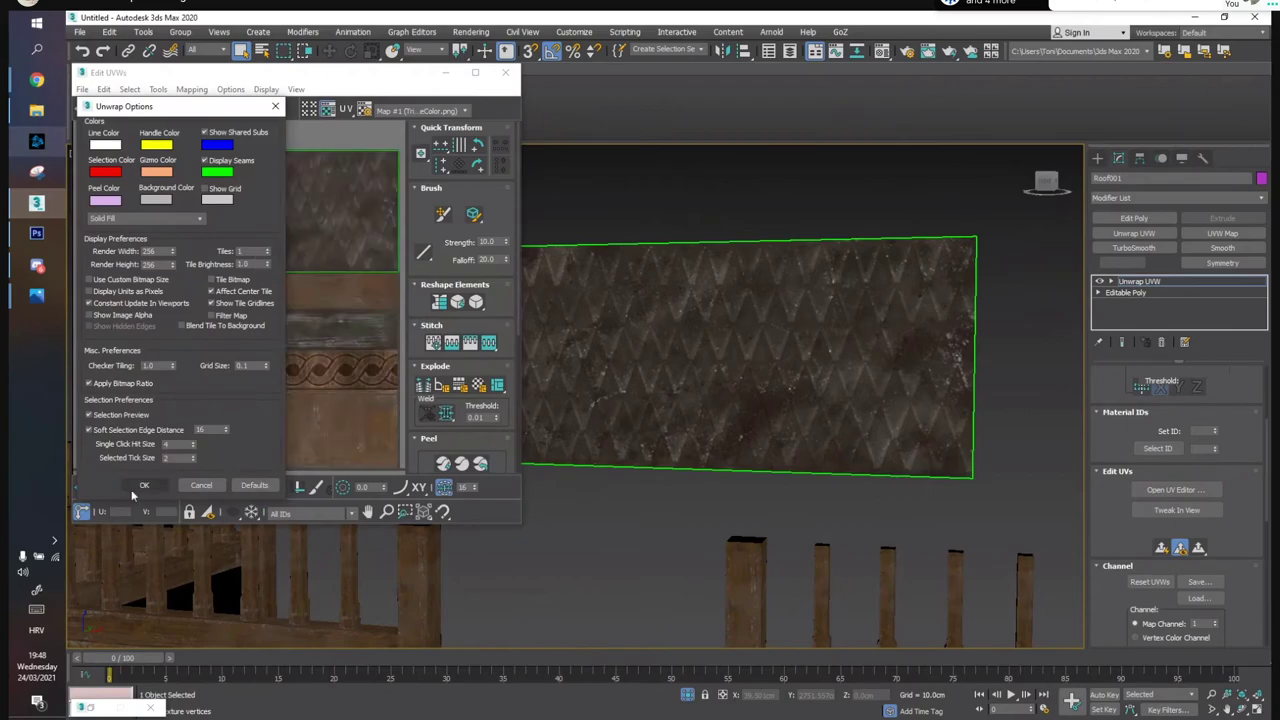
click(142, 485)
drag(365, 82, 350, 12)
drag(588, 438, 730, 440)
scroll(323, 163, down, 3)
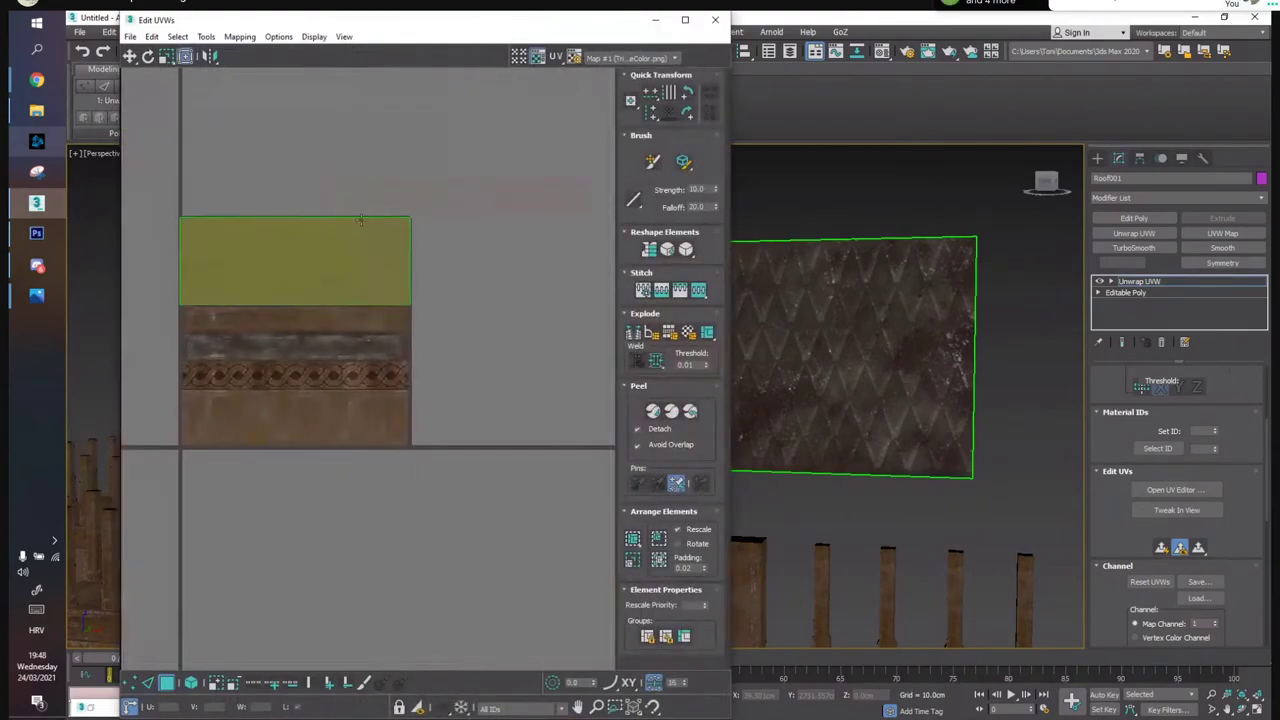
Try sliding the roof polygon's UVs horizontally past the texture edge and check the tiling on the plane
click(324, 283)
drag(340, 260, 544, 261)
scroll(424, 157, down, 2)
middle_drag(424, 157, 230, 172)
middle_drag(846, 190, 960, 188)
scroll(960, 188, down, 4)
click(844, 190)
middle_drag(815, 191, 845, 232)
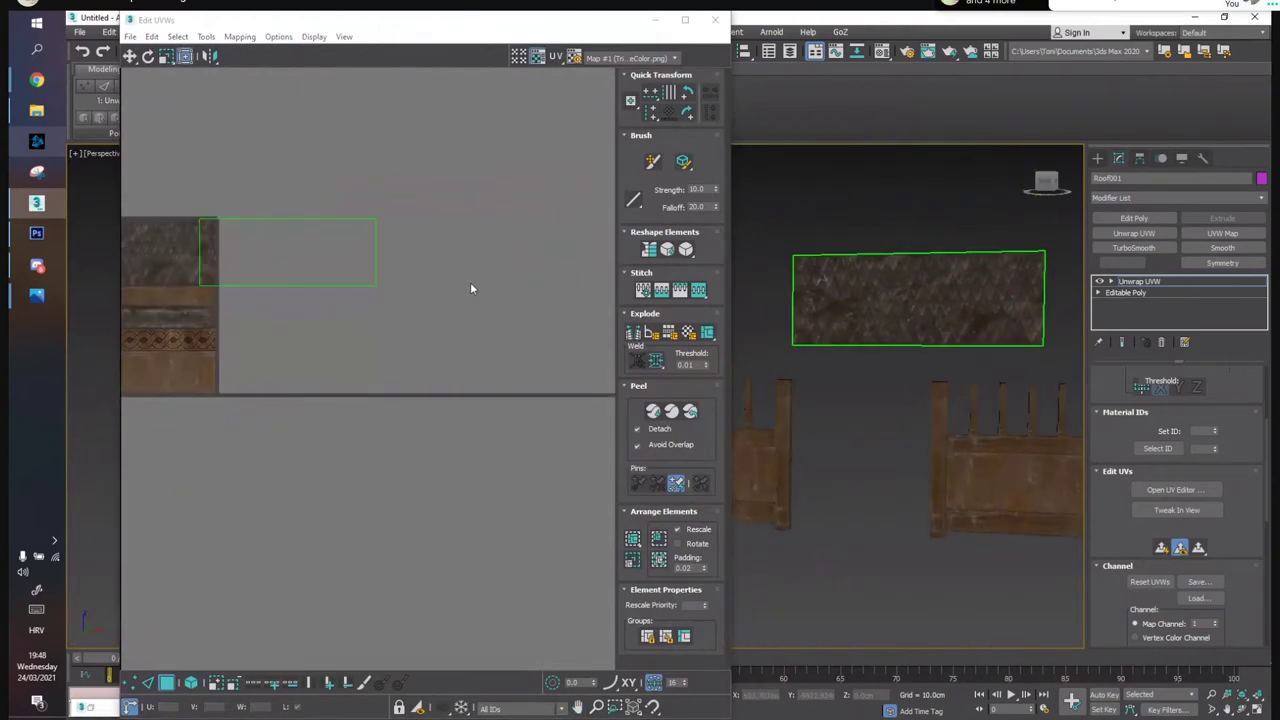
Try shifting the roof polygon's UVs back toward the texture and partly above its upper edge
click(339, 270)
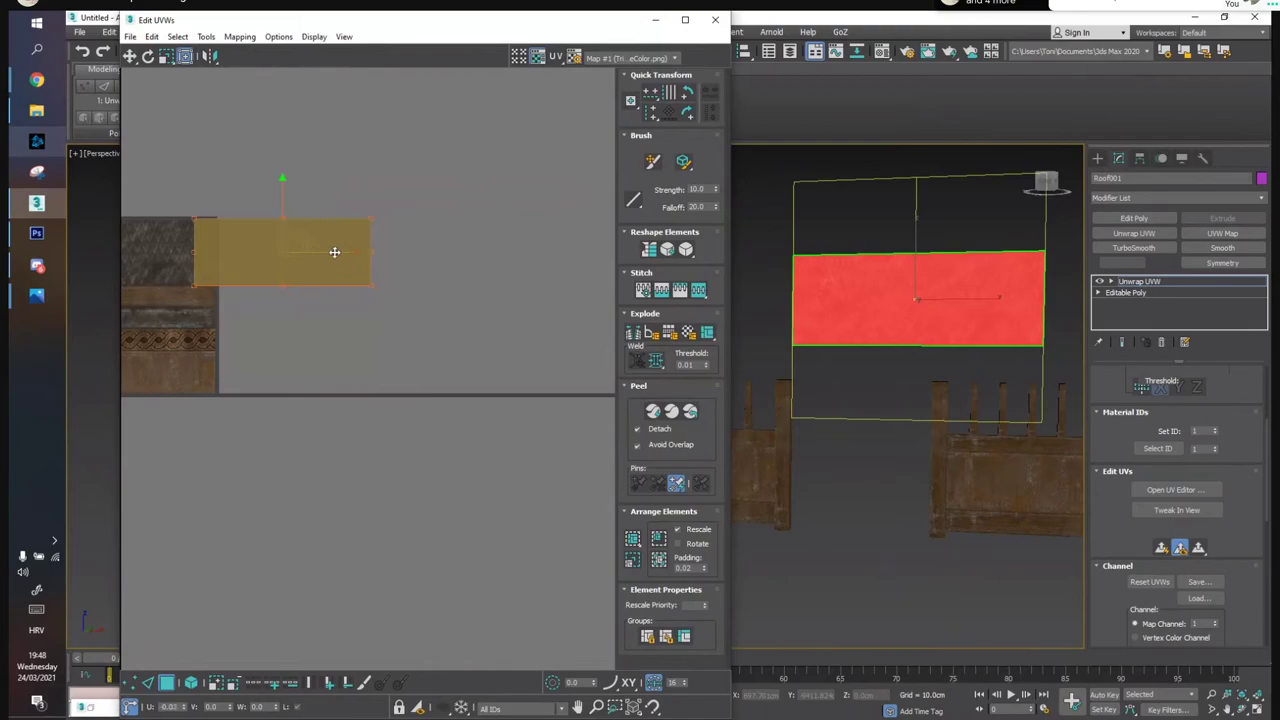
key(F2)
drag(339, 254, 237, 254)
drag(204, 207, 214, 173)
middle_drag(213, 401, 376, 411)
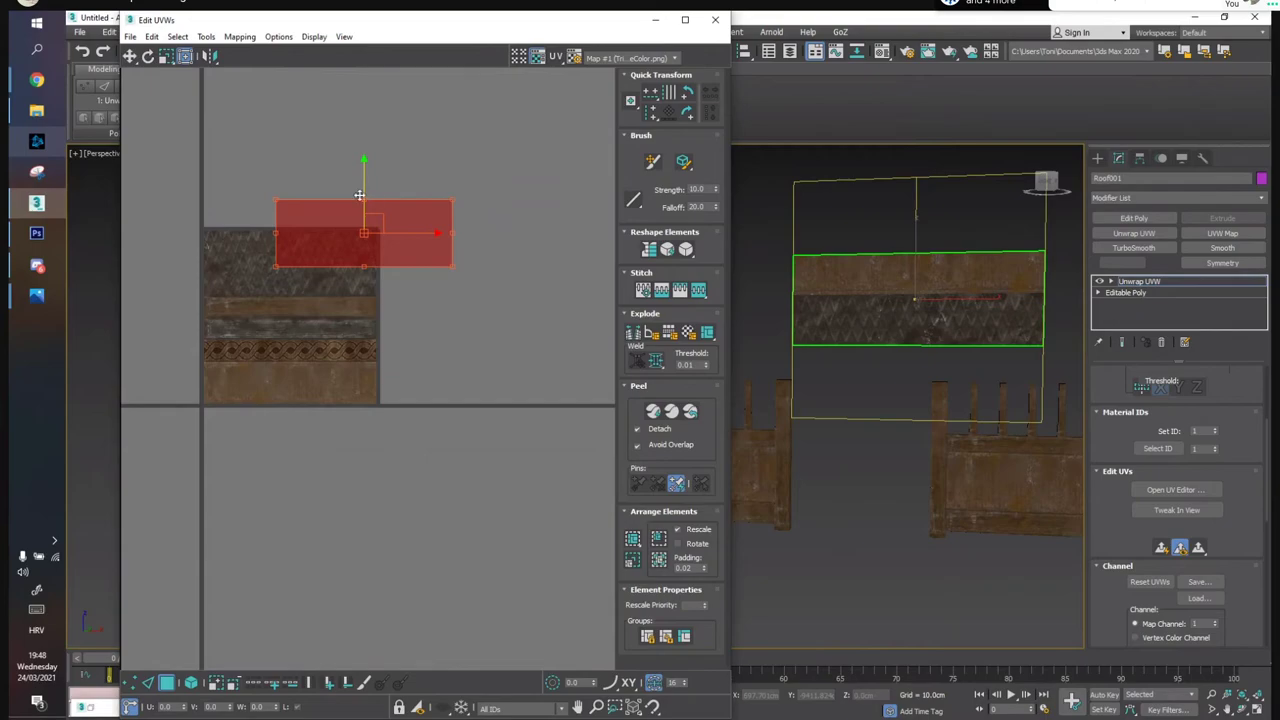
Undo all the UV moves made to the roof polygon
key(ctrl+z)
key(ctrl+z)
key(ctrl+z)
key(ctrl+z)
key(ctrl+z)
key(ctrl+z)
key(ctrl+z)
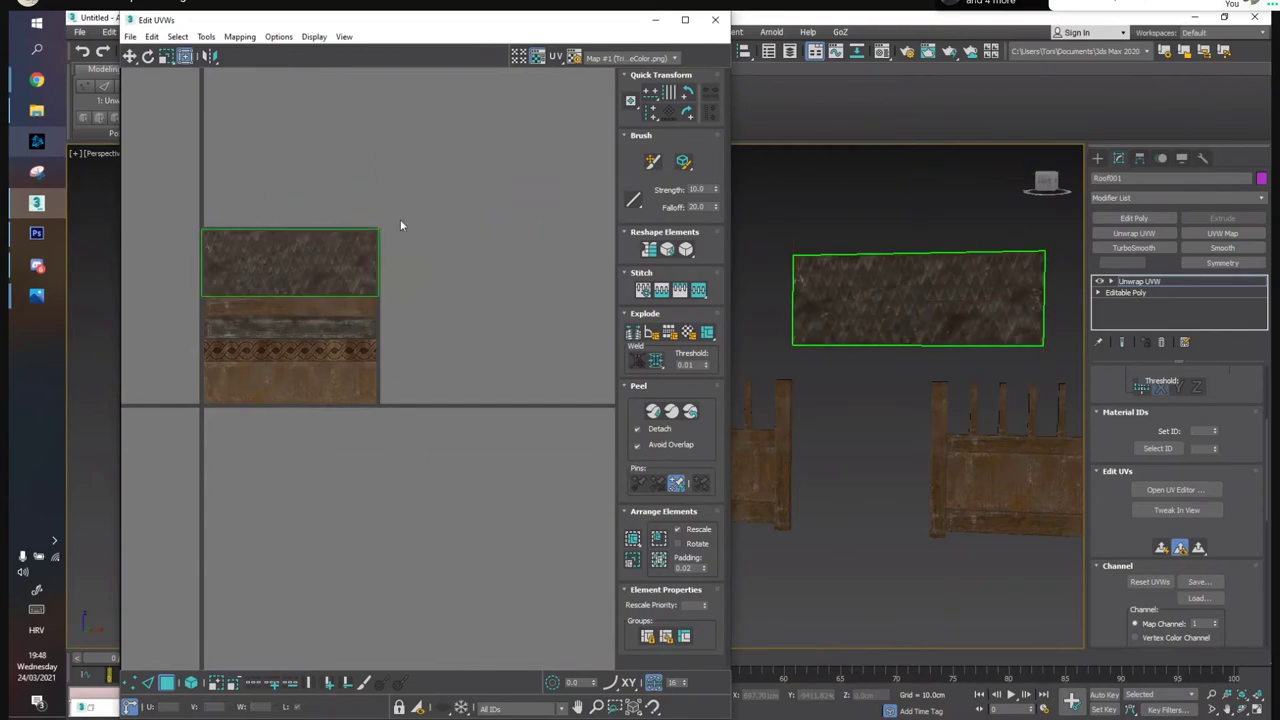
Close the UV editor and collapse the Unwrap UVW modifier into the roof plane's Editable Poly
scroll(267, 242, up, 4)
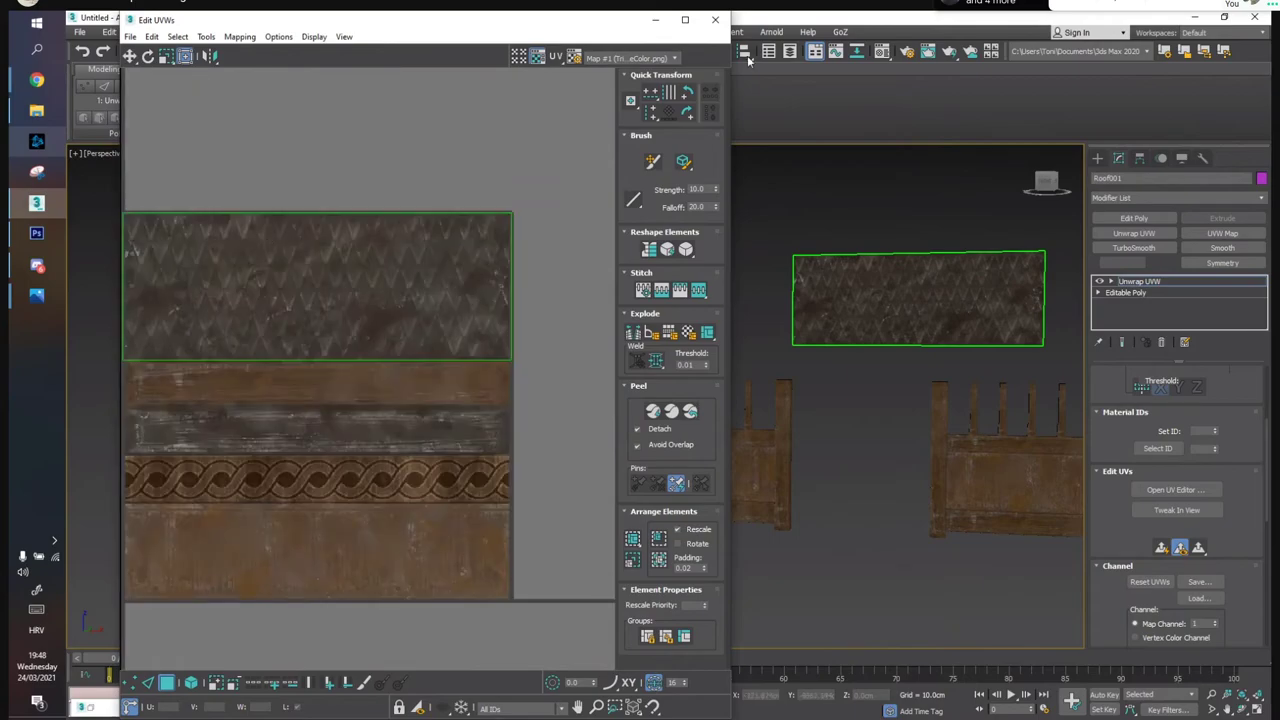
alt+middle_drag(917, 330, 895, 338)
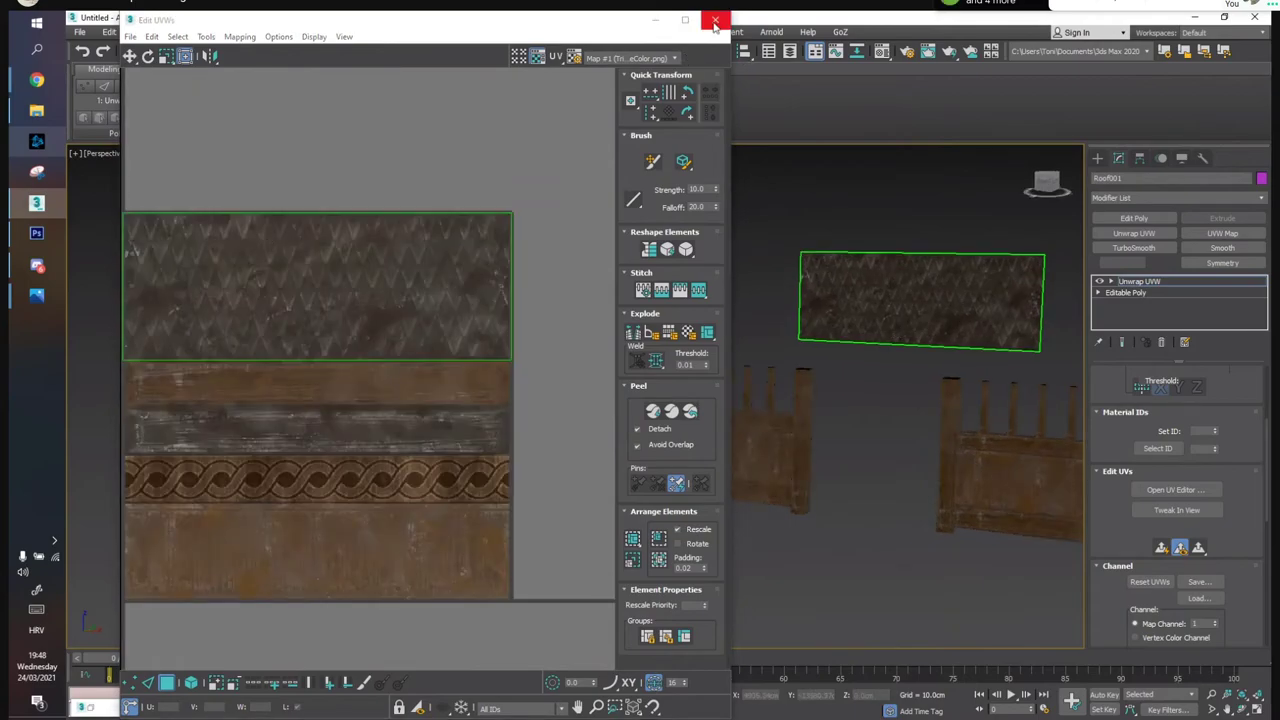
click(714, 24)
right_click(1140, 281)
click(1125, 409)
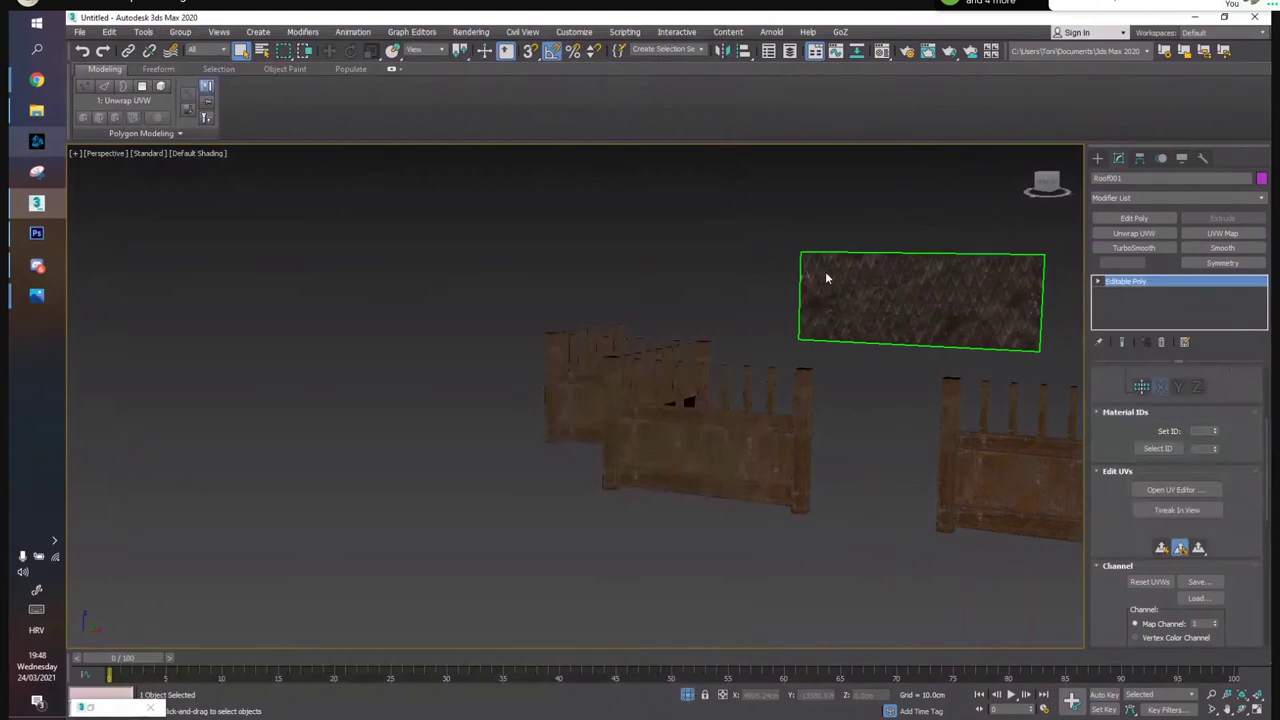
Make one copy of the roof plane directly above the first along the Z axis
middle_drag(827, 278, 354, 346)
key(w)
scroll(703, 322, up, 6)
middle_drag(686, 303, 582, 348)
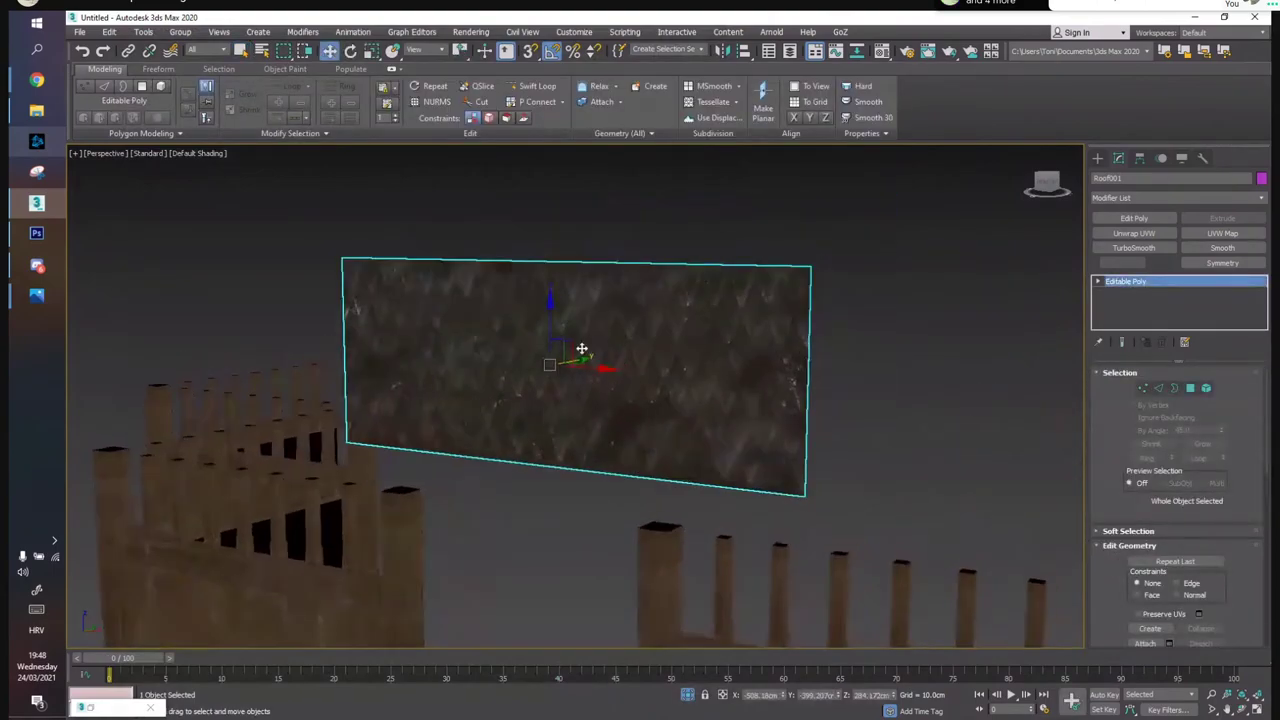
shift+drag(543, 140, 545, 92)
click(670, 428)
Raise the upper roof plane along Z to about 440.7 cm, leaving a narrow gap above the lower plane
alt+middle_drag(537, 474, 540, 300)
scroll(547, 292, up, 4)
alt+middle_drag(743, 286, 590, 307)
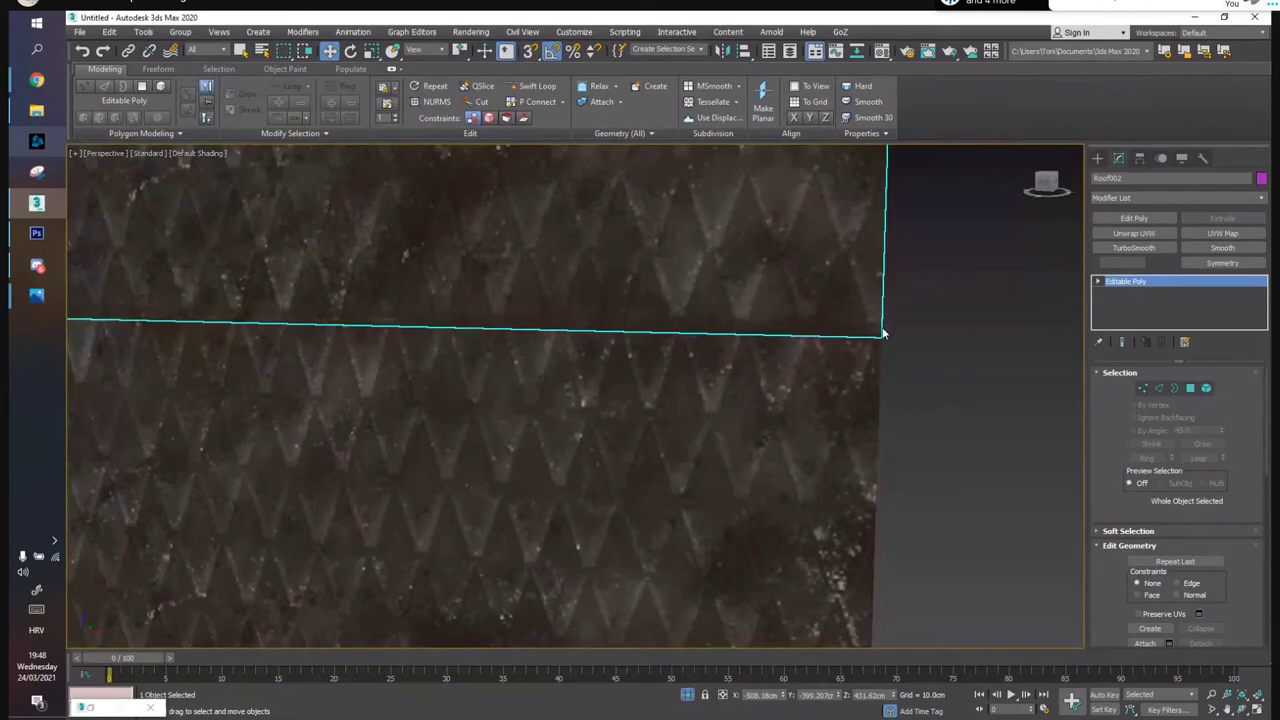
scroll(789, 412, down, 2)
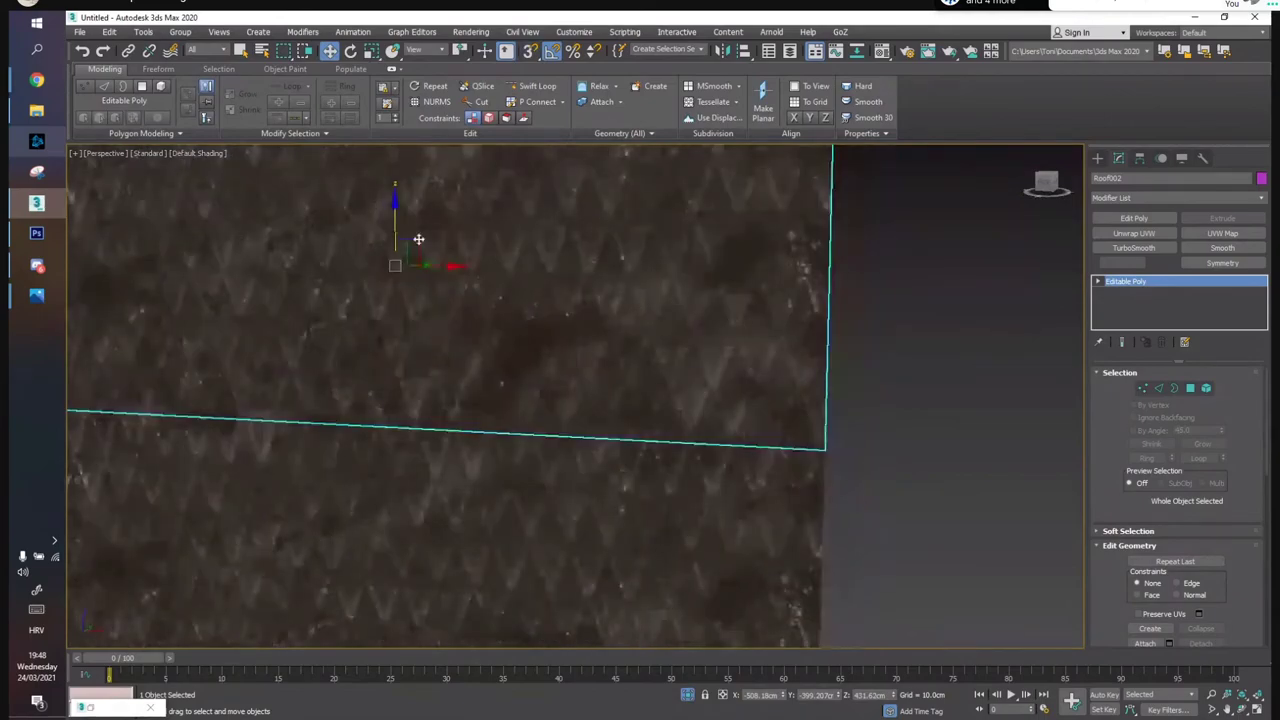
mouse_move(393, 228)
mouse_down()
mouse_move(397, 196)
mouse_move(400, 206)
mouse_up()
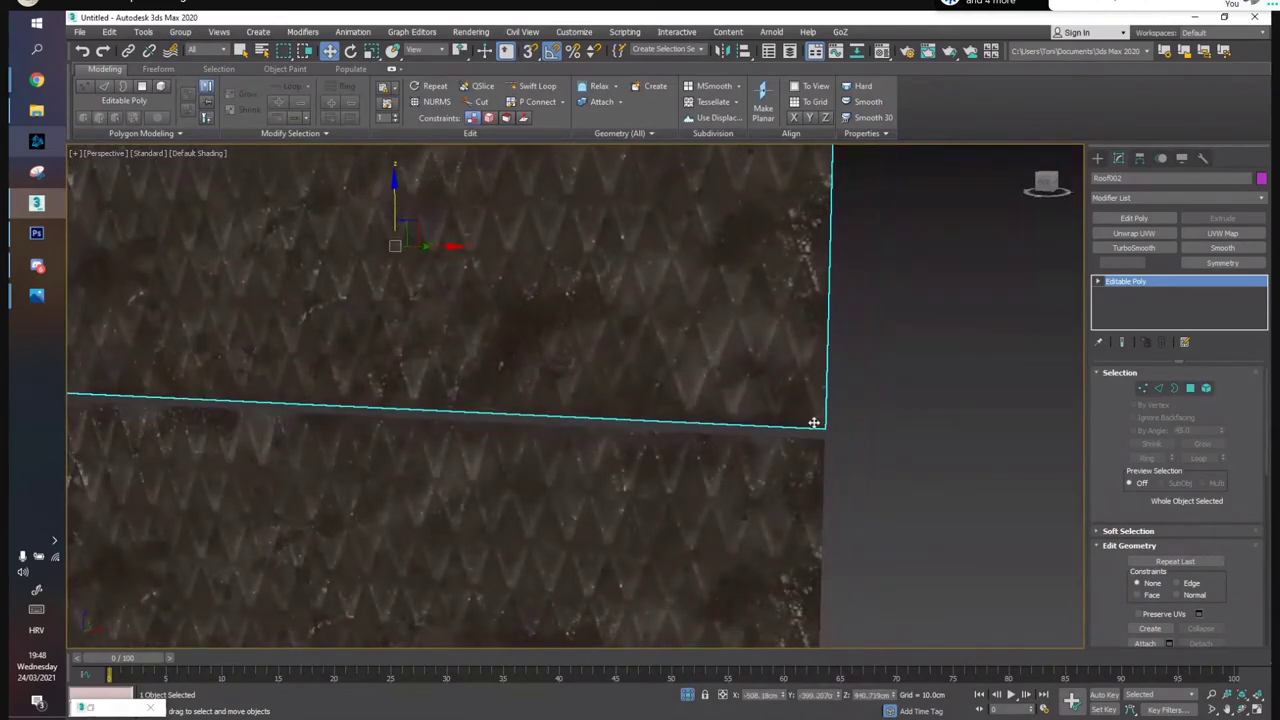
key(x)
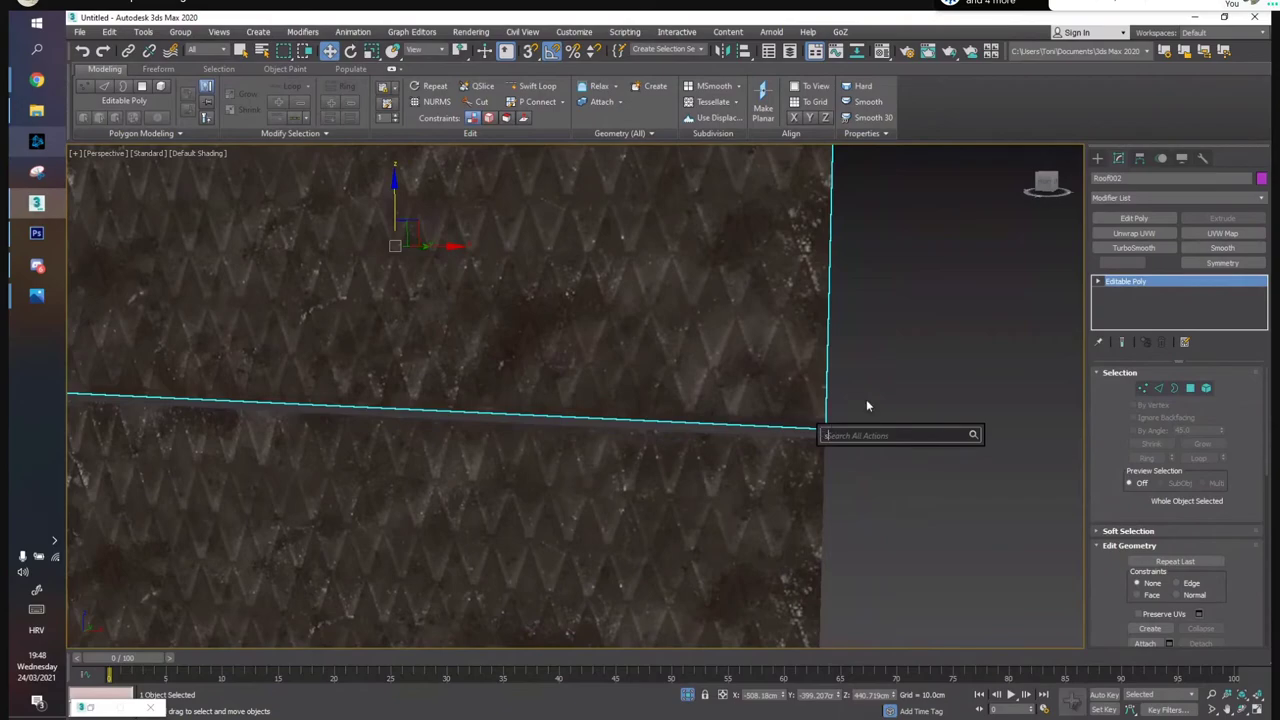
key(Escape)
Snap the upper roof plane's lower edge onto the lower plane's upper edge and deselect it
click(920, 349)
click(754, 405)
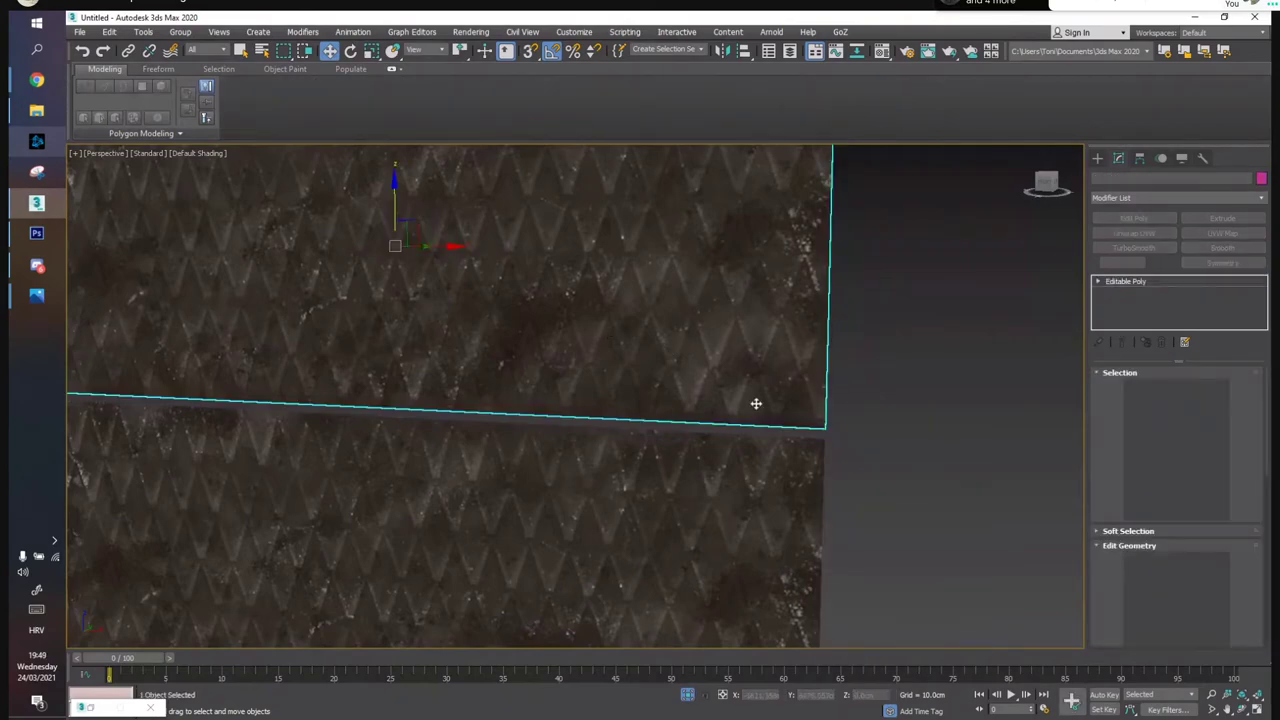
click(846, 423)
Examine the tile texture along the seam between the two stacked roof planes, close up and from several angles
scroll(846, 420, down, 6)
alt+middle_drag(827, 322, 859, 310)
scroll(766, 320, up, 6)
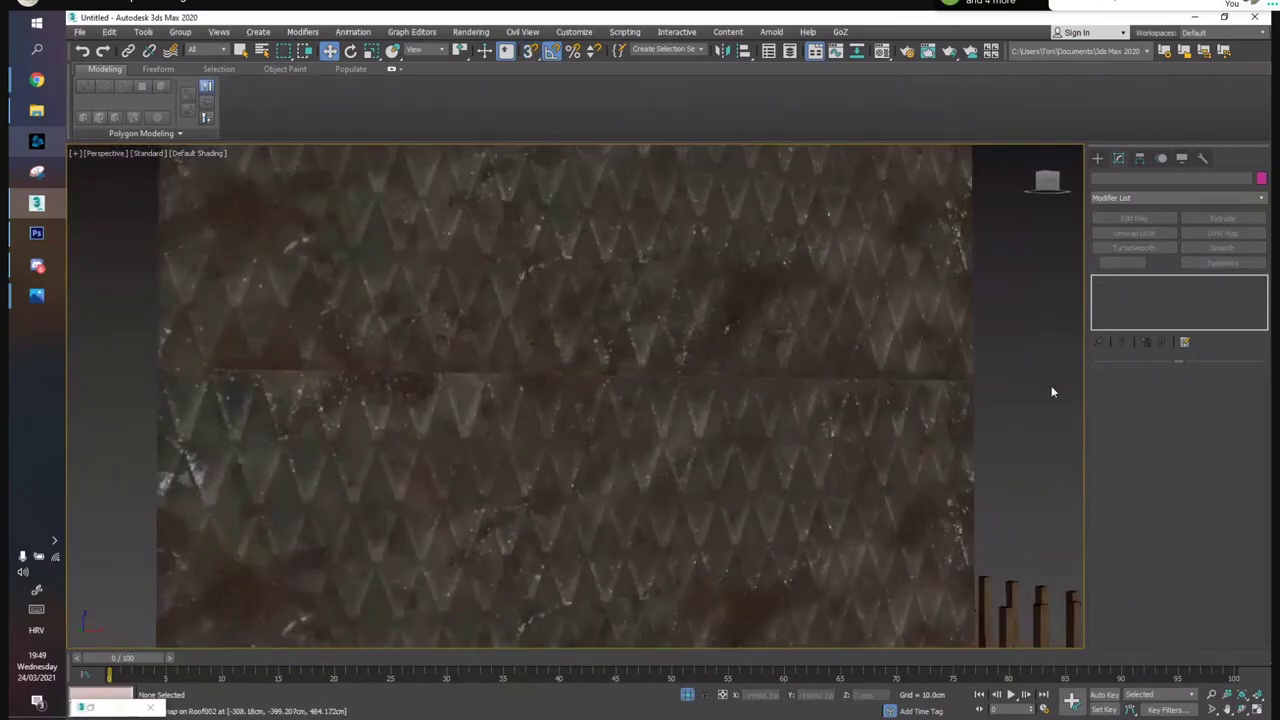
scroll(337, 362, up, 4)
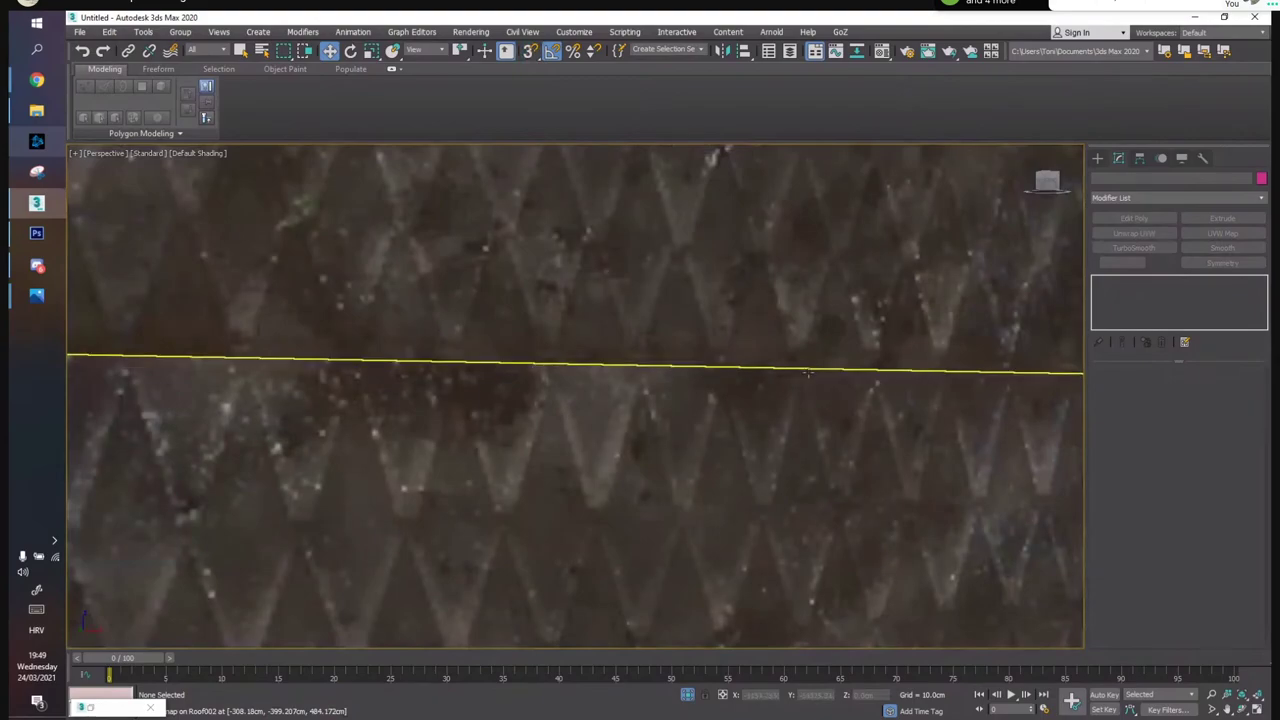
scroll(614, 477, down, 5)
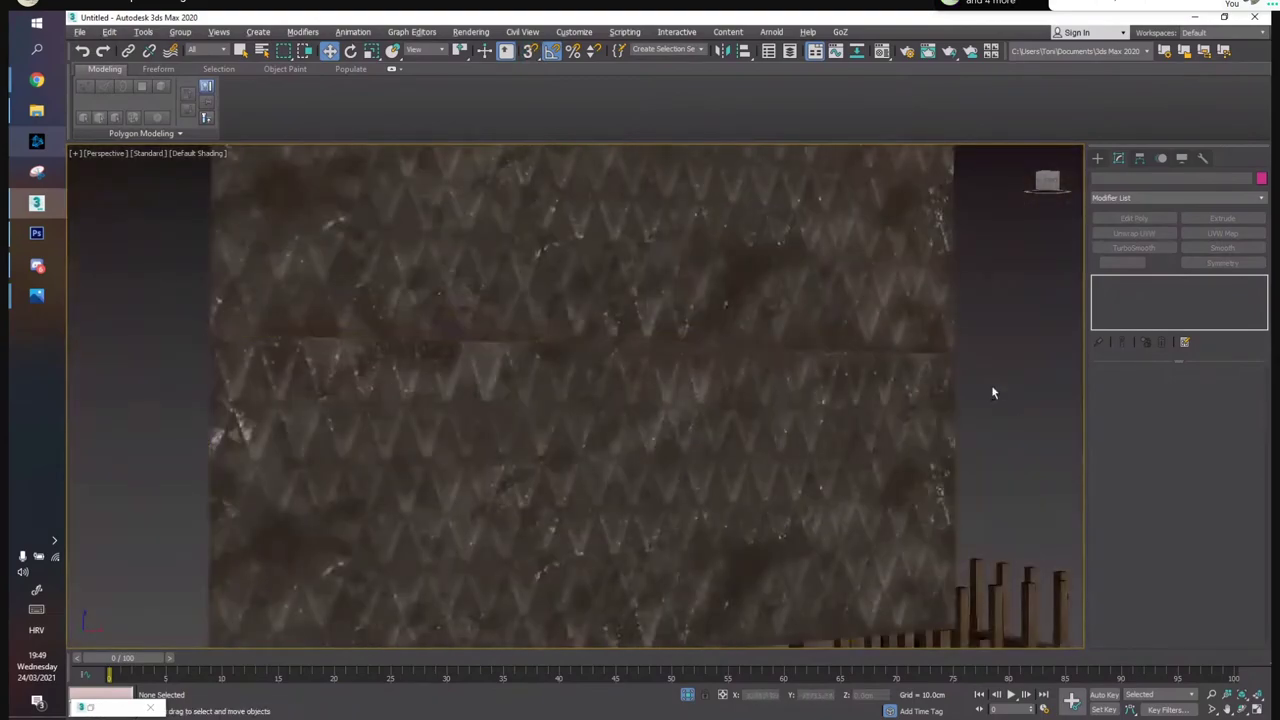
alt+middle_drag(991, 391, 1015, 390)
click(901, 393)
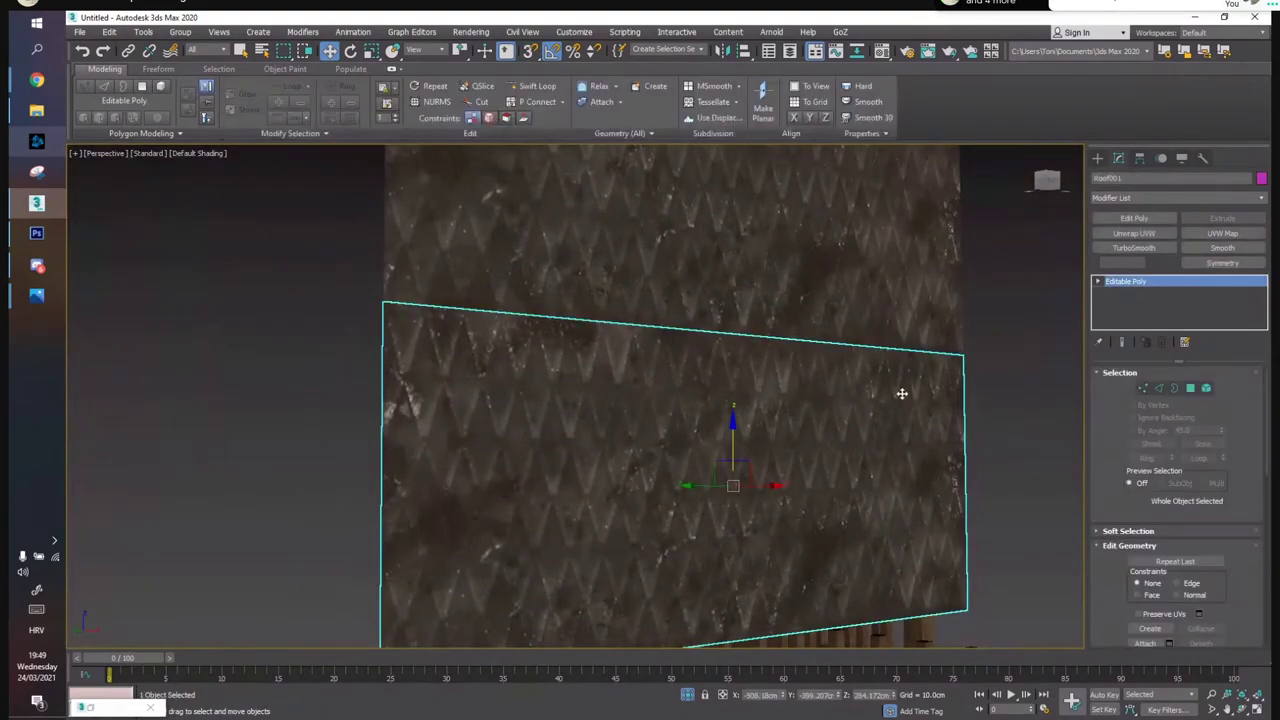
click(1006, 345)
scroll(960, 343, up, 5)
alt+middle_drag(911, 352, 731, 394)
scroll(895, 322, down, 6)
scroll(601, 407, up, 3)
scroll(601, 407, up, 4)
click(615, 359)
ctrl+click(654, 383)
alt+middle_drag(654, 383, 903, 384)
click(906, 384)
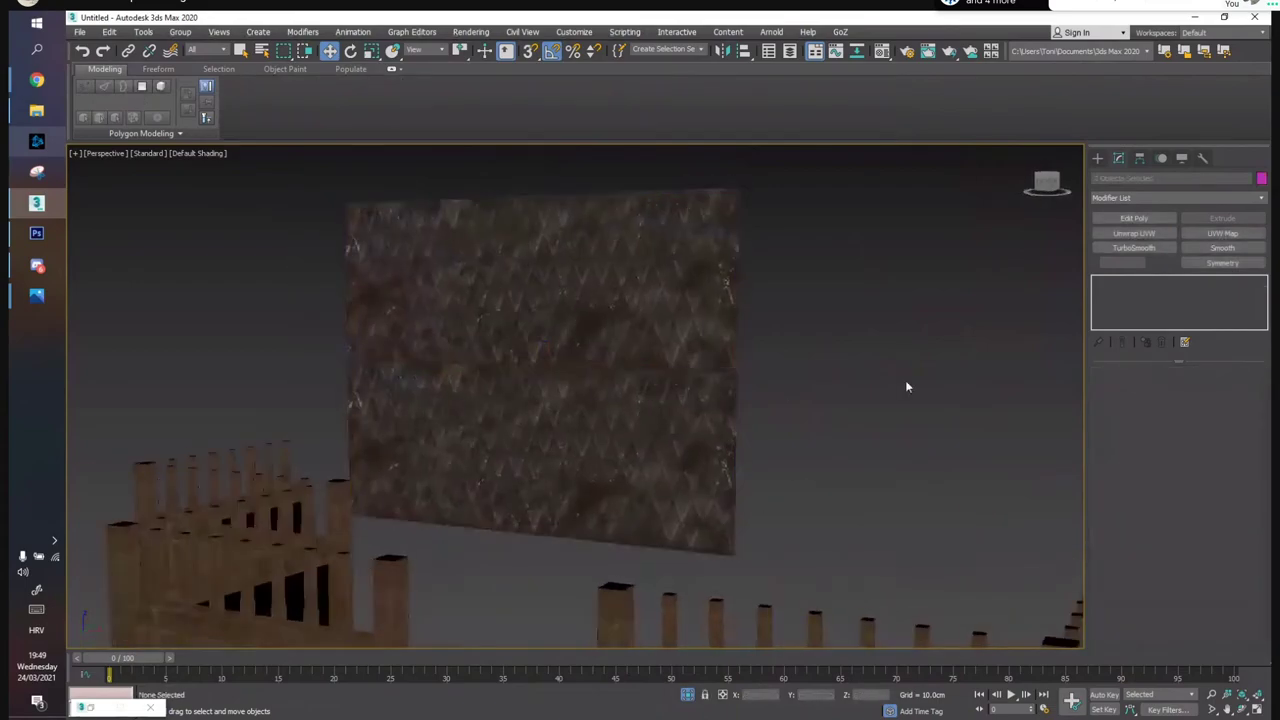
Delete one of the two stacked roof planes and hide the other
click(623, 343)
key(Delete)
middle_drag(586, 338, 680, 222)
scroll(660, 270, down, 2)
click(637, 336)
middle_drag(634, 337, 623, 340)
scroll(623, 340, down, 3)
right_click(623, 343)
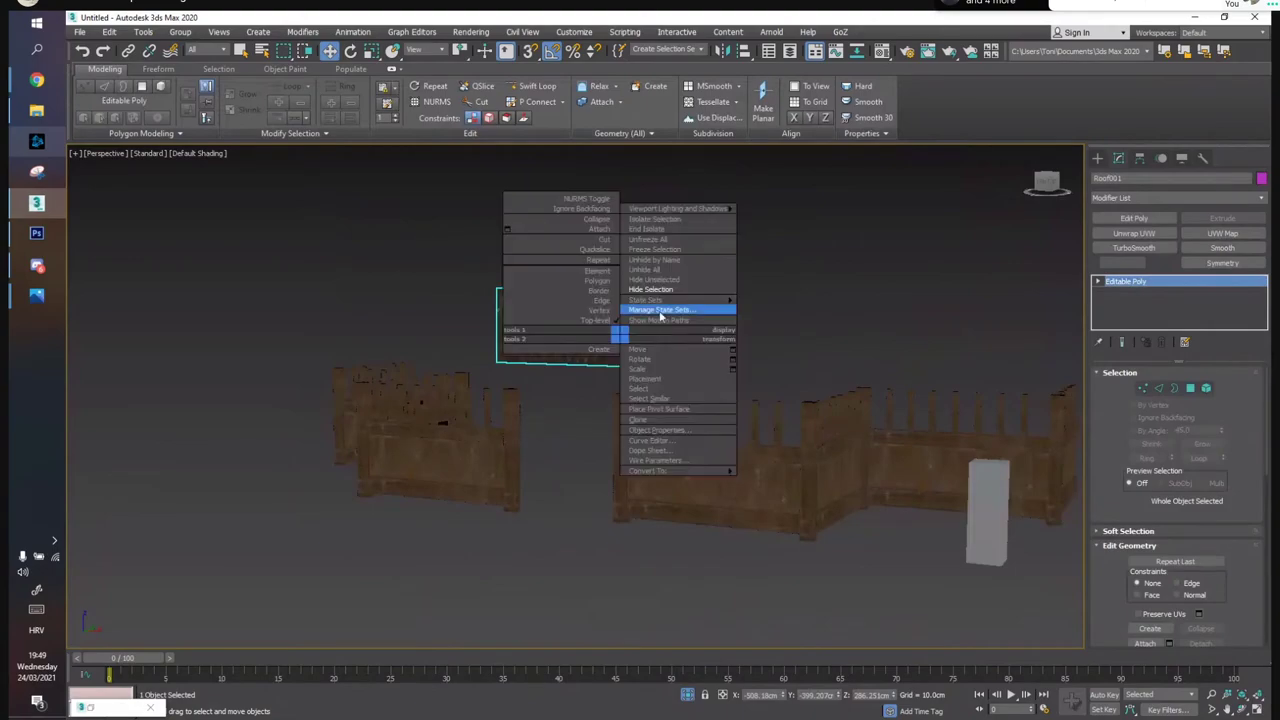
click(663, 312)
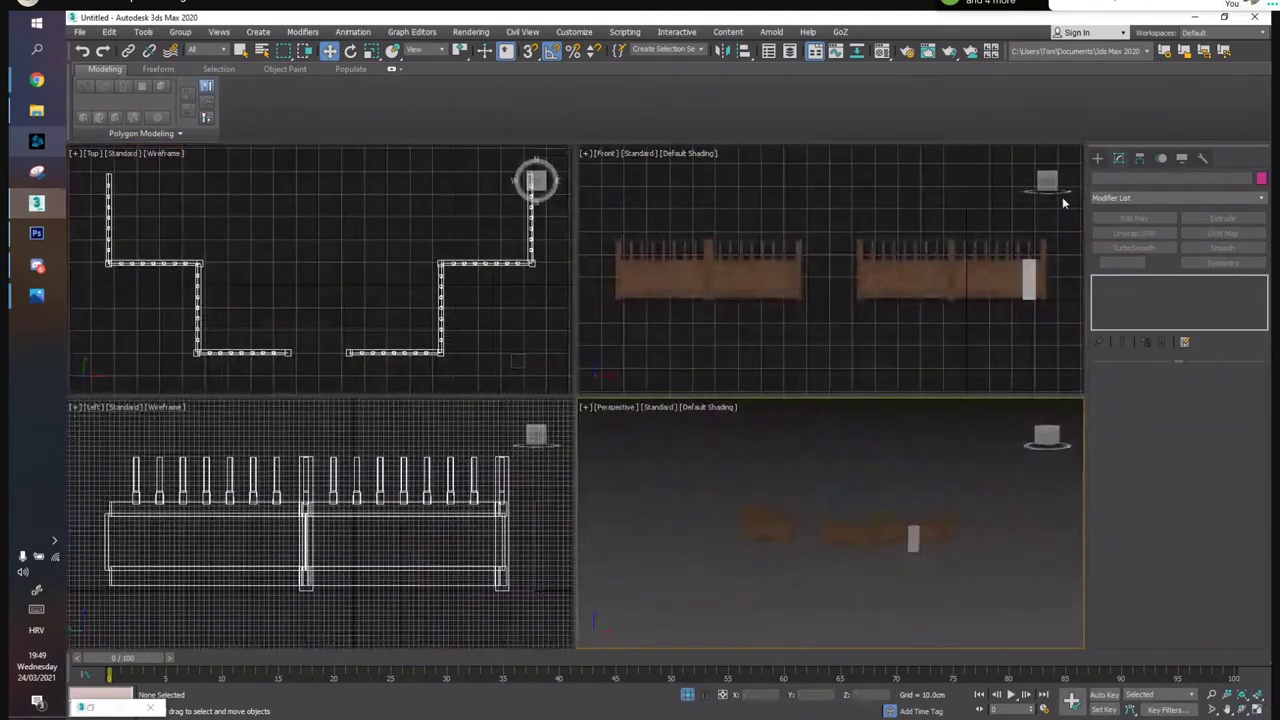
Create a plane about 182 cm long and 396 cm wide along the front fence section beside the entrance gap
click(1097, 158)
click(1203, 292)
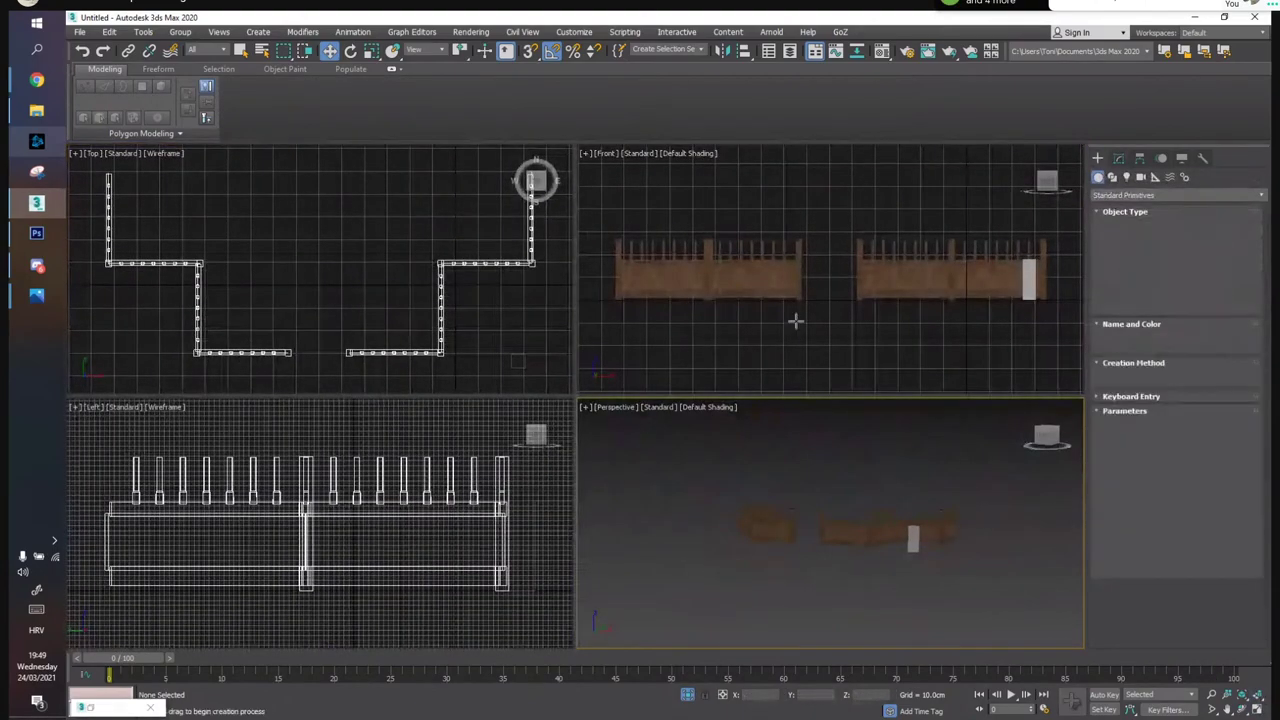
drag(349, 352, 440, 310)
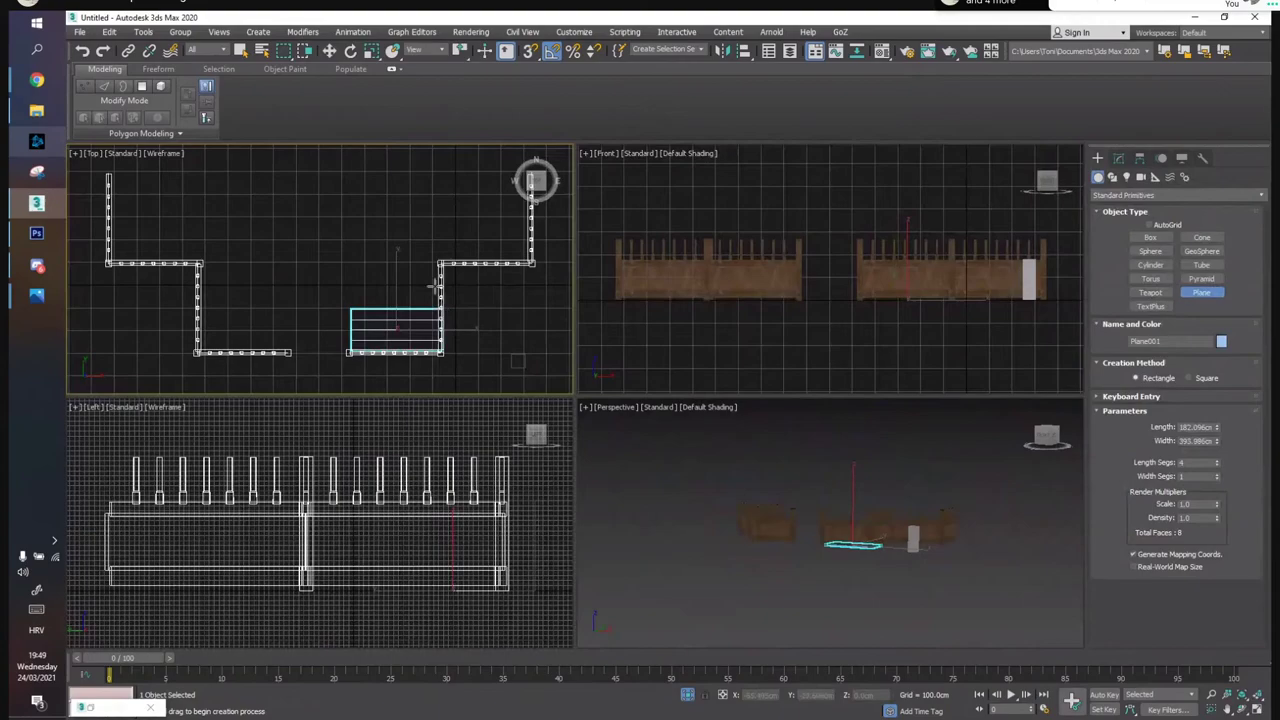
Raise the new plane along Z until it sits above the fence posts
key(w)
middle_drag(992, 295, 914, 348)
drag(829, 298, 826, 207)
middle_drag(943, 503, 937, 508)
click(1257, 709)
scroll(658, 366, up, 5)
alt+middle_drag(658, 366, 602, 294)
scroll(592, 385, down, 3)
Tilt the plane into a roof slope and shift it over the fence section
key(e)
drag(562, 262, 604, 245)
key(w)
key(r)
alt+middle_drag(604, 245, 657, 277)
key(w)
drag(645, 292, 727, 290)
alt+middle_drag(727, 290, 581, 286)
drag(716, 283, 667, 297)
Rotate the plane further to give the roof a steeper pitch
alt+middle_drag(620, 323, 584, 288)
key(e)
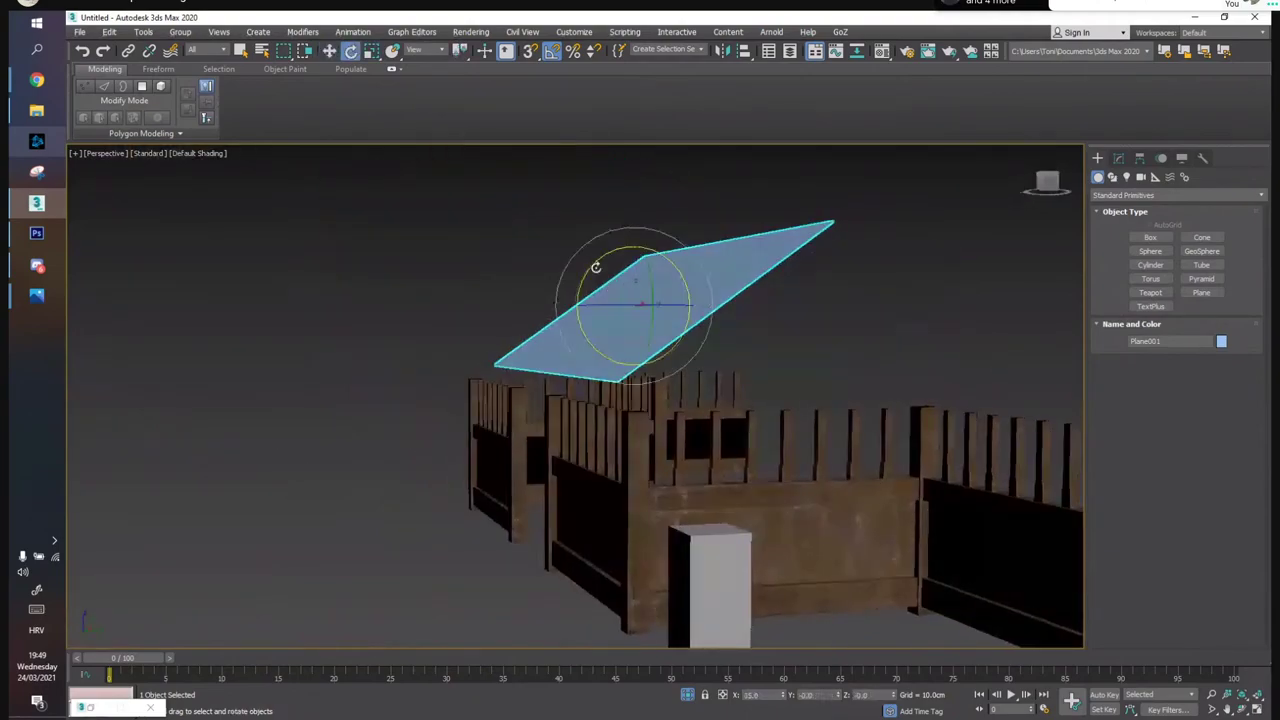
click(590, 273)
click(621, 279)
drag(604, 268, 590, 272)
key(w)
alt+middle_drag(642, 300, 760, 330)
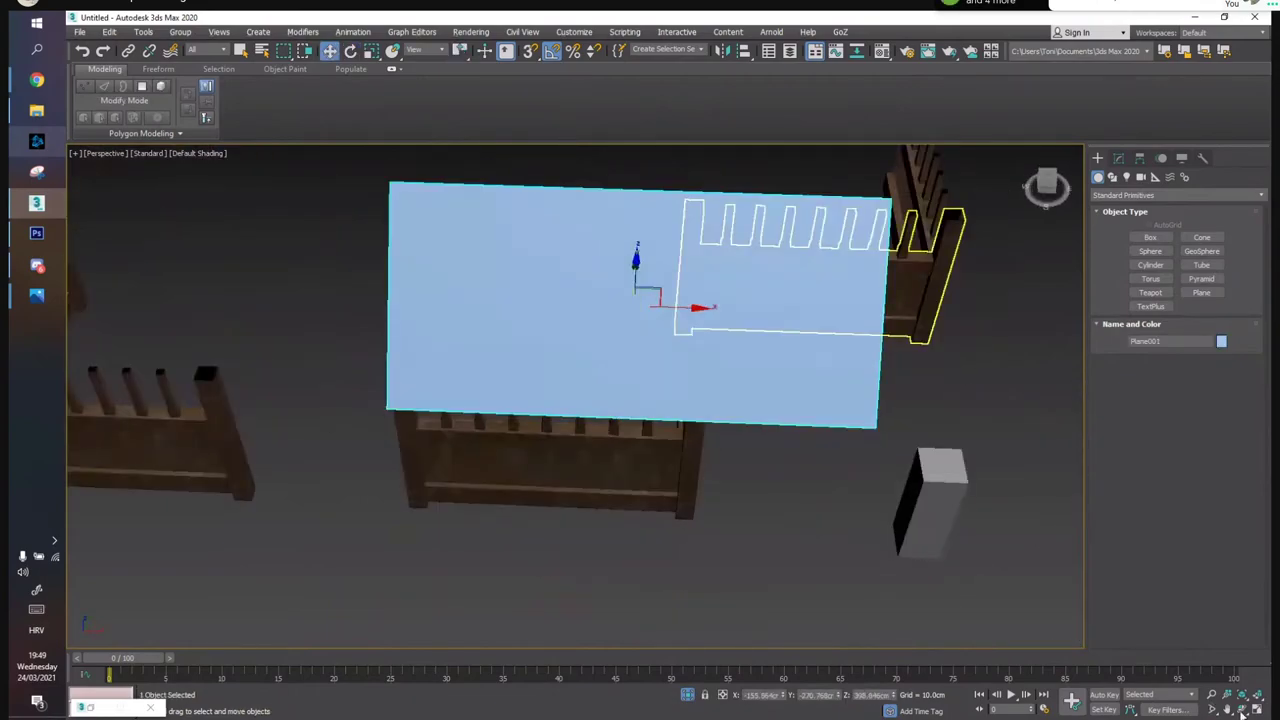
Reduce the plane's length segments to 1 and convert it to an Editable Poly
click(1258, 706)
click(1259, 696)
middle_drag(493, 278, 432, 283)
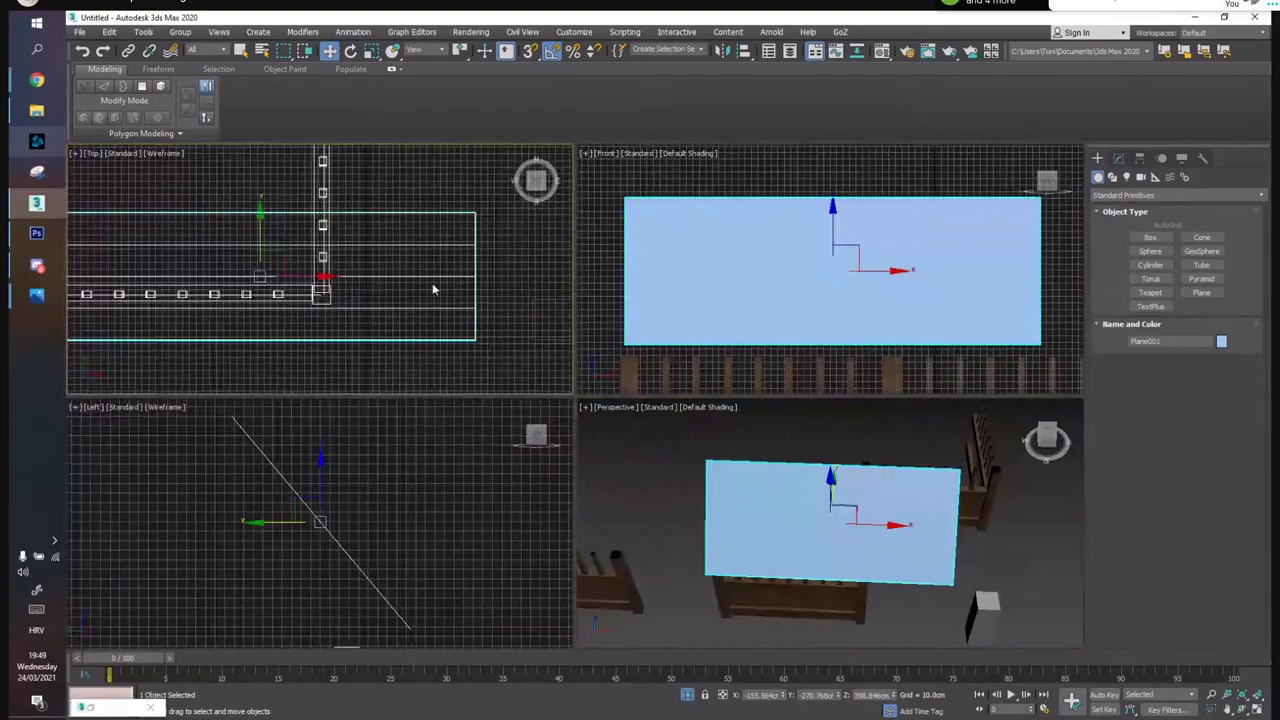
click(1118, 158)
right_click(1217, 426)
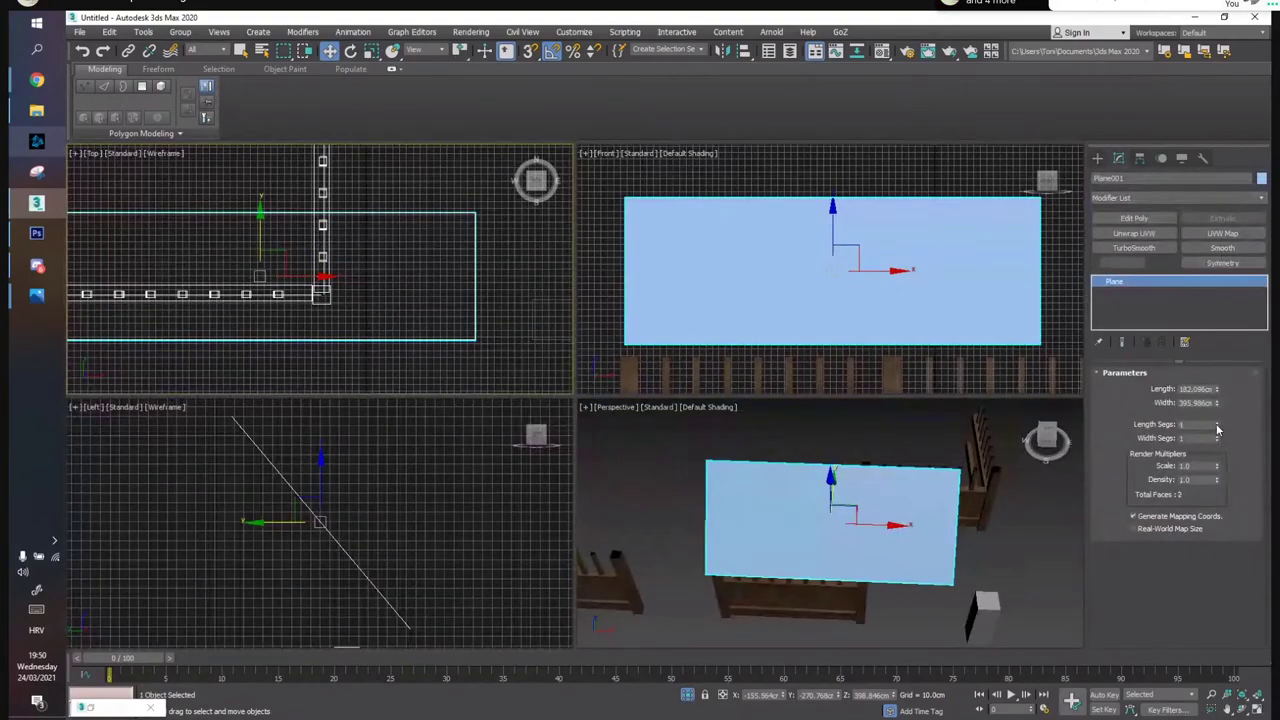
right_click(322, 262)
click(530, 428)
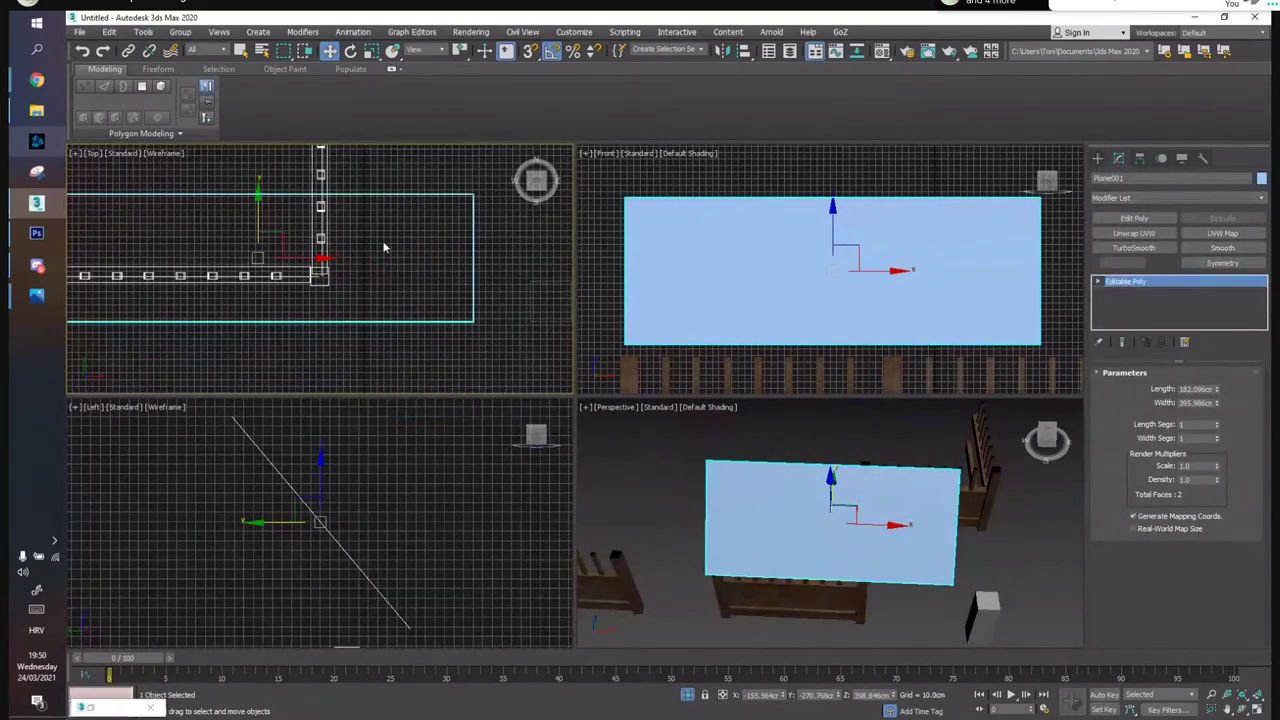
Move the vertices at the plane's end to form a diagonal mitre at the fence corner
key(1)
drag(510, 180, 408, 338)
middle_drag(428, 295, 515, 338)
scroll(513, 338, down, 3)
drag(541, 304, 463, 310)
drag(500, 272, 383, 258)
alt+middle_drag(846, 523, 805, 521)
Extend the roof's end edge into further sloped sections that follow the fence's zigzag path, with diagonal joints at the corners
key(2)
click(803, 521)
shift+drag(839, 518, 977, 509)
middle_drag(413, 271, 386, 391)
drag(358, 201, 584, 256)
middle_drag(415, 251, 280, 353)
shift+drag(410, 304, 411, 155)
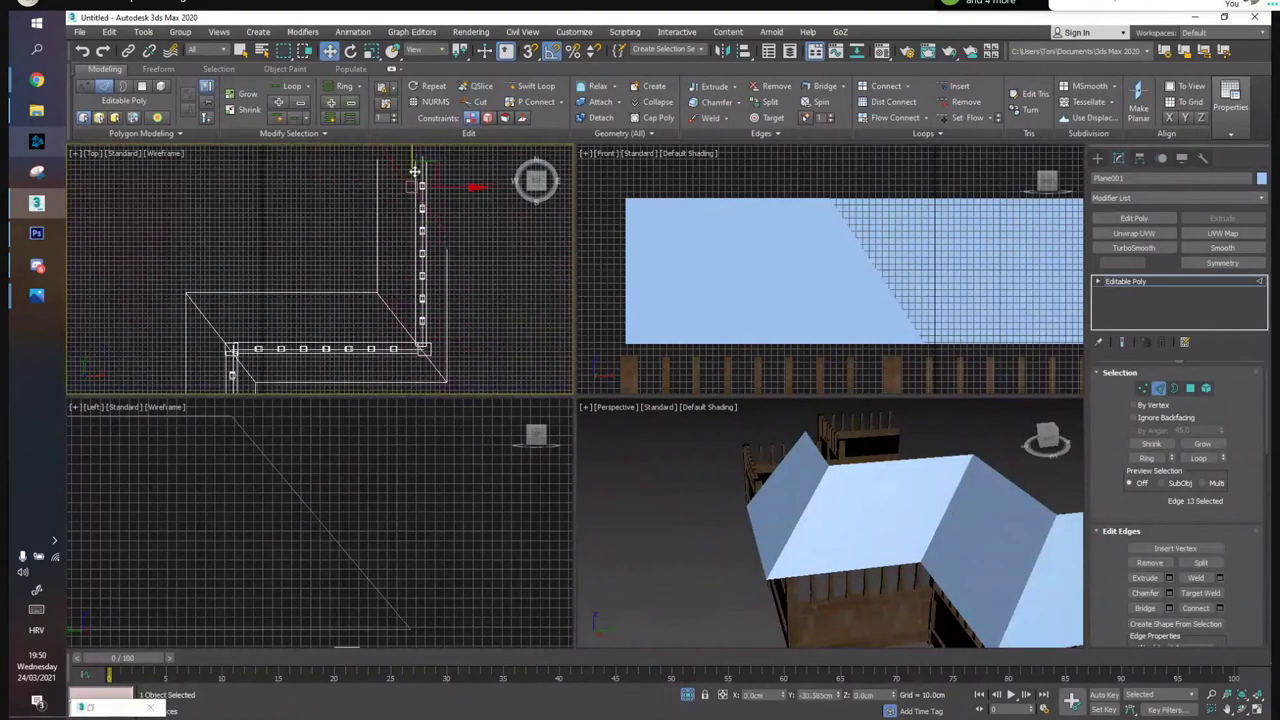
Align the outer corner vertex with the inner one to square off the roof's far end, and deselect the roof
key(1)
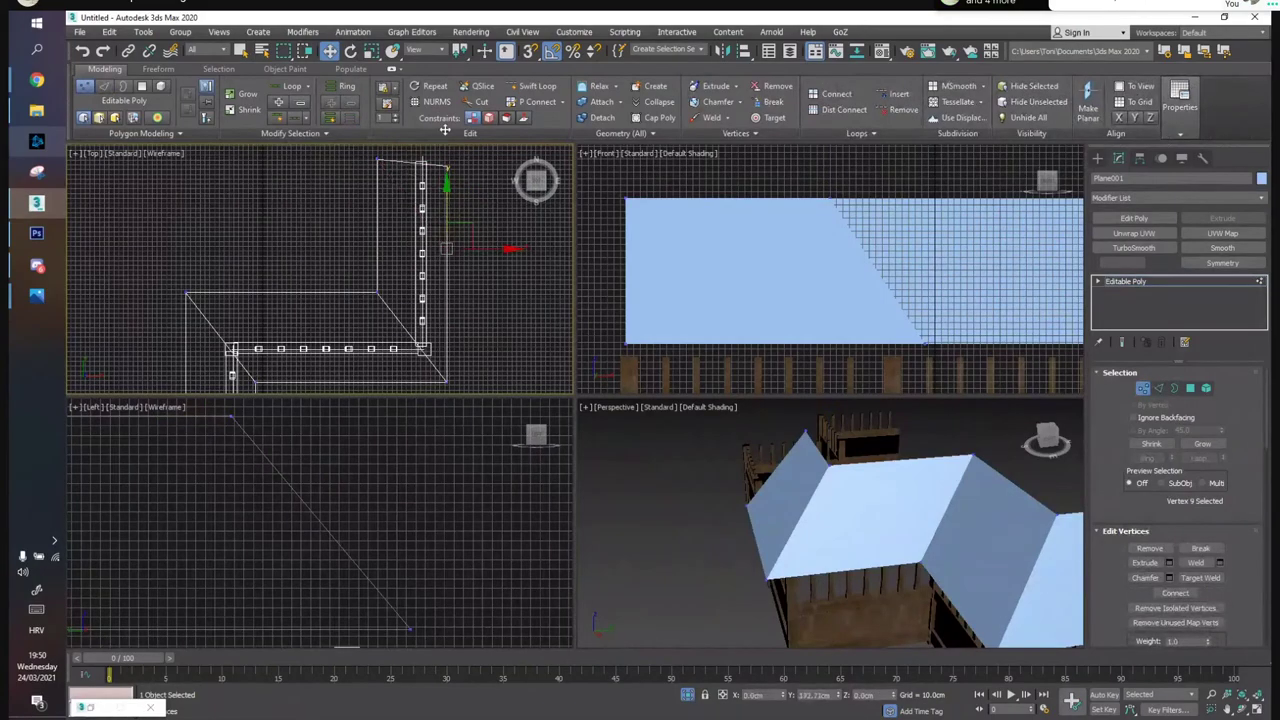
drag(446, 122, 446, 122)
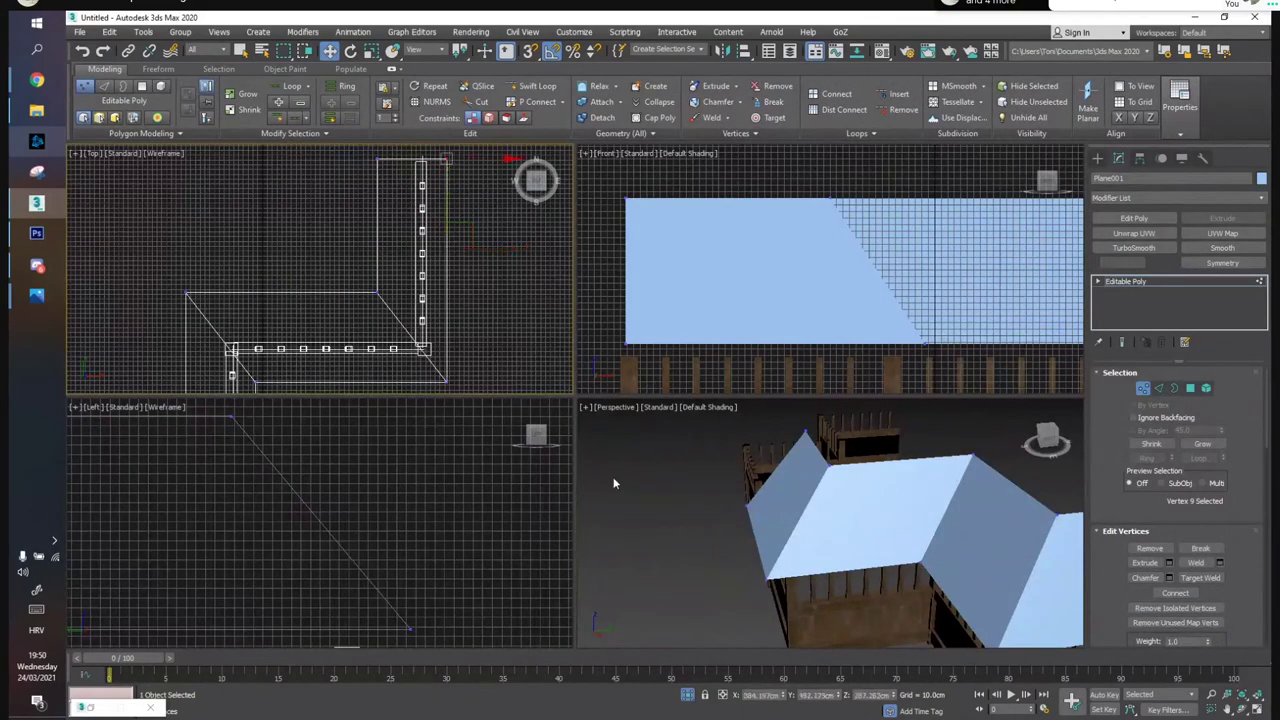
scroll(700, 480, down, 6)
alt+middle_drag(700, 480, 766, 477)
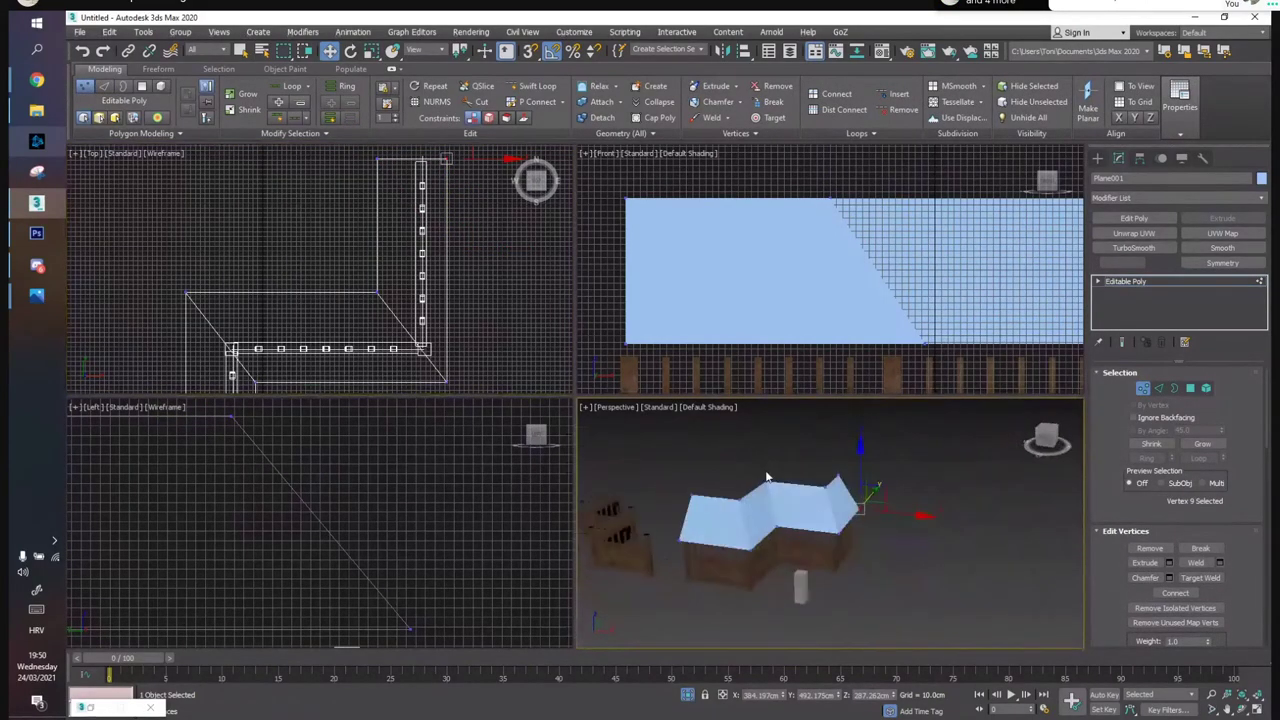
key(1)
click(868, 542)
alt+middle_drag(868, 542, 830, 530)
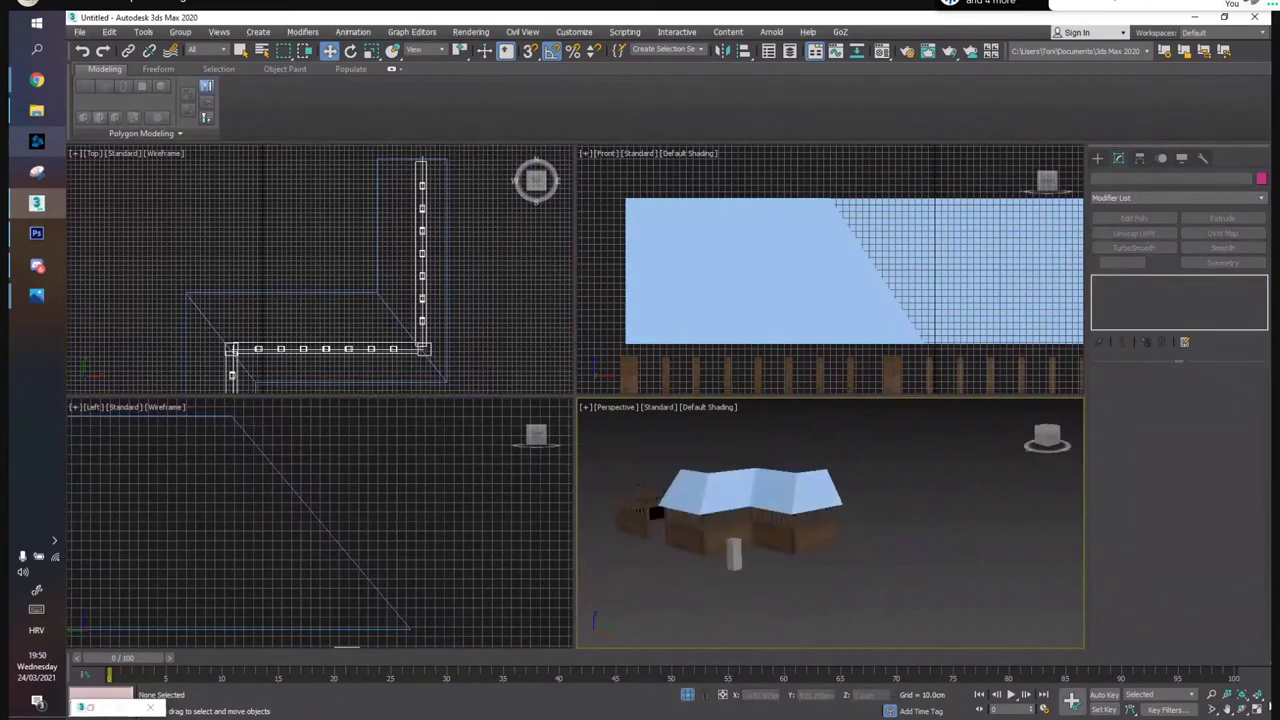
click(1257, 706)
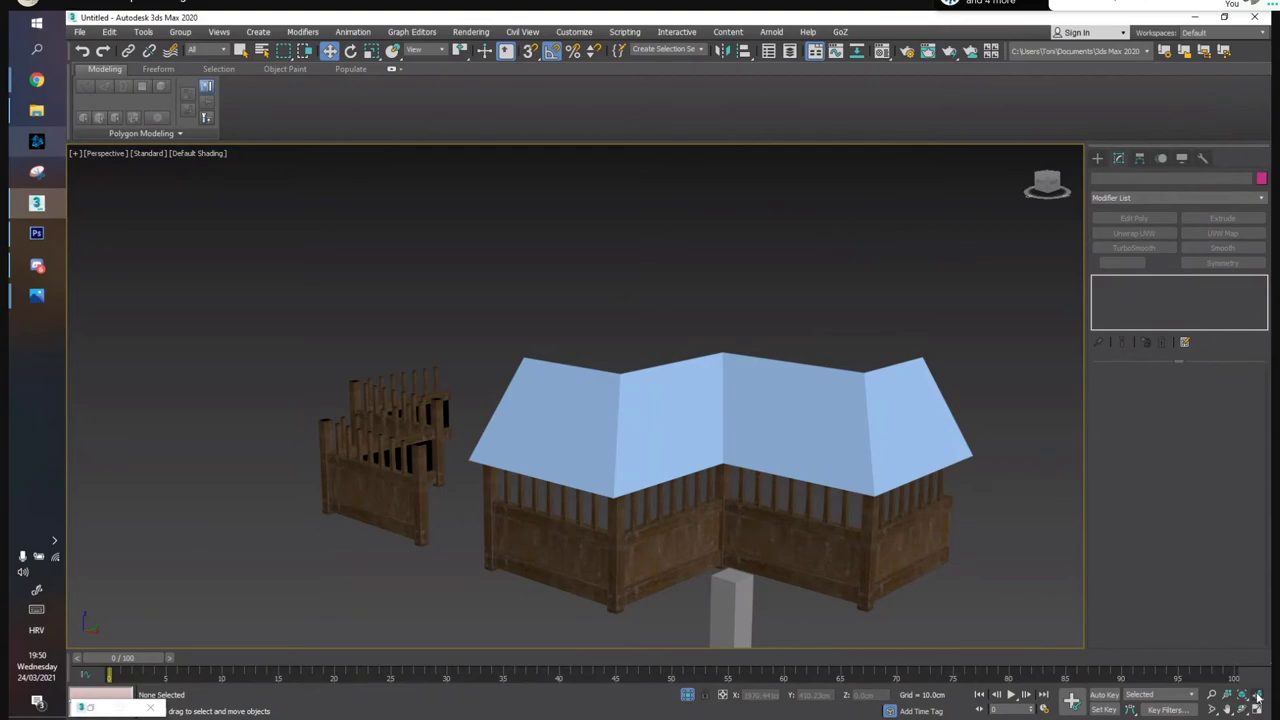
alt+middle_drag(620, 372, 695, 302)
click(695, 302)
alt+middle_drag(566, 329, 620, 320)
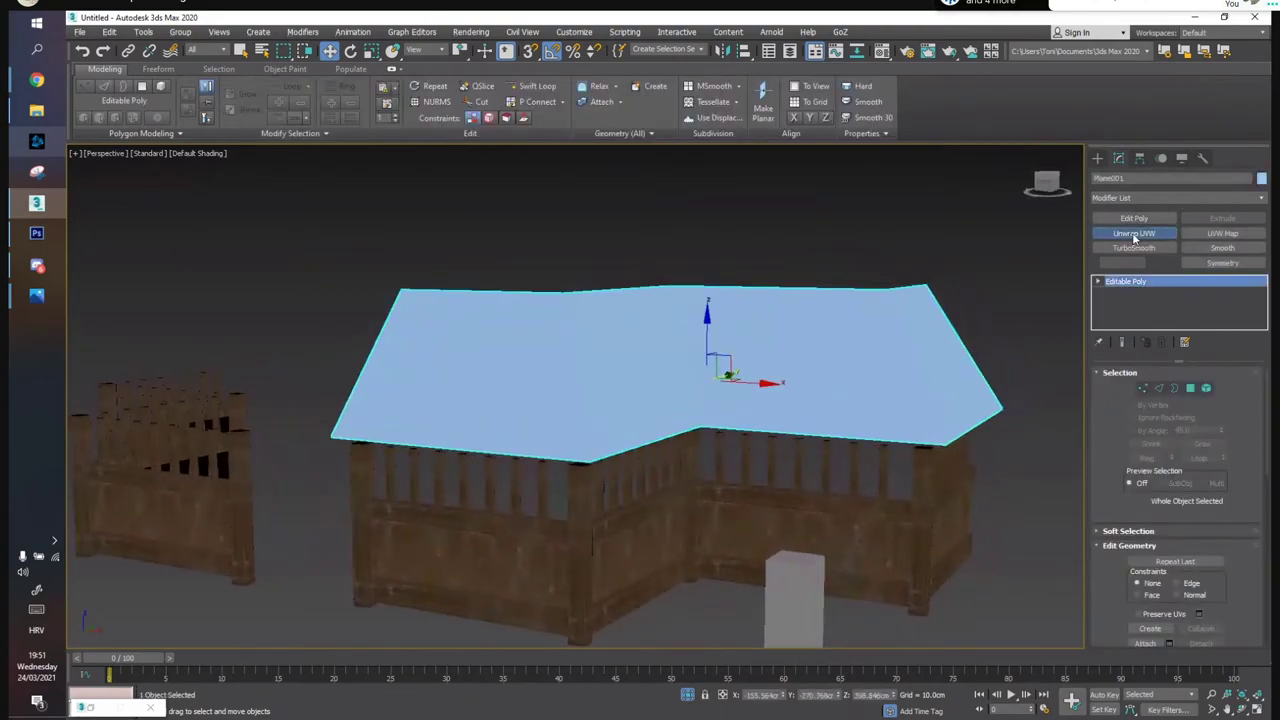
alt+middle_drag(533, 360, 538, 337)
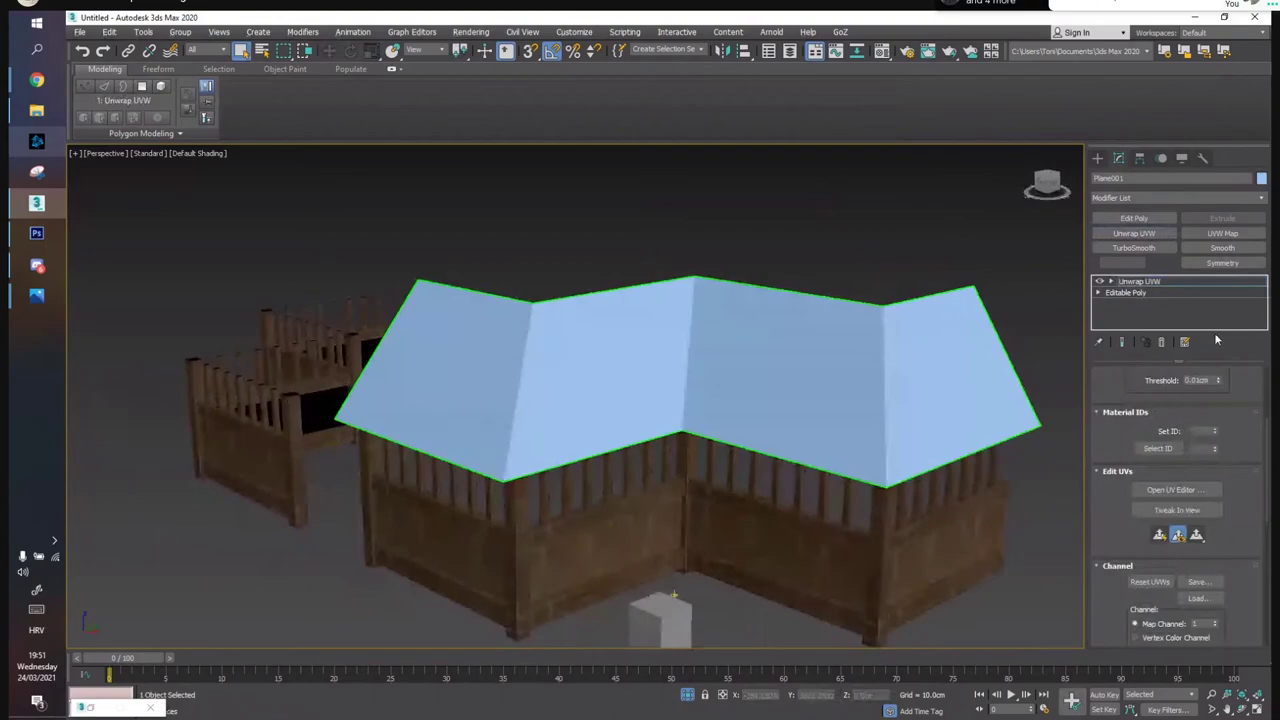
right_click(1139, 281)
click(1128, 297)
click(836, 257)
Assign the dark wood trim sheet material 09 - Default to the roof
click(771, 341)
key(m)
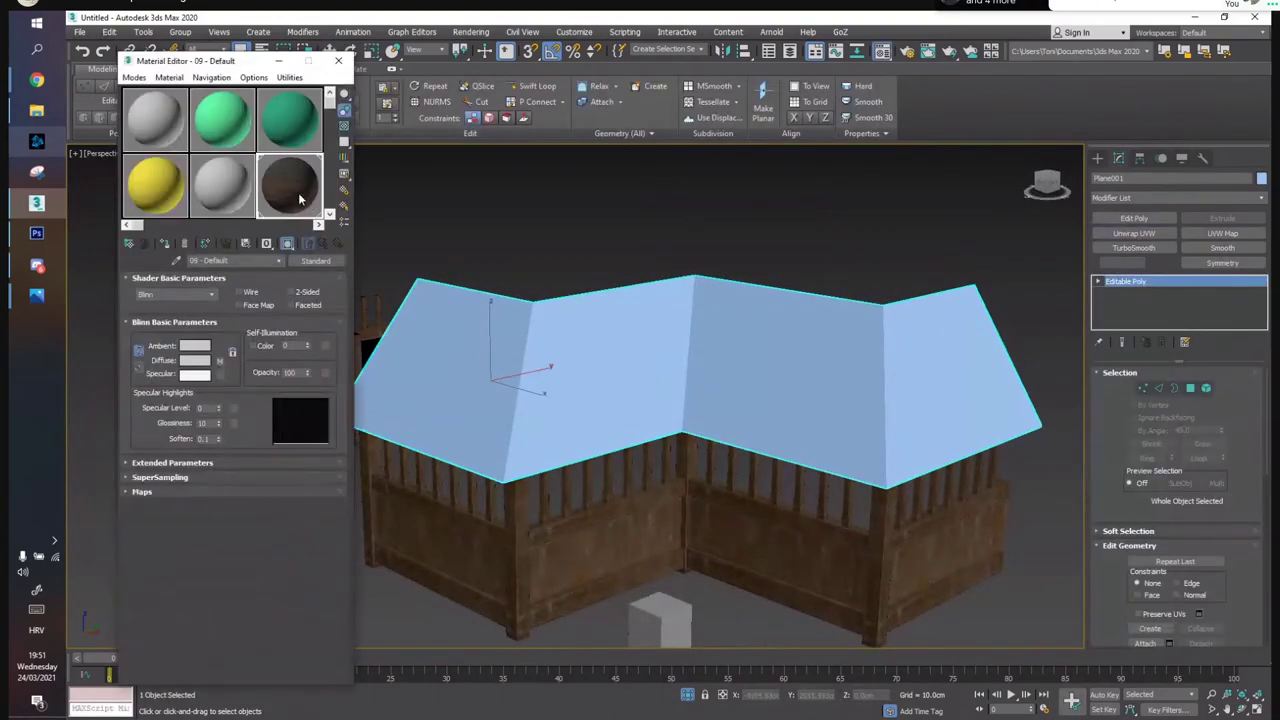
mouse_move(585, 250)
alt+middle_down()
mouse_move(616, 239)
mouse_move(600, 248)
alt+middle_up()
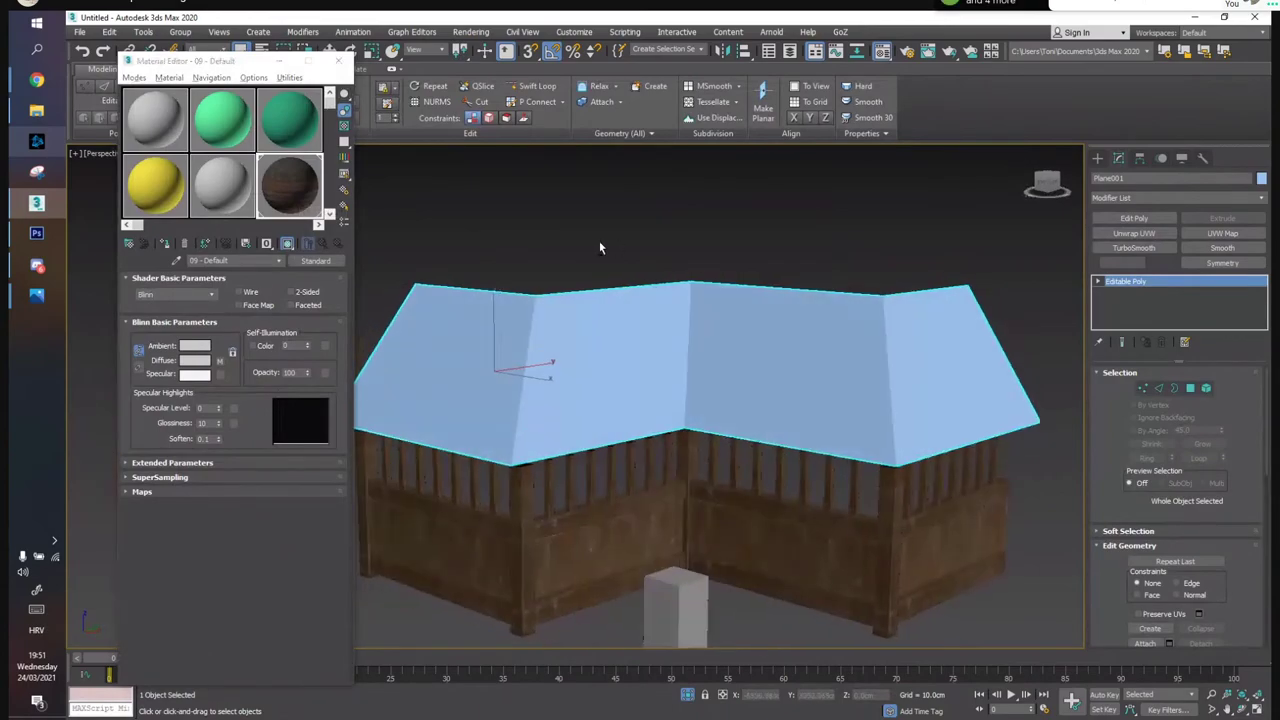
drag(296, 202, 466, 282)
click(338, 60)
Add an Unwrap UVW modifier to the roof and open its UV editor
click(1134, 233)
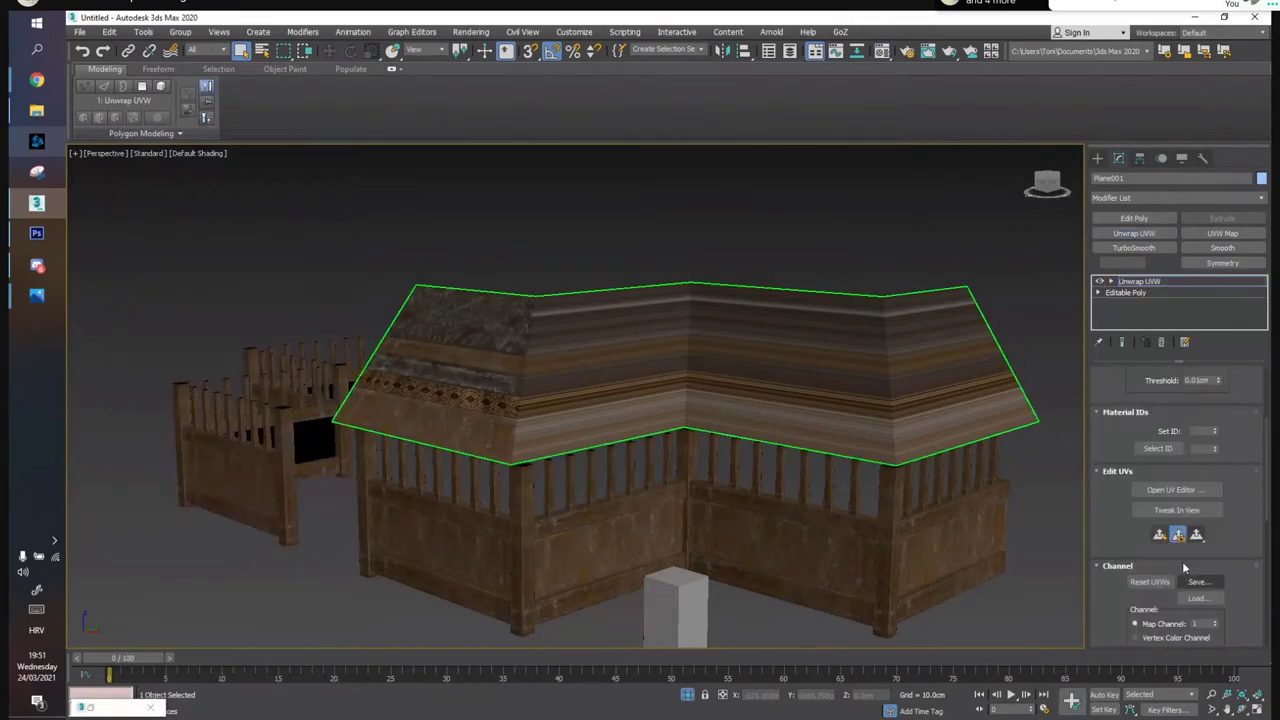
click(1178, 490)
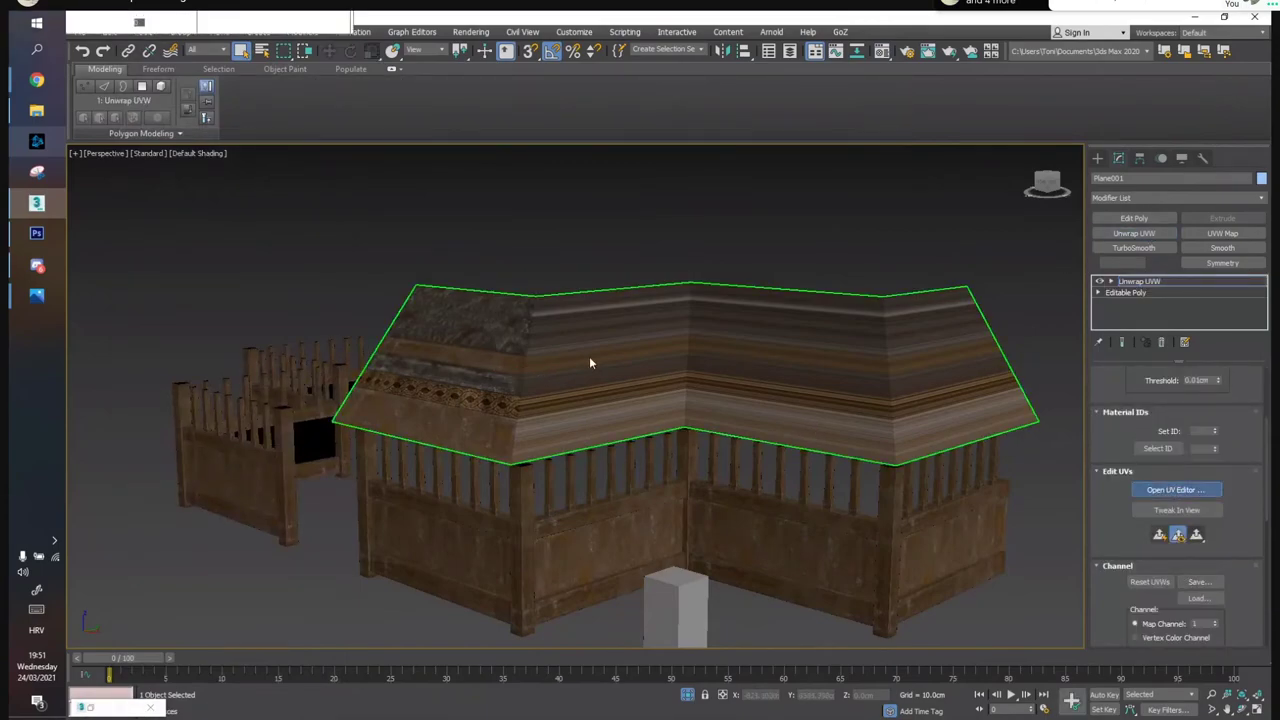
middle_drag(201, 231, 190, 208)
scroll(190, 208, down, 3)
scroll(800, 290, down, 3)
Planar-map the roof face at the far end and move its UV island below the texture square
click(900, 345)
click(1175, 495)
click(1162, 549)
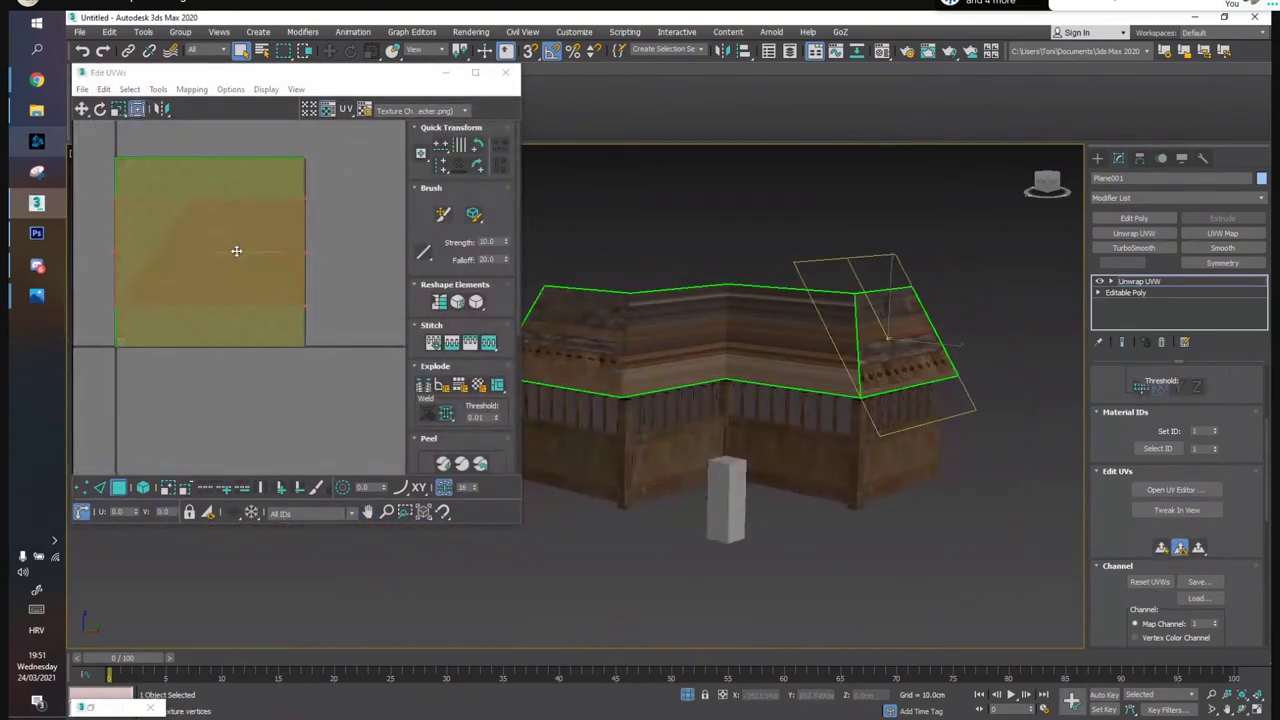
drag(237, 251, 245, 448)
Planar-map the other three roof faces one by one and move their UV islands apart
click(777, 354)
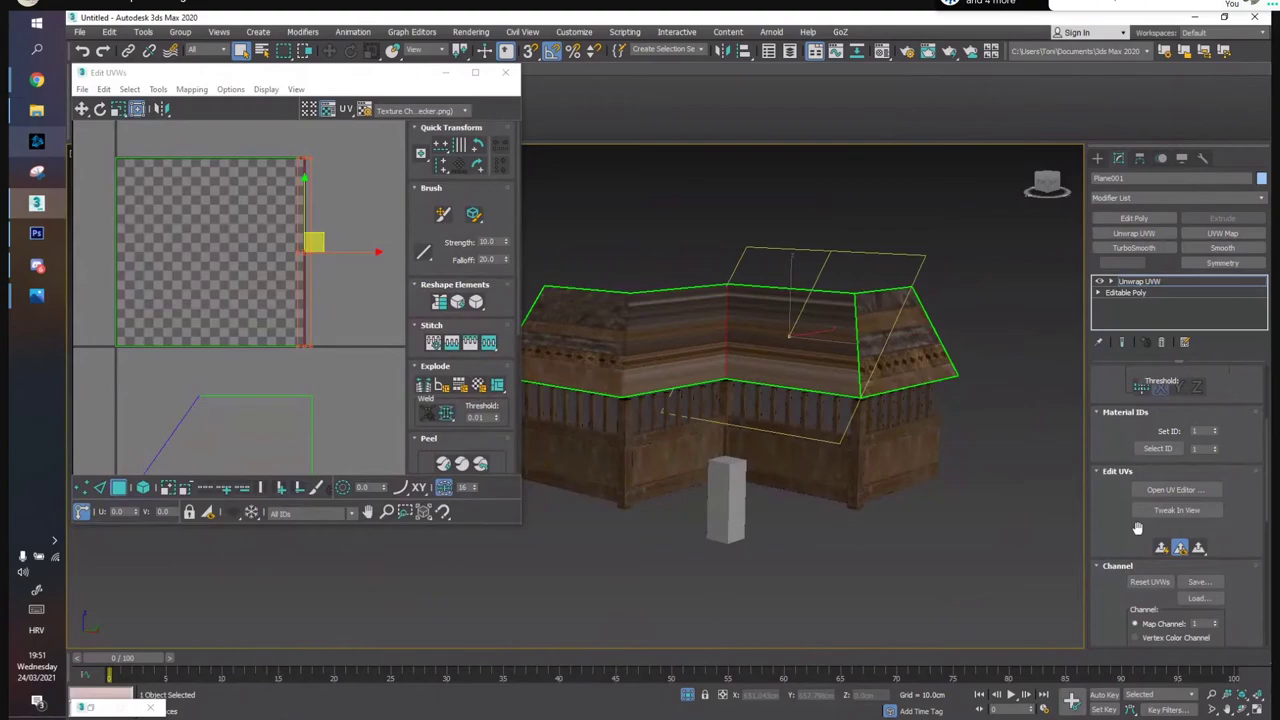
click(787, 341)
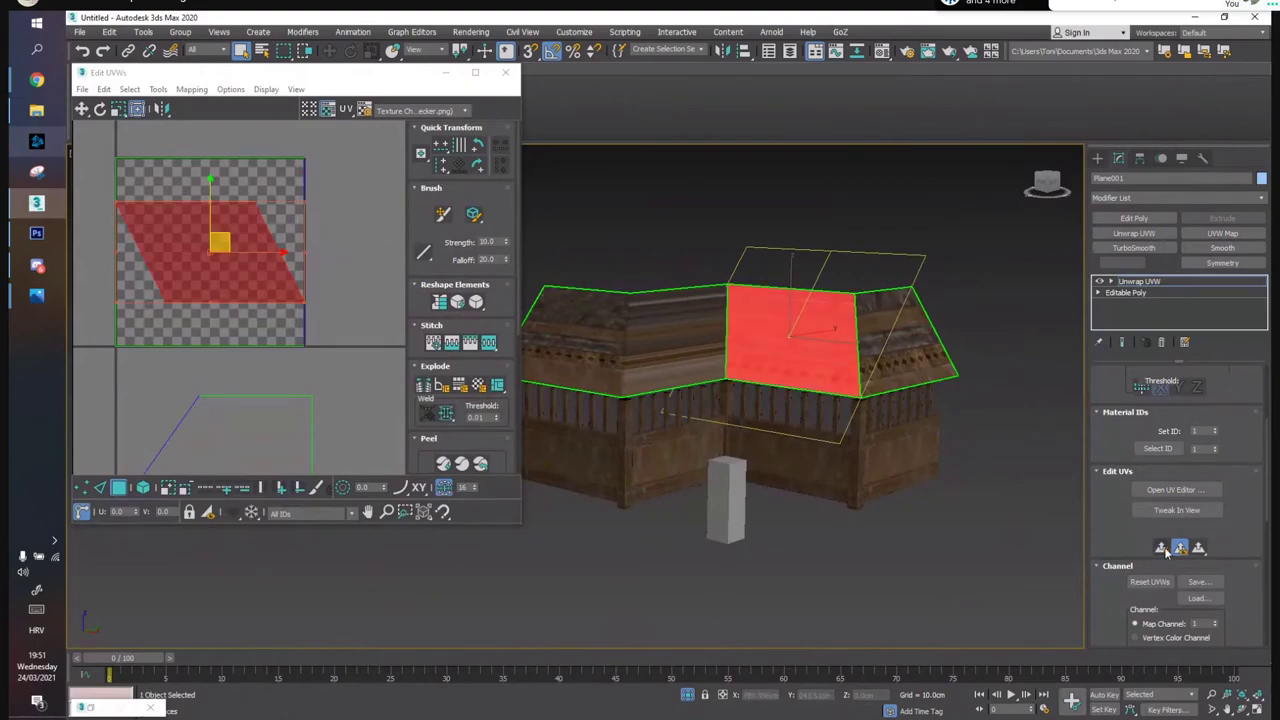
click(701, 372)
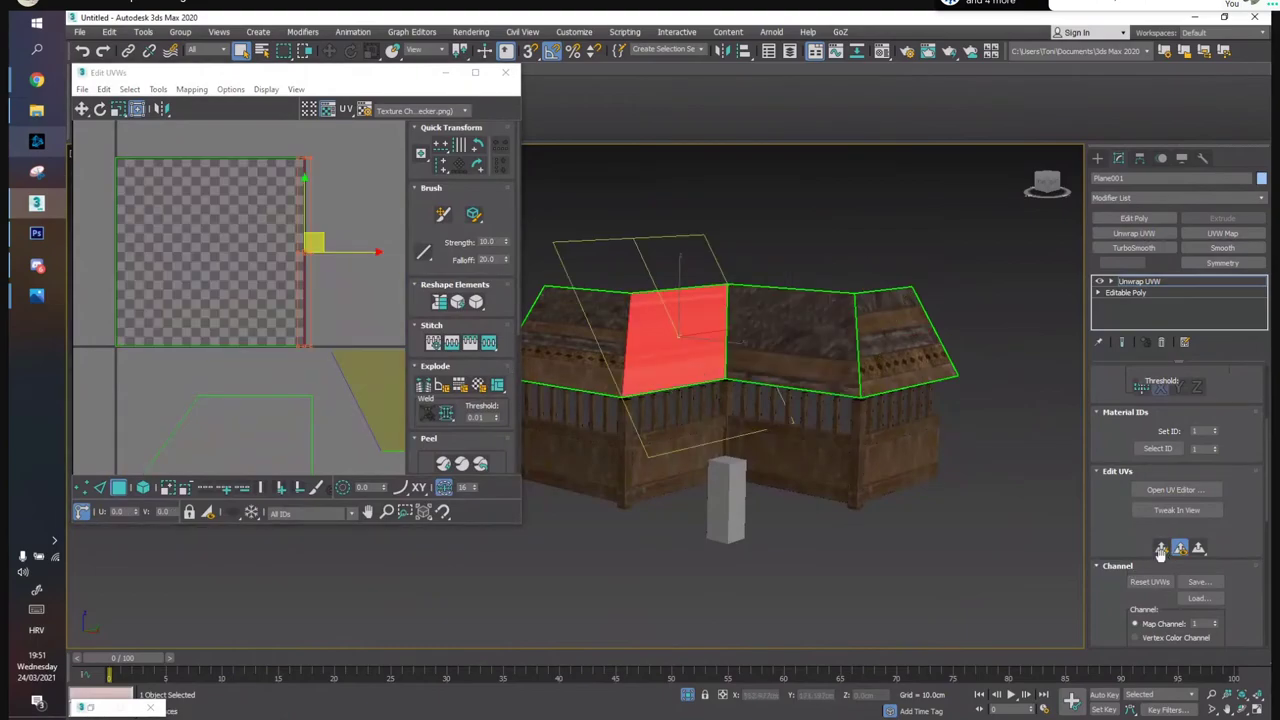
click(178, 251)
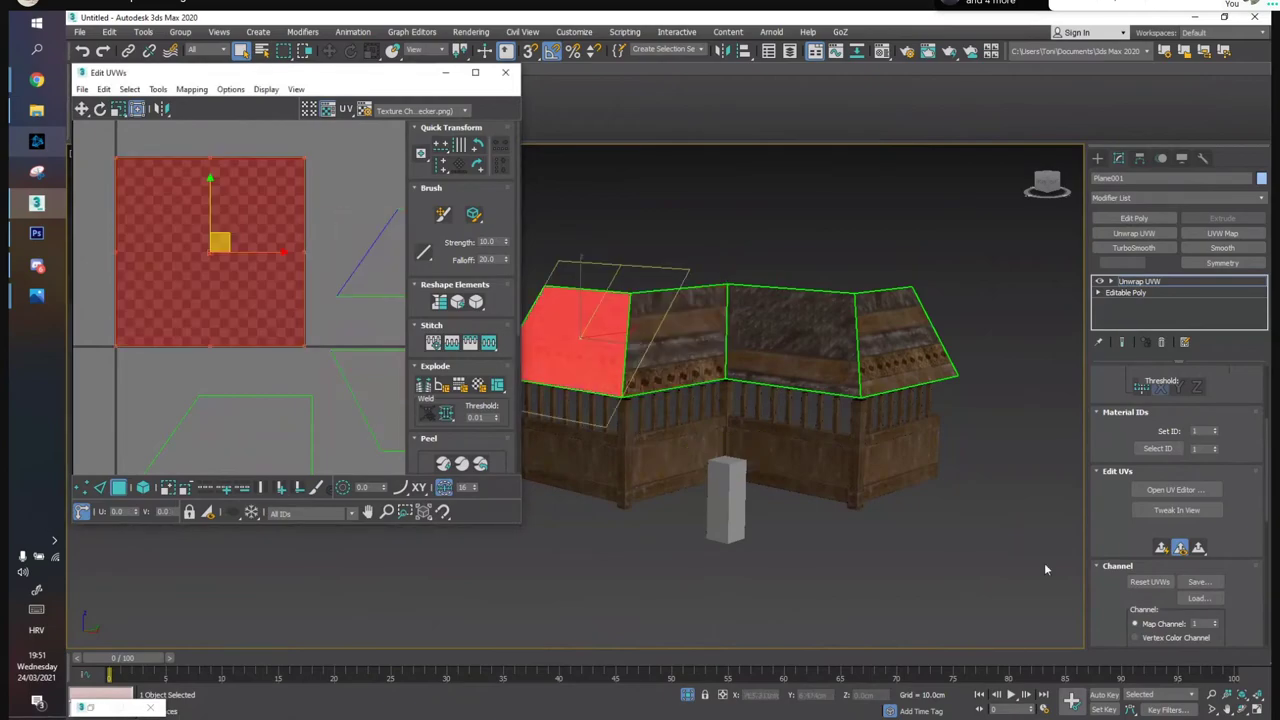
click(1161, 551)
drag(189, 291, 139, 297)
click(338, 188)
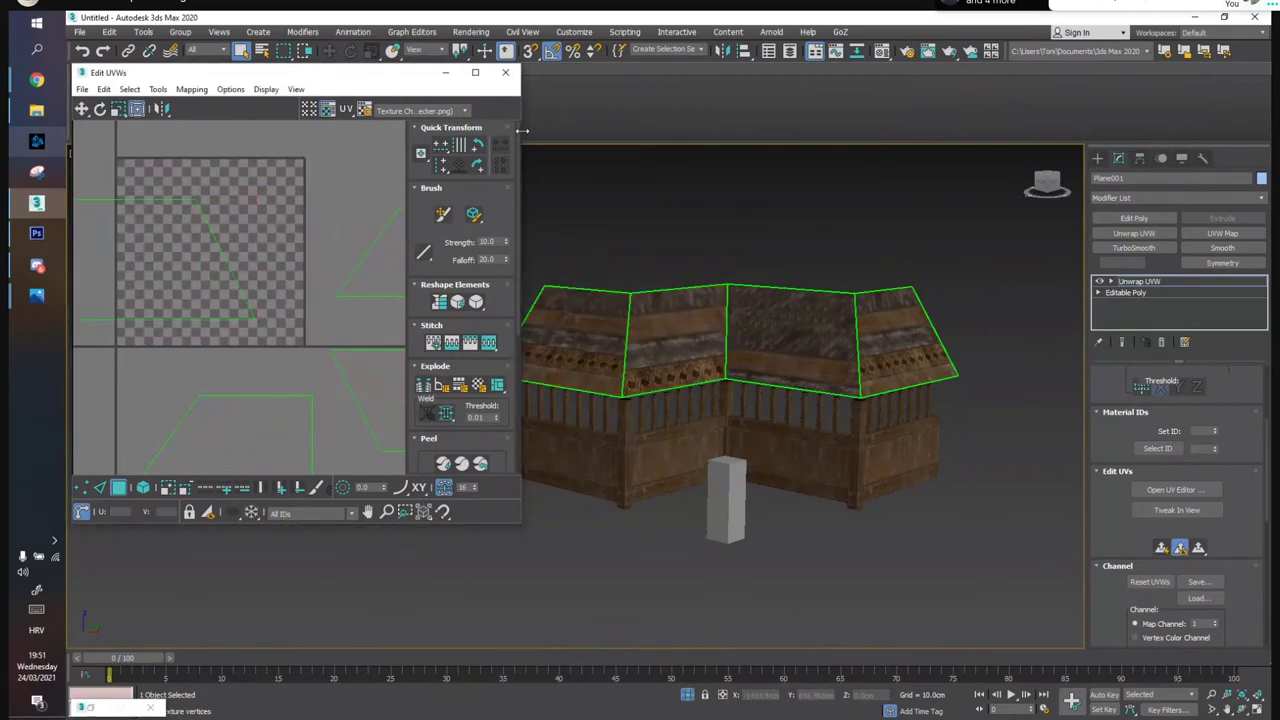
Close the UV editor and collapse the Unwrap UVW modifier into the roof's Editable Poly
click(508, 76)
right_click(1138, 281)
click(1140, 417)
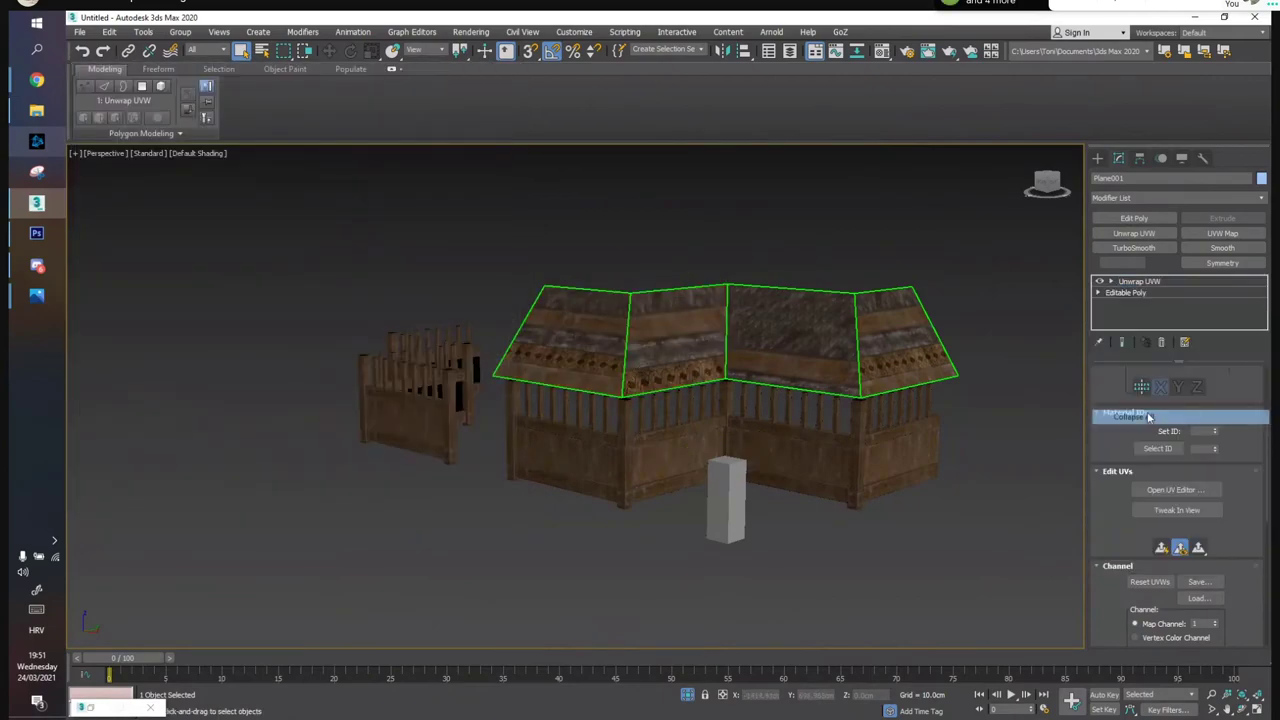
Connect the roof's five sloping edges with one edge running horizontally across the middle of all faces, and leave edge editing
key(2)
mouse_move(965, 318)
alt+middle_down()
mouse_move(960, 329)
mouse_move(984, 319)
alt+middle_up()
drag(477, 310, 480, 323)
alt+middle_drag(480, 323, 712, 261)
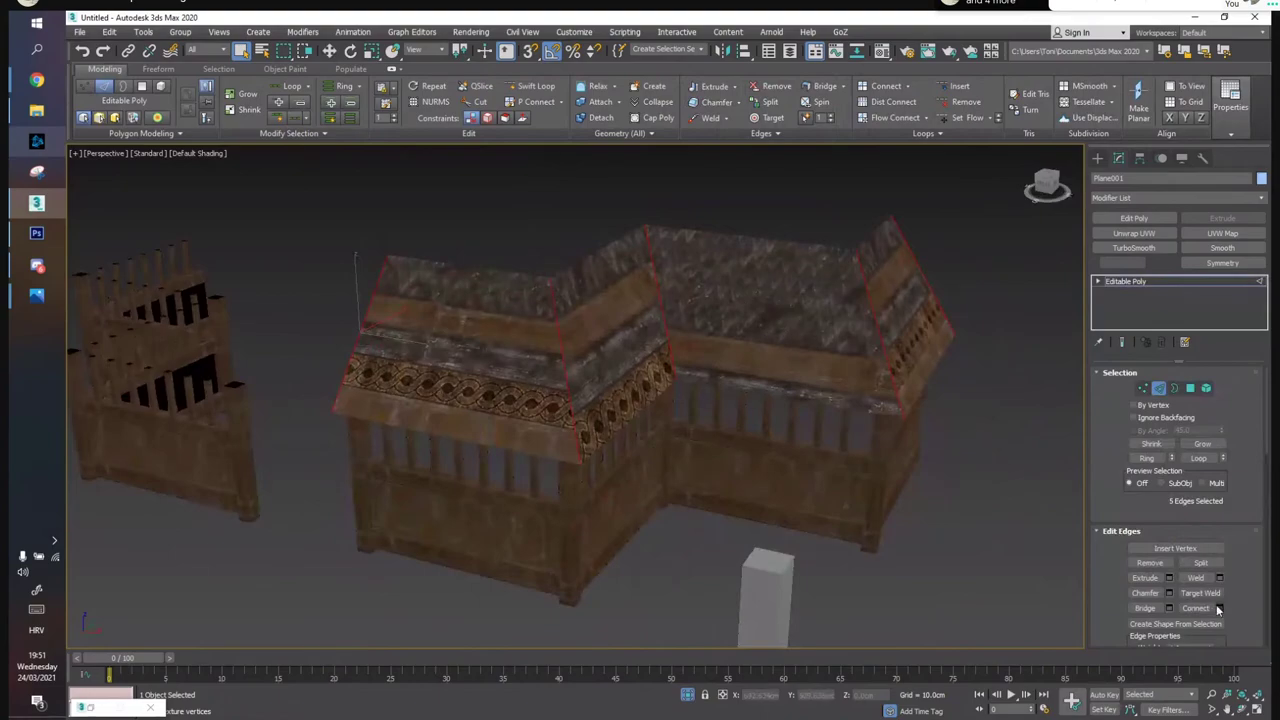
key(ctrl+shift+e)
click(582, 459)
alt+middle_drag(666, 366, 703, 303)
click(1150, 283)
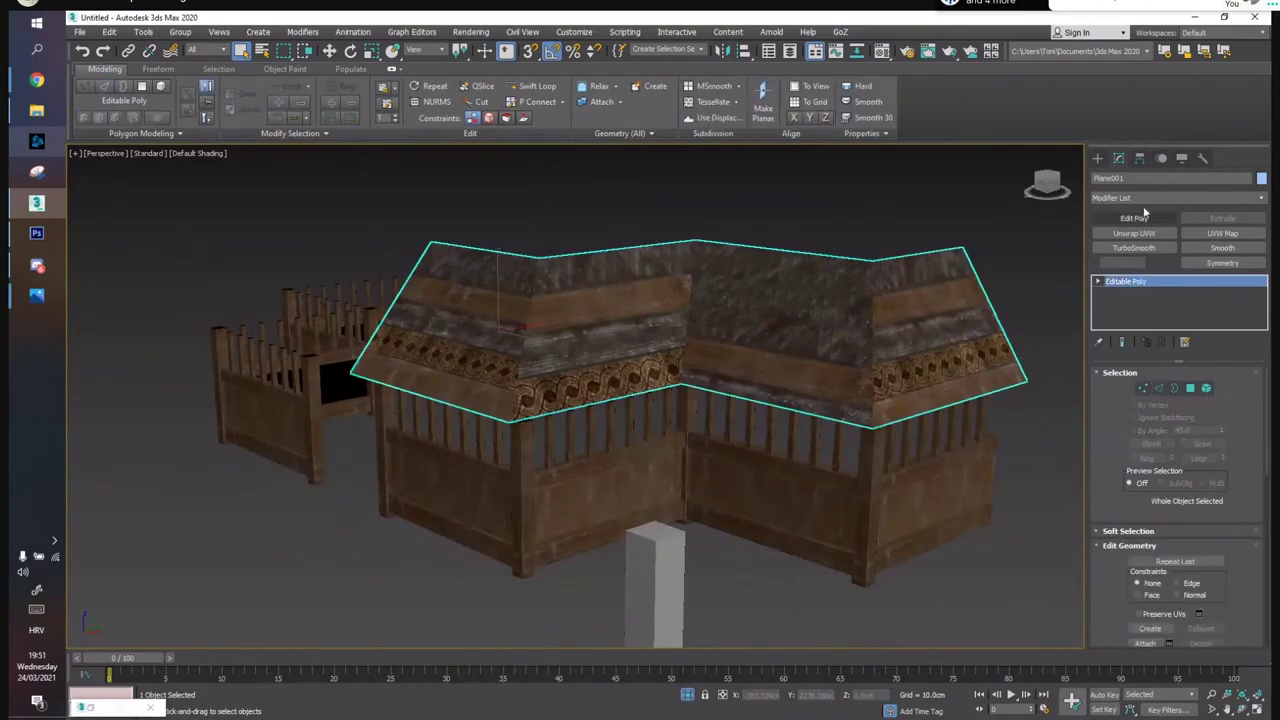
Add a new Unwrap UVW modifier to the roof, open its UV editor and enlarge the editor window
click(1134, 233)
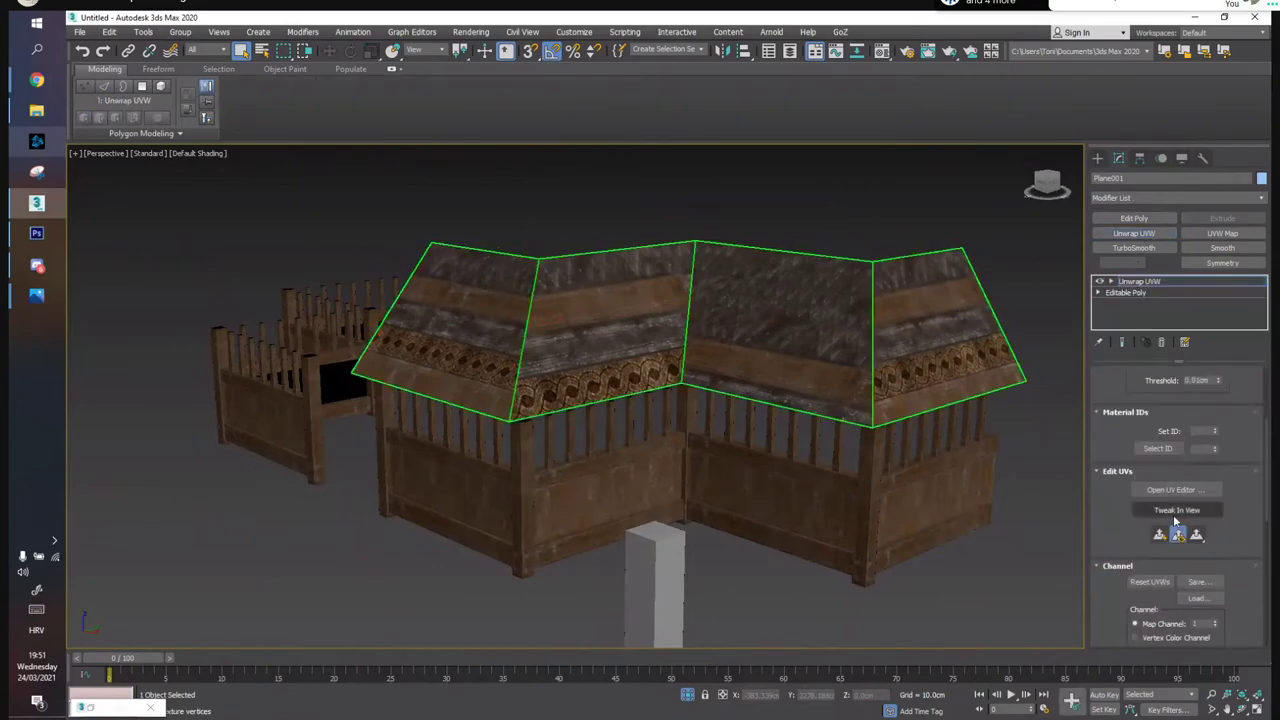
click(1176, 489)
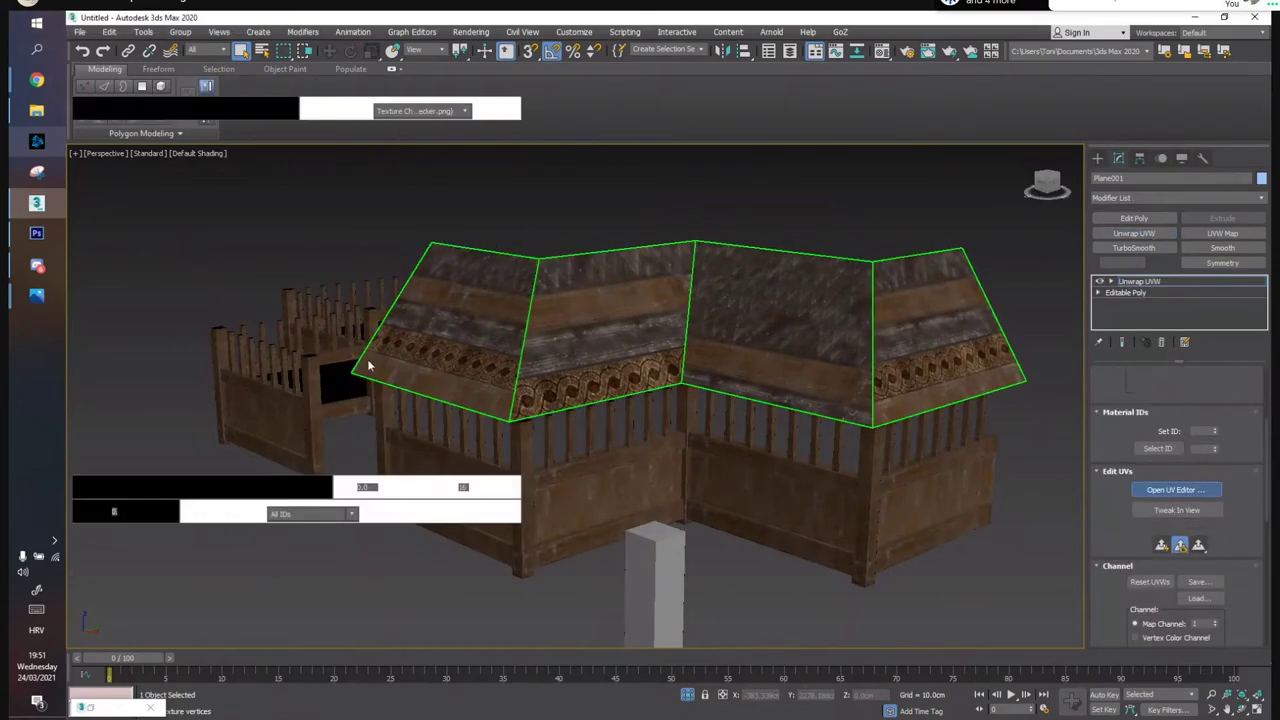
scroll(272, 282, down, 4)
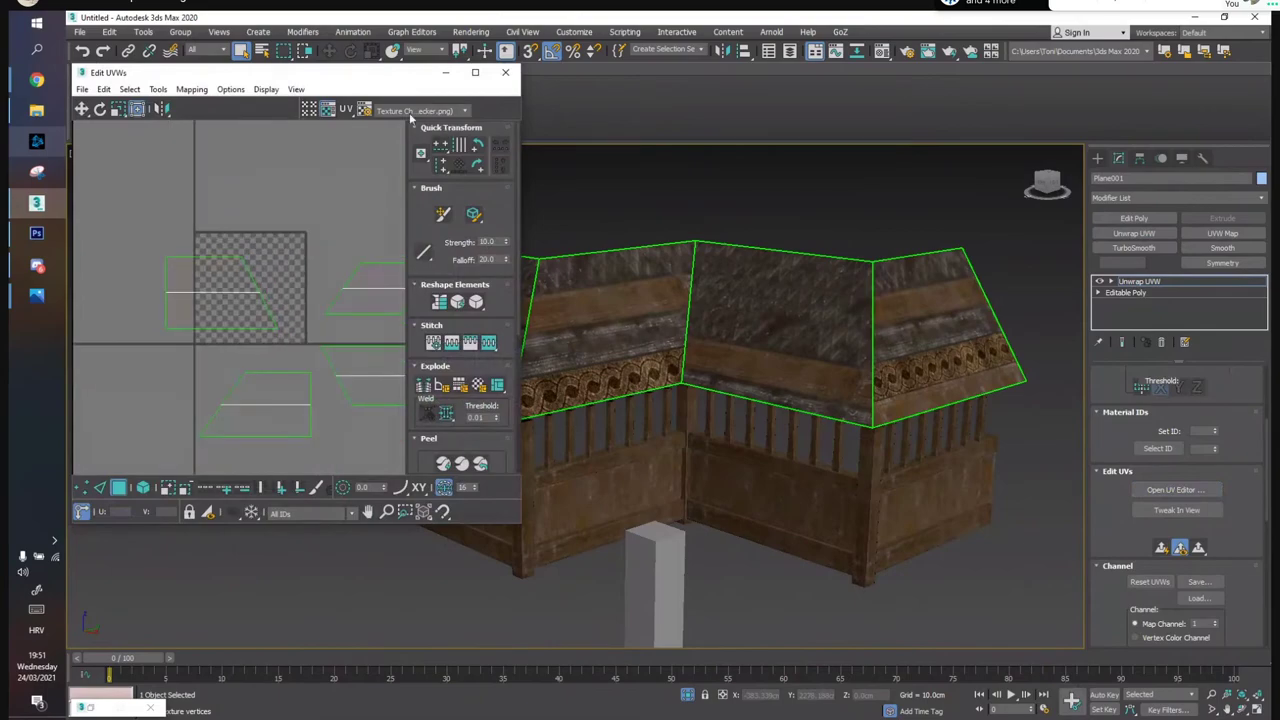
drag(316, 77, 281, 15)
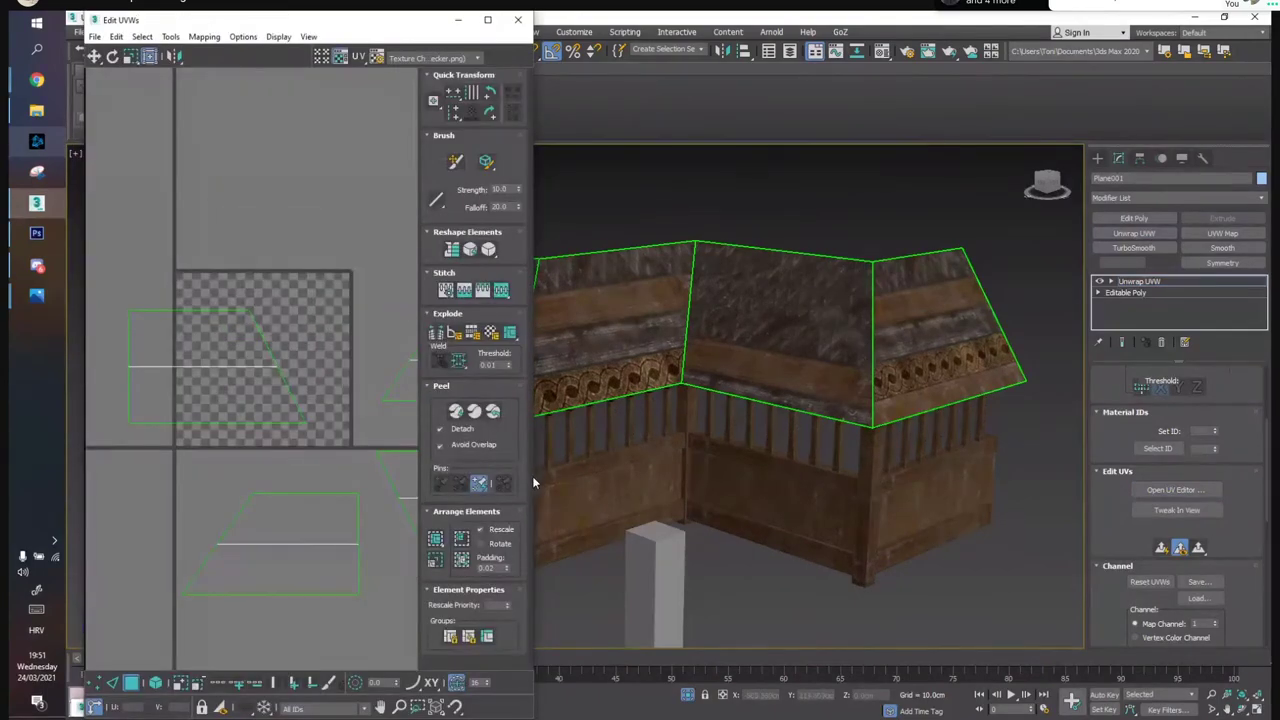
drag(532, 478, 594, 375)
Show the trim sheet colour map as the UV editor background and set its tile brightness to 1.0
click(716, 292)
click(742, 391)
click(247, 184)
middle_drag(247, 184, 151, 182)
click(521, 58)
click(505, 60)
click(515, 89)
click(243, 36)
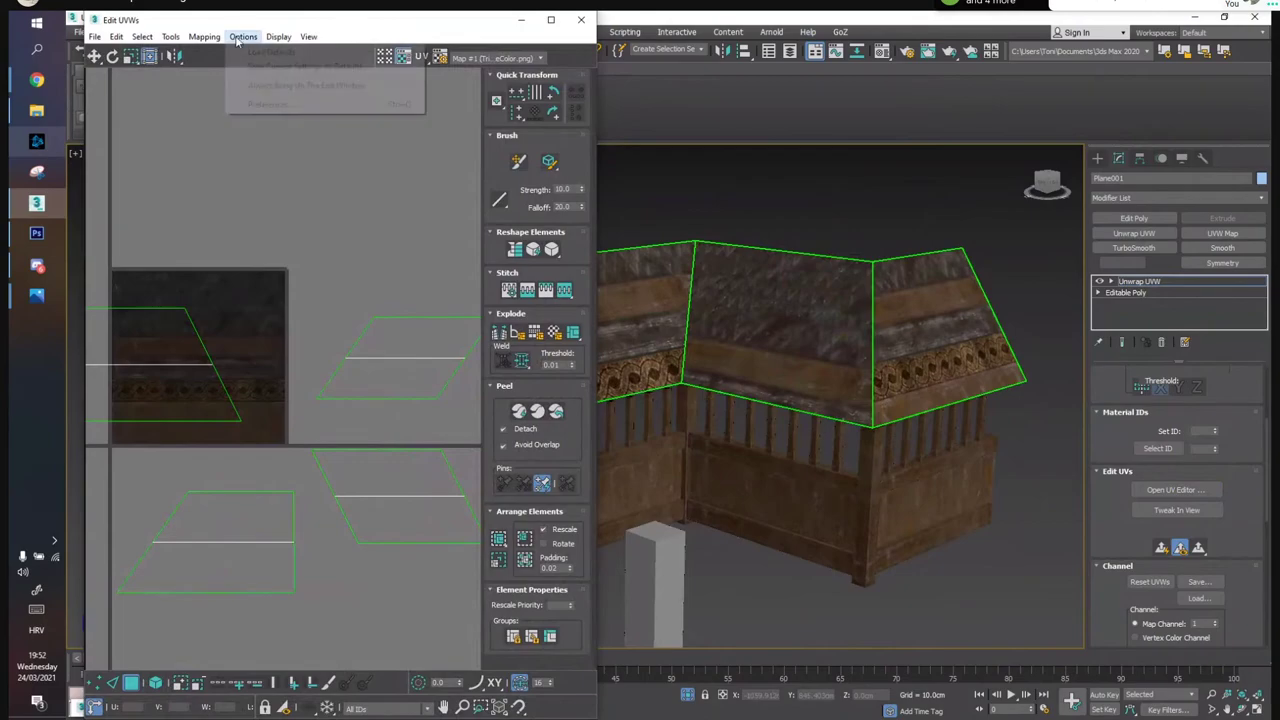
click(270, 104)
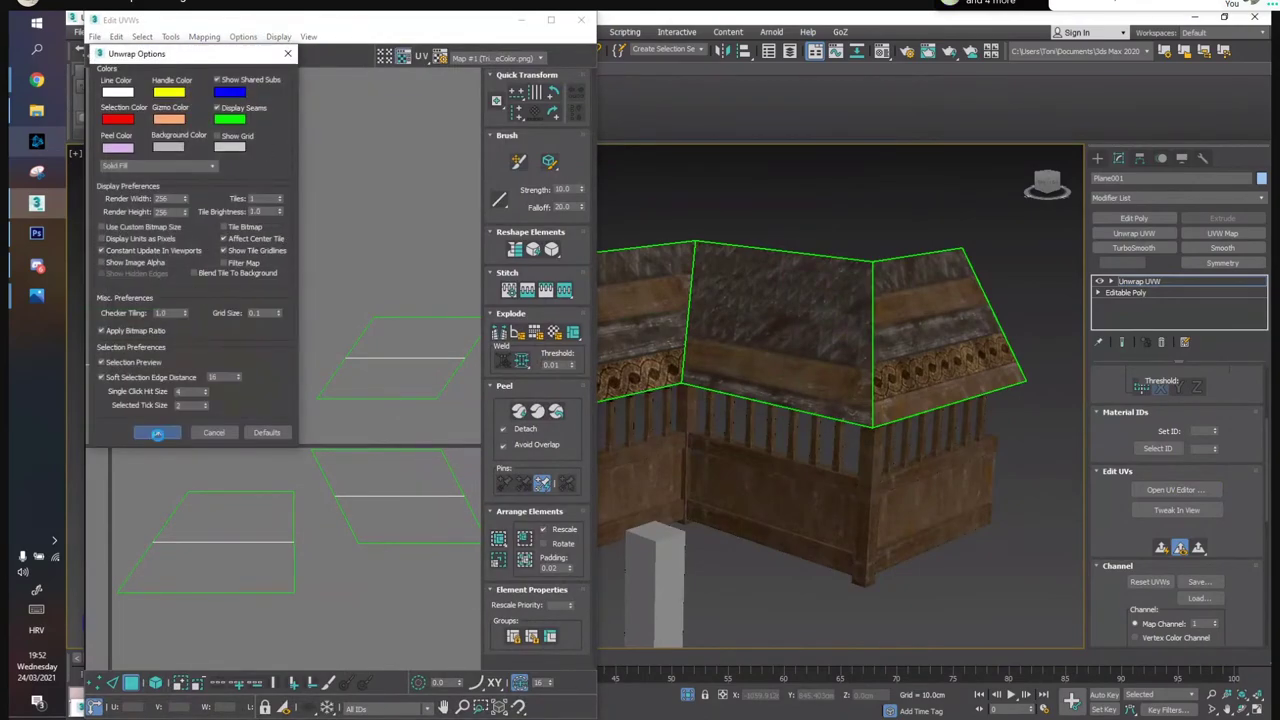
Widen the UV editor, then scale down the first end roof section's two UV faces and move them onto the roof tile strip
middle_drag(213, 308, 305, 262)
scroll(320, 309, up, 3)
scroll(311, 316, down, 2)
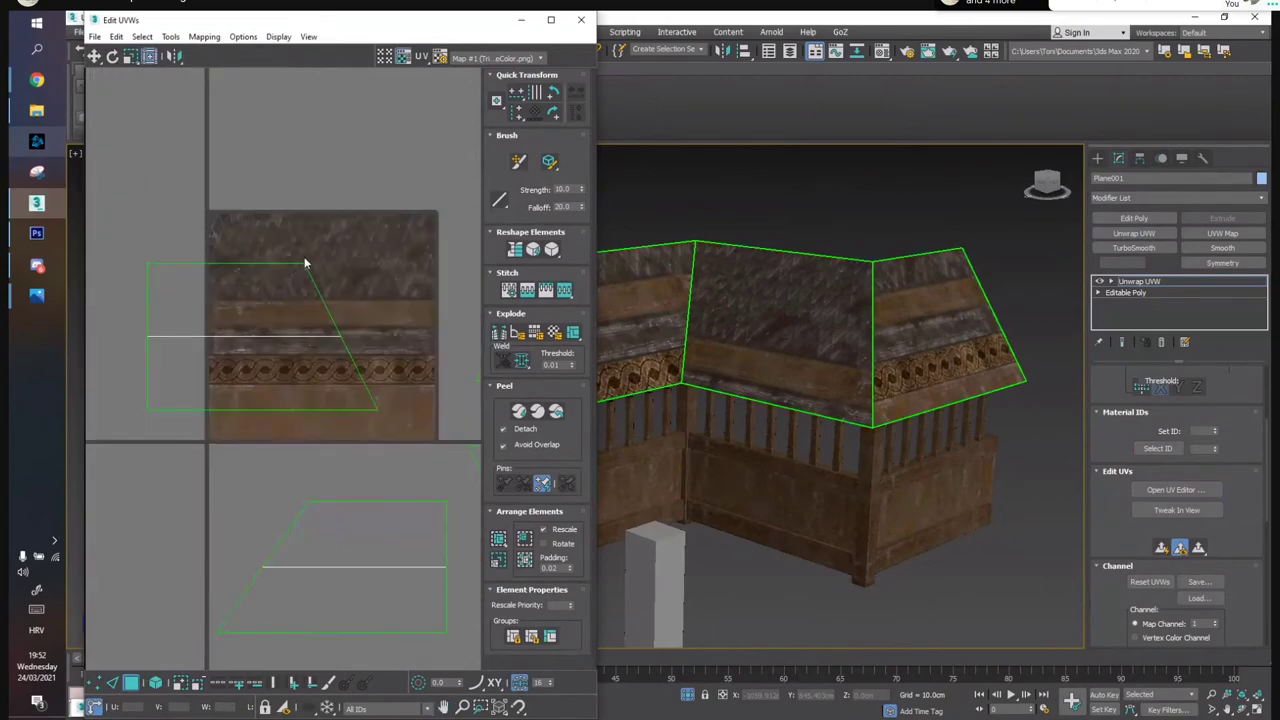
drag(596, 212, 672, 210)
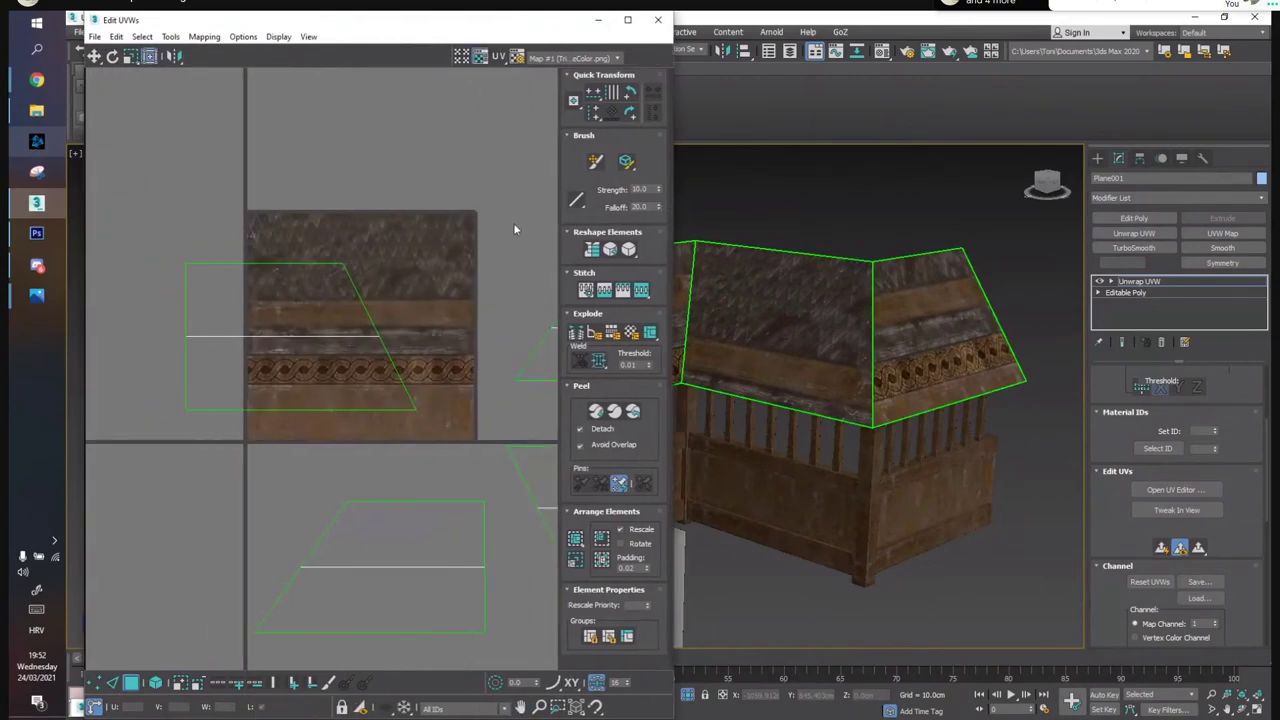
click(226, 299)
ctrl+click(234, 376)
ctrl+drag(388, 268, 319, 244)
scroll(320, 242, up, 4)
ctrl+drag(472, 143, 366, 207)
drag(214, 263, 248, 237)
middle_drag(925, 367, 1160, 372)
alt+middle_drag(840, 380, 922, 328)
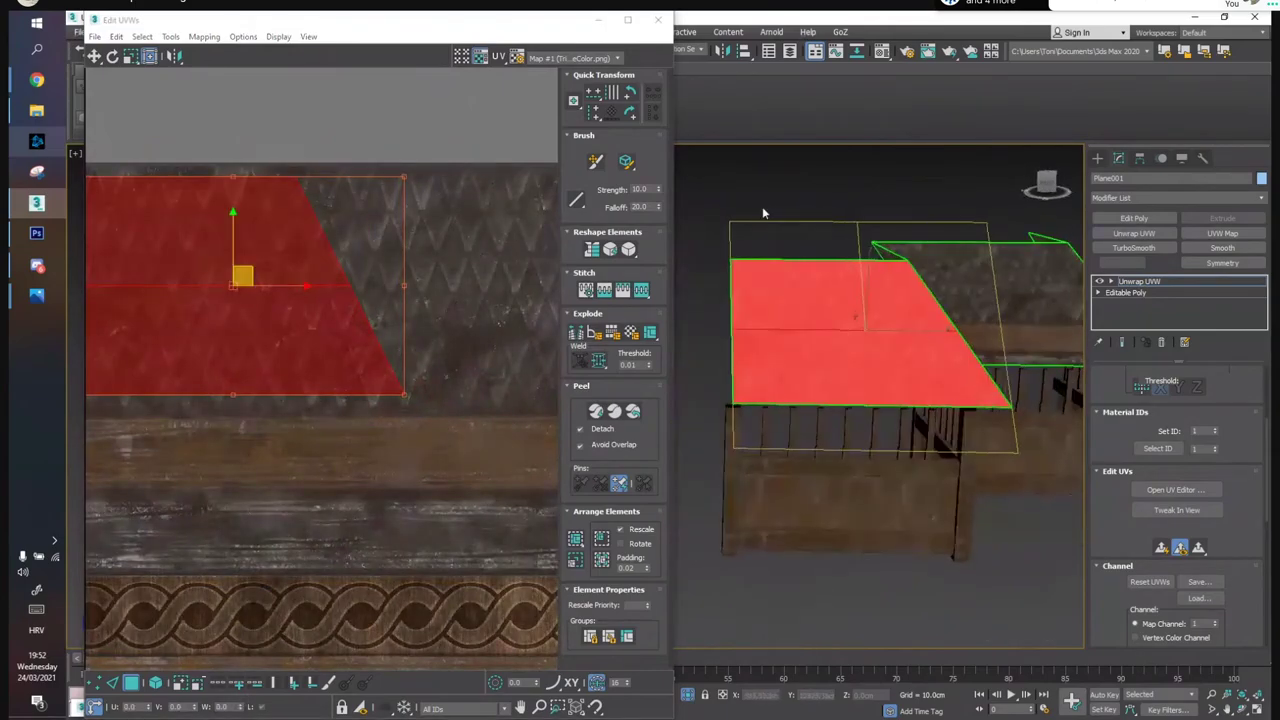
Enlarge and reposition the first roof section's UV island to span the height of the roof tile strip
scroll(842, 308, up, 4)
scroll(779, 209, down, 5)
click(767, 162)
alt+middle_drag(872, 252, 888, 353)
scroll(888, 353, up, 4)
click(194, 218)
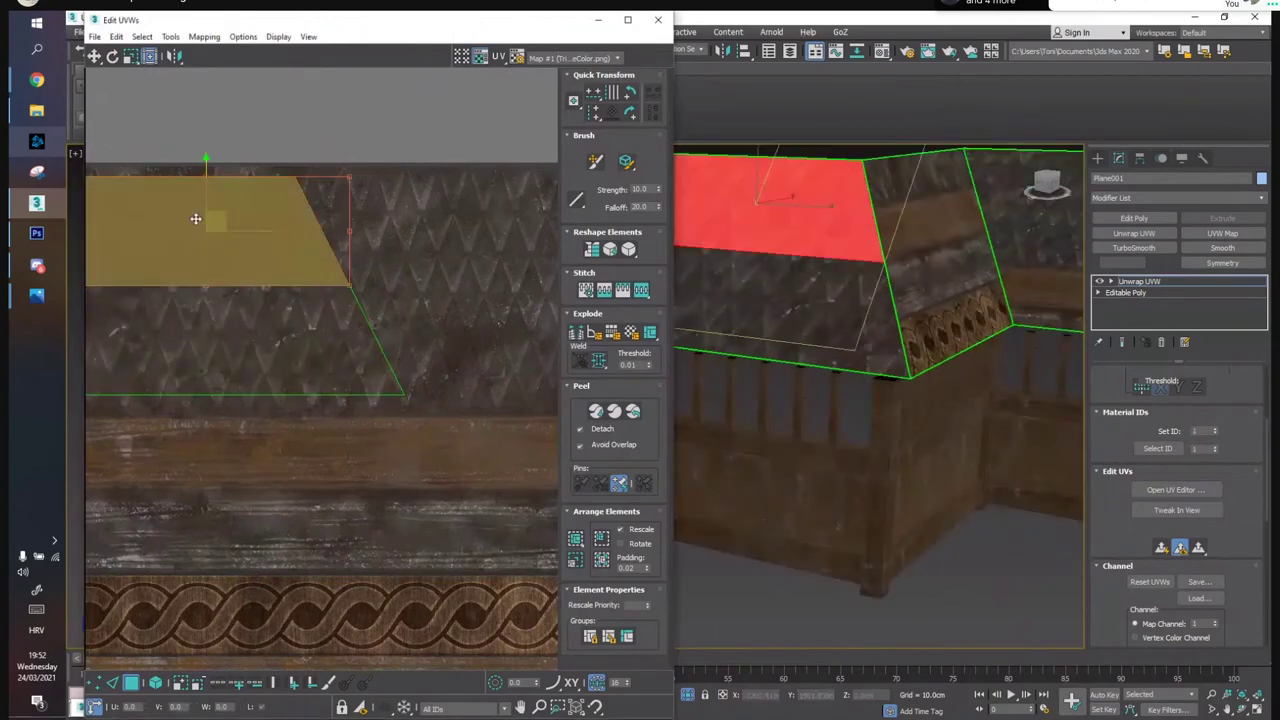
ctrl+click(234, 315)
ctrl+drag(405, 177, 491, 143)
drag(294, 242, 297, 258)
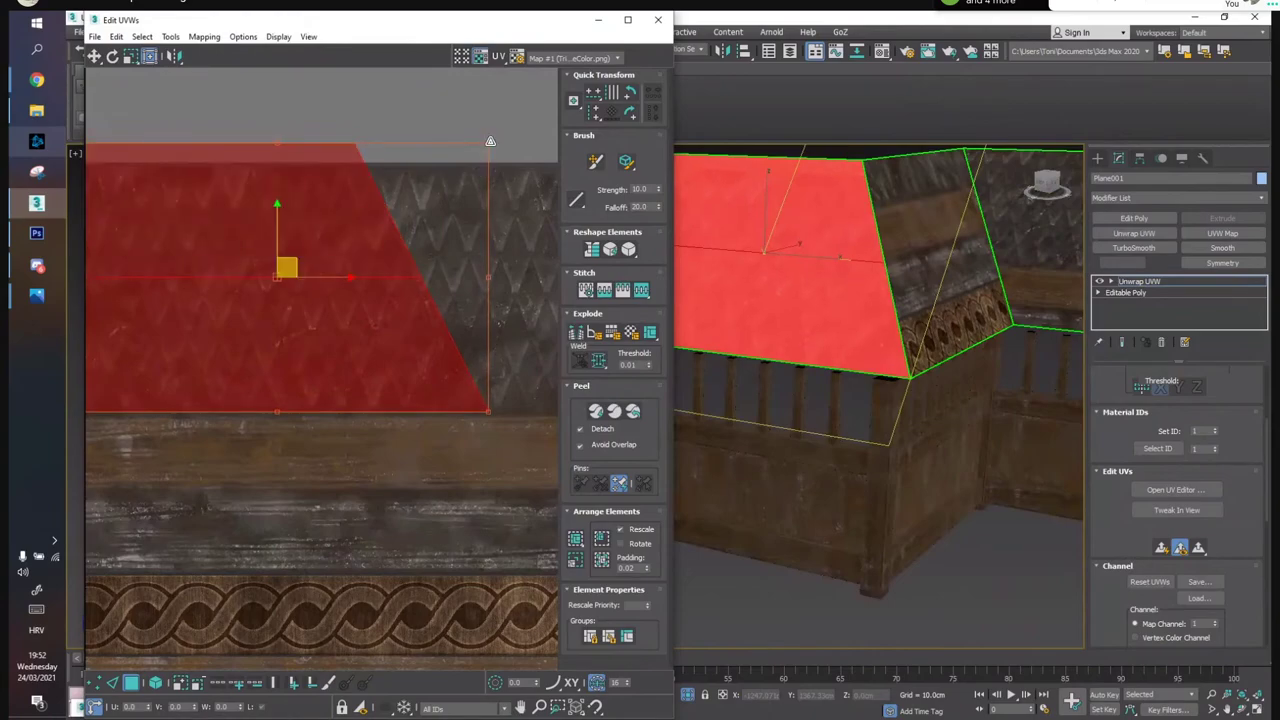
ctrl+drag(488, 146, 443, 175)
click(367, 121)
scroll(797, 313, down, 4)
middle_drag(797, 313, 847, 416)
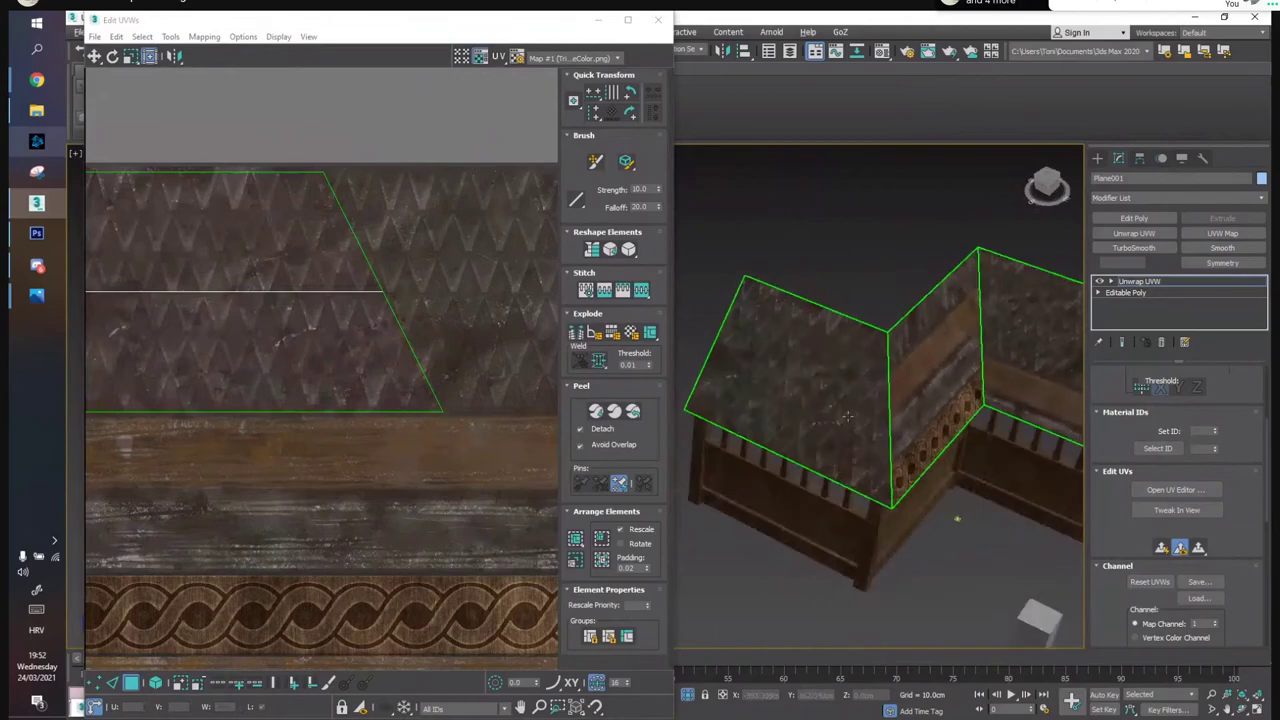
Separate the first roof section's upper UV face and lay it over the lower one, aligned to the tile strip's lower edge
click(300, 260)
scroll(509, 405, down, 2)
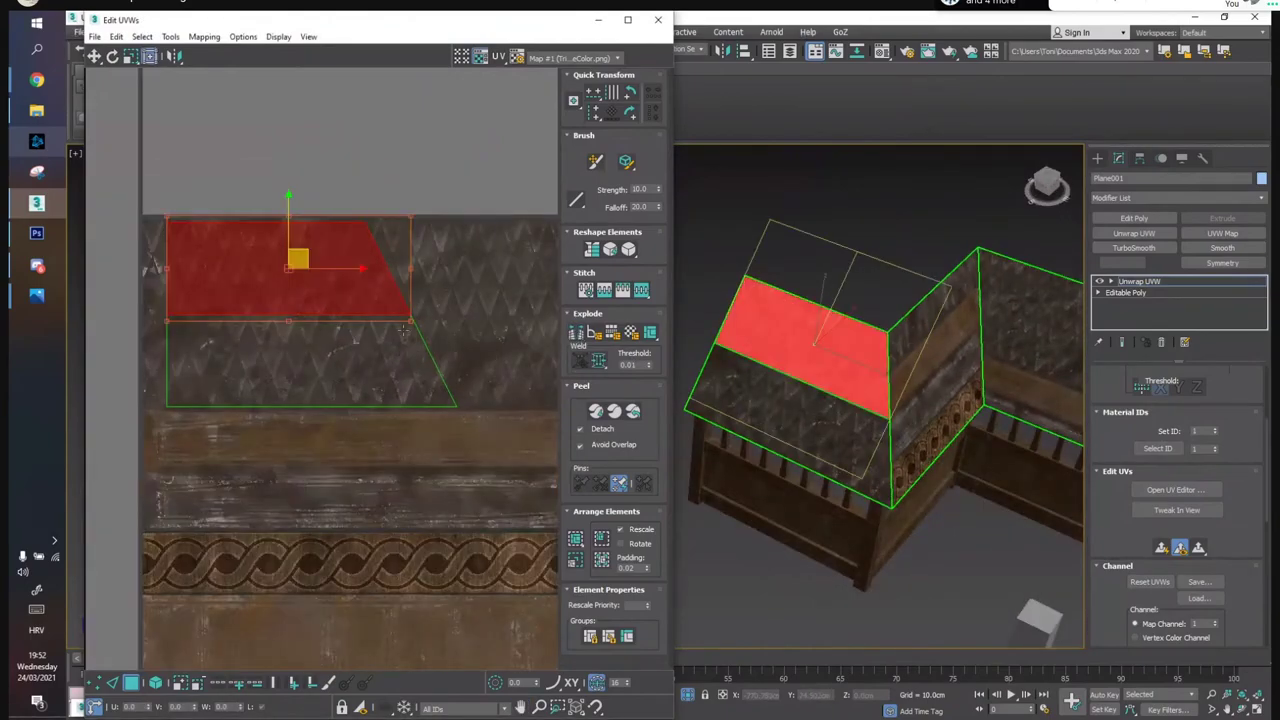
drag(294, 277, 231, 391)
scroll(161, 418, up, 5)
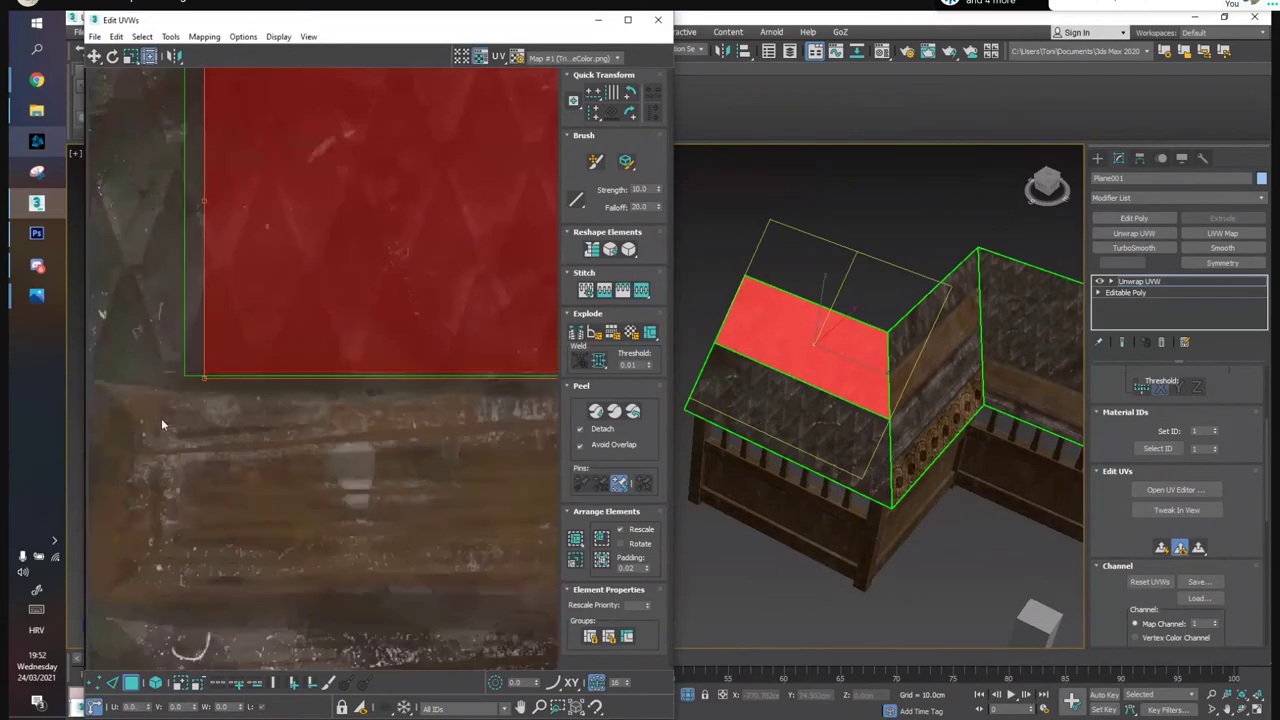
drag(256, 334, 255, 334)
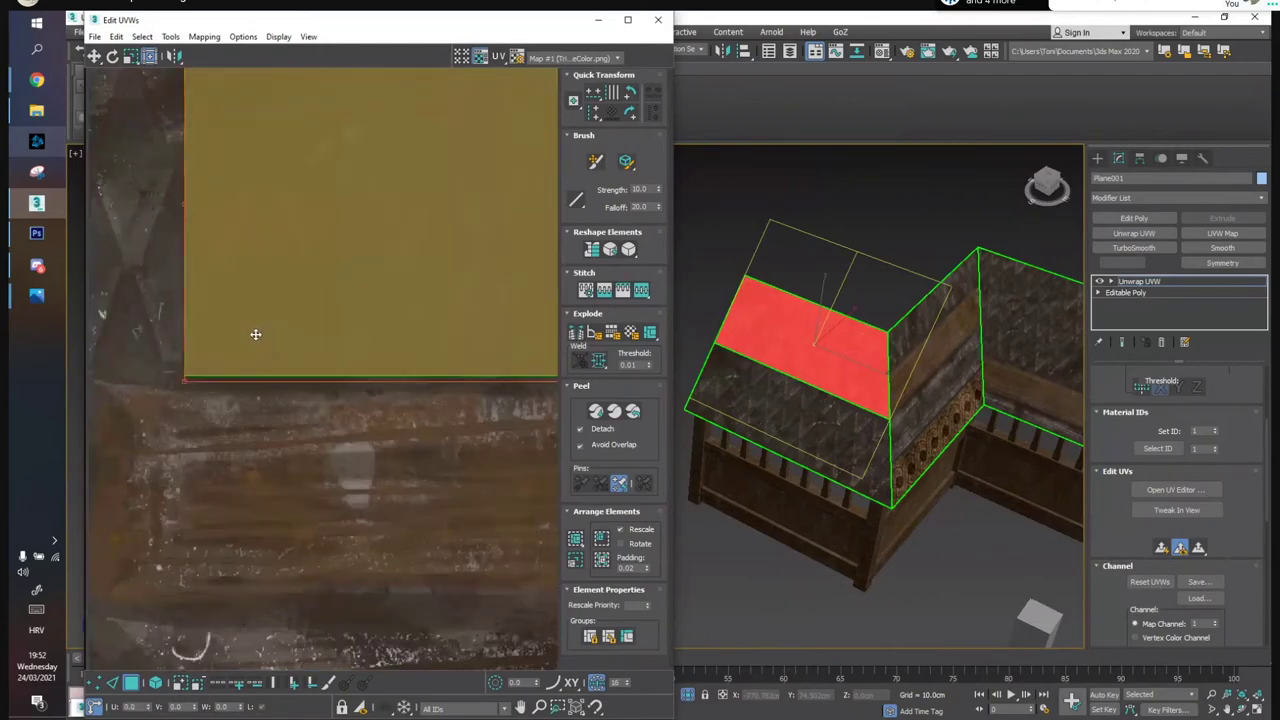
scroll(311, 314, down, 5)
drag(461, 322, 638, 267)
click(457, 213)
Shift one of the first roof section's stacked UV faces sideways past the texture's left edge
alt+middle_drag(950, 540, 981, 533)
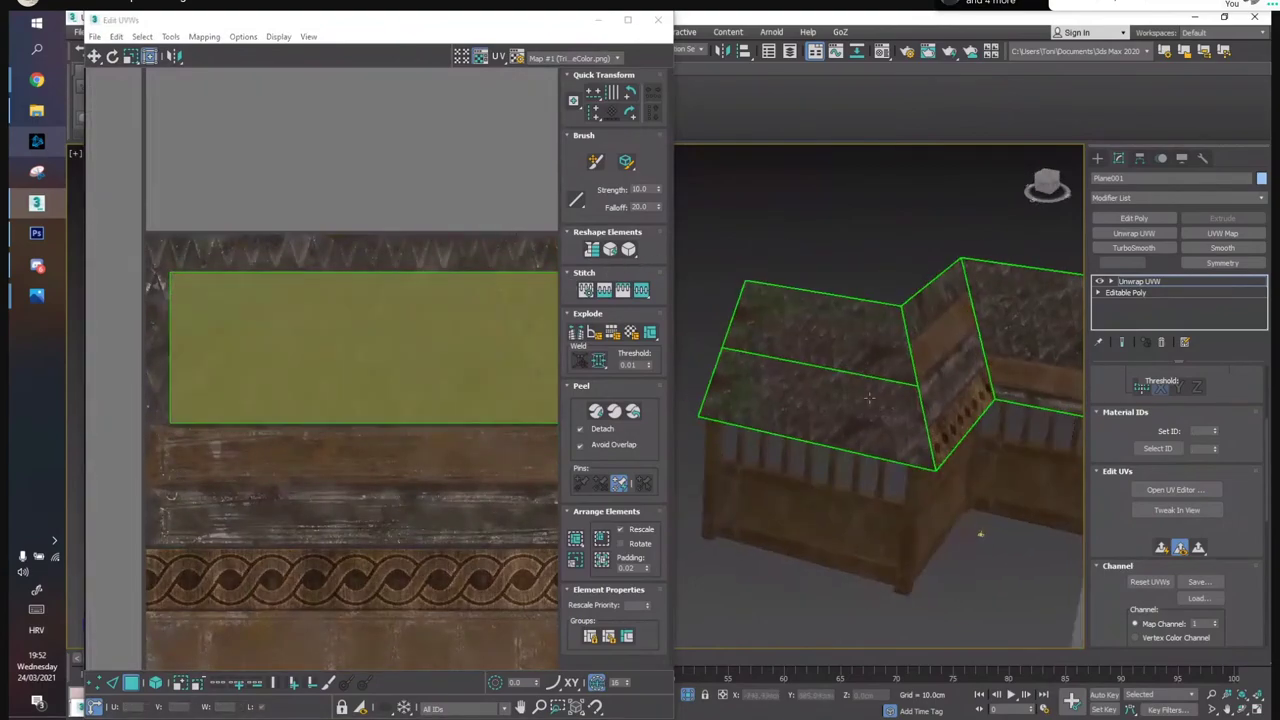
scroll(869, 398, up, 5)
middle_drag(393, 212, 233, 195)
scroll(226, 195, down, 2)
click(353, 286)
middle_drag(350, 286, 451, 277)
drag(386, 282, 340, 284)
click(340, 284)
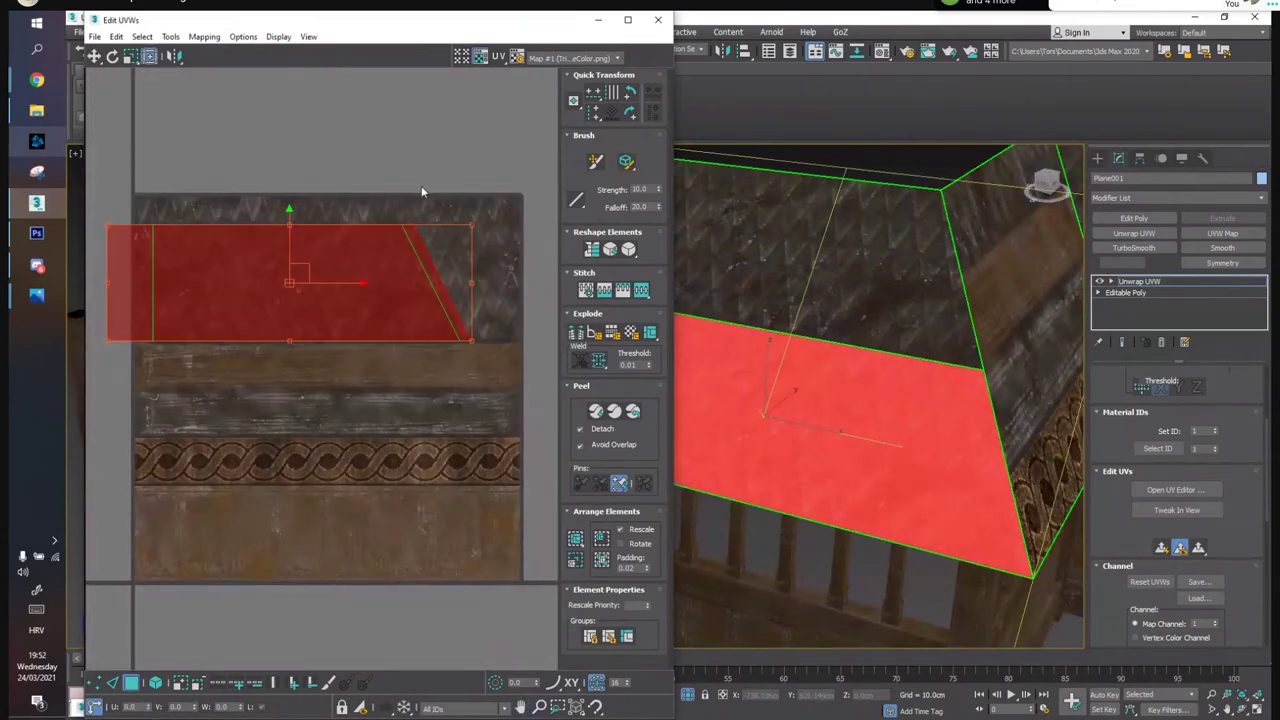
Turn off the shading of selected faces in the viewport and examine the tile pattern along the first section's middle seam
key(F3)
key(F3)
key(F2)
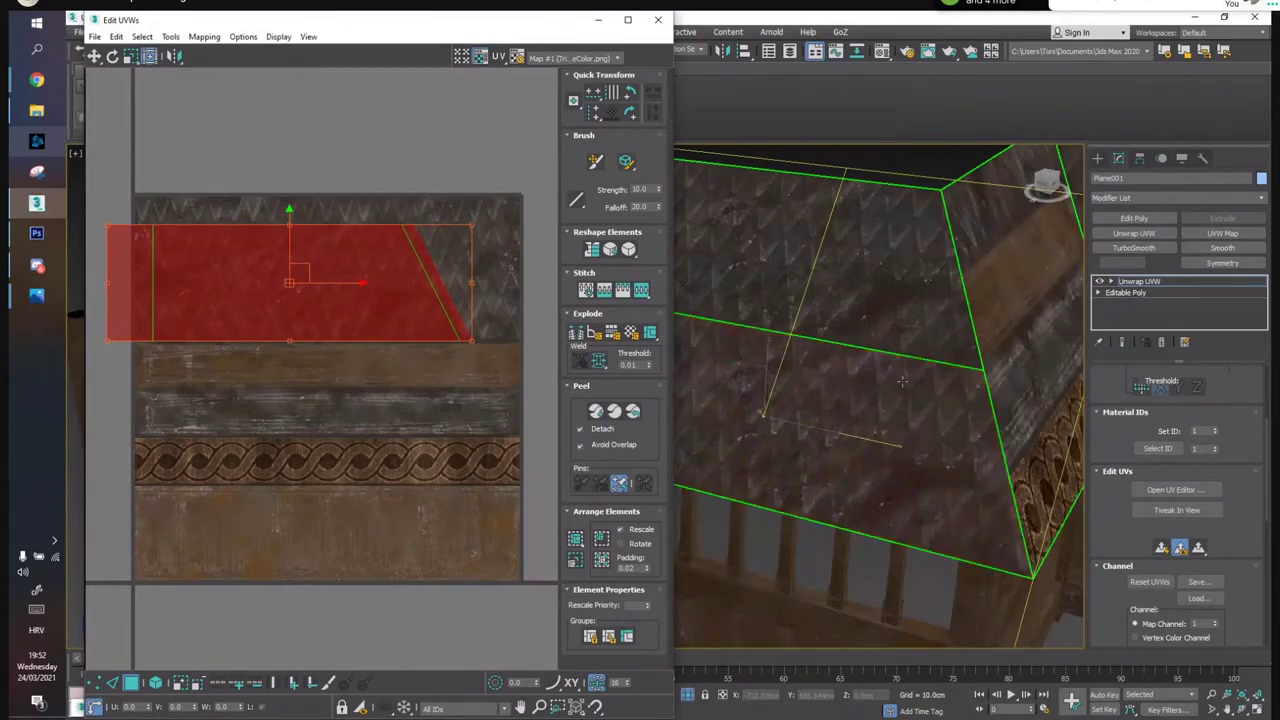
scroll(882, 369, up, 5)
alt+middle_drag(882, 369, 862, 379)
scroll(862, 379, down, 2)
middle_drag(398, 186, 309, 194)
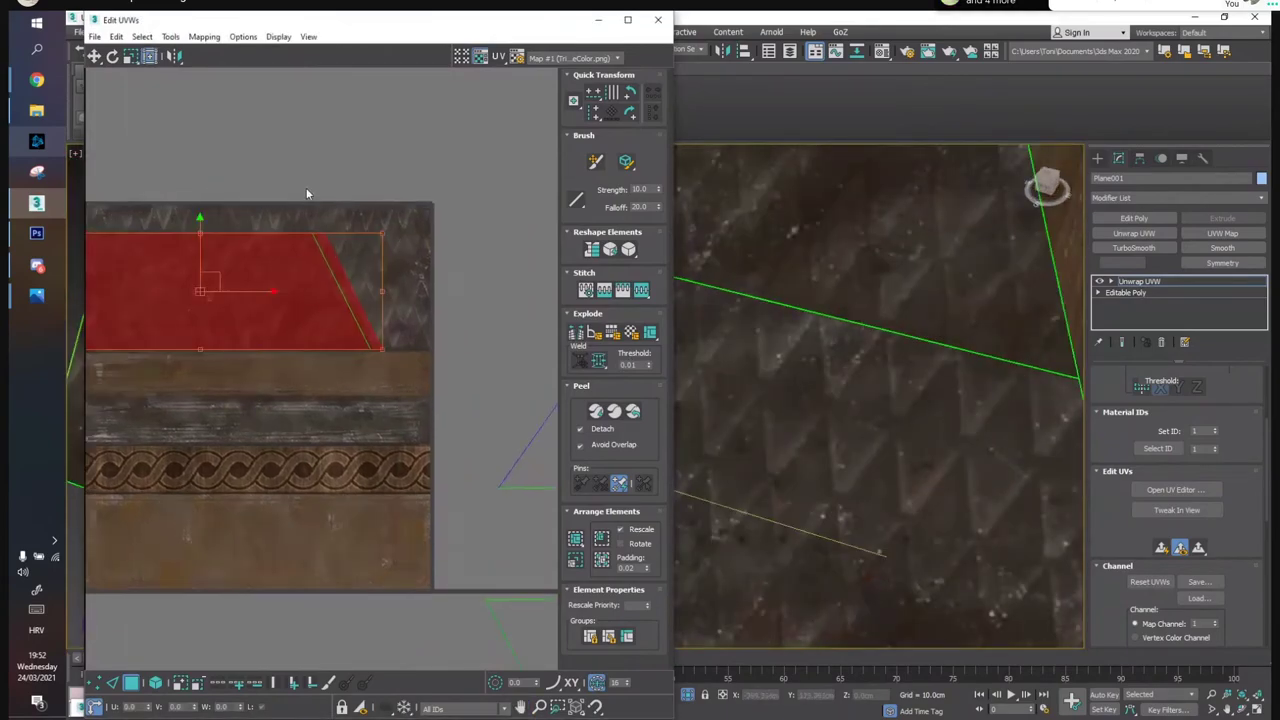
click(309, 194)
middle_drag(248, 304, 284, 311)
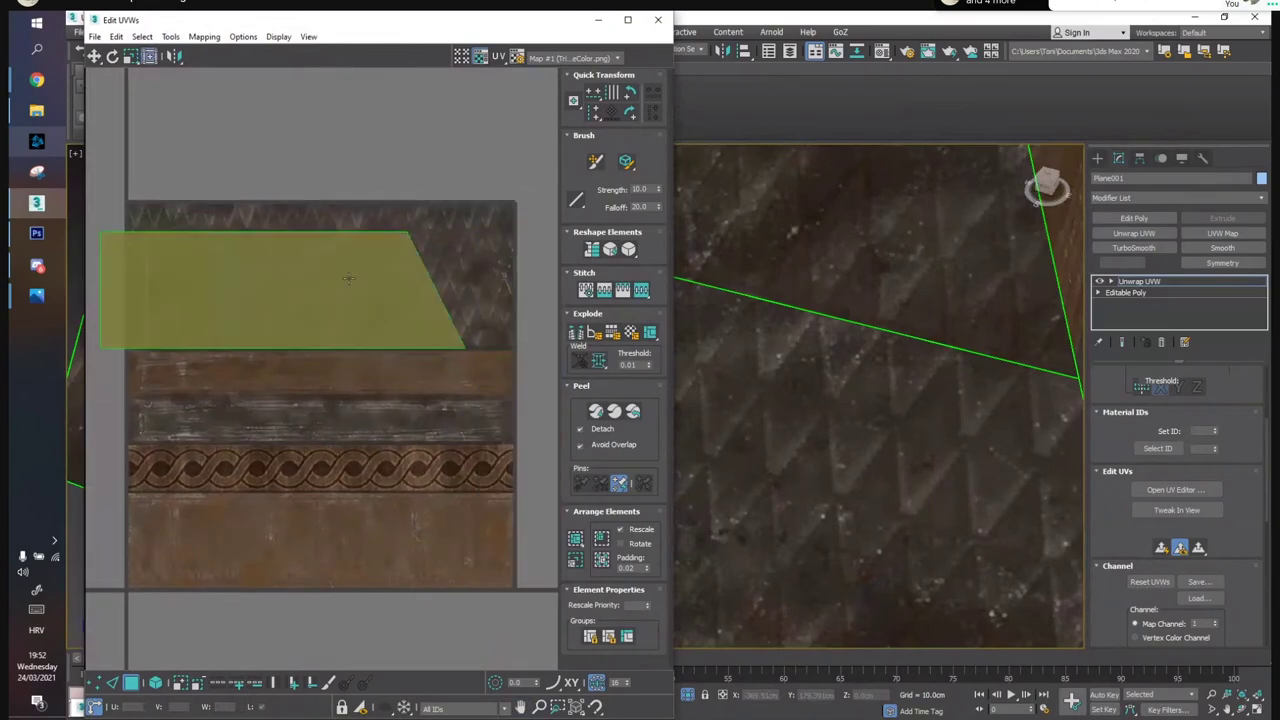
scroll(693, 385, down, 5)
click(762, 289)
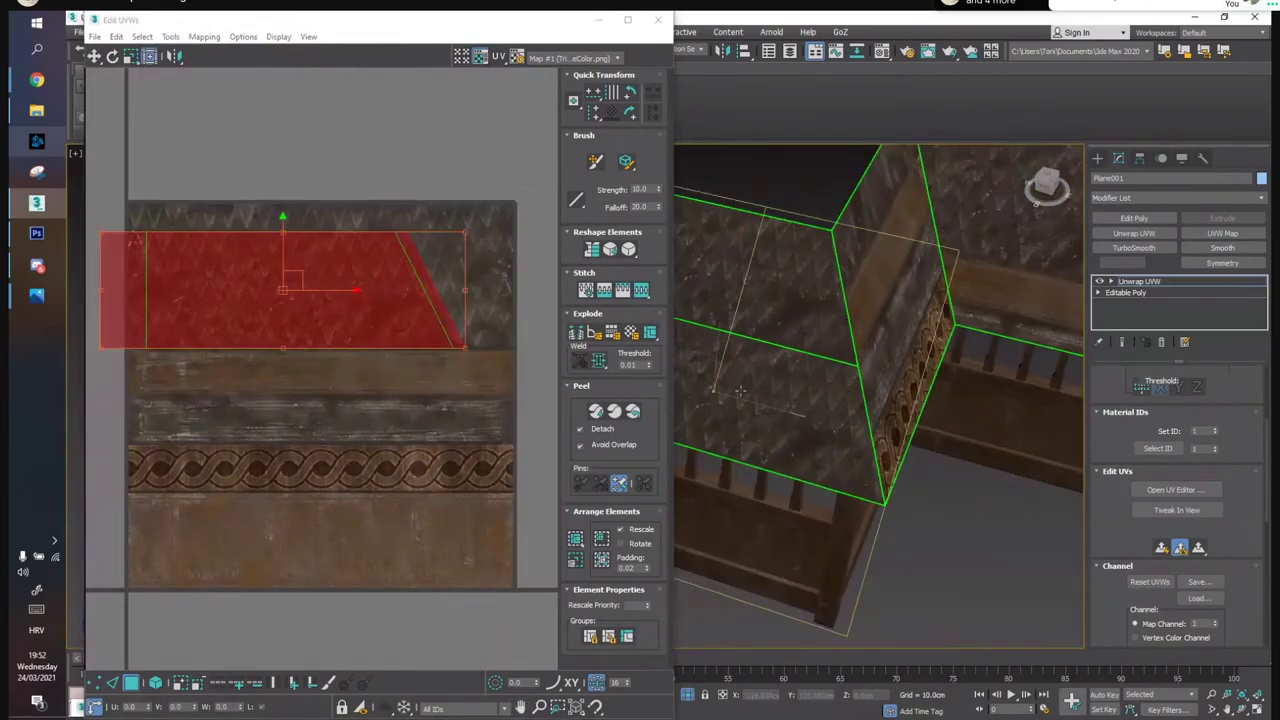
click(762, 289)
click(923, 491)
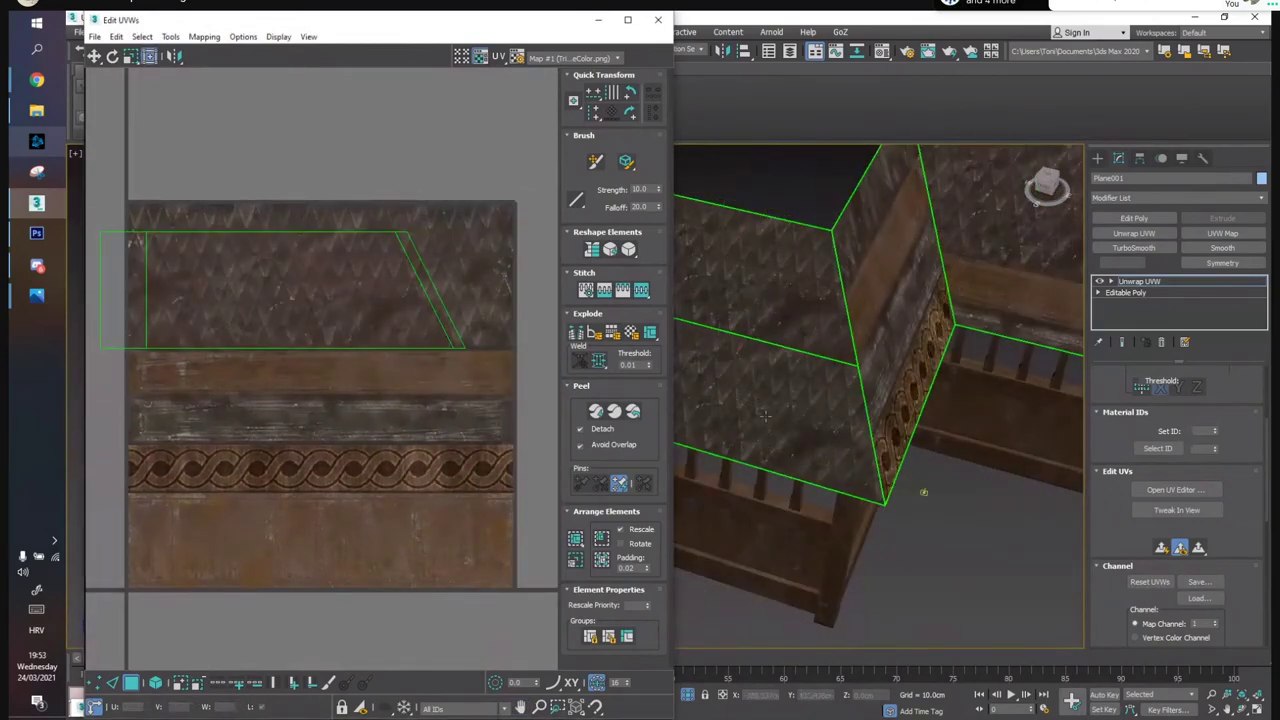
Slide the first section's lower UV face right along the tile strip to adjust the tile pattern at the middle seam
scroll(795, 372, up, 4)
scroll(793, 372, up, 2)
scroll(278, 303, down, 2)
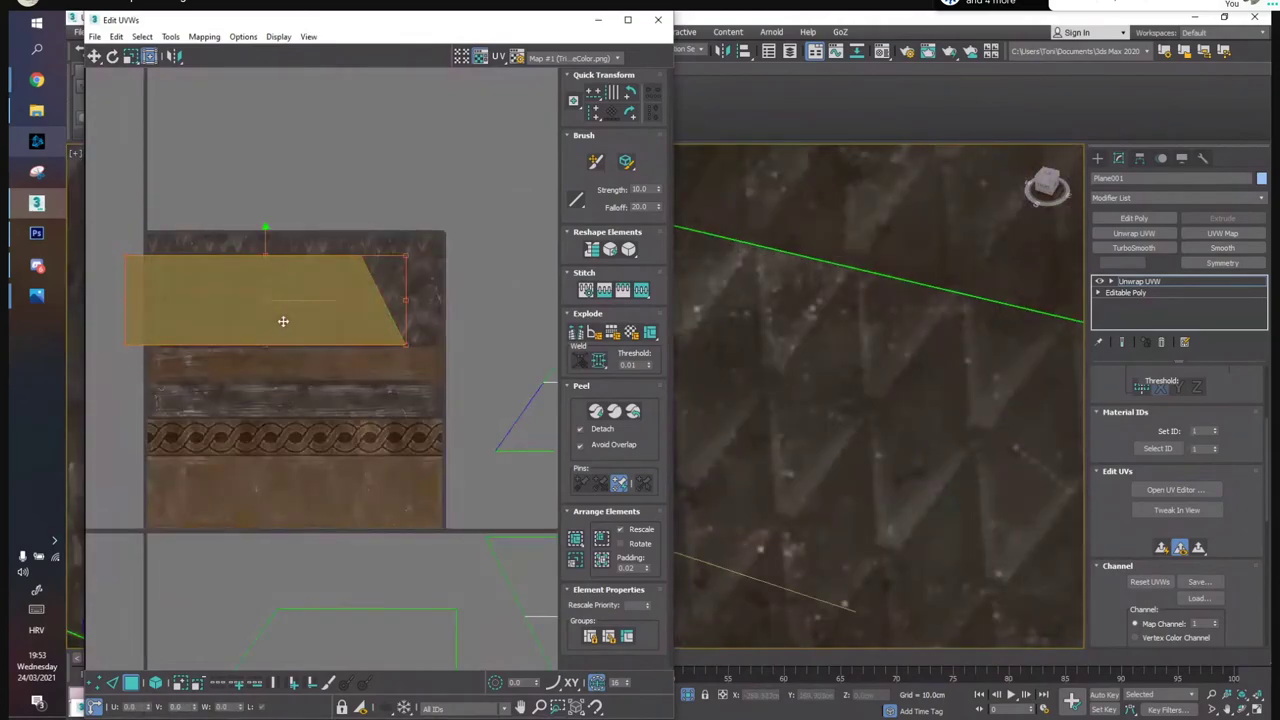
drag(300, 300, 389, 310)
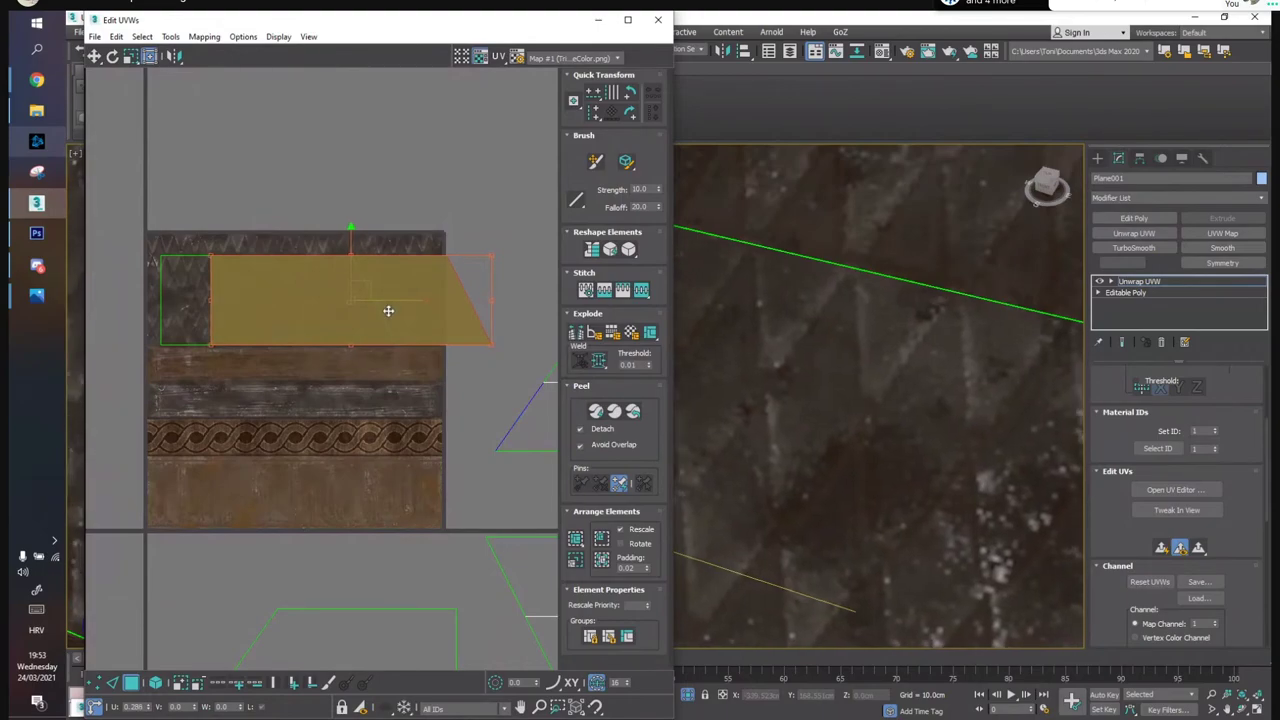
click(357, 200)
middle_drag(958, 385, 958, 386)
scroll(958, 385, down, 6)
click(425, 292)
click(421, 246)
click(439, 309)
click(507, 199)
Separate the second roof section's upper UV face and stack it on the section's lower UV face
alt+middle_drag(985, 385, 846, 377)
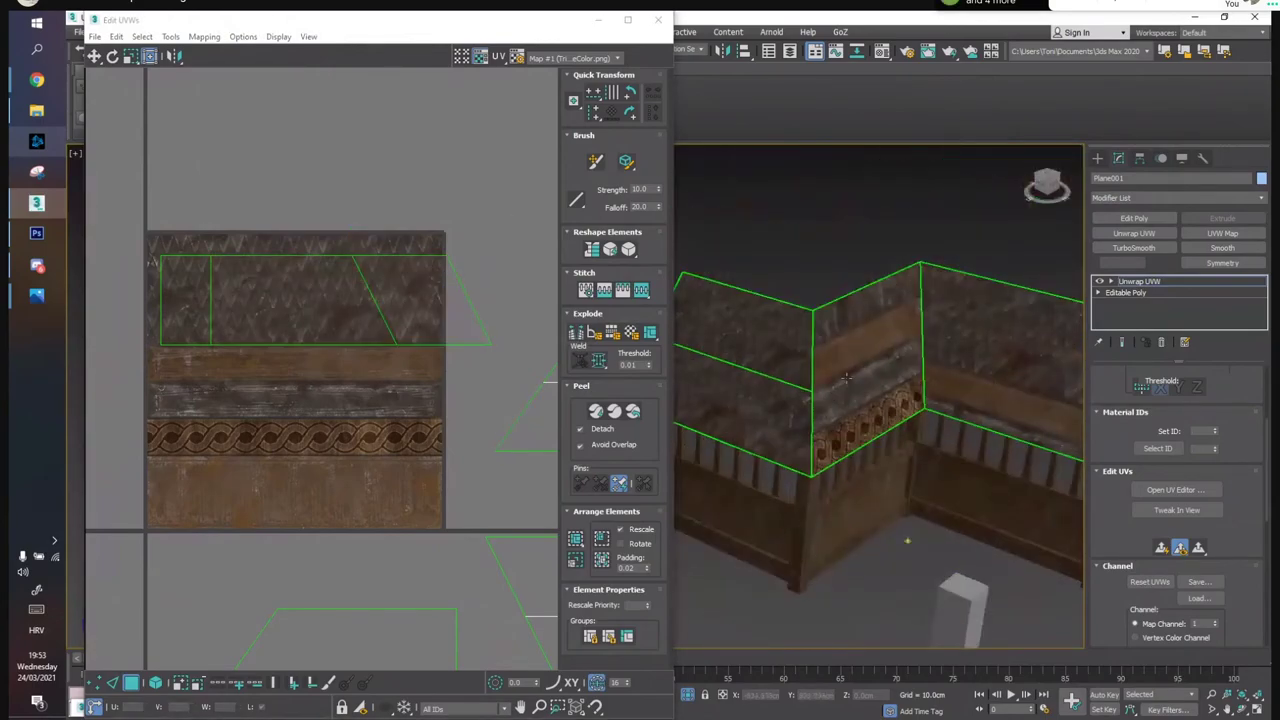
scroll(275, 340, down, 4)
click(420, 322)
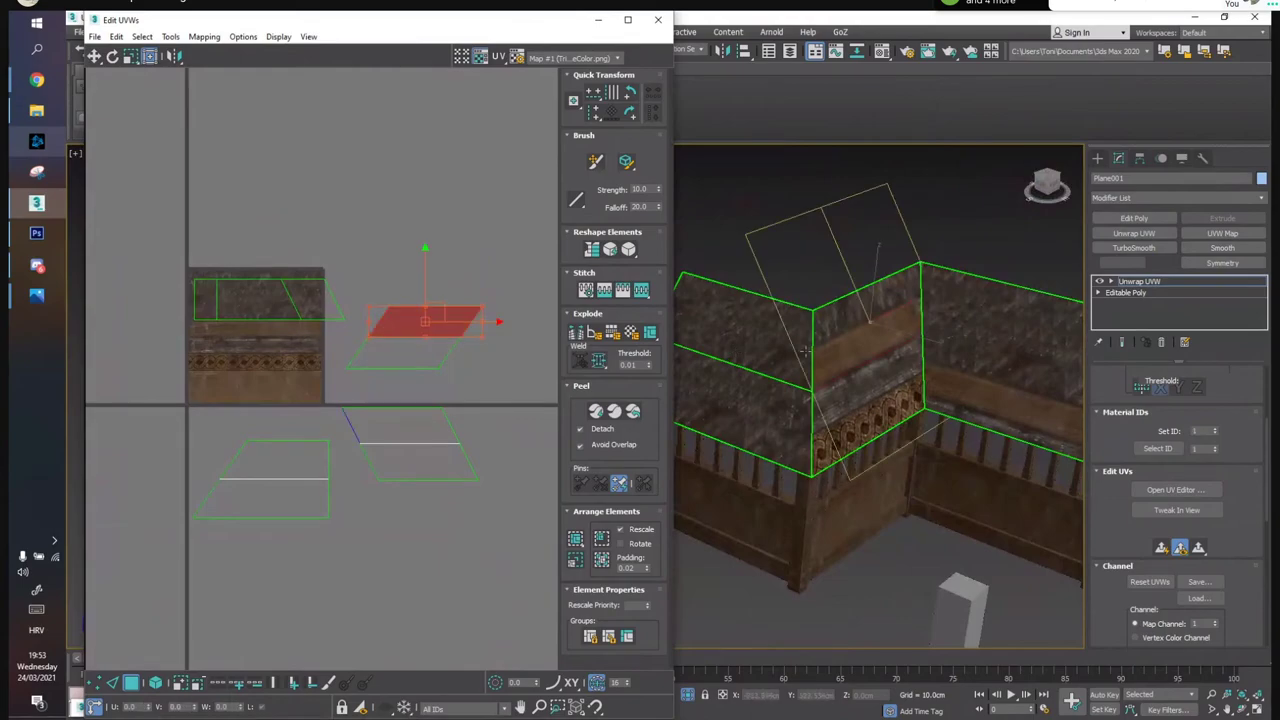
ctrl+click(408, 351)
click(393, 273)
click(416, 322)
click(434, 282)
scroll(357, 321, up, 3)
click(427, 324)
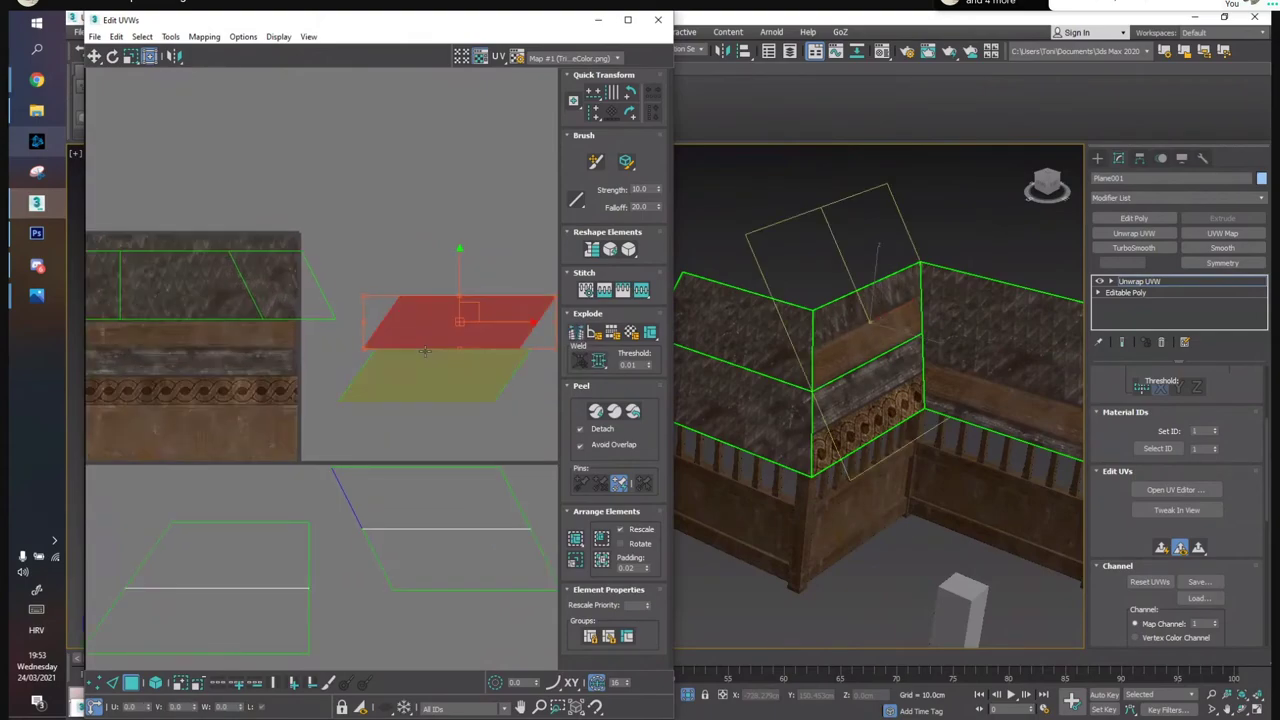
drag(478, 315, 414, 391)
scroll(343, 397, up, 4)
Move both stacked UV faces of the second roof section onto the roof tile strip and scale them up to about 123%
ctrl+click(409, 393)
scroll(451, 363, down, 4)
middle_drag(451, 363, 431, 400)
drag(431, 405, 187, 319)
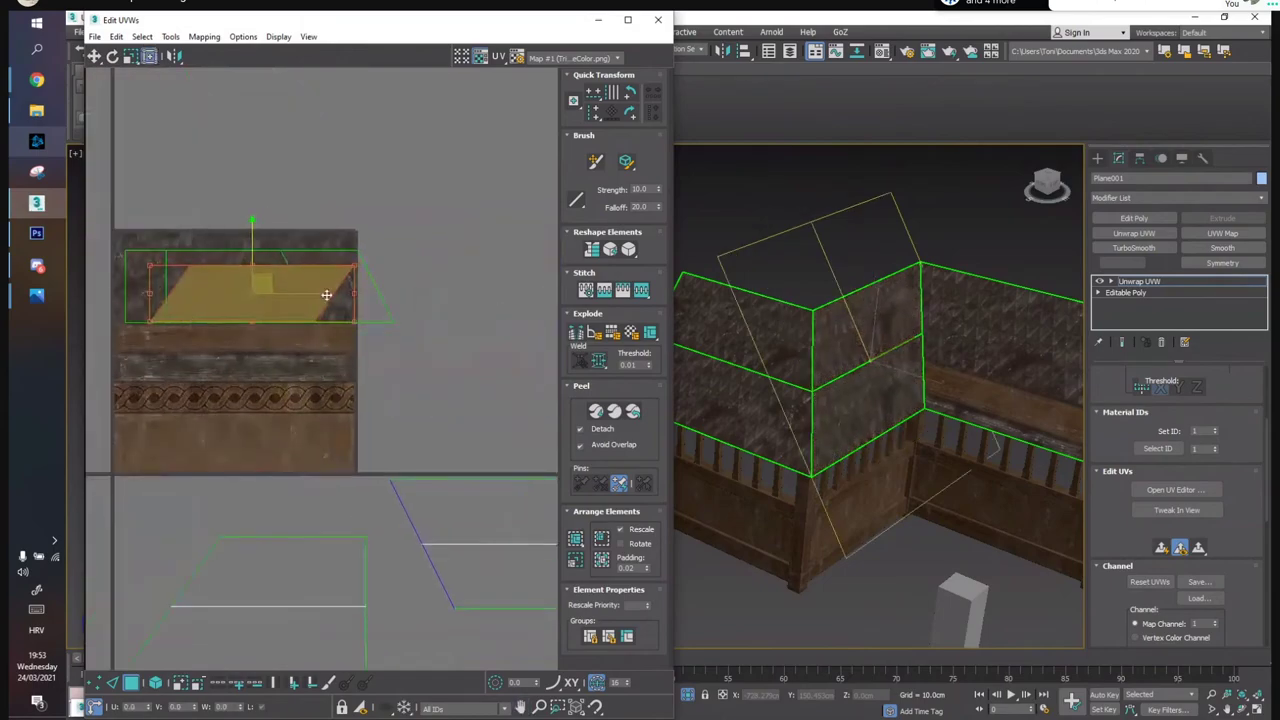
click(357, 274)
drag(354, 268, 409, 260)
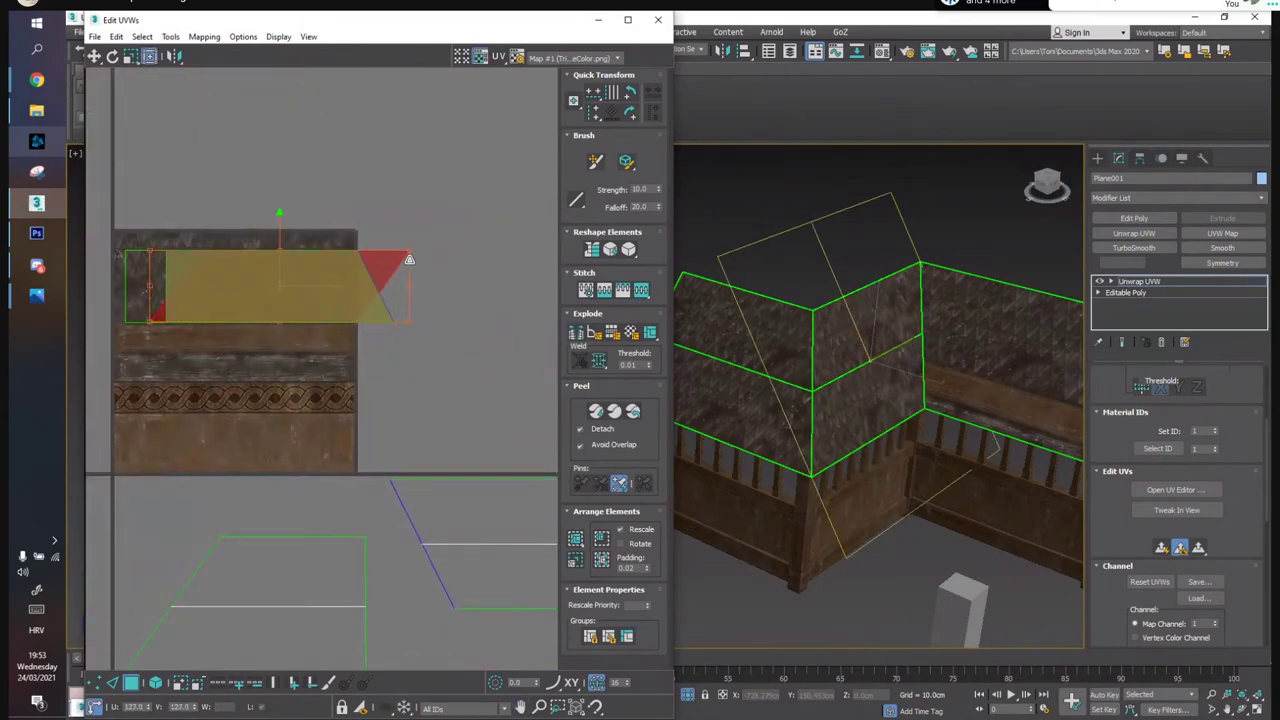
click(427, 221)
Stack the third roof section's two UV faces, move them onto the roof tile strip and fit them to the other islands' height
alt+middle_drag(975, 345, 841, 352)
click(832, 386)
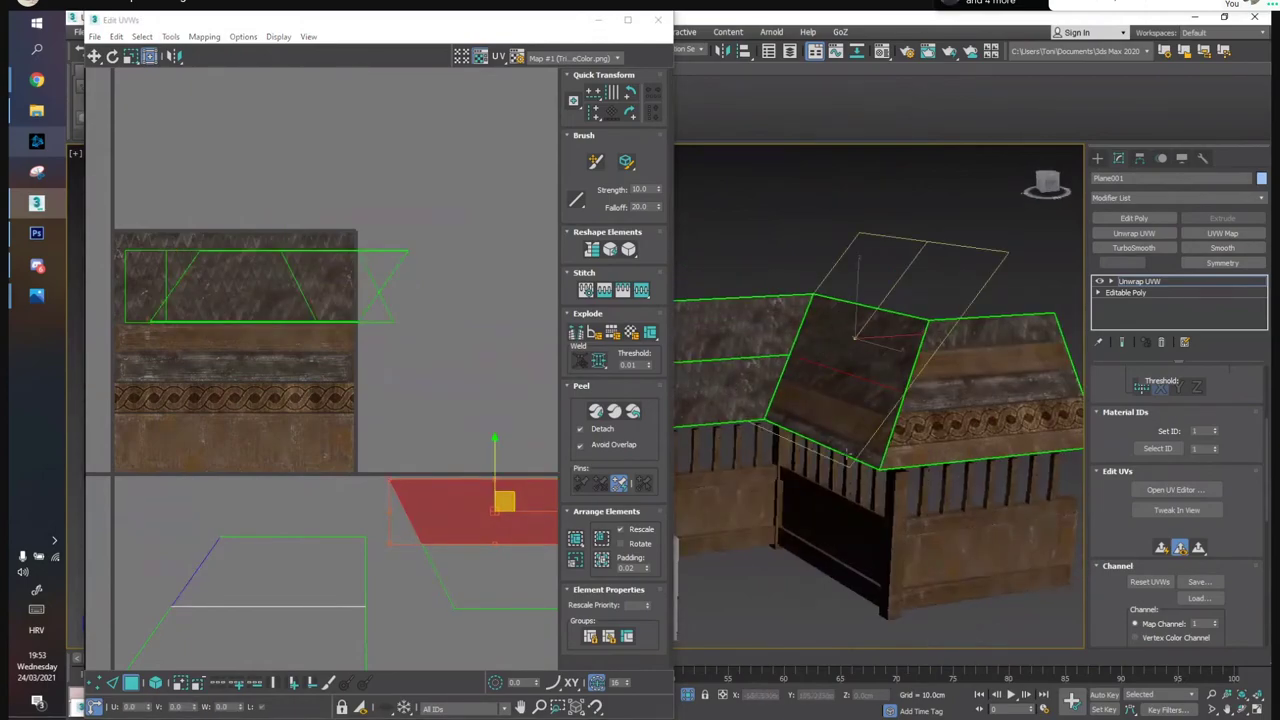
middle_drag(517, 407, 465, 376)
drag(430, 478, 157, 280)
middle_drag(157, 280, 285, 322)
drag(272, 316, 261, 309)
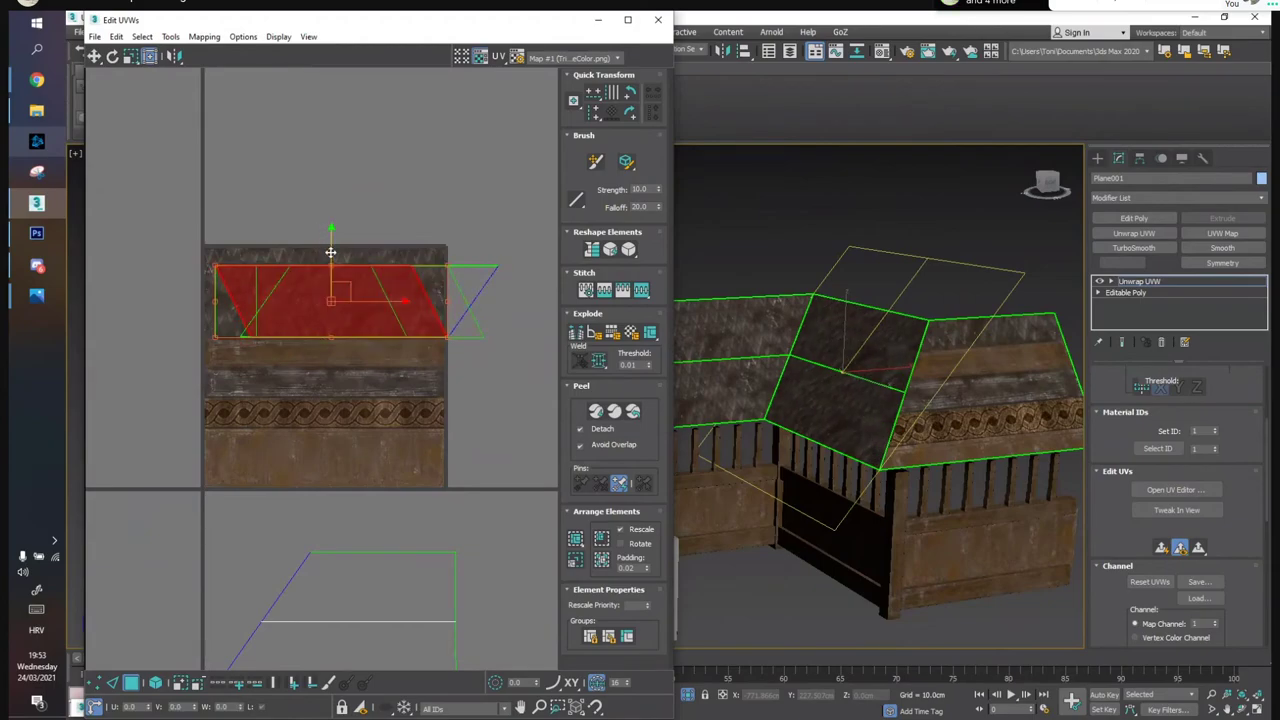
Separate the last end roof section's upper UV face and stack it on the section's lower UV face
scroll(330, 252, up, 5)
mouse_move(795, 385)
alt+middle_down()
mouse_move(833, 389)
mouse_move(806, 389)
alt+middle_up()
click(906, 338)
ctrl+click(922, 388)
middle_drag(388, 496, 356, 330)
scroll(356, 330, down, 5)
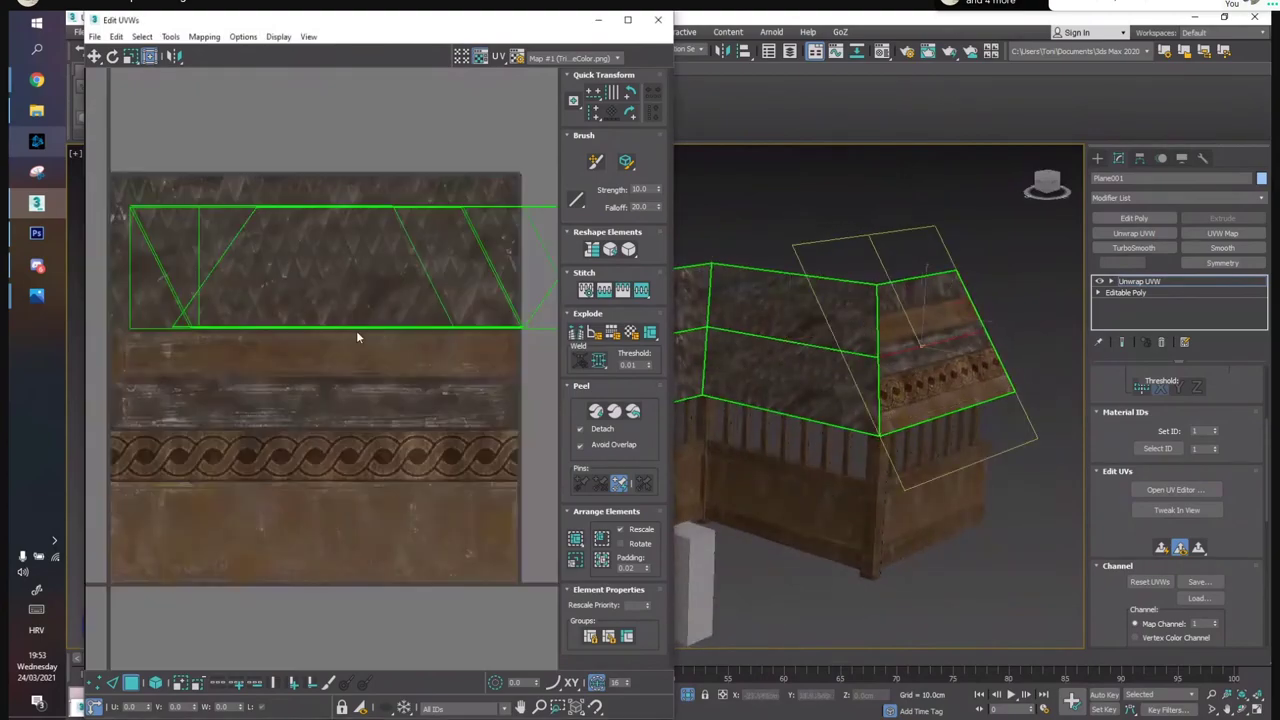
click(390, 522)
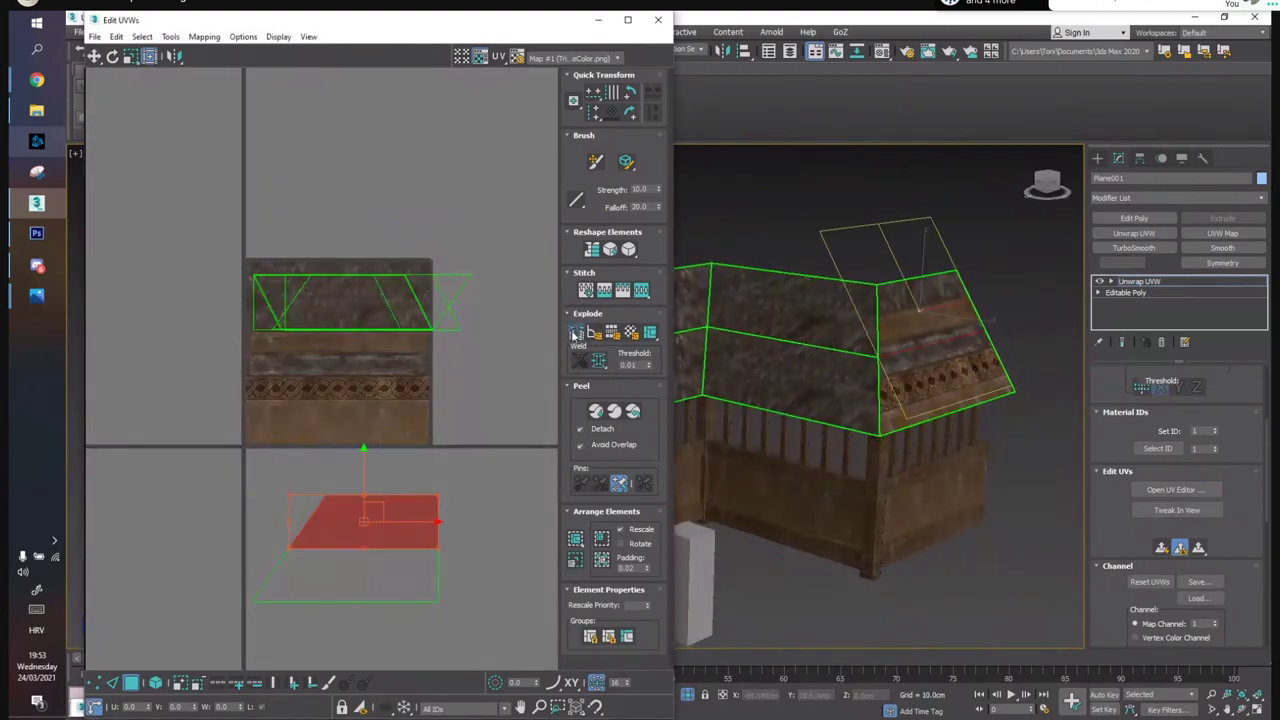
drag(366, 514, 370, 595)
scroll(441, 593, up, 6)
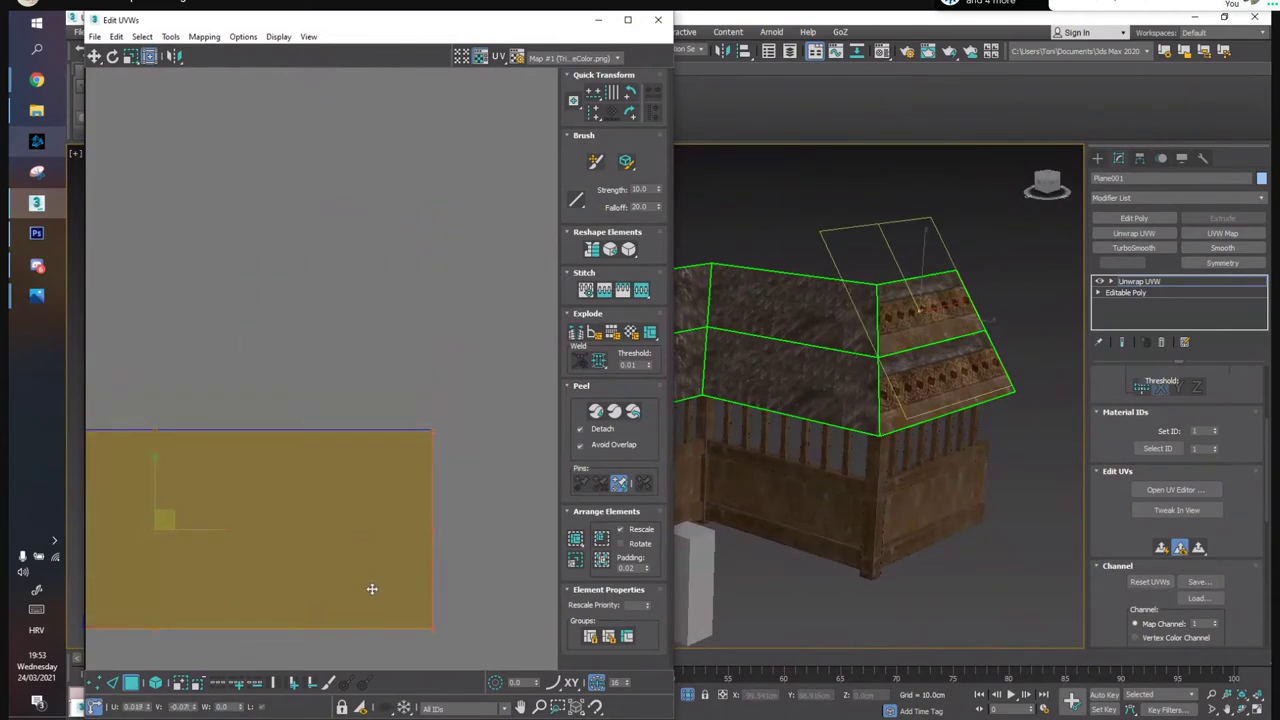
scroll(330, 551, down, 5)
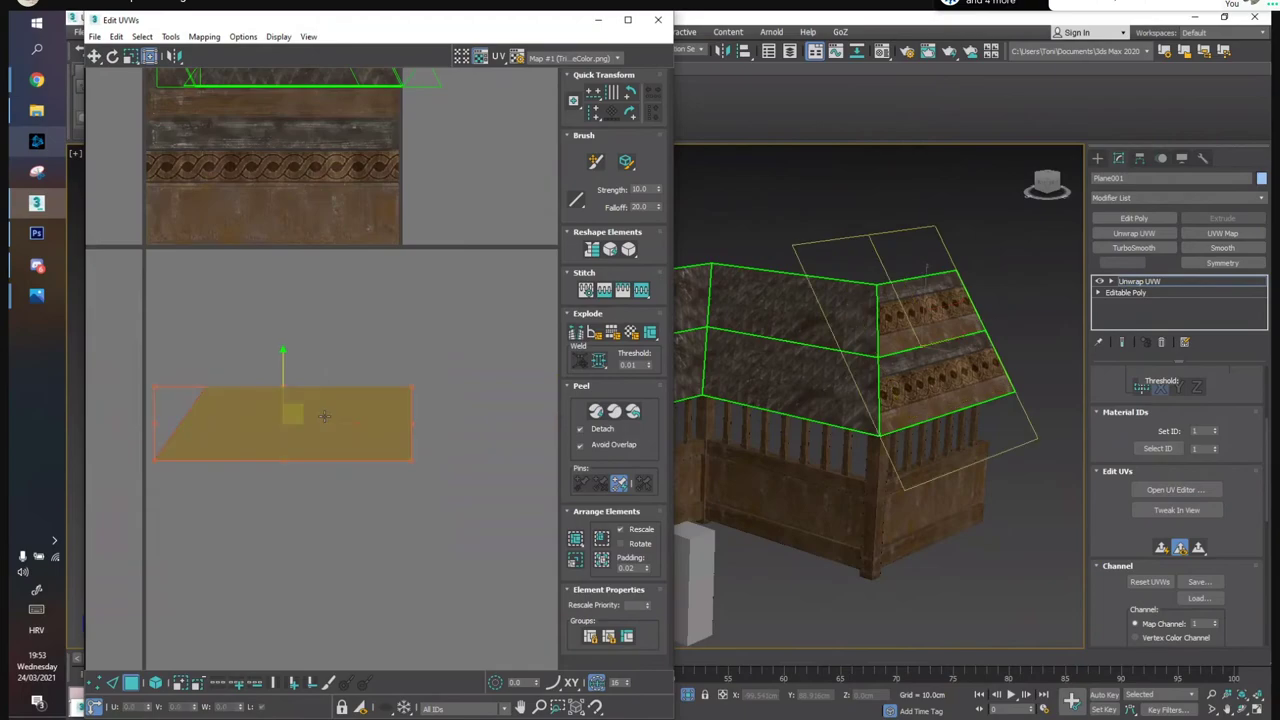
Move the last roof section's stacked UV faces onto the roof tile strip and align them with its lower edge
drag(353, 484, 217, 140)
scroll(217, 140, up, 5)
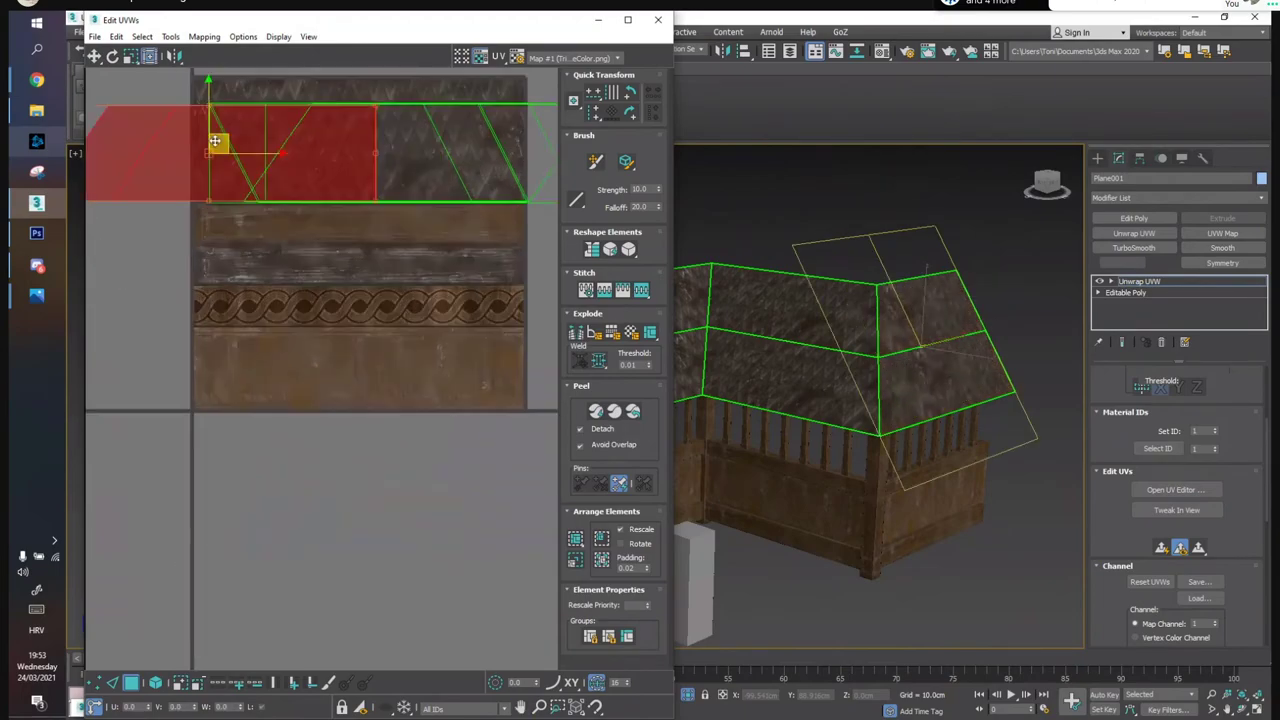
drag(257, 186, 249, 188)
middle_drag(291, 198, 240, 406)
scroll(240, 406, down, 2)
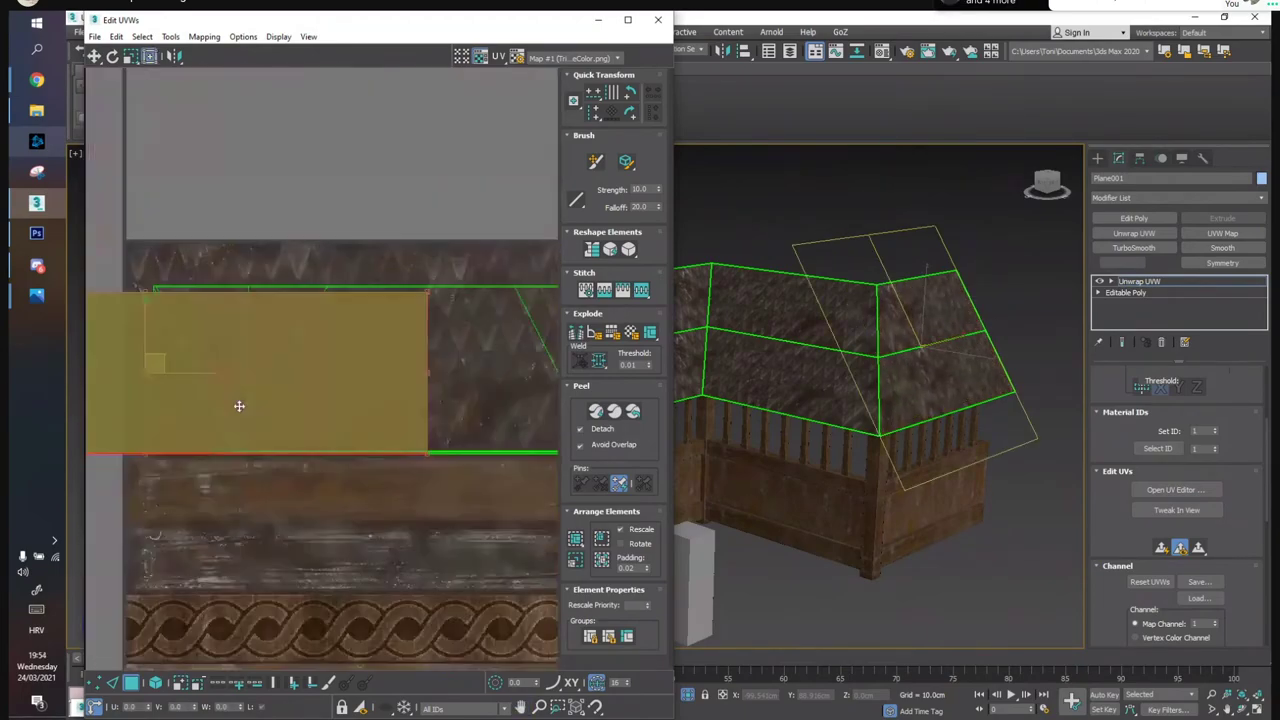
click(446, 252)
Close the UV editor, collapse the Unwrap UVW modifier into the roof's Editable Poly and reselect the roof
click(658, 20)
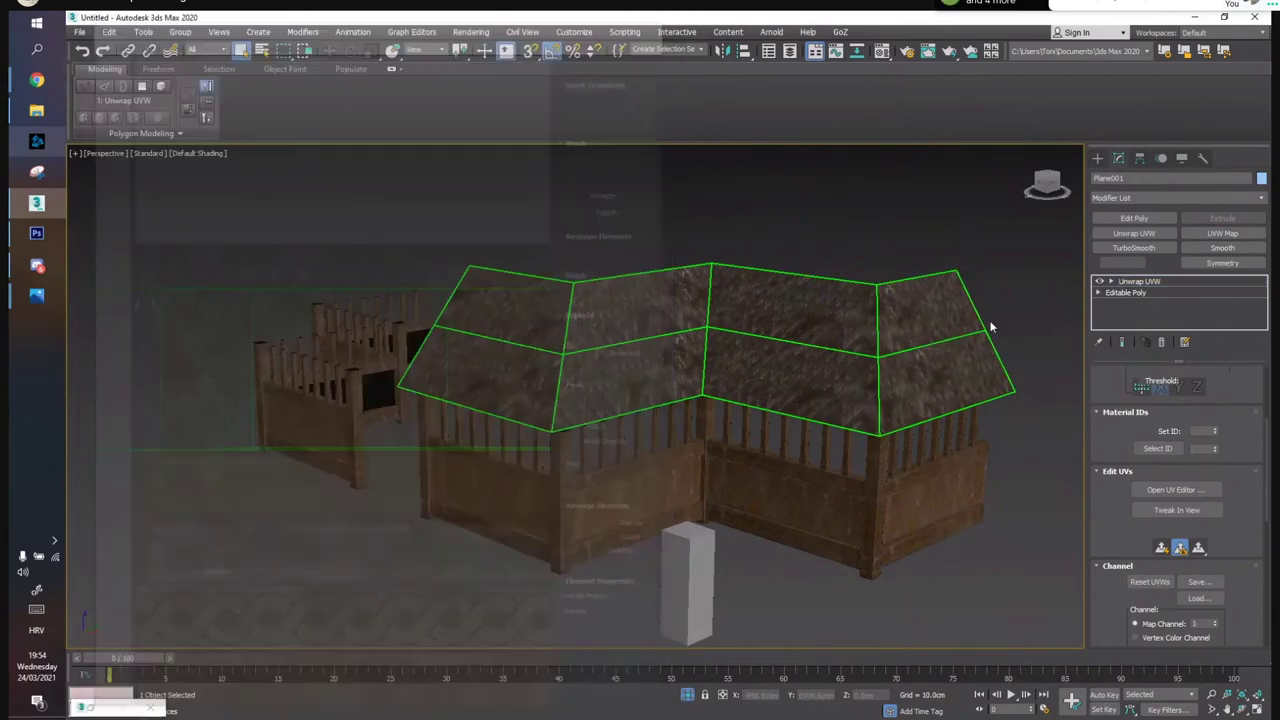
right_click(1139, 282)
click(1119, 420)
click(819, 197)
alt+middle_drag(650, 273, 604, 287)
scroll(630, 362, up, 5)
scroll(604, 287, down, 5)
click(572, 281)
middle_drag(543, 174, 546, 277)
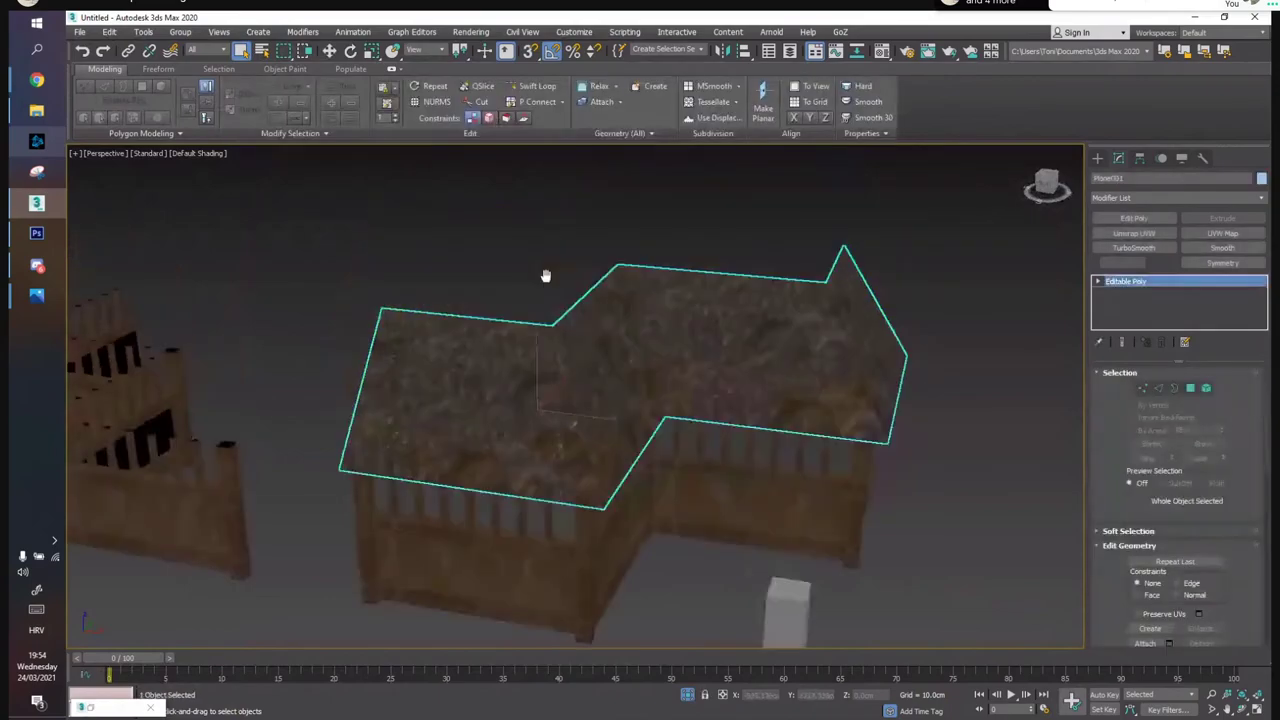
Deselect the roof and unhide the trim sheet strips beside the fence
scroll(545, 278, down, 4)
key(w)
drag(618, 293, 620, 301)
click(660, 250)
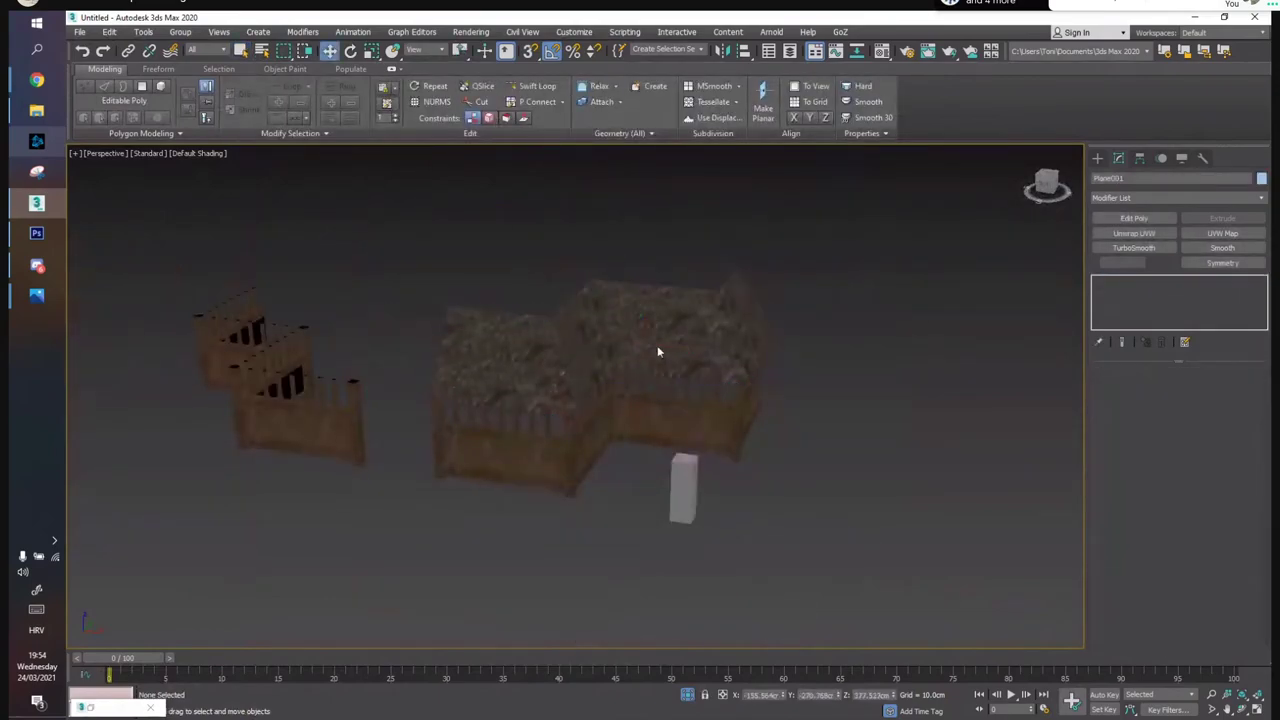
alt+middle_drag(657, 345, 669, 392)
right_click(835, 526)
click(879, 473)
alt+middle_drag(566, 478, 647, 454)
scroll(646, 454, up, 6)
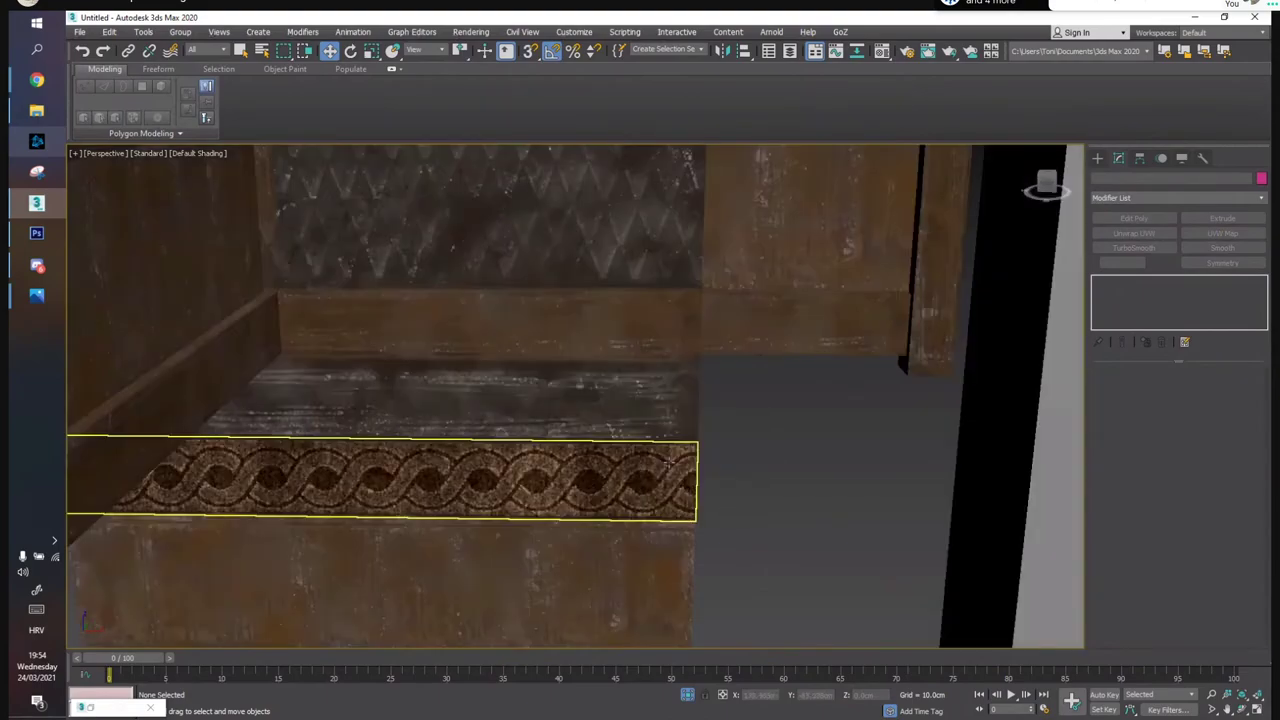
Make a copy of the roof beam strip from the trim sheet, just in front of the original
click(551, 429)
alt+middle_drag(551, 429, 496, 459)
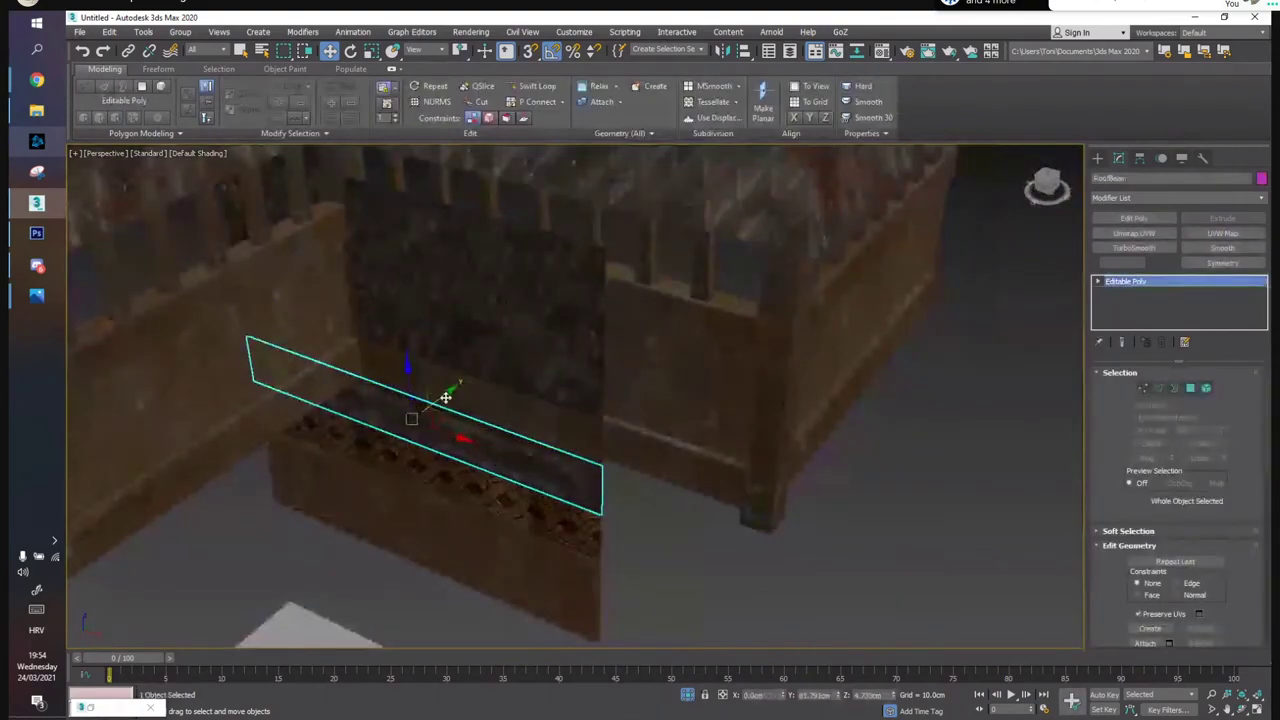
shift+drag(429, 416, 425, 420)
click(655, 428)
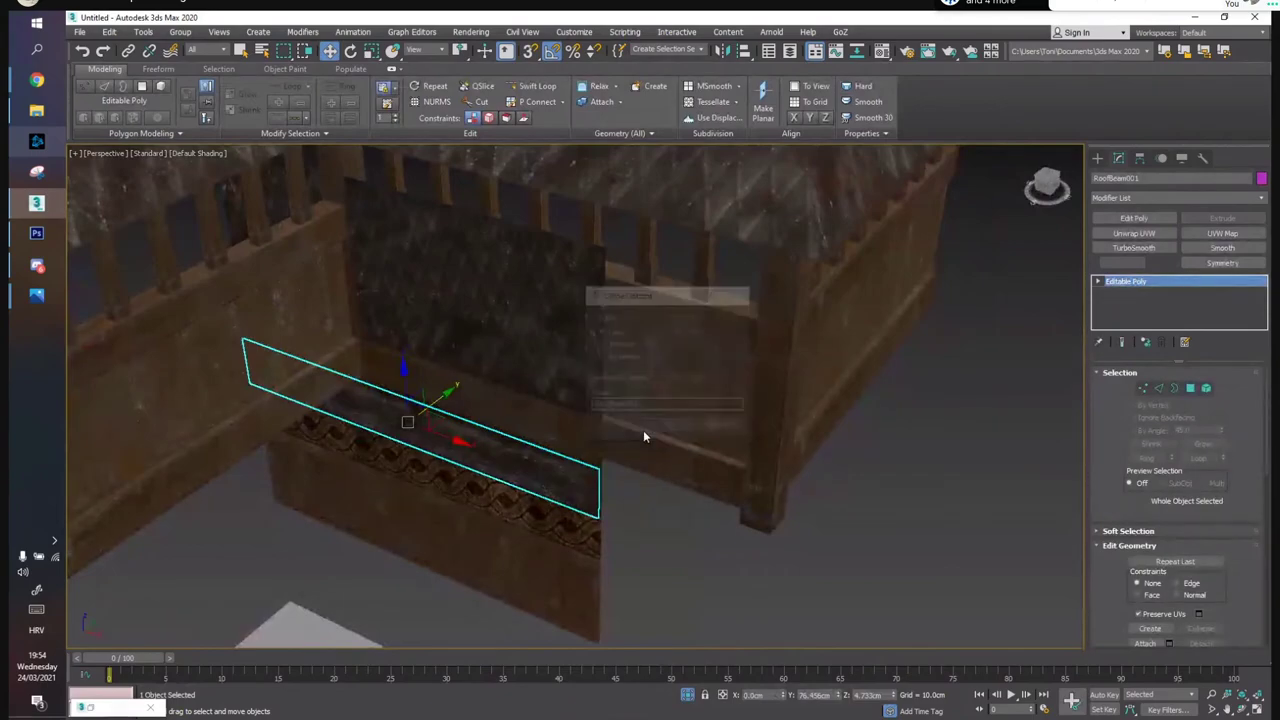
Raise the beam copy to roof height and place it in front of the roof's middle section
scroll(476, 427, down, 5)
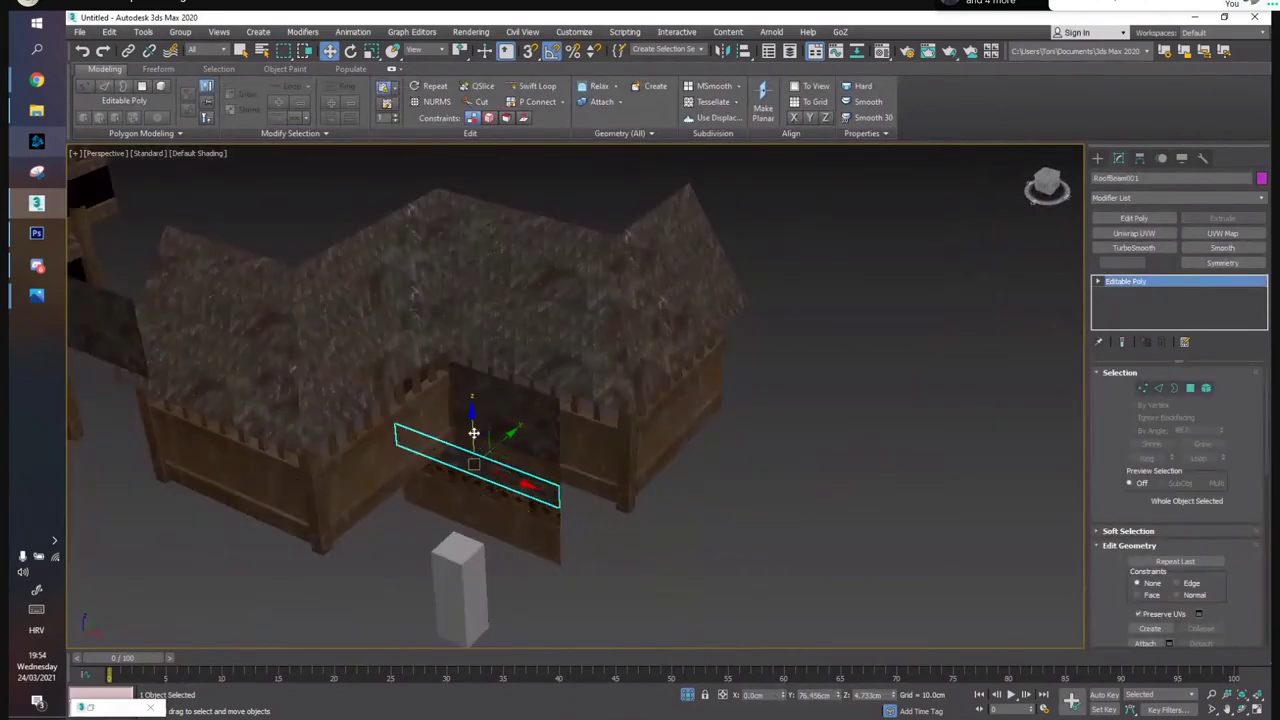
drag(475, 433, 460, 289)
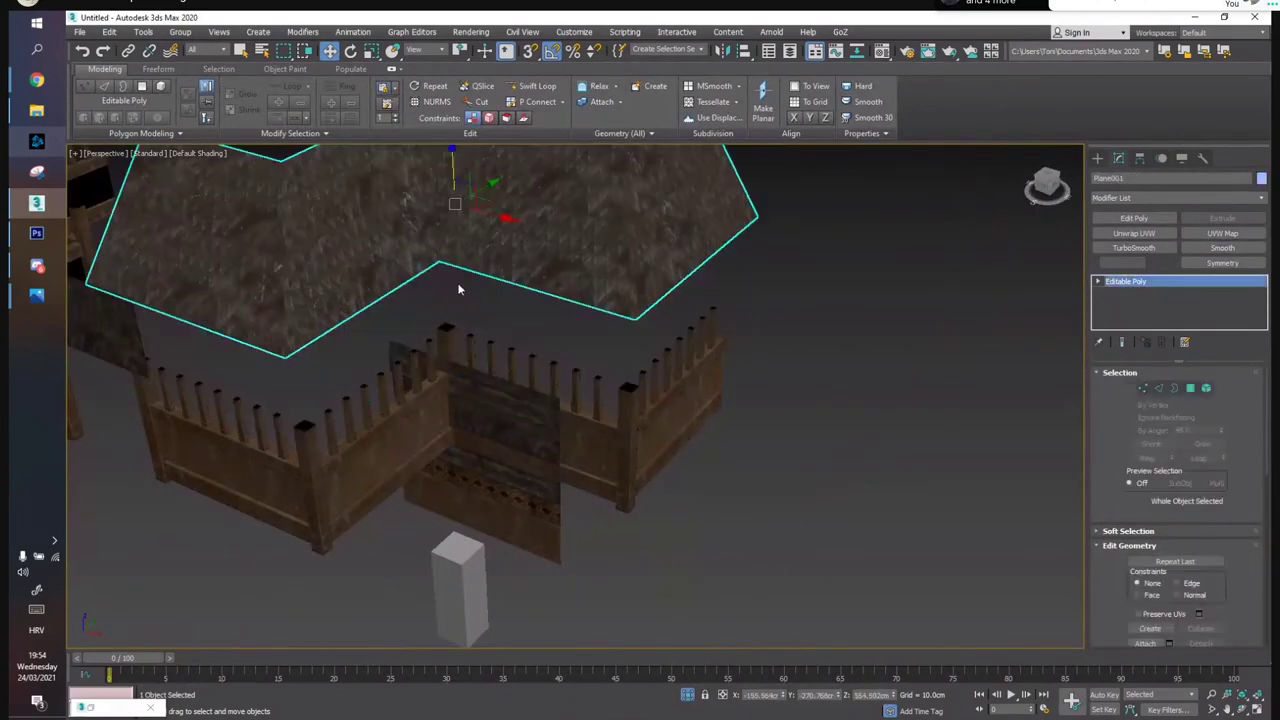
drag(473, 236, 478, 328)
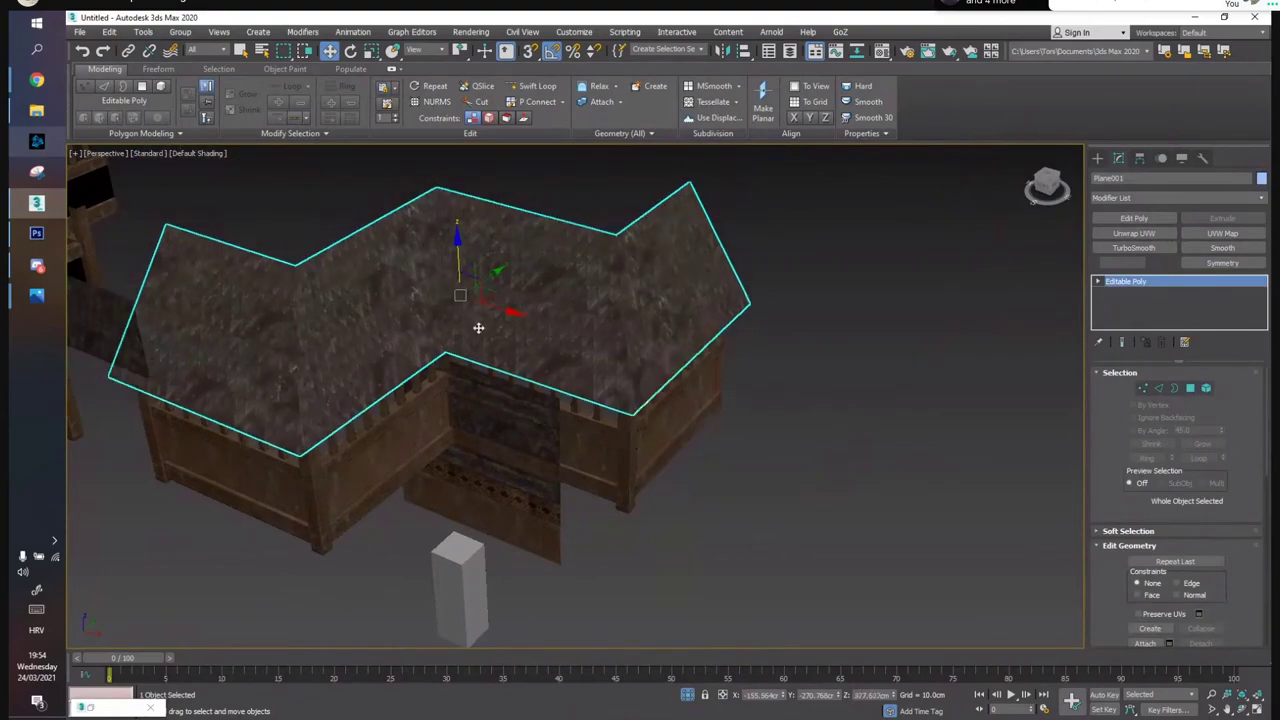
click(473, 345)
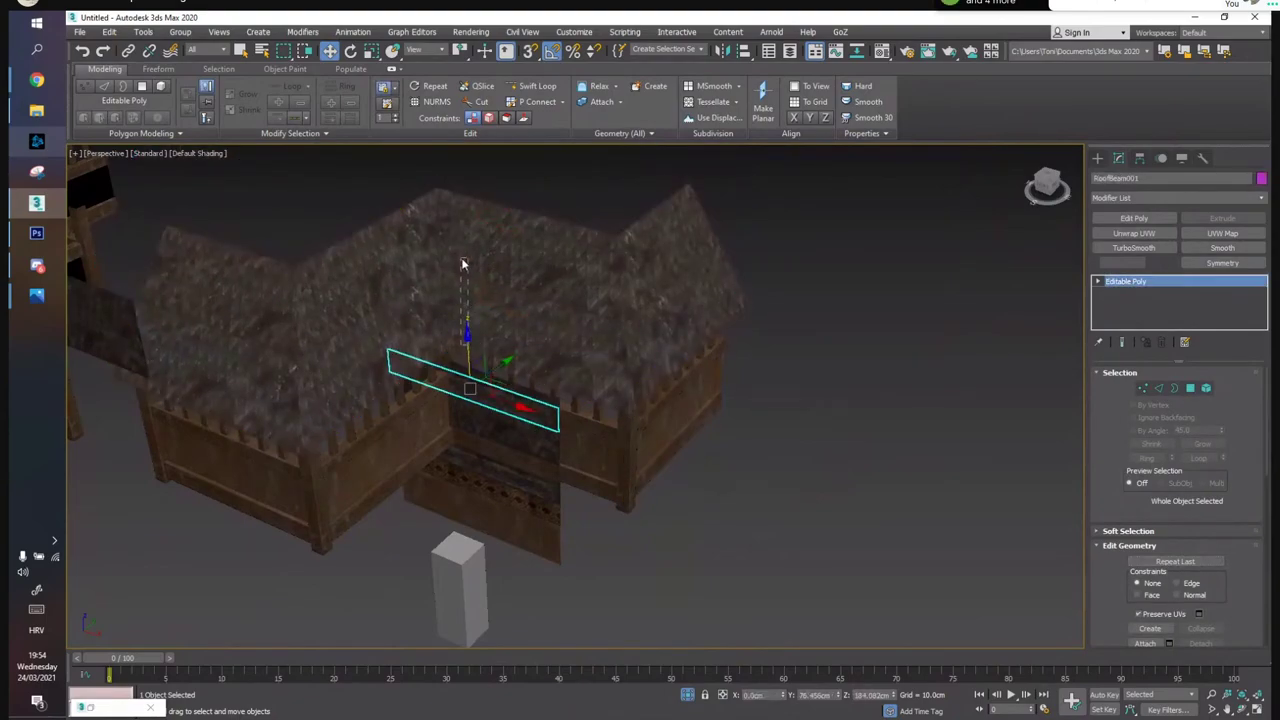
drag(463, 264, 464, 270)
key(ctrl+z)
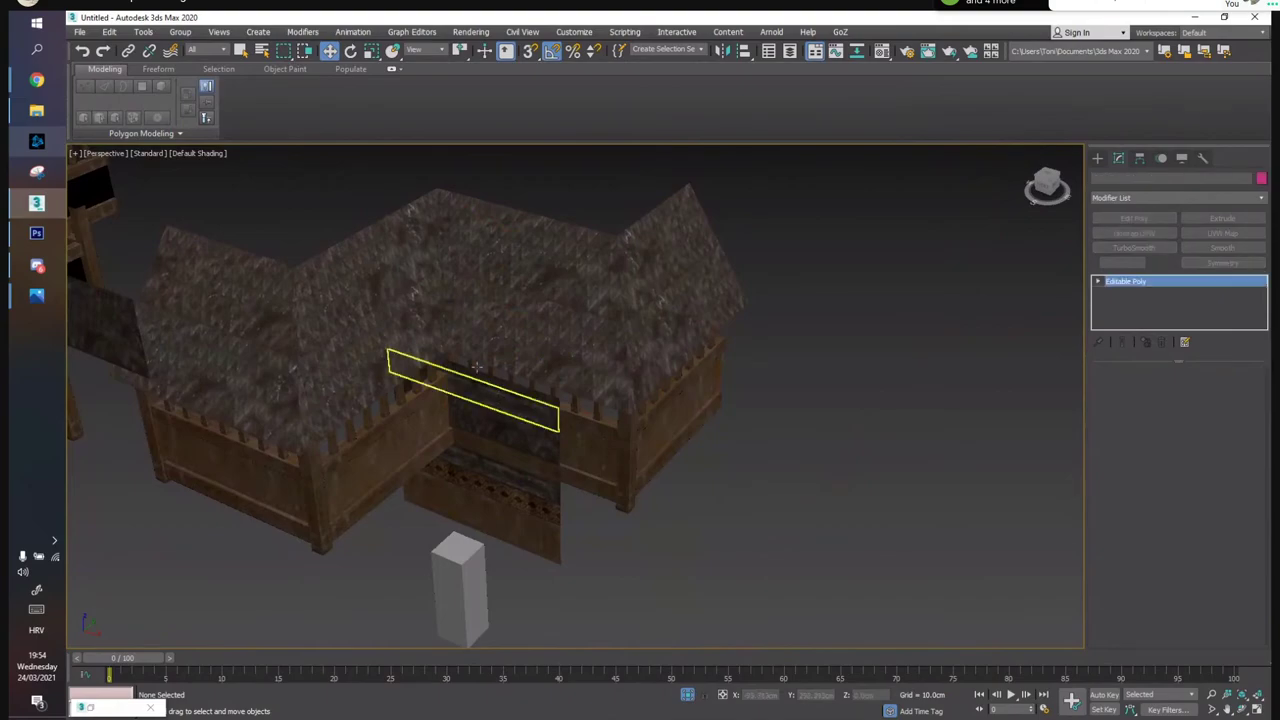
click(477, 367)
drag(466, 357, 465, 274)
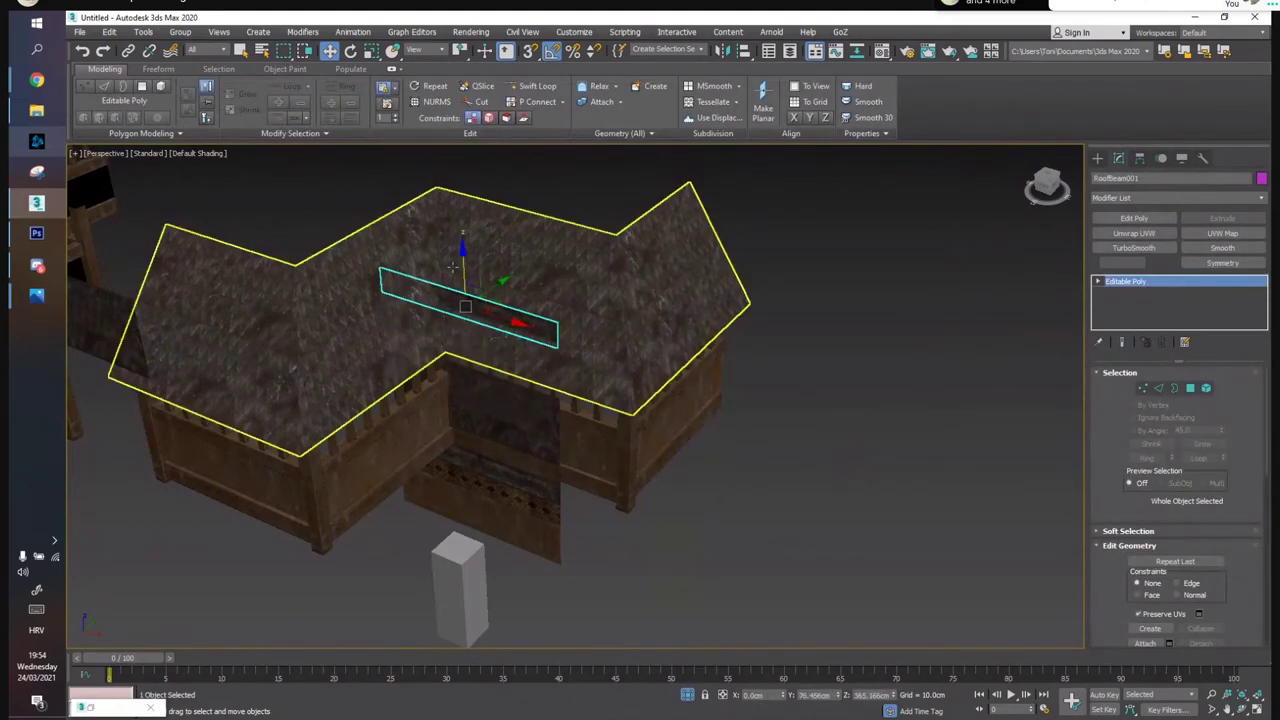
alt+middle_drag(489, 309, 495, 330)
drag(494, 331, 550, 437)
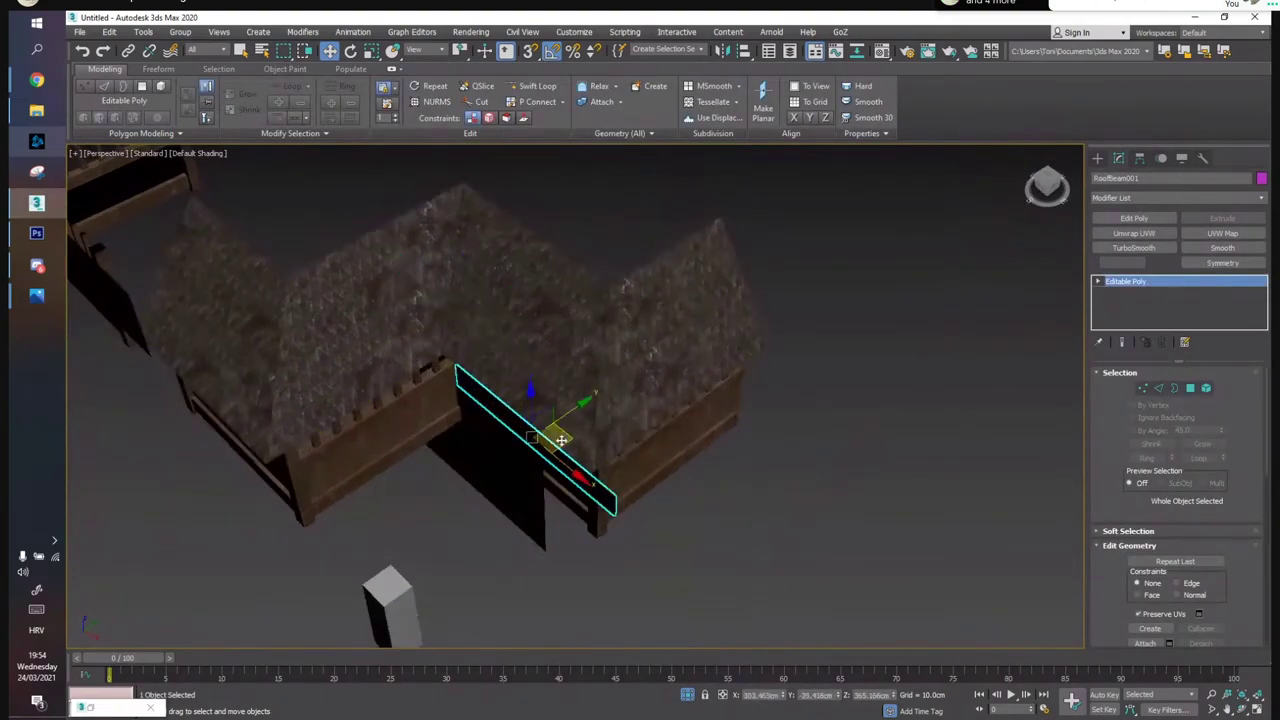
Adjust the beam strip's upper and lower edges and scale its height to fit the wood texture
scroll(530, 468, up, 3)
scroll(530, 468, up, 4)
alt+middle_drag(530, 468, 572, 305)
key(2)
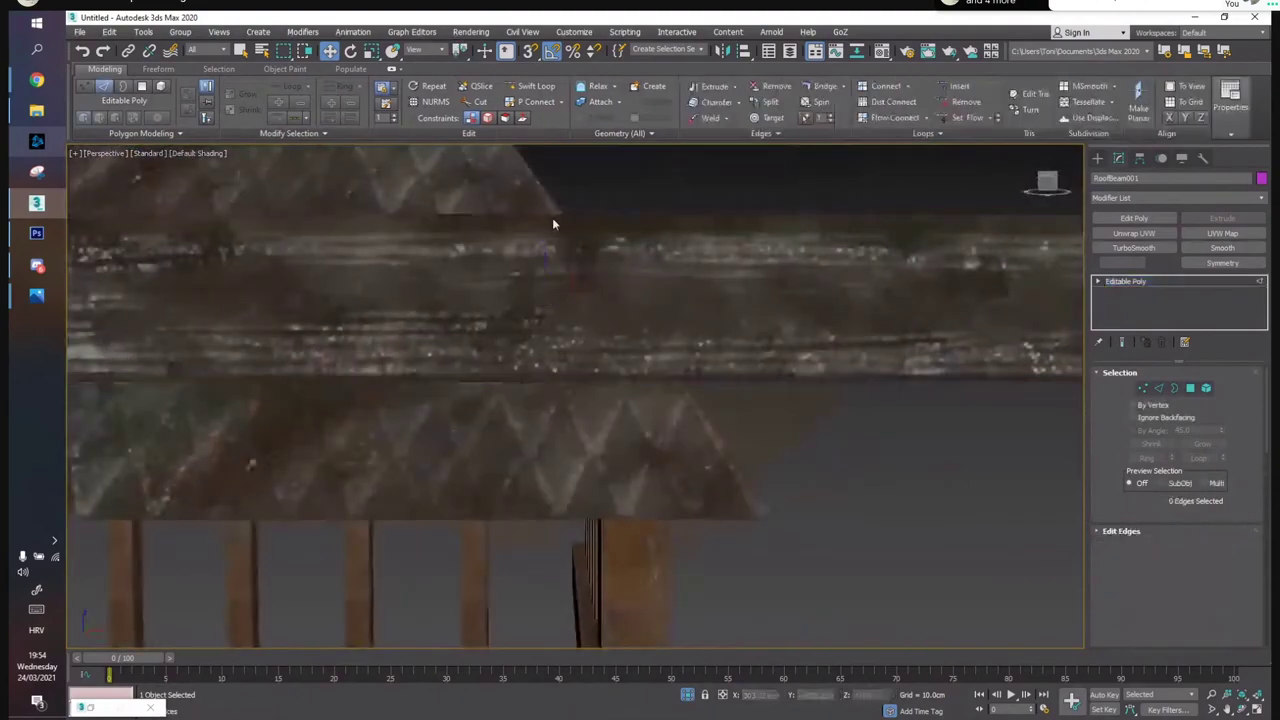
scroll(1127, 565, down, 5)
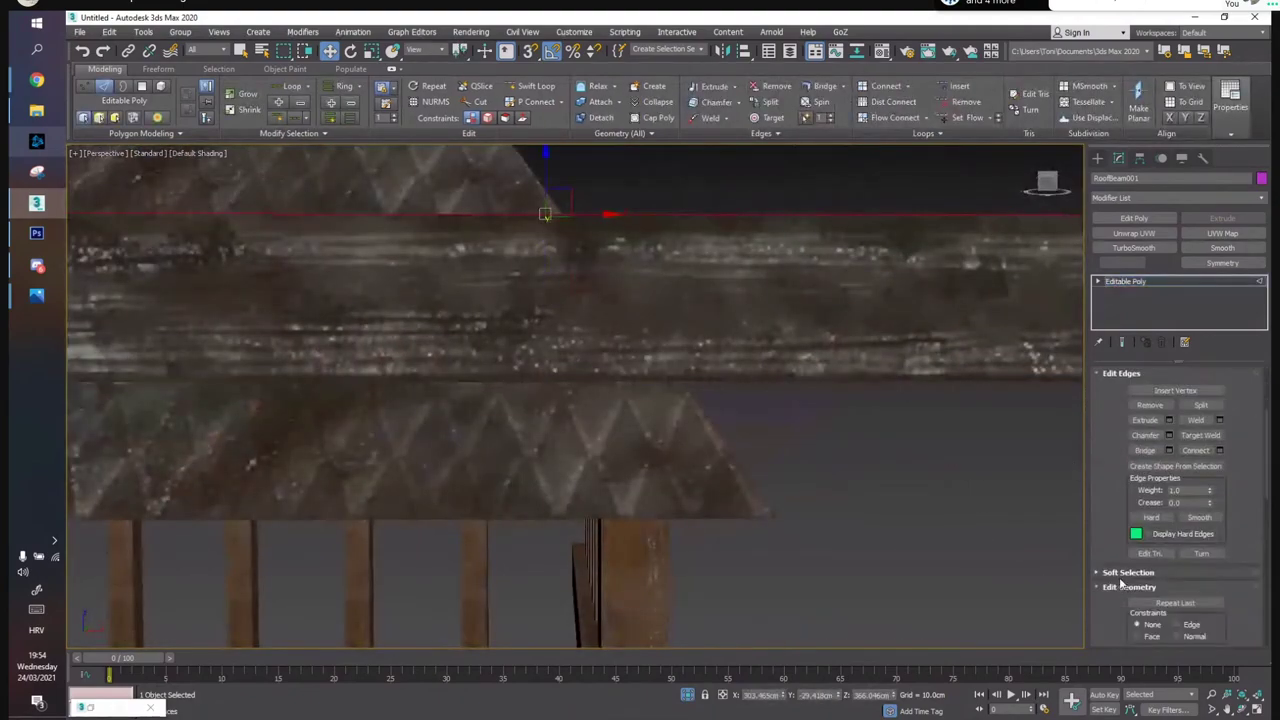
drag(541, 178, 543, 189)
drag(546, 344, 546, 337)
alt+middle_drag(547, 334, 516, 273)
scroll(513, 314, down, 5)
key(2)
scroll(524, 312, up, 5)
key(r)
drag(512, 194, 514, 220)
key(w)
alt+middle_drag(514, 220, 495, 325)
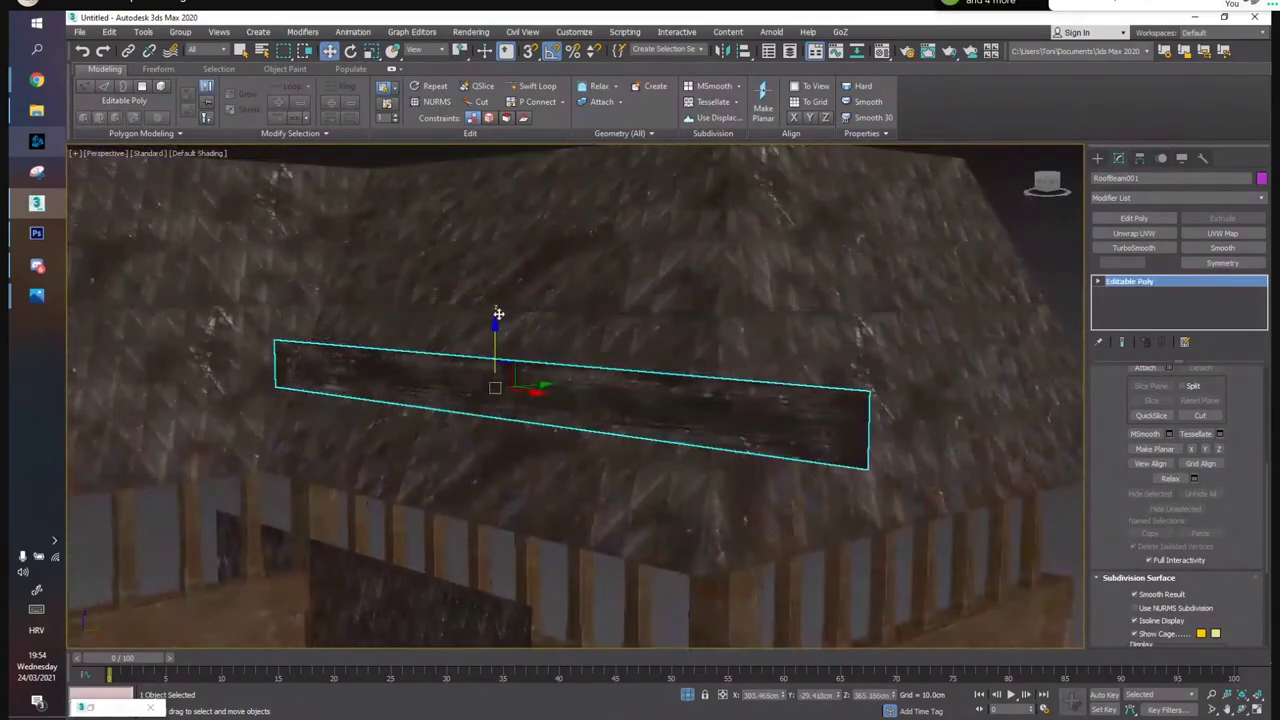
Copy the beam strip directly above itself, rotate the copy and lower it toward the first strip
shift+drag(508, 279, 508, 277)
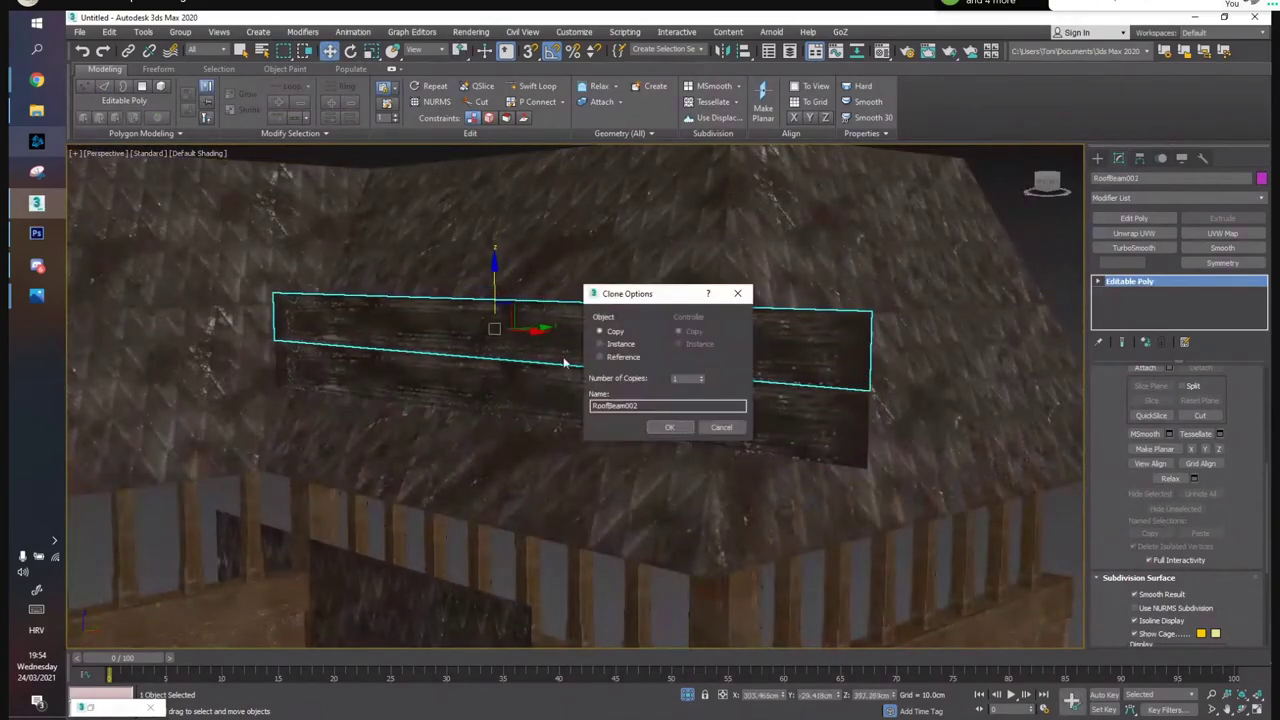
click(667, 428)
key(e)
mouse_move(531, 286)
mouse_down()
mouse_move(534, 414)
mouse_move(539, 405)
mouse_up()
key(w)
drag(497, 234, 497, 306)
Adjust the upper beam strip's height so its lower edge meets the lower strip's upper edge
click(670, 403)
alt+middle_drag(670, 403, 571, 369)
scroll(571, 369, up, 3)
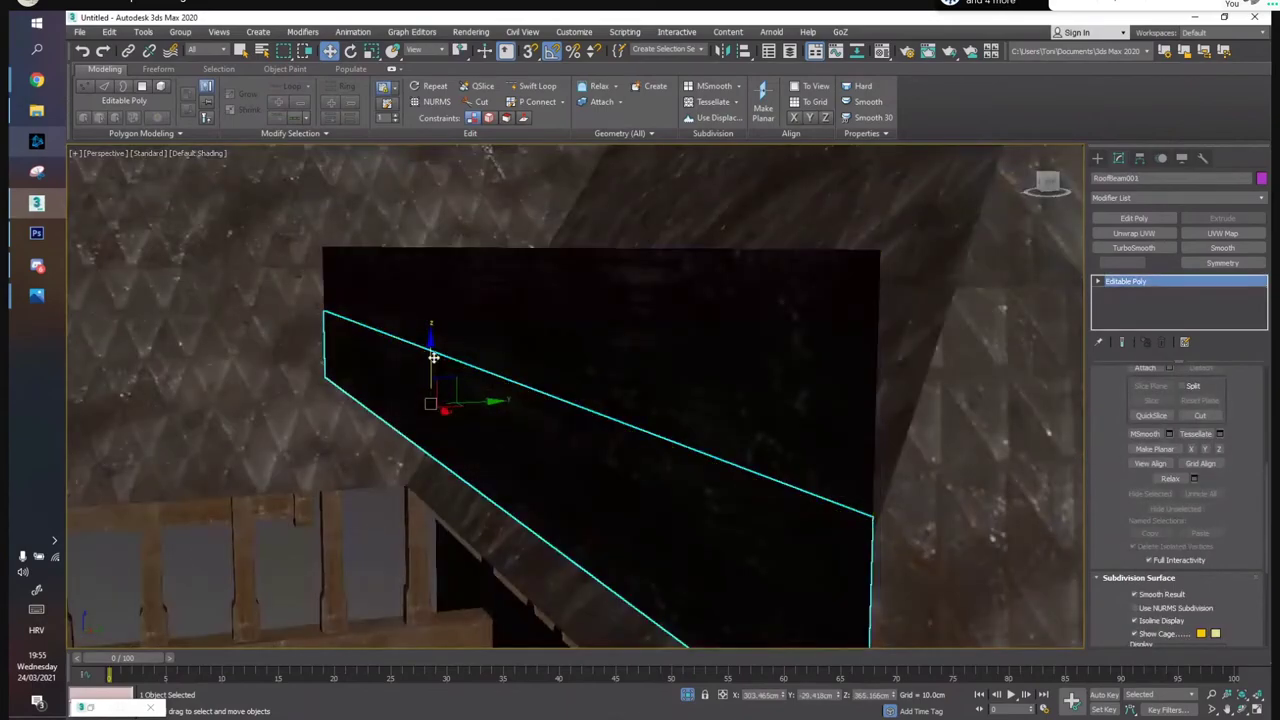
click(436, 371)
click(646, 374)
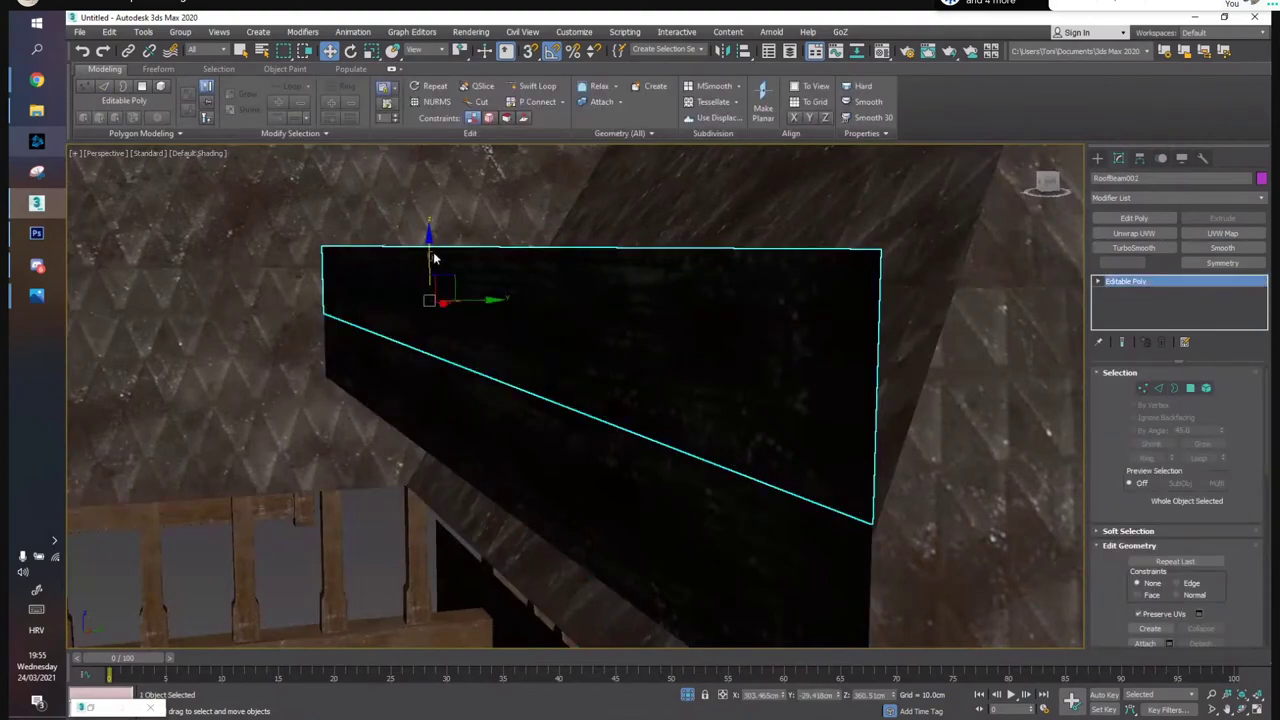
ctrl+click(455, 281)
click(465, 285)
drag(429, 260, 434, 260)
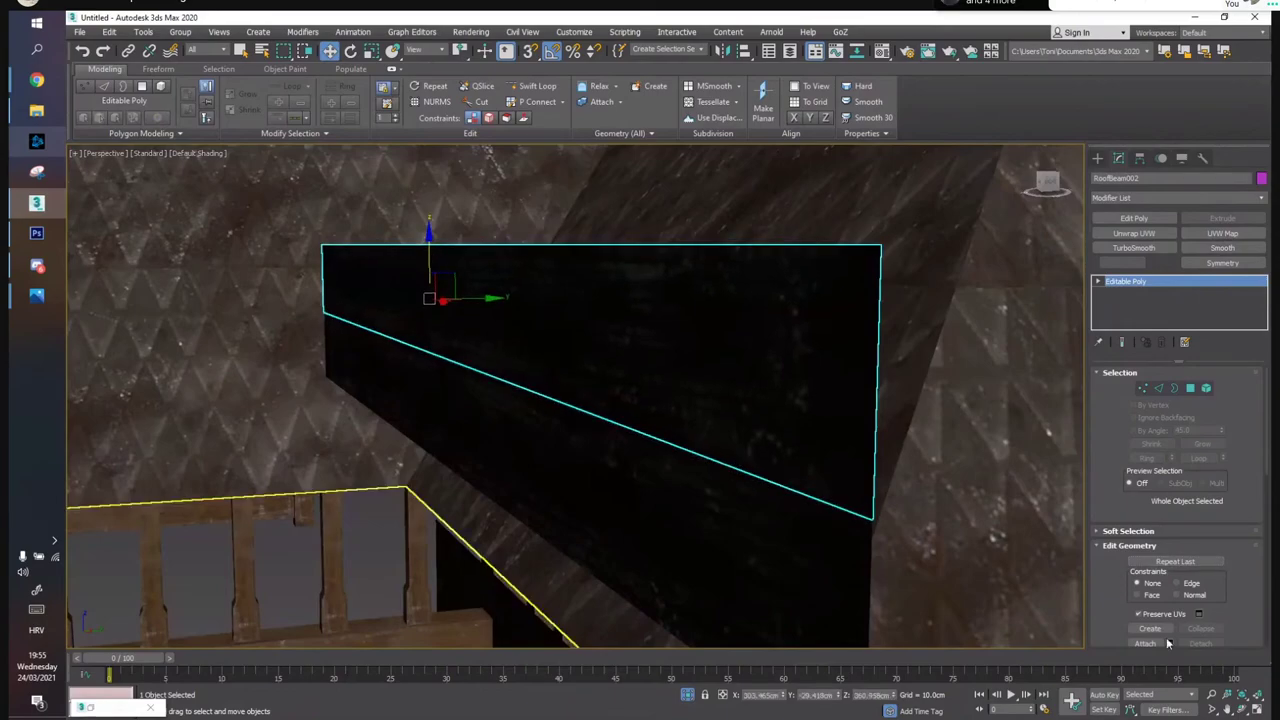
Attach the lower beam strip to the upper one and target-weld the vertices at both ends of their shared edge
click(1141, 646)
click(737, 559)
key(1)
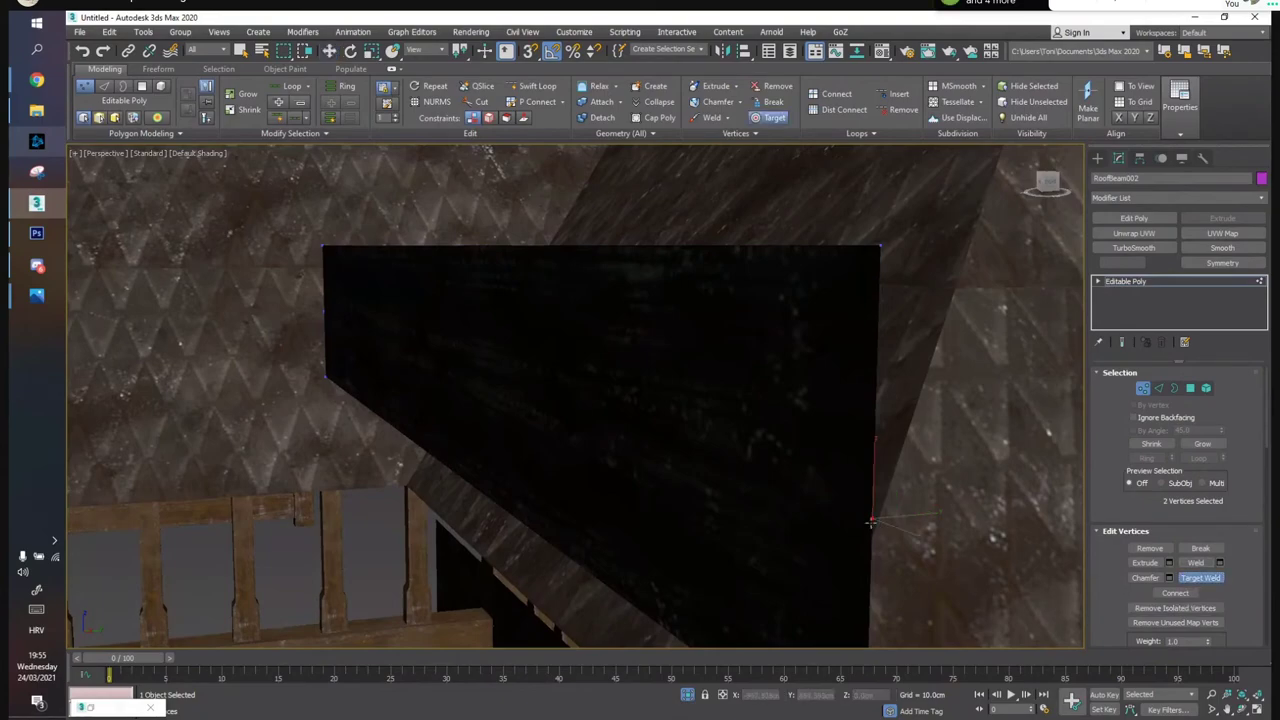
alt+middle_drag(806, 523, 417, 414)
scroll(427, 398, up, 5)
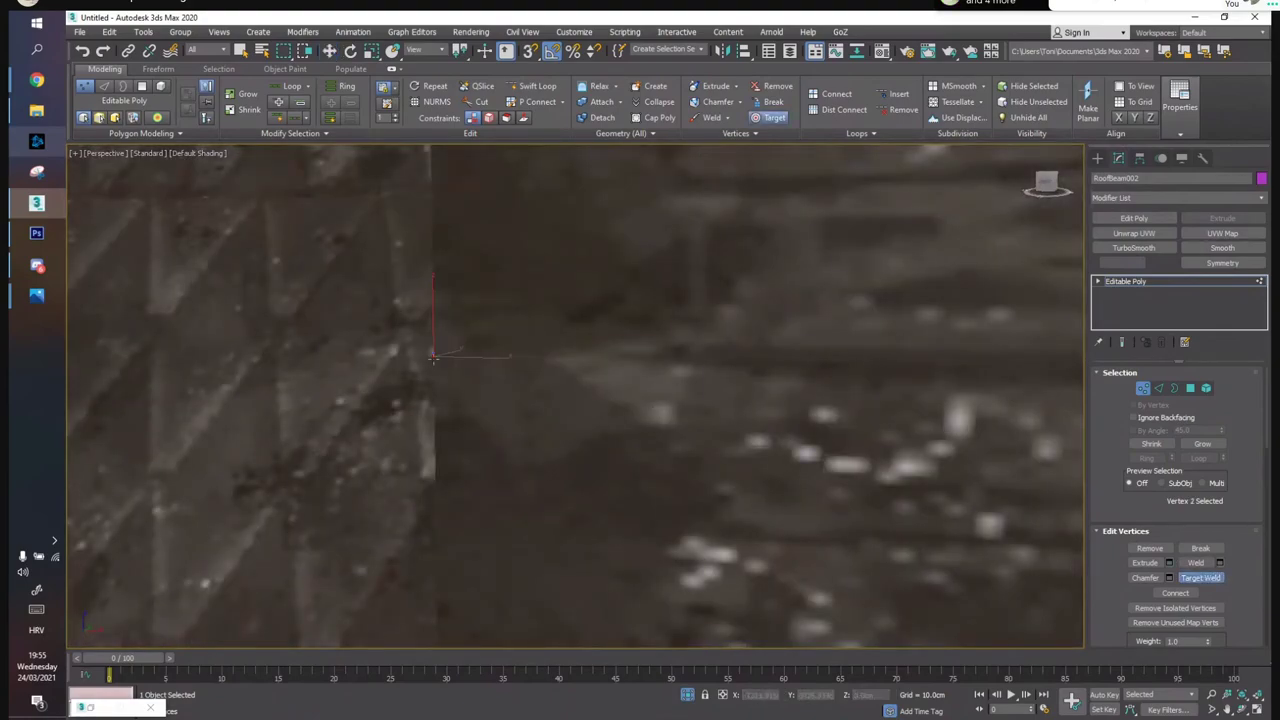
key(w)
Turn off Preserve UVs and push the beam's middle edge toward the roof to form a V-shaped profile
middle_drag(561, 353, 485, 346)
scroll(286, 328, down, 5)
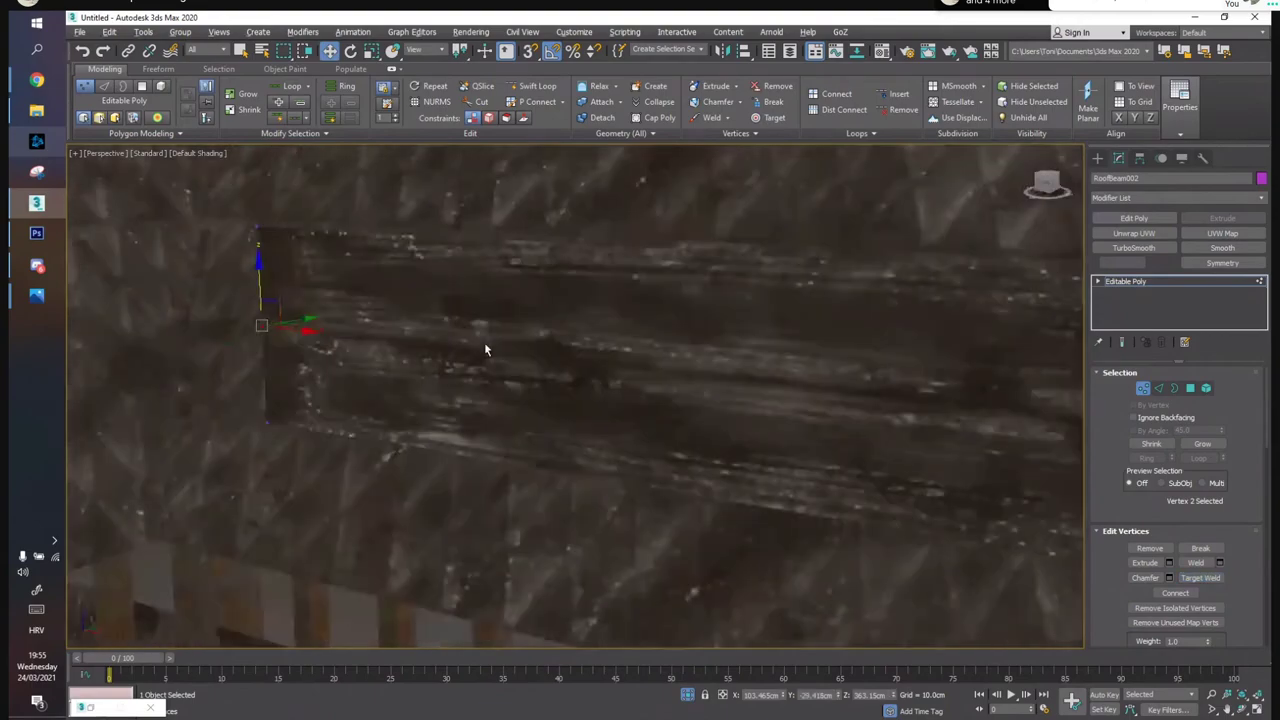
scroll(476, 349, down, 2)
scroll(475, 349, down, 5)
key(2)
scroll(1116, 578, down, 2)
scroll(1116, 578, down, 3)
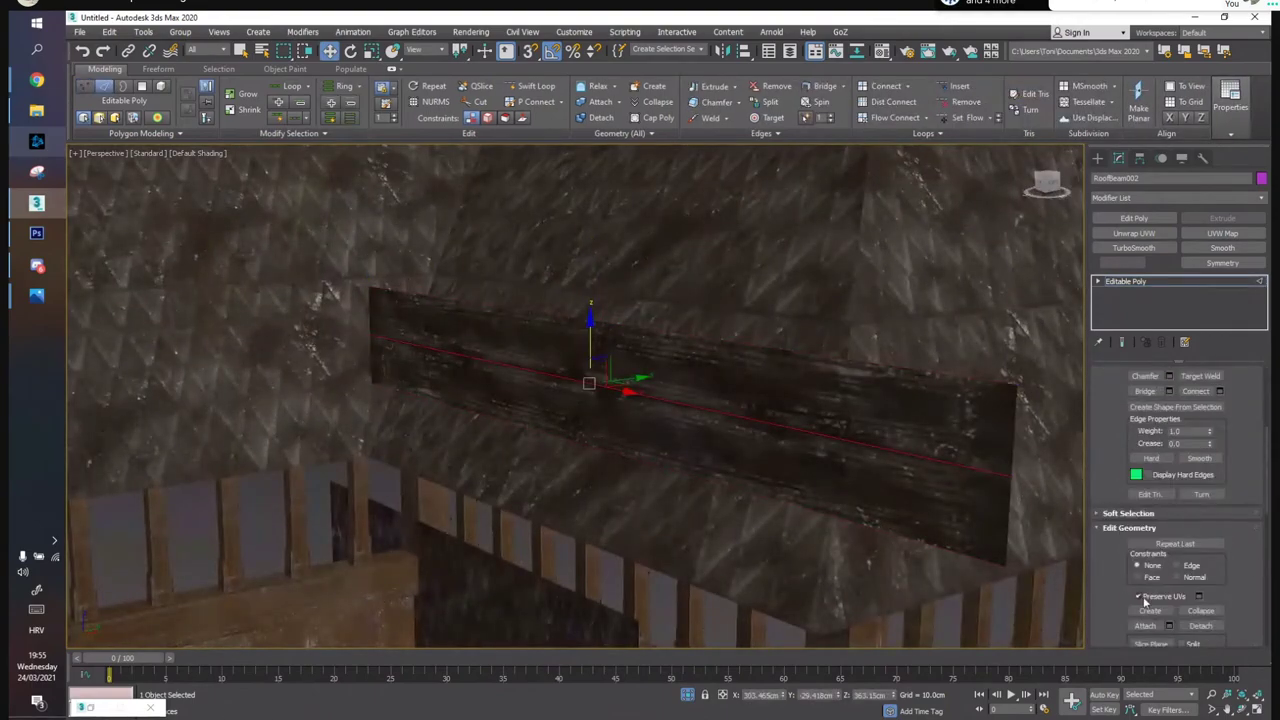
drag(642, 375, 647, 373)
key(2)
Copy the V-shaped beam in front of the original and pull the copy's middle edge outward so it folds the opposite way
middle_drag(609, 391, 534, 398)
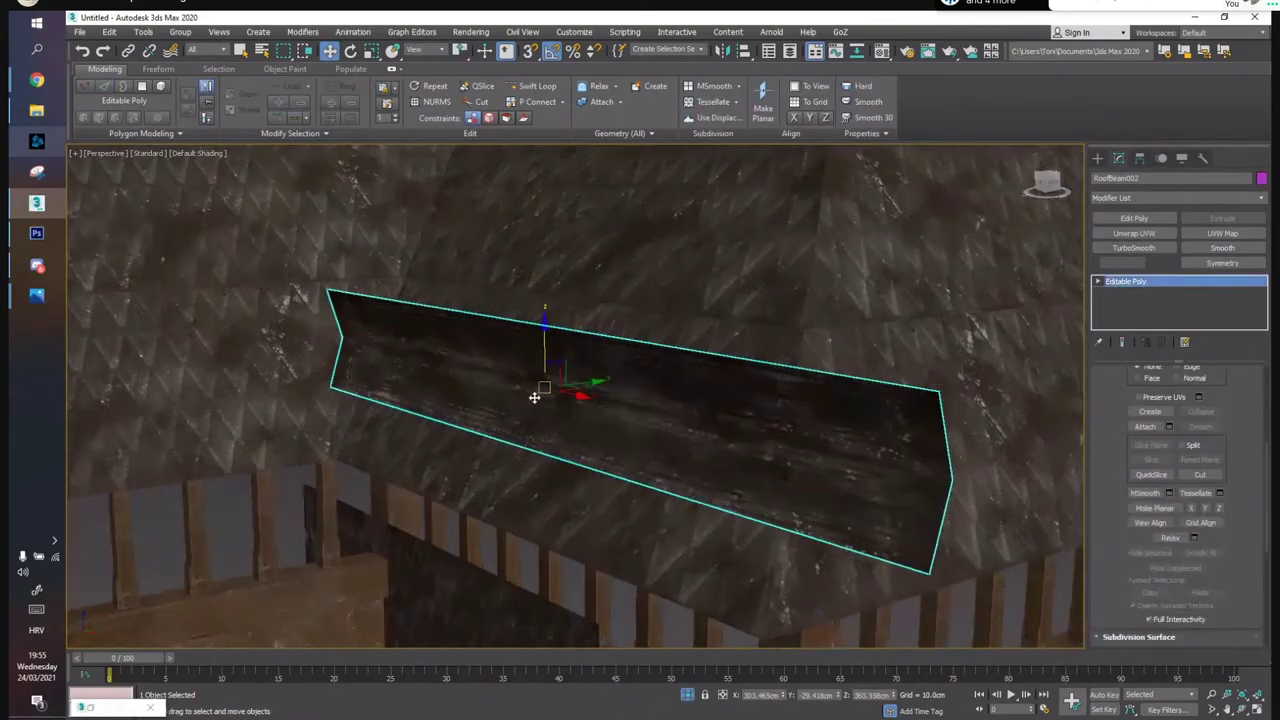
shift+drag(493, 404, 446, 430)
click(670, 428)
key(2)
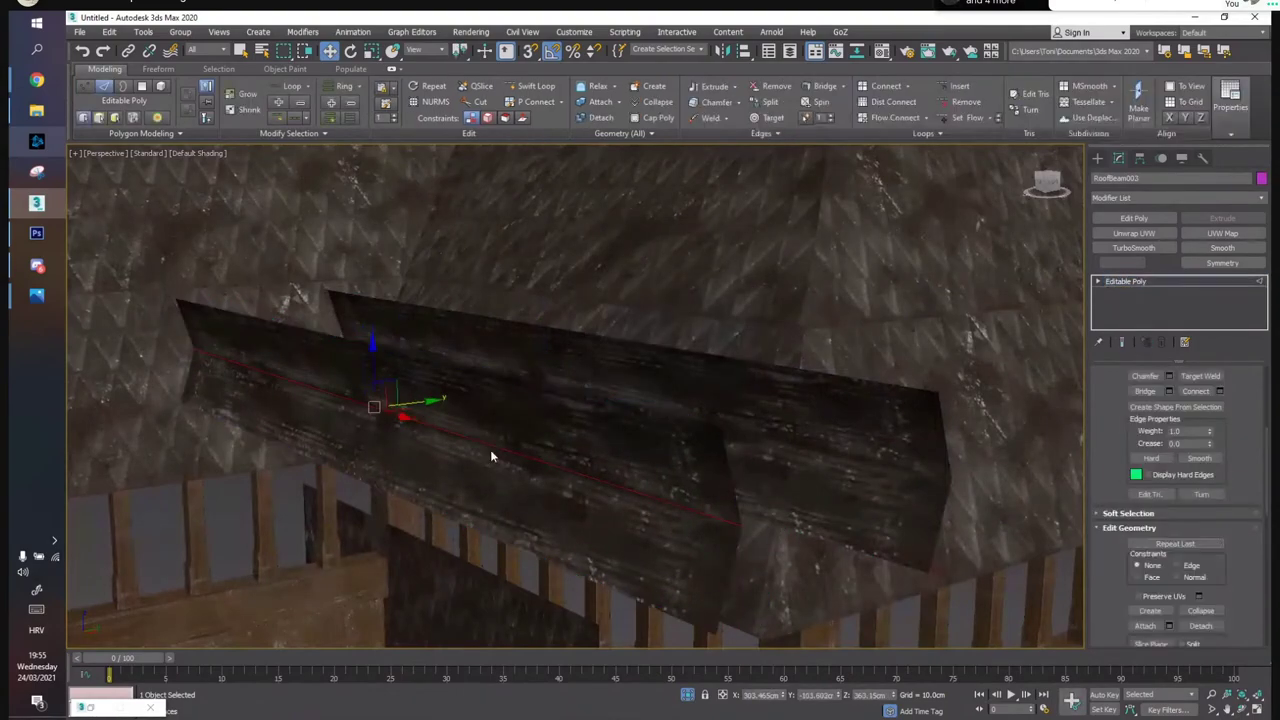
drag(402, 407, 368, 425)
key(2)
Move the inward-folded beam over the roof's diagonal seam at the fence corner
middle_drag(368, 425, 491, 366)
scroll(497, 370, down, 5)
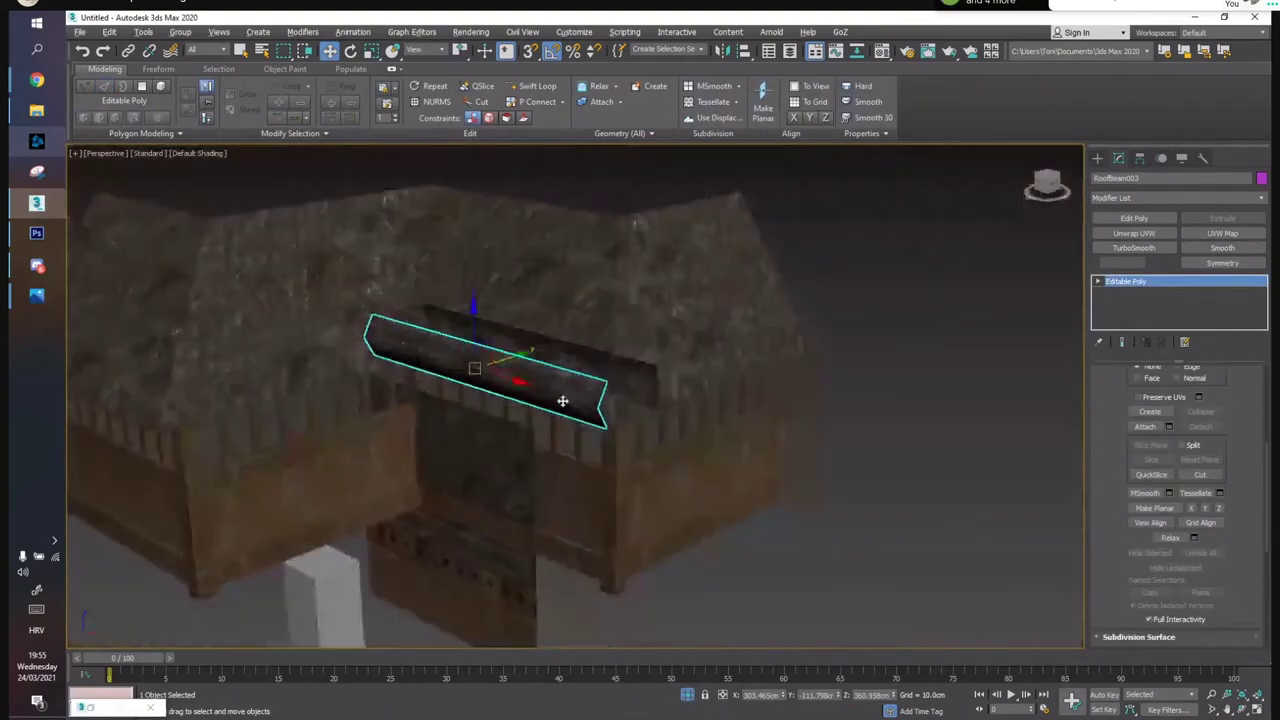
alt+middle_drag(563, 400, 577, 434)
click(525, 330)
alt+middle_drag(525, 330, 713, 501)
drag(721, 503, 530, 483)
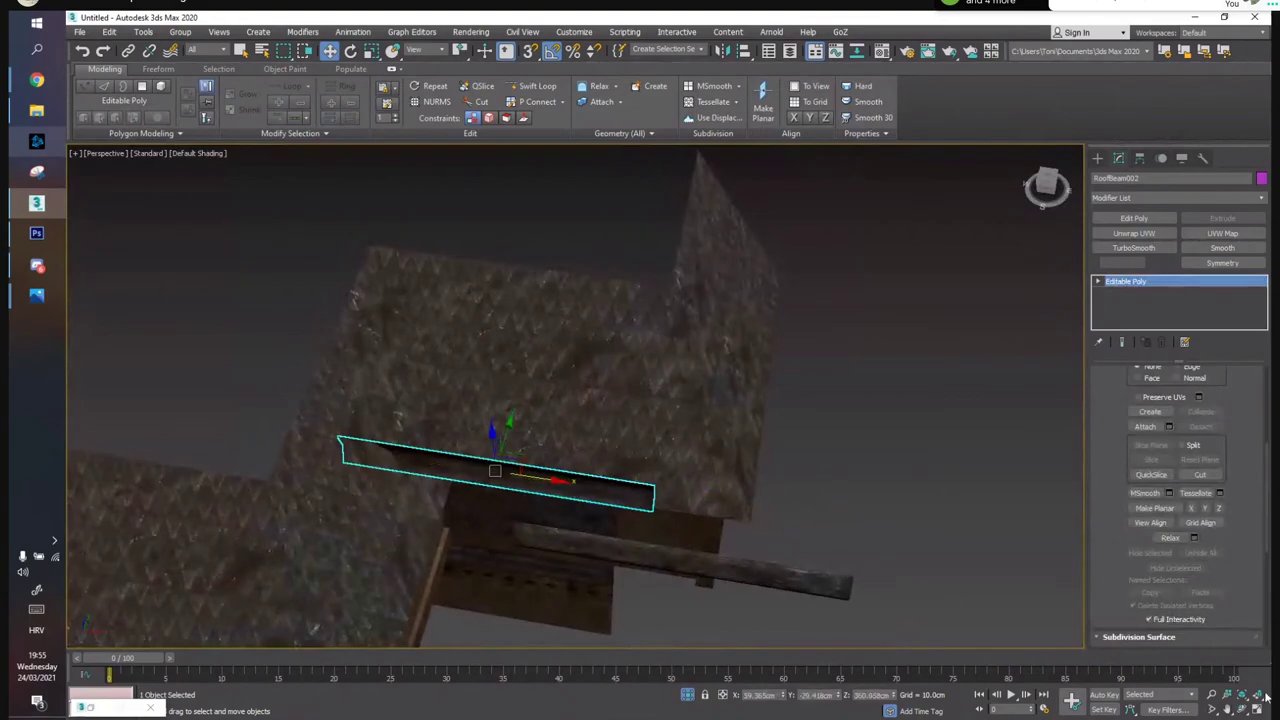
key(t)
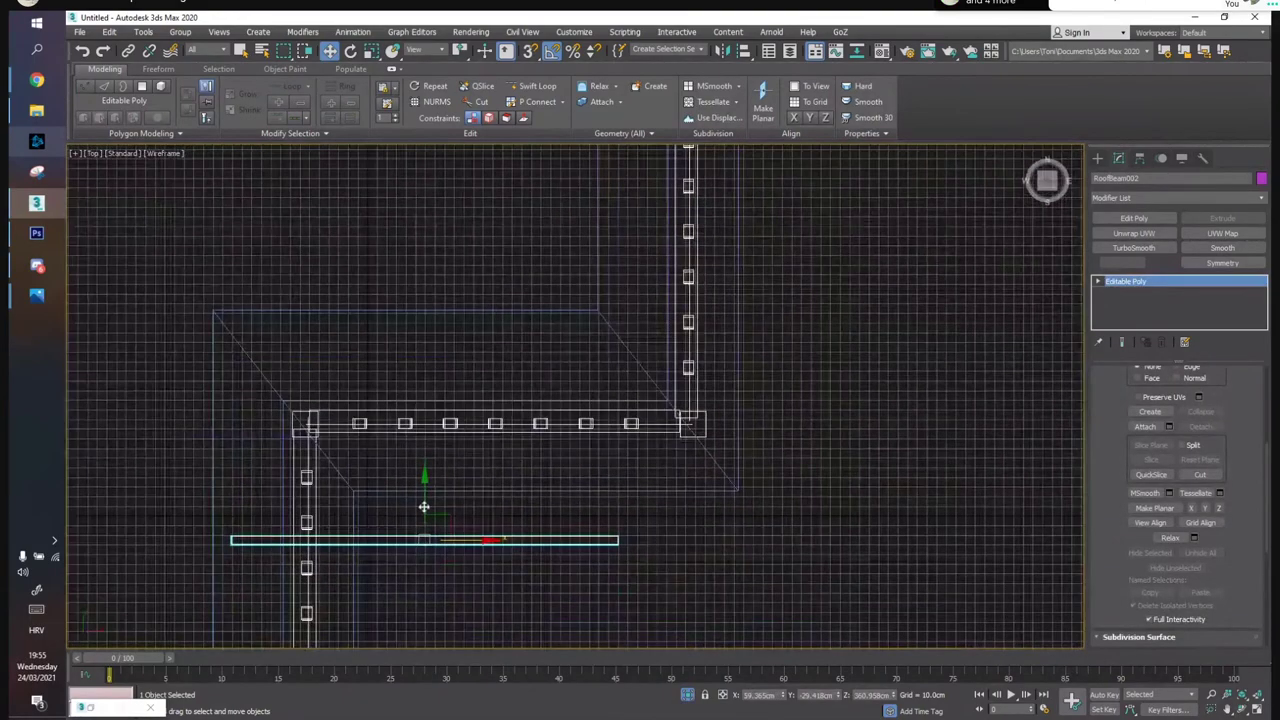
drag(424, 499, 348, 482)
Rotate the beam to follow the diagonal roof seam and scale it to span the seam's length
key(e)
key(w)
key(e)
key(w)
key(r)
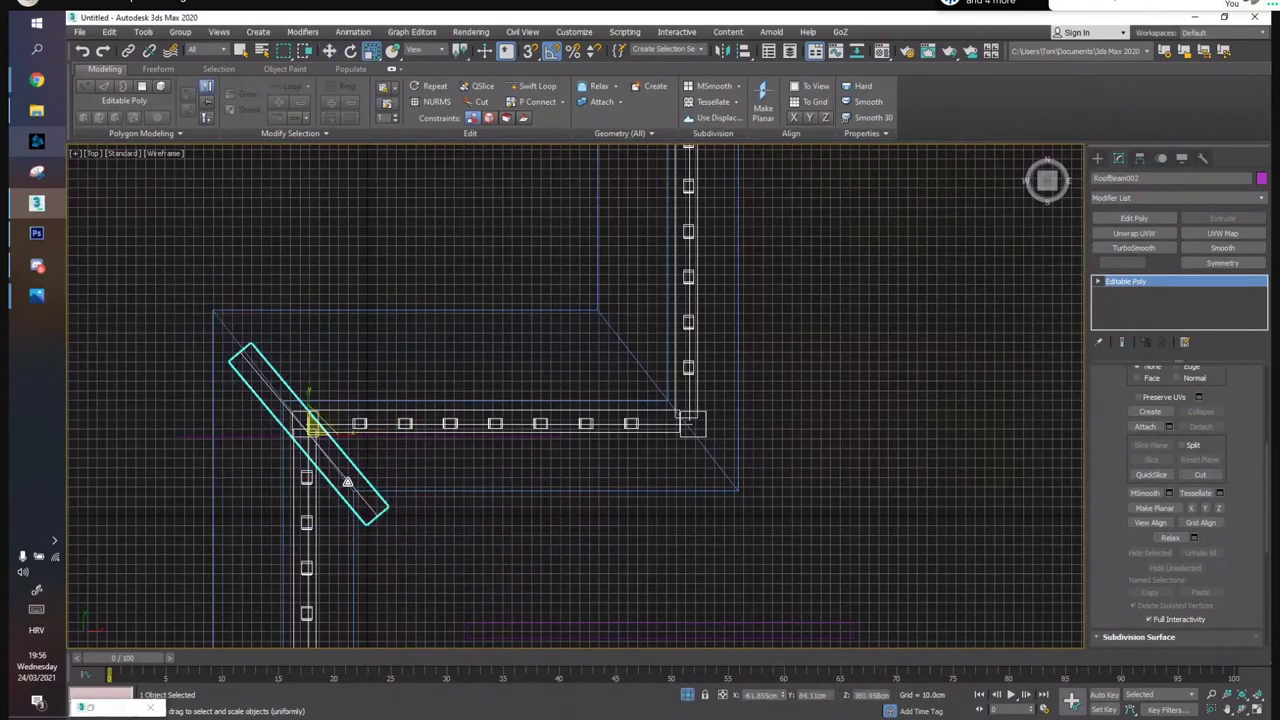
key(ctrl+z)
key(w)
key(r)
drag(323, 433, 313, 385)
key(w)
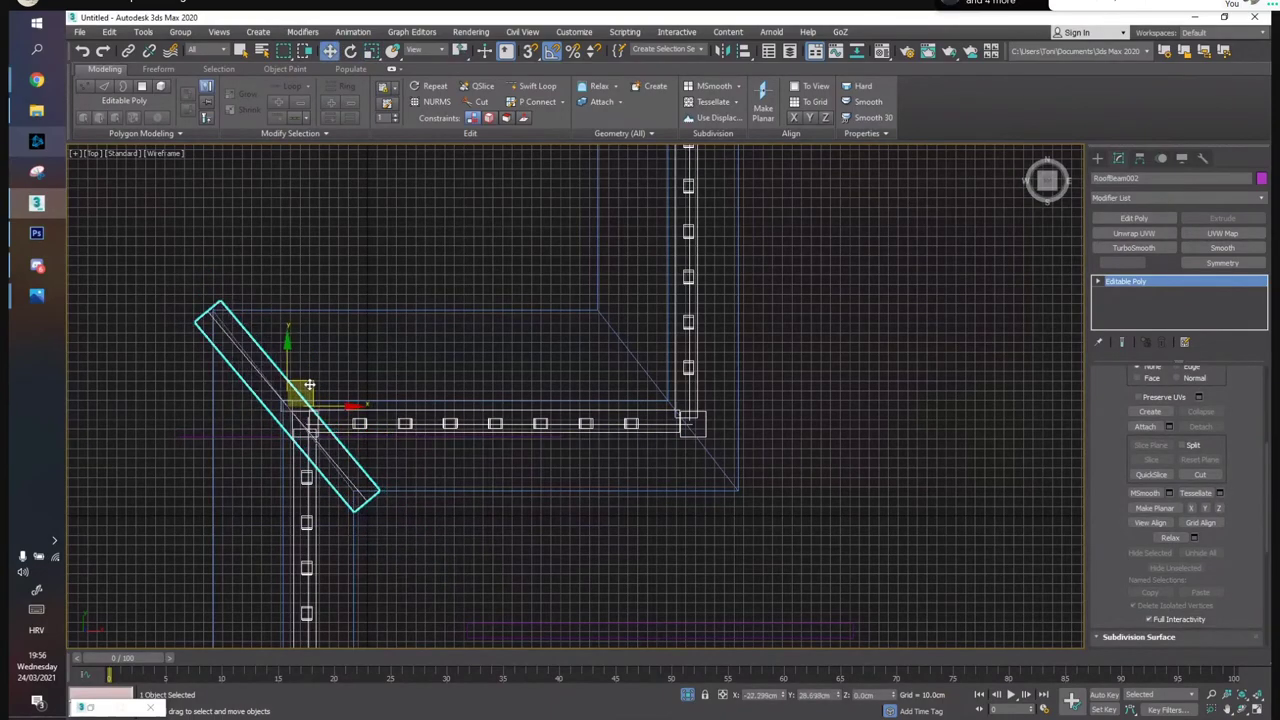
Fine-tune the beam's rotation and position so it lines up with the diagonal roof seam from above
key(e)
scroll(295, 410, up, 4)
drag(340, 376, 347, 382)
drag(348, 382, 309, 383)
key(w)
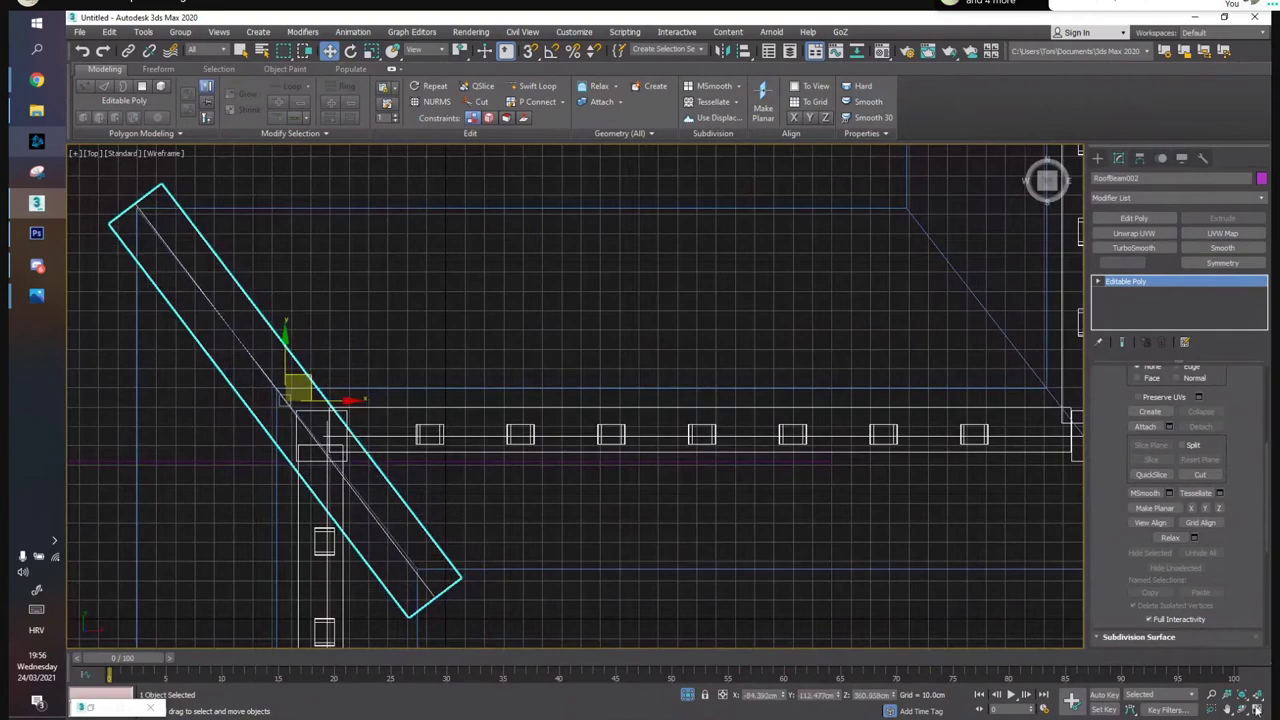
Switch to the four-viewport layout and tilt the beam to match the roof's slope in the Left view
click(1258, 705)
scroll(250, 516, down, 4)
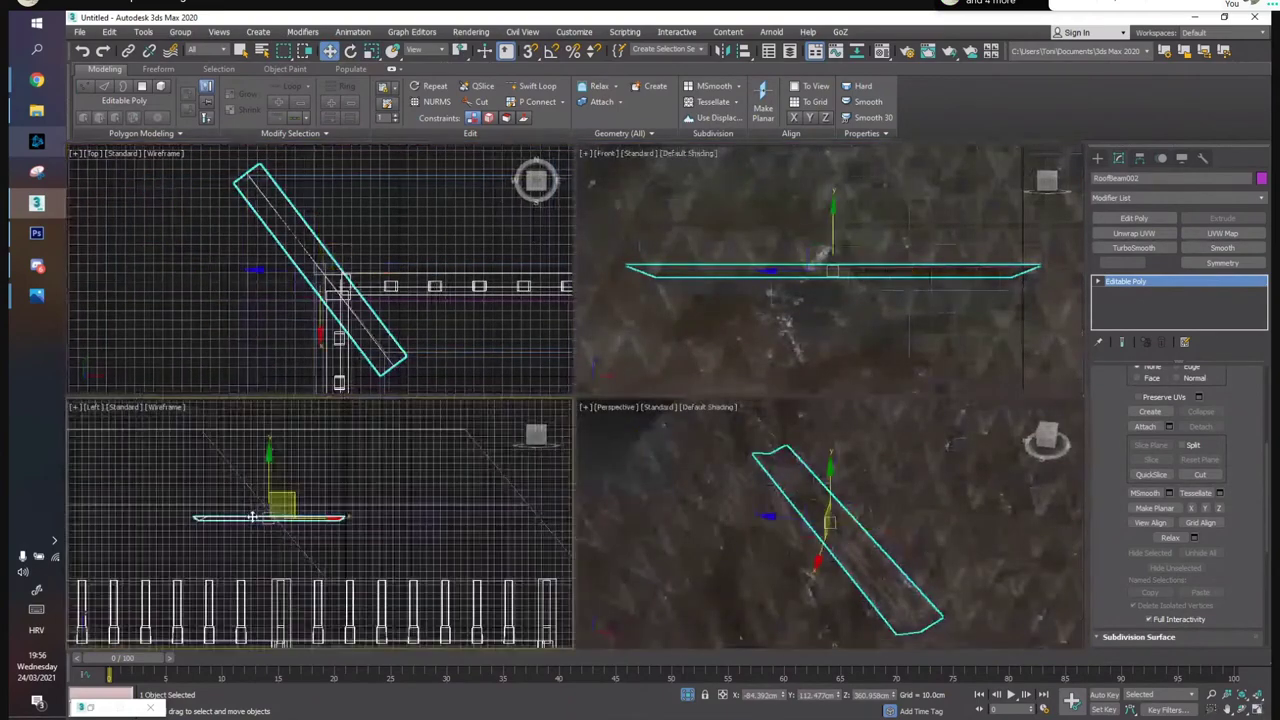
drag(271, 477, 317, 554)
key(1)
click(340, 430)
key(1)
scroll(846, 606, down, 4)
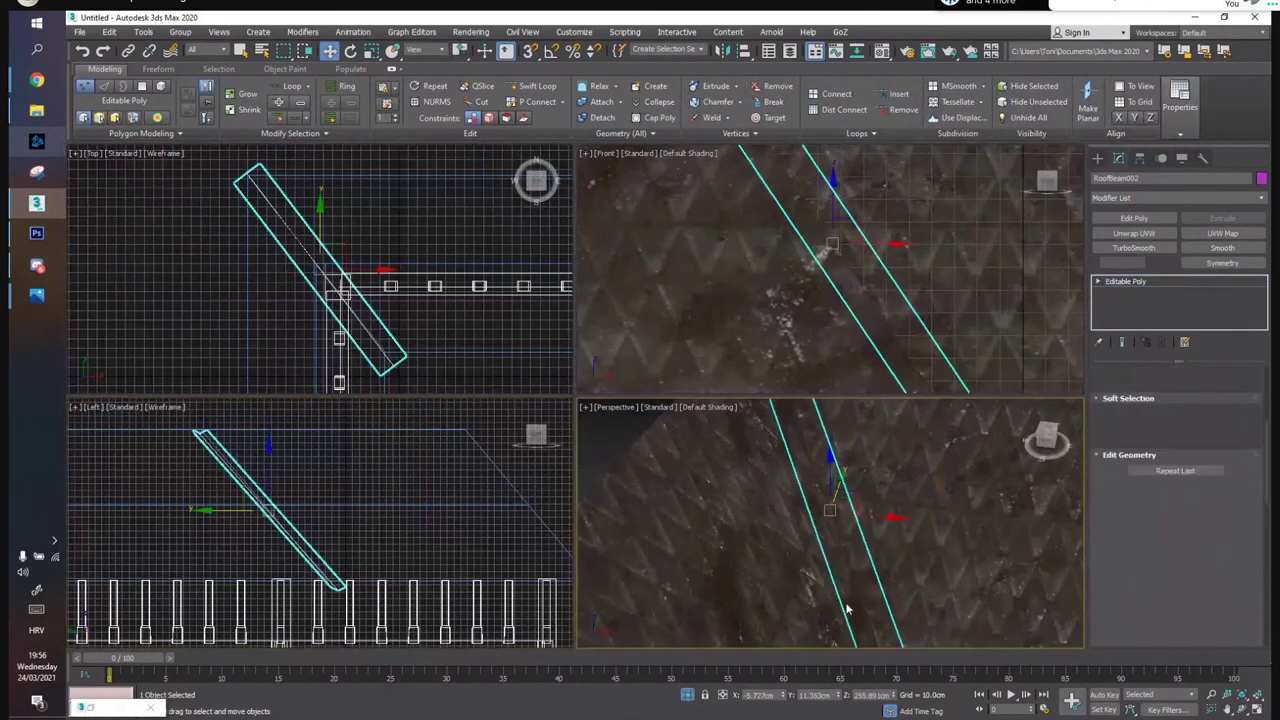
Raise the tilted beam and shift it so it rests on the roof surface along the seam
alt+middle_drag(843, 602, 800, 547)
drag(773, 508, 774, 497)
alt+middle_drag(774, 497, 692, 494)
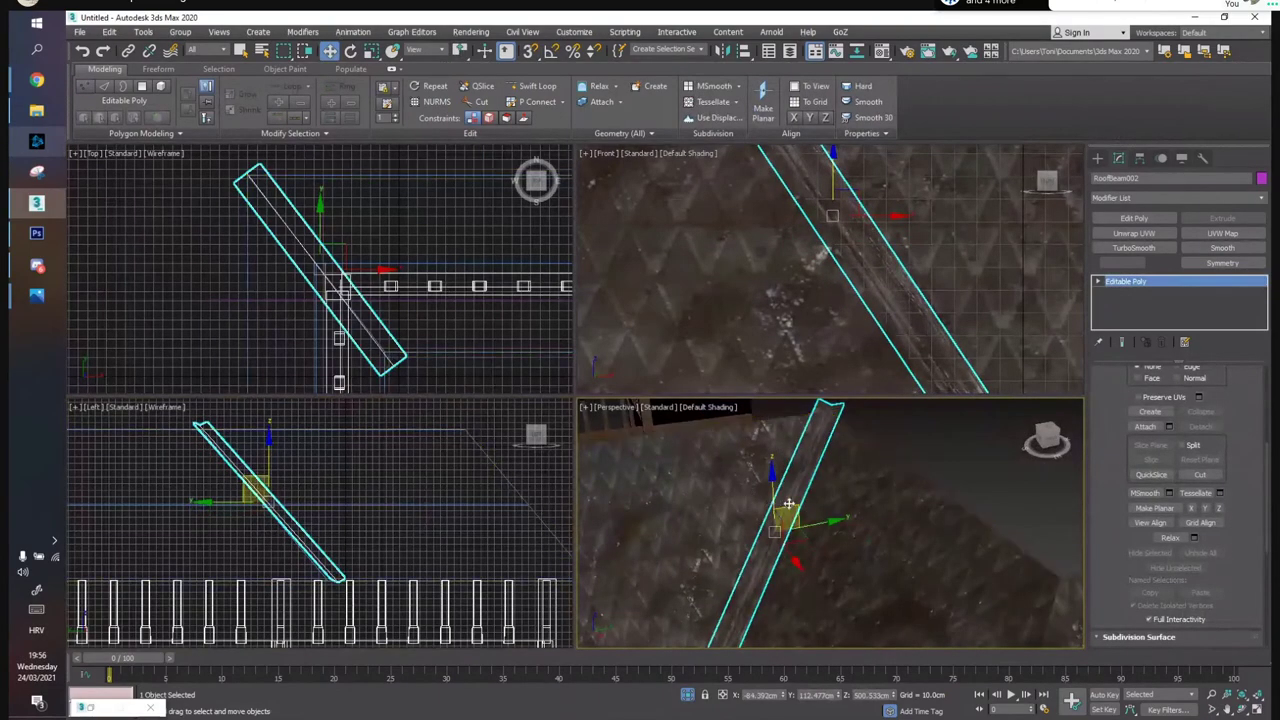
drag(772, 497, 802, 536)
click(990, 477)
alt+middle_drag(858, 506, 803, 490)
scroll(803, 490, down, 3)
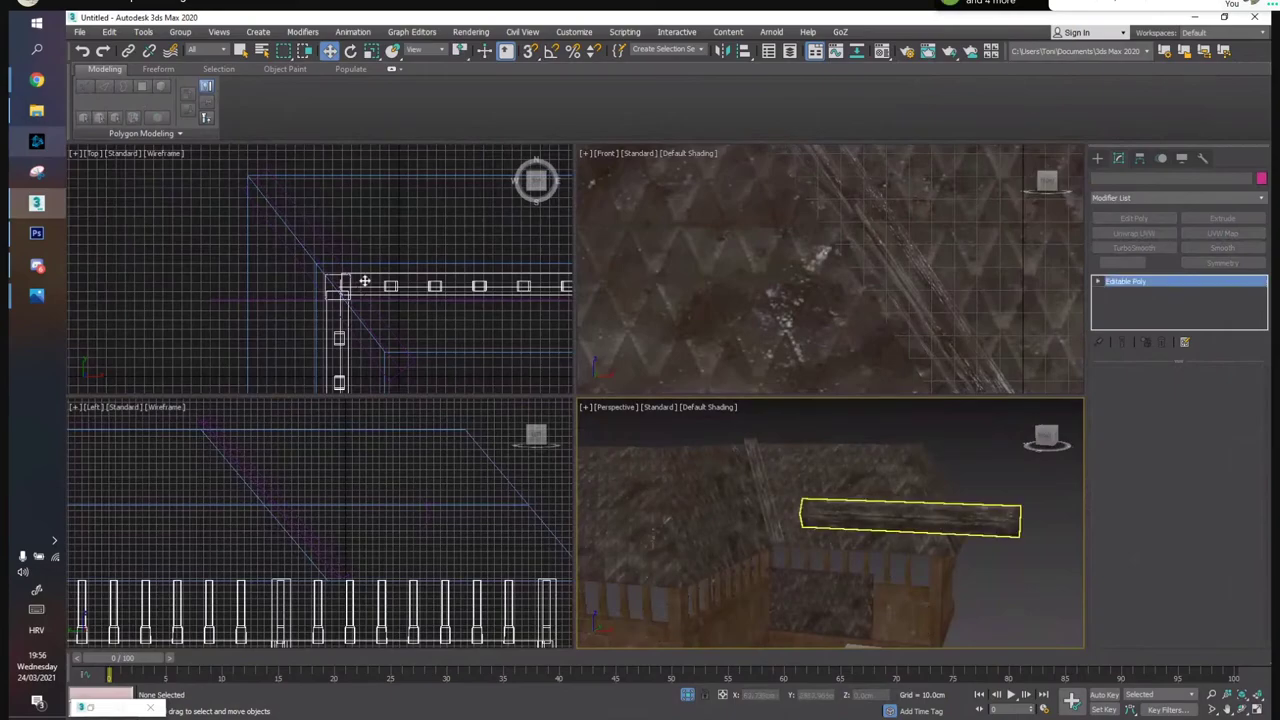
Rotate the spare roof beam in the Top view and place it over the next diagonal roof seam
middle_drag(365, 281, 203, 260)
scroll(258, 266, down, 5)
key(e)
drag(351, 316, 365, 275)
key(a)
key(w)
key(e)
key(w)
key(r)
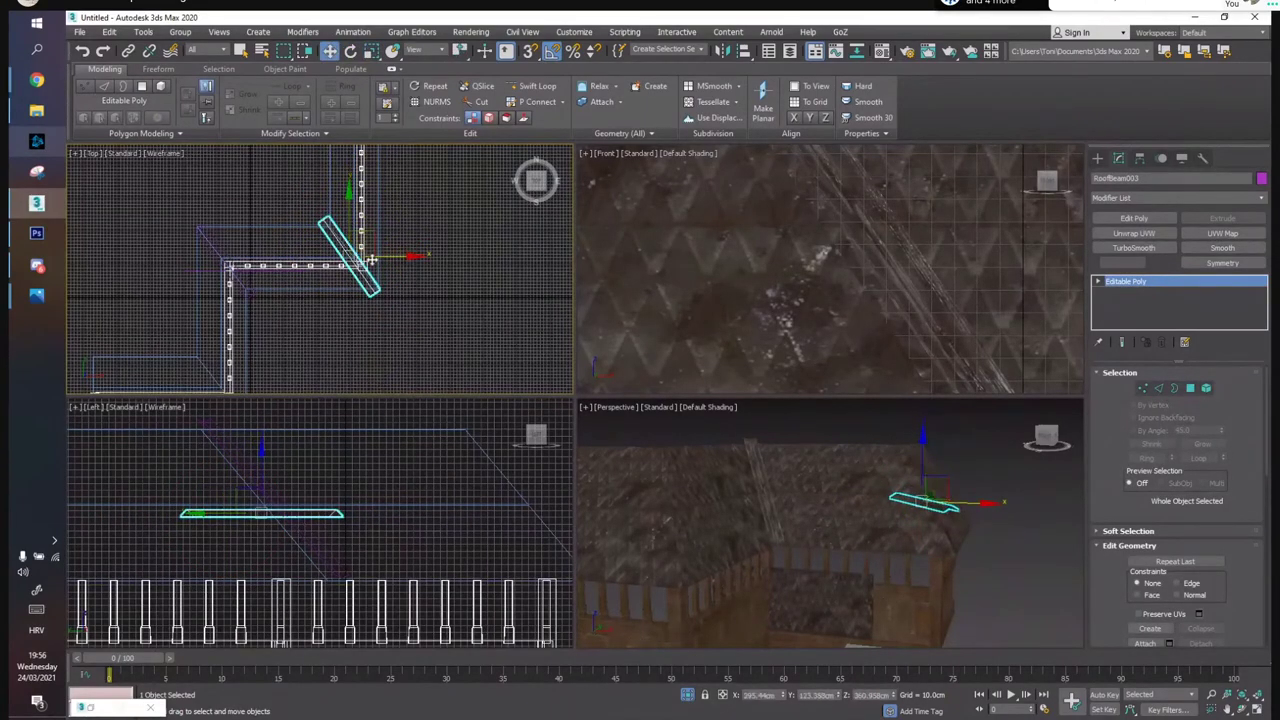
Fine-tune the beam's rotation and position from above so it lies along the diagonal roof seam
scroll(340, 255, up, 5)
key(e)
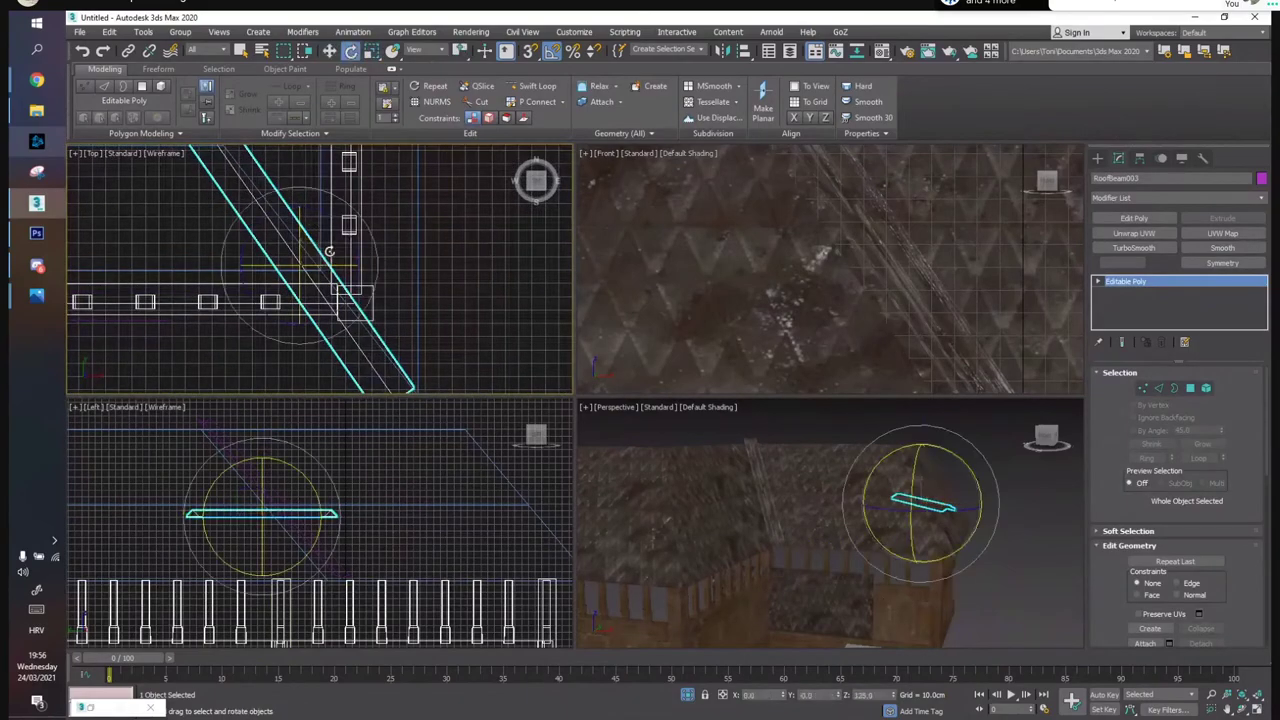
drag(328, 252, 322, 247)
key(w)
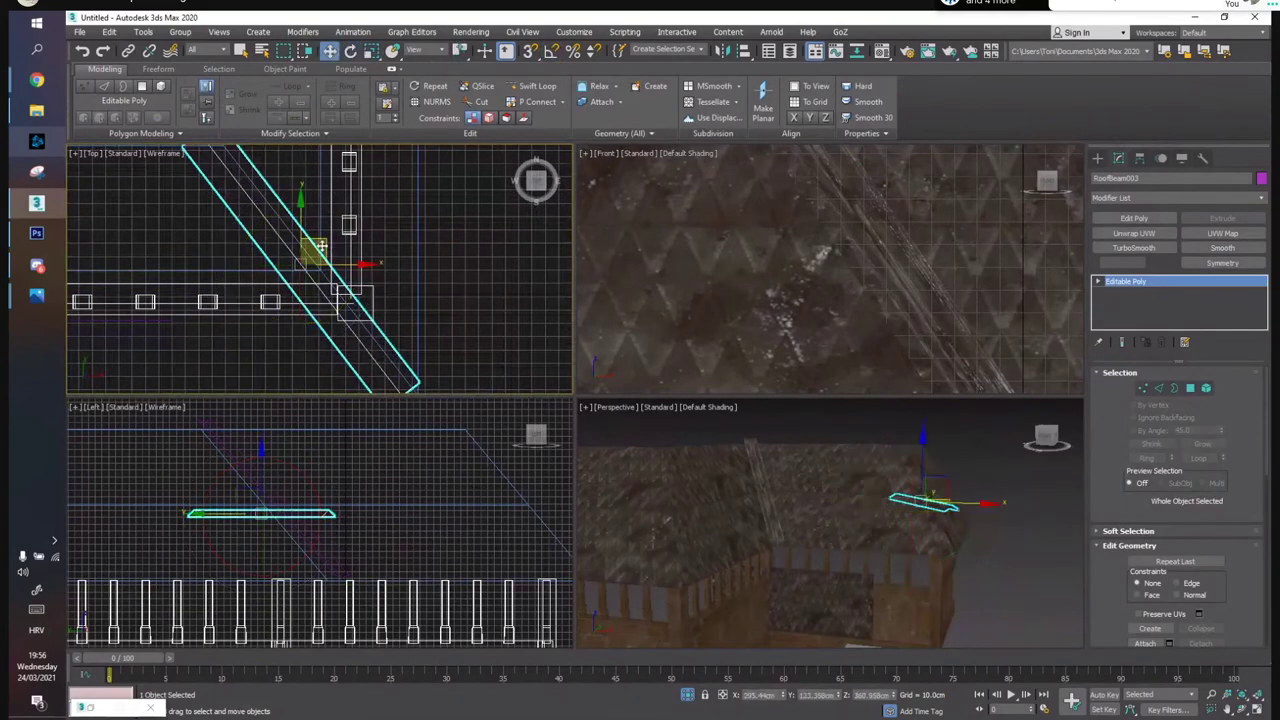
click(331, 234)
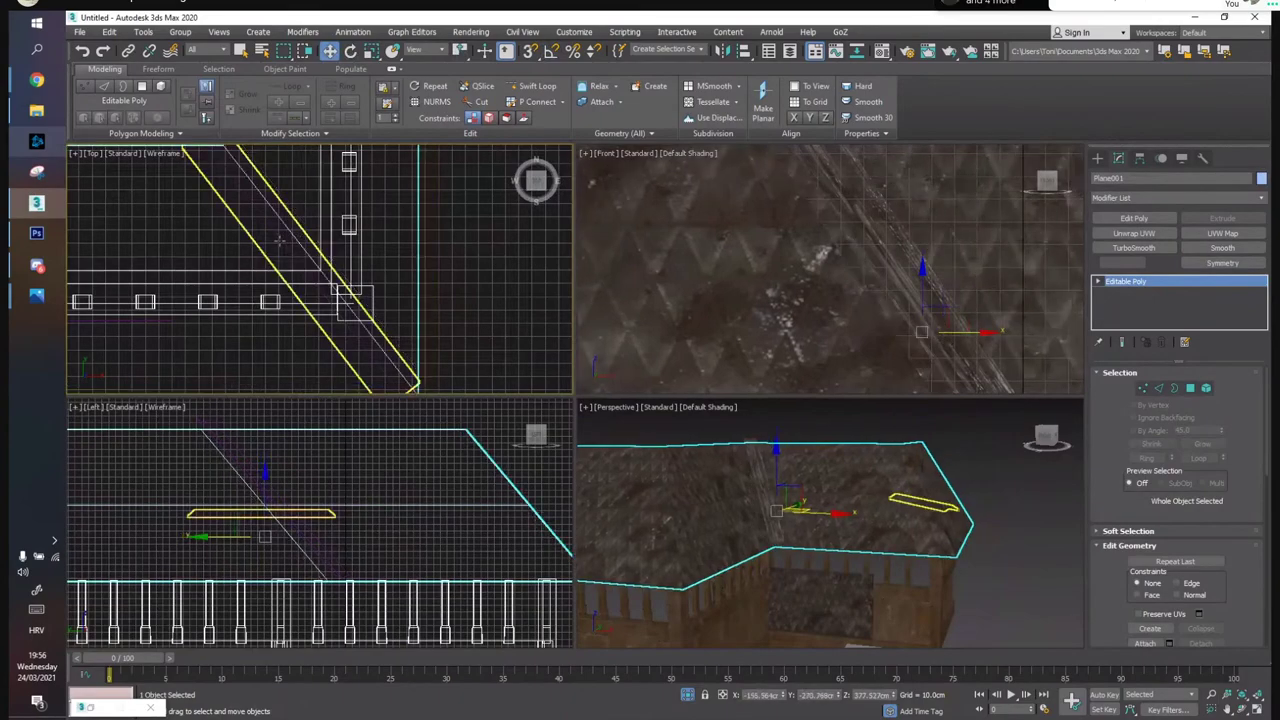
click(289, 246)
drag(322, 242, 330, 232)
Raise the beam to the roof ridge in the Left view and lower its far-end vertices to the eave to match the slope
middle_drag(318, 481, 313, 534)
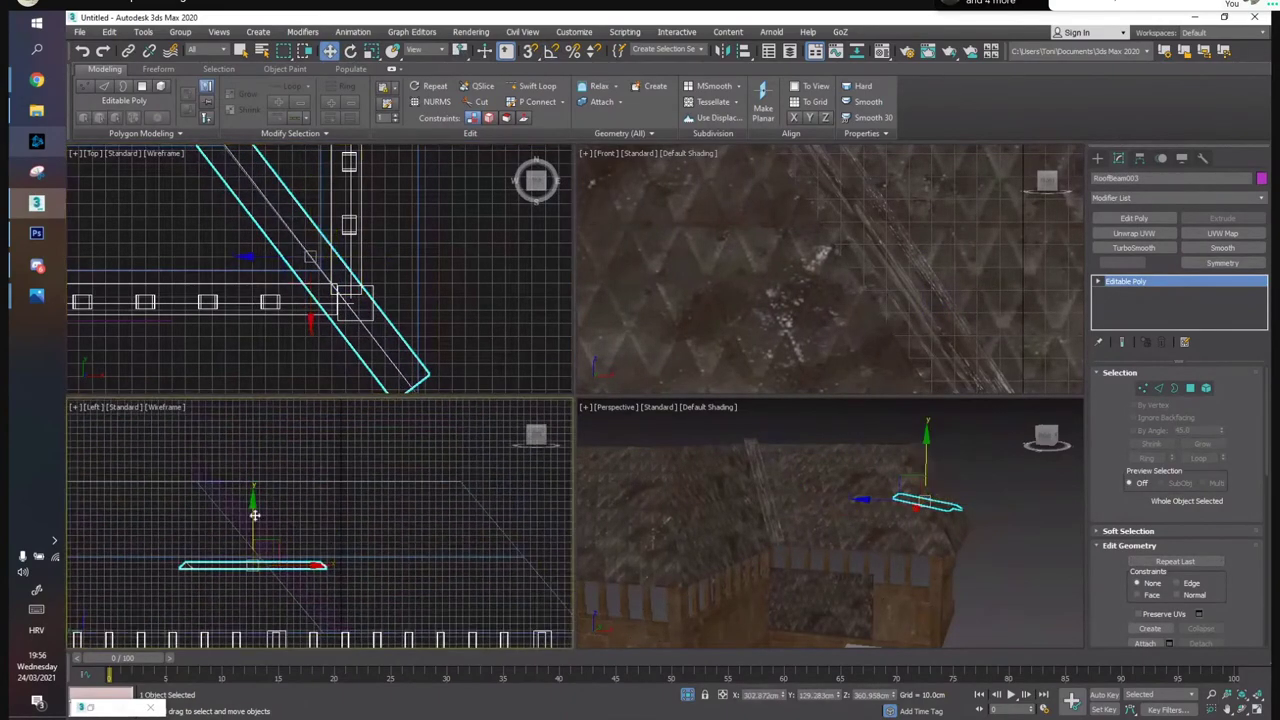
drag(255, 516, 274, 435)
key(1)
drag(340, 526, 306, 462)
middle_drag(320, 484, 309, 460)
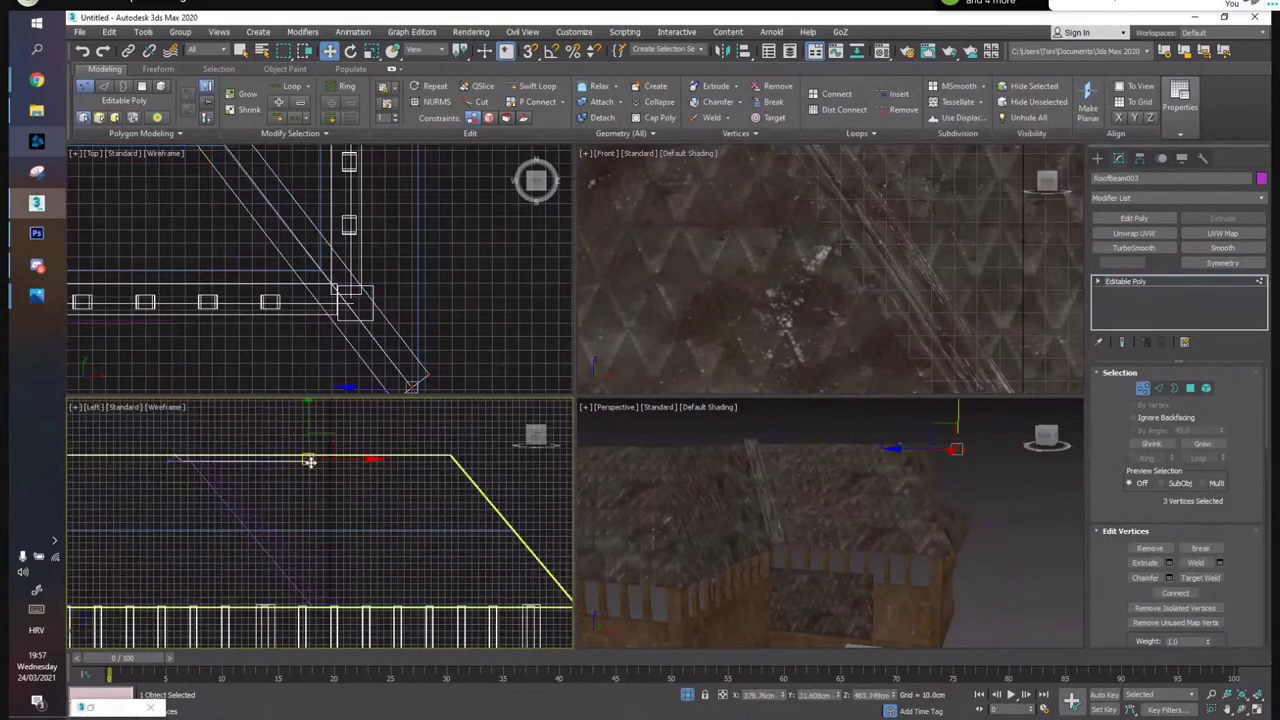
scroll(309, 460, down, 2)
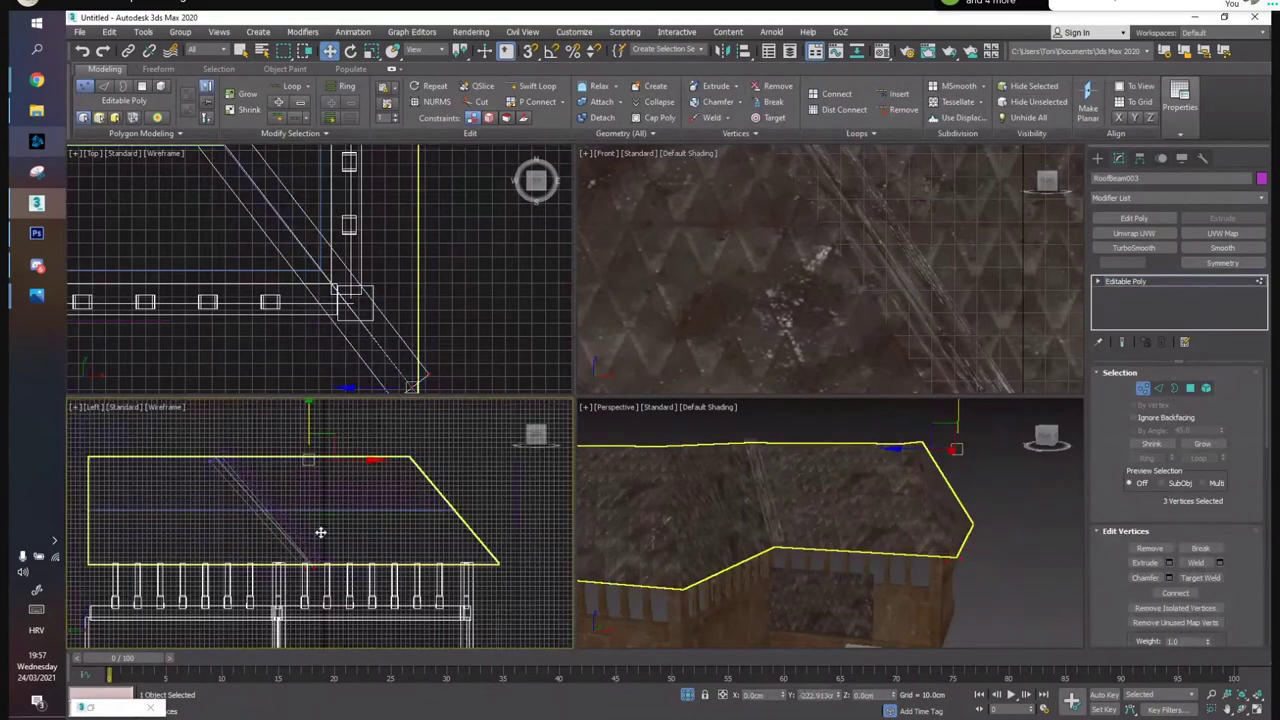
key(1)
Maximize the Perspective viewport and shift the beam sideways so it sits on the roof's corner seam
alt+middle_drag(840, 510, 780, 540)
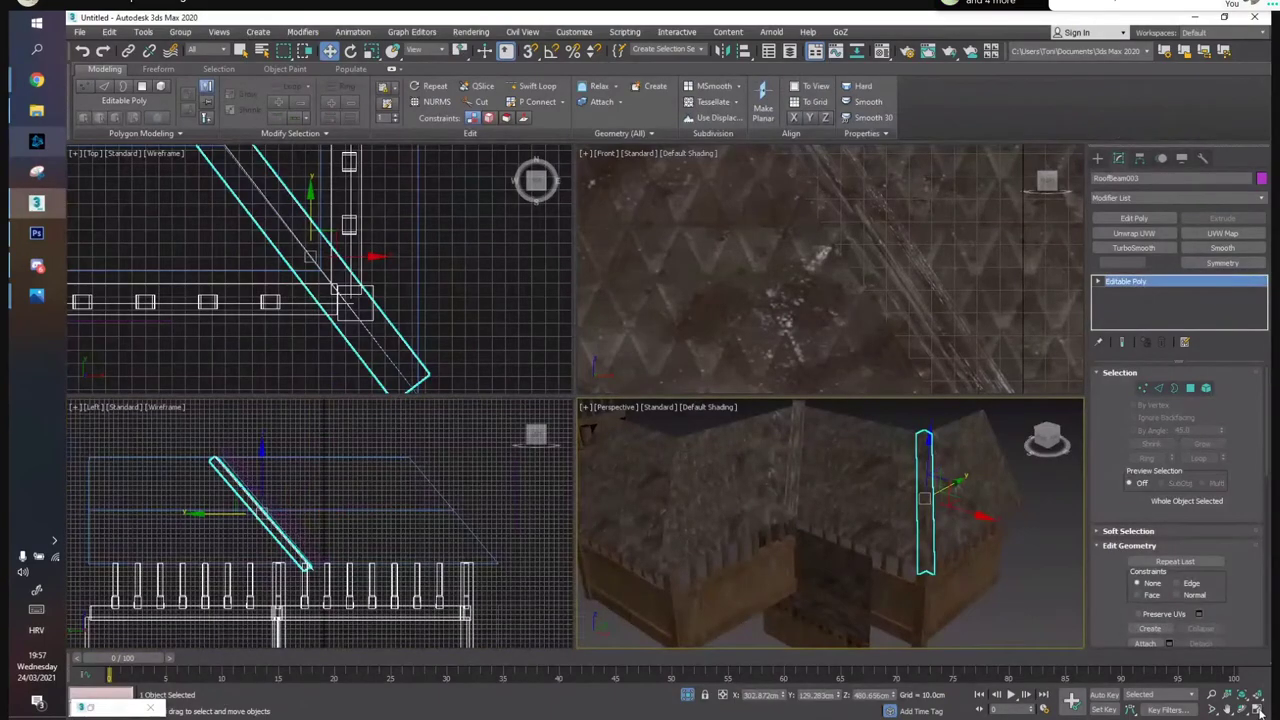
click(1258, 710)
alt+middle_drag(712, 235, 657, 270)
scroll(782, 281, up, 4)
drag(762, 462, 735, 469)
alt+middle_drag(713, 432, 807, 378)
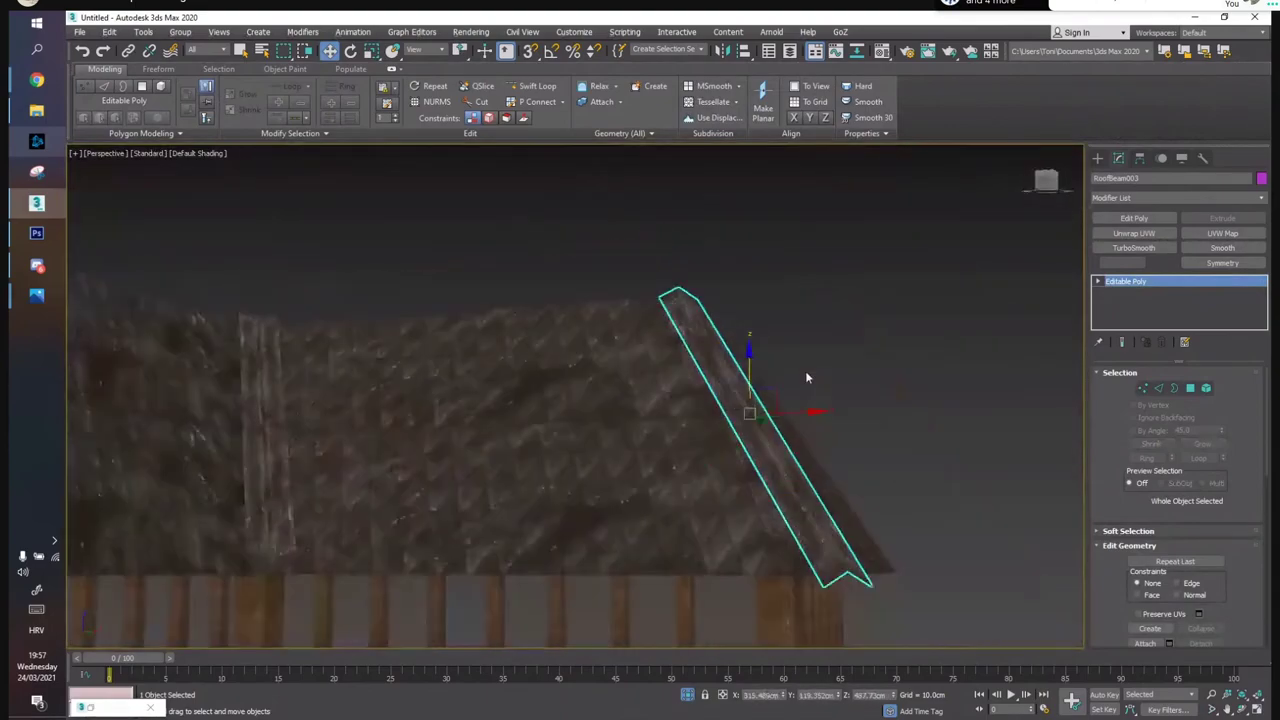
scroll(807, 378, down, 4)
click(908, 407)
Copy the fitted beam onto the matching outer corner seam at the other end of the roof
alt+middle_drag(900, 395, 715, 360)
scroll(715, 348, down, 3)
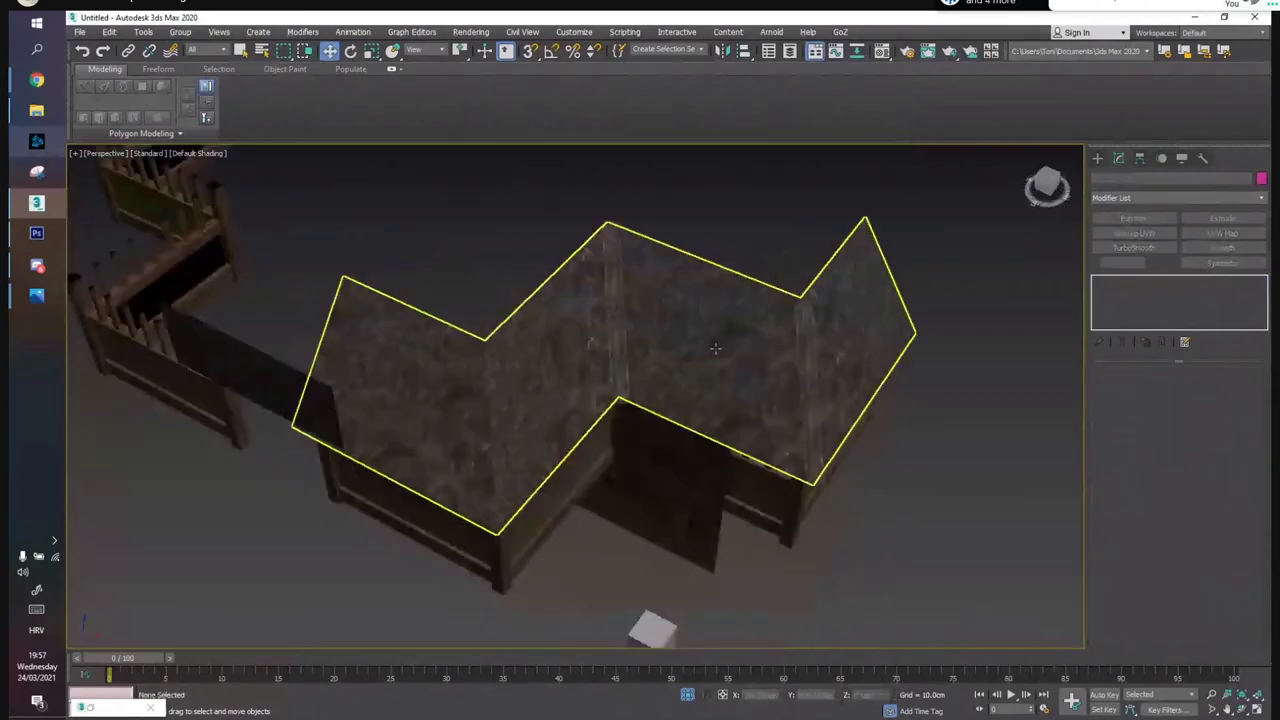
click(818, 377)
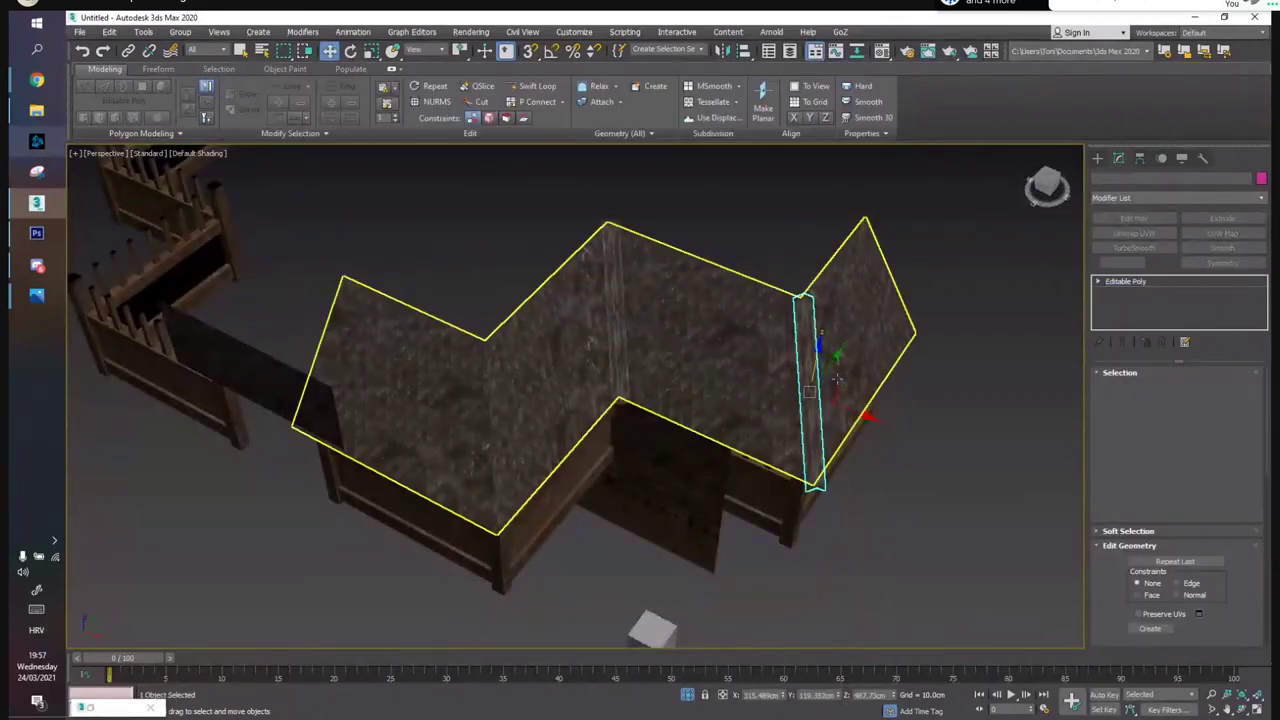
mouse_move(845, 386)
shift+mouse_down()
mouse_move(543, 463)
mouse_move(525, 433)
shift+mouse_up()
click(670, 428)
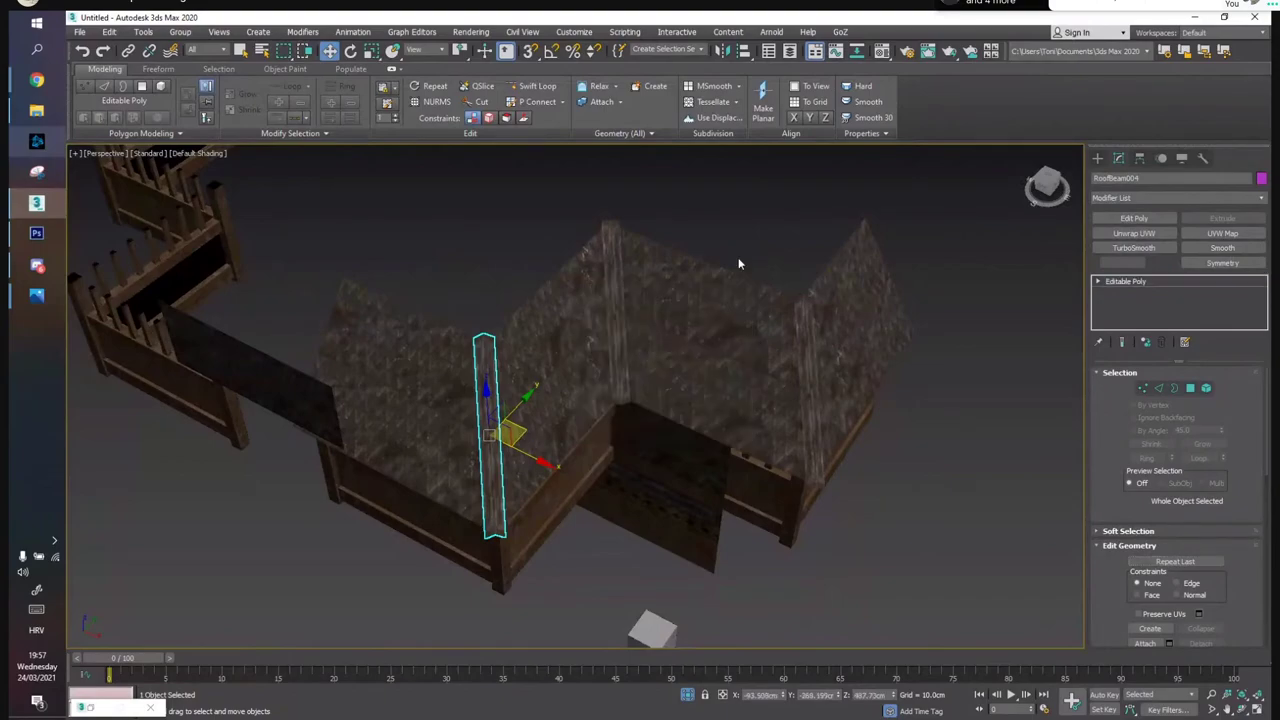
Nudge the copied beam so it rests evenly over its corner seam
click(451, 316)
alt+middle_drag(451, 312, 512, 246)
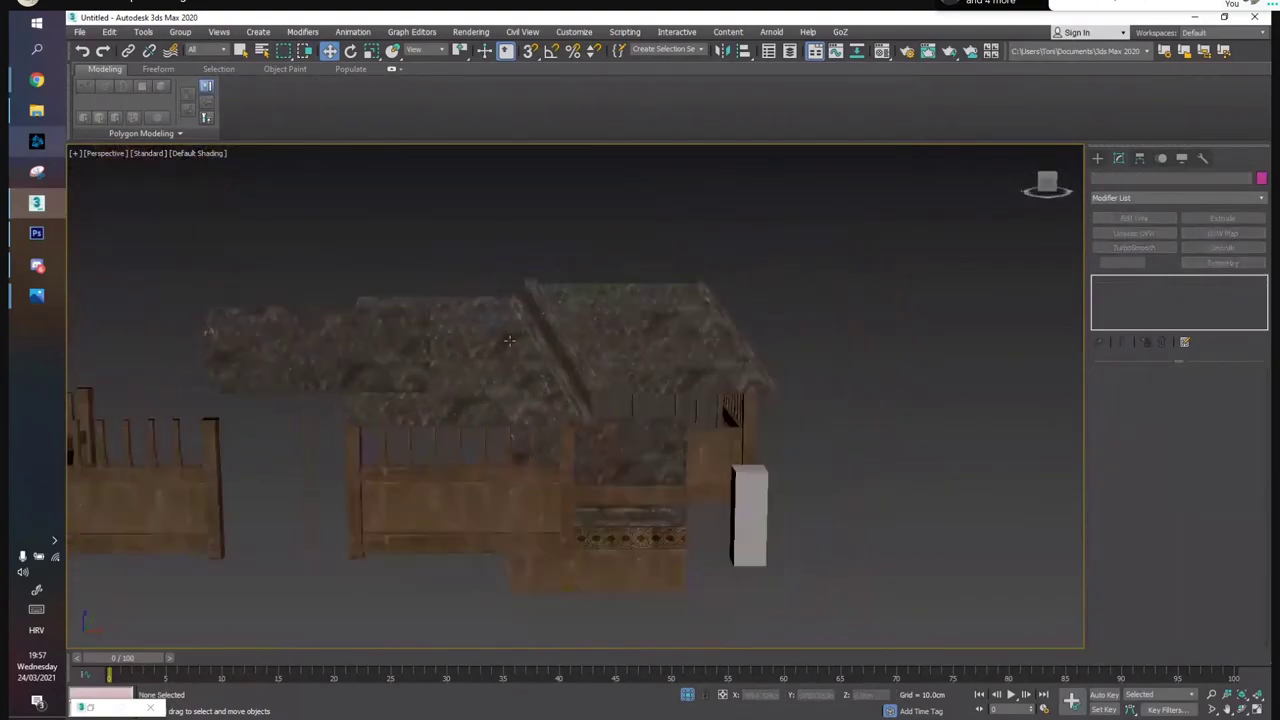
scroll(561, 368, up, 4)
click(592, 354)
alt+middle_drag(600, 276, 615, 332)
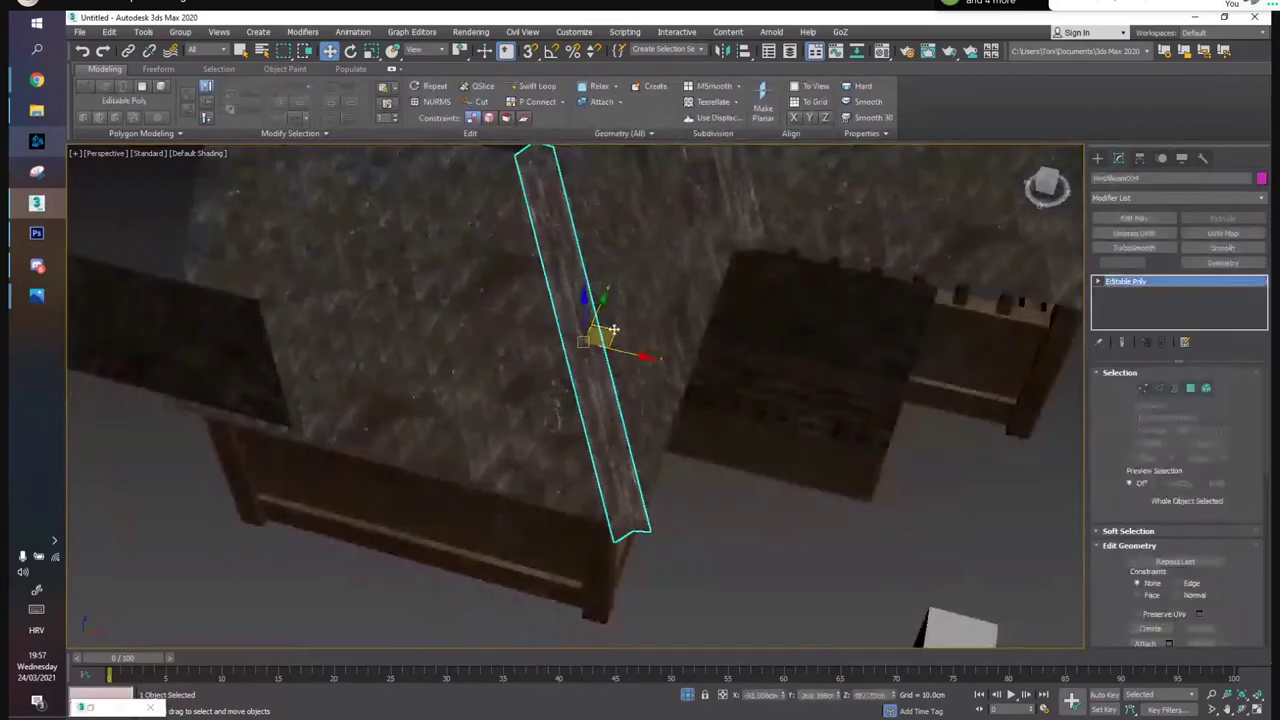
drag(615, 332, 619, 333)
alt+middle_drag(619, 333, 592, 240)
scroll(560, 235, down, 4)
click(463, 225)
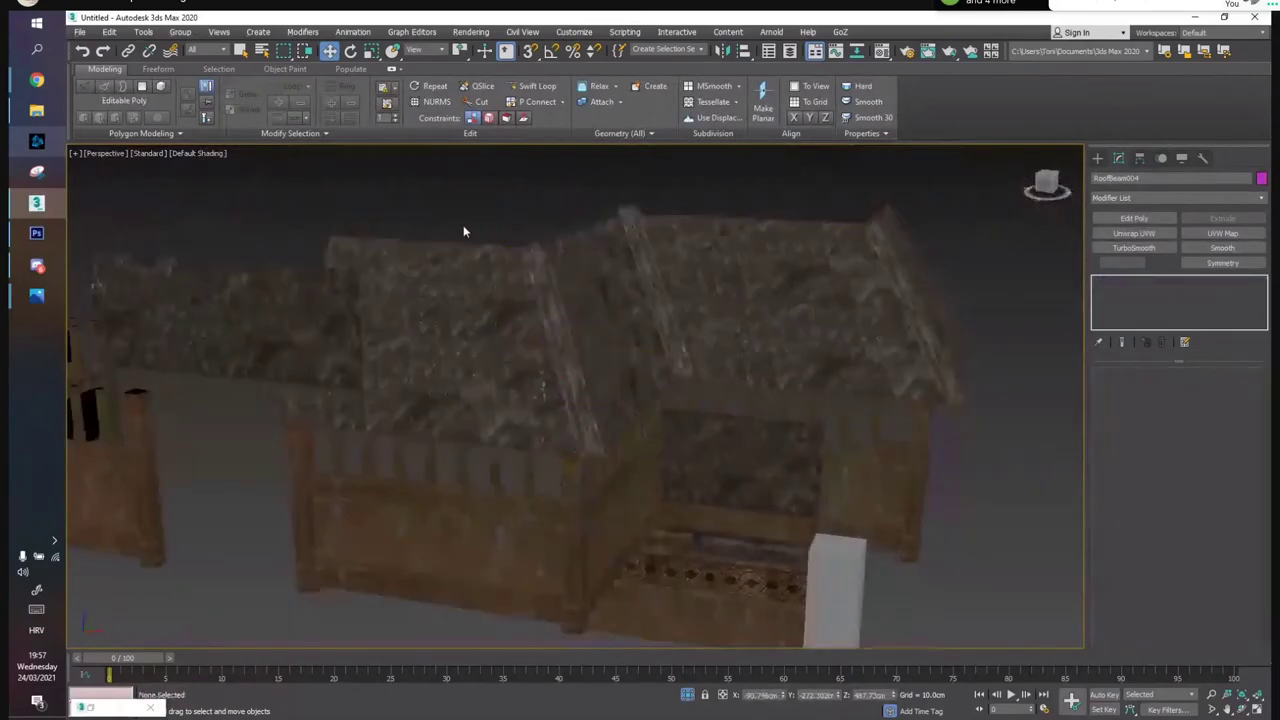
Hide the leftover textured plane beside the roof
click(228, 293)
right_click(238, 253)
click(262, 207)
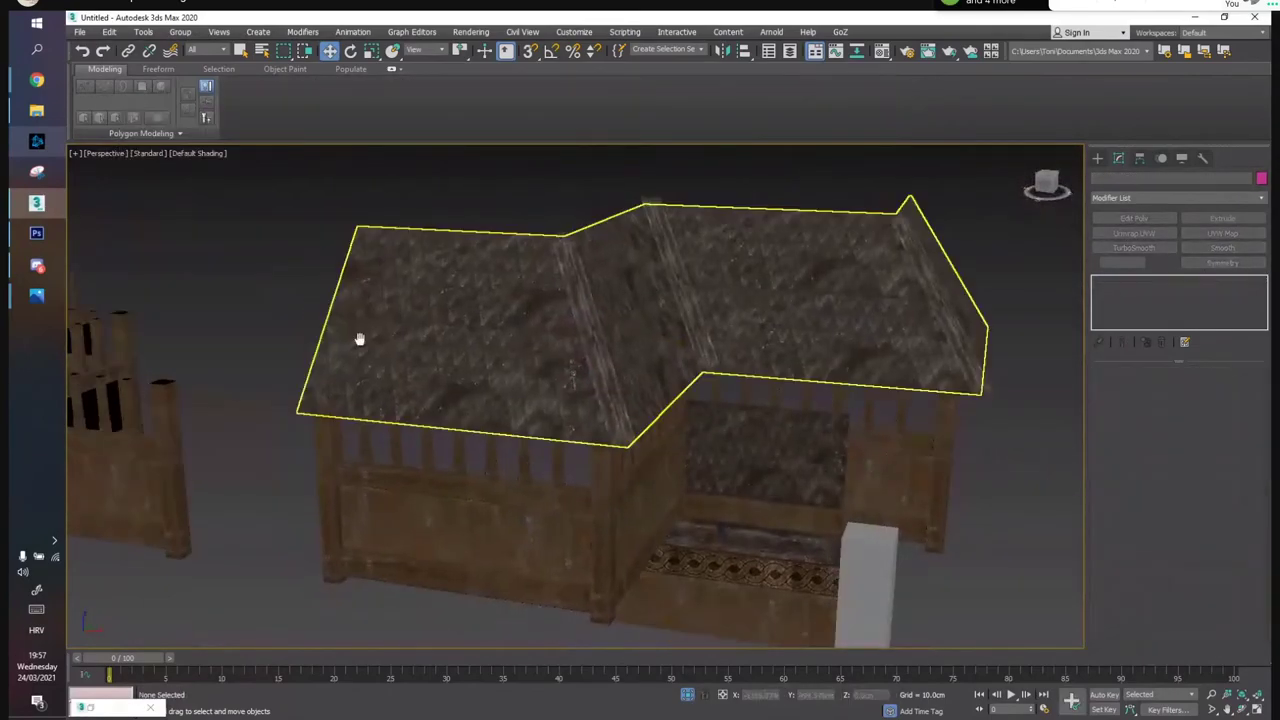
Select the roof with its three beams and copy them over to the second zigzag fence
scroll(436, 303, down, 3)
drag(840, 253, 840, 250)
alt+middle_drag(626, 274, 714, 320)
mouse_move(775, 318)
shift+mouse_down()
mouse_move(366, 329)
mouse_move(325, 307)
shift+mouse_up()
click(669, 427)
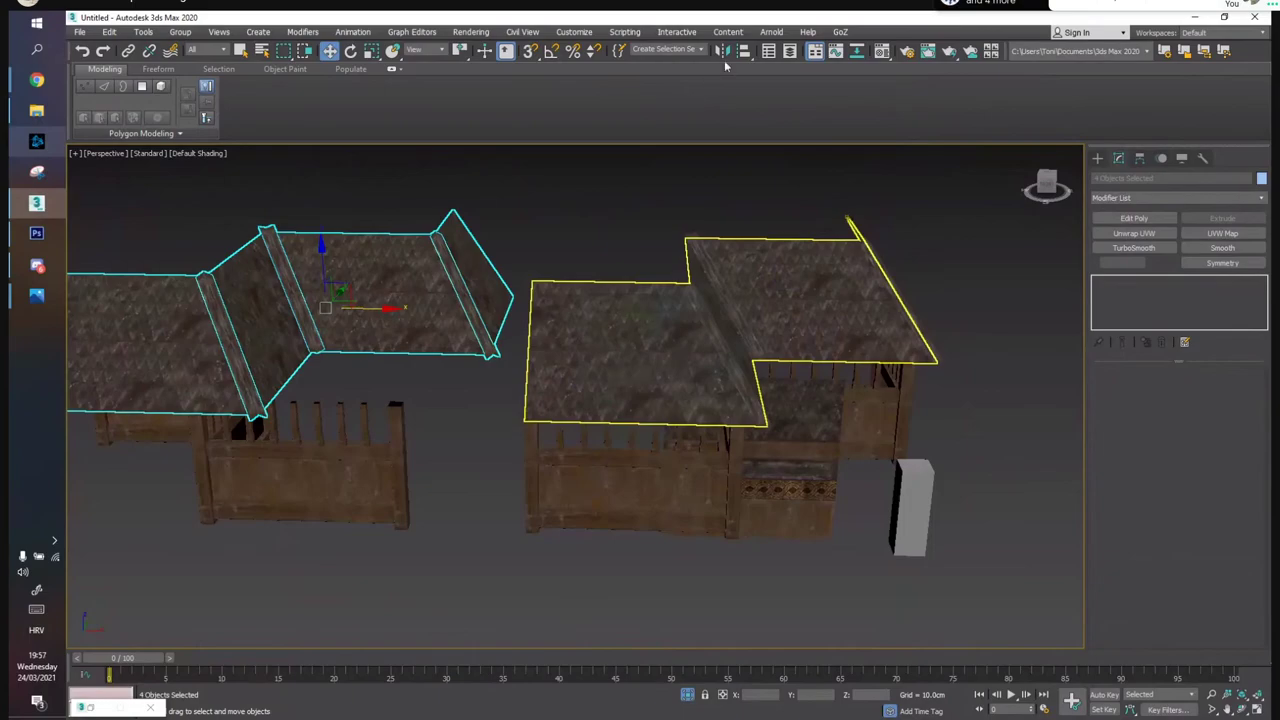
Mirror the copied roof and beams so they match the second fence's reversed layout
click(722, 50)
click(650, 471)
alt+middle_drag(590, 471, 486, 341)
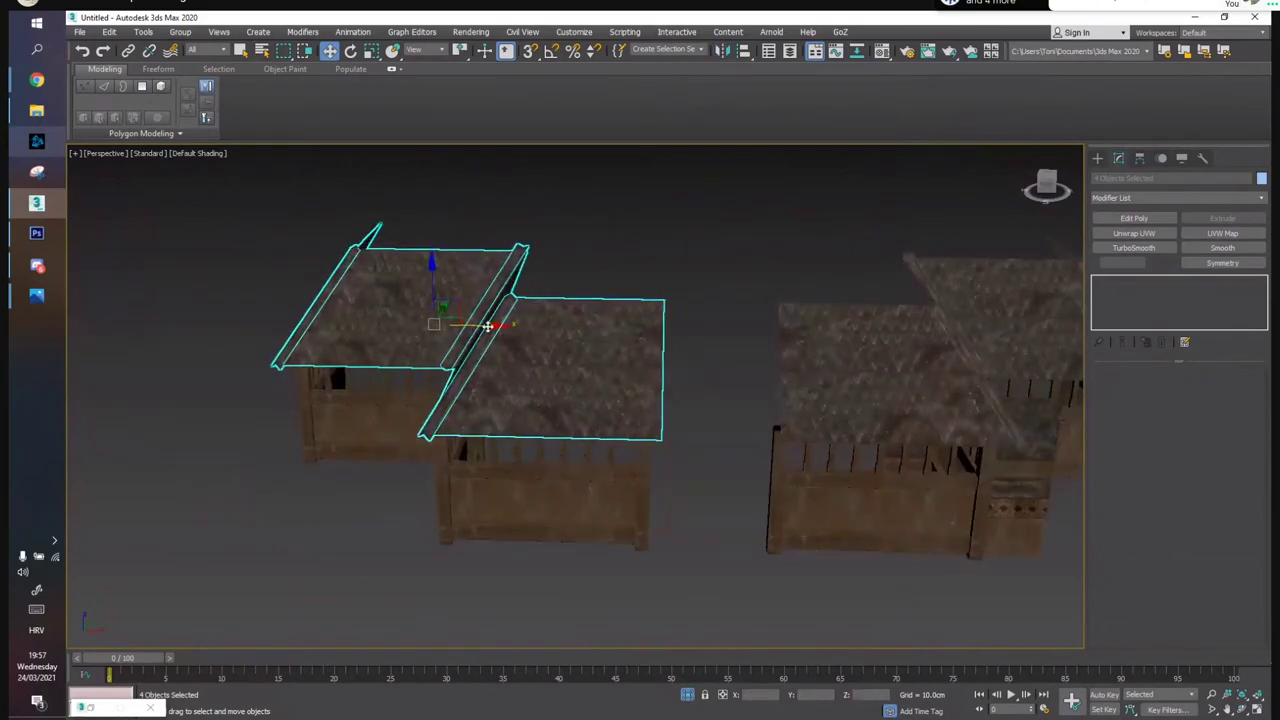
right_click(487, 328)
click(615, 481)
Run Reset XForm on the mirrored roof and beams
alt+middle_drag(451, 257, 584, 269)
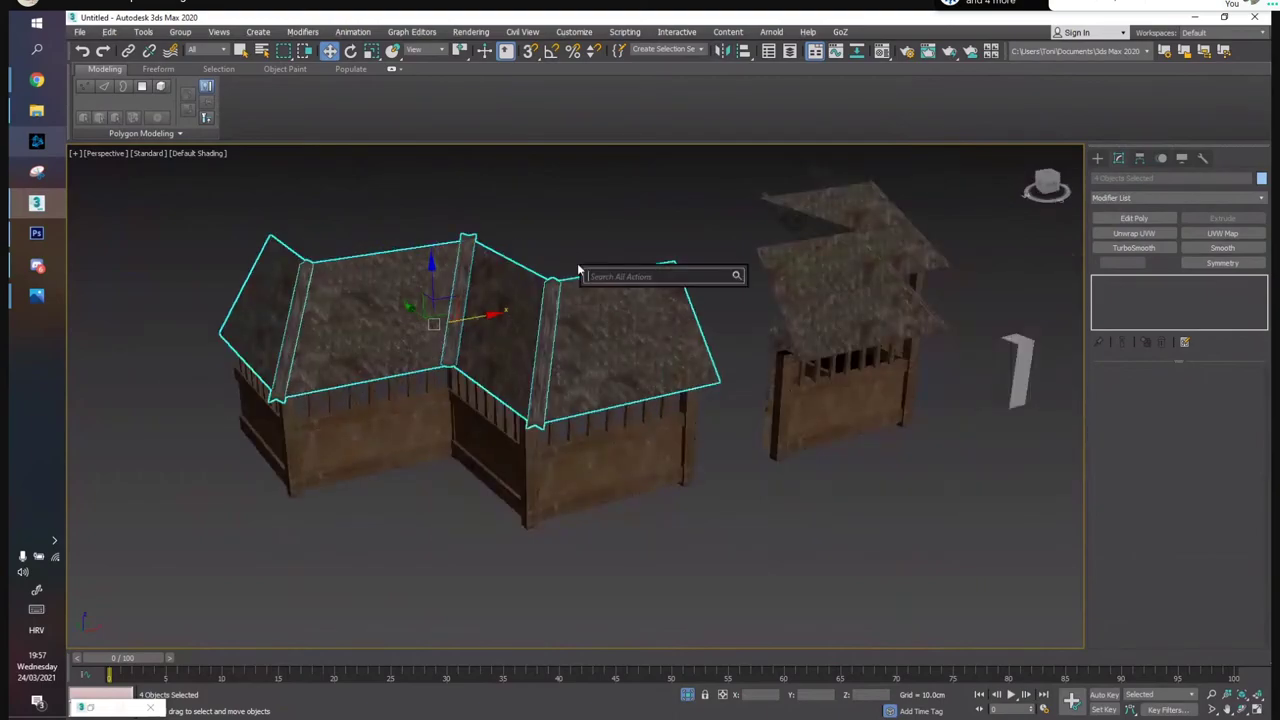
text(reset x)
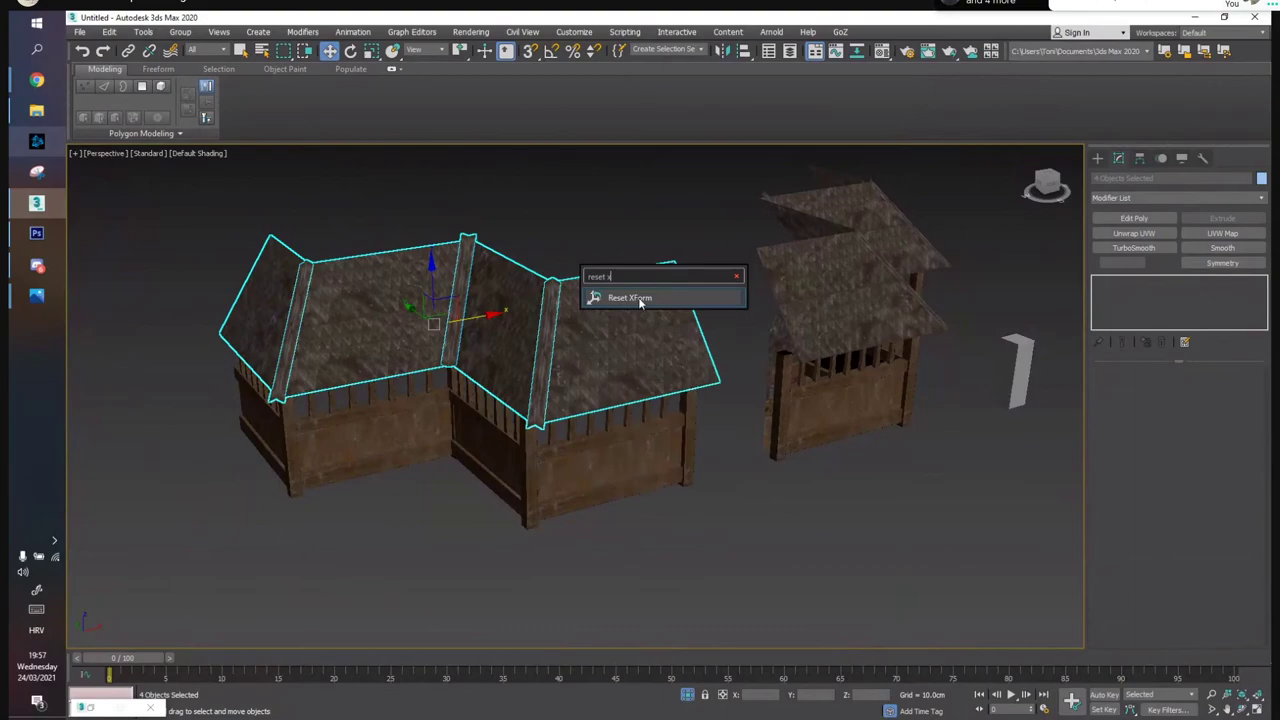
middle_drag(577, 250, 600, 277)
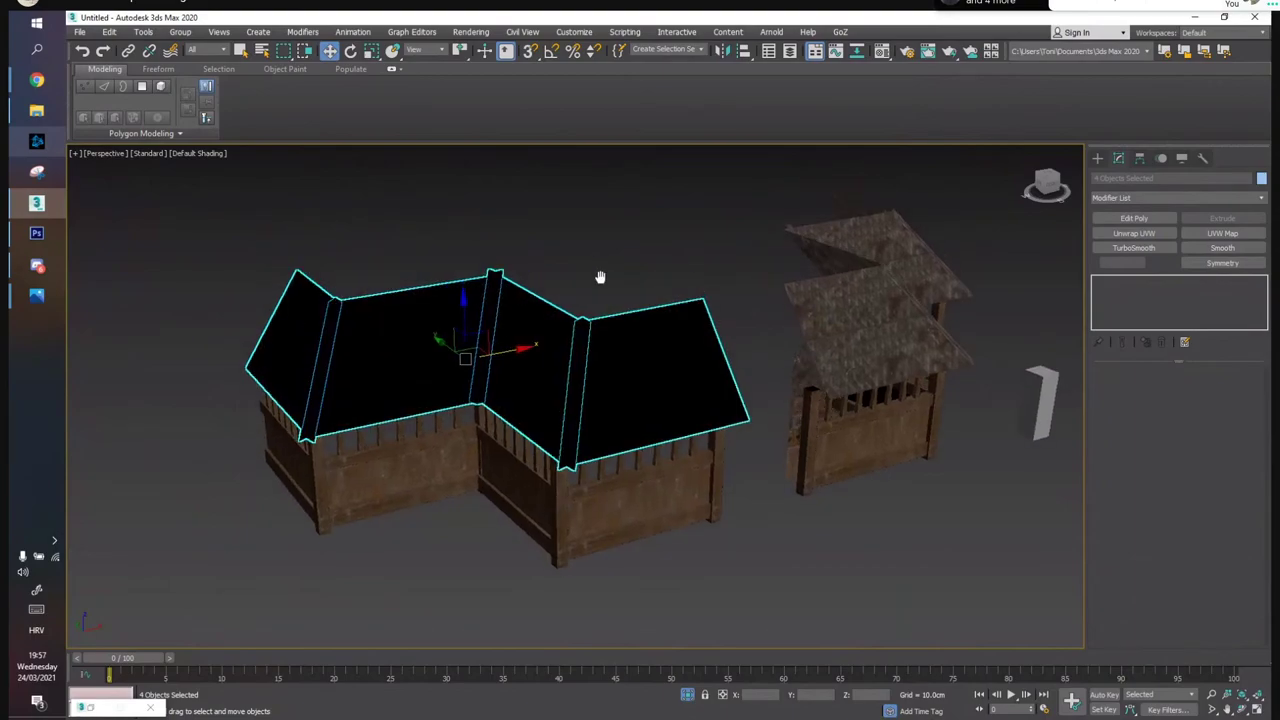
click(1135, 196)
key(b)
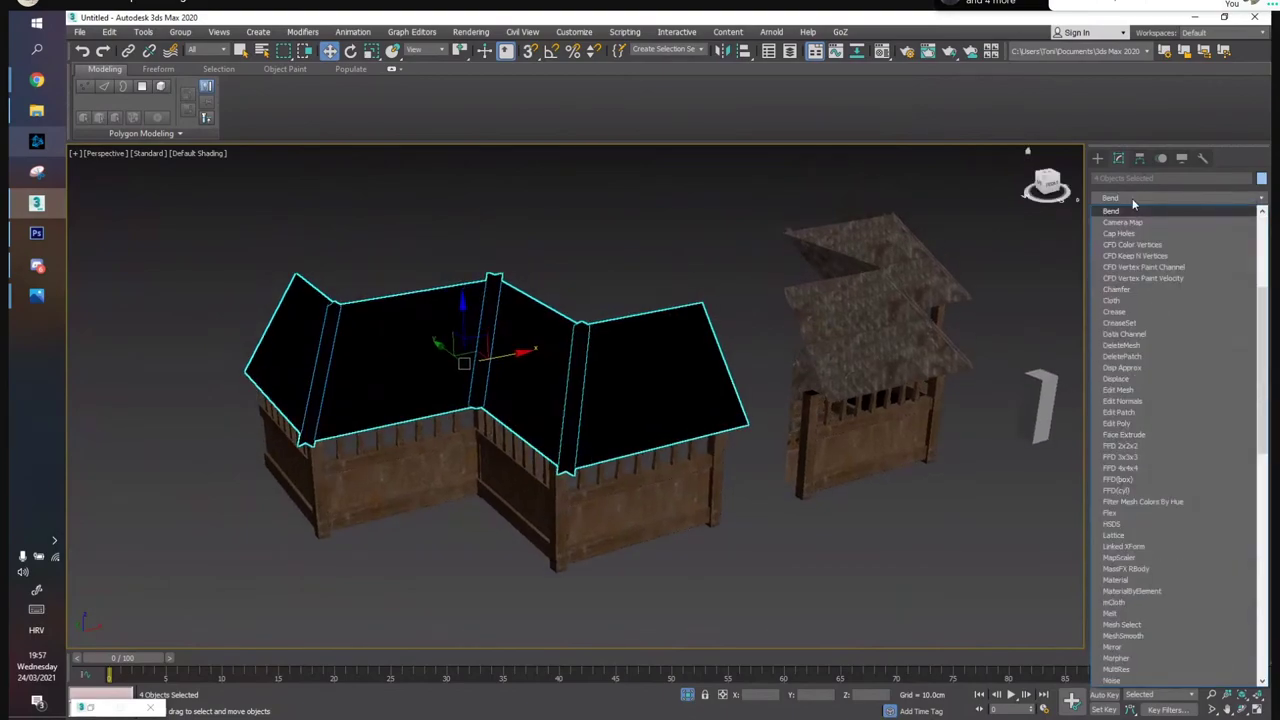
key(o)
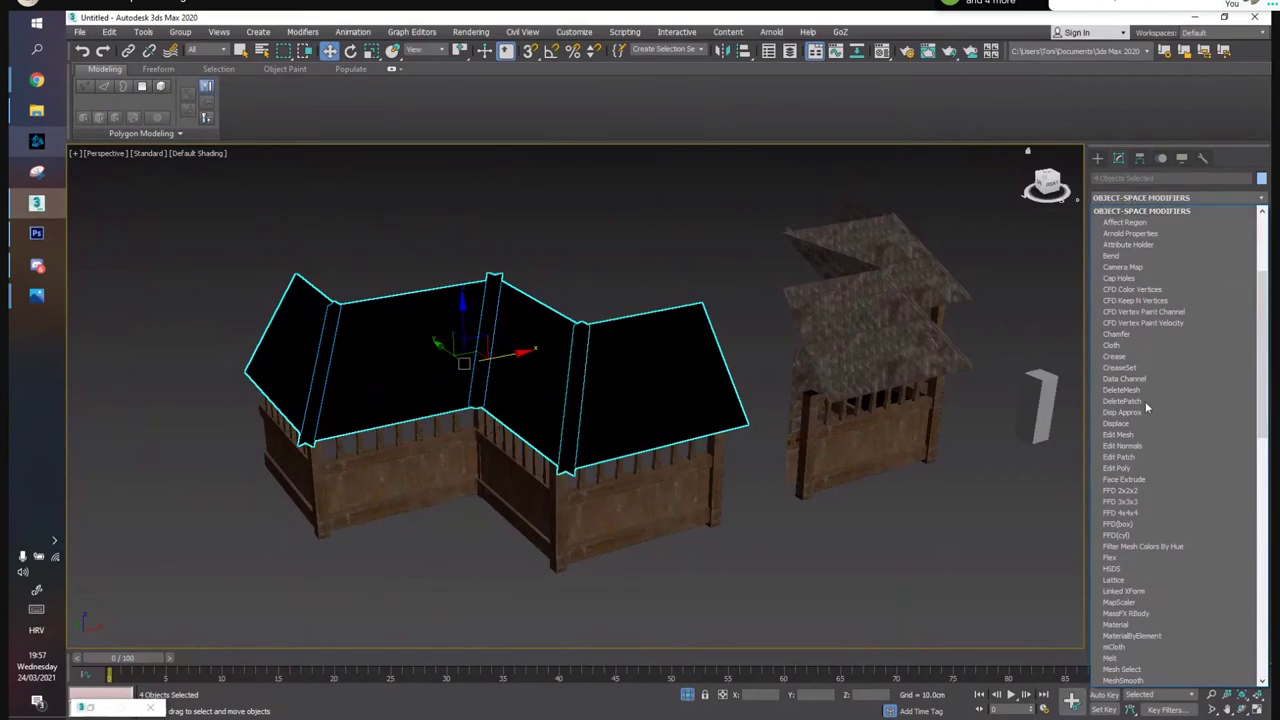
click(831, 302)
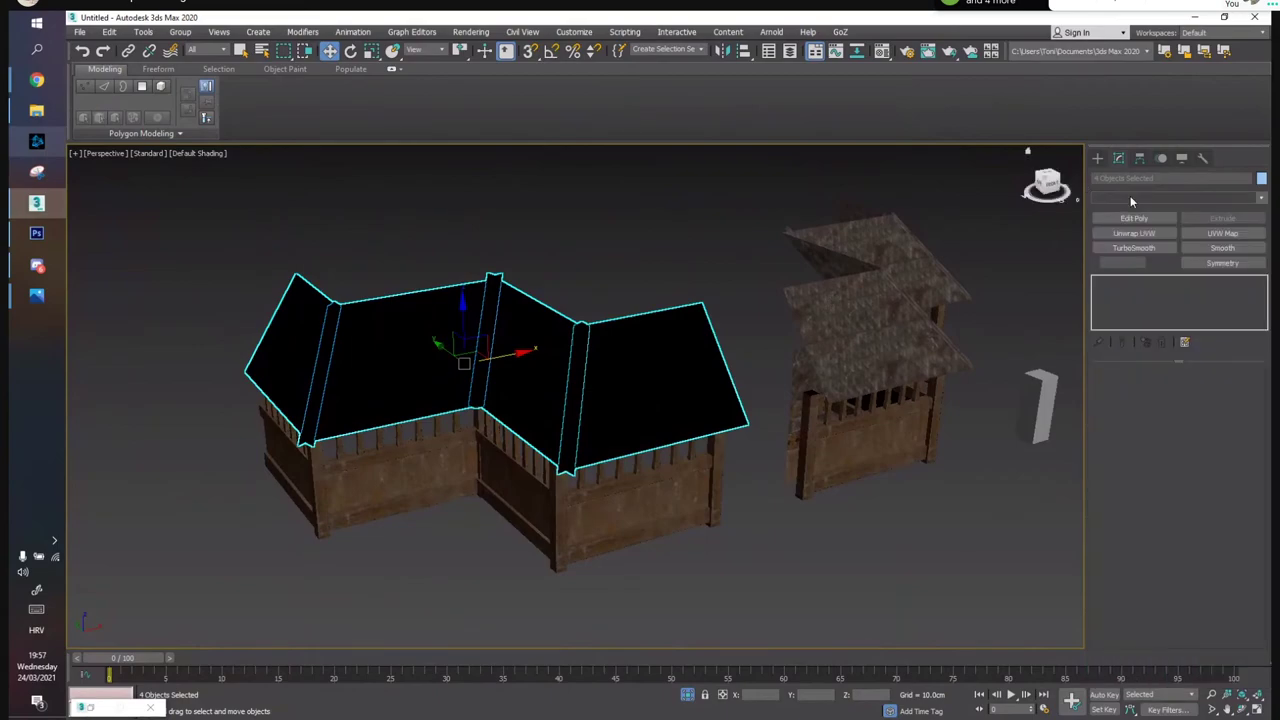
Apply a Normal modifier to the mirrored roof and beams to flip their inverted faces
click(1132, 199)
key(n)
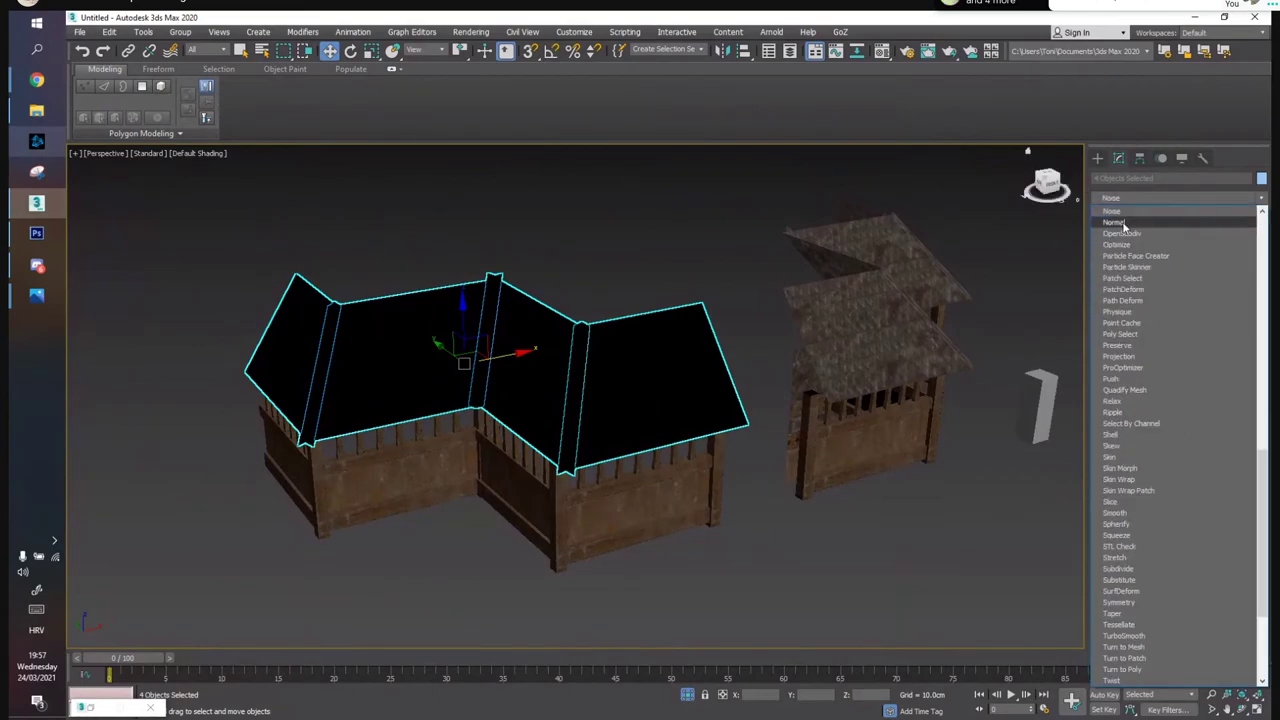
click(1124, 222)
click(691, 250)
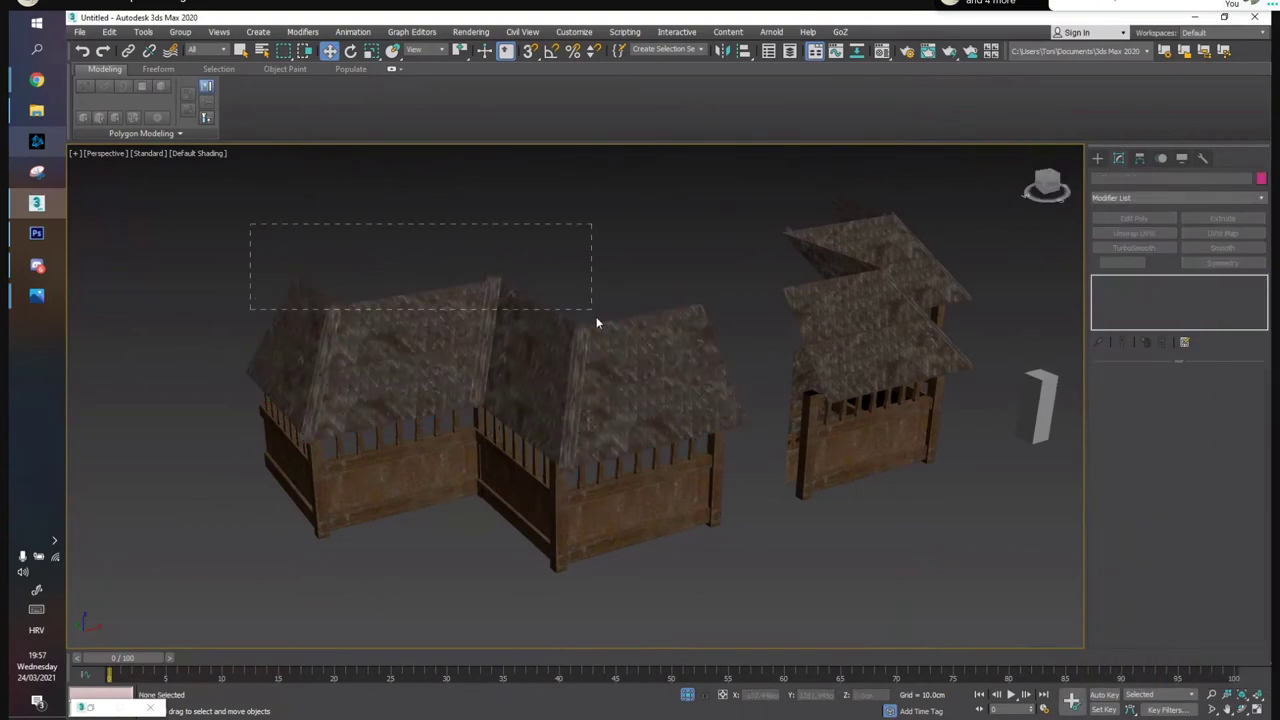
Reselect the mirrored roof pieces and collapse their modifier stack
drag(596, 322, 602, 327)
right_click(1152, 283)
click(1148, 418)
click(646, 232)
Pull the ornament strip off the trim sheet into the open space in front of it
alt+middle_drag(646, 232, 548, 214)
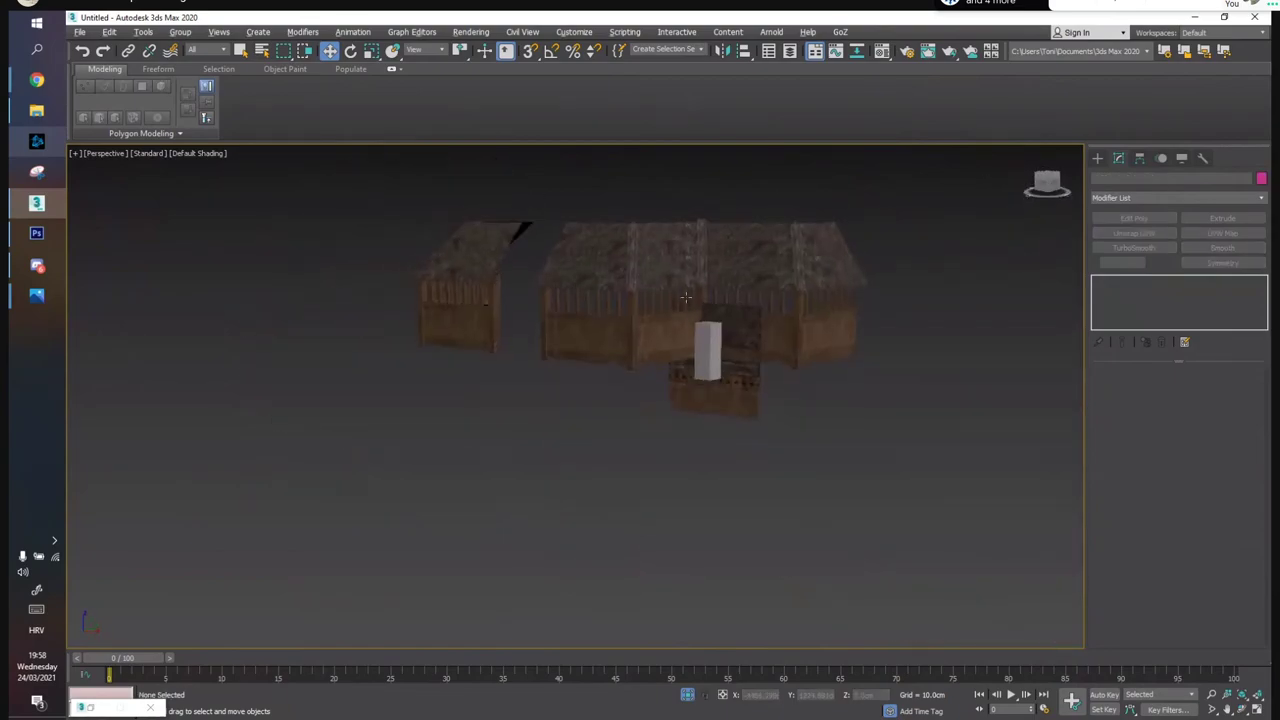
scroll(686, 297, up, 5)
click(716, 425)
alt+middle_drag(716, 425, 702, 402)
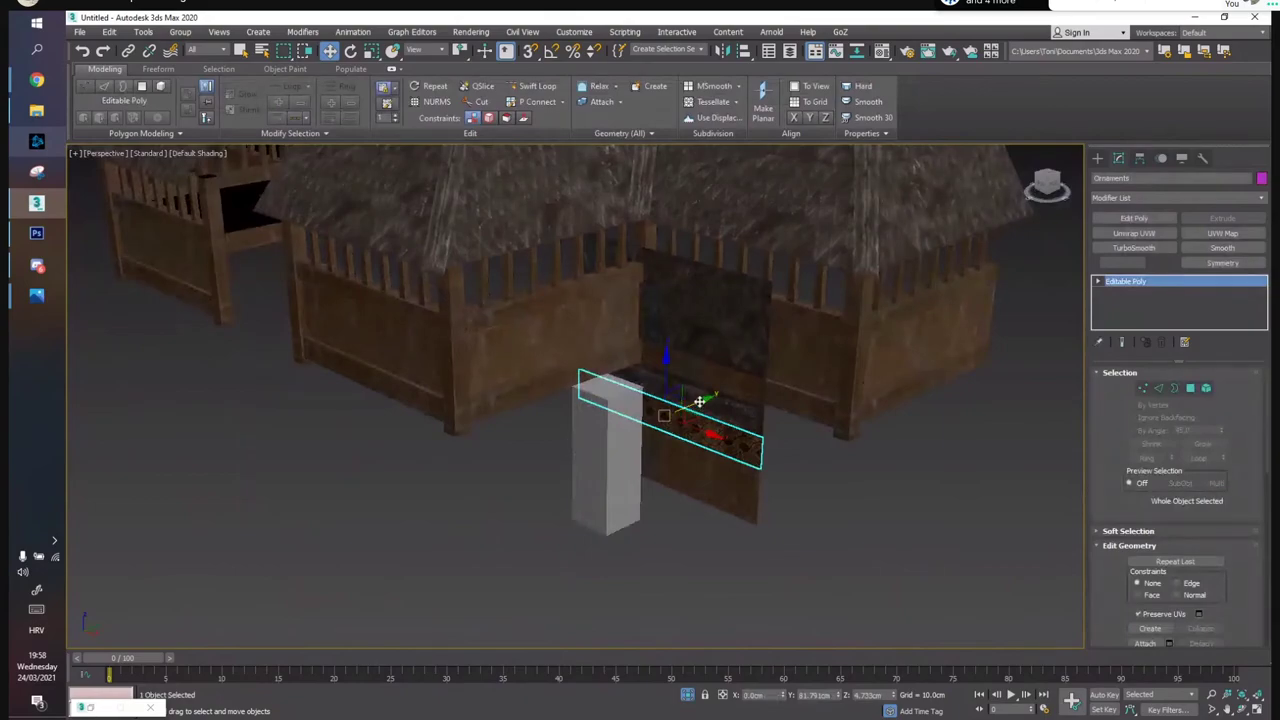
drag(699, 401, 740, 494)
Hide the trim sheet plane and delete the 180 cm tall reference box
click(737, 411)
right_click(726, 341)
click(757, 289)
click(617, 440)
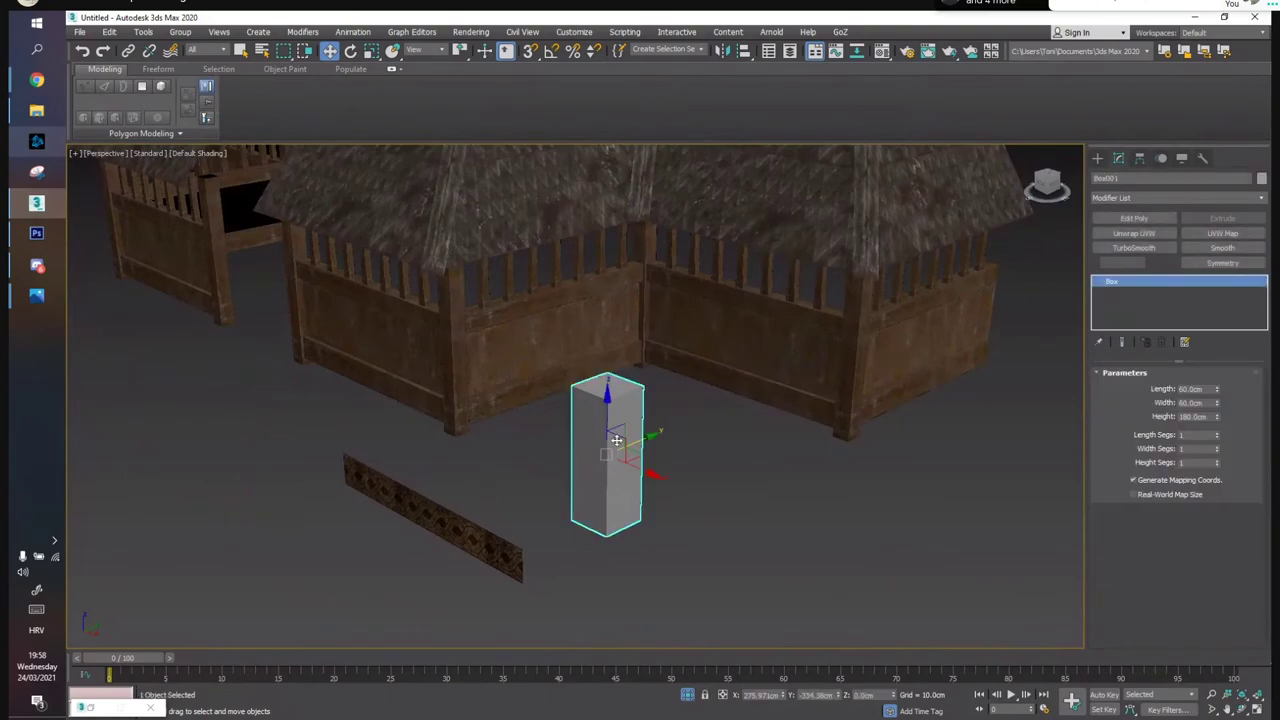
key(Delete)
Move the ornament strip in front of the fence's front panel
click(460, 523)
alt+middle_drag(440, 433, 707, 434)
scroll(765, 408, down, 3)
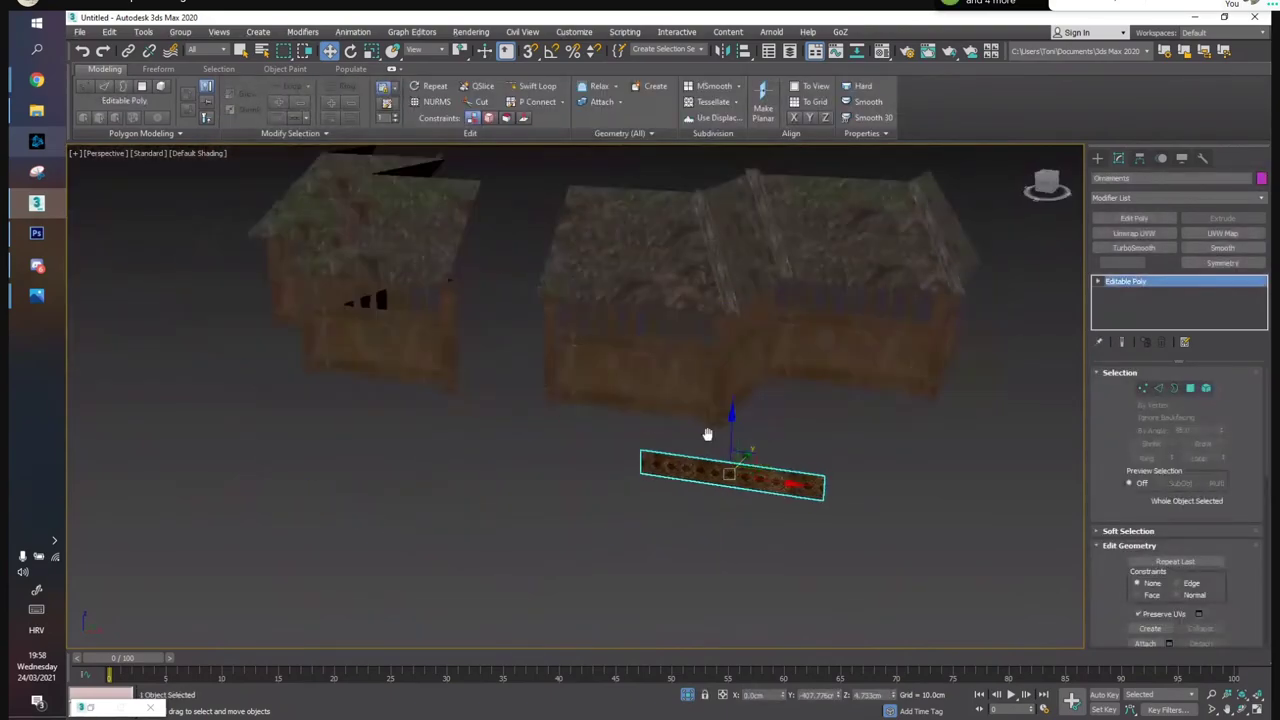
scroll(674, 437, up, 5)
drag(837, 529, 609, 383)
key(r)
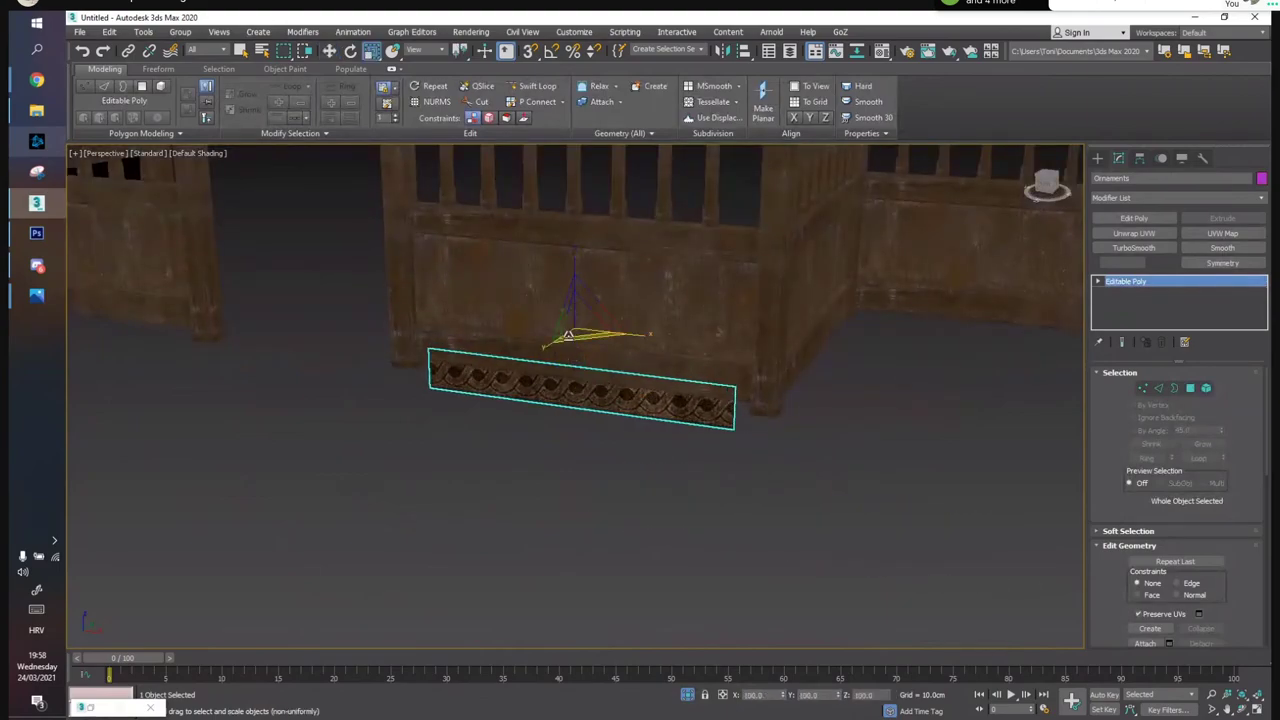
key(w)
Move the ornament strip against the fence and raise it to the panel's upper rail
scroll(580, 389, up, 4)
mouse_move(580, 389)
alt+middle_down()
mouse_move(631, 367)
mouse_move(665, 396)
mouse_move(585, 364)
alt+middle_up()
scroll(643, 372, down, 5)
drag(600, 368, 720, 307)
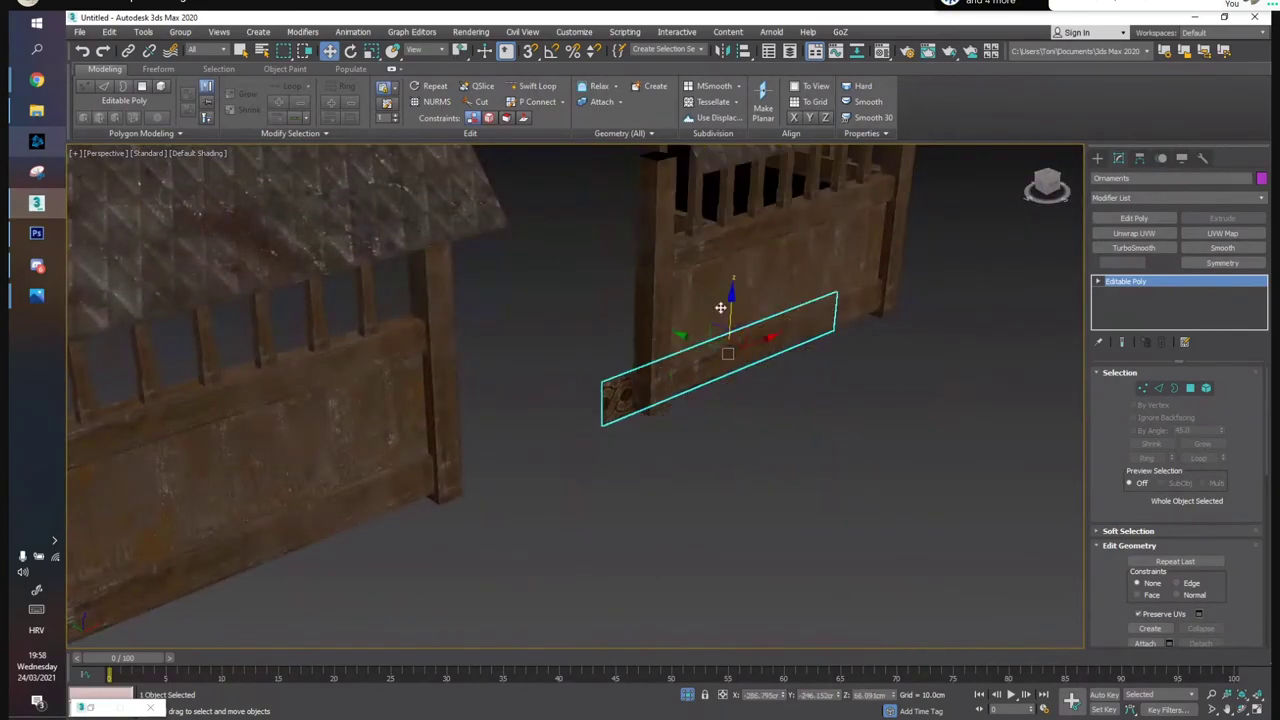
alt+middle_drag(720, 308, 783, 302)
drag(705, 330, 764, 200)
Reselect the ornament strip and bring it forward so it covers the front of the fence's upper rail
alt+middle_drag(764, 200, 634, 247)
scroll(603, 250, up, 5)
click(634, 247)
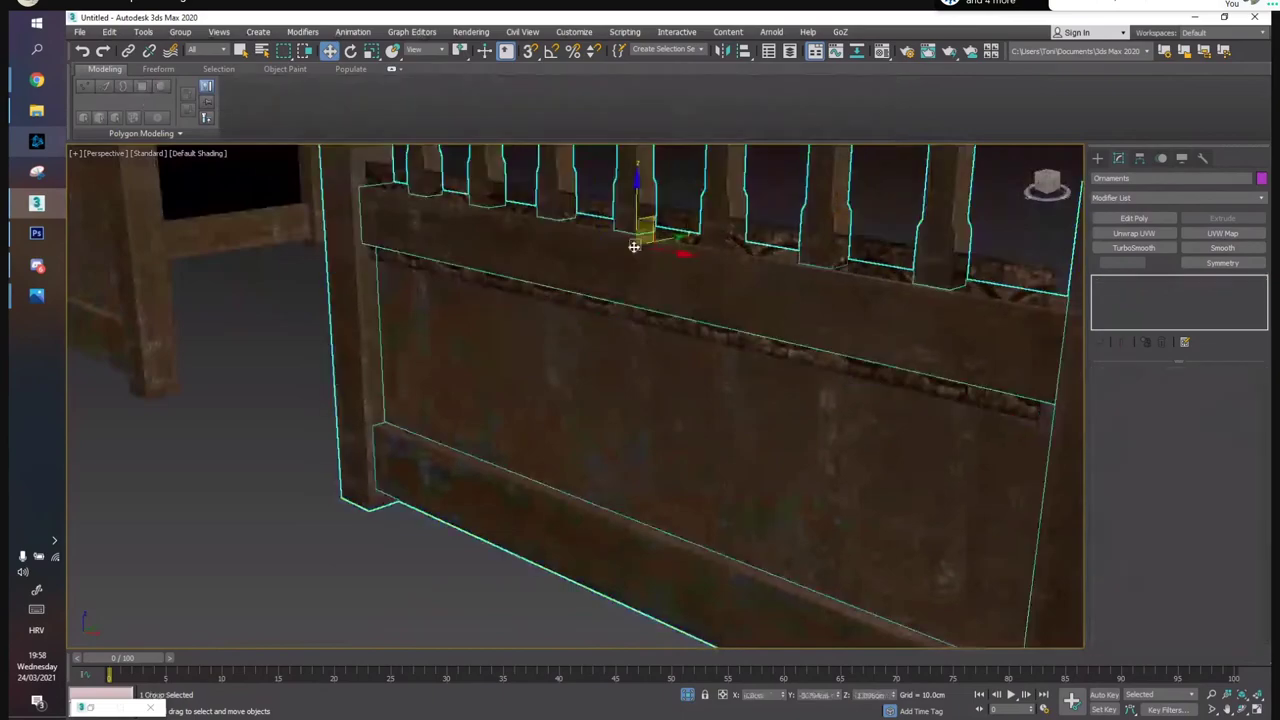
click(632, 312)
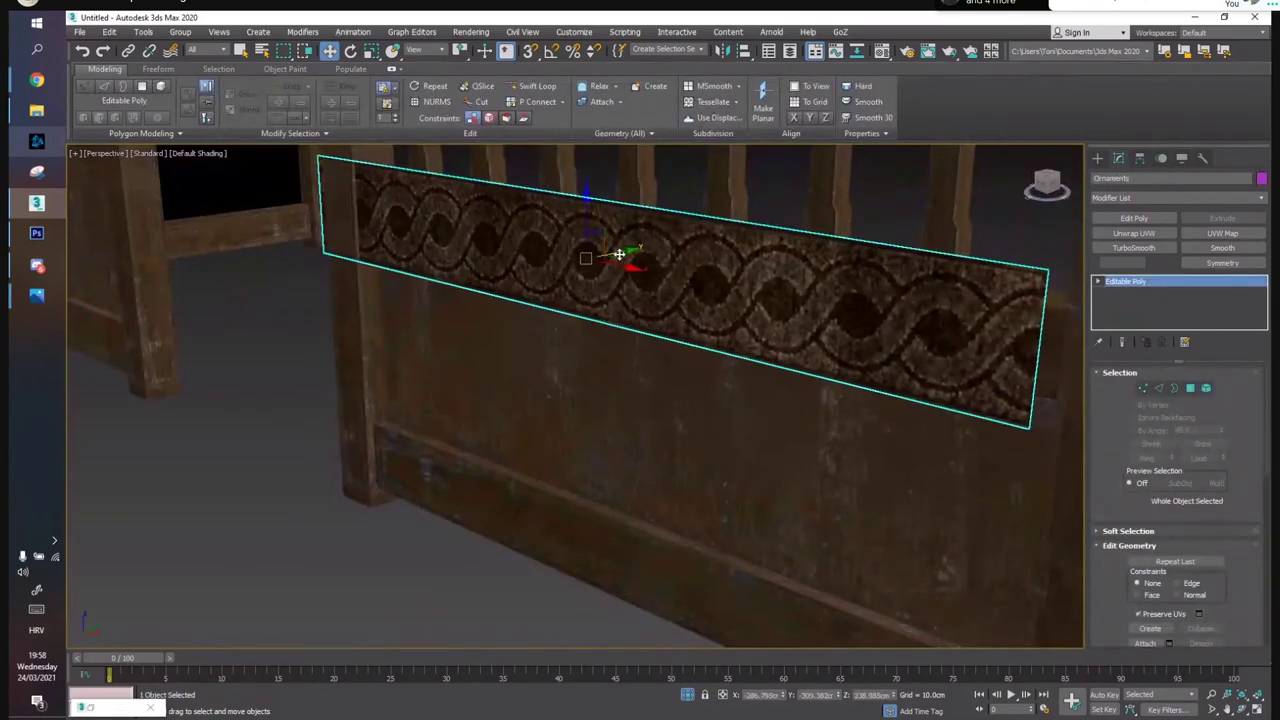
scroll(591, 252, down, 10)
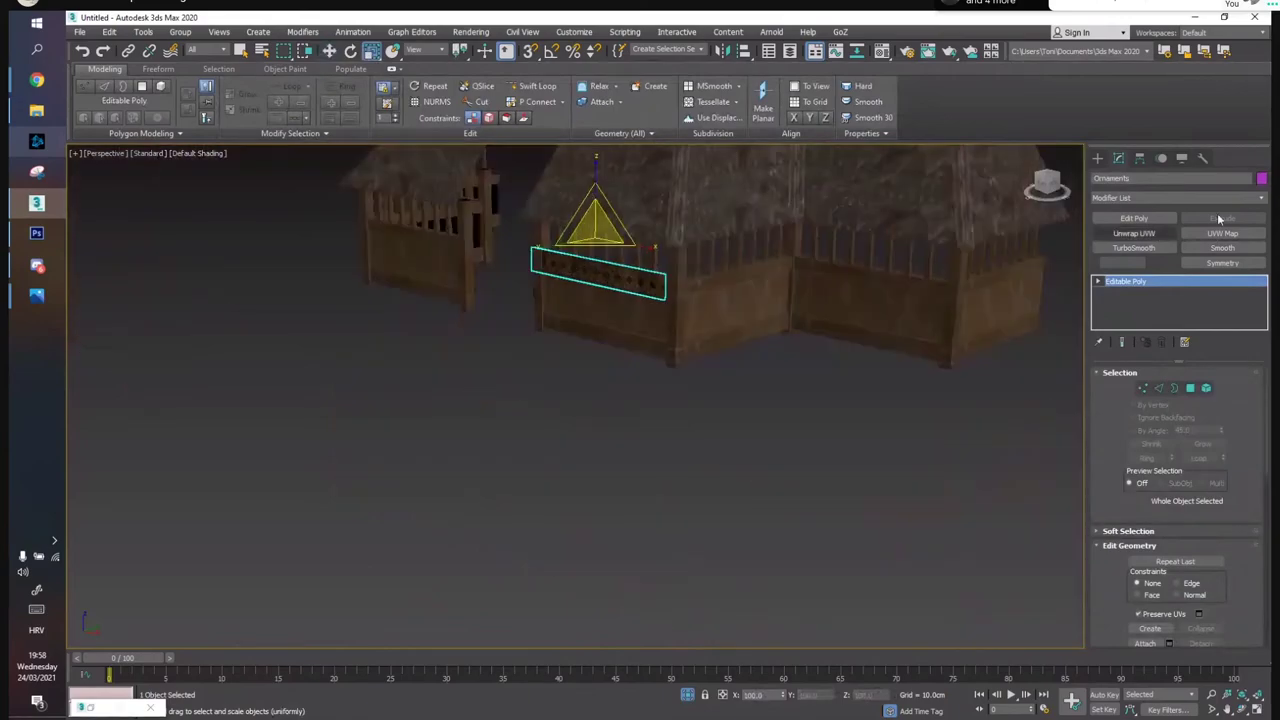
Center the ornament strip's pivot on the object and scale the strip down to the height of the fence's upper rail
click(1139, 158)
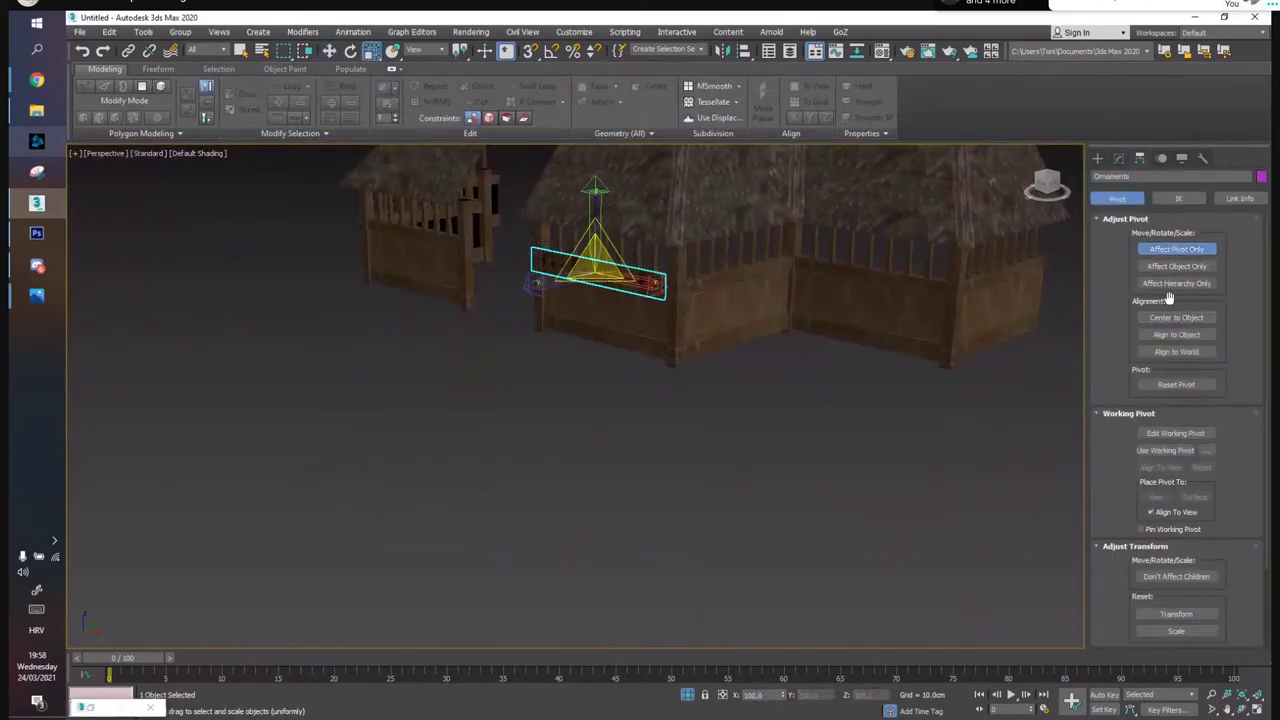
alt+middle_drag(638, 268, 599, 260)
scroll(598, 260, up, 10)
drag(588, 320, 618, 405)
key(w)
alt+middle_drag(618, 405, 529, 334)
scroll(627, 353, up, 5)
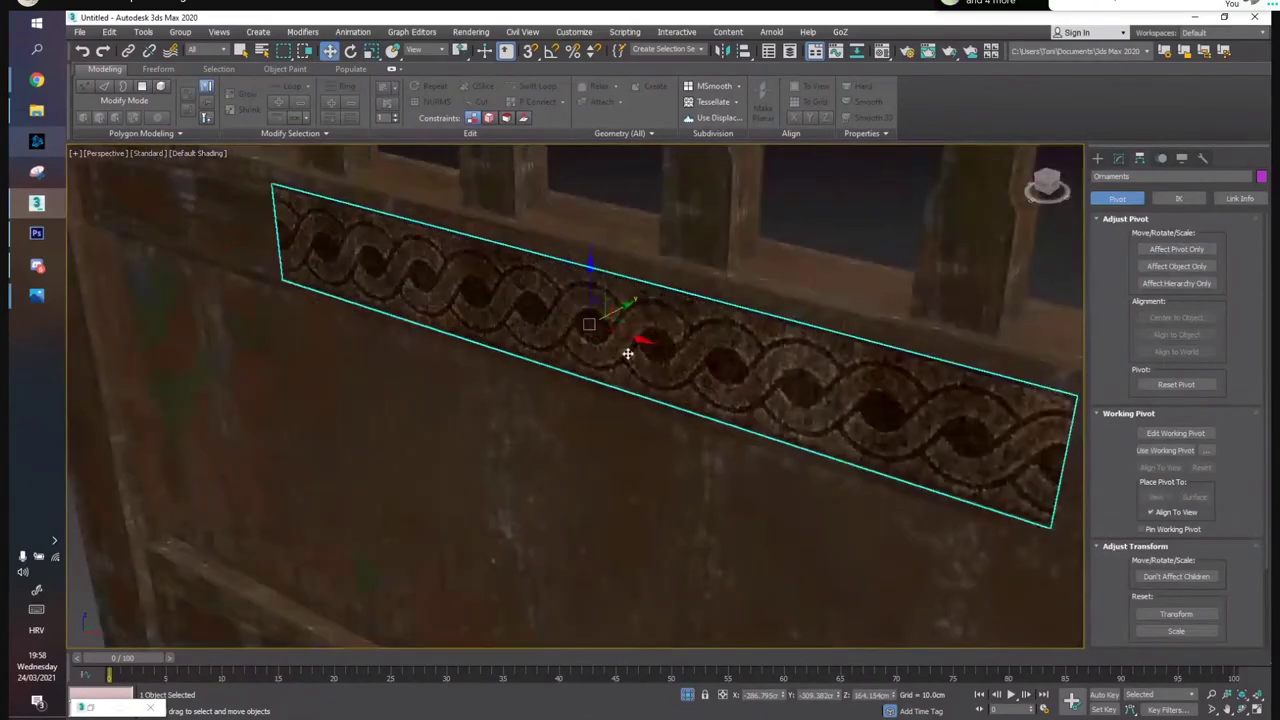
Move the scaled ornament strip to one end of the upper rail and set it close against the rail's face
drag(643, 342, 325, 262)
middle_drag(325, 262, 620, 312)
middle_drag(620, 312, 670, 318)
drag(611, 285, 584, 297)
alt+middle_drag(584, 297, 612, 292)
scroll(589, 282, up, 3)
mouse_move(582, 281)
mouse_down()
mouse_move(600, 268)
mouse_move(592, 275)
mouse_up()
middle_drag(567, 290, 617, 260)
scroll(484, 261, down, 4)
scroll(474, 226, up, 4)
key(1)
key(2)
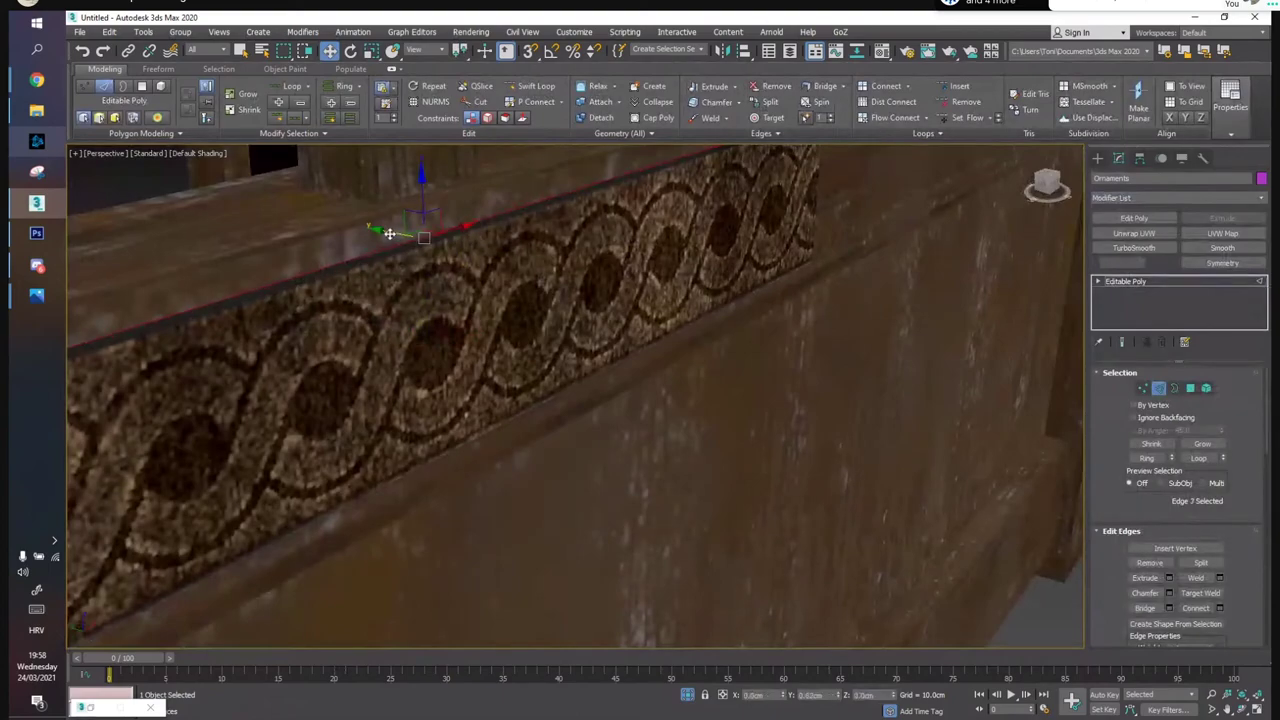
Try to lengthen the ornament strip along the rail by moving its end vertices, and undo the moves
alt+middle_drag(386, 233, 424, 393)
scroll(424, 393, down, 5)
key(1)
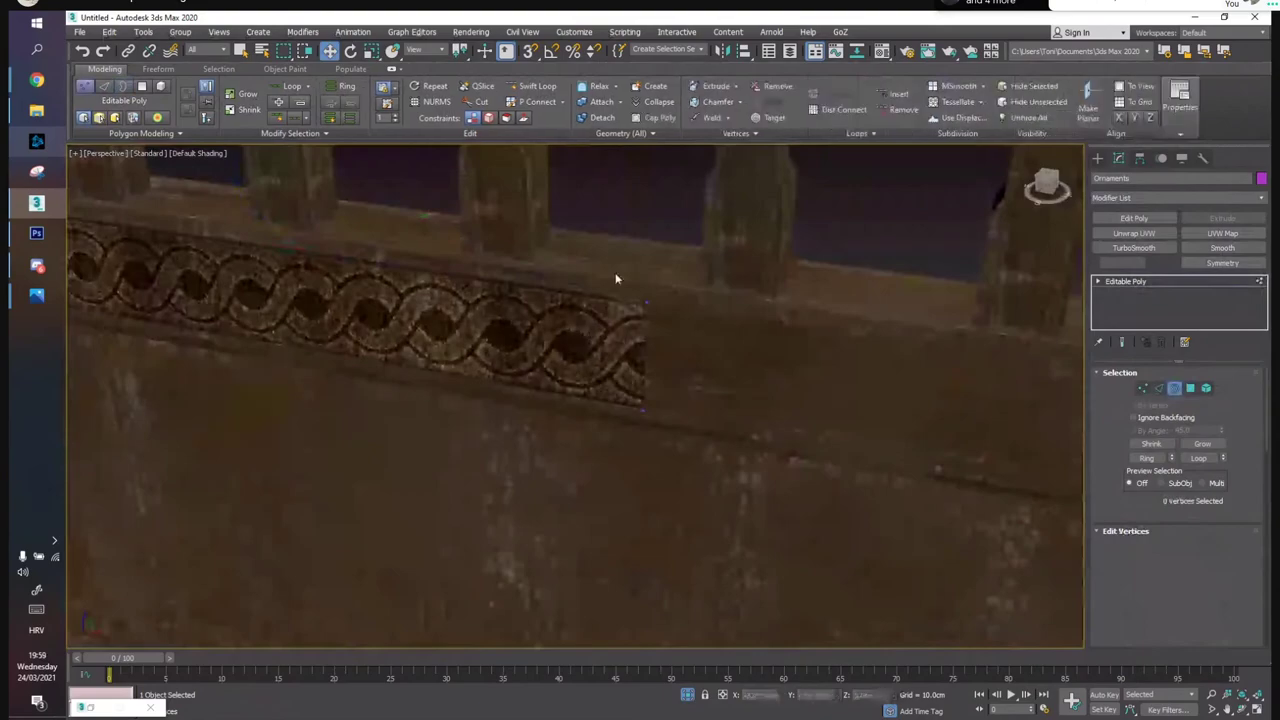
scroll(1126, 584, down, 5)
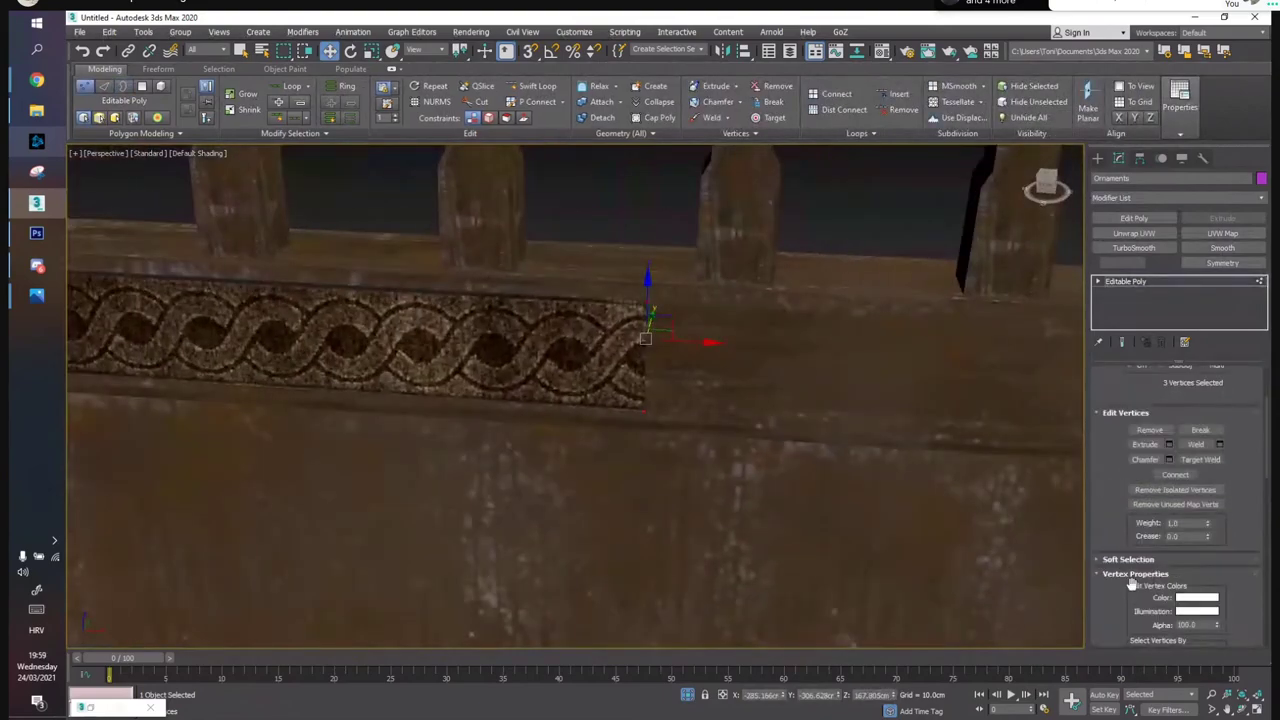
scroll(1122, 583, up, 3)
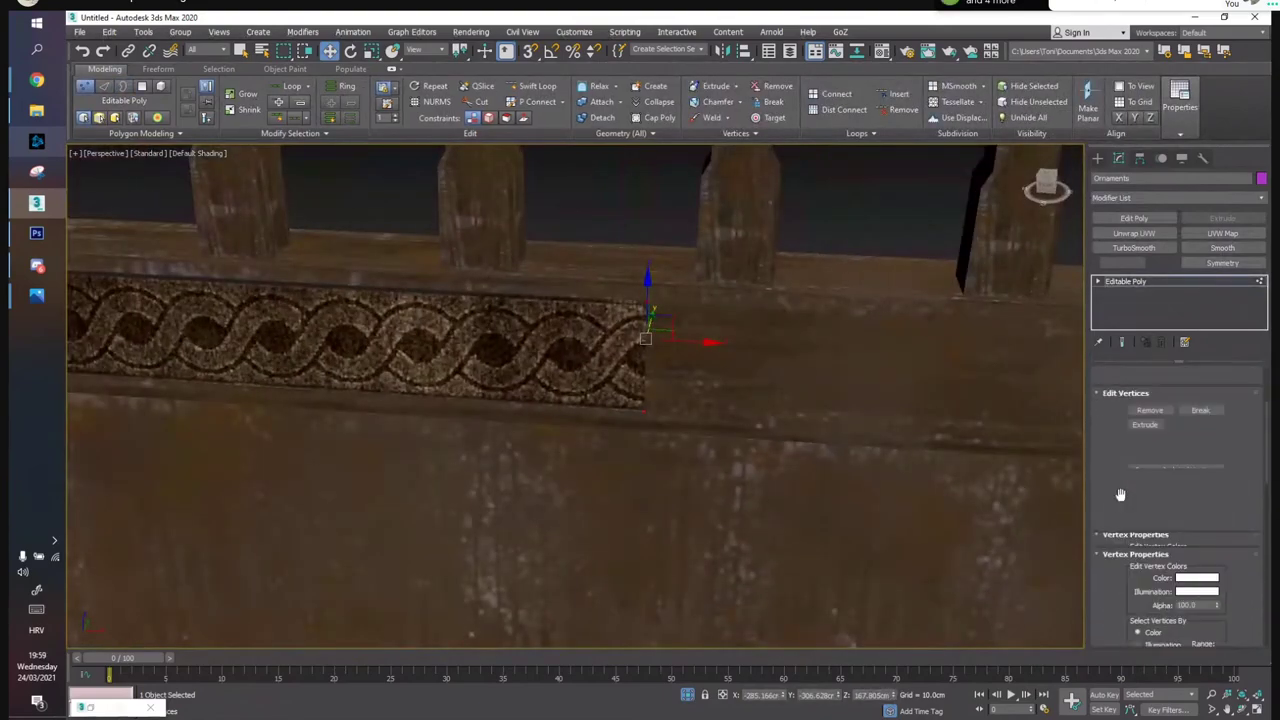
scroll(1120, 494, down, 5)
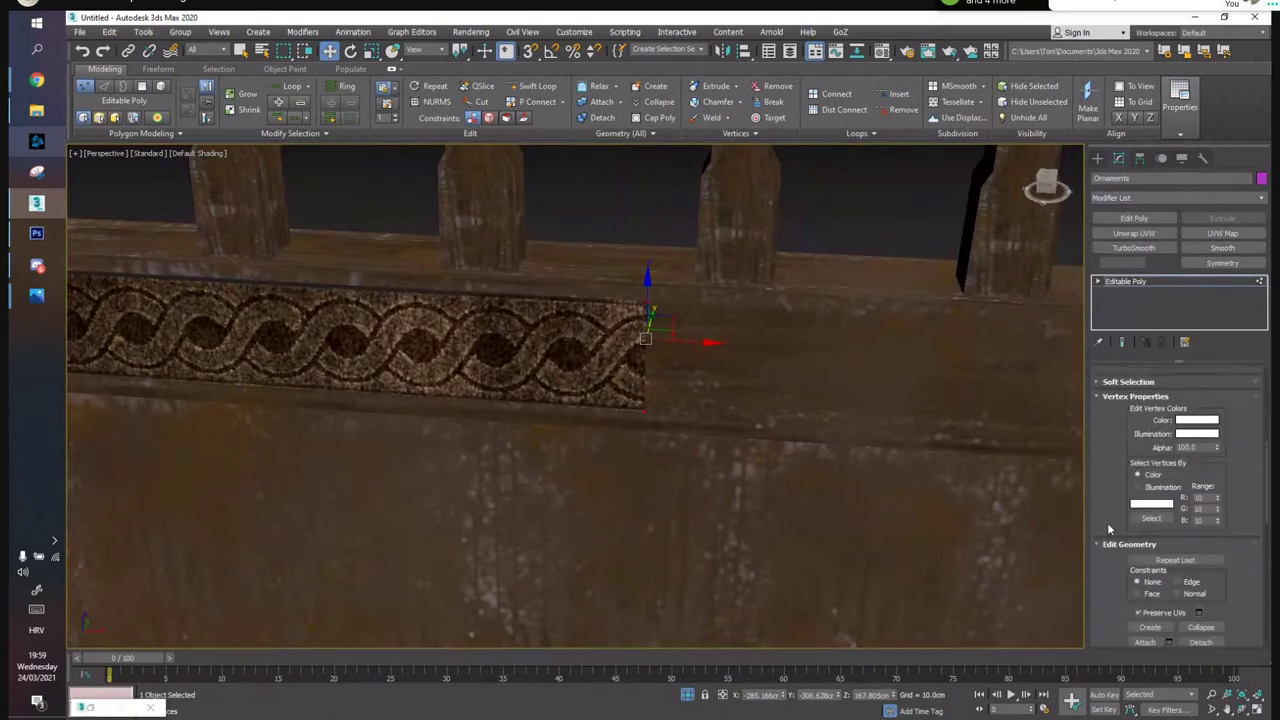
scroll(1111, 544, down, 2)
scroll(903, 469, down, 8)
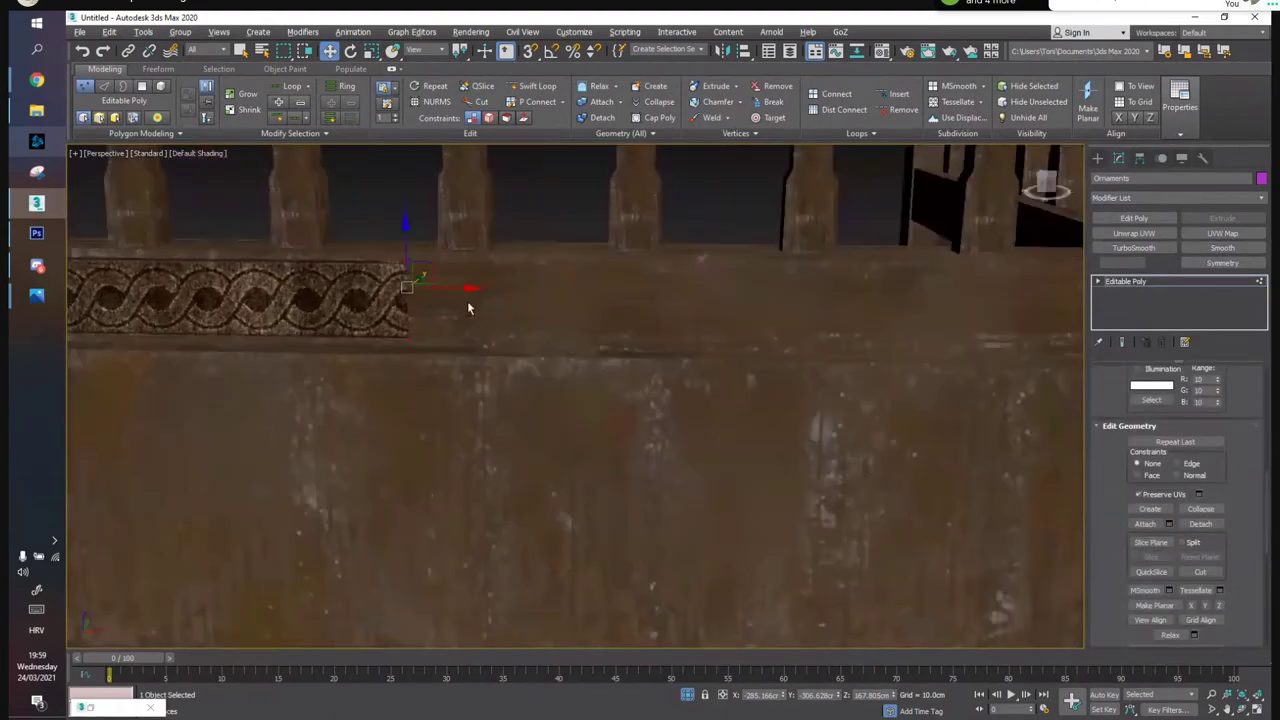
drag(516, 297, 542, 300)
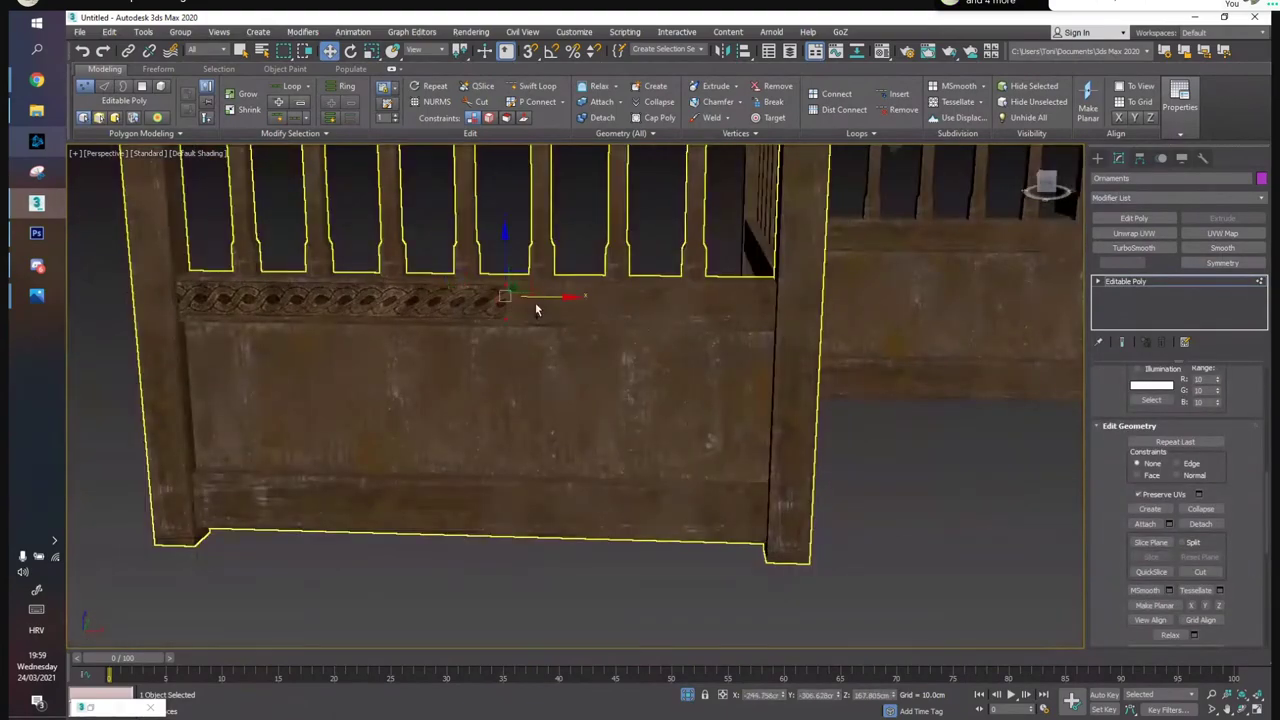
key(ctrl+z)
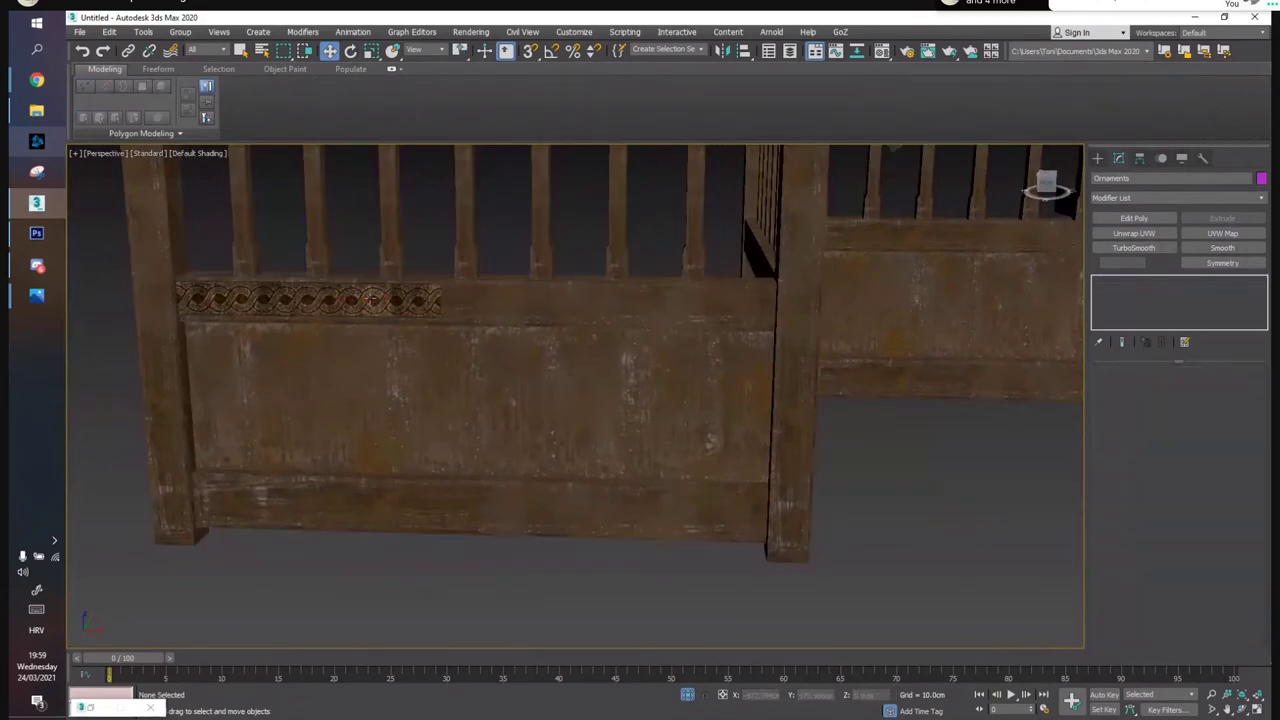
drag(485, 296, 518, 297)
key(ctrl+z)
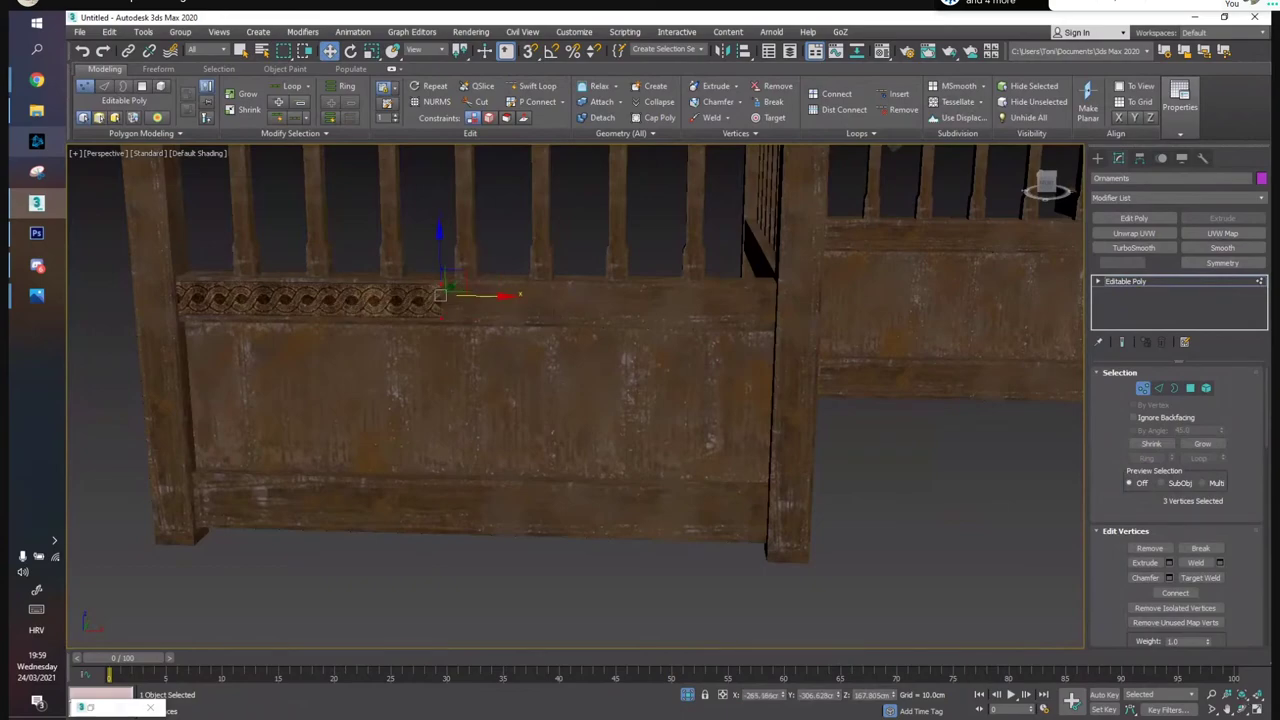
Delete the ornament strip from the fence's upper rail
click(1258, 705)
key(z)
key(1)
scroll(750, 280, down, 8)
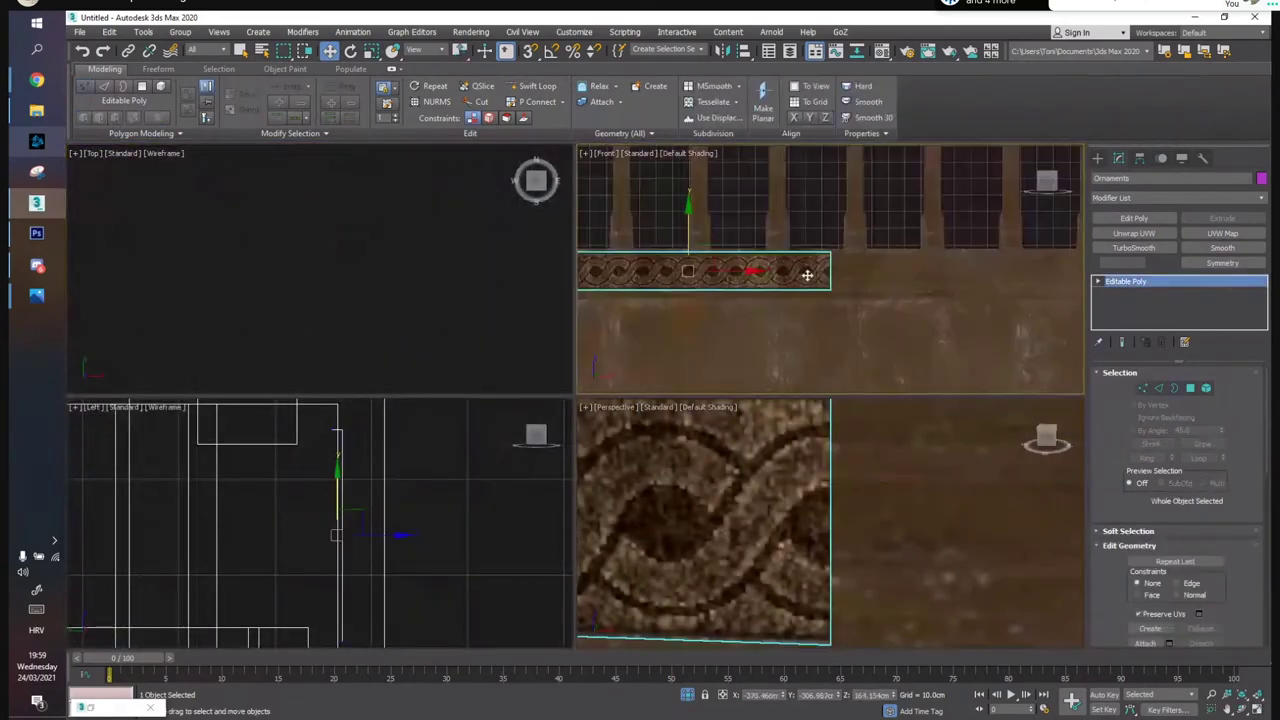
middle_drag(753, 278, 751, 304)
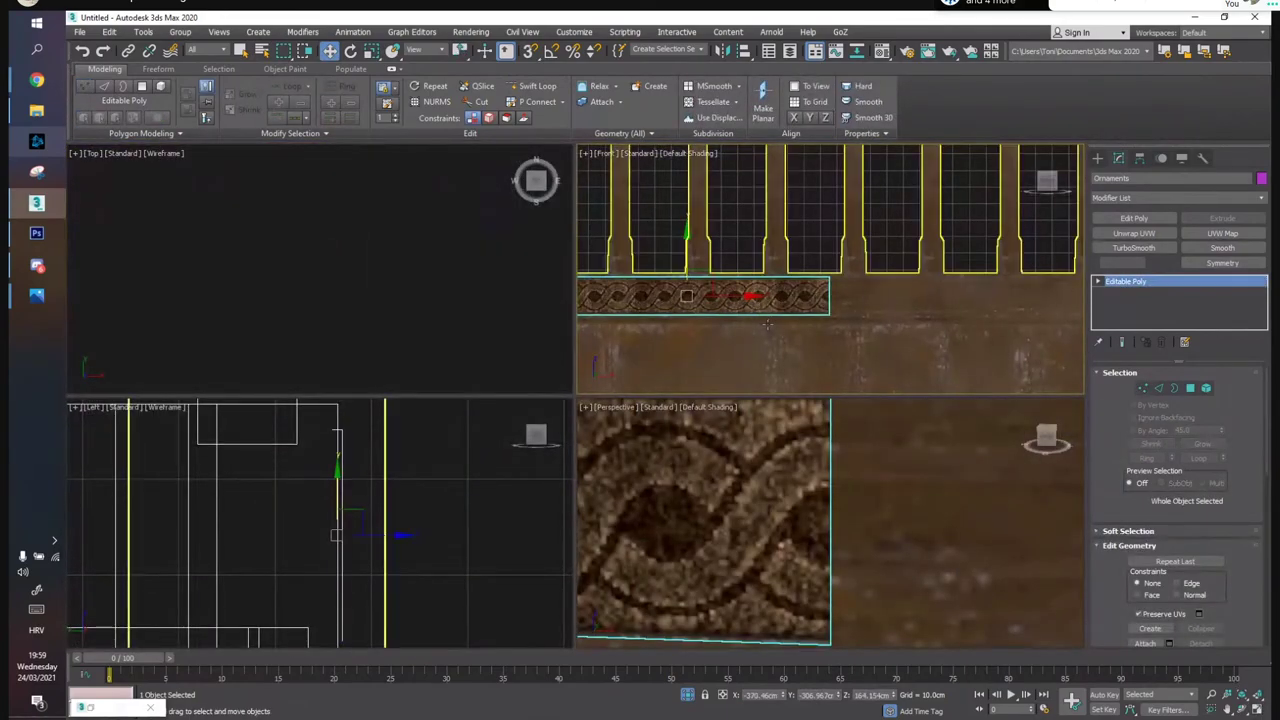
key(Delete)
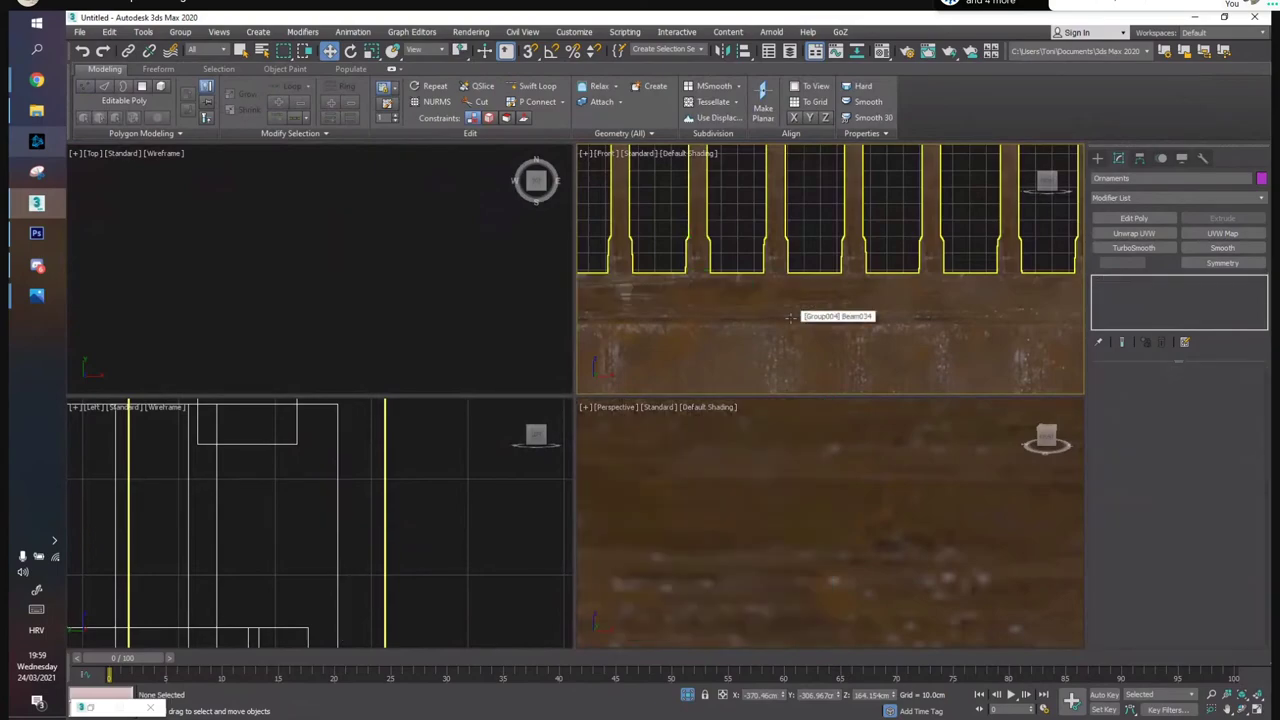
Create a plane over the fence's upper rail in the front view, about 23.3 cm long and 381 cm wide
click(1097, 158)
click(1199, 298)
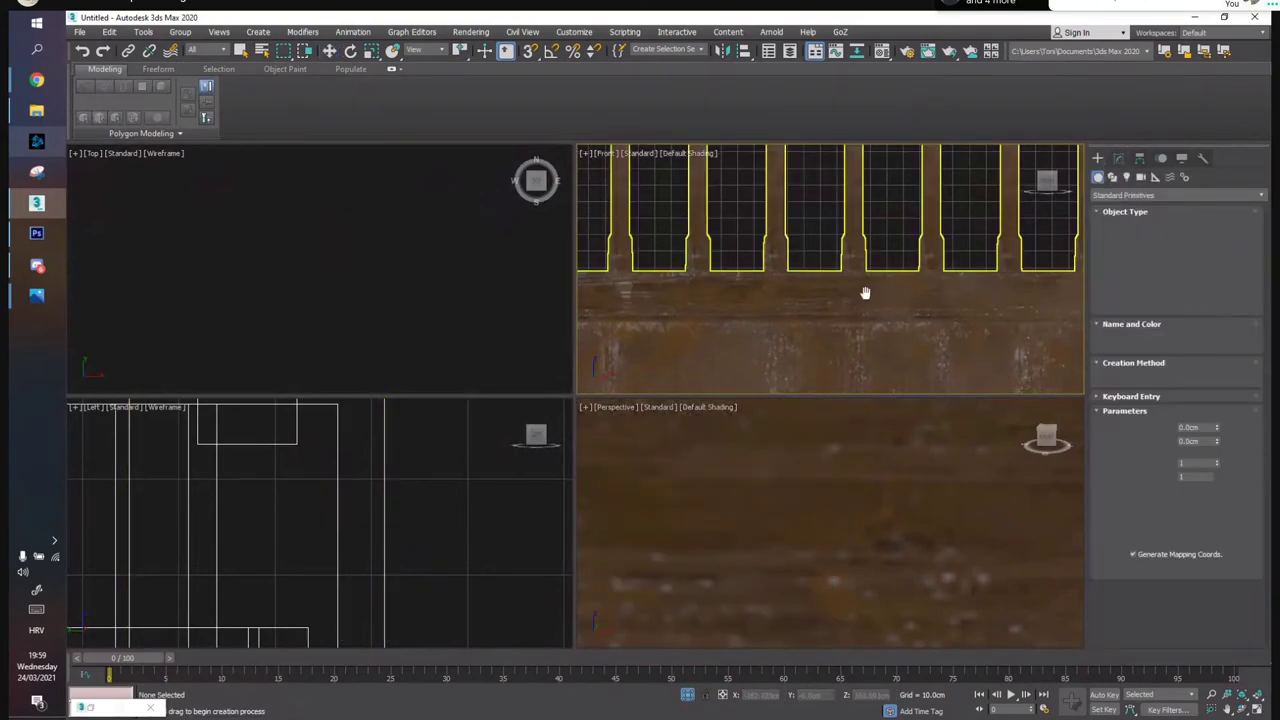
key(alt+w)
key(F3)
scroll(475, 368, down, 3)
middle_drag(475, 368, 673, 335)
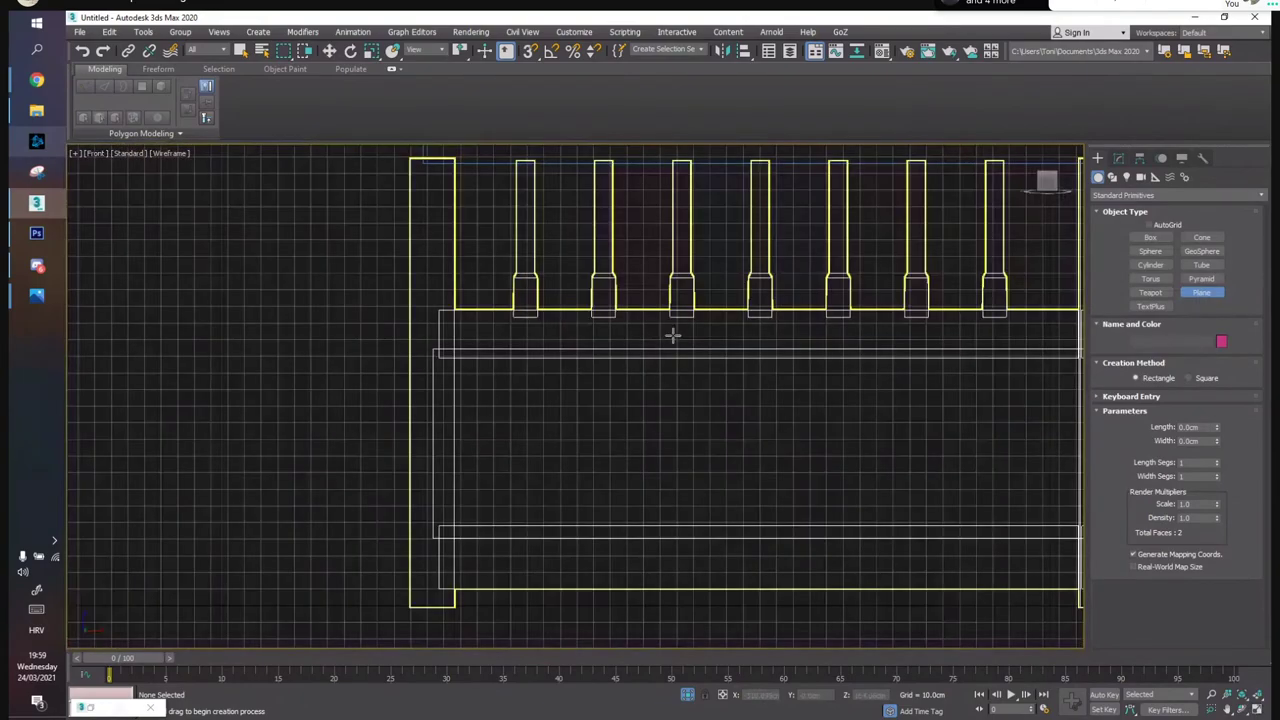
drag(449, 314, 508, 331)
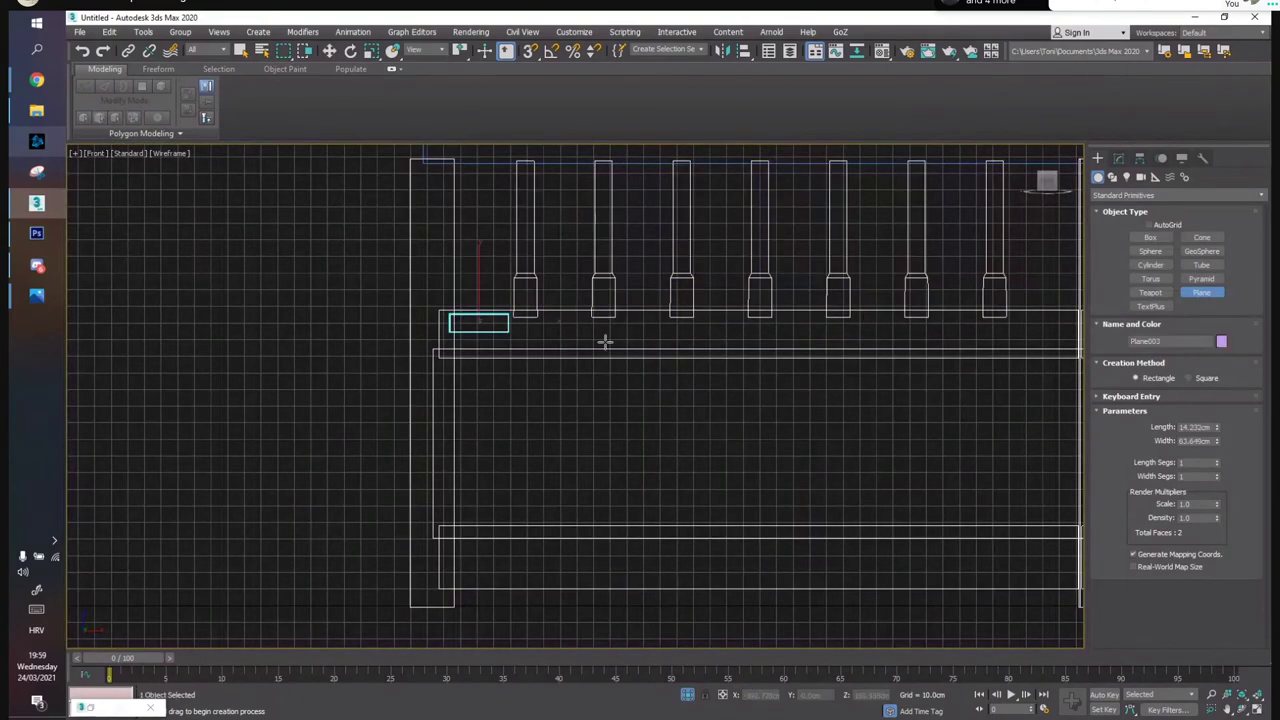
drag(1007, 360, 1078, 352)
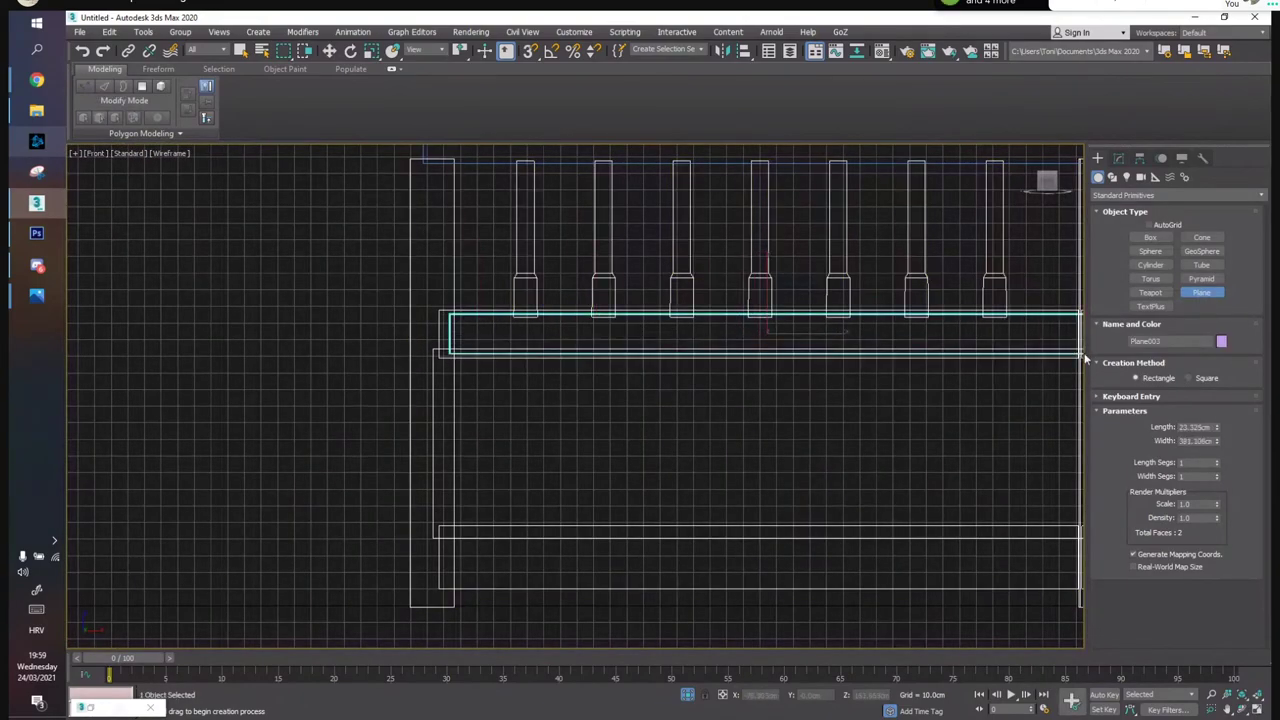
Move the new plane forward so it sits just in front of the upper rail's face
key(w)
key(alt+w)
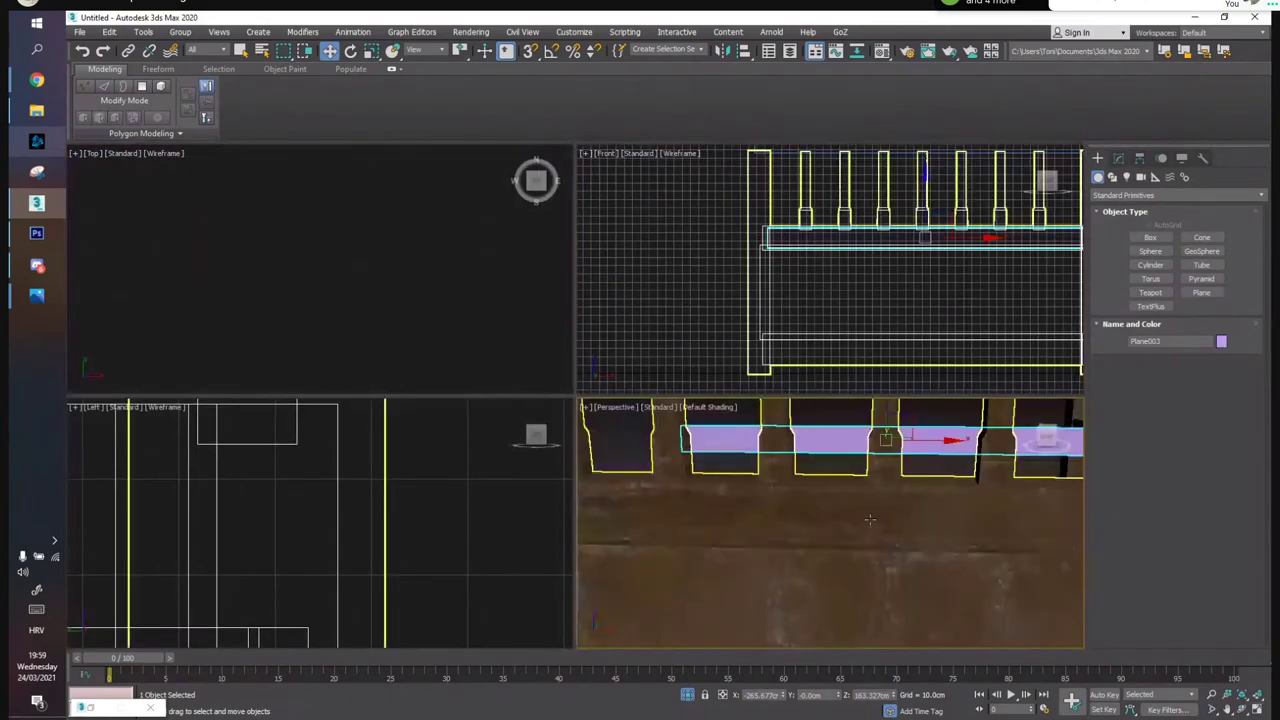
scroll(232, 244, down, 10)
middle_drag(232, 244, 345, 303)
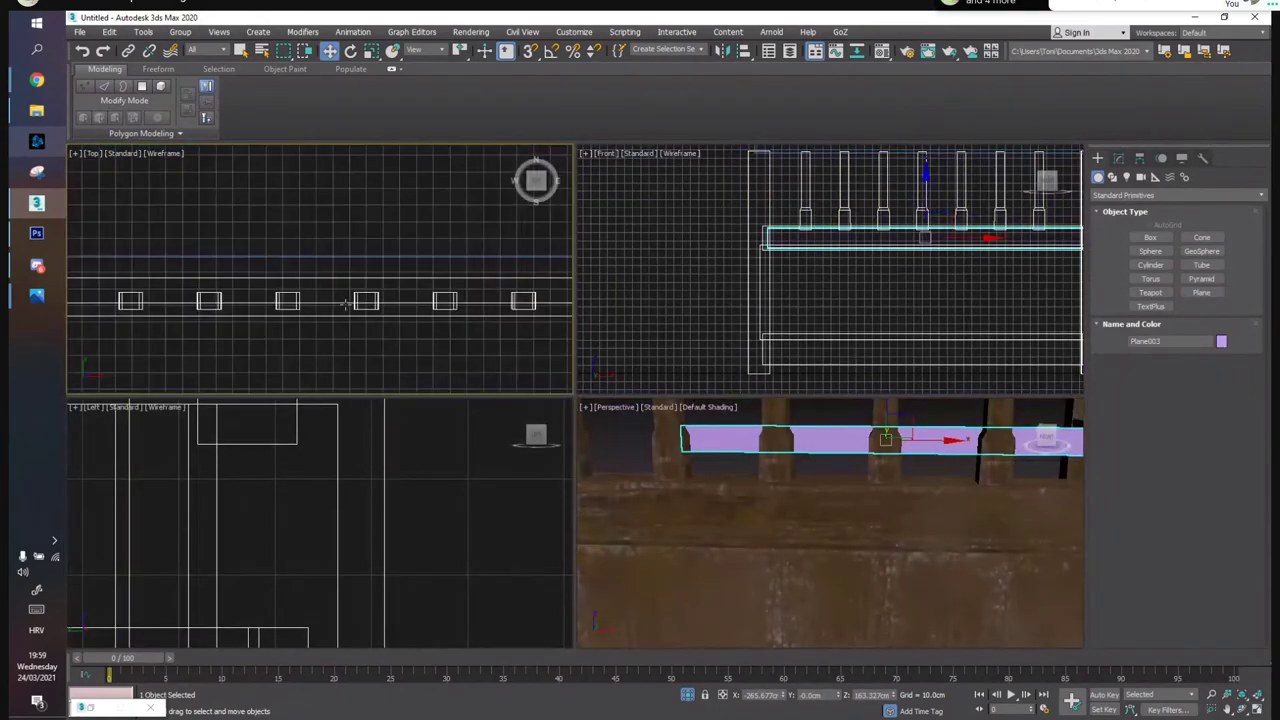
scroll(314, 269, down, 8)
drag(322, 178, 322, 240)
click(1257, 710)
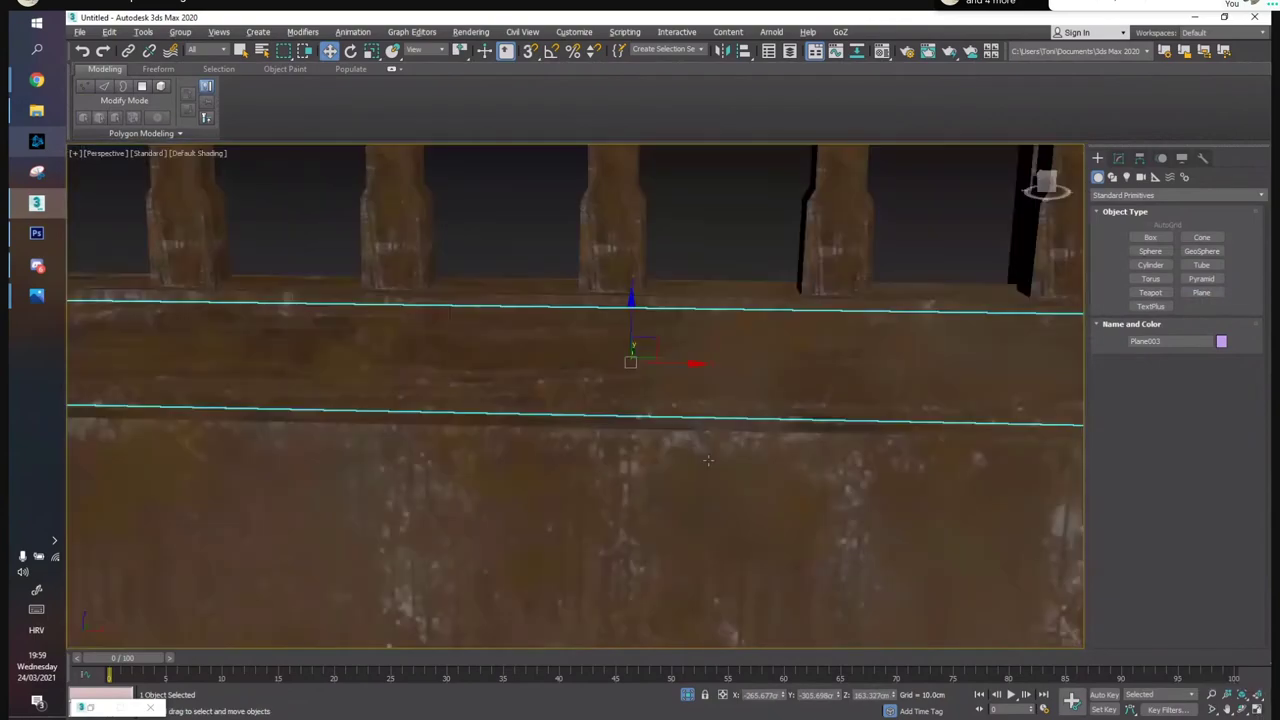
alt+middle_drag(690, 459, 761, 465)
drag(608, 352, 615, 358)
Assign the 09 - Default trim sheet material to the new plane
key(m)
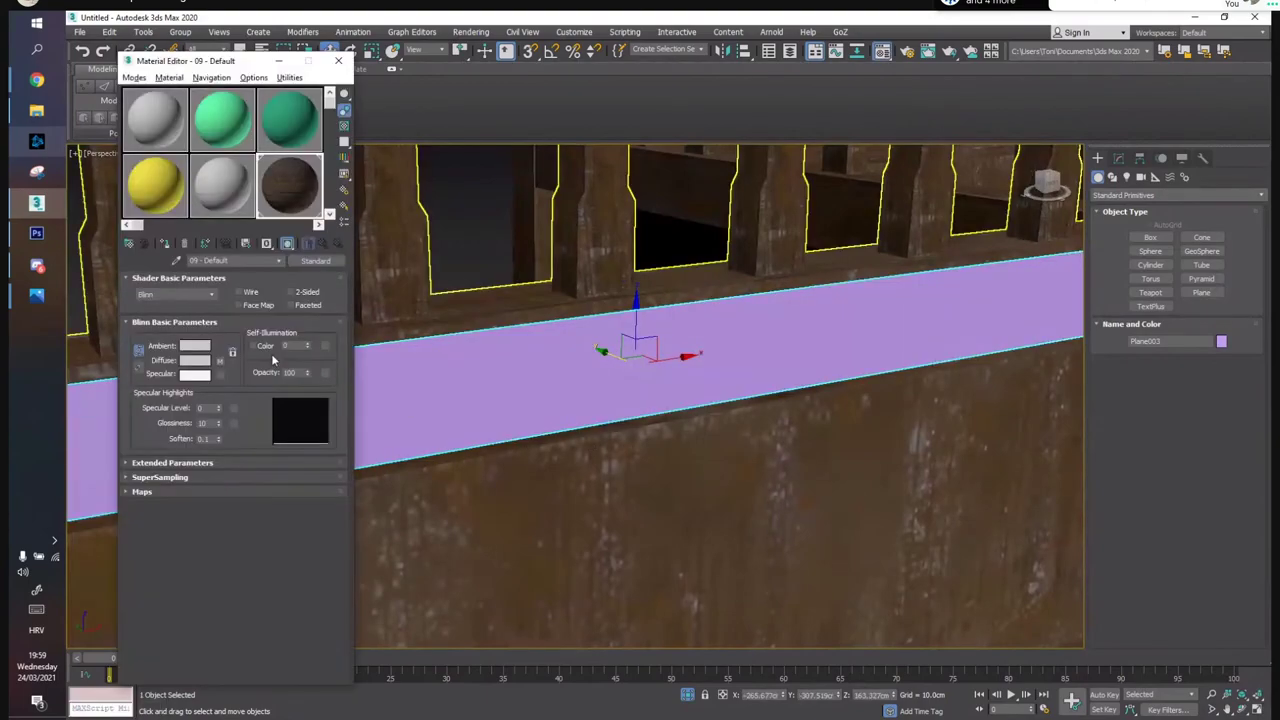
click(166, 245)
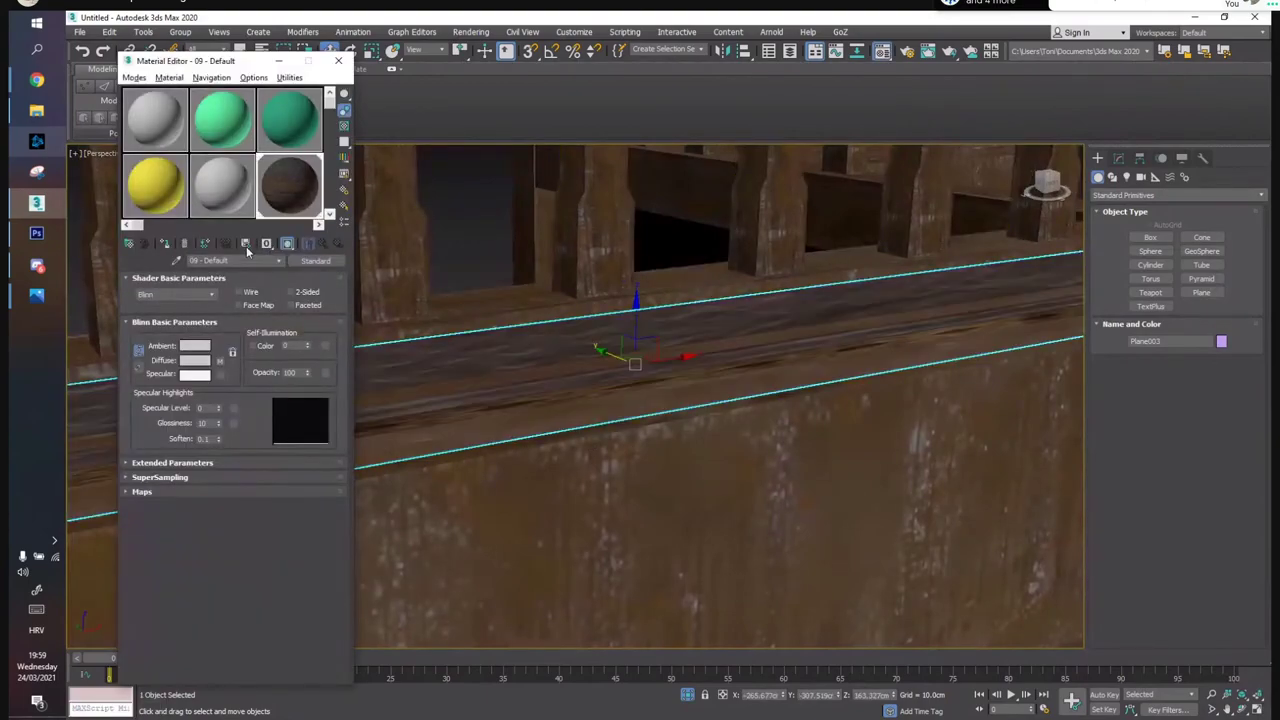
click(338, 60)
Add an Unwrap UVW modifier to the plane and apply a quick planar map to all its faces
click(1118, 158)
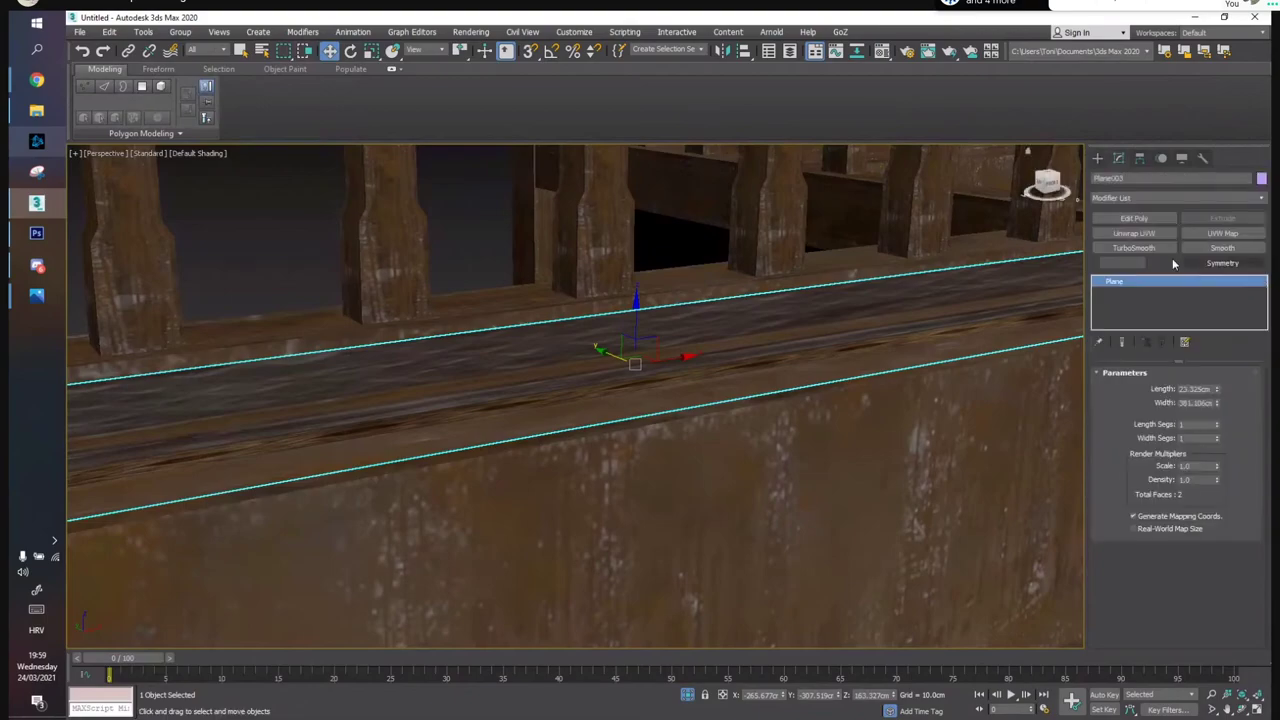
click(1134, 234)
scroll(1160, 622, down, 1)
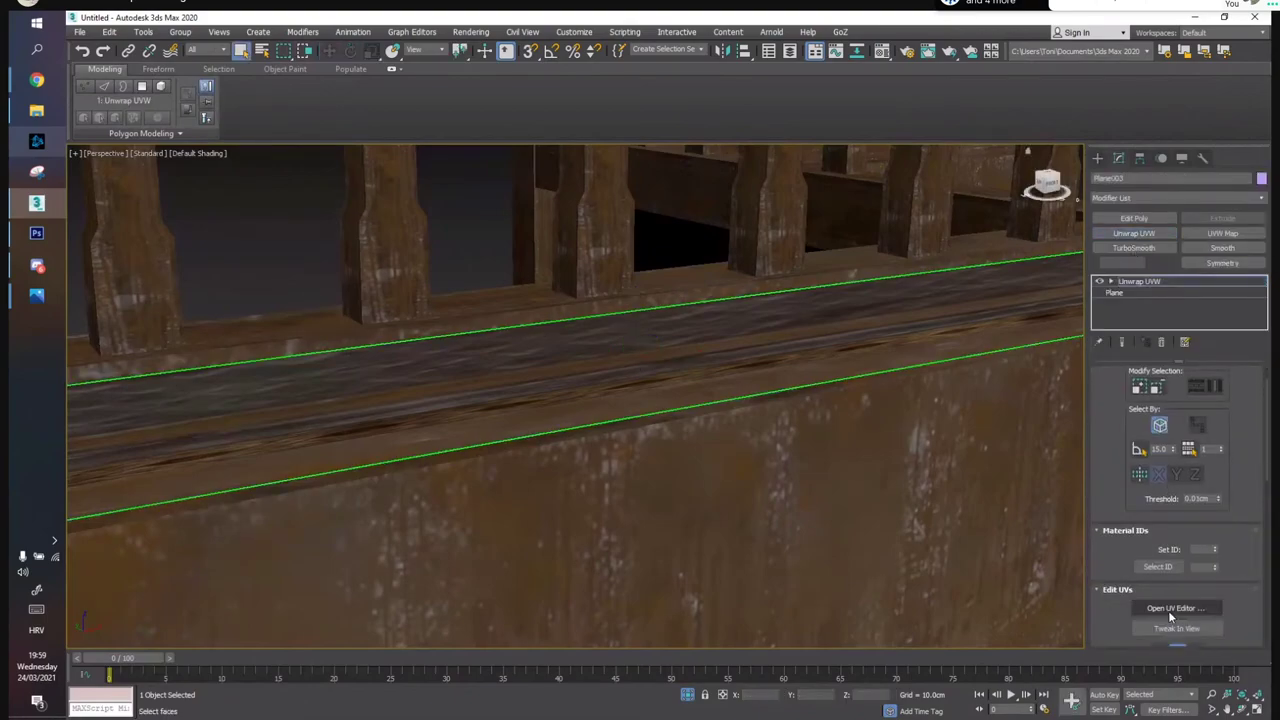
click(1166, 608)
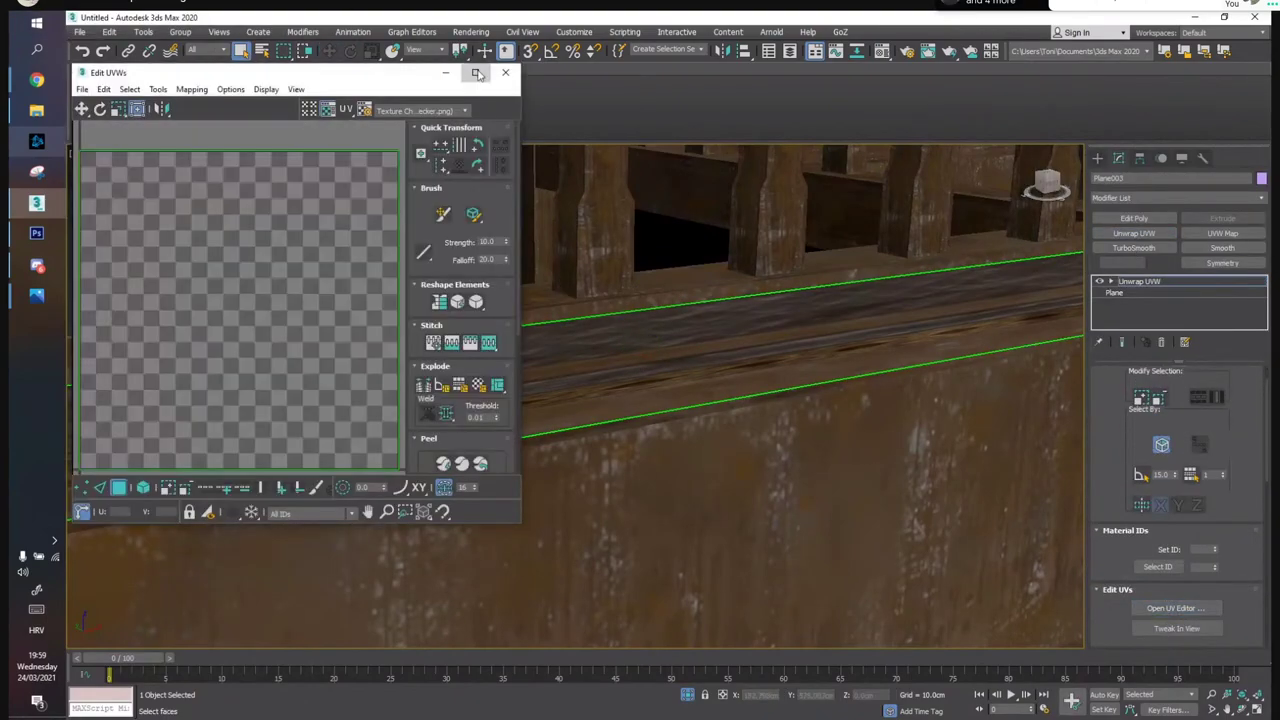
click(478, 72)
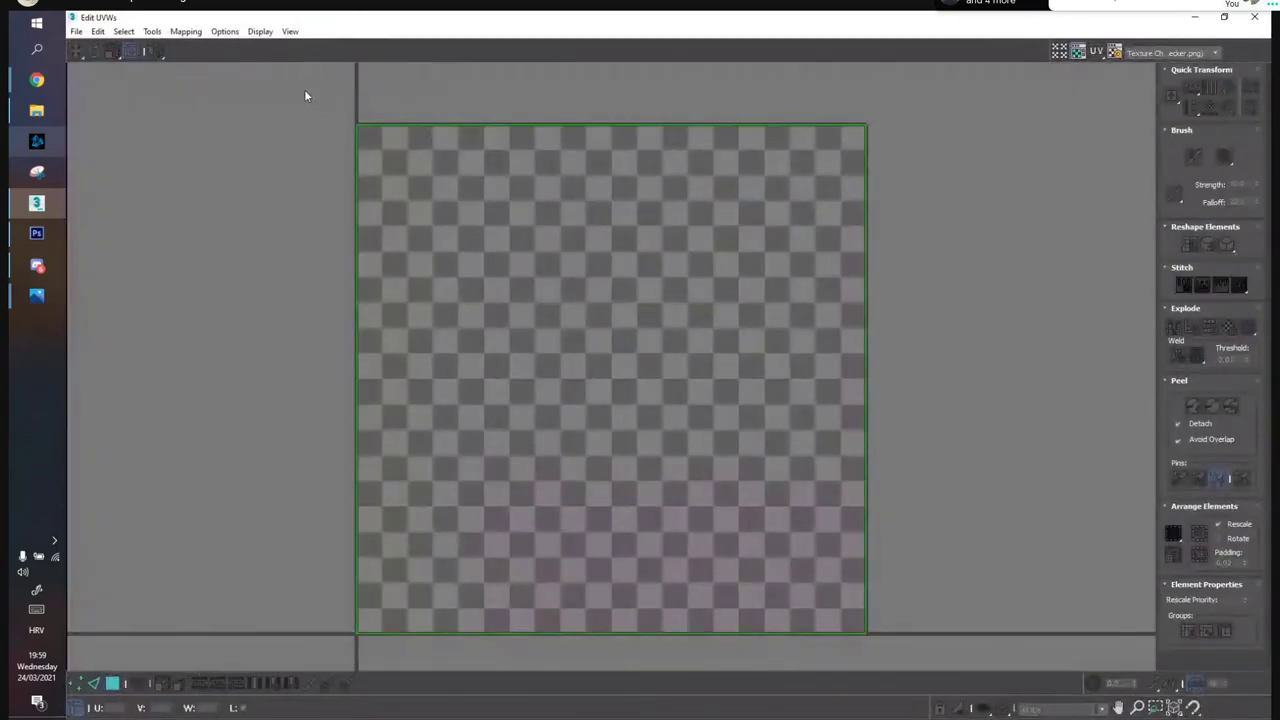
key(ctrl+a)
double_click(772, 15)
scroll(1177, 588, down, 4)
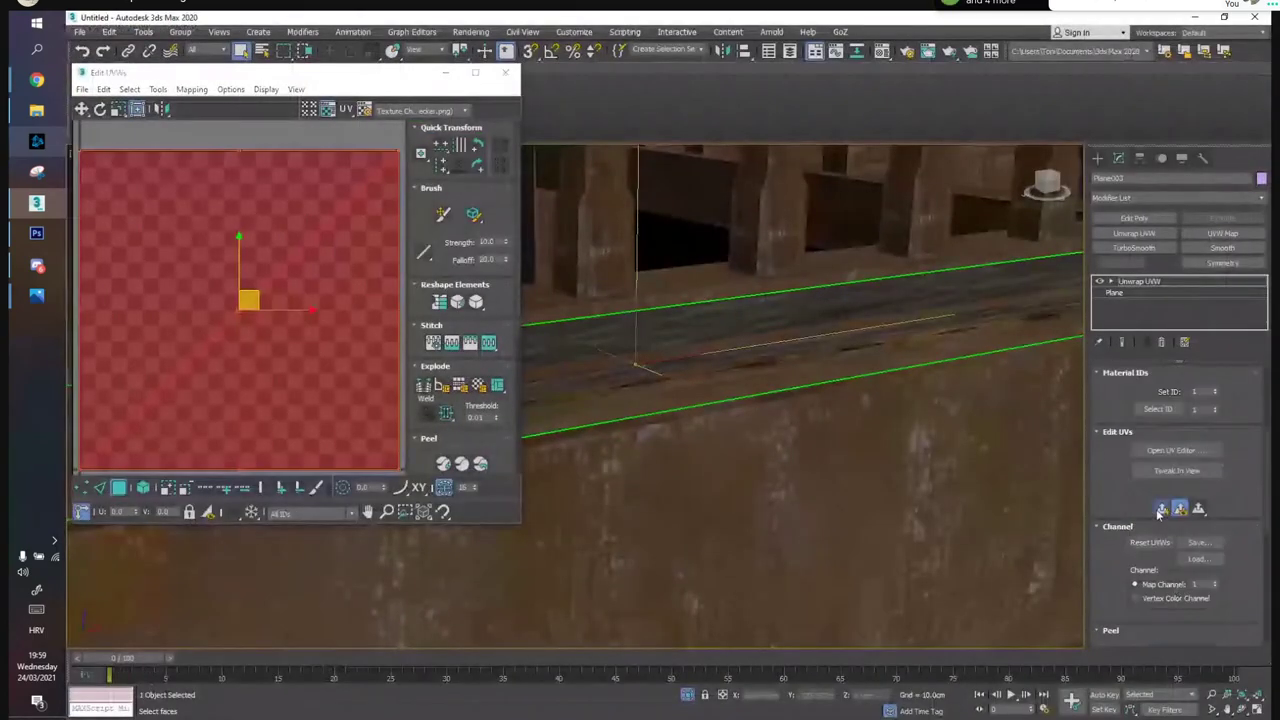
click(475, 70)
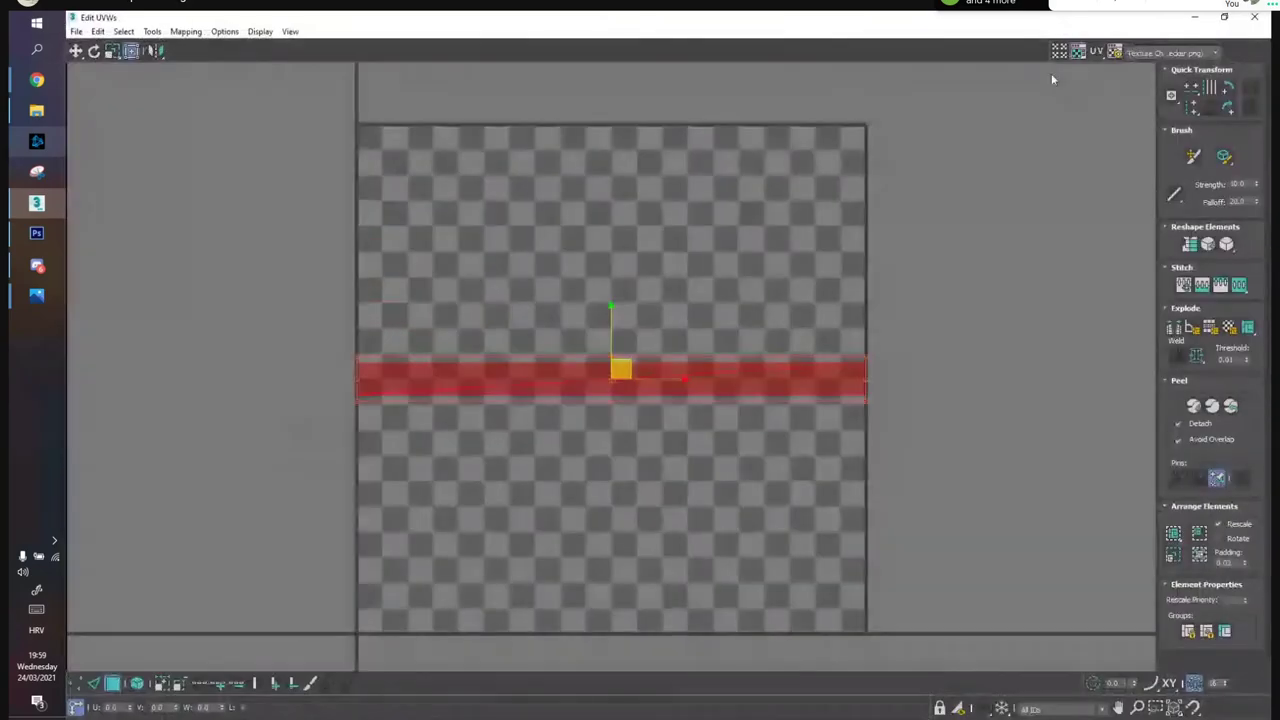
Display the trim sheet texture in the UV editor and fit the plane's UVs to the interlaced circle ornament band
click(1170, 53)
click(1143, 84)
middle_drag(484, 390, 437, 257)
drag(430, 258, 431, 358)
scroll(364, 355, up, 5)
drag(346, 352, 306, 394)
middle_drag(590, 365, 558, 303)
scroll(558, 303, down, 5)
drag(463, 288, 567, 249)
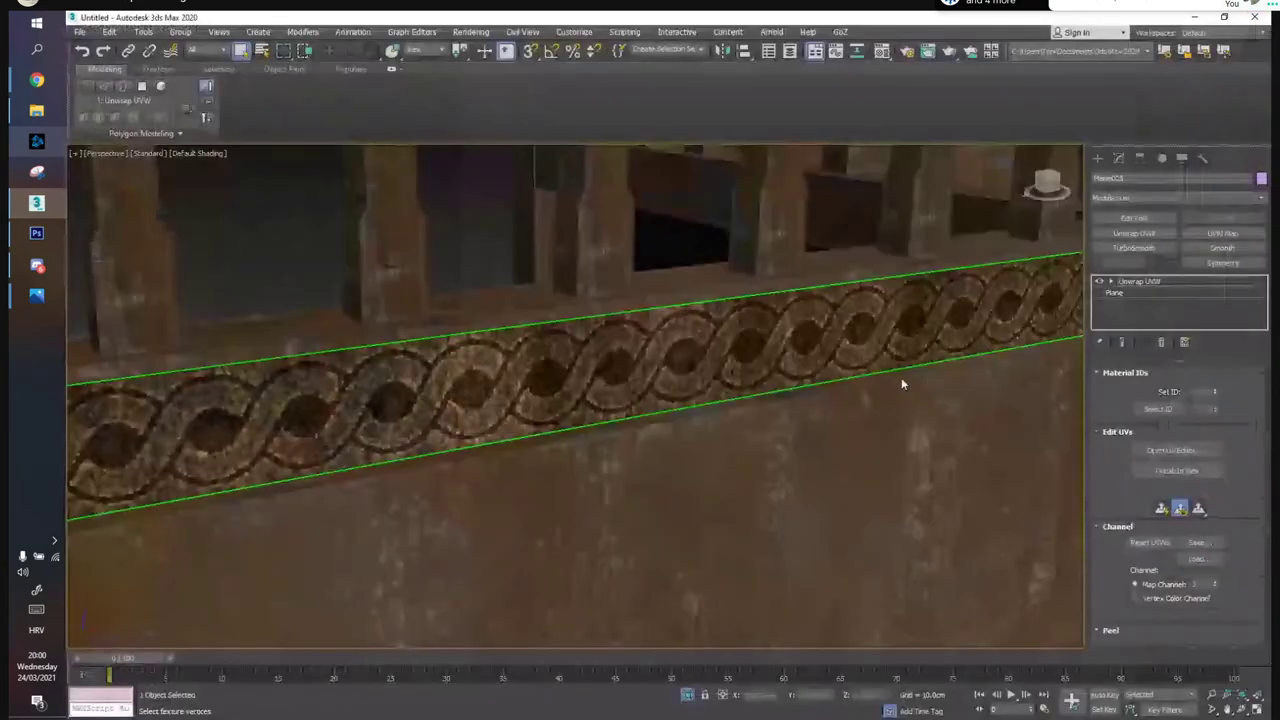
Collapse the ornament plane's modifier stack into an editable mesh
right_click(1149, 284)
click(1130, 409)
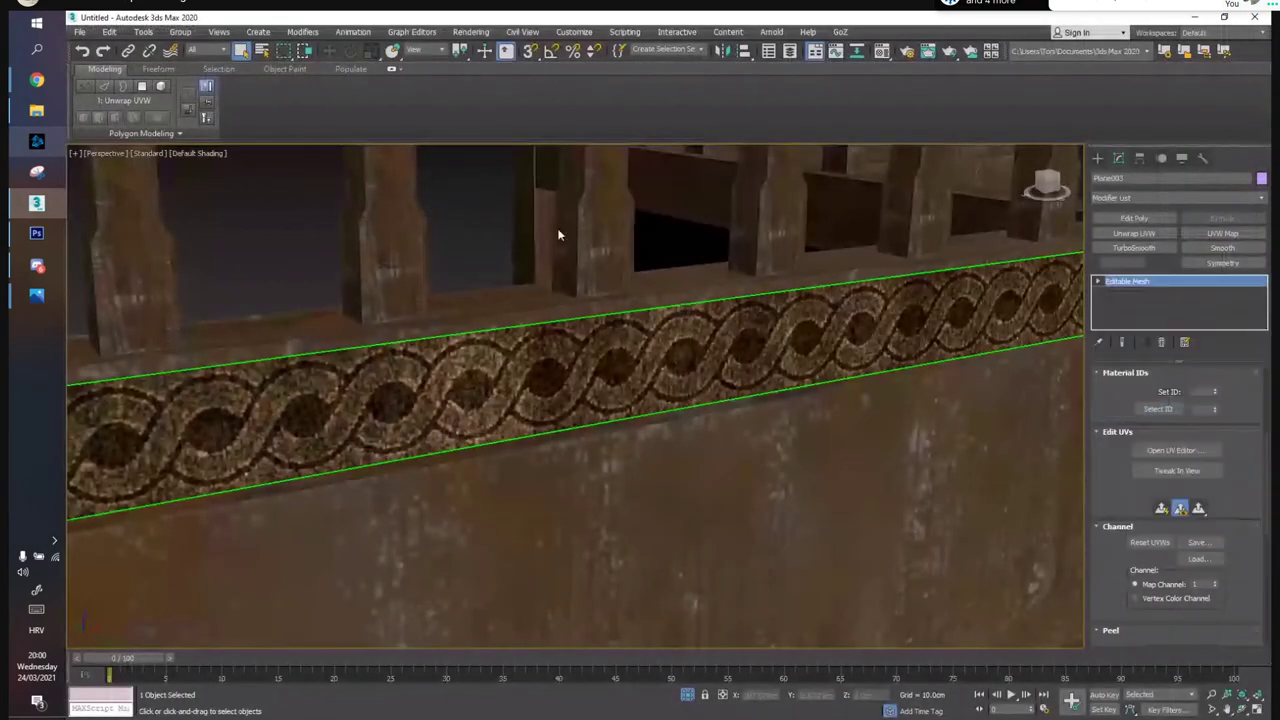
click(493, 231)
Copy the ornament strip along X onto the upper rail of the other fence's front panel
scroll(493, 231, down, 10)
alt+middle_drag(493, 231, 729, 345)
scroll(512, 227, up, 4)
click(510, 228)
scroll(729, 345, down, 3)
key(w)
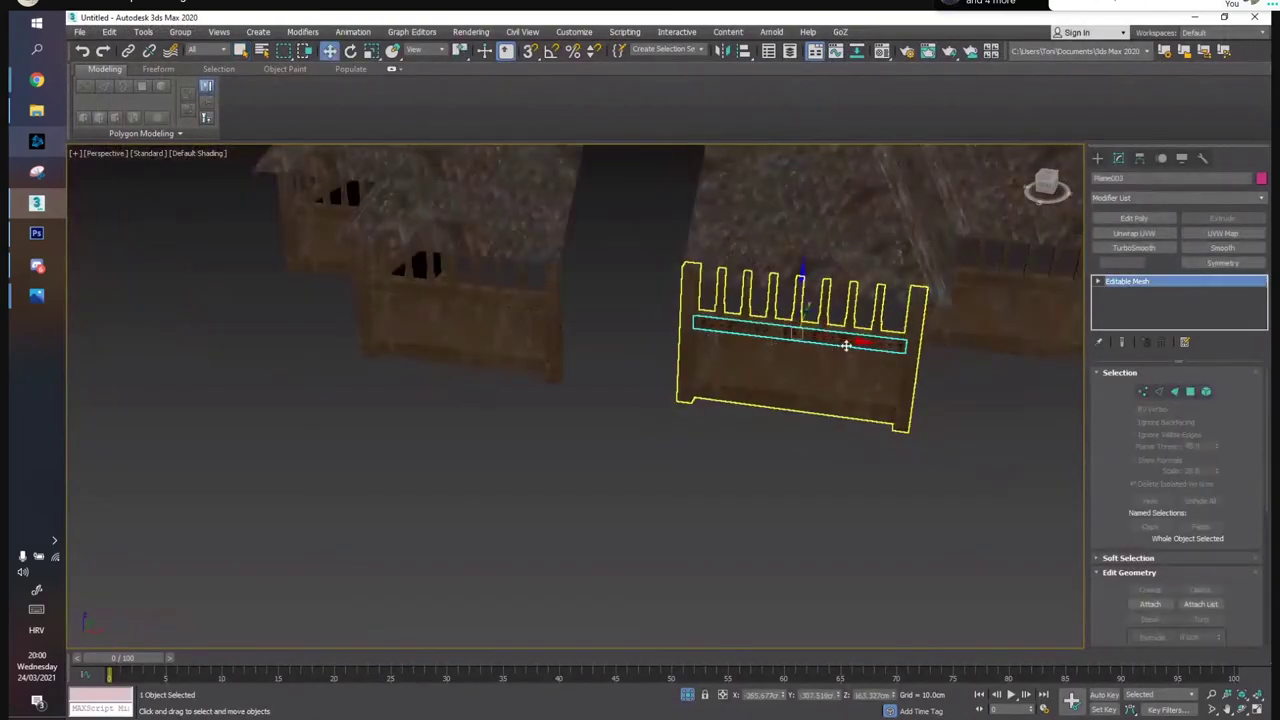
shift+drag(831, 339, 486, 306)
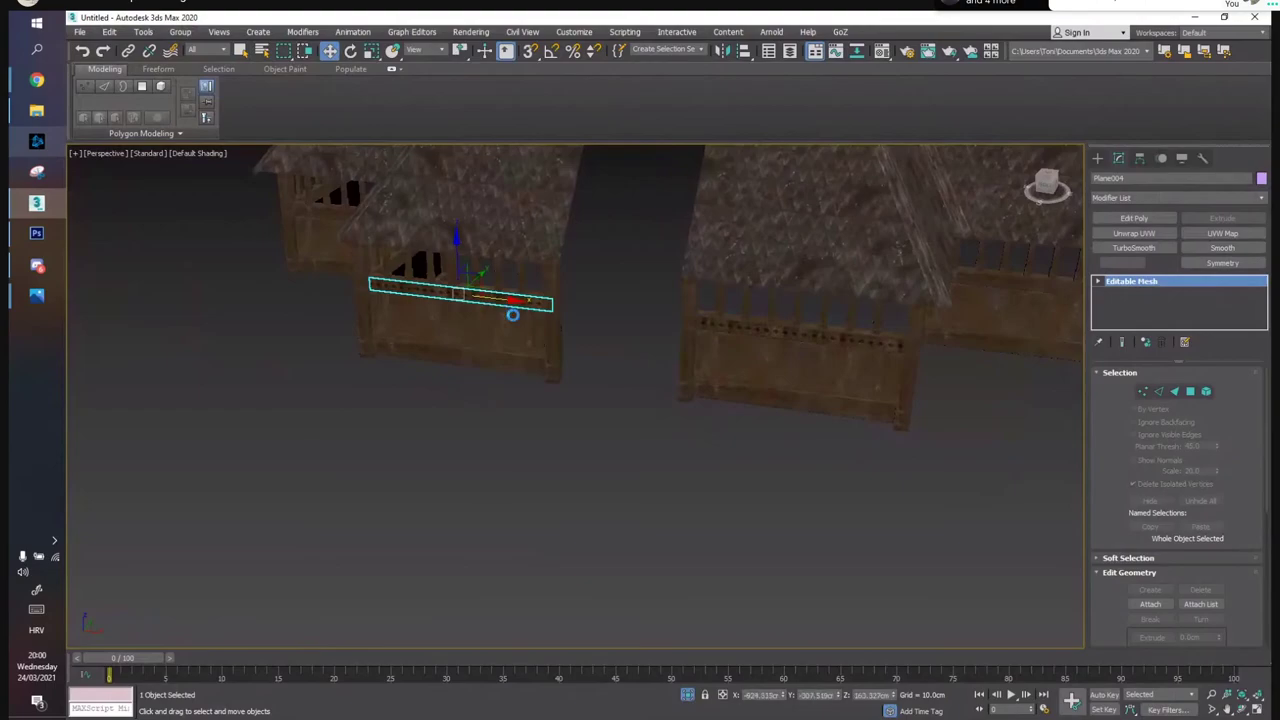
click(664, 427)
click(330, 410)
Copy the end panel's ornament strip toward the adjoining side panel and rotate the copy 90 degrees about Z
alt+middle_drag(330, 410, 585, 280)
click(696, 336)
alt+middle_drag(626, 353, 779, 341)
scroll(779, 341, up, 4)
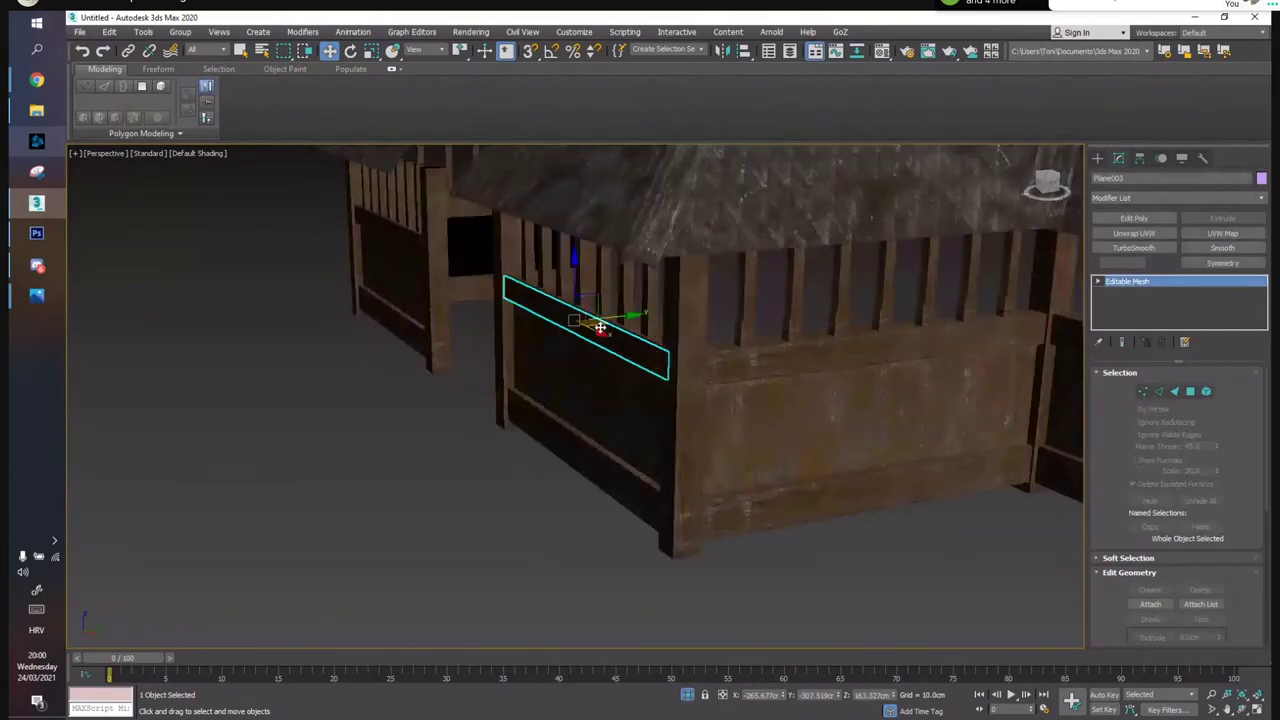
mouse_move(729, 360)
shift+mouse_down()
mouse_move(962, 373)
mouse_move(910, 379)
shift+mouse_up()
click(671, 427)
key(e)
key(a)
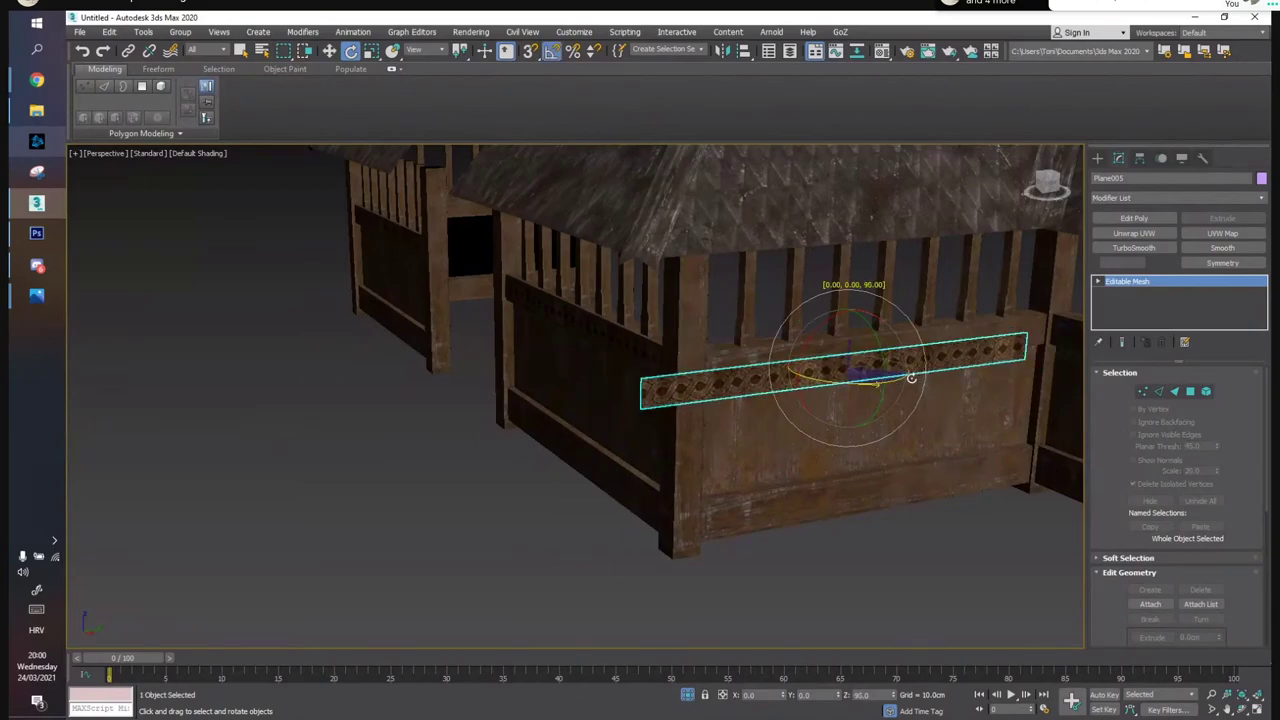
Move the rotated ornament strip onto the side panel's upper rail and set it close against the rail's face
key(w)
alt+middle_drag(910, 380, 860, 394)
drag(858, 376, 954, 348)
alt+middle_drag(954, 348, 644, 347)
scroll(644, 347, up, 5)
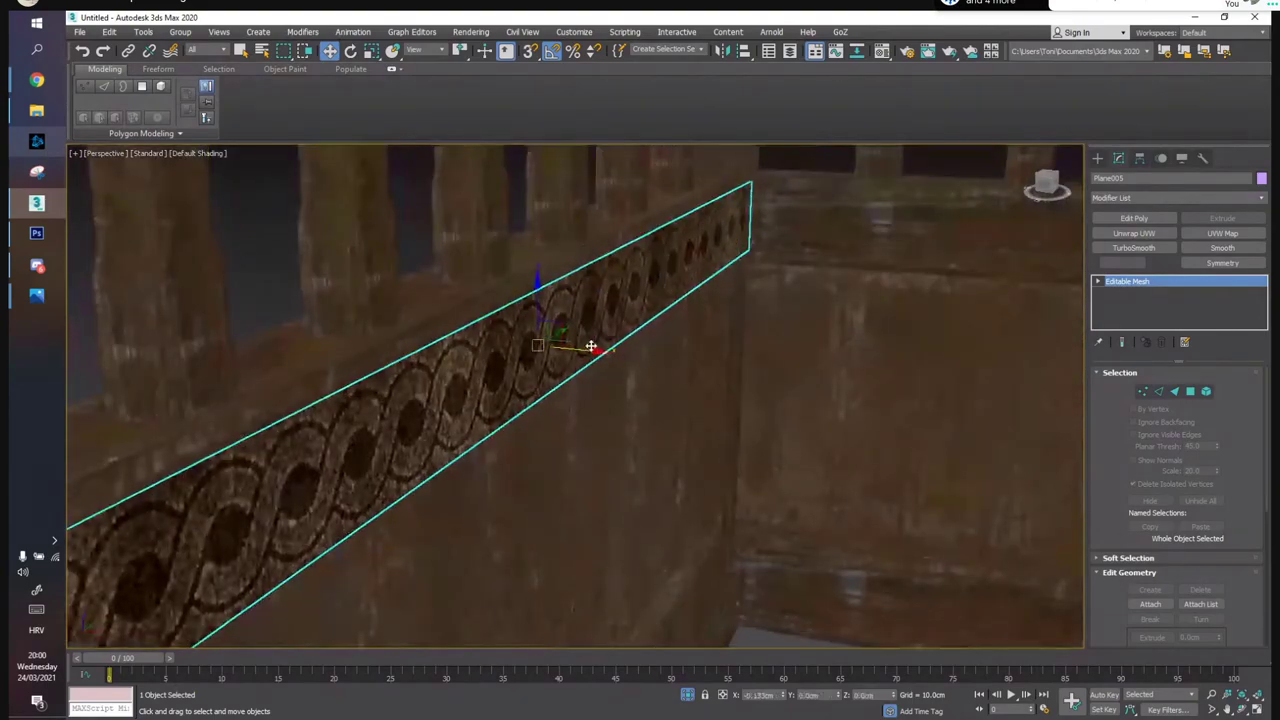
drag(586, 346, 579, 346)
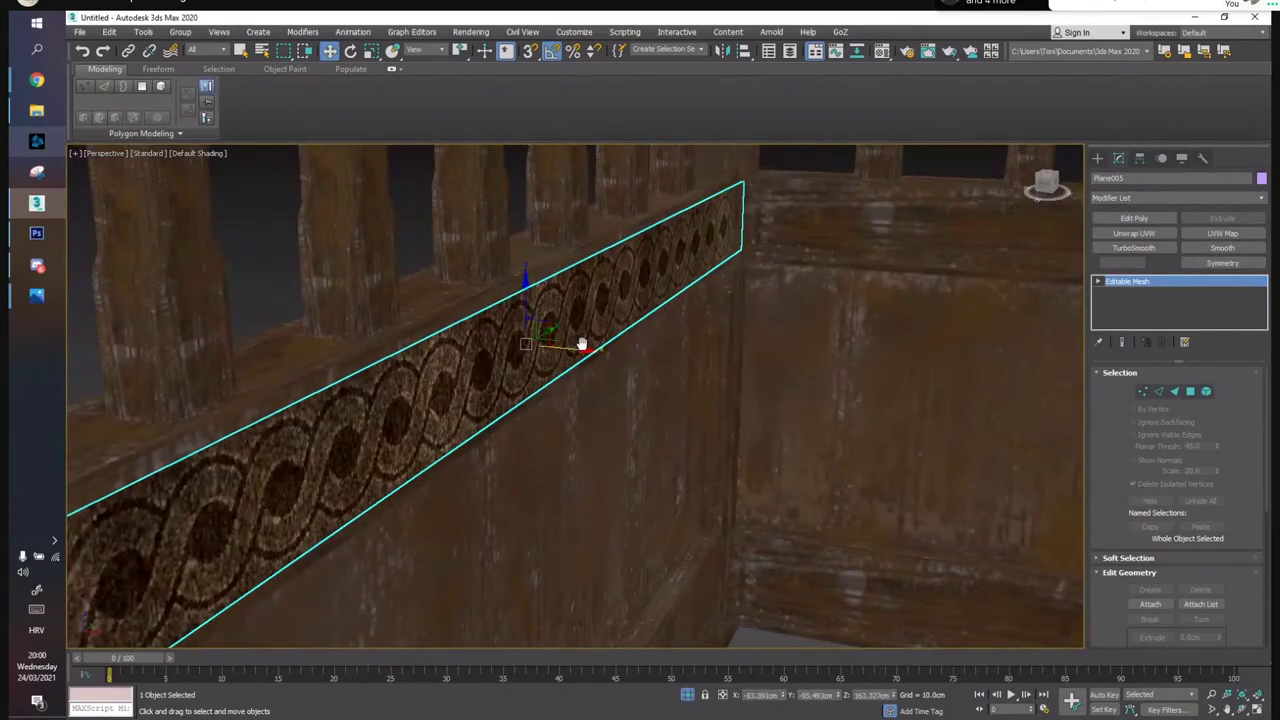
middle_drag(582, 344, 660, 266)
scroll(660, 266, down, 8)
click(760, 427)
alt+middle_drag(643, 371, 575, 345)
scroll(680, 295, up, 4)
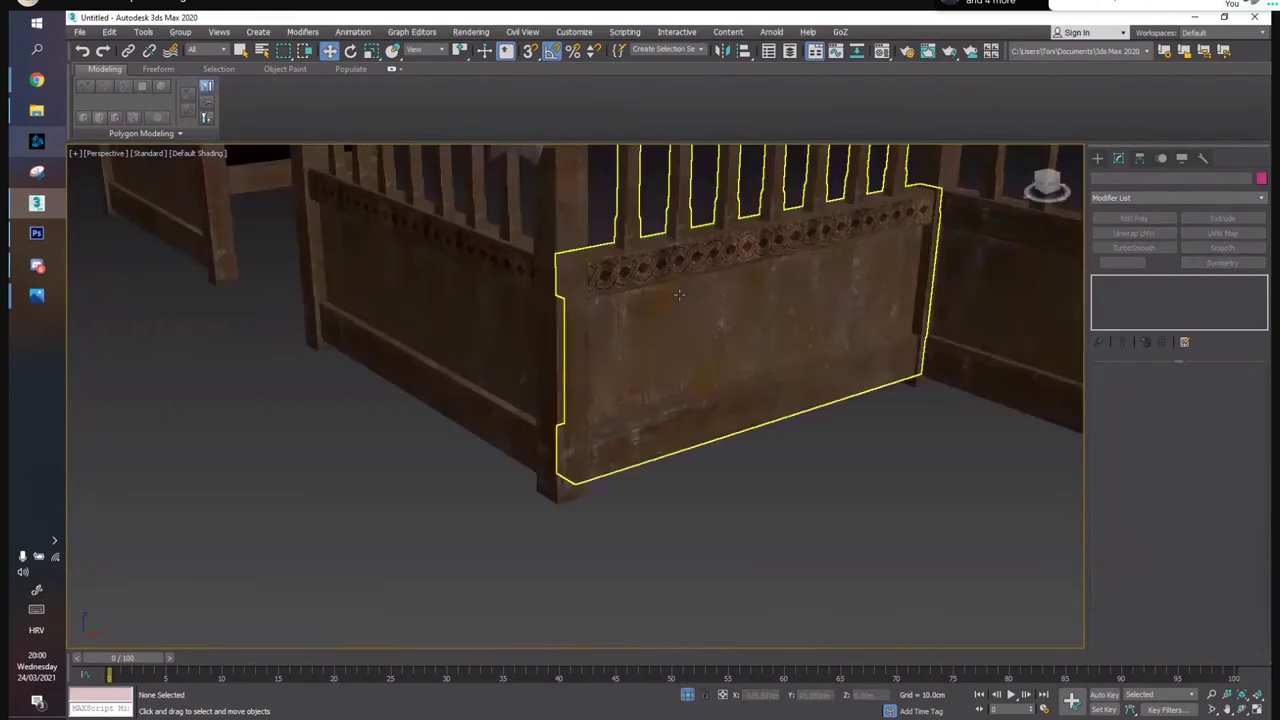
Copy the unrotated ornament strip onto the upper rail of the next parallel panel in the zigzag
scroll(679, 295, down, 4)
middle_drag(679, 295, 516, 302)
click(357, 311)
mouse_move(655, 343)
shift+mouse_down()
mouse_move(855, 326)
mouse_move(826, 310)
shift+mouse_up()
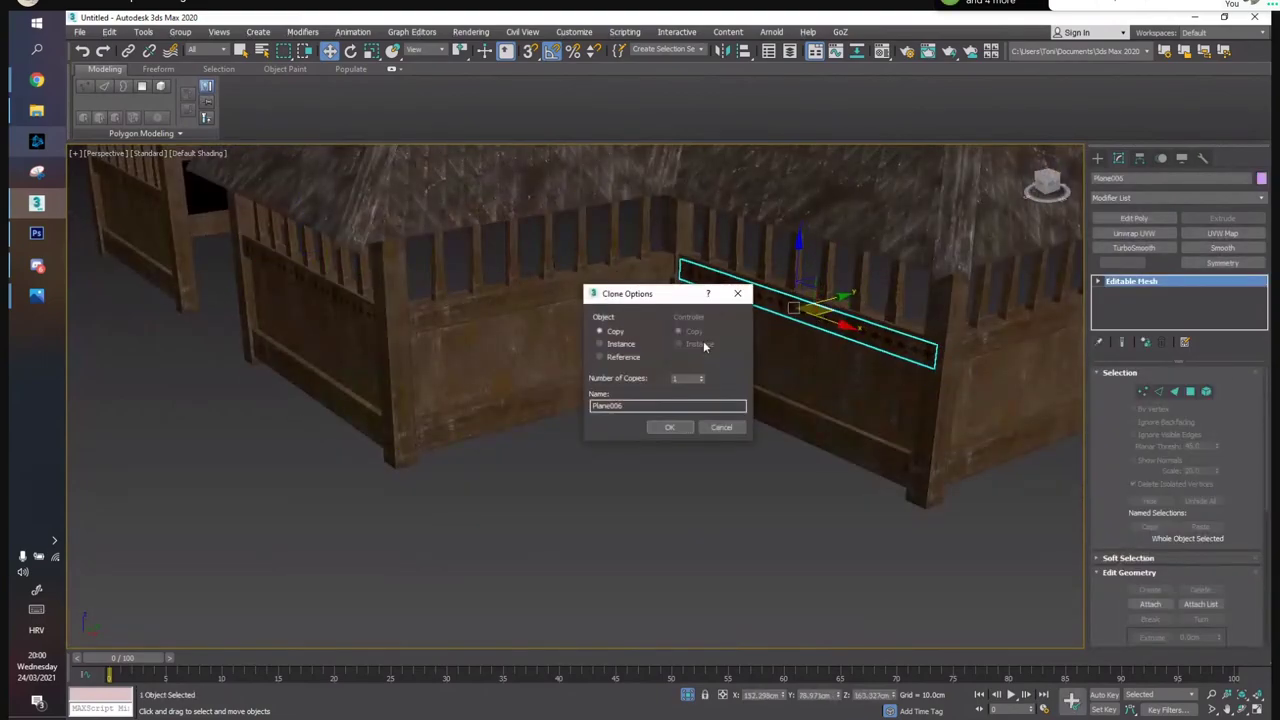
click(670, 431)
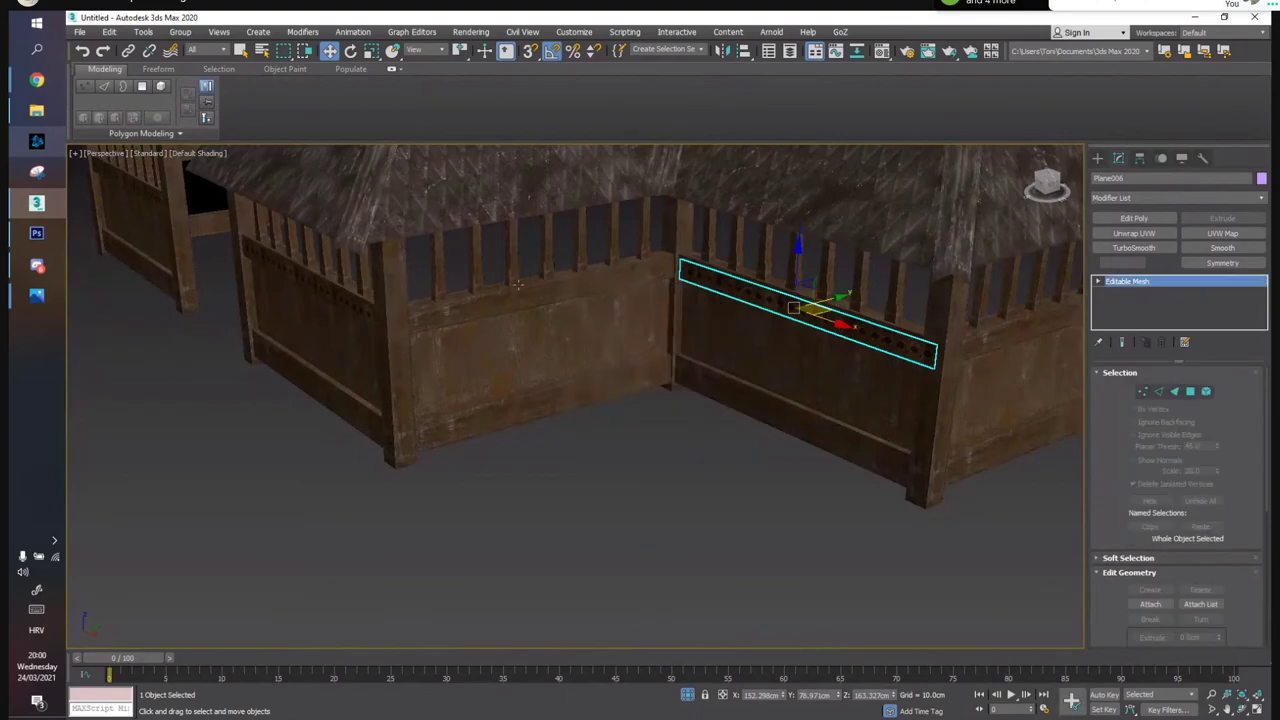
Shift the newly copied strip along Y so it lies against the face of that panel's upper rail
scroll(543, 296, up, 5)
scroll(867, 346, down, 3)
alt+middle_drag(866, 345, 573, 325)
alt+middle_drag(478, 325, 644, 309)
drag(666, 301, 673, 302)
middle_drag(700, 303, 262, 336)
click(811, 269)
alt+middle_drag(960, 272, 809, 328)
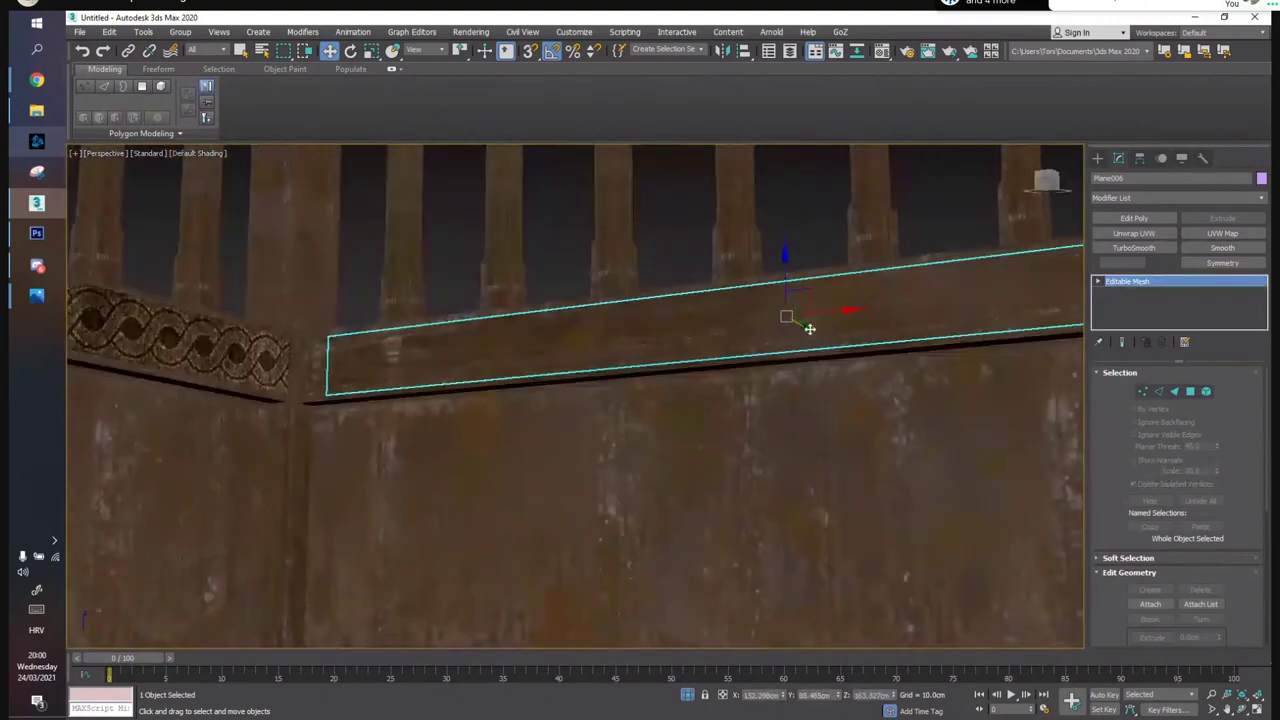
Examine the placement of the ornament strips on both zigzag fences from several angles
click(653, 246)
scroll(638, 243, down, 10)
alt+middle_drag(638, 245, 592, 253)
scroll(612, 276, up, 5)
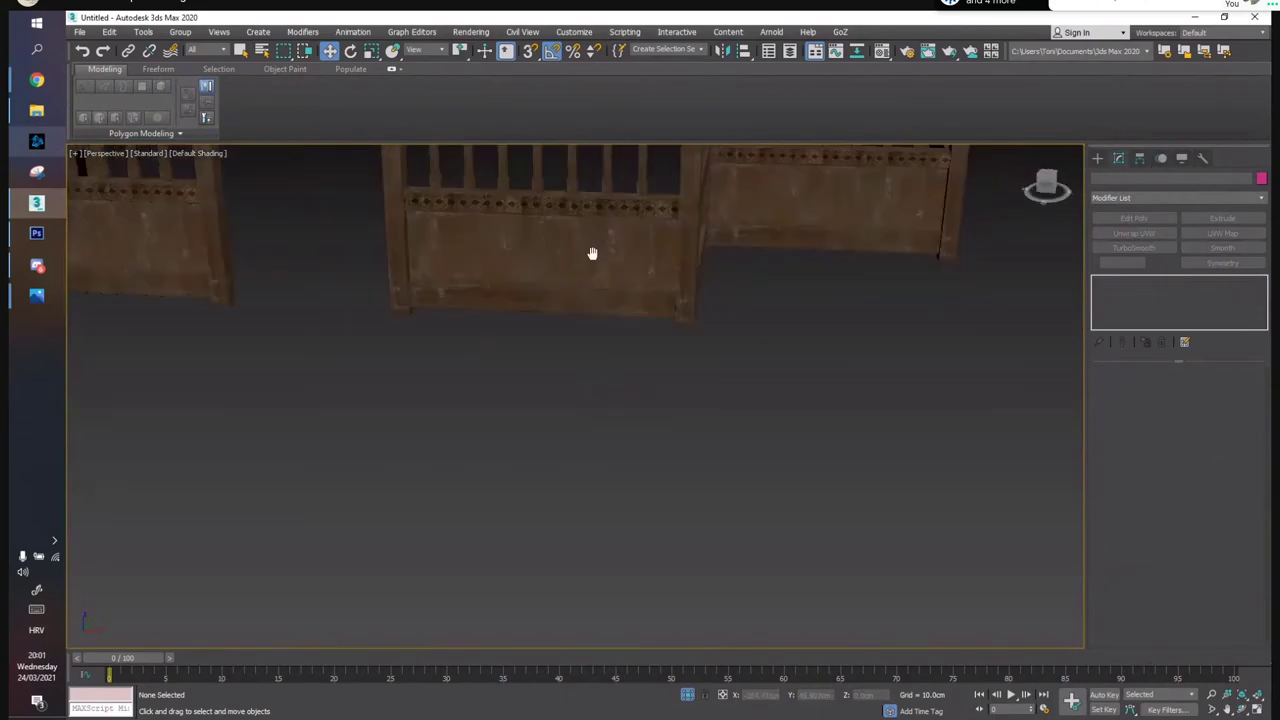
scroll(611, 314, down, 4)
click(672, 345)
scroll(711, 331, up, 1)
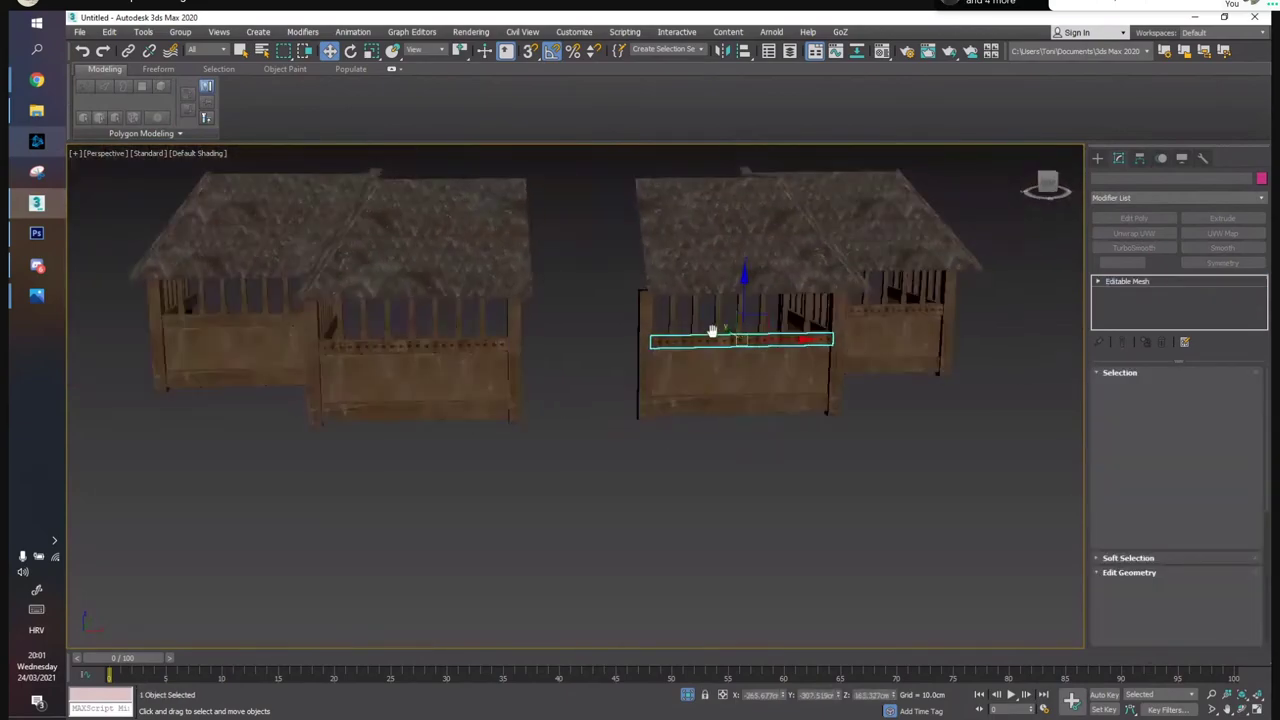
alt+middle_drag(714, 331, 567, 408)
click(637, 358)
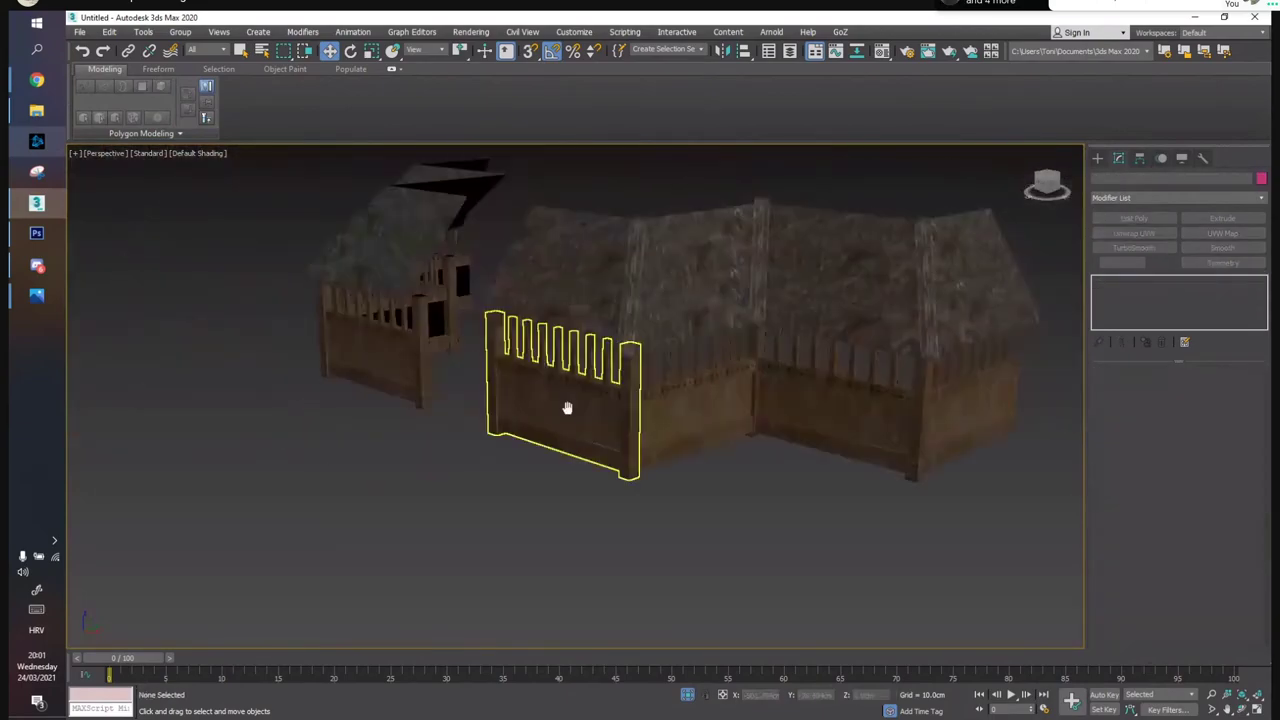
scroll(567, 408, down, 3)
alt+middle_drag(557, 272, 630, 264)
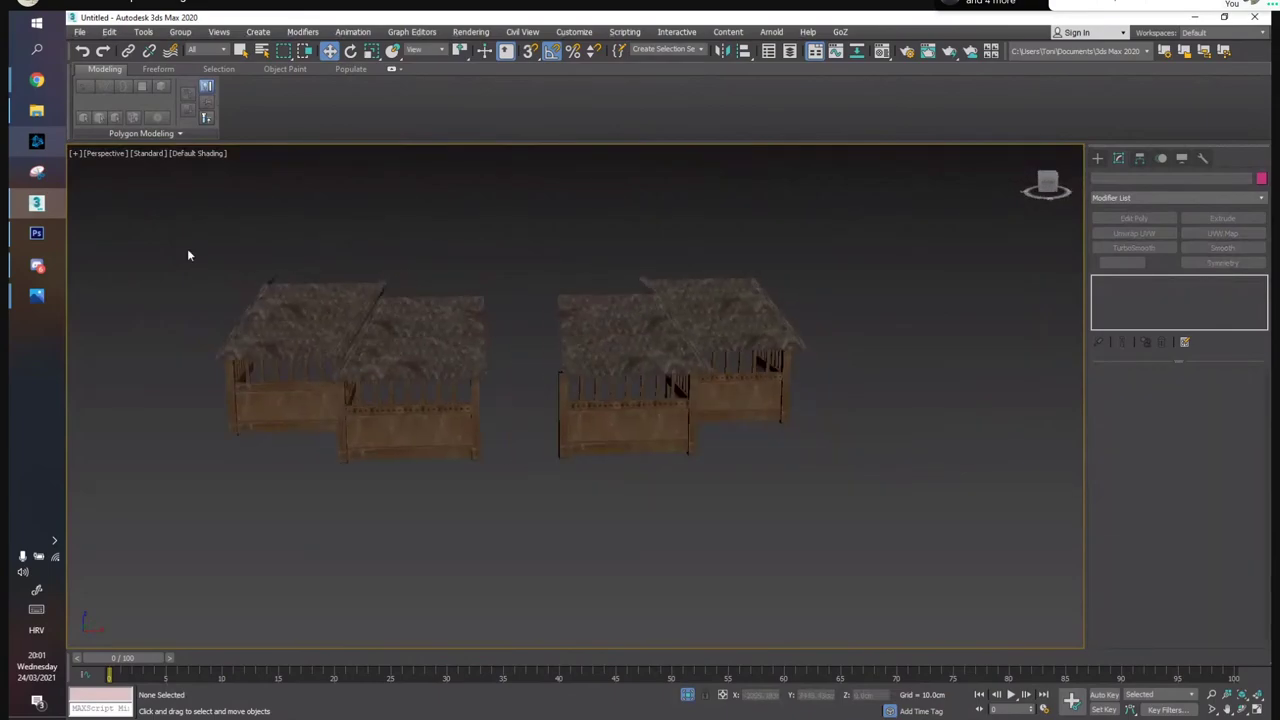
Move one complete zigzag fence with its roof along X until it nearly meets the other fence
drag(500, 521, 500, 521)
drag(368, 385, 450, 386)
click(520, 482)
alt+middle_drag(558, 428, 590, 405)
key(ctrl+a)
click(922, 544)
alt+middle_drag(526, 292, 305, 252)
drag(271, 238, 903, 530)
alt+middle_drag(800, 450, 625, 400)
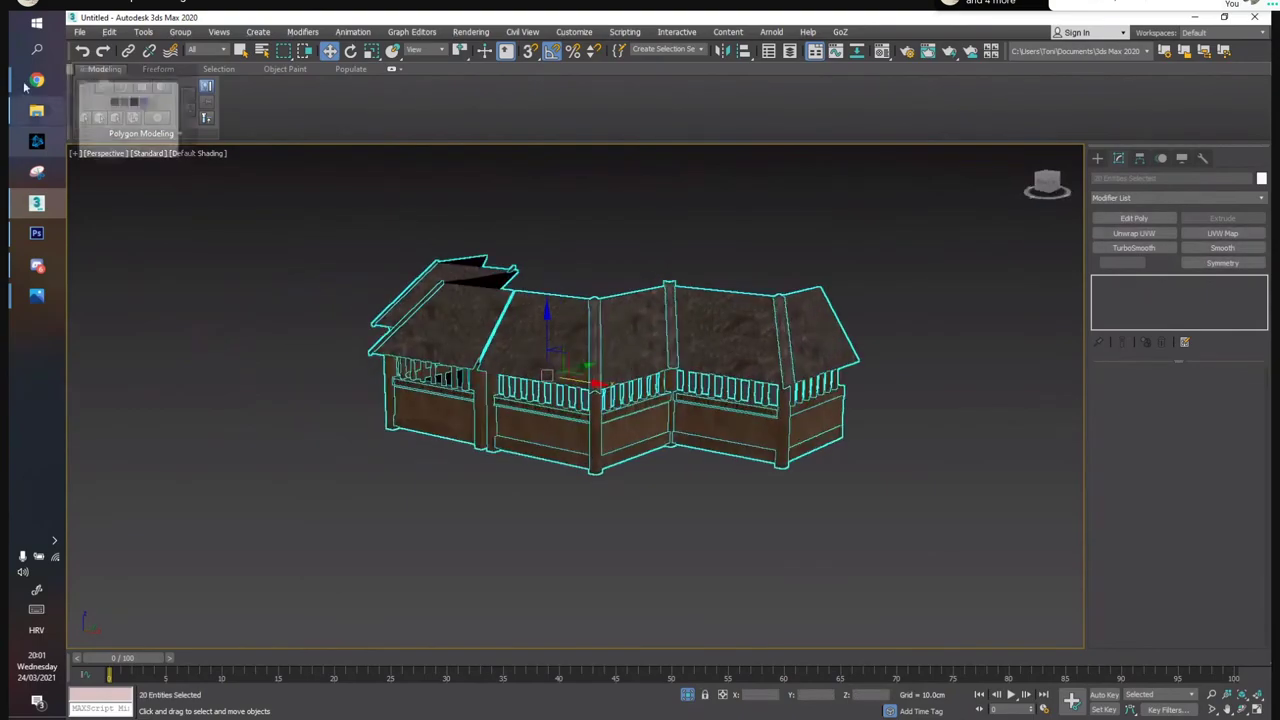
click(347, 272)
alt+middle_drag(548, 394, 505, 352)
Select all objects and export them as an FBX file named Church in the TrimSheetExport folder
key(ctrl+a)
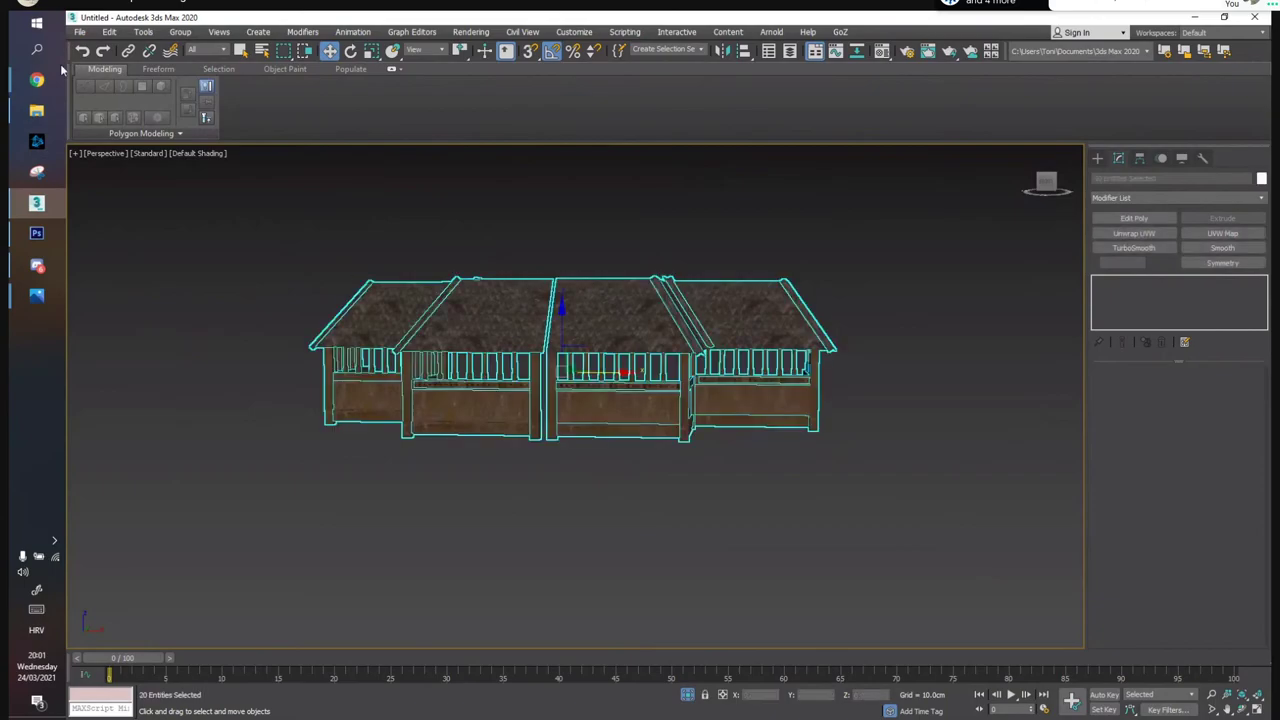
click(82, 32)
mouse_move(150, 229)
click(283, 249)
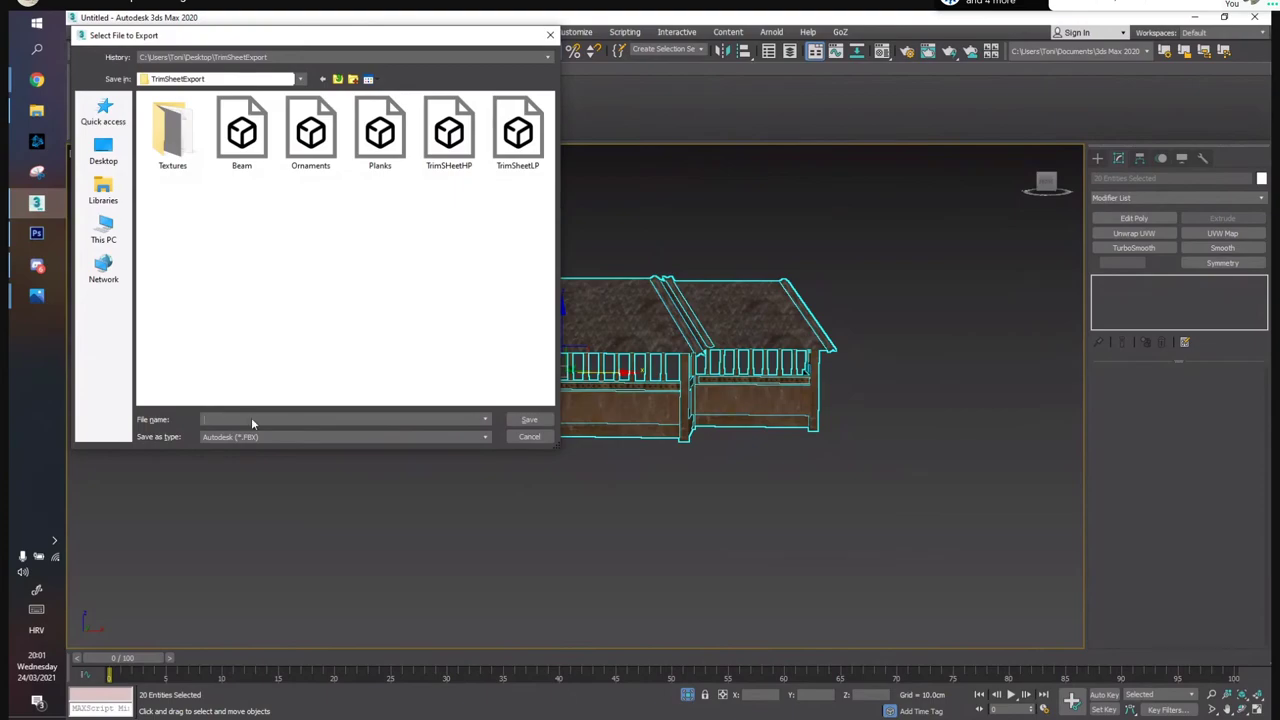
key(Return)
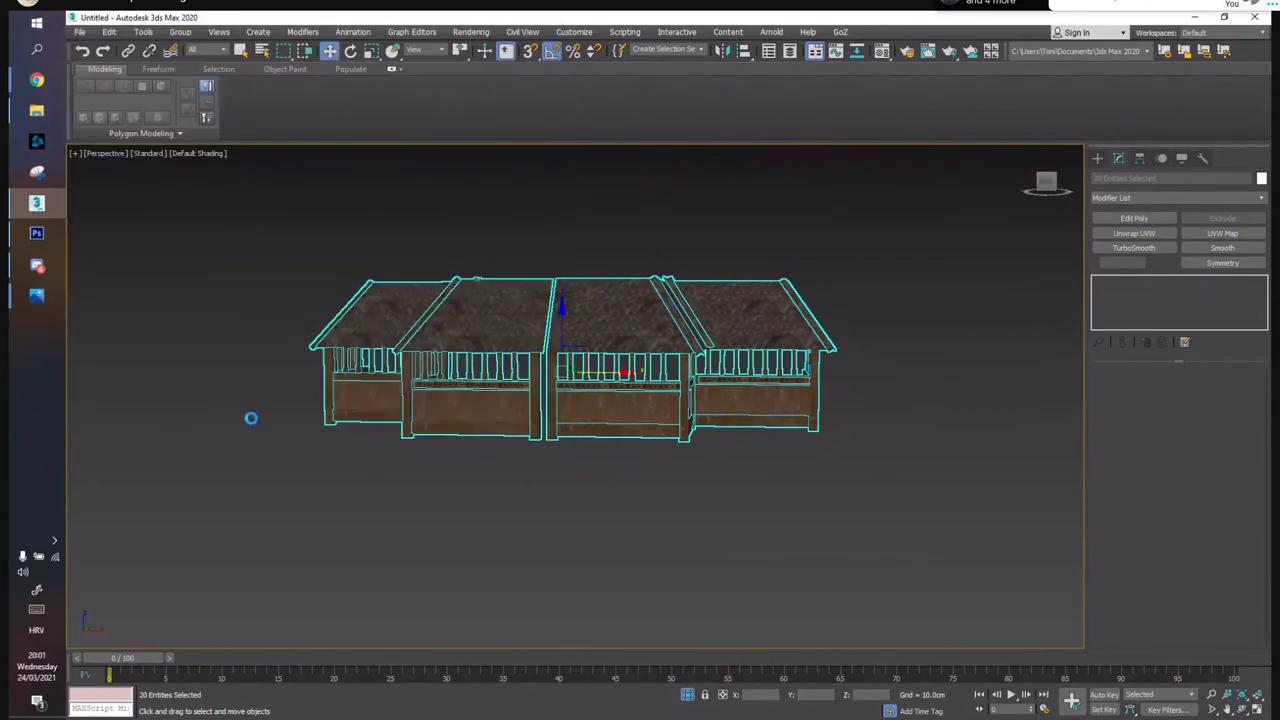
key(Return)
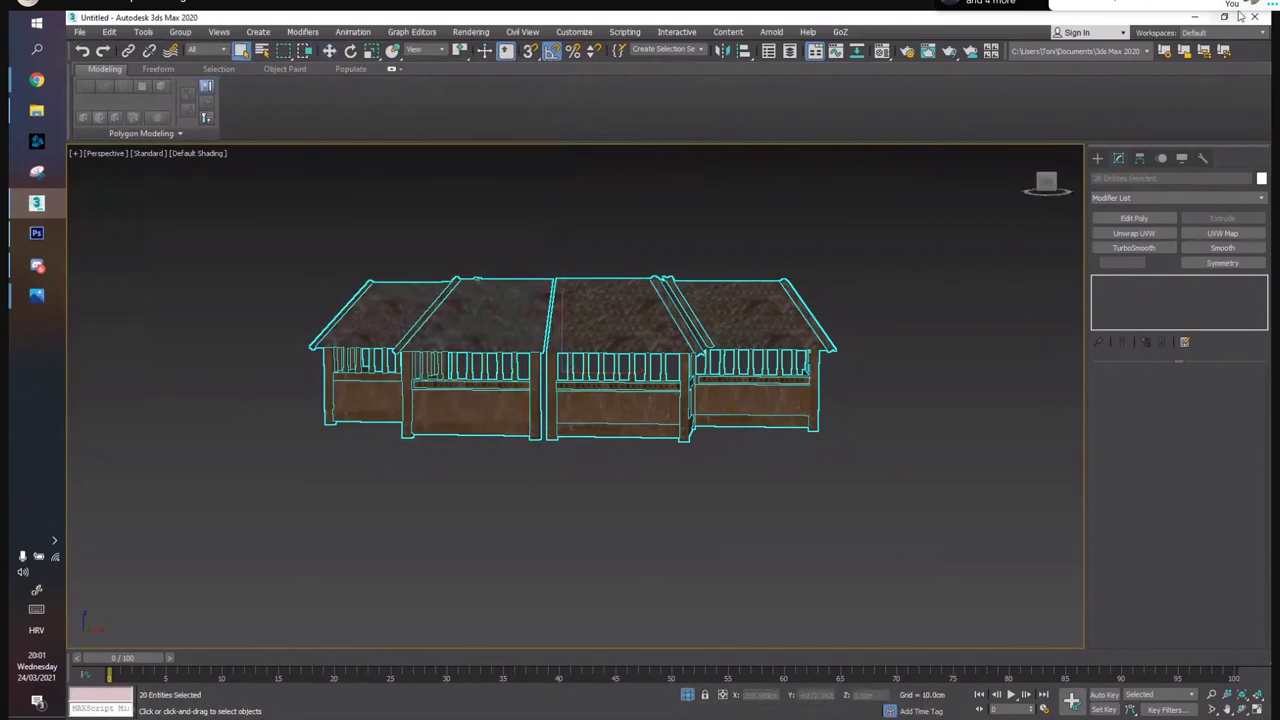
Minimize the modelling window and launch Marmoset Toolbag 3
click(1183, 19)
key(super)
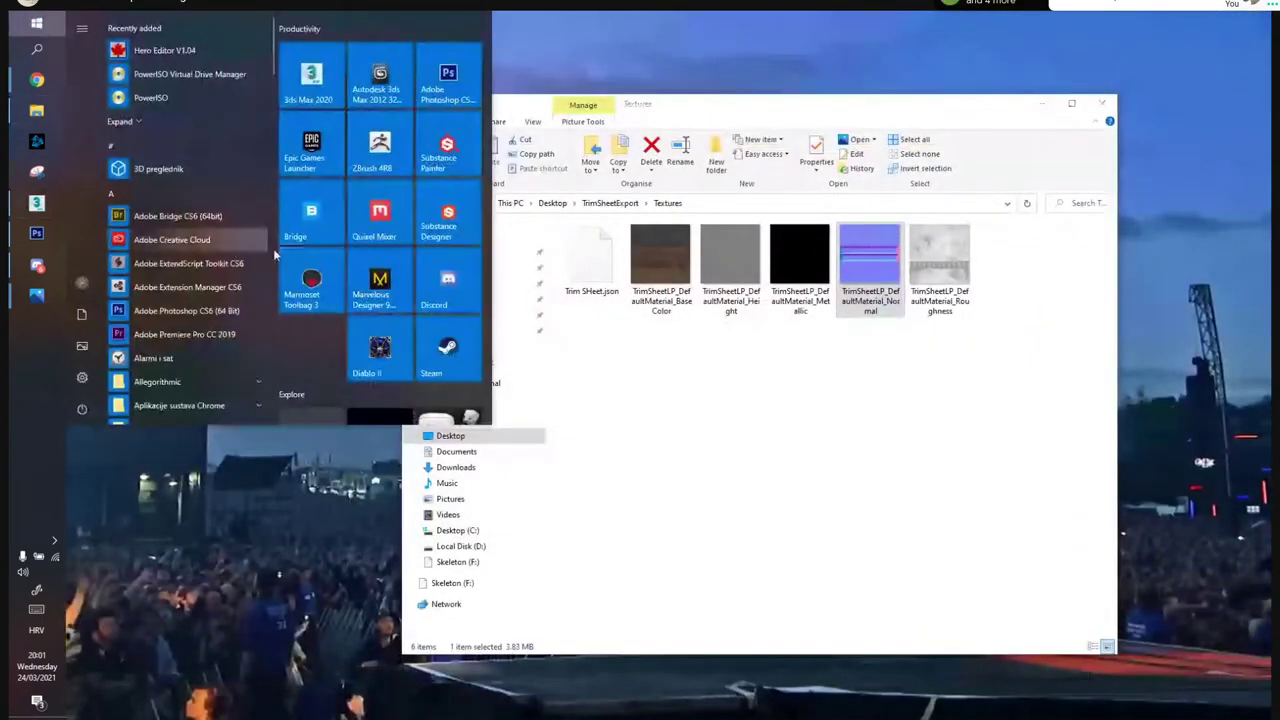
click(313, 287)
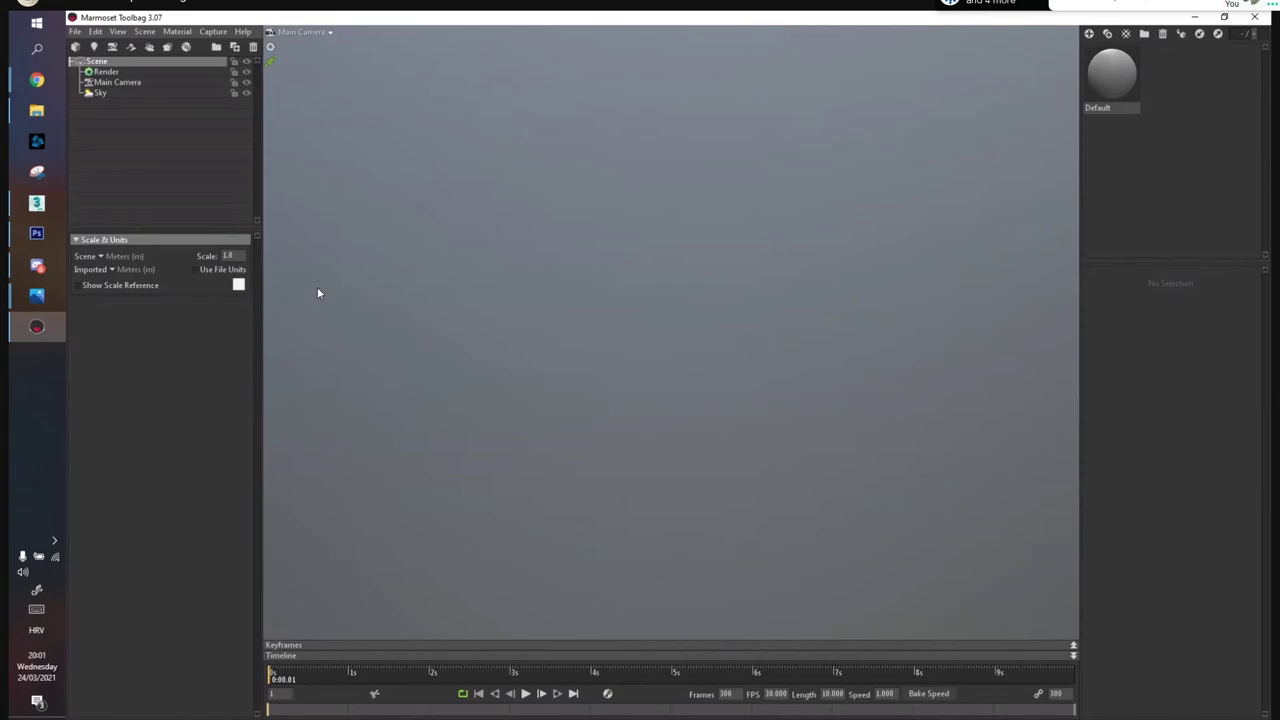
Import the Church model from the TrimSheetExport folder on the Desktop into the scene
click(77, 32)
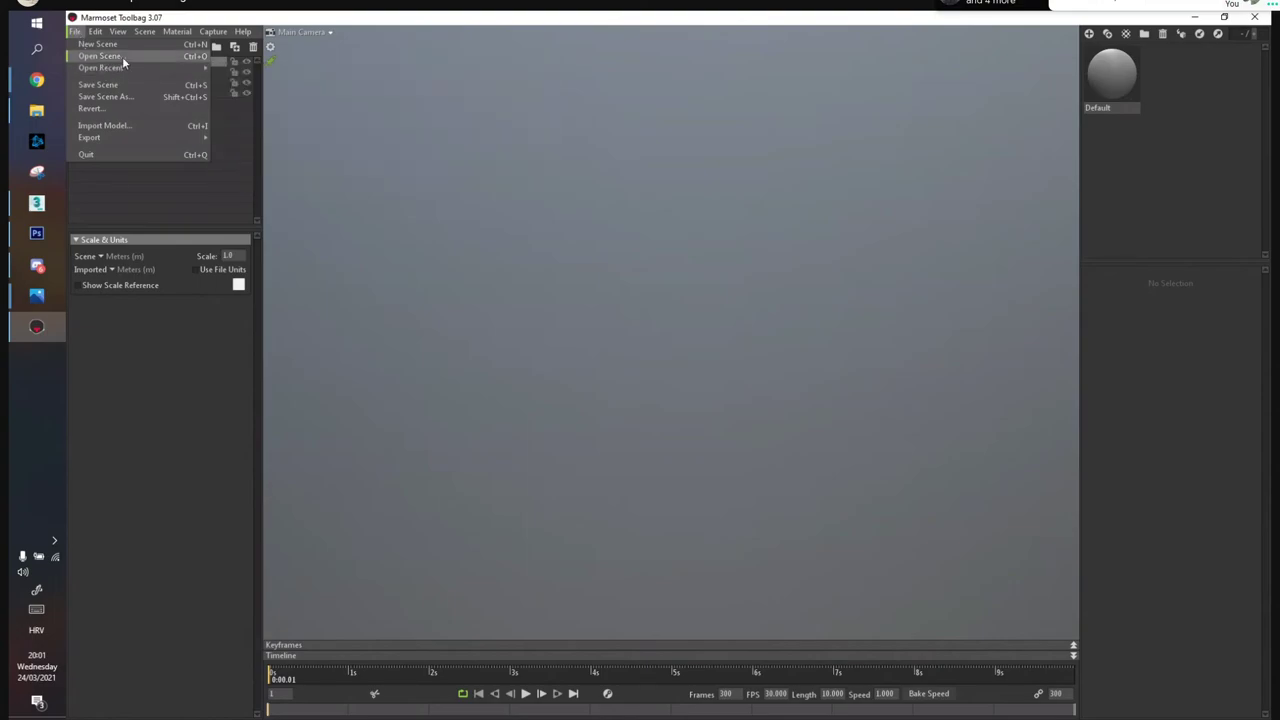
mouse_move(129, 68)
click(134, 125)
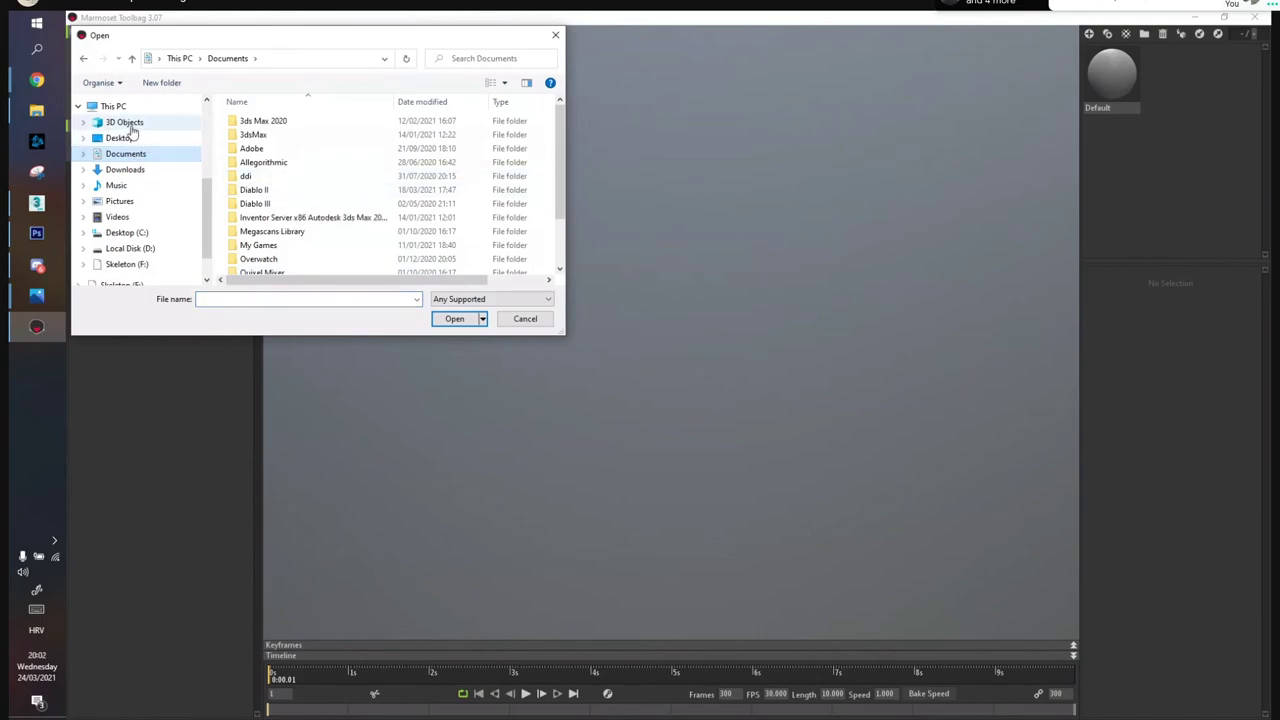
click(120, 138)
double_click(262, 140)
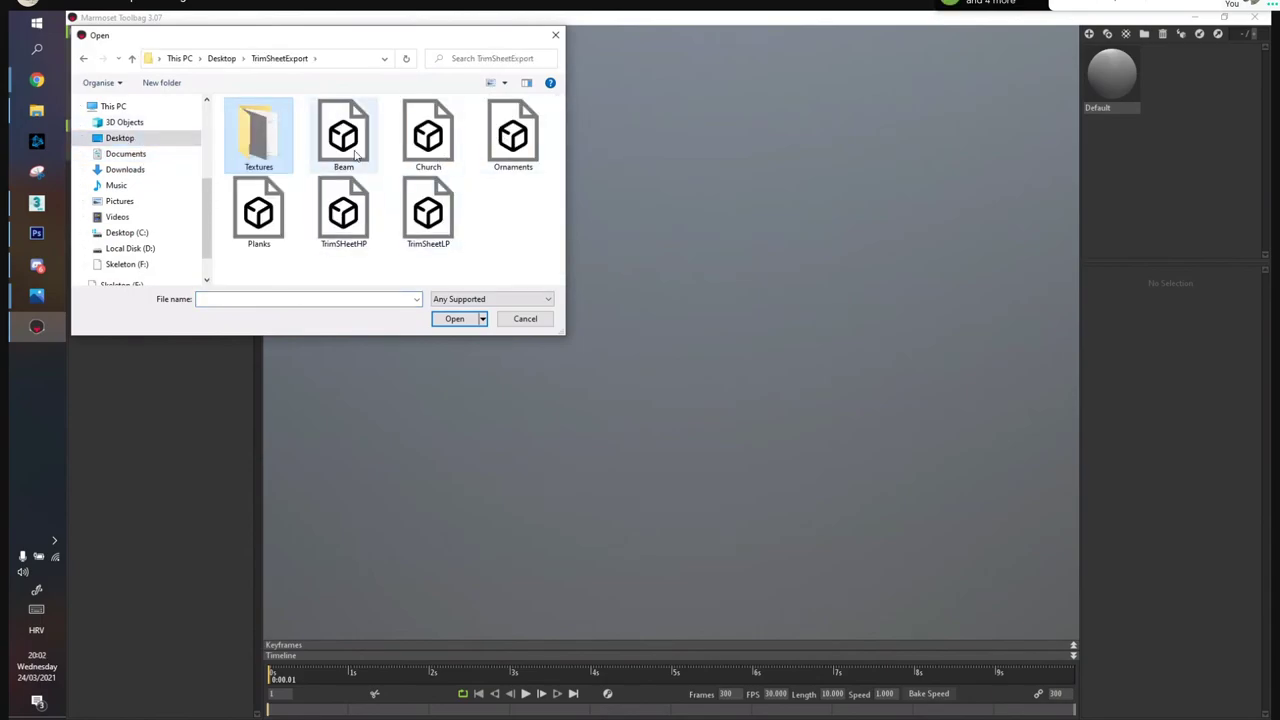
click(428, 135)
click(455, 318)
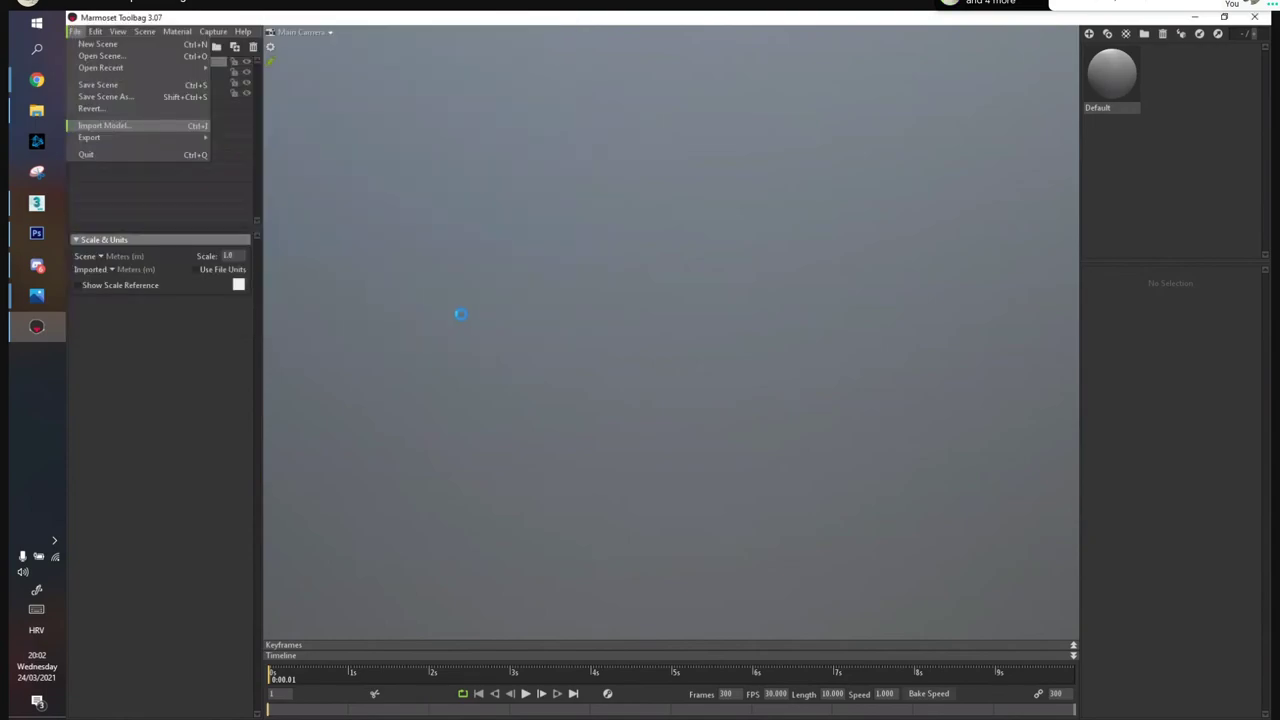
click(517, 229)
drag(649, 223, 672, 237)
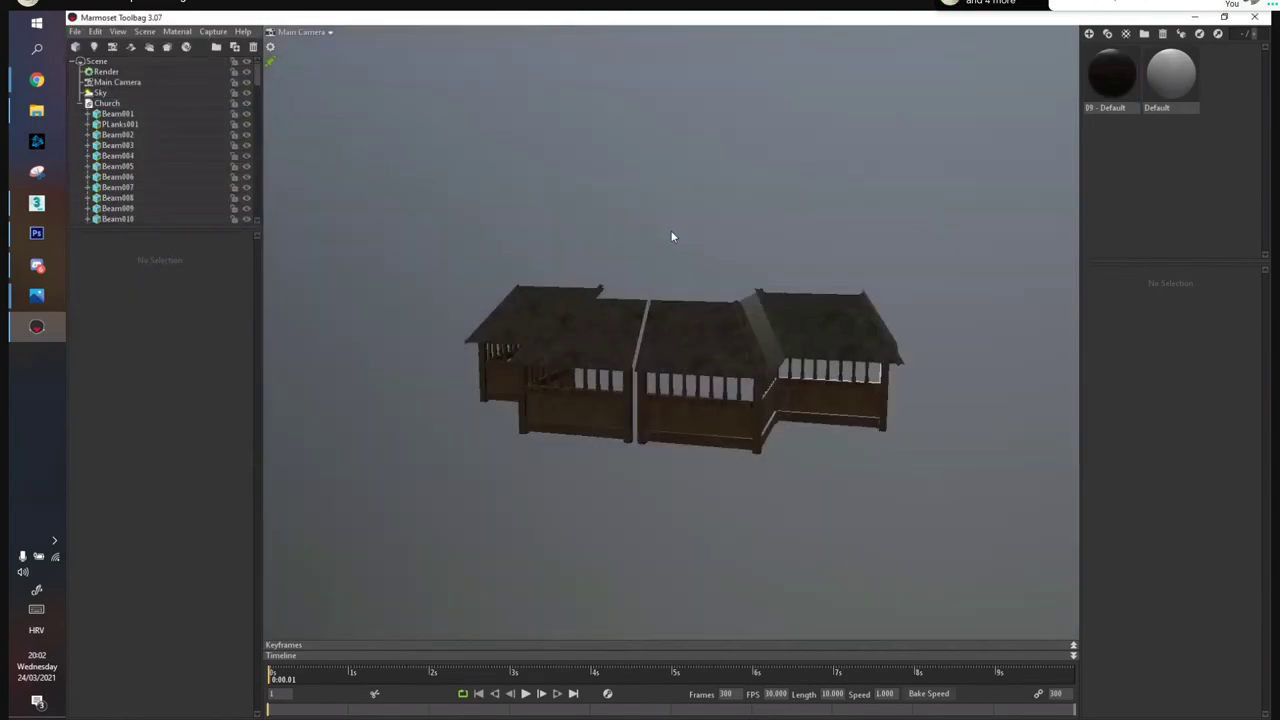
Create a new material and assign the TrimSheetLP base color texture as its albedo map
click(1110, 76)
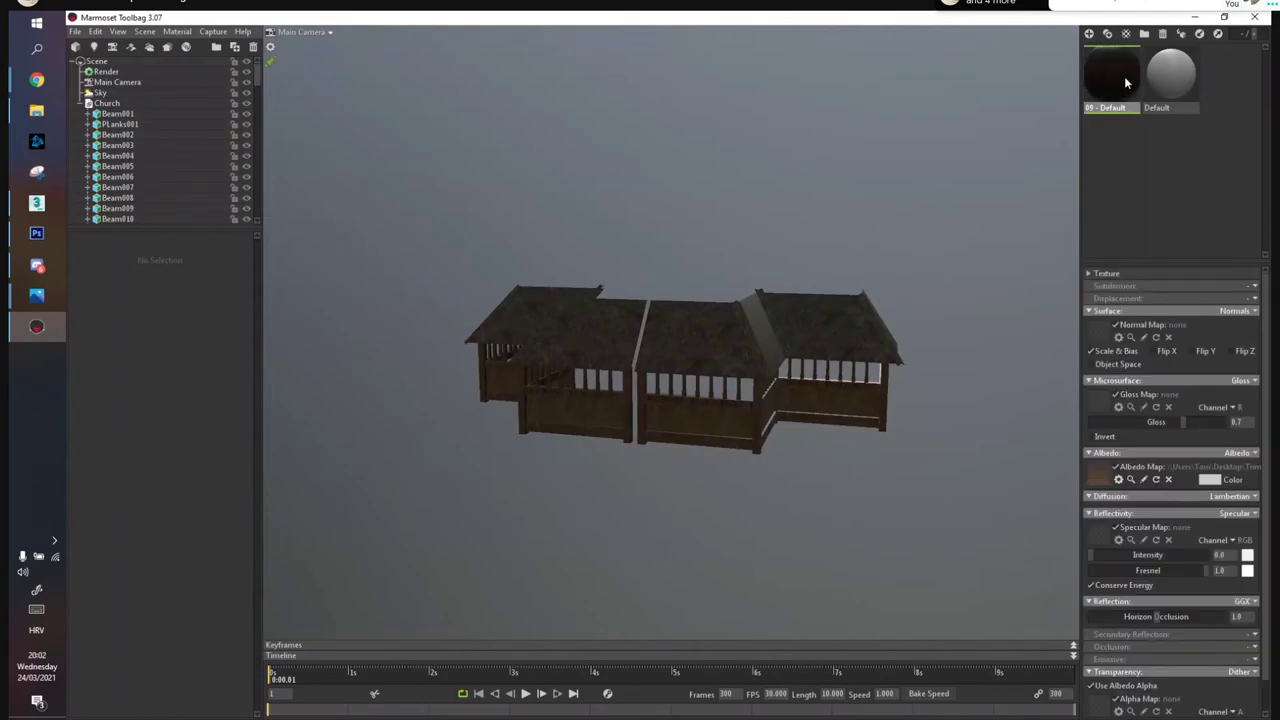
click(1089, 34)
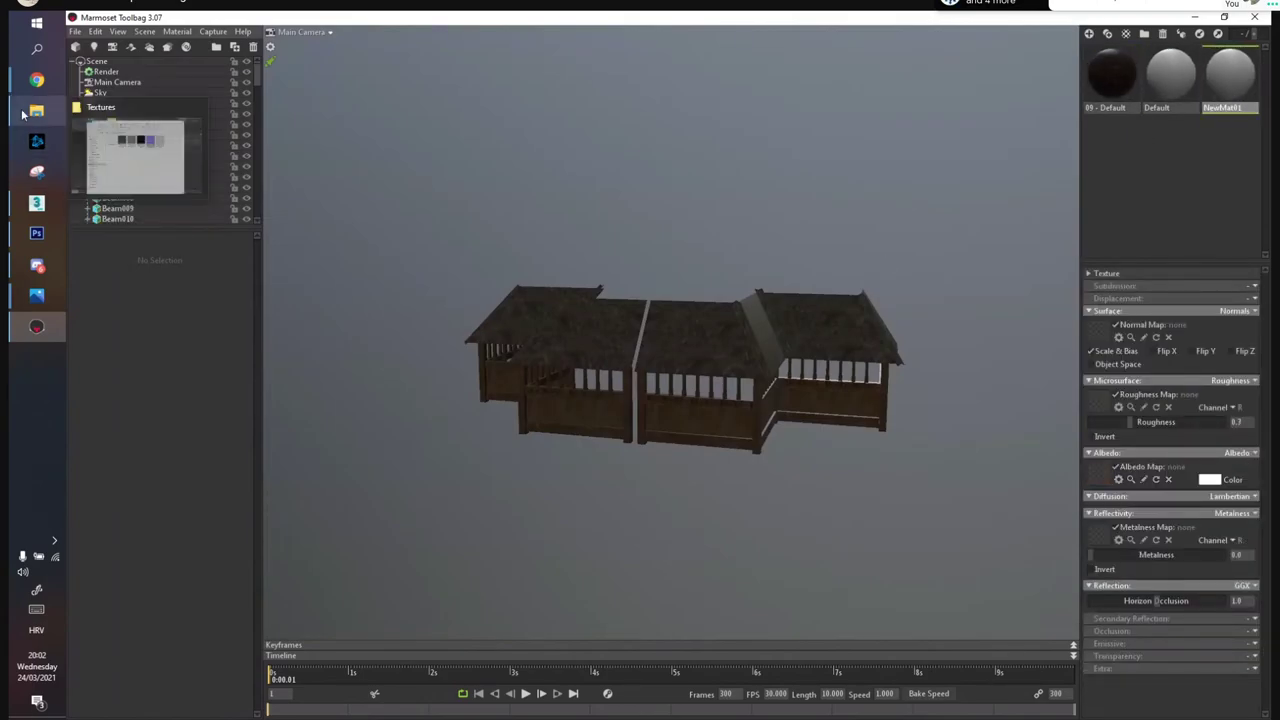
click(36, 110)
drag(781, 115, 583, 117)
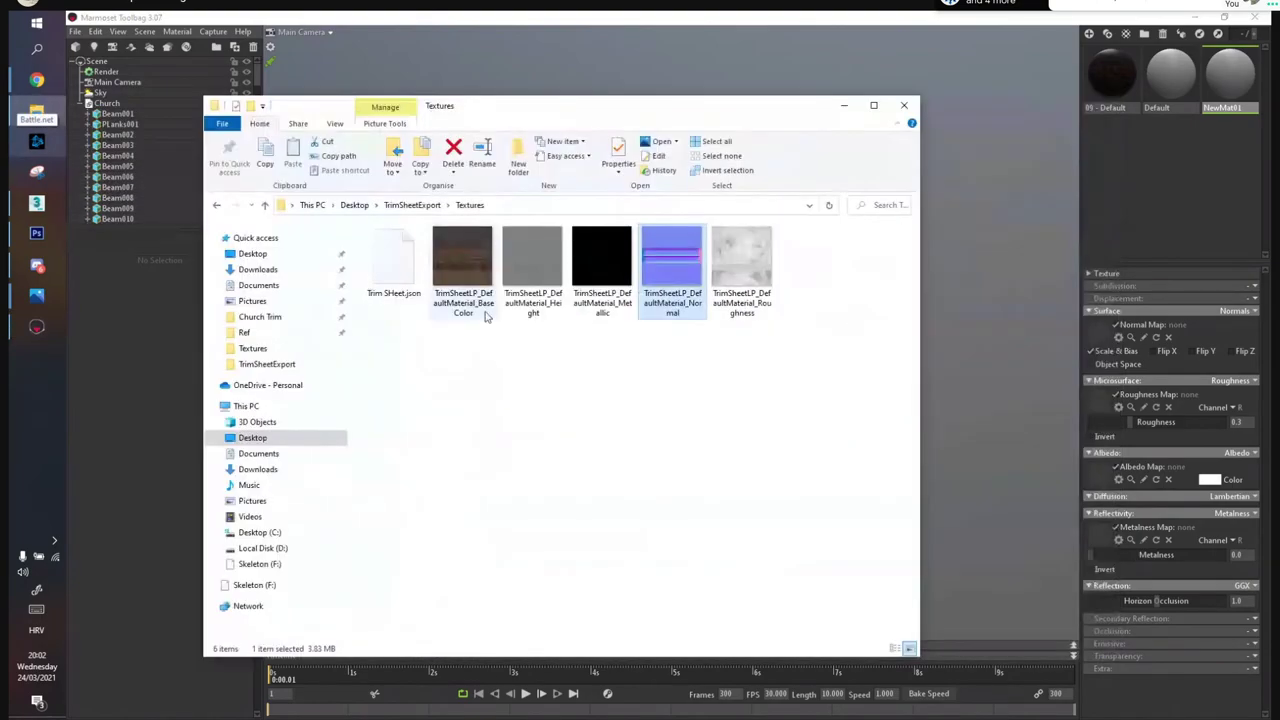
click(521, 452)
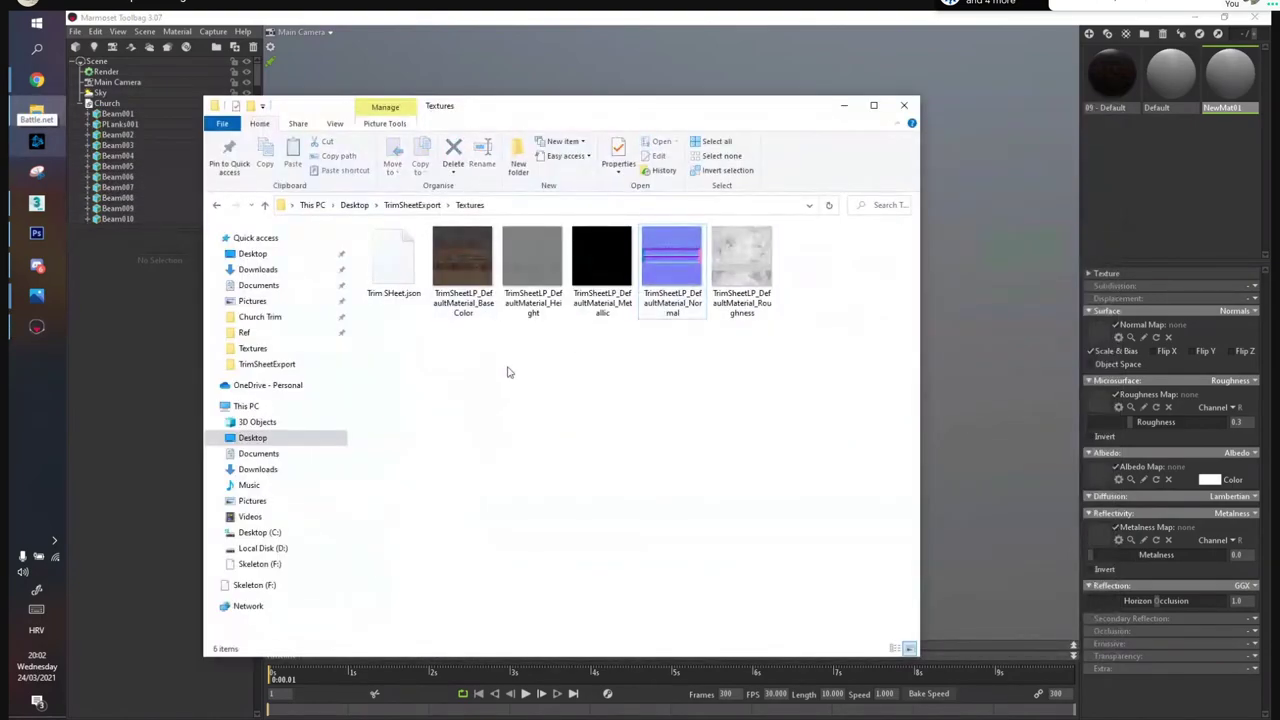
drag(460, 258, 1100, 470)
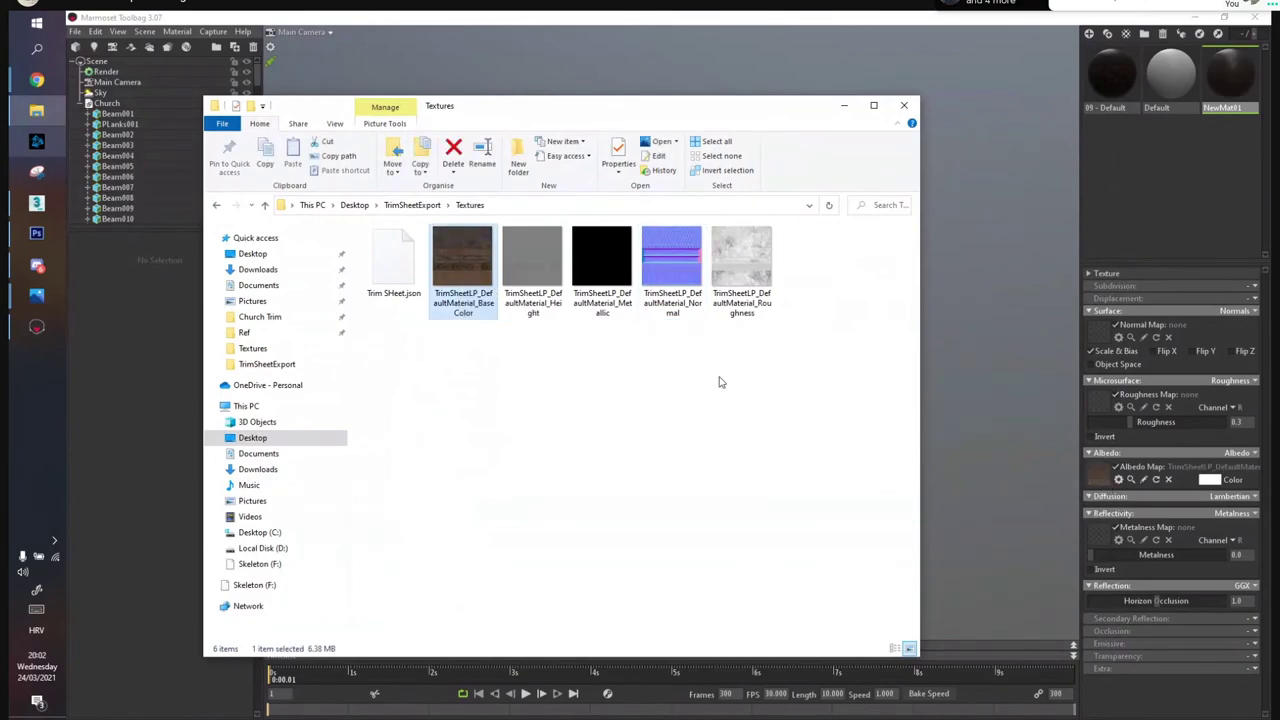
Assign the TrimSheetLP normal and roughness textures to the new material's matching map slots
drag(672, 262, 1098, 336)
click(744, 273)
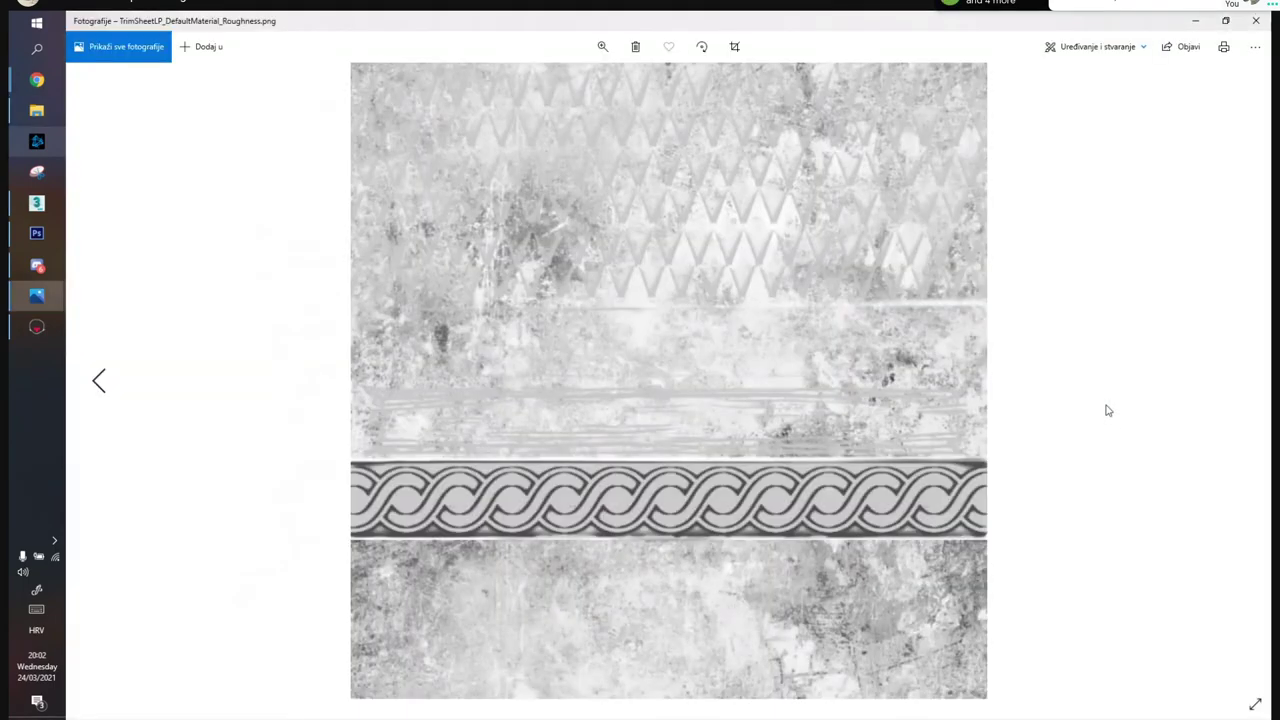
click(1256, 19)
drag(741, 270, 1110, 412)
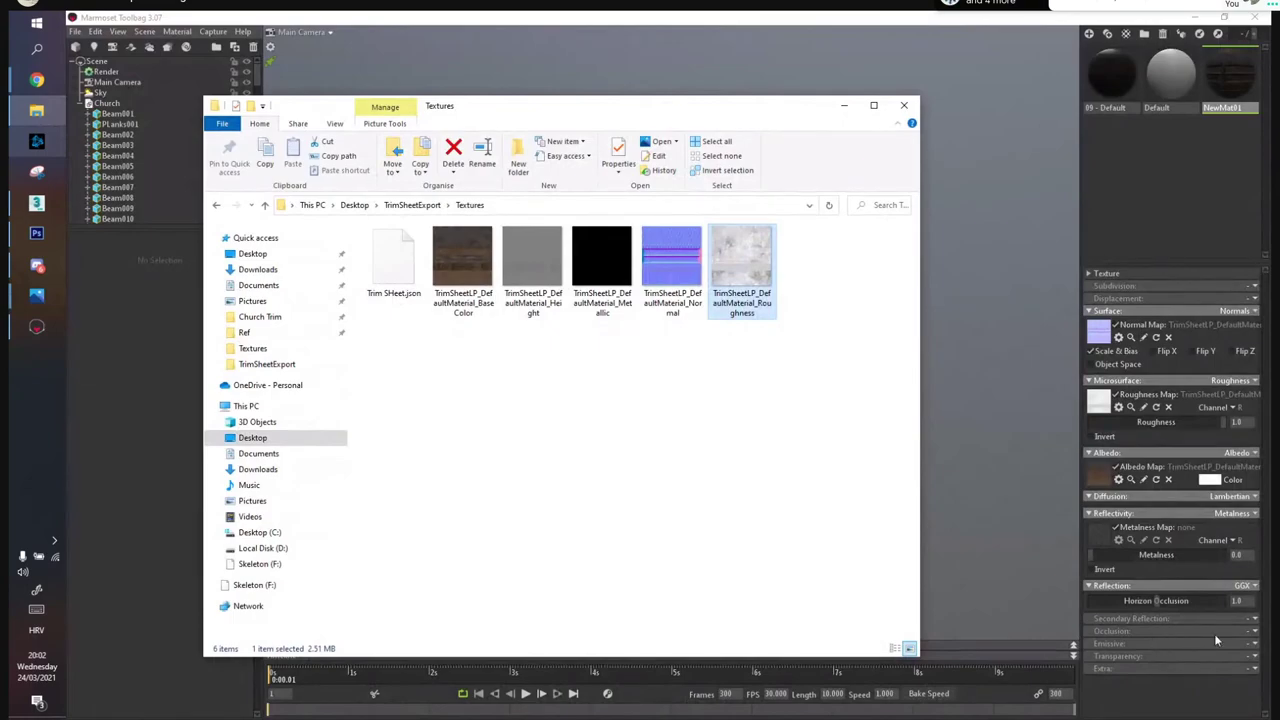
click(1251, 634)
click(1219, 661)
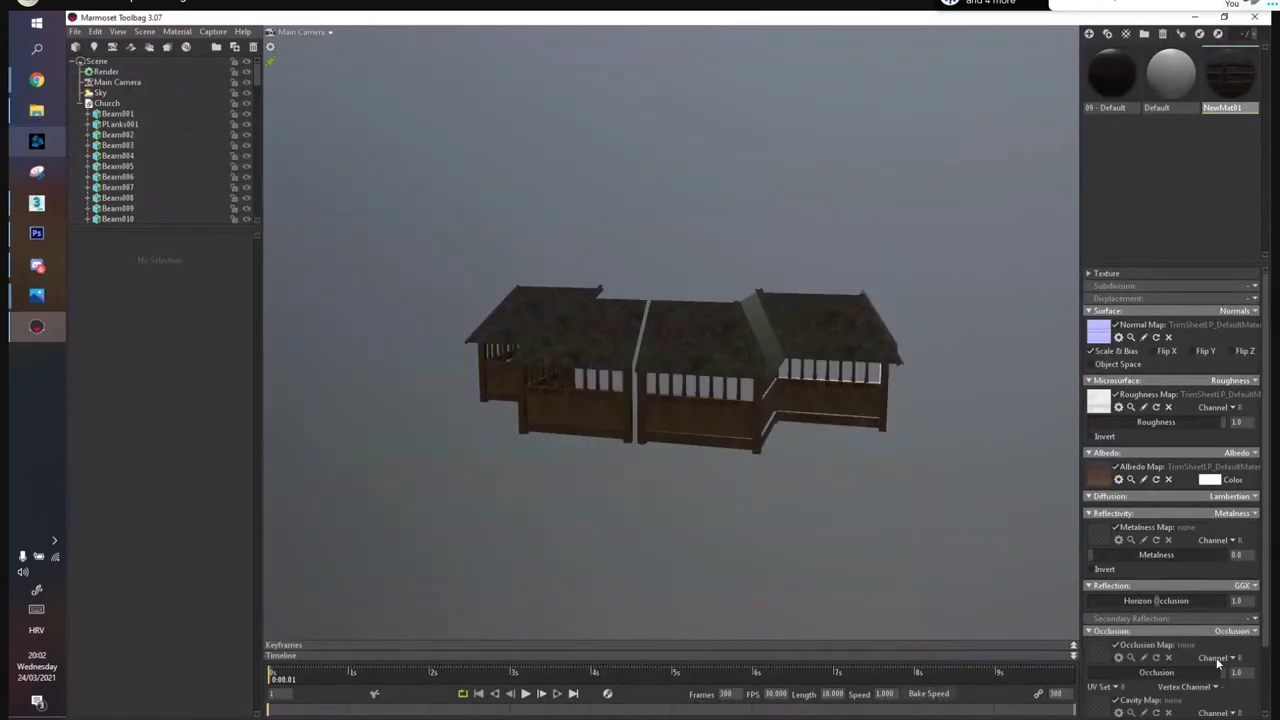
click(37, 112)
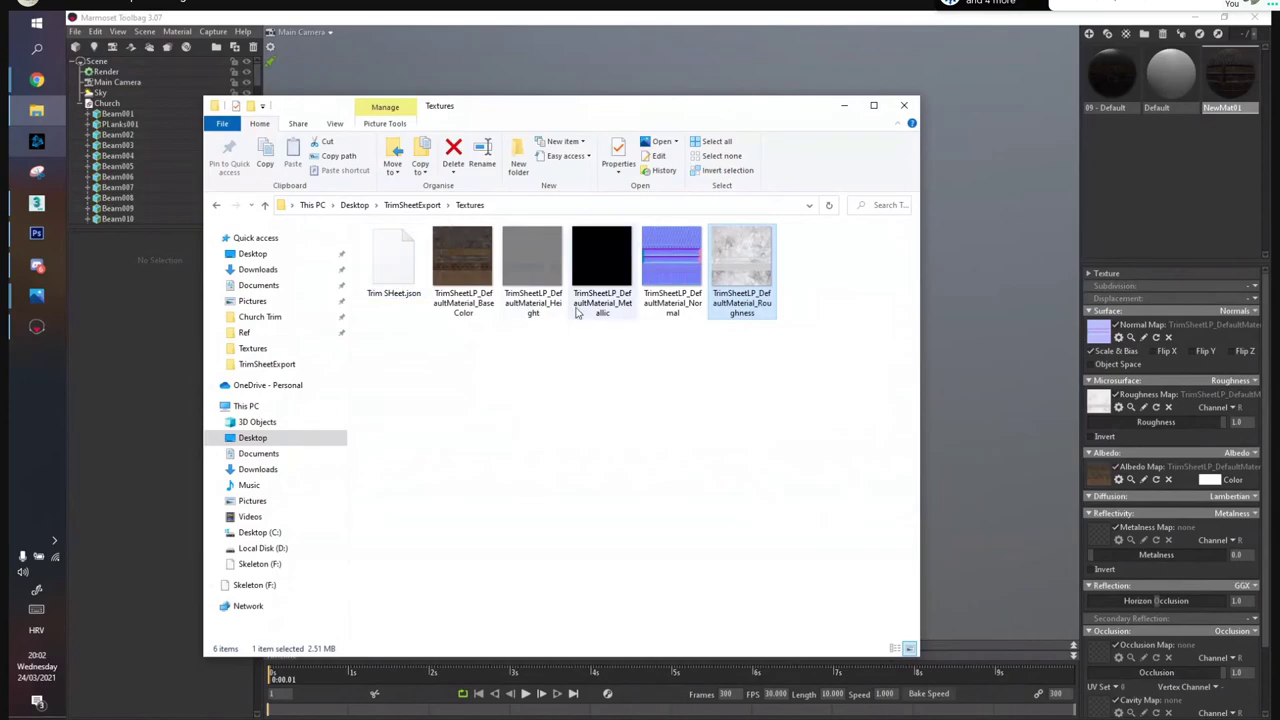
click(1030, 561)
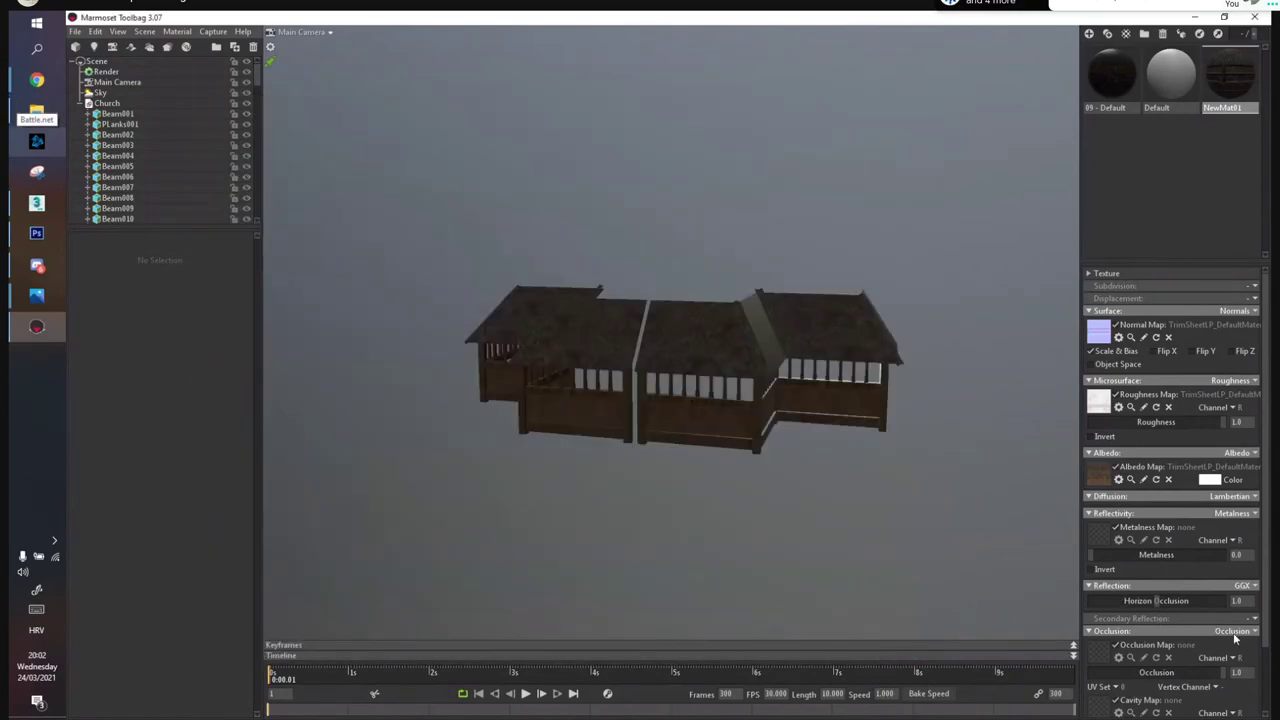
click(1232, 633)
click(1216, 641)
drag(787, 335, 774, 283)
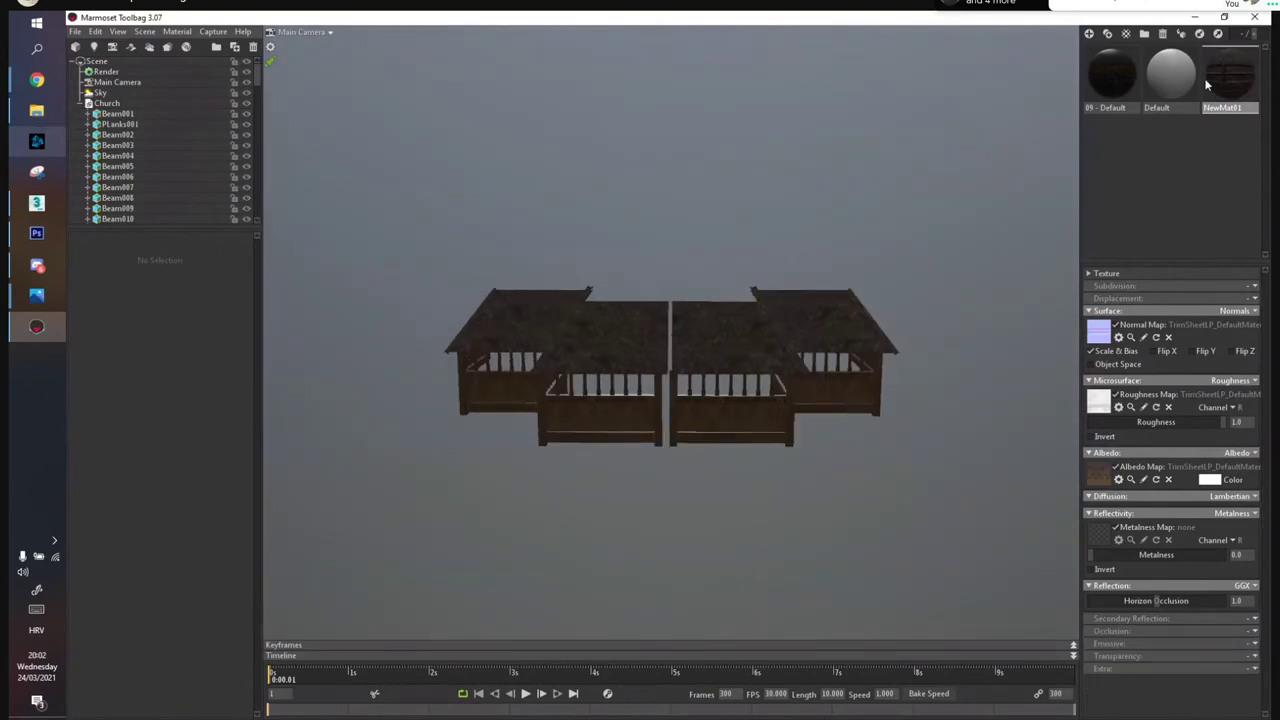
Change the scene's sky lighting to the Forest Path preset
click(110, 103)
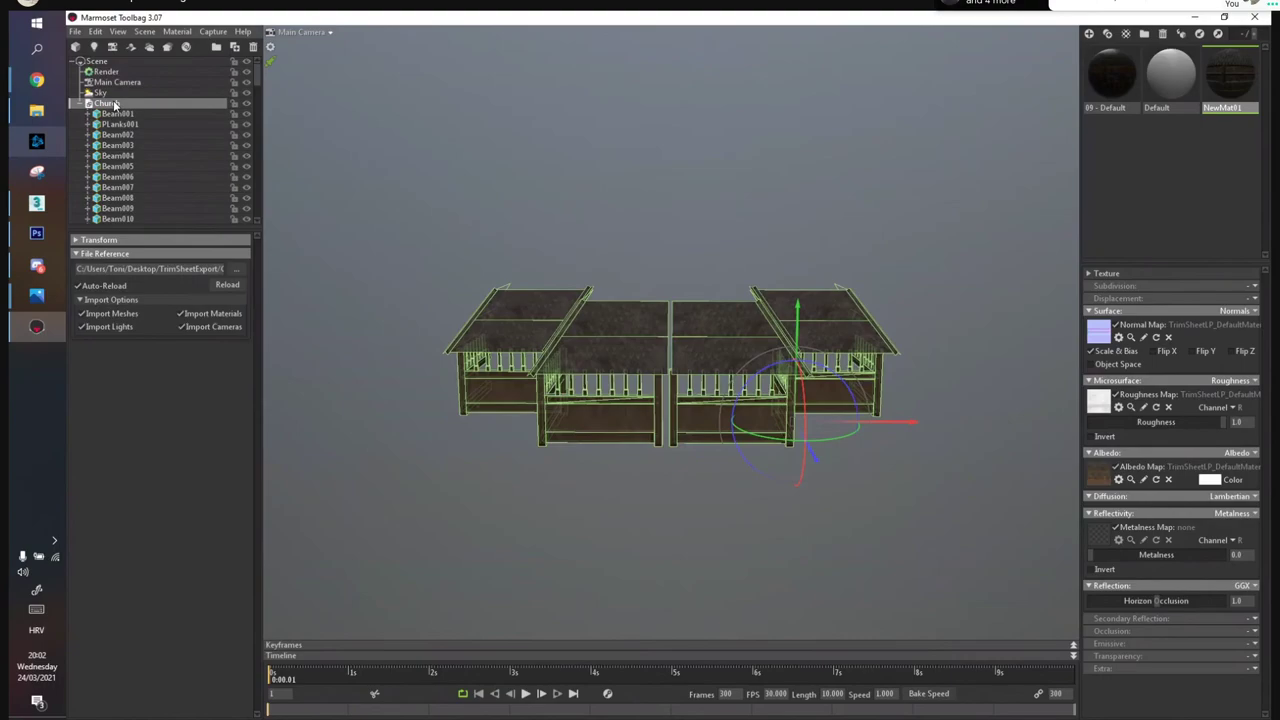
drag(812, 205, 726, 222)
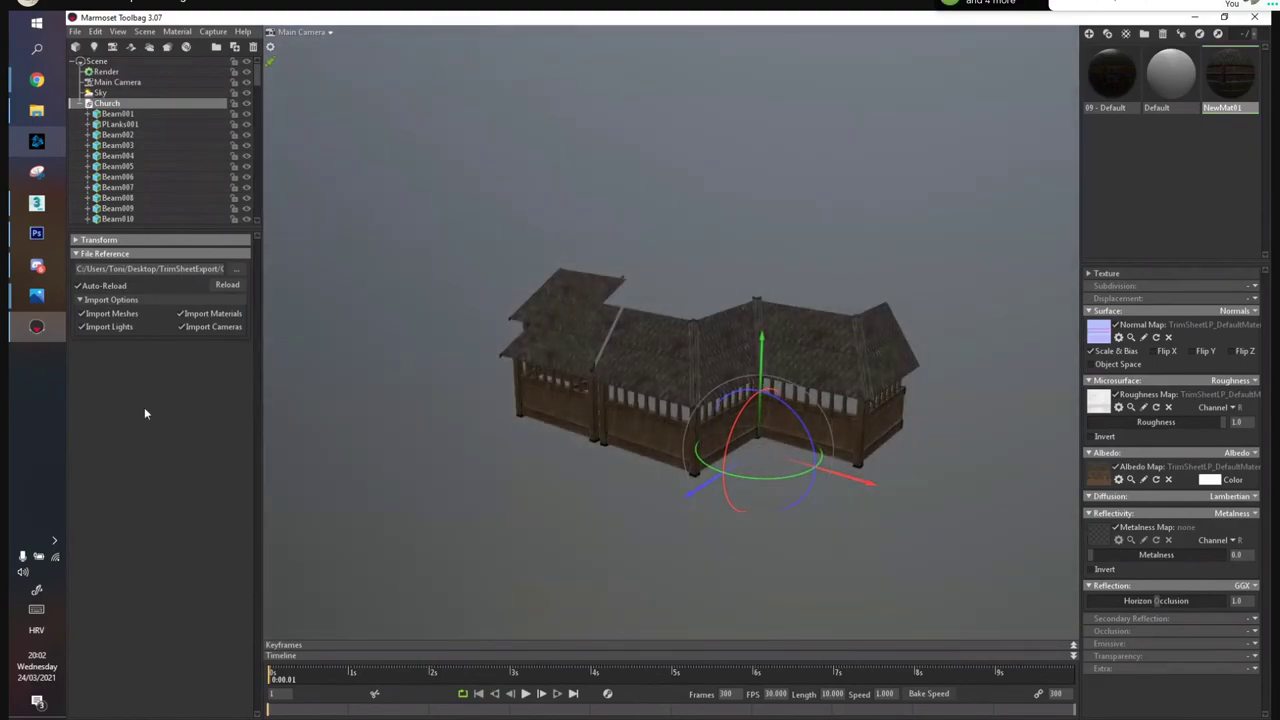
click(100, 92)
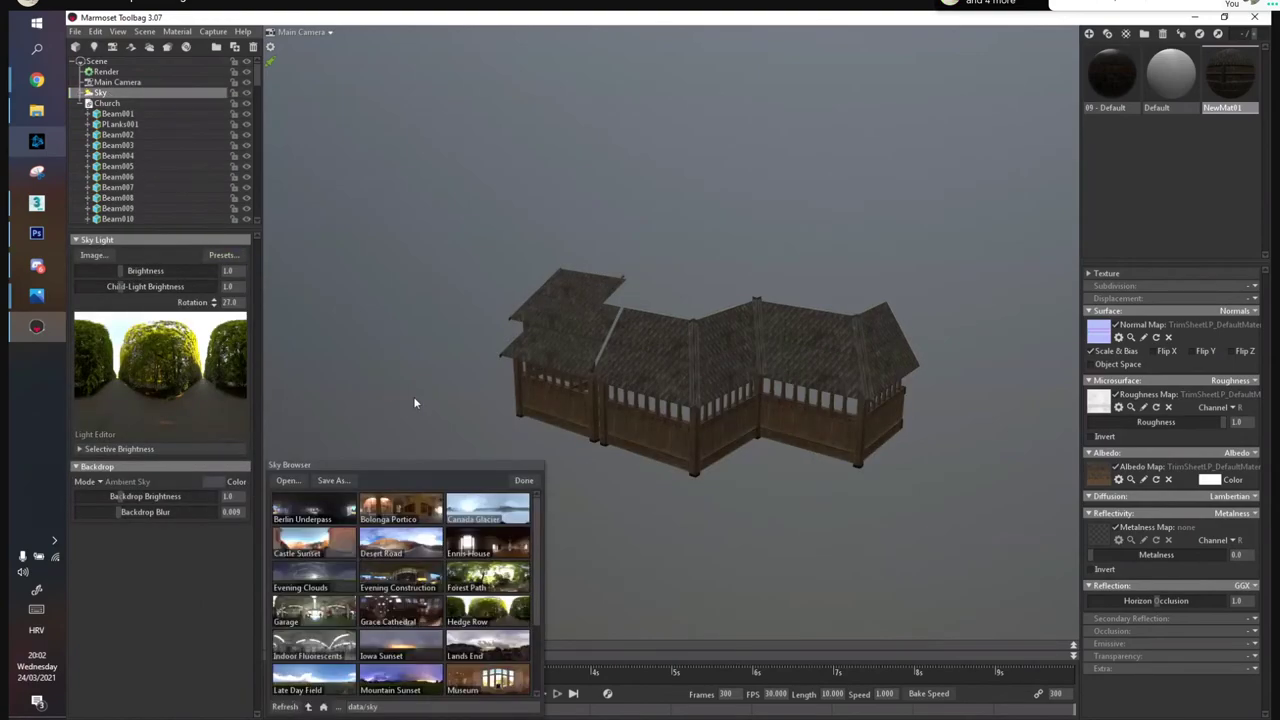
click(488, 546)
click(480, 584)
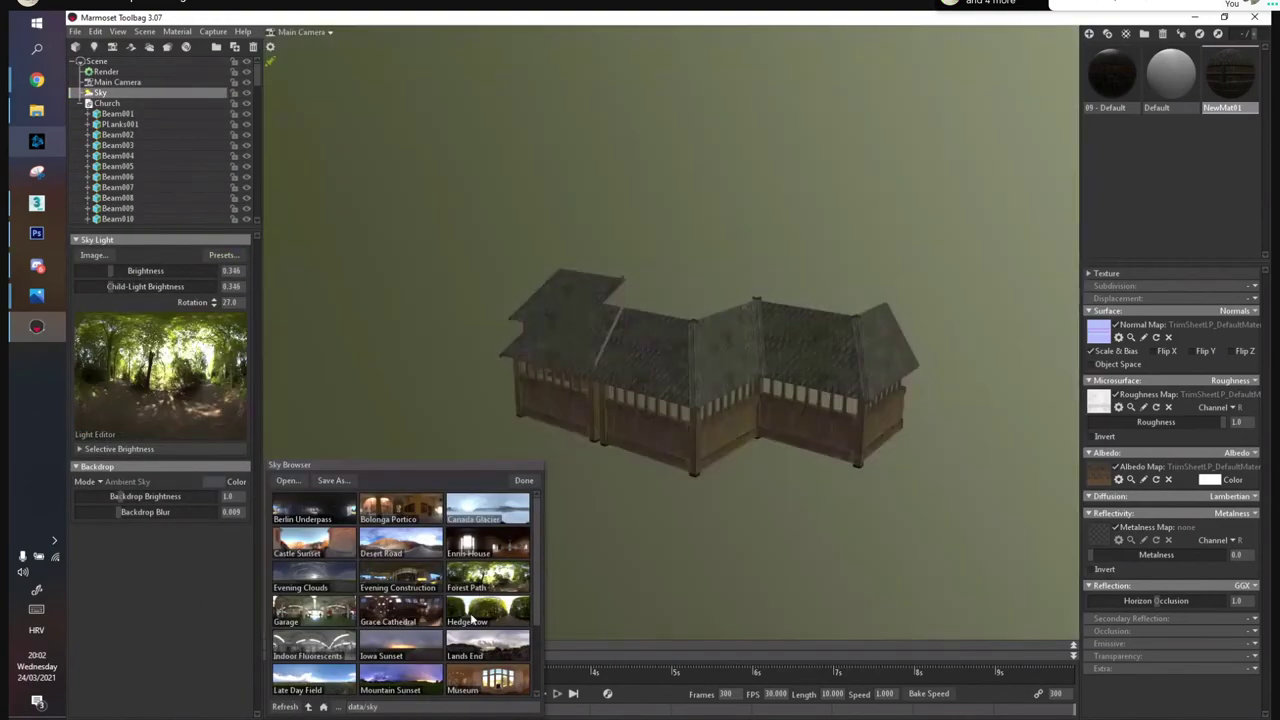
Add two sky lights on the bright areas of the forest sky image and set the first light's brightness to 5.794
click(201, 350)
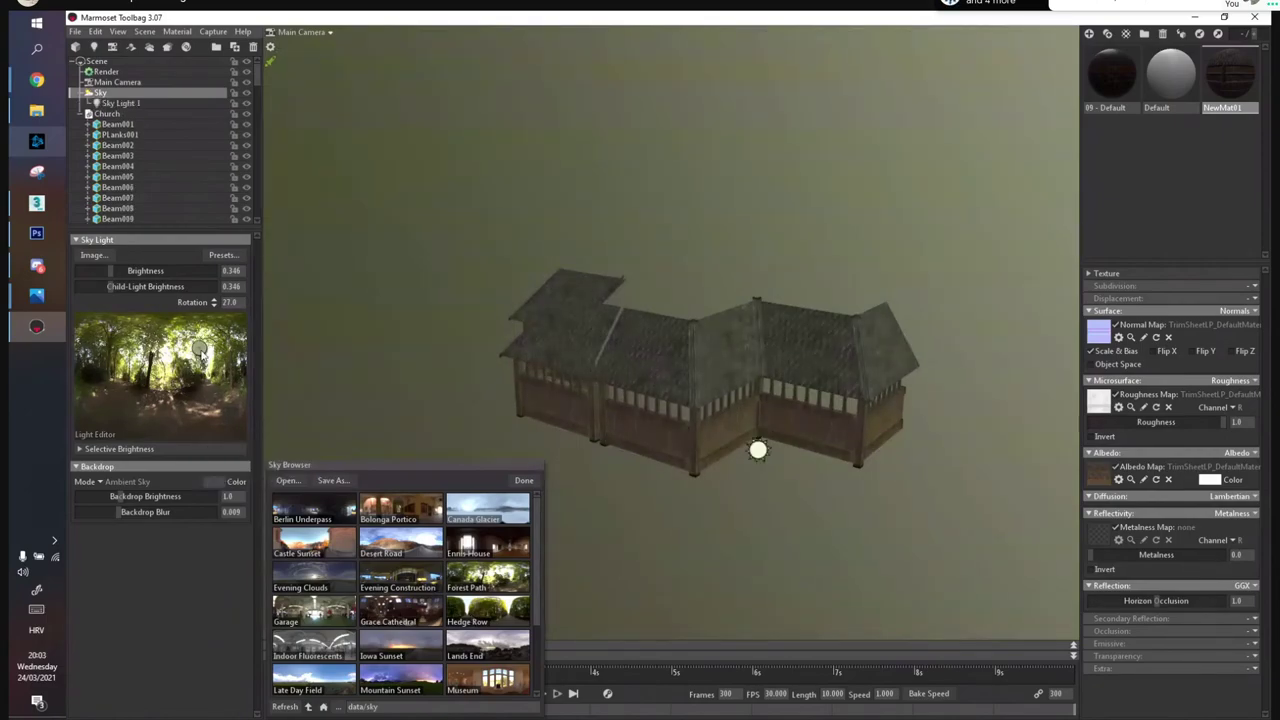
click(134, 359)
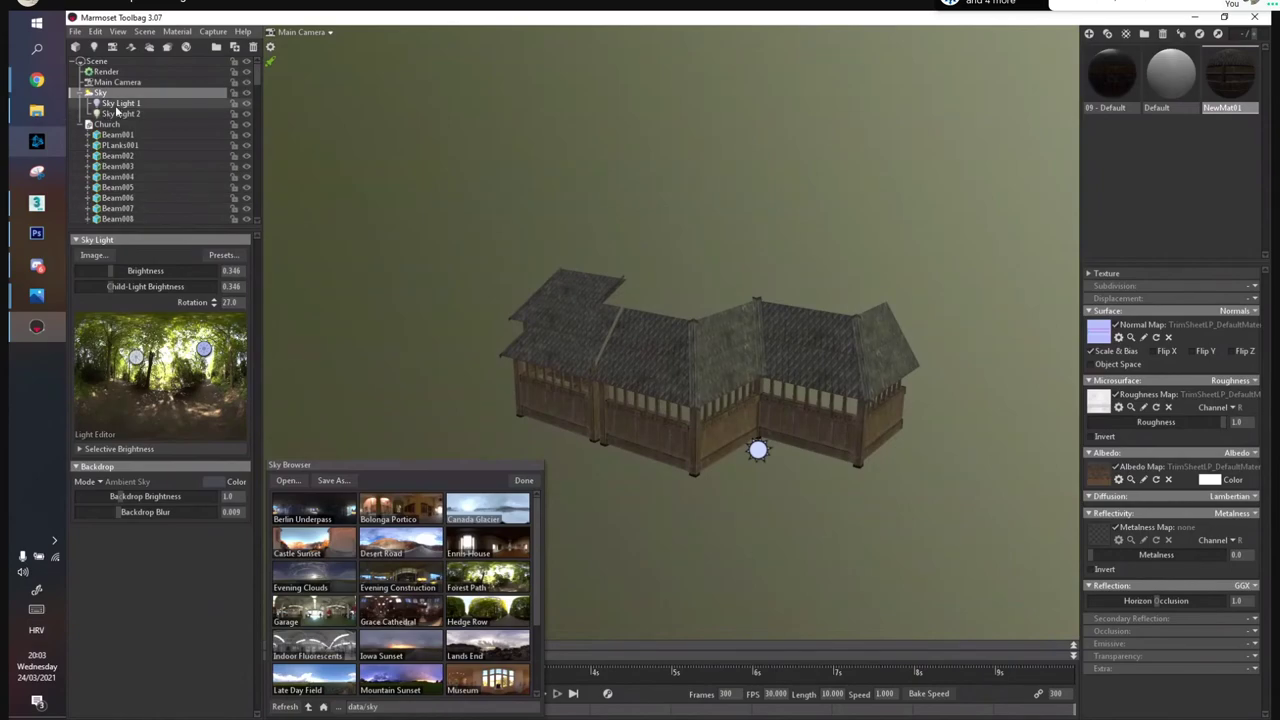
click(120, 103)
click(523, 480)
drag(126, 296, 140, 296)
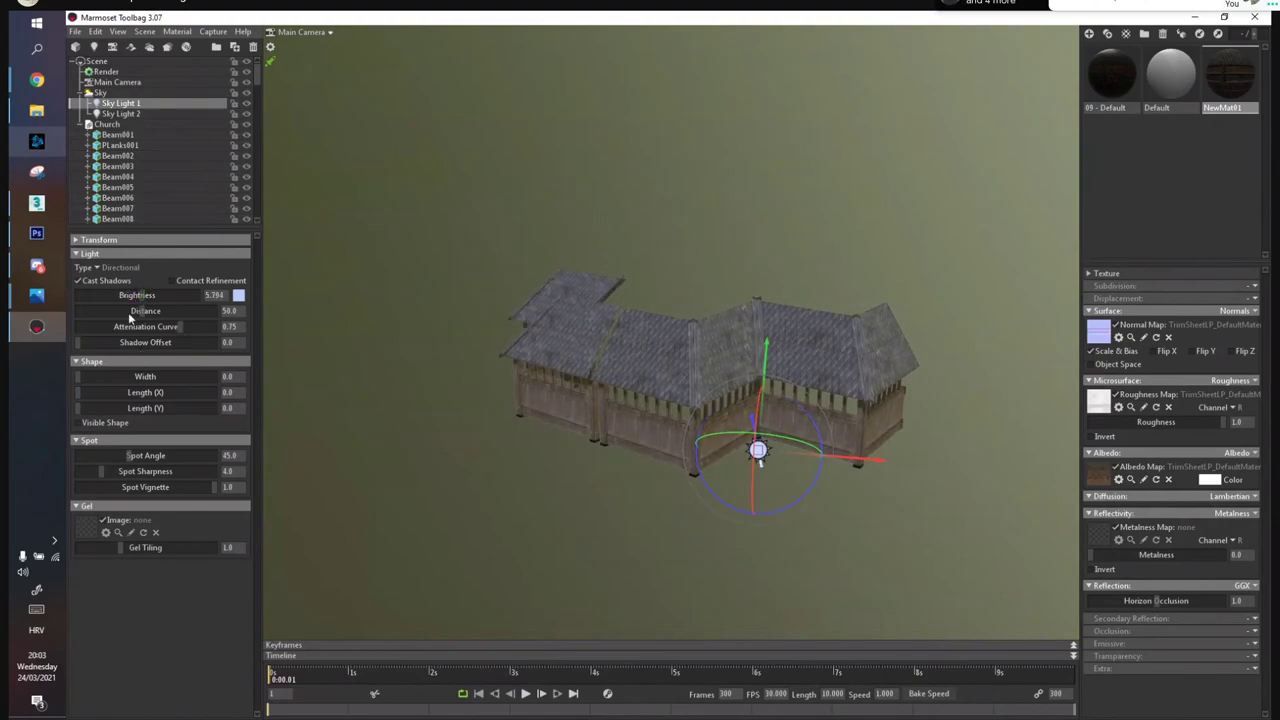
Raise the second sky light's brightness and rotate the sky environment around the model
click(120, 113)
drag(118, 295, 150, 296)
click(781, 268)
mouse_move(782, 268)
shift+mouse_down()
mouse_move(808, 268)
mouse_move(737, 289)
shift+mouse_up()
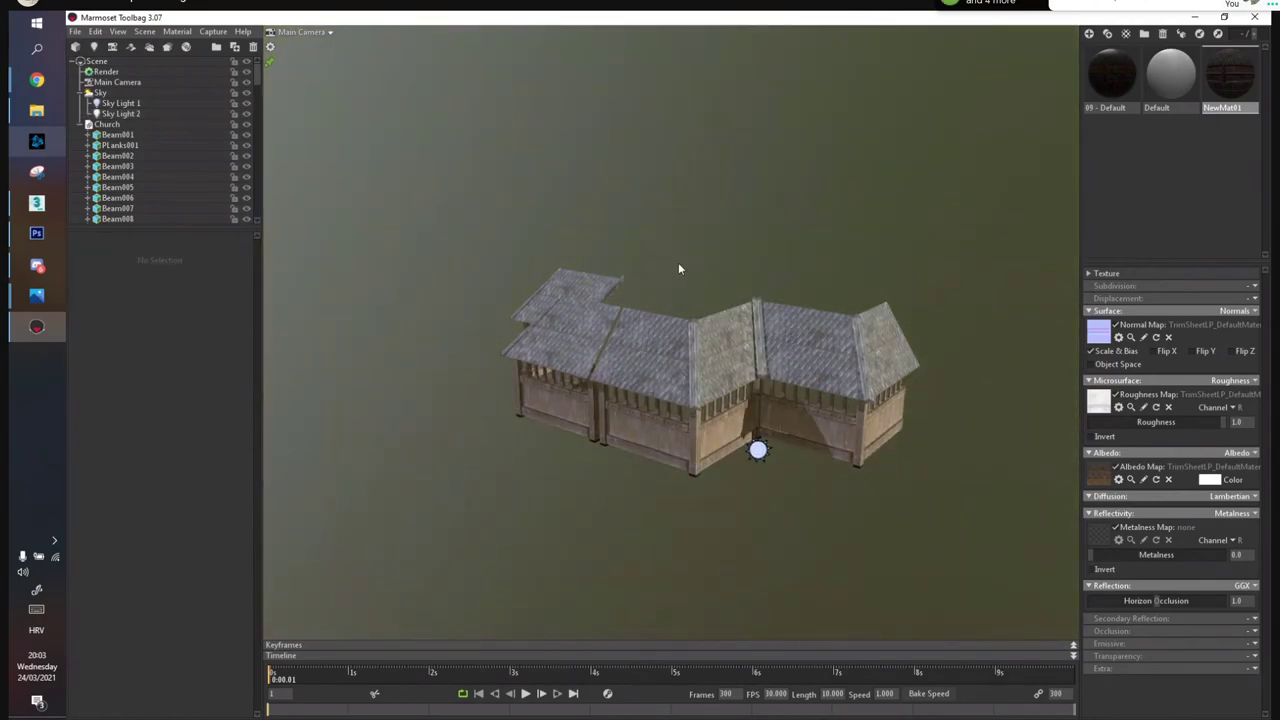
Enable Flip Y for the normal map of the NewMat01 material
key(ctrl+space)
drag(674, 269, 823, 324)
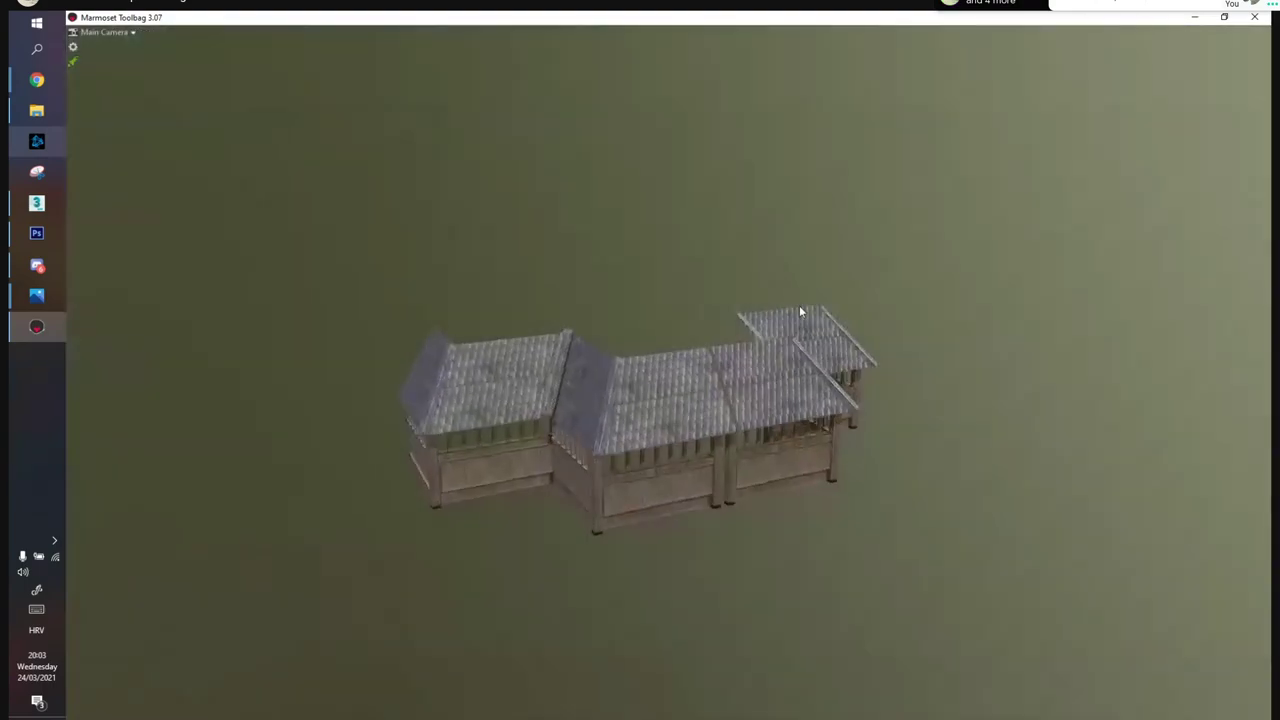
scroll(701, 447, up, 5)
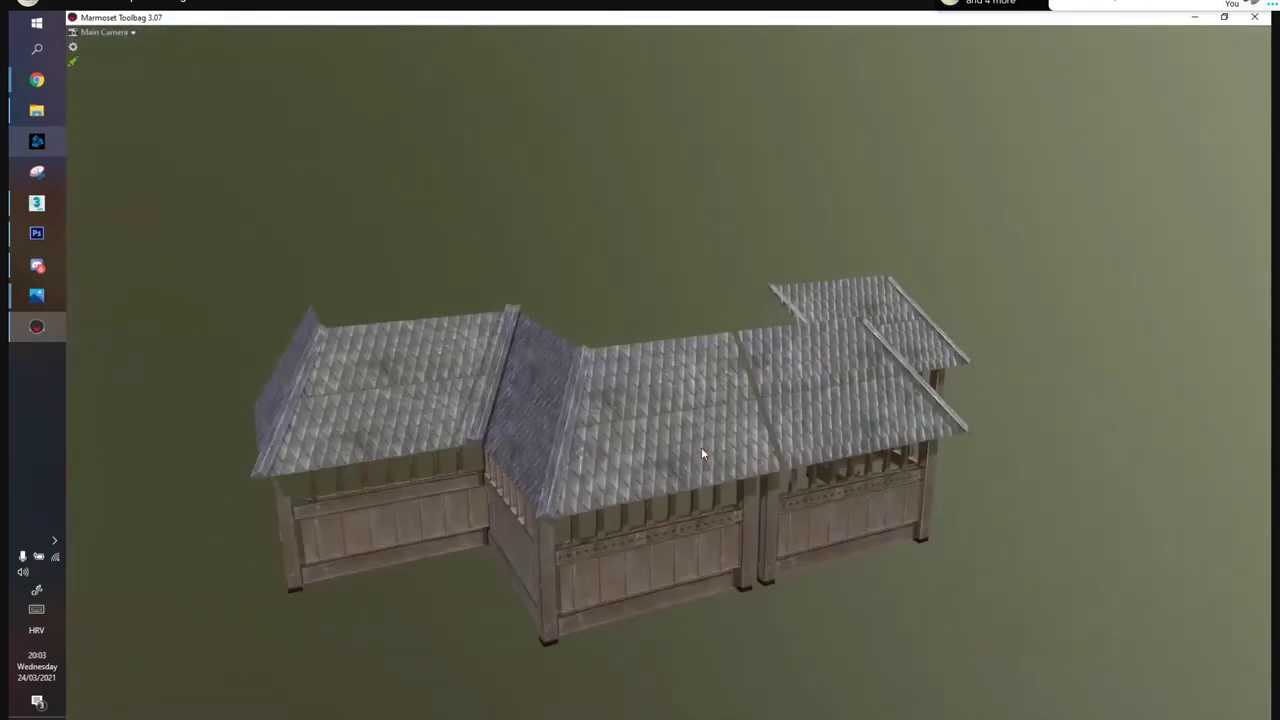
scroll(699, 421, up, 5)
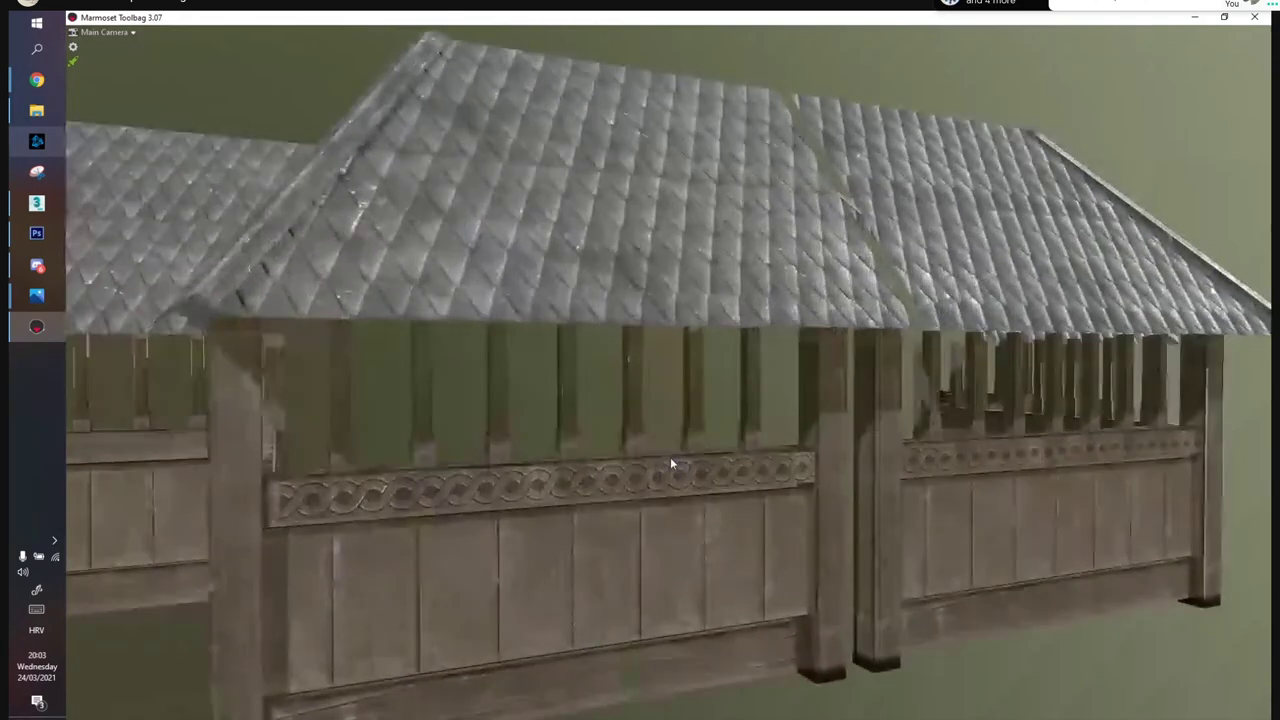
key(Tab)
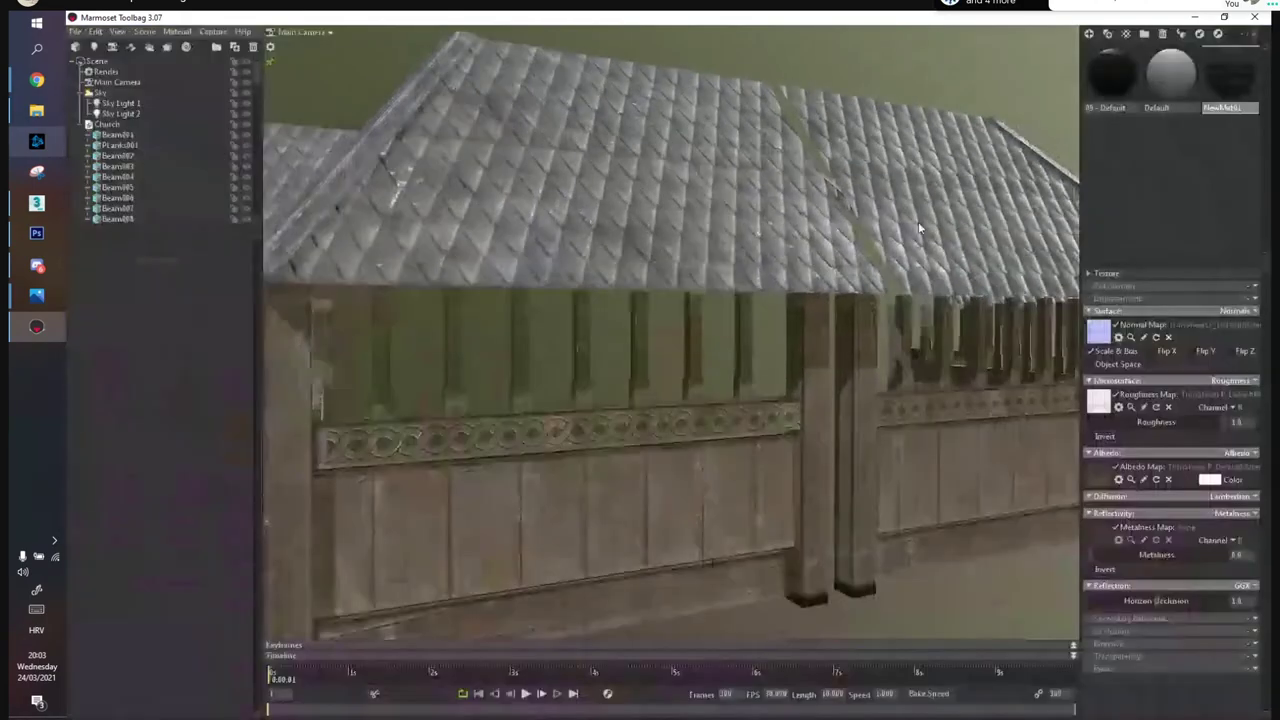
click(1191, 351)
Examine the roof tiles, ornamented rails, planks and lighting of the building from several angles in the full-size viewport
drag(800, 330, 682, 425)
scroll(640, 350, down, 5)
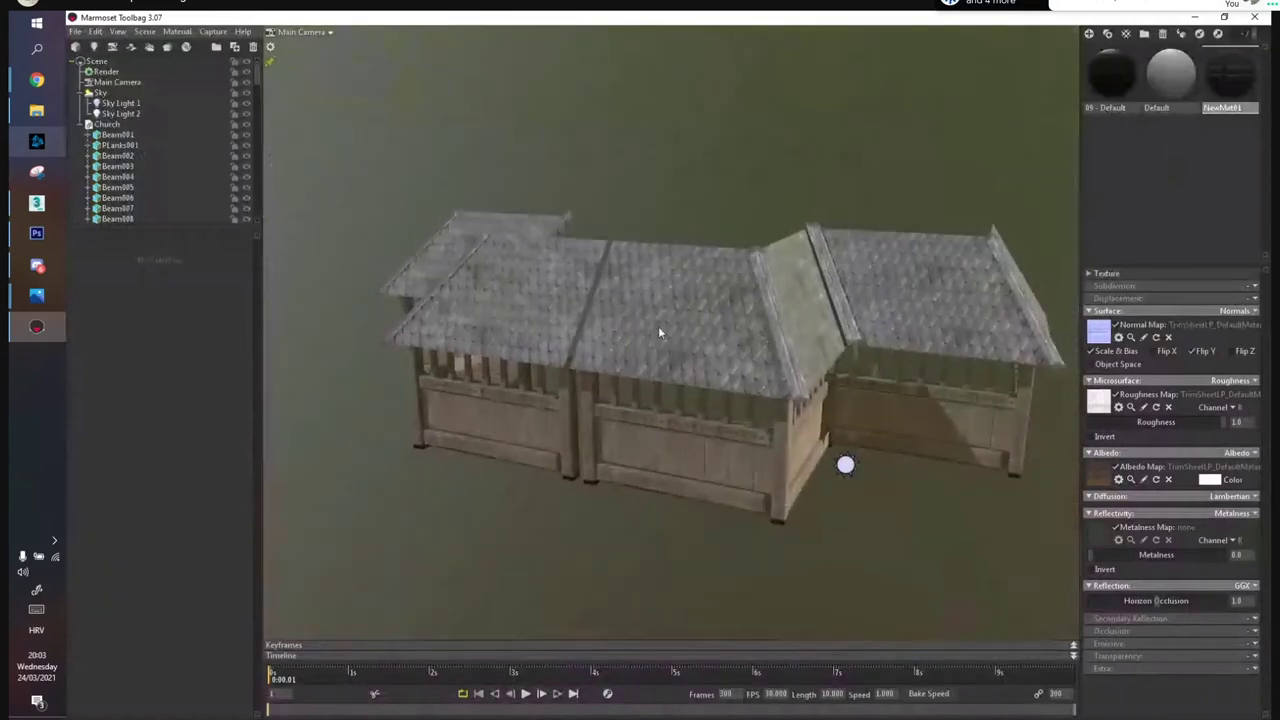
middle_drag(660, 331, 661, 306)
key(Tab)
drag(684, 186, 635, 235)
scroll(634, 237, up, 8)
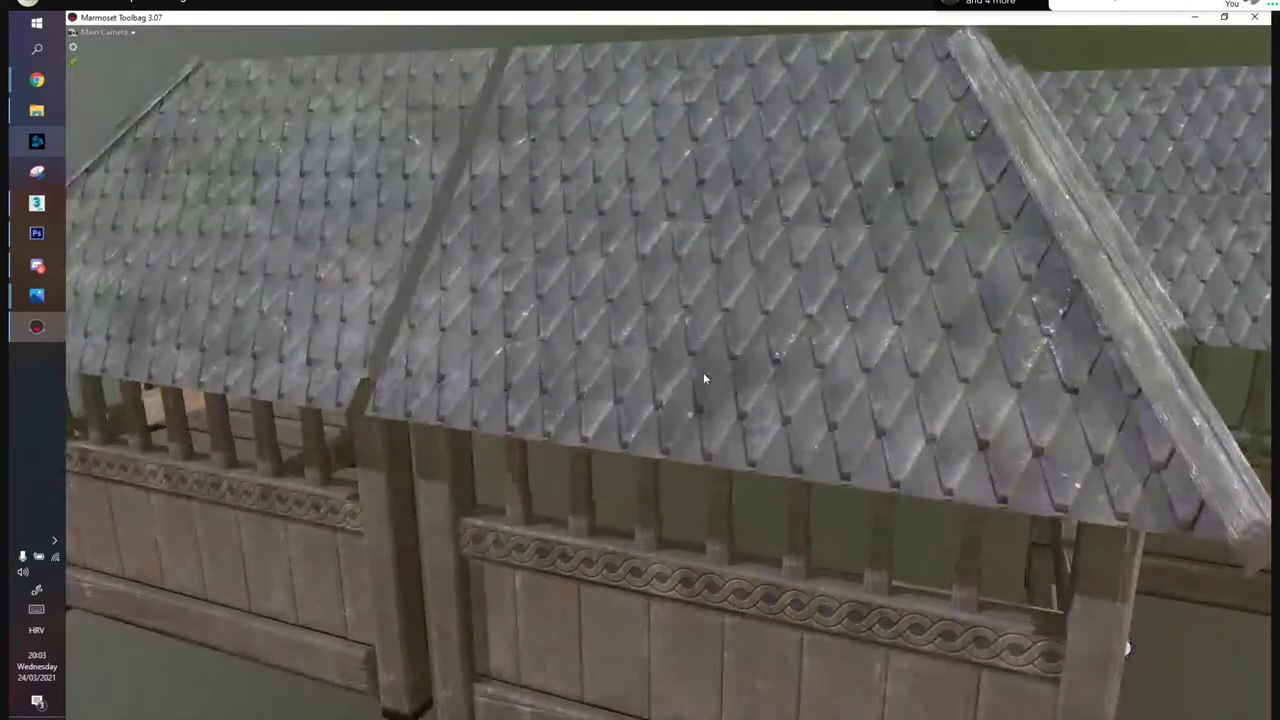
scroll(523, 303, down, 6)
drag(523, 301, 478, 318)
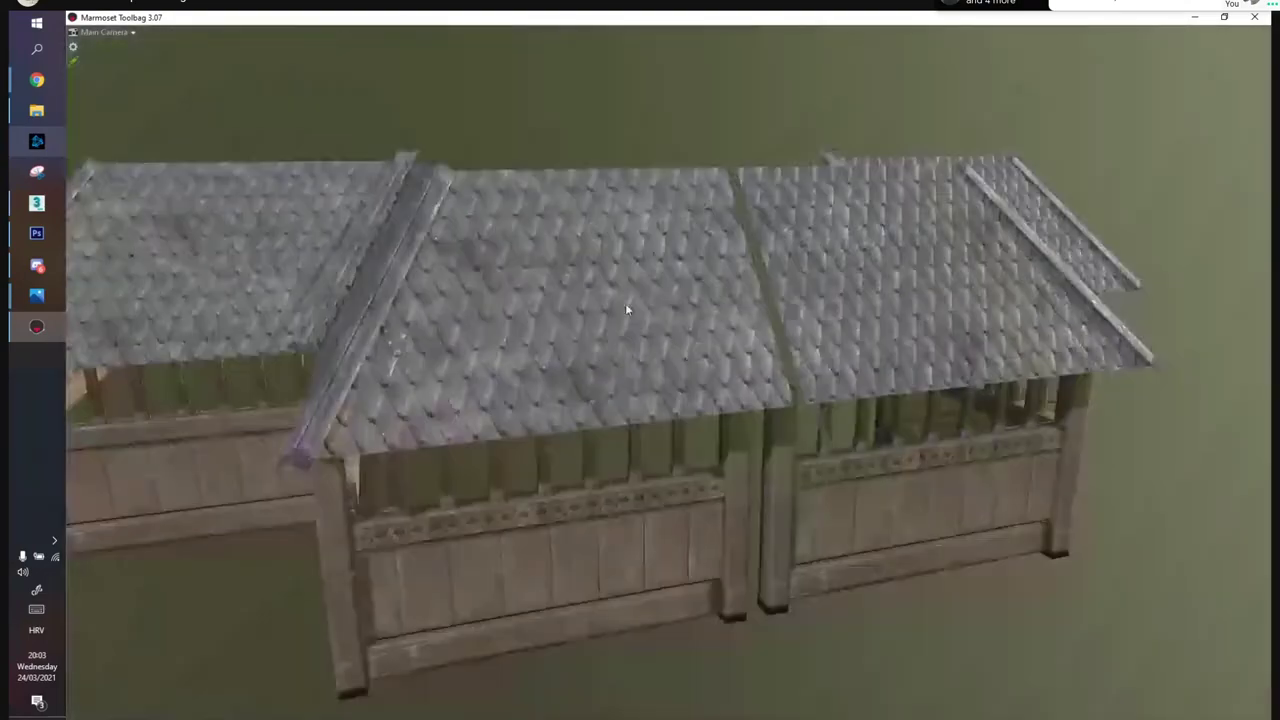
drag(573, 402, 507, 410)
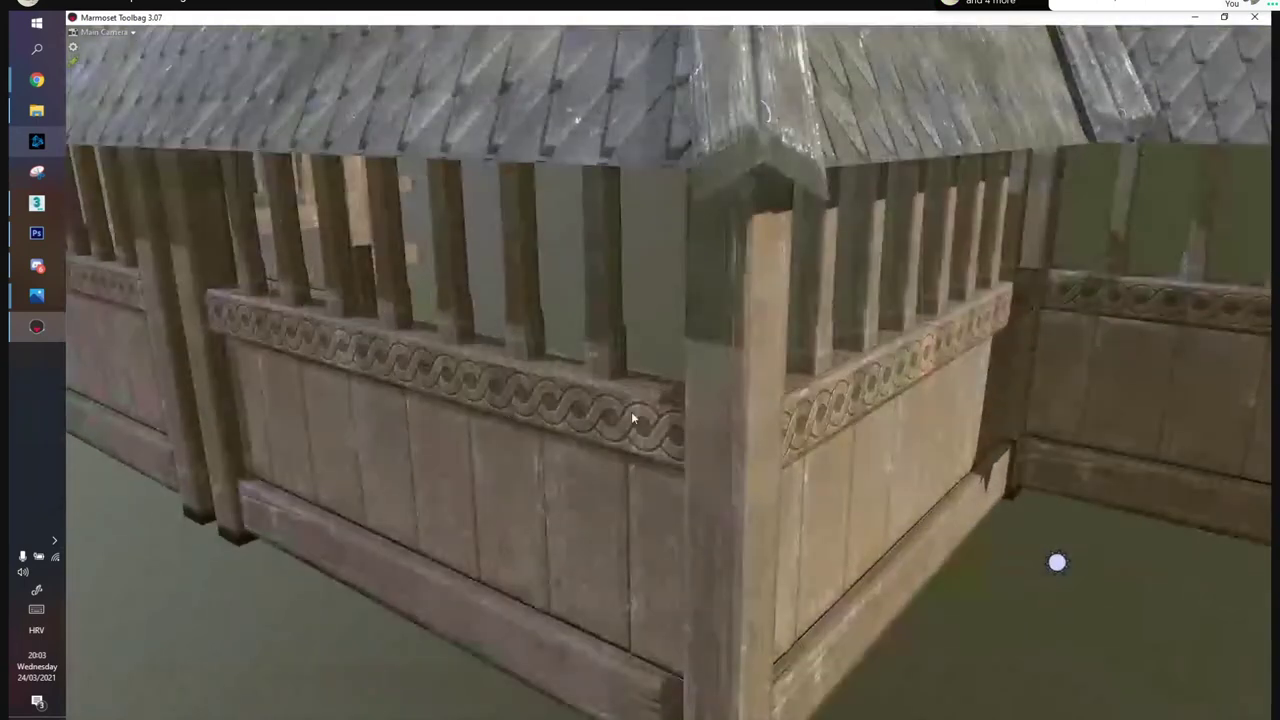
drag(632, 430, 792, 348)
scroll(640, 277, down, 5)
middle_drag(640, 277, 717, 308)
drag(717, 308, 585, 279)
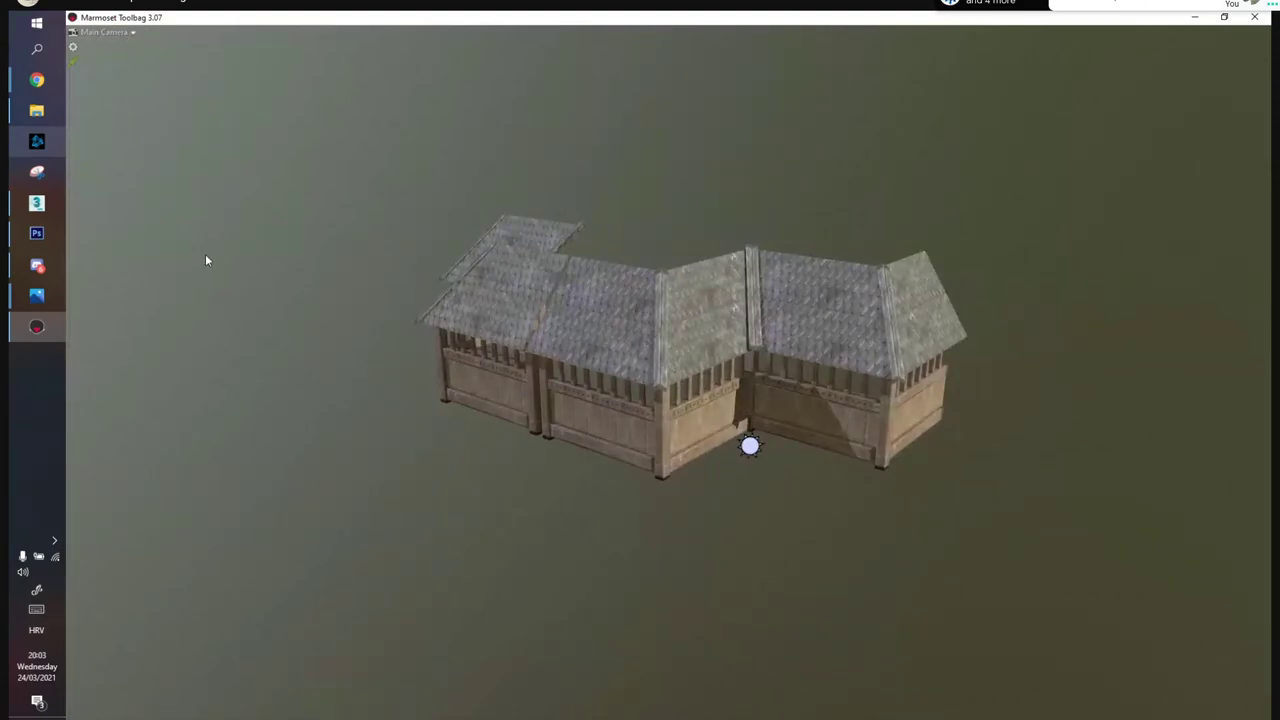
scroll(659, 361, down, 3)
scroll(659, 358, up, 9)
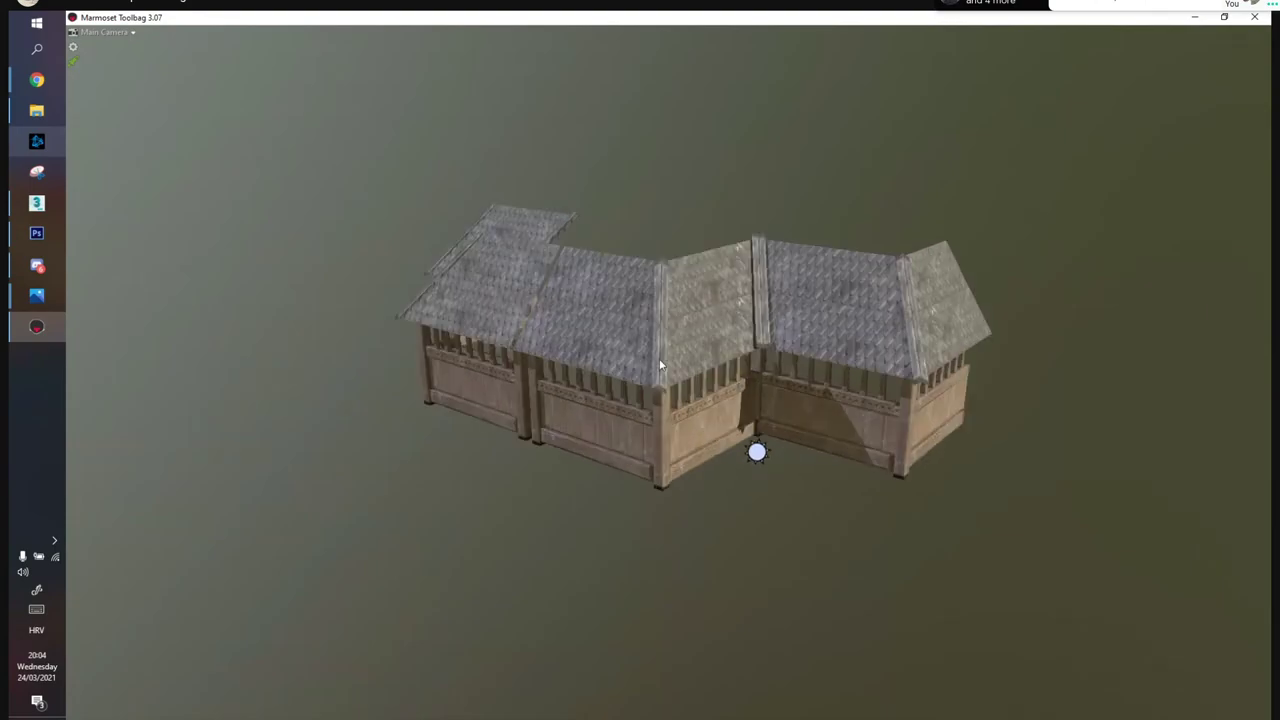
scroll(624, 395, down, 10)
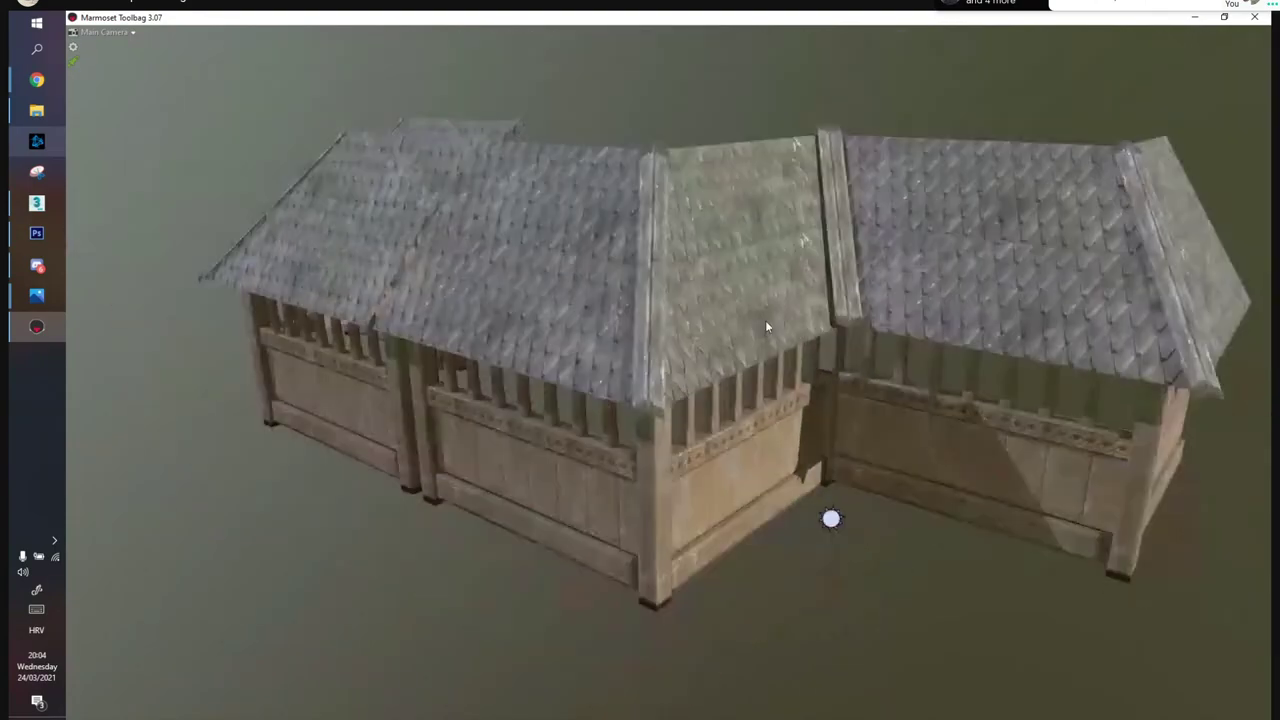
drag(550, 318, 676, 280)
drag(526, 301, 432, 279)
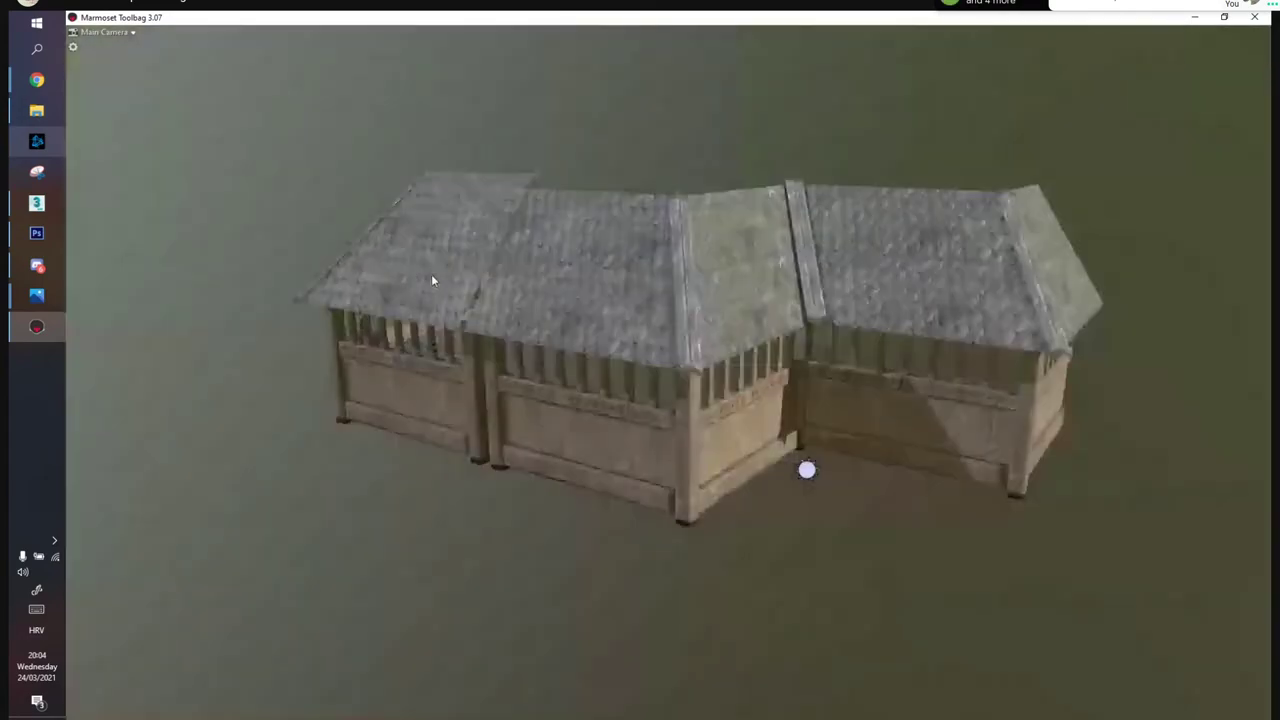
scroll(692, 507, down, 3)
scroll(692, 507, up, 5)
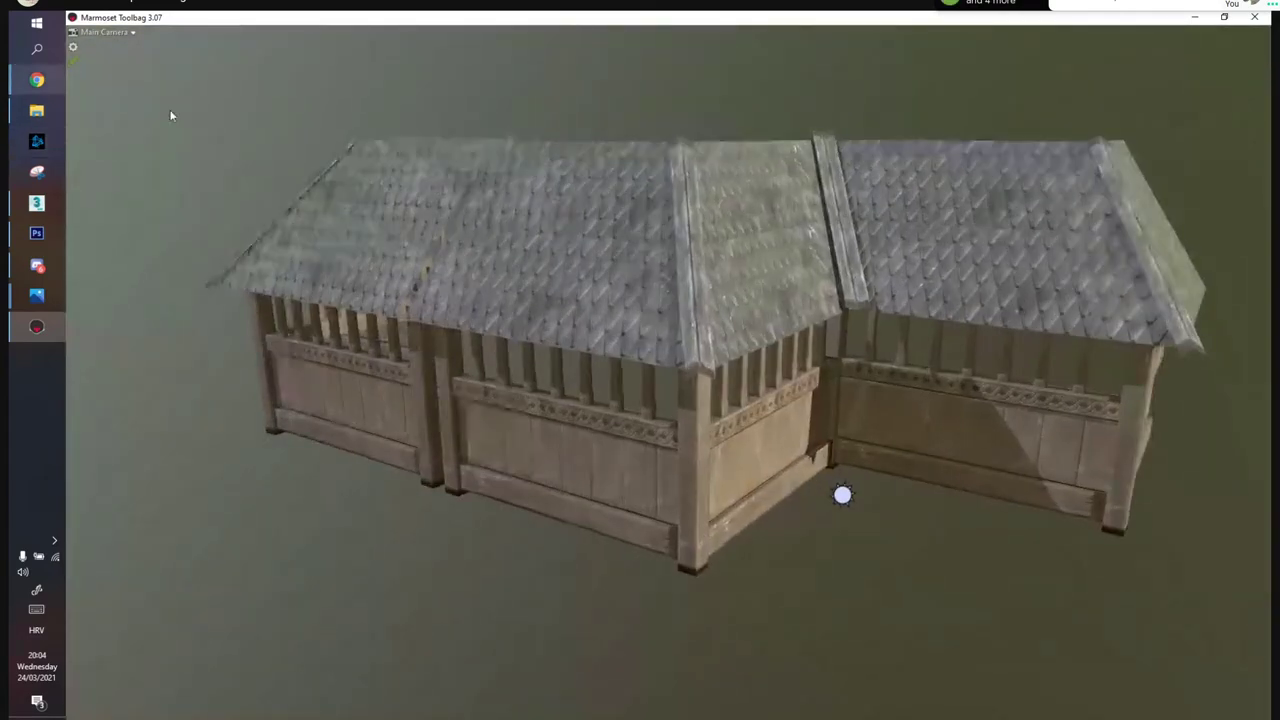
key(ctrl+space)
Open the ChurchTrim scene from the Church Trim folder, declining to browse for its missing texture files
click(36, 110)
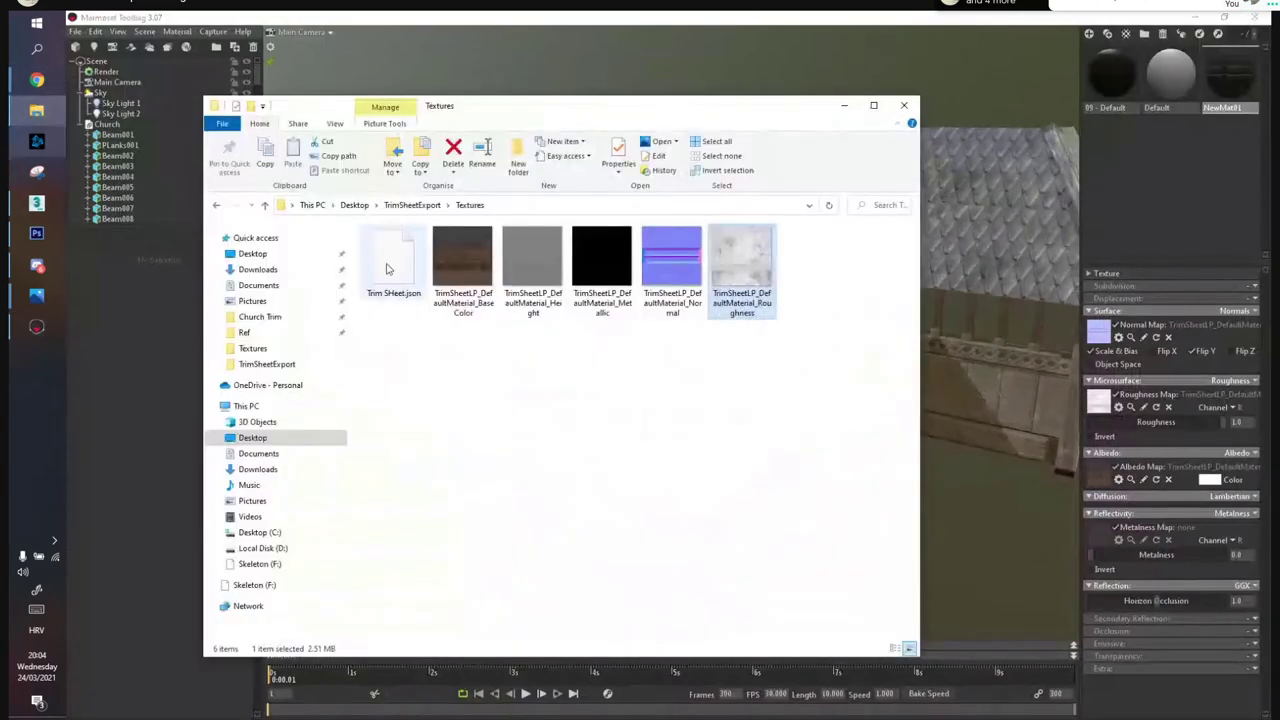
click(266, 318)
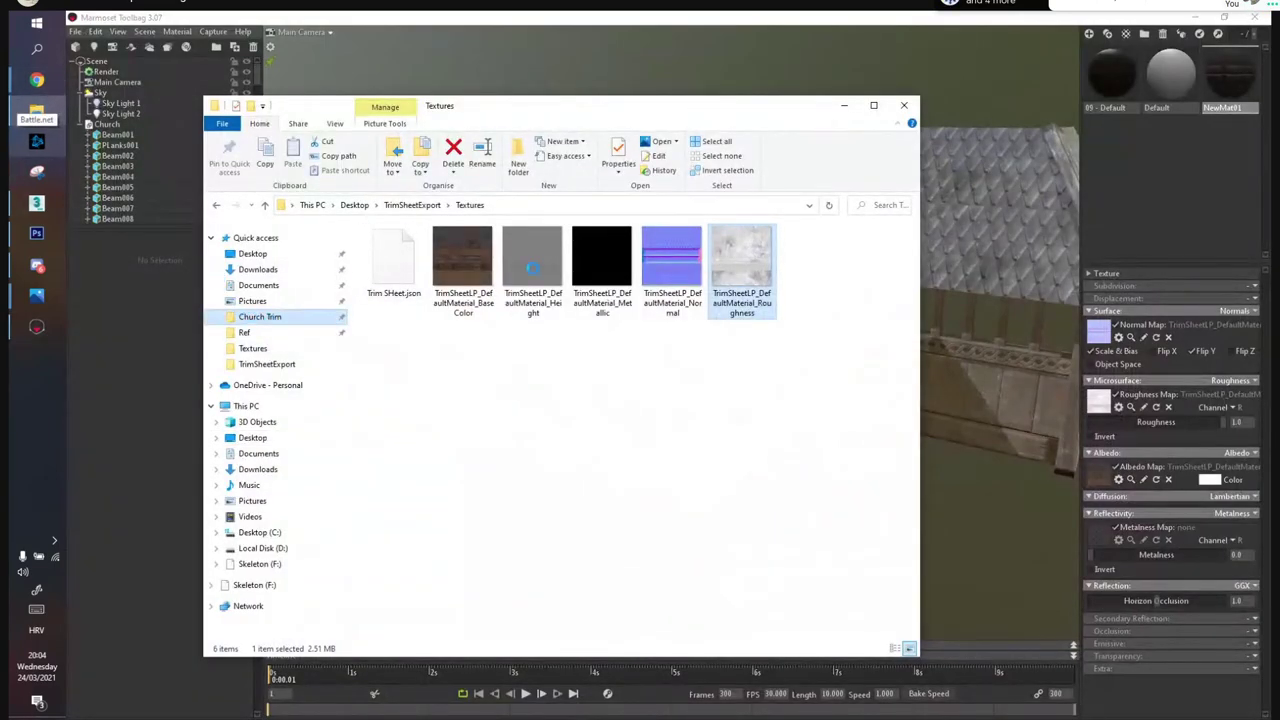
double_click(462, 430)
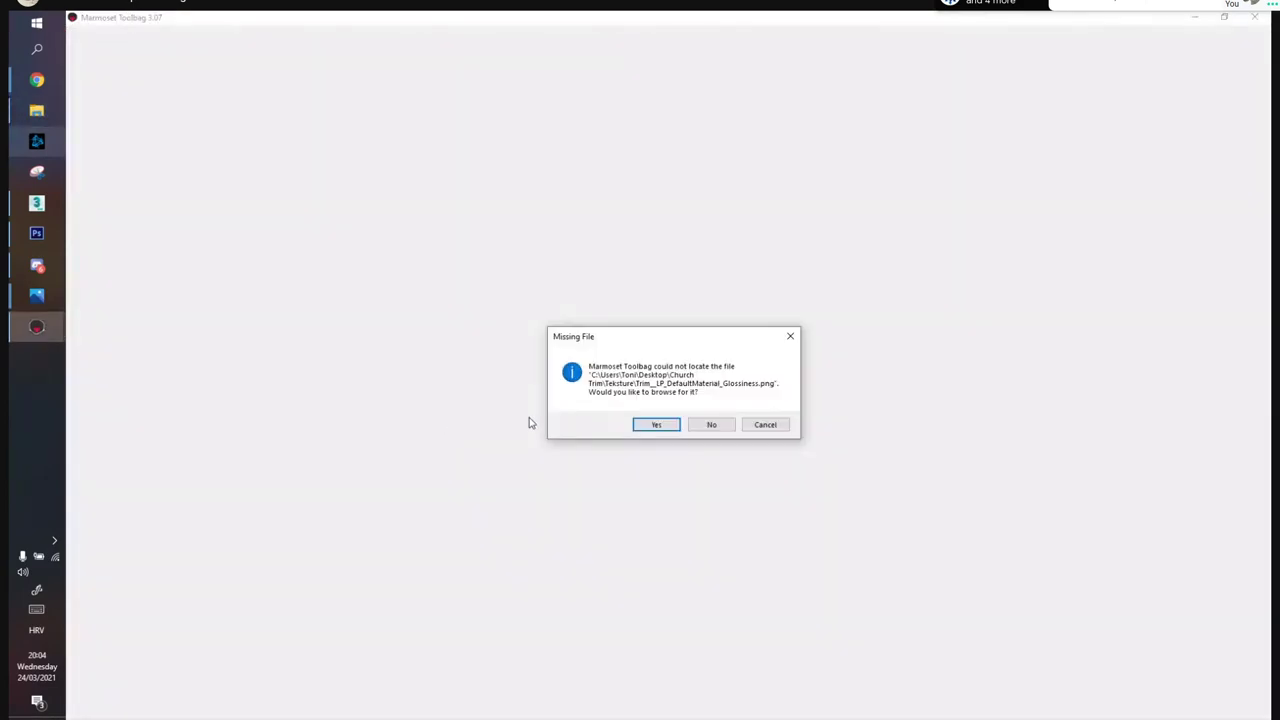
click(712, 425)
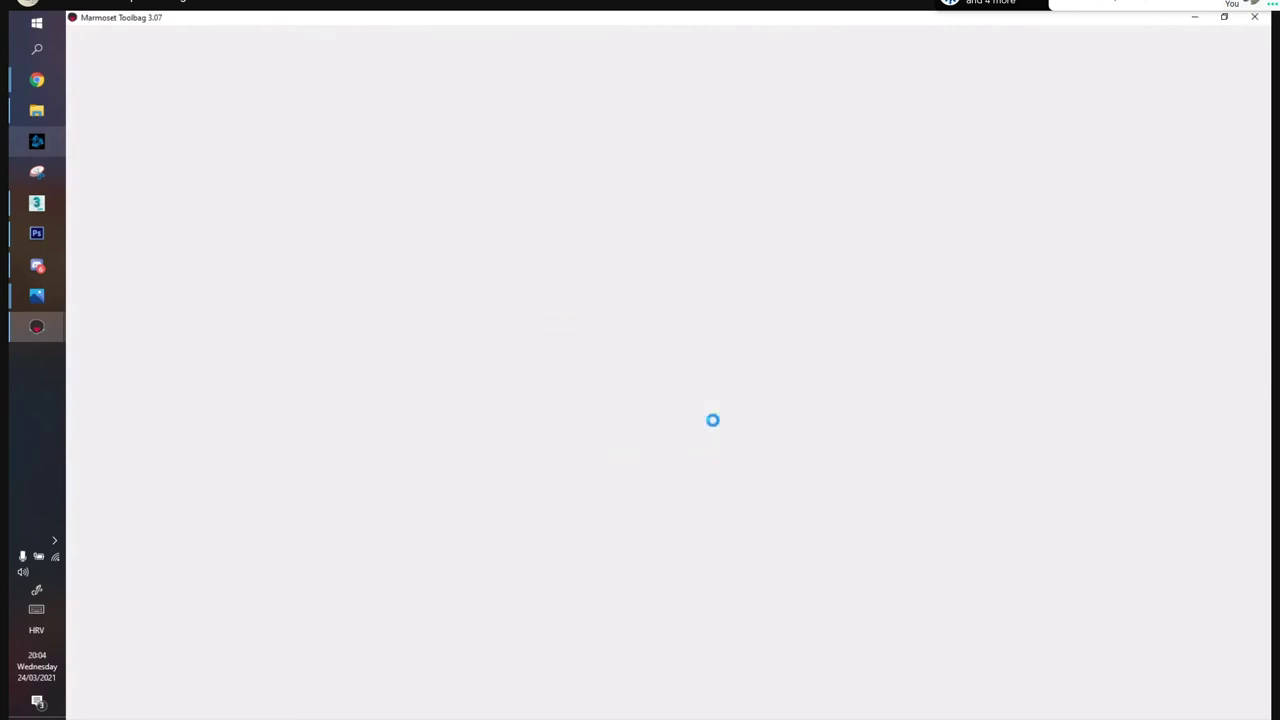
click(712, 424)
click(713, 424)
click(713, 423)
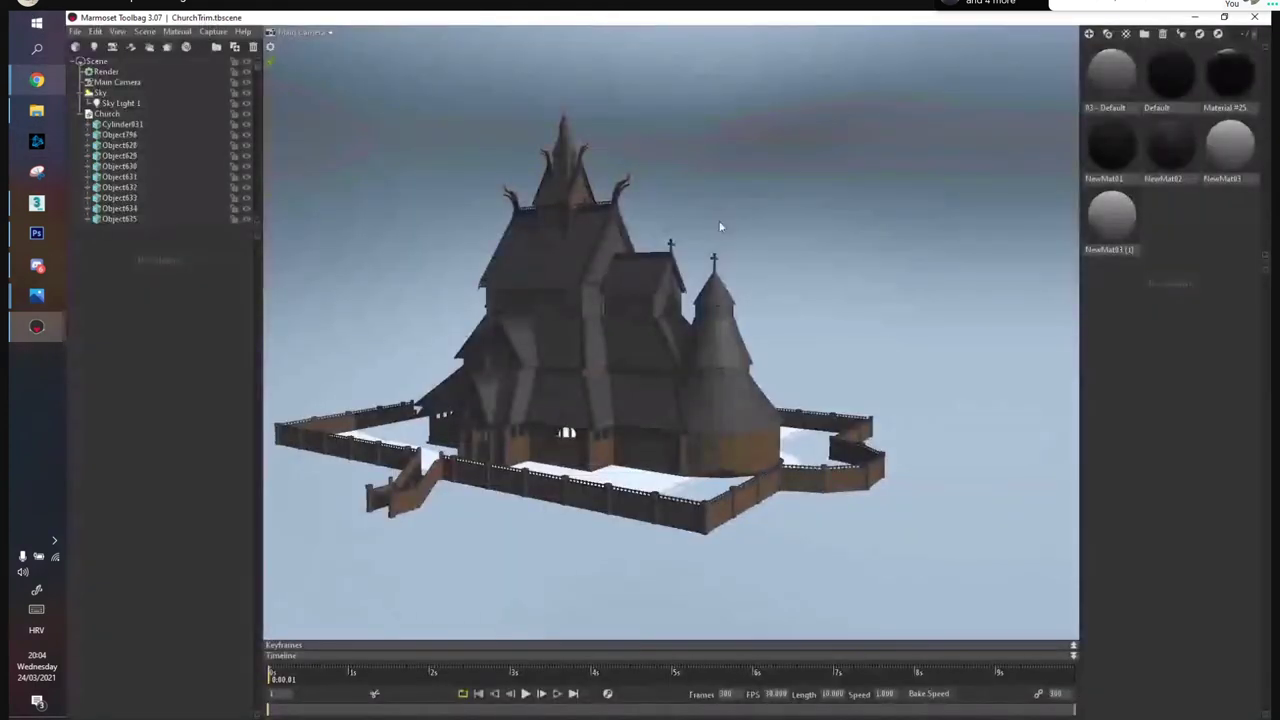
Examine the finished church's roofs, gables, tower and surrounding fence in the full-size viewport
drag(719, 226, 583, 298)
key(ctrl+space)
right_drag(583, 298, 607, 397)
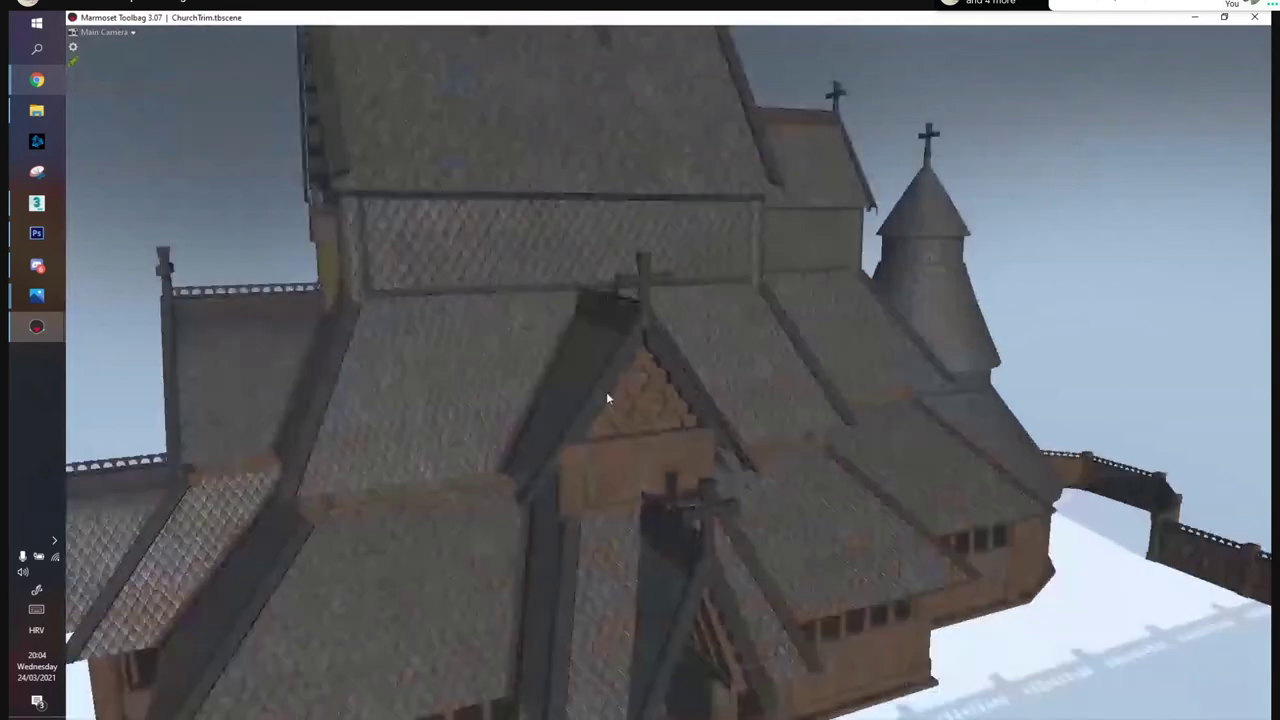
scroll(606, 398, down, 3)
drag(626, 391, 414, 179)
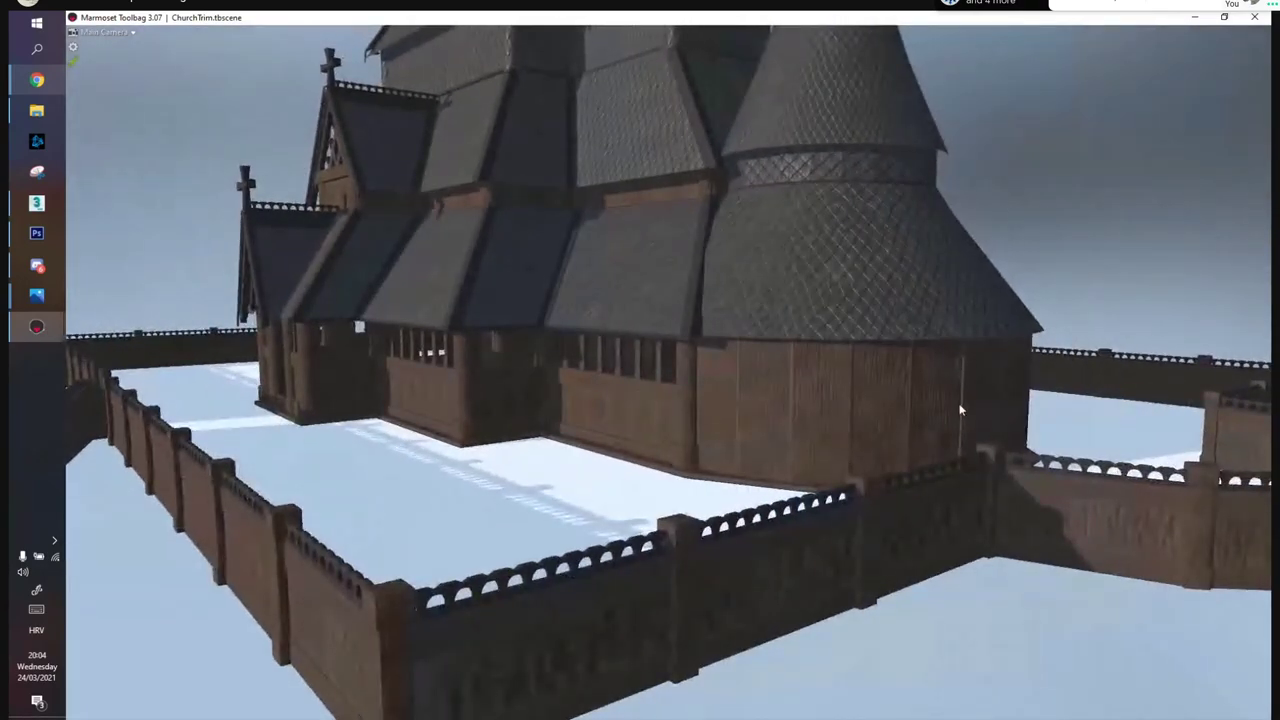
drag(593, 428, 487, 310)
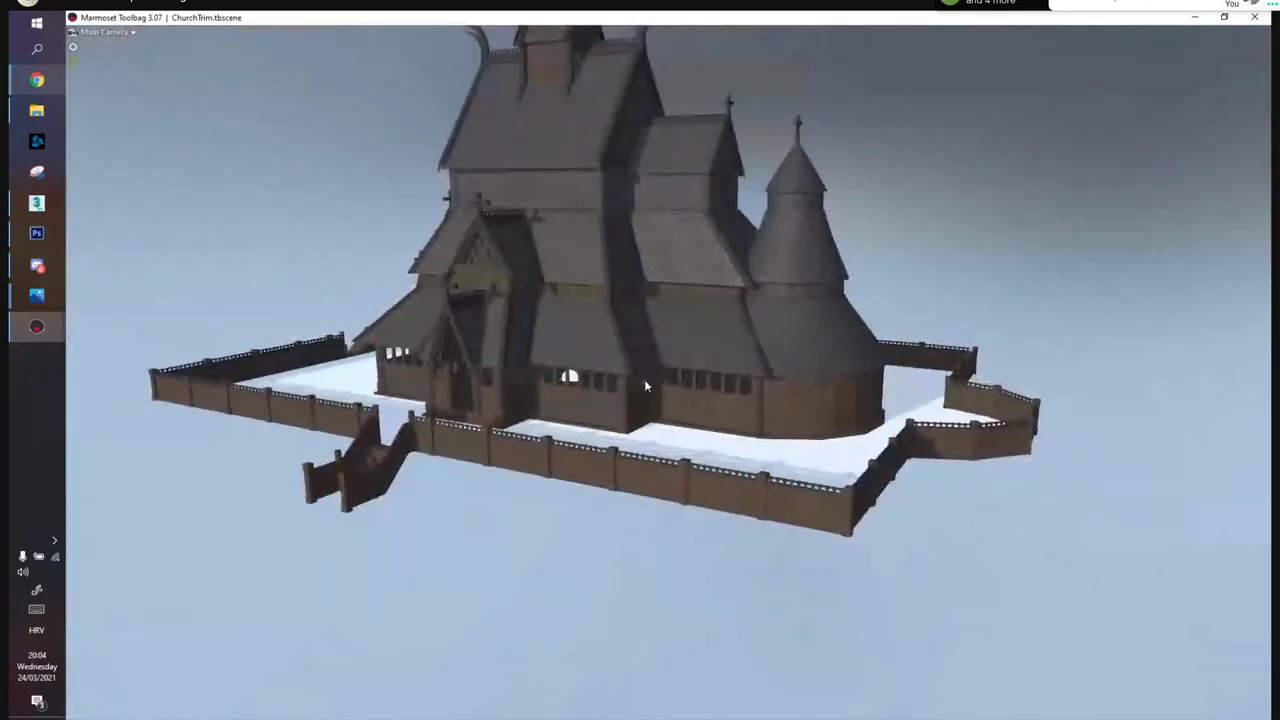
drag(645, 385, 653, 349)
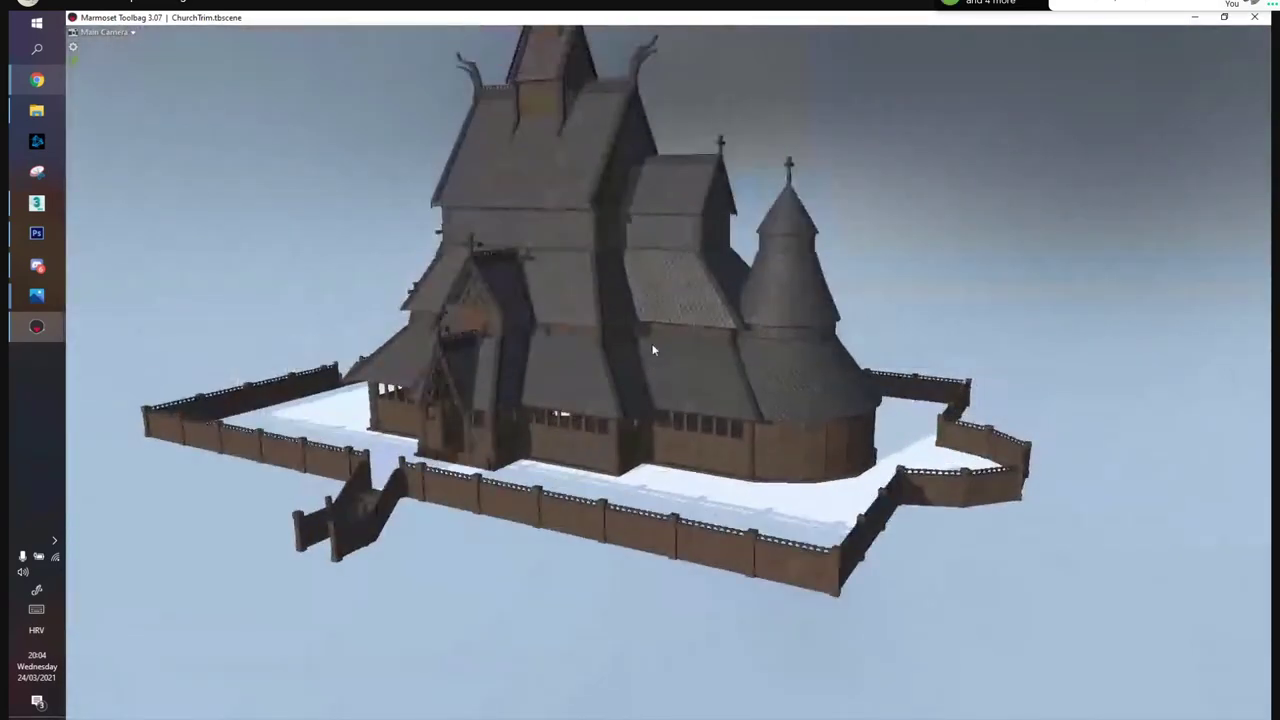
Switch to the Teksture folder in Church Trim and view the Trim__LP diffuse, emissive, glossiness and normal maps
click(24, 112)
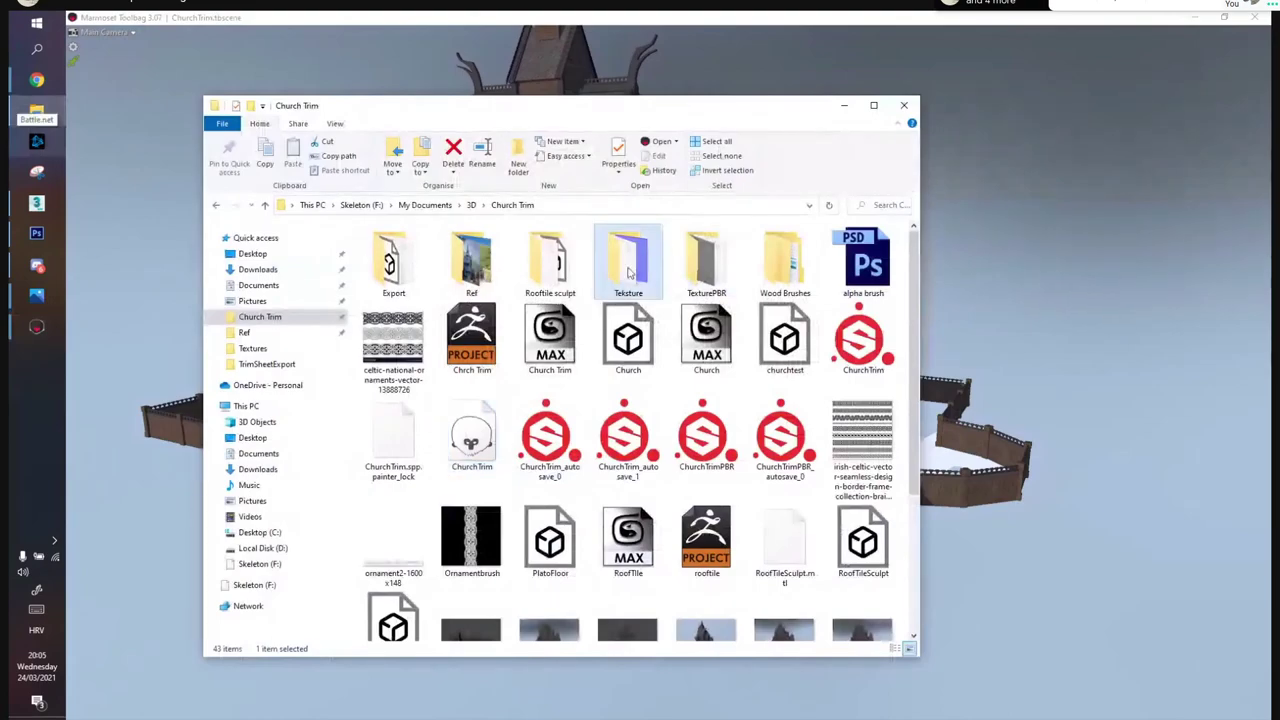
double_click(624, 258)
double_click(451, 263)
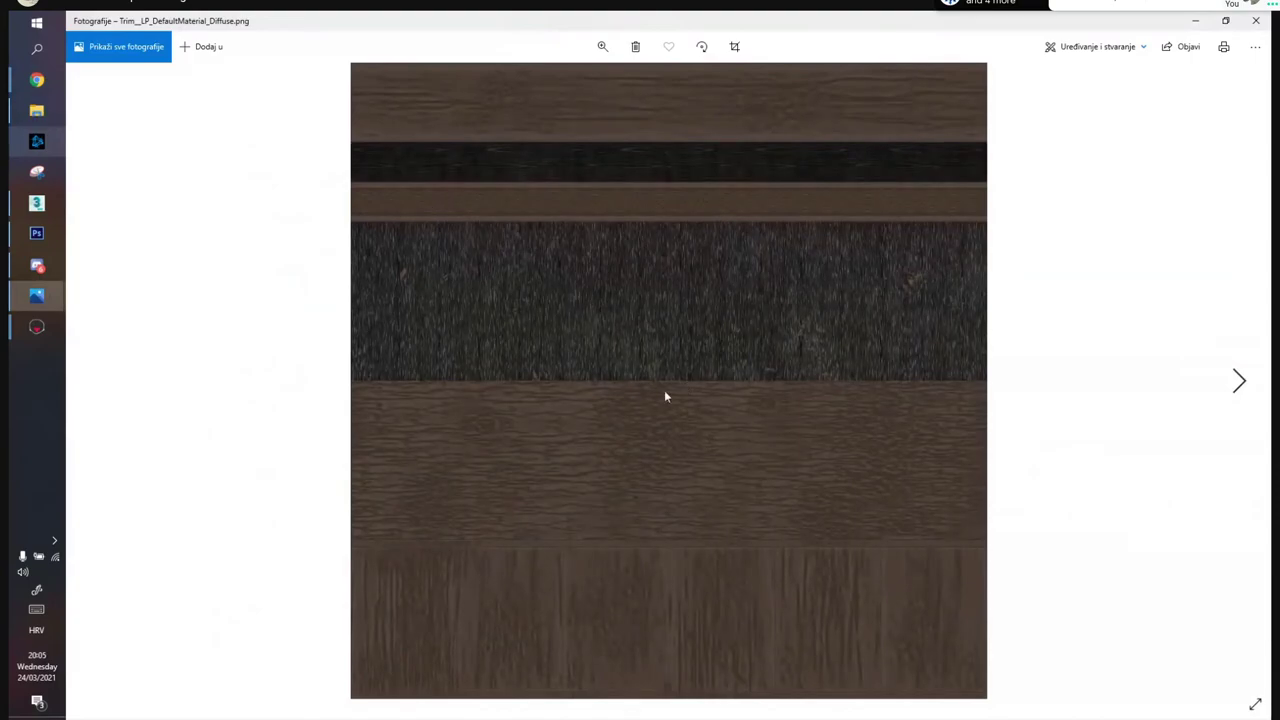
click(1239, 382)
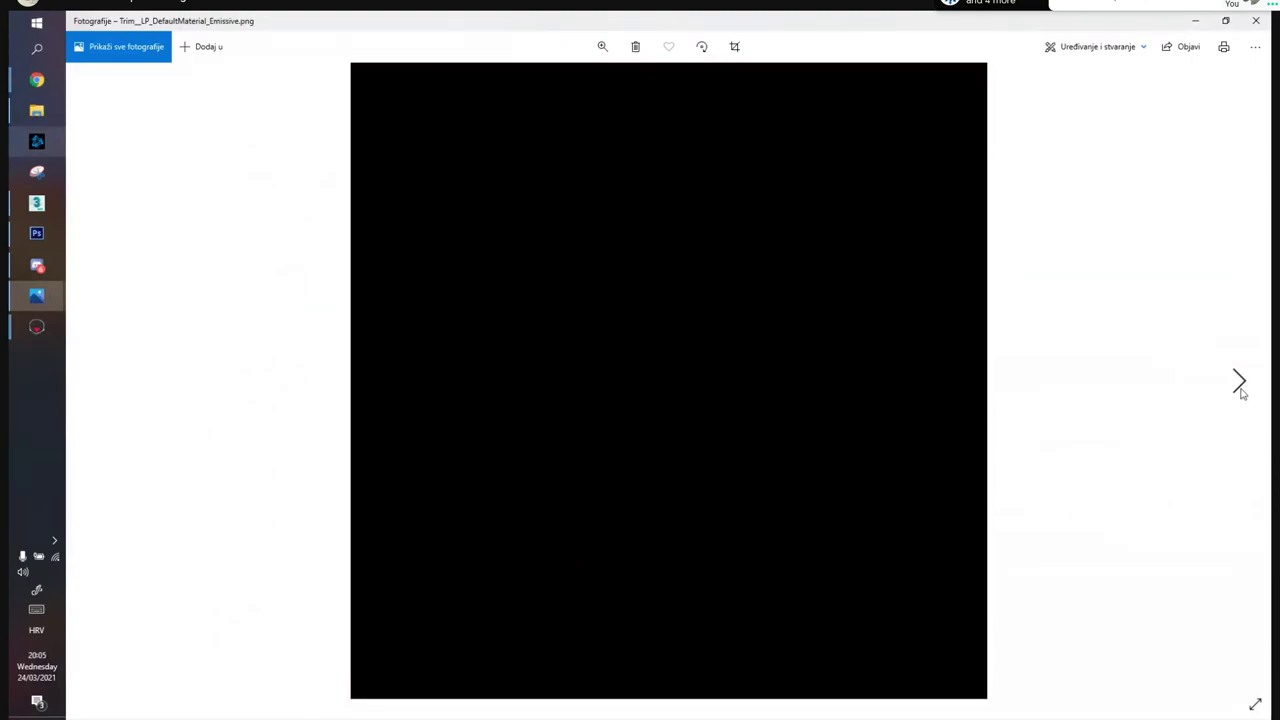
click(1239, 382)
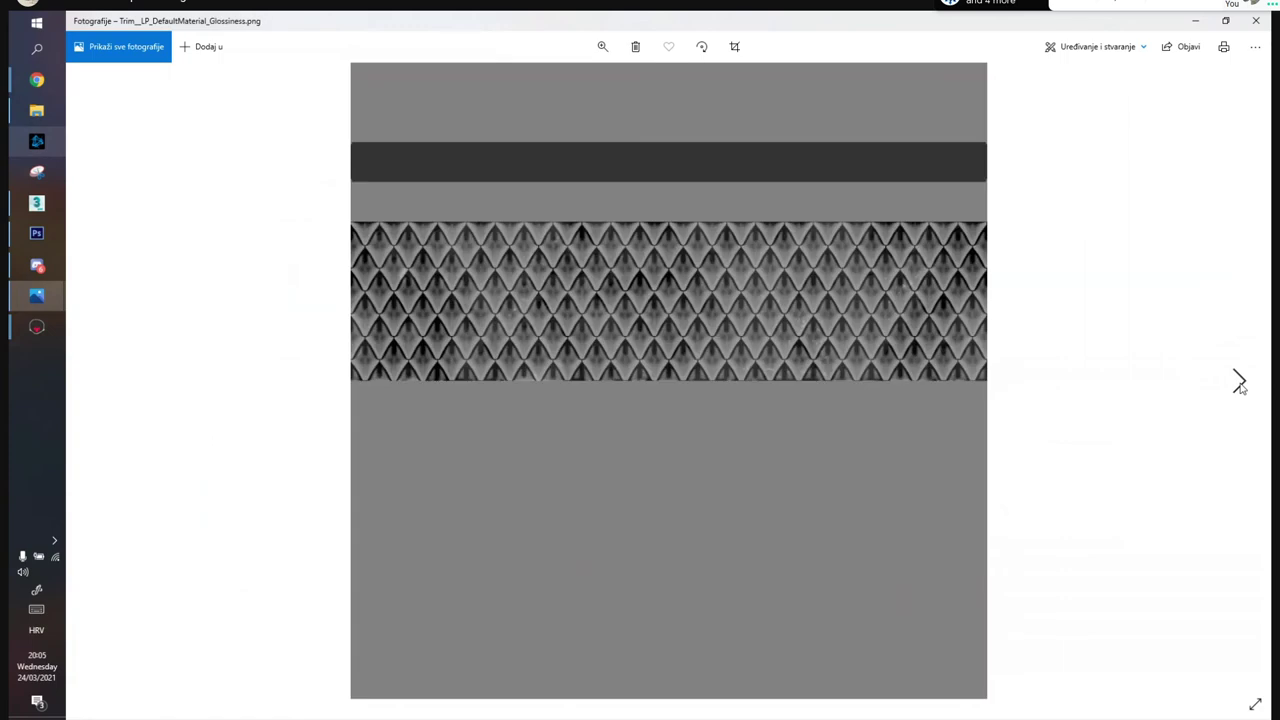
click(1239, 382)
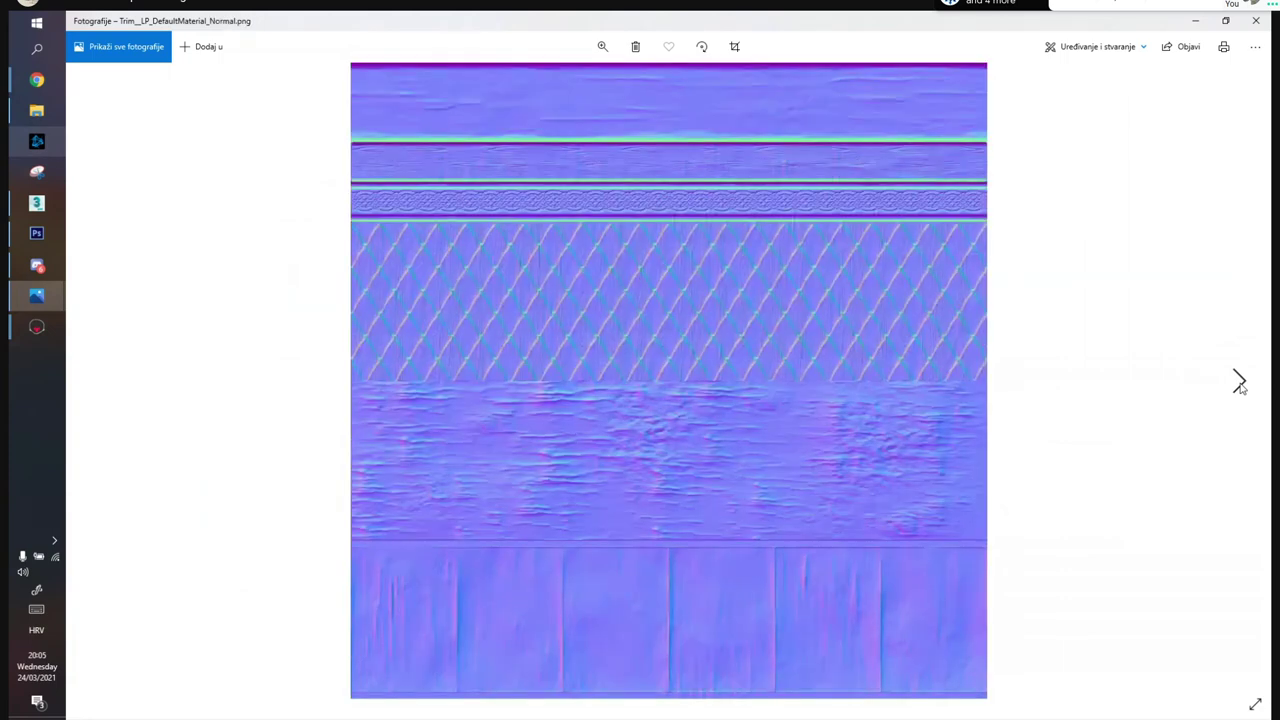
View the Trim__LP specular map, close the image viewer and return to the ChurchTrim scene
click(1239, 382)
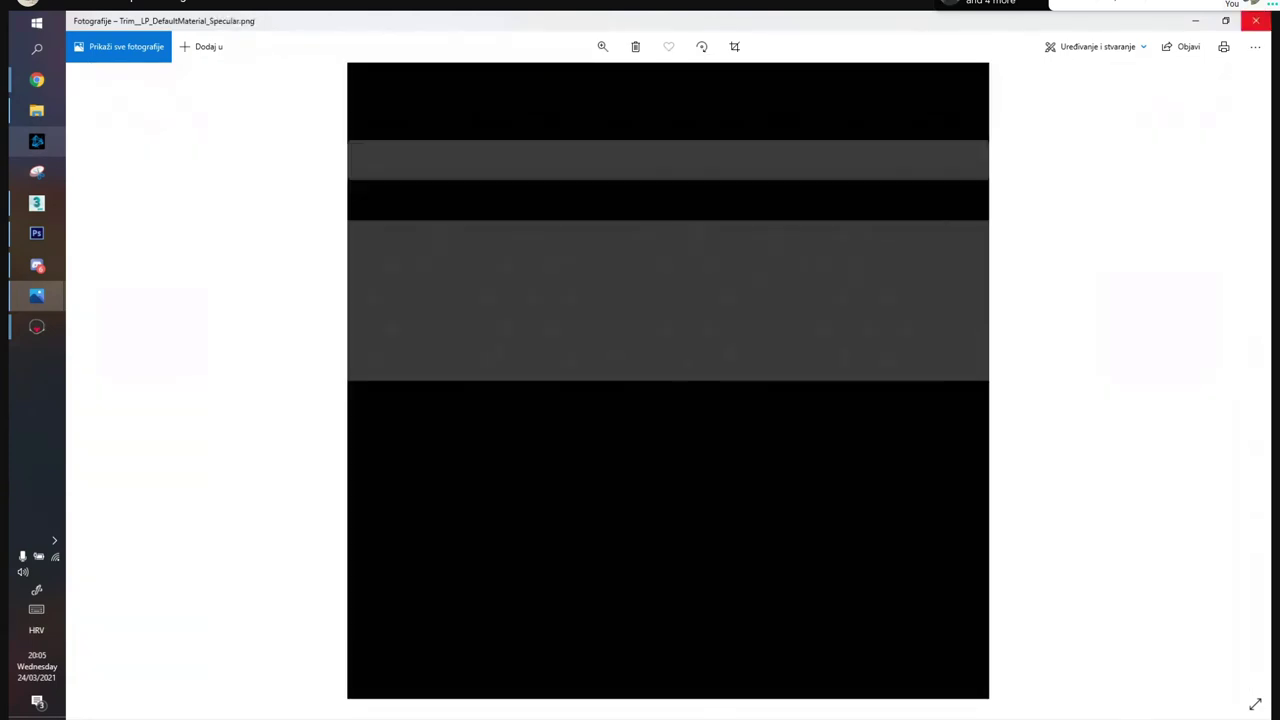
click(1256, 20)
click(845, 104)
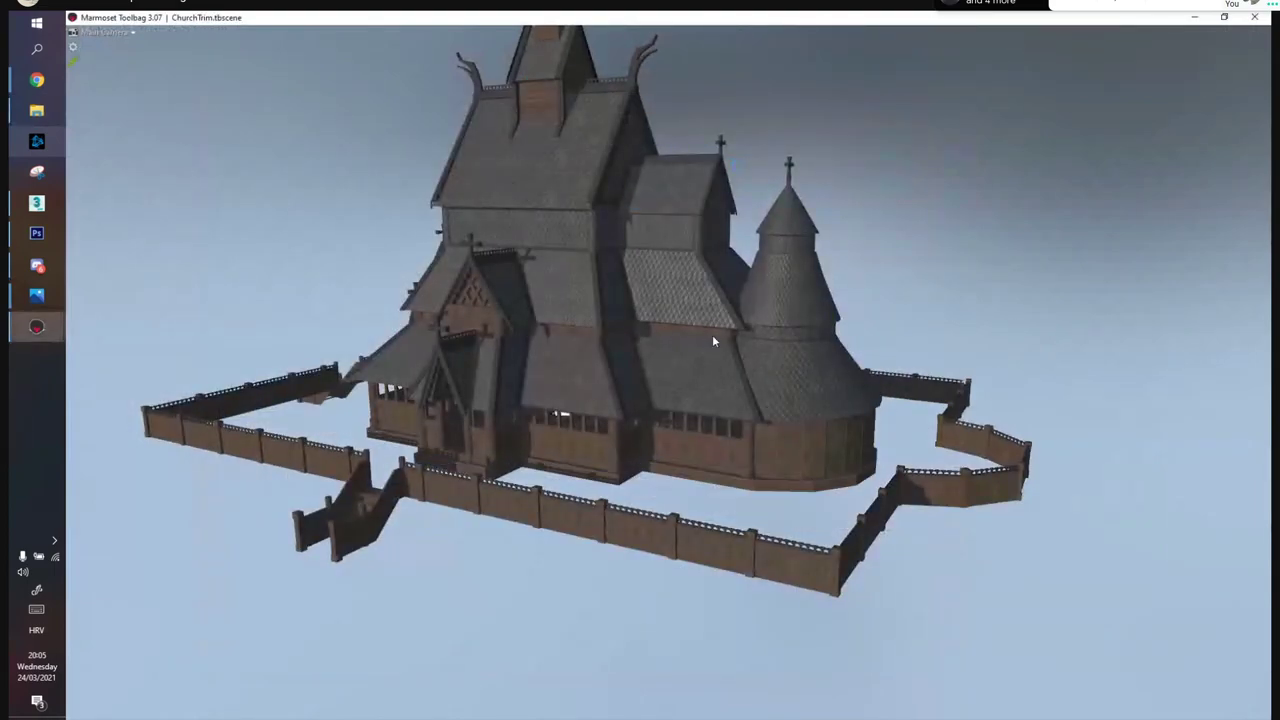
Examine the finished church's roofs, round tower, entrances and fence from all sides, both far away and close up
drag(685, 327, 590, 332)
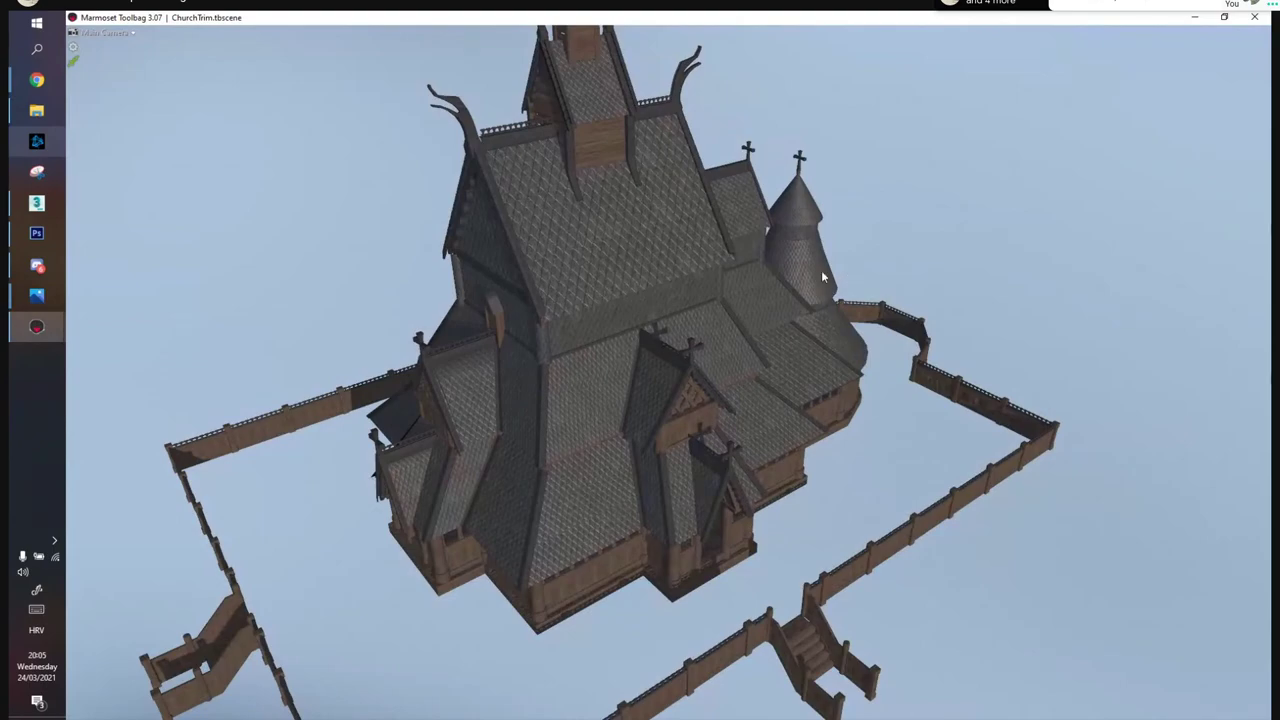
drag(640, 304, 486, 302)
scroll(604, 295, down, 4)
middle_drag(606, 295, 641, 338)
mouse_move(641, 338)
mouse_down()
mouse_move(681, 379)
mouse_move(349, 371)
mouse_move(606, 408)
mouse_move(640, 360)
mouse_up()
right_drag(640, 360, 662, 468)
drag(662, 468, 680, 466)
right_drag(680, 466, 607, 356)
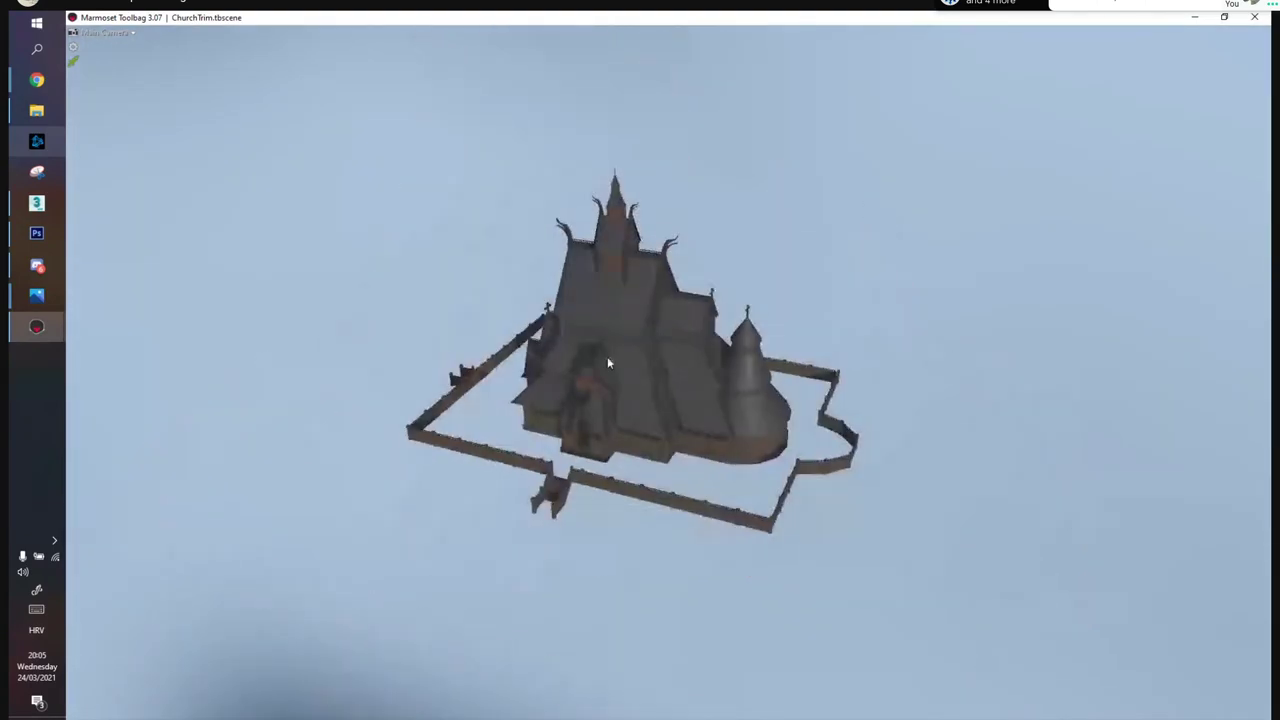
drag(601, 388, 762, 338)
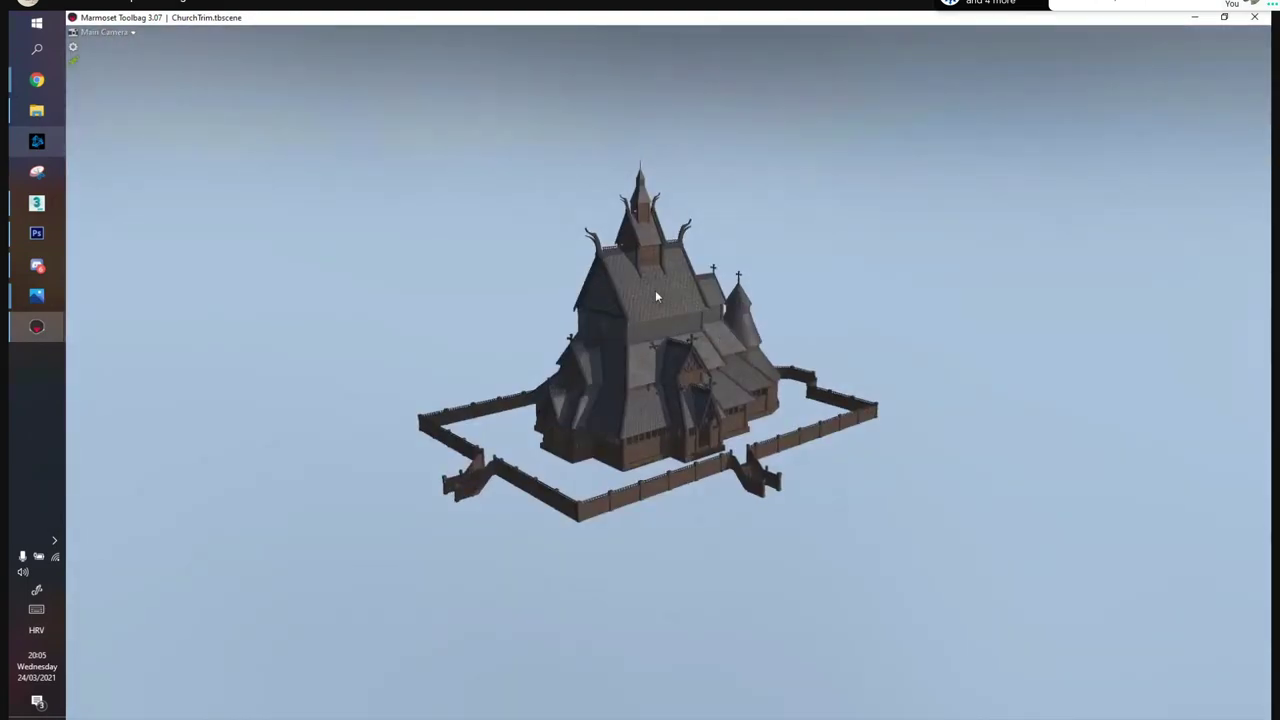
right_drag(656, 292, 661, 353)
drag(661, 353, 763, 340)
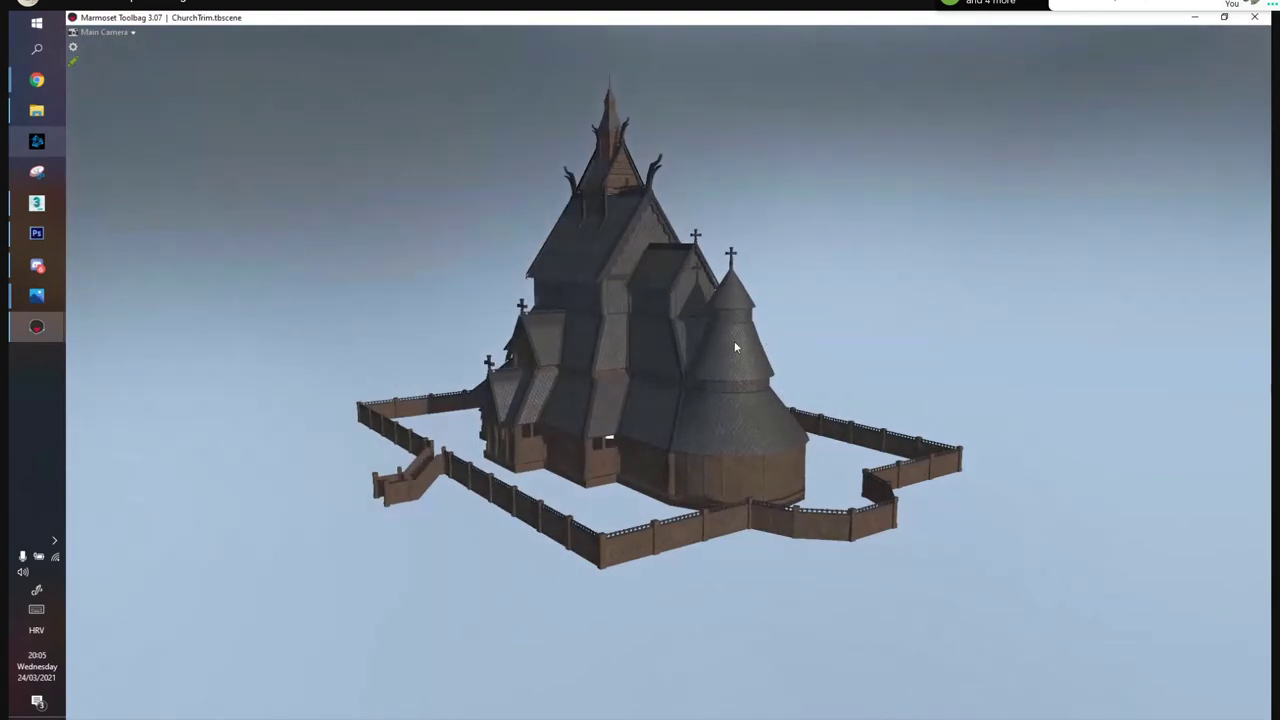
drag(623, 291, 650, 282)
scroll(660, 310, up, 3)
drag(670, 341, 778, 316)
scroll(759, 327, up, 2)
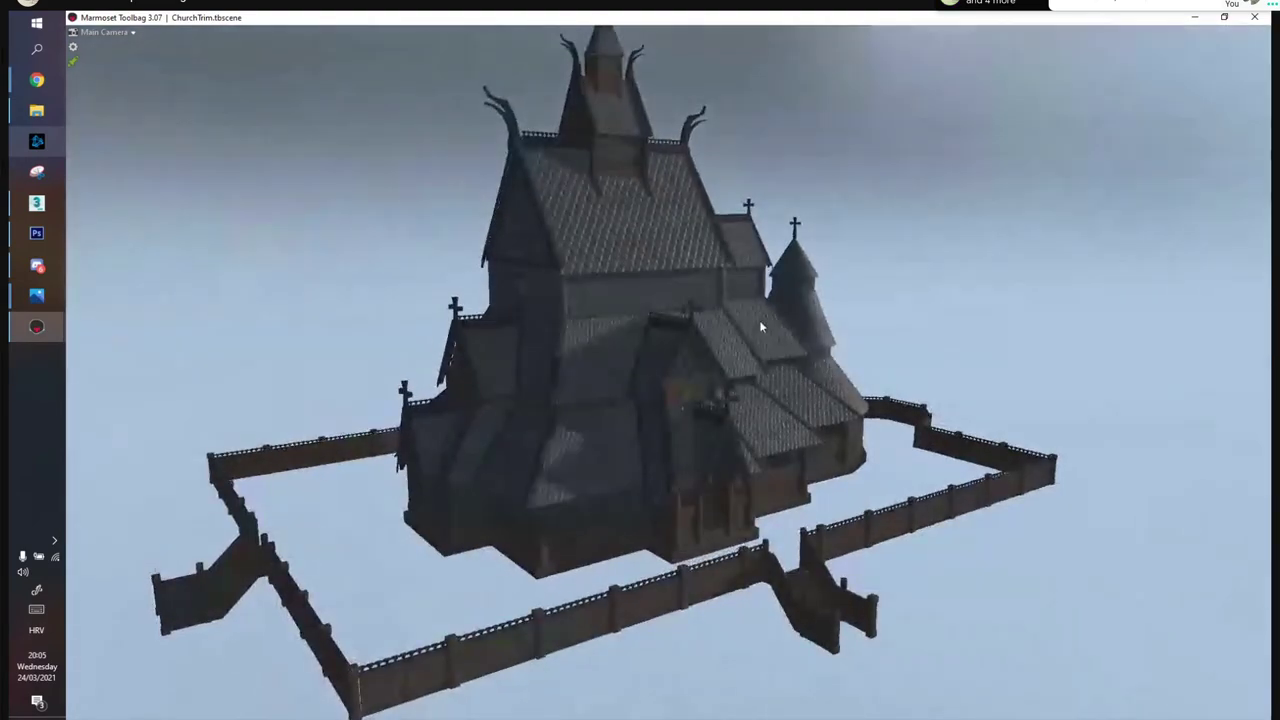
drag(790, 350, 634, 341)
scroll(608, 424, down, 3)
scroll(608, 420, up, 5)
drag(608, 420, 586, 388)
Try moving the wall pillar beside the round tower along the wall, and undo the move
click(768, 532)
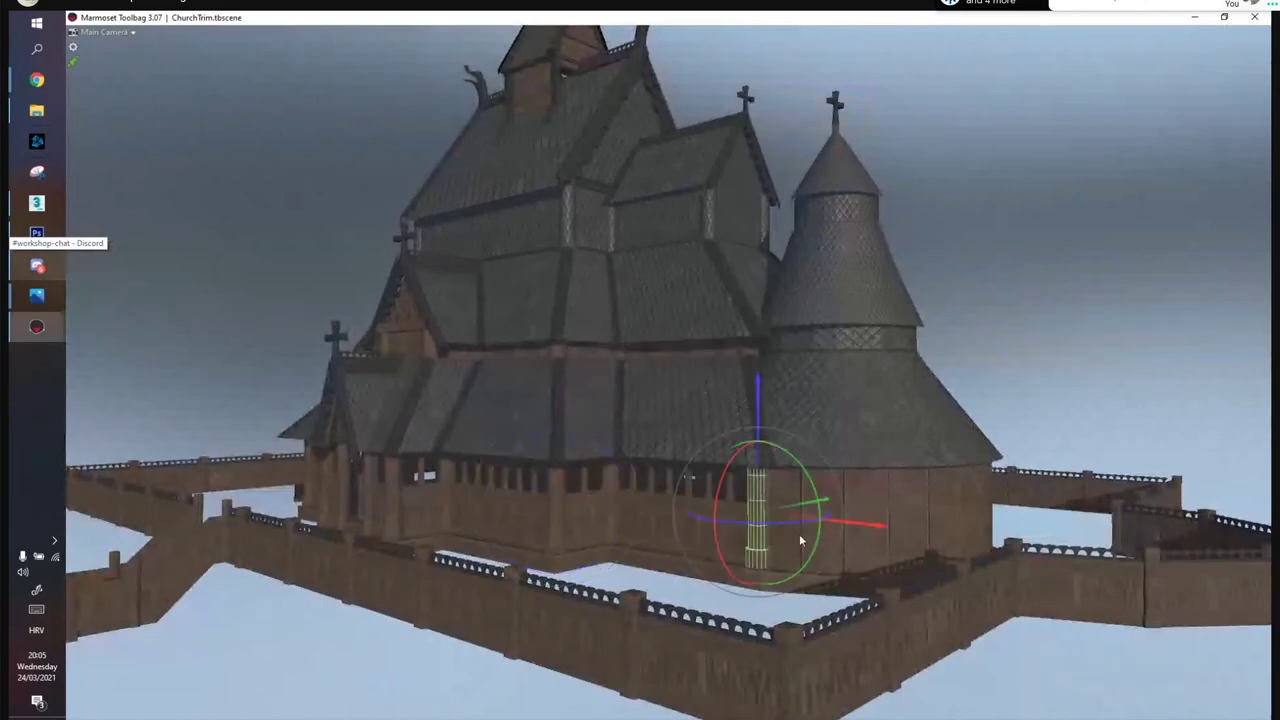
drag(857, 529, 727, 517)
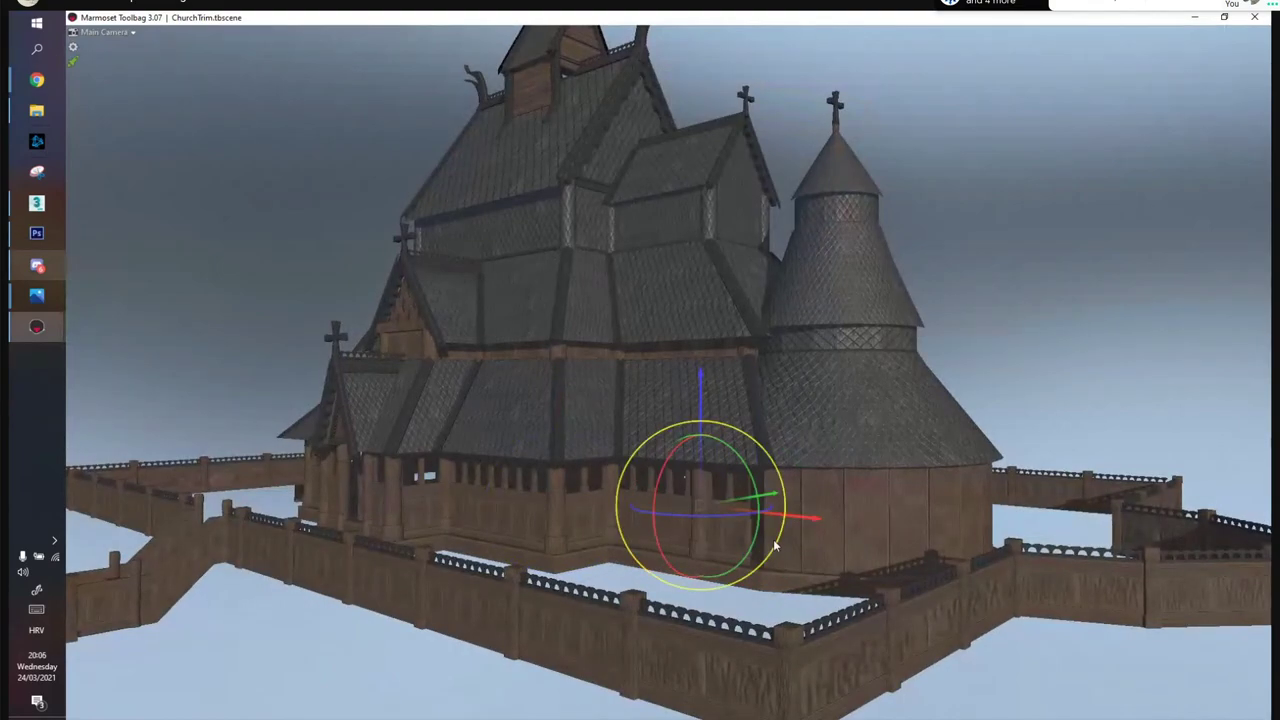
key(ctrl+z)
key(ctrl+z)
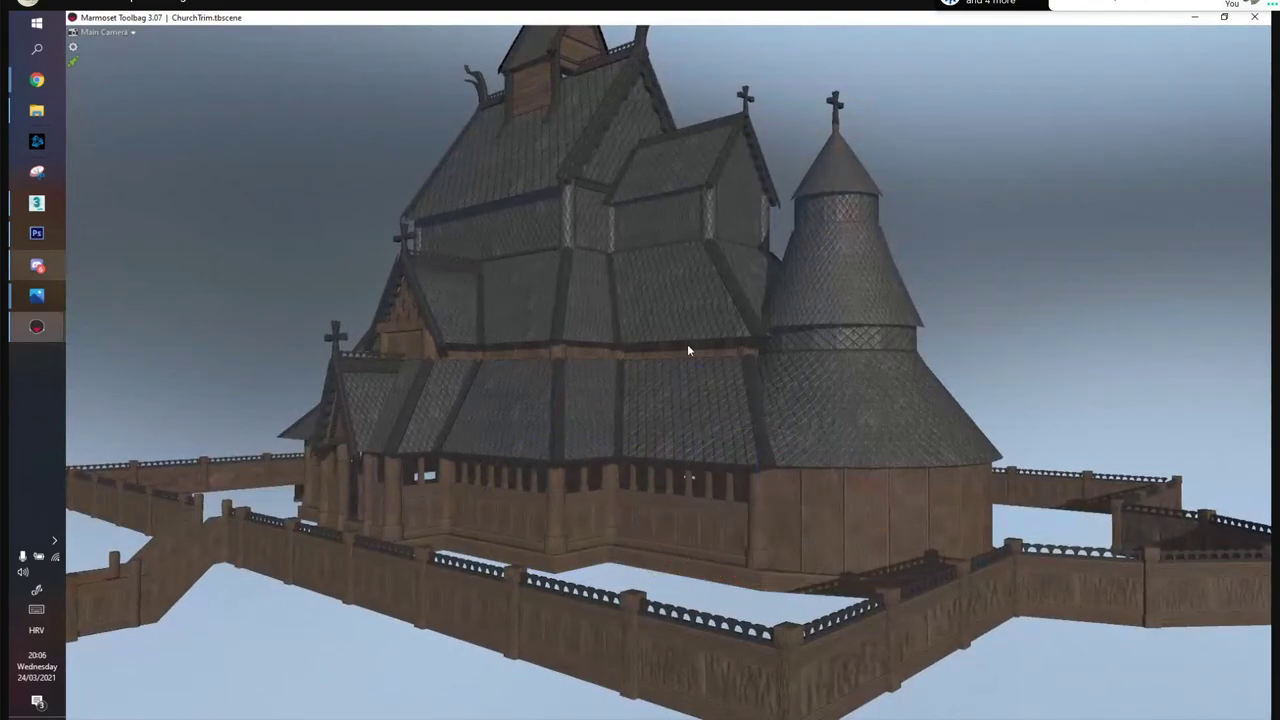
Look over the whole church and its surrounding fence from a raised viewpoint
drag(687, 346, 633, 418)
right_drag(633, 418, 557, 300)
drag(555, 294, 643, 420)
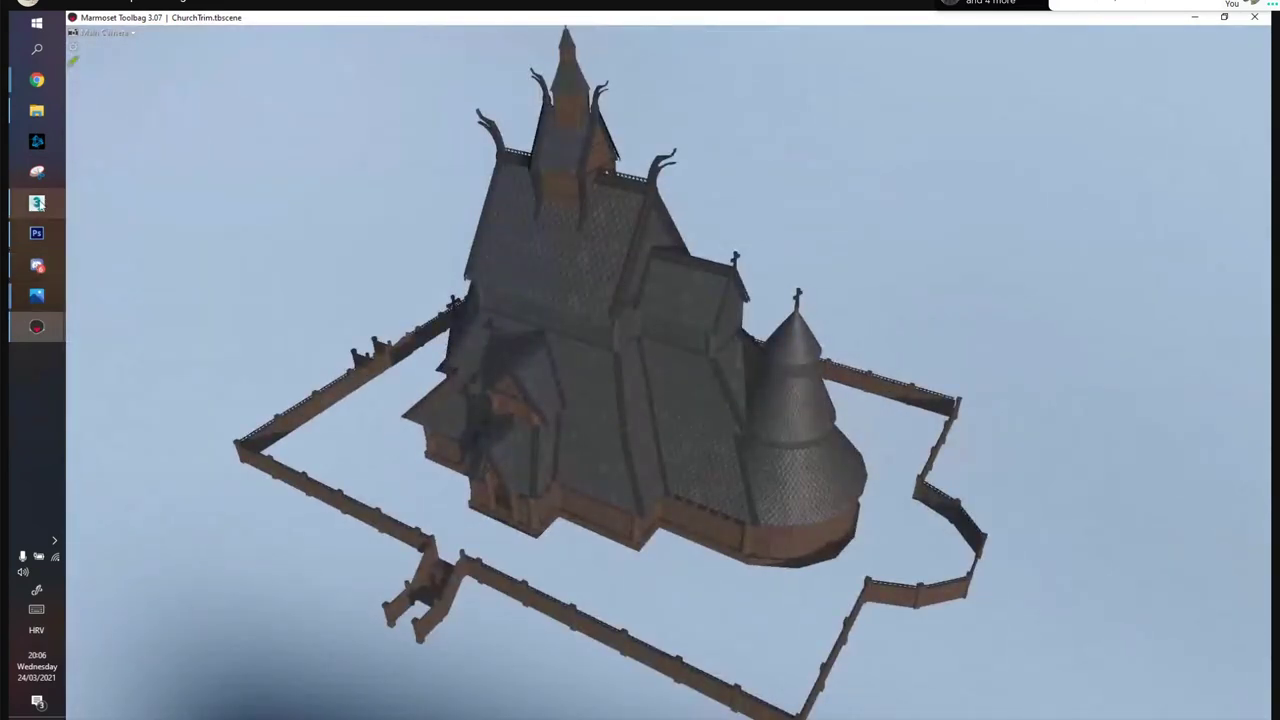
Switch to 3ds Max, select all the building pieces and ungroup them
click(36, 211)
click(628, 453)
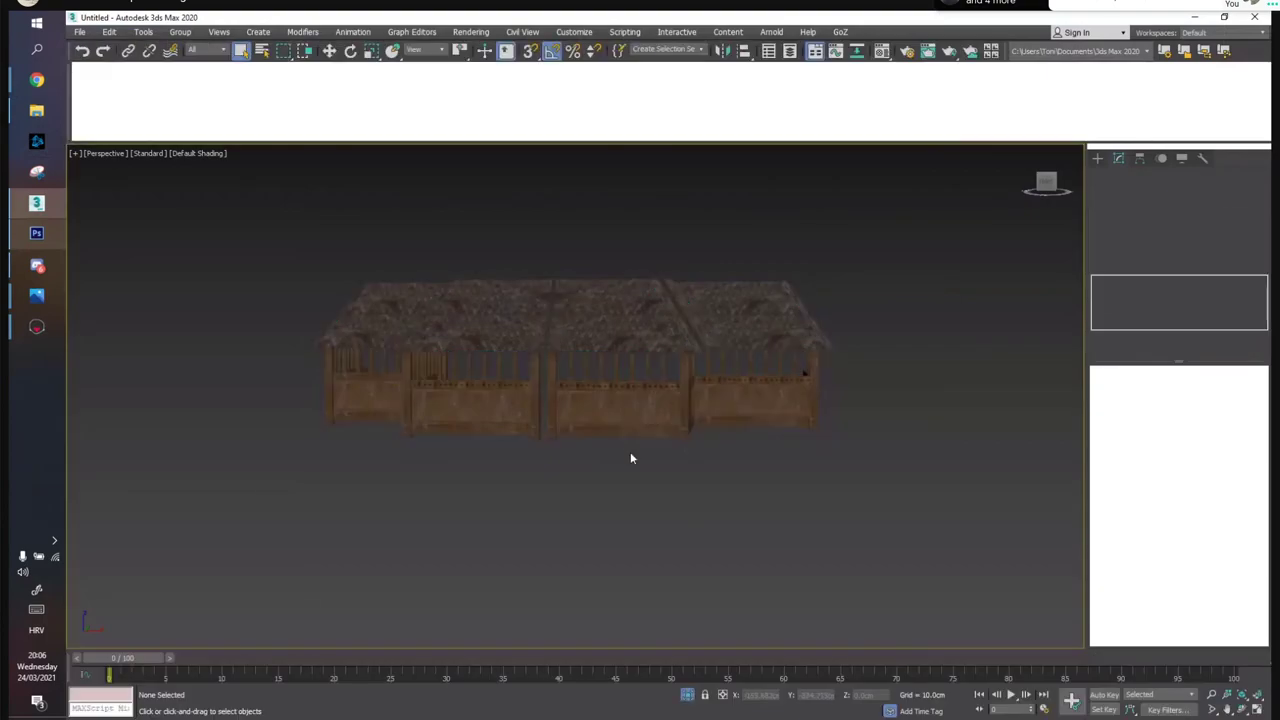
click(630, 419)
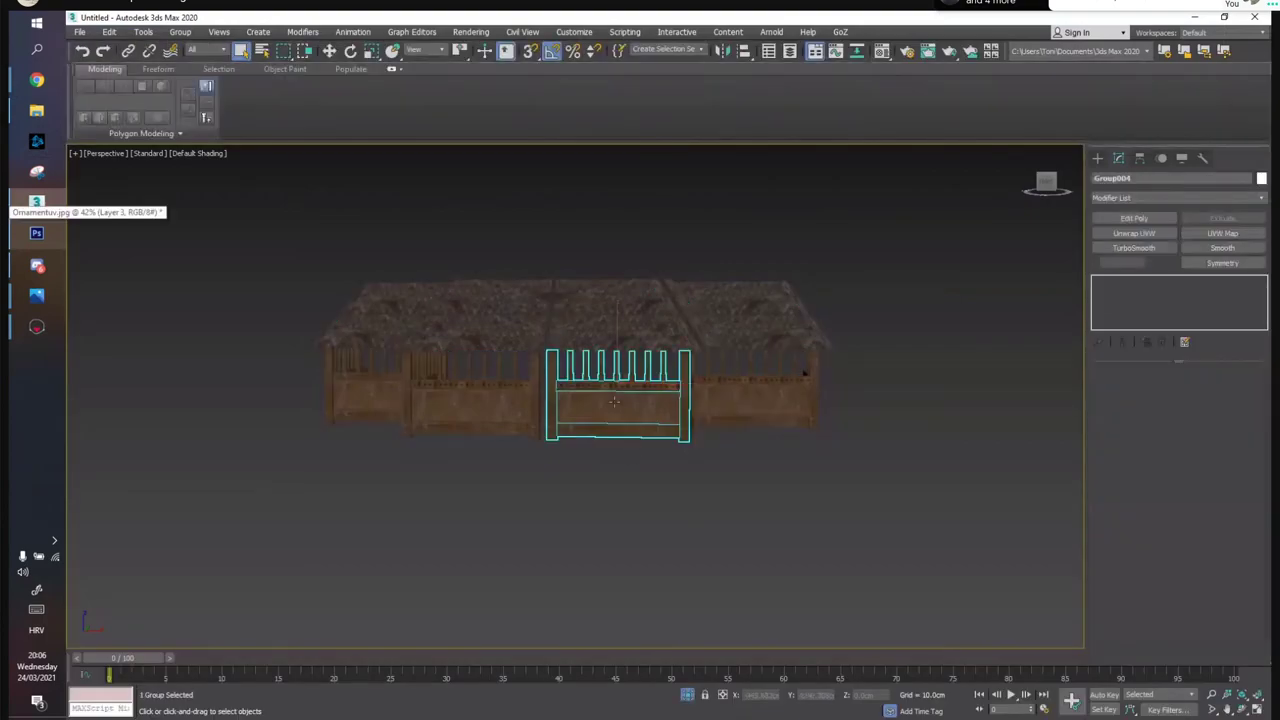
click(180, 31)
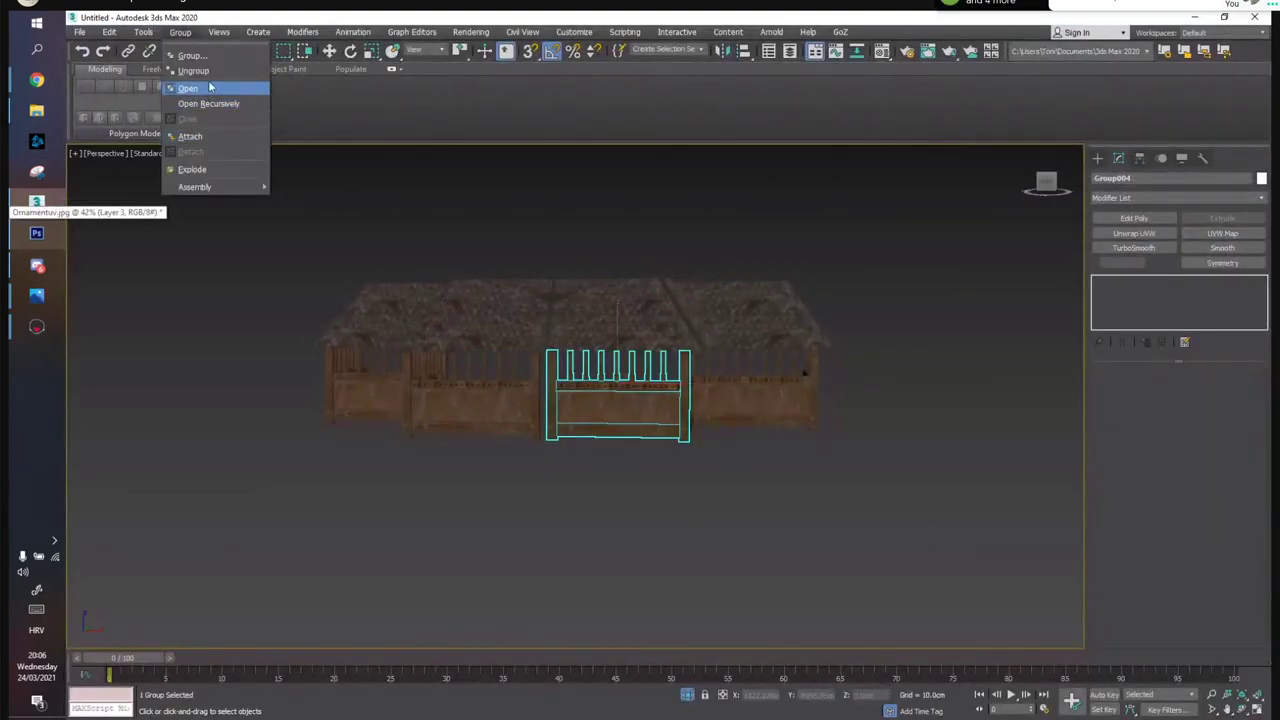
click(208, 89)
drag(924, 566, 937, 567)
click(180, 31)
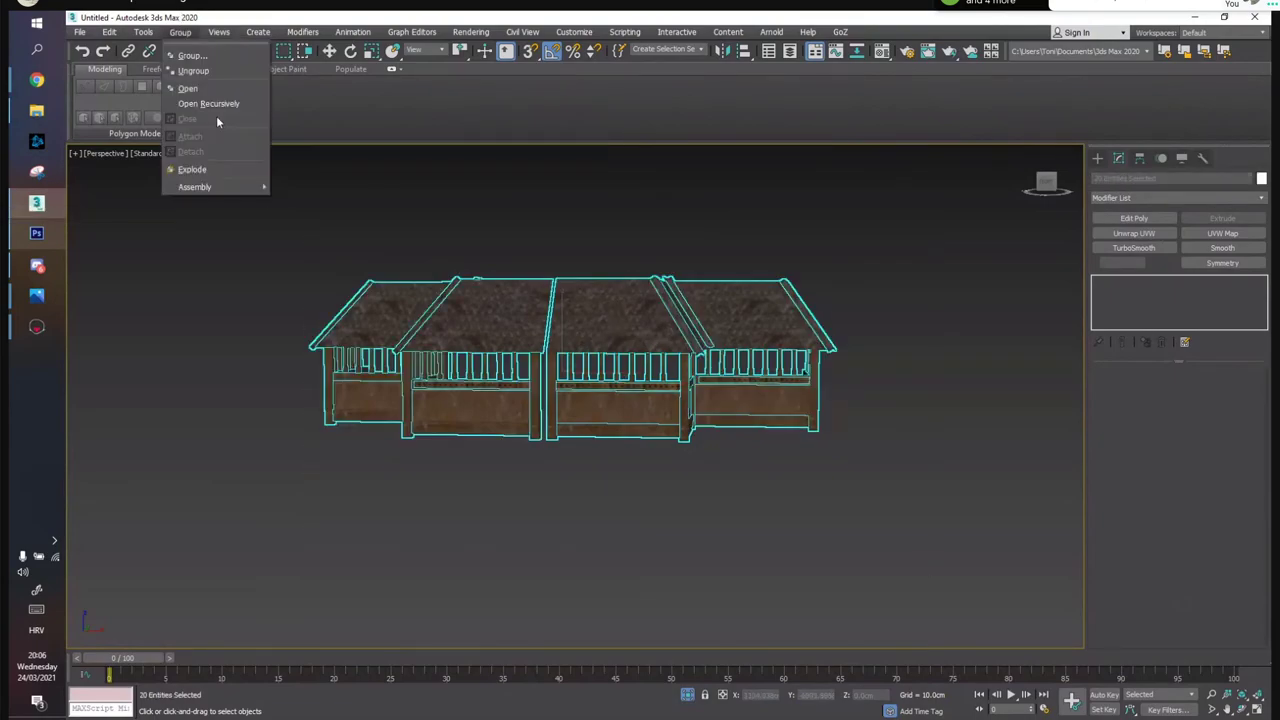
click(215, 103)
click(180, 31)
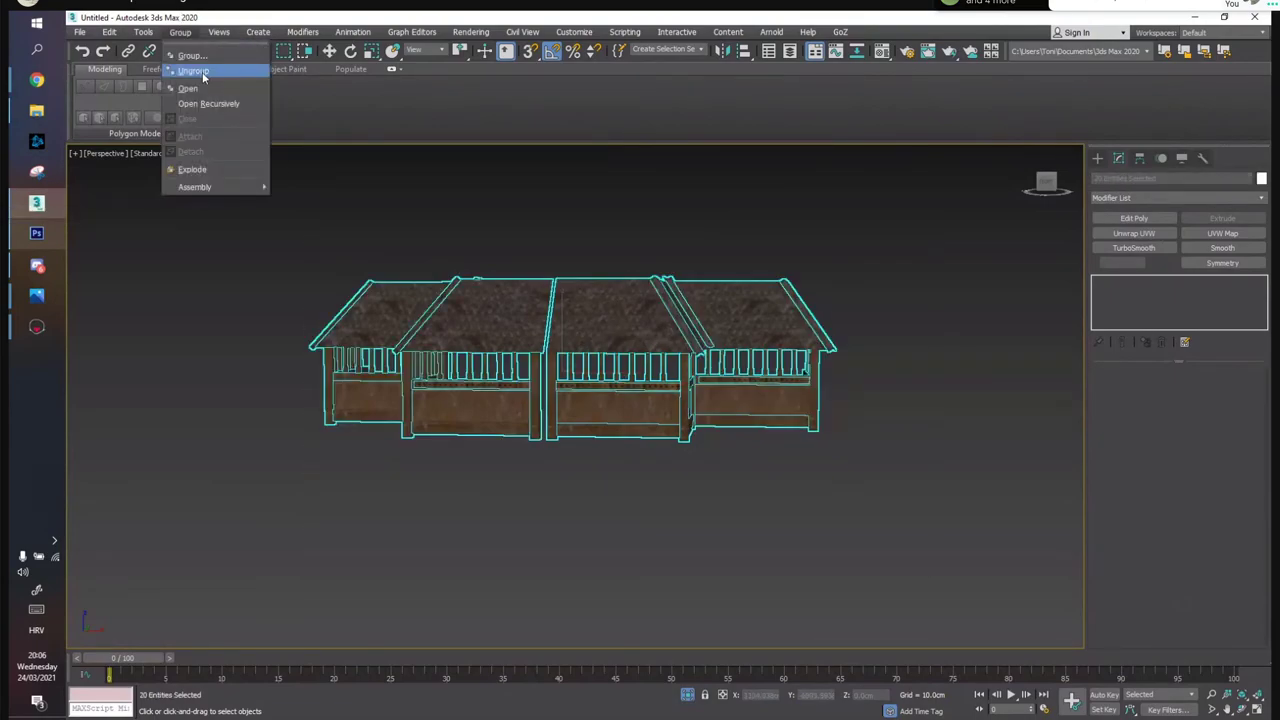
click(215, 71)
Select the front plank wall and attach every object in the Attach List to it
click(631, 412)
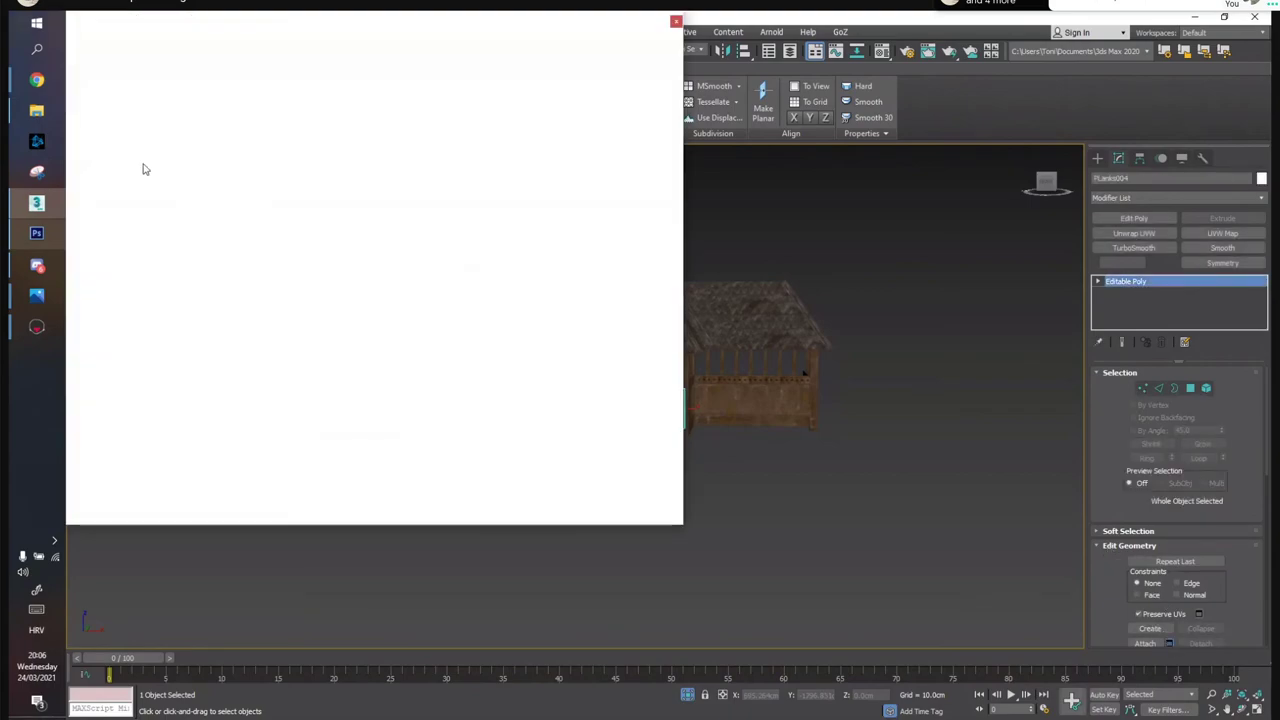
click(103, 101)
drag(159, 23, 285, 36)
drag(802, 180, 800, 455)
shift+click(190, 485)
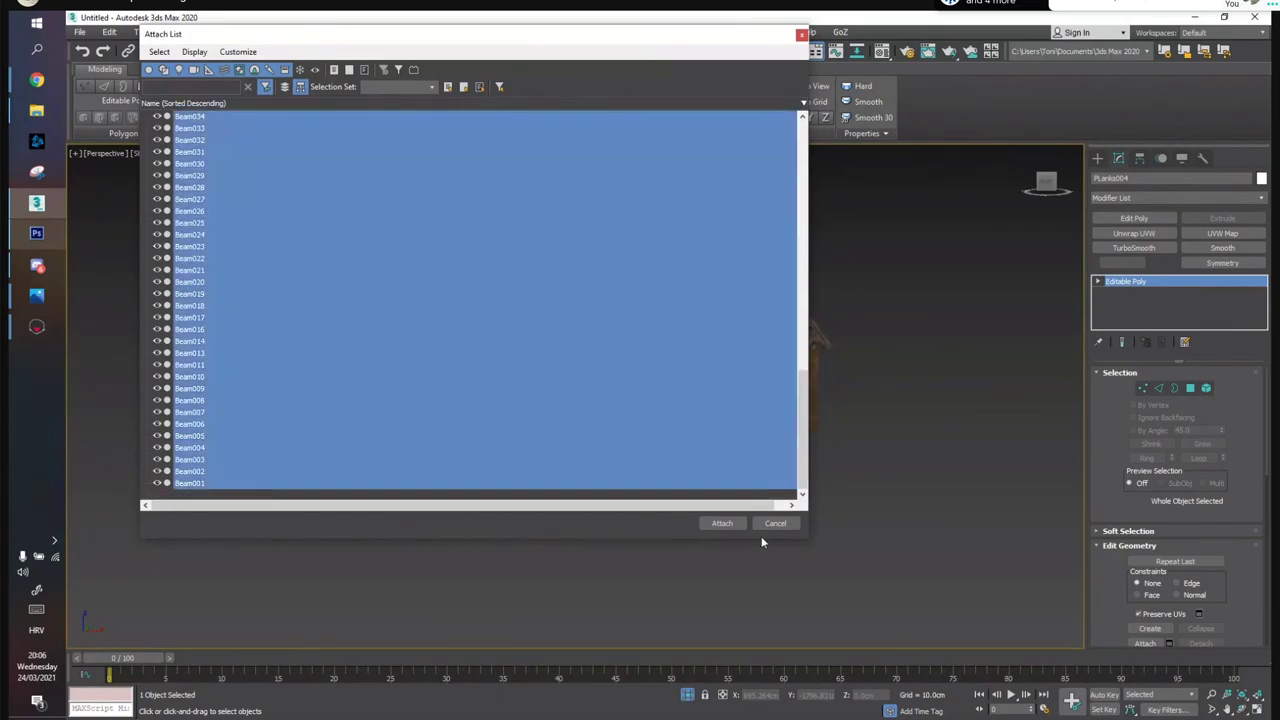
click(730, 524)
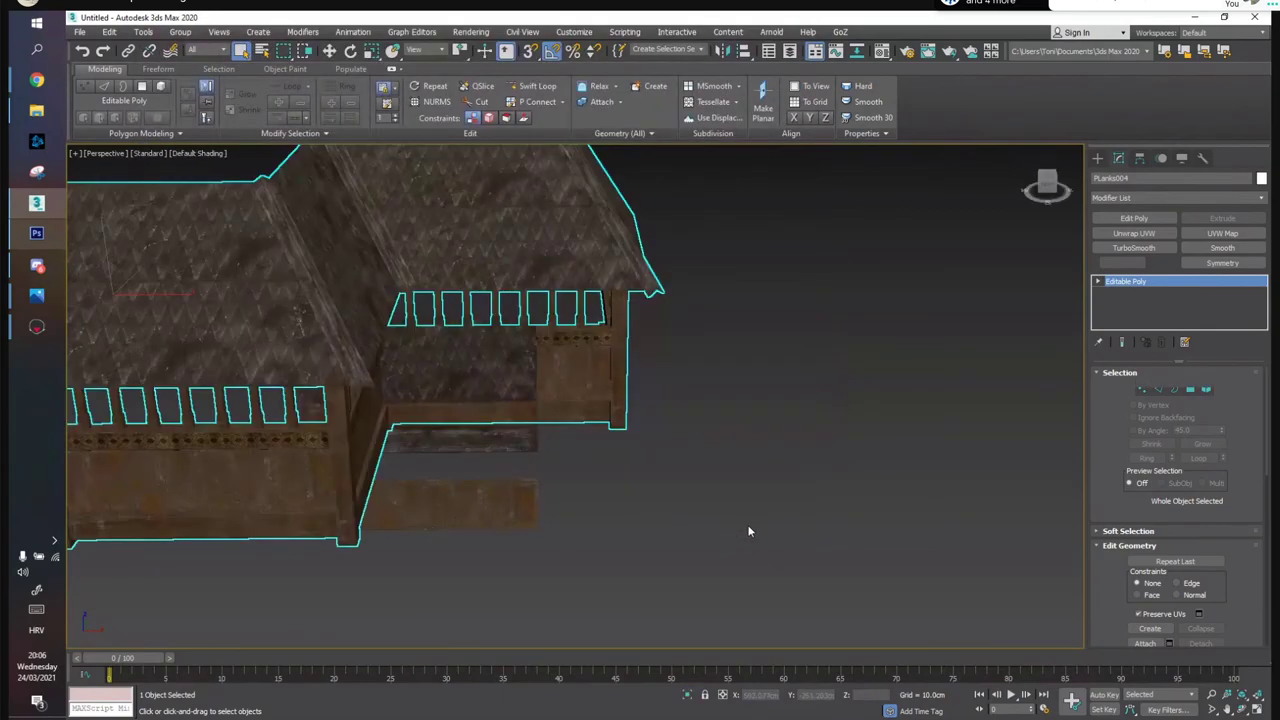
Isolate the merged building from the loose trim pieces and clear the selection
click(747, 524)
middle_drag(428, 320, 614, 402)
scroll(614, 402, down, 5)
click(614, 402)
key(w)
click(687, 697)
click(846, 574)
alt+middle_drag(840, 565, 610, 480)
click(569, 390)
click(568, 390)
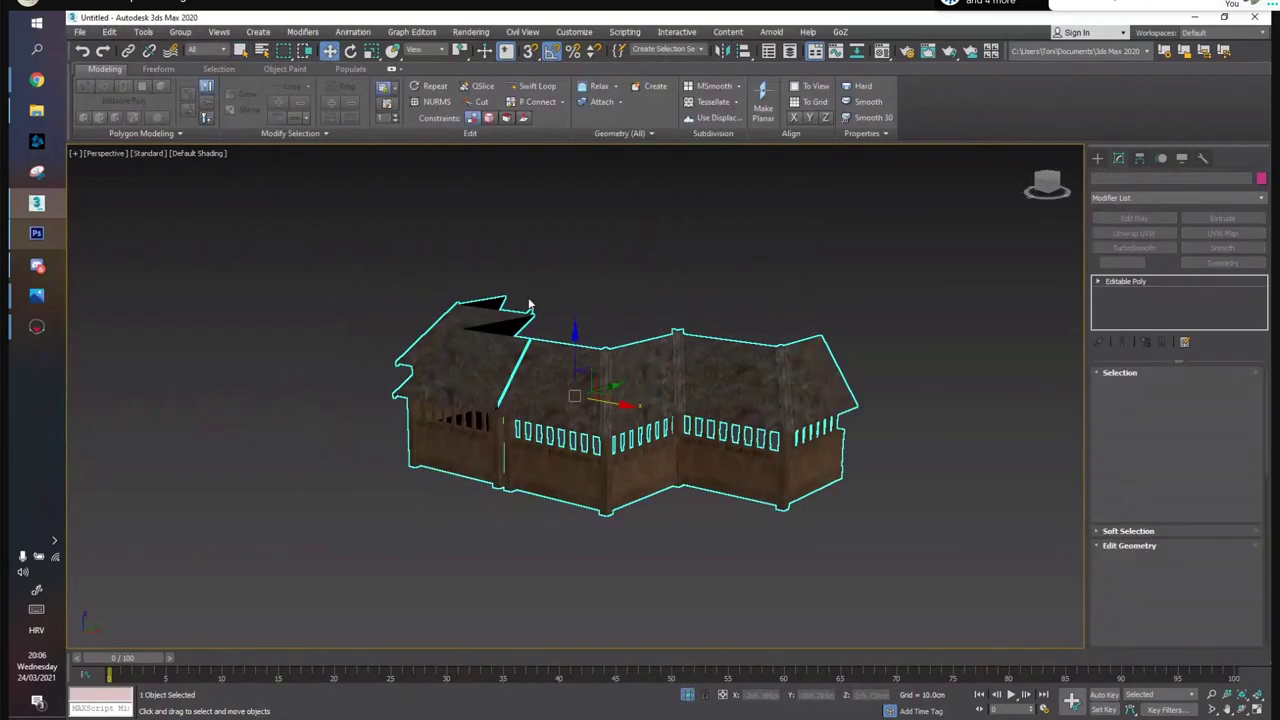
key(alt+x)
click(568, 257)
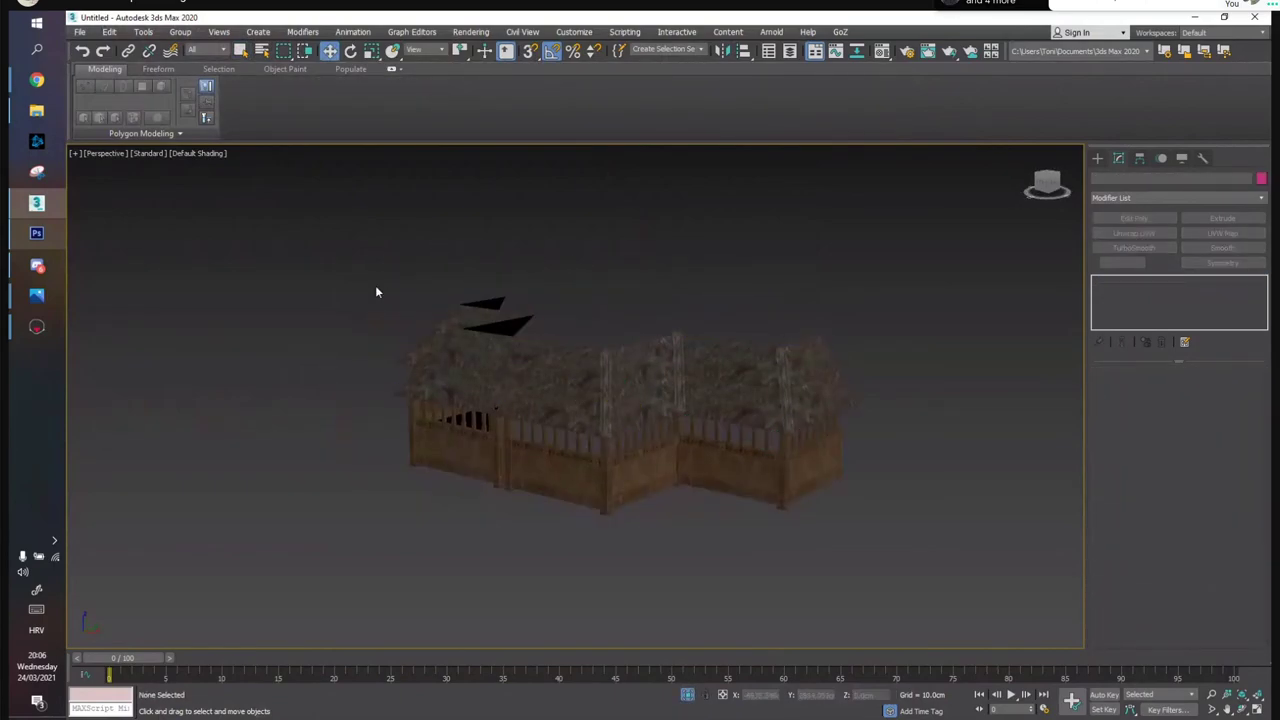
Examine the merged building's tiled roofs, plank walls and joined sections from both sides
click(44, 327)
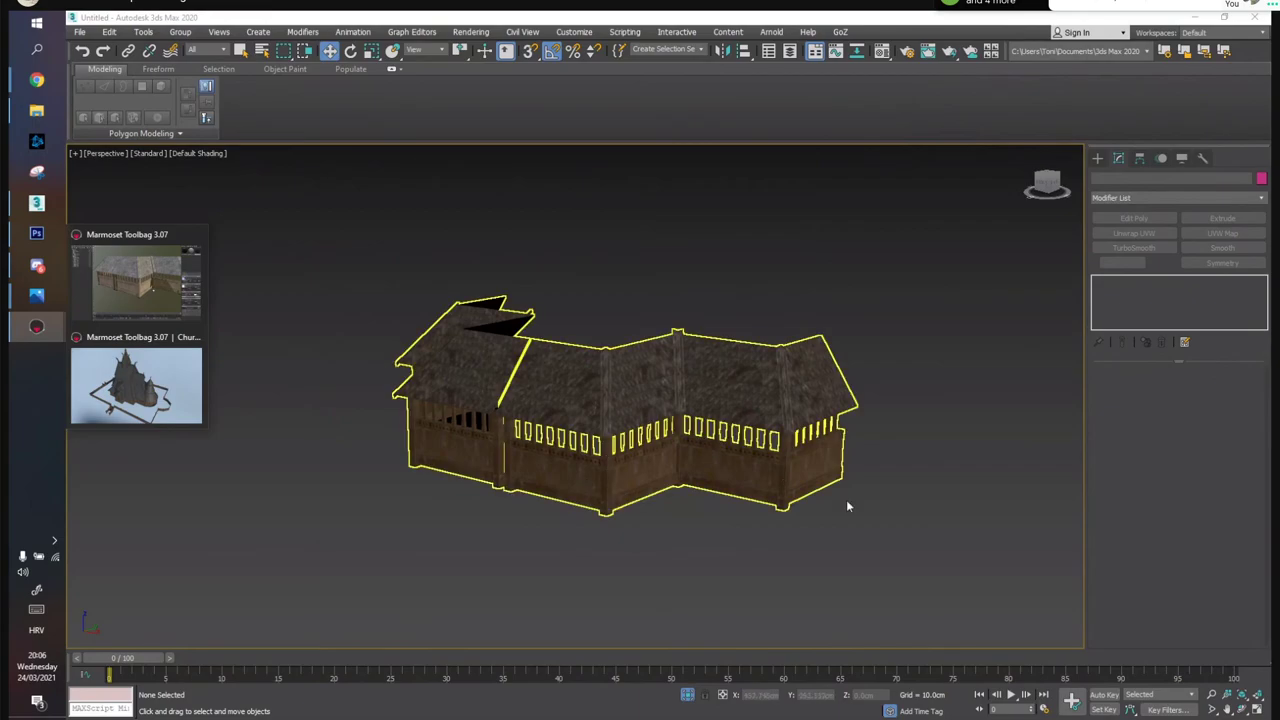
click(720, 314)
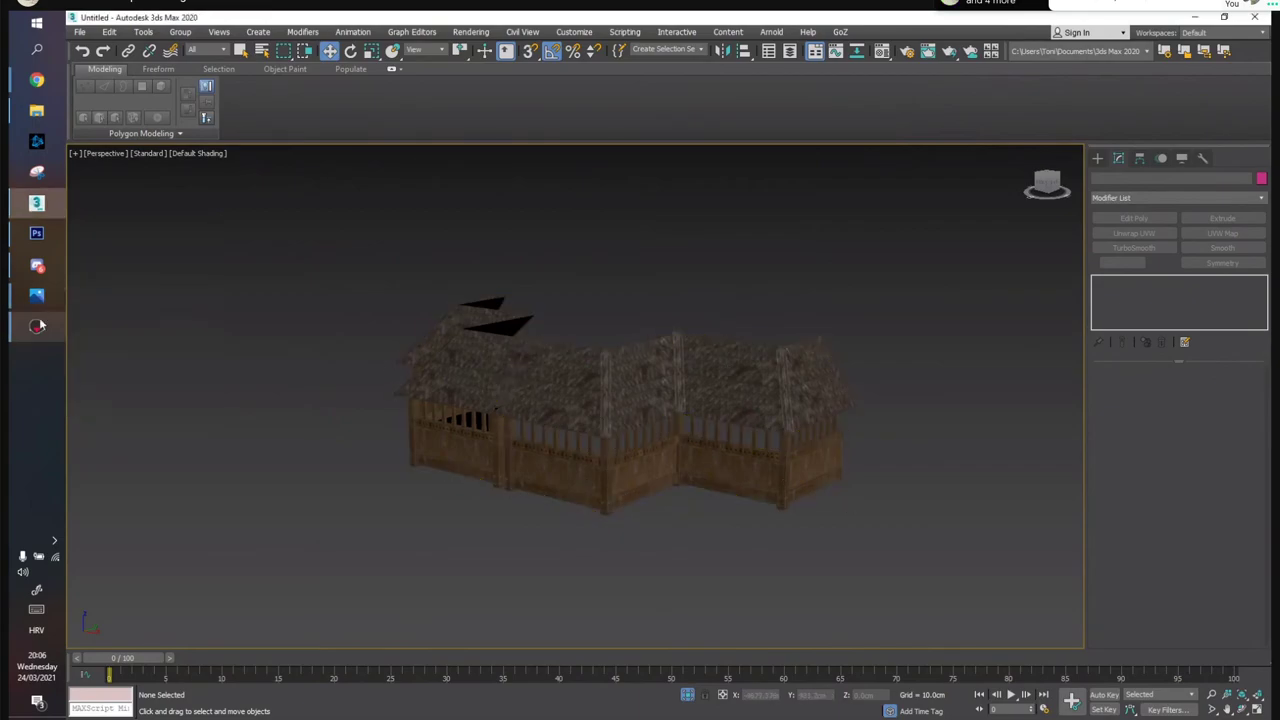
click(600, 395)
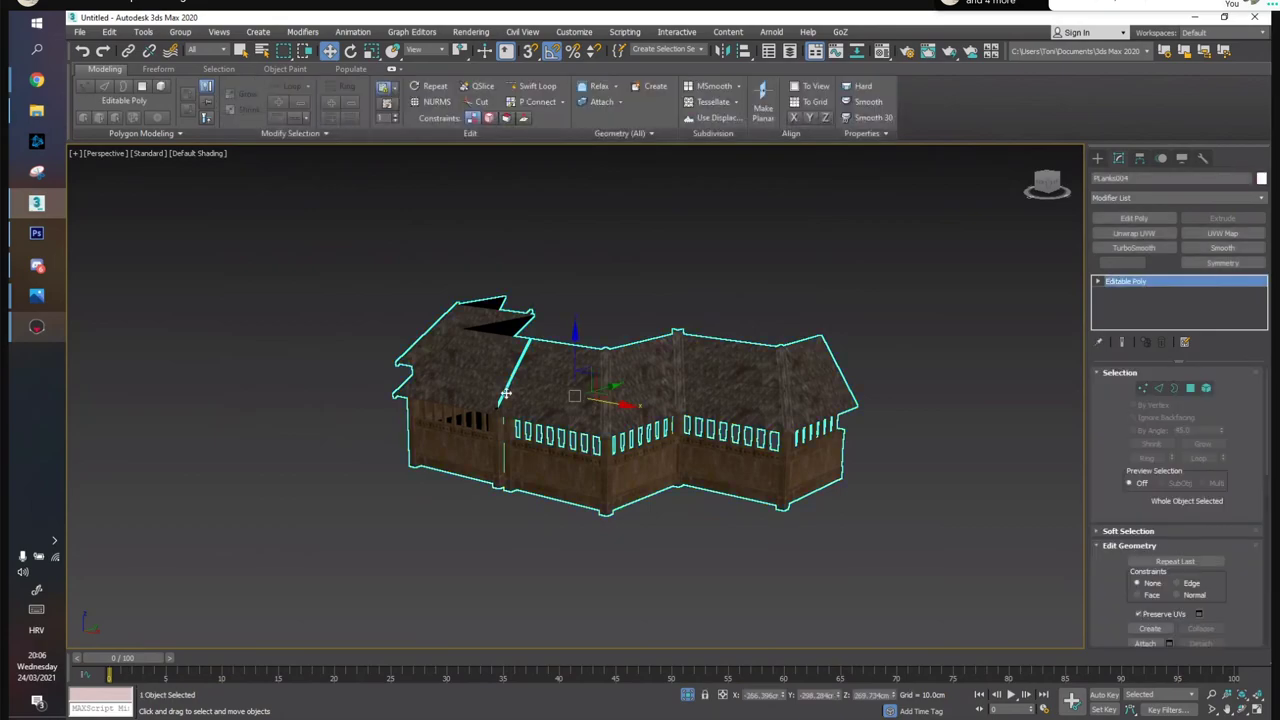
click(649, 276)
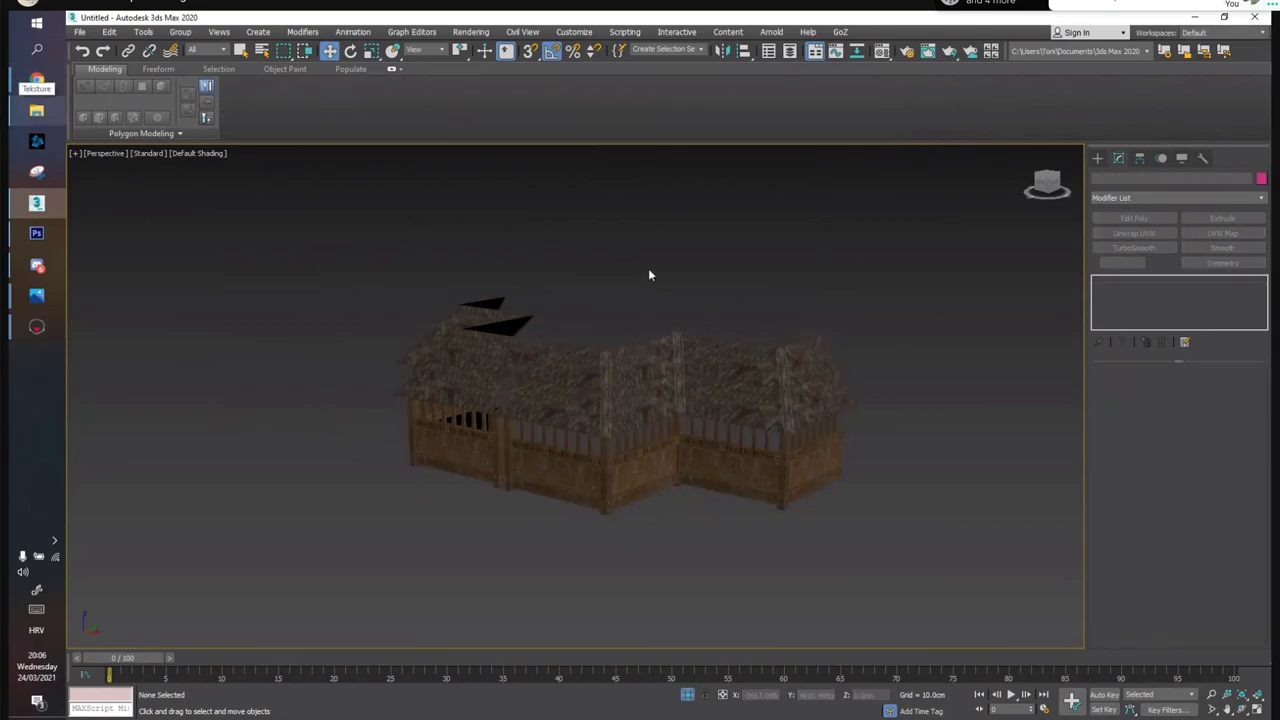
scroll(536, 367, up, 3)
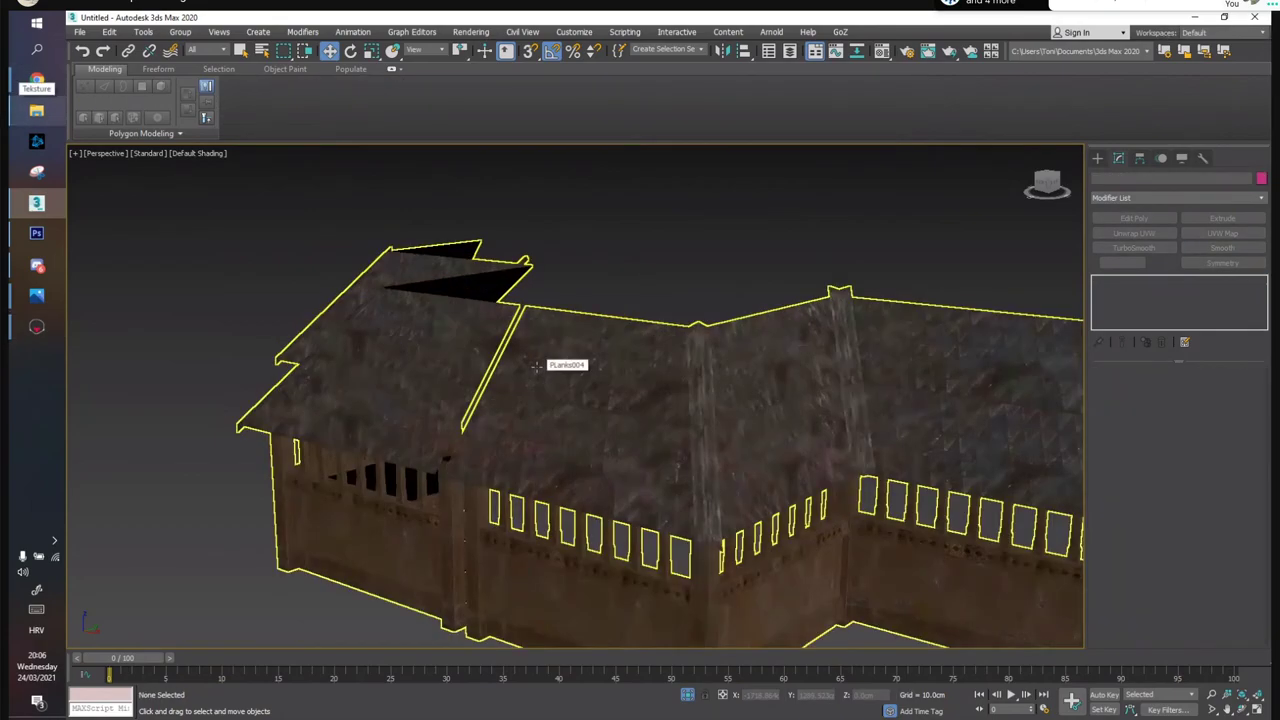
scroll(536, 367, down, 3)
click(536, 367)
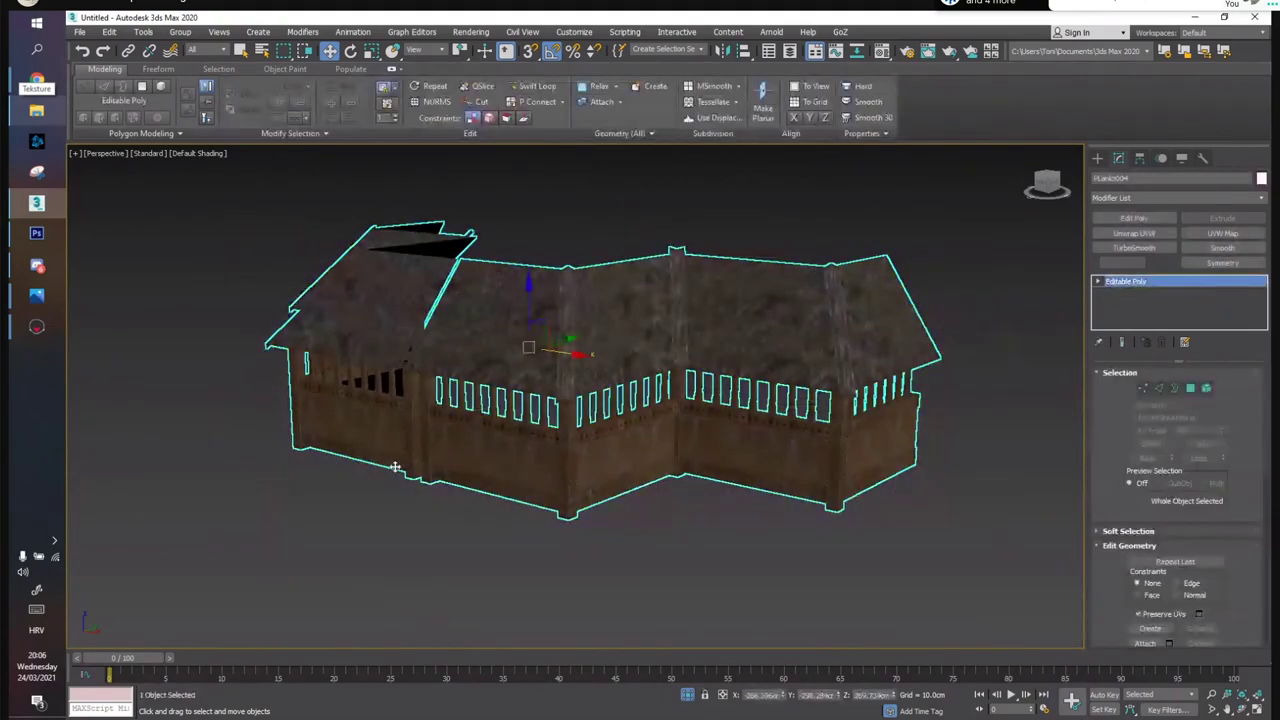
click(654, 208)
click(568, 489)
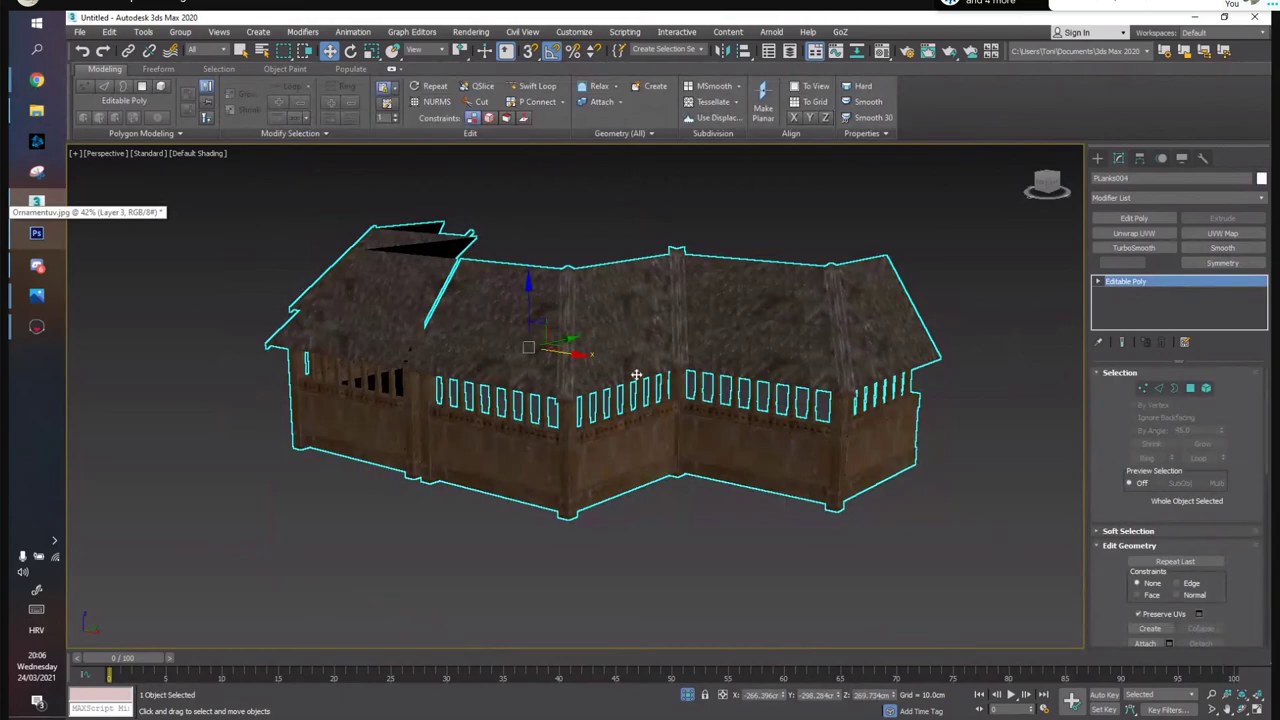
alt+middle_drag(509, 286, 497, 268)
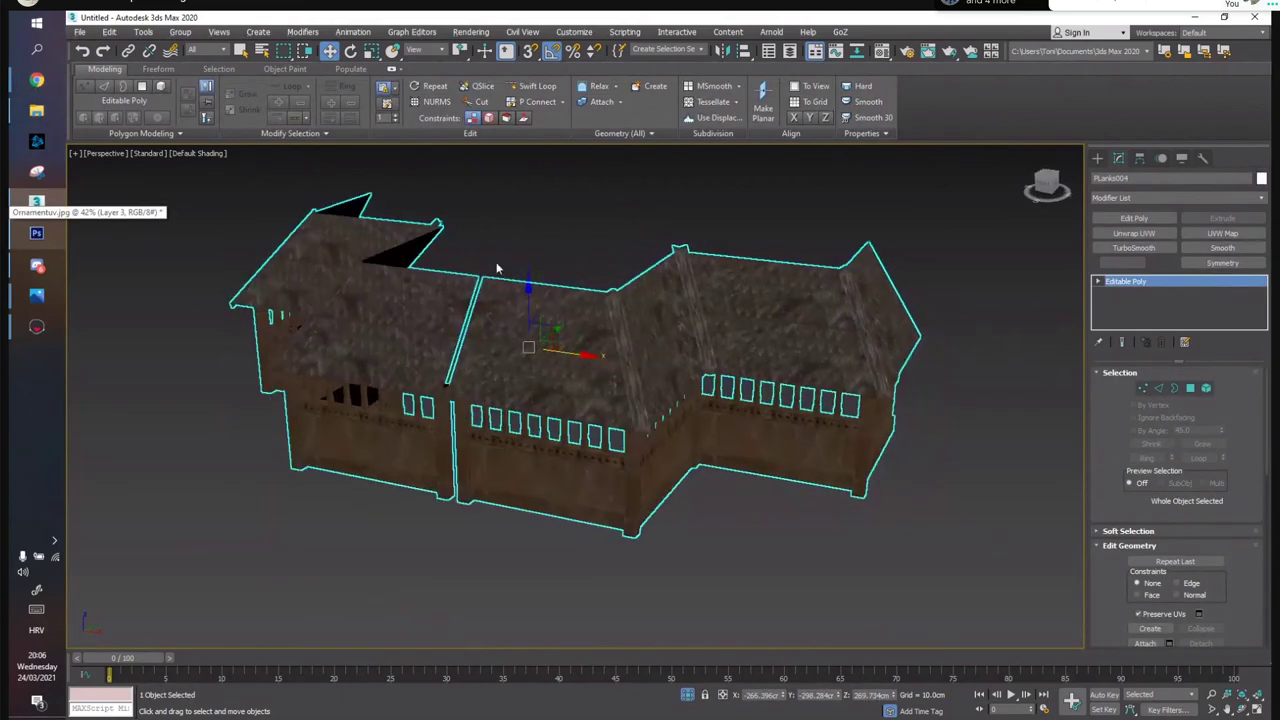
alt+middle_drag(428, 228, 540, 271)
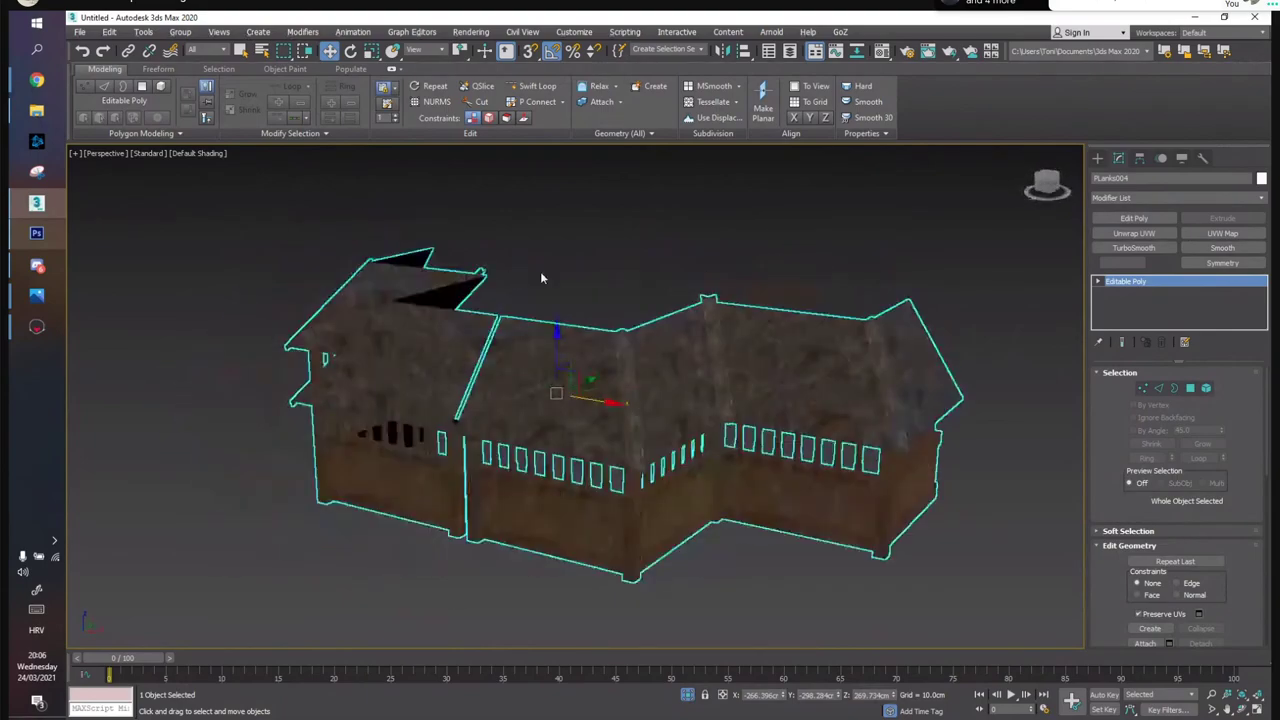
click(672, 266)
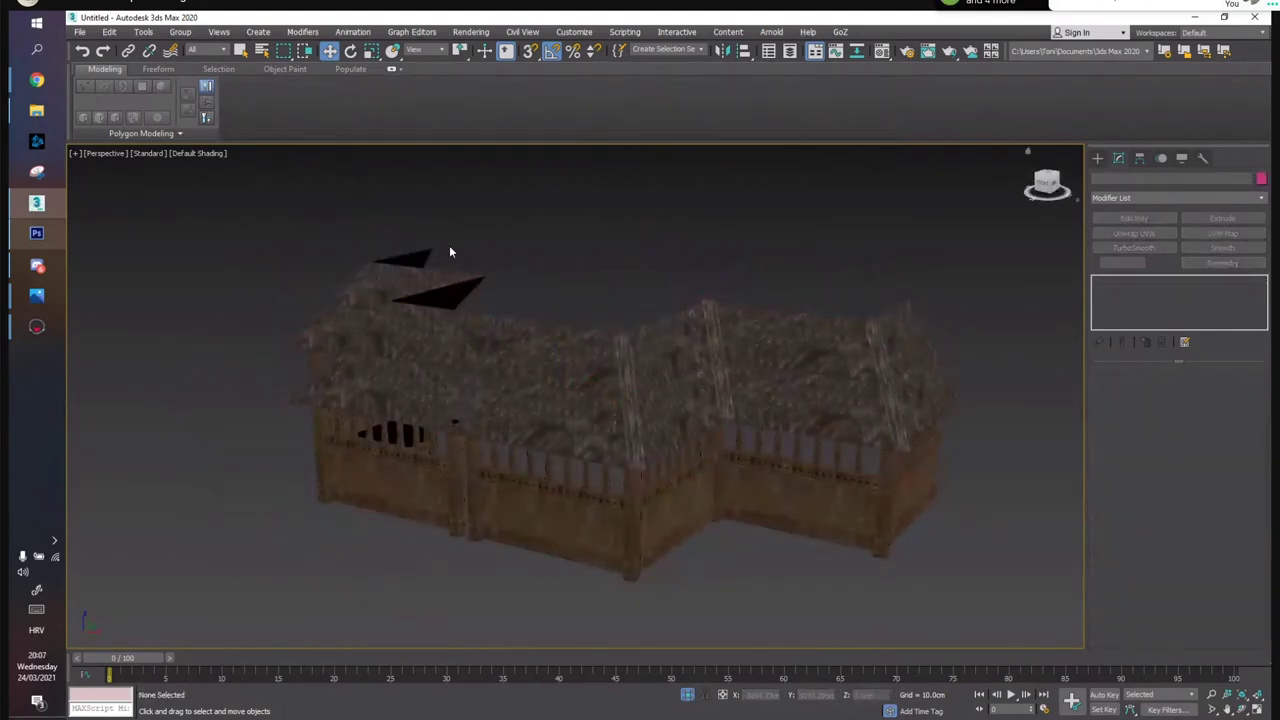
click(410, 338)
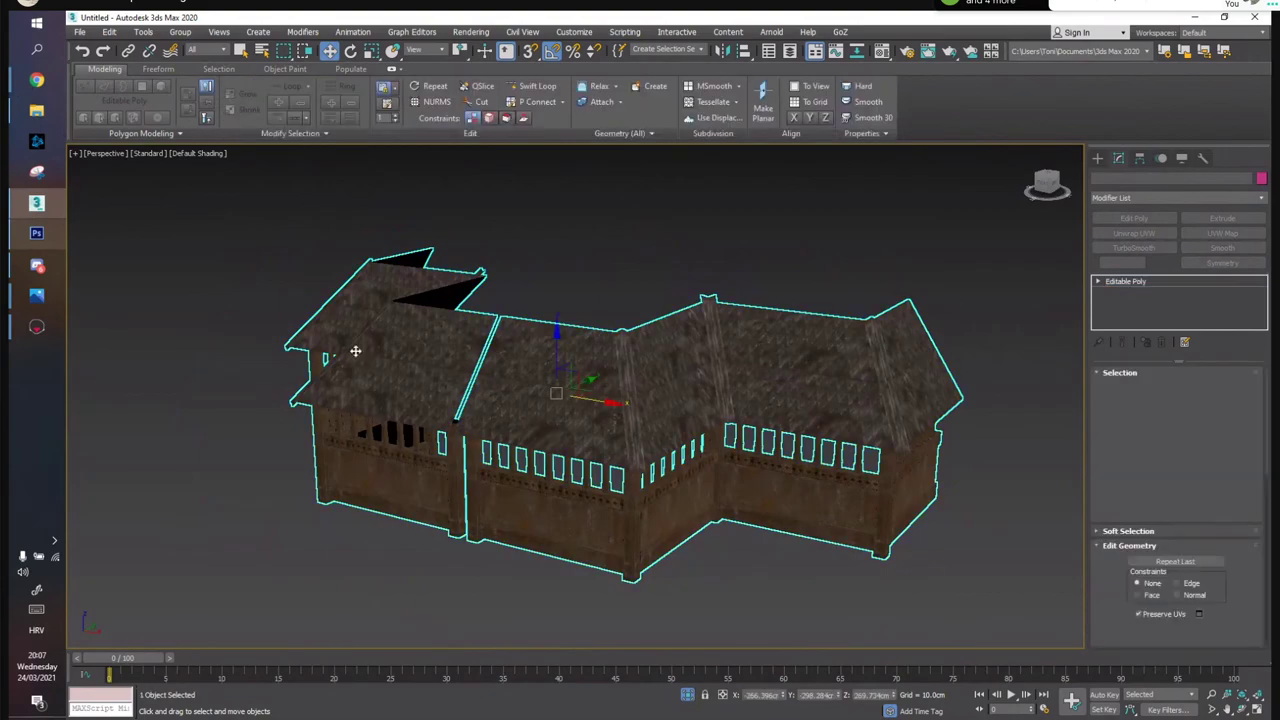
click(719, 287)
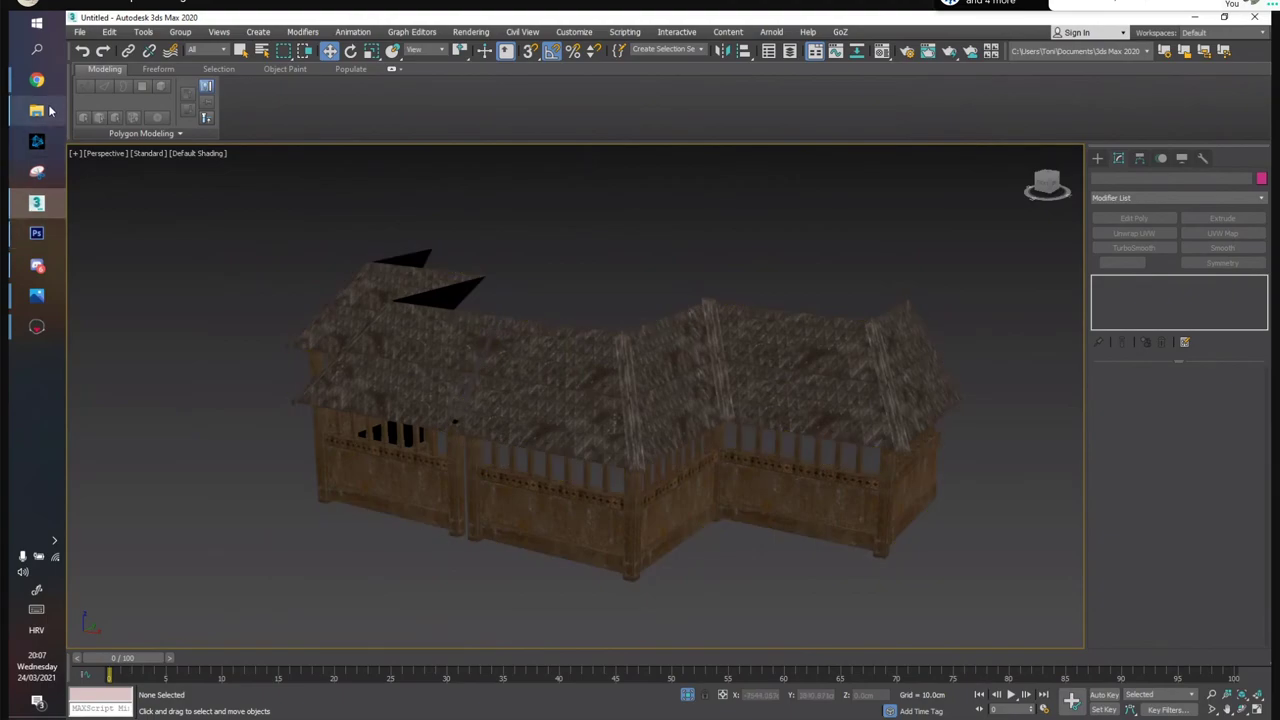
mouse_move(36, 84)
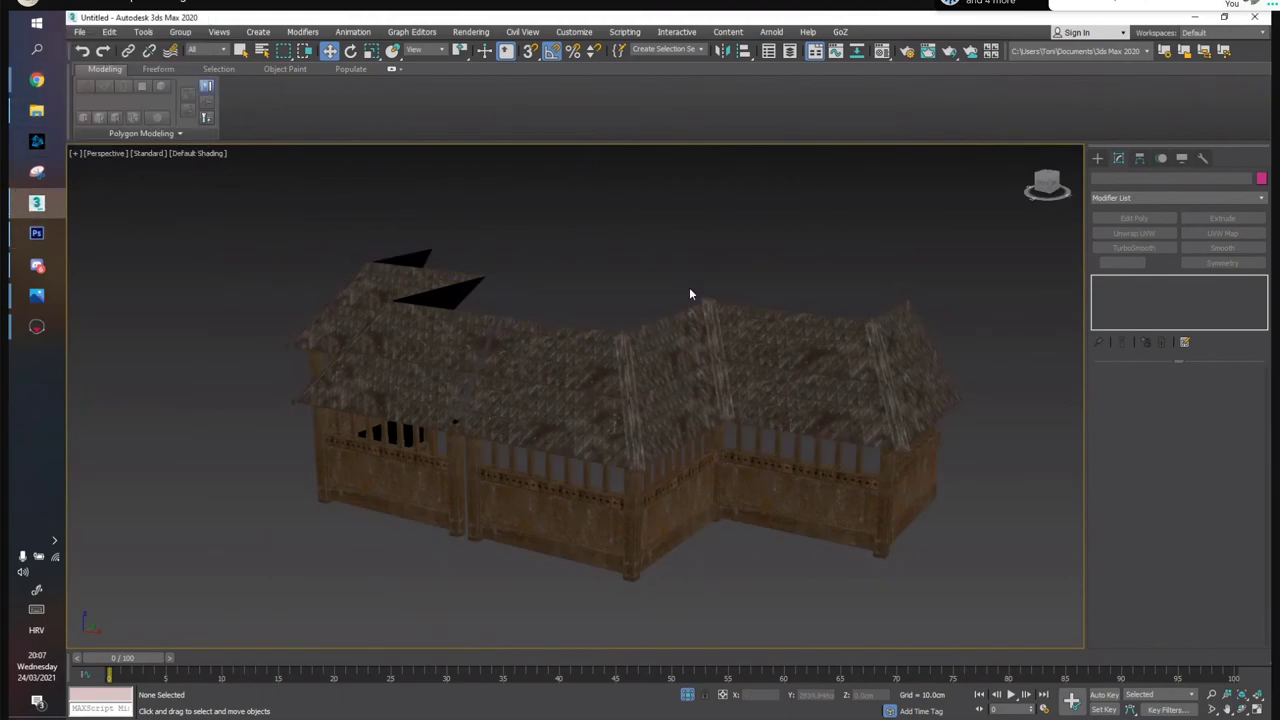
alt+middle_drag(703, 355, 658, 261)
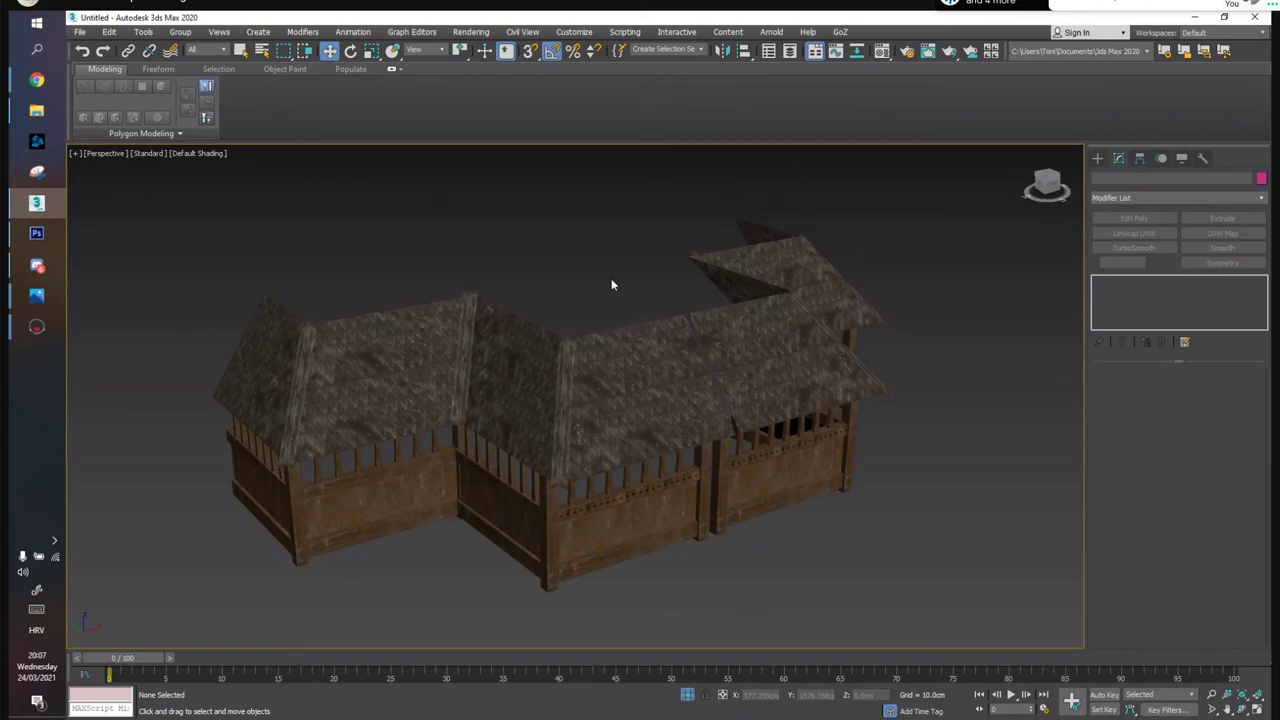
Inspect the merged building from the opposite side and compare it with its lit, textured version in Marmoset Toolbag
click(592, 506)
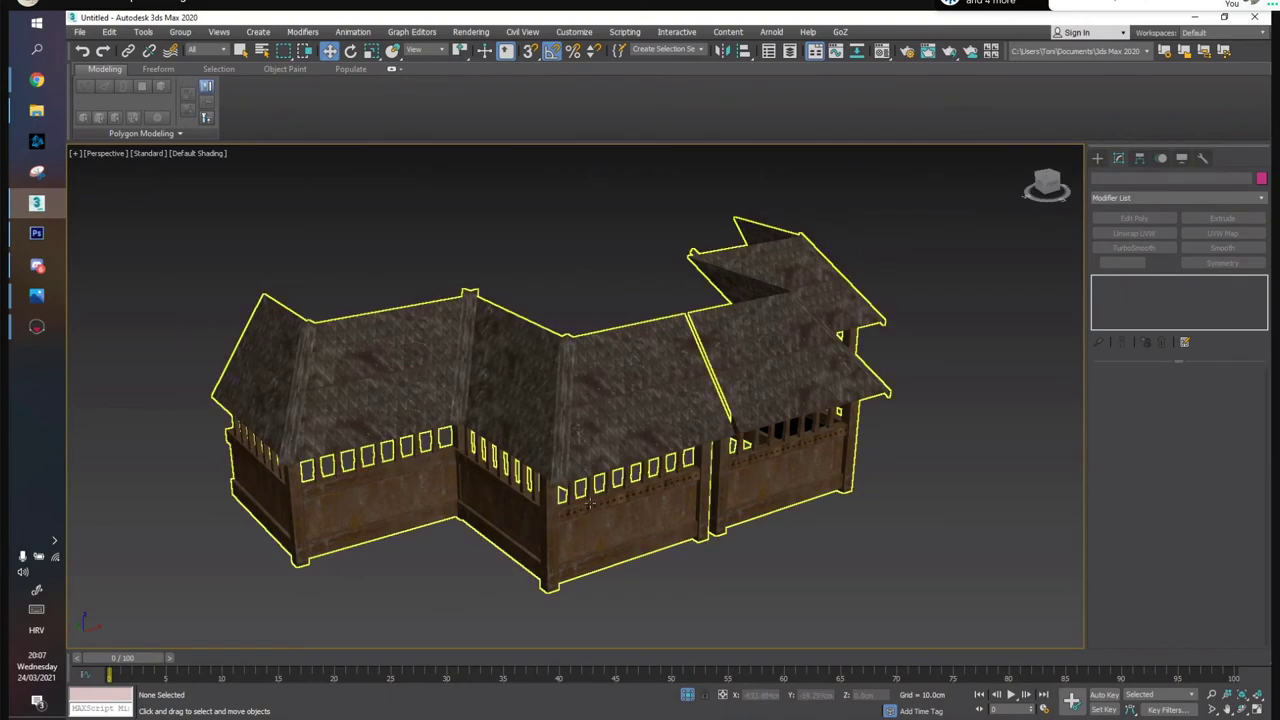
click(1242, 709)
drag(648, 458, 560, 451)
right_click(560, 451)
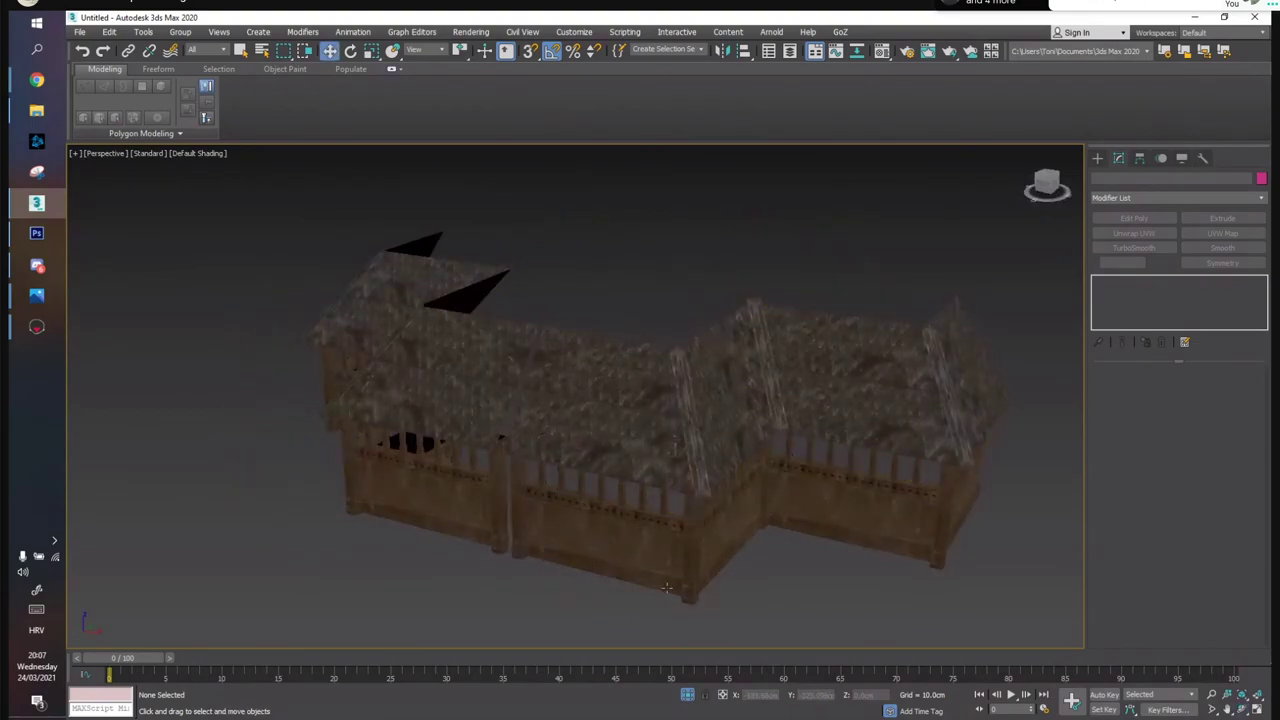
middle_drag(571, 234, 500, 243)
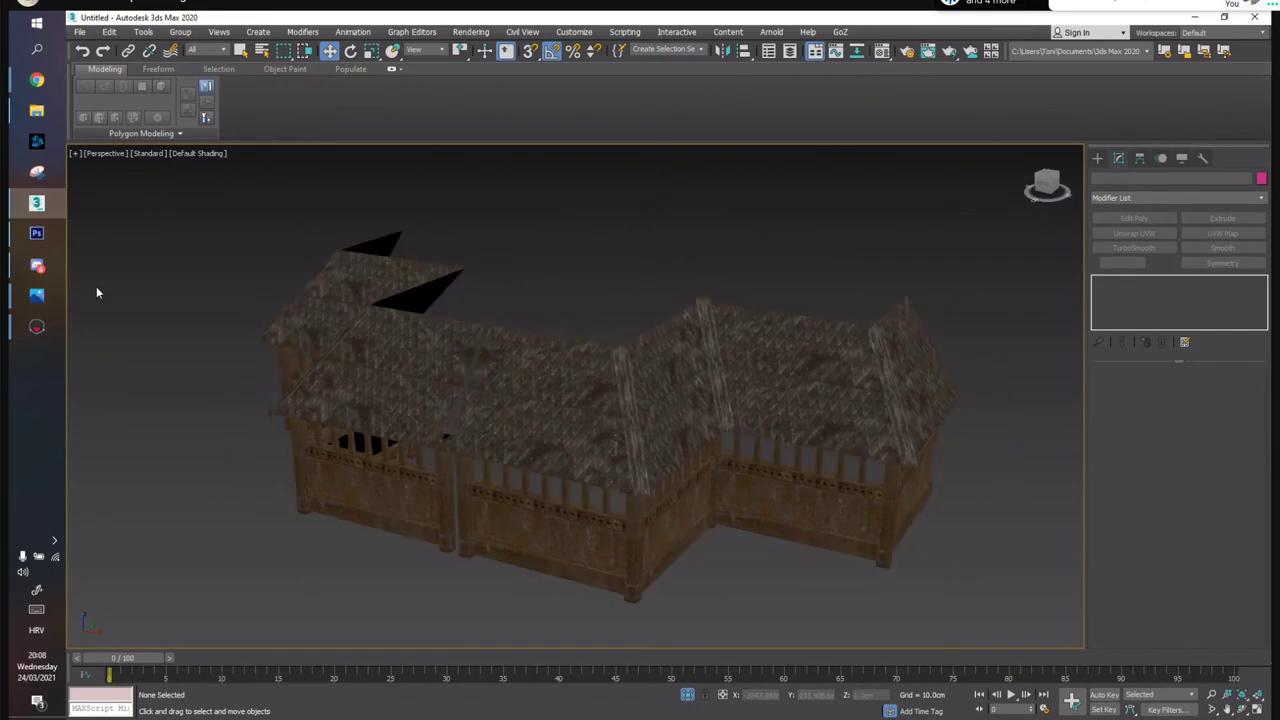
mouse_move(44, 340)
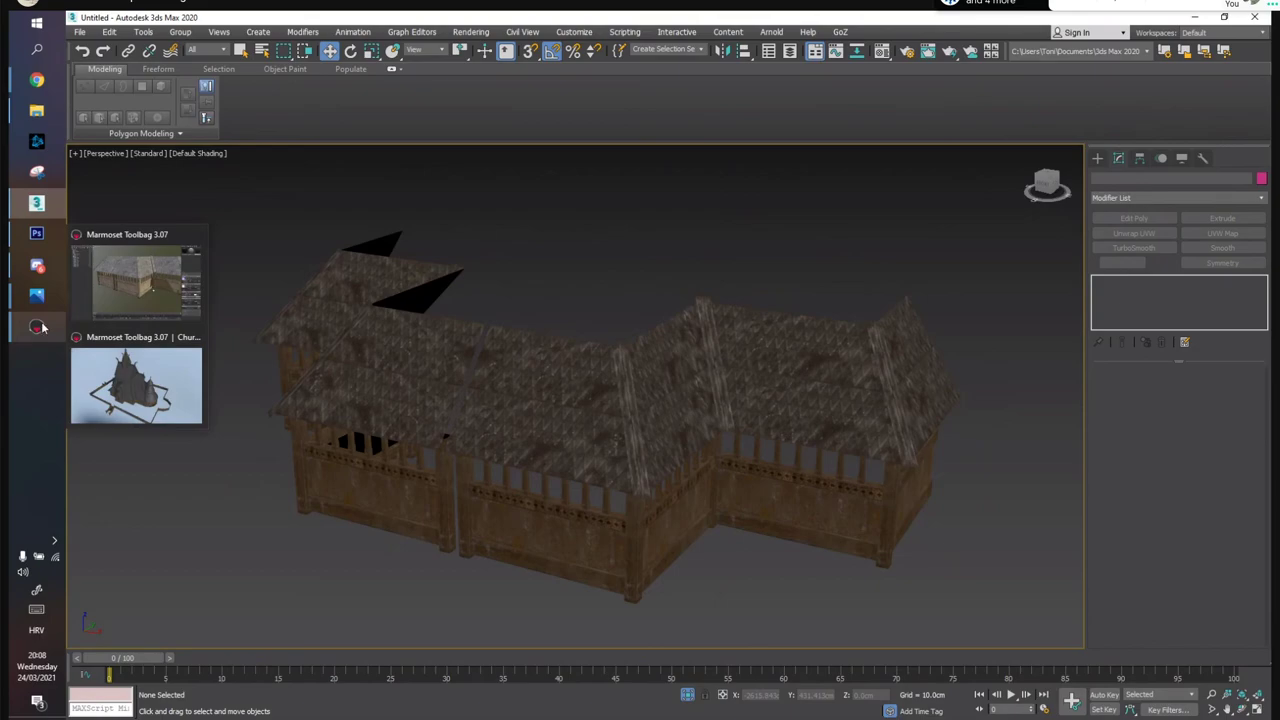
click(129, 343)
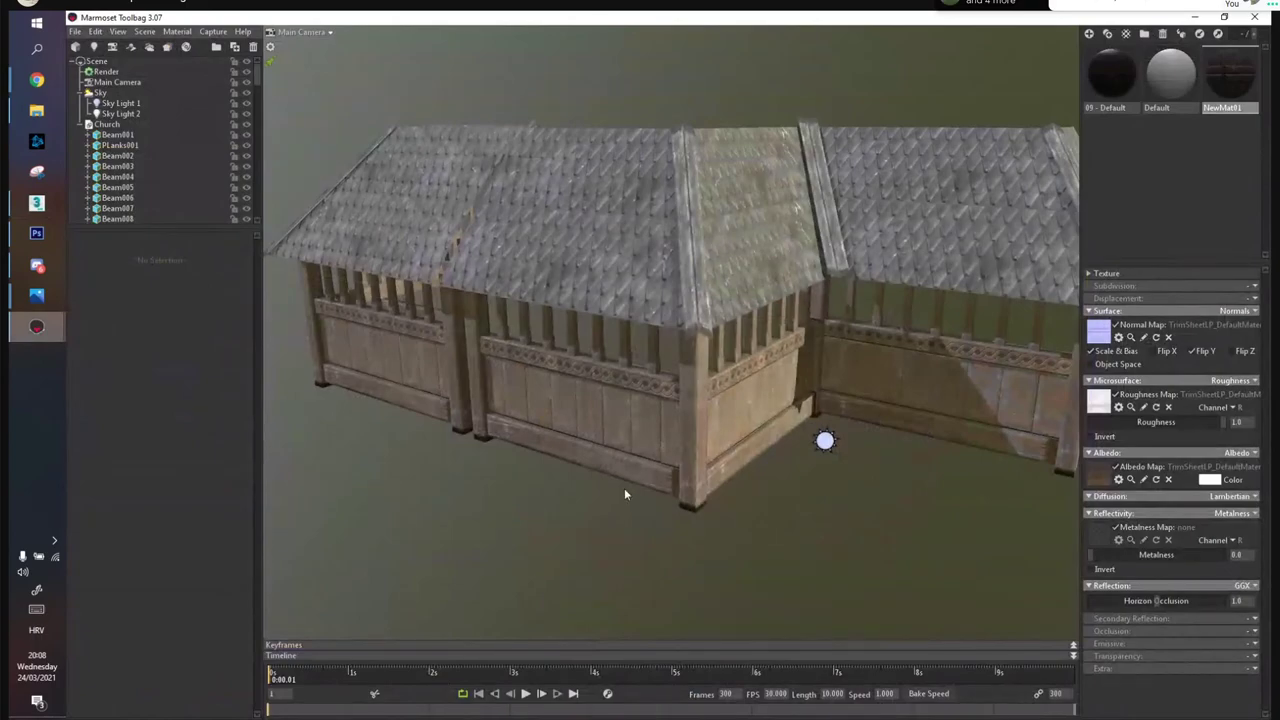
scroll(625, 494, up, 1)
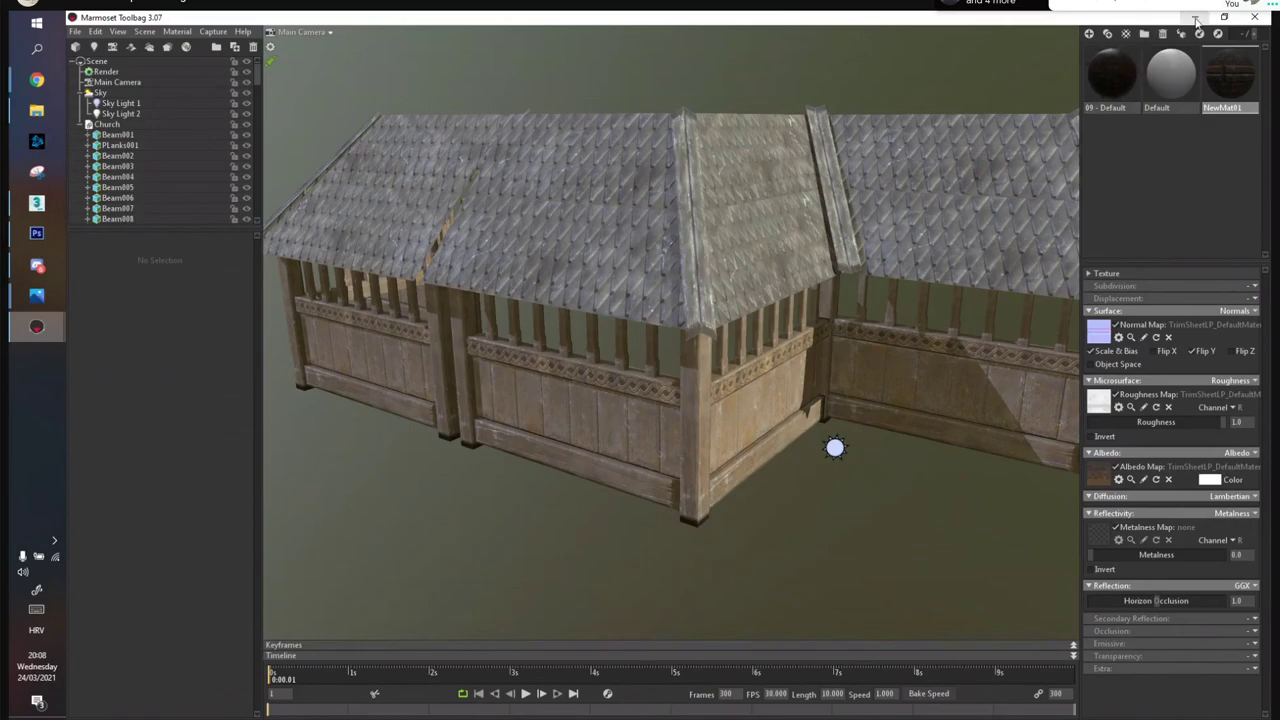
mouse_move(13, 226)
Switch to 3ds Max, clear the smoothing groups on all elements of the merged building and auto-smooth them at 45
click(36, 204)
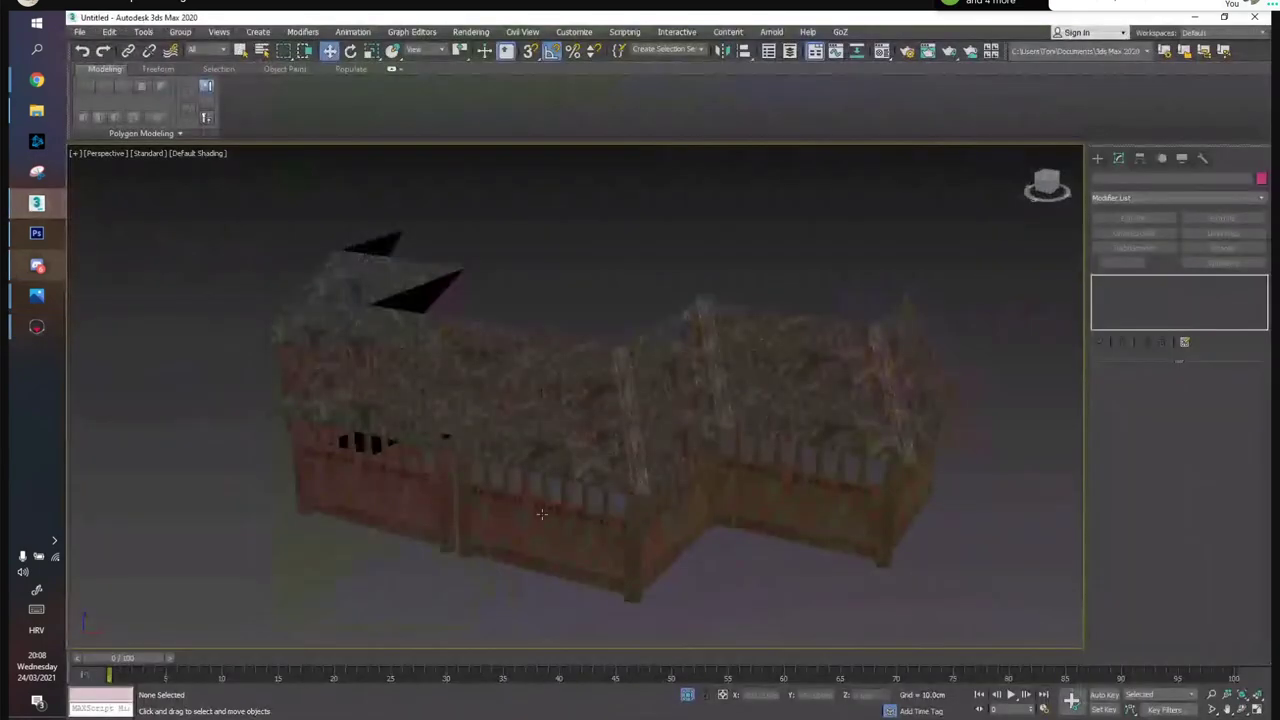
click(717, 545)
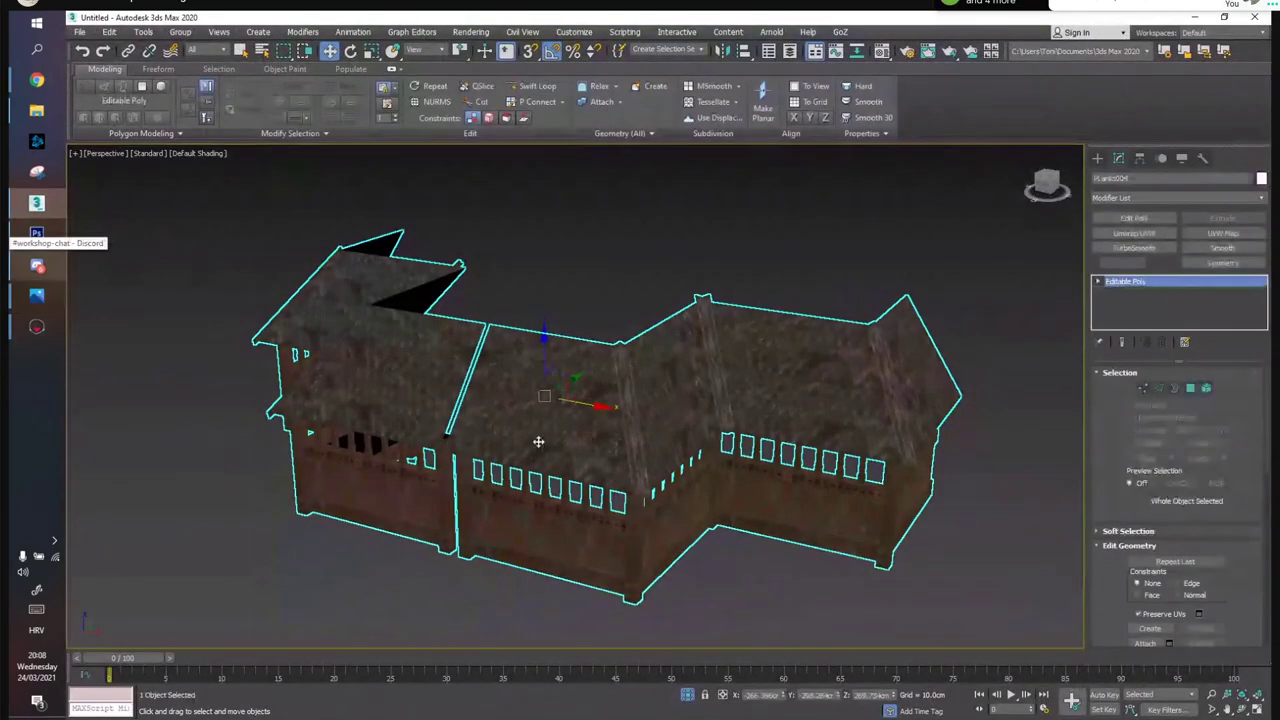
middle_drag(707, 472, 684, 466)
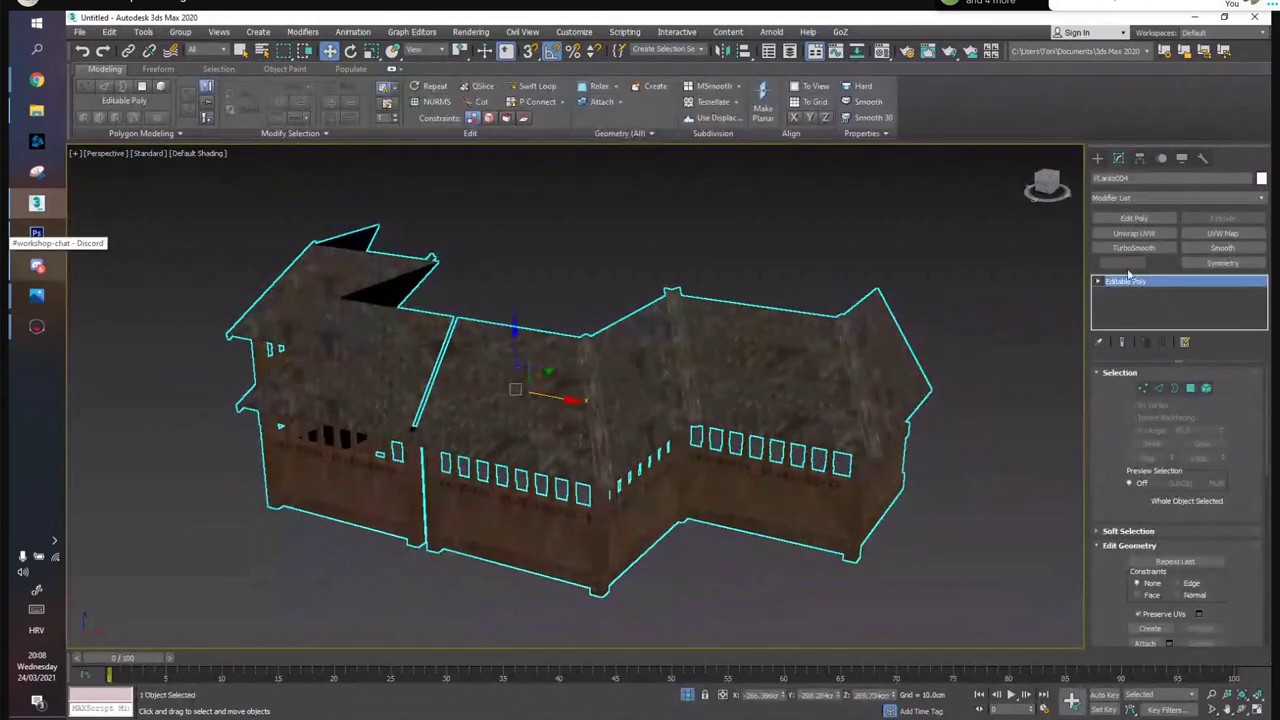
click(1098, 158)
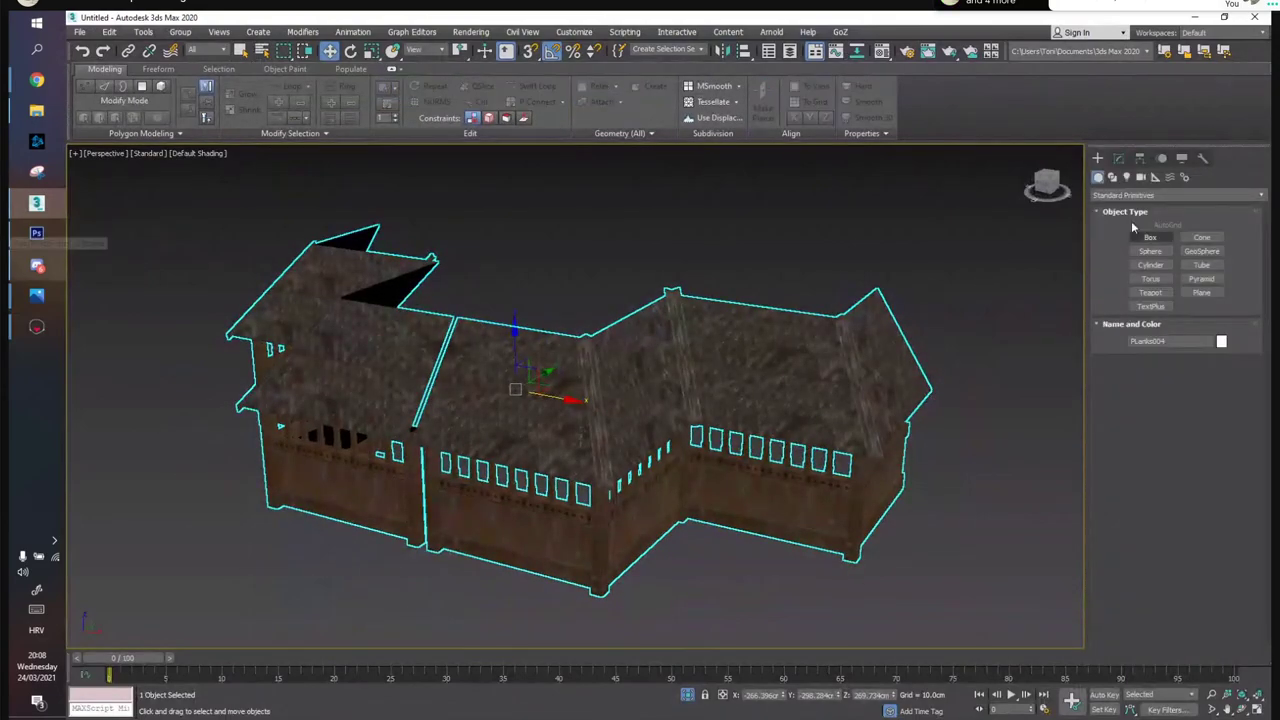
click(1119, 159)
click(1205, 393)
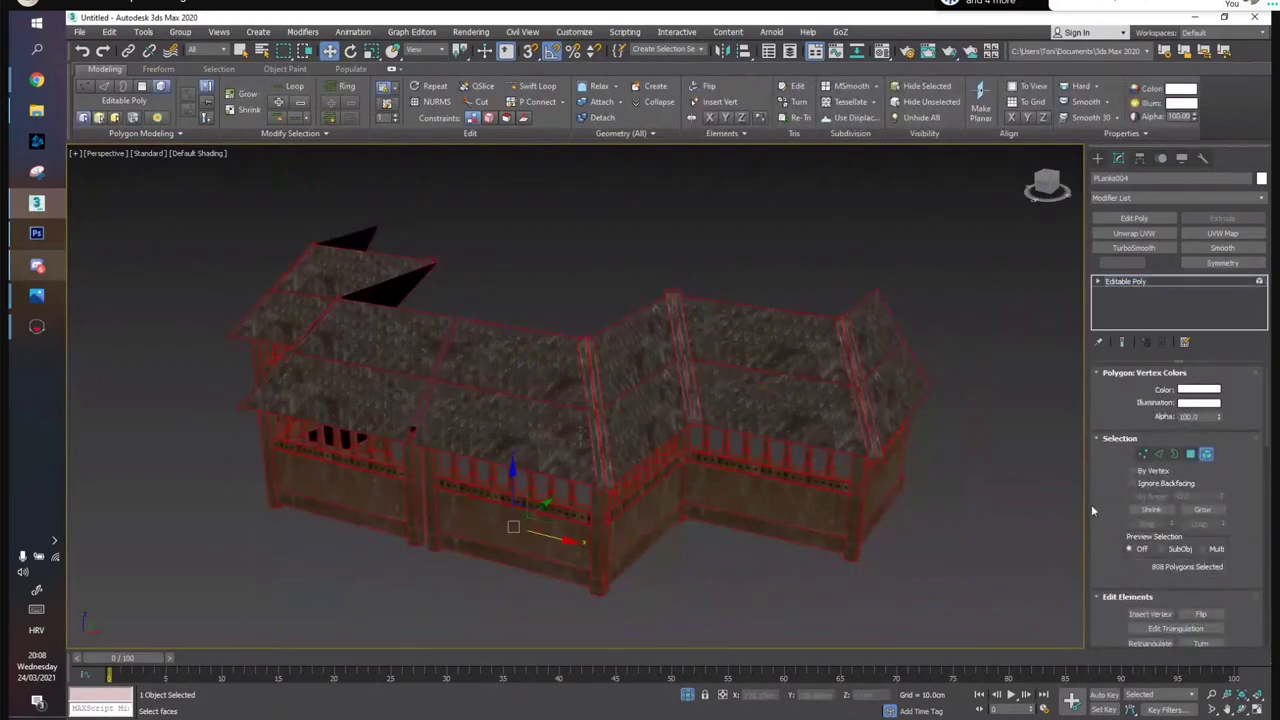
scroll(1098, 490, down, 3)
scroll(1100, 510, down, 8)
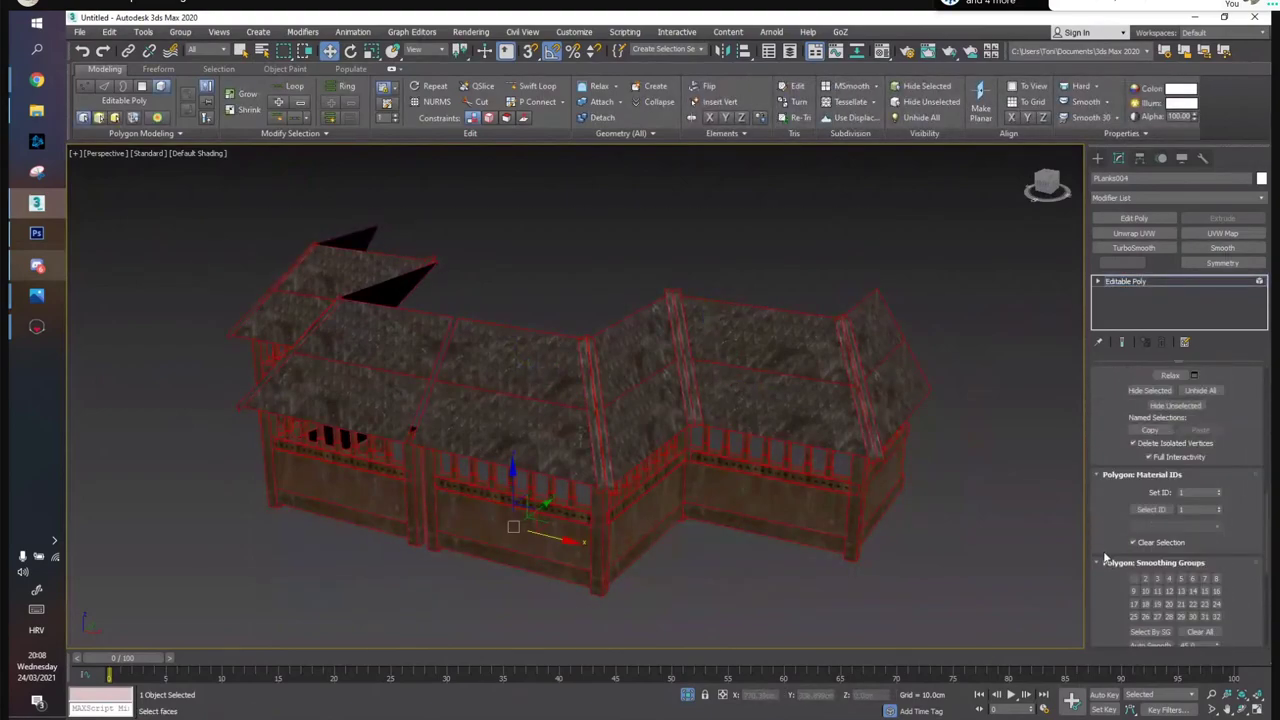
click(1205, 576)
click(1147, 590)
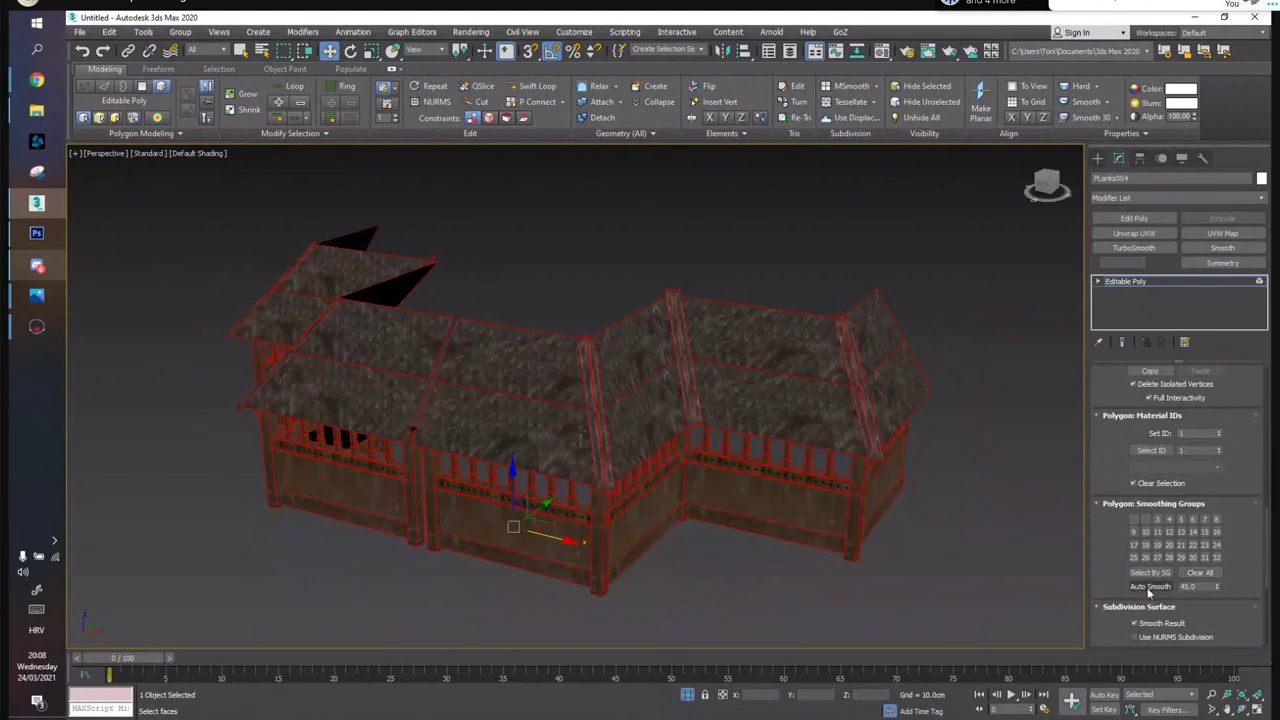
click(1133, 281)
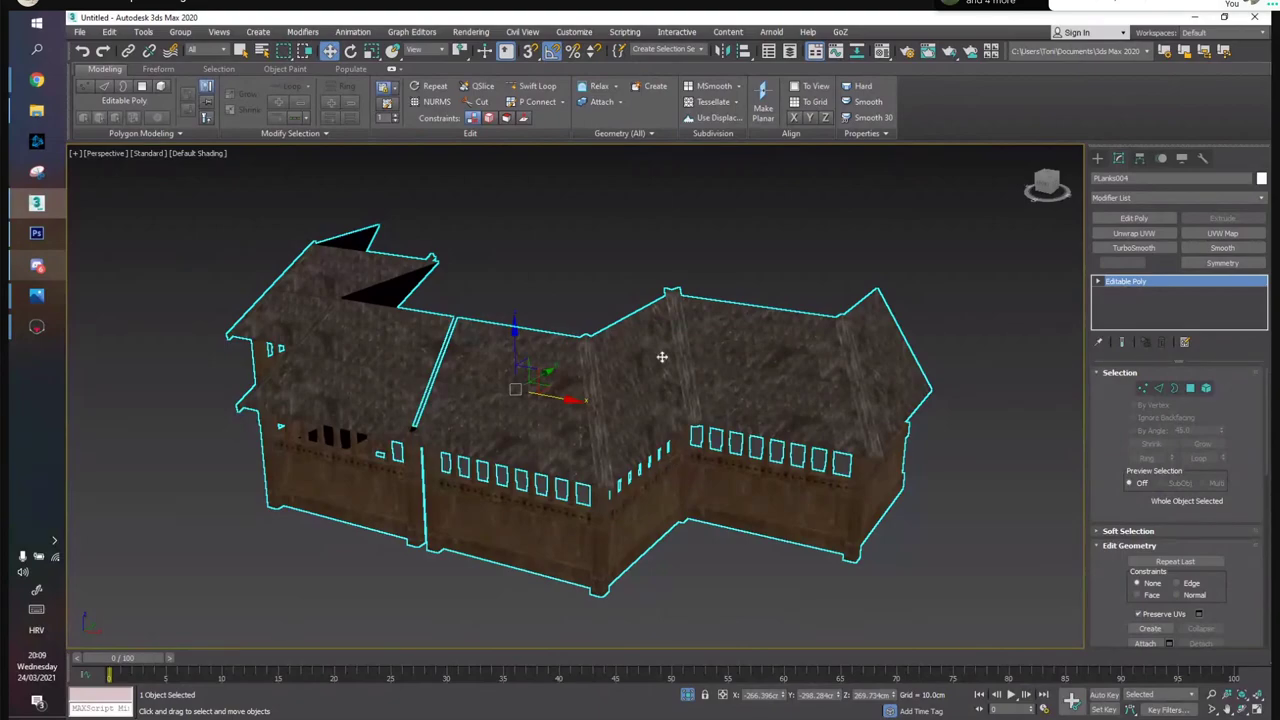
Examine the shading on the merged building's roofs and plank walls and the roof seam from several angles
click(1243, 711)
drag(609, 409, 686, 376)
right_click(686, 376)
middle_drag(557, 354, 623, 348)
click(595, 250)
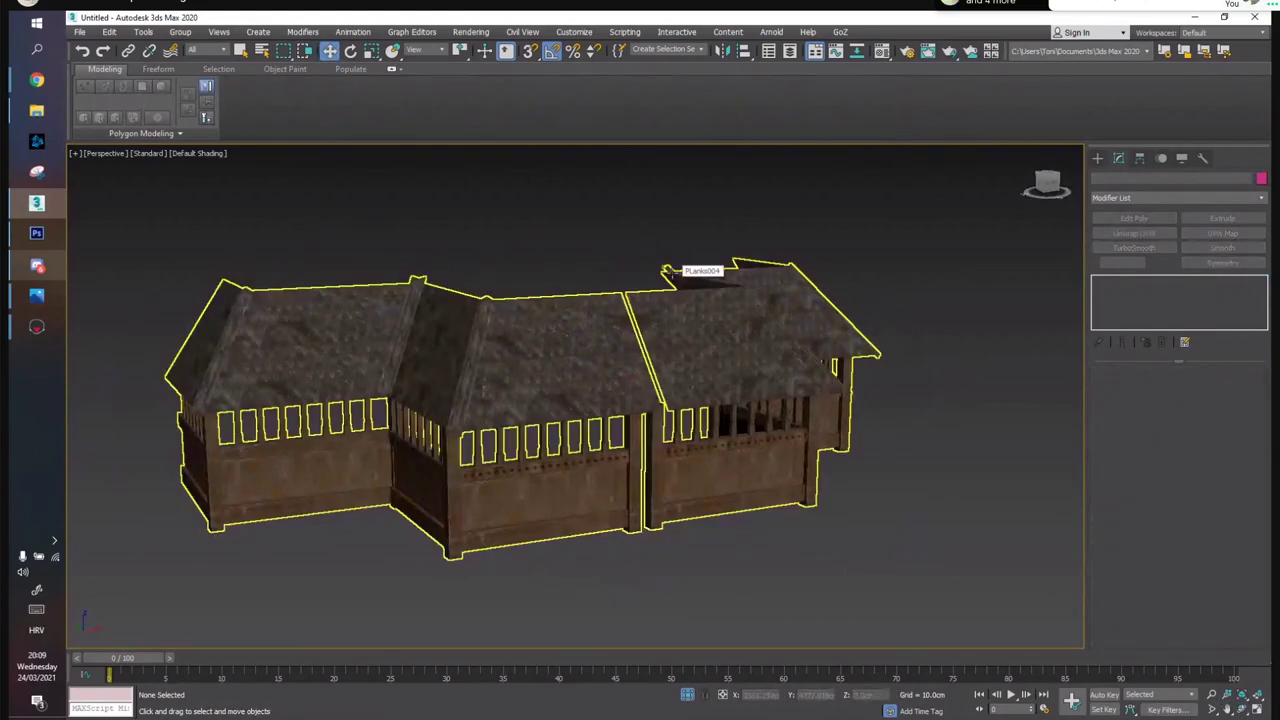
click(1243, 710)
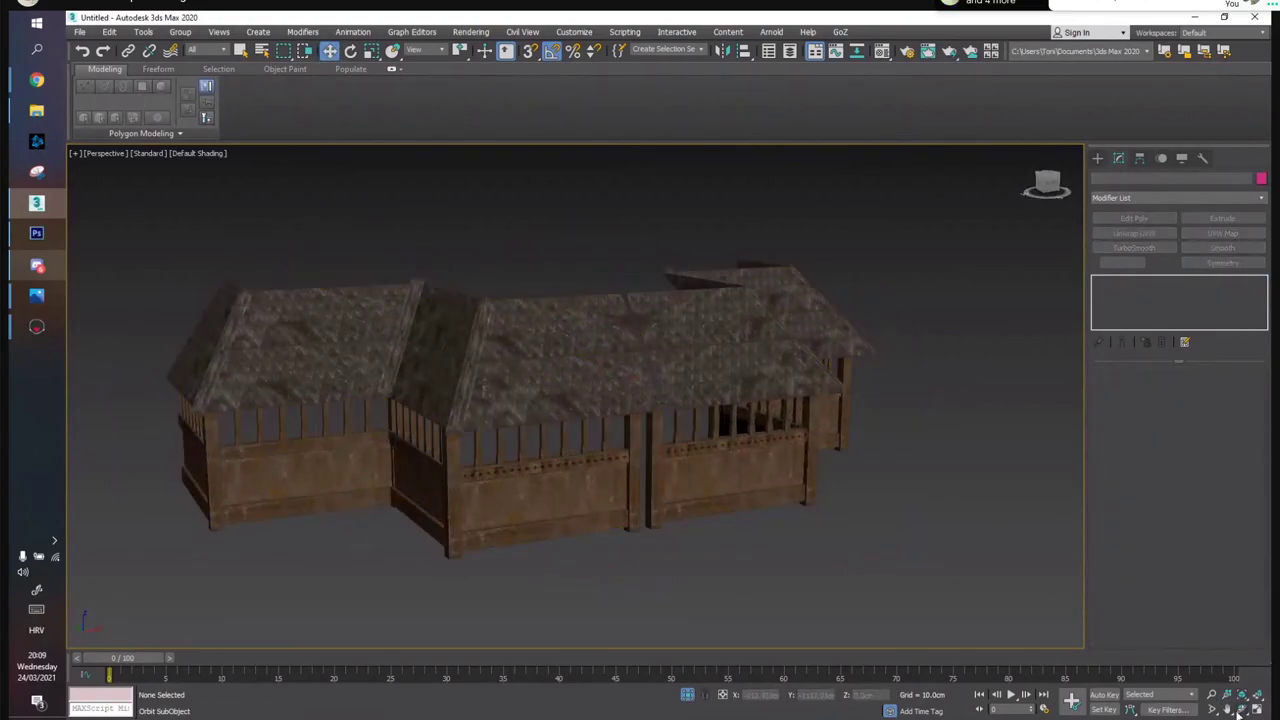
drag(528, 383, 566, 366)
drag(600, 440, 664, 435)
key(w)
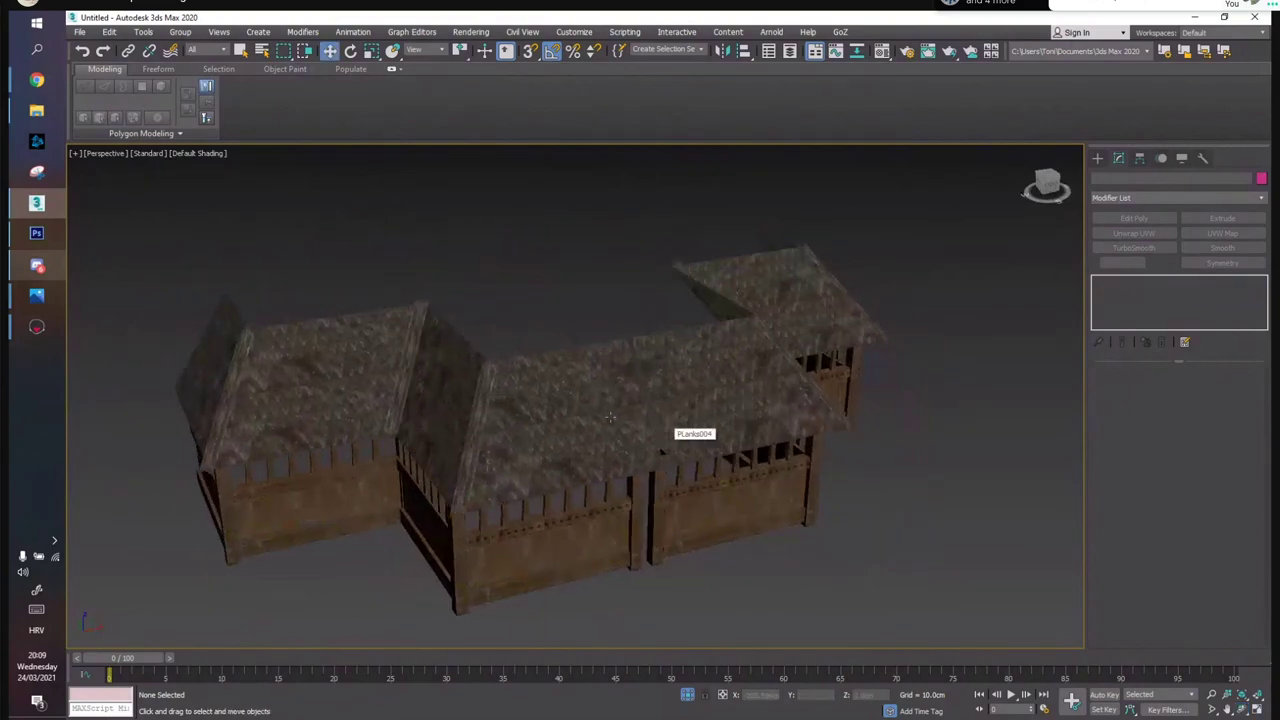
click(410, 358)
click(1238, 712)
drag(580, 400, 514, 391)
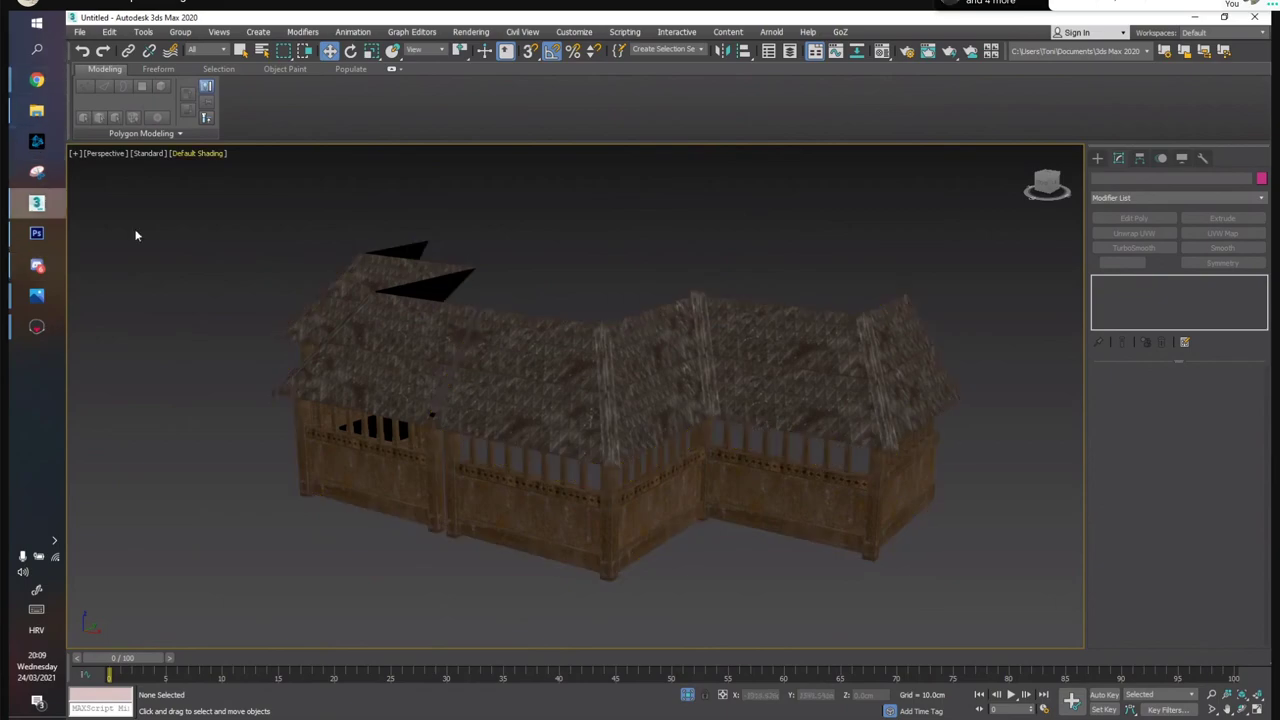
alt+middle_drag(421, 295, 520, 303)
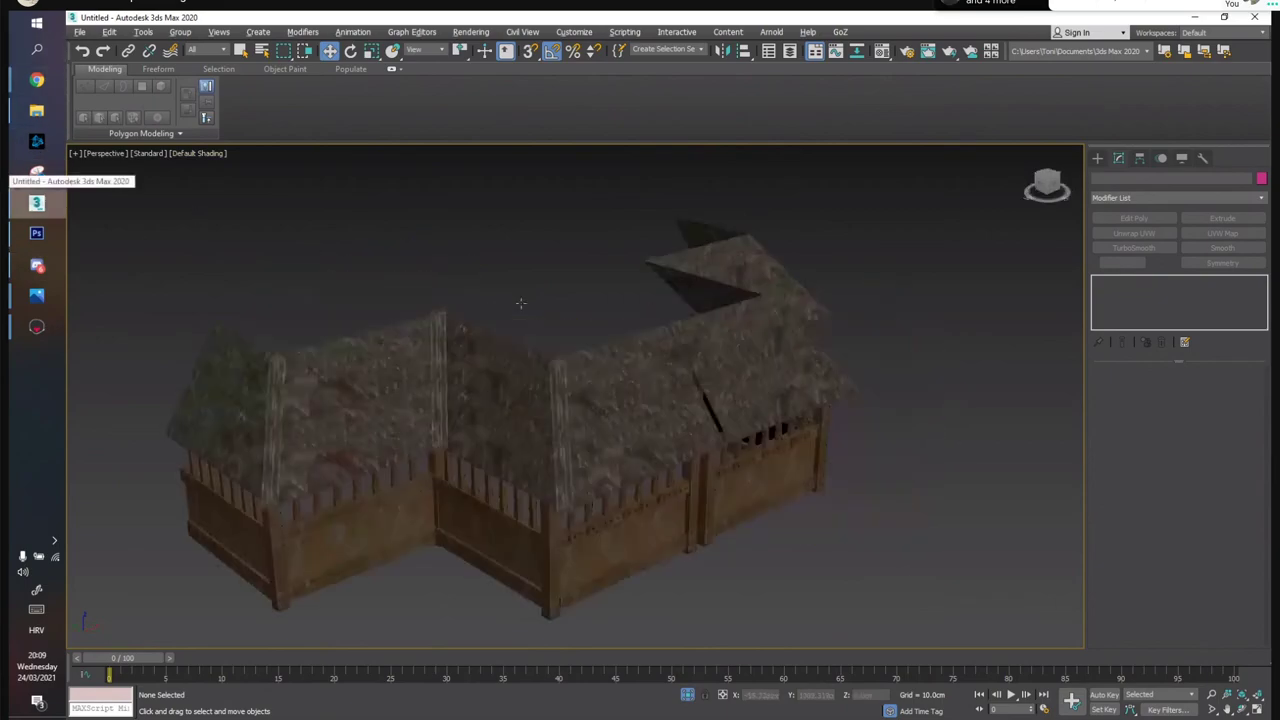
Switch to Photoshop and draw four pink rectangles above the braided strip, the first two about 504 by 513 px and 599 by 1222 px
click(37, 234)
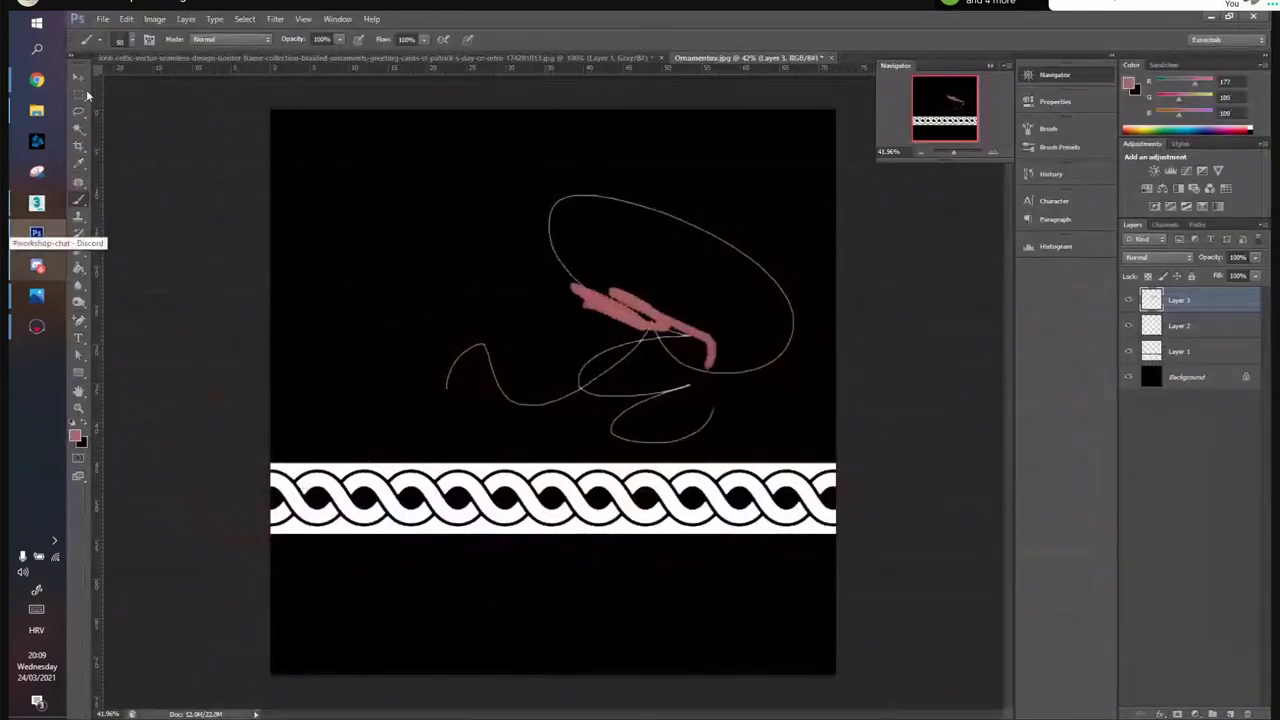
click(79, 79)
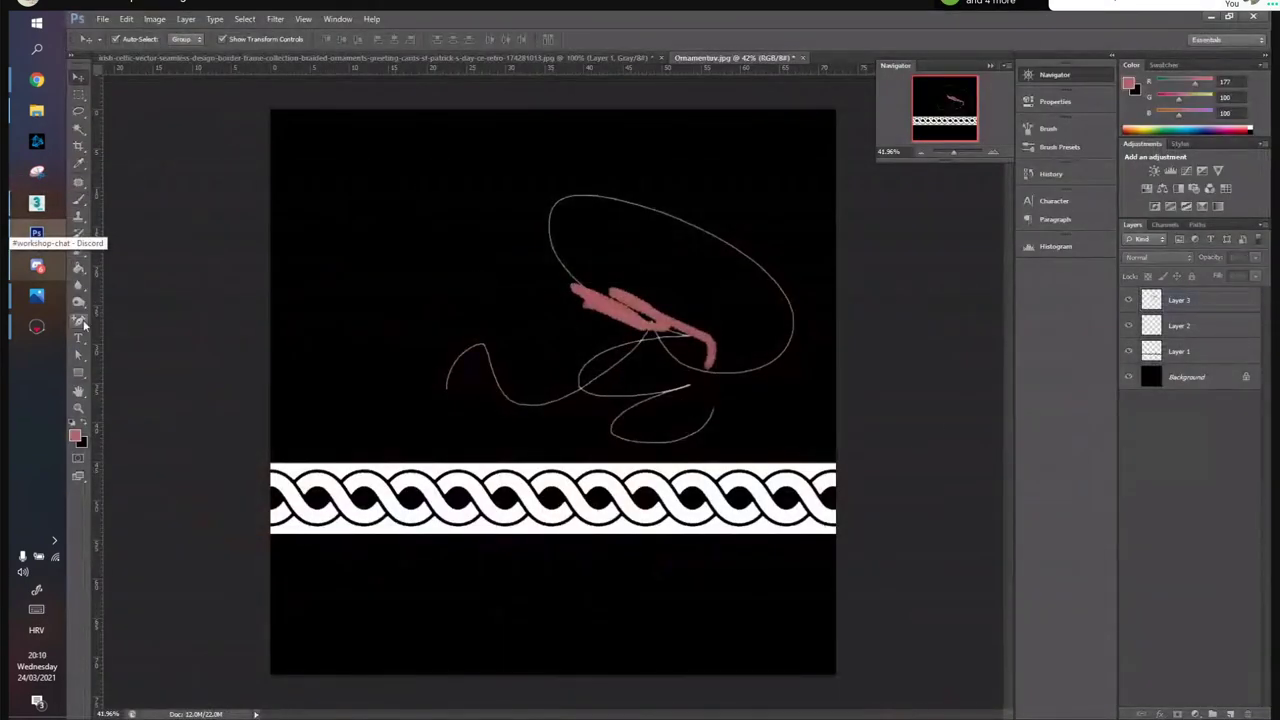
click(79, 373)
drag(292, 130, 432, 273)
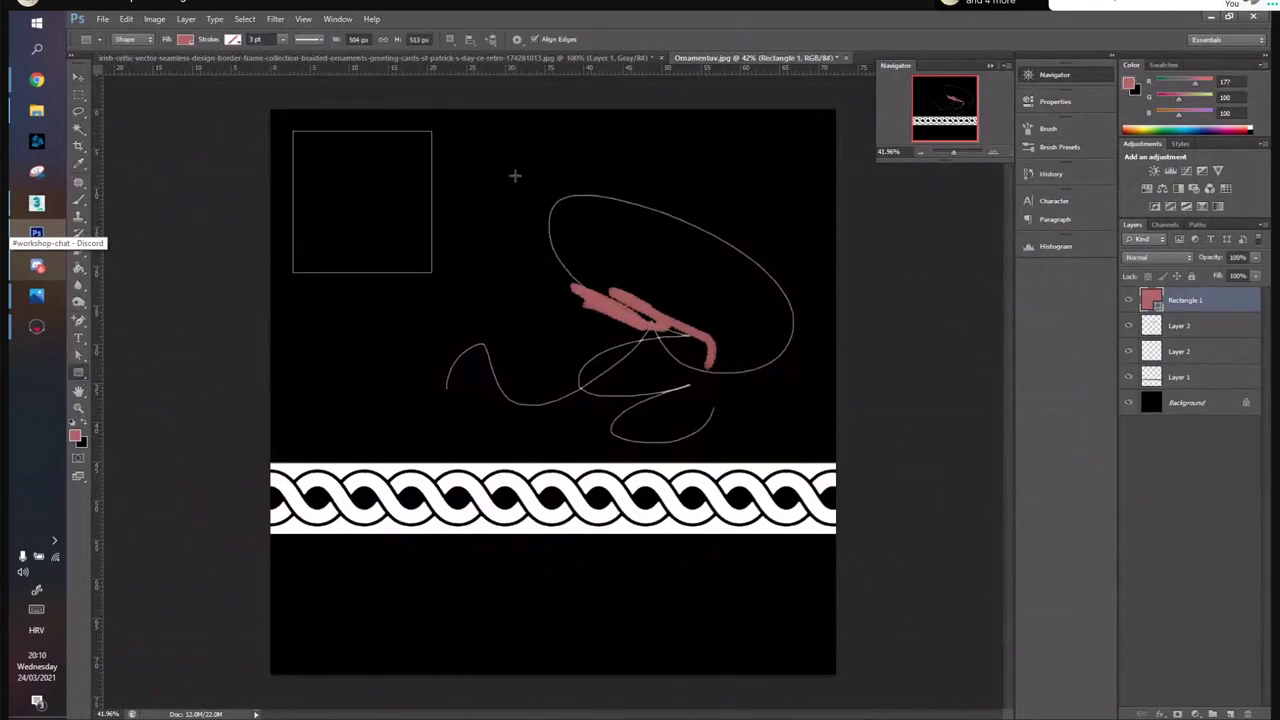
drag(448, 125, 613, 463)
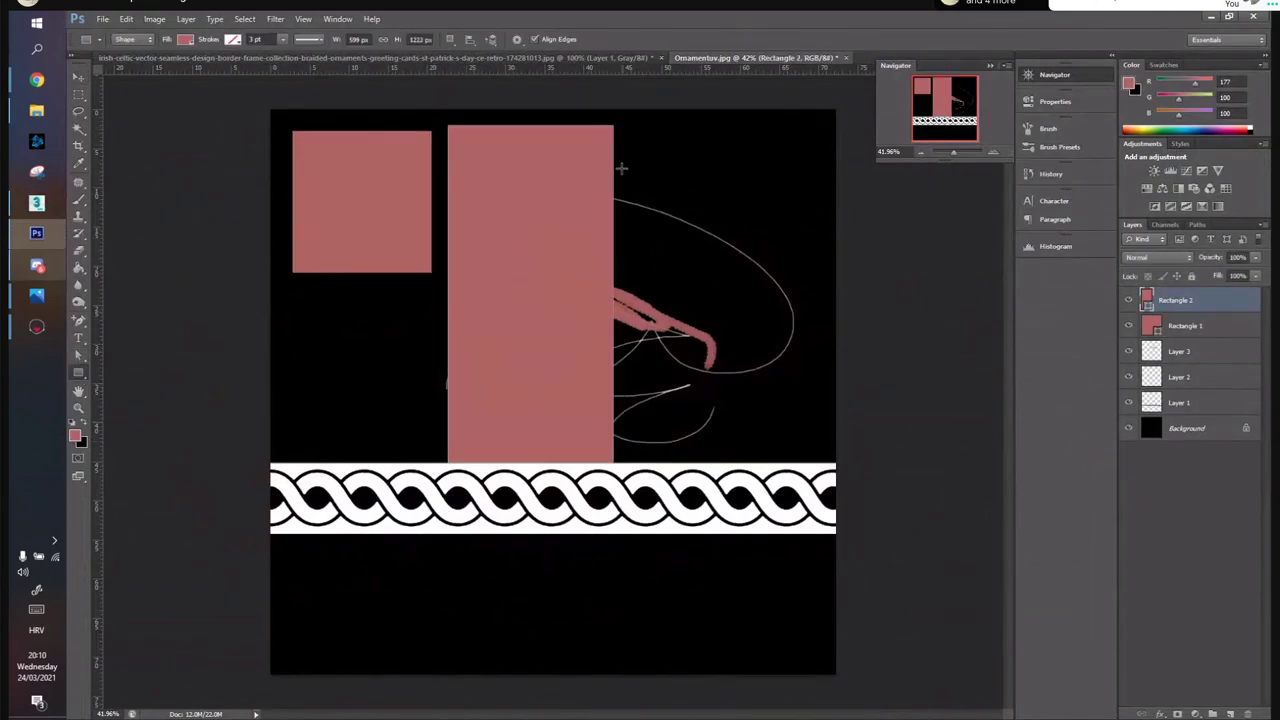
drag(628, 127, 834, 259)
drag(640, 285, 805, 424)
key(v)
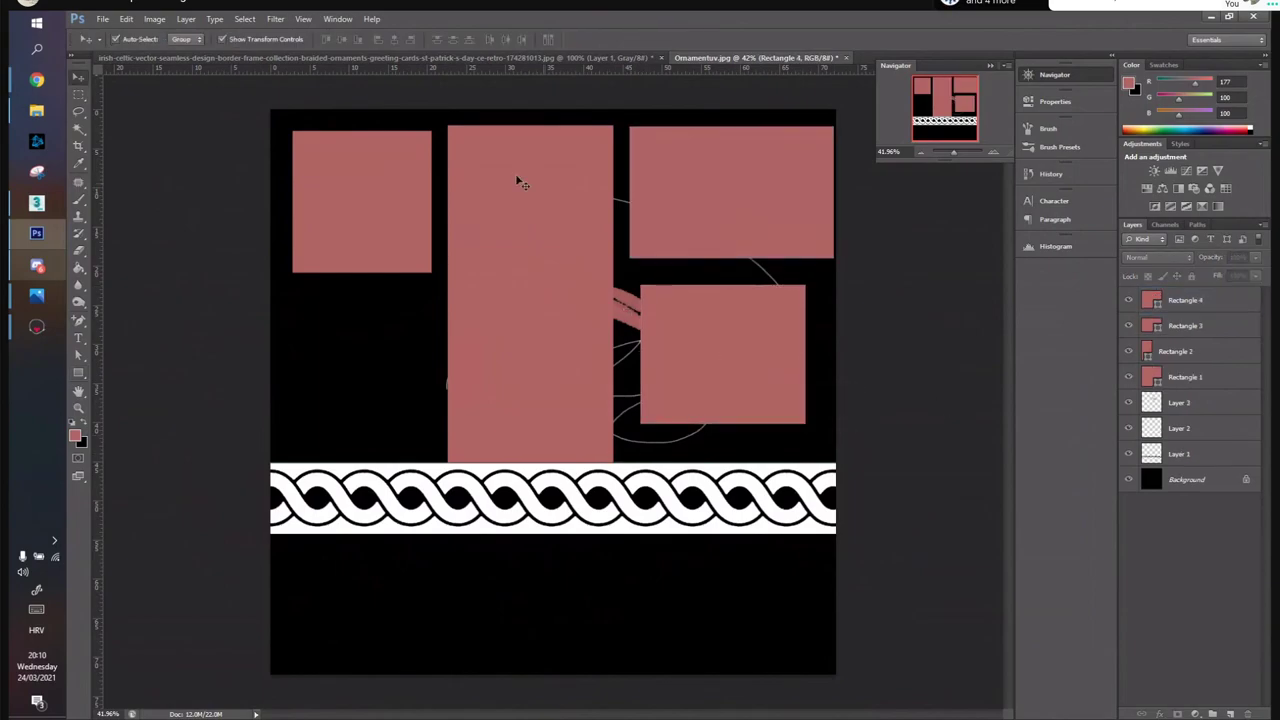
Switch to 3ds Max, apply Unwrap UVW to the merged building and open its UV editor
click(36, 110)
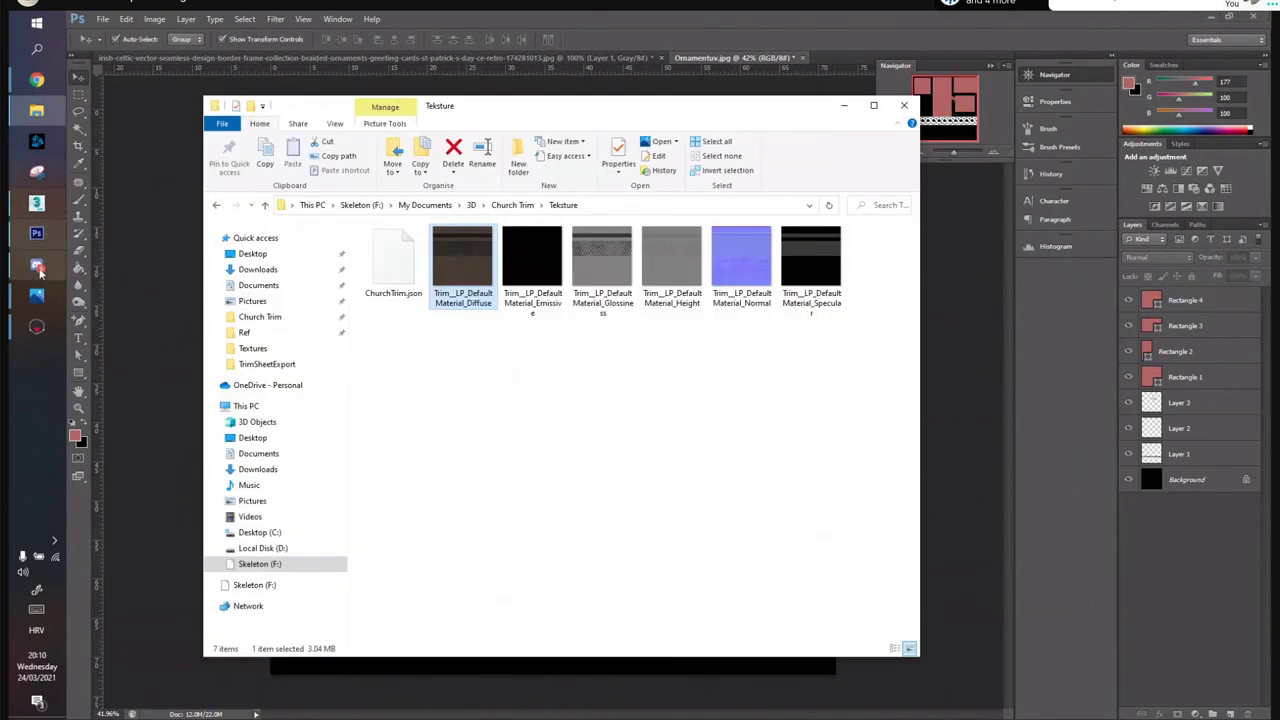
click(36, 202)
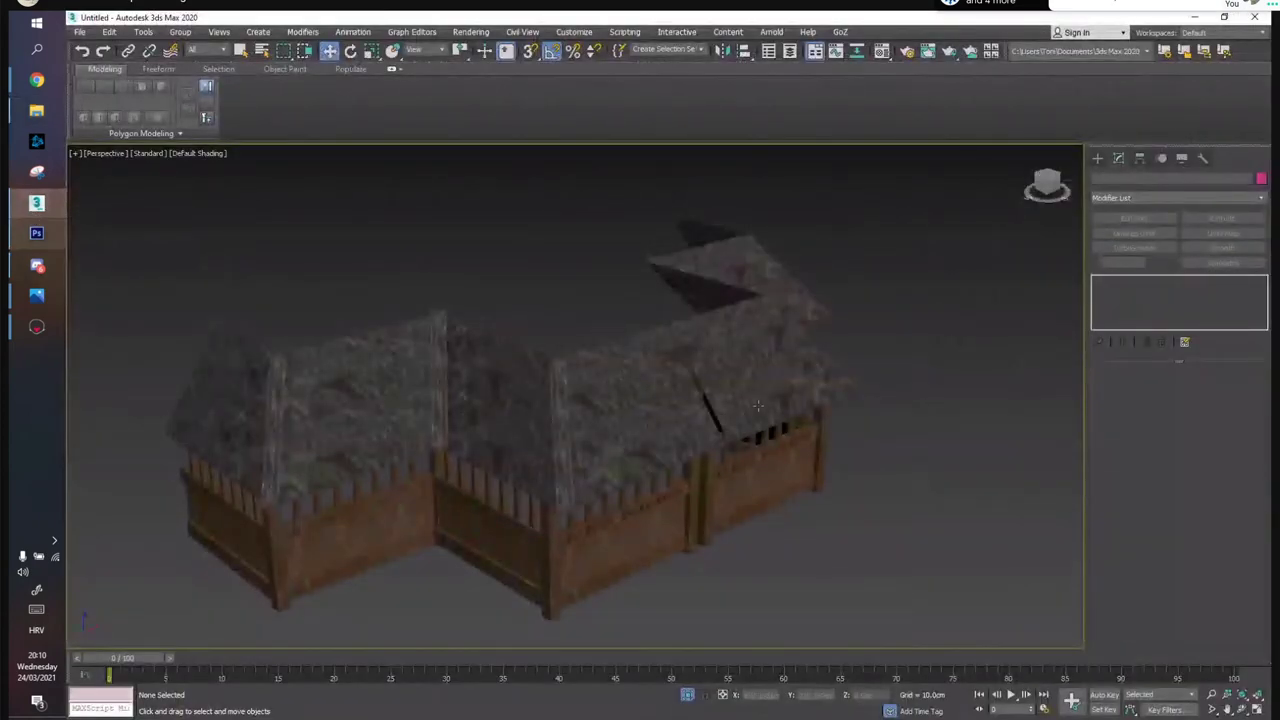
click(1134, 233)
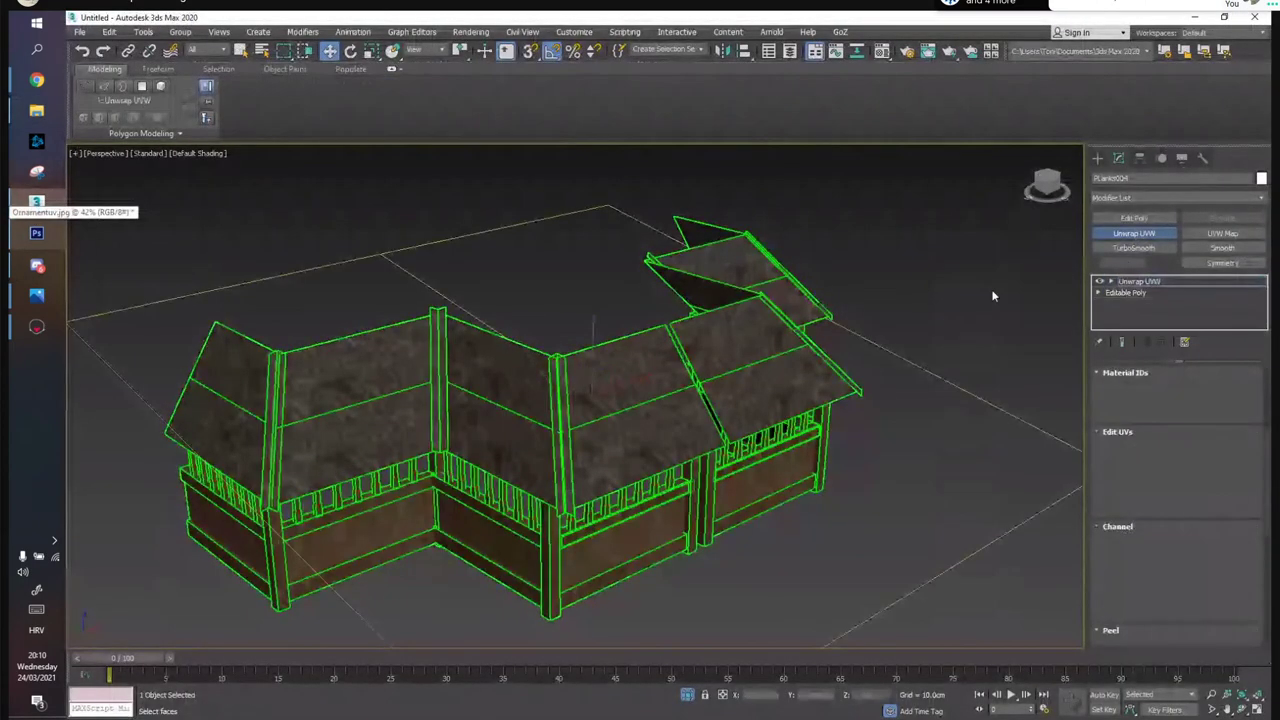
click(1165, 450)
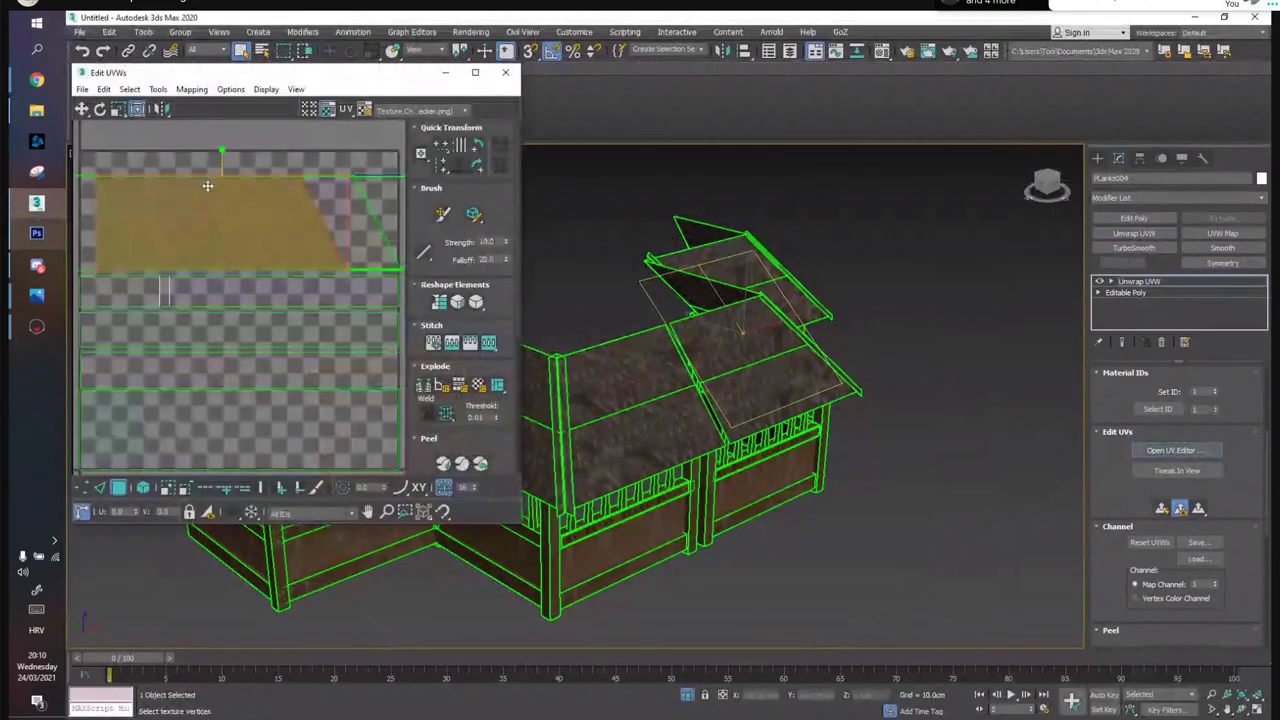
Move one roof face's UVs down onto the ornament strip and show the Map #1 trim texture behind the UV layout
drag(252, 200, 261, 368)
drag(378, 321, 282, 336)
scroll(740, 340, up, 5)
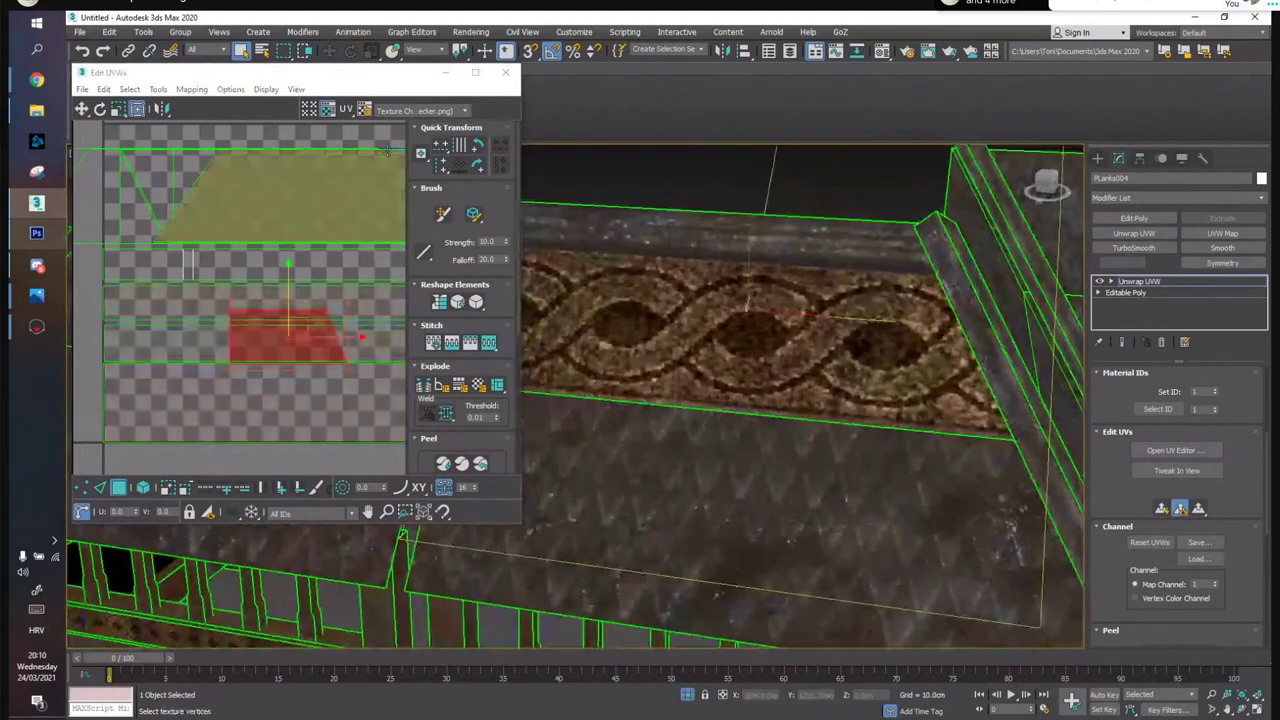
click(430, 111)
click(431, 142)
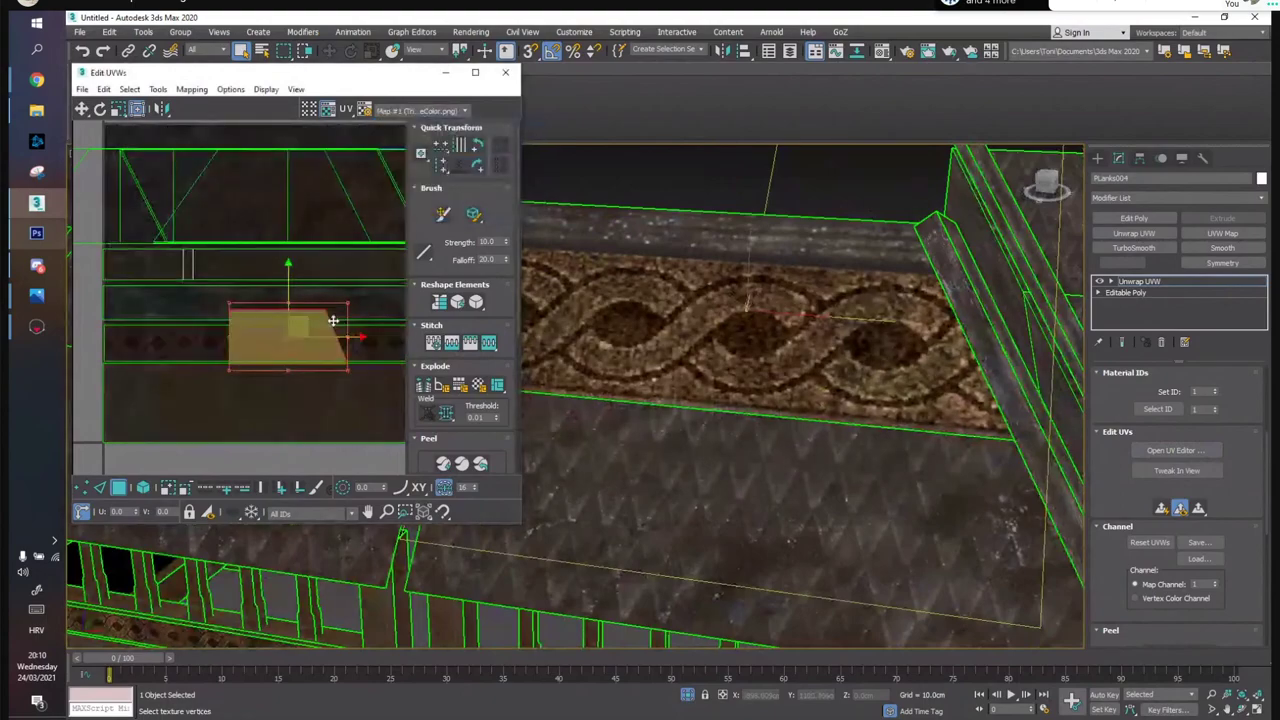
Scale the roof face's UVs down to fit inside the ornament strip and check the enlarged braid pattern on the building
ctrl+drag(346, 307, 264, 340)
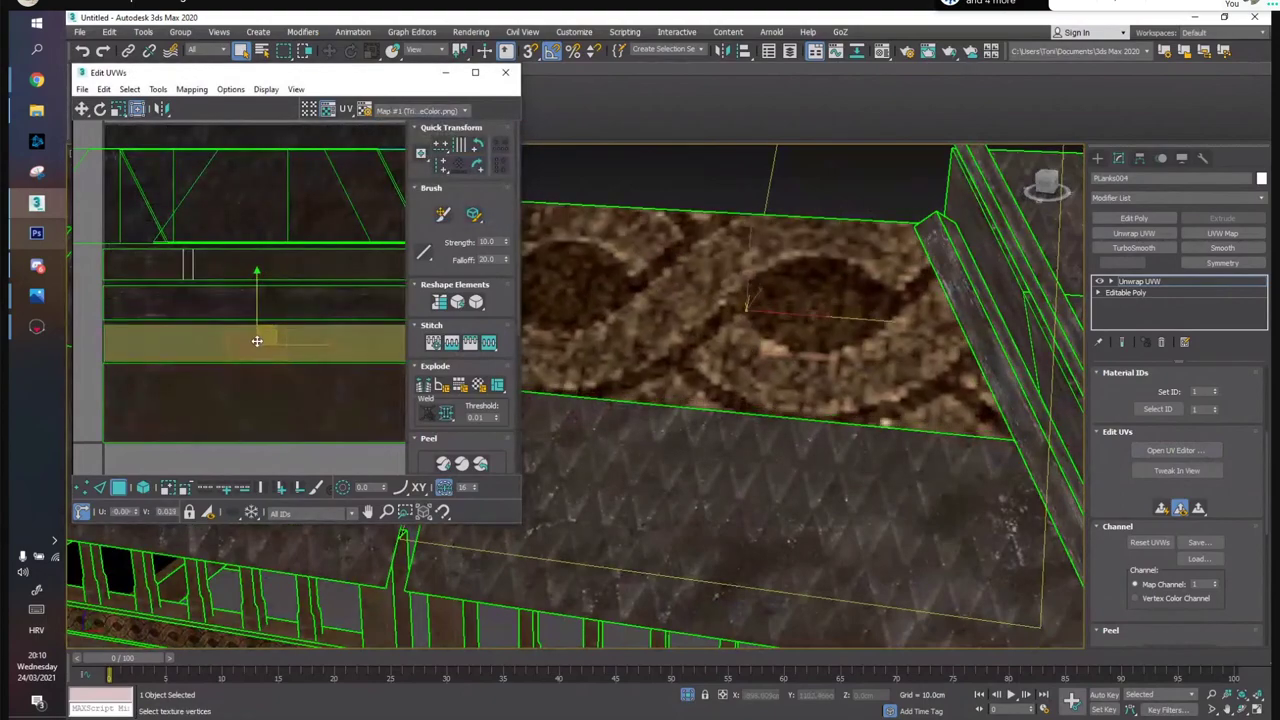
click(88, 290)
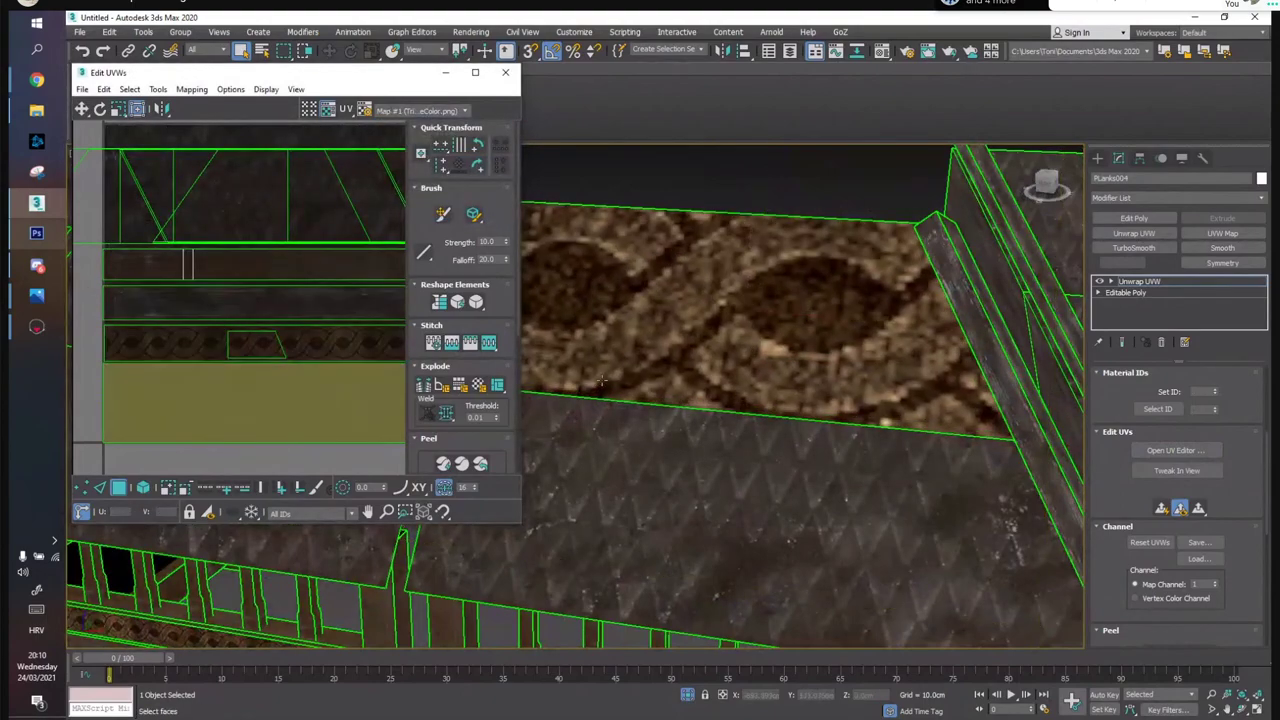
middle_drag(660, 382, 711, 360)
scroll(711, 360, down, 8)
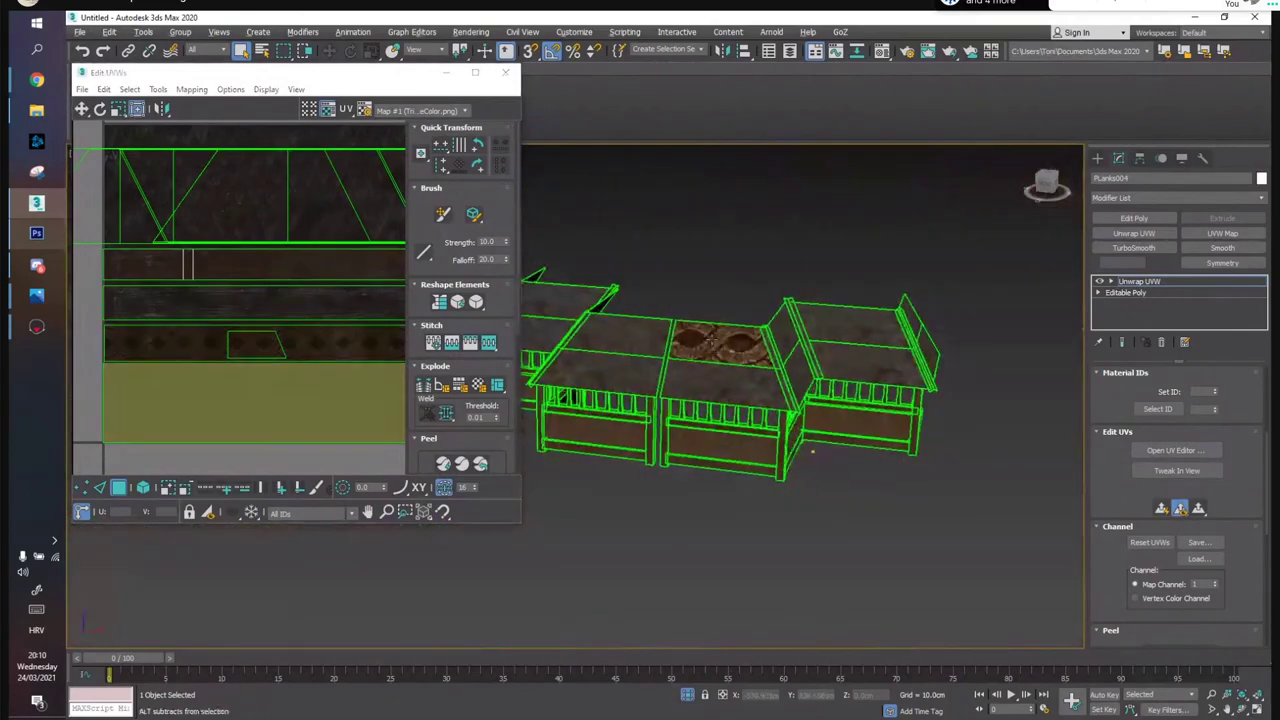
alt+middle_drag(809, 449, 796, 458)
scroll(190, 205, up, 3)
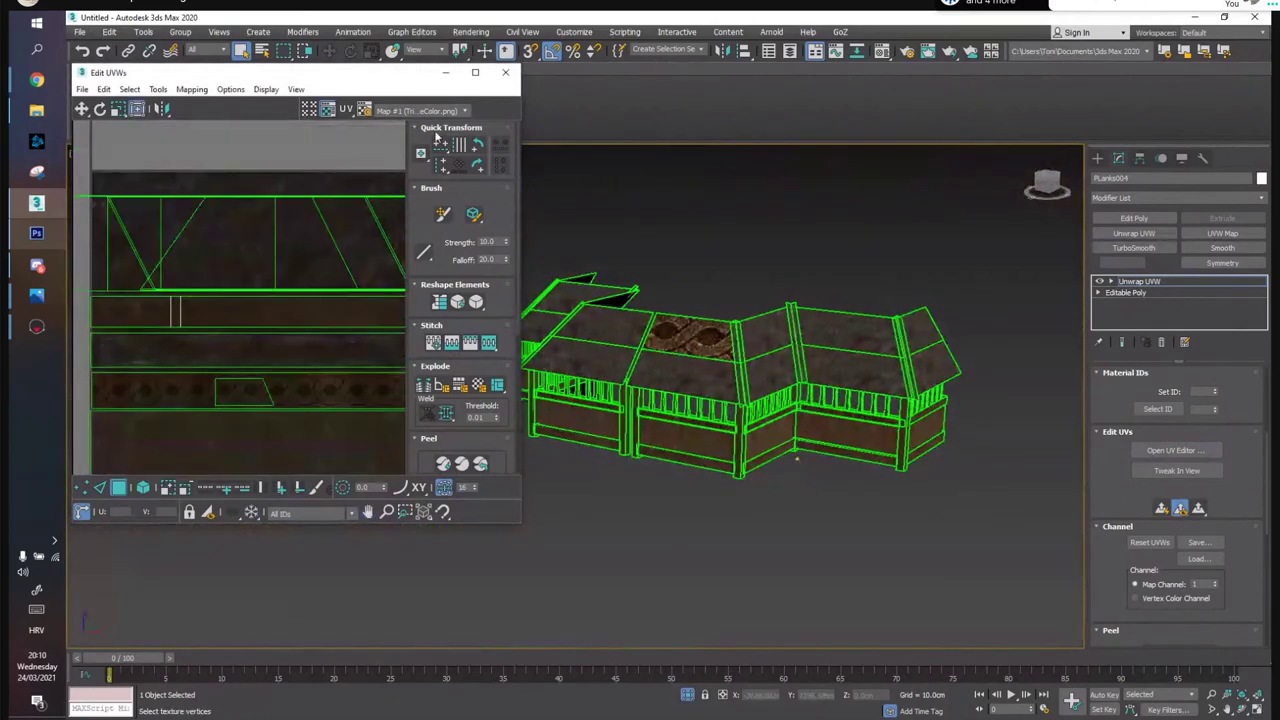
Switch to Photoshop and open the Trim__LP_DefaultMaterial_Diffuse texture from the Church Trim Teksture folder for a closer look
click(36, 232)
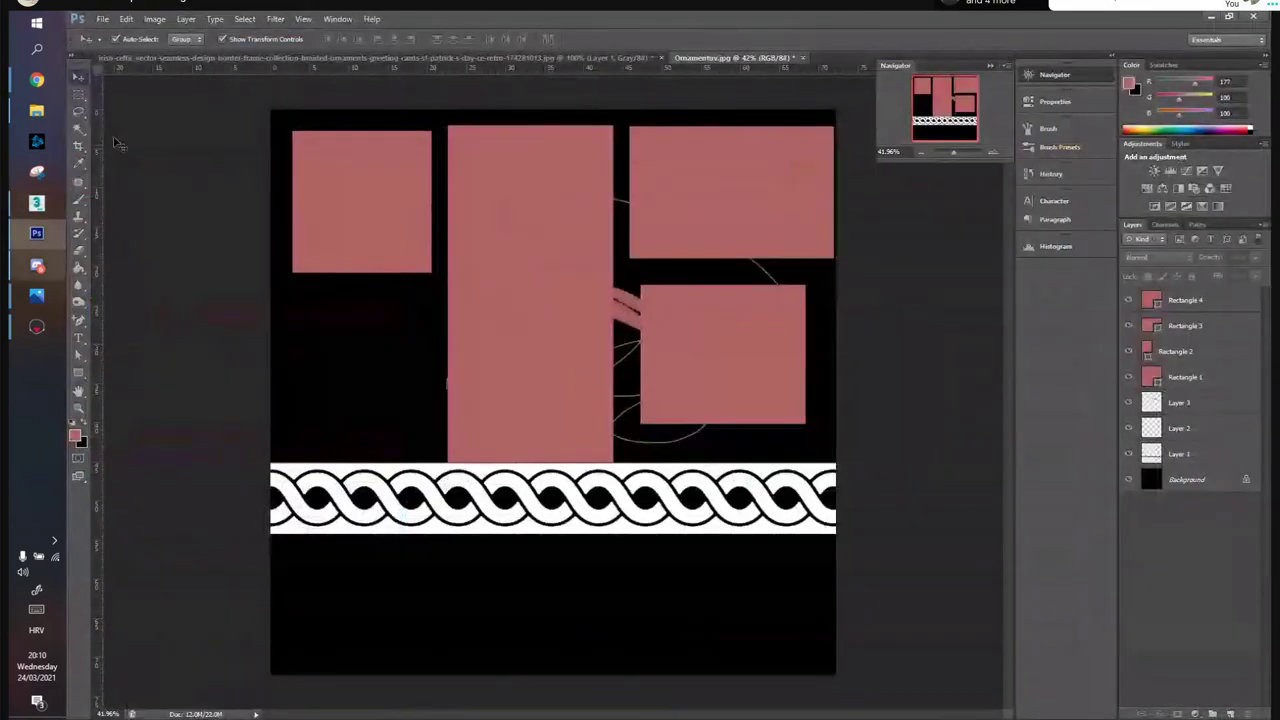
key(ctrl+Tab)
click(35, 112)
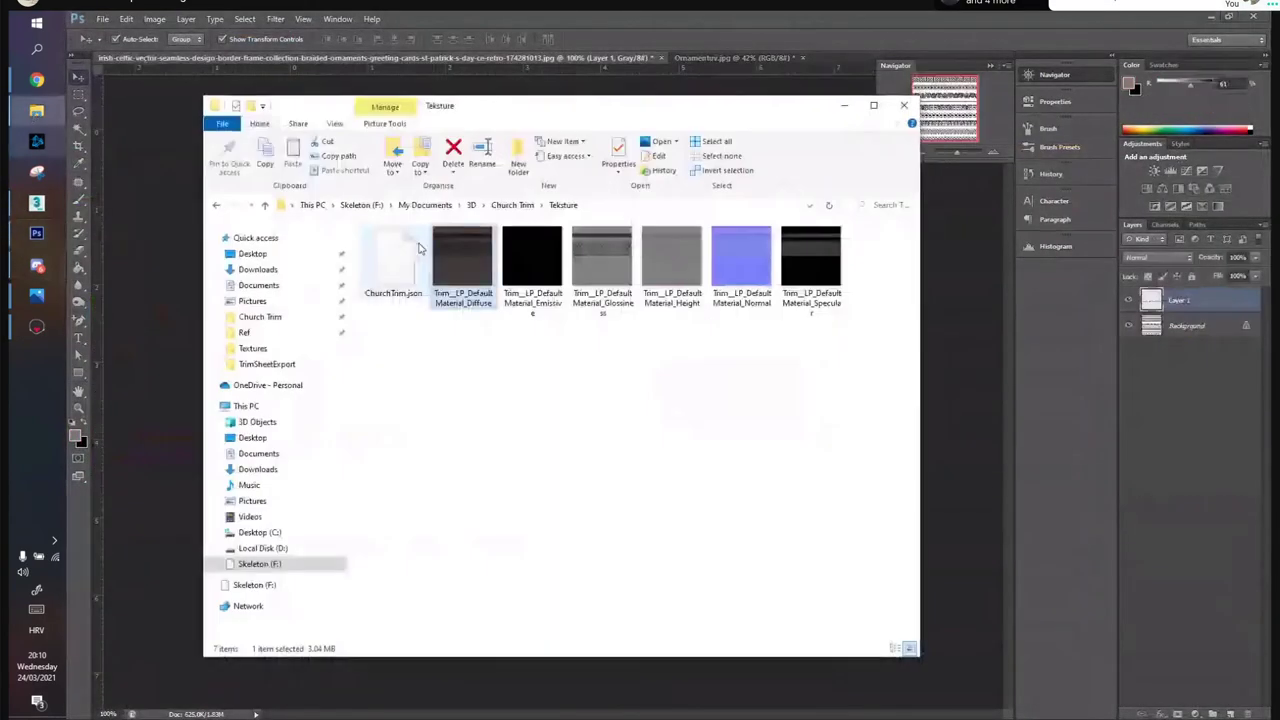
click(840, 63)
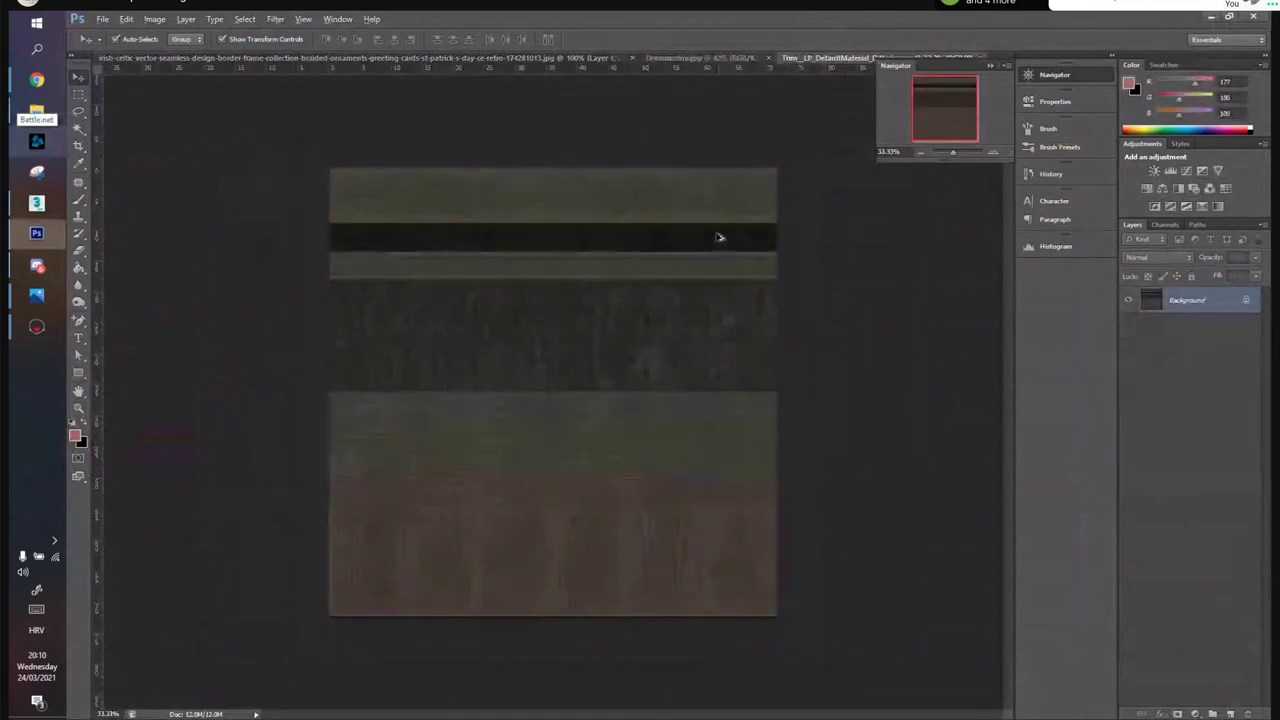
alt+scroll(748, 241, up, 2)
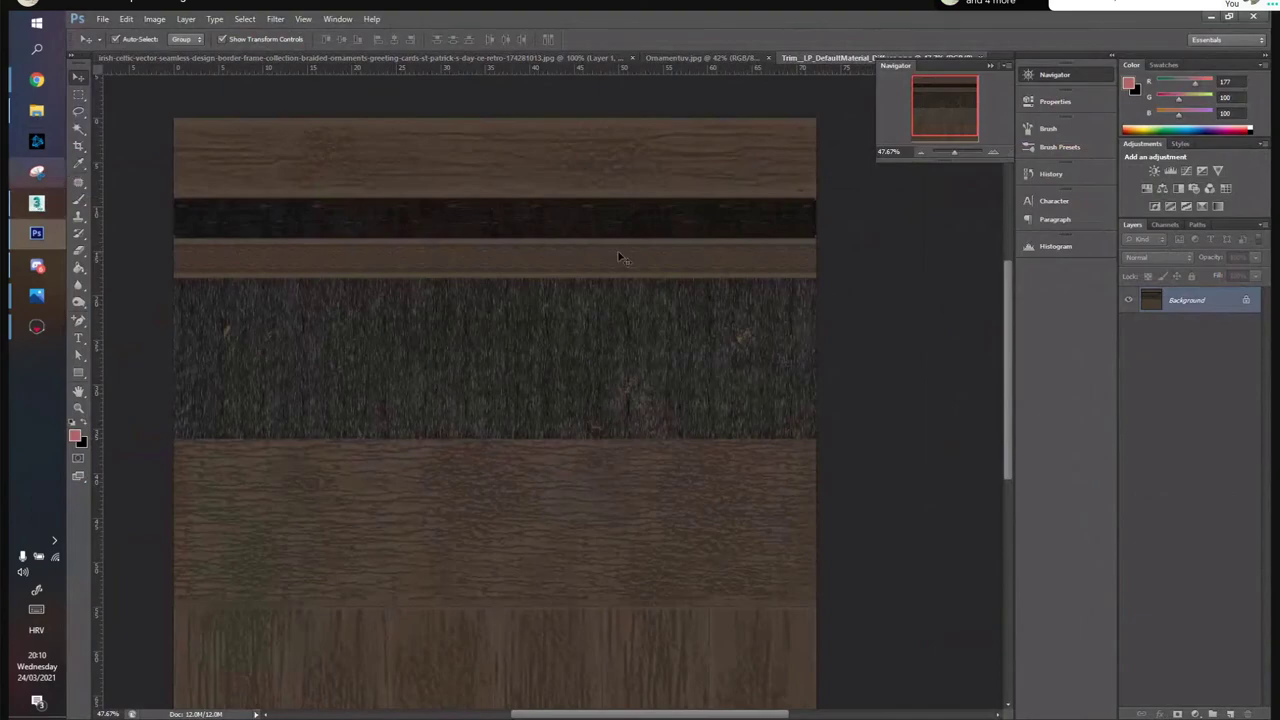
Draw a pink rectangle about 385 by 122 px at the right end of the diffuse texture's dark strip
click(78, 372)
click(674, 206)
click(825, 239)
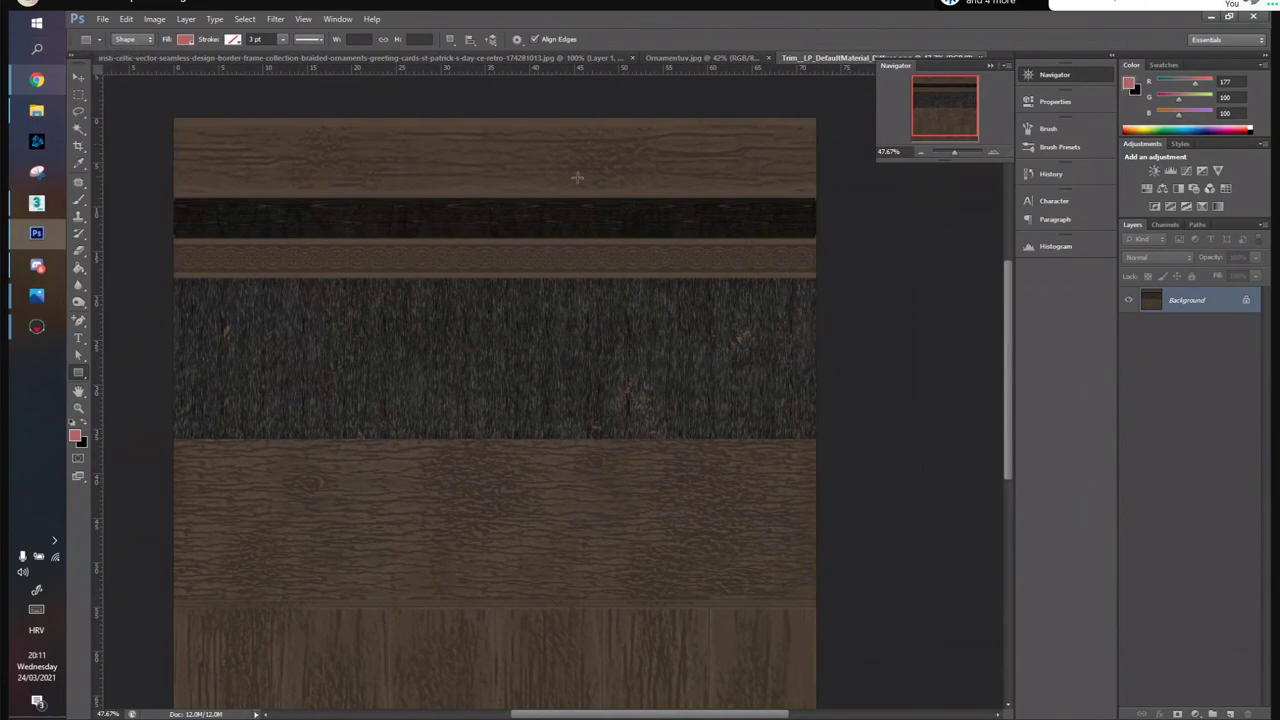
drag(692, 200, 813, 239)
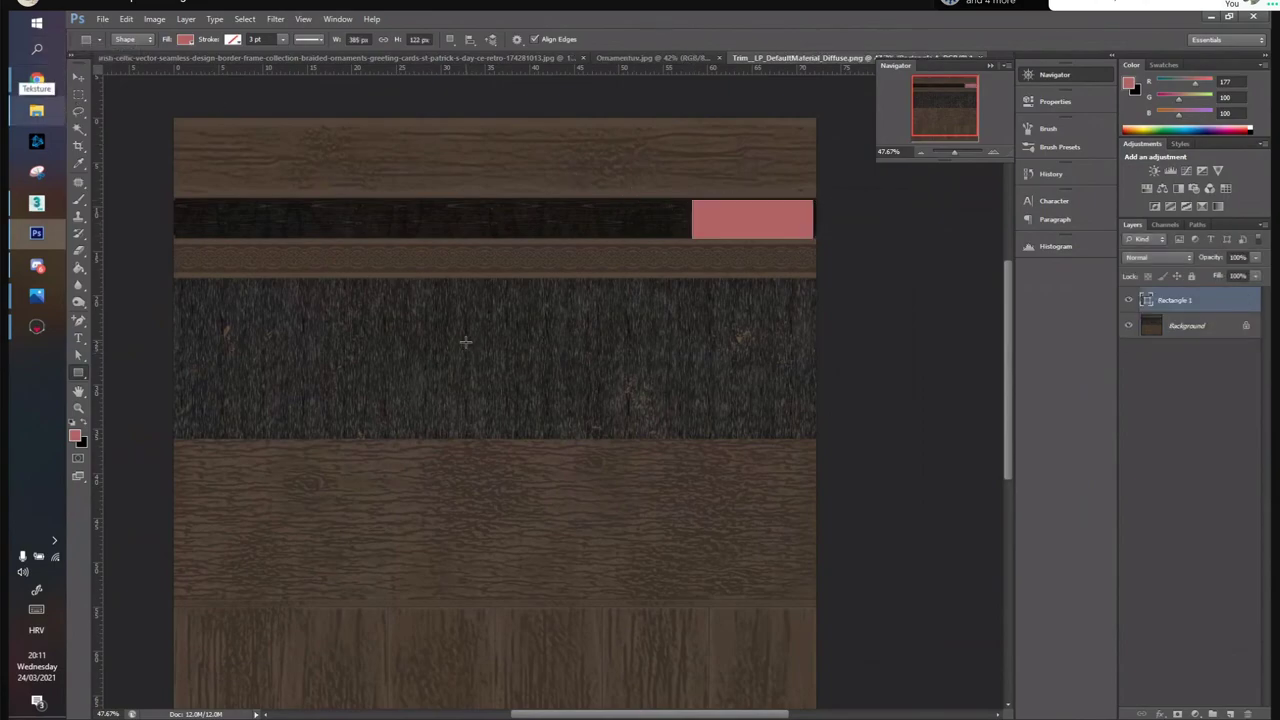
key(v)
click(753, 266)
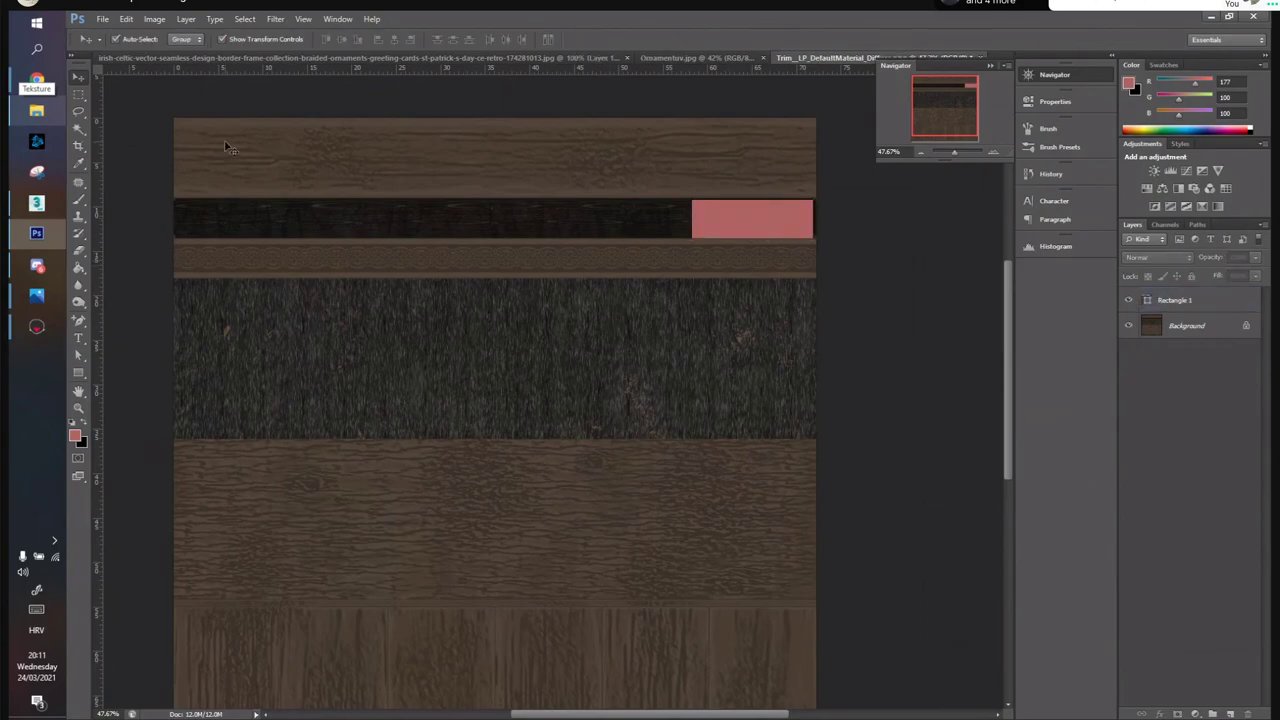
Switch to 3ds Max and examine how the strip UVs extend sideways past the trim texture's edge
click(1211, 21)
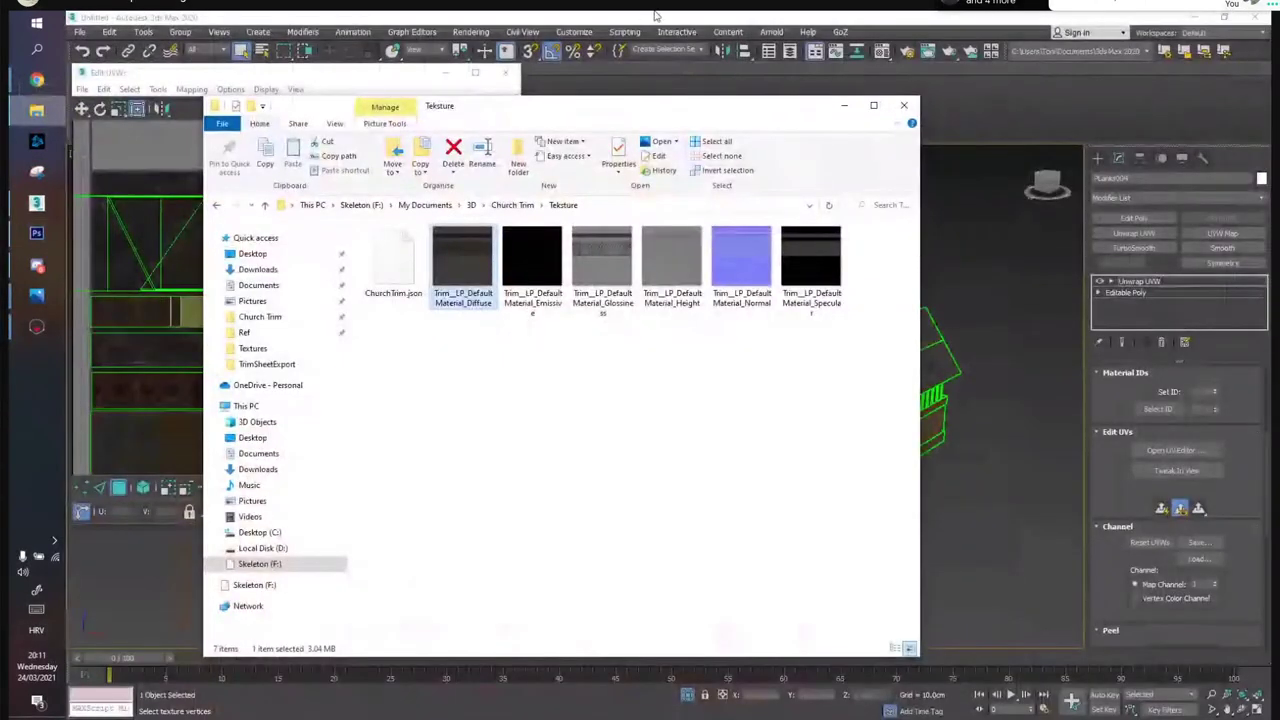
click(192, 312)
middle_drag(332, 298, 149, 264)
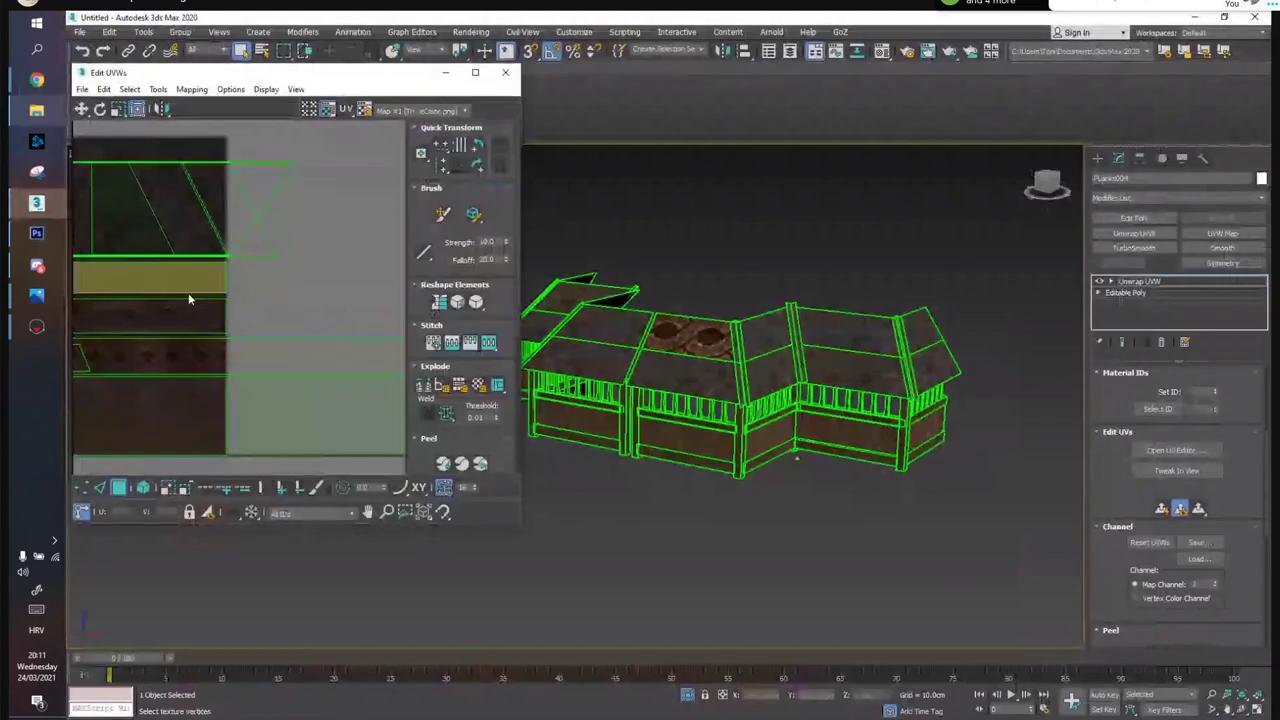
scroll(680, 333, up, 5)
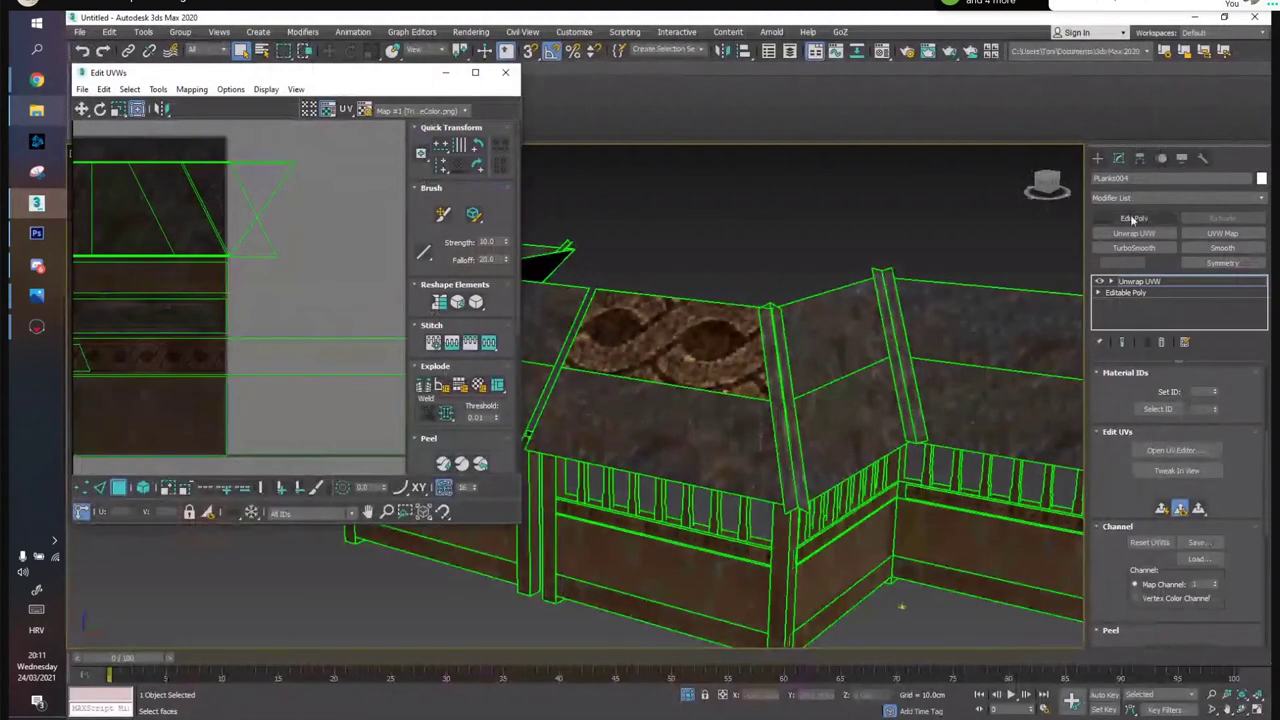
middle_drag(431, 616, 444, 553)
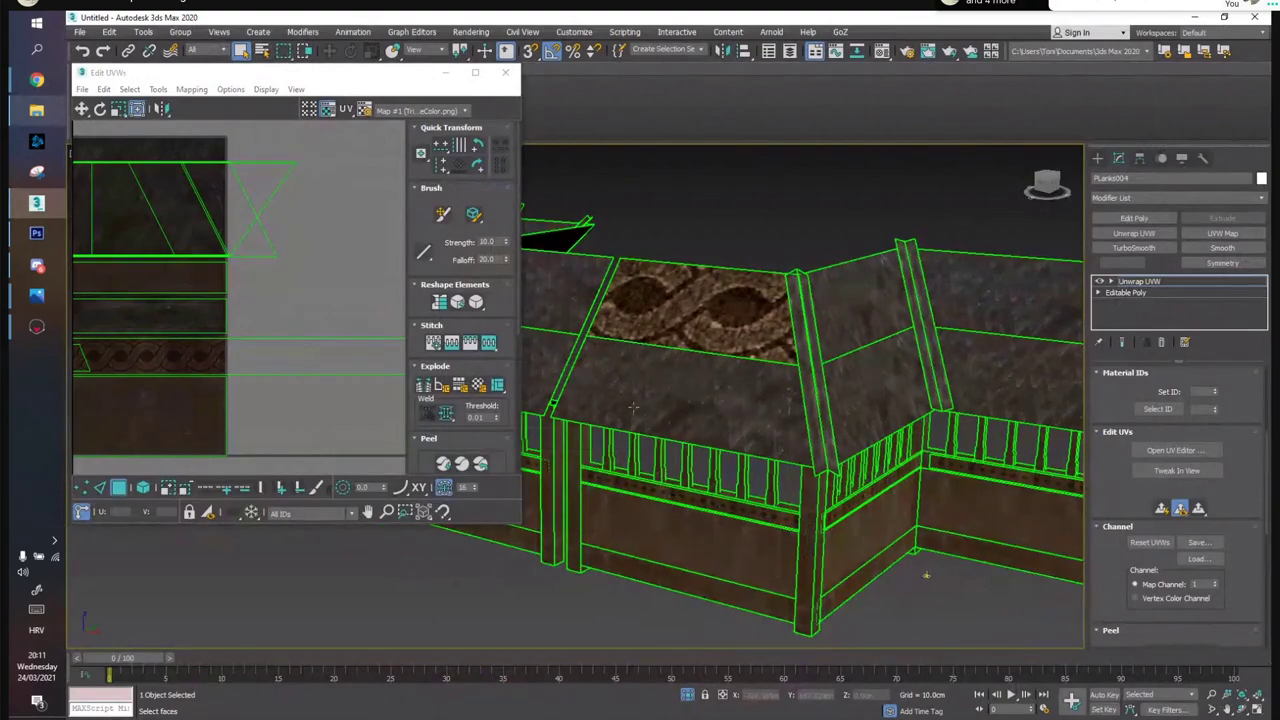
middle_drag(648, 449, 663, 423)
drag(309, 212, 368, 257)
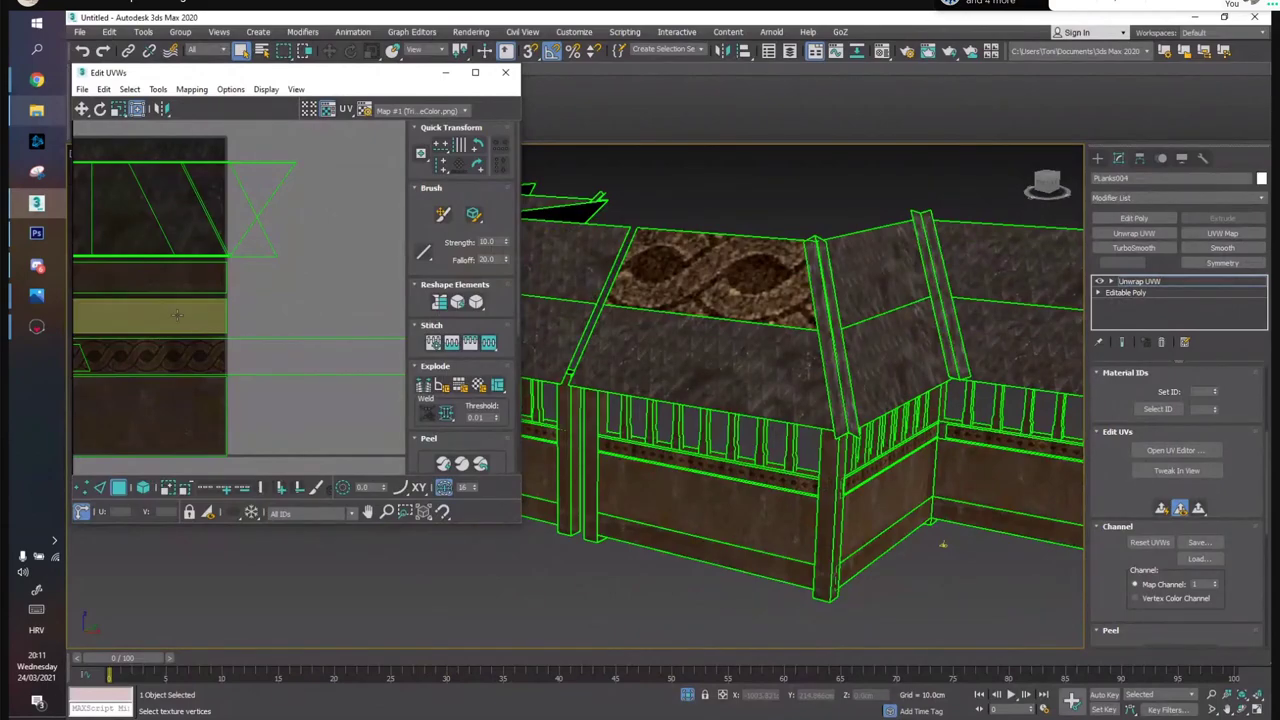
middle_drag(243, 295, 282, 286)
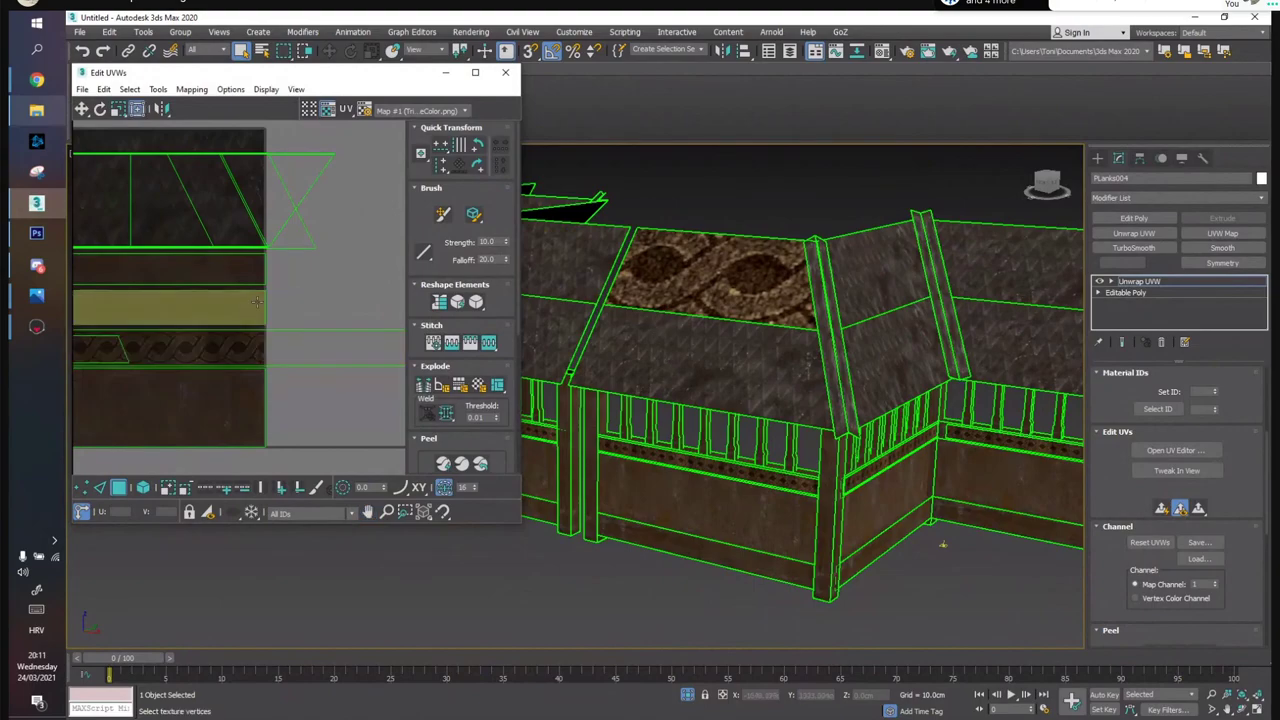
middle_drag(168, 281, 242, 291)
scroll(242, 304, down, 2)
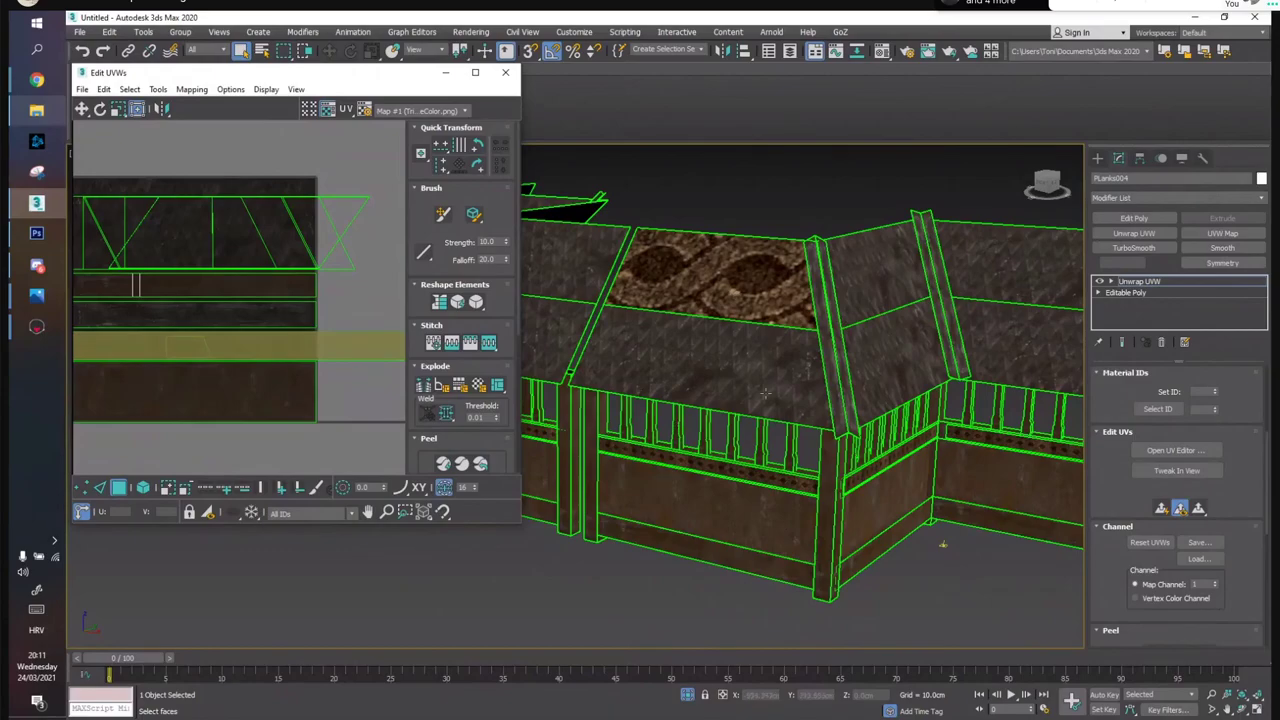
Enlarge the UV editor window and compare the full UV layout with the strips shown on the building
alt+middle_drag(765, 393, 760, 443)
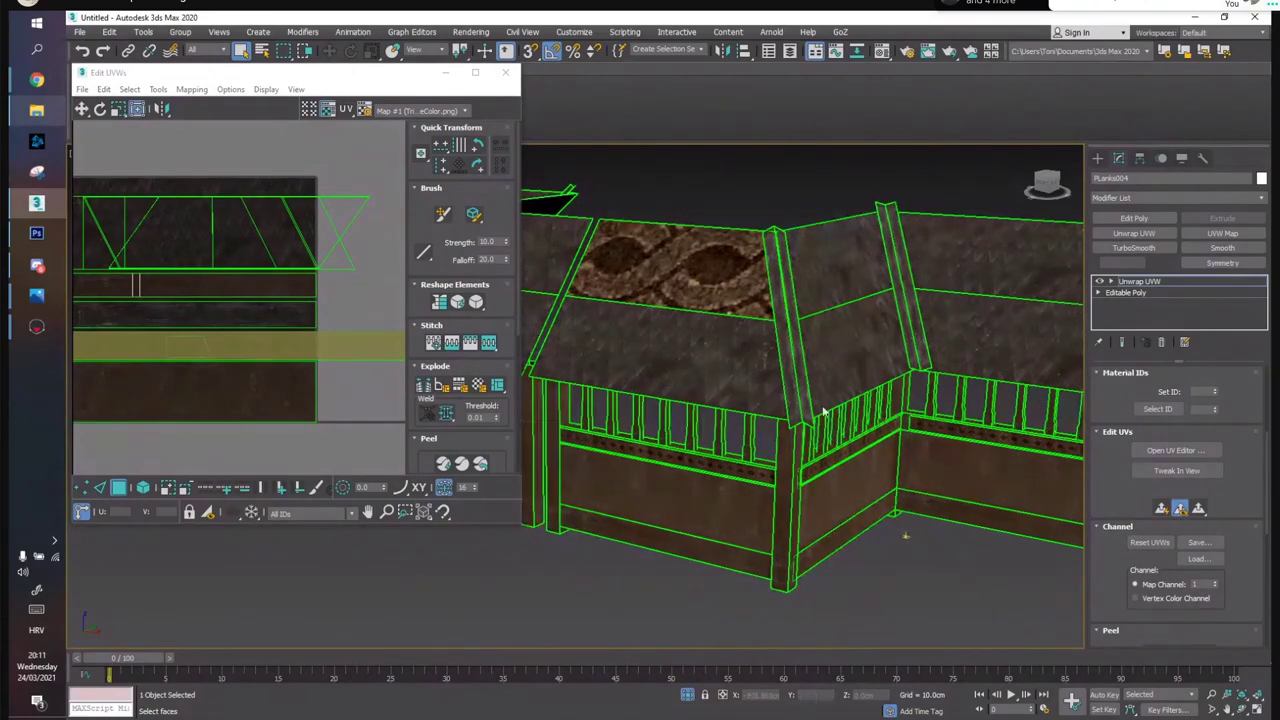
middle_drag(618, 462, 747, 453)
click(357, 249)
mouse_move(365, 80)
mouse_down()
mouse_move(367, 101)
mouse_move(408, 104)
mouse_move(365, 105)
mouse_up()
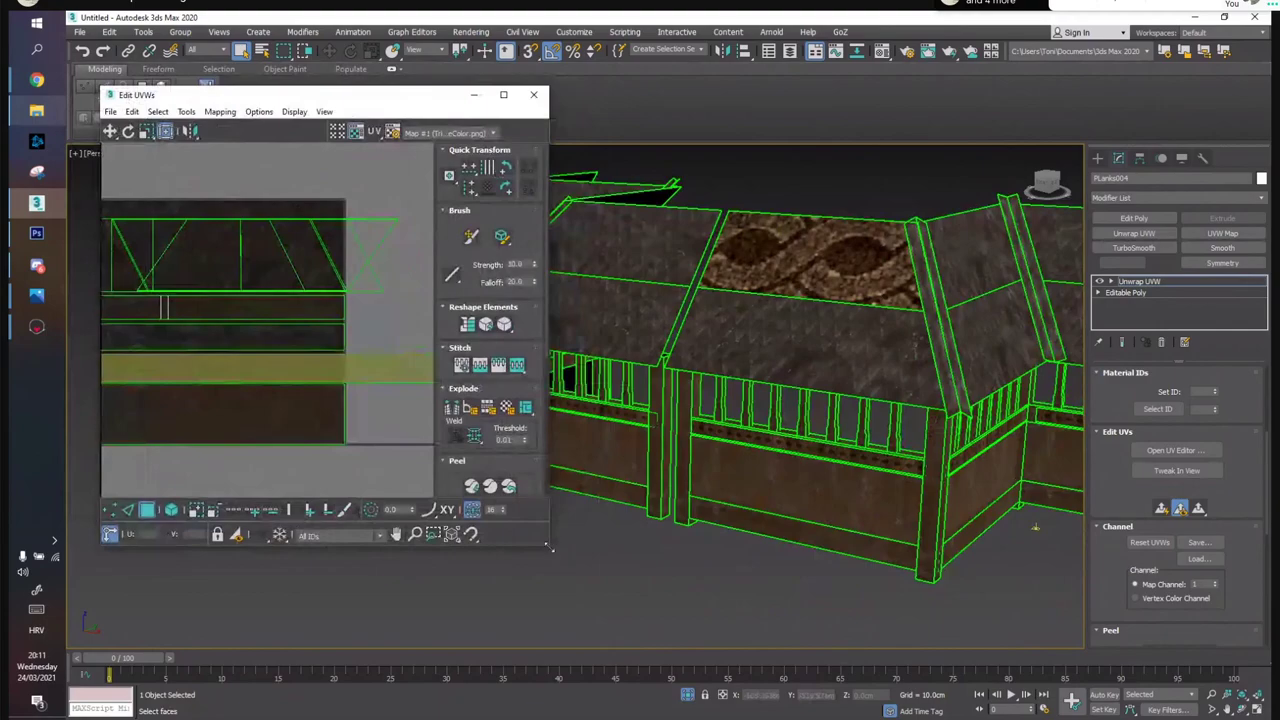
drag(551, 544, 688, 664)
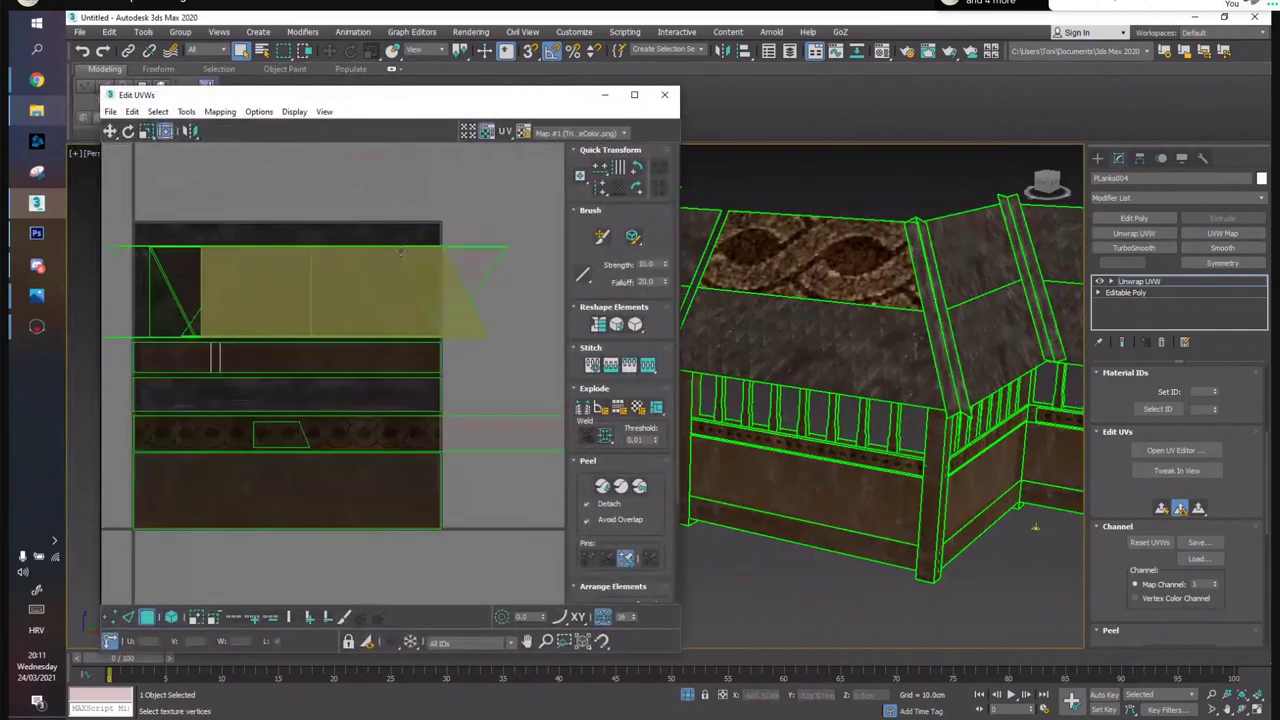
scroll(338, 235, down, 4)
scroll(515, 279, up, 3)
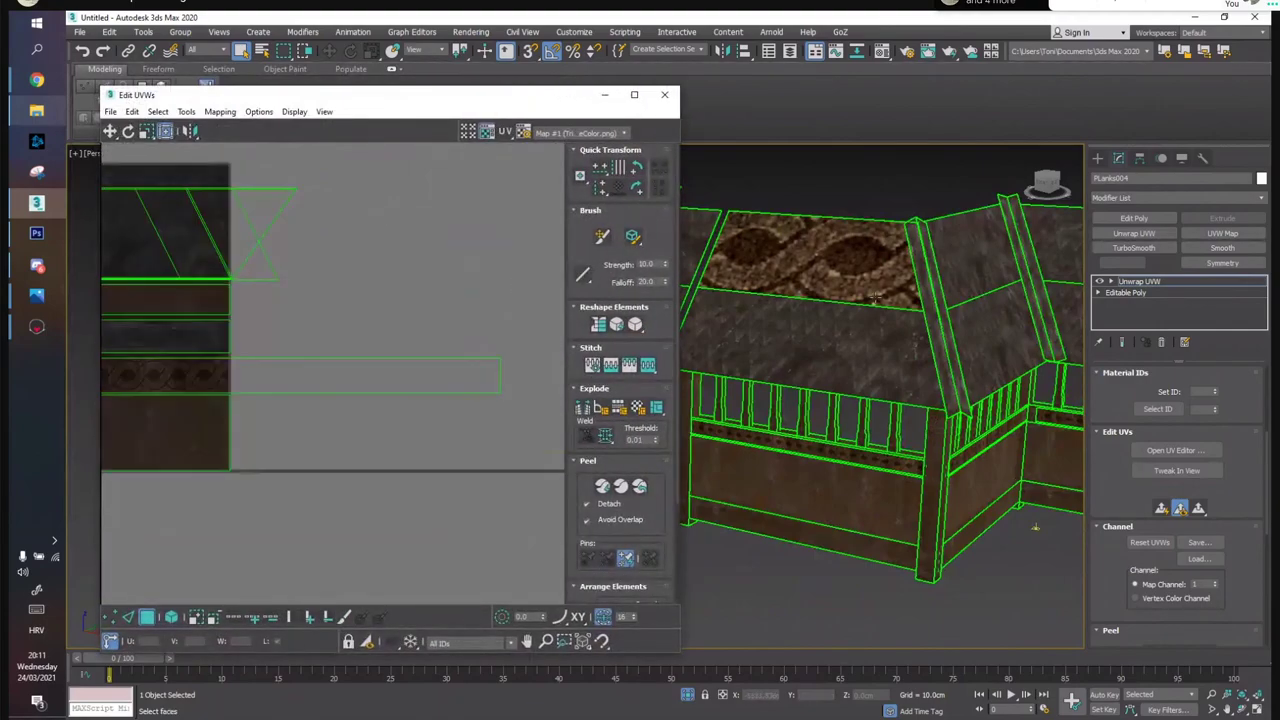
Close the UV editor, delete the Unwrap UVW modifier from the building and deselect it
click(664, 94)
right_click(1147, 285)
click(1138, 302)
middle_drag(753, 245, 503, 292)
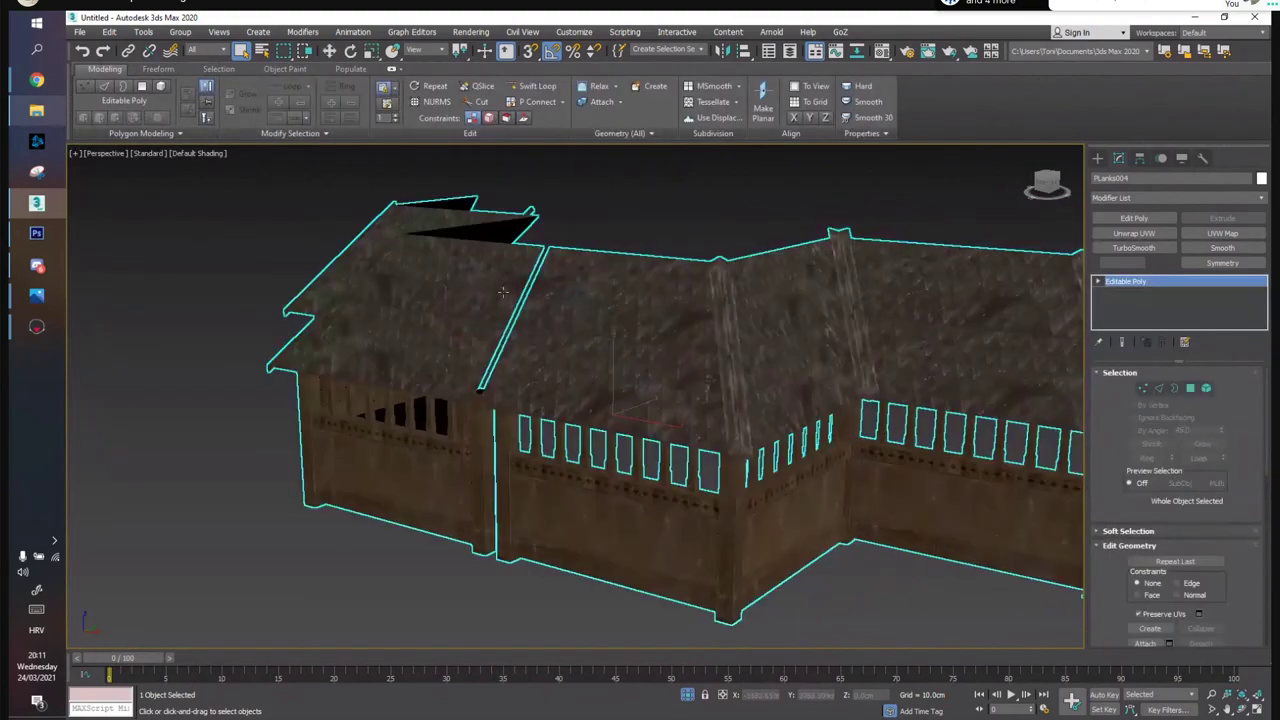
scroll(535, 285, down, 3)
click(666, 254)
alt+middle_drag(668, 222, 782, 412)
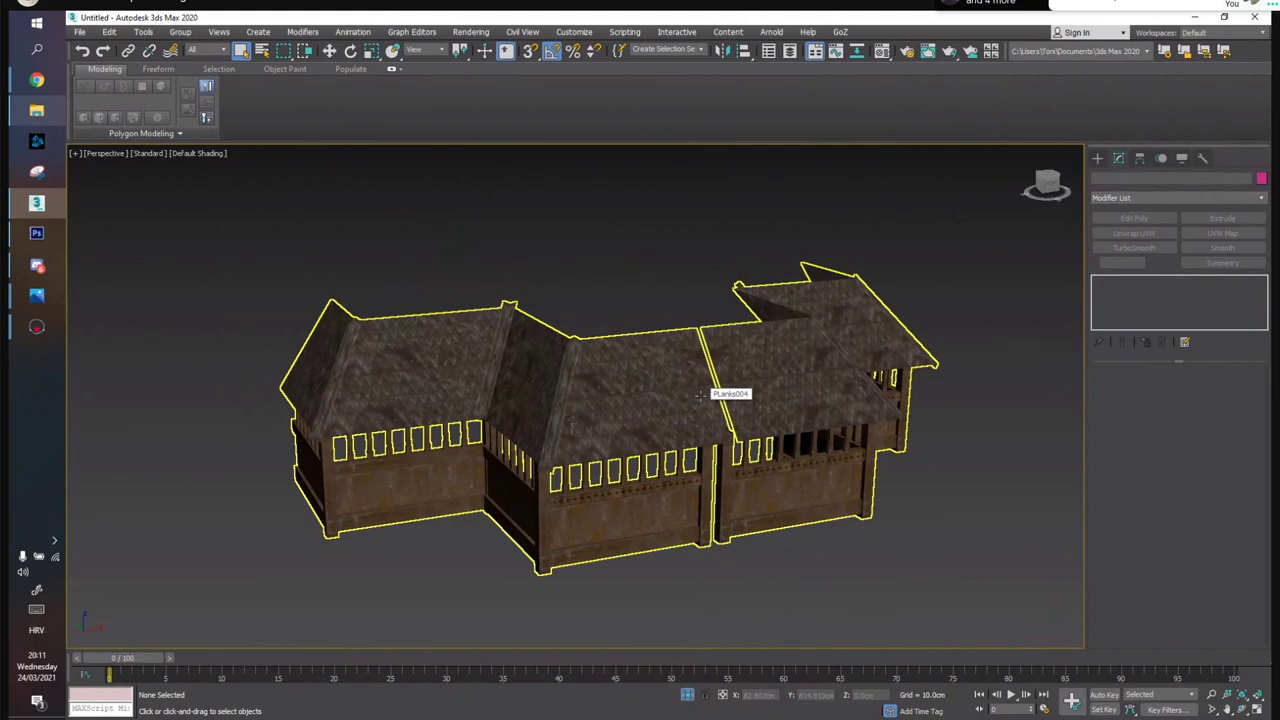
Save the scene as trimsheet in 3ds Max format in the TrimSheetExport folder
click(79, 31)
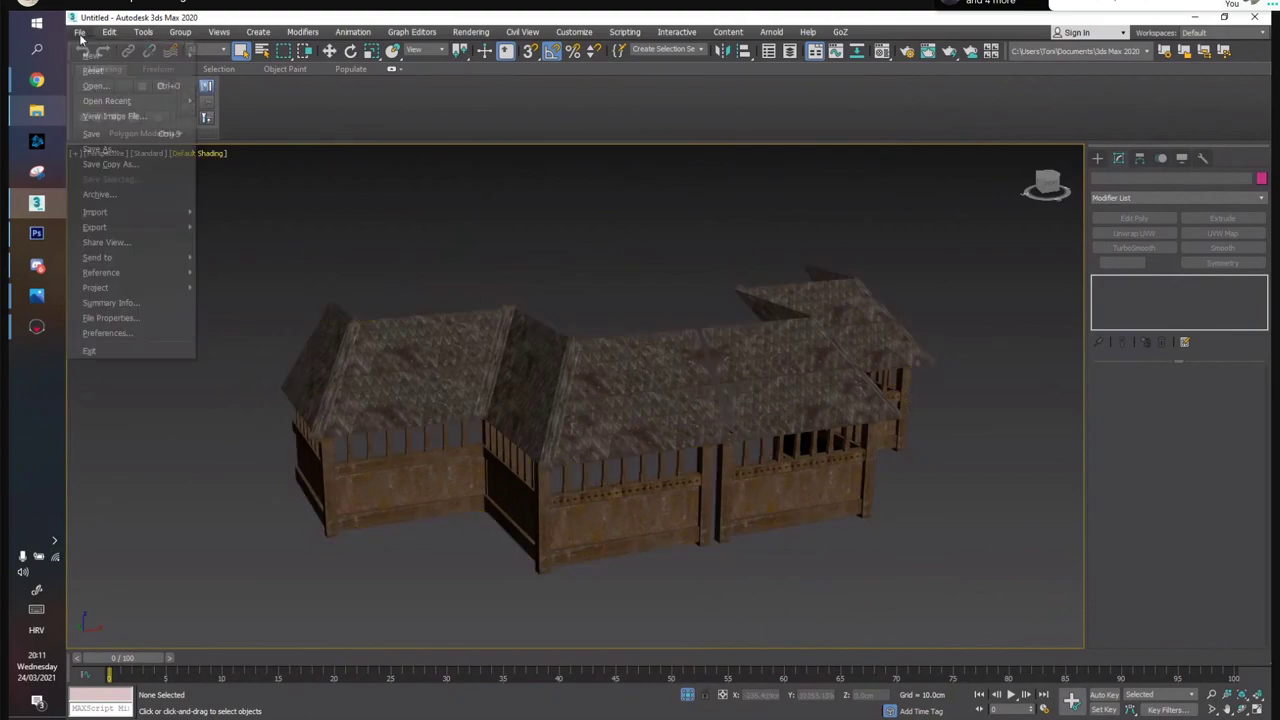
click(100, 148)
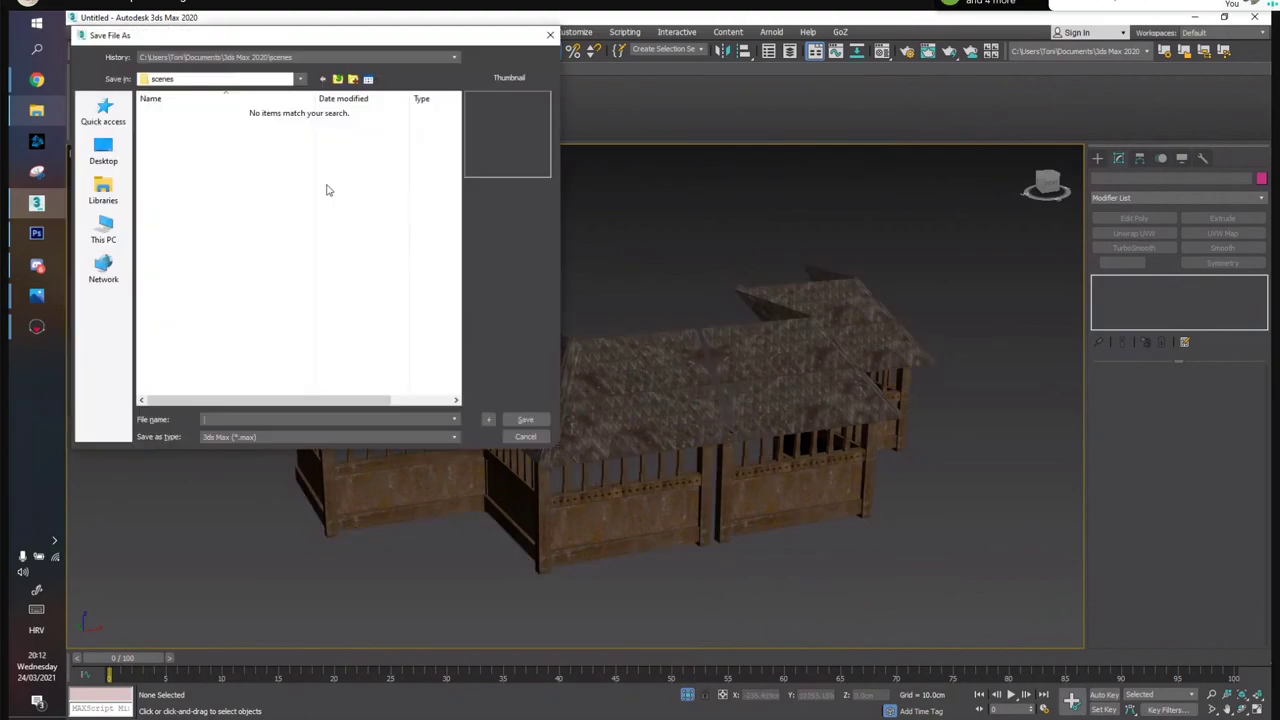
click(128, 148)
double_click(213, 214)
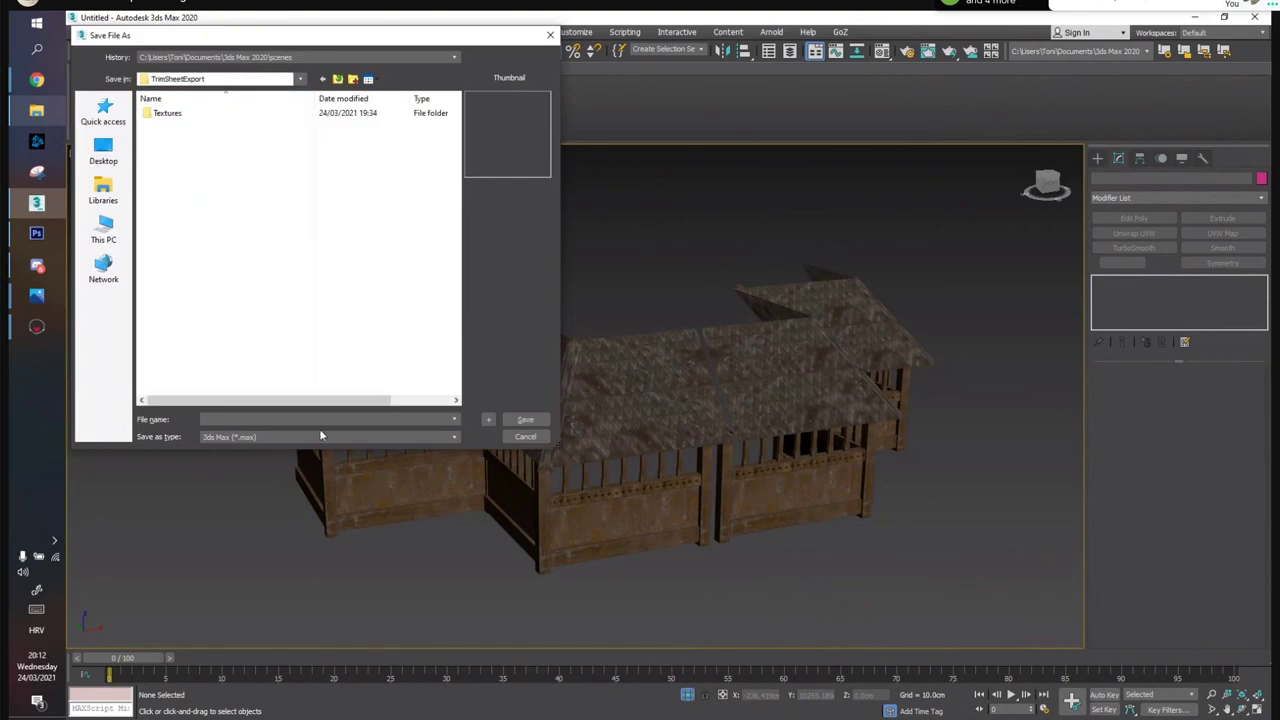
click(285, 419)
text(trim)
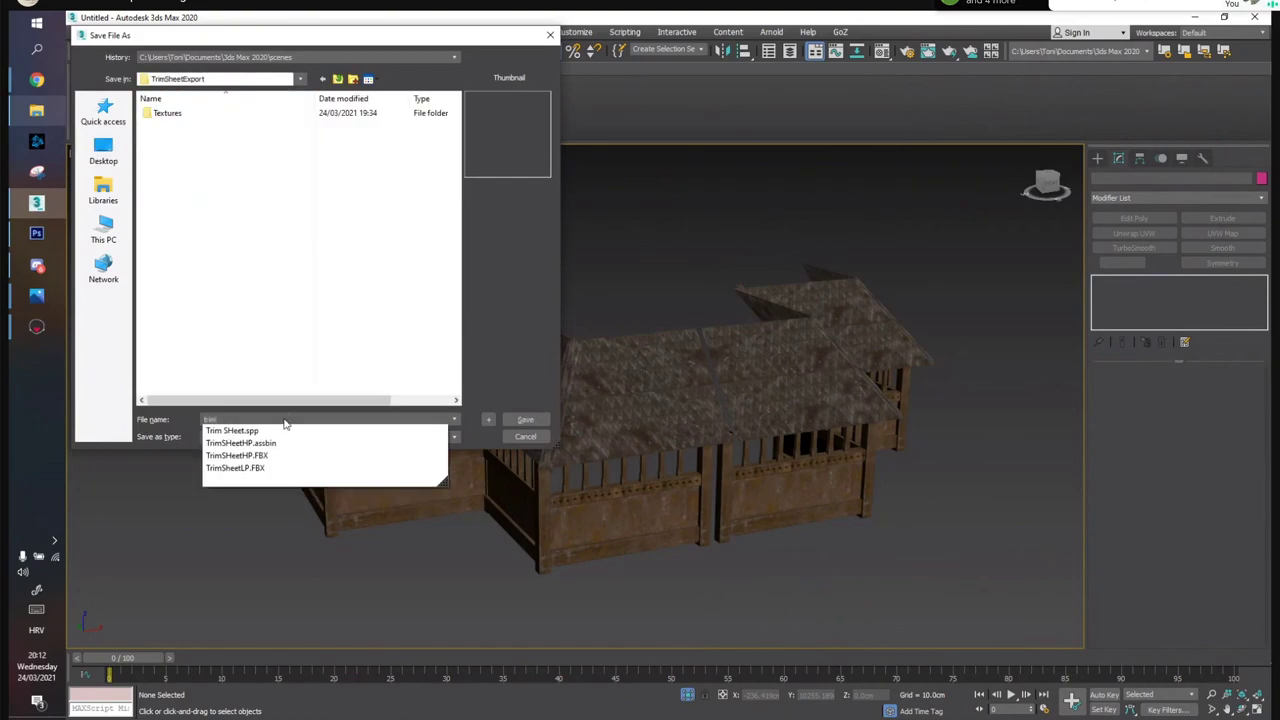
text(sheet)
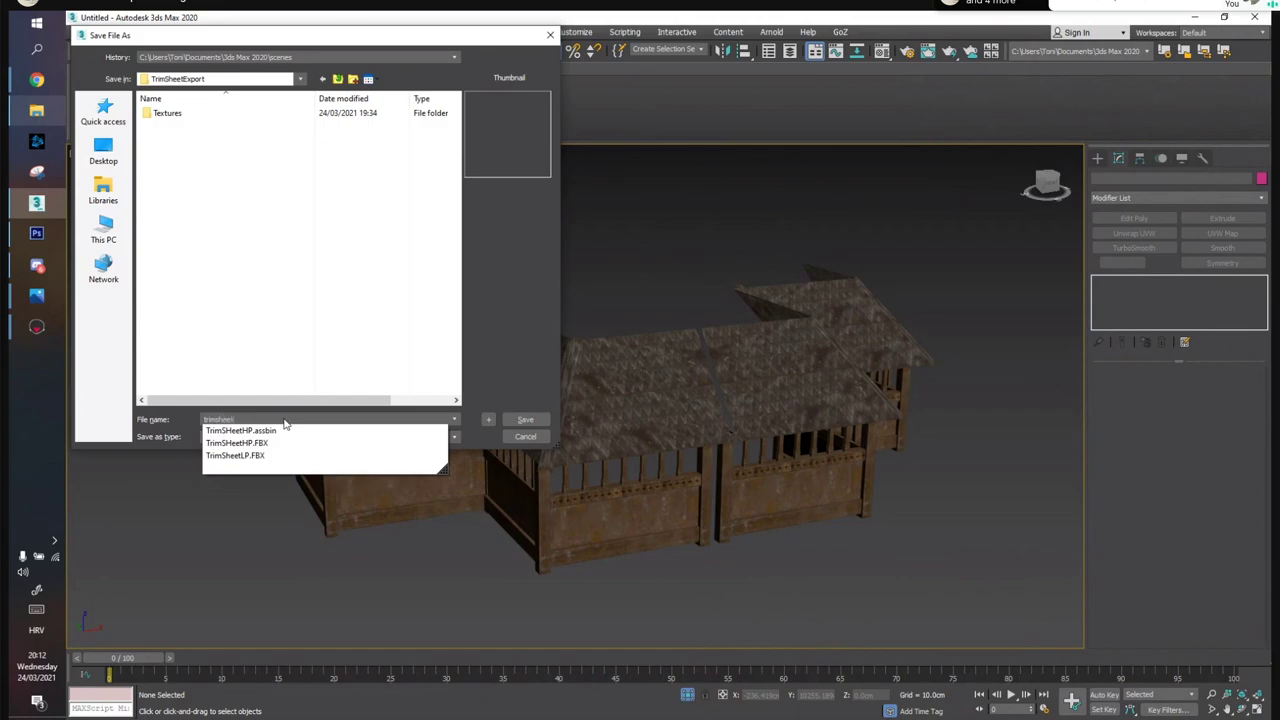
key(Return)
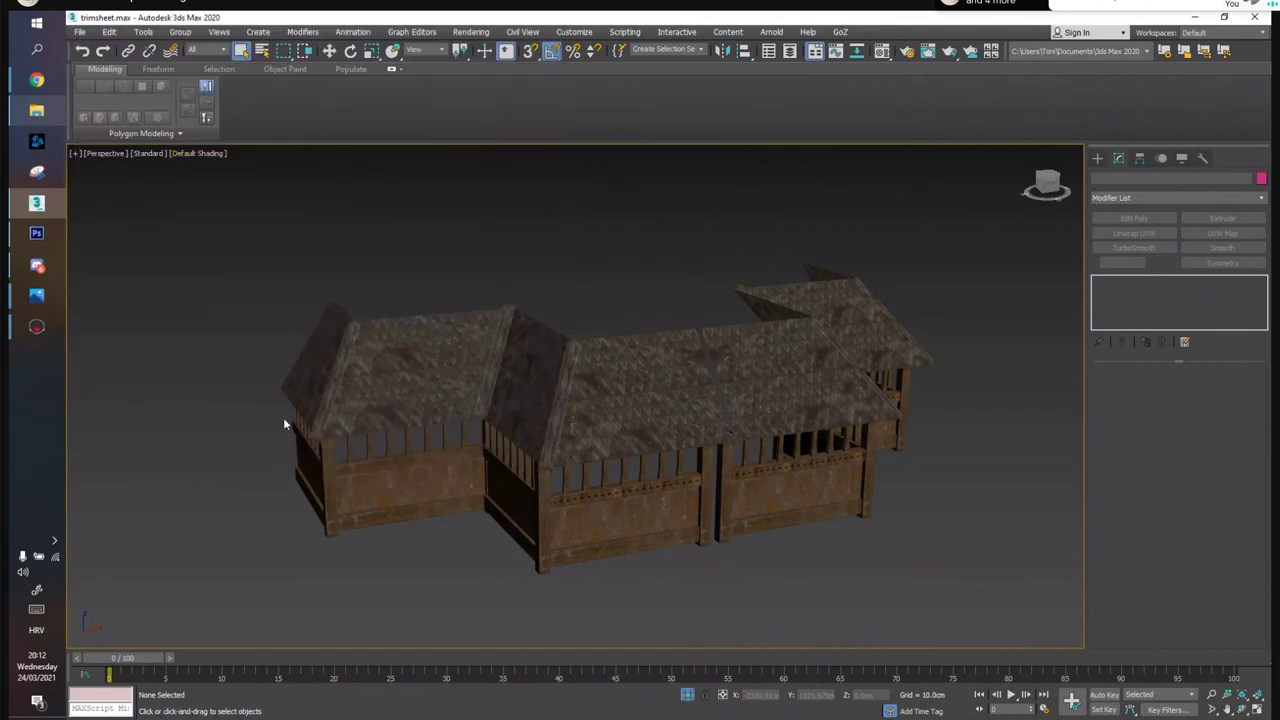
Look over the building from above, then close 3ds Max and the texture folder window
alt+middle_drag(609, 437, 686, 351)
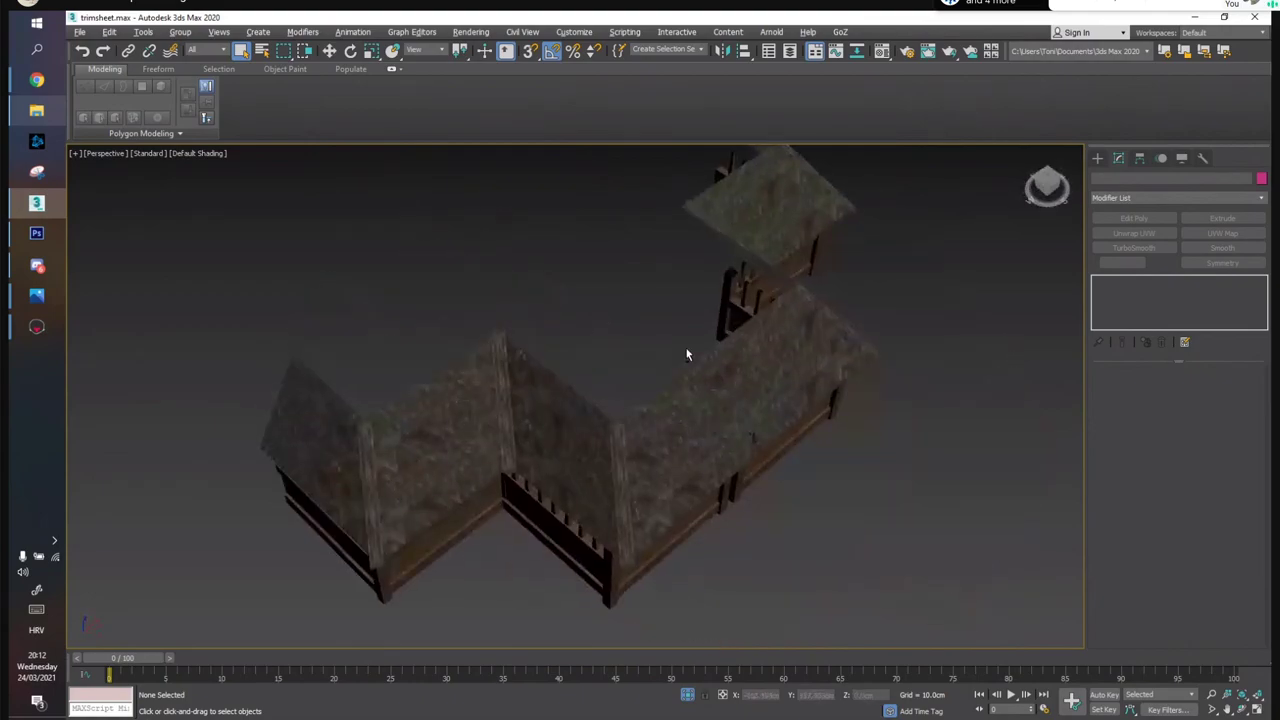
click(686, 351)
alt+middle_drag(700, 296, 601, 268)
click(1256, 17)
click(600, 392)
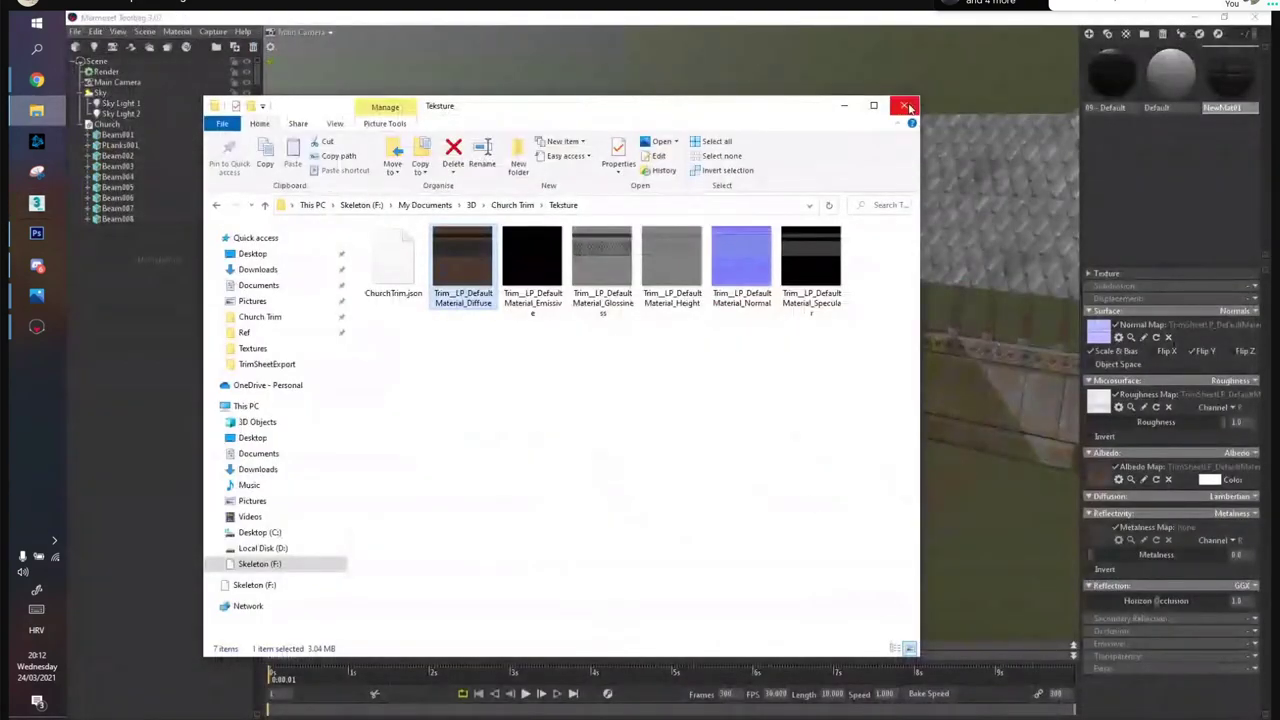
click(906, 103)
Look over the church model in Marmoset Toolbag and save the scene
drag(835, 447, 930, 420)
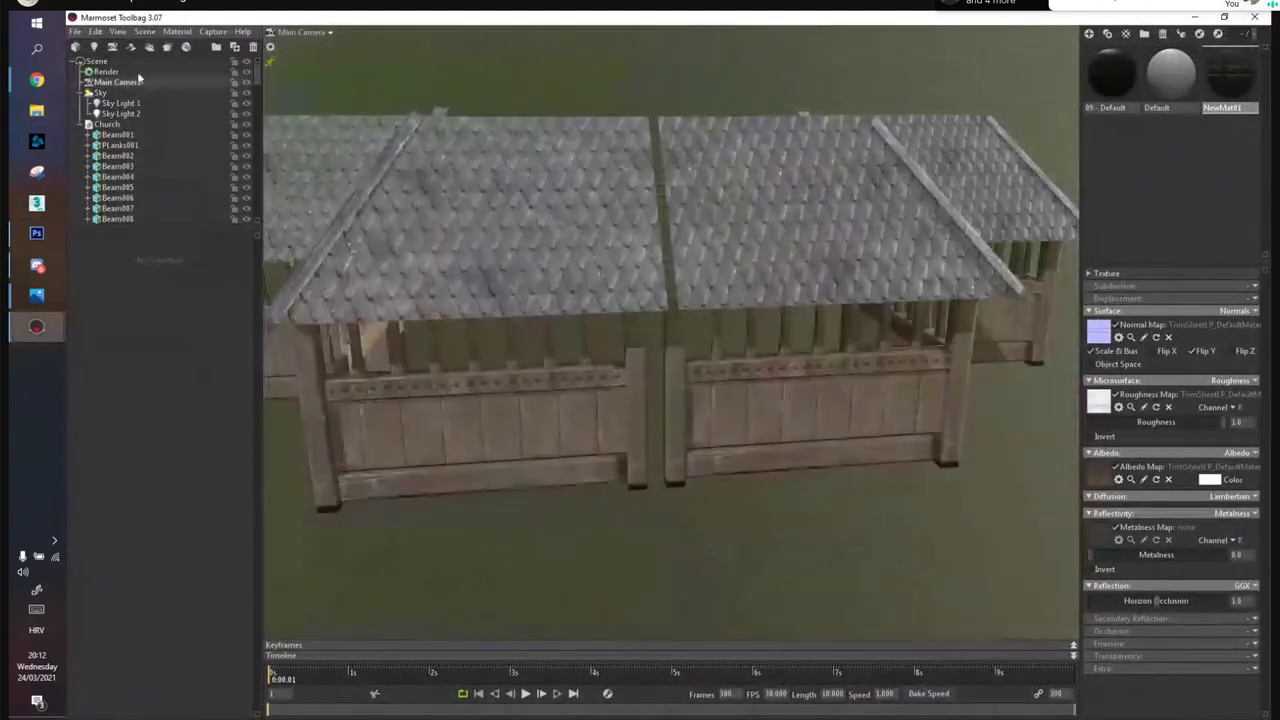
click(75, 31)
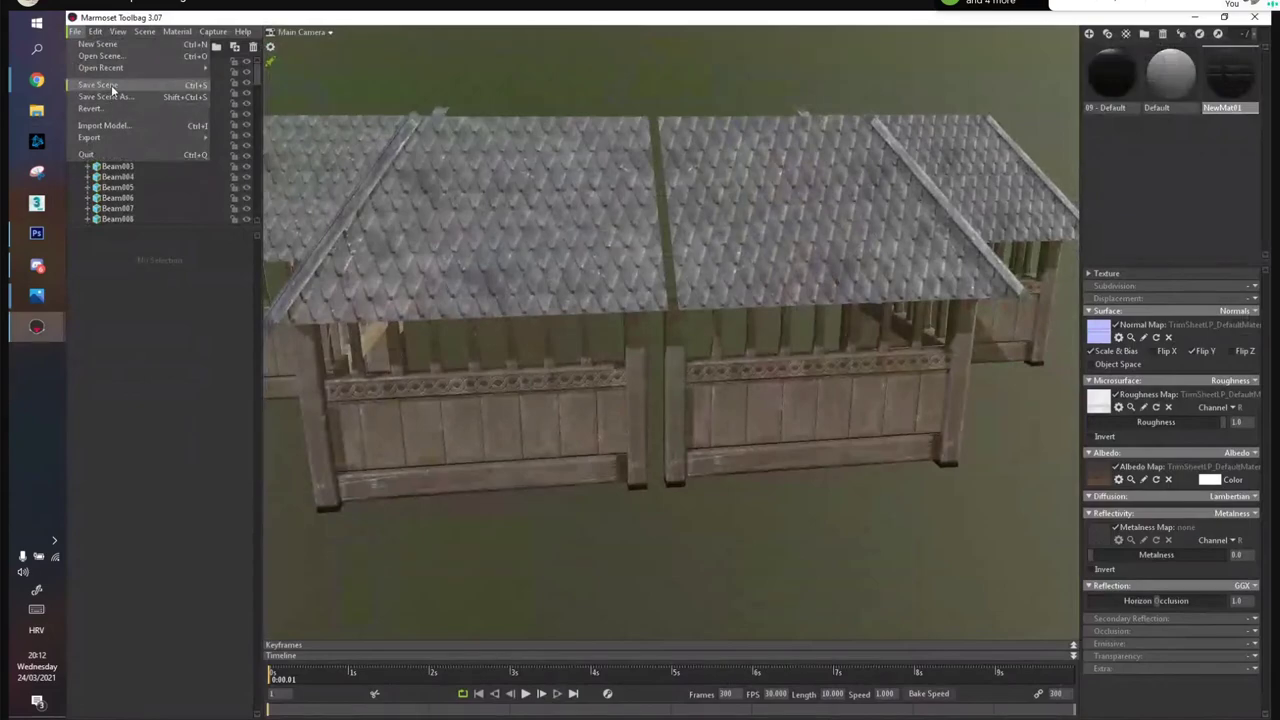
click(111, 85)
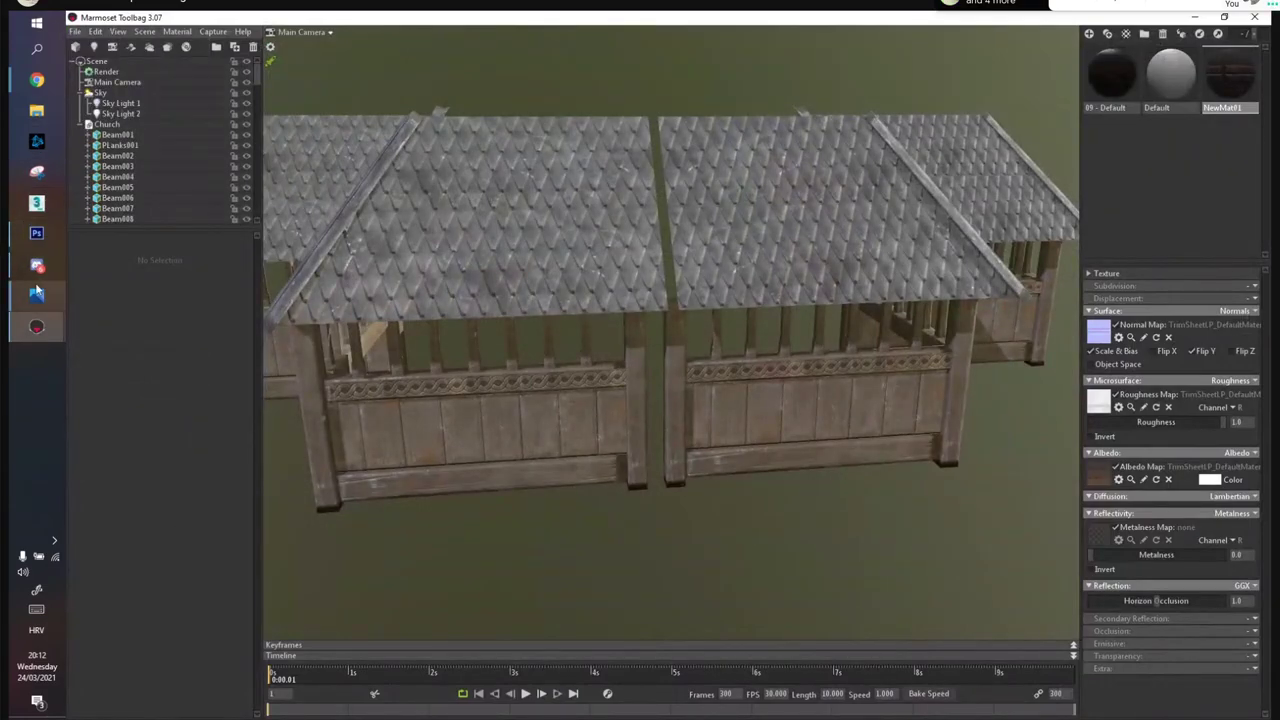
Switch to Chrome and bring up the Google Meet call page
mouse_move(27, 88)
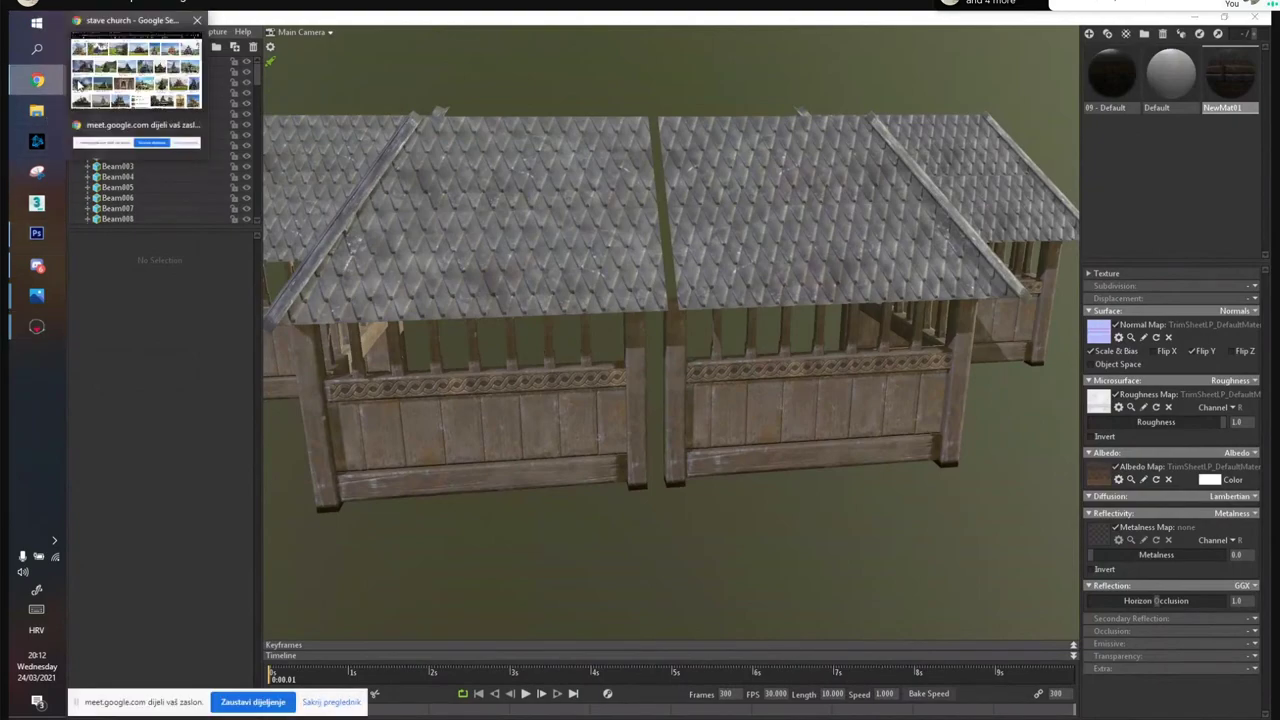
click(110, 87)
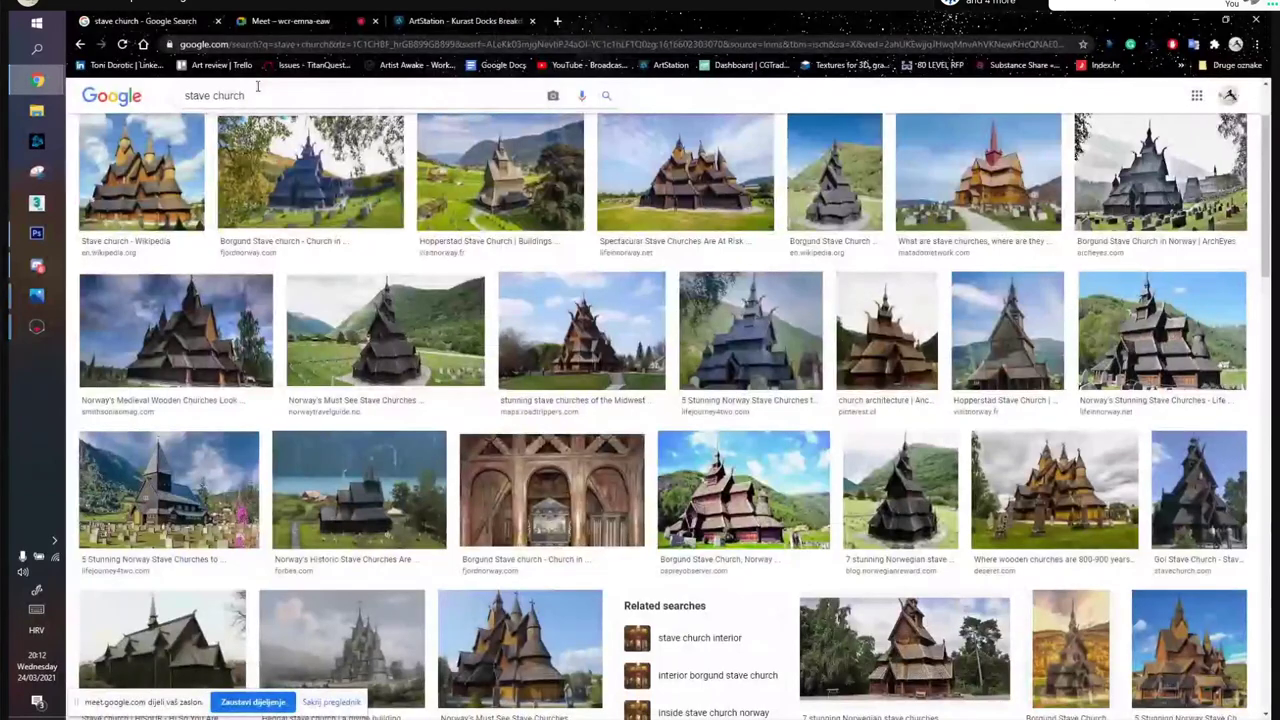
click(300, 21)
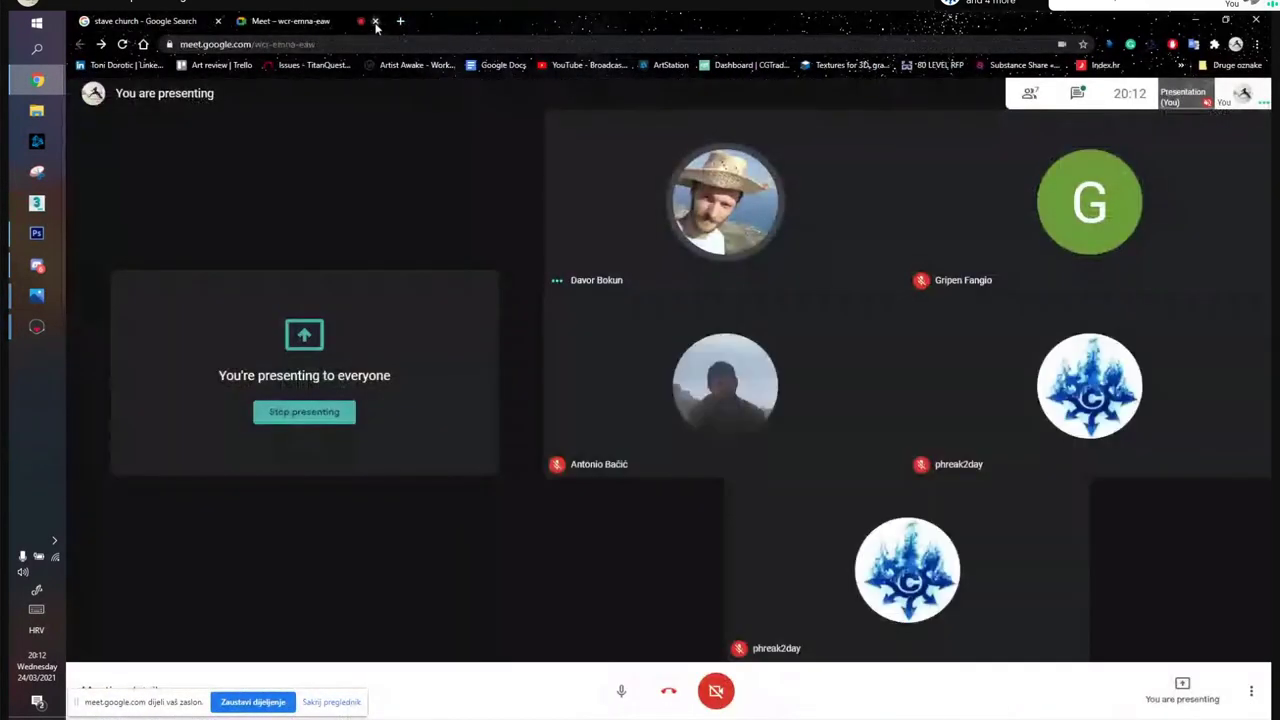